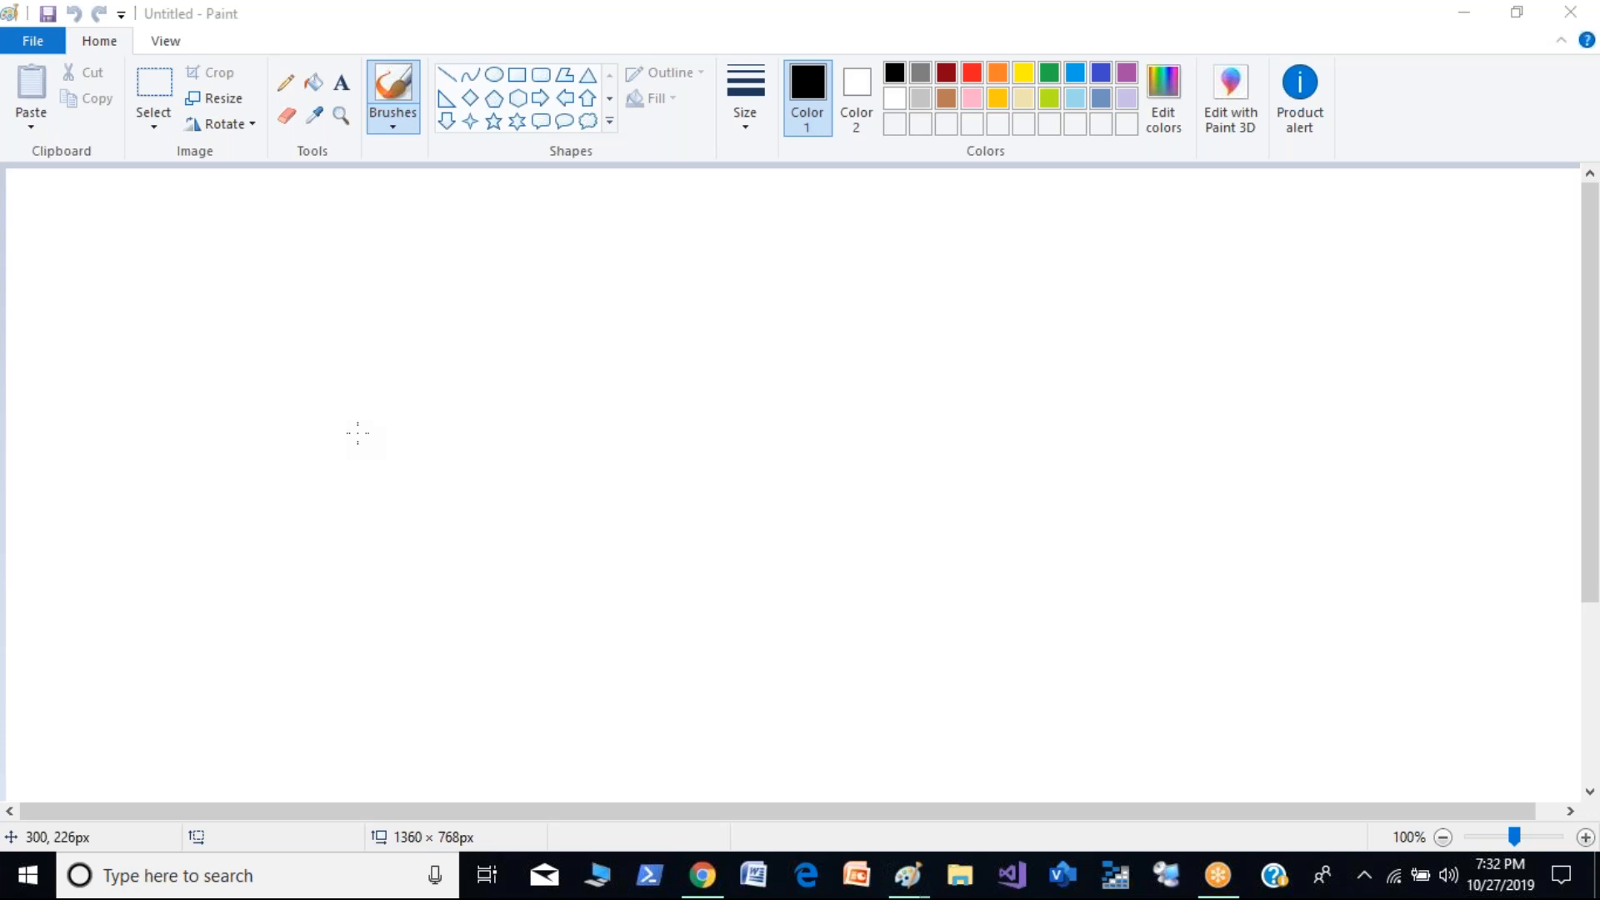
- Brush the underlined heading "VPC" near the top of the canvas and draw a large rectangle outline below it
mouse_move(651, 206)
mouse_down()
mouse_move(712, 184)
mouse_move(790, 209)
mouse_up()
mouse_move(744, 224)
mouse_down()
mouse_move(646, 244)
mouse_move(769, 261)
mouse_up()
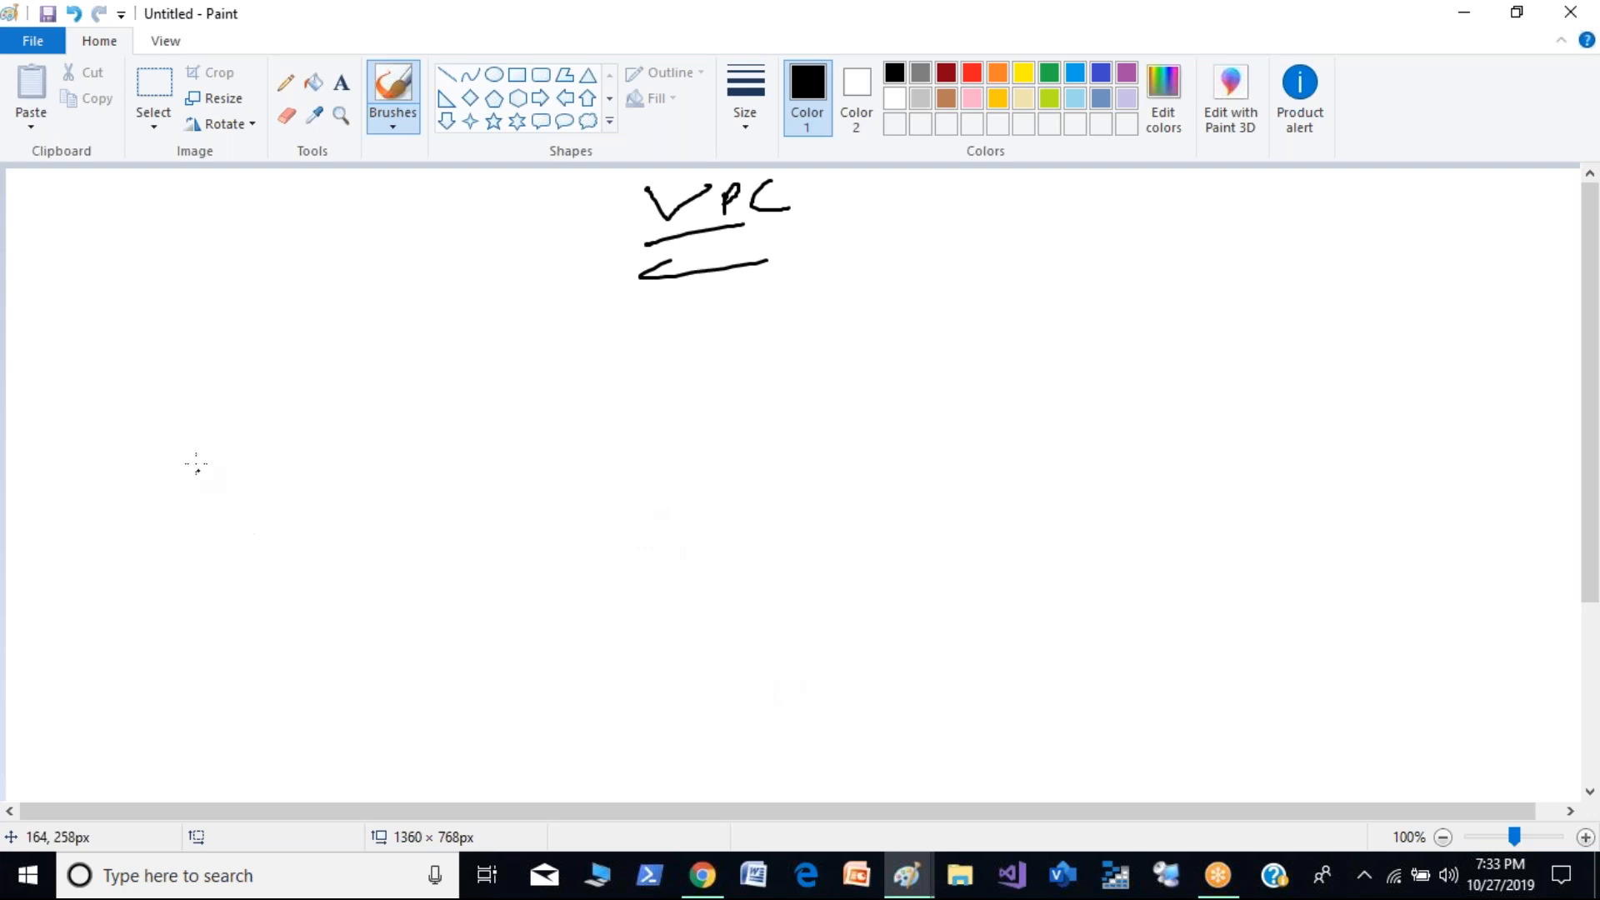
click(517, 74)
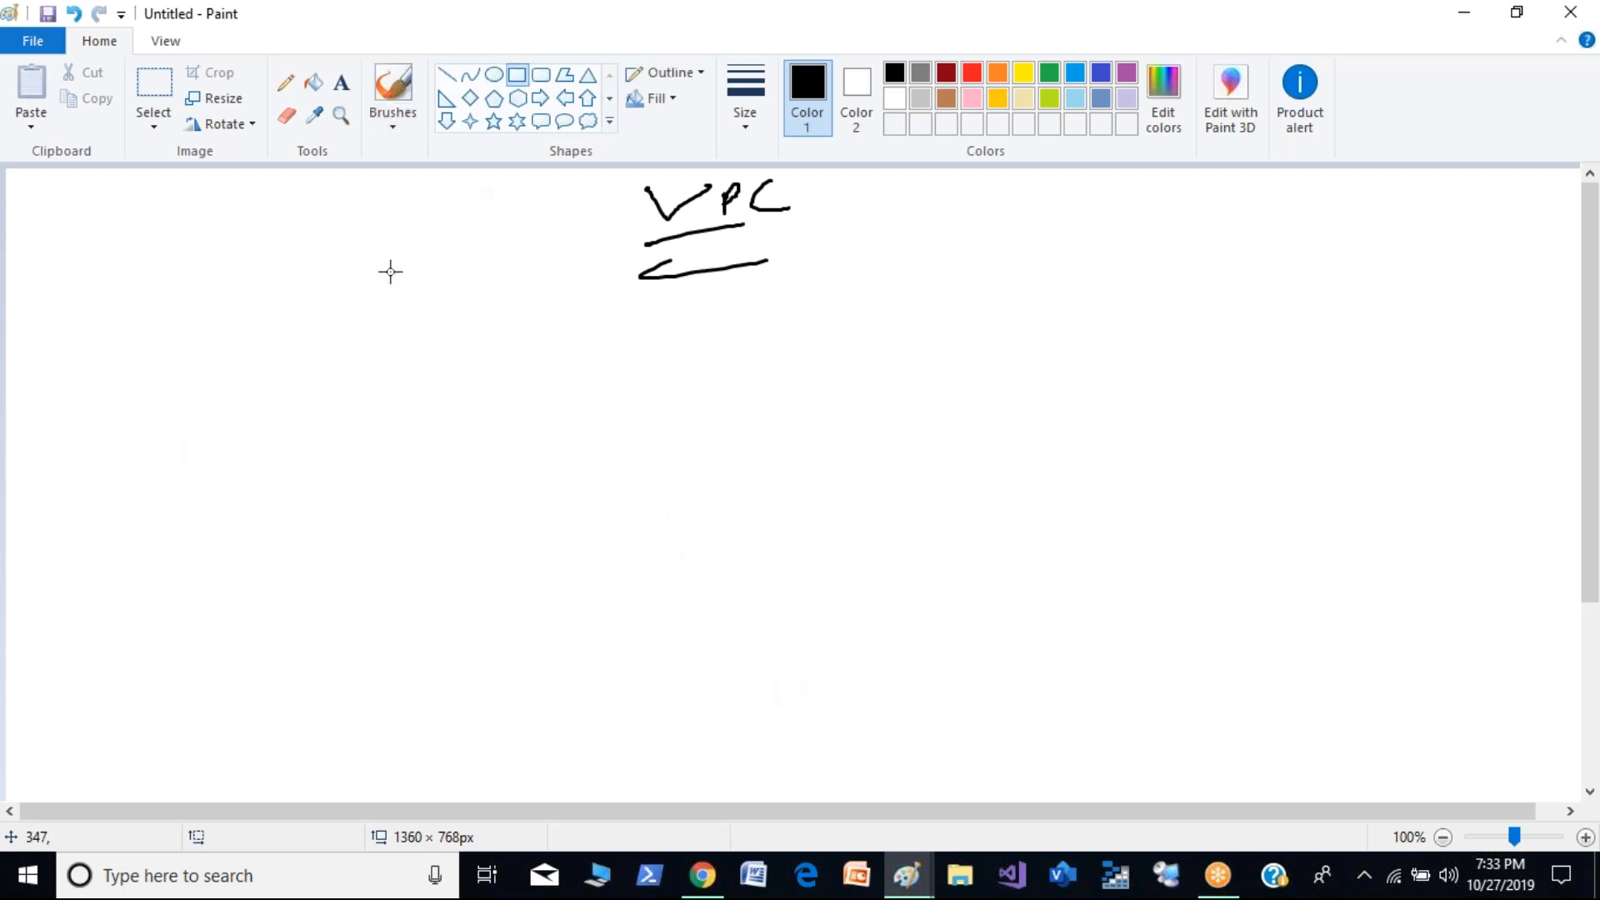
mouse_move(71, 374)
mouse_down()
mouse_move(91, 433)
mouse_move(297, 679)
mouse_move(771, 734)
mouse_up()
click(852, 700)
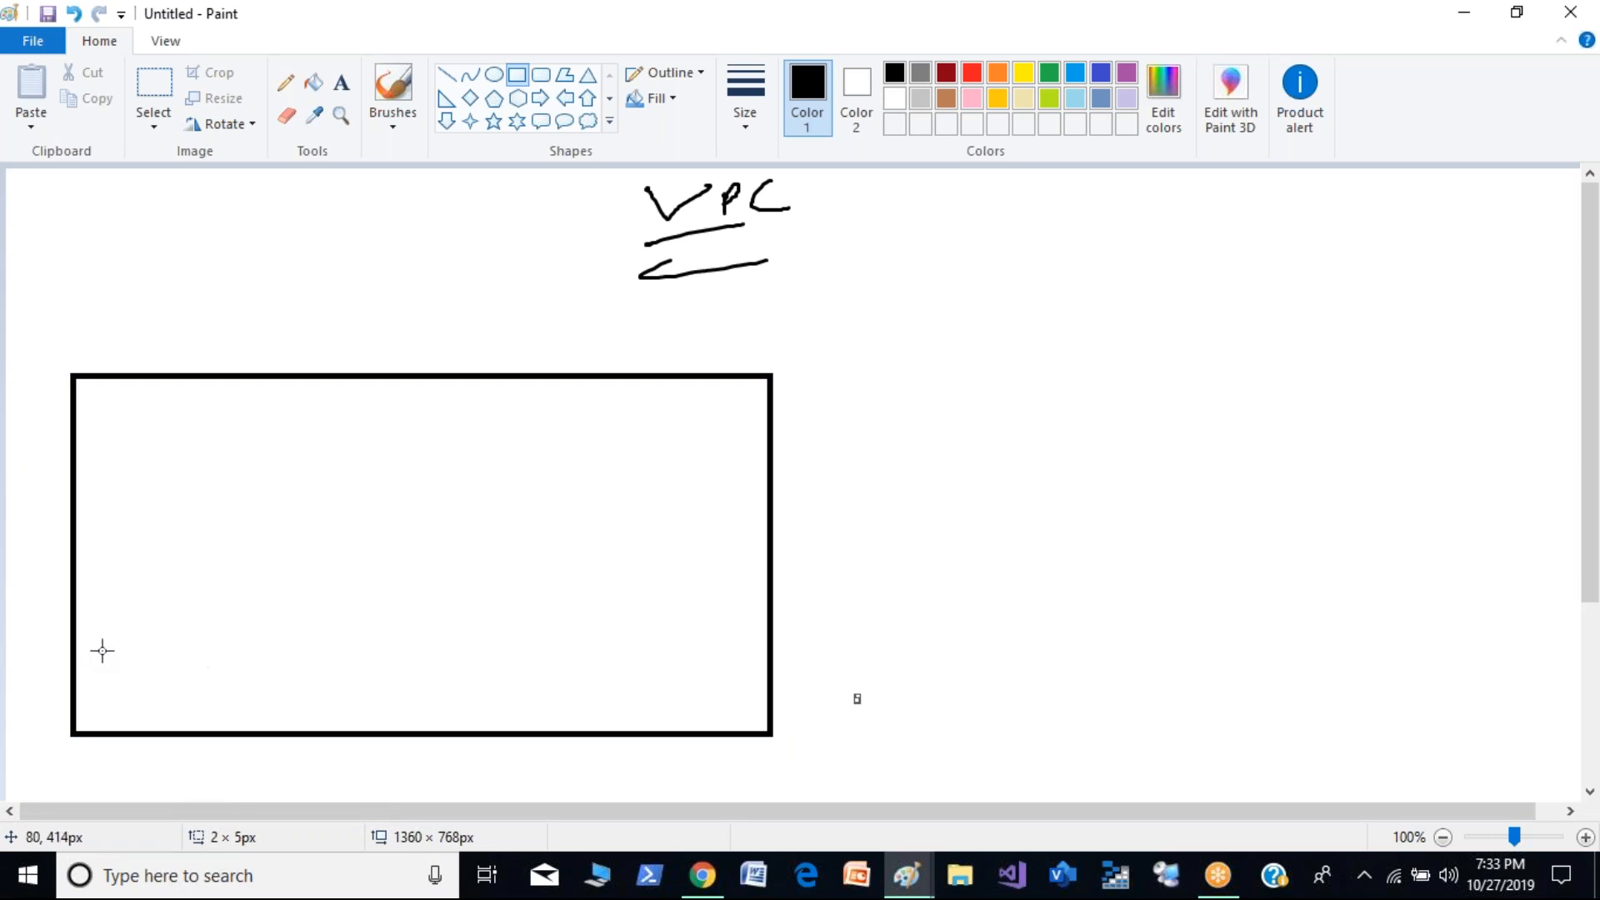
- Brush the underlined label "N/W" inside the upper part of the large rectangle
click(392, 90)
drag(289, 403, 355, 379)
mouse_move(293, 415)
mouse_down()
mouse_move(338, 401)
mouse_move(346, 417)
mouse_up()
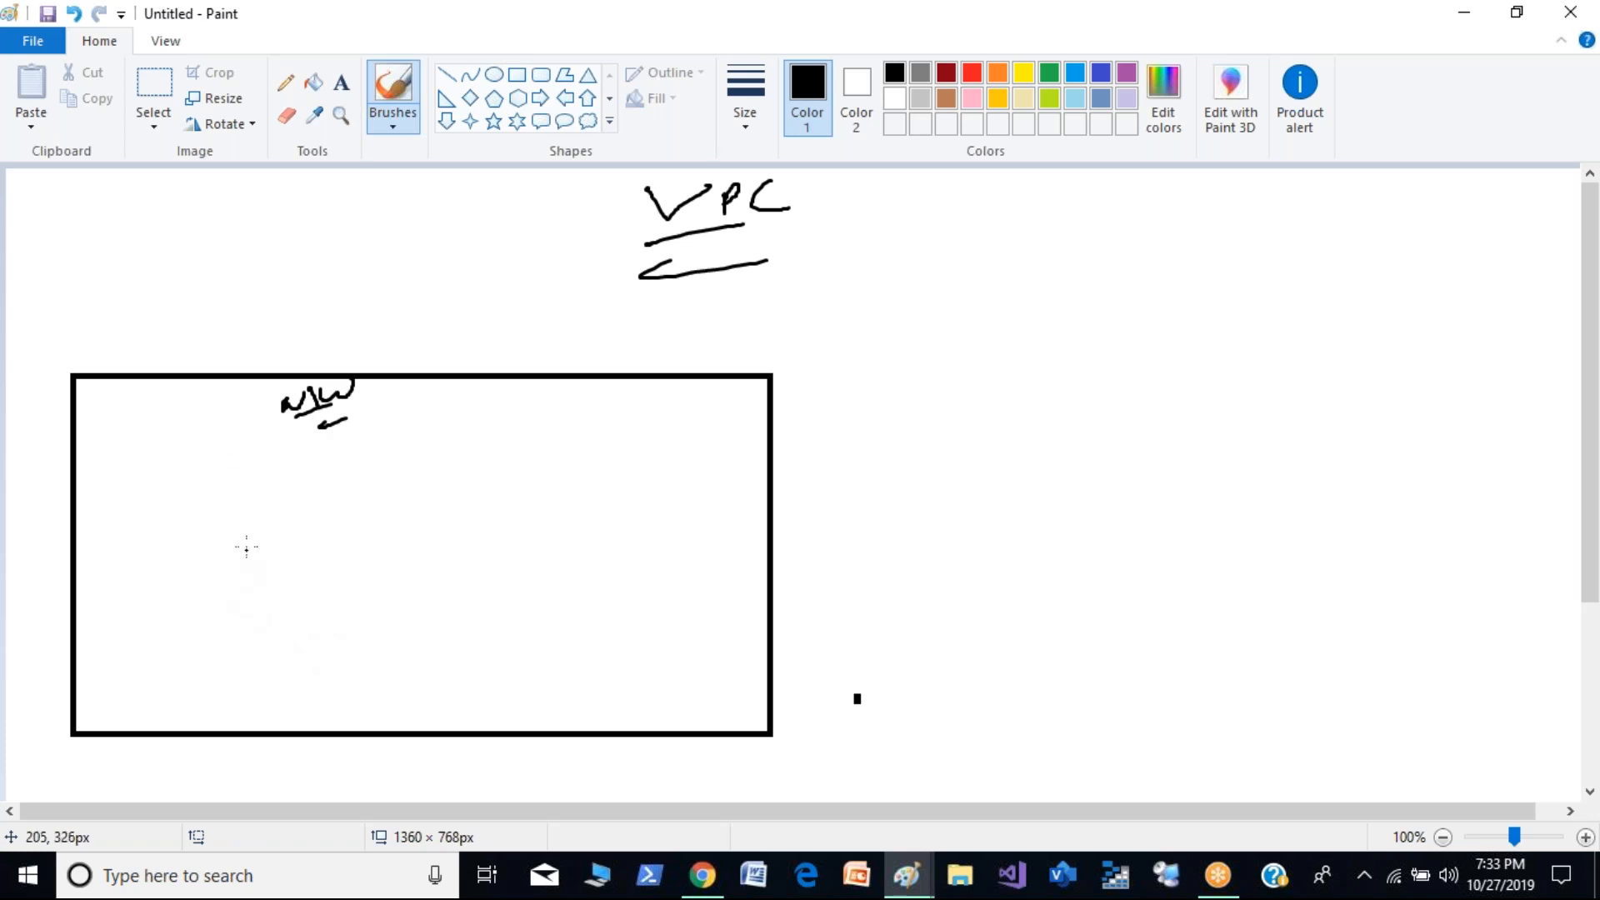
- Sketch a small box and a circled X inside the rectangle, with two short lines beneath them
mouse_move(172, 473)
mouse_down()
mouse_move(290, 463)
mouse_move(163, 530)
mouse_up()
click(344, 508)
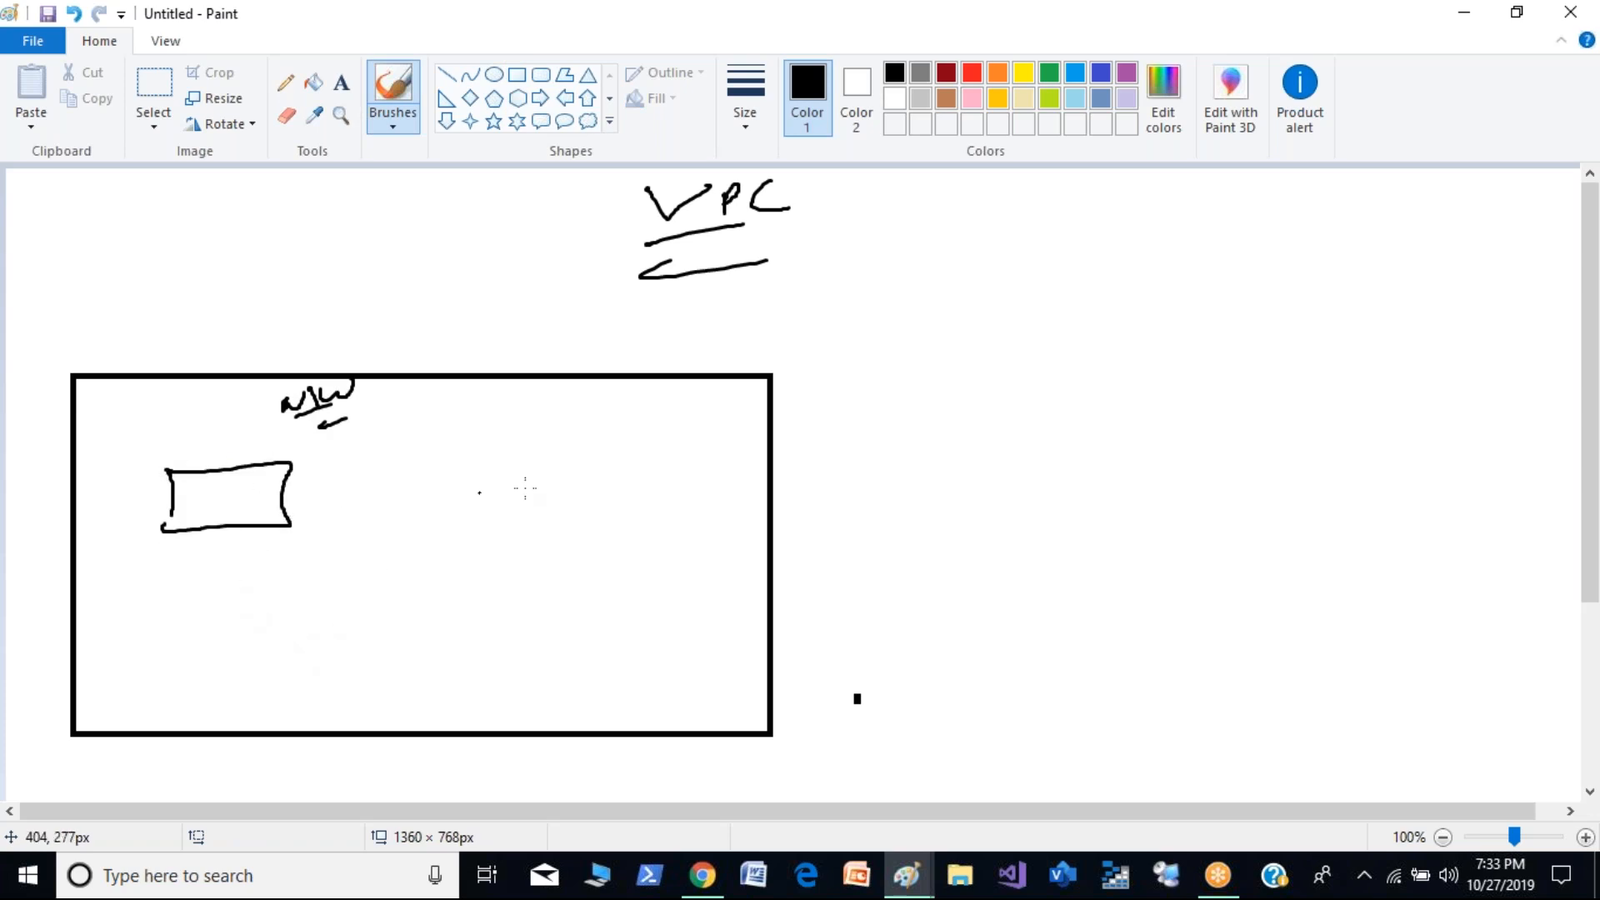
drag(459, 447, 473, 495)
drag(443, 498, 469, 480)
mouse_move(265, 584)
mouse_down()
mouse_move(371, 575)
mouse_move(383, 589)
mouse_up()
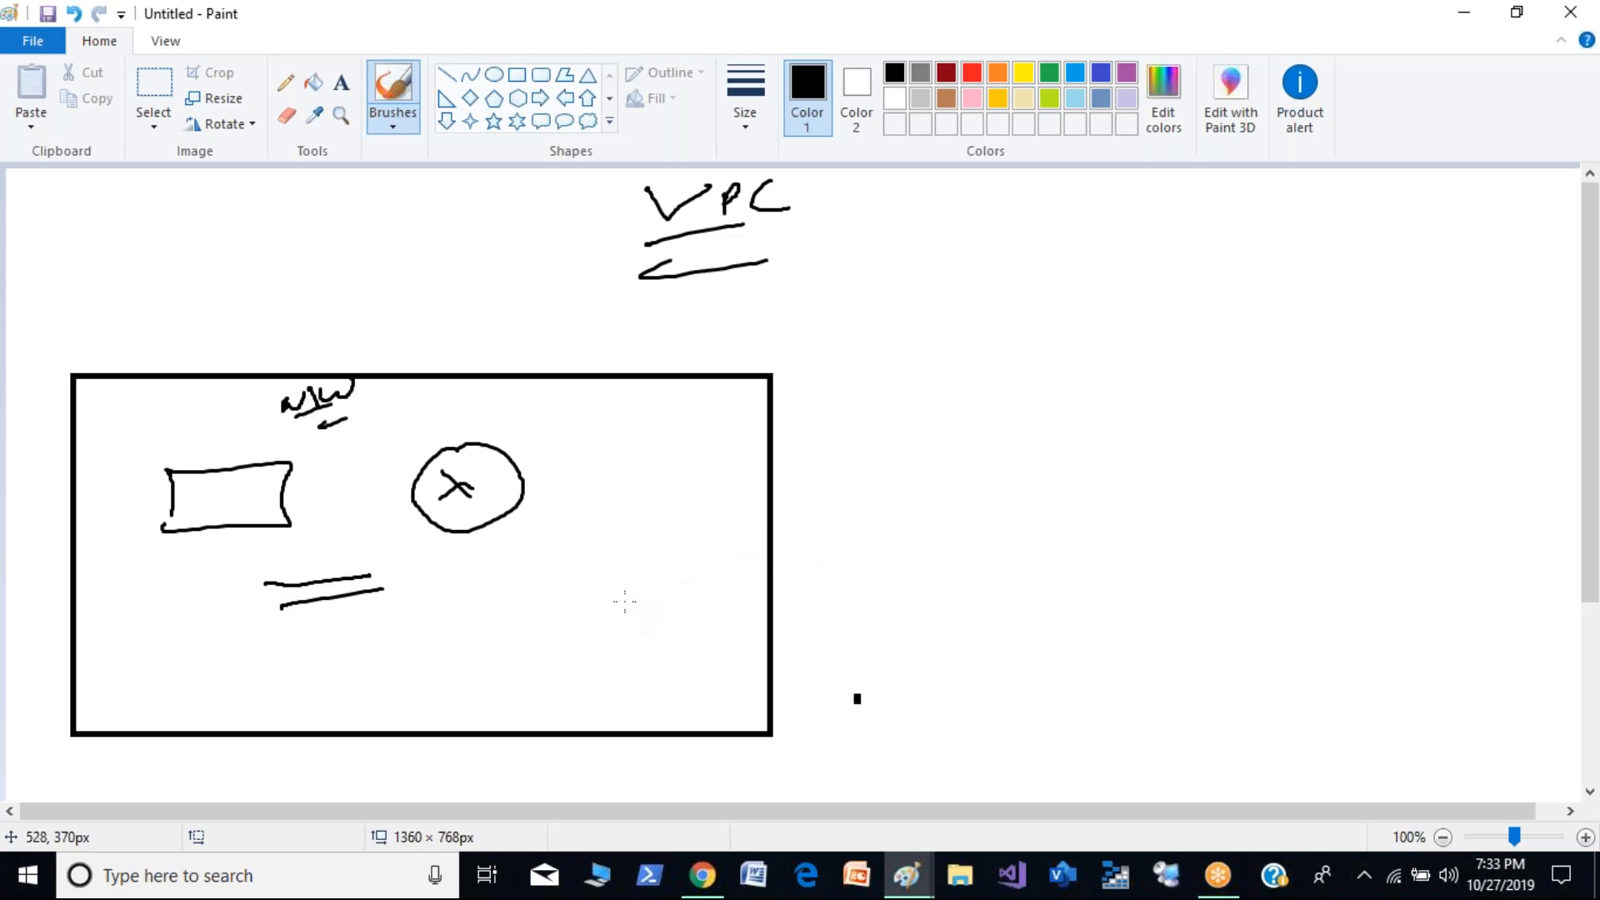
- Handwrite the address range "(192.168.0.0/24)" just above the rectangle, under the VPC heading
drag(540, 320, 575, 372)
drag(604, 328, 605, 356)
drag(624, 331, 630, 362)
drag(637, 334, 654, 355)
click(662, 346)
drag(676, 328, 670, 364)
drag(693, 329, 698, 348)
mouse_move(733, 335)
mouse_down()
mouse_move(726, 366)
mouse_move(732, 336)
mouse_up()
click(747, 344)
mouse_move(760, 329)
mouse_down()
mouse_move(819, 327)
mouse_move(839, 367)
mouse_up()
drag(865, 331, 916, 340)
drag(945, 326, 902, 372)
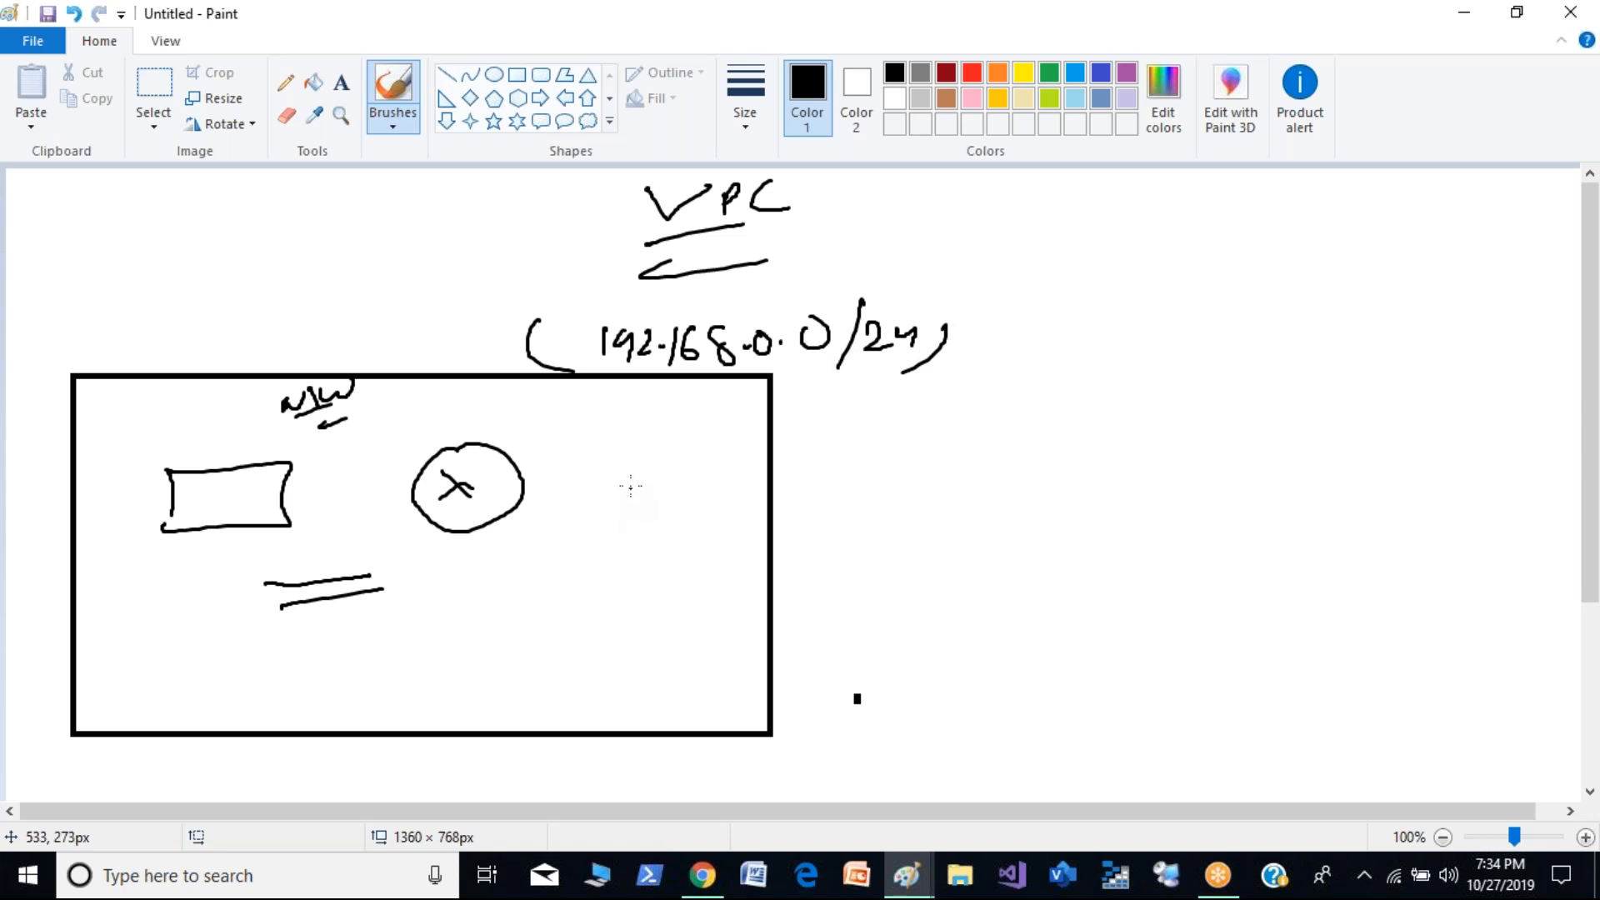
- Handwrite "172.16.0.0/16" below the first range, underline its ending, and add small ticks beside both ranges
drag(628, 431, 643, 472)
mouse_move(658, 442)
mouse_down()
mouse_move(677, 467)
mouse_move(733, 467)
mouse_move(858, 424)
mouse_move(887, 462)
mouse_up()
click(685, 457)
click(760, 454)
click(824, 431)
mouse_move(917, 414)
mouse_down()
mouse_move(912, 451)
mouse_move(939, 453)
mouse_up()
drag(858, 484, 910, 473)
drag(921, 498, 948, 492)
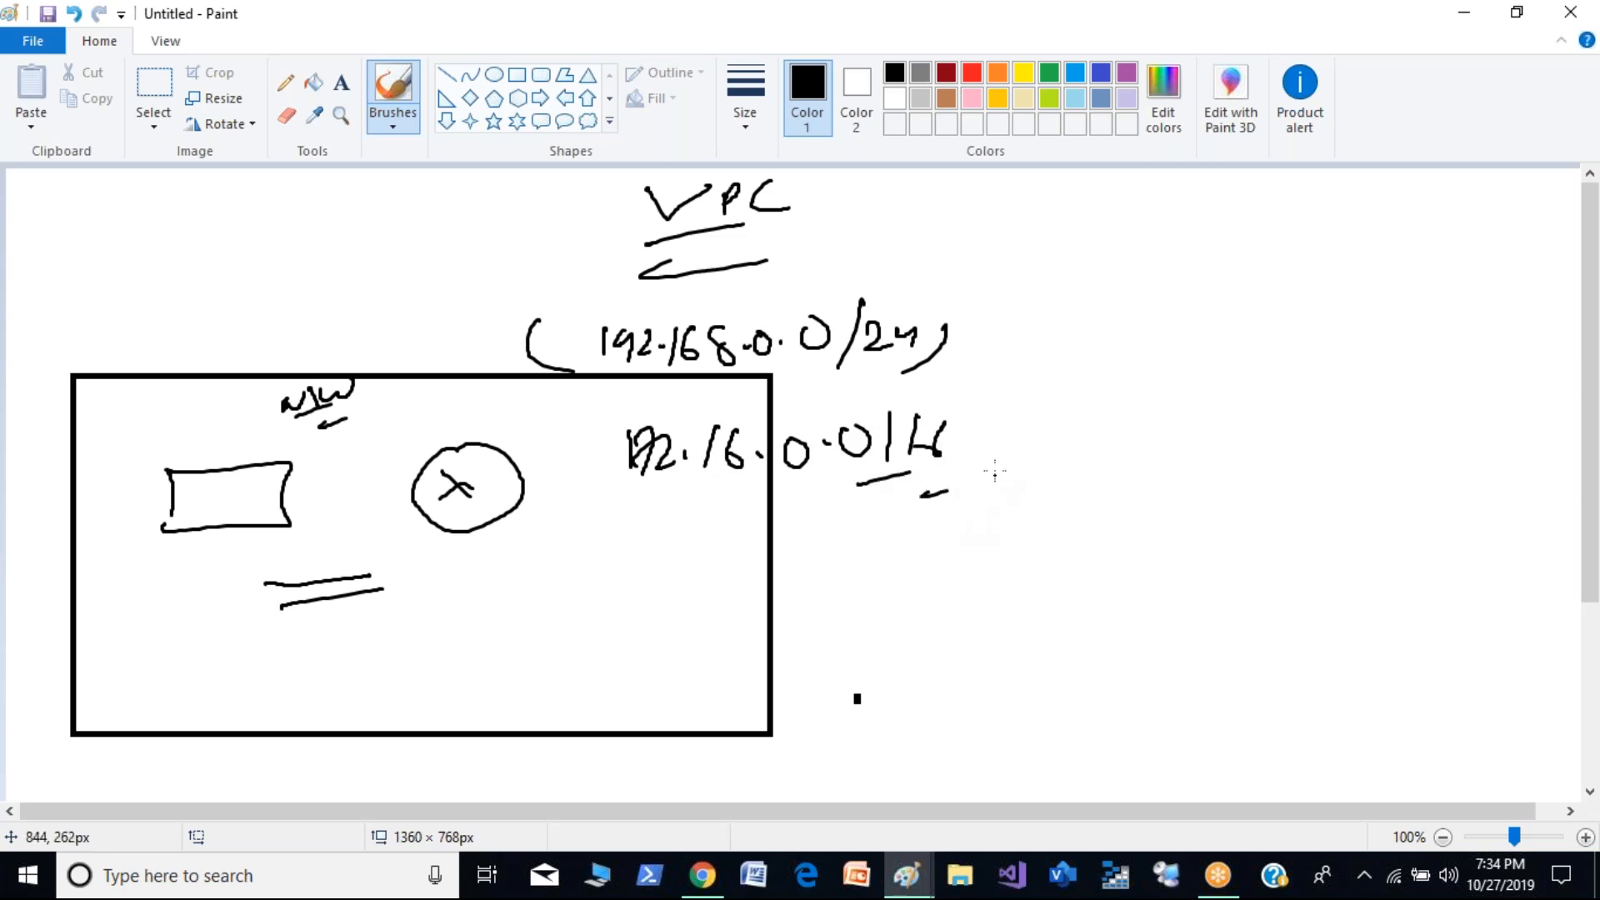
drag(985, 365, 970, 374)
drag(1014, 443, 984, 455)
click(1035, 433)
- Circle the network elements in the rectangle and draw a connected arrow pointing to the circle and the 192.168.0.0/24 range
mouse_move(347, 327)
mouse_down()
mouse_move(218, 357)
mouse_move(267, 694)
mouse_move(552, 449)
mouse_move(341, 325)
mouse_up()
mouse_move(302, 260)
mouse_down()
mouse_move(317, 335)
mouse_move(348, 299)
mouse_up()
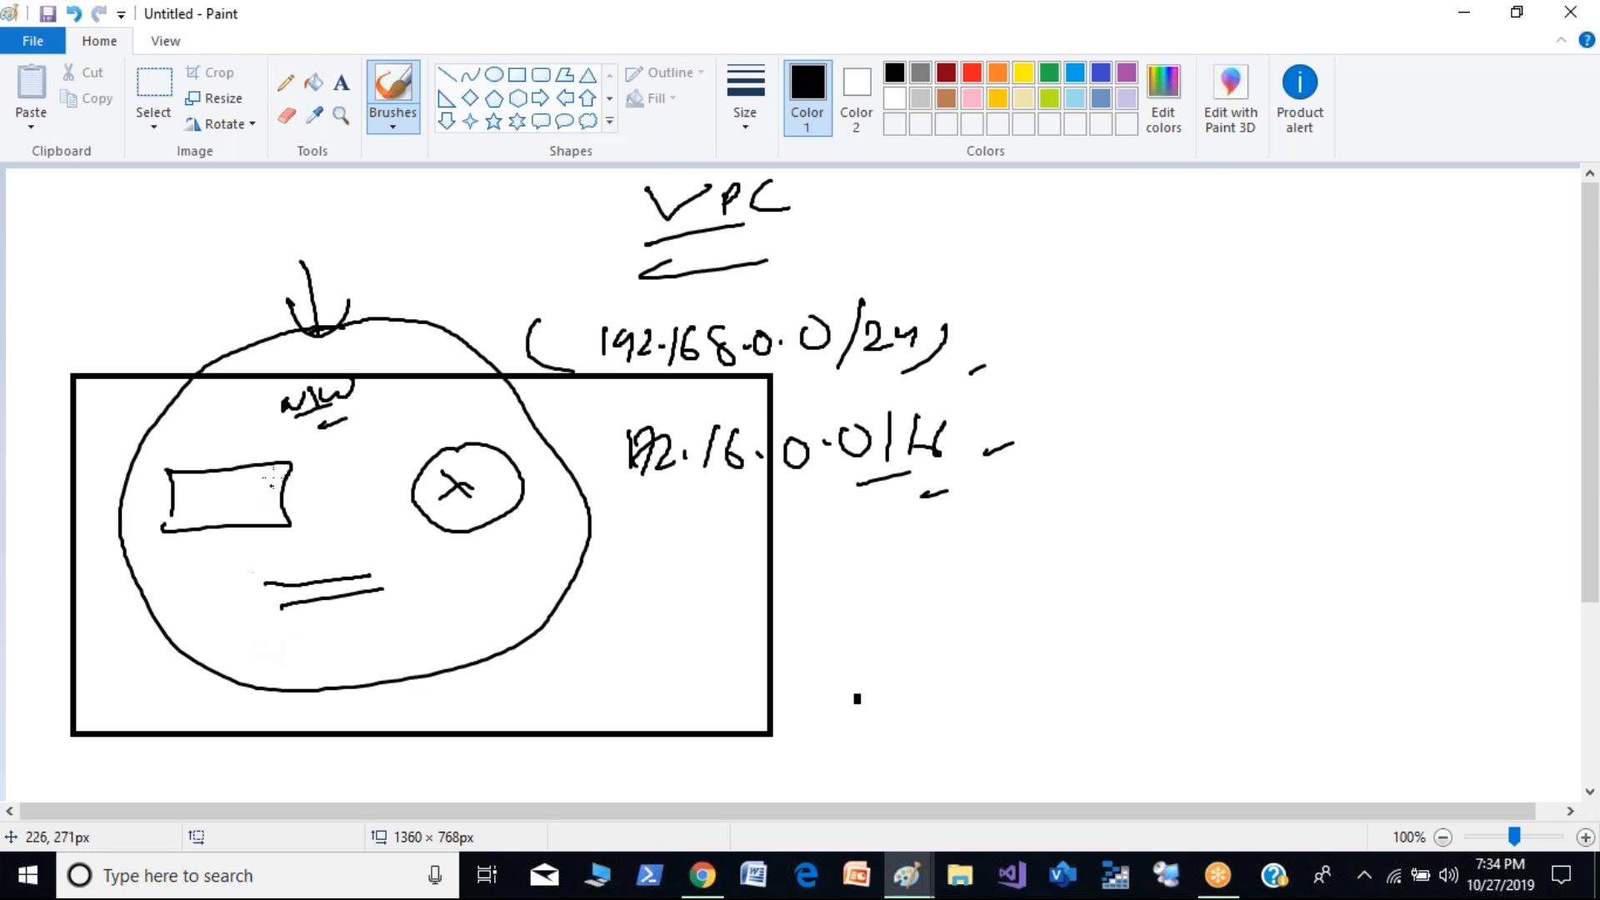
mouse_move(298, 265)
mouse_down()
mouse_move(390, 256)
mouse_move(577, 318)
mouse_up()
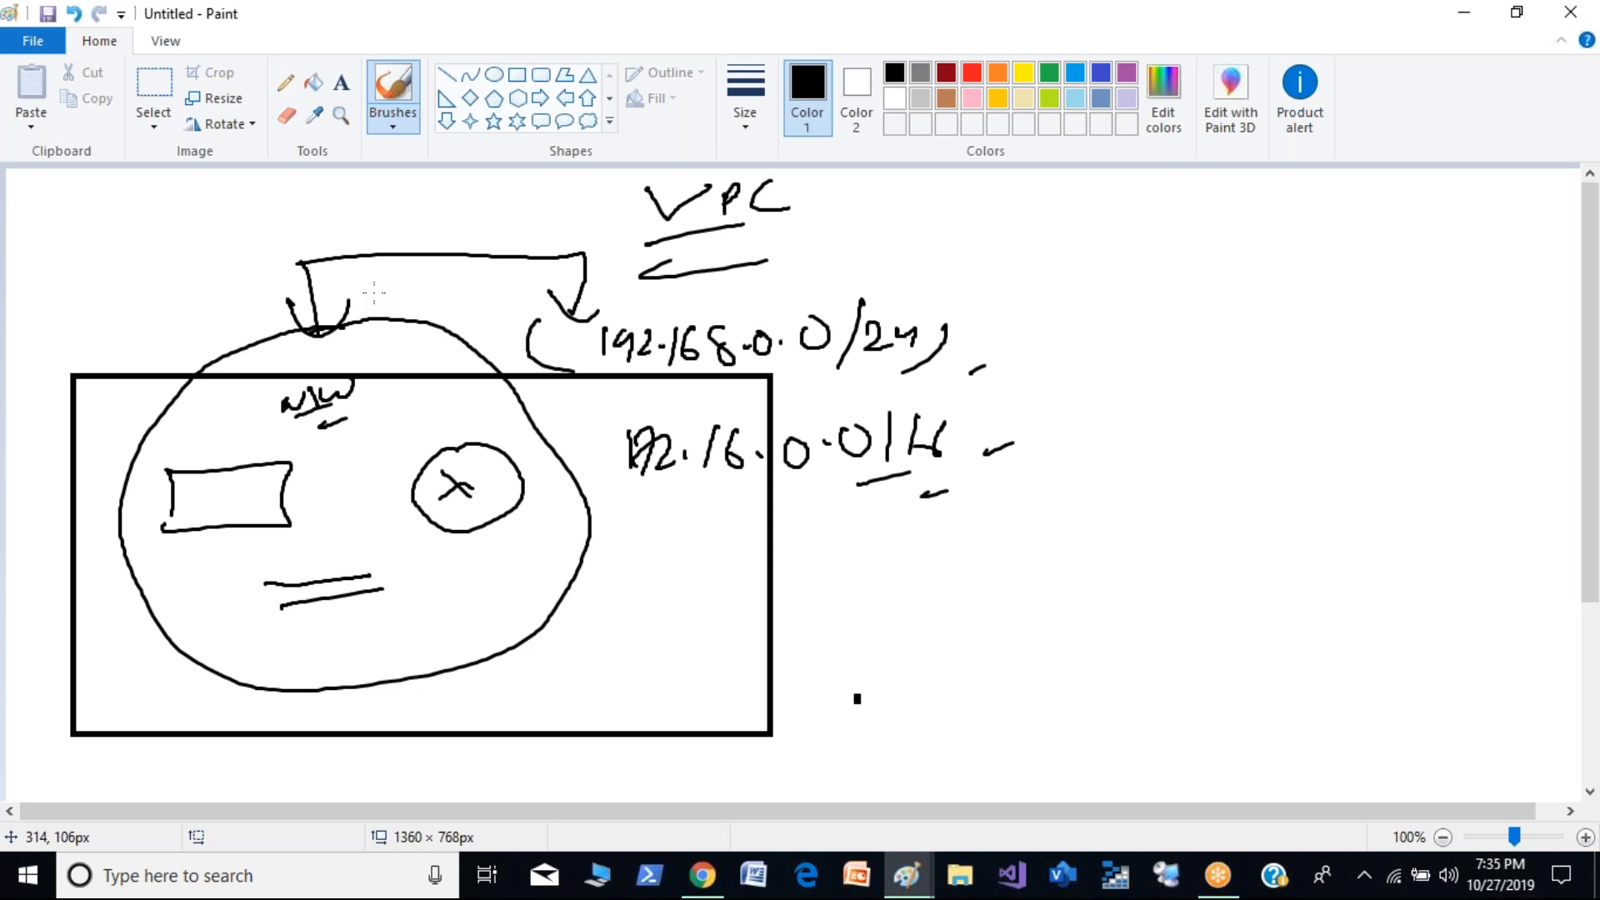
- Start a new blank canvas without saving the old sketch and brush the double-underlined heading "IP Add" at the top
key(ctrl+n)
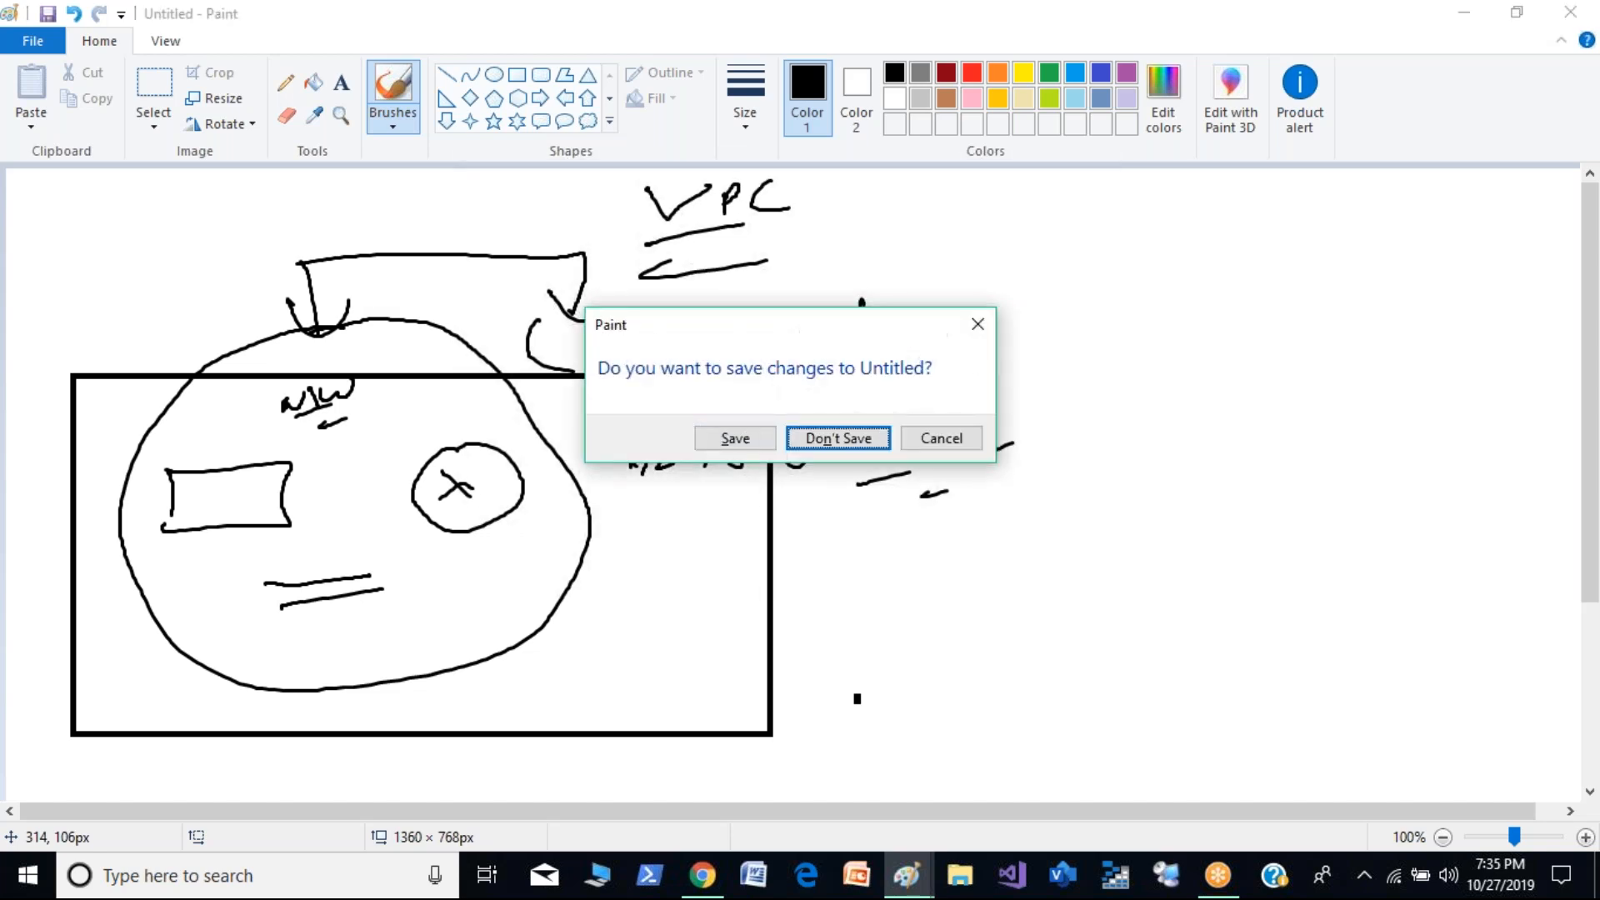
key(n)
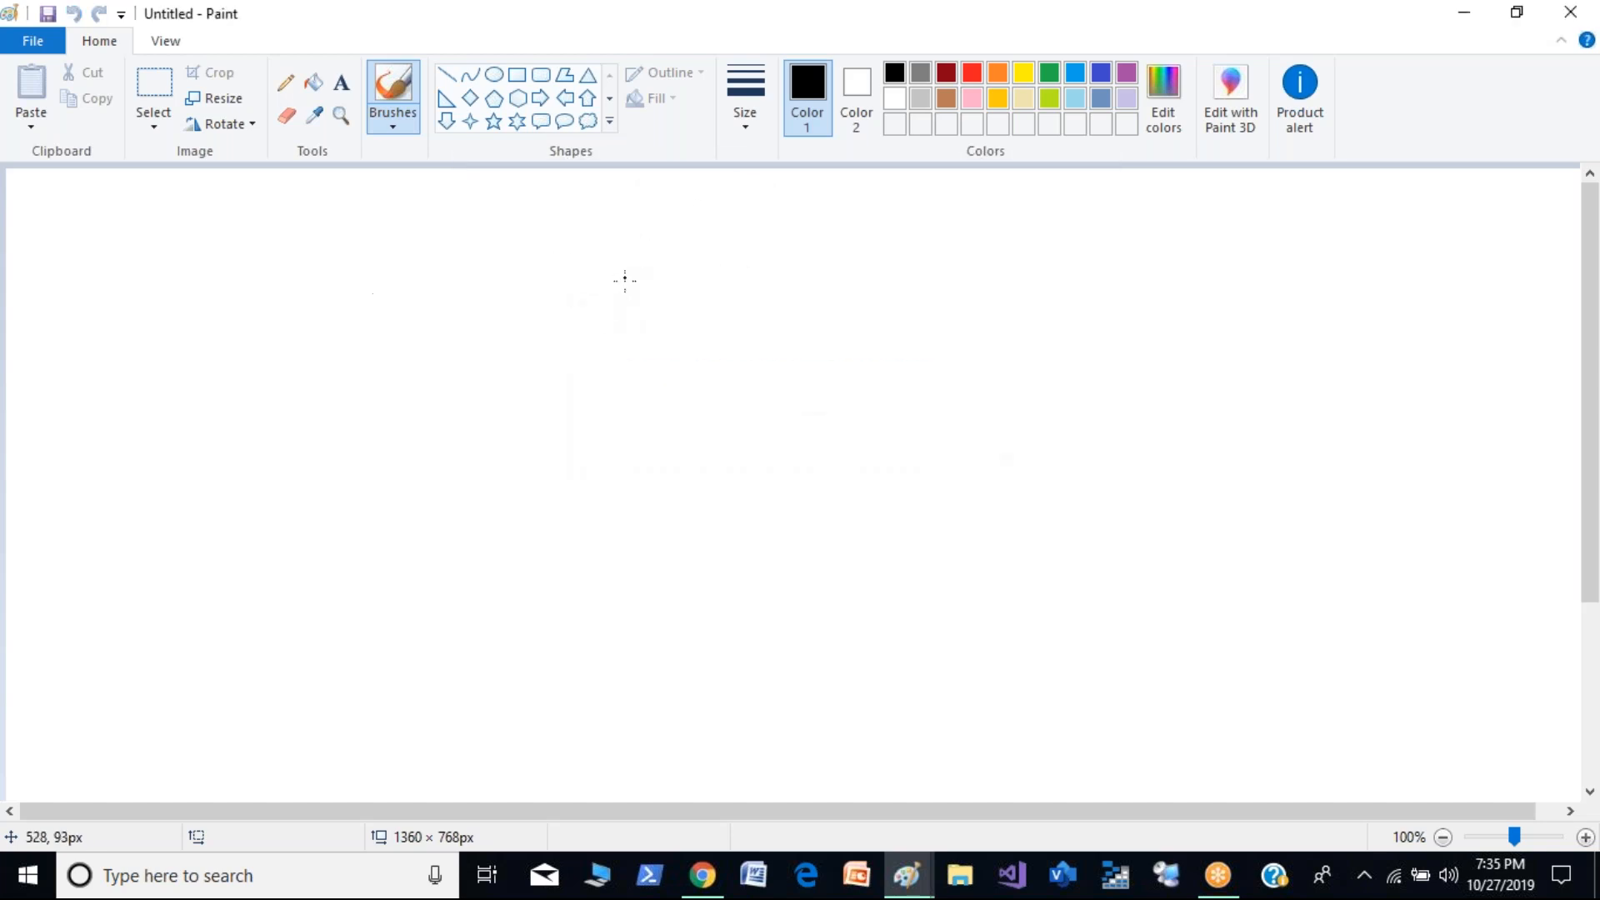
mouse_move(671, 185)
mouse_down()
mouse_move(669, 209)
mouse_move(760, 176)
mouse_move(841, 177)
mouse_up()
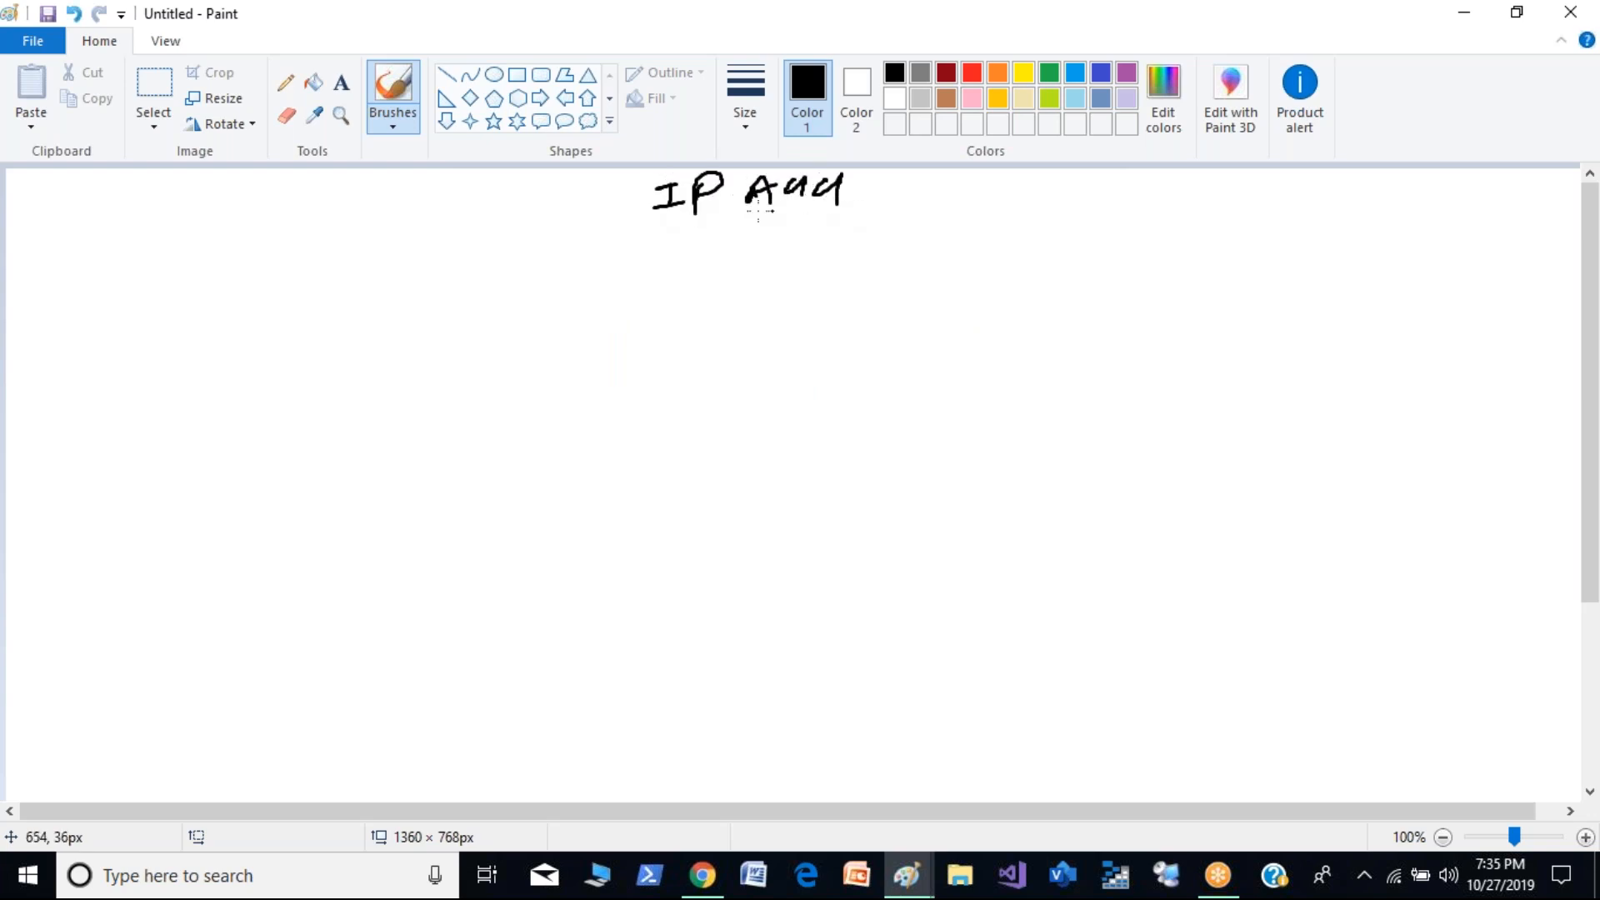
drag(708, 215, 837, 201)
drag(750, 236, 863, 222)
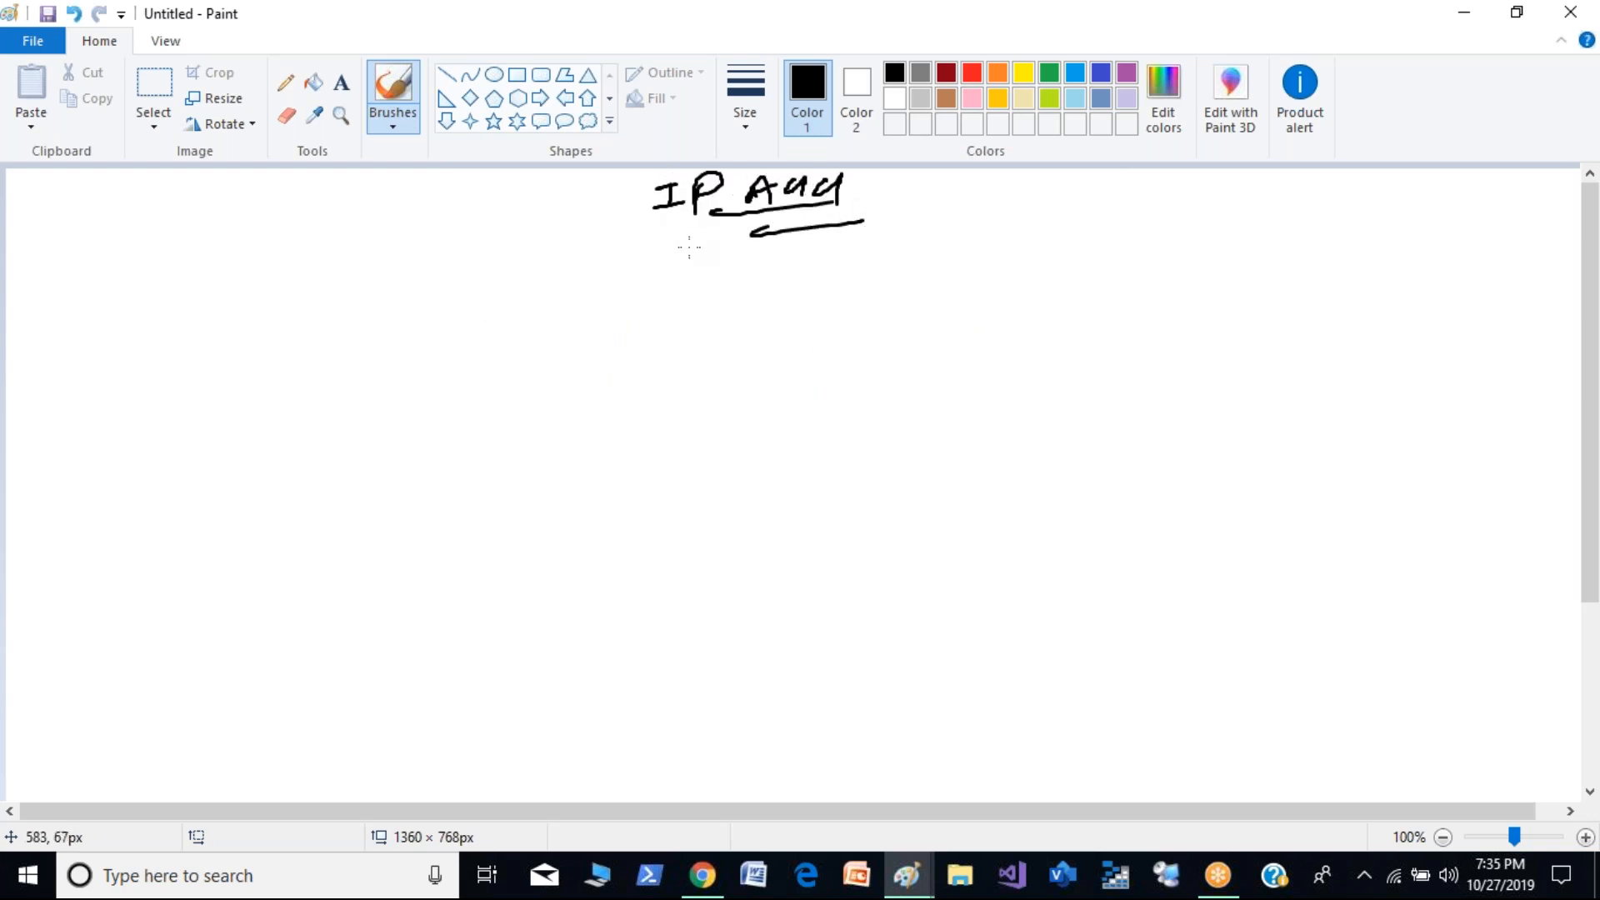
- Handwrite an opening parenthesis and "IPv4" beside the heading, underlining the 4
mouse_move(904, 175)
mouse_down()
mouse_move(907, 218)
mouse_move(924, 223)
mouse_up()
mouse_move(909, 187)
mouse_down()
mouse_move(930, 184)
mouse_move(941, 206)
mouse_up()
mouse_move(952, 220)
mouse_down()
mouse_move(965, 181)
mouse_move(955, 205)
mouse_up()
mouse_move(969, 191)
mouse_down()
mouse_move(1003, 189)
mouse_move(1018, 222)
mouse_move(1042, 223)
mouse_up()
click(1020, 244)
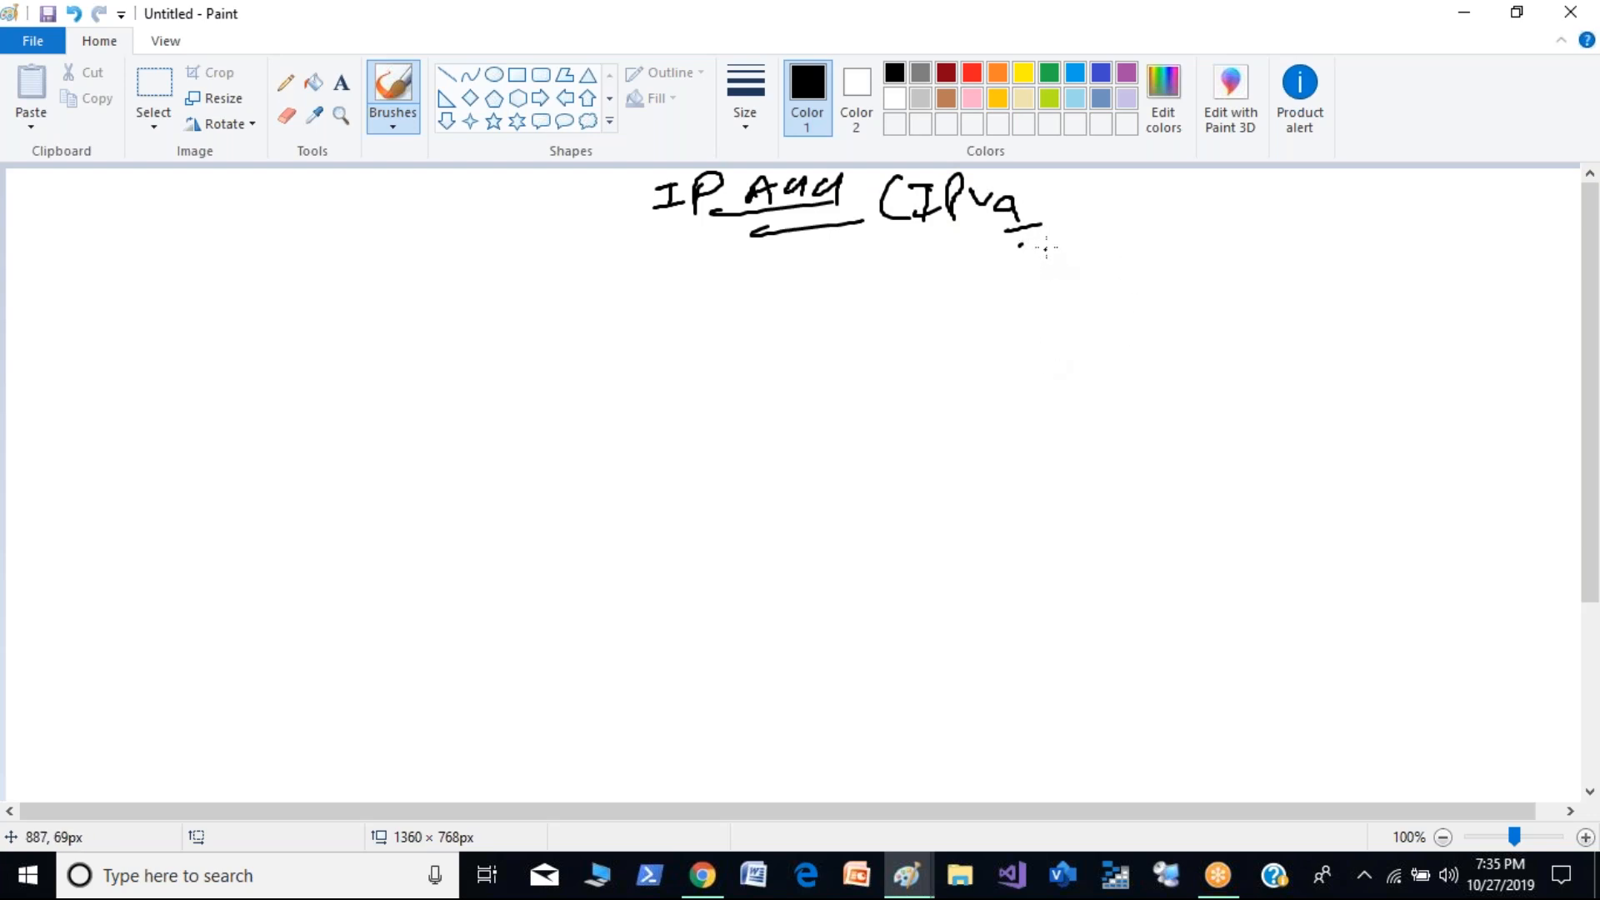
- Handwrite "IPv6" farther along the heading line and underline the 6
mouse_move(1242, 180)
mouse_down()
mouse_move(1242, 208)
mouse_move(1263, 212)
mouse_up()
mouse_move(1237, 177)
mouse_down()
mouse_move(1257, 212)
mouse_move(1316, 200)
mouse_up()
mouse_move(1325, 203)
mouse_down()
mouse_move(1313, 225)
mouse_move(1322, 215)
mouse_up()
drag(1299, 240, 1325, 234)
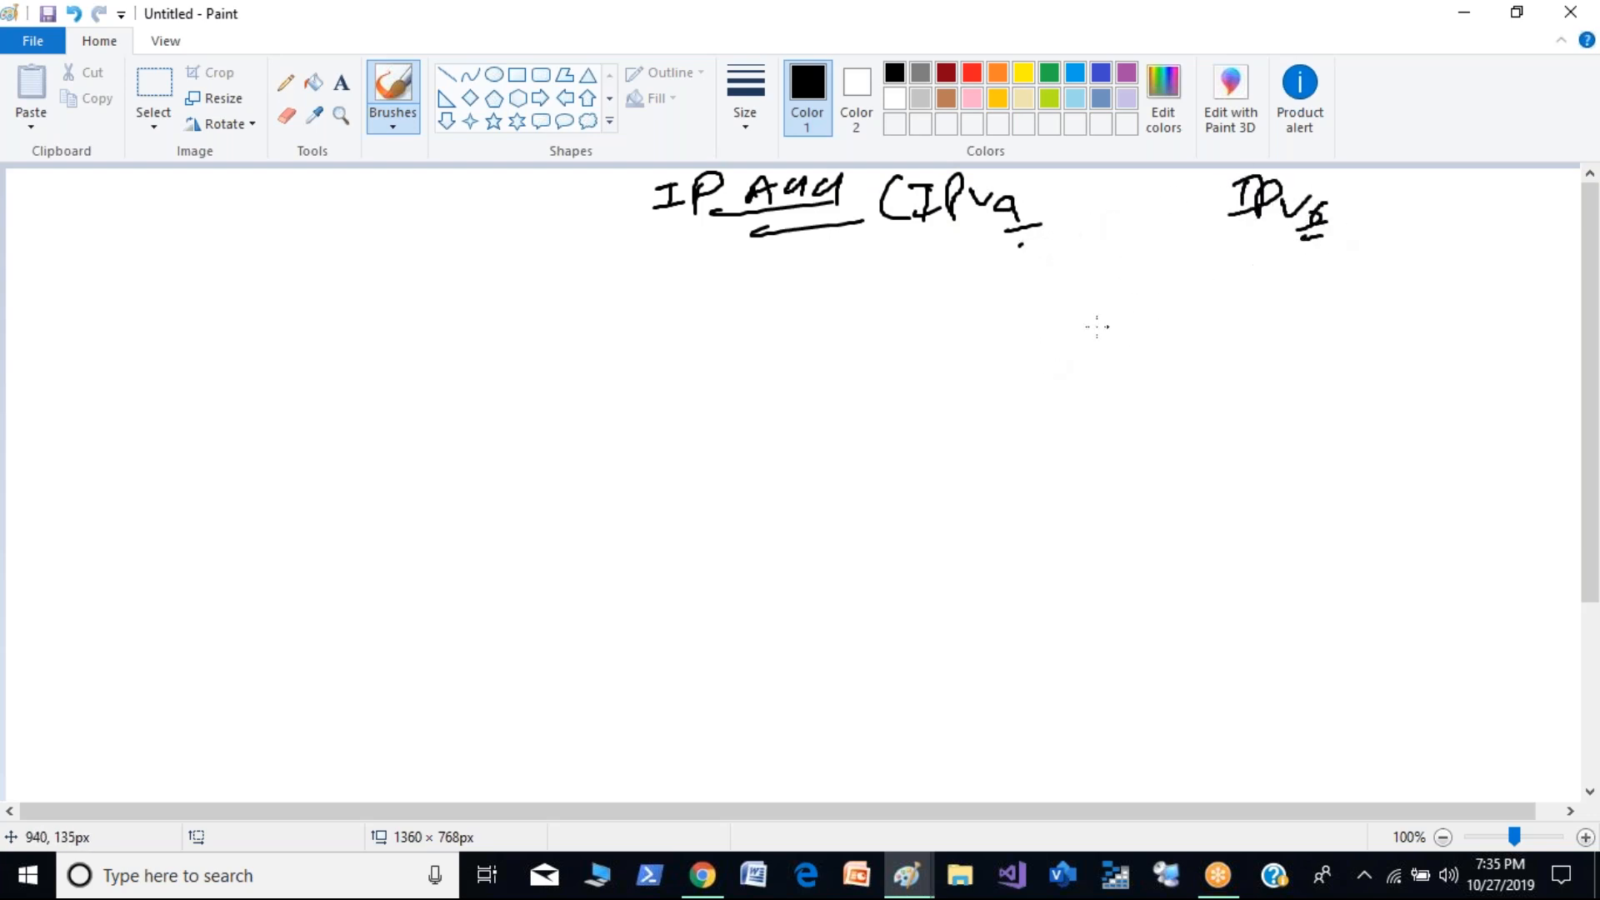
- Draw a downward arrow from IPv4 to the handwritten note "32 bit", underlining the 32
drag(957, 234, 959, 271)
mouse_move(941, 252)
mouse_down()
mouse_move(961, 271)
mouse_move(981, 243)
mouse_up()
mouse_move(928, 278)
mouse_down()
mouse_move(949, 288)
mouse_move(930, 305)
mouse_move(995, 295)
mouse_up()
drag(940, 317, 986, 313)
drag(1019, 275, 1044, 298)
drag(1030, 289, 1068, 282)
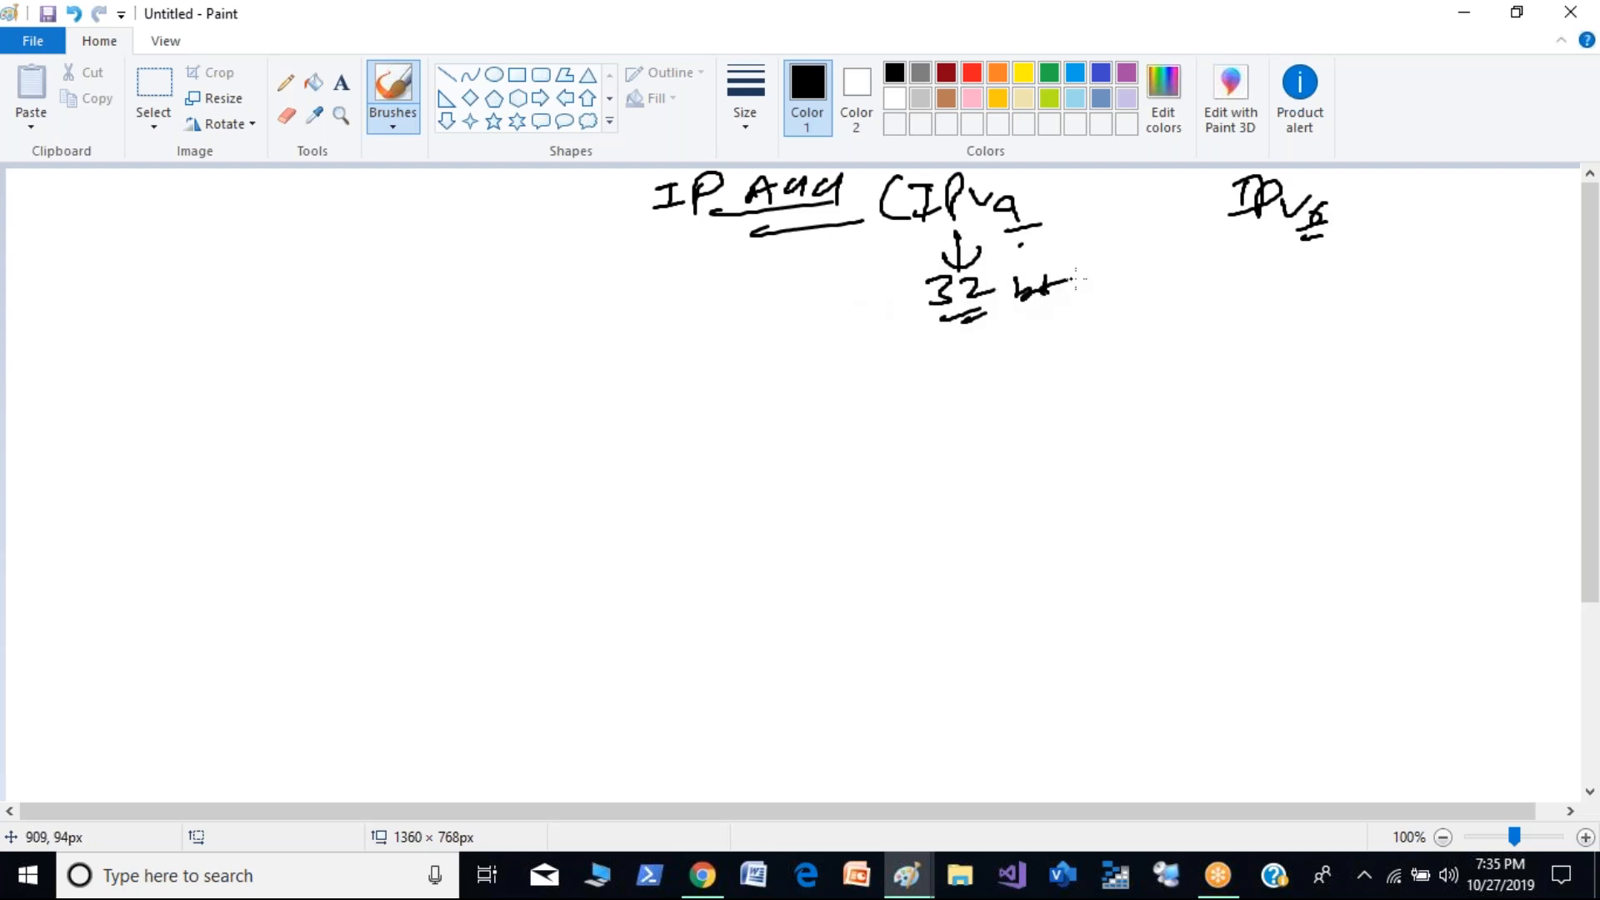
- Handwrite "128 bit" under IPv6 and close the heading group with a large parenthesis
drag(1268, 259, 1268, 287)
mouse_move(1284, 267)
mouse_down()
mouse_move(1302, 283)
mouse_move(1342, 275)
mouse_up()
drag(1340, 243, 1357, 285)
mouse_move(1361, 265)
mouse_down()
mouse_move(1364, 287)
mouse_move(1376, 280)
mouse_up()
drag(1363, 264, 1388, 260)
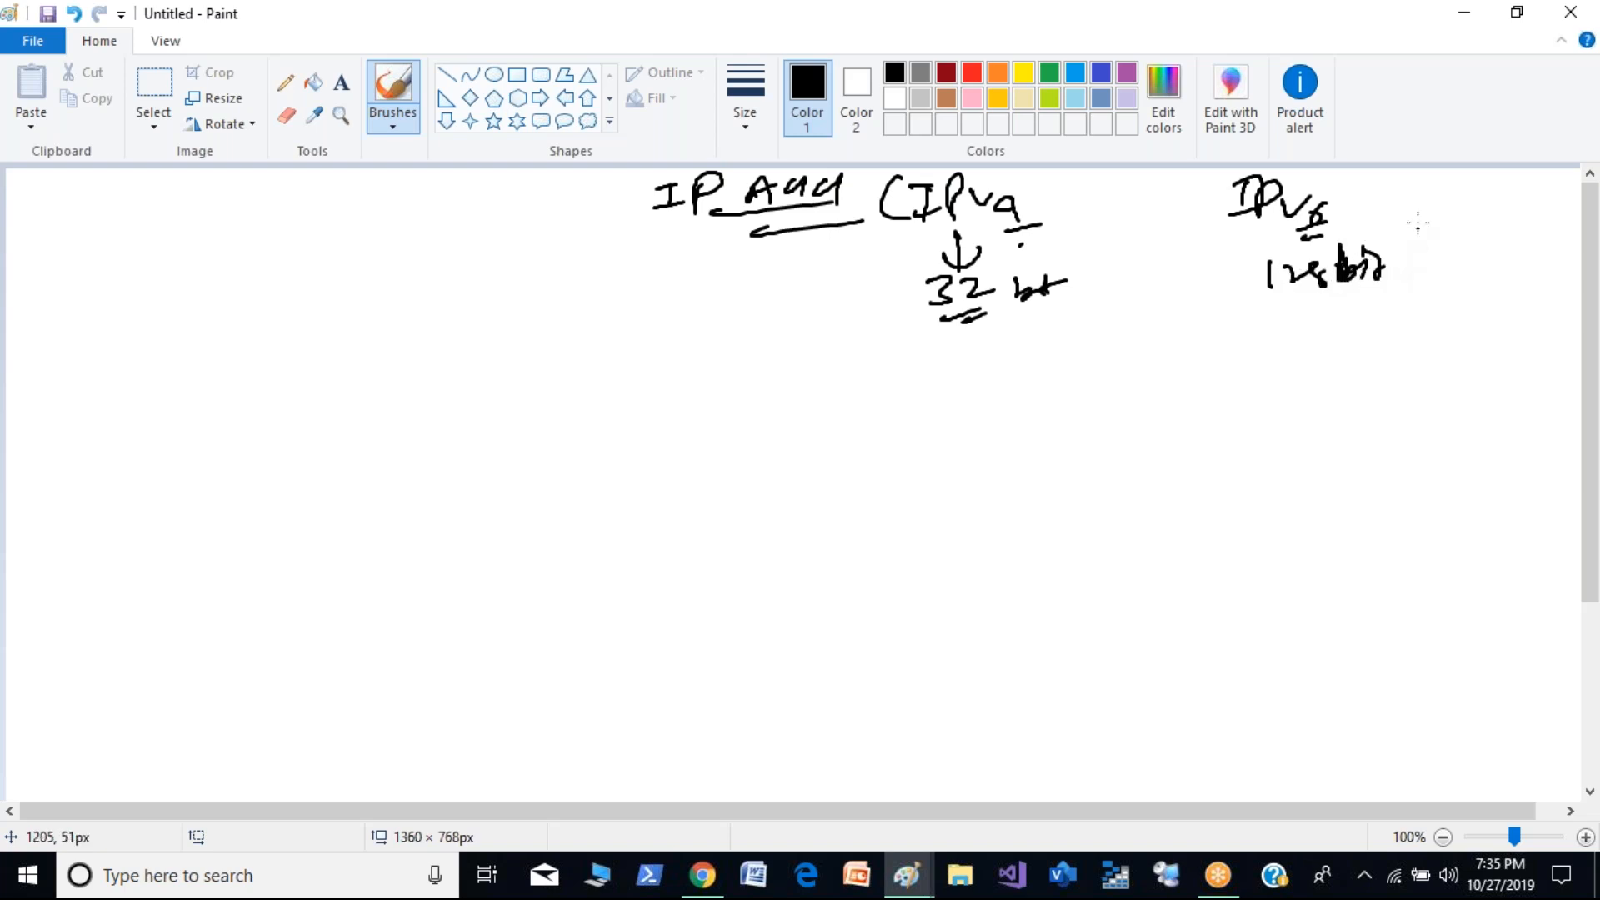
mouse_move(1408, 170)
mouse_down()
mouse_move(1433, 250)
mouse_move(1390, 296)
mouse_up()
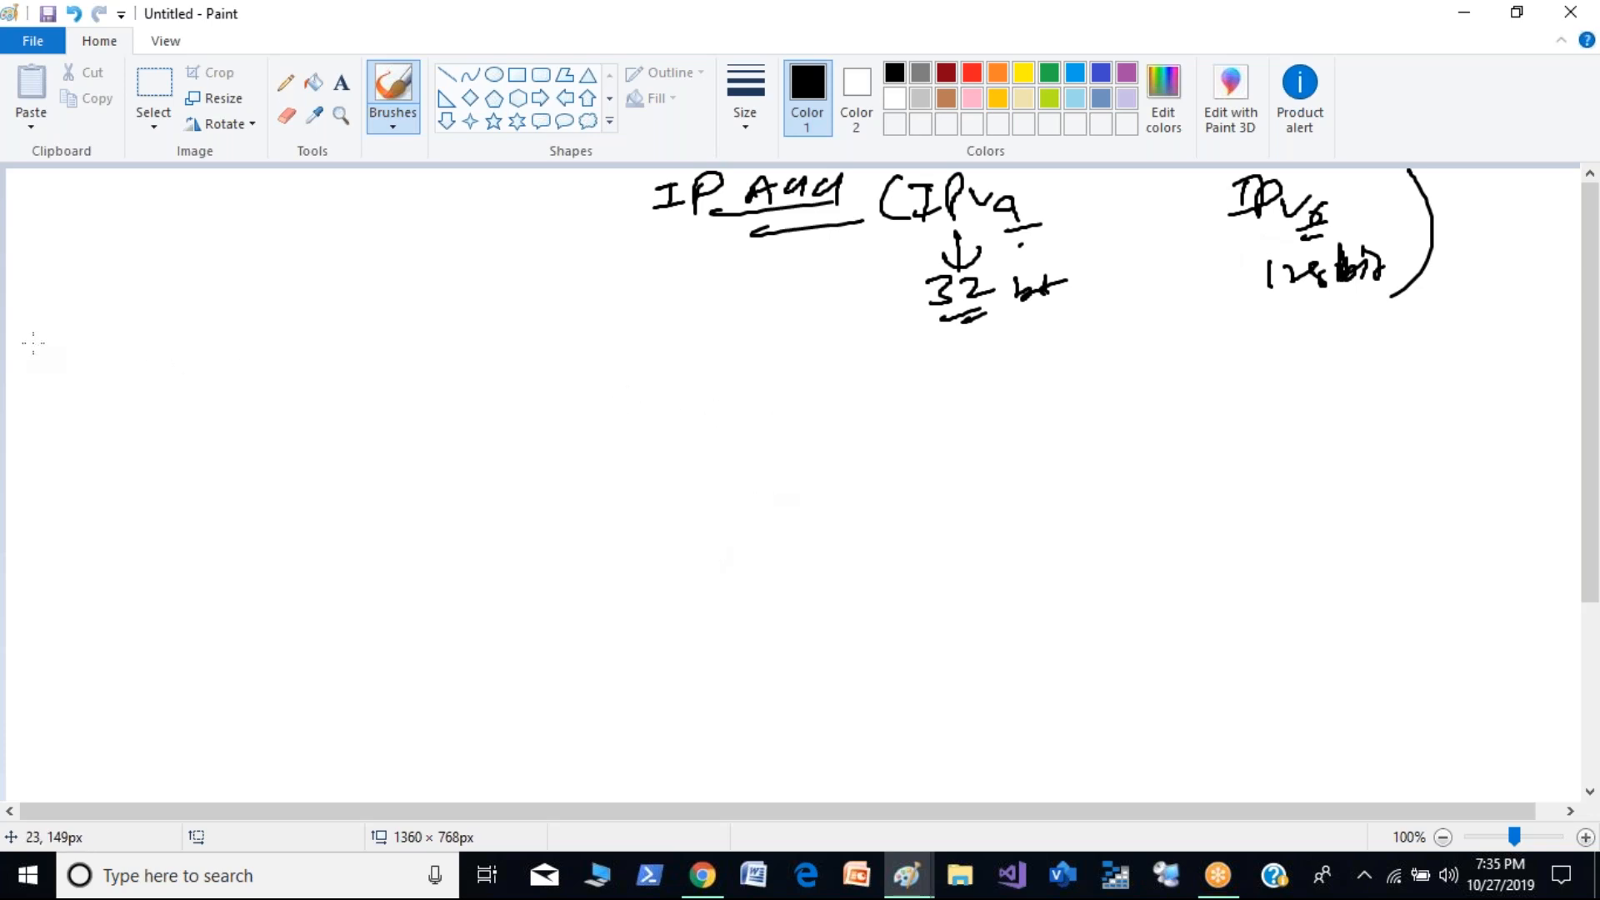
- Sketch a row of four boxes separated by dots below the heading to represent the address octets
mouse_move(50, 368)
mouse_down()
mouse_move(50, 412)
mouse_move(221, 394)
mouse_move(38, 414)
mouse_up()
click(246, 419)
mouse_move(278, 366)
mouse_down()
mouse_move(277, 425)
mouse_move(350, 350)
mouse_move(450, 430)
mouse_move(413, 428)
mouse_up()
drag(304, 428, 426, 427)
mouse_move(493, 372)
mouse_down()
mouse_move(496, 432)
mouse_move(686, 346)
mouse_move(596, 422)
mouse_move(507, 430)
mouse_up()
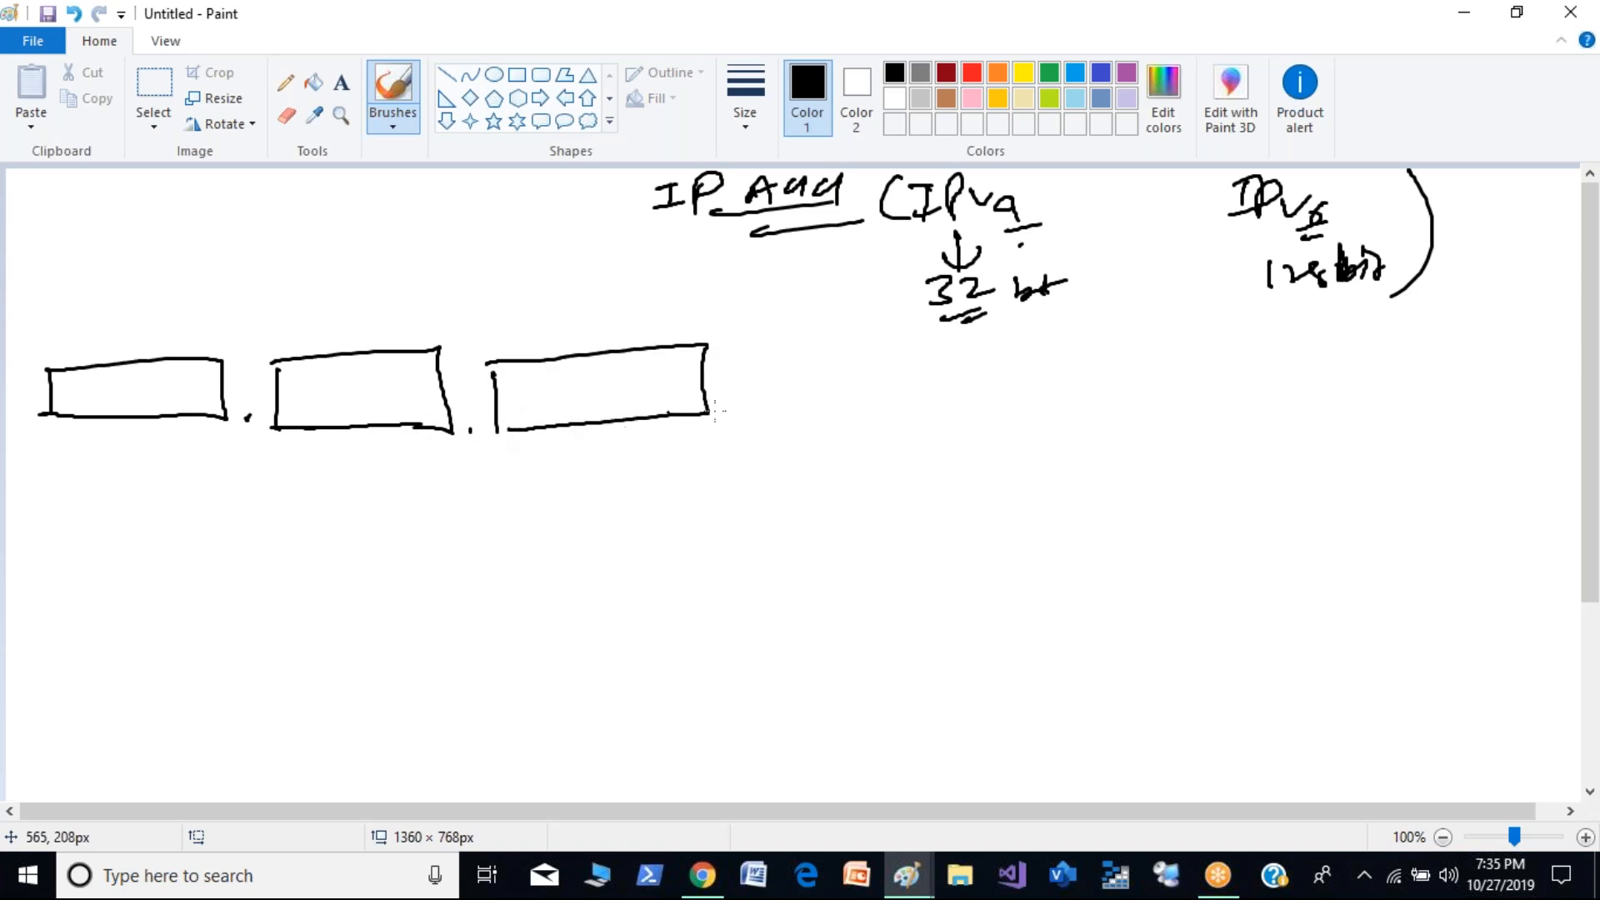
click(736, 414)
mouse_move(763, 358)
mouse_down()
mouse_move(765, 410)
mouse_move(917, 342)
mouse_move(912, 405)
mouse_move(760, 414)
mouse_up()
- Write 8 inside each of the four octet boxes and "= 32 bit" after the last box
drag(150, 378, 132, 392)
mouse_move(385, 367)
mouse_down()
mouse_move(366, 401)
mouse_move(377, 391)
mouse_up()
drag(580, 369, 575, 385)
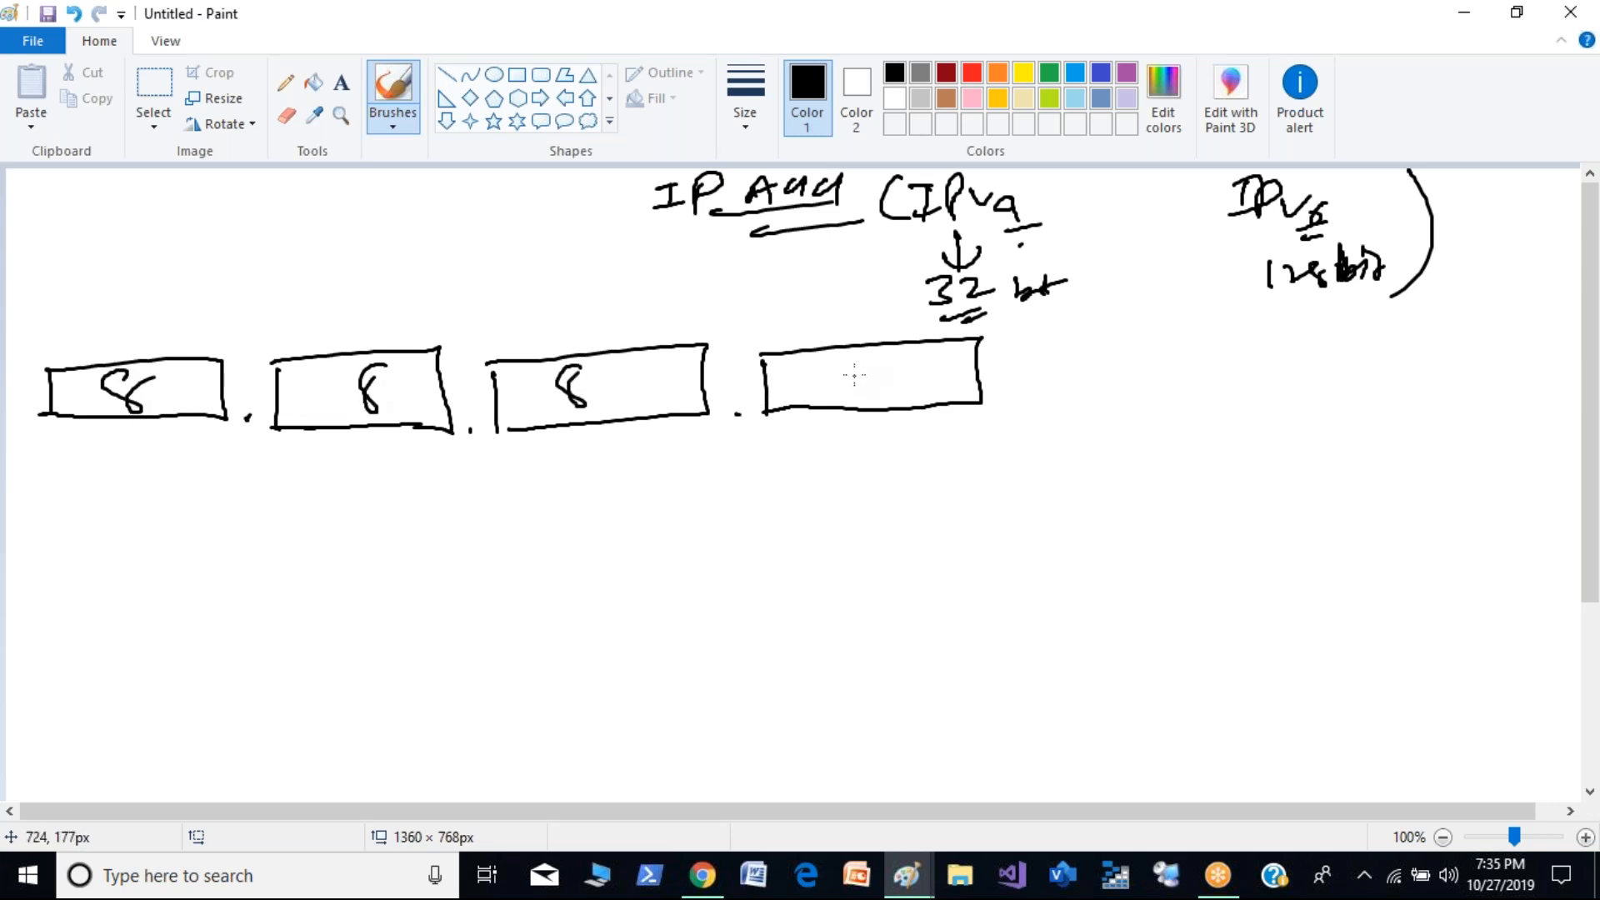
drag(869, 363, 859, 381)
drag(1069, 384, 1100, 398)
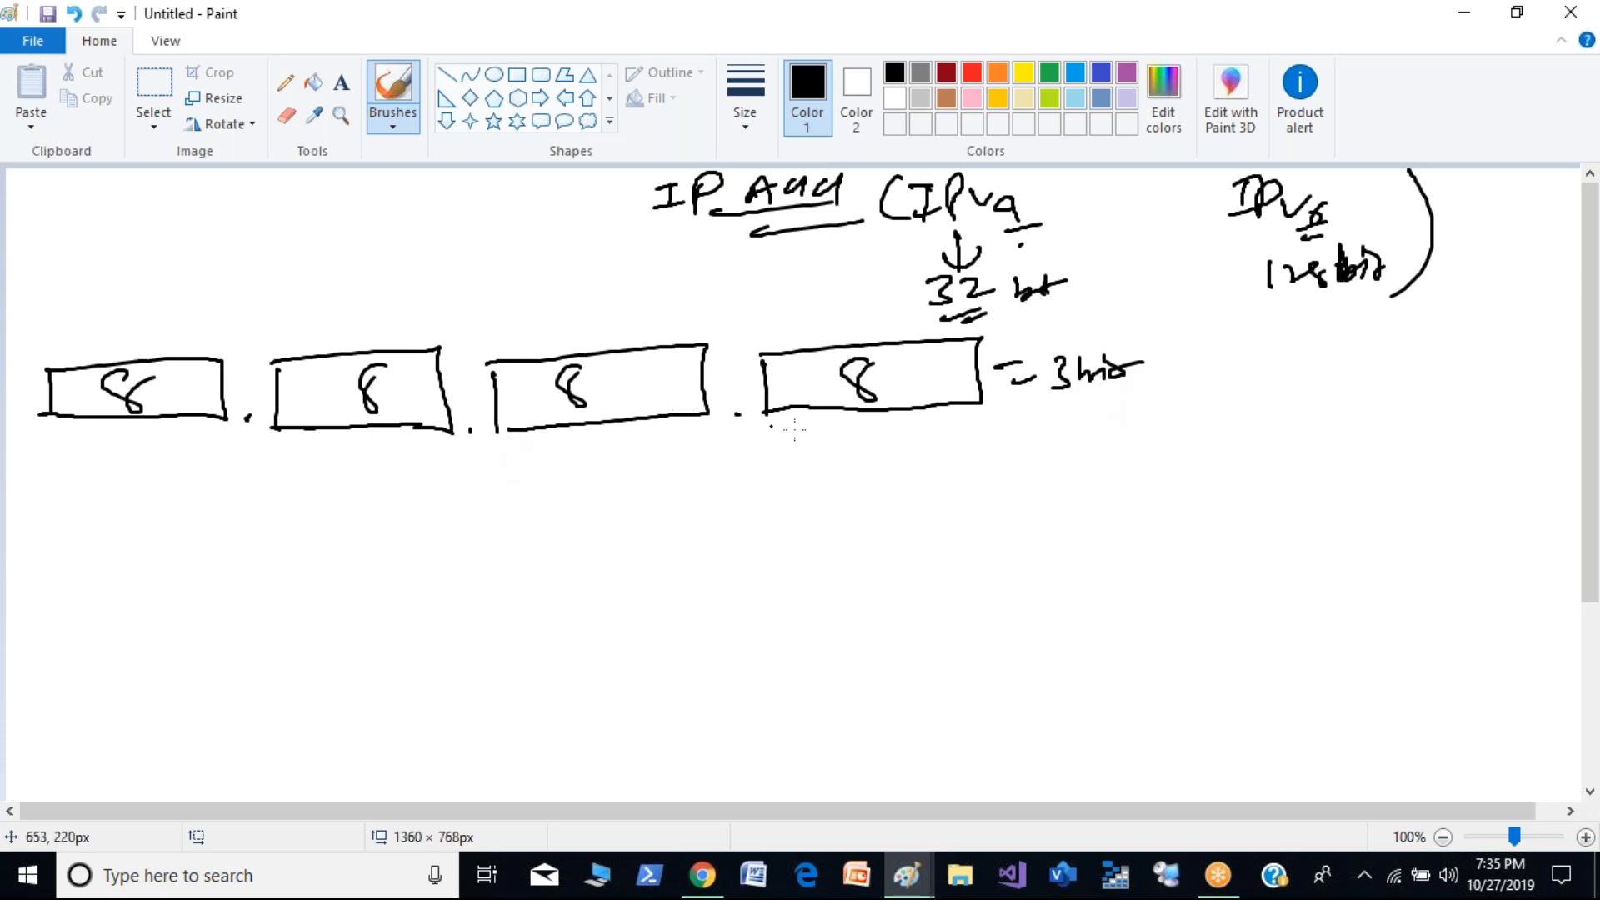
- Handwrite "N/H" above the third octet box and underline it twice
mouse_move(552, 278)
mouse_down()
mouse_move(594, 244)
mouse_move(600, 284)
mouse_move(627, 265)
mouse_move(617, 279)
mouse_up()
mouse_move(619, 267)
mouse_down()
mouse_move(655, 256)
mouse_move(650, 279)
mouse_up()
drag(615, 293, 574, 320)
drag(597, 325, 630, 319)
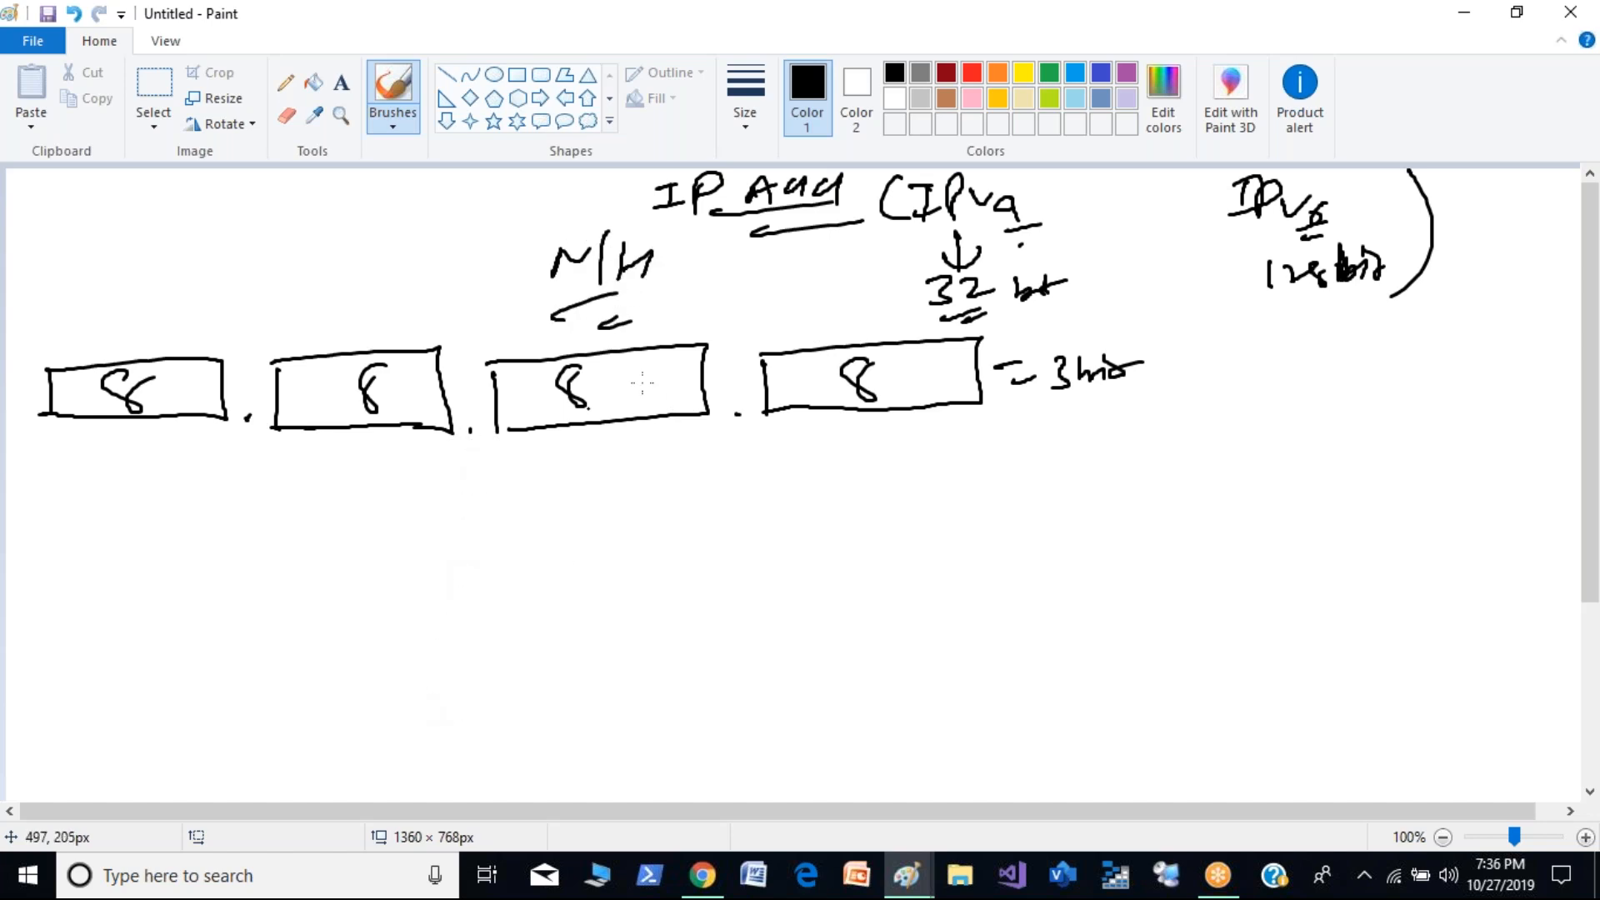
- Write the class letters A, B, C, D and E in a column below the octet boxes
mouse_move(753, 443)
mouse_down()
mouse_move(787, 581)
mouse_move(779, 650)
mouse_up()
mouse_move(782, 671)
mouse_down()
mouse_move(770, 691)
mouse_move(790, 695)
mouse_up()
drag(777, 666, 789, 658)
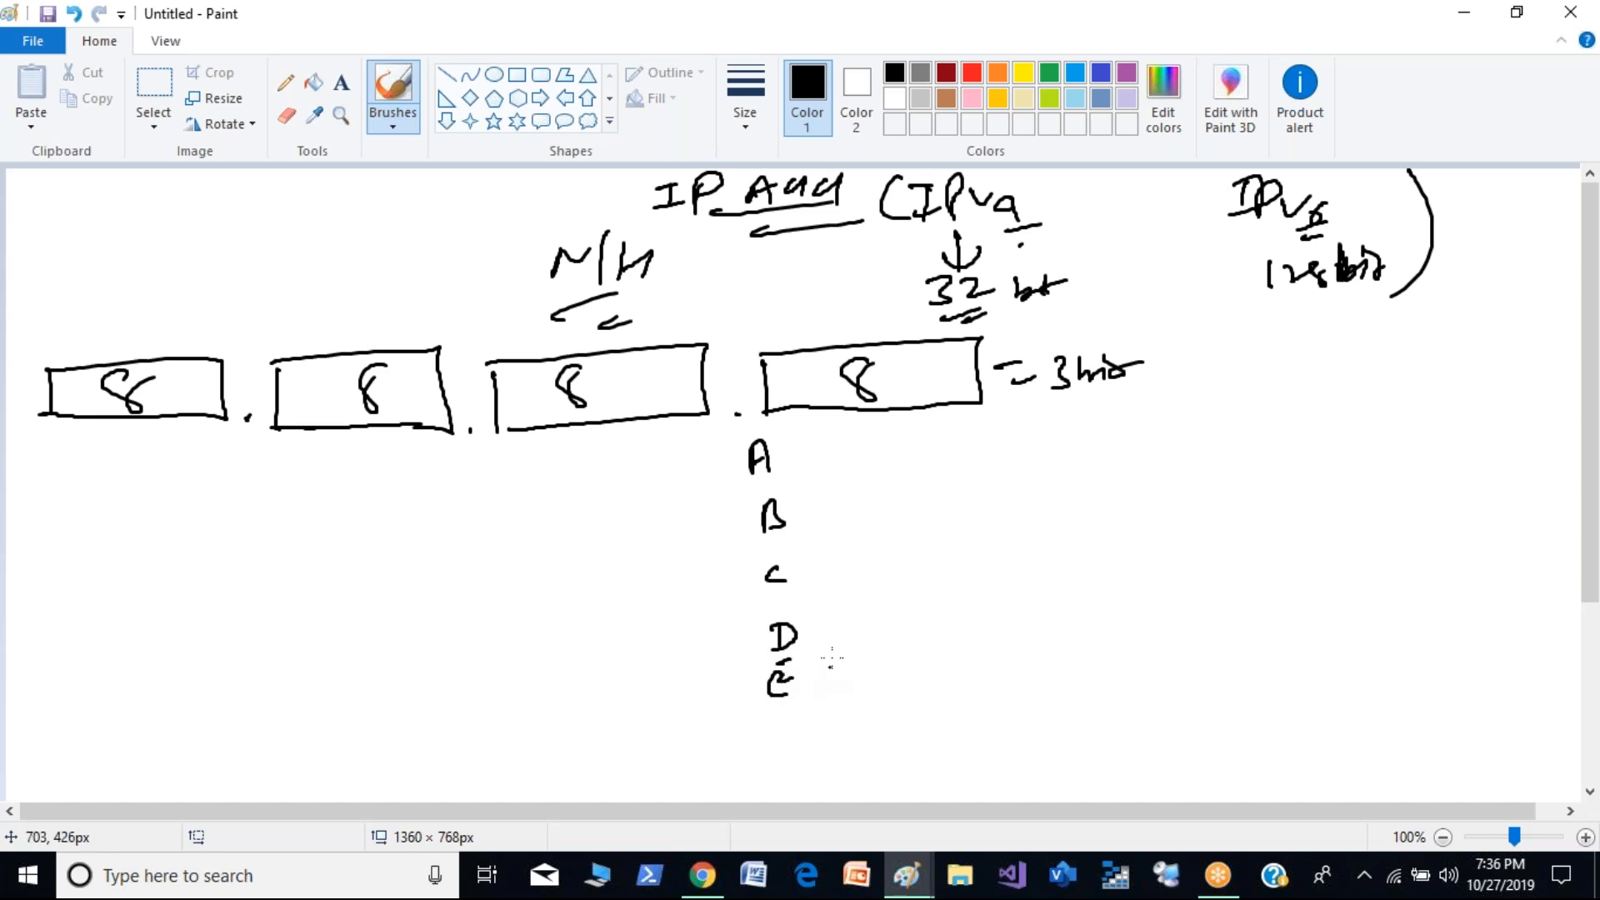
- Write "= (0-128) (1-126)" beside class A and link the first range's endpoints to a circled R
drag(794, 447, 853, 453)
drag(872, 432, 869, 432)
drag(897, 438, 924, 447)
mouse_move(935, 430)
mouse_down()
mouse_move(953, 445)
mouse_move(967, 428)
mouse_up()
mouse_move(985, 421)
mouse_down()
mouse_move(990, 449)
mouse_move(1056, 450)
mouse_up()
drag(1067, 431, 1094, 447)
drag(1105, 421, 1125, 443)
drag(1175, 416, 1143, 446)
mouse_move(884, 429)
mouse_down()
mouse_move(876, 479)
mouse_move(988, 440)
mouse_move(966, 479)
mouse_move(955, 457)
mouse_up()
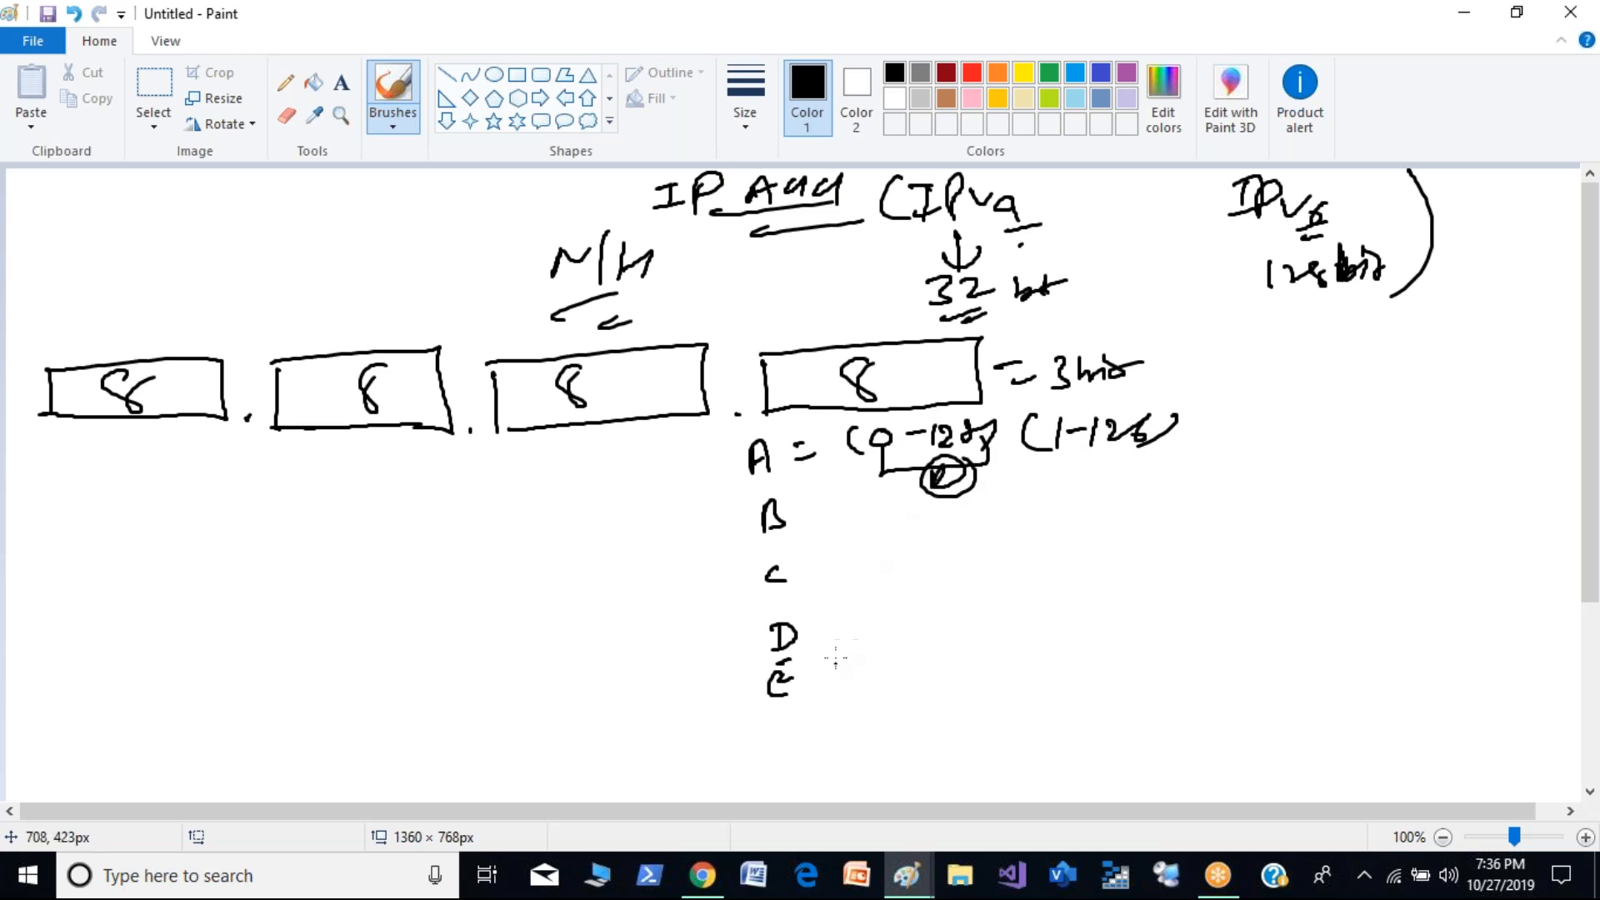
- Write the range 128-191 beside class B and 192-223 beside class C
drag(800, 520, 829, 518)
mouse_move(820, 547)
mouse_down()
mouse_move(885, 547)
mouse_move(900, 519)
mouse_move(922, 543)
mouse_move(940, 510)
mouse_up()
drag(966, 520, 1052, 525)
drag(1067, 504, 1070, 544)
drag(817, 584, 838, 587)
drag(831, 601, 891, 596)
drag(918, 569, 924, 583)
drag(932, 570, 979, 574)
drag(1005, 565, 1027, 583)
drag(1030, 560, 1060, 580)
- Write the range 224-239 beside class D and 240-255 beside class E
drag(830, 636, 874, 642)
drag(891, 621, 921, 635)
mouse_move(922, 615)
mouse_down()
mouse_move(950, 632)
mouse_move(969, 608)
mouse_up()
drag(992, 619, 1075, 621)
drag(1075, 600, 1087, 623)
drag(839, 688, 869, 685)
mouse_move(848, 711)
mouse_down()
mouse_move(927, 679)
mouse_move(940, 692)
mouse_up()
drag(944, 666, 992, 681)
drag(1007, 672, 1059, 678)
mouse_move(1075, 655)
mouse_down()
mouse_move(1058, 679)
mouse_move(1077, 680)
mouse_up()
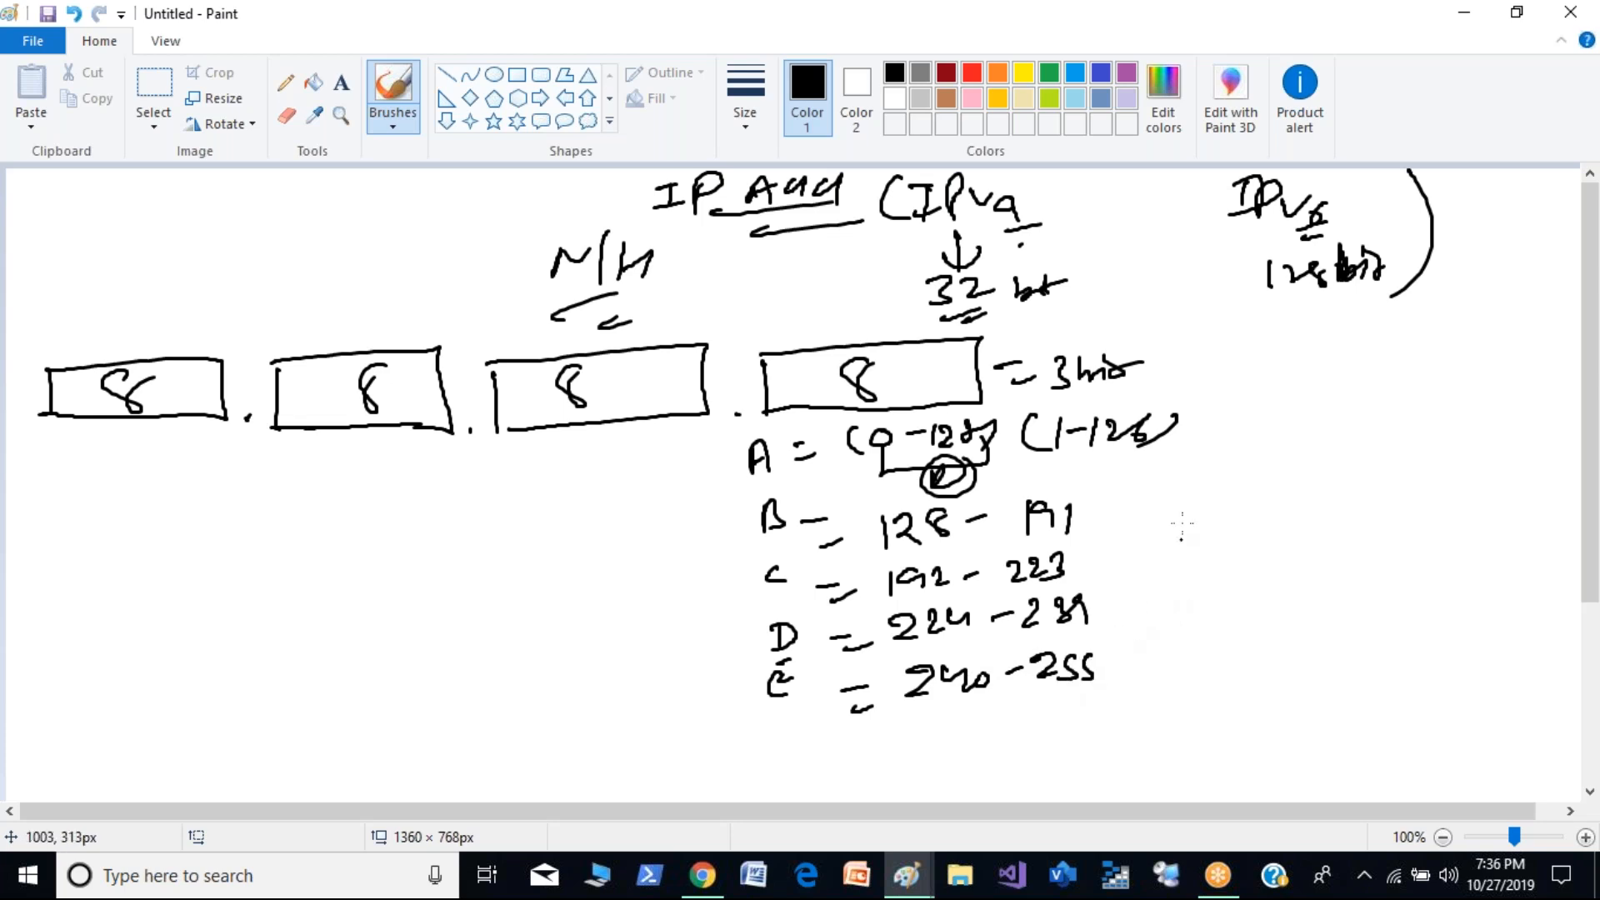
- Sketch a bracketed, circled 0 to 255 range beside the class list, with arrows leading to "Block Size" and a circled 256
mouse_move(1206, 398)
mouse_down()
mouse_move(1204, 637)
mouse_move(1251, 690)
mouse_up()
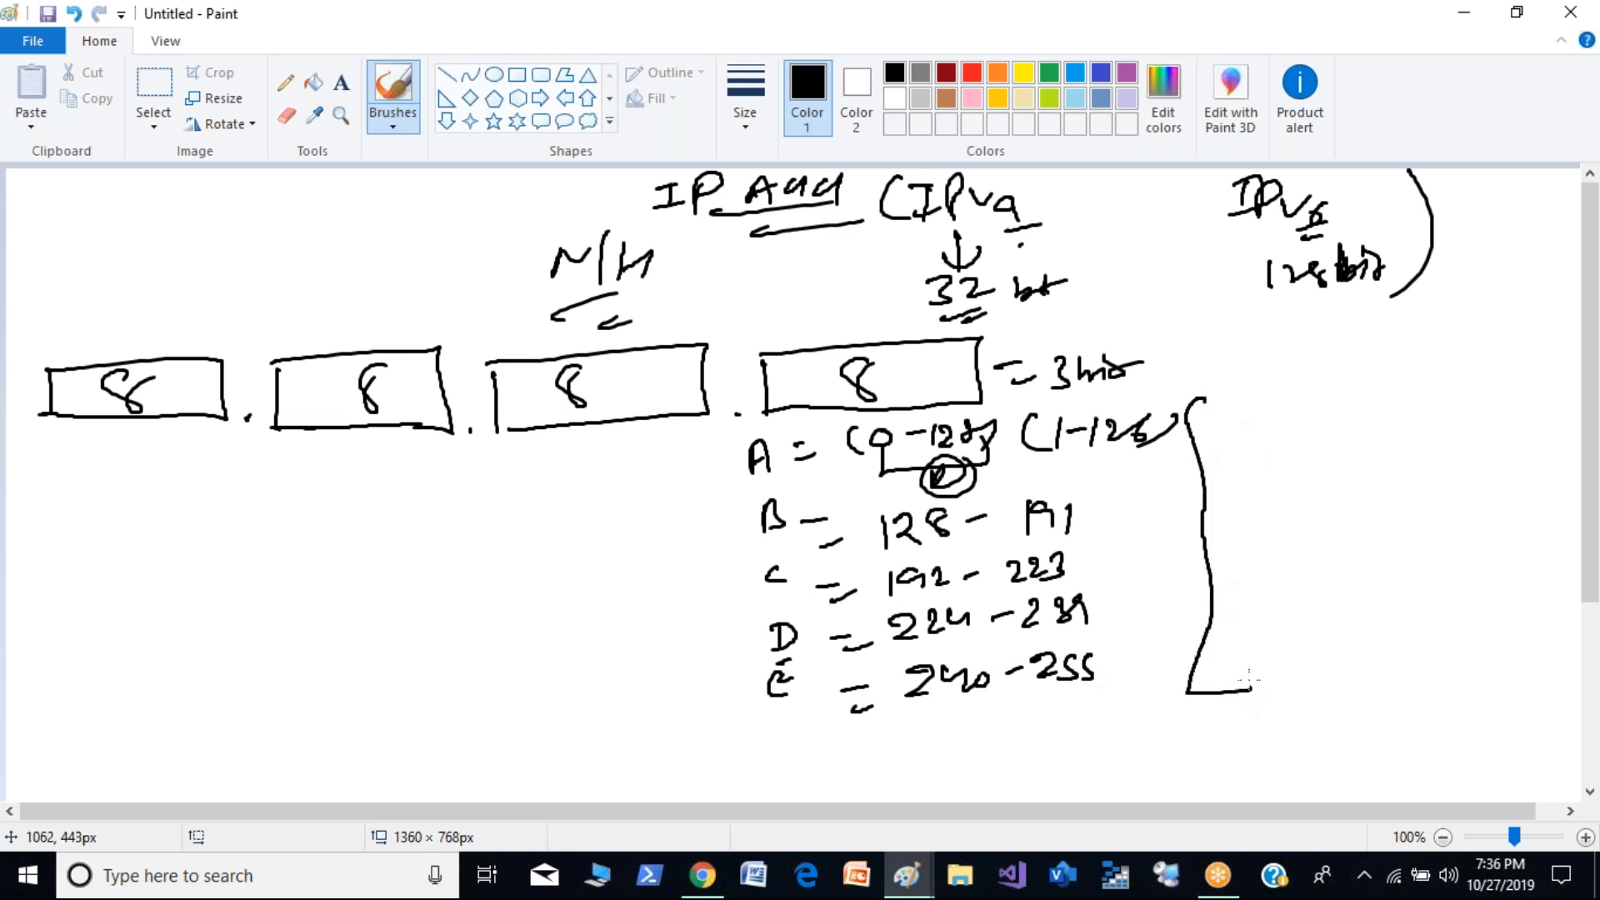
mouse_move(1297, 391)
mouse_down()
mouse_move(1280, 417)
mouse_move(1300, 391)
mouse_move(1288, 583)
mouse_move(1316, 610)
mouse_move(1371, 605)
mouse_move(1357, 614)
mouse_up()
drag(1366, 575, 1387, 570)
mouse_move(1366, 385)
mouse_down()
mouse_move(1420, 367)
mouse_move(1359, 692)
mouse_move(1313, 694)
mouse_up()
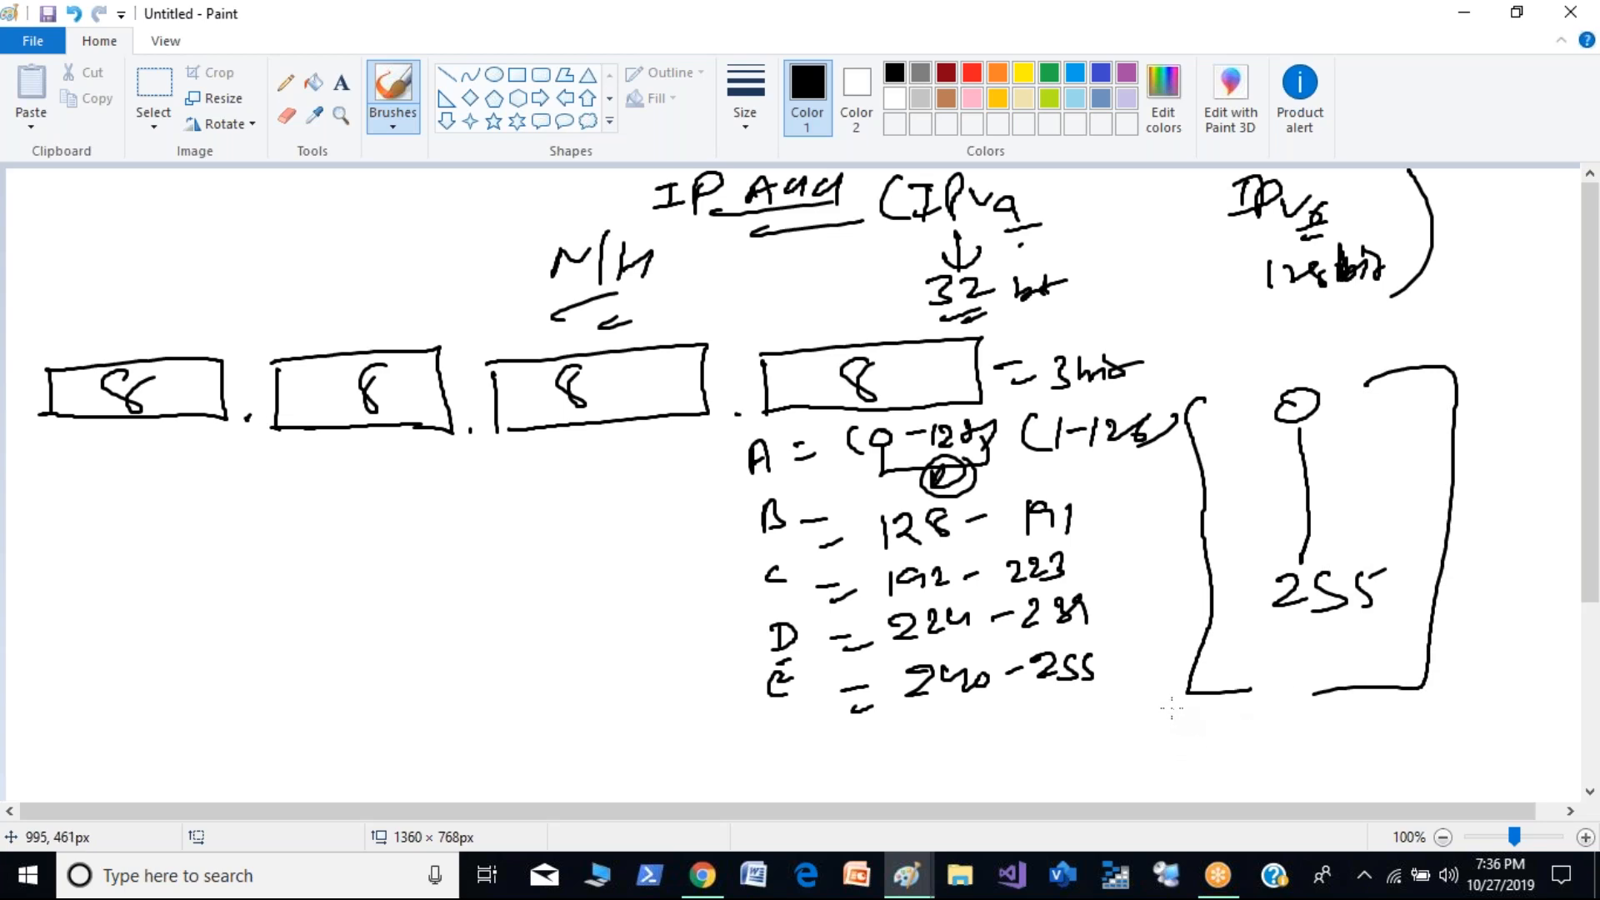
mouse_move(1343, 361)
mouse_down()
mouse_move(1235, 409)
mouse_move(1433, 592)
mouse_move(1258, 361)
mouse_up()
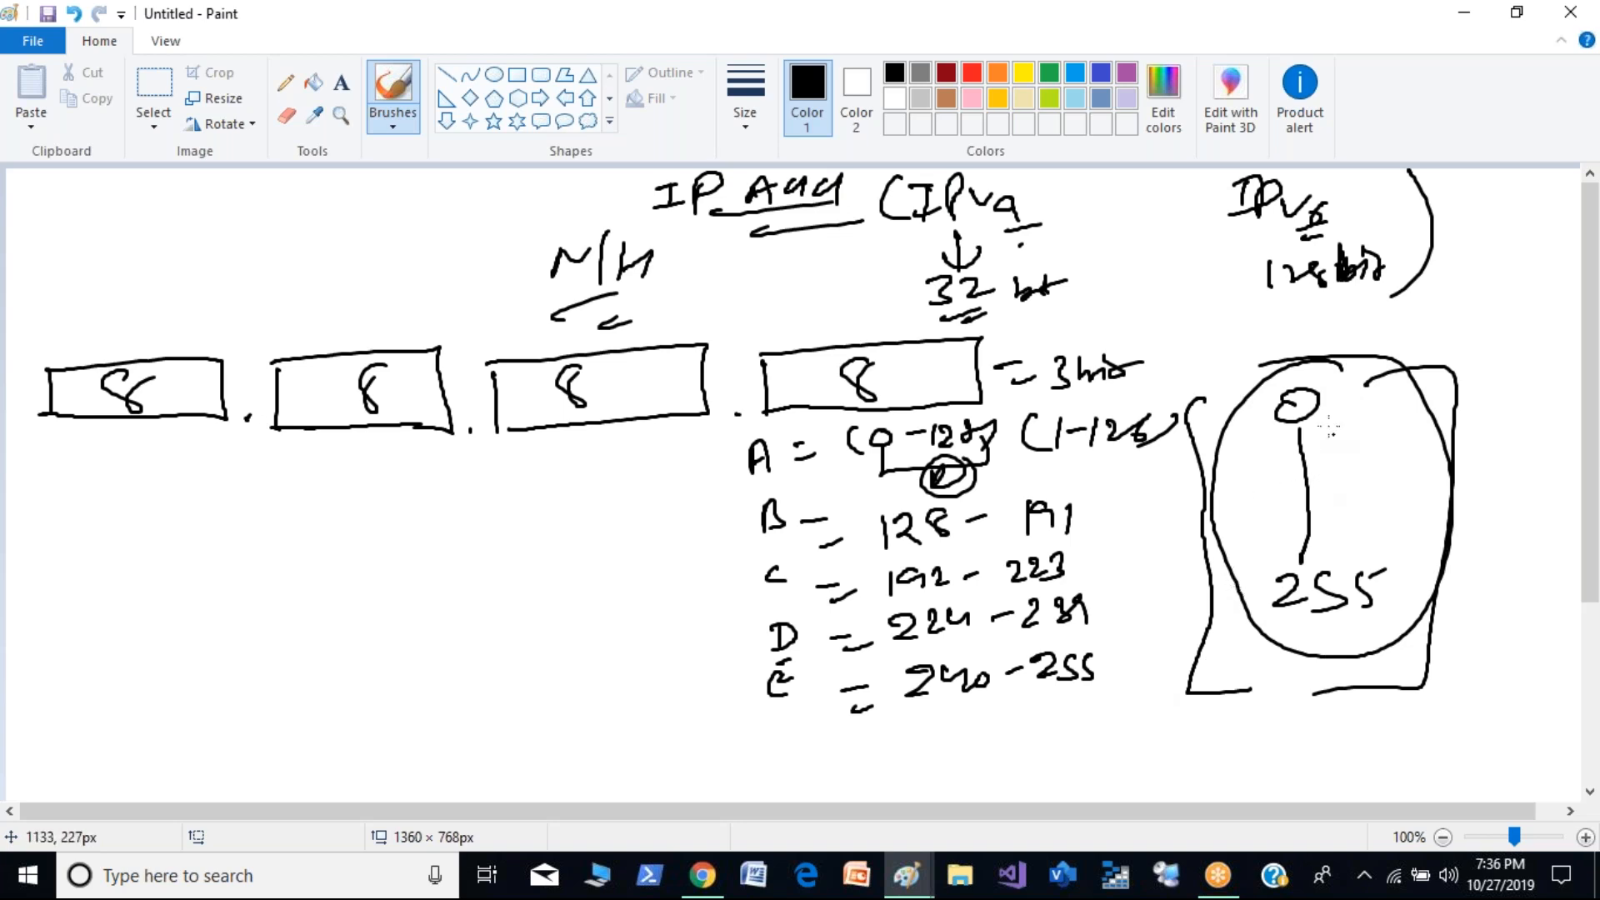
mouse_move(1315, 460)
mouse_down()
mouse_move(1407, 478)
mouse_move(1432, 447)
mouse_move(1555, 442)
mouse_move(1482, 557)
mouse_move(1548, 550)
mouse_move(1505, 610)
mouse_up()
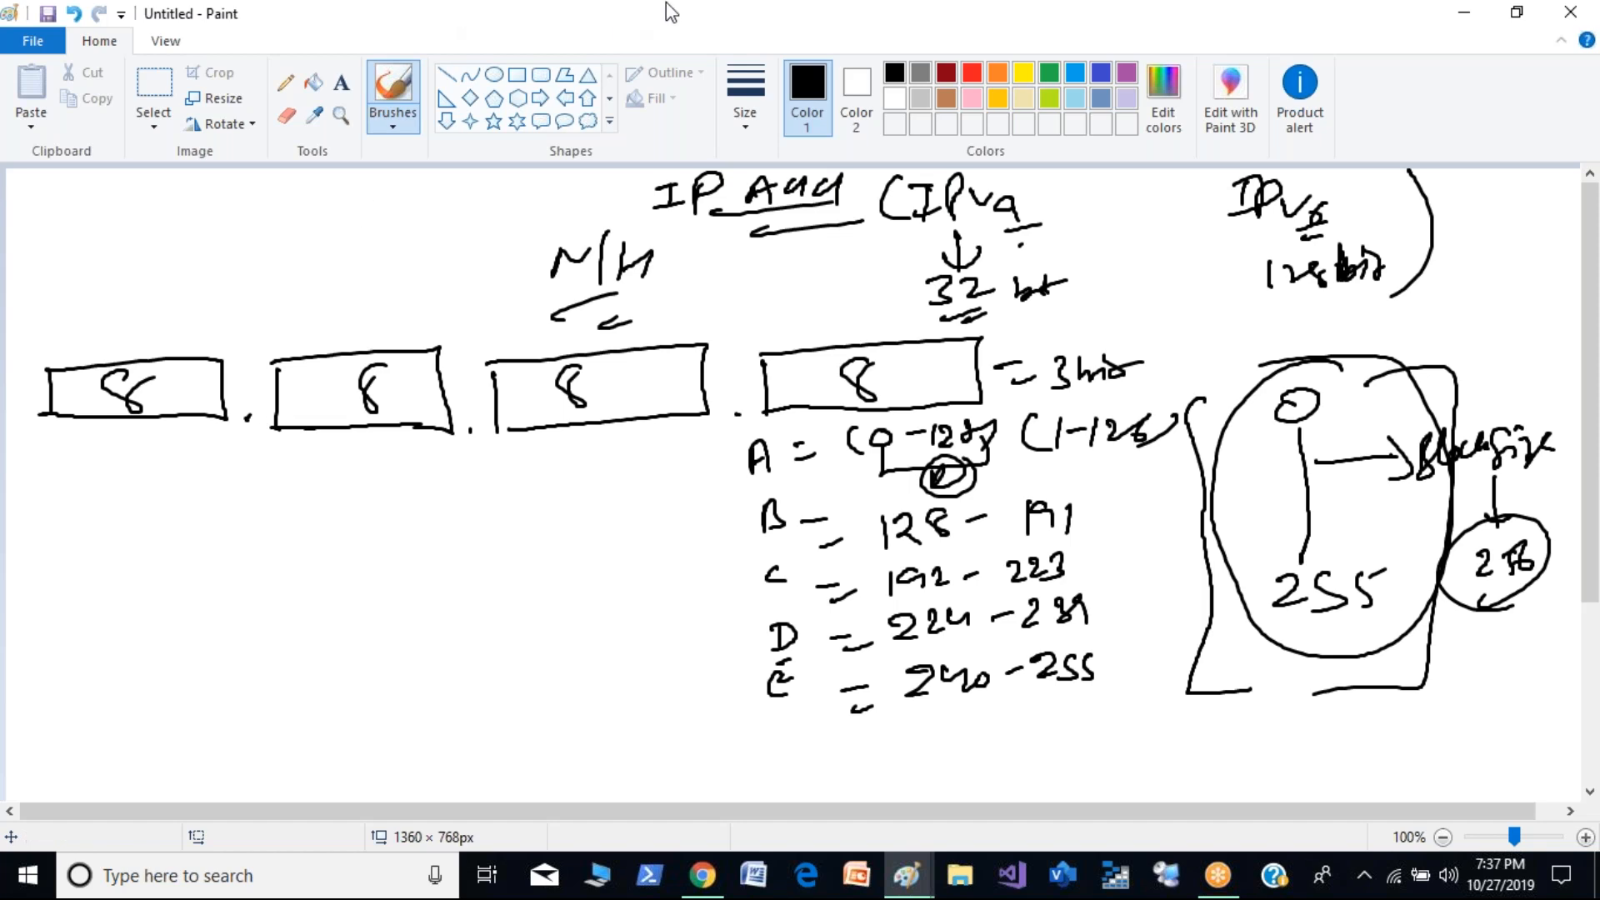
- Switch the brush colour to red and write "A=" below the first octet box
click(971, 75)
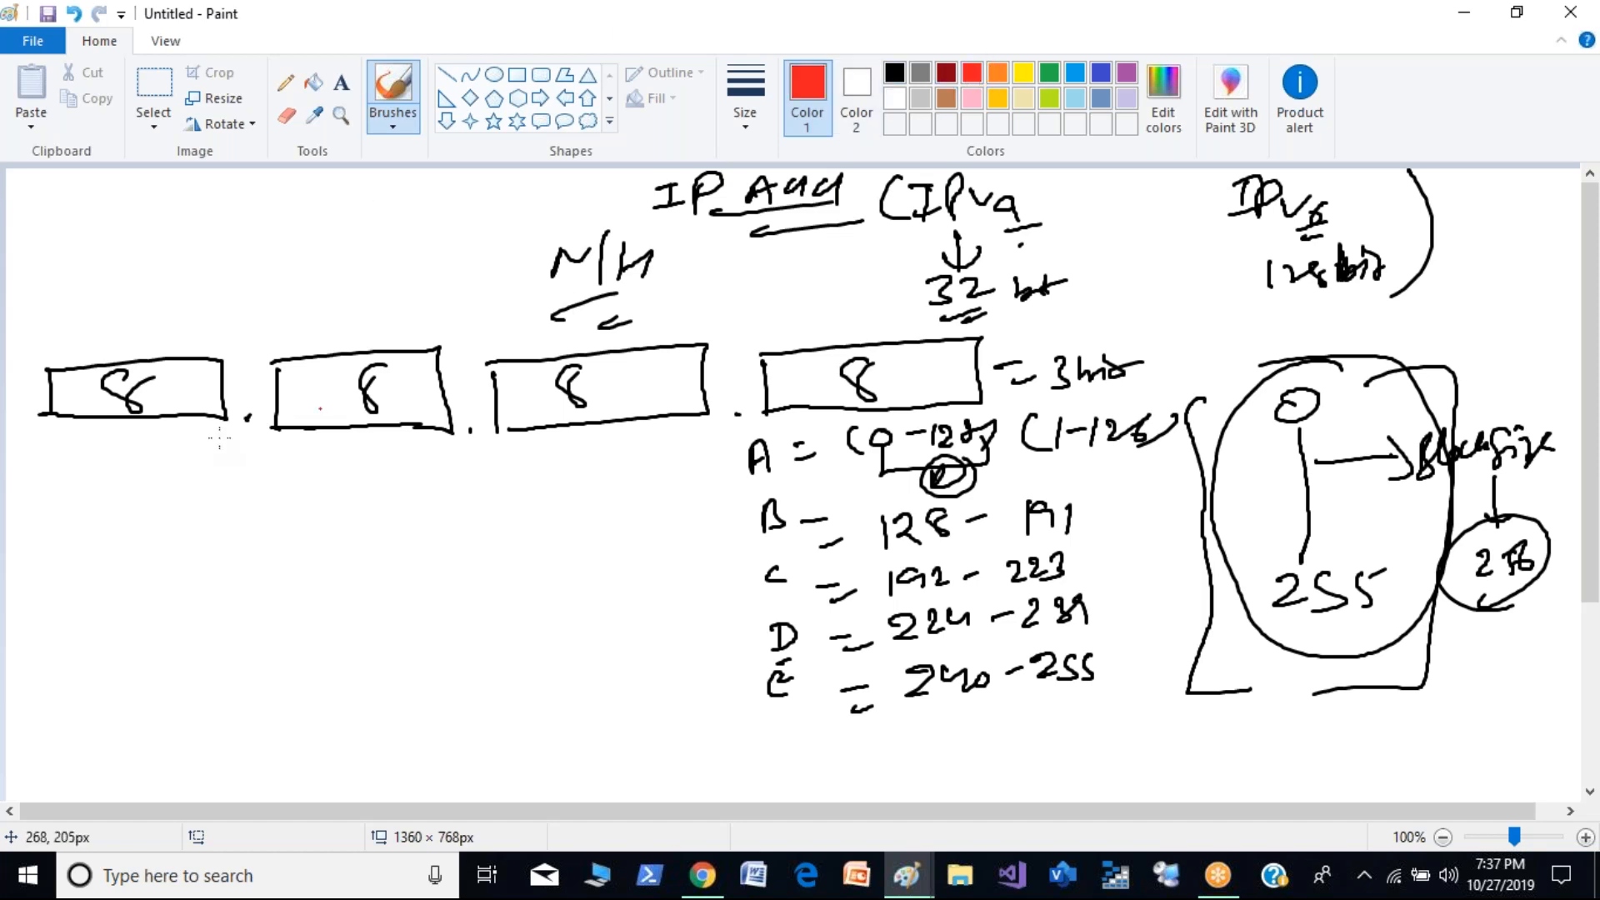
drag(36, 500, 60, 483)
drag(70, 484, 85, 492)
- Bracket classes A to C and D to E in red, labelling D "Mult", E with a circled "R&D", and marking the A-C bracket
mouse_move(779, 431)
mouse_down()
mouse_move(736, 436)
mouse_move(745, 594)
mouse_move(807, 585)
mouse_up()
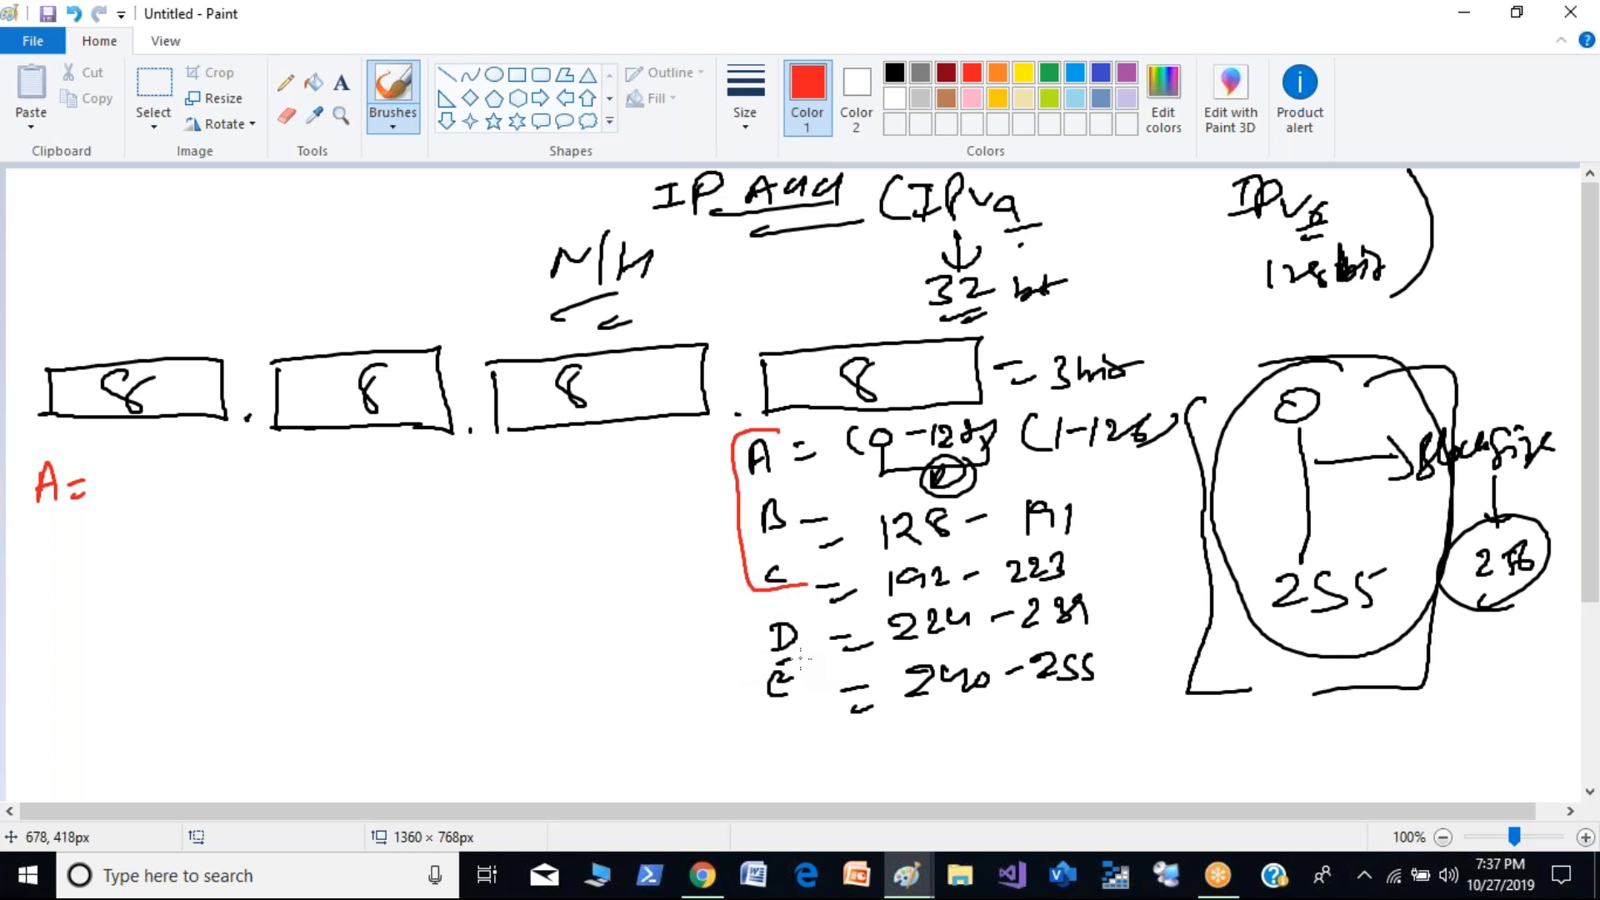
mouse_move(799, 611)
mouse_down()
mouse_move(767, 617)
mouse_move(762, 713)
mouse_move(817, 710)
mouse_up()
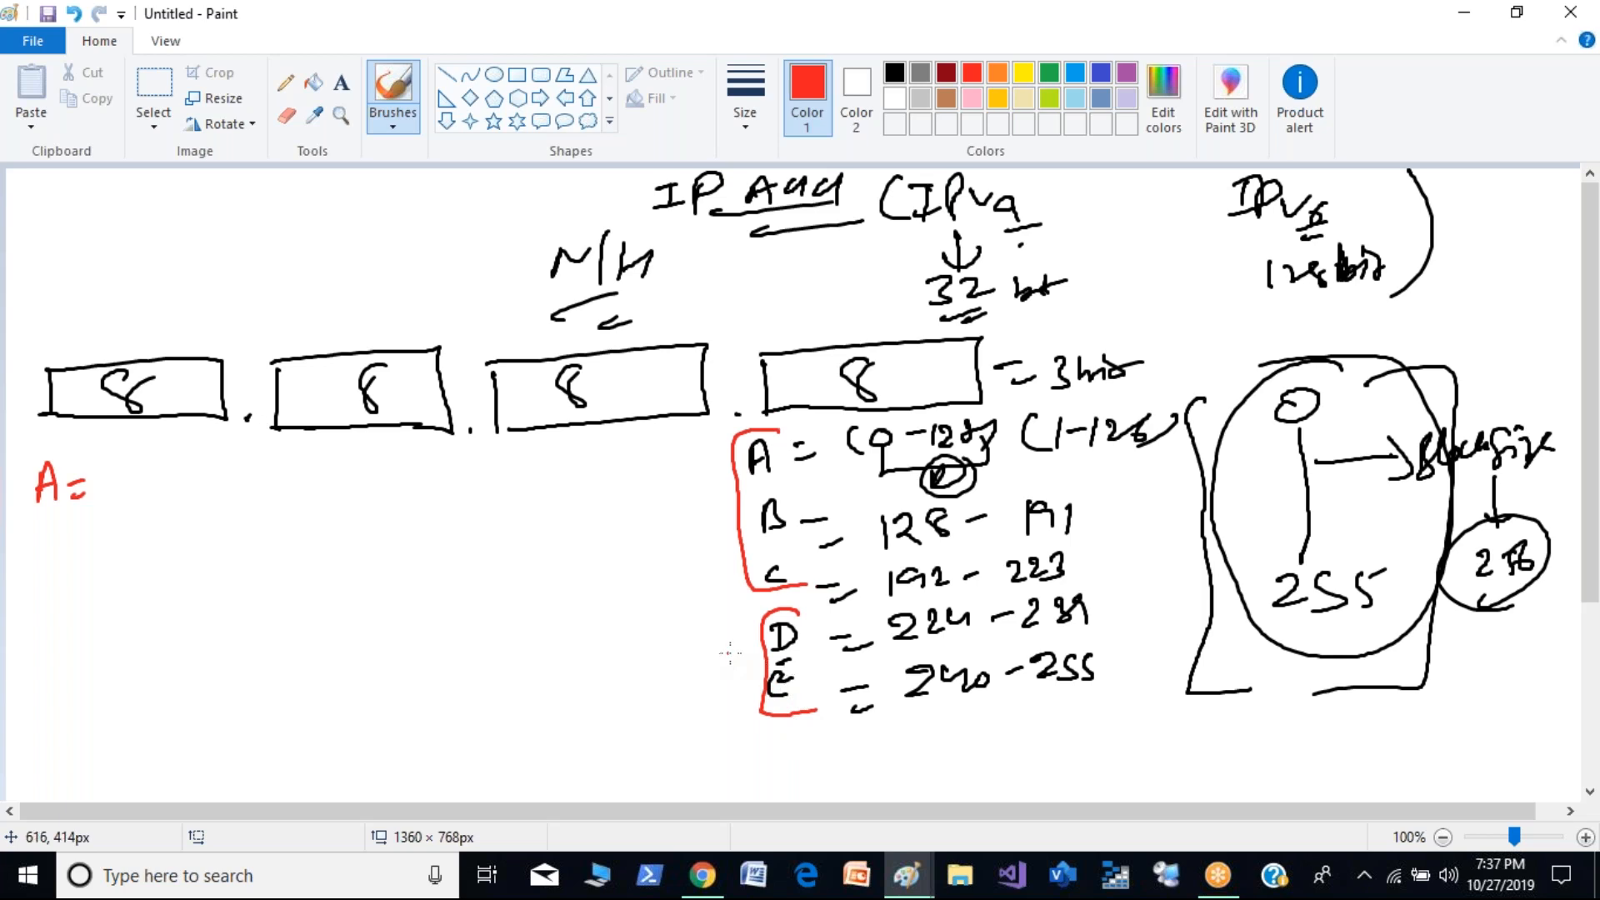
mouse_move(675, 648)
mouse_down()
mouse_move(737, 599)
mouse_move(745, 638)
mouse_up()
mouse_move(686, 684)
mouse_down()
mouse_move(708, 718)
mouse_move(746, 705)
mouse_move(733, 740)
mouse_up()
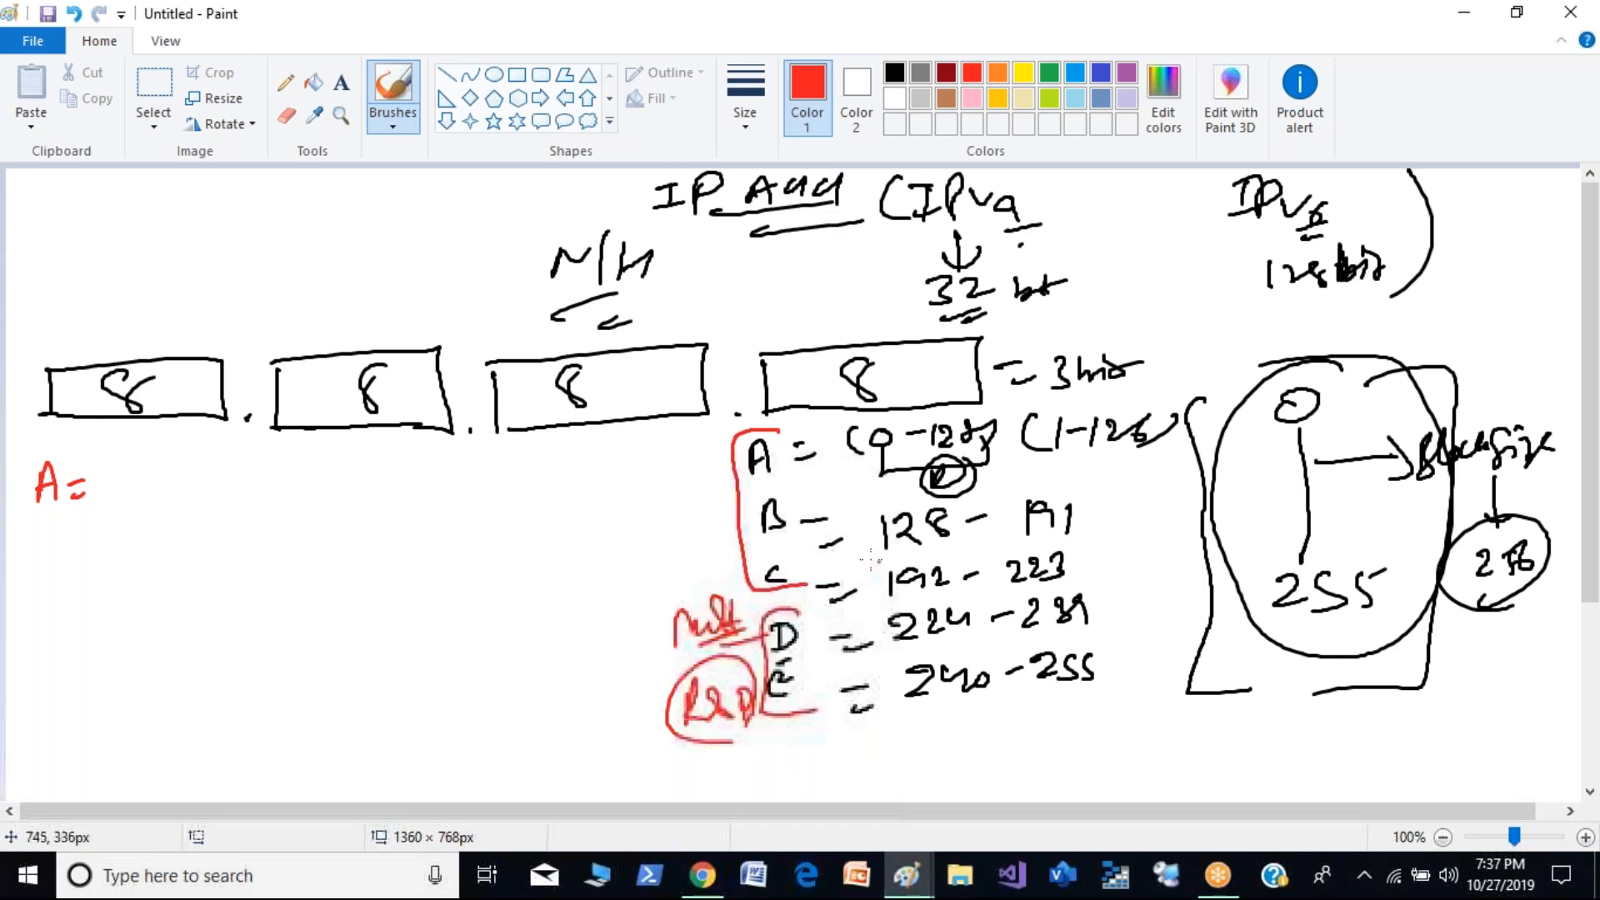
drag(684, 506, 733, 506)
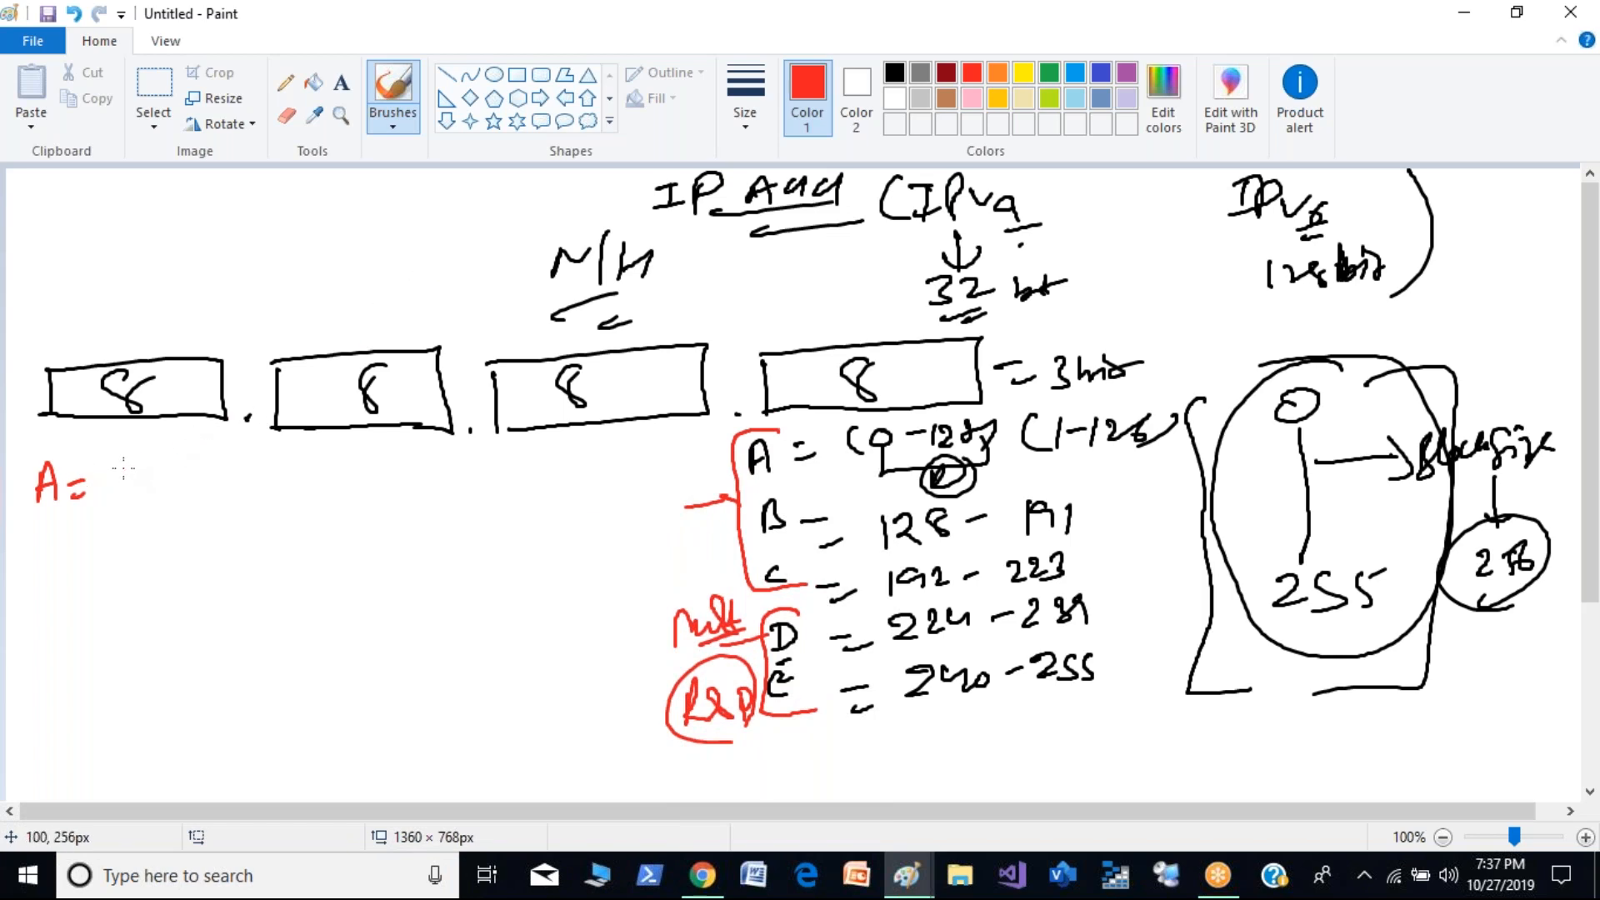
- Write N.H.H.H for class A, circle the N, tick the first octet box, and bracket the three H's
mouse_move(126, 500)
mouse_down()
mouse_move(162, 470)
mouse_move(255, 472)
mouse_move(287, 502)
mouse_move(336, 480)
mouse_move(385, 495)
mouse_up()
mouse_move(161, 450)
mouse_down()
mouse_move(138, 517)
mouse_move(167, 450)
mouse_up()
drag(147, 355, 171, 340)
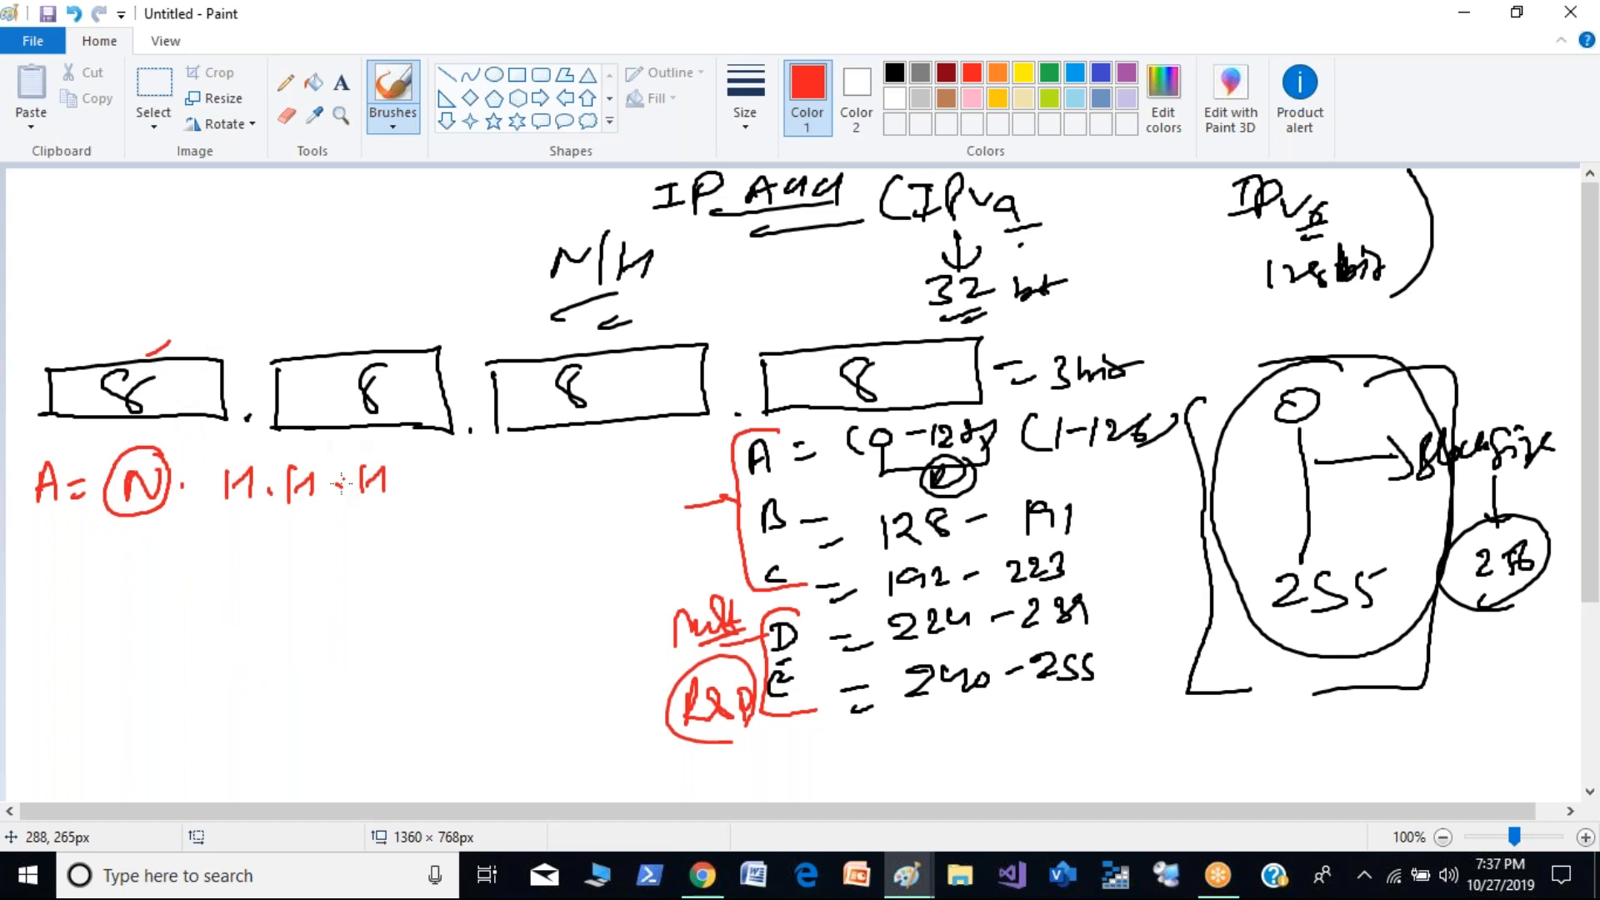
mouse_move(236, 504)
mouse_down()
mouse_move(240, 528)
mouse_move(374, 498)
mouse_up()
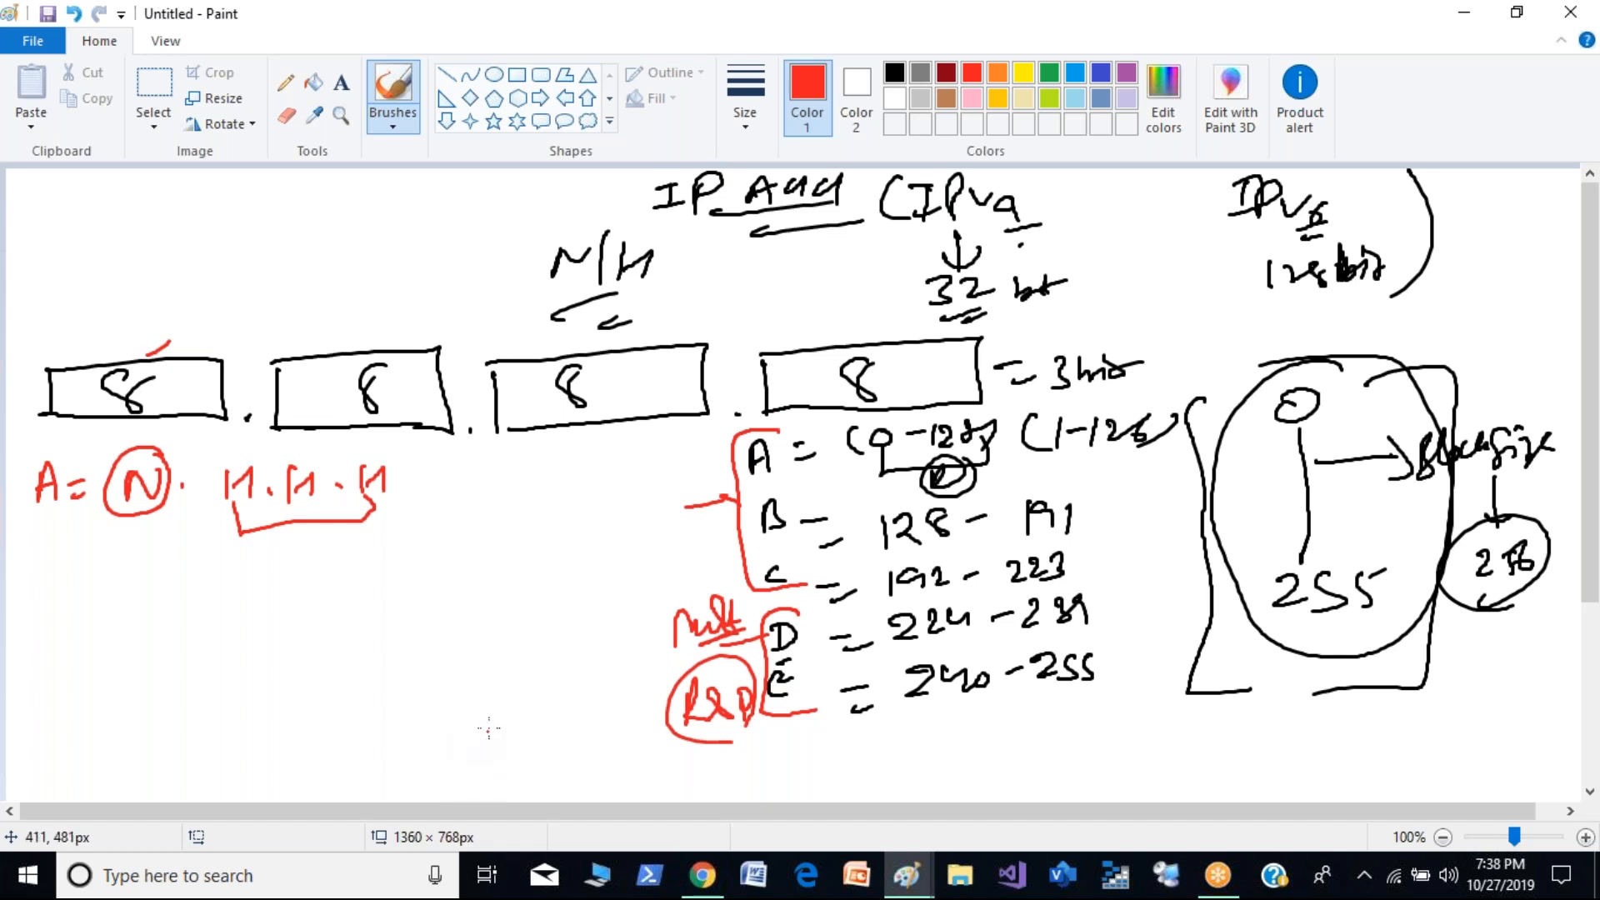
mouse_move(334, 494)
mouse_down()
mouse_move(335, 546)
mouse_move(354, 506)
mouse_up()
- Write "B= N.N.H.H" and "C= N.N.N.H" on separate lines below the class A pattern
drag(50, 566, 49, 600)
drag(75, 577, 99, 575)
mouse_move(82, 594)
mouse_down()
mouse_move(230, 561)
mouse_move(279, 587)
mouse_move(357, 584)
mouse_up()
mouse_move(50, 647)
mouse_down()
mouse_move(52, 677)
mouse_move(106, 660)
mouse_up()
drag(94, 689, 176, 658)
drag(184, 661, 354, 640)
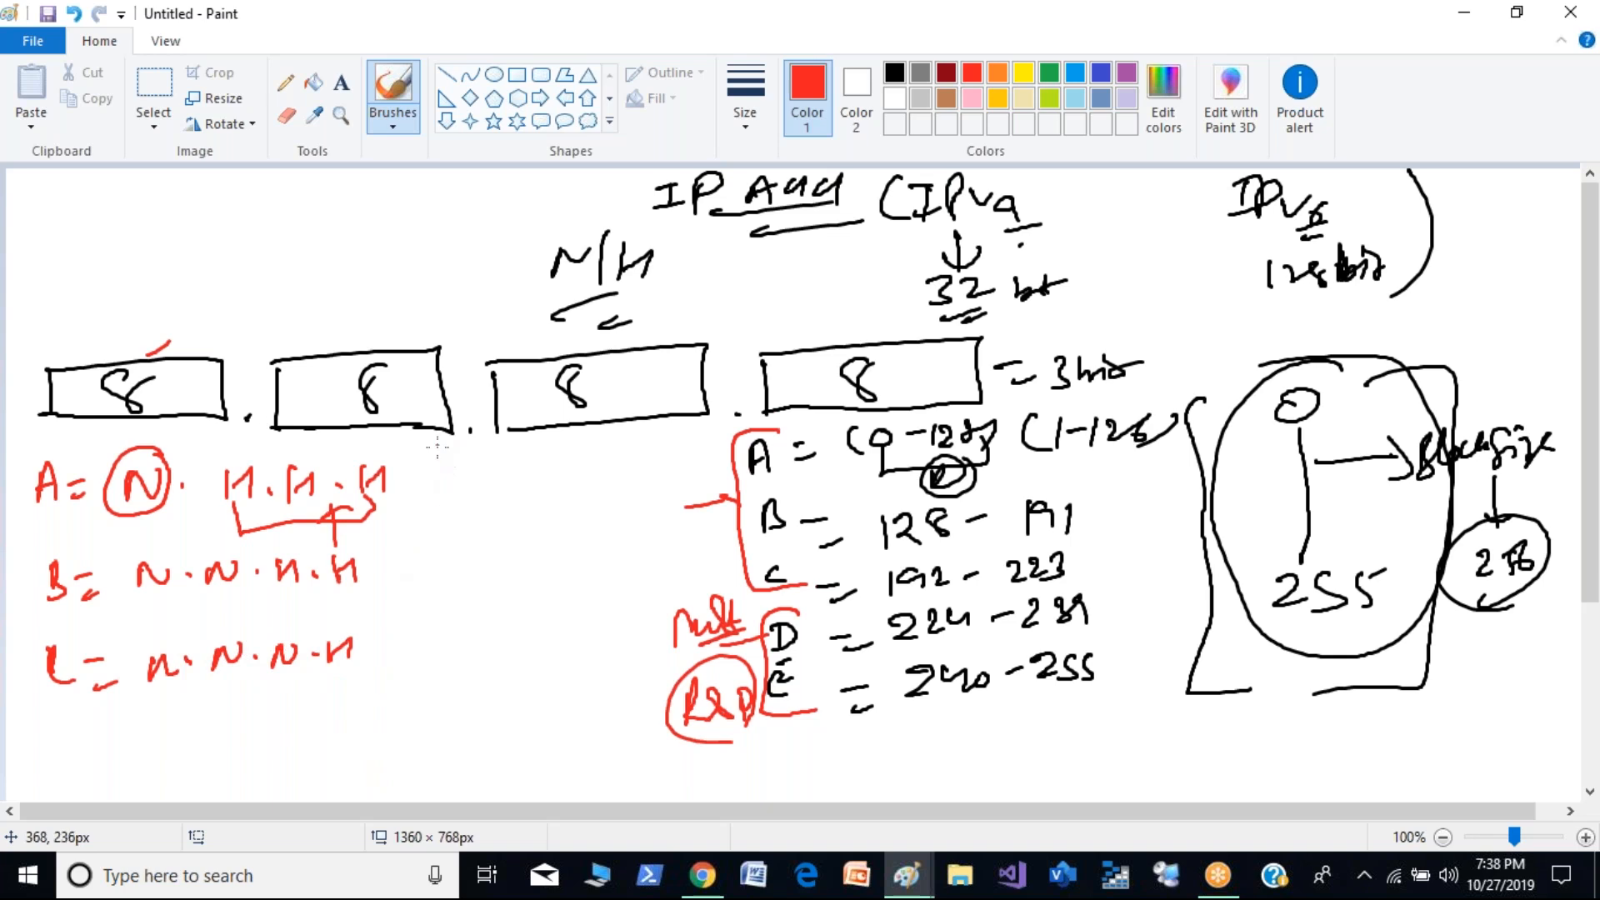
- Draw arrows after the class A, B and C patterns, add ticks beside A and B, and circle class C's H
drag(399, 478, 480, 477)
mouse_move(454, 463)
mouse_down()
mouse_move(488, 482)
mouse_move(458, 500)
mouse_up()
drag(490, 460, 557, 452)
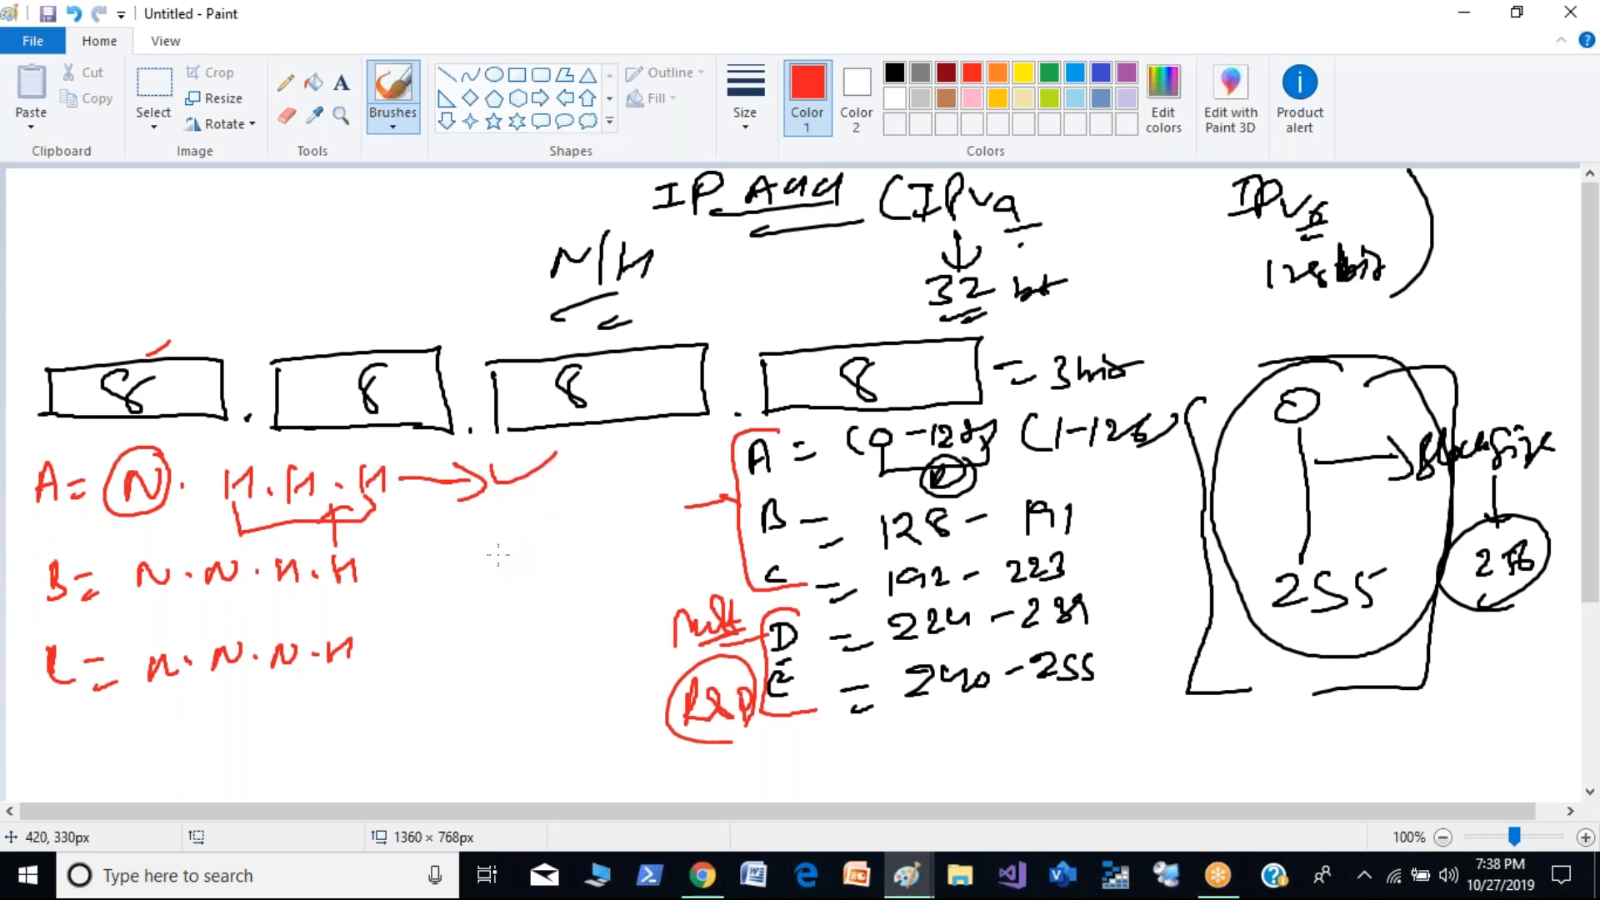
mouse_move(396, 567)
mouse_down()
mouse_move(453, 563)
mouse_move(454, 587)
mouse_up()
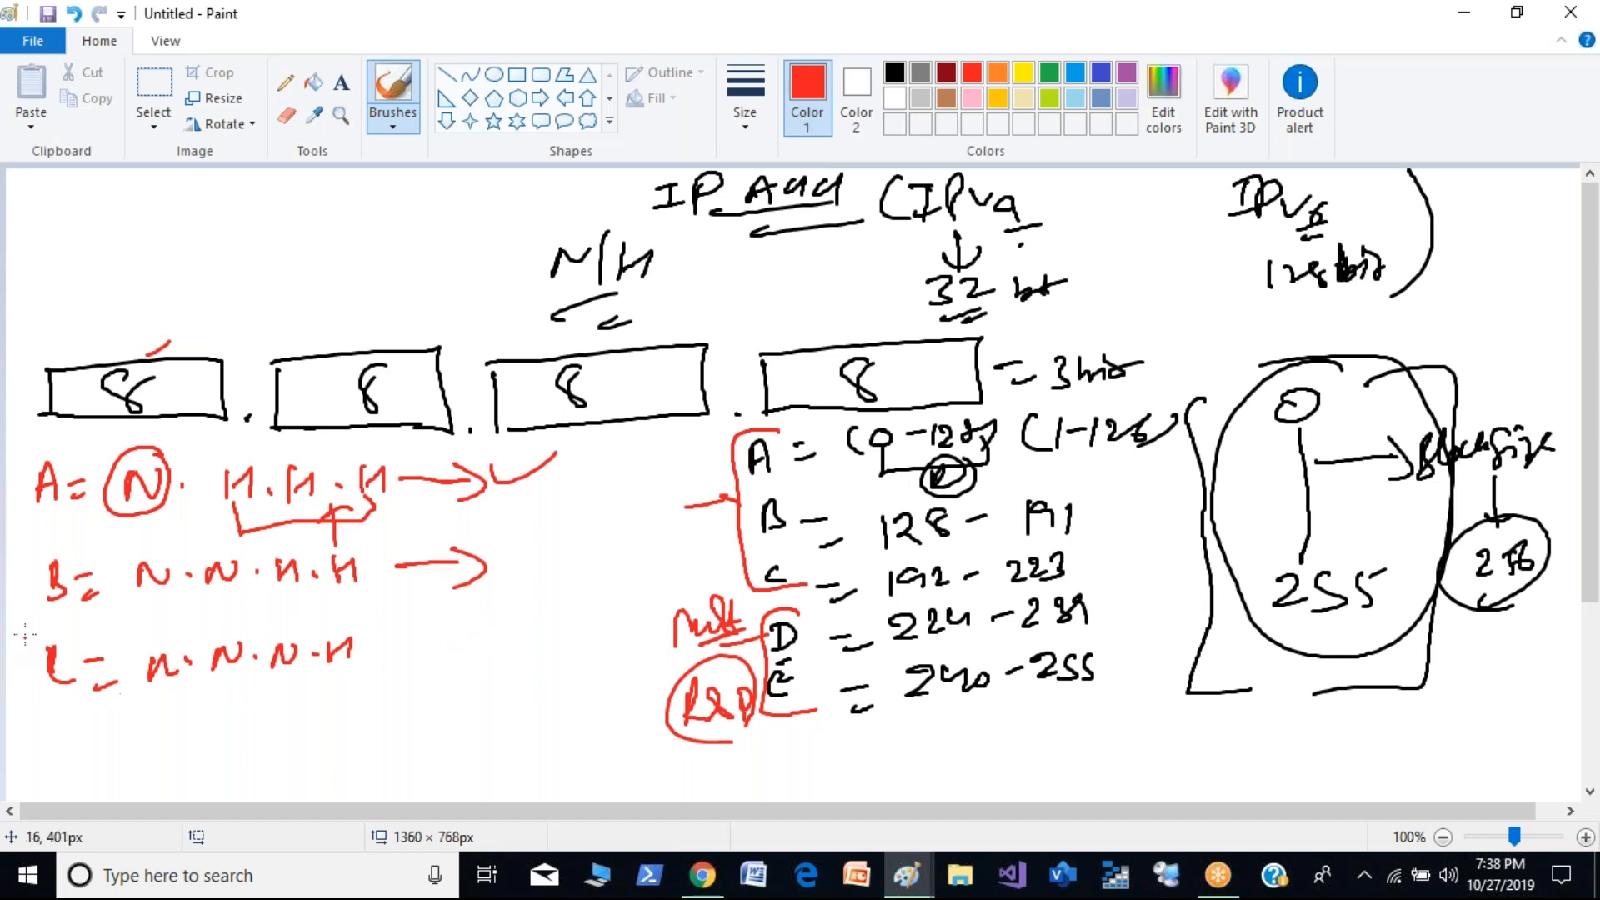
drag(13, 586, 50, 585)
drag(18, 485, 51, 475)
mouse_move(389, 655)
mouse_down()
mouse_move(440, 650)
mouse_move(435, 667)
mouse_up()
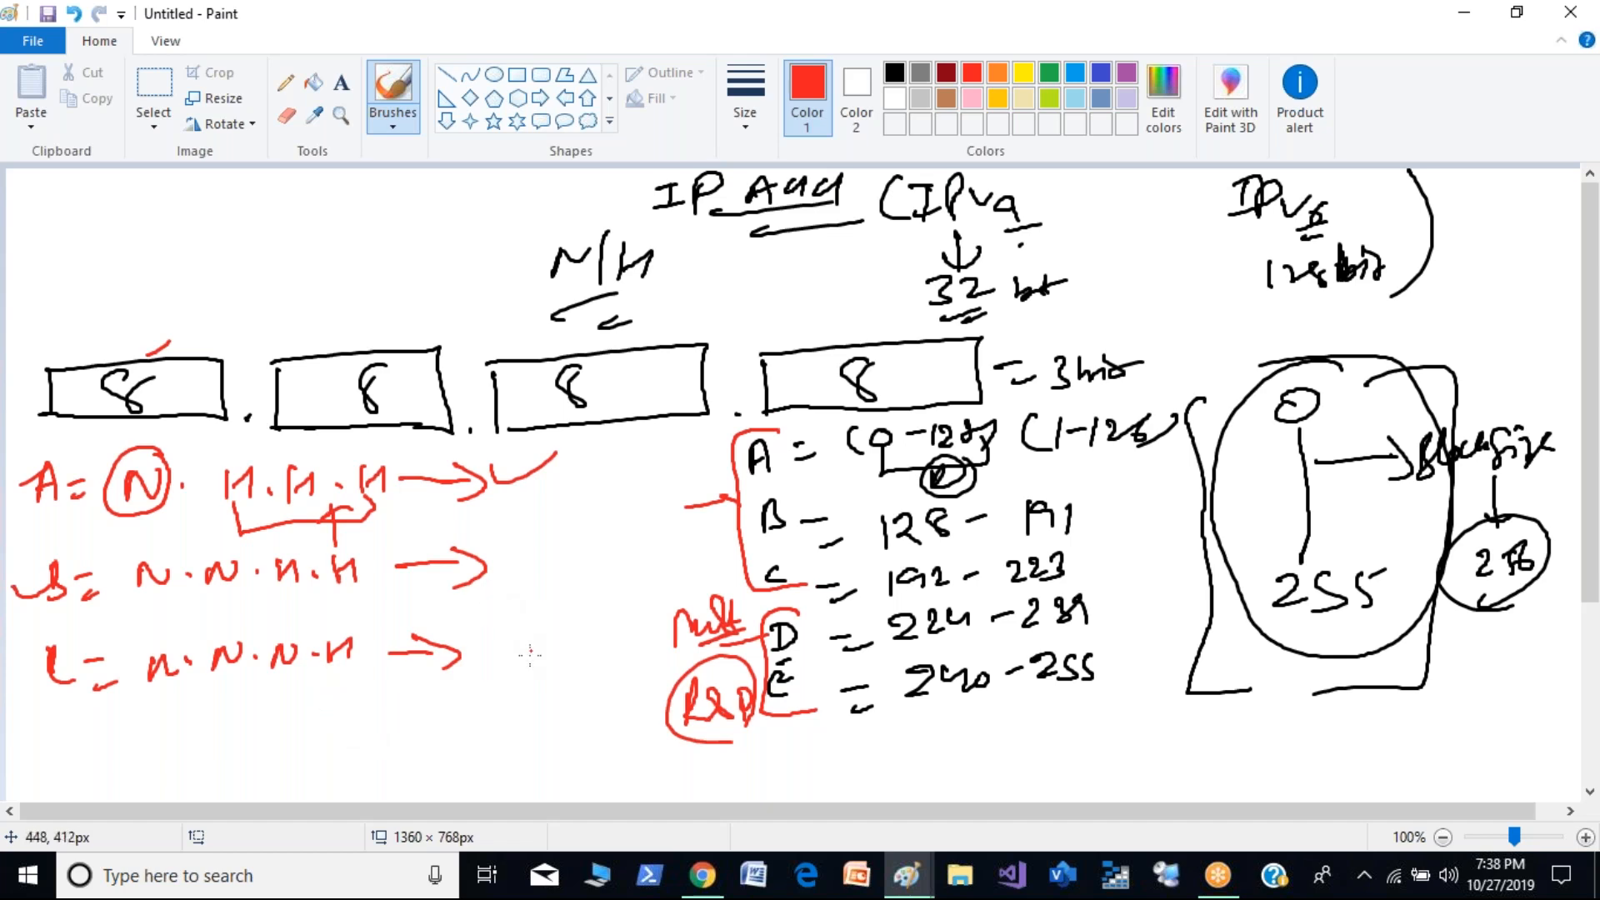
mouse_move(350, 625)
mouse_down()
mouse_move(332, 627)
mouse_move(354, 680)
mouse_move(333, 621)
mouse_up()
- Discard the drawing without saving and ready the brush on a new blank canvas
key(alt+F4)
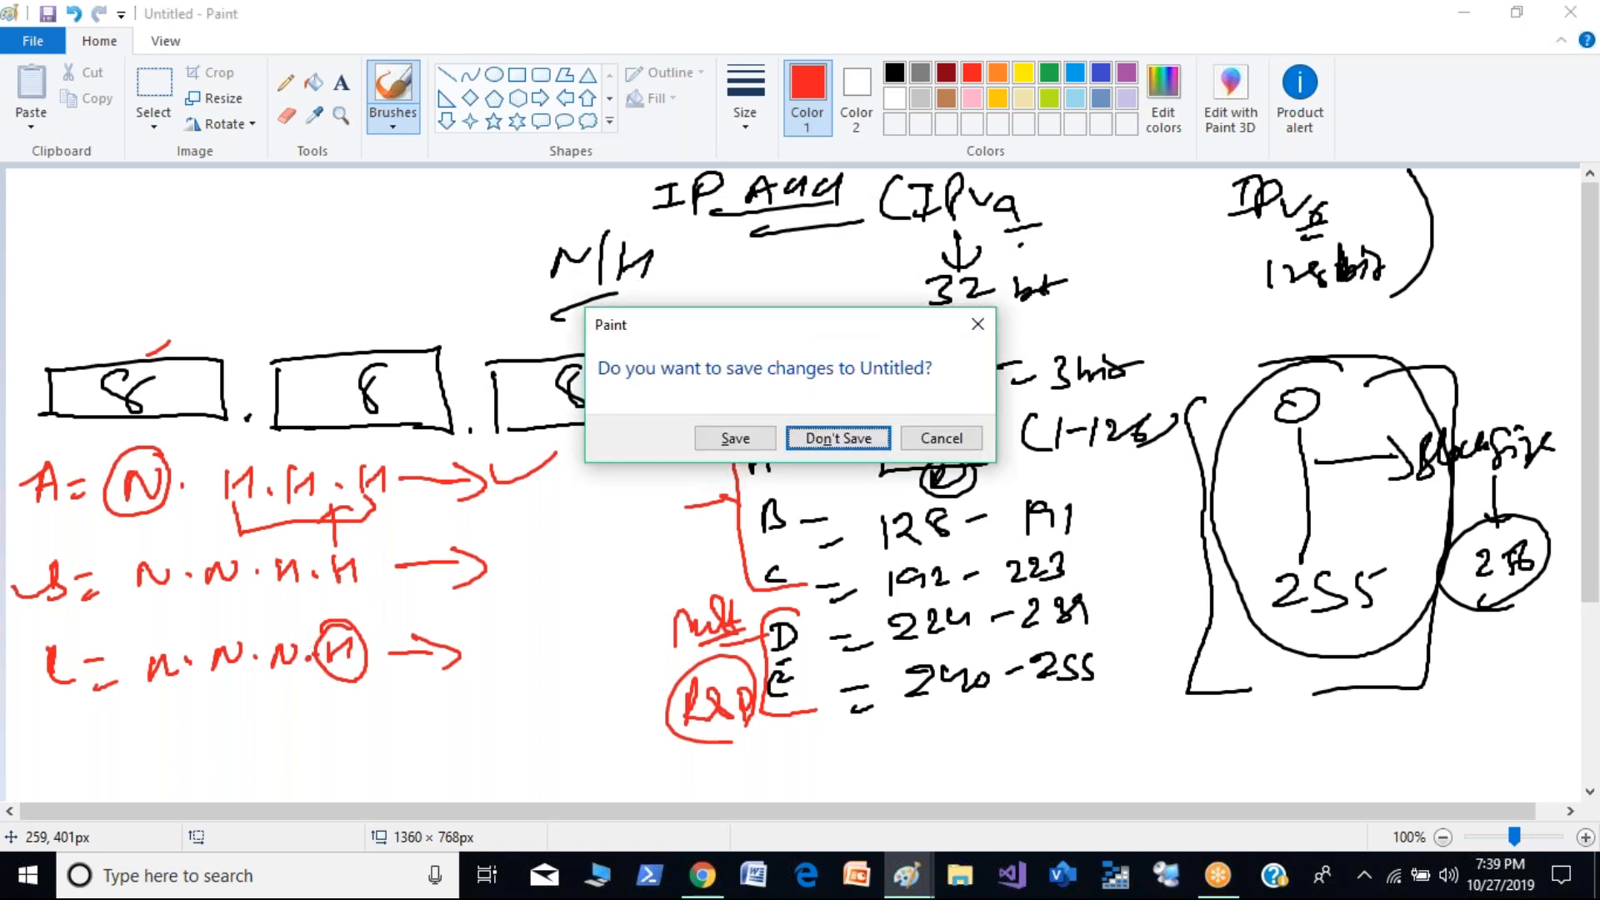
key(Return)
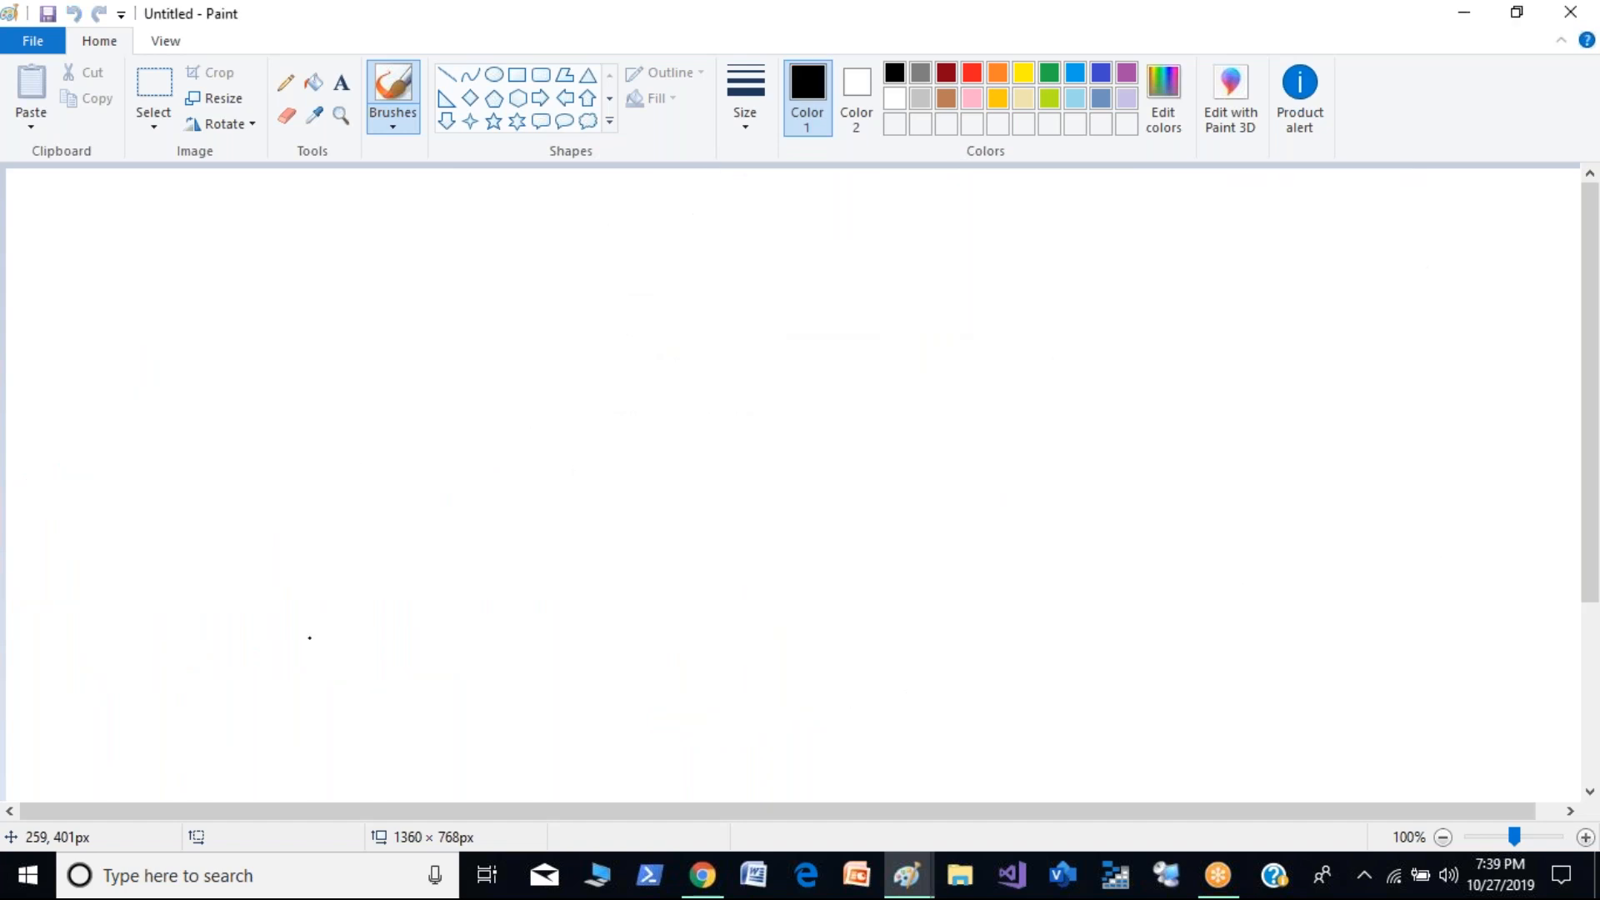
click(408, 106)
- Write the heading "CIDR" near the canvas's upper edge and underline it
mouse_move(540, 184)
mouse_down()
mouse_move(514, 203)
mouse_move(546, 204)
mouse_up()
mouse_move(557, 181)
mouse_down()
mouse_move(556, 205)
mouse_move(572, 200)
mouse_up()
mouse_move(545, 182)
mouse_down()
mouse_move(570, 176)
mouse_move(581, 205)
mouse_up()
mouse_move(583, 176)
mouse_down()
mouse_move(577, 205)
mouse_move(643, 193)
mouse_up()
drag(561, 220, 602, 208)
mouse_move(574, 238)
mouse_down()
mouse_move(603, 226)
mouse_move(574, 242)
mouse_up()
drag(556, 266, 535, 267)
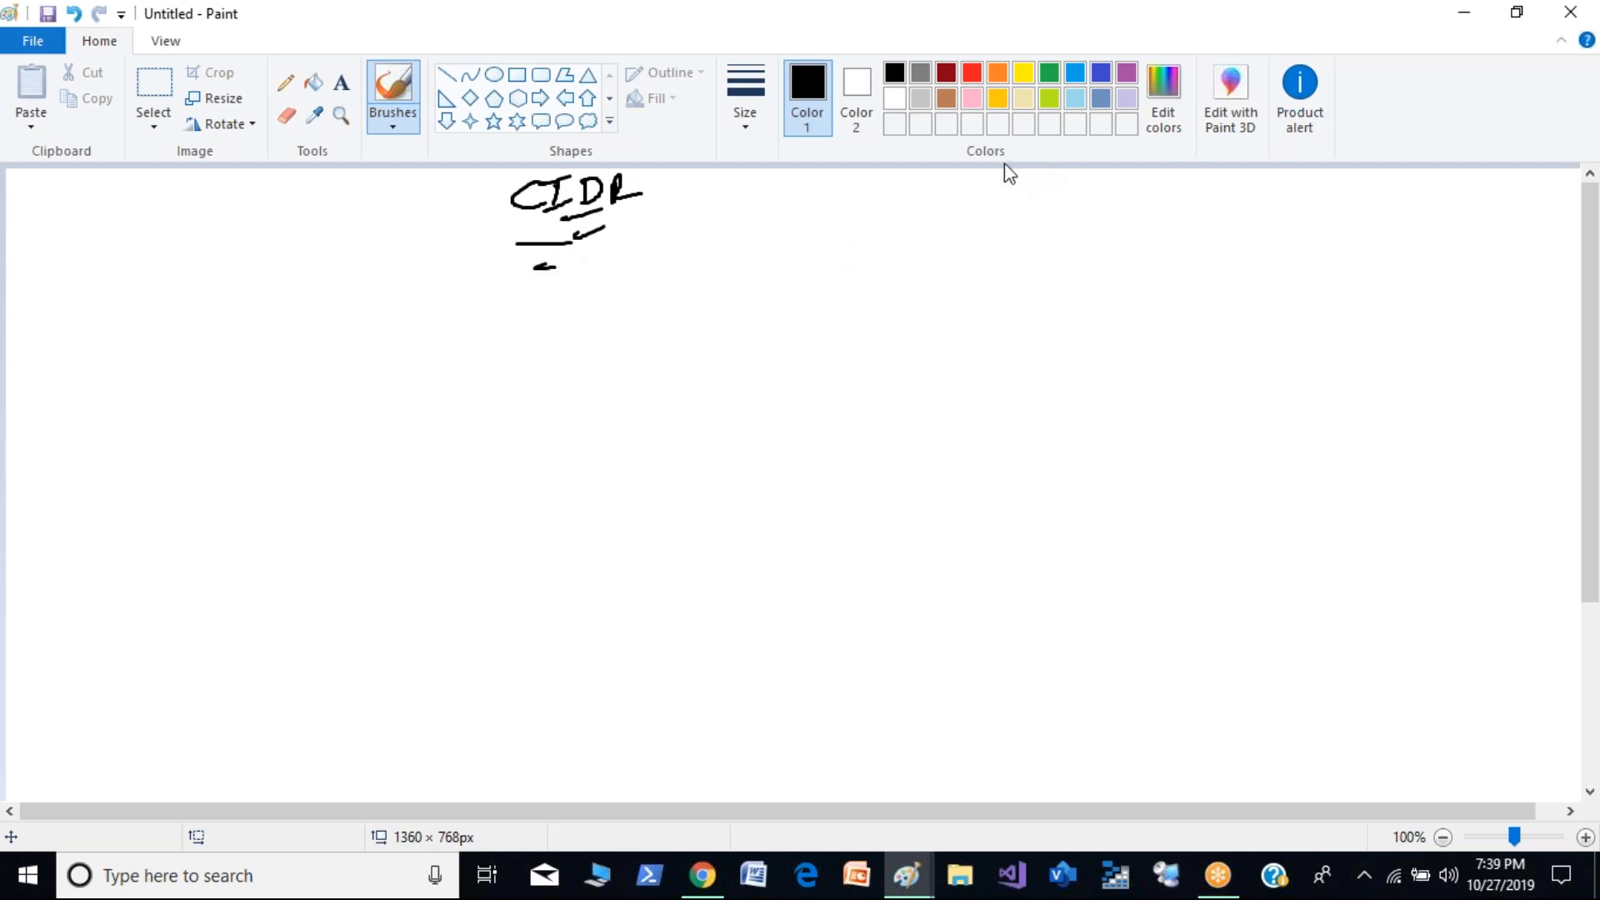
- Write the example address 192.168.0.0 /24 to the right of the CIDR heading and underline it
mouse_move(932, 176)
mouse_down()
mouse_move(935, 207)
mouse_move(1039, 188)
mouse_move(1074, 217)
mouse_move(1121, 181)
mouse_move(1166, 198)
mouse_up()
mouse_move(1188, 186)
mouse_down()
mouse_move(1224, 241)
mouse_move(1267, 215)
mouse_move(1290, 224)
mouse_up()
drag(963, 273, 1315, 237)
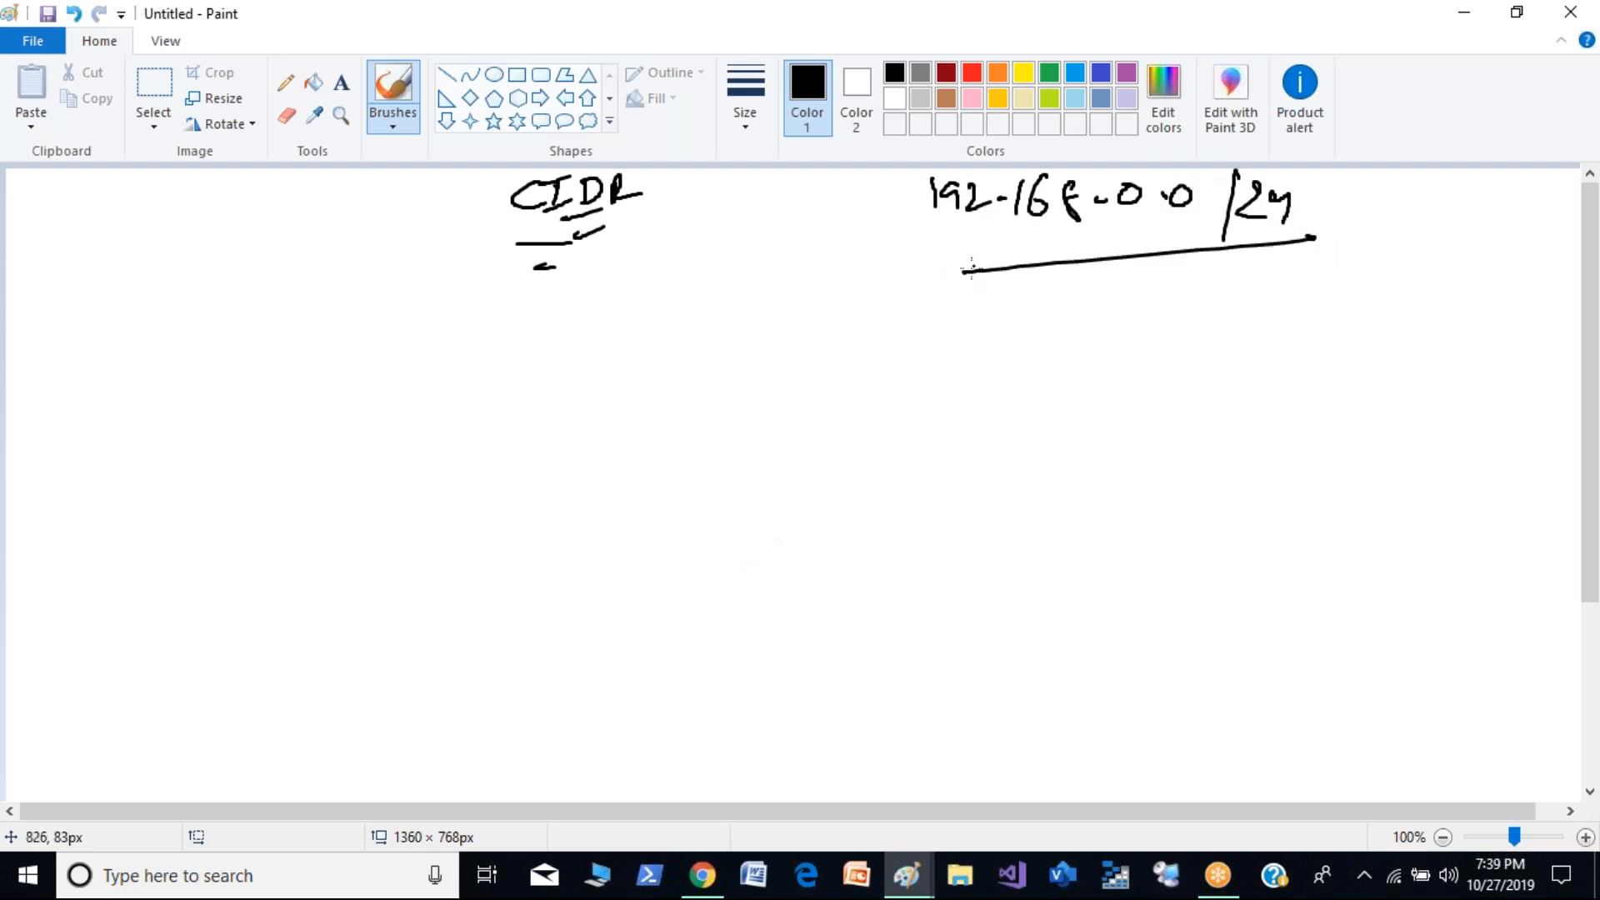
drag(926, 276, 1007, 266)
- Circle the /24, label it "CIDR" with underlines, and underline the 192.168.0 part of the address
mouse_move(1331, 200)
mouse_down()
mouse_move(1294, 172)
mouse_move(1213, 200)
mouse_move(1303, 258)
mouse_move(1324, 193)
mouse_move(1364, 236)
mouse_move(1359, 268)
mouse_move(1465, 257)
mouse_up()
drag(1416, 283, 1427, 280)
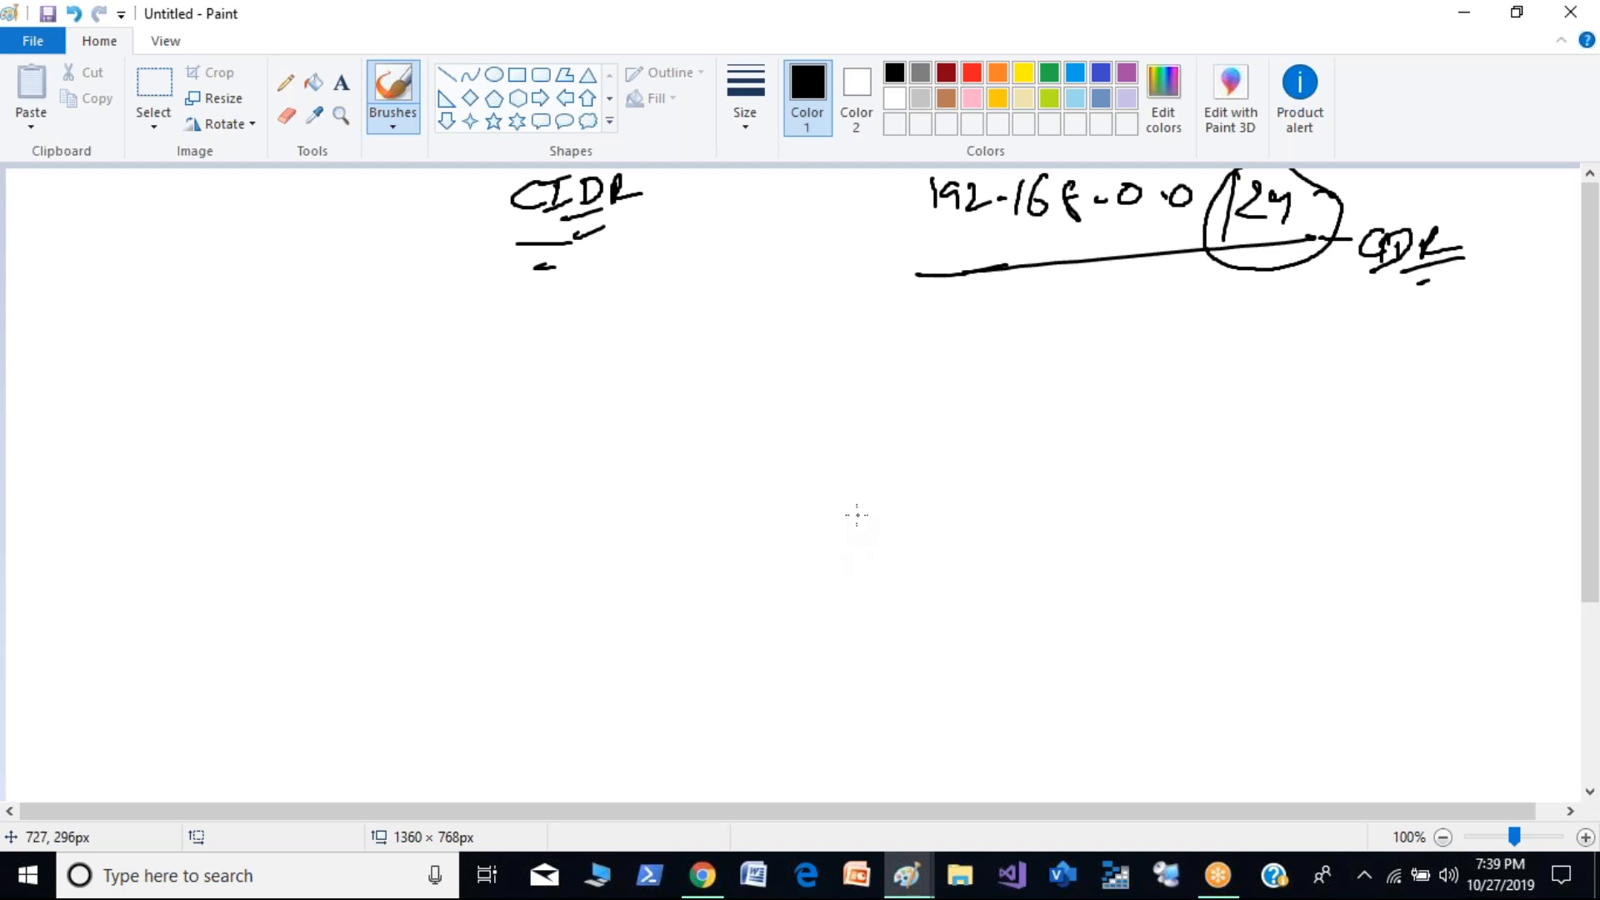
drag(912, 228, 1154, 220)
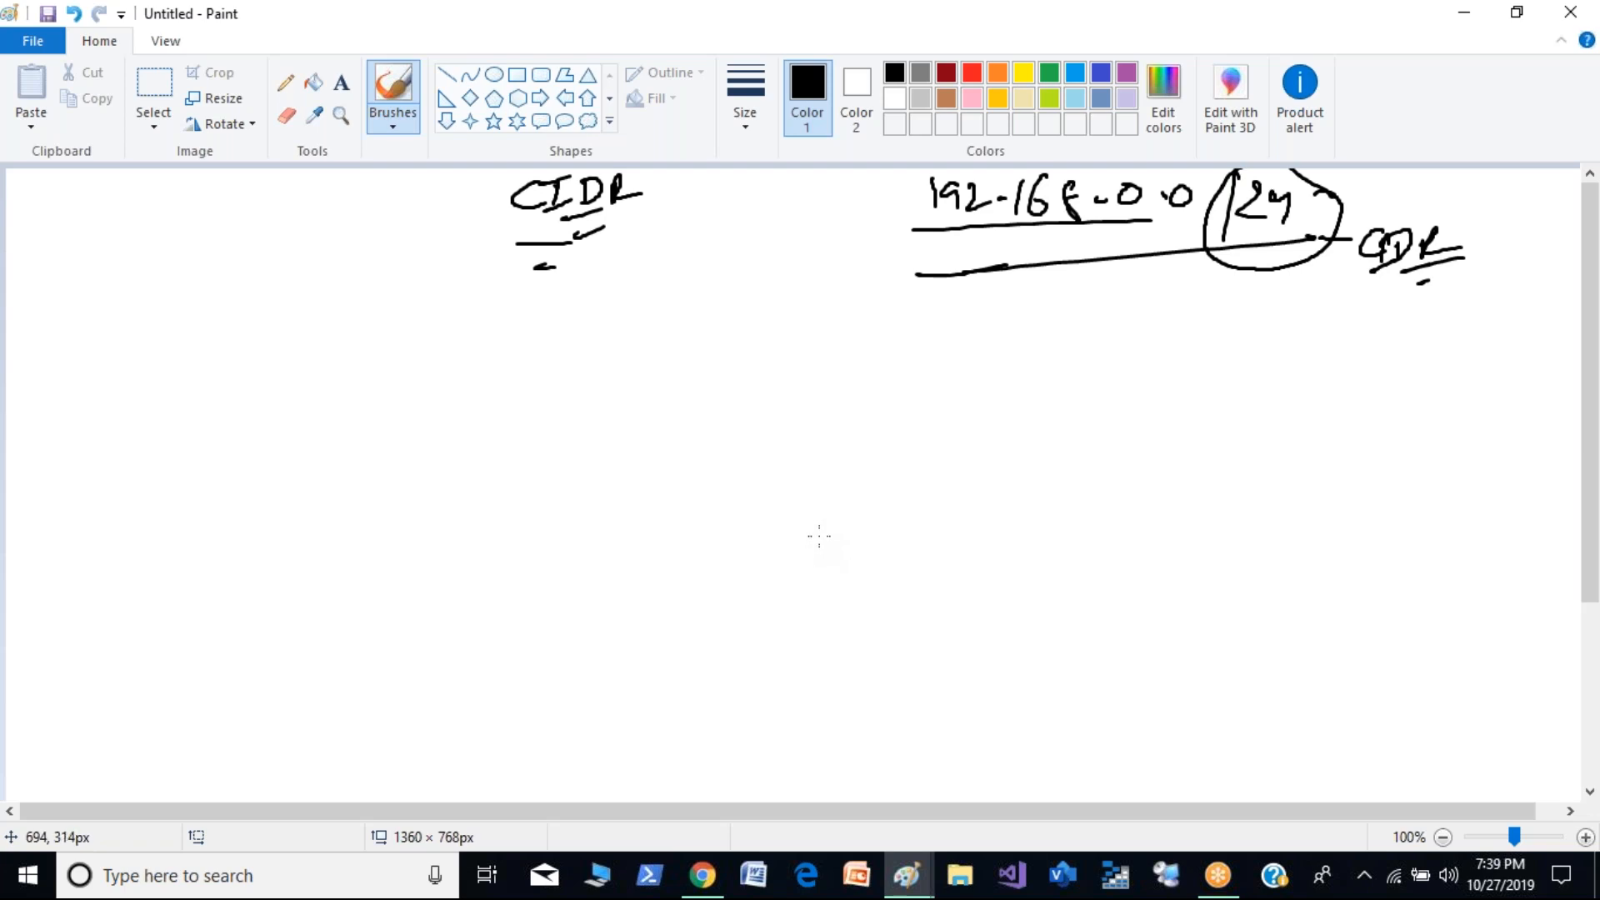
- Draw an arrow from /24 down to an underlined "Subnet Mask" with a tick, and circle the CIDR label beside it
mouse_move(1265, 230)
mouse_down()
mouse_move(1288, 289)
mouse_move(1242, 348)
mouse_move(1280, 310)
mouse_move(1357, 315)
mouse_move(1373, 338)
mouse_up()
mouse_move(1265, 365)
mouse_down()
mouse_move(1345, 354)
mouse_move(1376, 308)
mouse_move(1470, 301)
mouse_up()
drag(1380, 360, 1510, 294)
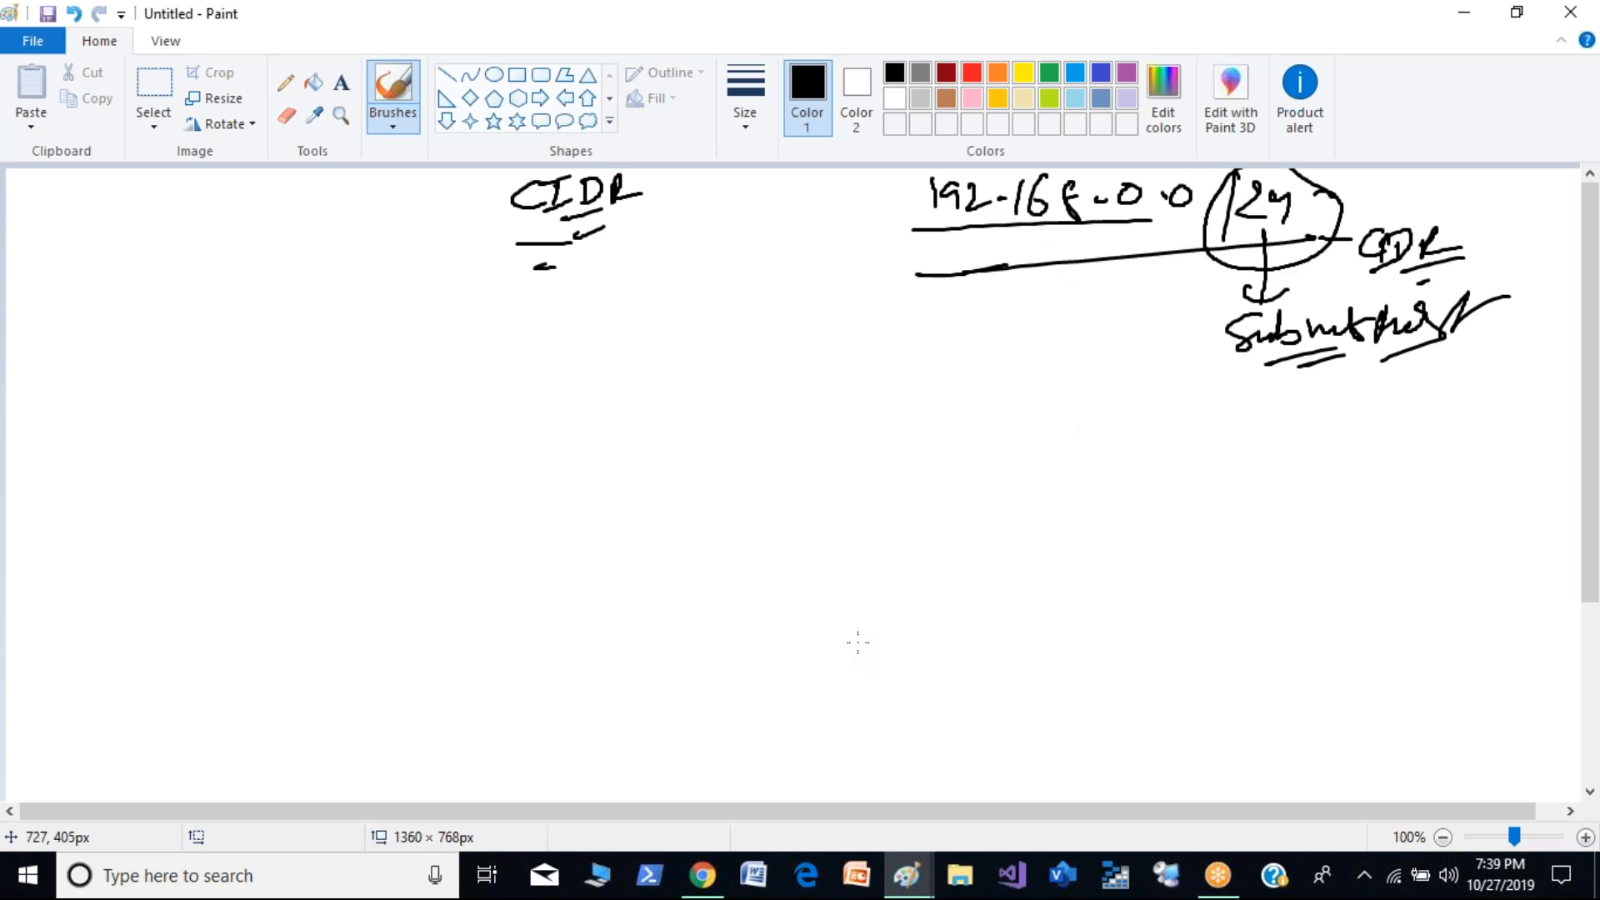
mouse_move(1455, 206)
mouse_down()
mouse_move(1426, 207)
mouse_move(1454, 196)
mouse_up()
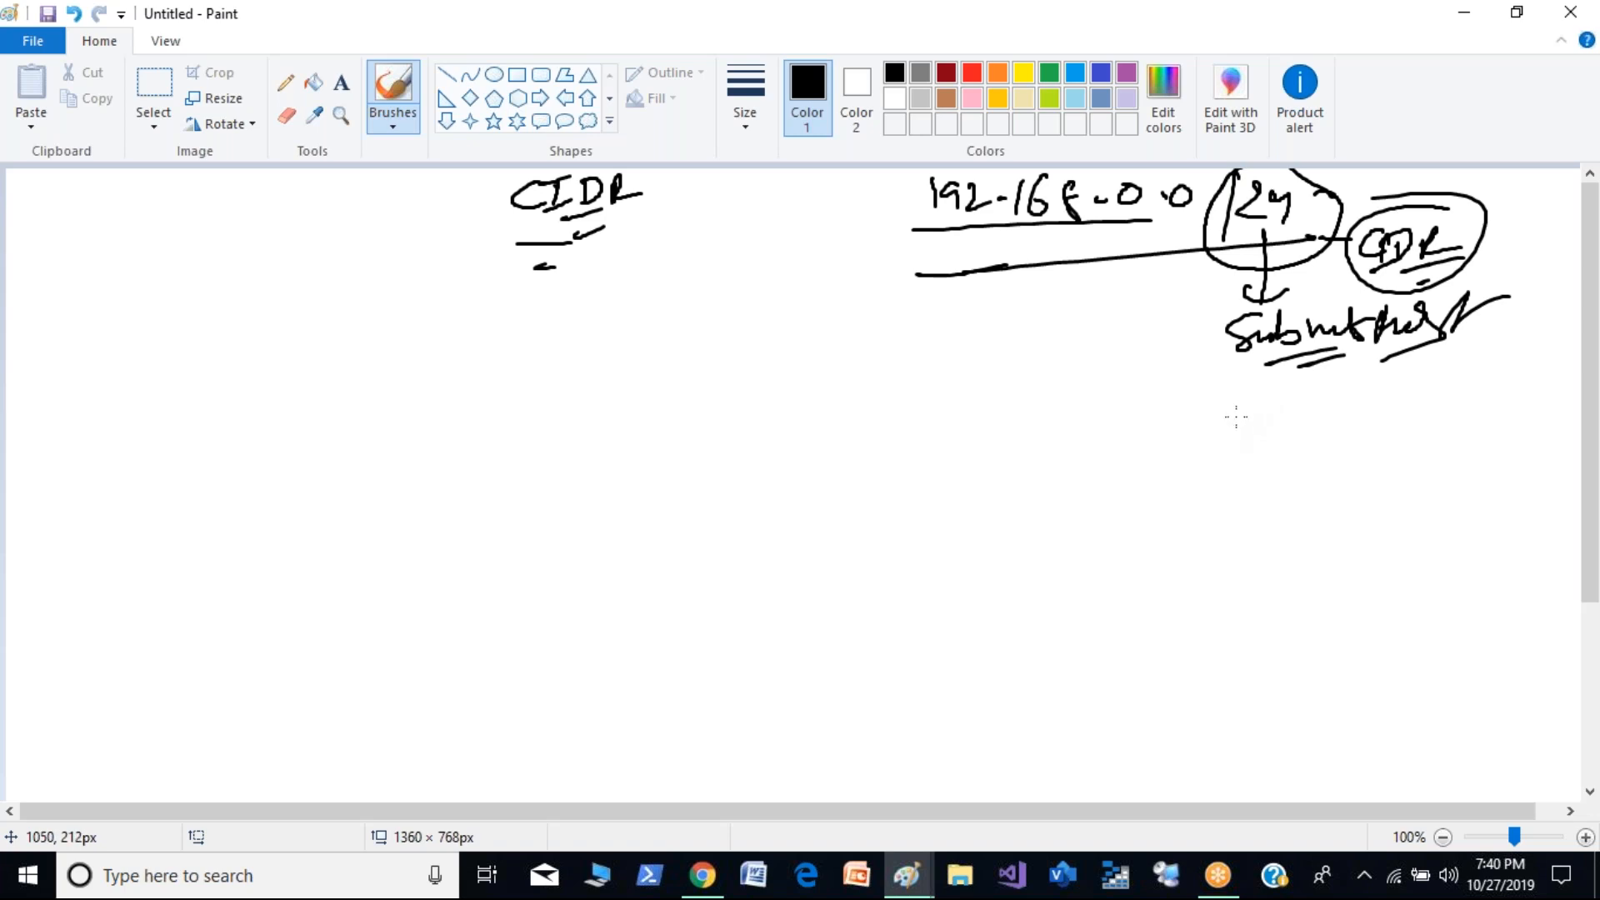
- Draw a row of eight zeros under "Subnet Mask" with the bit values 128, 64, 32, 16, 8, 4, 2, 1 below
mouse_move(1239, 403)
mouse_down()
mouse_move(1229, 420)
mouse_move(1247, 405)
mouse_move(1317, 417)
mouse_move(1434, 398)
mouse_move(1491, 415)
mouse_move(1473, 400)
mouse_up()
mouse_move(1533, 398)
mouse_down()
mouse_move(1522, 452)
mouse_move(1400, 460)
mouse_up()
mouse_move(1363, 436)
mouse_down()
mouse_move(1372, 457)
mouse_move(1332, 437)
mouse_move(1324, 457)
mouse_up()
drag(1337, 433, 1274, 455)
mouse_move(1289, 434)
mouse_down()
mouse_move(1294, 454)
mouse_move(1224, 460)
mouse_up()
drag(1233, 443, 1267, 457)
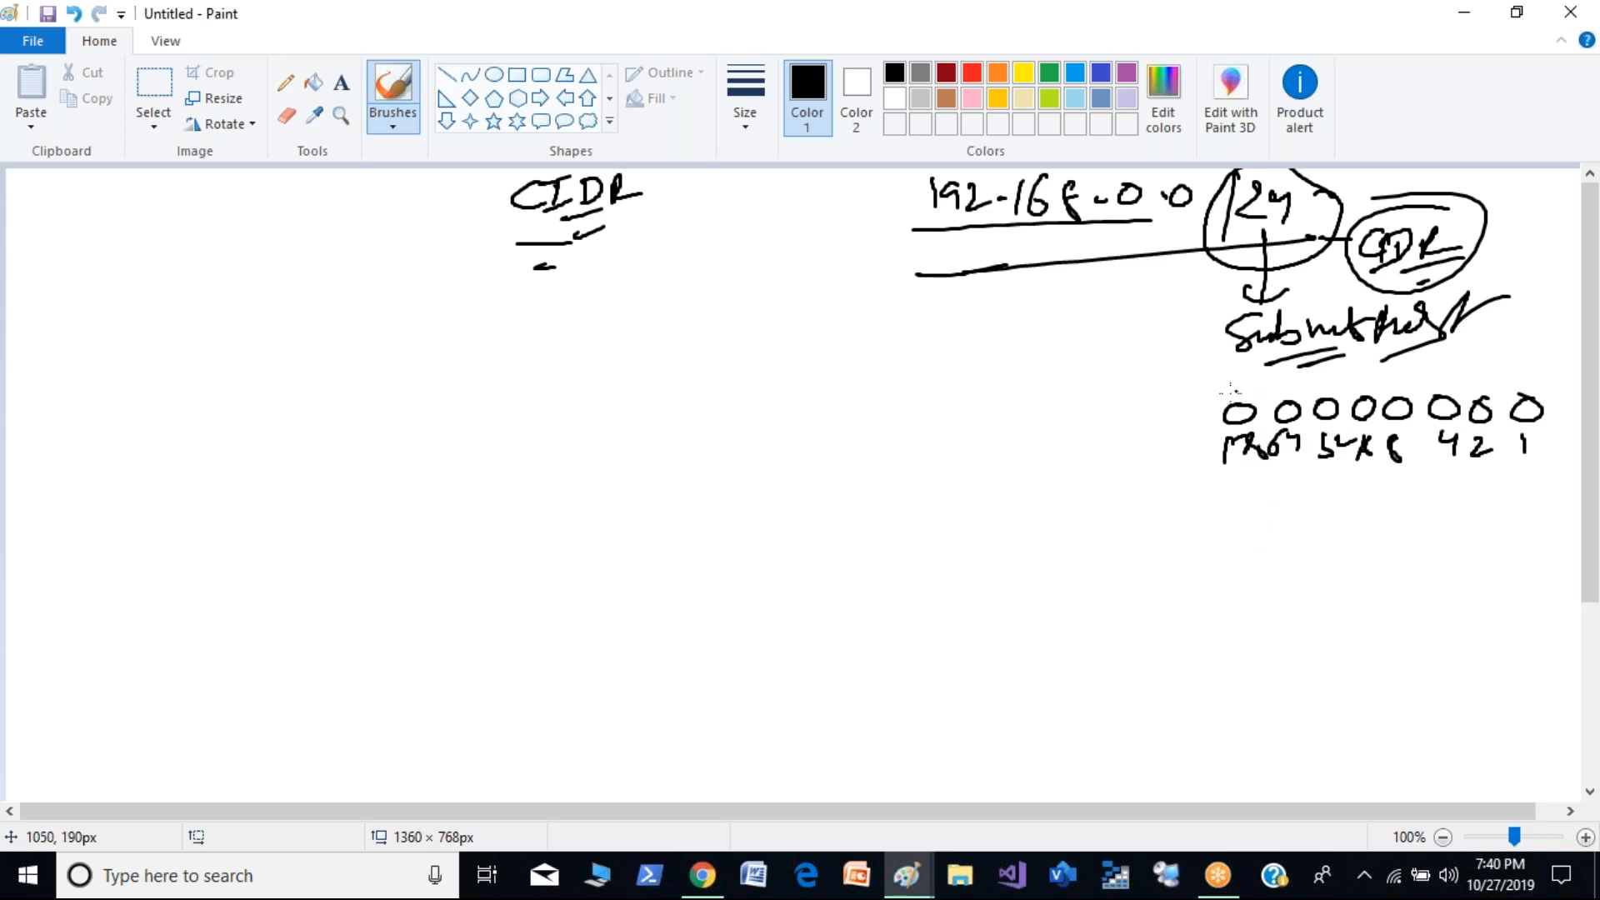
- Write "1 0" beside the bit row and add a 1 above each of the eight zeros
mouse_move(1138, 352)
mouse_down()
mouse_move(1157, 364)
mouse_move(1085, 370)
mouse_up()
drag(1232, 373, 1232, 402)
mouse_move(1279, 374)
mouse_down()
mouse_move(1277, 404)
mouse_move(1319, 399)
mouse_up()
mouse_move(1350, 372)
mouse_down()
mouse_move(1349, 403)
mouse_move(1382, 407)
mouse_up()
mouse_move(1437, 362)
mouse_down()
mouse_move(1435, 408)
mouse_move(1518, 404)
mouse_up()
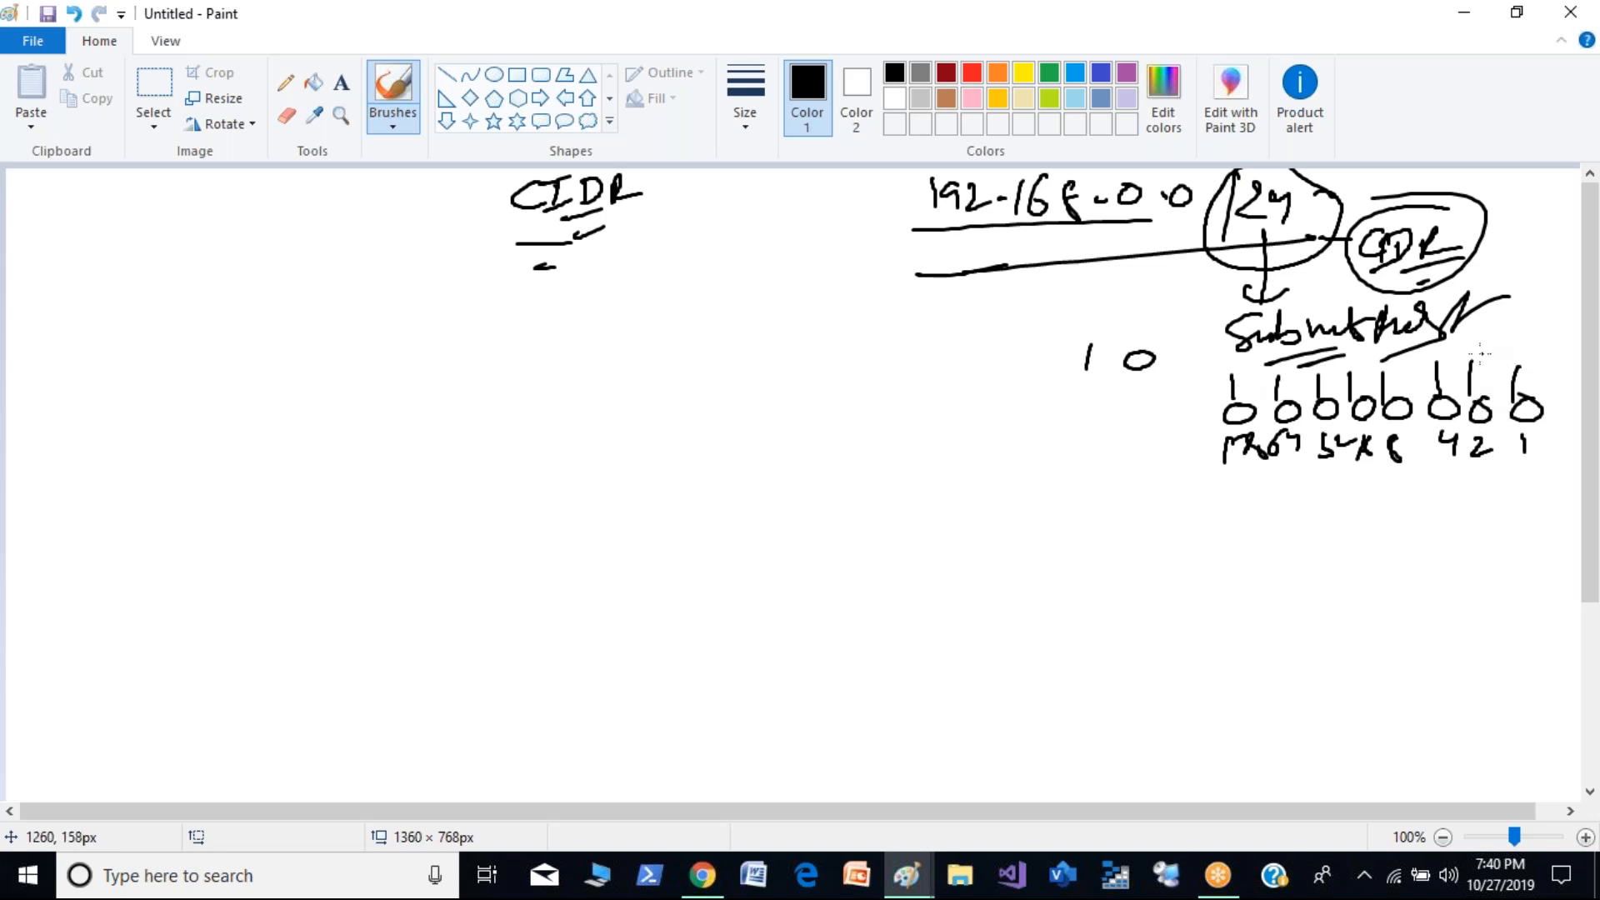
- Label the bit row "255 =", write a second row "0 =" with eight zeros, and join 255 to 0 with a line
drag(1128, 394, 1163, 412)
mouse_move(1175, 387)
mouse_down()
mouse_move(1188, 409)
mouse_move(1213, 388)
mouse_up()
drag(1188, 401, 1215, 399)
mouse_move(1258, 486)
mouse_down()
mouse_move(1256, 500)
mouse_move(1348, 499)
mouse_up()
mouse_move(1394, 485)
mouse_down()
mouse_move(1385, 496)
mouse_move(1397, 487)
mouse_up()
mouse_move(1439, 485)
mouse_down()
mouse_move(1436, 498)
mouse_move(1461, 499)
mouse_up()
drag(1496, 481, 1497, 485)
drag(1540, 477, 1544, 485)
mouse_move(1167, 487)
mouse_down()
mouse_move(1154, 504)
mouse_move(1175, 492)
mouse_up()
drag(1200, 498, 1232, 505)
drag(1162, 423, 1162, 490)
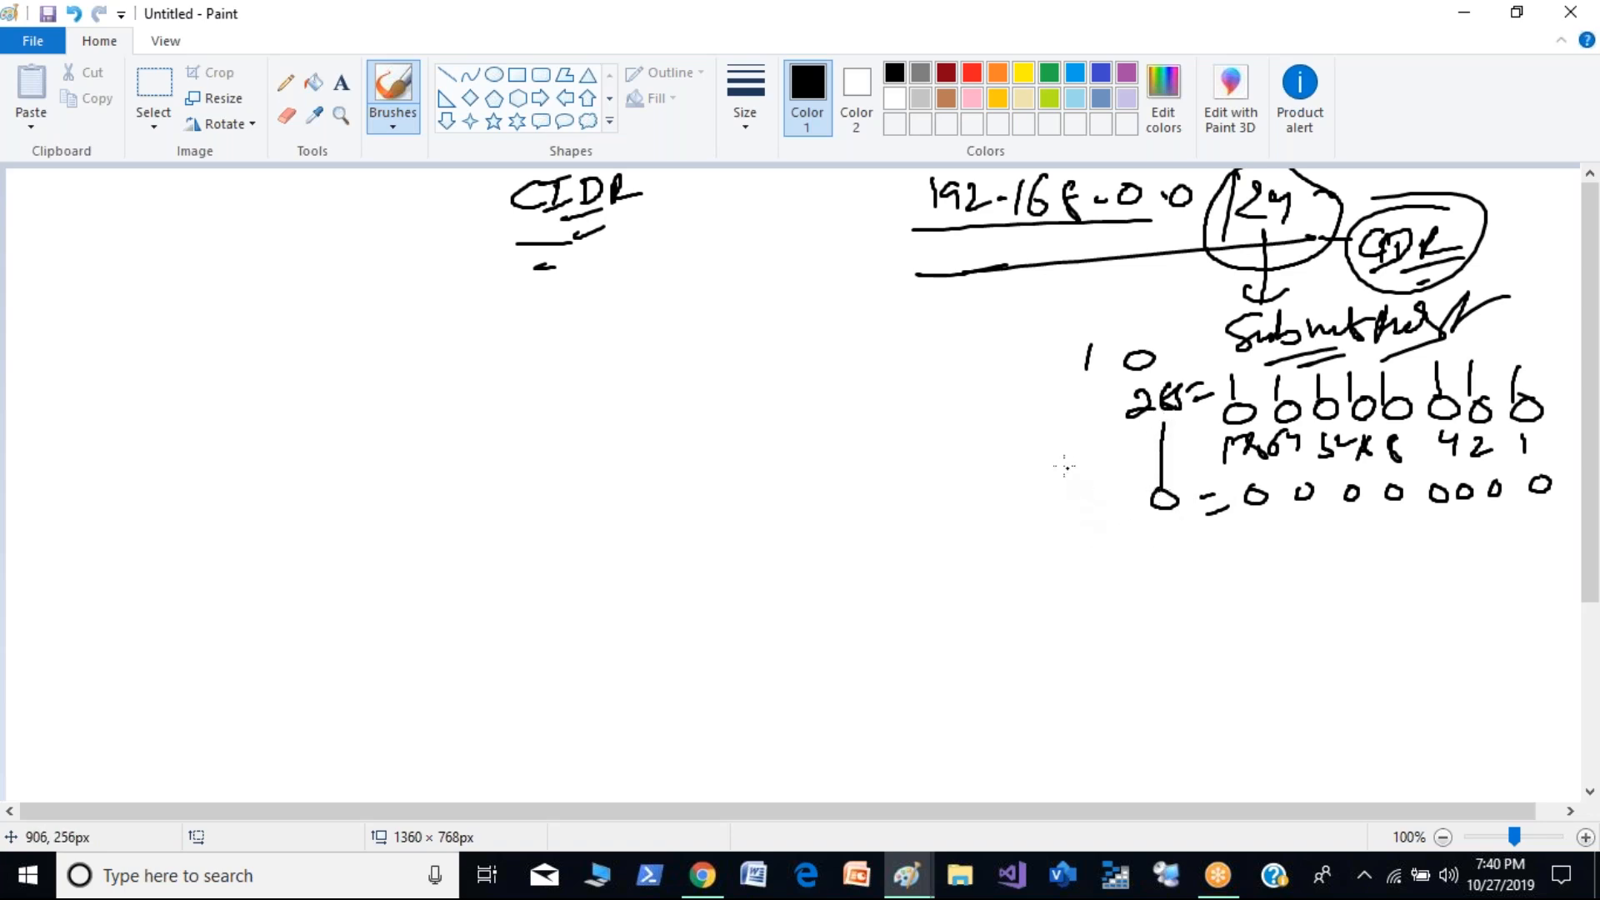
- Write "B-S 256" beside the 255 to 0 line and underline the 256
mouse_move(1052, 439)
mouse_down()
mouse_move(1056, 472)
mouse_move(1082, 456)
mouse_move(1081, 514)
mouse_up()
drag(1090, 484, 1105, 495)
drag(1081, 515, 1109, 515)
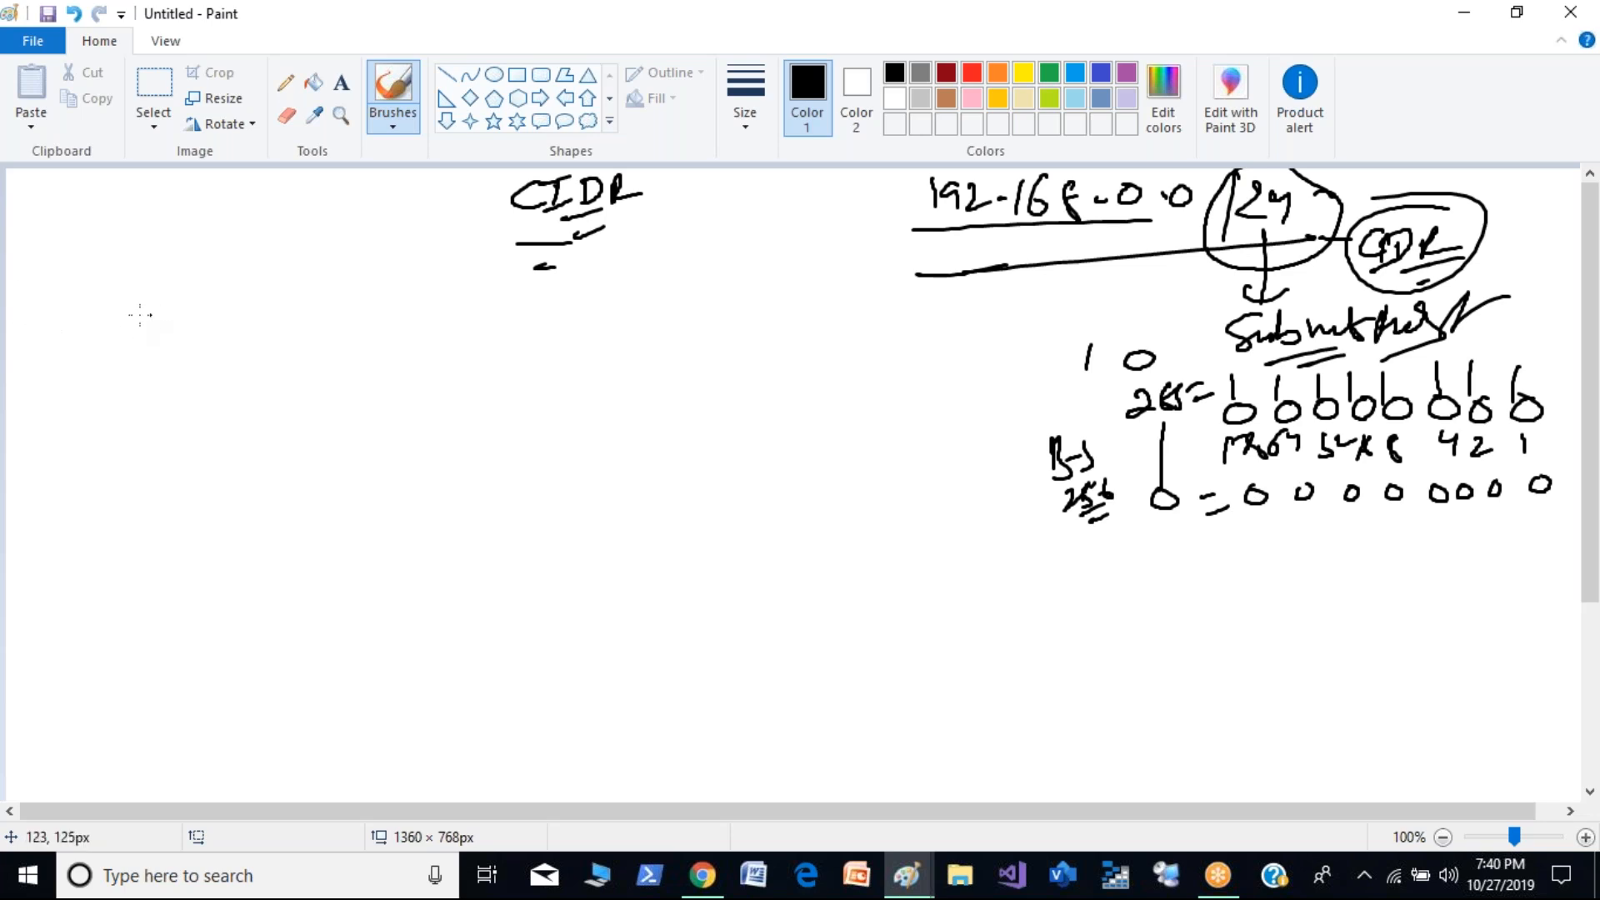
- Write "/1 = 128.0.0.0" below the heading's left side and draw a line through the remaining seven bits of the bit row
drag(83, 290, 75, 358)
mouse_move(101, 304)
mouse_down()
mouse_move(93, 345)
mouse_move(140, 314)
mouse_move(144, 333)
mouse_up()
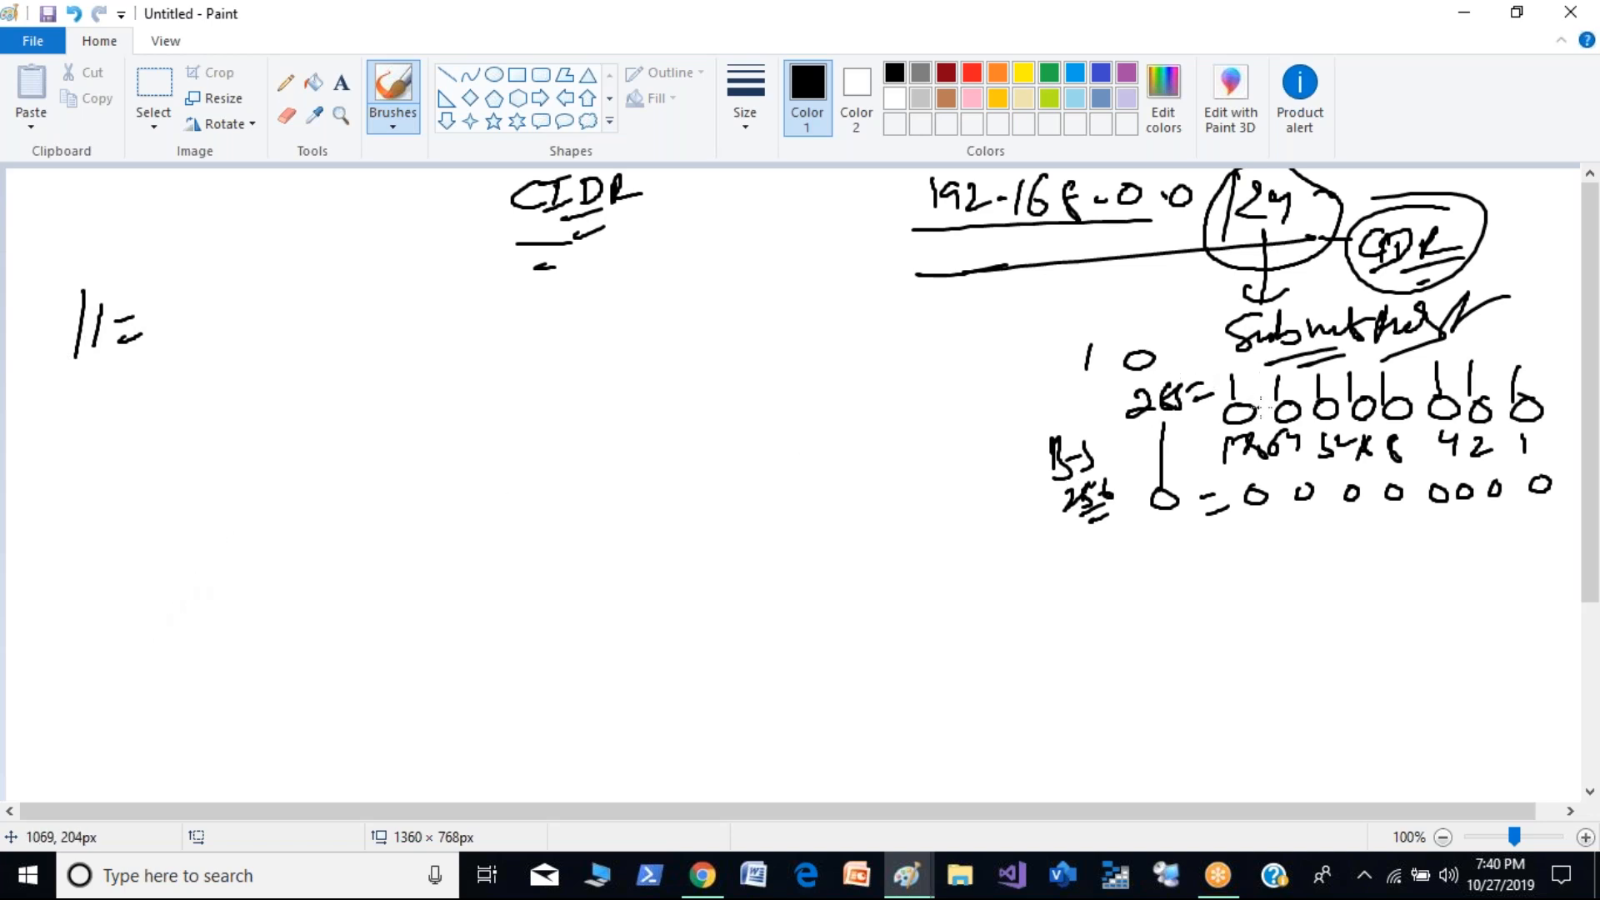
mouse_move(1237, 384)
mouse_down()
mouse_move(1237, 425)
mouse_move(1552, 408)
mouse_up()
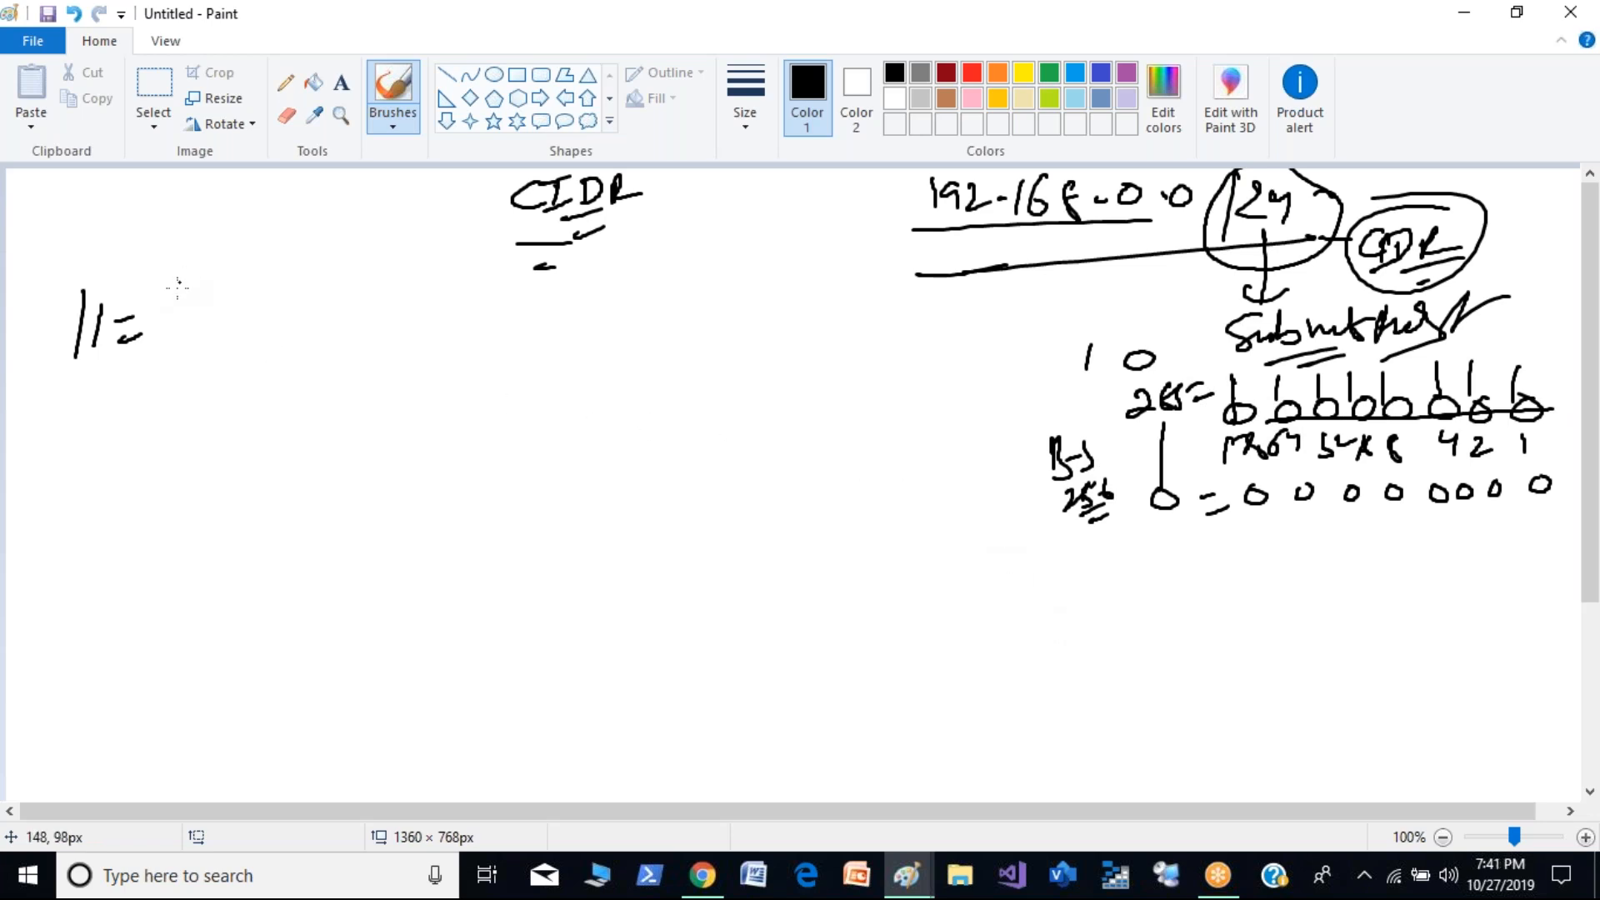
drag(191, 302, 191, 338)
drag(204, 305, 222, 335)
mouse_move(237, 307)
mouse_down()
mouse_move(226, 335)
mouse_move(374, 308)
mouse_move(444, 330)
mouse_move(467, 310)
mouse_up()
click(259, 323)
click(329, 322)
click(404, 321)
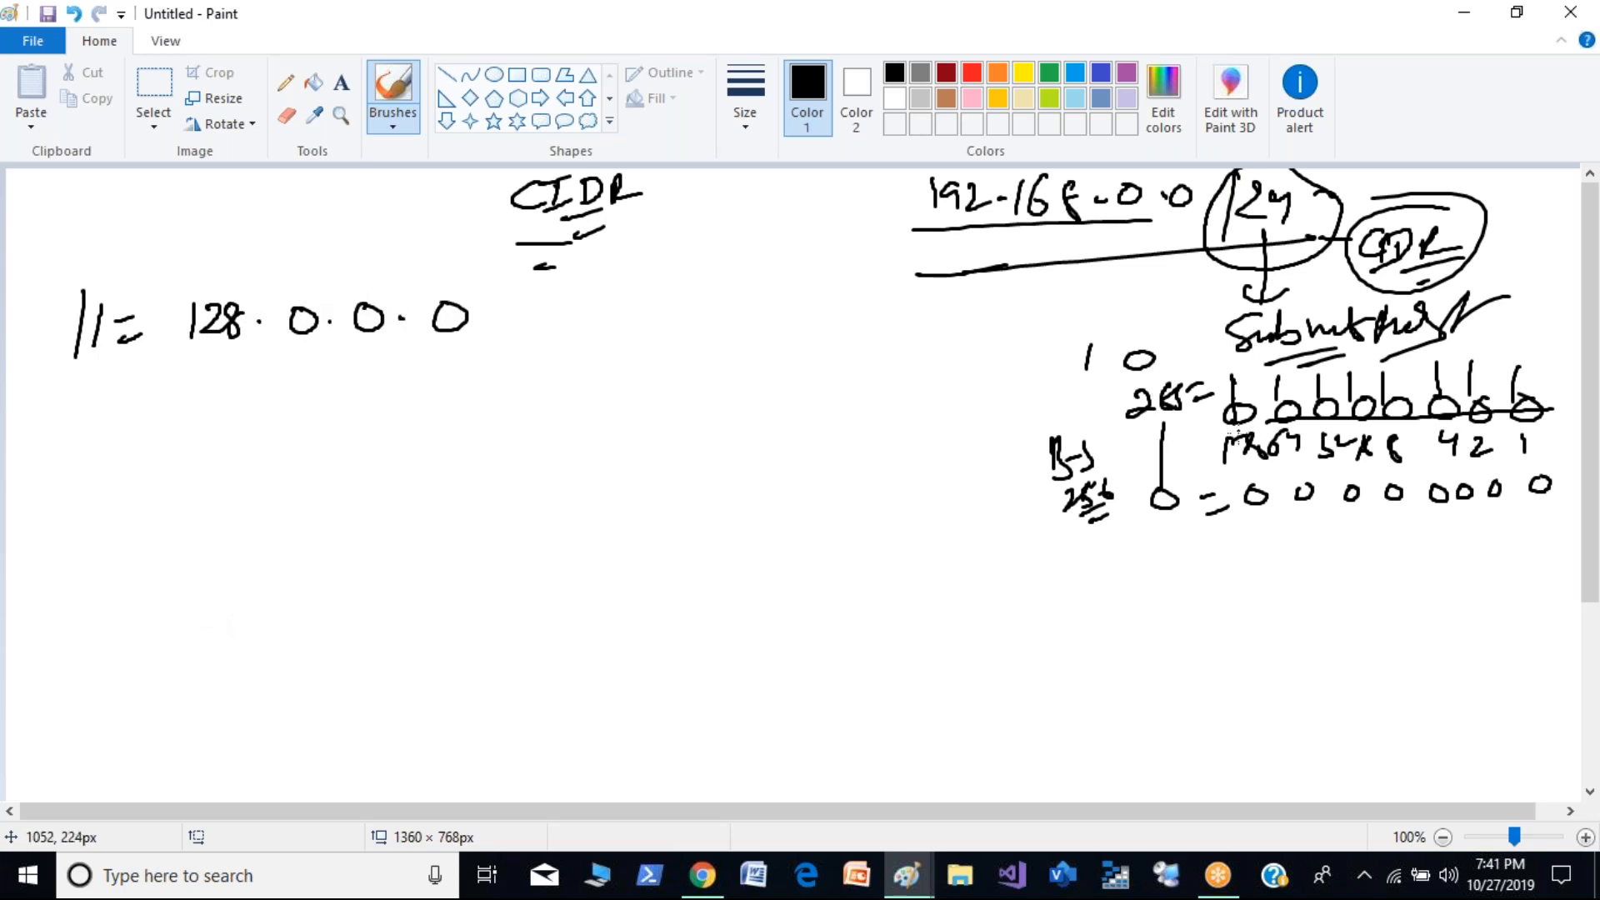
- Underline the 128 bit value and write circled numbers, including 1 and 32, above the /1 line
drag(1216, 472, 1272, 466)
mouse_move(286, 182)
mouse_down()
mouse_move(284, 208)
mouse_move(327, 208)
mouse_up()
drag(317, 170, 338, 194)
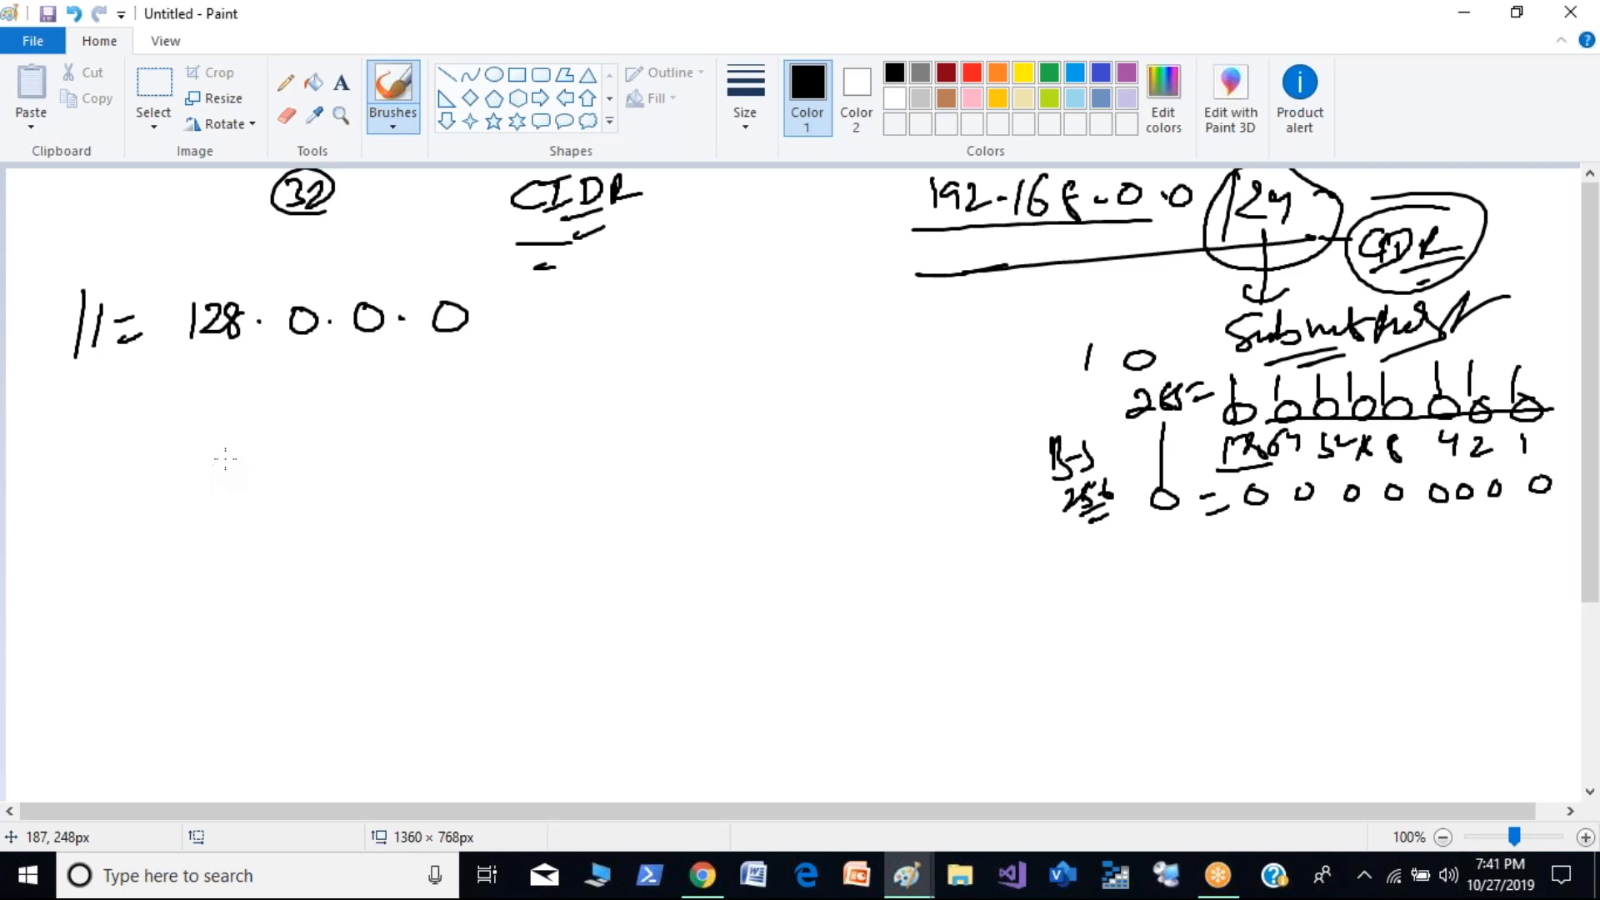
mouse_move(200, 182)
mouse_down()
mouse_move(185, 229)
mouse_move(254, 224)
mouse_up()
drag(282, 220, 291, 235)
mouse_move(293, 224)
mouse_down()
mouse_move(290, 252)
mouse_move(260, 250)
mouse_up()
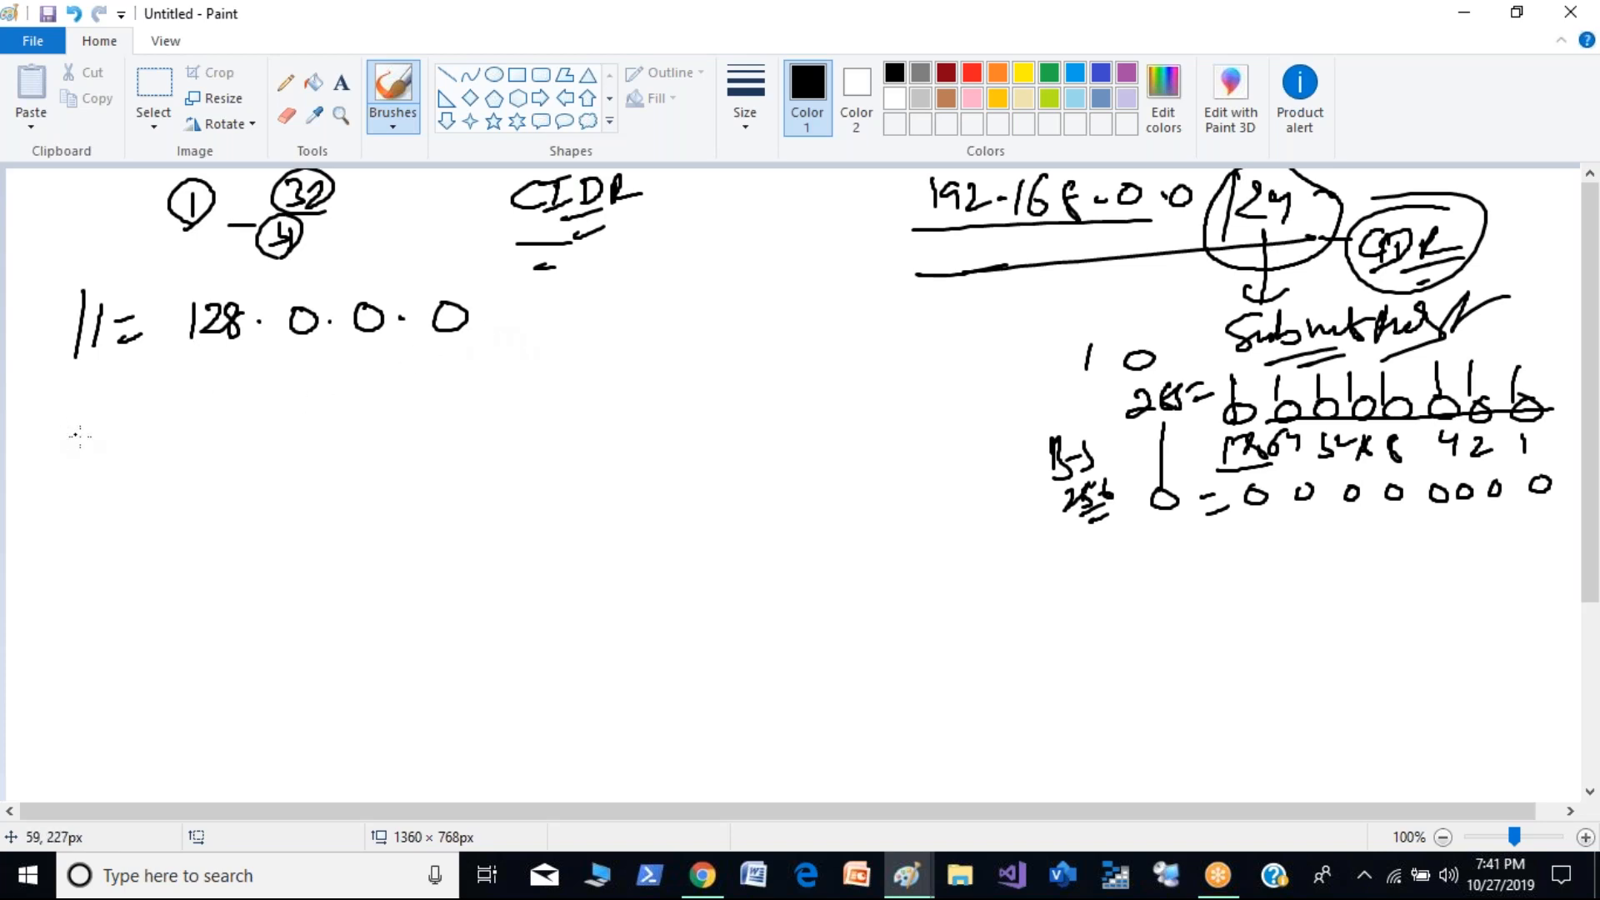
- Write "/2 = 192.0.0.0" below the /1 line and mark the 64 bit in the bit row
mouse_move(73, 419)
mouse_down()
mouse_move(65, 457)
mouse_move(154, 444)
mouse_up()
drag(1284, 377, 1288, 417)
mouse_move(188, 419)
mouse_down()
mouse_move(188, 446)
mouse_move(390, 427)
mouse_up()
click(272, 435)
click(348, 435)
drag(407, 430, 413, 430)
mouse_move(445, 410)
mouse_down()
mouse_move(447, 427)
mouse_move(450, 411)
mouse_up()
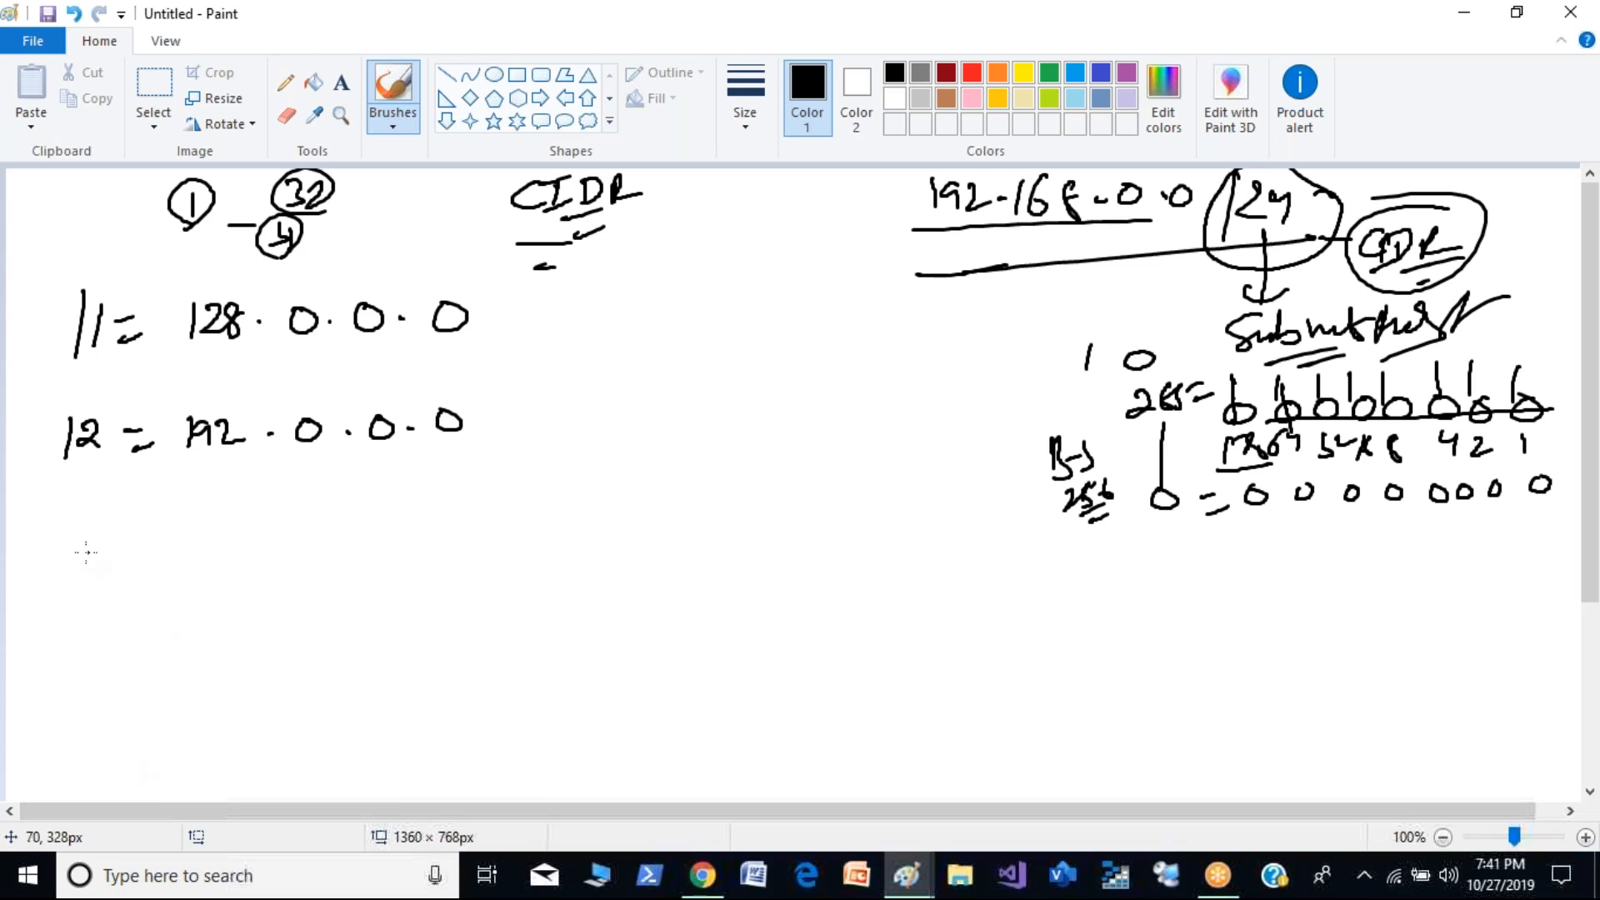
- Write "/3 = 224.0.0.0" below the /2 line
mouse_move(63, 505)
mouse_down()
mouse_move(64, 550)
mouse_move(155, 511)
mouse_up()
drag(131, 534, 159, 528)
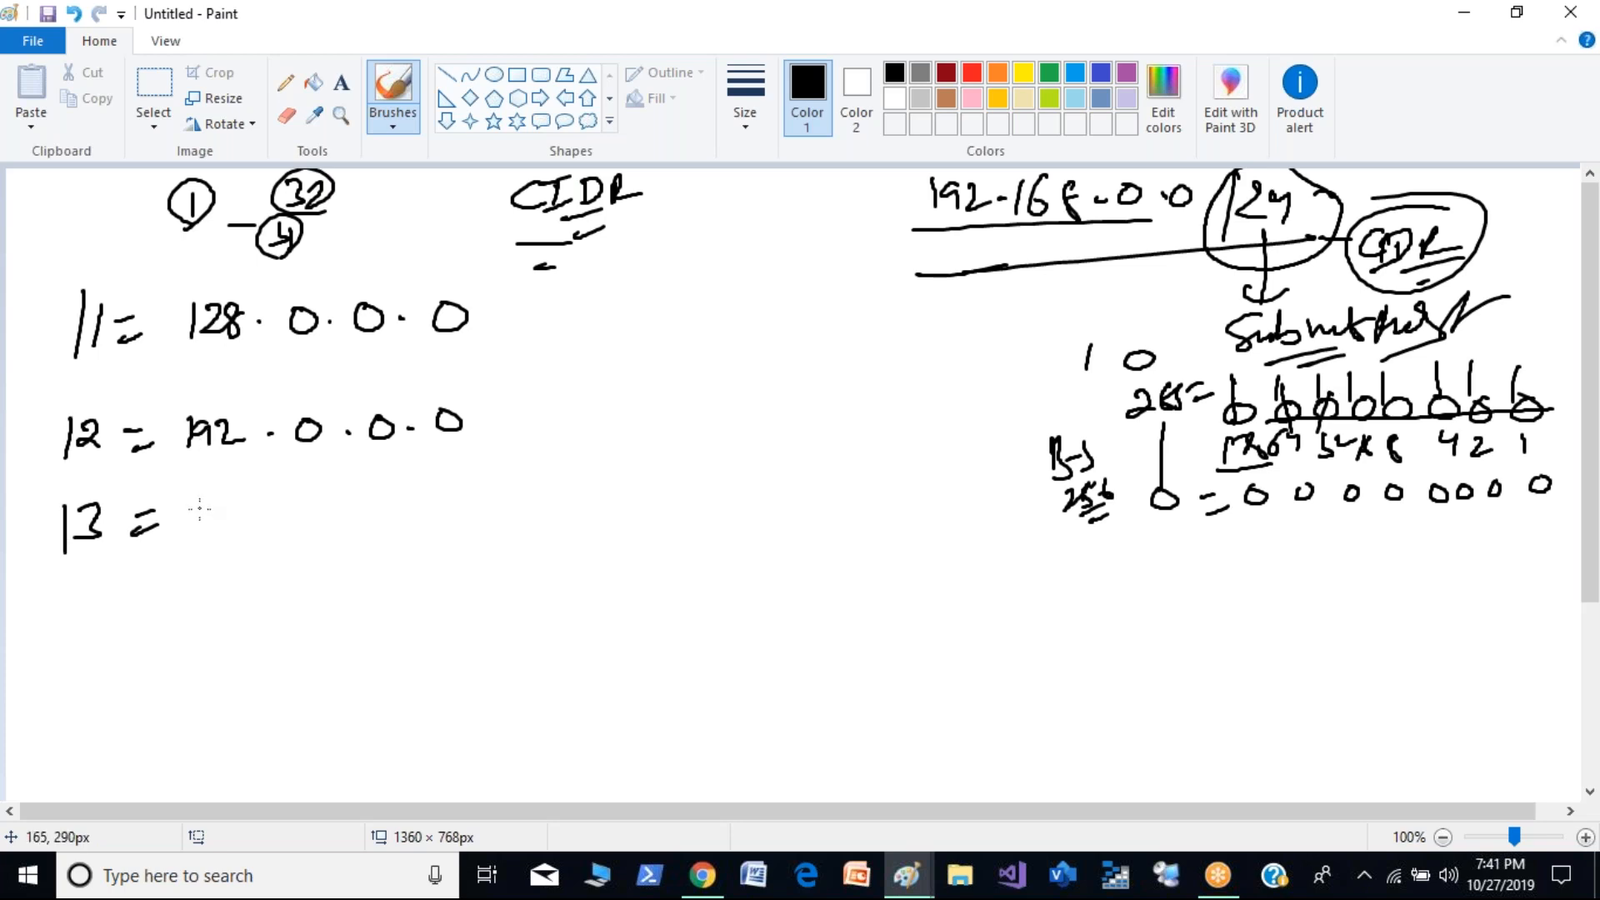
mouse_move(188, 505)
mouse_down()
mouse_move(214, 523)
mouse_move(321, 499)
mouse_move(412, 502)
mouse_up()
click(284, 510)
click(350, 507)
drag(463, 490, 437, 489)
- Write "/4 = 240.0.0.0" below the /3 line, overwriting the miswritten prefix digit
drag(60, 594, 65, 642)
drag(79, 602, 72, 640)
drag(81, 602, 106, 597)
drag(130, 615, 143, 610)
mouse_move(132, 635)
mouse_down()
mouse_move(156, 624)
mouse_move(103, 627)
mouse_up()
drag(111, 607, 114, 648)
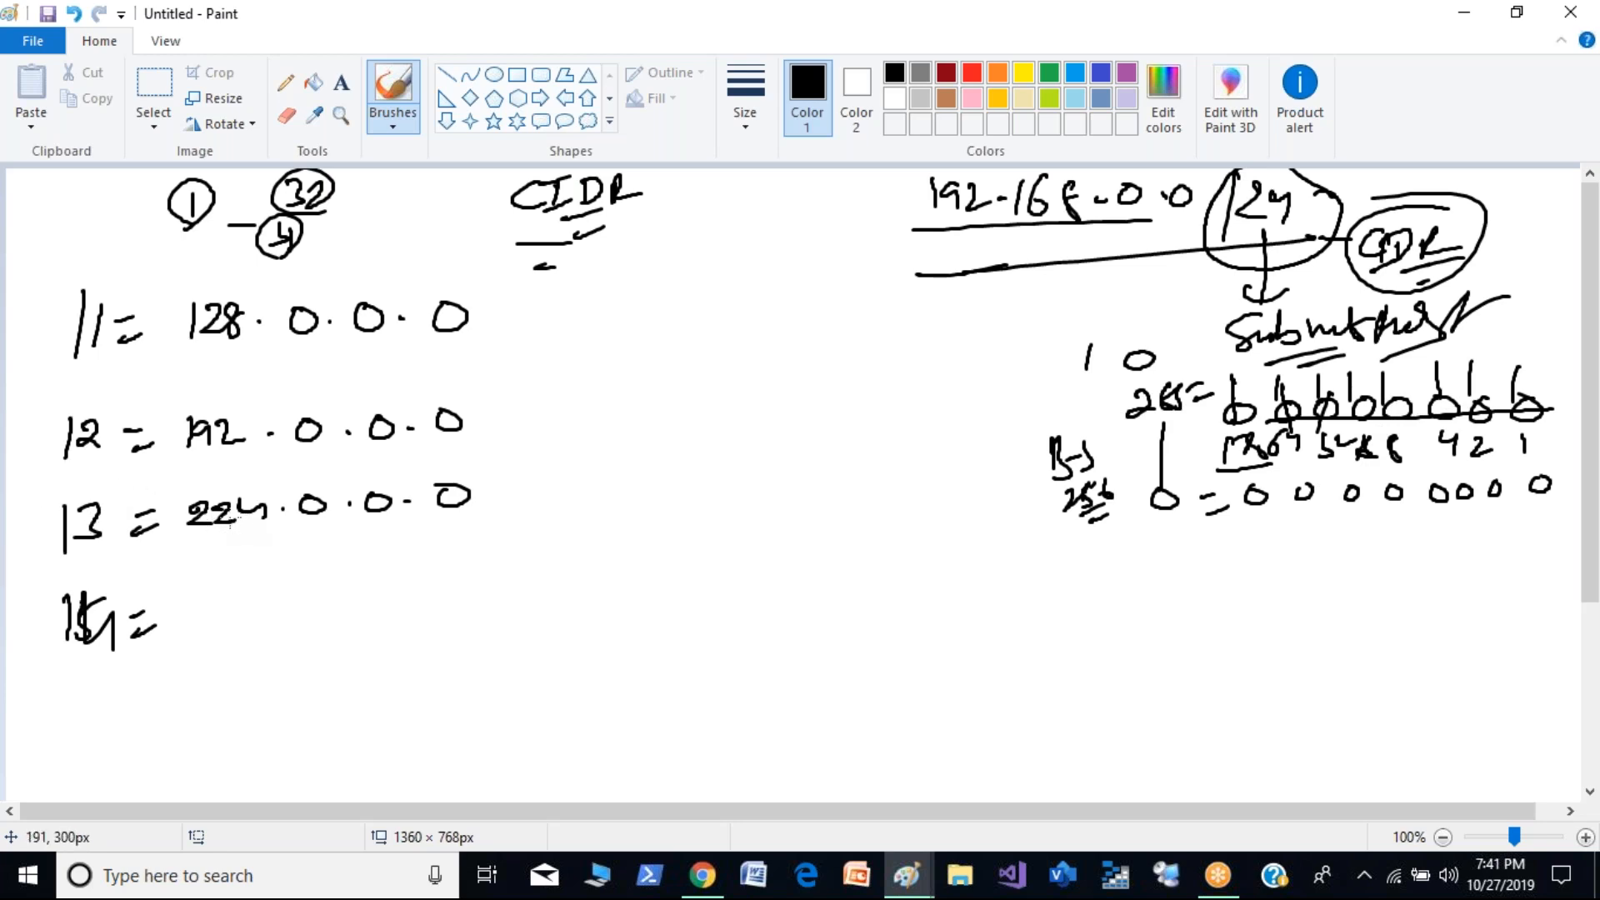
drag(191, 600, 212, 624)
drag(220, 594, 241, 620)
drag(251, 595, 249, 620)
click(286, 599)
drag(333, 591, 498, 570)
click(367, 591)
click(445, 585)
- Write "/5 = 248.0.0.0" below the /4 line
drag(80, 688, 83, 728)
drag(93, 695, 164, 701)
drag(153, 722, 170, 717)
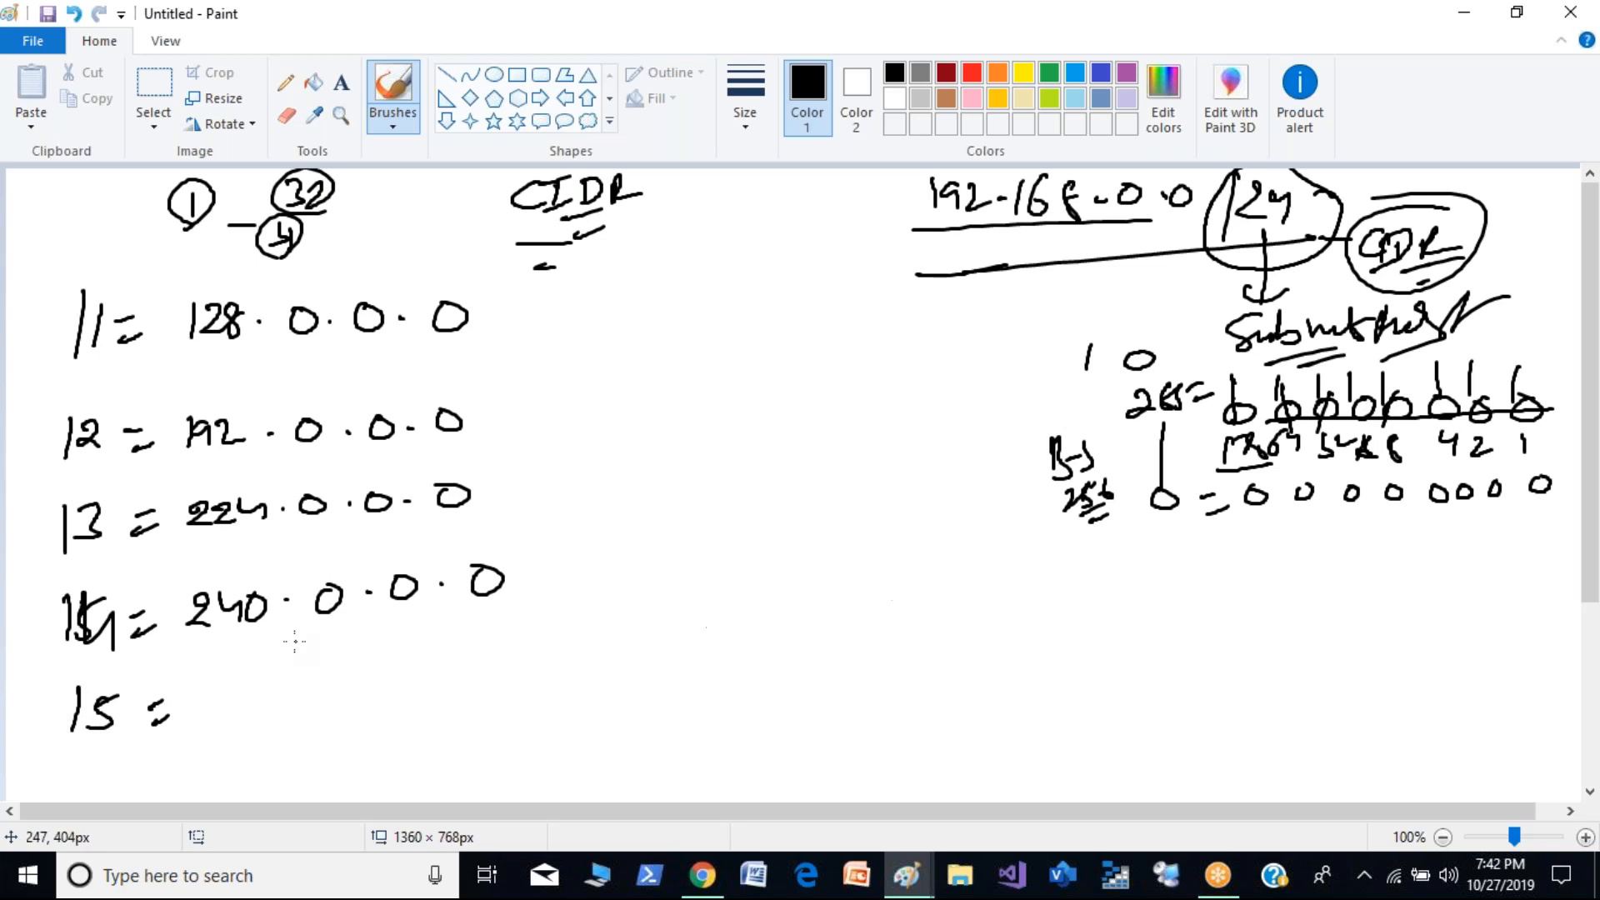
mouse_move(202, 685)
mouse_down()
mouse_move(227, 710)
mouse_move(275, 712)
mouse_up()
click(307, 697)
drag(342, 674, 482, 658)
click(382, 682)
click(450, 672)
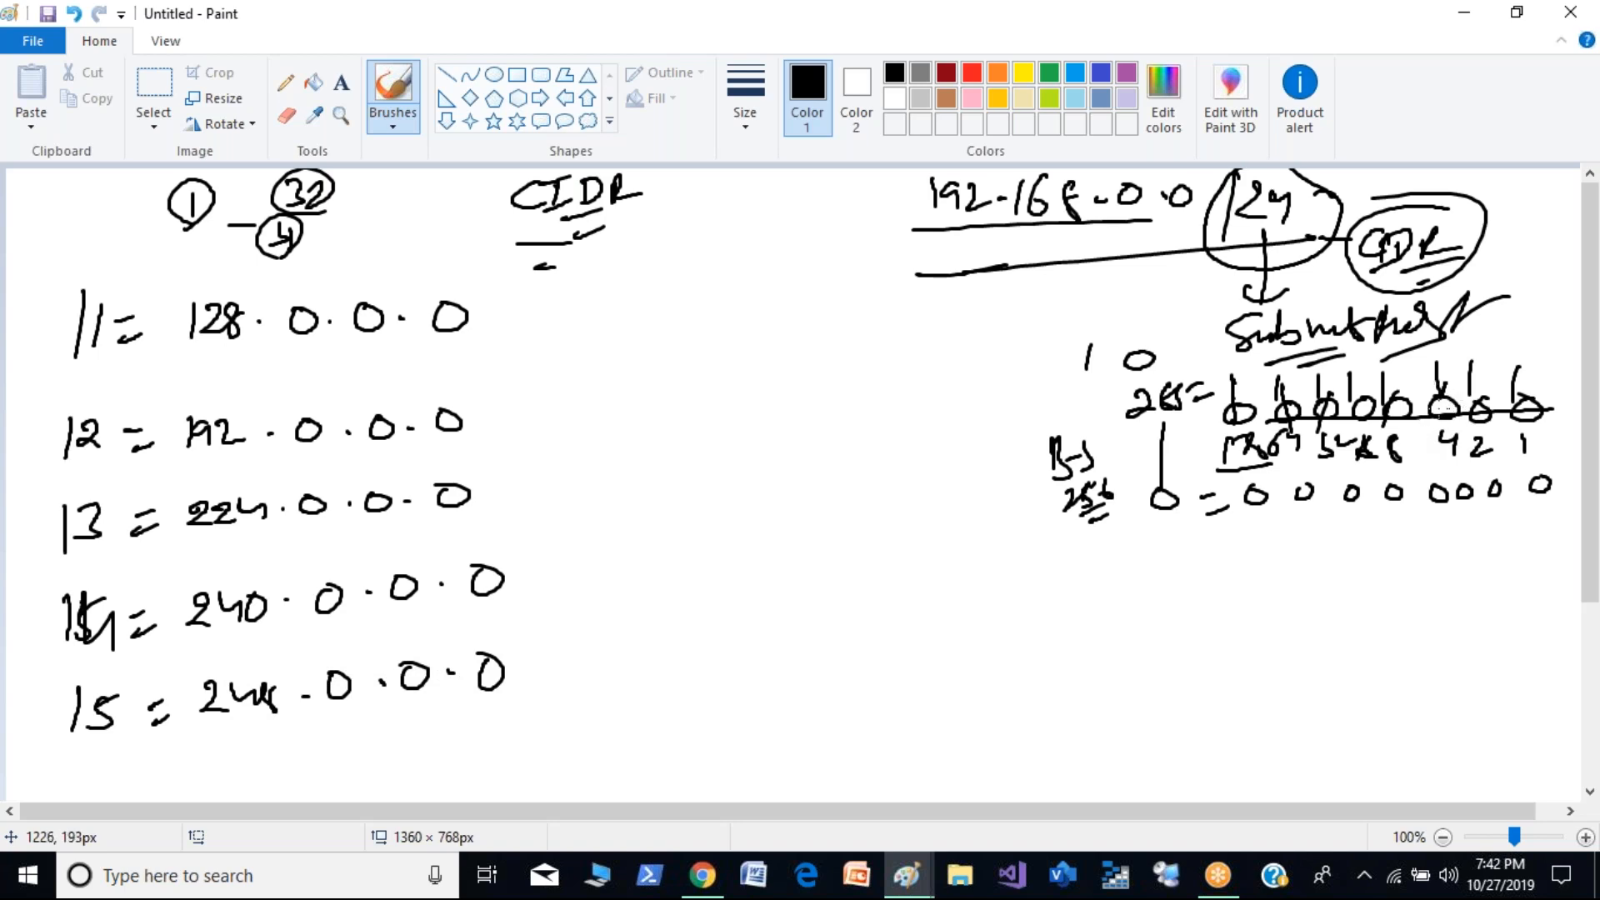
- Write "/6 = 252.0.0.0" below the /5 line
drag(71, 751, 69, 787)
mouse_move(94, 749)
mouse_down()
mouse_move(83, 779)
mouse_move(170, 755)
mouse_up()
drag(155, 780, 182, 766)
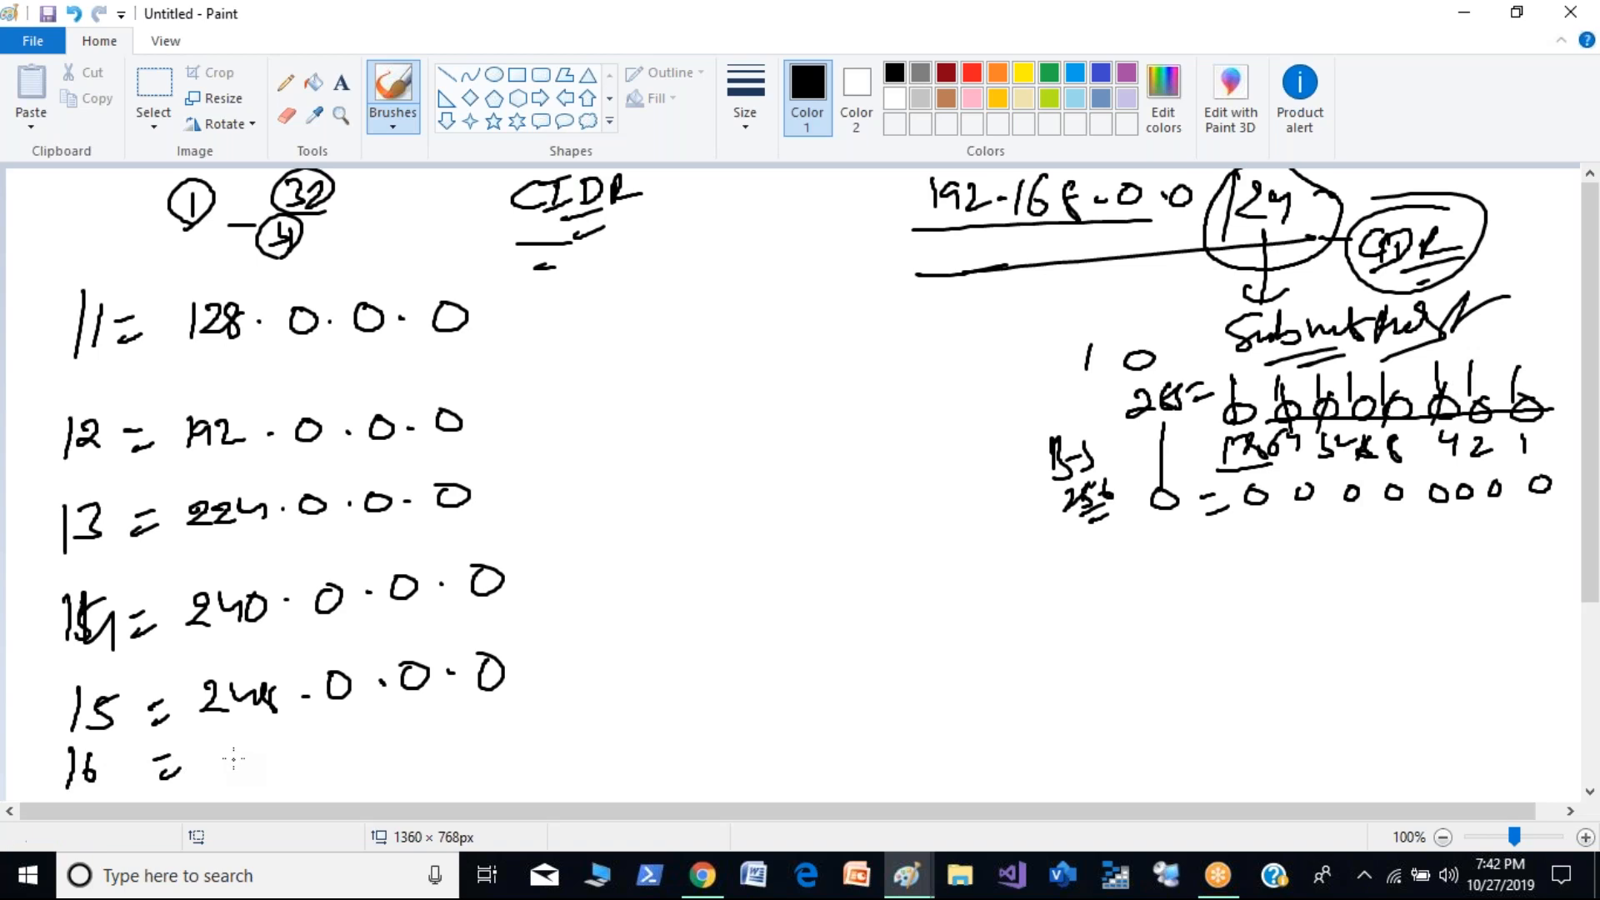
mouse_move(217, 744)
mouse_down()
mouse_move(244, 772)
mouse_move(441, 725)
mouse_up()
click(319, 744)
click(391, 735)
click(461, 733)
mouse_move(496, 719)
mouse_down()
mouse_move(481, 733)
mouse_move(497, 718)
mouse_up()
- Start a second column with "/7 = 254.0.0.0" and strike through the 2 bit in the bit row
drag(602, 291, 591, 351)
mouse_move(610, 307)
mouse_down()
mouse_move(623, 344)
mouse_move(666, 309)
mouse_up()
drag(648, 340, 677, 327)
drag(1496, 374, 1474, 441)
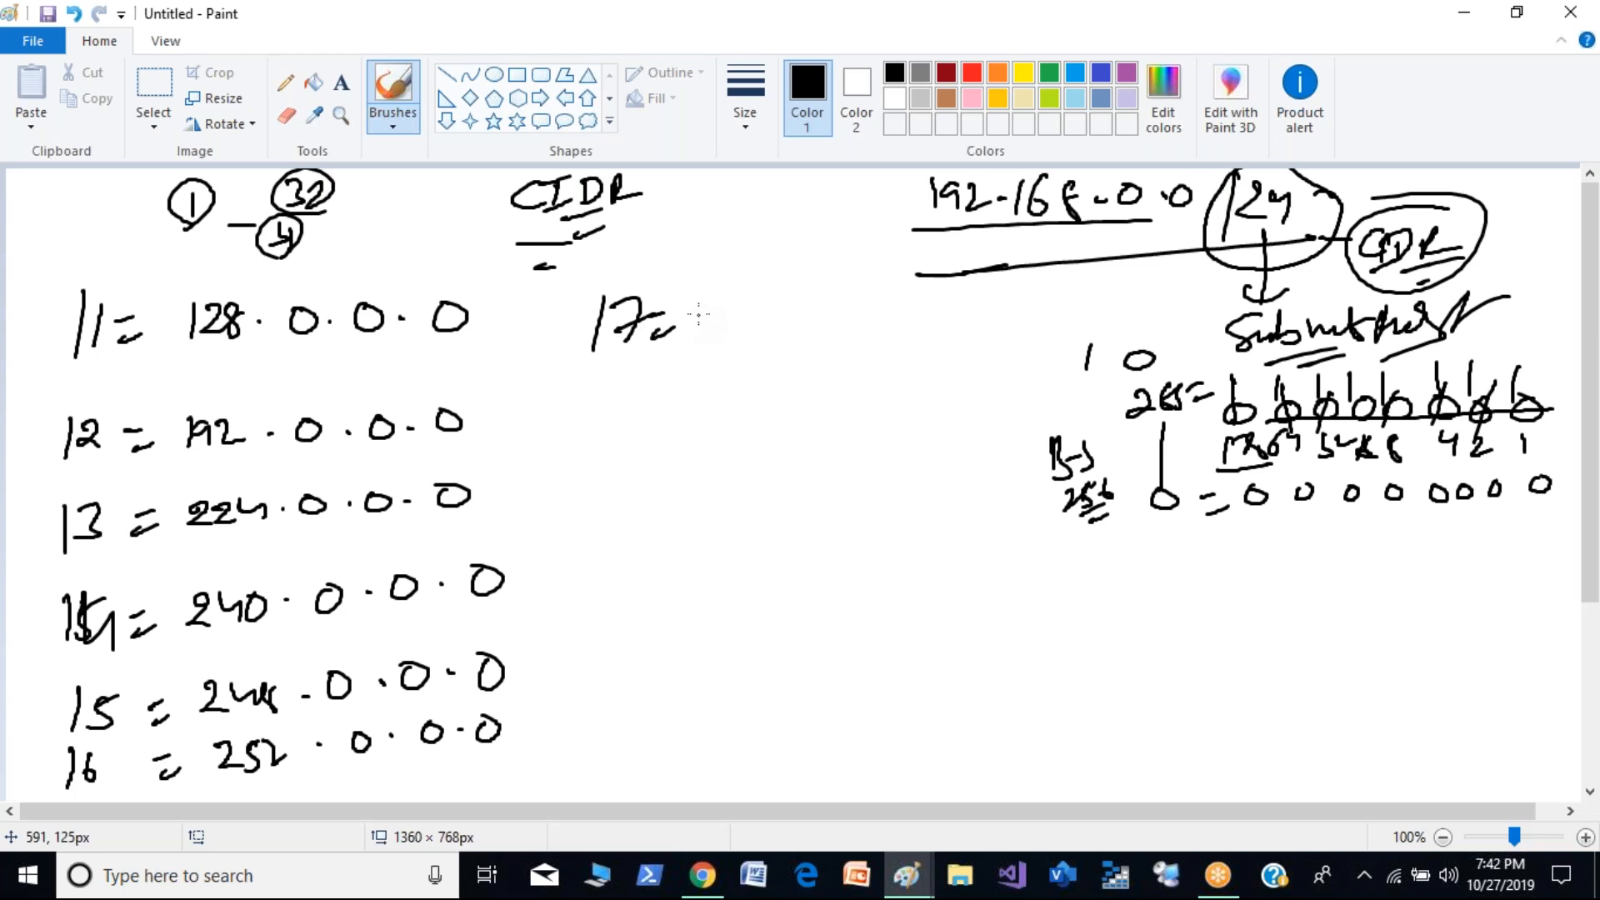
mouse_move(696, 299)
mouse_down()
mouse_move(718, 330)
mouse_move(792, 304)
mouse_up()
click(775, 313)
click(809, 315)
drag(828, 307, 832, 304)
click(858, 311)
mouse_move(890, 293)
mouse_down()
mouse_move(902, 310)
mouse_move(888, 293)
mouse_up()
- Write "/8 = 255.0.0.0" below the /7 line and strike through the 1 bit in the bit row
mouse_move(594, 407)
mouse_down()
mouse_move(585, 446)
mouse_move(664, 420)
mouse_up()
click(650, 424)
drag(646, 437, 717, 427)
drag(1532, 385, 1526, 425)
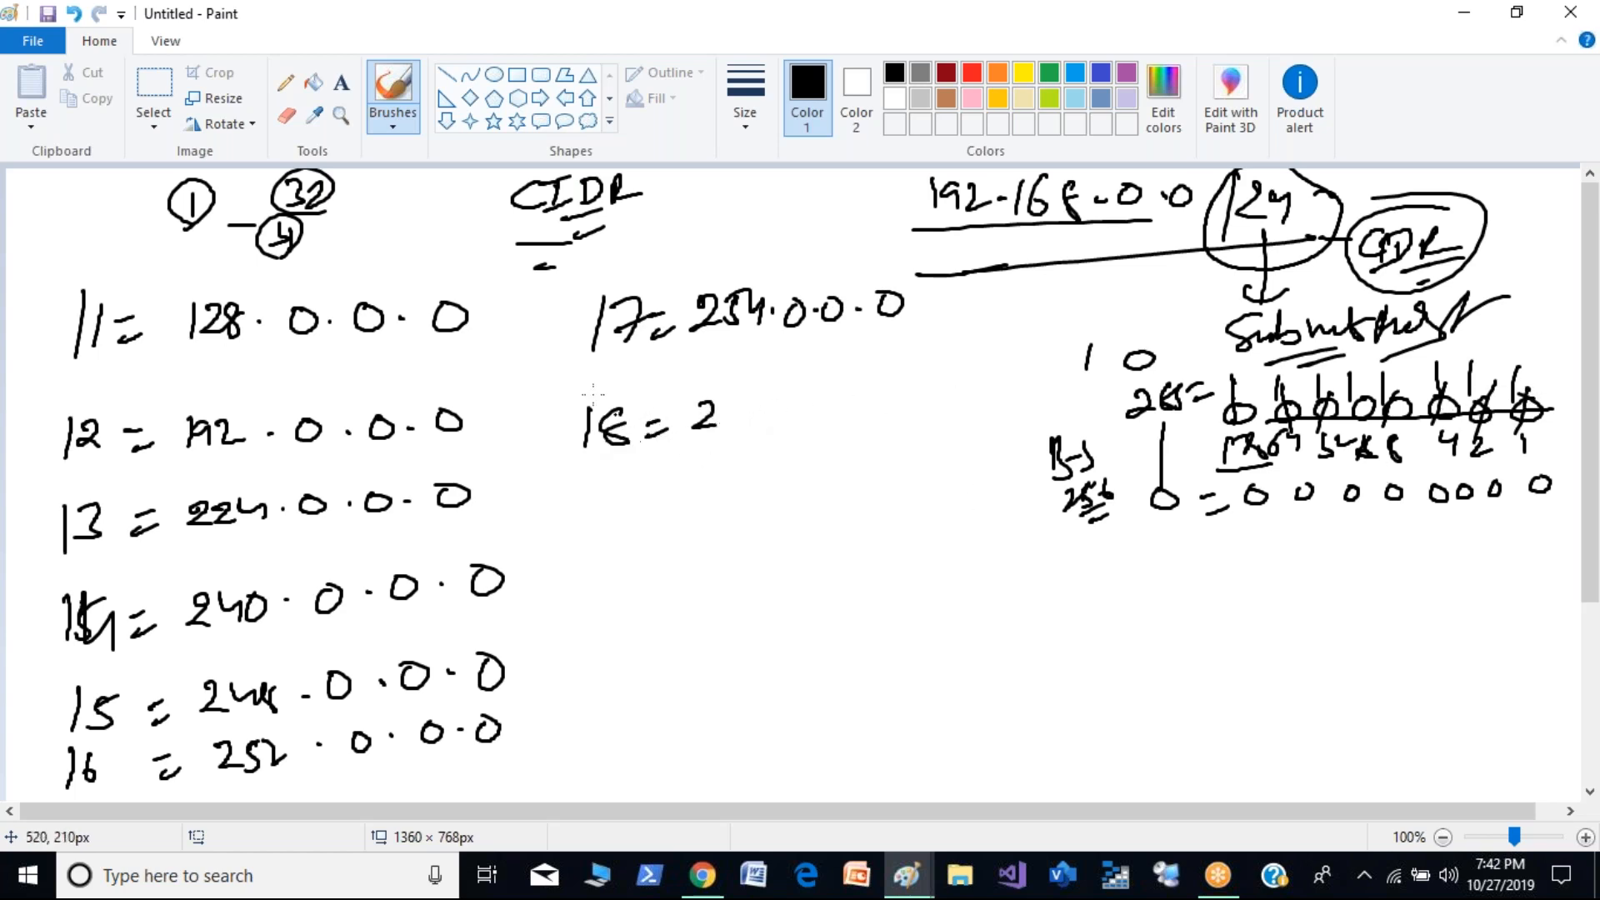
mouse_move(737, 400)
mouse_down()
mouse_move(727, 427)
mouse_move(747, 430)
mouse_move(880, 403)
mouse_up()
drag(887, 390, 887, 412)
- Draw a box around the /8 line and add a circled "A" at its upper corner
mouse_move(565, 409)
mouse_down()
mouse_move(961, 365)
mouse_move(768, 454)
mouse_move(560, 488)
mouse_up()
drag(980, 336, 977, 360)
mouse_move(975, 358)
mouse_down()
mouse_move(1013, 338)
mouse_move(984, 366)
mouse_up()
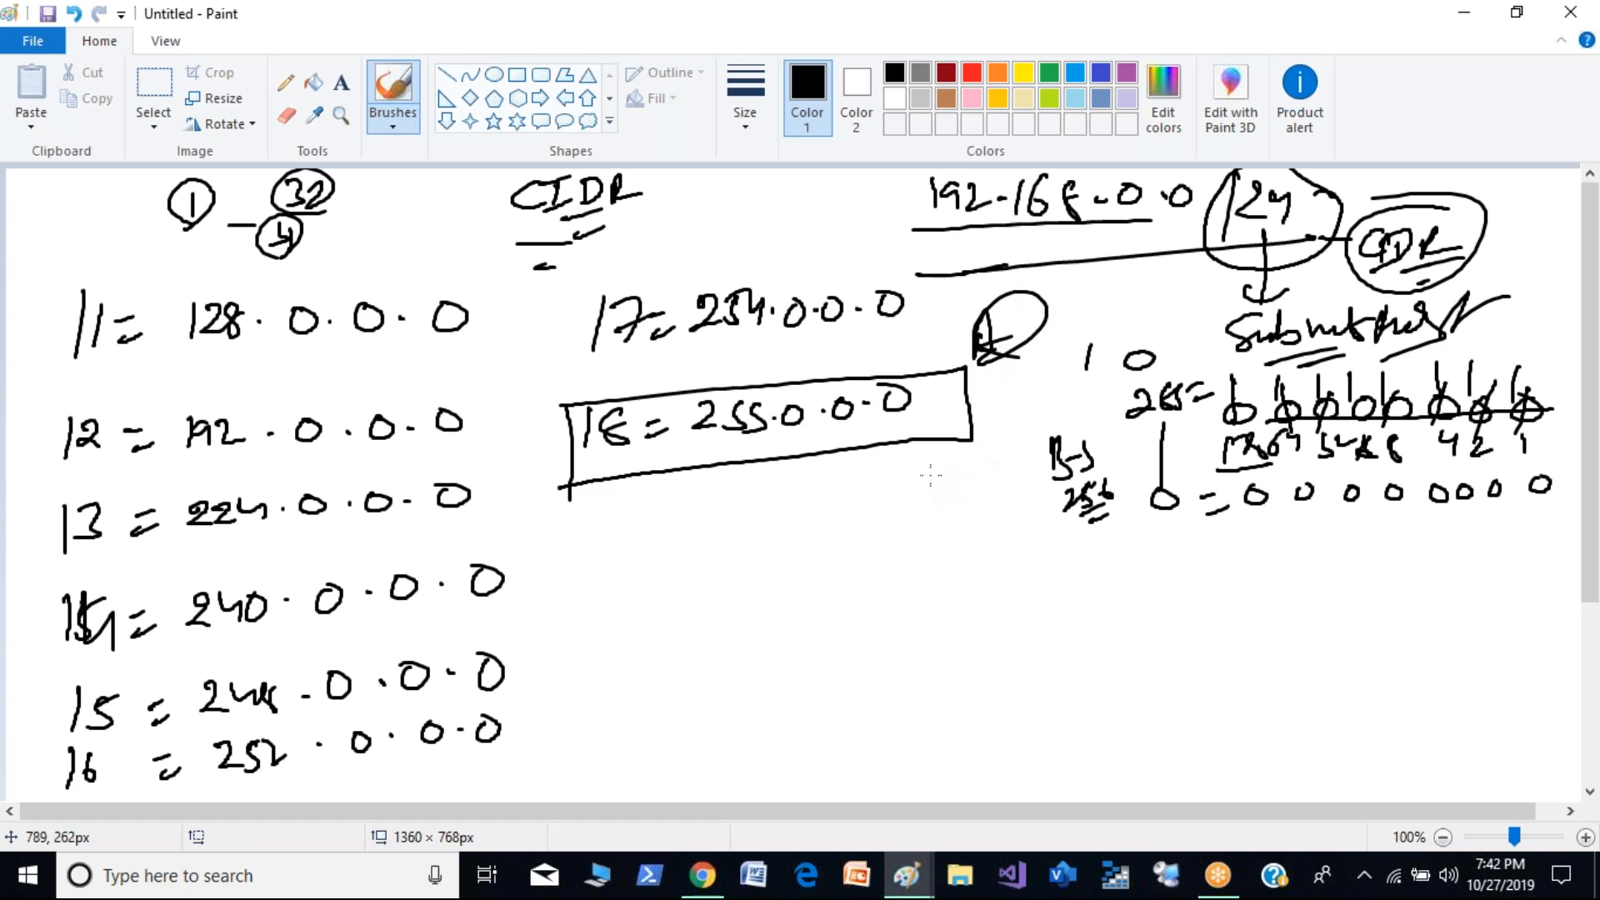
- Write N H H H above the octets of the boxed /8 mask, circle the N, and bracket the 255 underneath
mouse_move(716, 384)
mouse_down()
mouse_move(755, 352)
mouse_move(777, 372)
mouse_move(806, 366)
mouse_up()
mouse_move(834, 345)
mouse_down()
mouse_move(832, 367)
mouse_move(861, 370)
mouse_up()
drag(894, 347, 914, 375)
mouse_move(750, 346)
mouse_down()
mouse_move(705, 353)
mouse_move(770, 371)
mouse_move(708, 345)
mouse_up()
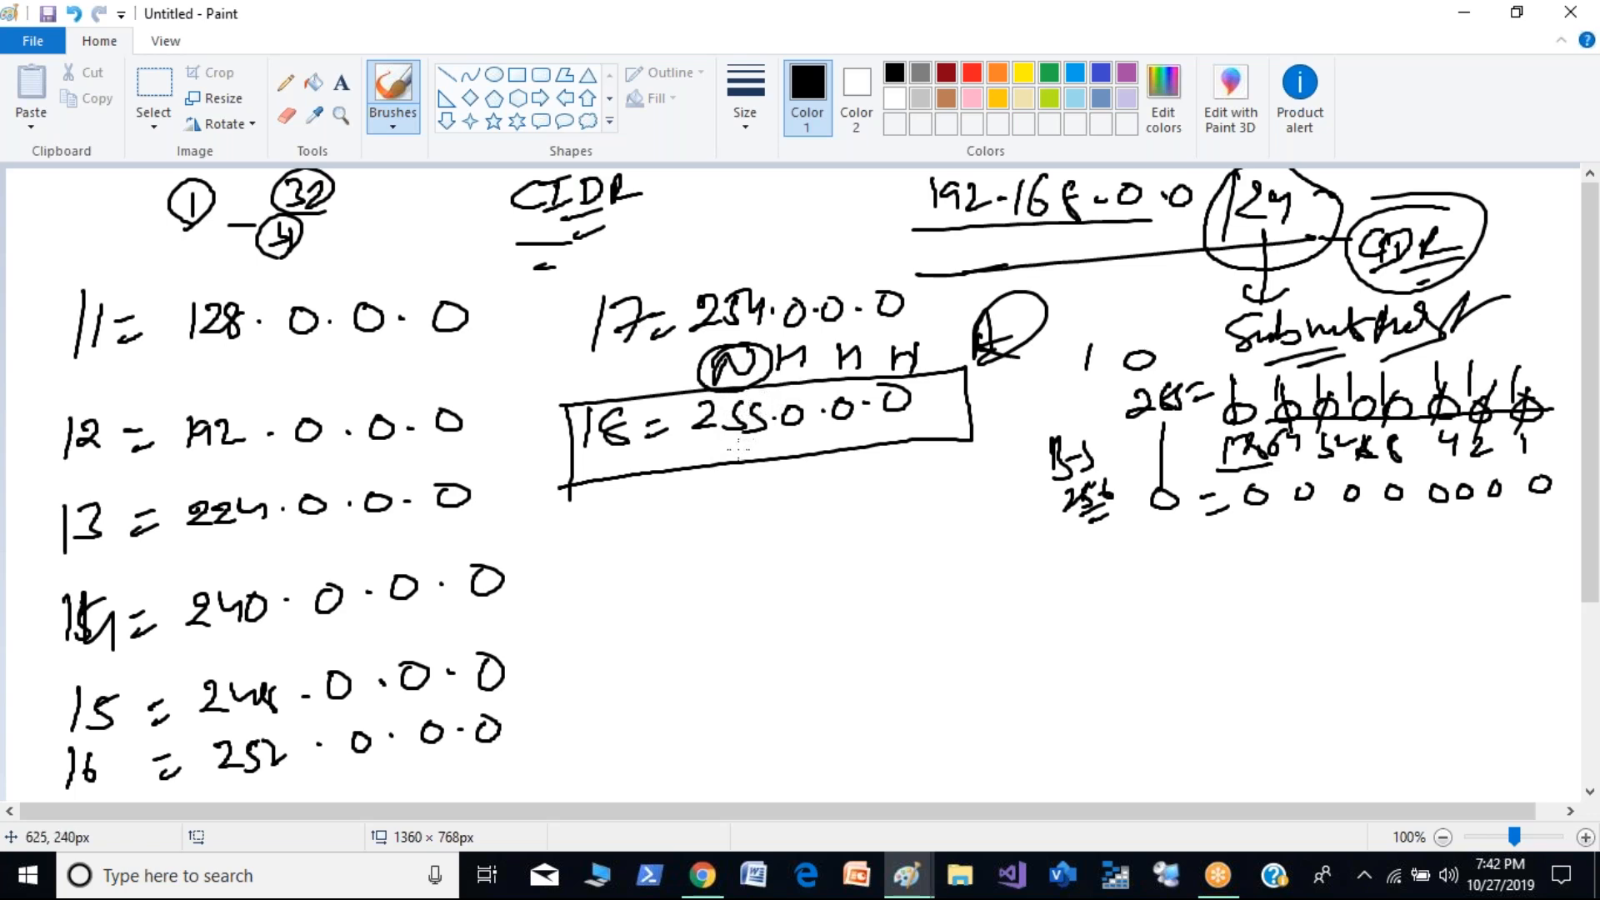
mouse_move(726, 442)
mouse_down()
mouse_move(721, 463)
mouse_move(760, 463)
mouse_up()
- Write "/9 = 255.128.0.0" below the boxed /8 line and underline the 255
mouse_move(586, 526)
mouse_down()
mouse_move(573, 583)
mouse_move(595, 540)
mouse_move(593, 578)
mouse_move(651, 544)
mouse_up()
drag(627, 571, 763, 571)
click(777, 560)
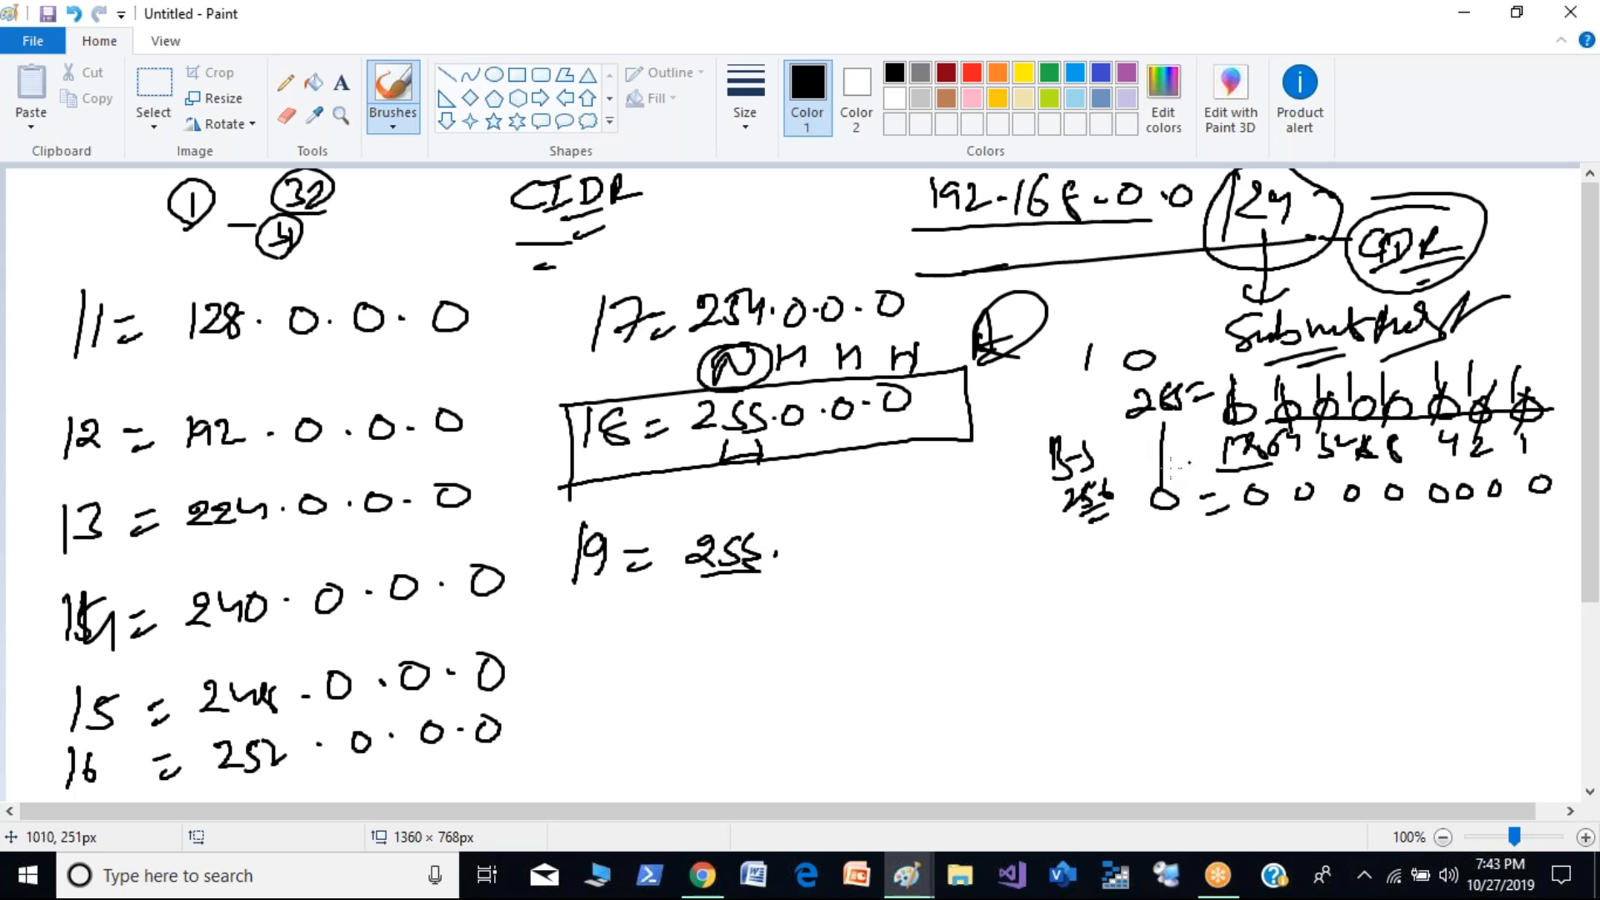
mouse_move(801, 540)
mouse_down()
mouse_move(798, 568)
mouse_move(840, 563)
mouse_up()
drag(831, 530, 827, 571)
click(855, 551)
drag(885, 527, 952, 524)
click(913, 542)
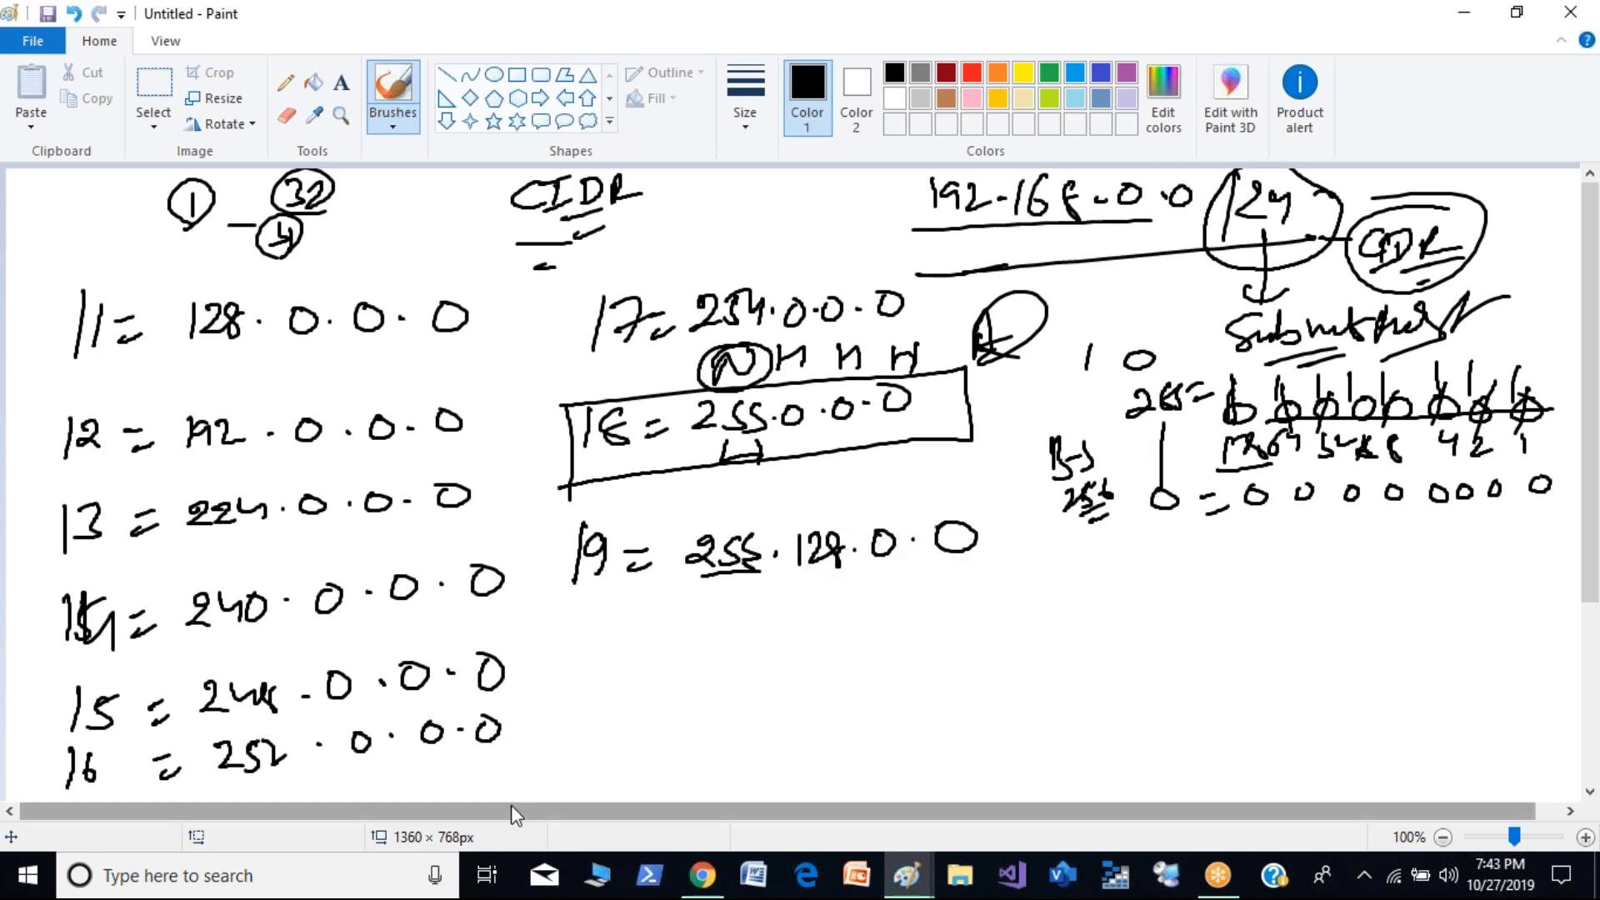
- Write "/10 = 255.192.0.0" below the /9 line
mouse_move(573, 635)
mouse_down()
mouse_move(572, 684)
mouse_move(590, 679)
mouse_up()
drag(612, 652, 660, 645)
drag(645, 667, 737, 648)
mouse_move(773, 625)
mouse_down()
mouse_move(757, 651)
mouse_move(879, 640)
mouse_up()
click(794, 637)
drag(892, 630, 905, 627)
mouse_move(923, 607)
mouse_down()
mouse_move(912, 613)
mouse_move(923, 607)
mouse_up()
click(950, 613)
drag(976, 599, 975, 623)
- Write "/11 = 255.224.0.0" below the /10 line
drag(582, 710, 581, 748)
drag(595, 715, 609, 749)
mouse_move(642, 729)
mouse_down()
mouse_move(667, 722)
mouse_move(674, 736)
mouse_up()
drag(710, 710, 739, 734)
mouse_move(765, 706)
mouse_down()
mouse_move(757, 727)
mouse_move(847, 710)
mouse_up()
drag(852, 690, 994, 694)
click(893, 704)
click(963, 681)
- Write "/12 = 255.240.0.0" below the /11 line
mouse_move(596, 779)
mouse_down()
mouse_move(589, 801)
mouse_move(690, 772)
mouse_up()
drag(660, 791, 690, 783)
drag(573, 777, 572, 800)
drag(722, 749, 725, 774)
drag(759, 741, 751, 774)
mouse_move(778, 742)
mouse_down()
mouse_move(777, 773)
mouse_move(971, 720)
mouse_up()
click(809, 760)
click(940, 731)
click(1005, 718)
mouse_move(1038, 711)
mouse_down()
mouse_move(1027, 727)
mouse_move(1039, 713)
mouse_up()
- Start a third column below the bit rows with the line "/13 = 255.248.0.0"
mouse_move(1166, 546)
mouse_down()
mouse_move(1160, 589)
mouse_move(1183, 584)
mouse_up()
drag(1203, 546, 1202, 580)
drag(1235, 559, 1248, 556)
mouse_move(1239, 575)
mouse_down()
mouse_move(1410, 544)
mouse_move(1419, 560)
mouse_move(1515, 520)
mouse_up()
click(1353, 552)
click(1452, 540)
- Write "/14 = 255.252.0.0" below the /13 line
drag(1167, 624, 1169, 659)
mouse_move(1182, 625)
mouse_down()
mouse_move(1190, 660)
mouse_move(1228, 638)
mouse_up()
drag(1247, 633, 1306, 642)
mouse_move(1325, 604)
mouse_down()
mouse_move(1301, 638)
mouse_move(1381, 623)
mouse_up()
click(1367, 615)
mouse_move(1388, 593)
mouse_down()
mouse_move(1404, 608)
mouse_move(1519, 579)
mouse_up()
click(1439, 602)
click(1510, 585)
- Write "/15 = 255.254.0.0" below the /14 line
mouse_move(1163, 686)
mouse_down()
mouse_move(1164, 730)
mouse_move(1182, 725)
mouse_up()
mouse_move(1201, 688)
mouse_down()
mouse_move(1198, 721)
mouse_move(1222, 683)
mouse_up()
drag(1267, 690, 1283, 685)
drag(1269, 704, 1322, 694)
mouse_move(1325, 667)
mouse_down()
mouse_move(1340, 690)
mouse_move(1394, 668)
mouse_up()
click(1363, 671)
mouse_move(1400, 646)
mouse_down()
mouse_move(1432, 663)
mouse_move(1515, 620)
mouse_up()
click(1455, 649)
click(1499, 633)
- Write "/16 = 255.255.0.0" below the /15 line
mouse_move(1179, 755)
mouse_down()
mouse_move(1184, 780)
mouse_move(1151, 796)
mouse_up()
drag(1234, 752, 1254, 744)
drag(1248, 772, 1307, 748)
drag(1315, 727, 1349, 745)
mouse_move(1357, 724)
mouse_down()
mouse_move(1367, 736)
mouse_move(1477, 717)
mouse_move(1510, 682)
mouse_up()
click(1376, 727)
click(1453, 715)
- Draw a box around the /16 line and add a circled "B" at its upper corner
mouse_move(1131, 743)
mouse_down()
mouse_move(1128, 800)
mouse_move(1497, 659)
mouse_move(1565, 724)
mouse_move(1262, 790)
mouse_move(1109, 802)
mouse_move(1116, 780)
mouse_up()
drag(1116, 694, 1120, 729)
mouse_move(1126, 685)
mouse_down()
mouse_move(1090, 718)
mouse_move(1146, 710)
mouse_up()
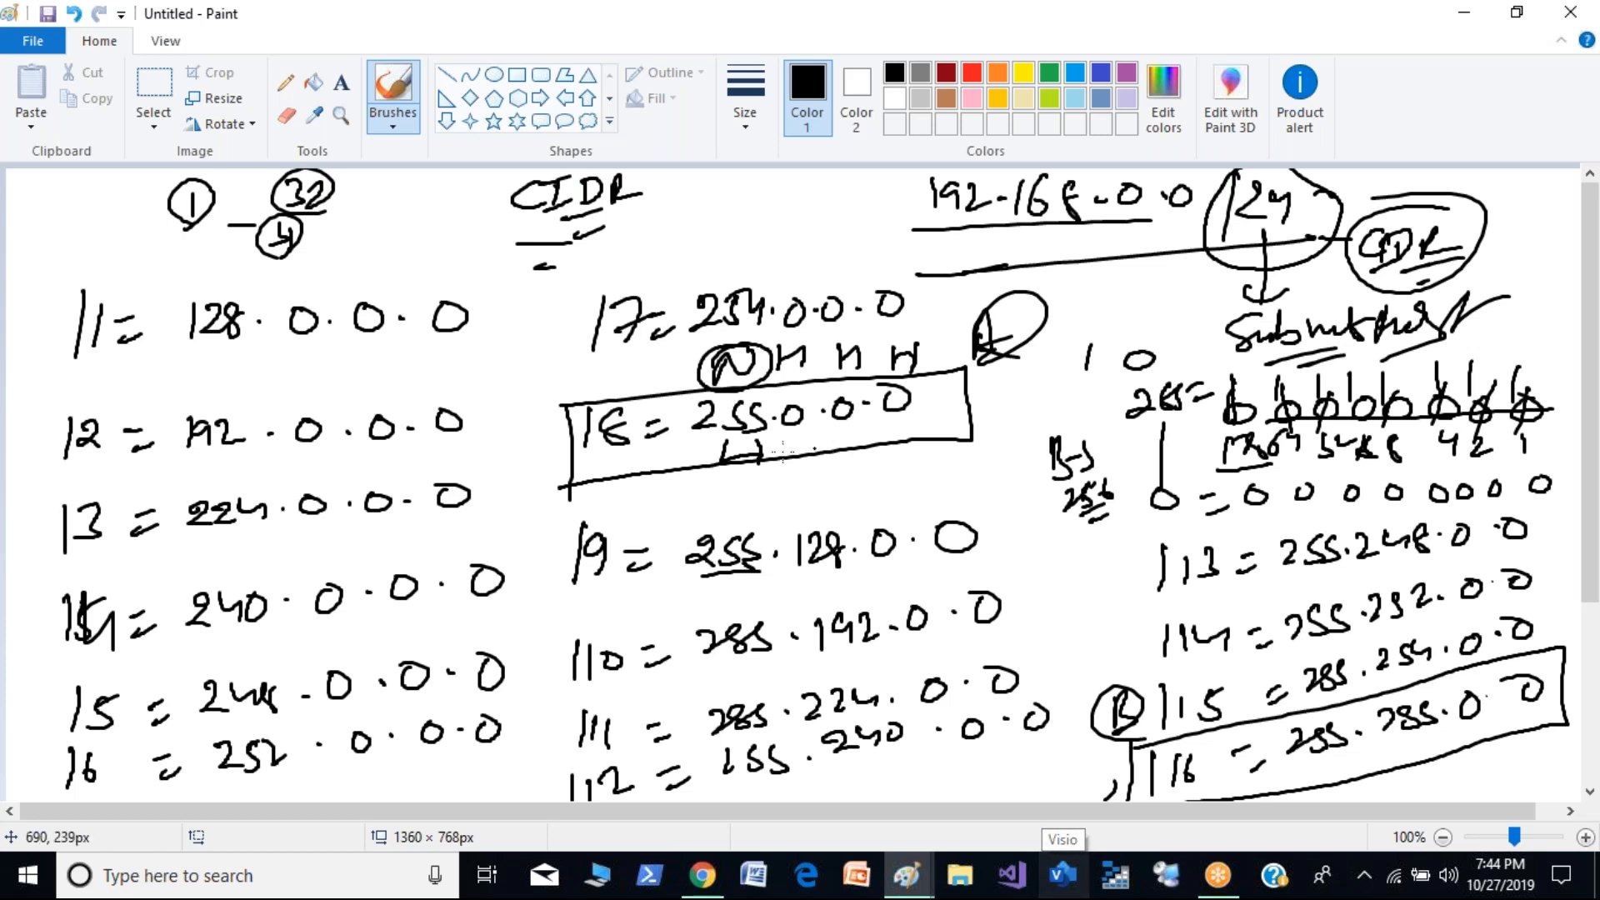
- Put a tick mark on each prefix from /1 to /6 in the first column
drag(42, 330, 77, 310)
drag(47, 427, 86, 405)
drag(54, 560, 92, 526)
drag(69, 725, 91, 706)
drag(37, 650, 62, 630)
drag(49, 750, 75, 739)
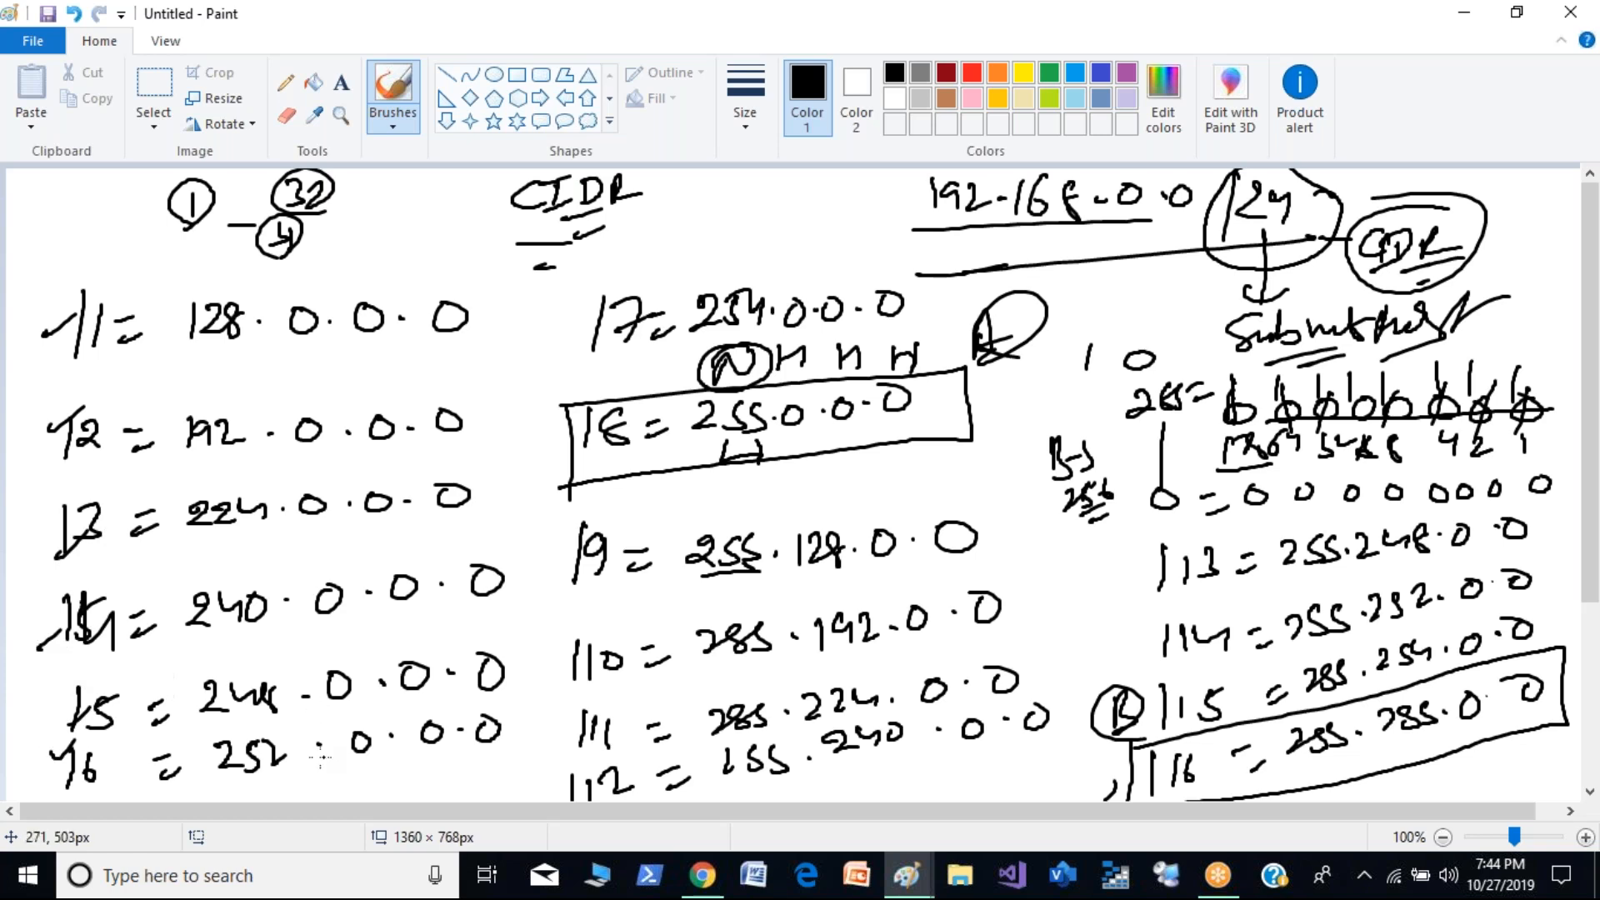
- Write the prefixes /21, /22 and /23 beside the CIDR heading
mouse_move(709, 177)
mouse_down()
mouse_move(697, 217)
mouse_move(739, 213)
mouse_up()
drag(695, 220, 682, 252)
drag(702, 225, 769, 243)
drag(793, 206, 812, 236)
drag(815, 205, 830, 251)
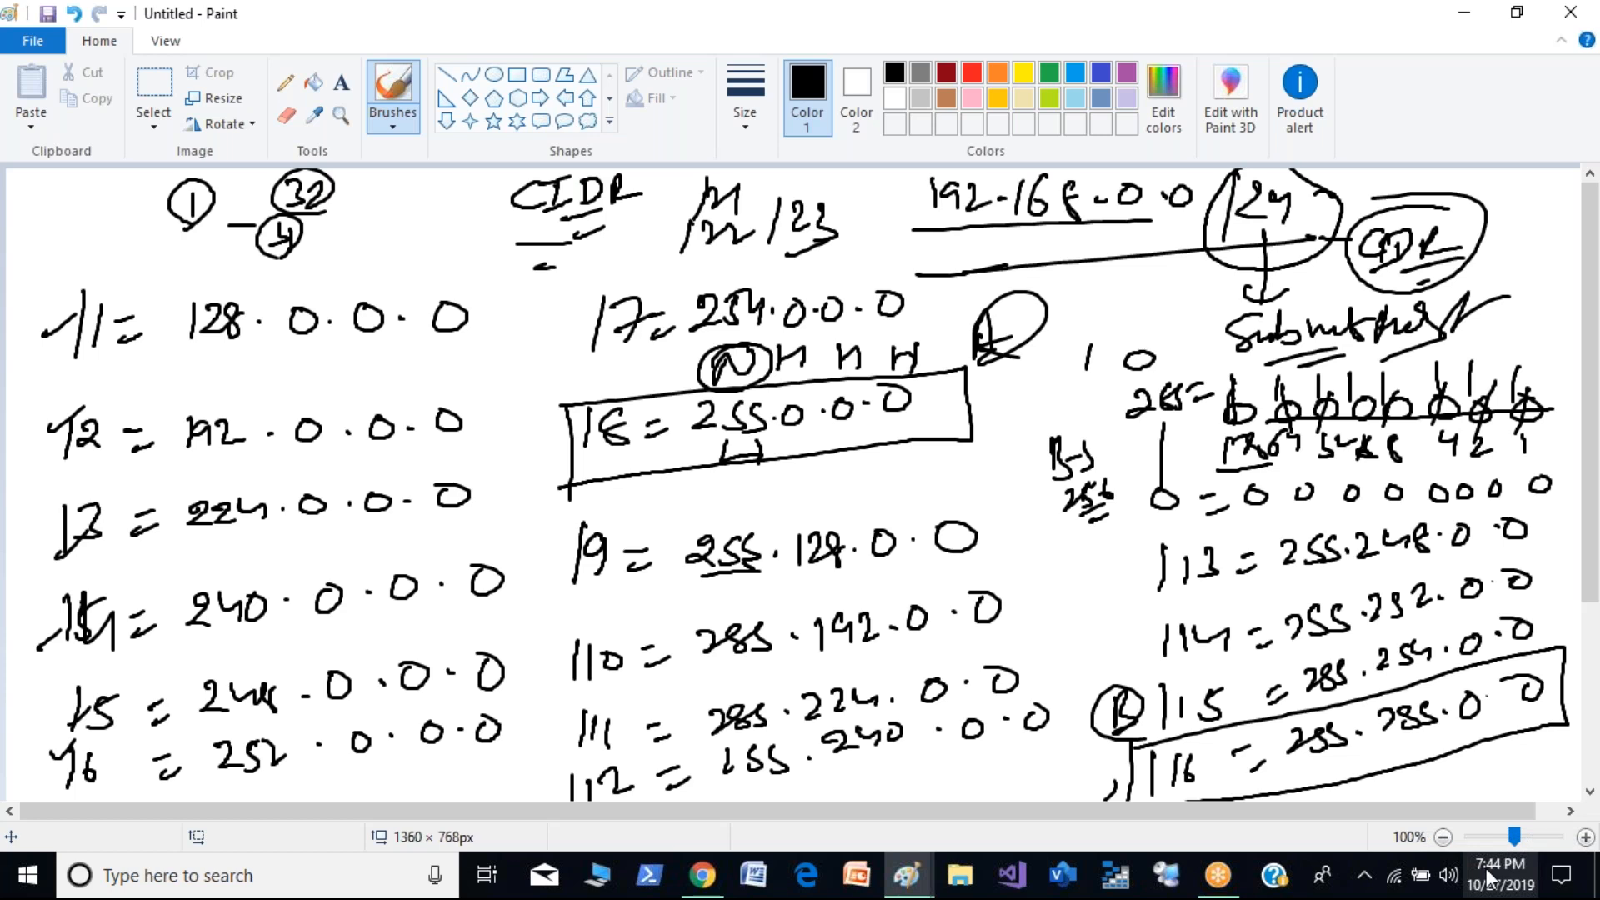
- Replace the filled page with a blank canvas, discarding the unsaved drawing
key(alt+F4)
key(Tab)
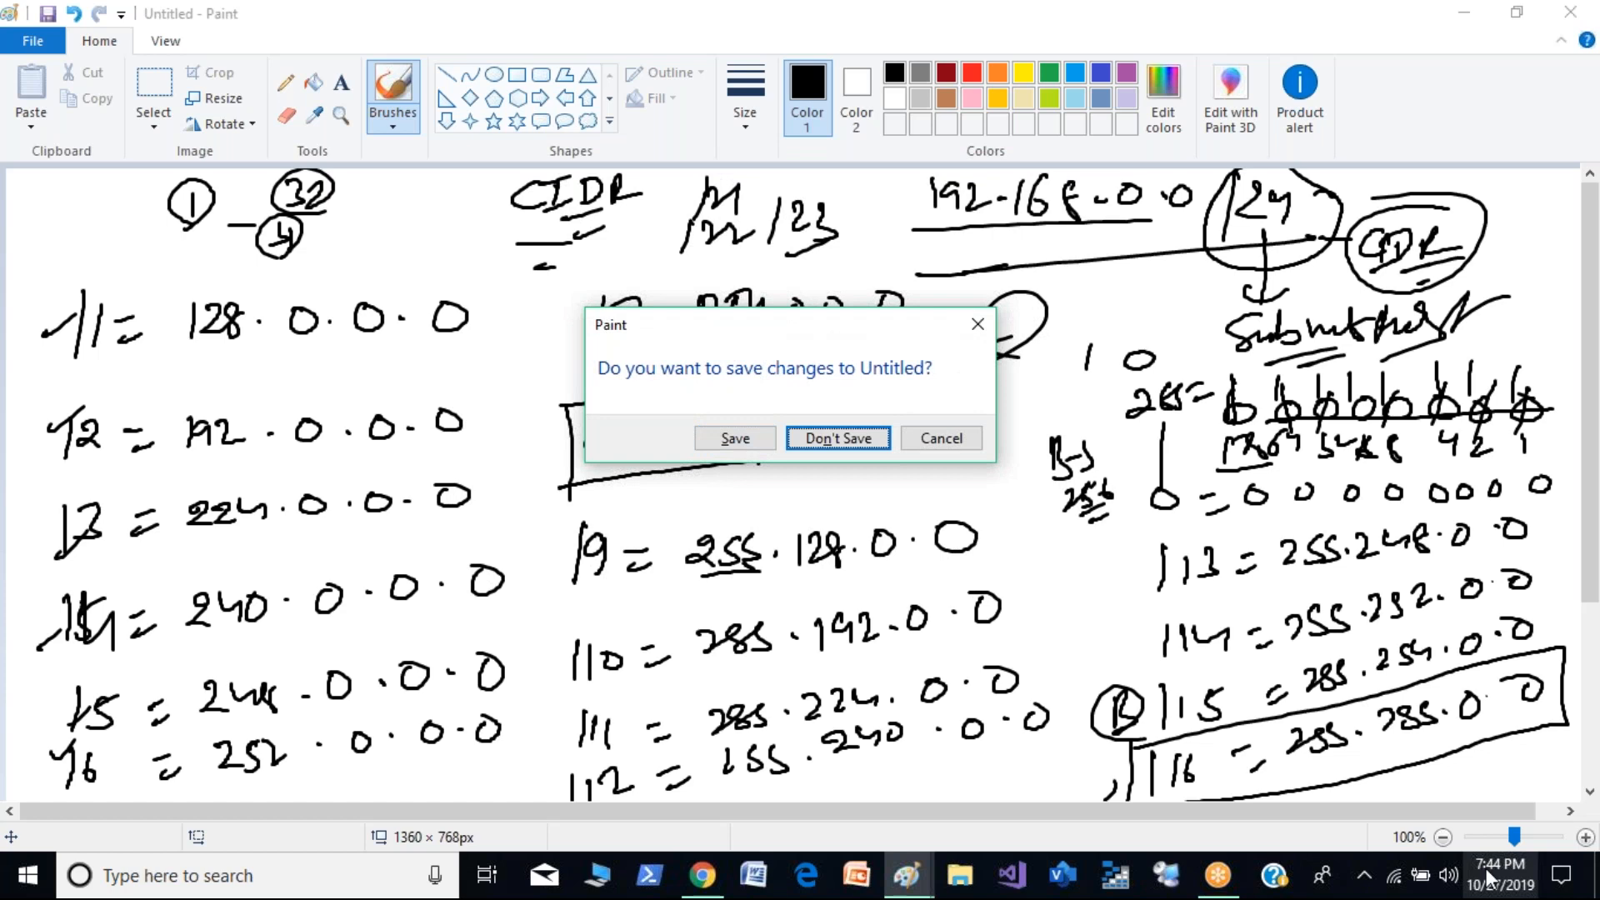
key(Return)
- Write "172.16.0.0 /24" at the top of the blank canvas and underline the address part
mouse_move(525, 194)
mouse_down()
mouse_move(528, 225)
mouse_move(604, 198)
mouse_move(628, 214)
mouse_up()
key(ctrl+z)
key(ctrl+z)
drag(651, 183, 639, 205)
click(659, 202)
mouse_move(689, 191)
mouse_down()
mouse_move(695, 202)
mouse_move(683, 189)
mouse_up()
click(720, 198)
mouse_move(736, 186)
mouse_down()
mouse_move(780, 224)
mouse_move(822, 208)
mouse_up()
mouse_move(836, 182)
mouse_down()
mouse_move(844, 200)
mouse_move(858, 185)
mouse_up()
drag(865, 181, 865, 215)
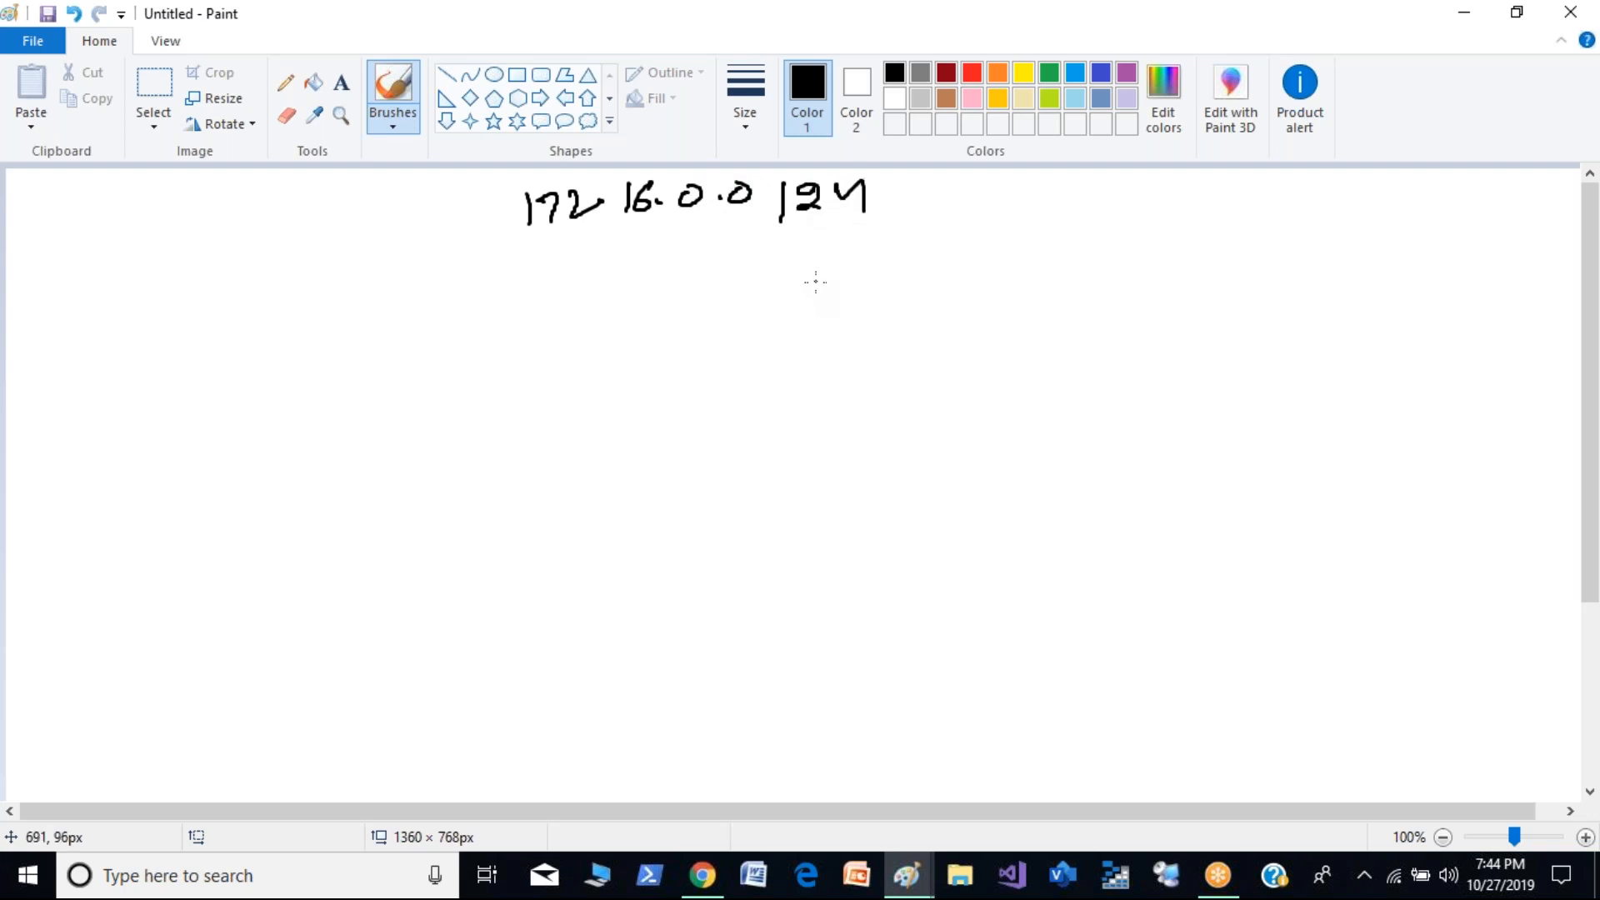
drag(515, 249, 734, 225)
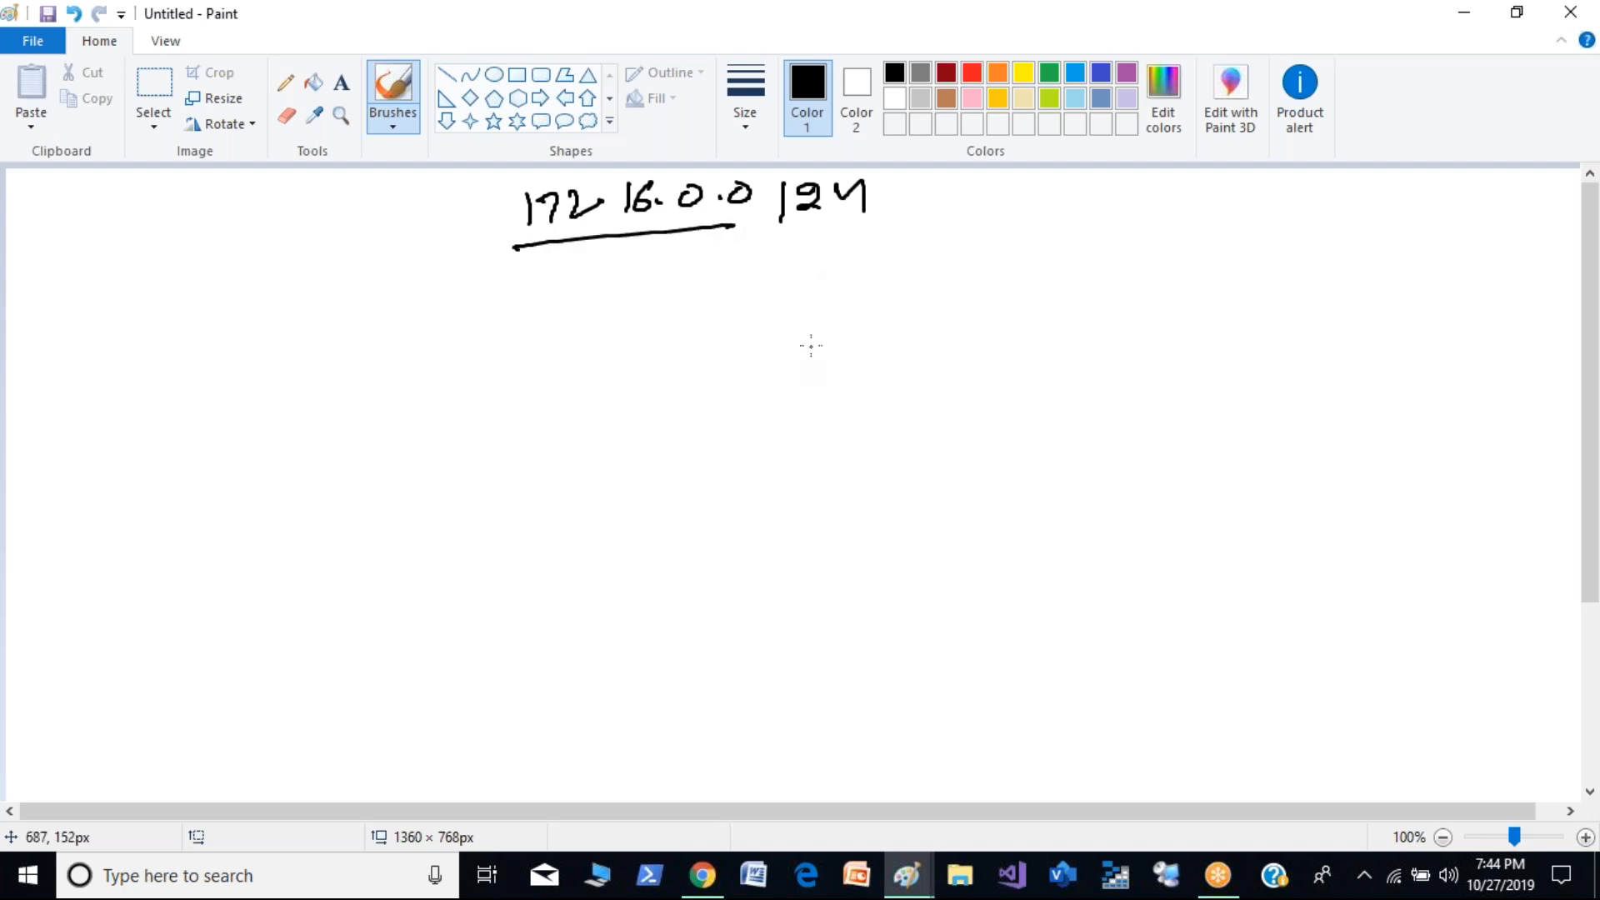
- Write the host formula "2^H - 2 =" below the prefix and circle the exponent H
drag(926, 260, 933, 289)
mouse_move(937, 231)
mouse_down()
mouse_move(960, 271)
mouse_move(1003, 281)
mouse_up()
drag(1022, 266, 1043, 262)
drag(1025, 289, 1043, 286)
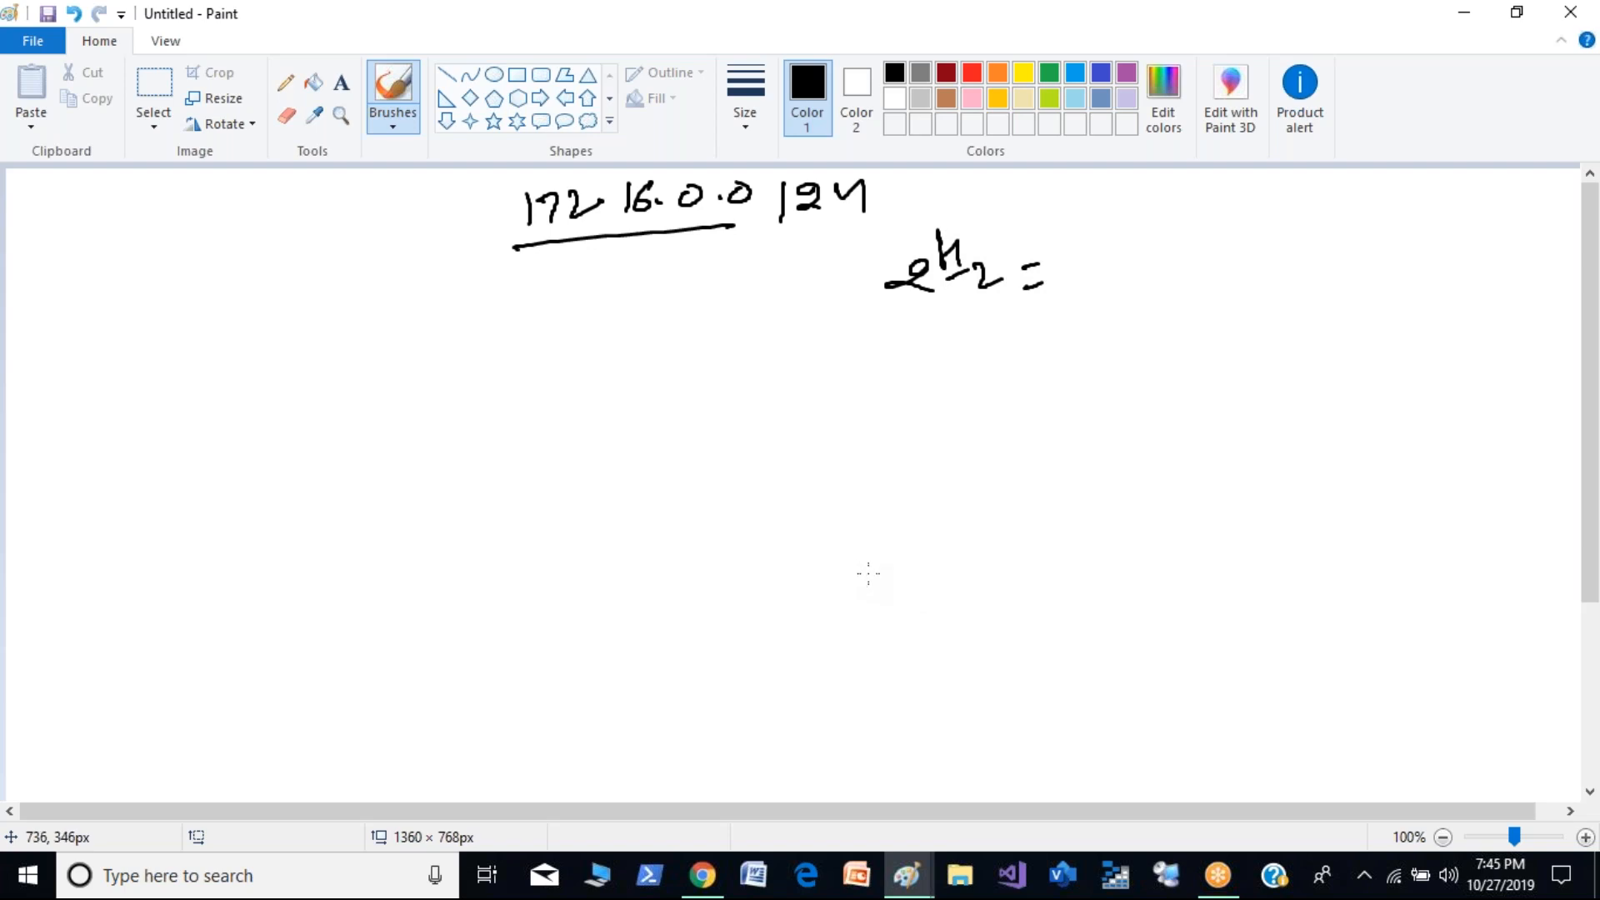
mouse_move(968, 226)
mouse_down()
mouse_move(921, 263)
mouse_move(947, 222)
mouse_up()
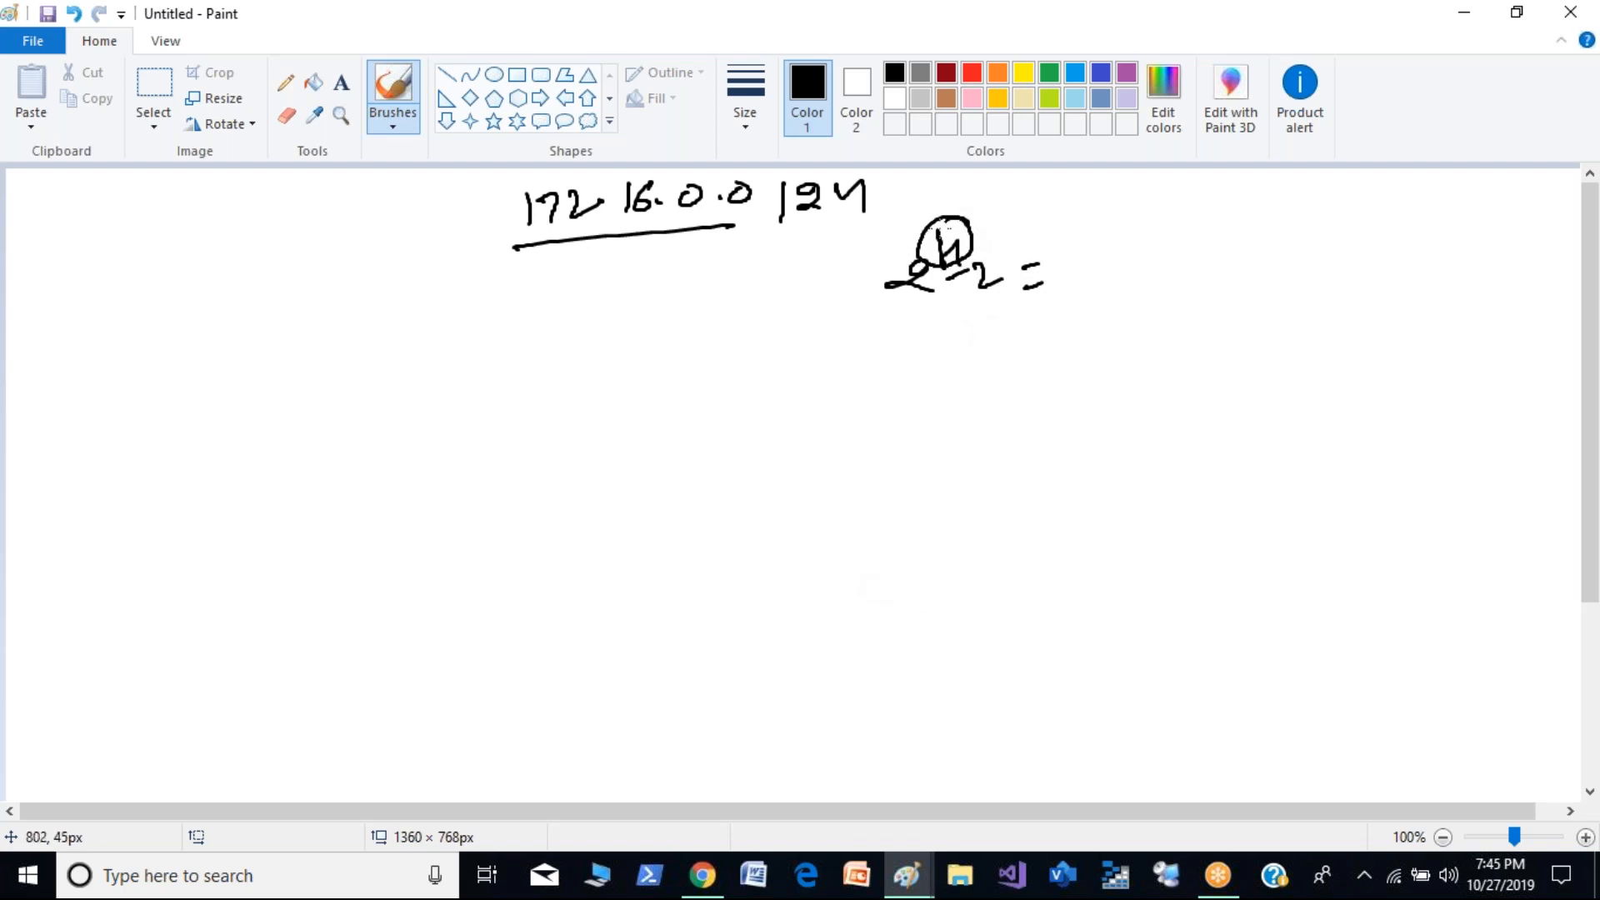
- Underline /24 and label it (N), and write "(32) = (8)" further along the same line
mouse_move(778, 229)
mouse_down()
mouse_move(893, 209)
mouse_move(932, 177)
mouse_up()
drag(941, 171, 940, 199)
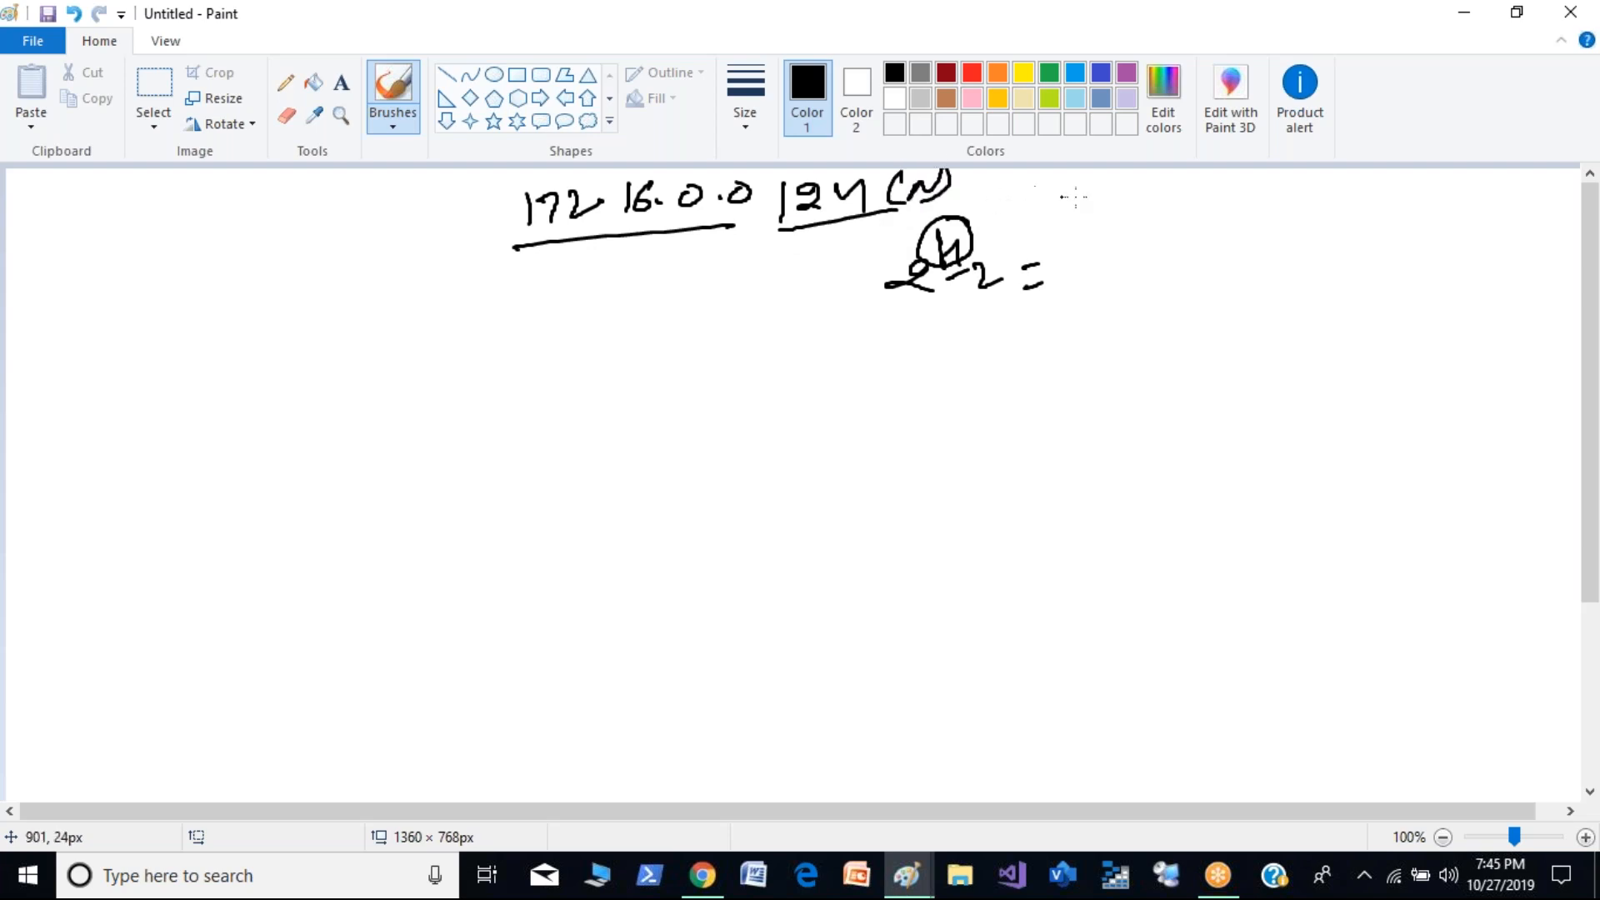
drag(1269, 178, 1283, 207)
drag(1298, 182, 1313, 205)
drag(1331, 177, 1364, 200)
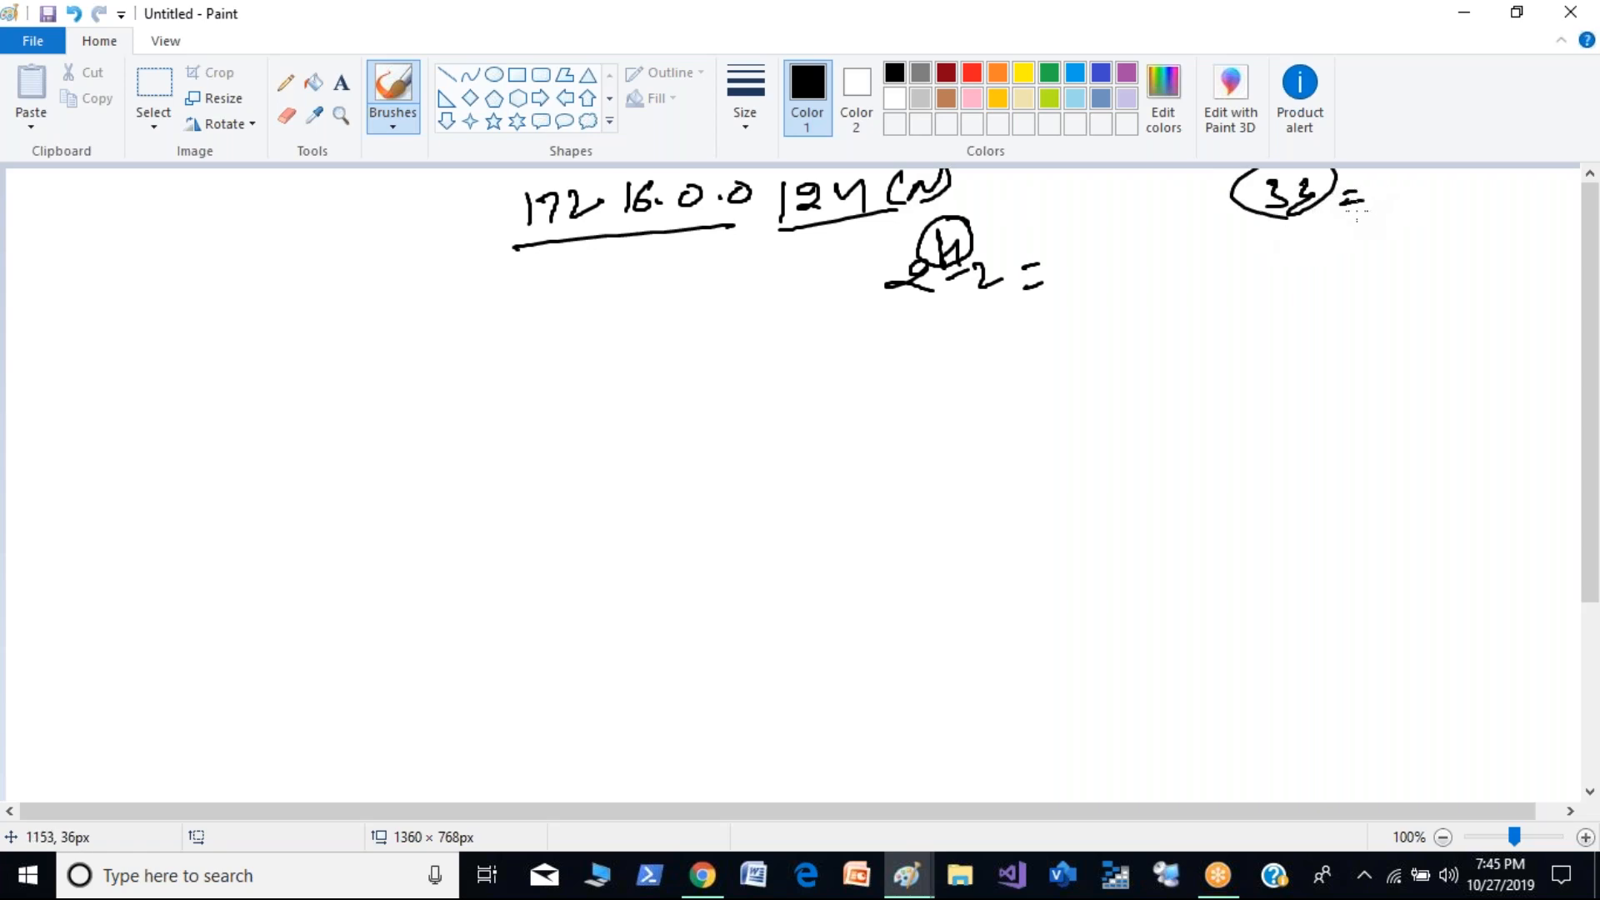
mouse_move(1414, 184)
mouse_down()
mouse_move(1392, 187)
mouse_move(1411, 180)
mouse_move(1424, 210)
mouse_move(1404, 214)
mouse_up()
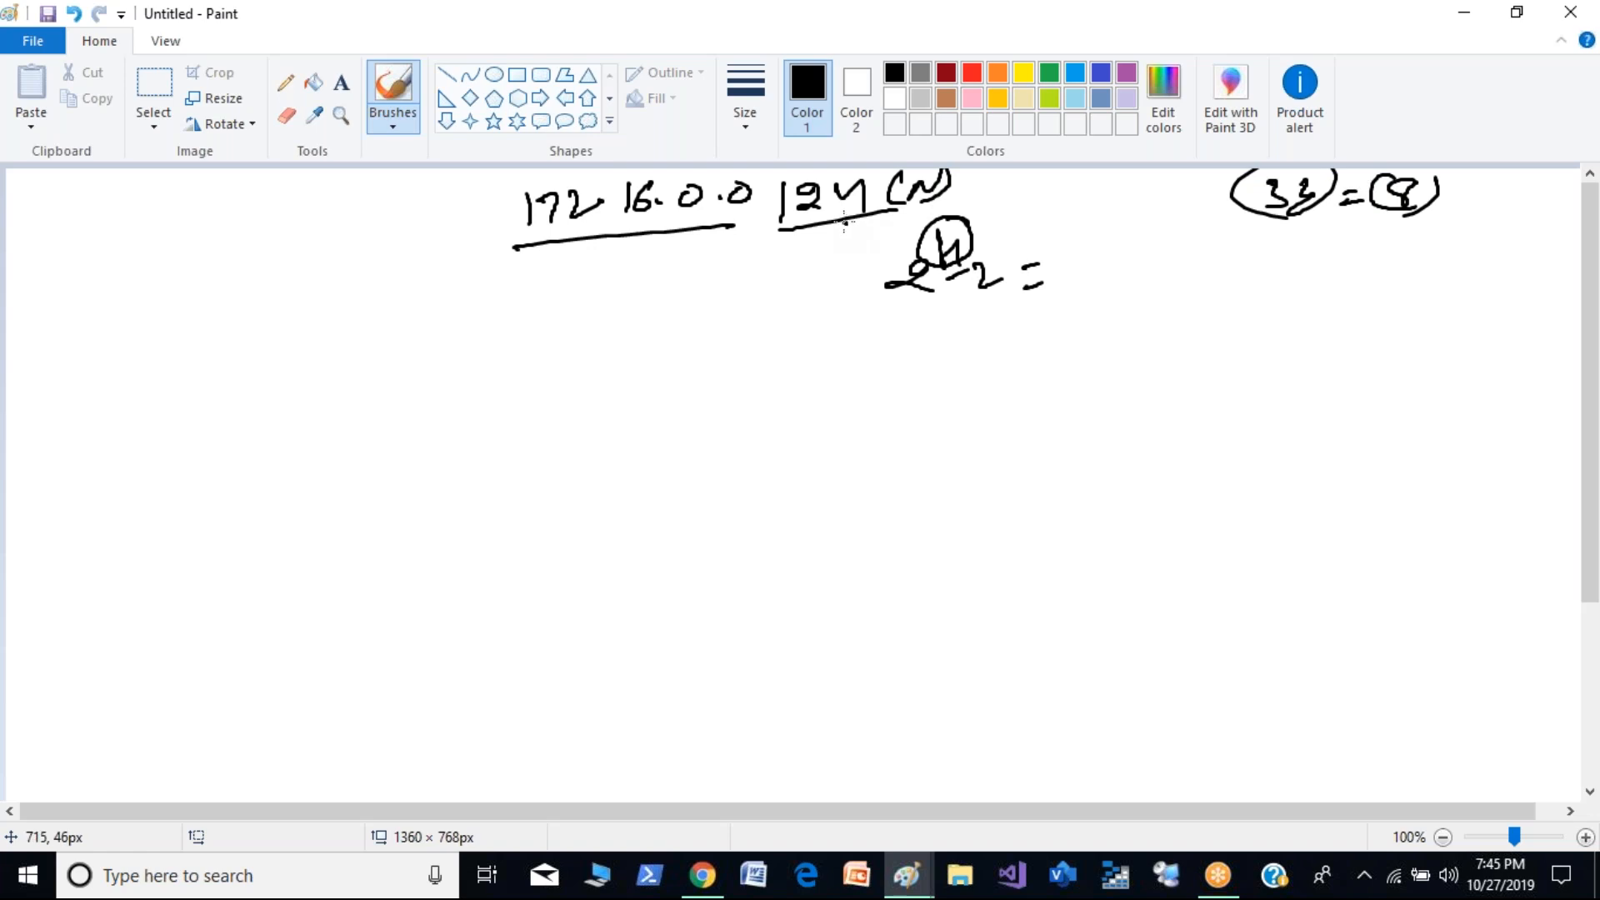
drag(1437, 197, 1458, 196)
- Write "2^8 - 2 = 254" below the formula with the result double-underlined, and underline 172.16.0.0 /24 again
mouse_move(967, 355)
mouse_down()
mouse_move(1060, 376)
mouse_move(1179, 341)
mouse_move(1204, 354)
mouse_move(1206, 399)
mouse_up()
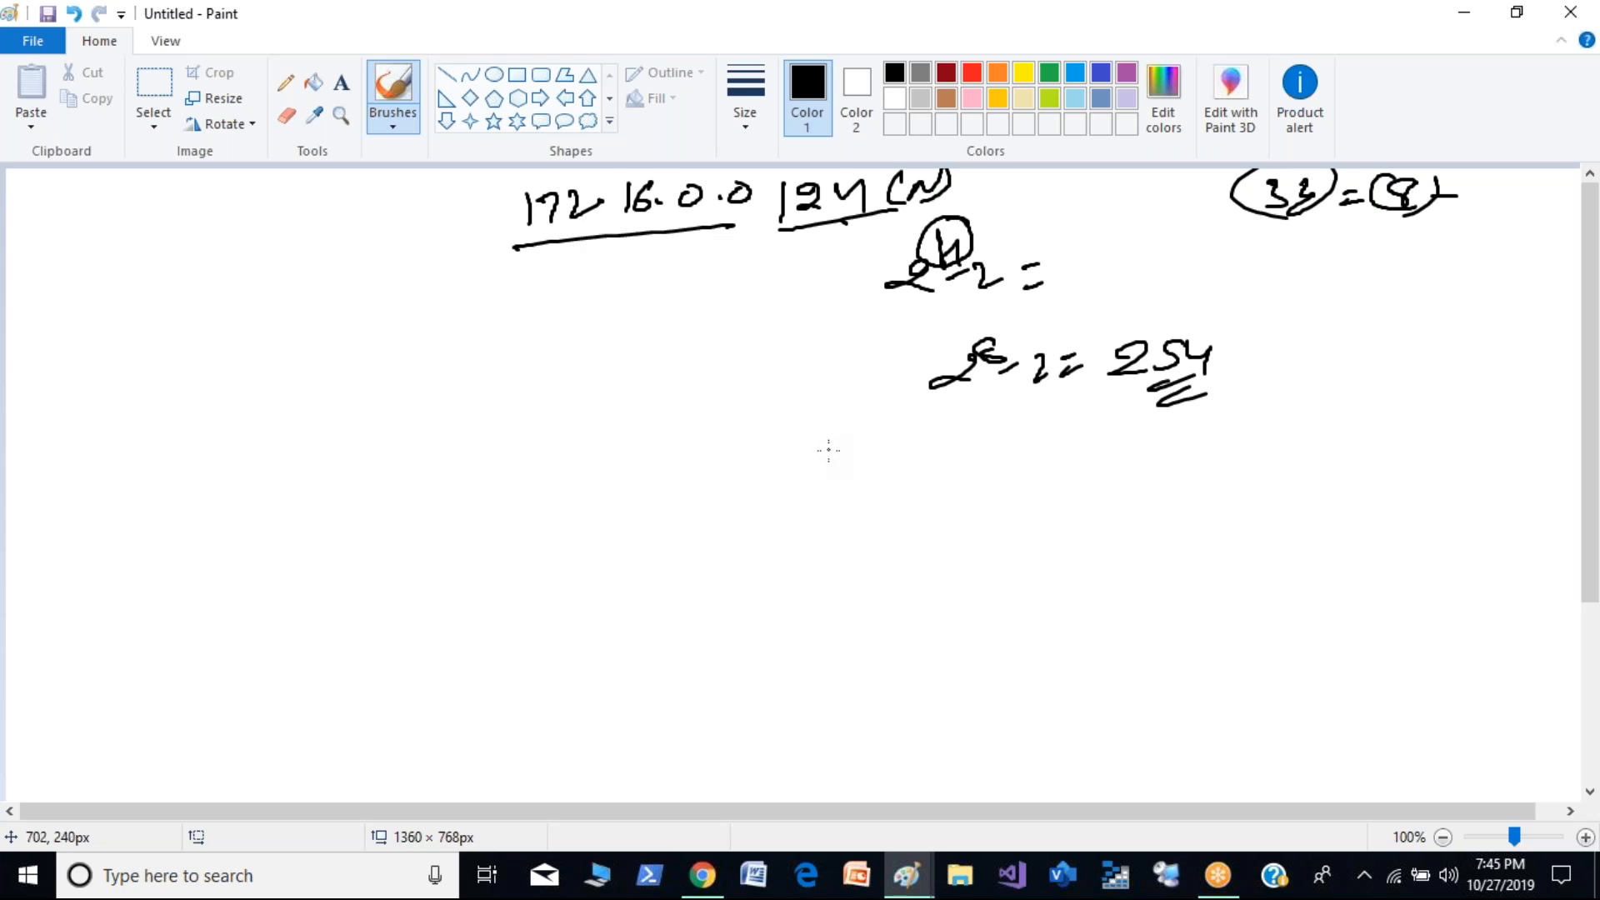
drag(562, 244, 832, 214)
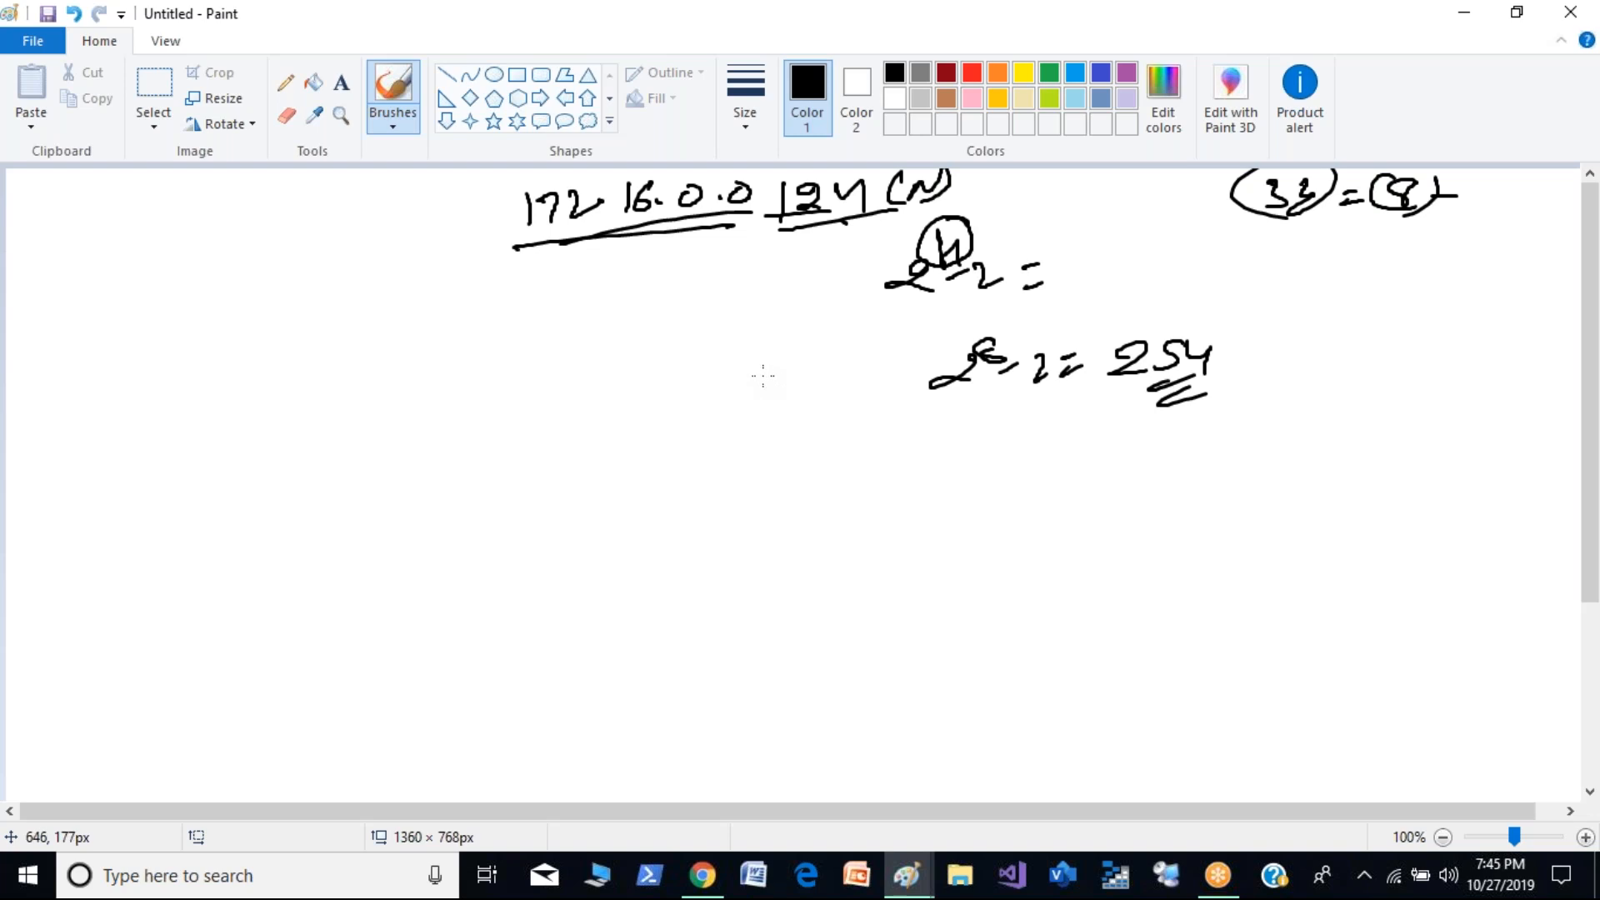
- Start a blank canvas without saving the drawing and write "A = 255.0.0.0" at the top
key(ctrl+n)
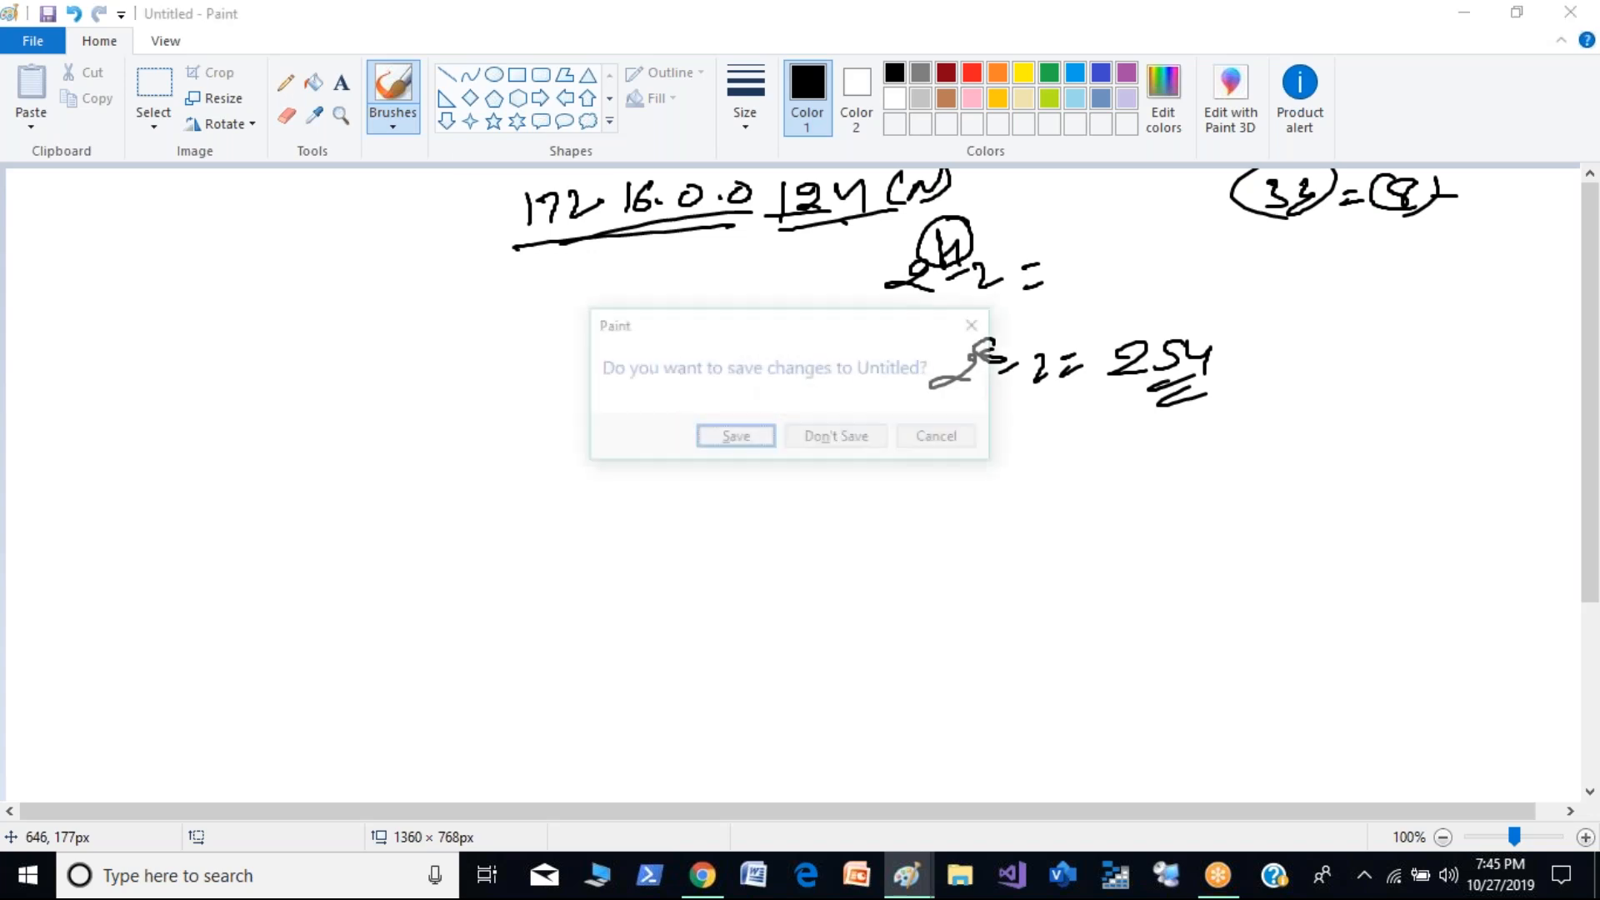
key(n)
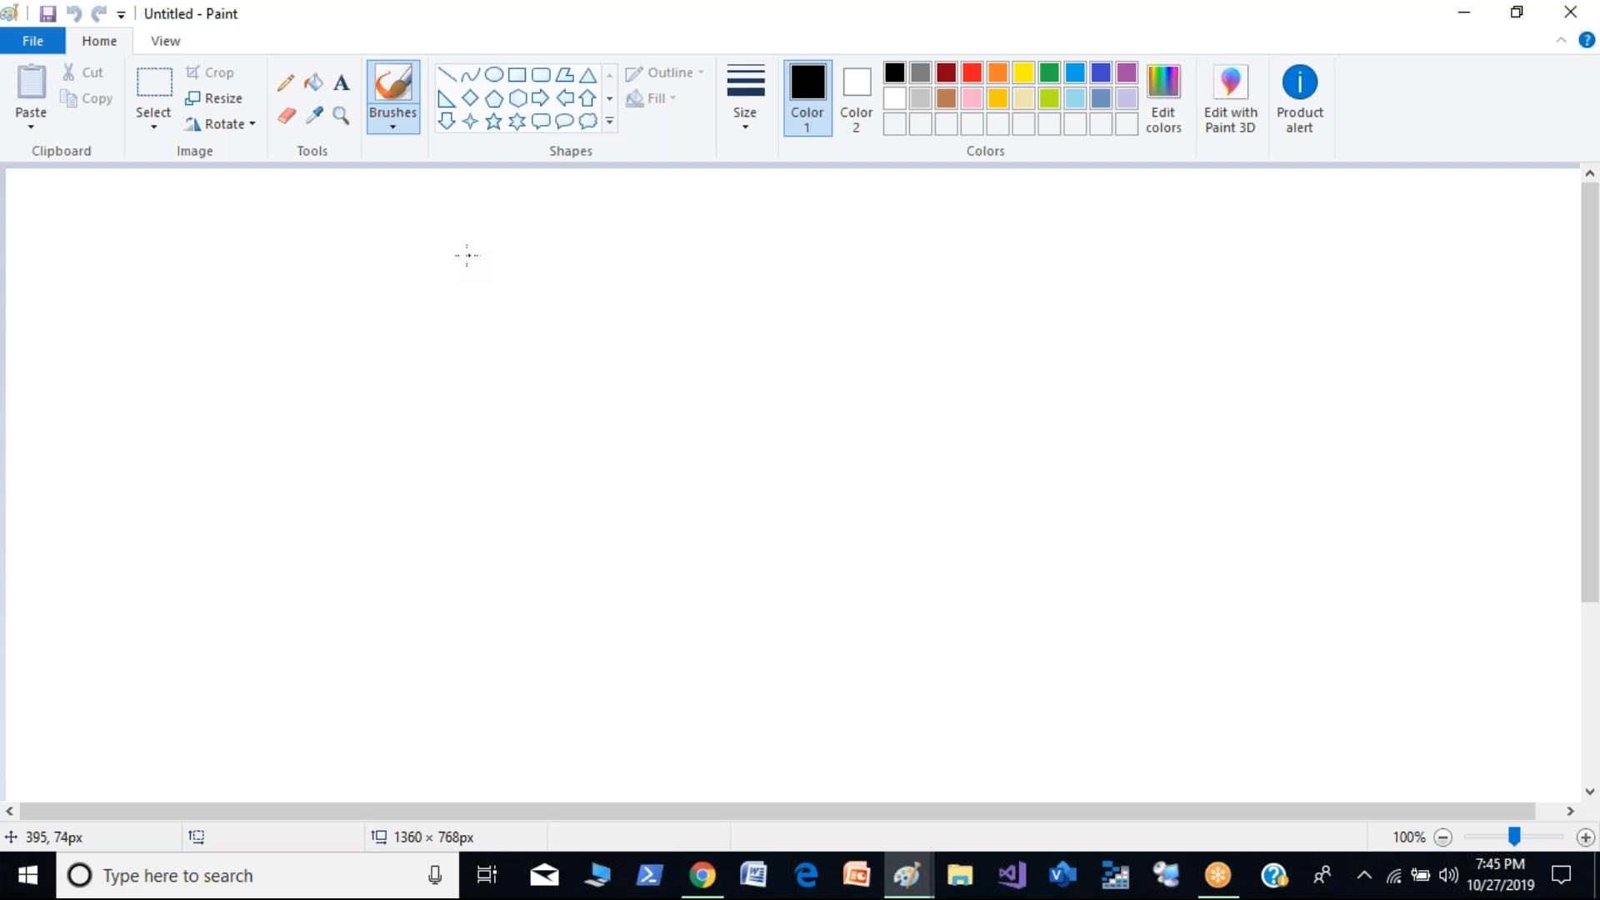
mouse_move(486, 197)
mouse_down()
mouse_move(505, 231)
mouse_move(517, 212)
mouse_up()
drag(517, 208, 538, 206)
drag(518, 233, 546, 223)
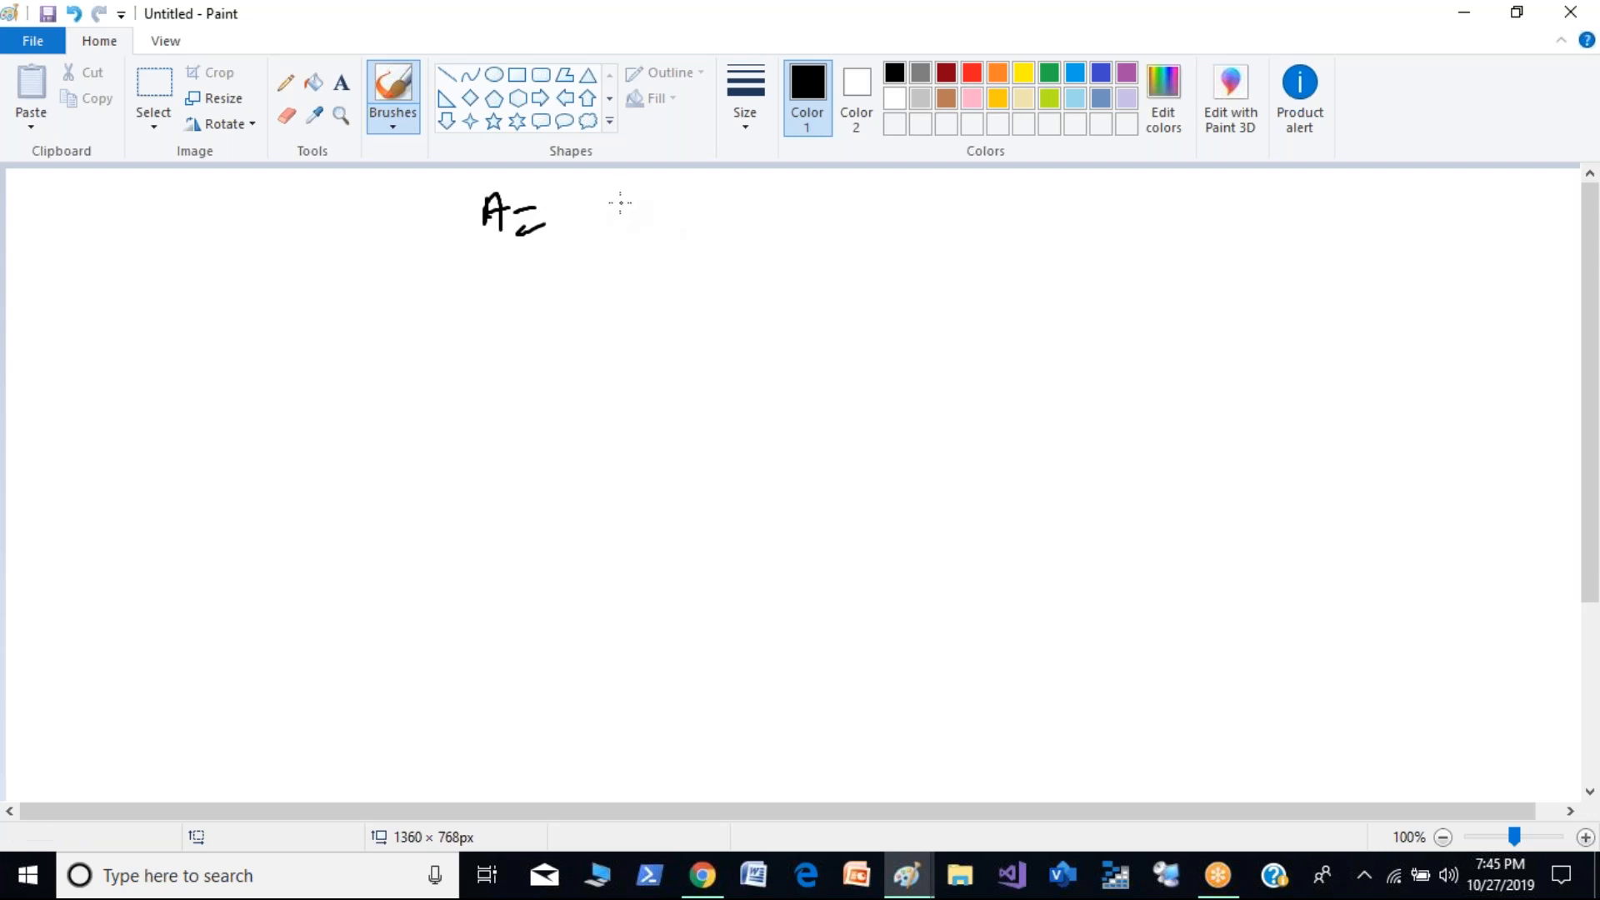
mouse_move(621, 201)
mouse_down()
mouse_move(641, 212)
mouse_move(616, 215)
mouse_move(666, 224)
mouse_move(861, 206)
mouse_up()
key(ctrl+z)
click(685, 216)
click(753, 217)
click(818, 212)
- Write "B = 255.255.0.0" below the class A line
drag(482, 300, 498, 332)
drag(514, 313, 644, 318)
mouse_move(663, 293)
mouse_down()
mouse_move(654, 317)
mouse_move(740, 319)
mouse_up()
click(698, 307)
mouse_move(759, 290)
mouse_down()
mouse_move(752, 317)
mouse_move(899, 288)
mouse_up()
click(796, 302)
click(872, 297)
- Write "C = 255.255.255.0" below the class B line
drag(482, 406, 475, 432)
drag(530, 411, 559, 430)
drag(626, 402, 658, 423)
click(719, 411)
mouse_move(705, 398)
mouse_down()
mouse_move(688, 423)
mouse_move(803, 391)
mouse_move(774, 421)
mouse_move(837, 415)
mouse_up()
click(825, 407)
mouse_move(875, 385)
mouse_down()
mouse_move(864, 413)
mouse_move(884, 415)
mouse_up()
click(919, 403)
drag(940, 383, 938, 385)
- Write /8, /16 and /24 beside the A, B and C masks and bracket the three prefixes
mouse_move(1003, 185)
mouse_down()
mouse_move(994, 219)
mouse_move(1034, 202)
mouse_up()
drag(1004, 257, 987, 304)
drag(1021, 258, 1004, 302)
mouse_move(1047, 272)
mouse_down()
mouse_move(1032, 301)
mouse_move(1040, 287)
mouse_up()
drag(977, 391, 973, 427)
drag(1000, 398, 1057, 407)
drag(1058, 387, 1042, 442)
drag(1033, 460, 1047, 450)
mouse_move(1055, 176)
mouse_down()
mouse_move(1125, 345)
mouse_move(949, 478)
mouse_up()
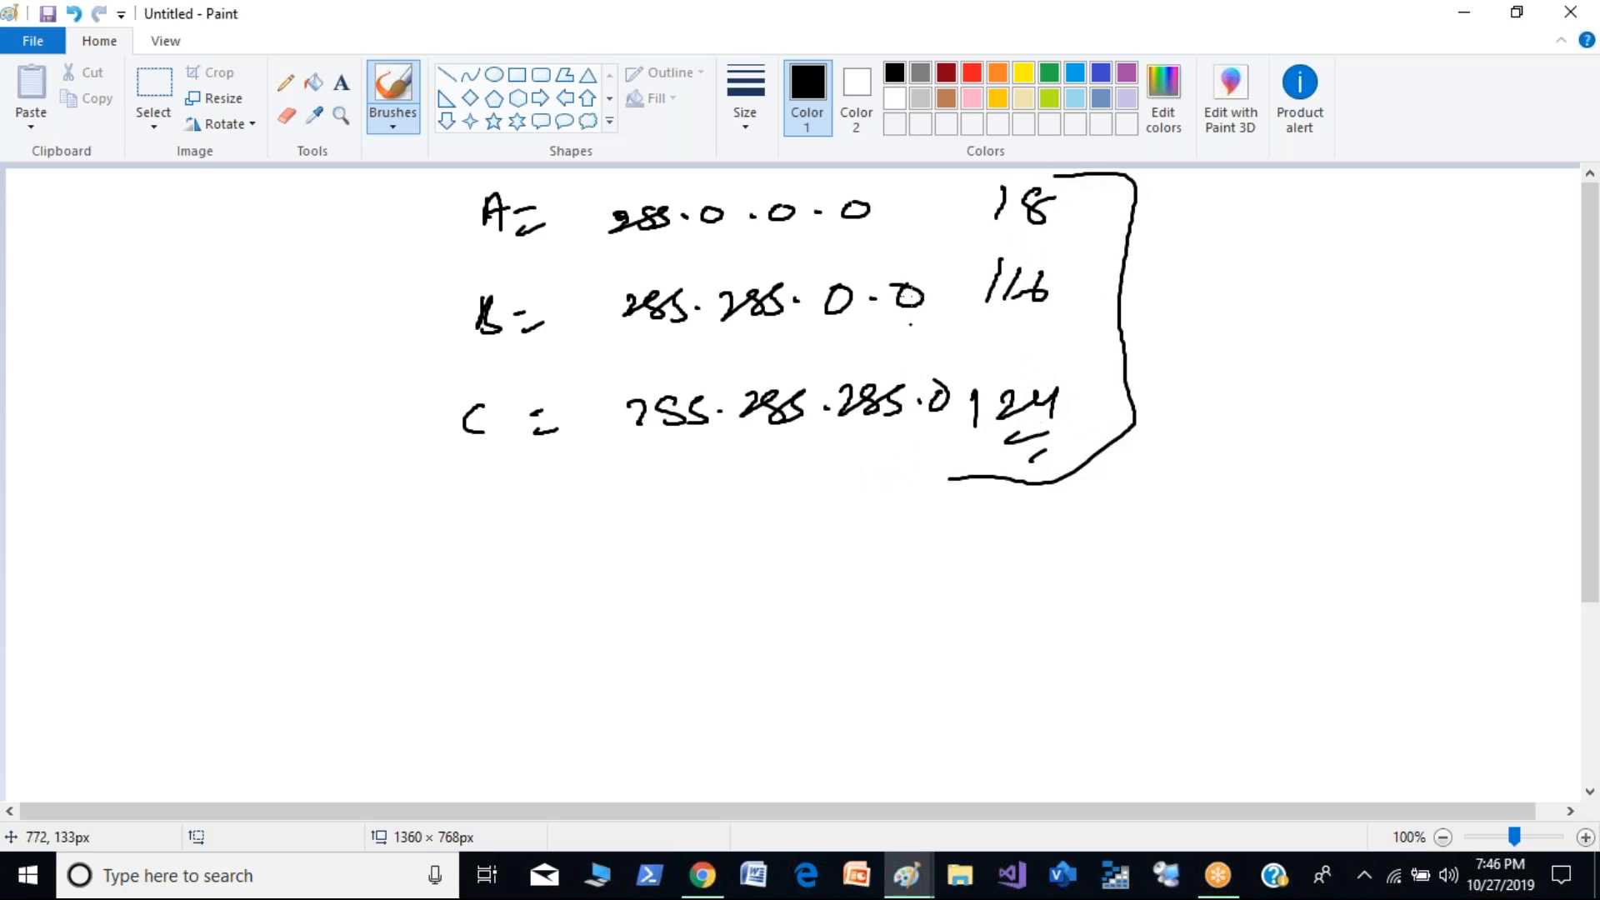
- Underline the class A and B masks, tick below class C, and circle the prefixes with marks beside /8
drag(516, 256, 754, 253)
drag(550, 342, 700, 335)
drag(539, 490, 593, 479)
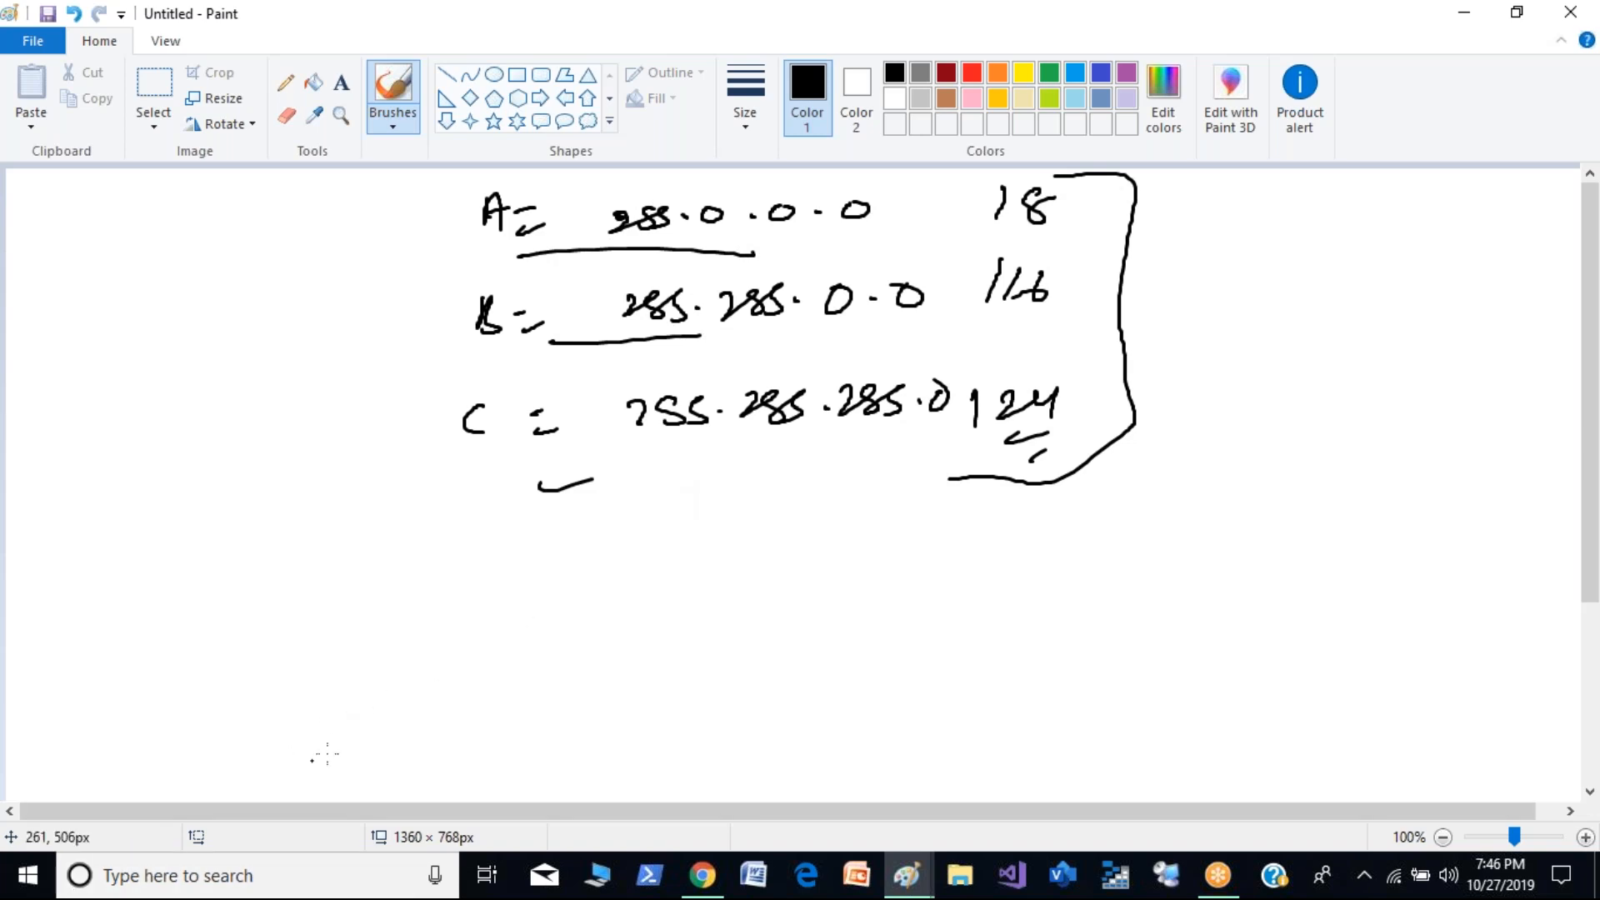
mouse_move(1076, 200)
mouse_down()
mouse_move(1058, 180)
mouse_move(965, 419)
mouse_move(1081, 198)
mouse_move(1024, 175)
mouse_up()
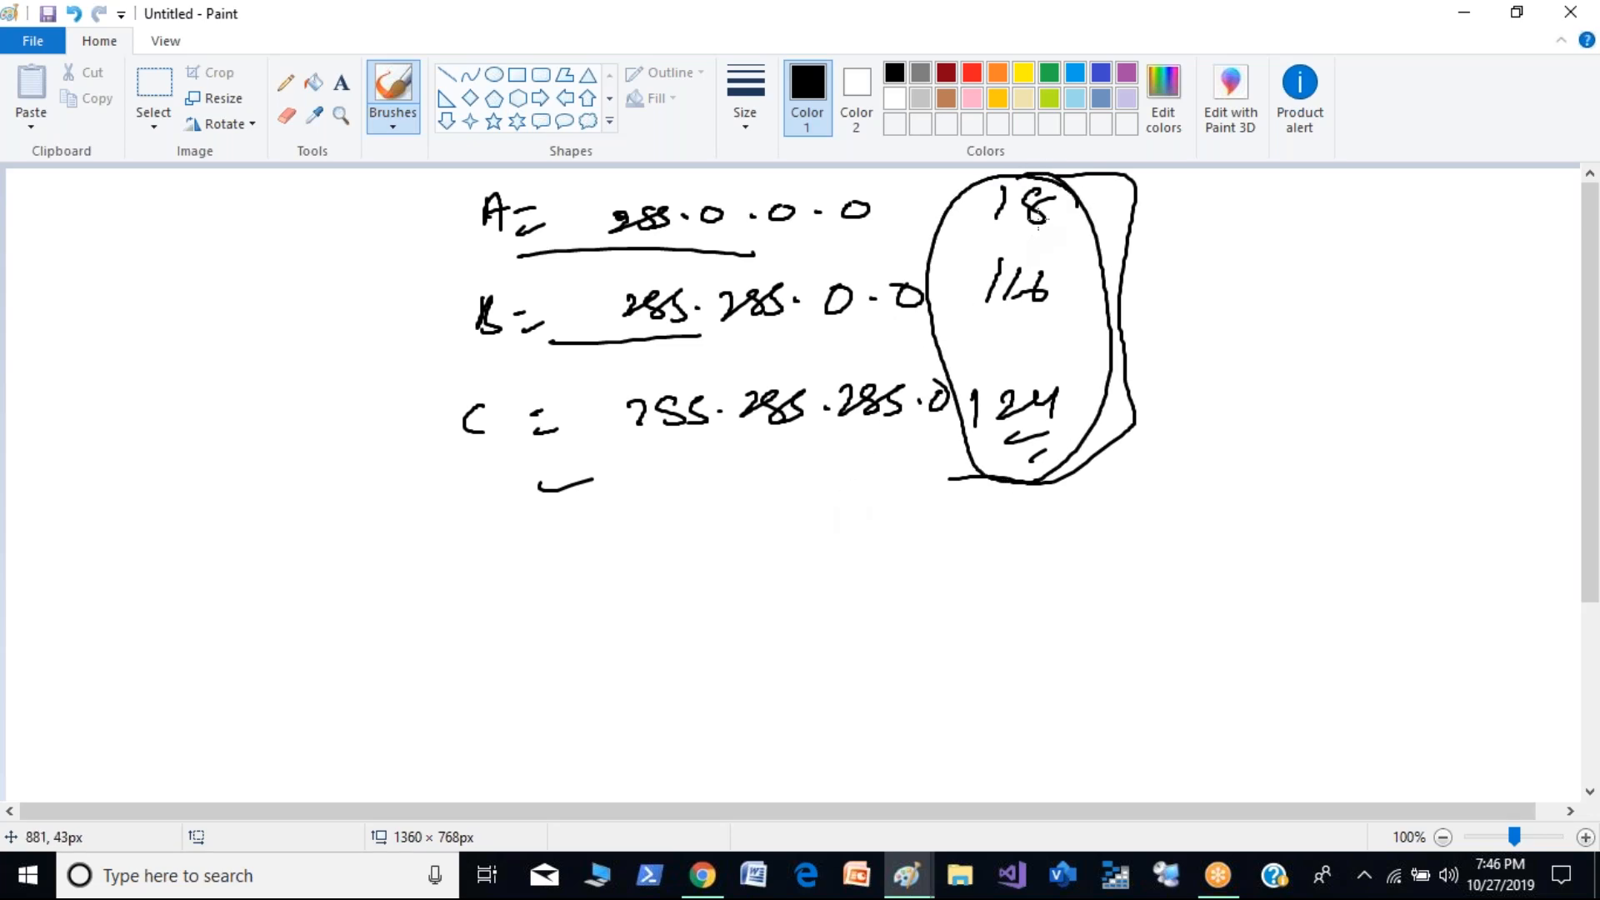
mouse_move(1055, 208)
mouse_down()
mouse_move(1153, 201)
mouse_move(1088, 228)
mouse_move(1117, 231)
mouse_up()
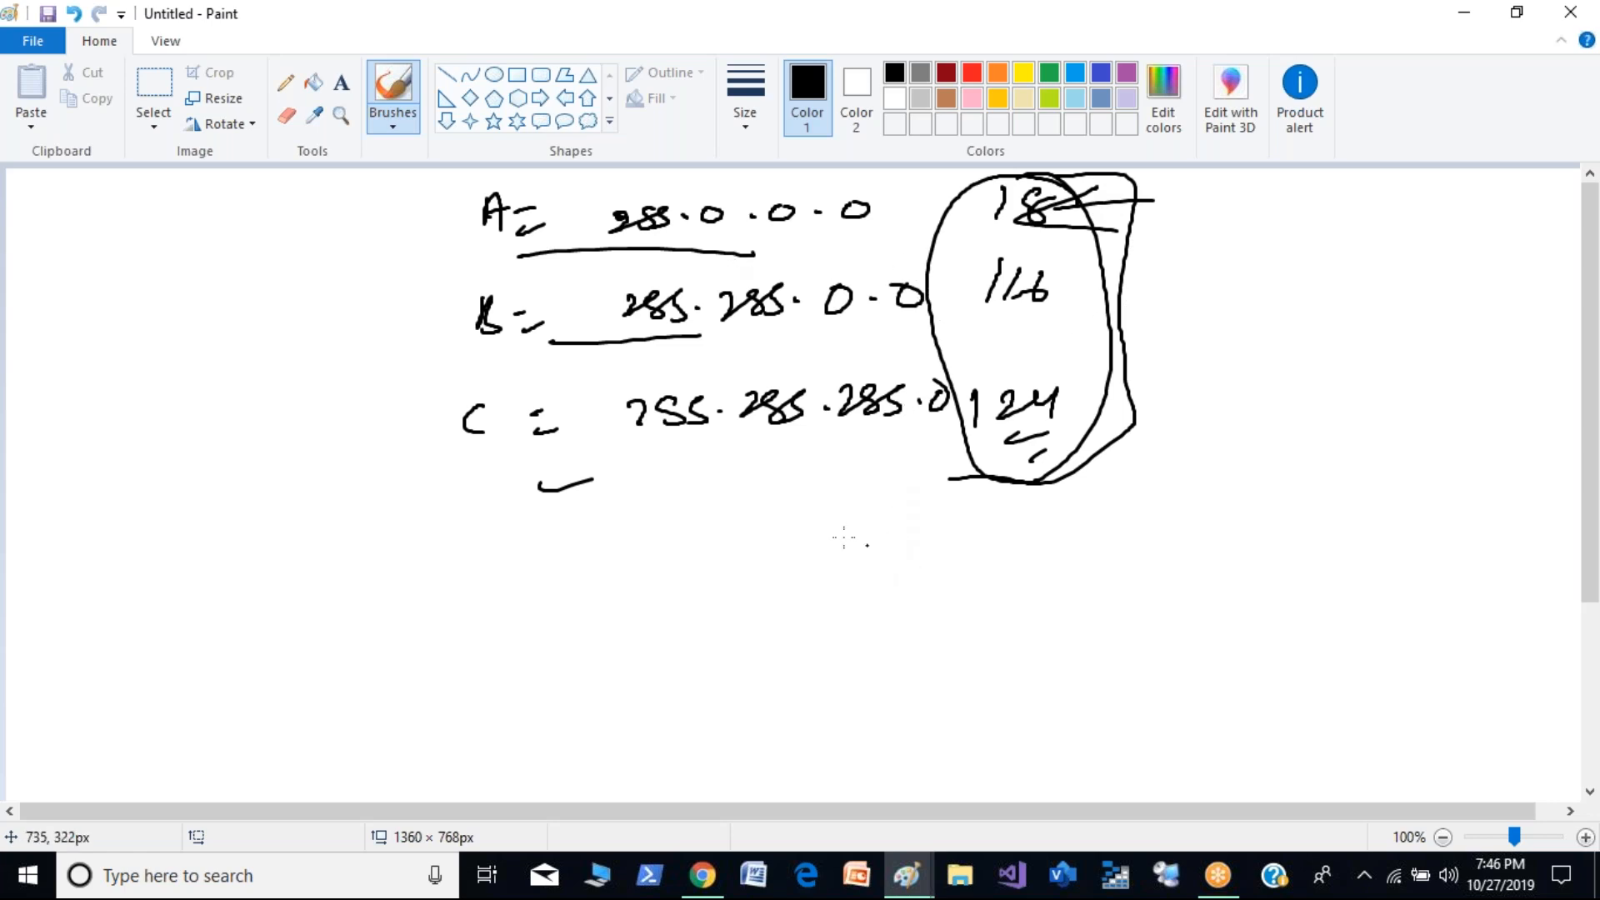
- Write "10.0.0.0 /9 - /30" below the class list and underline the /30
drag(660, 563, 659, 614)
mouse_move(696, 576)
mouse_down()
mouse_move(821, 569)
mouse_move(874, 585)
mouse_up()
drag(949, 530, 937, 611)
mouse_move(1014, 547)
mouse_down()
mouse_move(1011, 588)
mouse_move(1132, 547)
mouse_move(1191, 573)
mouse_up()
drag(1216, 534, 1250, 546)
drag(1165, 519, 1160, 569)
drag(1110, 620, 1236, 587)
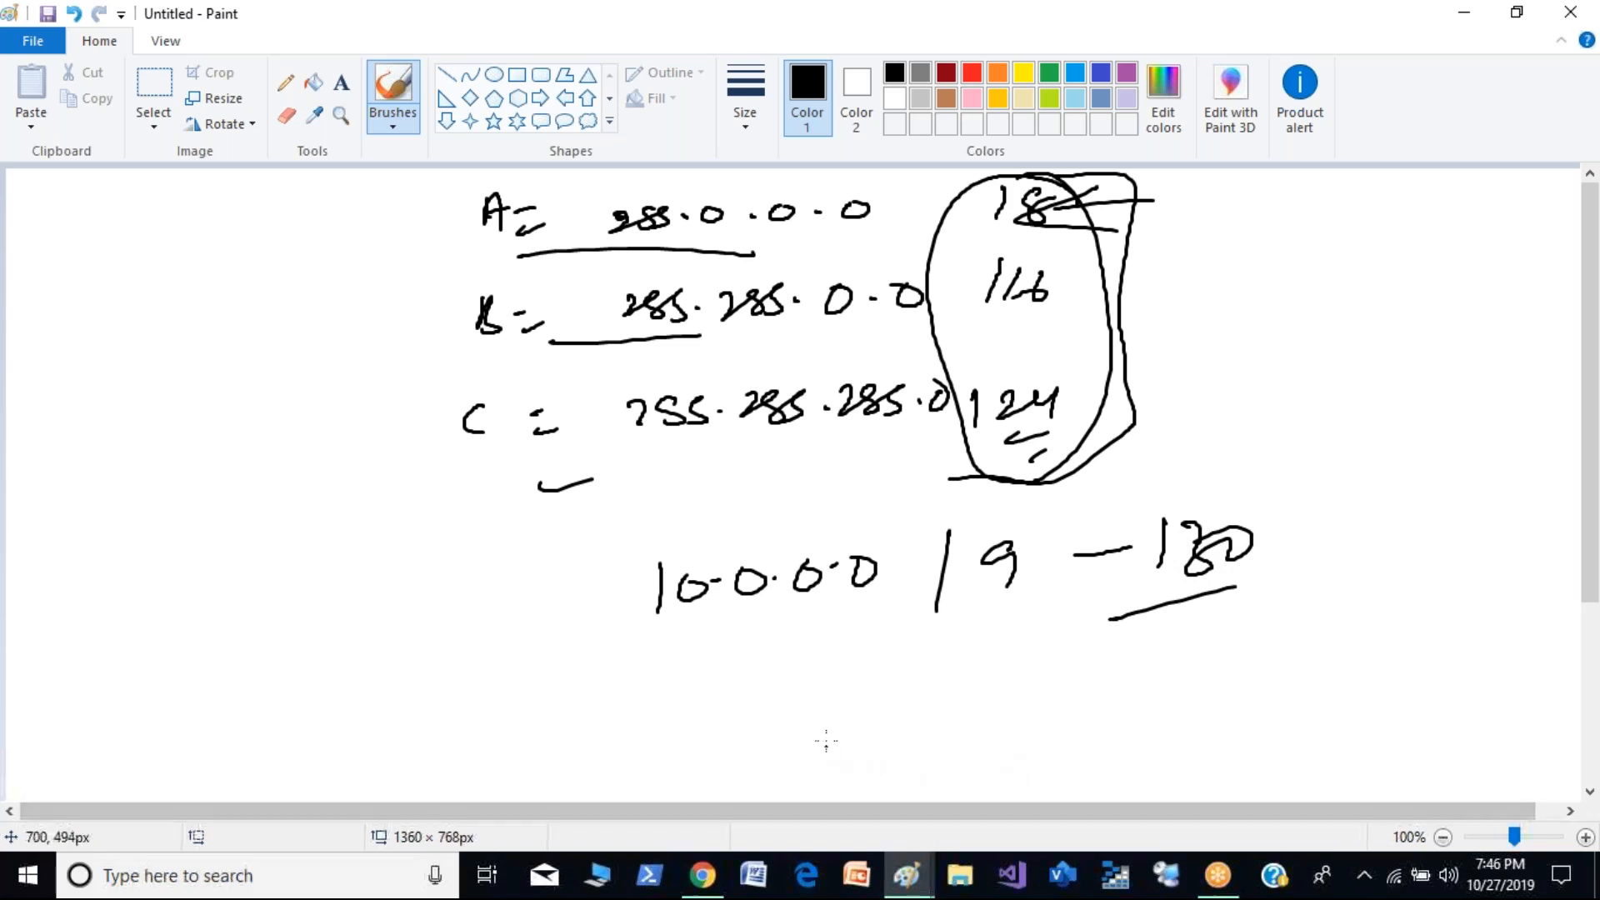
- Write "- /16 - 30)" below the 10.0.0.0 line
drag(947, 665, 945, 713)
mouse_move(975, 665)
mouse_down()
mouse_move(965, 705)
mouse_move(971, 686)
mouse_up()
drag(885, 697, 934, 712)
drag(1032, 687, 1072, 686)
drag(1146, 650, 1170, 695)
drag(1188, 665, 1237, 708)
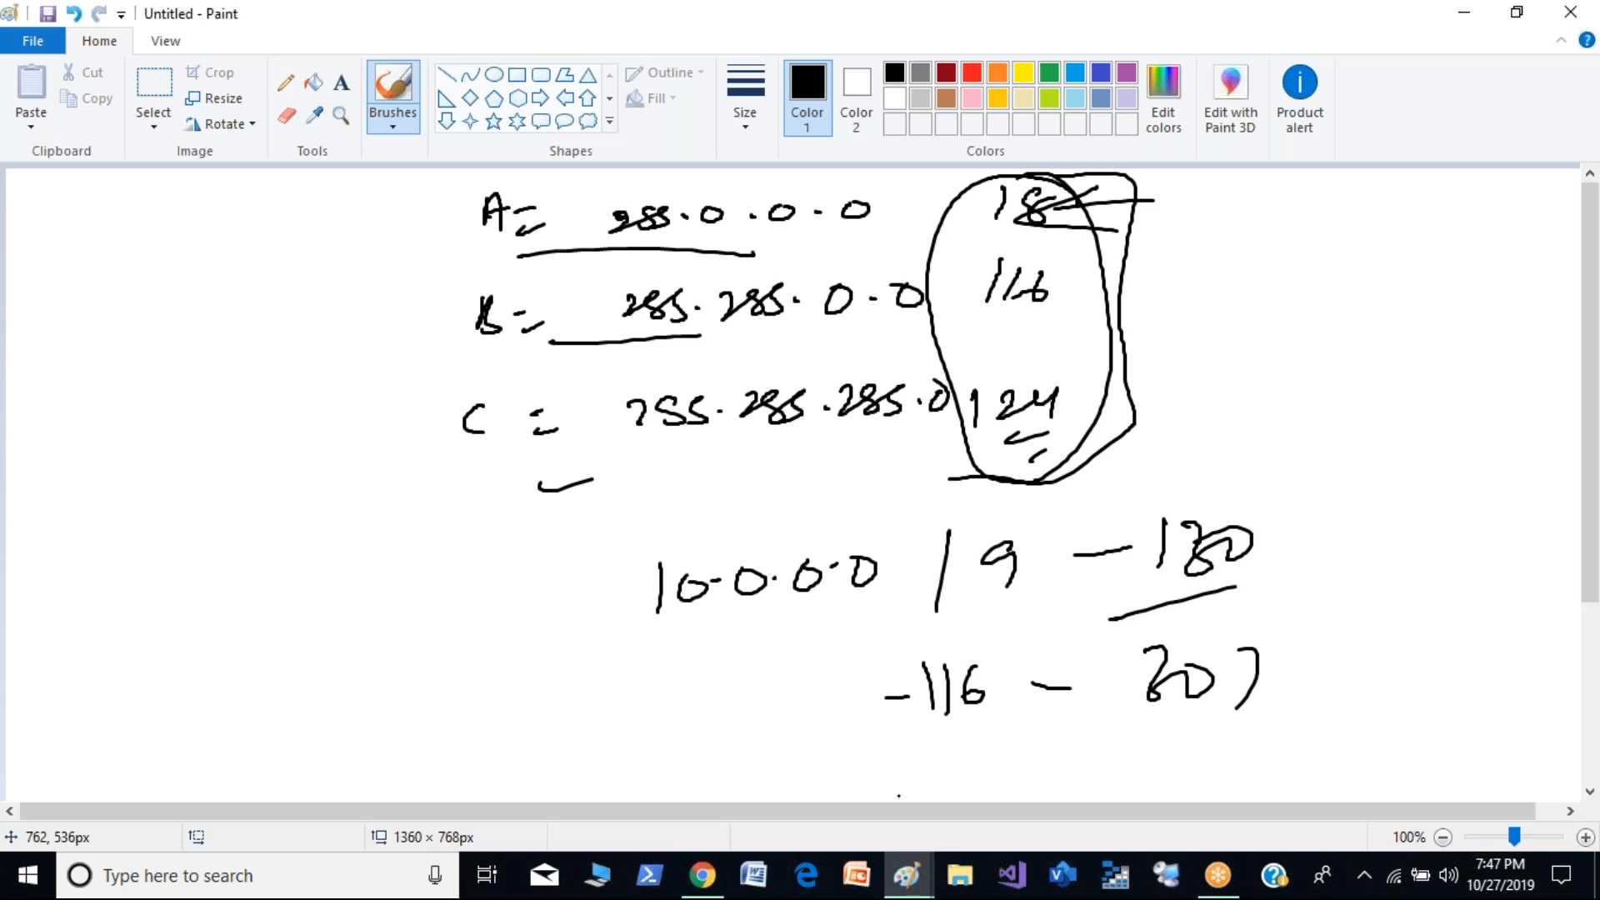
- Start a blank canvas without saving the drawing and write the heading "Subnetting" with a double underline
key(ctrl+n)
key(n)
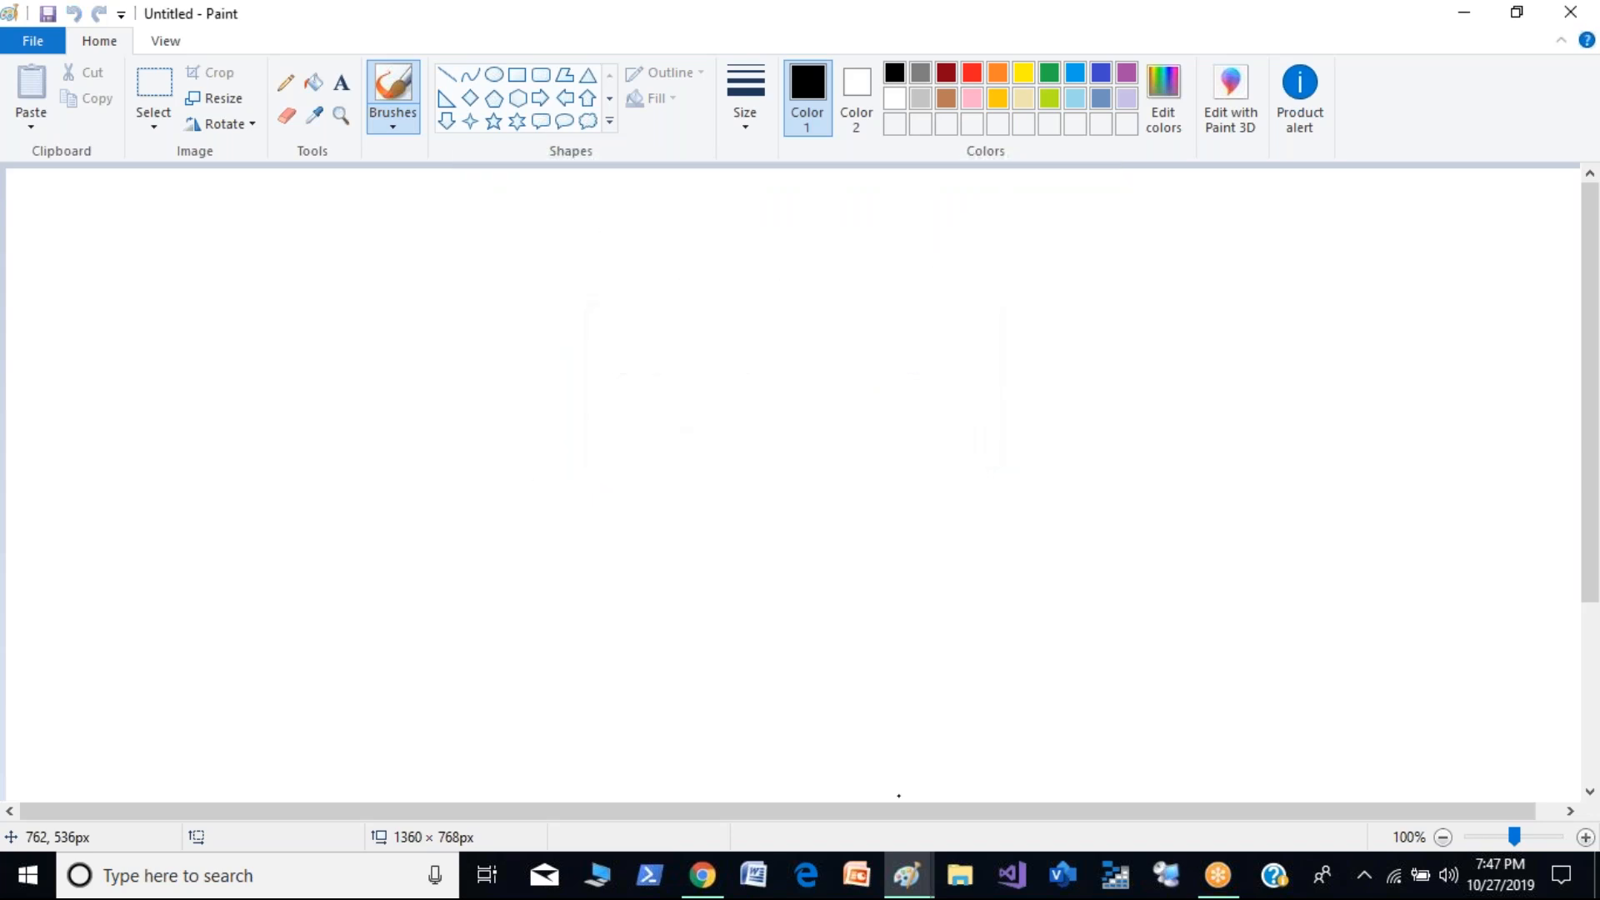
mouse_move(667, 180)
mouse_down()
mouse_move(653, 189)
mouse_move(679, 200)
mouse_move(788, 187)
mouse_move(818, 200)
mouse_up()
drag(673, 231, 834, 211)
drag(842, 234, 696, 253)
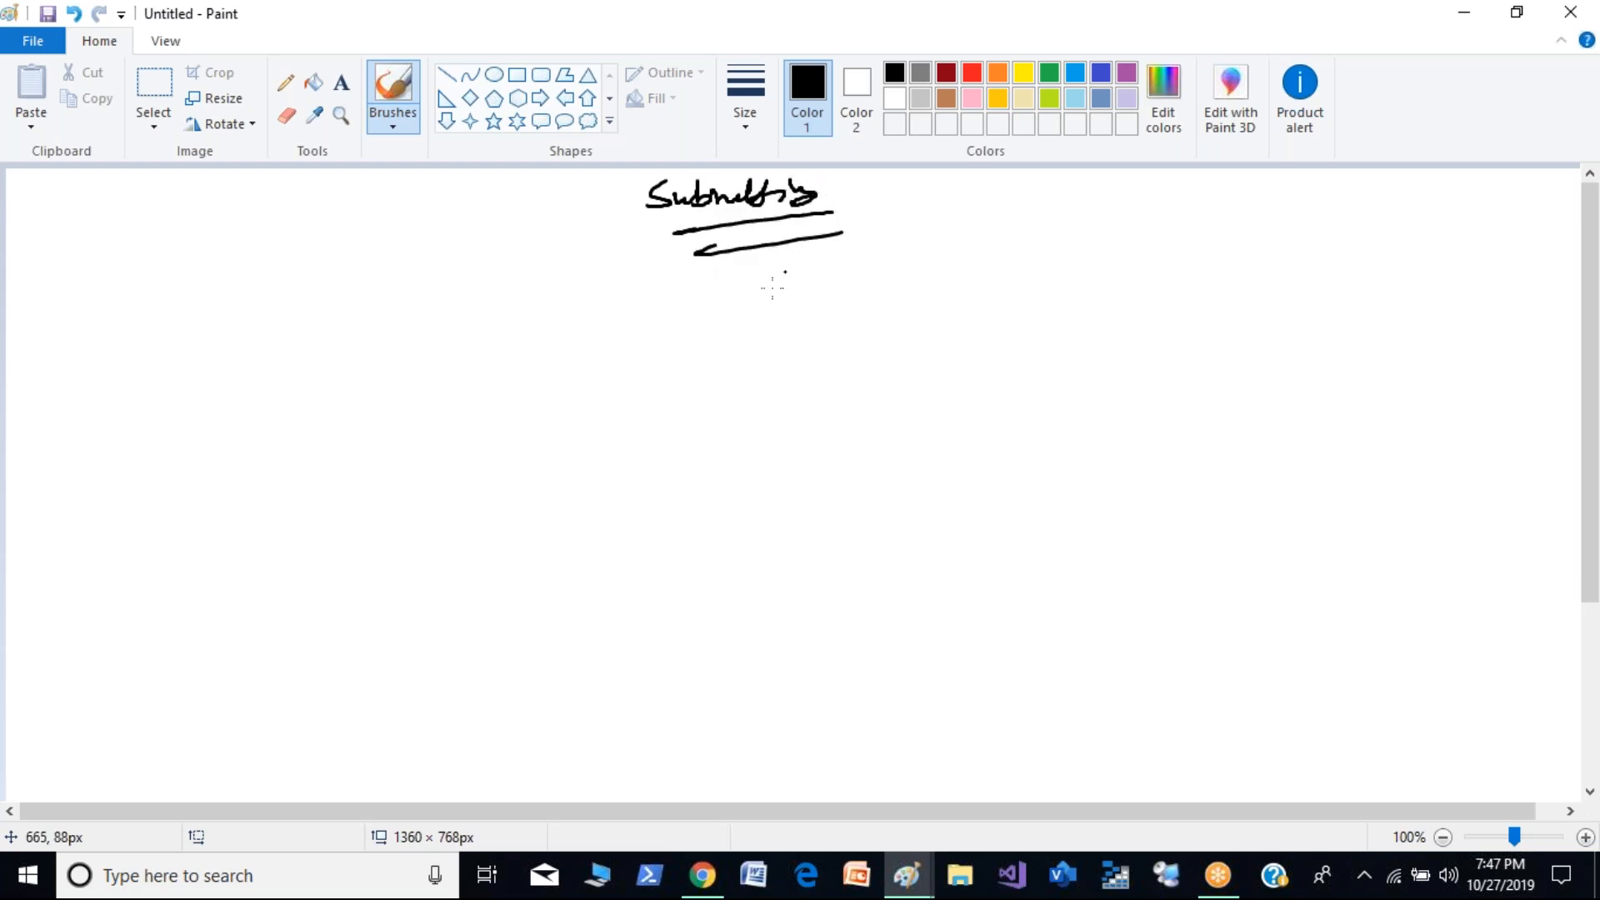
- Write the example network "192.168.0.0/24" beside the Subnetting heading
mouse_move(980, 206)
mouse_down()
mouse_move(970, 244)
mouse_move(1041, 224)
mouse_move(1290, 209)
mouse_move(1299, 225)
mouse_up()
mouse_move(1307, 205)
mouse_down()
mouse_move(1333, 203)
mouse_move(1326, 229)
mouse_up()
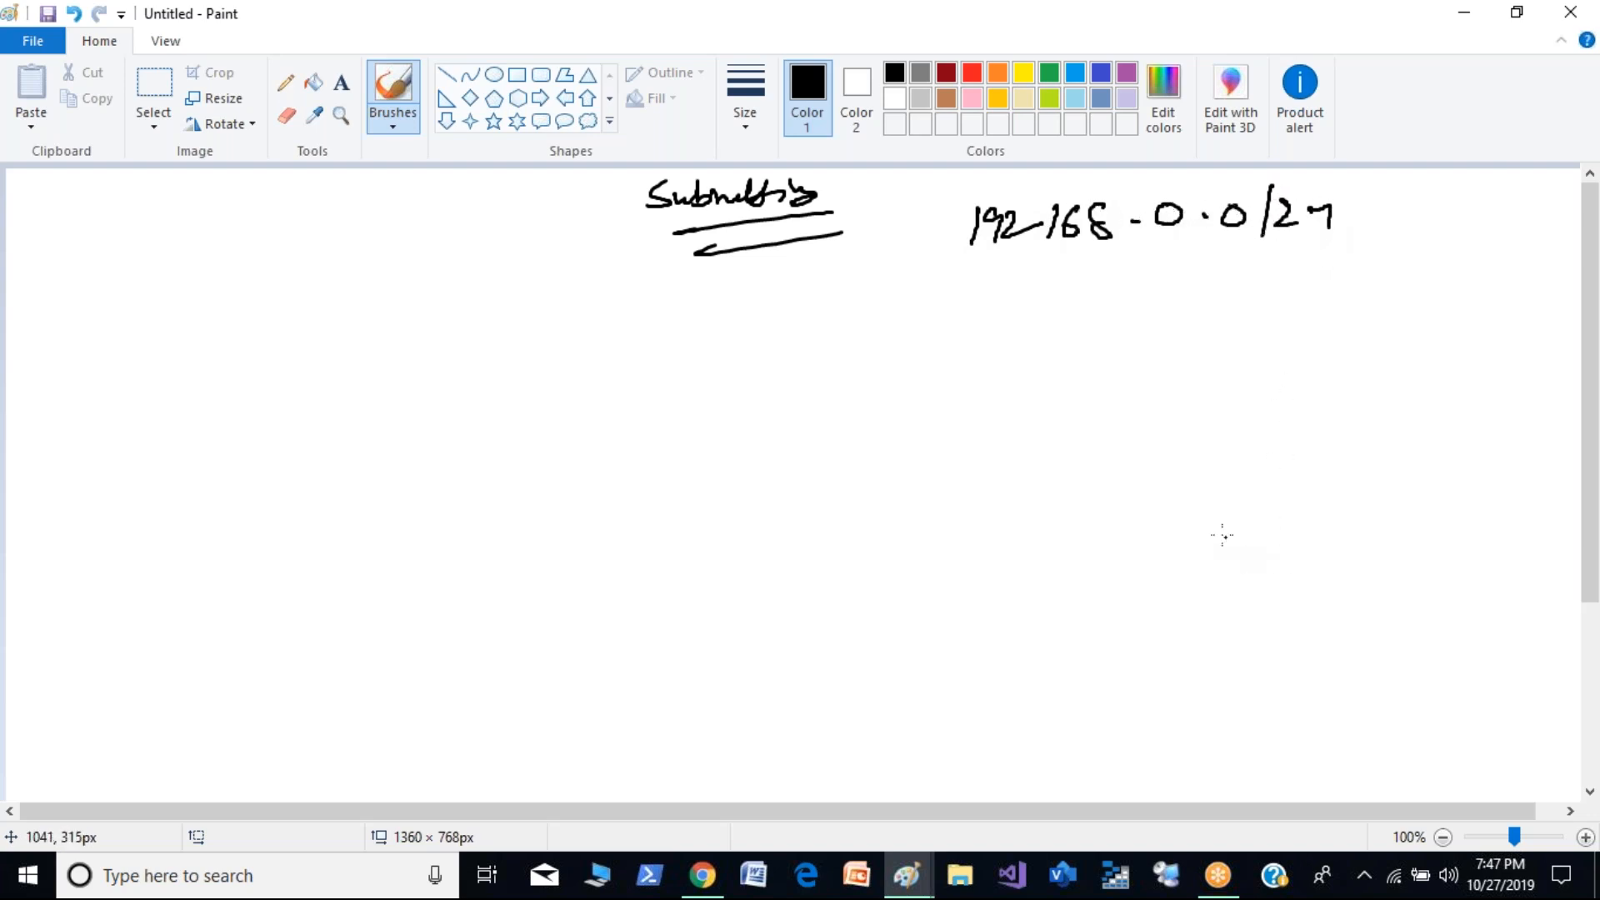
- Draw a large closed outline below the example network and sketch four boxes inside it for the separate networks
mouse_move(1353, 330)
mouse_down()
mouse_move(1215, 510)
mouse_move(1483, 602)
mouse_move(1414, 314)
mouse_move(1353, 328)
mouse_up()
drag(1288, 369, 1270, 431)
mouse_move(1463, 398)
mouse_down()
mouse_move(1458, 442)
mouse_move(1465, 399)
mouse_up()
drag(1267, 510, 1257, 573)
mouse_move(1279, 507)
mouse_down()
mouse_move(1312, 553)
mouse_move(1256, 575)
mouse_up()
drag(1414, 517, 1399, 571)
- Label the four boxes inside the outline with department names, including HR for the first and Sales for the second
mouse_move(1278, 384)
mouse_down()
mouse_move(1298, 413)
mouse_move(1326, 402)
mouse_up()
drag(1312, 389, 1338, 393)
mouse_move(1465, 396)
mouse_down()
mouse_move(1462, 434)
mouse_move(1488, 421)
mouse_up()
mouse_move(1492, 395)
mouse_down()
mouse_move(1508, 417)
mouse_move(1519, 405)
mouse_up()
mouse_move(1272, 538)
mouse_down()
mouse_move(1289, 555)
mouse_move(1321, 540)
mouse_up()
mouse_move(1428, 530)
mouse_down()
mouse_move(1484, 543)
mouse_move(1470, 565)
mouse_up()
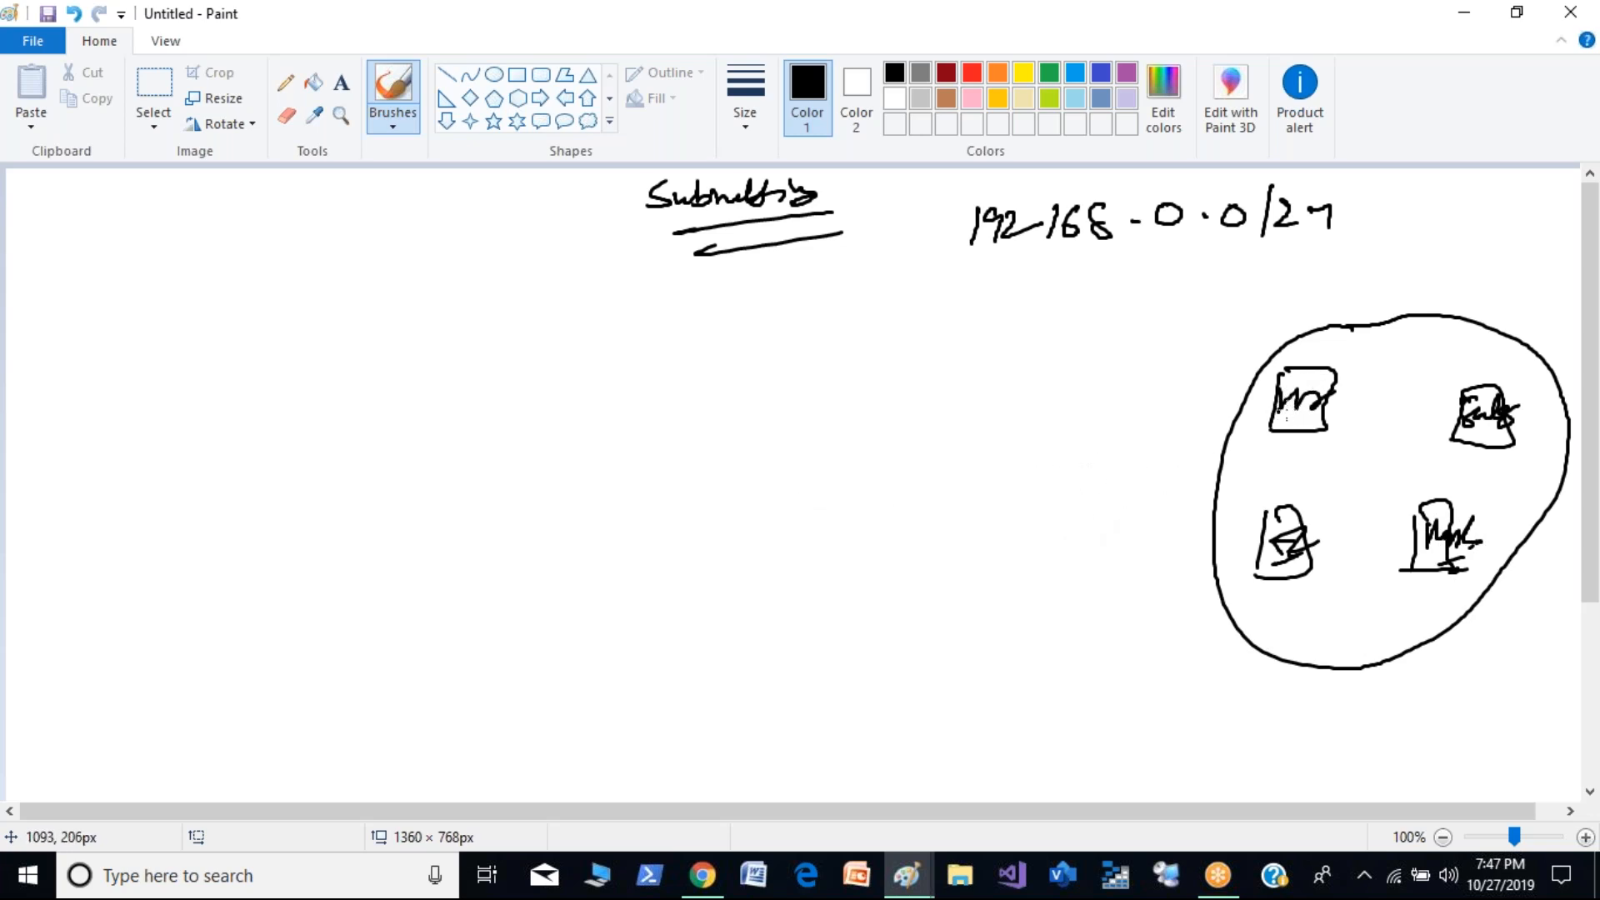
- Draw arrows to the HR box and the outline, write an underlined "4 N/W" above it, and underline the /24
drag(1239, 343, 1249, 393)
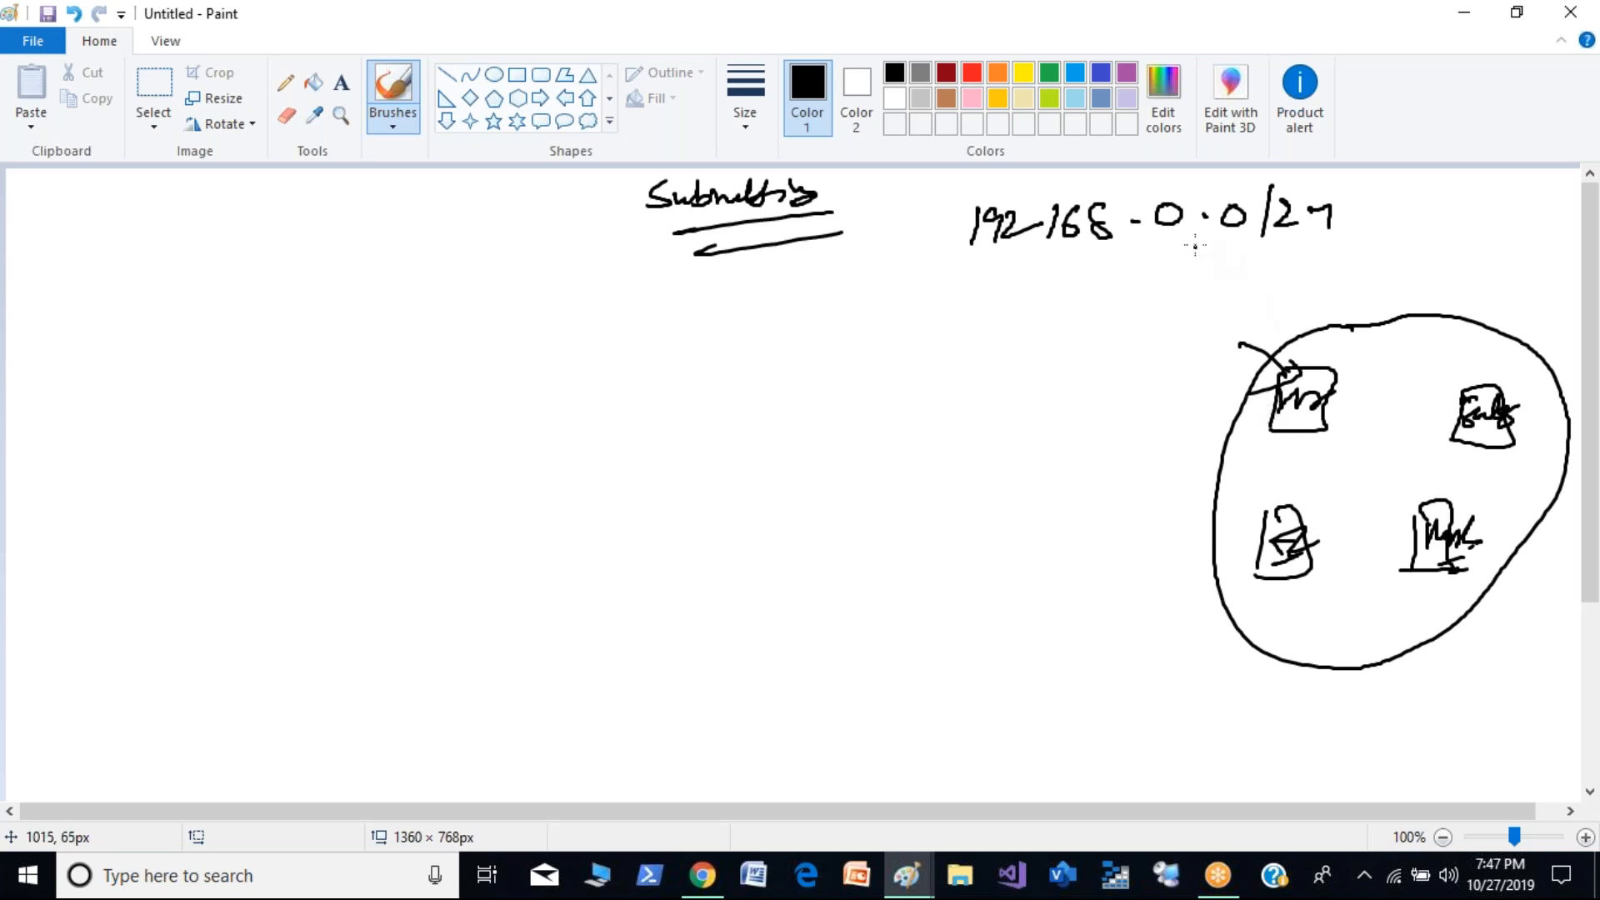
drag(1192, 241, 1325, 342)
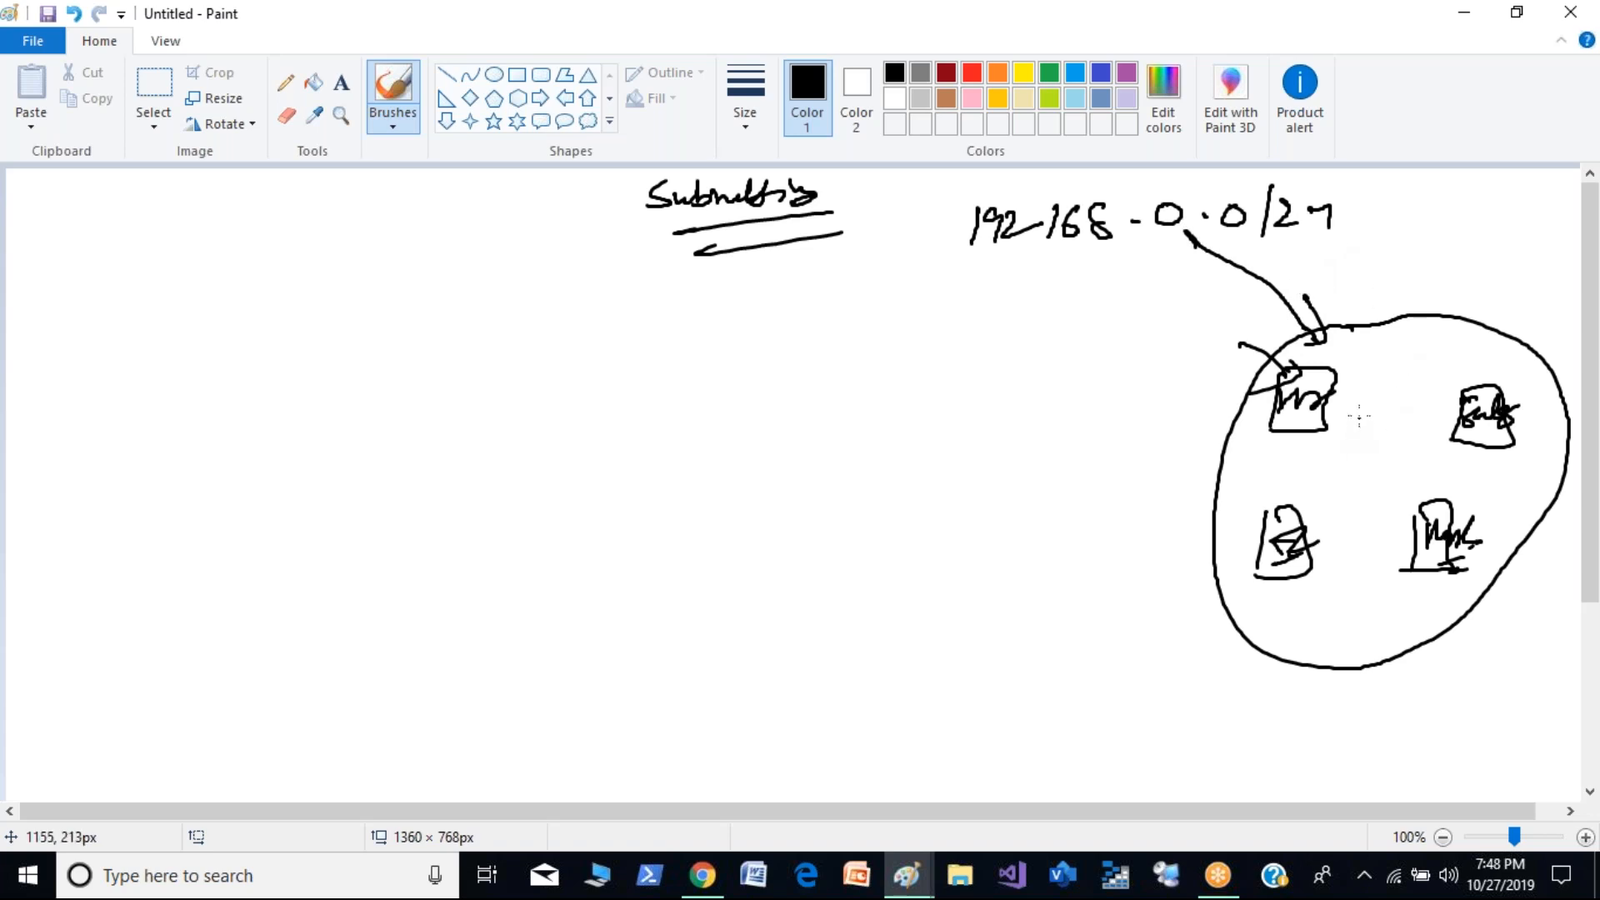
mouse_move(1381, 260)
mouse_down()
mouse_move(1402, 283)
mouse_move(1459, 252)
mouse_move(1496, 259)
mouse_move(1493, 290)
mouse_up()
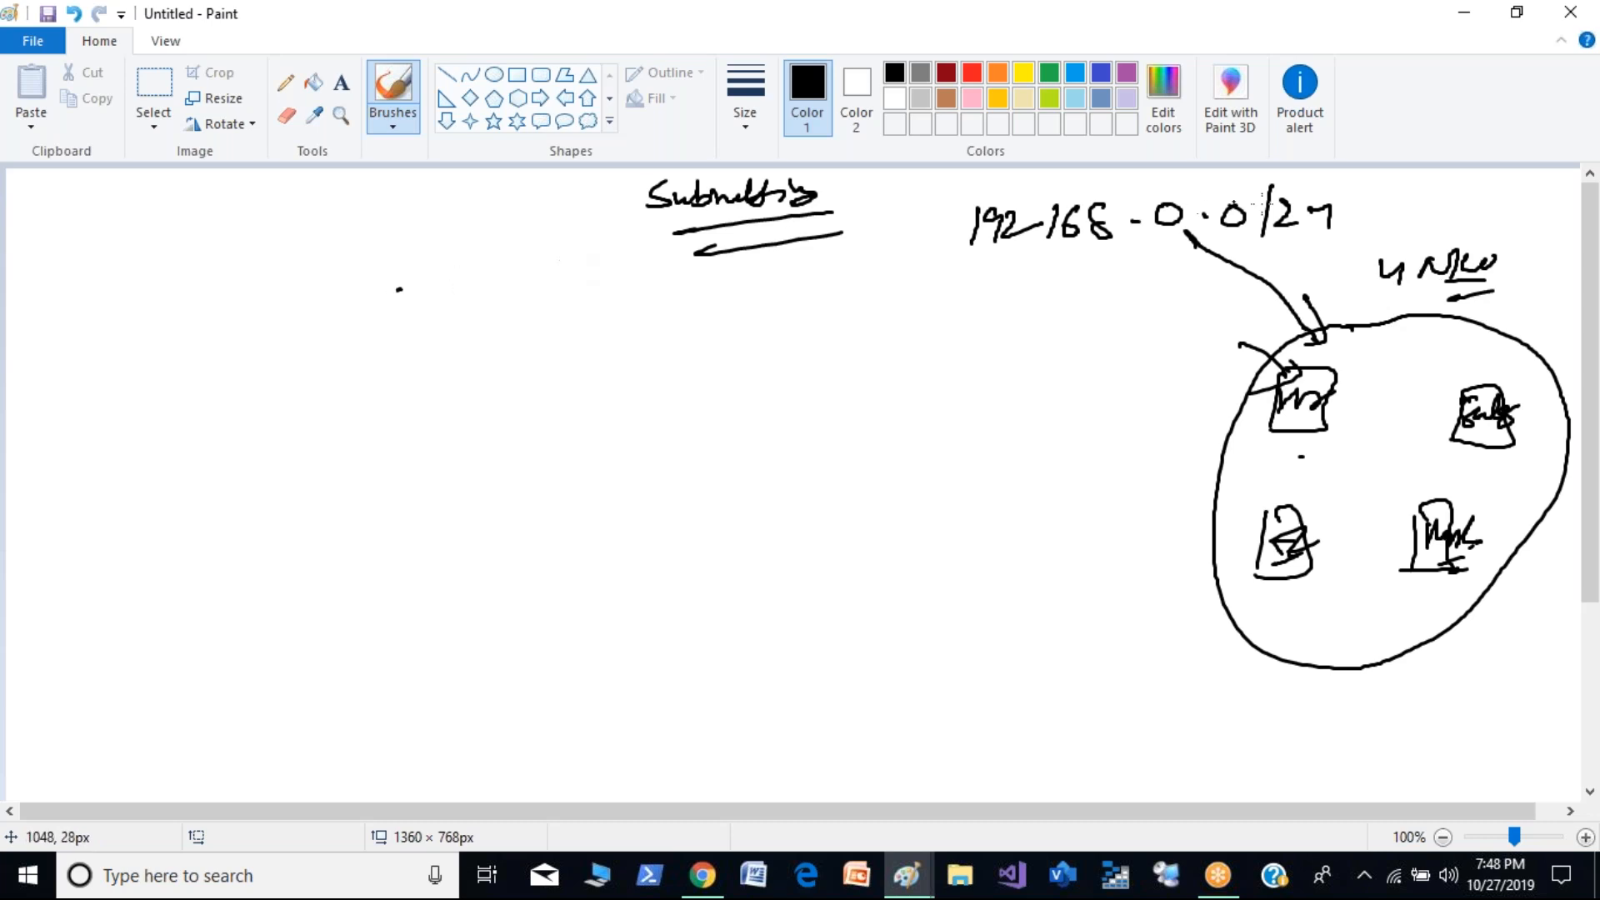
drag(1285, 234, 1368, 220)
- Write the mask "255.255.255.00000000" below the heading, underline its zeros, and add a double-underlined "/24" beside it
mouse_move(367, 298)
mouse_down()
mouse_move(326, 330)
mouse_move(399, 309)
mouse_move(409, 327)
mouse_move(570, 310)
mouse_up()
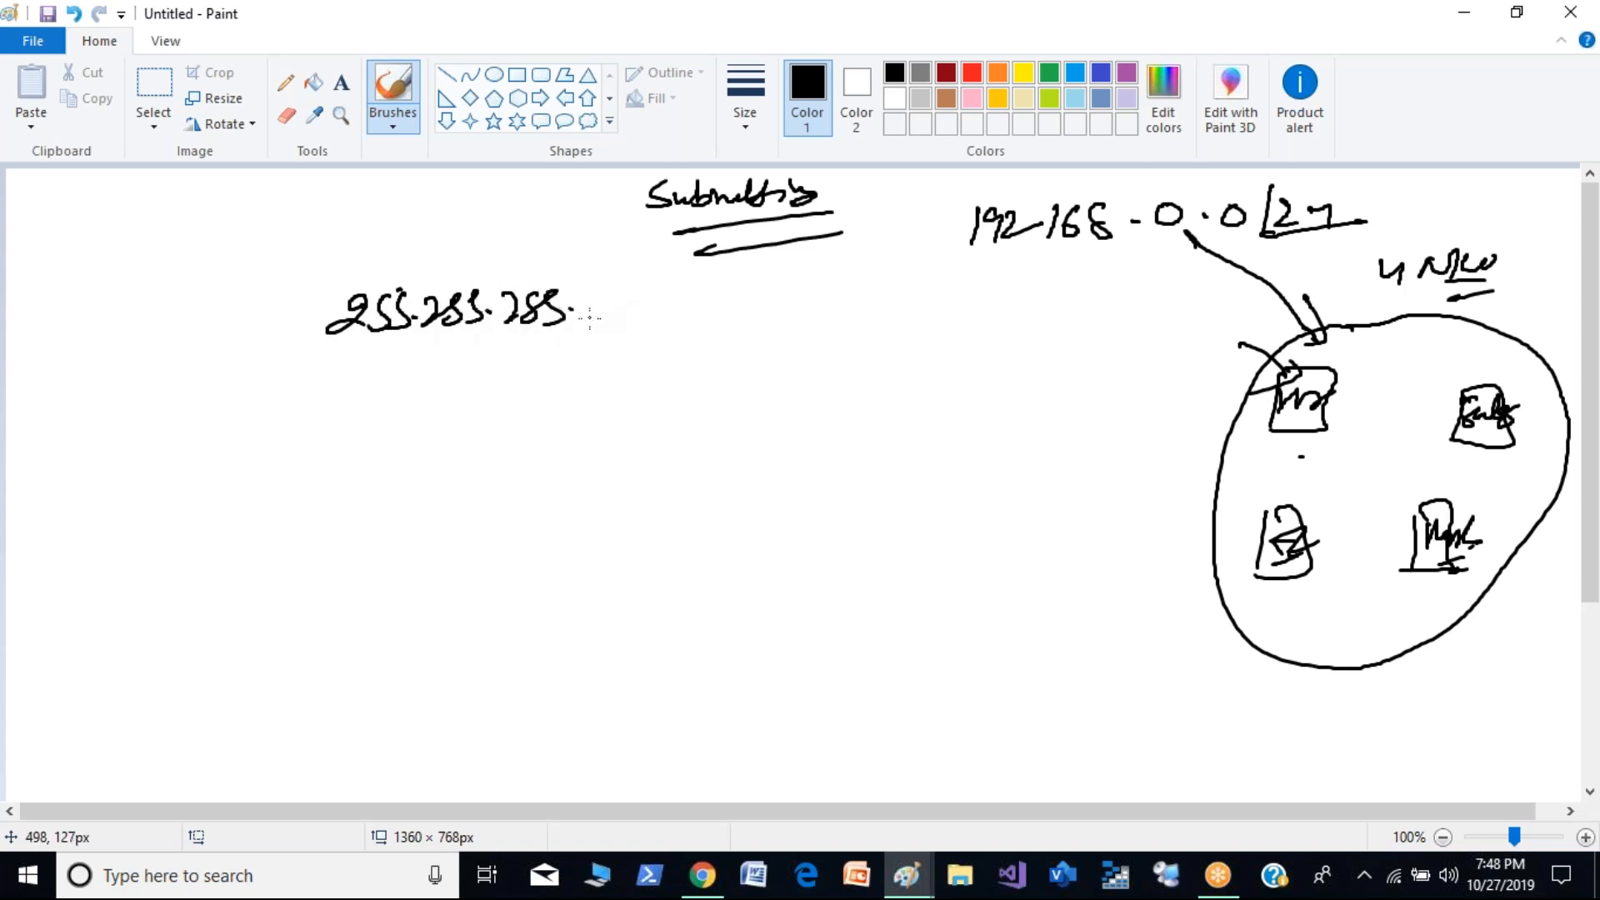
drag(600, 298, 802, 297)
drag(597, 348, 807, 327)
mouse_move(881, 265)
mouse_down()
mouse_move(857, 319)
mouse_move(897, 302)
mouse_up()
mouse_move(891, 284)
mouse_down()
mouse_move(917, 293)
mouse_move(903, 310)
mouse_up()
drag(883, 317, 902, 316)
drag(882, 326, 901, 324)
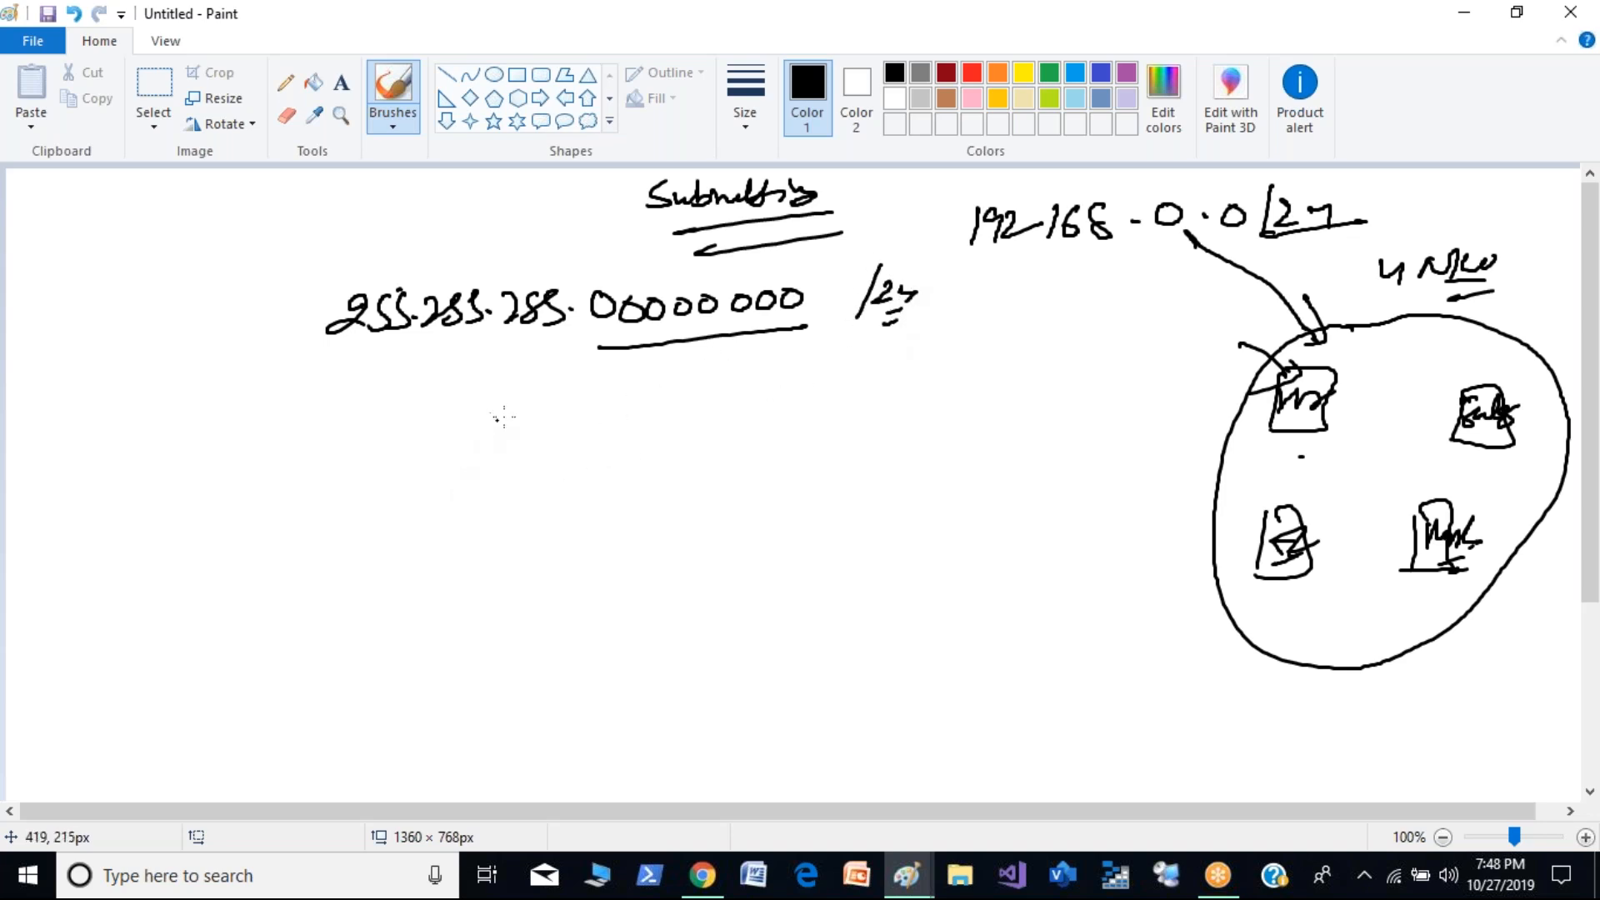
- Write the formula "2^N ≥ Req N/W" below the mask, followed by "2^N ≥ 4" with the 4 underlined
mouse_move(523, 397)
mouse_down()
mouse_move(557, 419)
mouse_move(593, 377)
mouse_move(614, 427)
mouse_move(703, 423)
mouse_up()
mouse_move(692, 416)
mouse_down()
mouse_move(725, 404)
mouse_move(714, 437)
mouse_up()
mouse_move(752, 416)
mouse_down()
mouse_move(775, 391)
mouse_move(830, 385)
mouse_up()
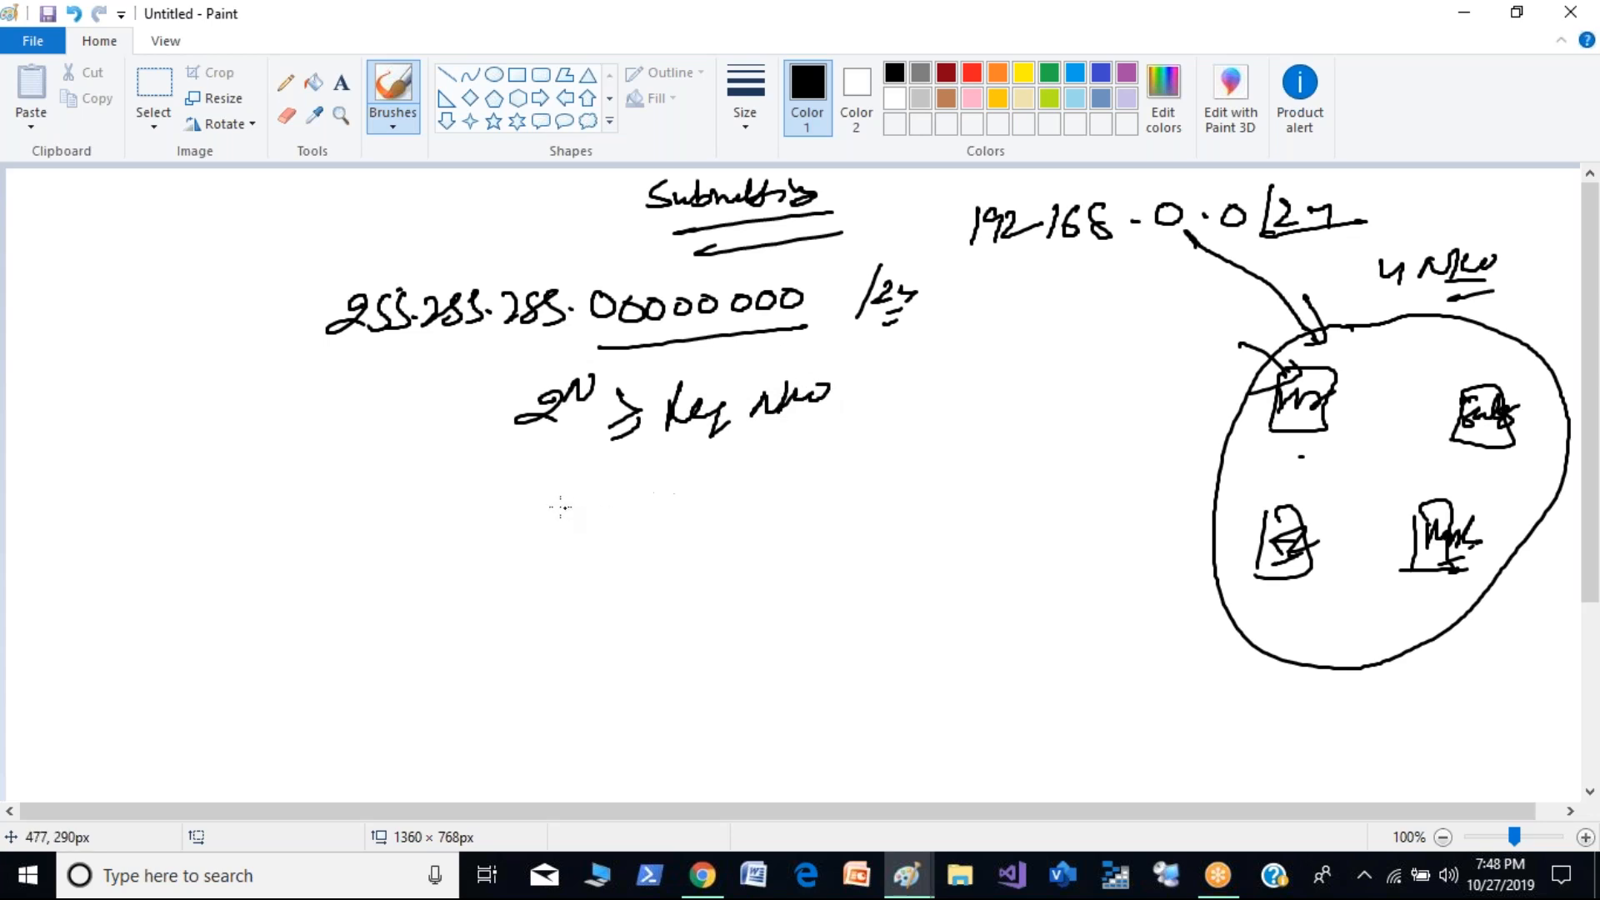
mouse_move(546, 477)
mouse_down()
mouse_move(508, 501)
mouse_move(553, 494)
mouse_move(577, 457)
mouse_move(593, 490)
mouse_move(680, 492)
mouse_up()
mouse_move(671, 476)
mouse_down()
mouse_move(666, 514)
mouse_move(683, 501)
mouse_up()
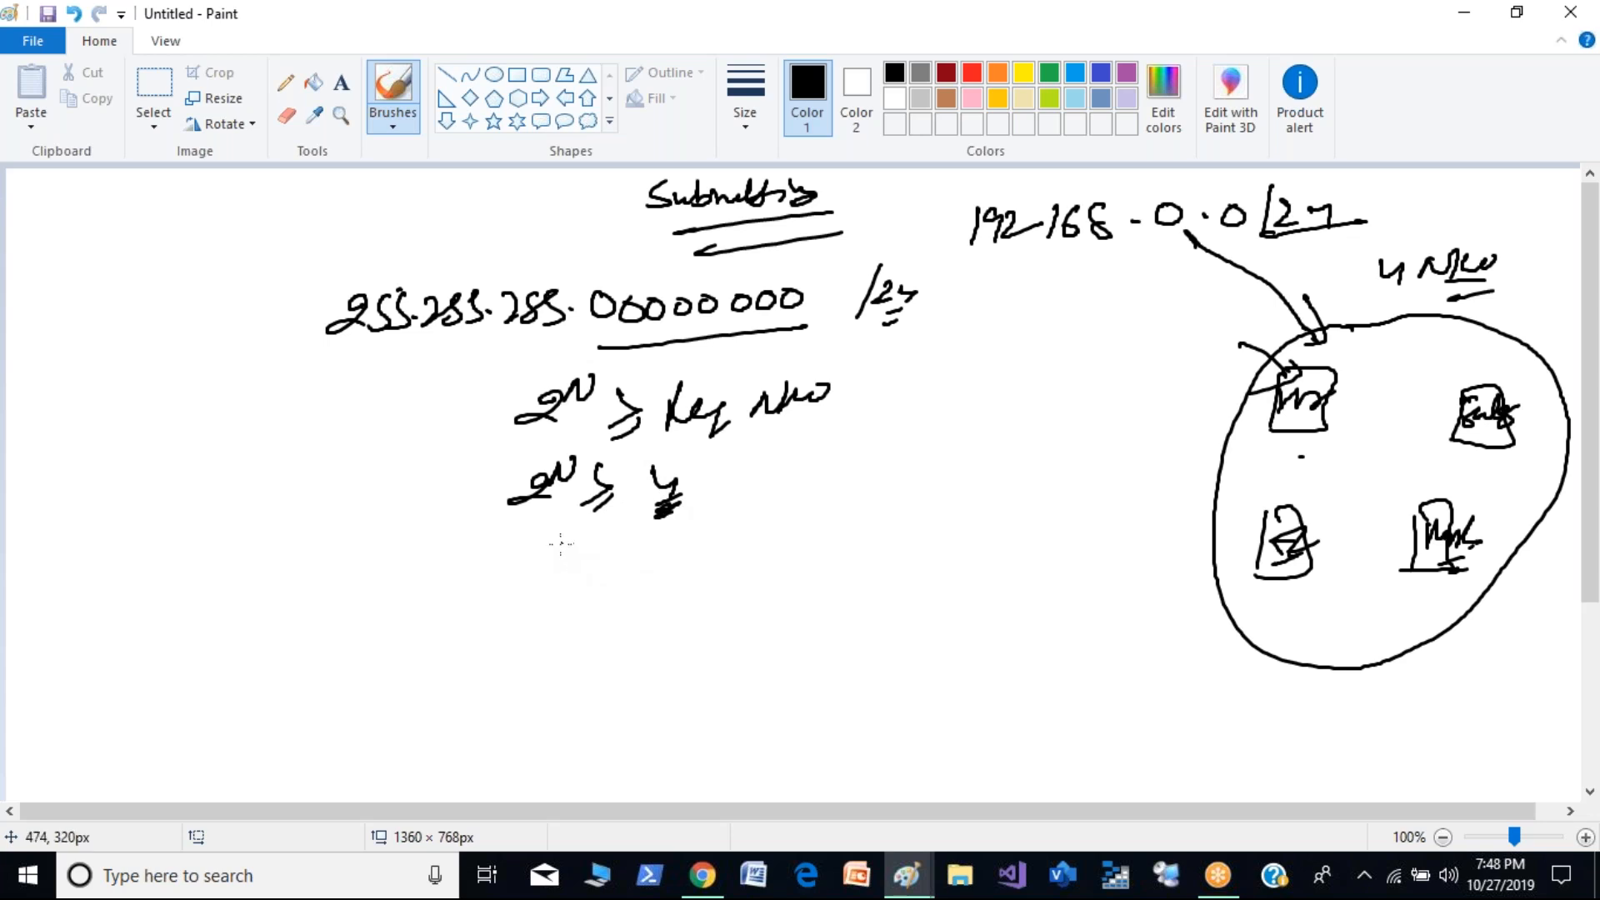
- Write "2^2 ≥ 4" and a boxed "n = 2" with an arrow pointing at it below the formula
drag(557, 441, 565, 475)
mouse_move(542, 561)
mouse_down()
mouse_move(520, 578)
mouse_move(552, 582)
mouse_up()
drag(570, 535, 579, 560)
drag(603, 558, 595, 582)
mouse_move(621, 577)
mouse_down()
mouse_move(602, 590)
mouse_move(668, 557)
mouse_up()
drag(664, 547, 663, 580)
mouse_move(598, 631)
mouse_down()
mouse_move(612, 607)
mouse_move(633, 630)
mouse_up()
drag(648, 617, 666, 614)
drag(652, 627, 711, 620)
mouse_move(572, 623)
mouse_down()
mouse_move(574, 656)
mouse_move(642, 643)
mouse_move(567, 650)
mouse_up()
drag(788, 588, 709, 621)
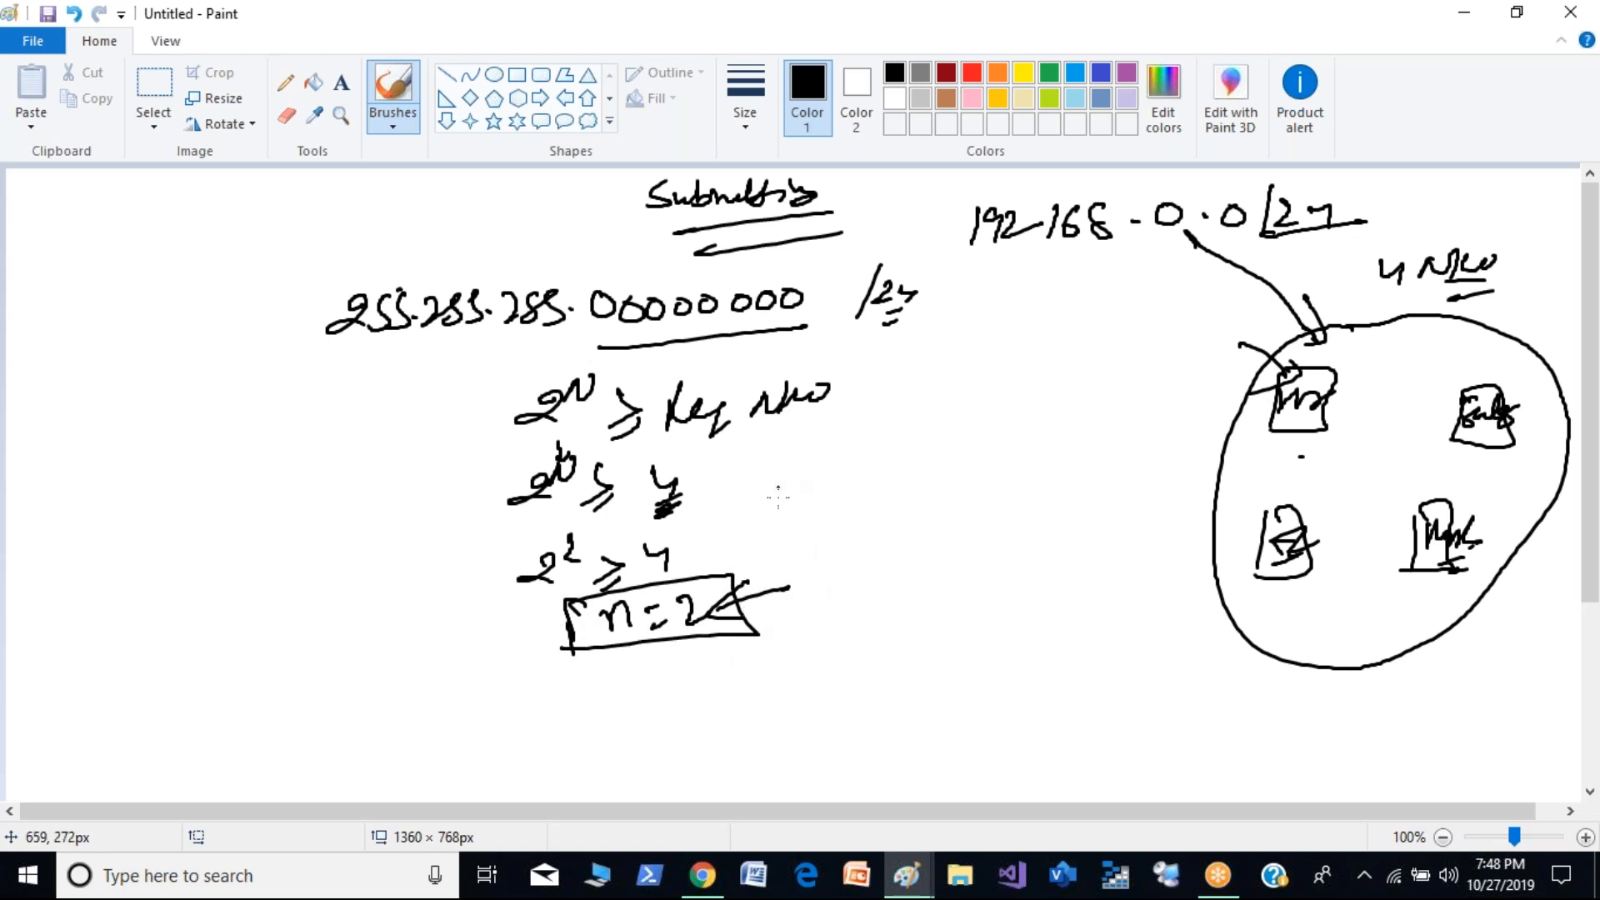
- Mark the mask's zero bits with an arrow, strike the first two zeros as ones, and bracket the 255.255.255 part
drag(802, 310, 783, 352)
drag(604, 359, 615, 373)
drag(793, 353, 790, 367)
mouse_move(803, 347)
mouse_down()
mouse_move(788, 363)
mouse_move(830, 357)
mouse_up()
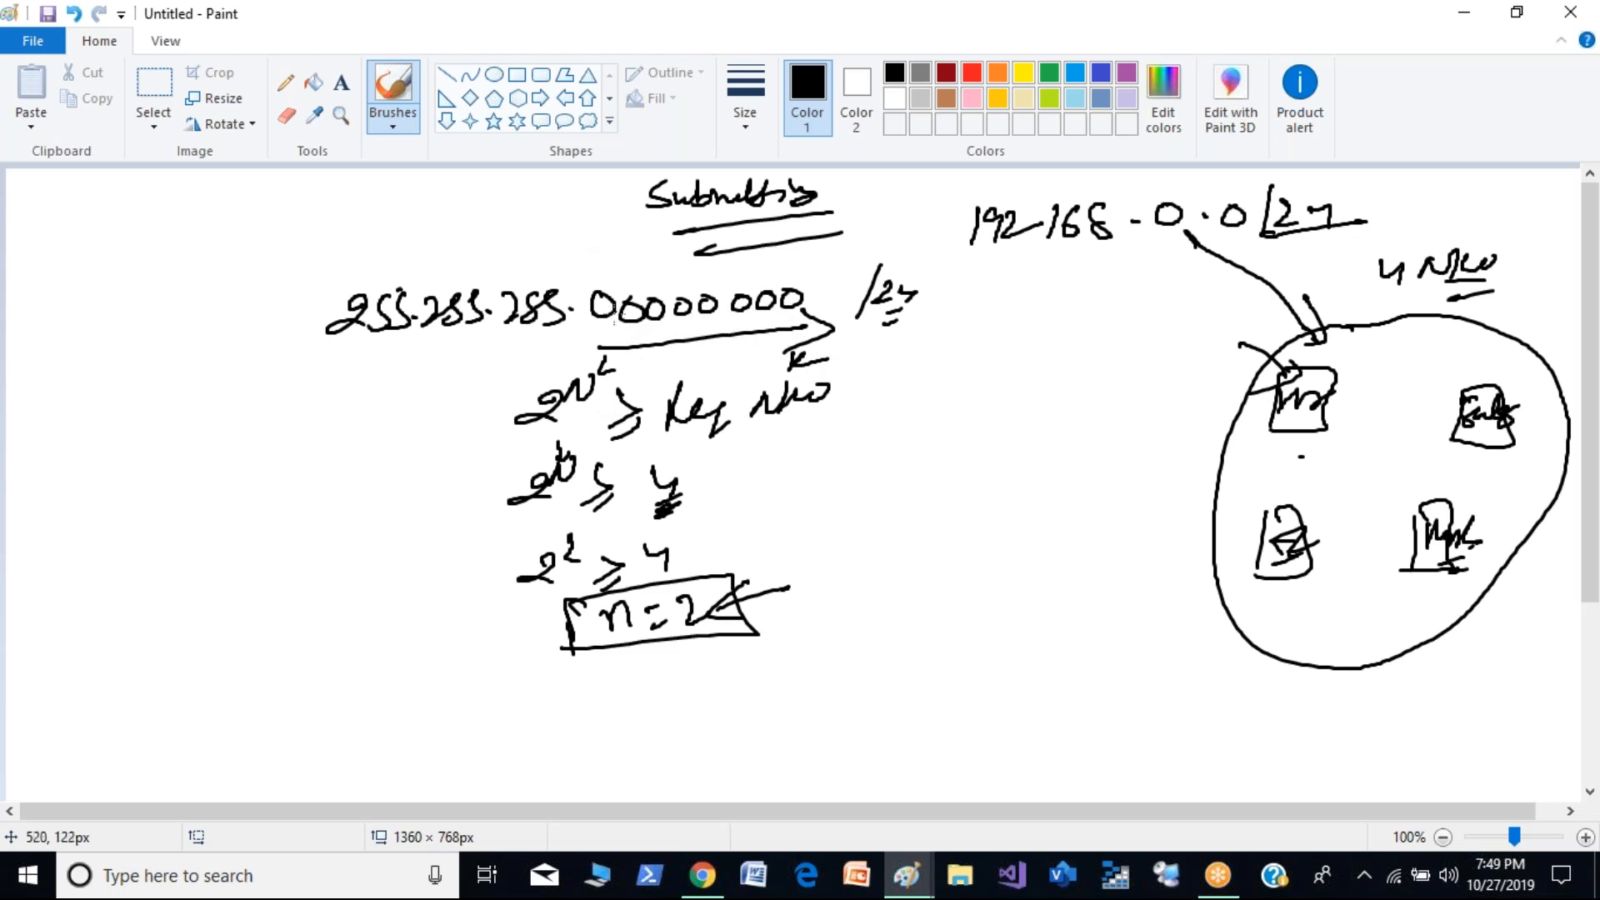
drag(680, 606, 713, 621)
mouse_move(610, 265)
mouse_down()
mouse_move(605, 313)
mouse_move(627, 322)
mouse_up()
mouse_move(330, 345)
mouse_down()
mouse_move(449, 372)
mouse_move(588, 328)
mouse_up()
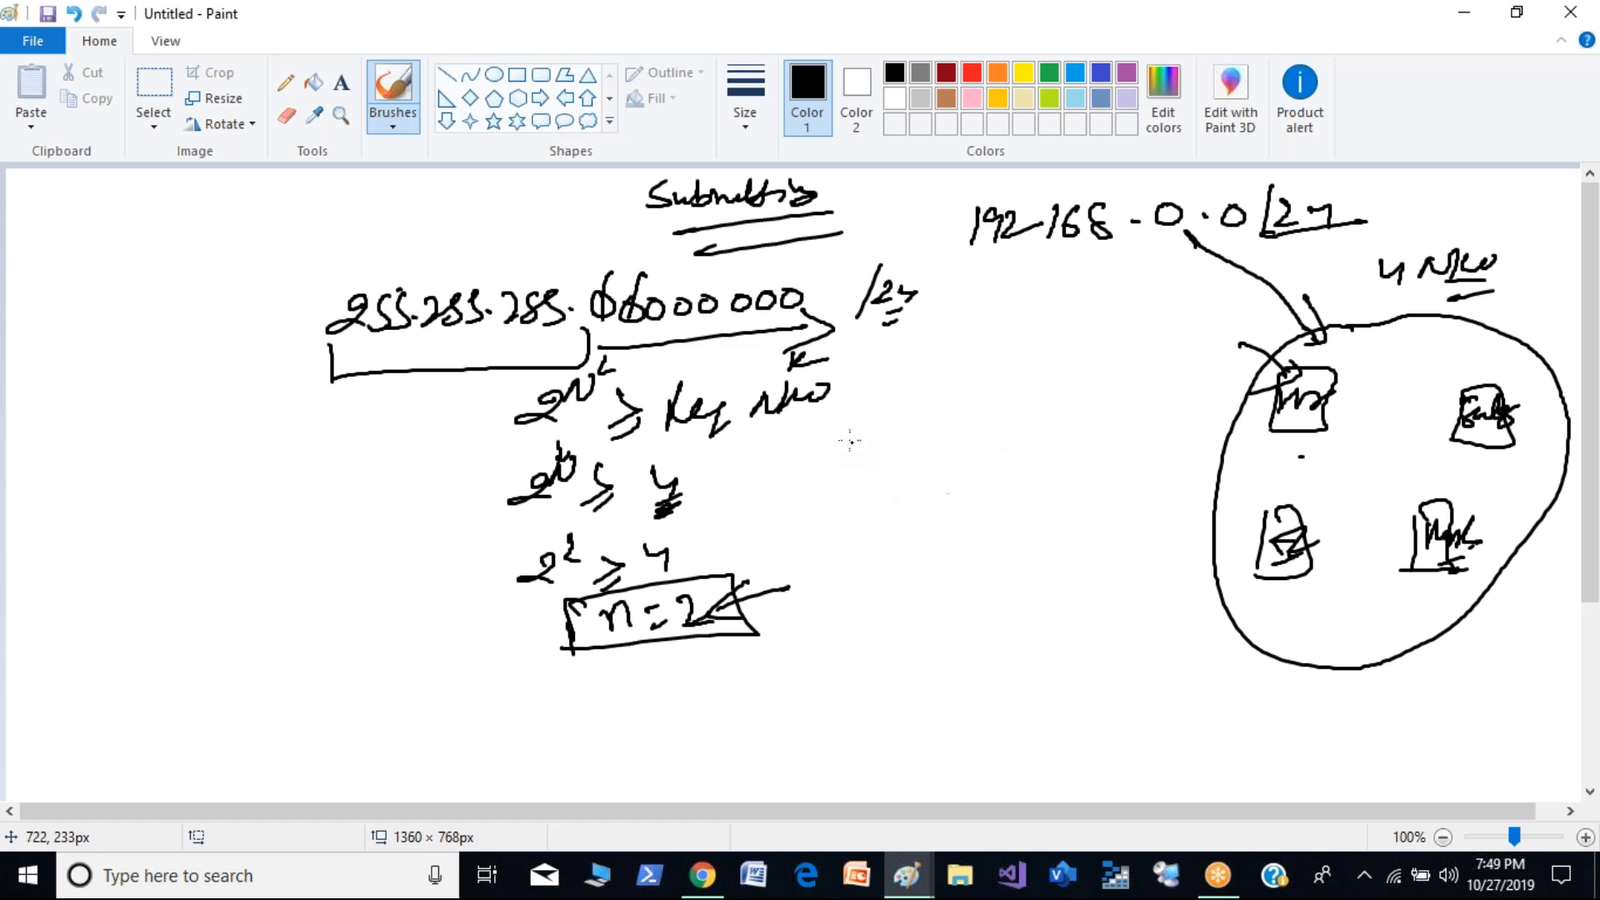
- Write the new mask as "255.255.255.11000000" and a boxed "255.255.255.192" with a downward arrow
mouse_move(780, 493)
mouse_down()
mouse_move(830, 513)
mouse_move(918, 485)
mouse_move(1037, 483)
mouse_move(1064, 460)
mouse_move(1121, 465)
mouse_up()
drag(796, 537, 998, 530)
mouse_move(1005, 511)
mouse_down()
mouse_move(1003, 535)
mouse_move(1077, 527)
mouse_up()
drag(807, 584, 1094, 548)
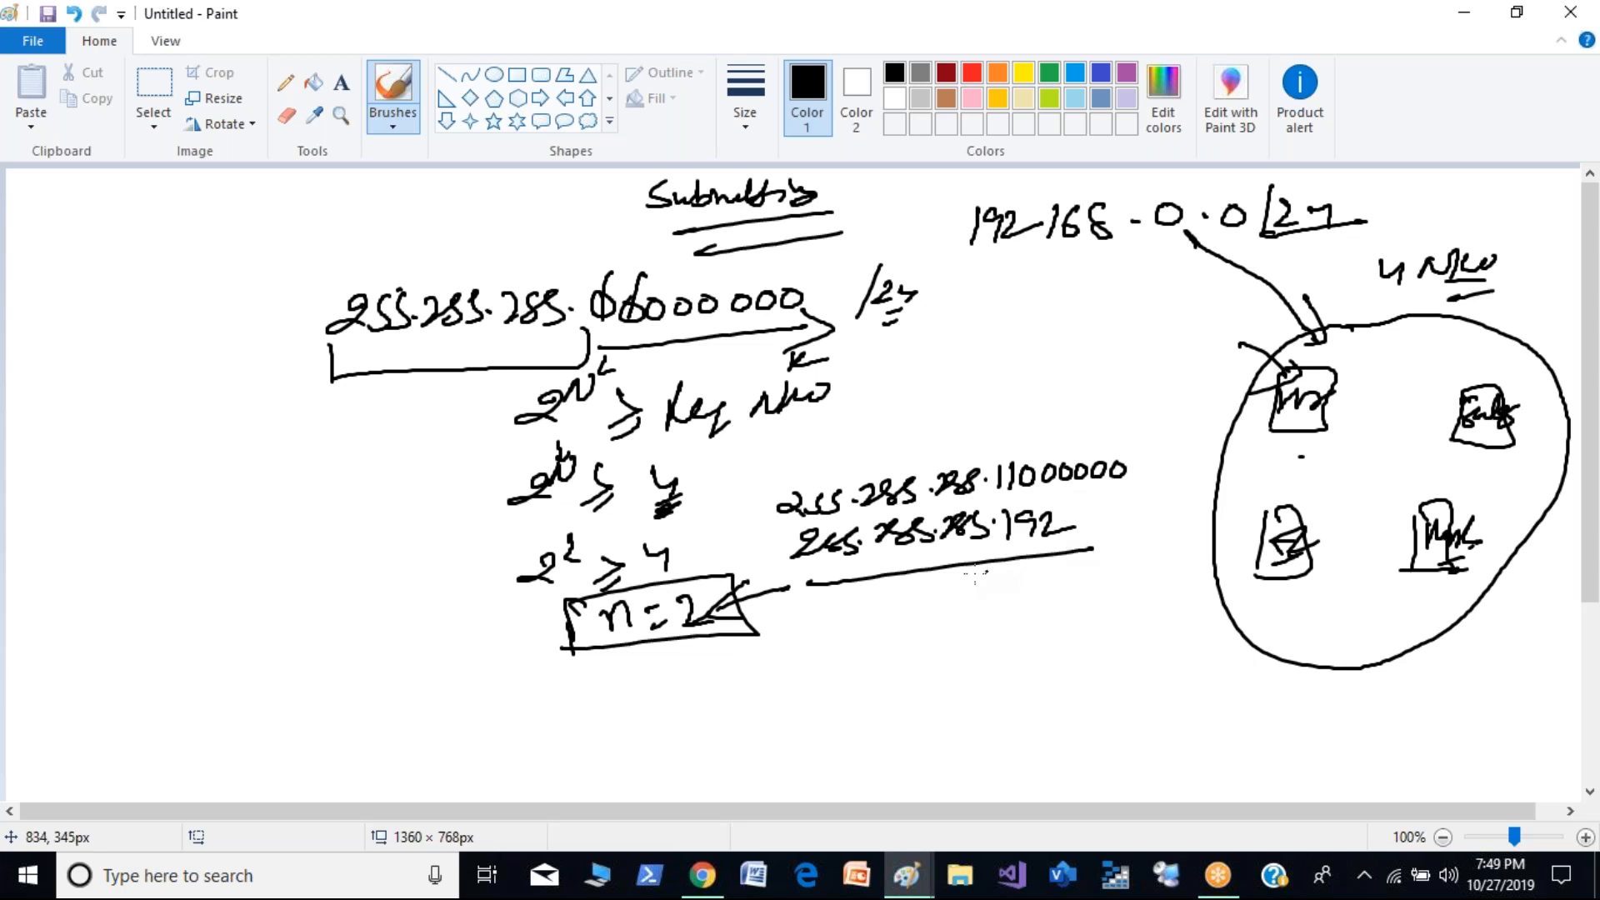
mouse_move(963, 550)
mouse_down()
mouse_move(966, 595)
mouse_move(983, 585)
mouse_up()
mouse_move(780, 533)
mouse_down()
mouse_move(804, 596)
mouse_move(976, 510)
mouse_move(1117, 563)
mouse_move(788, 592)
mouse_up()
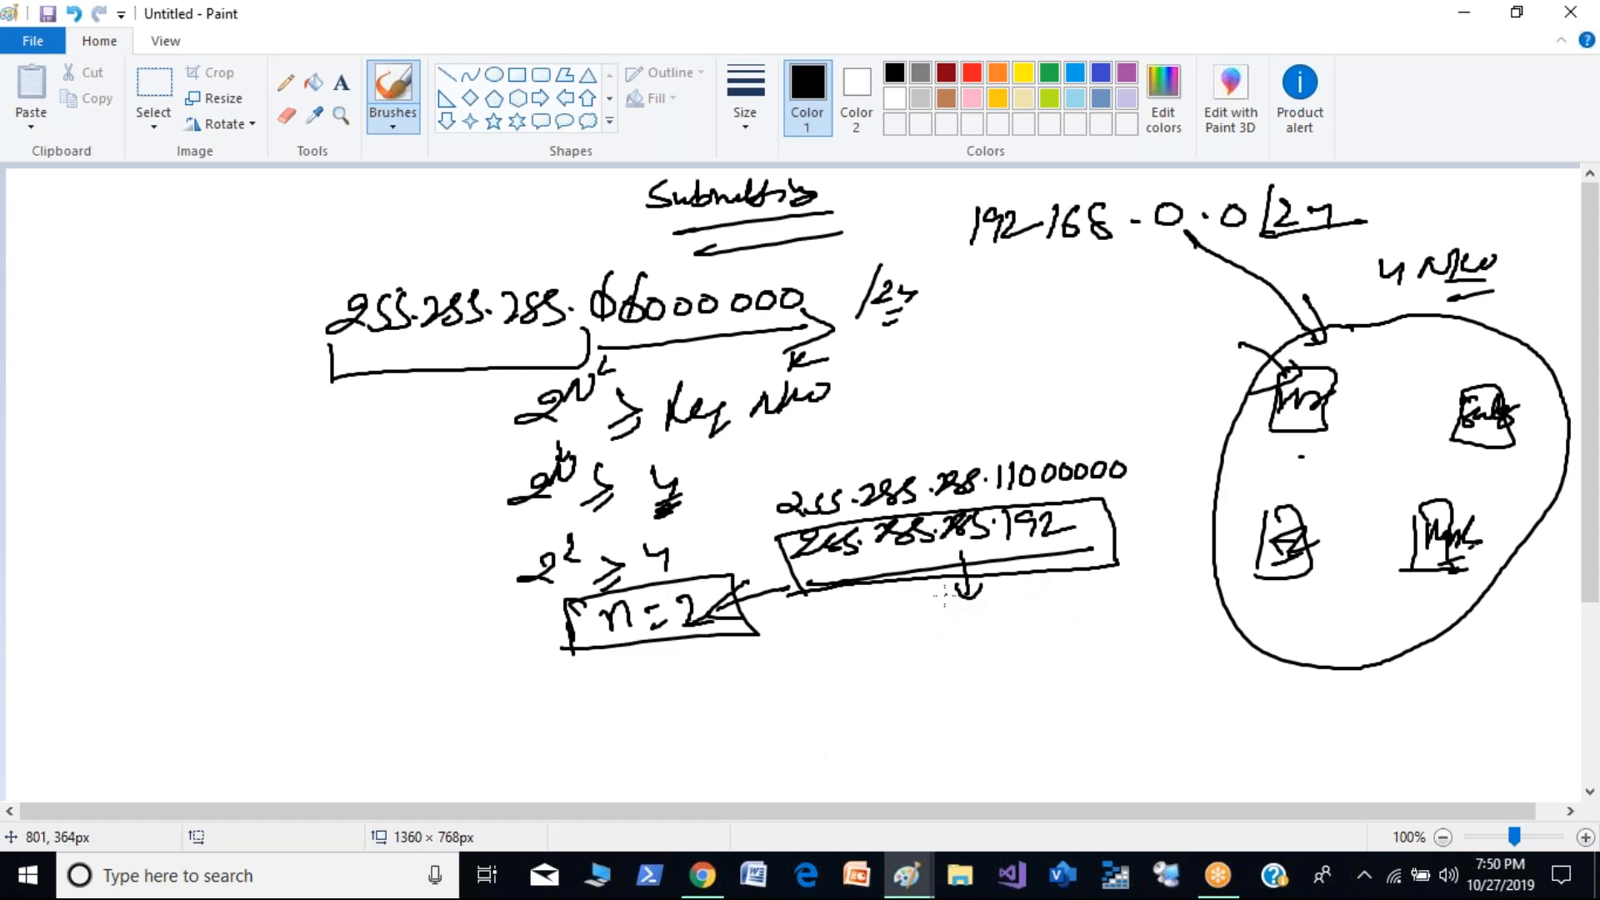
- Write "B.S = 256 - 192" below the arrow with an equals sign underneath, underlining the 192 in the new mask
mouse_move(882, 631)
mouse_down()
mouse_move(882, 660)
mouse_move(963, 646)
mouse_up()
click(909, 652)
drag(948, 657, 1108, 644)
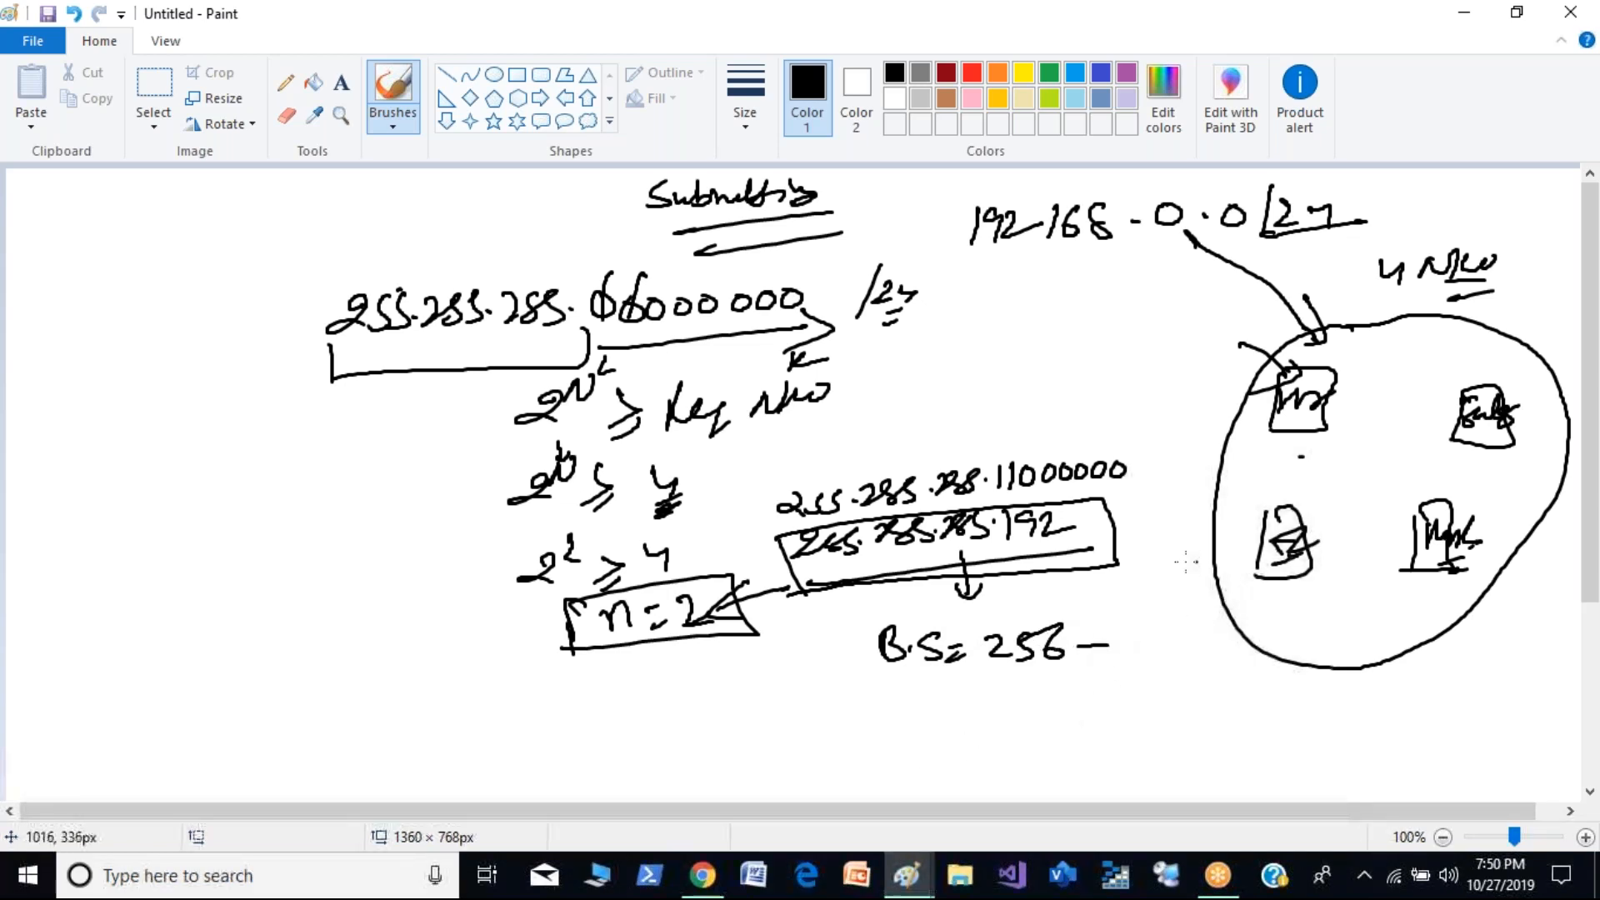
drag(1005, 542, 1078, 535)
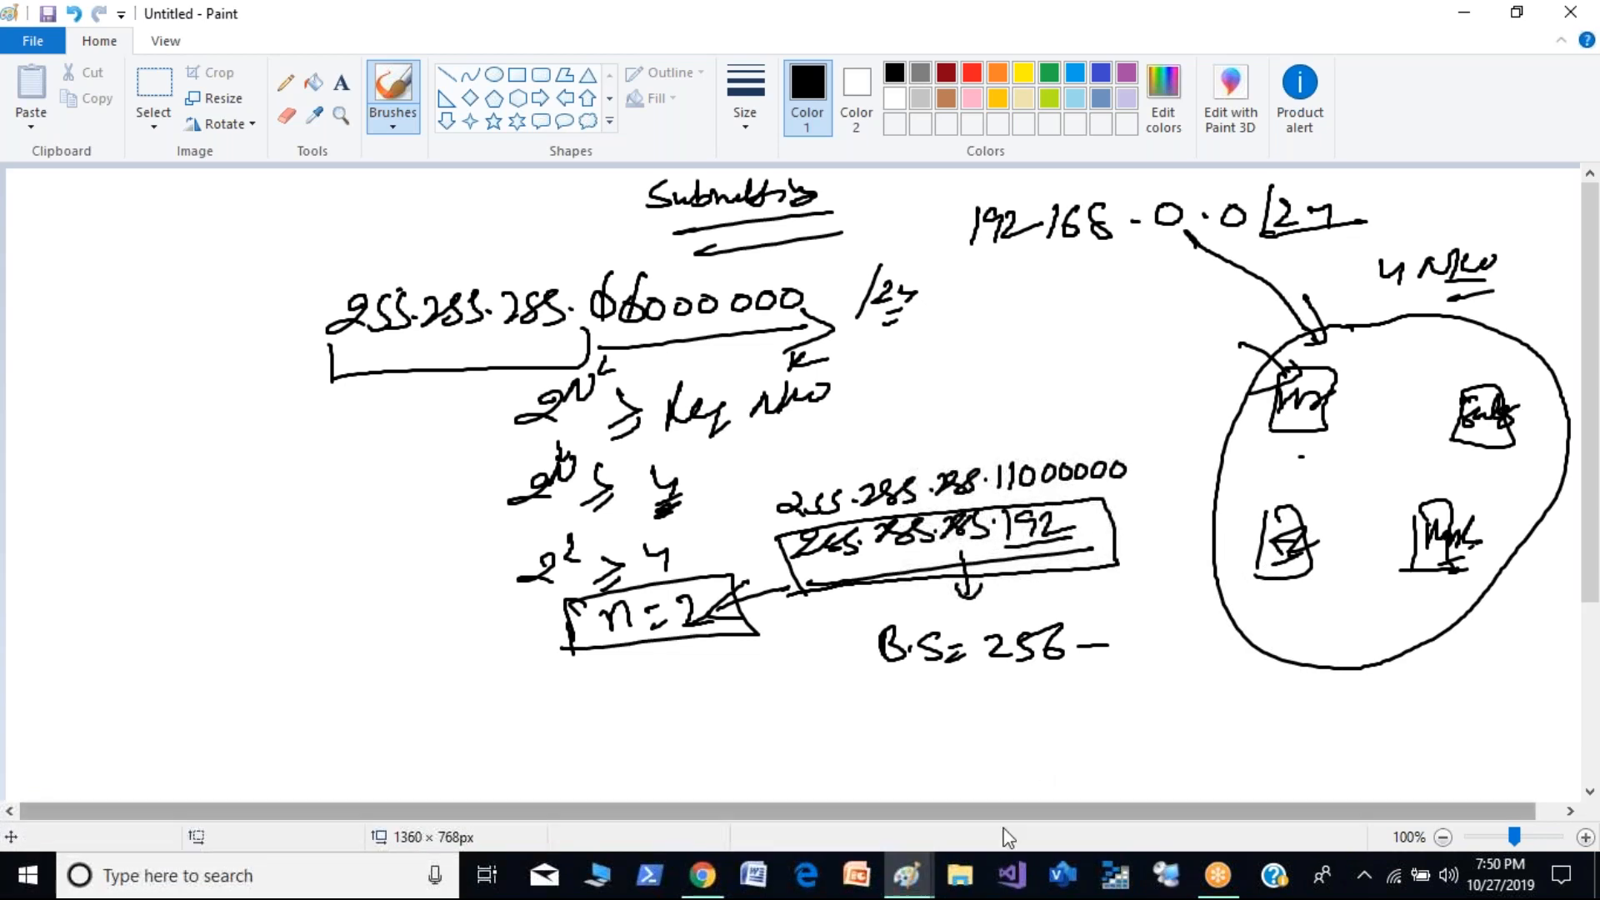
mouse_move(1122, 627)
mouse_down()
mouse_move(1120, 667)
mouse_move(1198, 648)
mouse_move(1142, 644)
mouse_up()
drag(972, 715, 1001, 717)
drag(972, 734, 1003, 733)
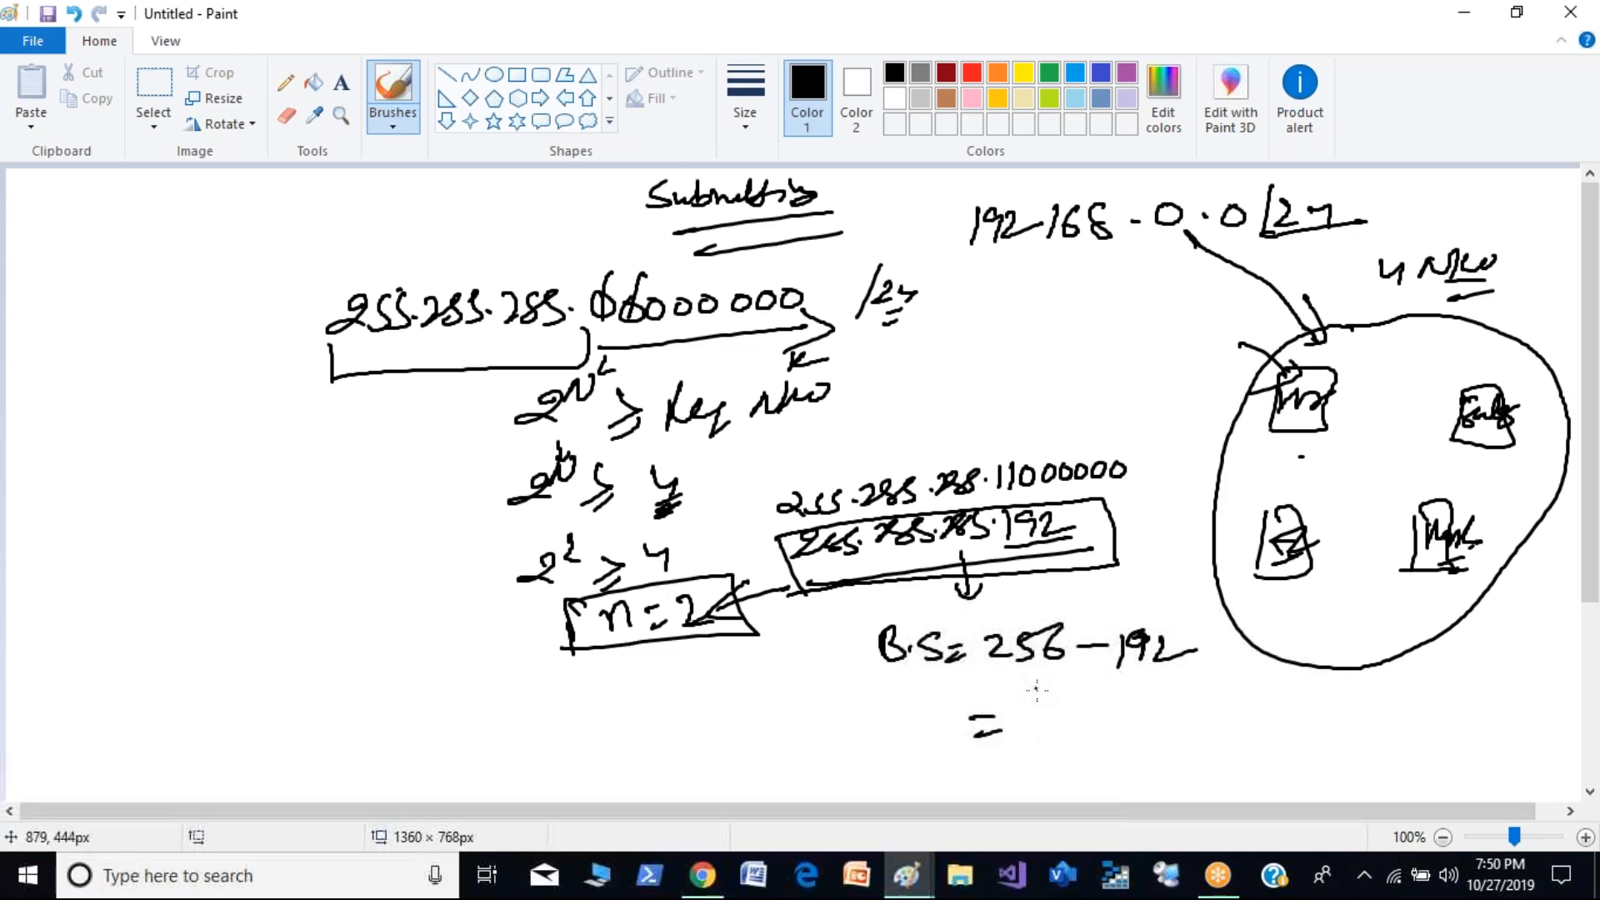
mouse_move(1032, 698)
mouse_down()
mouse_move(1035, 735)
mouse_move(1067, 732)
mouse_move(1063, 752)
mouse_up()
key(ctrl+z)
key(ctrl+z)
key(ctrl+z)
key(ctrl+z)
- Write the block size result 64, draw a box around it, and point an arrow at the box
mouse_move(1039, 698)
mouse_down()
mouse_move(1026, 724)
mouse_move(1073, 718)
mouse_up()
drag(1069, 699, 1071, 739)
mouse_move(907, 696)
mouse_down()
mouse_move(911, 755)
mouse_move(1127, 677)
mouse_move(915, 762)
mouse_up()
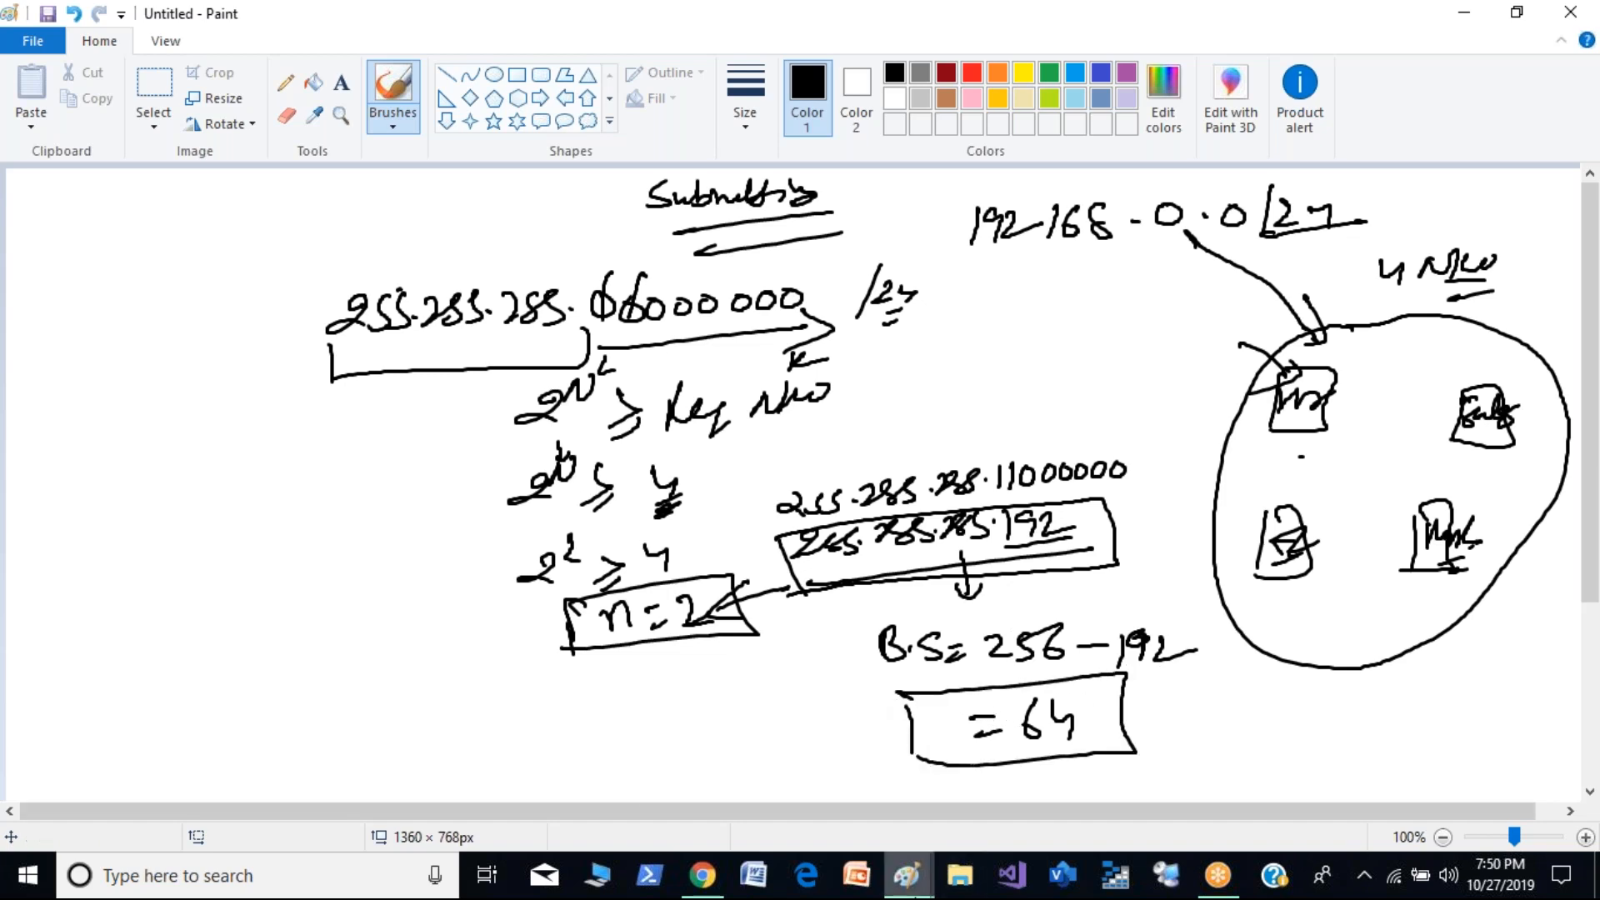
mouse_move(1123, 715)
mouse_down()
mouse_move(1198, 706)
mouse_move(1159, 732)
mouse_up()
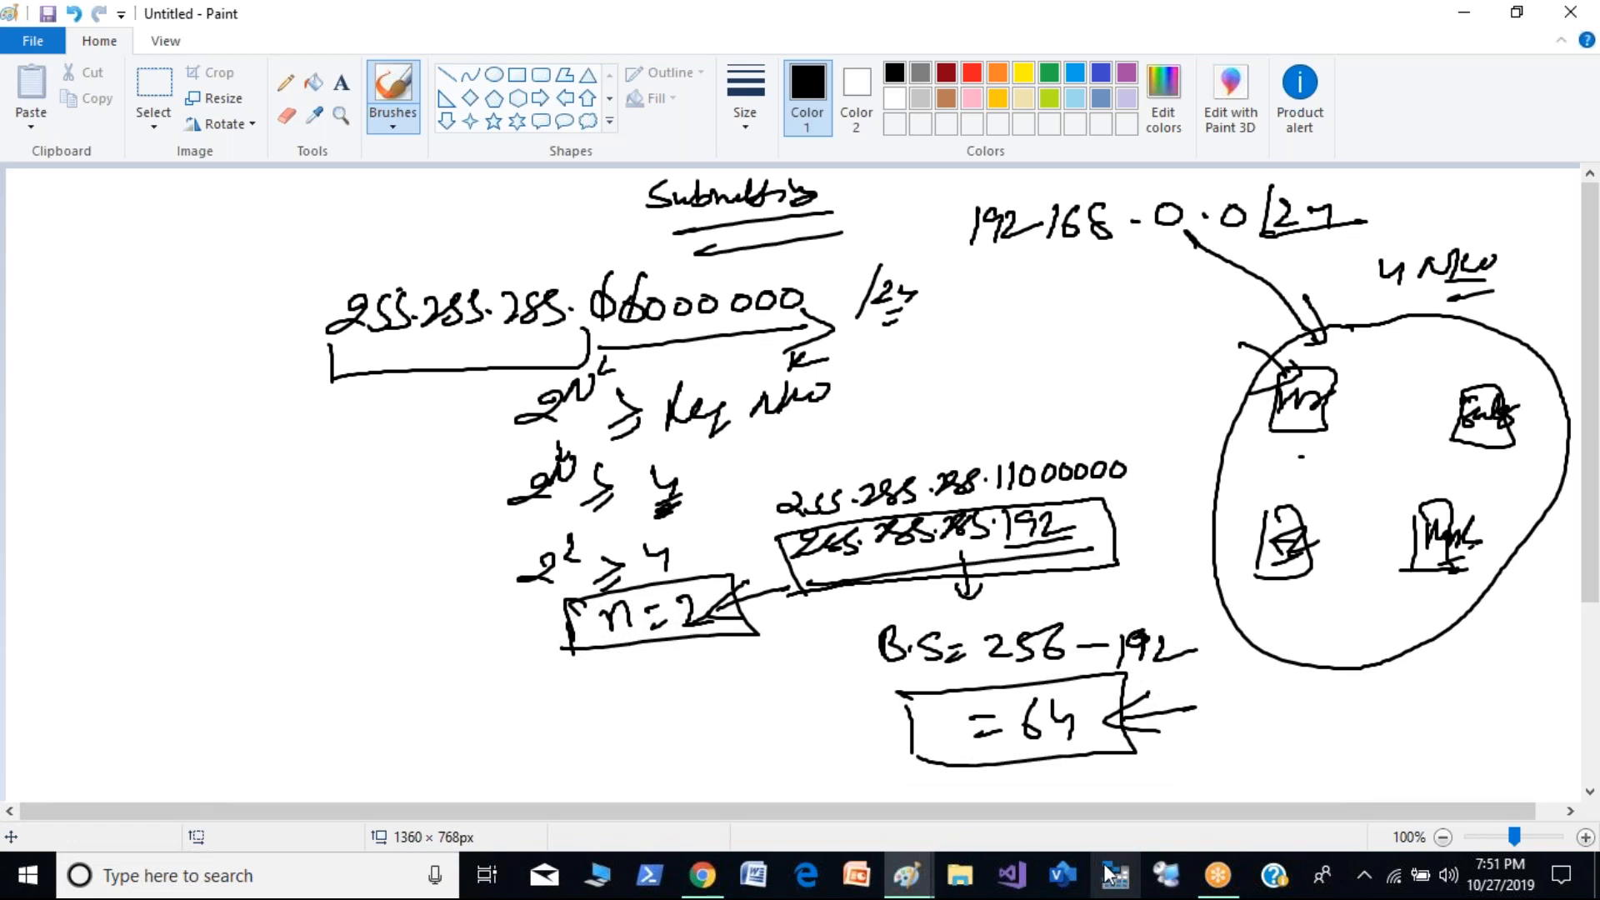
- Write a circled 1 with "192.168.0.0/26", double-underline the 26, and point an arrow at the boxed mask
mouse_move(33, 309)
mouse_down()
mouse_move(15, 360)
mouse_move(8, 307)
mouse_up()
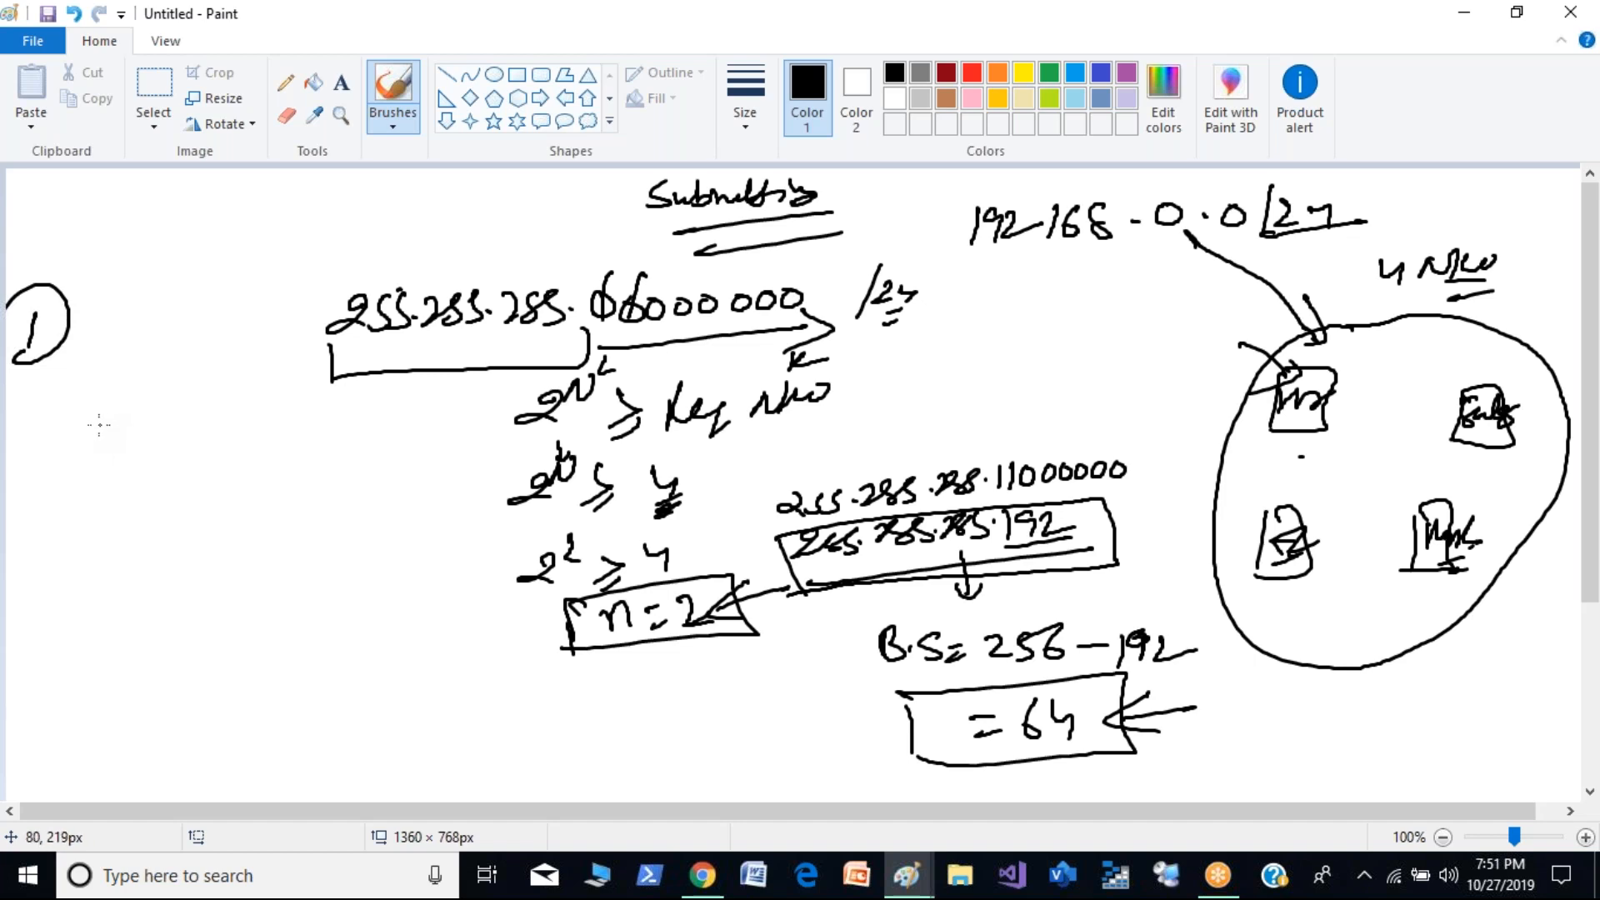
mouse_move(53, 366)
mouse_down()
mouse_move(55, 387)
mouse_move(112, 385)
mouse_up()
mouse_move(132, 357)
mouse_down()
mouse_move(125, 382)
mouse_move(255, 347)
mouse_move(253, 382)
mouse_move(212, 365)
mouse_move(278, 374)
mouse_up()
drag(284, 351, 287, 377)
drag(265, 388, 282, 381)
drag(263, 400, 286, 393)
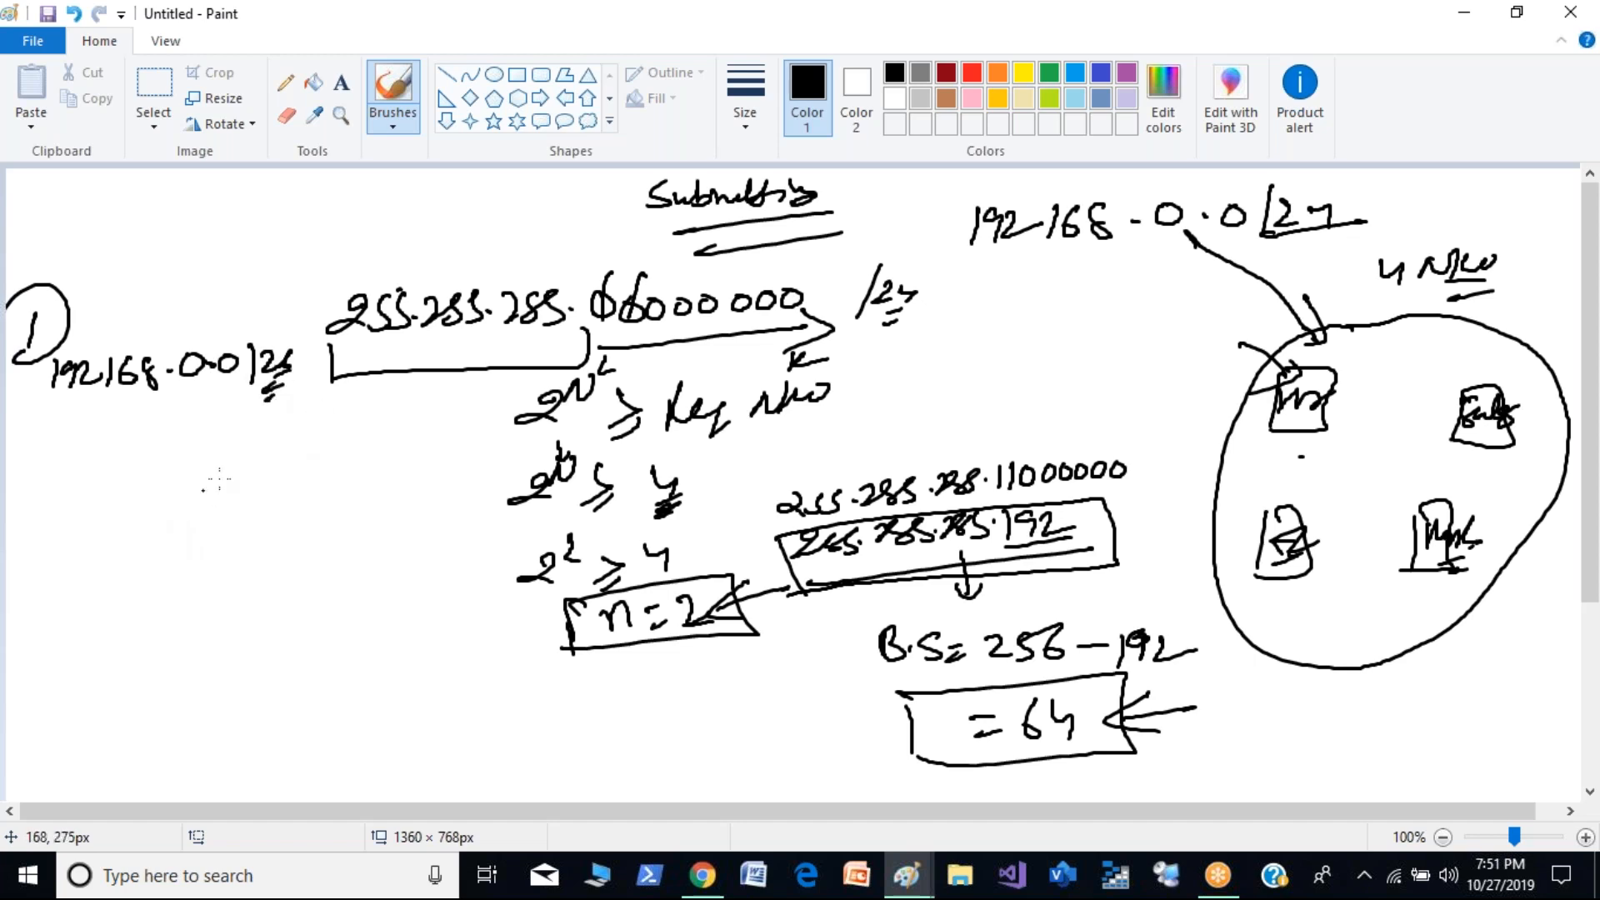
drag(1157, 515, 1097, 530)
drag(1131, 501, 1135, 543)
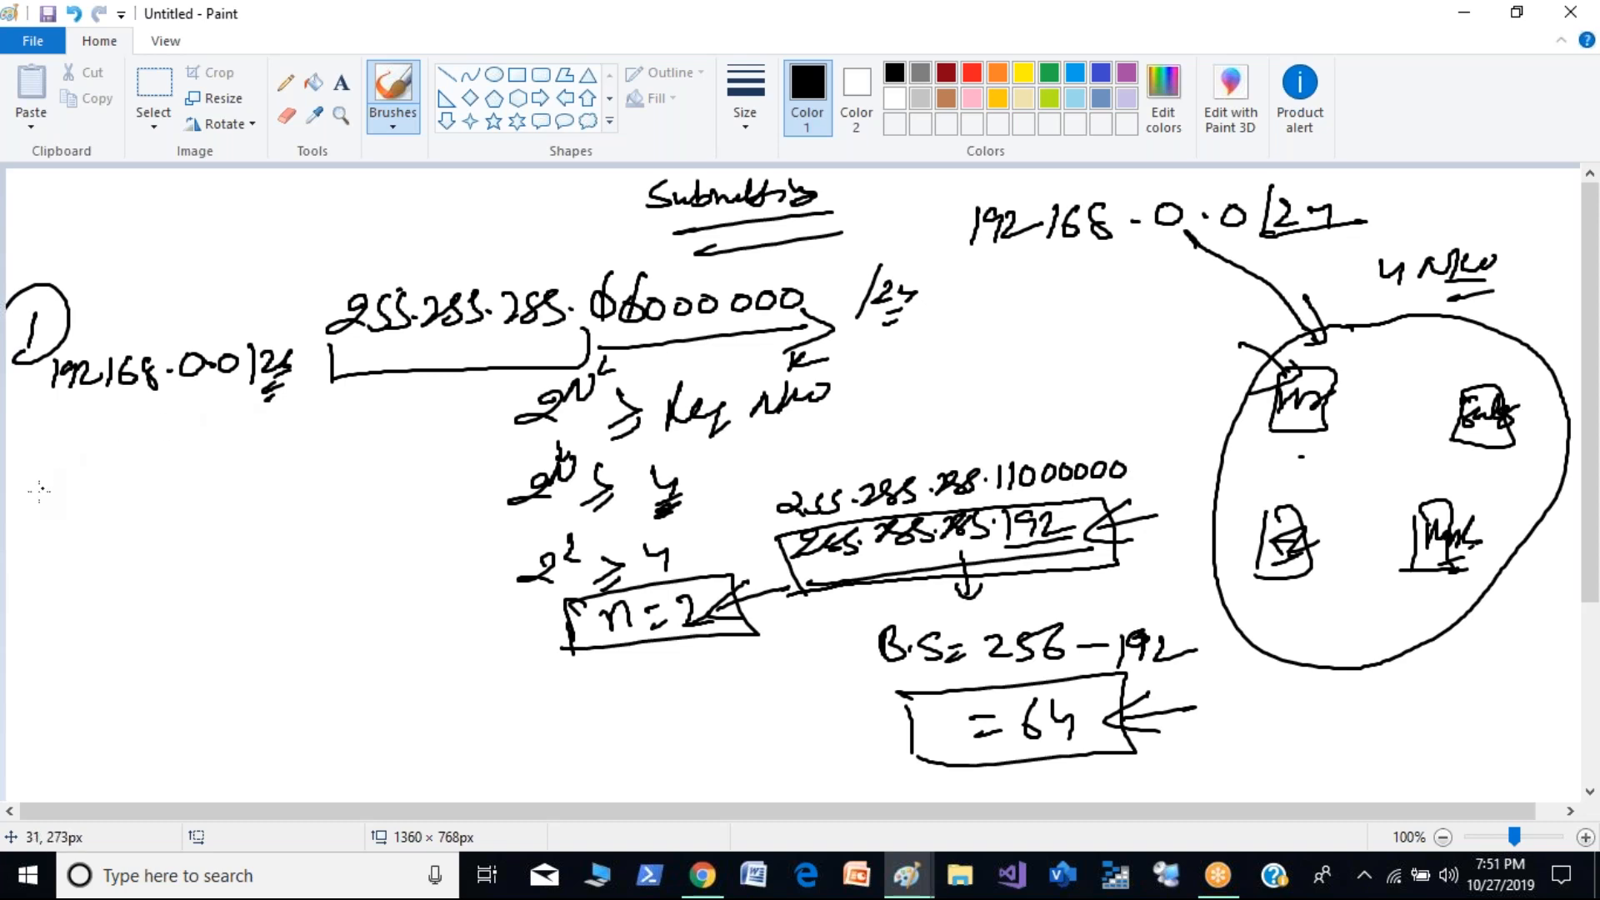
- Write the second subnet "192.168.0.64/26" below the first, numbered 2, and underline the 26
mouse_move(21, 560)
mouse_down()
mouse_move(48, 592)
mouse_move(11, 597)
mouse_up()
drag(72, 551, 75, 585)
mouse_move(81, 560)
mouse_down()
mouse_move(102, 557)
mouse_move(98, 583)
mouse_up()
drag(107, 559, 135, 576)
mouse_move(145, 549)
mouse_down()
mouse_move(142, 583)
mouse_move(164, 577)
mouse_up()
mouse_move(190, 550)
mouse_down()
mouse_move(189, 578)
mouse_move(233, 550)
mouse_up()
mouse_move(256, 568)
mouse_down()
mouse_move(273, 546)
mouse_move(317, 557)
mouse_up()
mouse_move(310, 539)
mouse_down()
mouse_move(323, 600)
mouse_move(370, 572)
mouse_move(388, 587)
mouse_up()
- Annotate the first subnet's range with .1 as first, .62 as last, and the broadcast address, adding a bracket and a downward arrow
drag(261, 511, 360, 492)
mouse_move(270, 458)
mouse_down()
mouse_move(263, 483)
mouse_move(385, 458)
mouse_up()
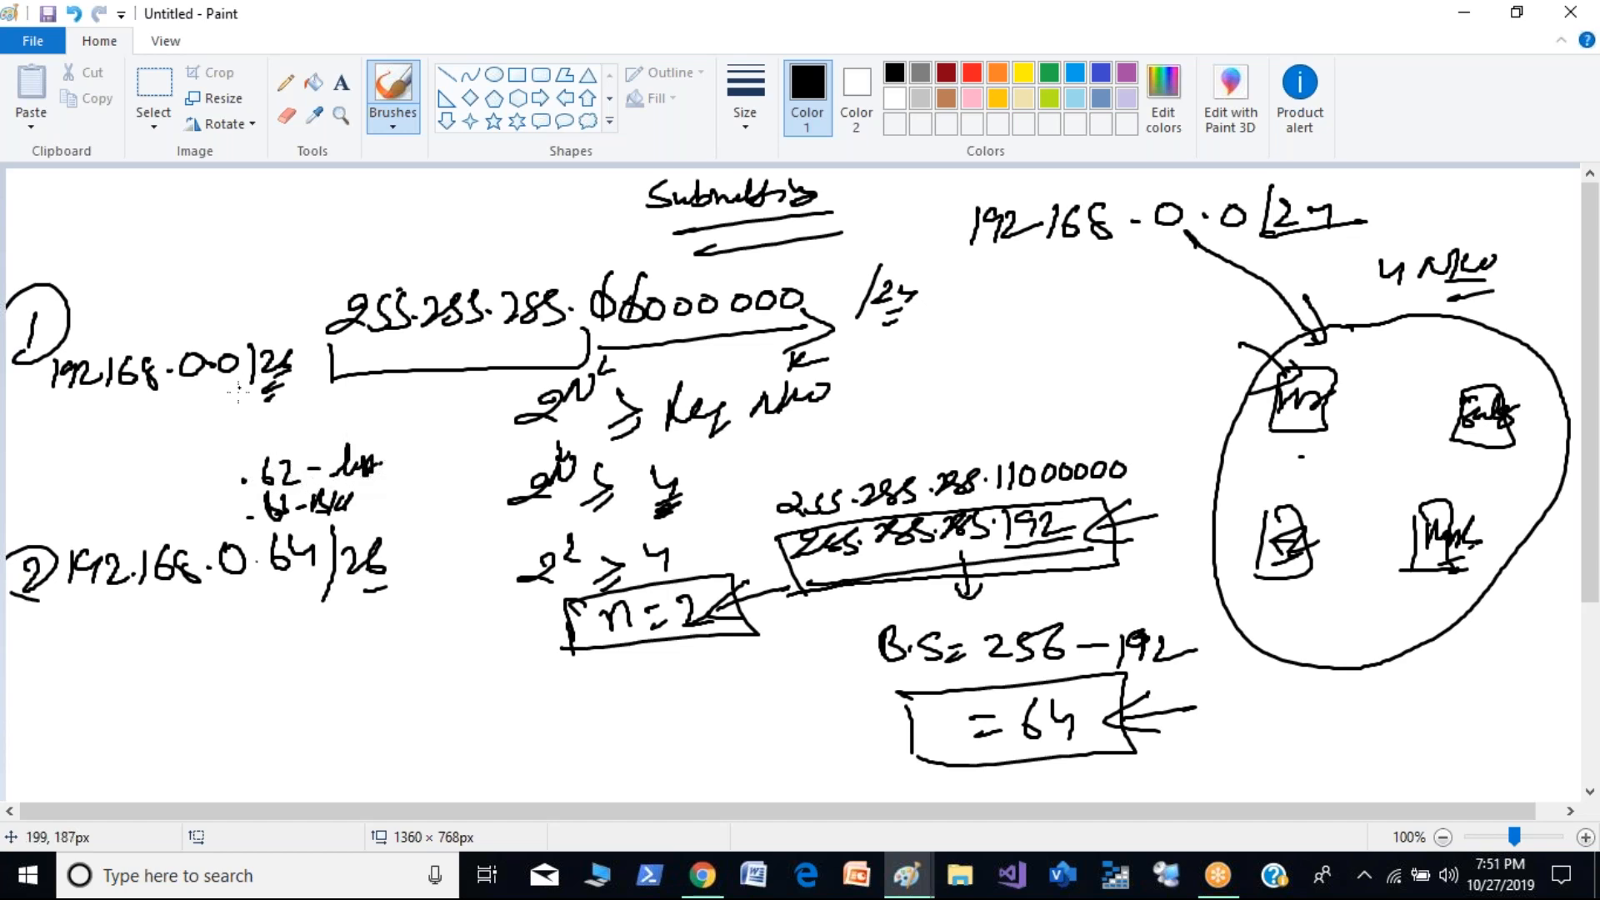
drag(214, 390, 281, 411)
mouse_move(288, 377)
mouse_down()
mouse_move(310, 415)
mouse_move(284, 454)
mouse_up()
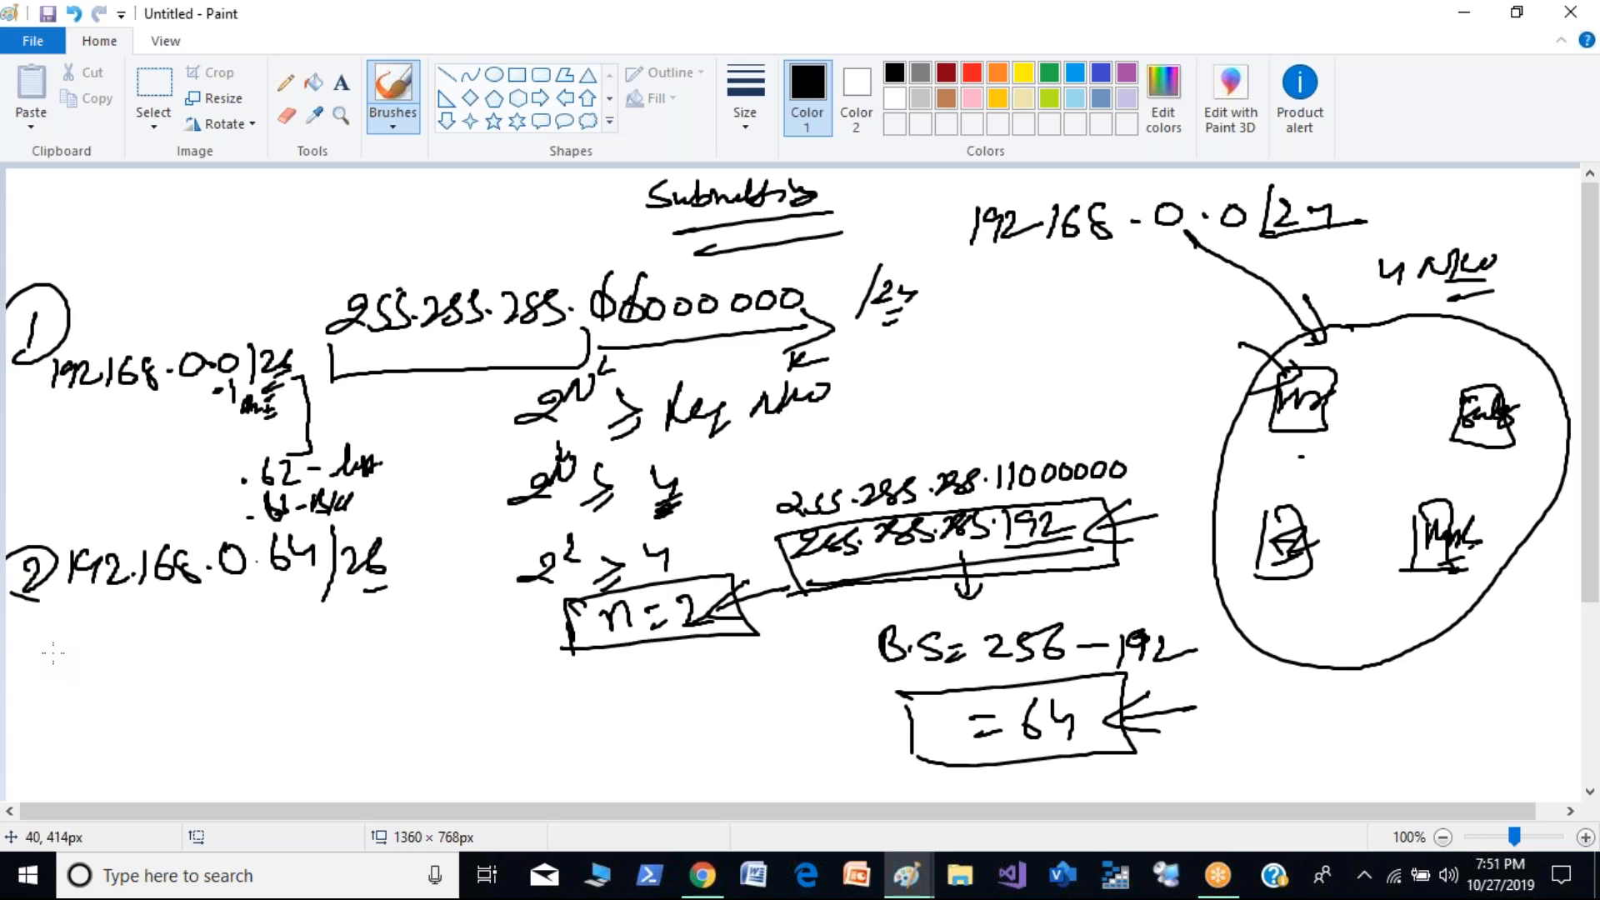
mouse_move(217, 275)
mouse_down()
mouse_move(215, 333)
mouse_move(234, 310)
mouse_up()
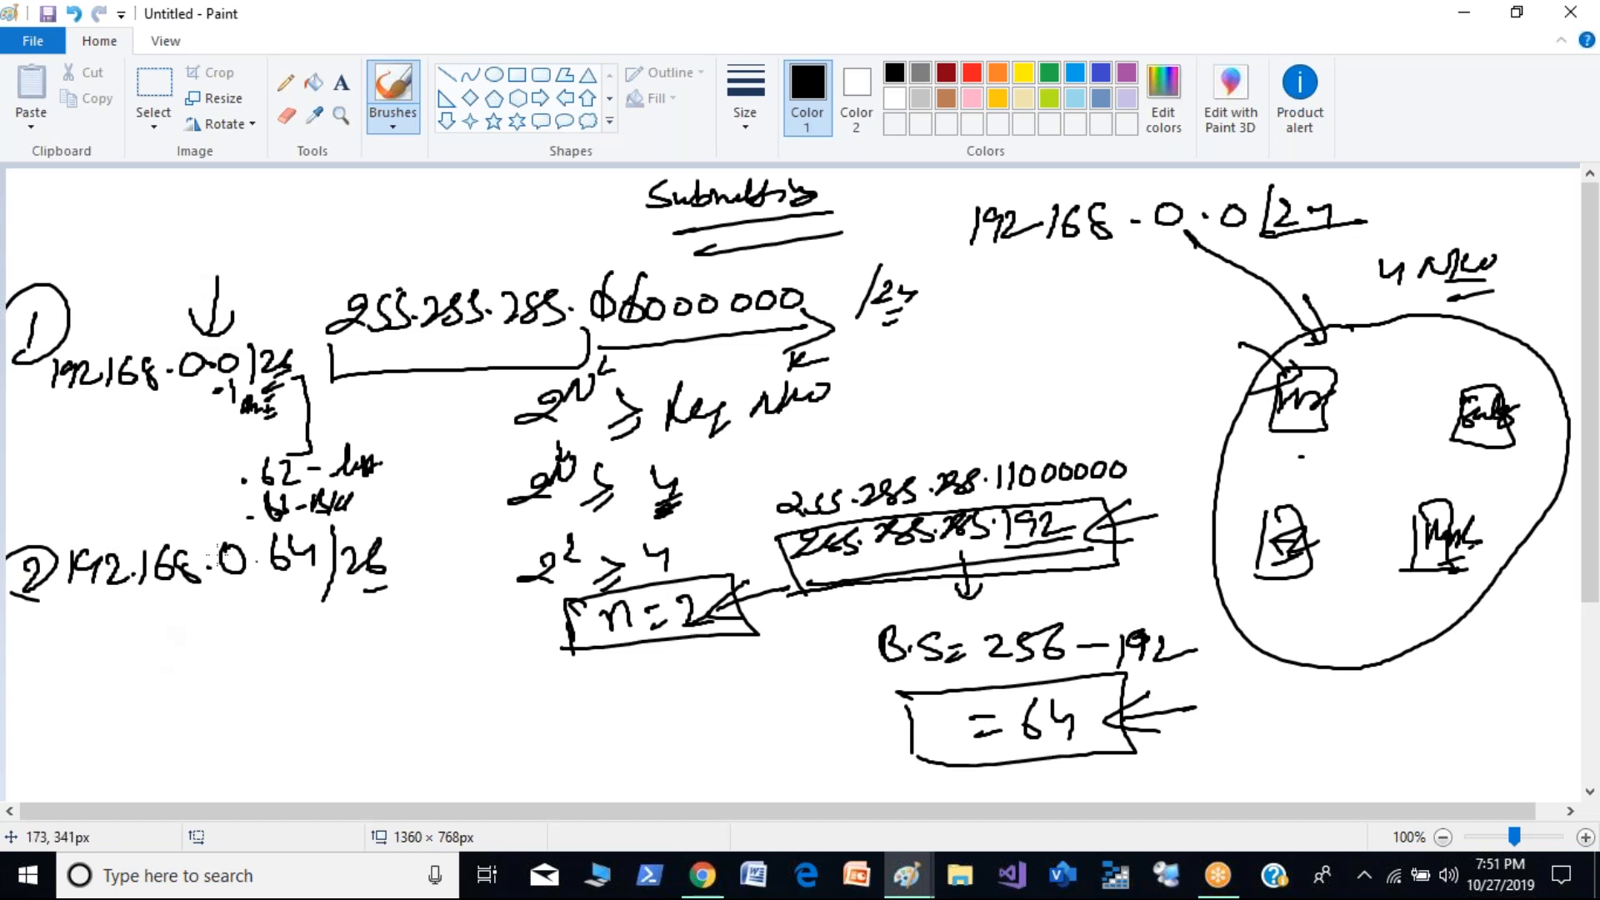
- Write the host-count formula "2^H - 2 =" beside the Subnetting heading
mouse_move(308, 200)
mouse_down()
mouse_move(337, 216)
mouse_move(348, 185)
mouse_move(358, 204)
mouse_up()
drag(343, 211, 372, 209)
drag(369, 198, 384, 221)
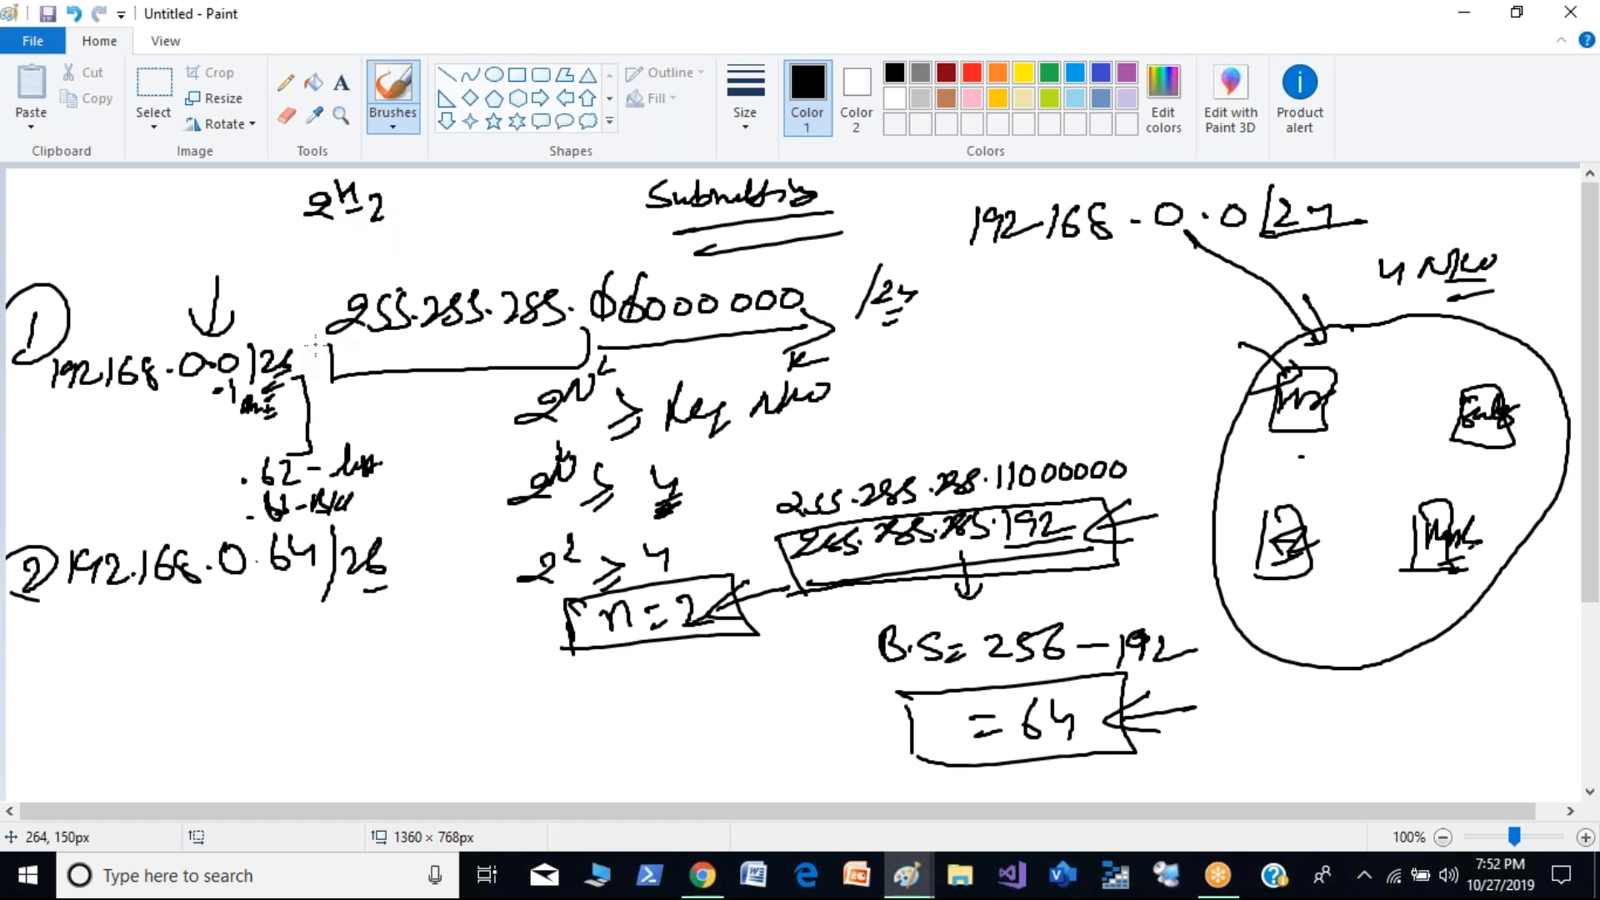
drag(421, 200, 438, 201)
drag(420, 221, 442, 220)
- Underline the six host zeros of the new mask and work out the host count as 2^6 - 2 = 64 - 2 = 62
drag(1022, 497, 1130, 471)
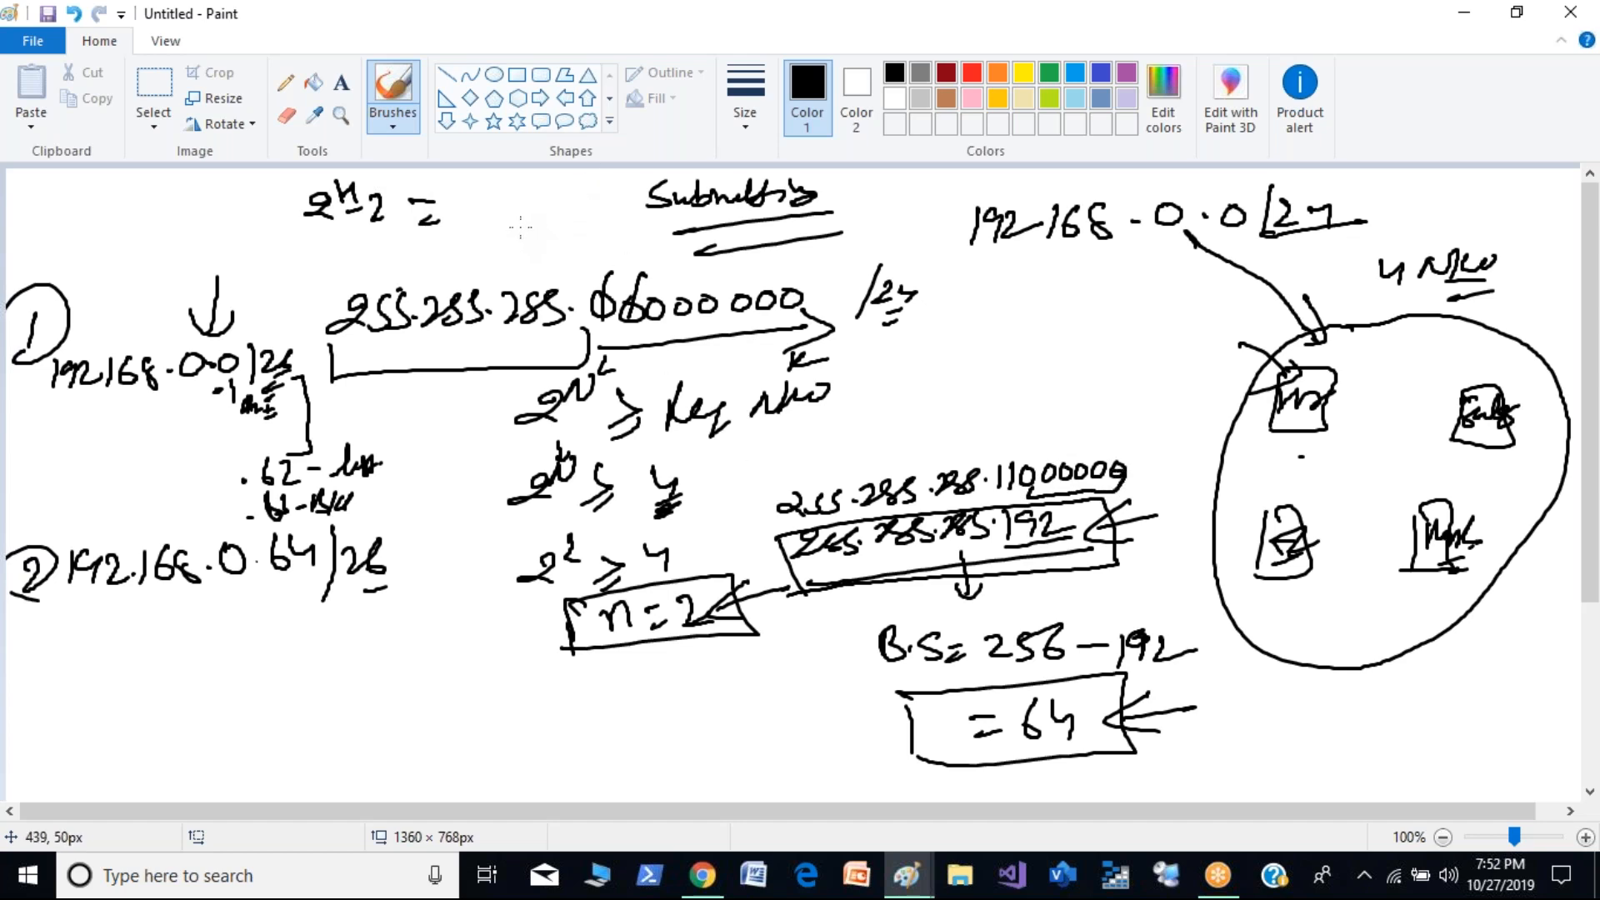
mouse_move(471, 191)
mouse_down()
mouse_move(467, 208)
mouse_move(524, 217)
mouse_move(505, 221)
mouse_up()
drag(488, 244, 557, 229)
mouse_move(552, 218)
mouse_down()
mouse_move(550, 242)
mouse_move(570, 228)
mouse_up()
mouse_move(572, 215)
mouse_down()
mouse_move(588, 233)
mouse_move(527, 254)
mouse_up()
drag(509, 268, 575, 256)
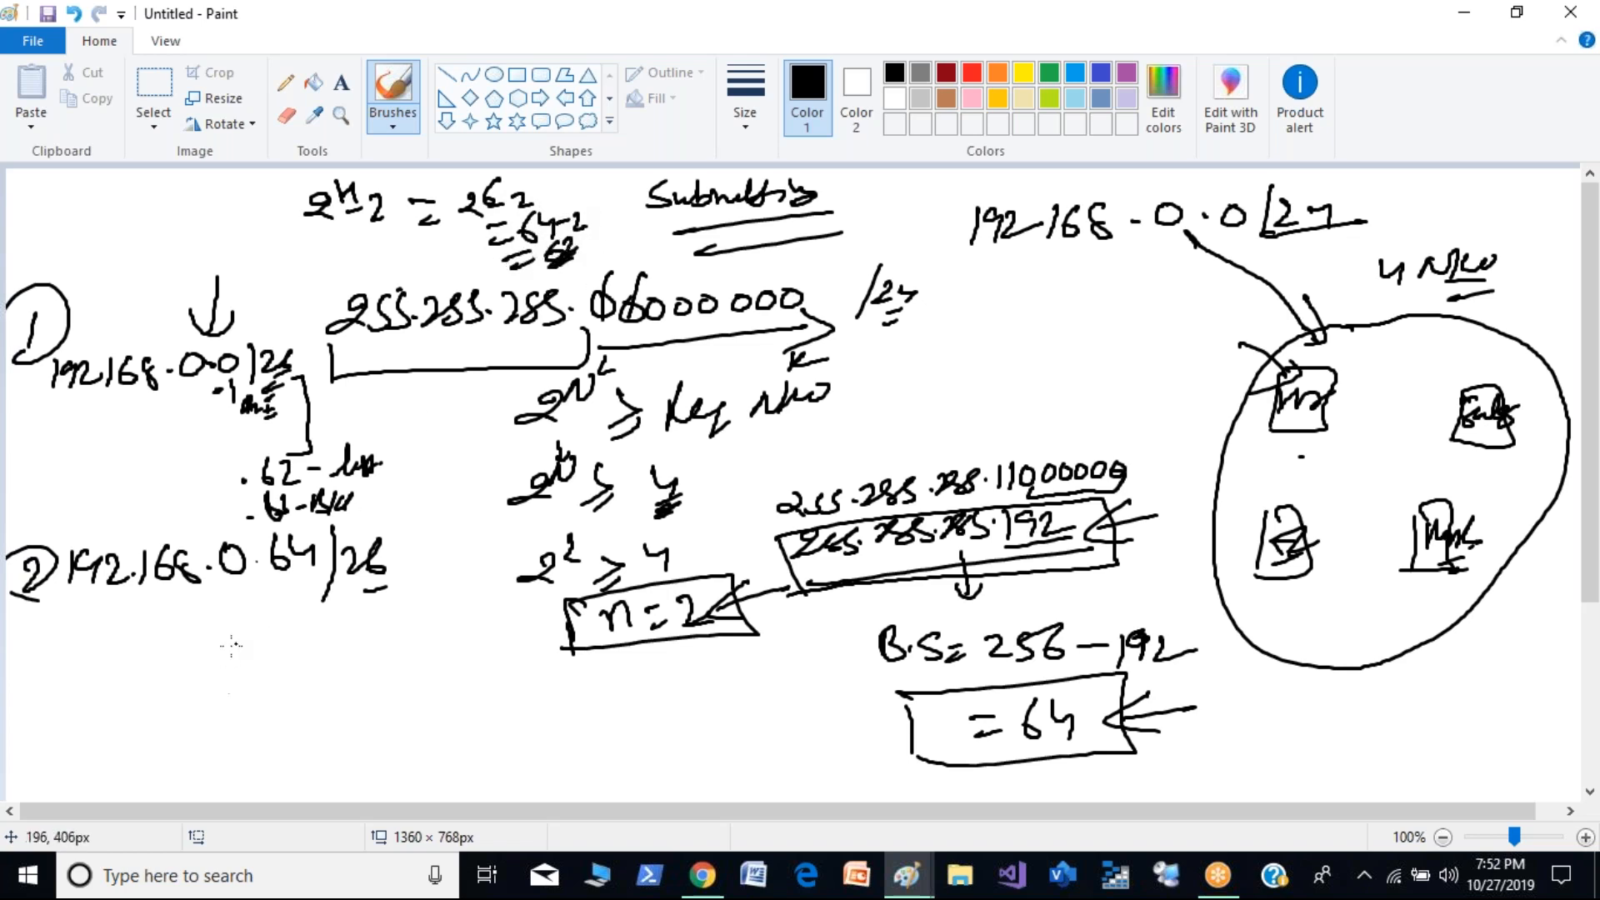
- Write the third subnet "192.168.0.128/26" with its circled number below the second subnet
click(345, 427)
mouse_move(39, 693)
mouse_down()
mouse_move(40, 733)
mouse_move(25, 721)
mouse_move(87, 749)
mouse_up()
drag(98, 725, 113, 750)
click(163, 738)
drag(125, 726, 168, 752)
mouse_move(195, 723)
mouse_down()
mouse_move(188, 749)
mouse_move(218, 750)
mouse_up()
click(235, 739)
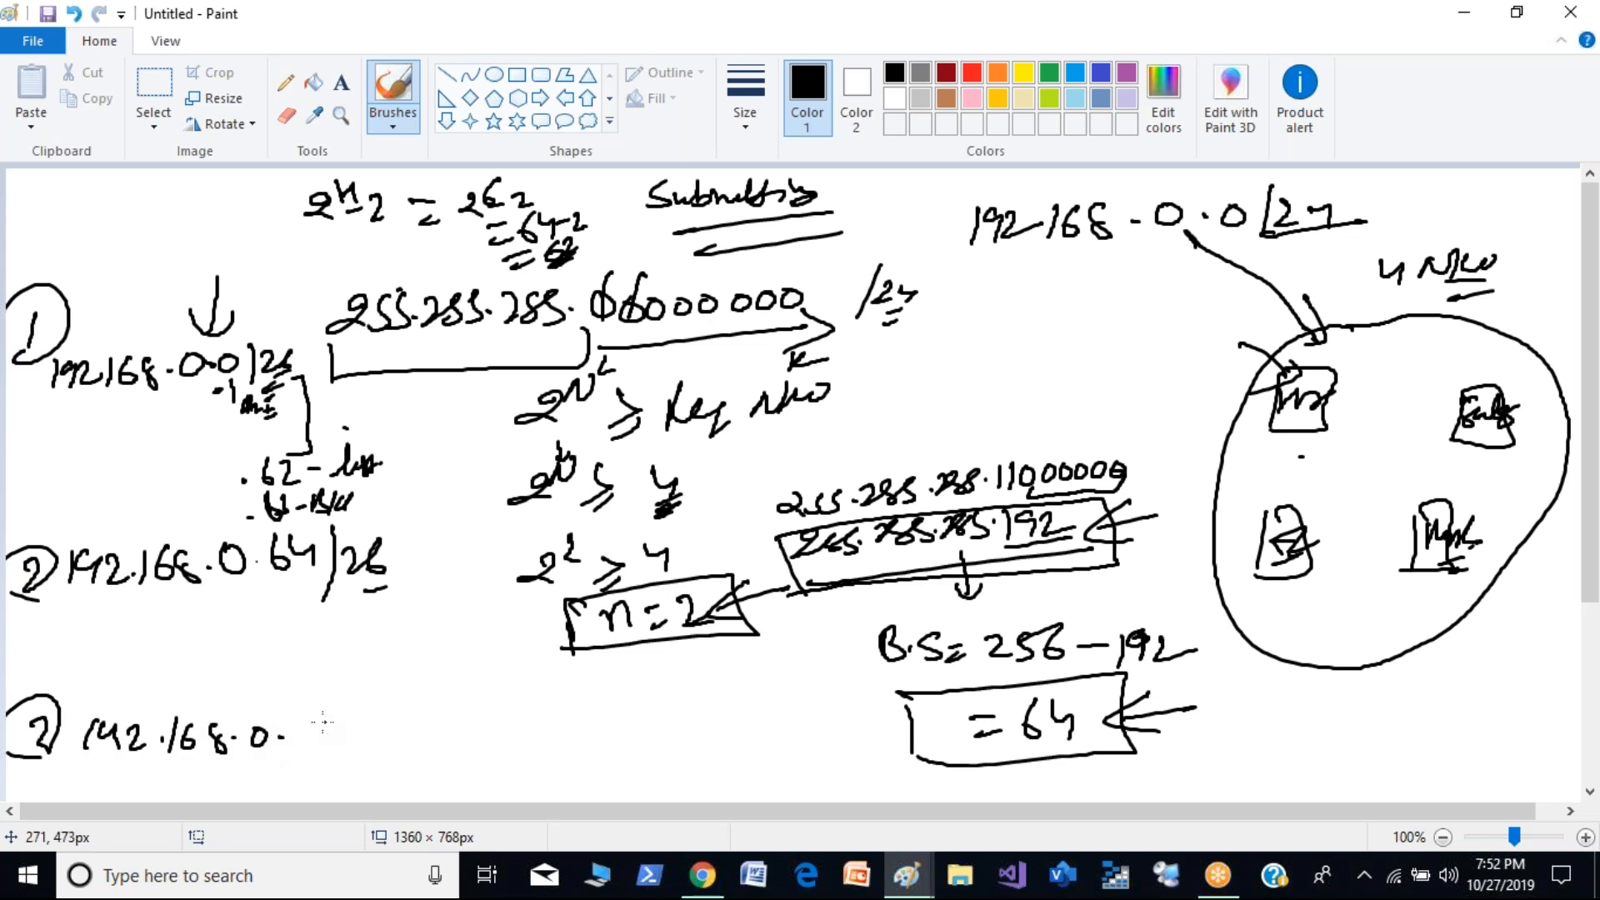
mouse_move(304, 722)
mouse_down()
mouse_move(299, 740)
mouse_move(330, 713)
mouse_move(364, 714)
mouse_move(356, 754)
mouse_up()
mouse_move(380, 724)
mouse_down()
mouse_move(397, 753)
mouse_move(408, 741)
mouse_up()
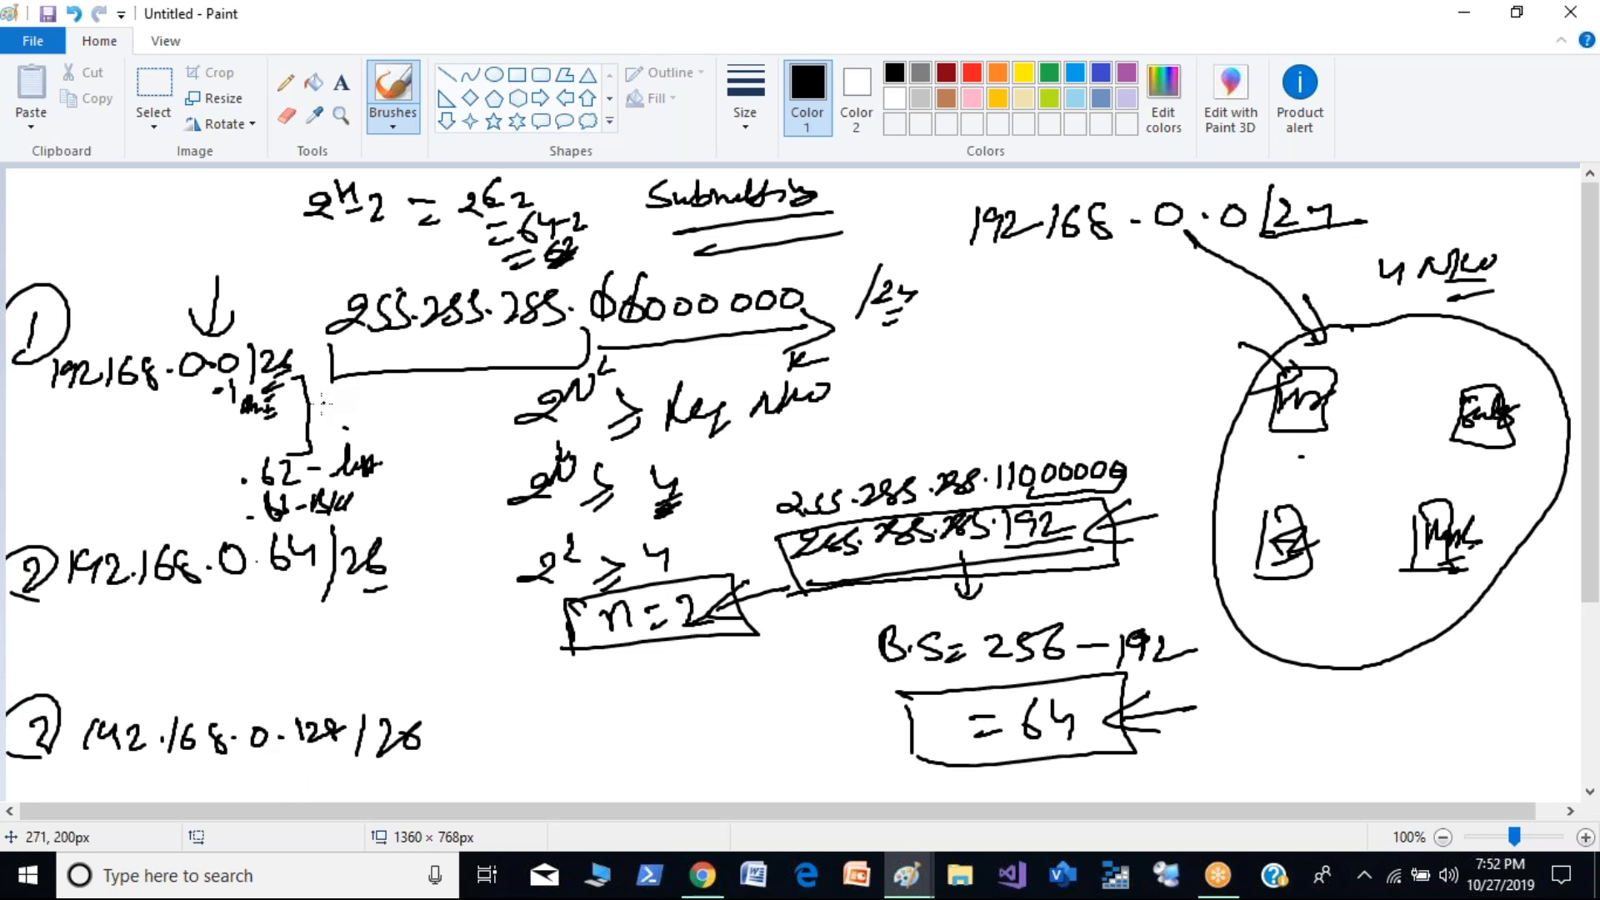
- Bracket the first subnet's host range and annotate the second subnet's range from .65 to .126 with a connecting bracket
mouse_move(282, 387)
mouse_down()
mouse_move(345, 425)
mouse_move(350, 484)
mouse_move(281, 492)
mouse_up()
drag(343, 427, 371, 424)
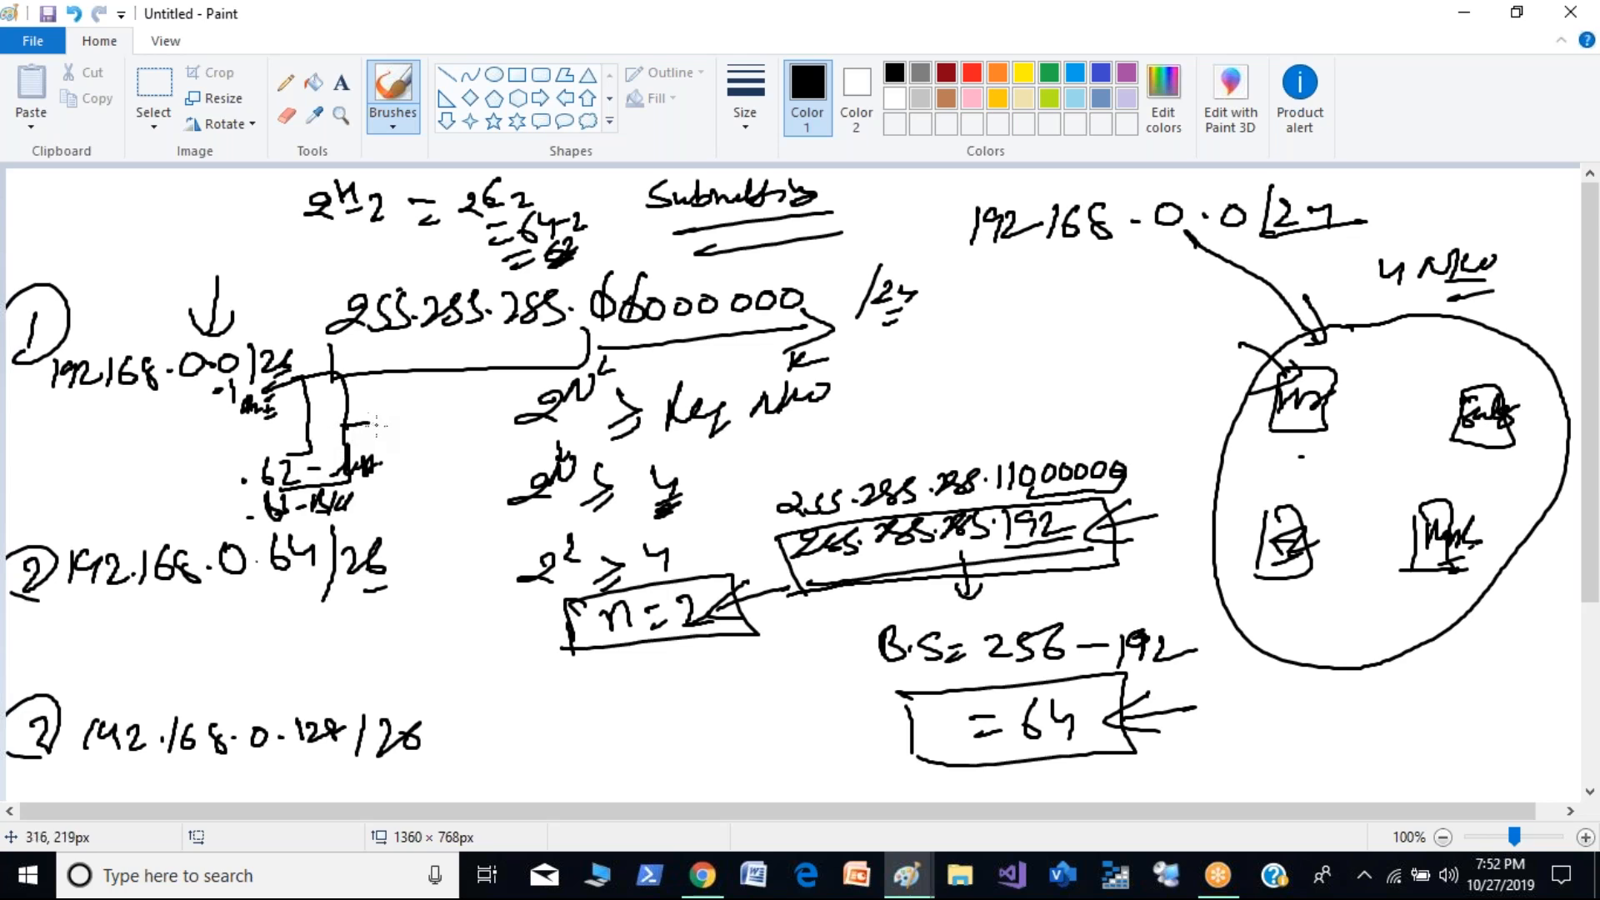
mouse_move(322, 557)
mouse_down()
mouse_move(316, 540)
mouse_move(387, 534)
mouse_up()
mouse_move(295, 584)
mouse_down()
mouse_move(288, 596)
mouse_move(326, 584)
mouse_up()
click(289, 694)
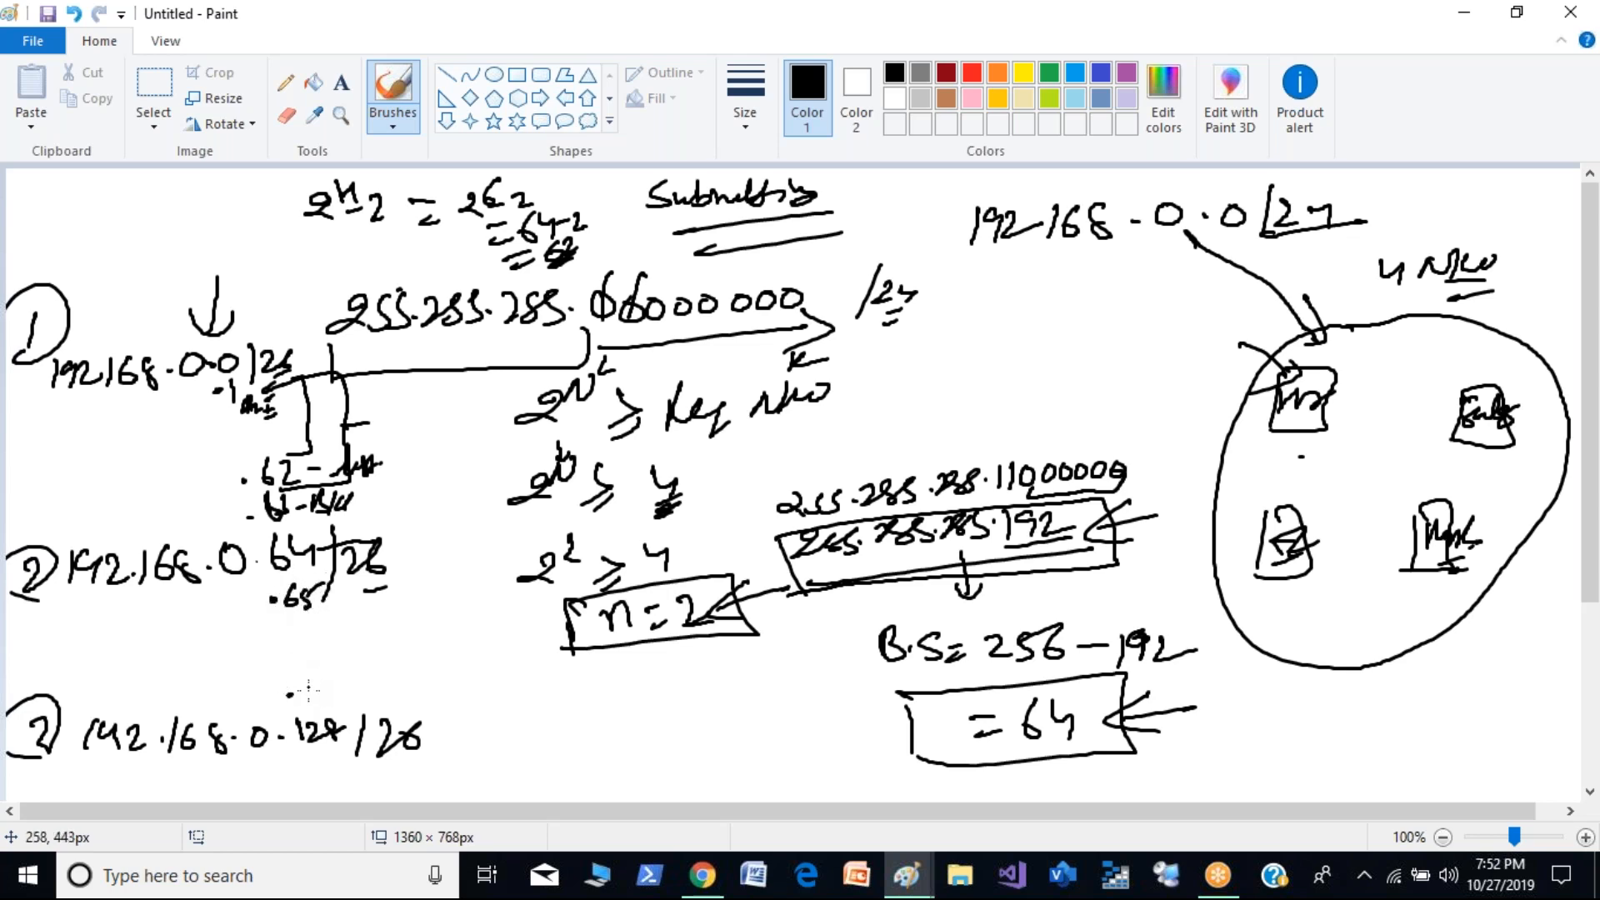
mouse_move(305, 676)
mouse_down()
mouse_move(304, 700)
mouse_move(332, 696)
mouse_up()
mouse_move(323, 593)
mouse_down()
mouse_move(335, 672)
mouse_move(380, 612)
mouse_up()
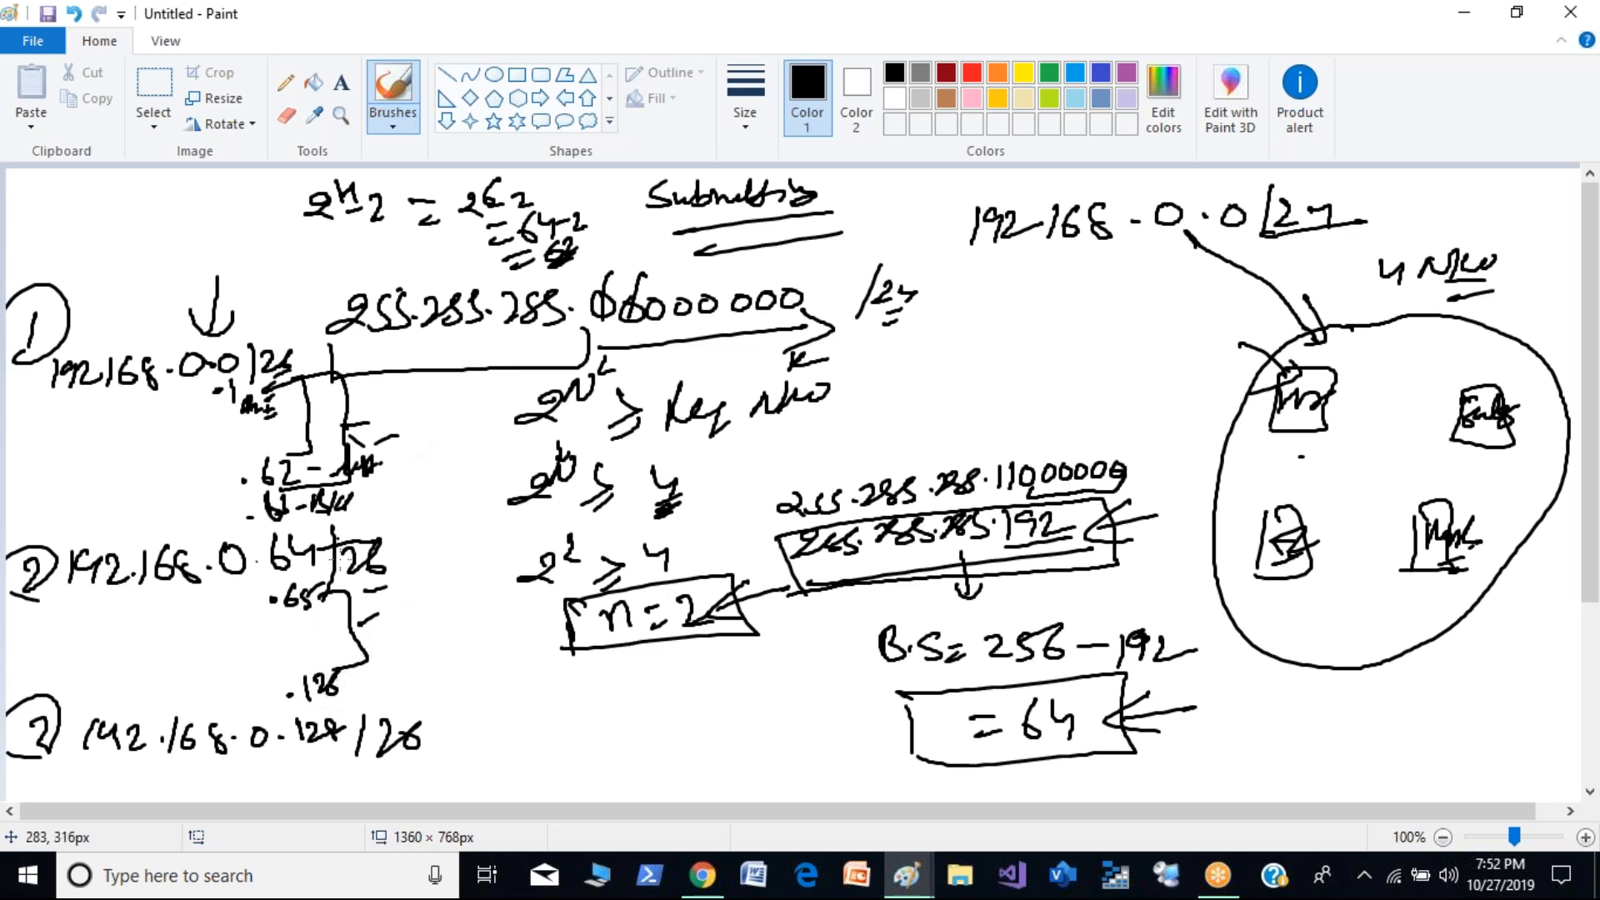
- Add pointer marks beside the first and second subnets' range brackets and next to the third subnet
drag(345, 427, 365, 443)
drag(374, 442, 399, 434)
drag(380, 665, 451, 640)
drag(444, 699, 479, 719)
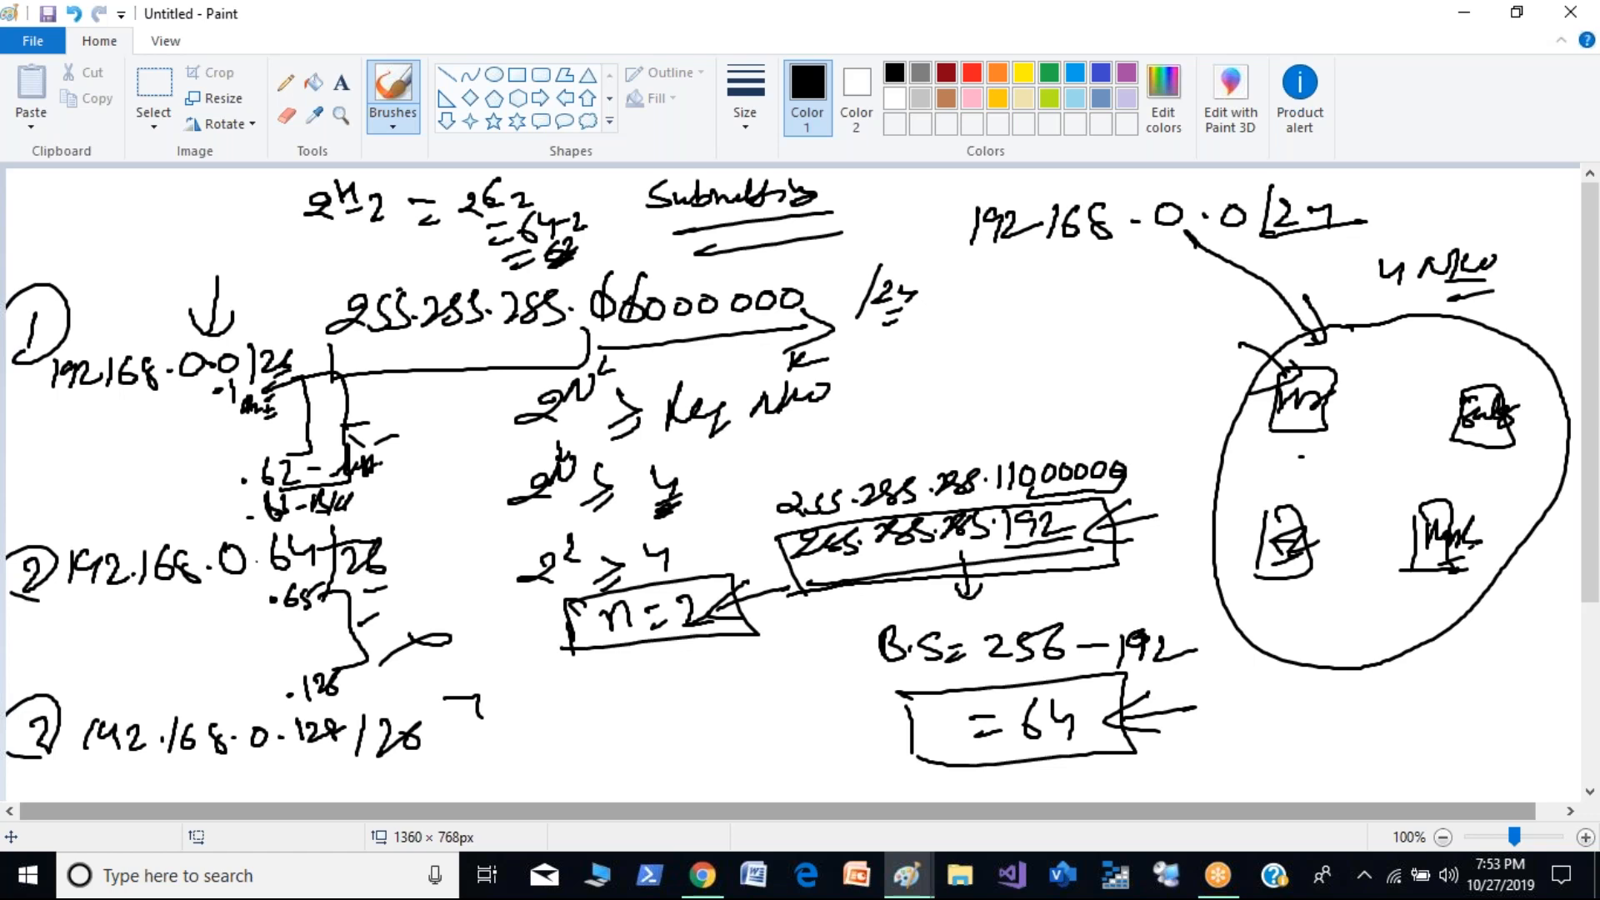
- Start a new blank canvas without saving the subnetting drawing
key(ctrl+n)
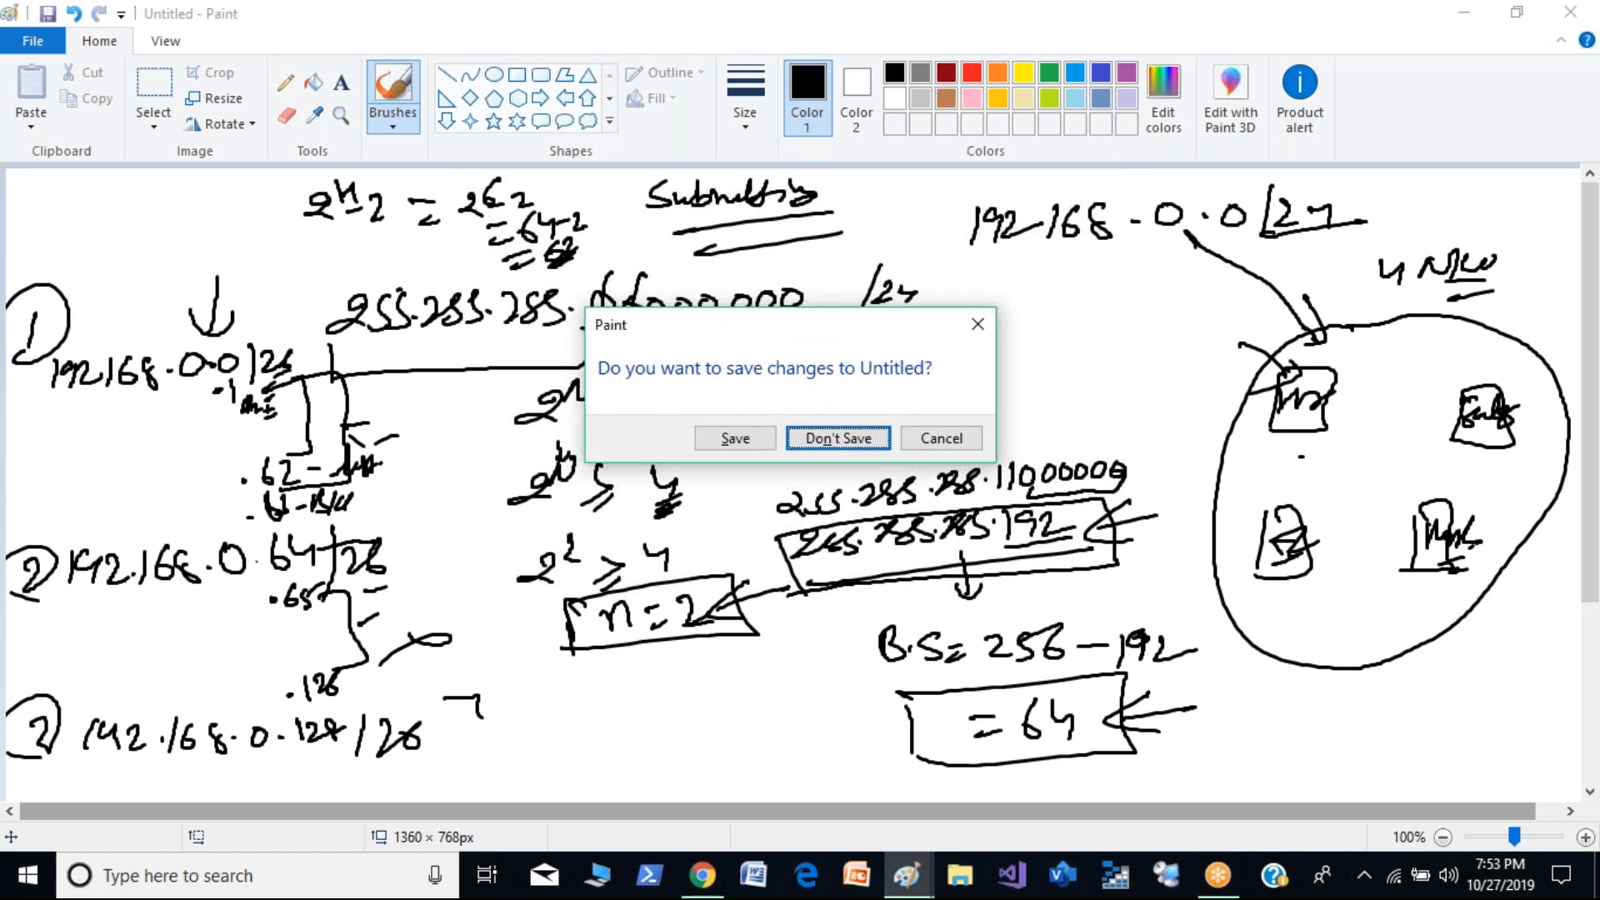
click(836, 435)
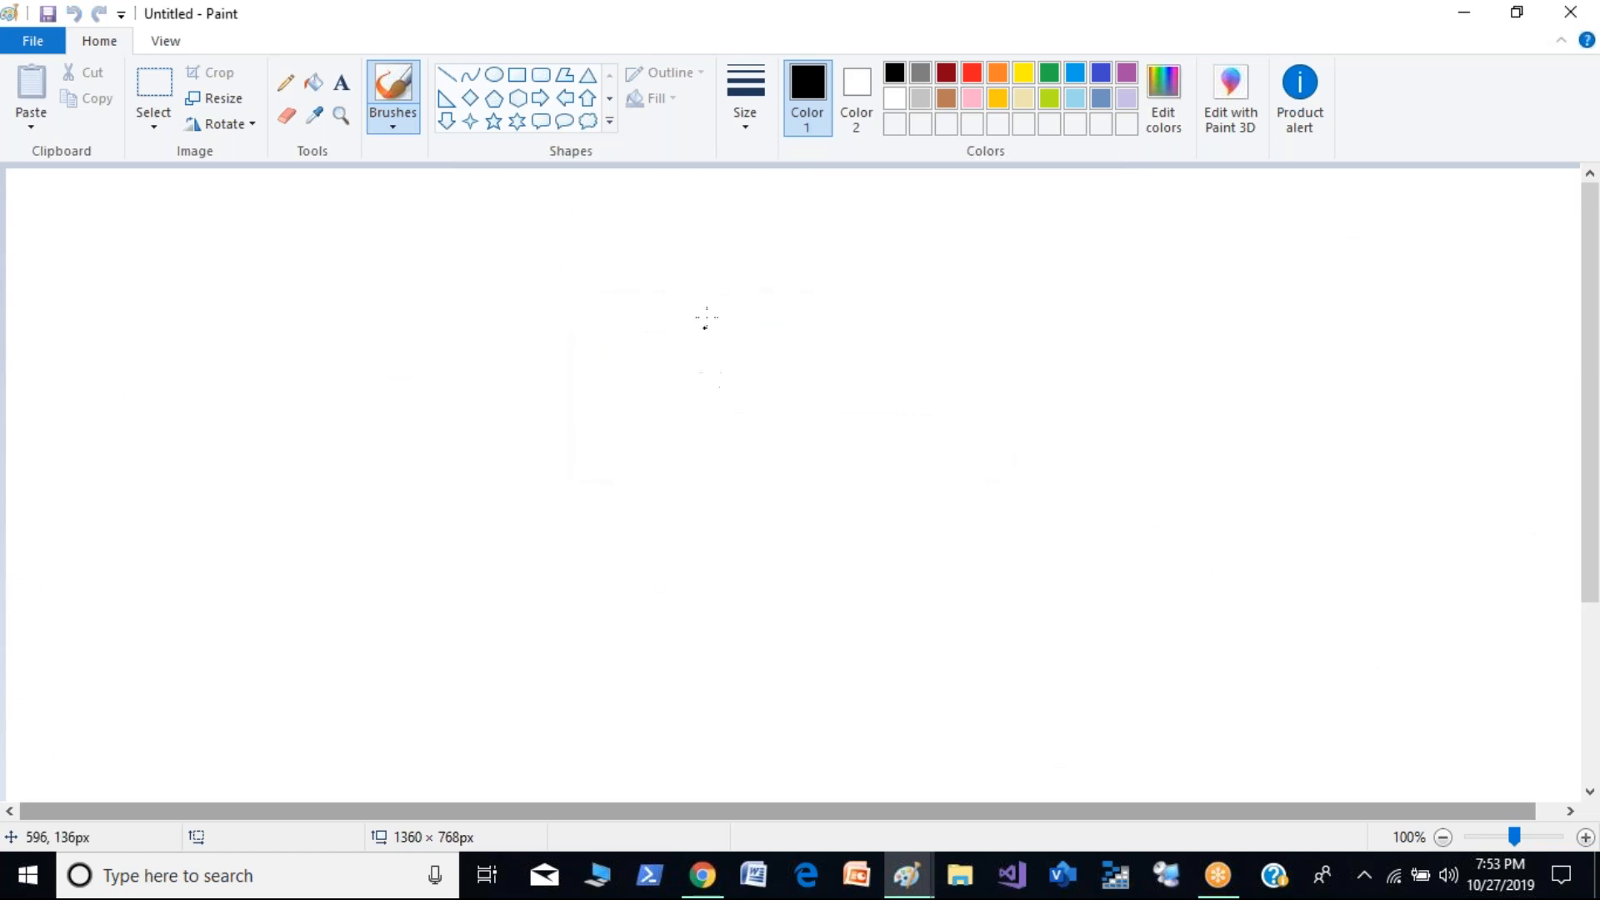
- Draw a large rectangle across the canvas and handwrite "VPC (10.0.0.0/16)" above its upper edge
click(516, 75)
drag(277, 211, 1131, 765)
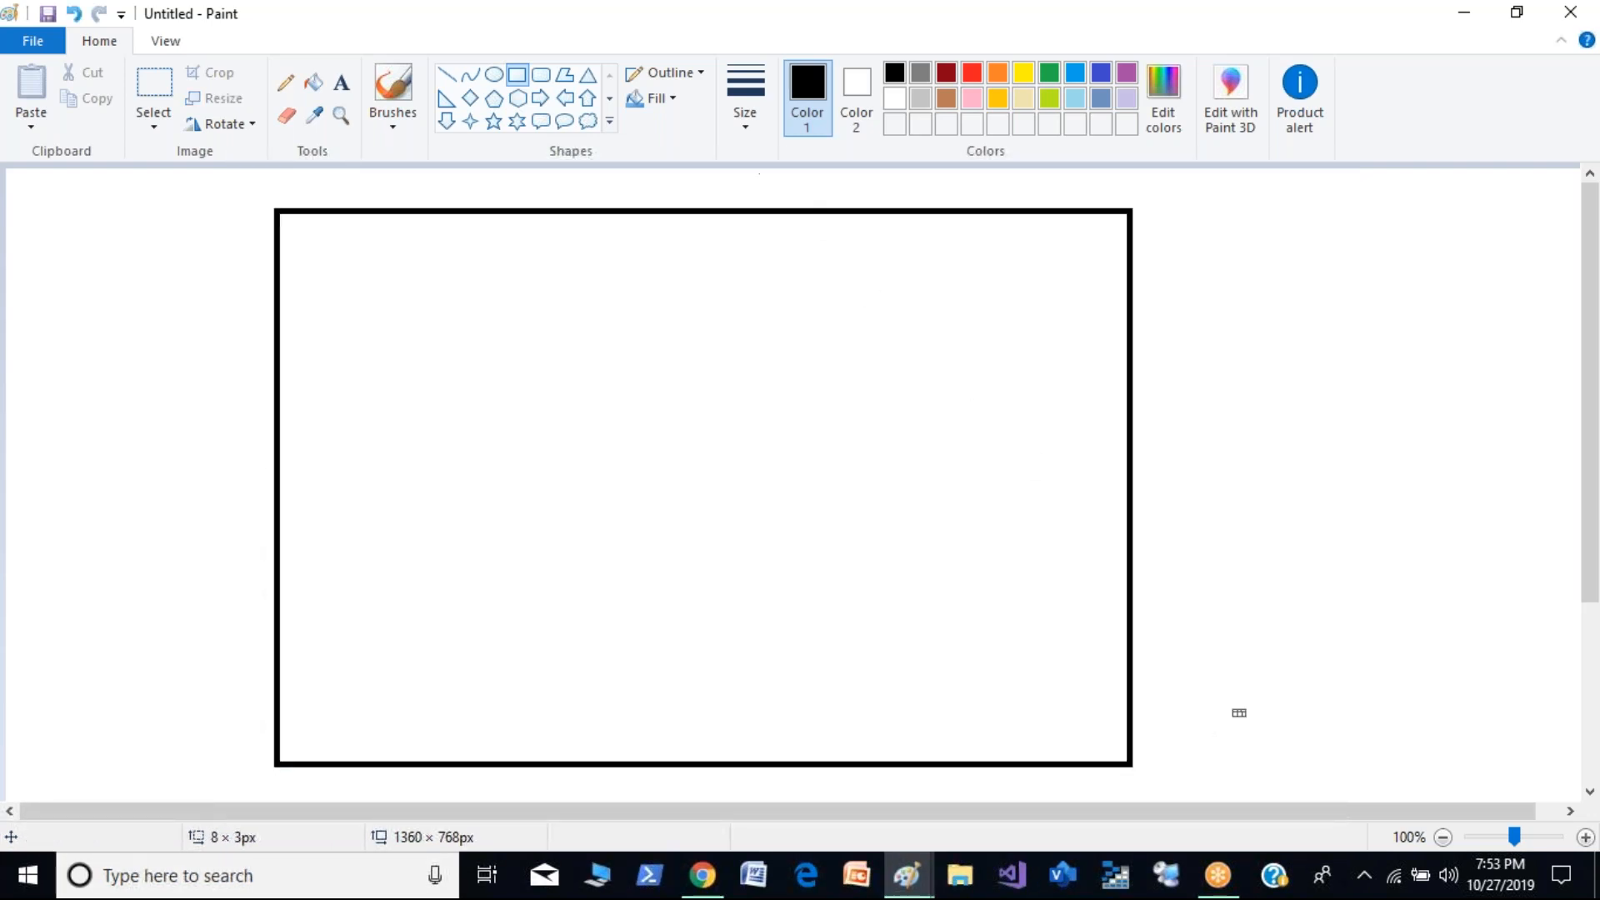
click(393, 91)
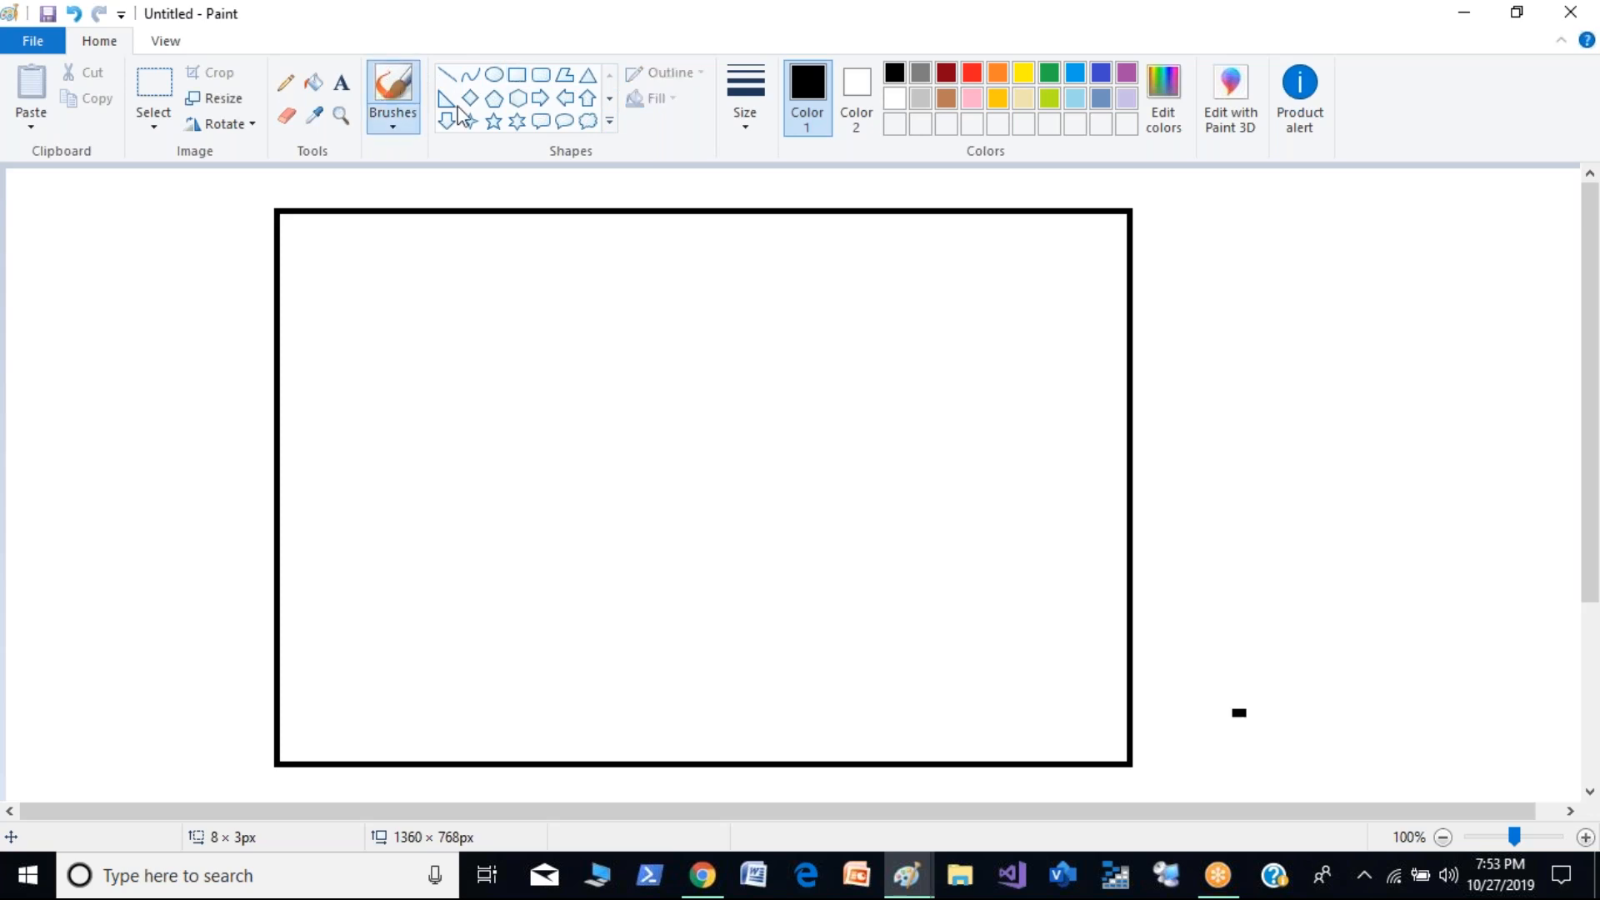
mouse_move(579, 185)
mouse_down()
mouse_move(642, 185)
mouse_move(627, 197)
mouse_up()
drag(658, 184, 790, 198)
drag(810, 188, 835, 199)
drag(855, 188, 853, 191)
mouse_move(881, 196)
mouse_down()
mouse_move(913, 188)
mouse_move(937, 213)
mouse_up()
mouse_move(970, 179)
mouse_down()
mouse_move(949, 210)
mouse_move(1002, 208)
mouse_up()
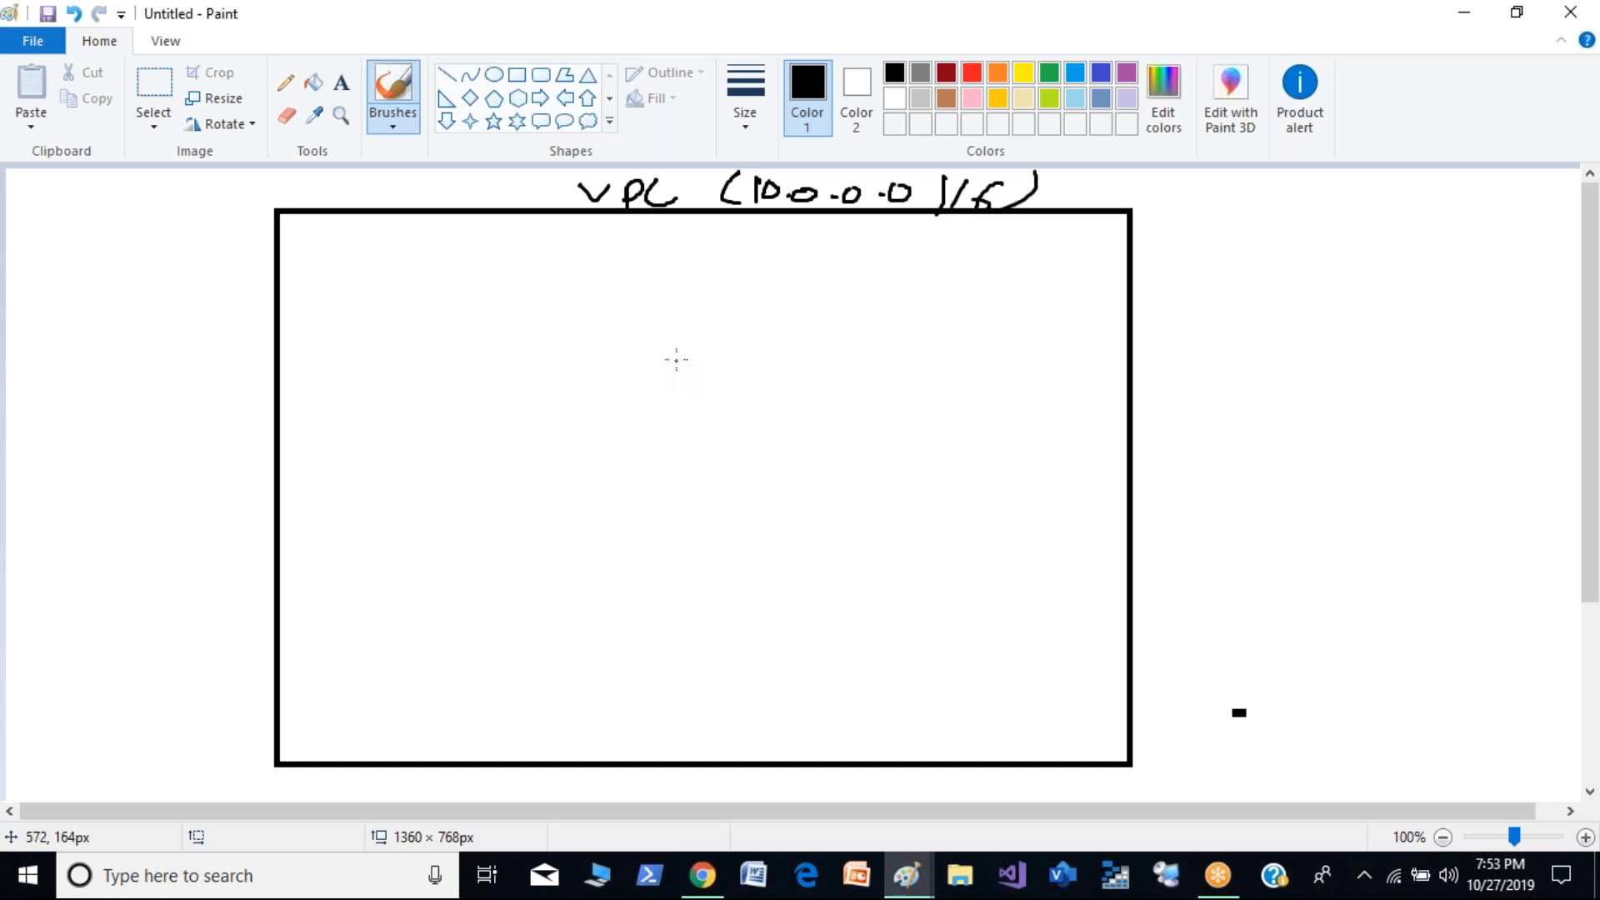
- Draw two smaller rectangles inside the VPC's left half, one above the other, for the subnets
drag(358, 304, 382, 385)
key(ctrl+z)
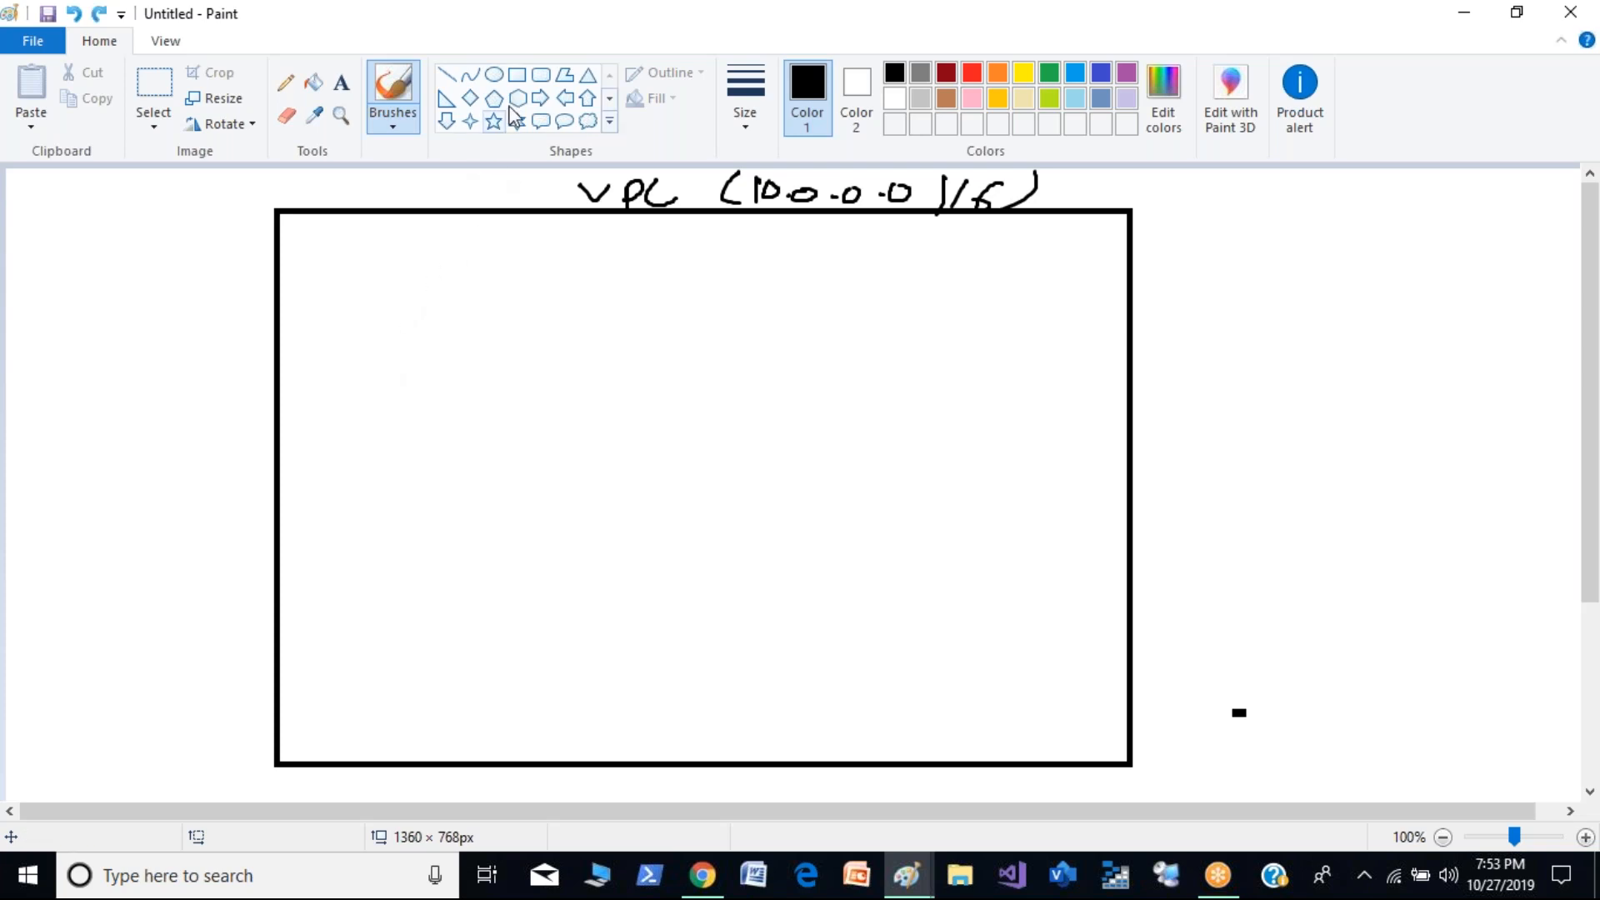
click(517, 76)
drag(356, 284, 661, 444)
drag(353, 576, 672, 706)
click(976, 577)
- Handwrite "FrontEnd or Public" above the upper subnet box and "BackEnd or Private" above the lower one
click(393, 83)
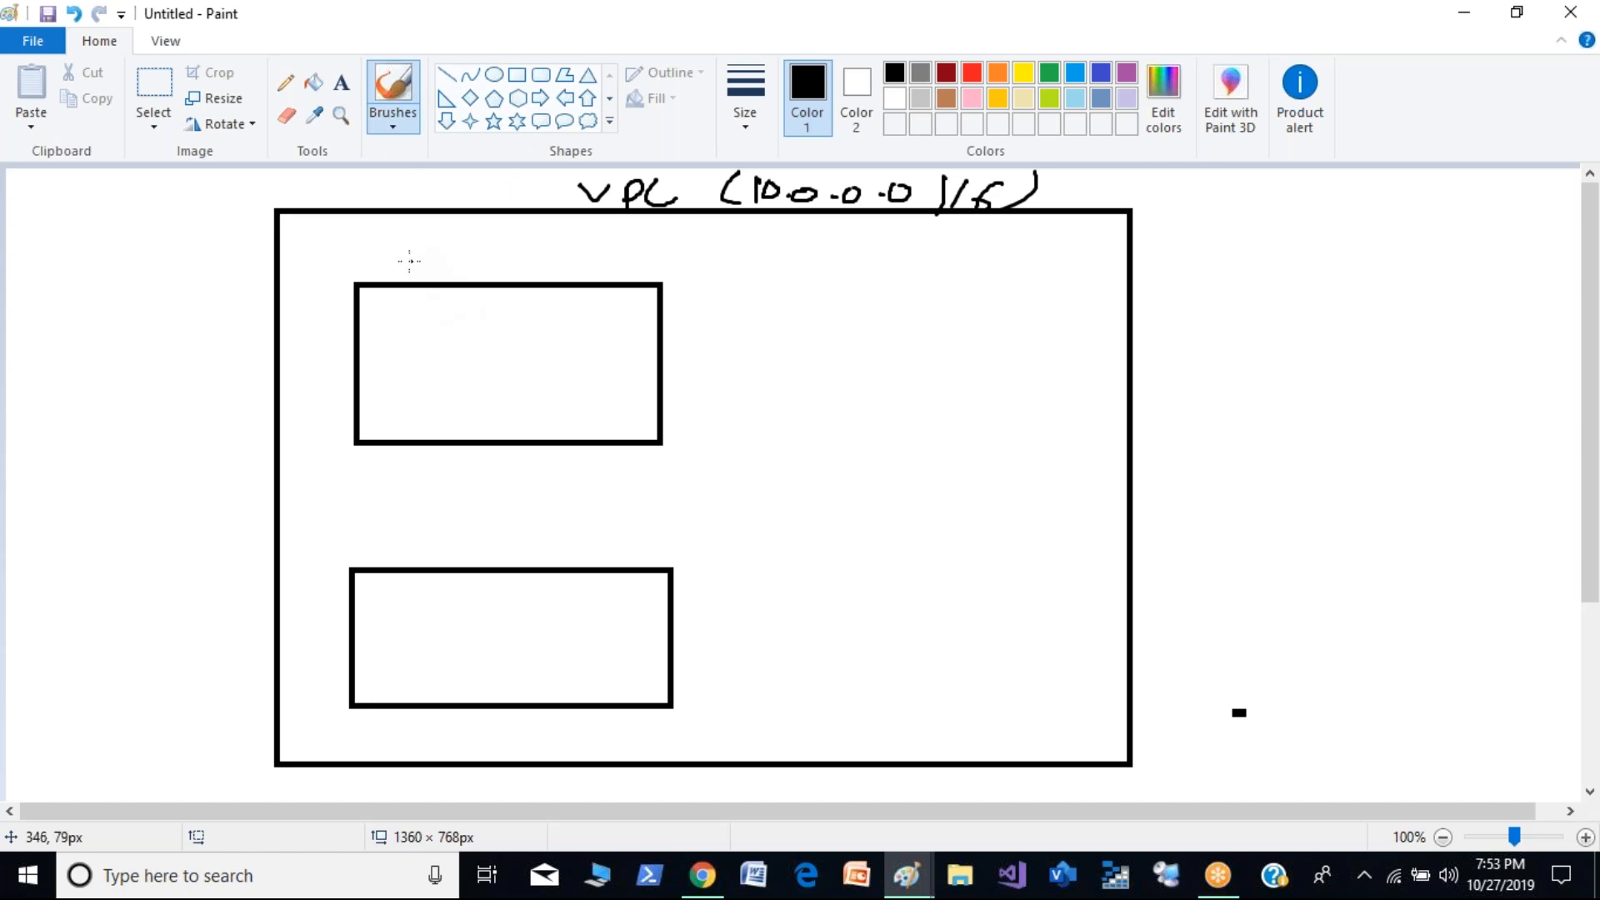
drag(381, 252, 402, 250)
mouse_move(385, 251)
mouse_down()
mouse_move(381, 279)
mouse_move(510, 246)
mouse_move(550, 279)
mouse_move(616, 242)
mouse_move(662, 277)
mouse_move(667, 242)
mouse_move(688, 273)
mouse_up()
mouse_move(371, 538)
mouse_down()
mouse_move(412, 560)
mouse_move(449, 533)
mouse_move(467, 557)
mouse_move(517, 563)
mouse_move(455, 551)
mouse_move(472, 528)
mouse_up()
drag(451, 548, 543, 538)
mouse_move(547, 540)
mouse_down()
mouse_move(602, 525)
mouse_move(674, 539)
mouse_move(685, 556)
mouse_up()
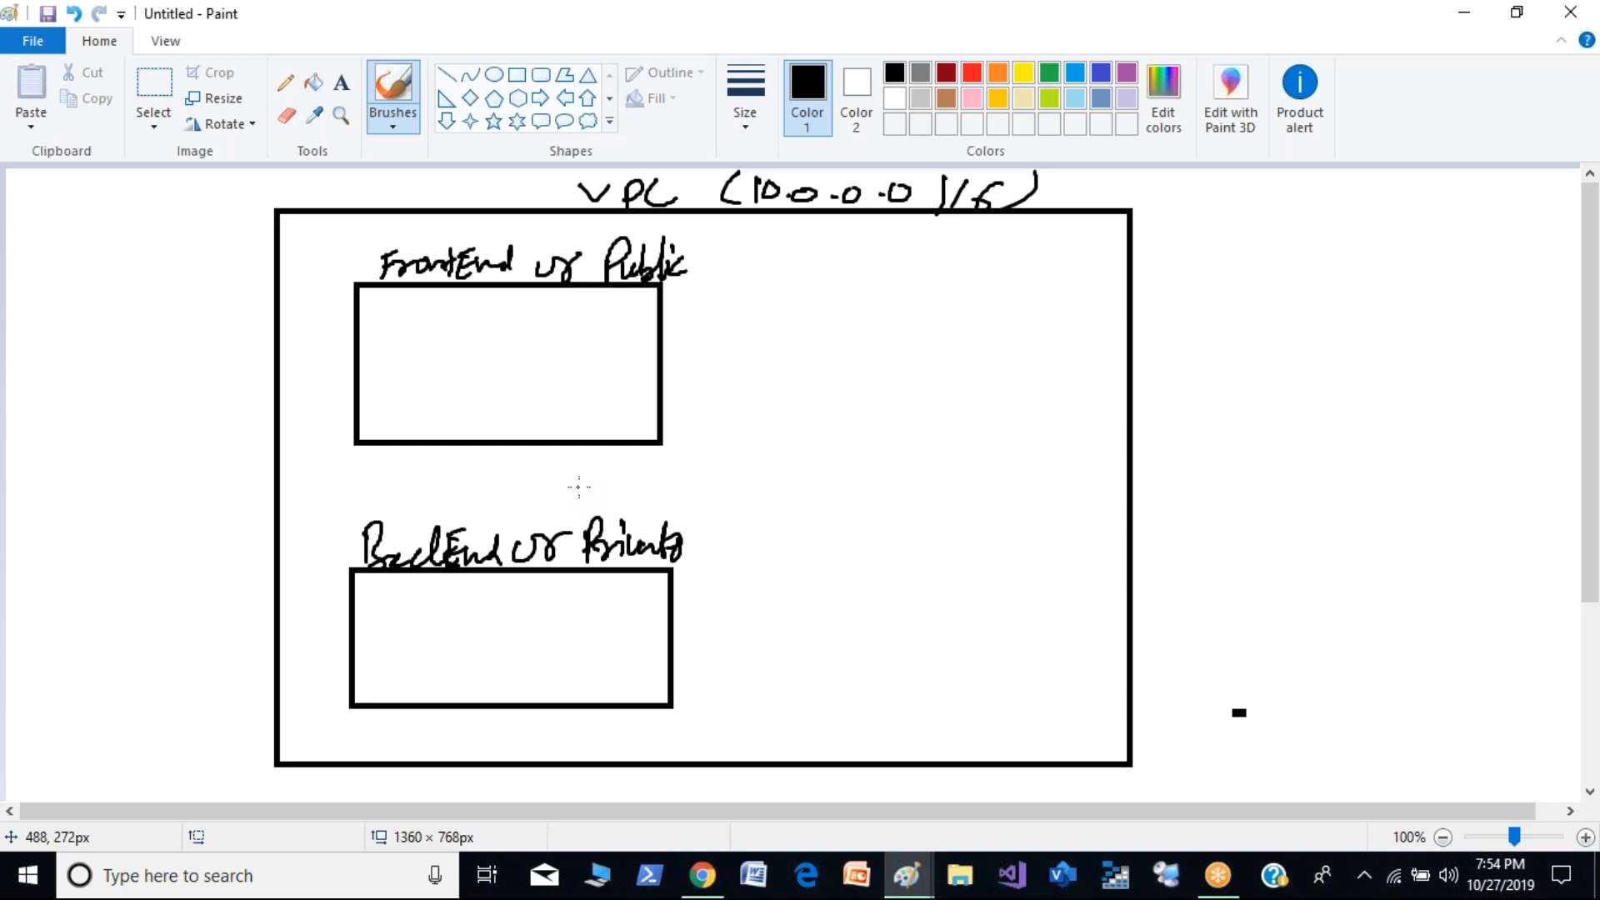
- Sketch a server in each subnet box and label the public one "Web" with an underline
mouse_move(389, 305)
mouse_down()
mouse_move(386, 355)
mouse_move(435, 358)
mouse_up()
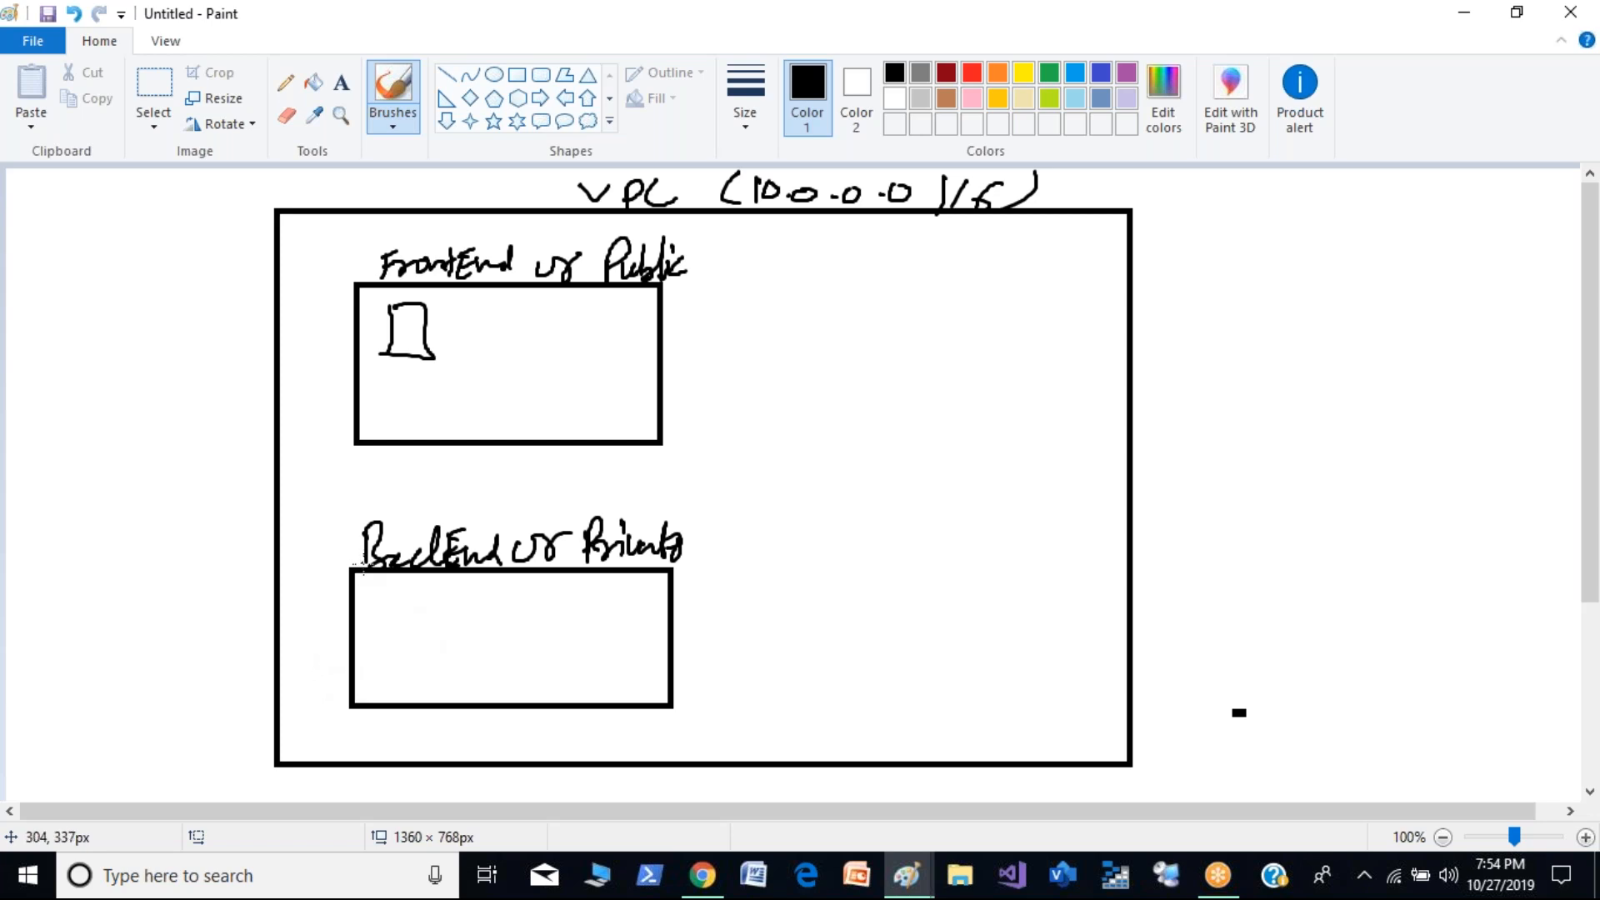
mouse_move(388, 605)
mouse_down()
mouse_move(390, 667)
mouse_move(419, 613)
mouse_move(372, 666)
mouse_up()
mouse_move(406, 331)
mouse_down()
mouse_move(503, 301)
mouse_move(488, 336)
mouse_move(501, 331)
mouse_up()
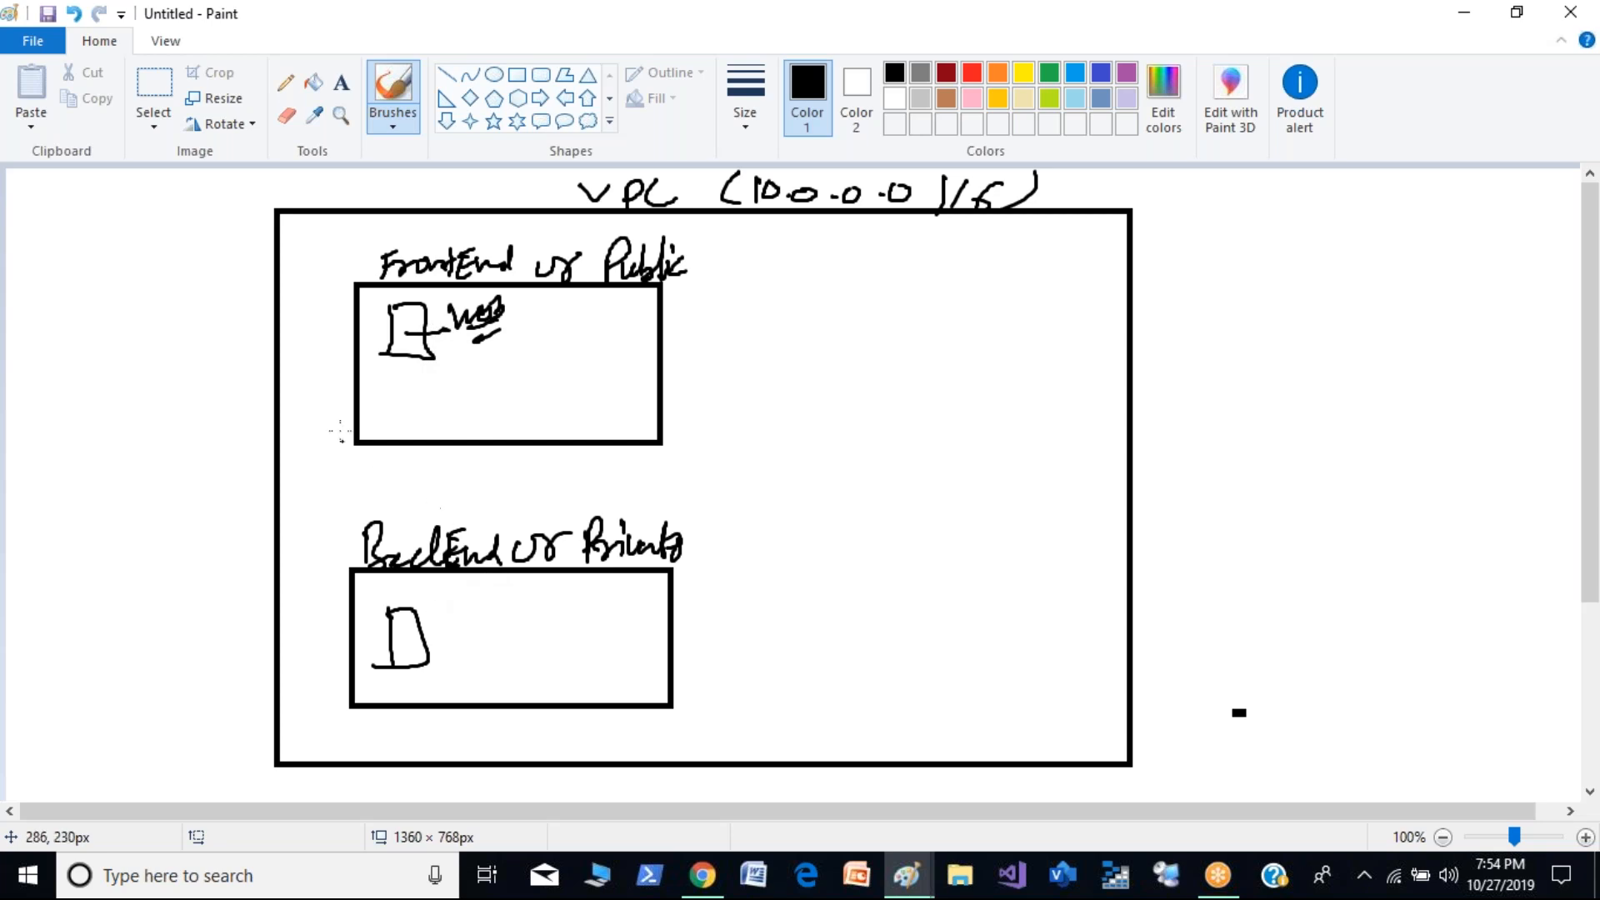
- Draw an arrow from the private subnet up to the public subnet and scribble a label inside the private server
drag(405, 446, 389, 575)
drag(385, 475, 427, 478)
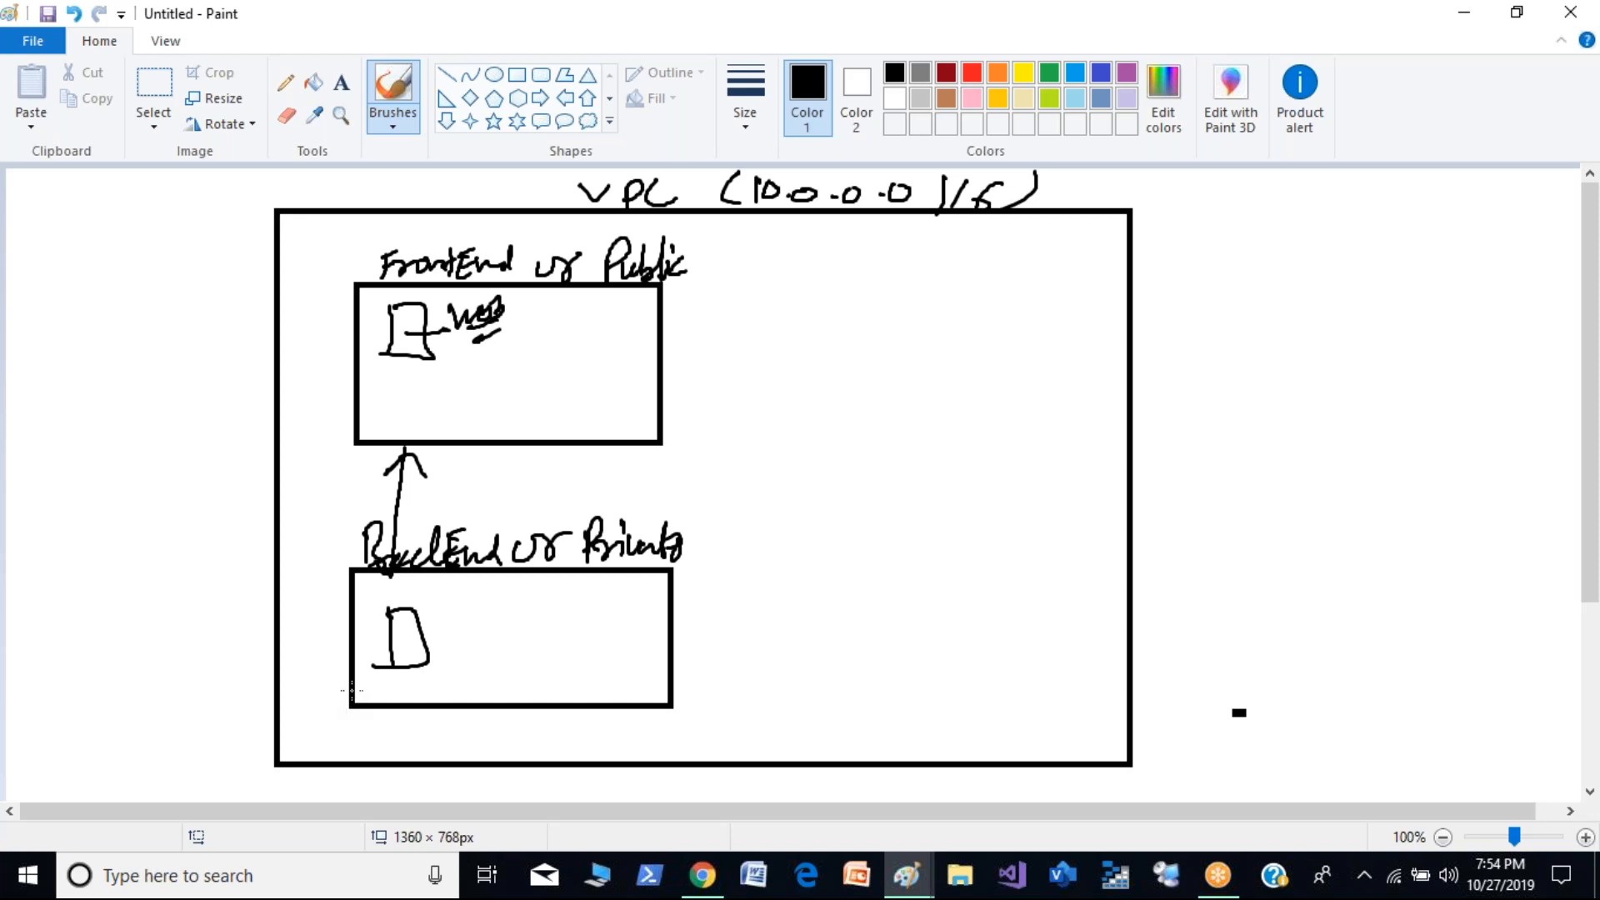
mouse_move(387, 640)
mouse_down()
mouse_move(390, 655)
mouse_move(421, 643)
mouse_up()
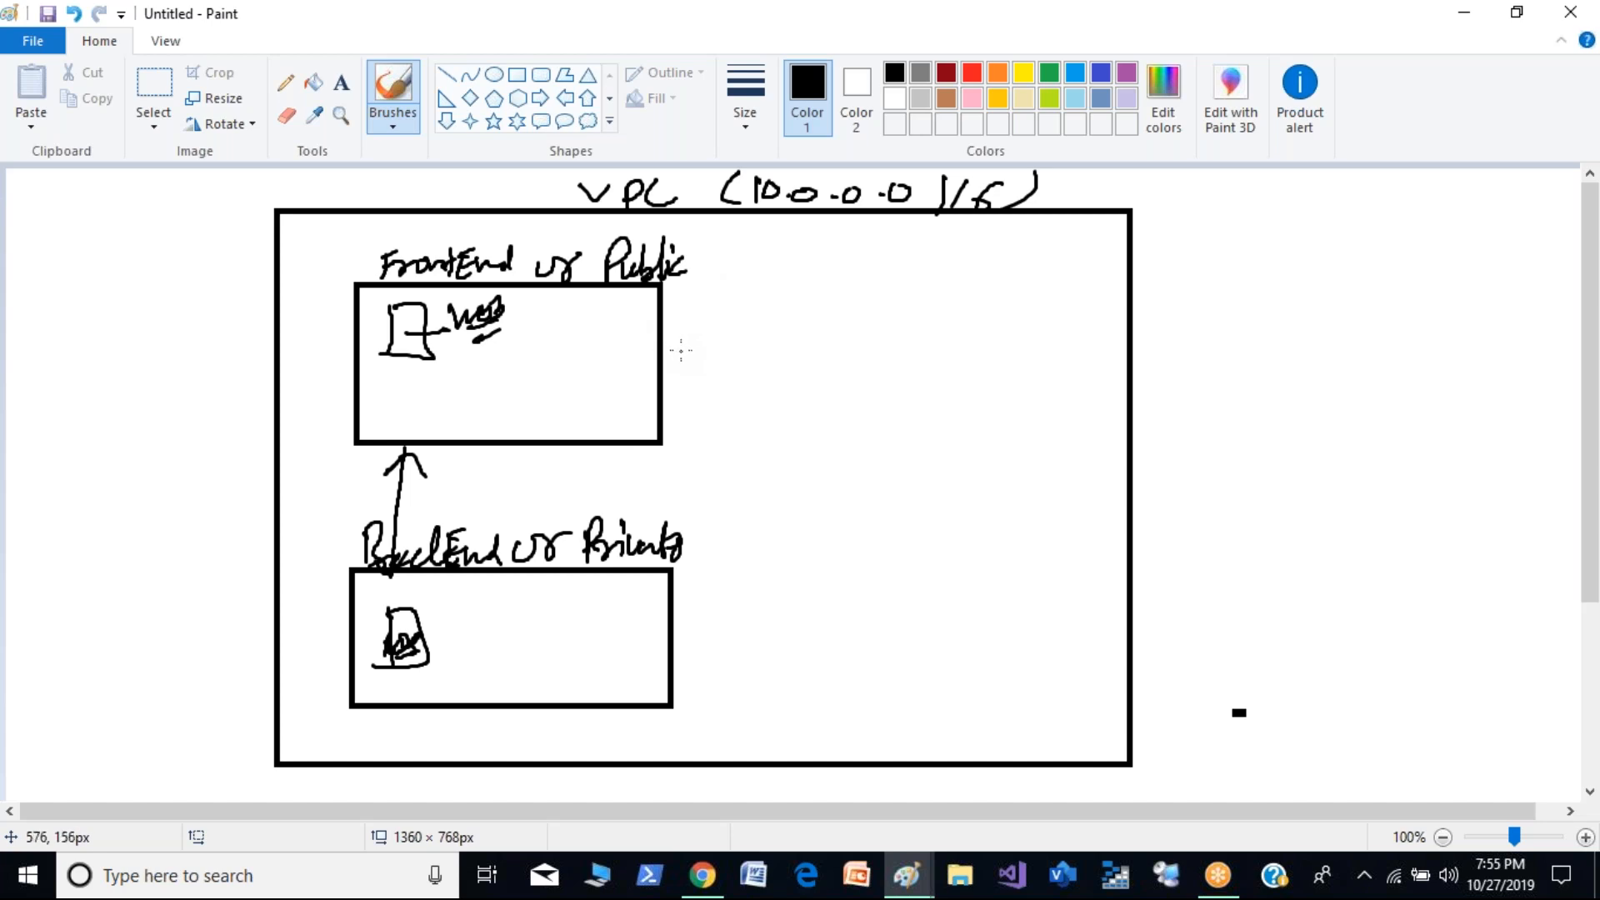
- Draw a rounded rectangle beside the public subnet and an ellipse of about 152 × 110 px over the VPC's right border
click(541, 74)
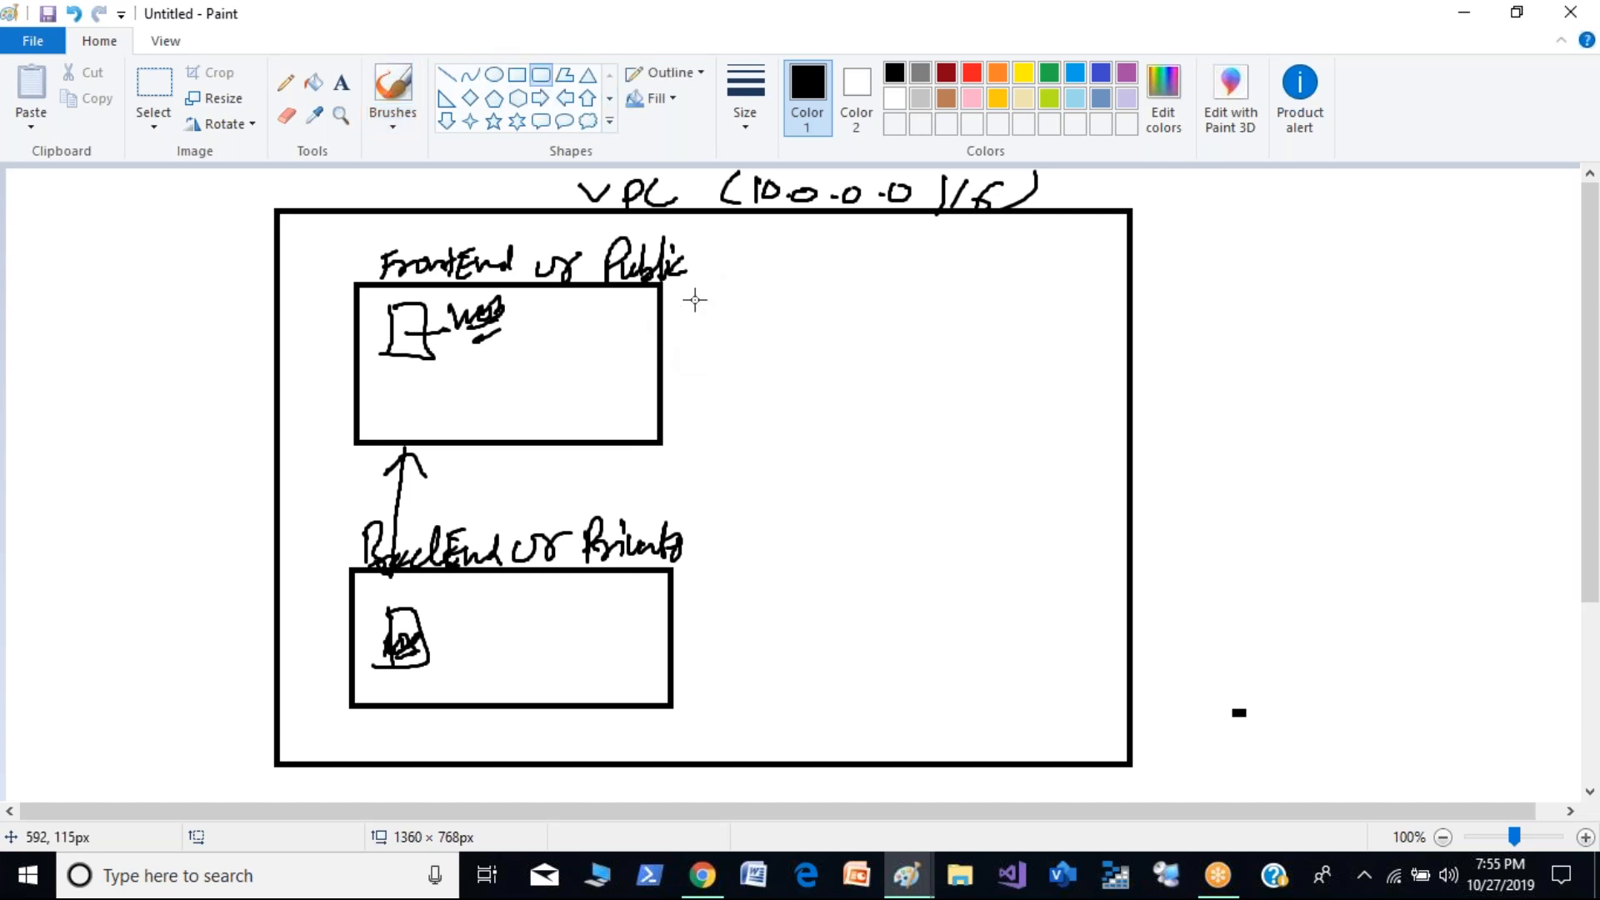
drag(710, 330, 869, 381)
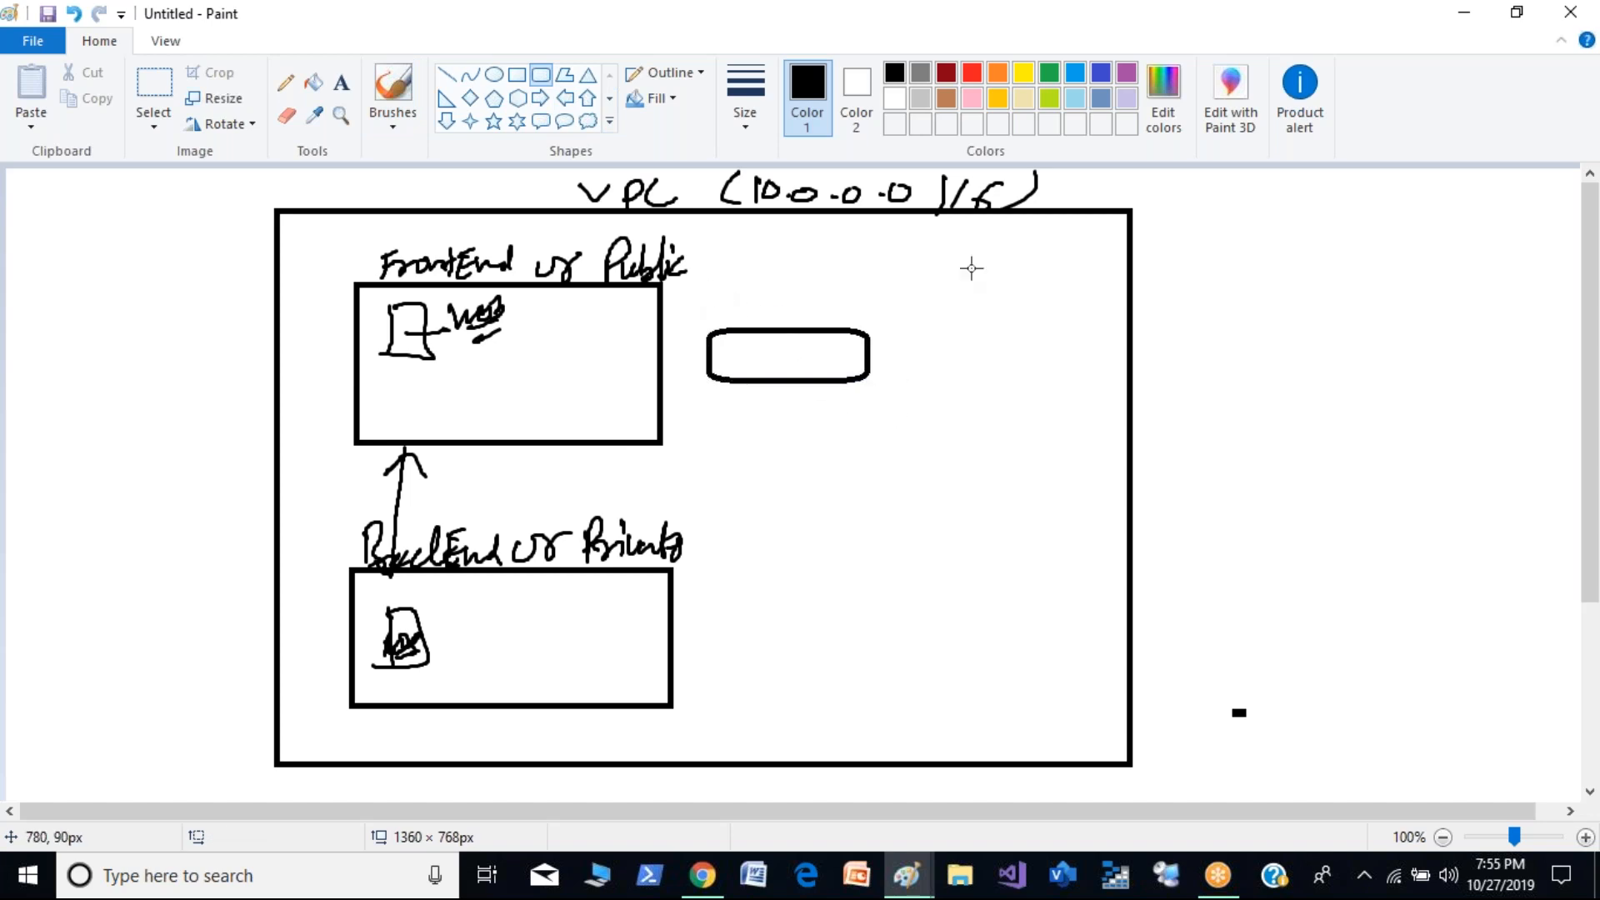
click(495, 75)
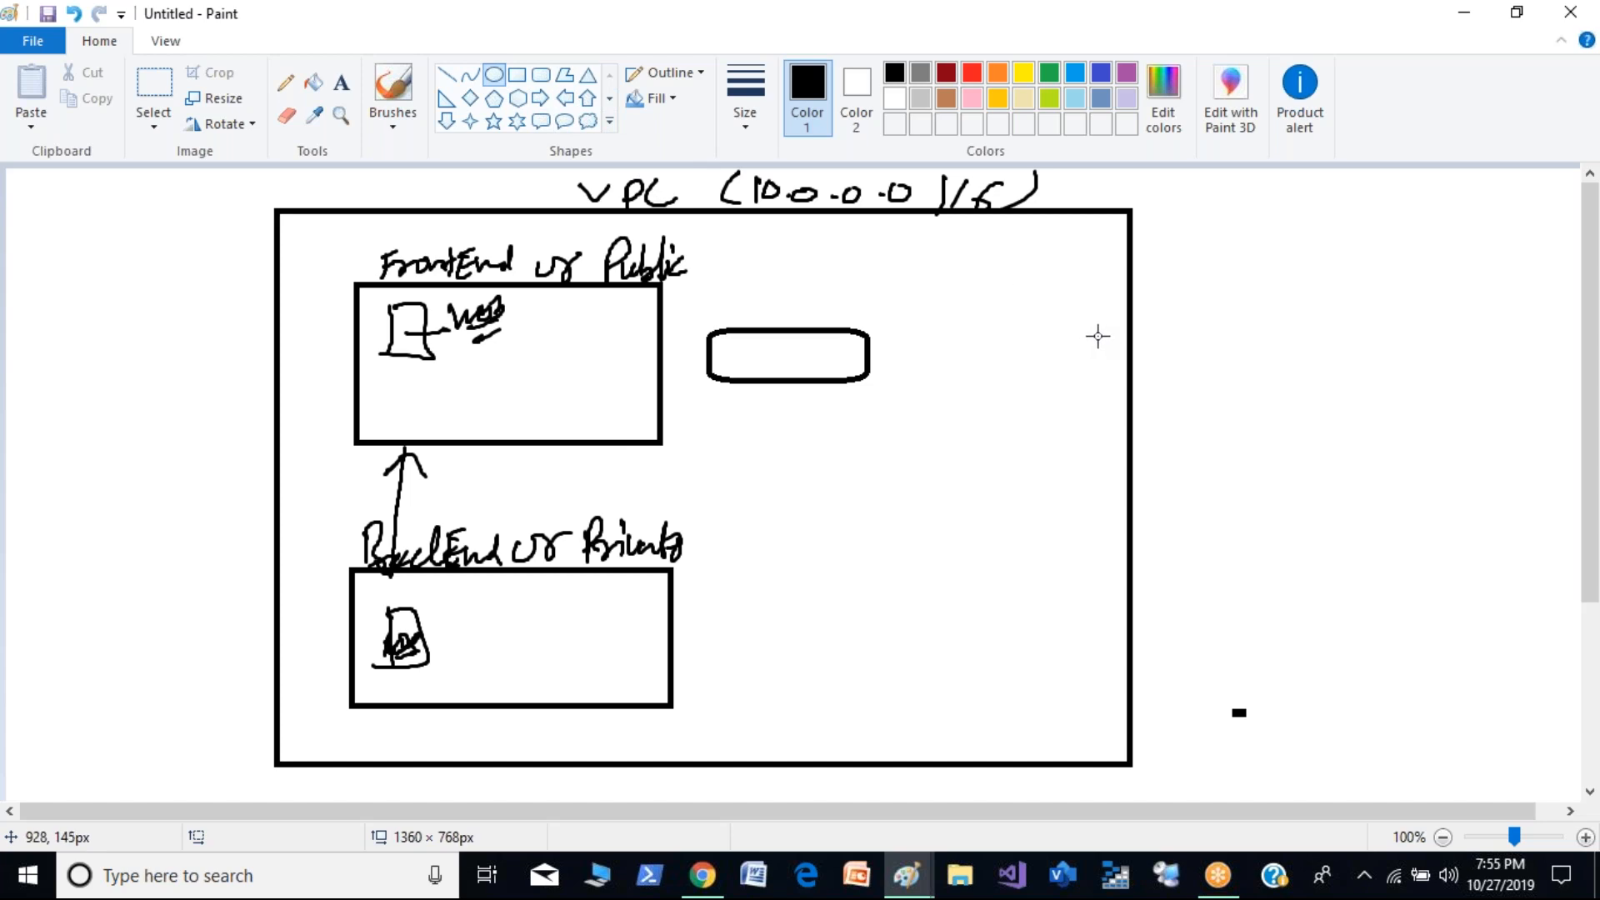
drag(1064, 317, 1244, 443)
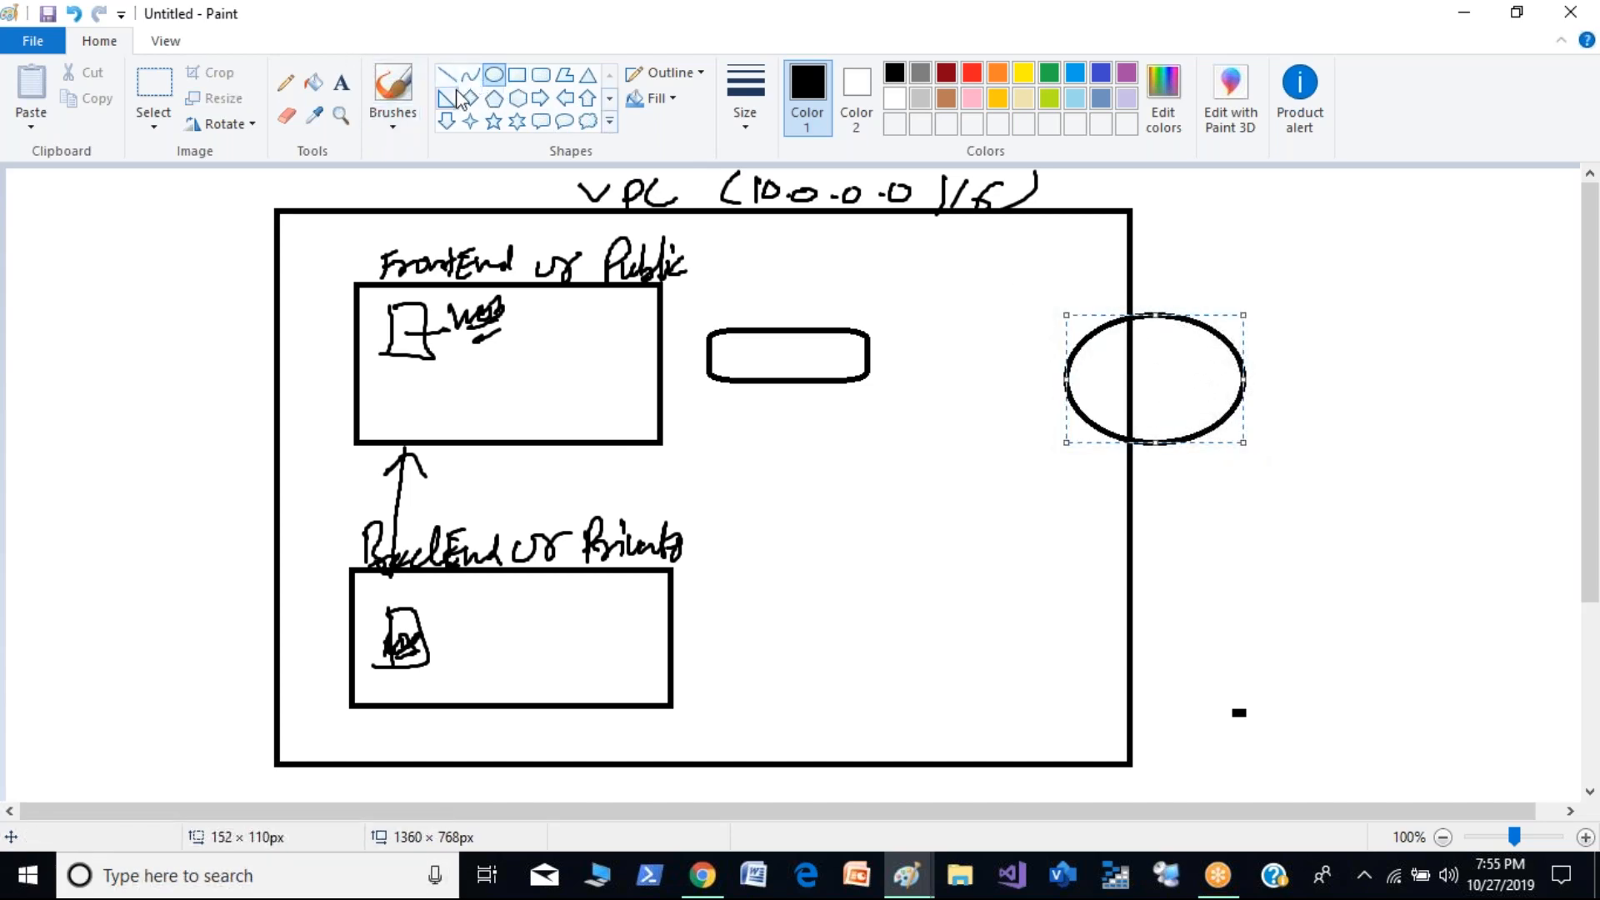
drag(224, 244, 231, 247)
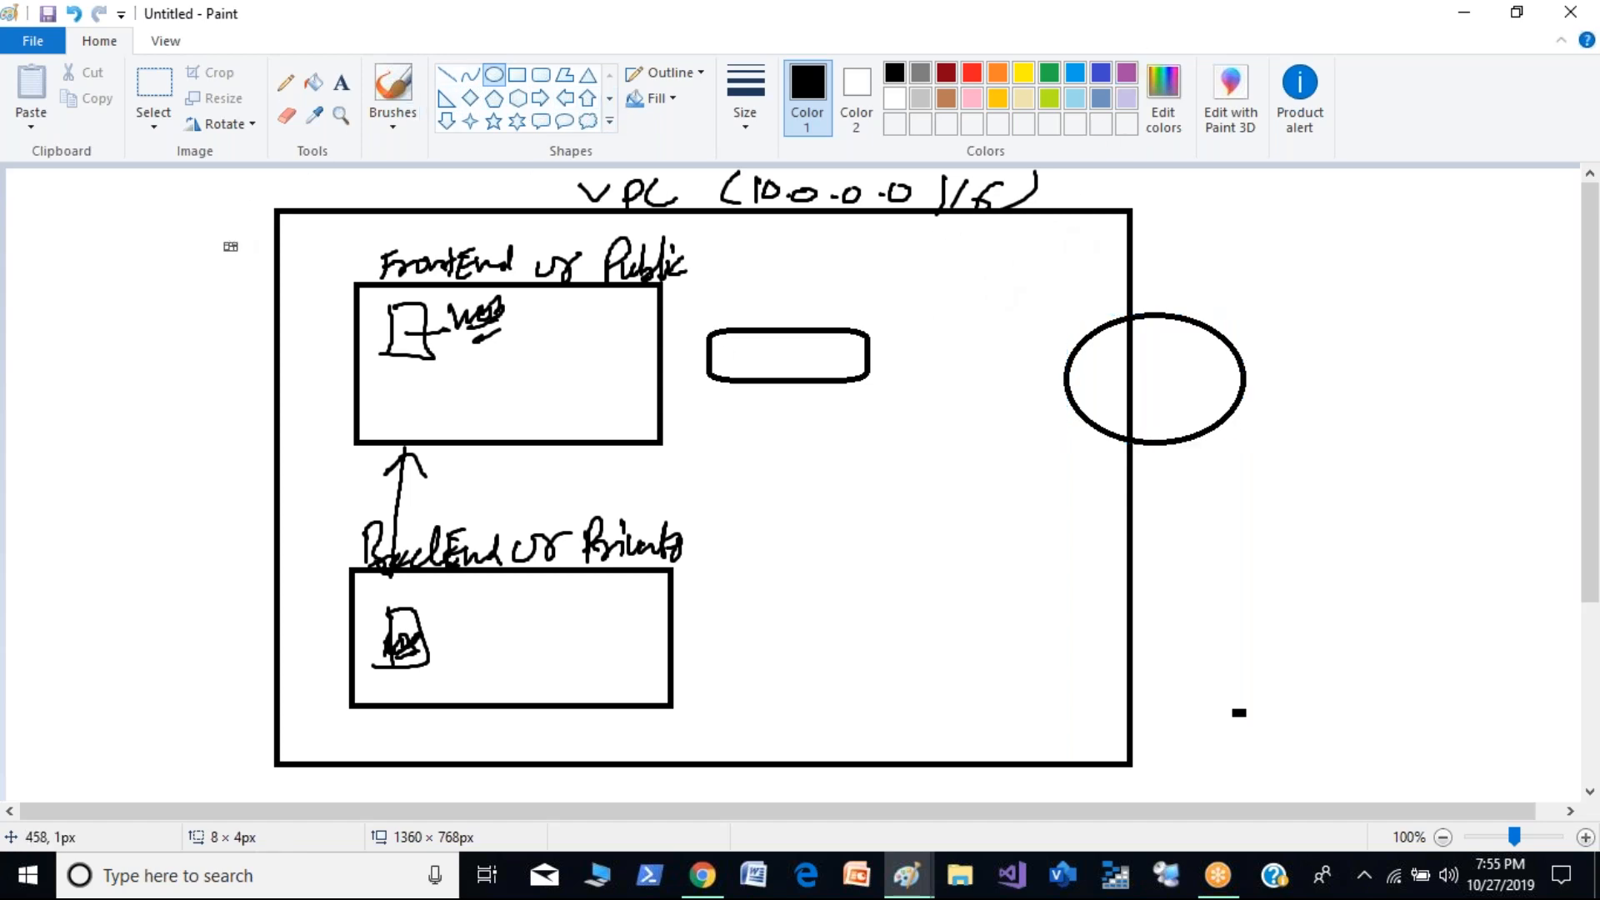
- Cross the ellipse, label it "IGW", and connect it through the rounded rectangle to the public subnet with an arrow
click(392, 88)
mouse_move(1131, 354)
mouse_down()
mouse_move(1115, 358)
mouse_move(1158, 392)
mouse_up()
drag(1164, 353, 1067, 404)
mouse_move(1249, 371)
mouse_down()
mouse_move(1339, 372)
mouse_move(1310, 317)
mouse_move(1342, 315)
mouse_move(1373, 354)
mouse_move(1426, 319)
mouse_up()
drag(867, 357, 1082, 364)
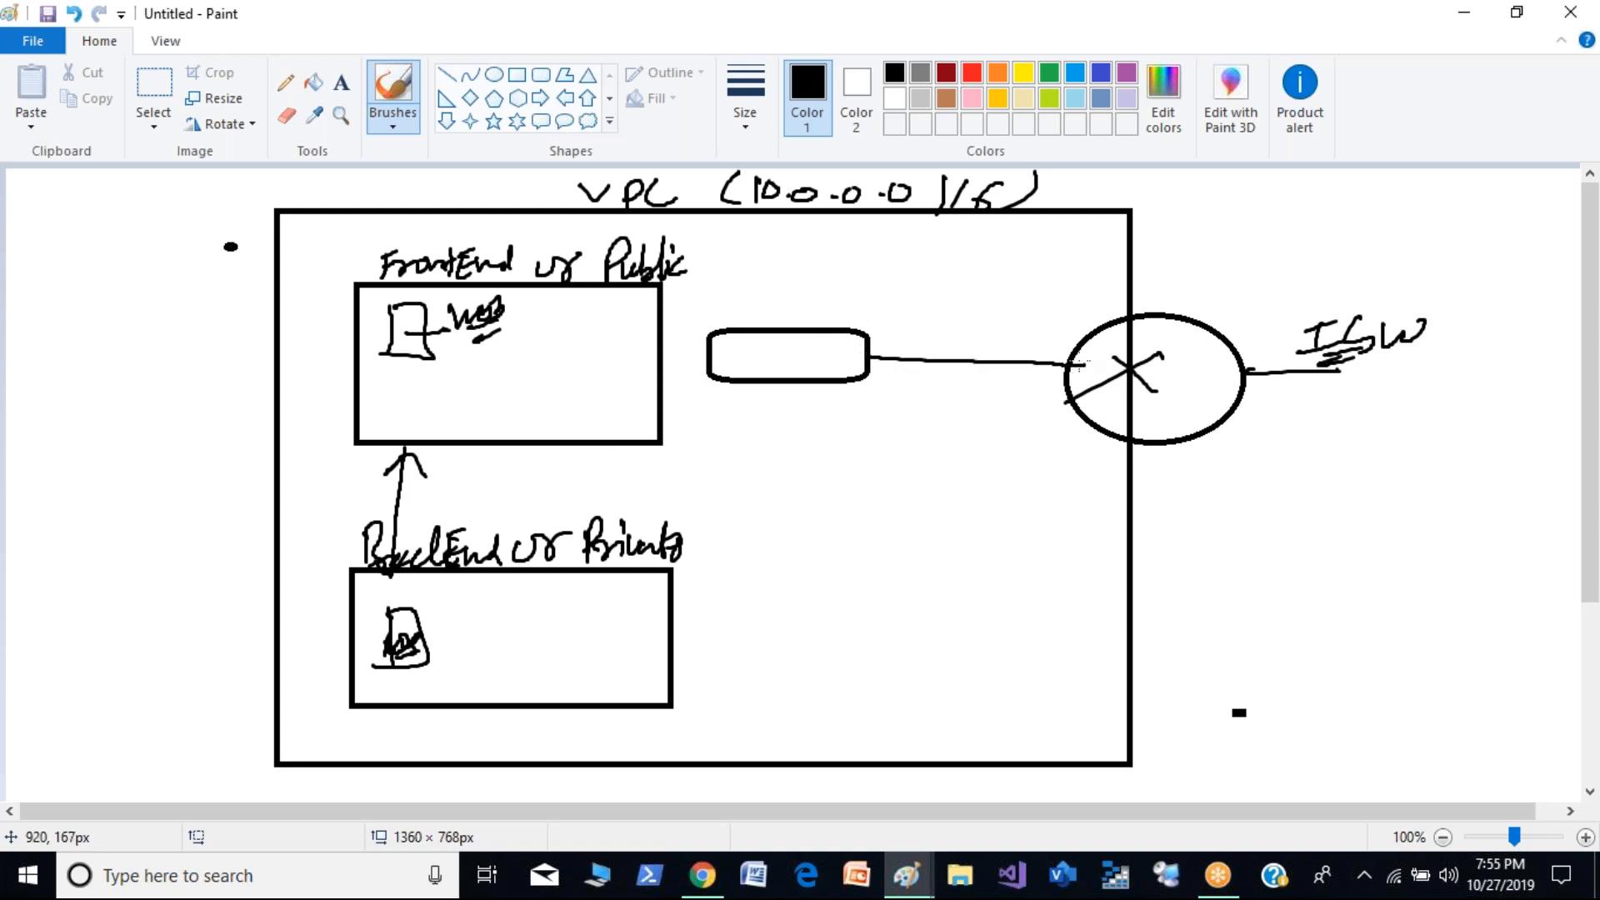
mouse_move(742, 351)
mouse_down()
mouse_move(661, 357)
mouse_move(696, 366)
mouse_up()
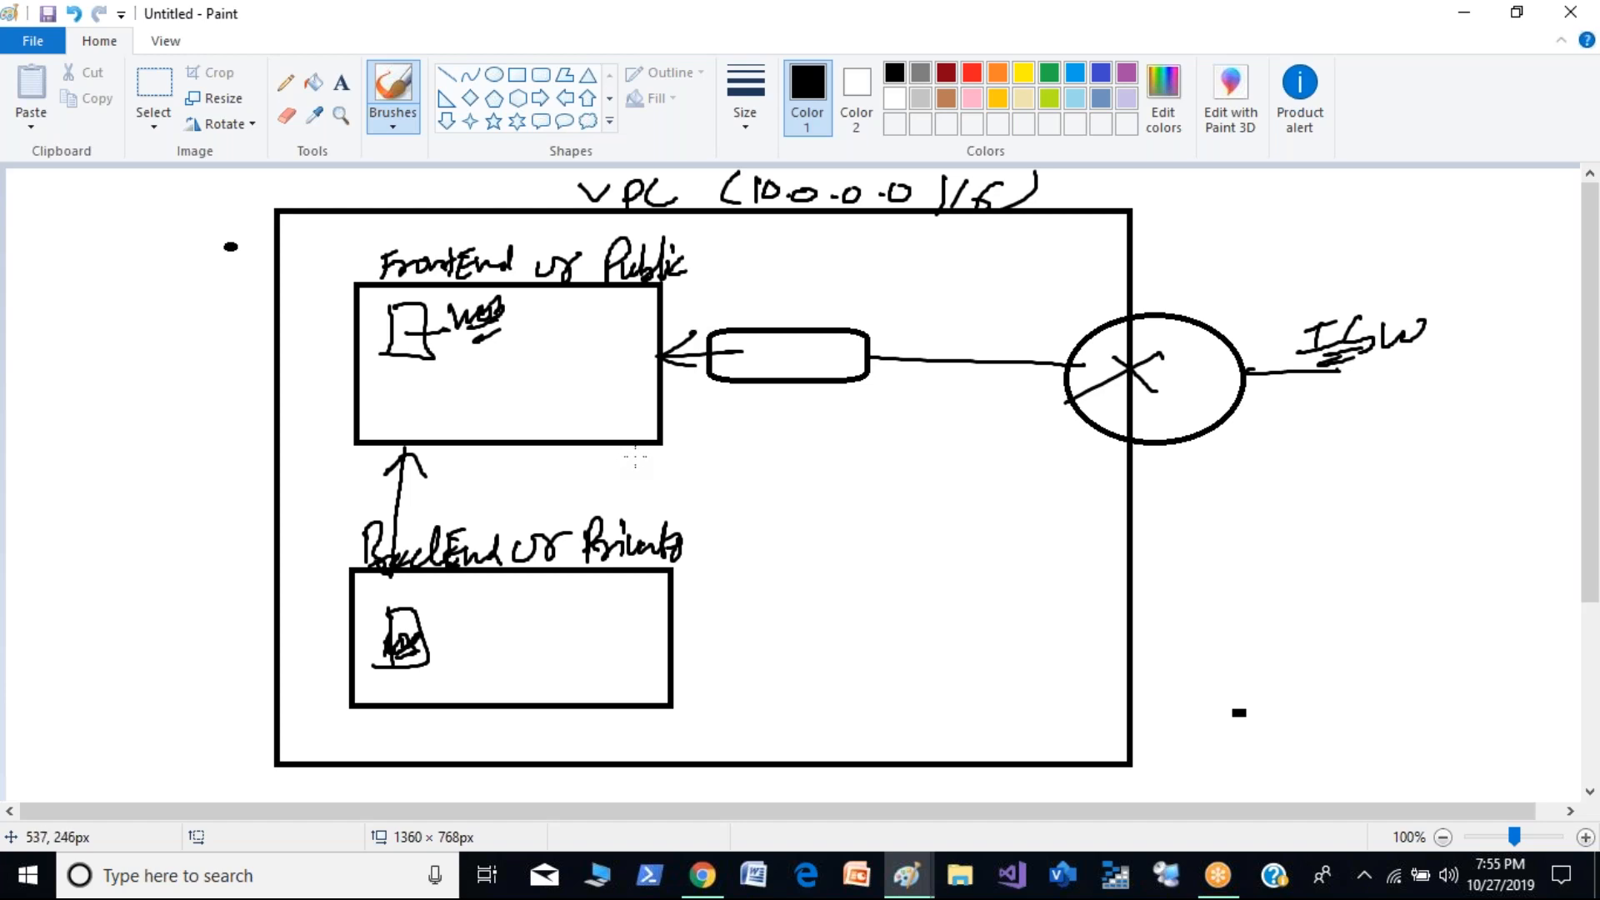
- Handwrite "NACL" with an underline above the rounded rectangle and add a handwritten mark at the IGW label
mouse_move(739, 325)
mouse_down()
mouse_move(748, 296)
mouse_move(781, 298)
mouse_move(787, 320)
mouse_up()
mouse_move(808, 293)
mouse_down()
mouse_move(811, 319)
mouse_move(811, 306)
mouse_move(837, 314)
mouse_up()
drag(856, 291, 861, 311)
drag(820, 325, 847, 333)
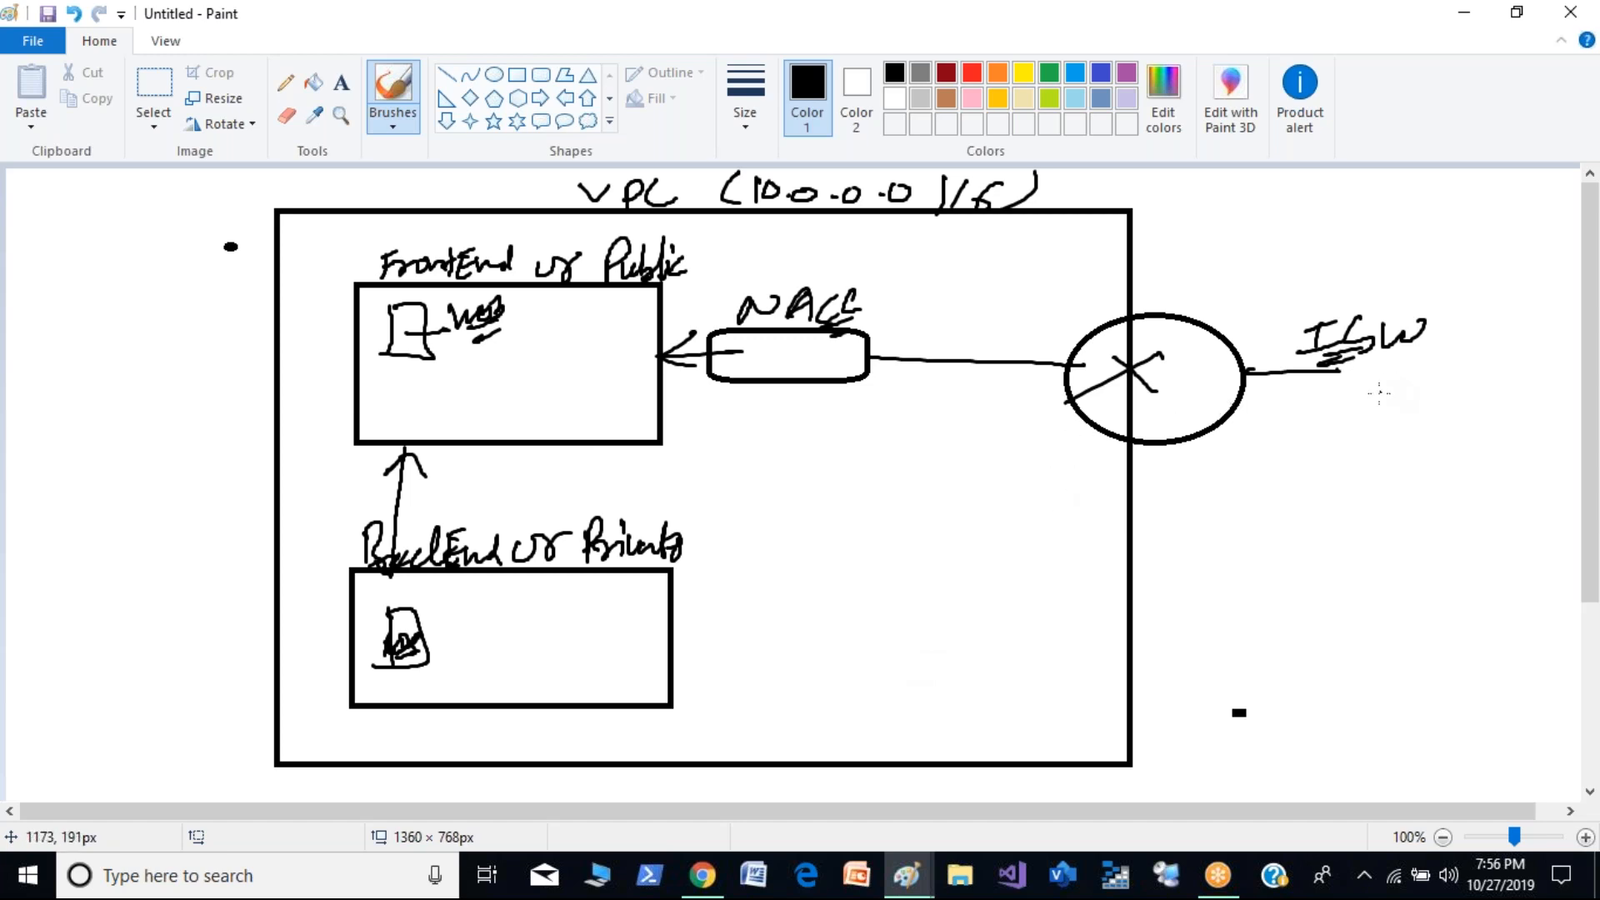
drag(1327, 362, 1410, 359)
- Switch to the vpc1.png diagram and tick the public subnet's Security Group and Network ACL
key(alt+Tab)
key(Tab)
key(Tab)
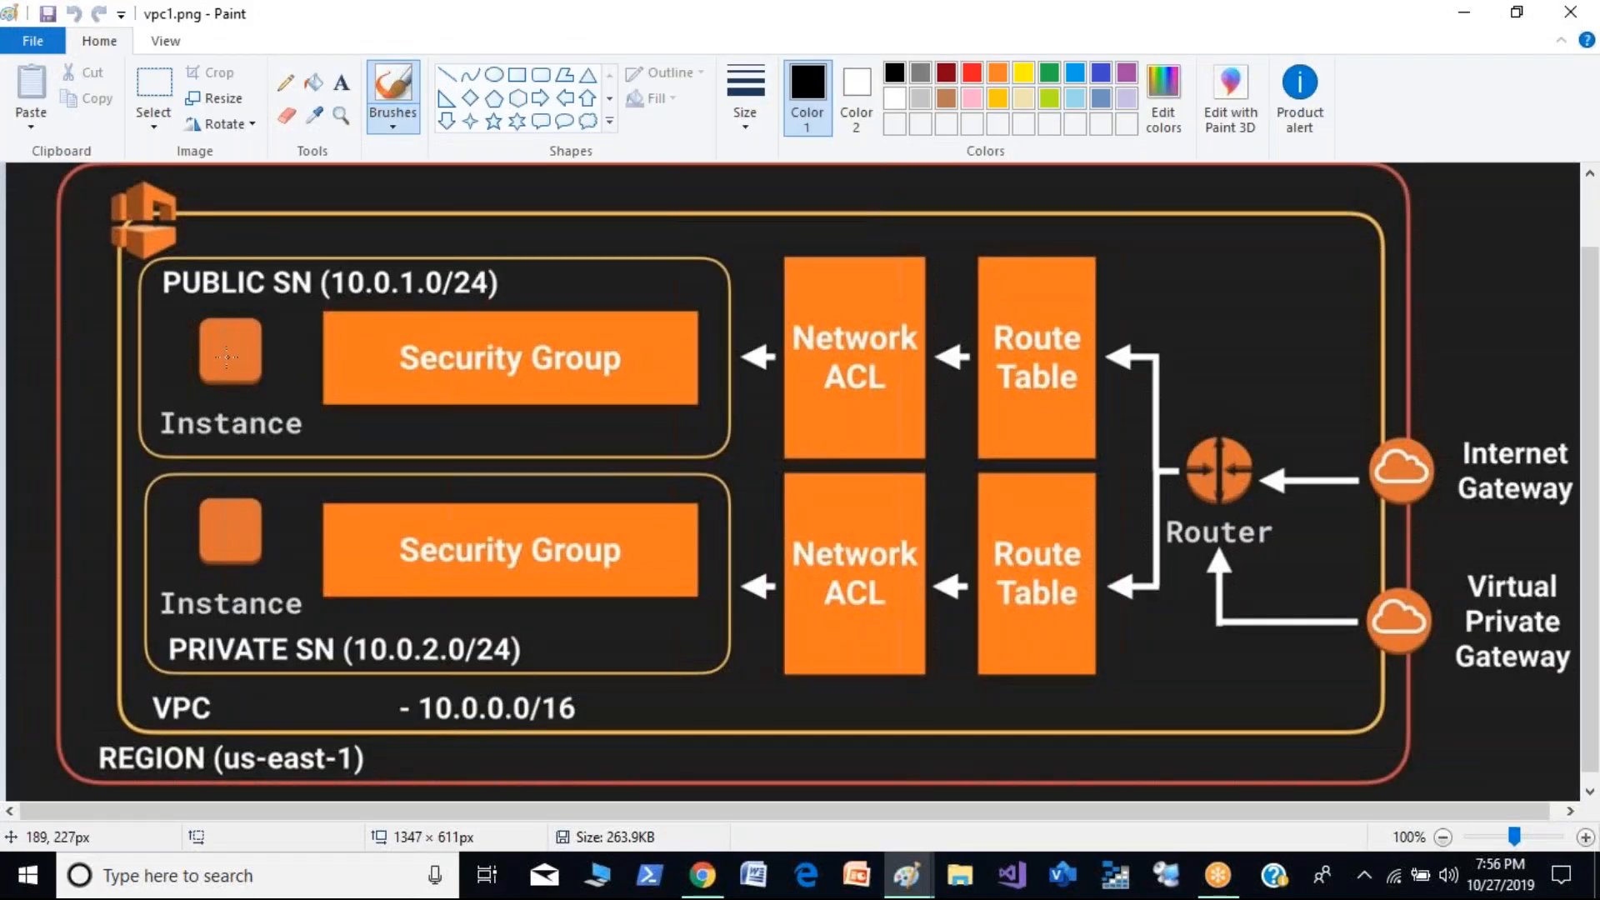
drag(342, 353, 421, 341)
drag(747, 389, 828, 383)
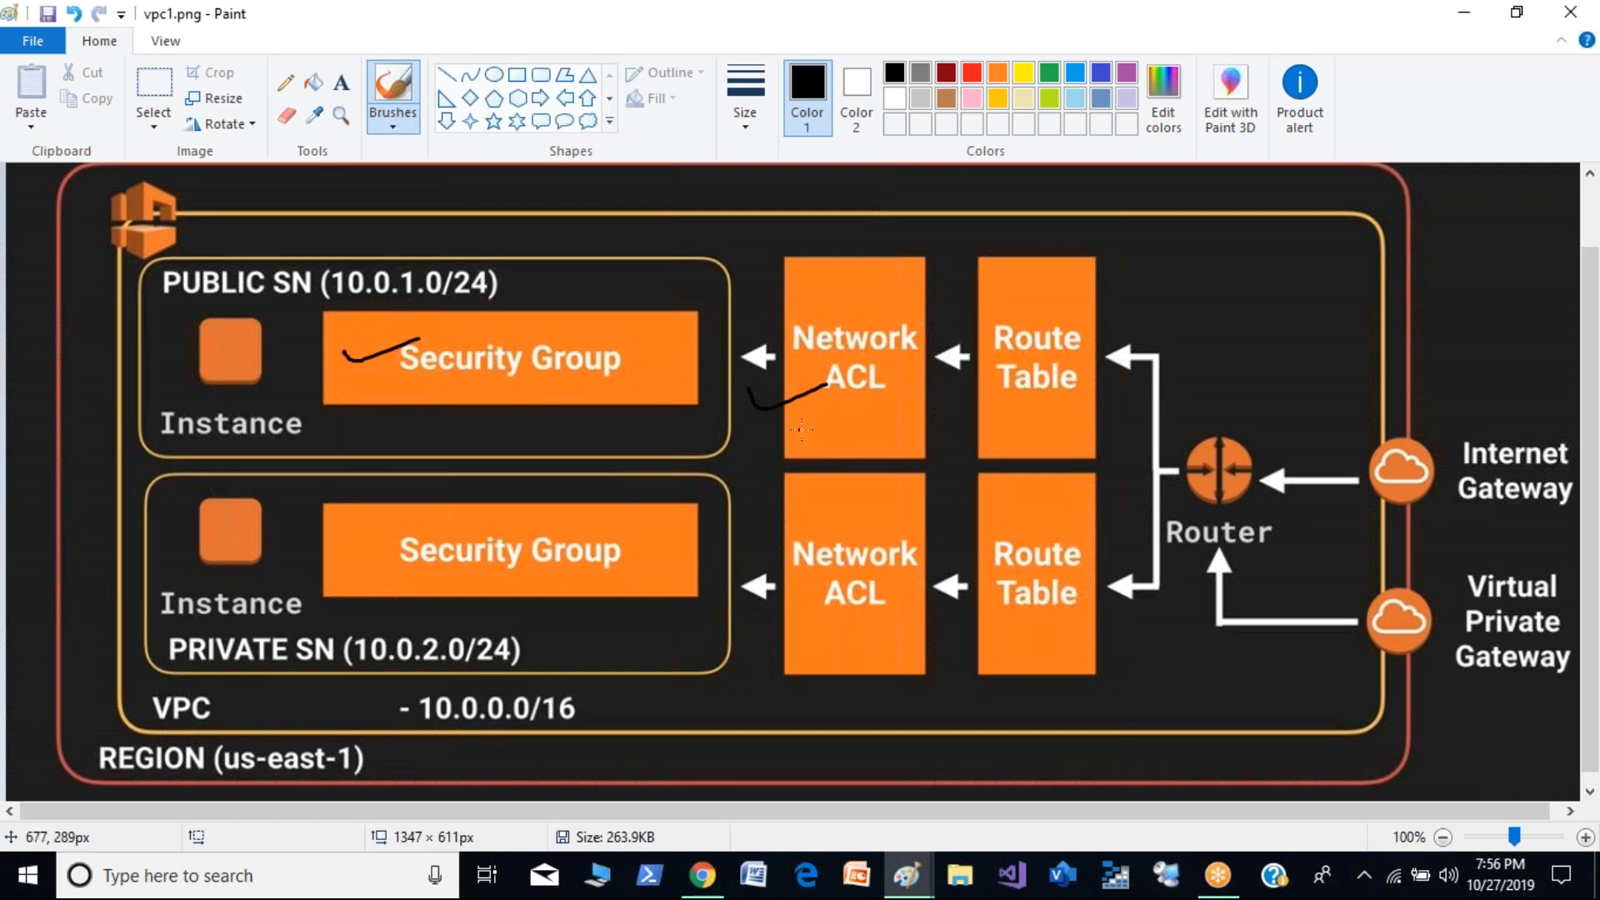
- Mark the public subnet's name, the private instance, both subnet ranges, the VPC range and the region on the diagram
drag(181, 305, 264, 314)
drag(179, 594, 278, 575)
drag(500, 295, 595, 275)
drag(532, 627, 593, 601)
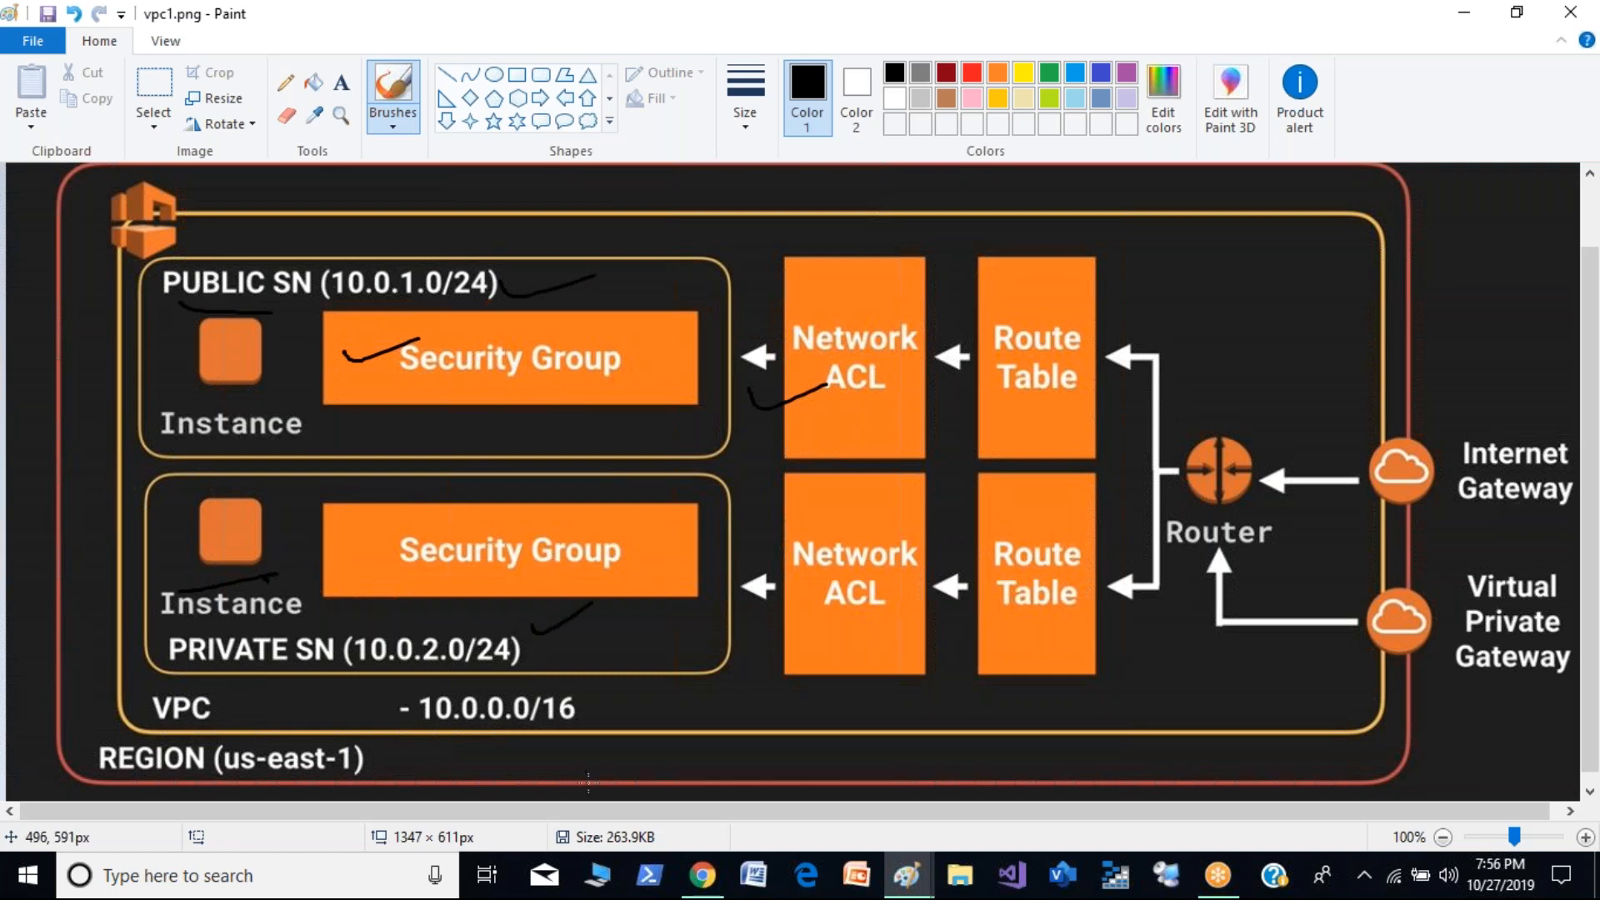
drag(586, 713, 667, 697)
drag(317, 771, 442, 744)
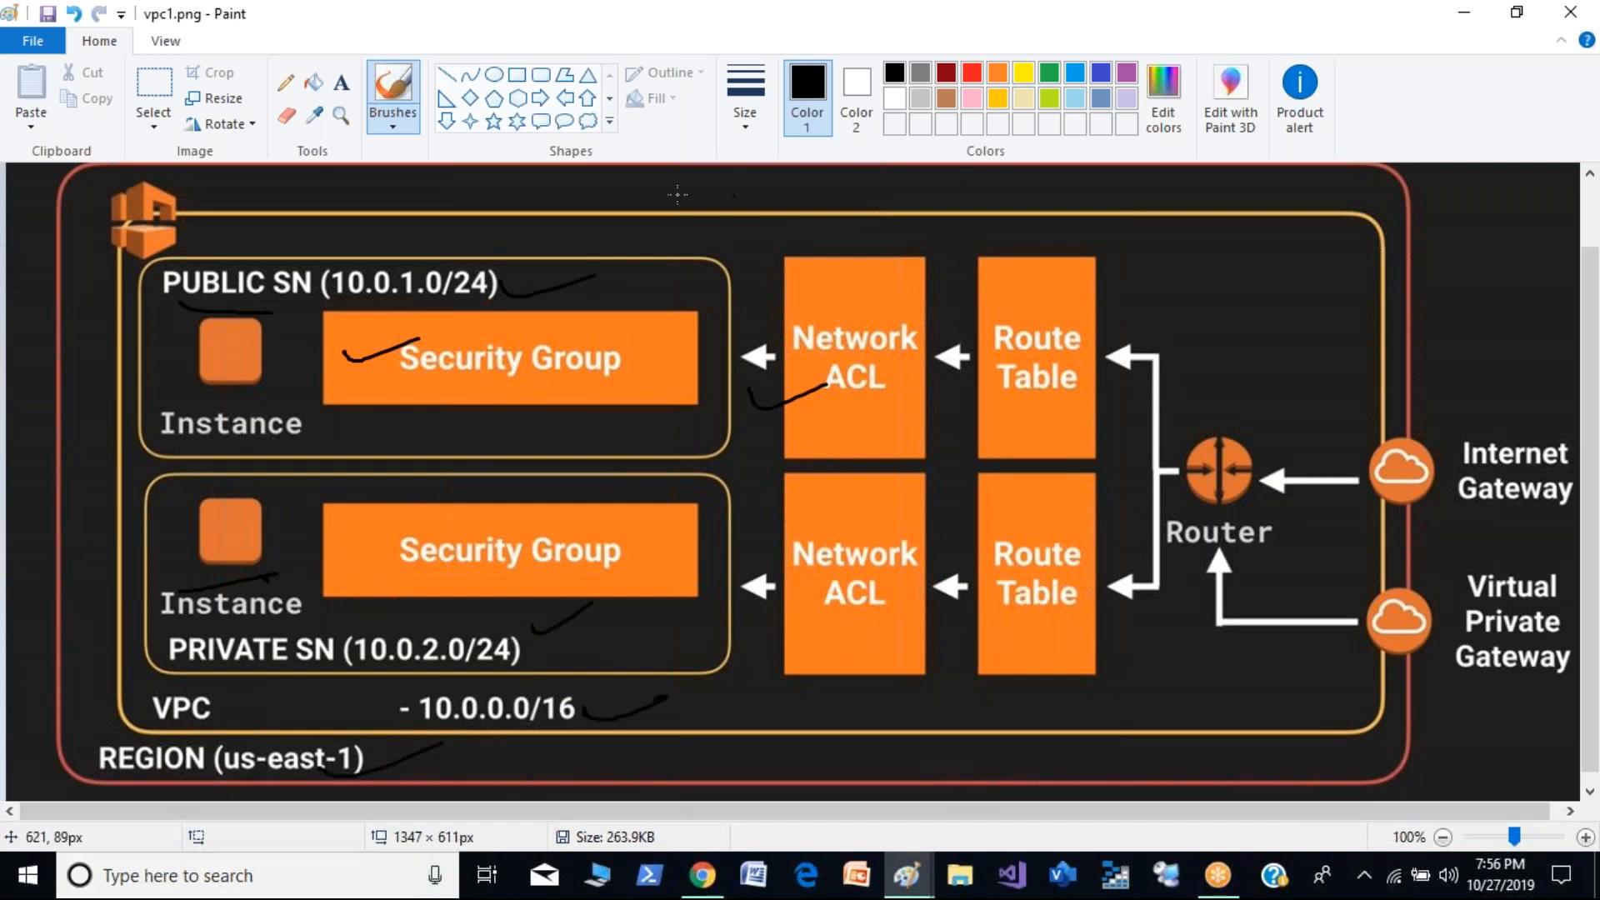
- Circle the Internet Gateway and Virtual Private Gateway labels and draw an arrow to the public subnet's Route Table
mouse_move(1559, 417)
mouse_down()
mouse_move(1466, 504)
mouse_move(1534, 414)
mouse_up()
mouse_move(1504, 573)
mouse_down()
mouse_move(1455, 696)
mouse_move(1557, 626)
mouse_move(1517, 563)
mouse_up()
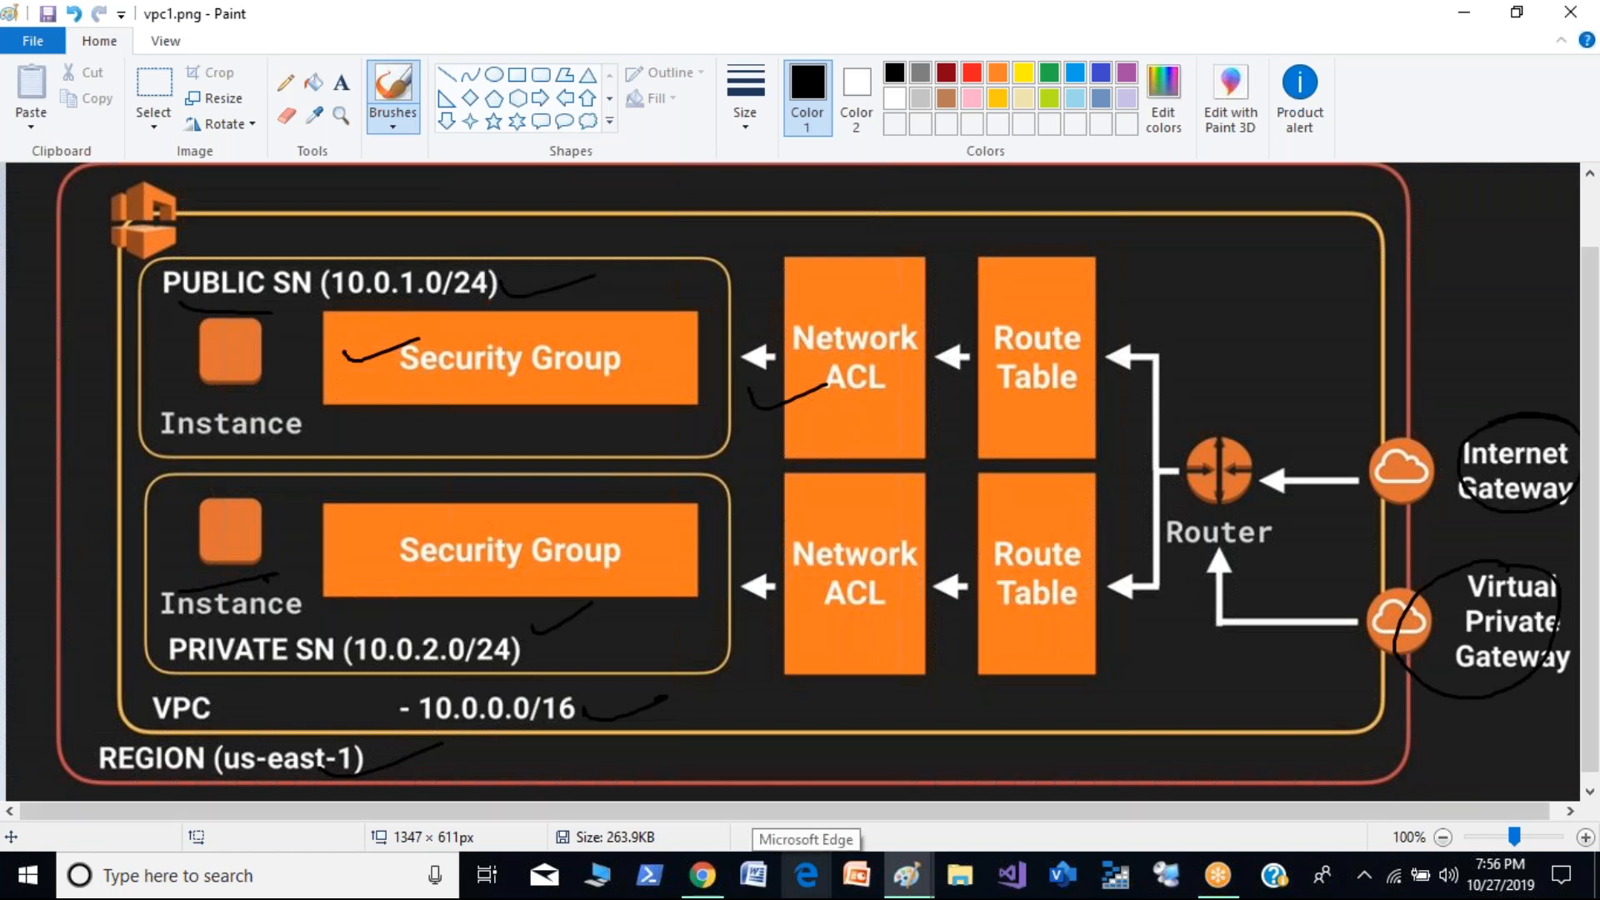
mouse_move(1169, 283)
mouse_down()
mouse_move(1059, 288)
mouse_move(1136, 311)
mouse_up()
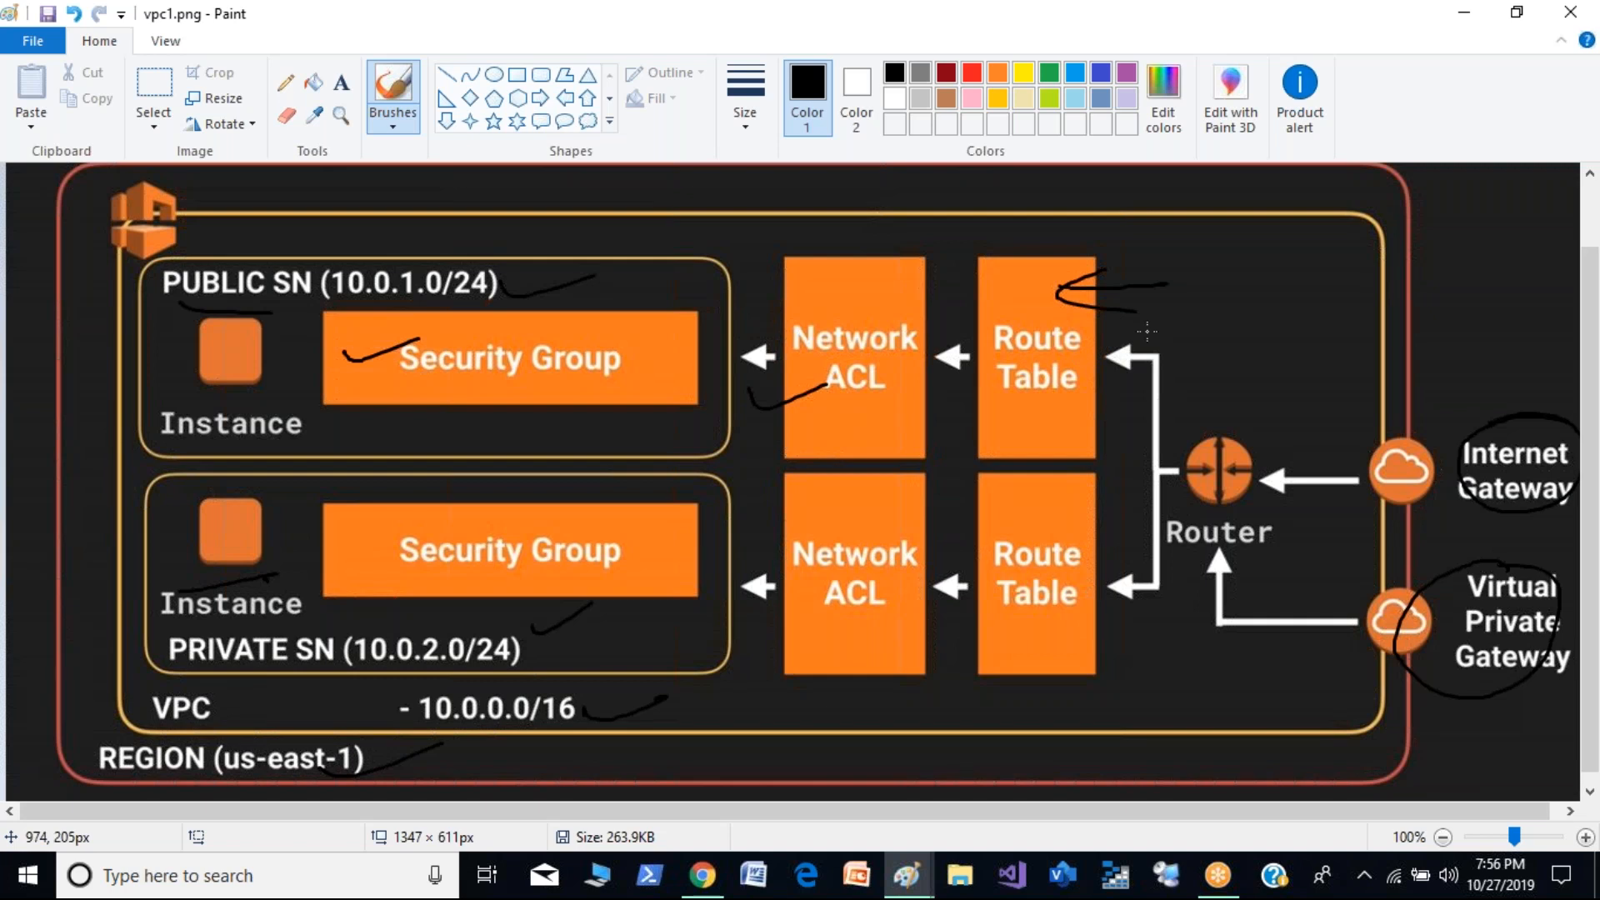
- Switch to the AWS Management Console in Chrome, search services for "vpn" and open the VPC service
key(alt+Tab)
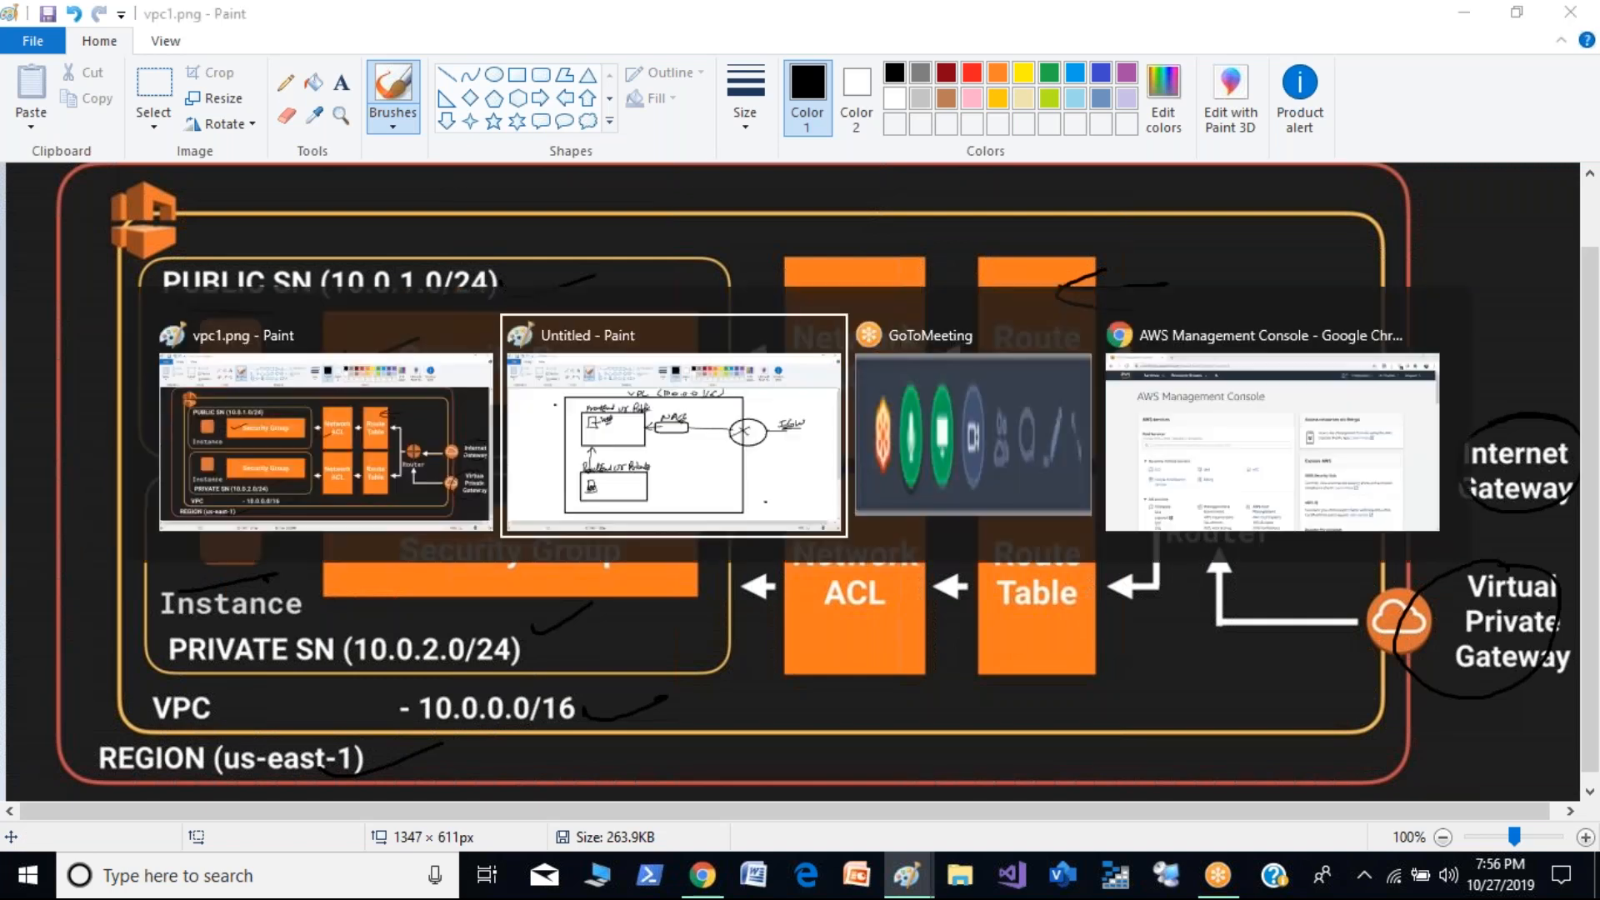
key(alt+Tab)
key(alt+Tab)
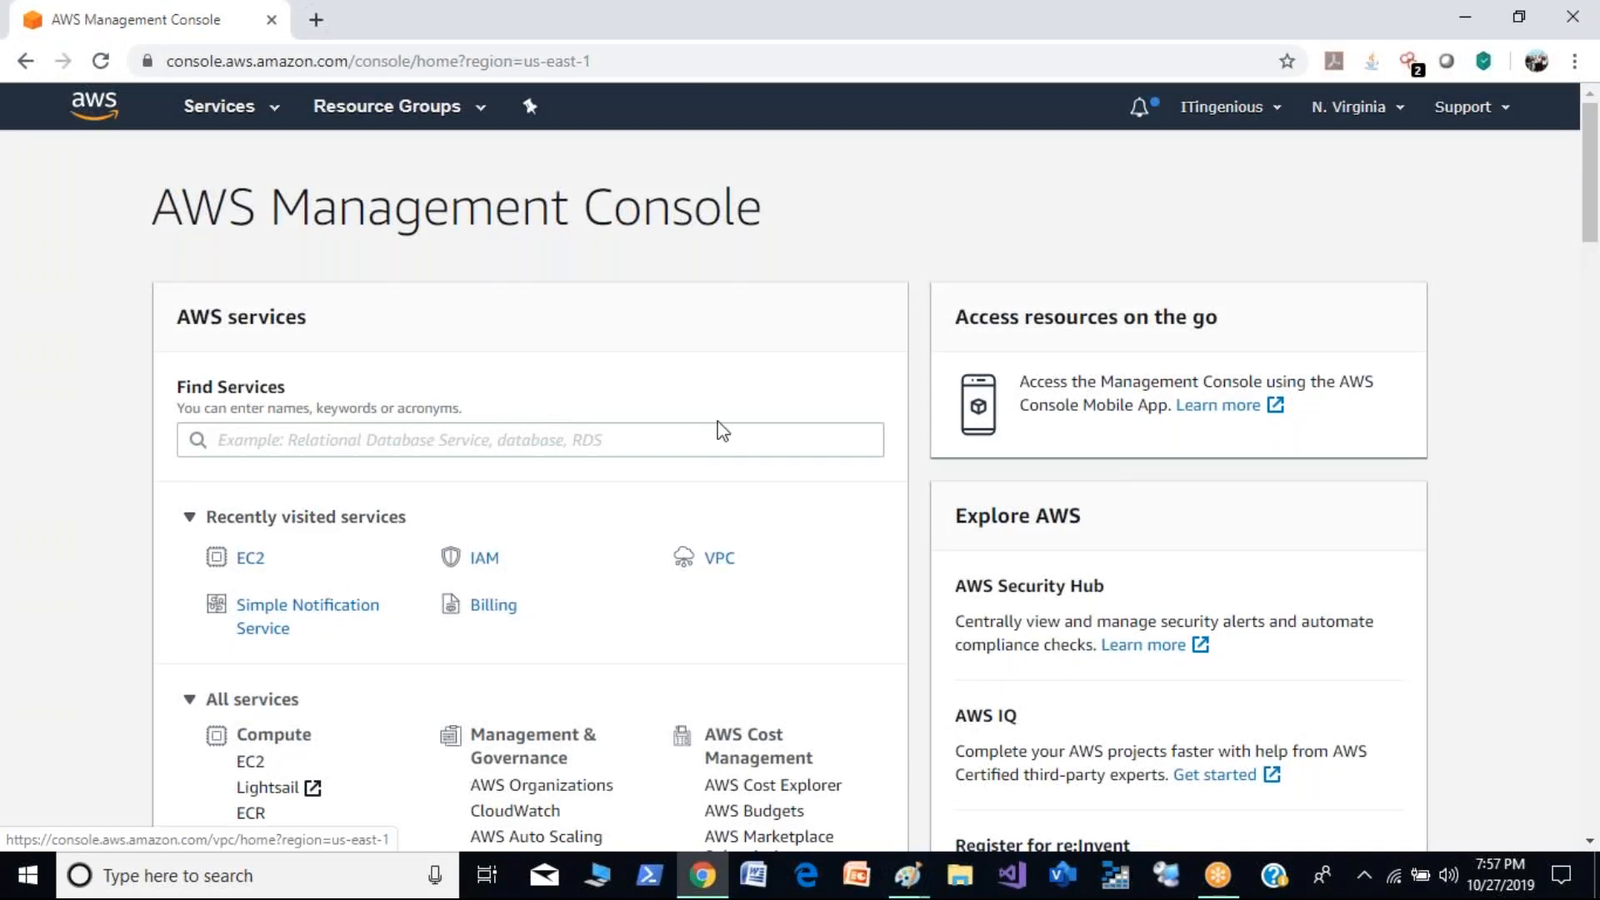
click(719, 442)
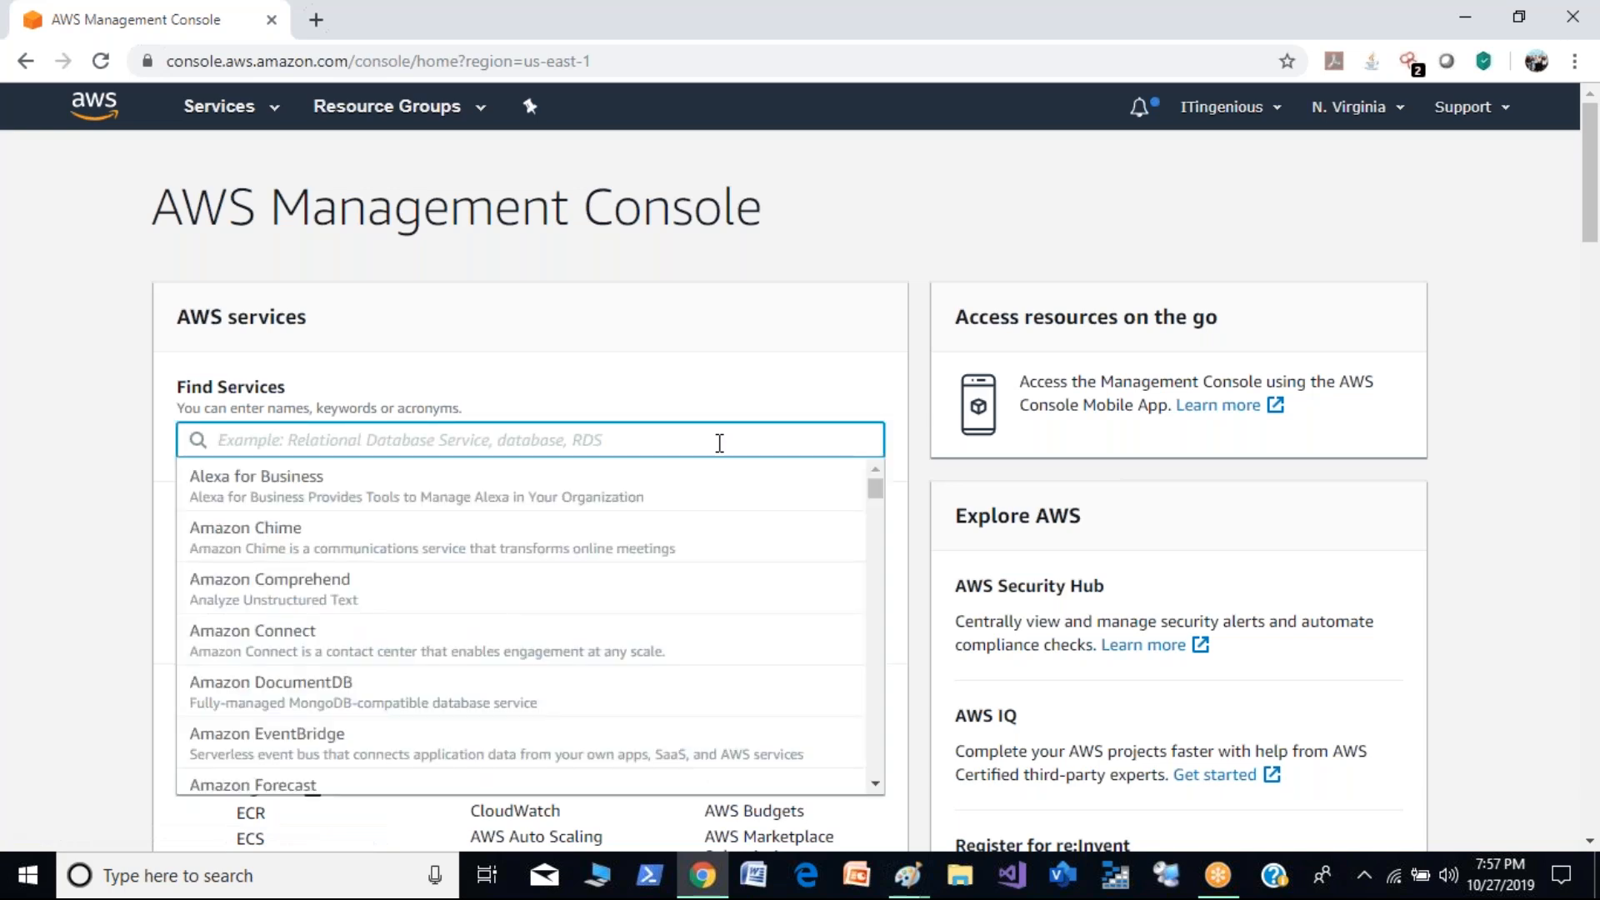
text(vpn)
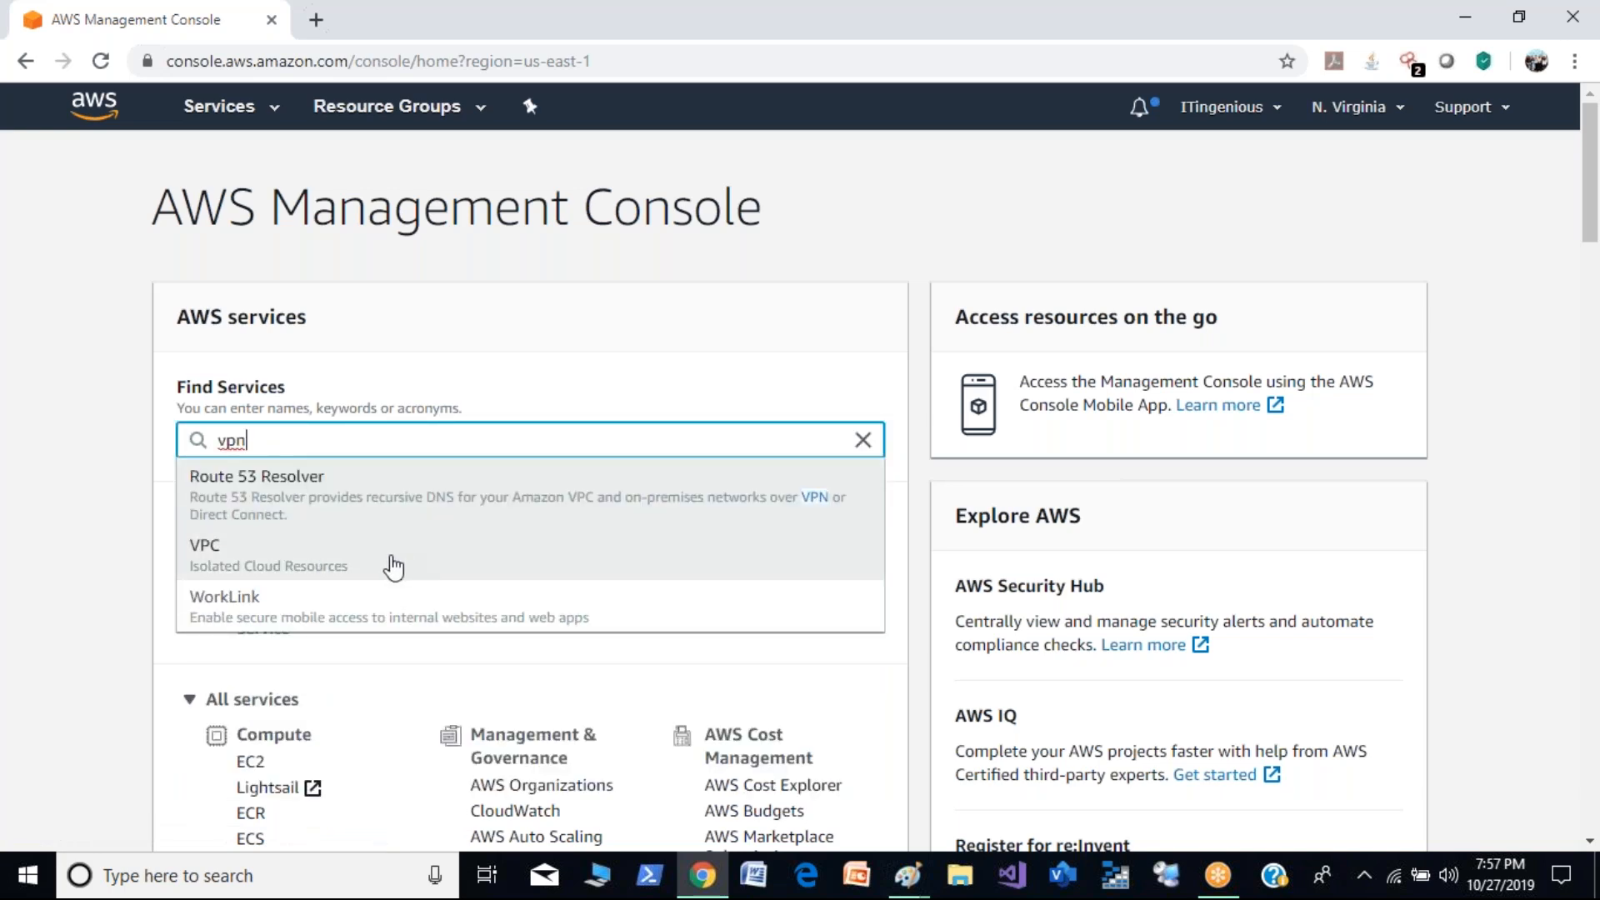
click(393, 568)
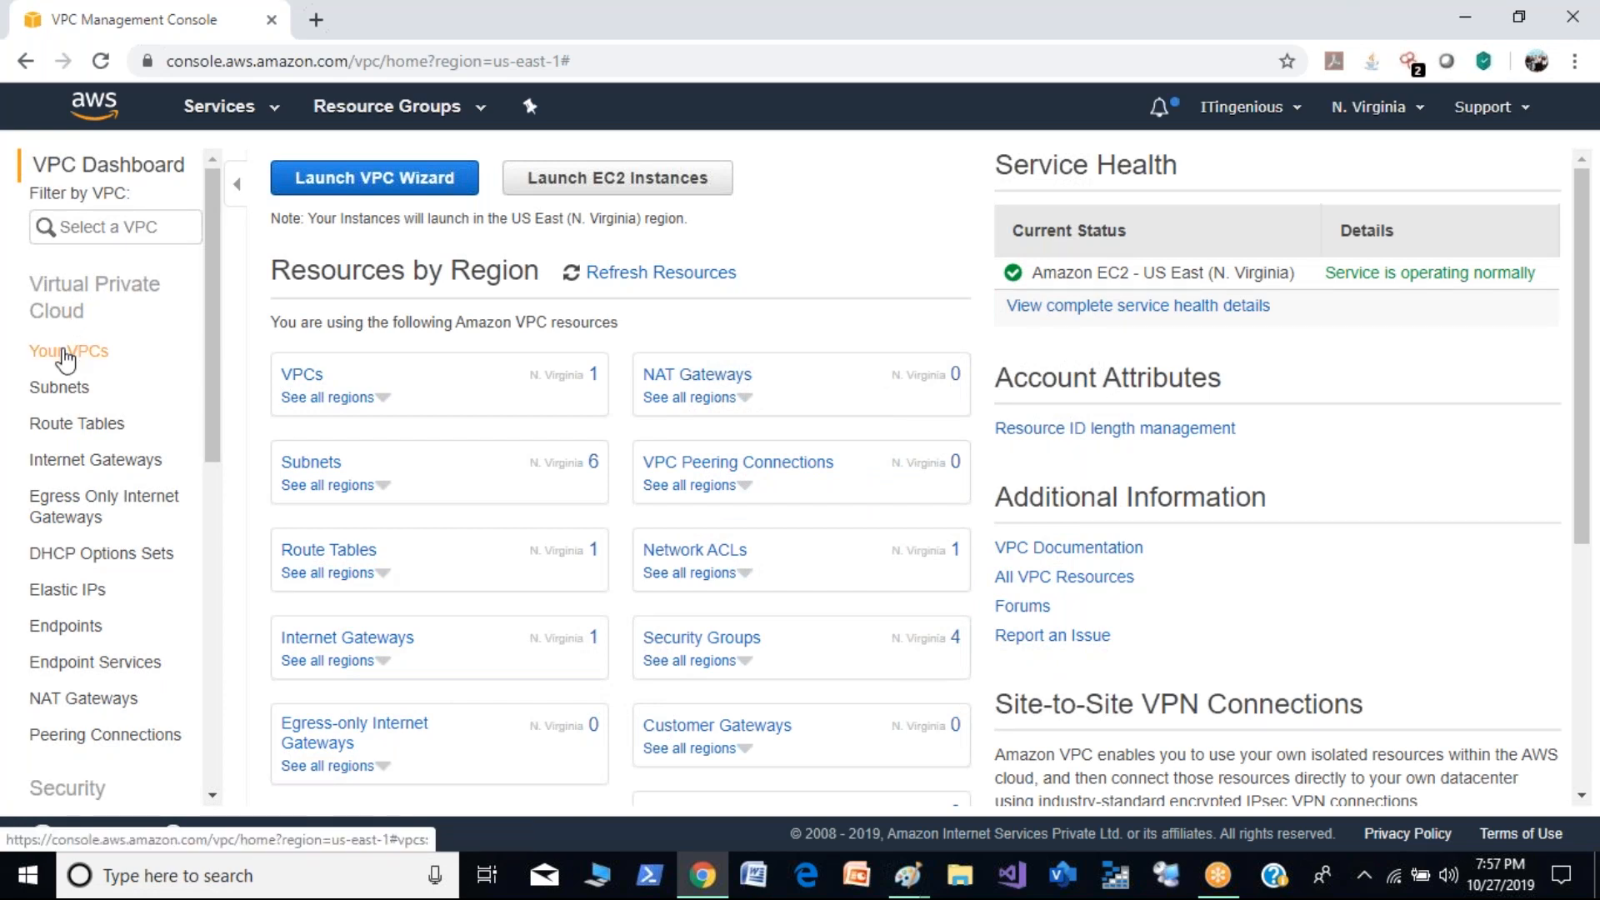
- Look at the existing VPCs and the VPC wizard's configuration options, and exit the wizard without creating anything
click(65, 358)
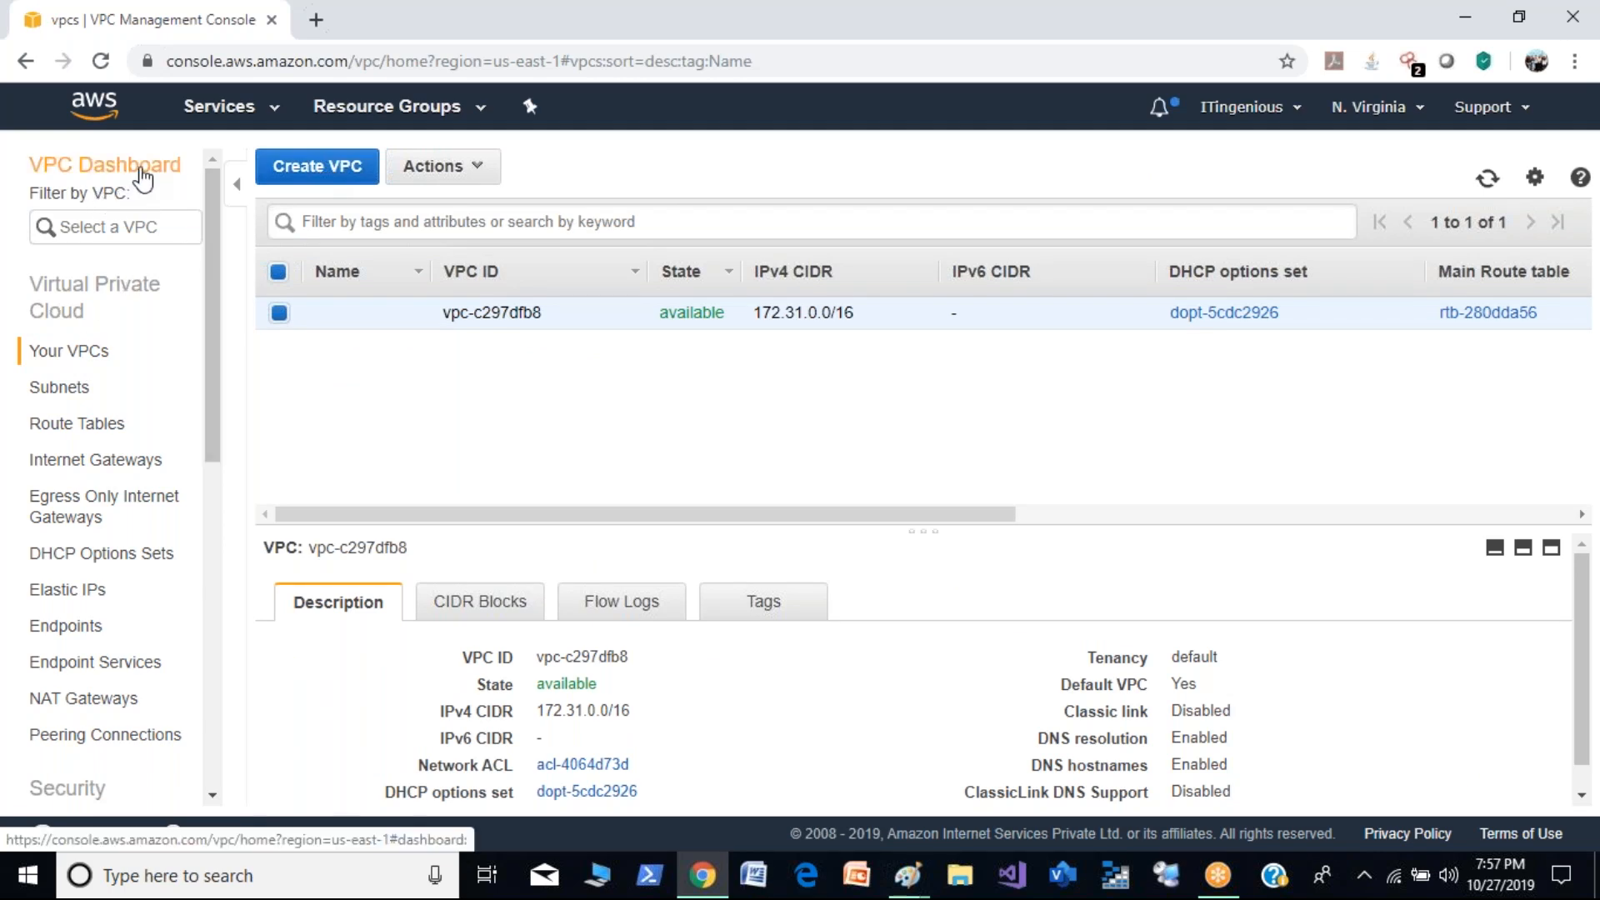
click(91, 168)
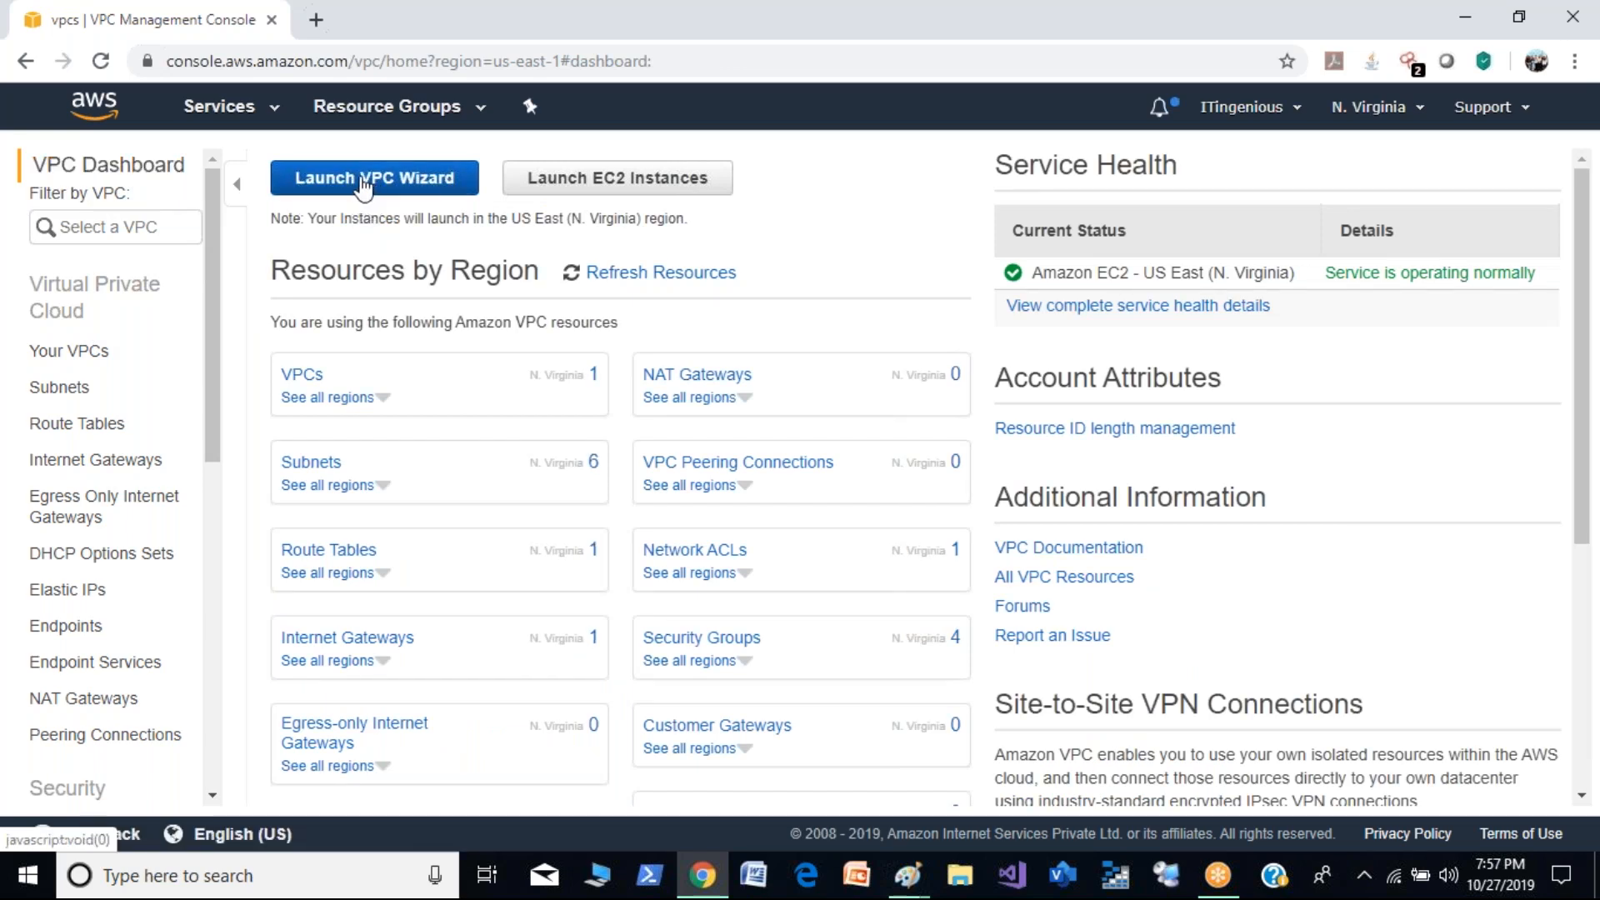
click(362, 182)
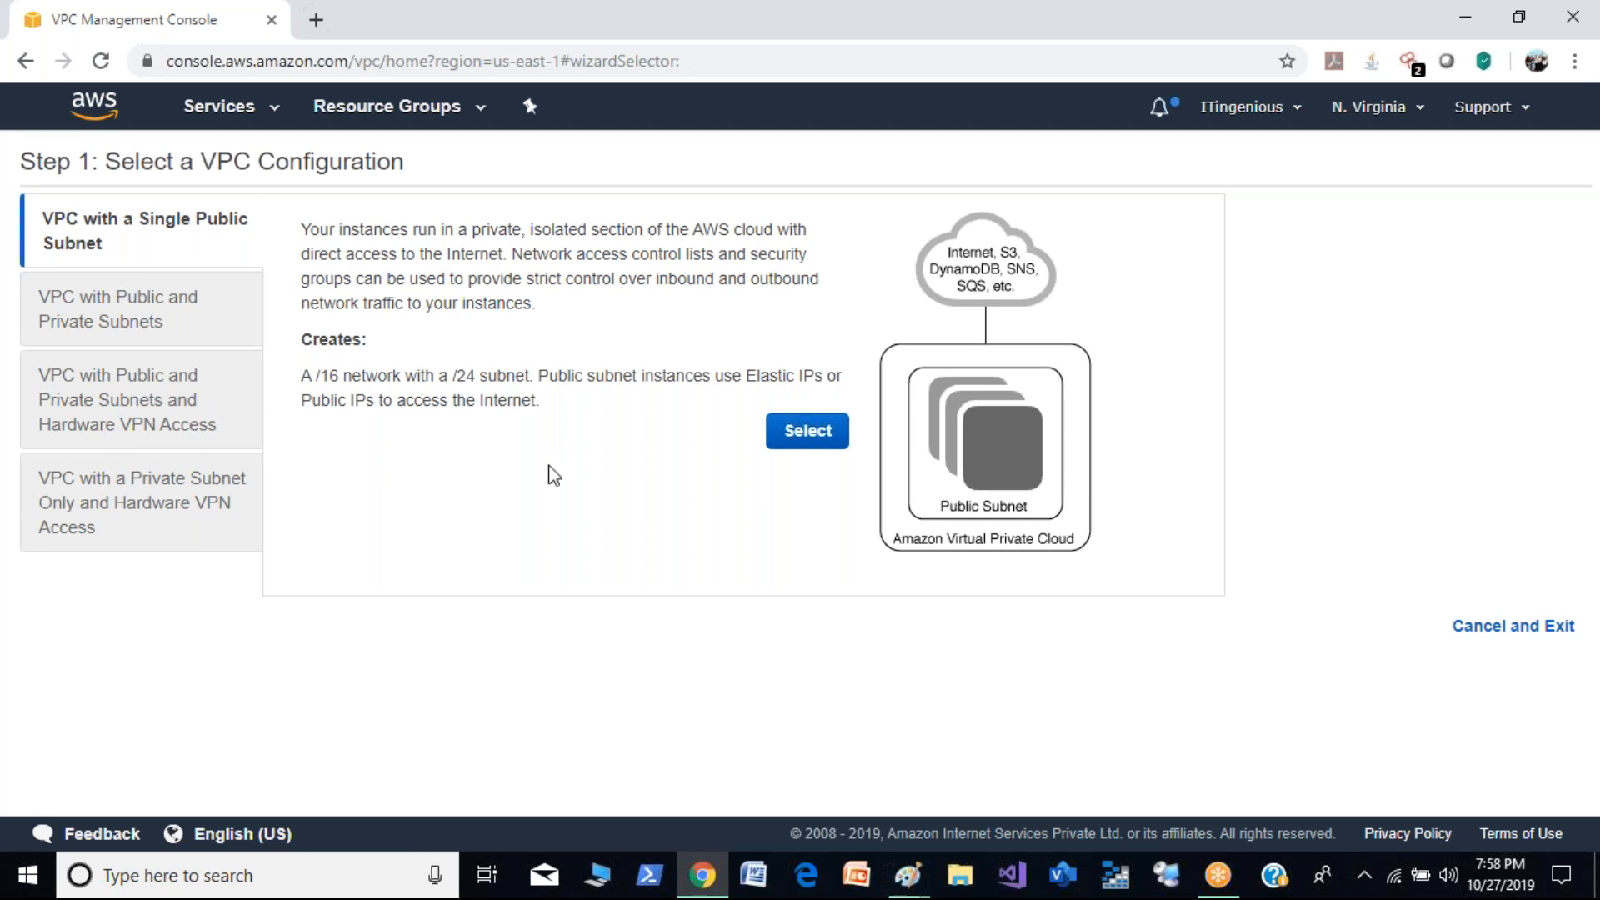
click(1482, 635)
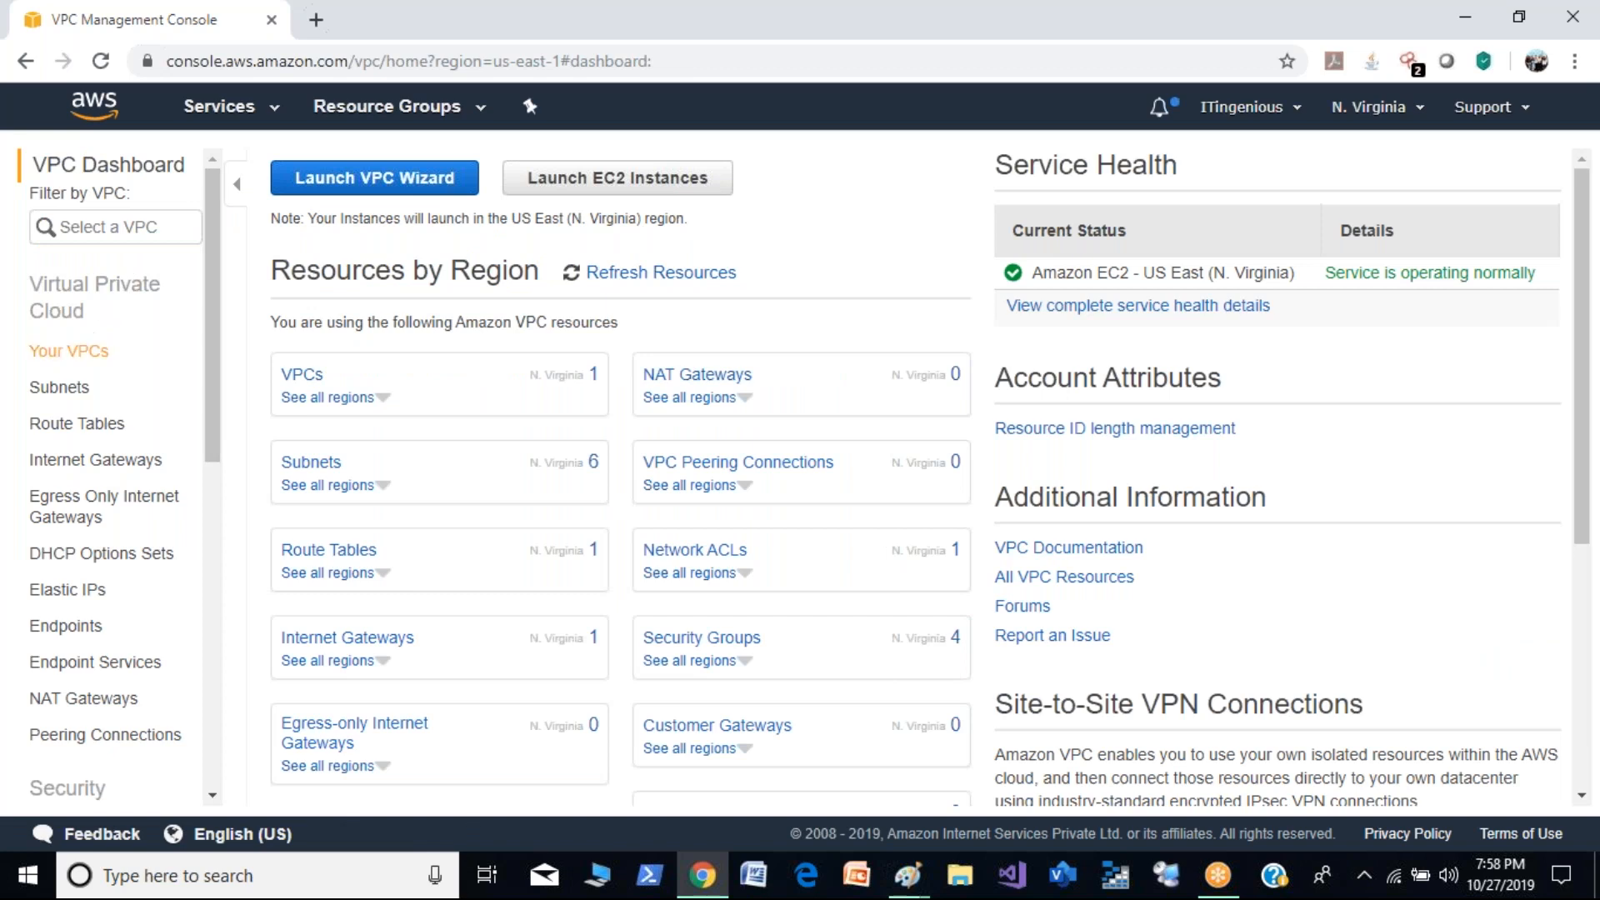
- Show the list of VPCs and name the existing VPC Default-VPC
click(88, 351)
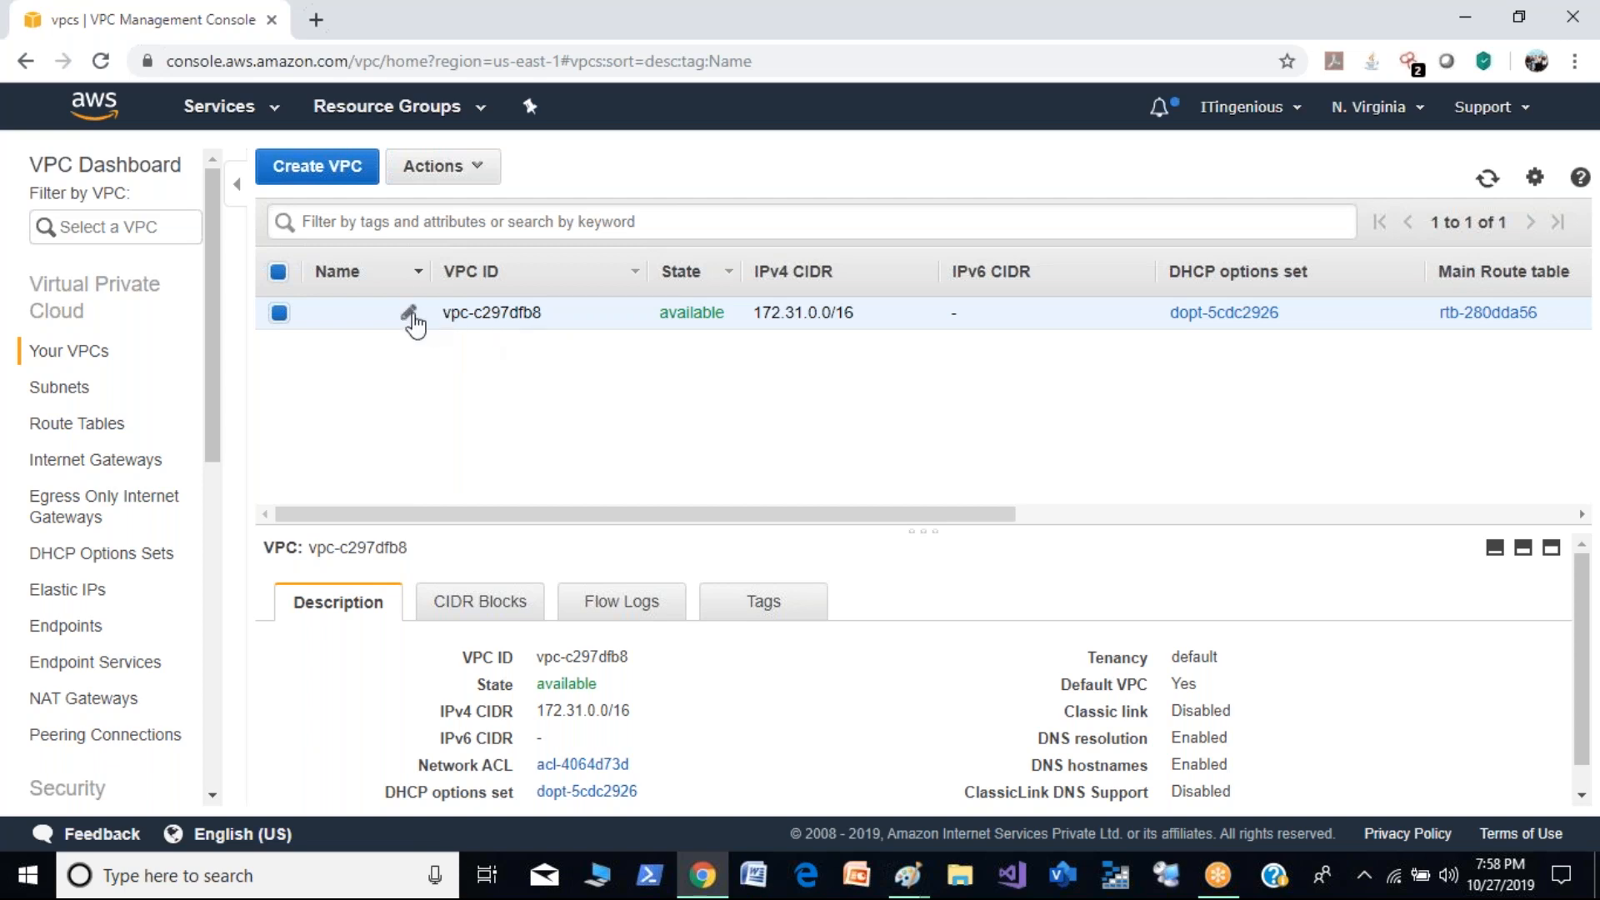
click(411, 314)
text(Degfa)
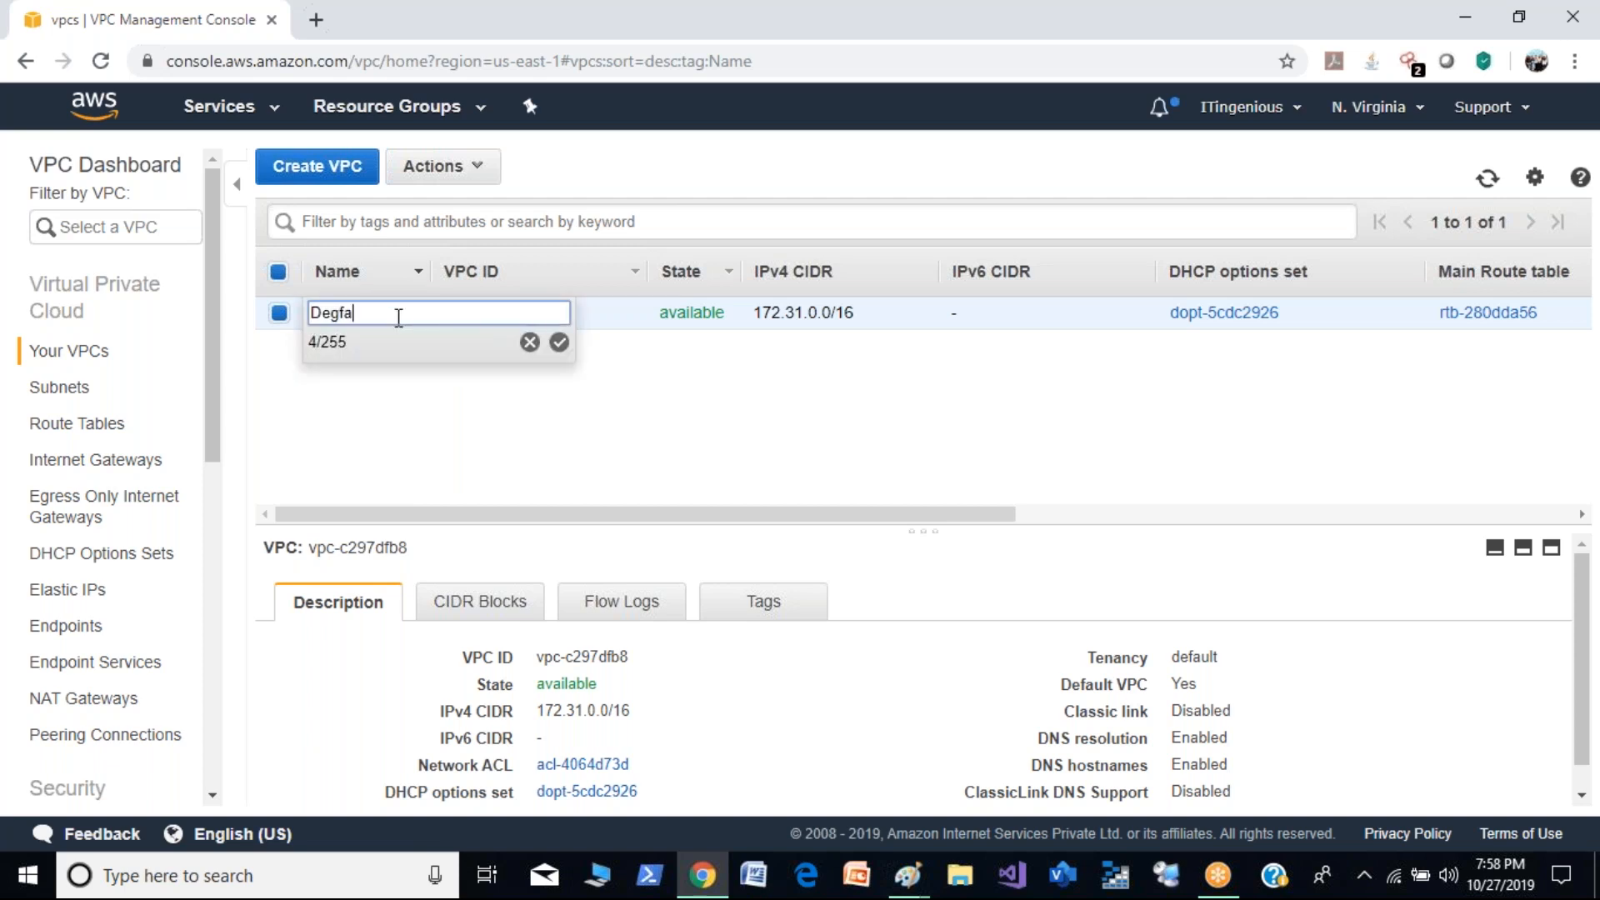
key(BackSpace)
key(BackSpace)
key(BackSpace)
text(fault-VPC)
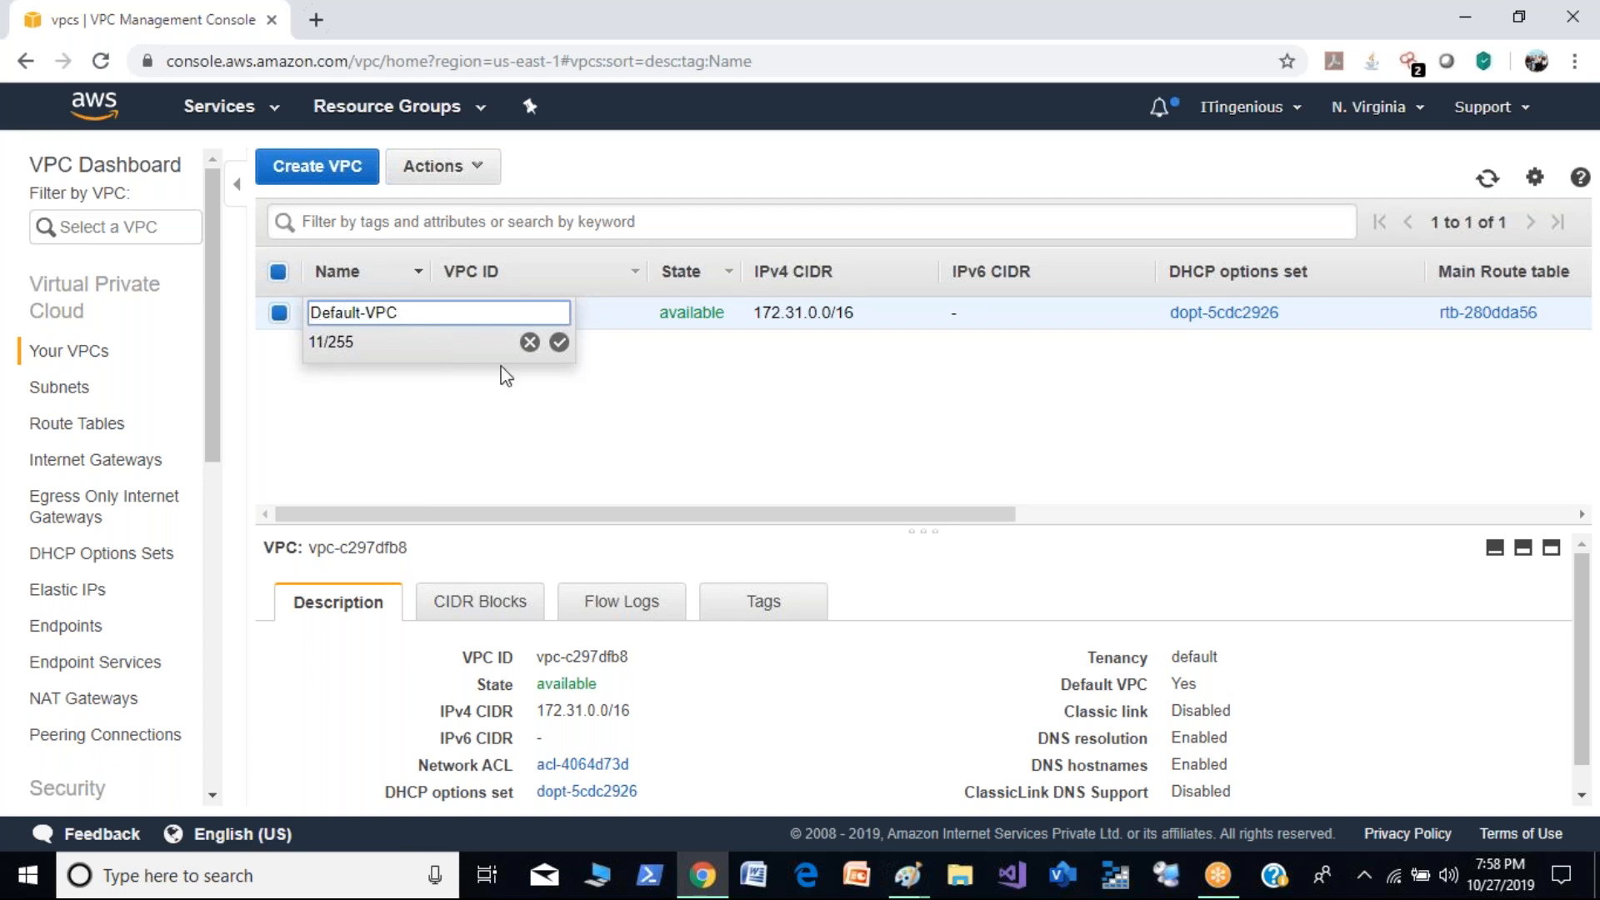
click(558, 342)
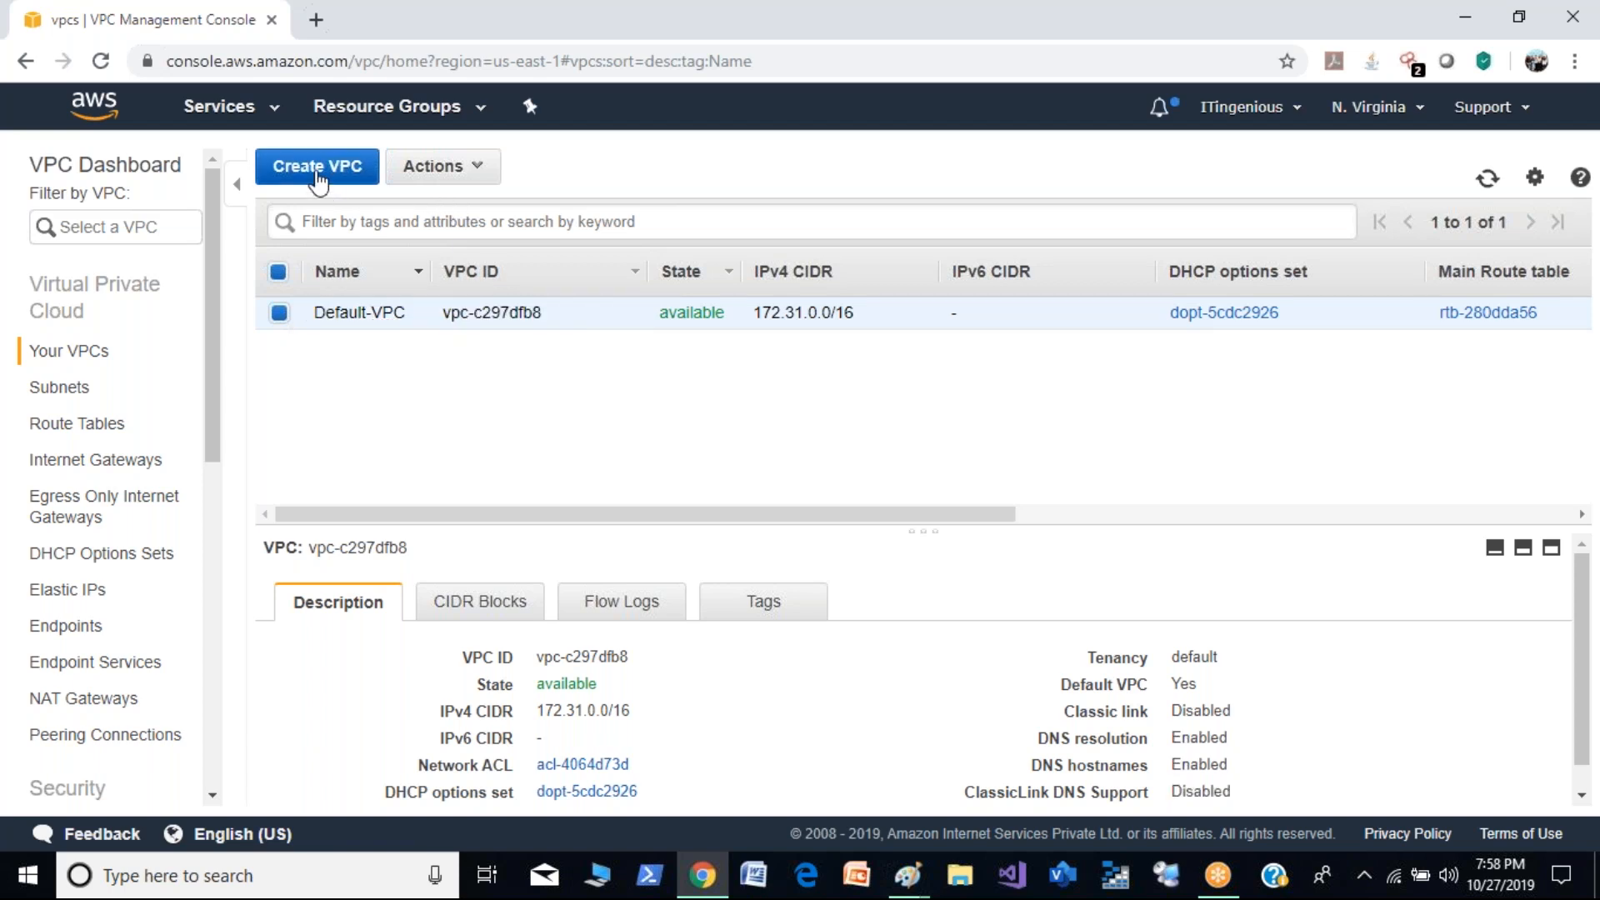
- Start a new VPC with the name tag Demo-VPC and the IPv4 CIDR block 10.0.0.0/16
click(317, 171)
click(407, 343)
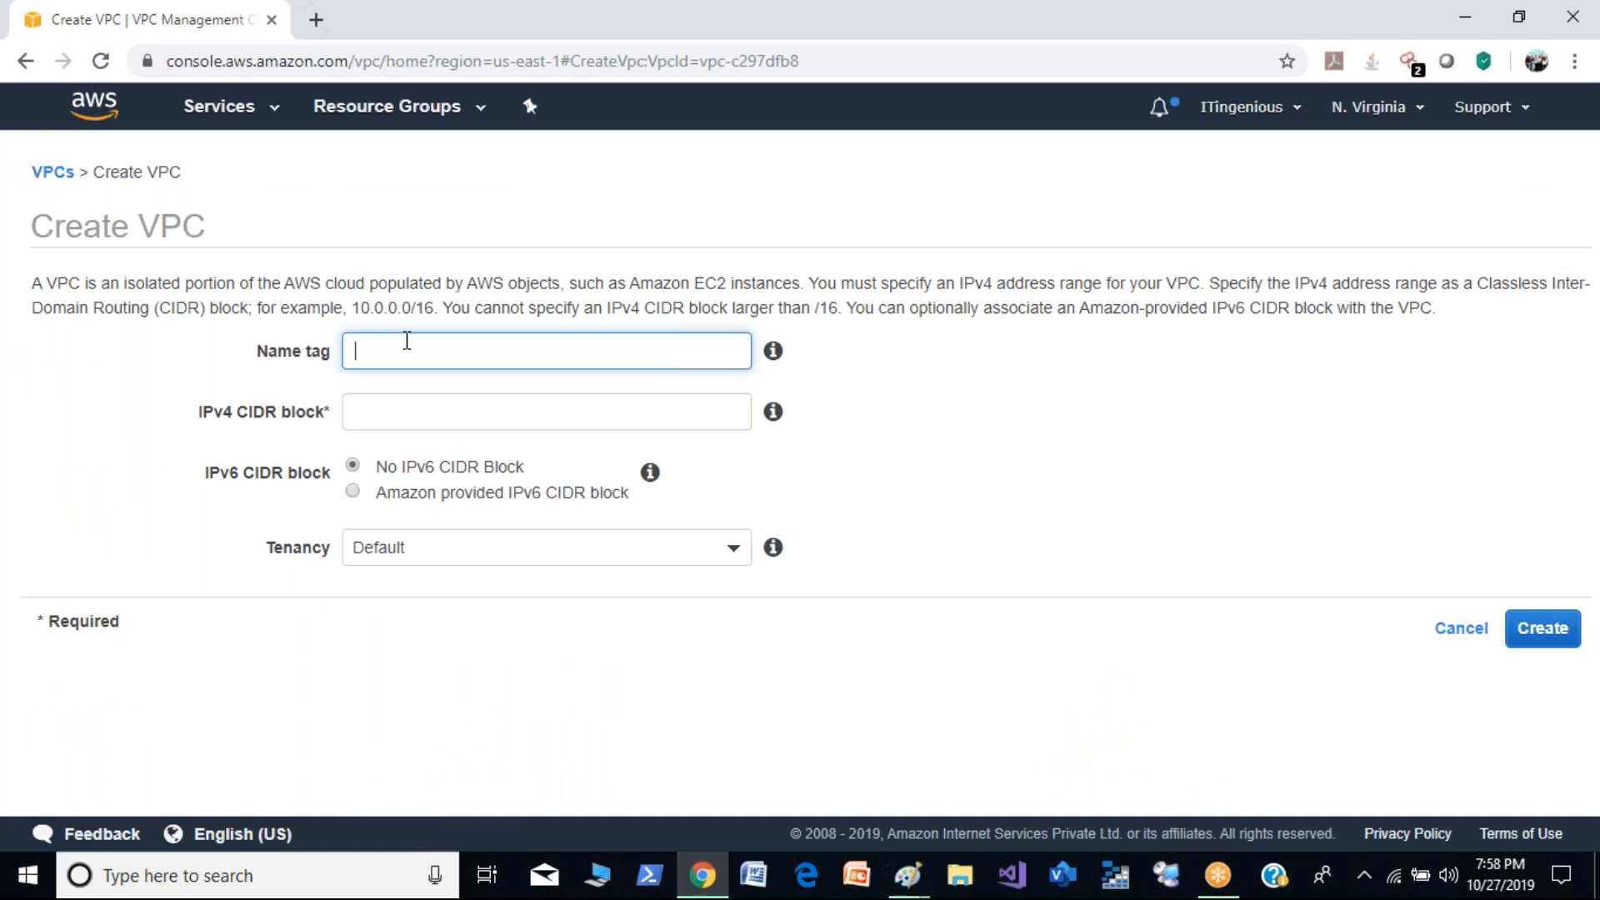
text(Demo-VPC)
click(466, 424)
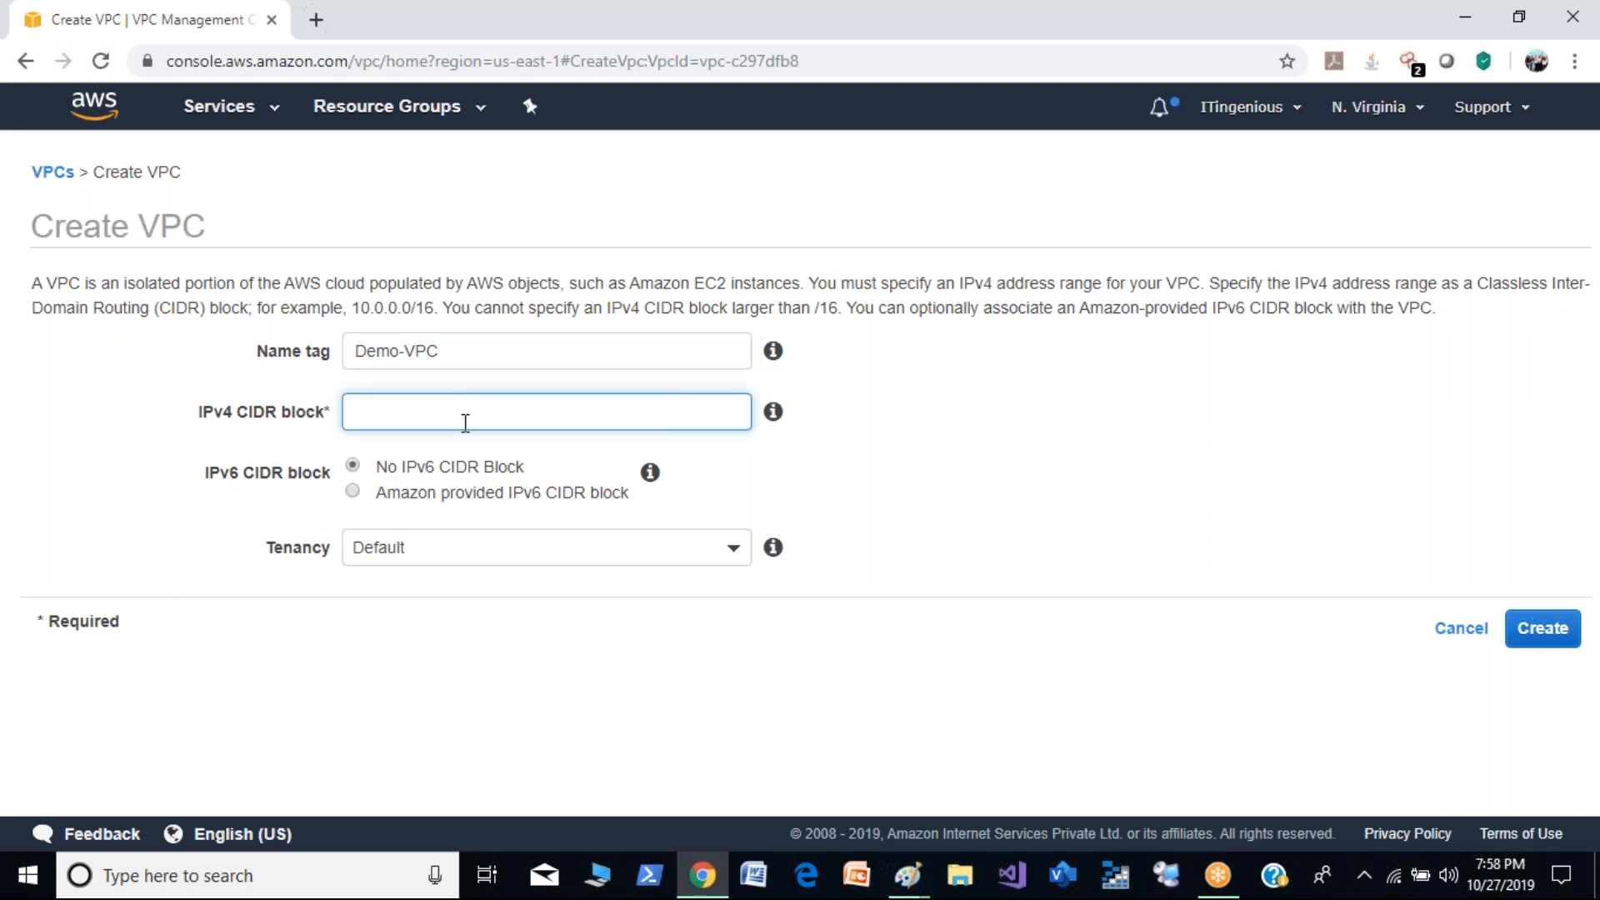
text(10.0.0.0/16)
click(825, 422)
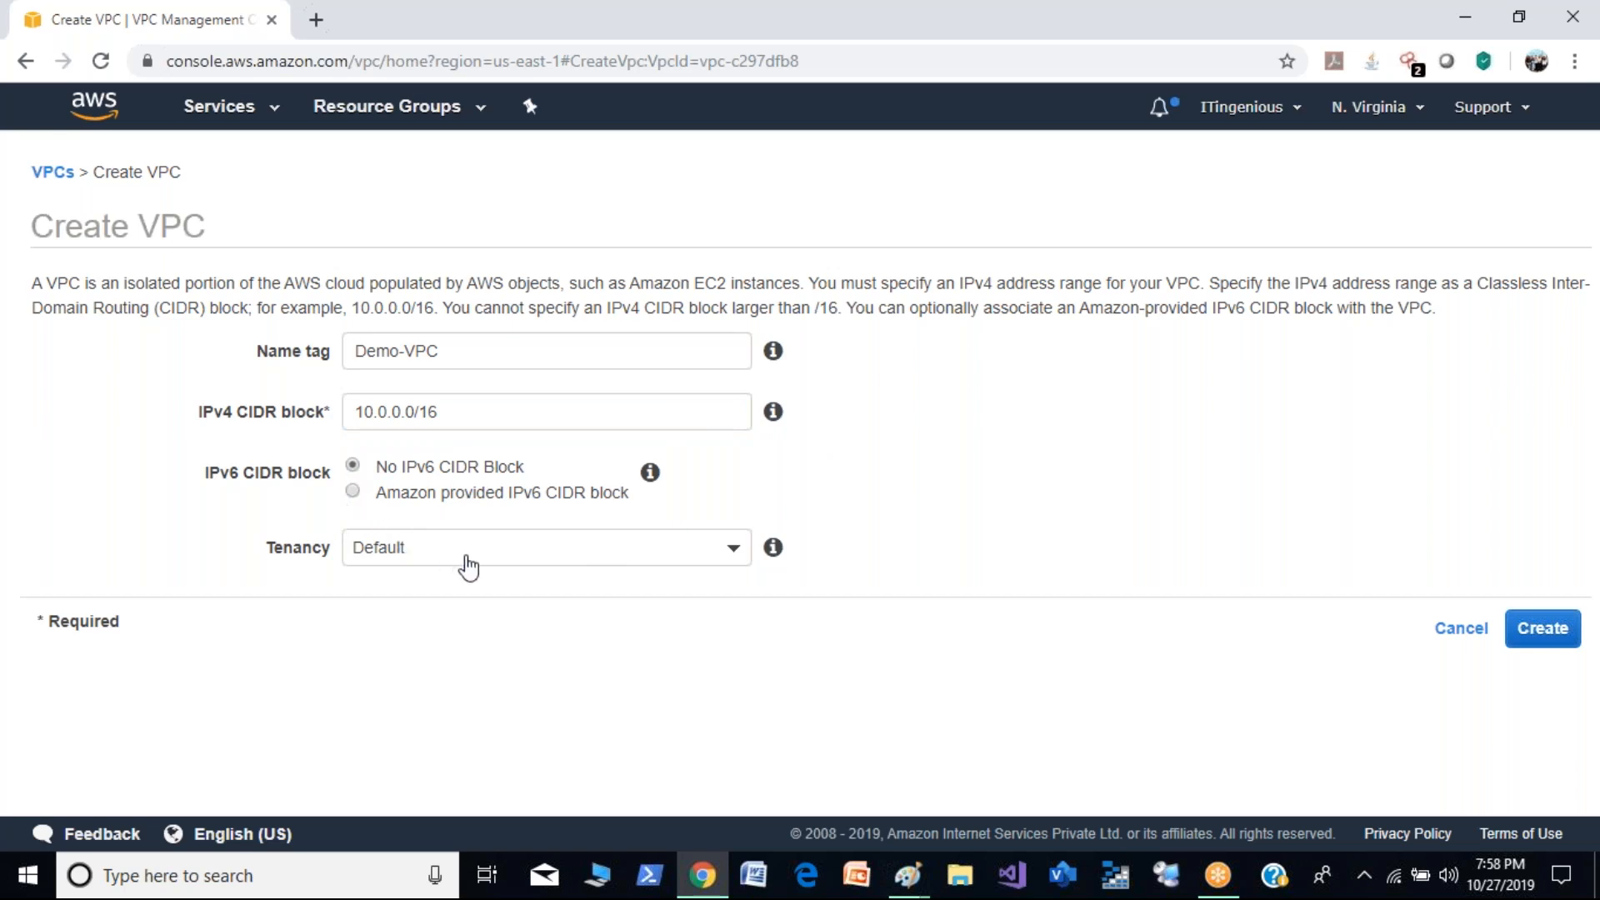
- Create the VPC, return to the VPC list and select only Demo-VPC
click(1544, 630)
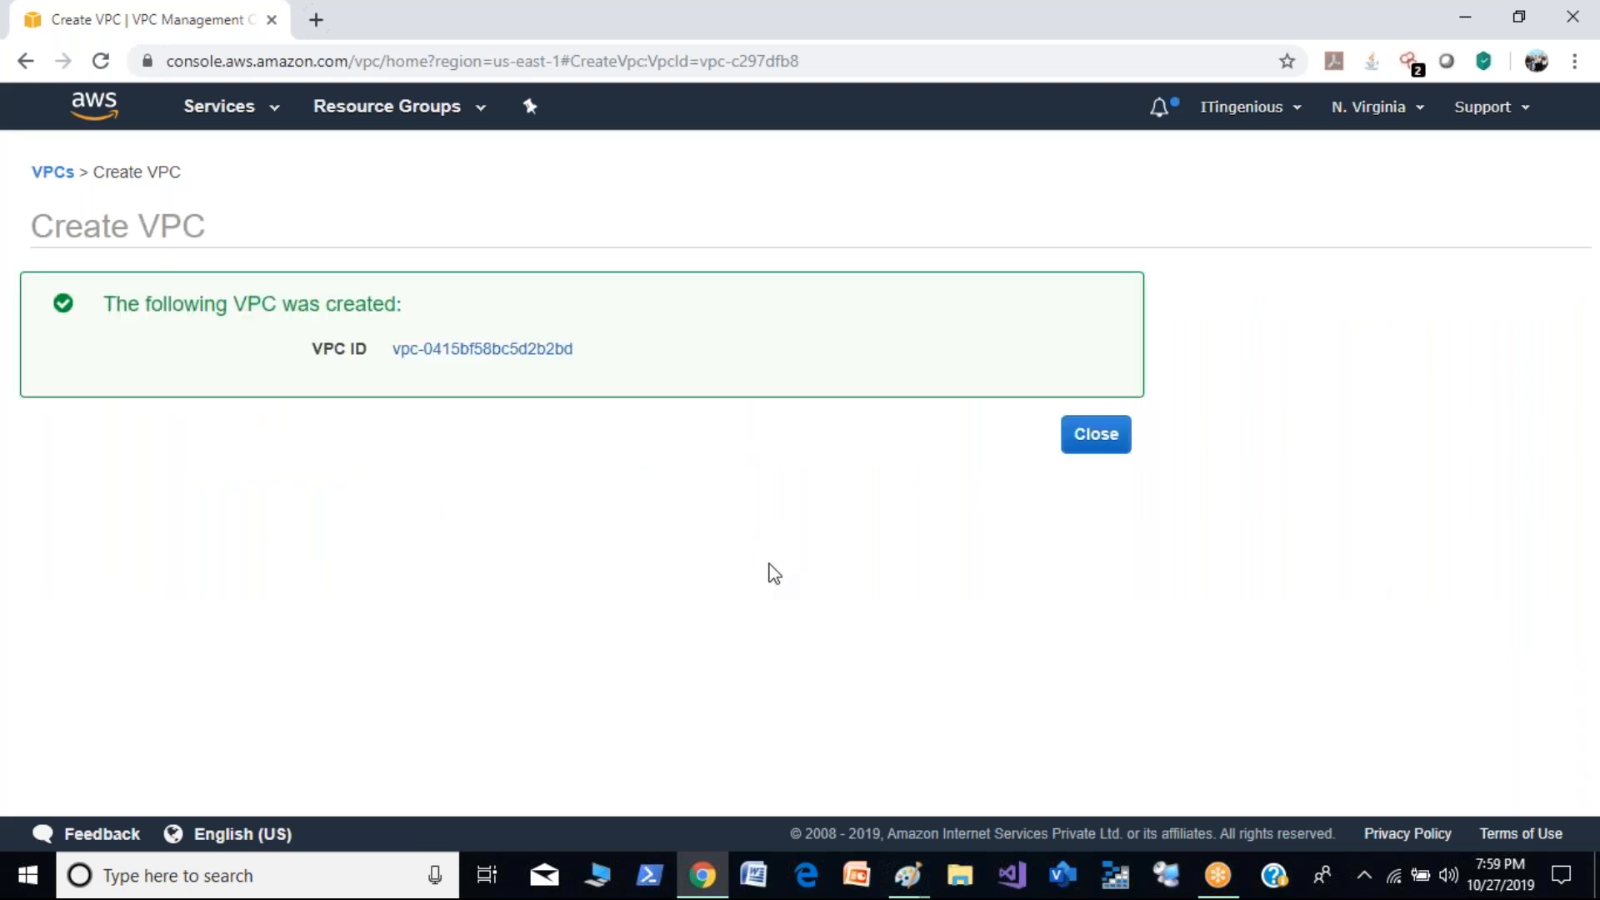
click(1096, 434)
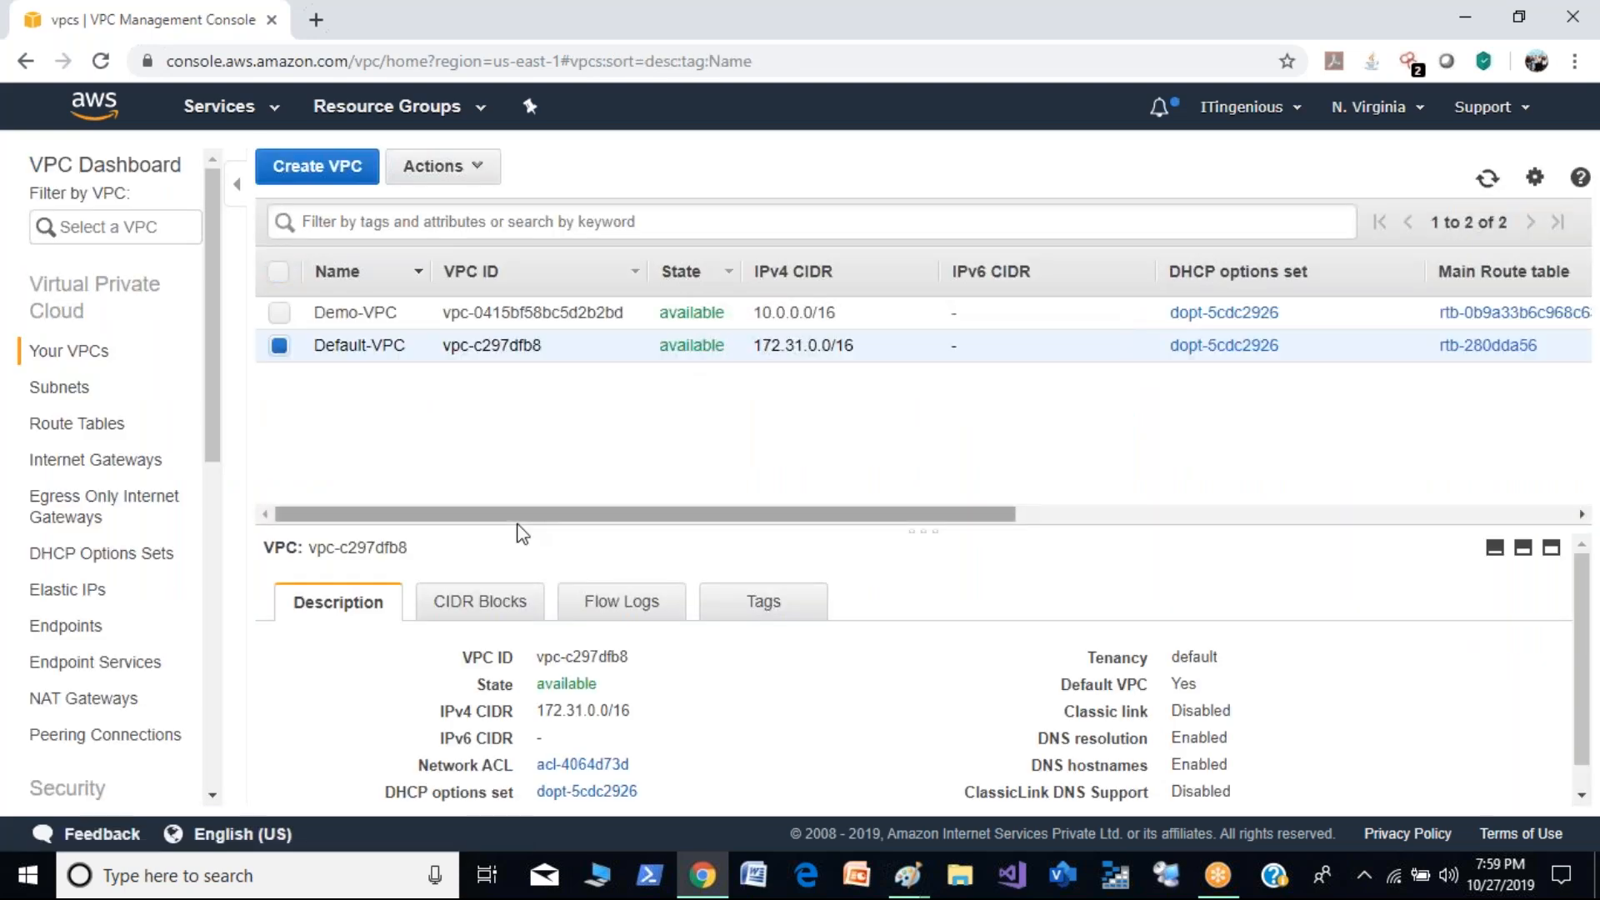
click(281, 314)
click(280, 346)
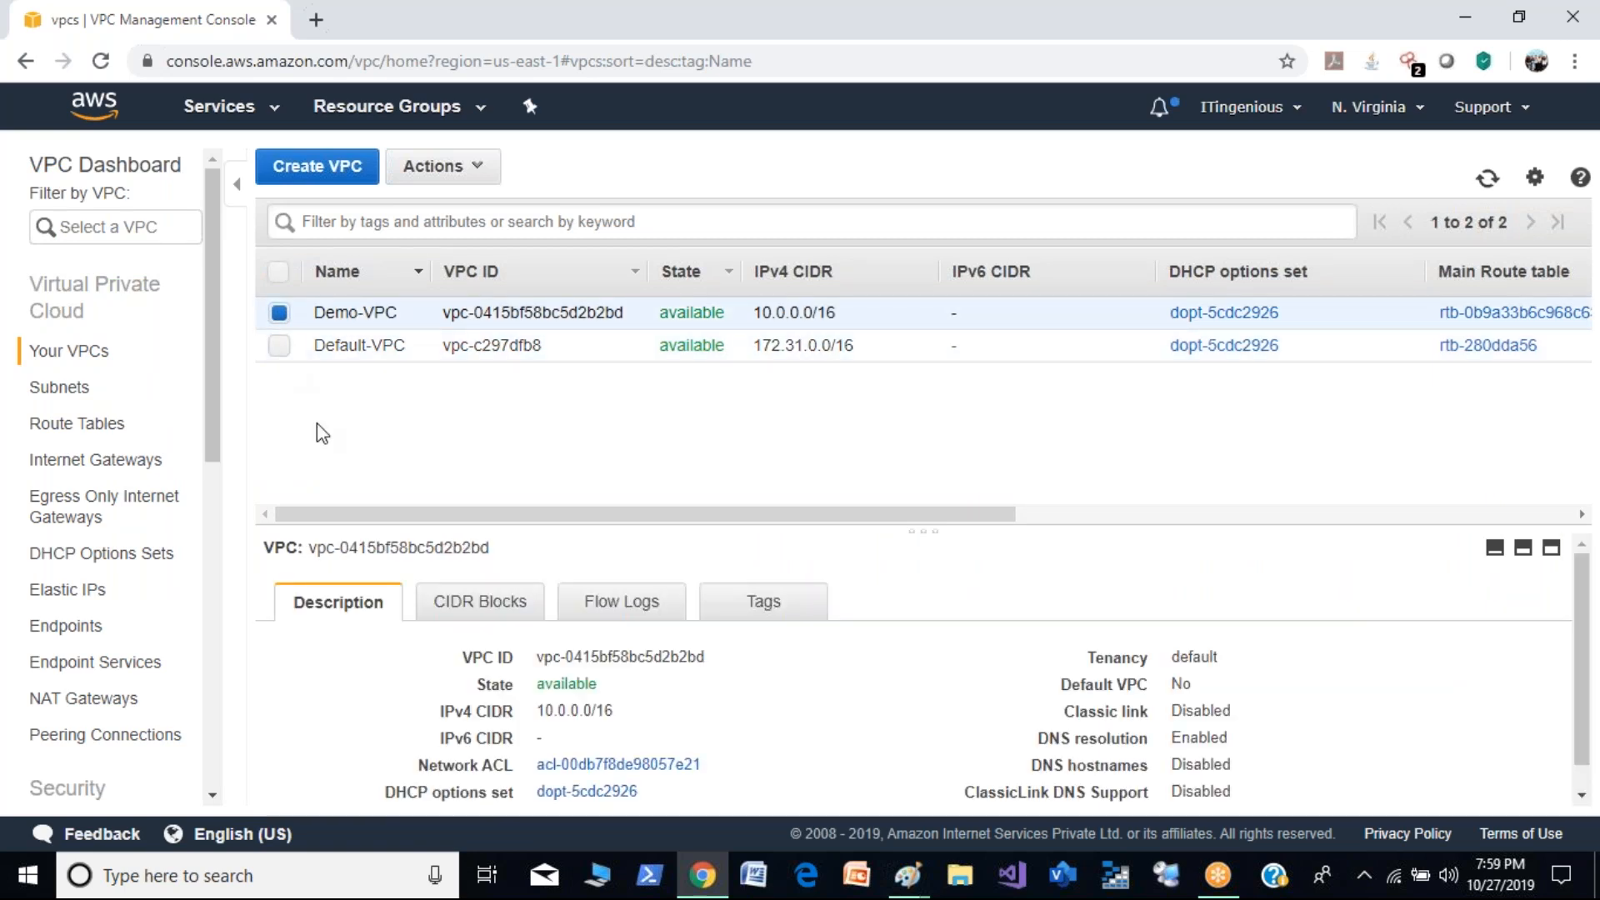
- Start a new subnet with the name tag Public-demo
click(58, 387)
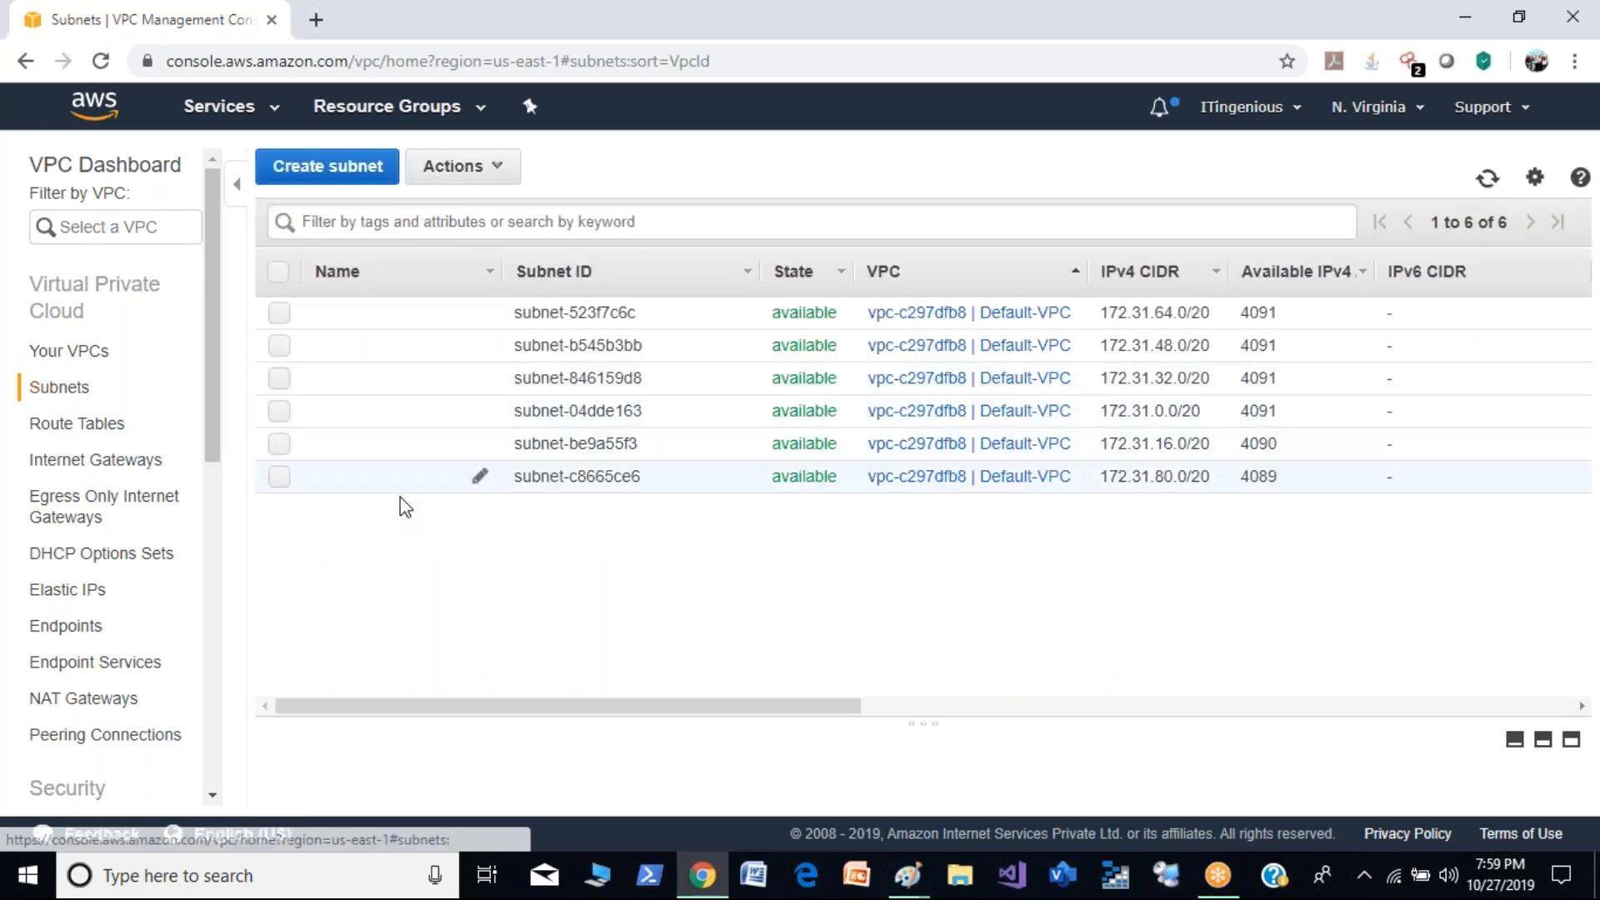
click(325, 171)
click(451, 344)
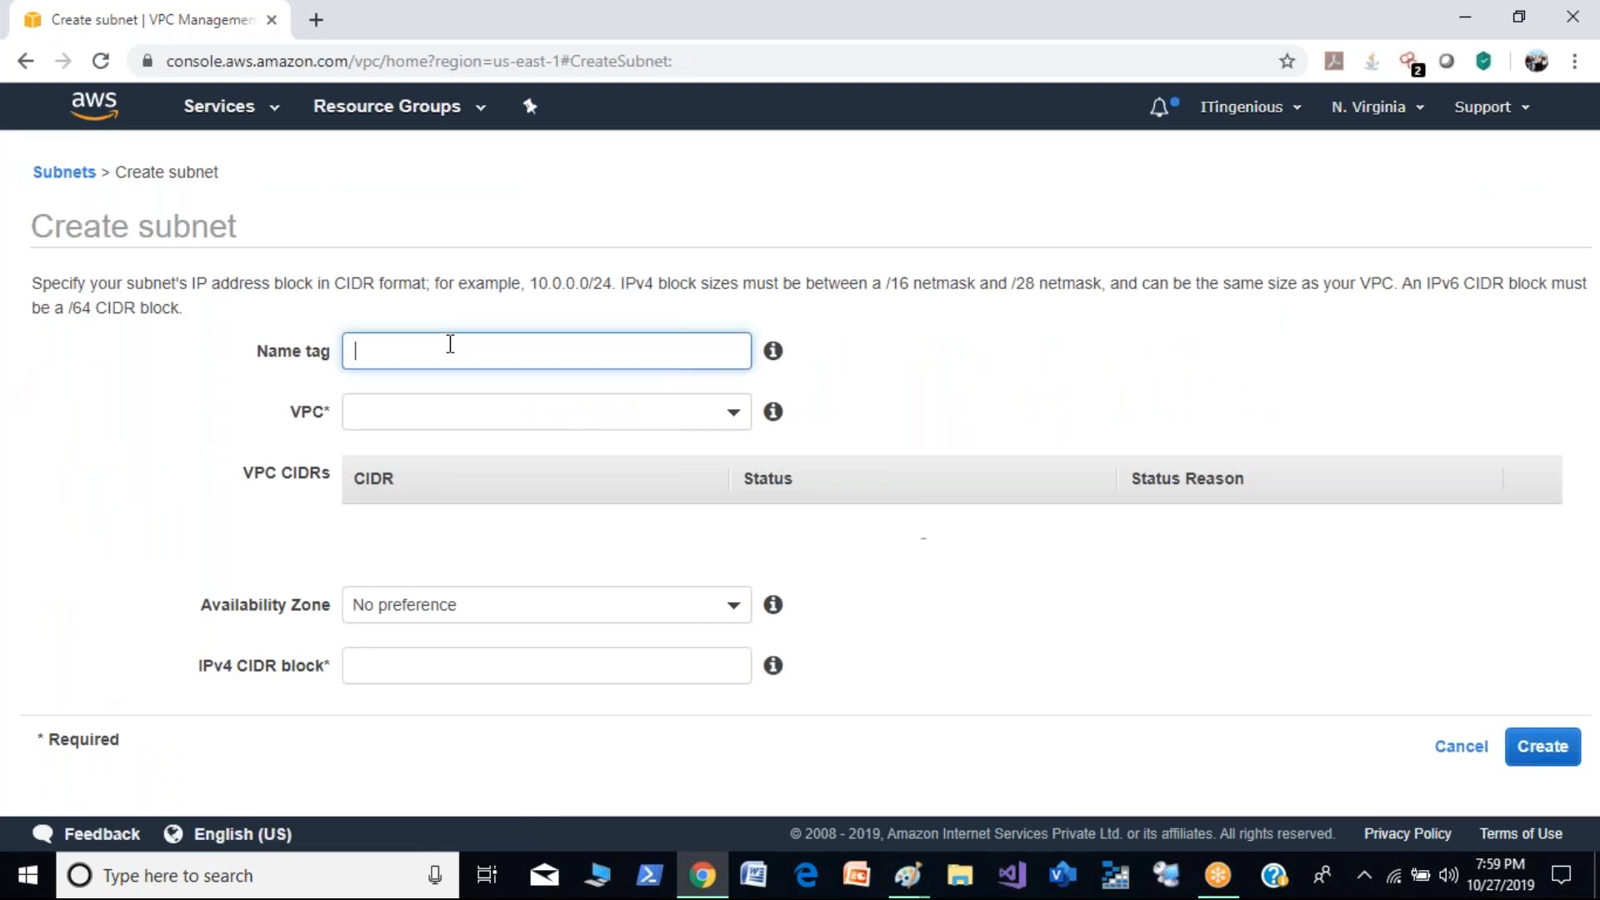
text(Public-demo)
- Assign the new subnet to Demo-VPC and to the us-east-1a Availability Zone
click(605, 414)
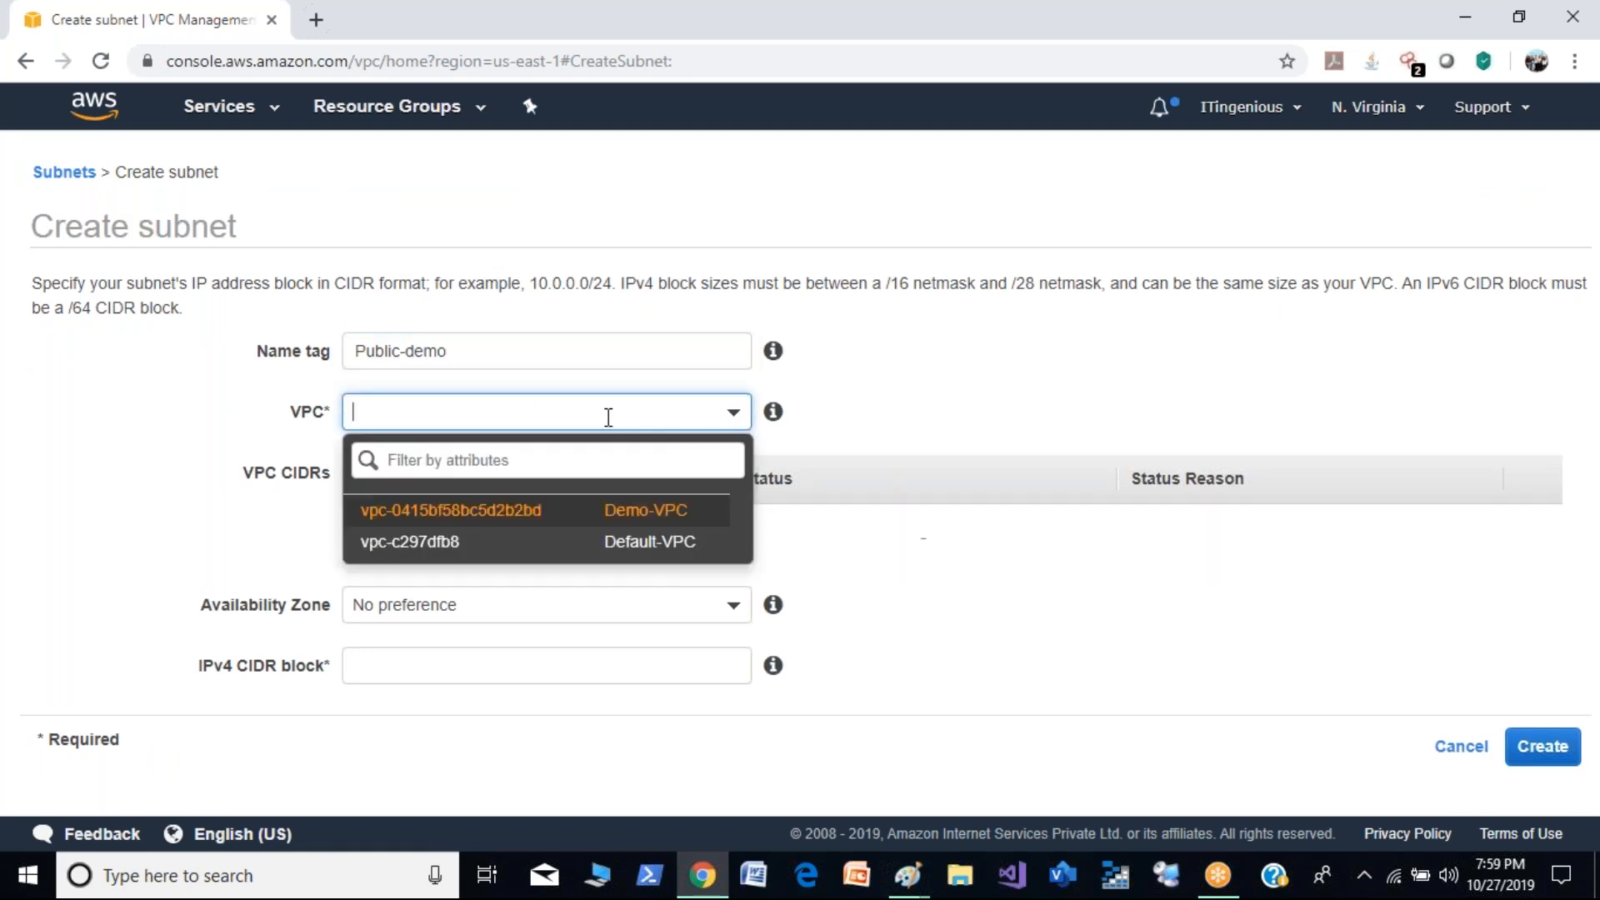
click(596, 516)
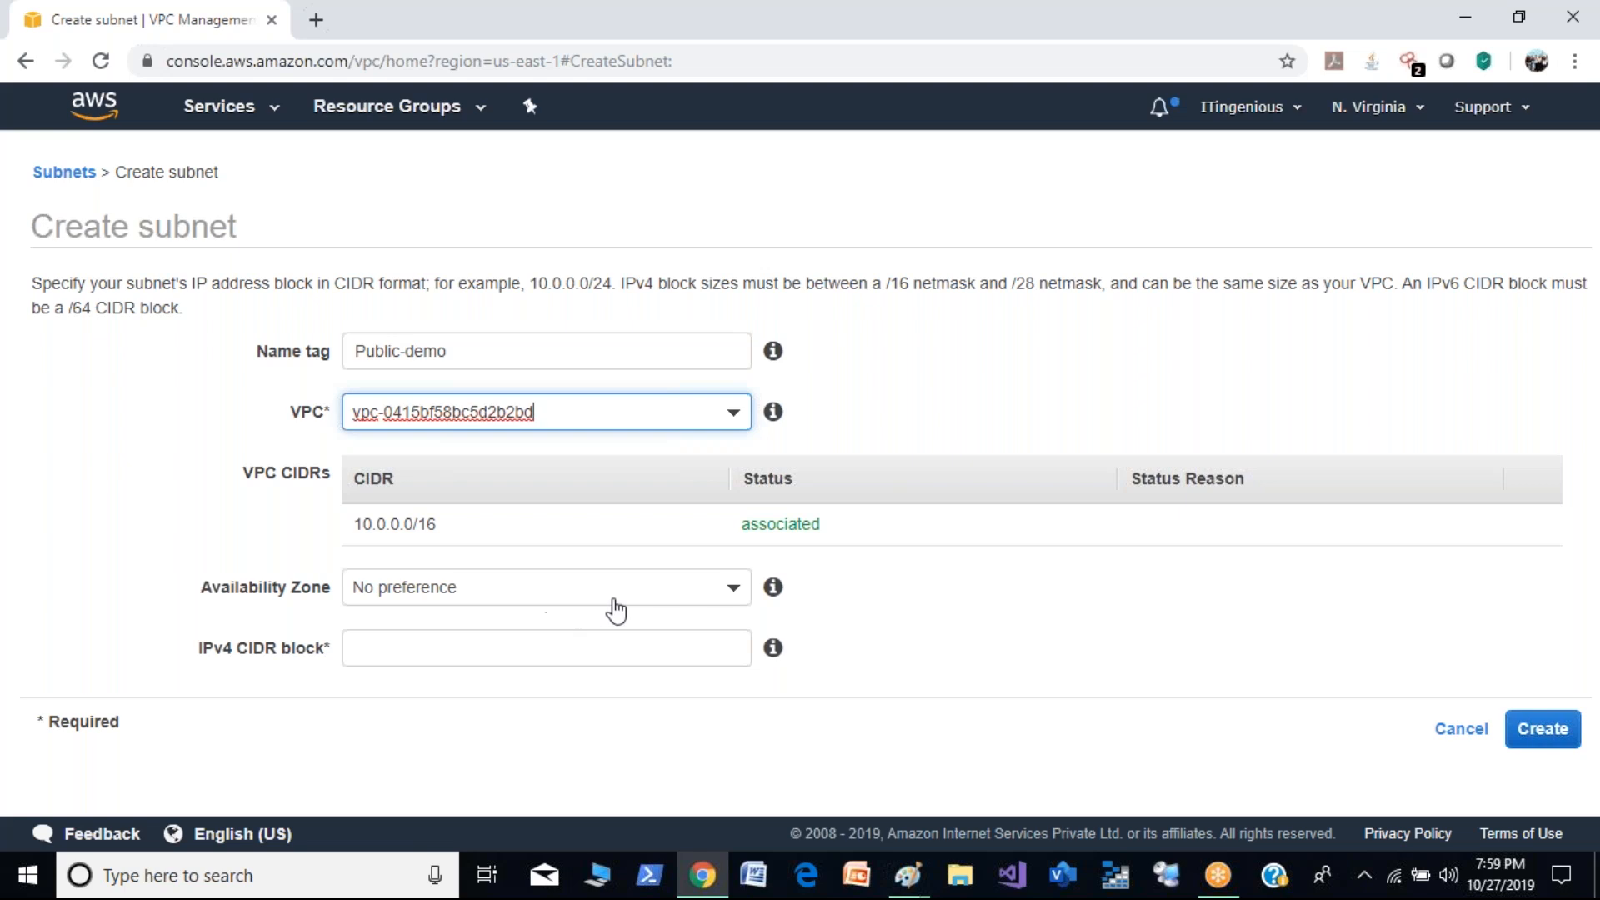
click(715, 605)
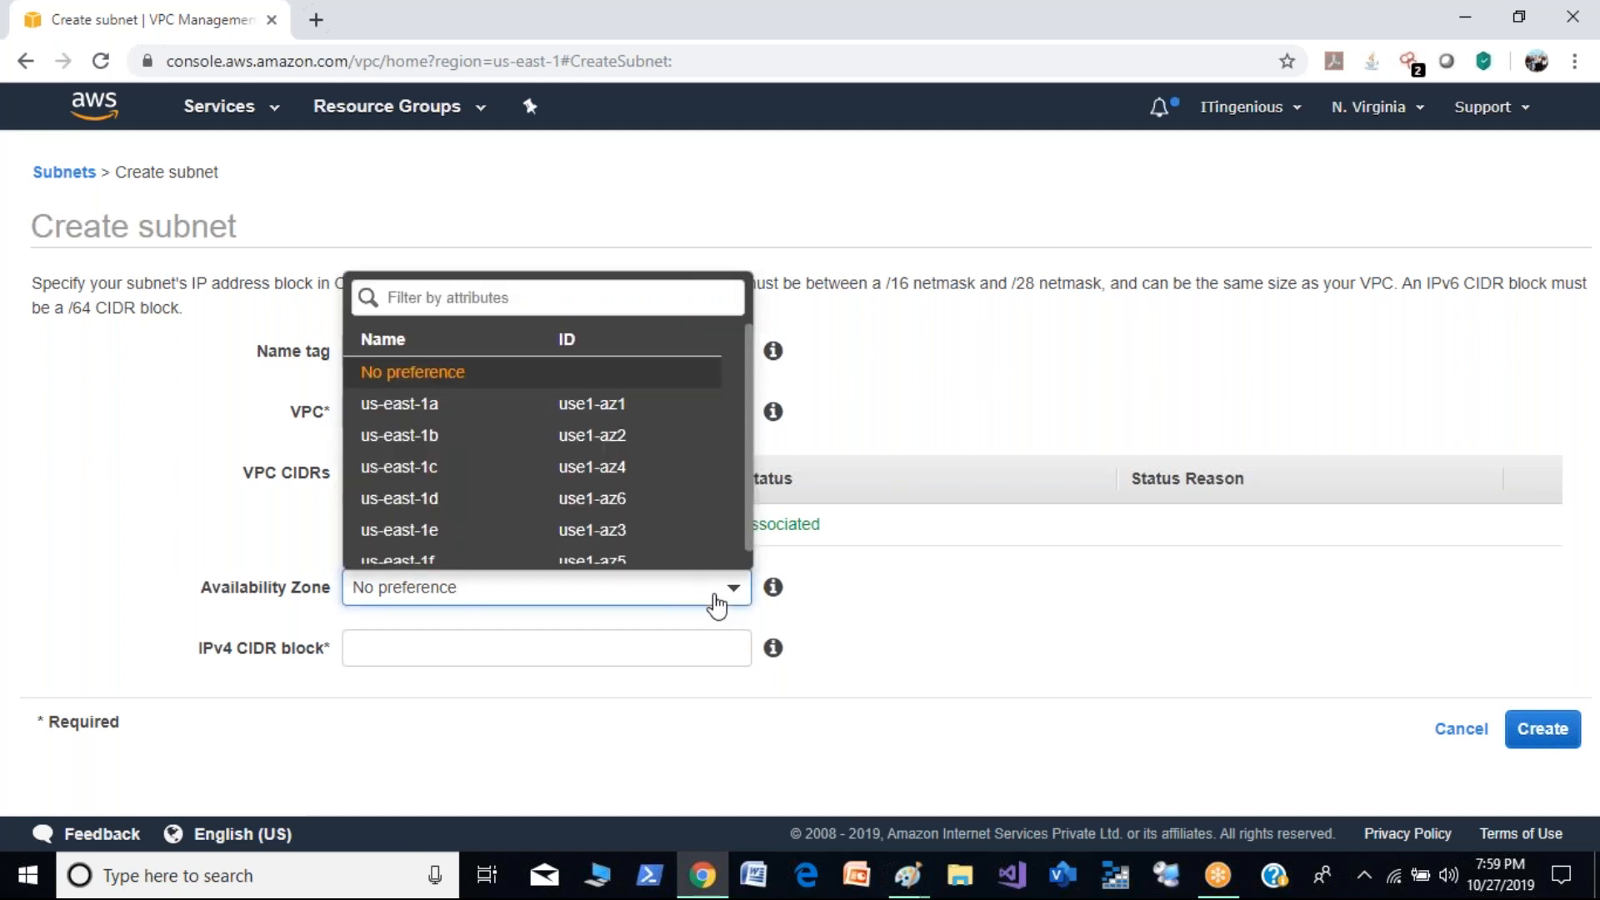
click(595, 391)
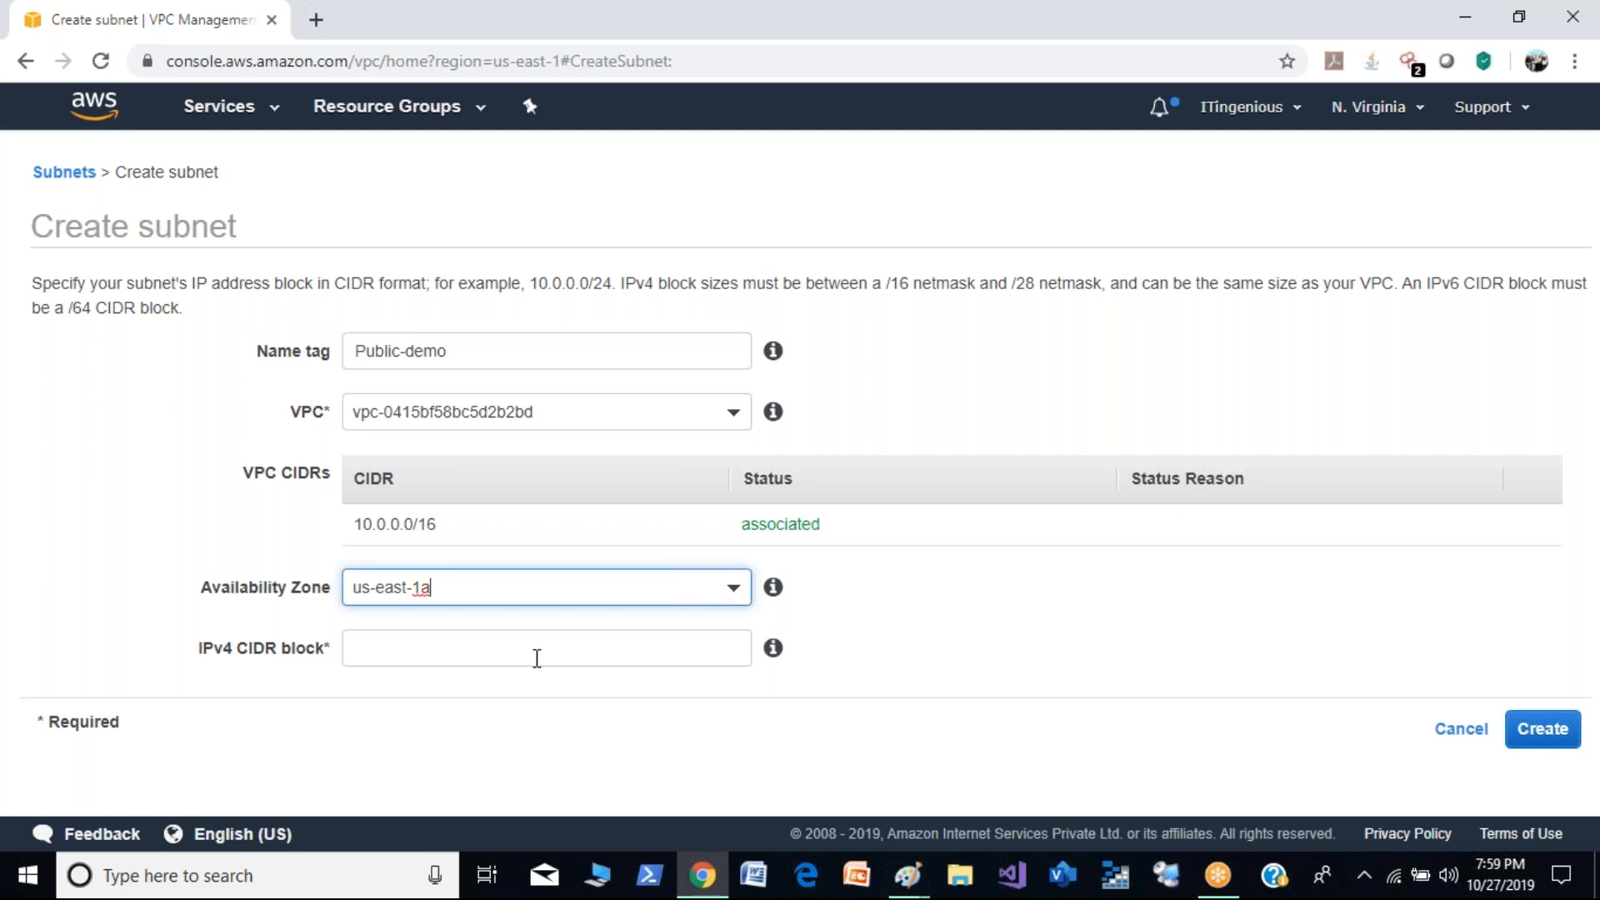
- Set the Public-demo subnet's IPv4 CIDR block to 10.0.0.0/24, create the subnet and return to the subnet list
click(540, 648)
text(10.0.)
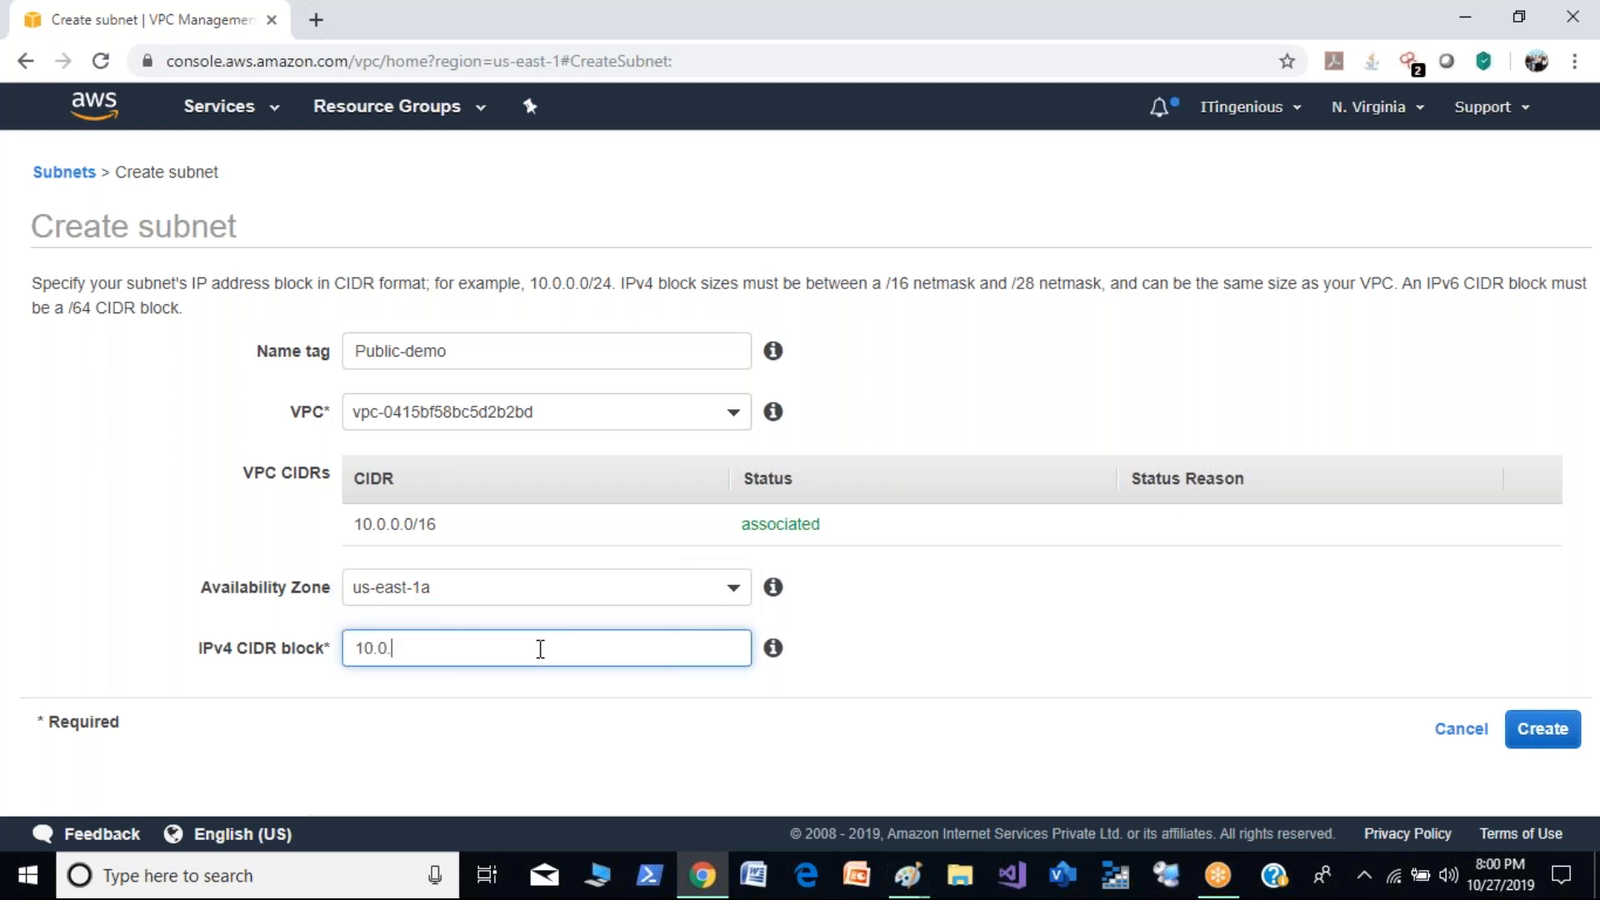
text(0.0/24)
click(927, 652)
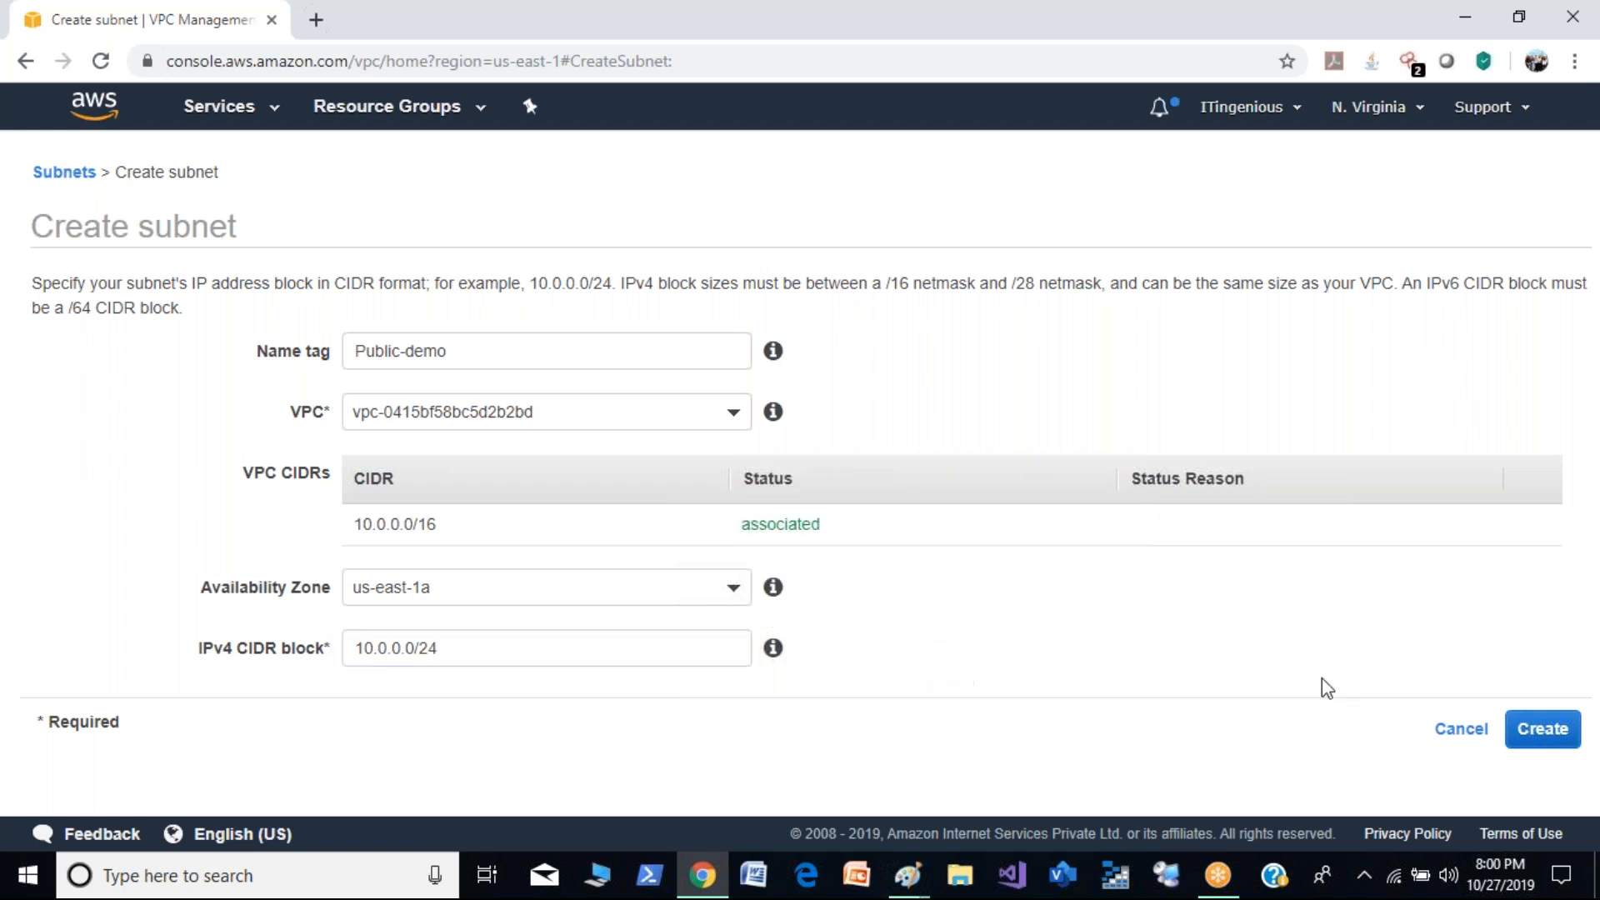
click(1544, 730)
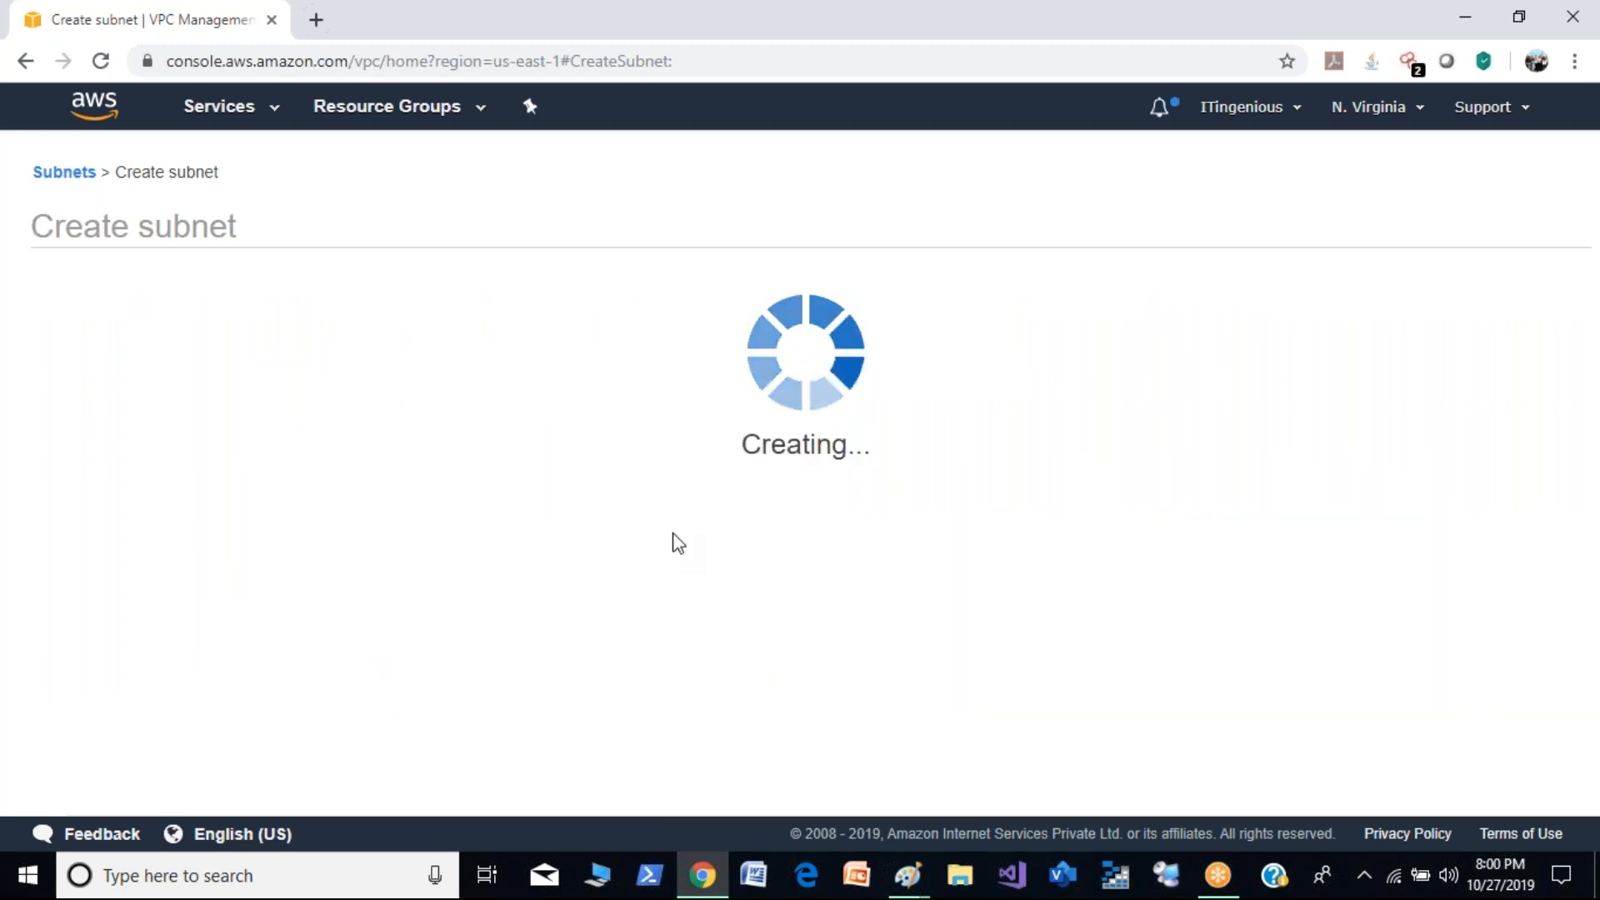
click(1089, 441)
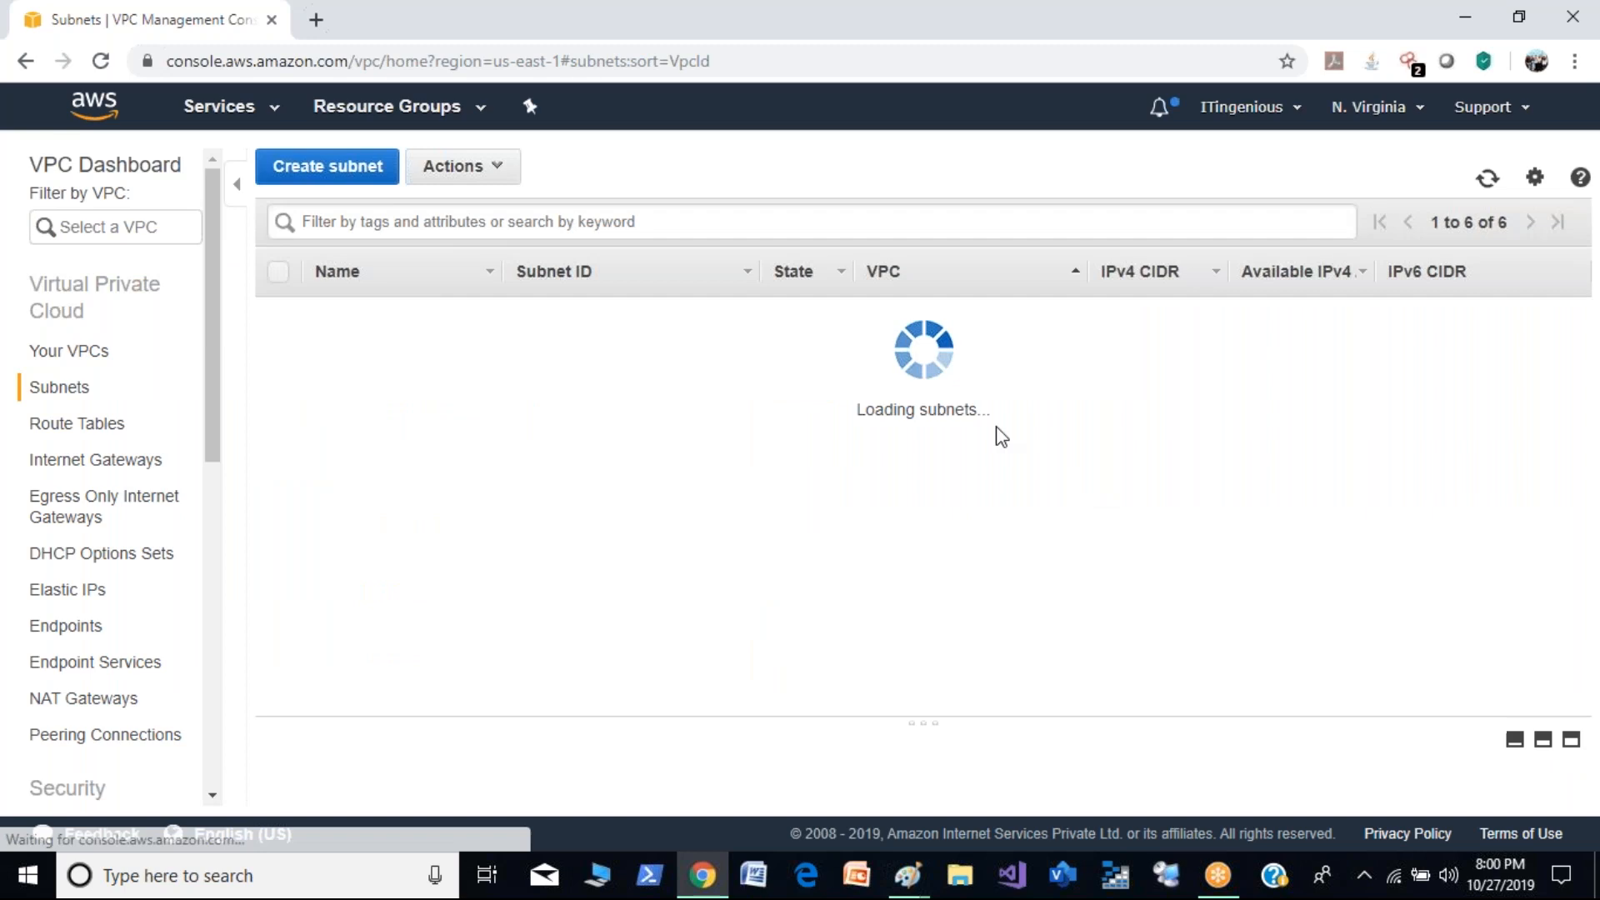
- Start a new subnet with the name tag Private-Demo
click(338, 167)
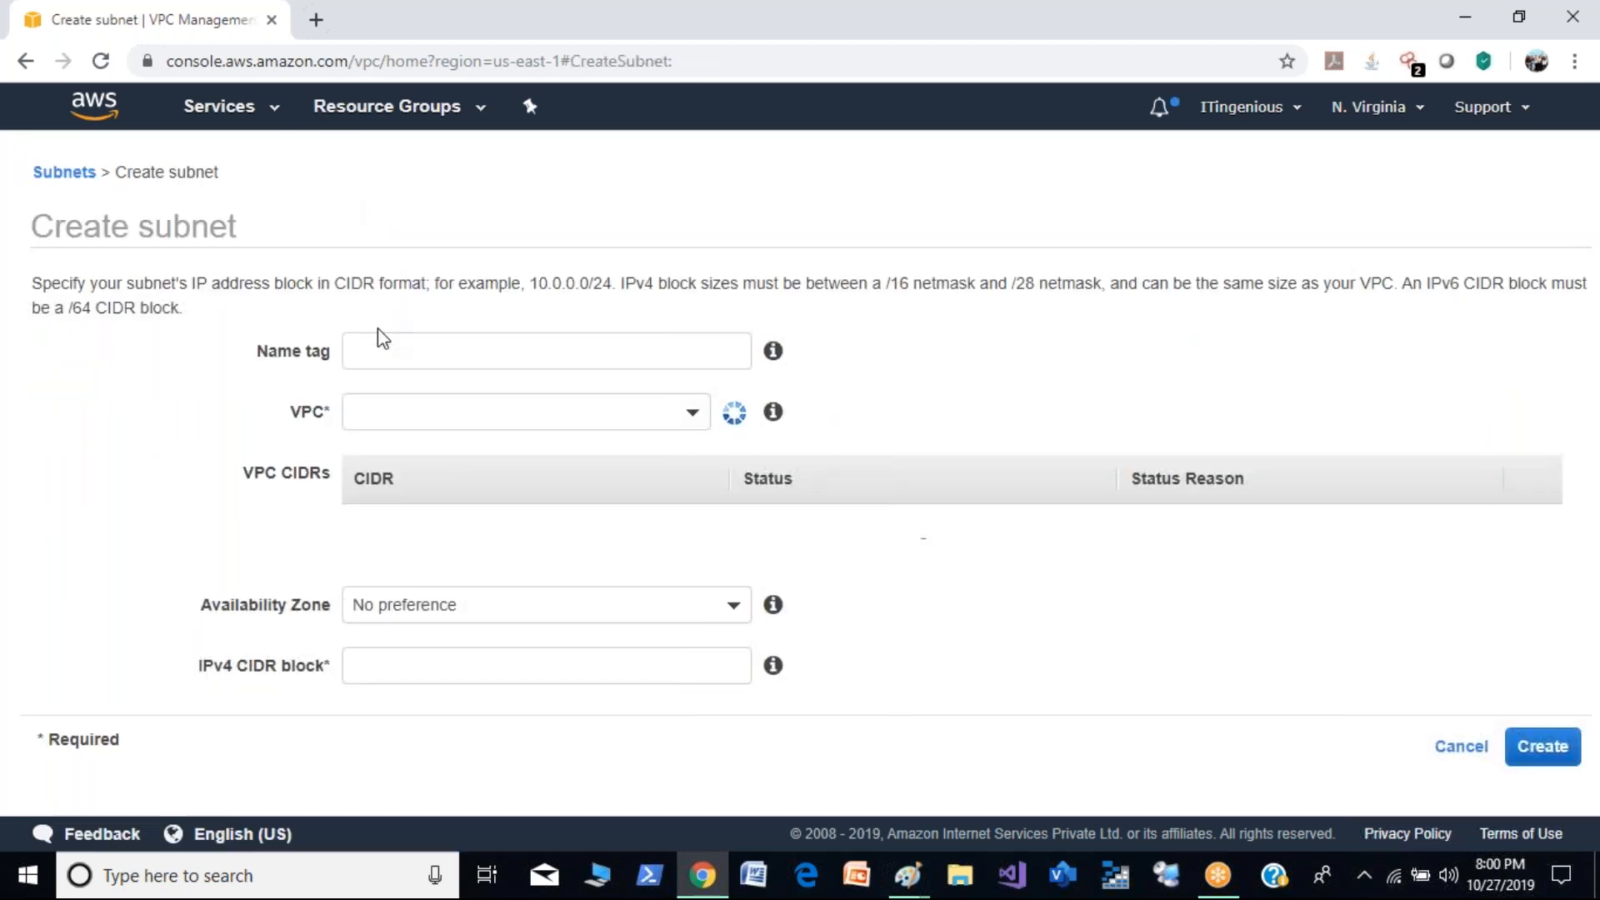
click(389, 349)
text(Pri)
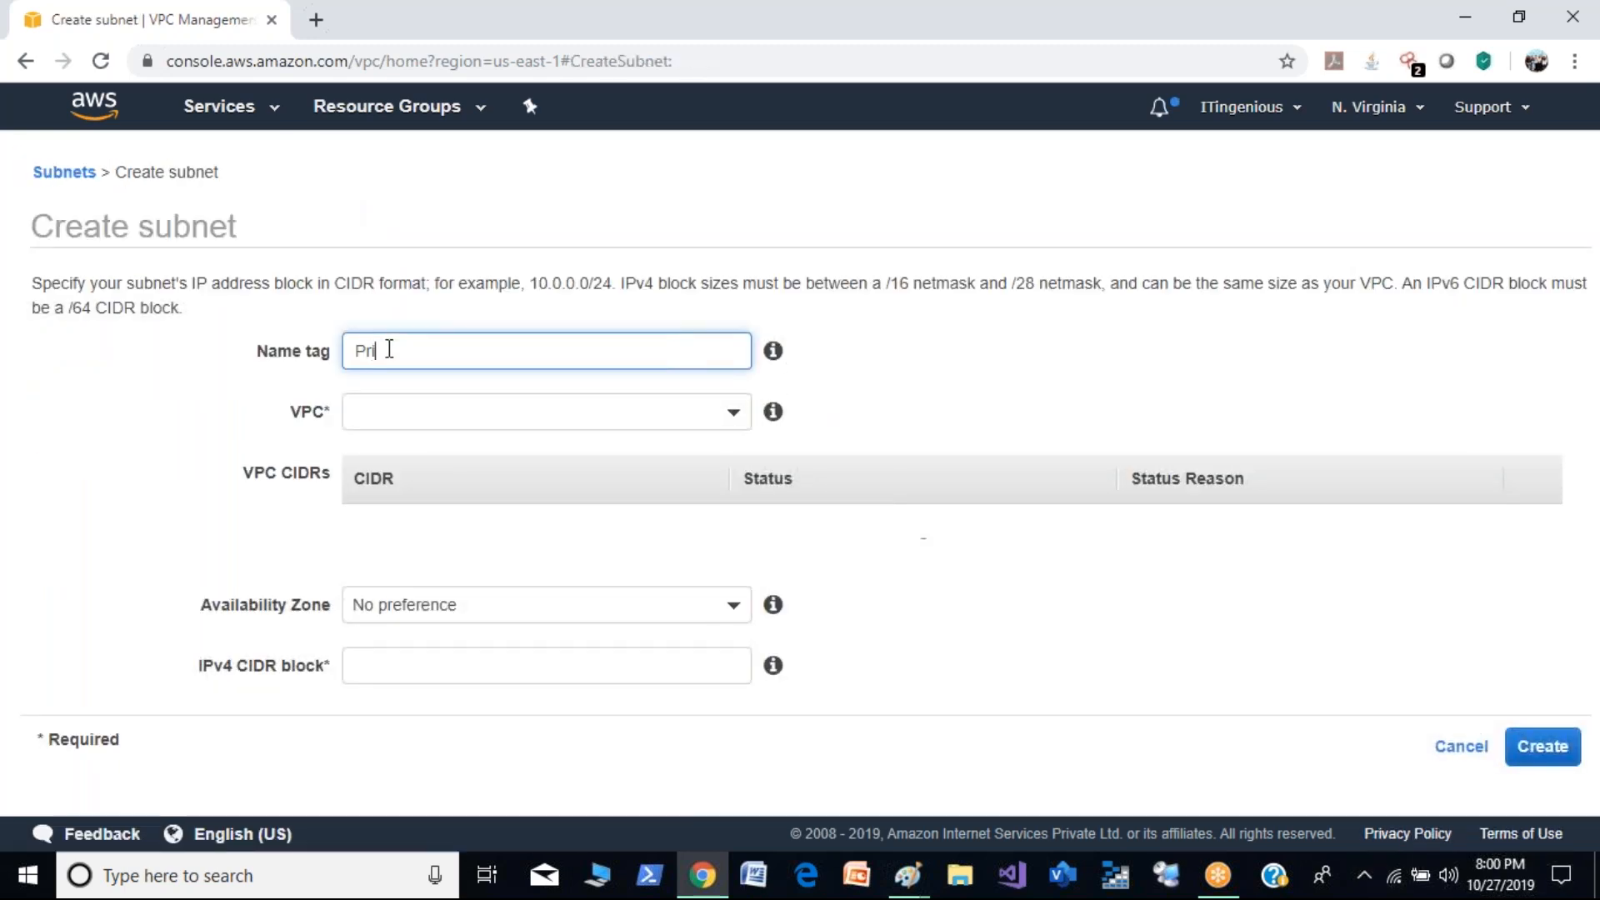
text(vate-demo)
key(BackSpace)
key(BackSpace)
key(BackSpace)
key(BackSpace)
text(S)
key(BackSpace)
text(Demo)
- Assign the new subnet to Demo-VPC and to the us-east-1b Availability Zone
click(497, 411)
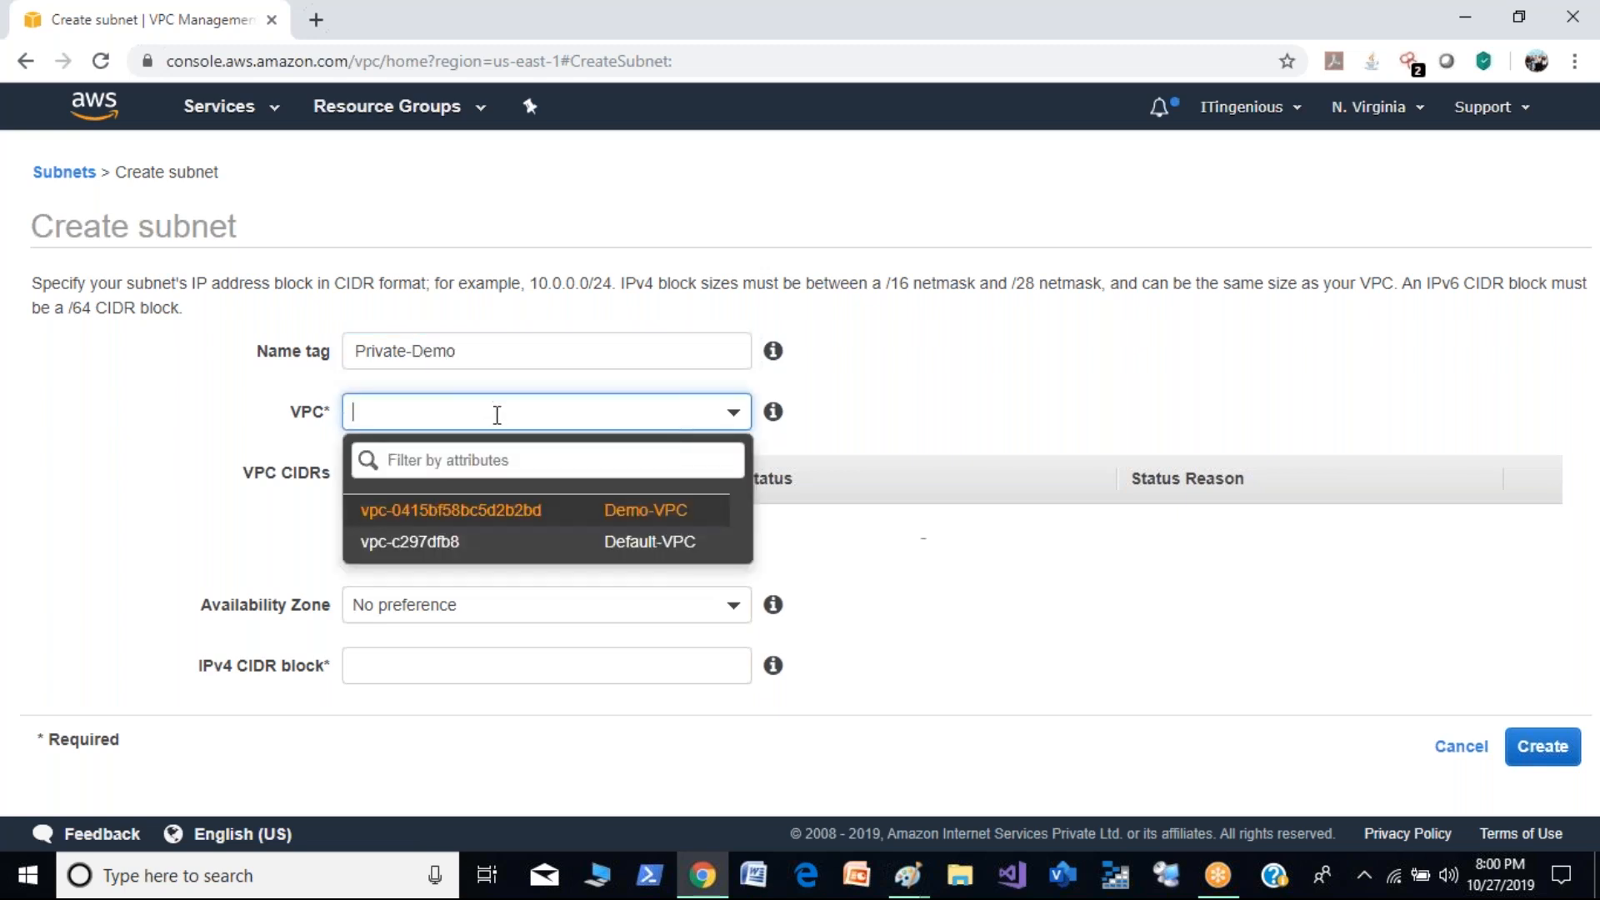
click(586, 511)
click(553, 609)
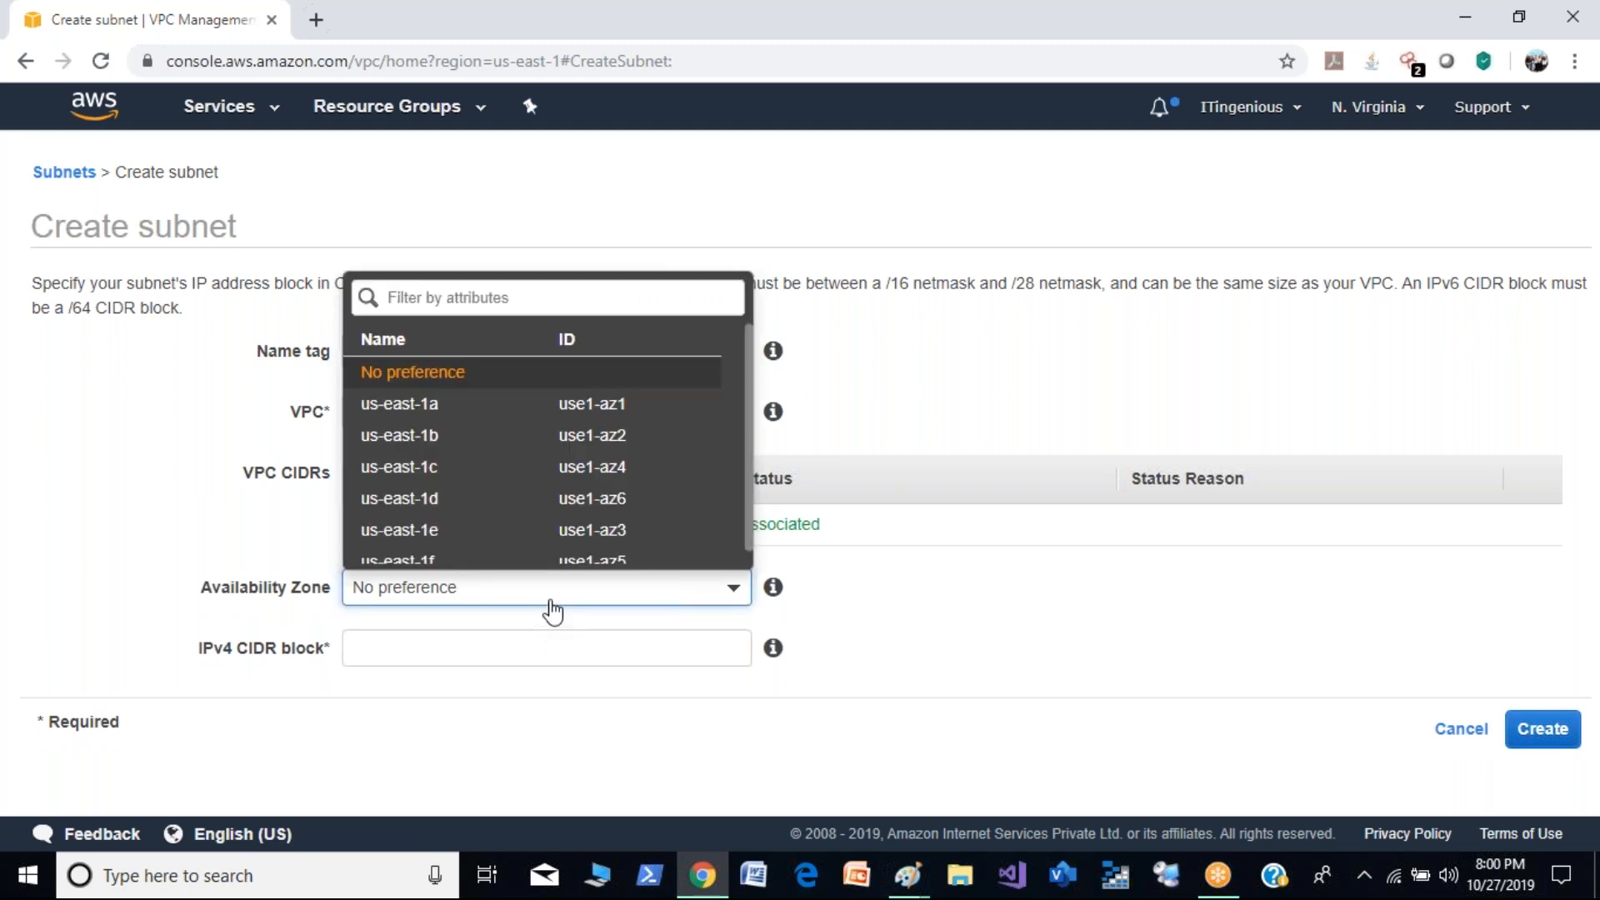
click(600, 438)
- Set the Private-Demo subnet's IPv4 CIDR block to 10.0.1.0/24, create the subnet and return to the subnet list
click(517, 650)
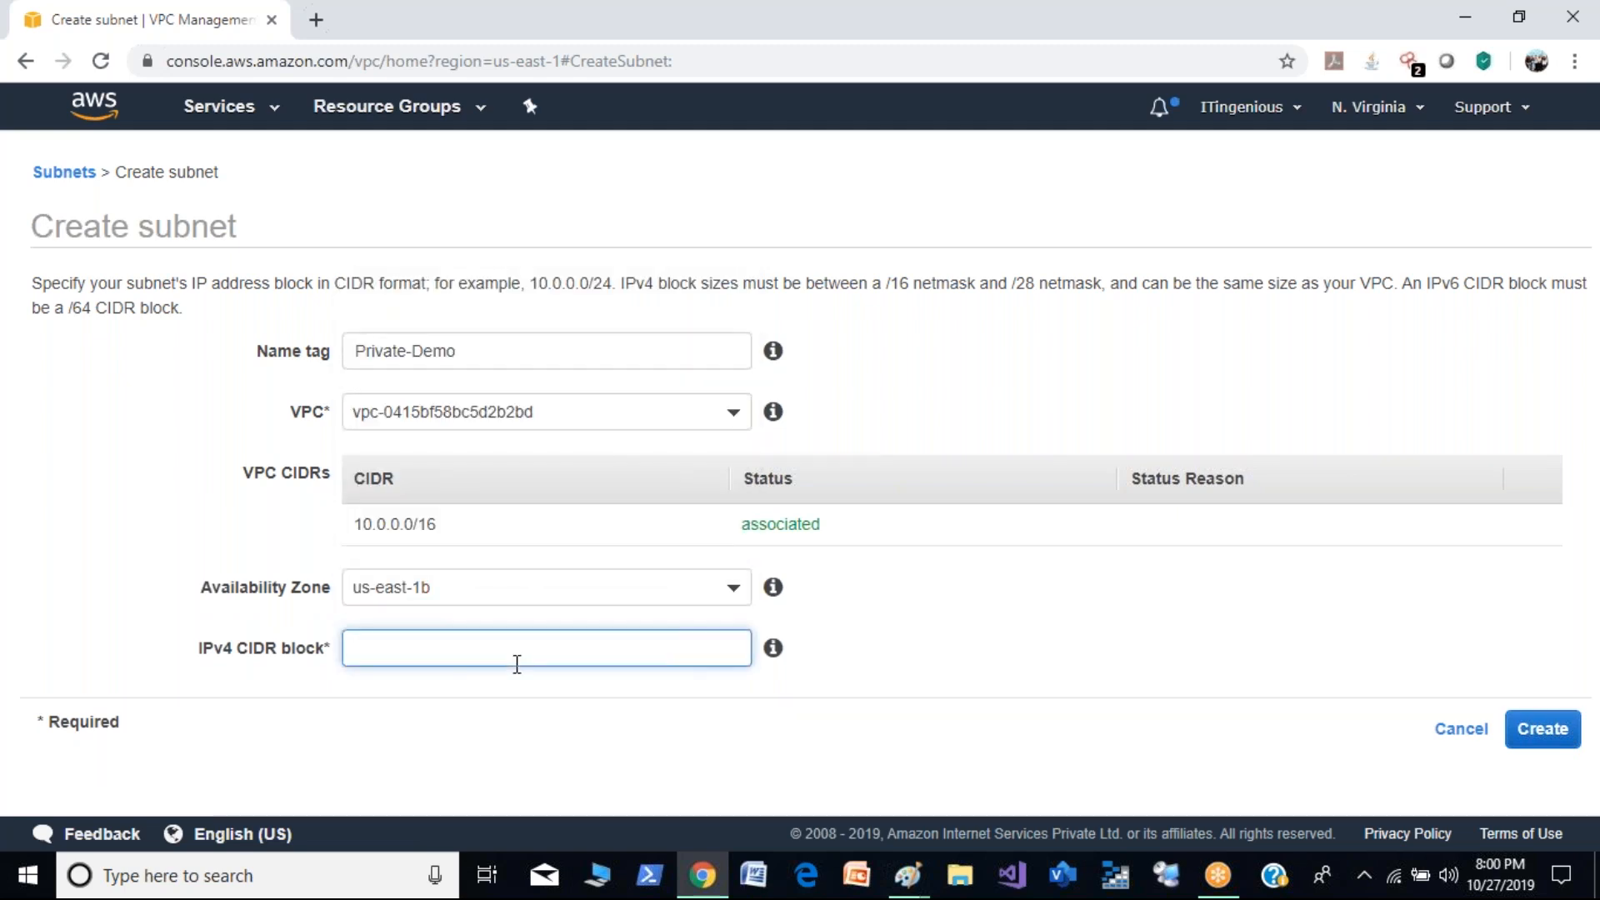
text(10.0.1.0/24)
click(888, 700)
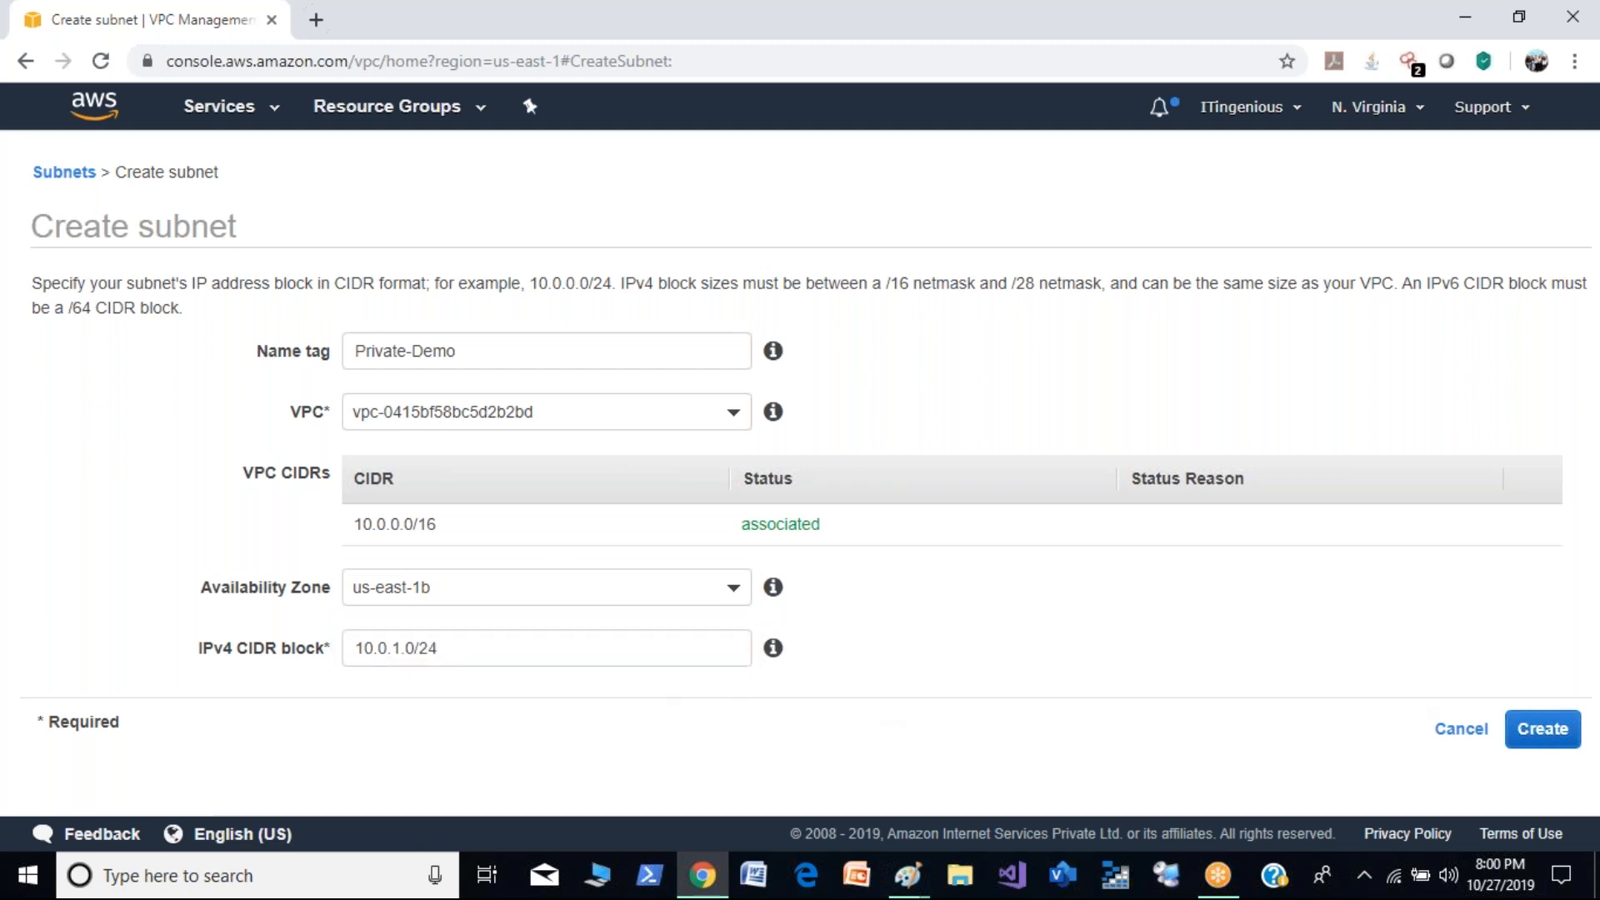
click(1557, 740)
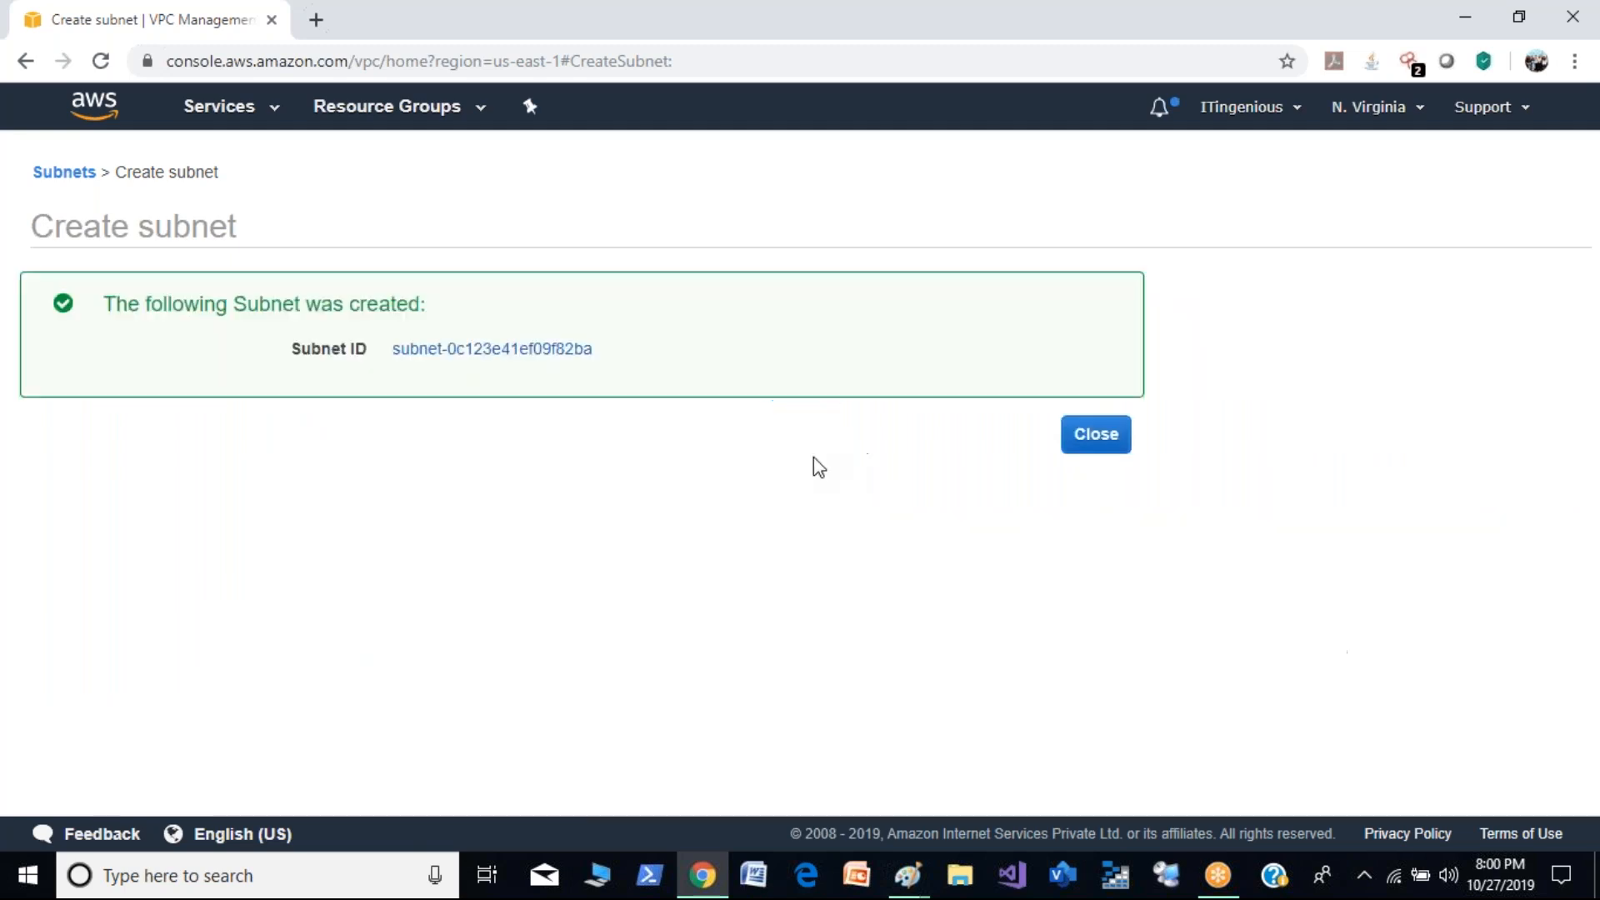
click(1094, 446)
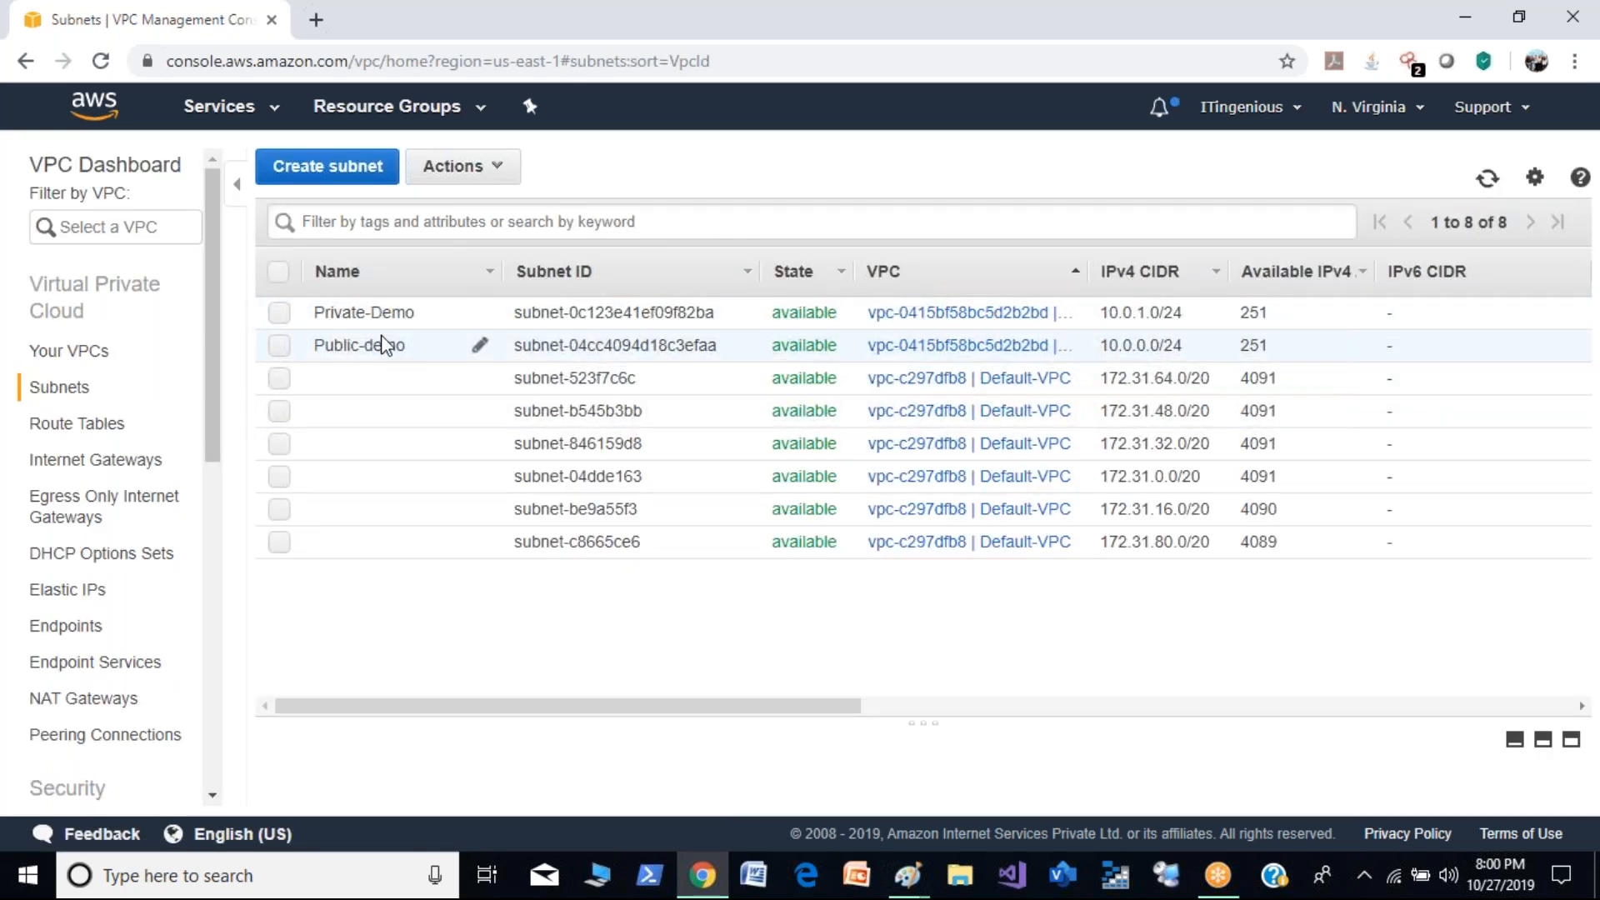
- Enable auto-assignment of public IPv4 addresses for the Public-demo subnet and save the setting
click(280, 345)
click(500, 177)
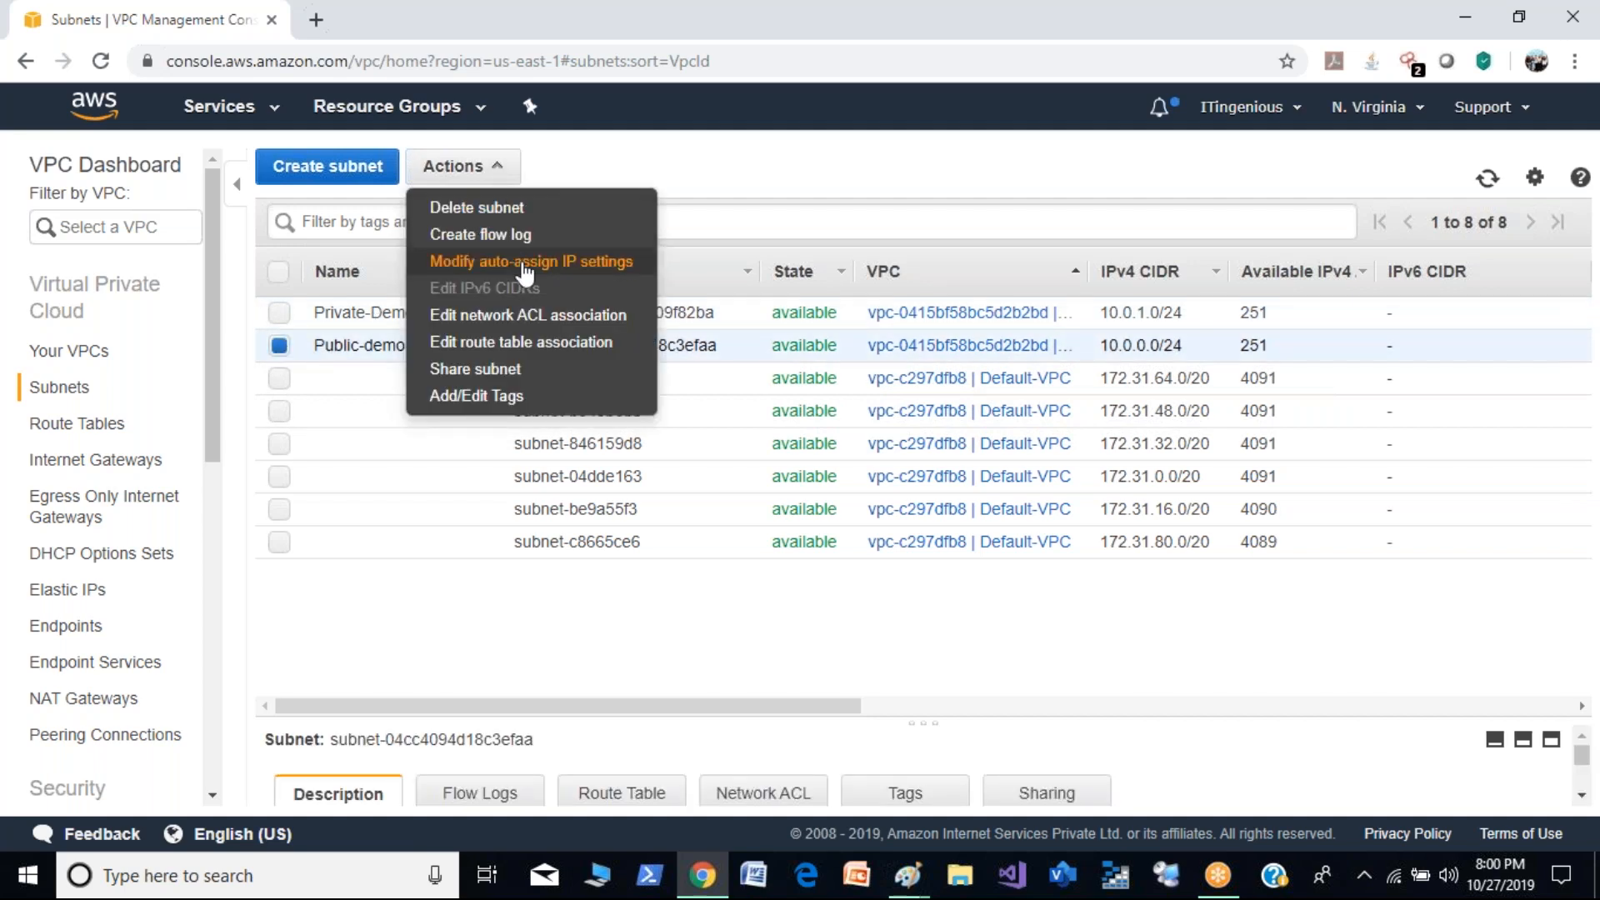
click(575, 264)
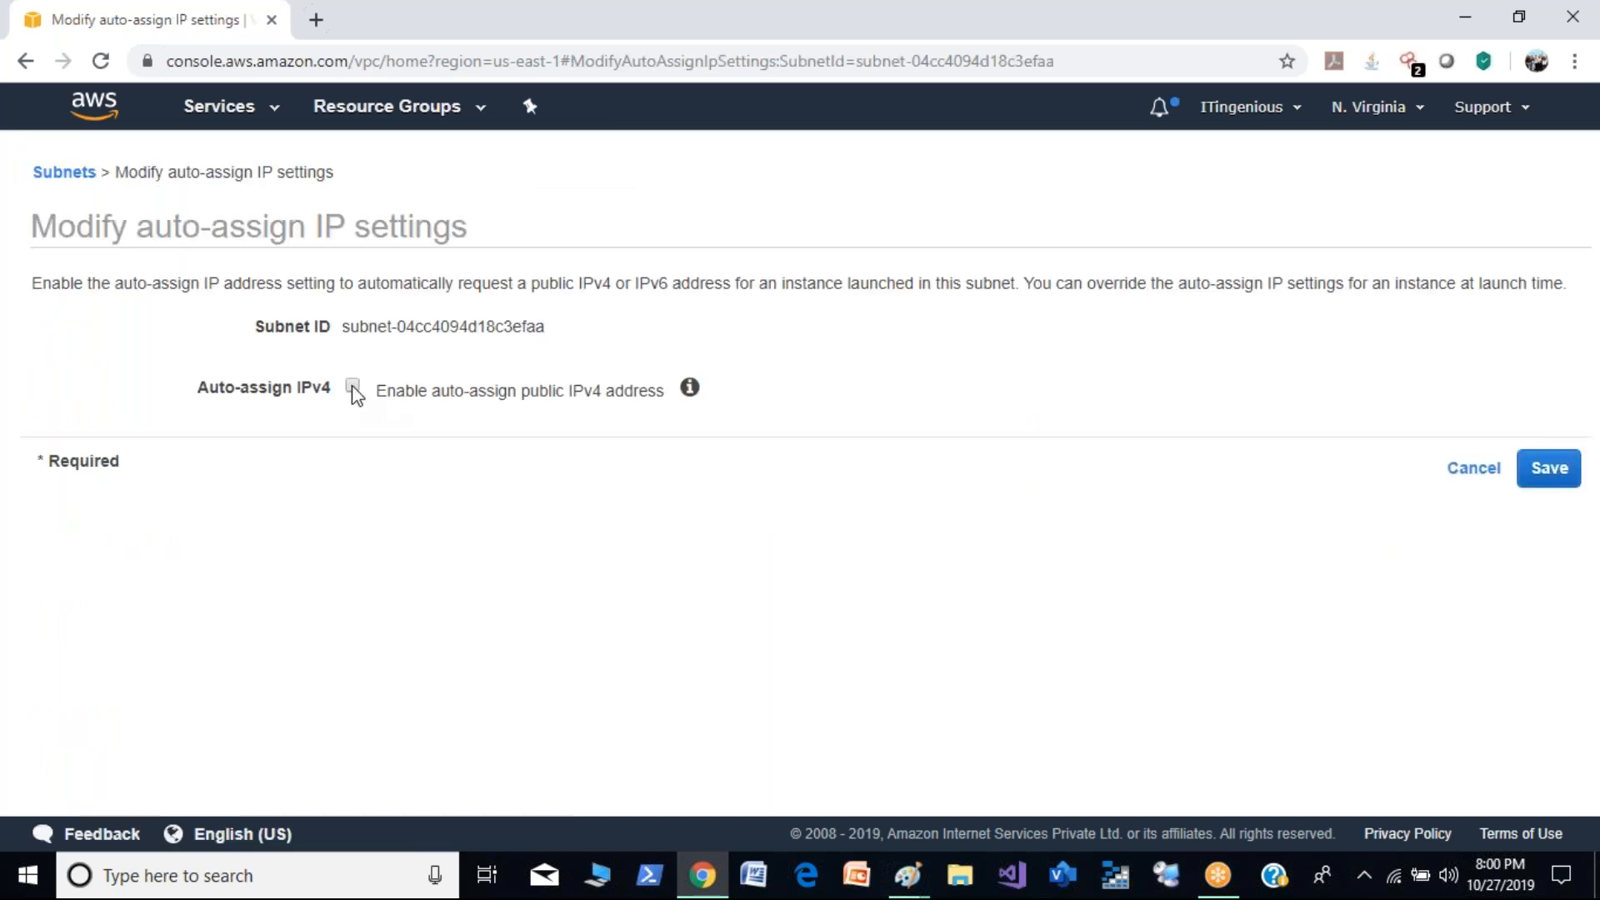
click(354, 385)
click(1557, 473)
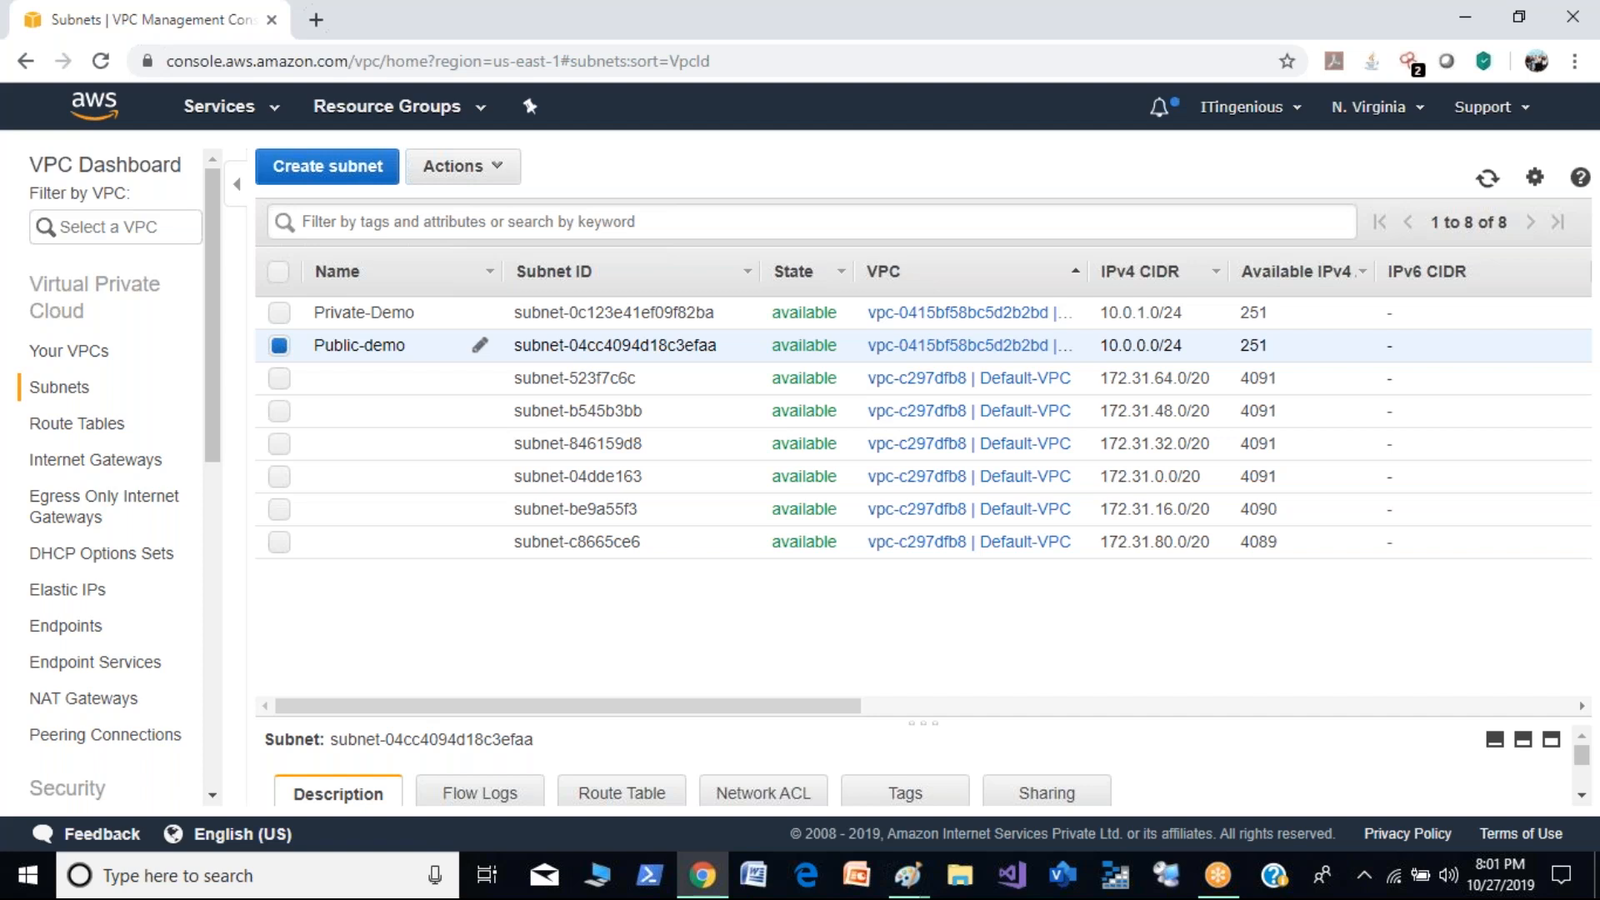
- Create an internet gateway with the name tag demo-igw and return to the internet gateway list
click(98, 461)
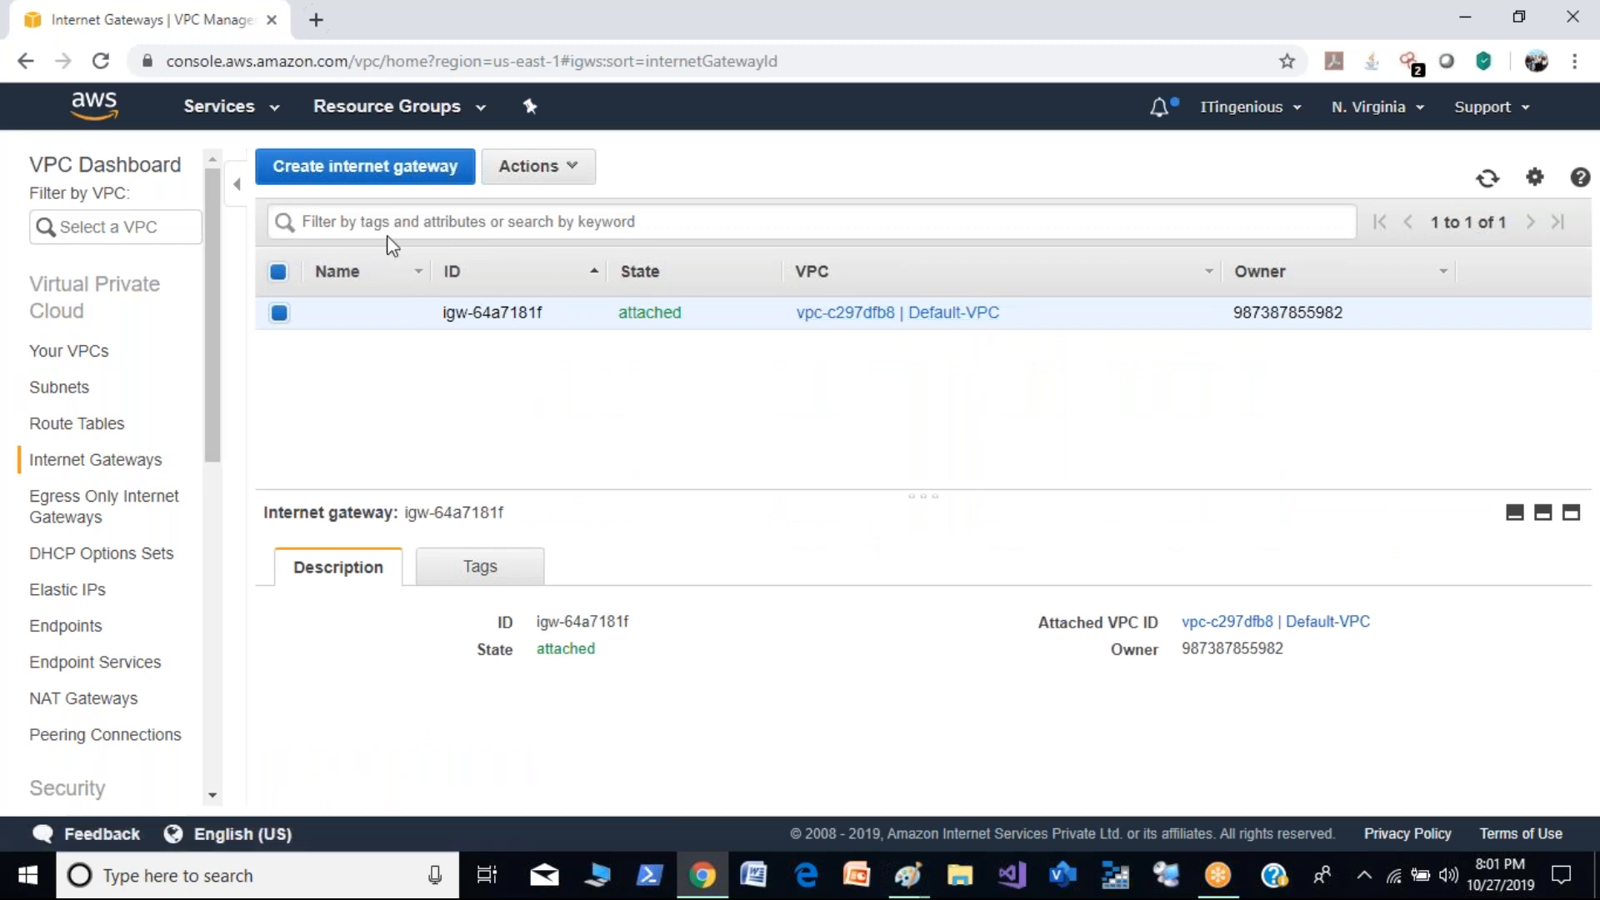
click(369, 169)
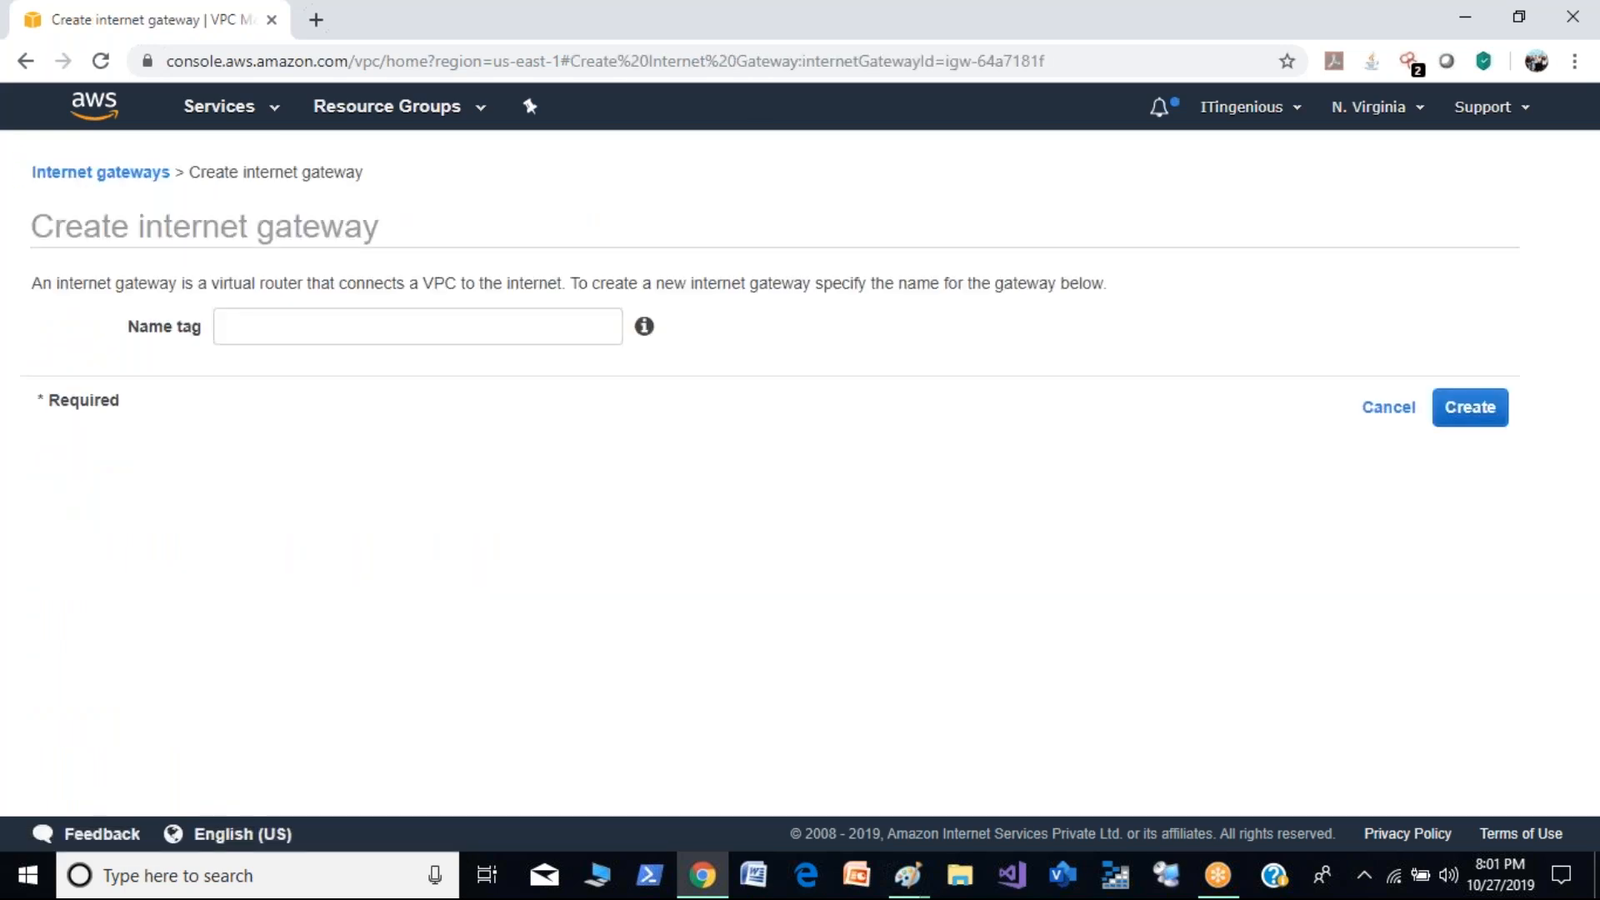
click(404, 330)
text(demo-igw)
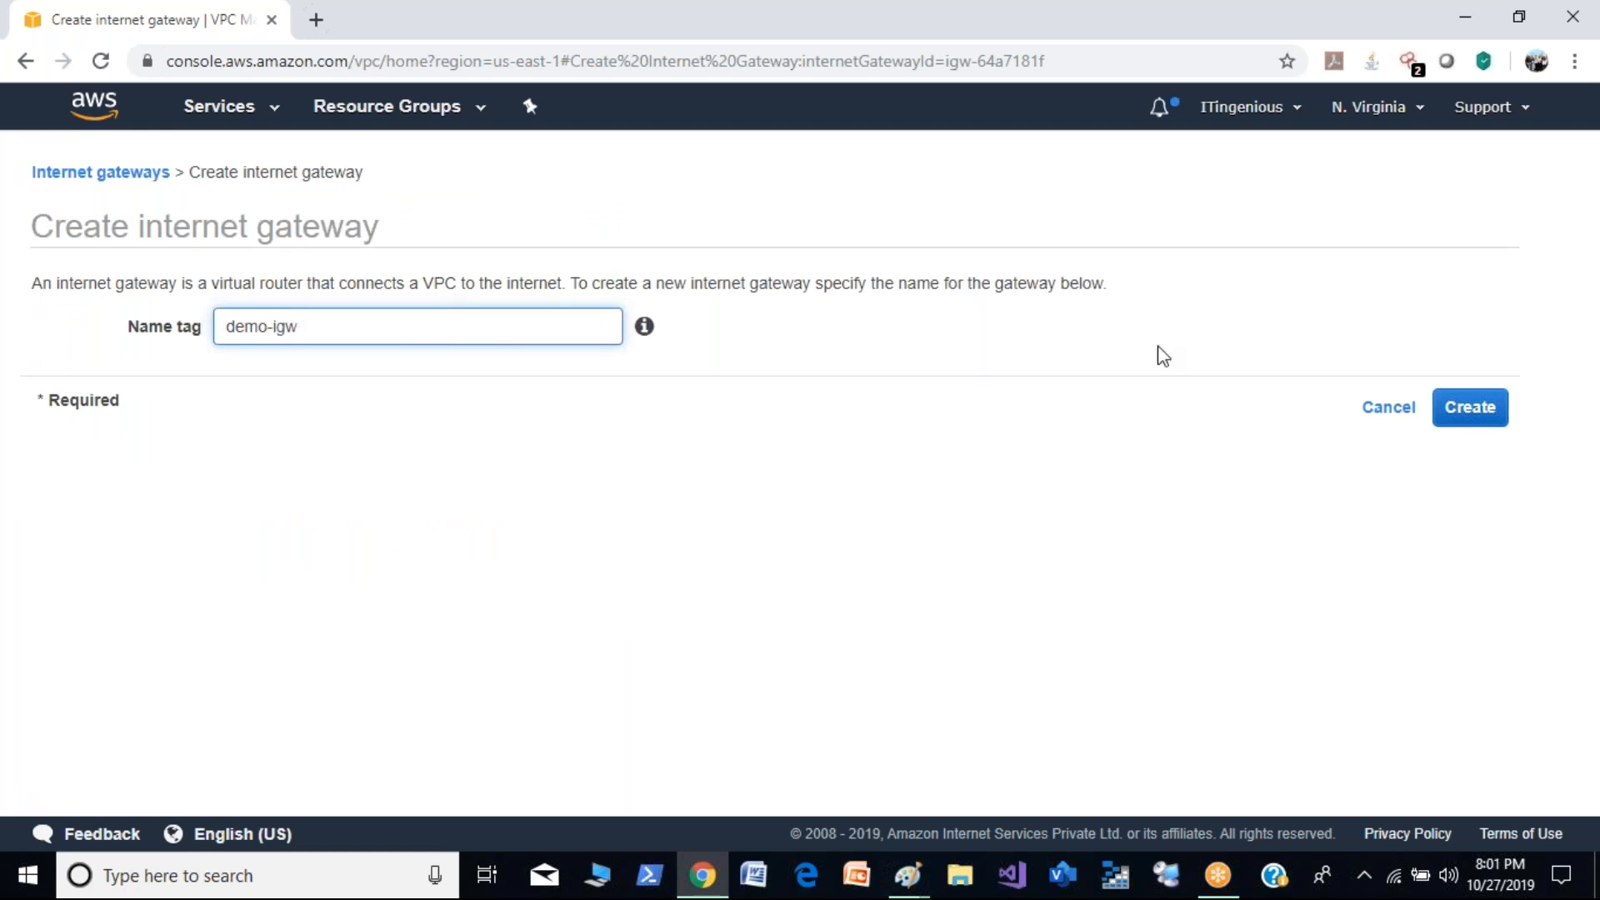
click(1498, 411)
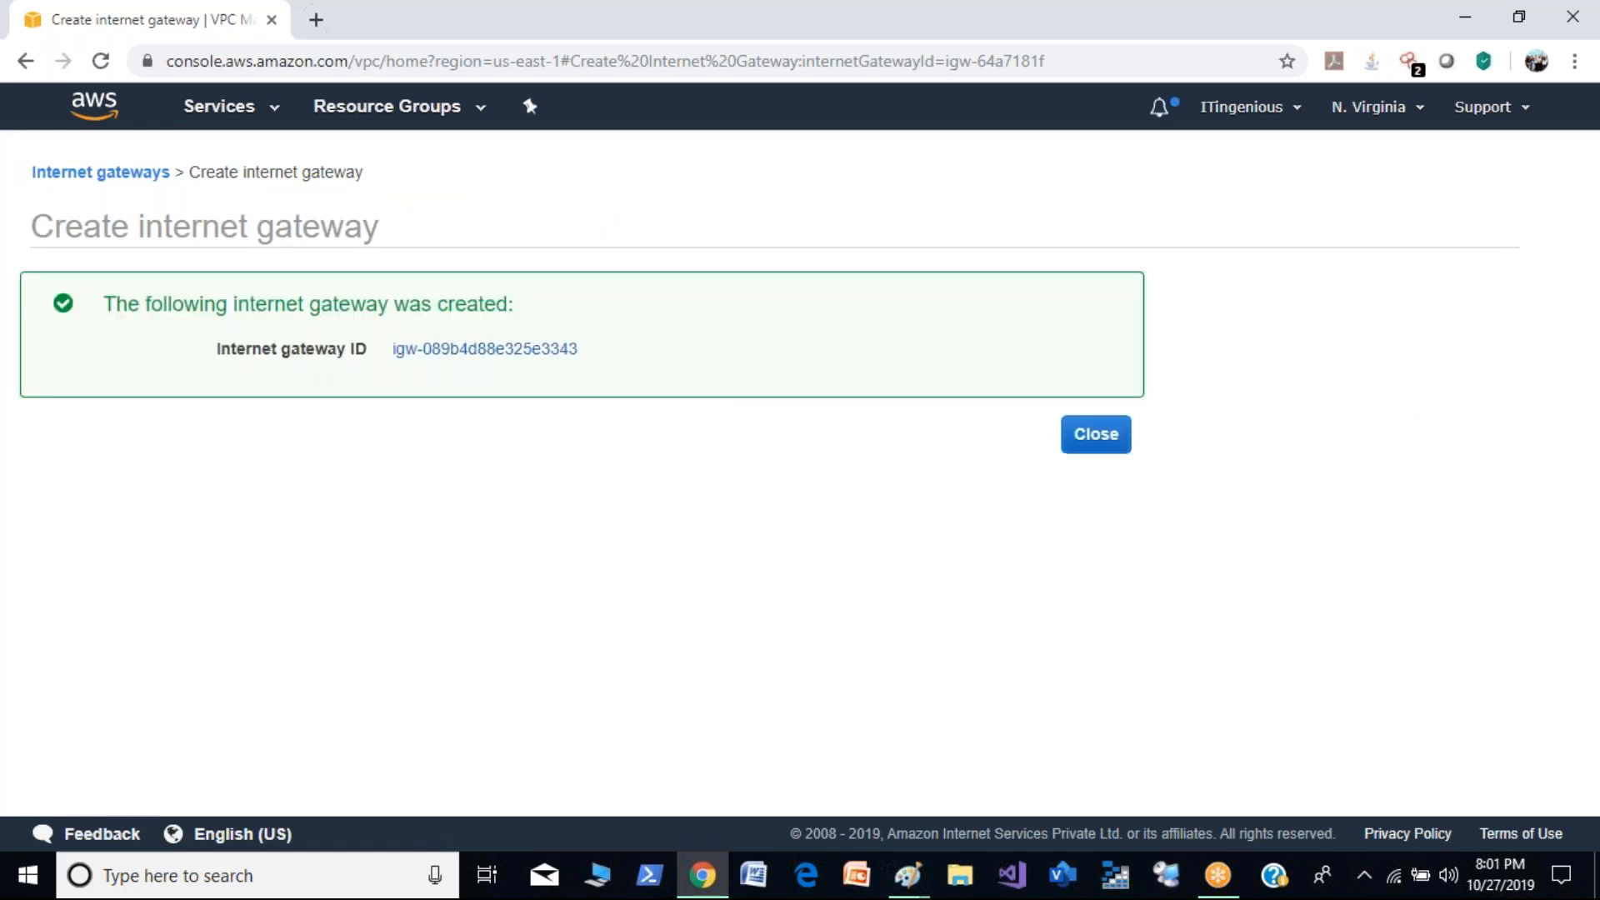
click(1102, 434)
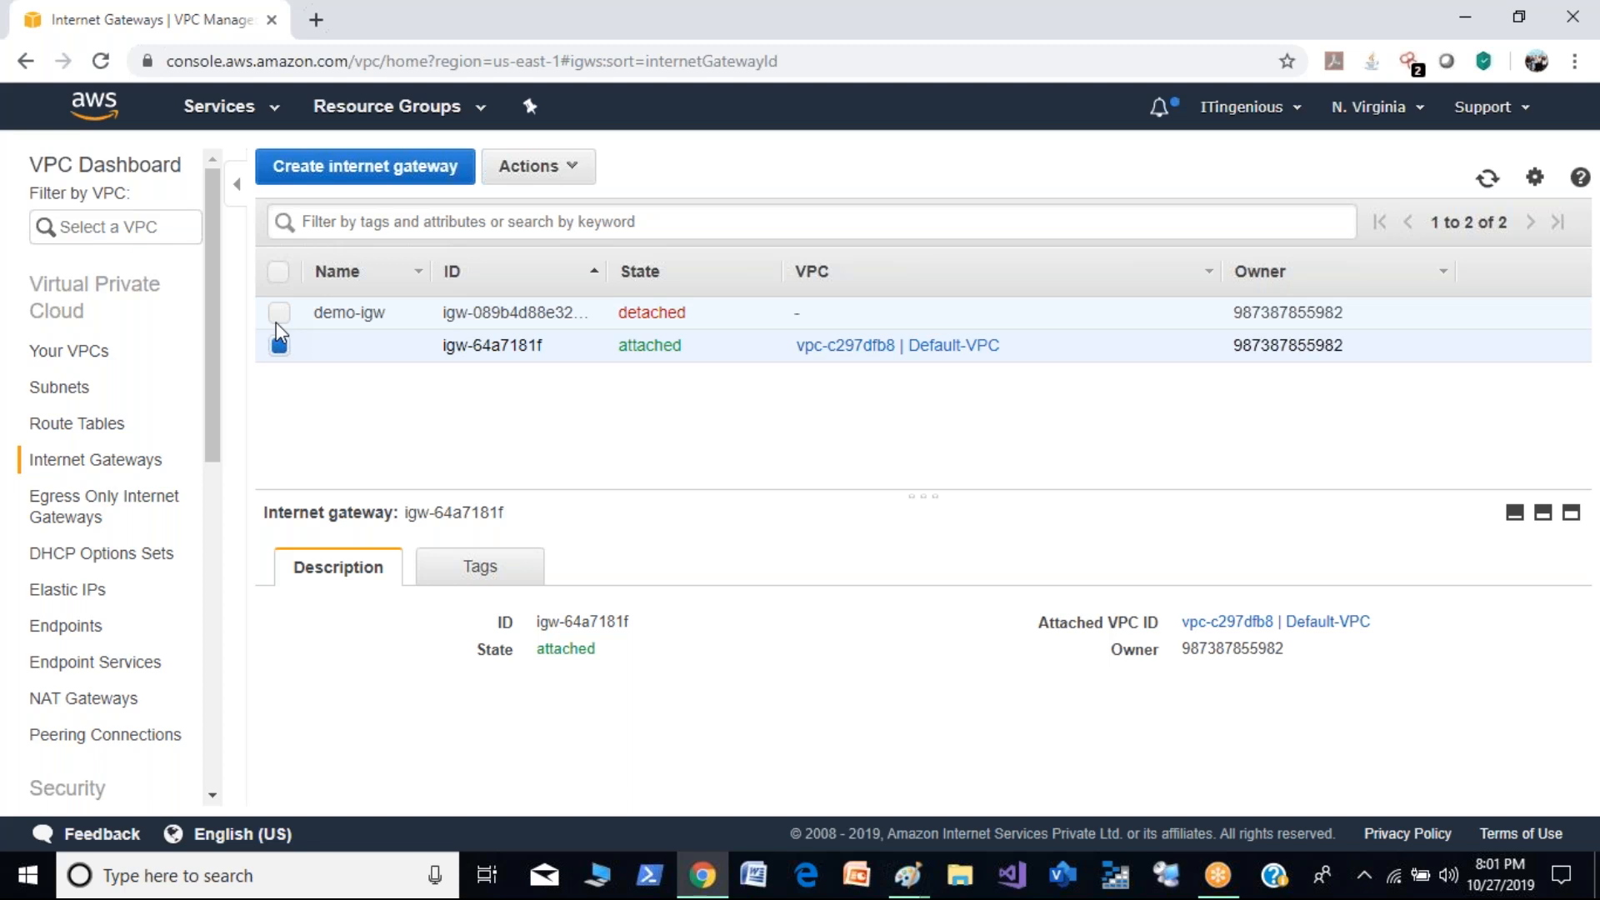
- Attach the demo-igw internet gateway to Demo-VPC
click(280, 313)
click(554, 167)
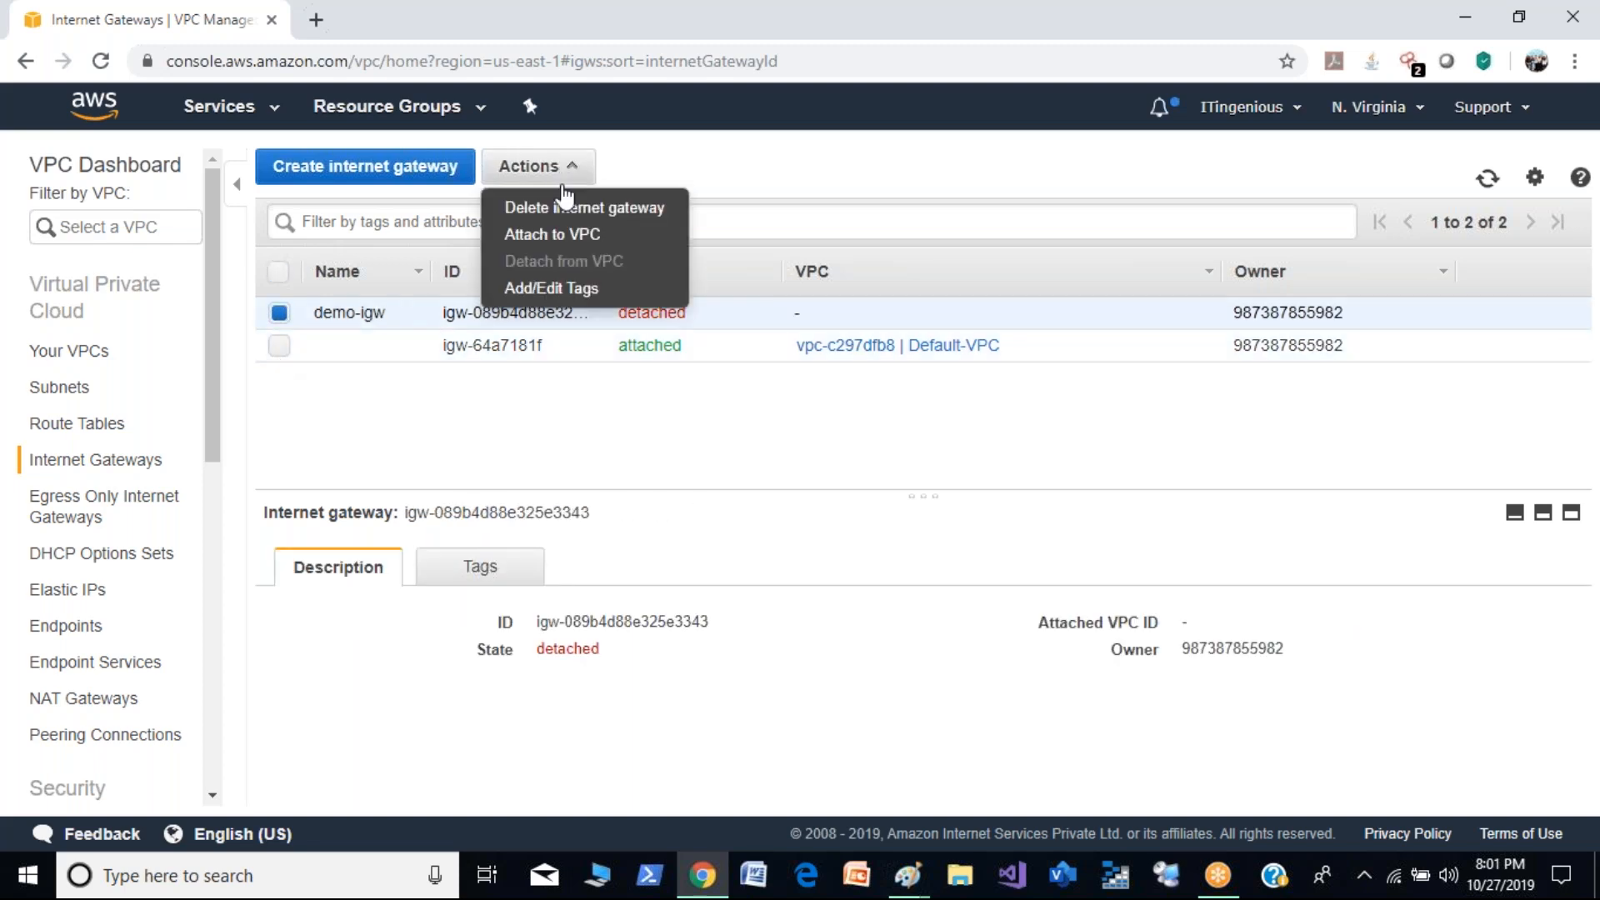
click(576, 236)
click(808, 334)
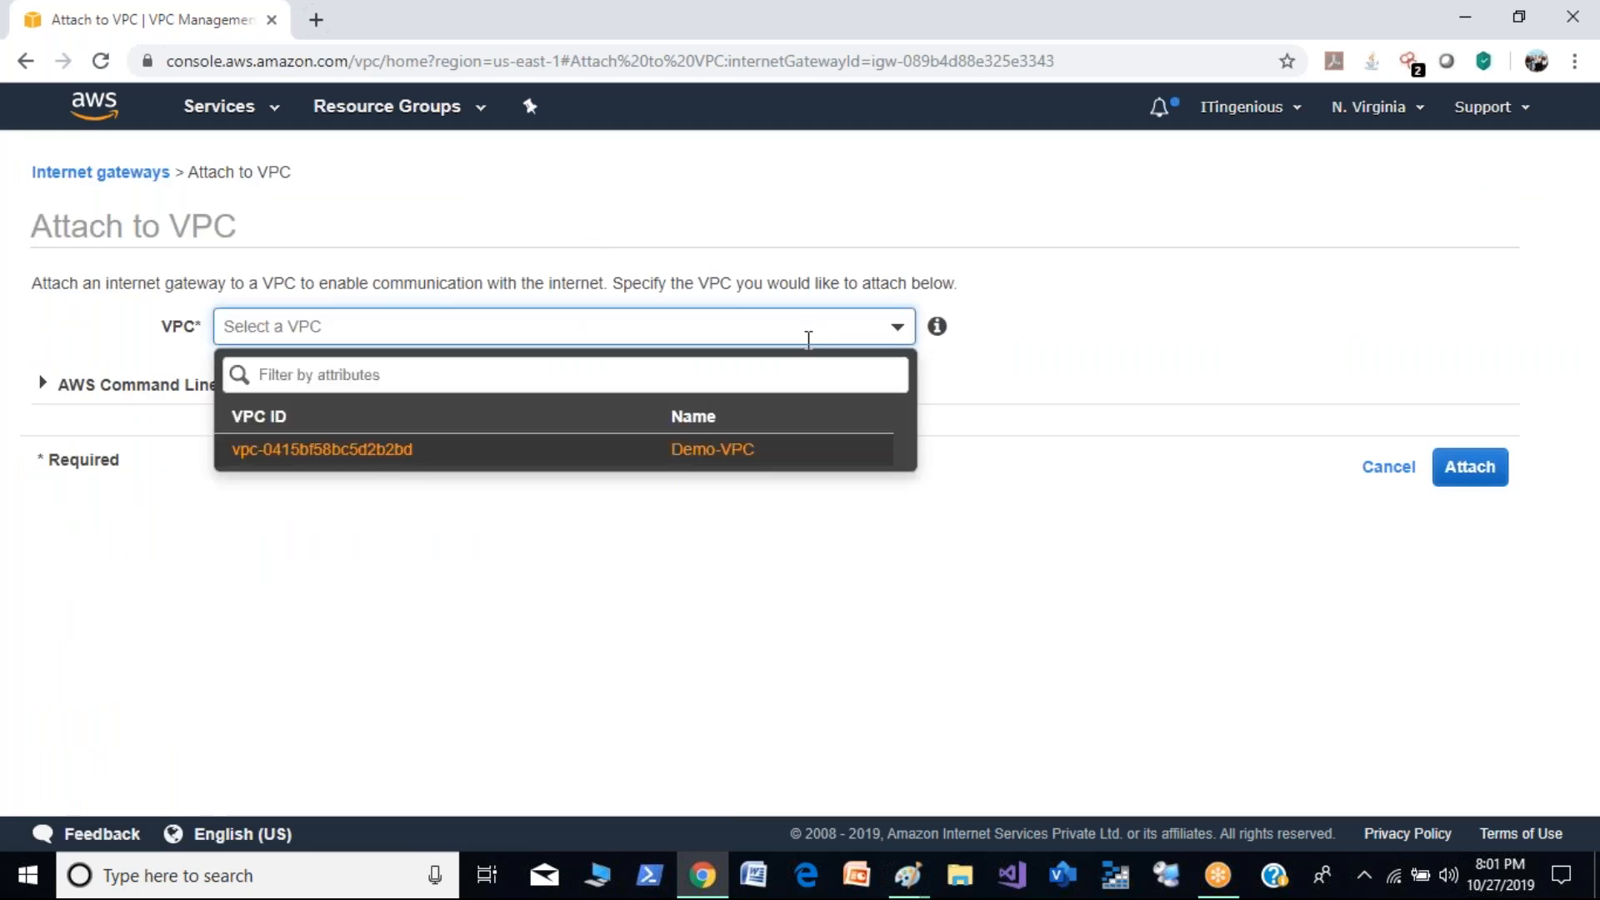
click(732, 460)
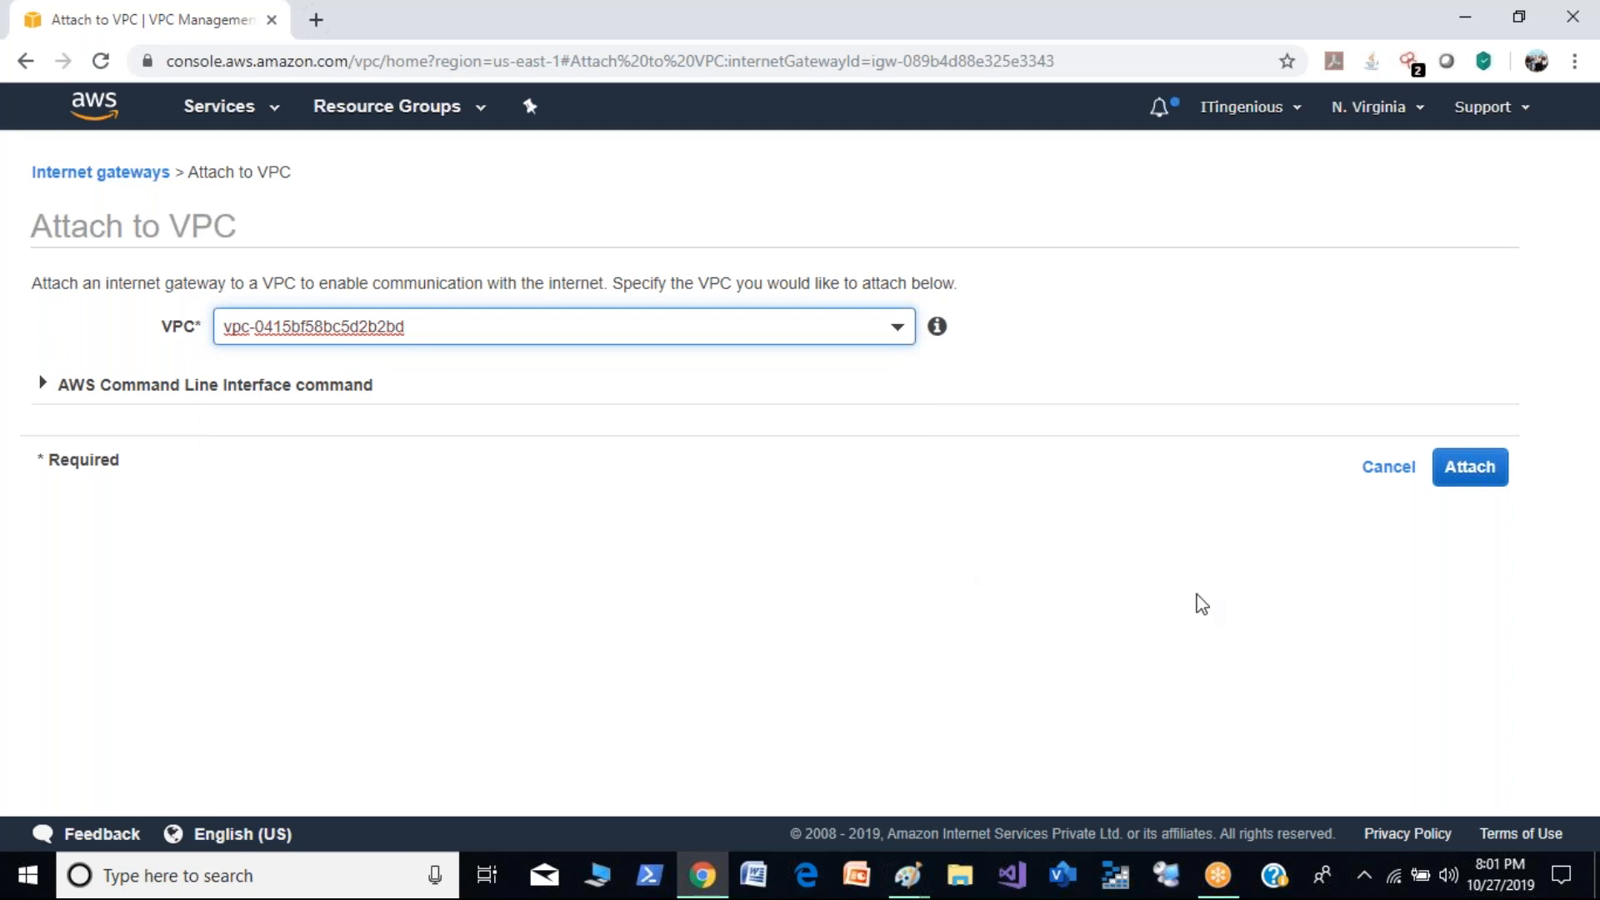
click(1498, 482)
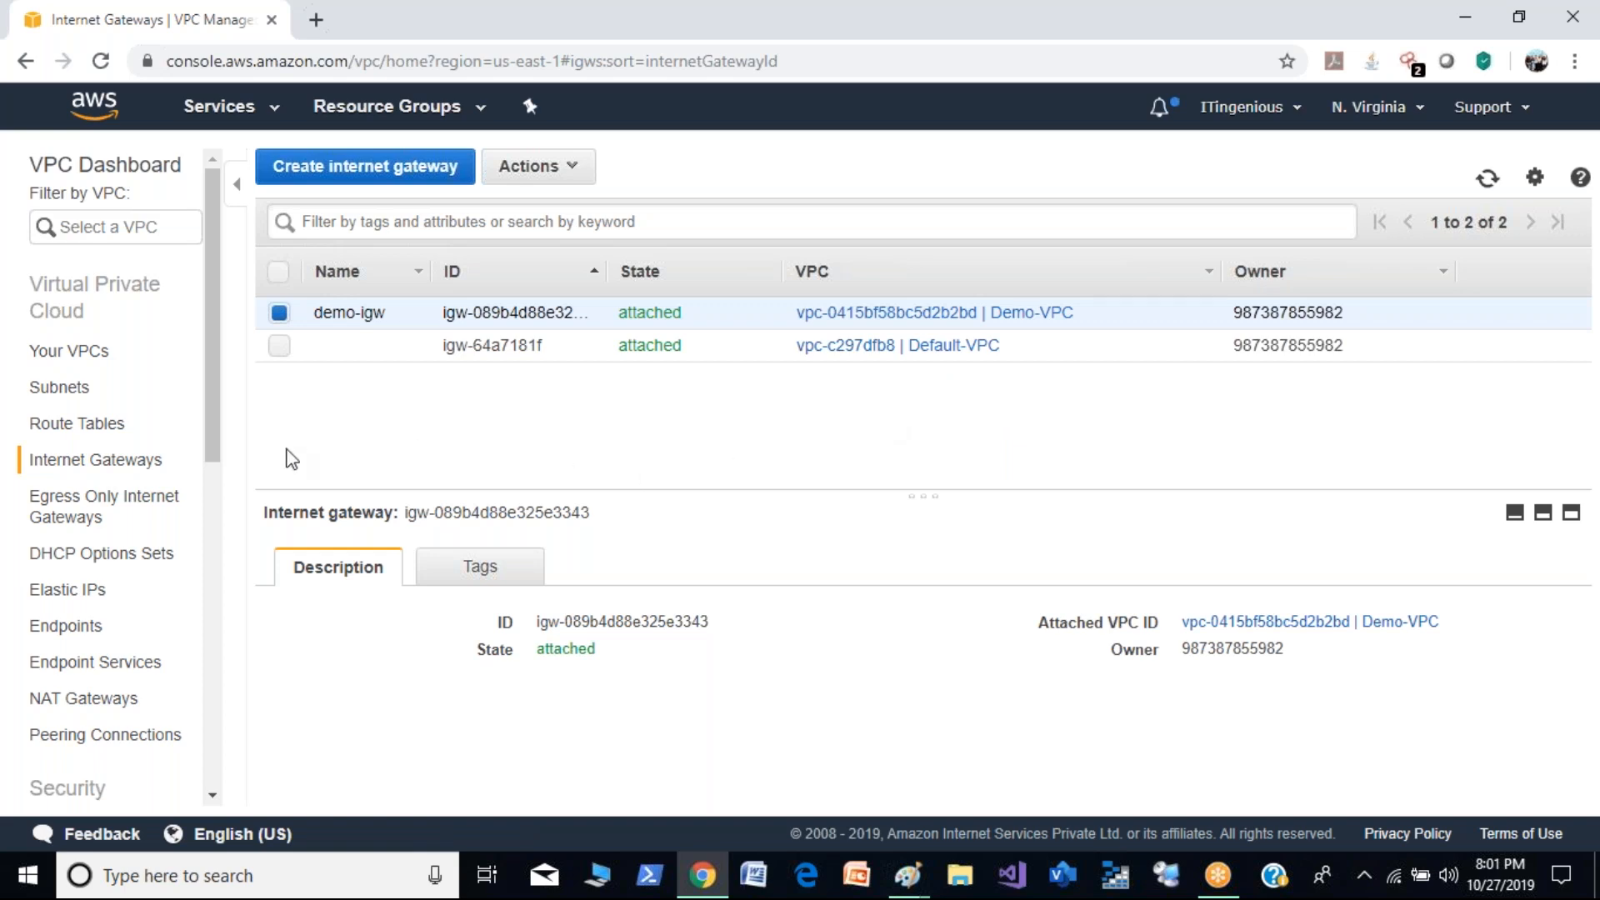
- Name the Default-VPC's internet gateway default-igw
click(405, 345)
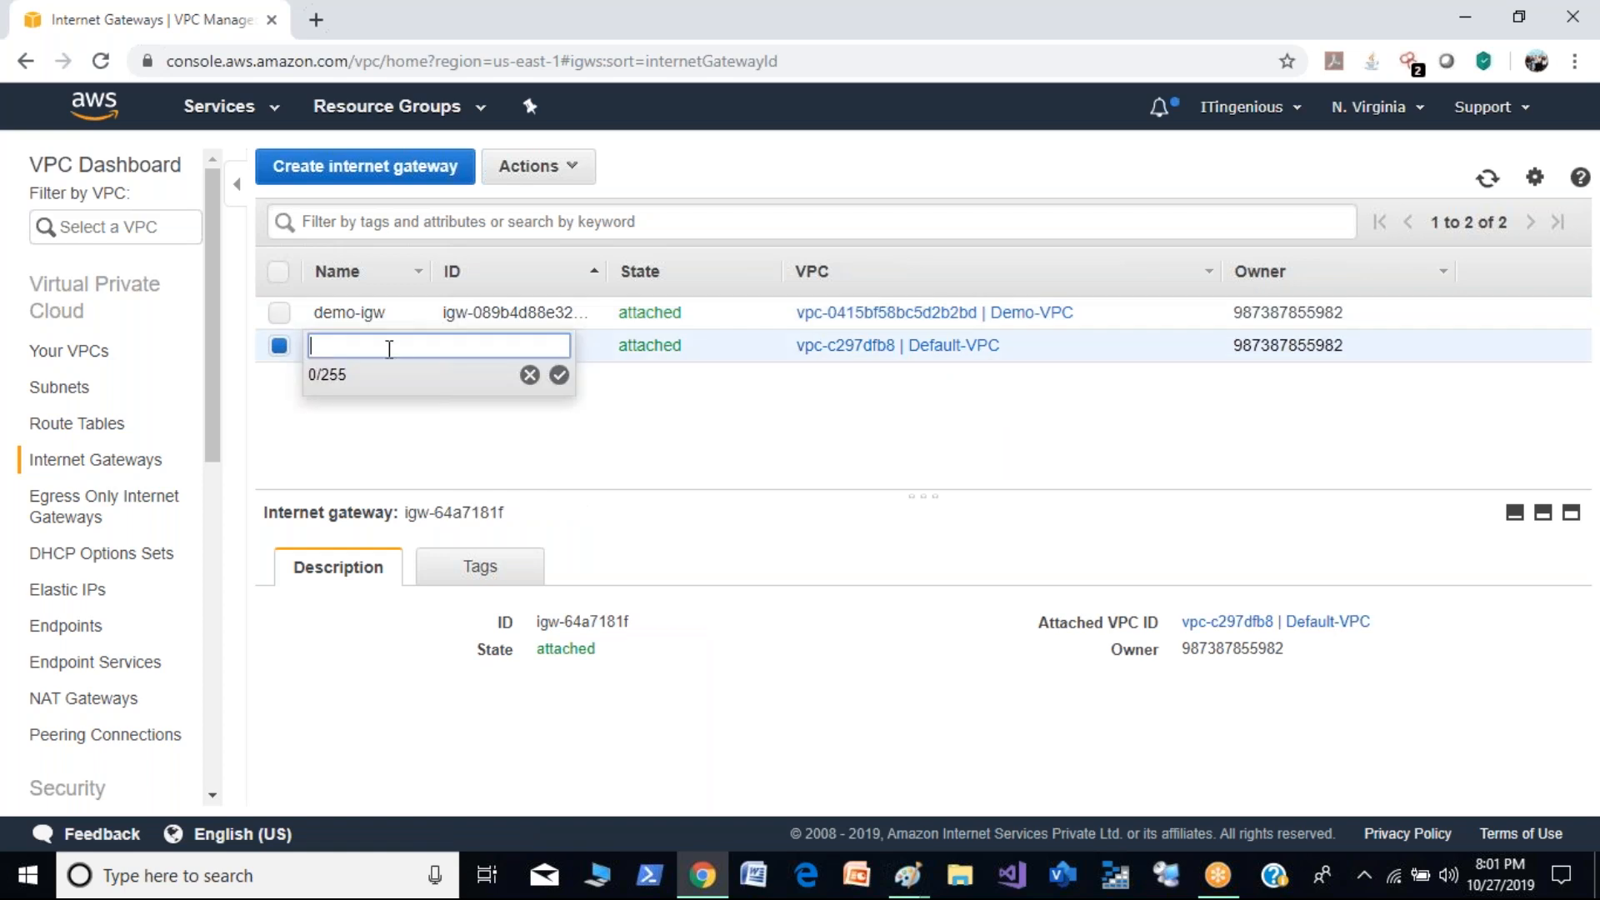
text(default-igw)
click(559, 375)
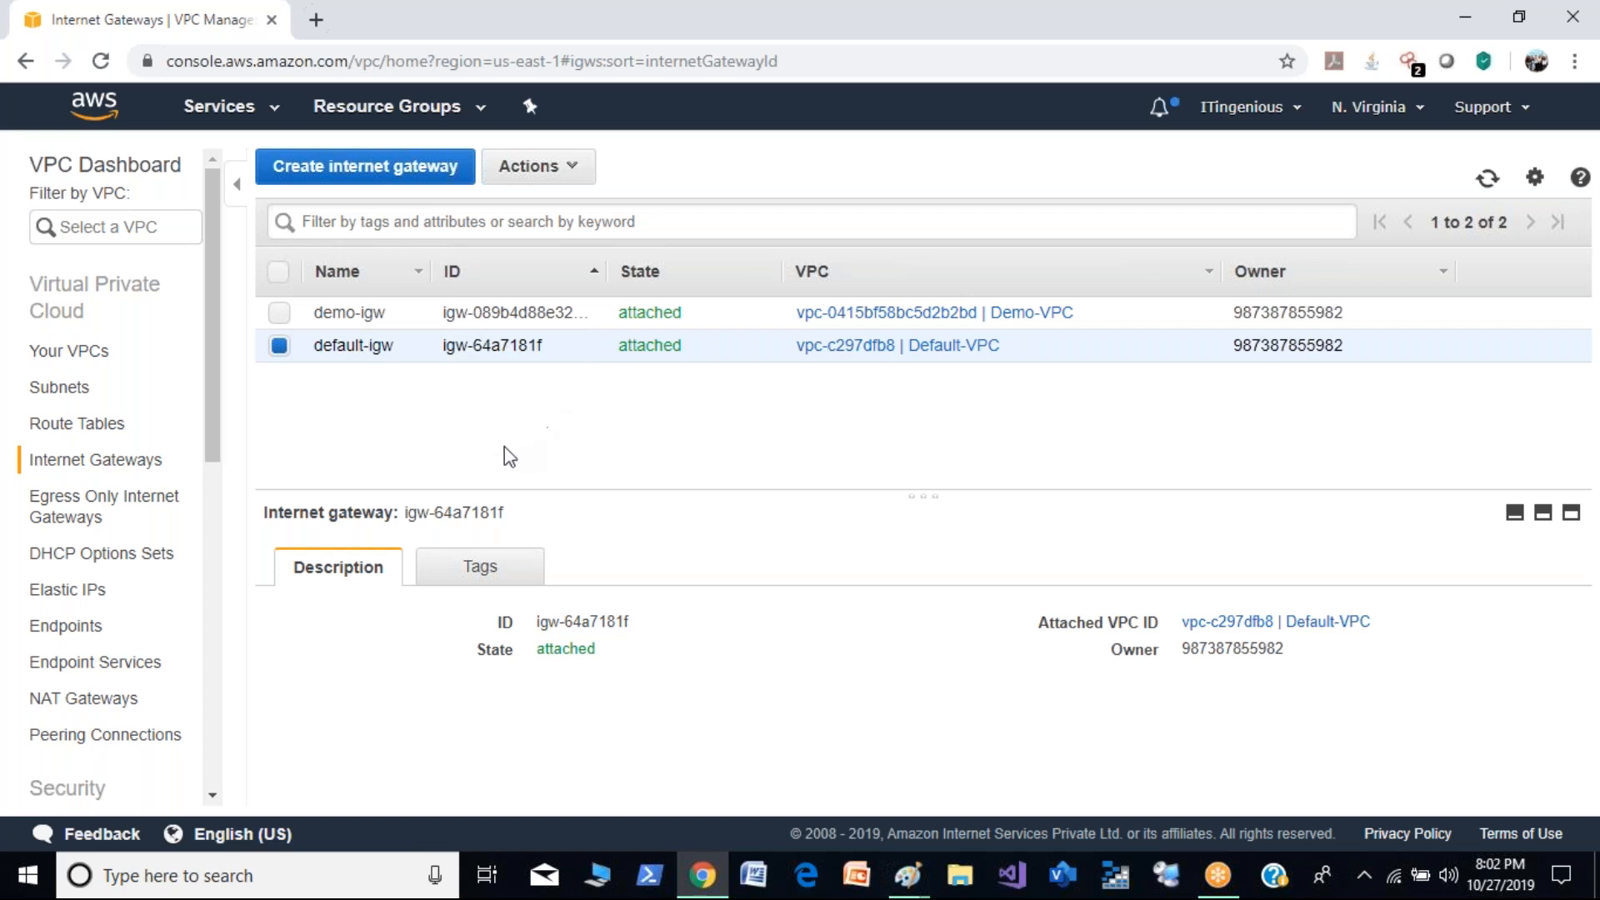
- Create a route table with the name tag pubic-demo in Demo-VPC and return to the route table list
click(104, 429)
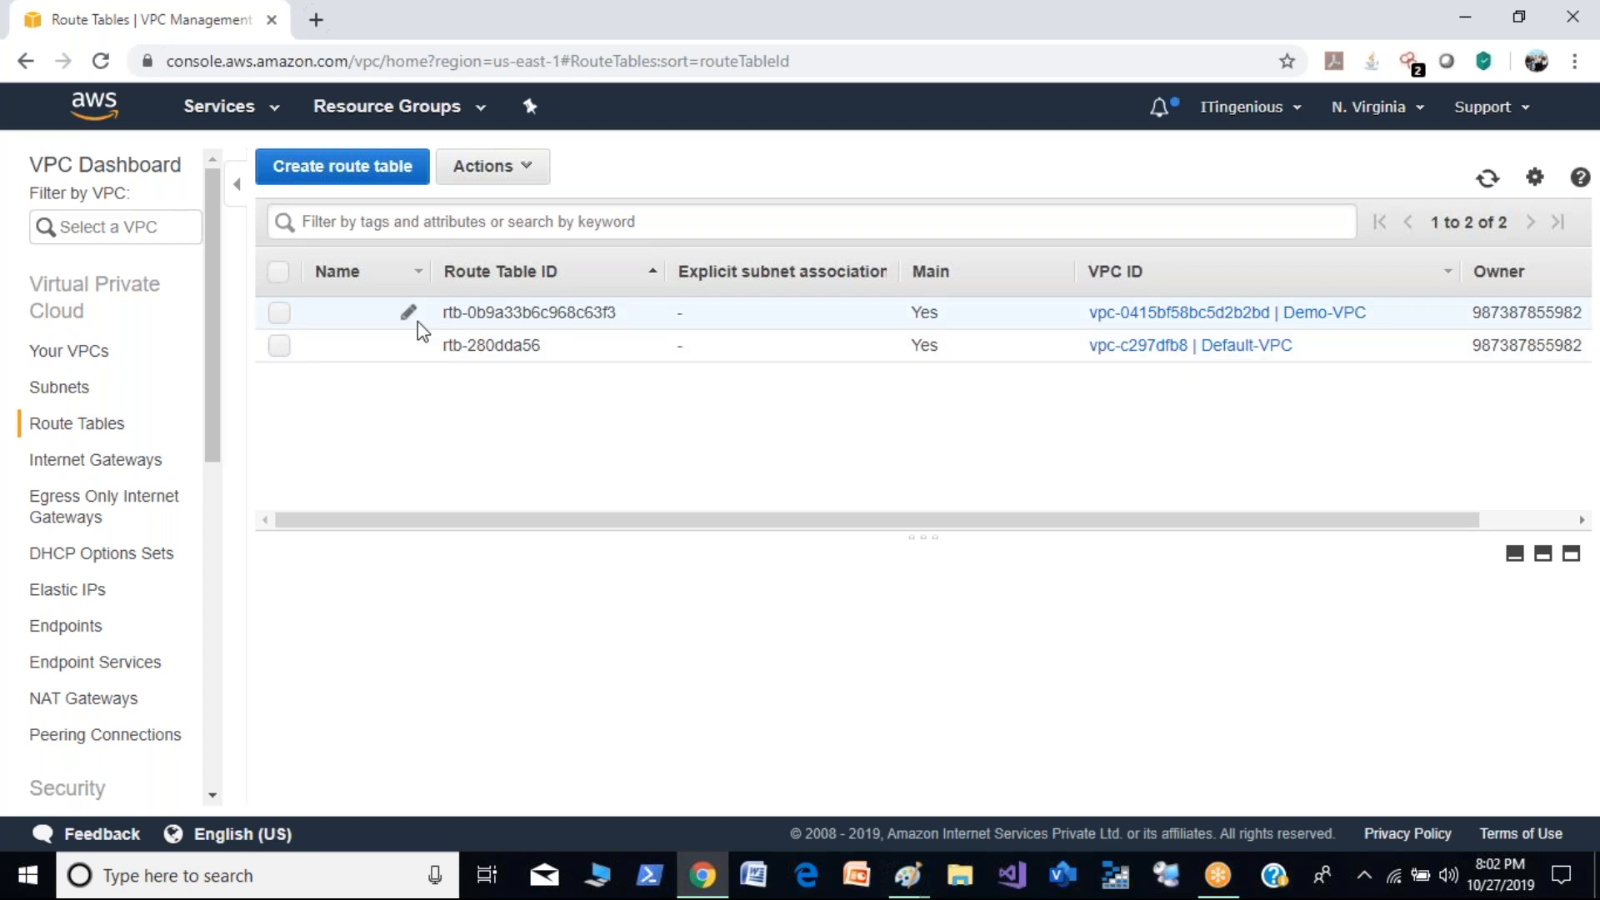
click(363, 178)
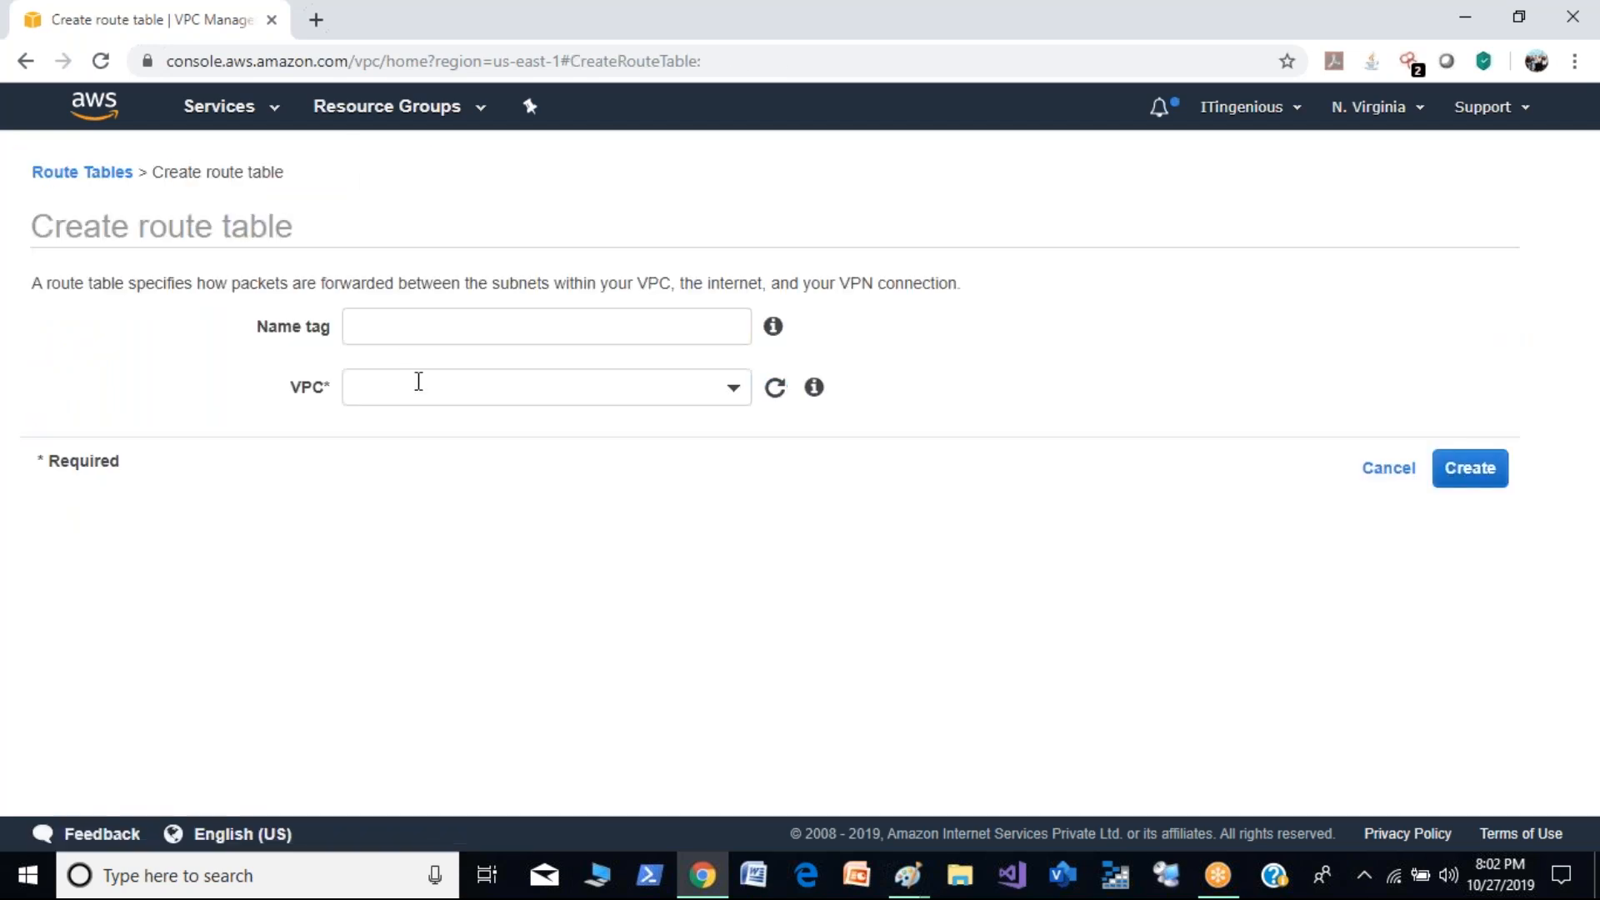
click(447, 325)
text(pubic)
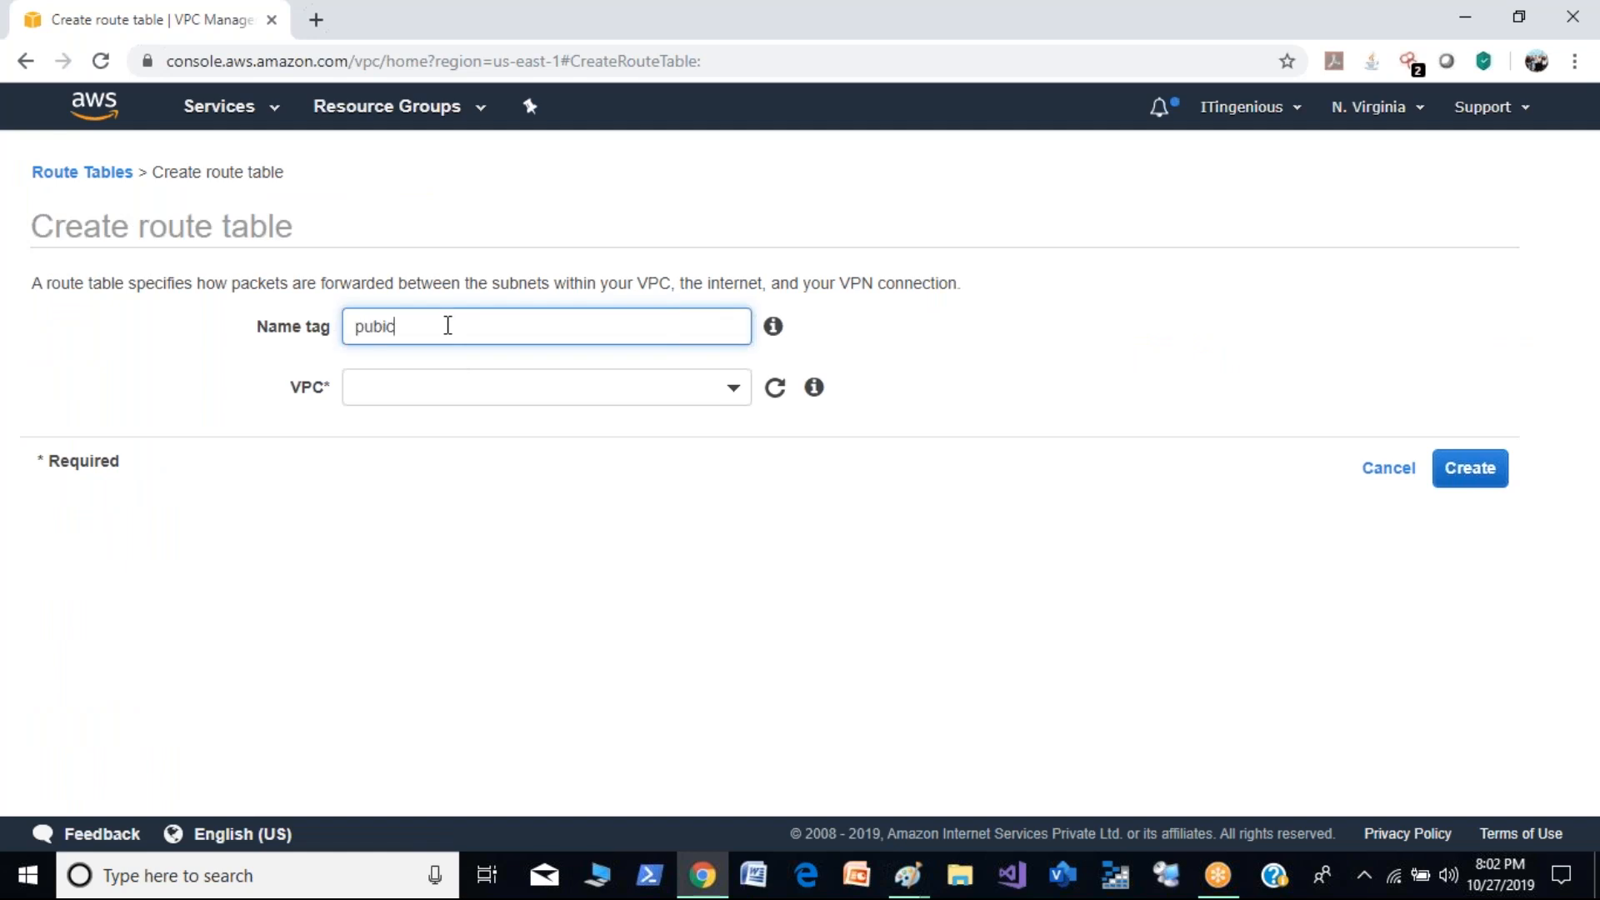
text(-demo)
click(701, 392)
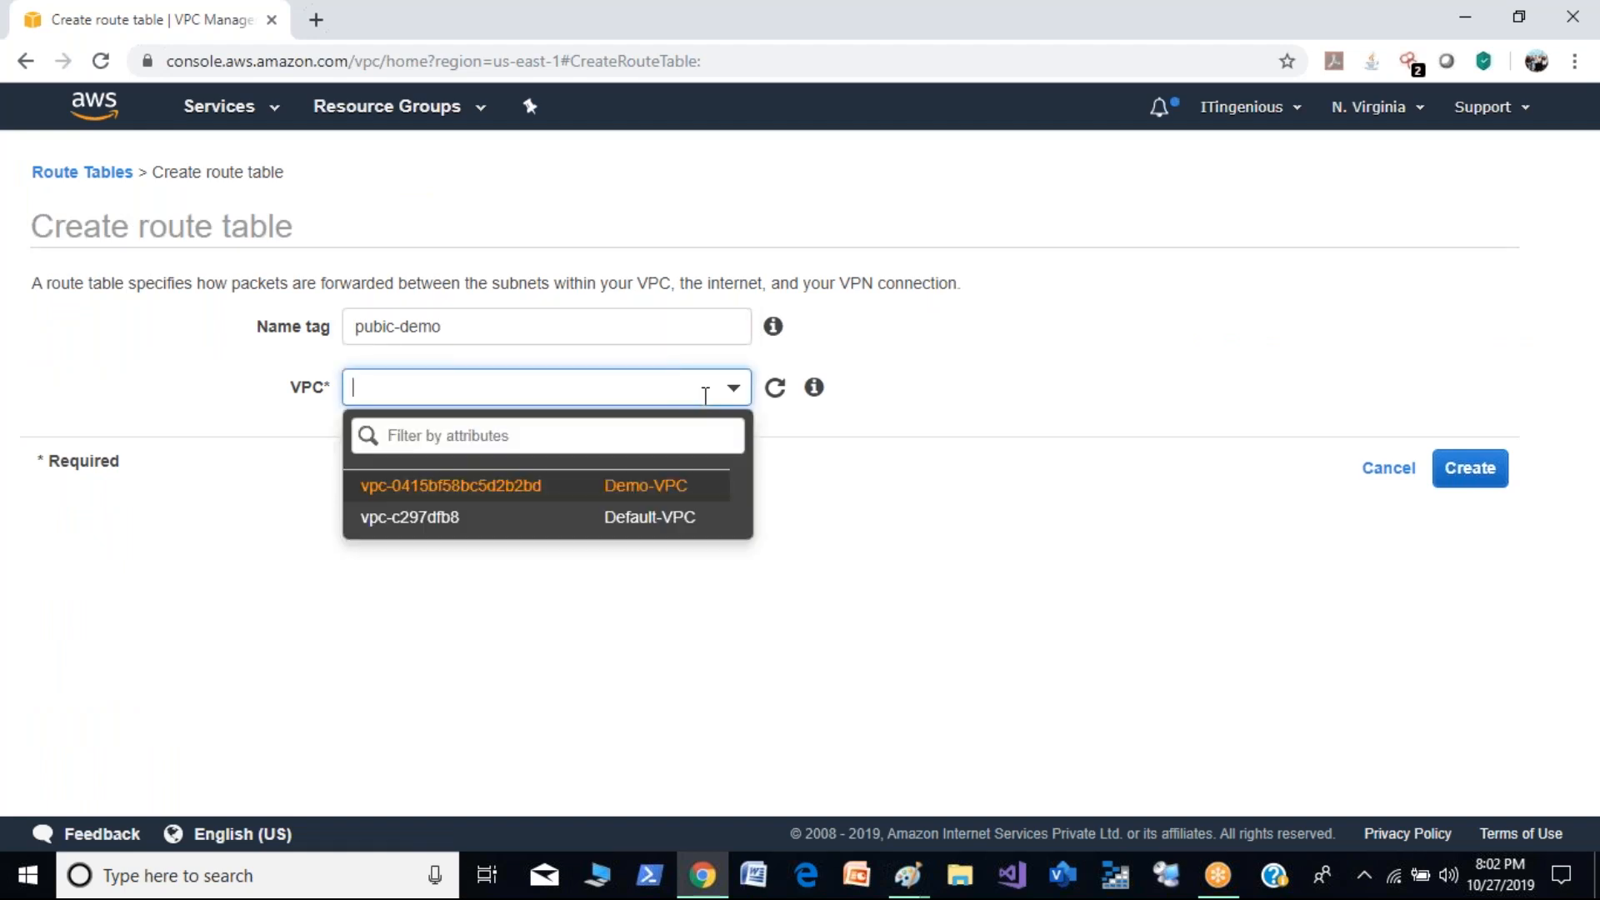
click(680, 488)
click(1488, 472)
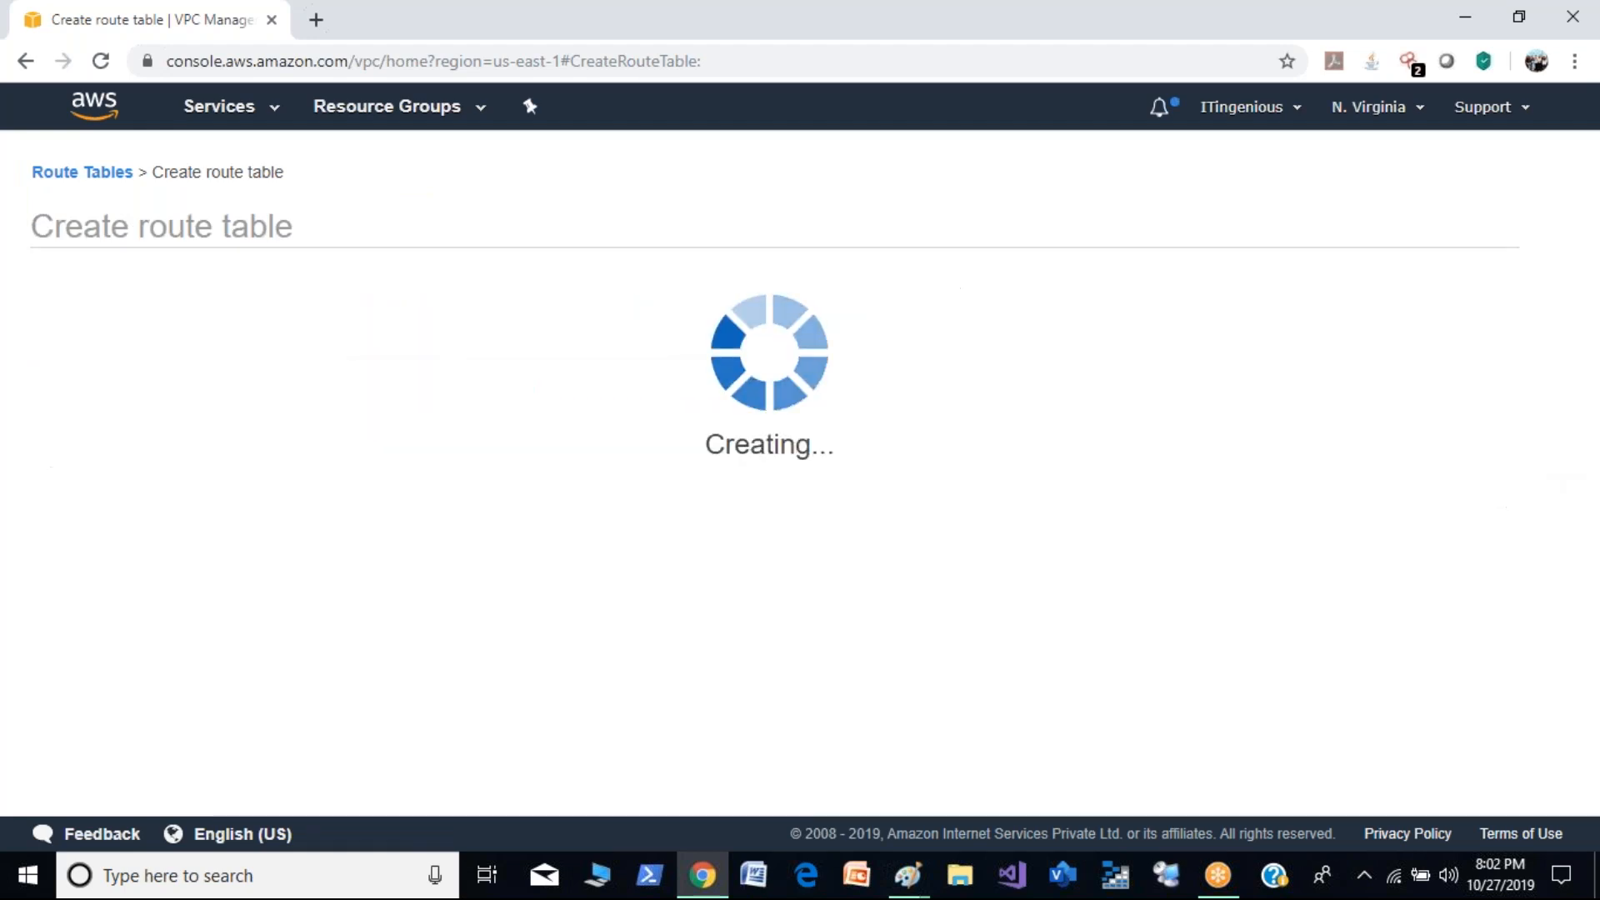
click(1097, 434)
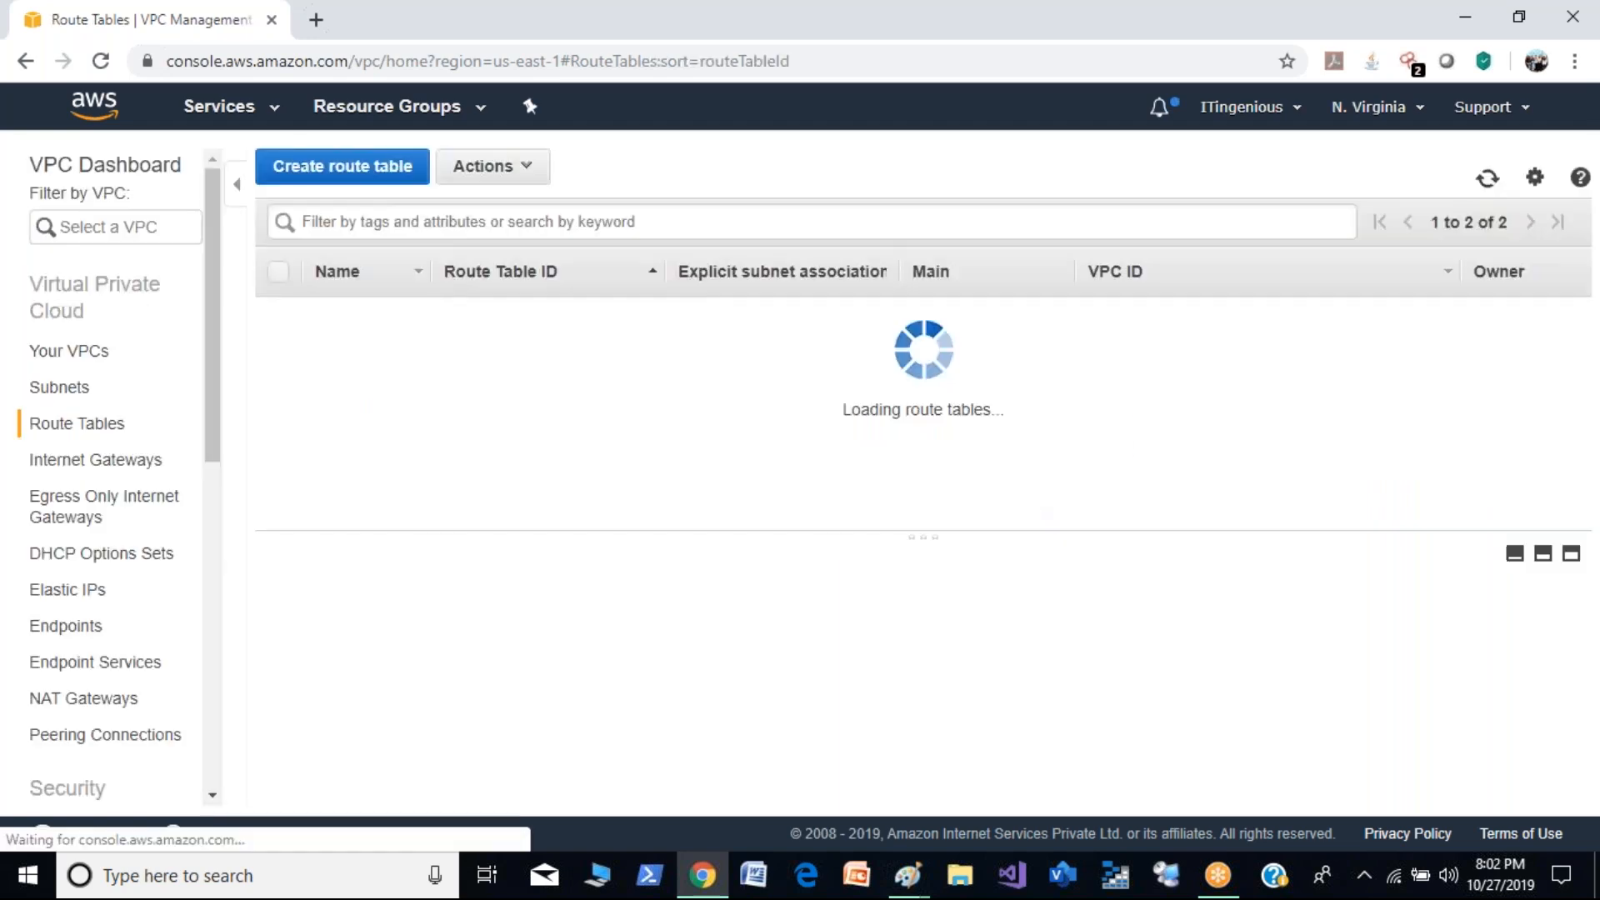
- Create a route table with the name tag private-demo in Demo-VPC and return to the route table list
click(358, 167)
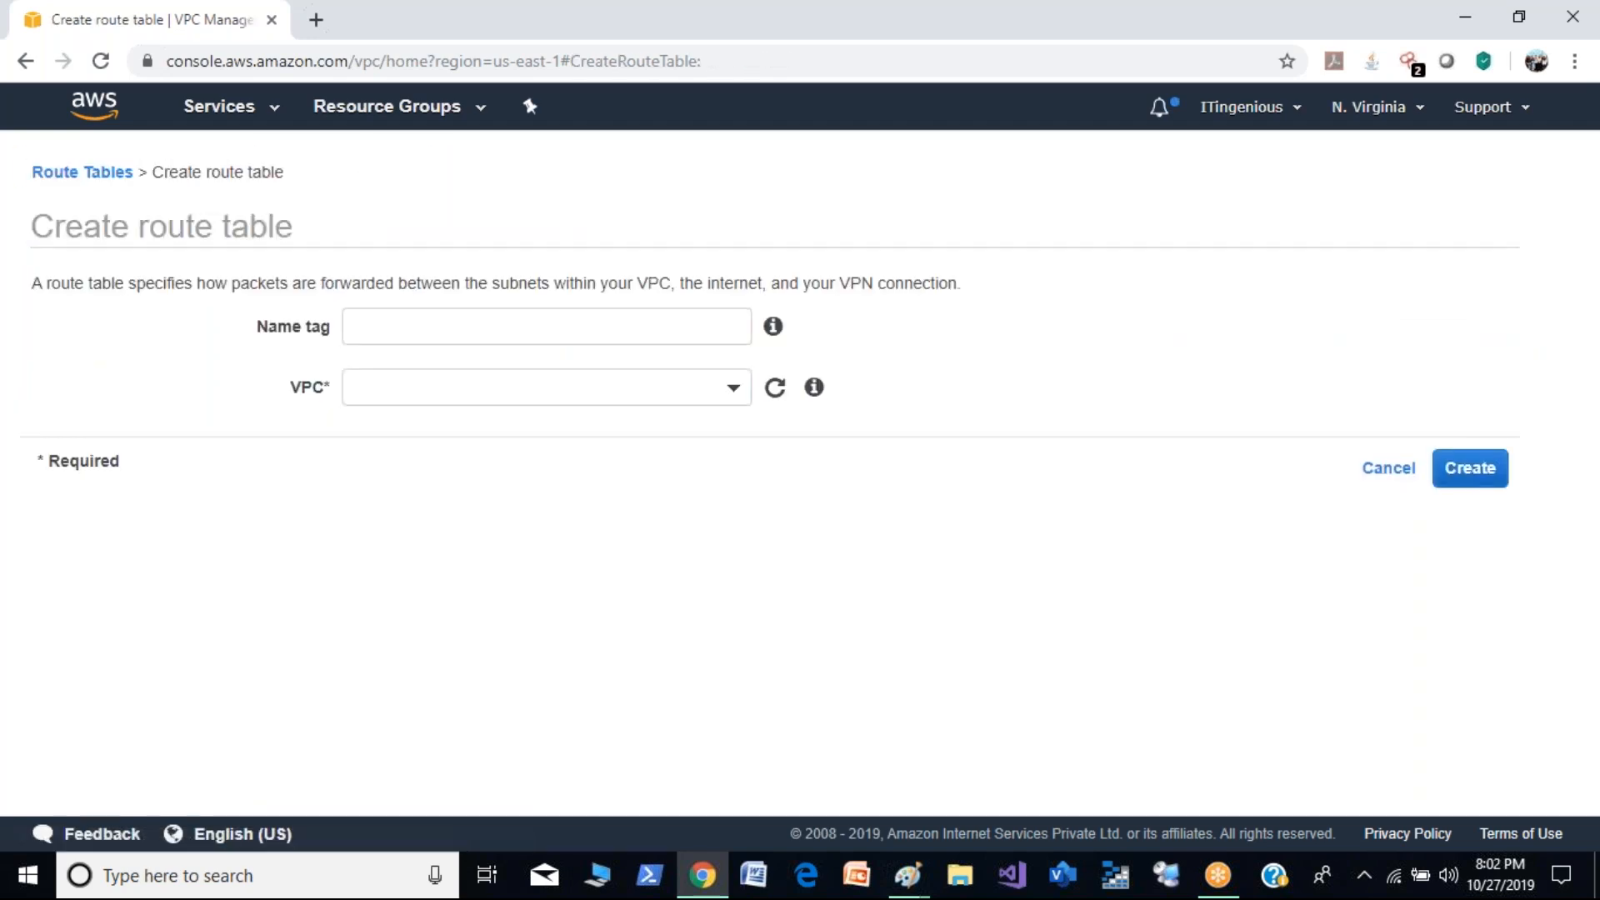
click(467, 326)
text(private-demo)
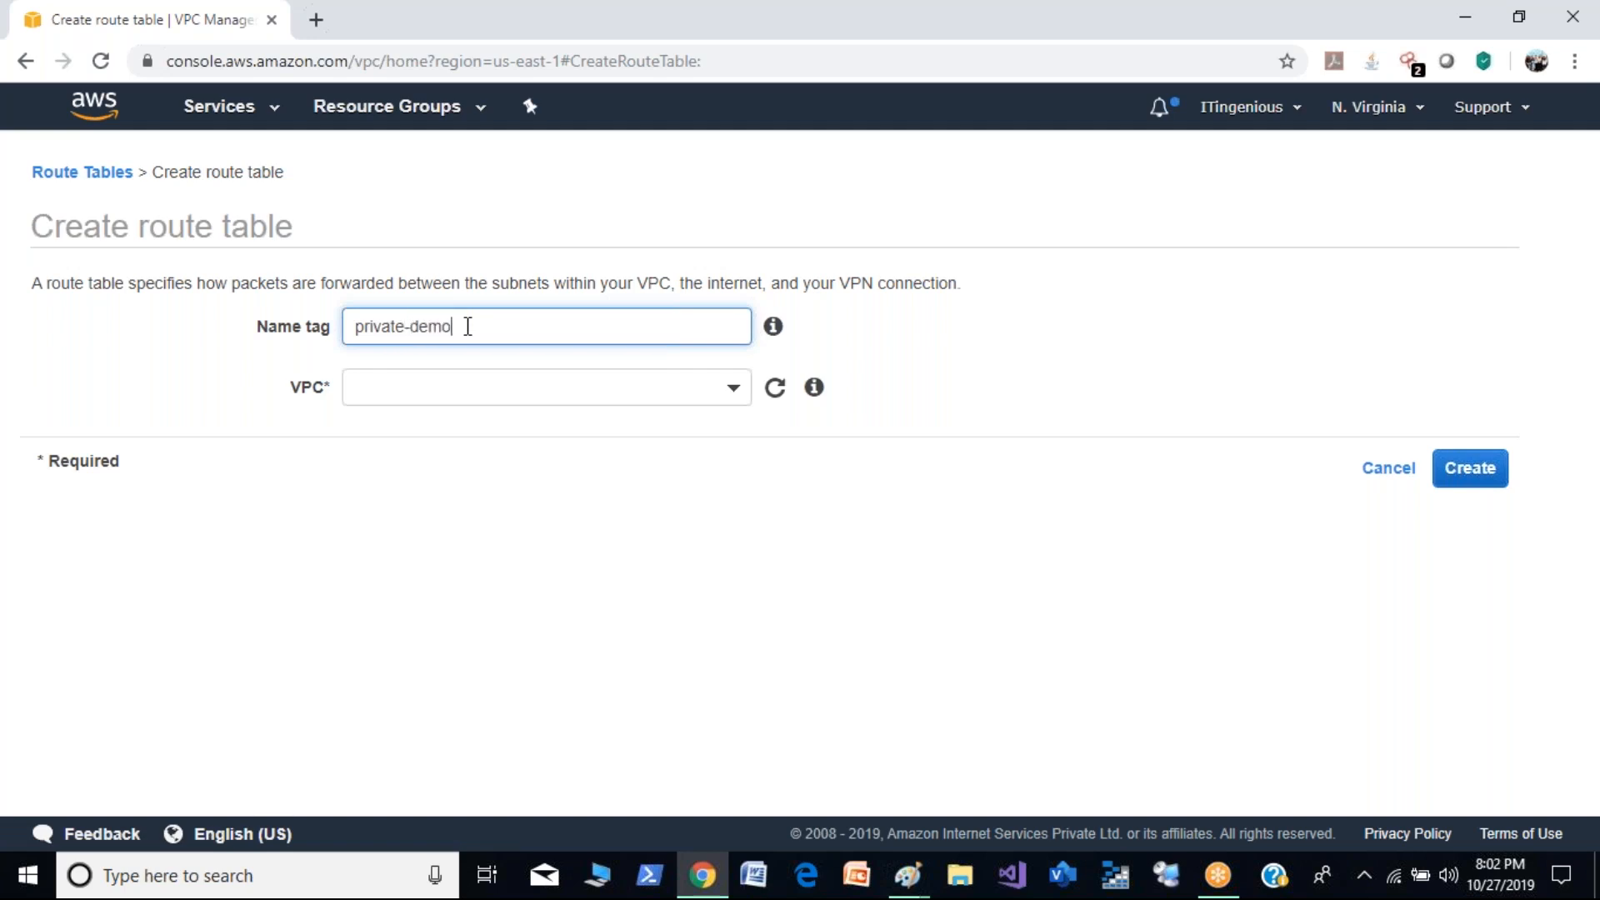
click(583, 390)
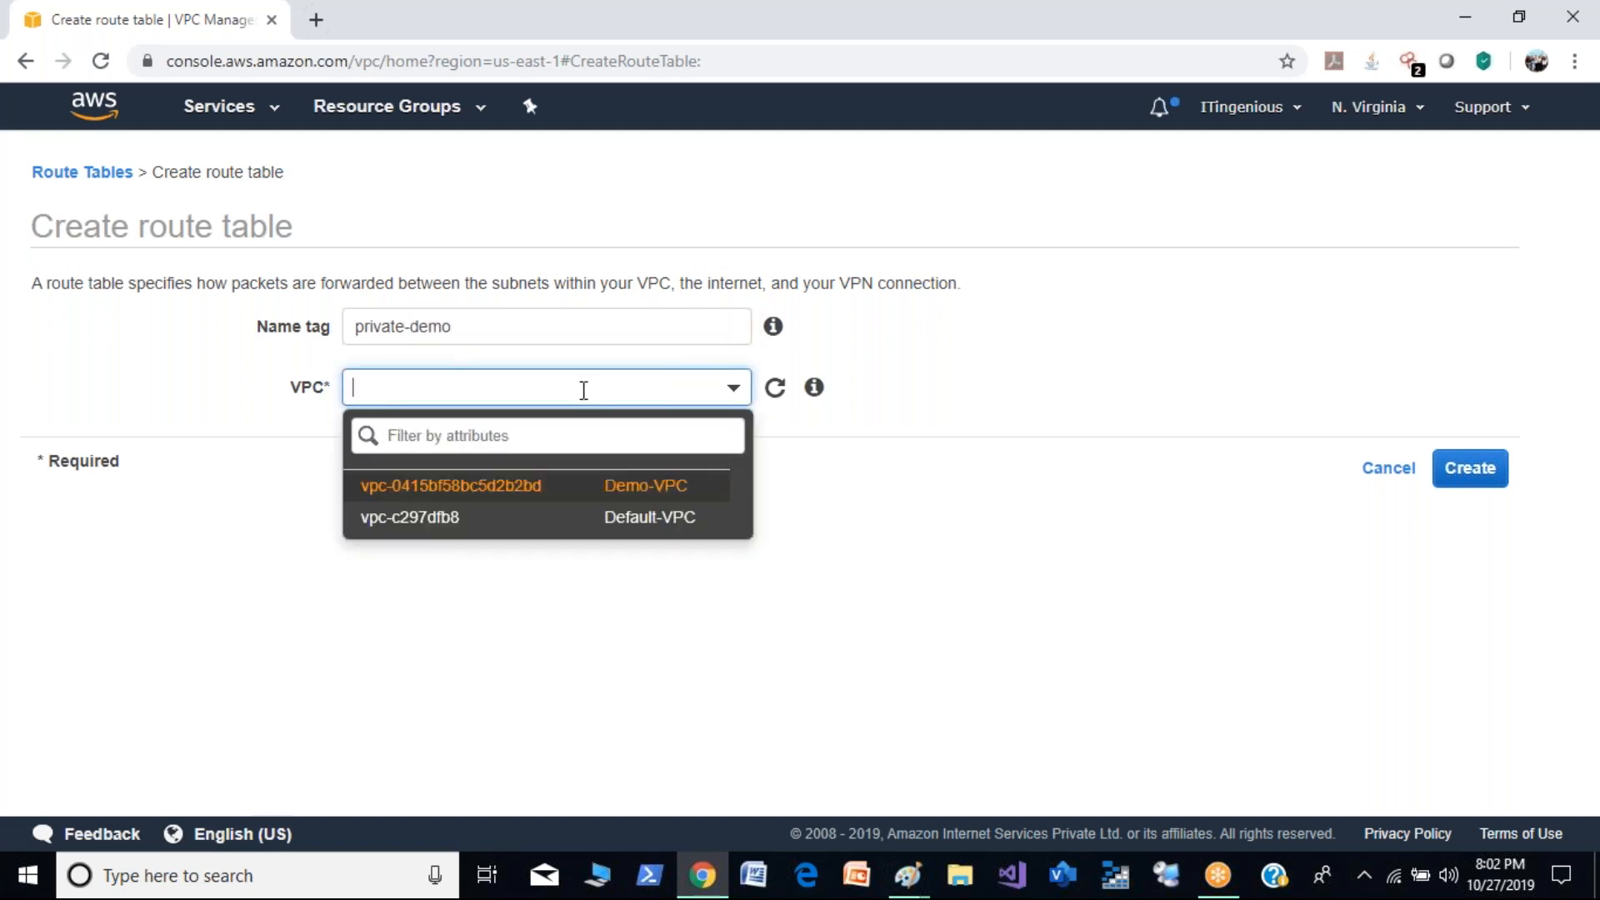
click(627, 488)
click(1467, 477)
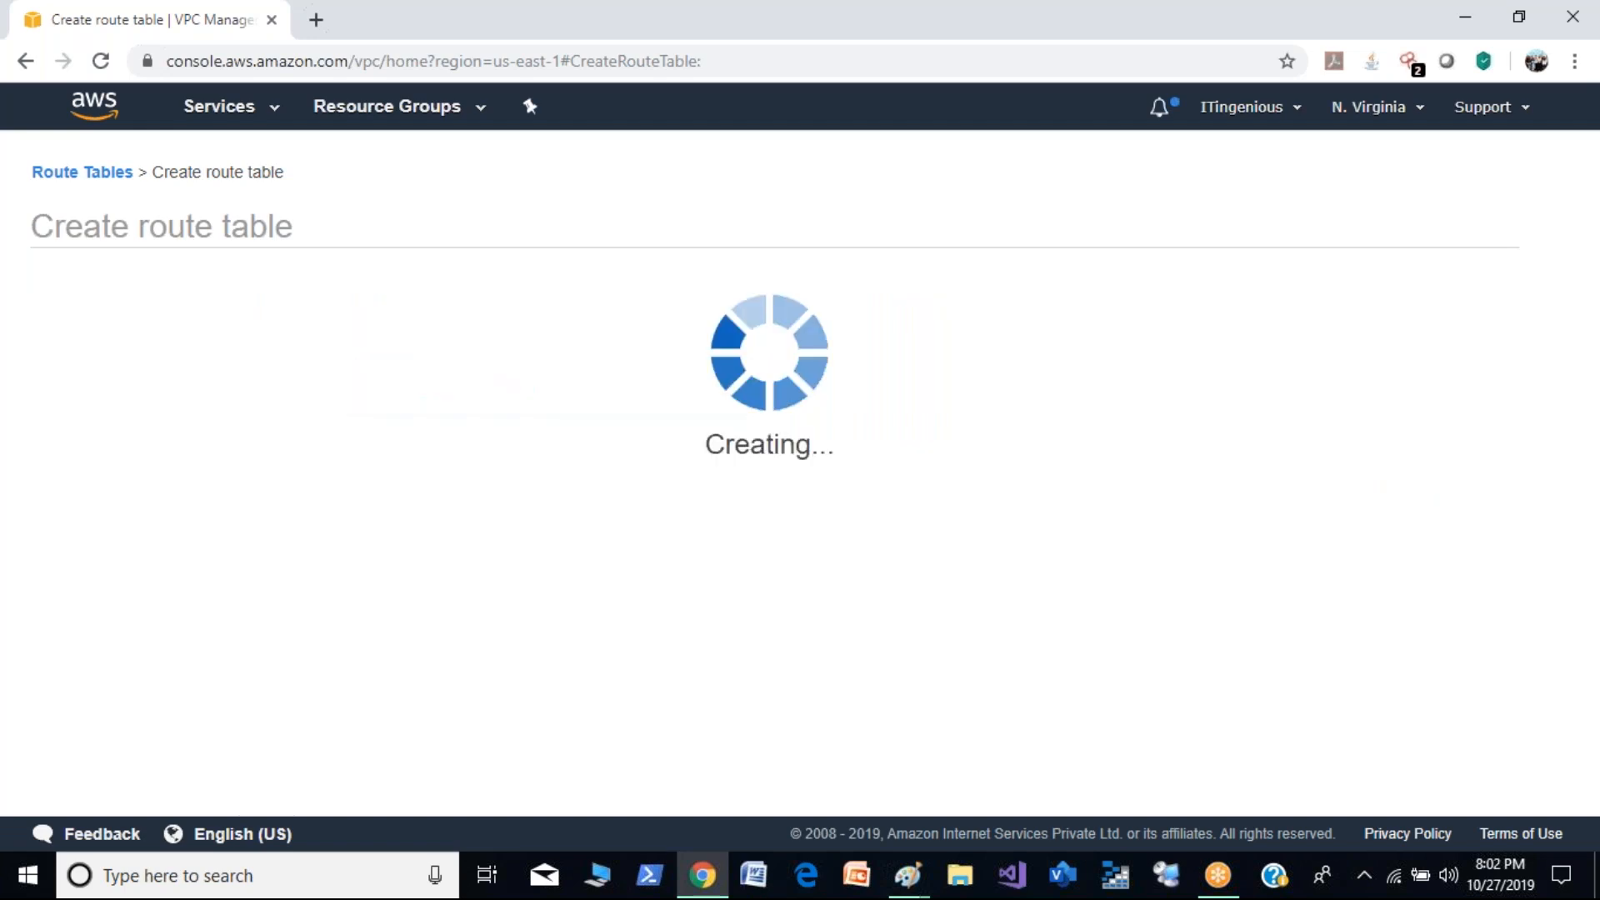
click(1117, 443)
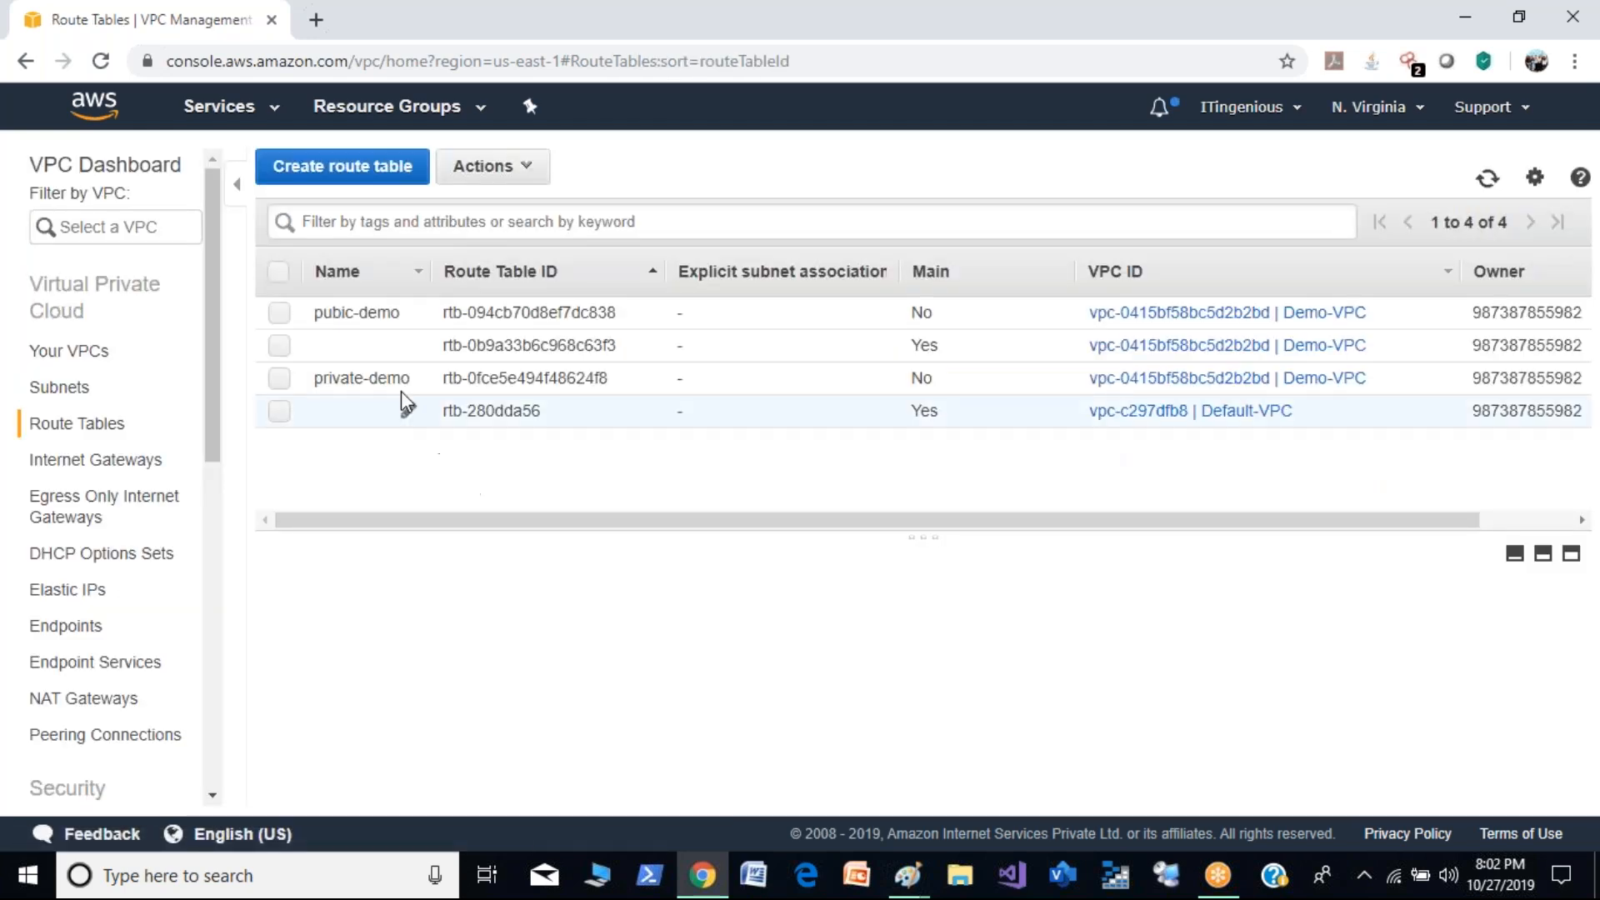
- Associate the Public-demo subnet (10.0.0.0/24) with the pubic-demo route table and save
click(283, 314)
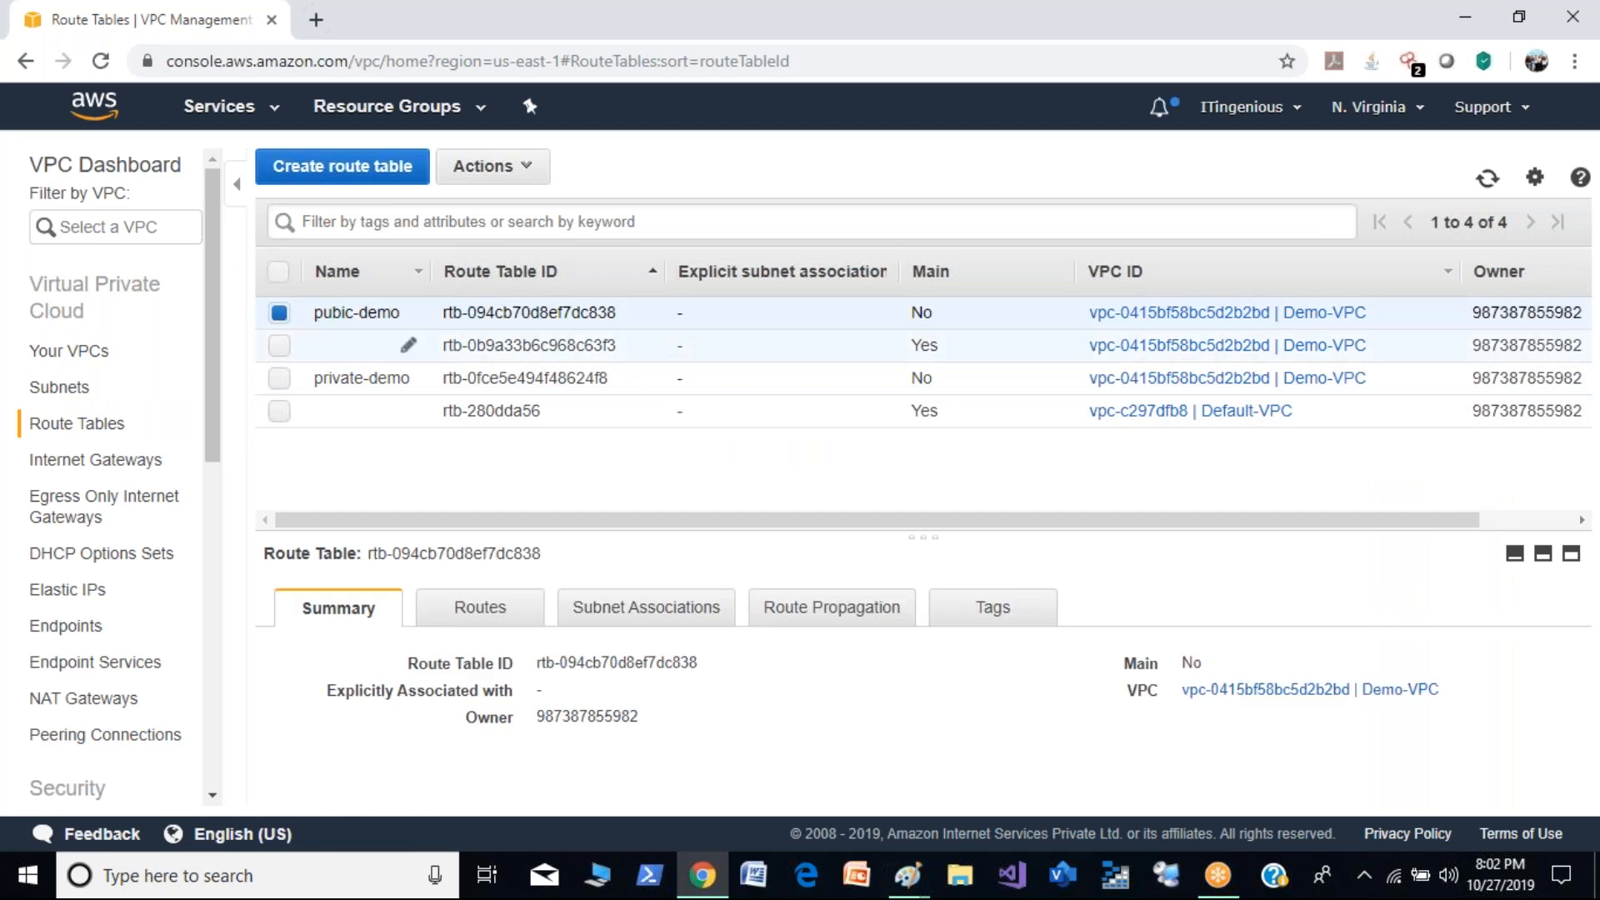
click(678, 622)
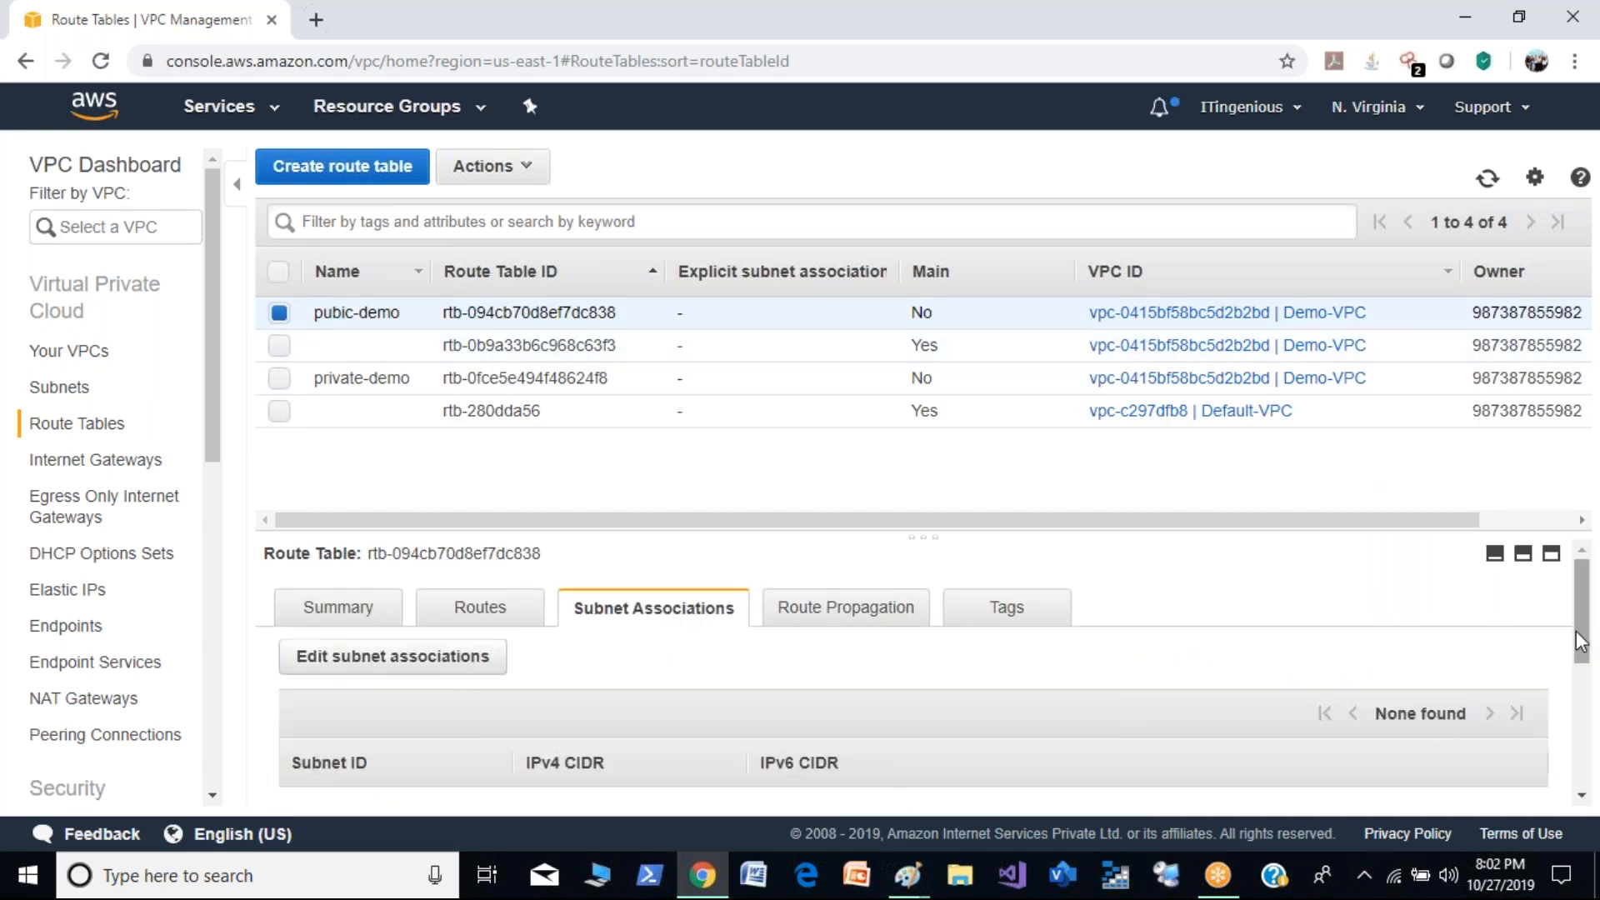
scroll(1575, 684, down, 5)
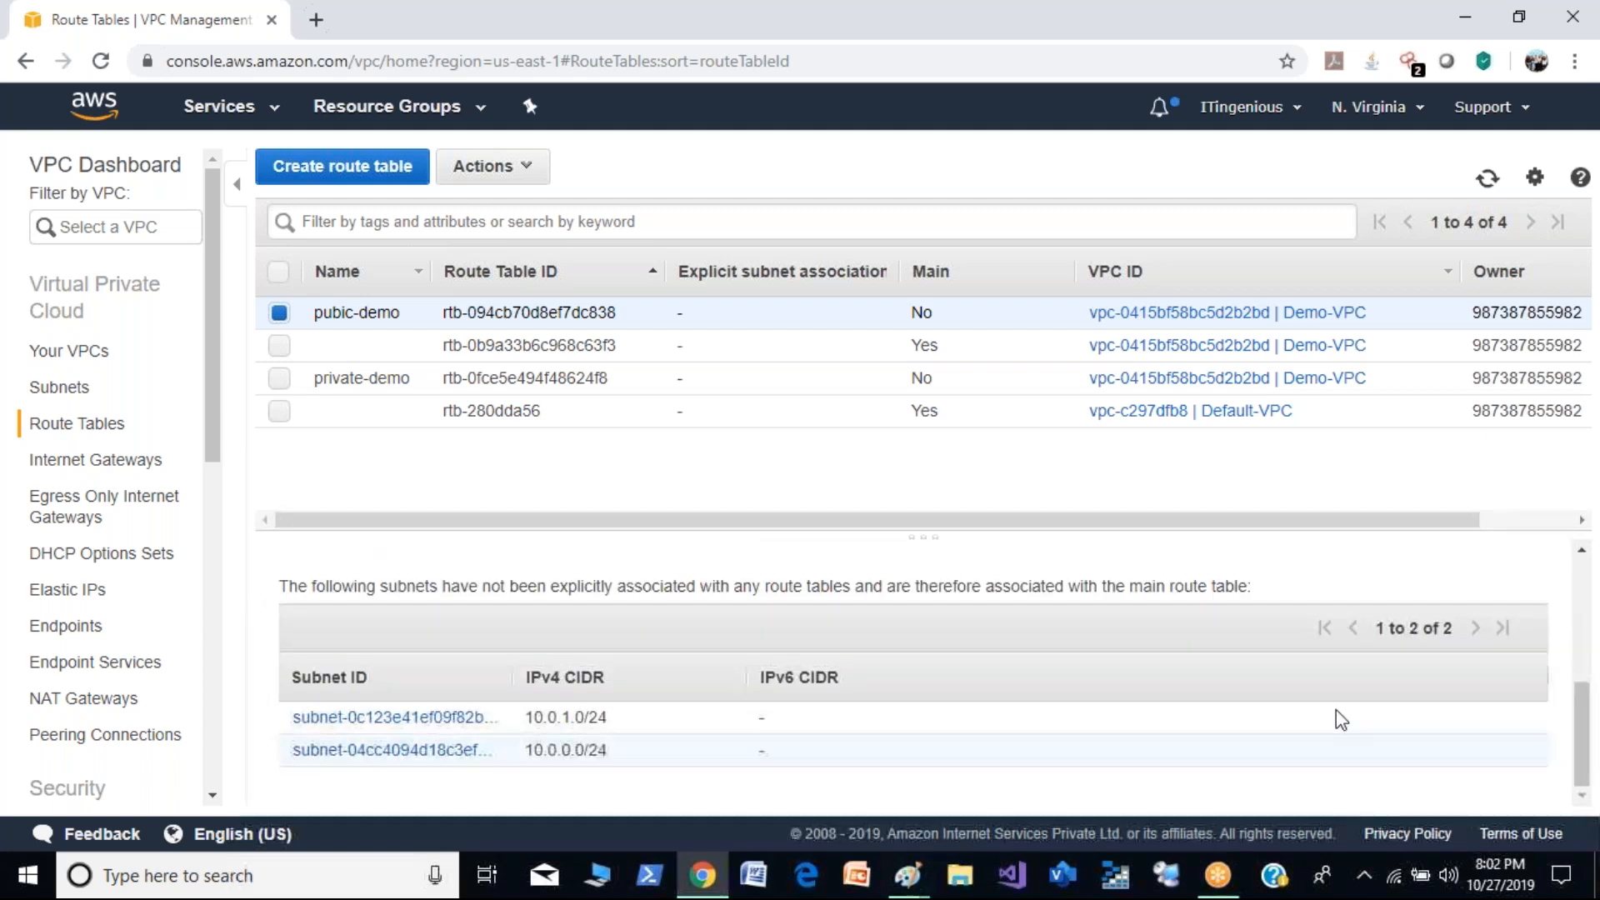
drag(1582, 723, 1584, 626)
click(422, 626)
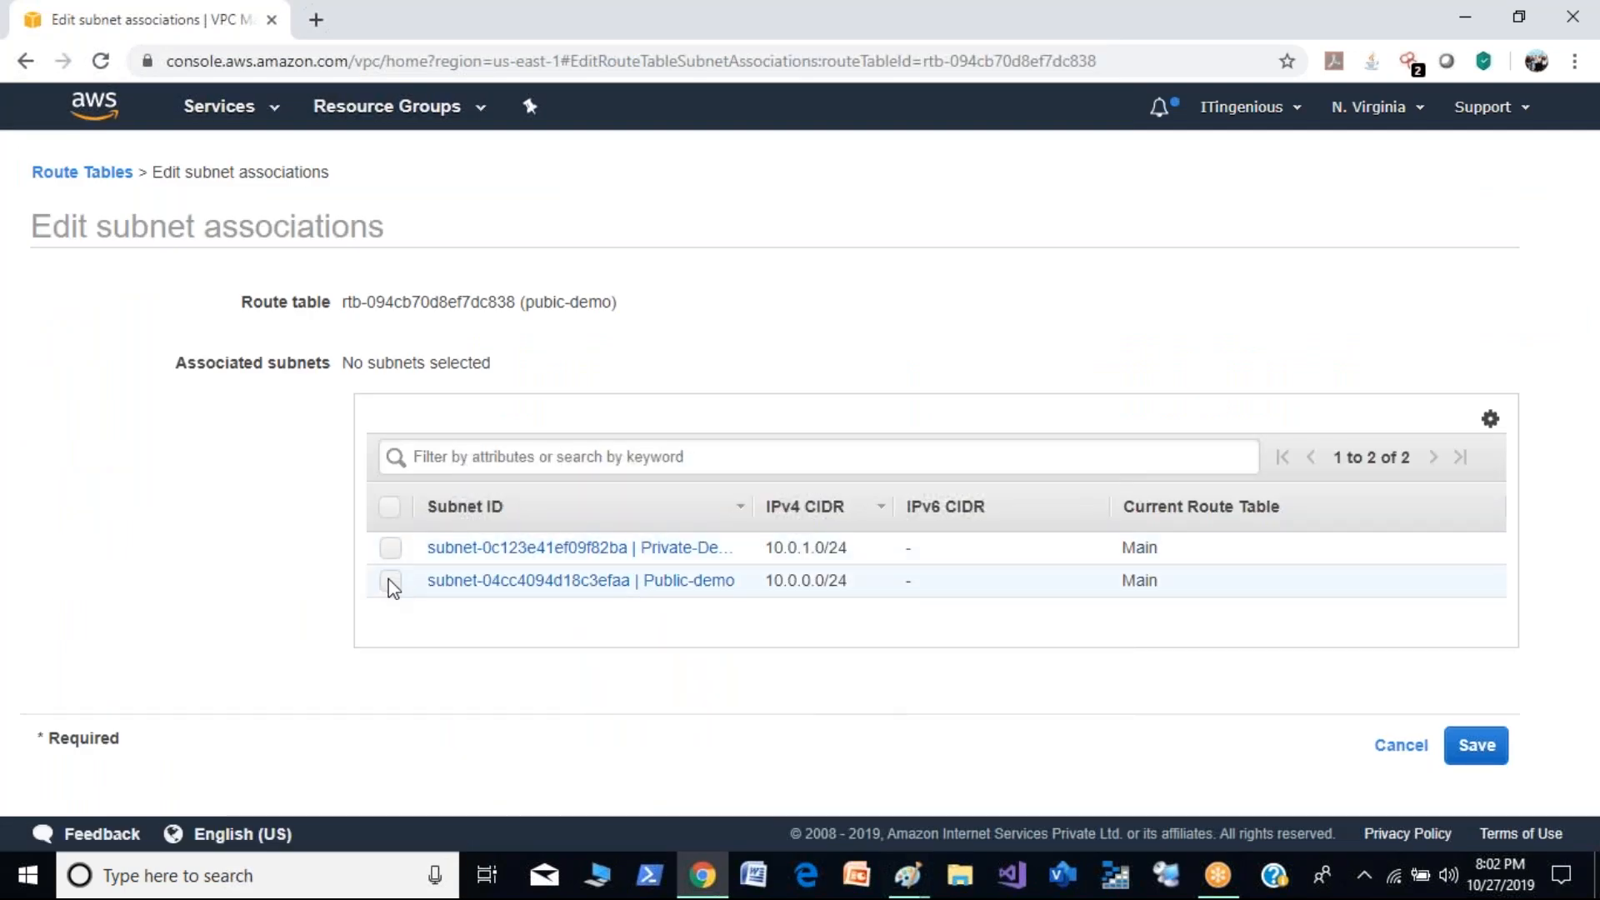
click(390, 581)
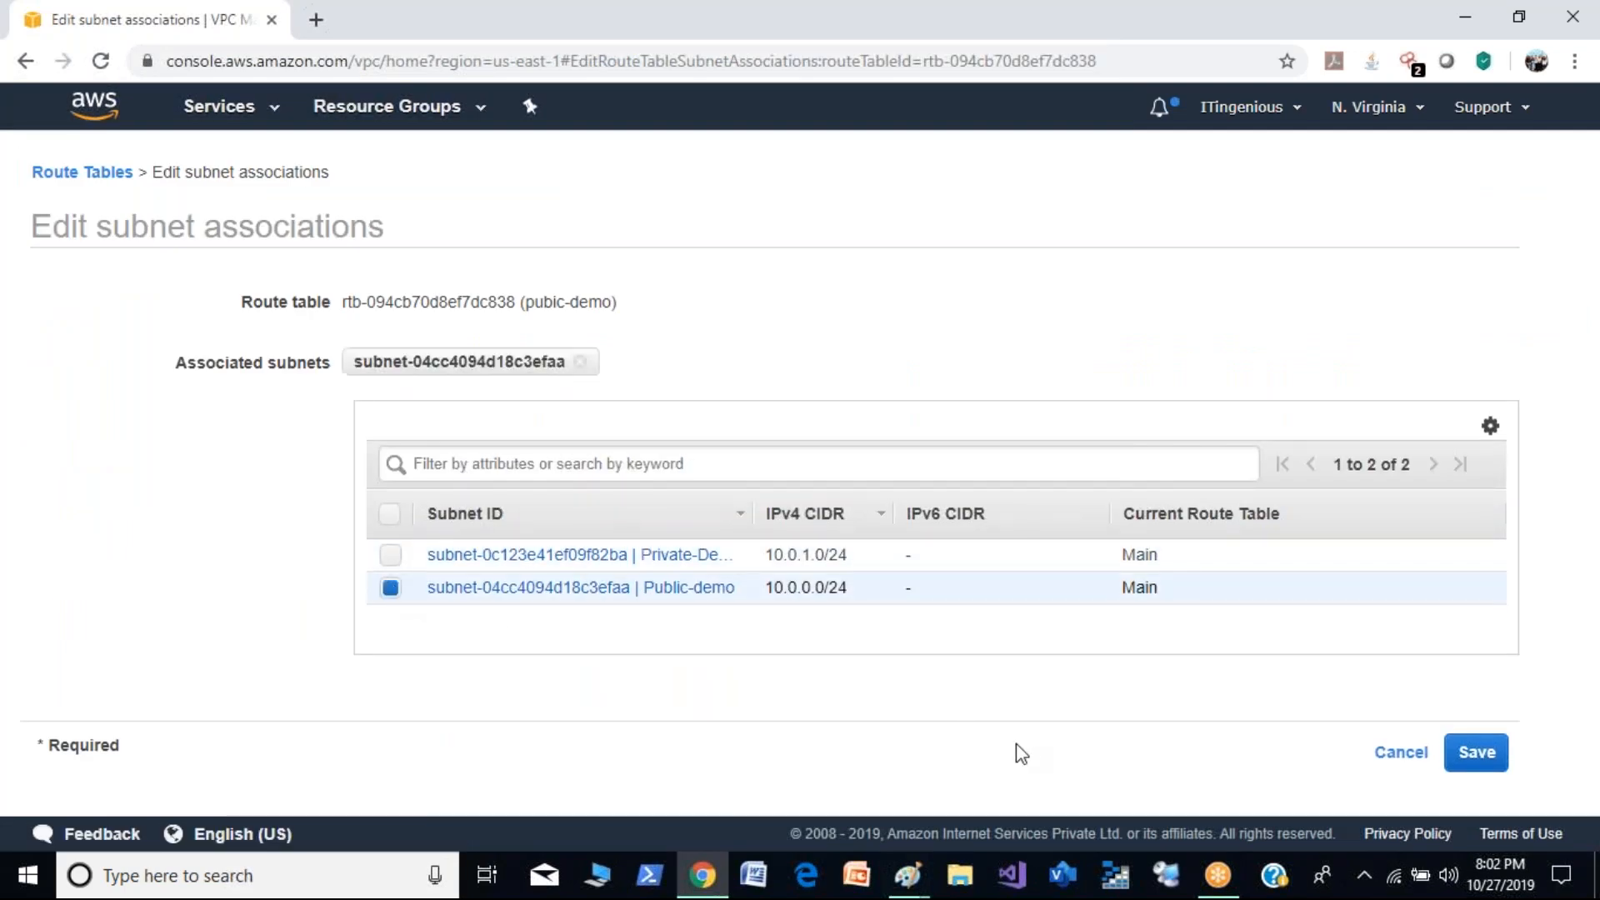
click(1476, 752)
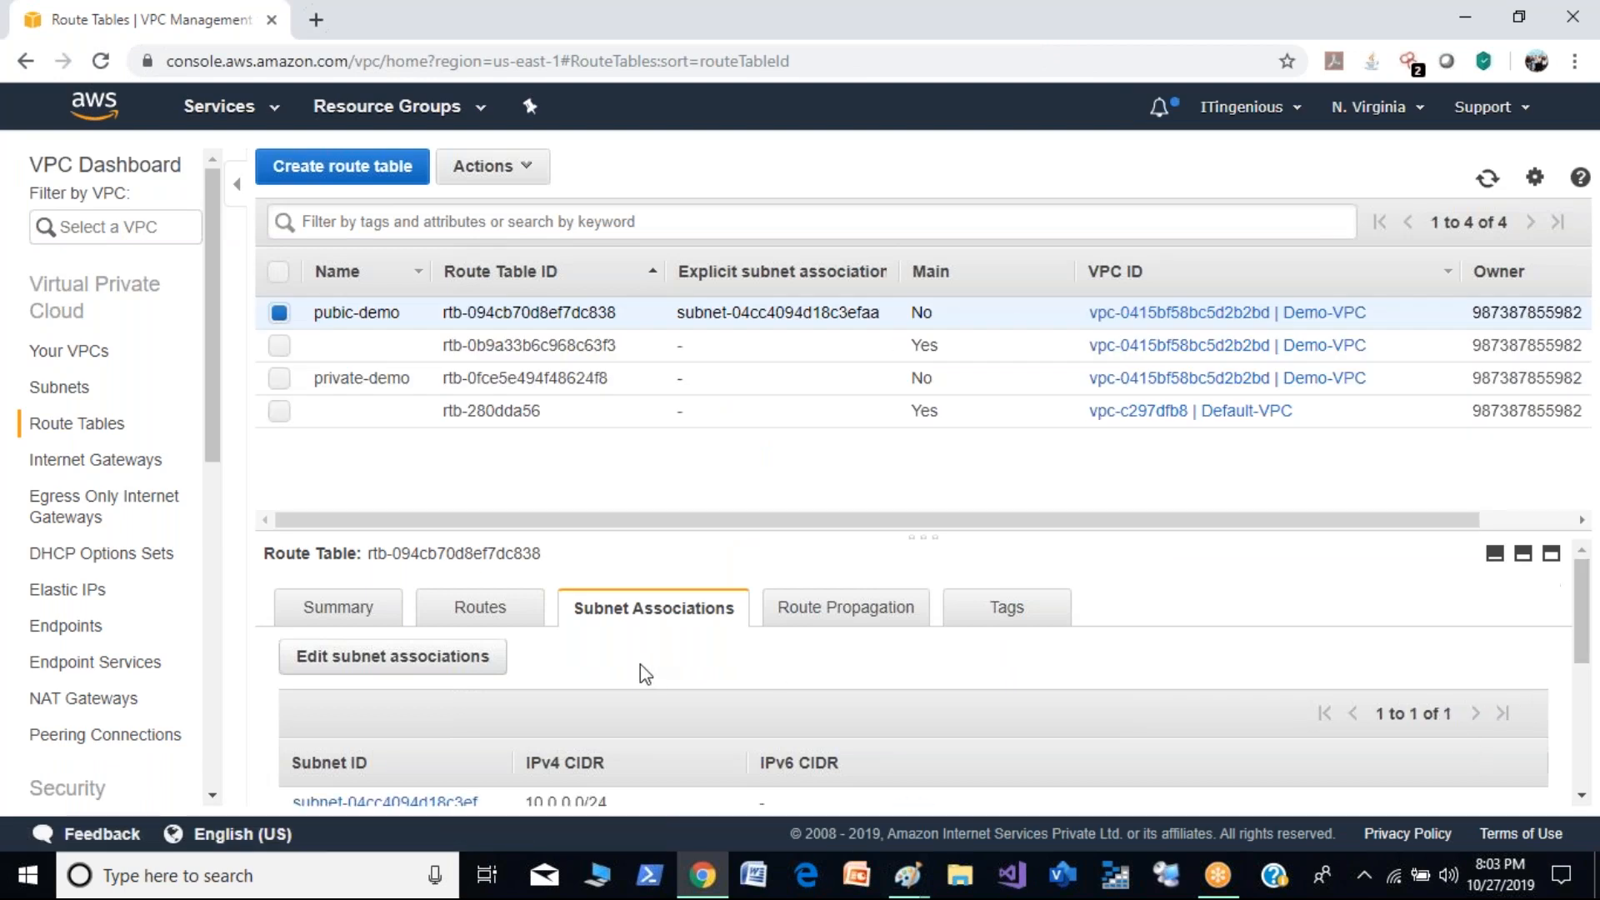
- Add a route to the pubic-demo route table with destination 0.0.0.0/0 and the demo-igw internet gateway as target
click(476, 612)
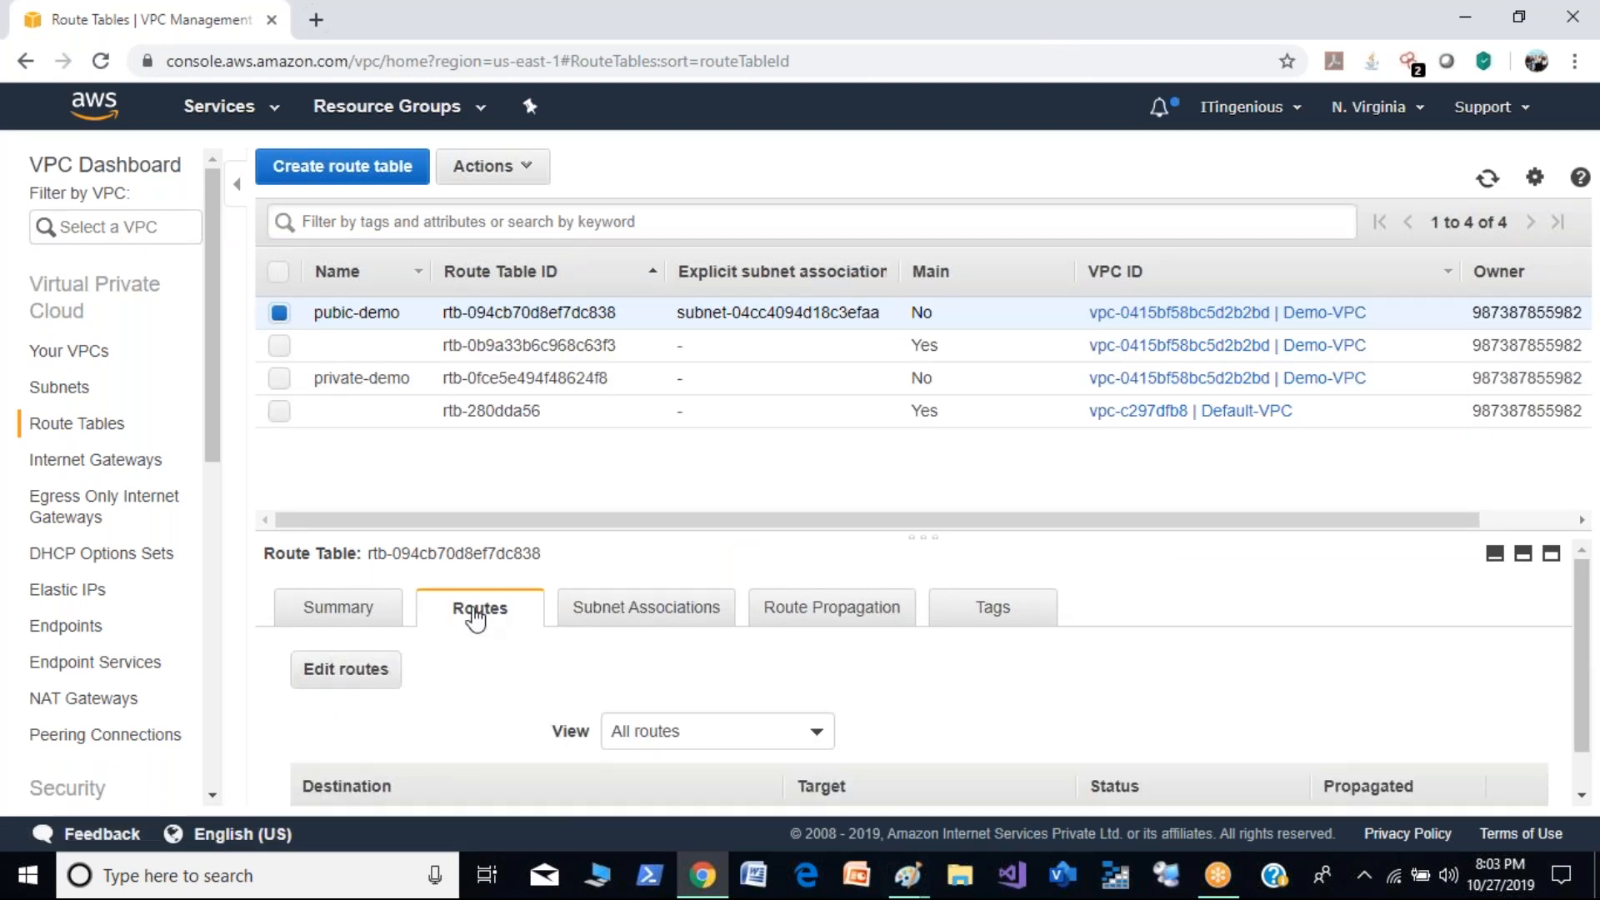
click(357, 671)
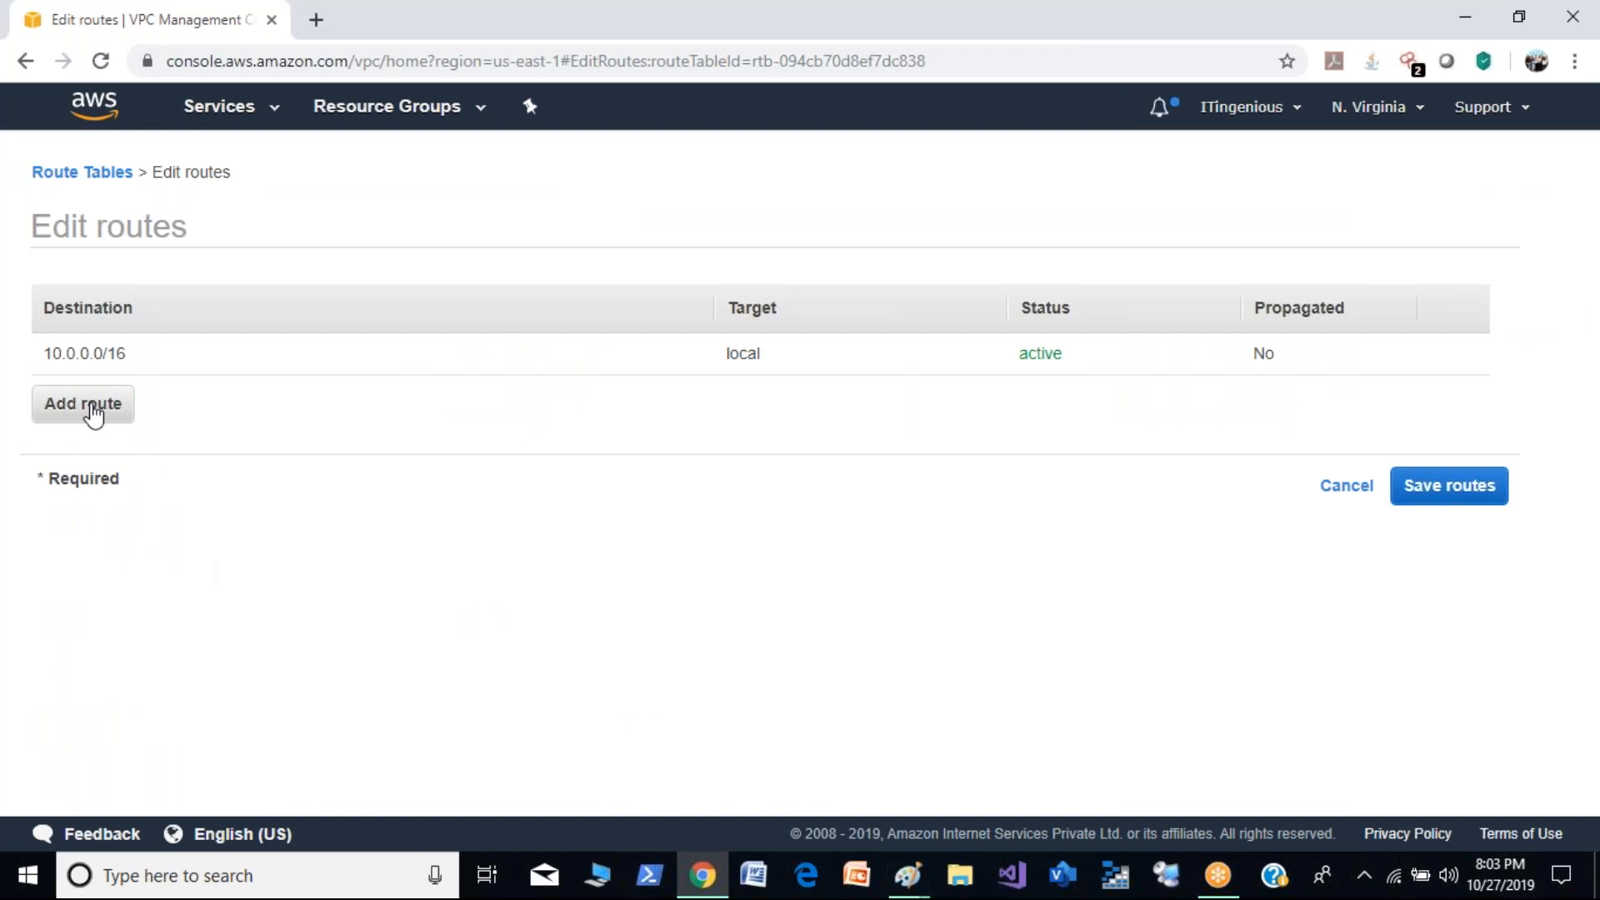
click(93, 411)
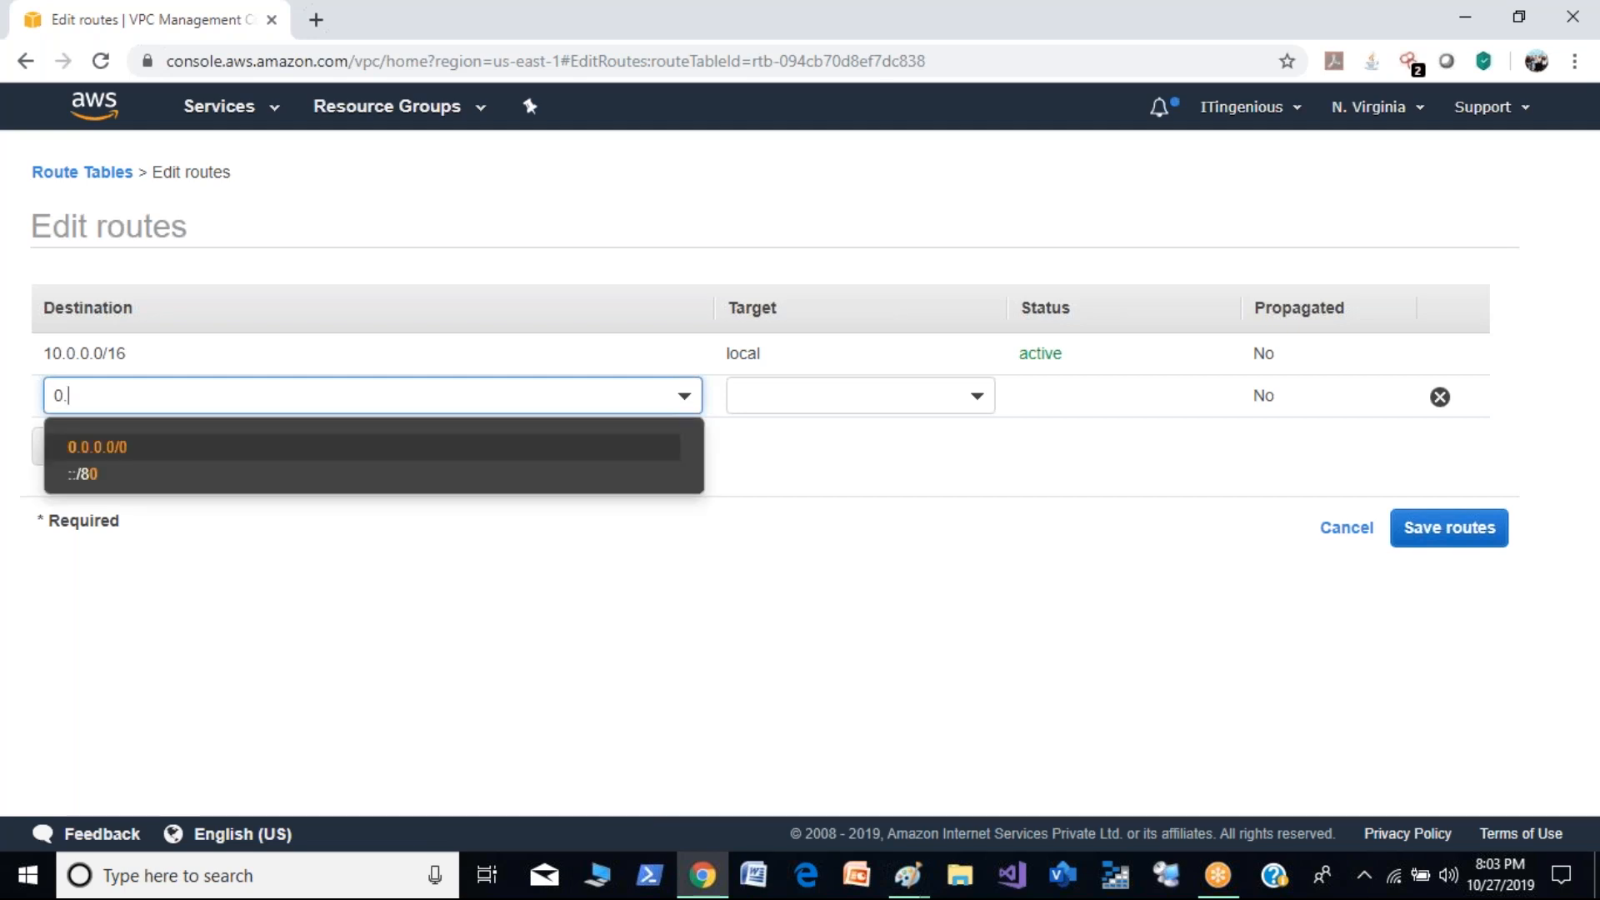
click(228, 449)
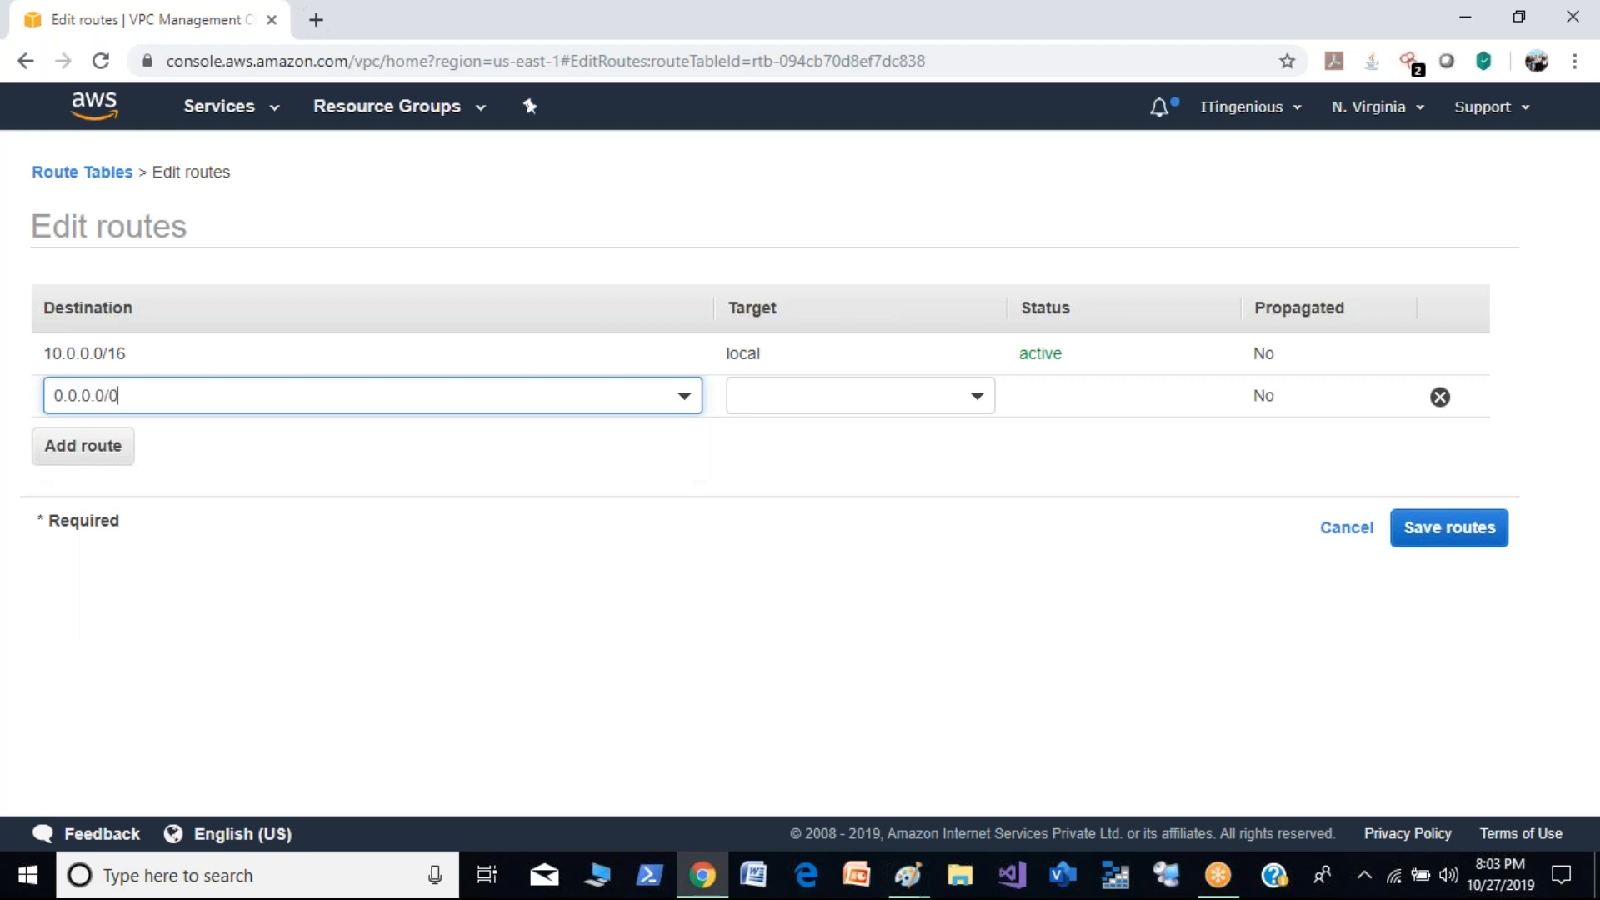
click(966, 411)
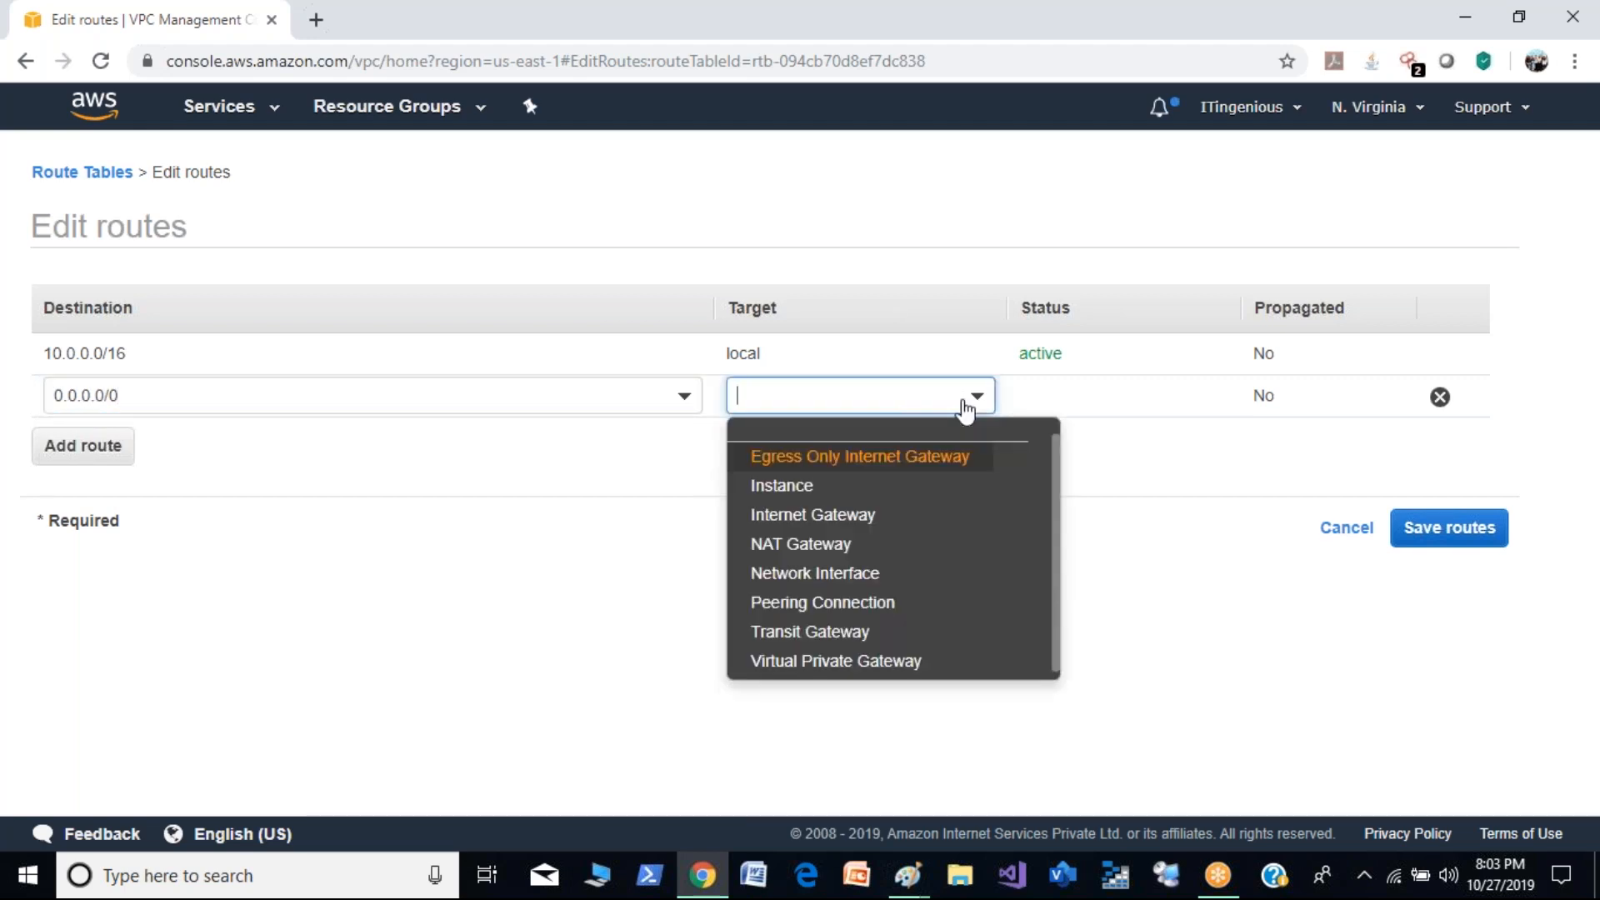
click(942, 521)
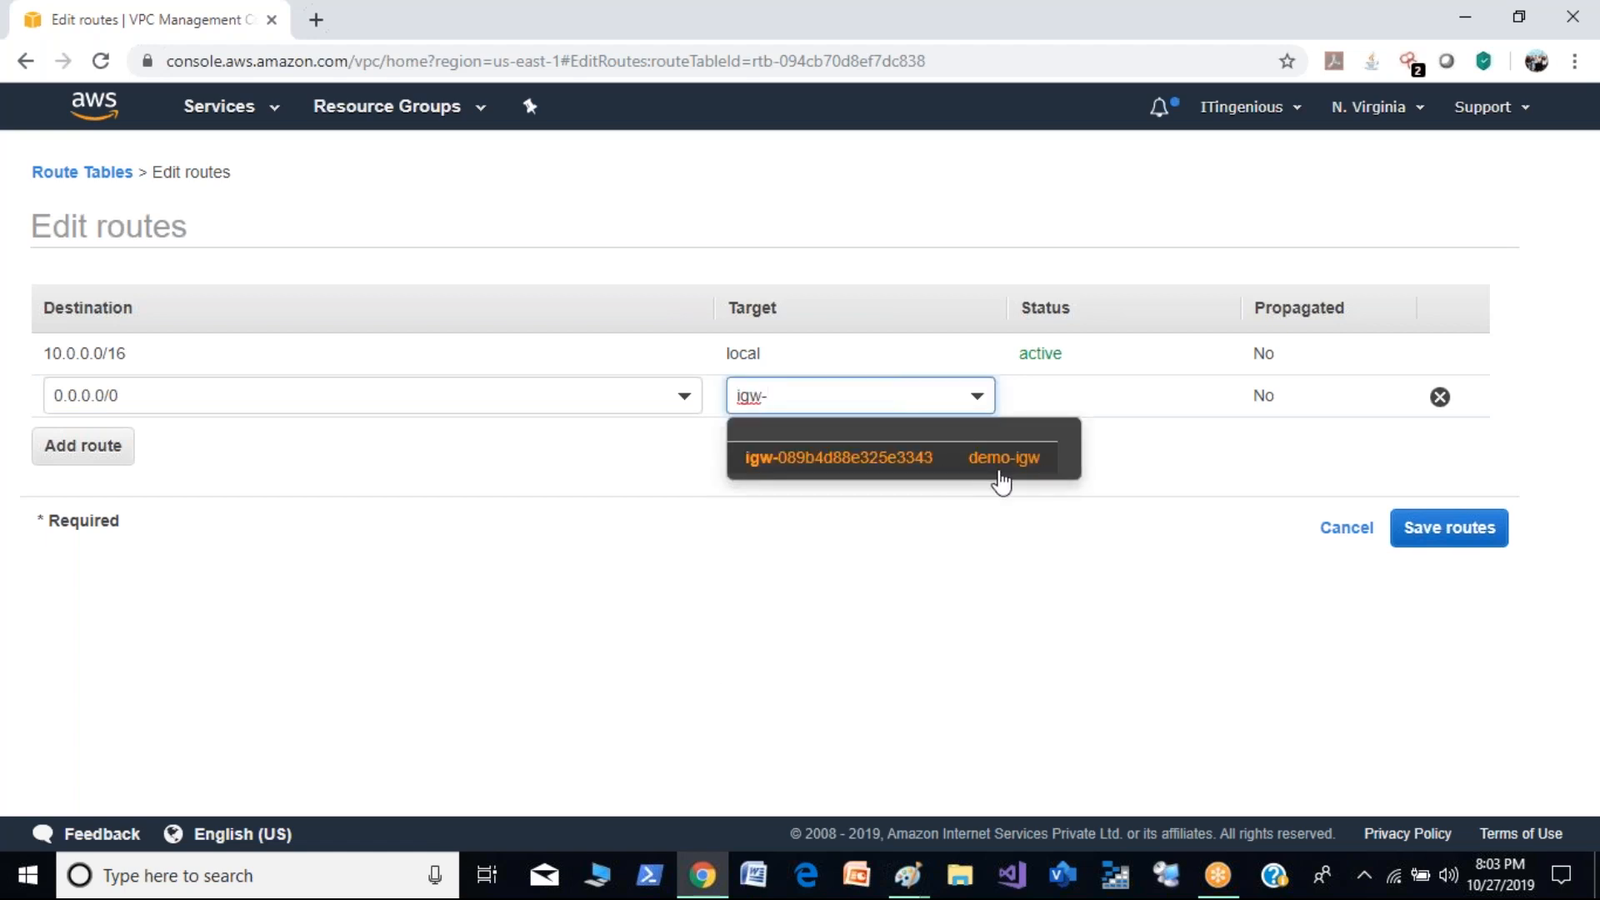
click(1001, 480)
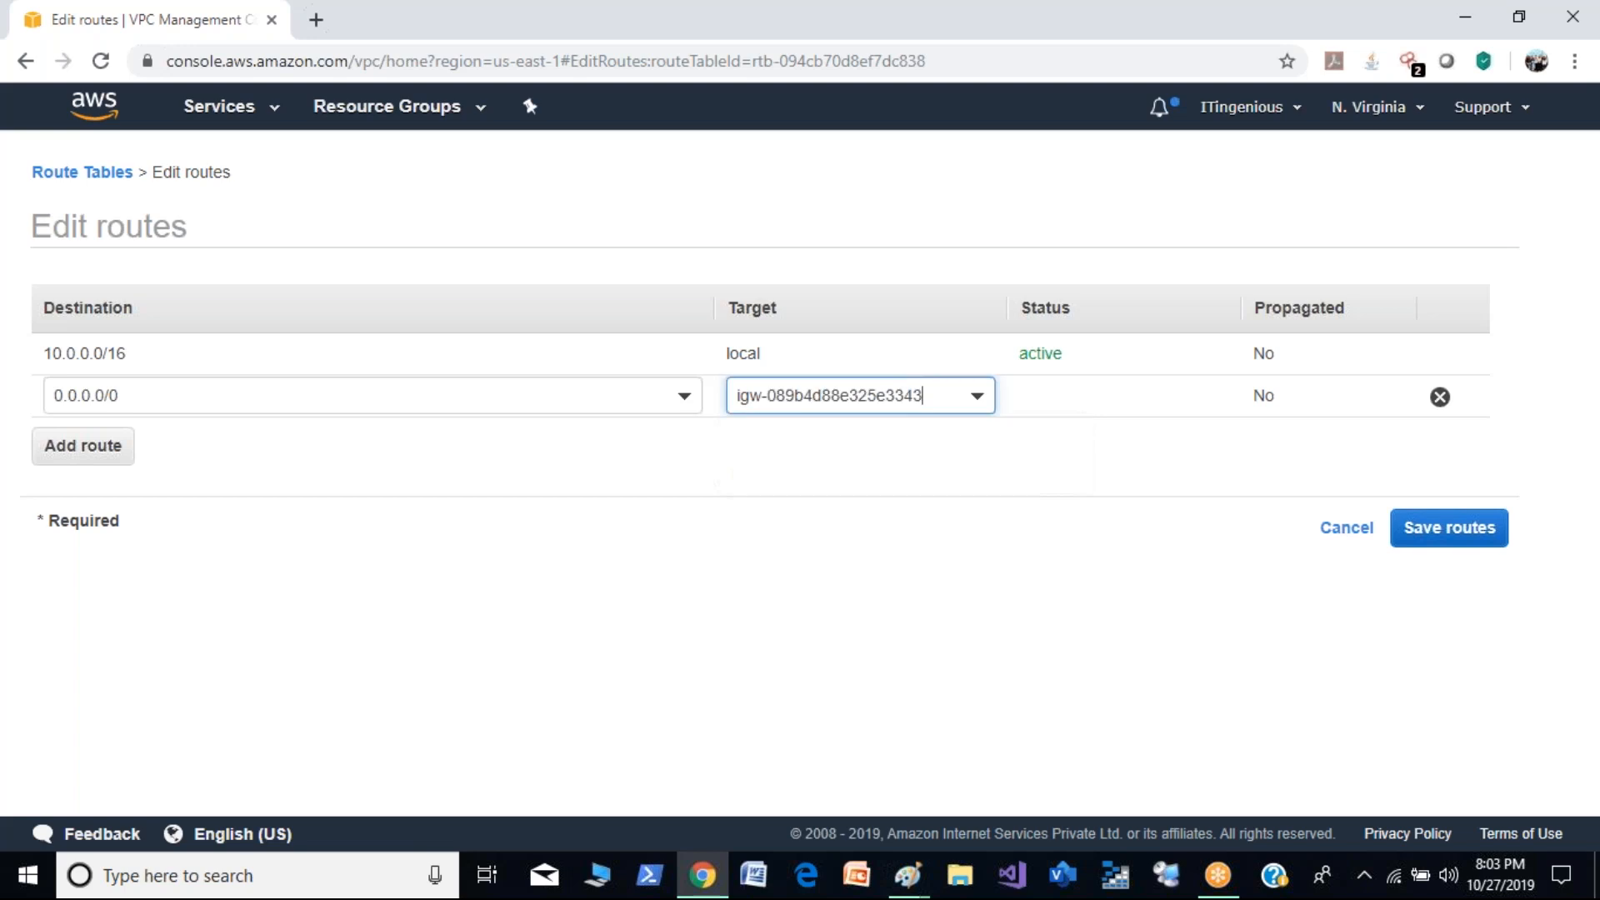
click(1445, 535)
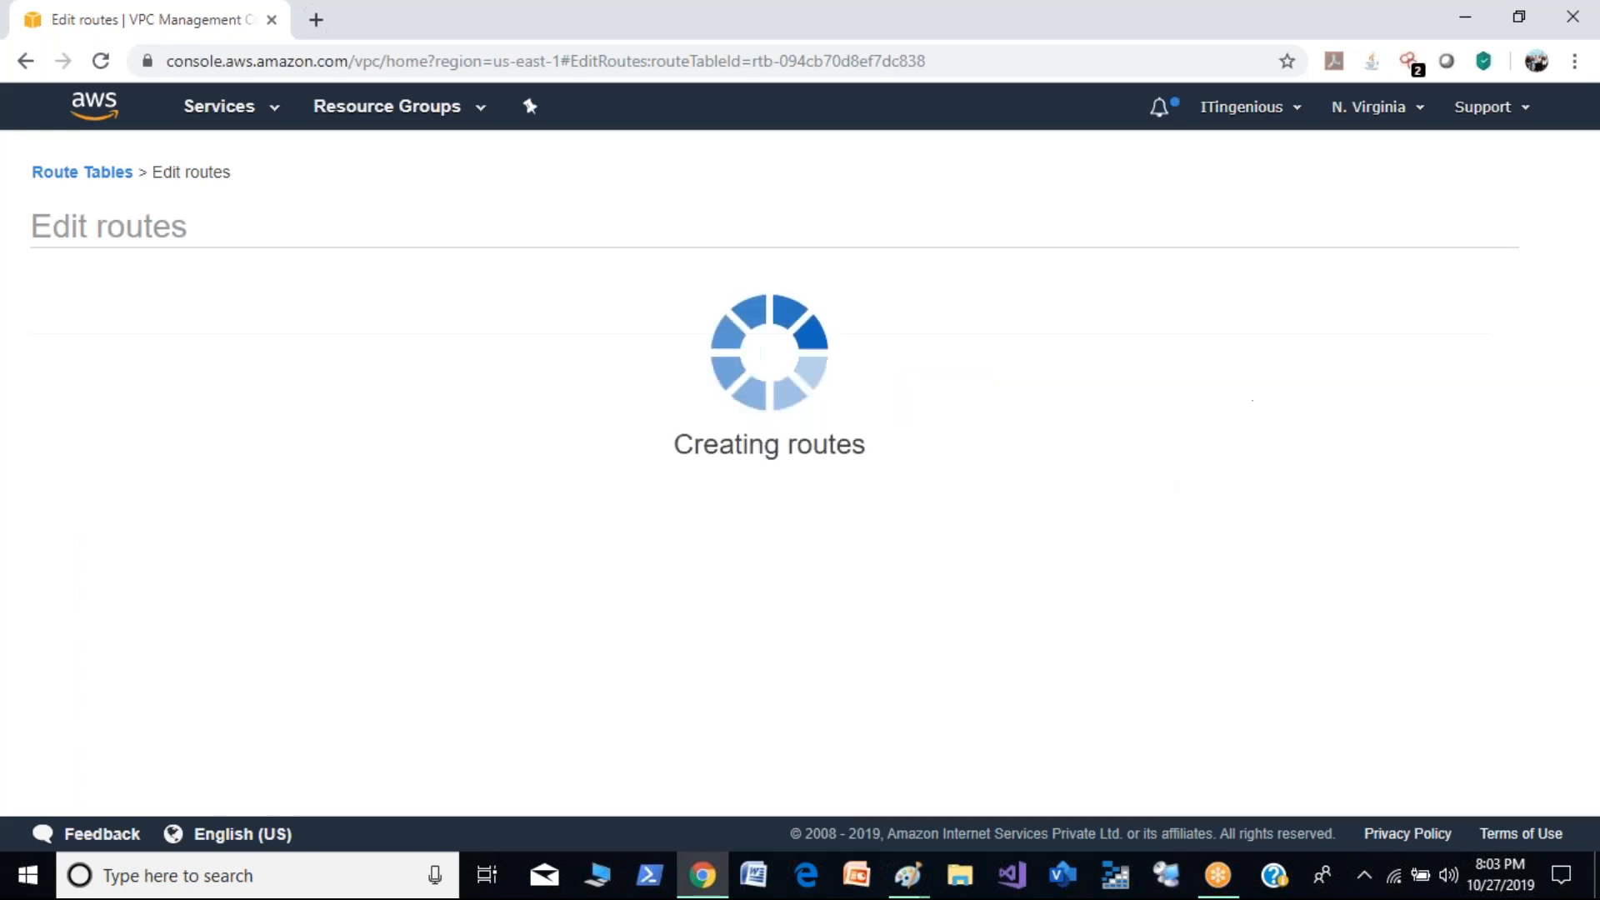
click(1116, 372)
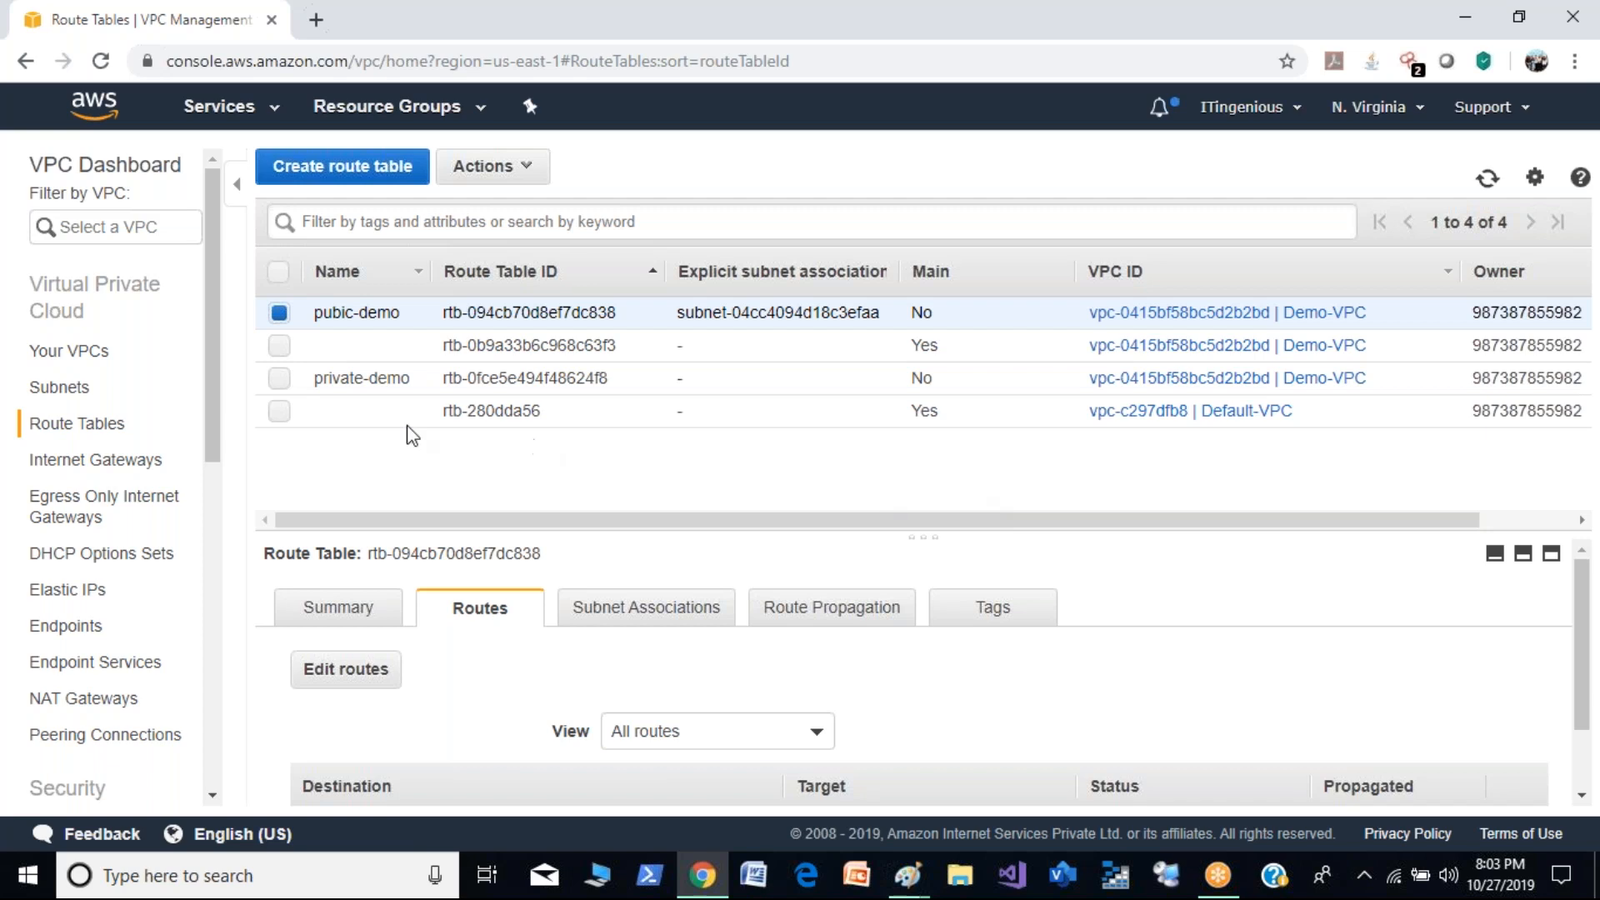
- Associate the private demo subnet (10.0.1.0/24) with the private-demo route table and save
click(280, 379)
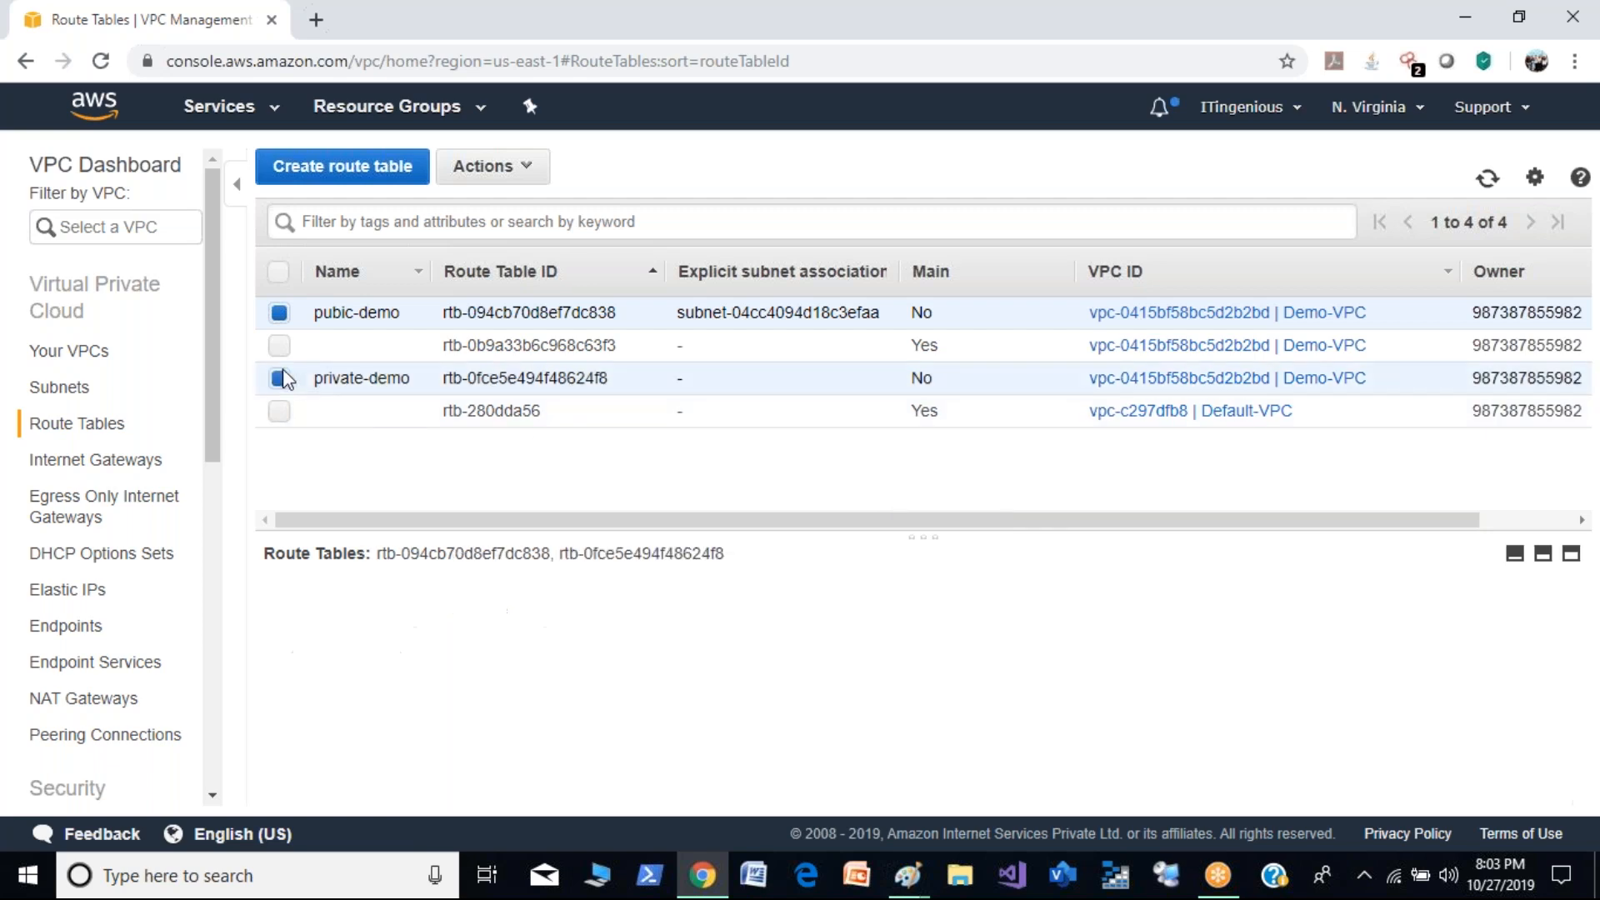
click(280, 313)
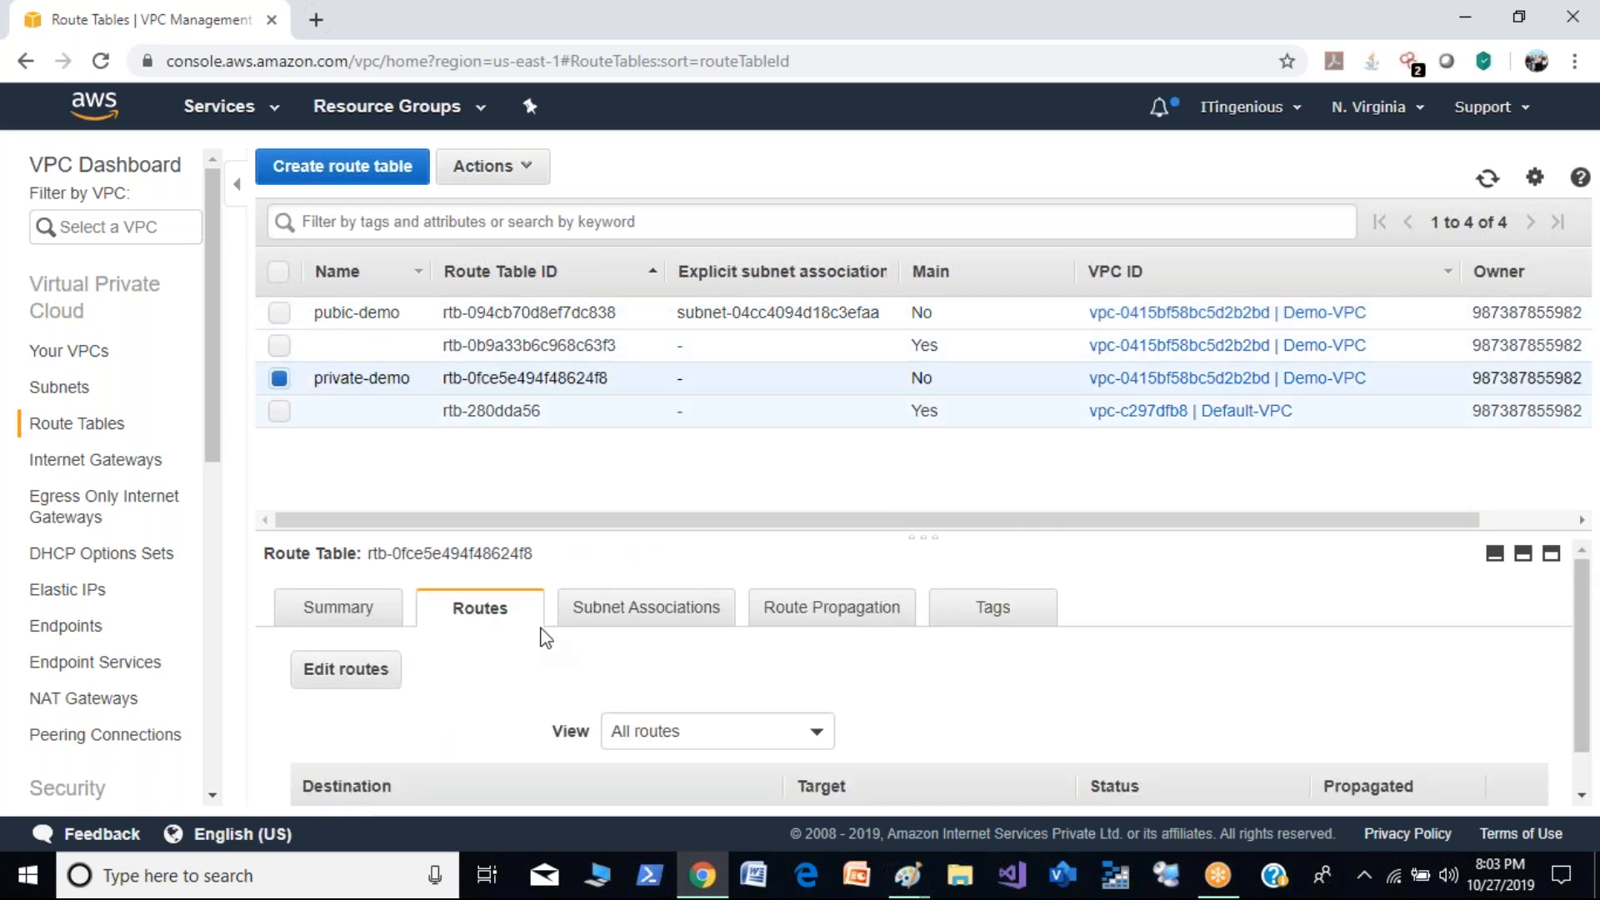
click(652, 615)
click(382, 667)
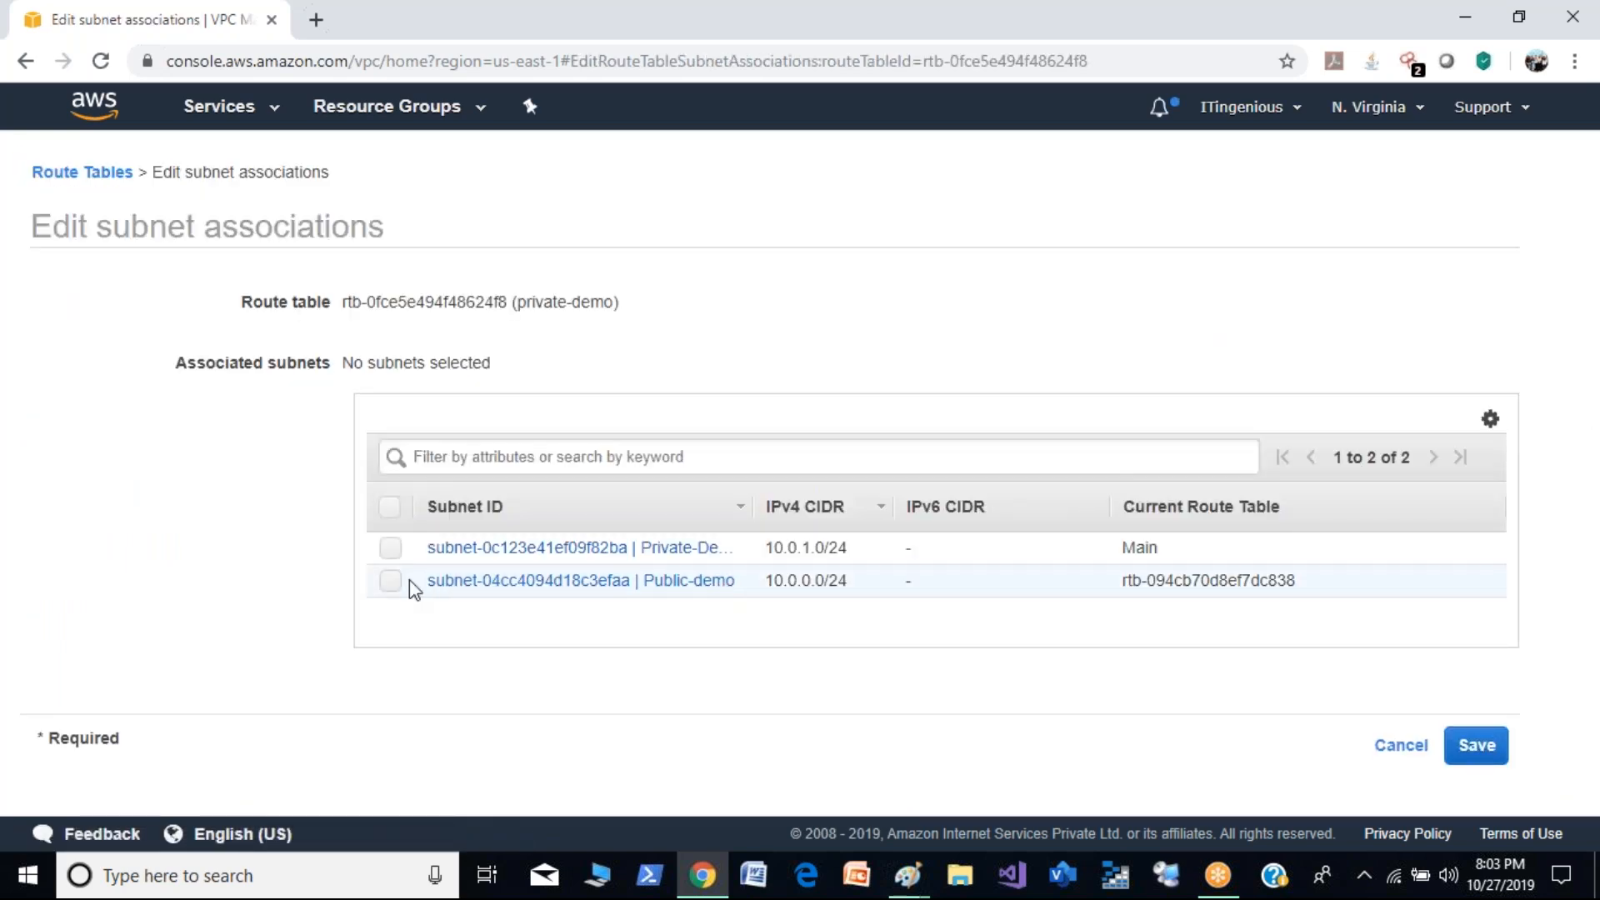
click(394, 554)
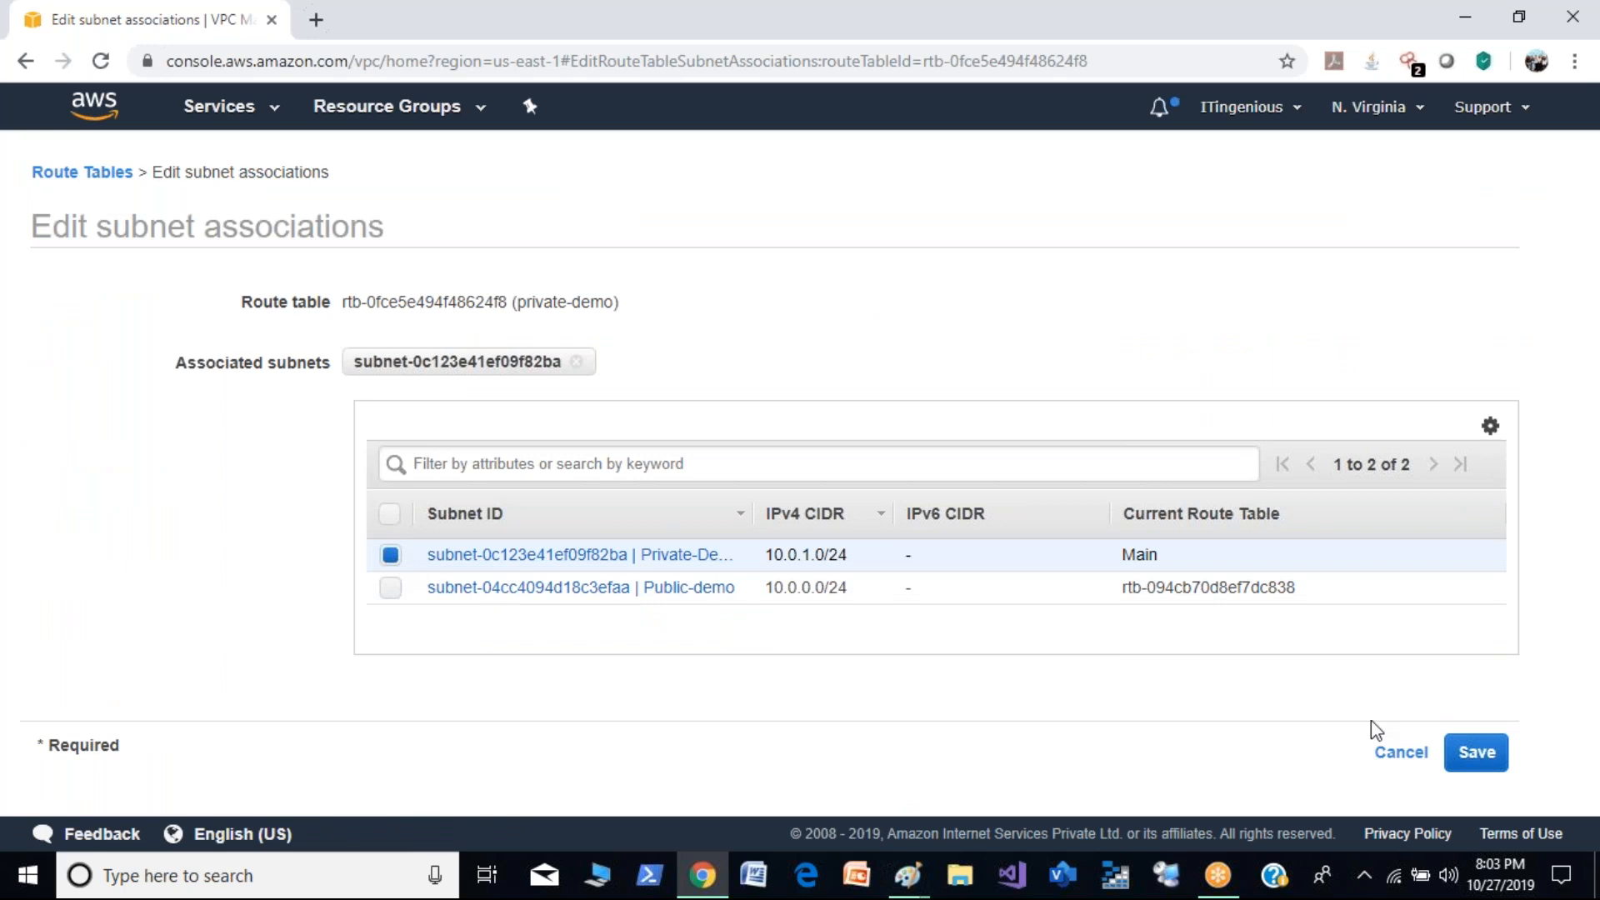
click(1480, 749)
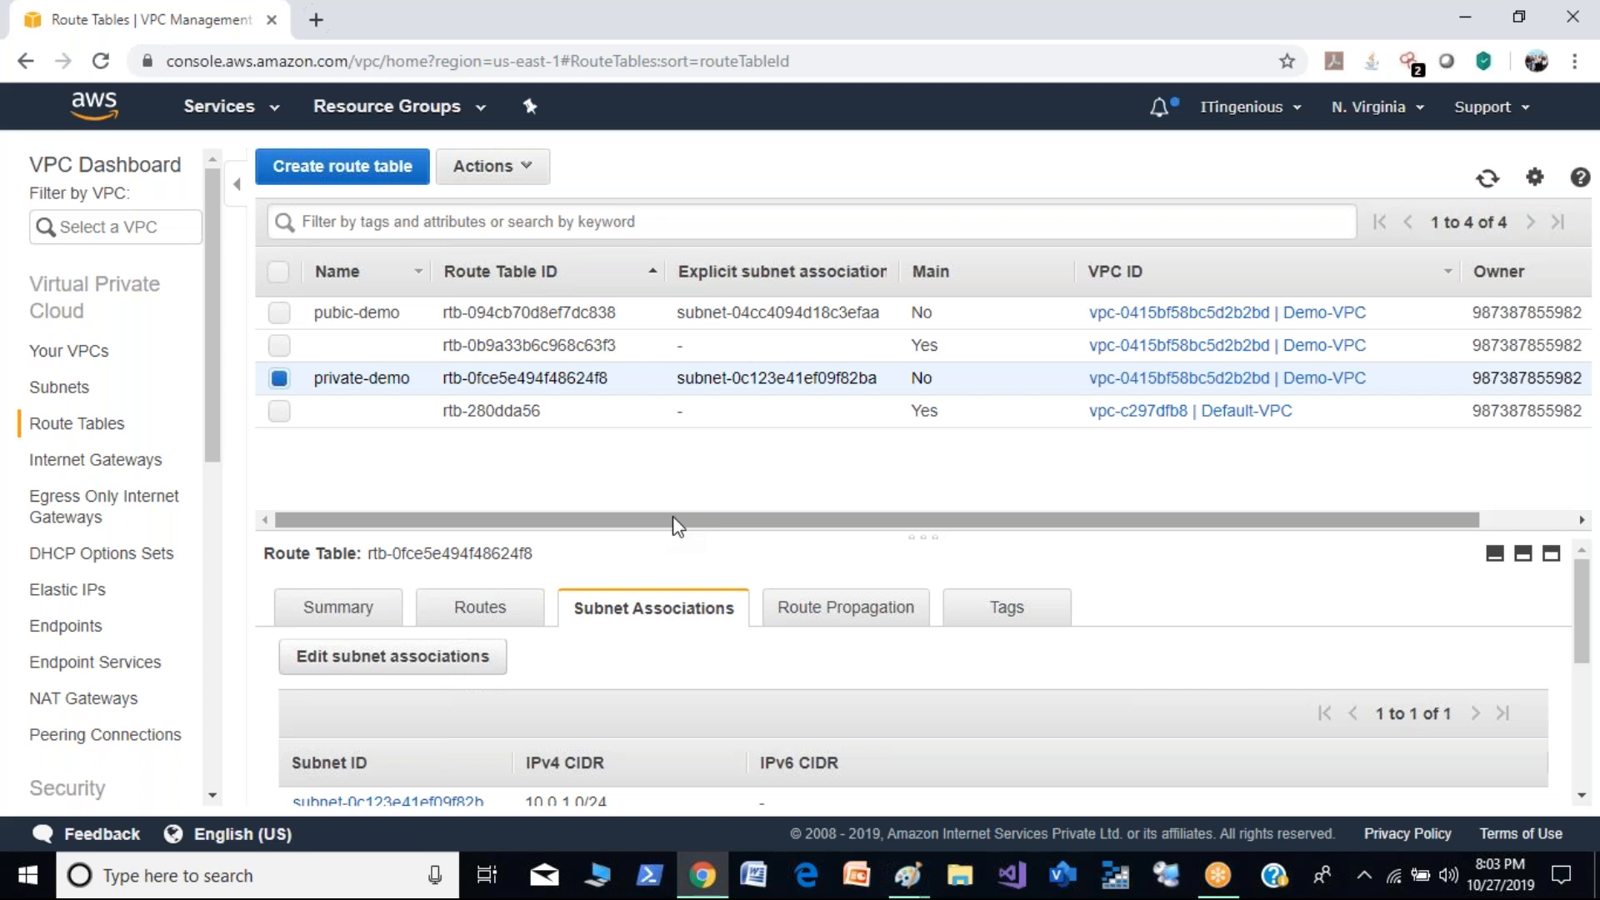
- Duplicate the console page in a second browser tab and open the EC2 instances list there
right_click(231, 27)
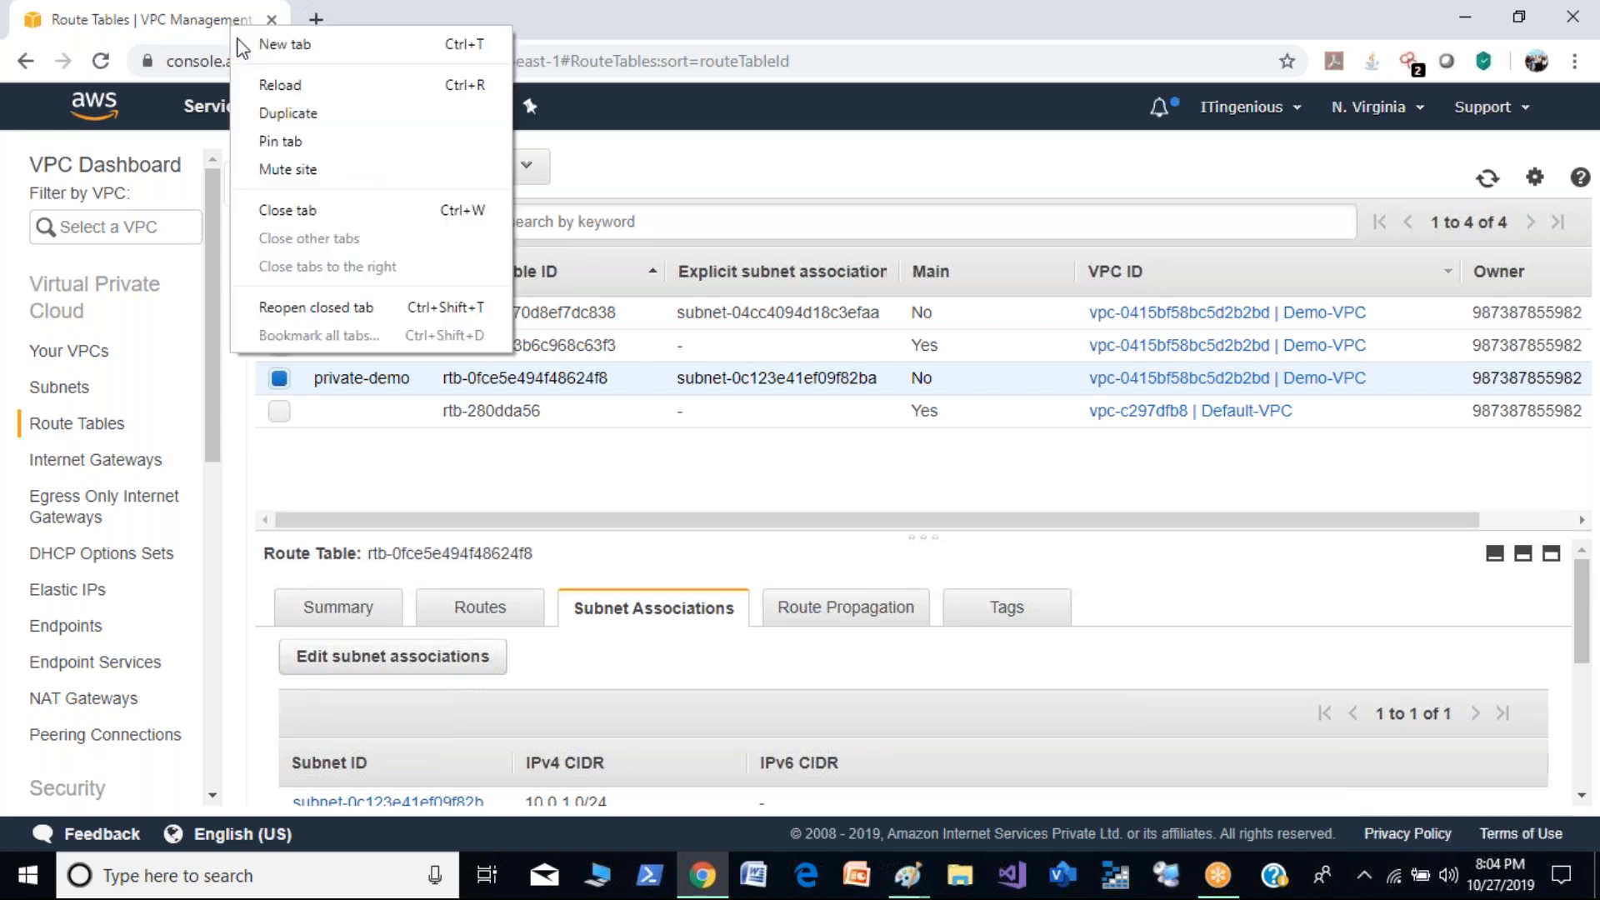
click(310, 122)
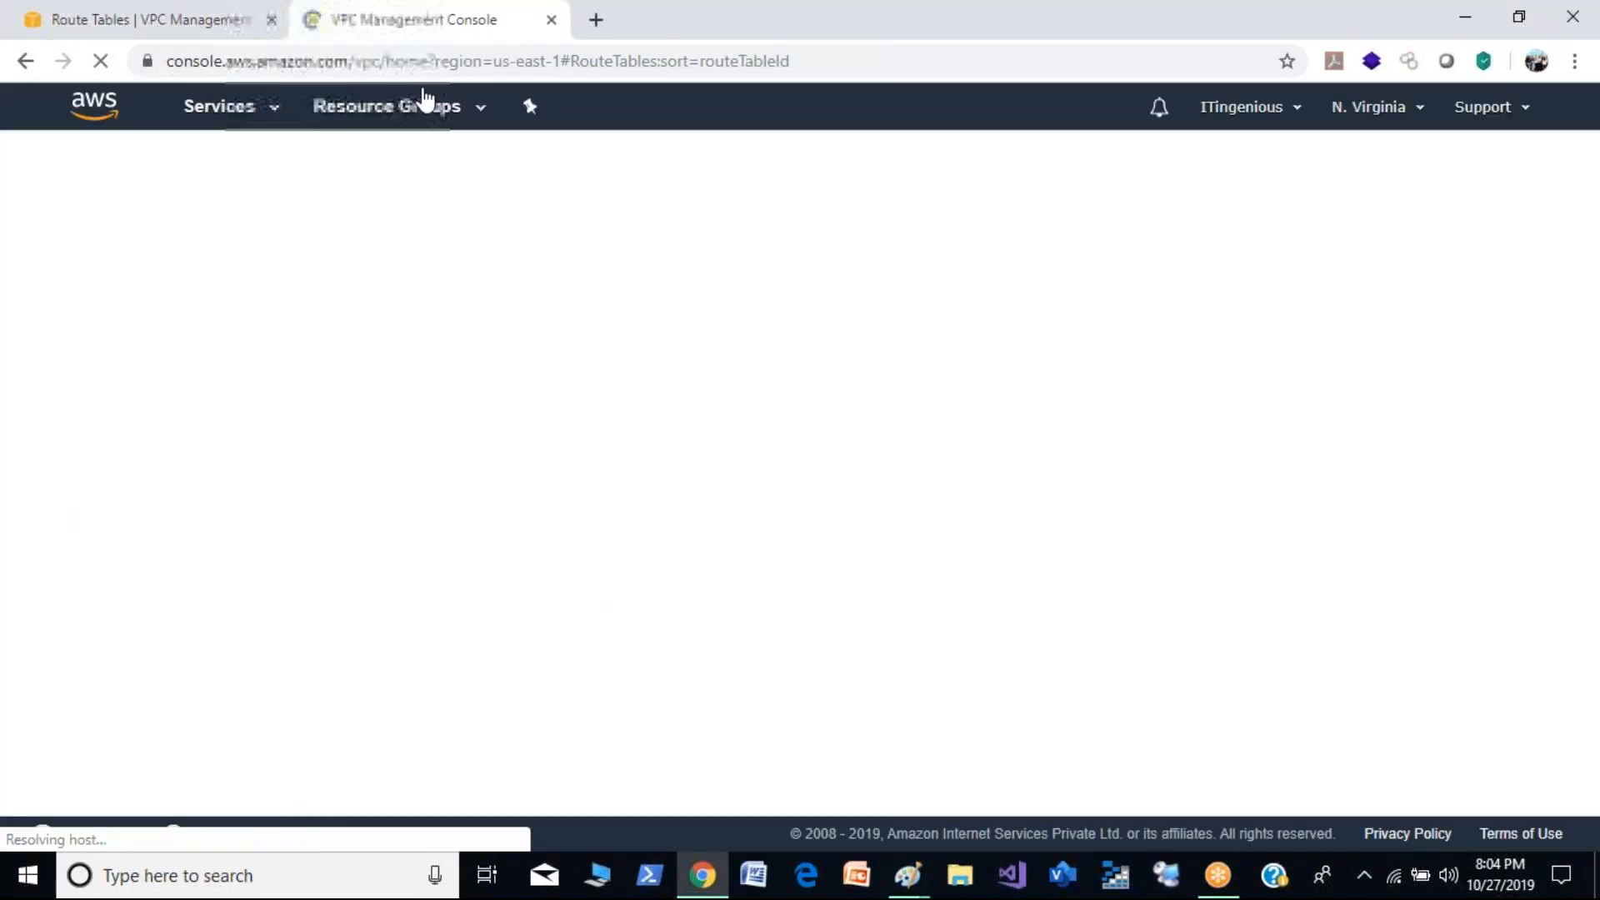
click(274, 118)
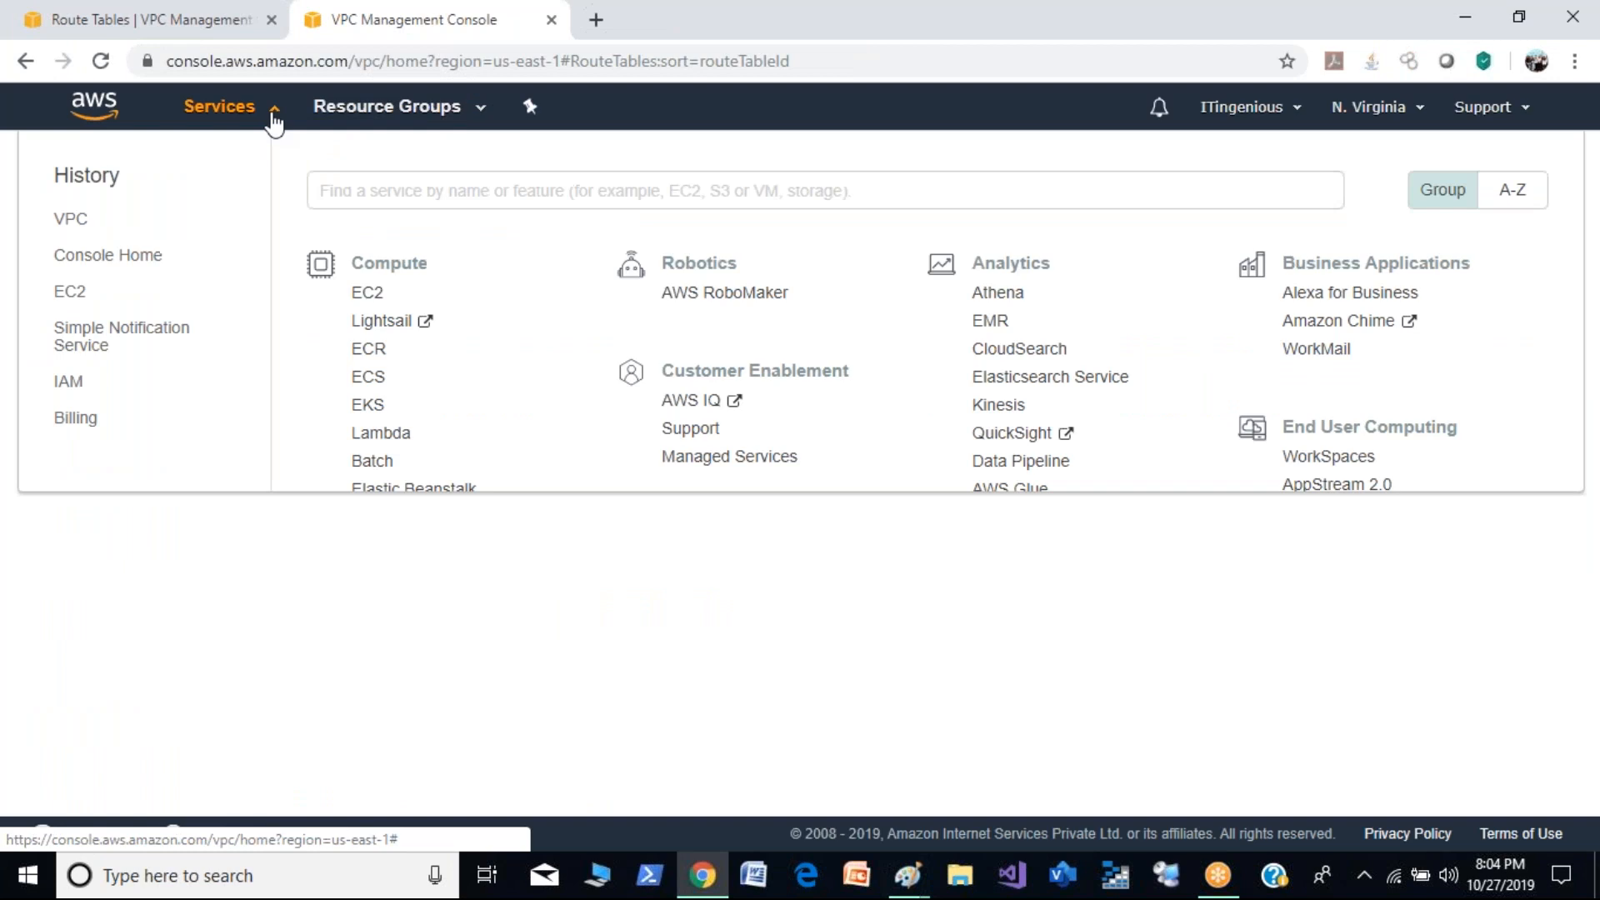
click(79, 300)
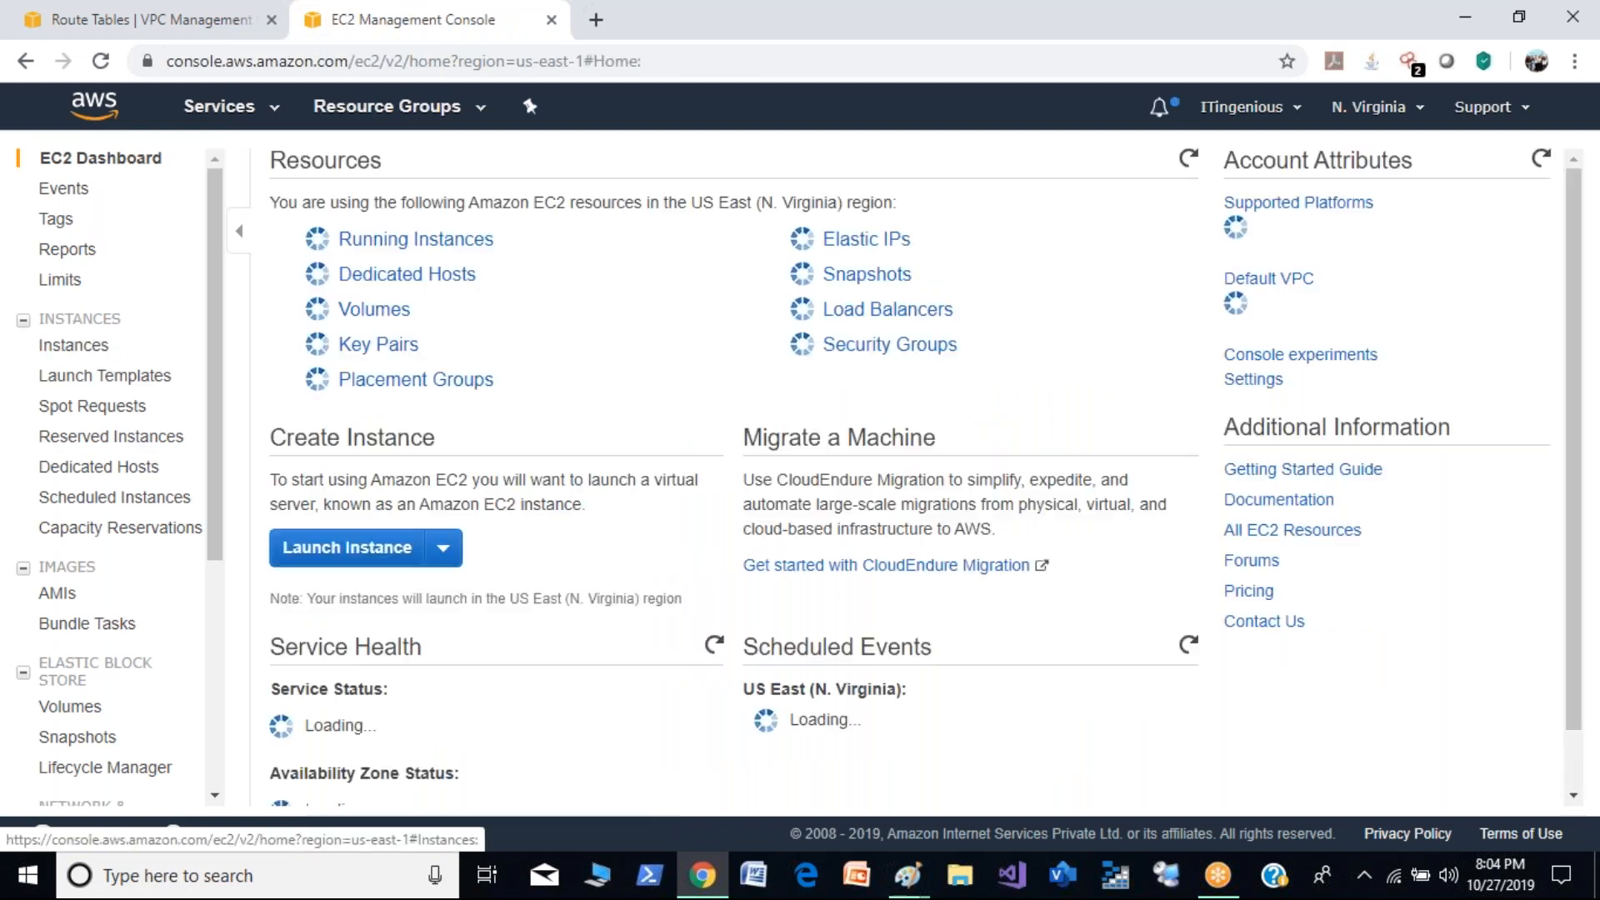
click(78, 344)
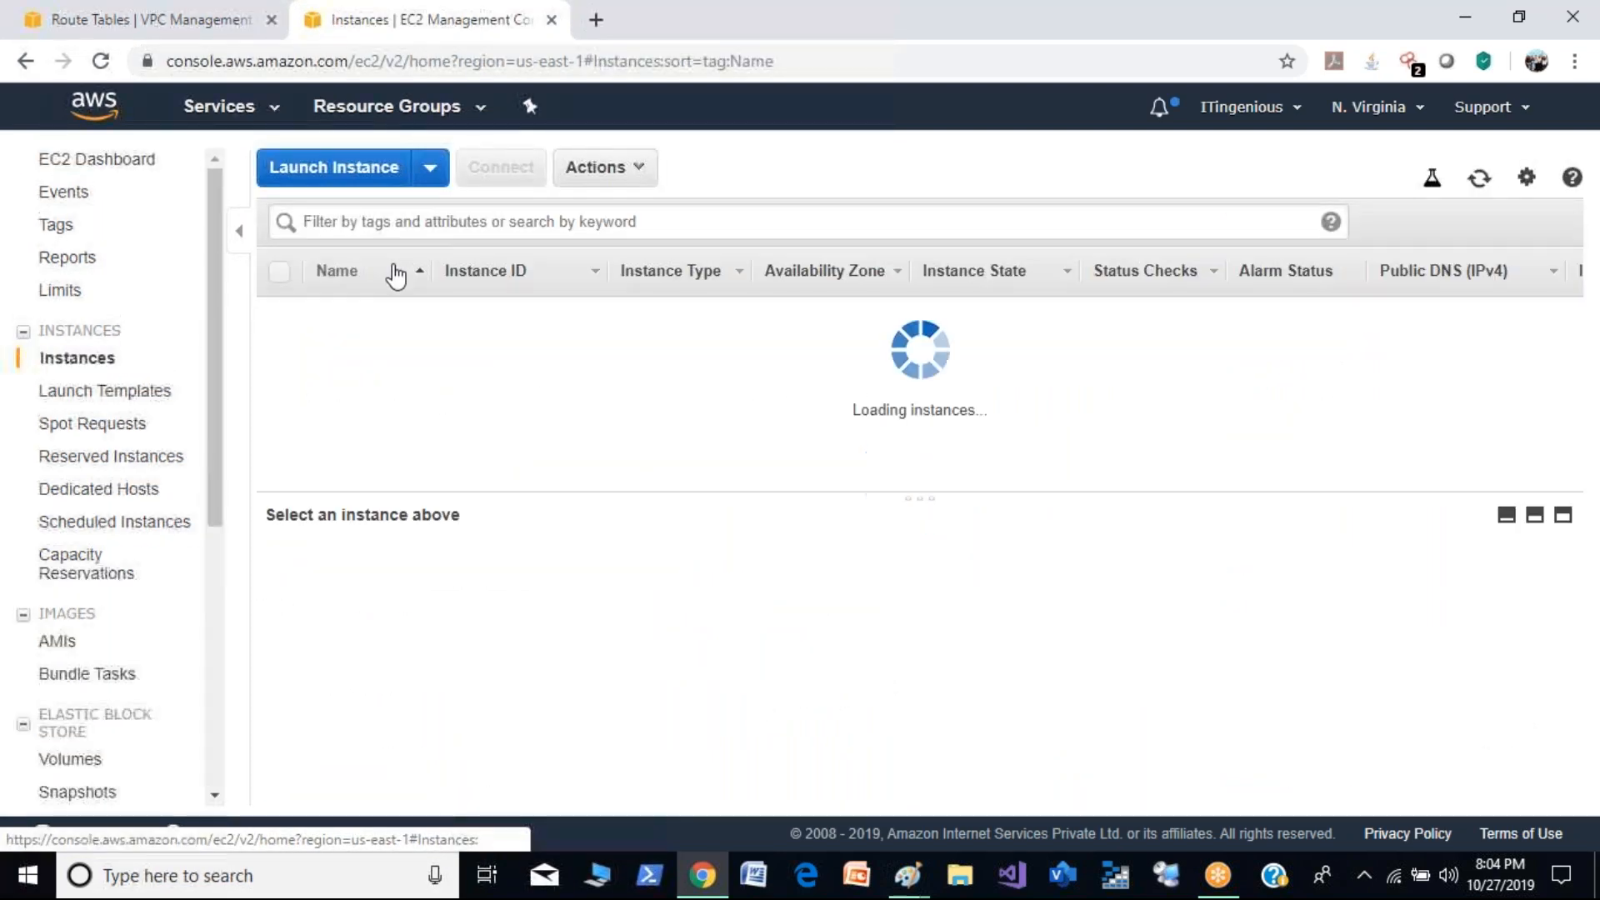
- Start launching an instance from Amazon Linux AMI 2018.03.0 with the t2.micro type and proceed to the instance details
click(355, 180)
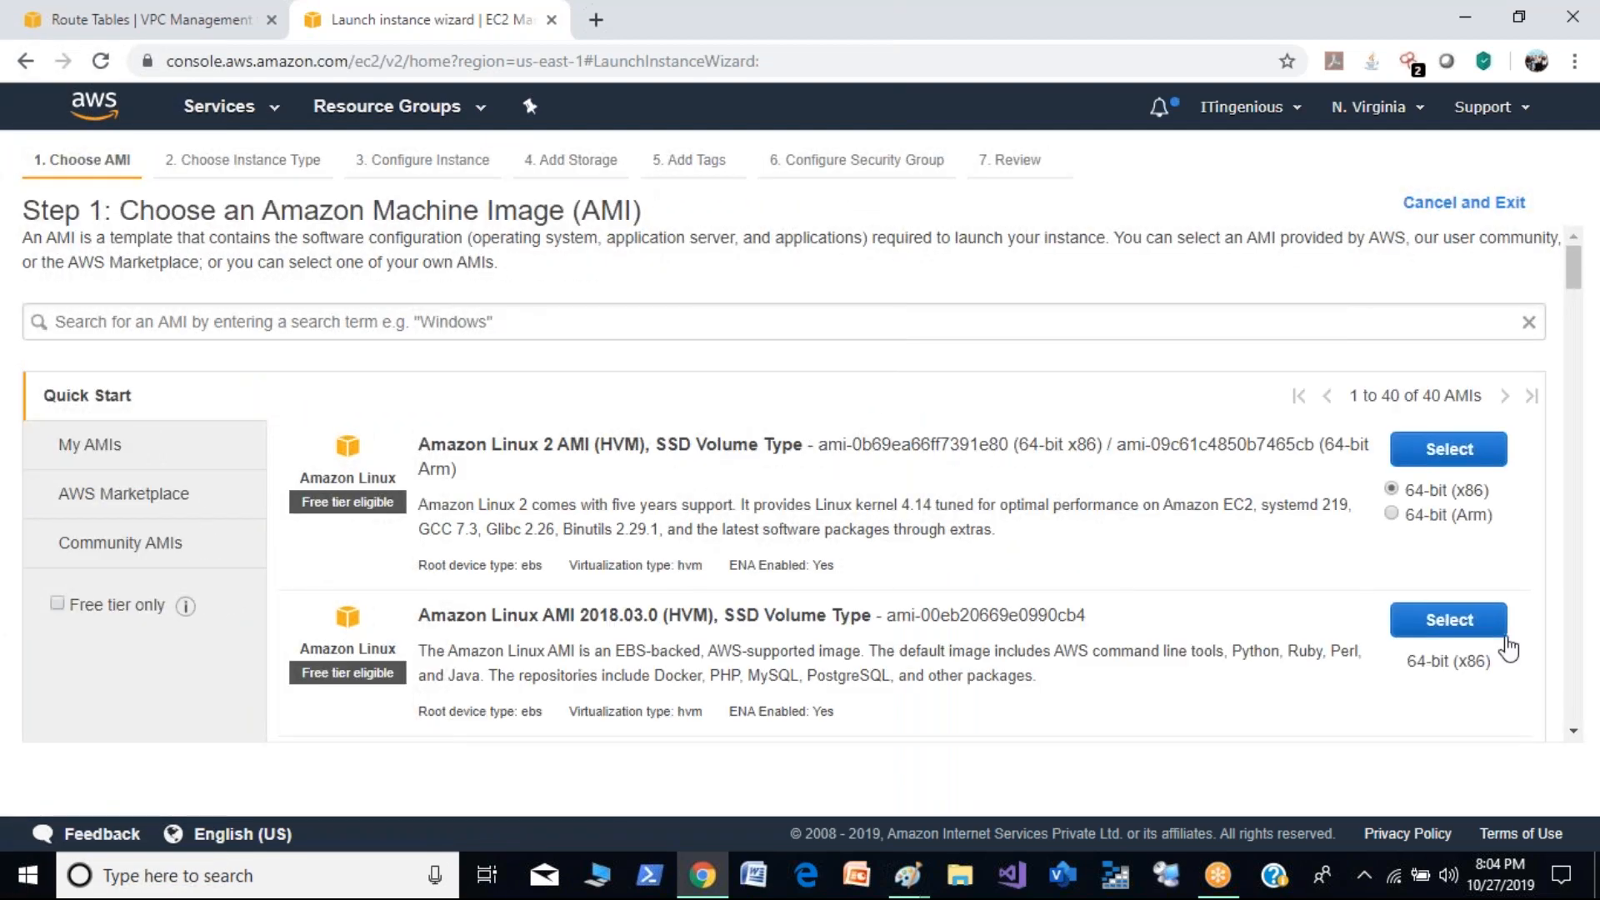
click(1492, 631)
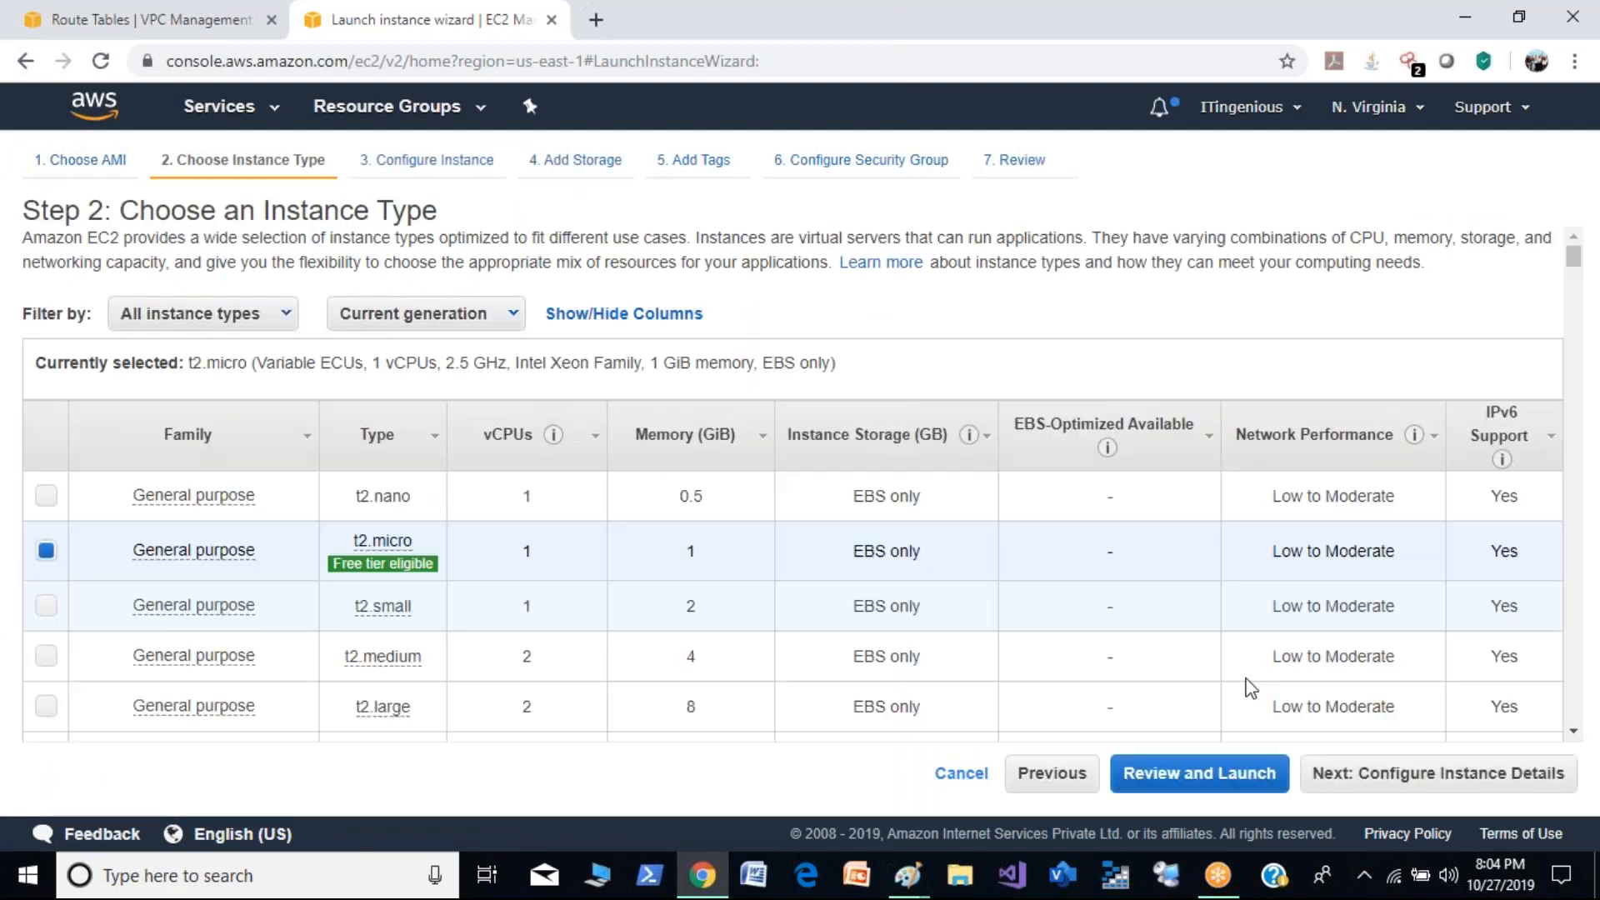
click(1367, 775)
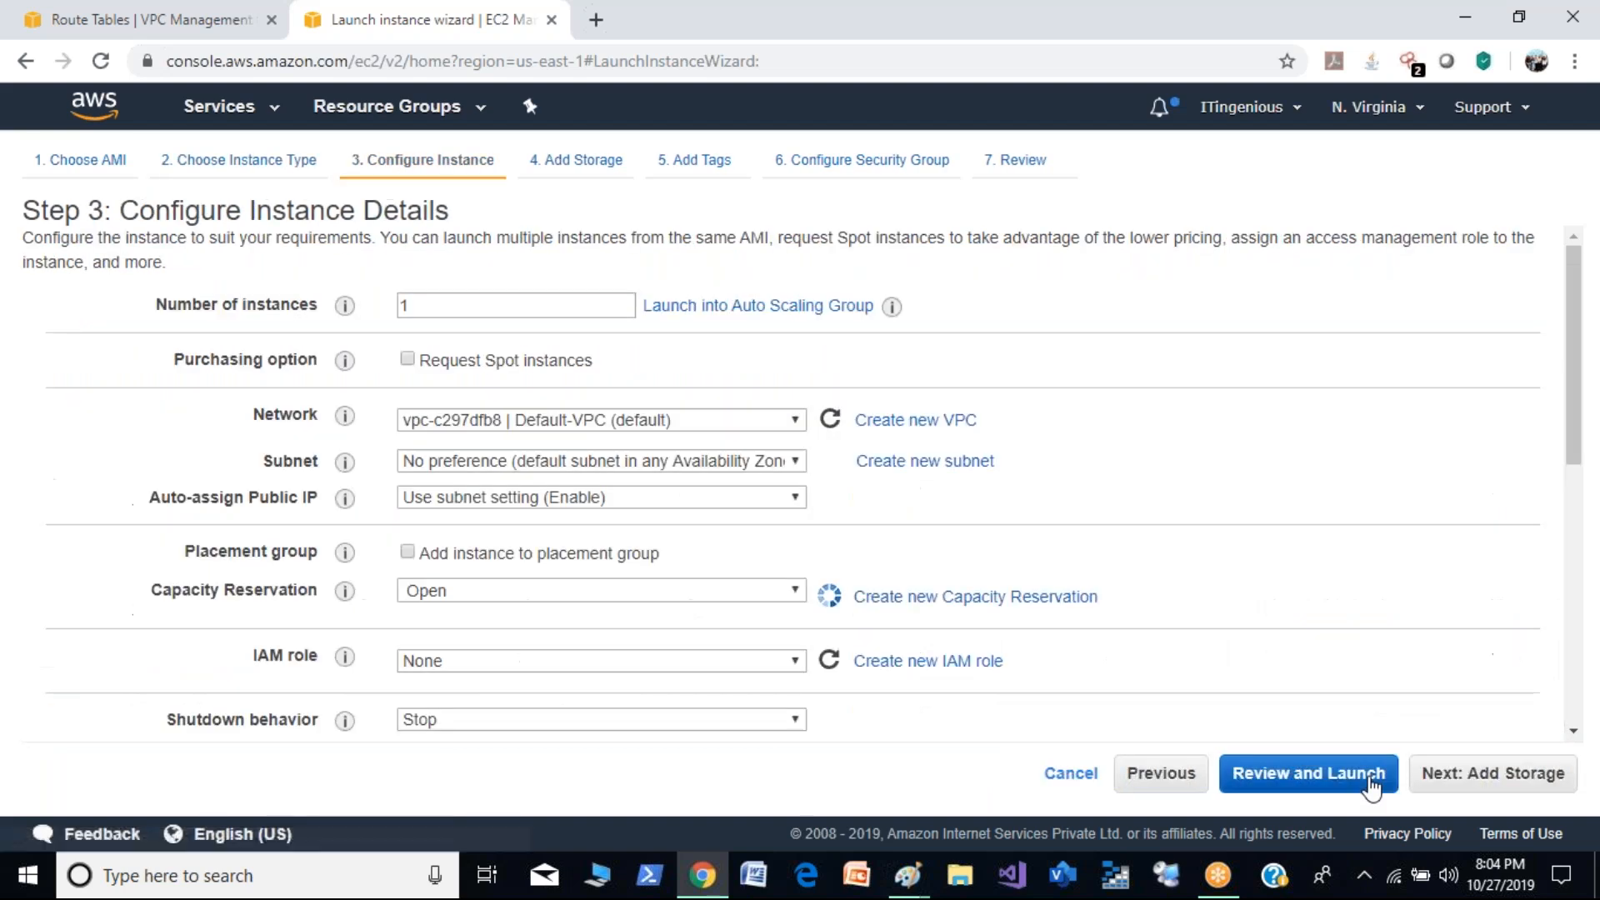
- Set the instance's network to Demo-VPC and its subnet to Public-demo
drag(1568, 398, 1583, 464)
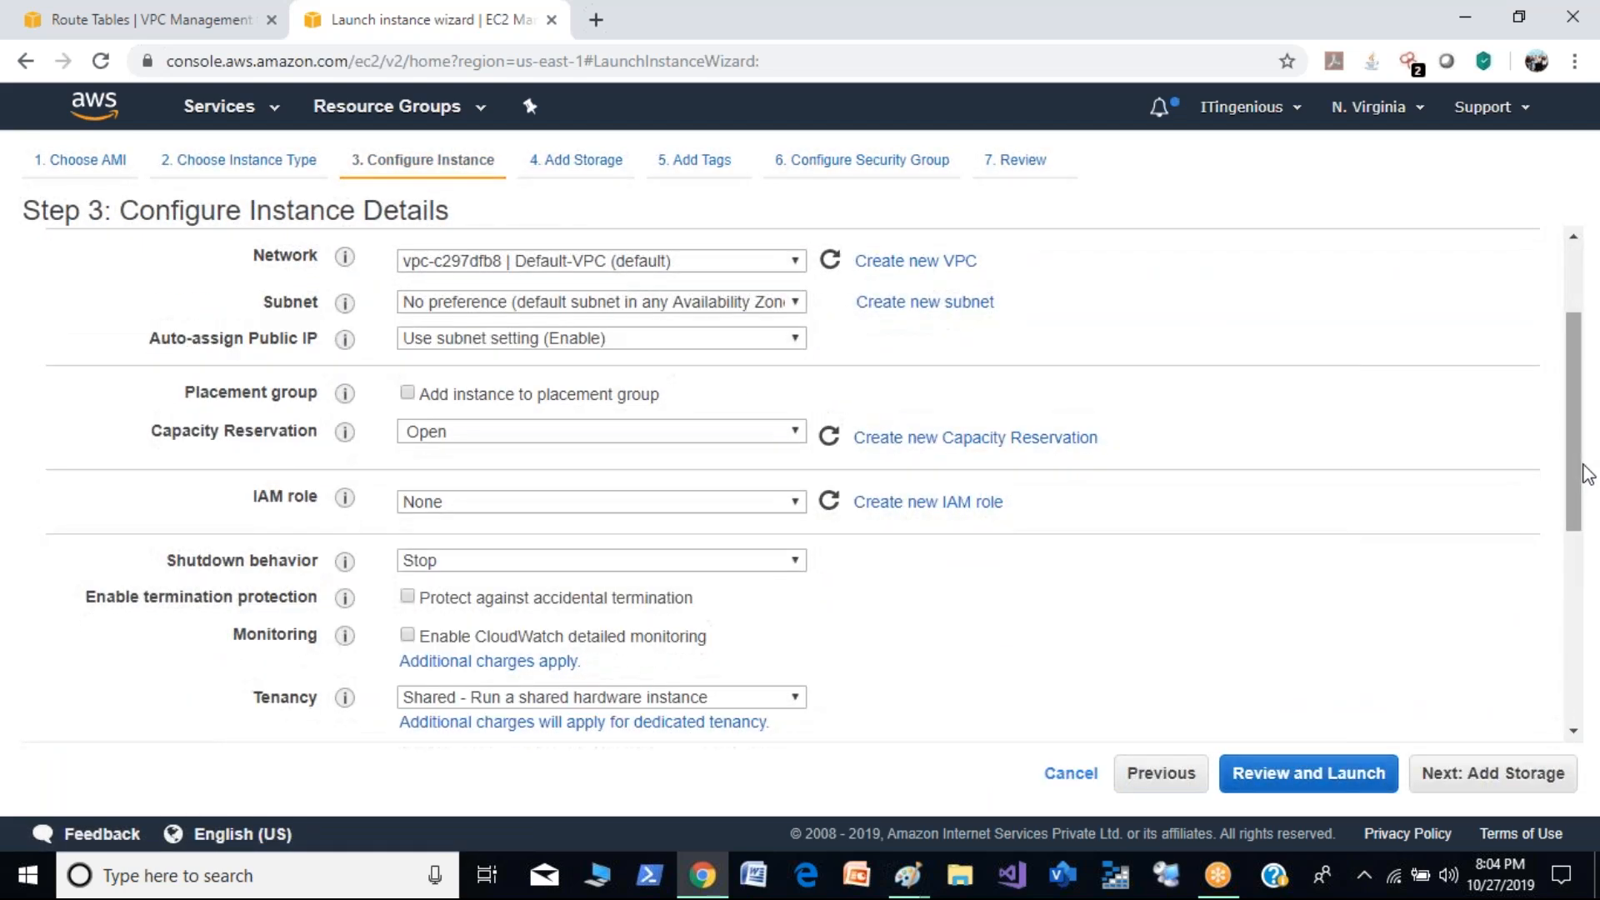
click(793, 262)
click(607, 284)
click(784, 306)
click(732, 346)
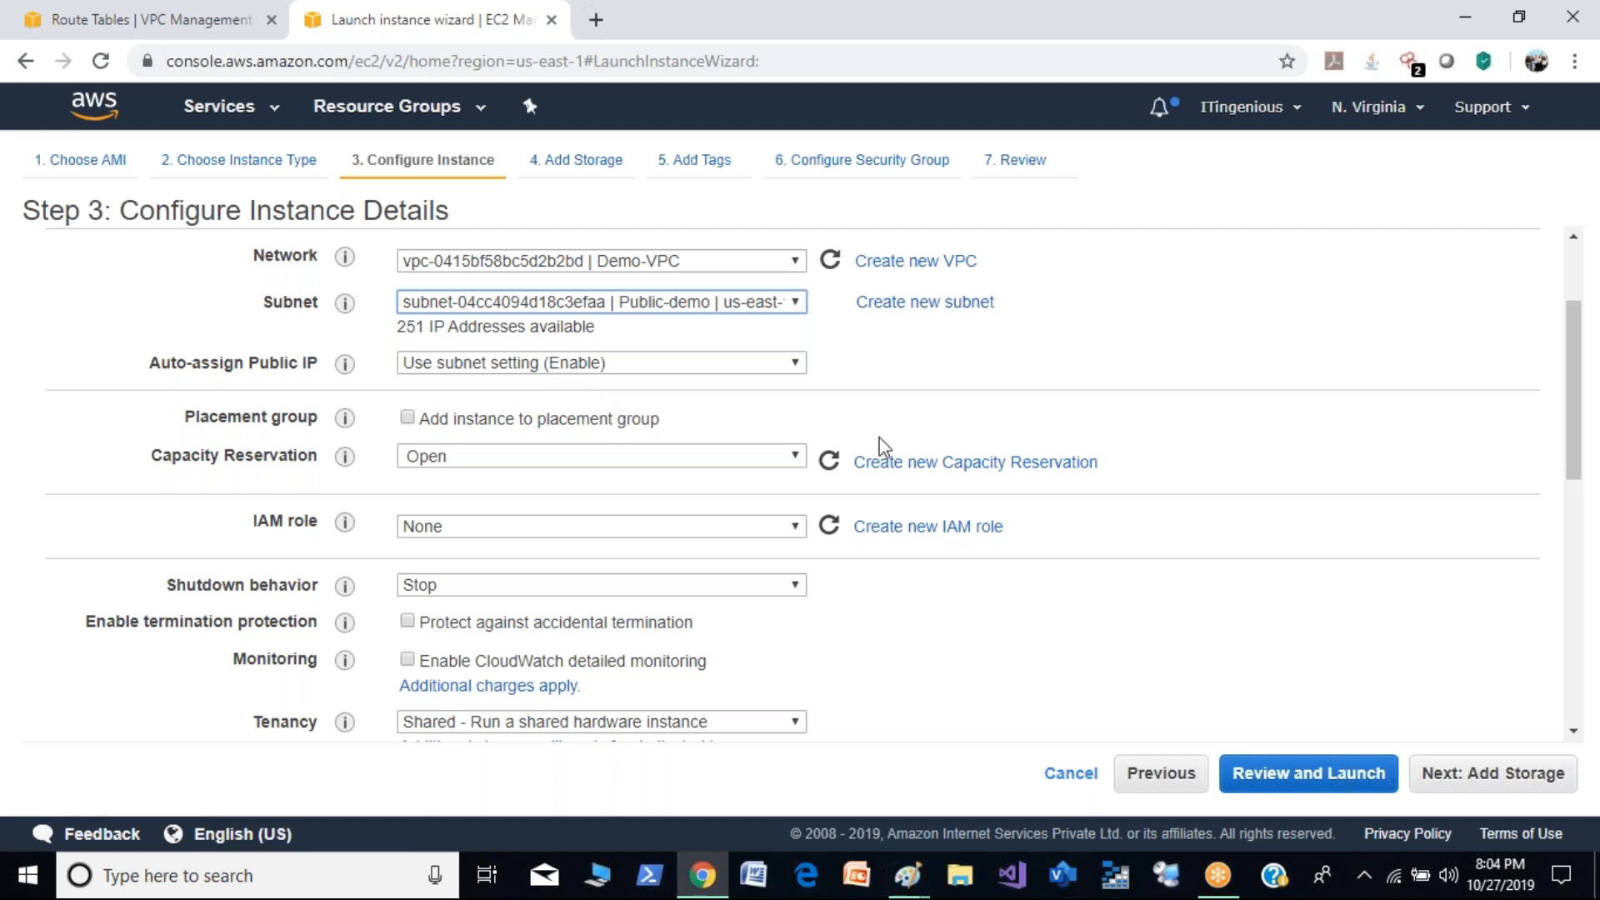
- Keep the remaining instance details, storage and tags at their defaults and proceed to the security group configuration
drag(1583, 459, 1594, 738)
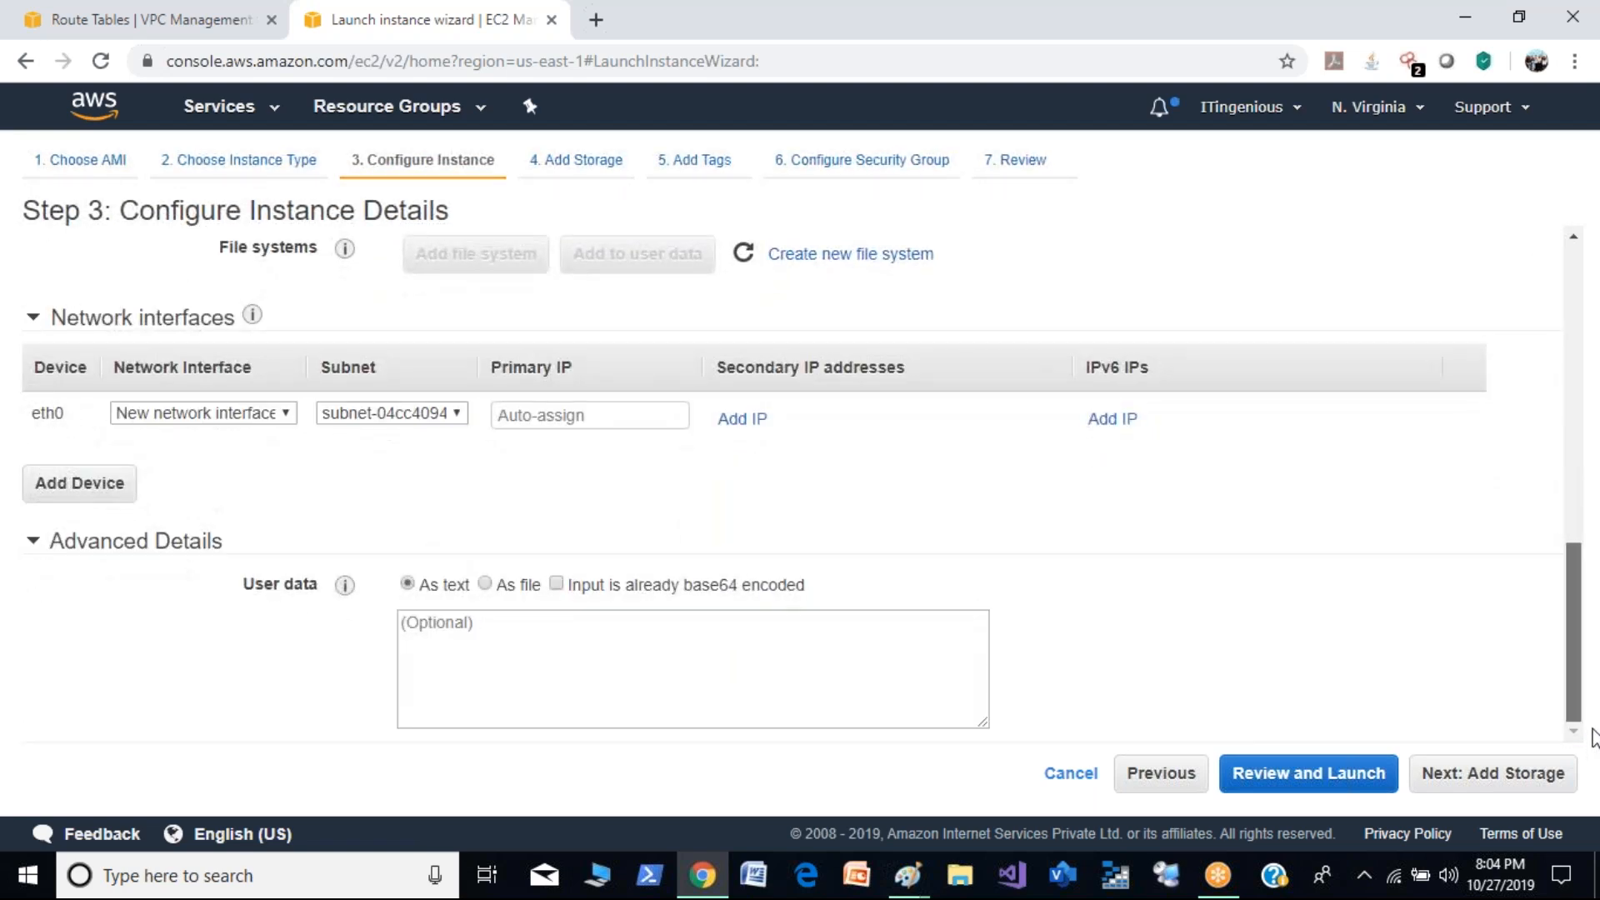
drag(1593, 690, 1585, 742)
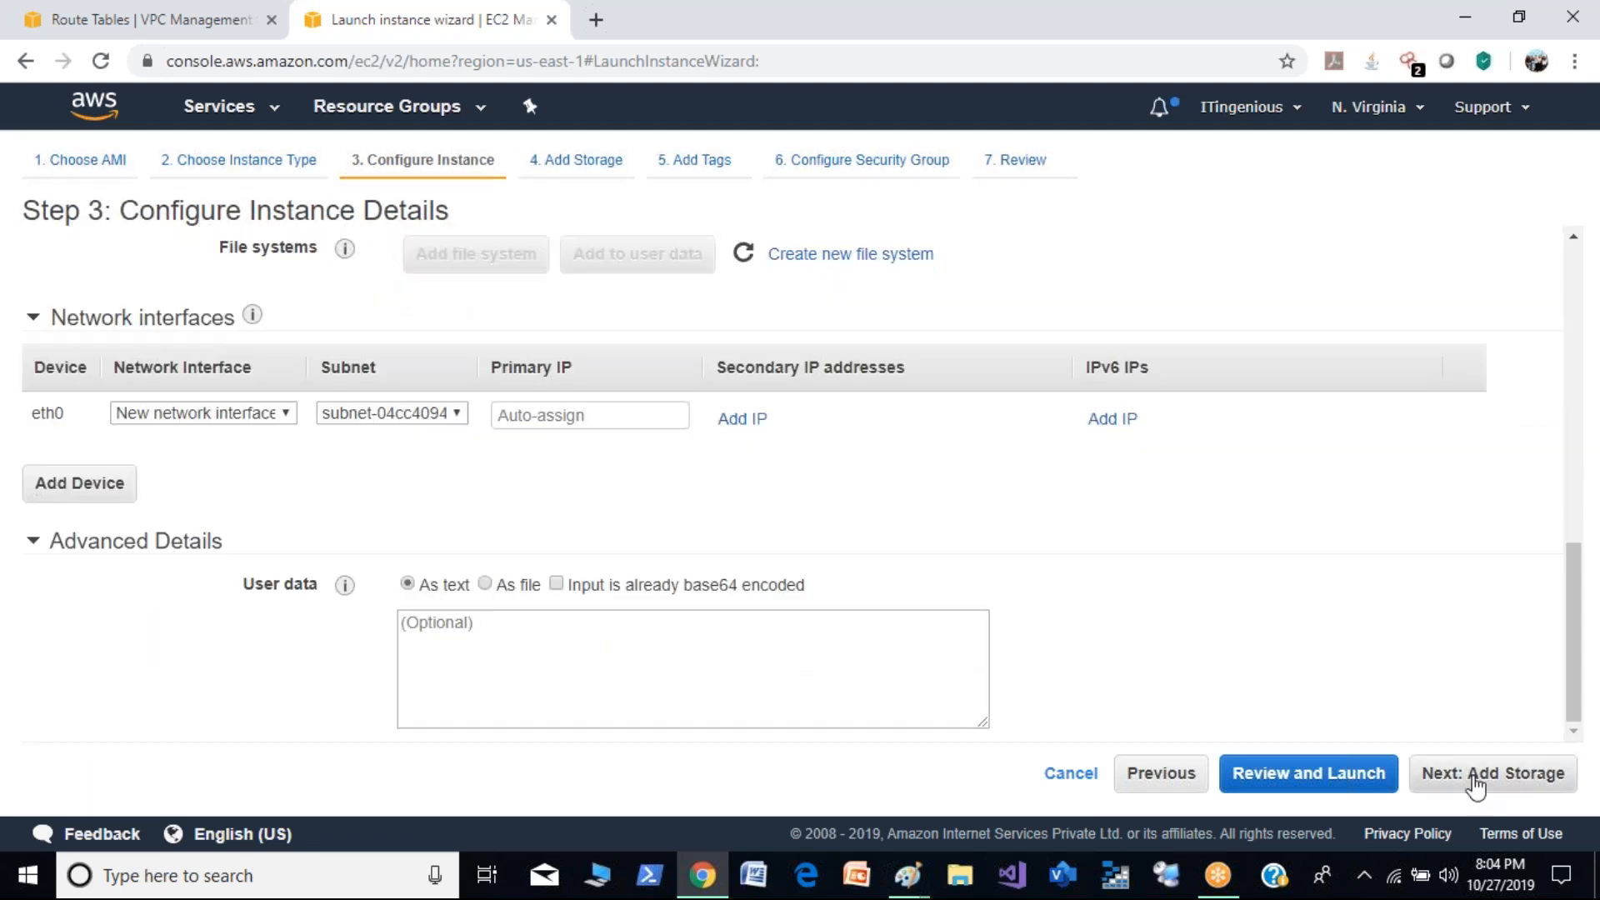
click(1476, 777)
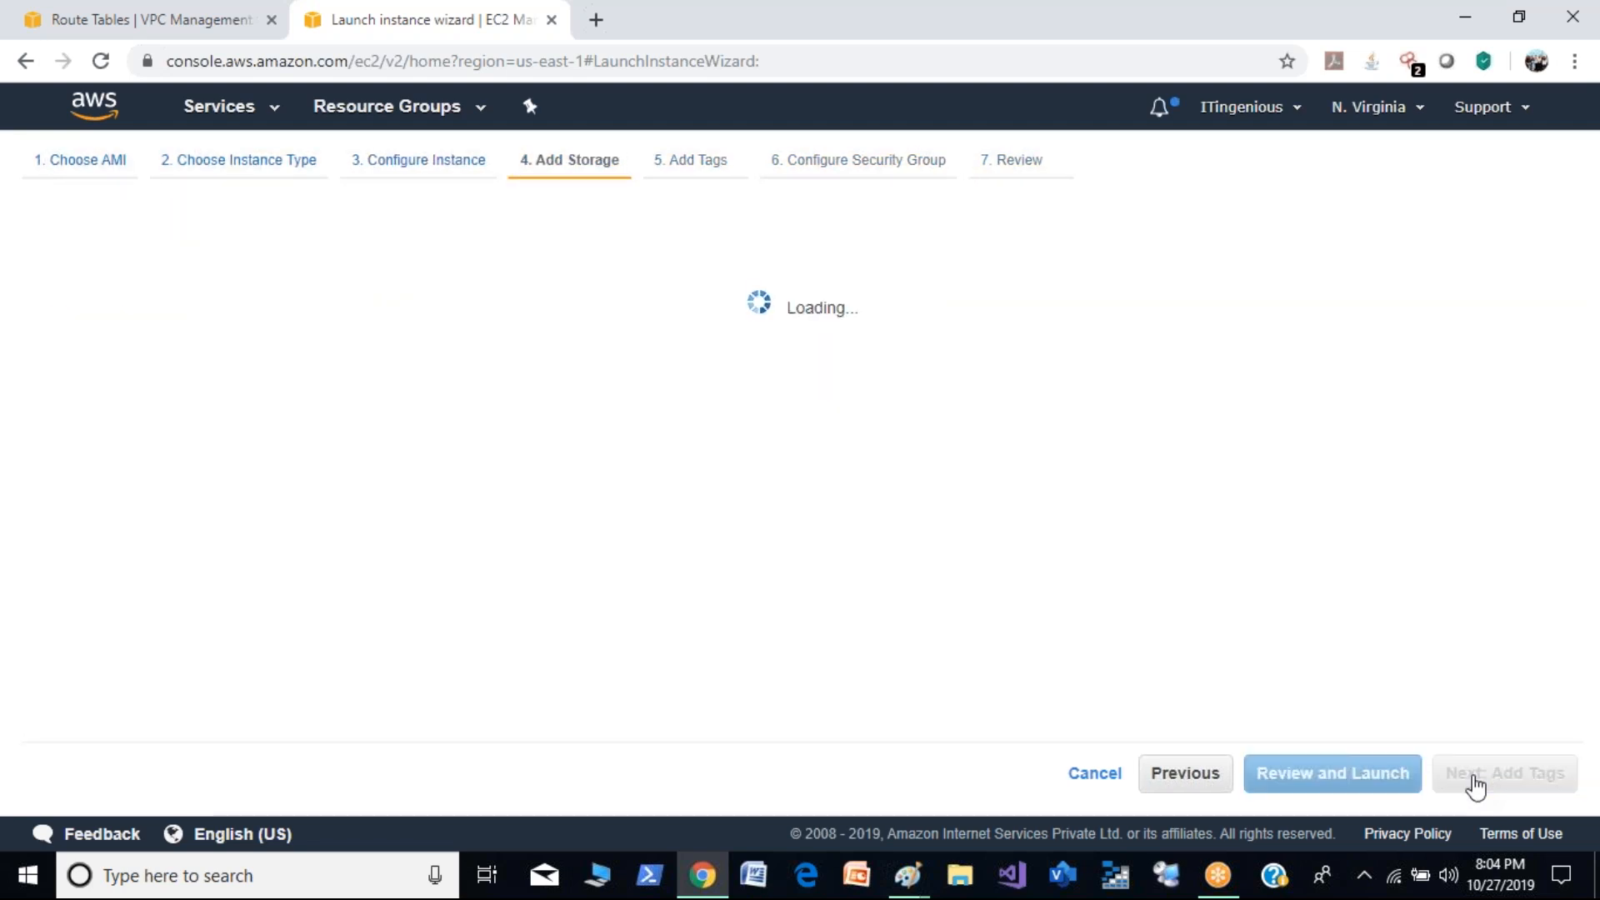
click(1508, 777)
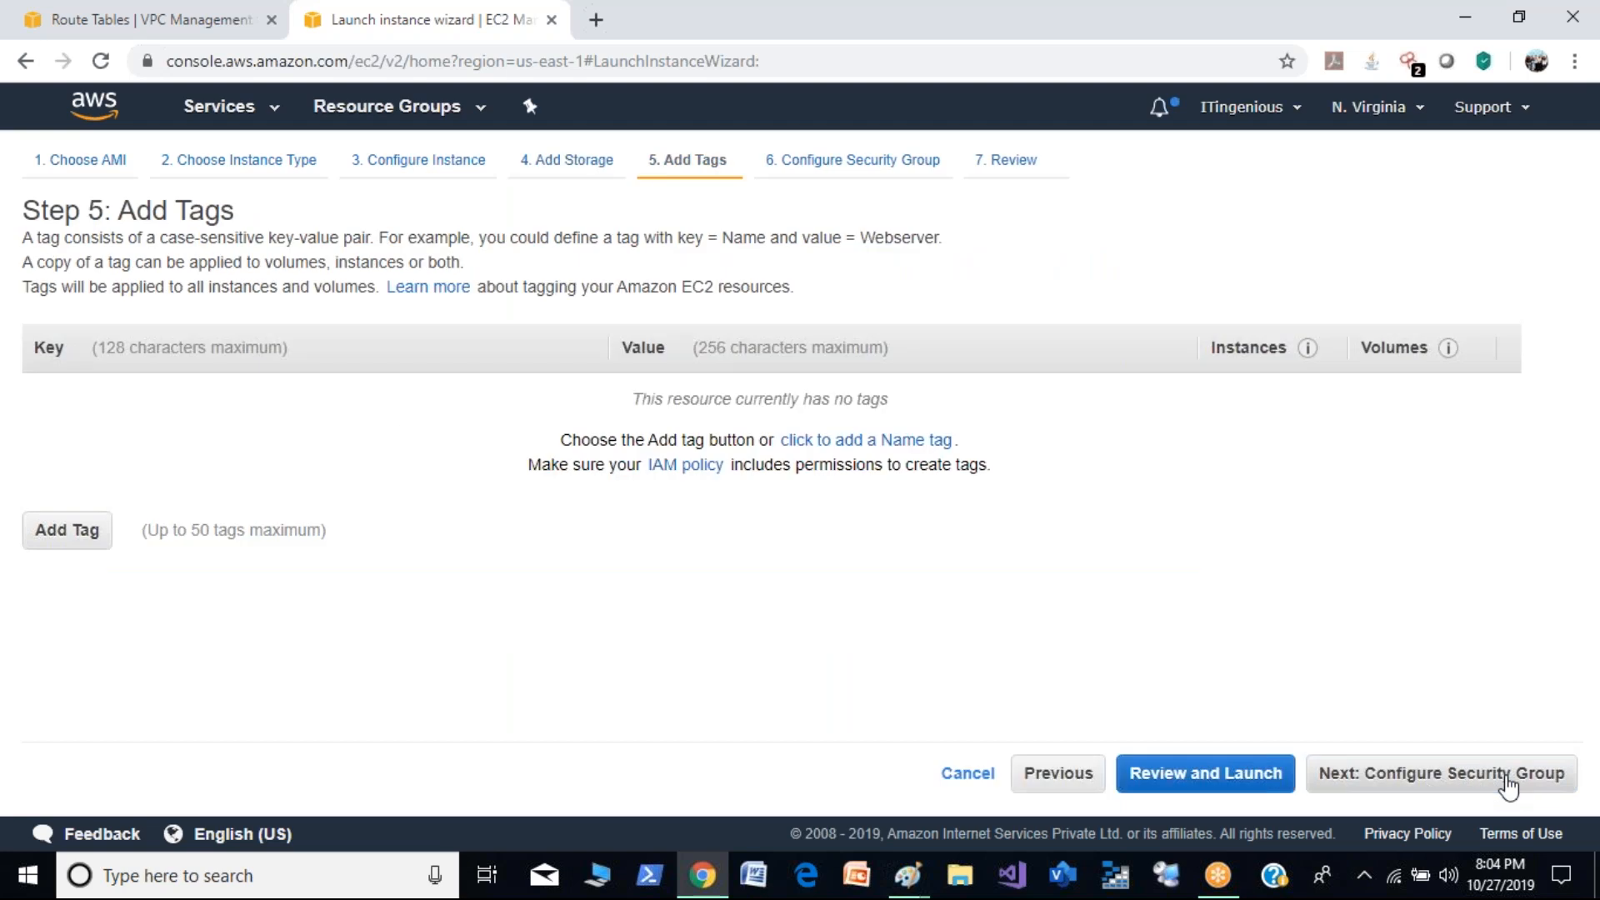
click(1509, 781)
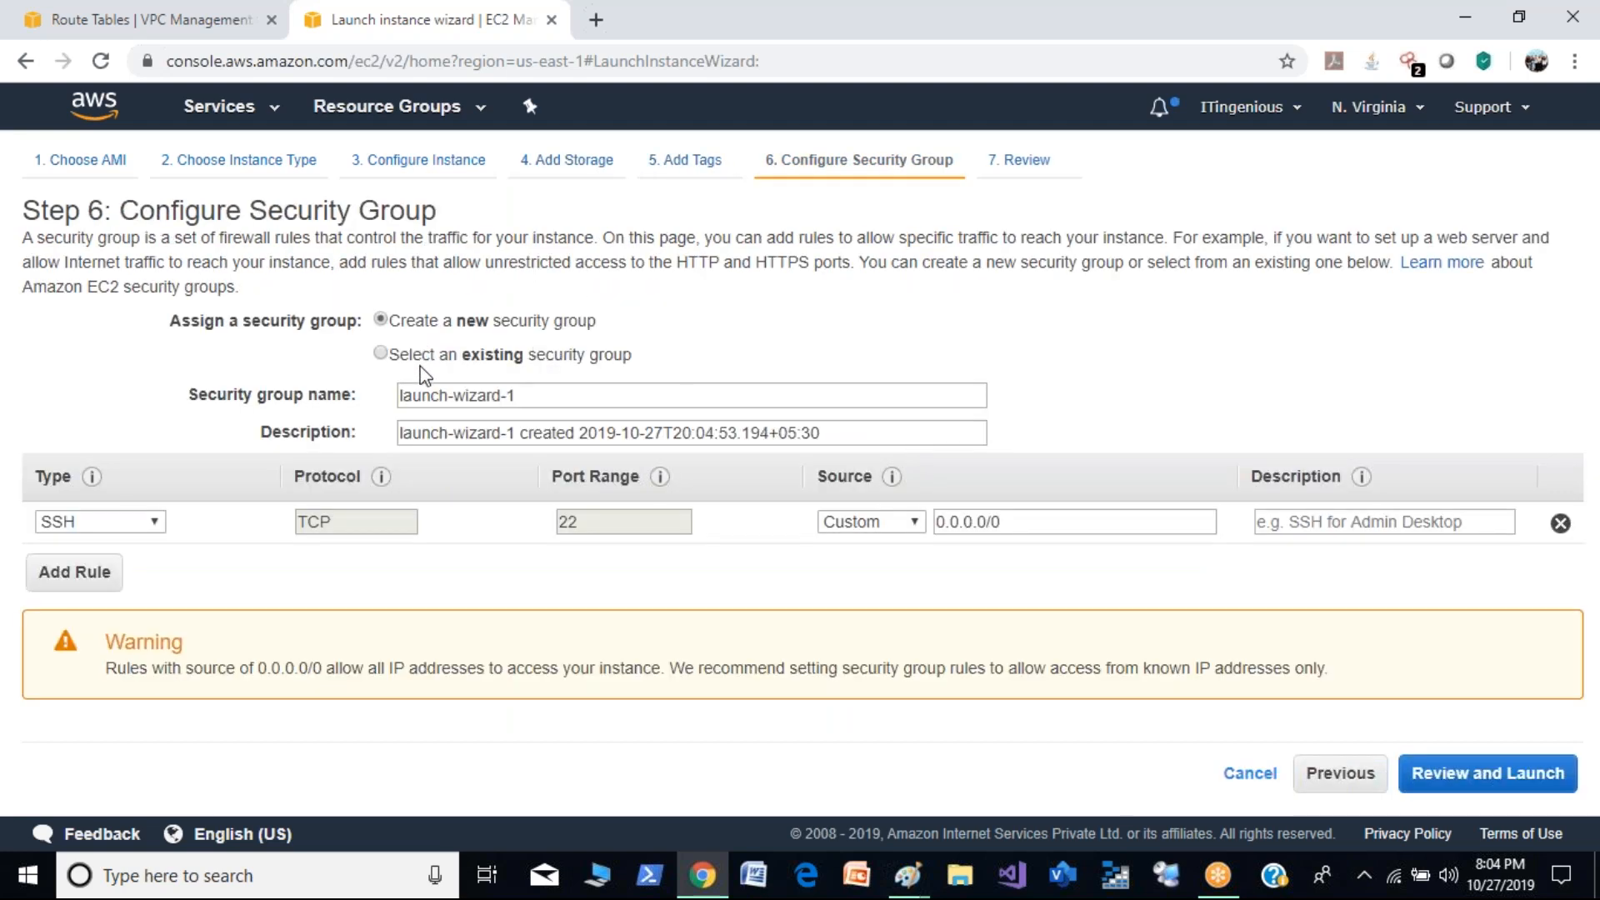
- Assign a new security group to the public instance and name it demo-publicsg
click(429, 357)
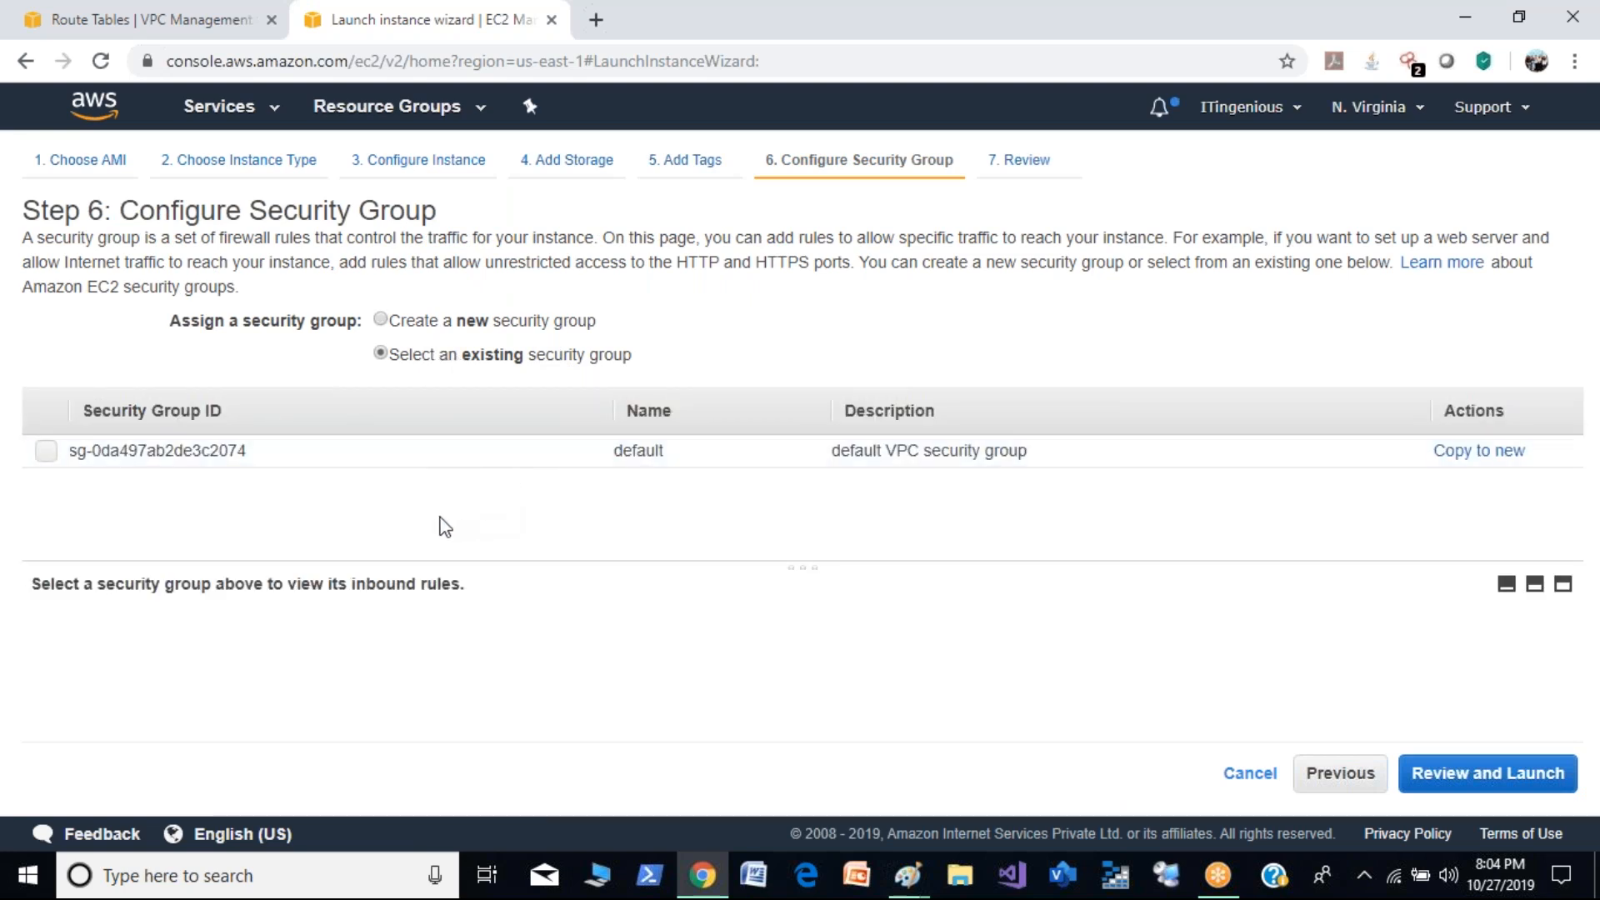
click(459, 322)
drag(521, 404, 295, 403)
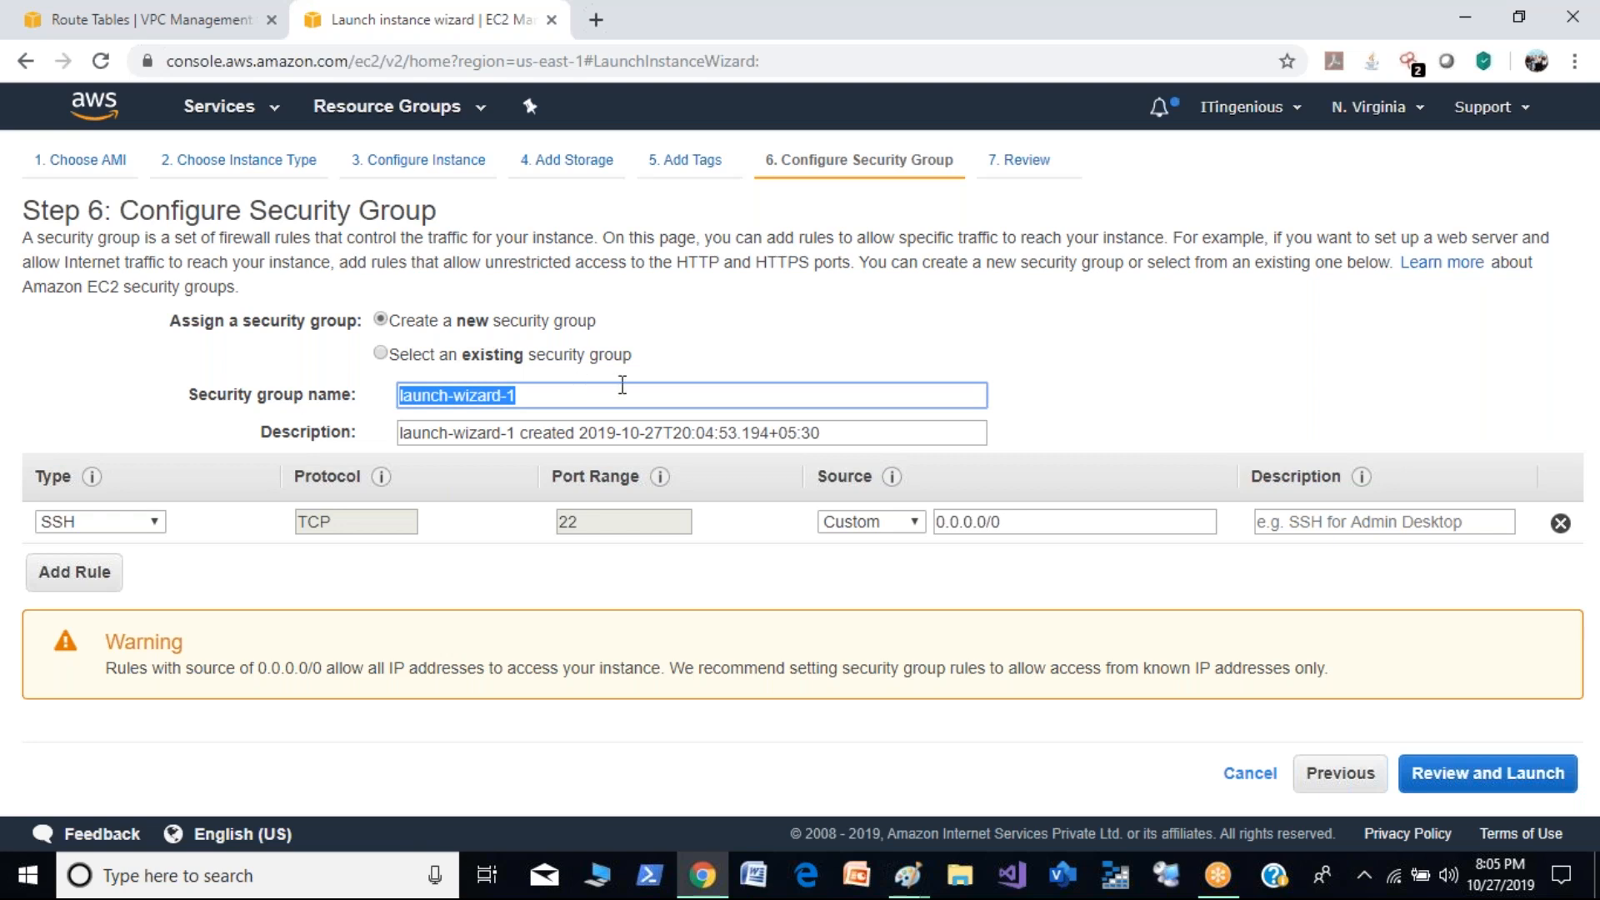
text(demo-publicsg)
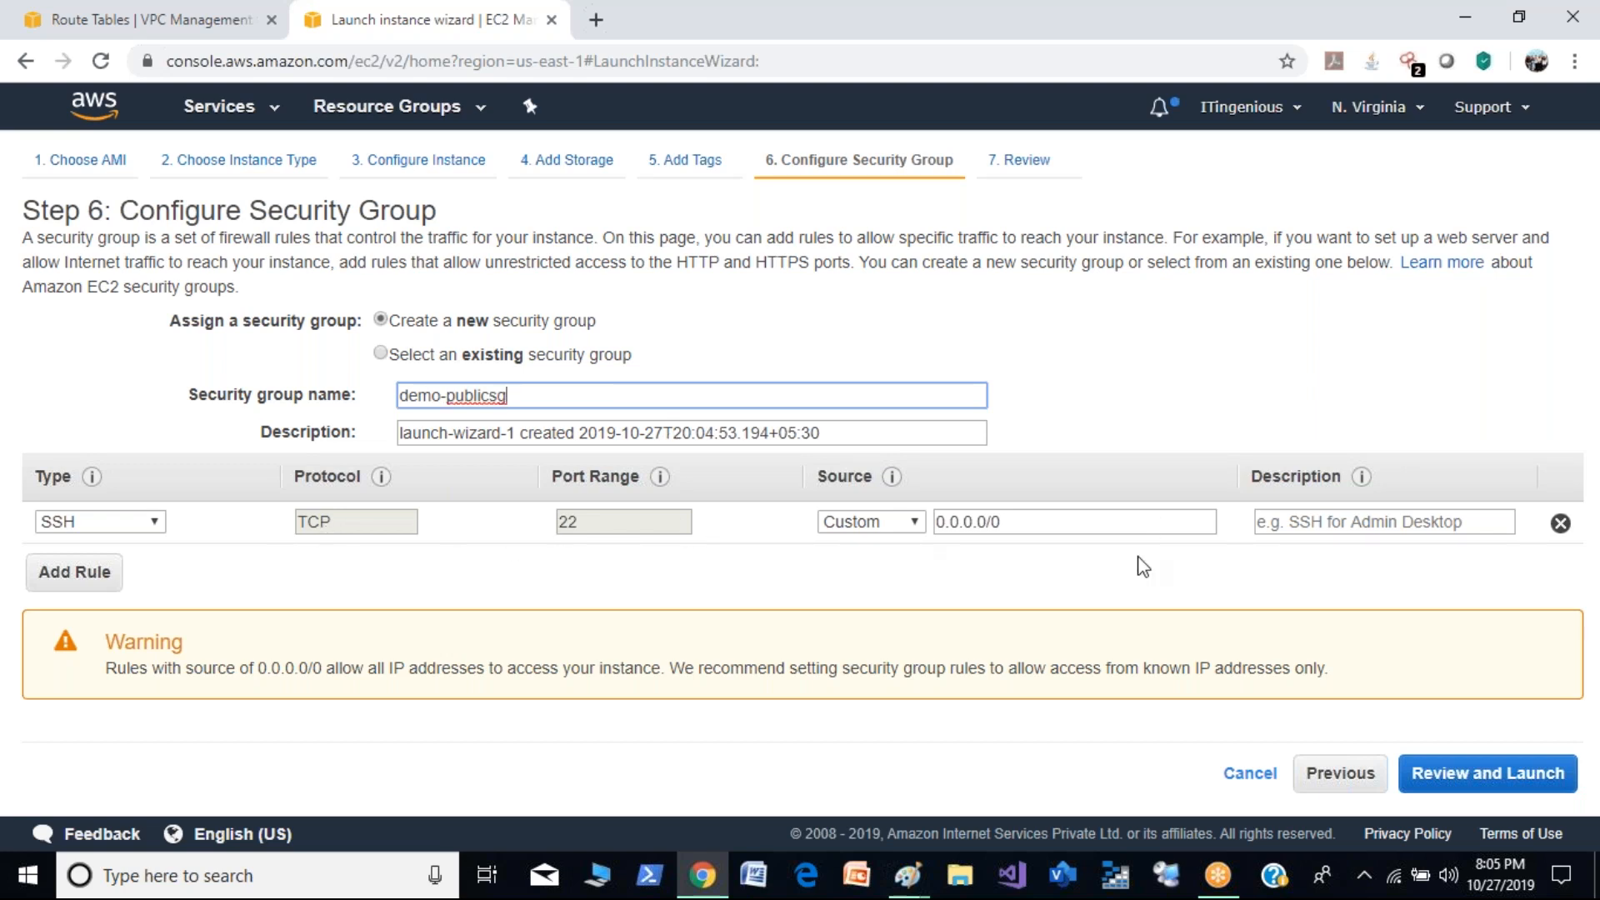
- Review and launch the public instance with the existing key pair demokey, acknowledging access to its private key file
click(1457, 780)
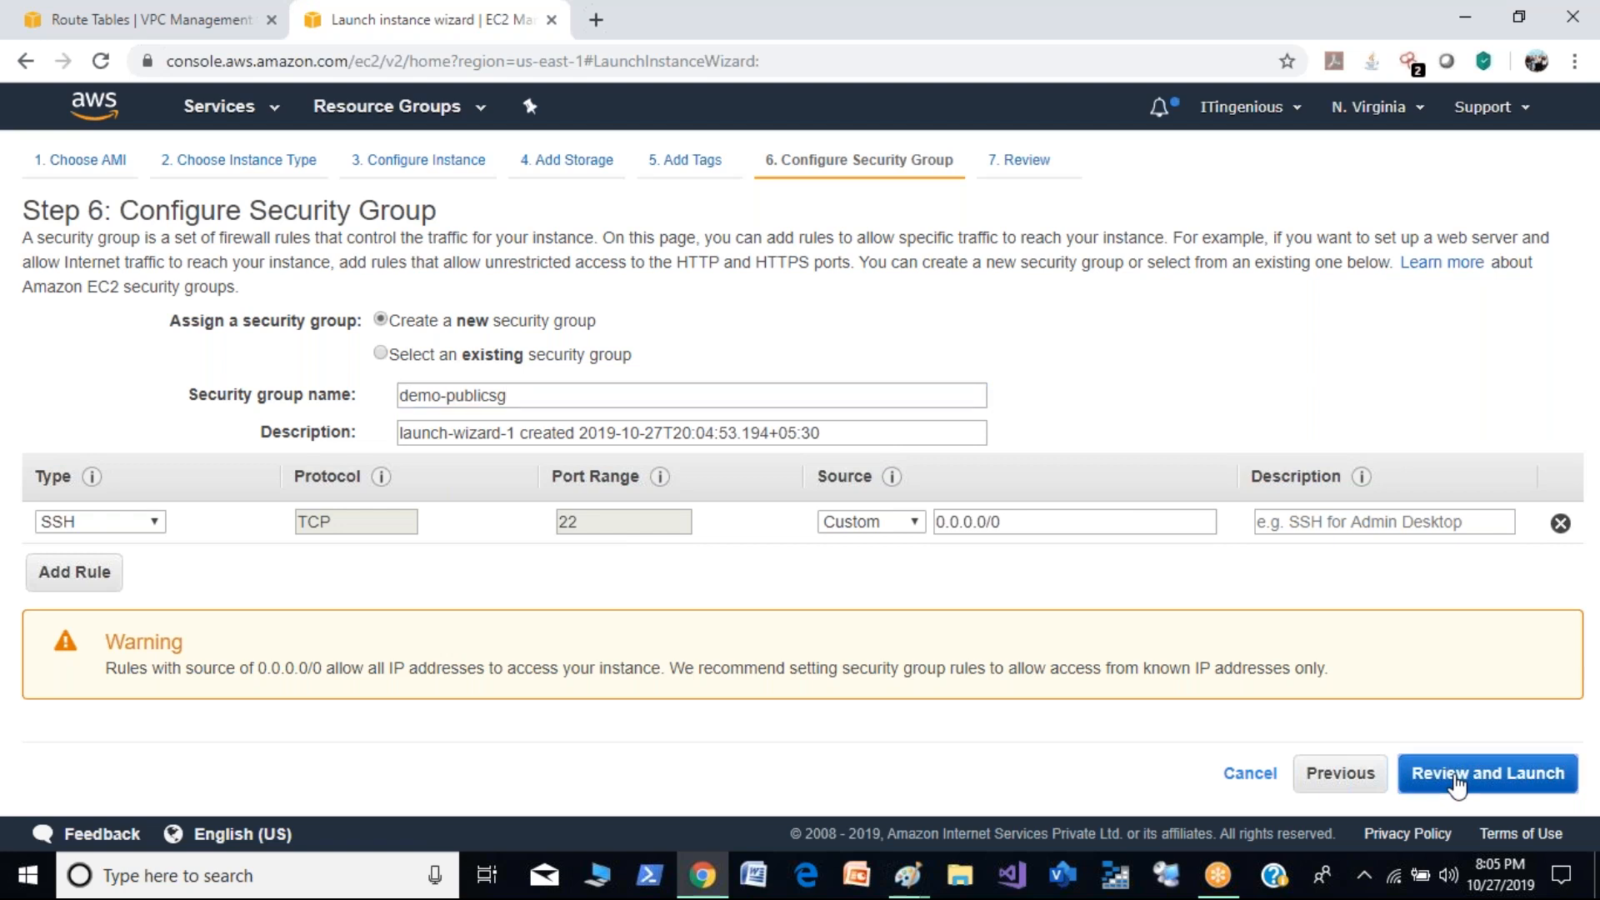
click(1535, 773)
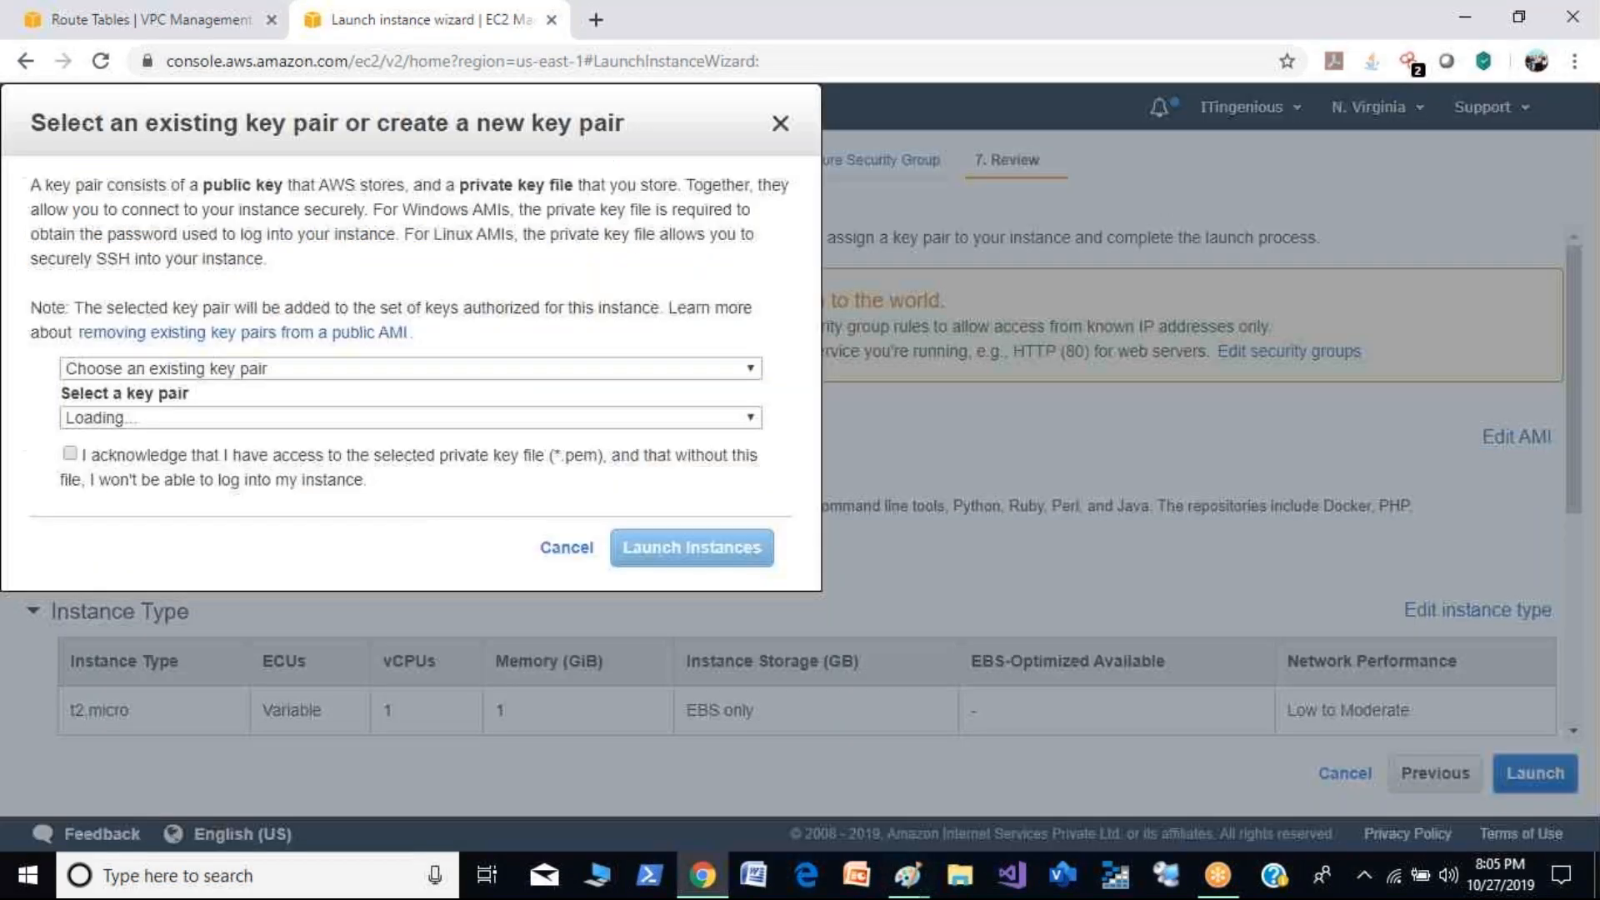
click(459, 583)
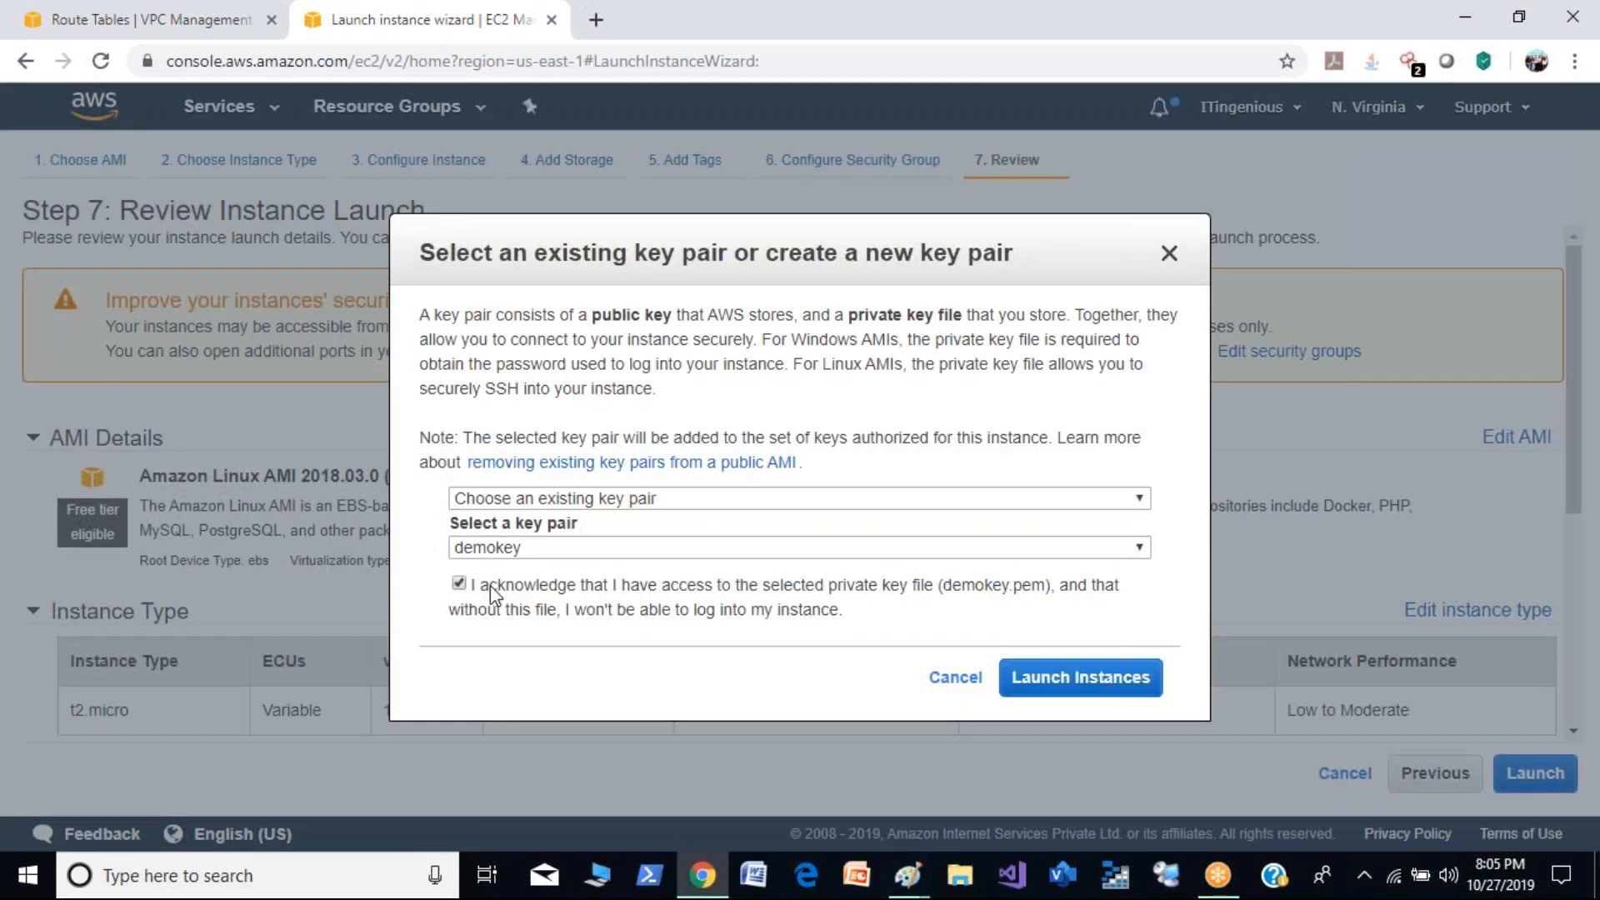
click(1075, 702)
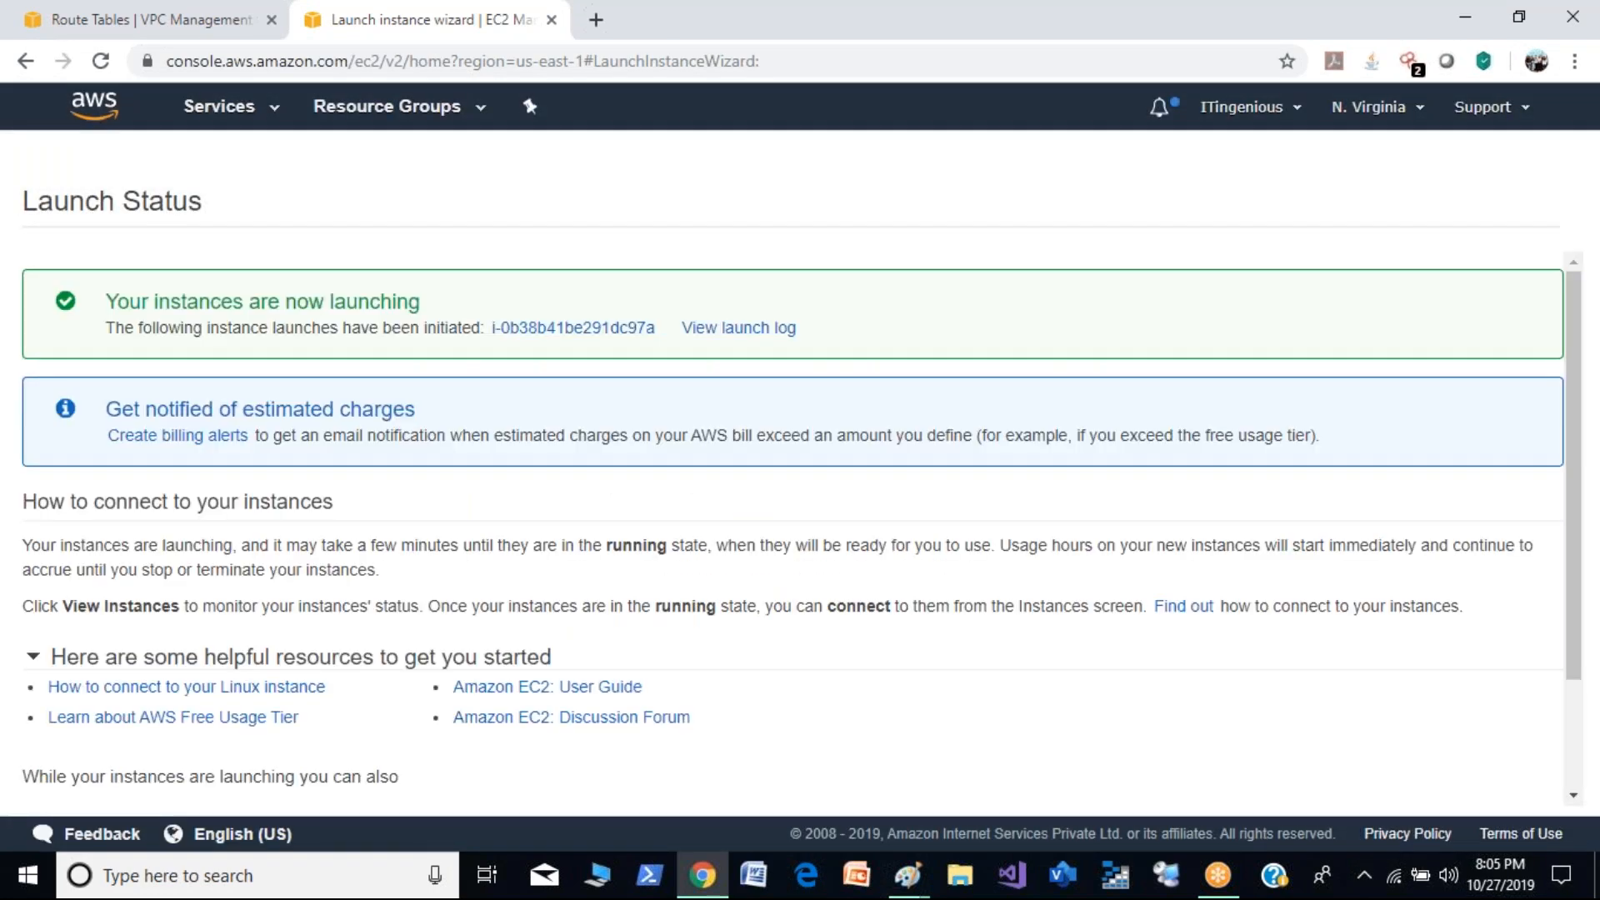
- From the instances list, start launching another t2.micro instance from Amazon Linux AMI 2018.03.0 and proceed to its details
click(632, 332)
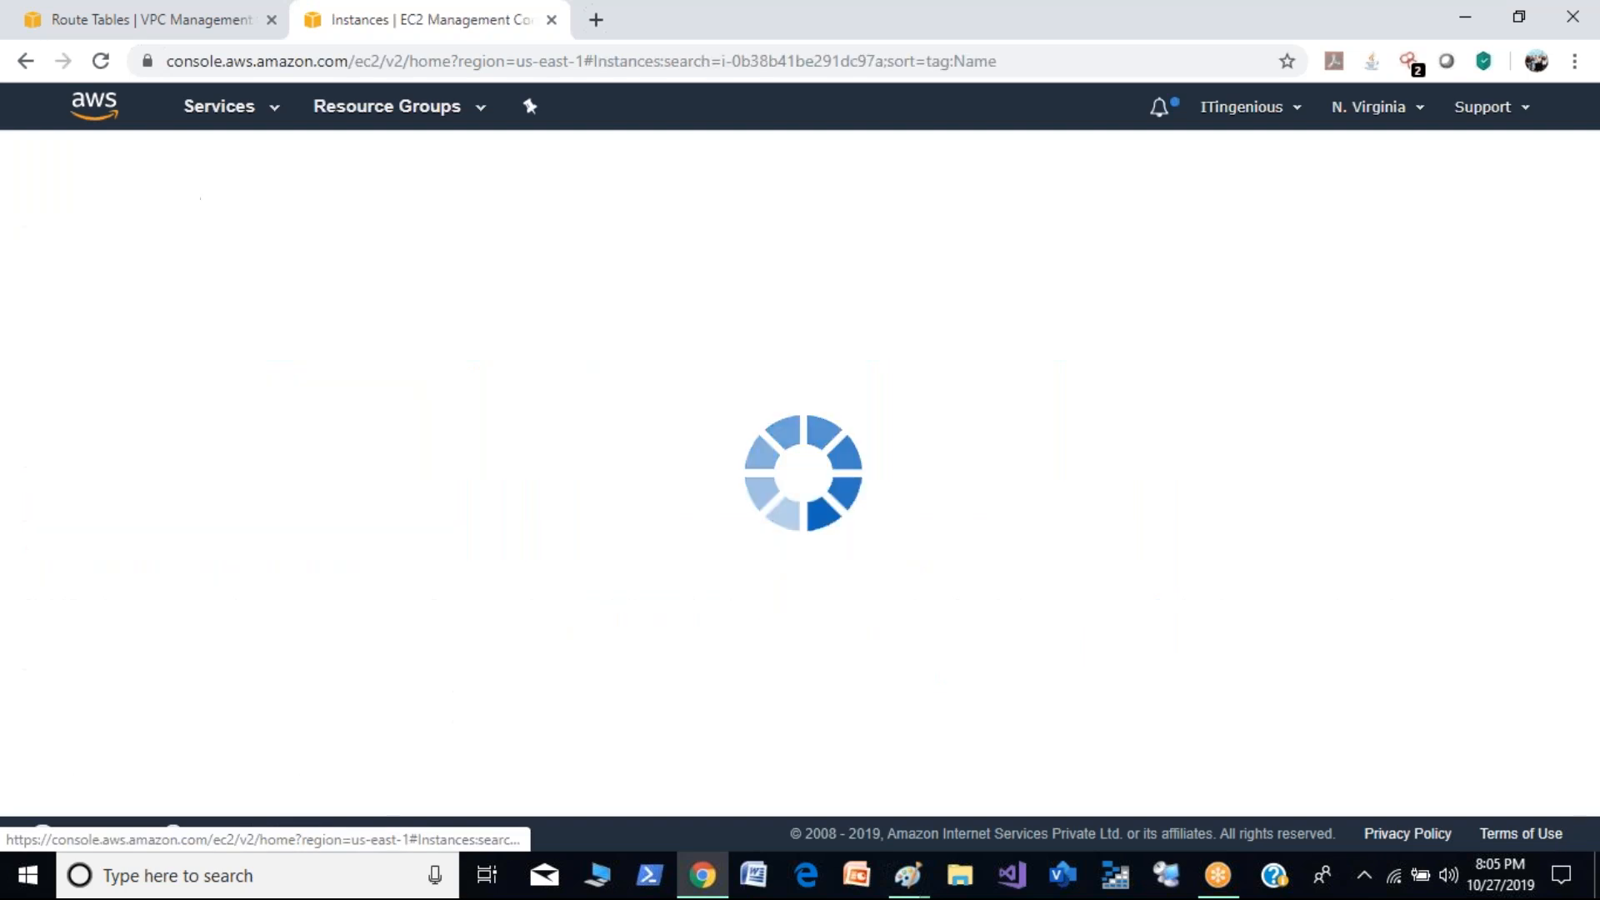
click(542, 221)
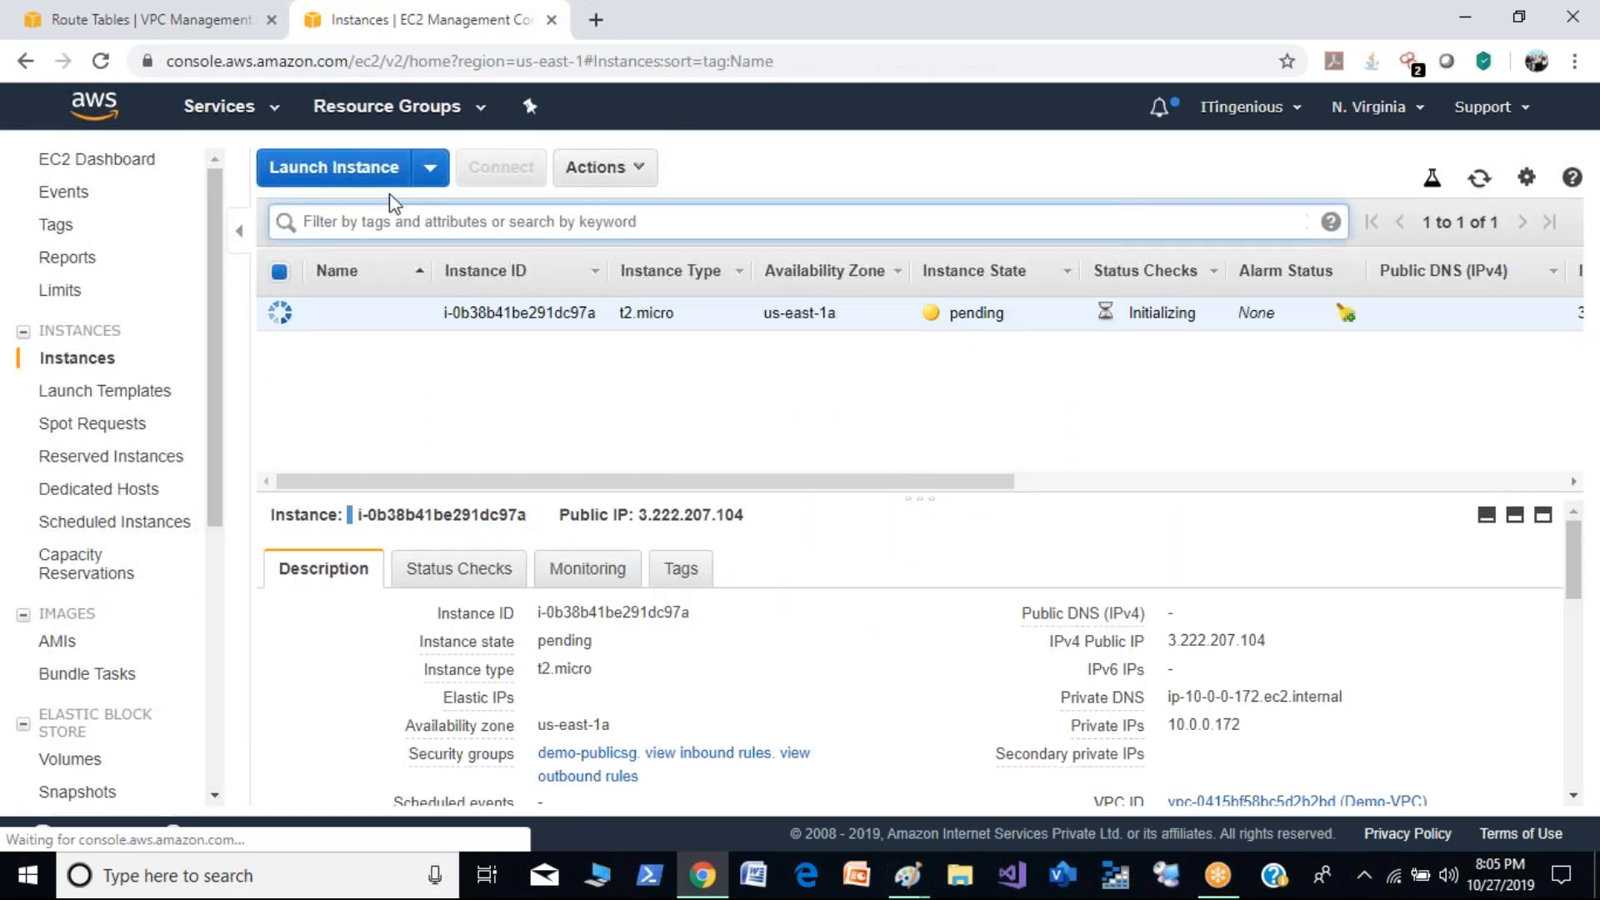
click(360, 171)
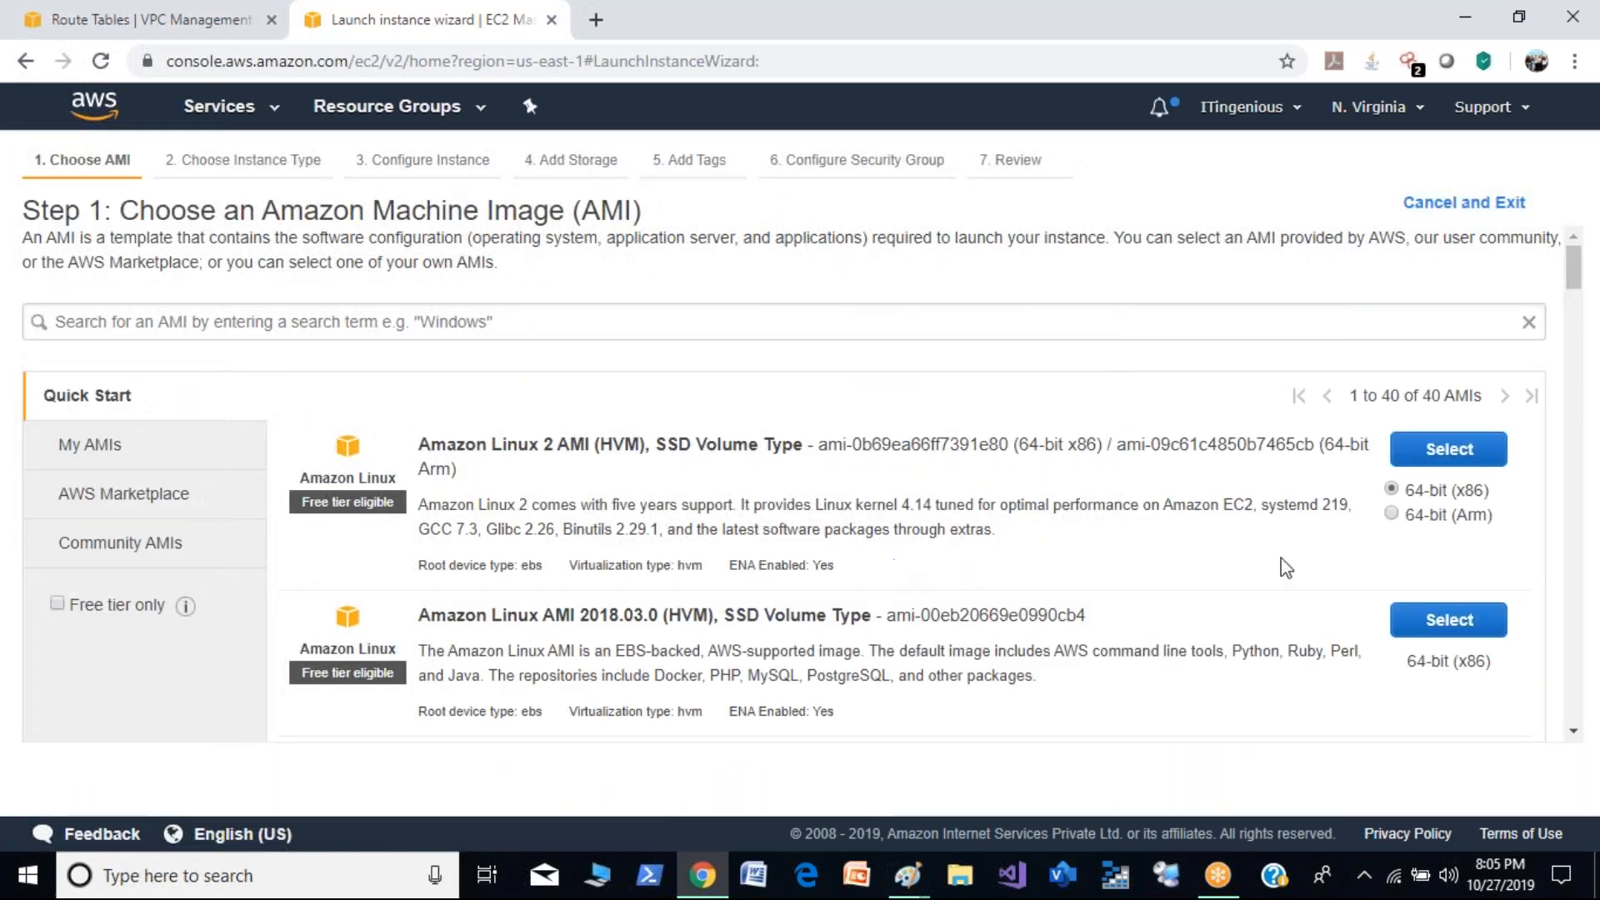
click(1443, 625)
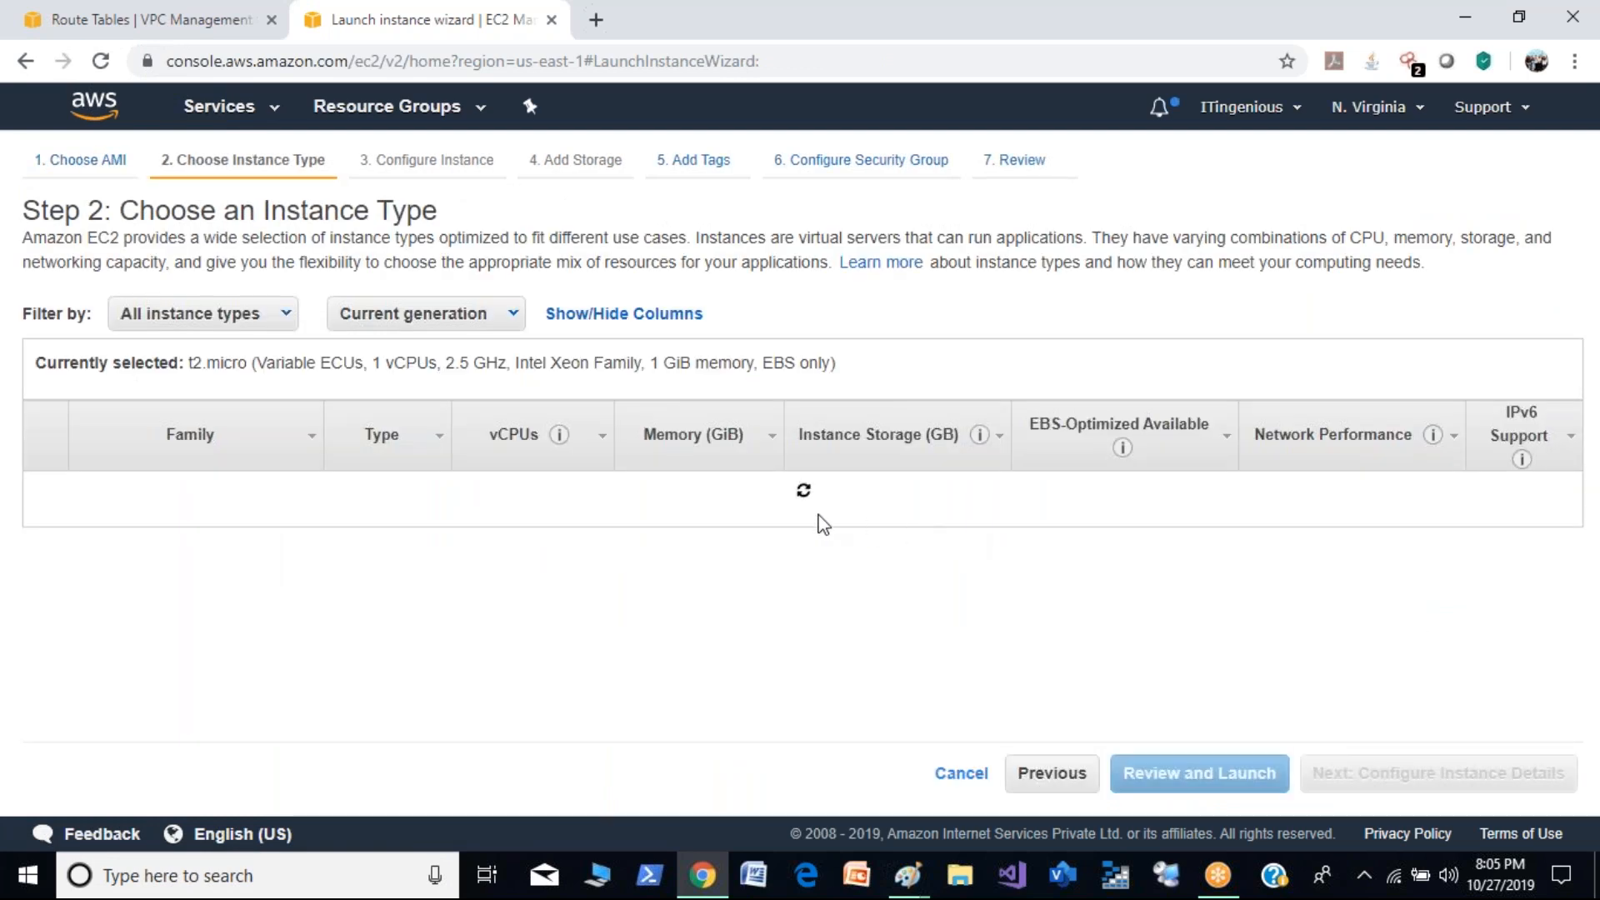
click(1421, 771)
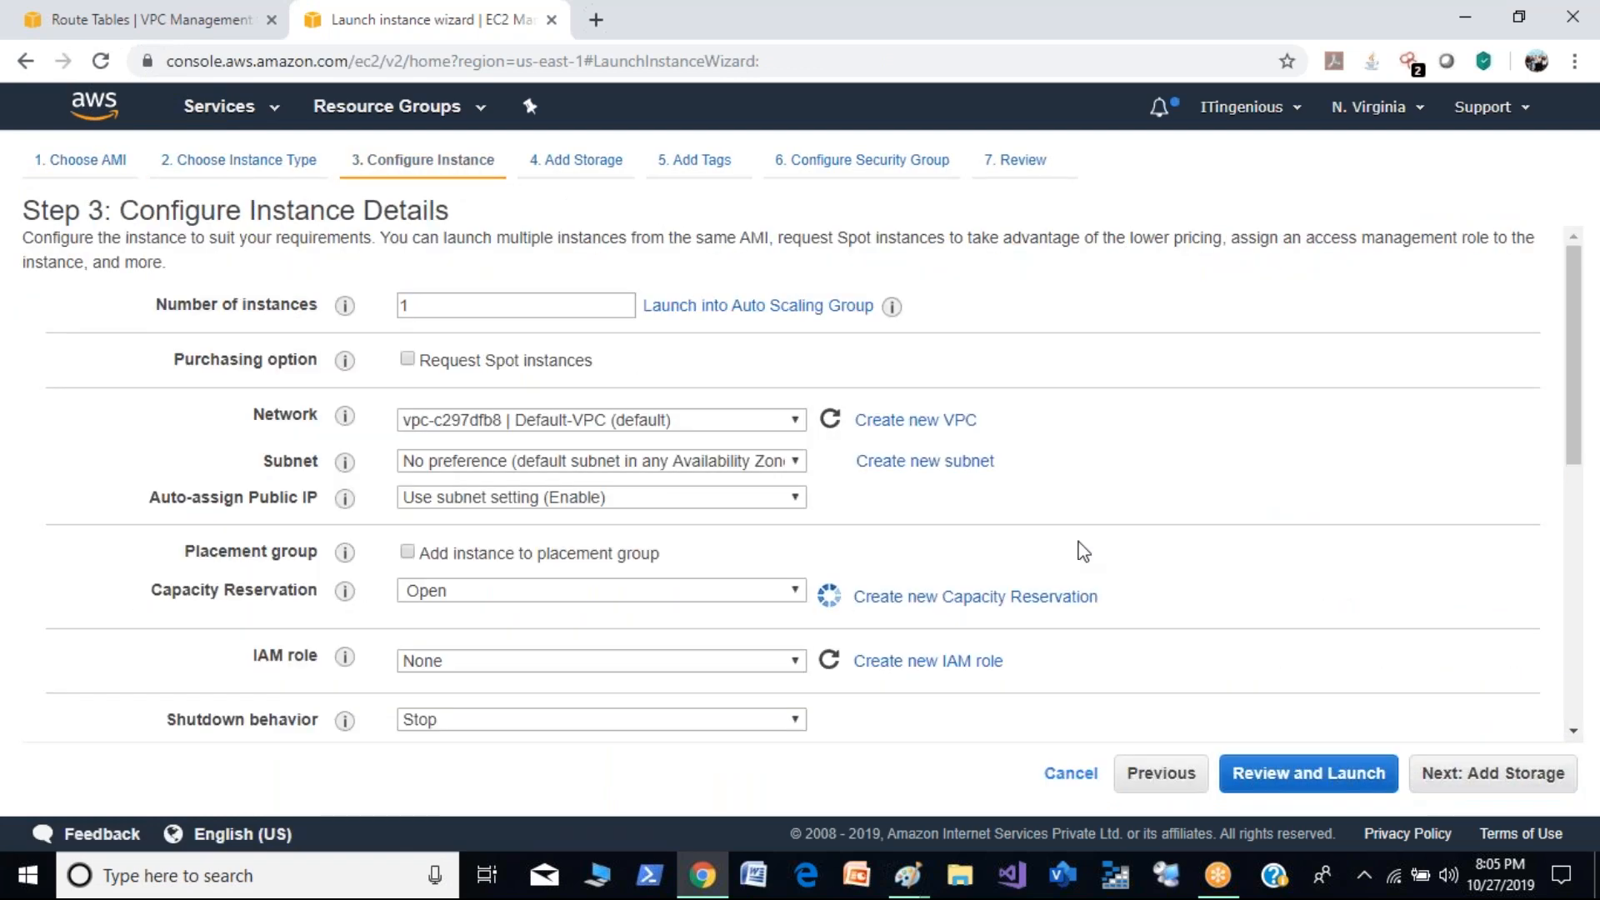
- Set the network to Demo-VPC with the Private-Demo subnet, keep default storage and tags, and proceed to the security group configuration
click(778, 420)
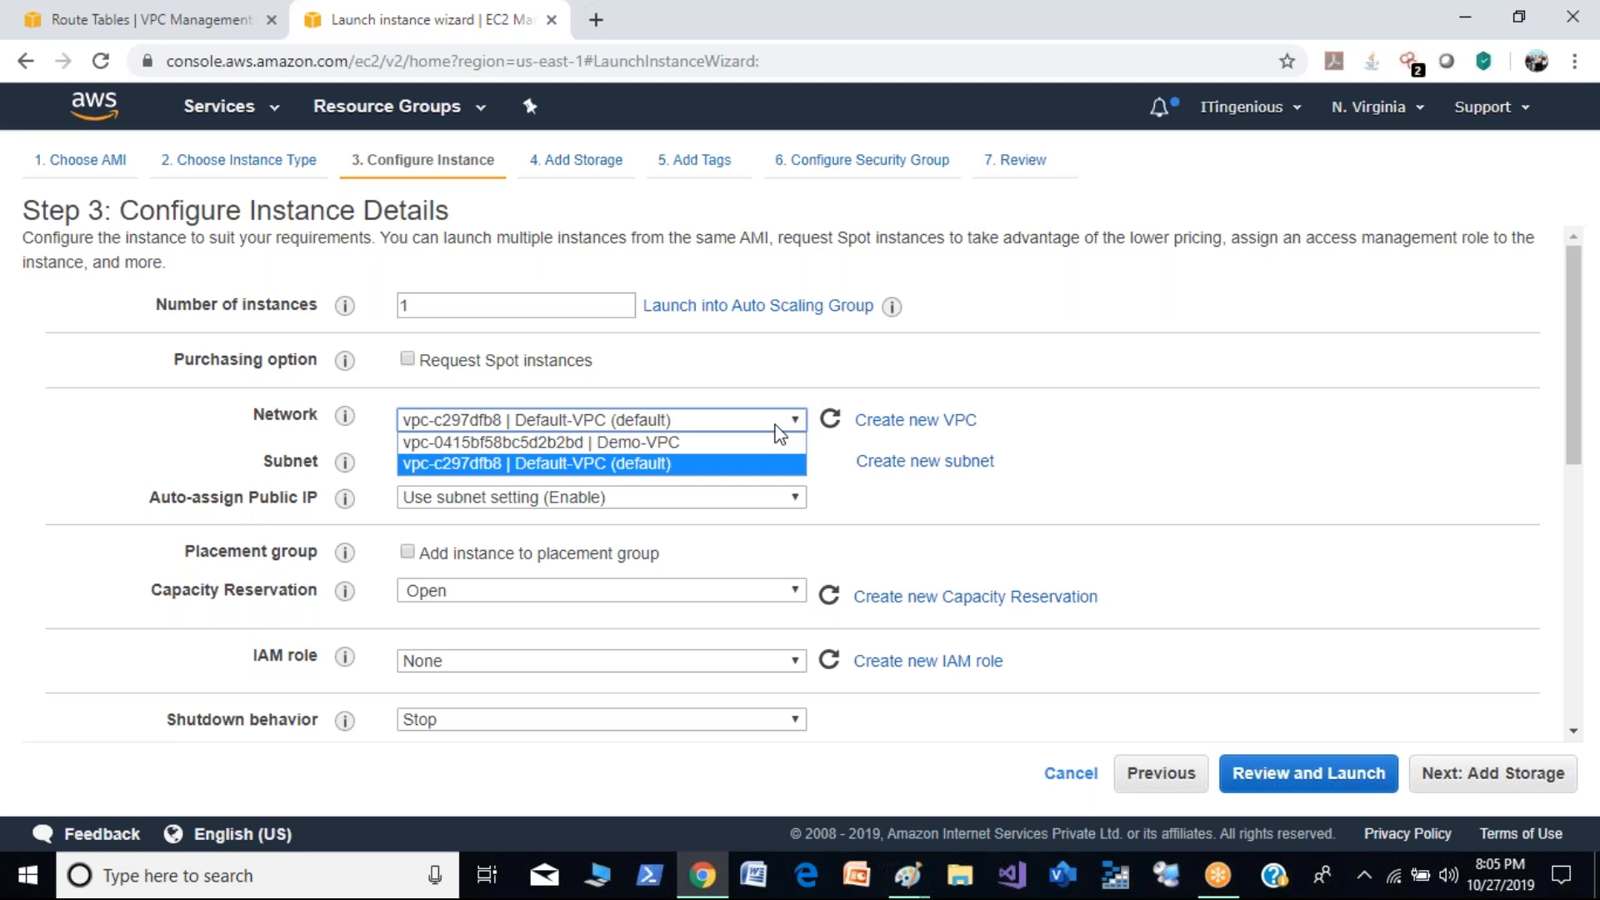
click(715, 444)
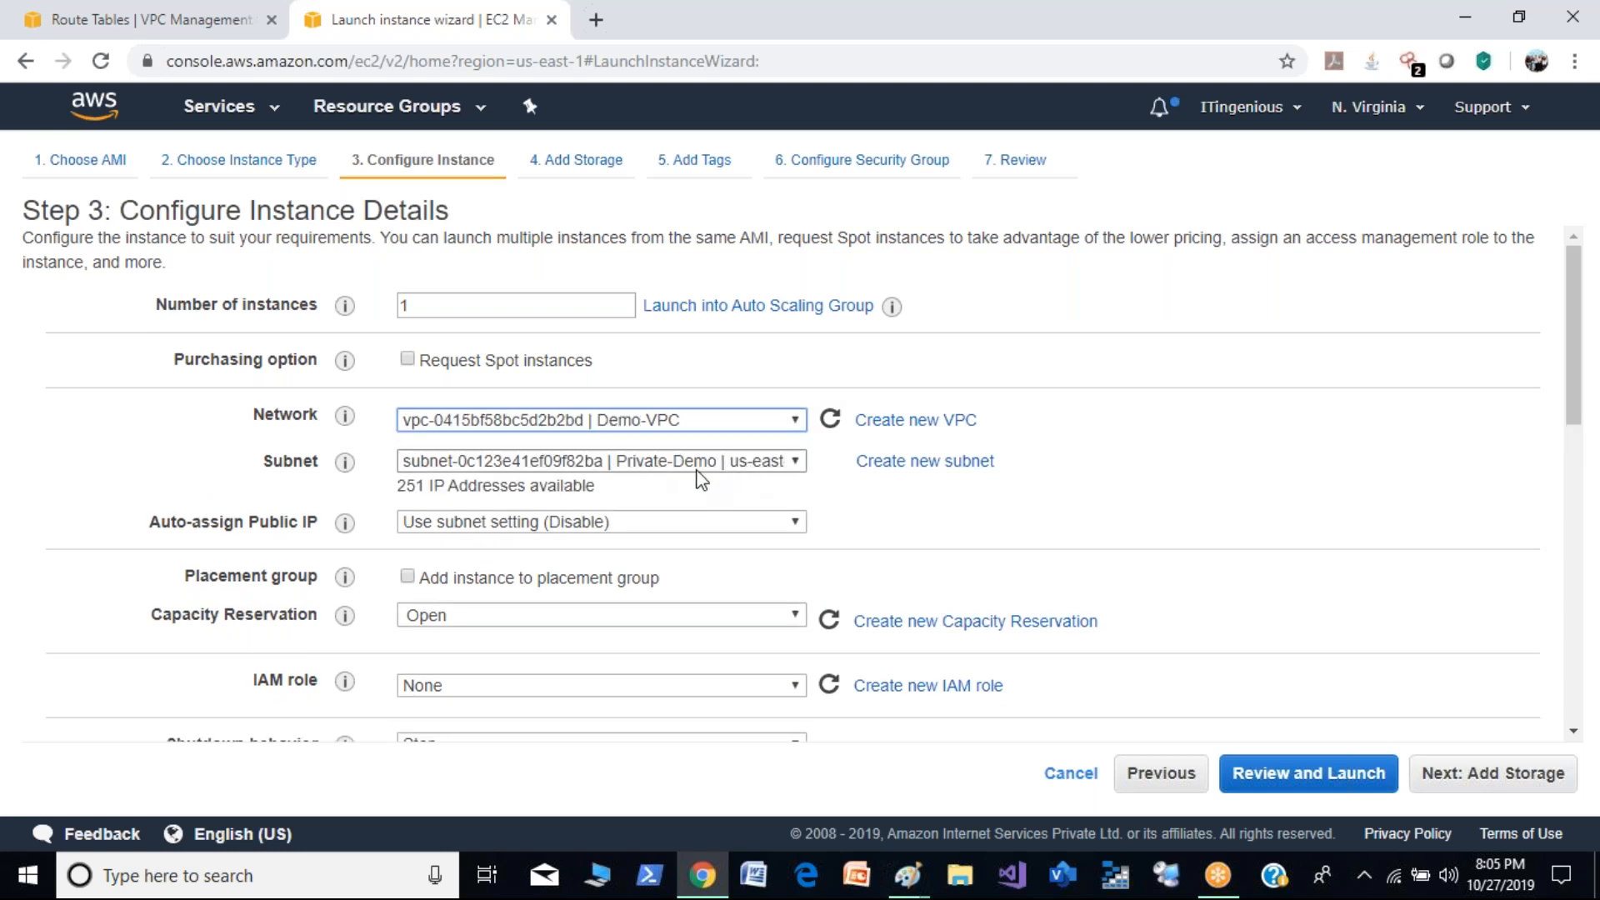
click(1511, 775)
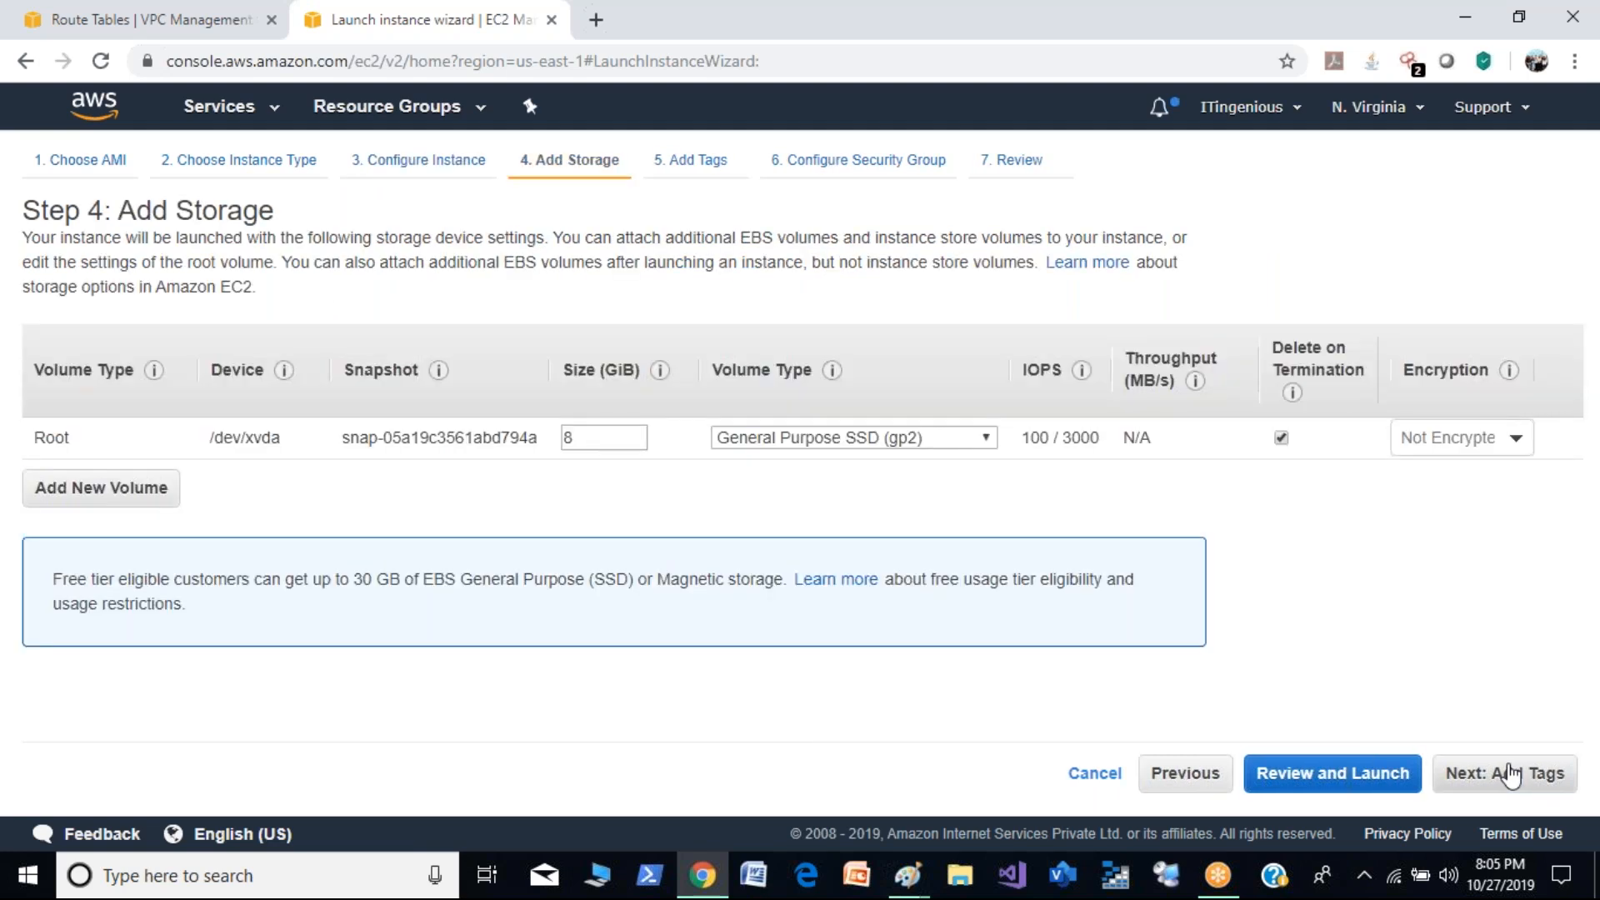
click(1515, 780)
click(1532, 775)
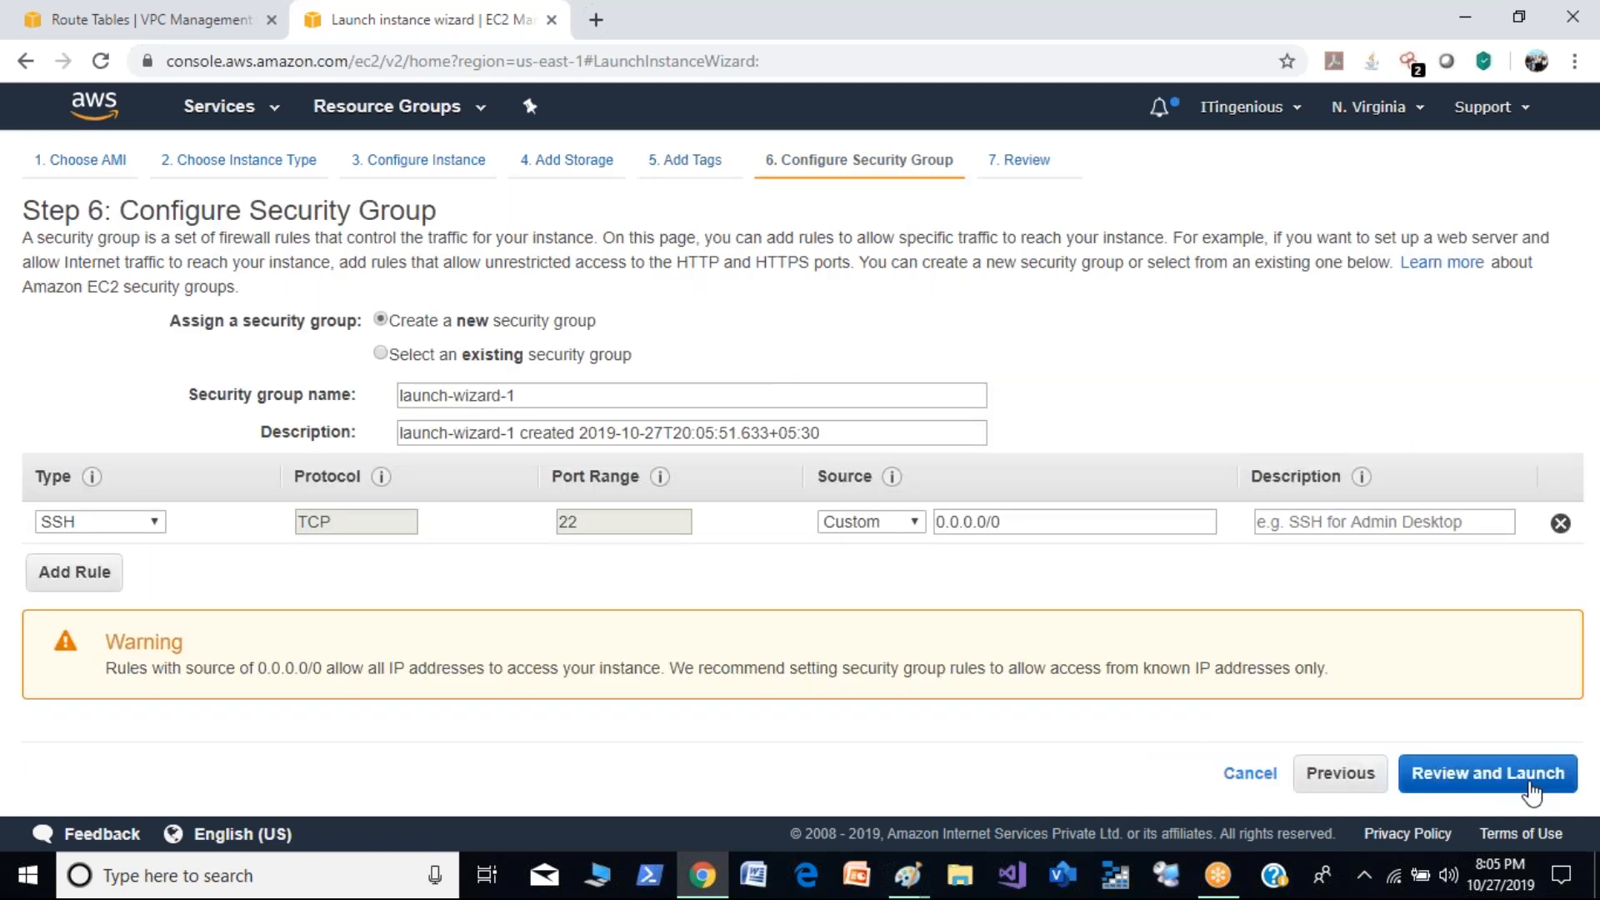
- Assign a new security group to the private instance and name it private-demosg
click(540, 360)
click(443, 320)
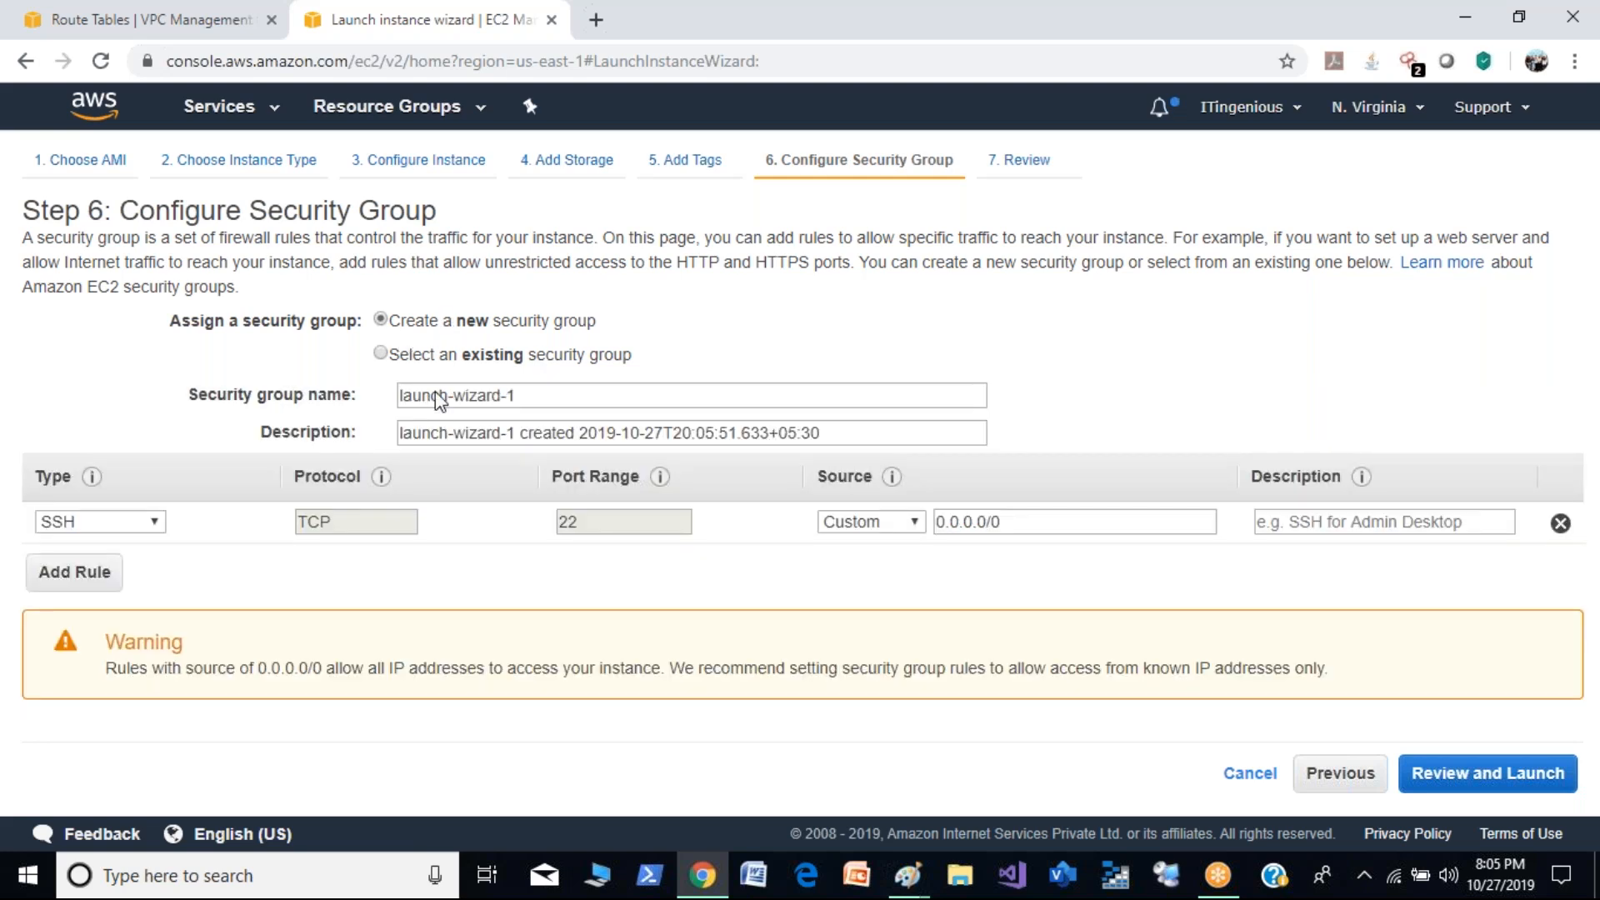
drag(536, 403, 338, 392)
text(privATE)
key(BackSpace)
key(BackSpace)
key(BackSpace)
text(ate-demosg)
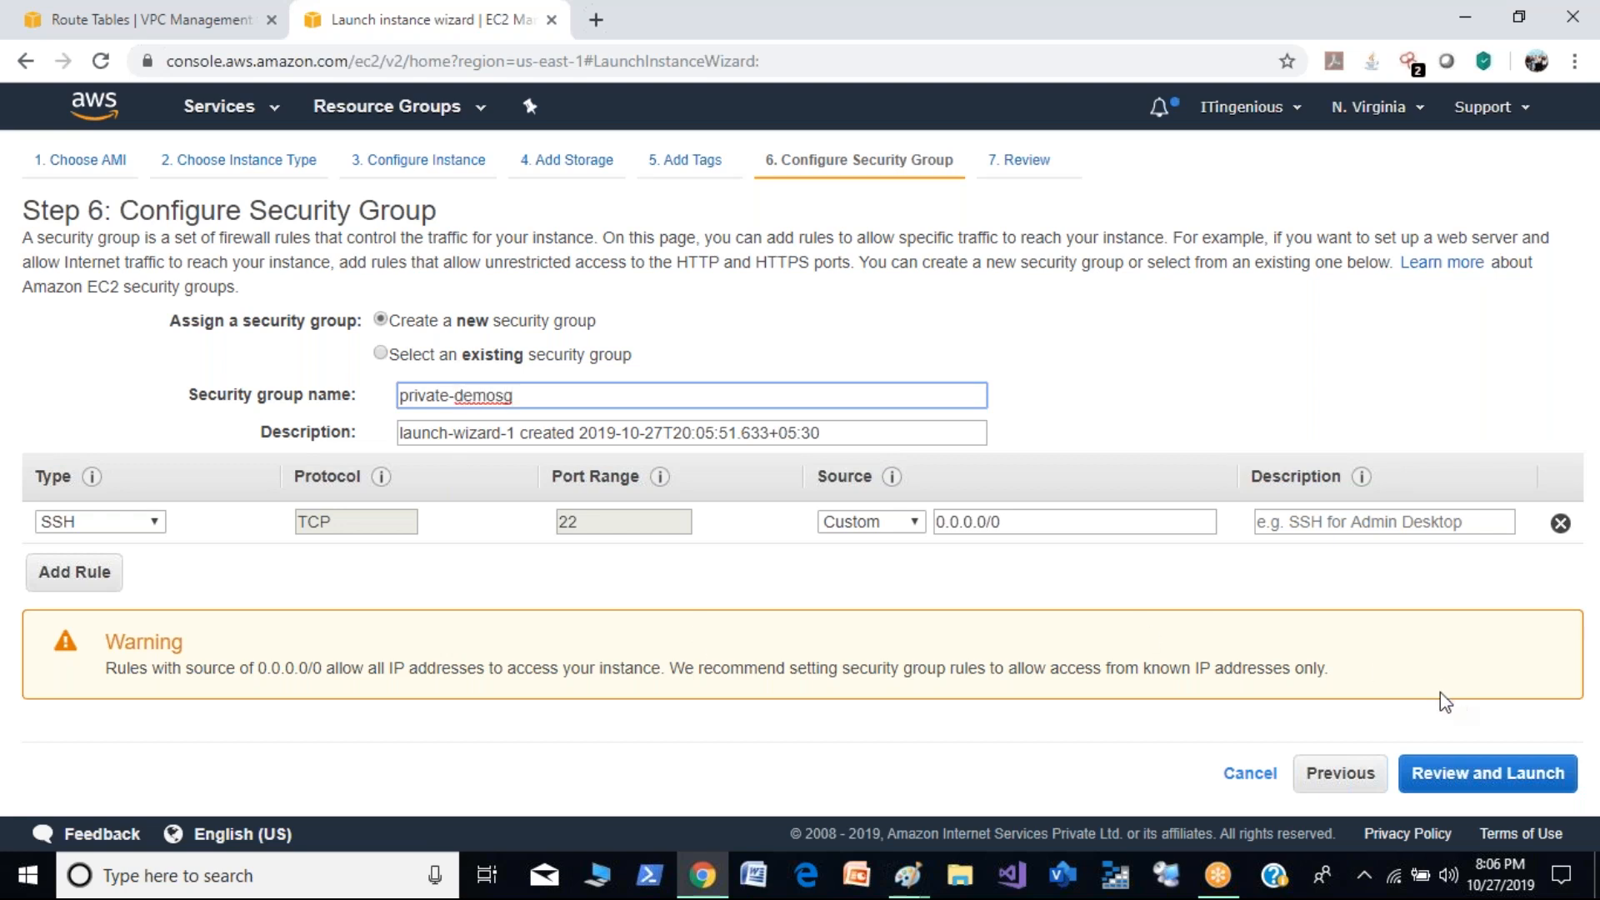
- Review and launch the private instance using the existing demokey key pair, acknowledging access to the private key file
click(1471, 782)
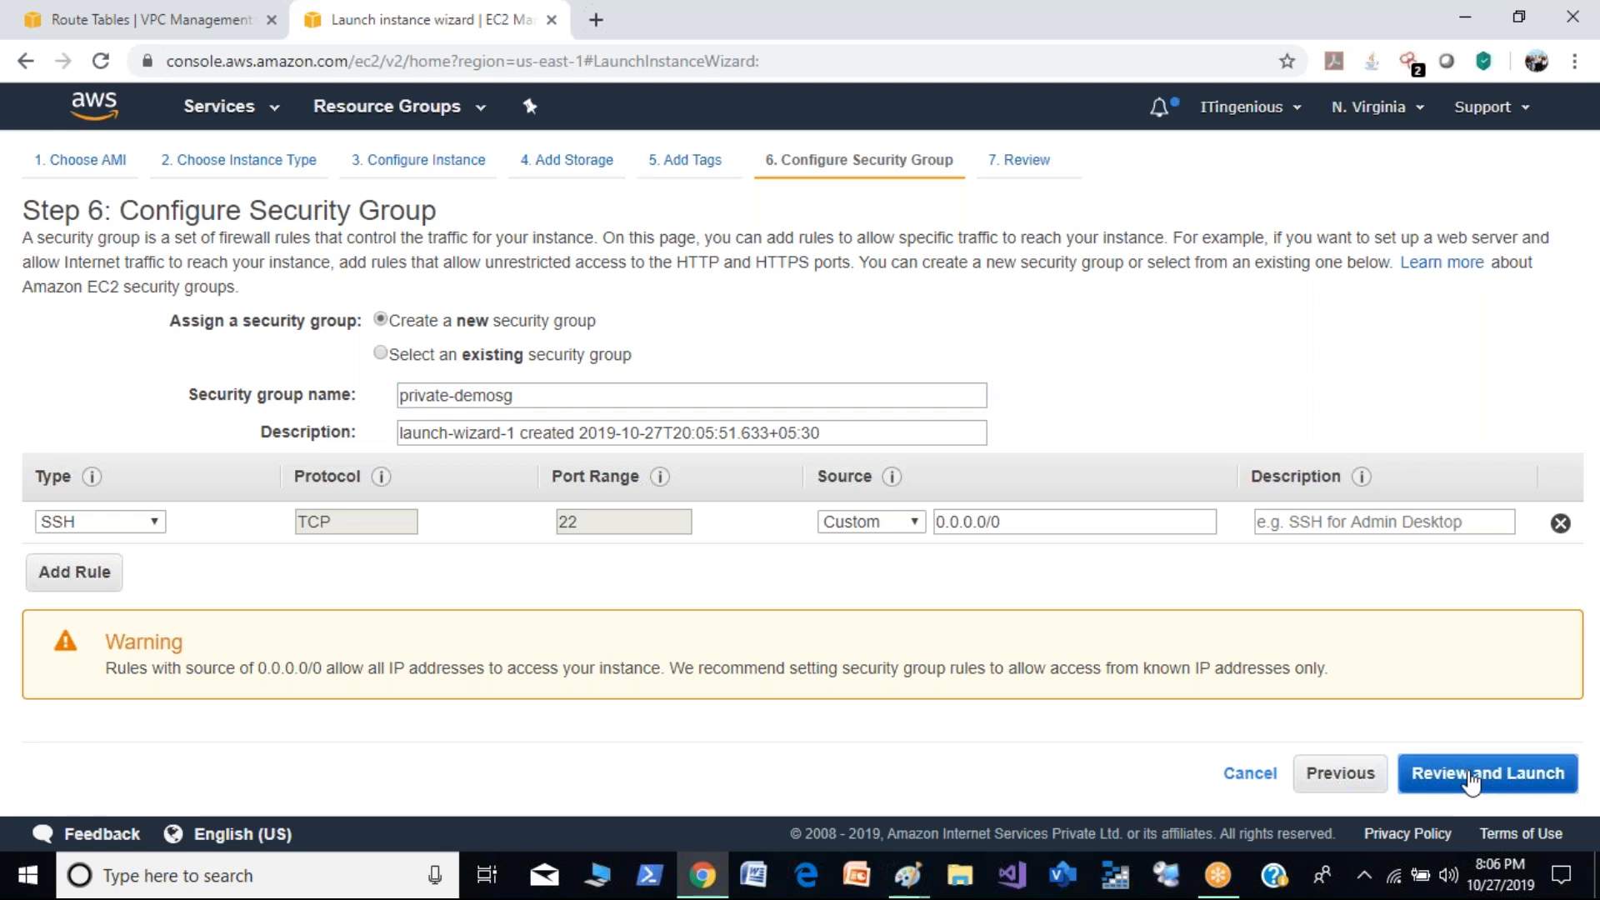
click(1538, 774)
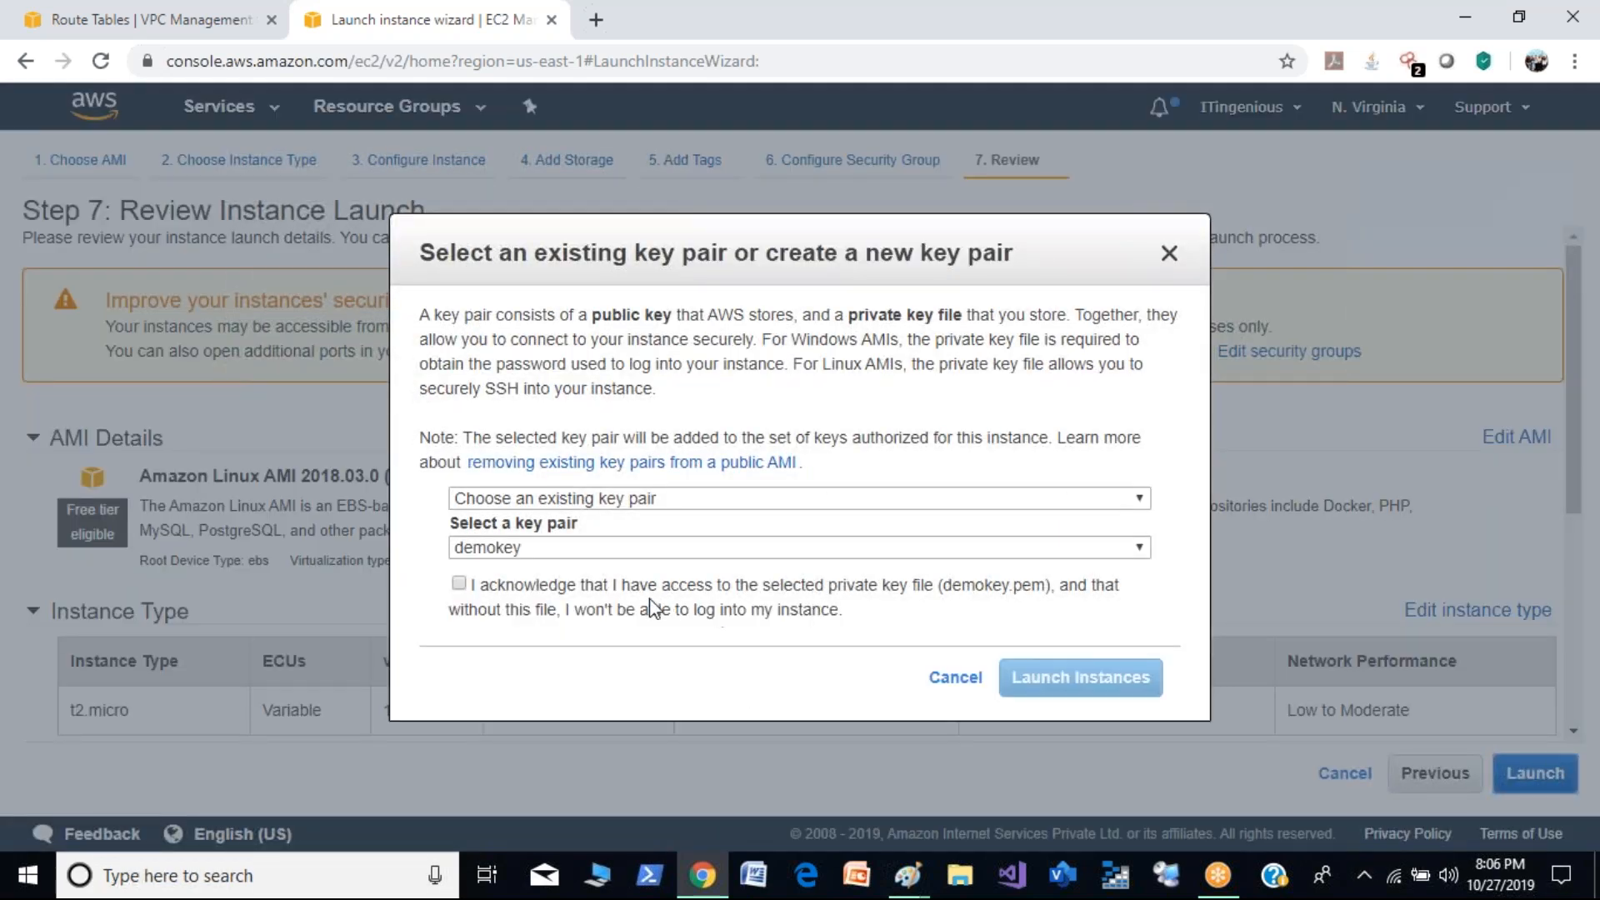
click(463, 583)
click(1053, 695)
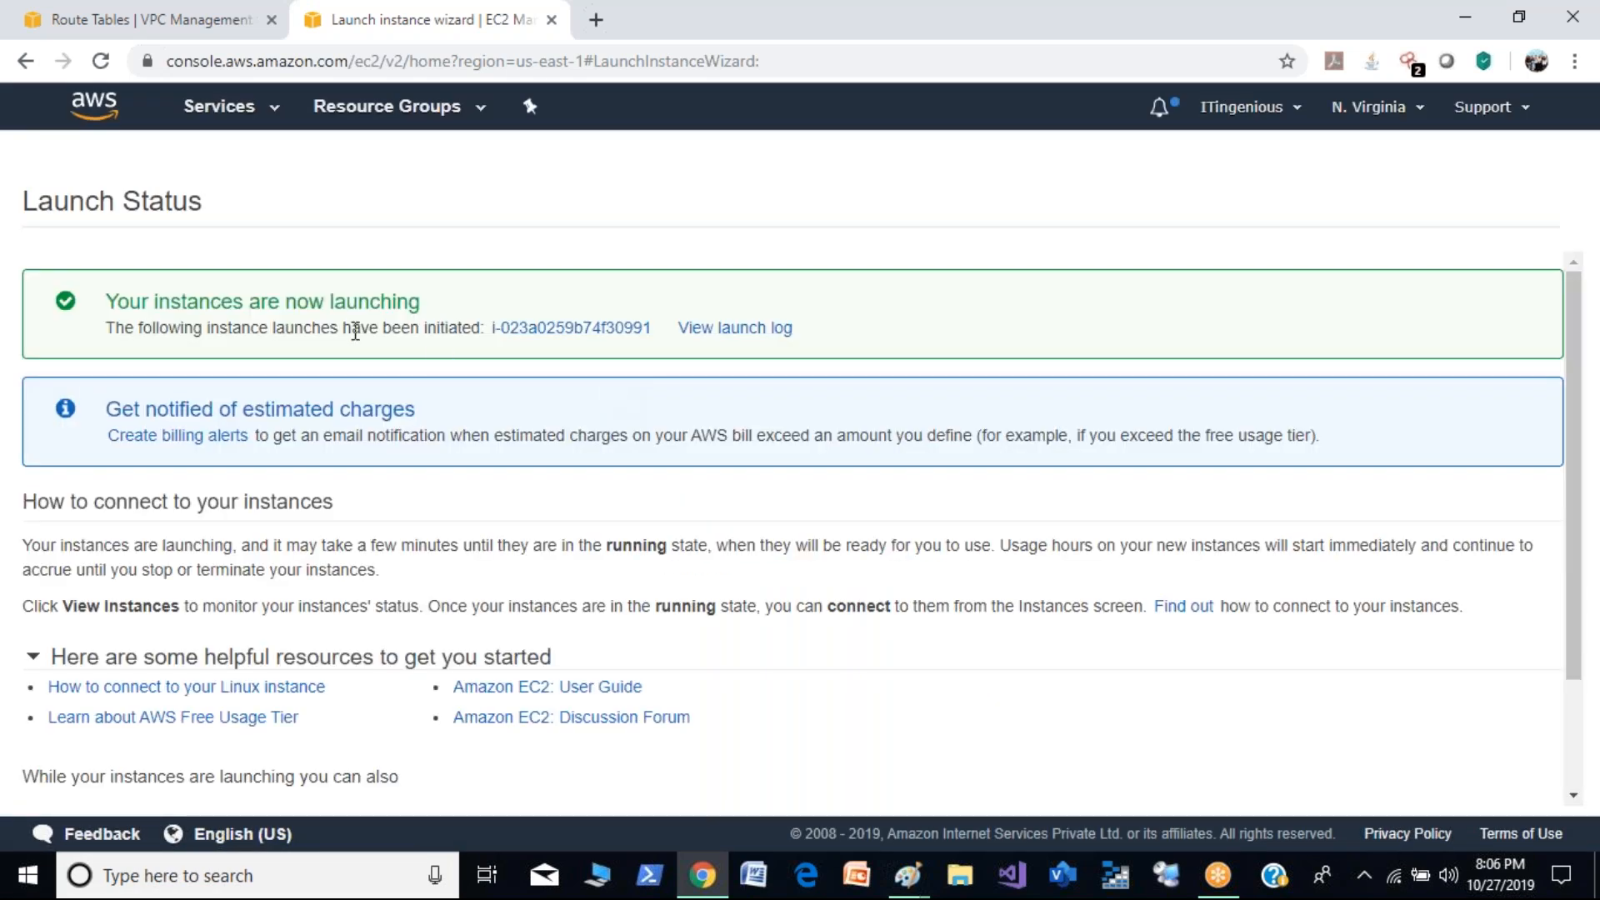
- Show the newly launched private instance in the instances list and name it Private-Demo
click(599, 332)
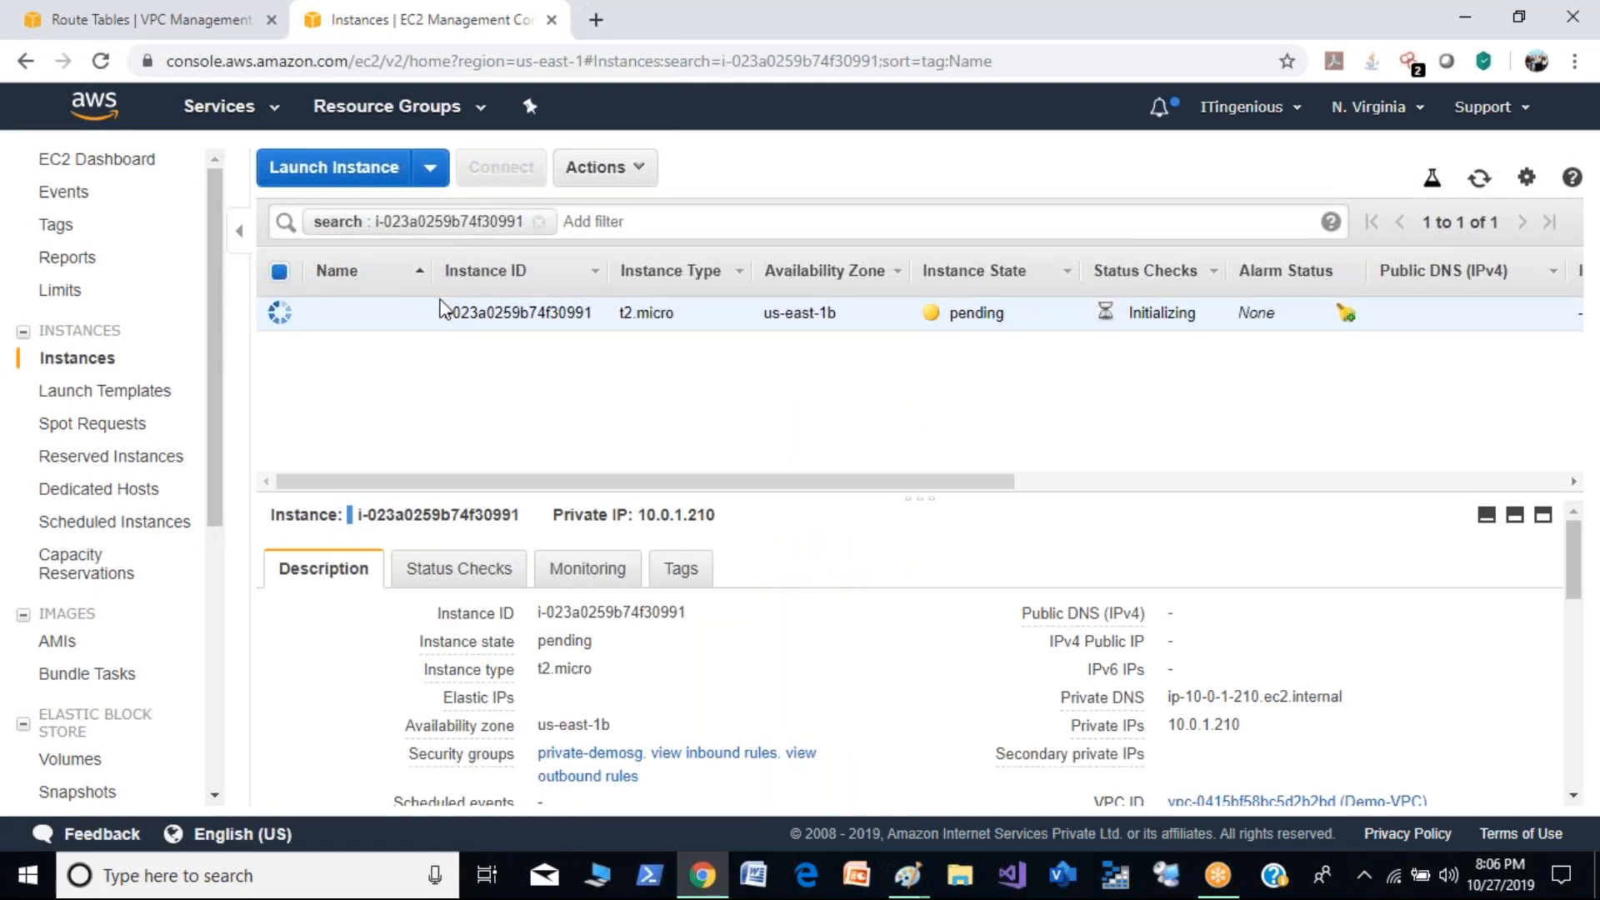
click(408, 314)
text(P)
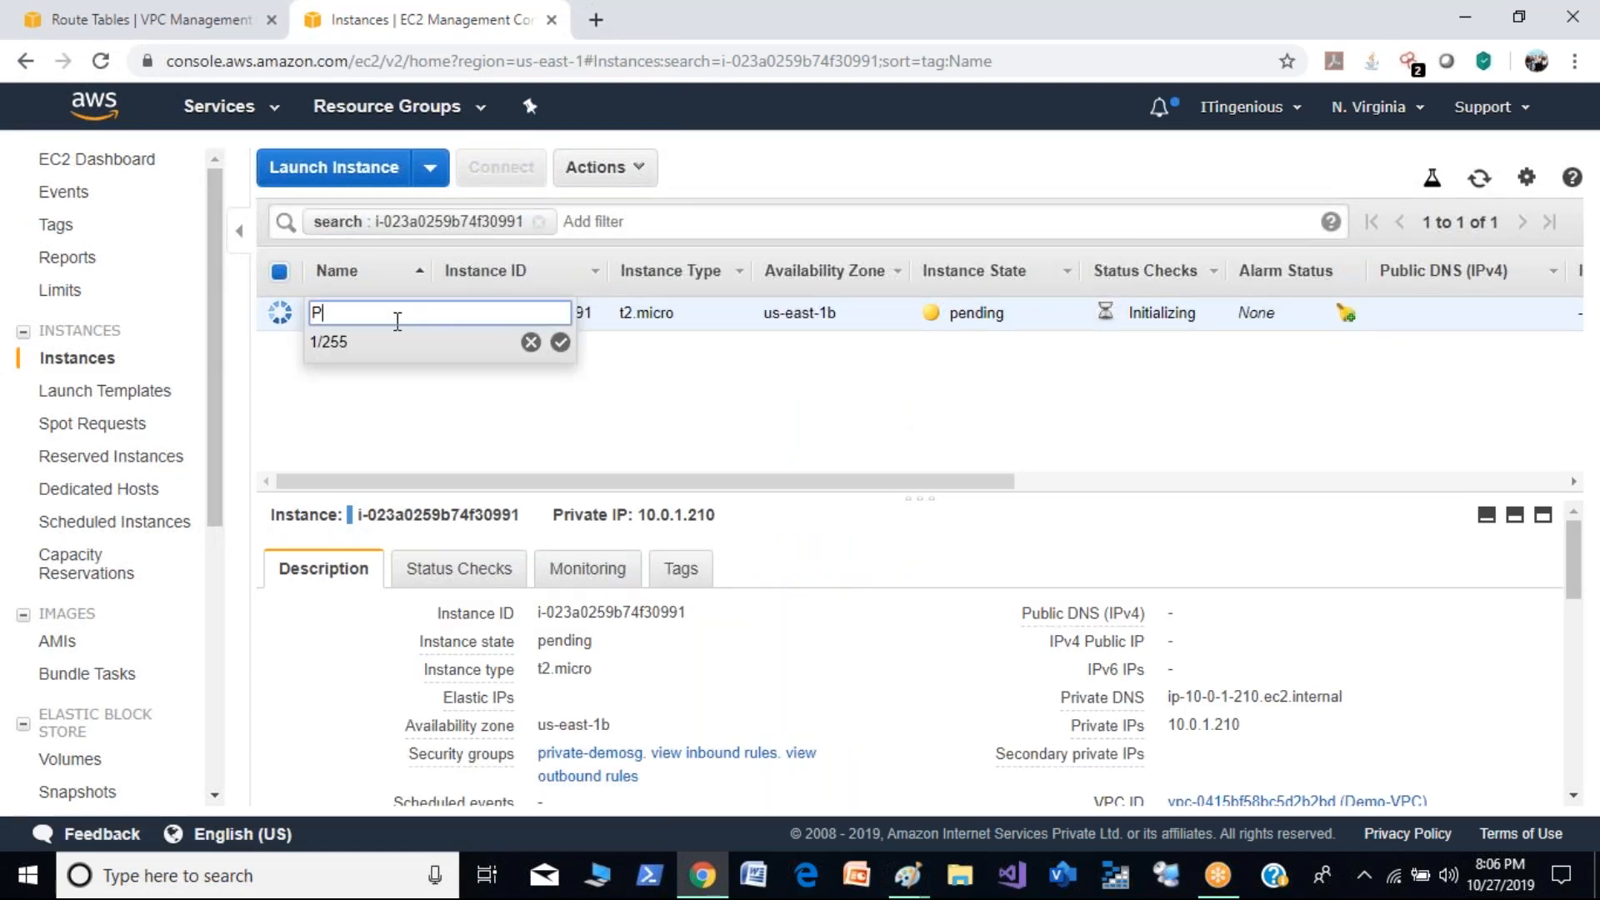
text(rivate-Demo)
click(559, 346)
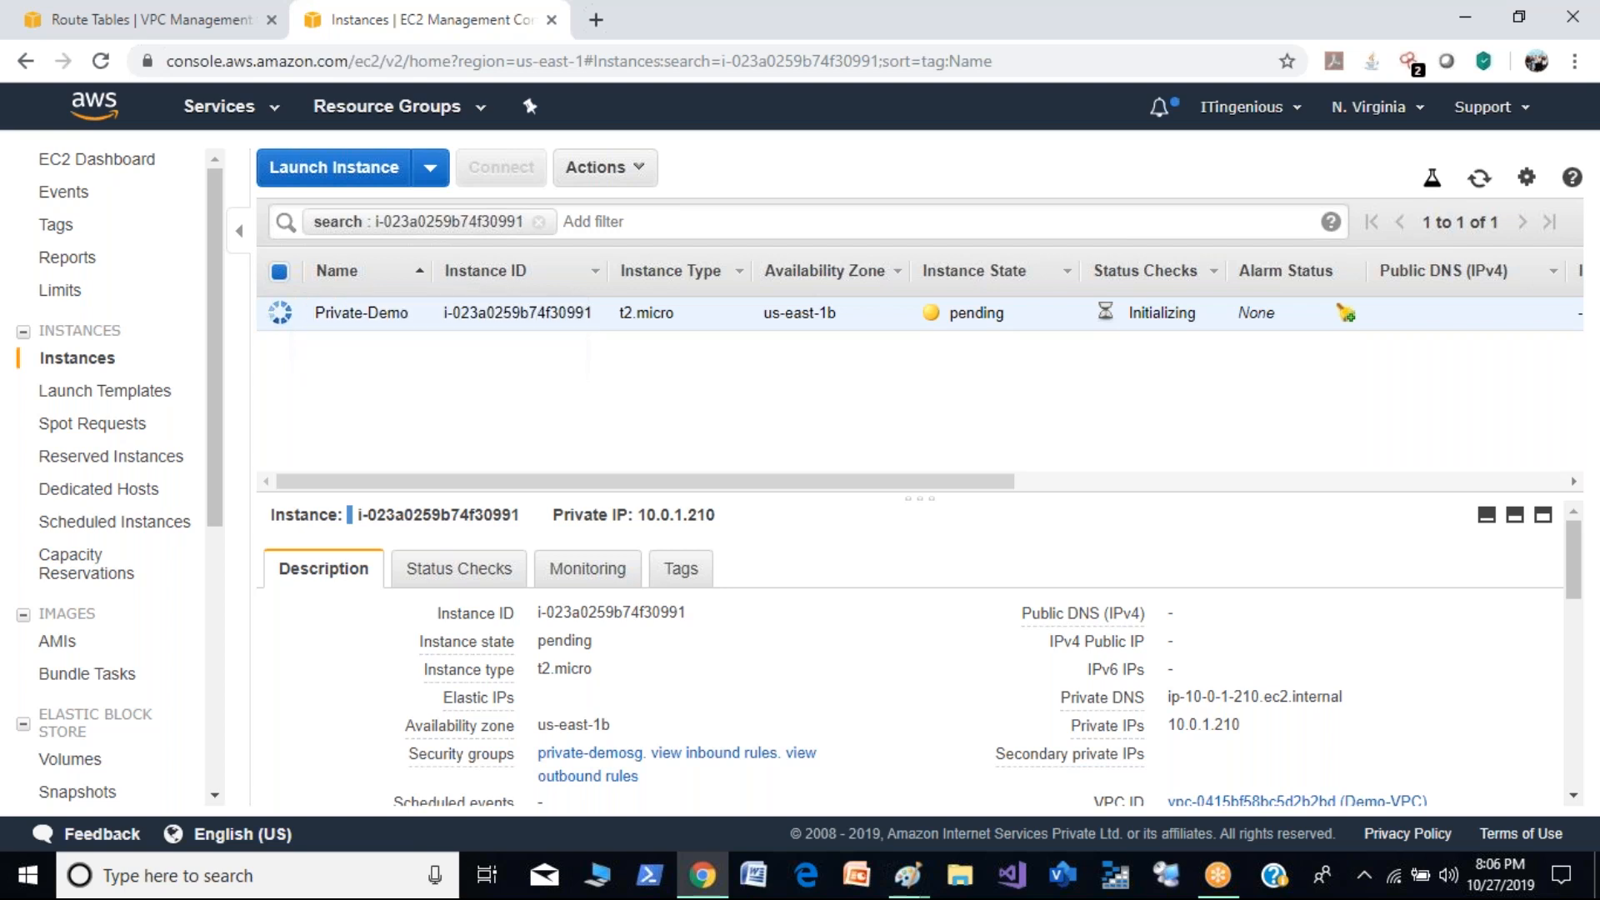
- Clear the instance search filter and name the unnamed running instance Public-Demo
click(540, 222)
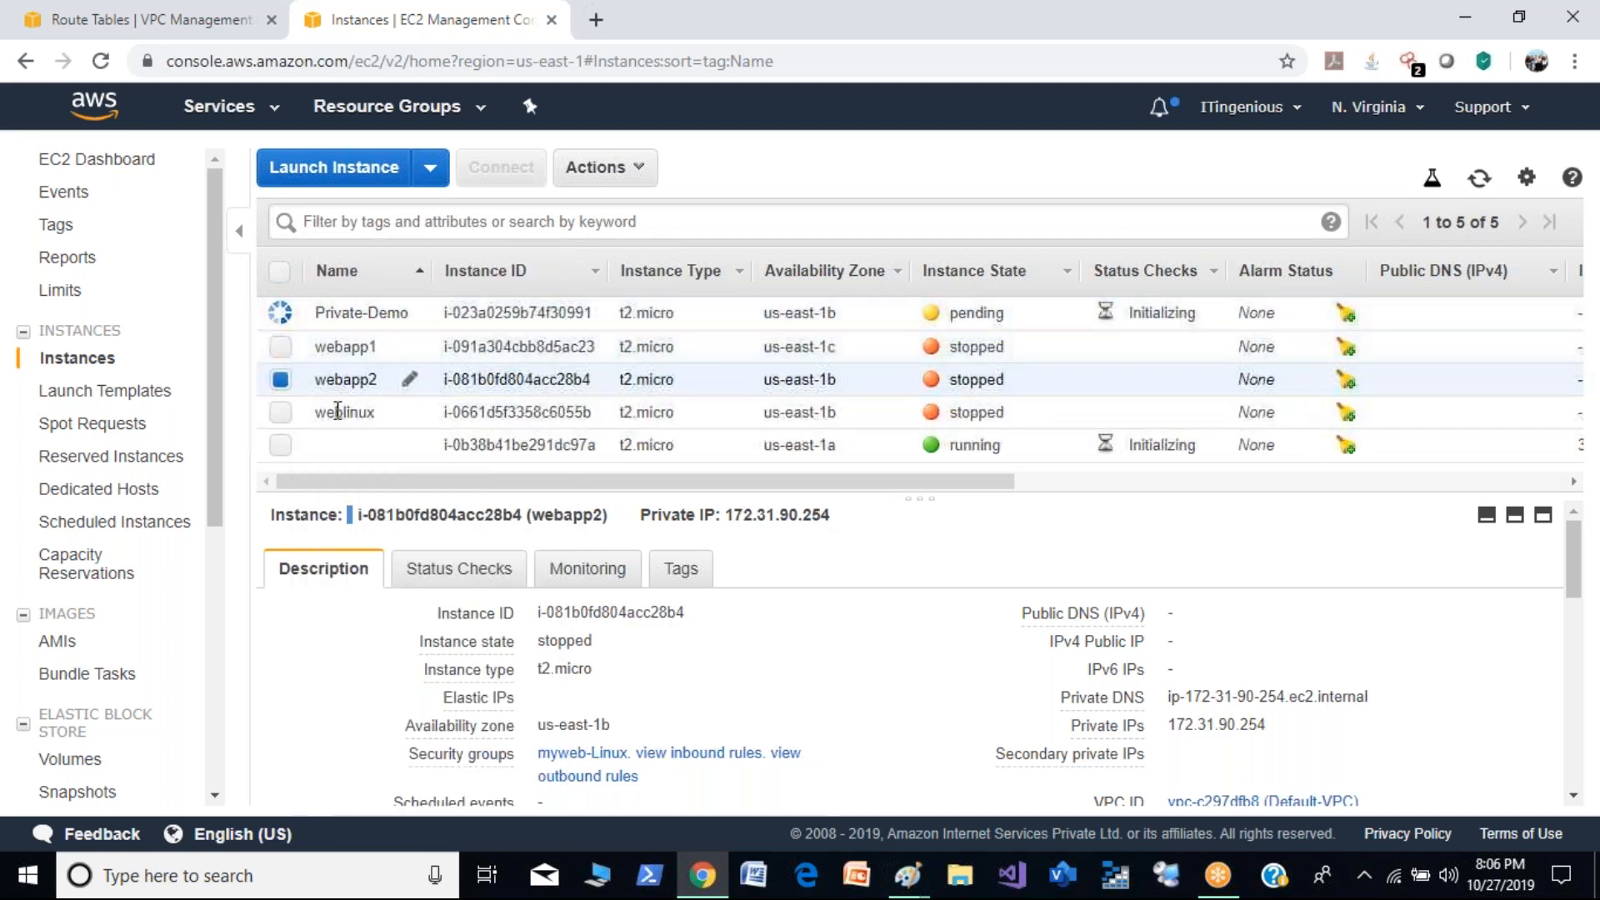
click(407, 450)
text(Public)
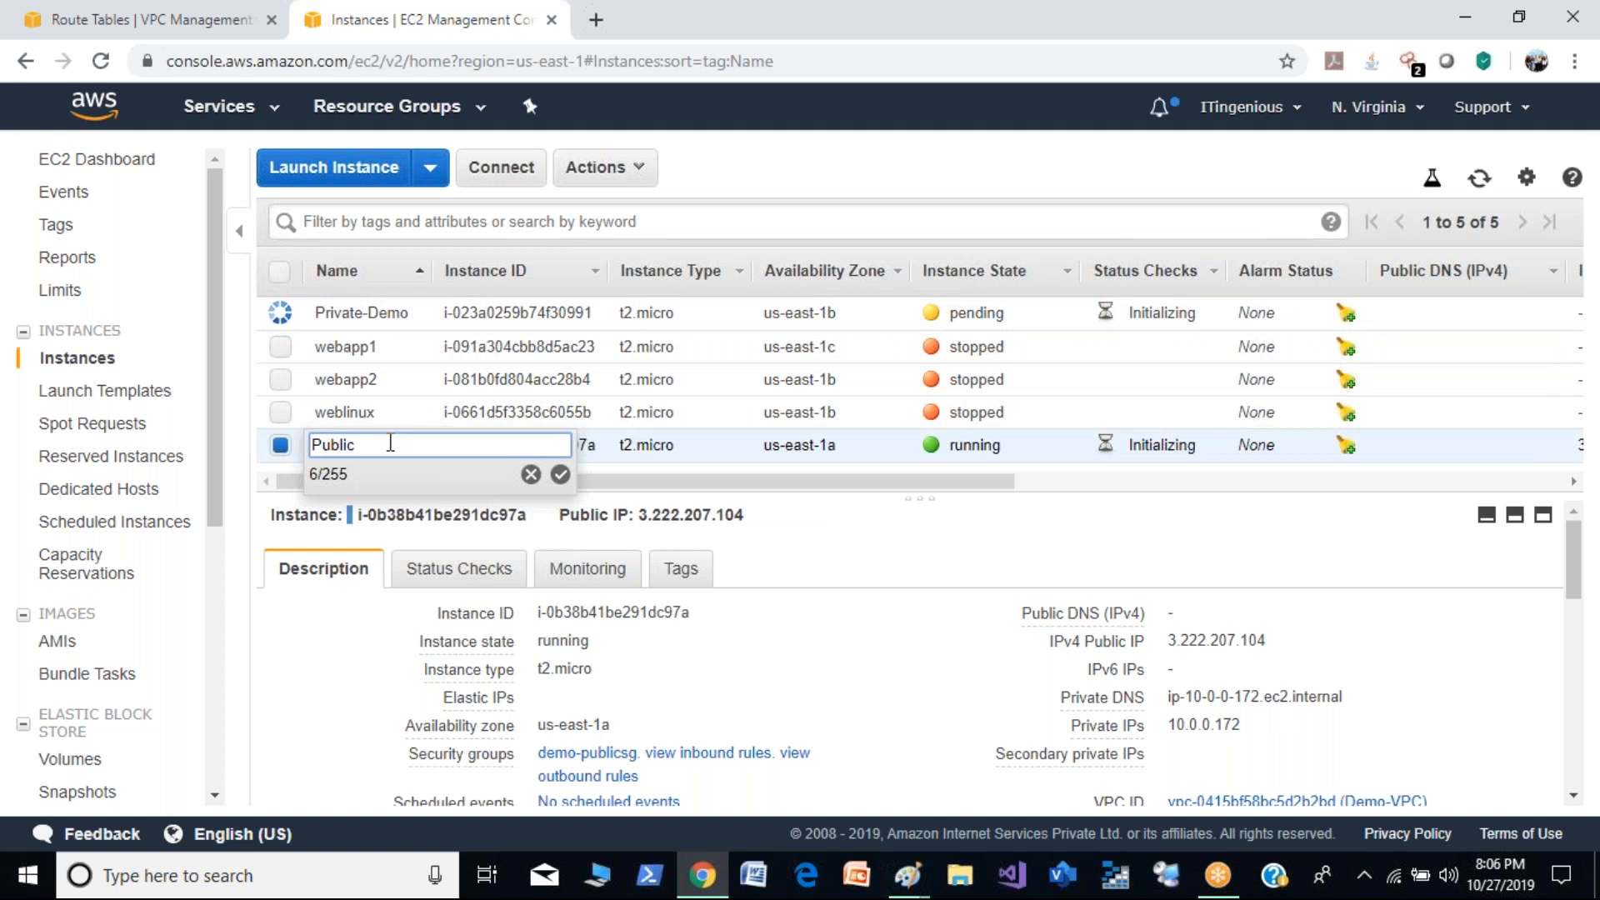
text(-Demo)
click(561, 475)
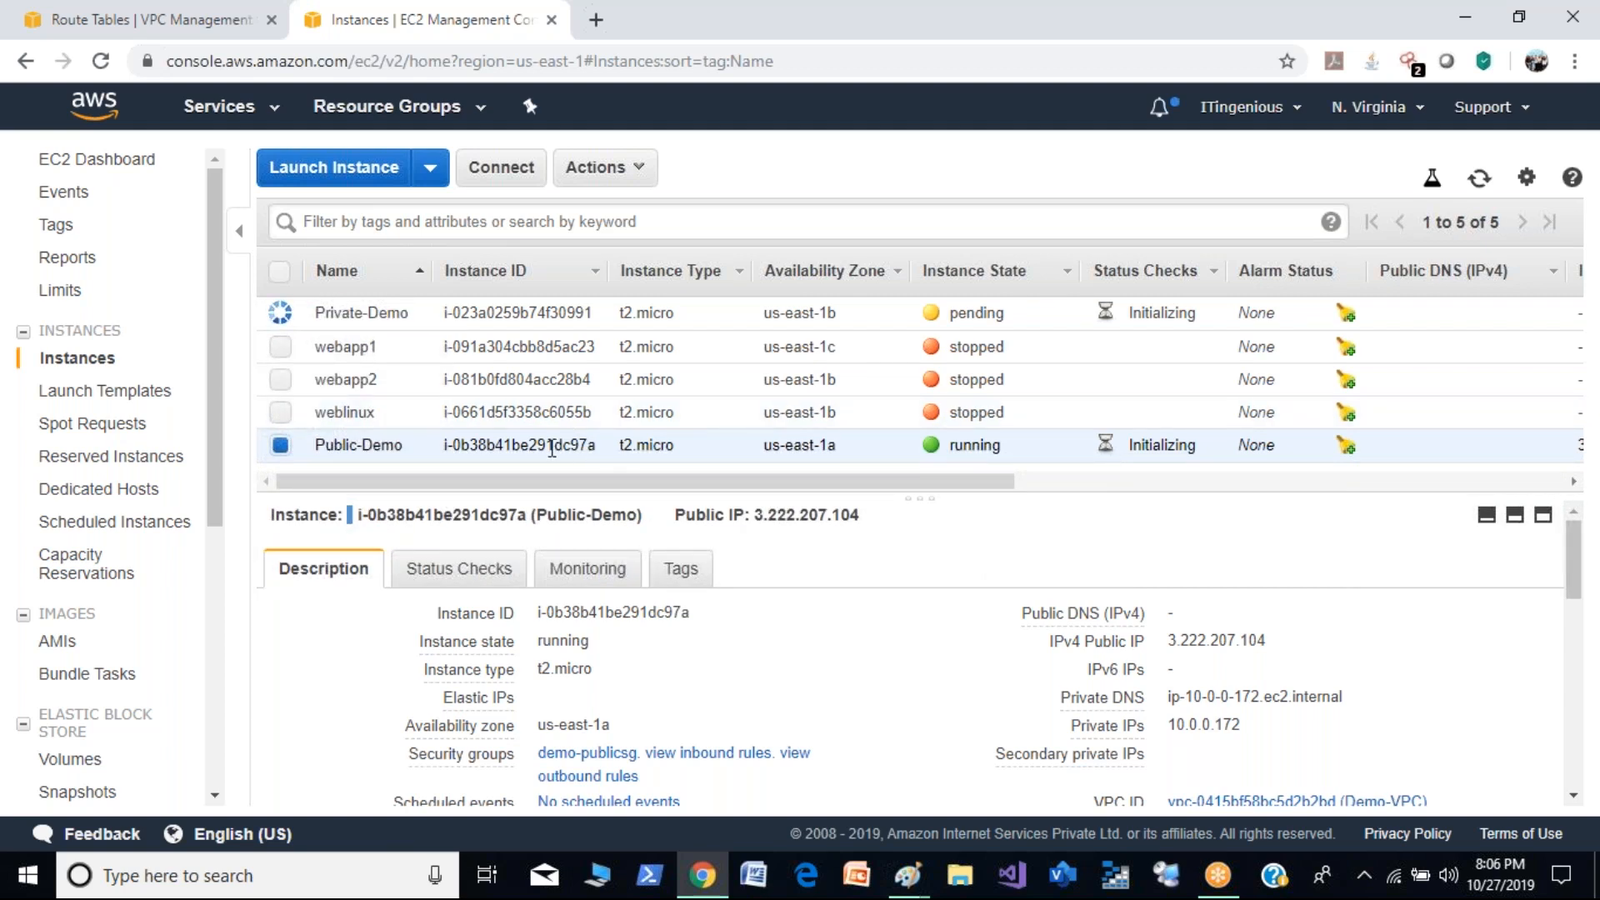
click(506, 185)
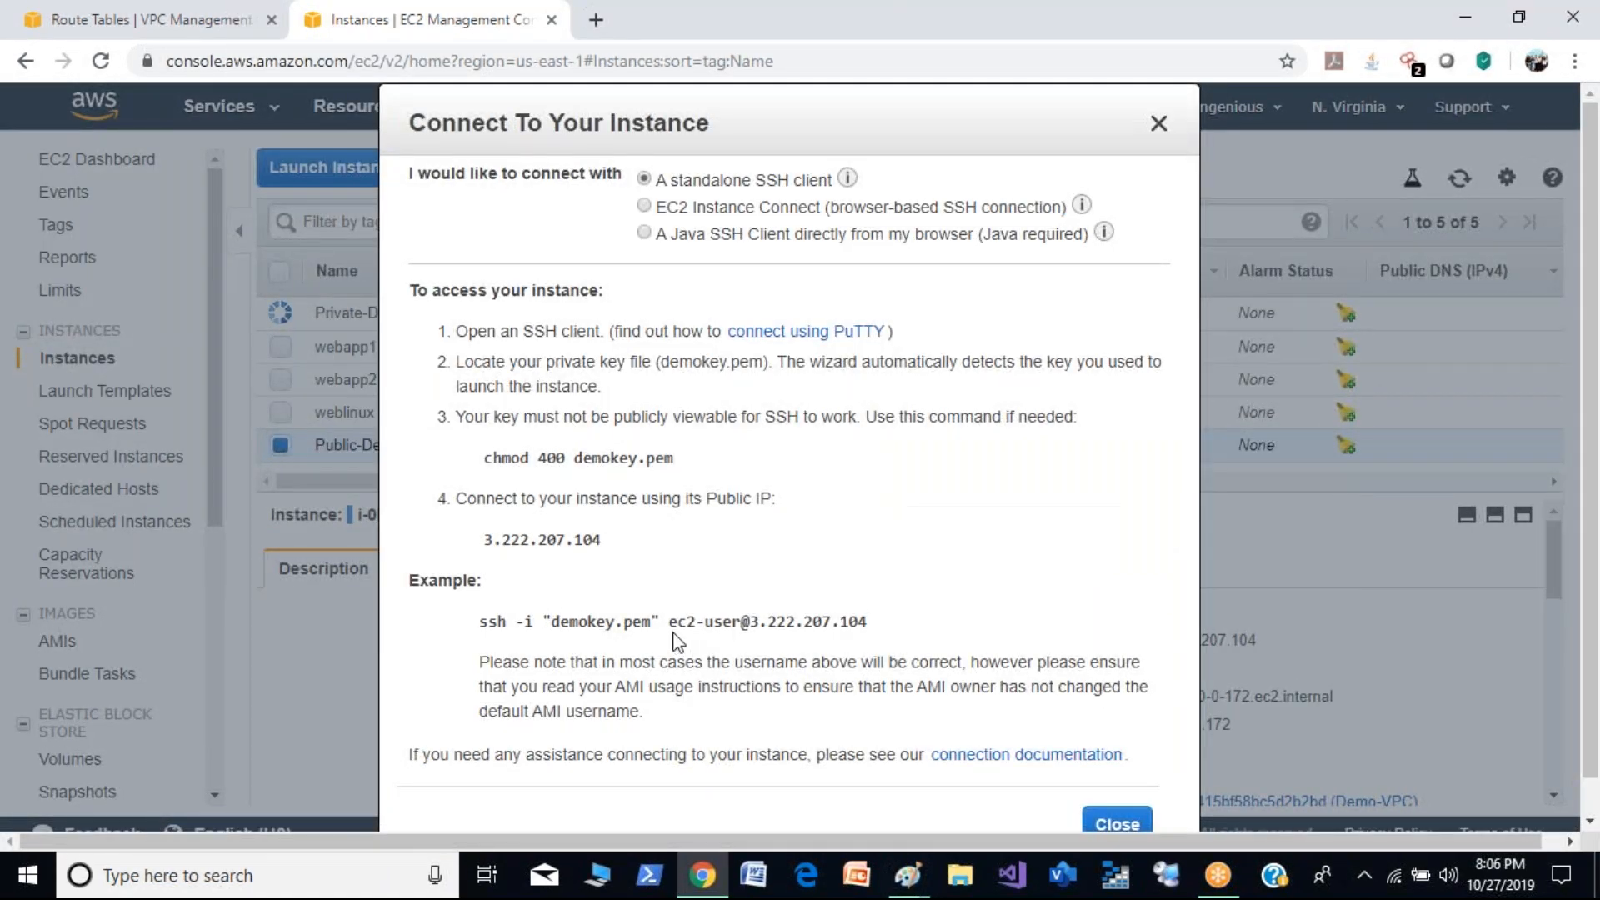
drag(671, 623, 925, 632)
key(ctrl+c)
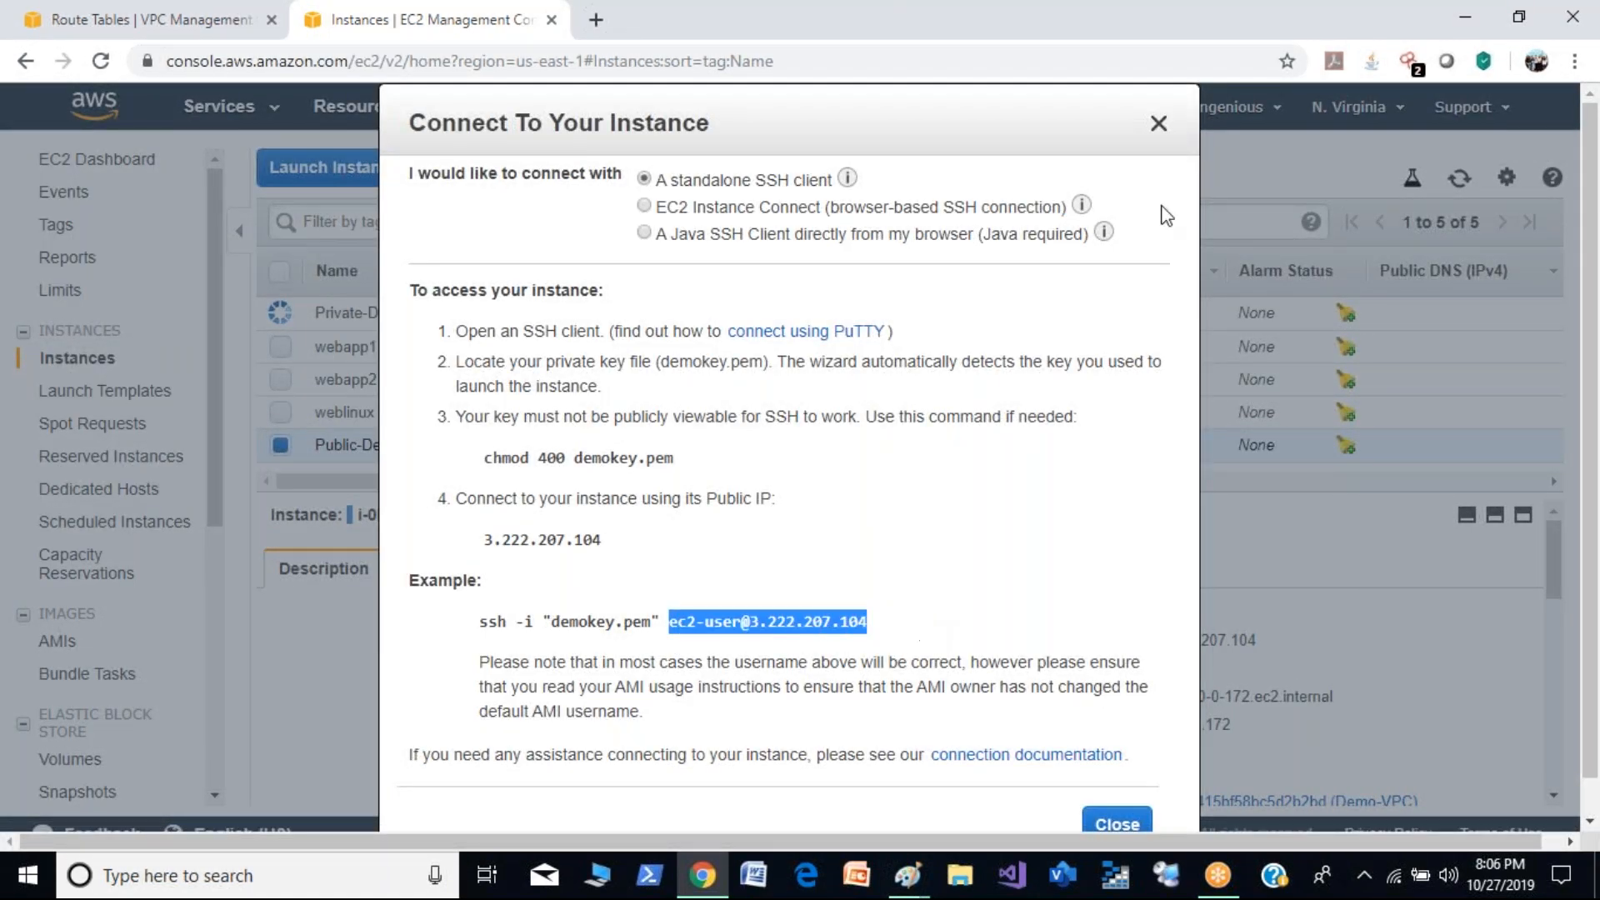
click(1465, 17)
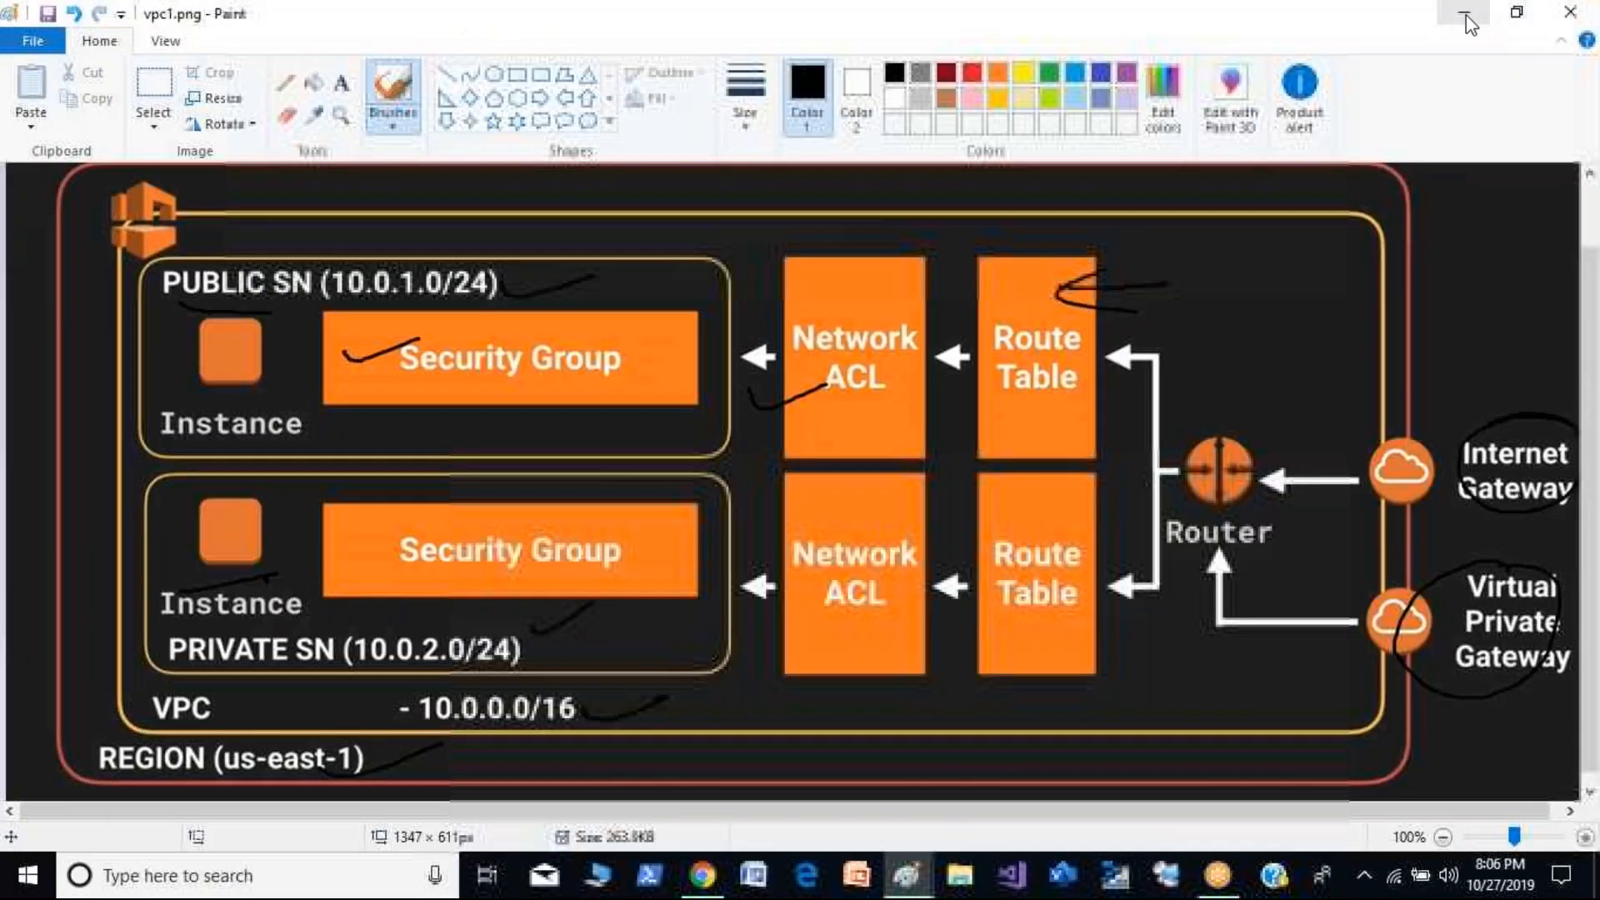
click(1464, 13)
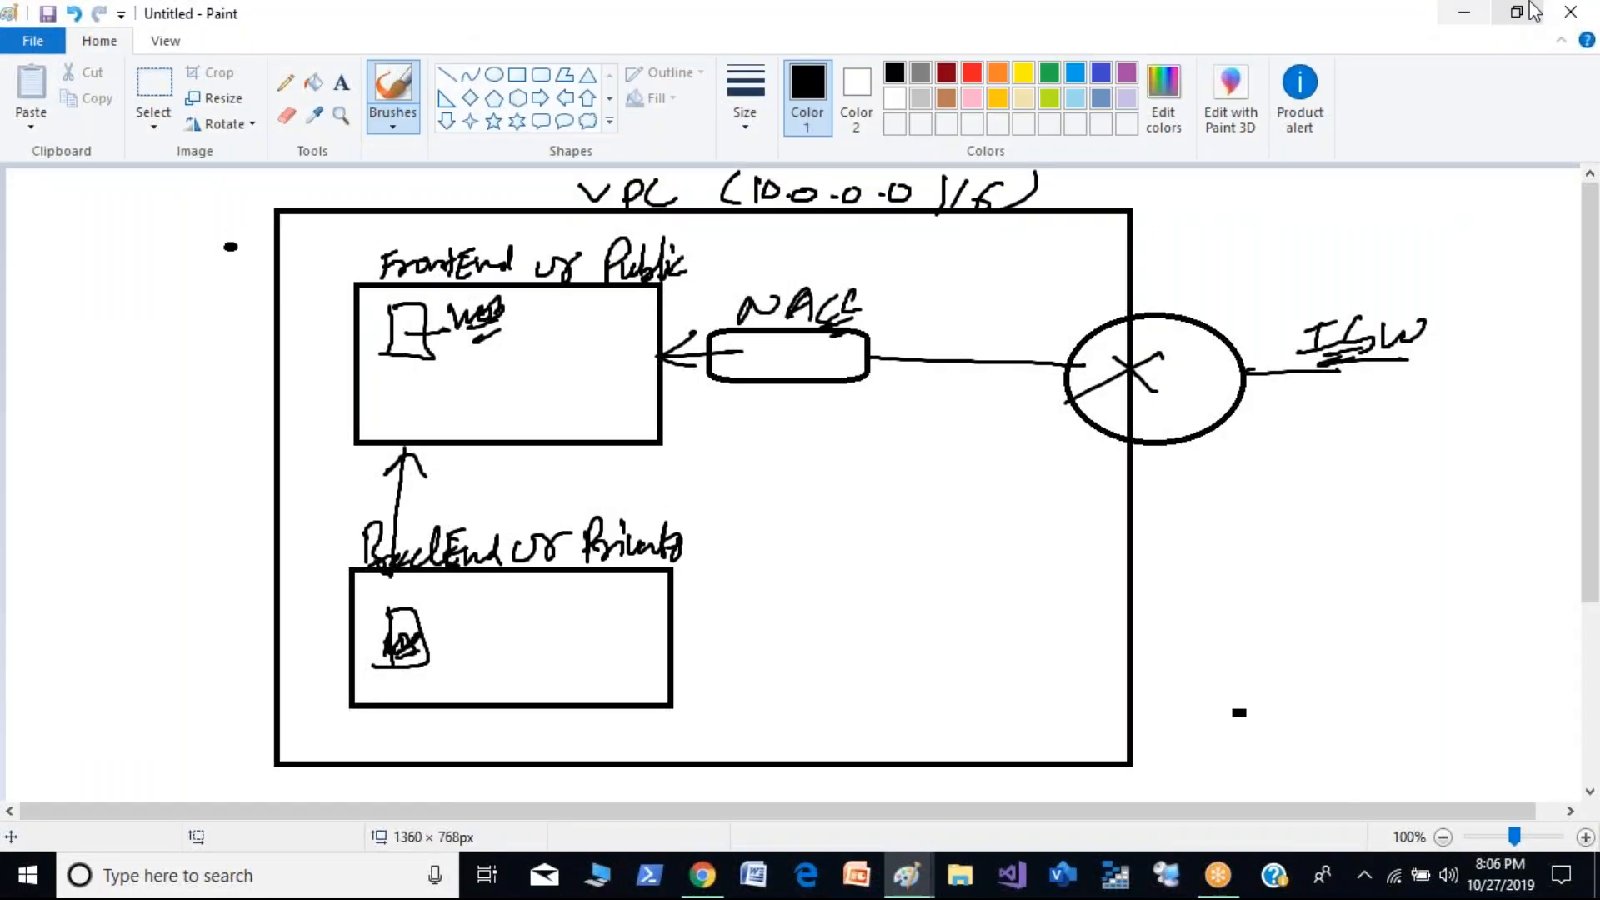
click(1480, 7)
click(764, 179)
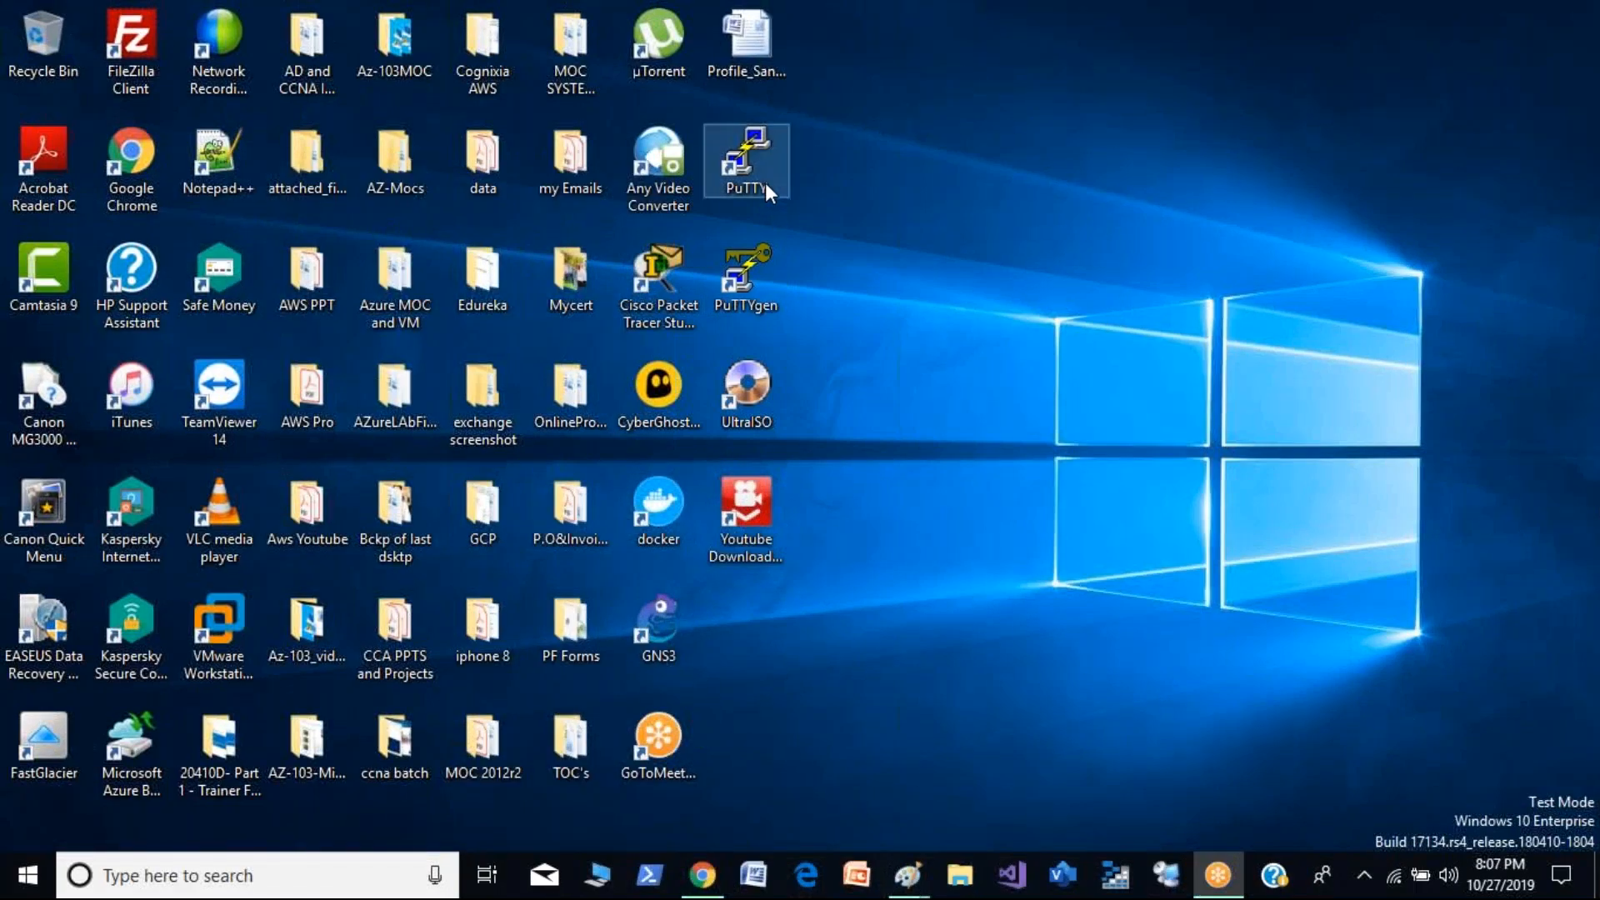
double_click(762, 172)
key(ctrl+v)
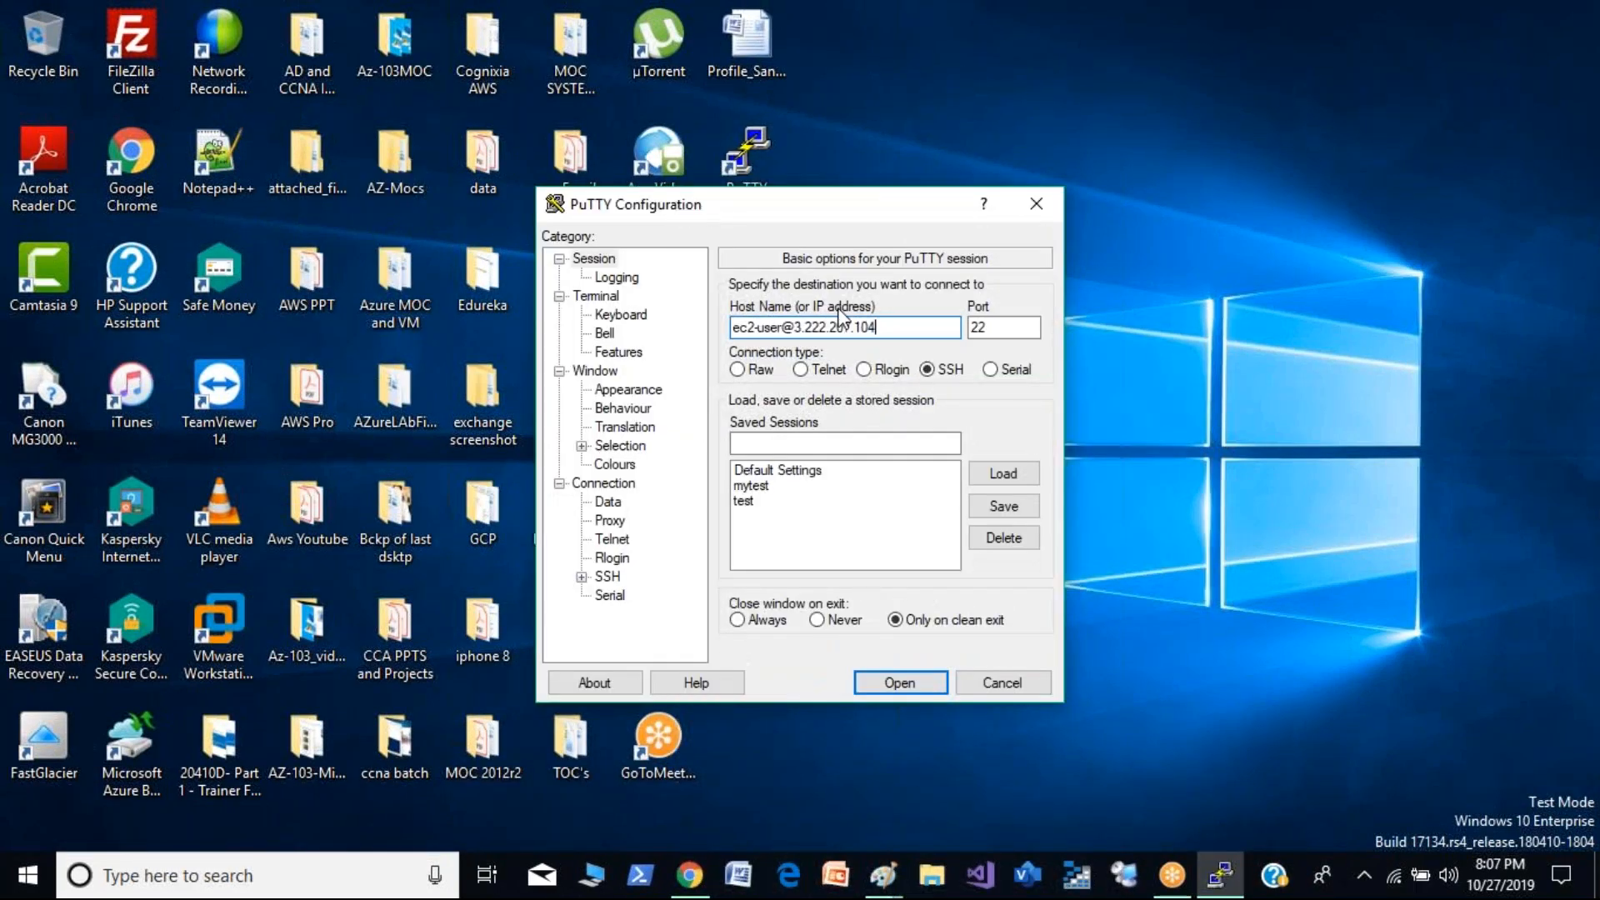
- Assign demokey.ppk as the SSH authentication private key, open the session, and accept the server's host key
click(582, 576)
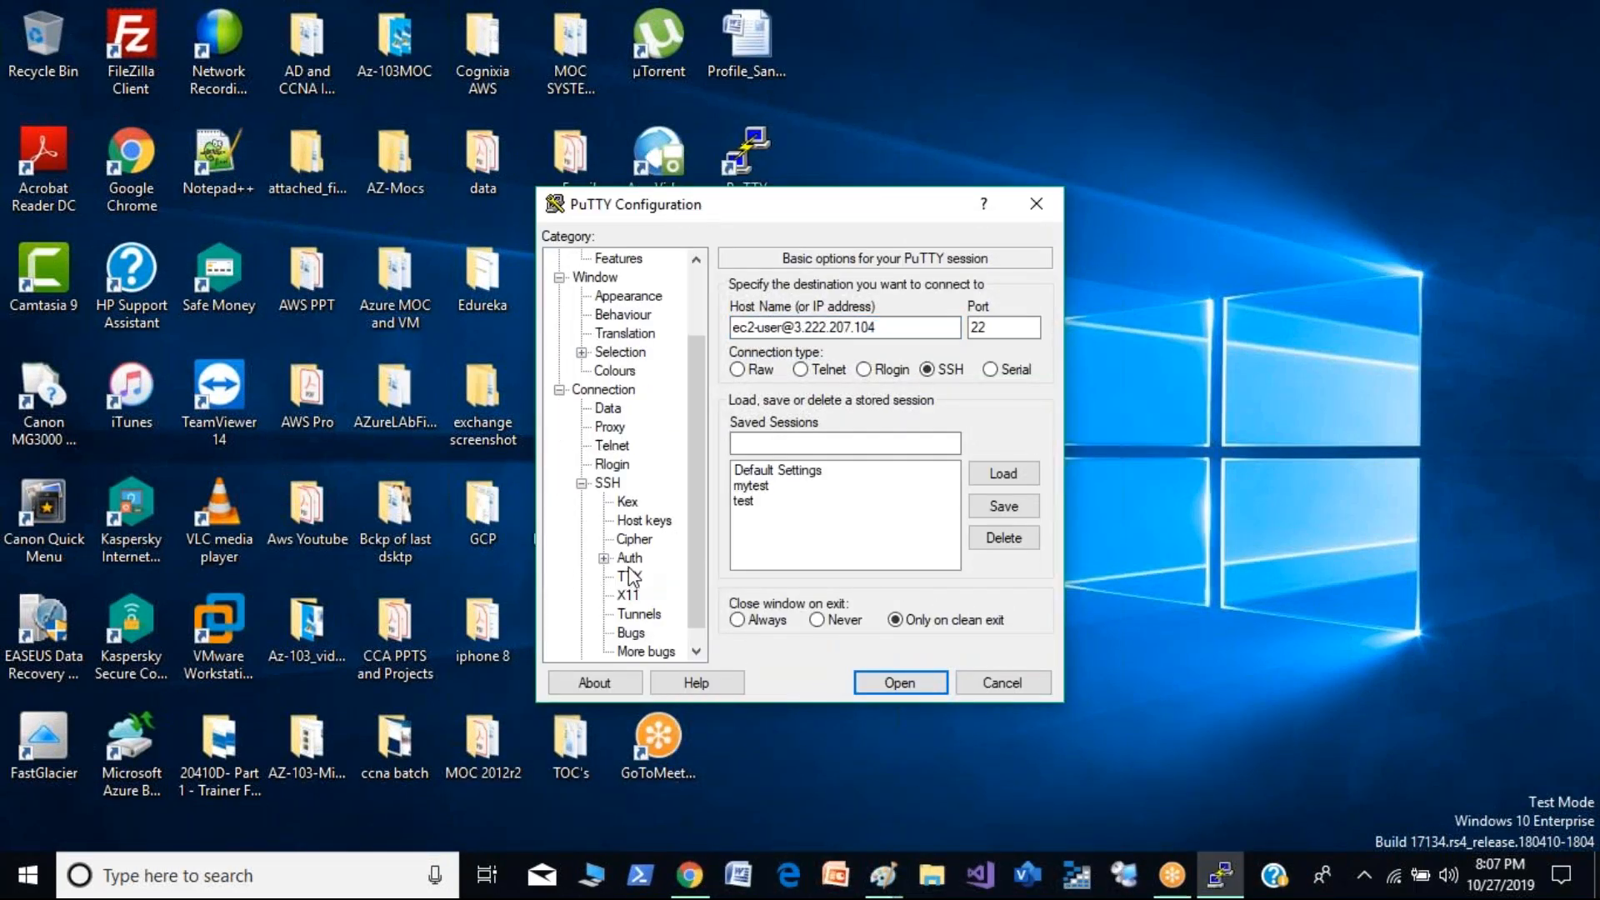
click(630, 560)
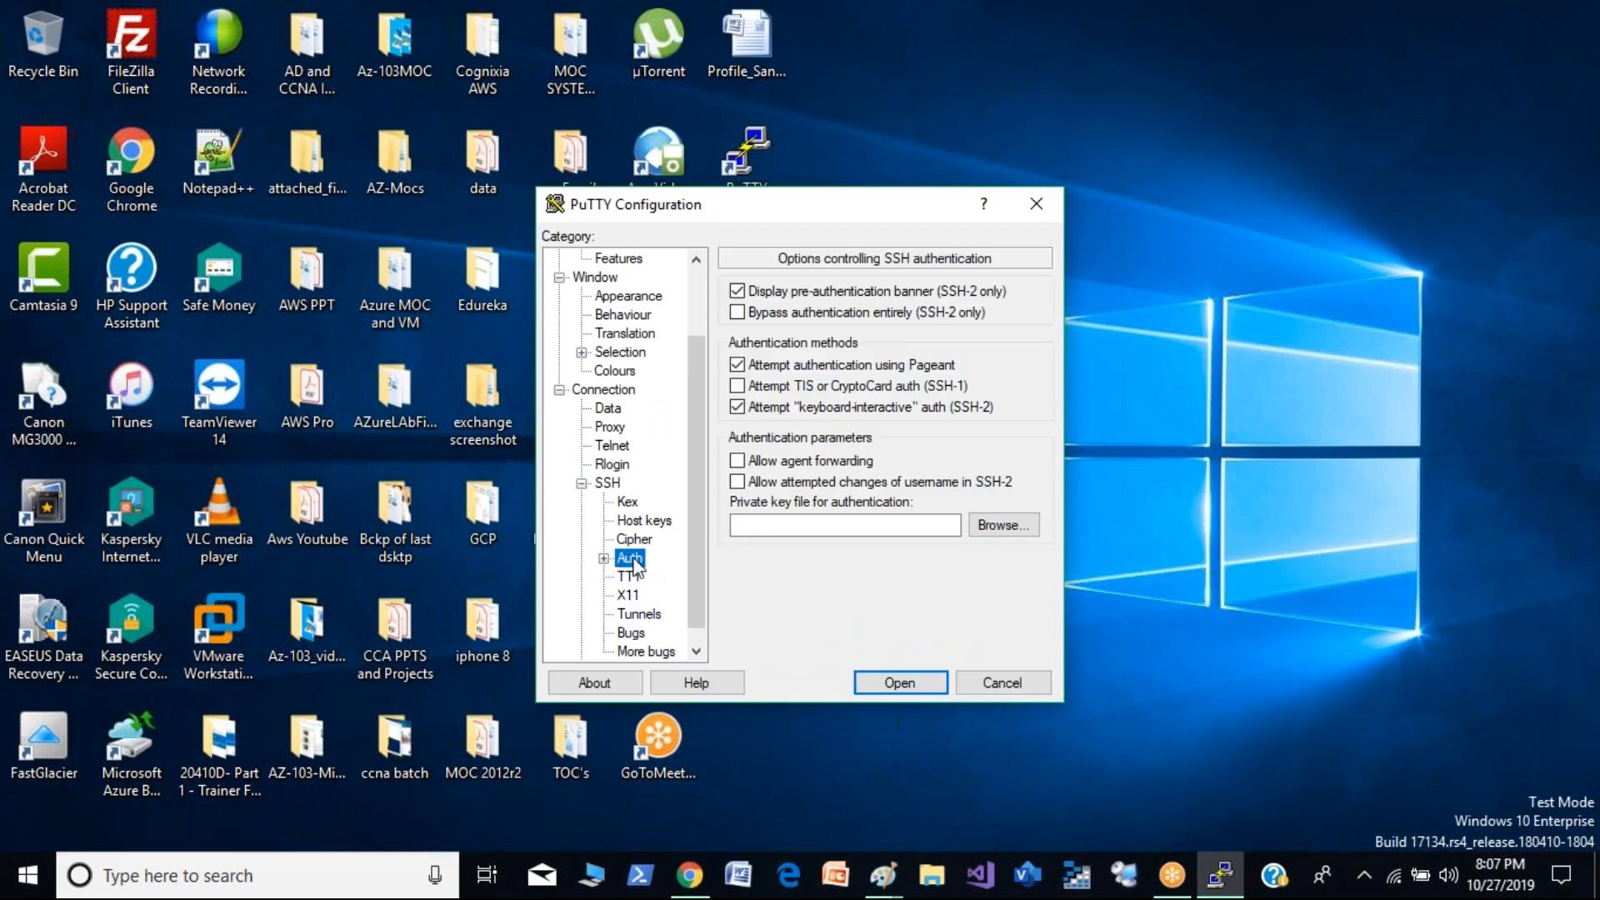
click(1001, 527)
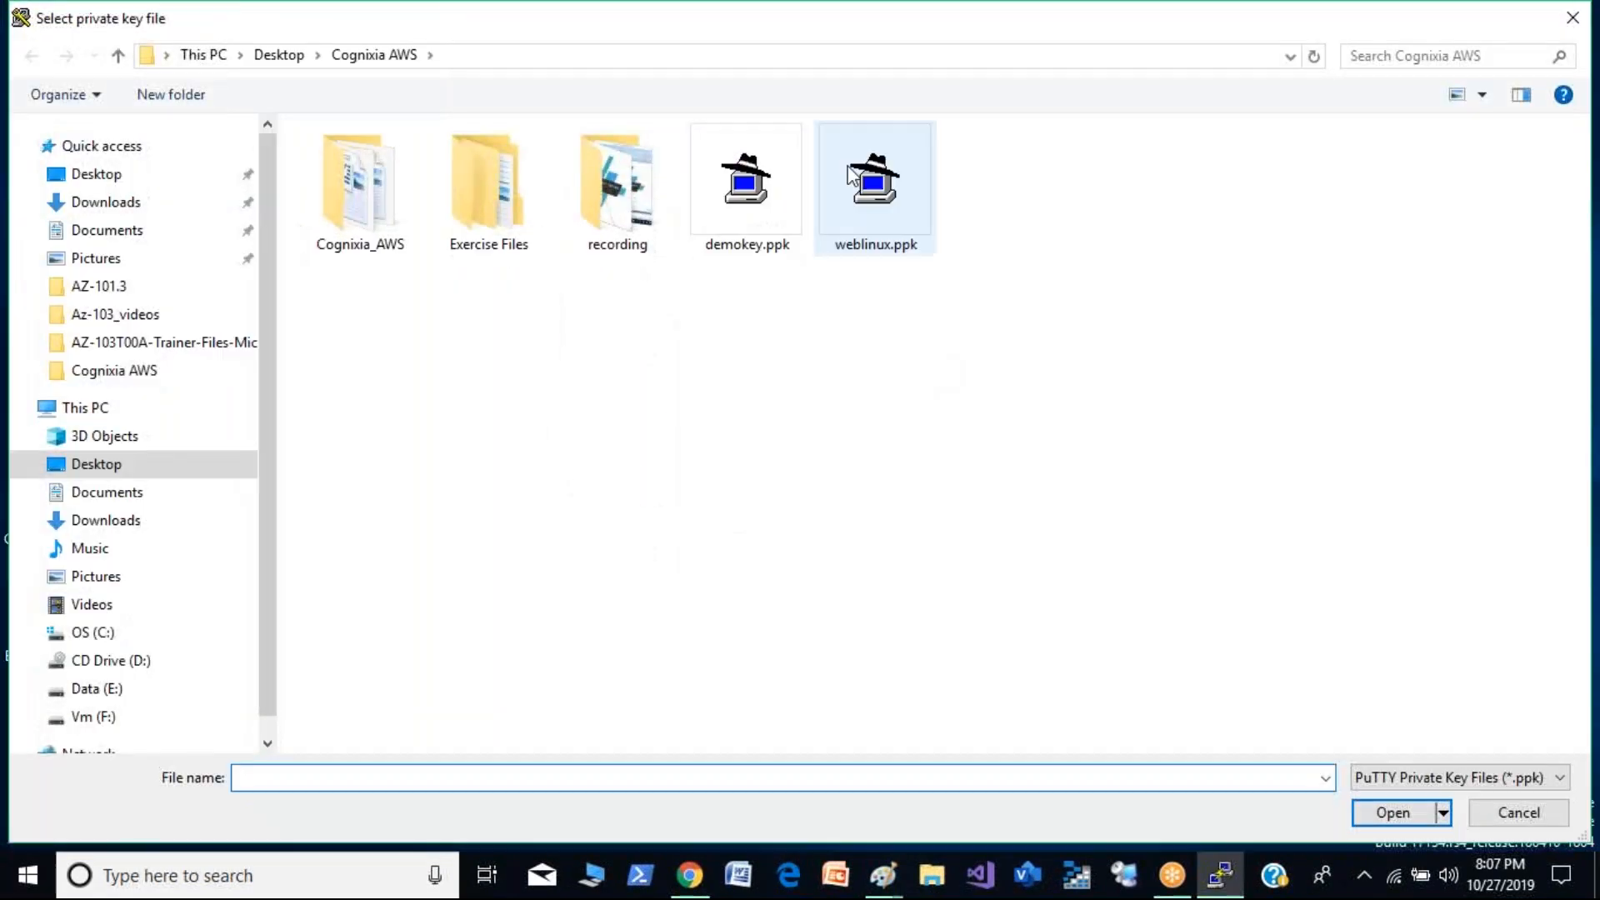
double_click(773, 207)
click(892, 683)
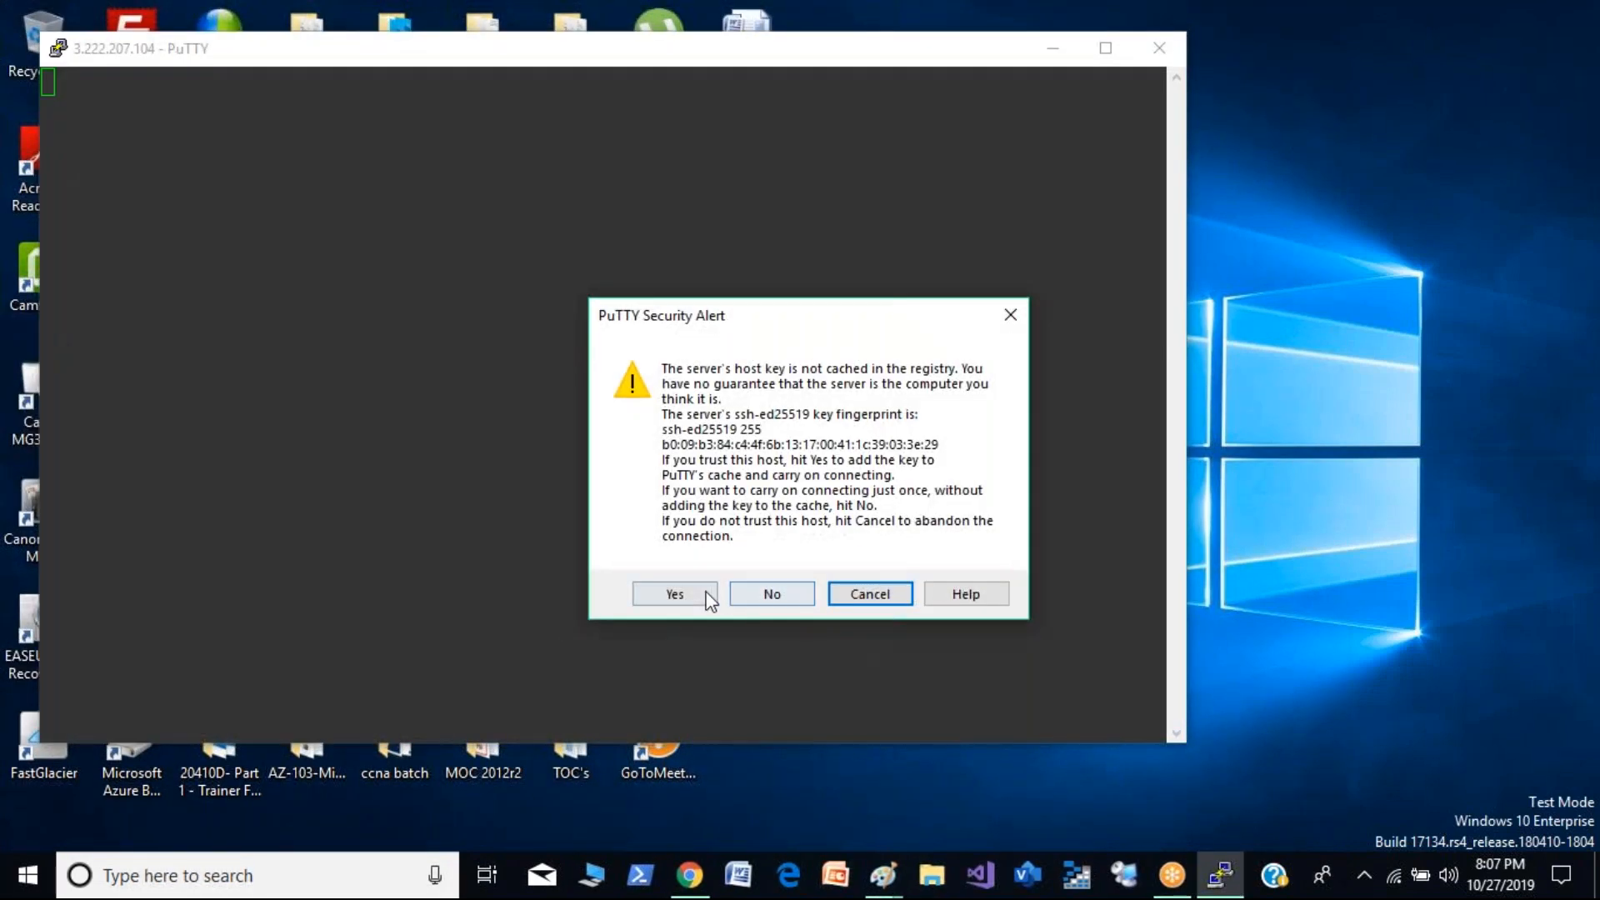
click(712, 593)
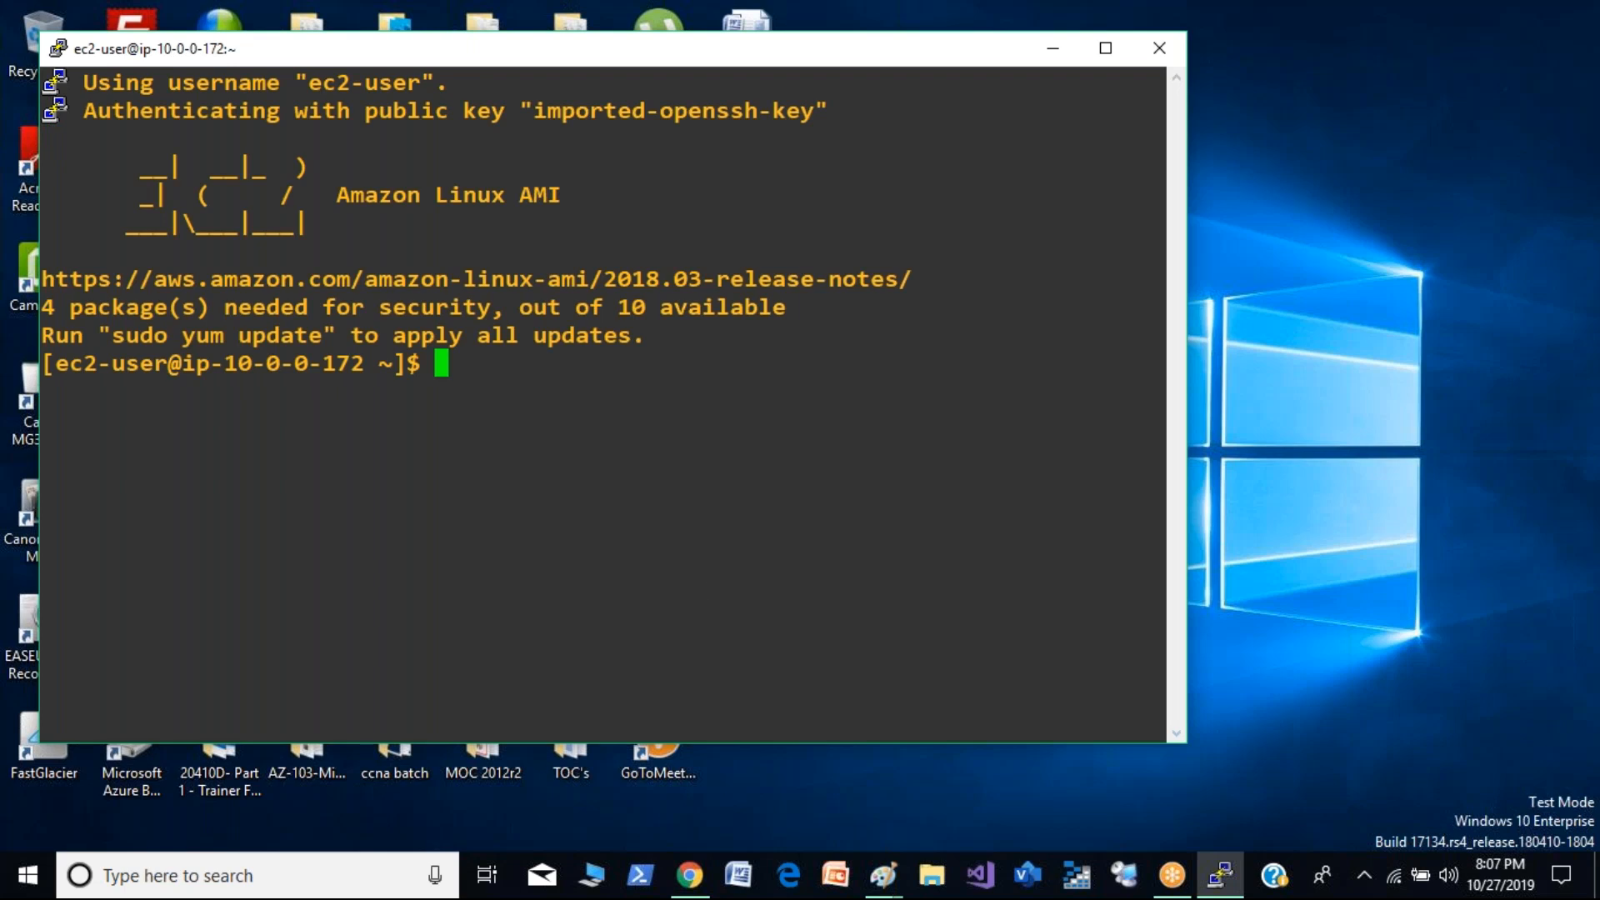
- Minimize the PuTTY session, switch back to the browser, and close the Public-Demo connection instructions
drag(230, 360, 371, 370)
click(381, 384)
click(1052, 60)
click(695, 859)
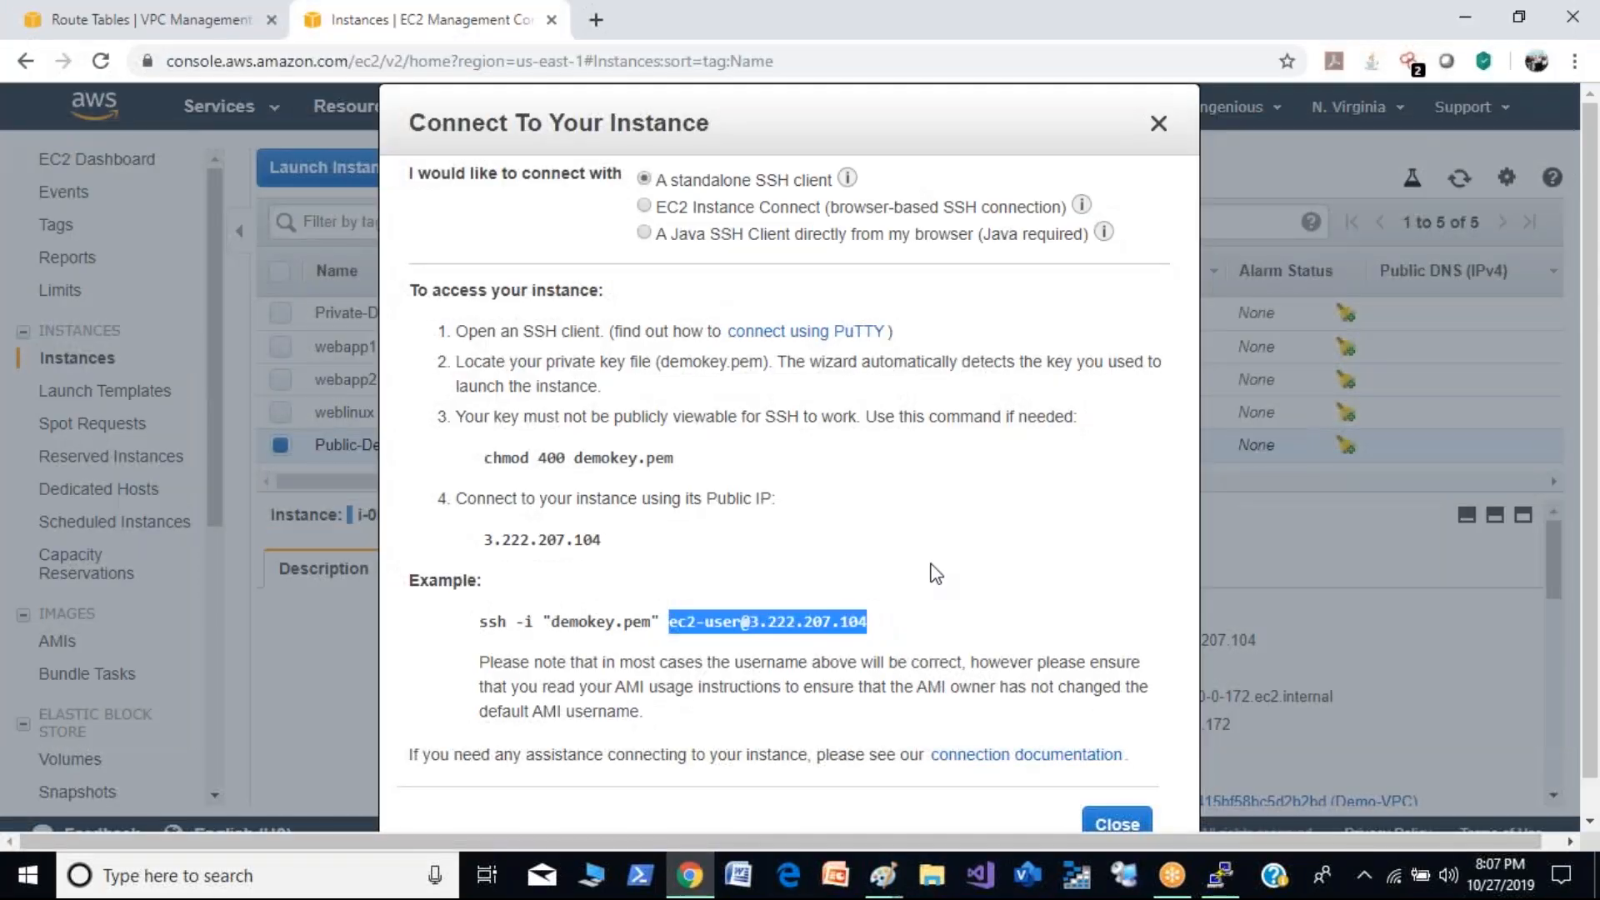
click(944, 614)
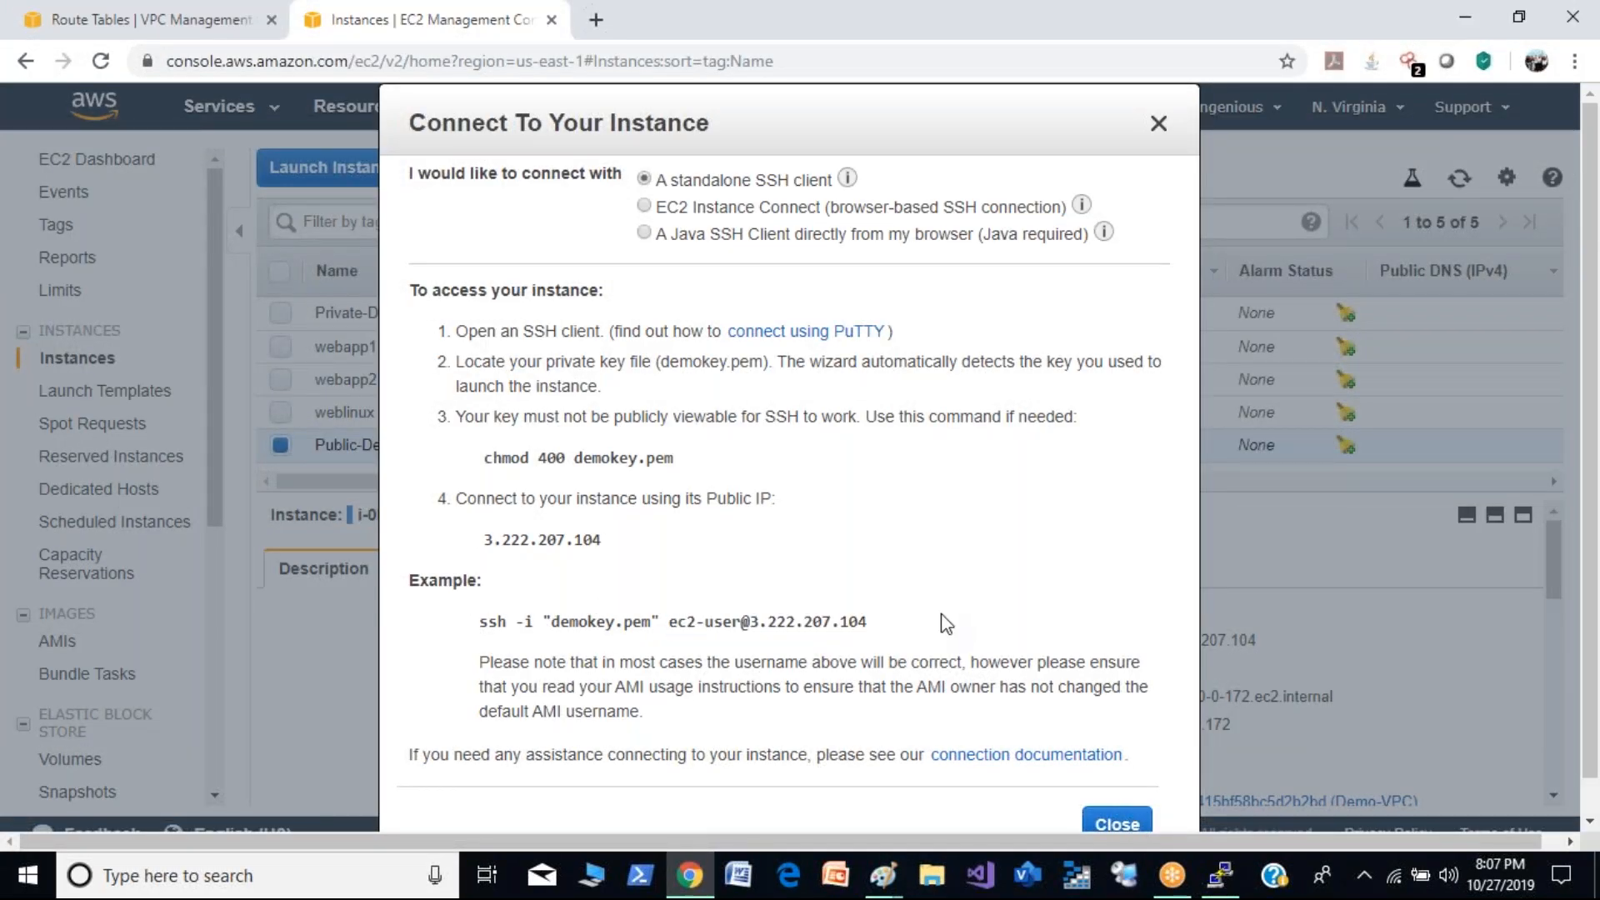
click(1118, 824)
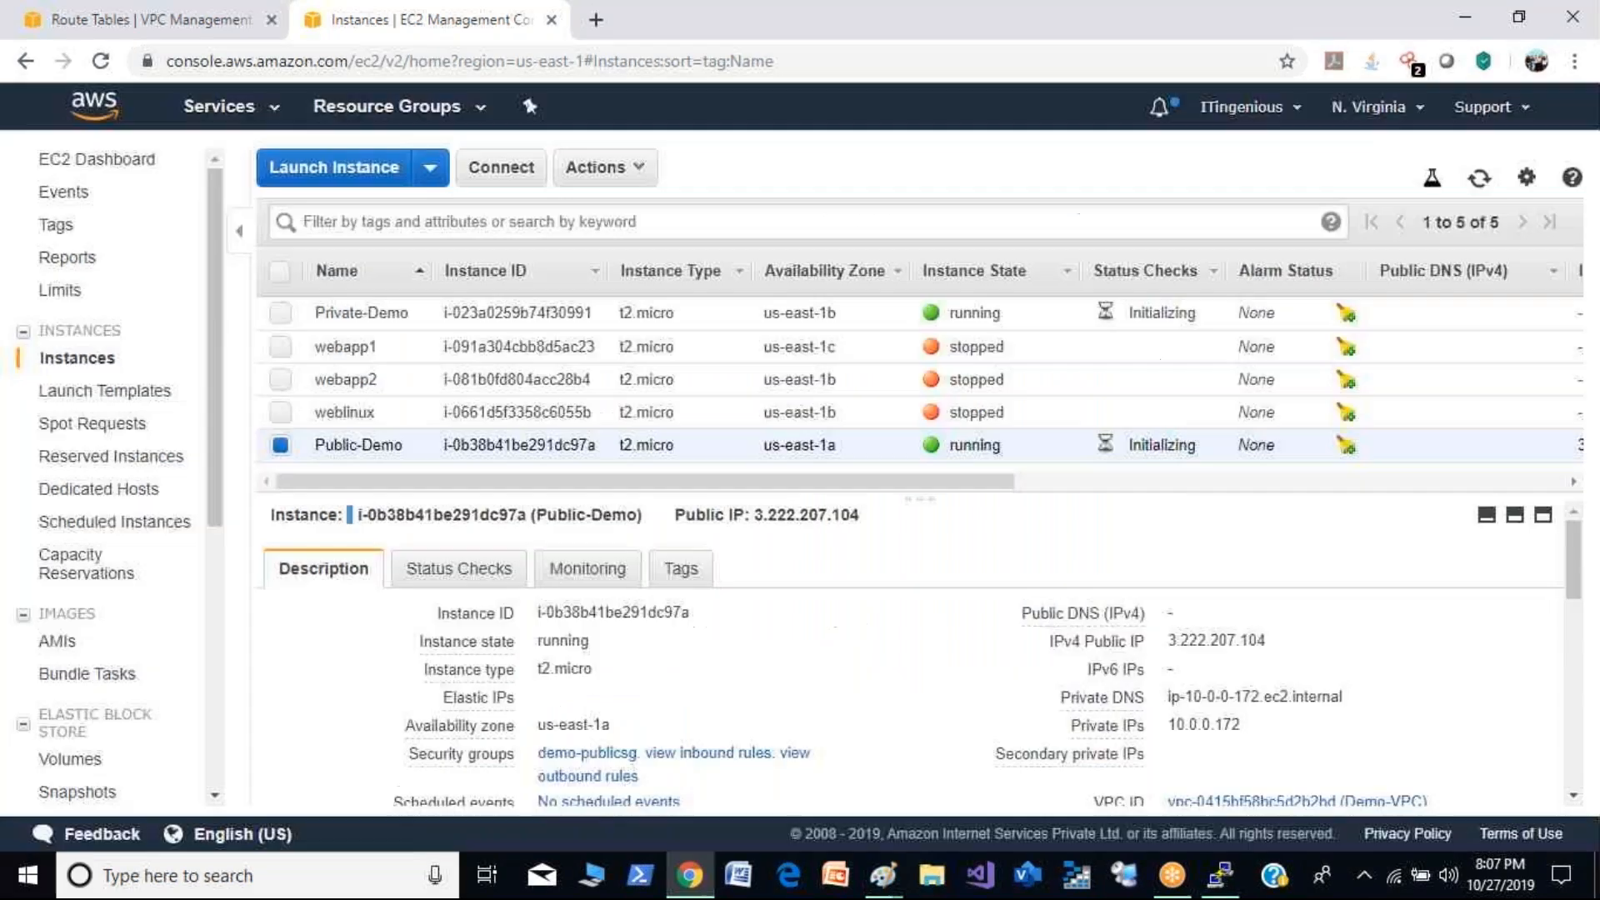
- Select Demo-VPC in the VPC console and save its DNS resolution setting as enabled
click(91, 25)
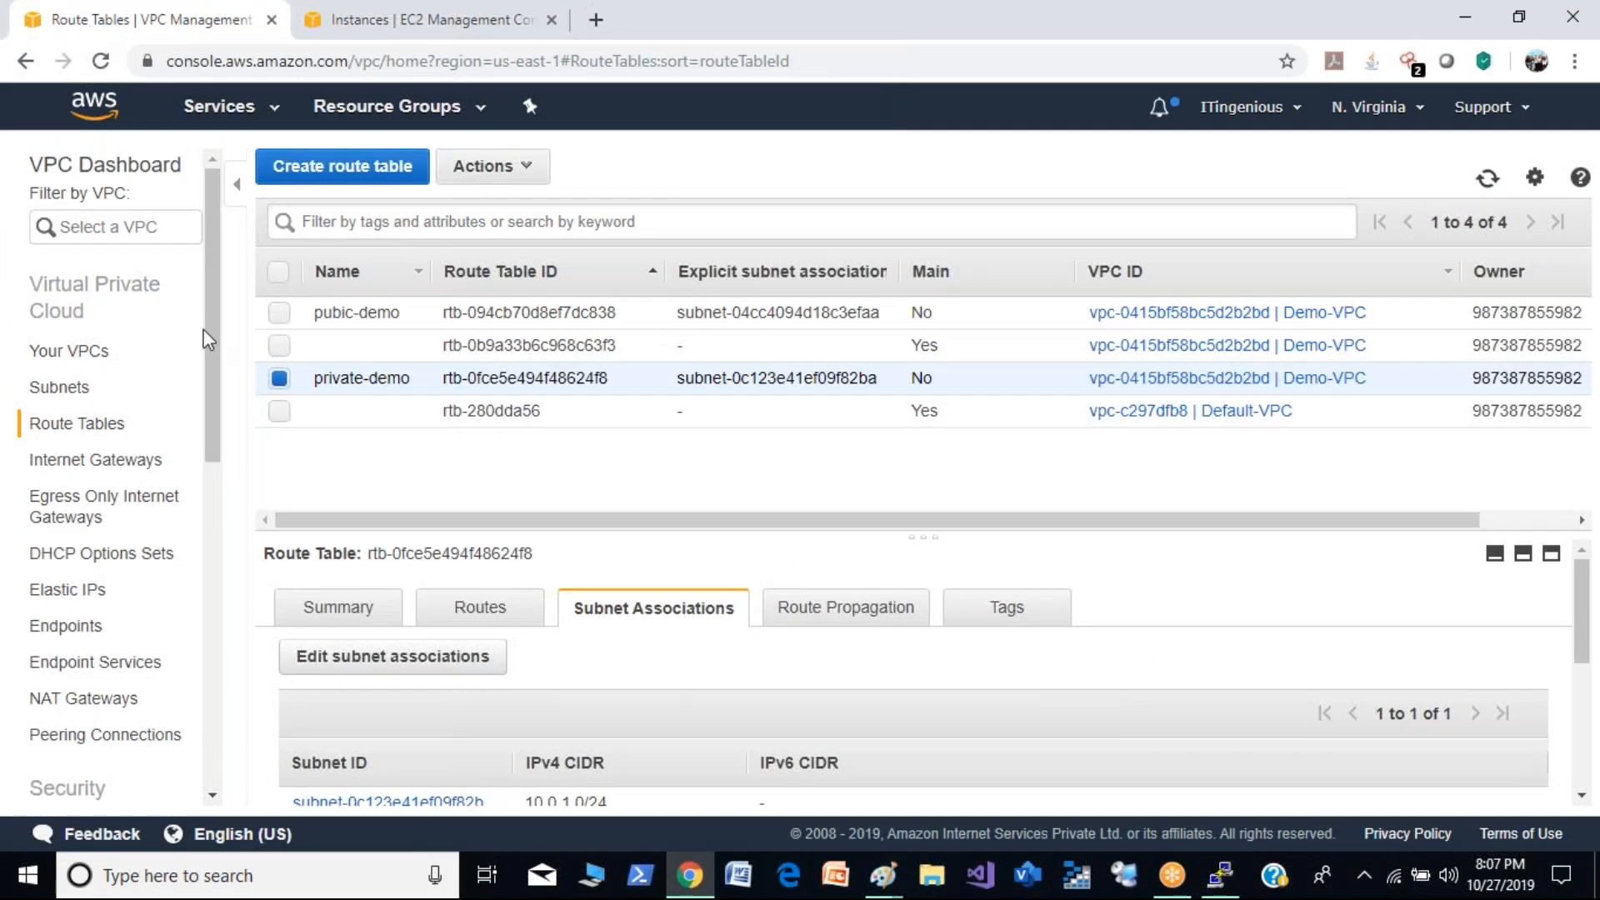
click(86, 351)
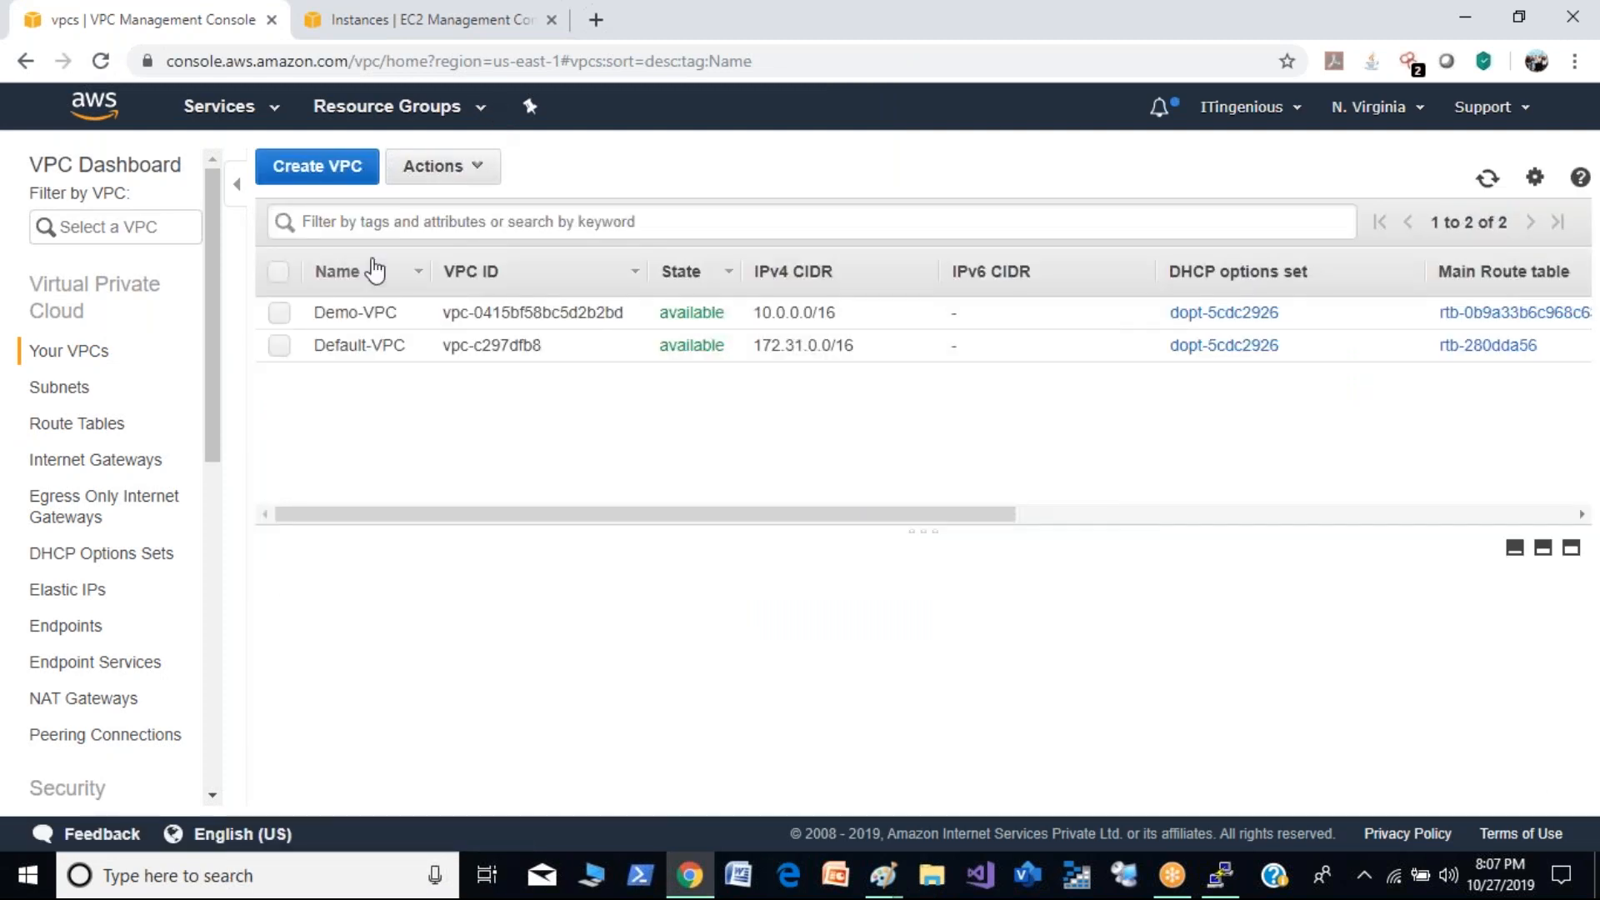
click(279, 314)
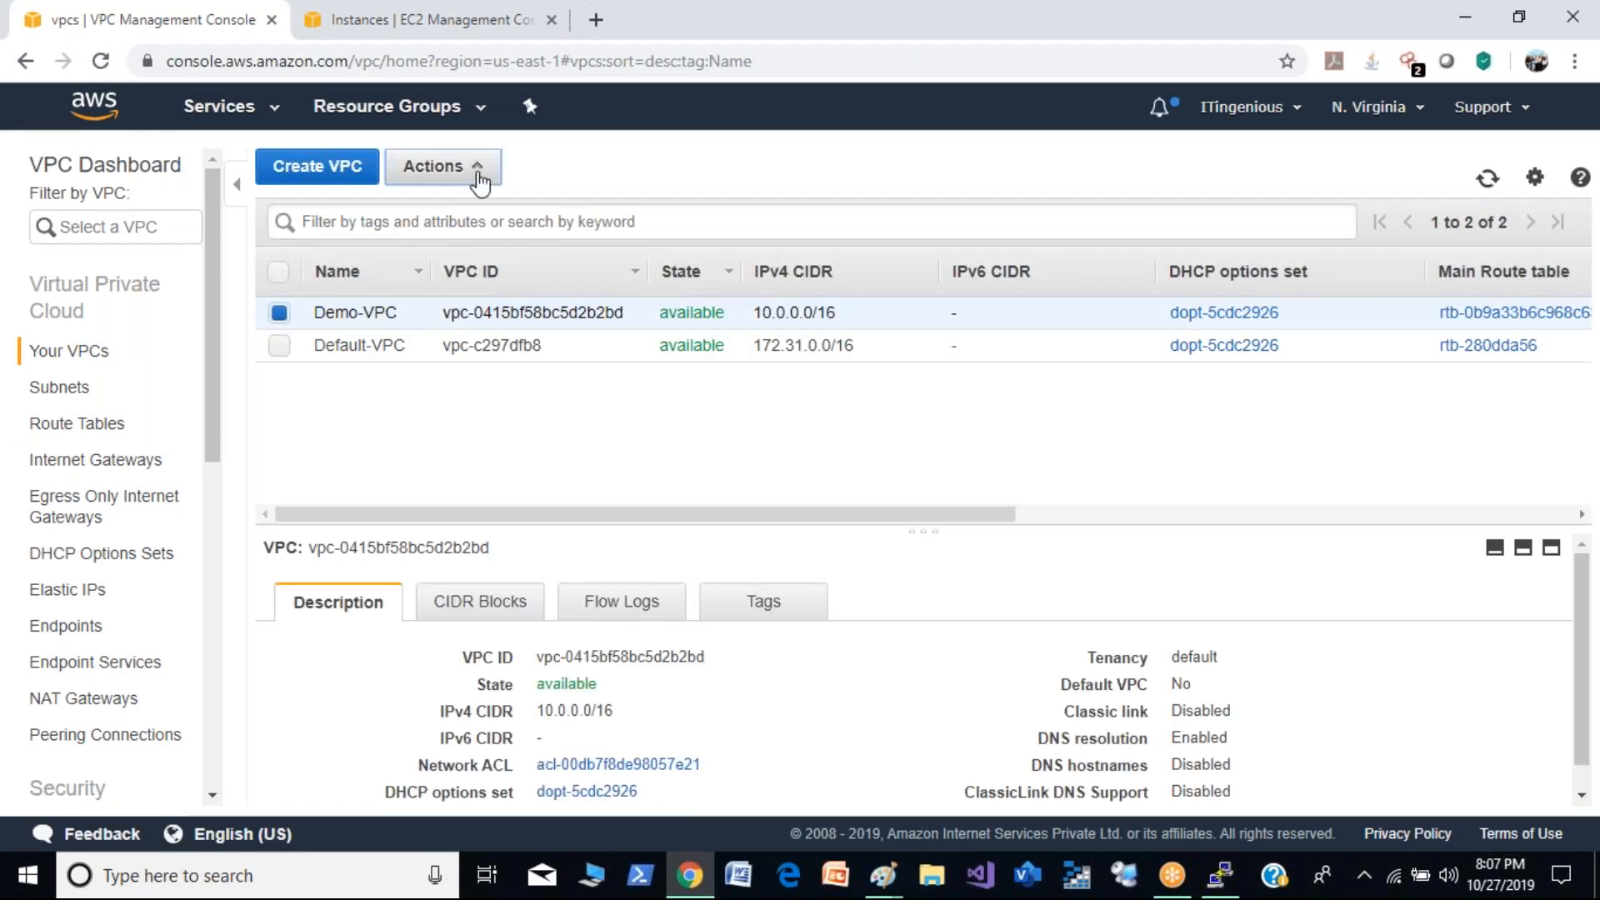
click(477, 171)
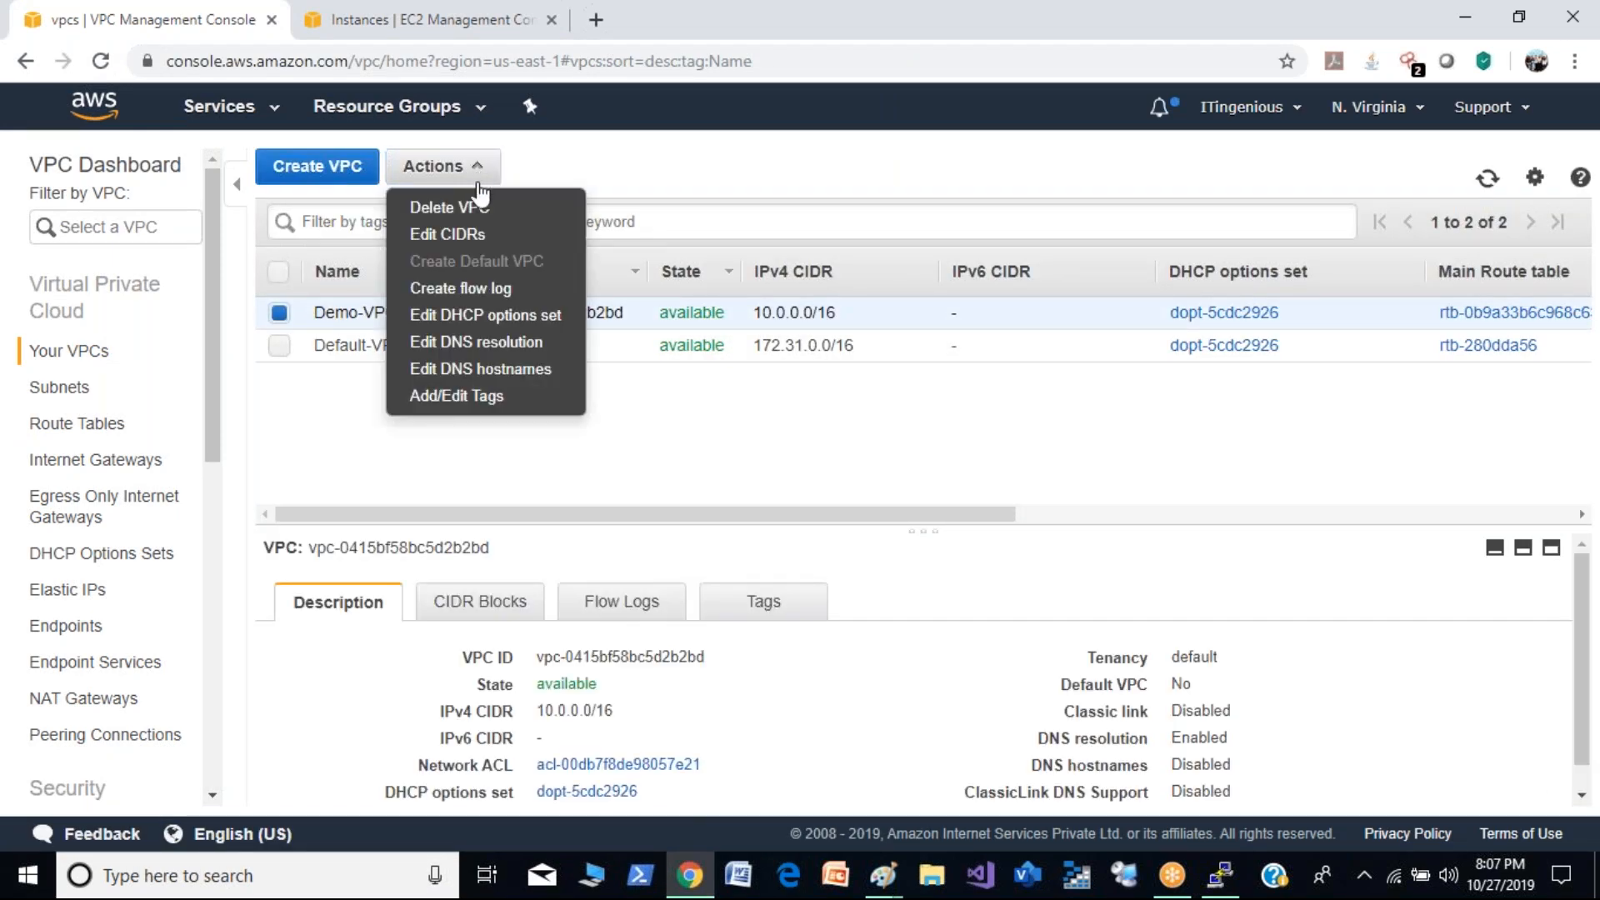
click(482, 345)
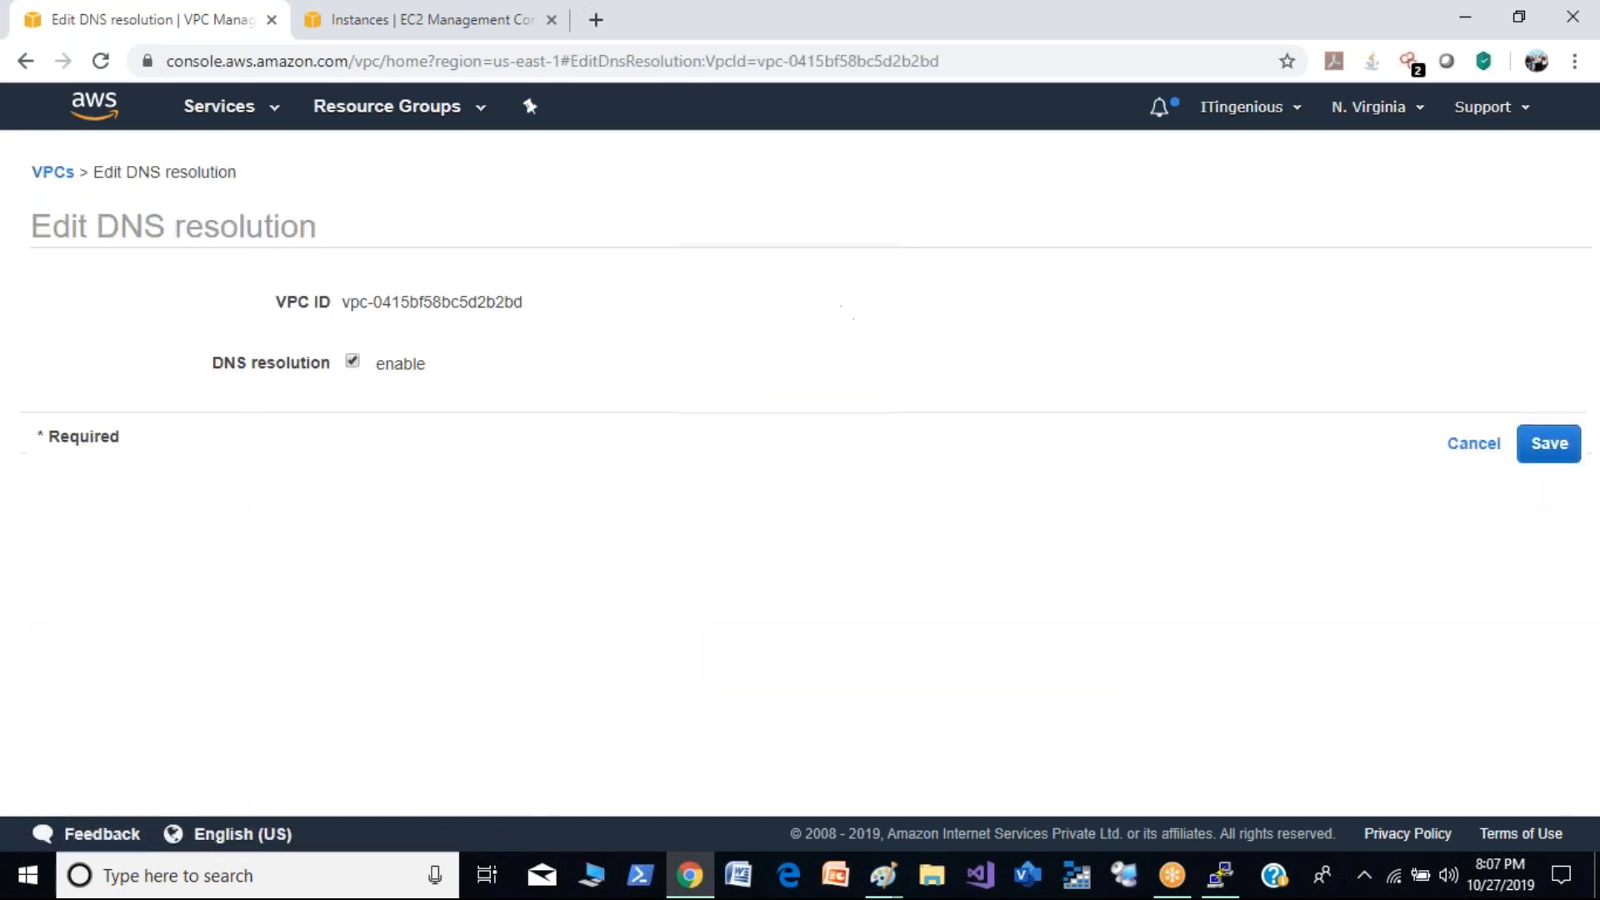
click(1549, 449)
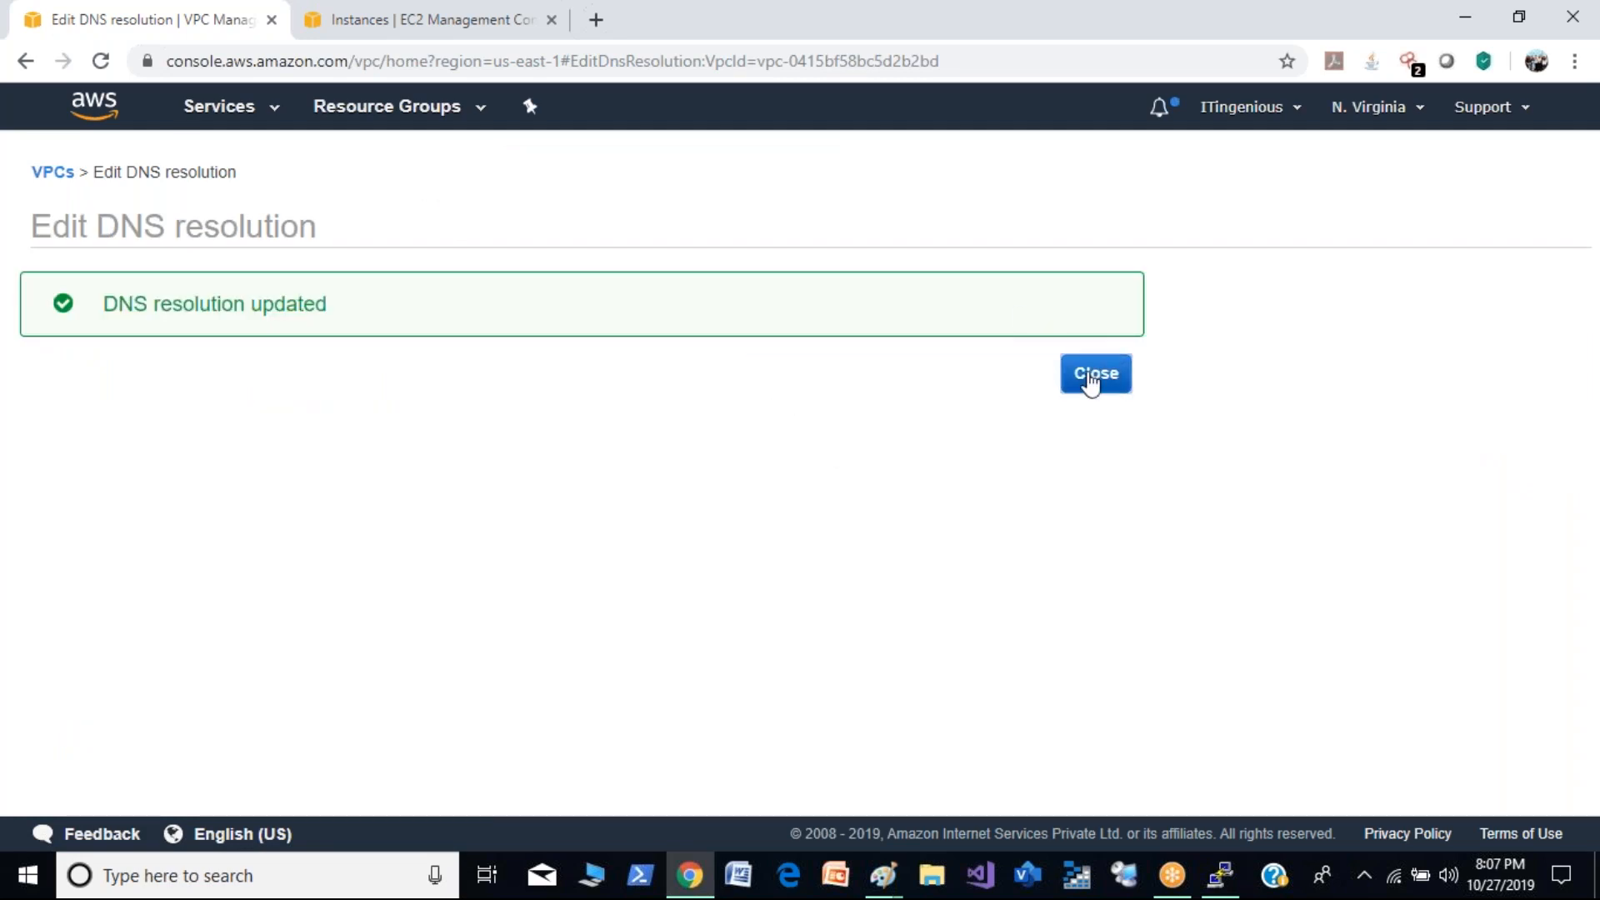
click(1087, 379)
- Enable DNS hostnames for Demo-VPC and save the setting
click(474, 167)
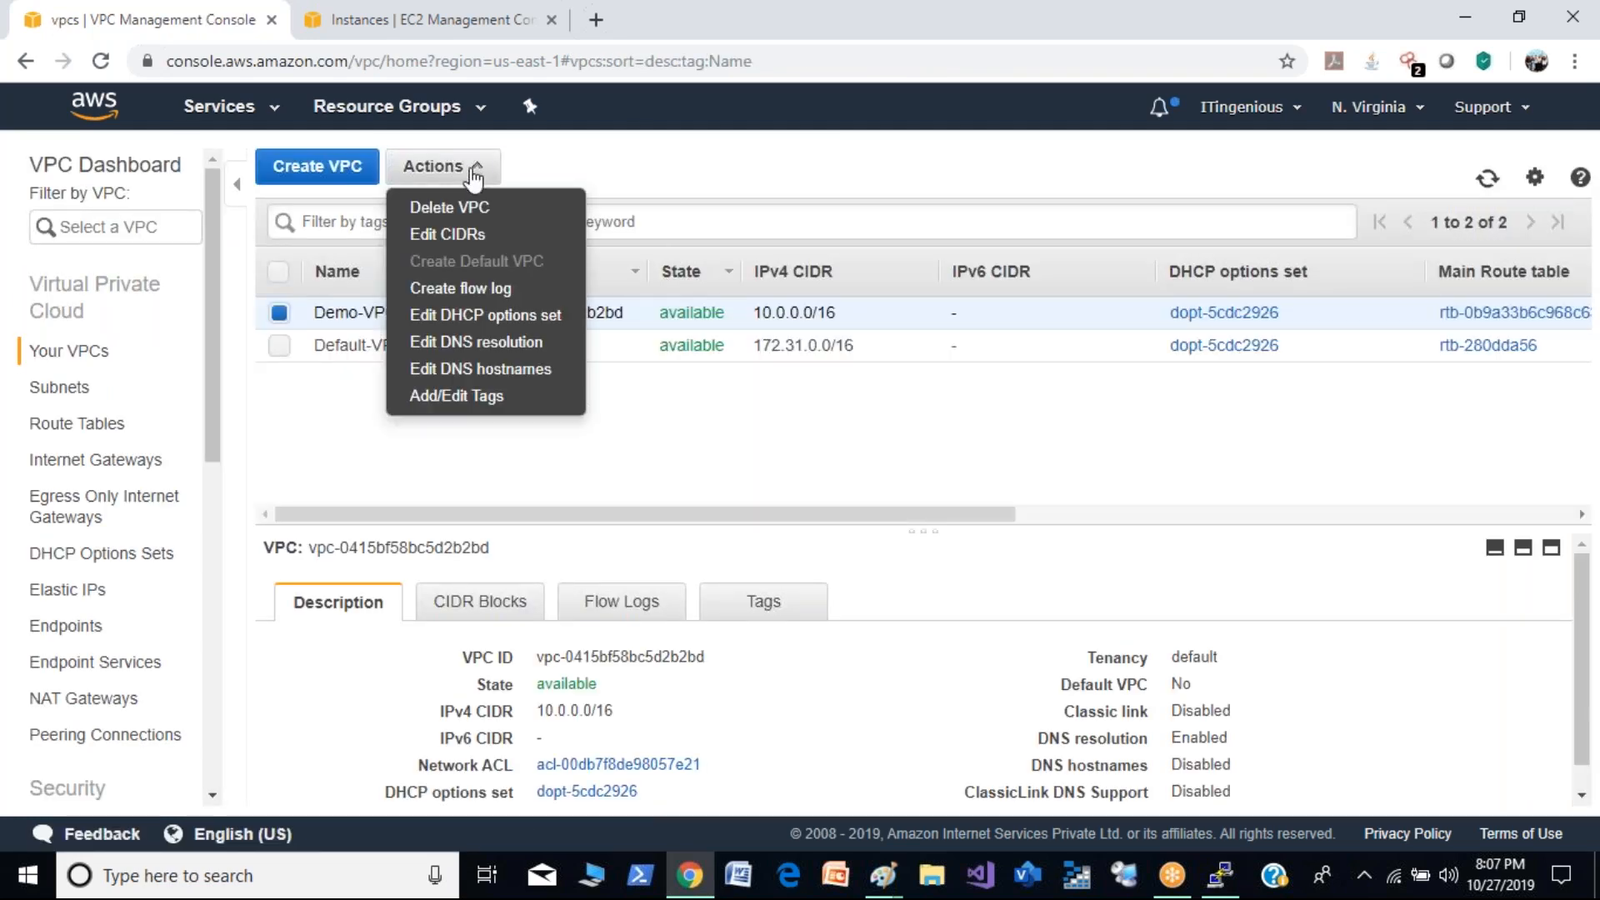
click(488, 369)
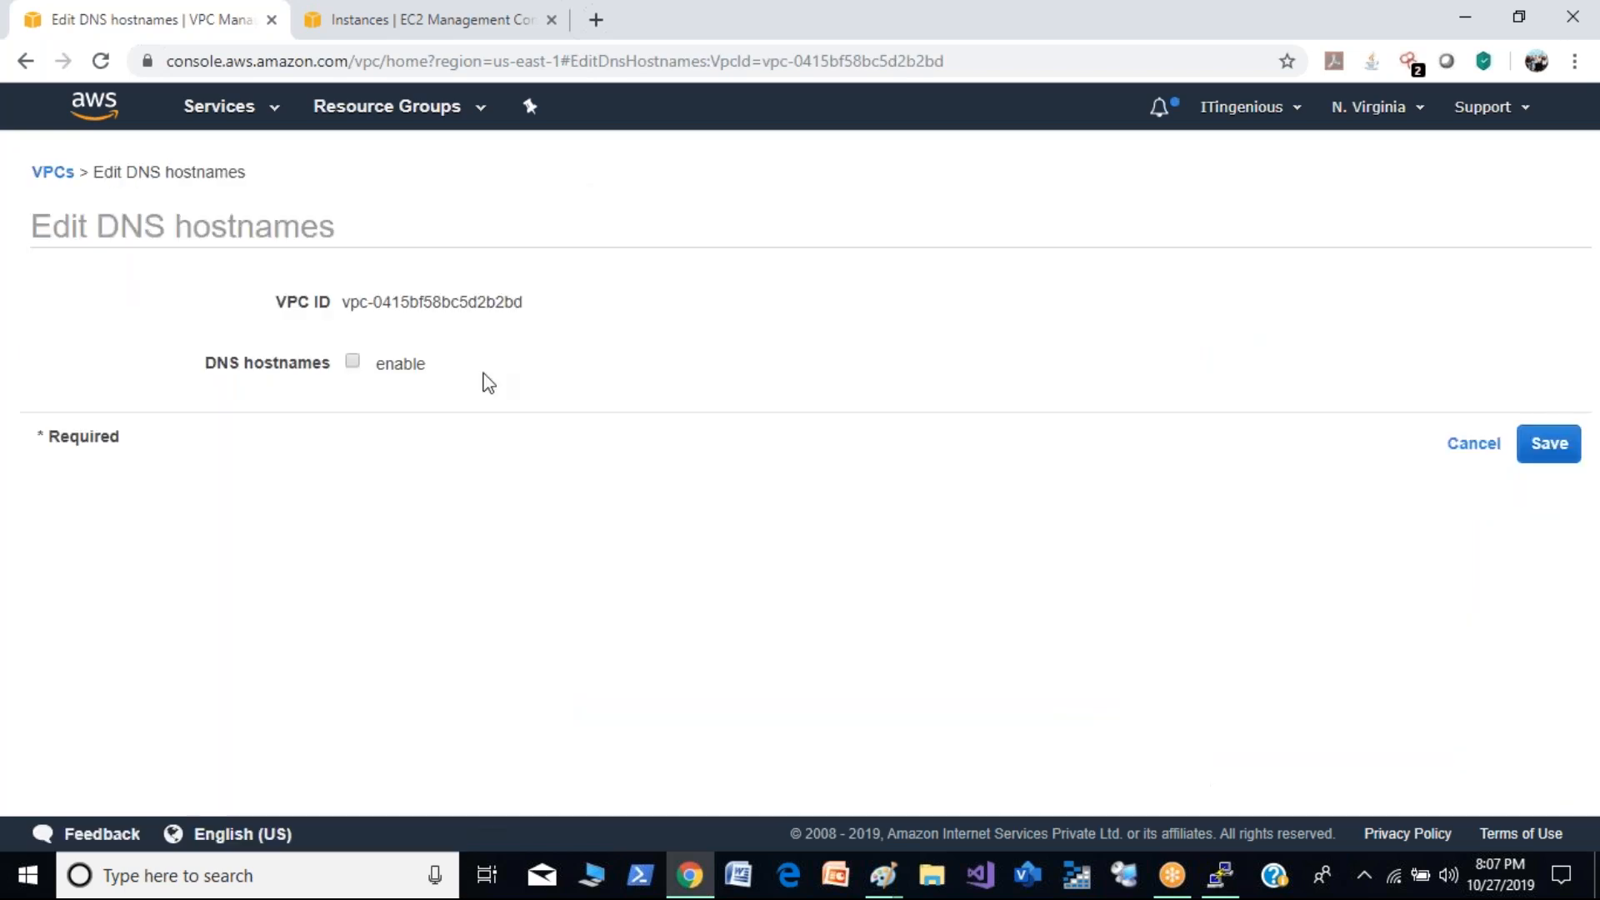
click(1547, 447)
click(1115, 375)
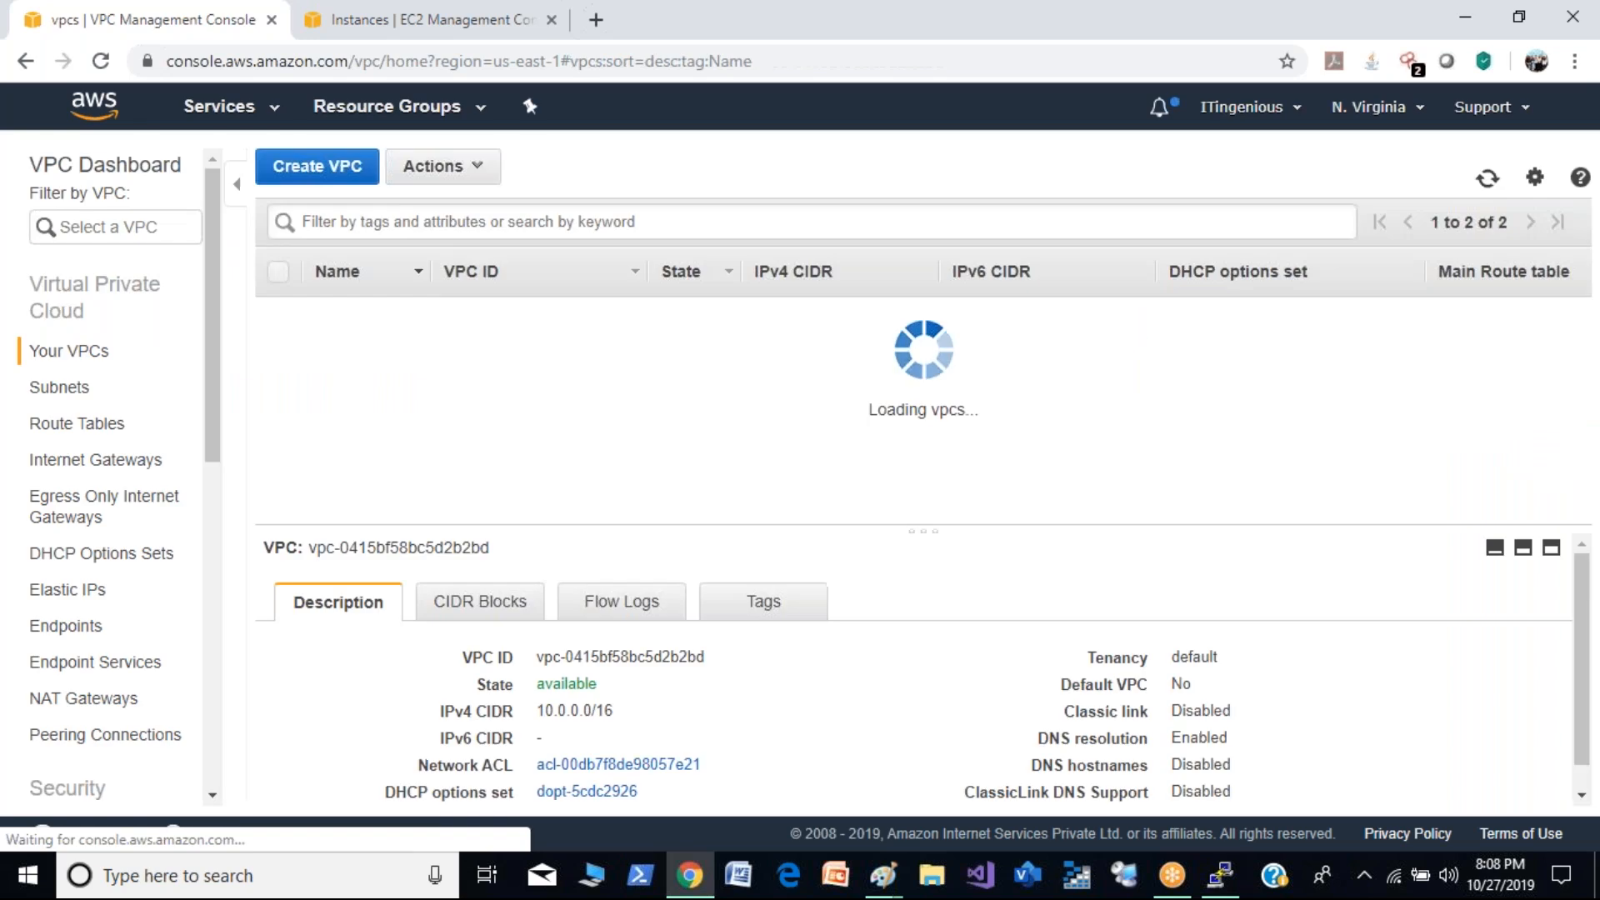
click(471, 174)
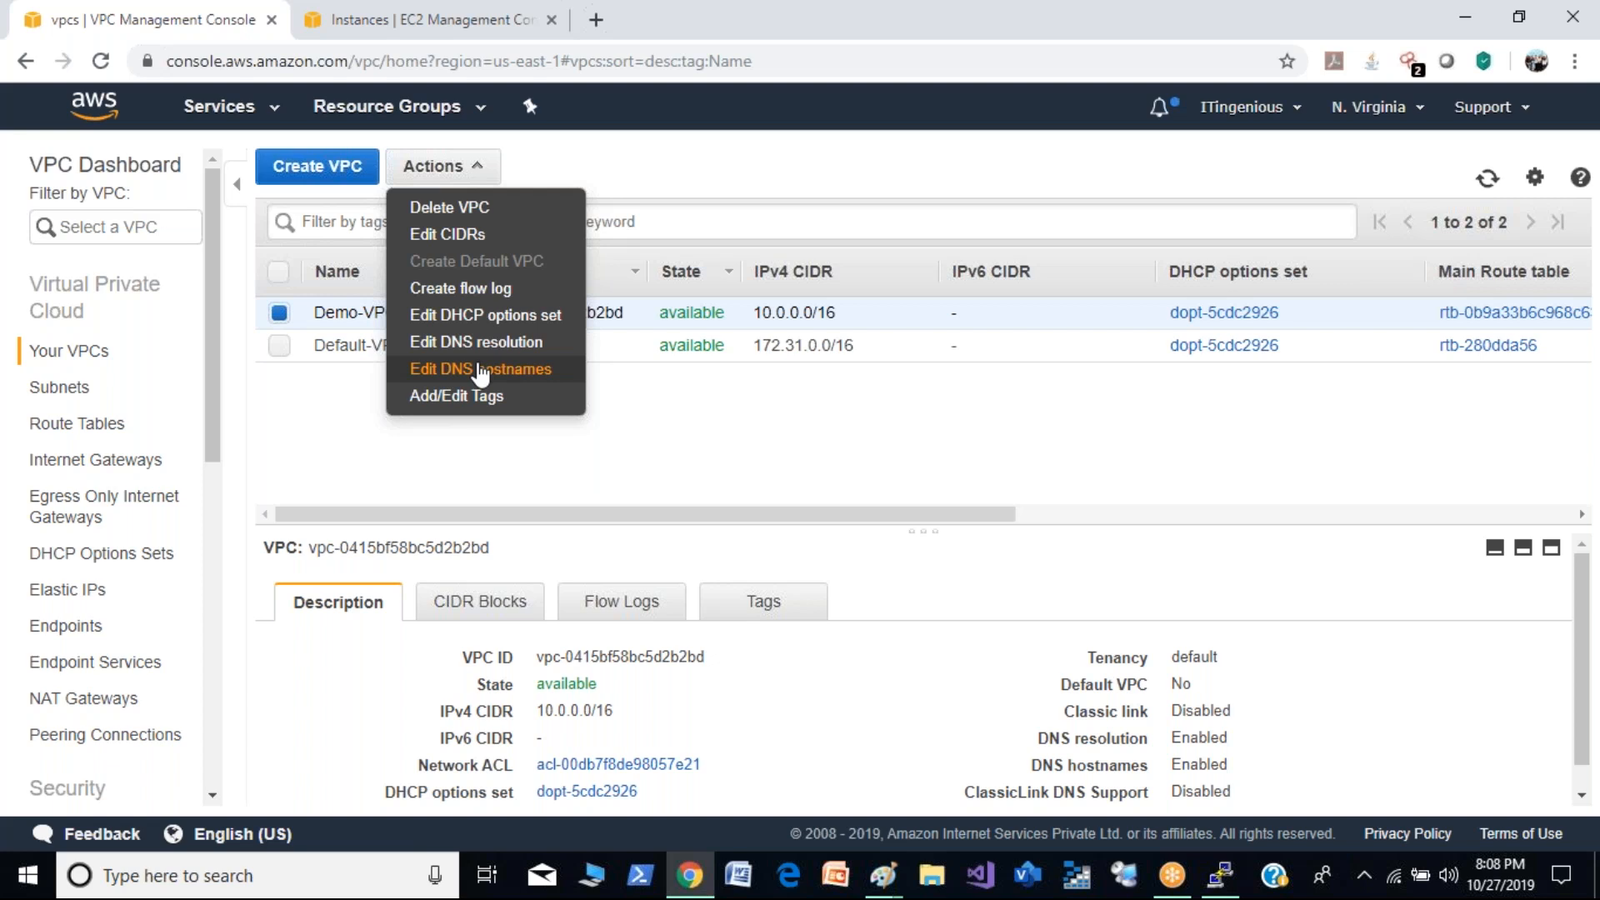
click(301, 411)
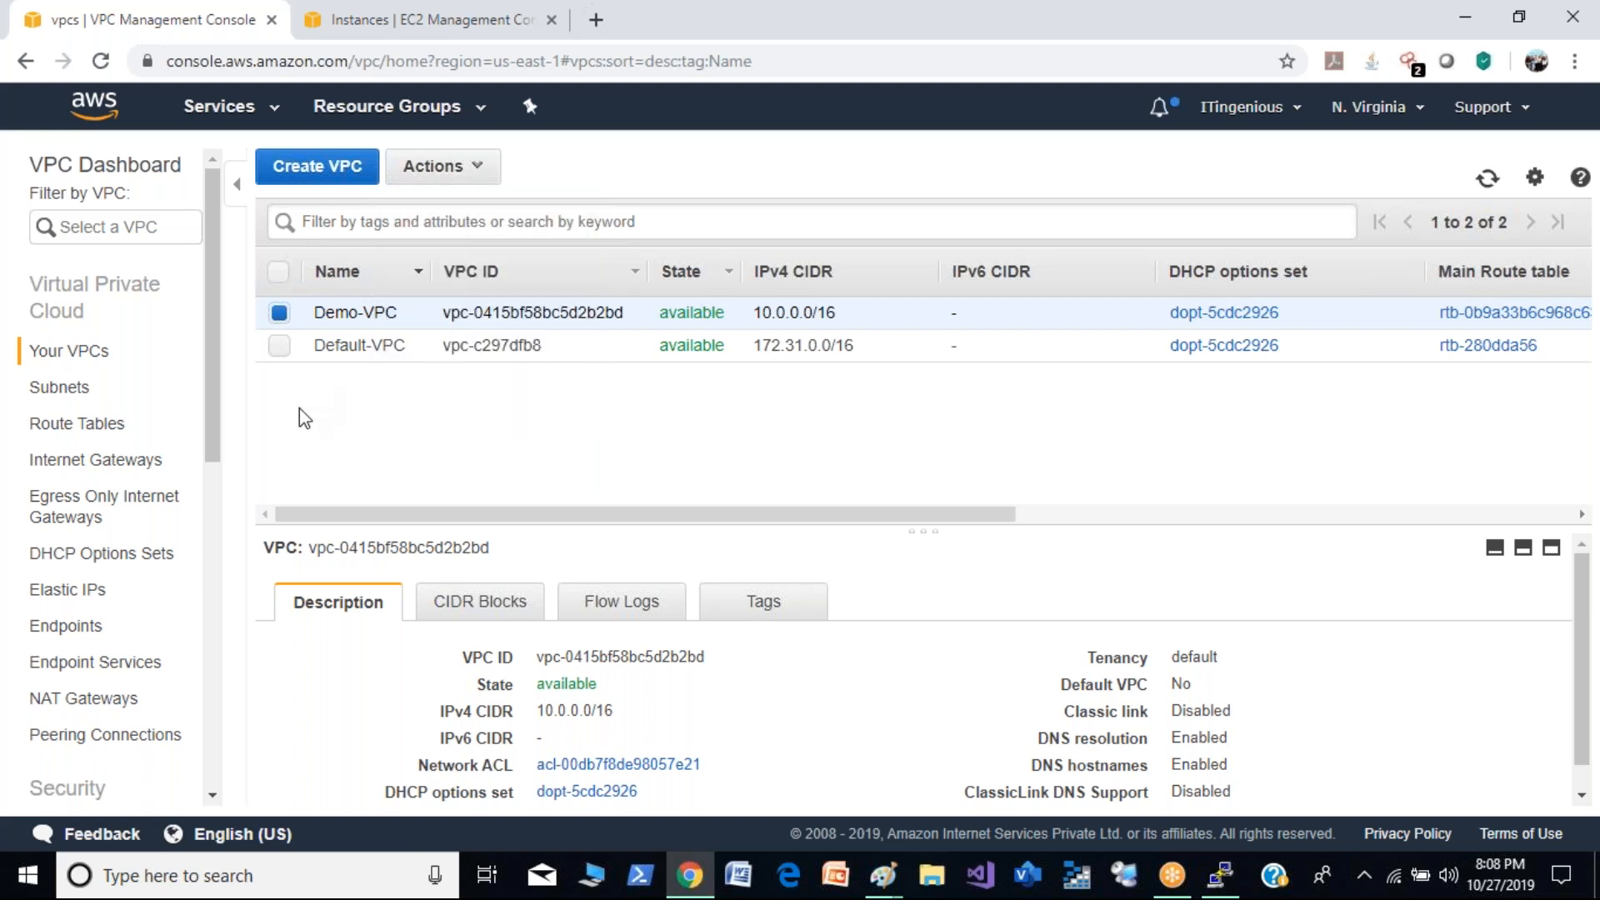
- Refresh the EC2 instances list and copy the public DNS name of Public-Demo
click(421, 20)
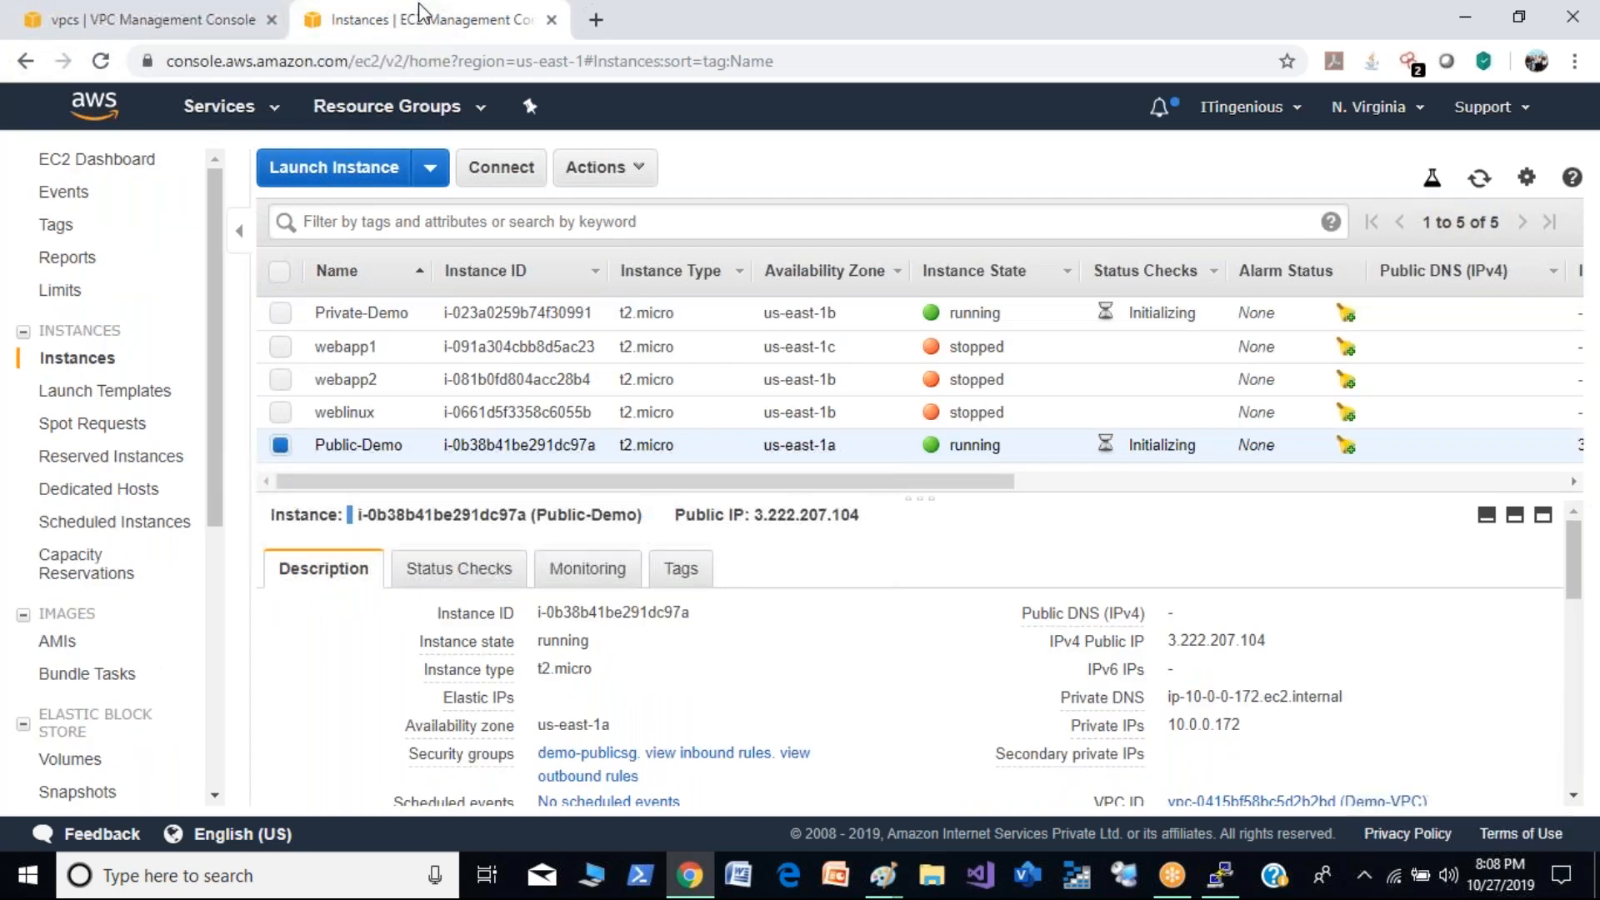
click(1479, 177)
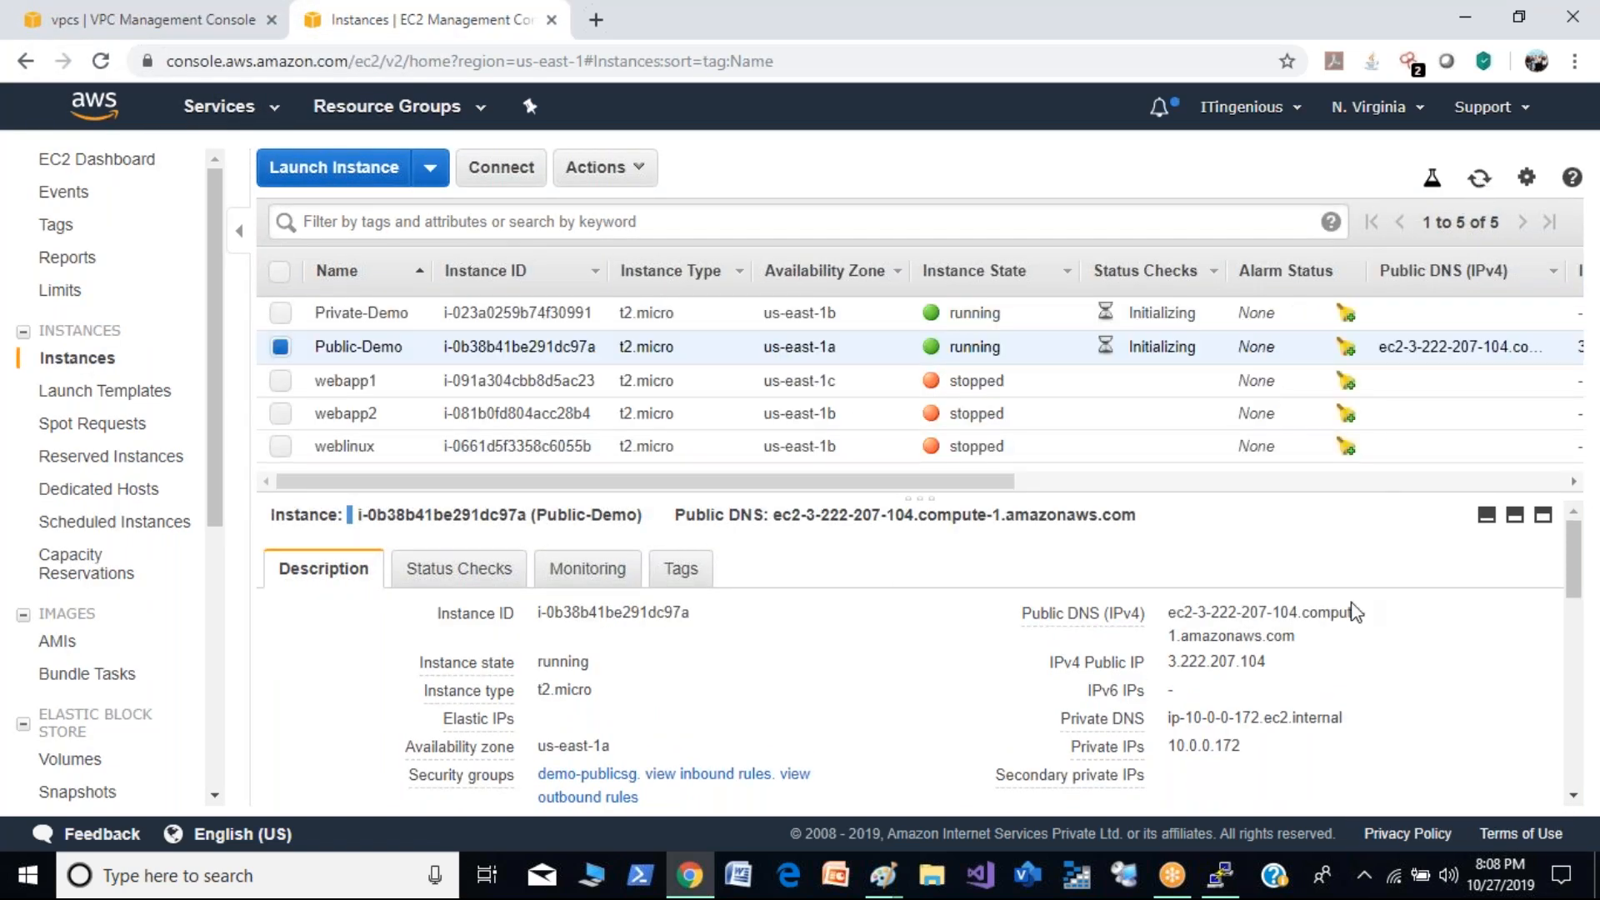
click(1314, 639)
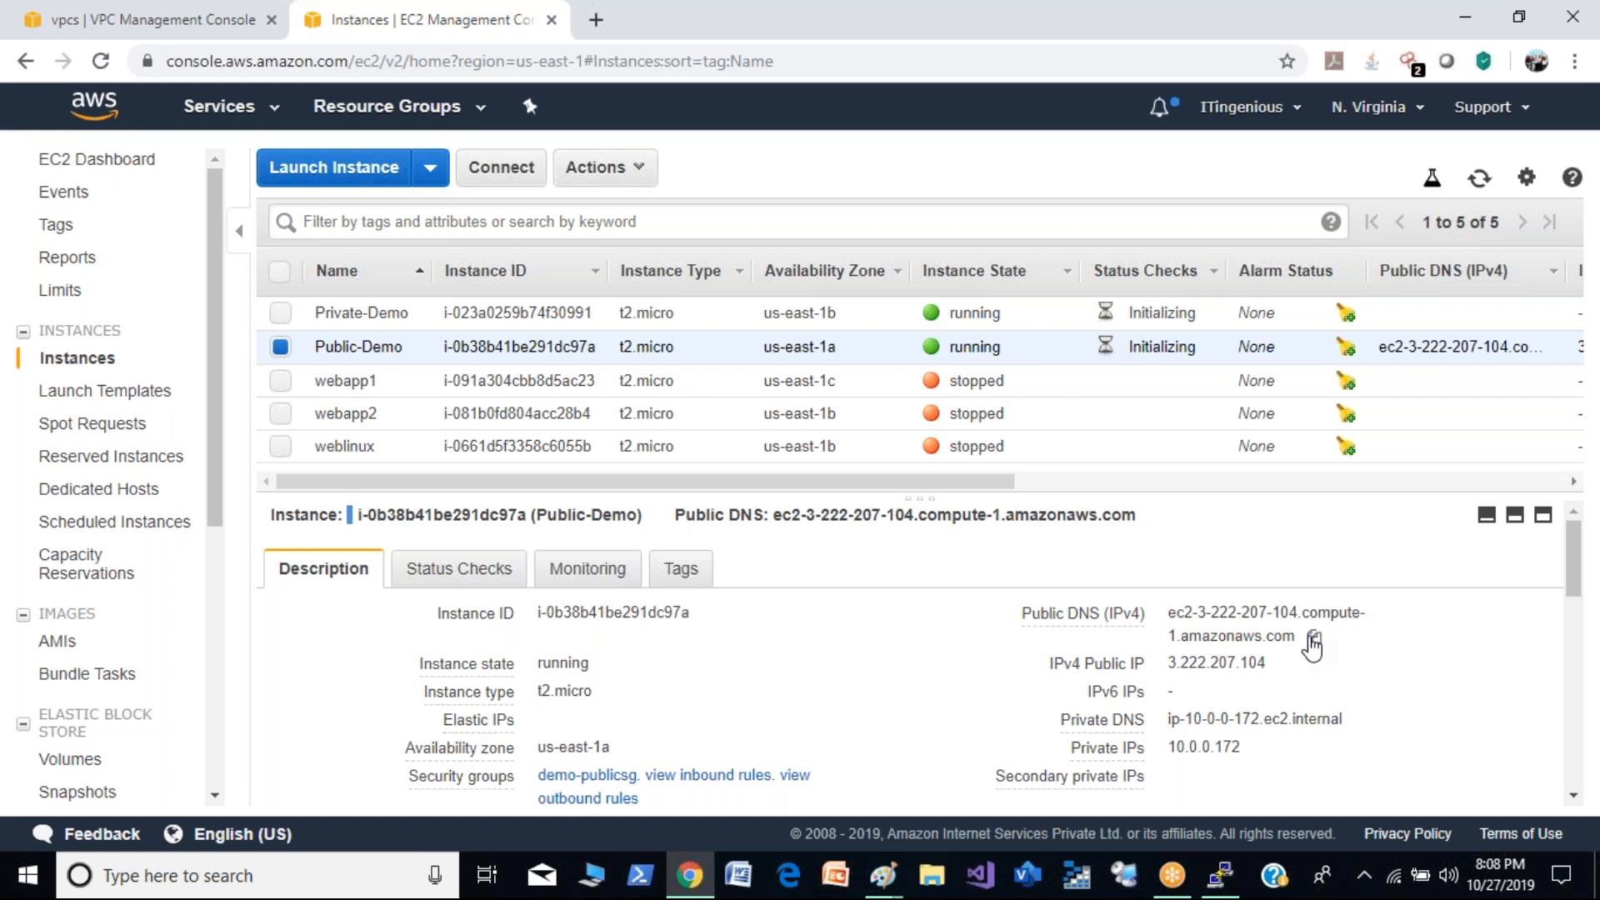
- Select Private-Demo in the instances list, view the available instance state actions, and leave Public-Demo deselected
click(280, 313)
click(282, 346)
click(282, 346)
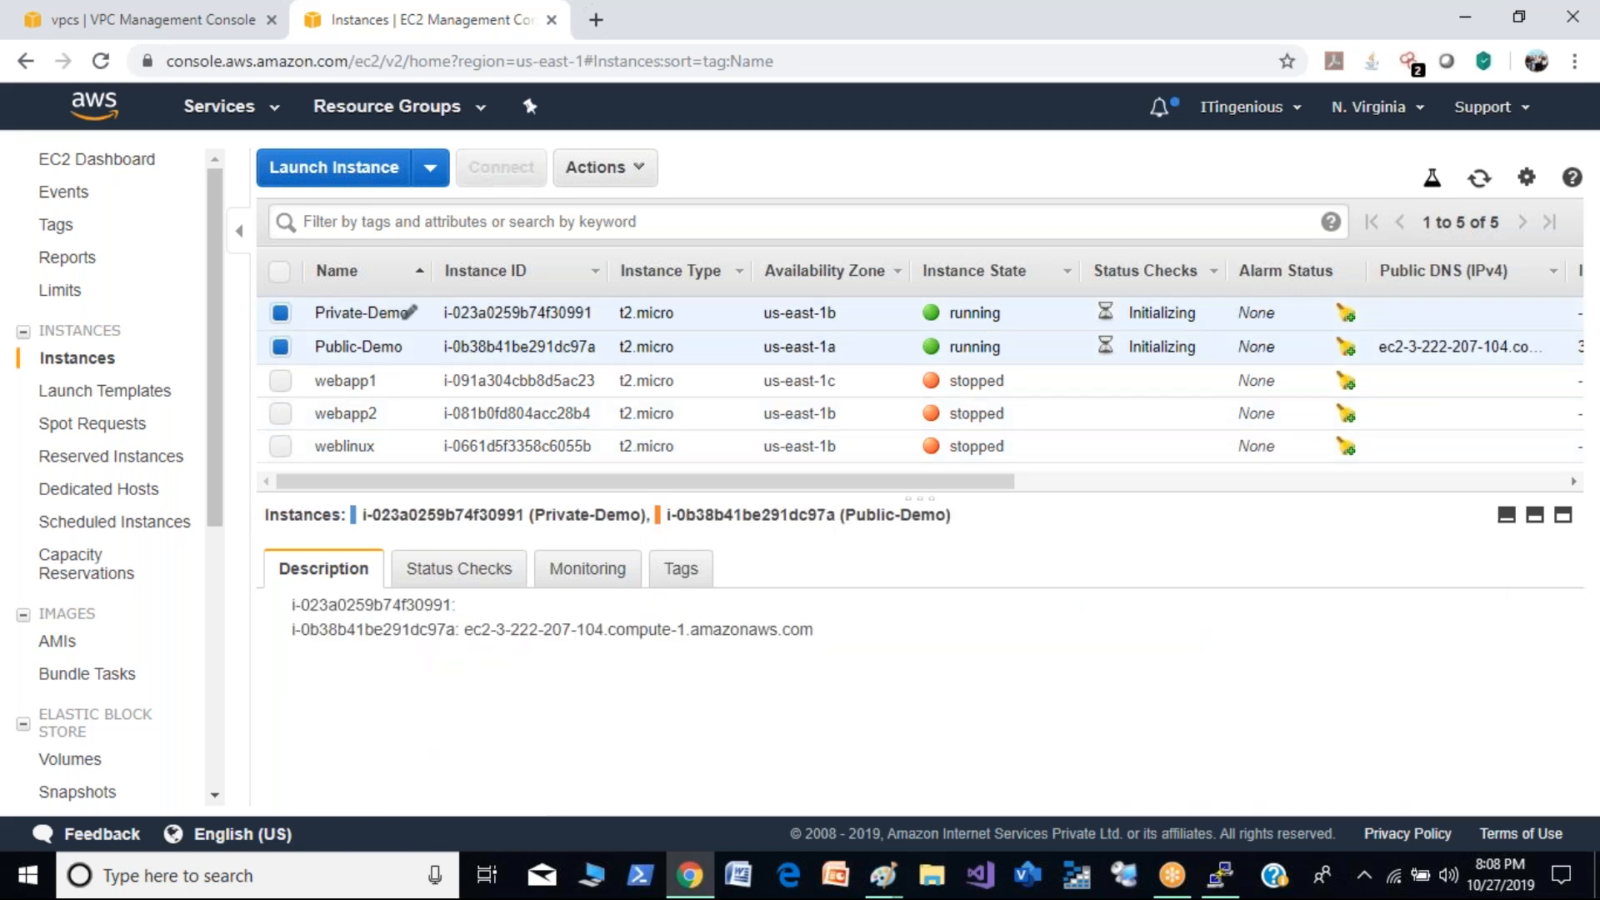
click(624, 179)
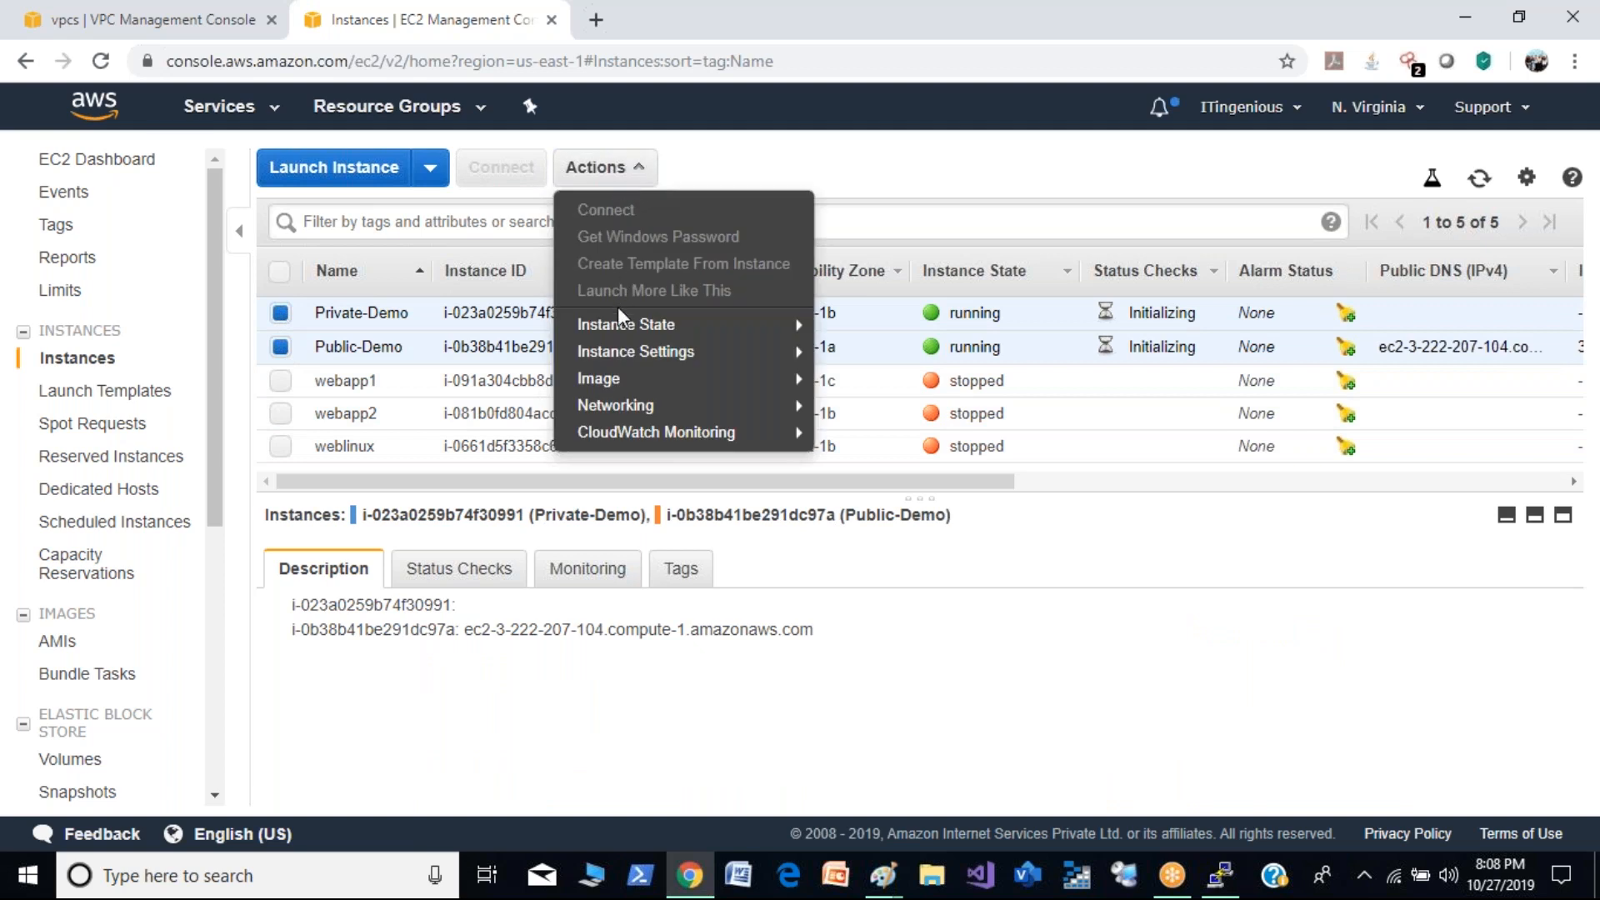
mouse_move(627, 385)
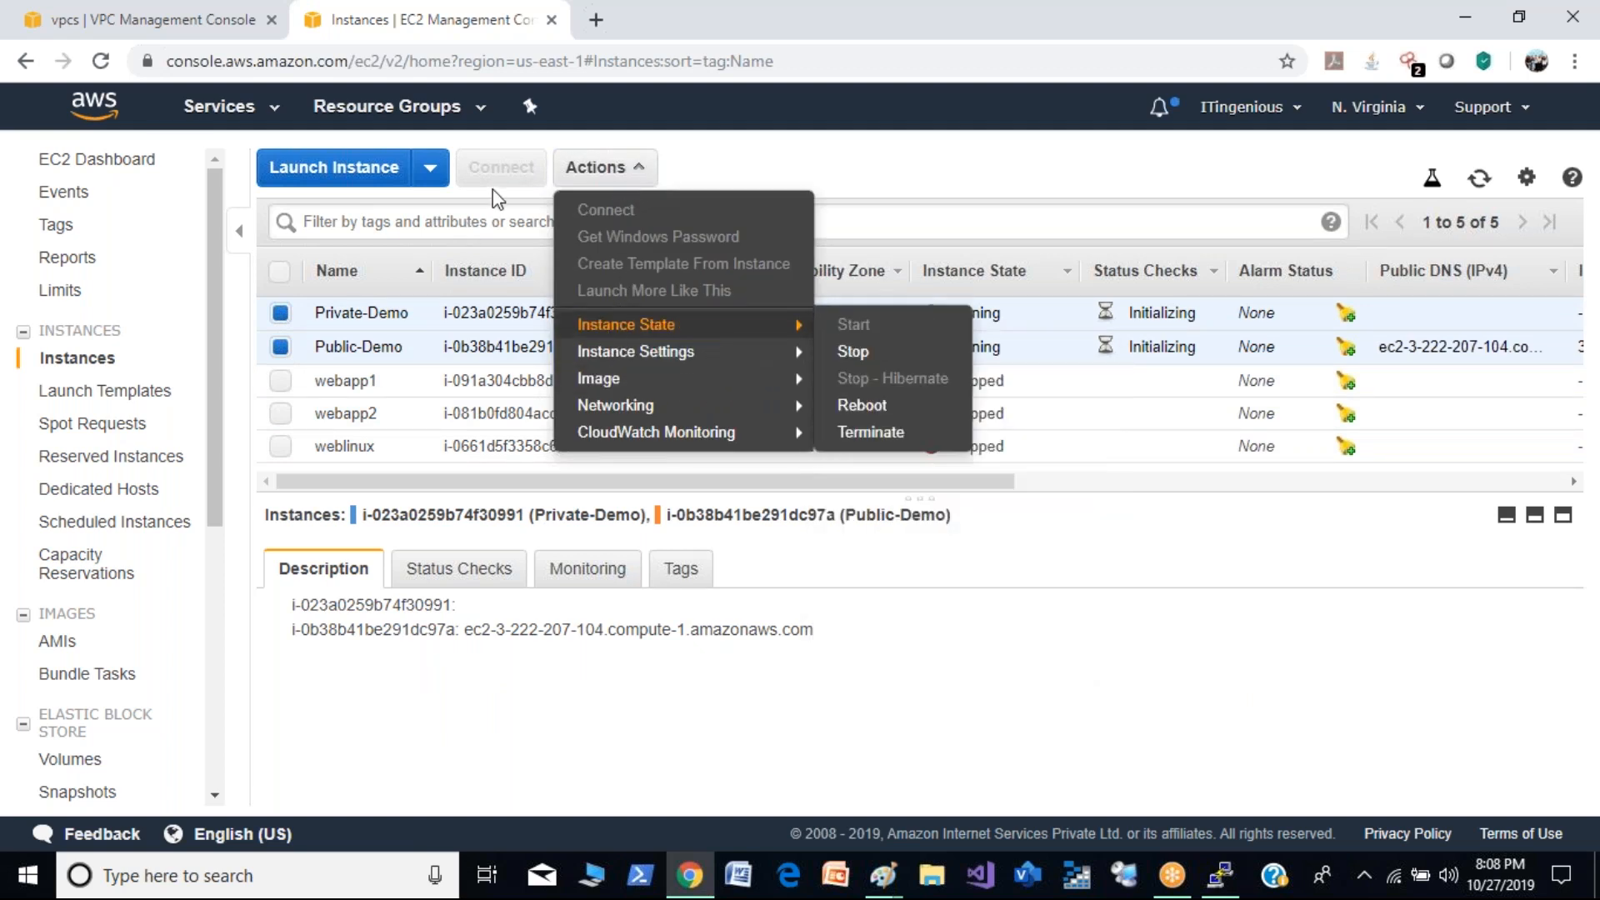
click(790, 160)
click(282, 346)
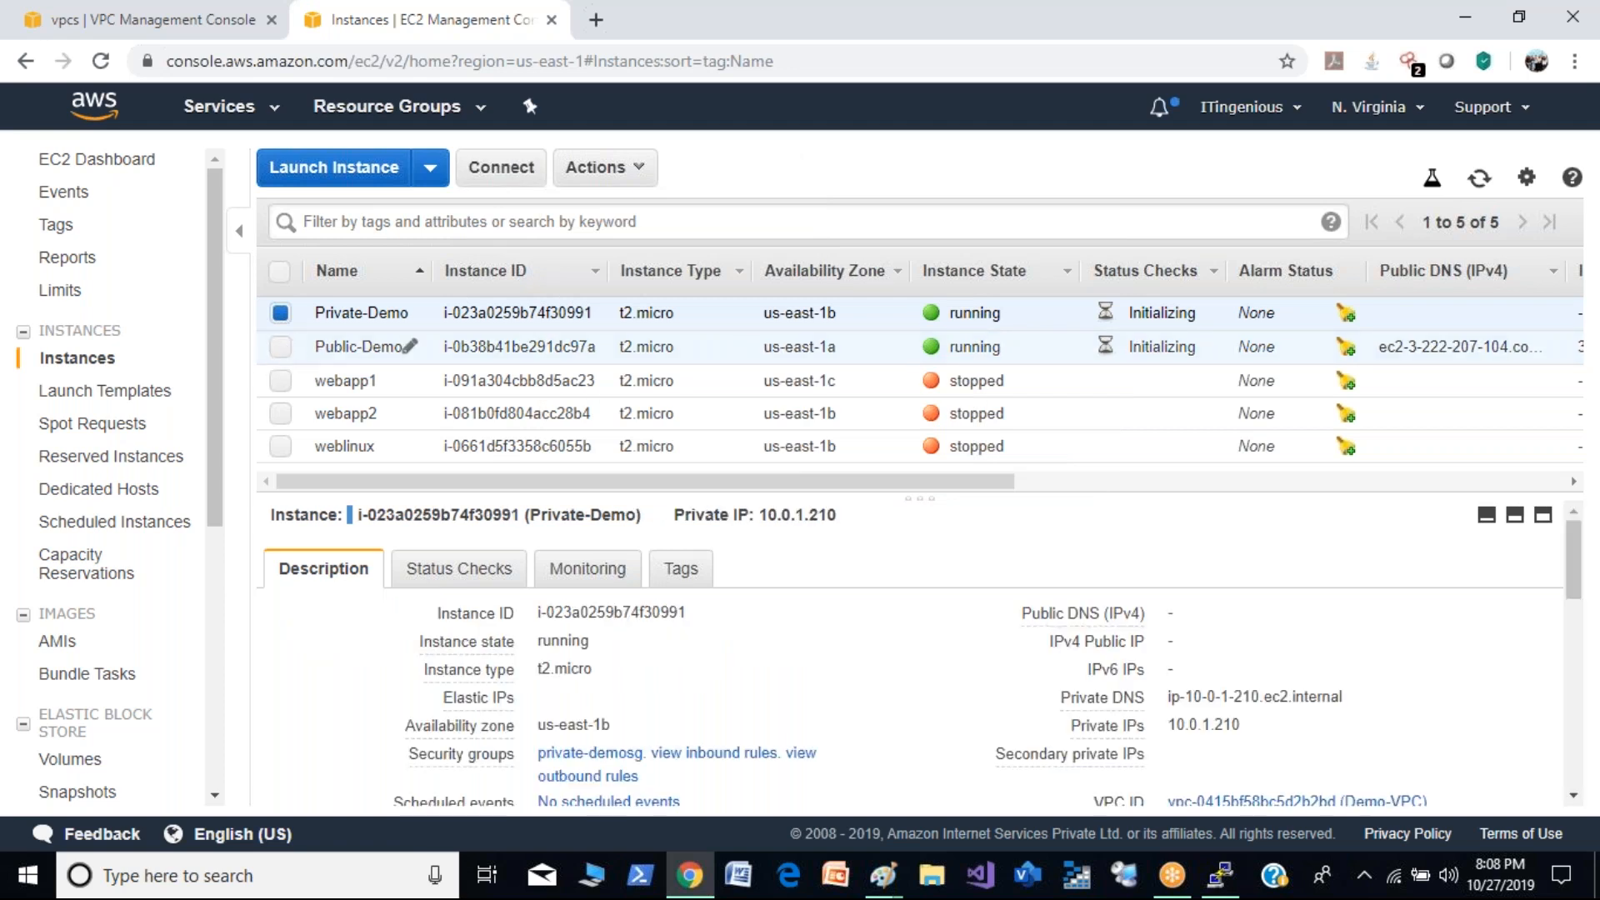
click(501, 171)
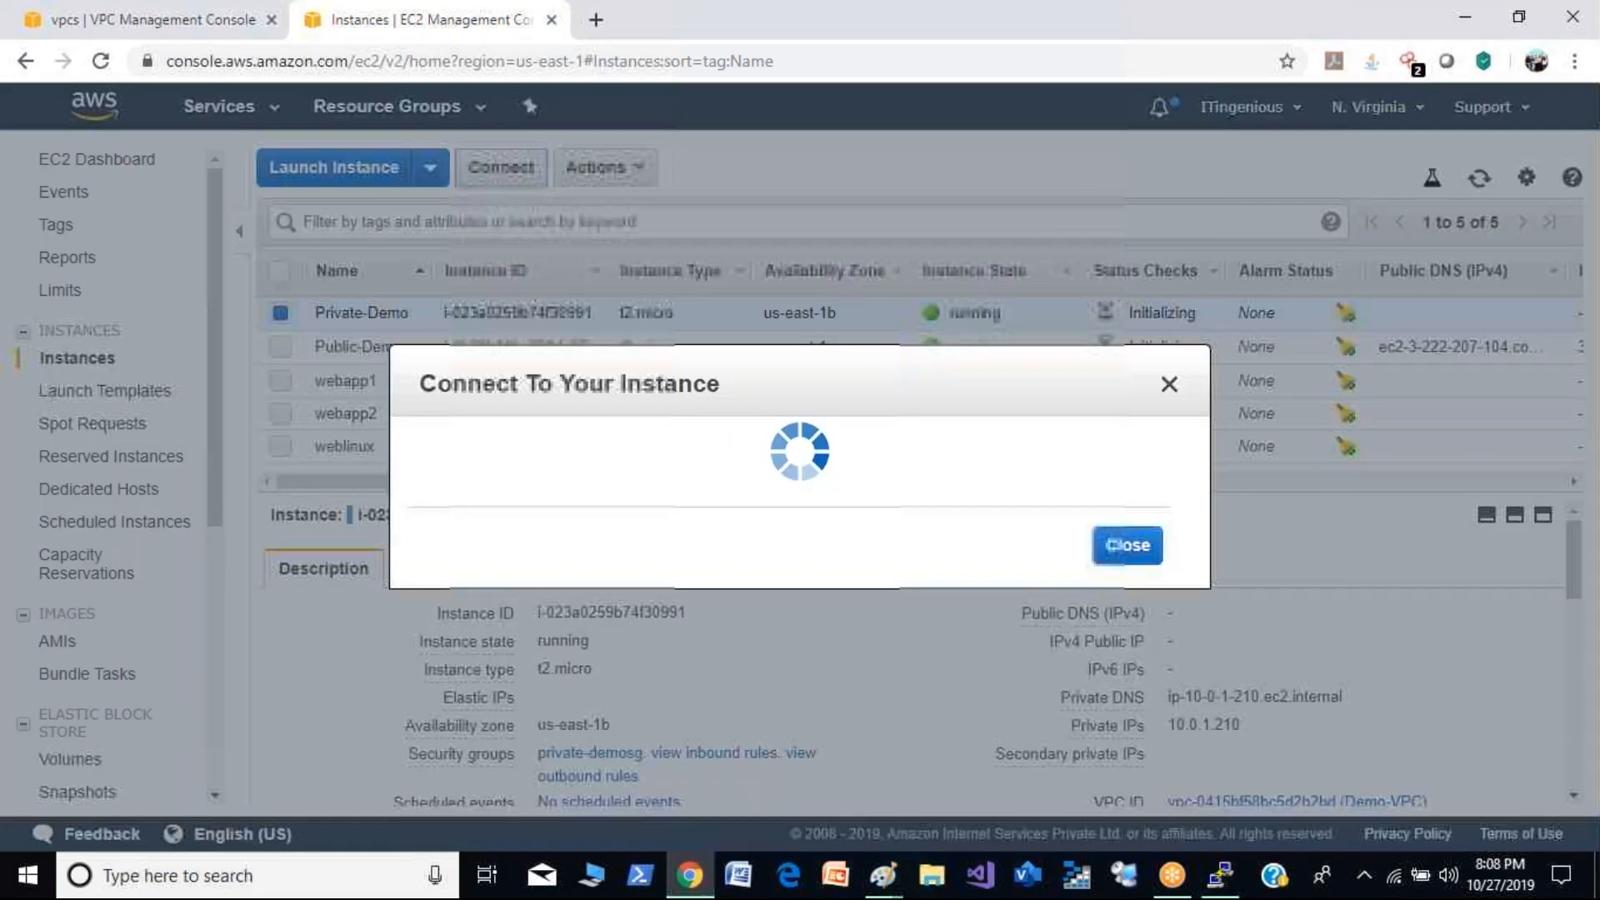
drag(839, 631, 669, 631)
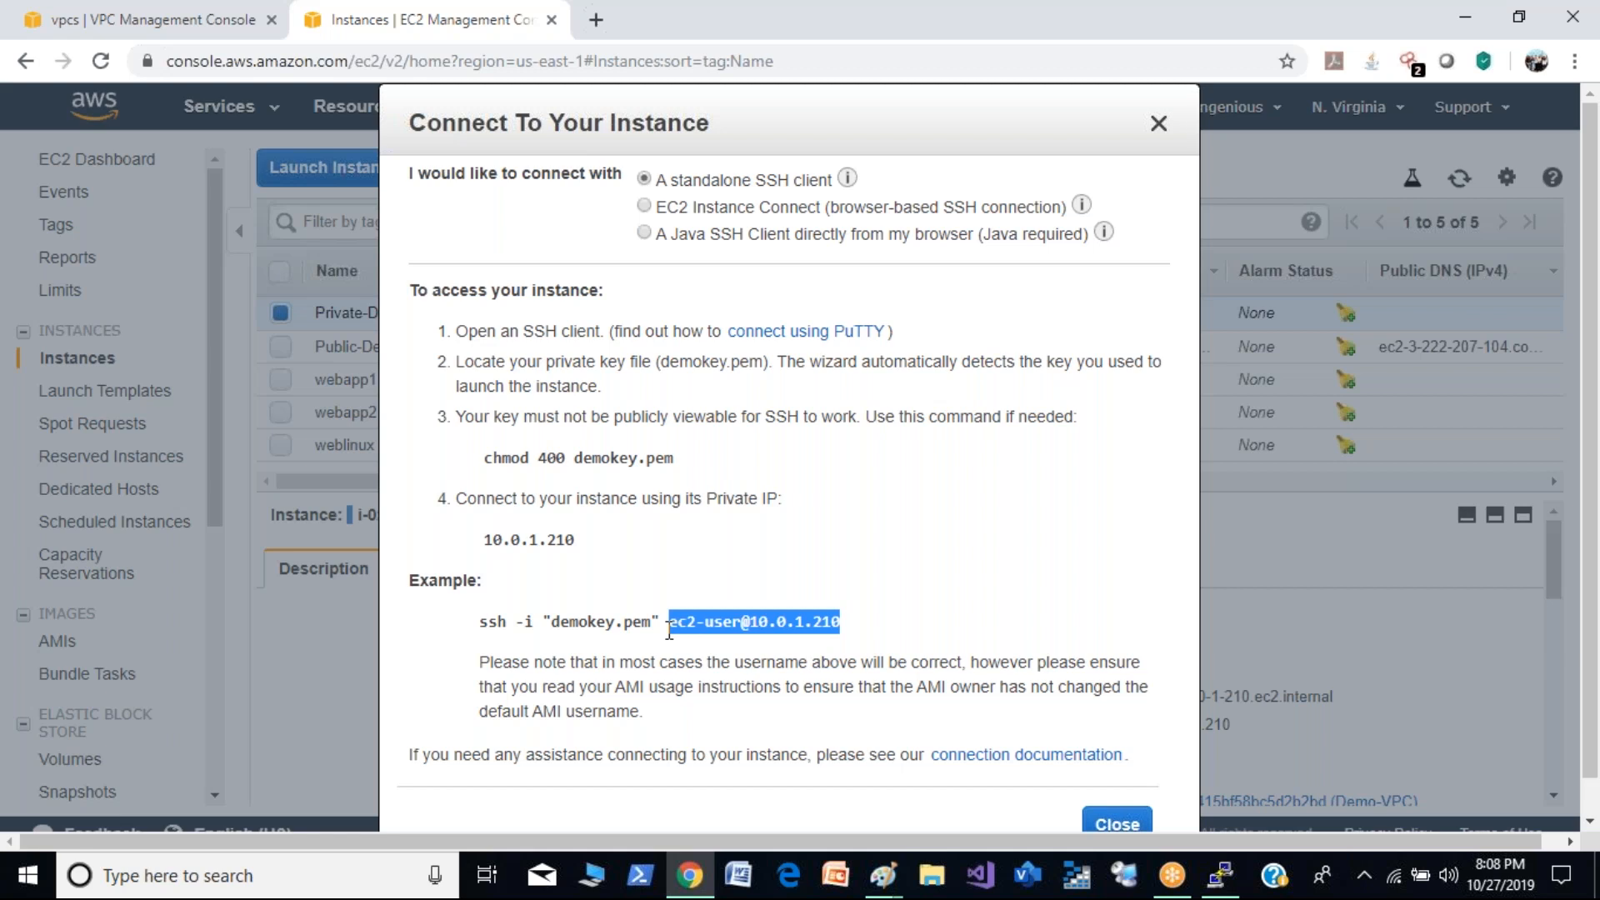
drag(999, 138, 967, 30)
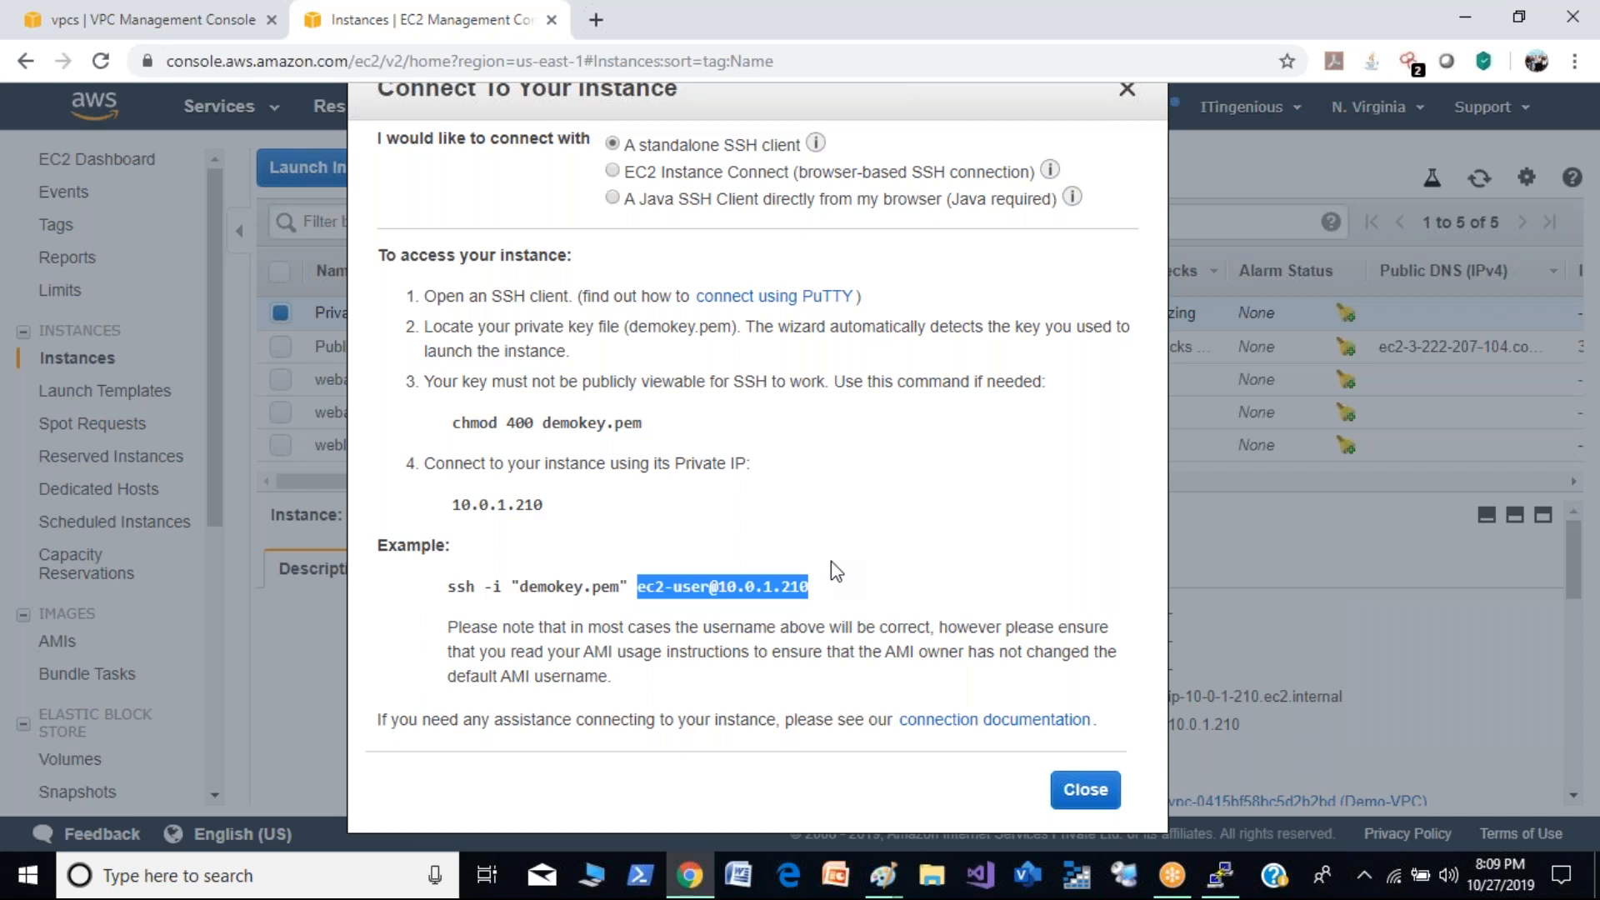
click(929, 593)
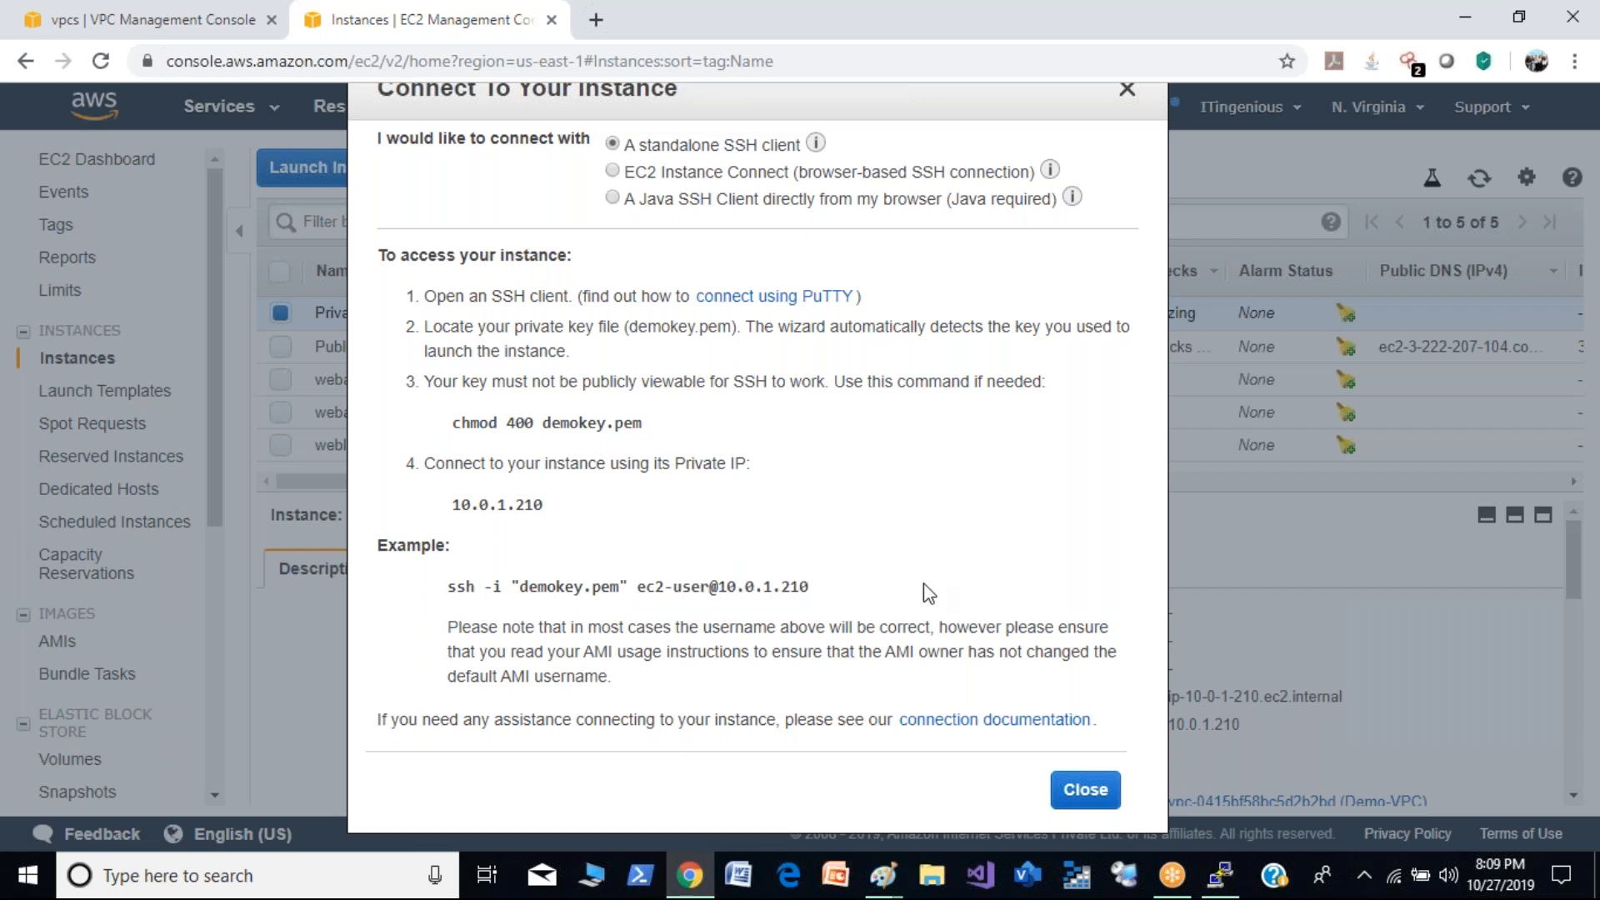
- Check the open PuTTY session, return to the browser, and select the private IP 10.0.1.210 in the connection instructions
click(1229, 880)
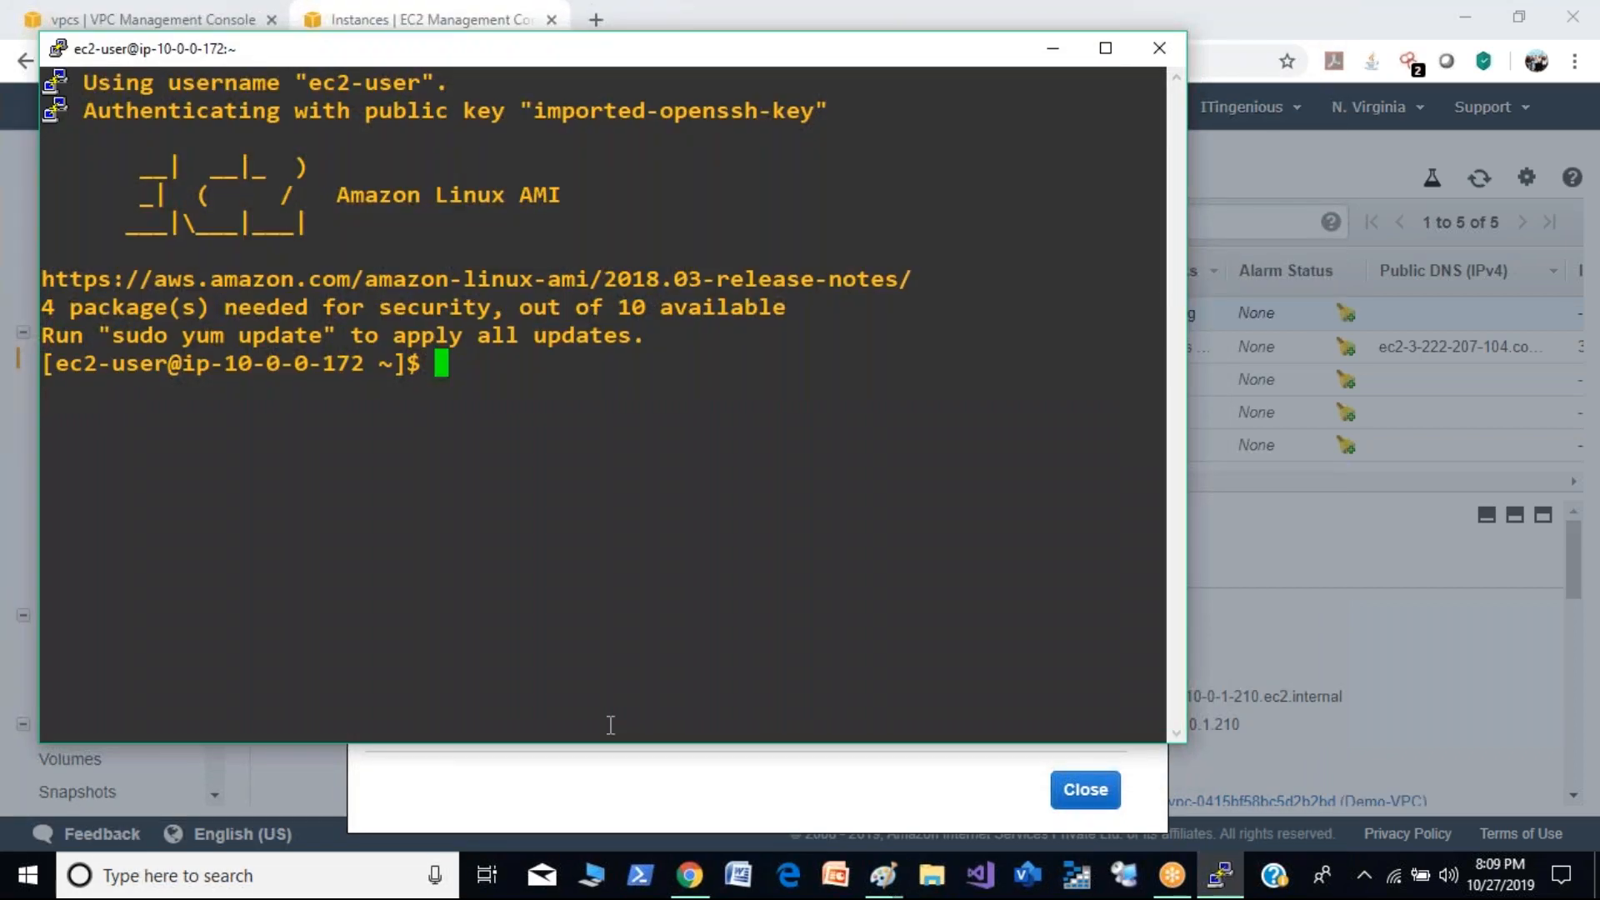
click(635, 819)
drag(544, 505, 454, 504)
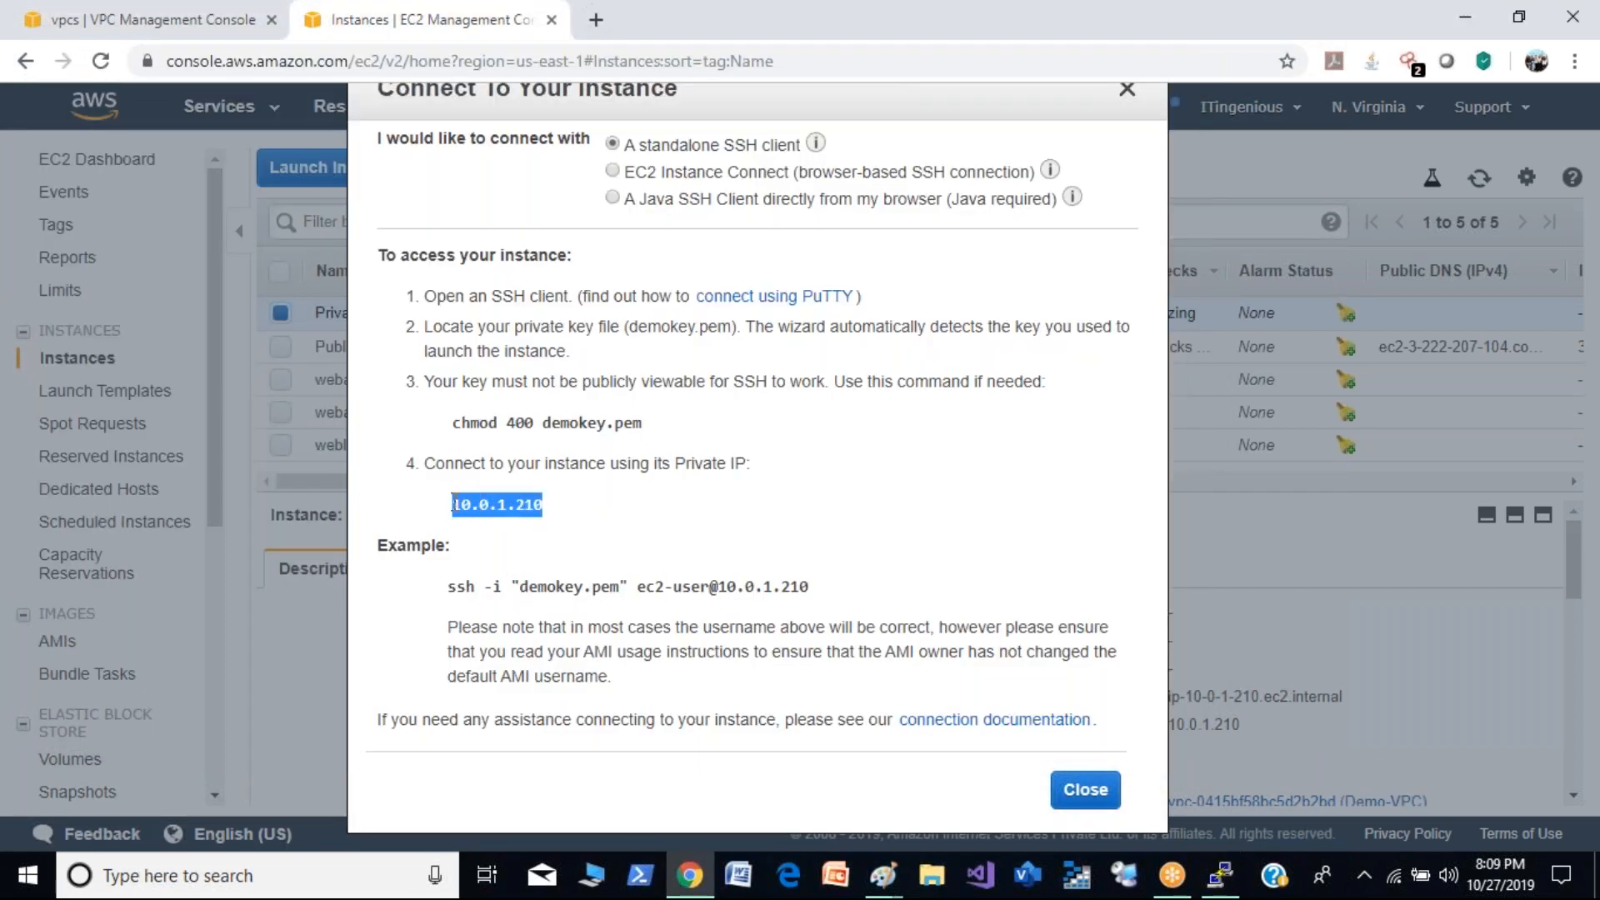
- Switch to the PuTTY session on the public instance and ping the private instance at 10.0.1.210
click(1221, 876)
right_click(608, 508)
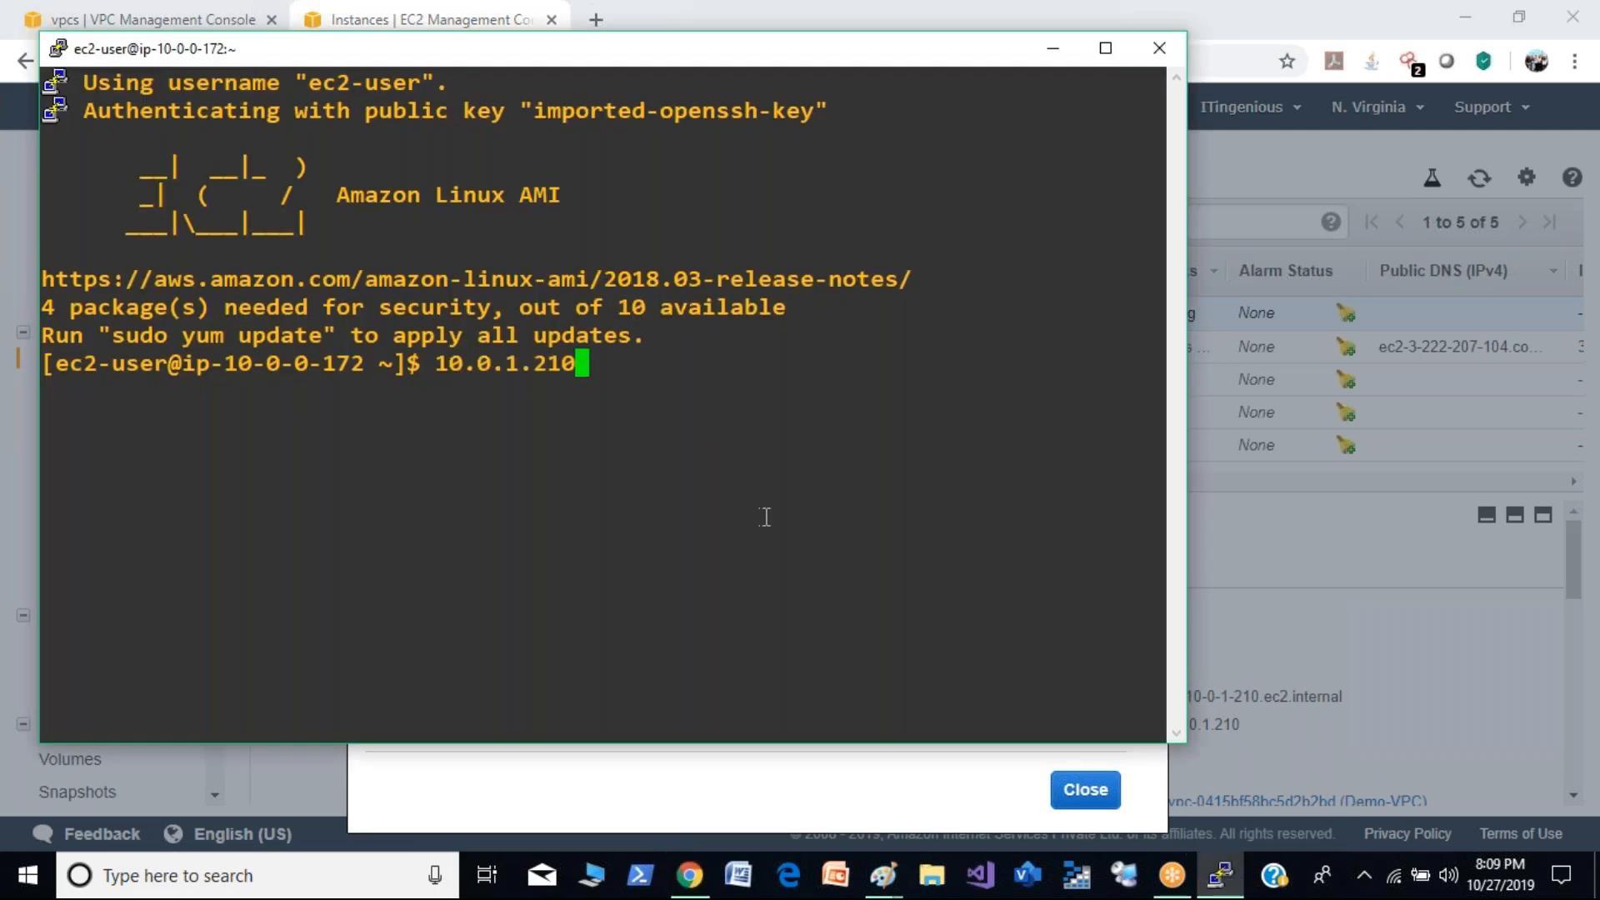
key(Left)
key(Left)
key(Left)
key(Left)
key(Left)
key(Left)
key(Left)
key(Left)
key(Left)
key(Left)
key(Left)
text(ping)
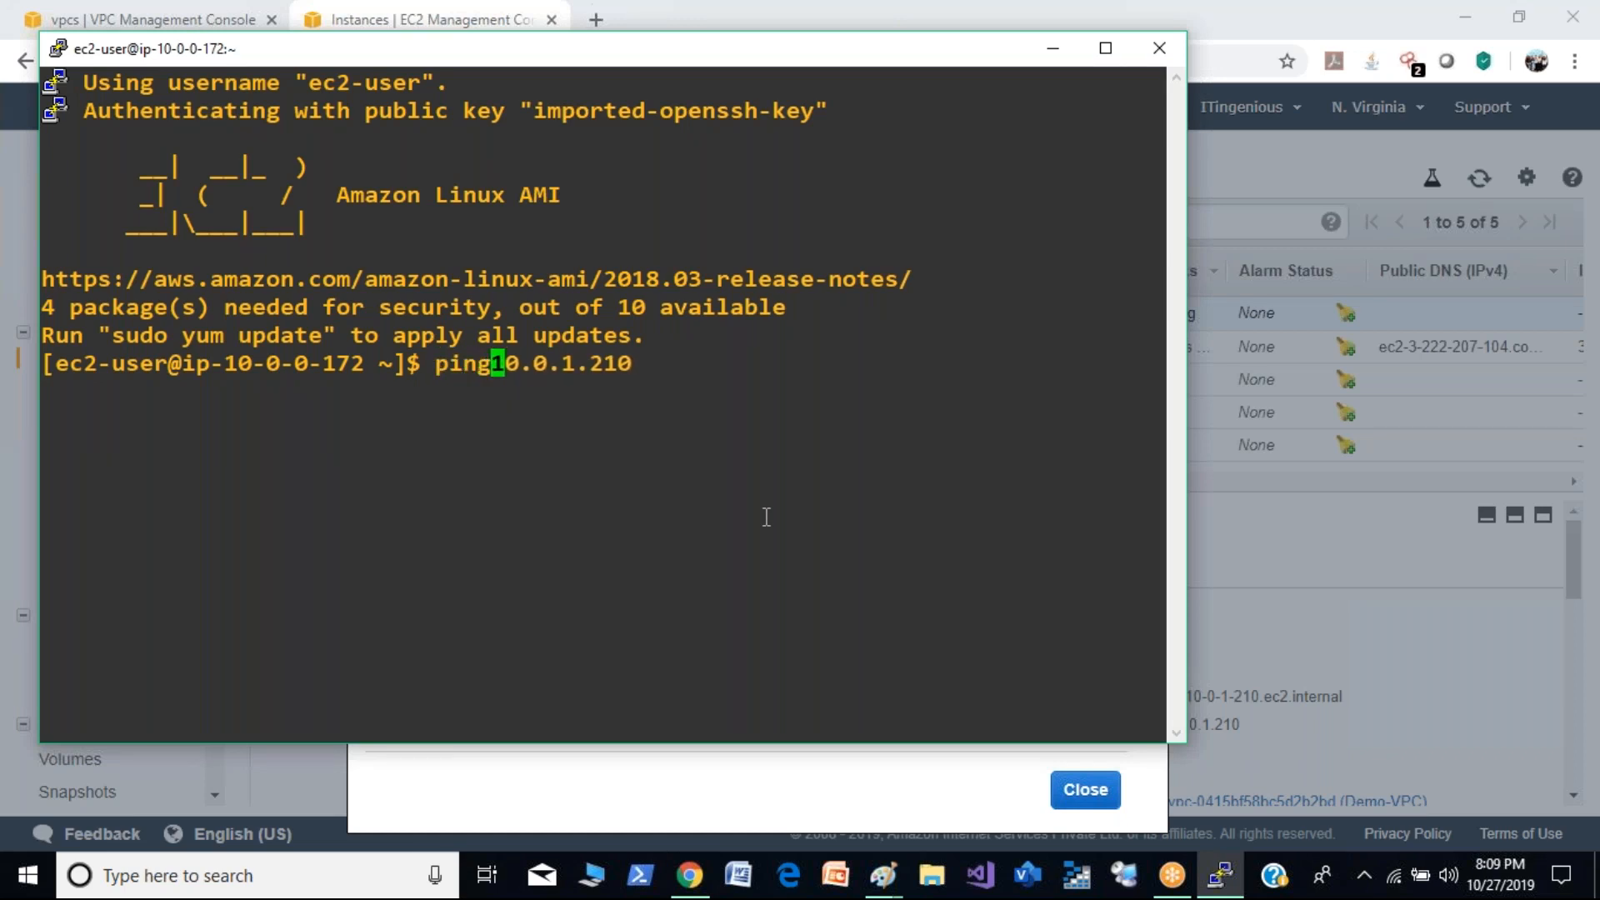
drag(225, 363, 367, 360)
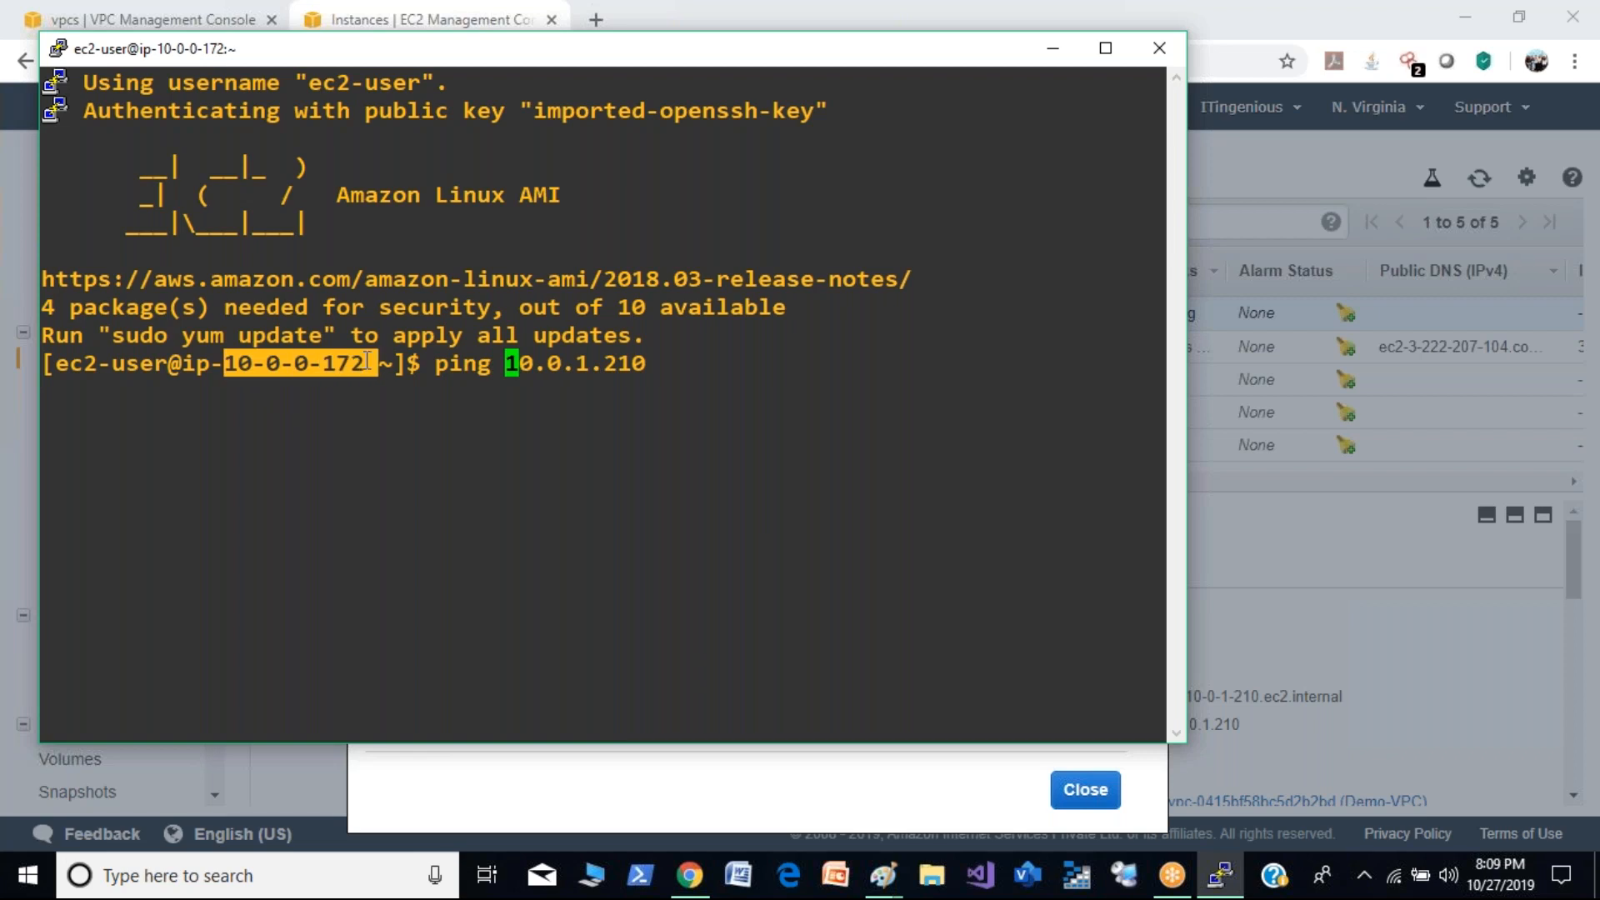
click(585, 362)
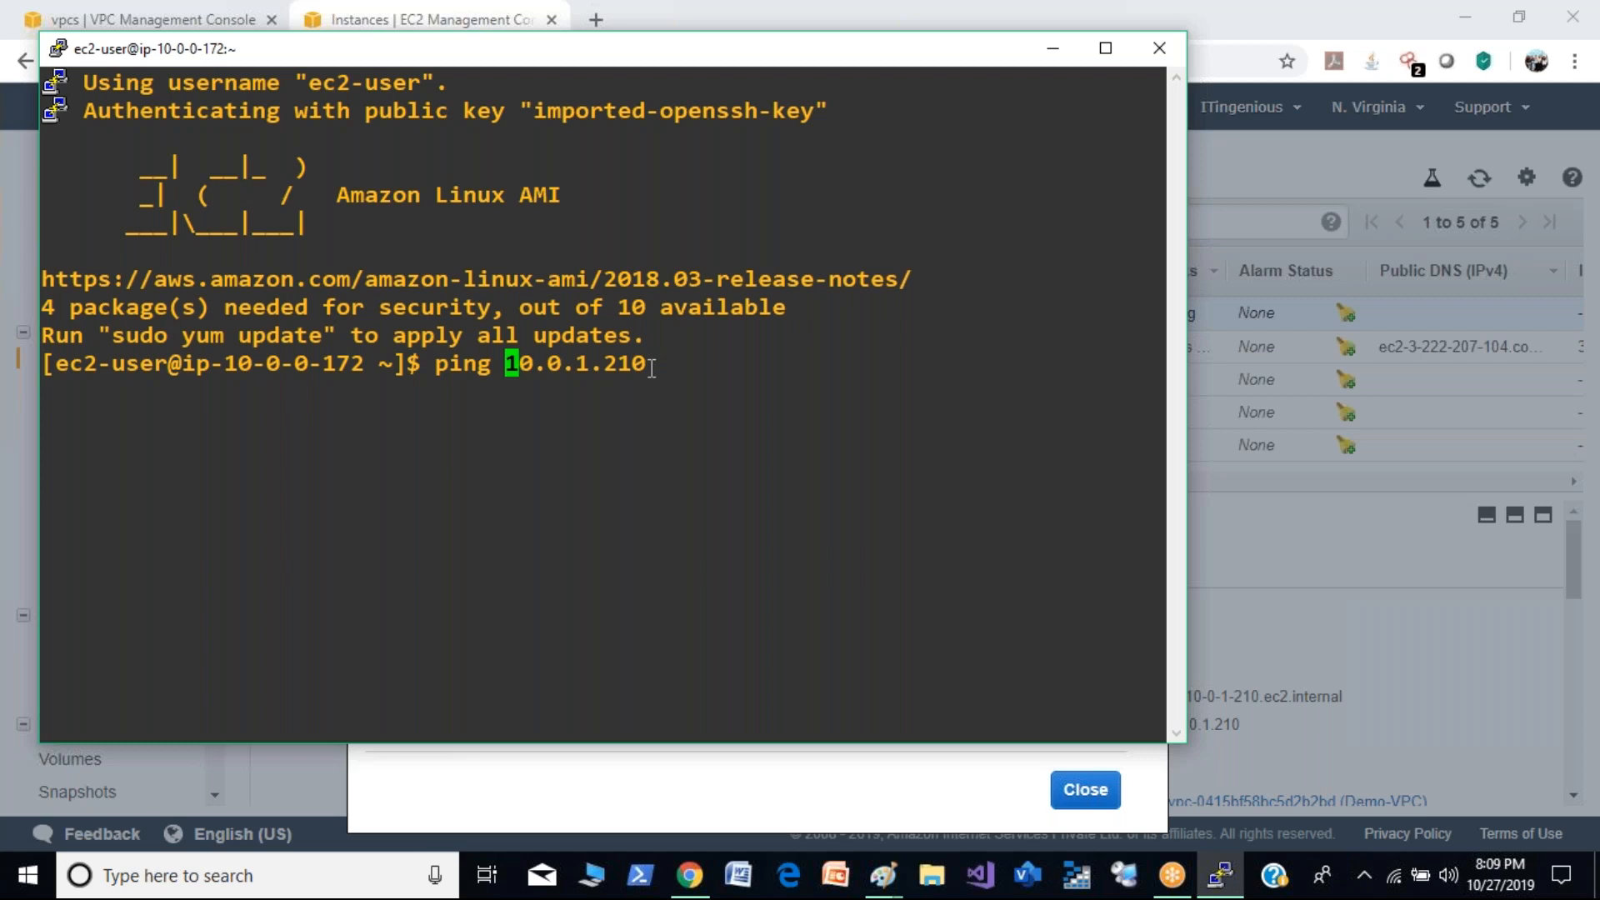
key(Return)
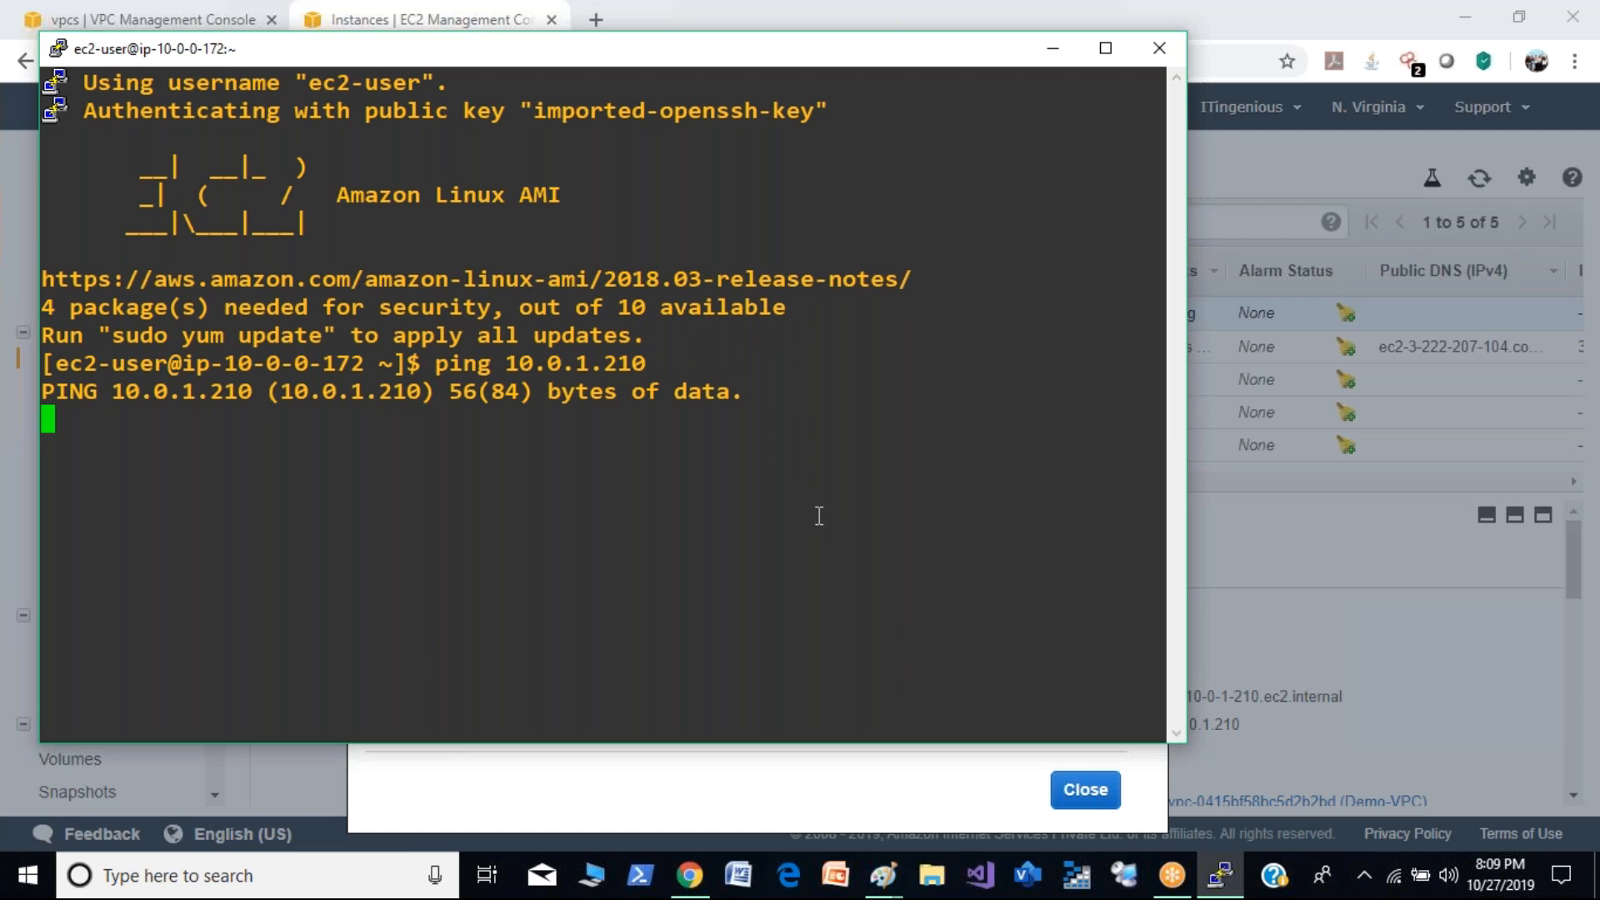
- Switch to the Paint diagram, draw a curved two-way arrow between the public and private subnet boxes, and add a circled SG label between them
key(alt+Tab)
key(alt+Tab)
key(alt+Tab)
key(alt+Tab)
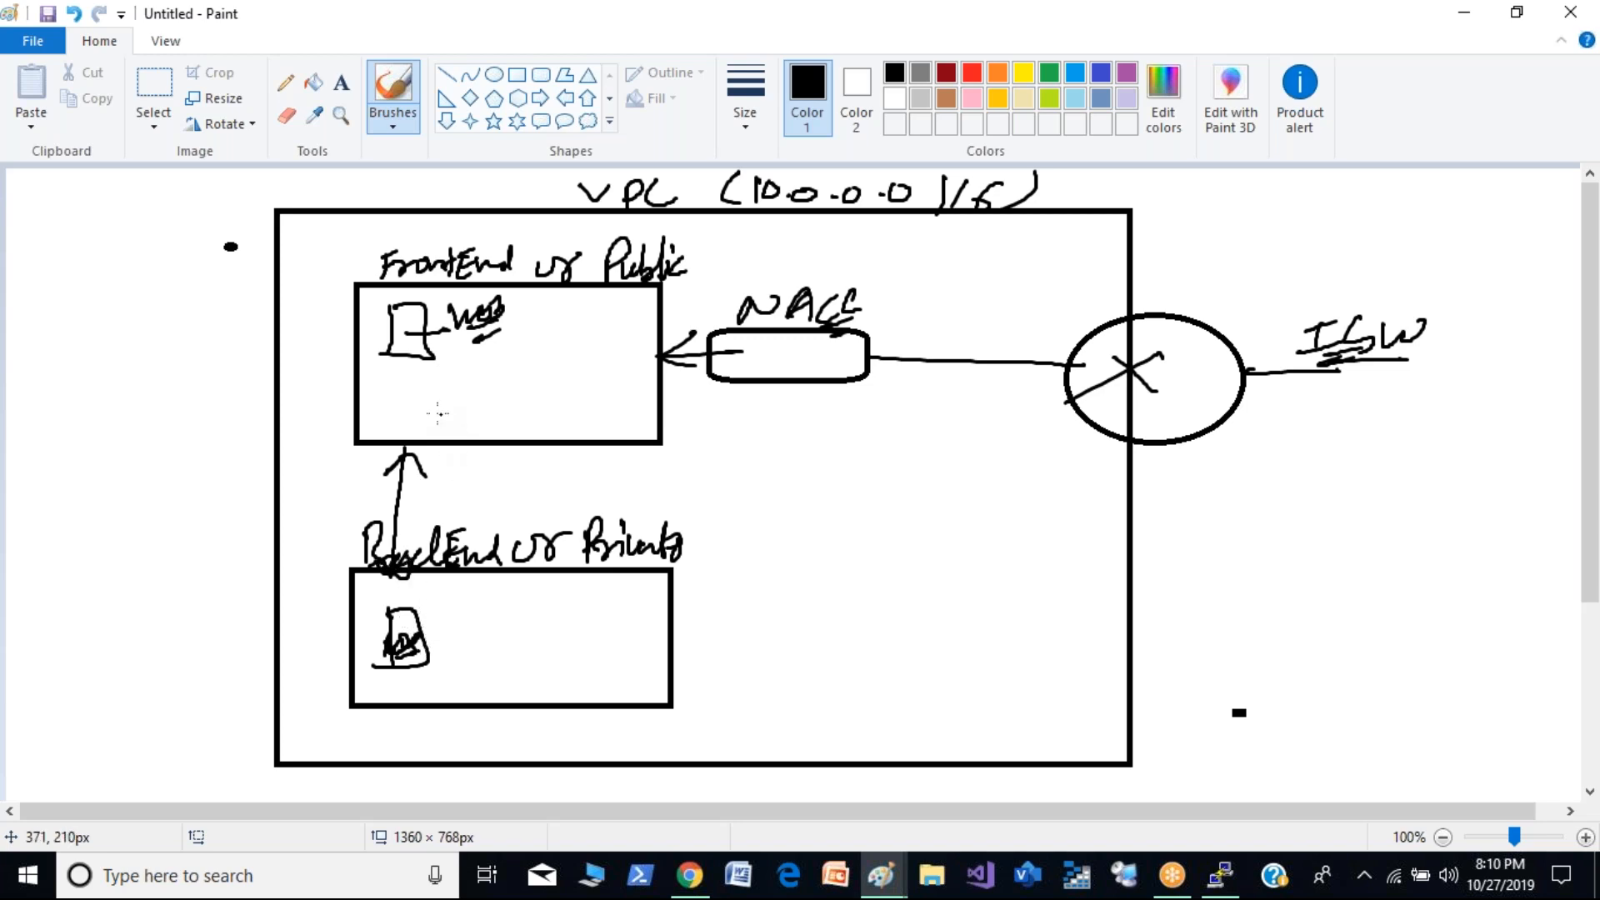
mouse_move(519, 391)
mouse_down()
mouse_move(567, 588)
mouse_move(530, 588)
mouse_up()
mouse_move(546, 342)
mouse_down()
mouse_move(517, 380)
mouse_move(573, 415)
mouse_up()
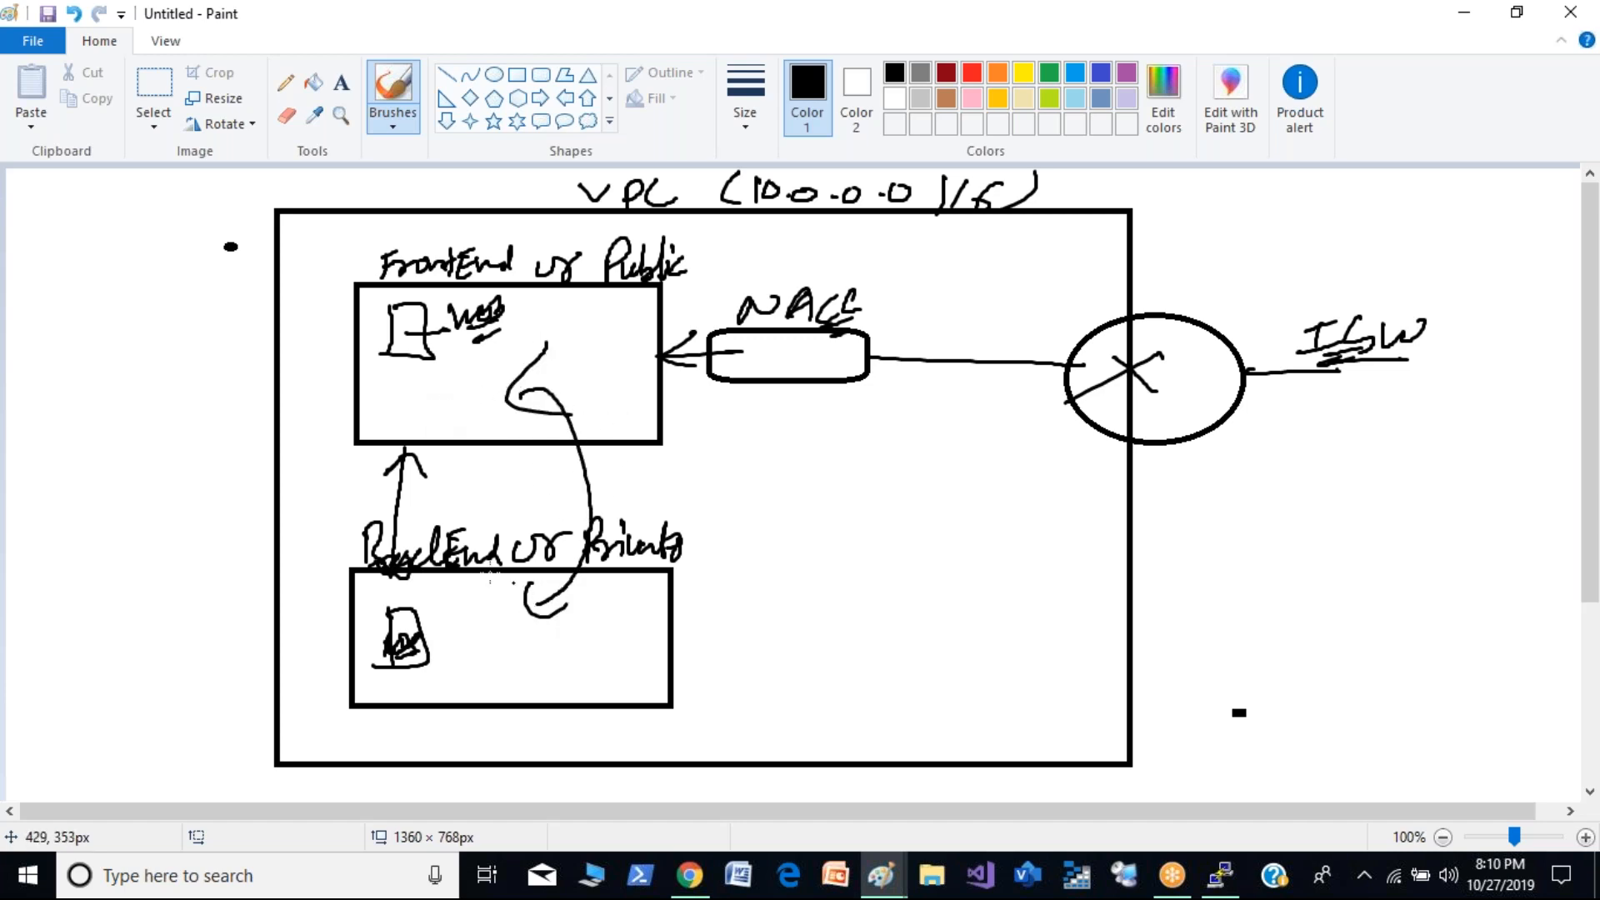
mouse_move(408, 493)
mouse_down()
mouse_move(500, 475)
mouse_move(514, 503)
mouse_up()
drag(417, 488, 557, 506)
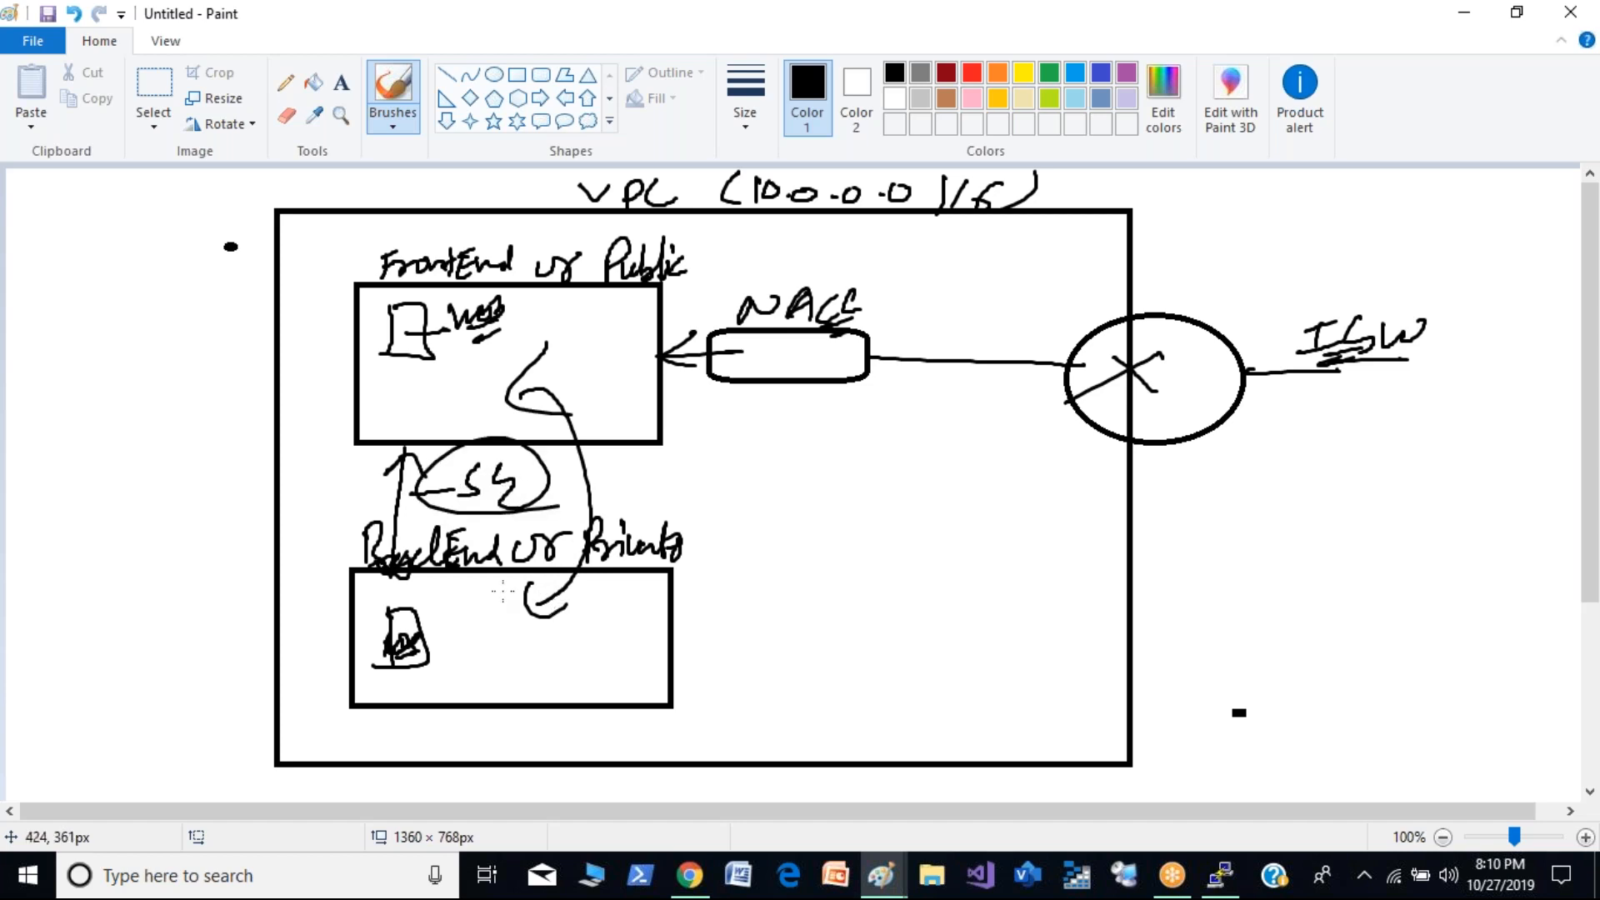
- Check the running ping in PuTTY, return to the browser, and close the Private-Demo connection instructions
key(alt+Tab)
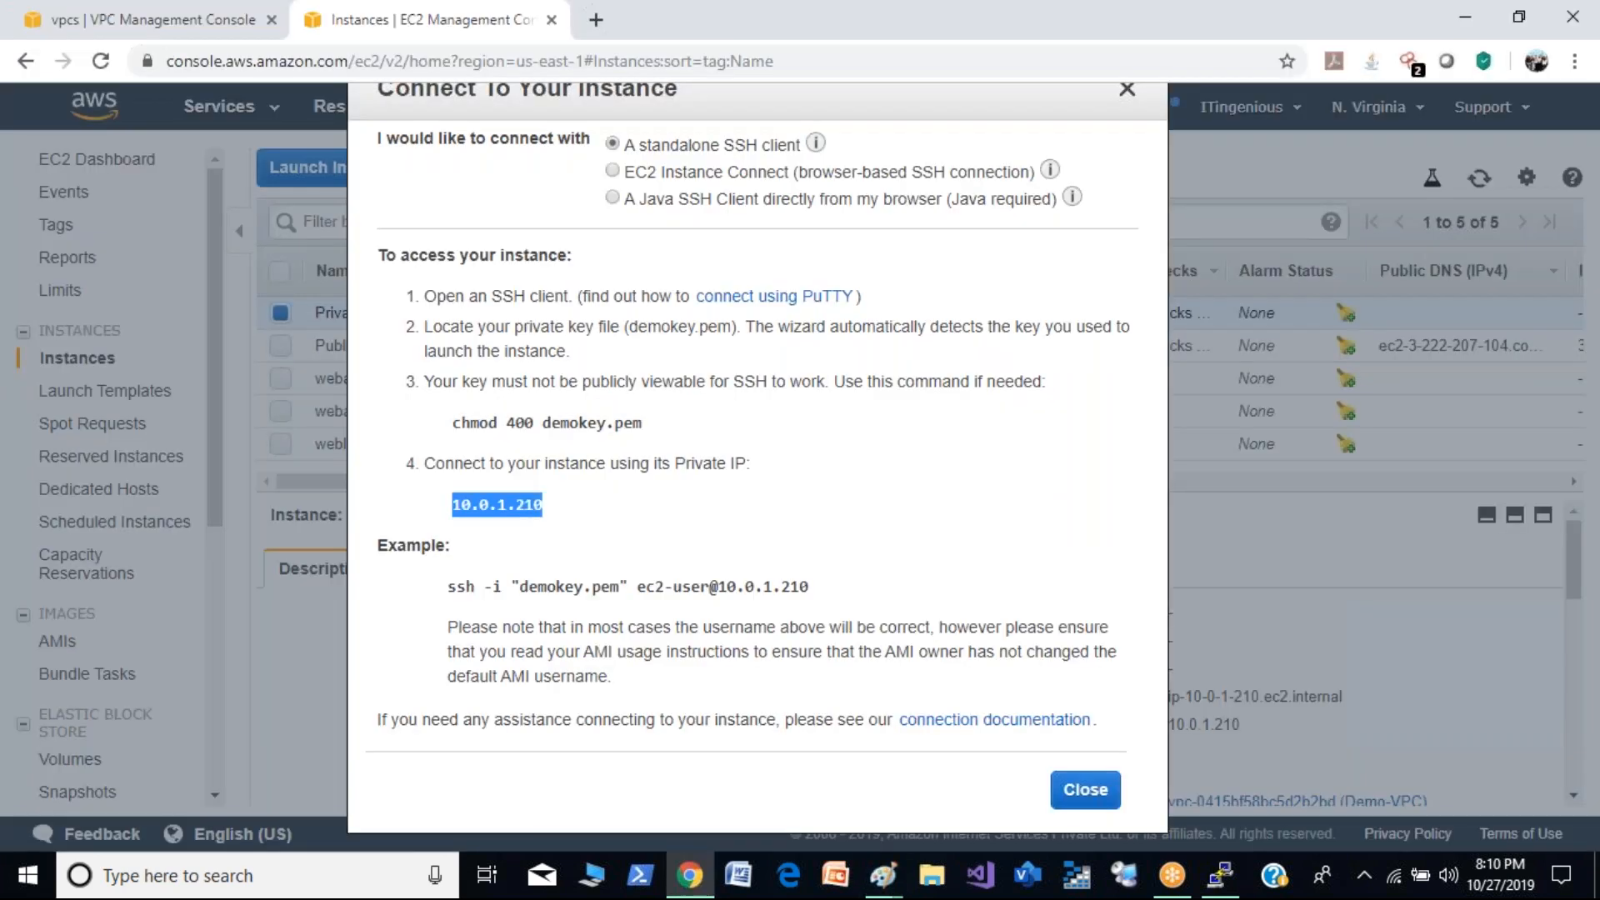
key(alt+Tab)
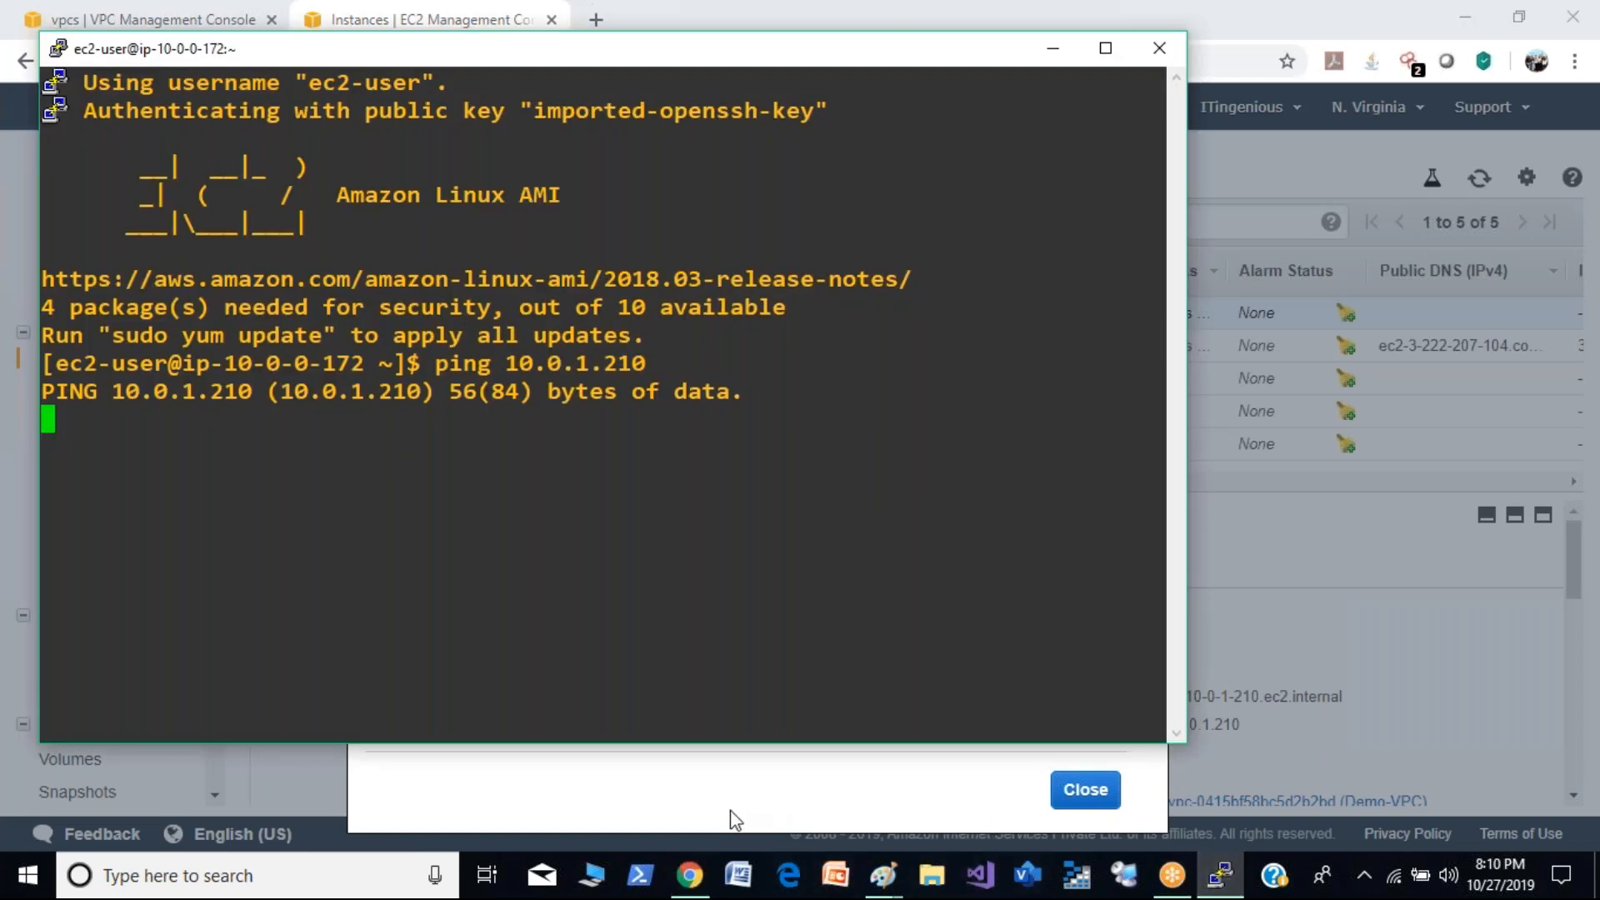
click(950, 793)
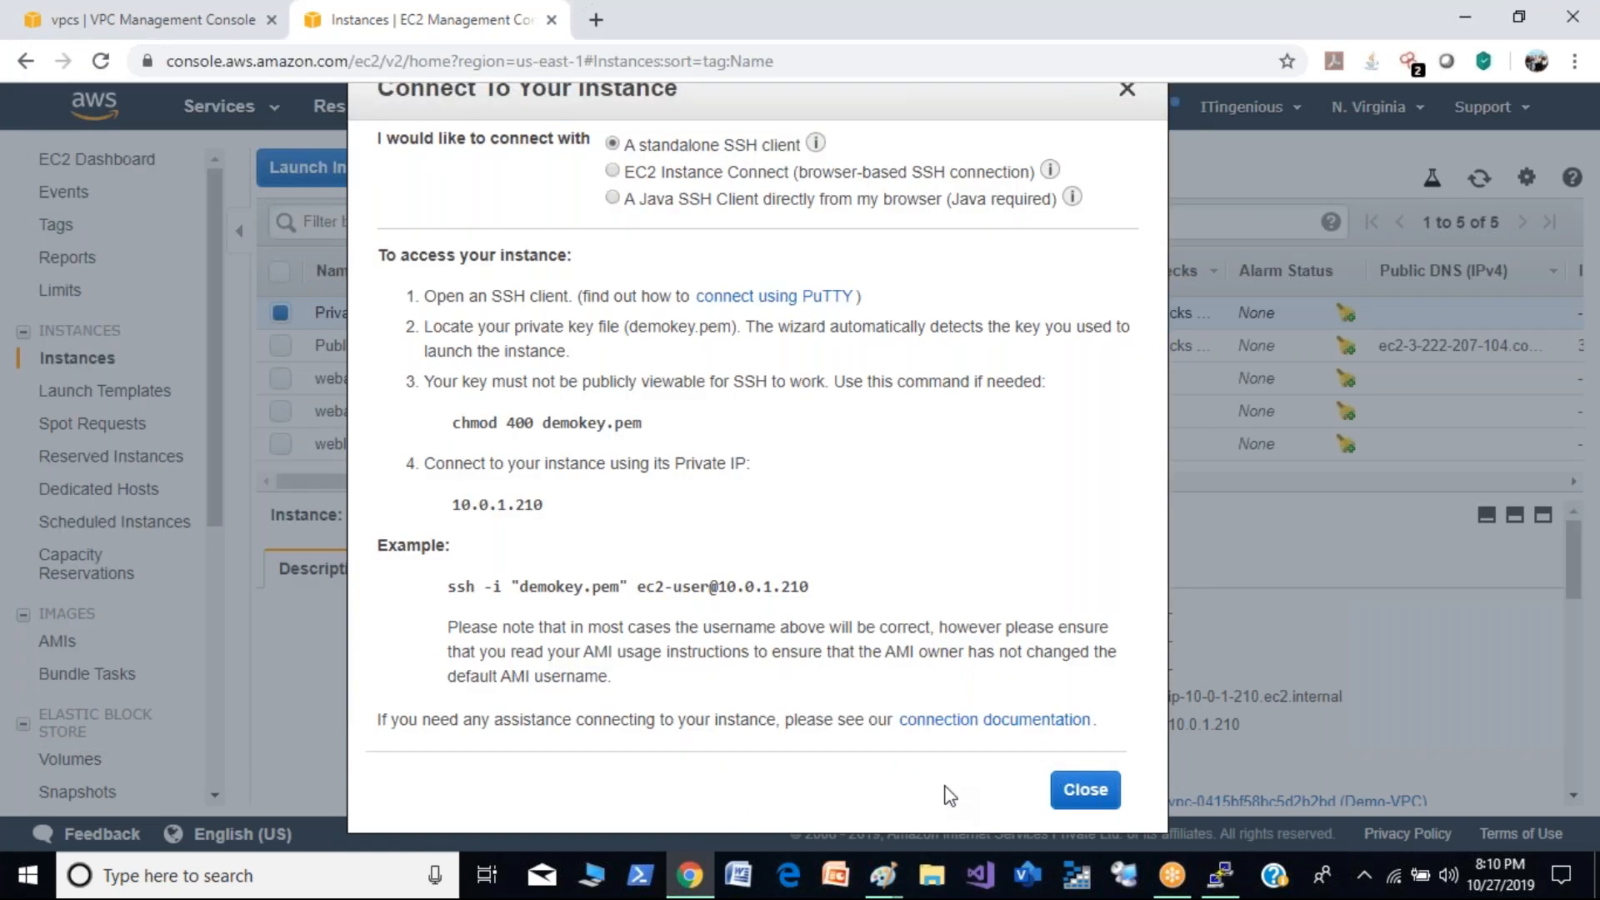
click(1086, 792)
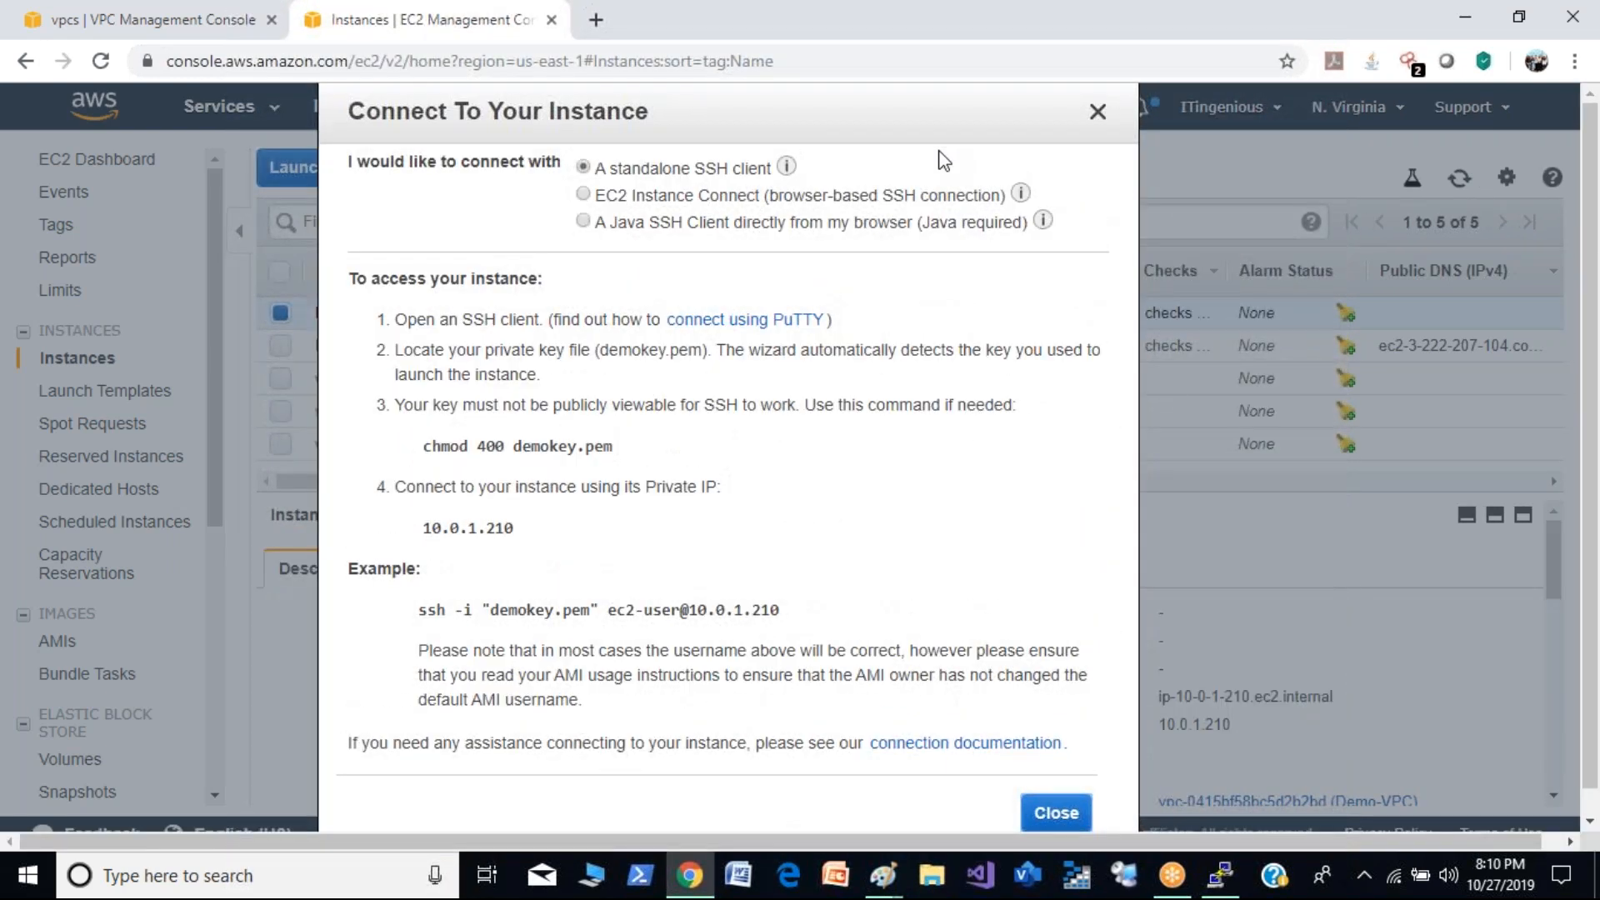
key(Escape)
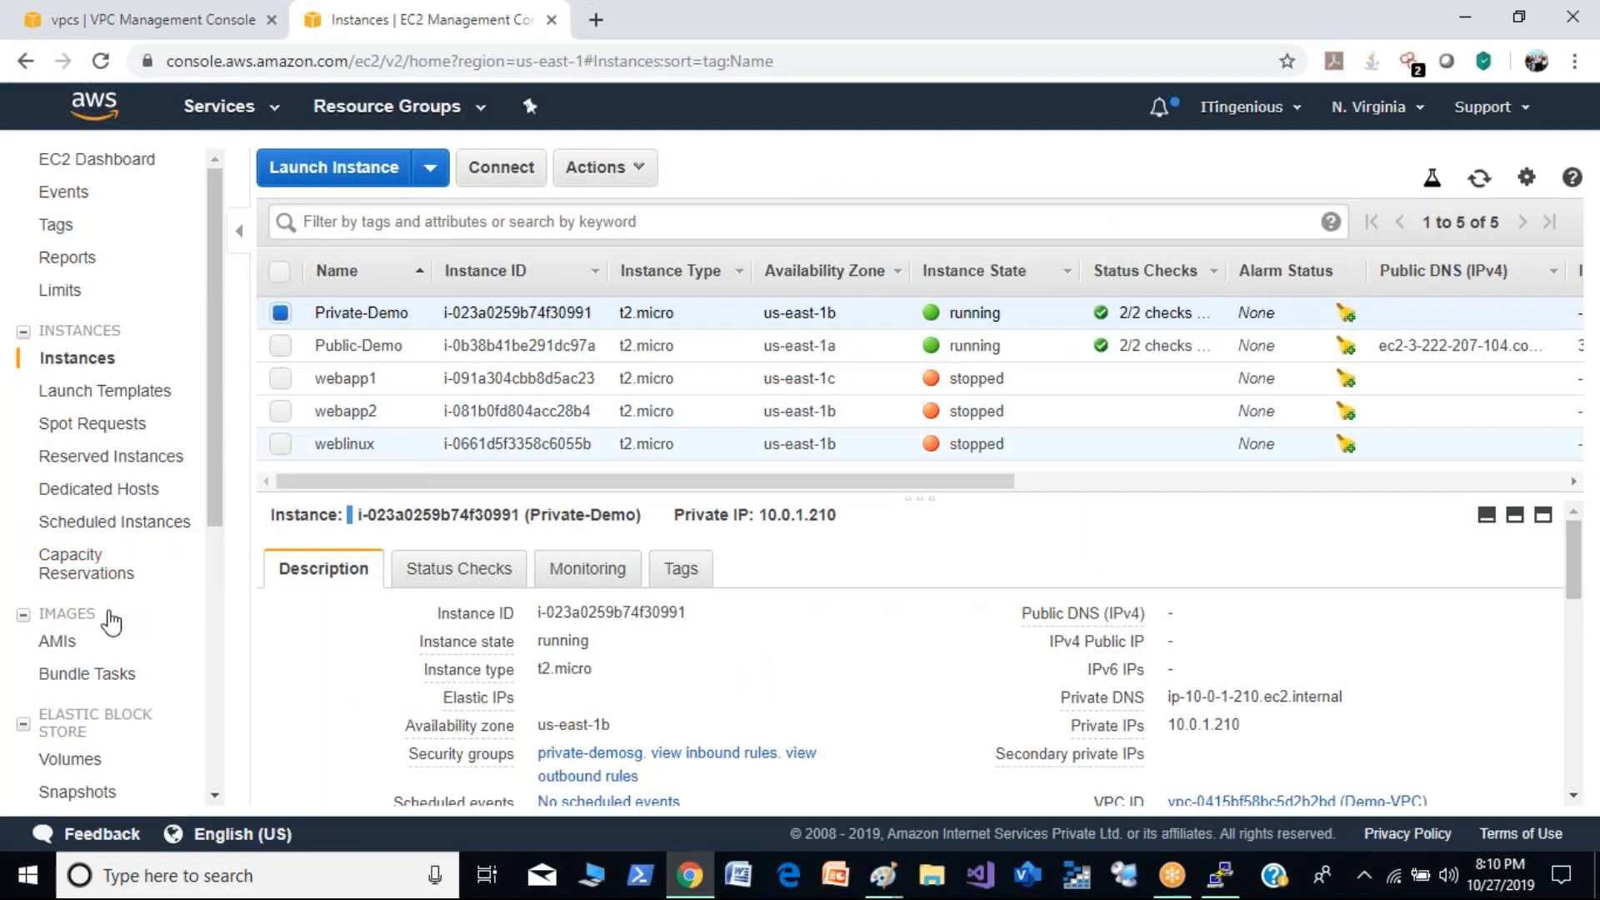
- Open the inbound rules of the private-demosg security group for editing
drag(213, 495, 219, 713)
click(106, 534)
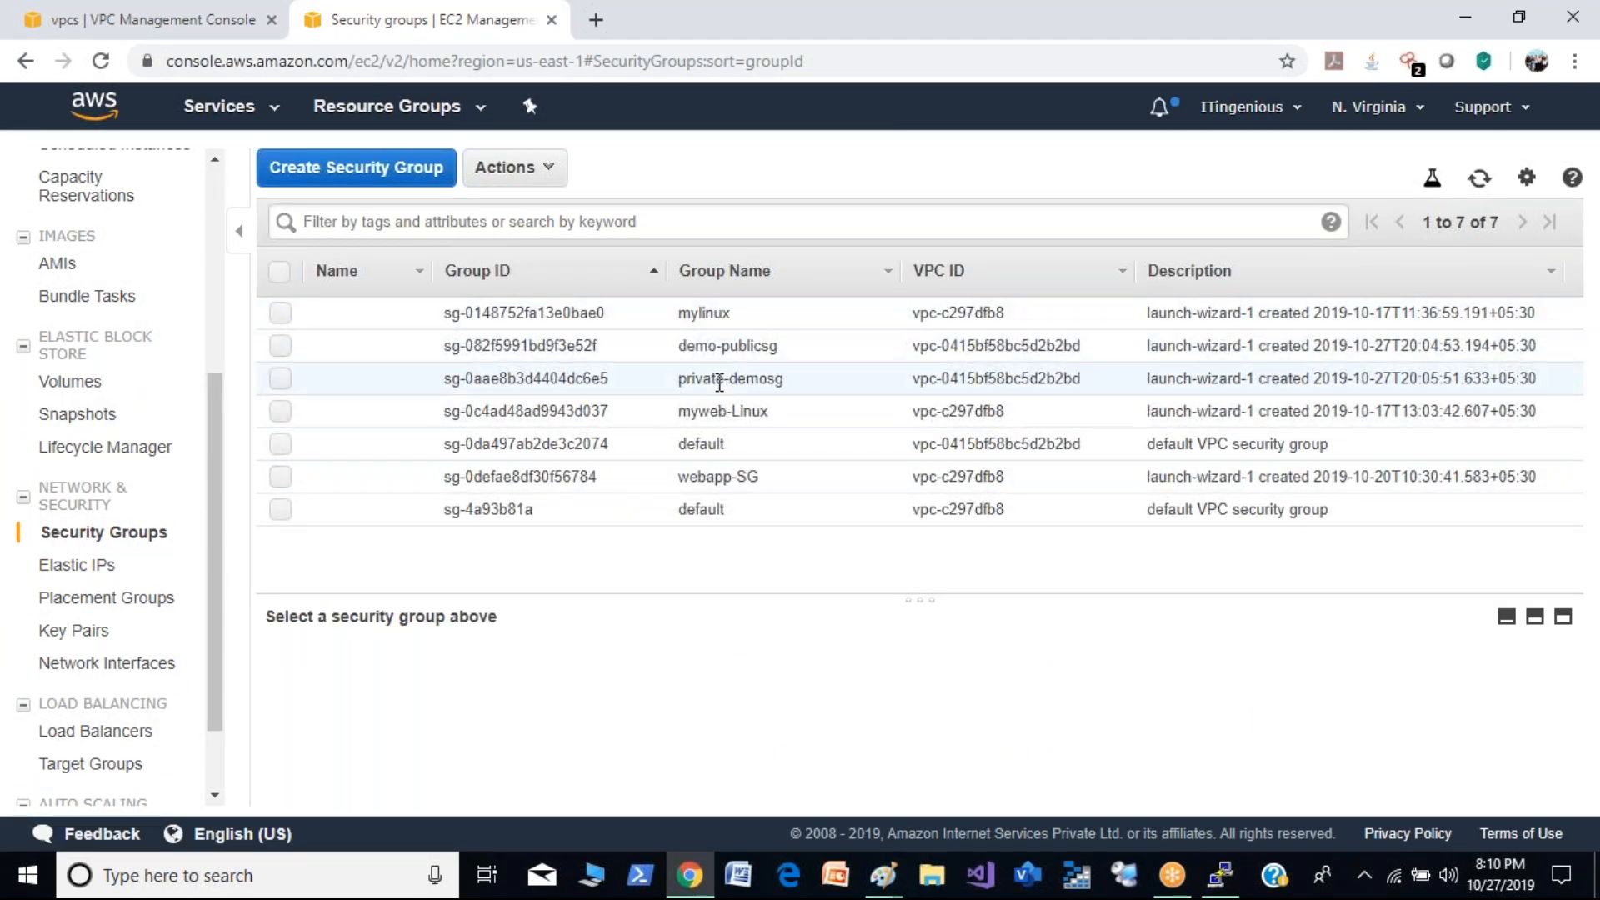
click(720, 382)
click(449, 673)
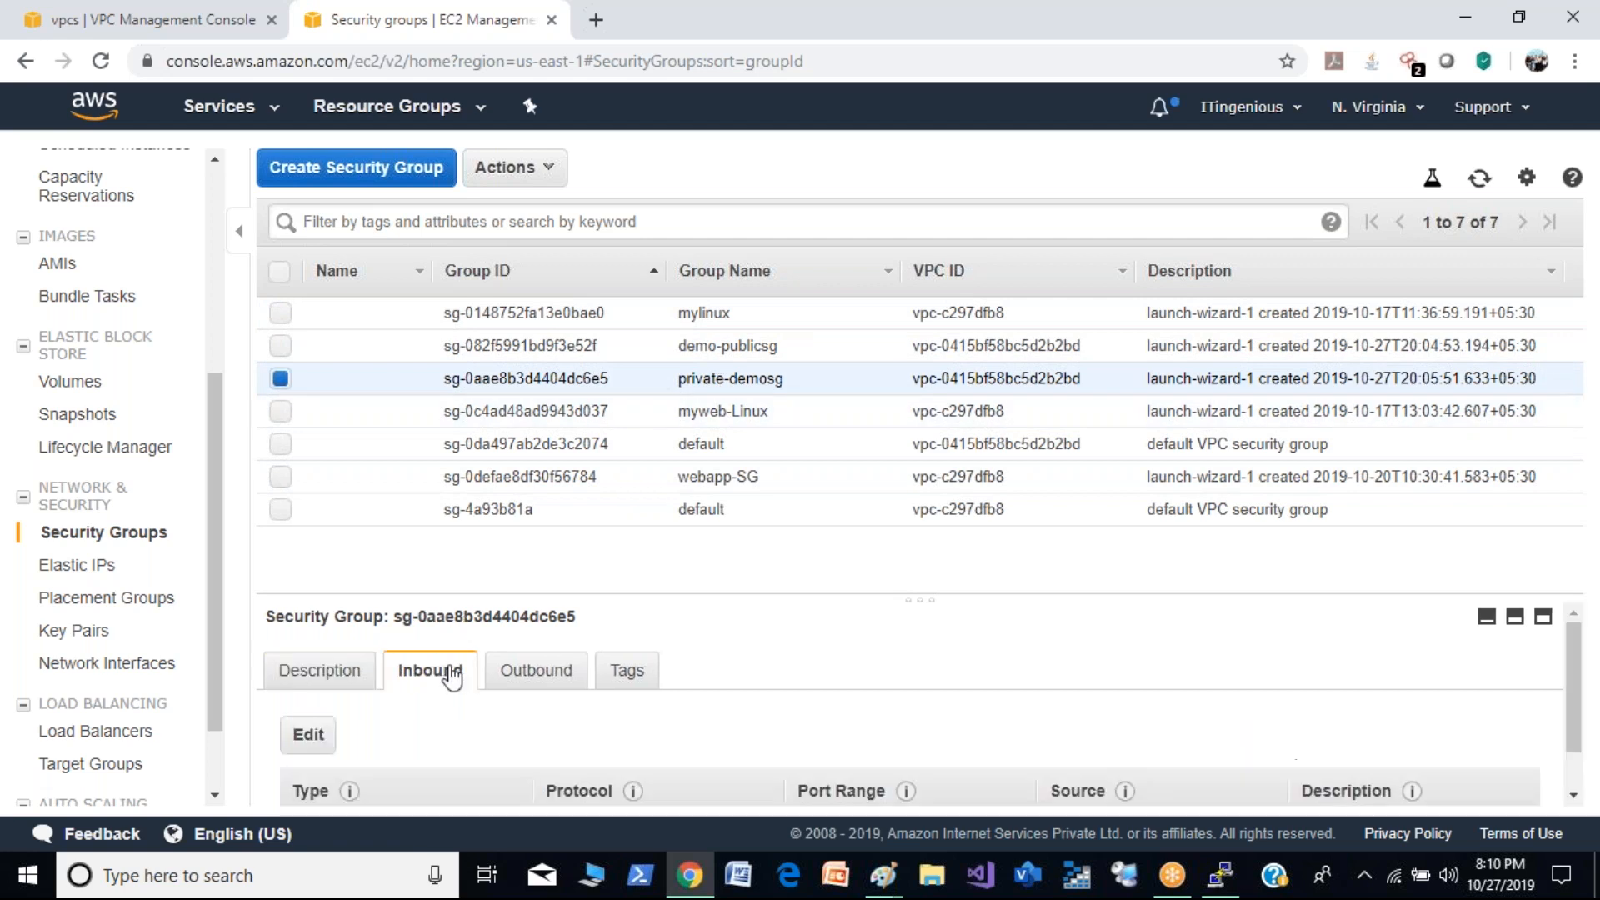
click(307, 735)
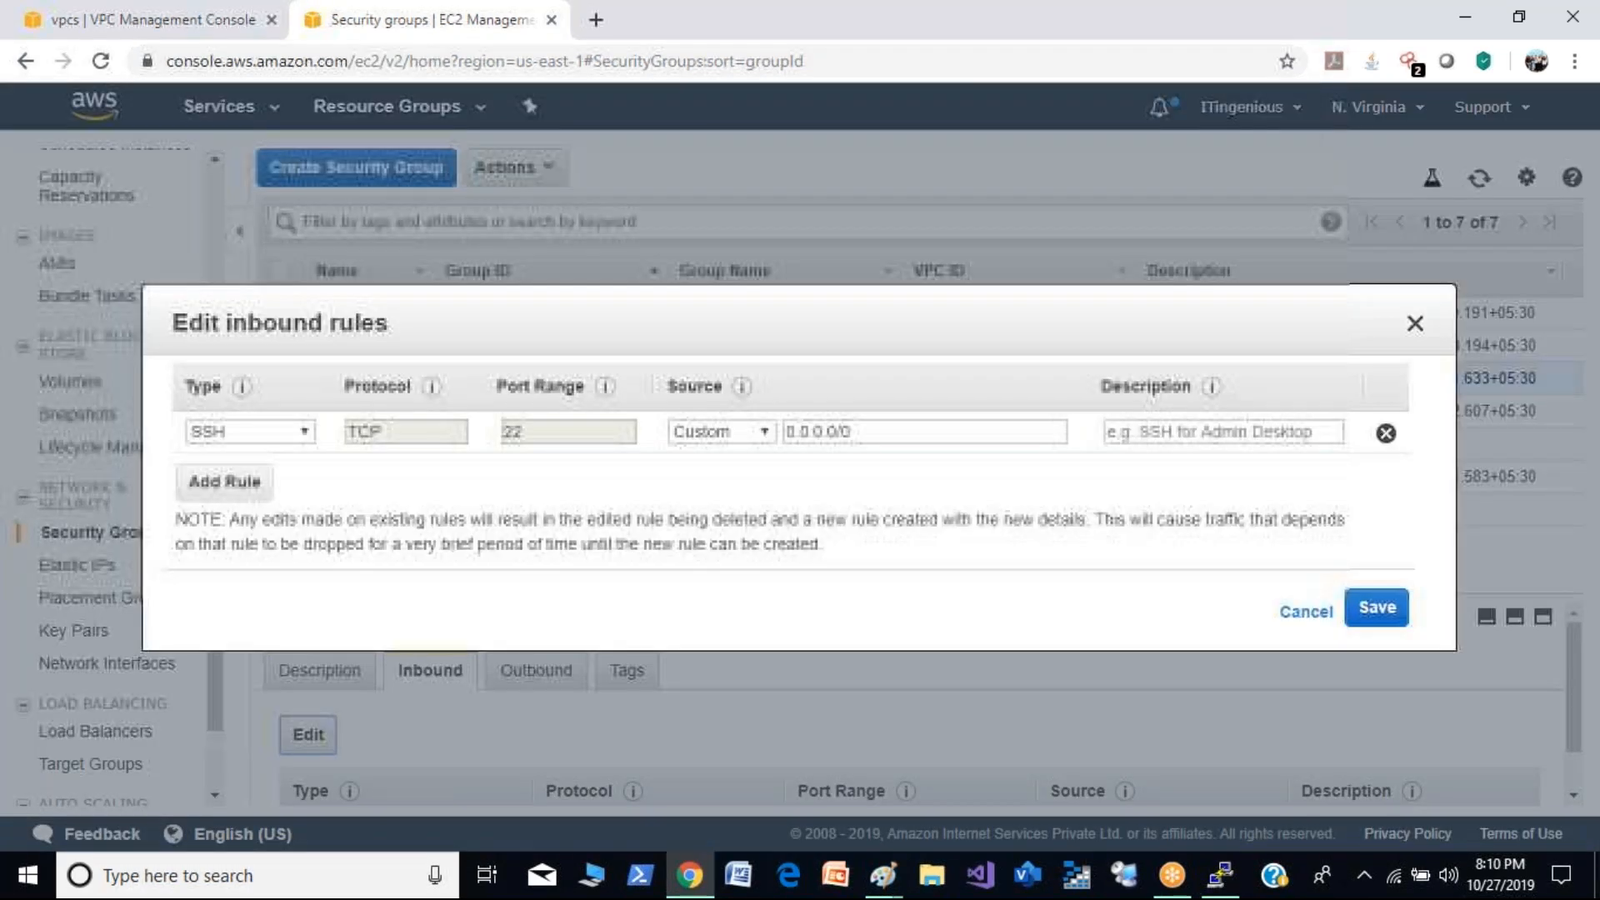
- Add a Custom ICMP Rule - IPv4 with Echo Reply and source 10.0.0.0/24 to the inbound rules, and save them
click(223, 483)
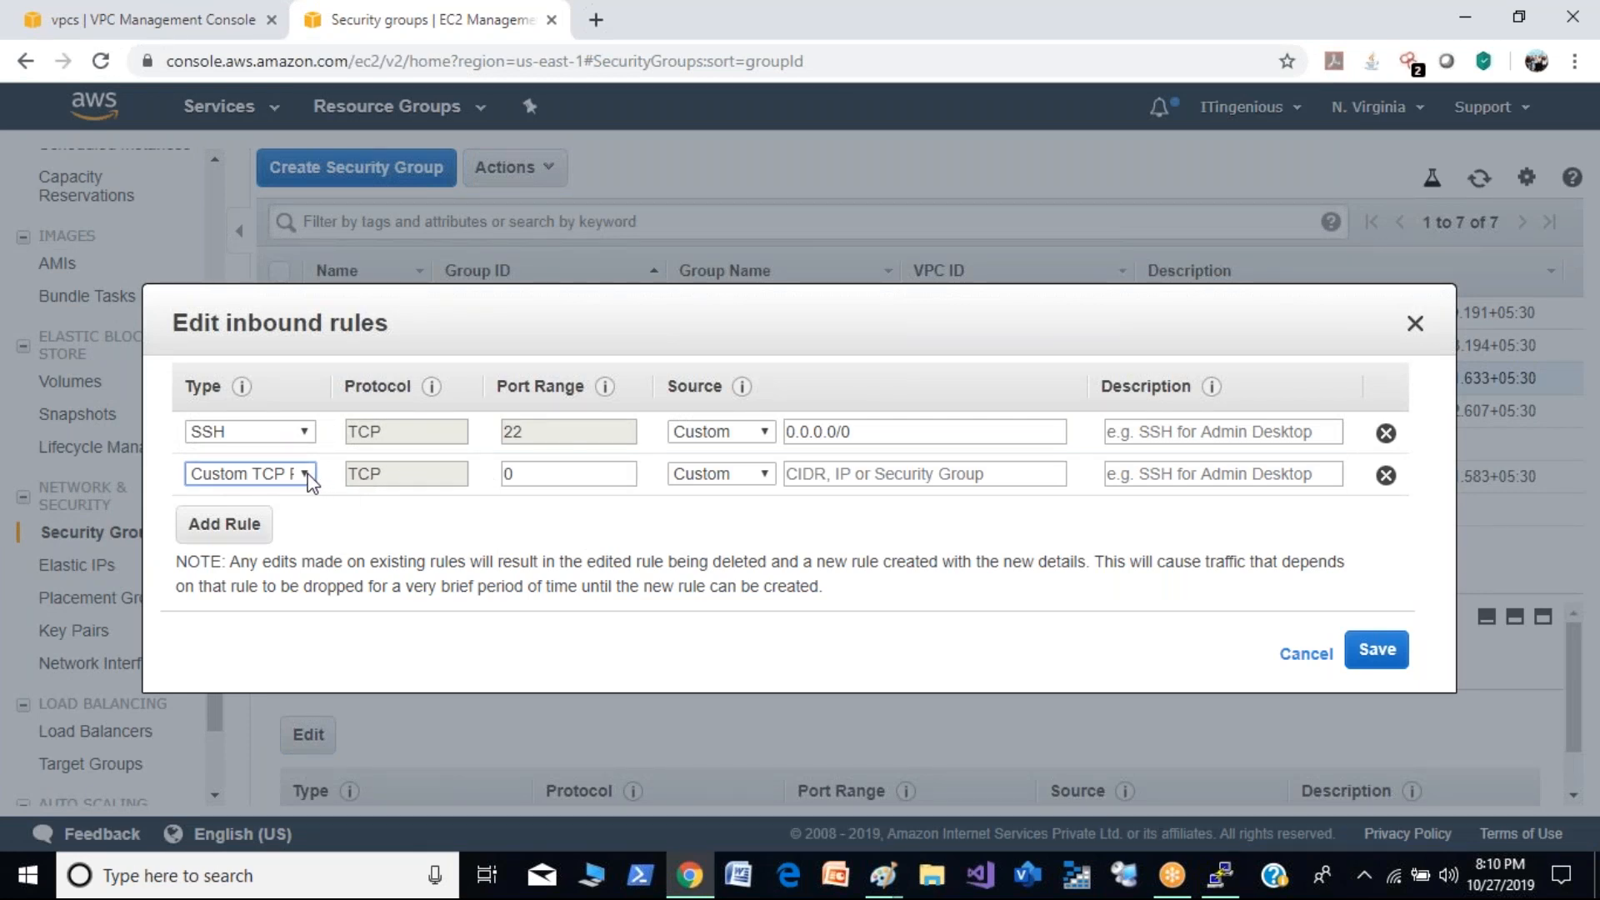
click(307, 476)
scroll(307, 443, down, 1)
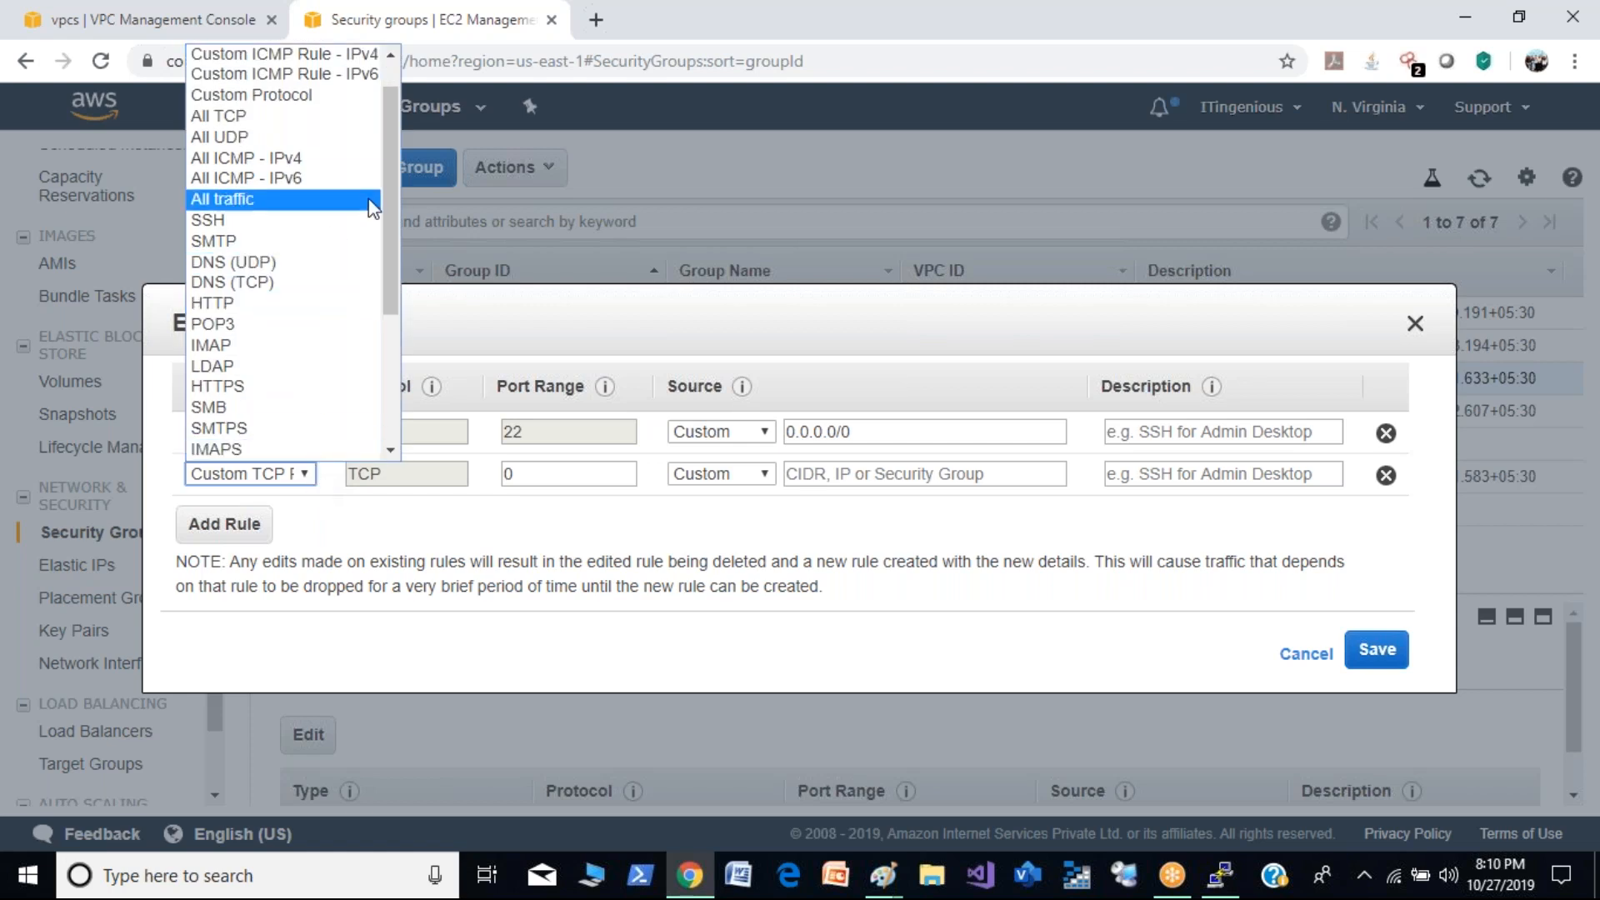
drag(389, 244, 389, 164)
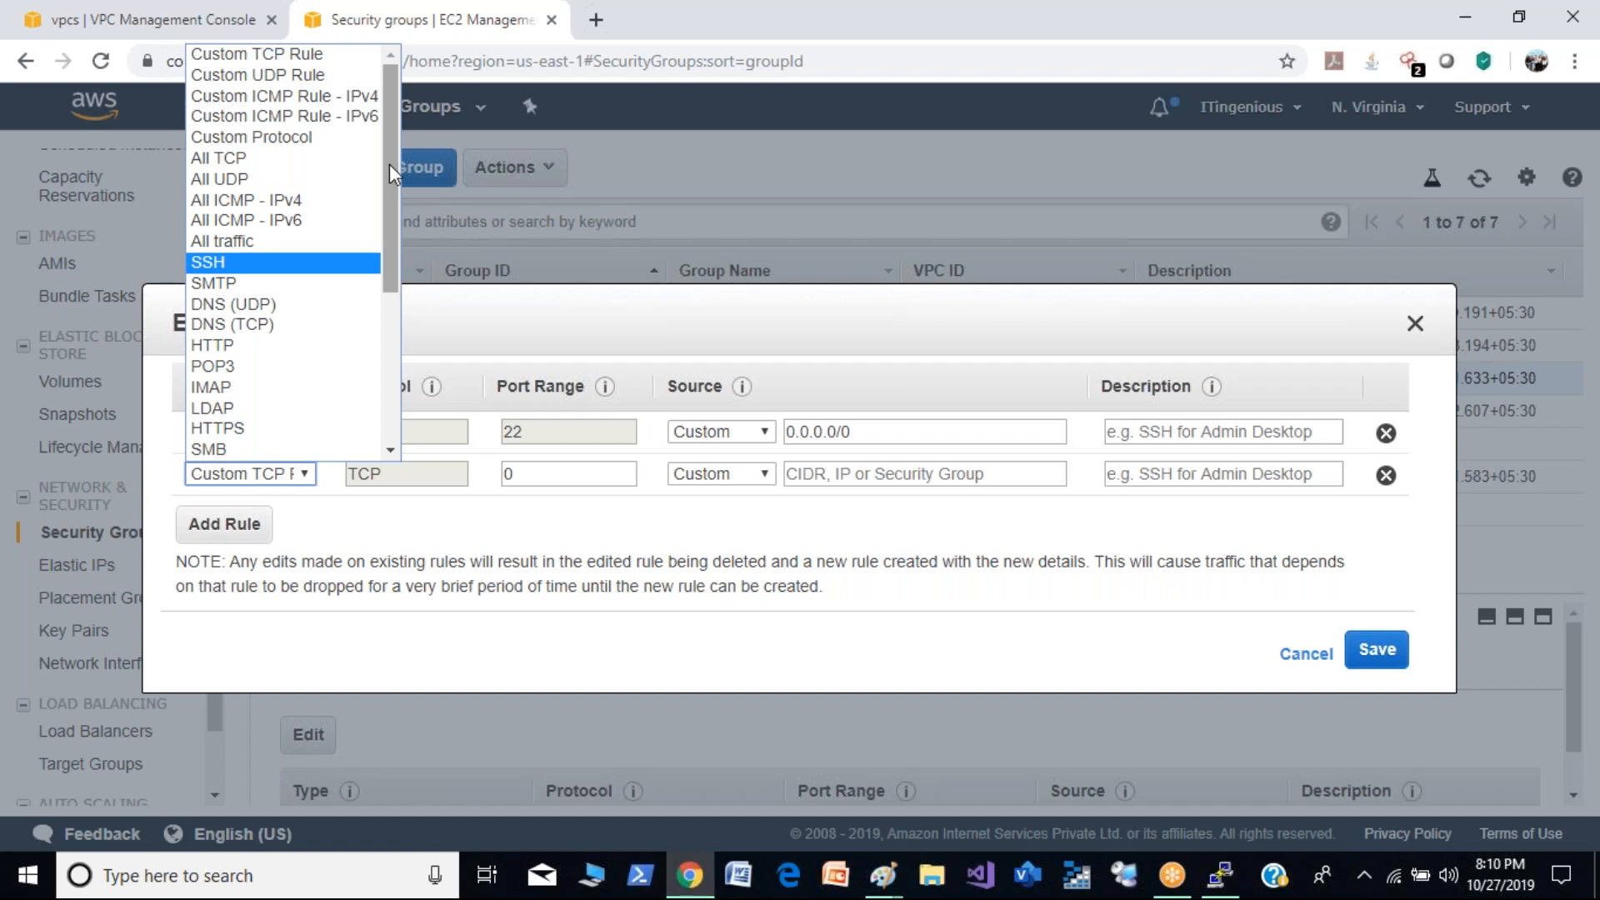
click(369, 97)
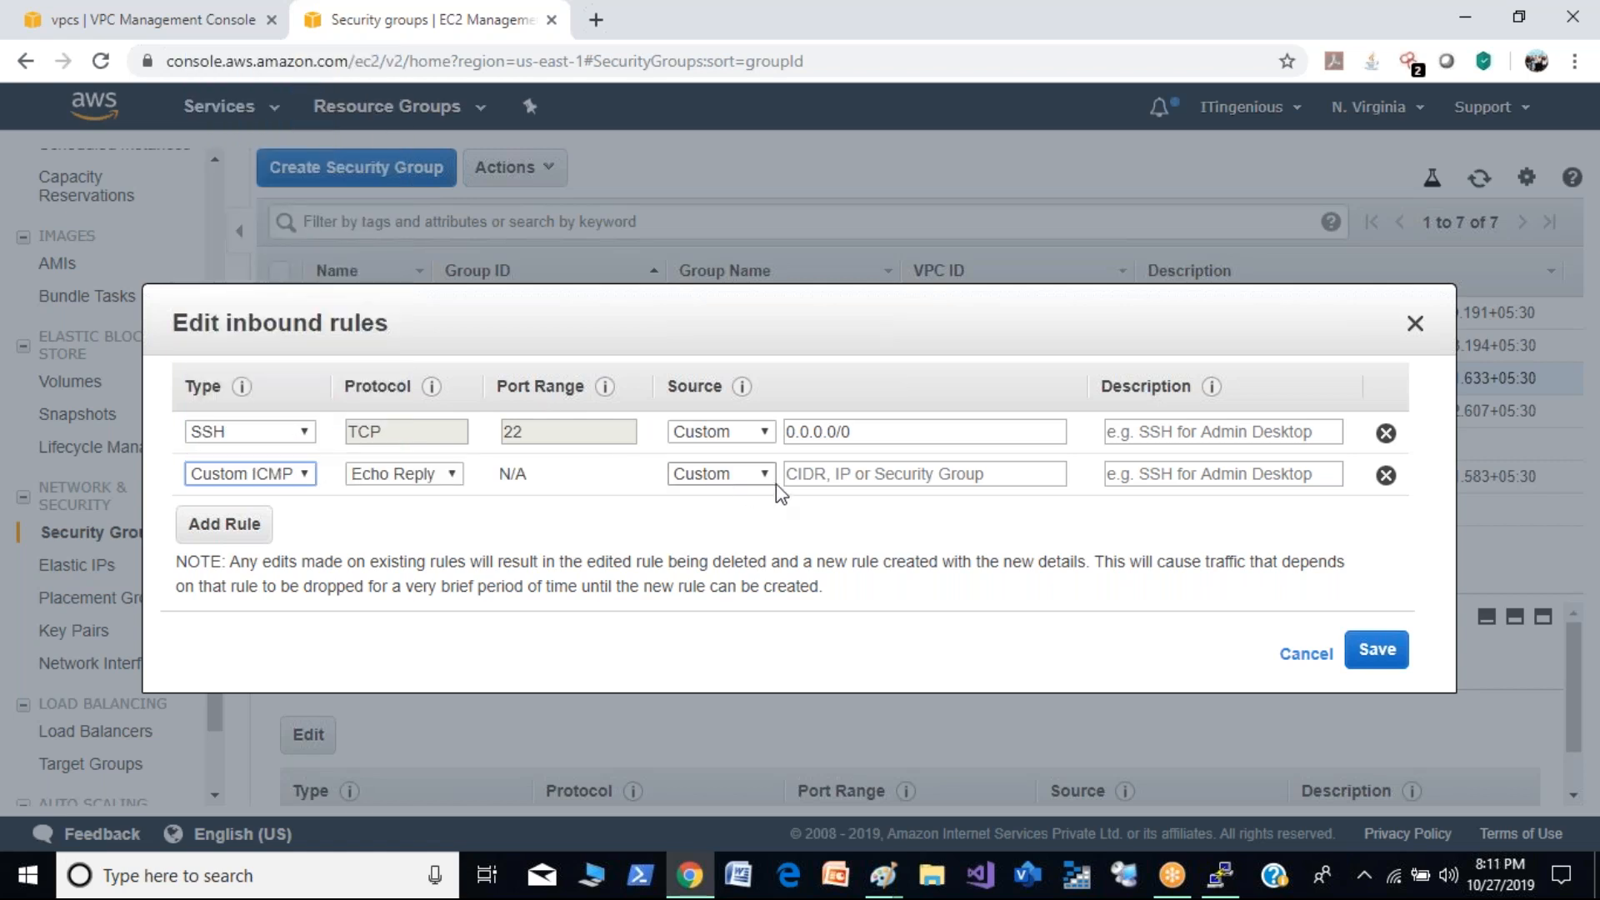
click(849, 476)
text(10)
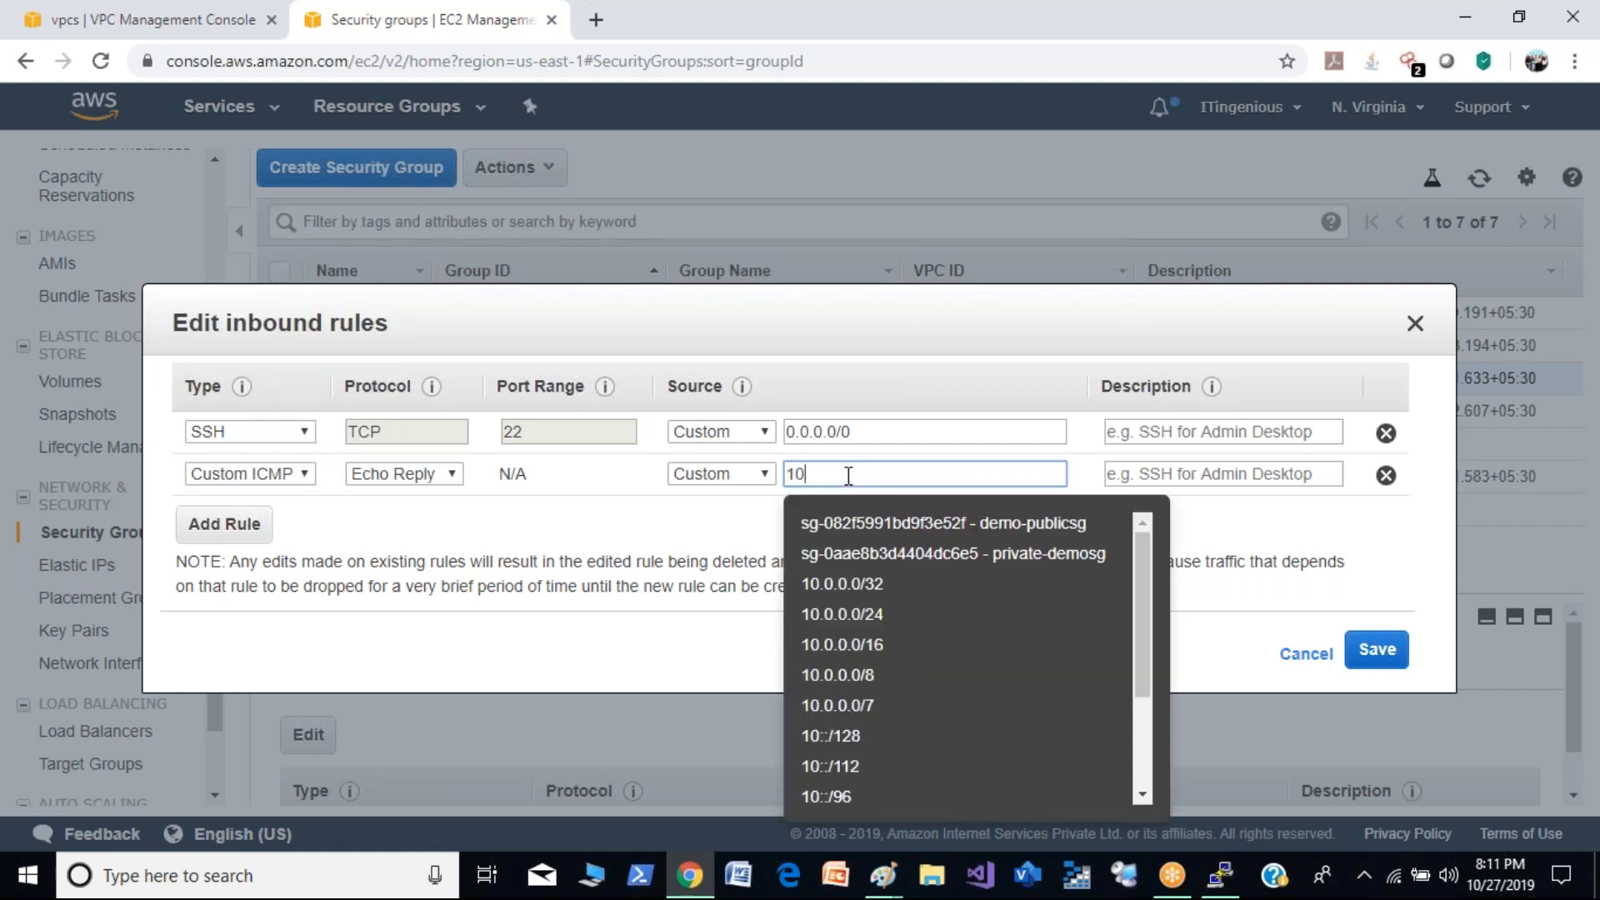
text(.0.0.0/24)
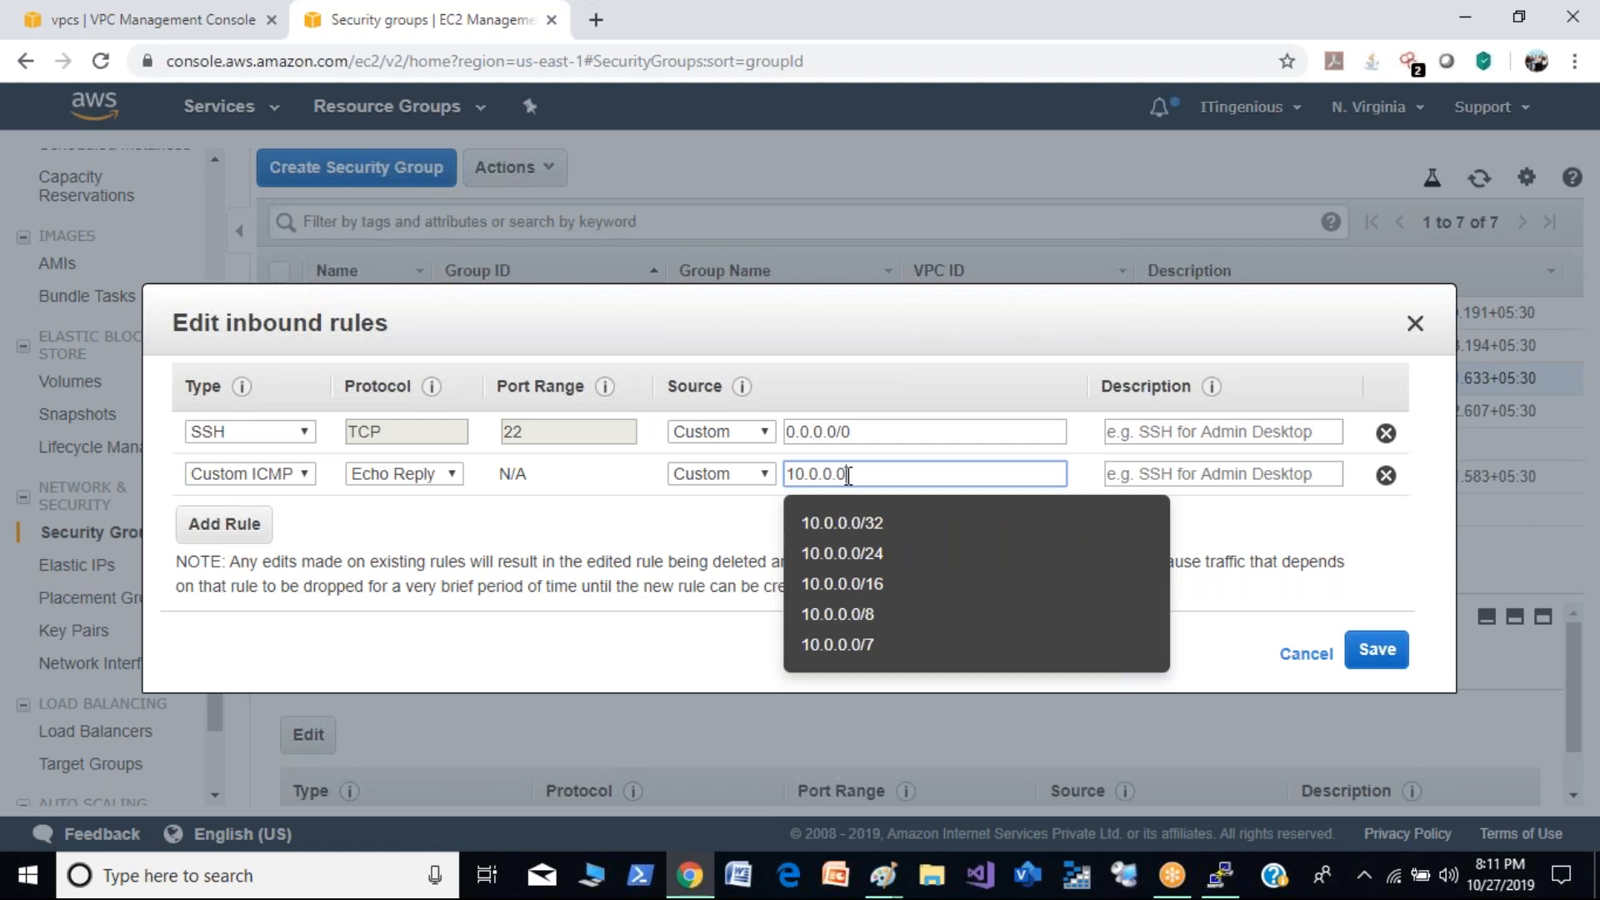
click(1235, 525)
click(1390, 655)
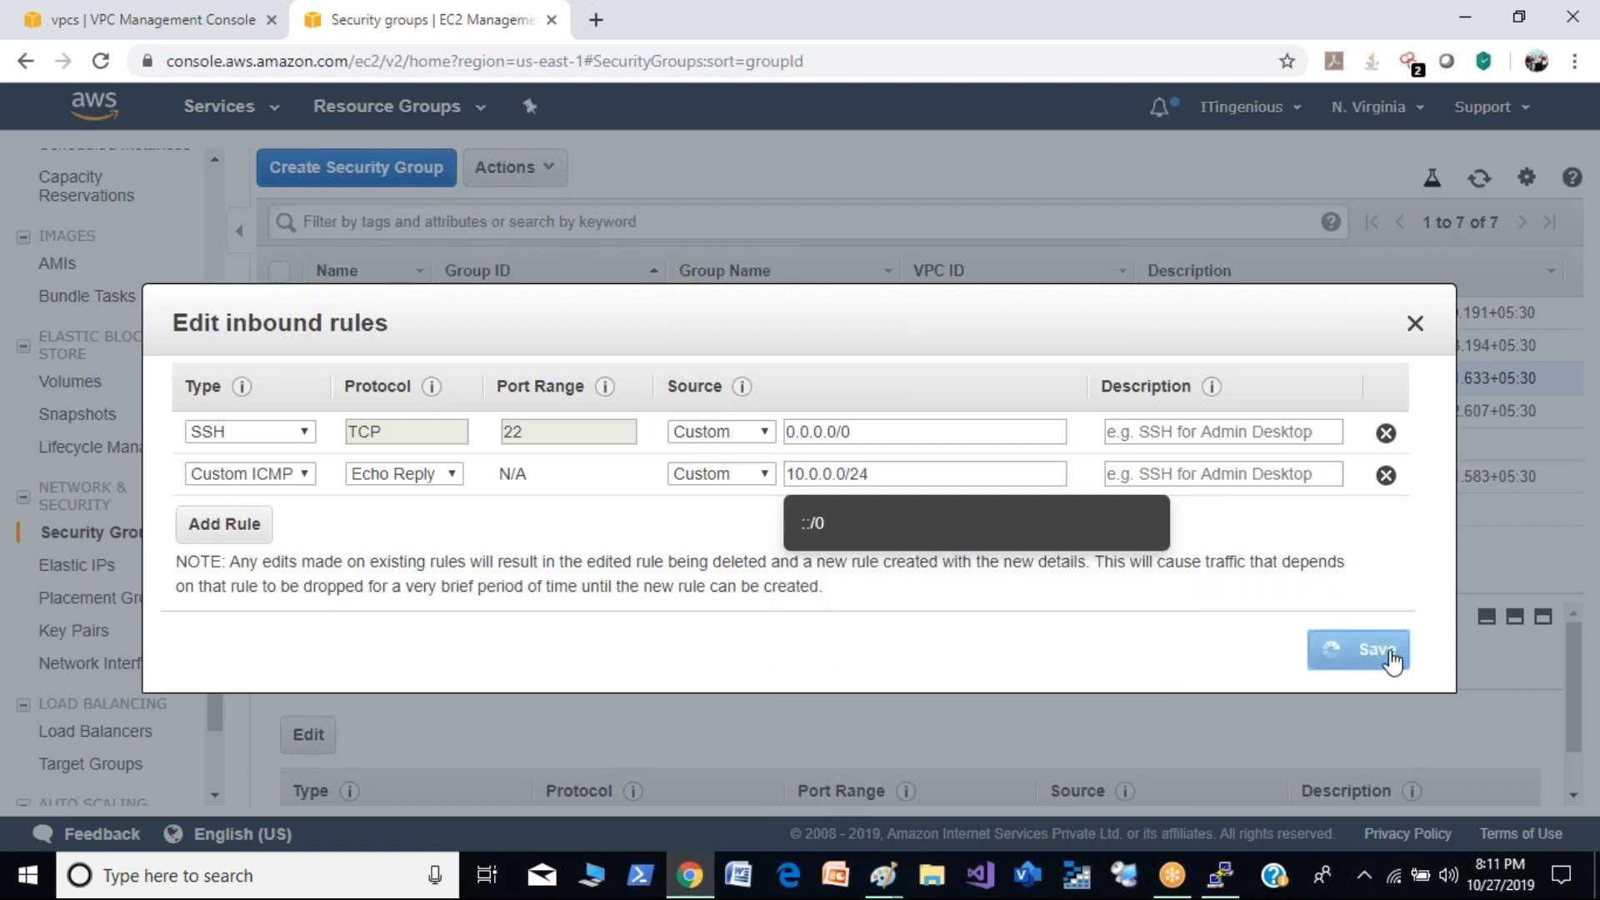
- Check the ping in PuTTY, then refresh the security groups list and the EC2 instances list in the browser
click(1220, 876)
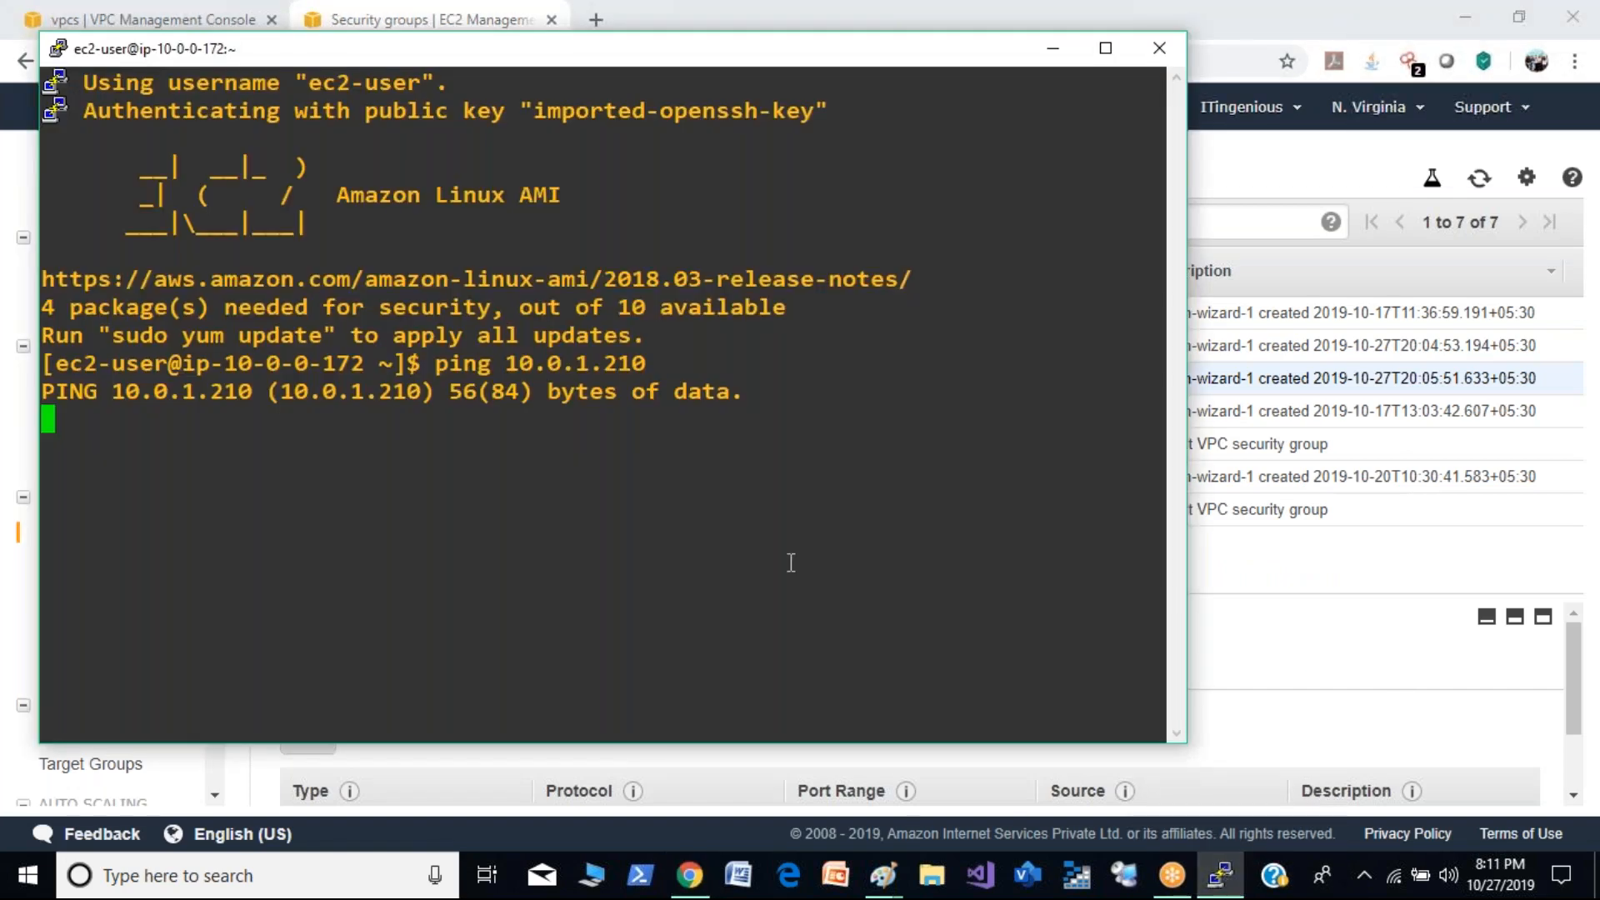
click(1248, 693)
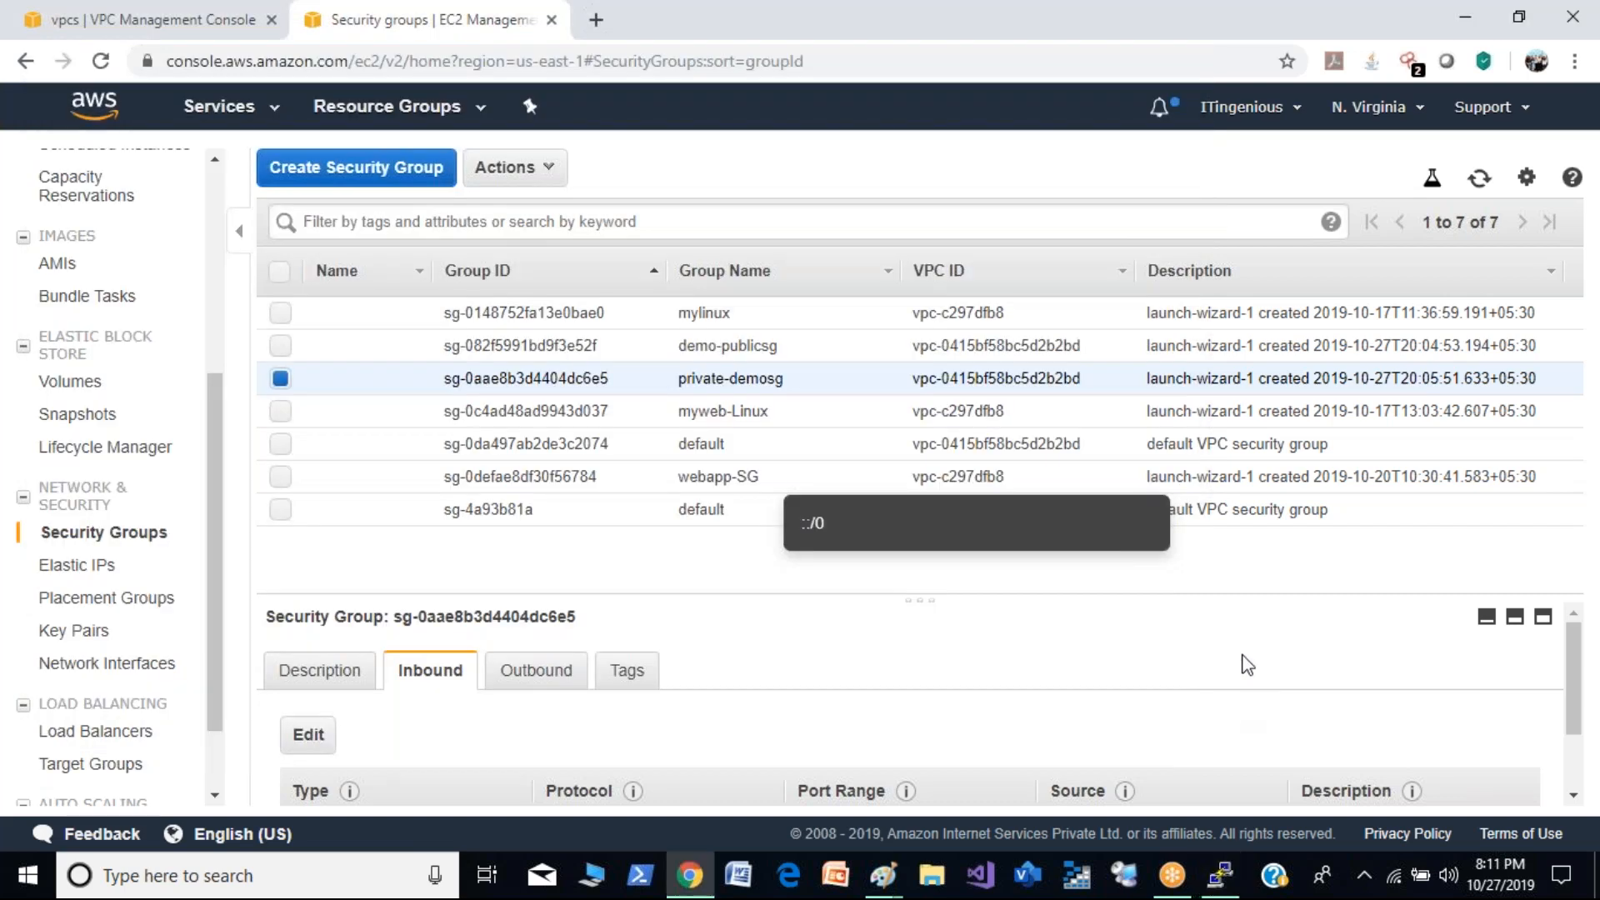
click(1480, 179)
click(1480, 179)
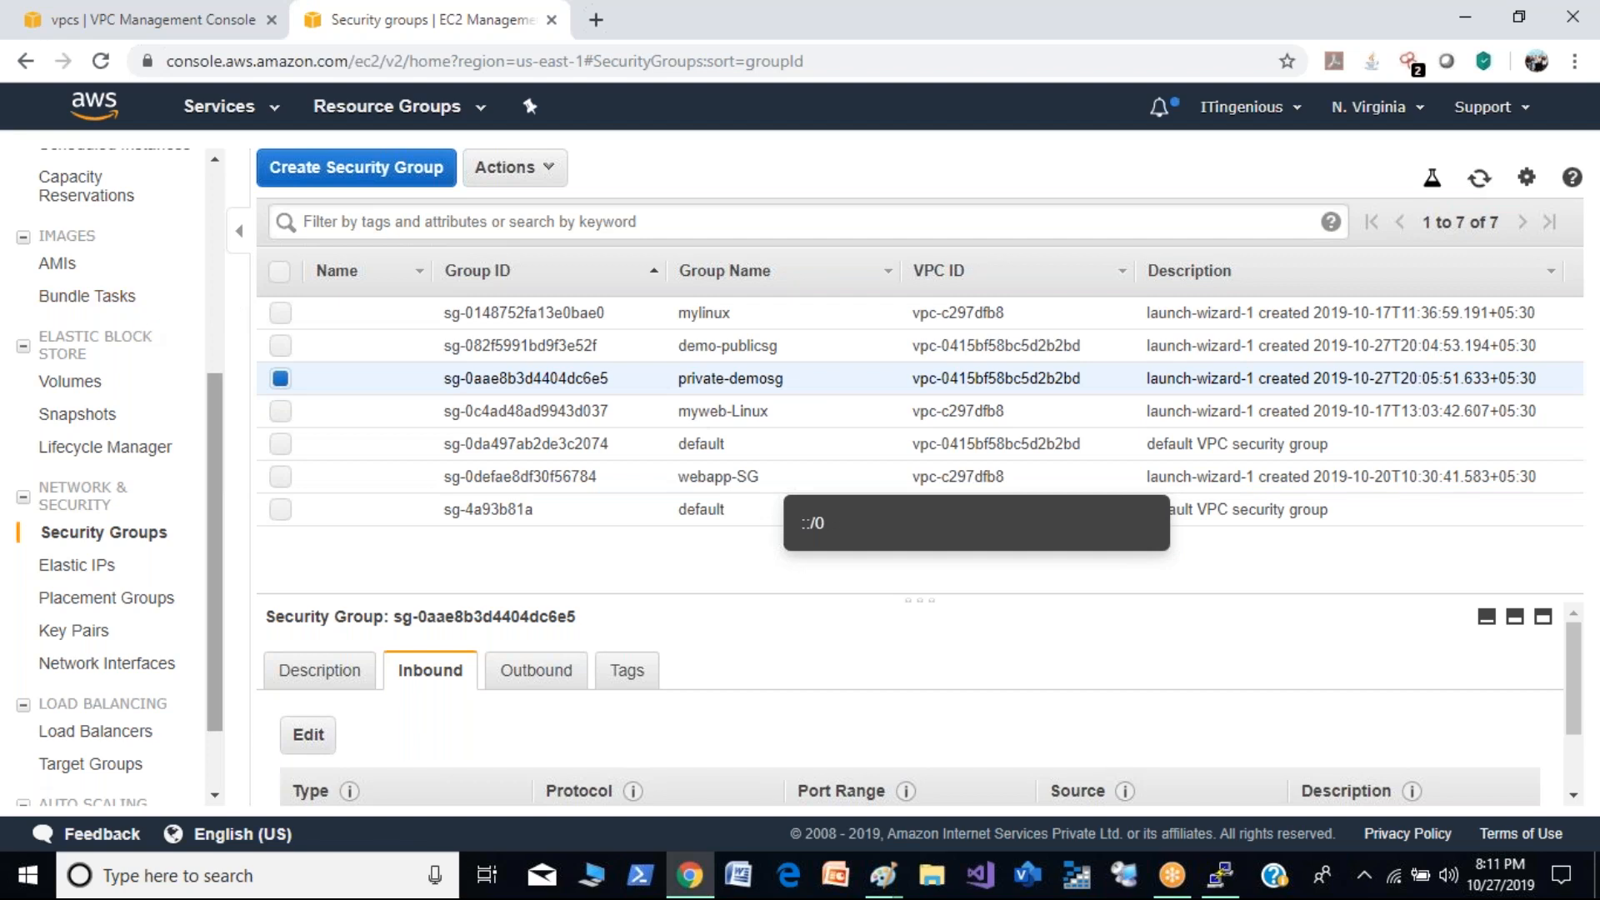
scroll(215, 360, up, 1)
scroll(215, 360, up, 4)
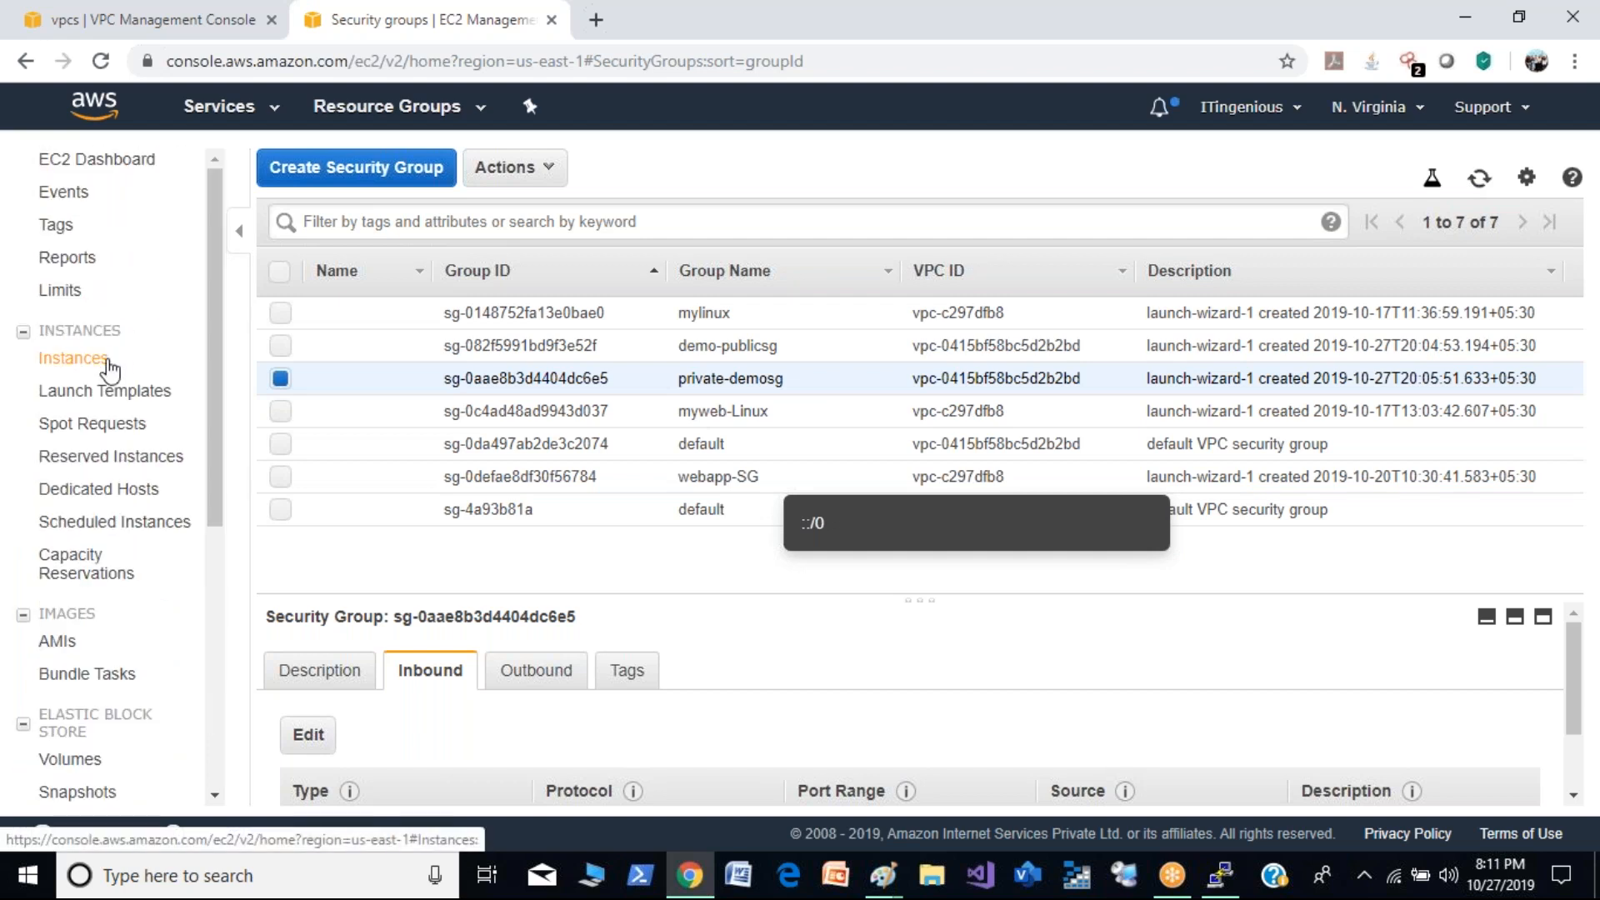
click(75, 358)
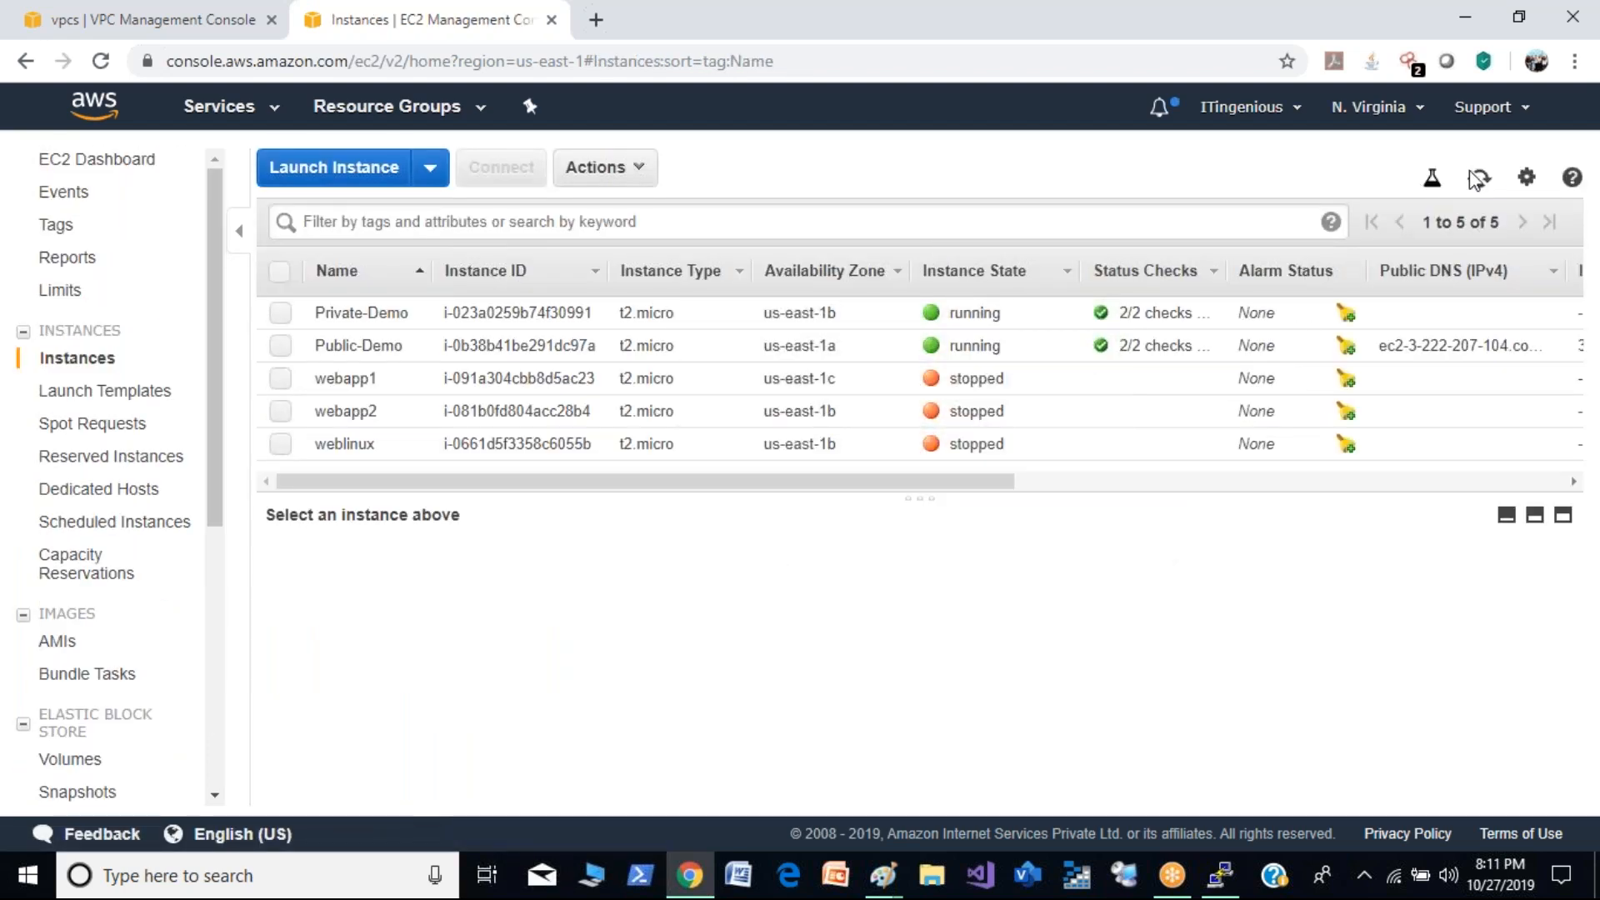
click(1480, 180)
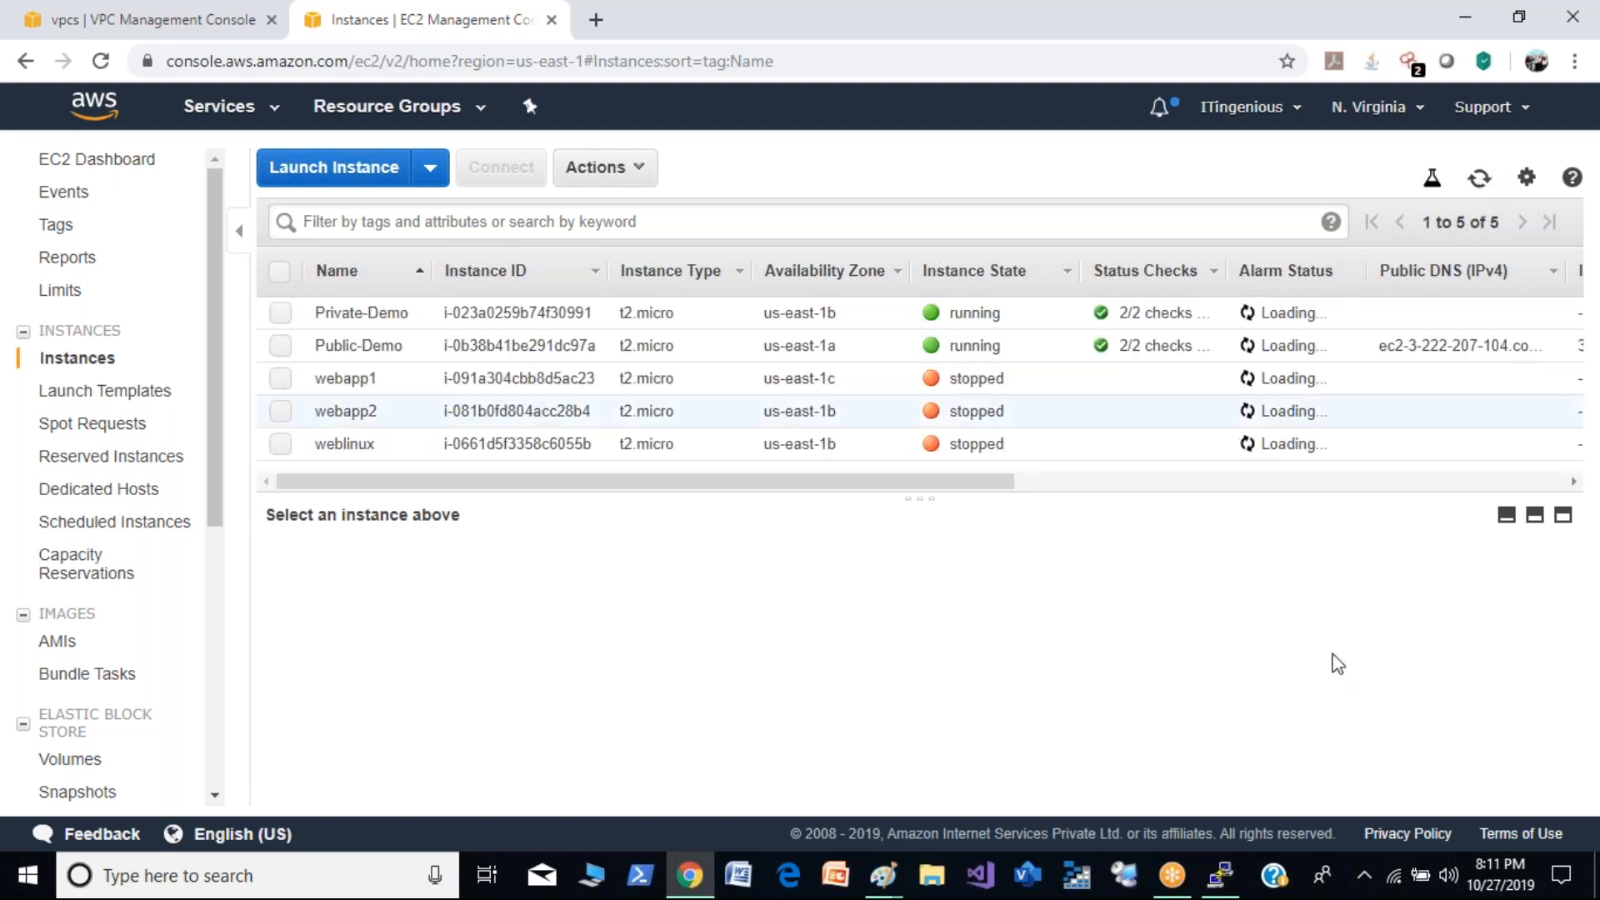
- Switch to PuTTY, stop the running ping, and ping 10.0.1.210 again
mouse_move(1221, 875)
click(1217, 750)
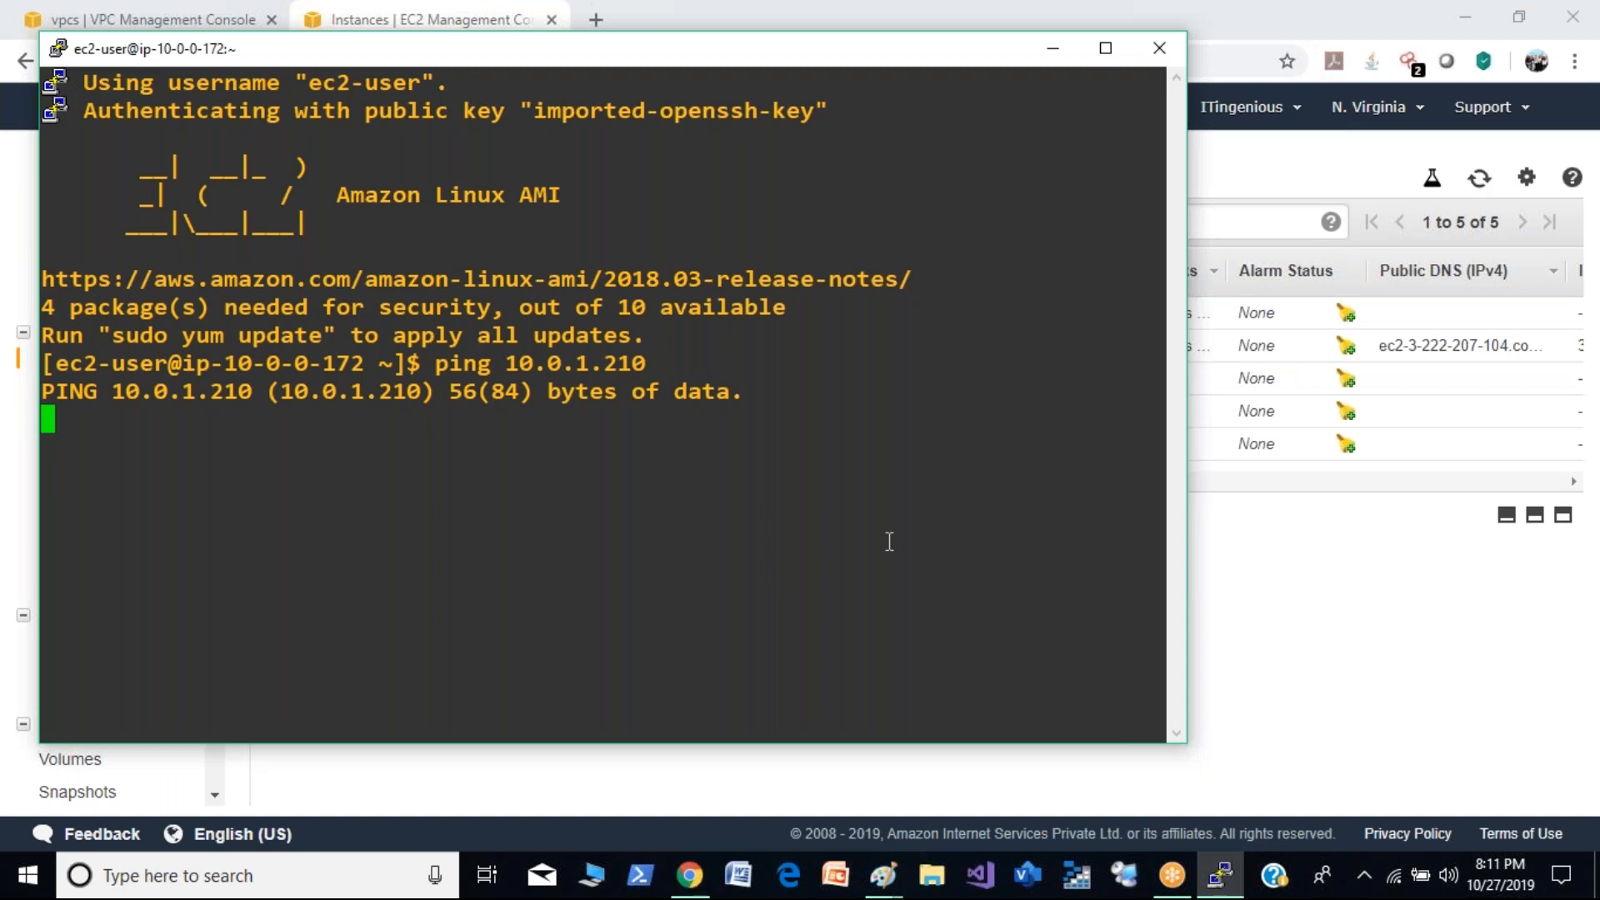
key(ctrl+c)
key(Up)
key(Return)
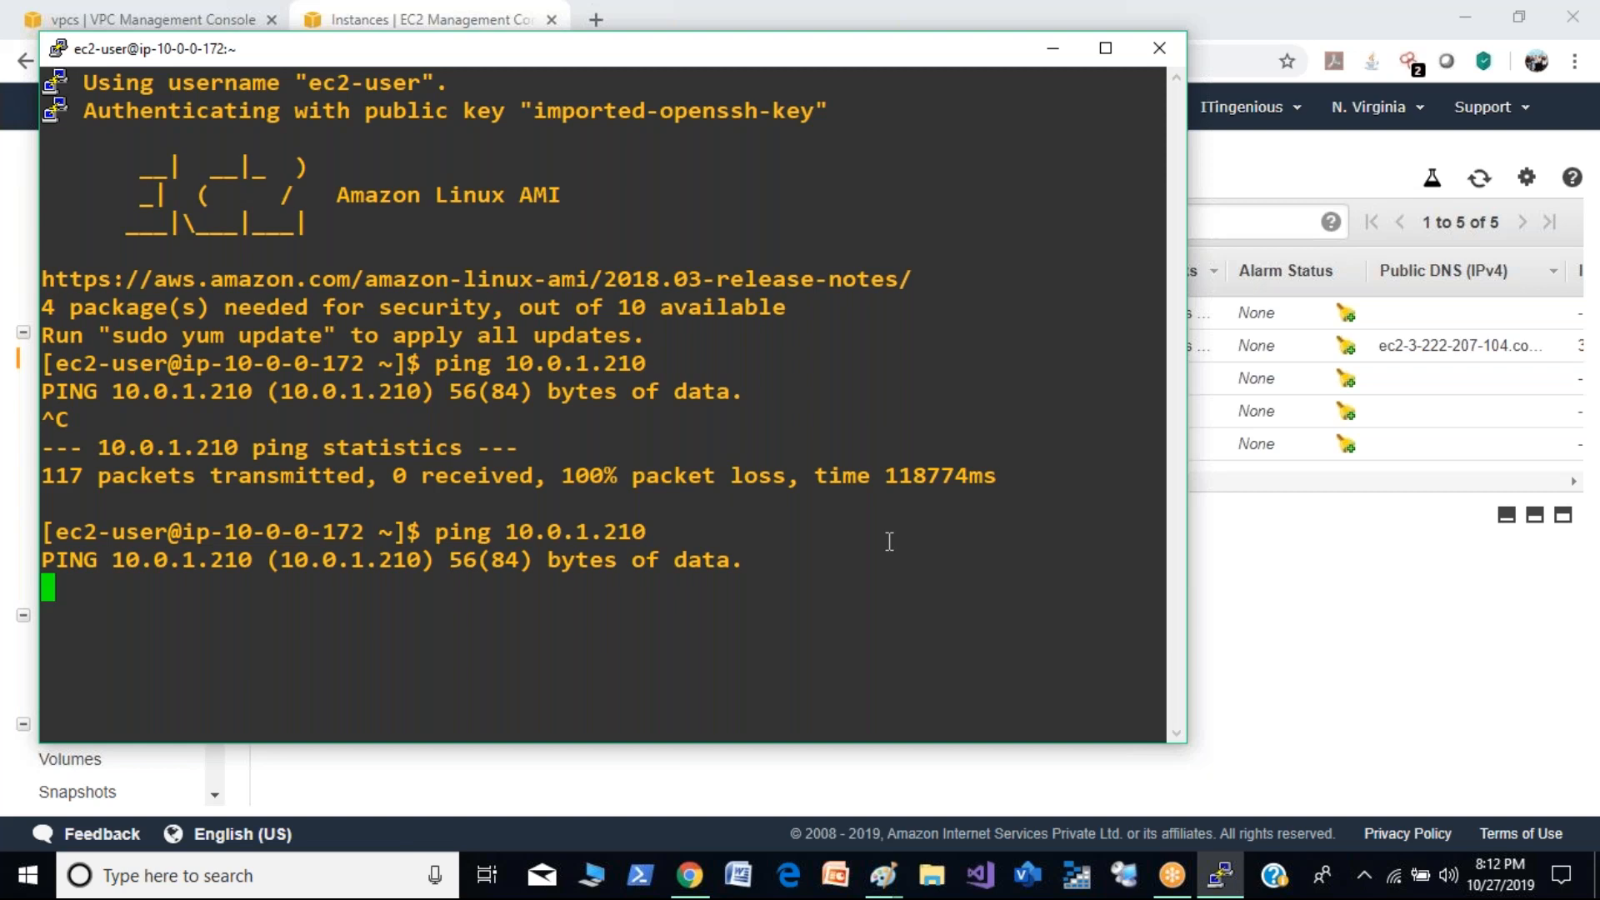
- Switch to the browser and open the inbound rules of the private-demosg security group for editing
key(alt+Tab)
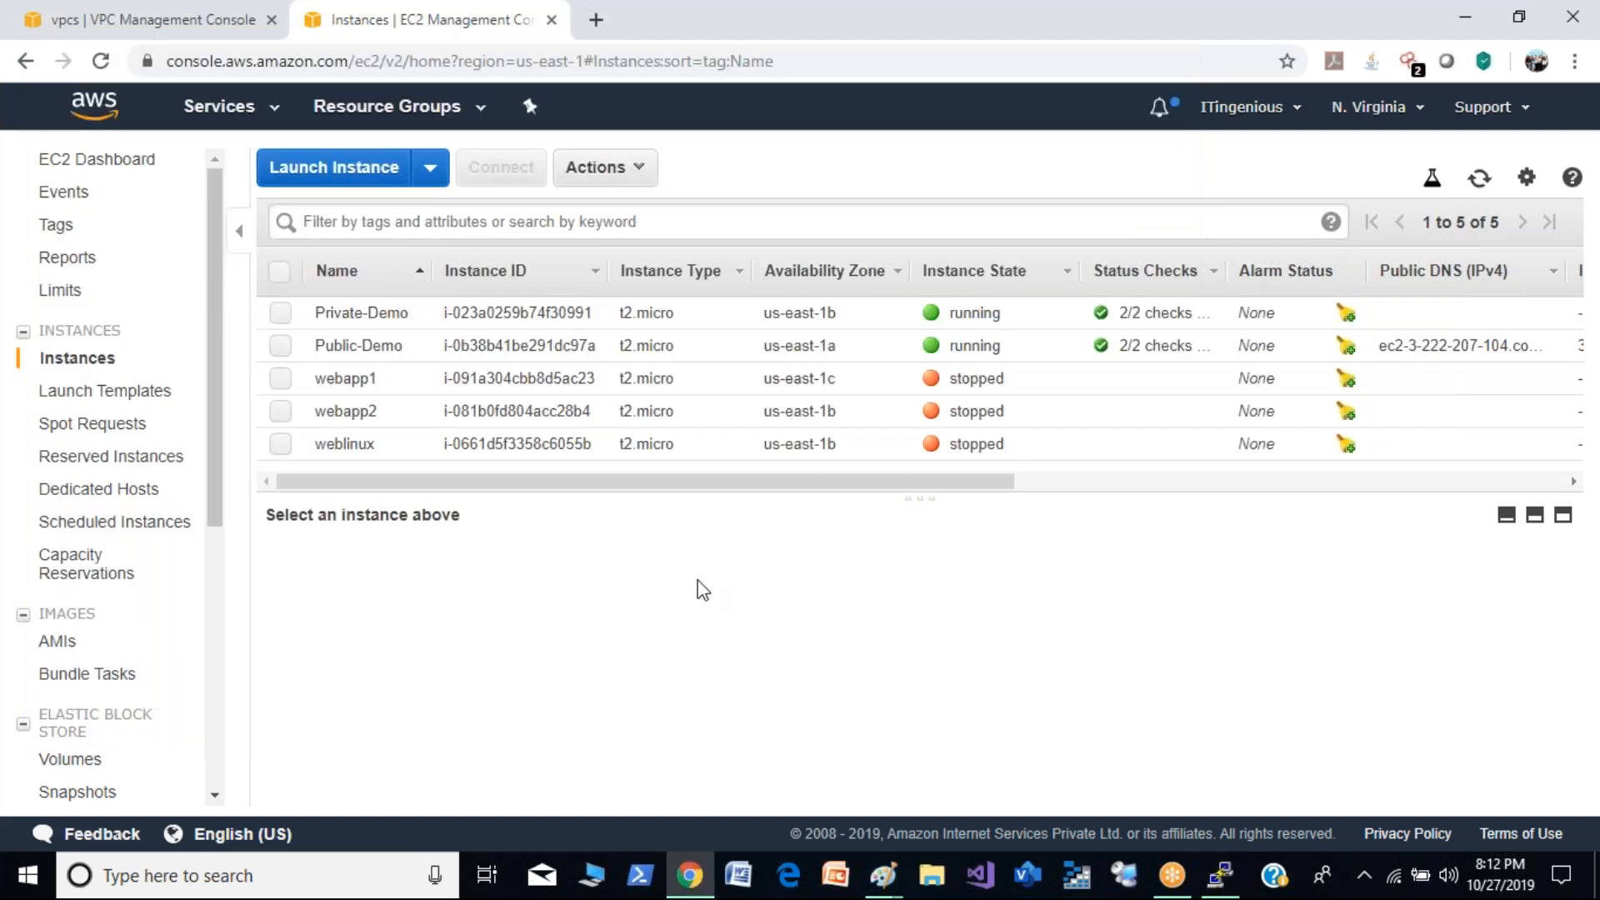
drag(219, 473, 229, 693)
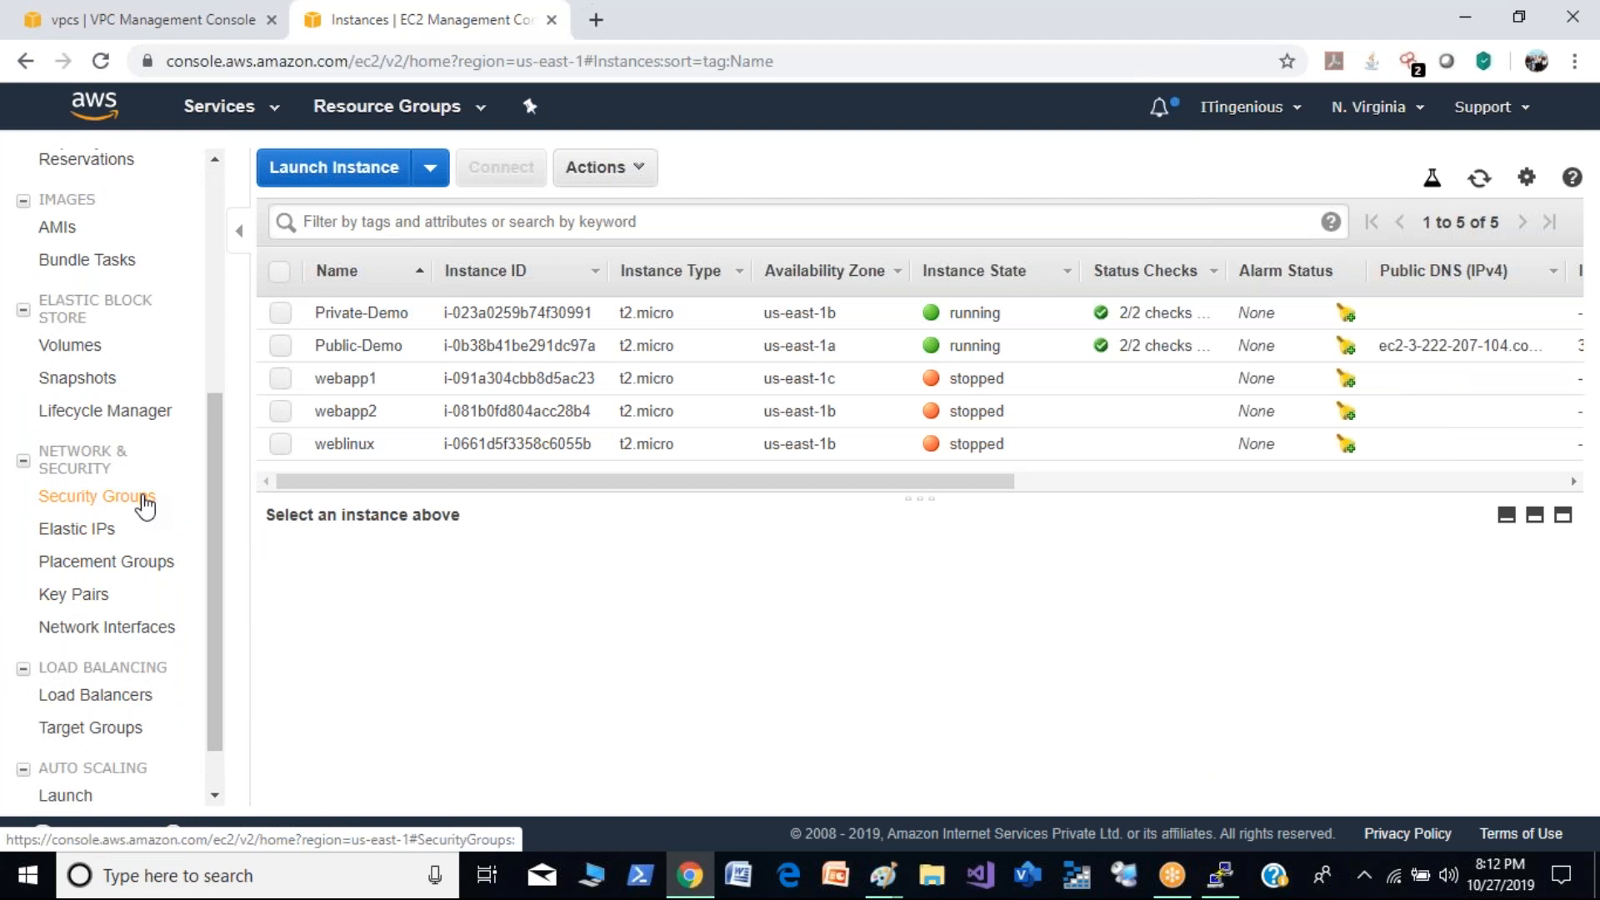
click(146, 500)
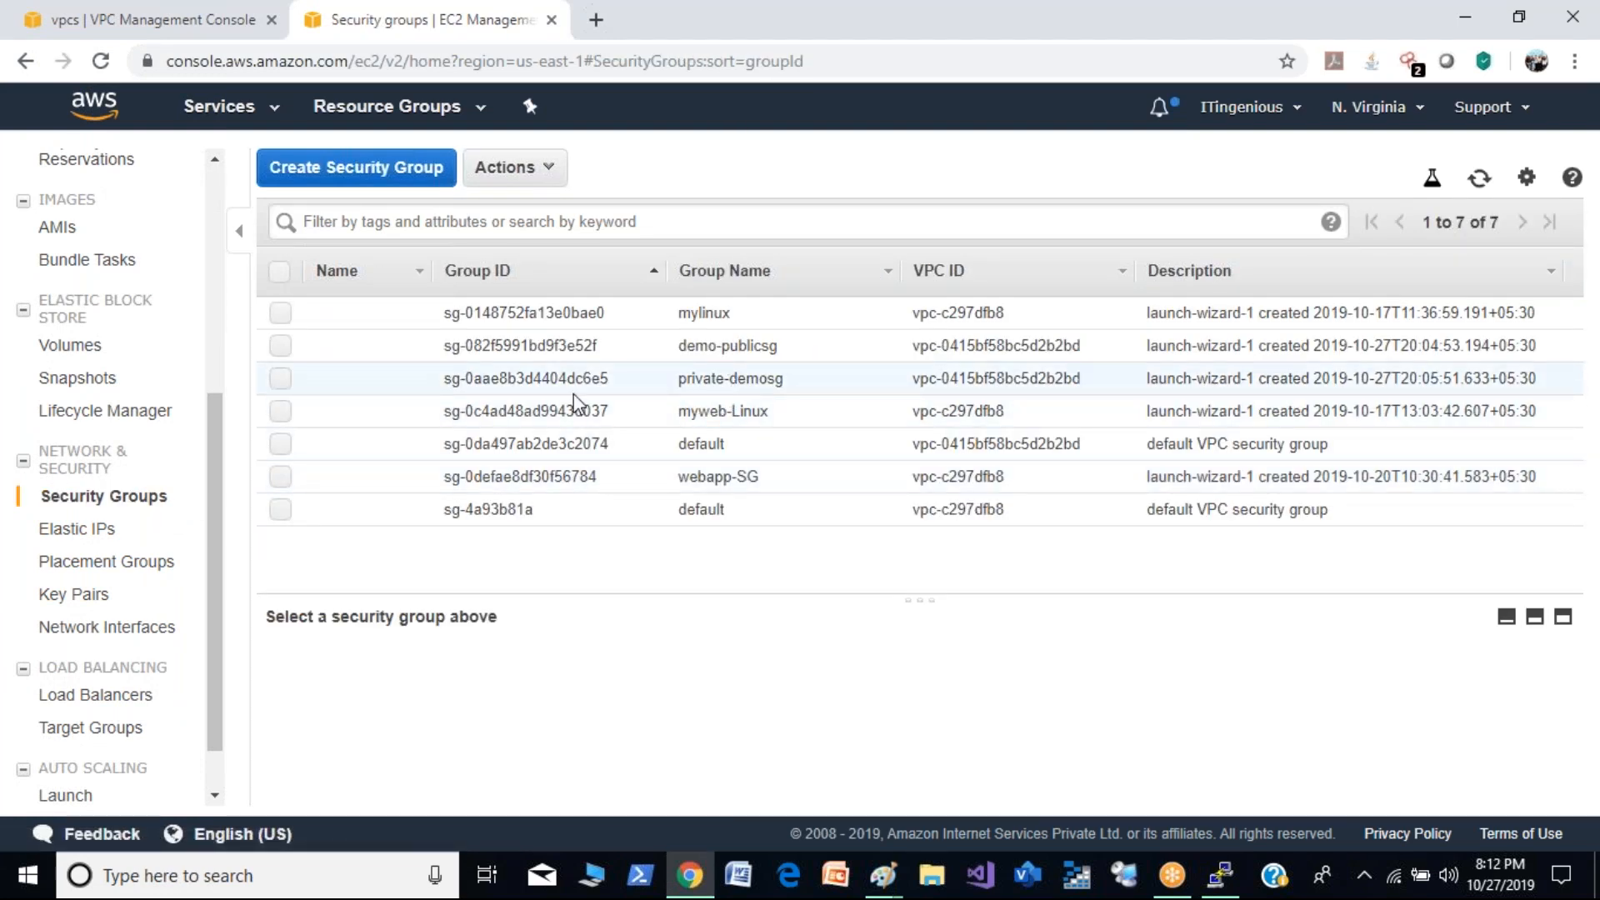
click(282, 380)
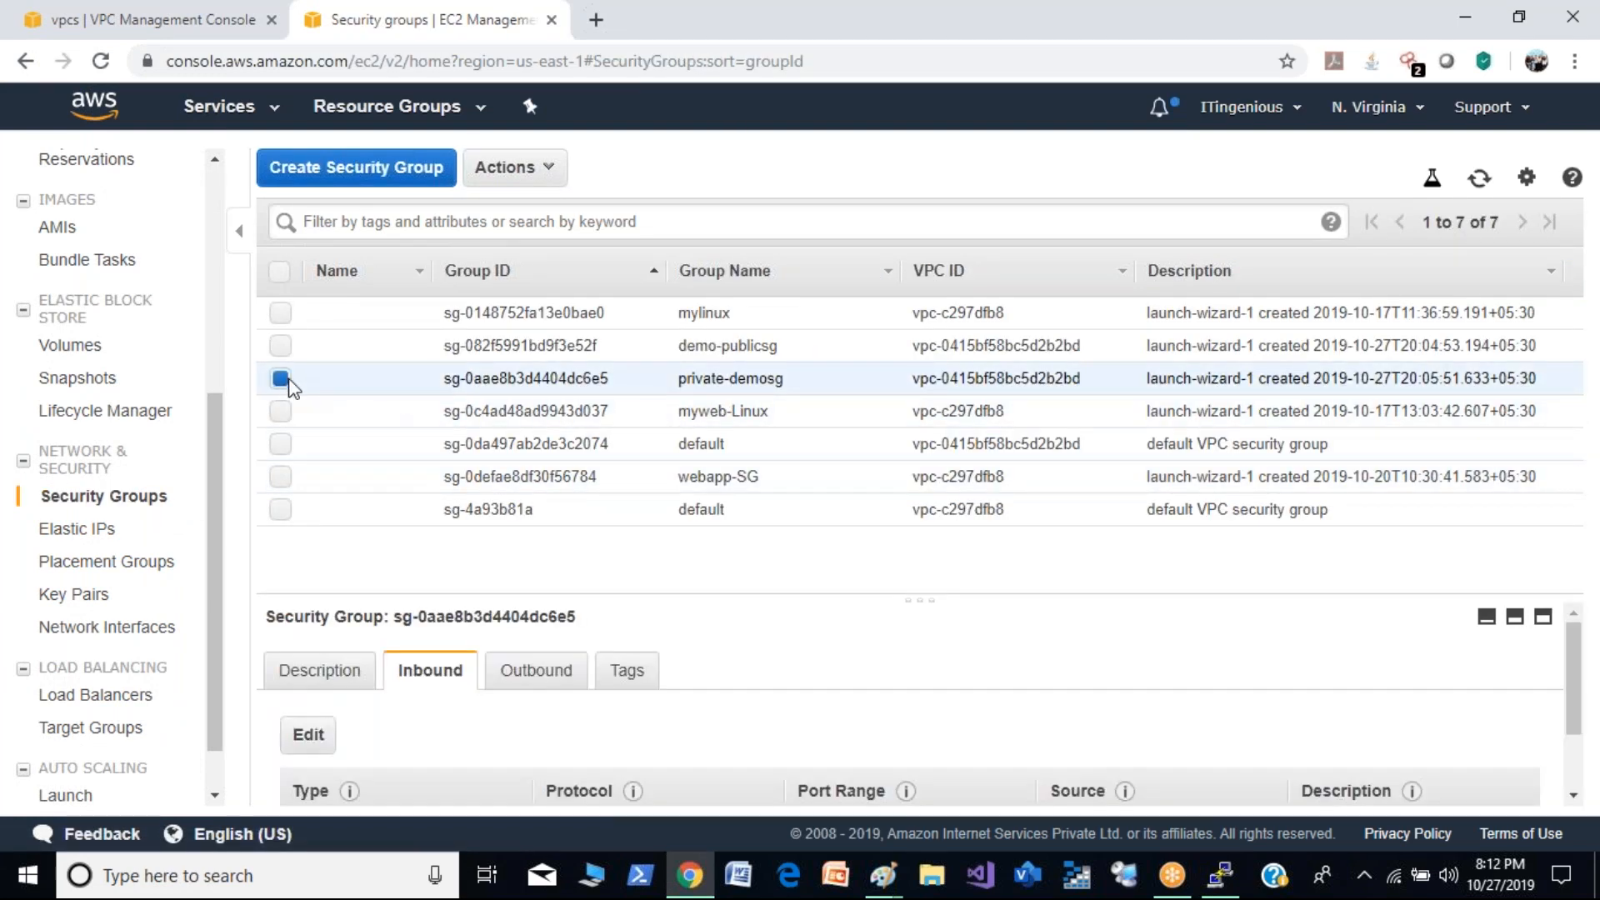
click(305, 737)
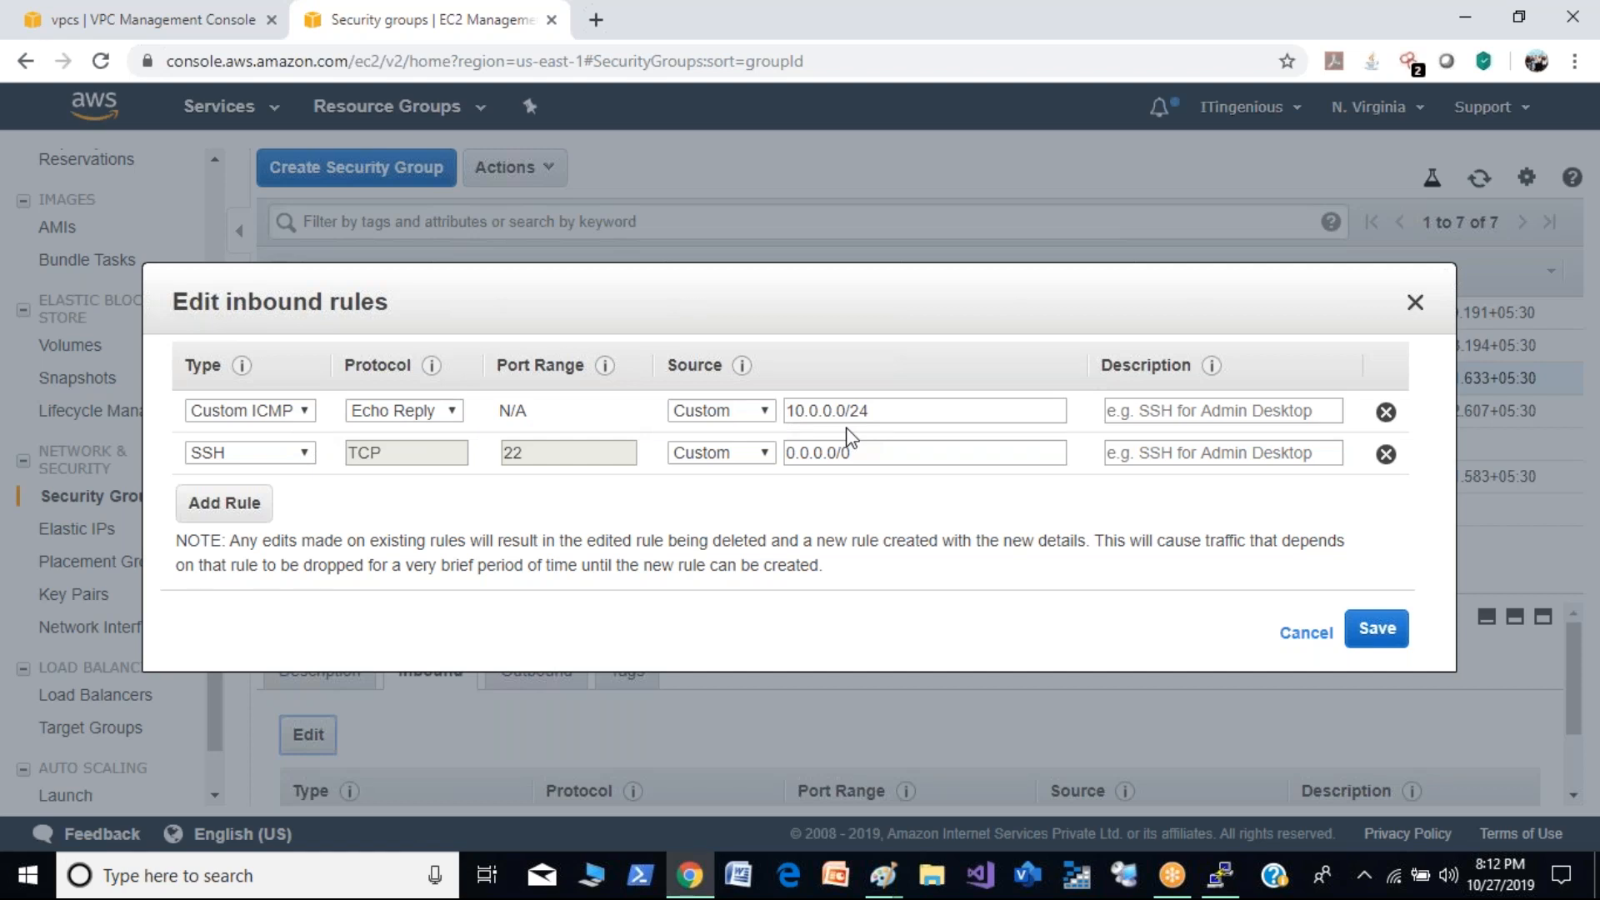
click(261, 501)
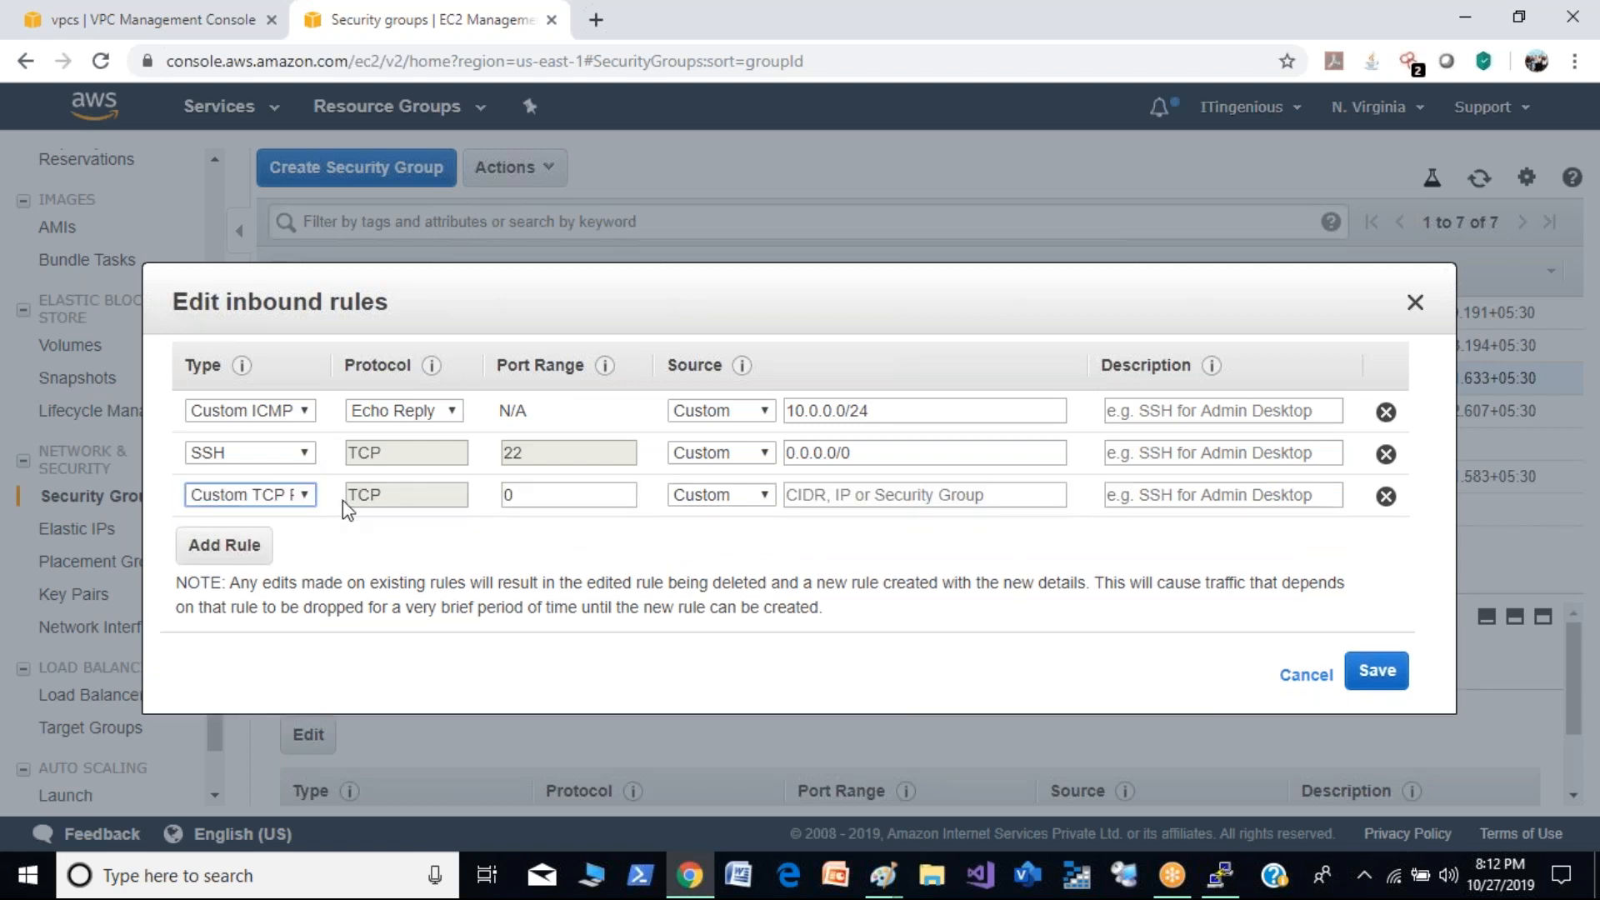
click(305, 497)
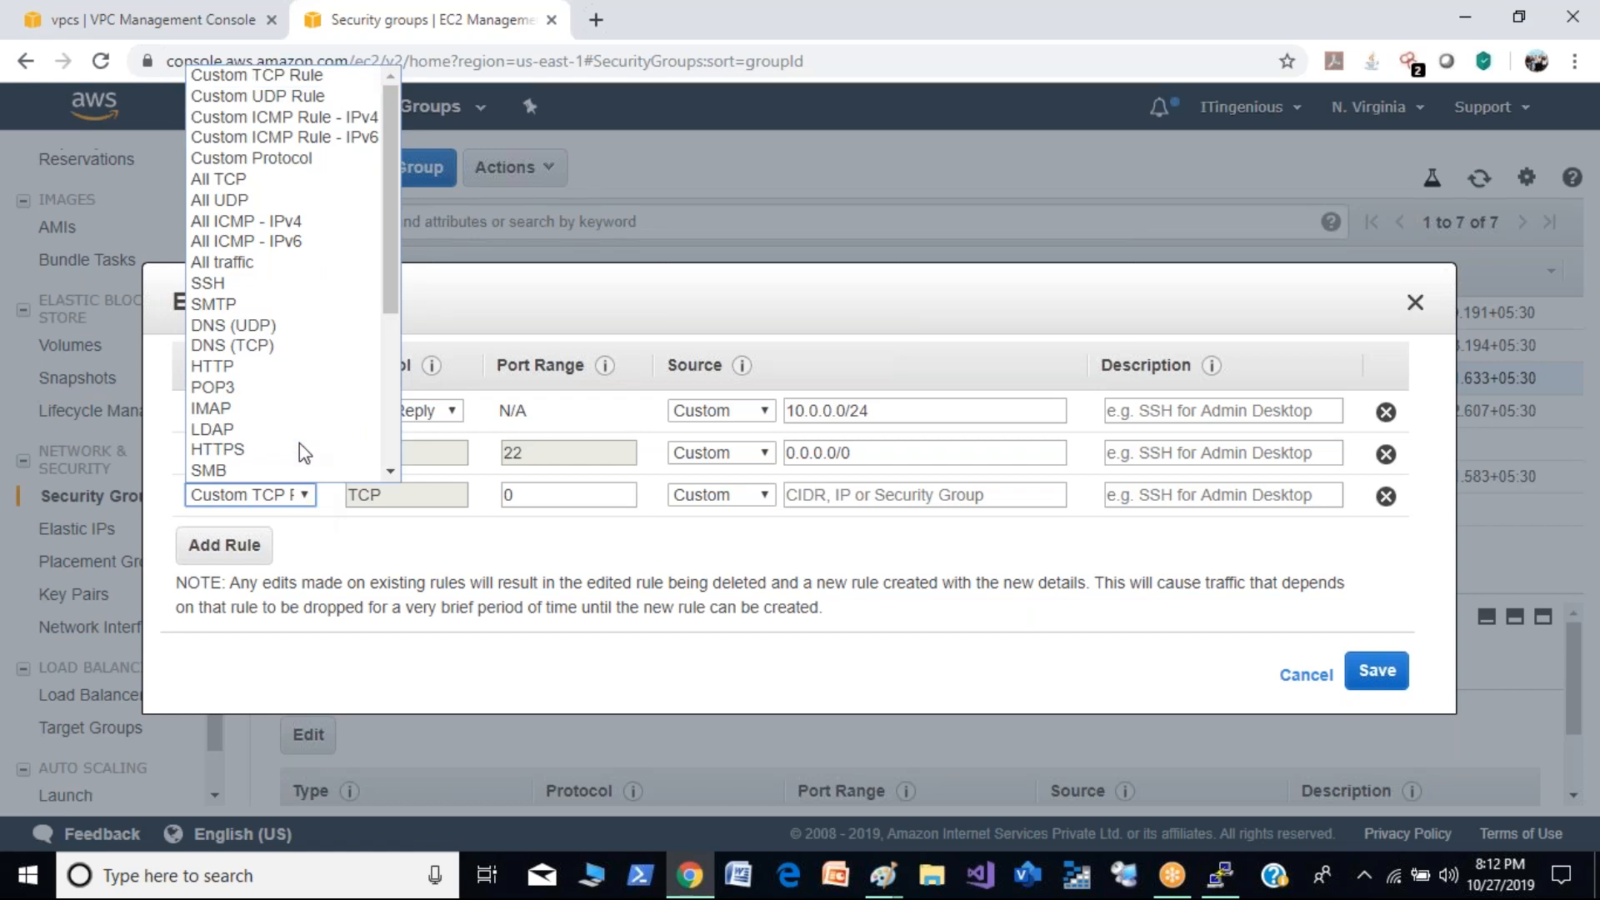
scroll(300, 450, down, 1)
click(475, 682)
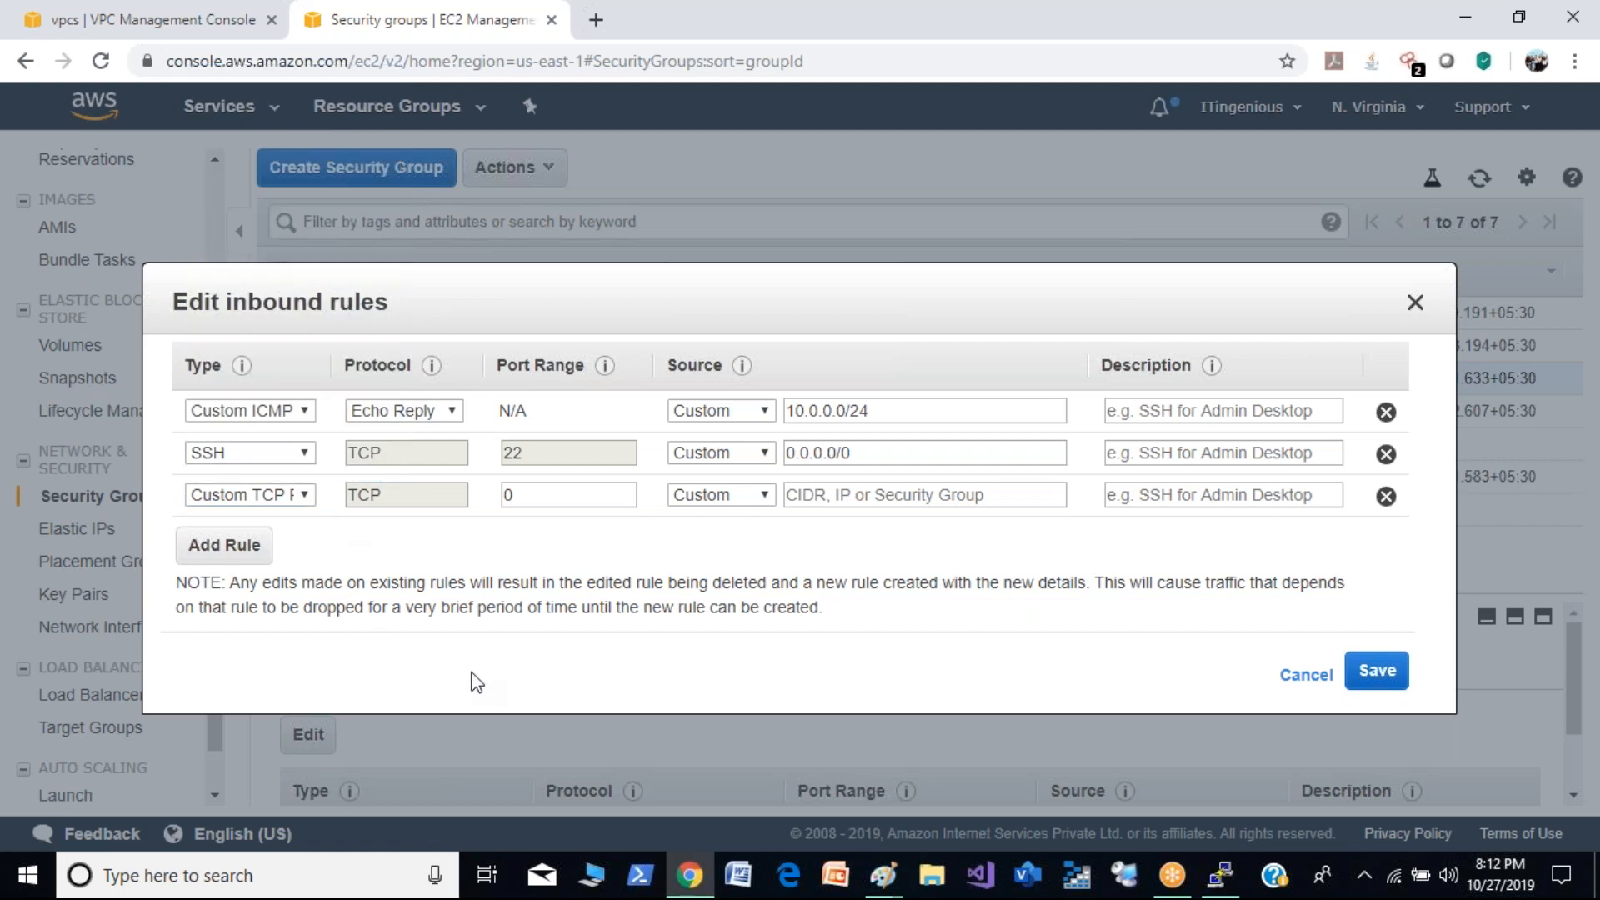
- Change the Custom ICMP rule's type to All ICMP - IPv4, remove the empty Custom TCP rule, and save the inbound rules
click(303, 413)
click(286, 578)
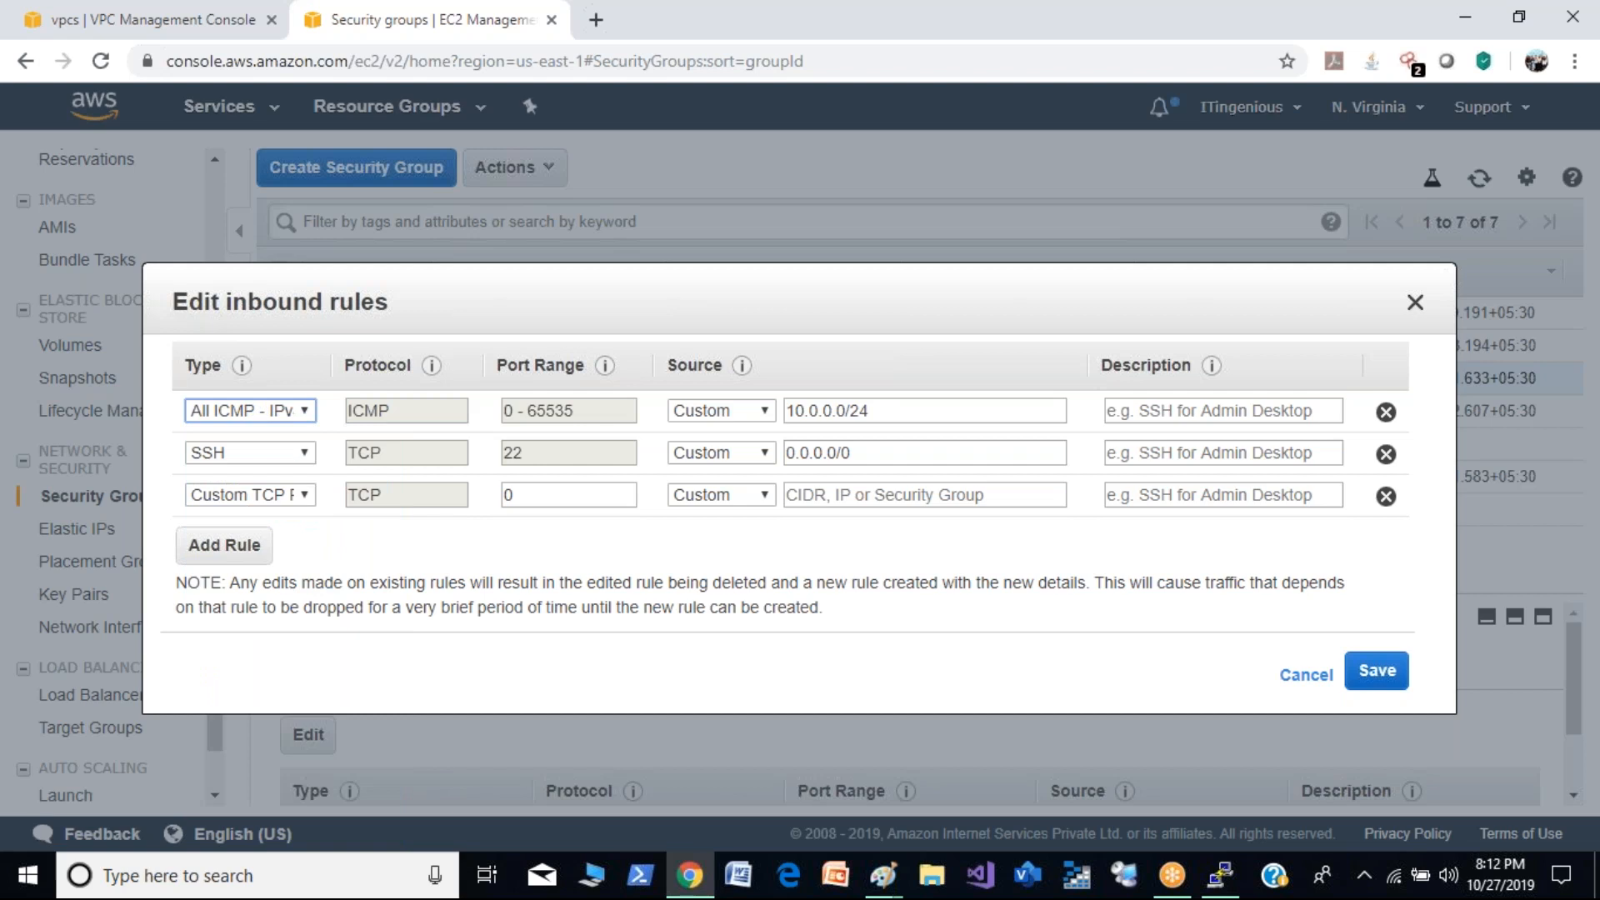
click(1386, 496)
click(1371, 642)
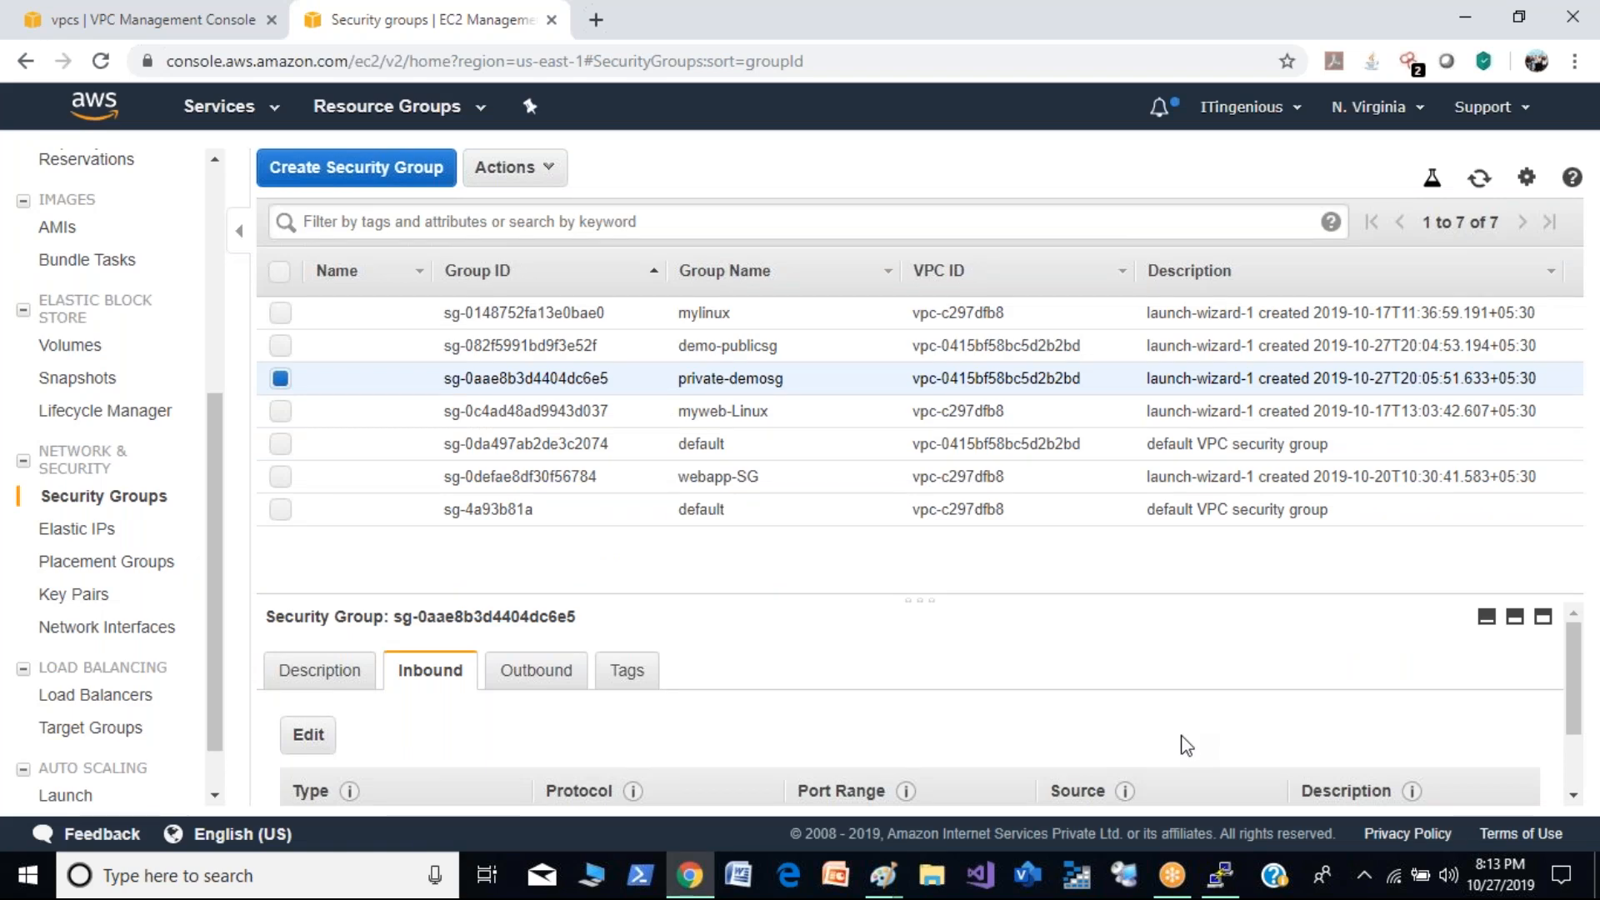
- Switch to PuTTY, check the replies from 10.0.1.210, stop the ping, and minimize the terminal
click(1224, 877)
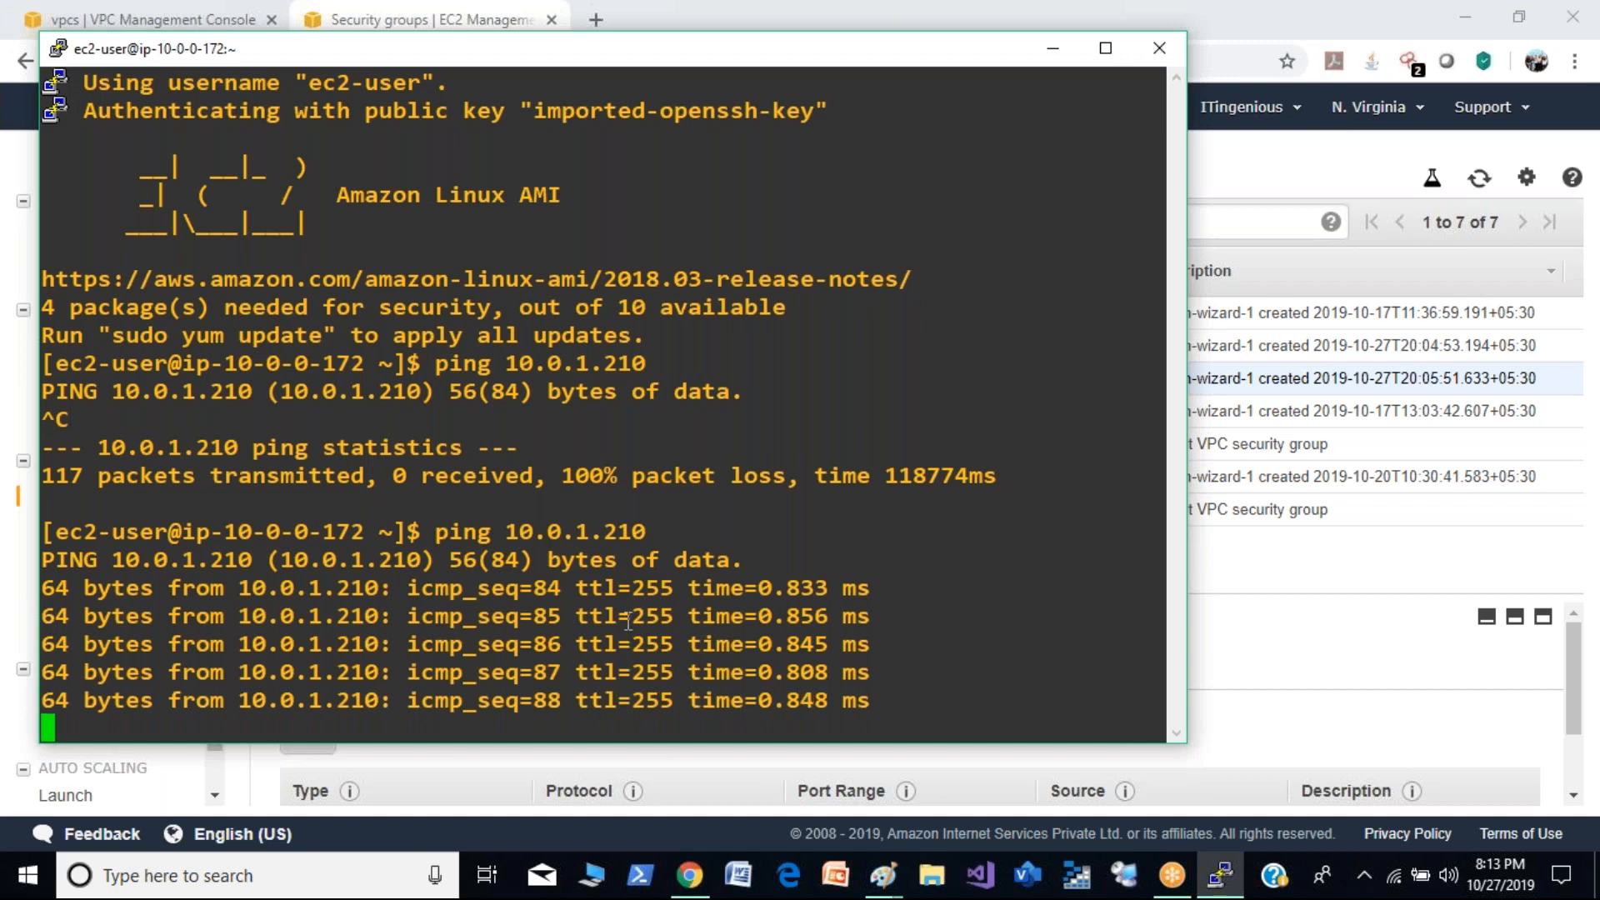
drag(521, 504, 446, 419)
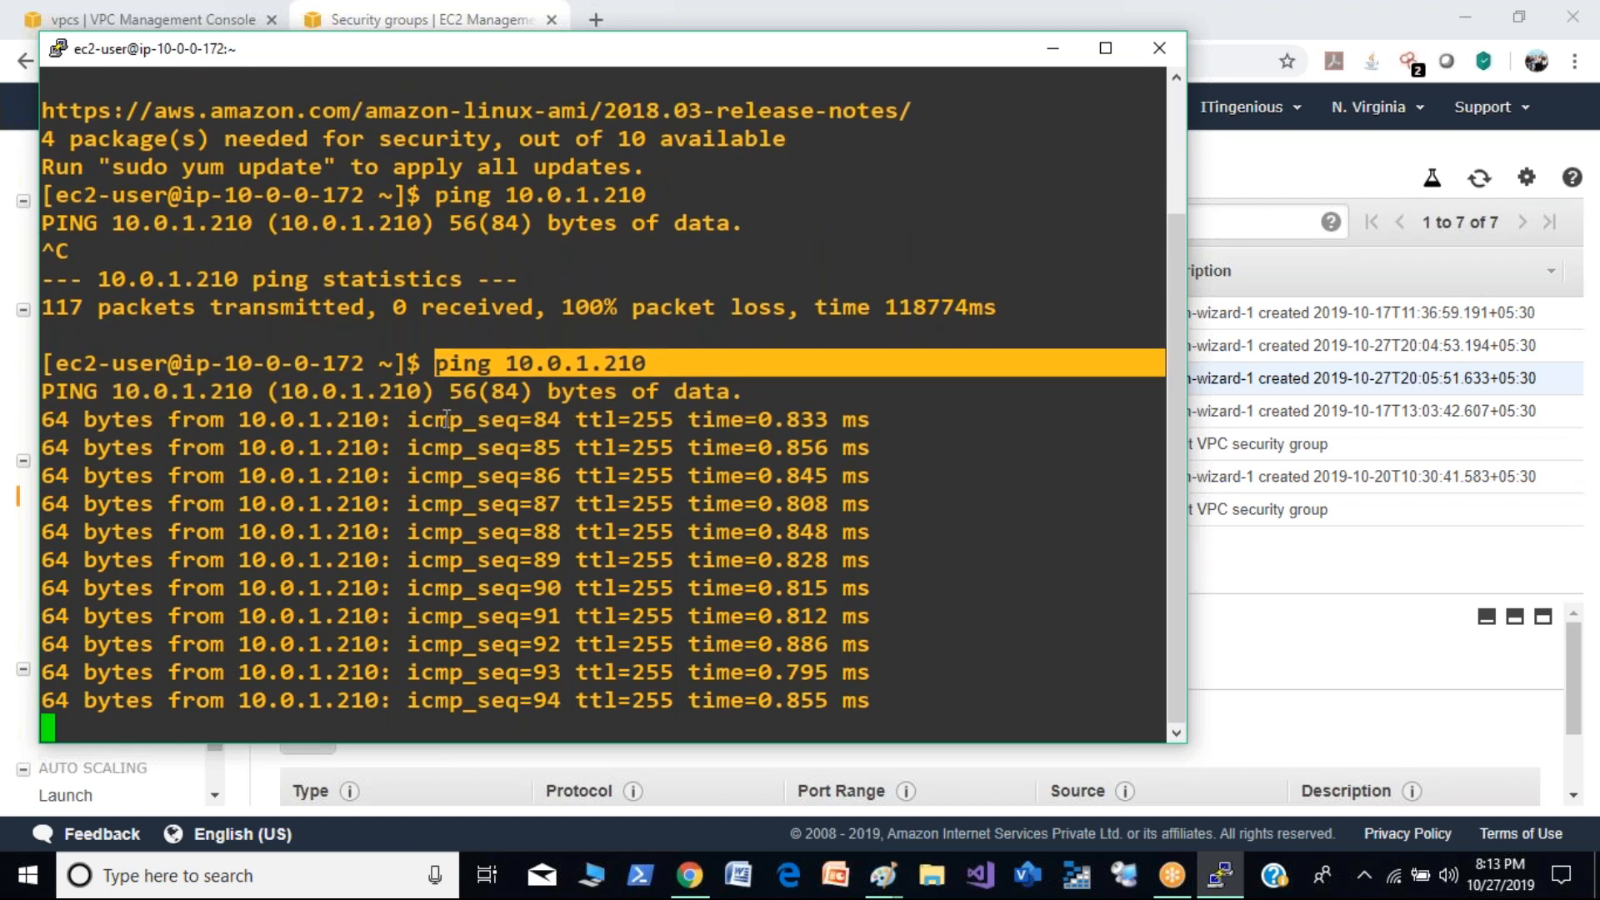
key(ctrl+c)
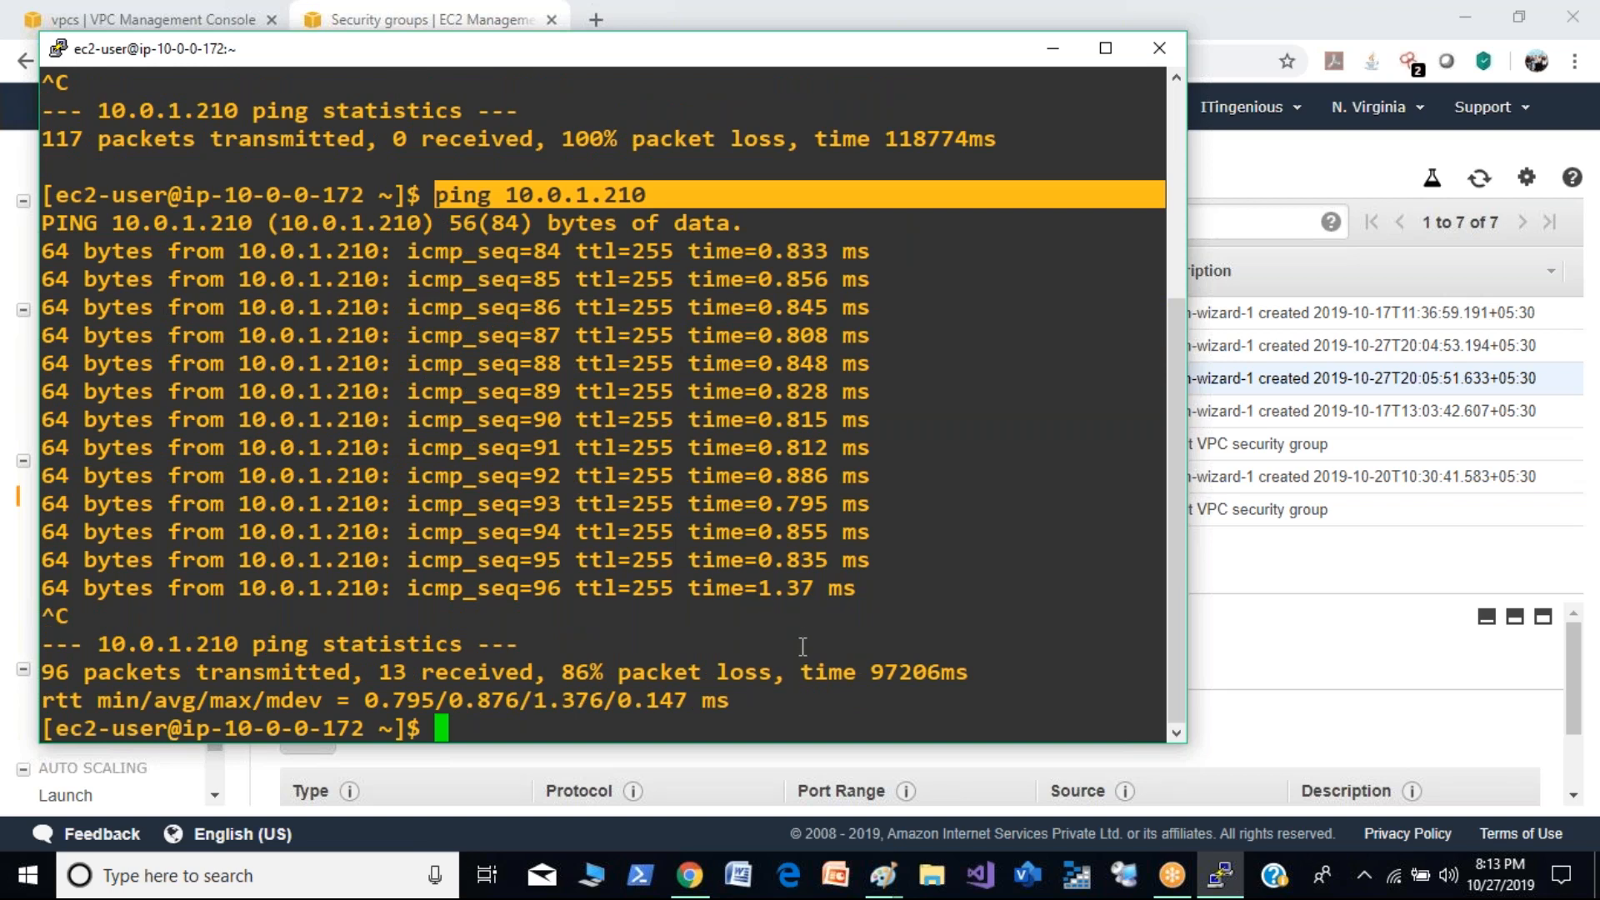
click(1048, 50)
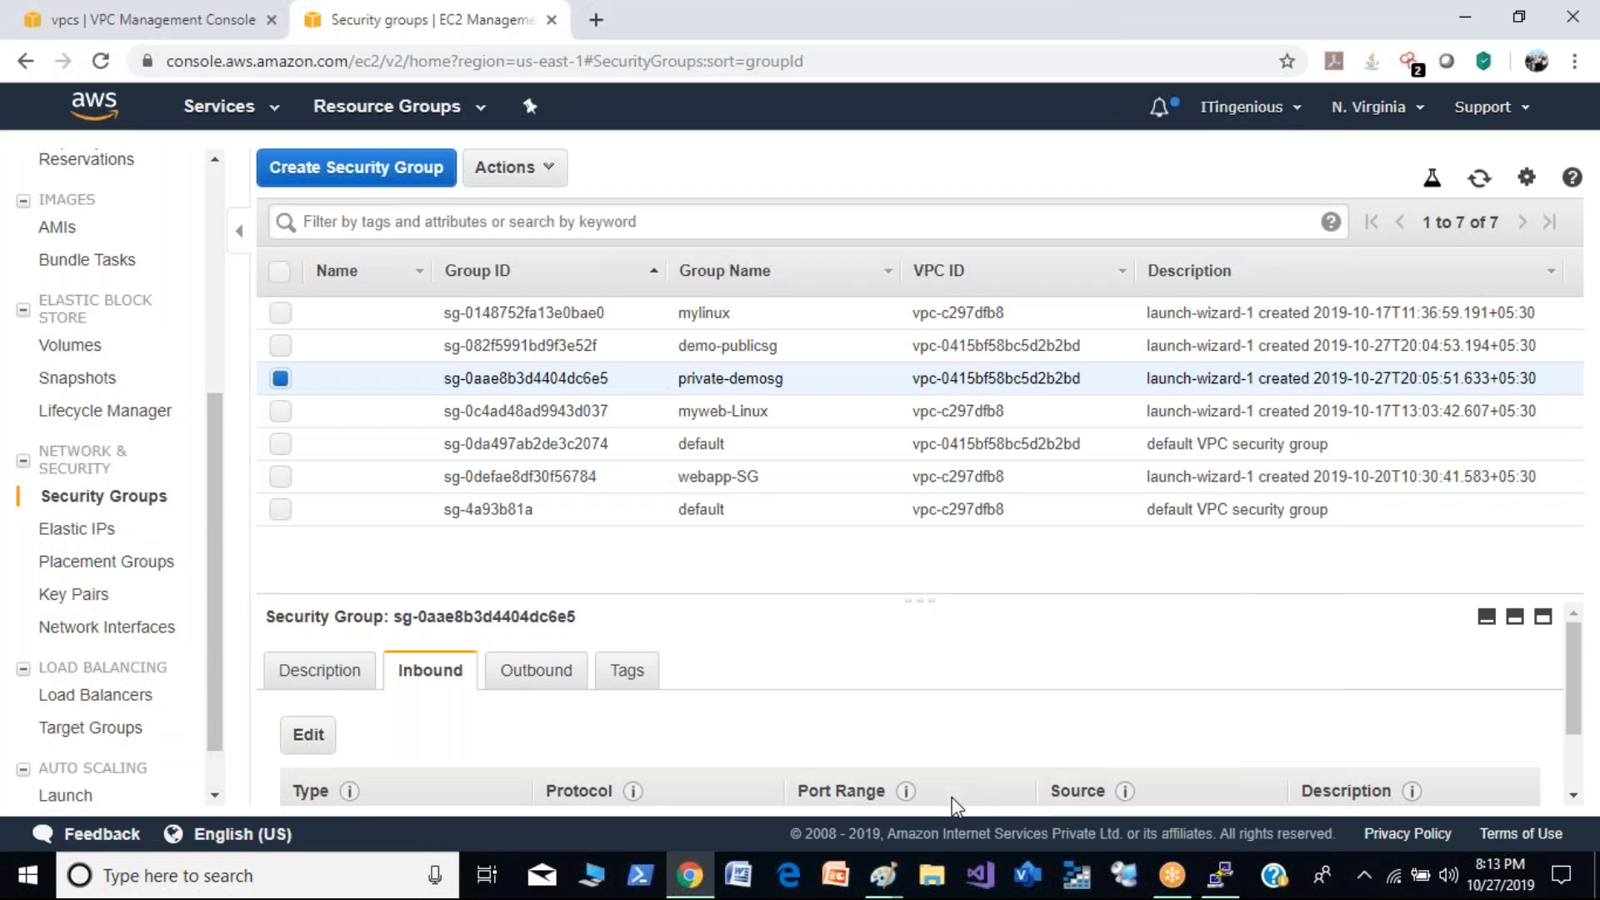
- Return to the browser and open the EC2 instances list
click(703, 885)
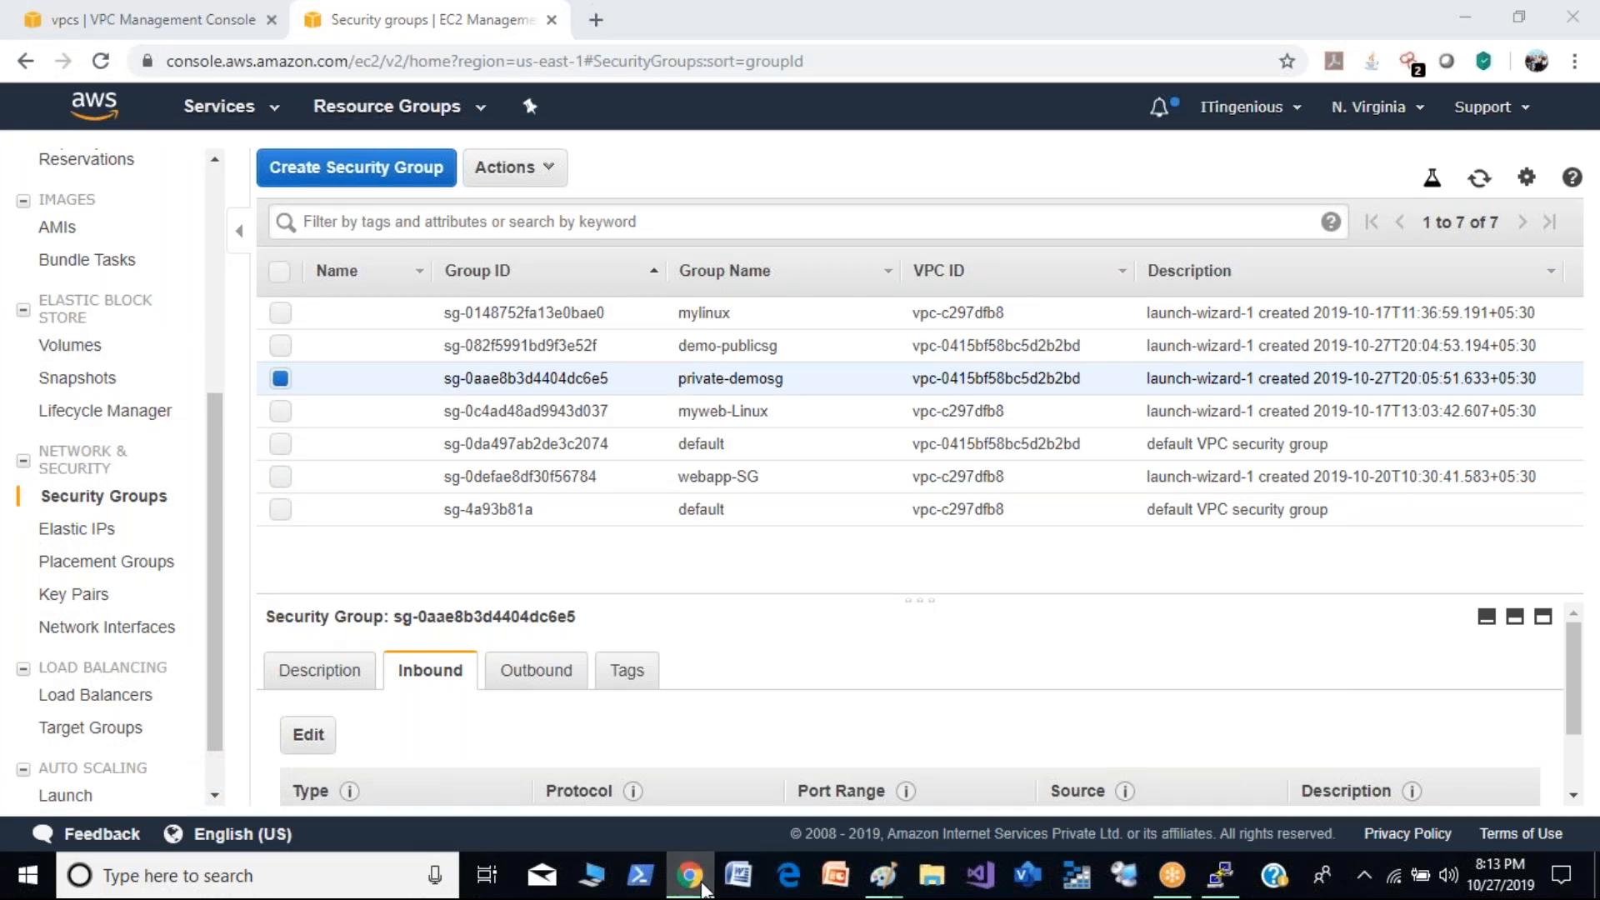
click(691, 876)
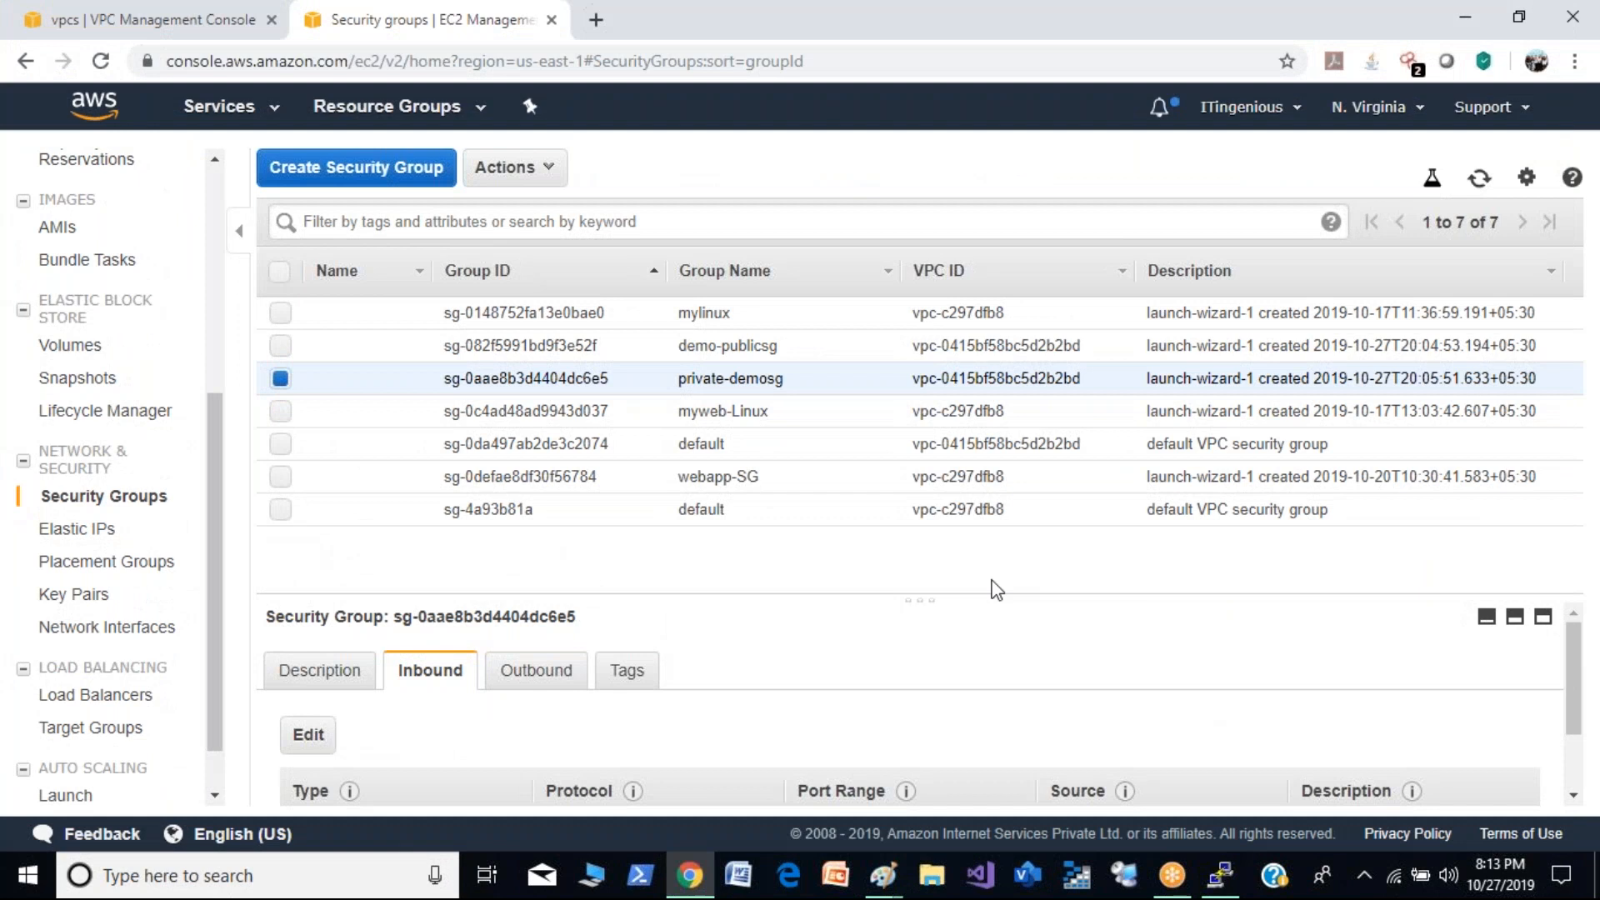
drag(214, 440, 210, 214)
click(83, 360)
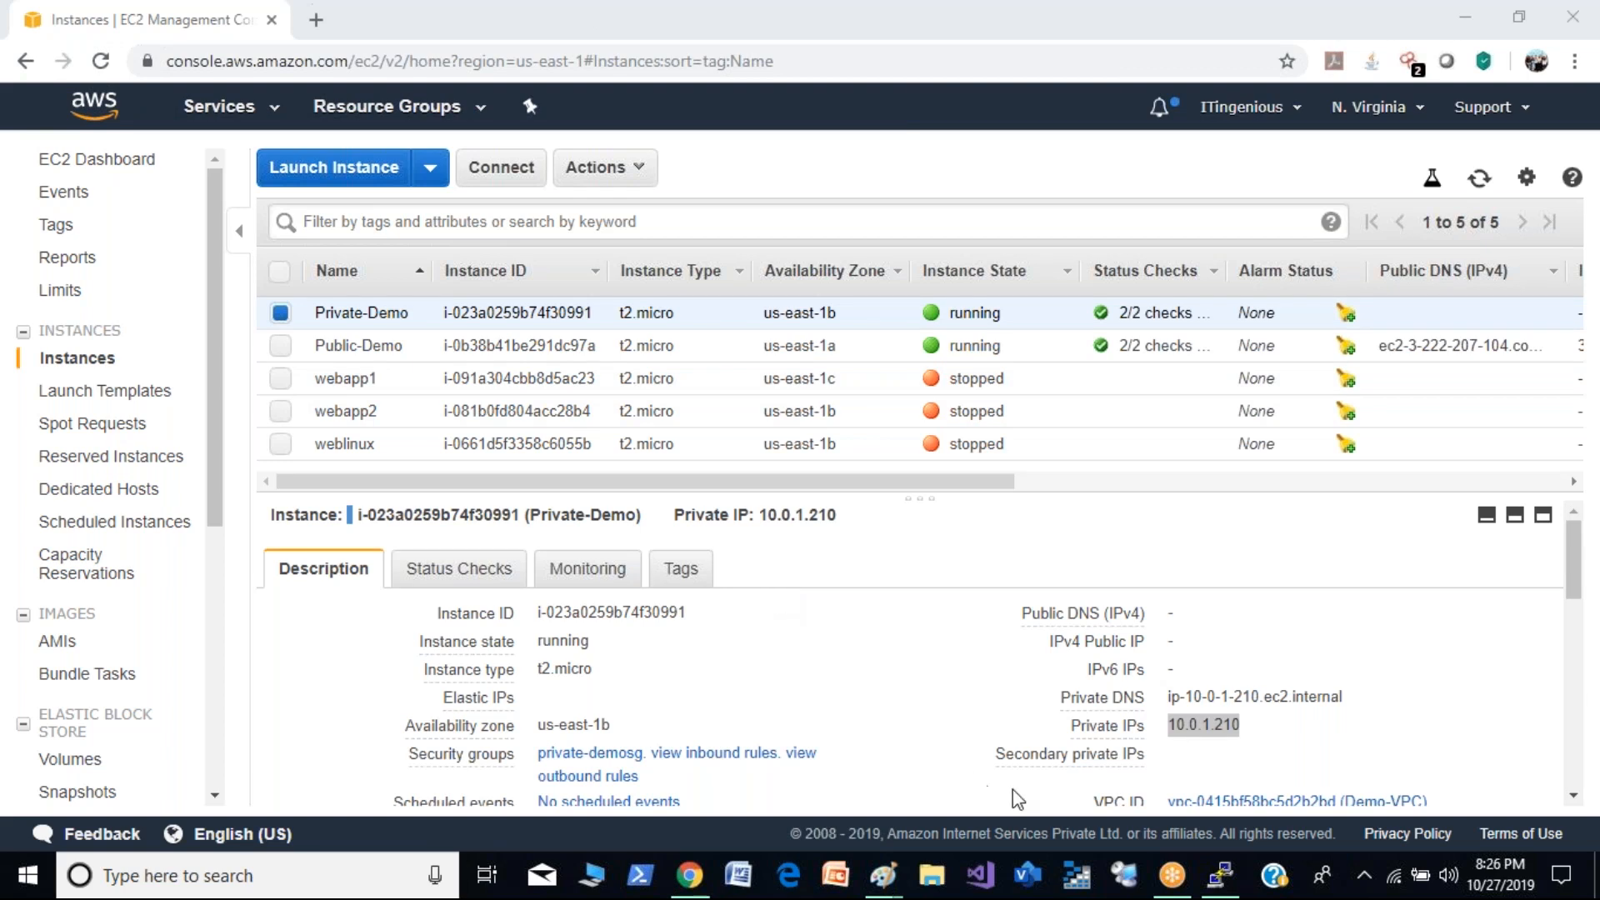
- Check the terminal, switch to the untitled VPC diagram in Paint, and draw a hand-drawn arrow pointing at the private subnet's server
click(1220, 874)
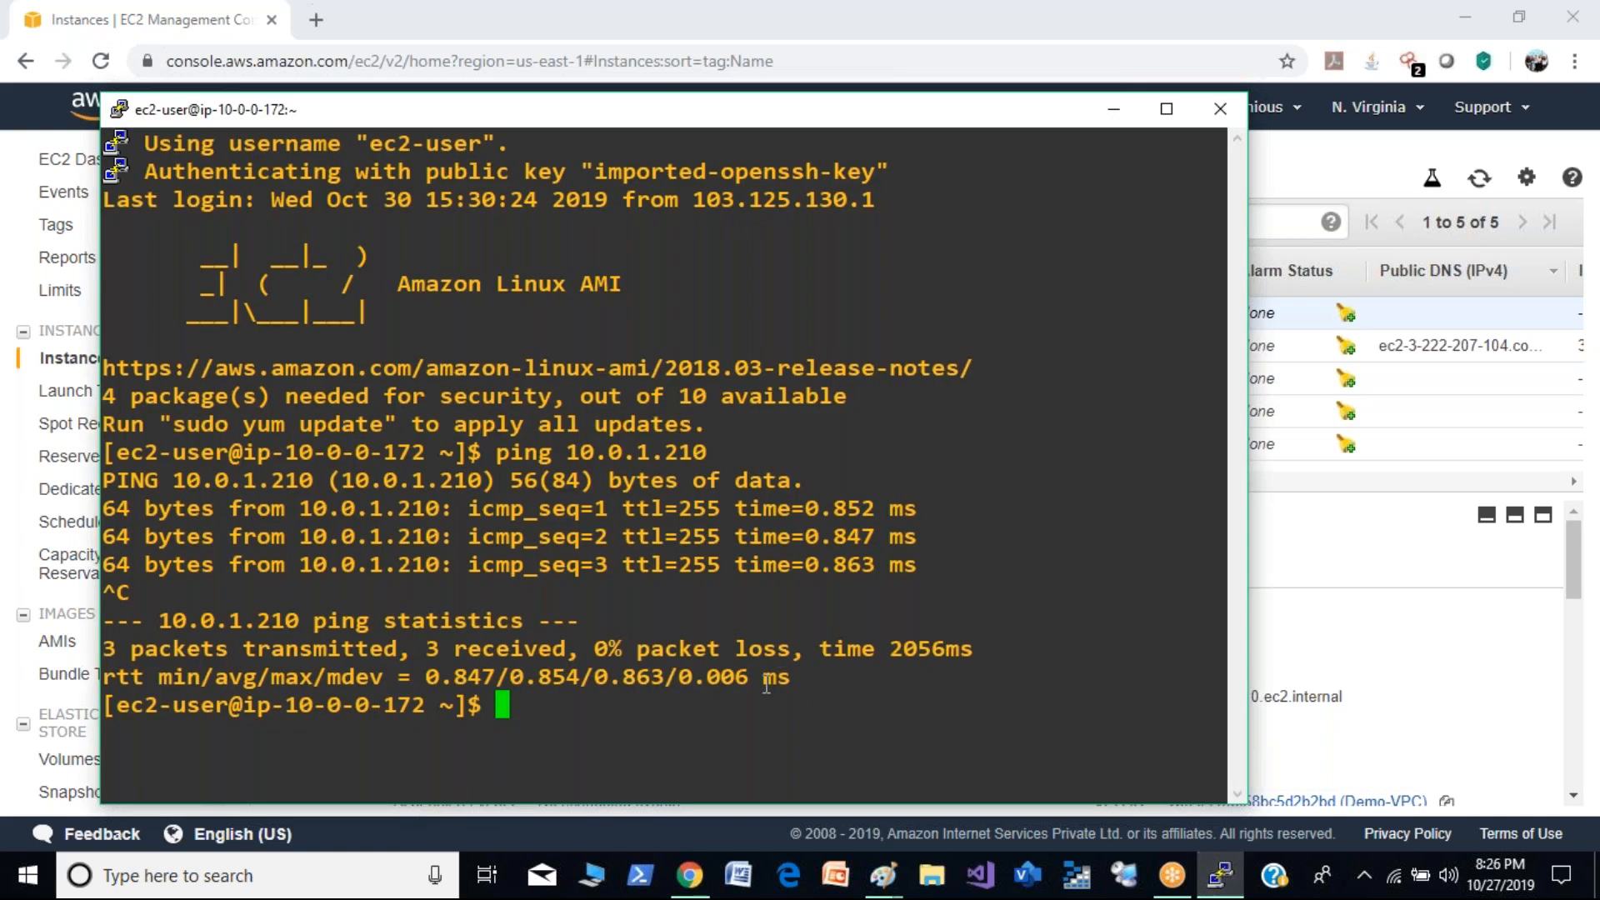
click(882, 875)
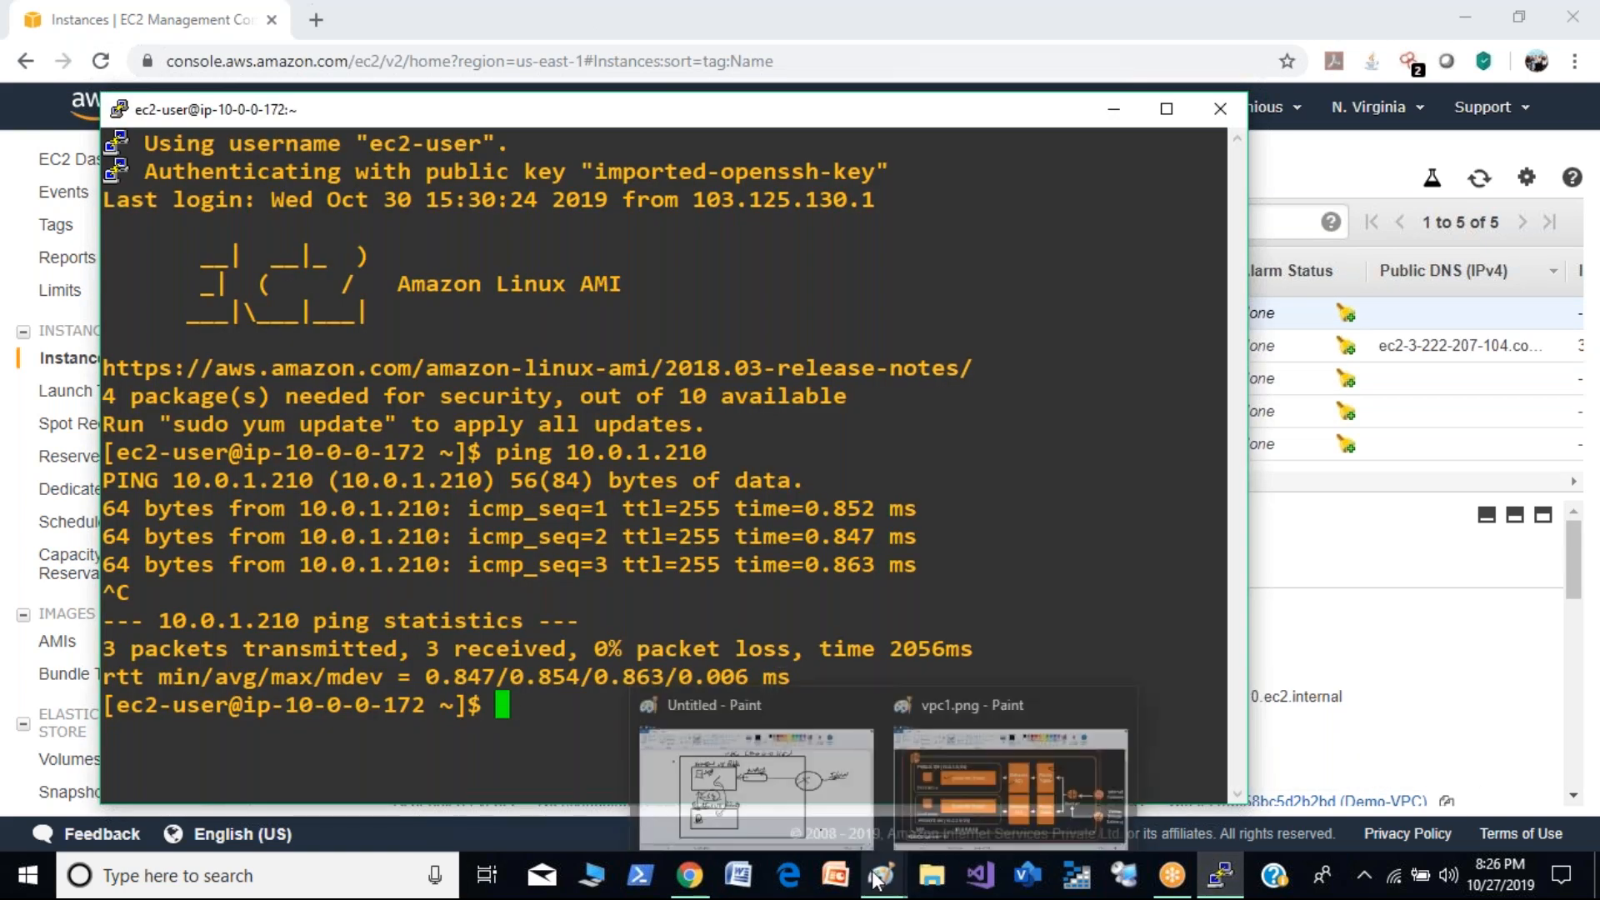
click(836, 826)
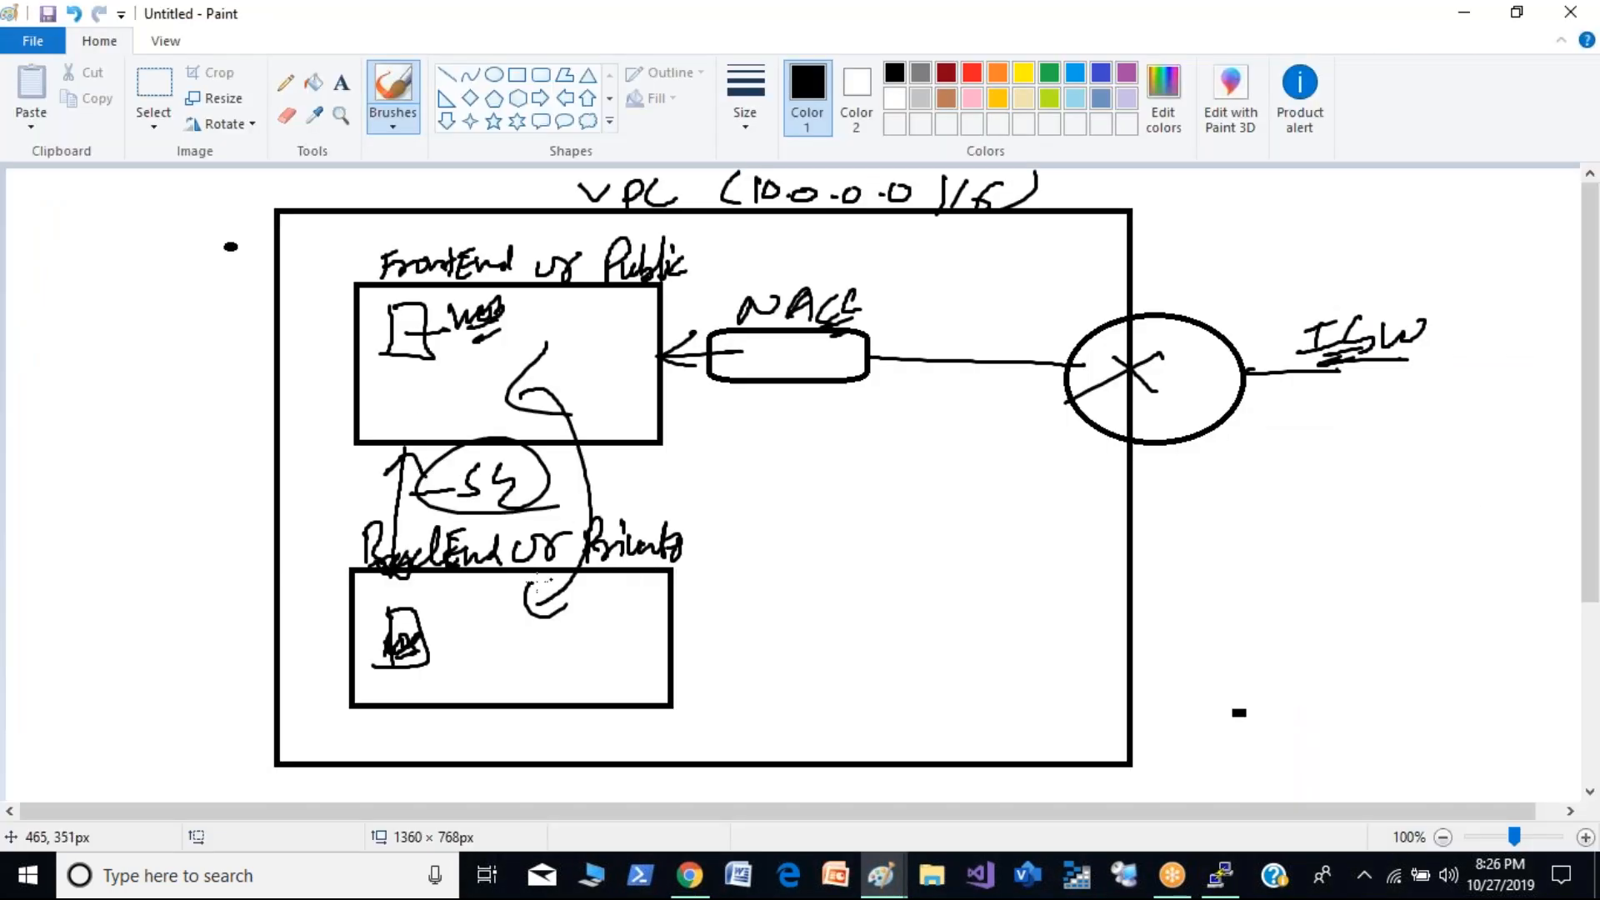
drag(486, 626, 412, 647)
drag(456, 606, 414, 645)
drag(405, 659, 450, 658)
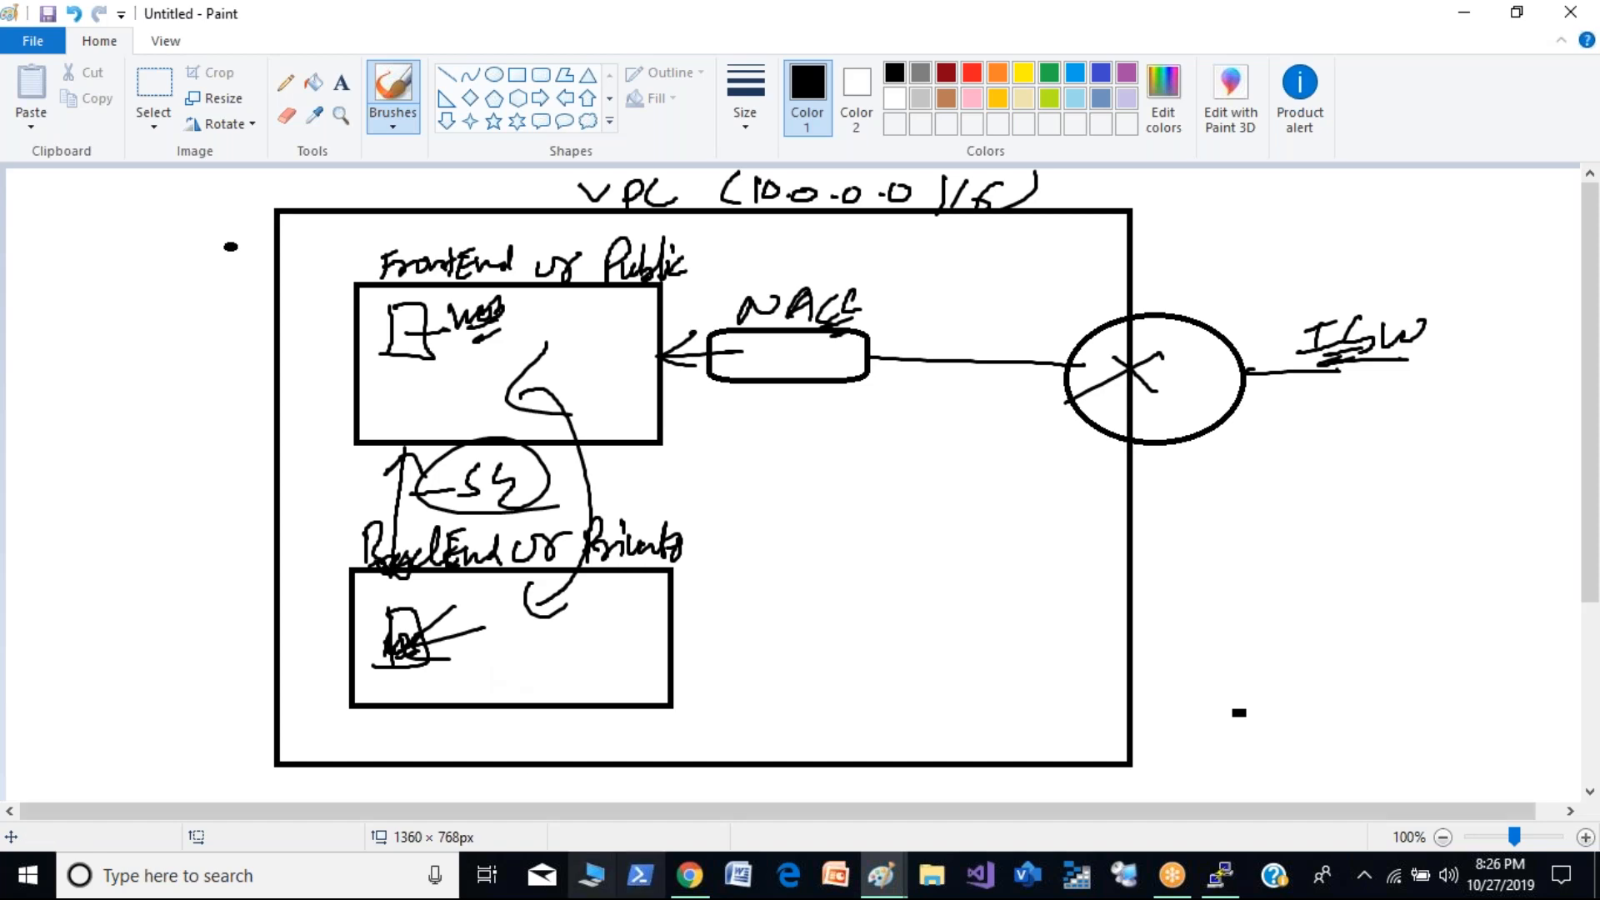
- Switch to the browser, open the connection instructions for the Private-Demo instance, and highlight the key file name demokey.pem
click(664, 888)
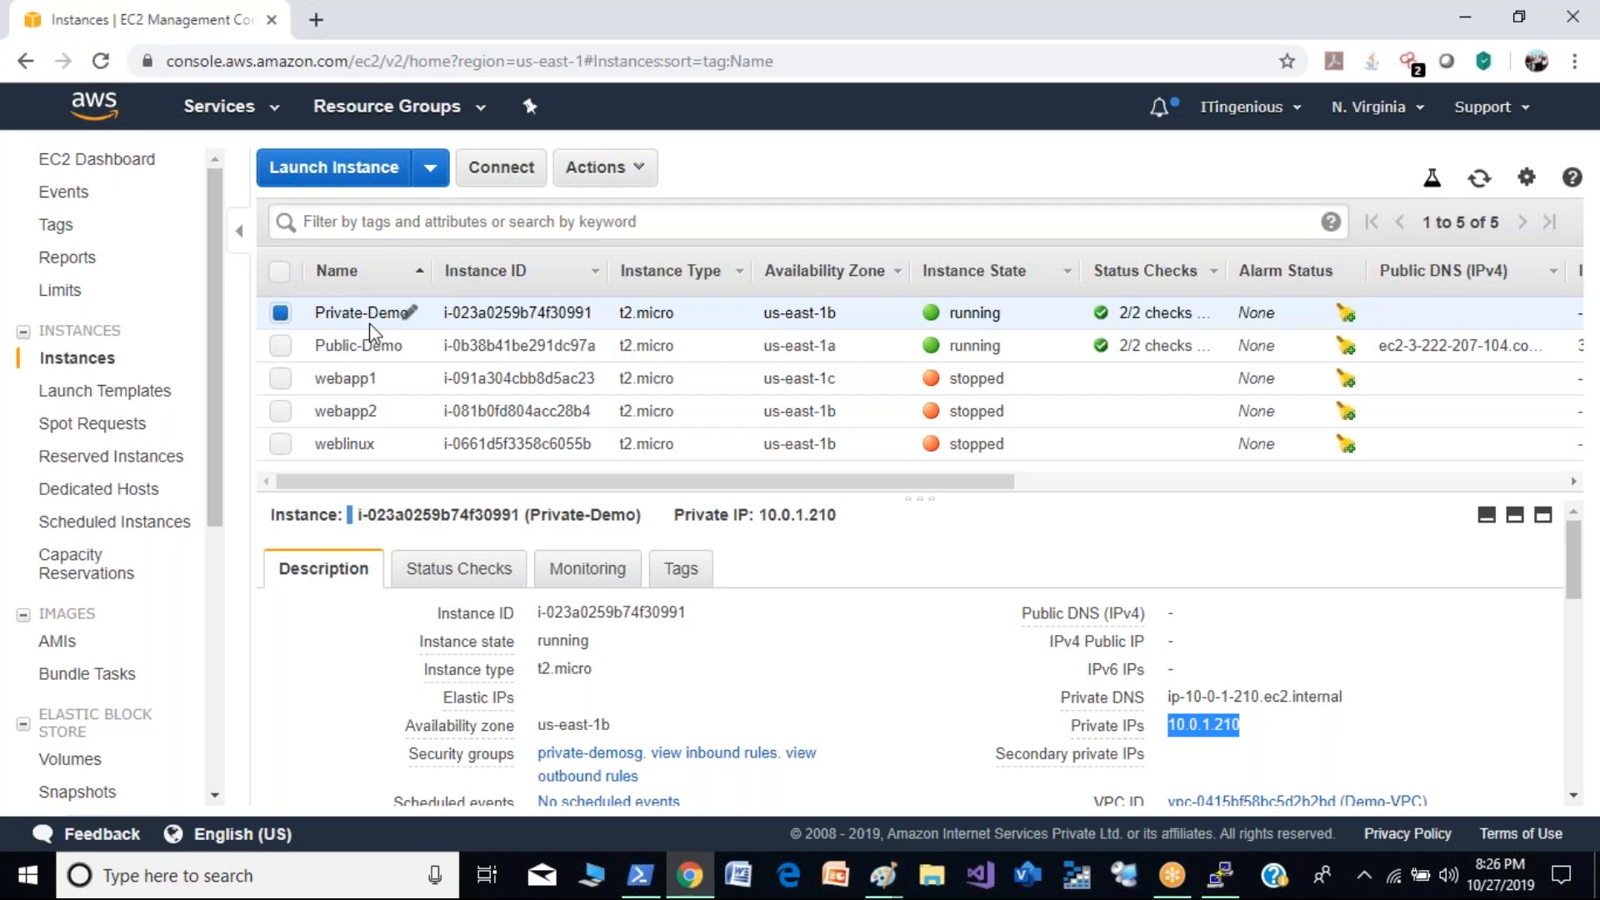
click(529, 166)
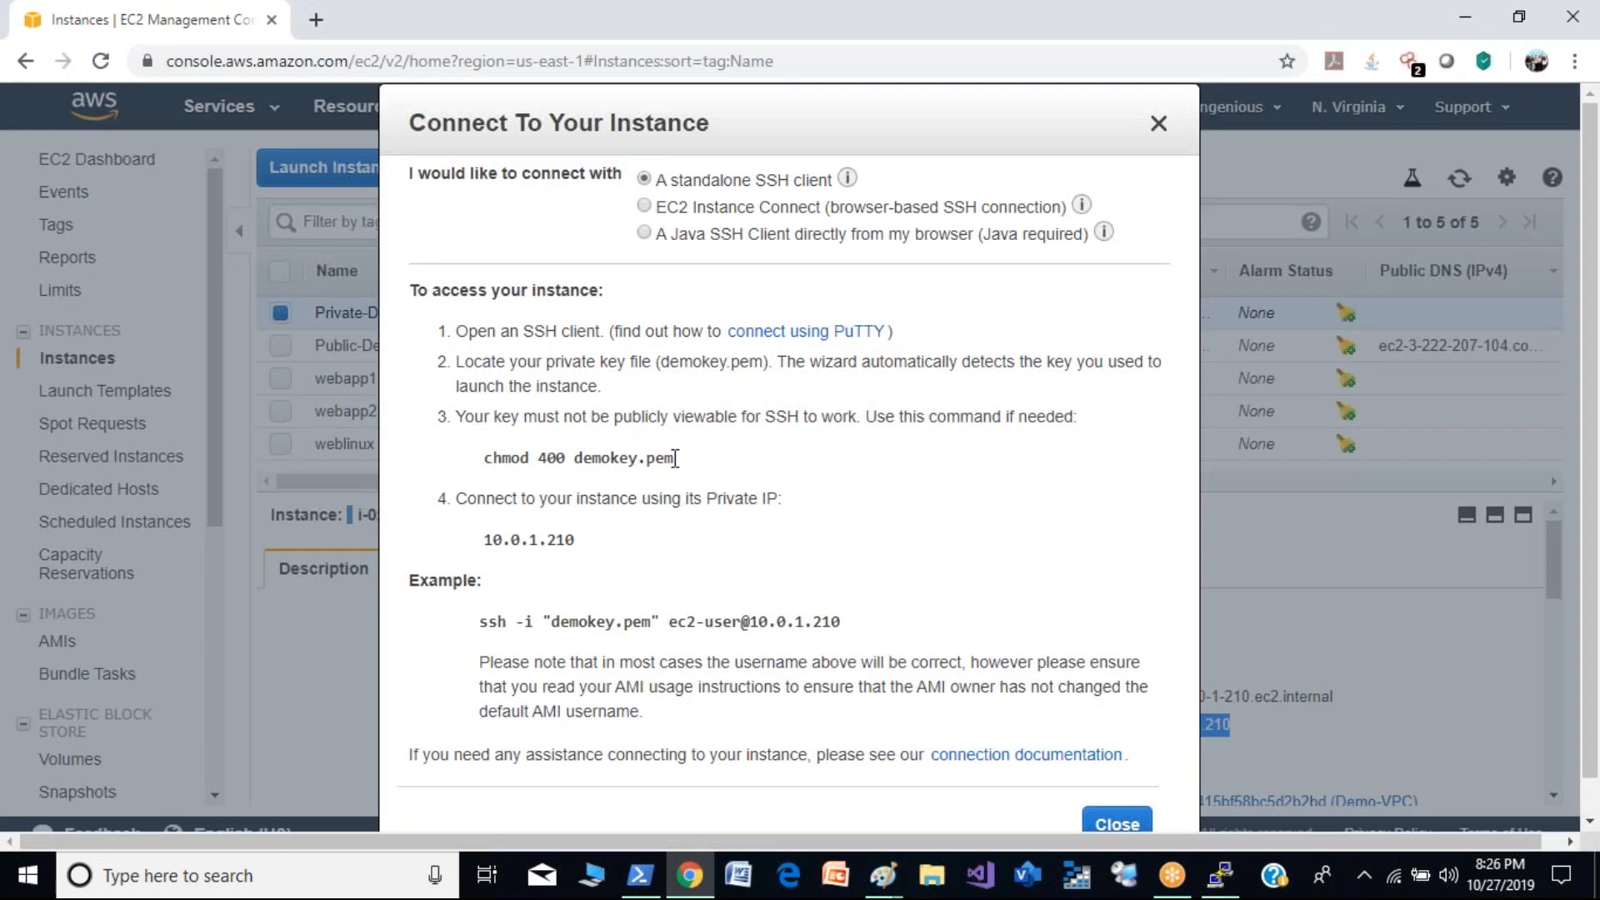
drag(674, 457, 575, 457)
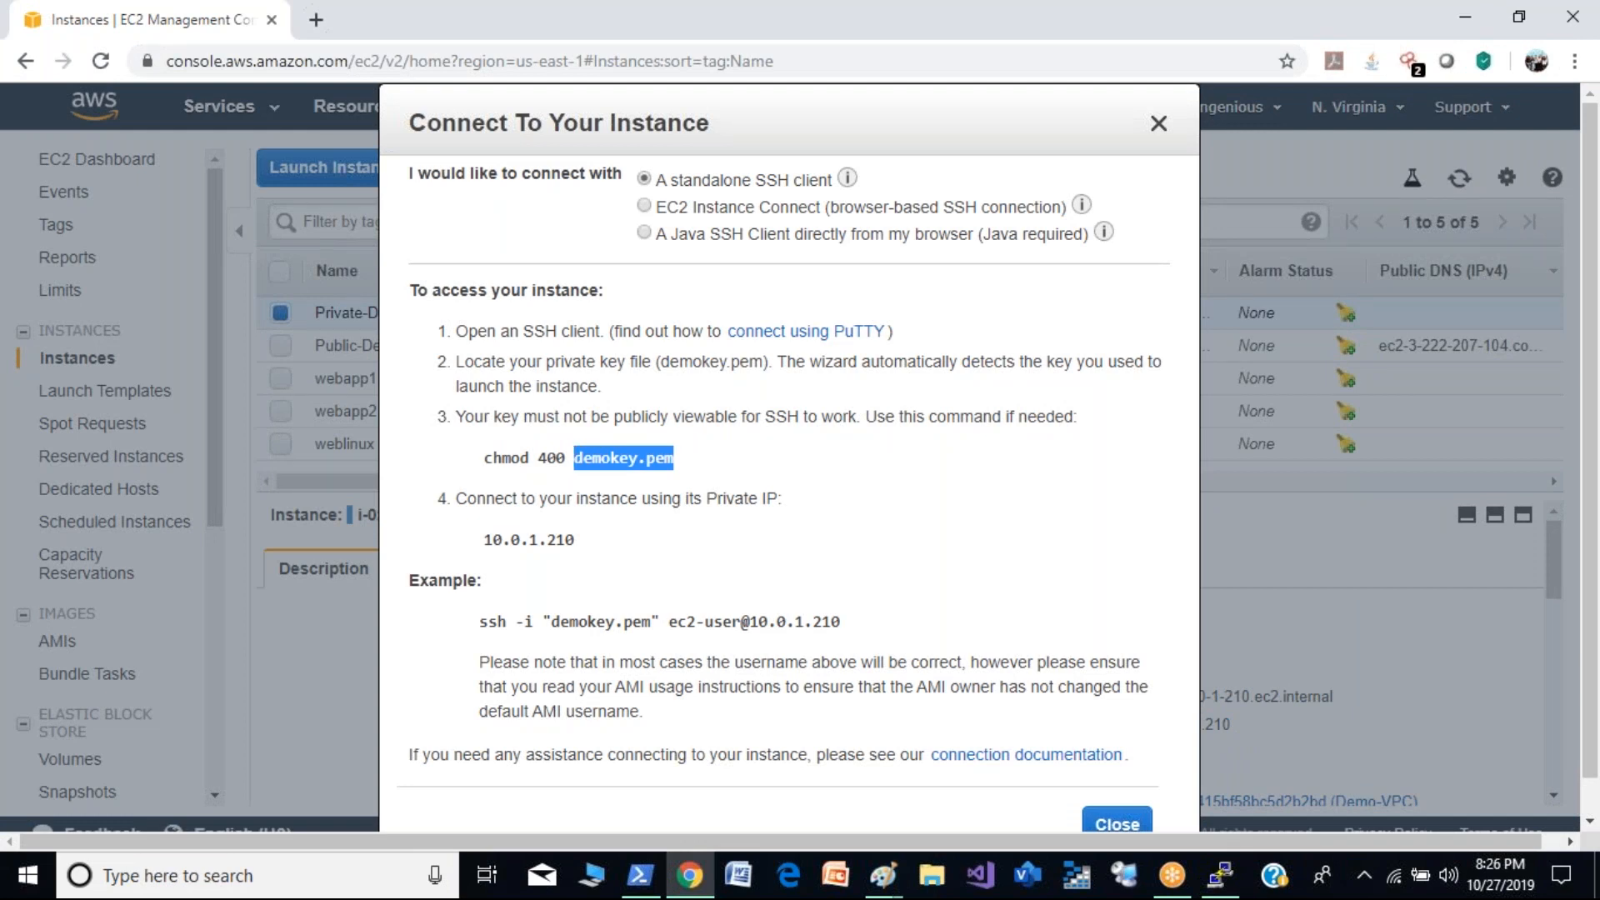
- Duplicate the EC2 browser tab, go to Amazon S3 in the copy, and open the sam749 bucket
right_click(219, 20)
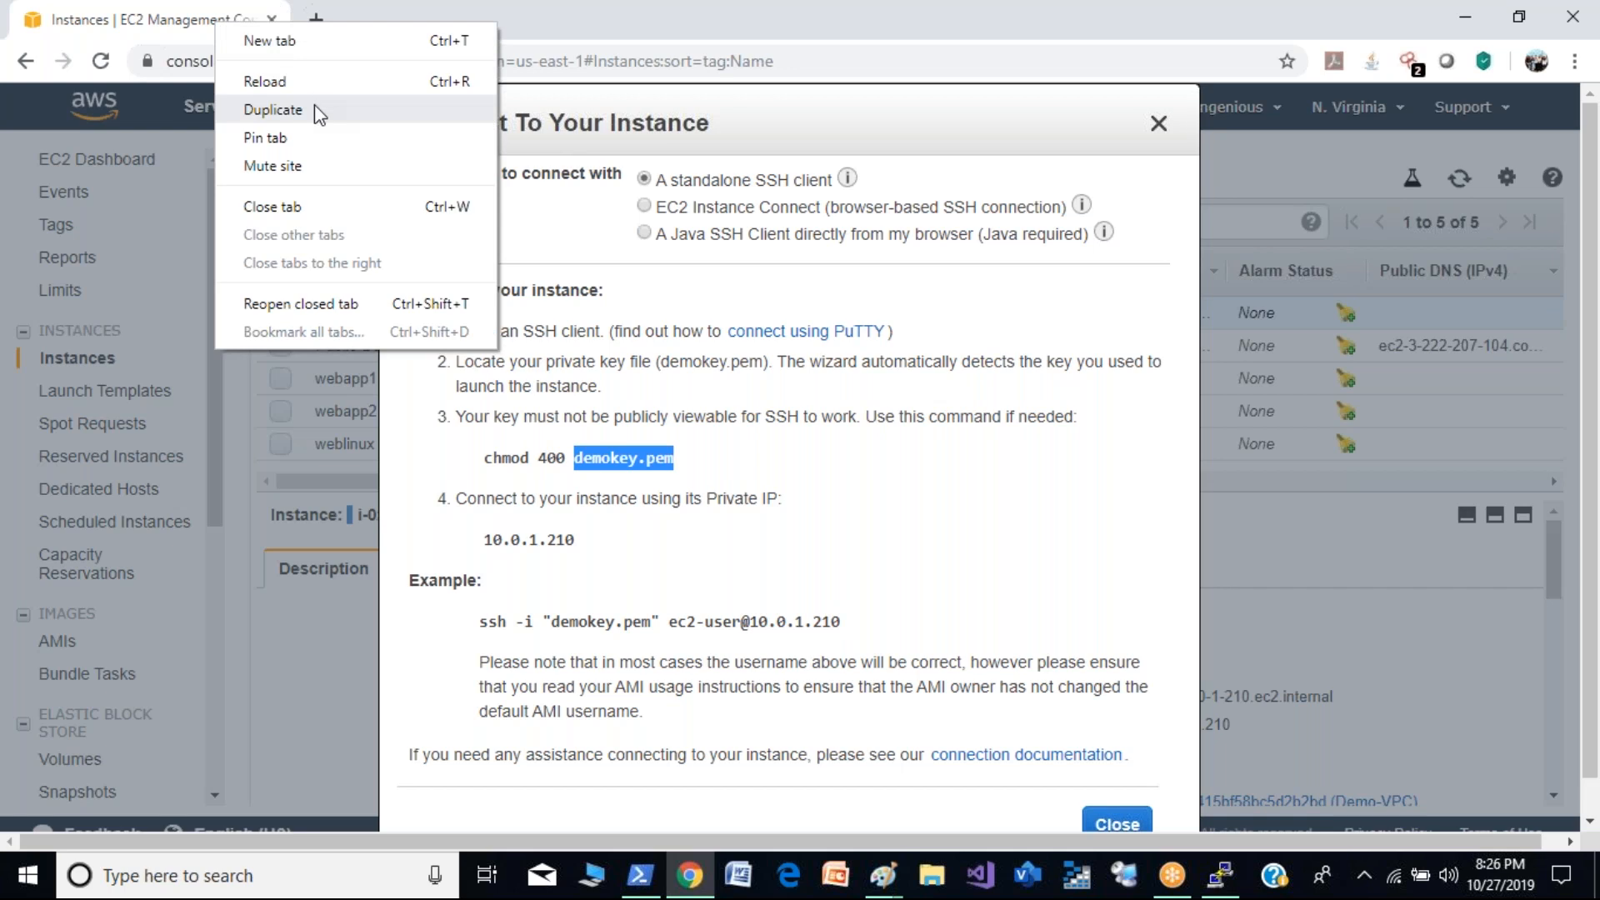
click(313, 107)
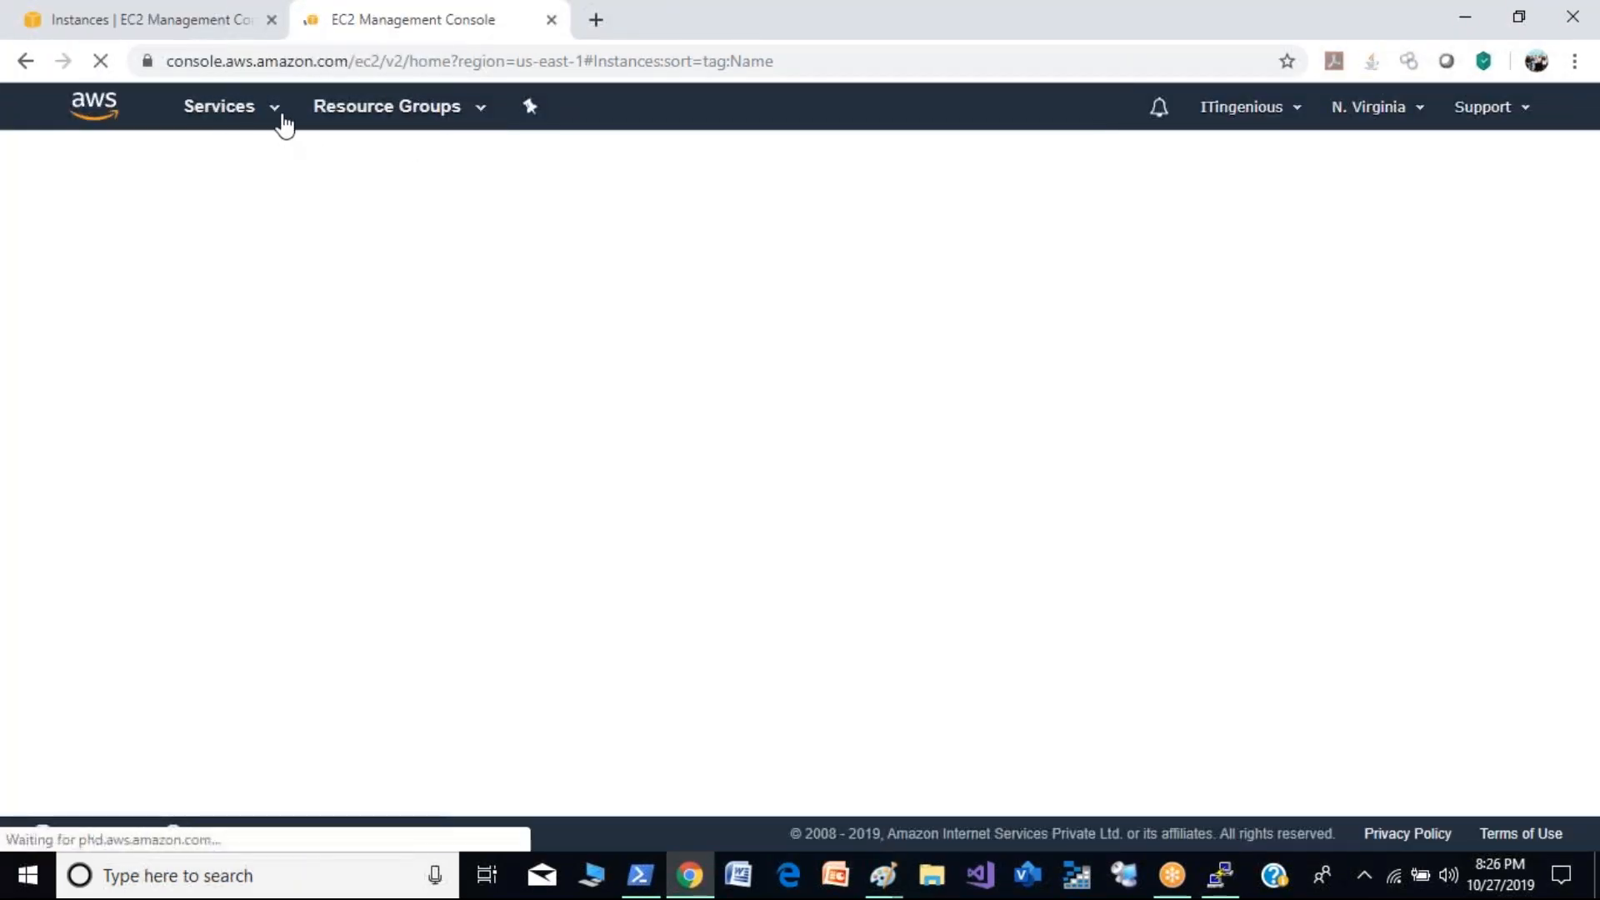
click(276, 113)
click(58, 292)
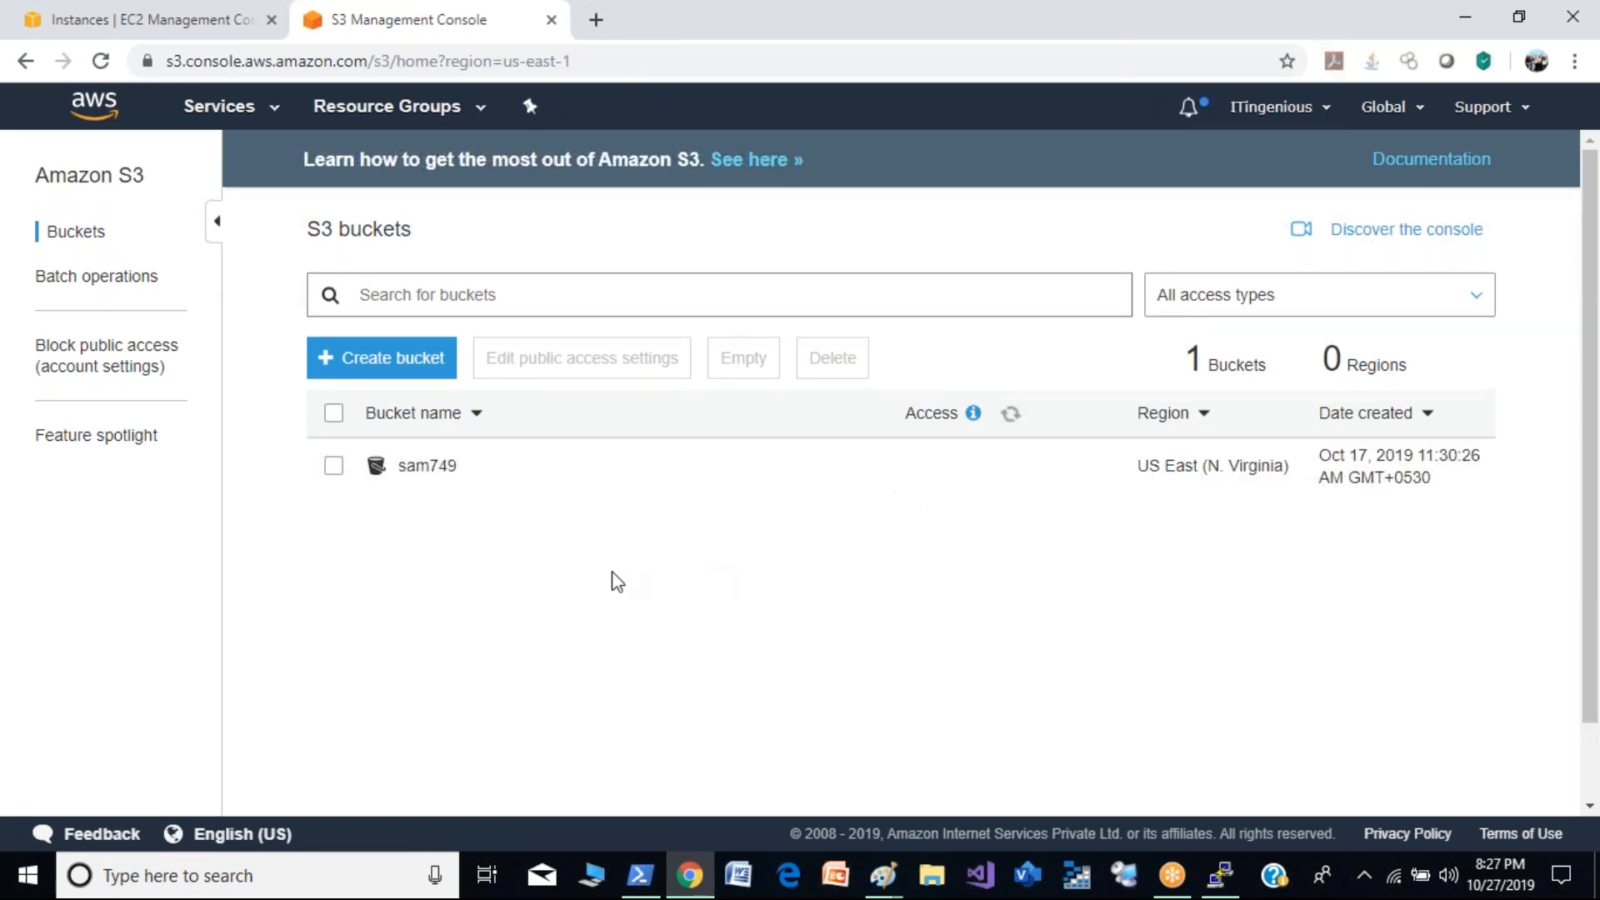
click(425, 467)
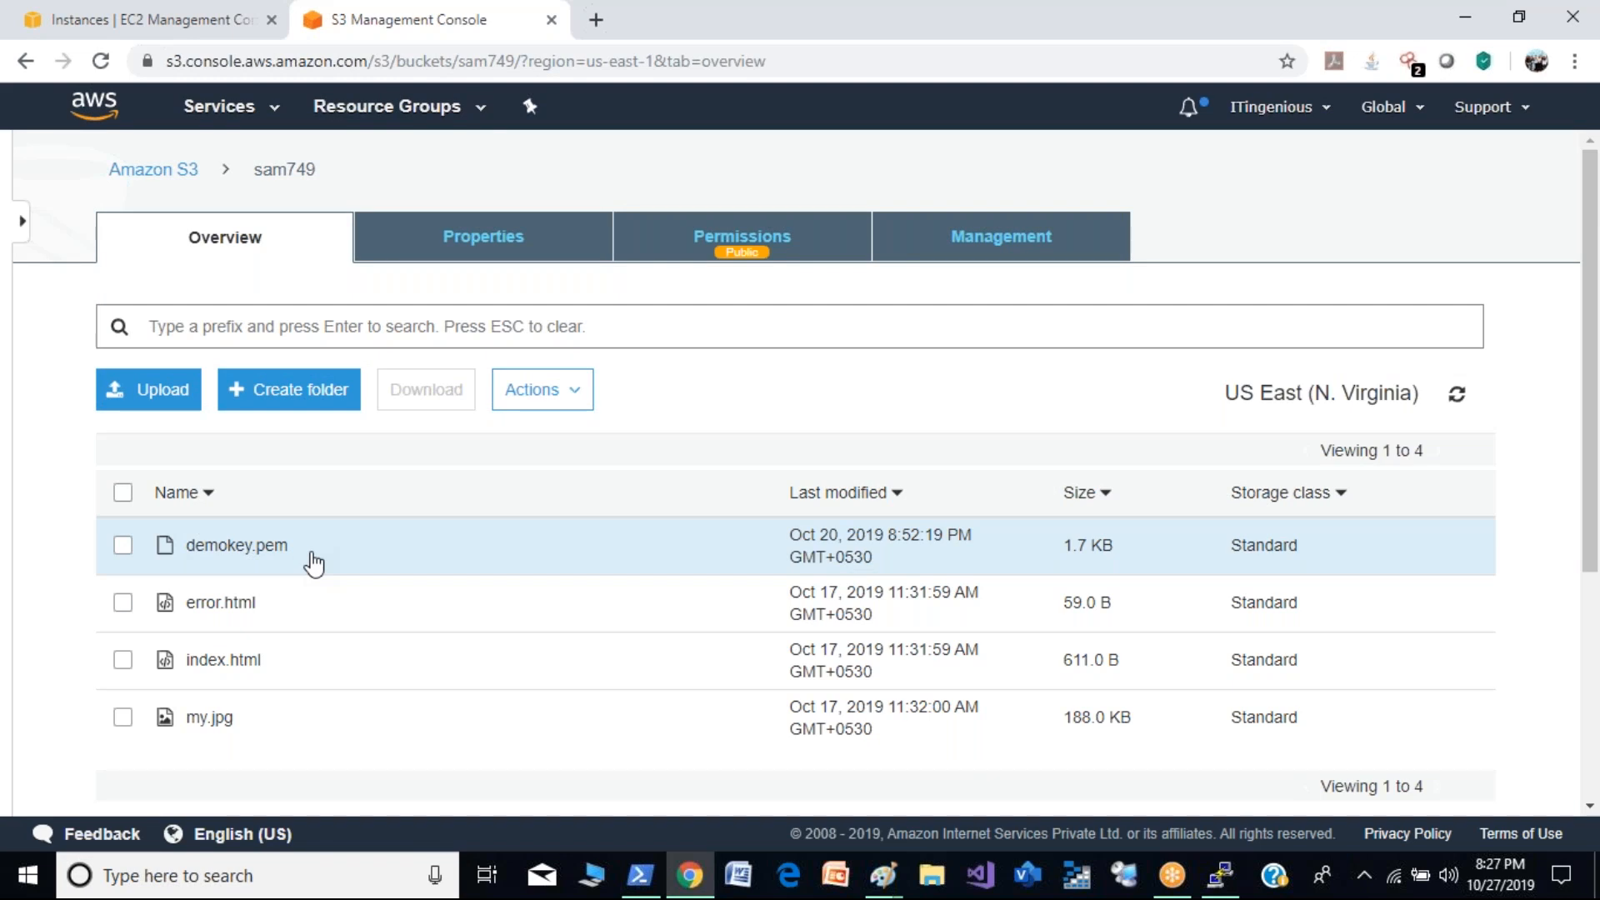
- Return to the EC2 instances tab, close the connection instructions, and briefly bring up the PuTTY terminal
click(131, 12)
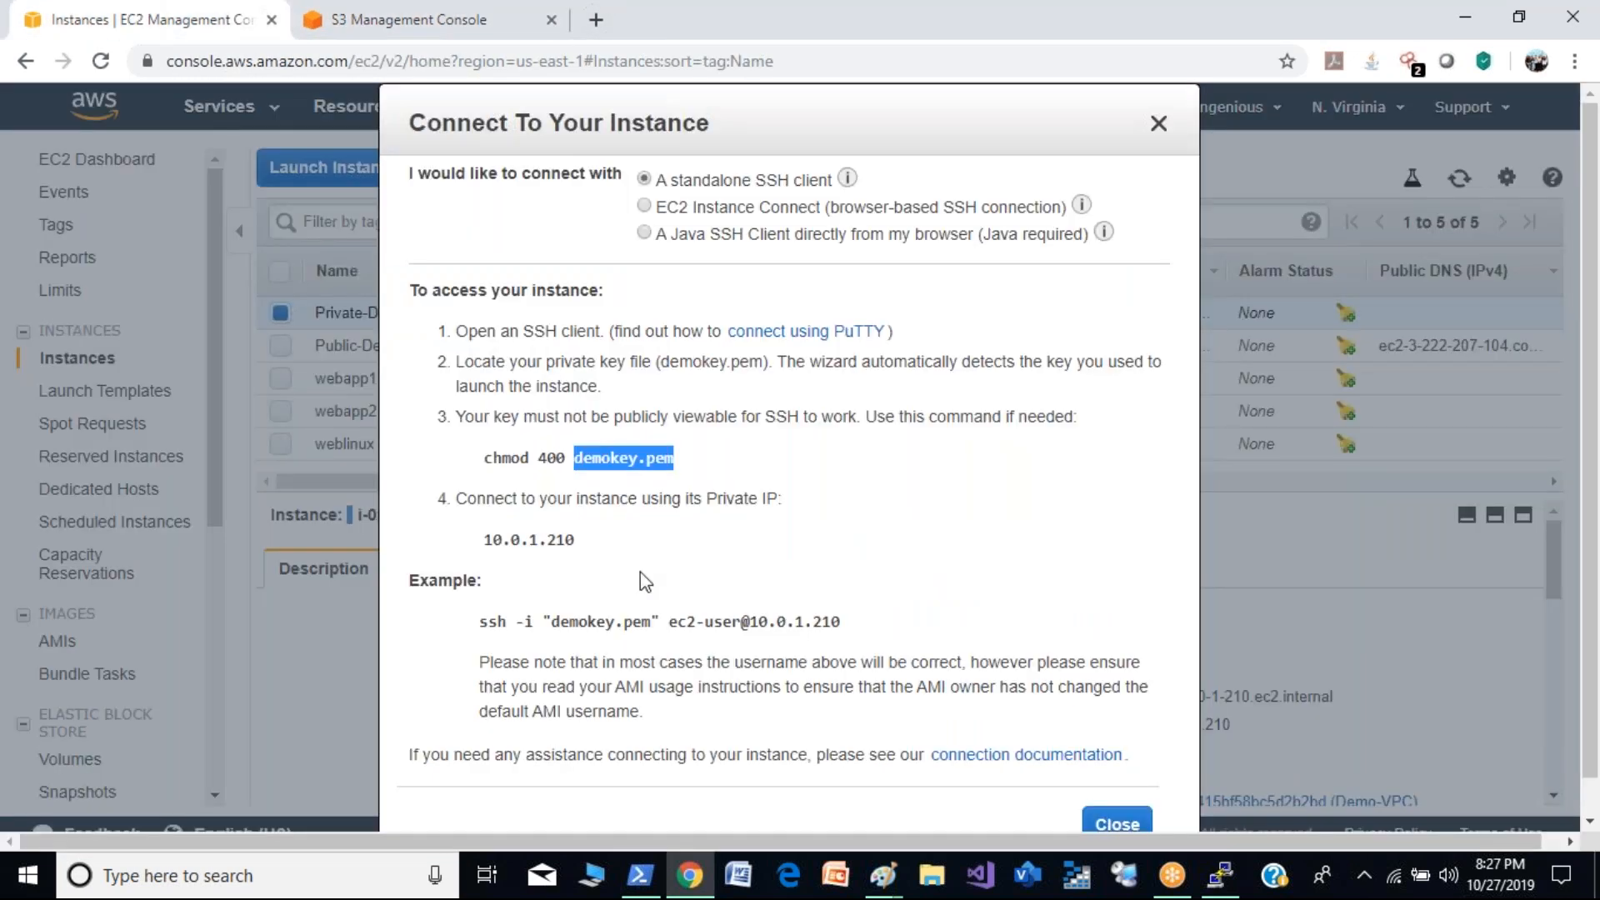
click(1117, 825)
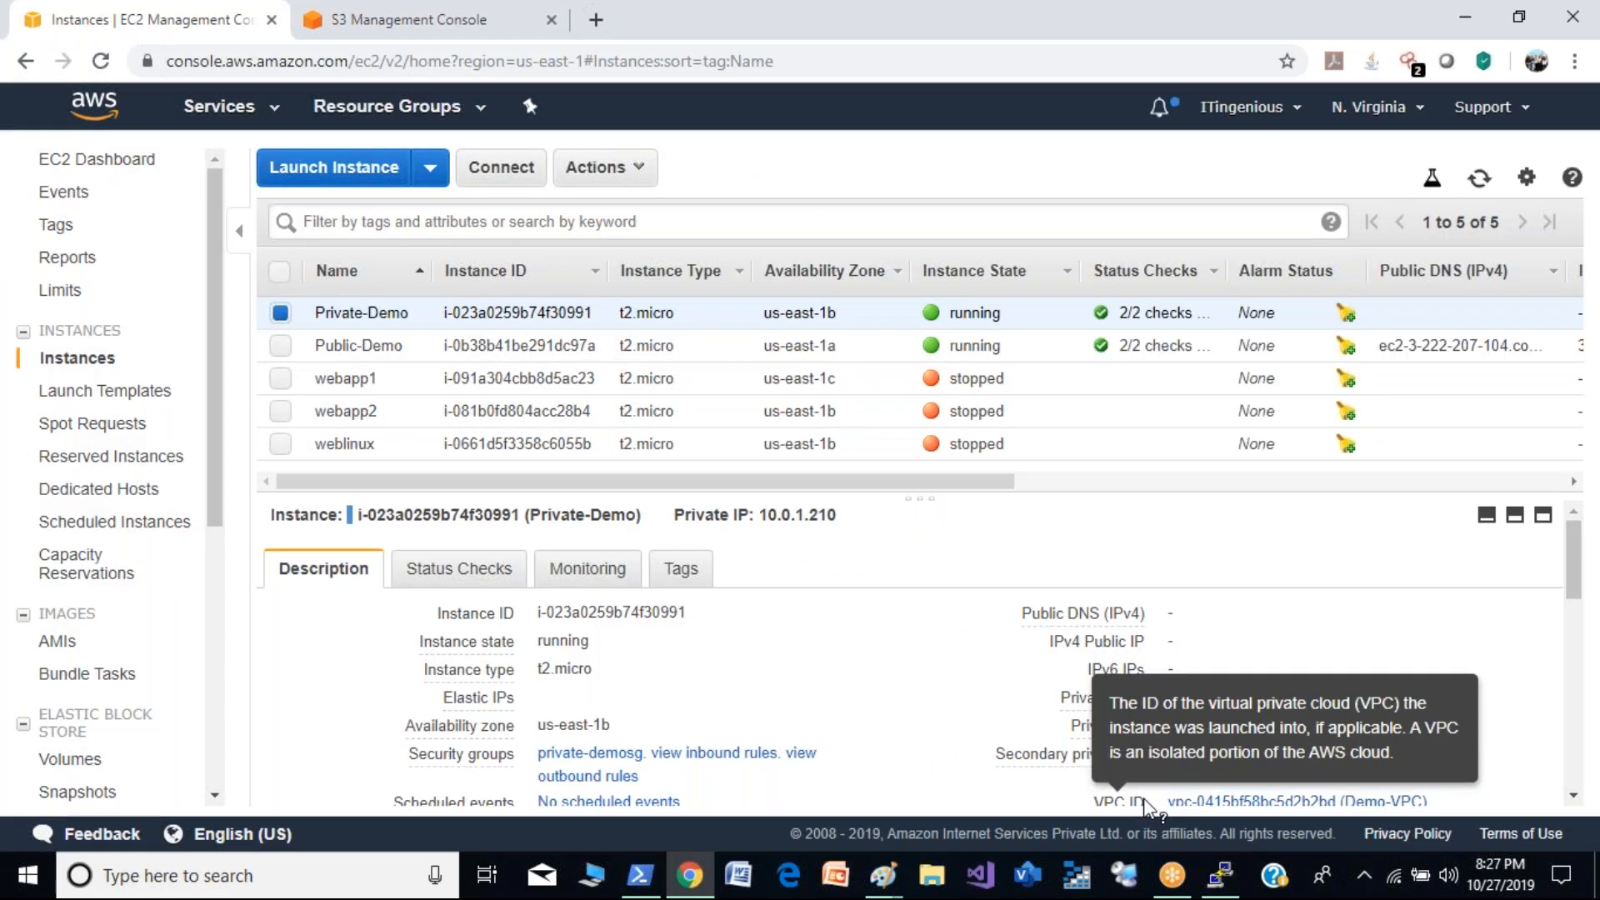
click(1224, 875)
click(1223, 876)
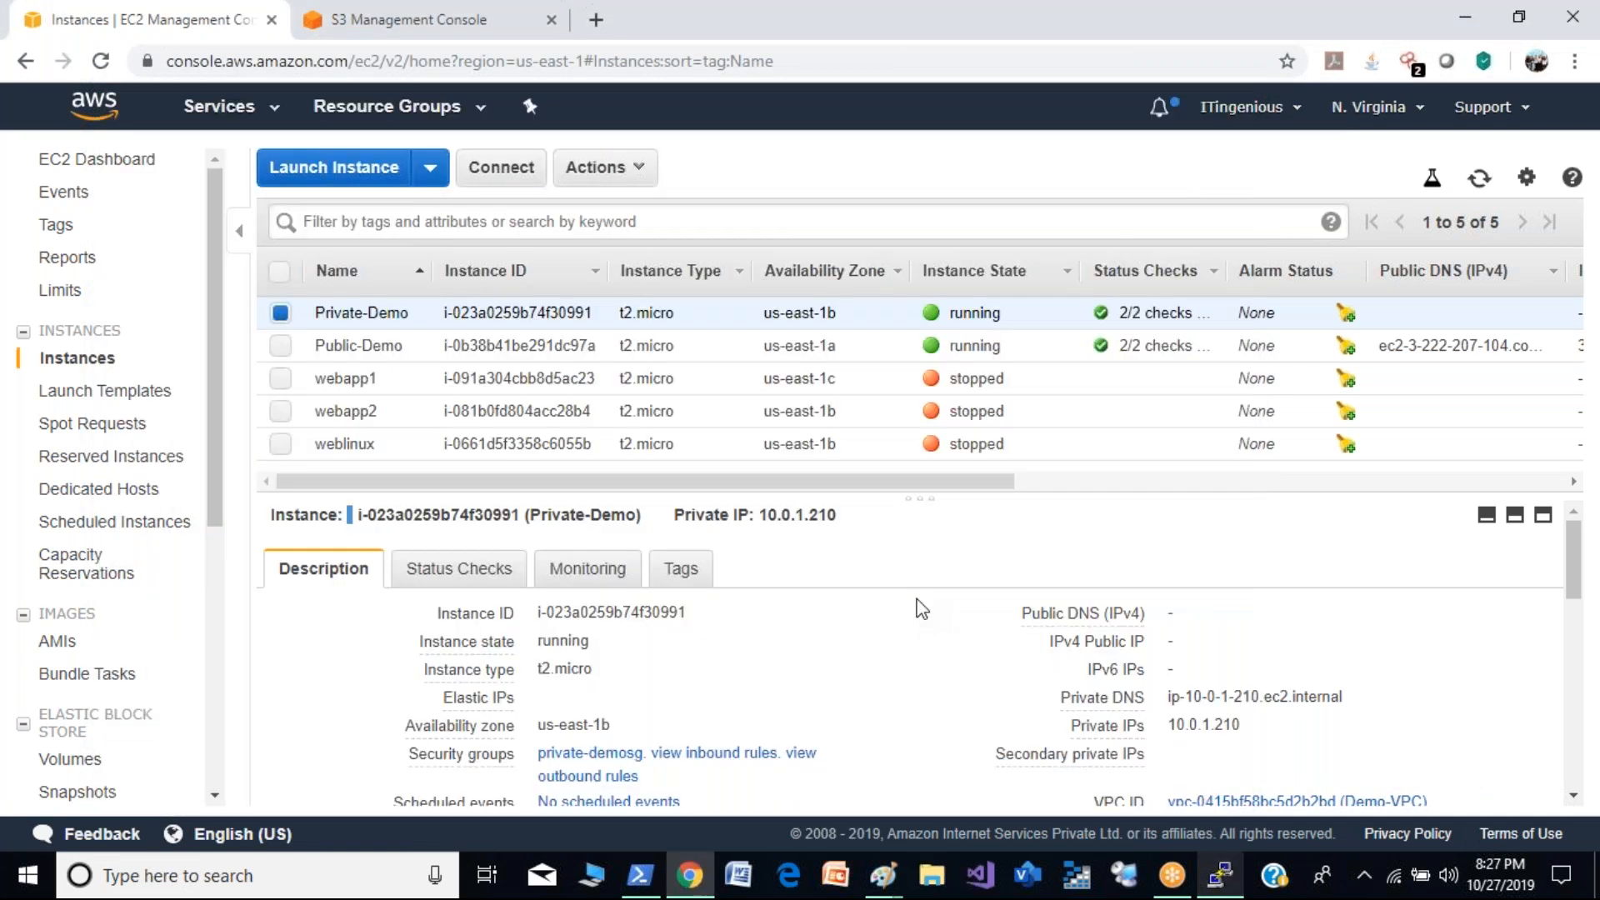
- Reopen Private-Demo's connection instructions, review the chmod 400 demokey.pem command and the example ssh command, and close them
click(501, 167)
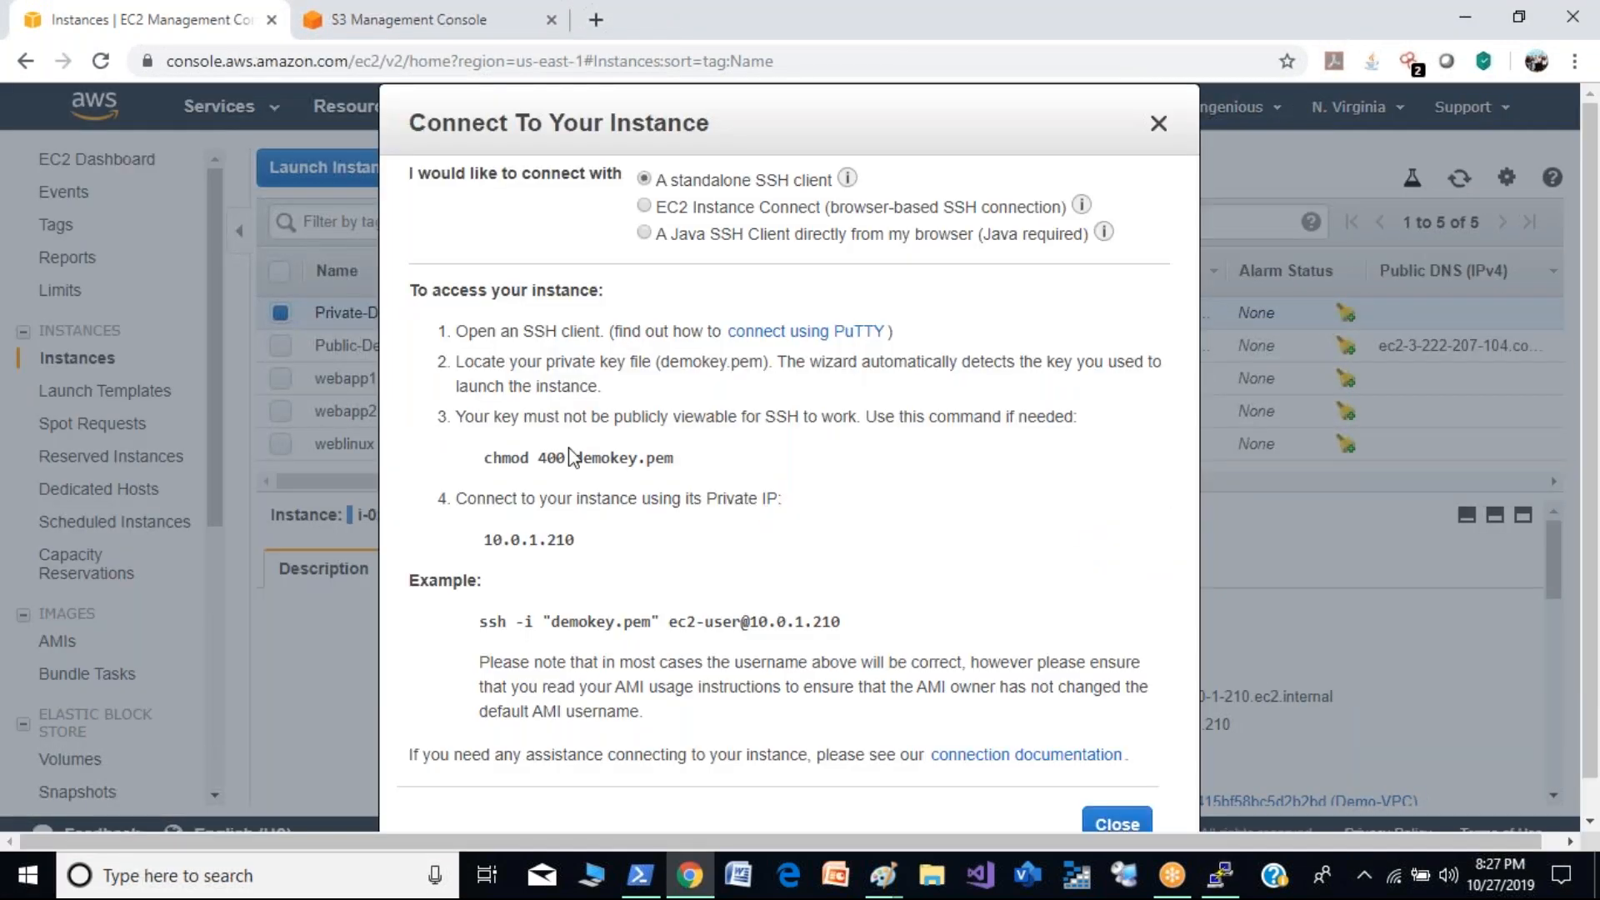
drag(495, 459, 697, 458)
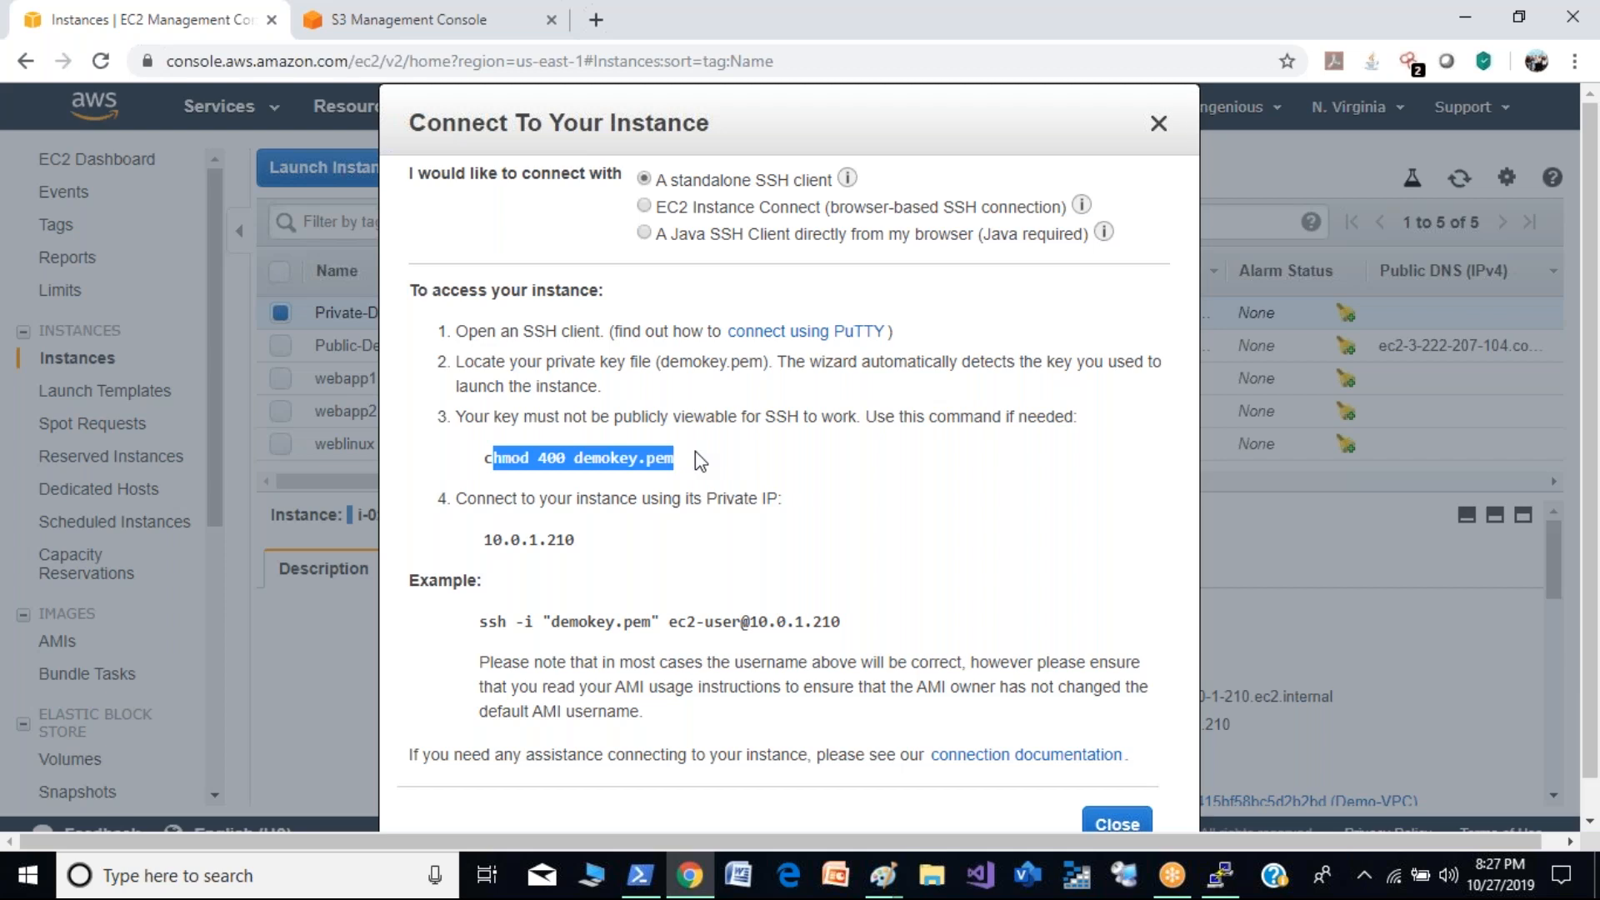
drag(480, 621, 850, 631)
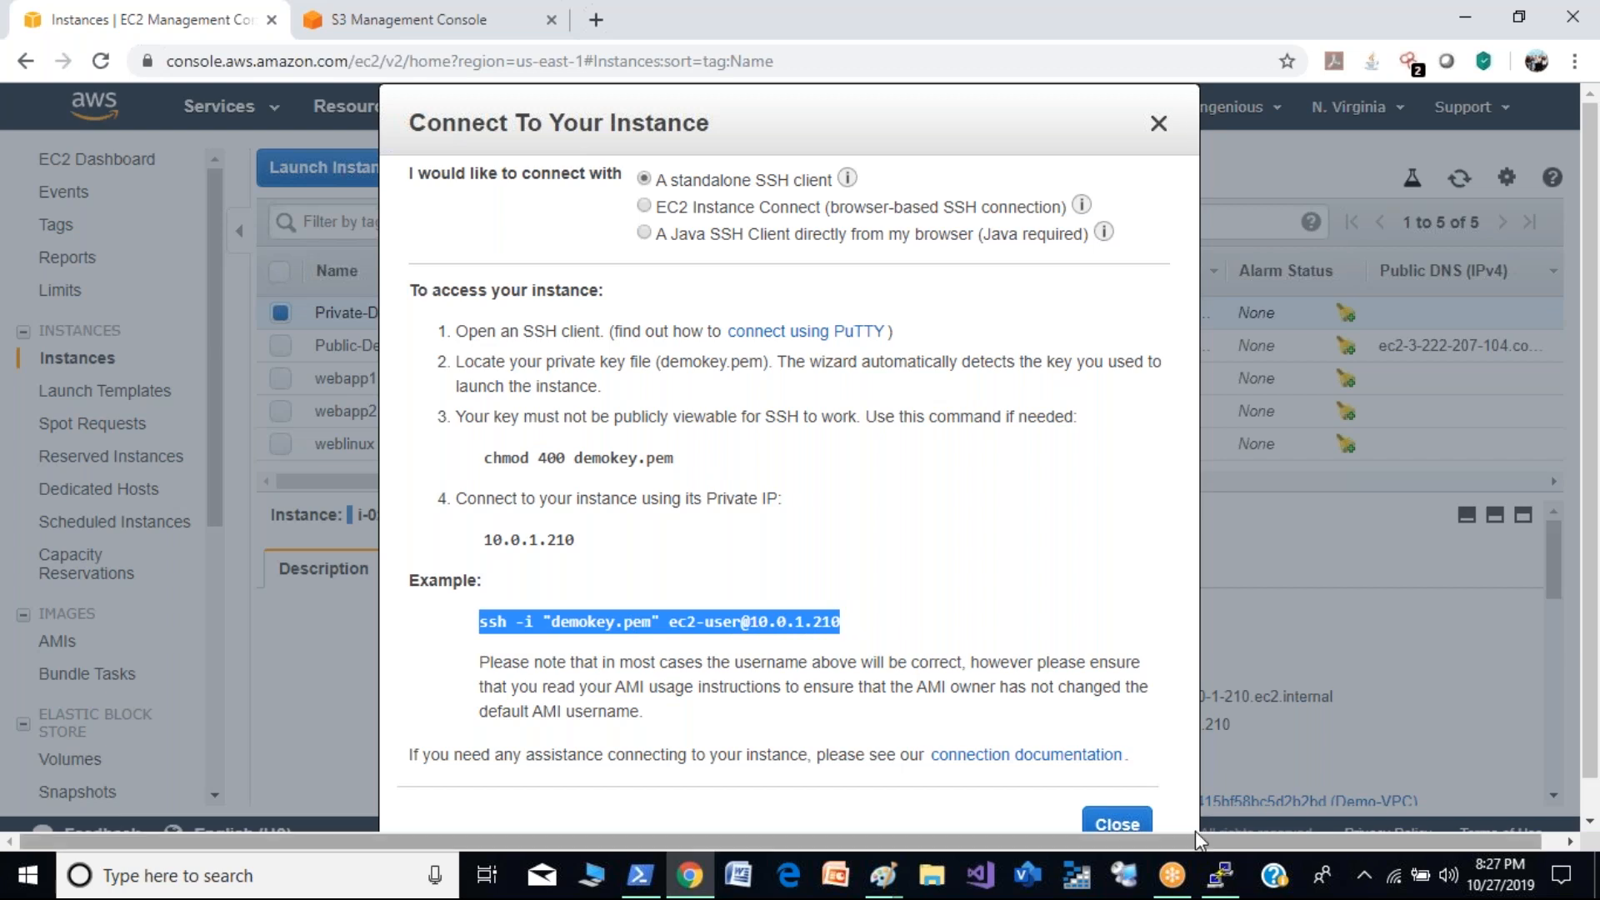
click(1139, 823)
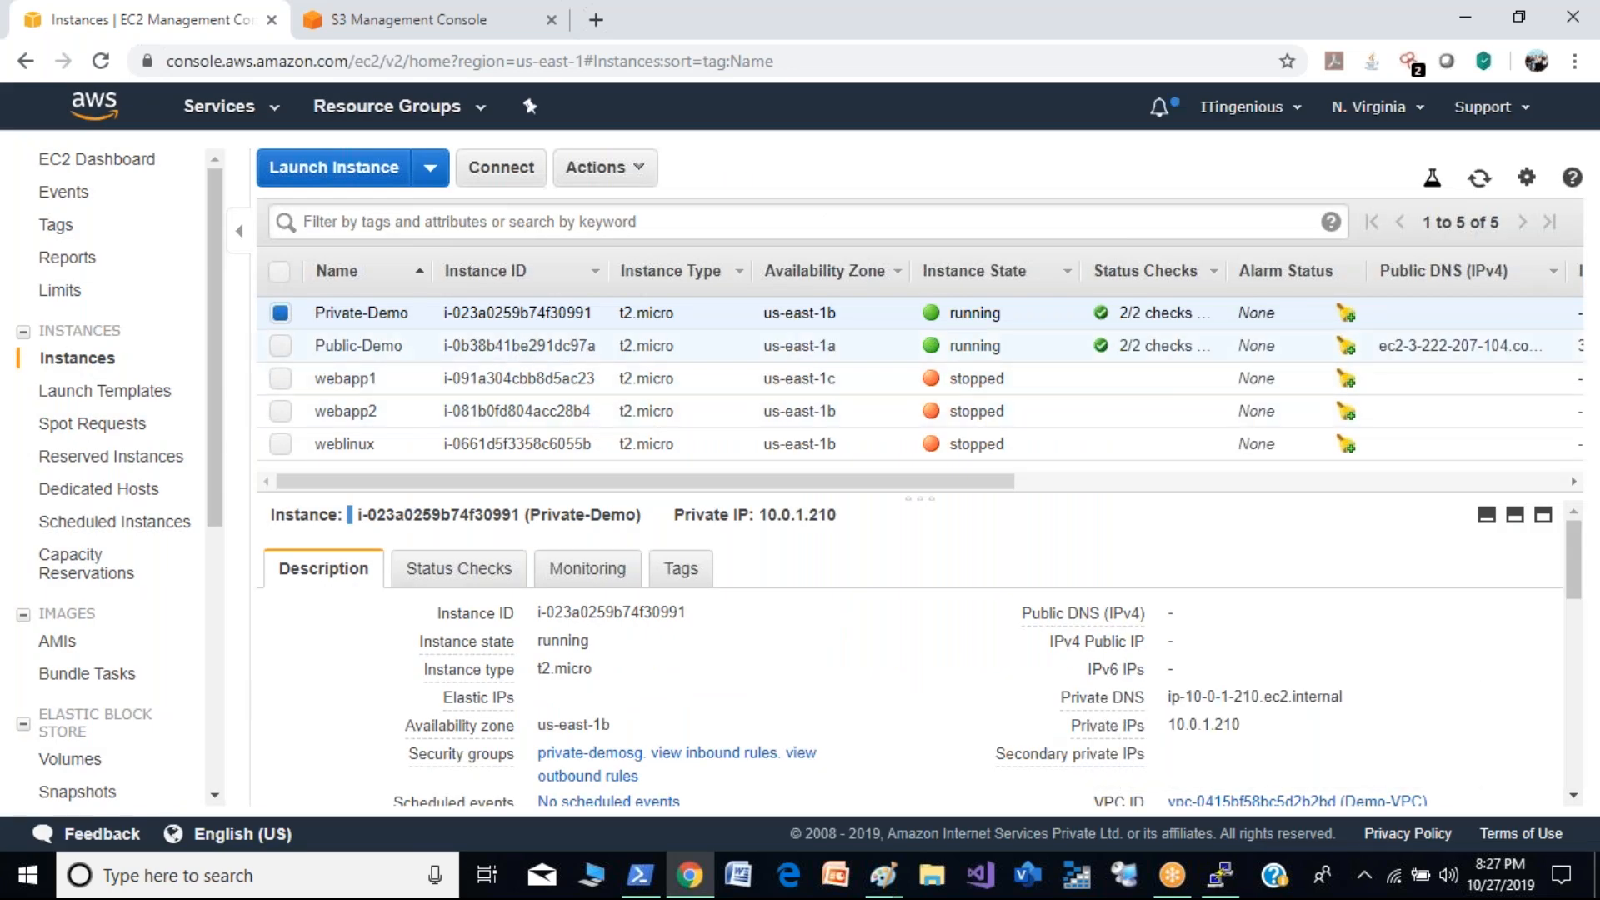
- Switch to the PuTTY terminal, become root with sudo su, and list the S3 buckets with aws s3 ls
click(1217, 874)
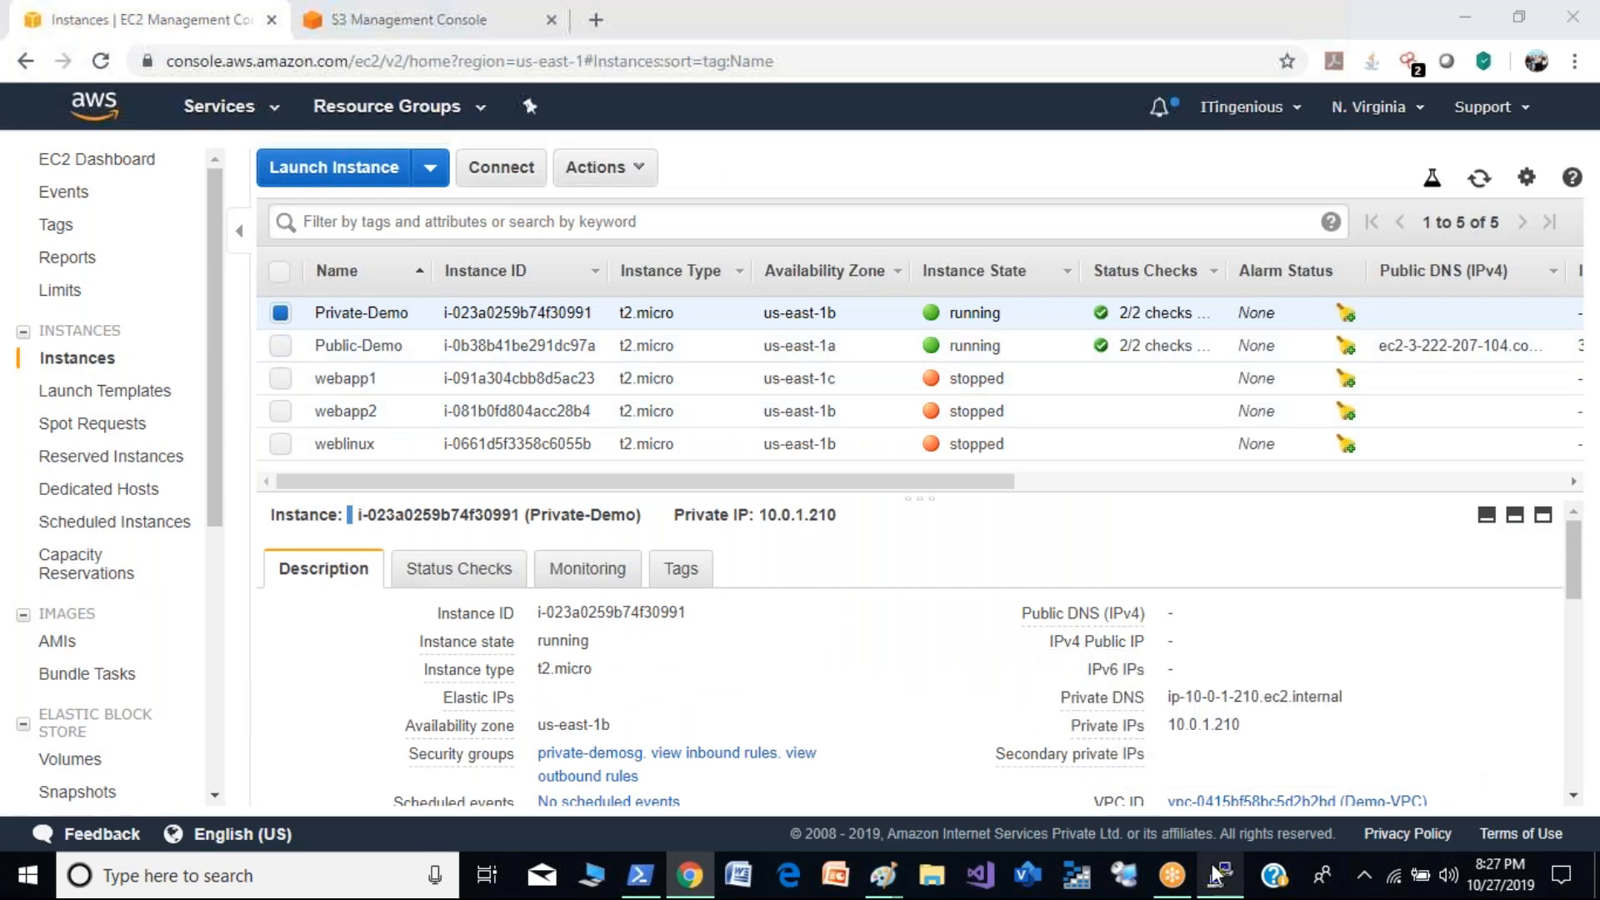
text(s)
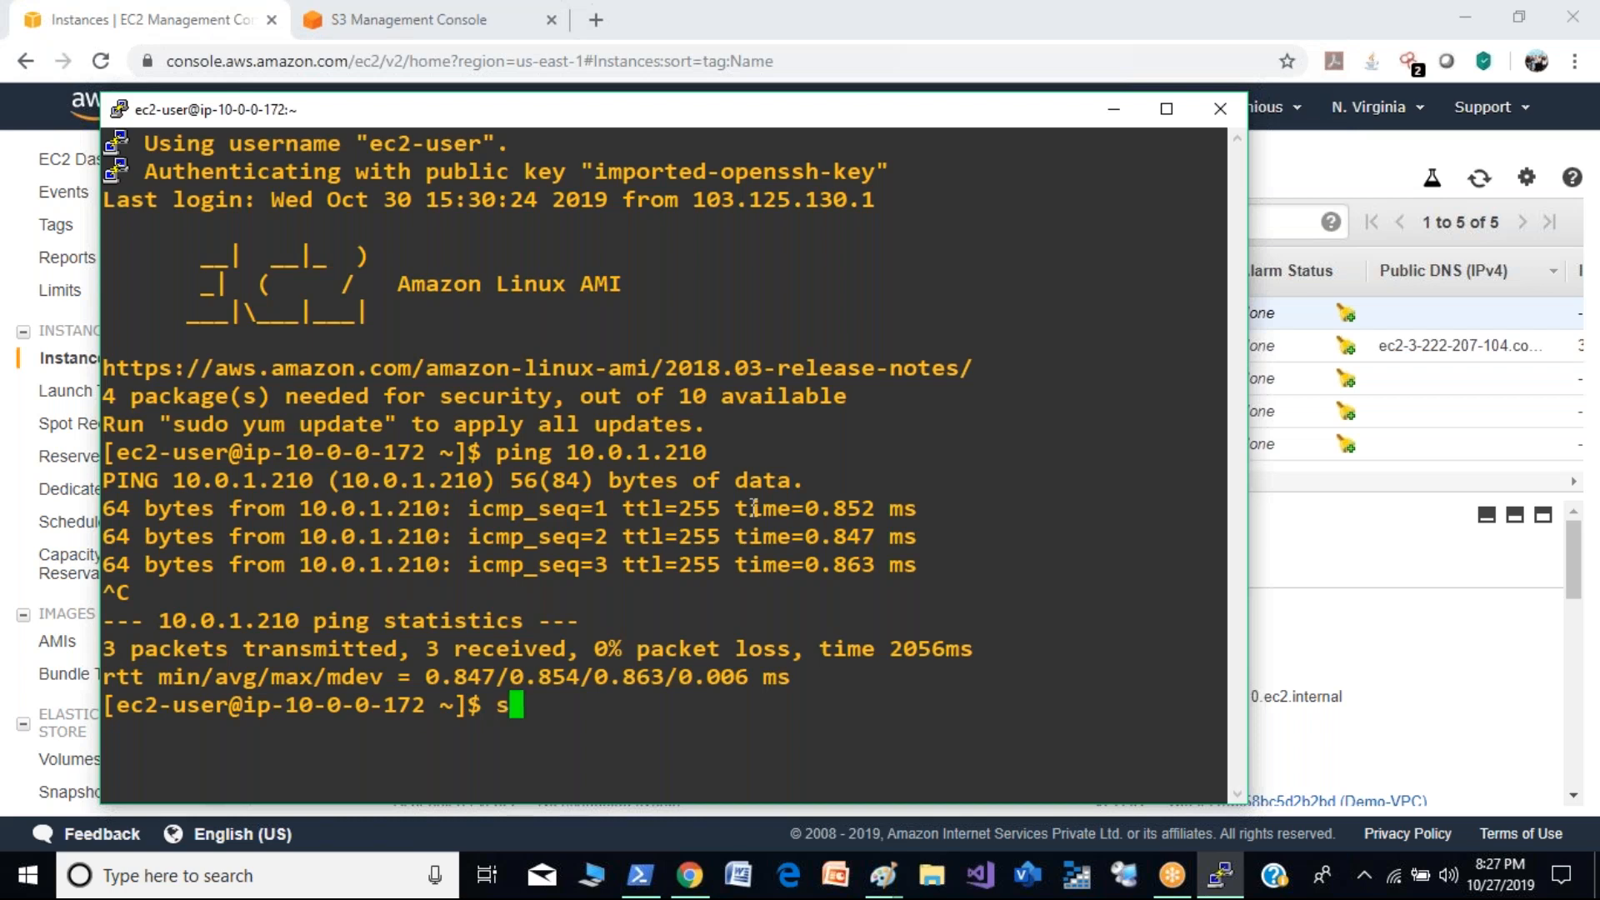
text(udo su)
key(Return)
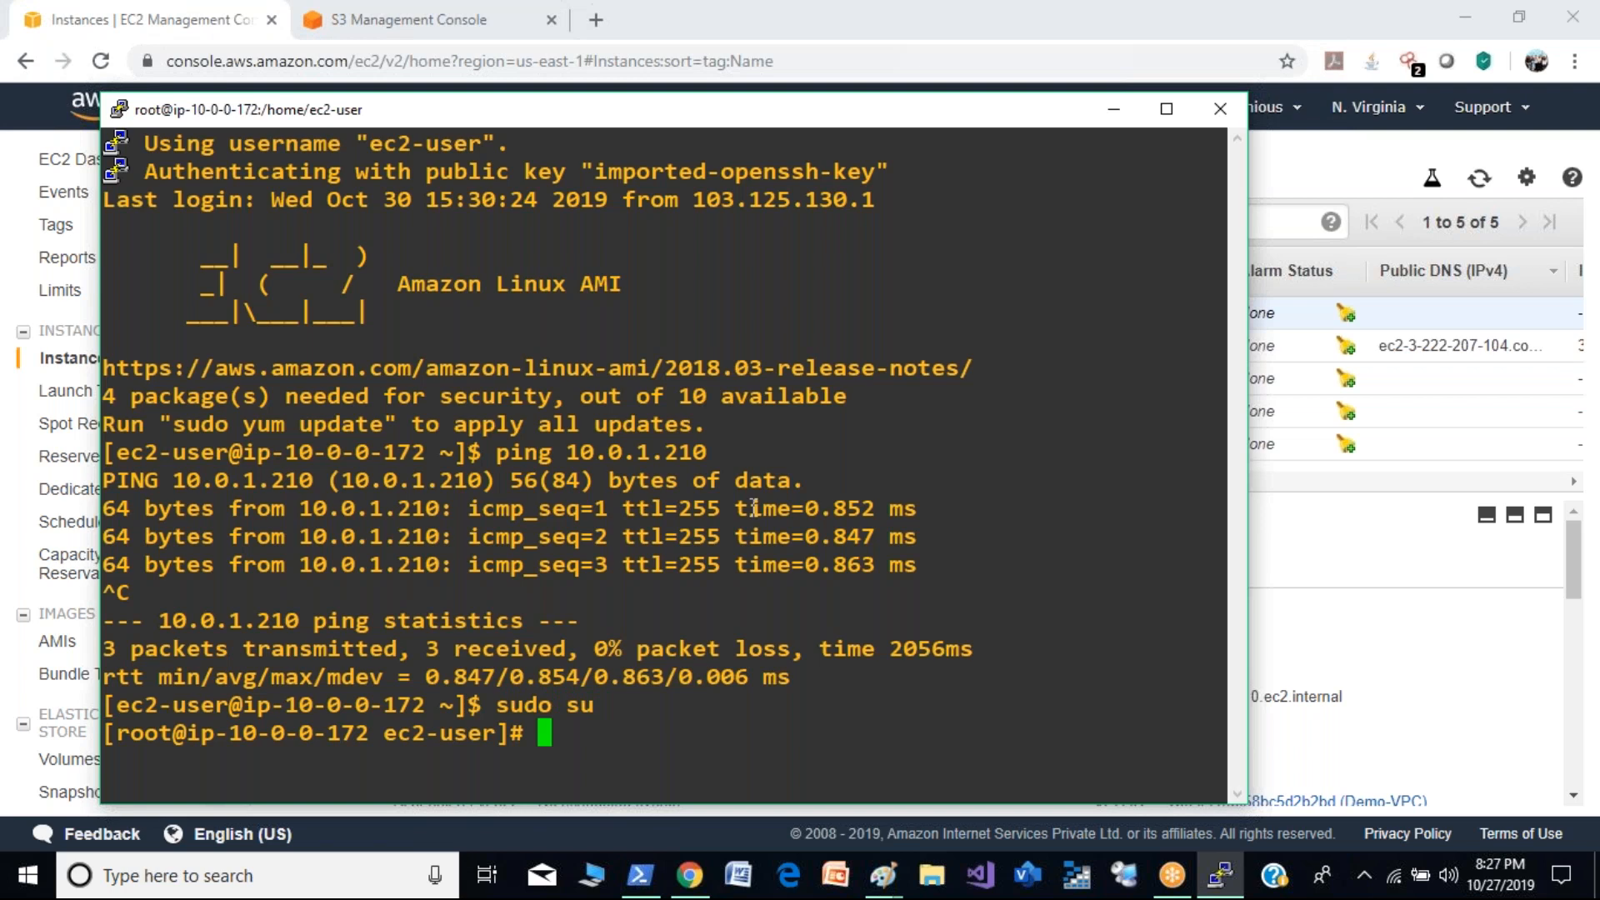
text(aws s3 ls)
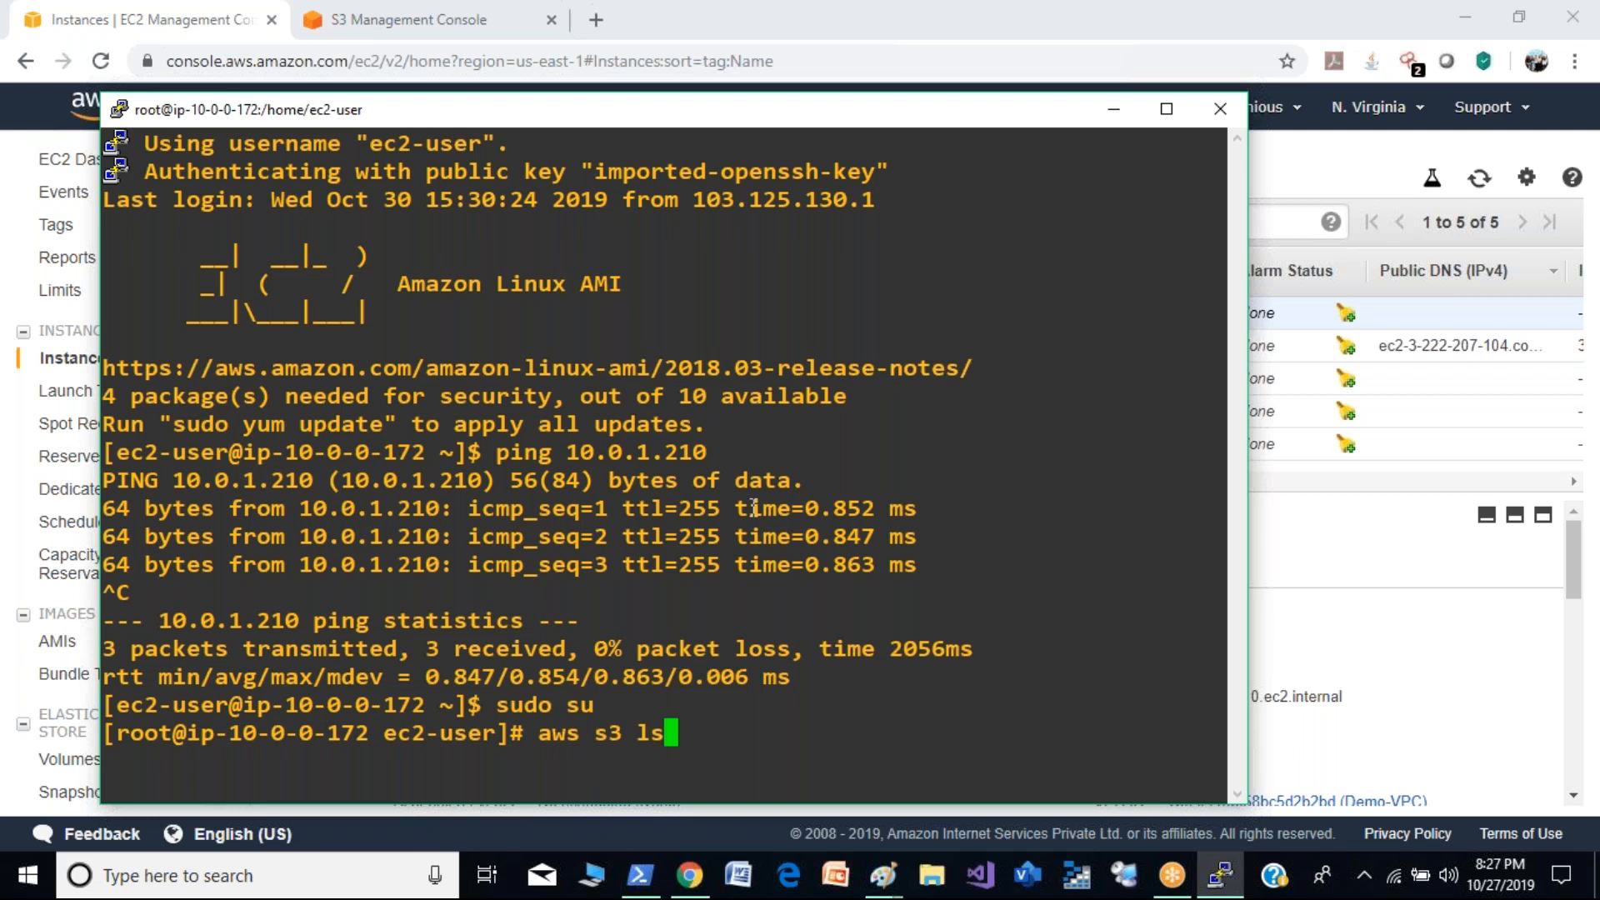
key(Return)
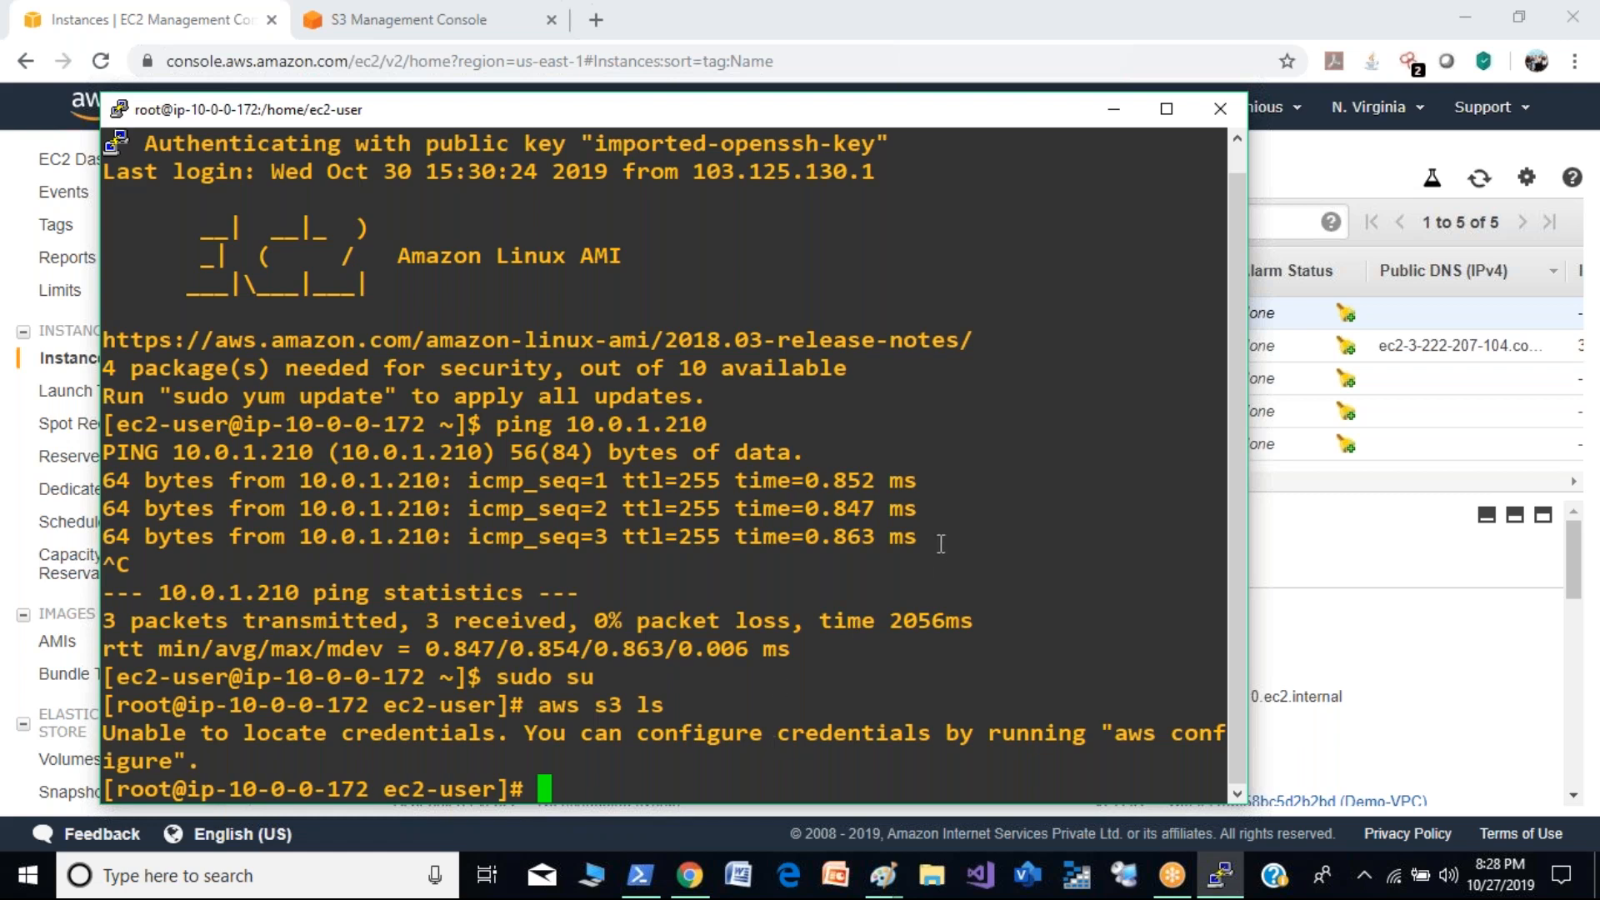
- Switch to the browser, attach the IAM role ec2fullaccesstoes3 to only the Public-Demo instance, and refresh the instance list
click(788, 17)
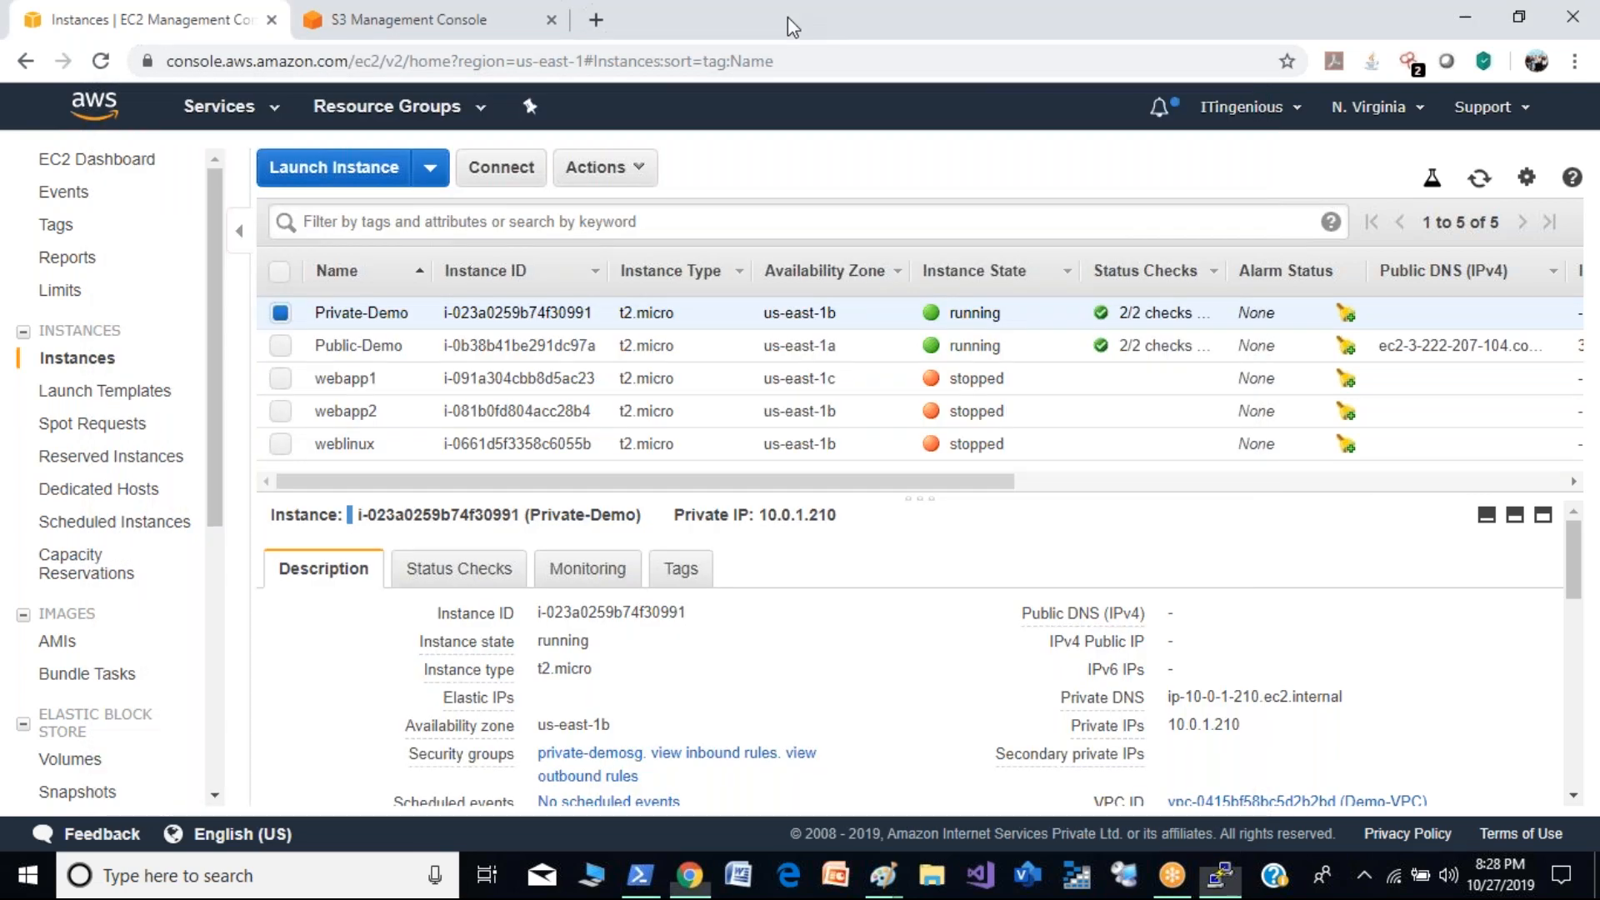
click(281, 346)
click(282, 316)
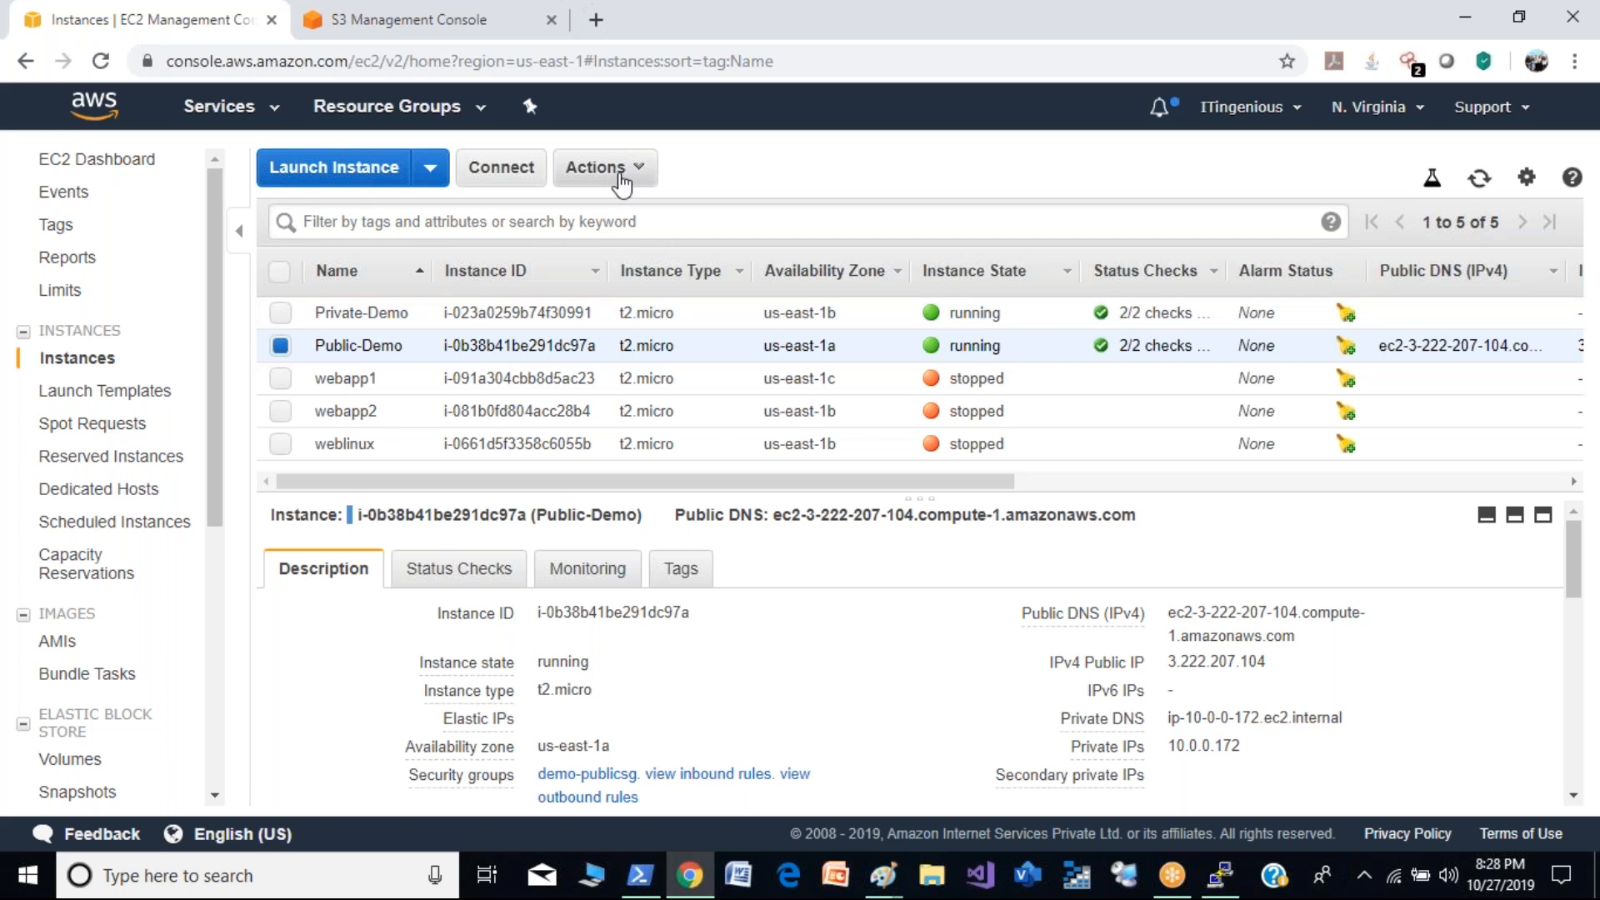
click(621, 175)
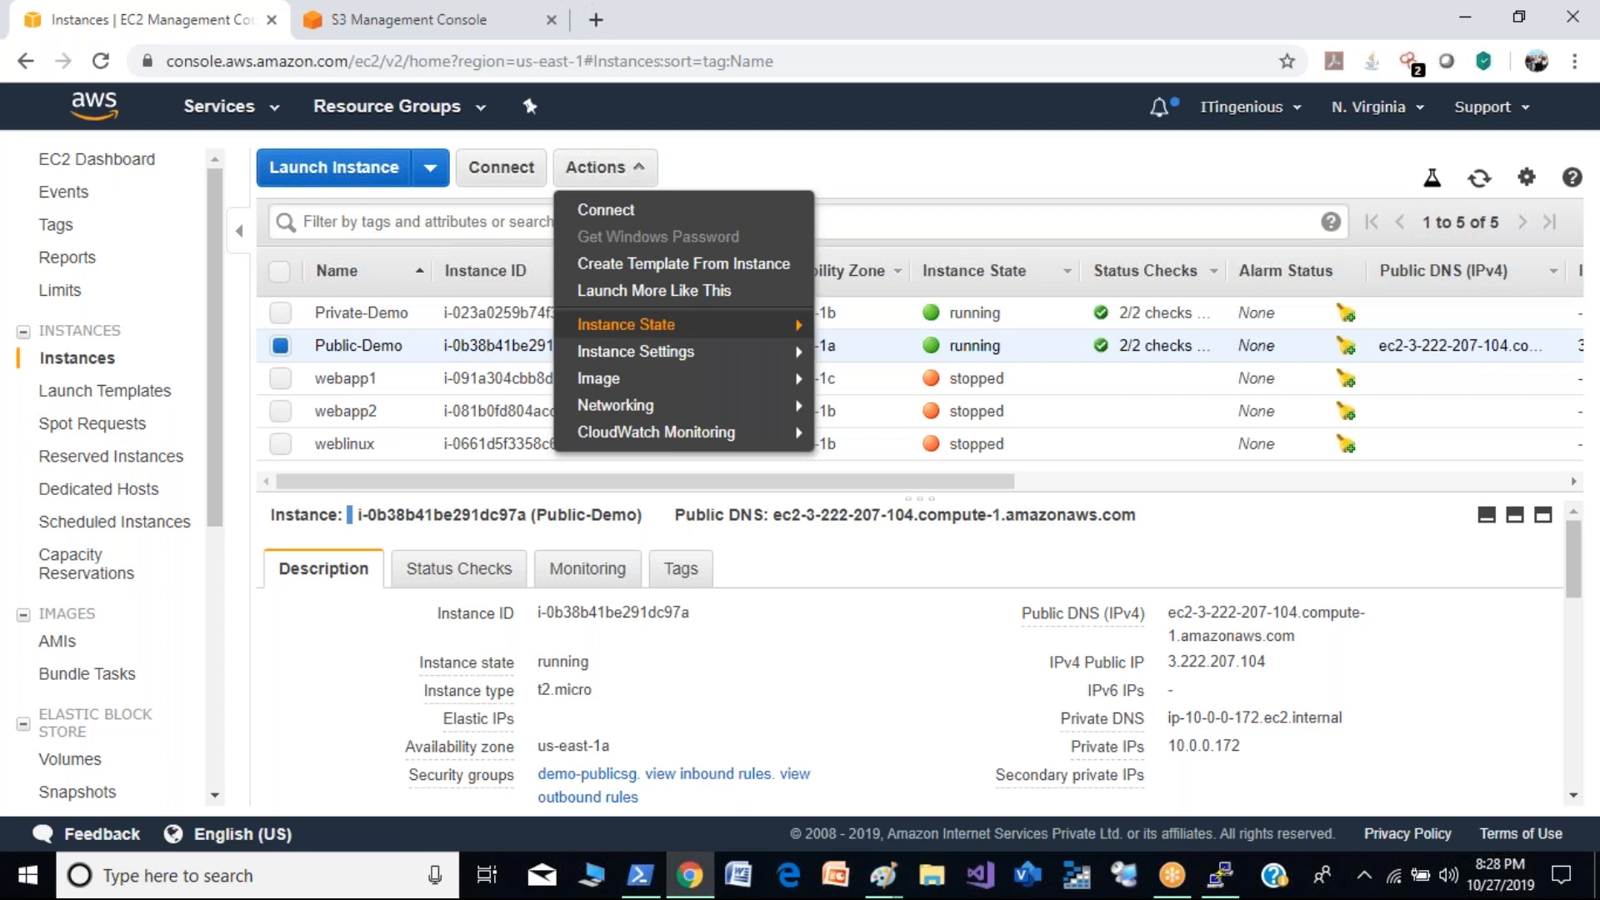
mouse_move(674, 354)
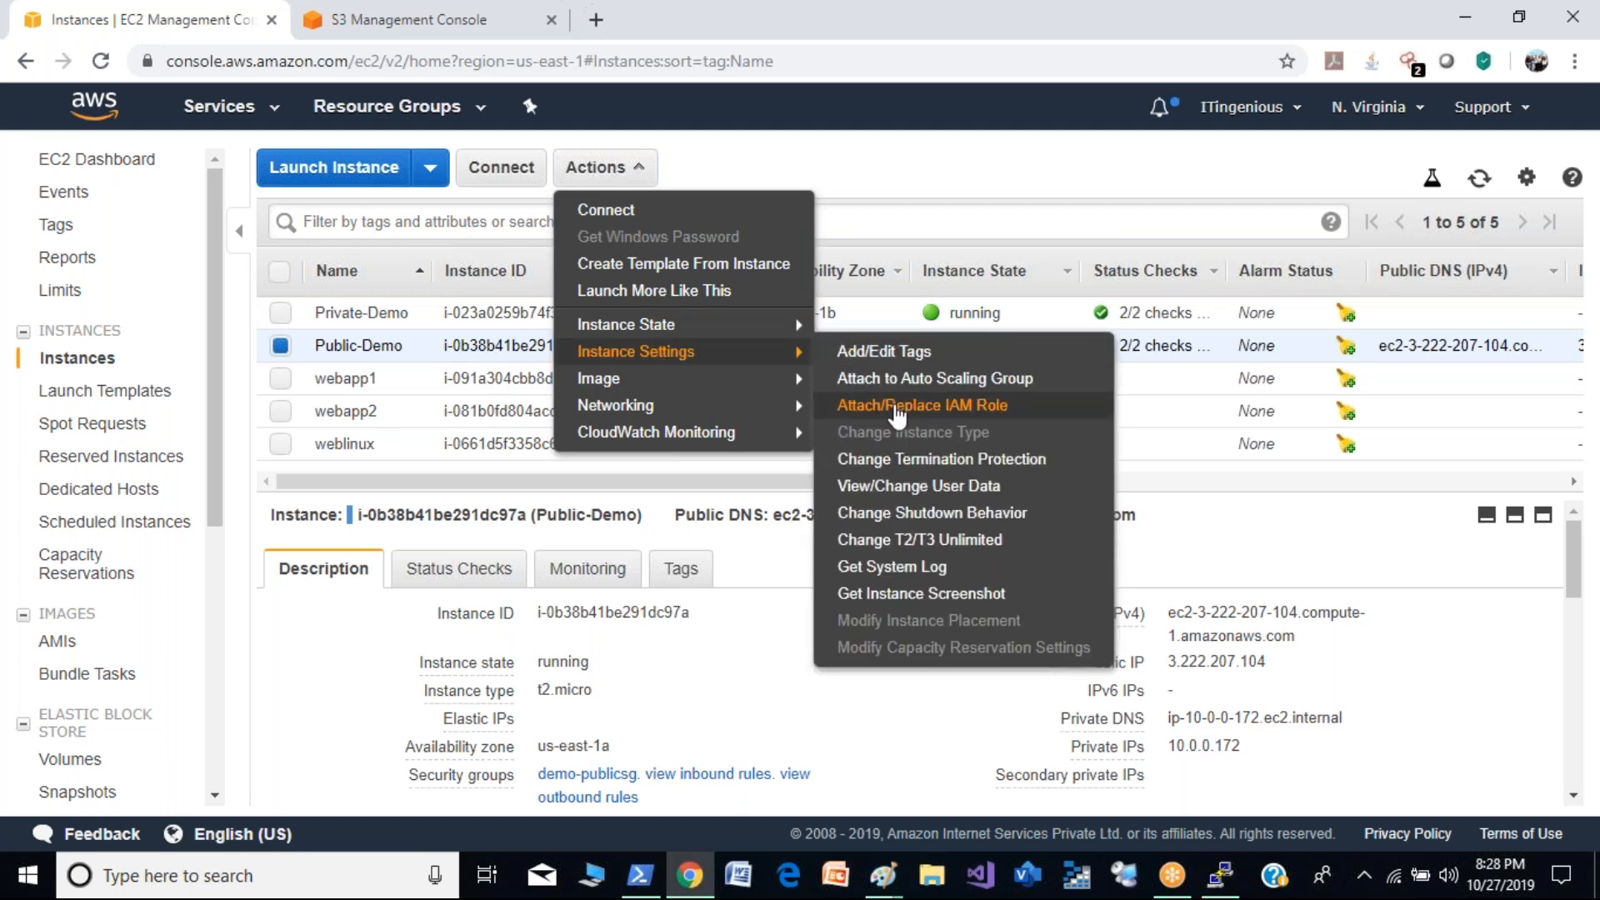
click(958, 406)
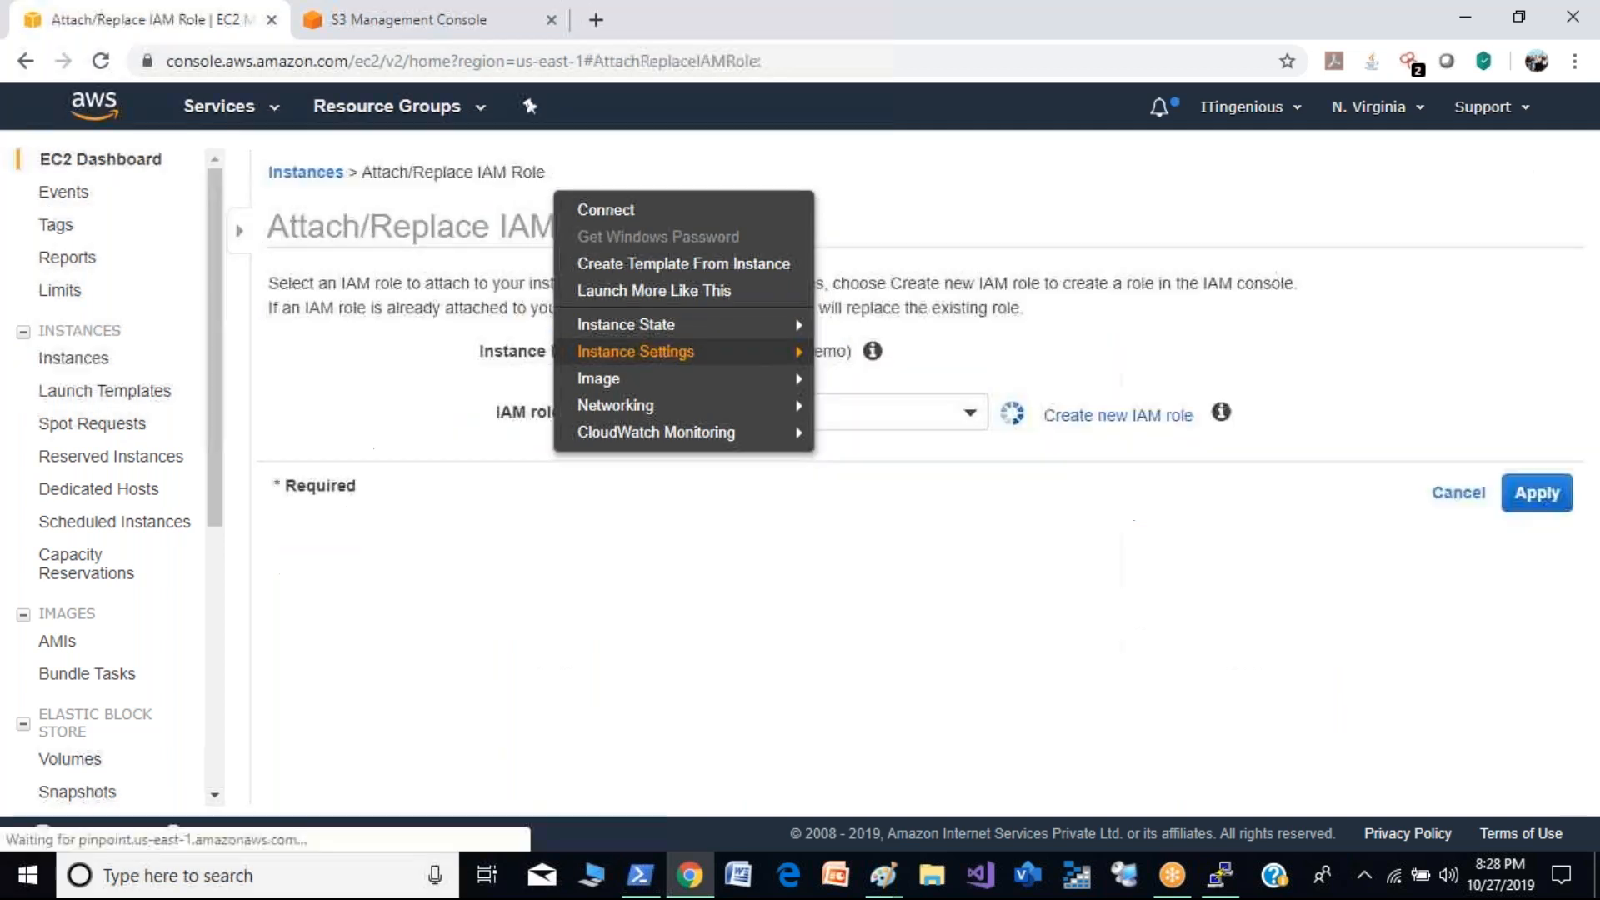
click(725, 417)
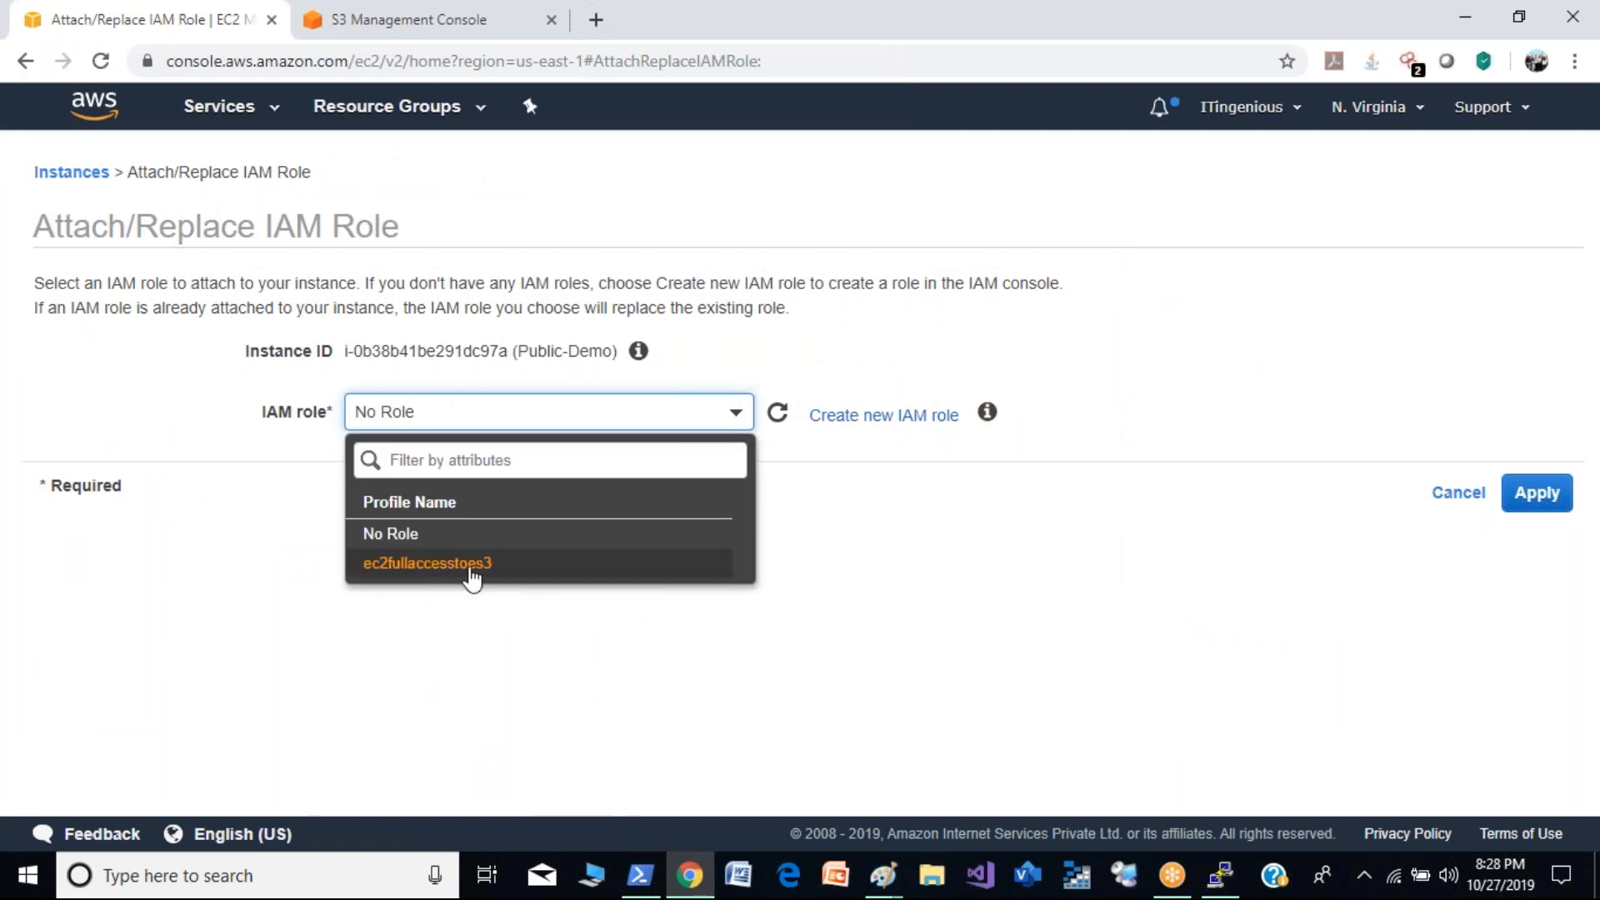
click(472, 567)
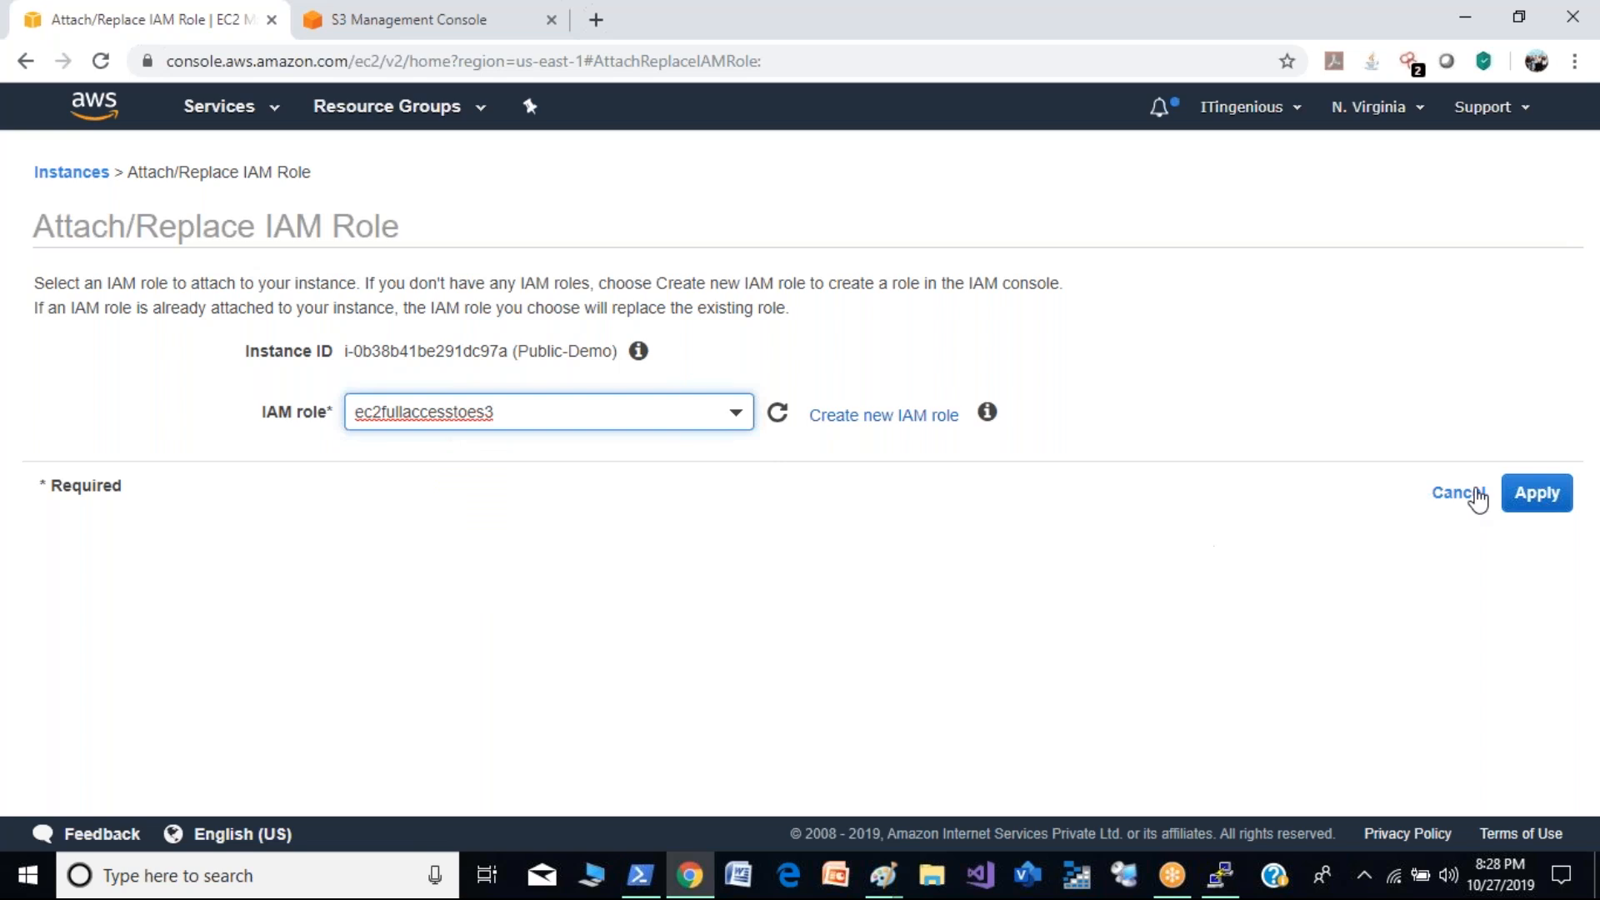
click(1546, 497)
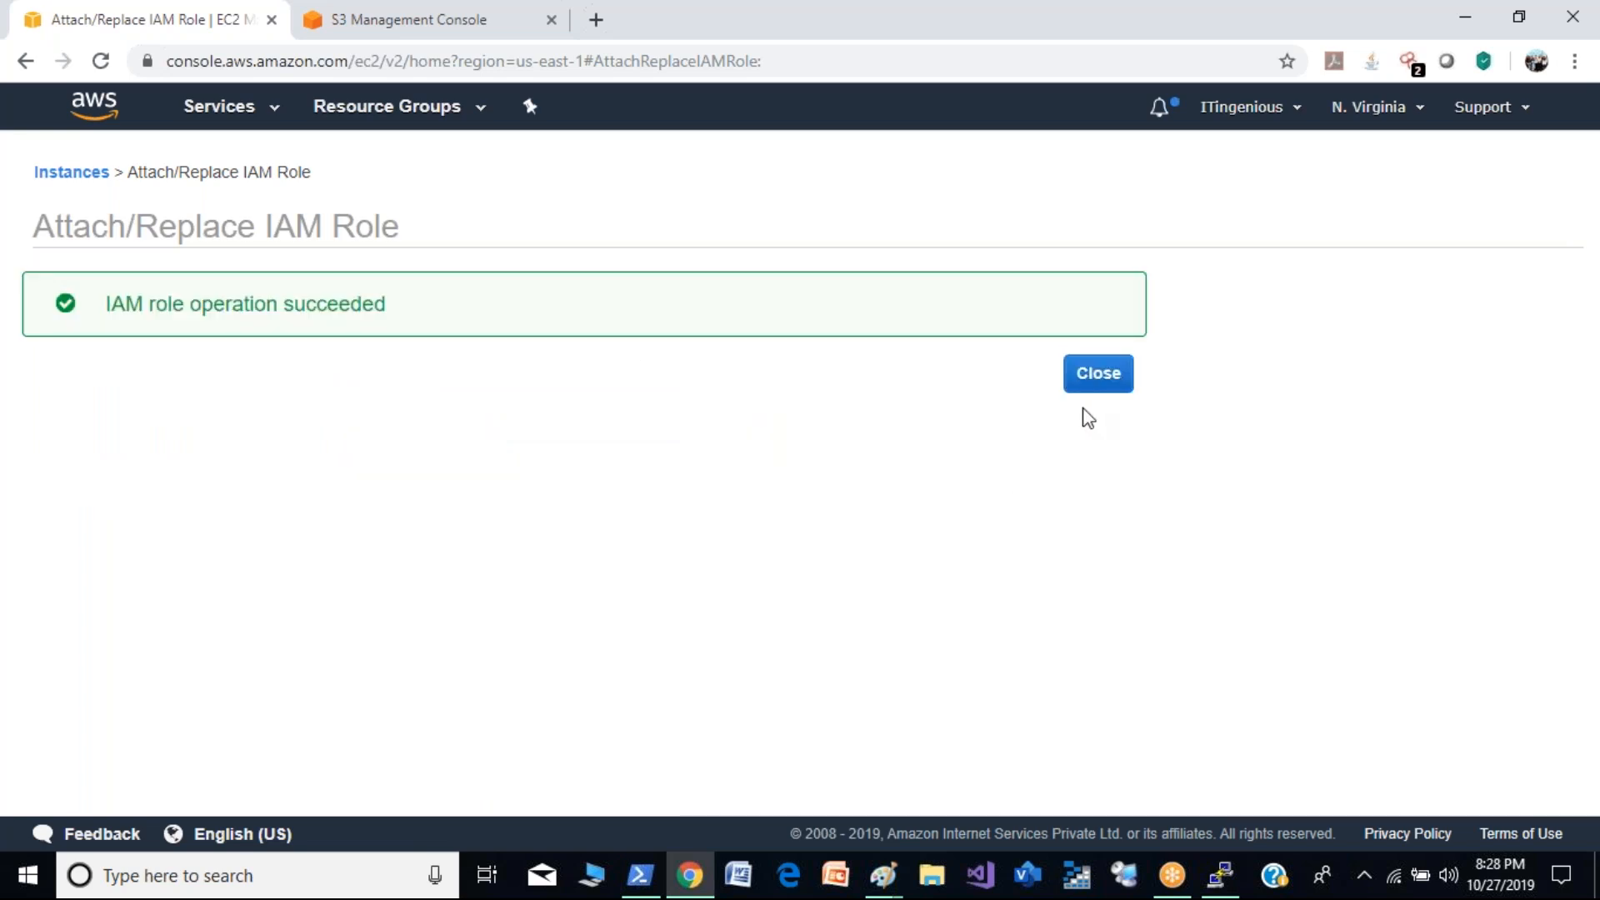
click(1092, 383)
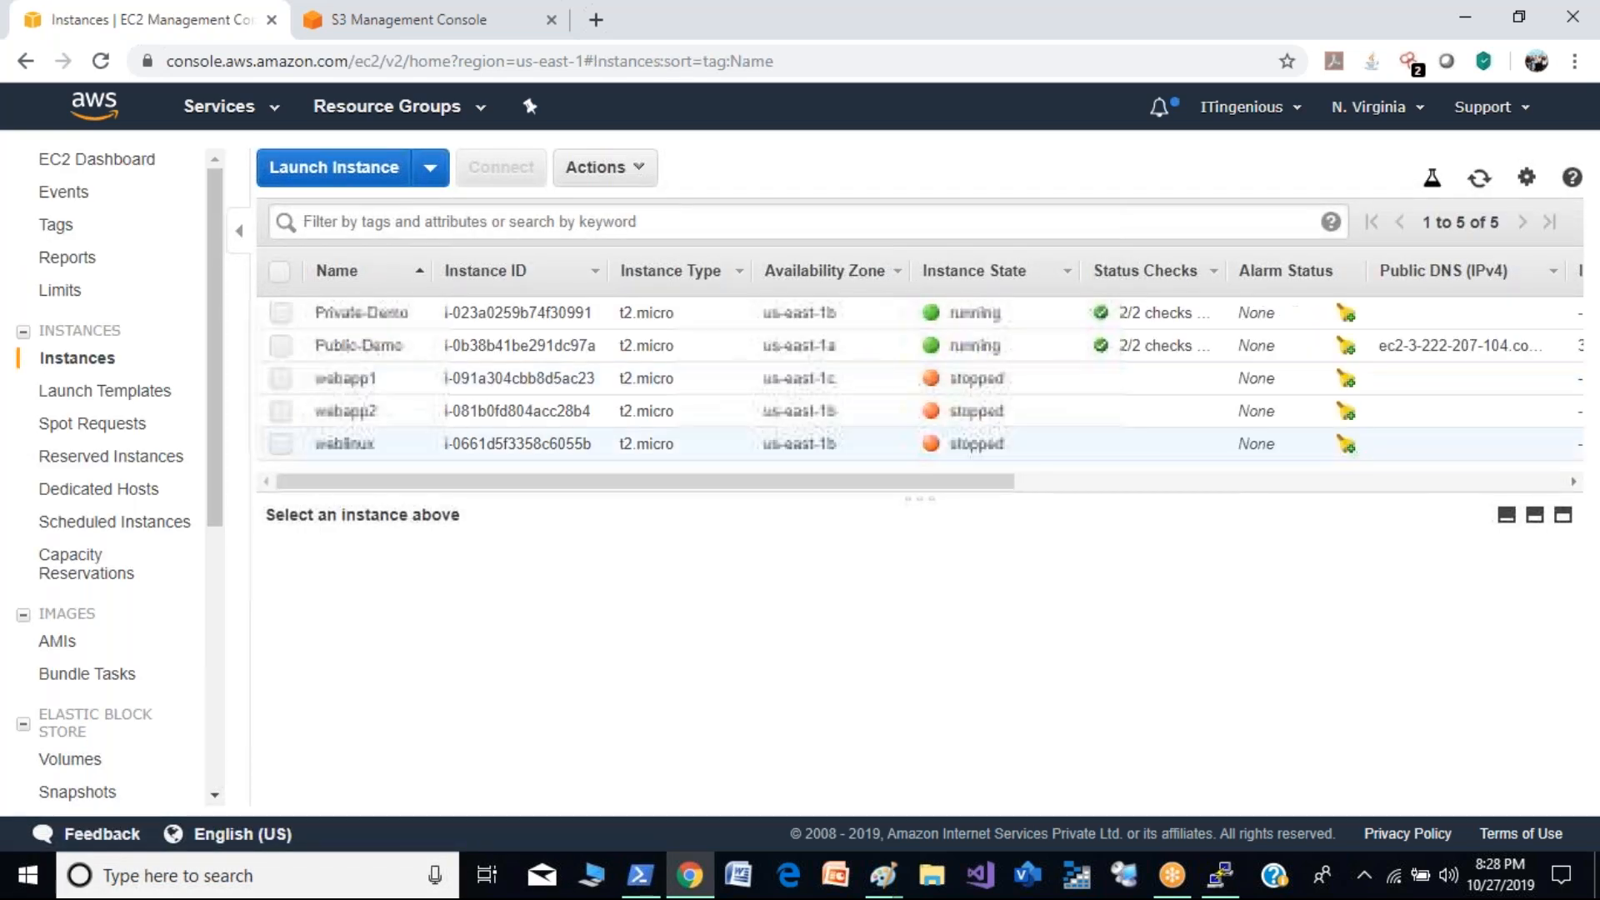
click(319, 347)
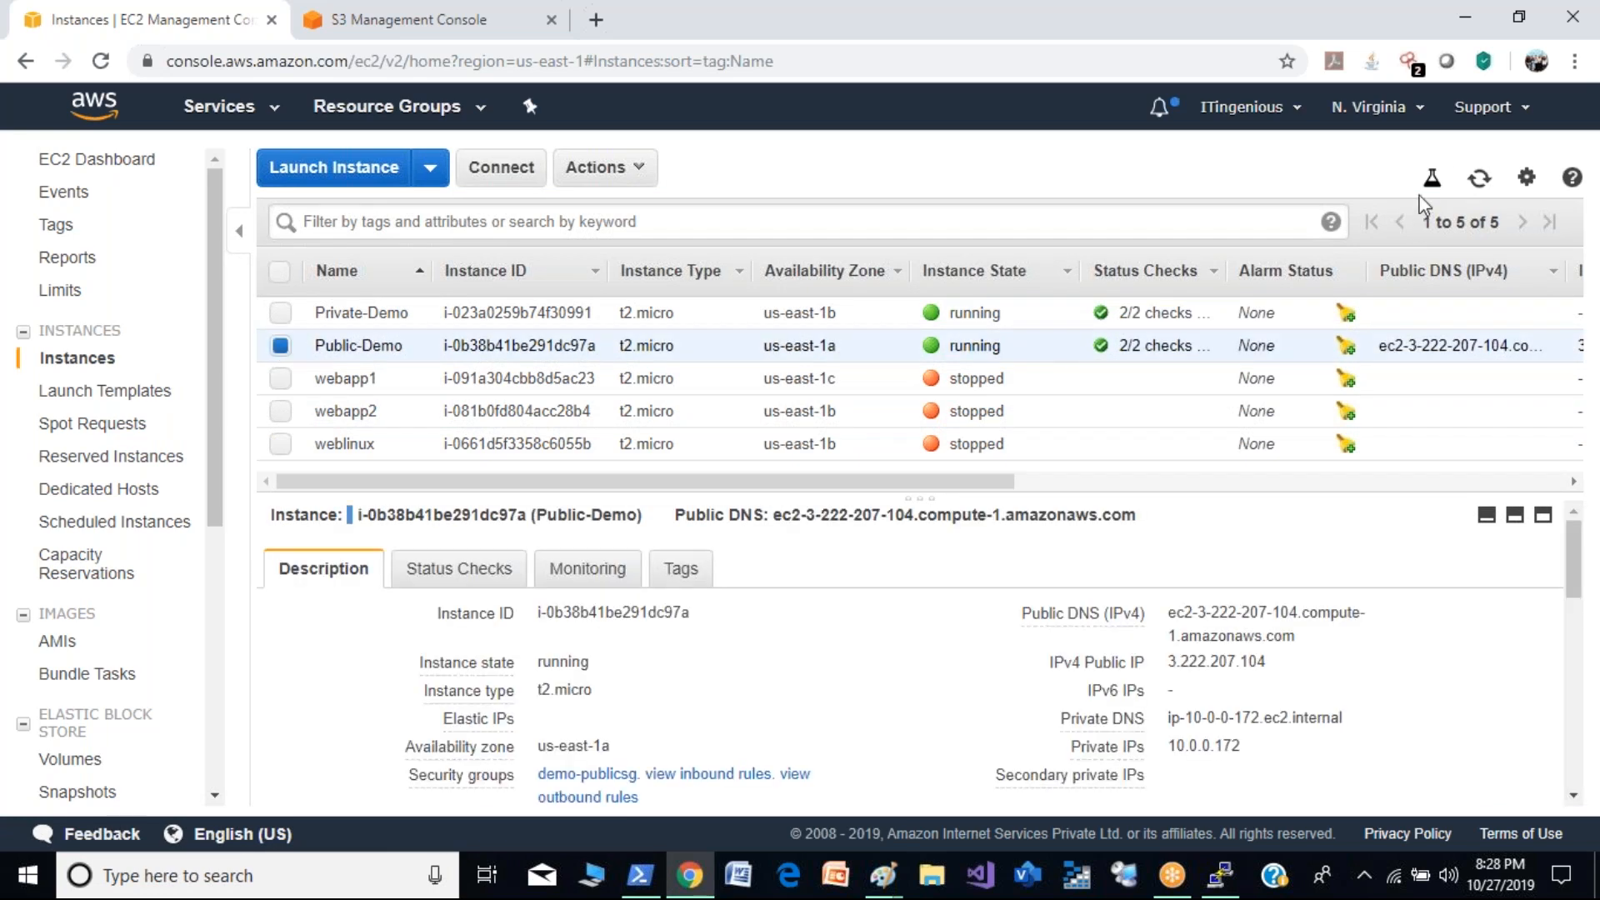
click(1482, 190)
- Return to the PuTTY terminal, clear the screen, and run aws s3 ls again
click(1225, 888)
text(clear)
key(Return)
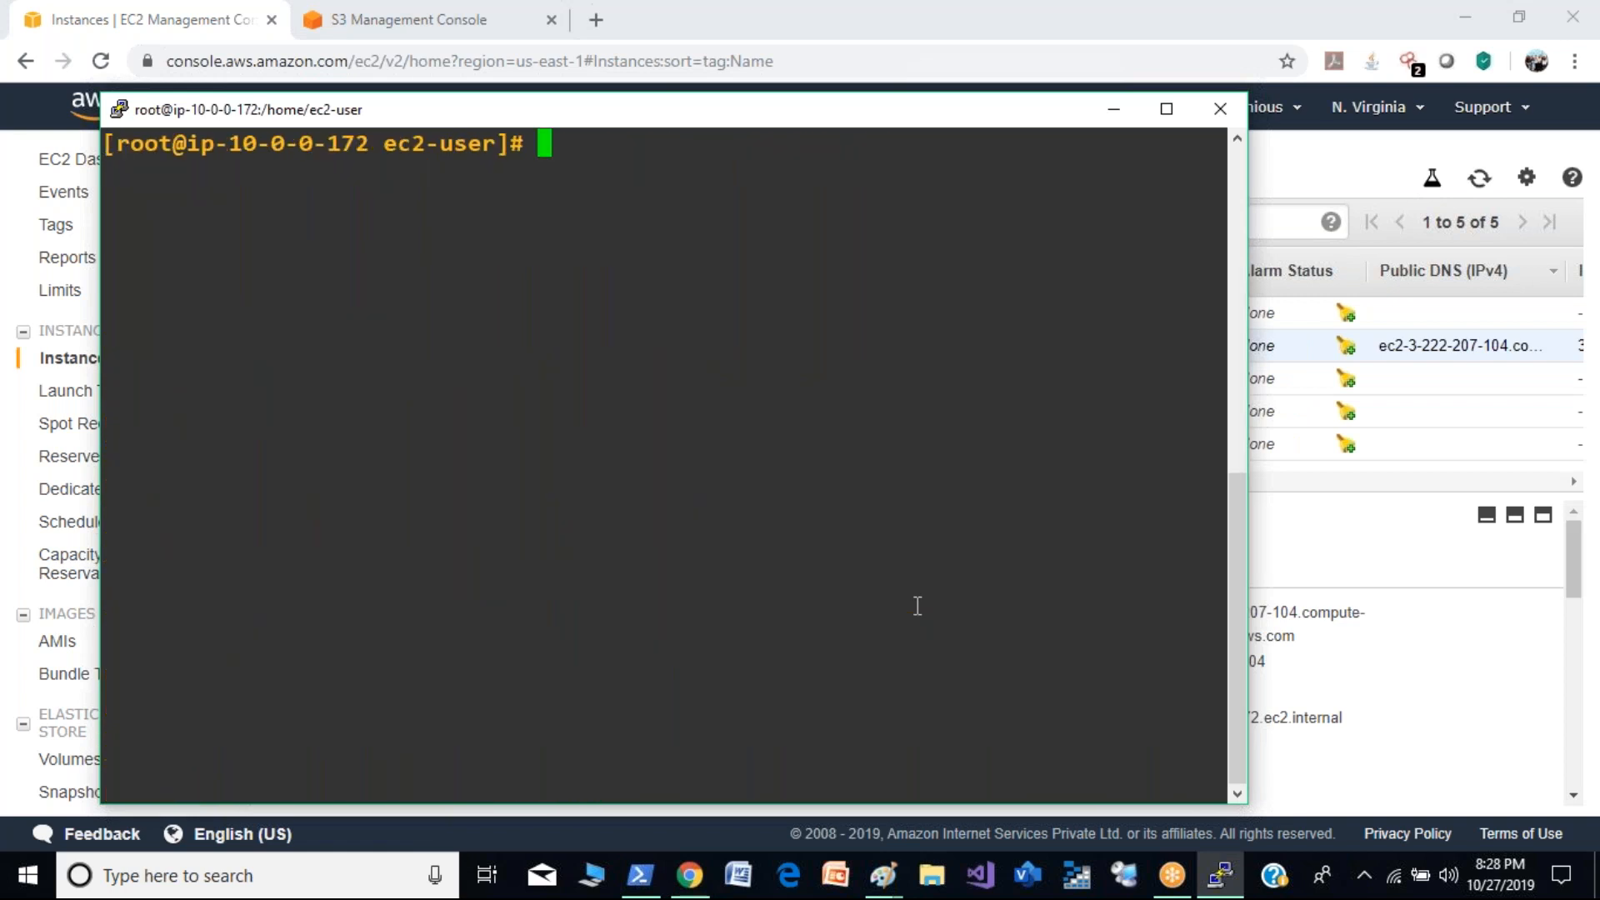
text(aws s3 ls)
key(Return)
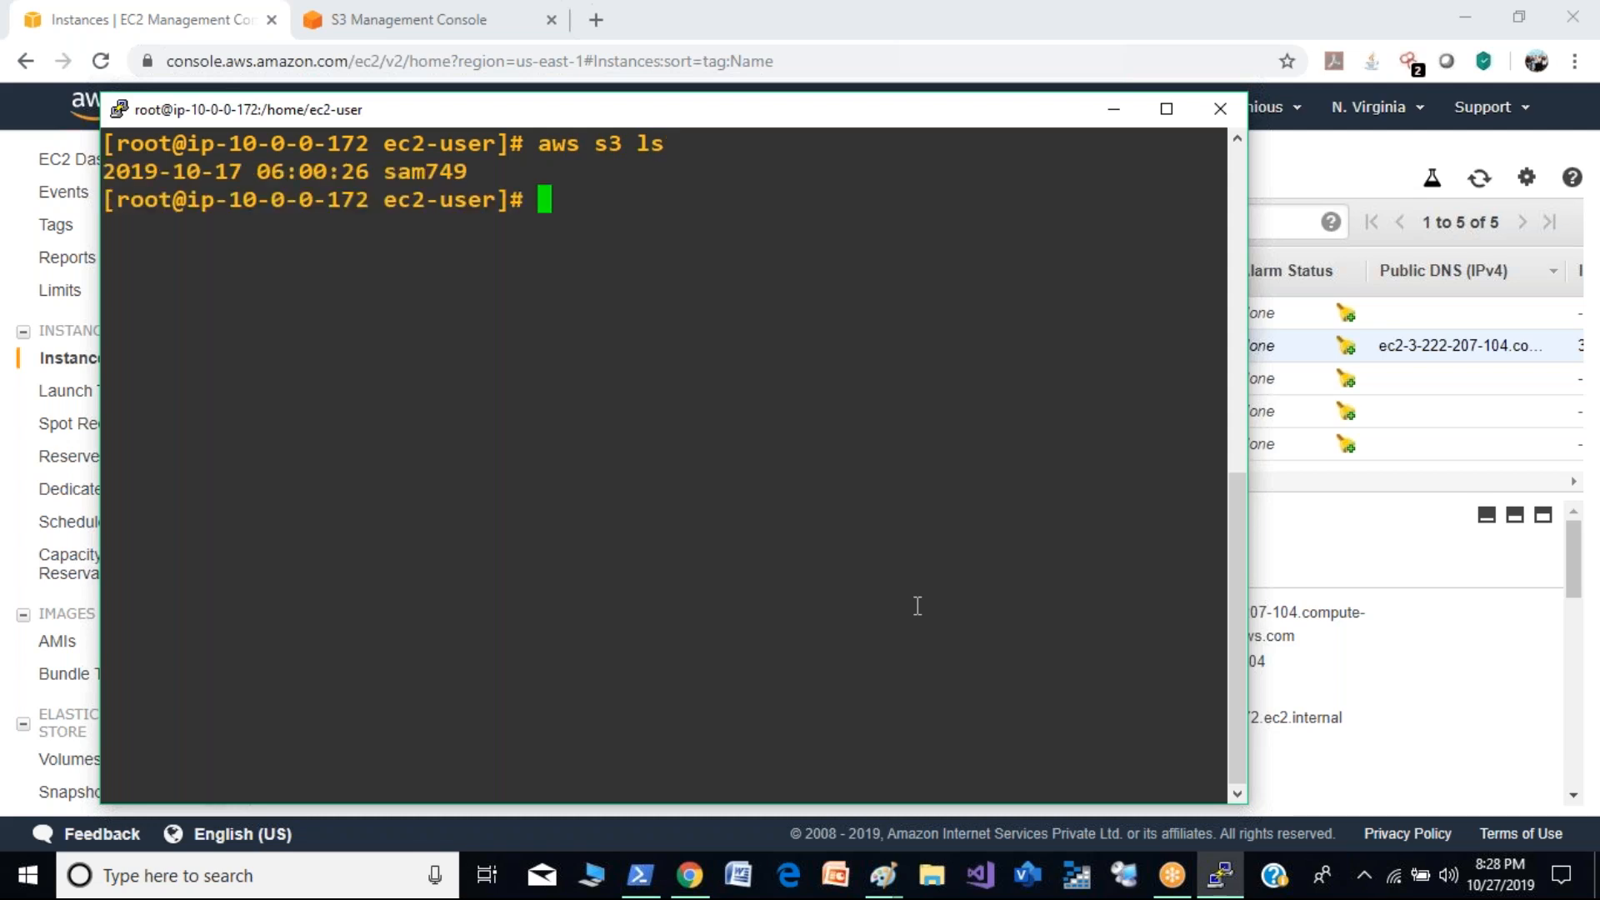
- Highlight the bucket name in the terminal output, check it against the S3 console, and return to the EC2 instances
drag(488, 177, 389, 169)
click(390, 21)
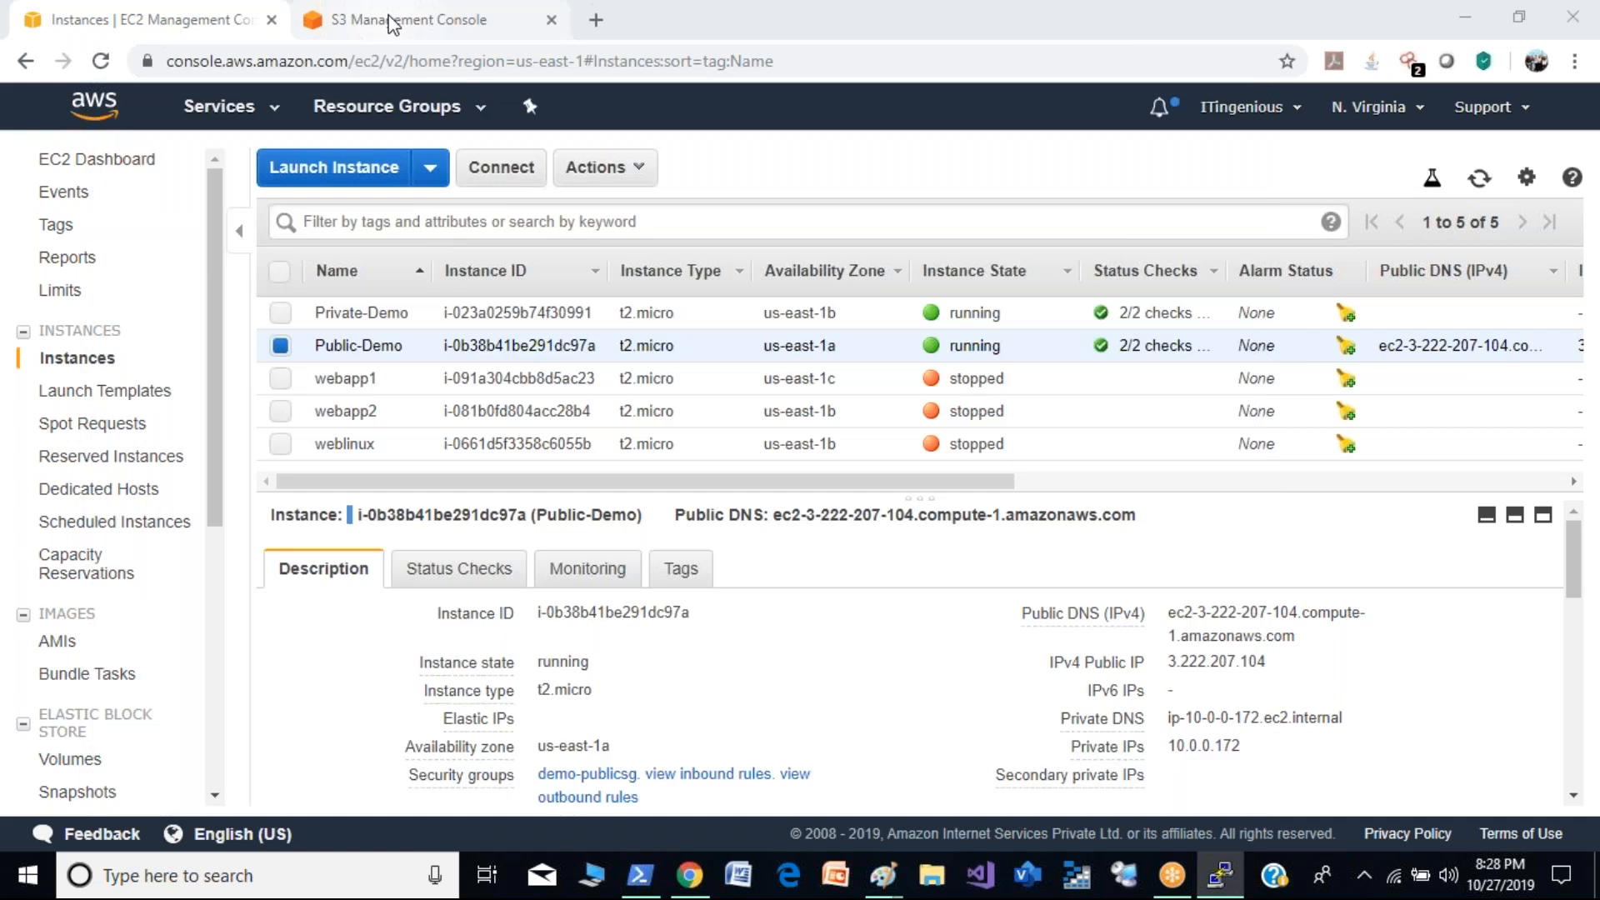
drag(334, 169, 273, 173)
click(203, 13)
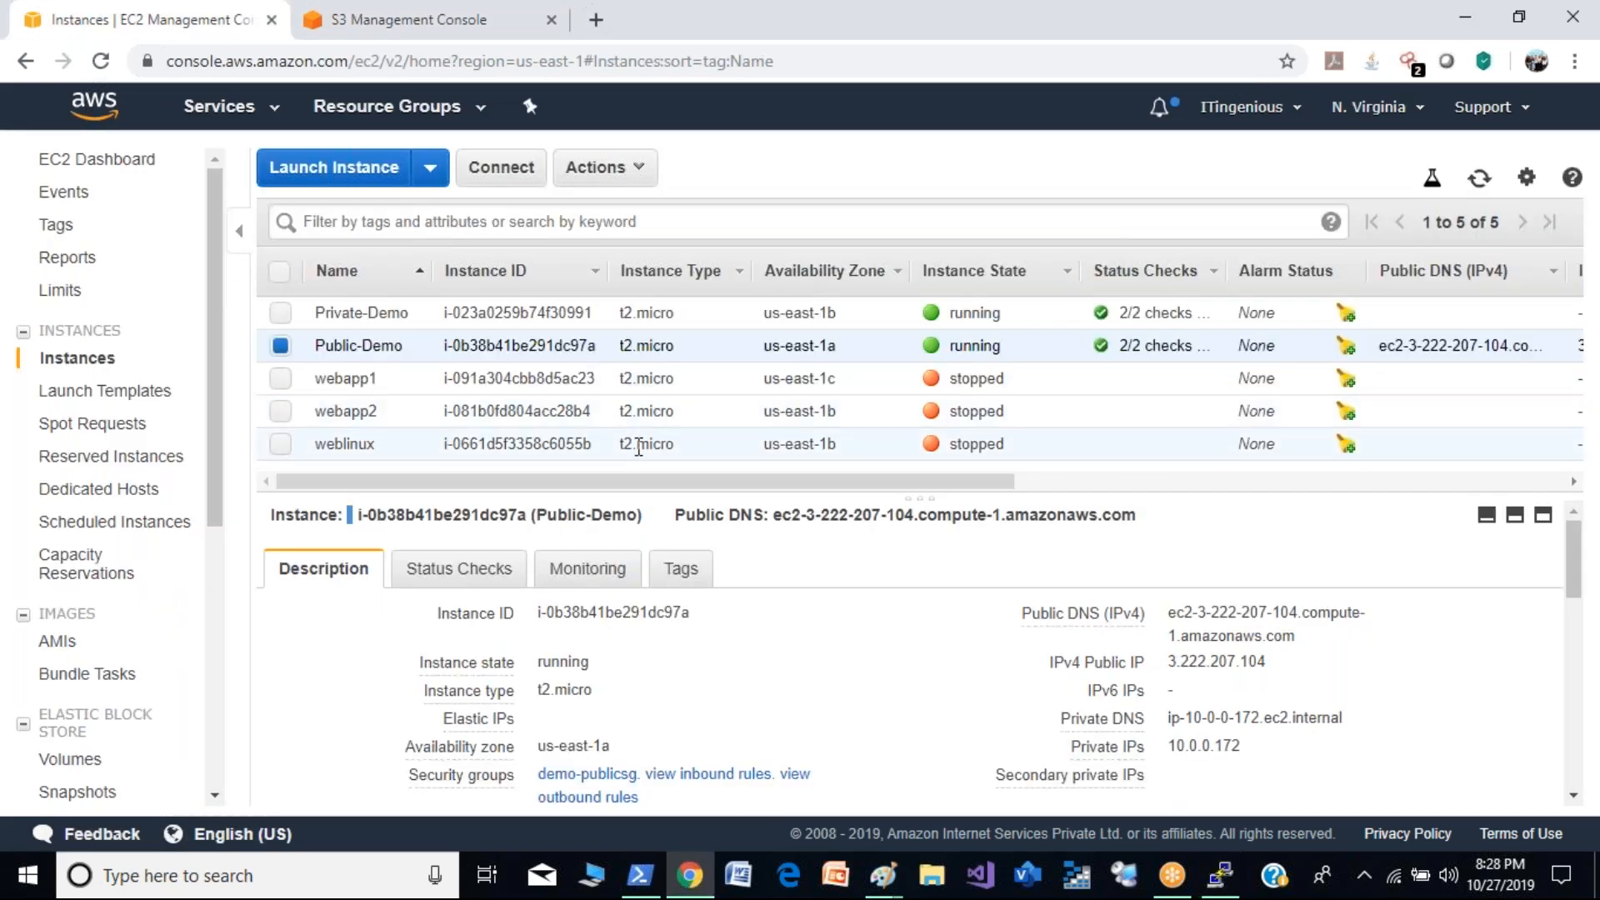
- In the PuTTY terminal, write aws s3 cp s3://sam749/demokey.pem, copy that text, and cancel the line without running it
click(1235, 883)
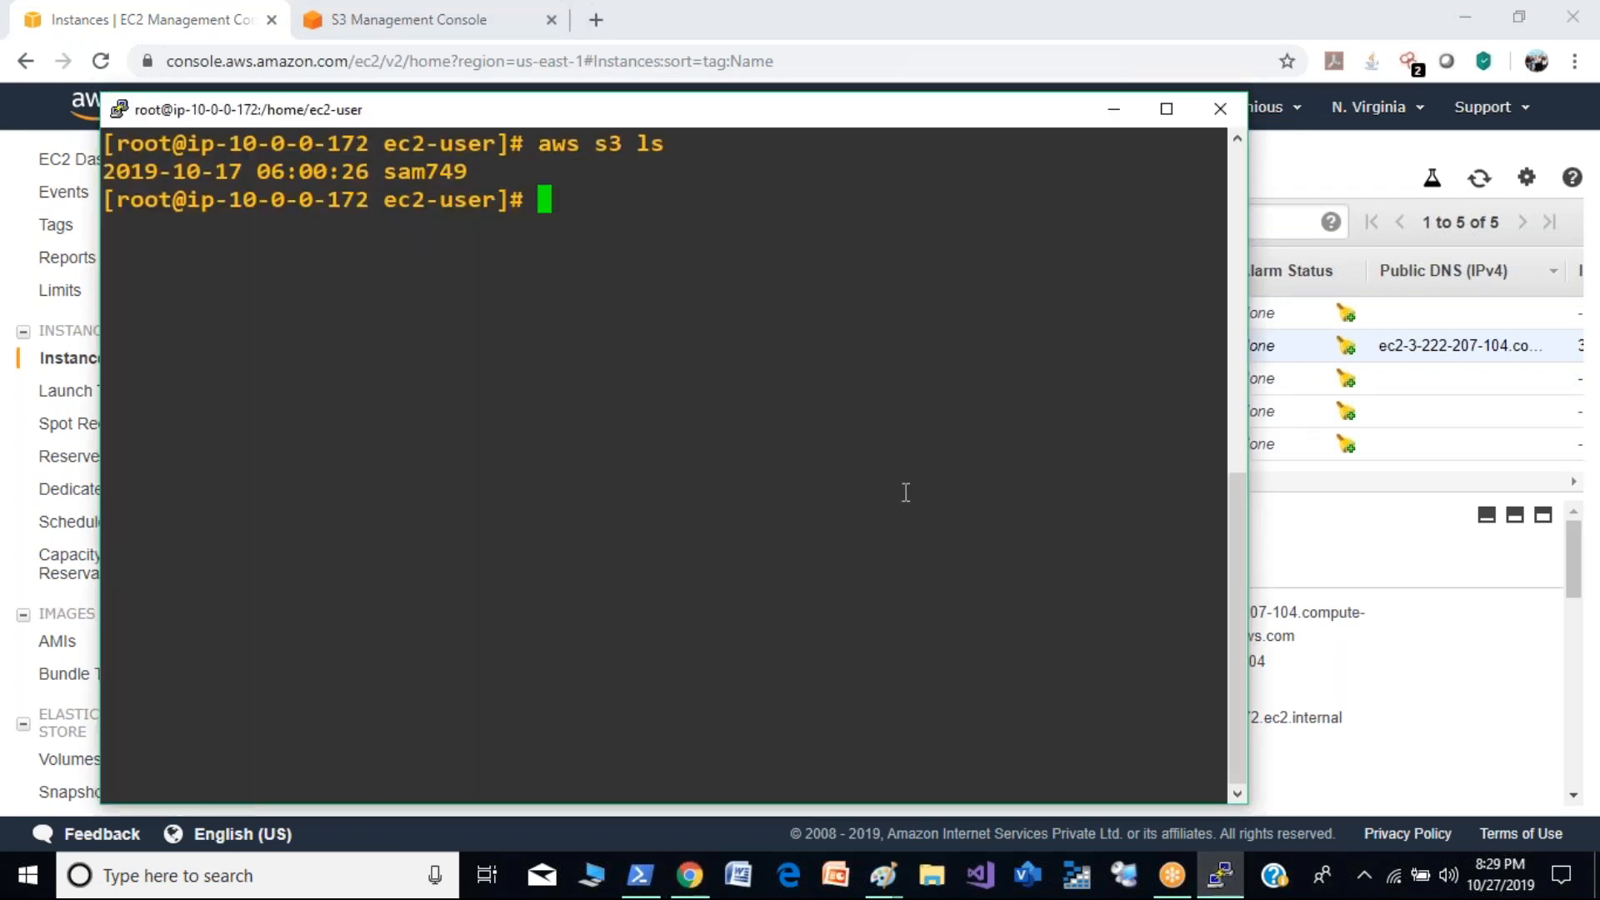
text(aws s3 cp s3)
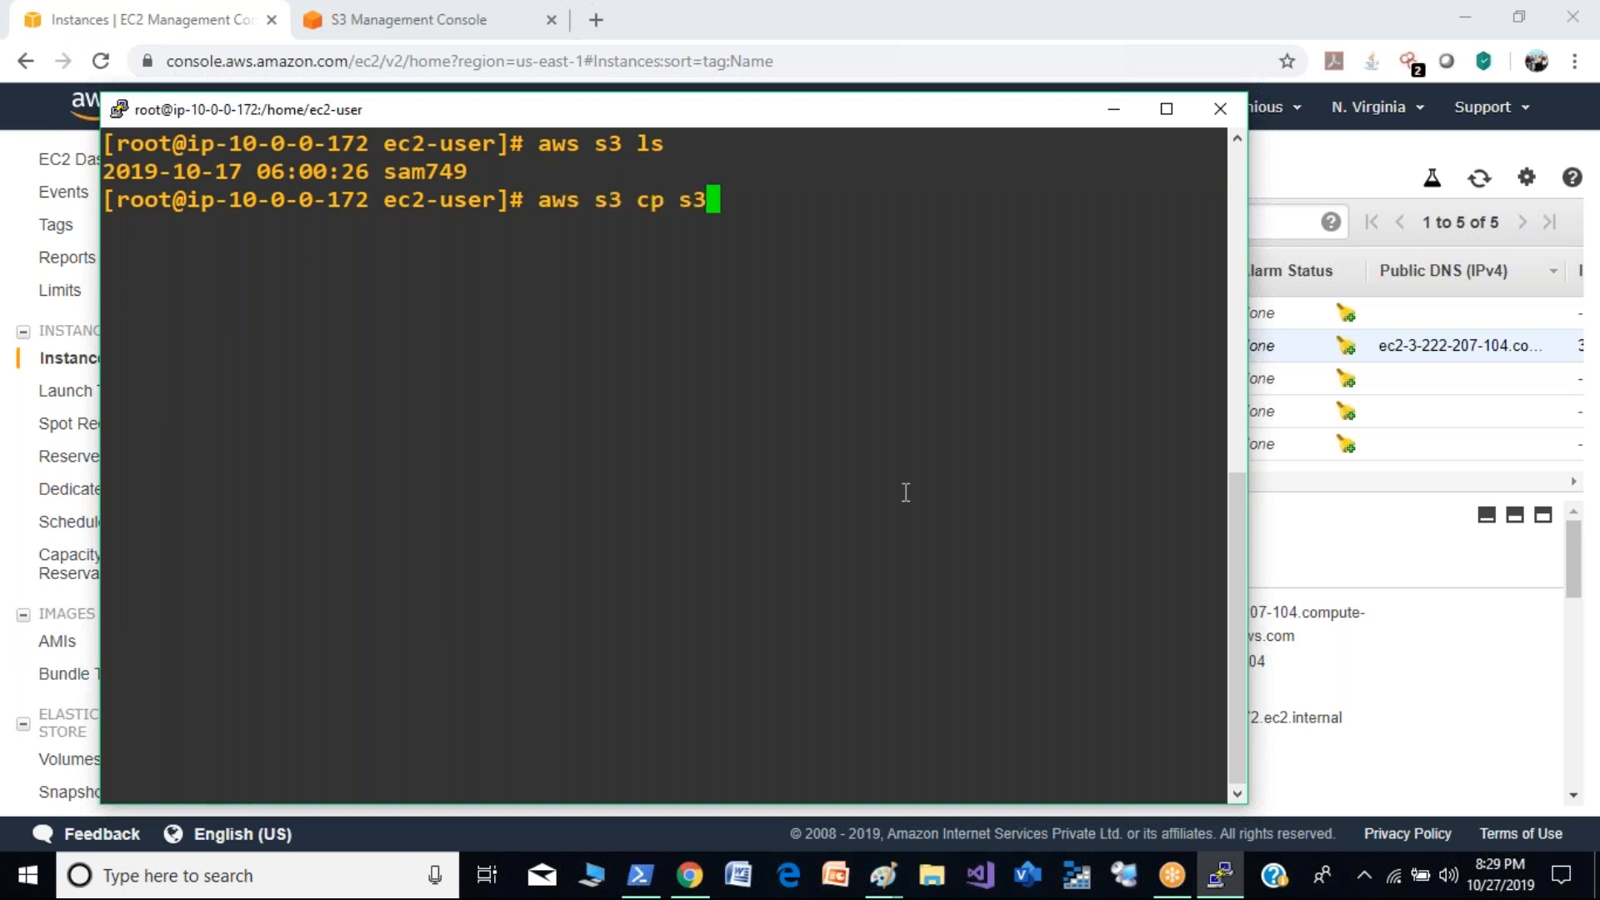
text(://sa)
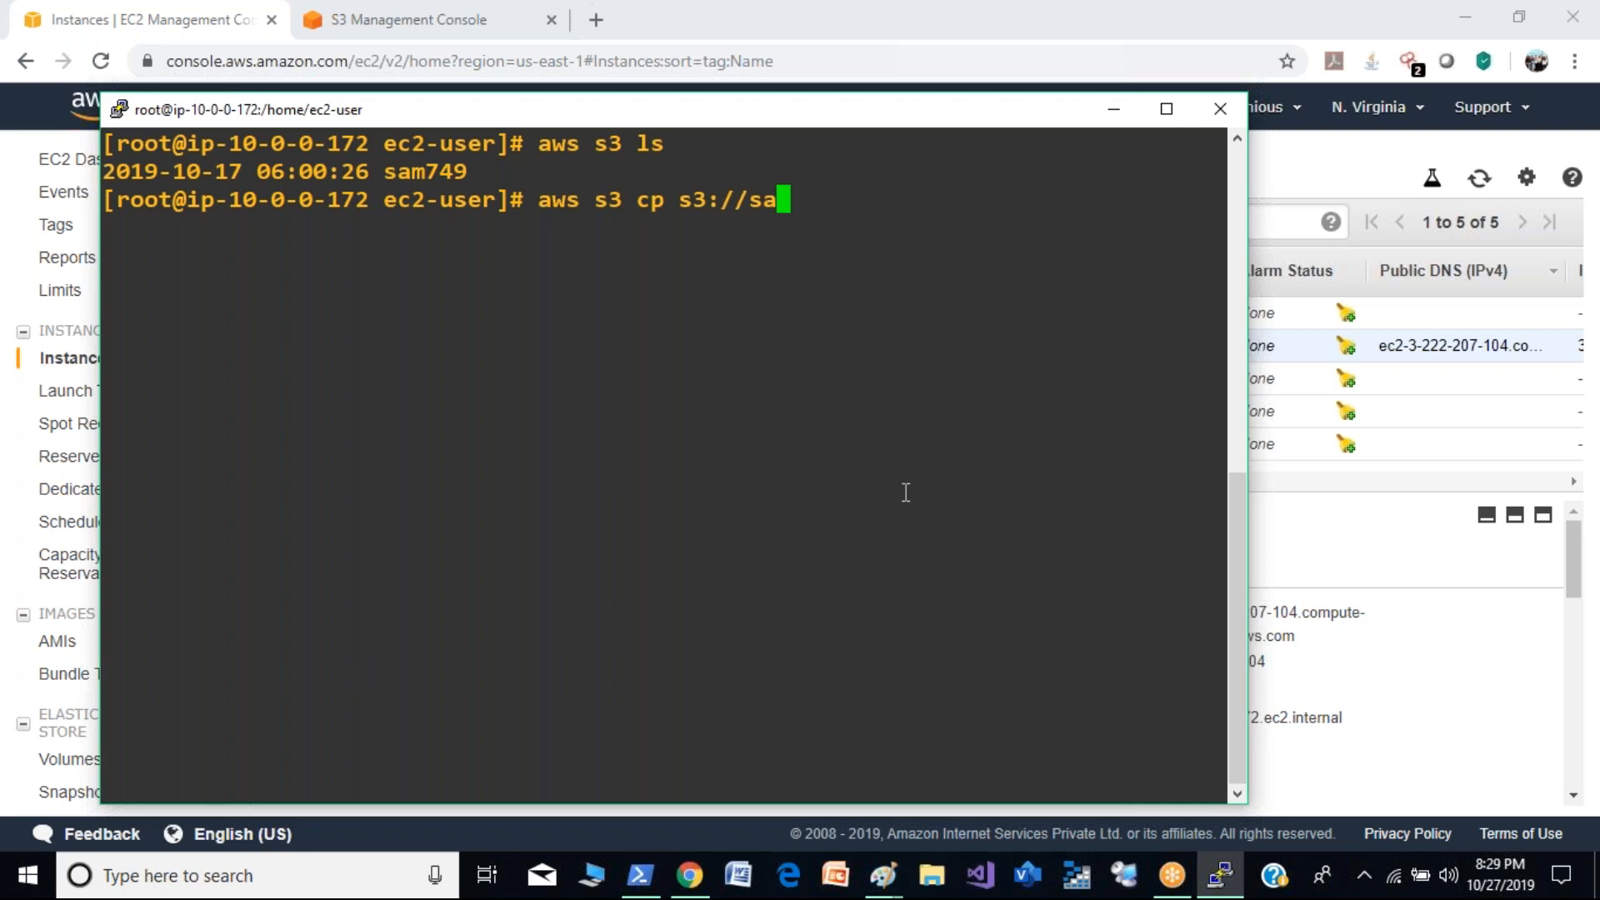
text(m749/demo)
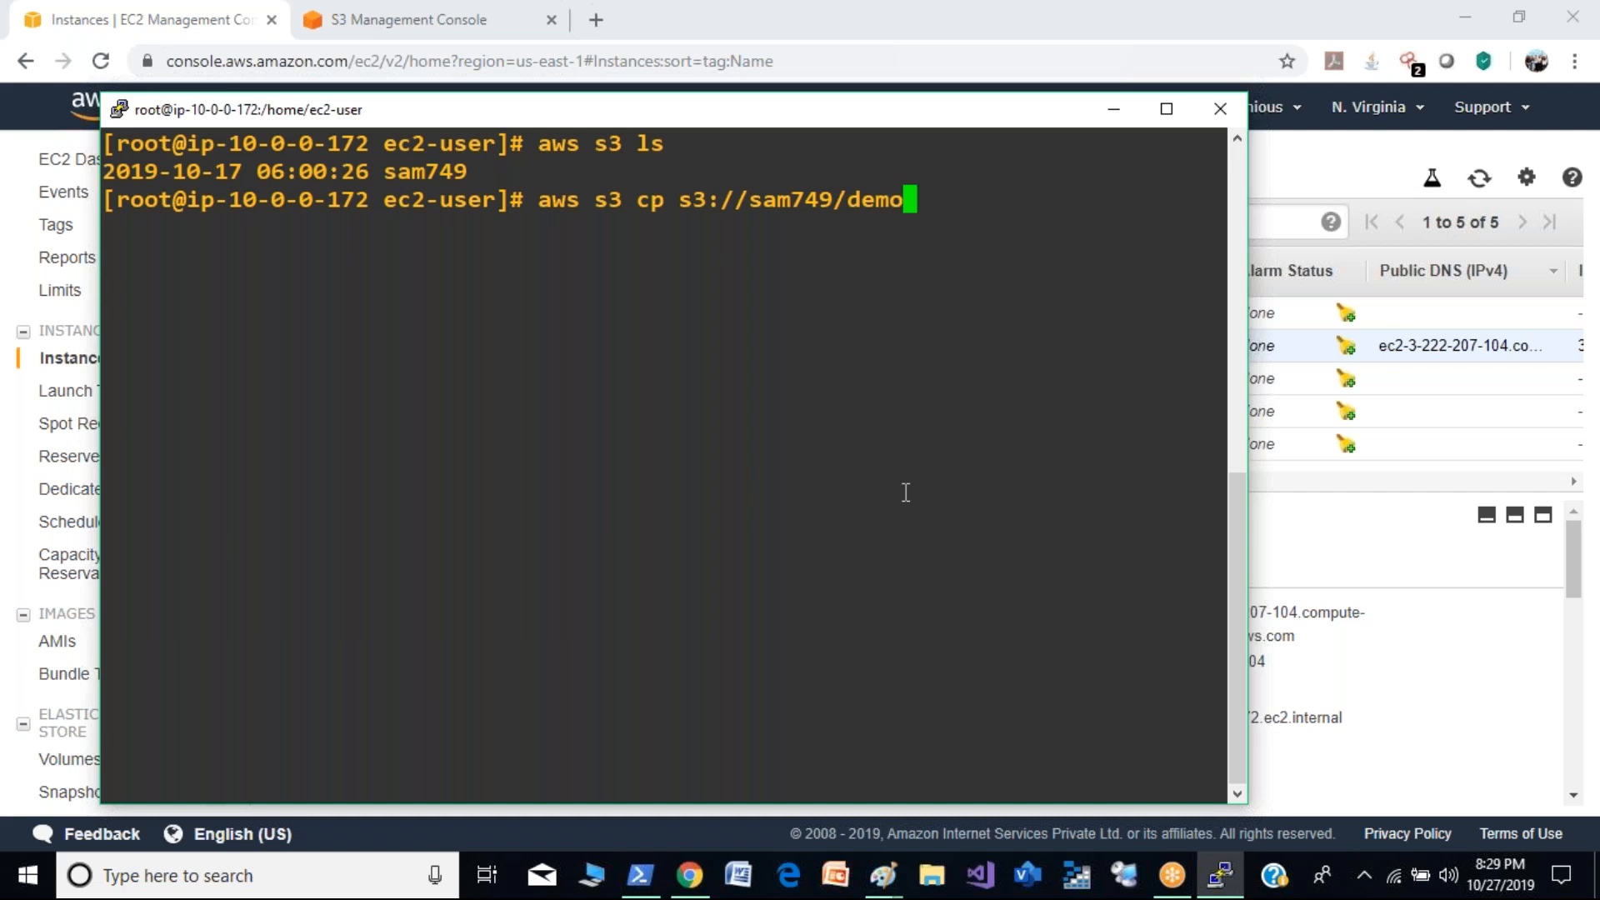
text(key.pem)
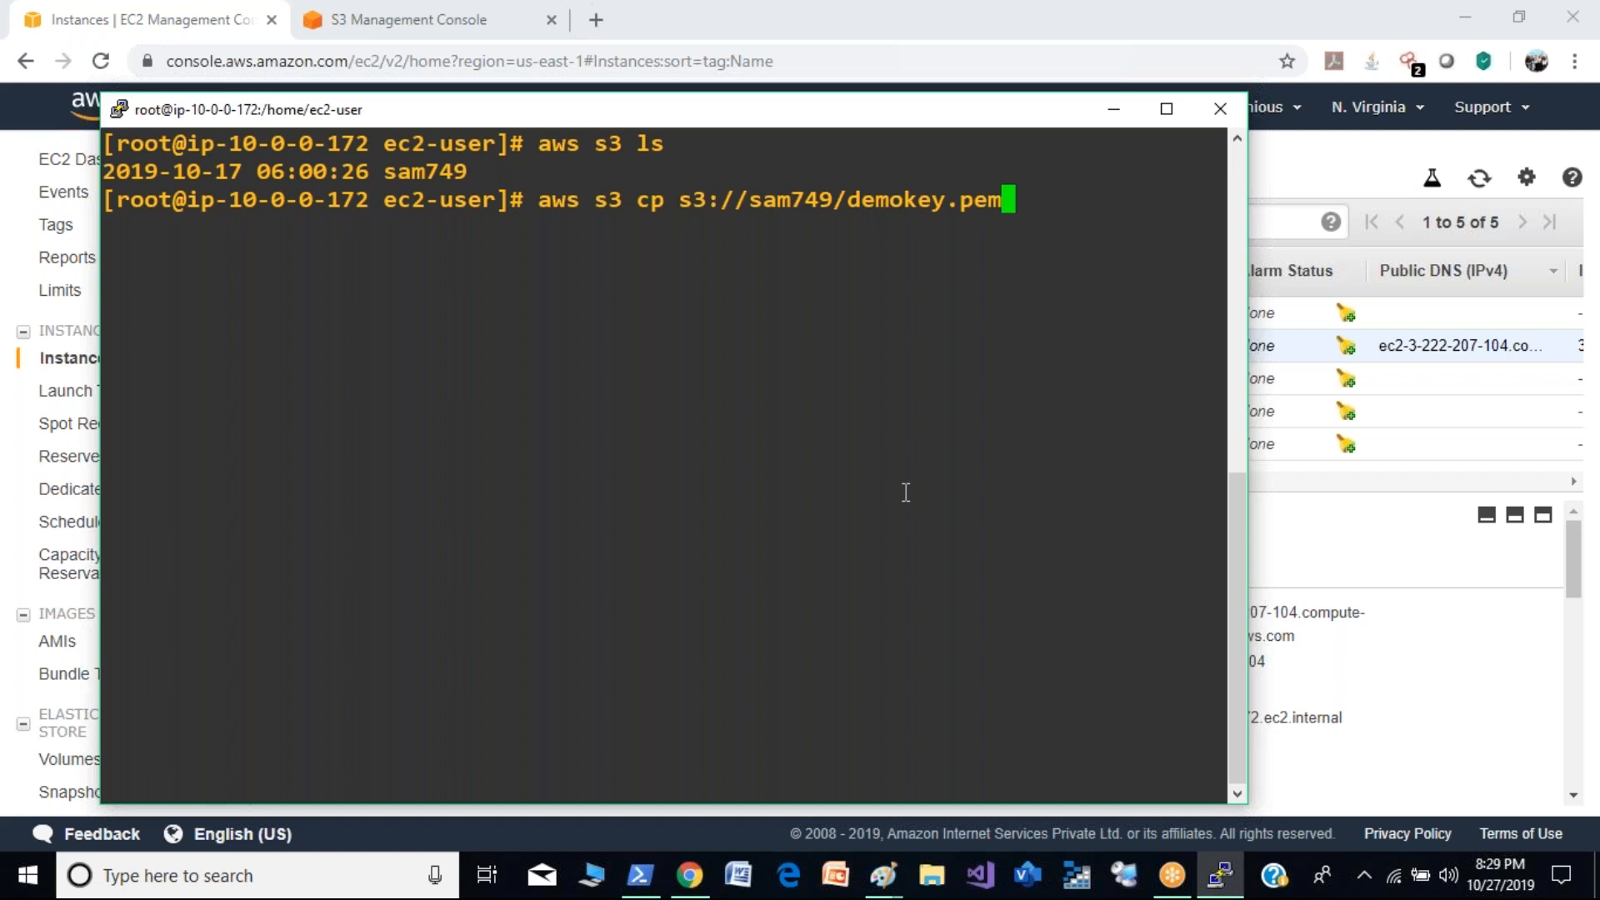
drag(537, 203, 1002, 200)
key(ctrl+c)
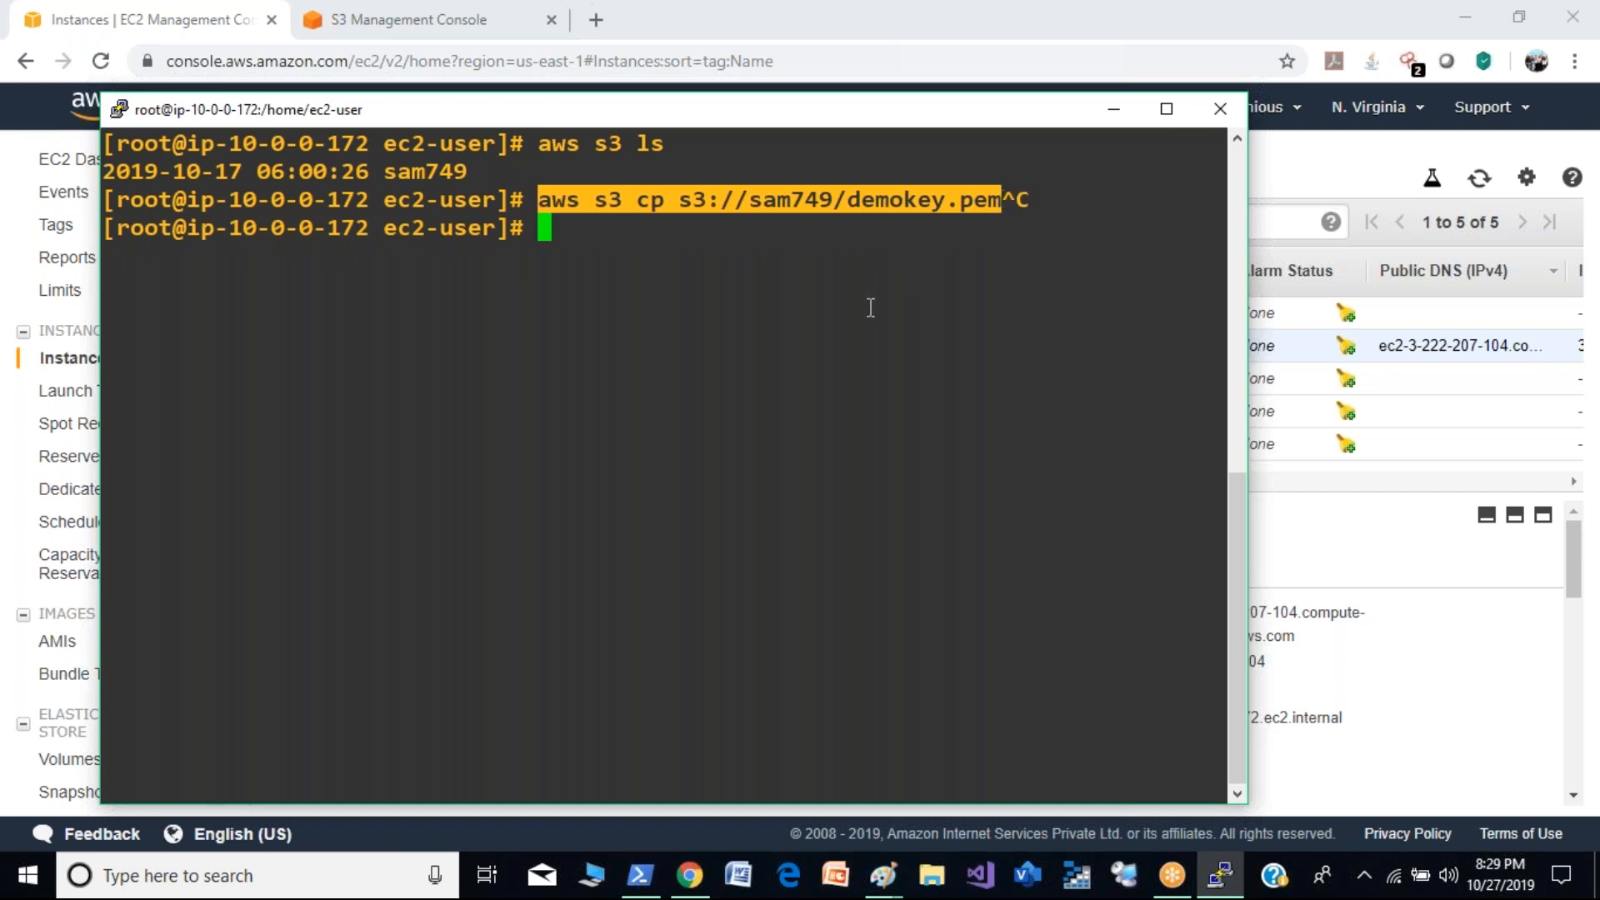
- Create the directory /data and change into it
click(701, 279)
text(mkdir /data)
key(Return)
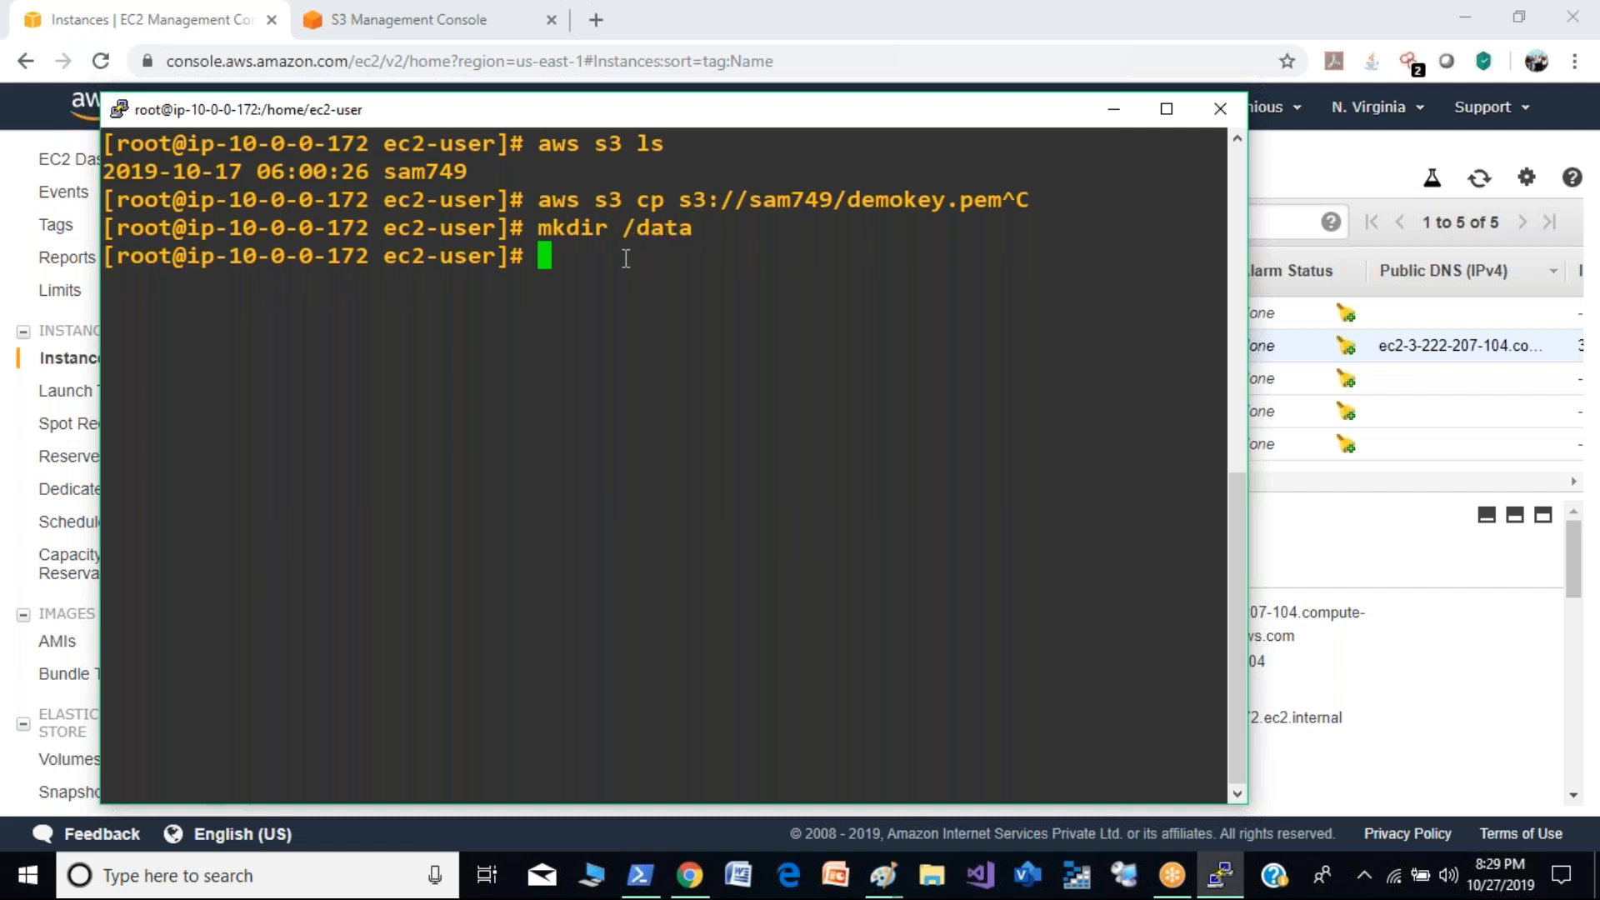
text(cd /data/)
key(Return)
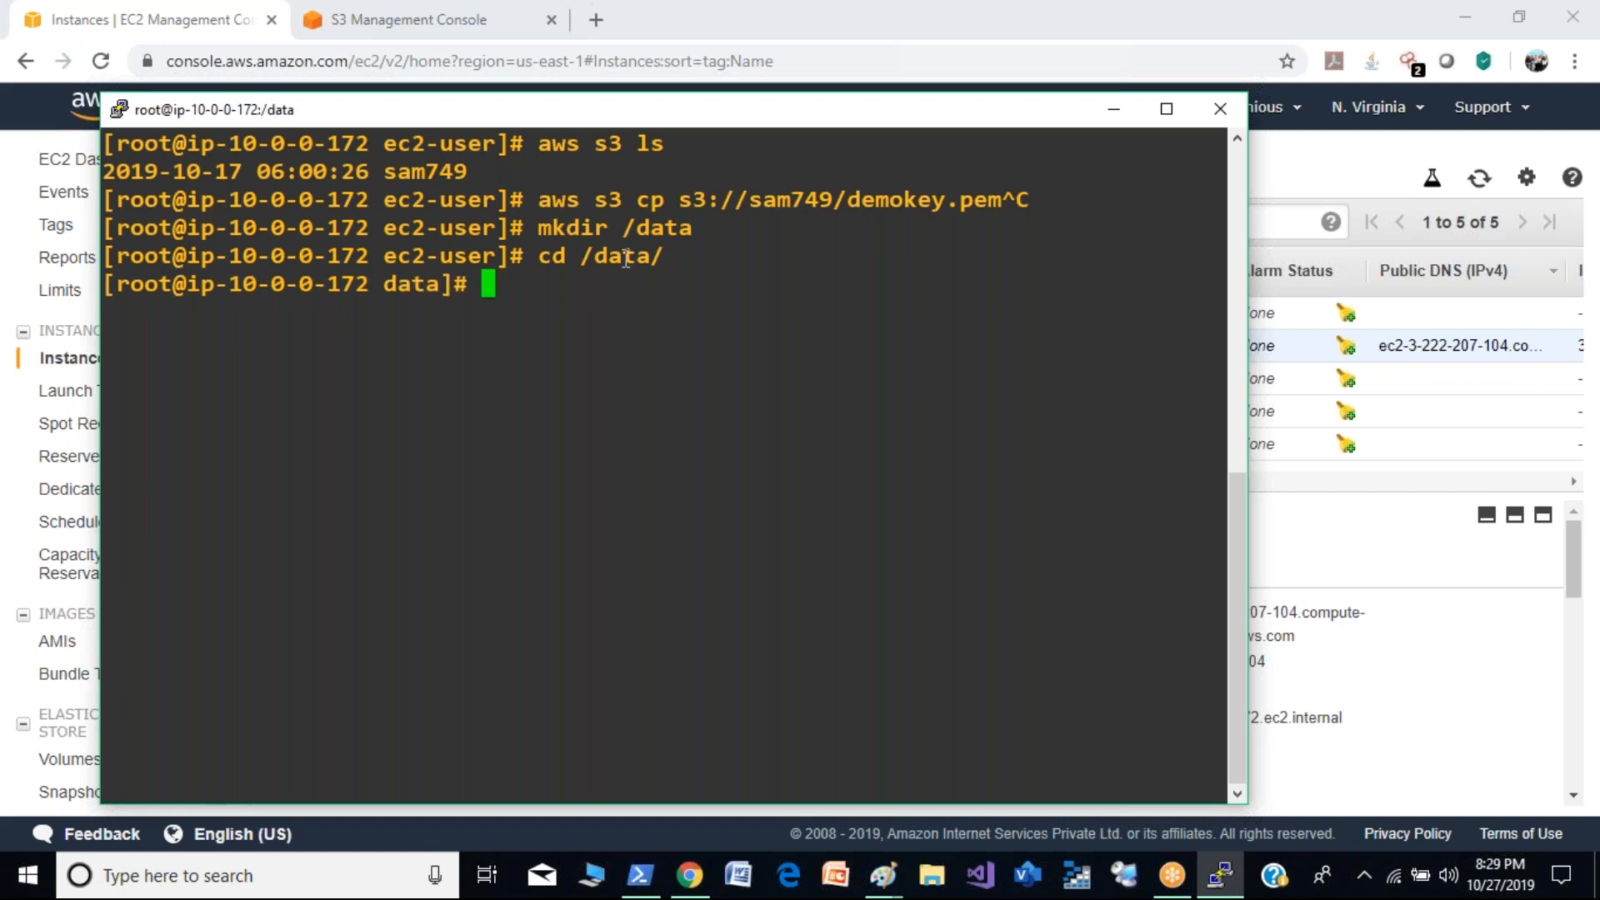
key(Up)
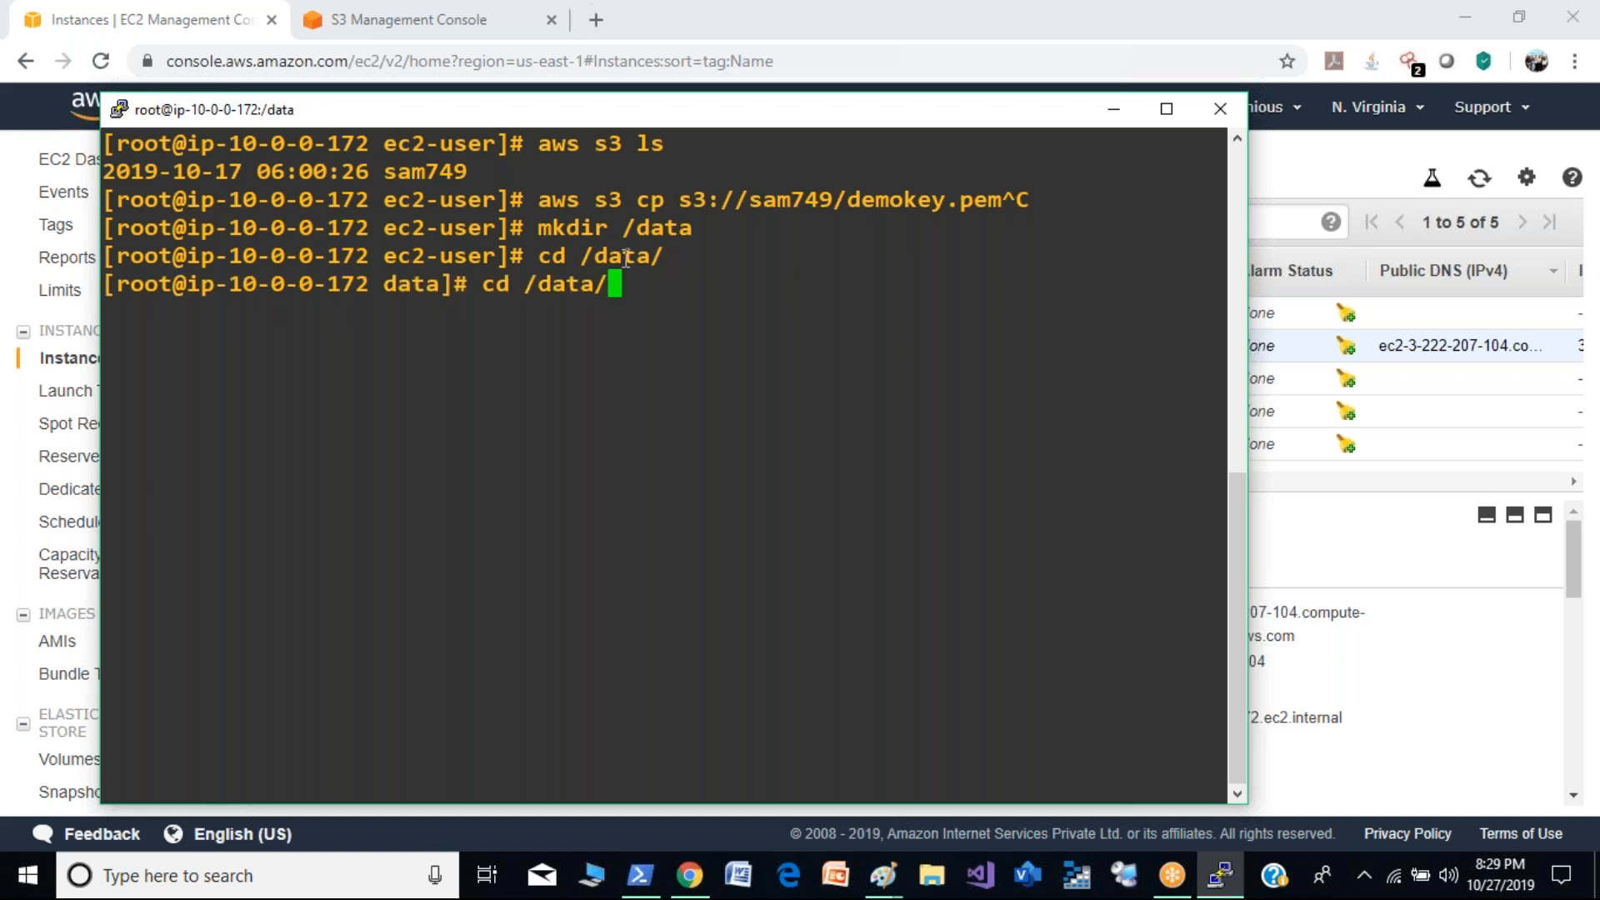
right_click(626, 259)
key(BackSpace)
key(BackSpace)
key(BackSpace)
key(BackSpace)
key(BackSpace)
key(BackSpace)
key(BackSpace)
key(BackSpace)
key(BackSpace)
key(BackSpace)
key(BackSpace)
key(BackSpace)
key(BackSpace)
key(BackSpace)
key(BackSpace)
key(BackSpace)
key(BackSpace)
key(BackSpace)
key(BackSpace)
key(BackSpace)
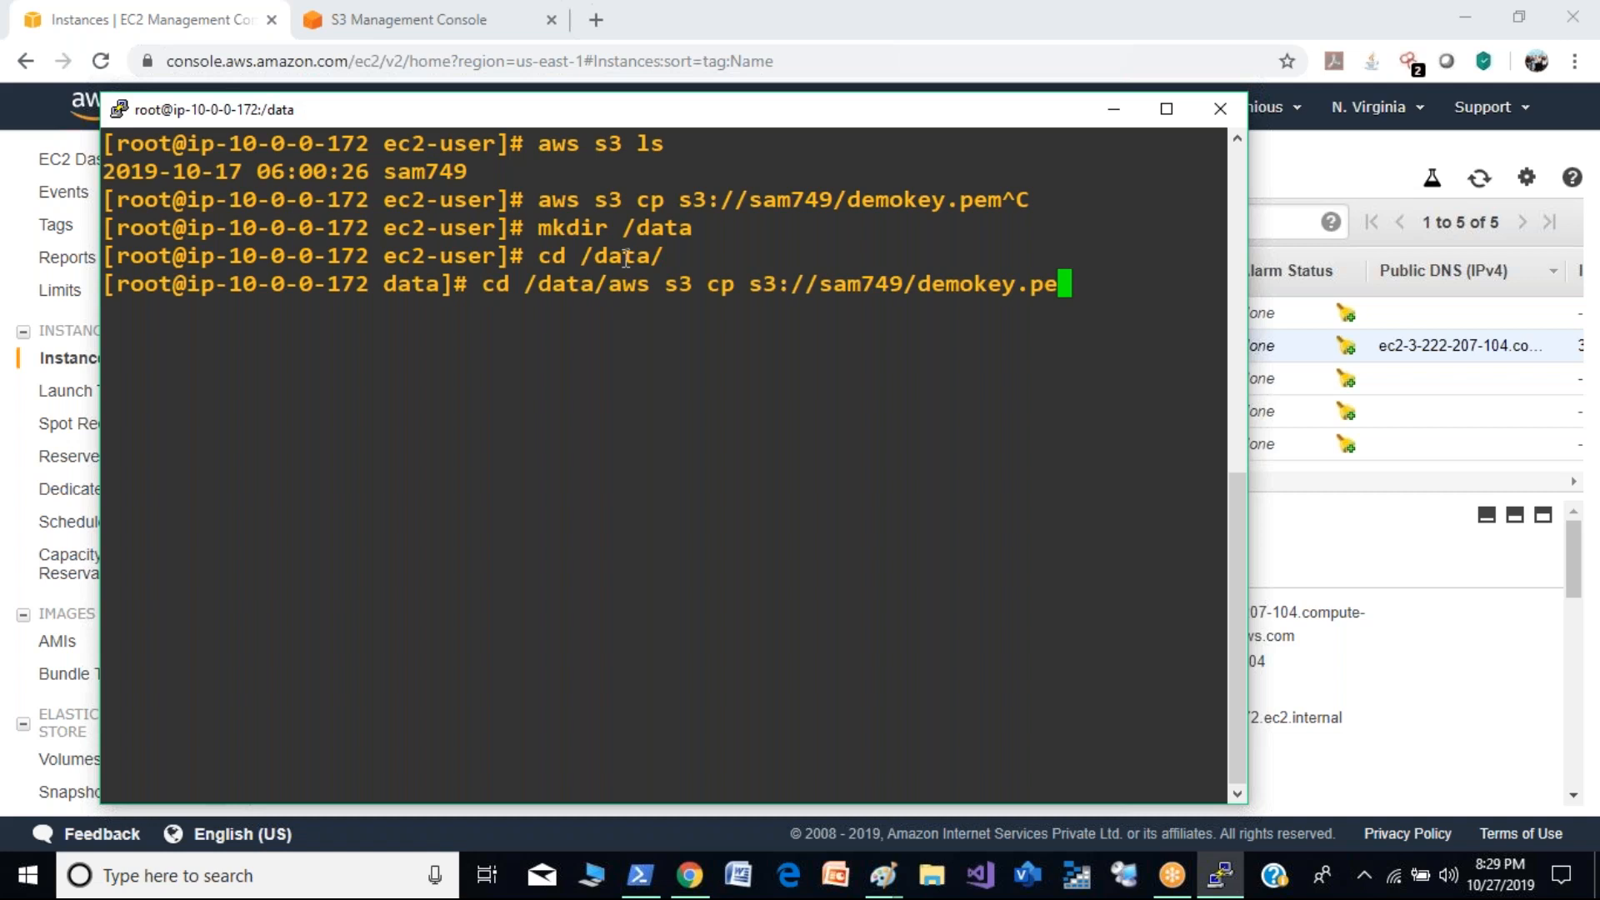
key(BackSpace)
key(BackSpace)
key(BackSpace)
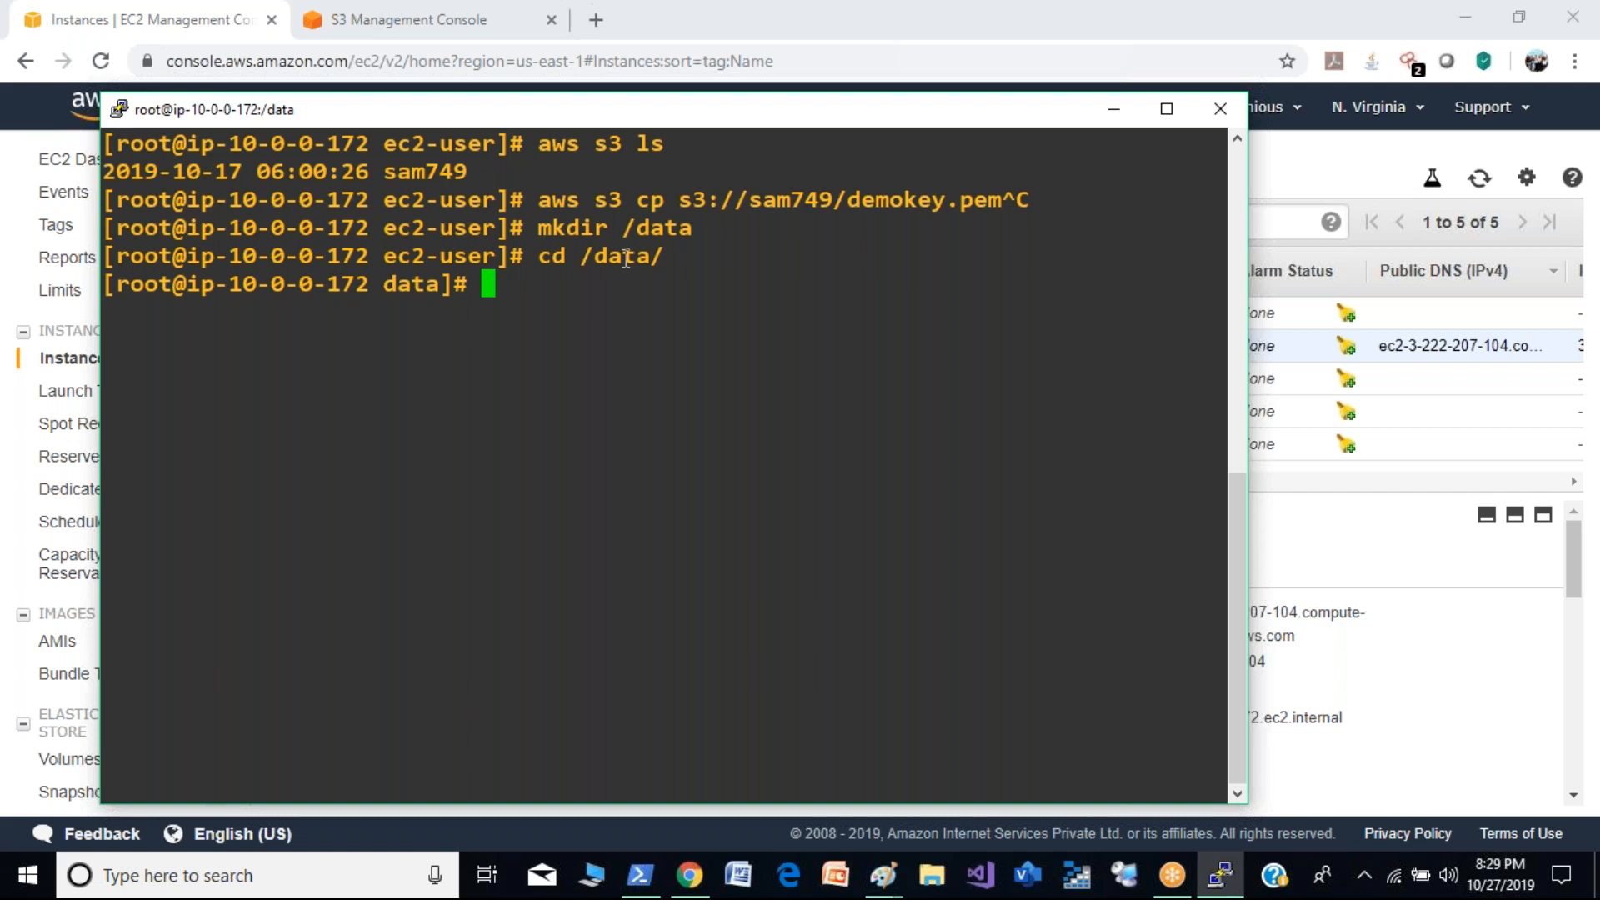
- Download the key by running aws s3 cp s3://sam749/demokey.pem /data/, and list the directory's files with ls
right_click(626, 259)
text(//sam749/demokey.pem /data/)
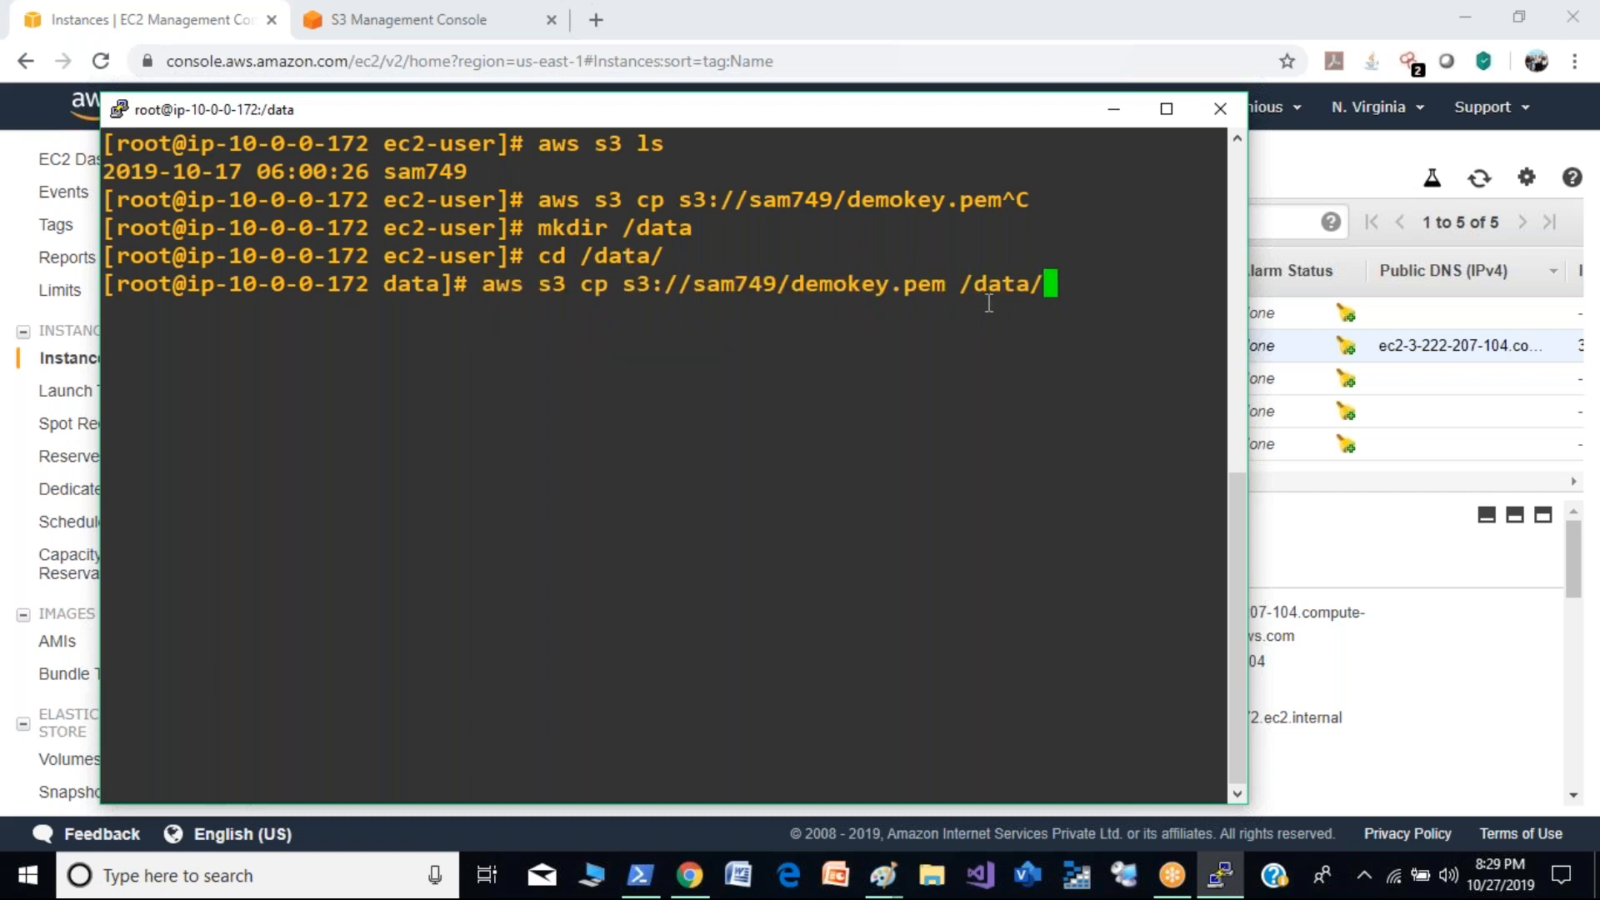
key(Return)
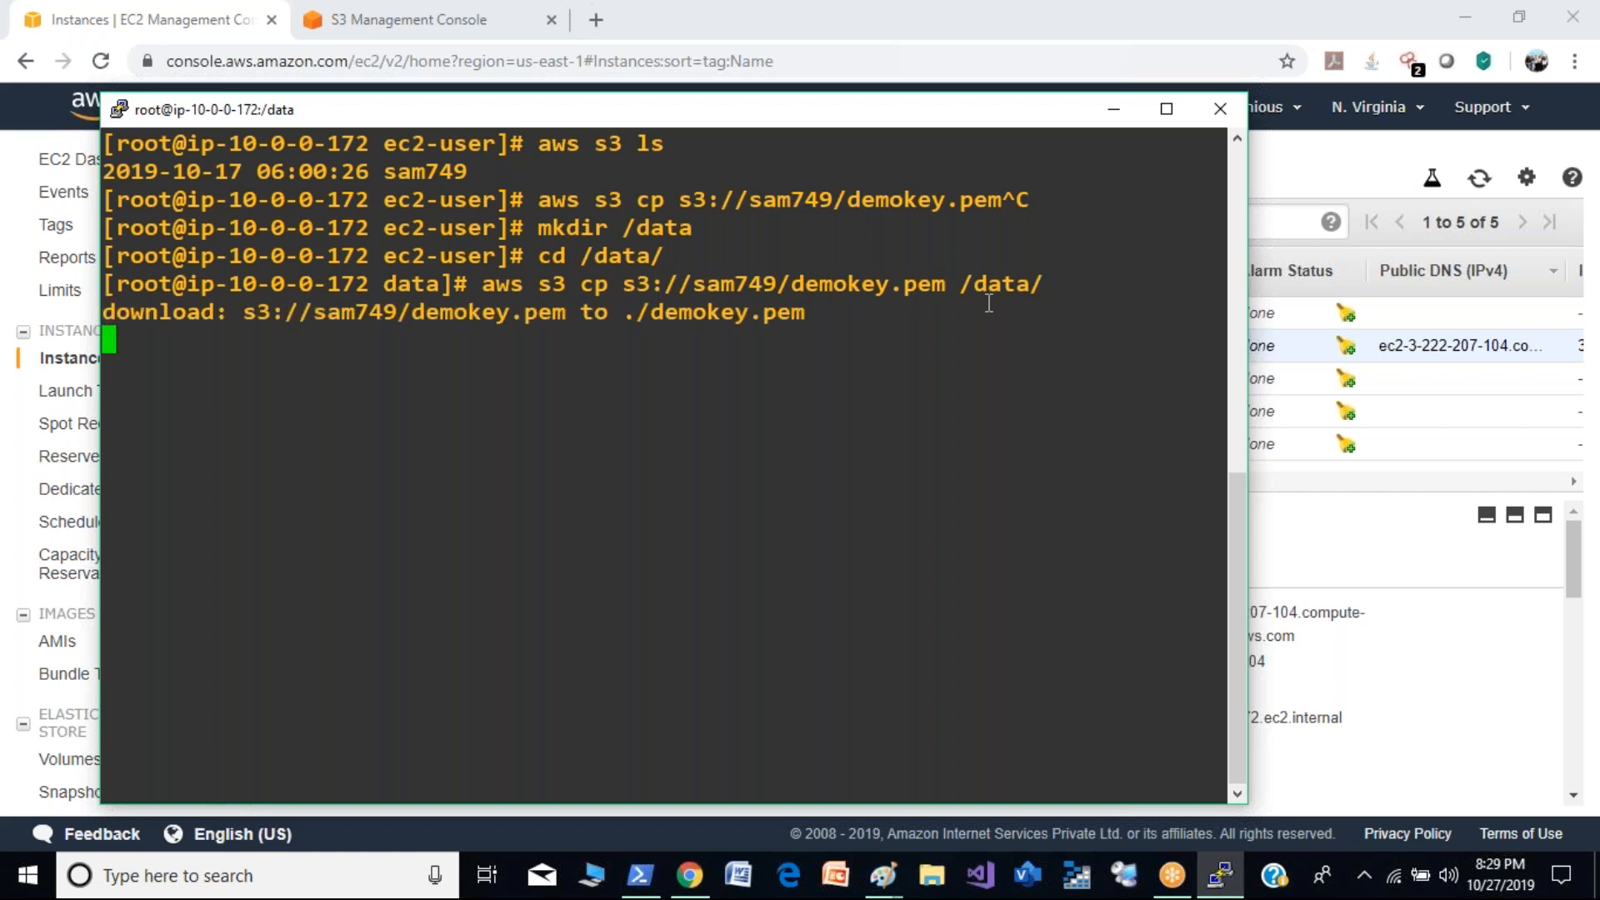
text(ls)
key(Return)
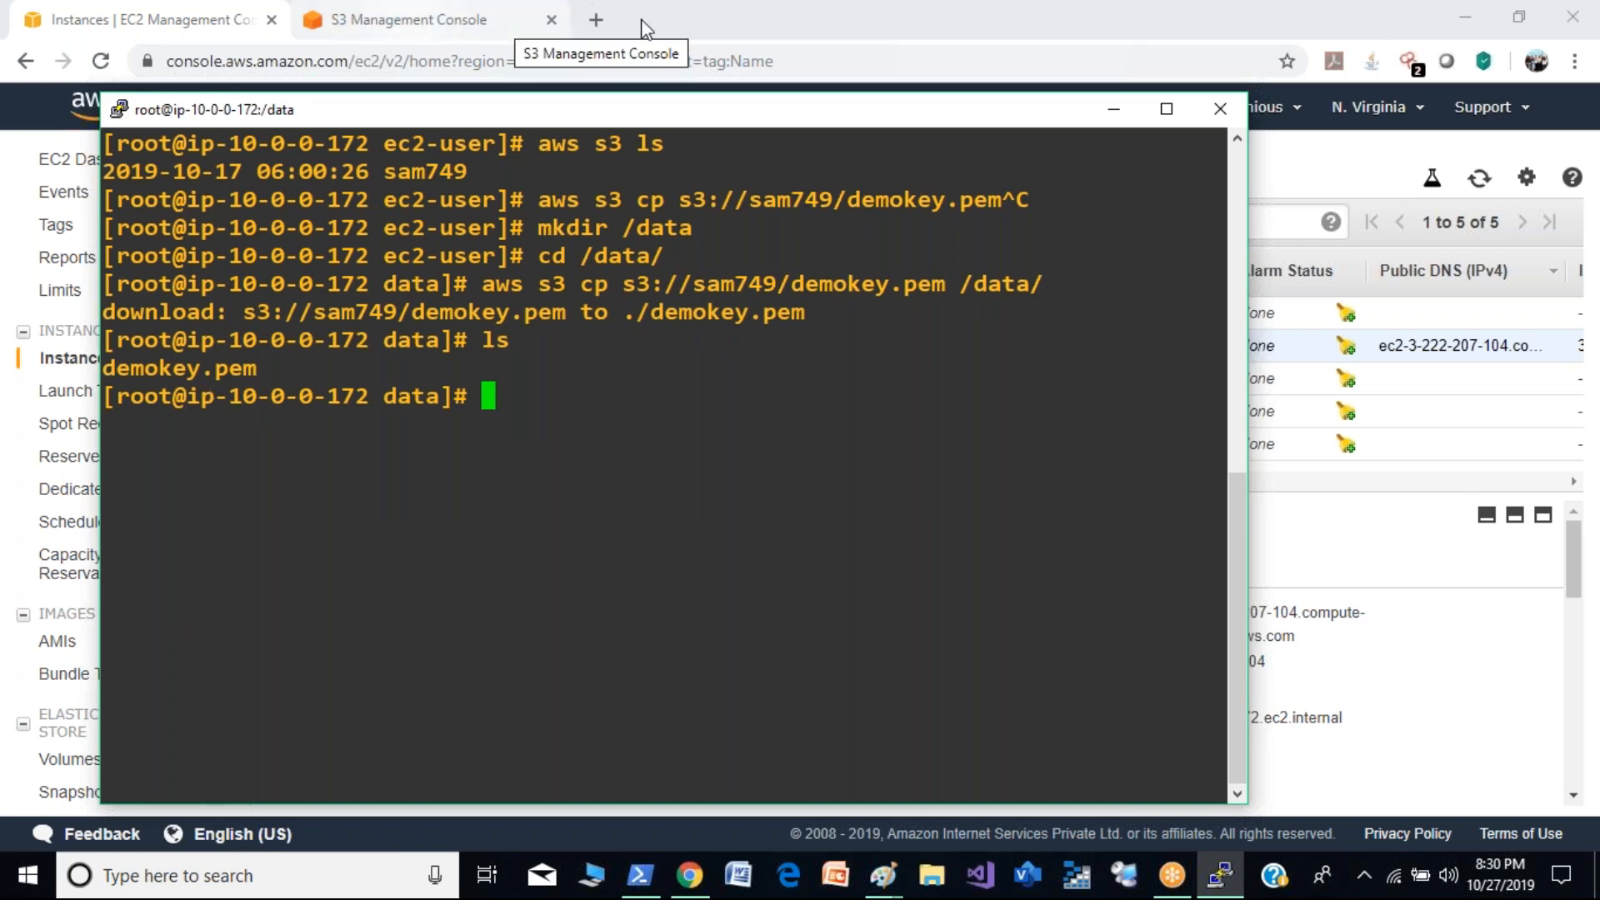
- Select only the Private-Demo instance and open its connection instructions, highlighting the example ssh command
click(809, 10)
click(281, 313)
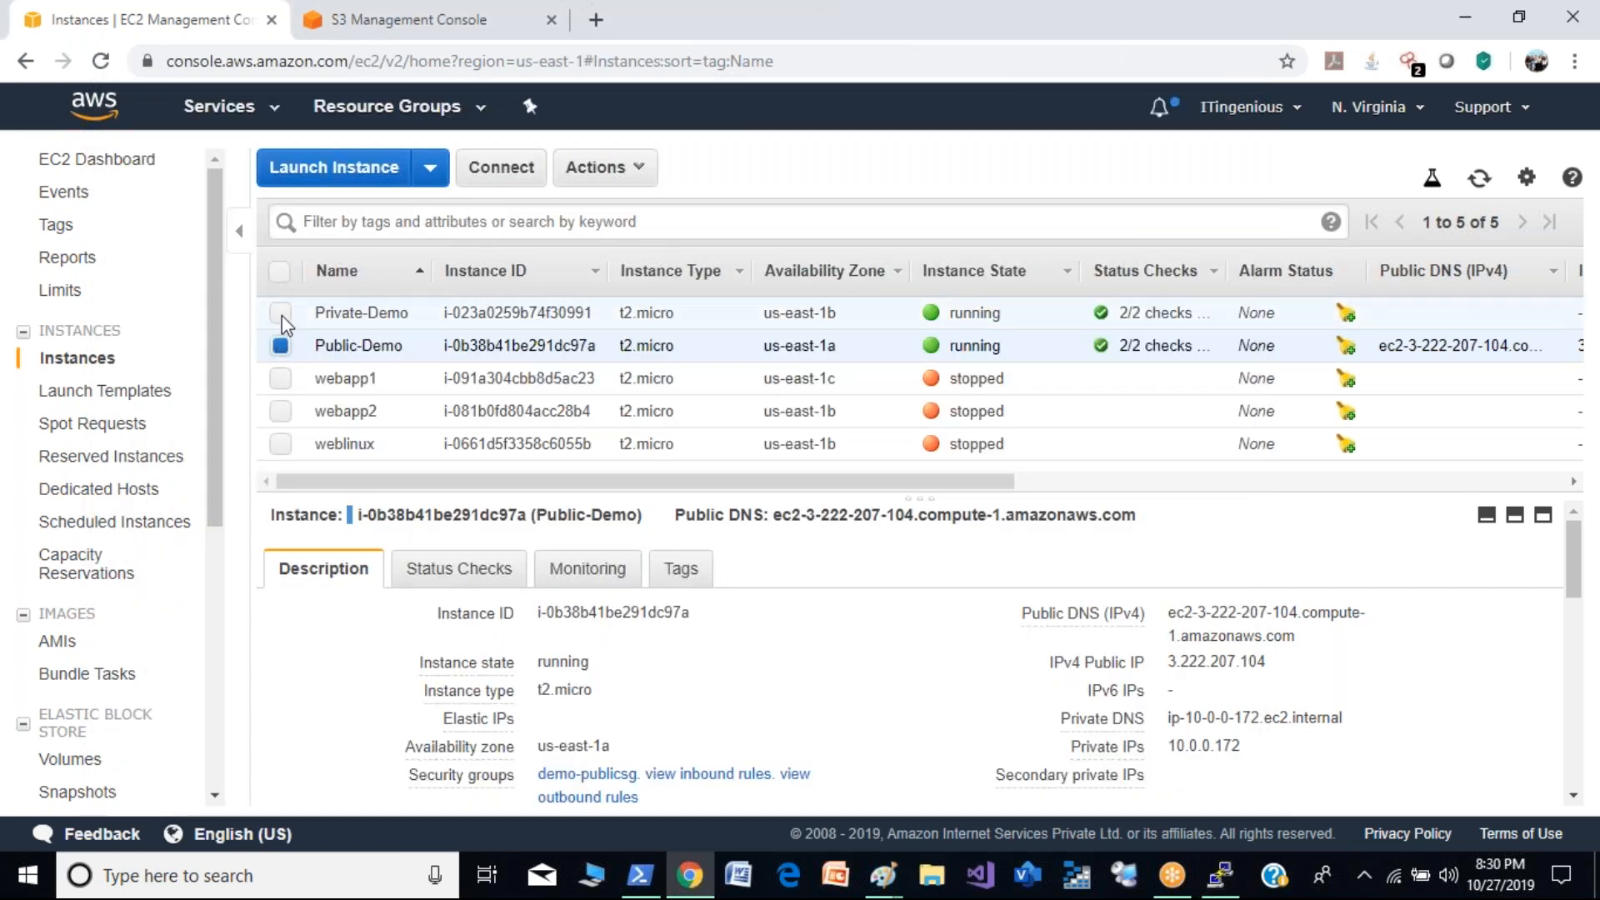
click(280, 345)
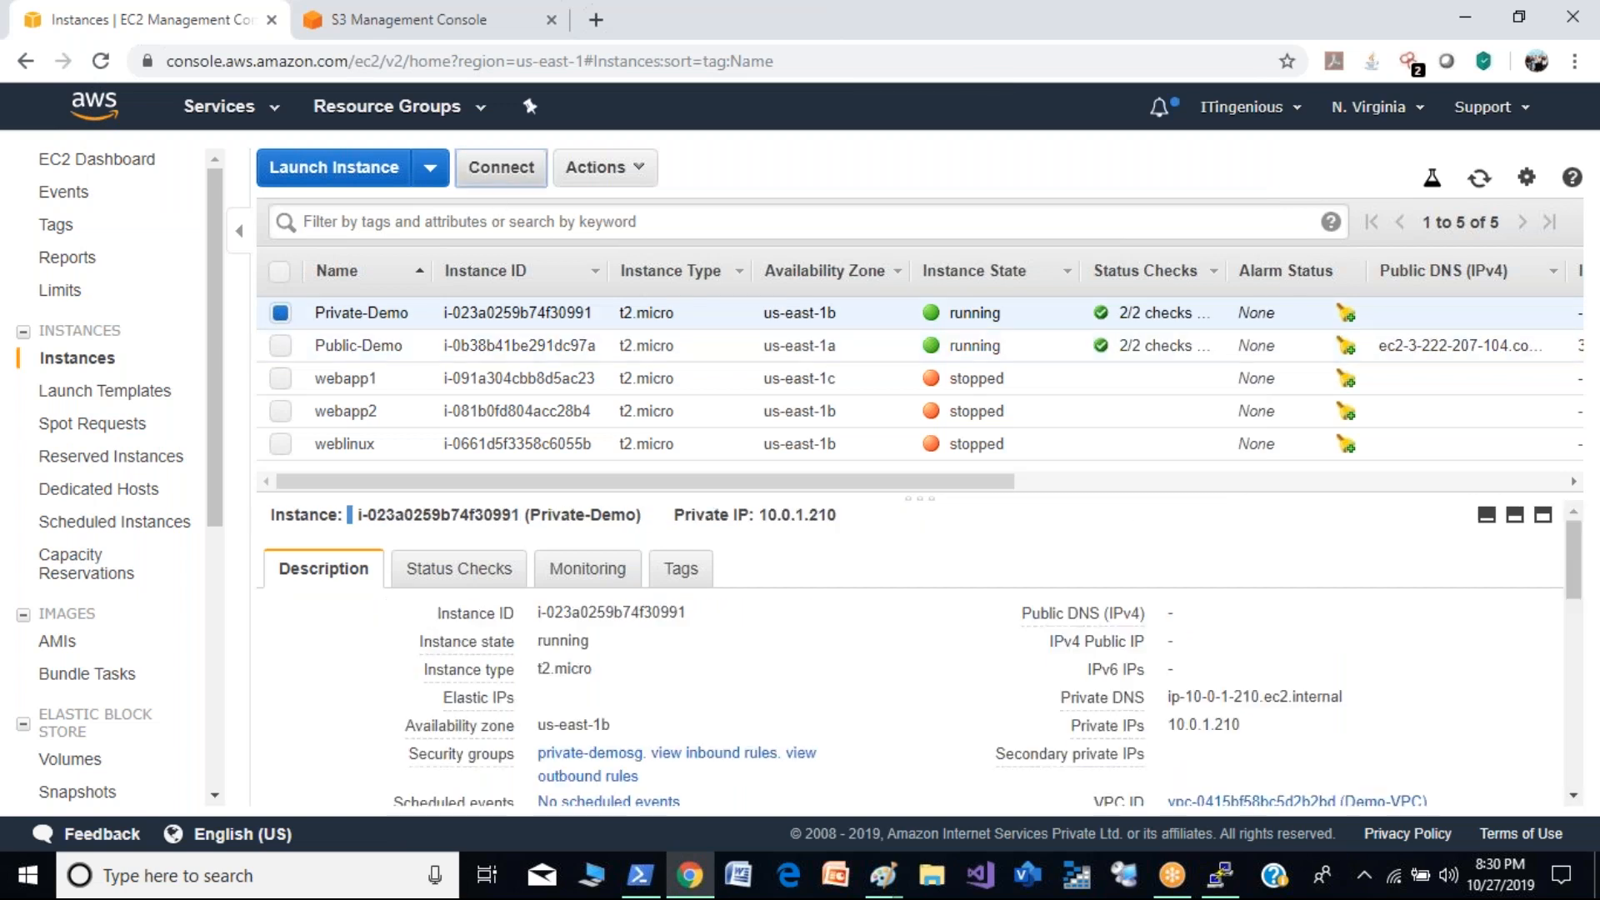
click(501, 167)
drag(852, 623, 481, 634)
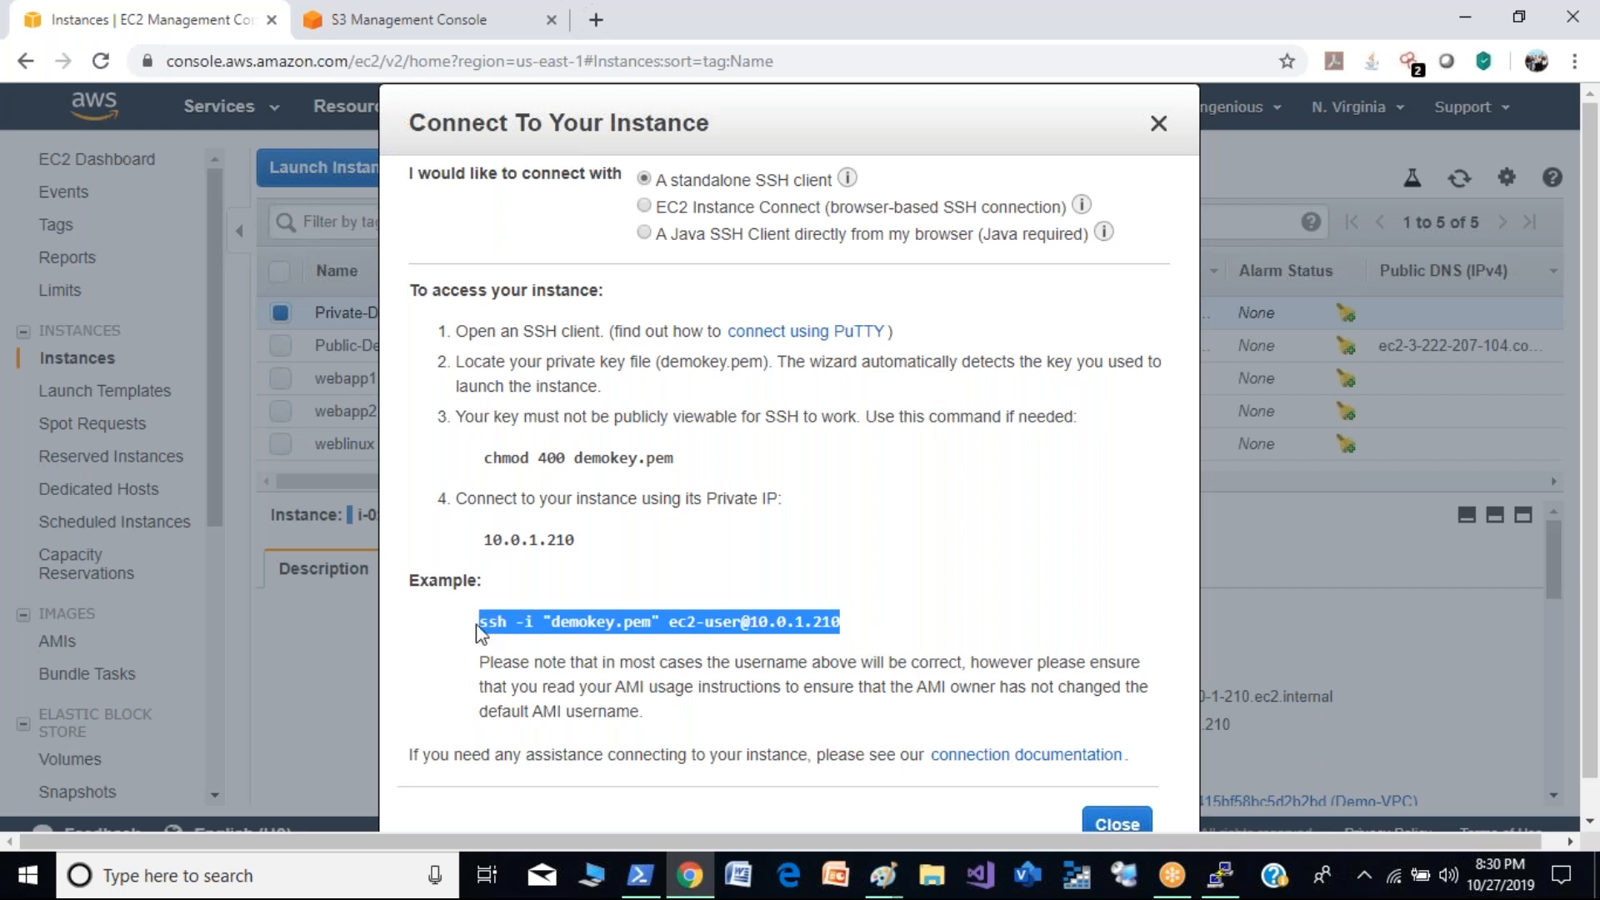
- Copy chmod 400 demokey.pem from the instructions and run it in the PuTTY terminal
drag(716, 457, 487, 456)
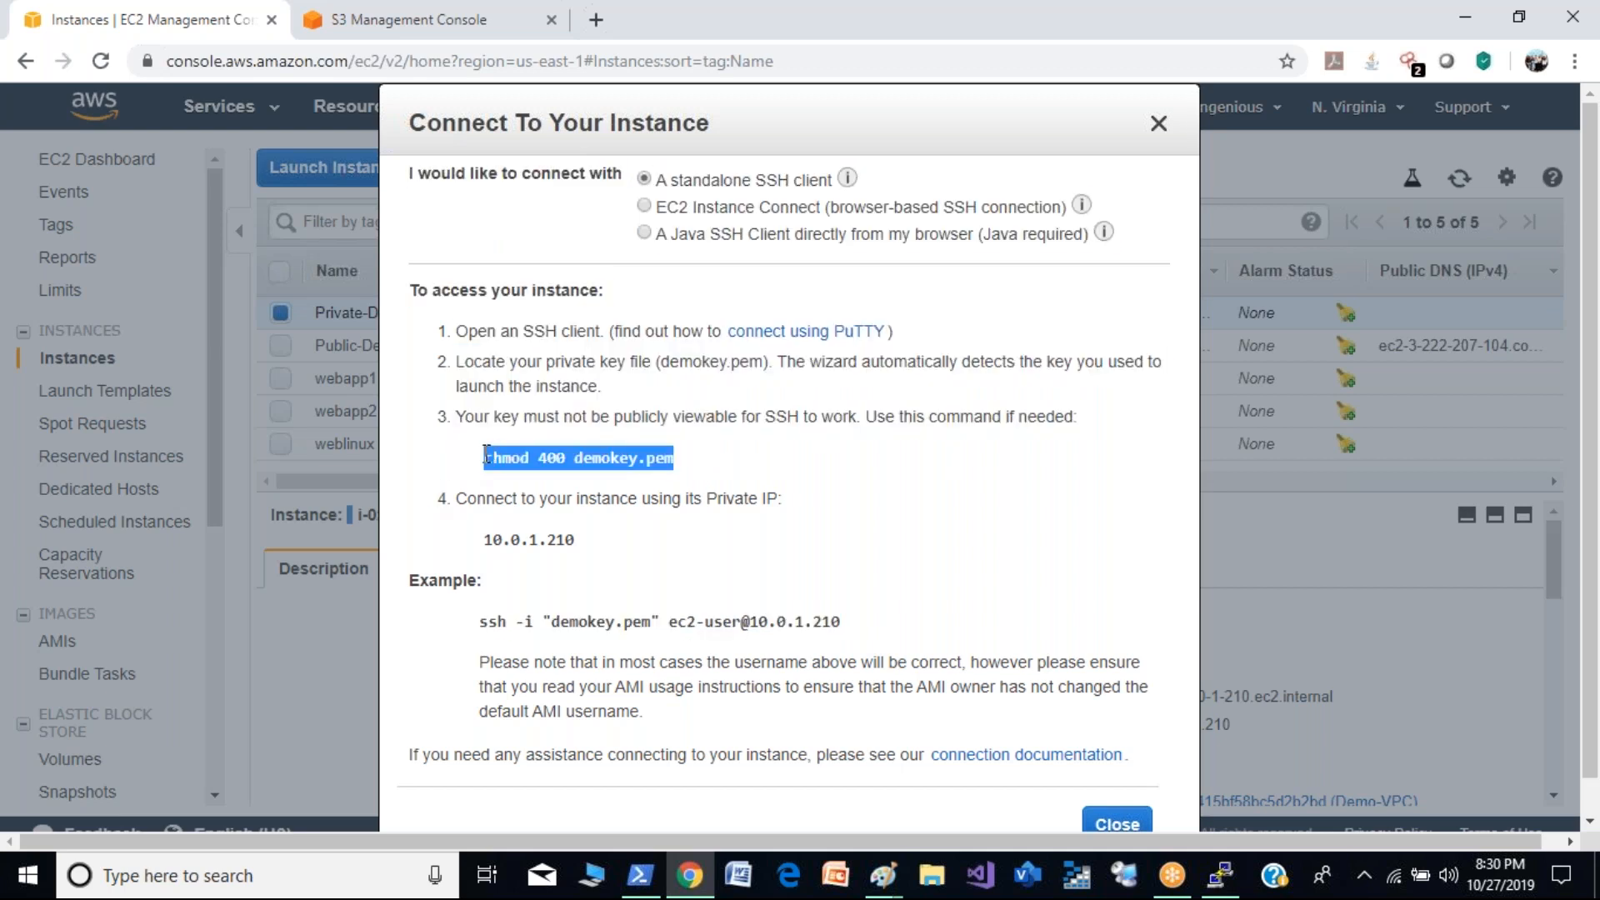
click(1219, 875)
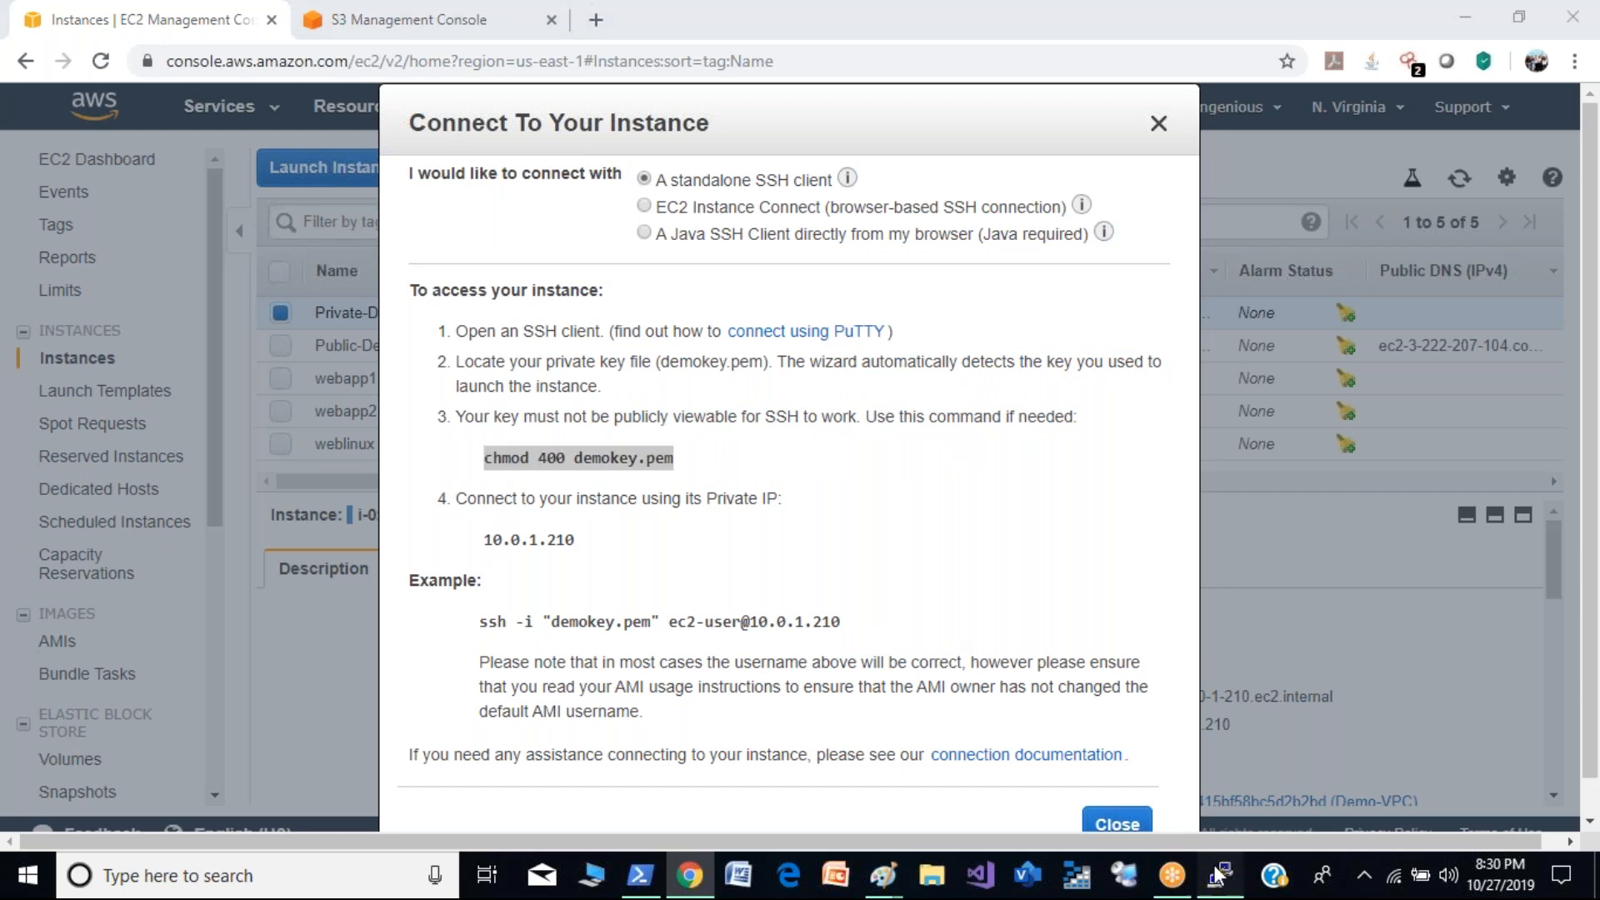
right_click(554, 430)
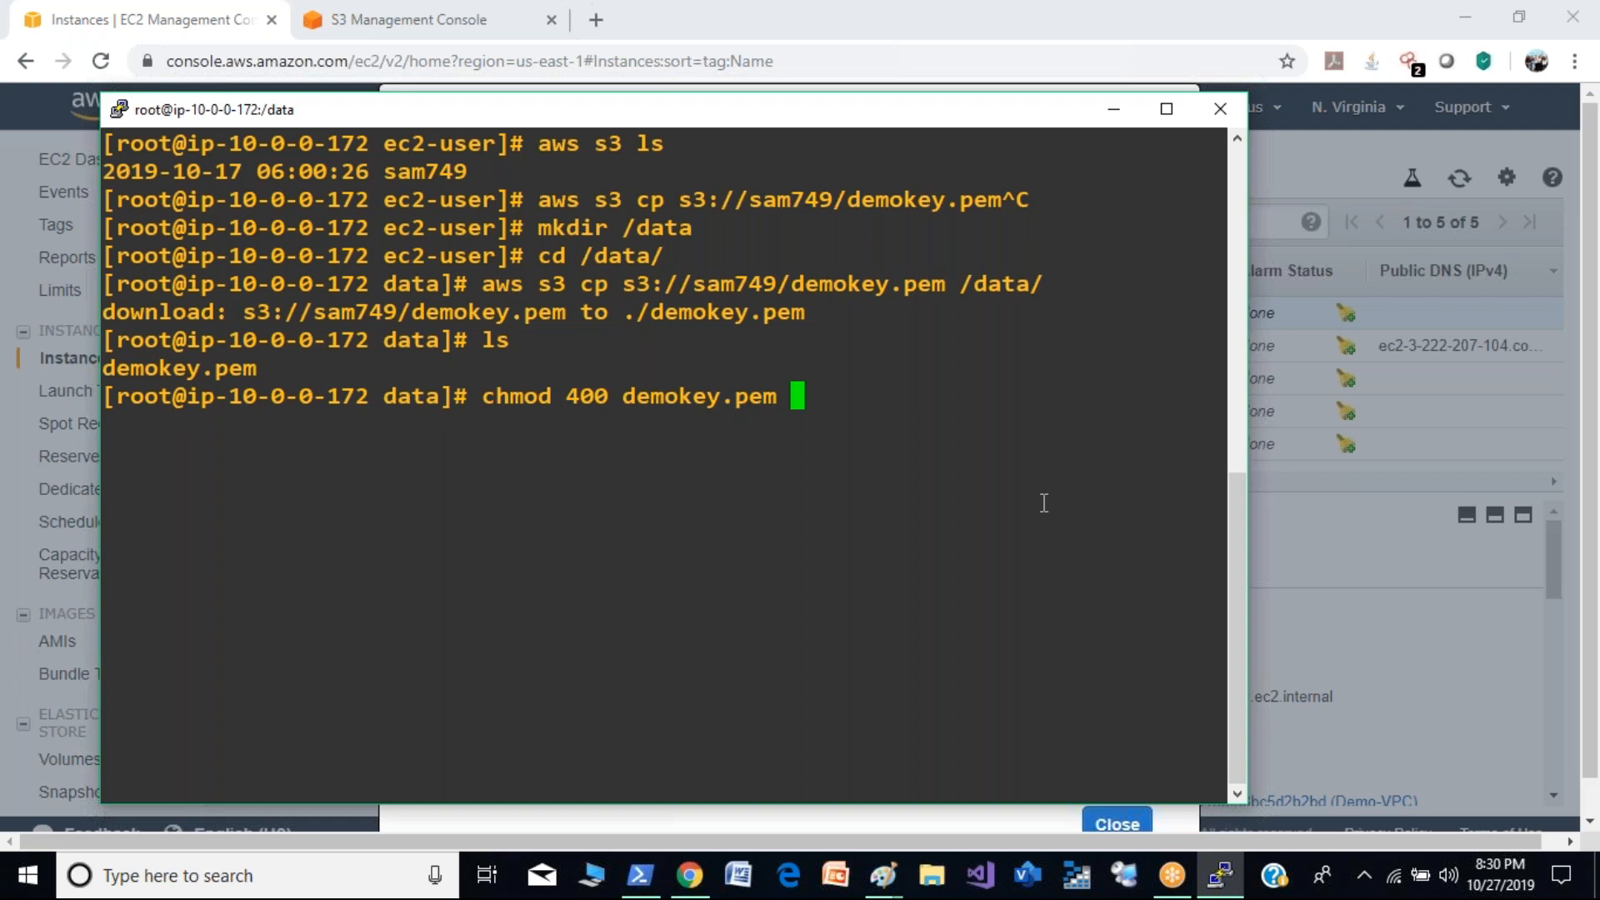
key(Return)
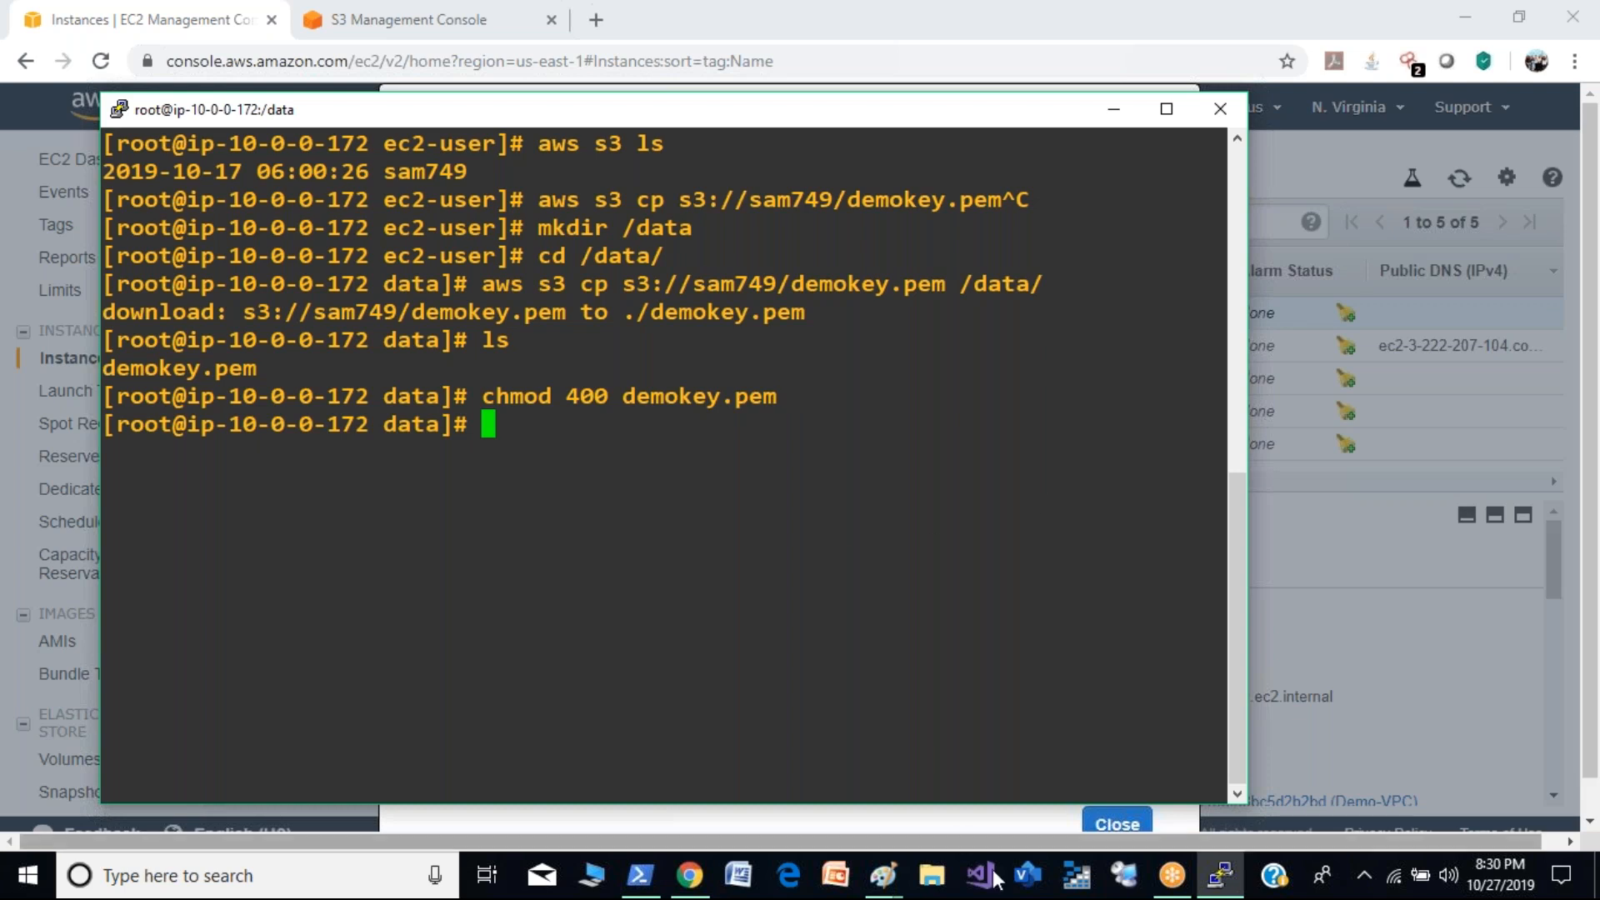
mouse_move(1227, 881)
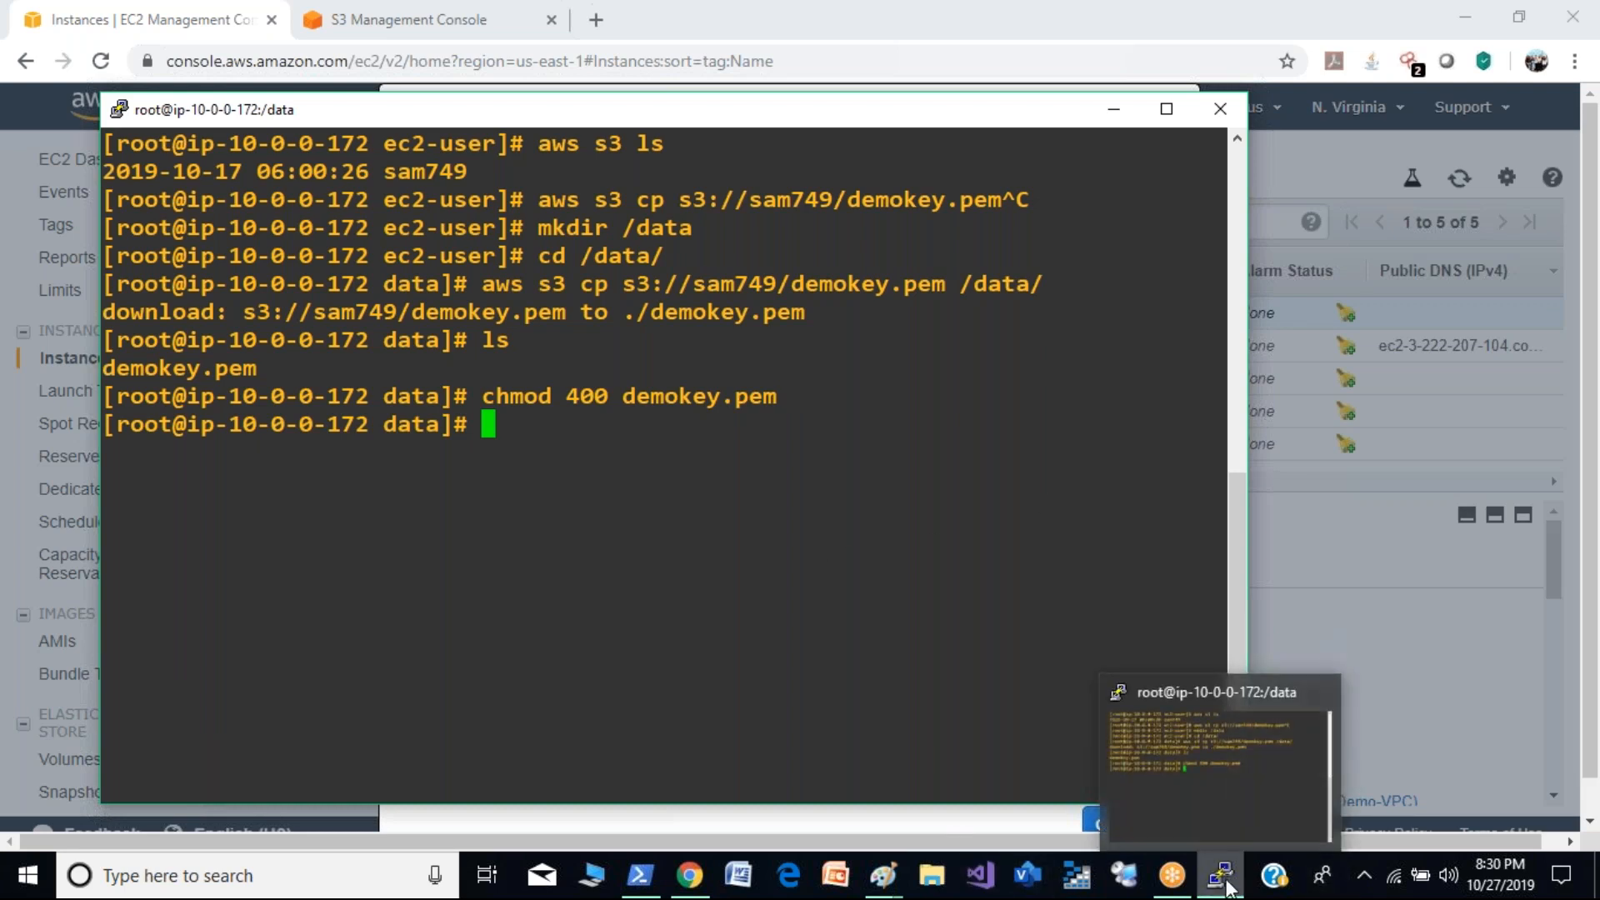
click(691, 873)
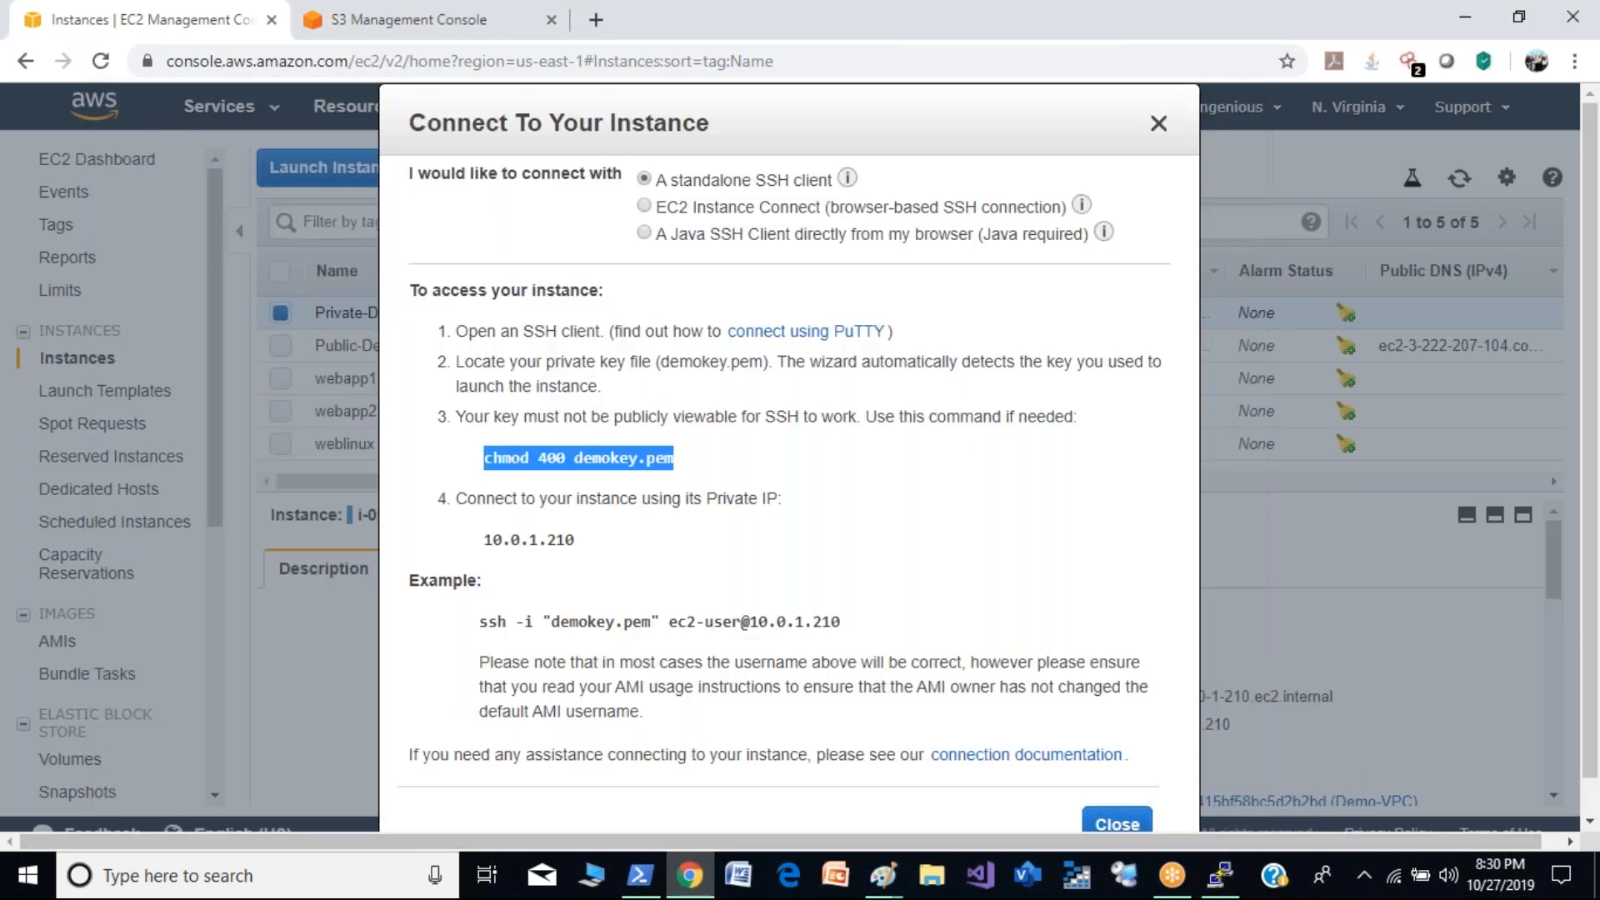
drag(482, 622, 872, 633)
key(super+c)
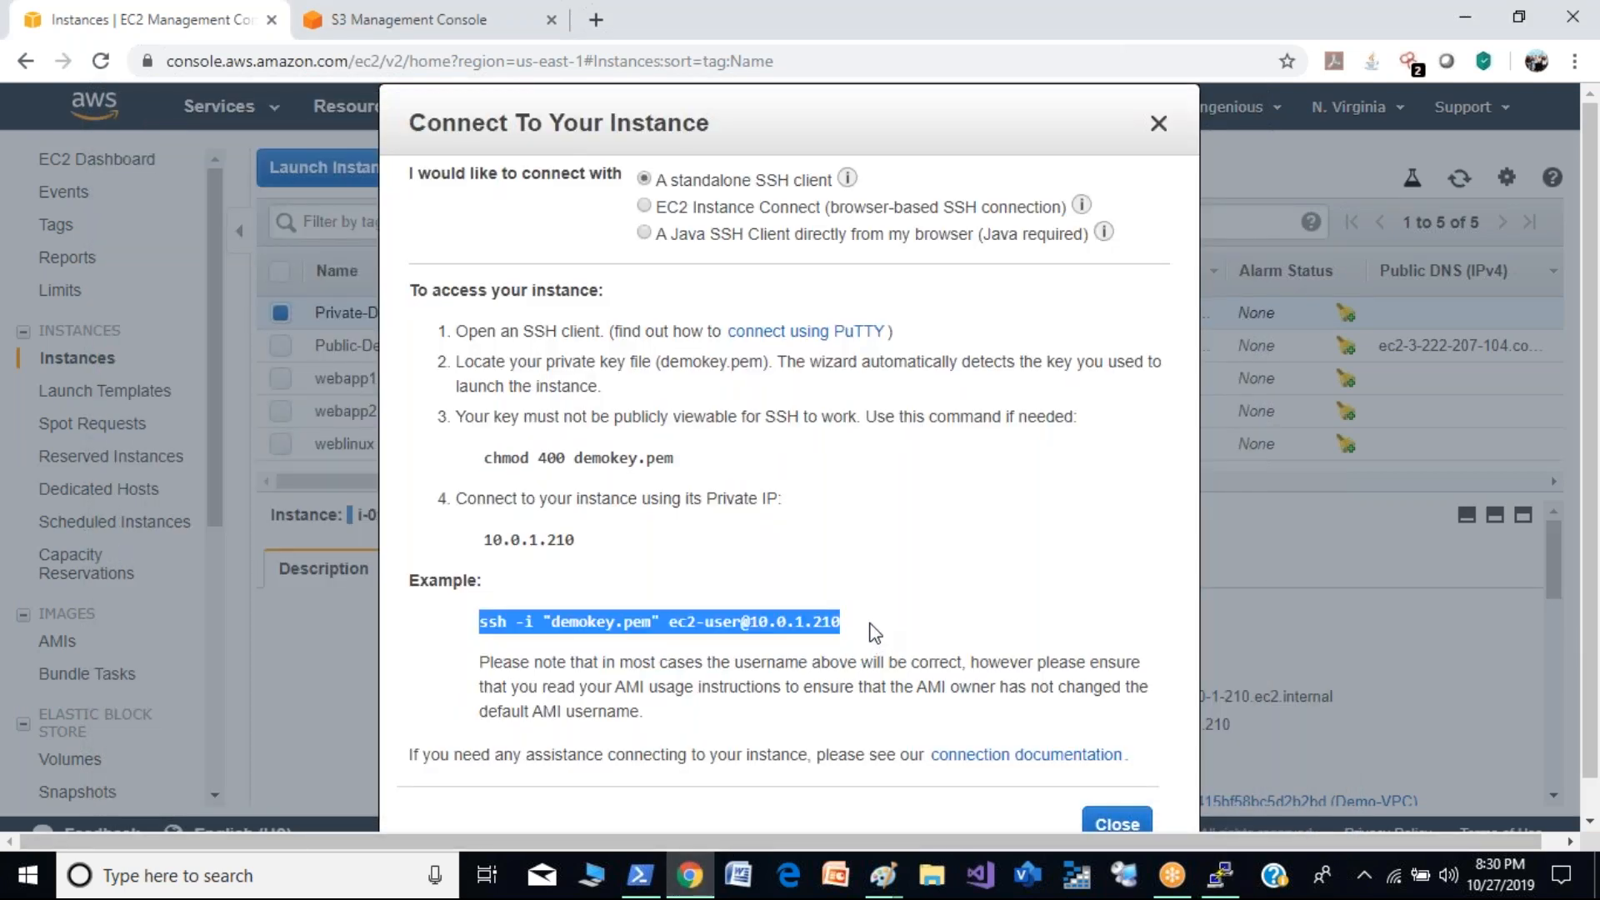
click(1220, 874)
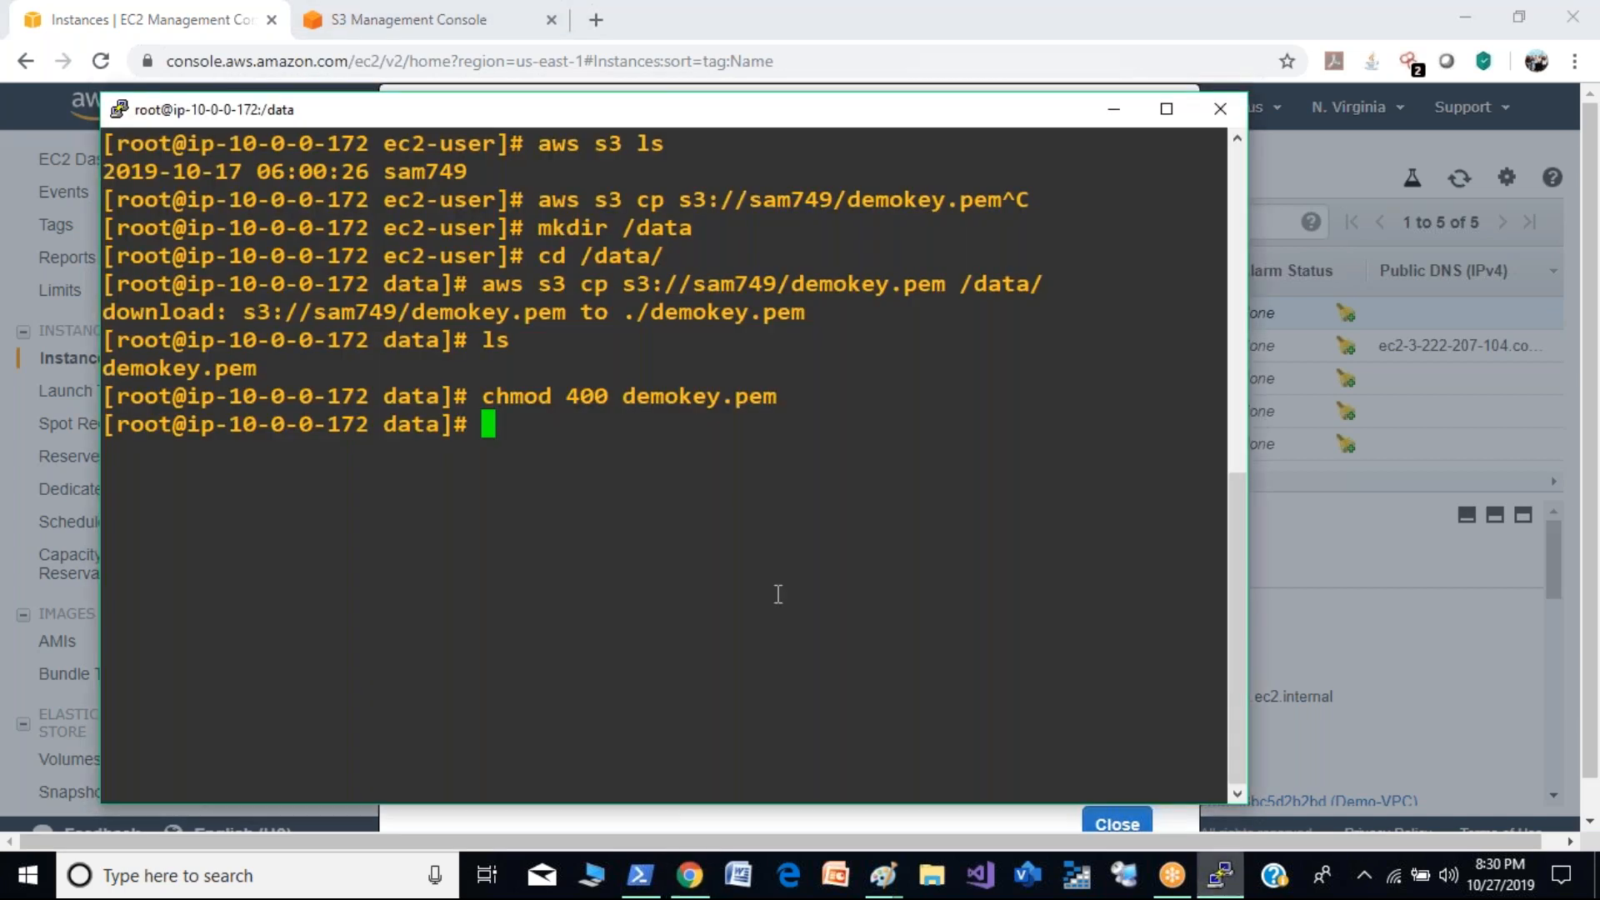
right_click(728, 593)
key(Return)
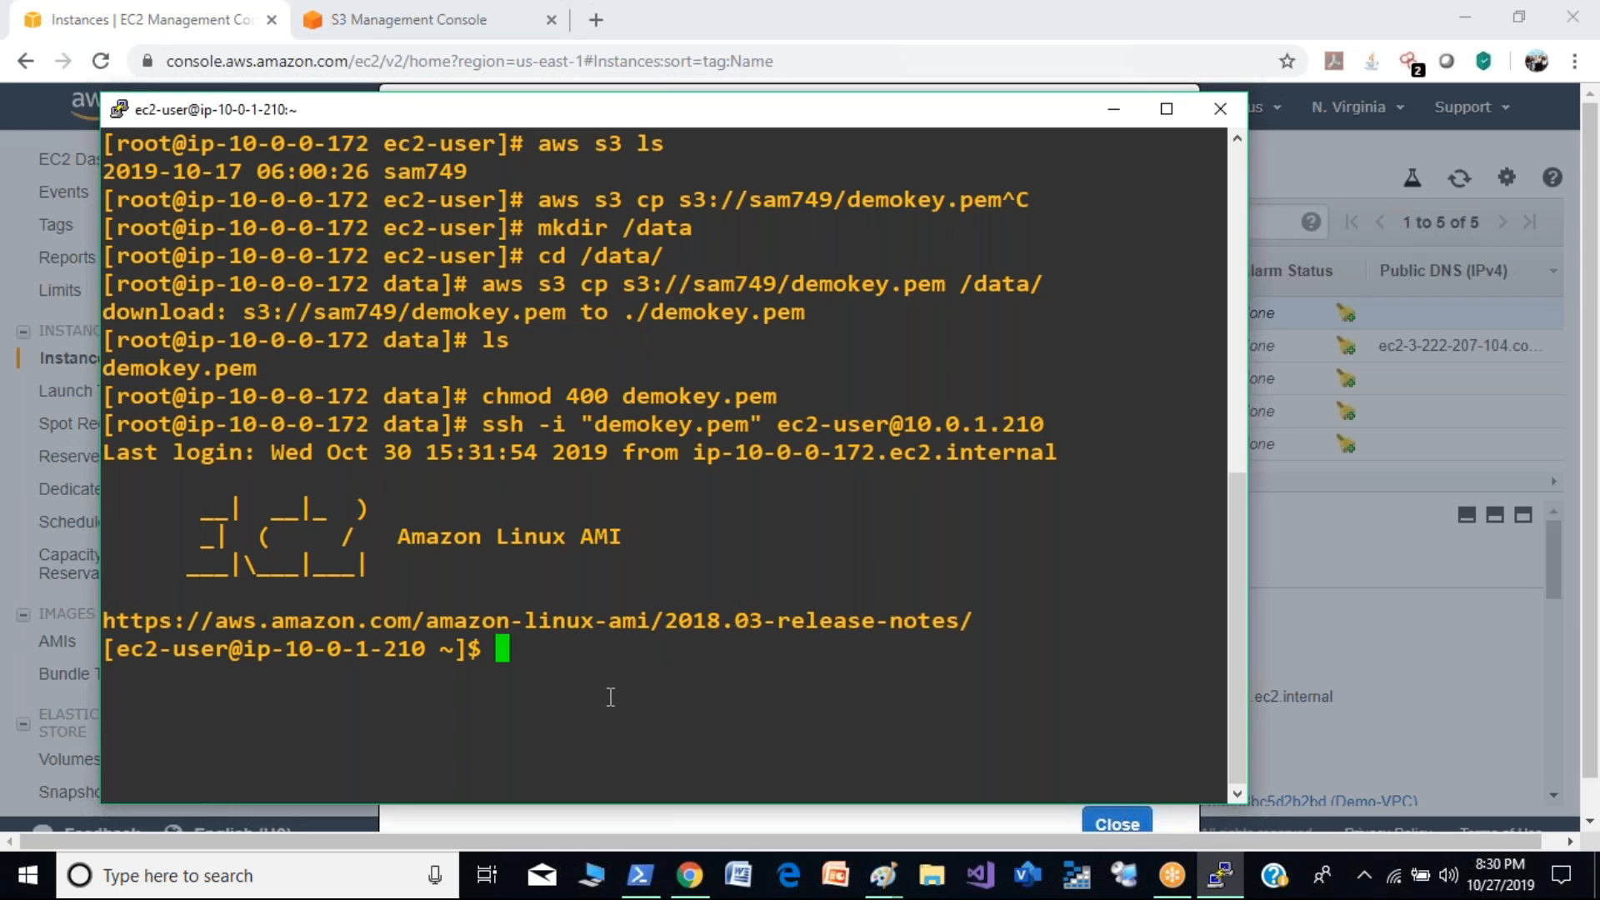
- Compare the host address in the current prompt with the one in the earlier root prompt by highlighting each
drag(607, 697, 459, 651)
click(325, 647)
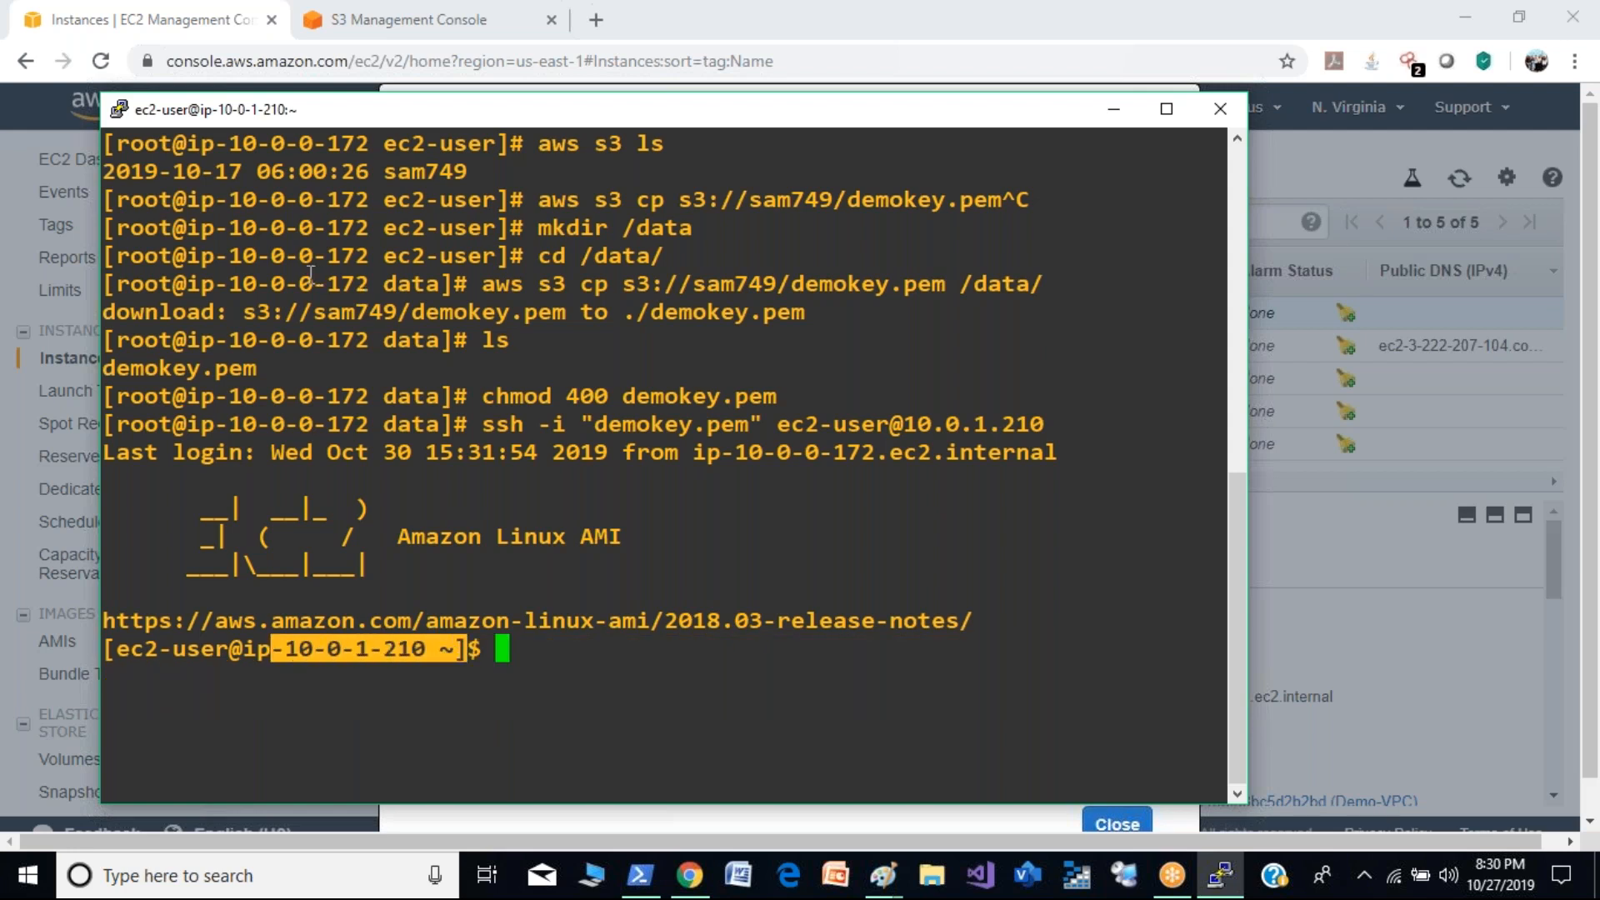
drag(286, 284, 382, 289)
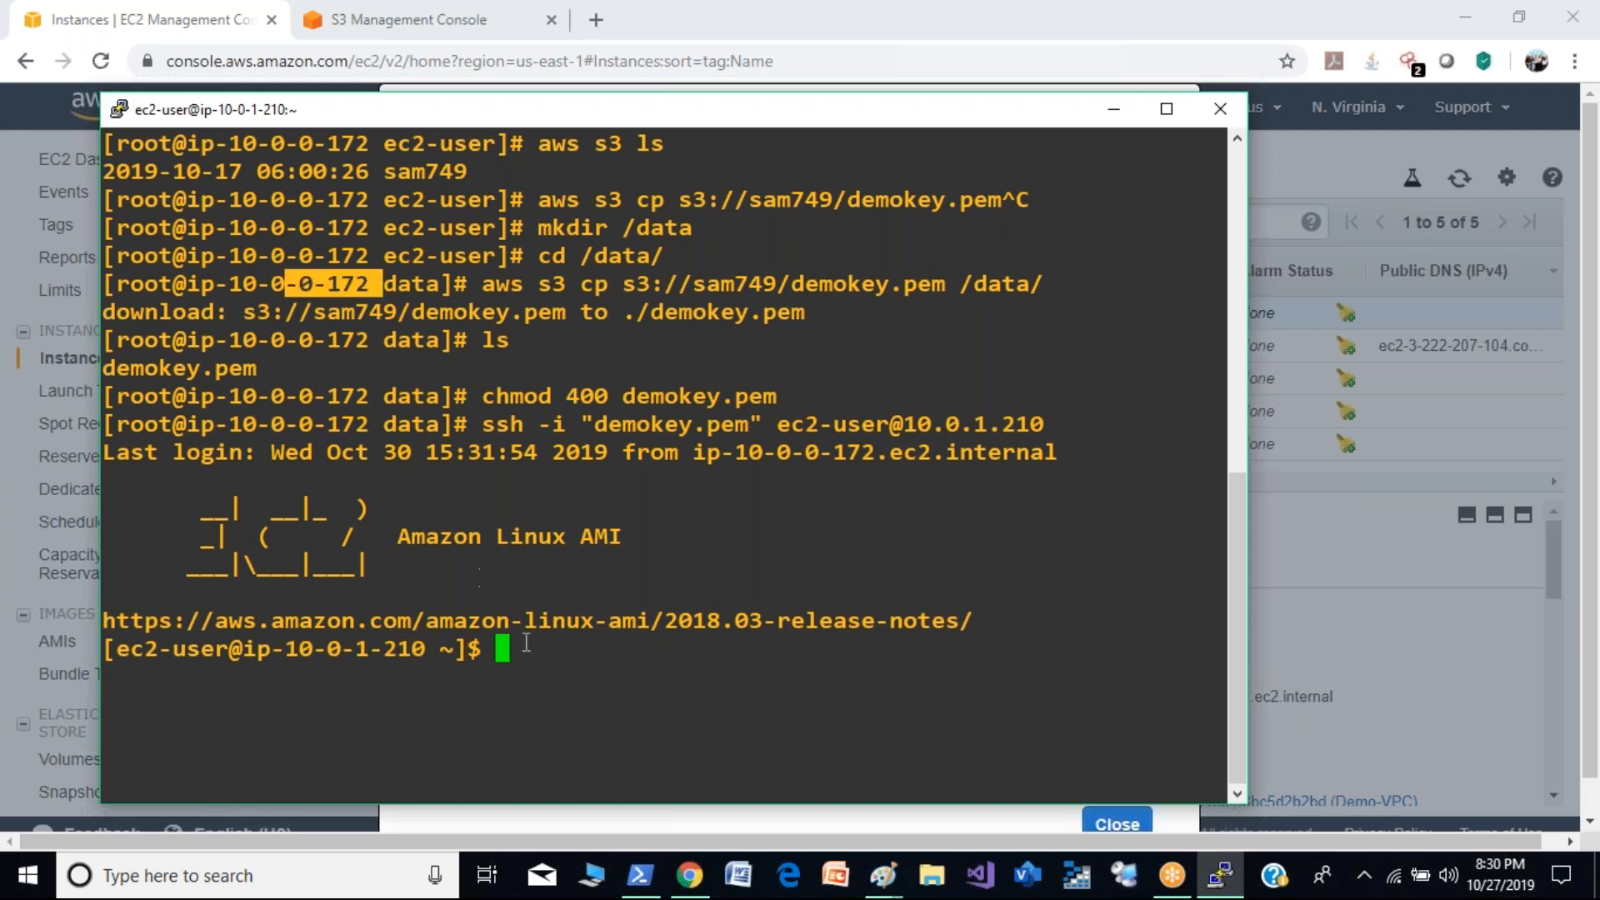
- Test internet access from the private instance by running ping google.com
text(ping)
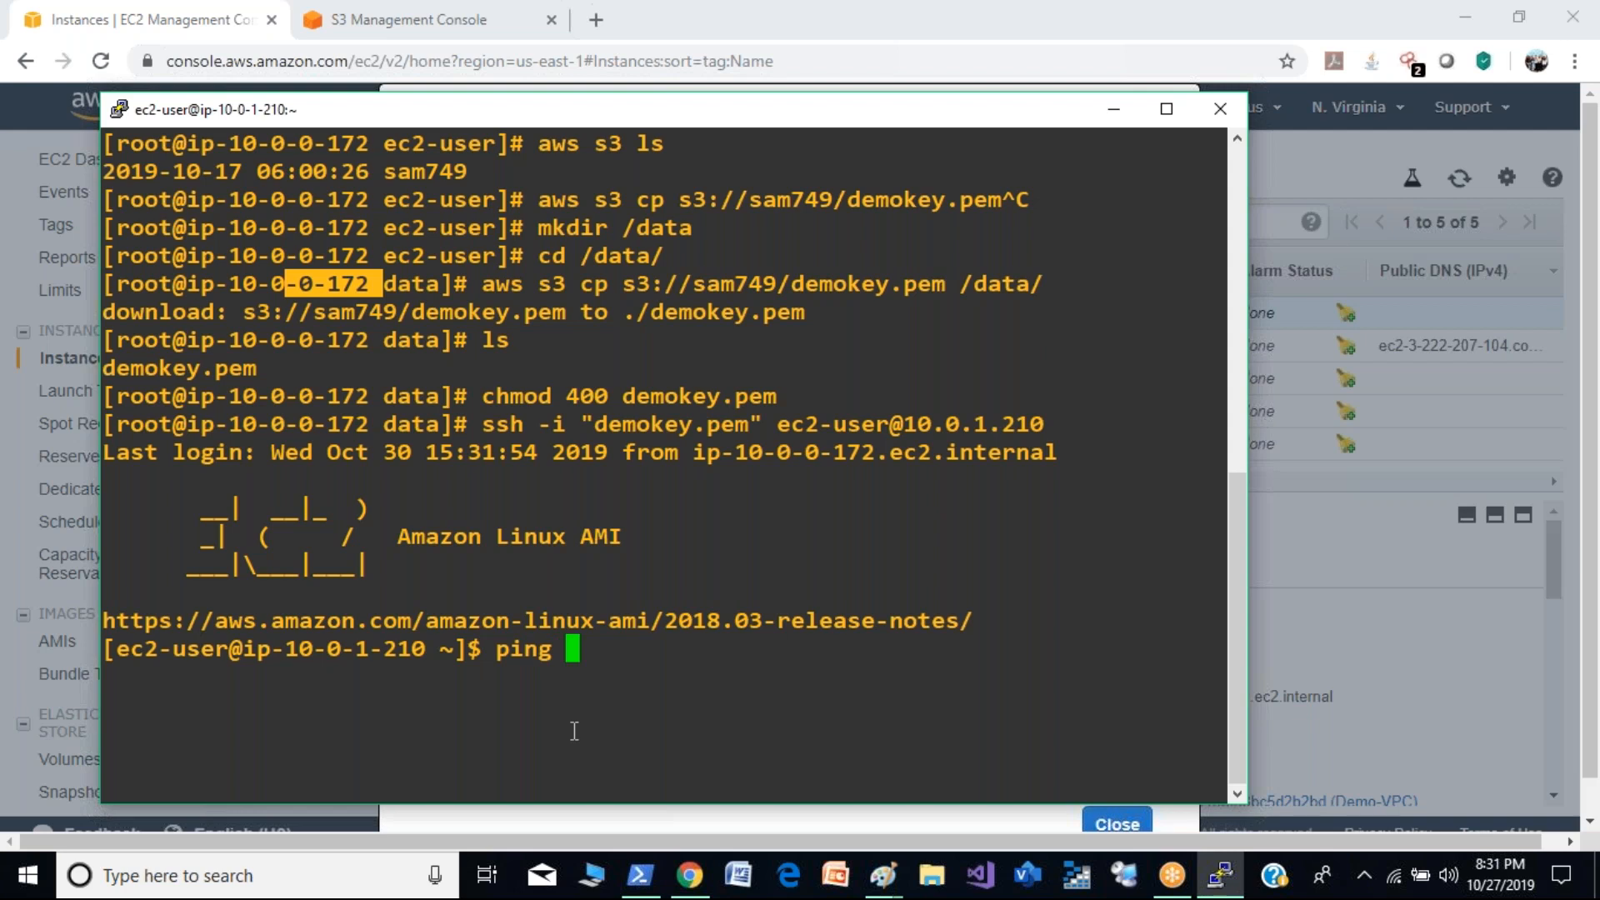
text(google.com)
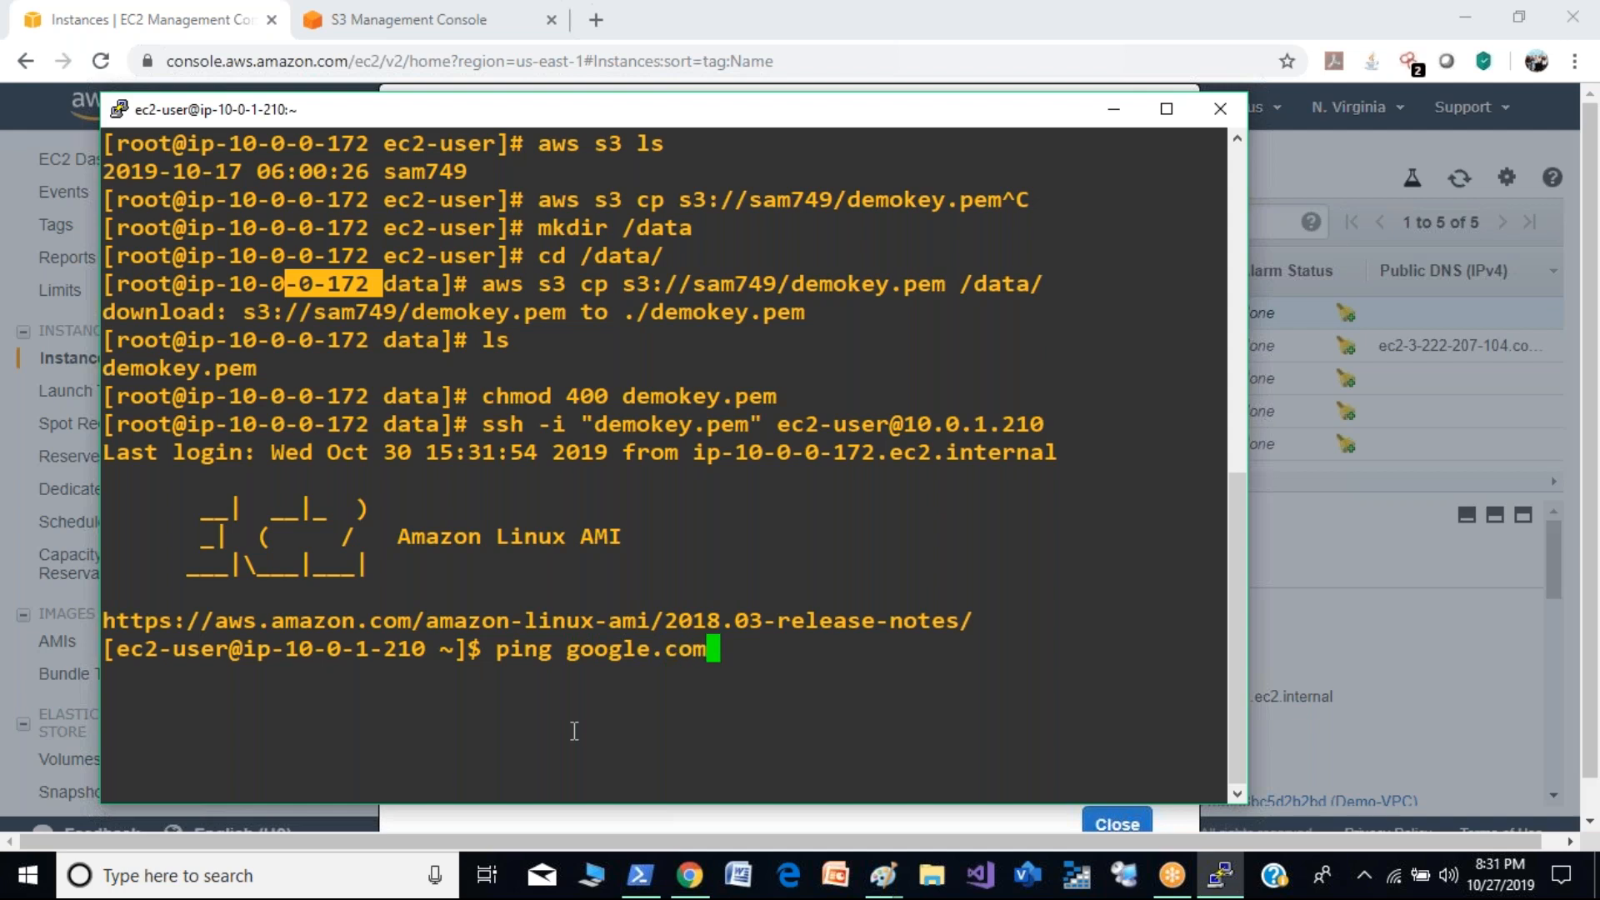
key(Return)
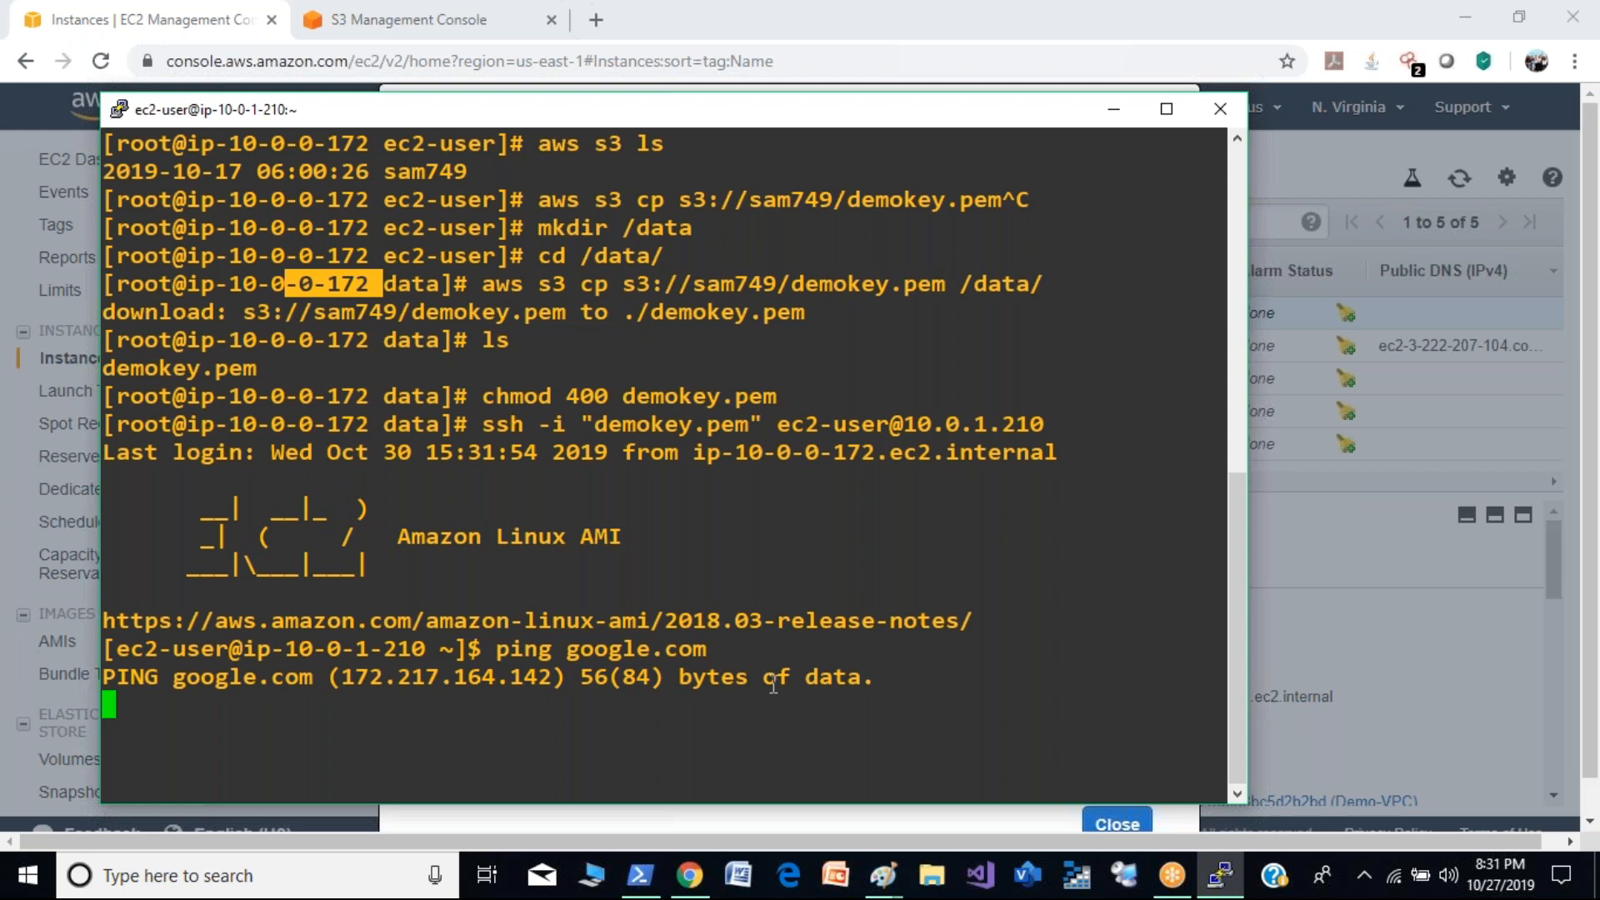
- Close the connection instructions and, in Paint, draw an arrow from the Private box outward with the handwritten label Internet Connection
click(1112, 113)
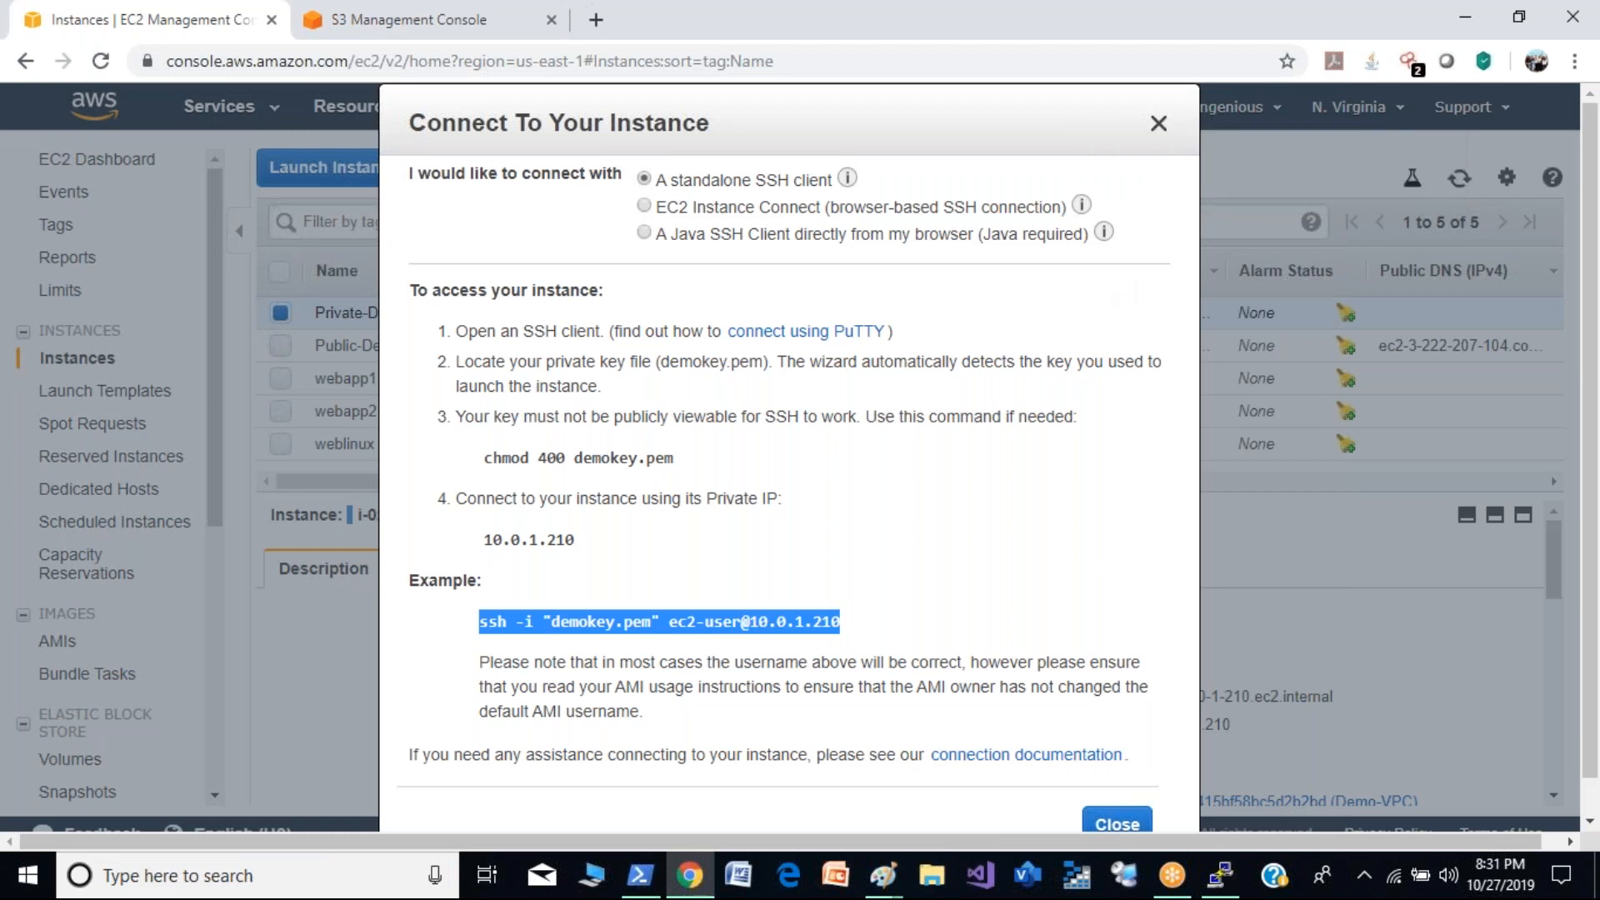
click(1159, 122)
mouse_move(895, 873)
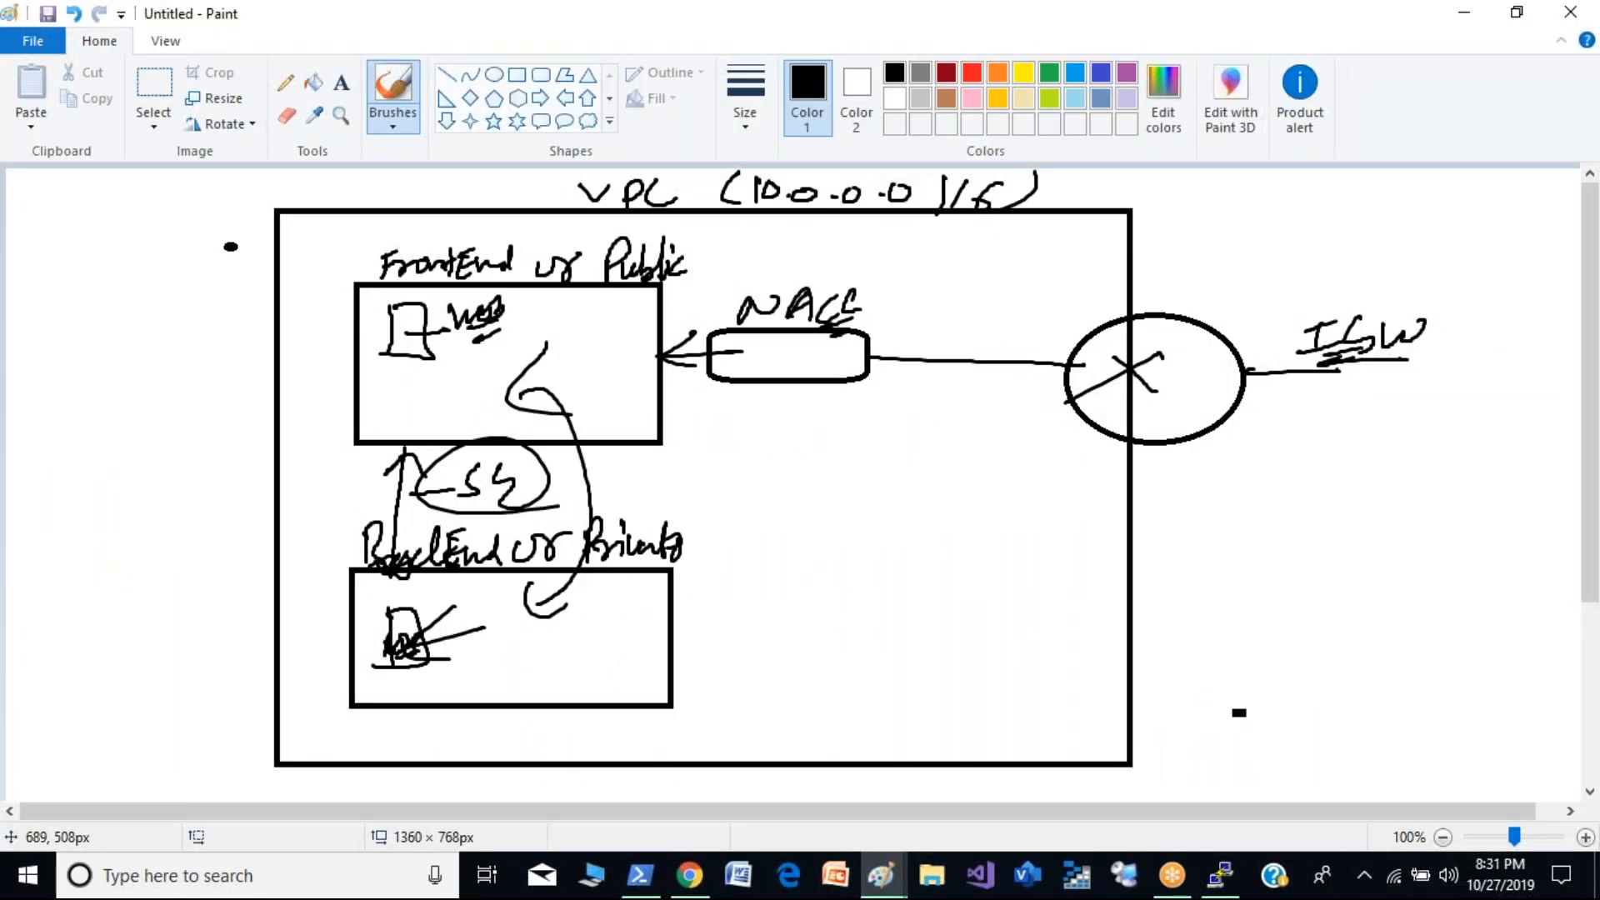
mouse_move(676, 602)
mouse_down()
mouse_move(834, 583)
mouse_move(846, 559)
mouse_move(884, 582)
mouse_move(933, 550)
mouse_move(980, 559)
mouse_move(1013, 535)
mouse_move(1075, 548)
mouse_move(1200, 498)
mouse_move(1248, 513)
mouse_up()
- Underline the Internet Connection label and sketch a second circled gateway labelled IGW on the VPC border, linked to the Private box
drag(887, 602, 1309, 529)
mouse_move(1141, 599)
mouse_down()
mouse_move(1109, 605)
mouse_move(1153, 589)
mouse_up()
drag(1135, 594, 1148, 621)
drag(1262, 609, 1257, 623)
drag(1242, 639, 1272, 628)
mouse_move(1258, 597)
mouse_down()
mouse_move(1333, 612)
mouse_move(1305, 654)
mouse_up()
drag(1125, 632, 624, 663)
mouse_move(696, 621)
mouse_down()
mouse_move(696, 707)
mouse_move(714, 704)
mouse_up()
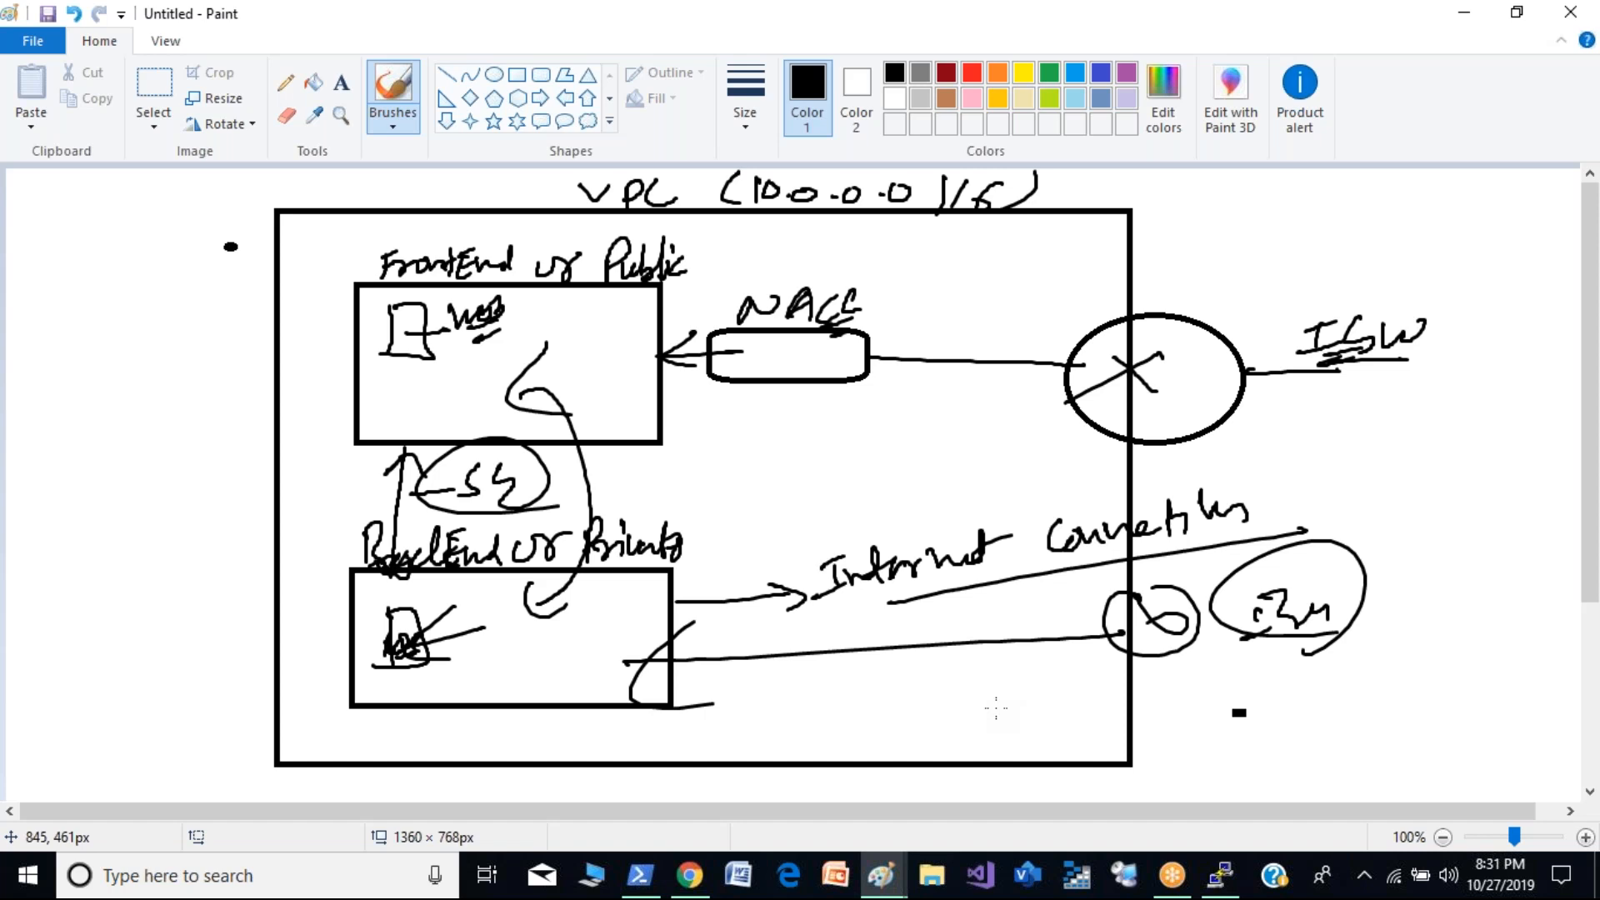
- Cross out the link from the Private box to the second gateway and bracket that gateway from below with an arrow
drag(880, 622, 924, 652)
drag(917, 627, 871, 652)
drag(430, 659, 523, 645)
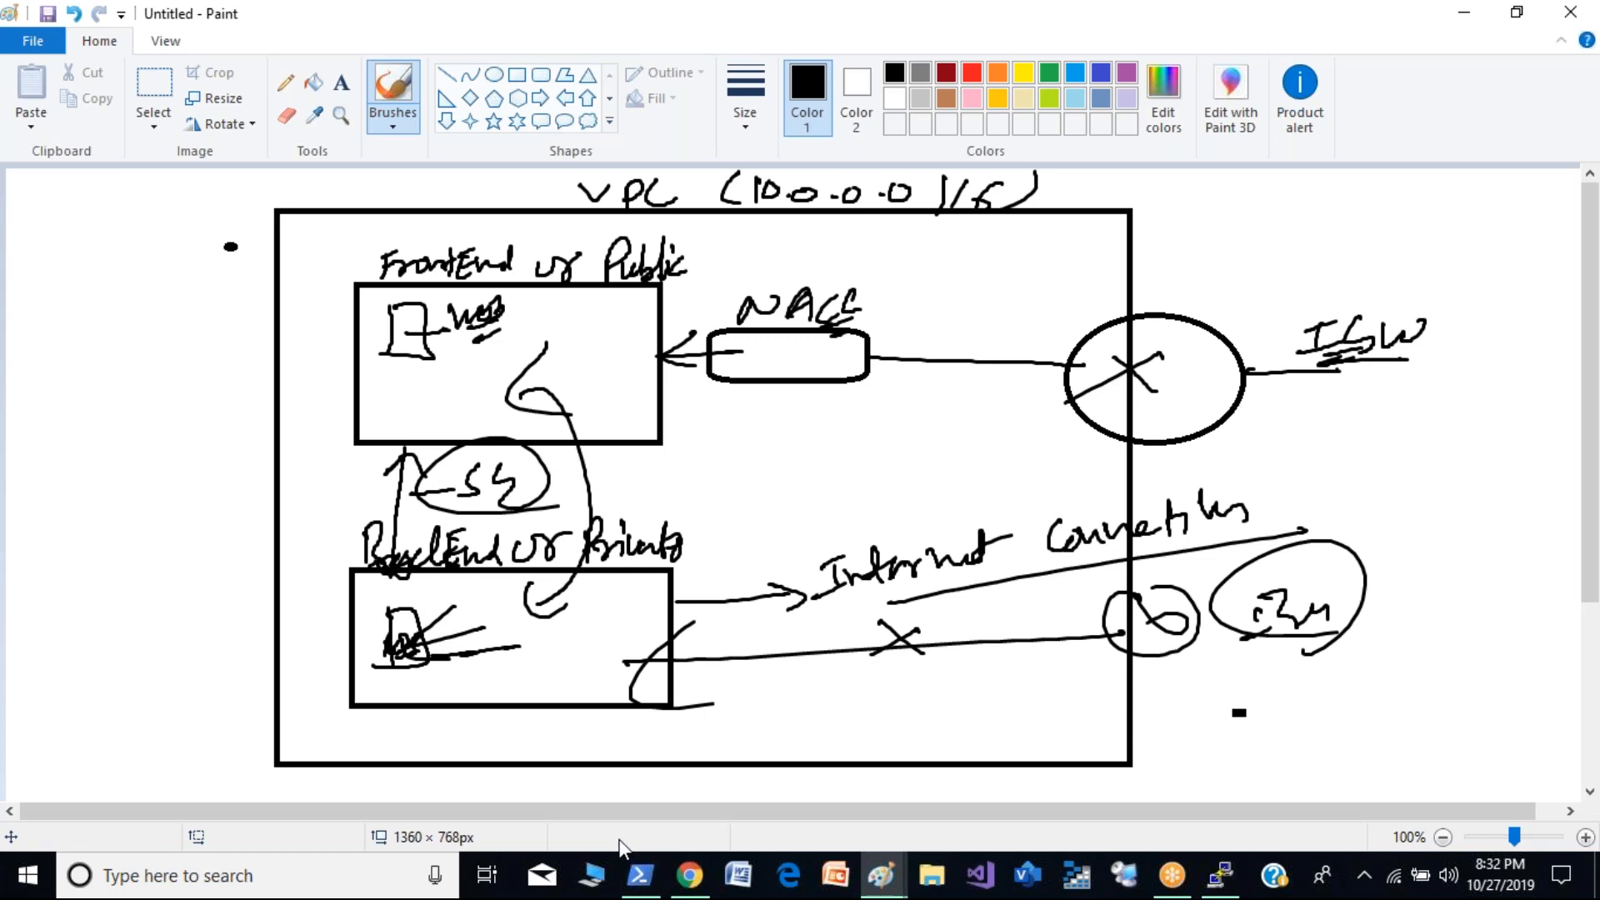
mouse_move(1055, 593)
mouse_down()
mouse_move(1252, 690)
mouse_move(1397, 573)
mouse_up()
drag(1216, 675, 1274, 693)
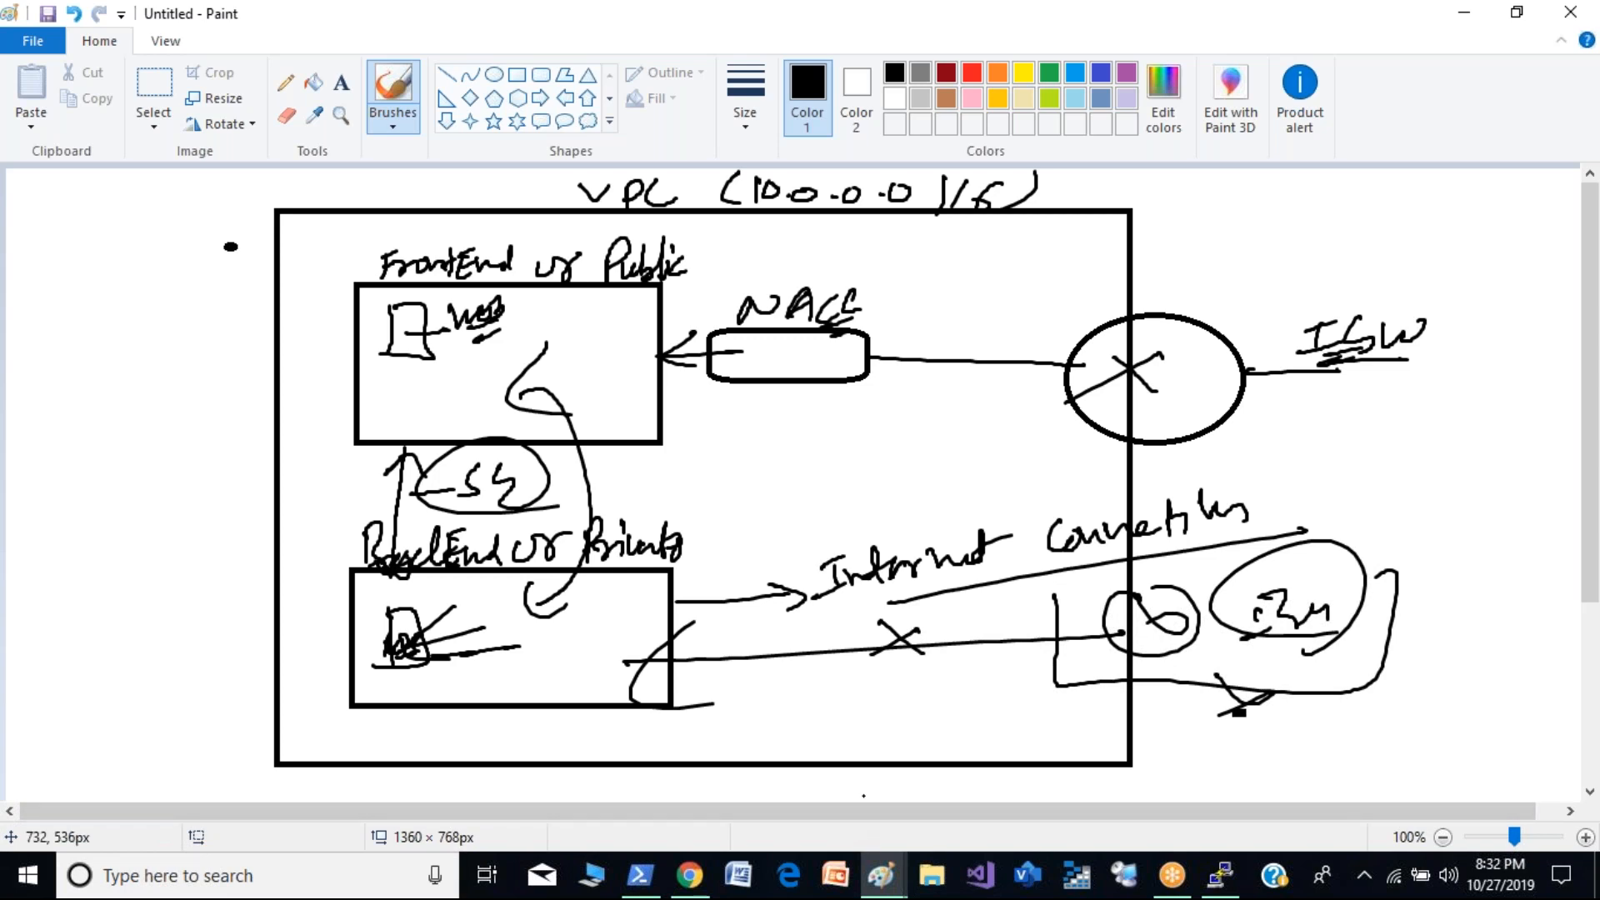
- Undo the second gateway sketch, its link and marks, and the underline beneath Internet Connection
key(ctrl+z)
key(ctrl+z)
key(ctrl+z)
key(ctrl+z)
key(ctrl+z)
key(ctrl+z)
key(ctrl+z)
key(ctrl+z)
key(ctrl+z)
key(ctrl+z)
key(ctrl+z)
key(ctrl+z)
key(ctrl+z)
key(ctrl+z)
key(ctrl+z)
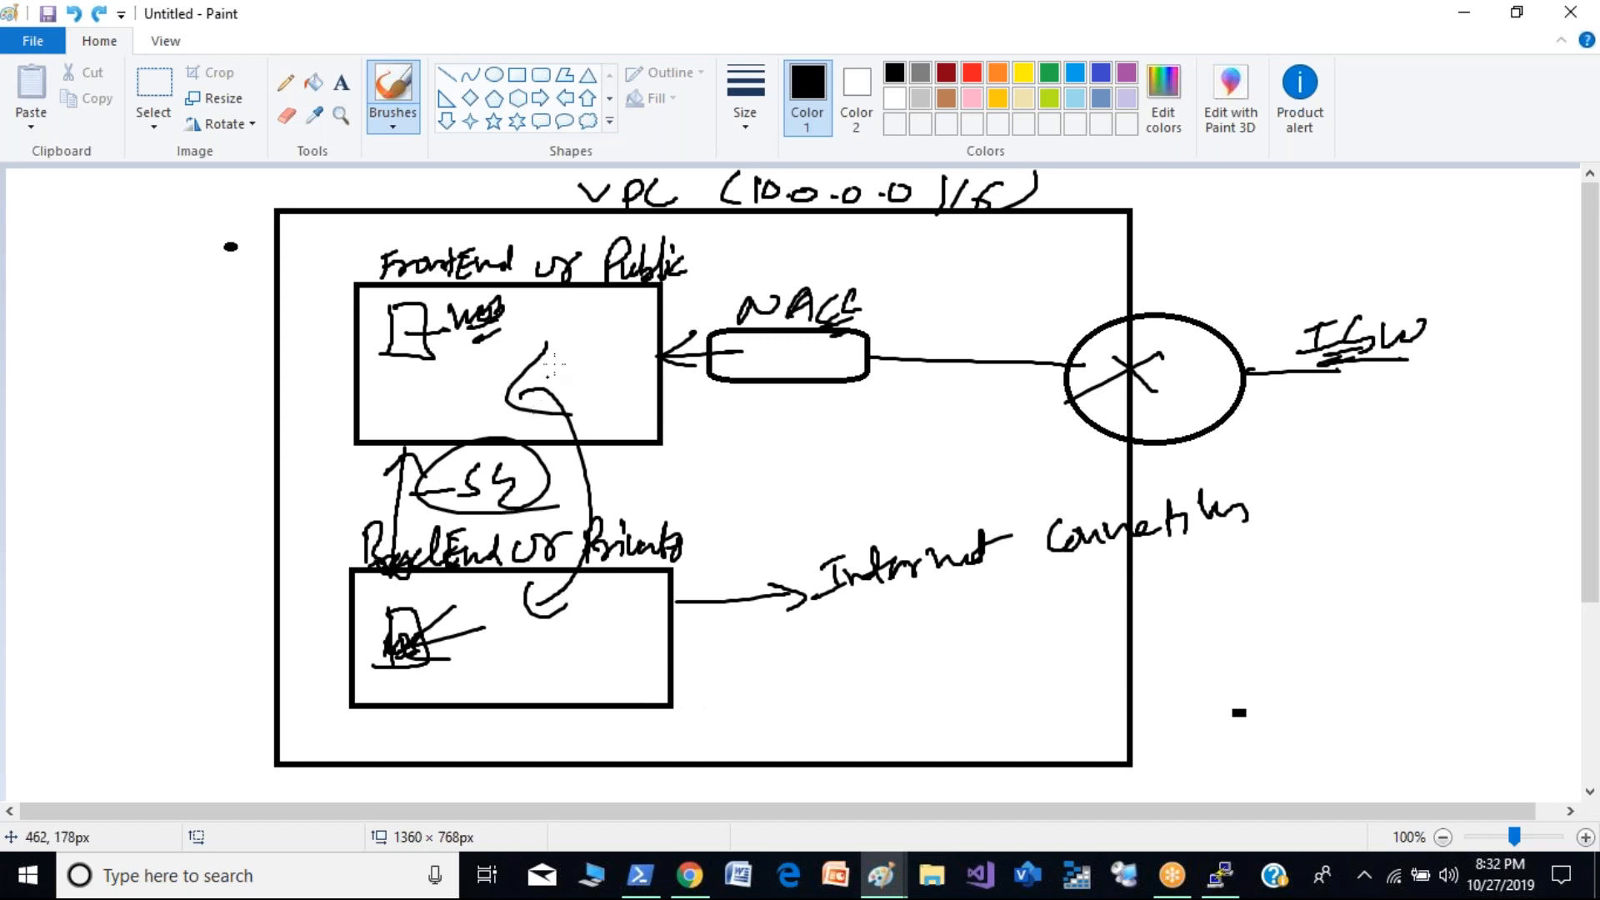
- Draw a circled NAT GW in the Public box, link it by a curve to the Private box, and mark the private instance
mouse_move(594, 318)
mouse_down()
mouse_move(559, 358)
mouse_move(593, 327)
mouse_move(583, 347)
mouse_move(606, 396)
mouse_move(620, 379)
mouse_up()
drag(623, 395, 637, 383)
mouse_move(634, 374)
mouse_down()
mouse_move(648, 390)
mouse_move(606, 425)
mouse_move(655, 411)
mouse_move(657, 427)
mouse_up()
mouse_move(576, 337)
mouse_down()
mouse_move(668, 429)
mouse_move(584, 327)
mouse_up()
mouse_move(644, 422)
mouse_down()
mouse_move(730, 546)
mouse_move(515, 642)
mouse_move(552, 648)
mouse_up()
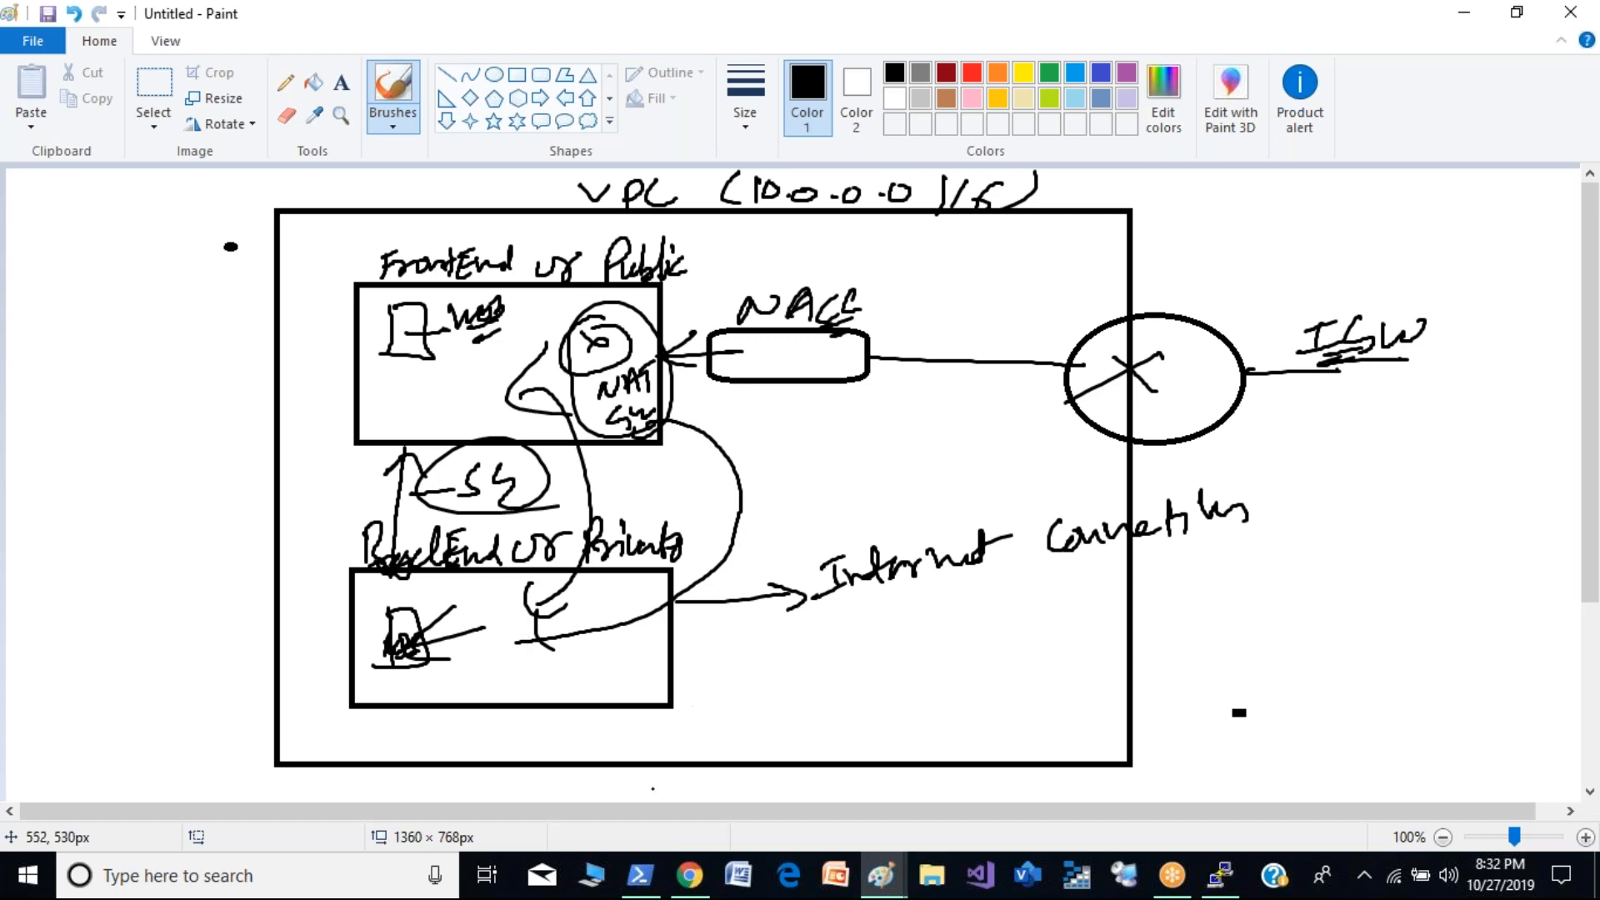
drag(456, 608, 427, 637)
drag(435, 613, 477, 668)
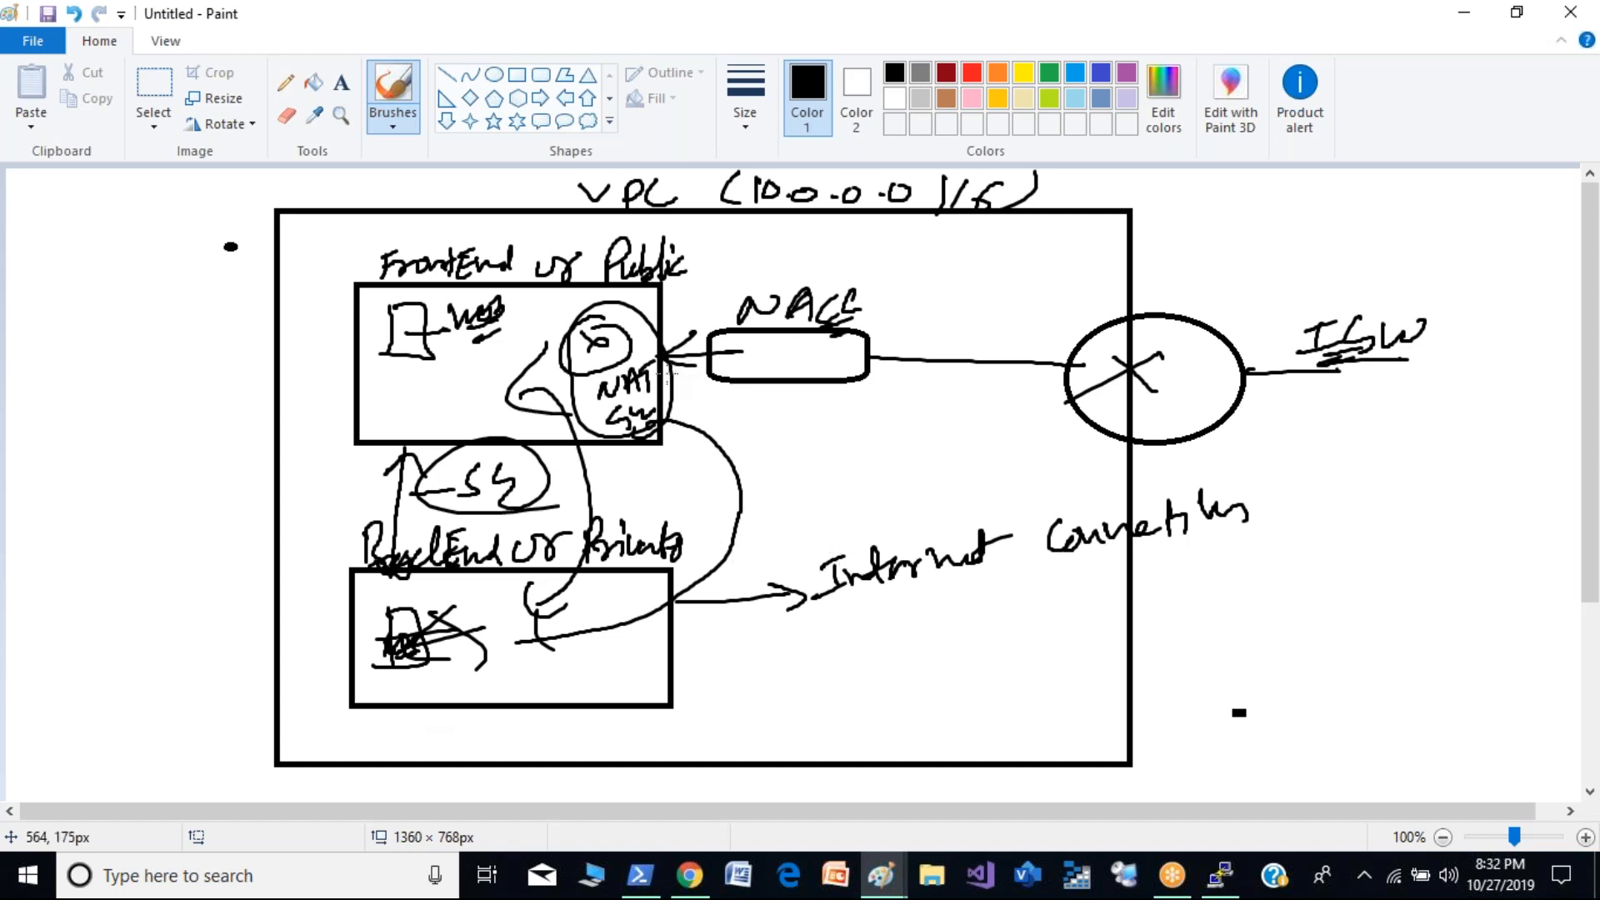
- Write an underlined NAT Instance label outside the VPC box and draw an arrow from it into the Public box
drag(173, 431, 390, 419)
mouse_move(36, 367)
mouse_down()
mouse_move(90, 388)
mouse_move(114, 337)
mouse_move(179, 341)
mouse_move(272, 297)
mouse_move(297, 315)
mouse_up()
mouse_move(175, 378)
mouse_down()
mouse_move(260, 349)
mouse_move(246, 382)
mouse_up()
drag(356, 414, 444, 403)
drag(451, 382, 471, 428)
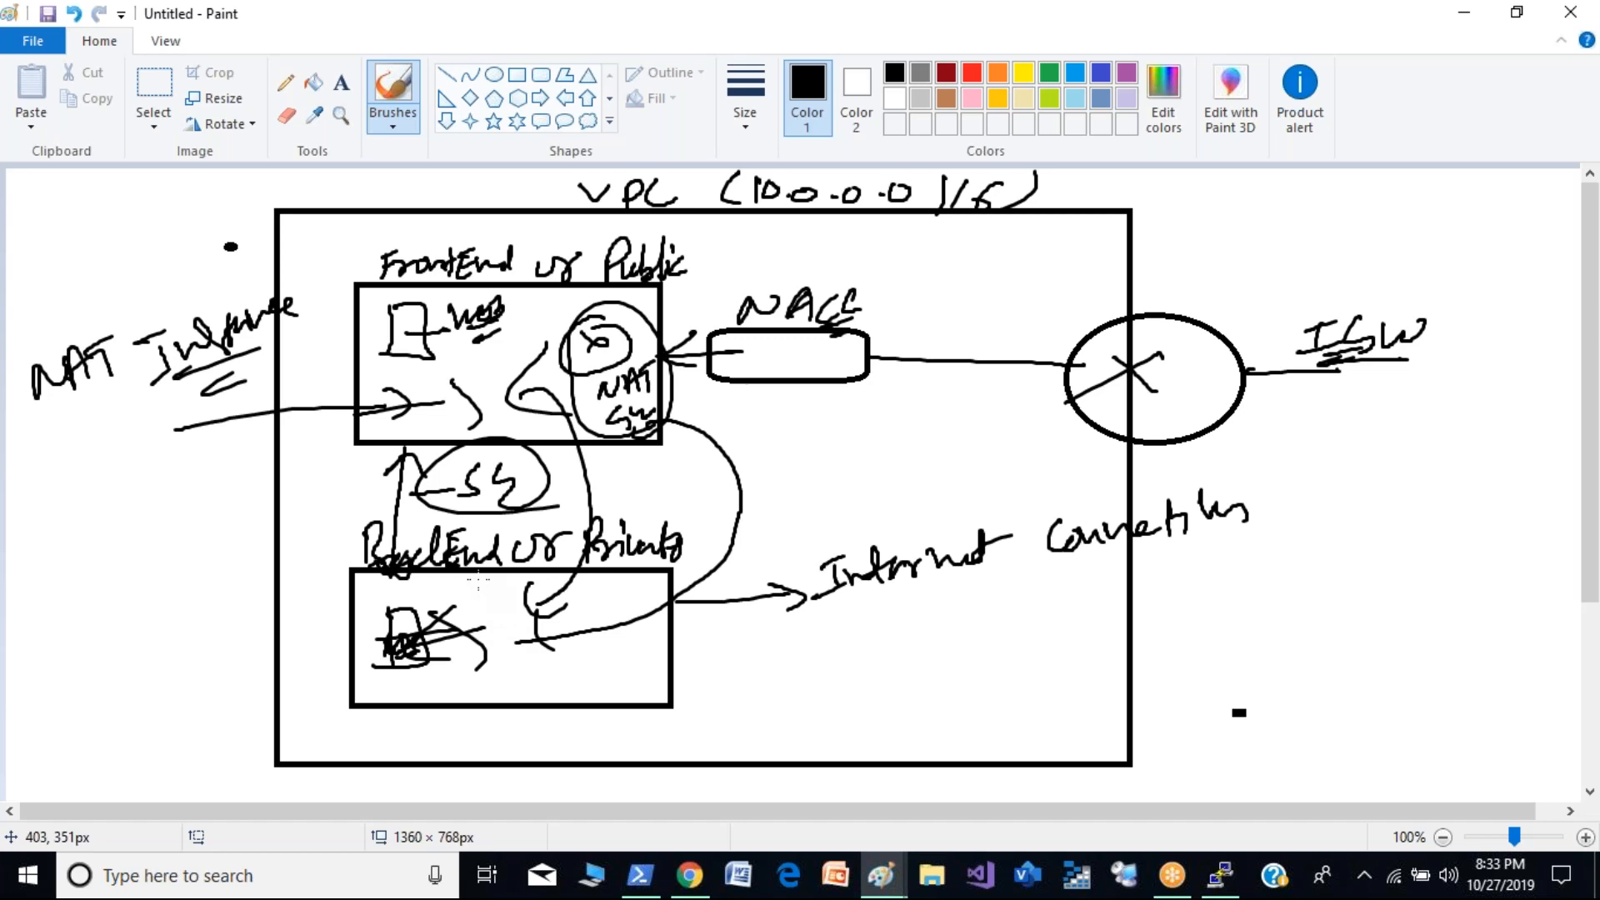
- Start a blank canvas without saving the VPC diagram and draw a box labelled NAT GW
key(ctrl+n)
key(n)
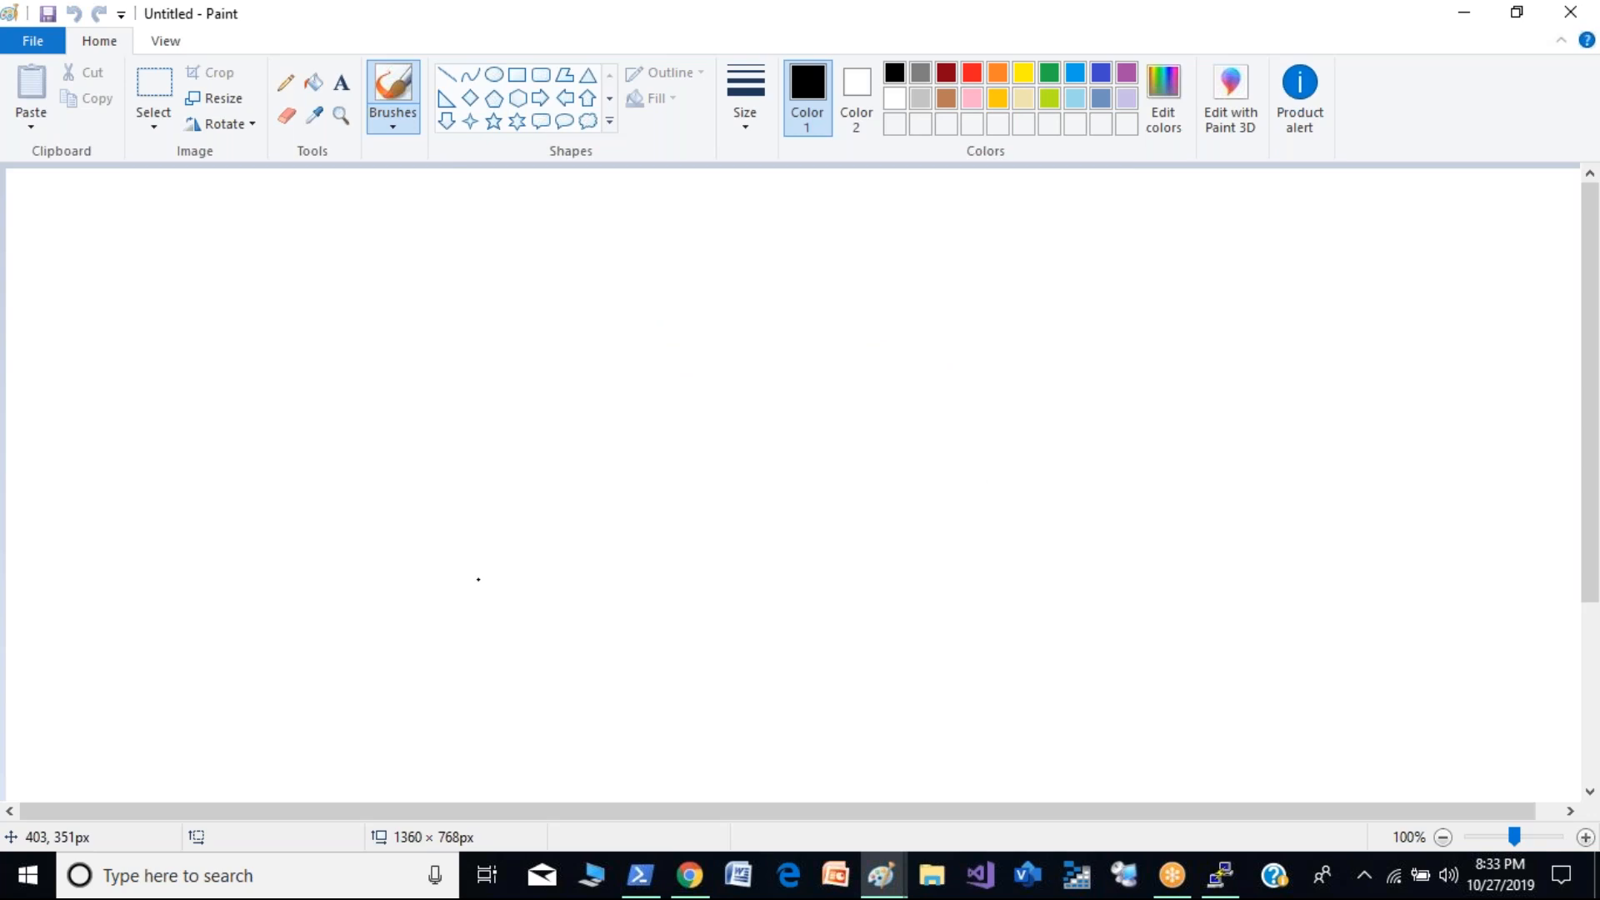
mouse_move(471, 270)
mouse_down()
mouse_move(467, 416)
mouse_move(613, 412)
mouse_move(467, 419)
mouse_up()
mouse_move(535, 360)
mouse_down()
mouse_move(567, 334)
mouse_move(614, 342)
mouse_move(567, 407)
mouse_up()
drag(587, 367, 586, 407)
drag(597, 371, 638, 382)
- Draw a second box labelled NAT Instance, well apart from the NAT GW box, and underline its text
mouse_move(992, 255)
mouse_down()
mouse_move(979, 388)
mouse_move(1223, 314)
mouse_move(1018, 405)
mouse_up()
drag(1052, 306, 1109, 276)
mouse_move(1108, 277)
mouse_down()
mouse_move(1121, 307)
mouse_move(1142, 270)
mouse_up()
drag(1130, 275, 1130, 301)
drag(1060, 353, 1075, 382)
mouse_move(1052, 343)
mouse_down()
mouse_move(1108, 366)
mouse_move(1182, 357)
mouse_move(1198, 377)
mouse_up()
drag(1175, 405, 1197, 397)
- Add a short line above the NAT GW box and annotate it with circled notes reading 24x7 and HA
drag(578, 256, 640, 201)
mouse_move(500, 481)
mouse_down()
mouse_move(521, 505)
mouse_move(589, 495)
mouse_up()
mouse_move(590, 480)
mouse_down()
mouse_move(574, 498)
mouse_move(611, 492)
mouse_up()
mouse_move(627, 468)
mouse_down()
mouse_move(463, 494)
mouse_move(637, 513)
mouse_up()
mouse_move(325, 354)
mouse_down()
mouse_move(327, 406)
mouse_move(374, 406)
mouse_move(395, 354)
mouse_up()
drag(375, 392, 402, 385)
mouse_move(365, 430)
mouse_down()
mouse_move(367, 457)
mouse_move(334, 431)
mouse_up()
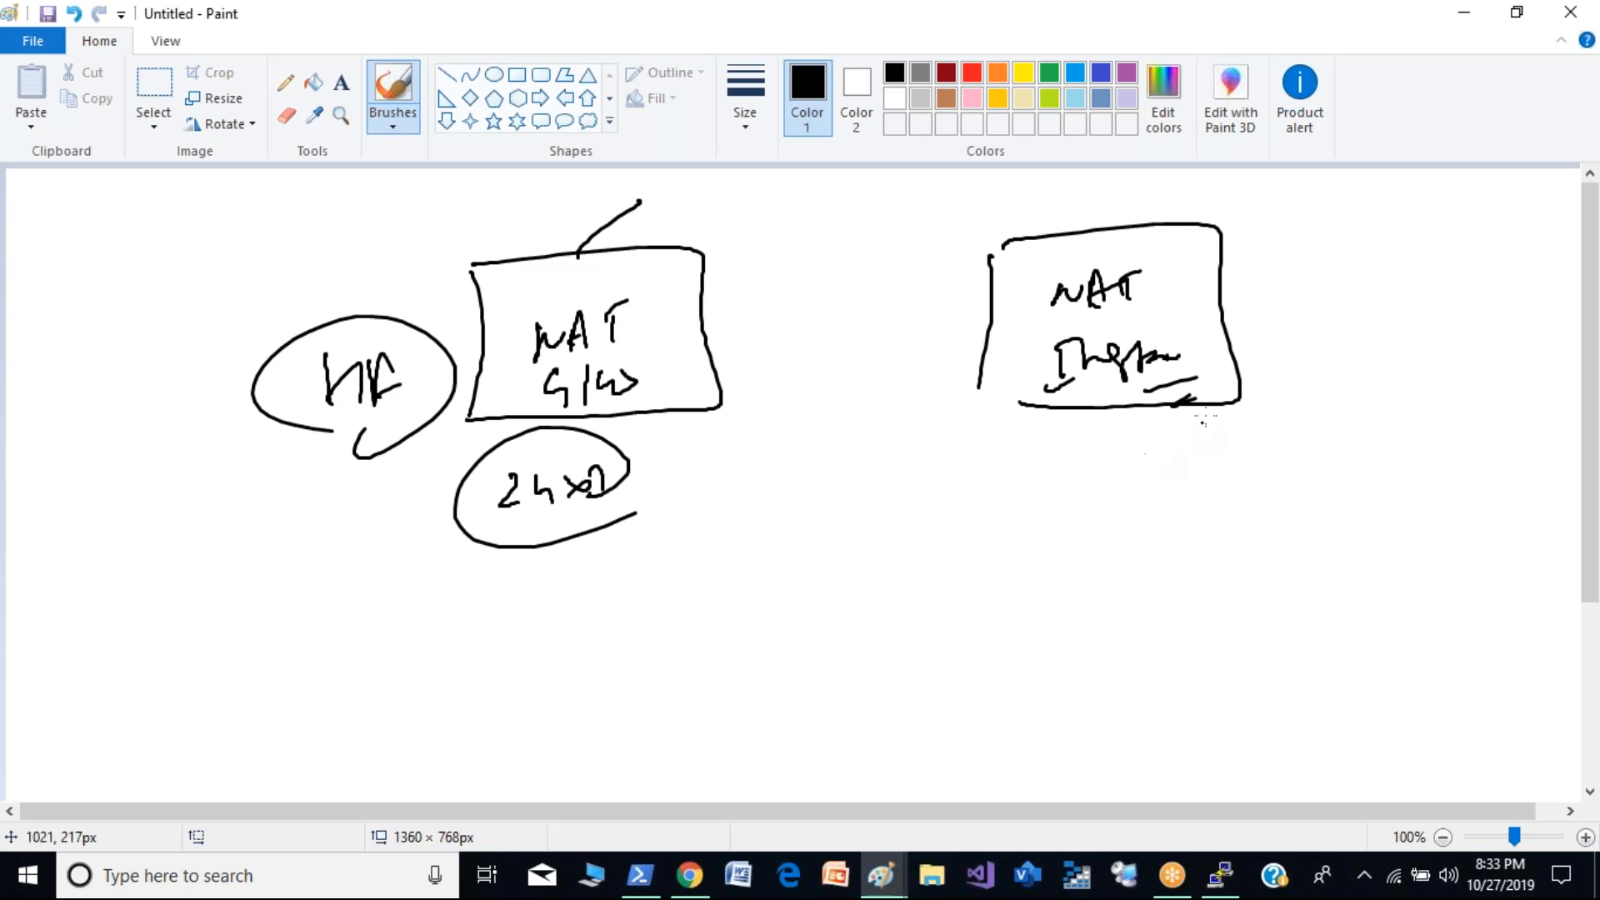
- Mark the NAT Instance box with arrows, a corner bracket and a cross, and link NAT GW to the 24x7 note
drag(1197, 327, 1317, 312)
mouse_move(1246, 283)
mouse_down()
mouse_move(1207, 355)
mouse_move(1255, 357)
mouse_up()
drag(1287, 226, 1285, 235)
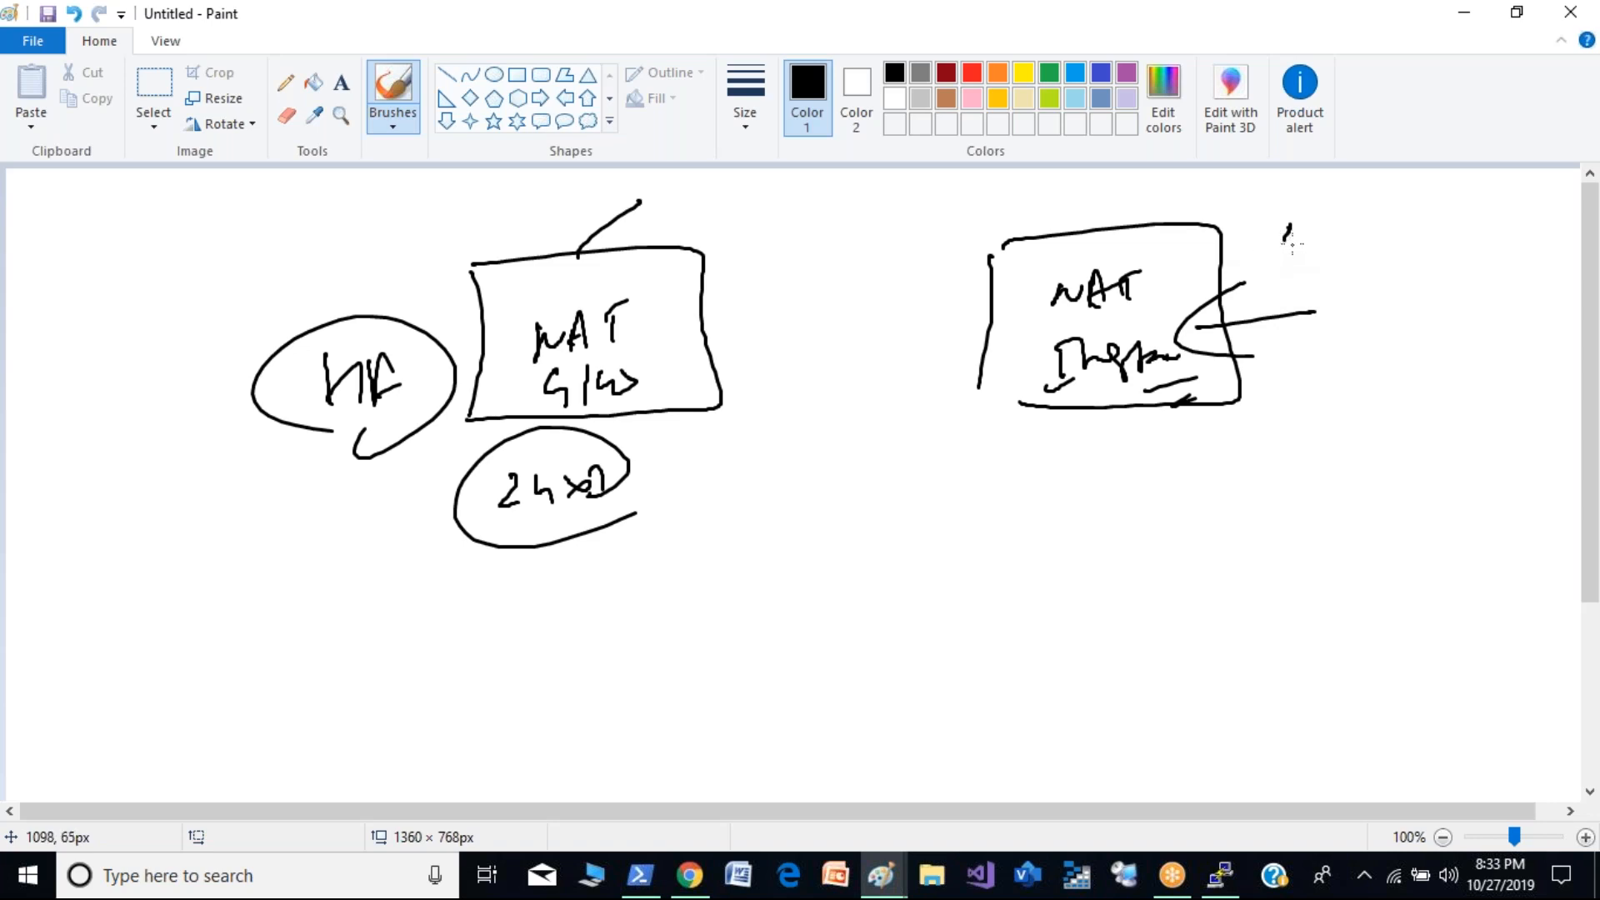
mouse_move(1238, 265)
mouse_down()
mouse_move(1364, 245)
mouse_move(1314, 279)
mouse_up()
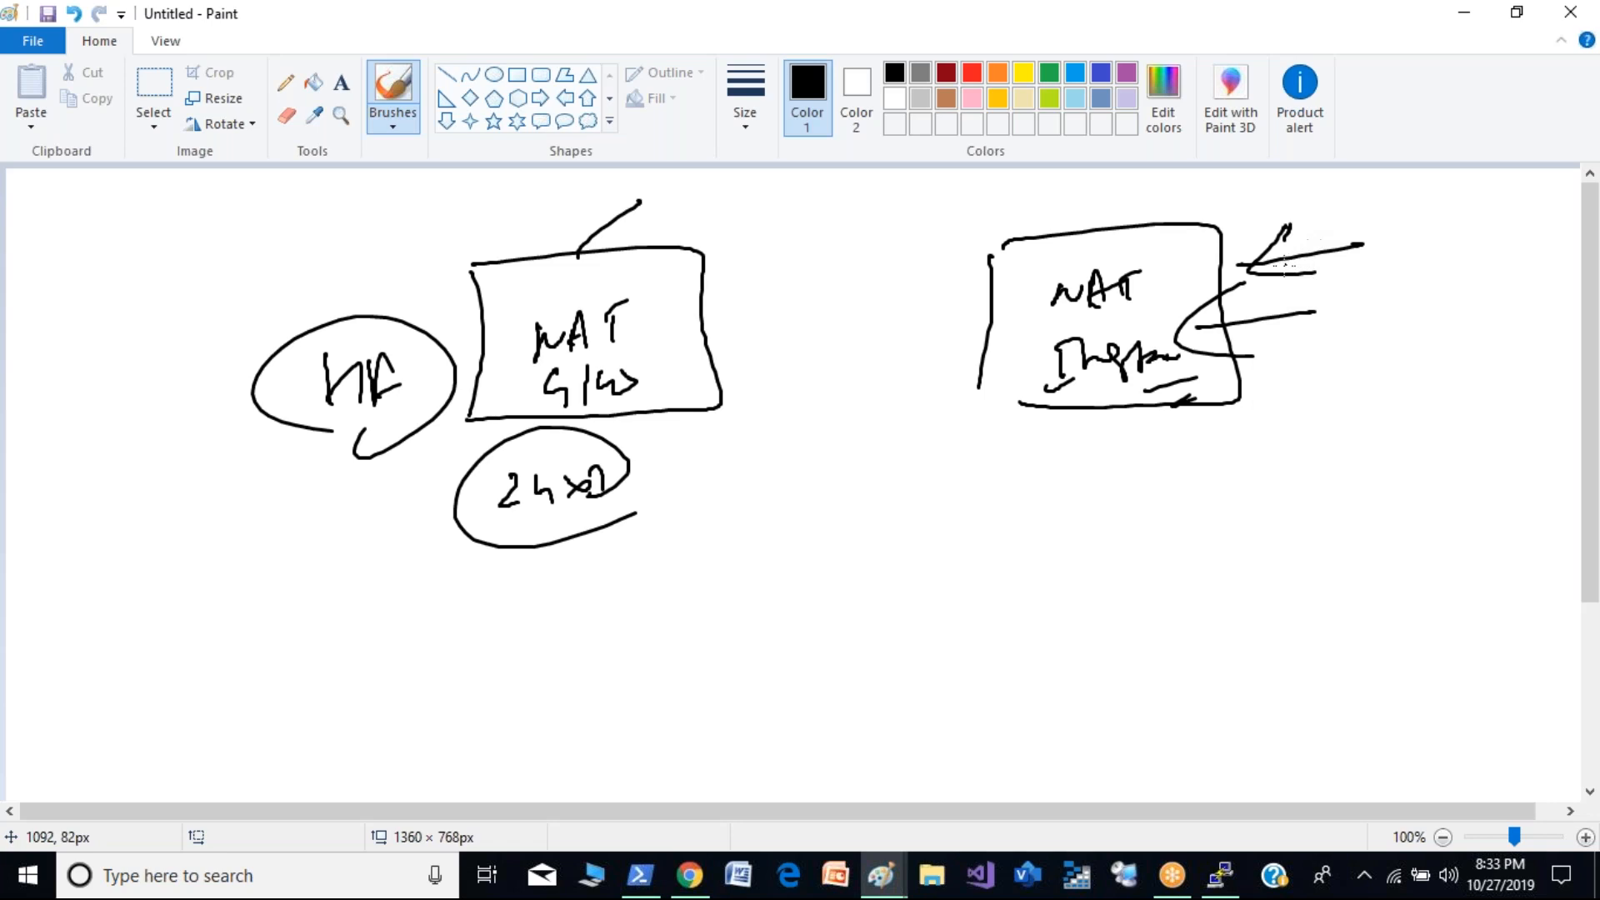
drag(1004, 374, 1049, 421)
mouse_move(1127, 414)
mouse_down()
mouse_move(1182, 437)
mouse_move(1102, 451)
mouse_up()
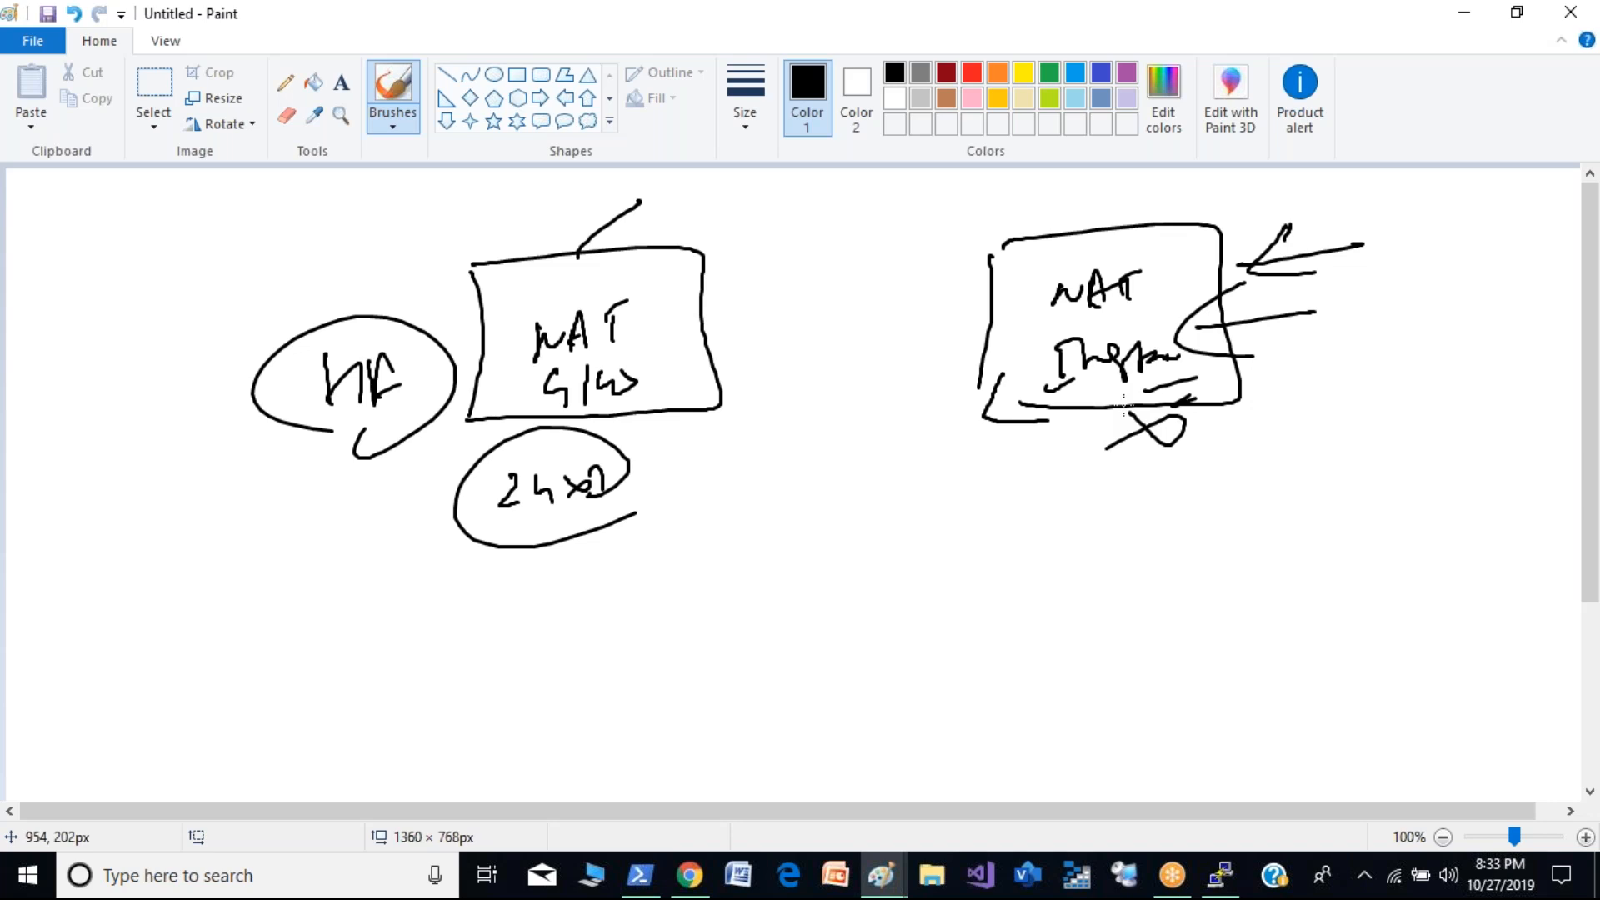
mouse_move(632, 293)
mouse_down()
mouse_move(688, 421)
mouse_move(618, 450)
mouse_up()
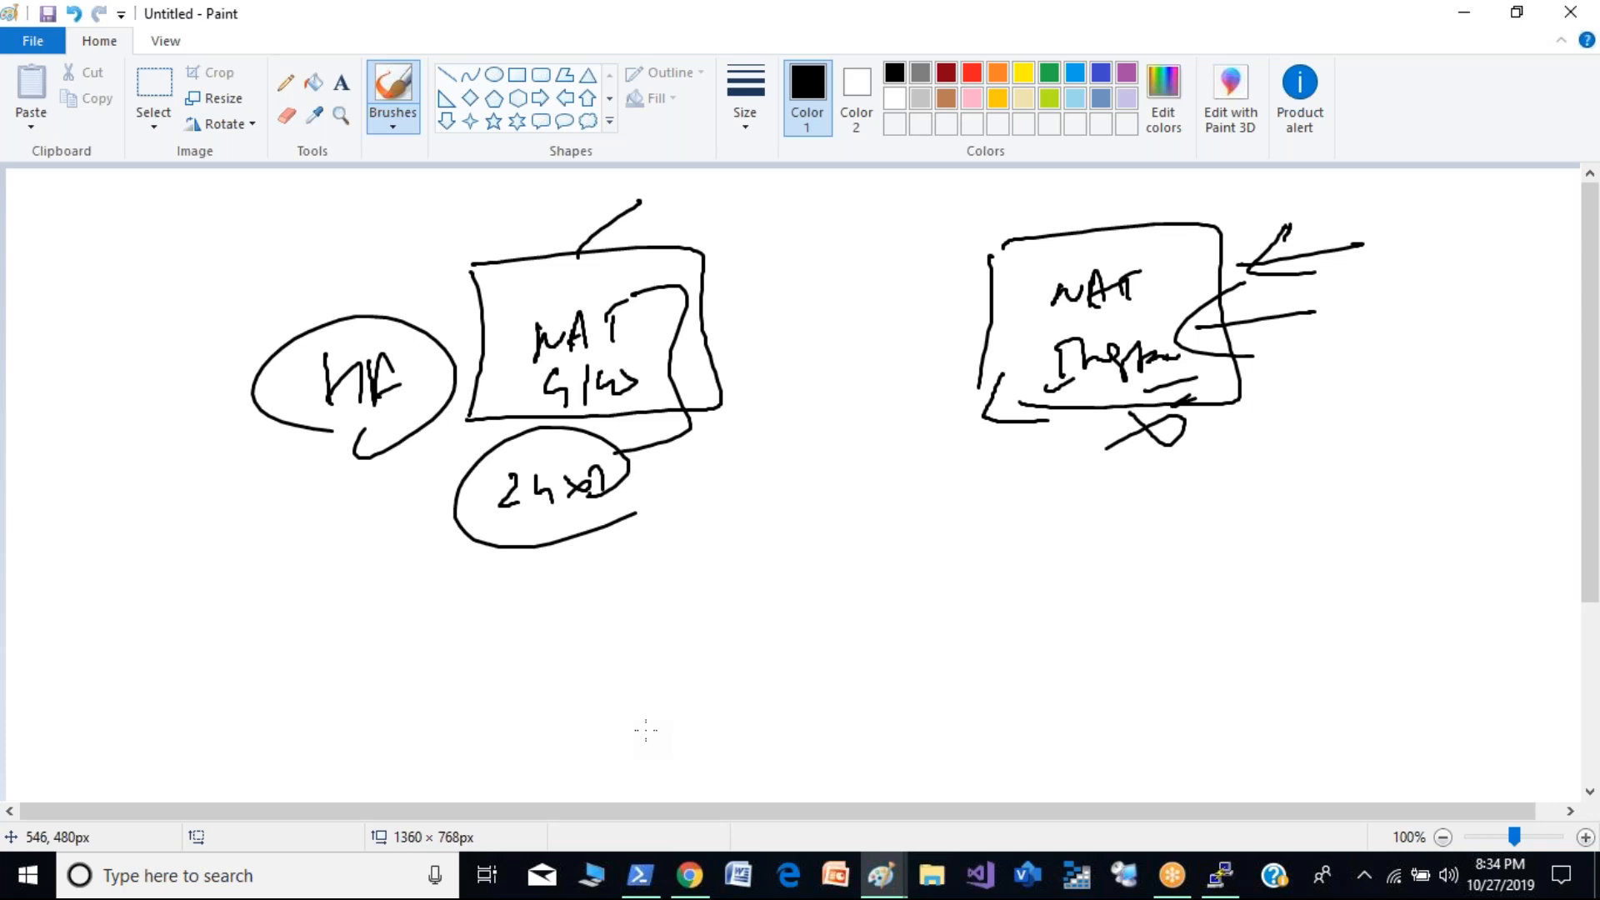
- Switch to the AWS console in Chrome, open the VPC service in a new tab and go to its NAT gateways
key(alt+Tab)
key(alt+Tab)
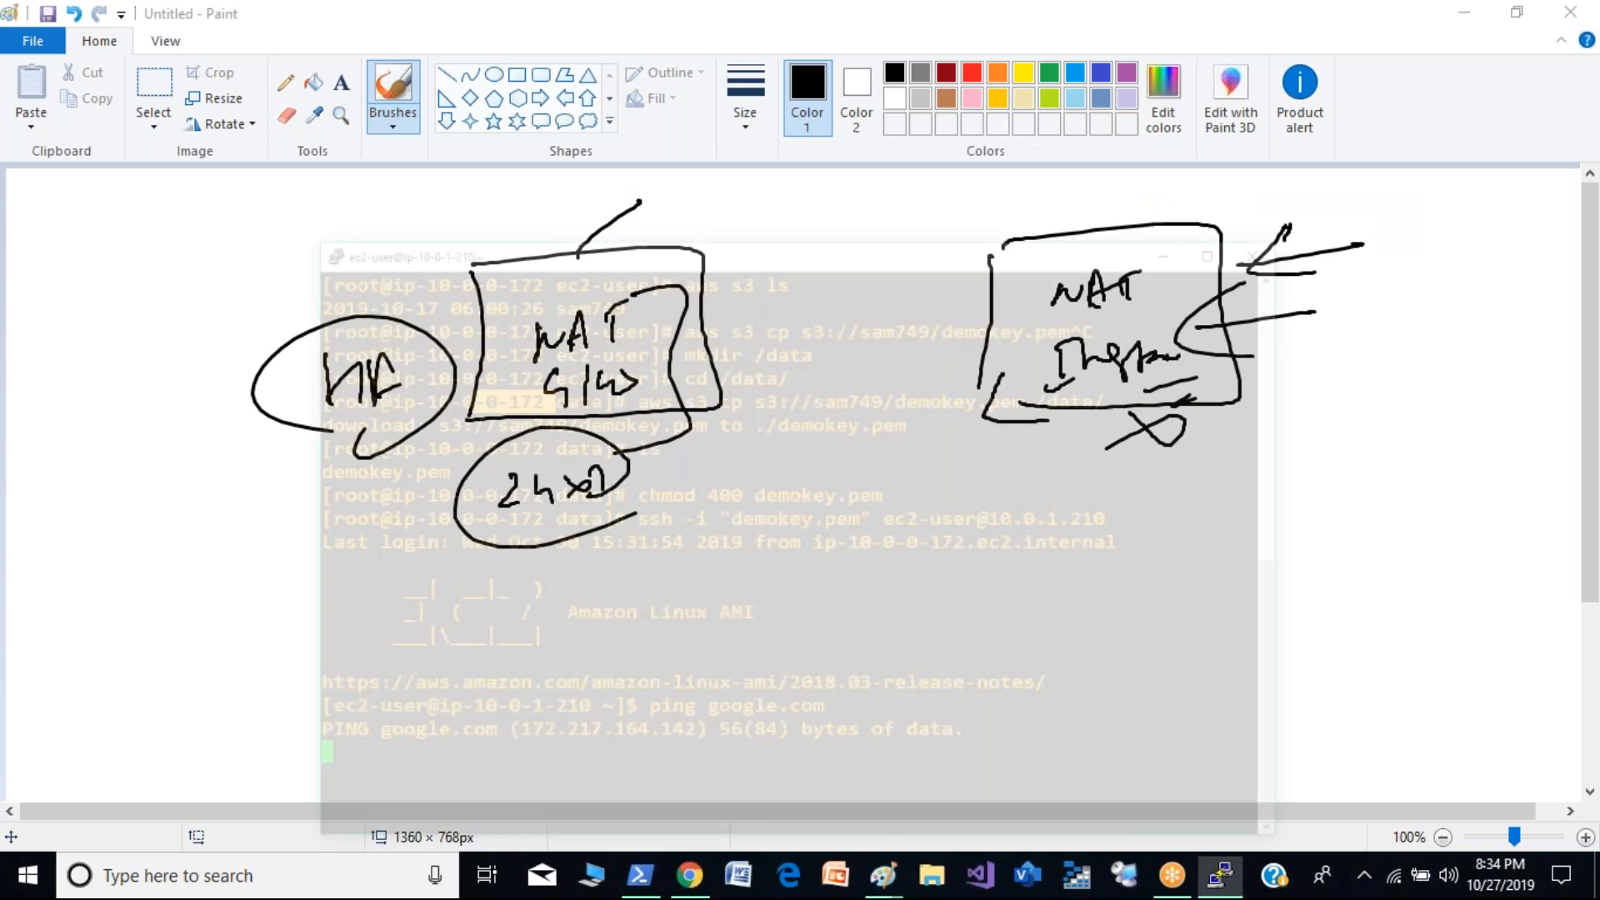
key(alt+Tab)
key(alt+Tab)
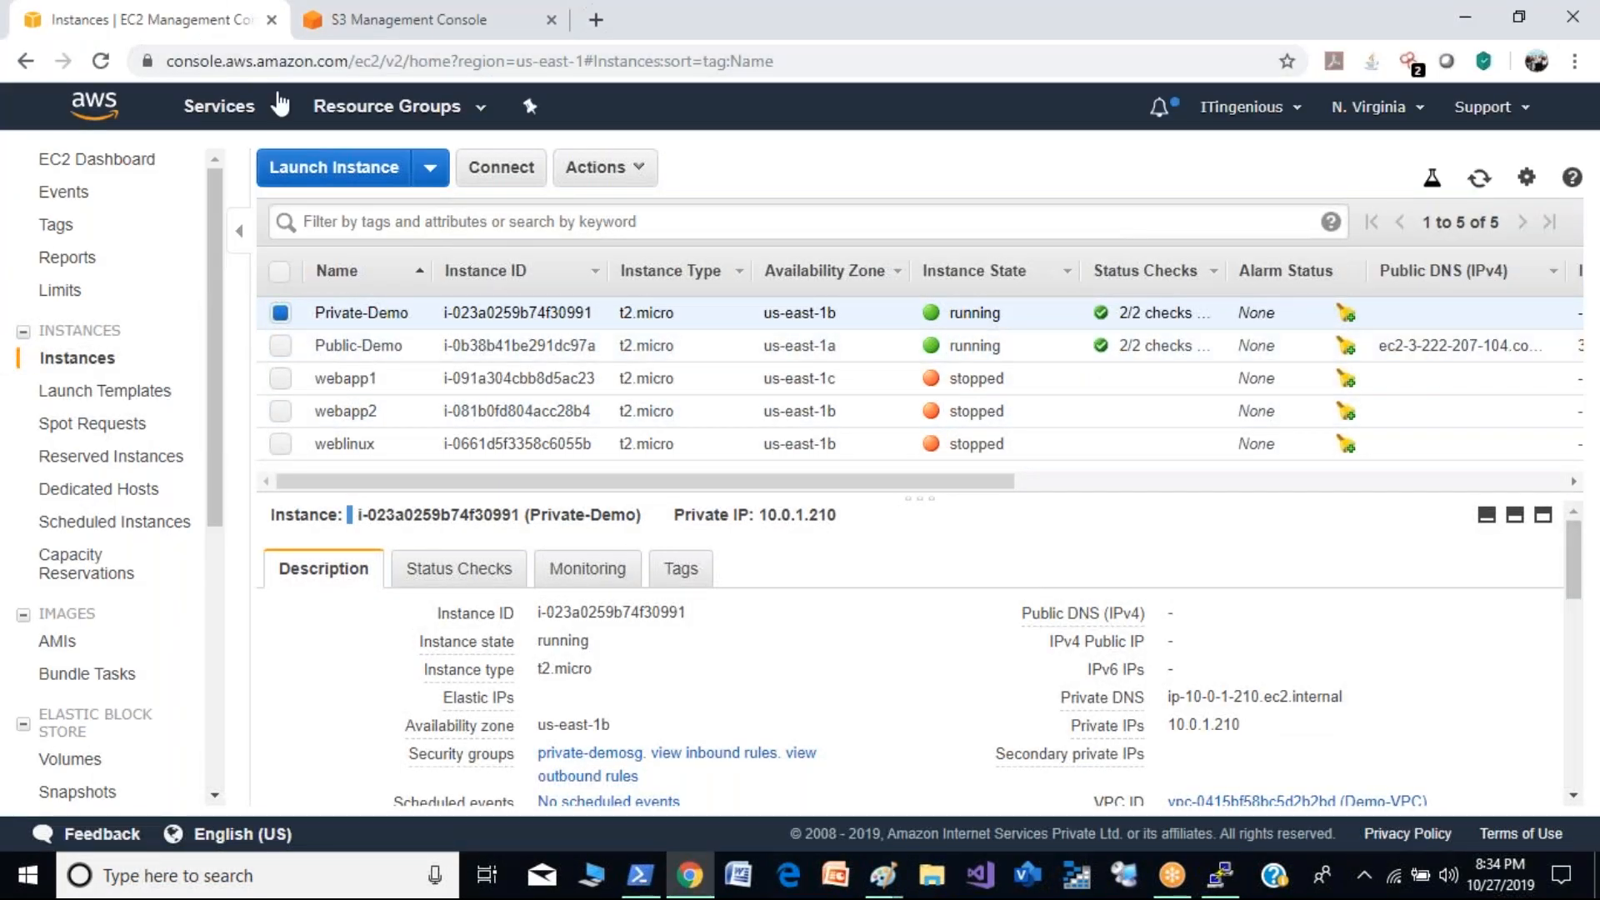
click(279, 104)
right_click(75, 291)
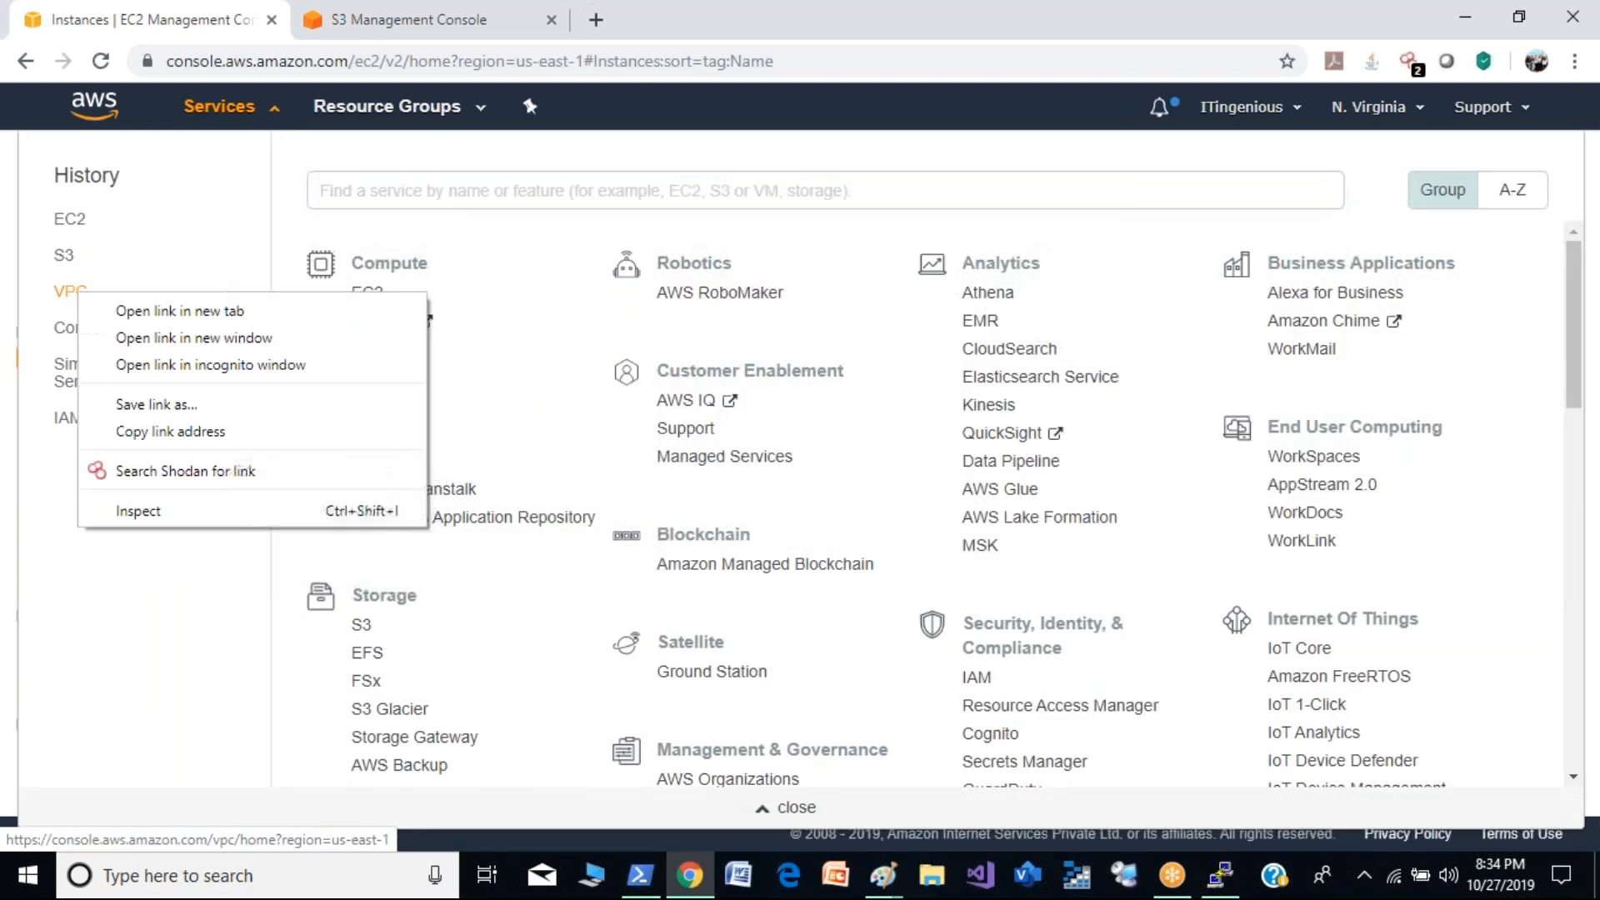
click(152, 311)
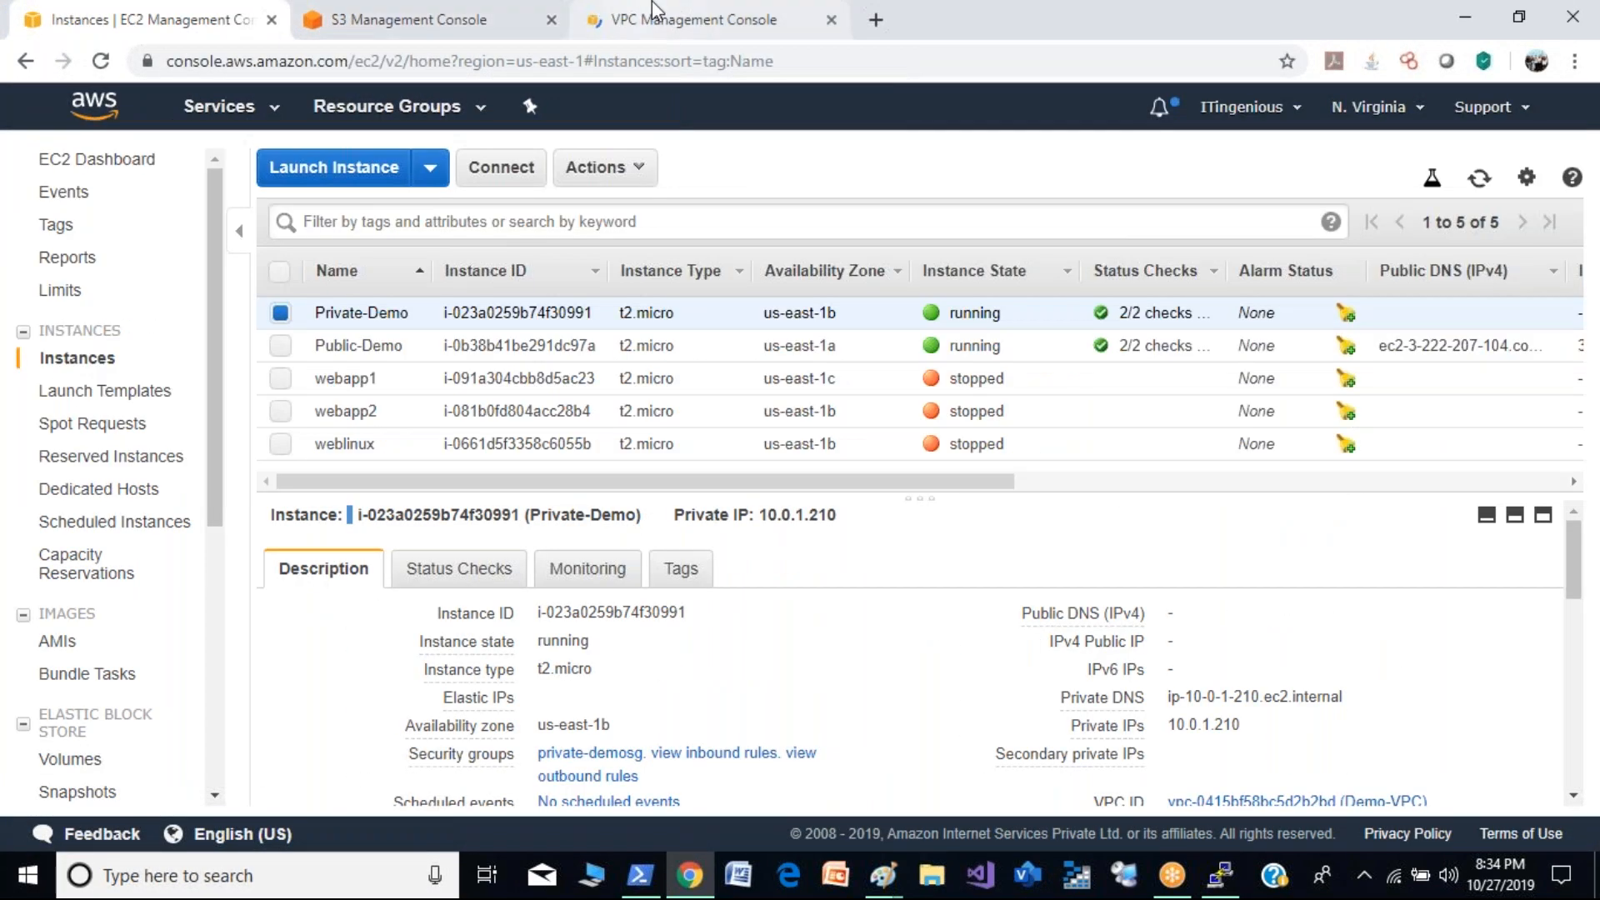
click(653, 10)
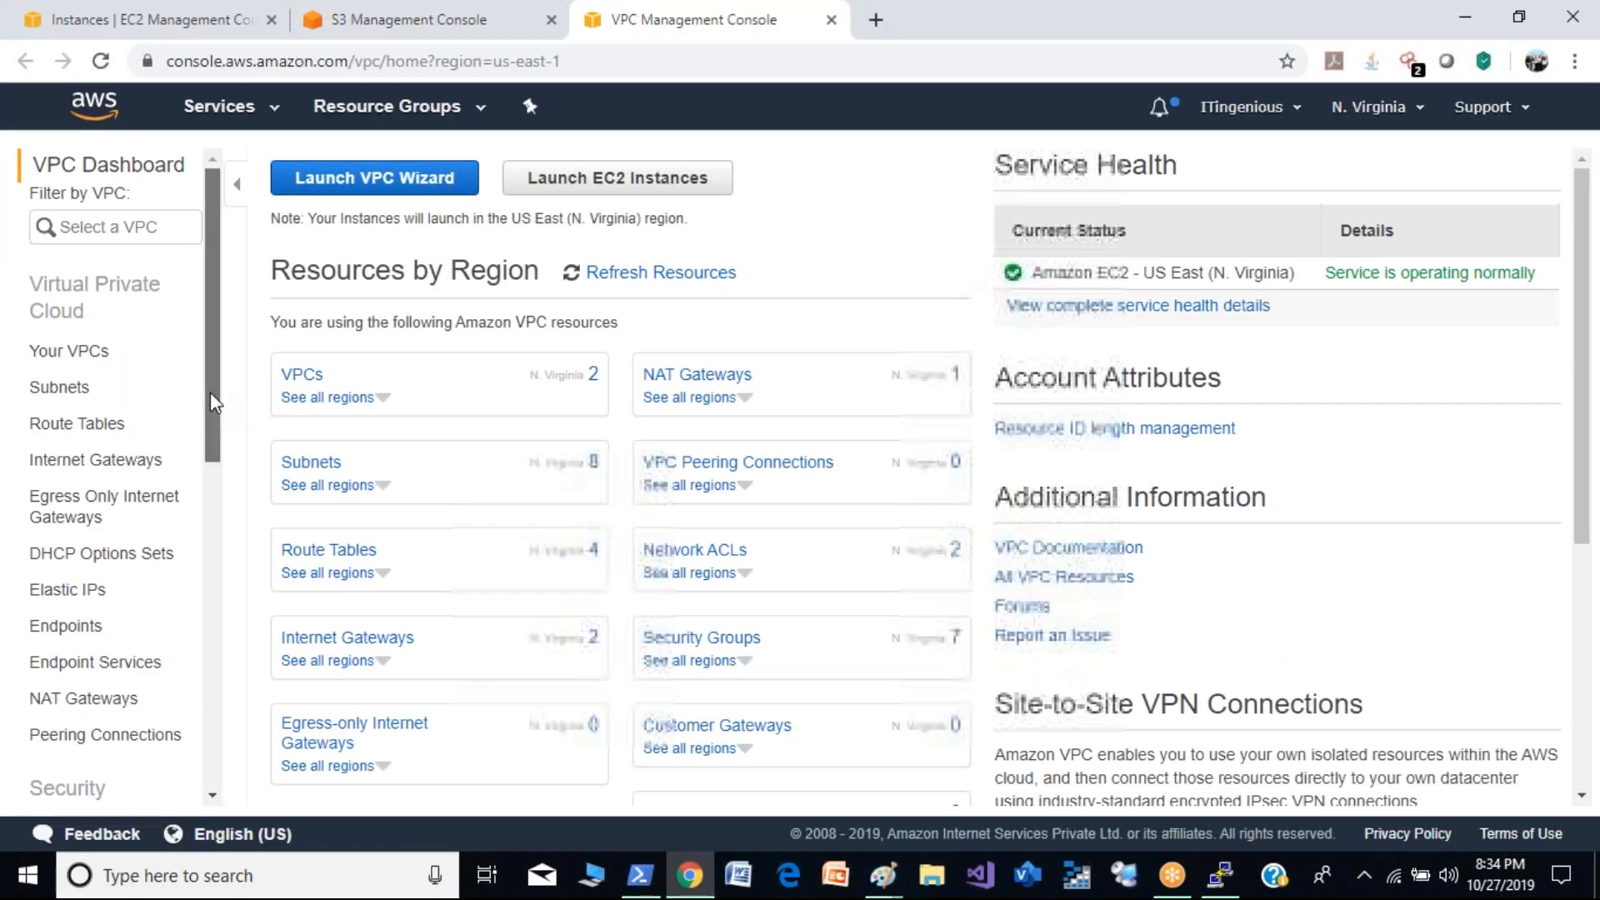
drag(215, 404, 217, 466)
click(118, 546)
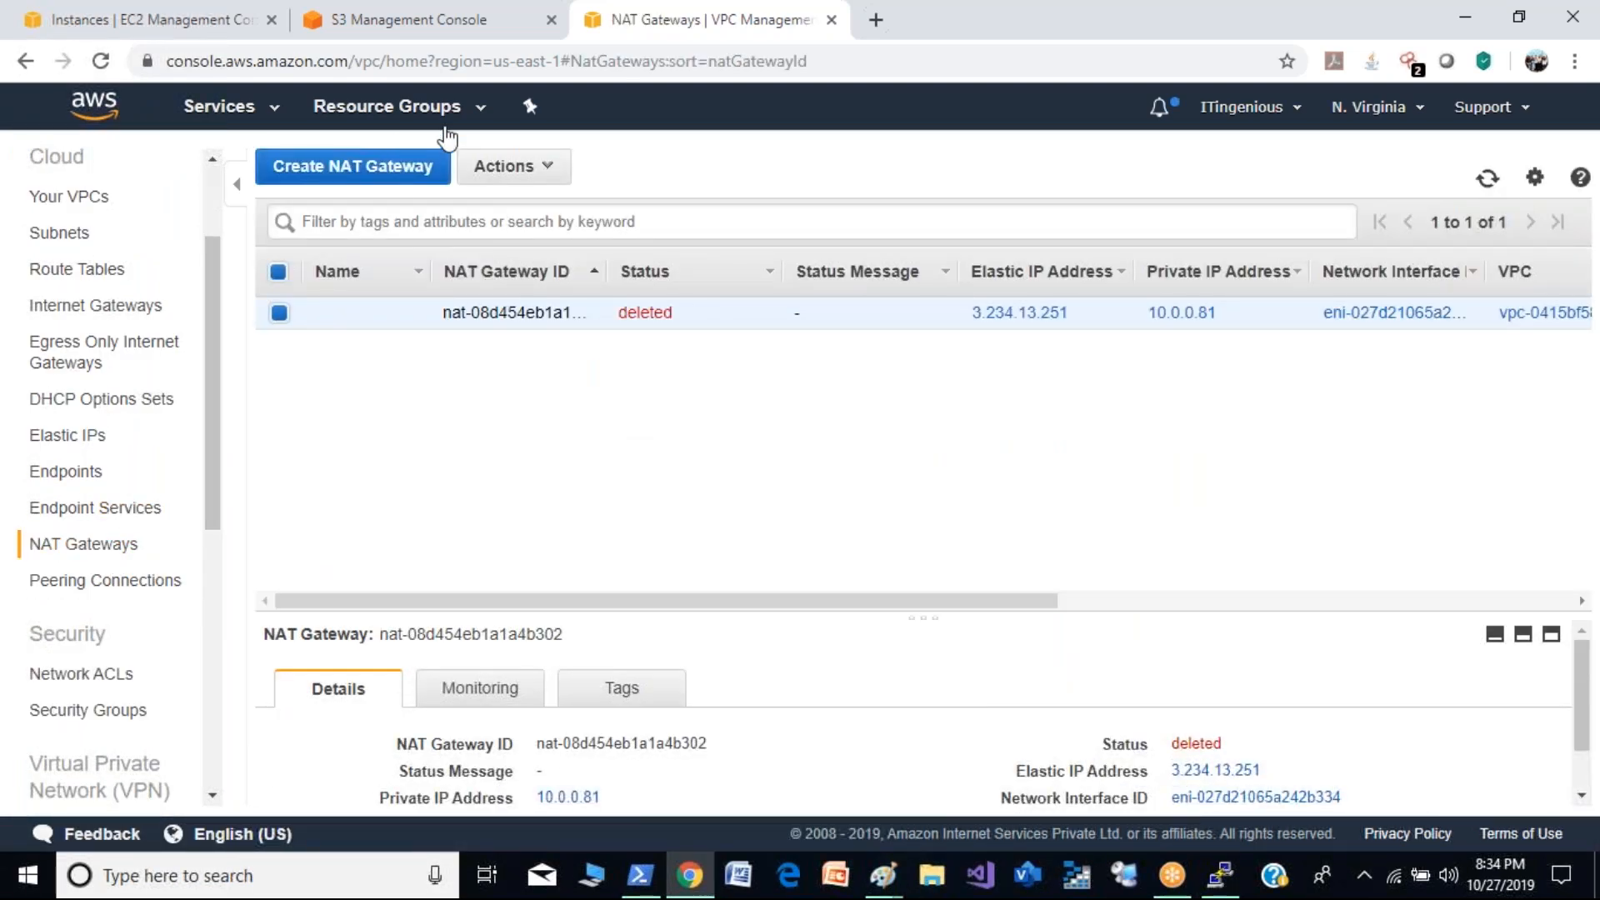
- Create a NAT gateway in the Public-demo subnet of Demo-VPC with a newly allocated Elastic IP
click(395, 170)
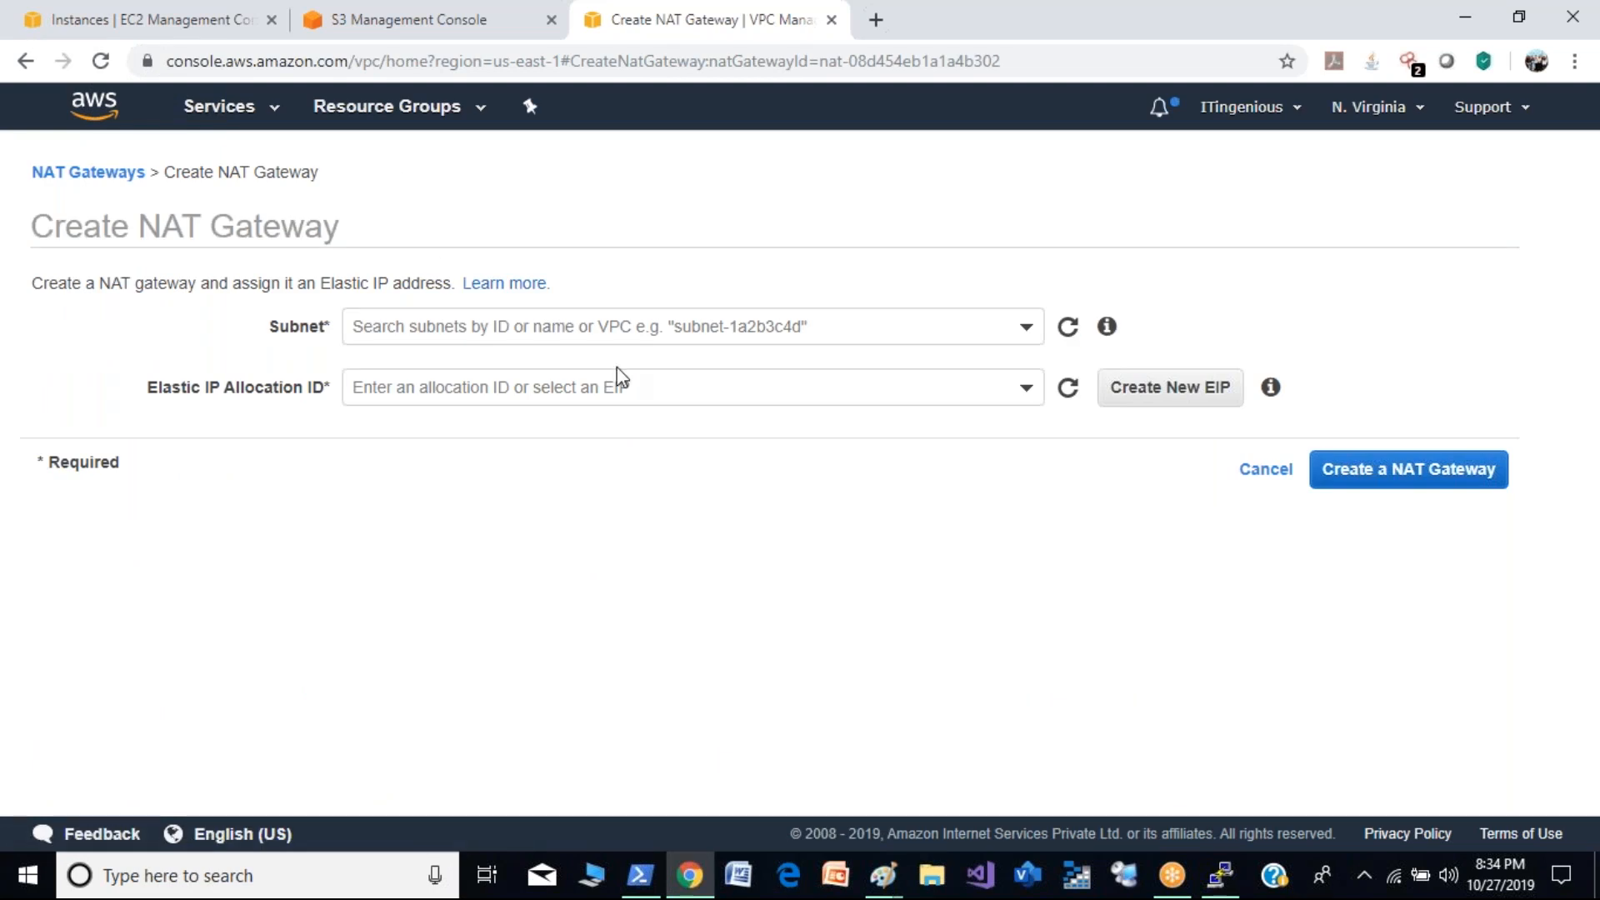
click(780, 325)
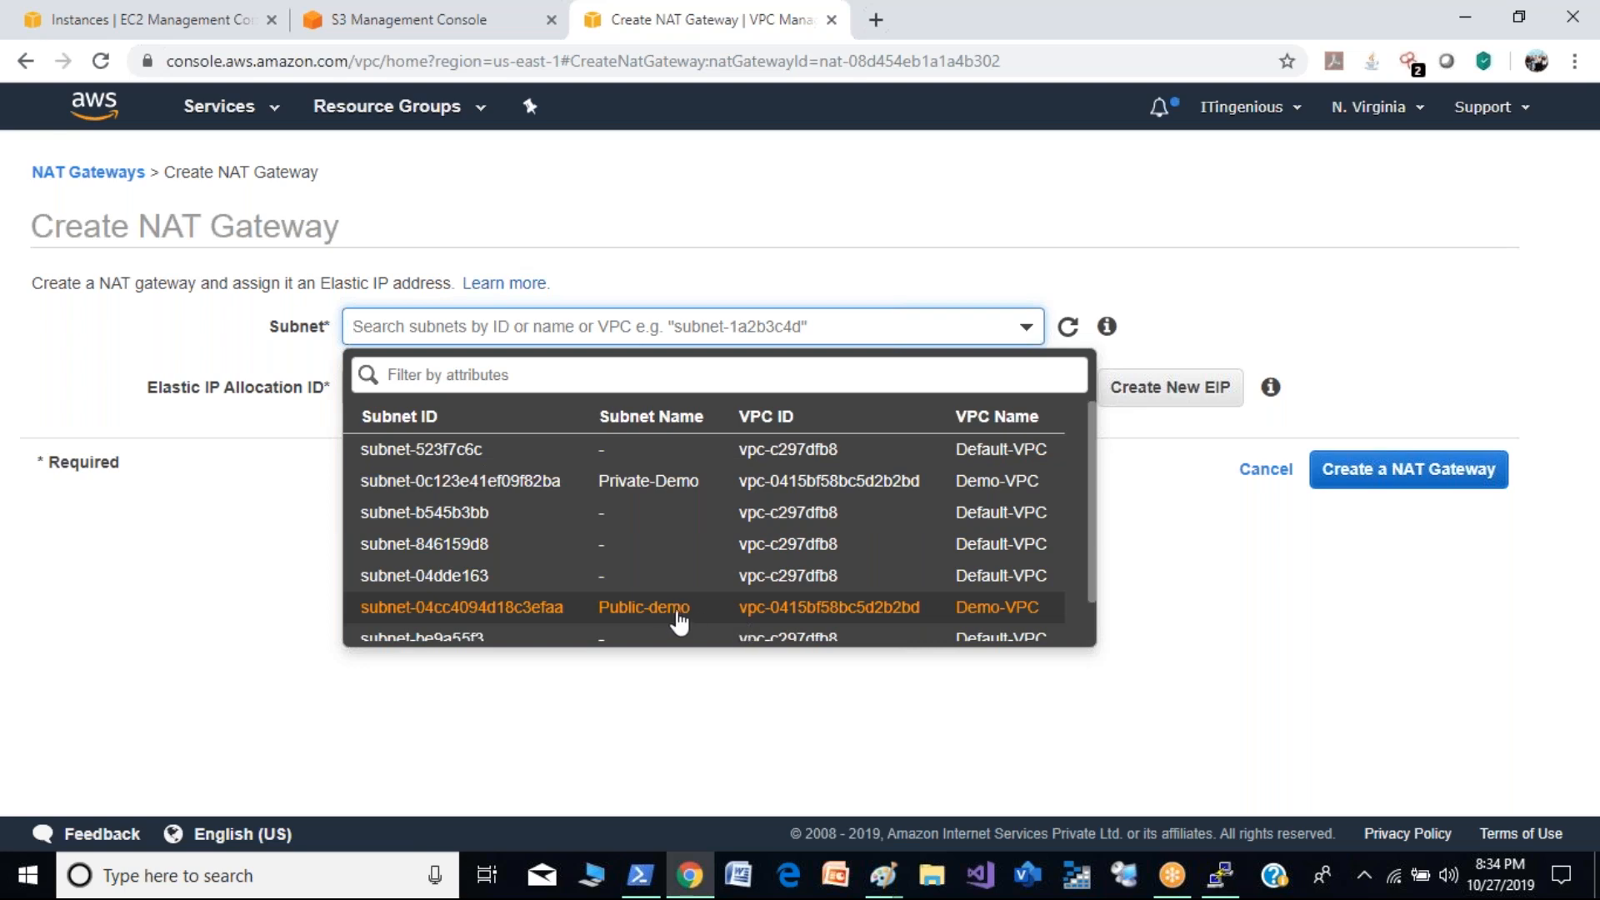
click(677, 610)
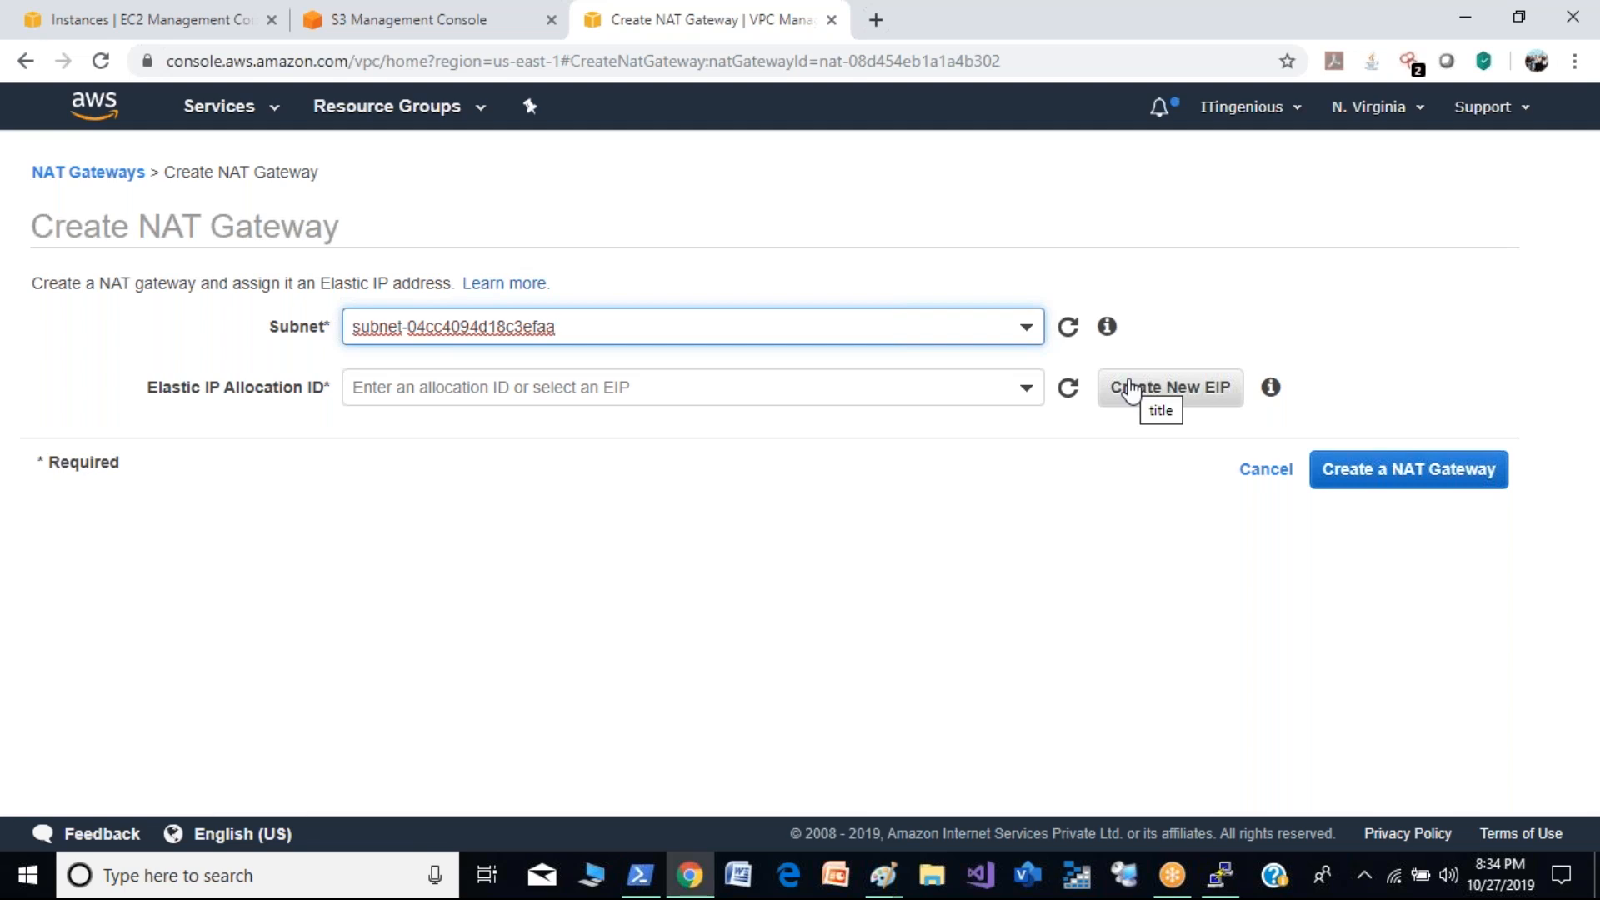
click(1131, 389)
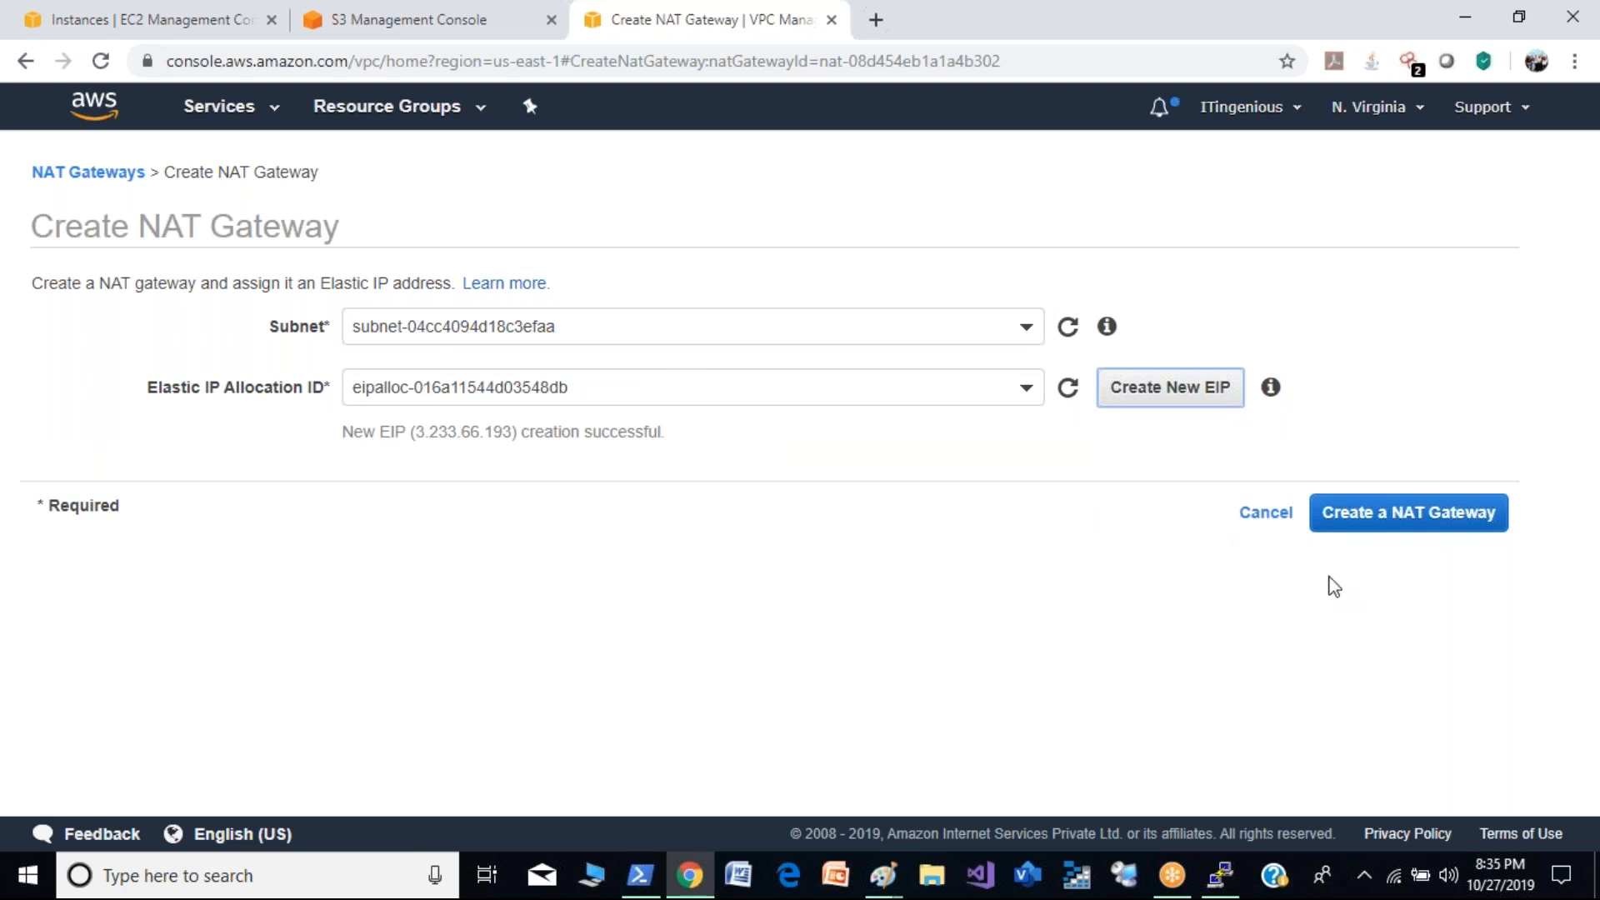
click(1430, 523)
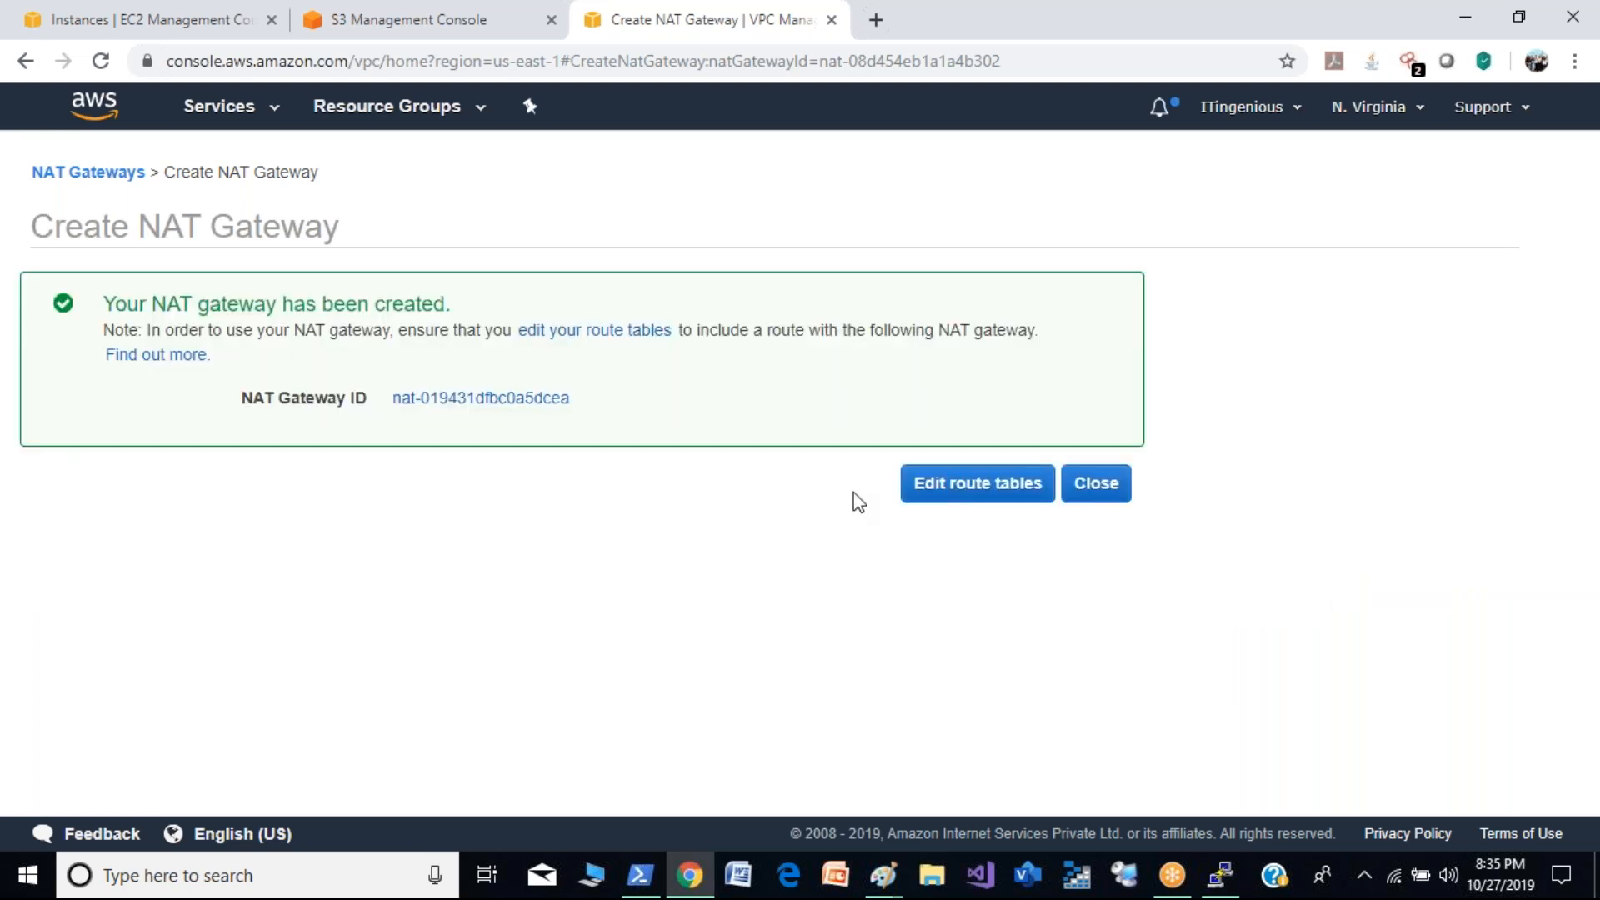
click(1098, 487)
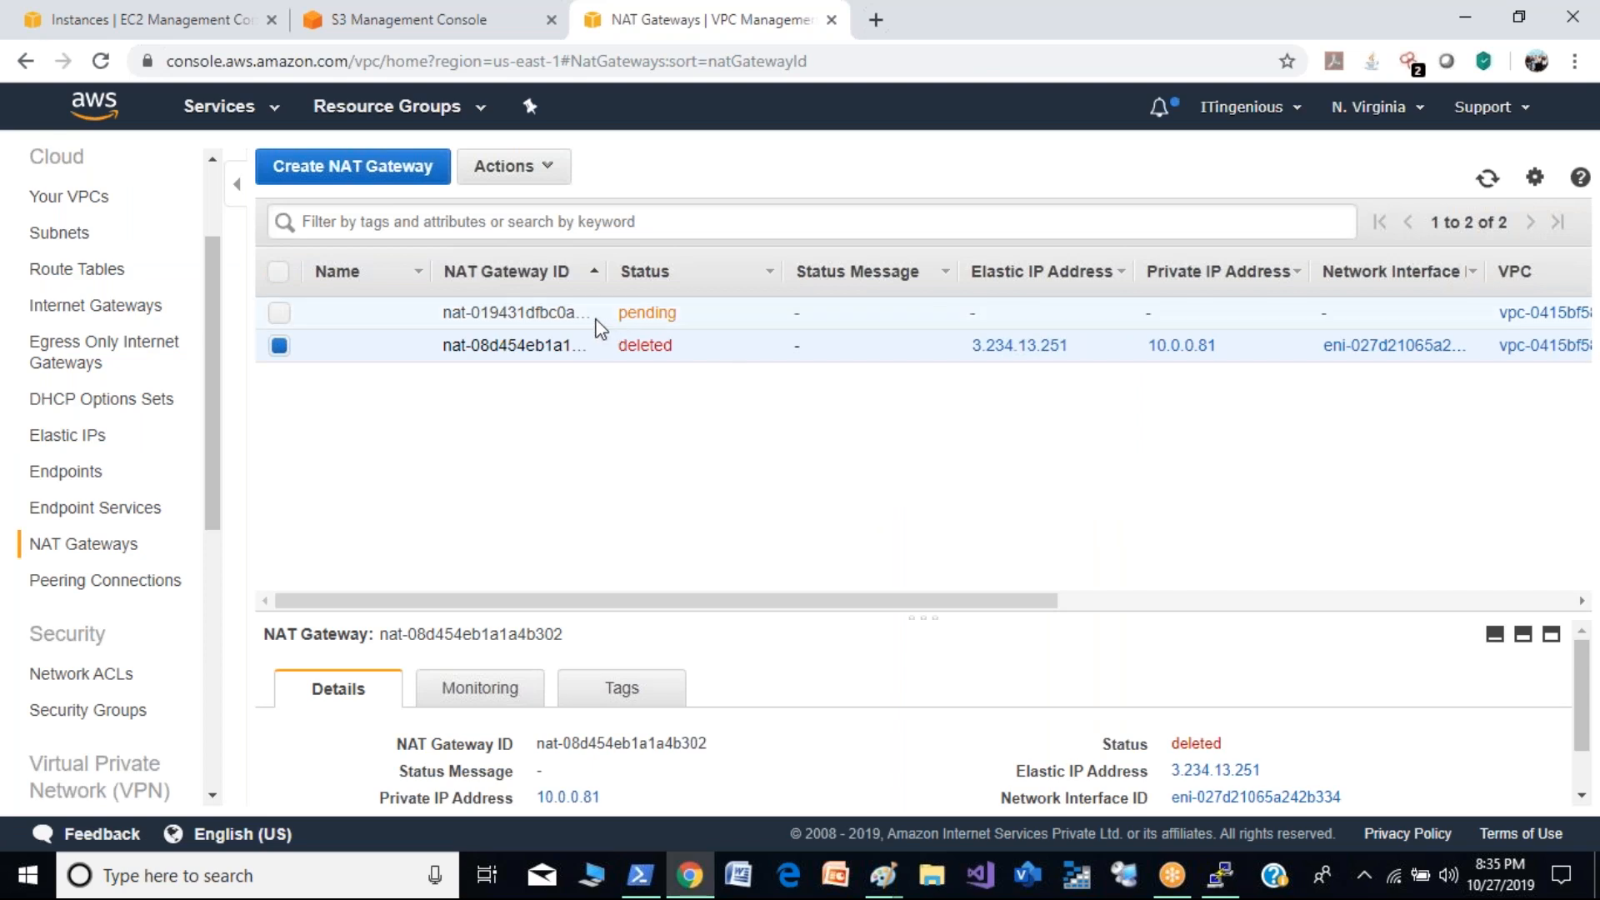
- Name the new NAT gateway DemoNatGW
click(426, 318)
click(409, 313)
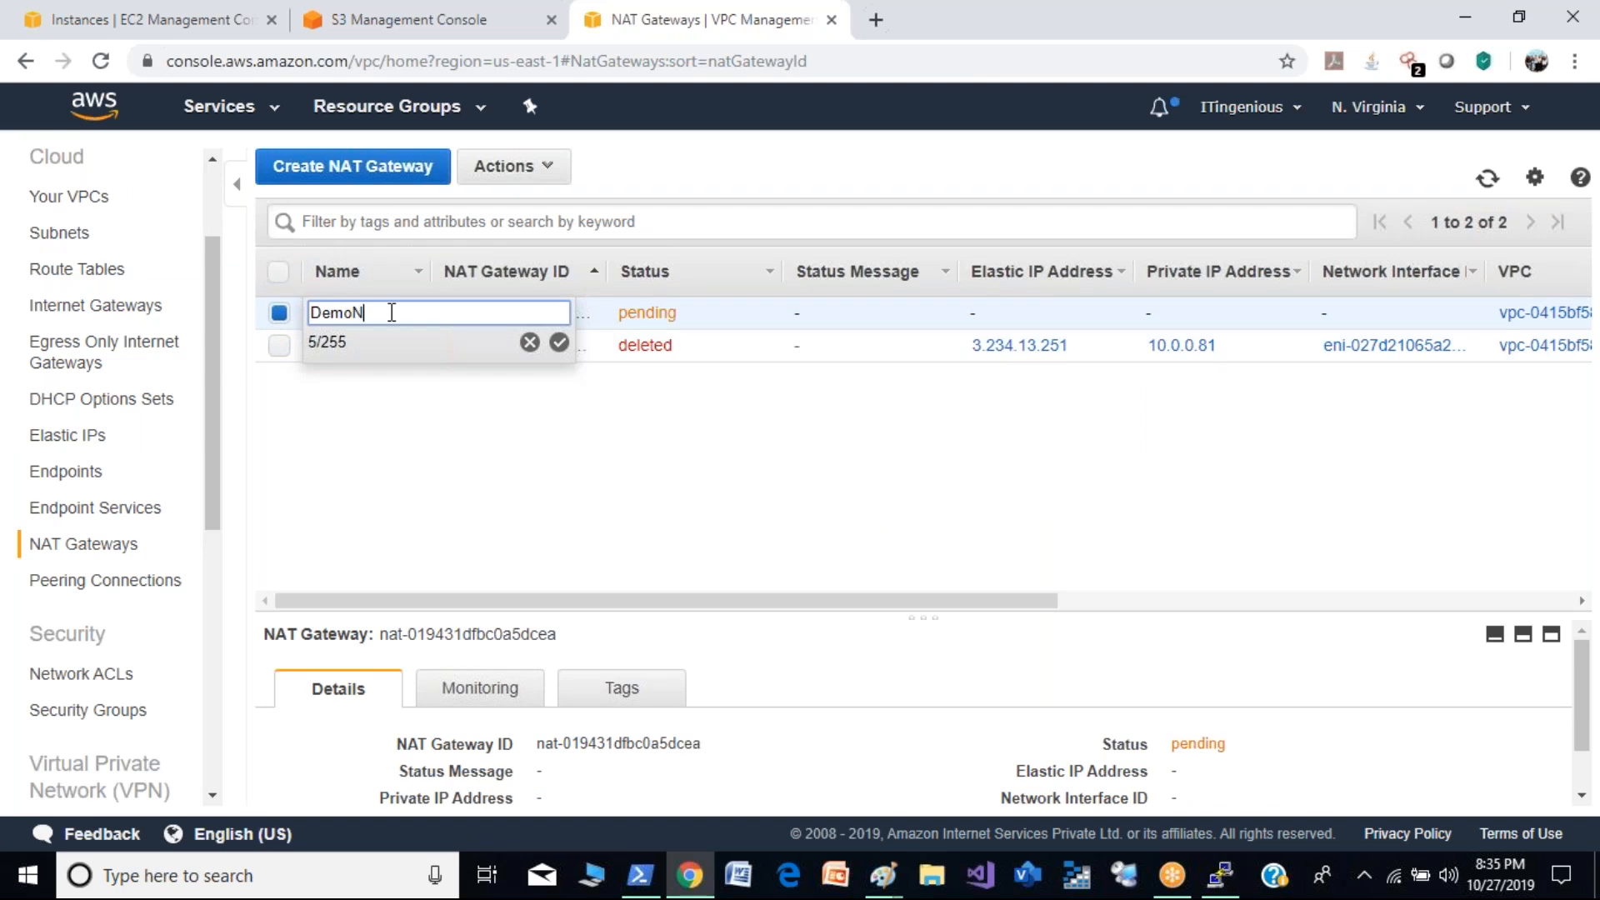
text(DemoNatGW)
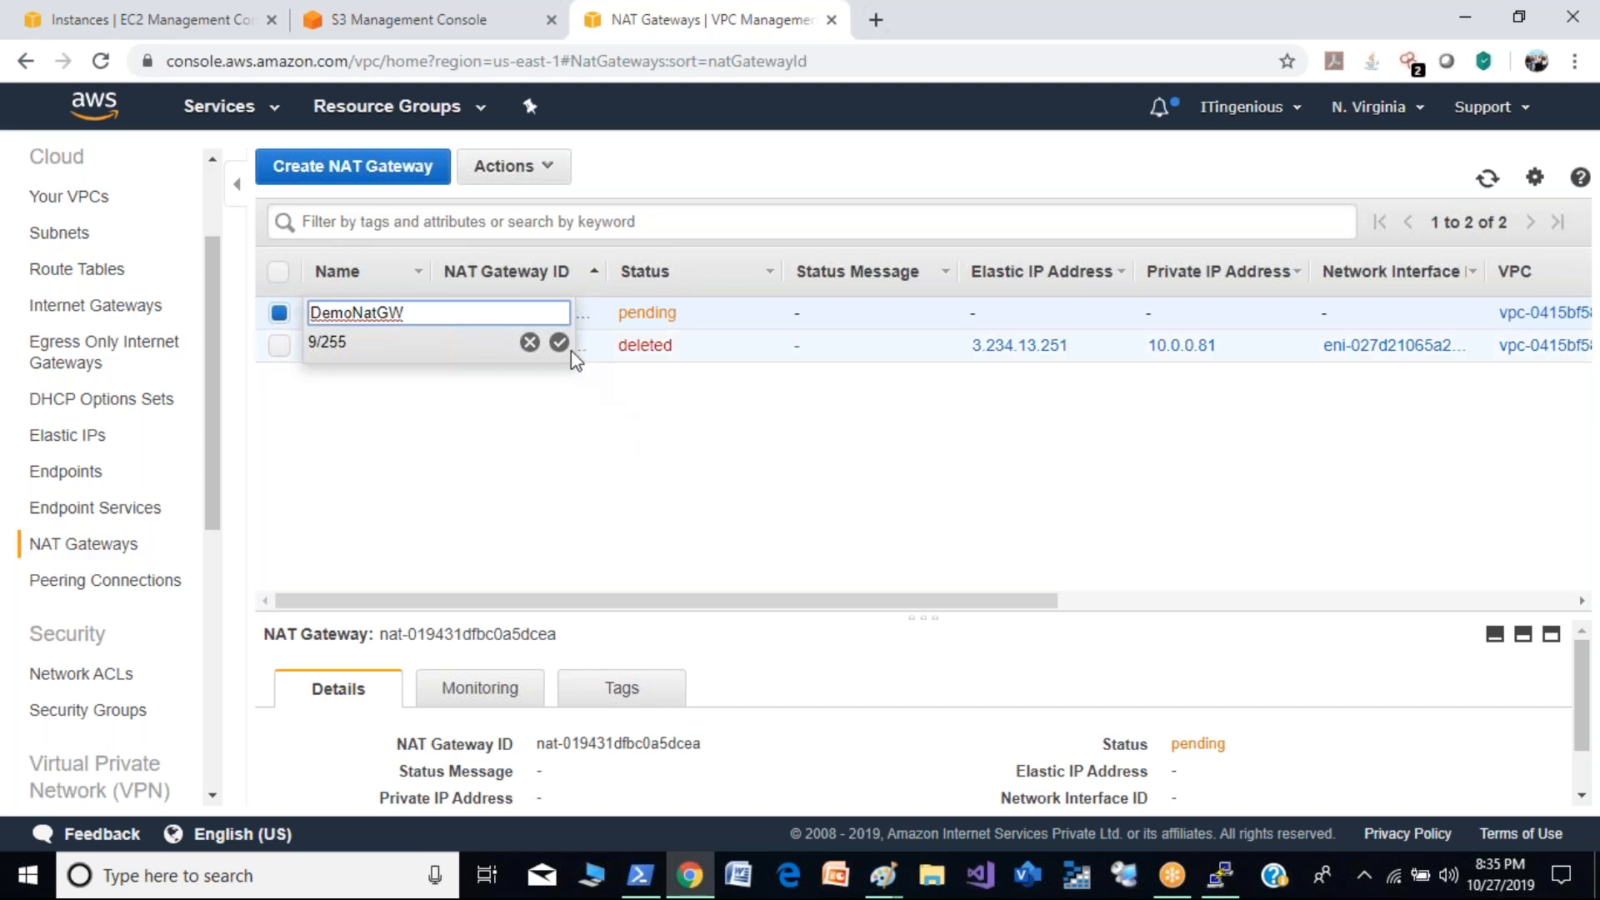
click(559, 342)
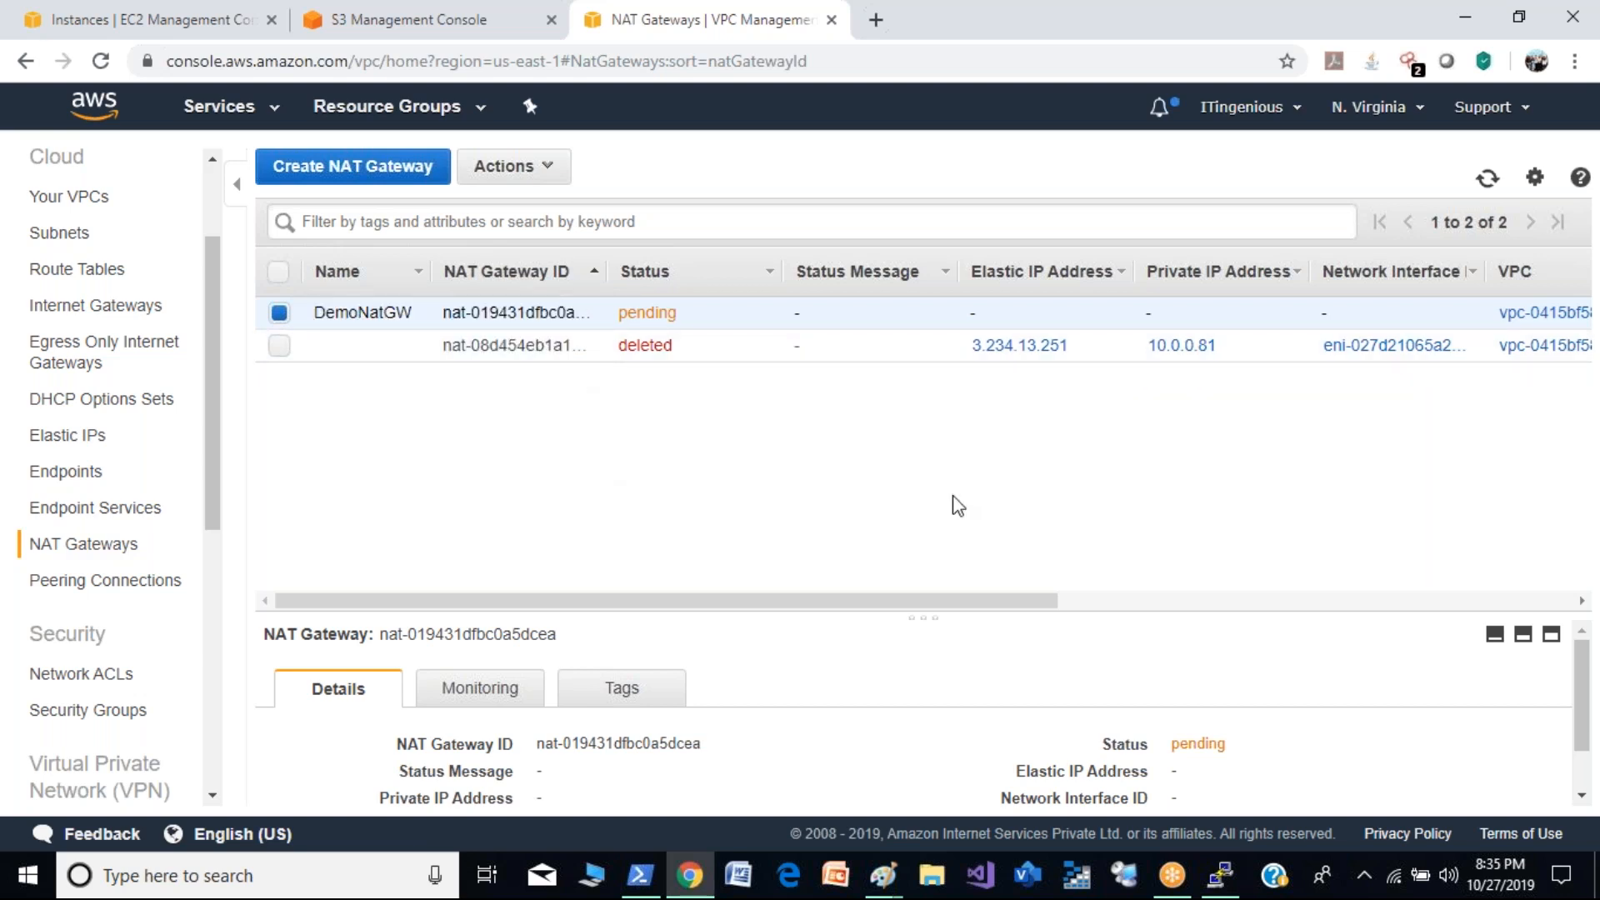
- Refresh the NAT gateway list repeatedly to check the status of DemoNatGW
click(1490, 181)
click(1490, 181)
click(1491, 181)
click(1490, 181)
click(1490, 181)
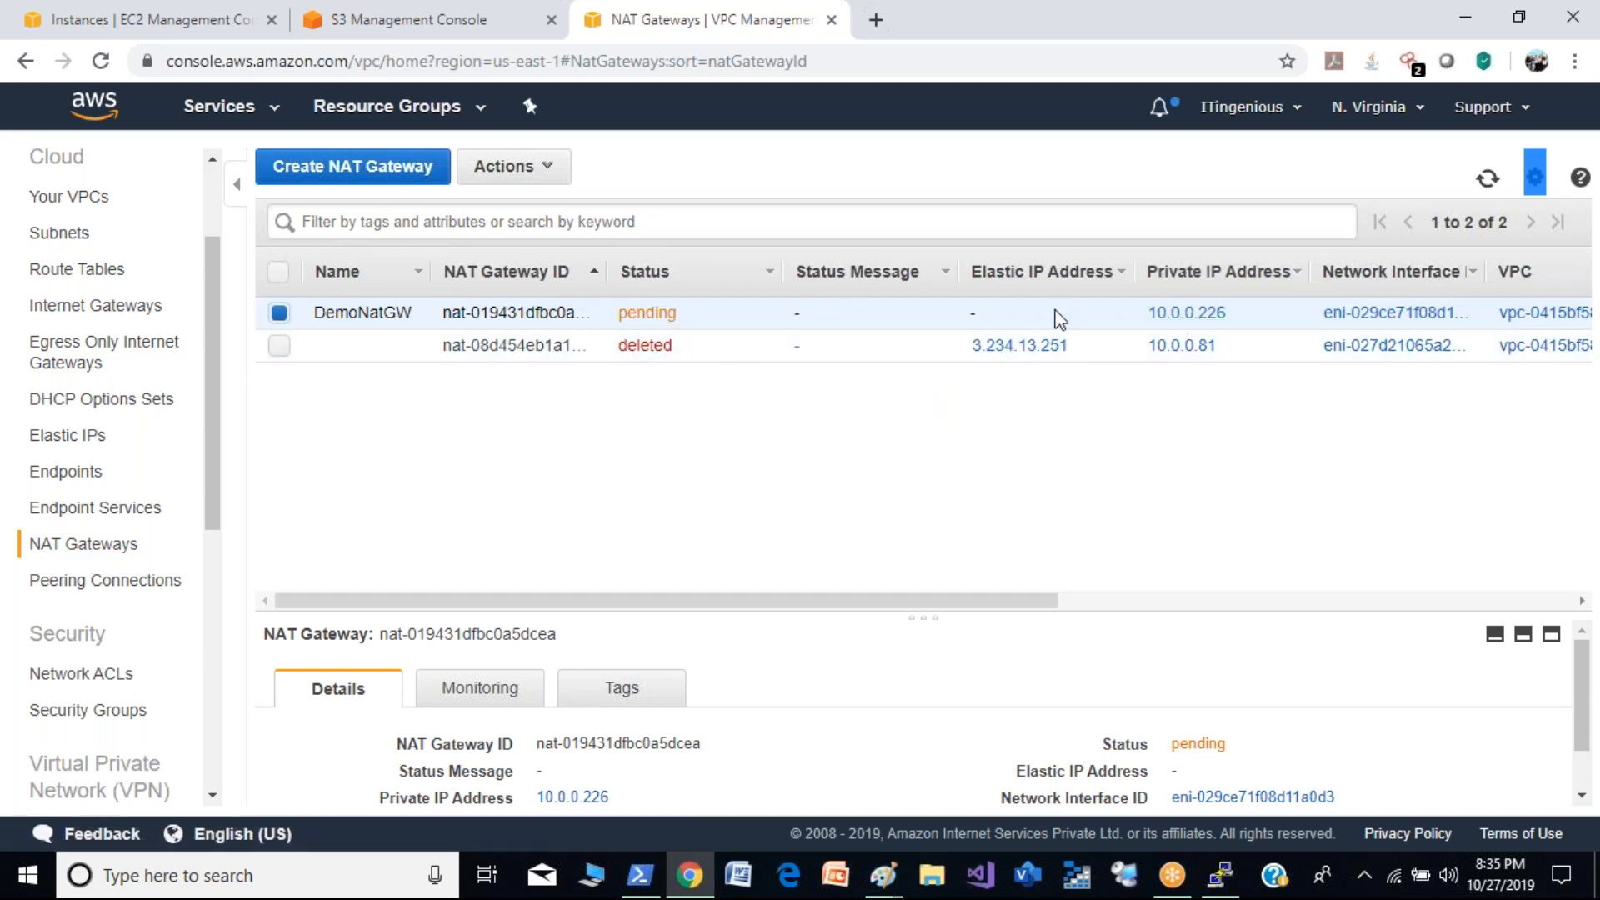
click(1487, 180)
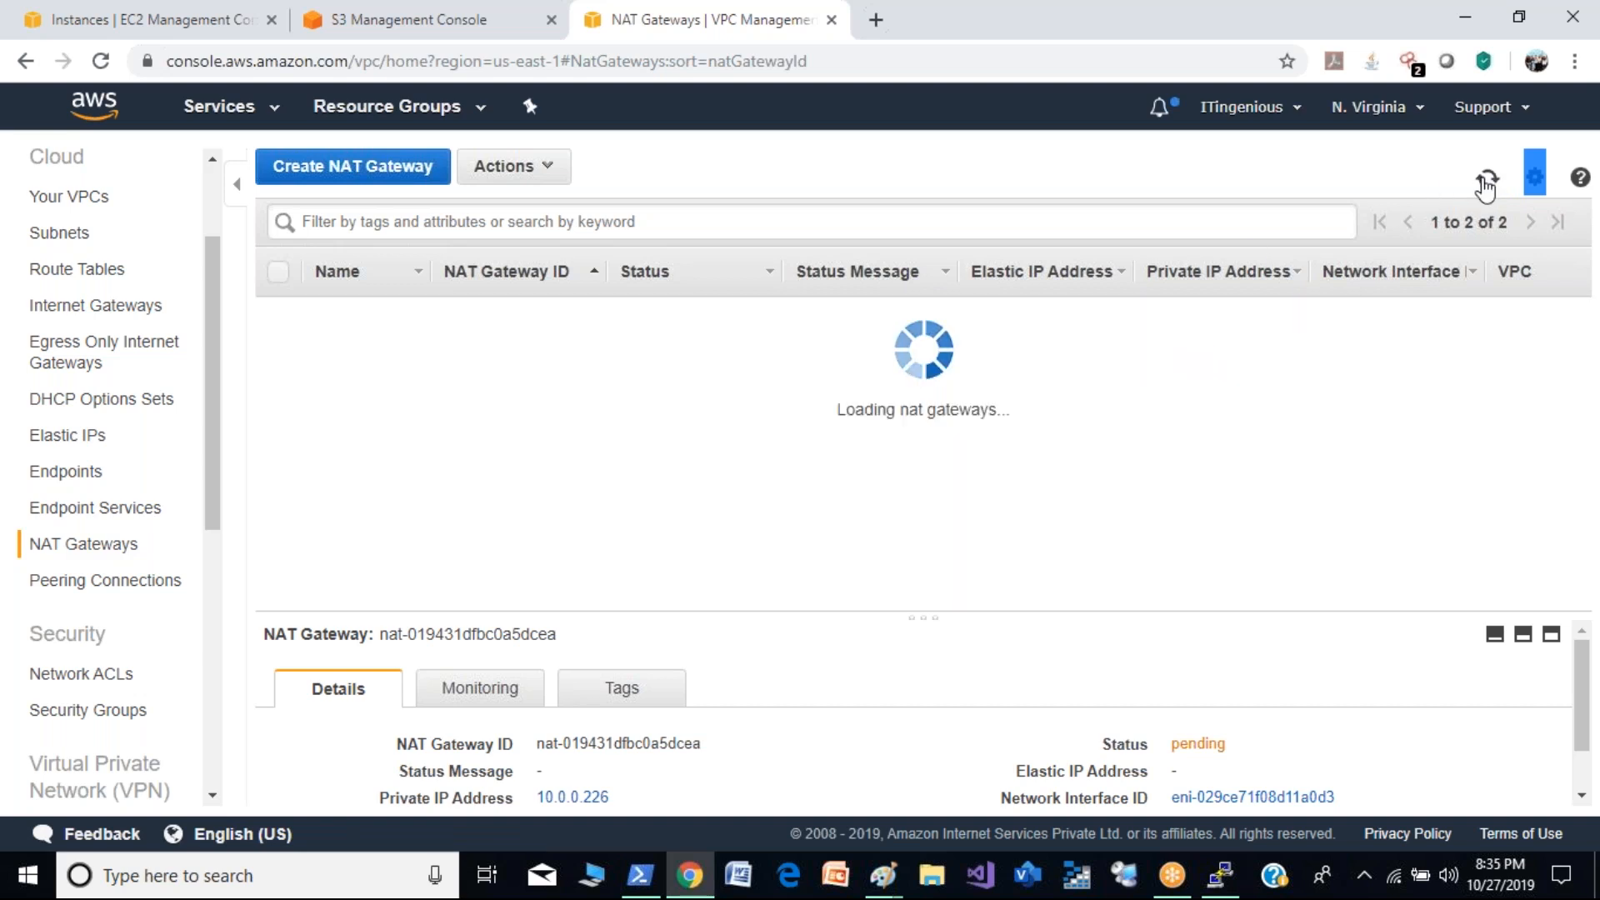
click(1486, 180)
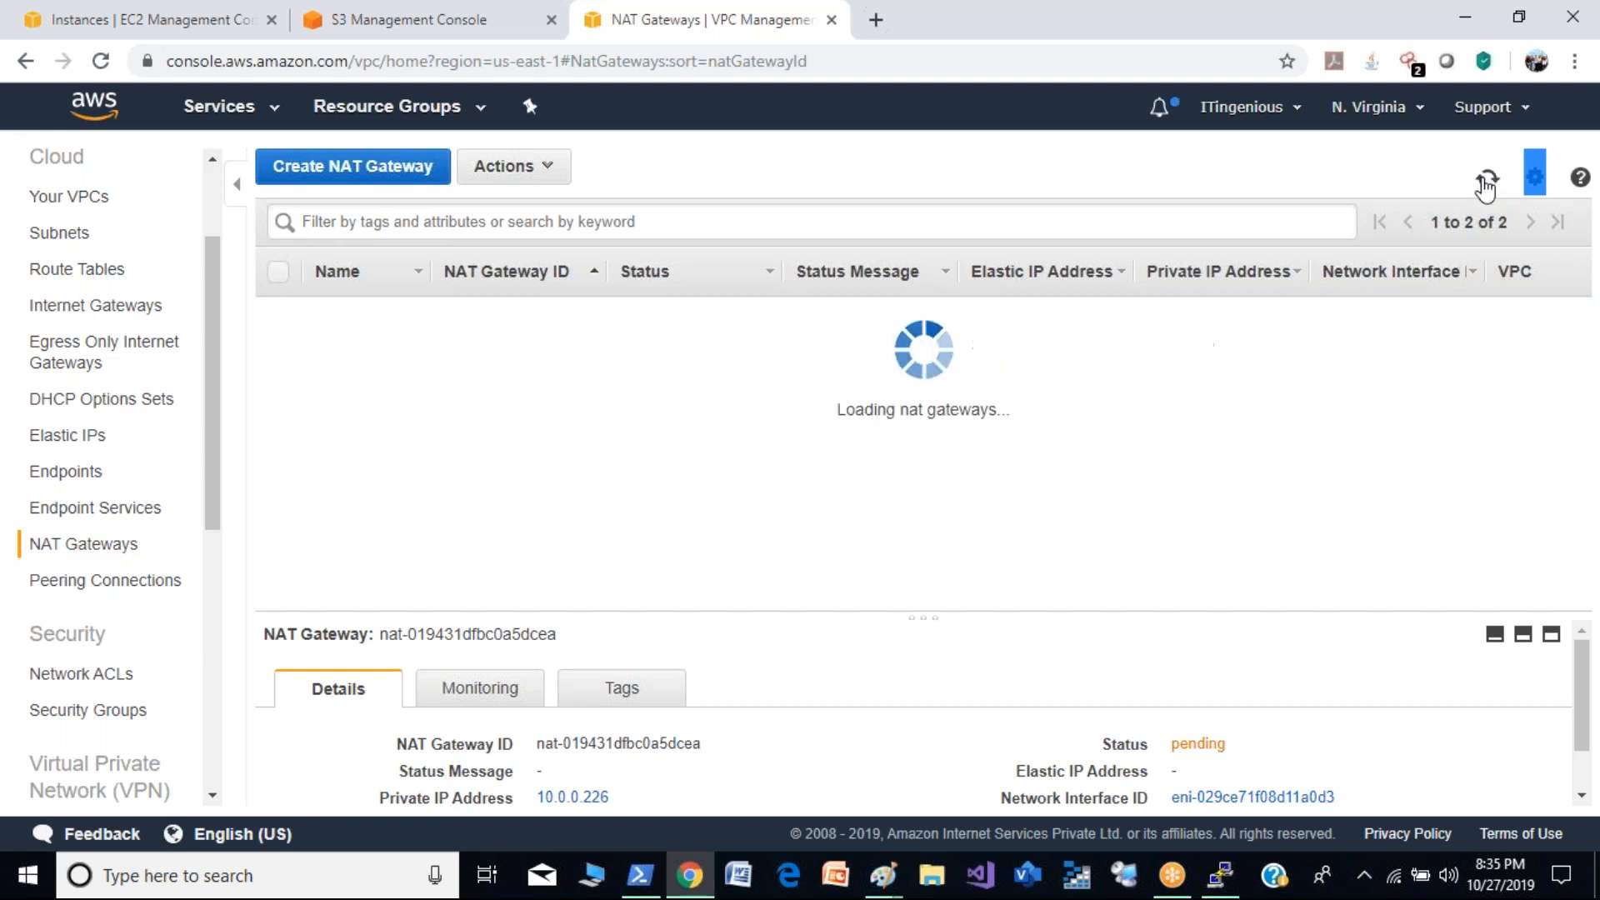
click(1486, 185)
click(1486, 185)
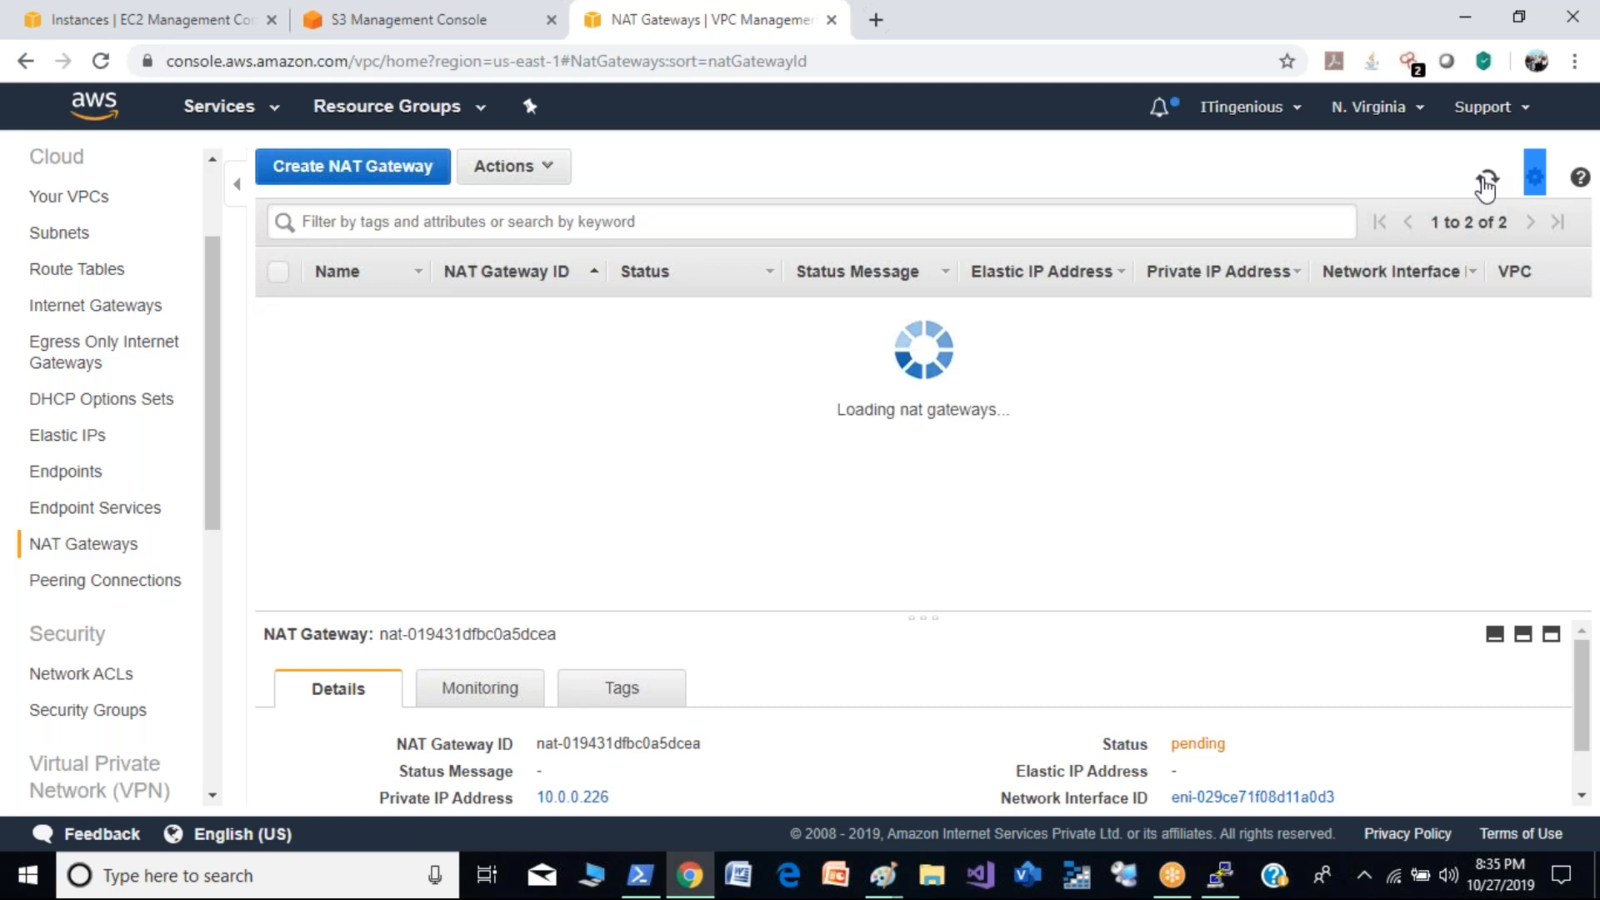
click(1486, 185)
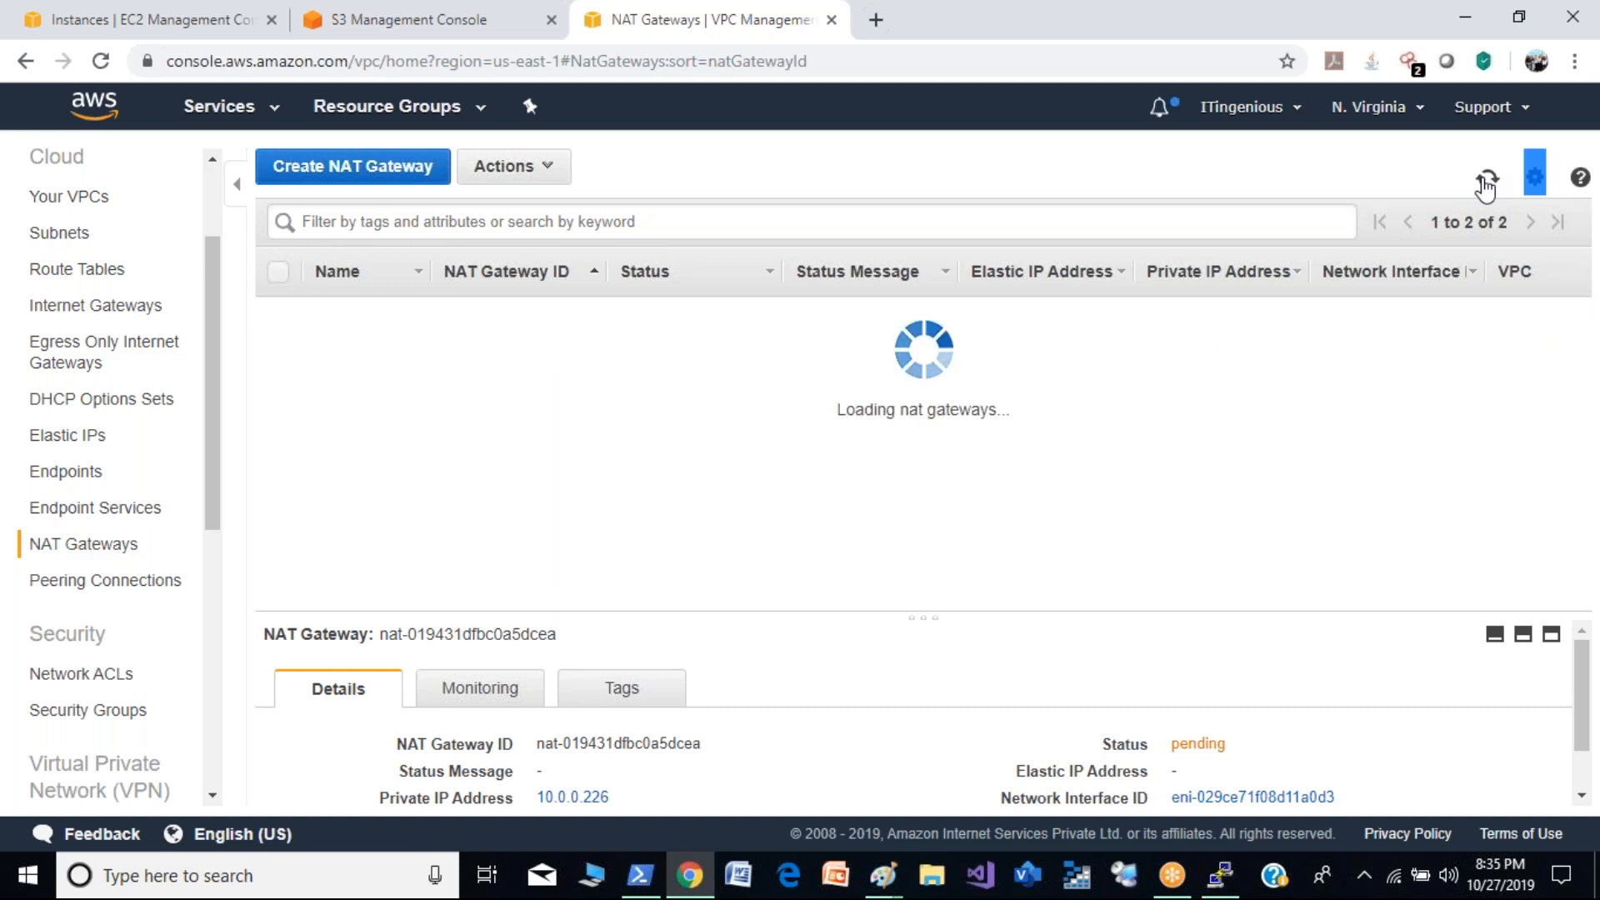
click(1486, 185)
click(1486, 185)
click(1486, 185)
click(1486, 185)
click(1486, 185)
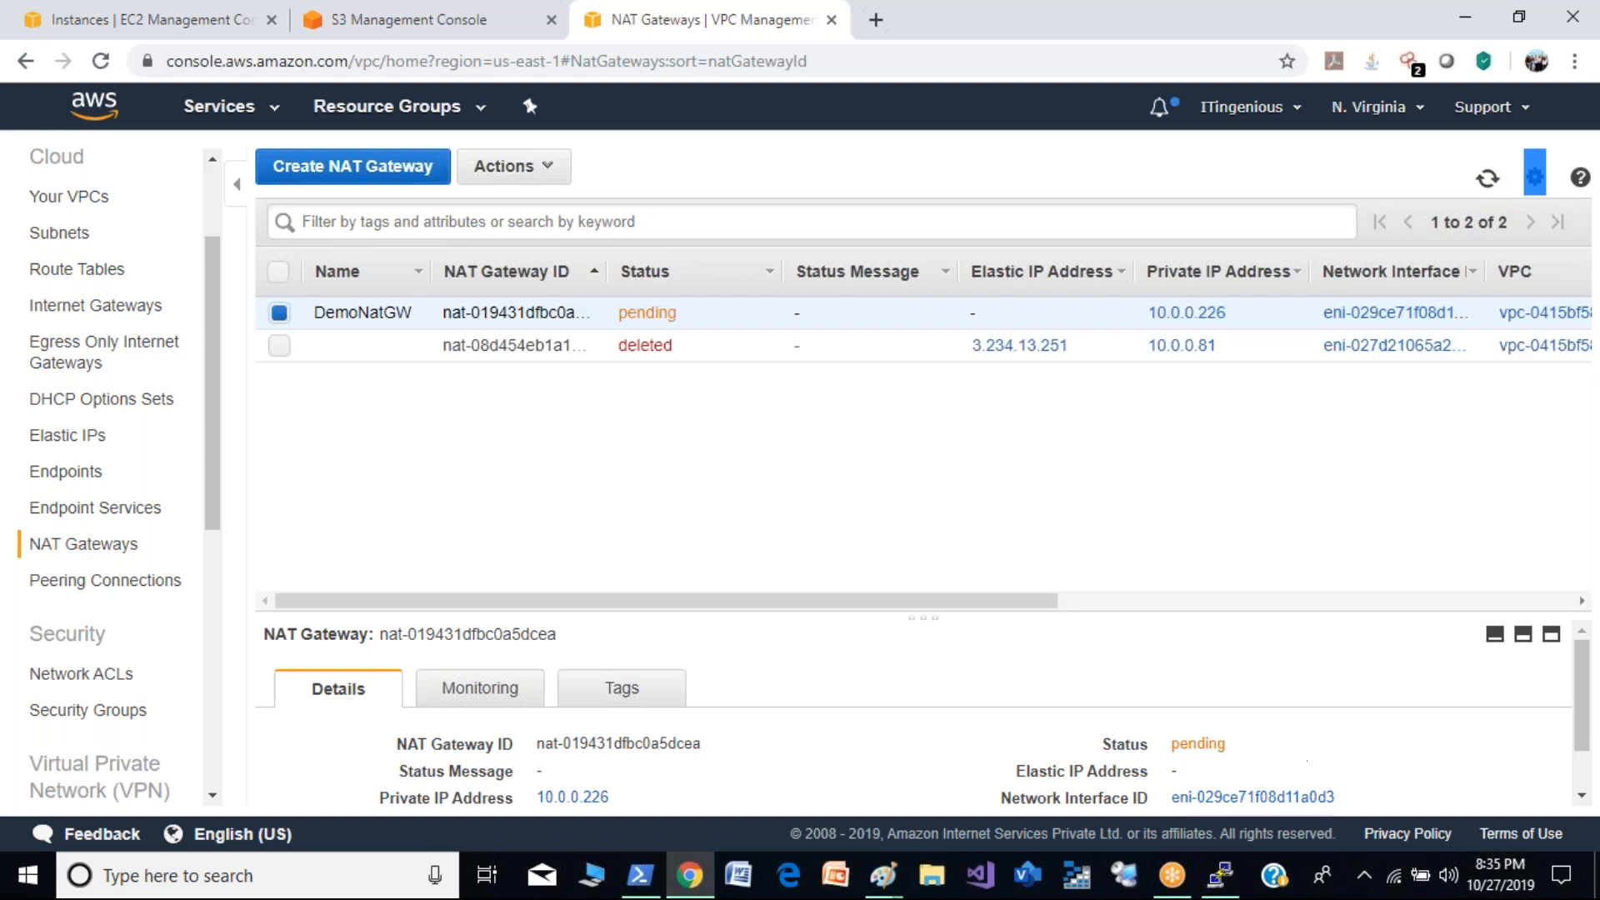
- Check the google.com ping in the PuTTY session, return to the browser and reload the NAT gateway status
click(1225, 876)
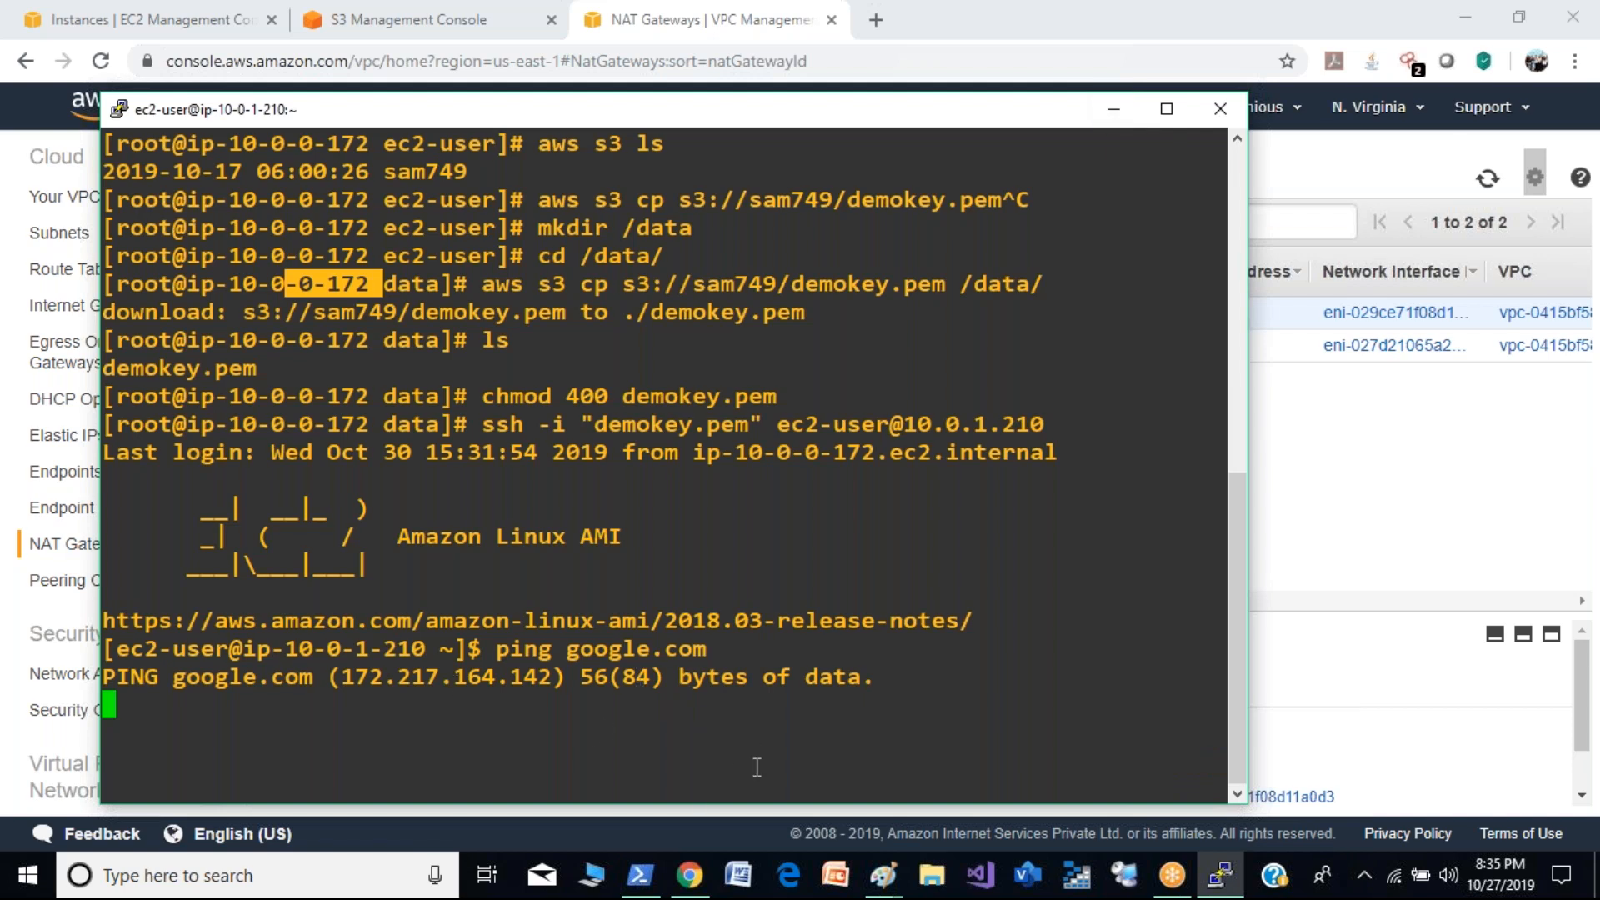
click(1113, 109)
click(1488, 179)
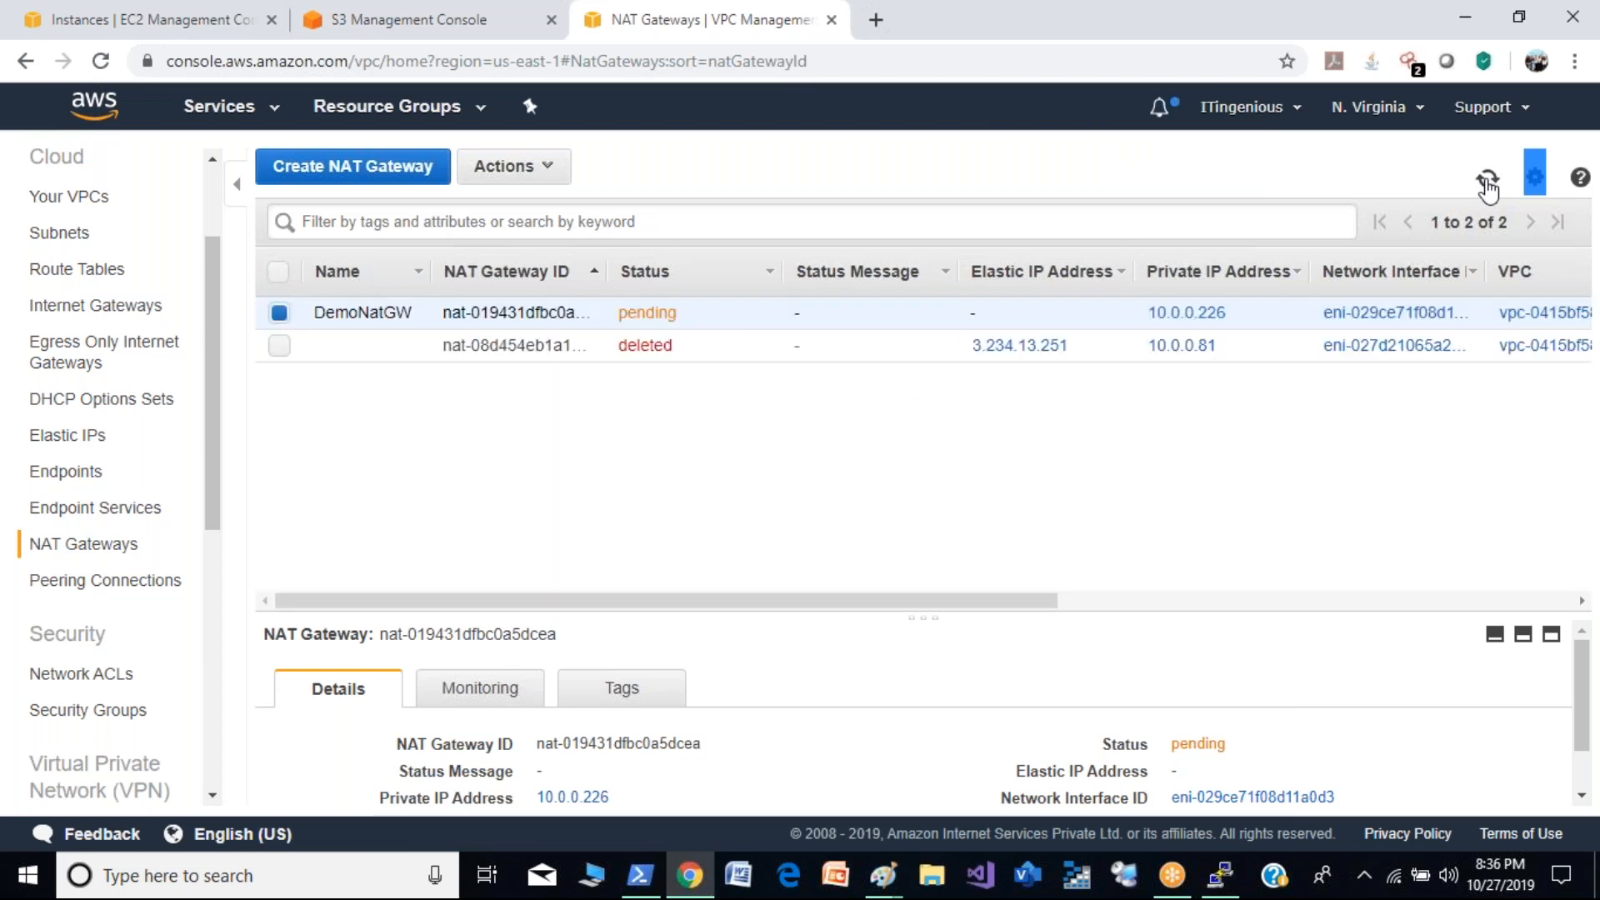
click(1486, 180)
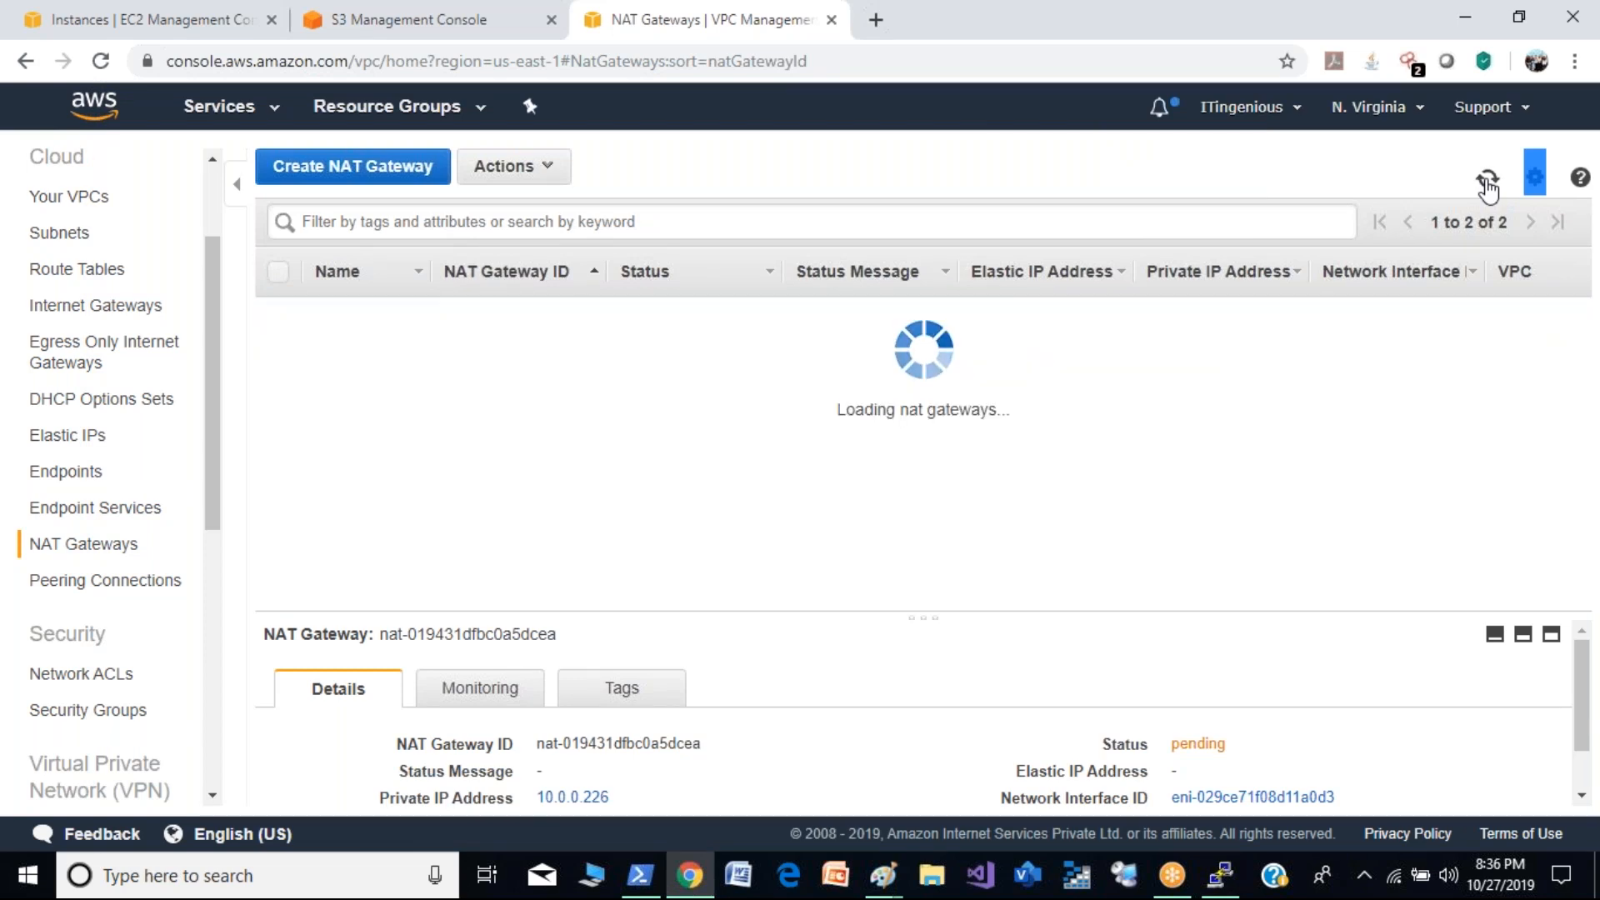
click(1487, 180)
click(1486, 180)
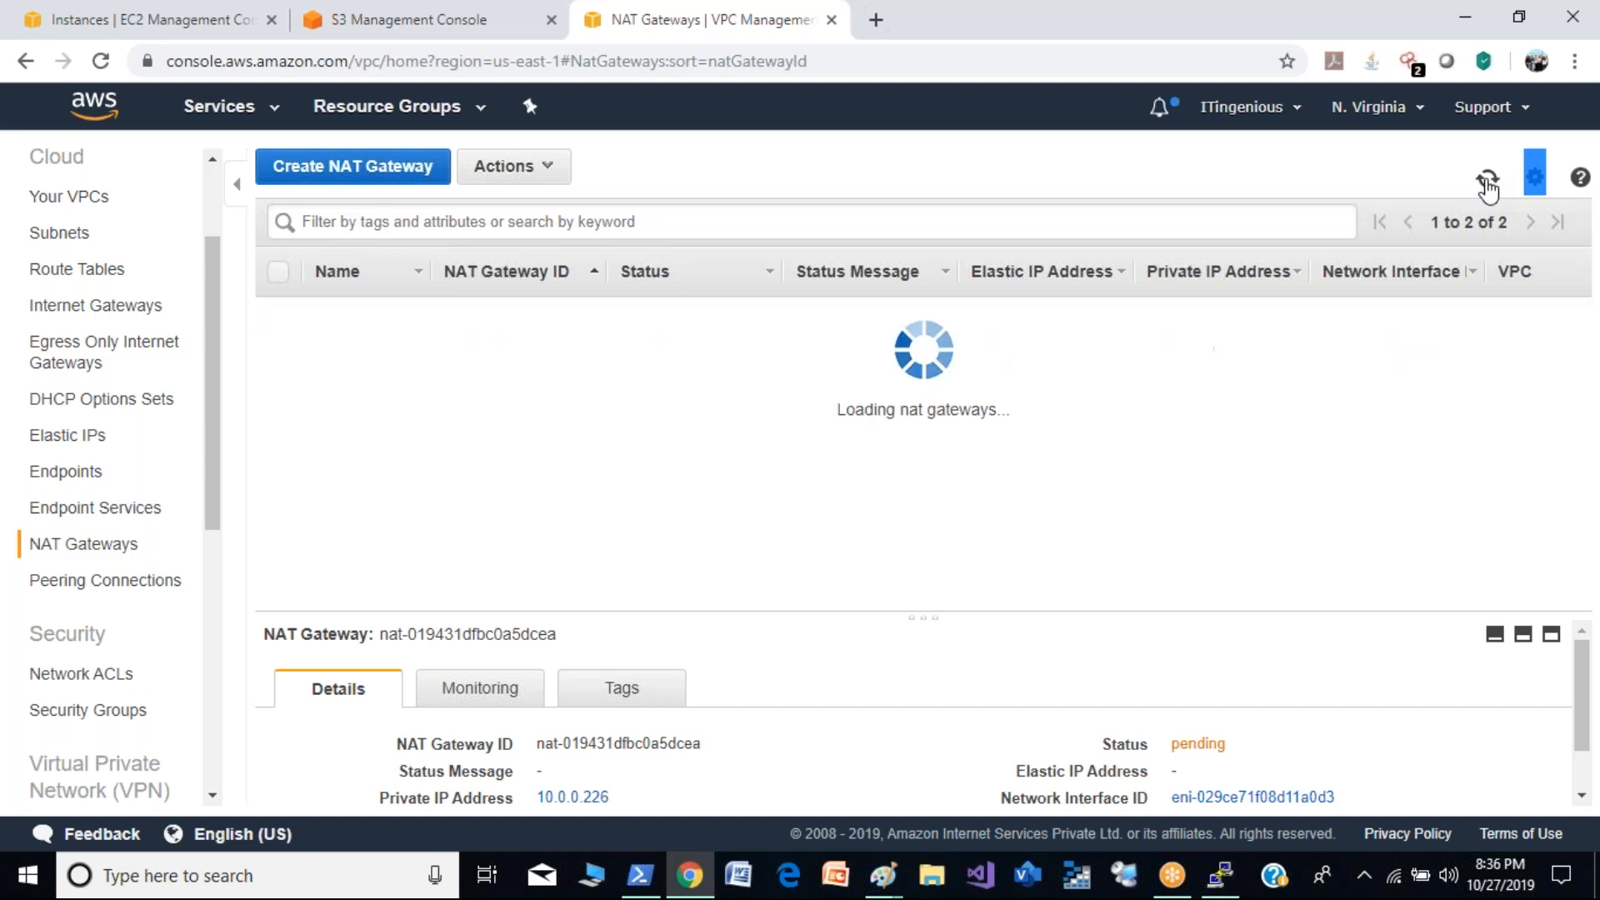
click(1486, 180)
click(1486, 180)
click(1486, 180)
click(1487, 180)
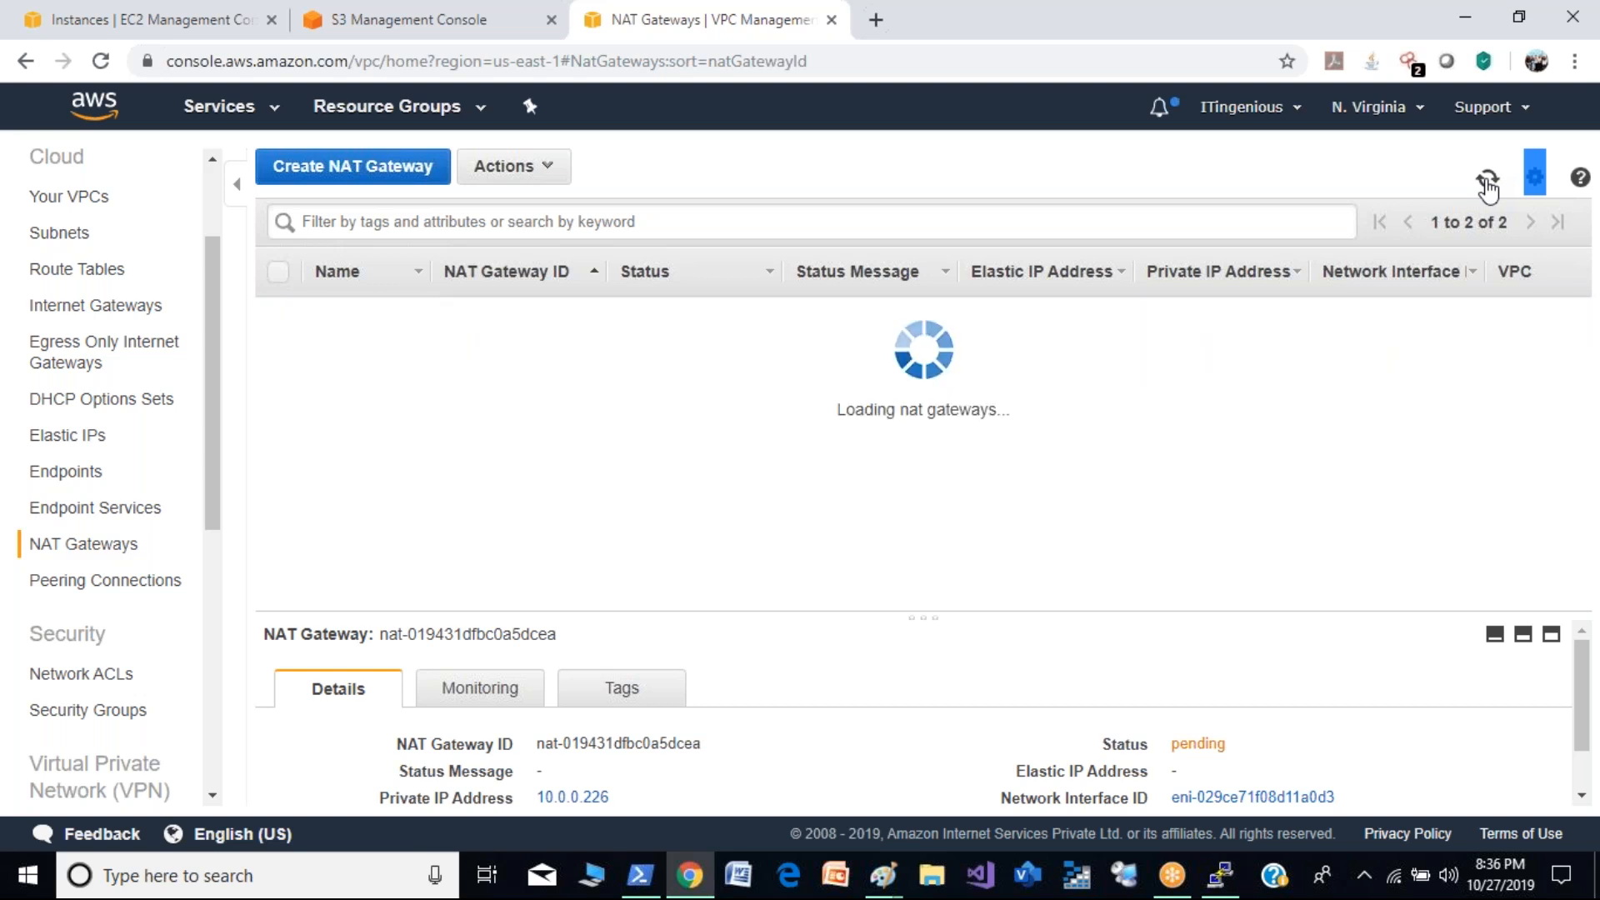
click(1486, 180)
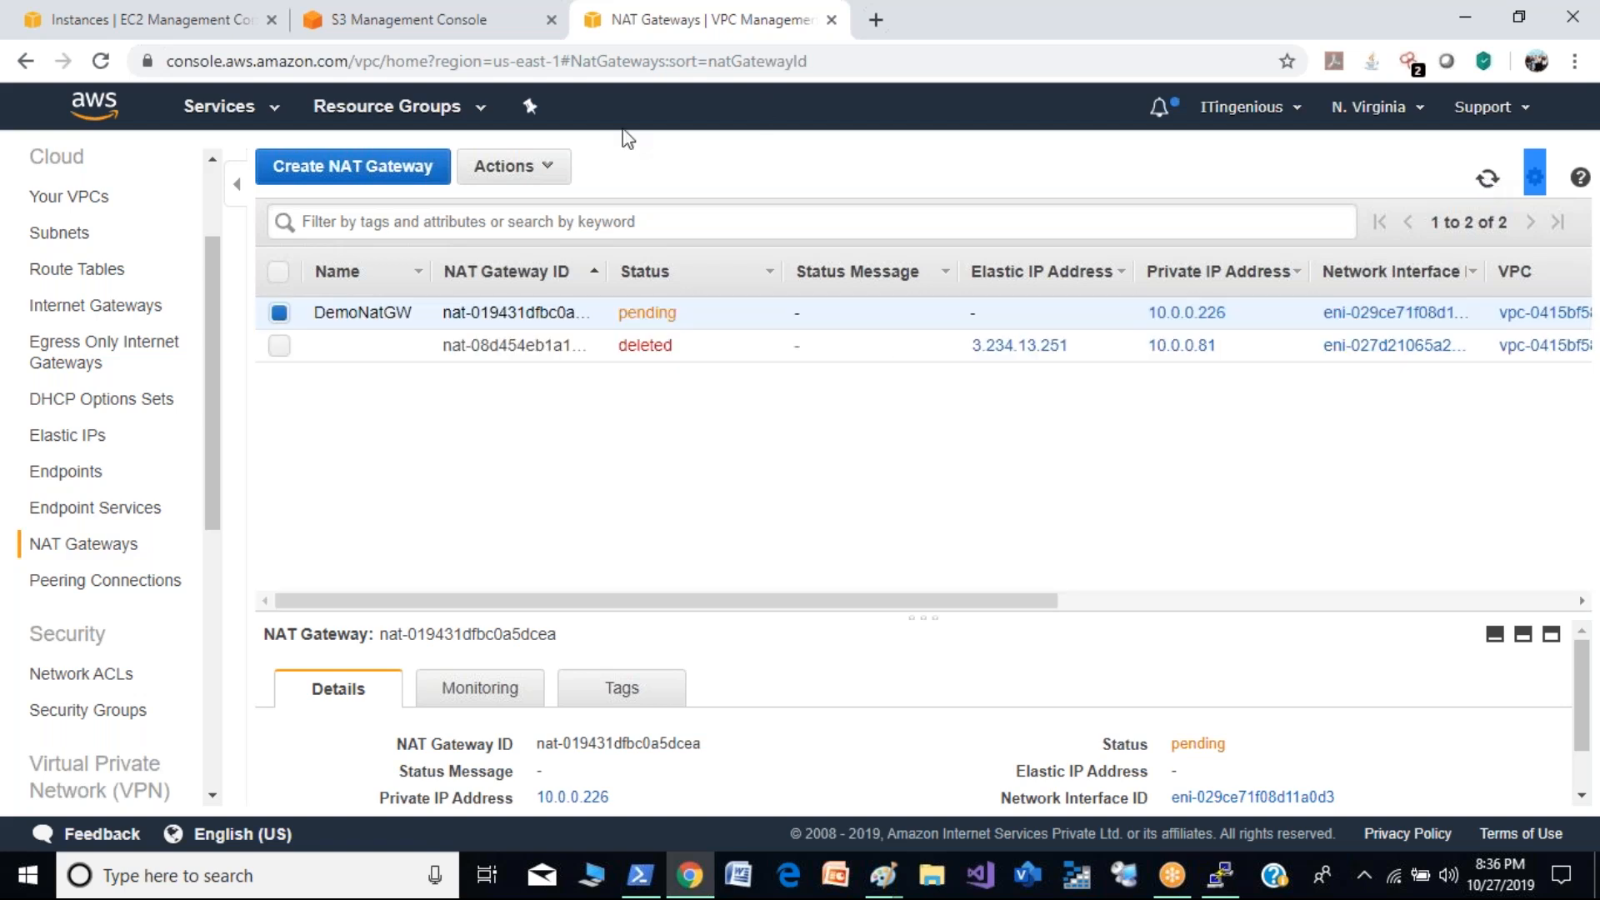
click(101, 64)
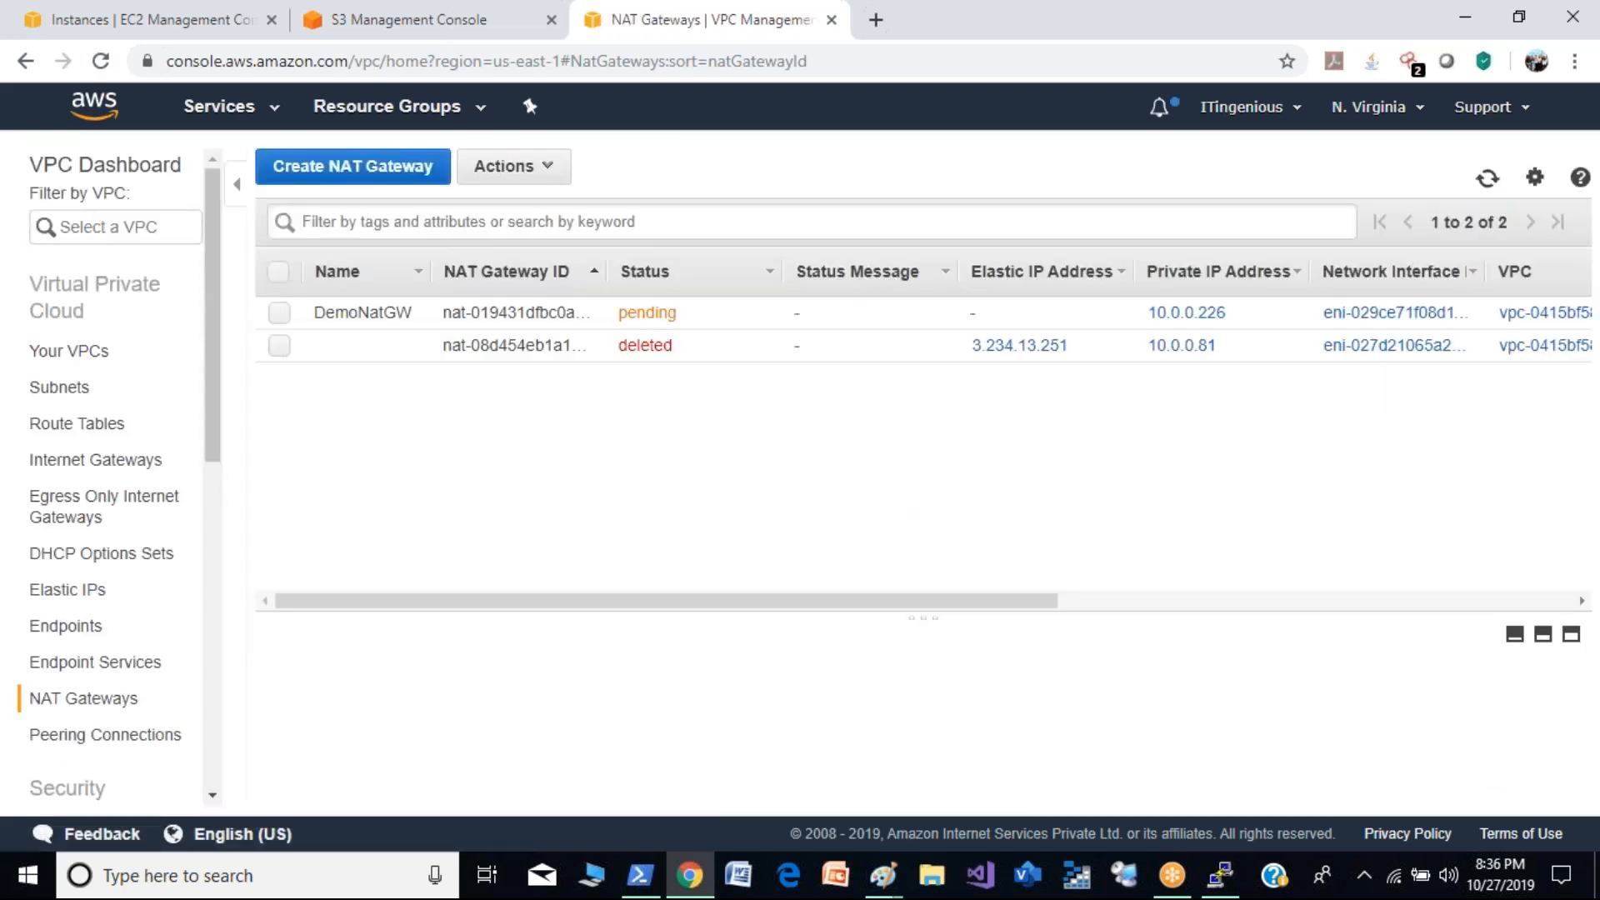
- Review which instances and network interfaces the Elastic IP 3.233.66.193 could be associated with, and return to the Elastic IP list without associating it
click(79, 597)
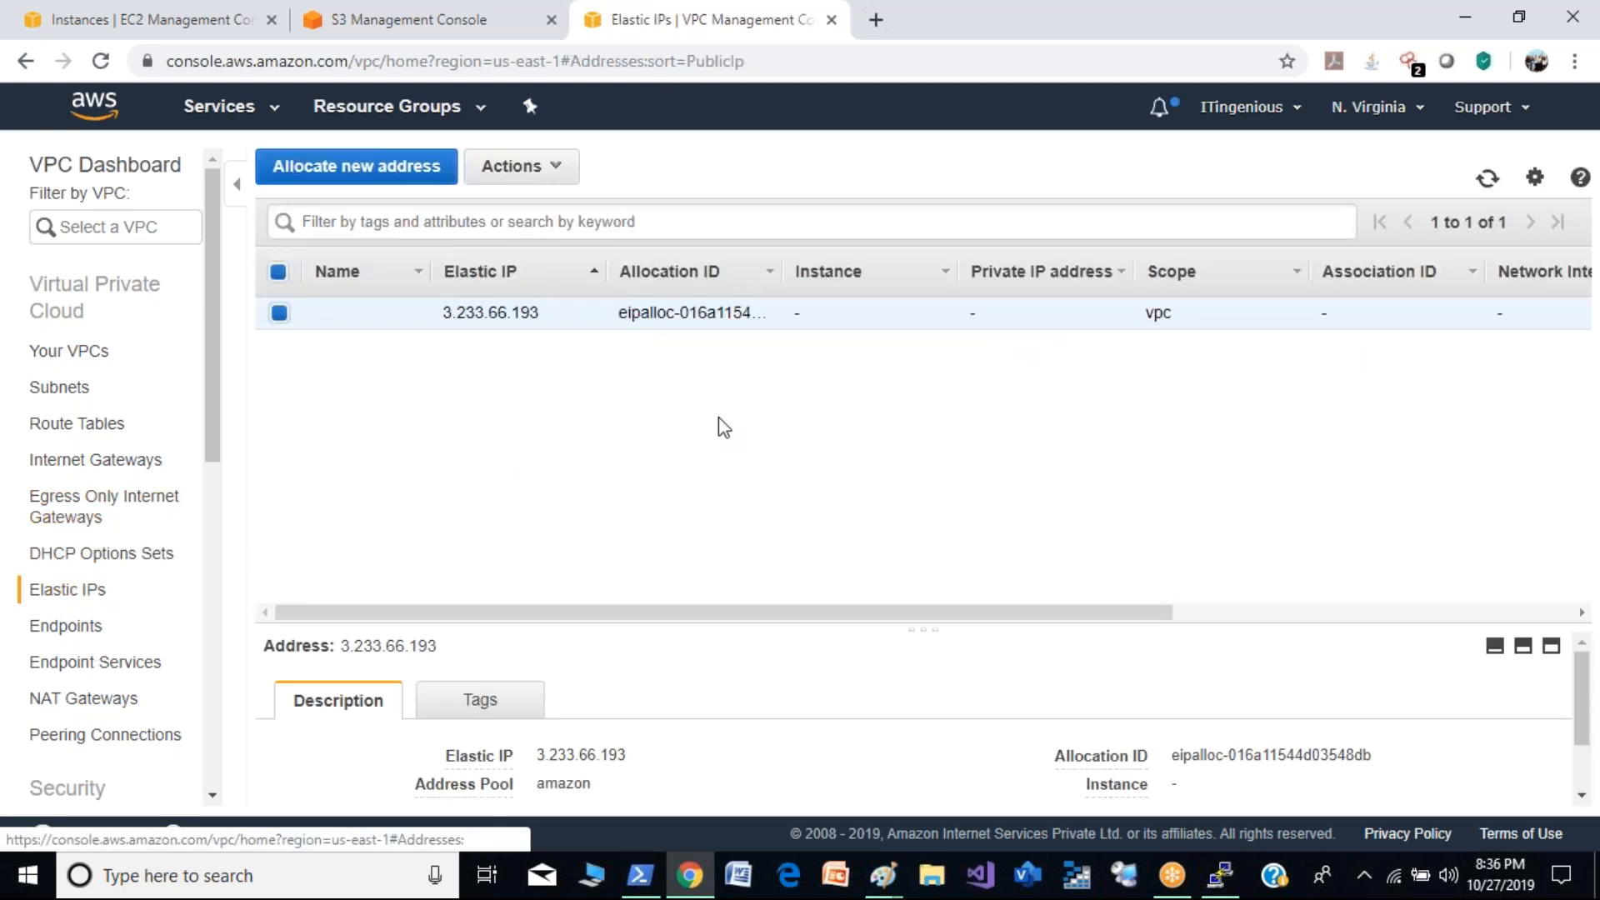
click(542, 171)
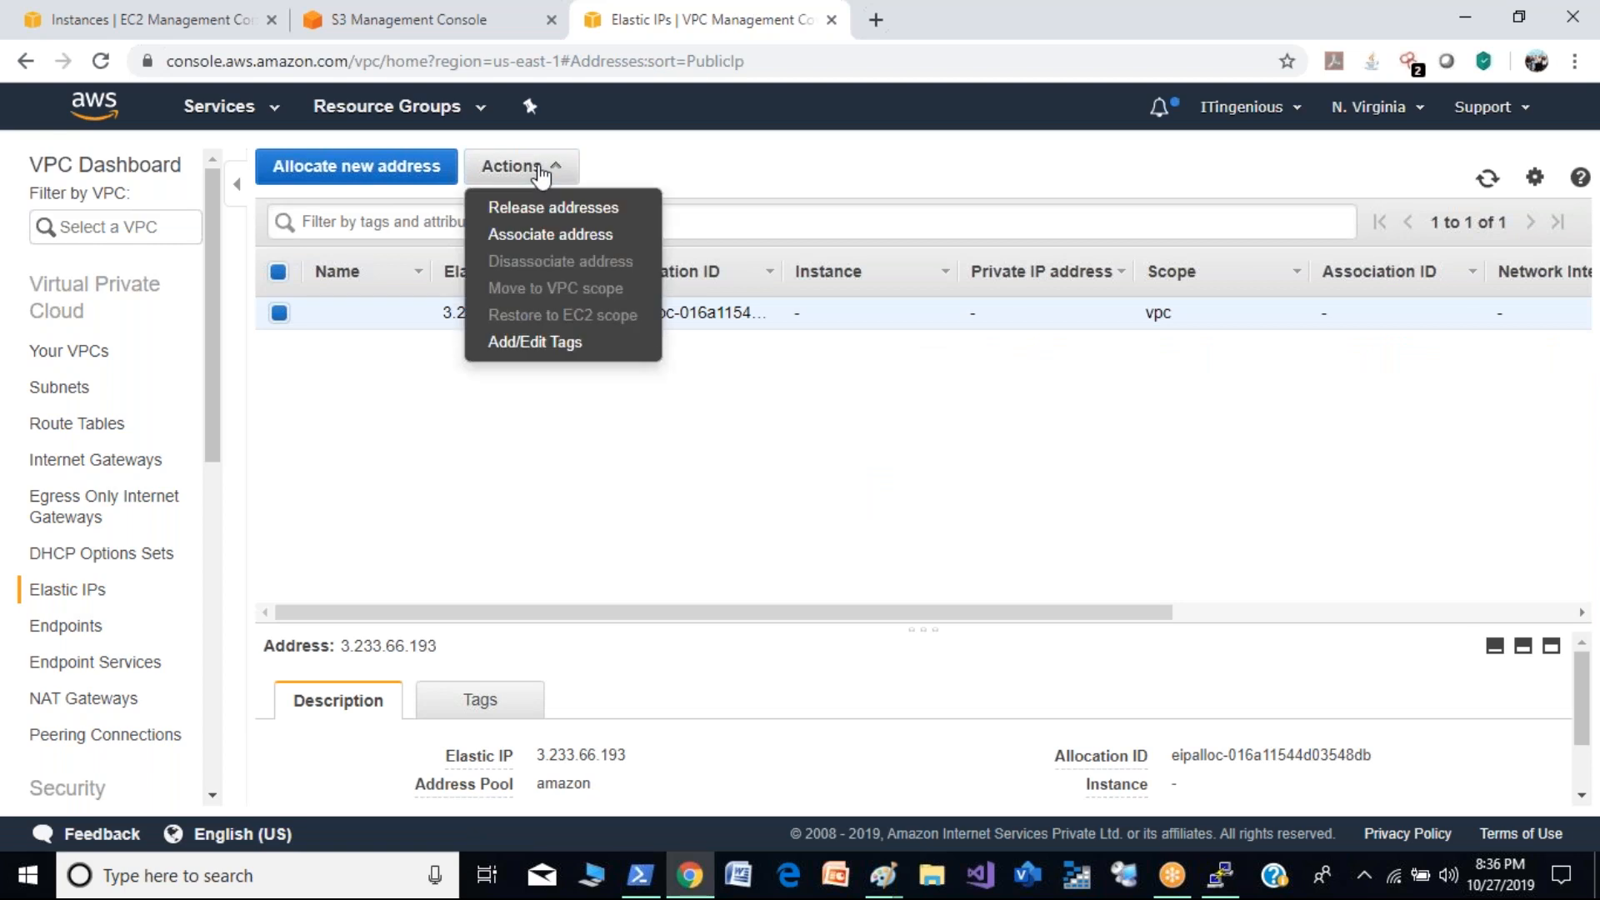
click(550, 235)
click(561, 414)
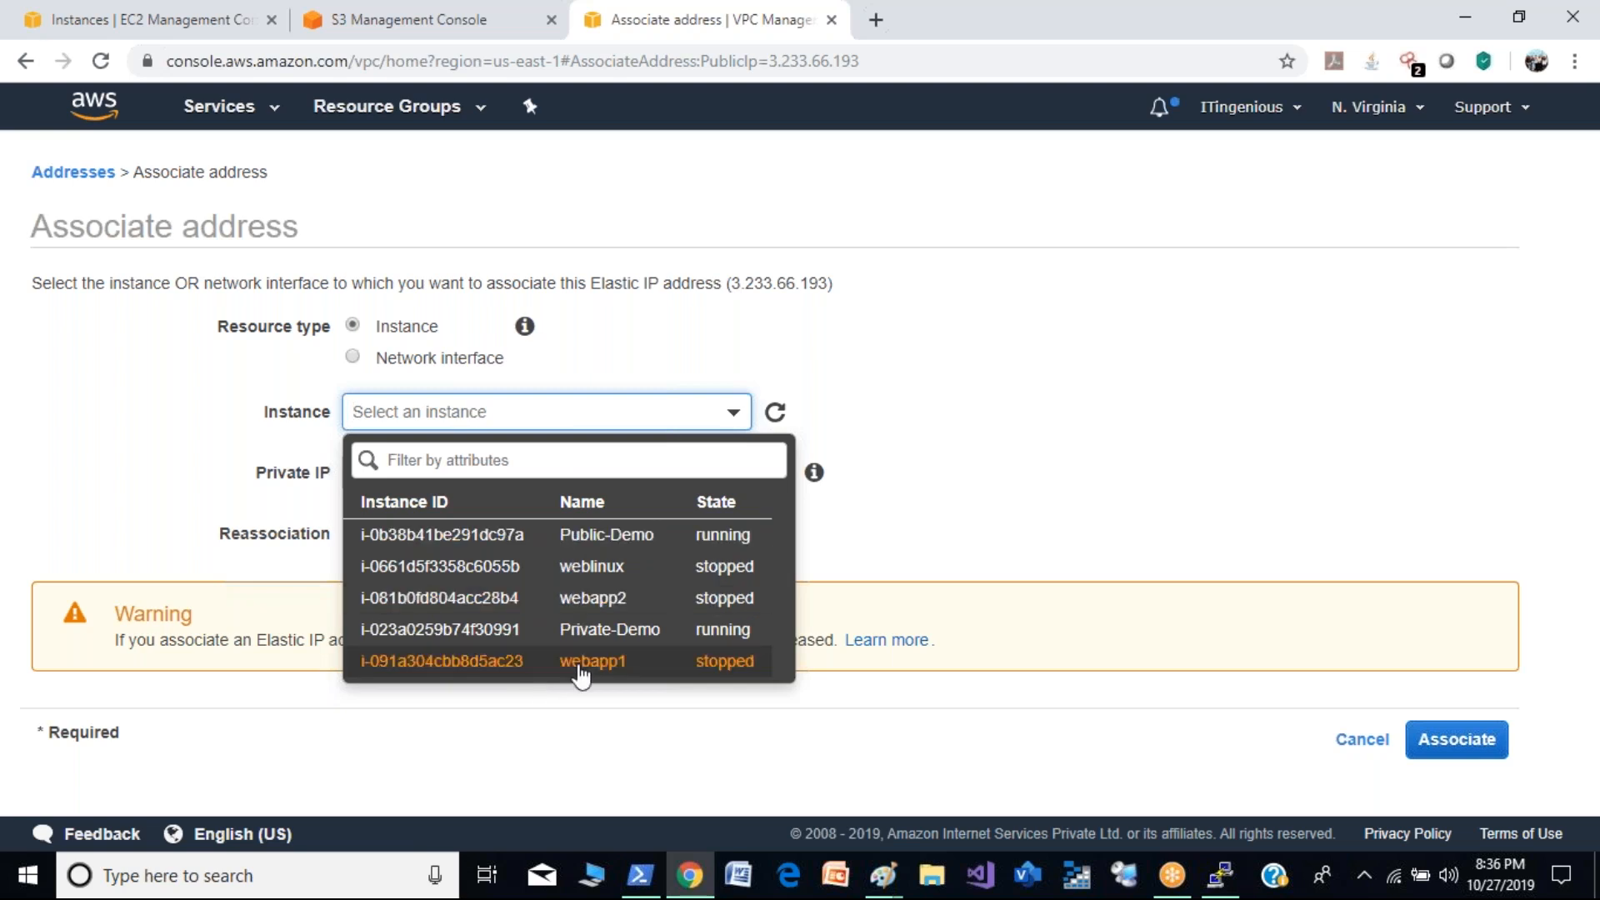
click(1034, 455)
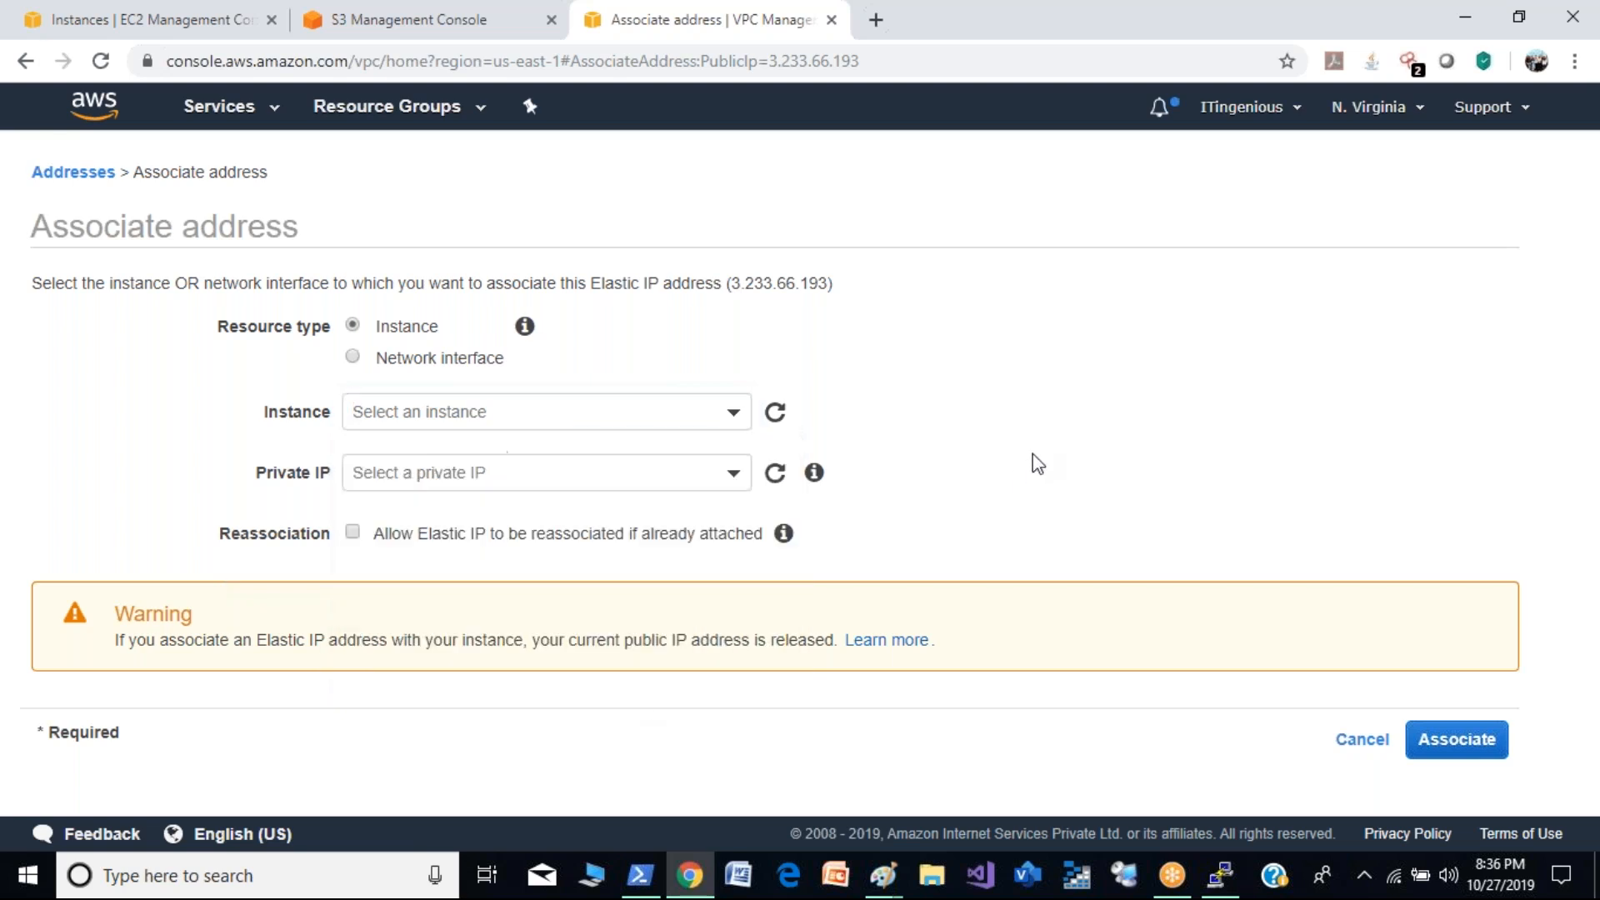
click(475, 364)
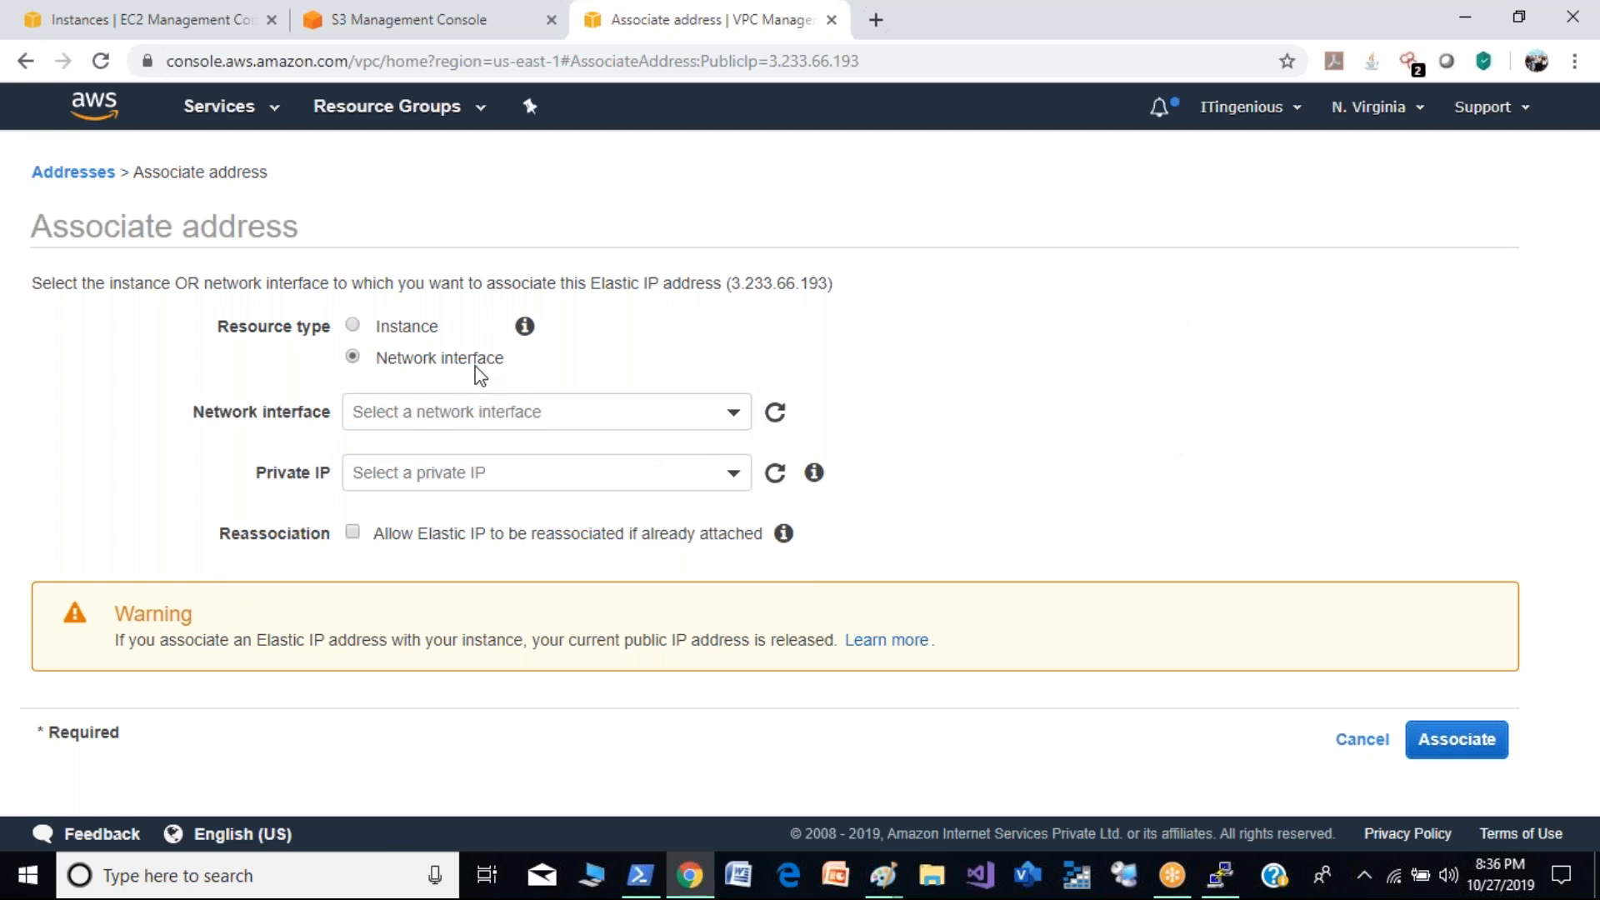
click(493, 410)
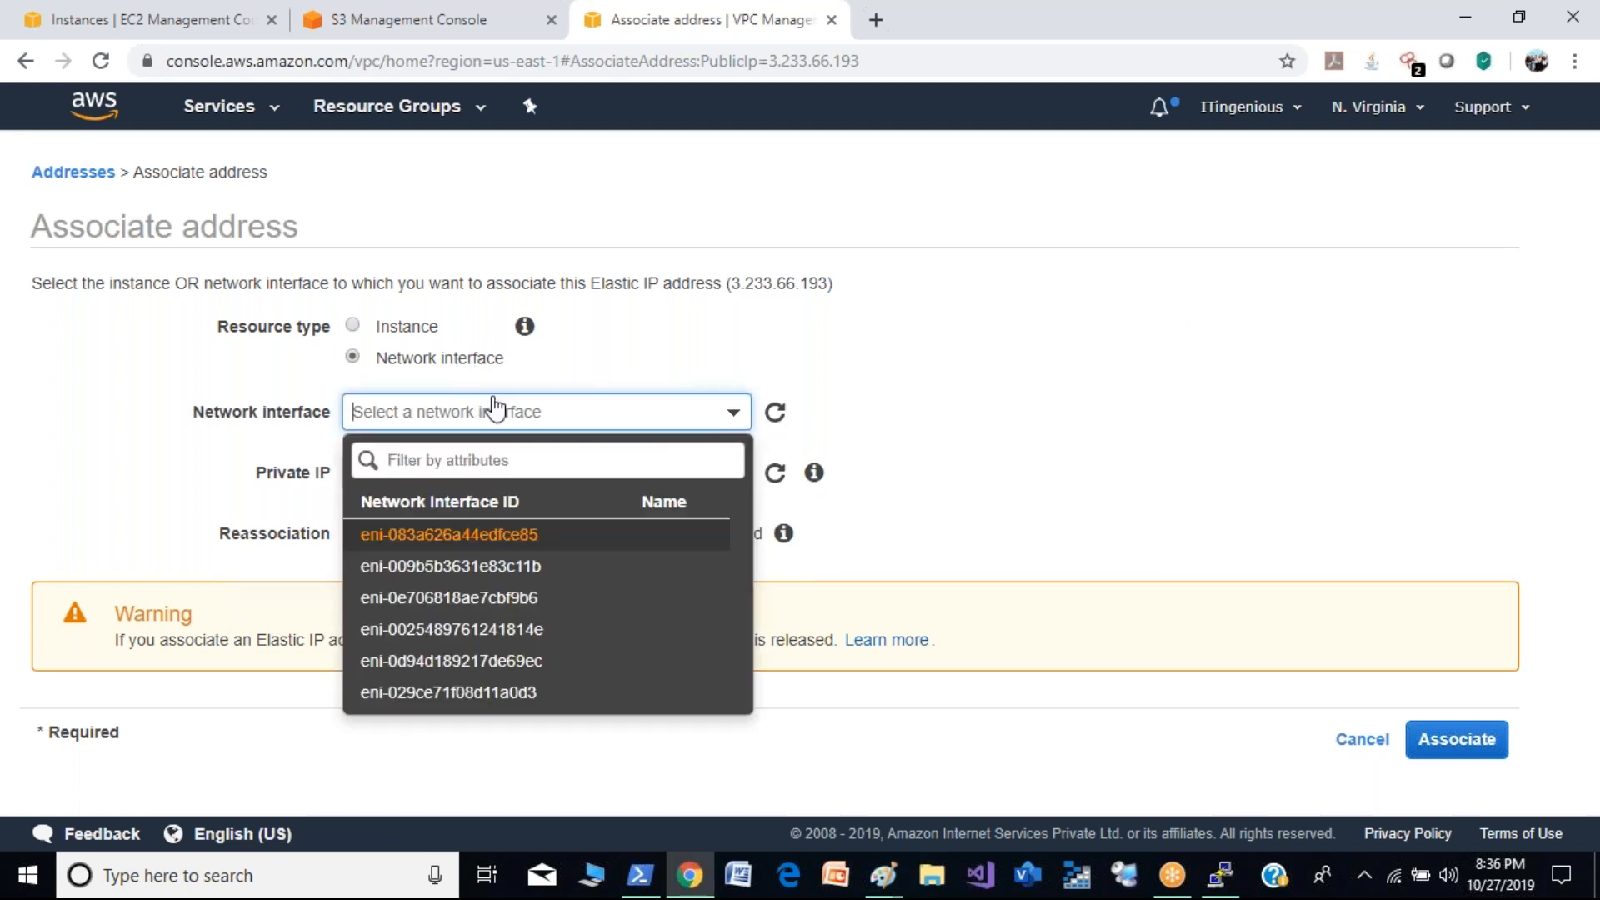
click(925, 324)
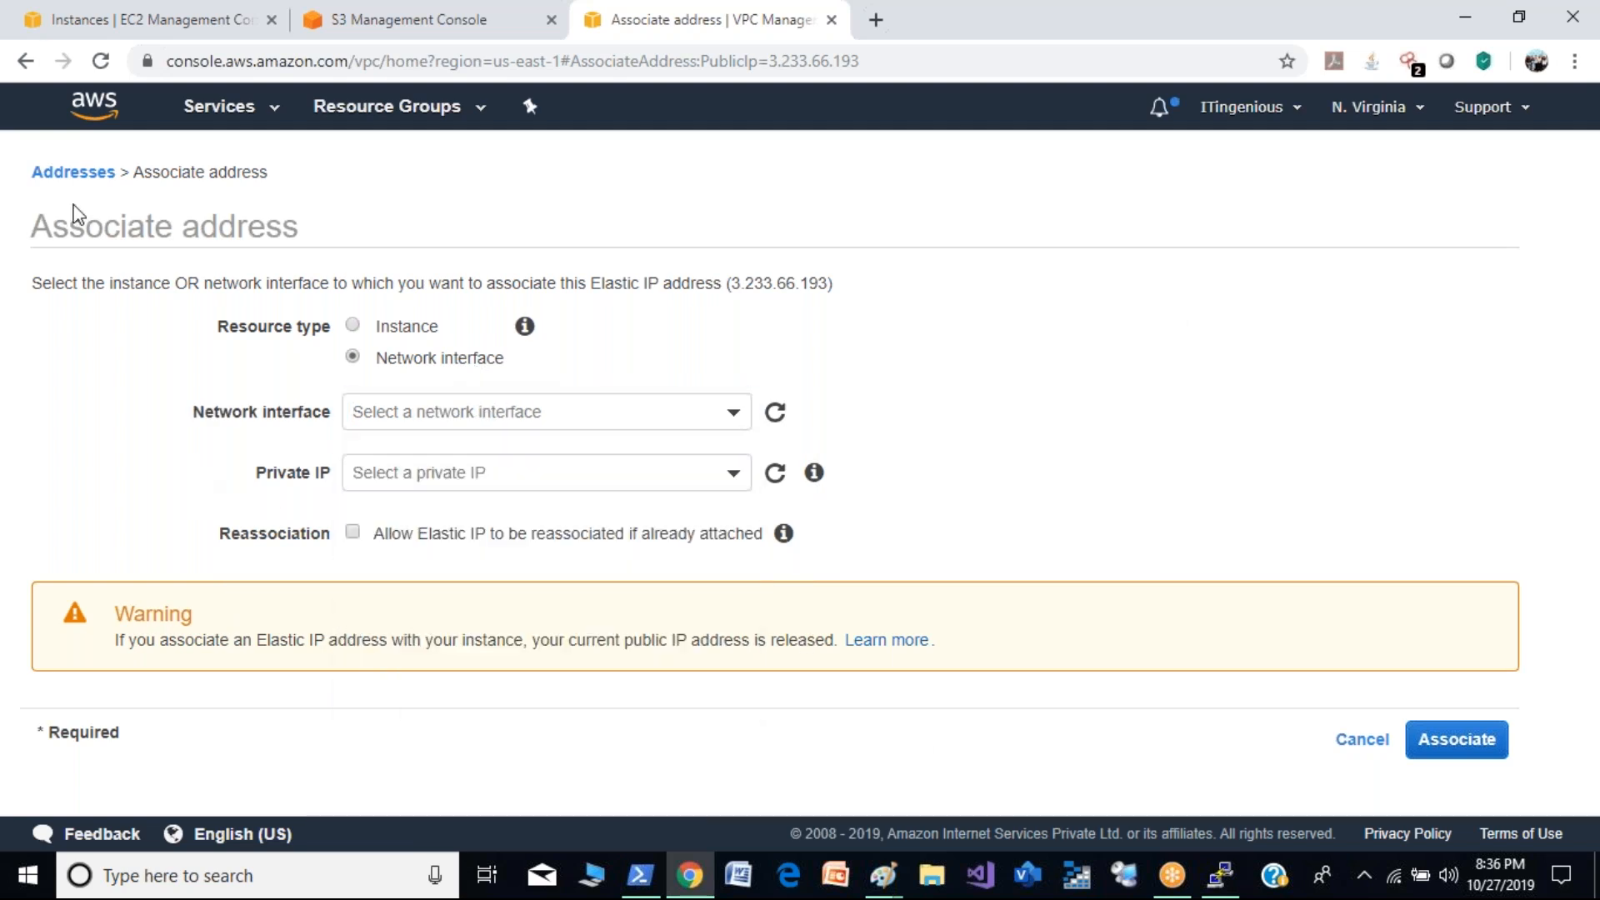
click(81, 171)
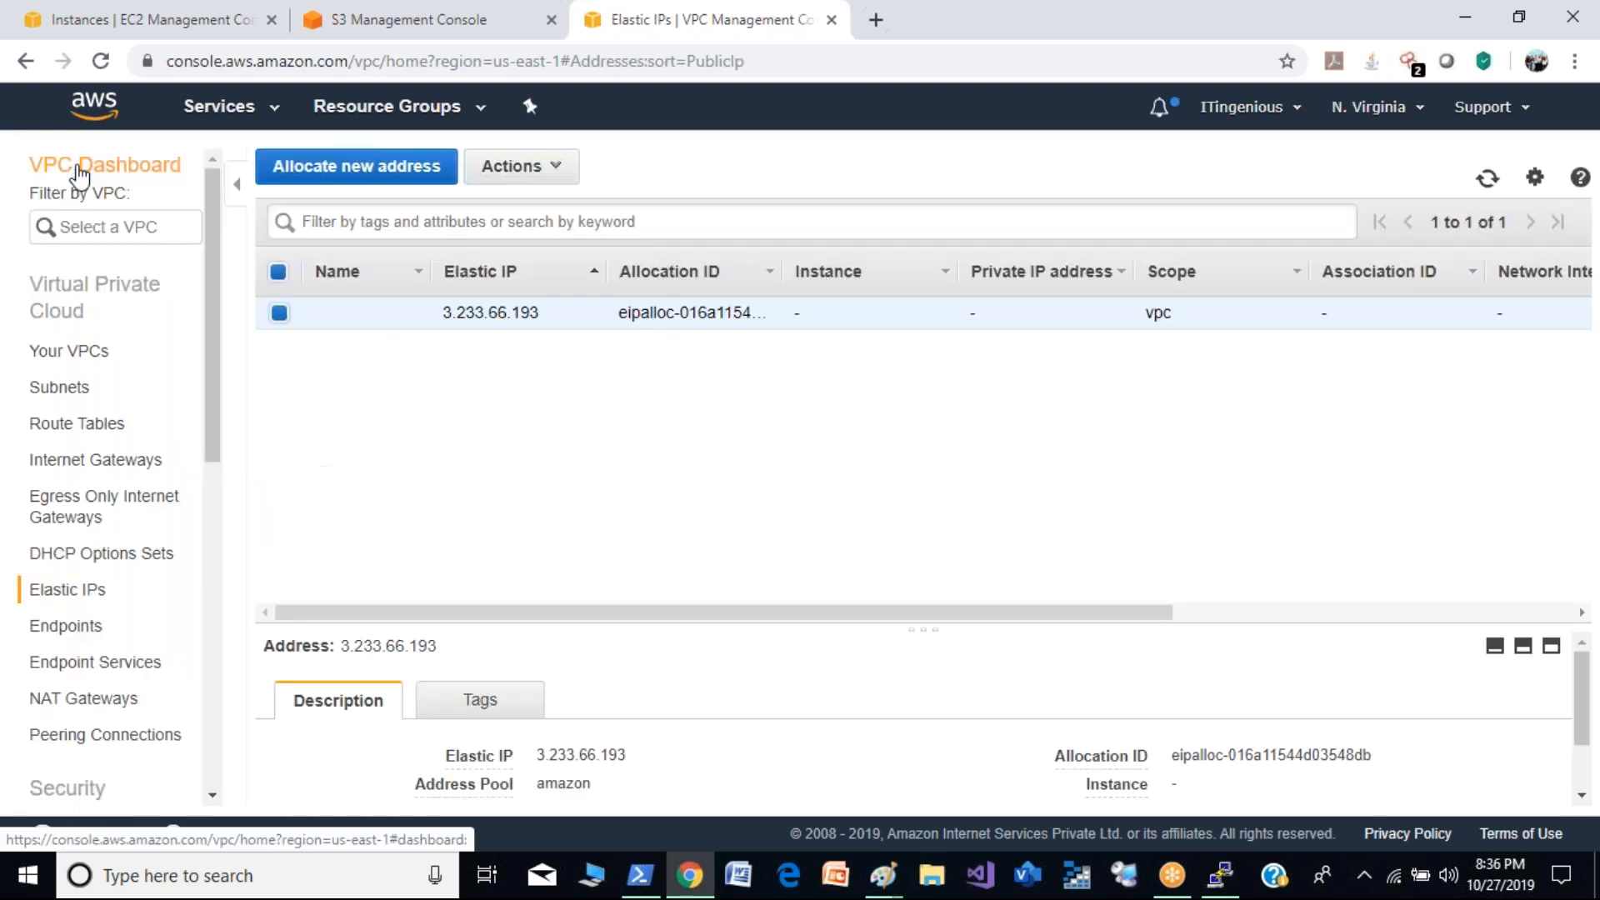
- Refresh the Elastic IP list repeatedly to check its association, and reopen the NAT gateway list to check the status of DemoNatGW
click(1489, 182)
click(1490, 183)
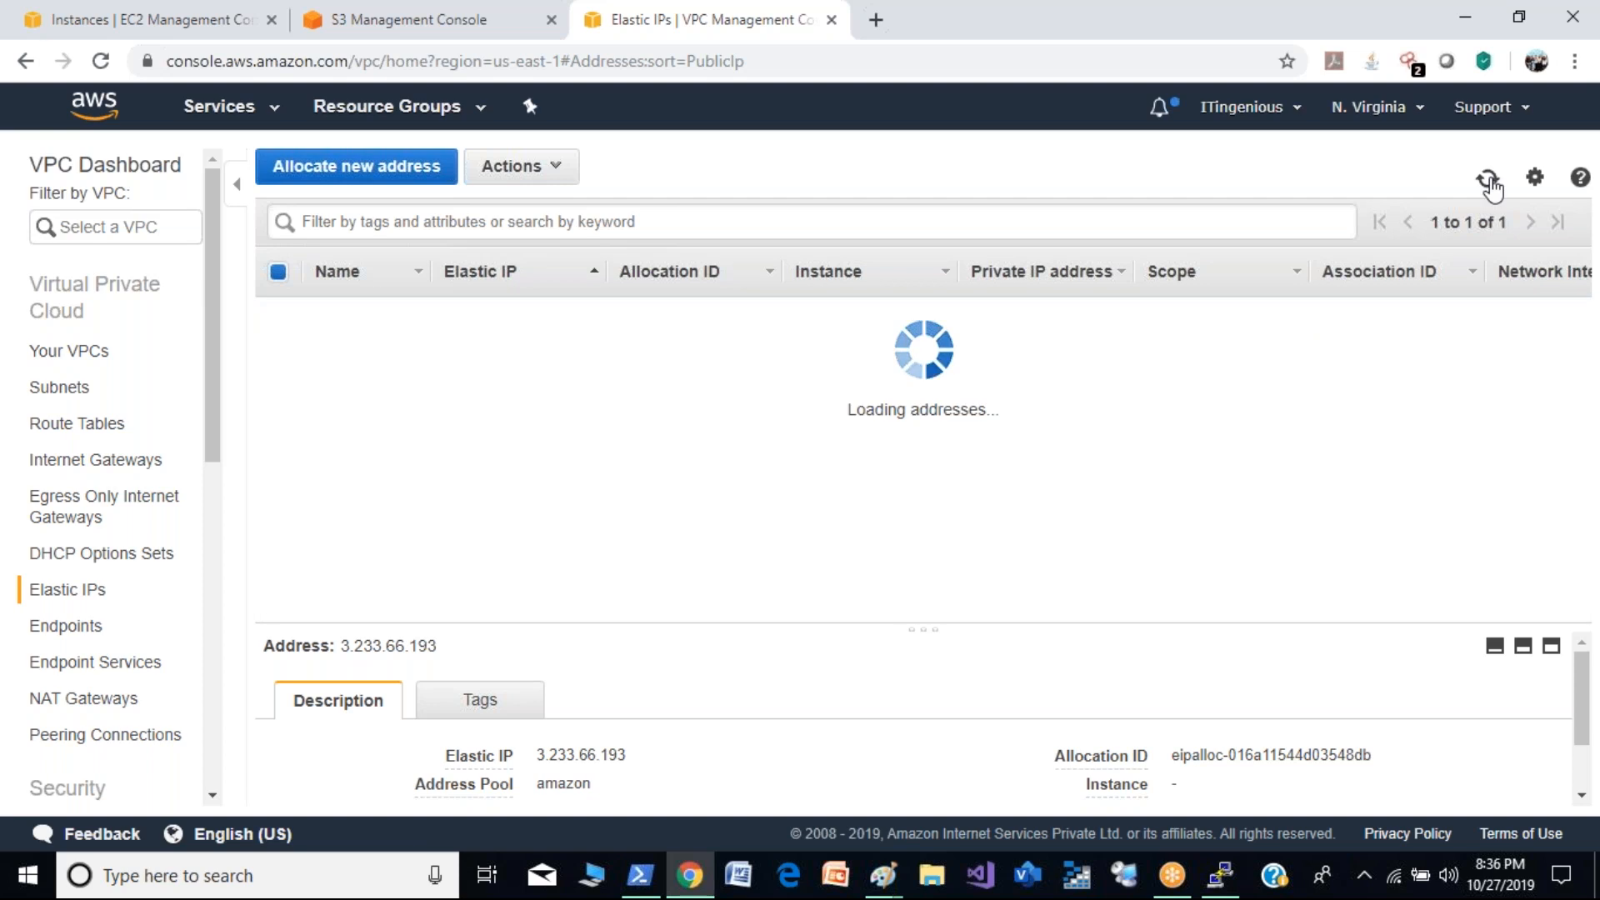
click(1489, 182)
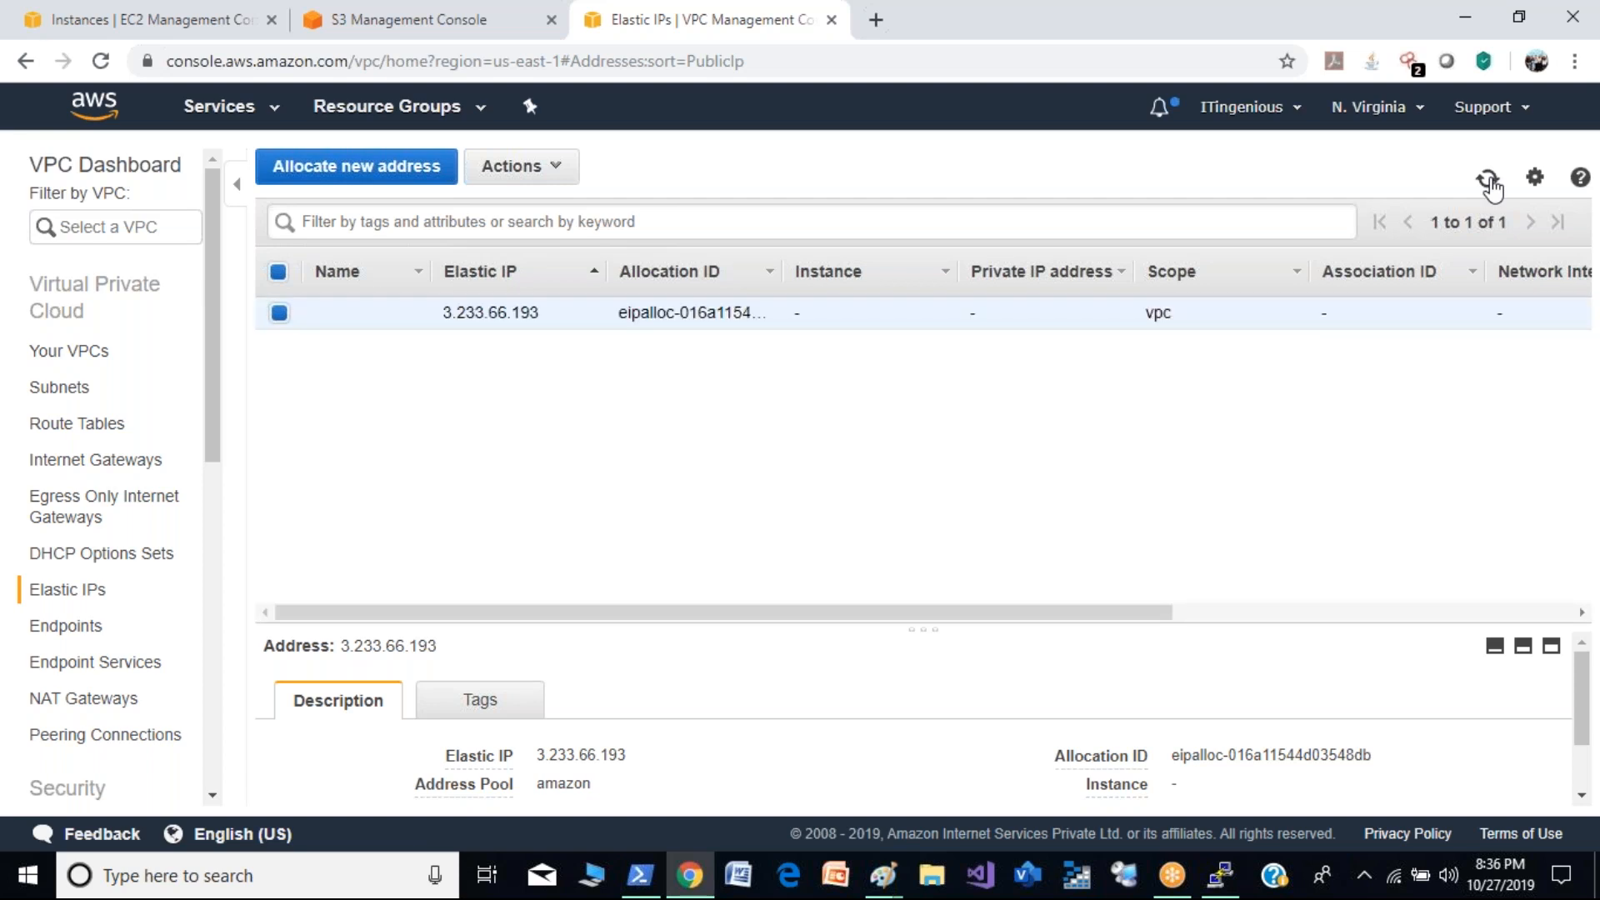
click(1489, 183)
click(1489, 182)
click(1490, 182)
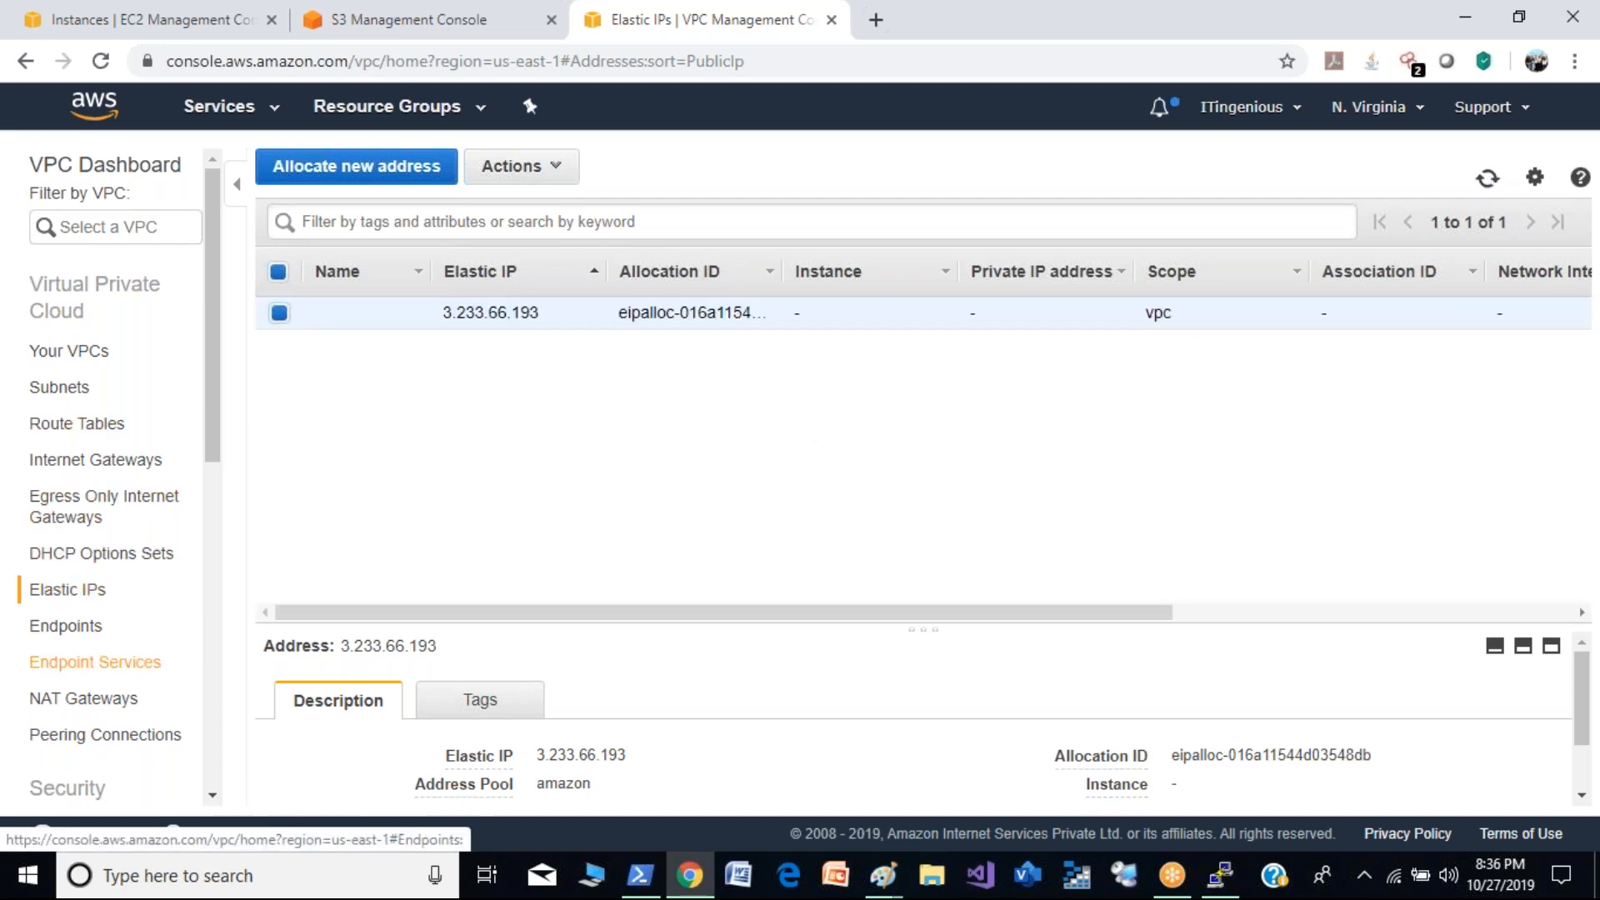
click(86, 700)
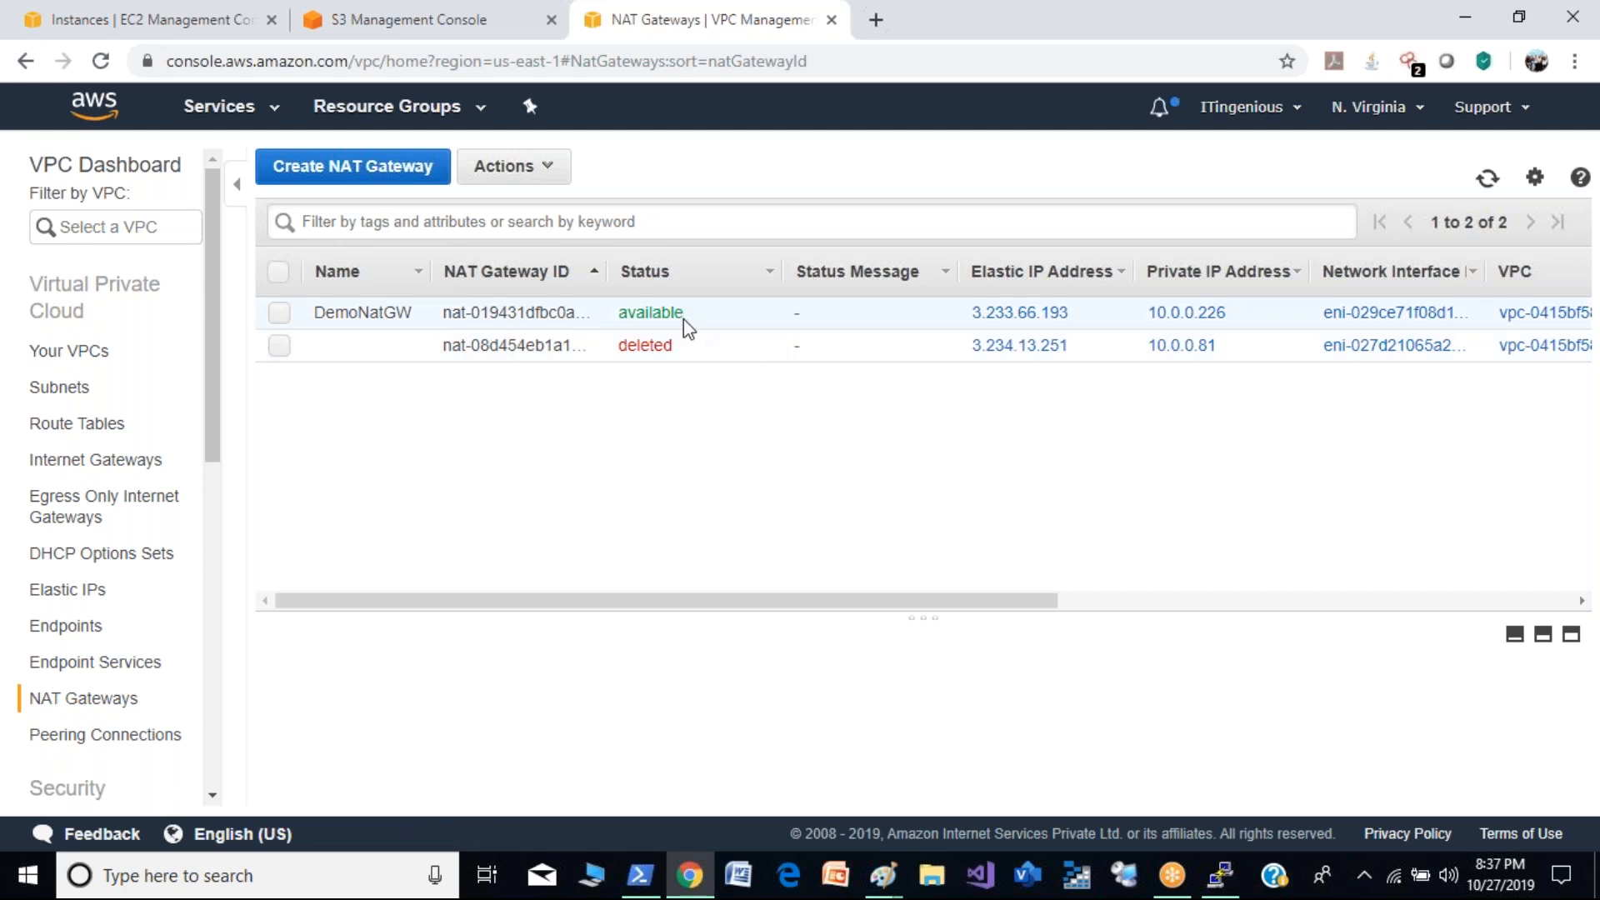
- Add a route with destination 0.0.0.0/0 and target DemoNatGW to the private-demo route table, and save the routes
click(89, 427)
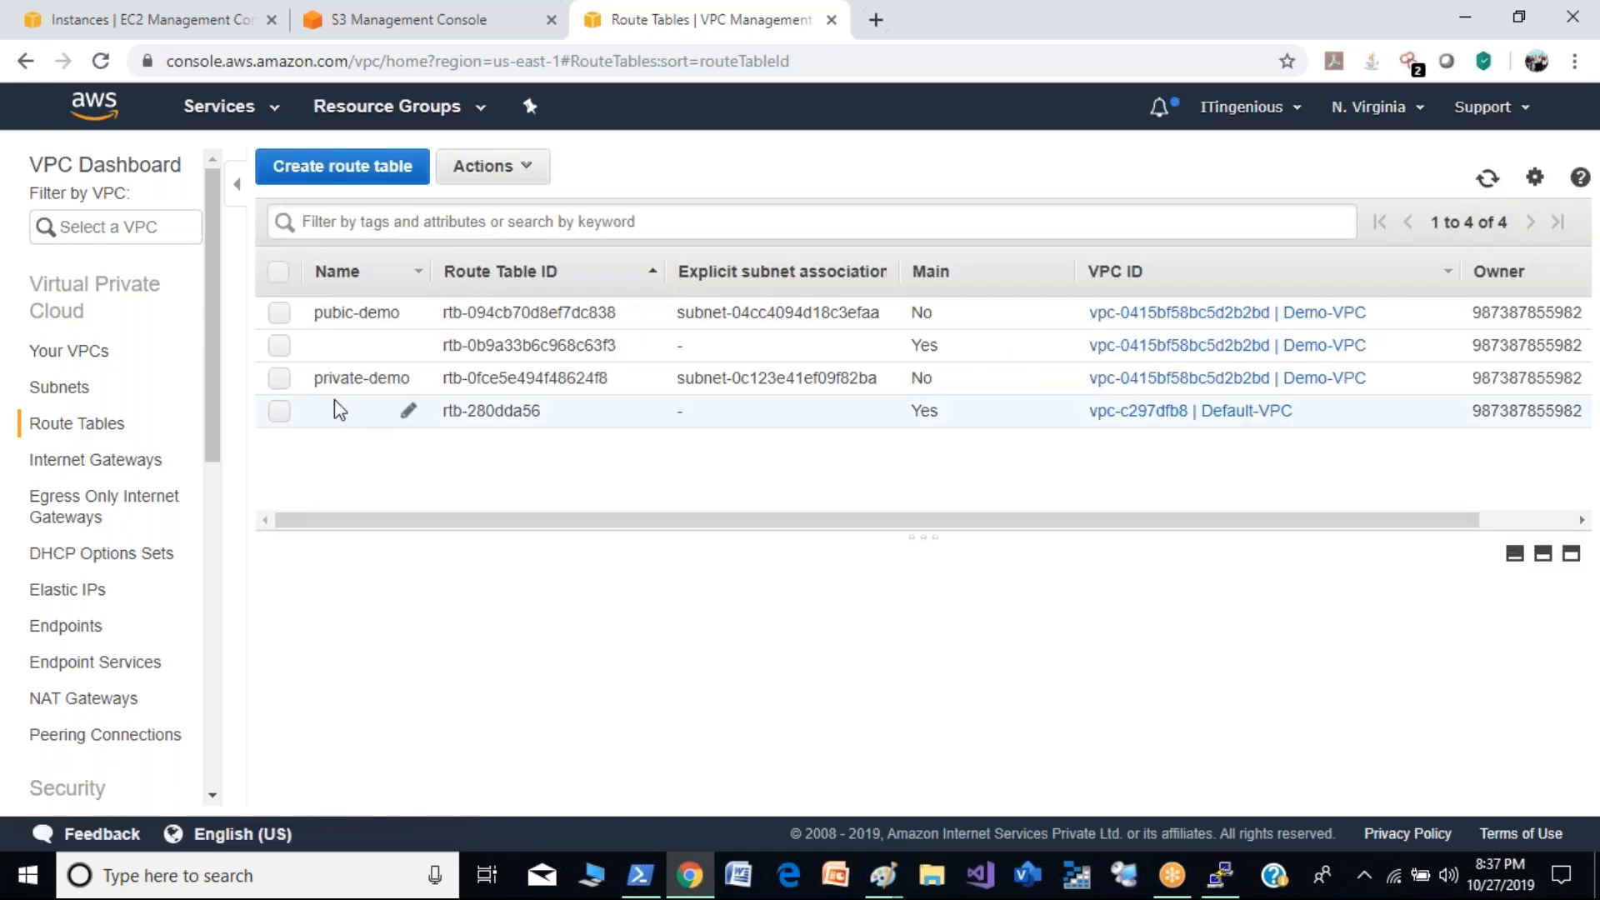
click(271, 380)
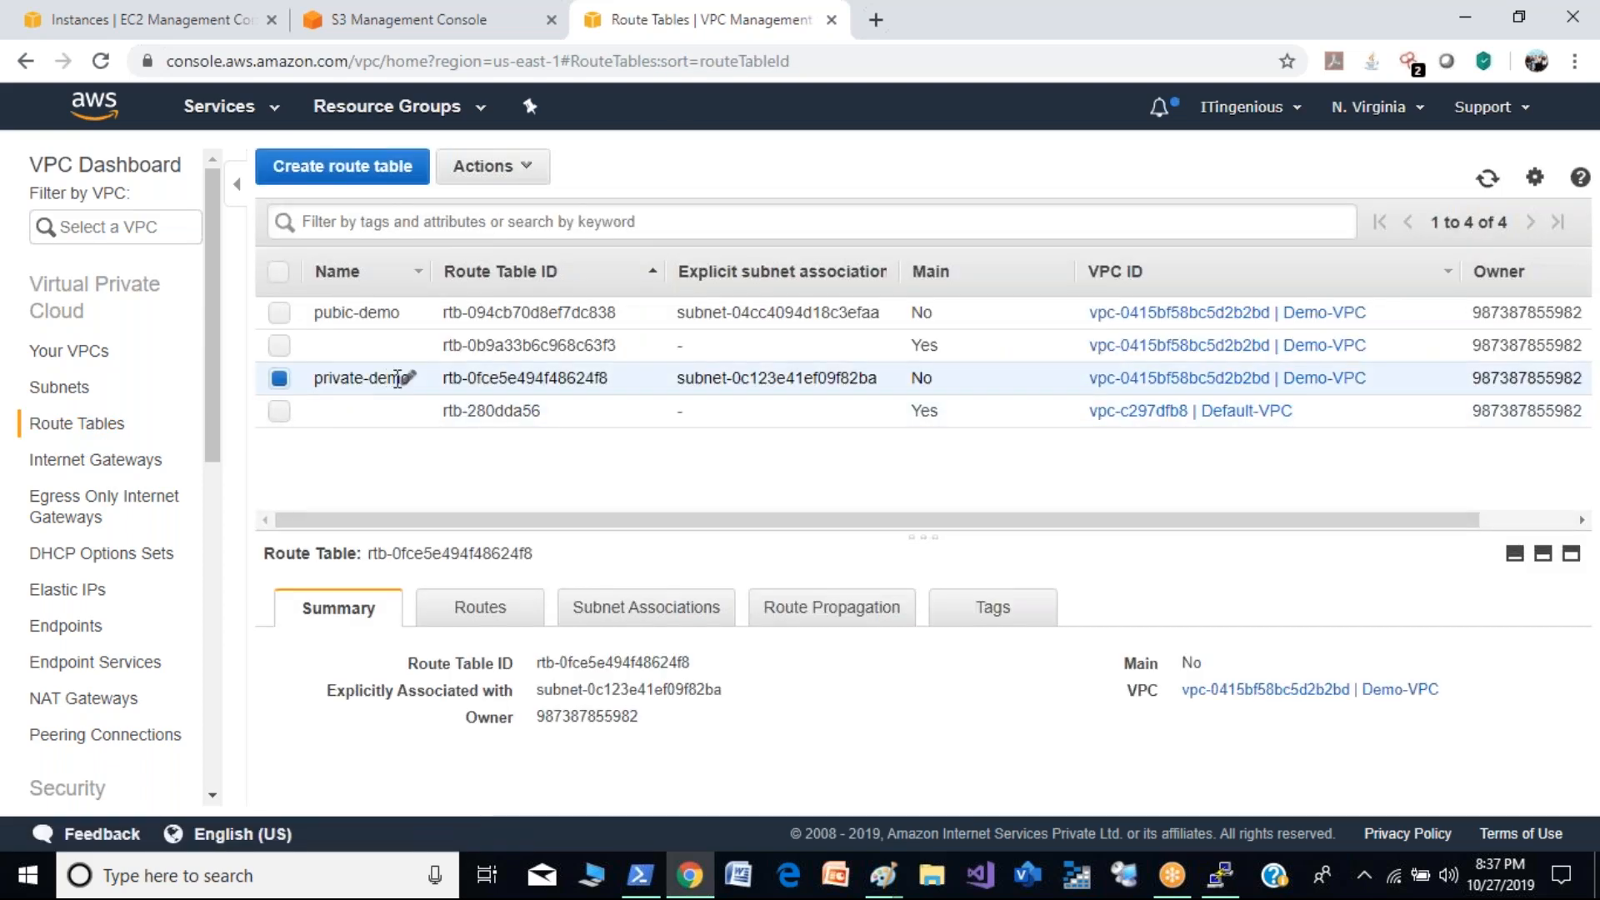
click(482, 613)
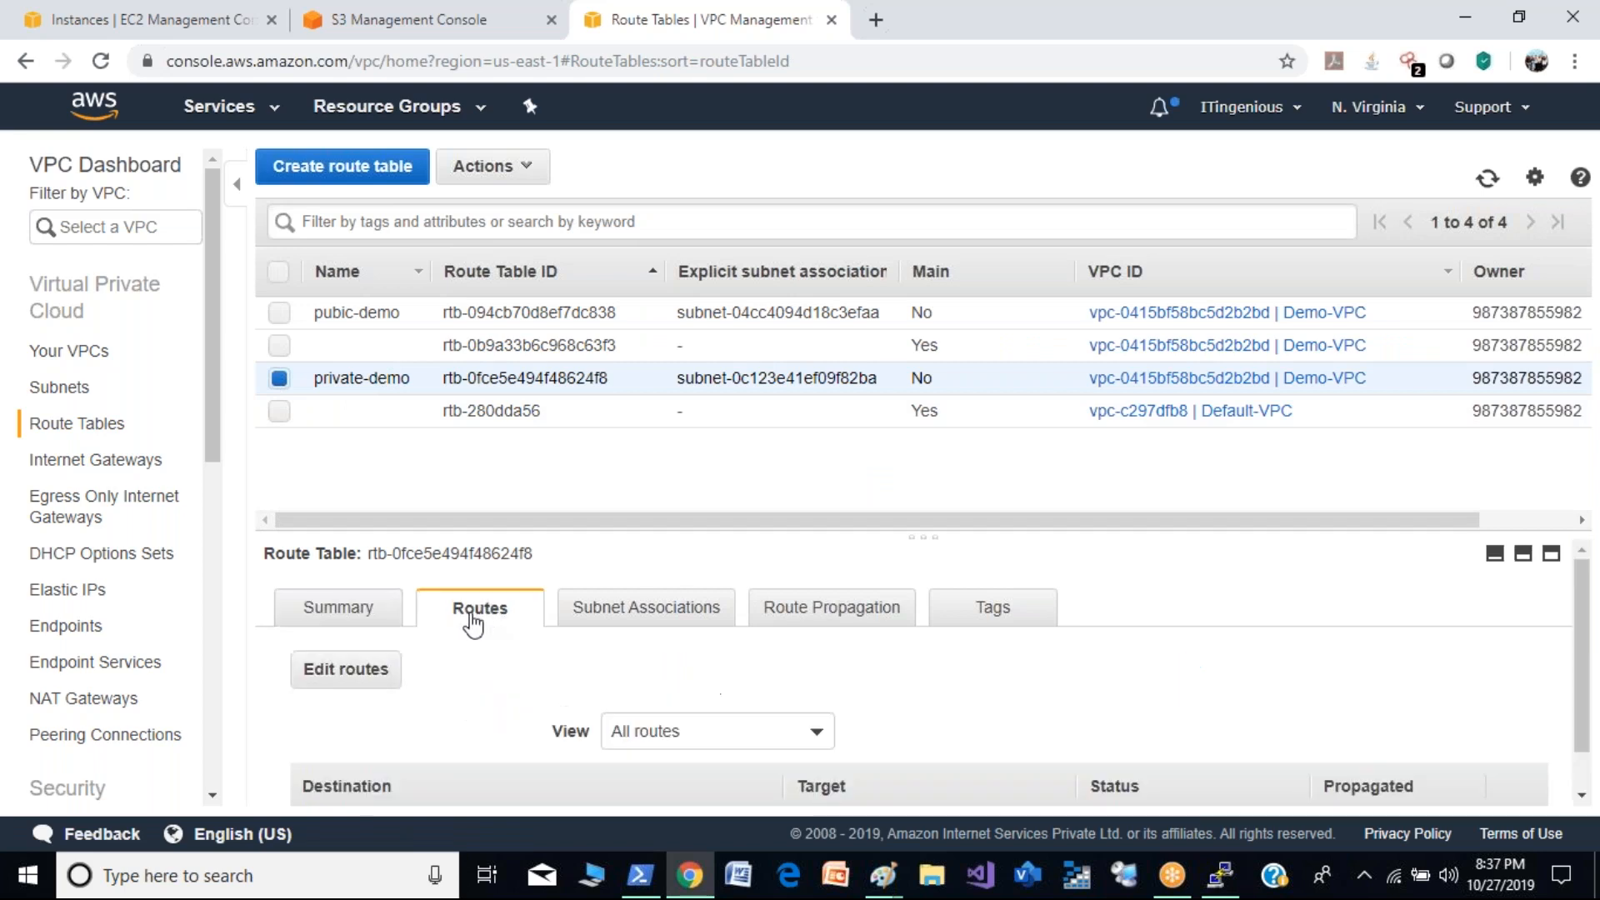
click(371, 683)
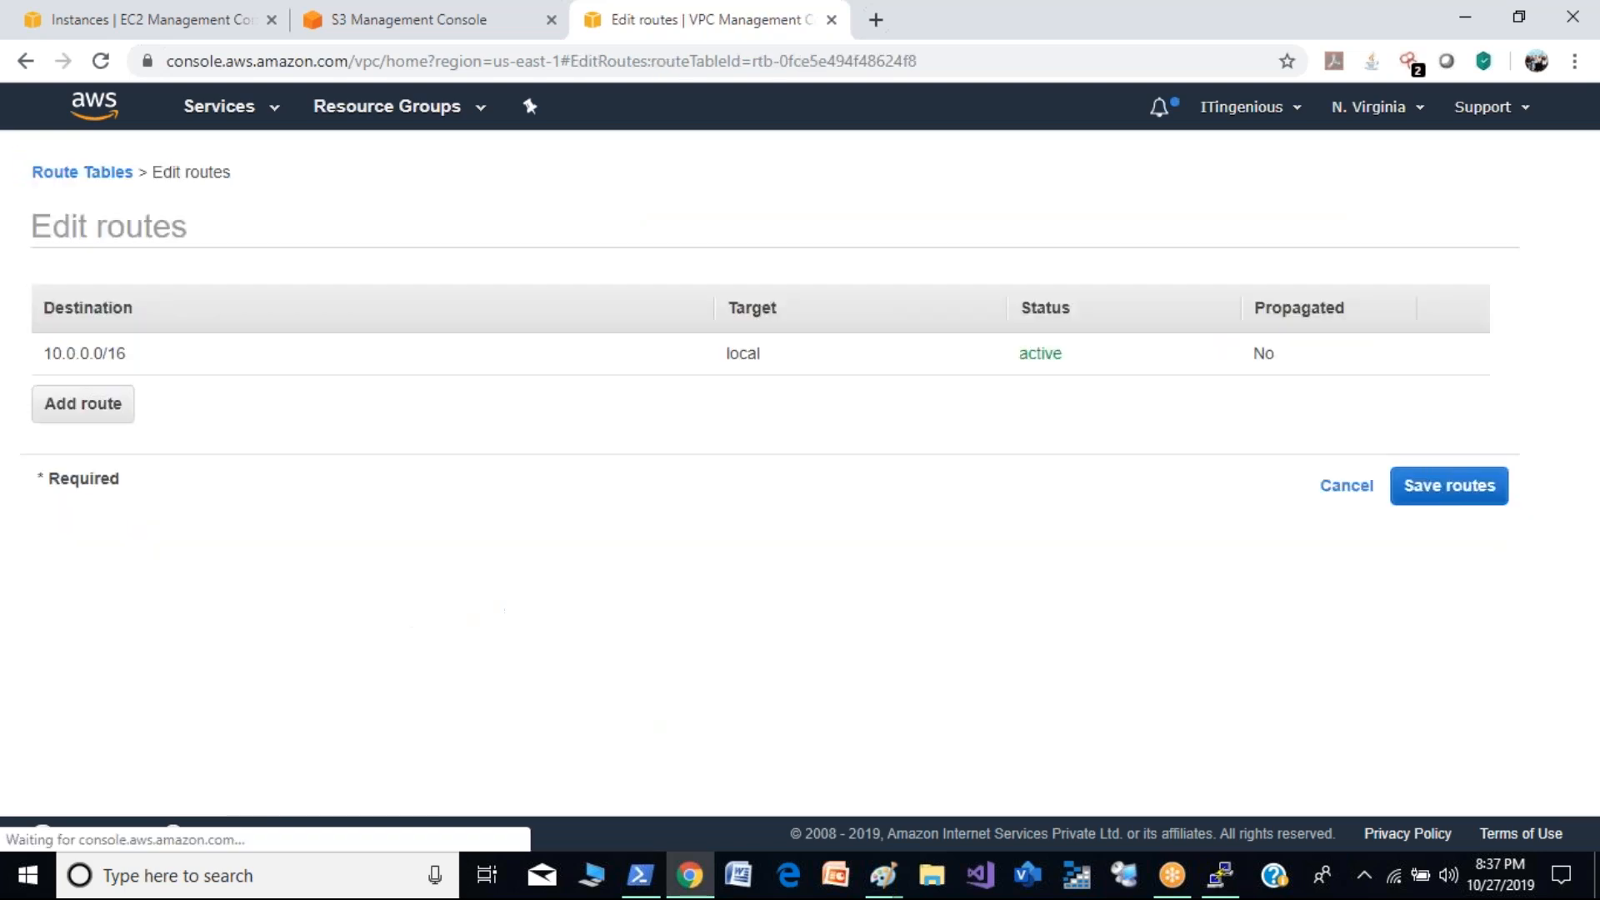
click(125, 401)
click(166, 398)
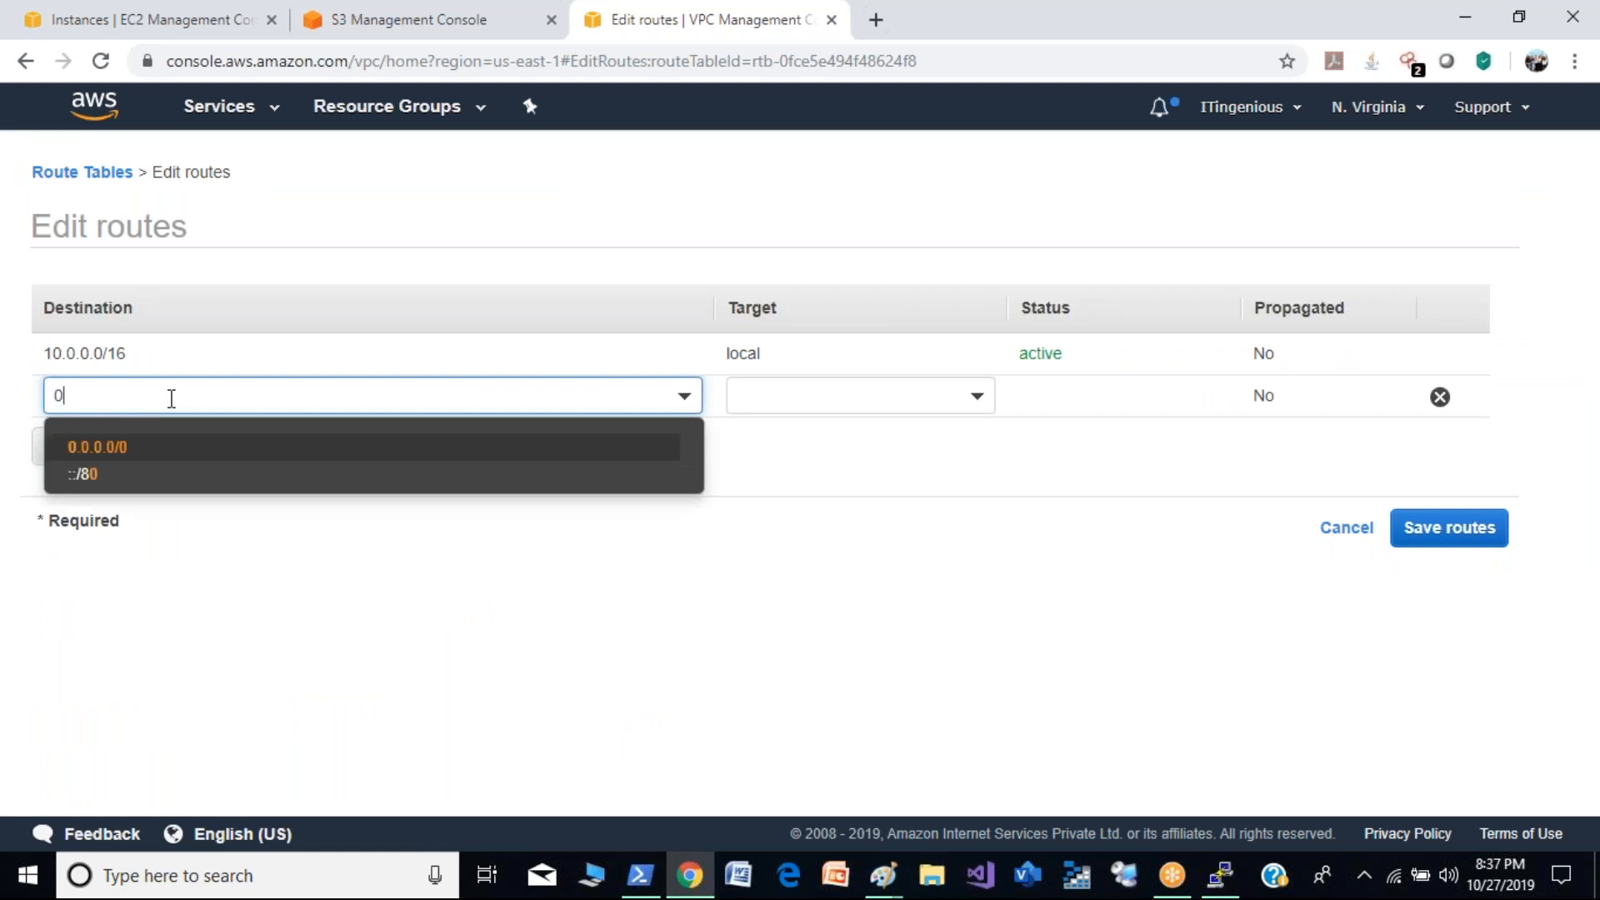
click(188, 450)
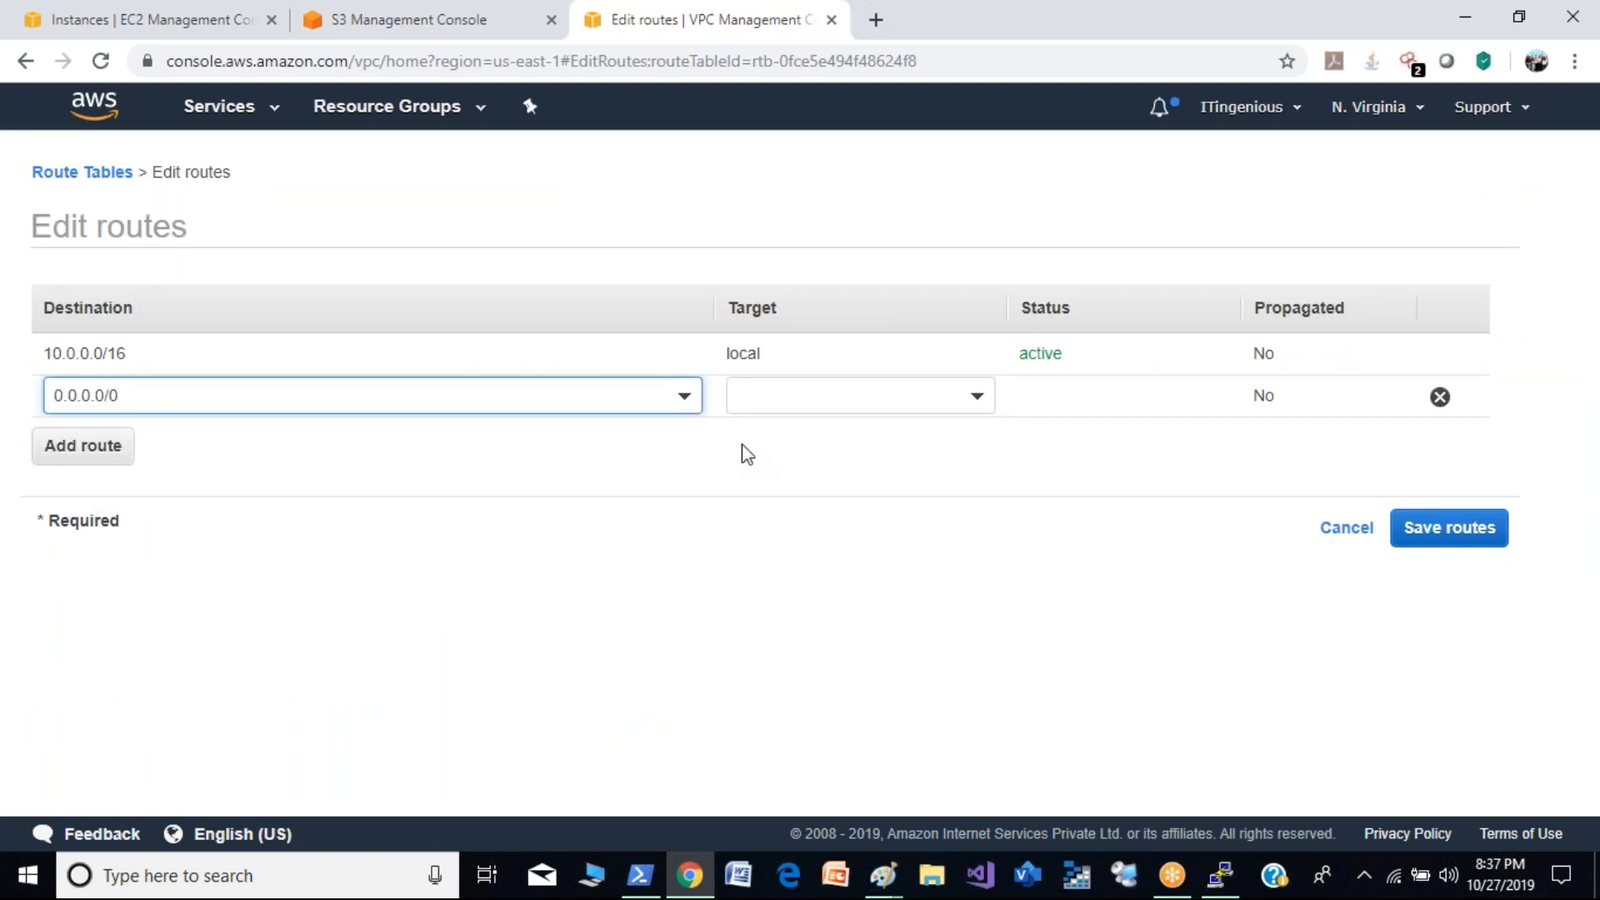
click(977, 406)
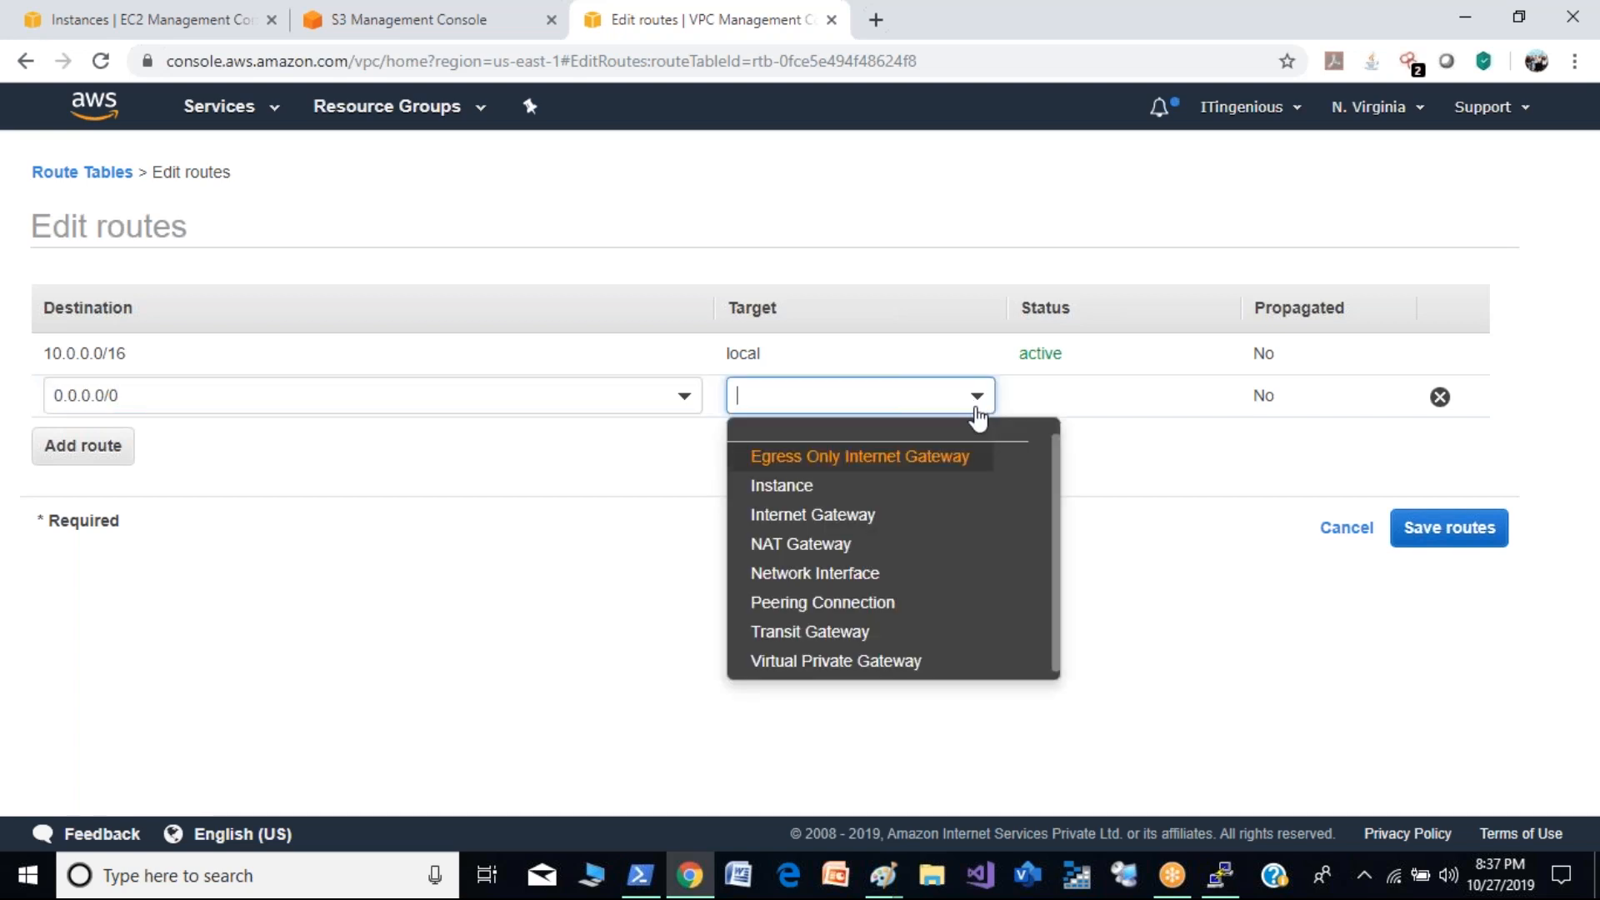
click(925, 544)
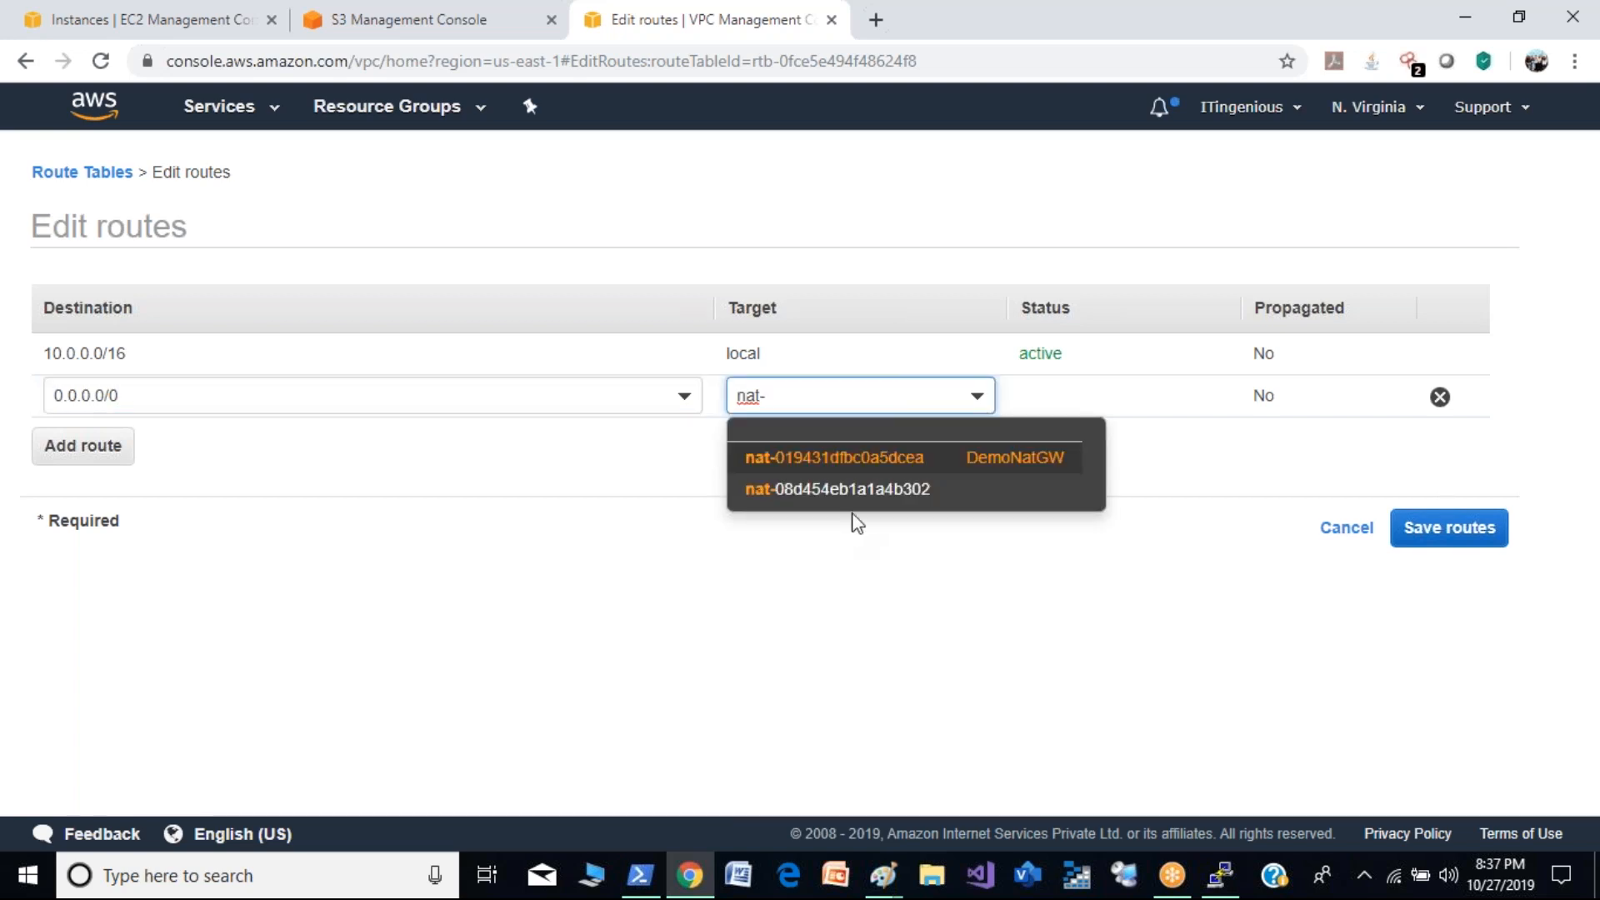
click(978, 459)
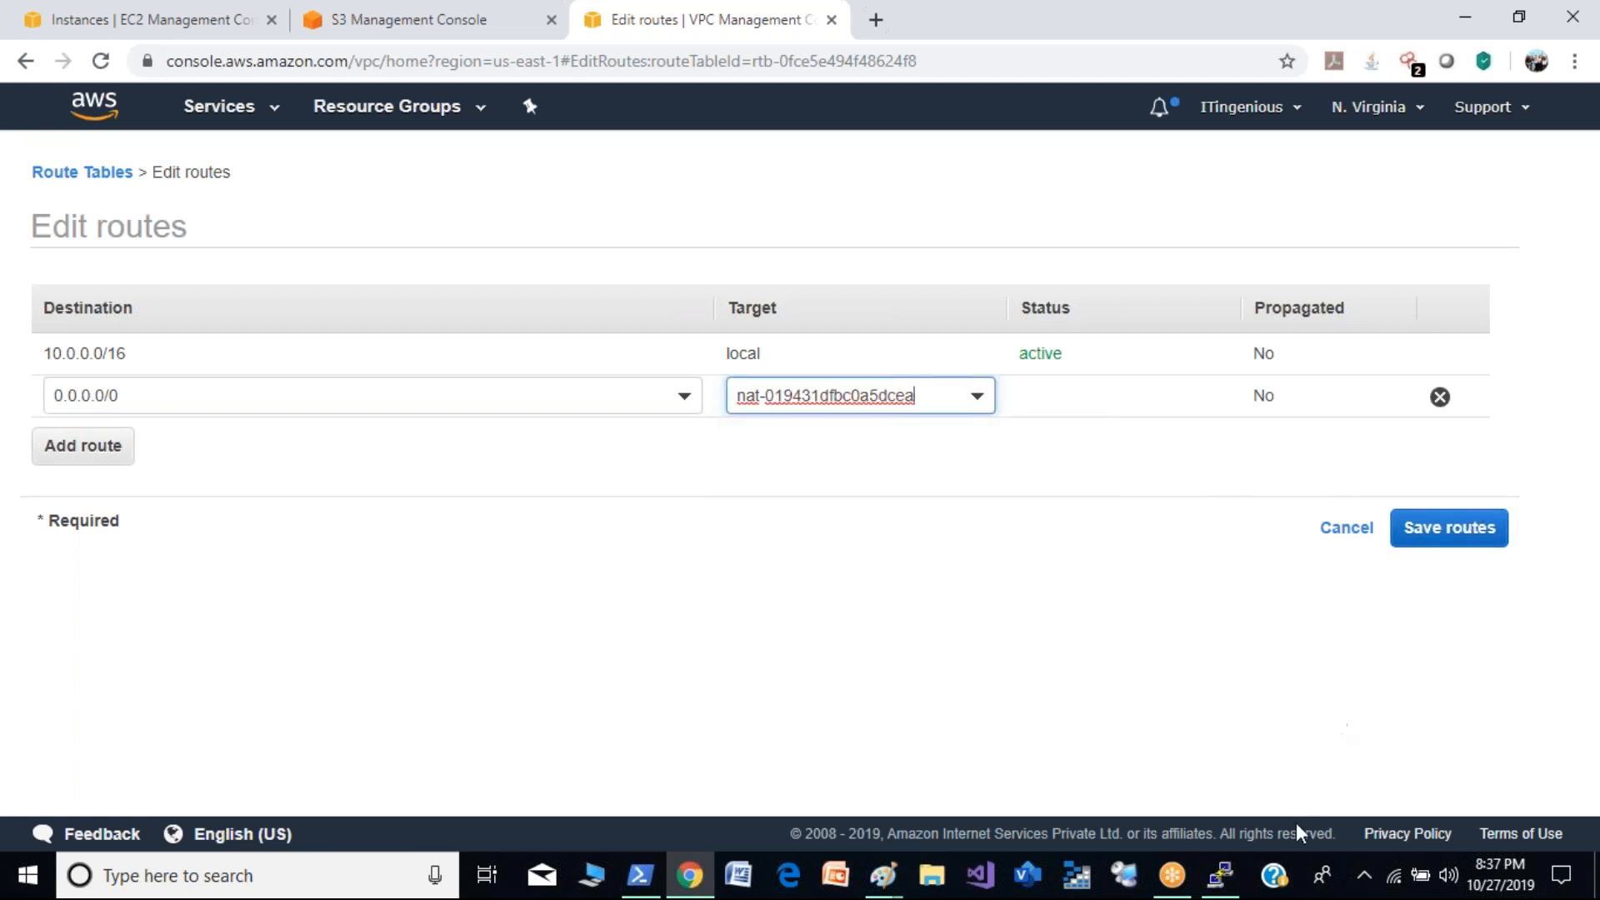
click(1224, 877)
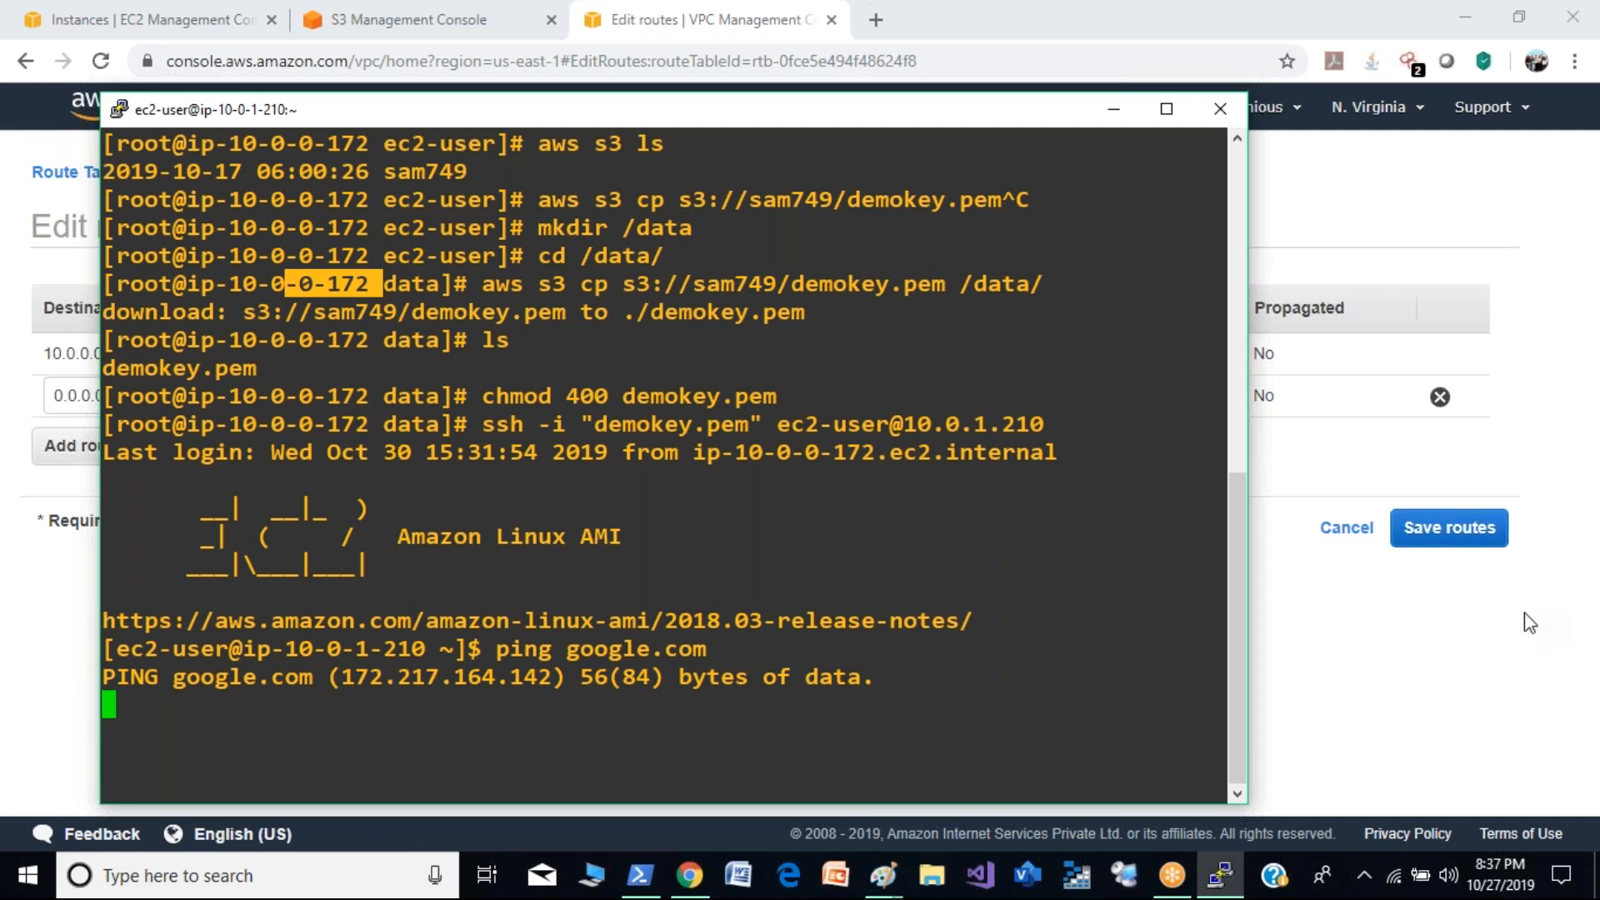
click(1455, 530)
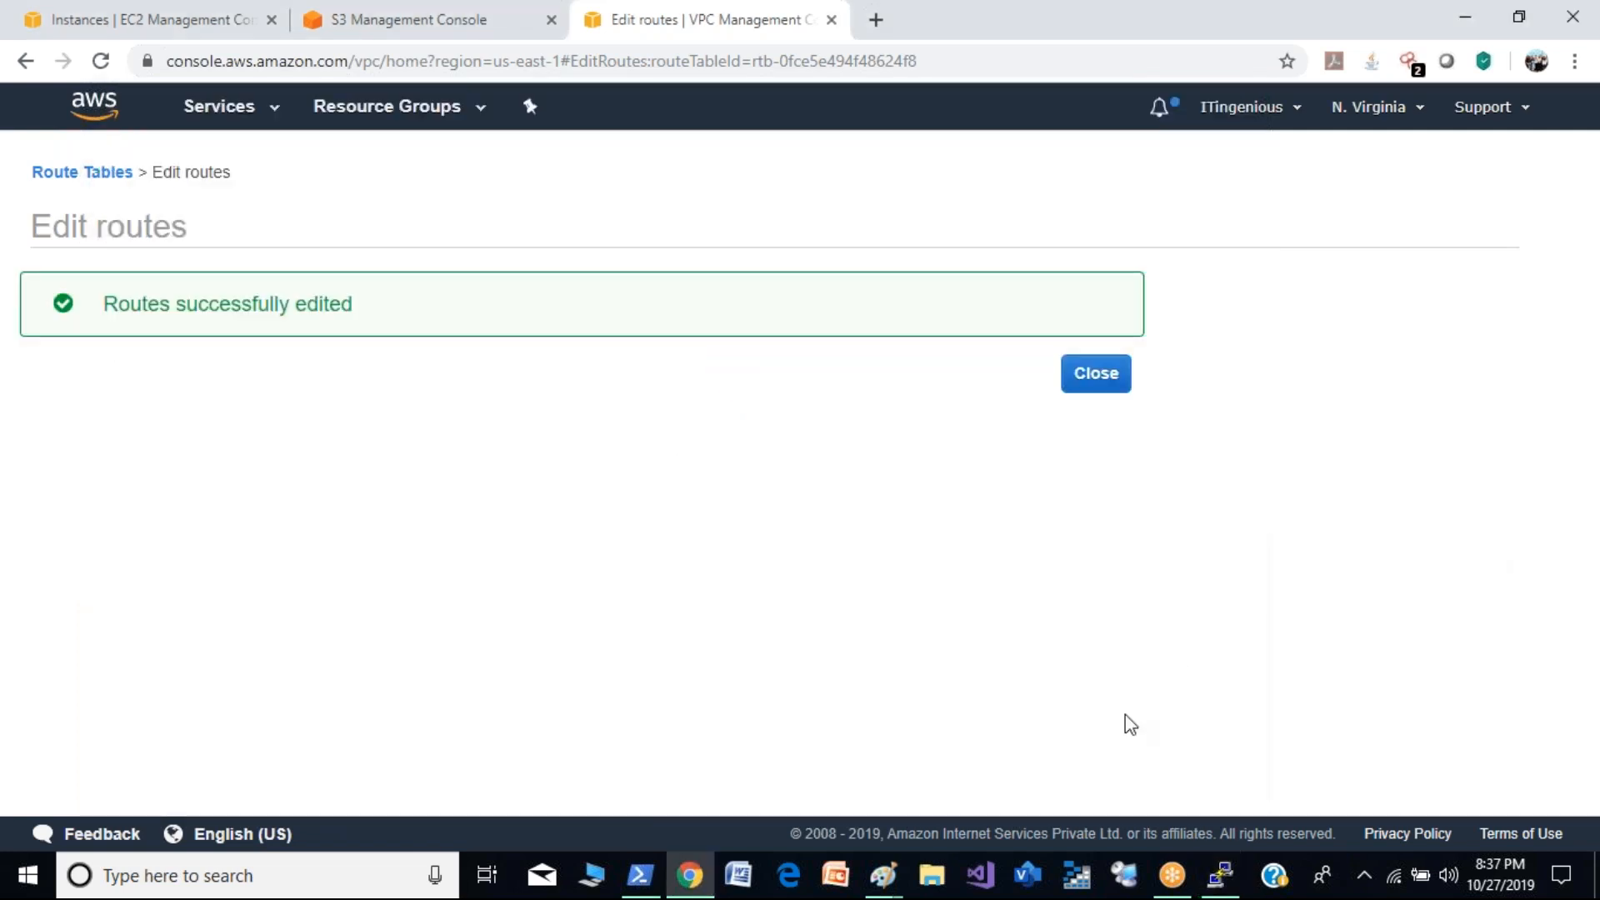
- Check the google.com ping in the PuTTY session and stop it, minimize the session and close the VPC console page
click(1219, 875)
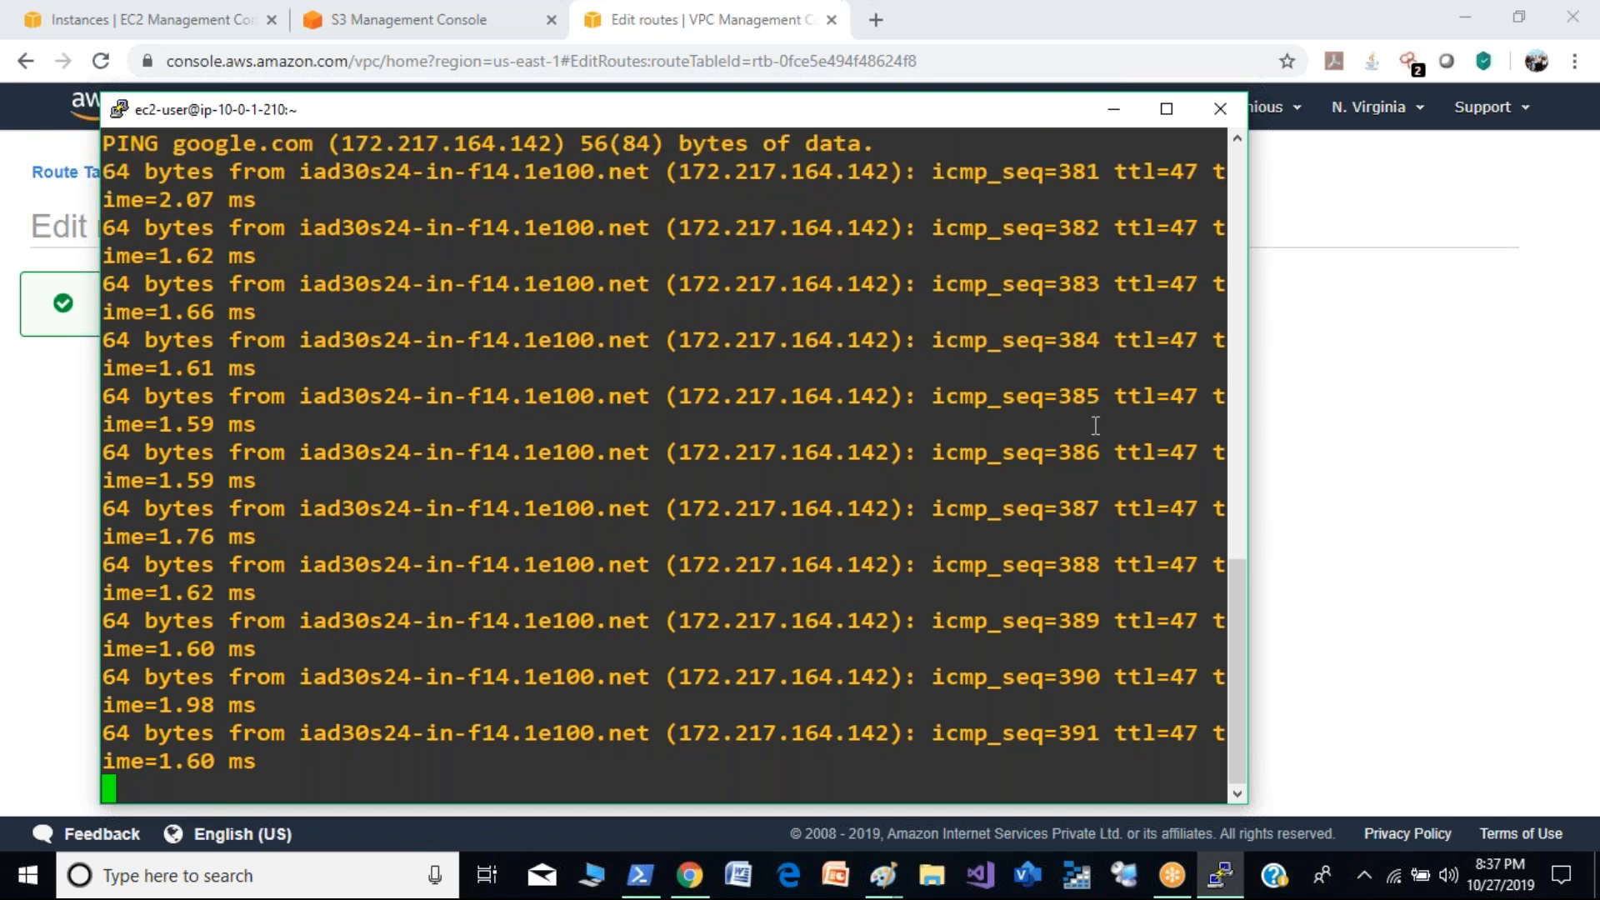
click(1218, 107)
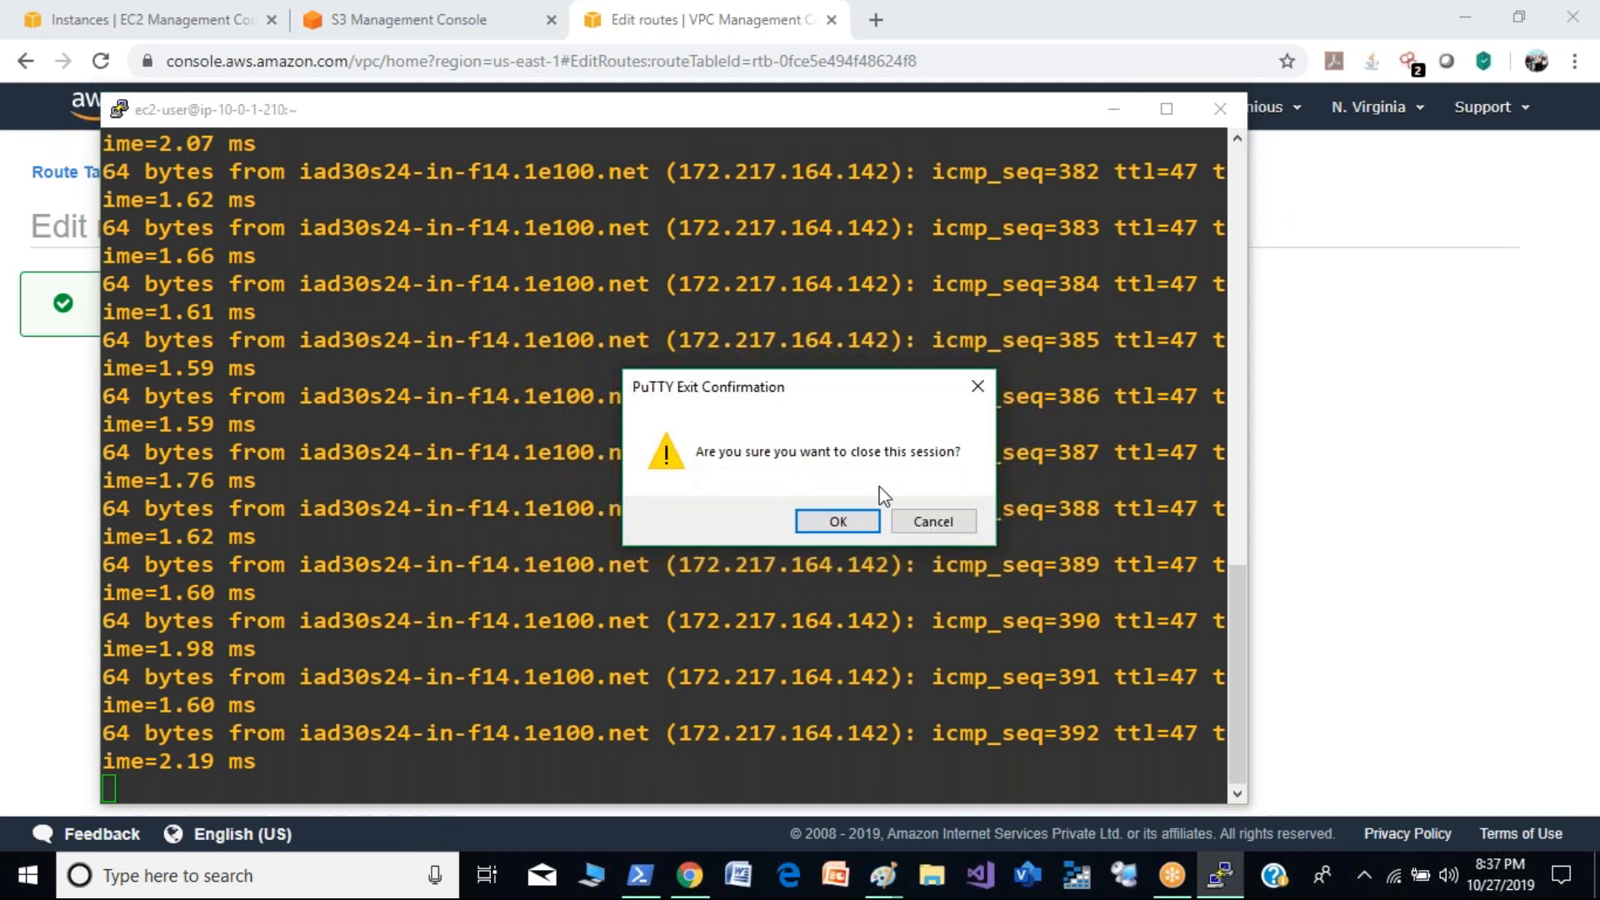
click(938, 529)
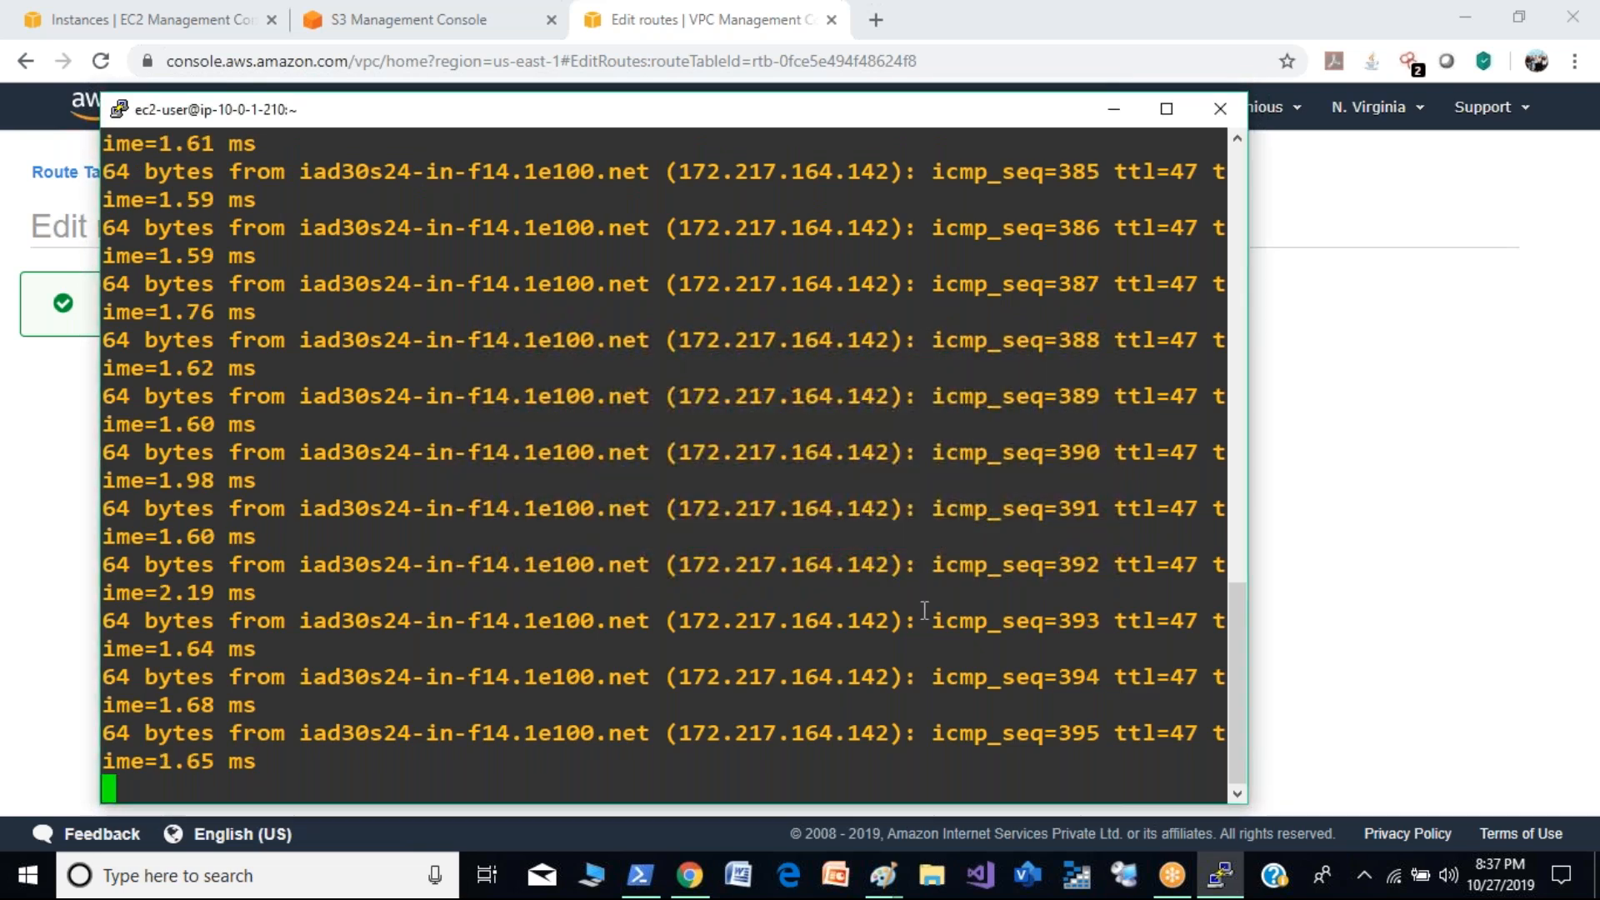
key(ctrl+c)
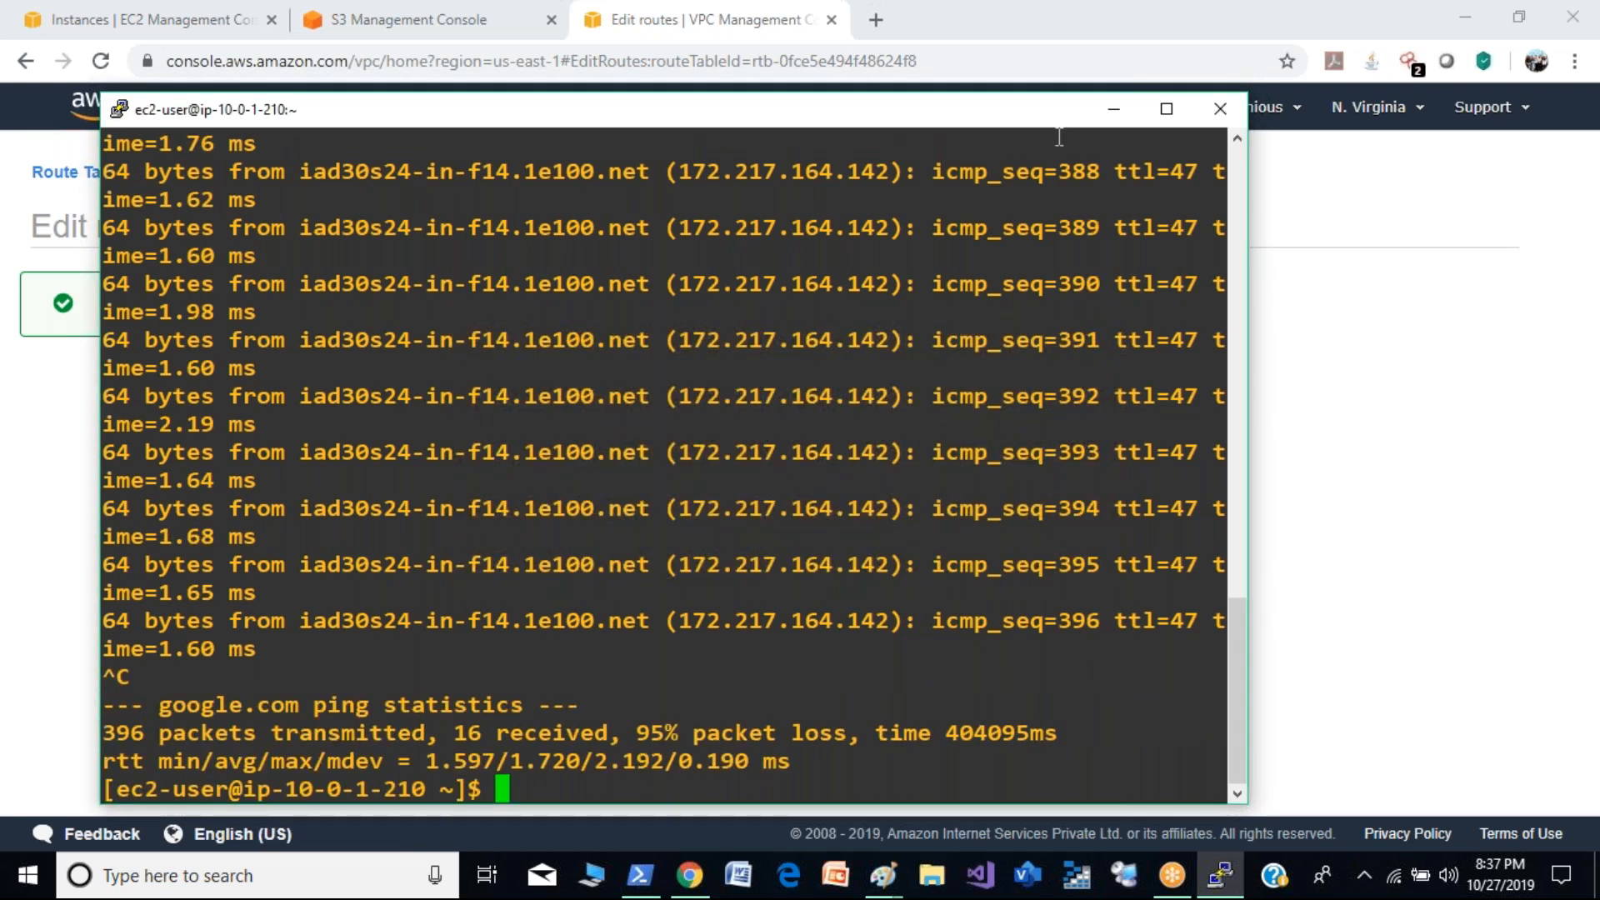
click(1114, 112)
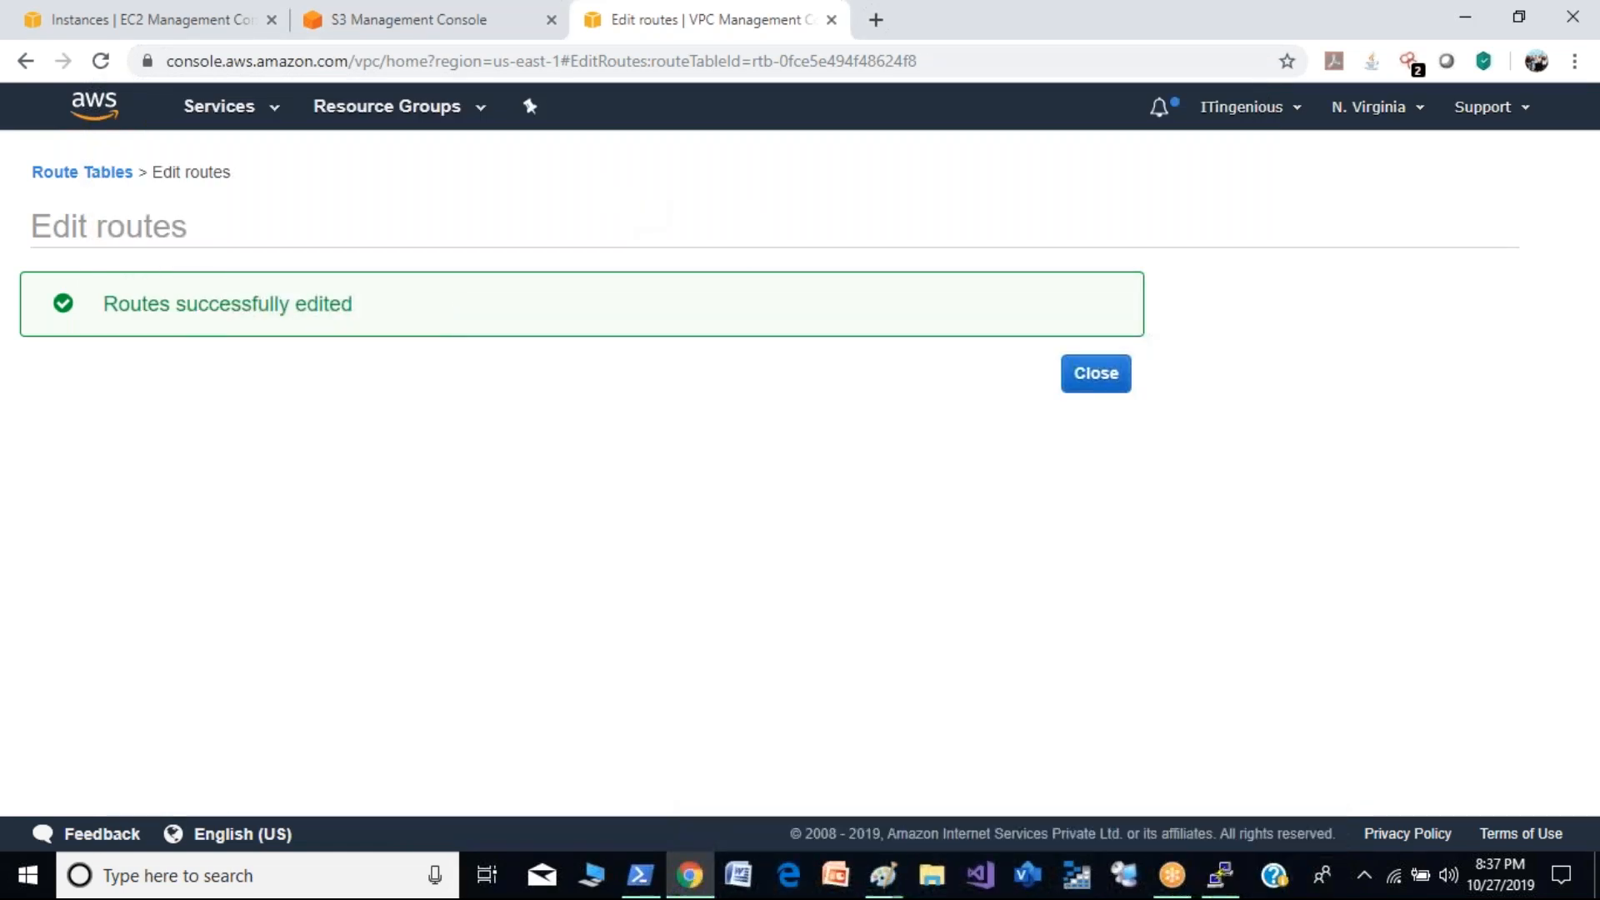
click(831, 19)
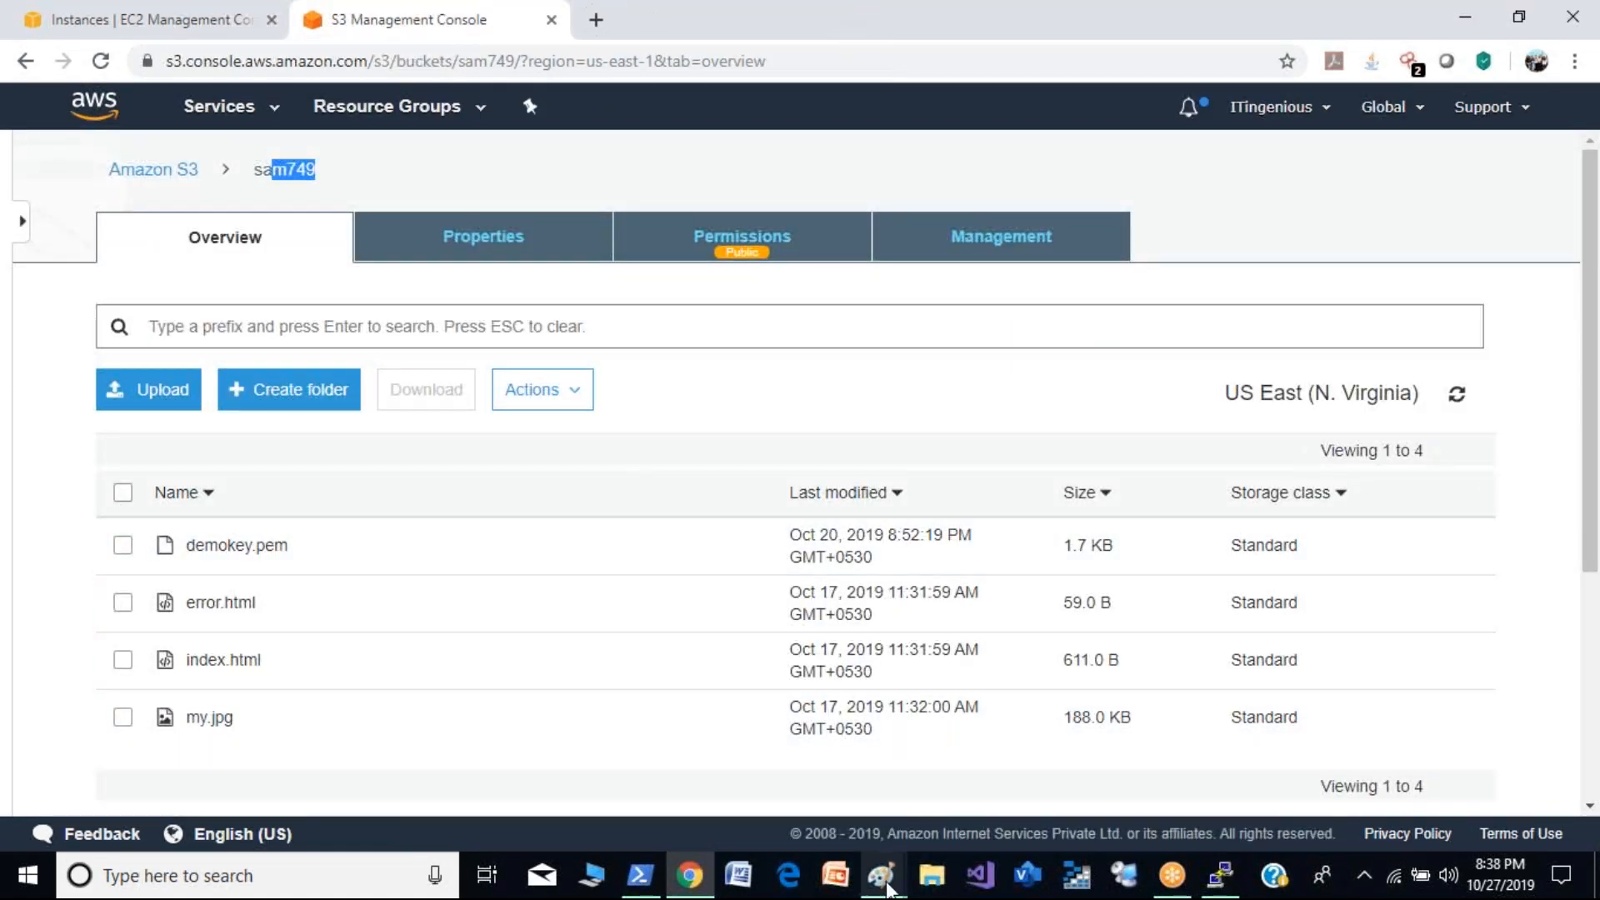
- Switch to Paint and erase the whole NAT gateway and NAT instance sketch from the canvas
click(750, 767)
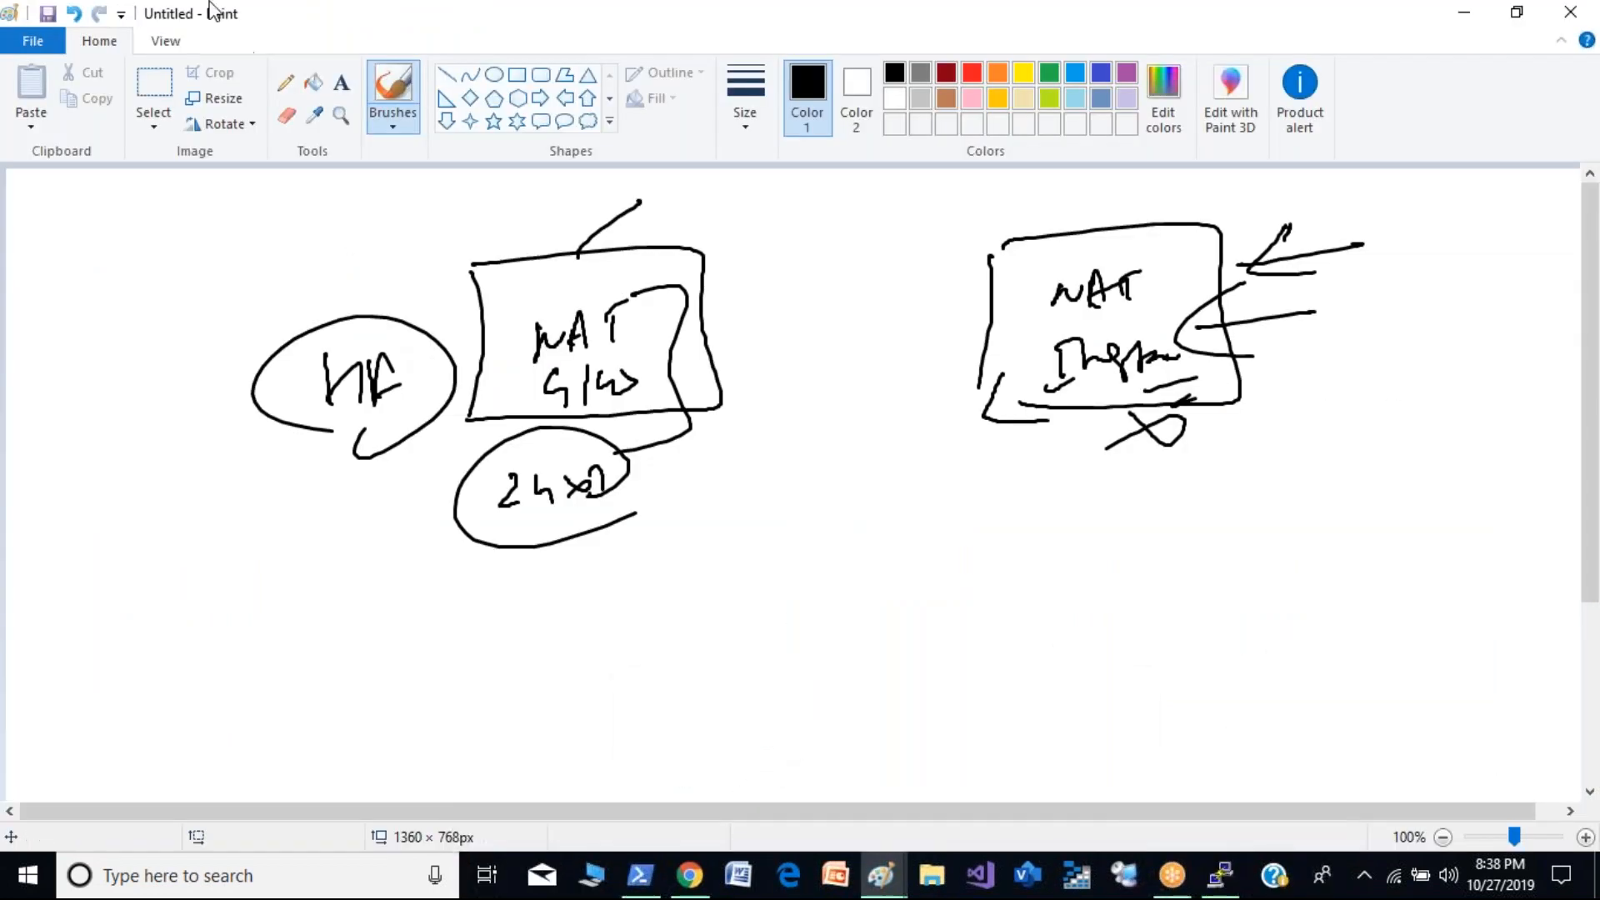
click(154, 87)
mouse_move(106, 184)
mouse_down()
mouse_move(986, 642)
mouse_move(1452, 632)
mouse_up()
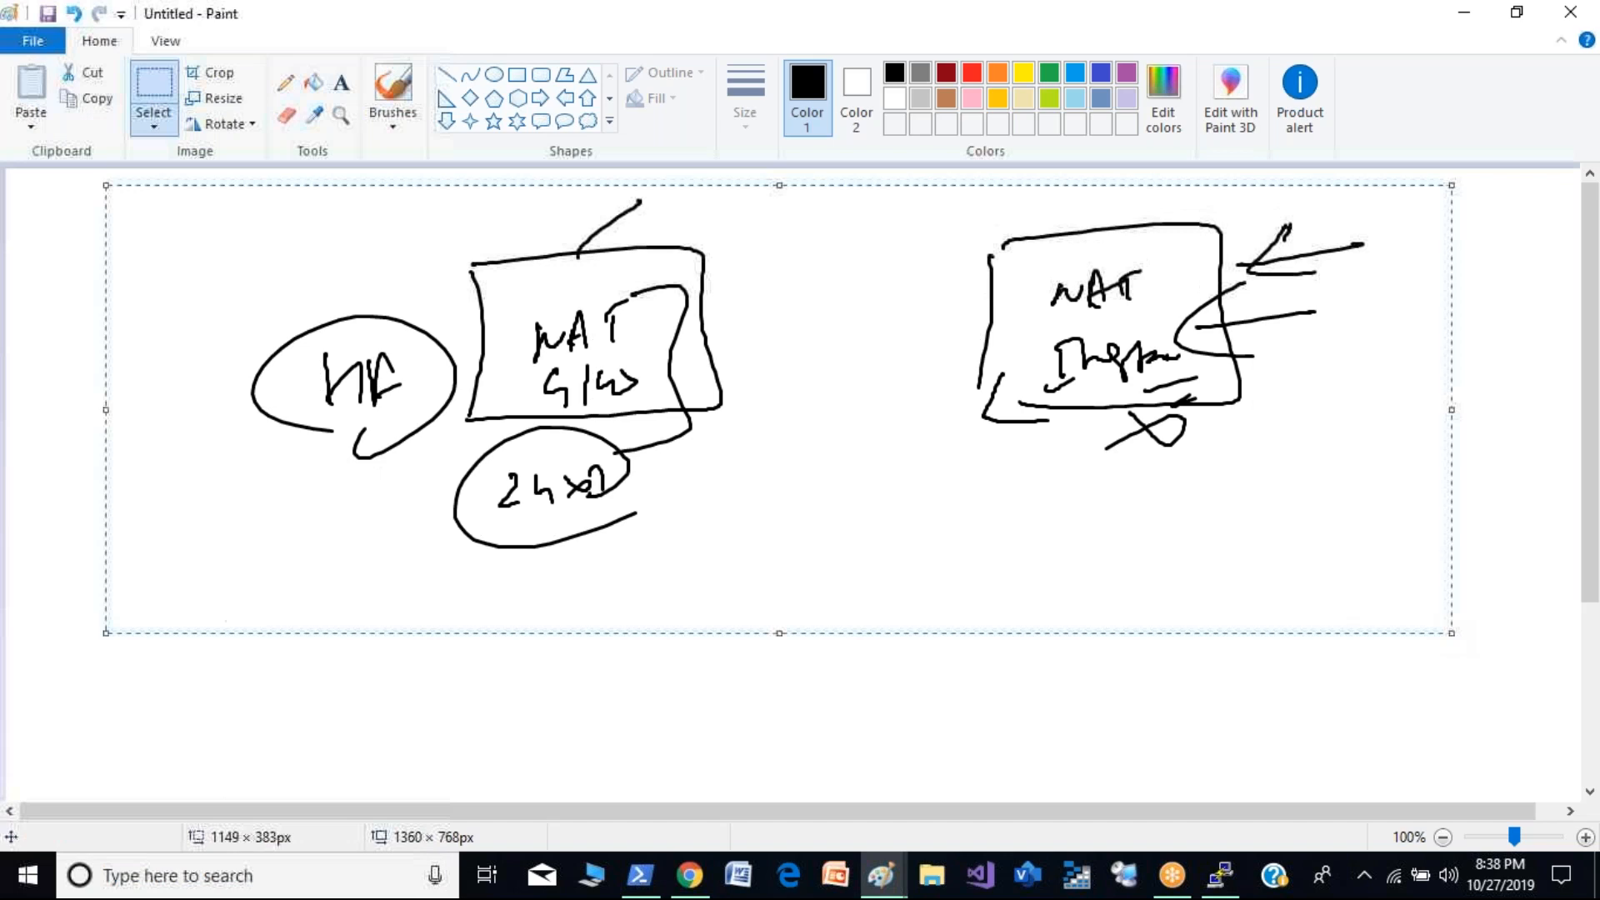
key(Delete)
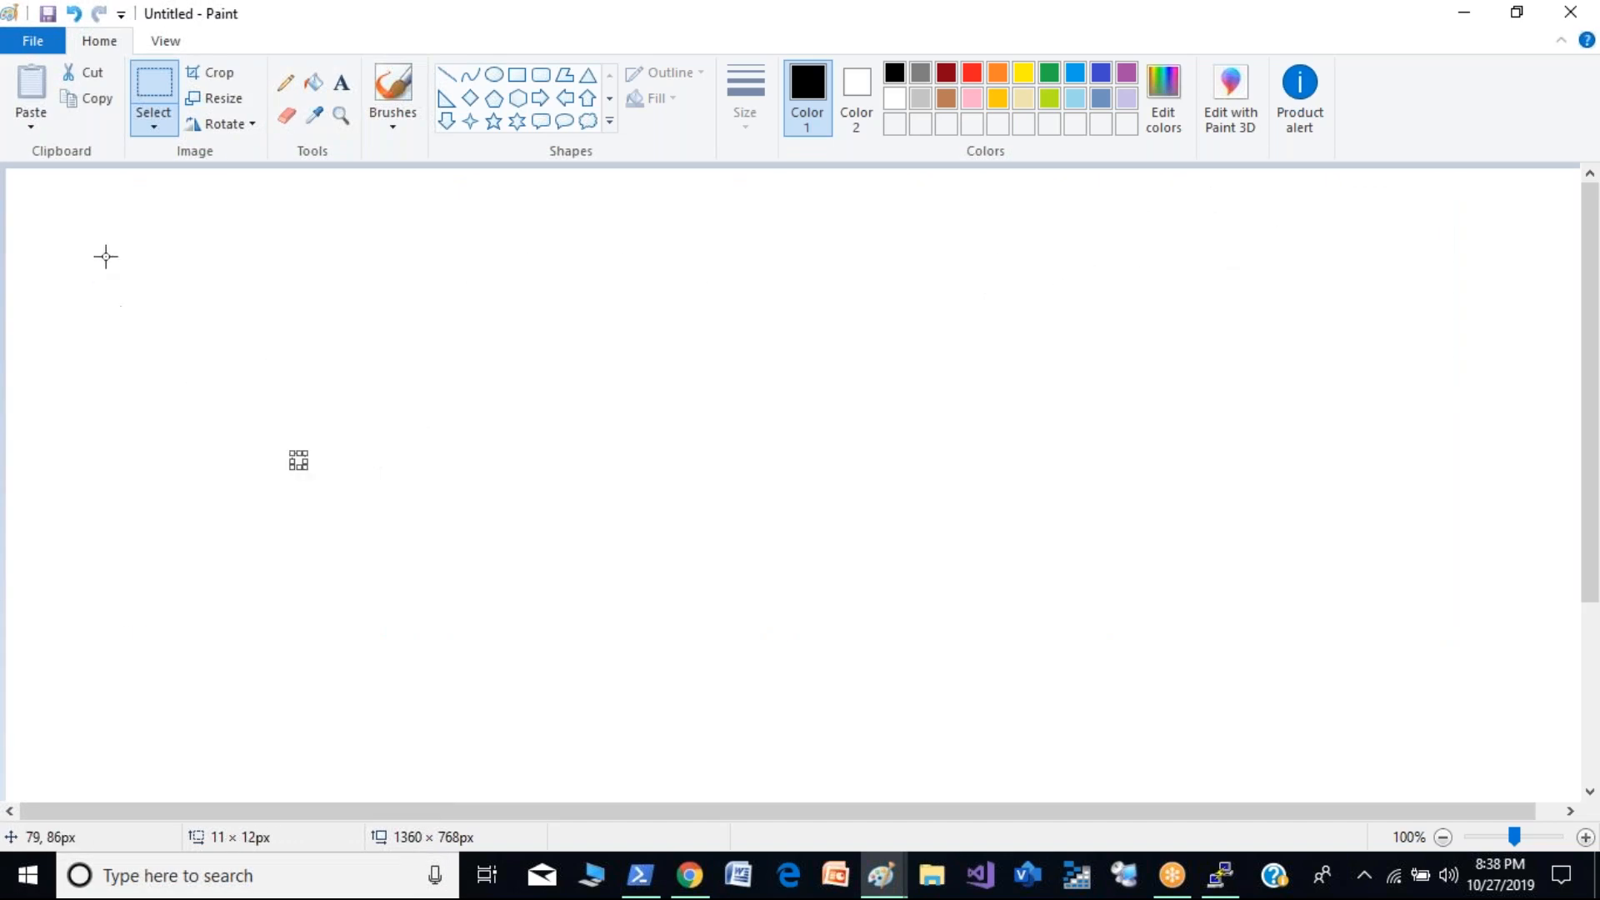
- Draw two large rectangles side by side, with two small rectangles stacked inside the left one and one small rectangle inside the right one
click(518, 75)
mouse_move(169, 261)
mouse_down()
mouse_move(347, 542)
mouse_move(672, 680)
mouse_up()
drag(1142, 253, 1369, 631)
drag(1506, 688, 1541, 686)
drag(256, 331, 408, 423)
drag(273, 518, 457, 617)
drag(1239, 314, 1407, 450)
click(1343, 558)
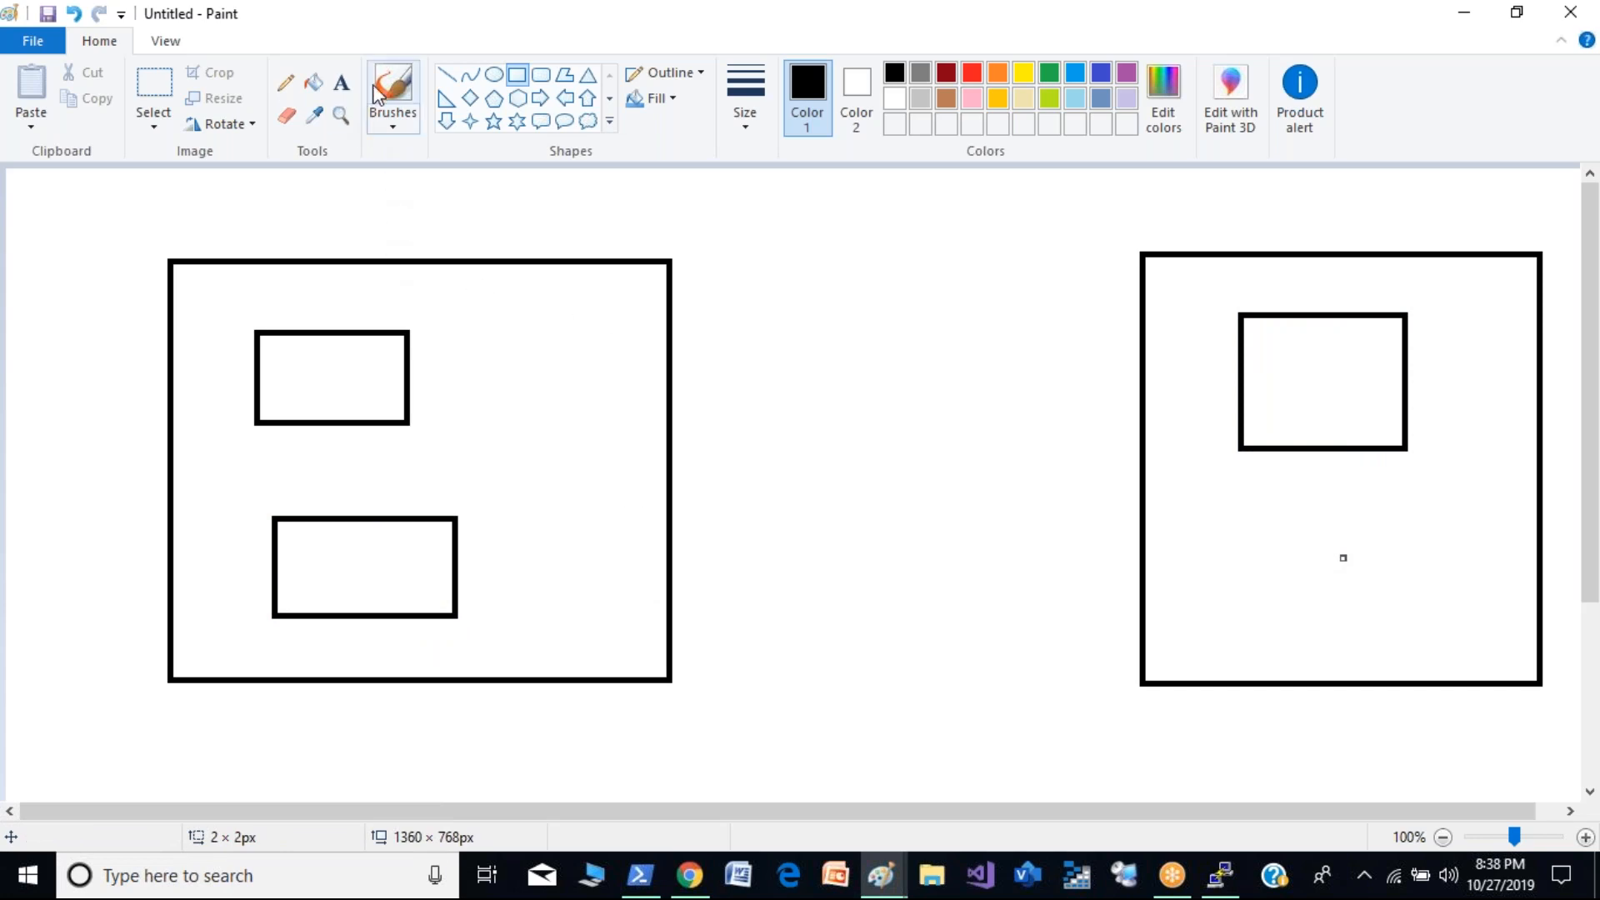
- Handwrite the label VPC with the brush above each of the two large rectangles
click(392, 92)
drag(349, 205, 382, 208)
mouse_move(398, 209)
mouse_down()
mouse_move(398, 254)
mouse_move(401, 230)
mouse_up()
drag(437, 213, 460, 252)
drag(1206, 214, 1257, 212)
mouse_move(1277, 250)
mouse_down()
mouse_move(1277, 213)
mouse_move(1296, 229)
mouse_up()
drag(1327, 218, 1365, 249)
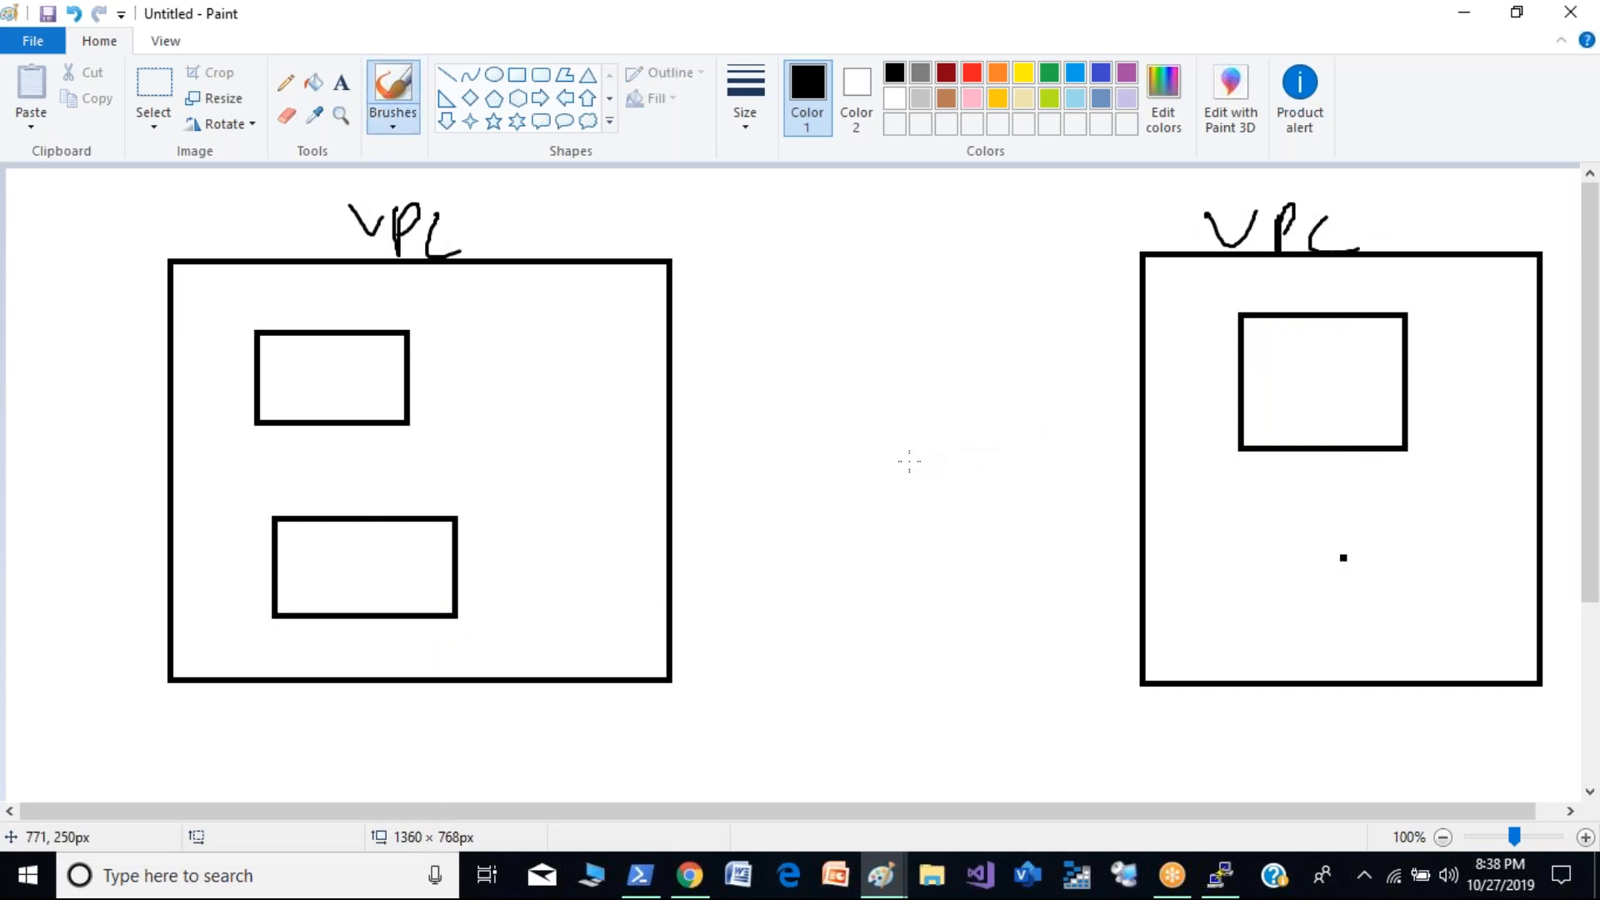
- Draw a freehand double-headed arrow connecting the two large VPC rectangles
drag(697, 463, 1152, 433)
drag(727, 420, 754, 481)
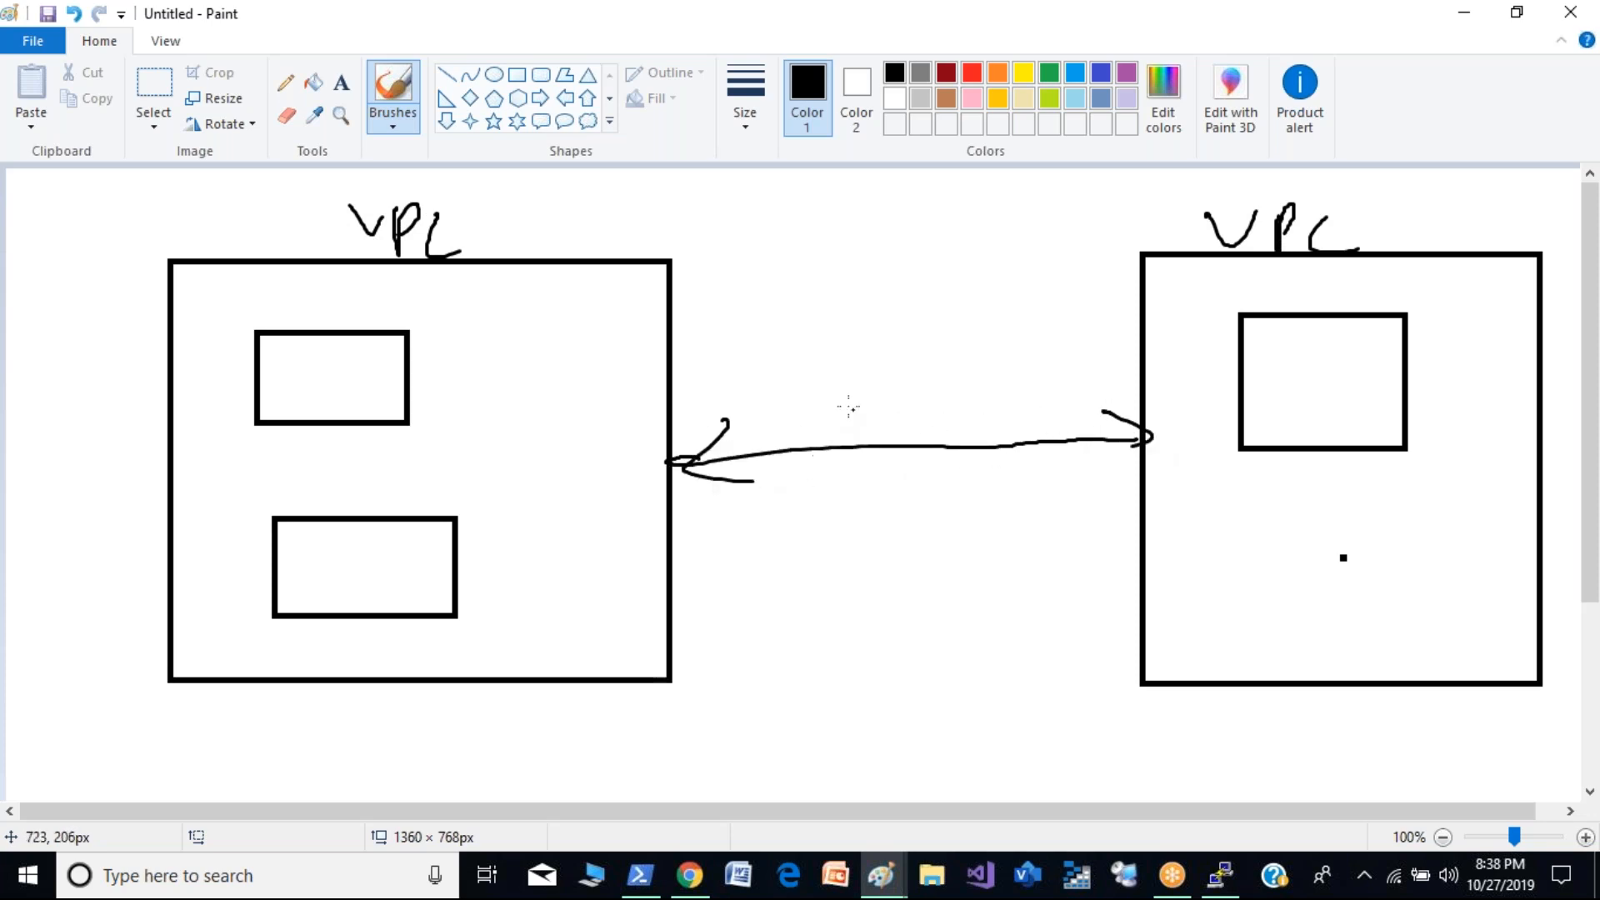
- Draw a small looped stroke over the arrow between the VPCs and erase the whole two-VPC sketch from the canvas
drag(846, 404, 808, 475)
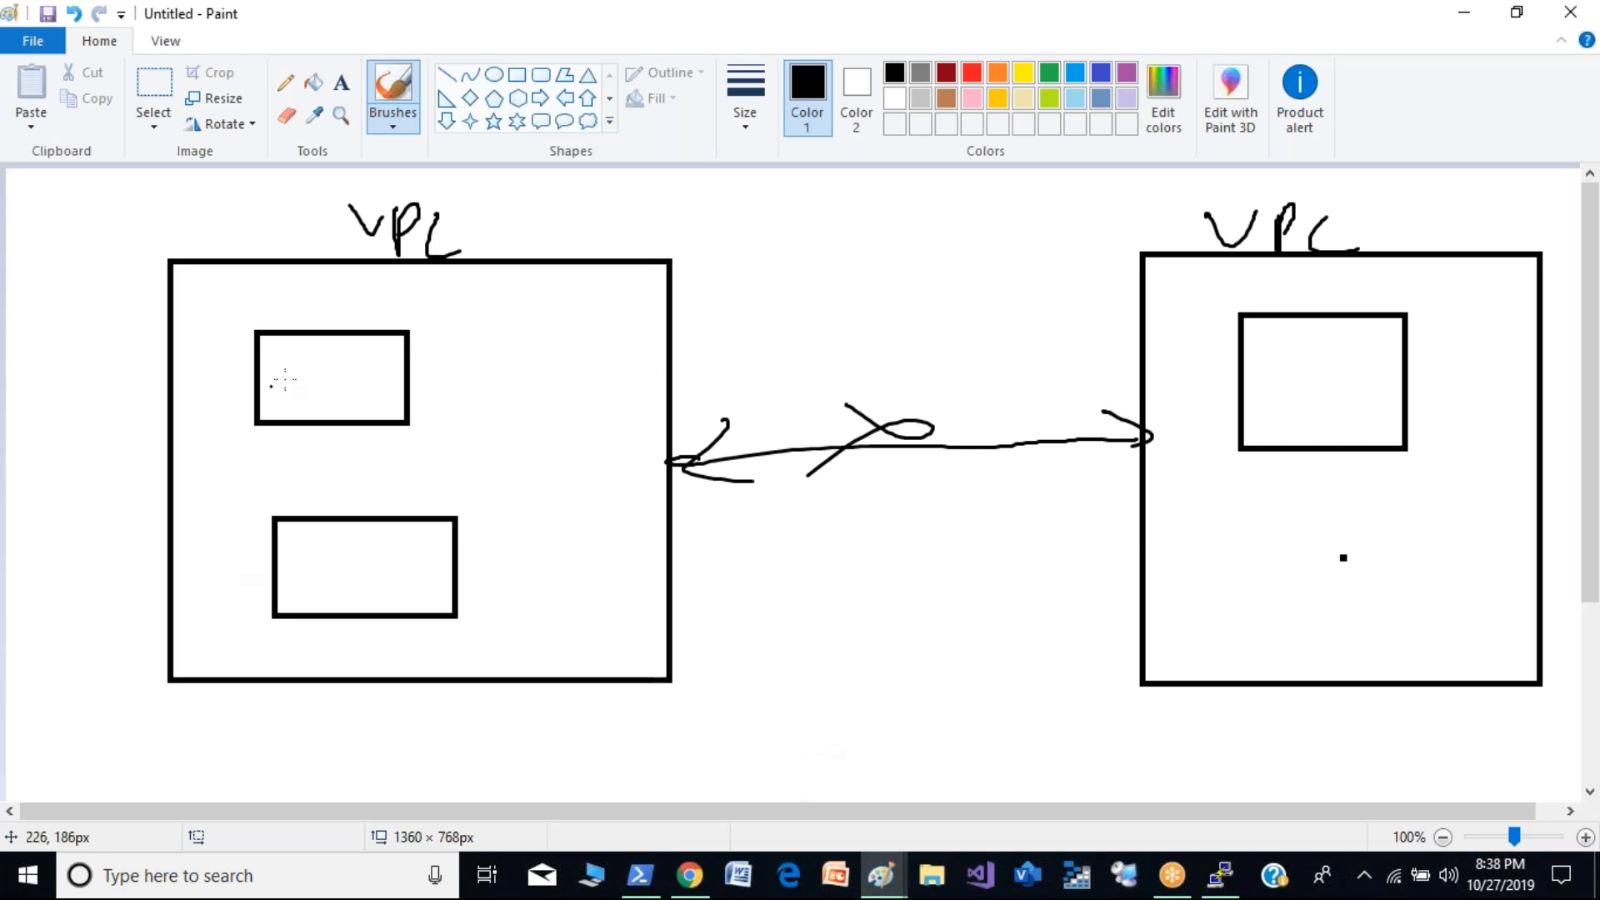
click(154, 91)
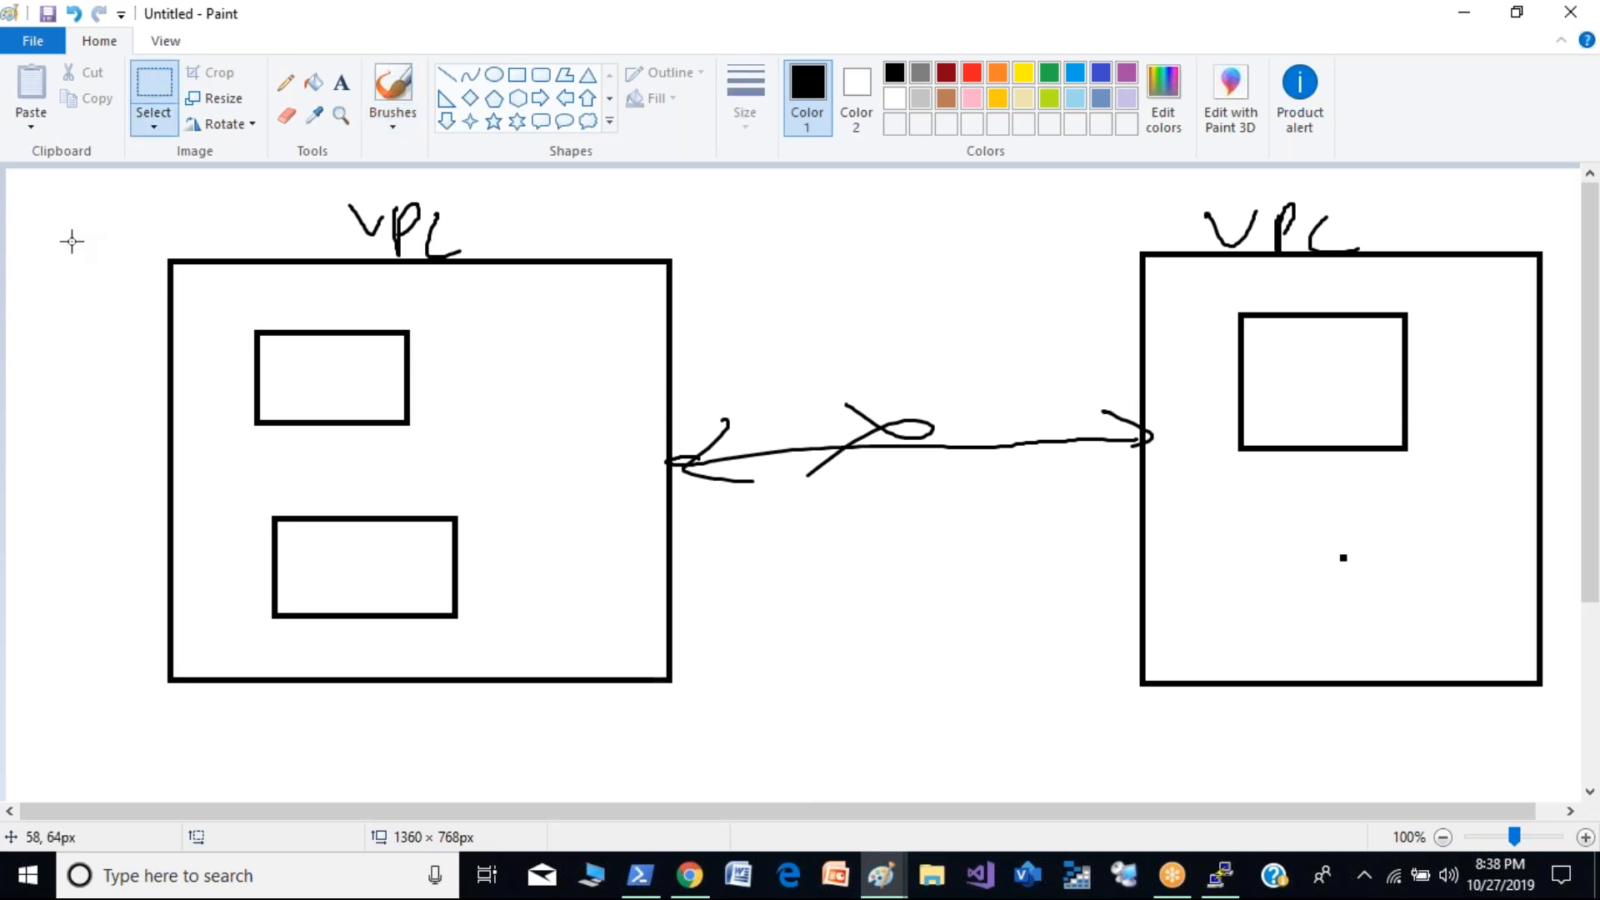
drag(60, 184, 1561, 774)
key(Delete)
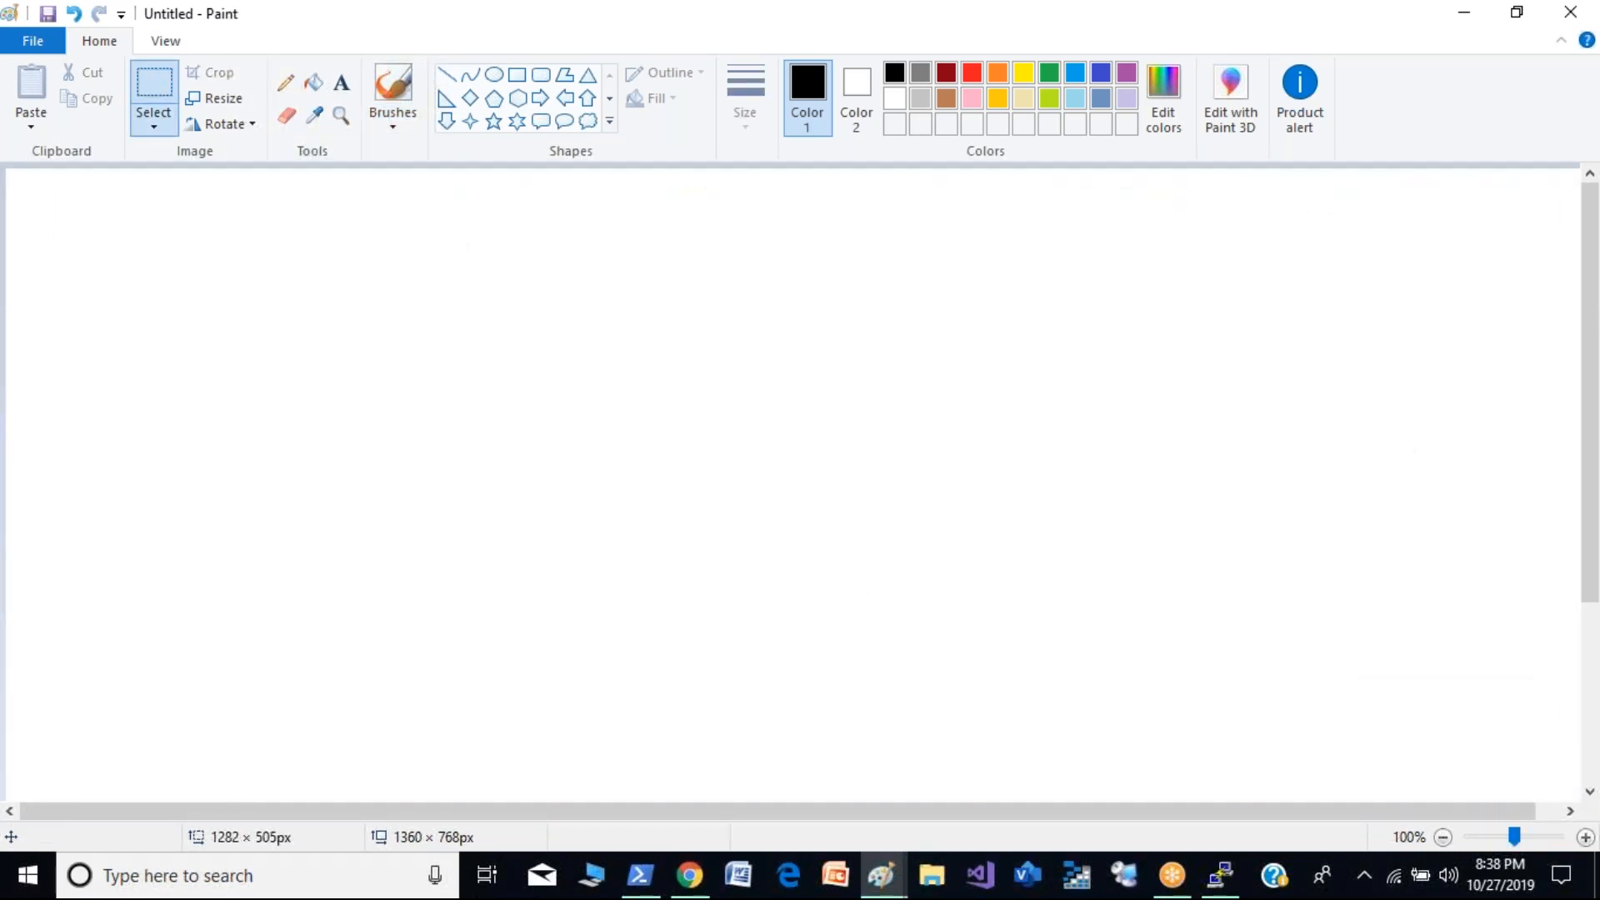
- Draw three separate rectangles in a triangular layout, two in the upper area and one centred below them
click(517, 74)
drag(228, 241, 447, 471)
drag(1074, 250, 1273, 465)
mouse_move(719, 588)
mouse_down()
mouse_move(750, 715)
mouse_move(951, 759)
mouse_up()
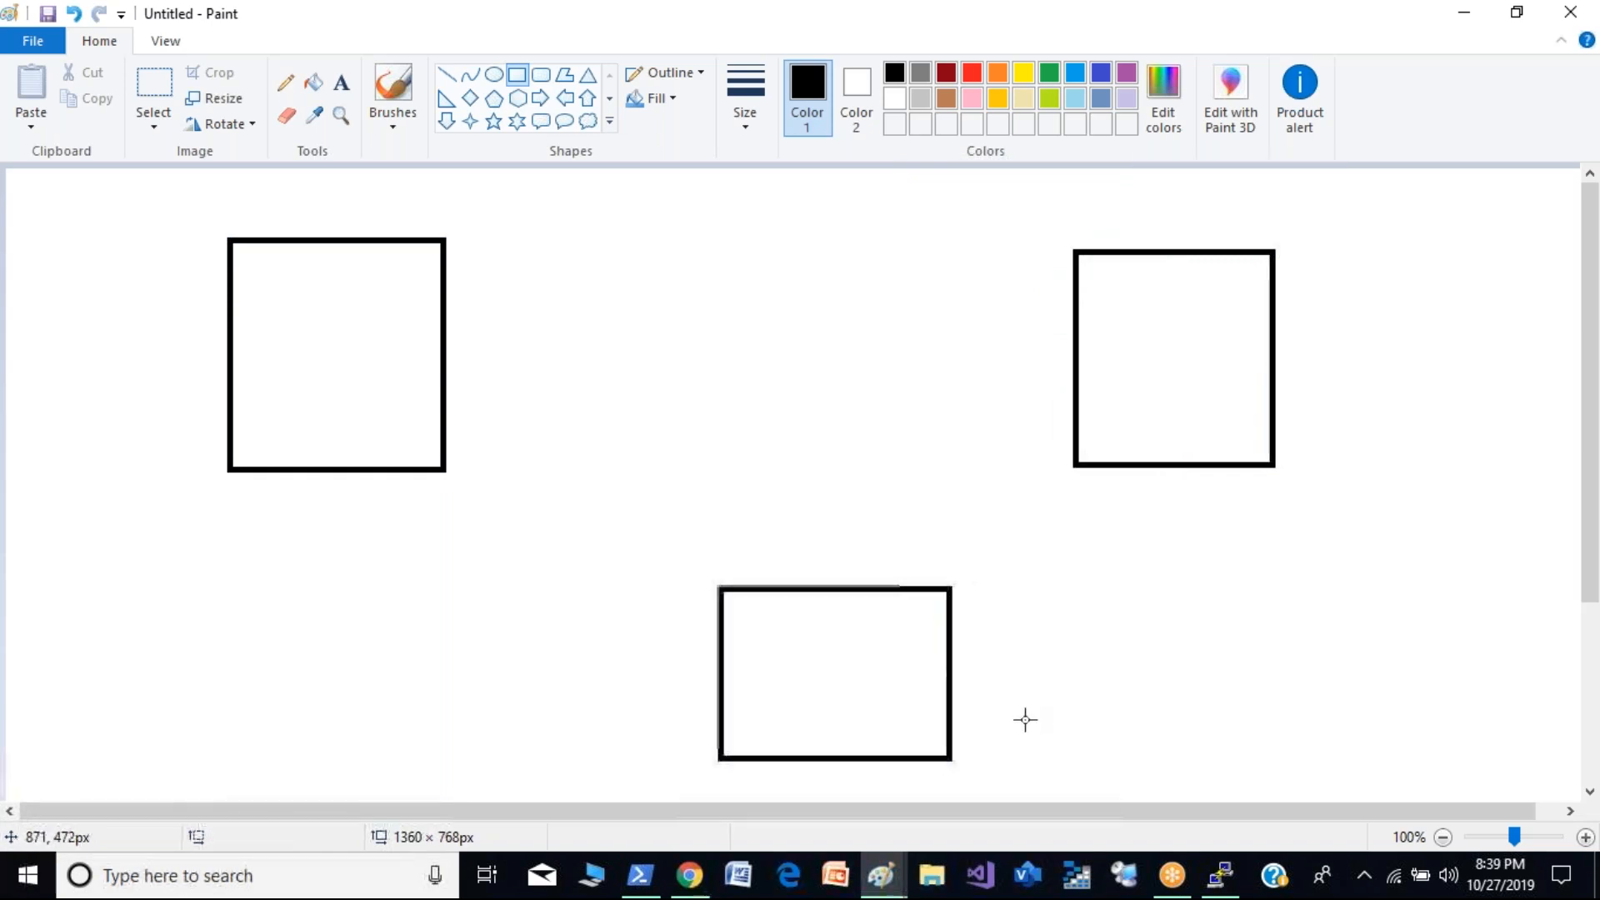
- Brush a double-headed arrow between the two upper rectangles and handwrite the numbers 1, 2 and 3 inside the rectangles
click(406, 94)
mouse_move(440, 359)
mouse_down()
mouse_move(1076, 326)
mouse_move(1044, 352)
mouse_up()
drag(492, 324, 510, 366)
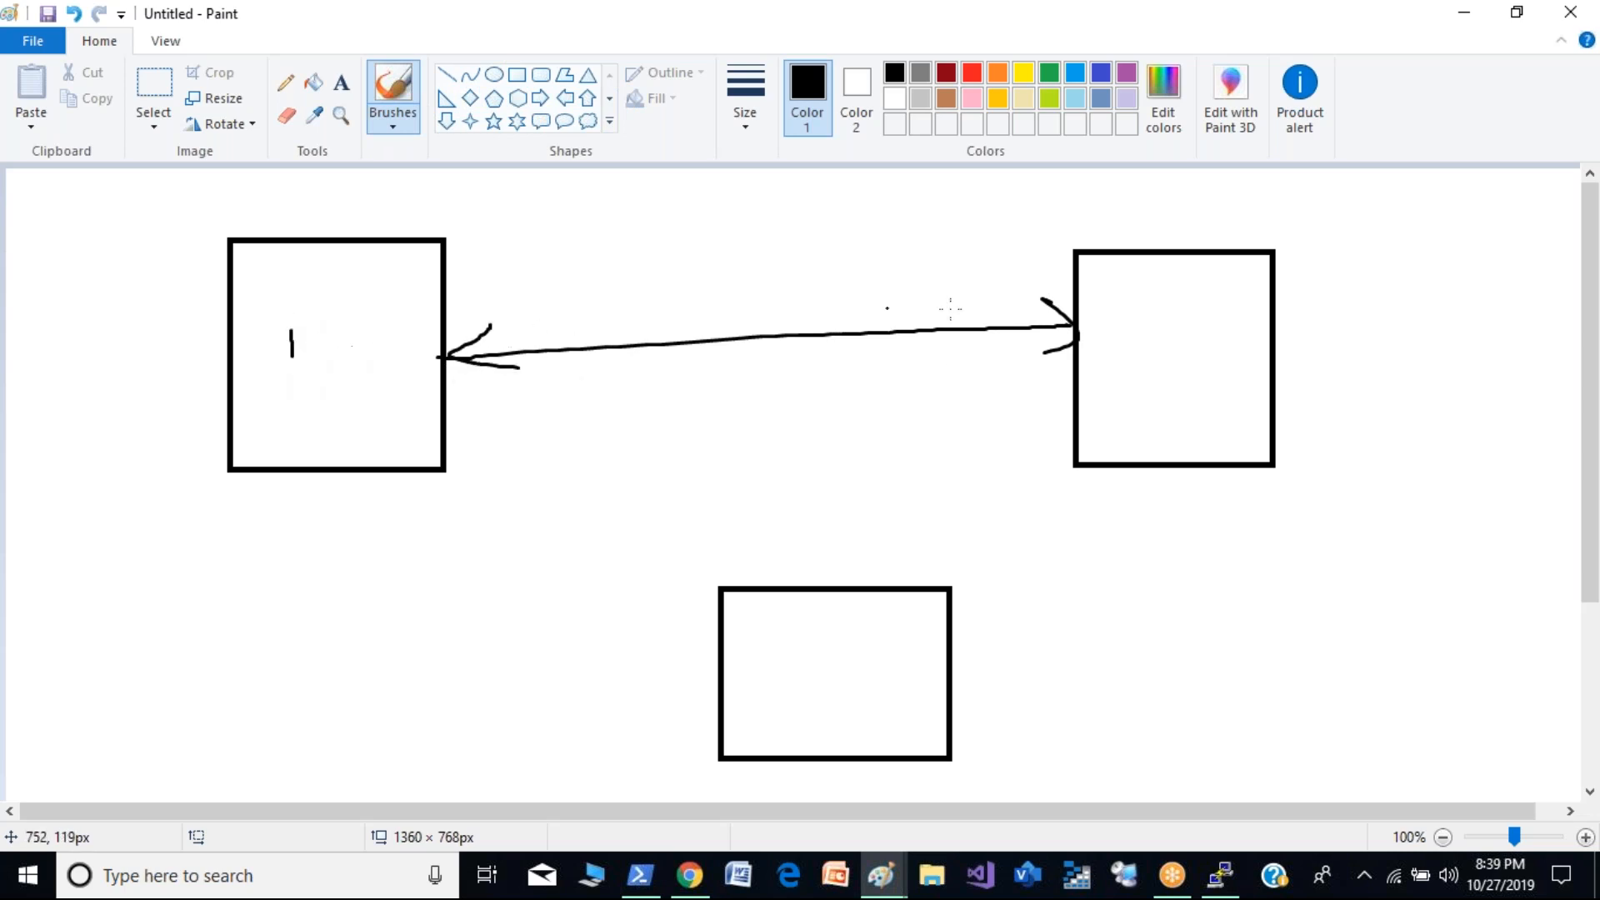
drag(1118, 324, 1175, 357)
mouse_move(828, 635)
mouse_down()
mouse_move(854, 682)
mouse_move(806, 701)
mouse_up()
- Draw freehand double-headed arrows connecting rectangle 1 with rectangle 3 and rectangle 3 with rectangle 2
mouse_move(309, 472)
mouse_down()
mouse_move(696, 641)
mouse_move(612, 659)
mouse_up()
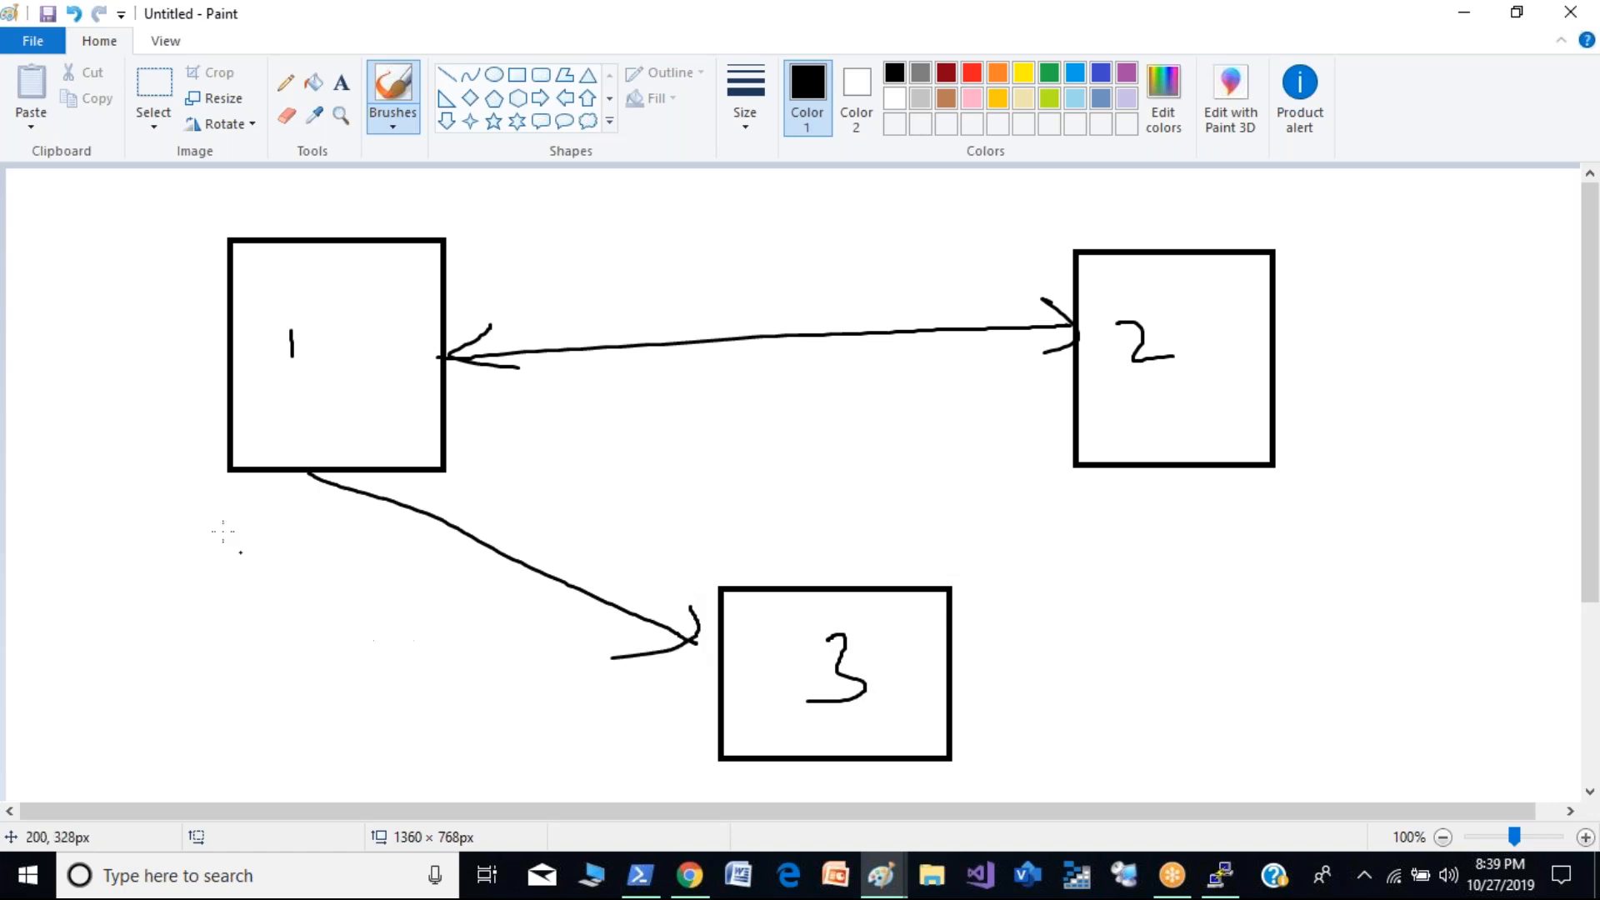
drag(339, 511, 406, 504)
mouse_move(843, 629)
mouse_down()
mouse_move(1117, 542)
mouse_move(1142, 455)
mouse_move(1192, 409)
mouse_move(1194, 426)
mouse_up()
drag(893, 606, 904, 680)
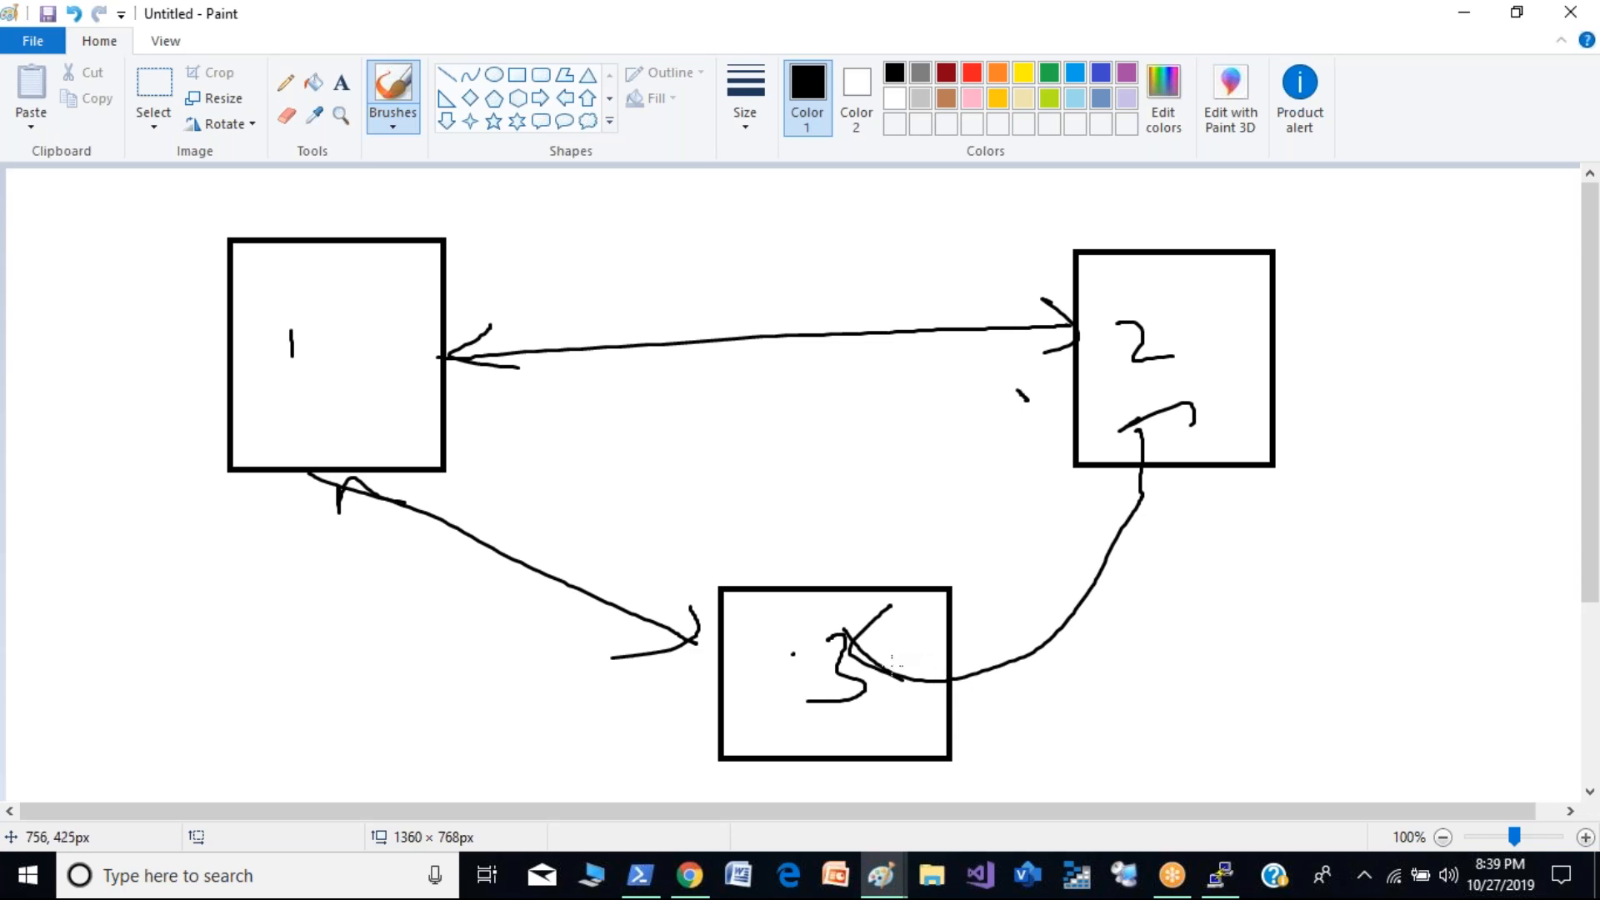
mouse_move(946, 631)
mouse_down()
mouse_move(1123, 462)
mouse_move(914, 669)
mouse_move(955, 669)
mouse_up()
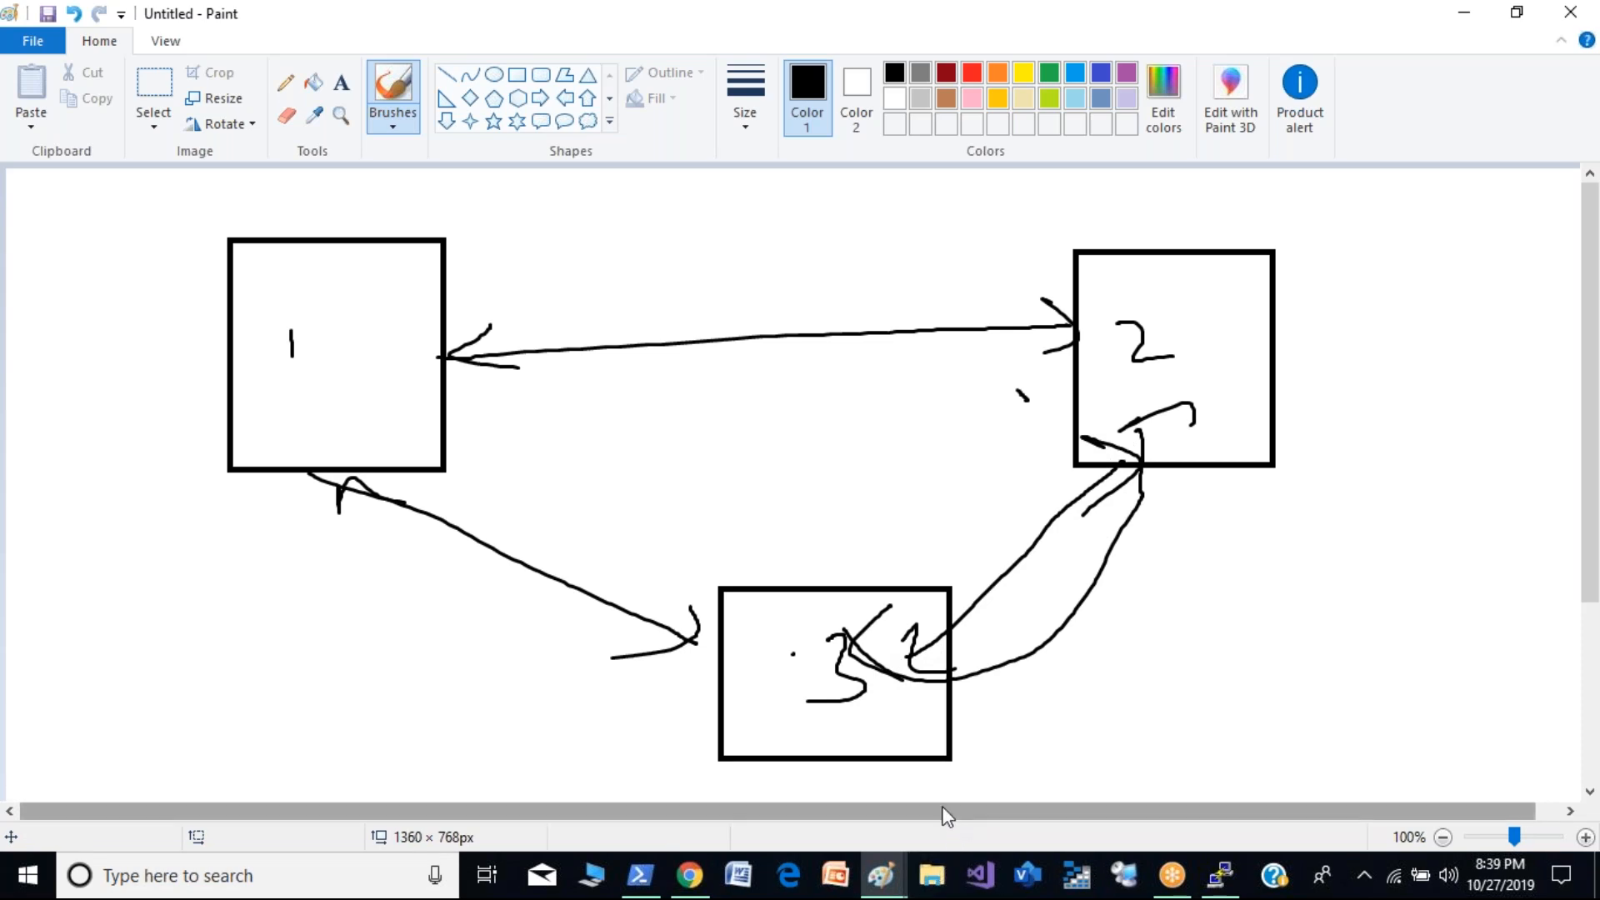
mouse_move(881, 875)
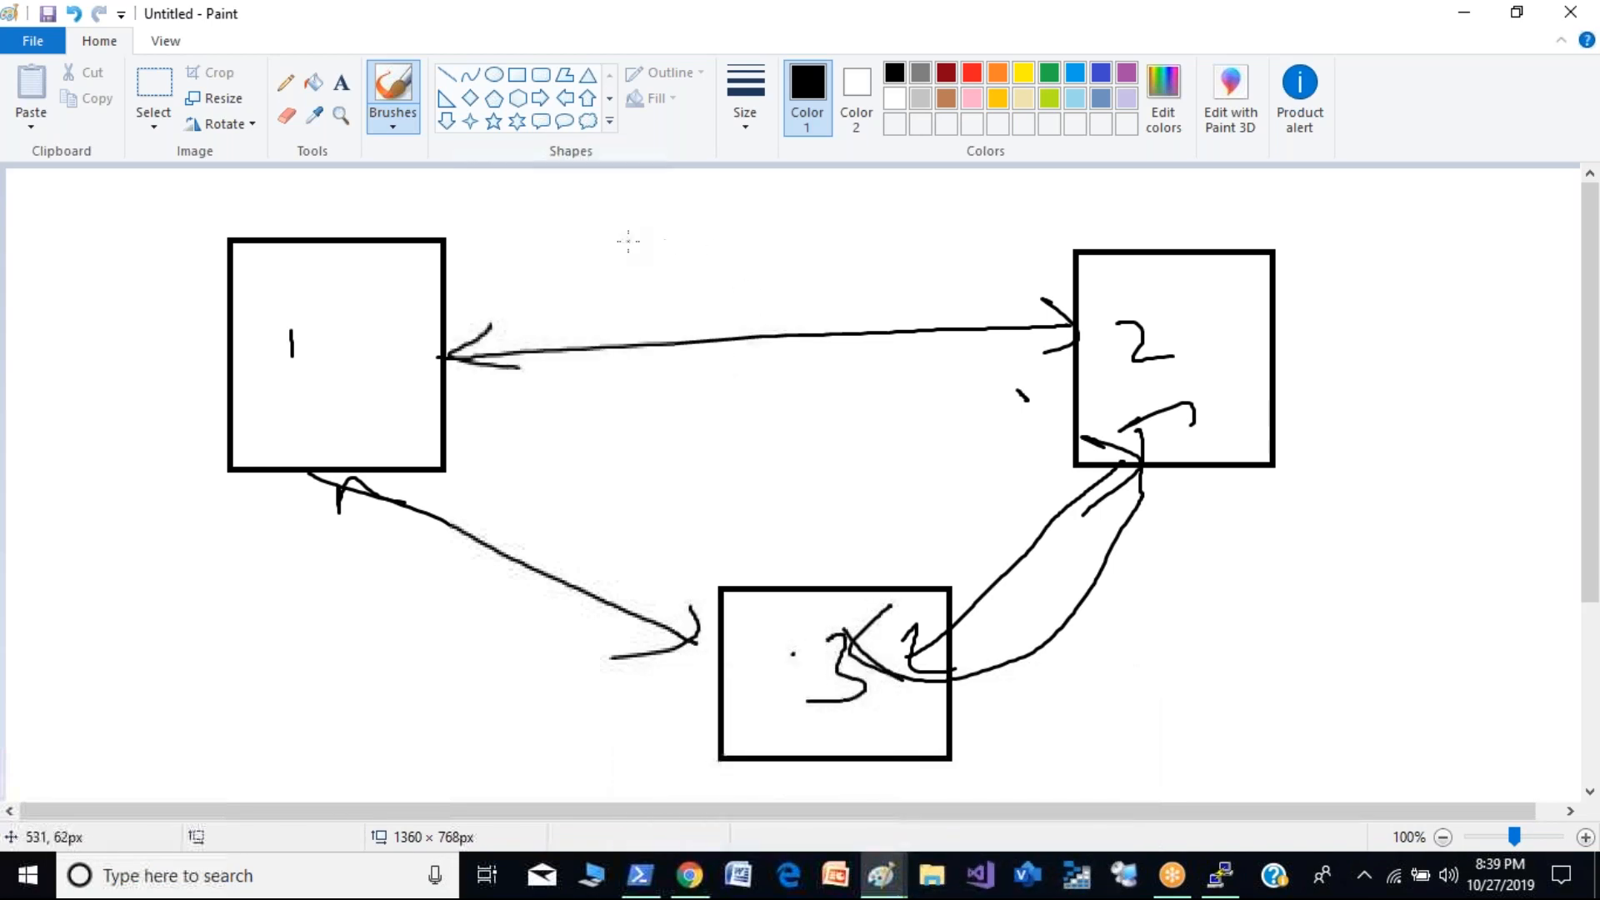
- Erase the entire sketch of the three numbered rectangles and their arrows from the canvas
click(154, 83)
drag(138, 179, 1423, 786)
key(Delete)
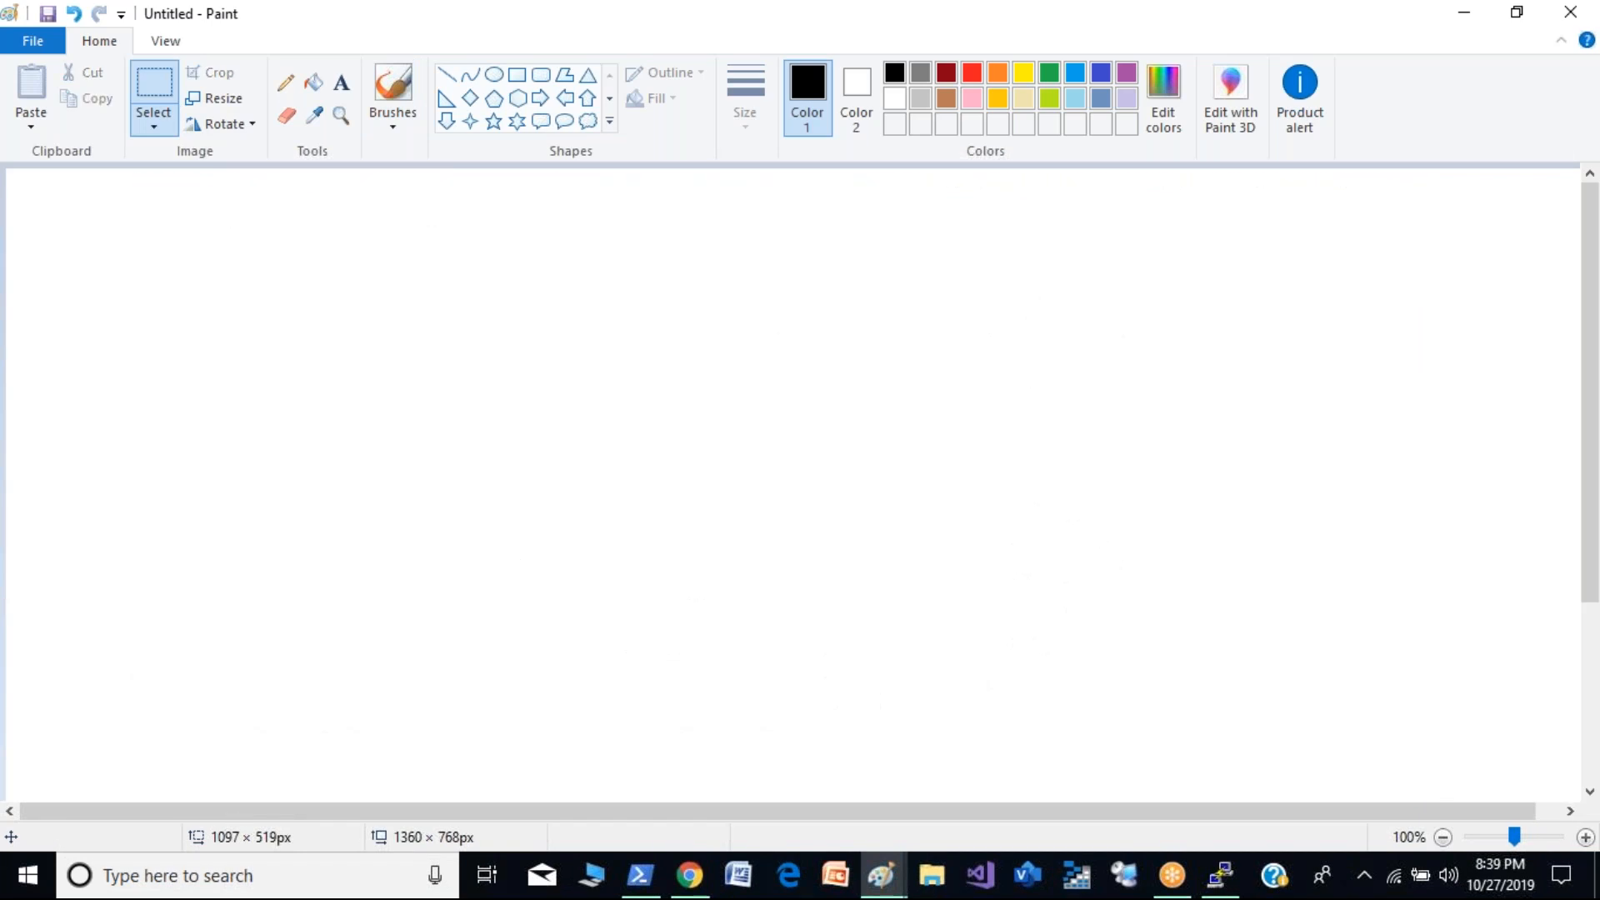
- Switch to the AWS console in Chrome and open the list of existing VPCs in the VPC service
click(690, 875)
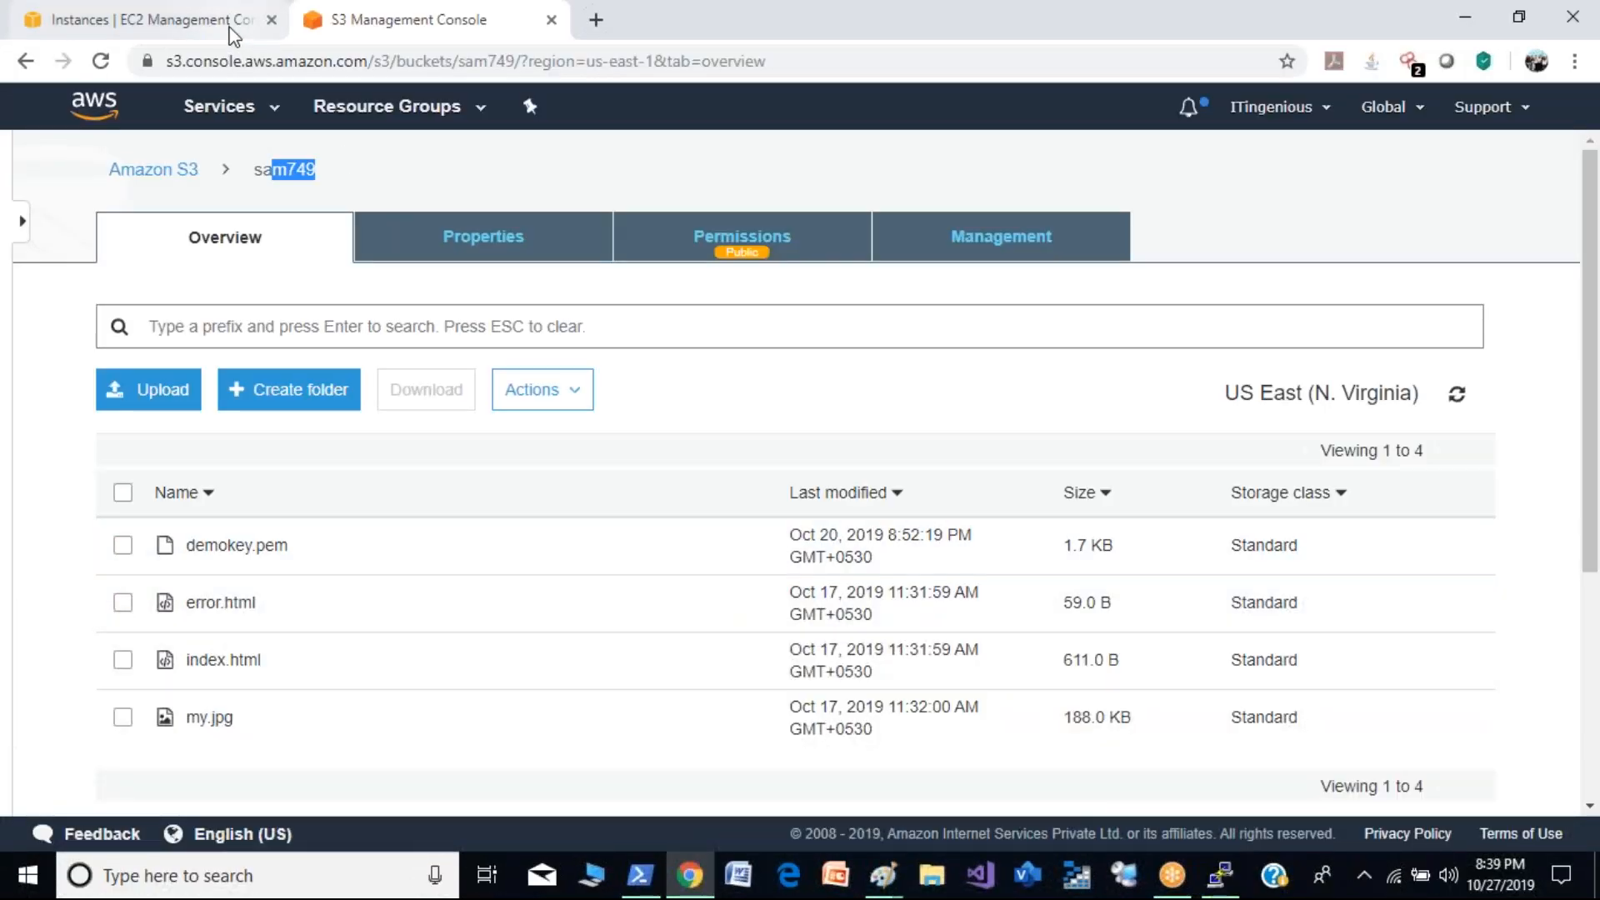
click(281, 108)
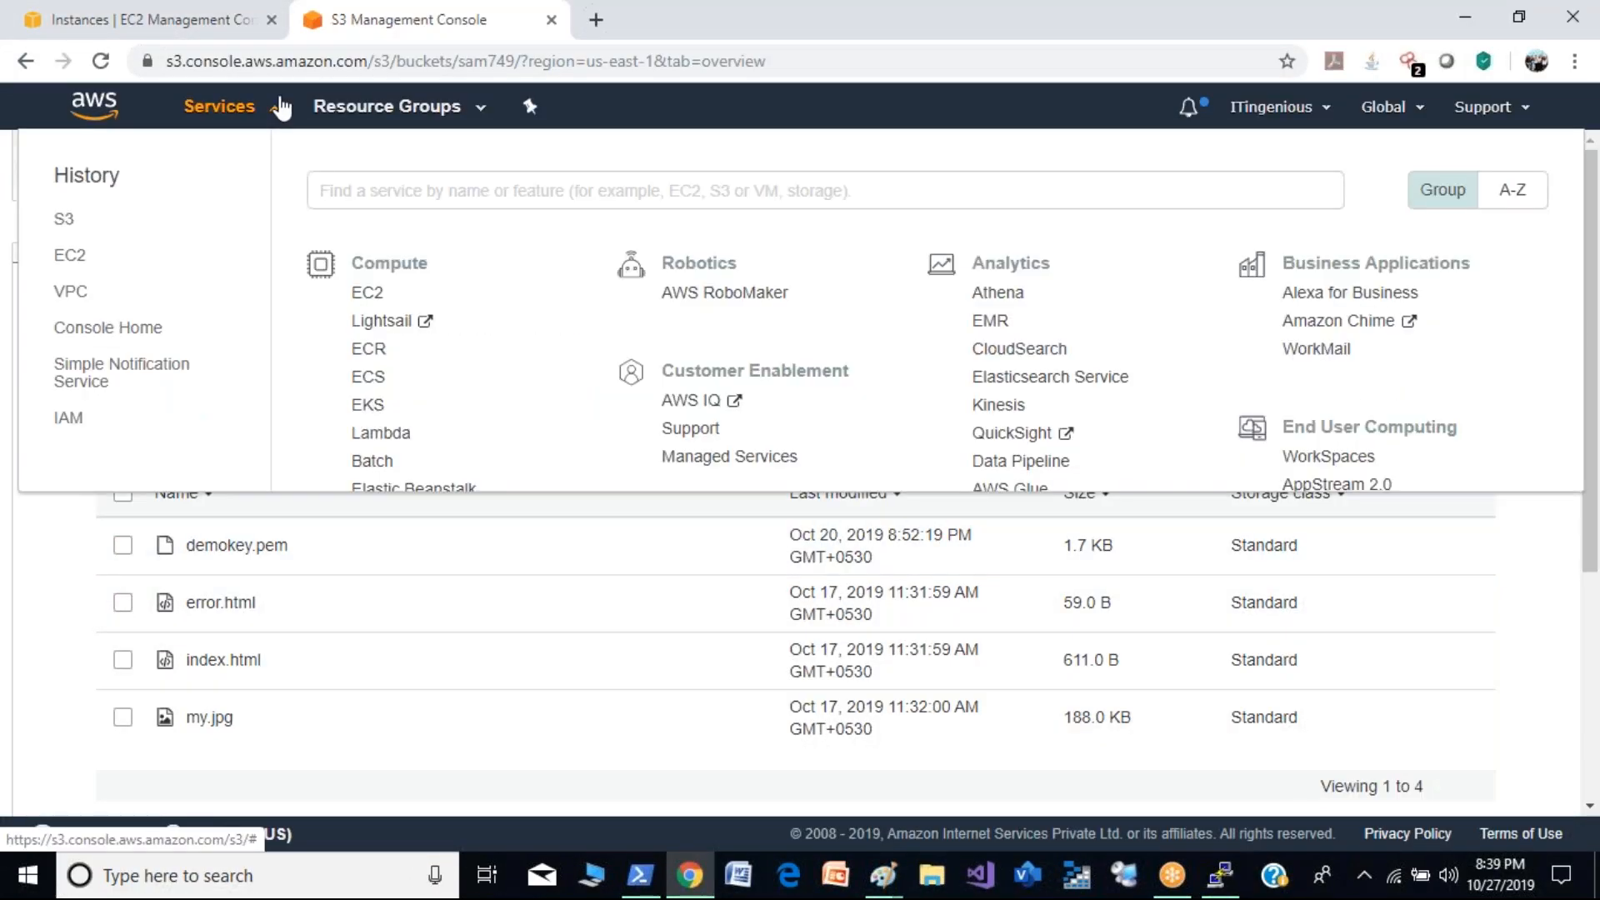
click(72, 297)
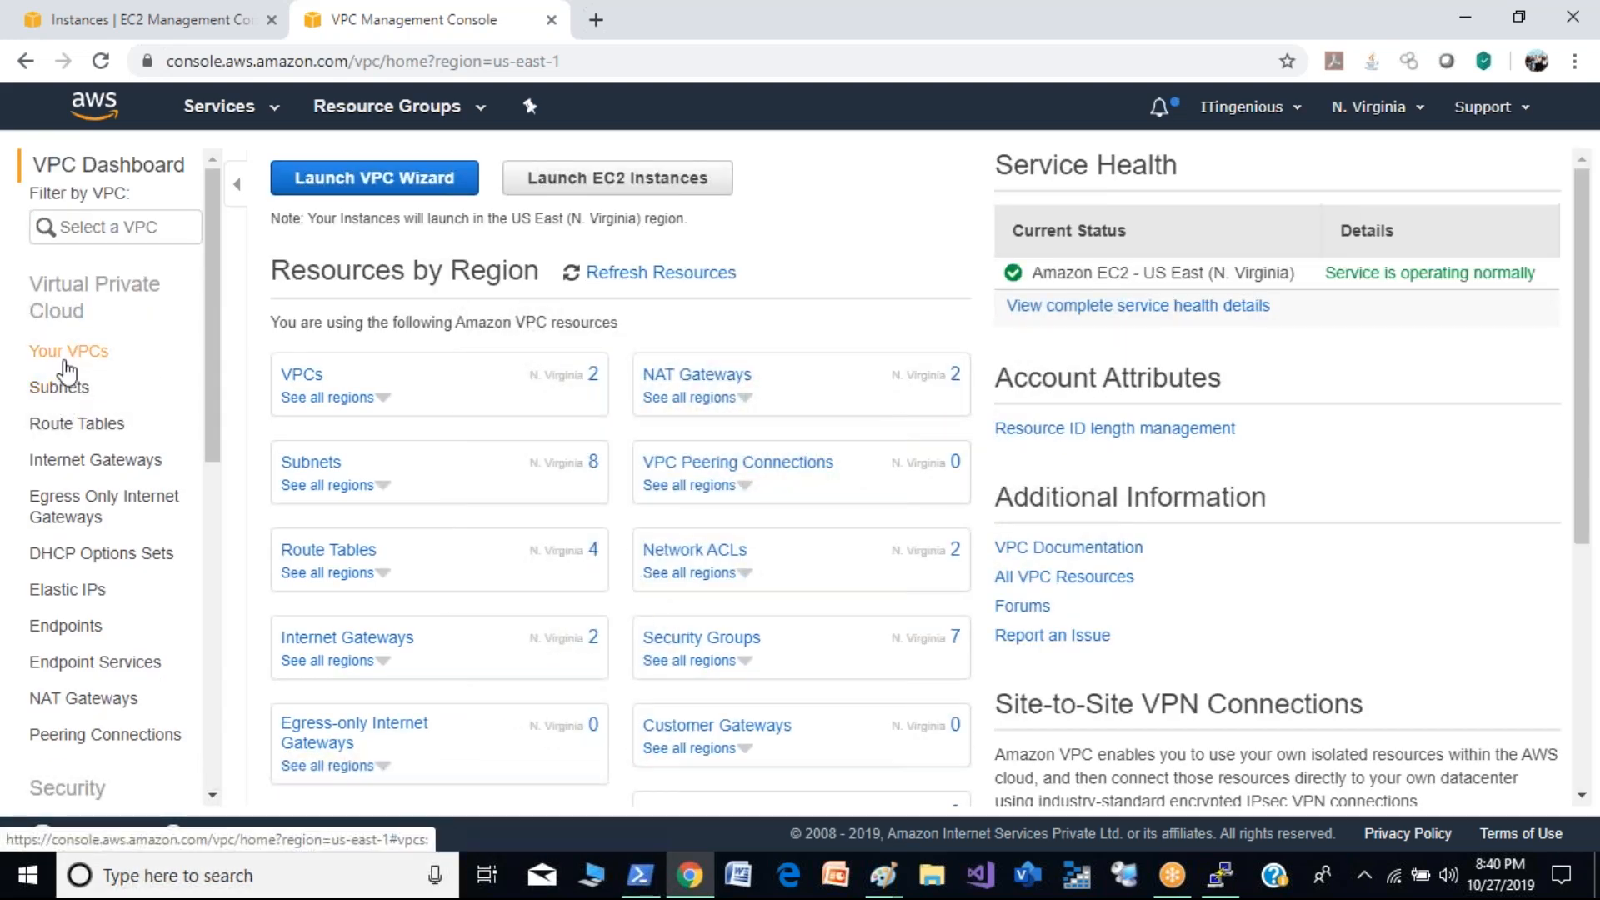
click(82, 363)
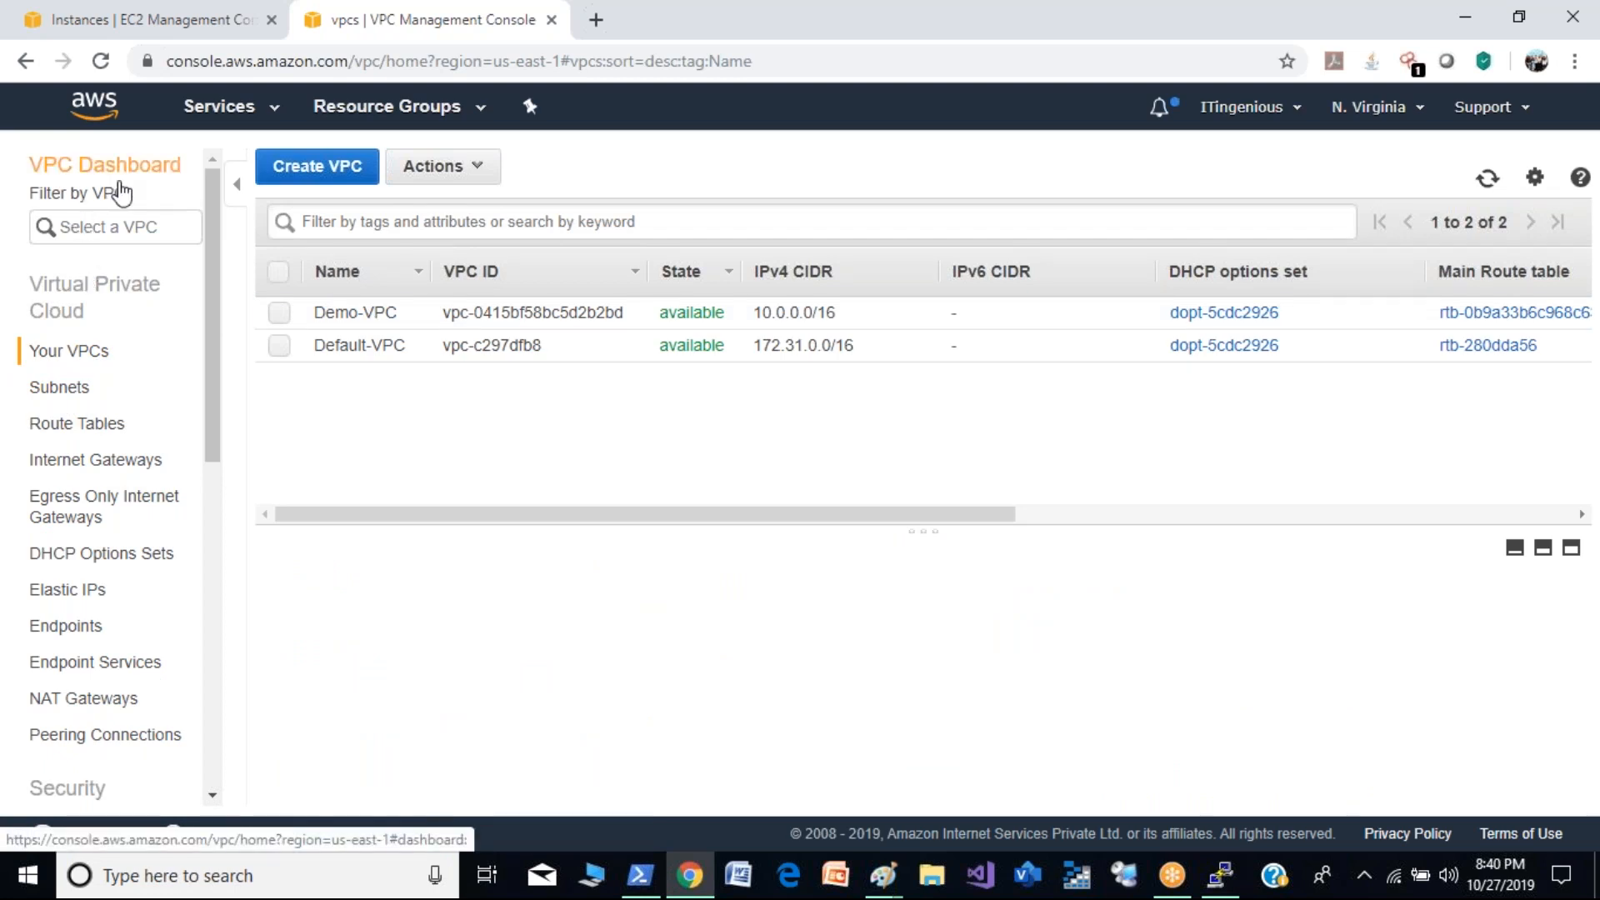
- Start the VPC wizard from the VPC dashboard with the VPC with a Single Public Subnet configuration
click(131, 181)
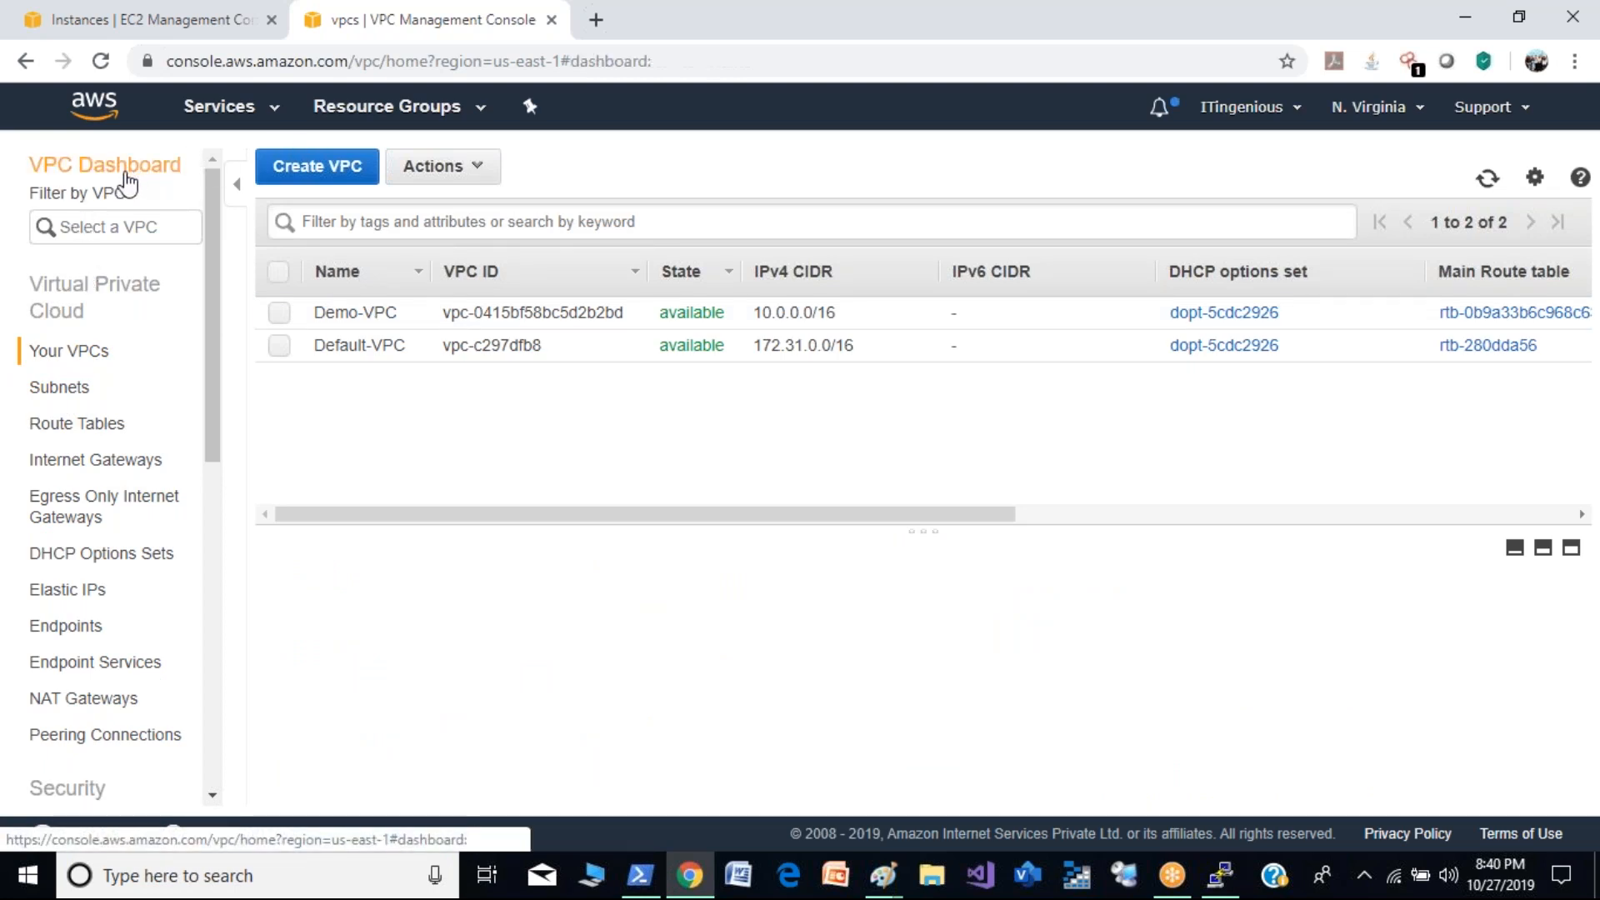
click(374, 177)
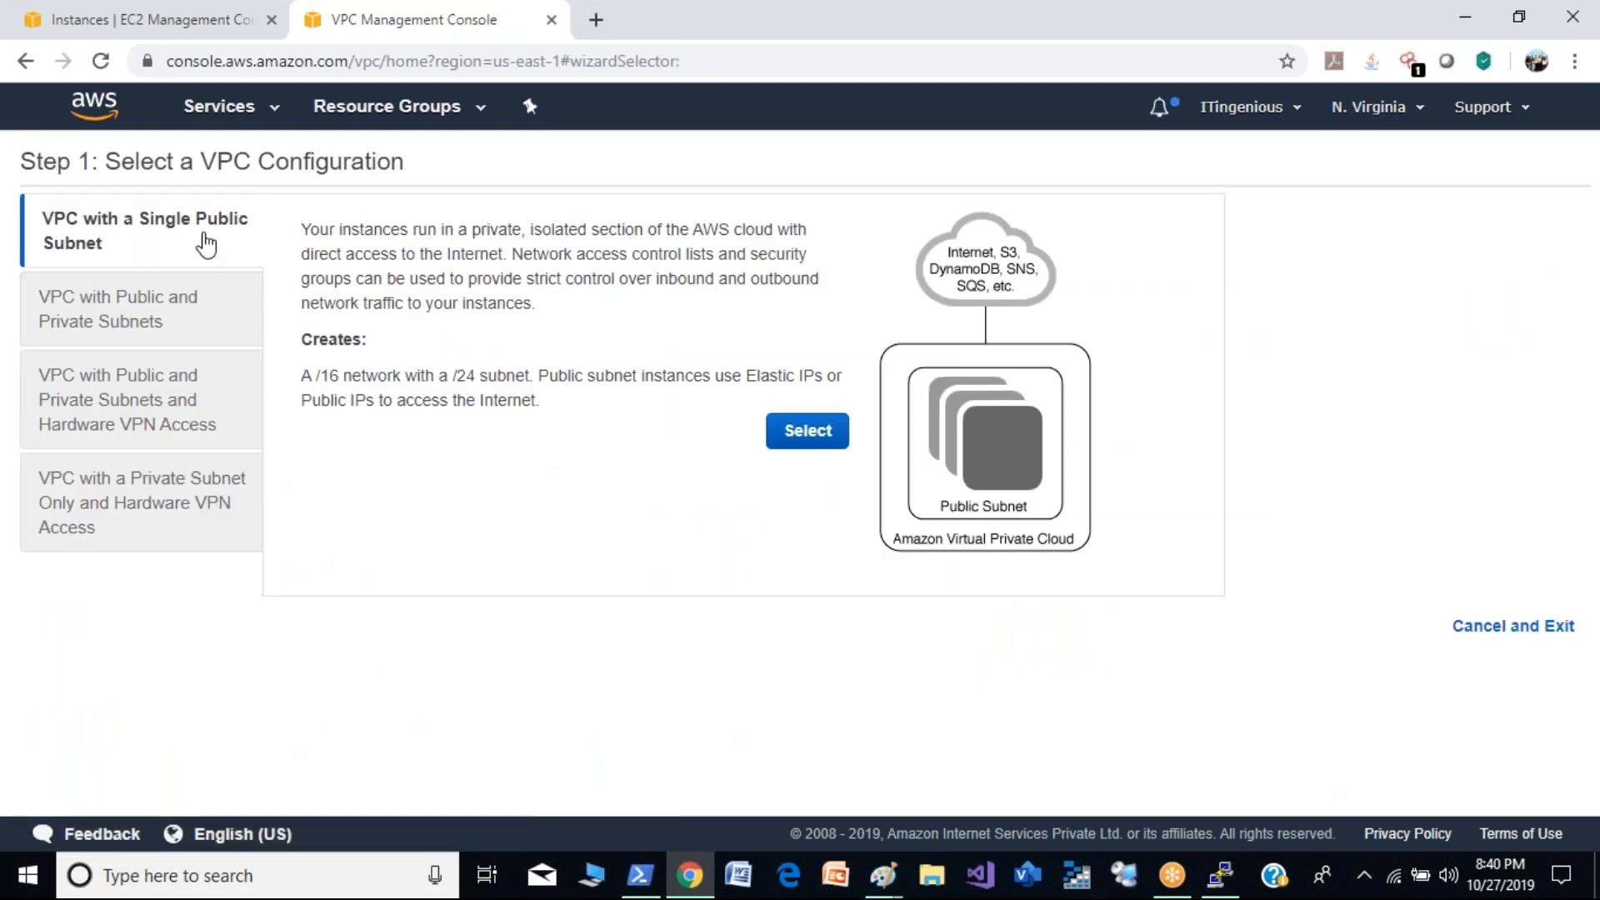
click(787, 432)
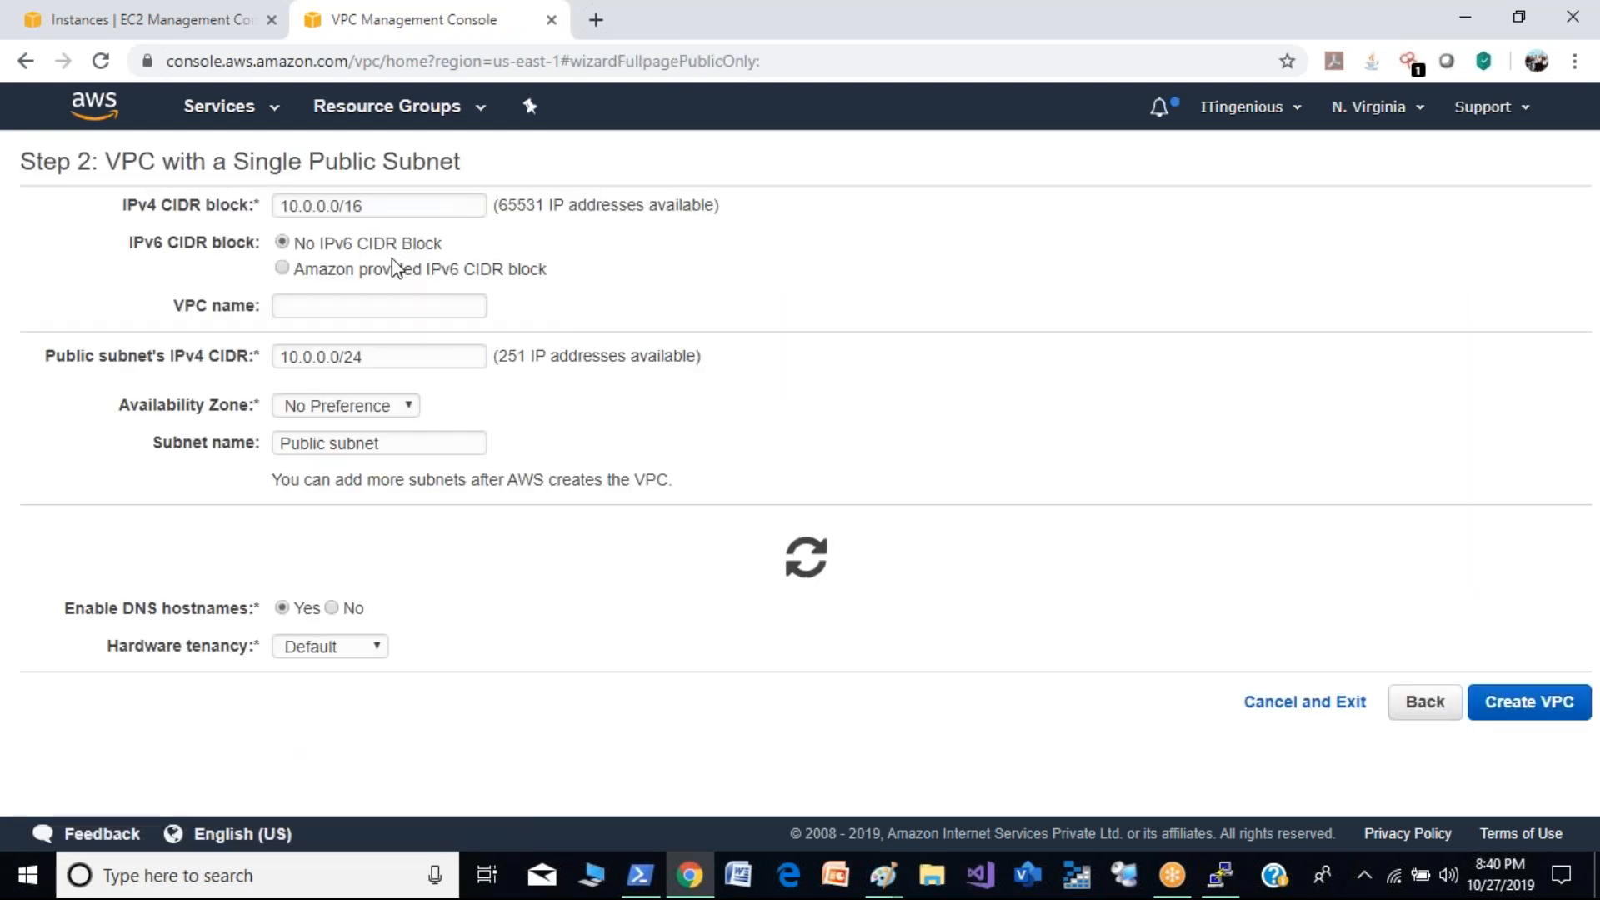
- Set the new VPC's IPv4 CIDR block to 20.0.0.0/16 and name the VPC demo2
click(391, 205)
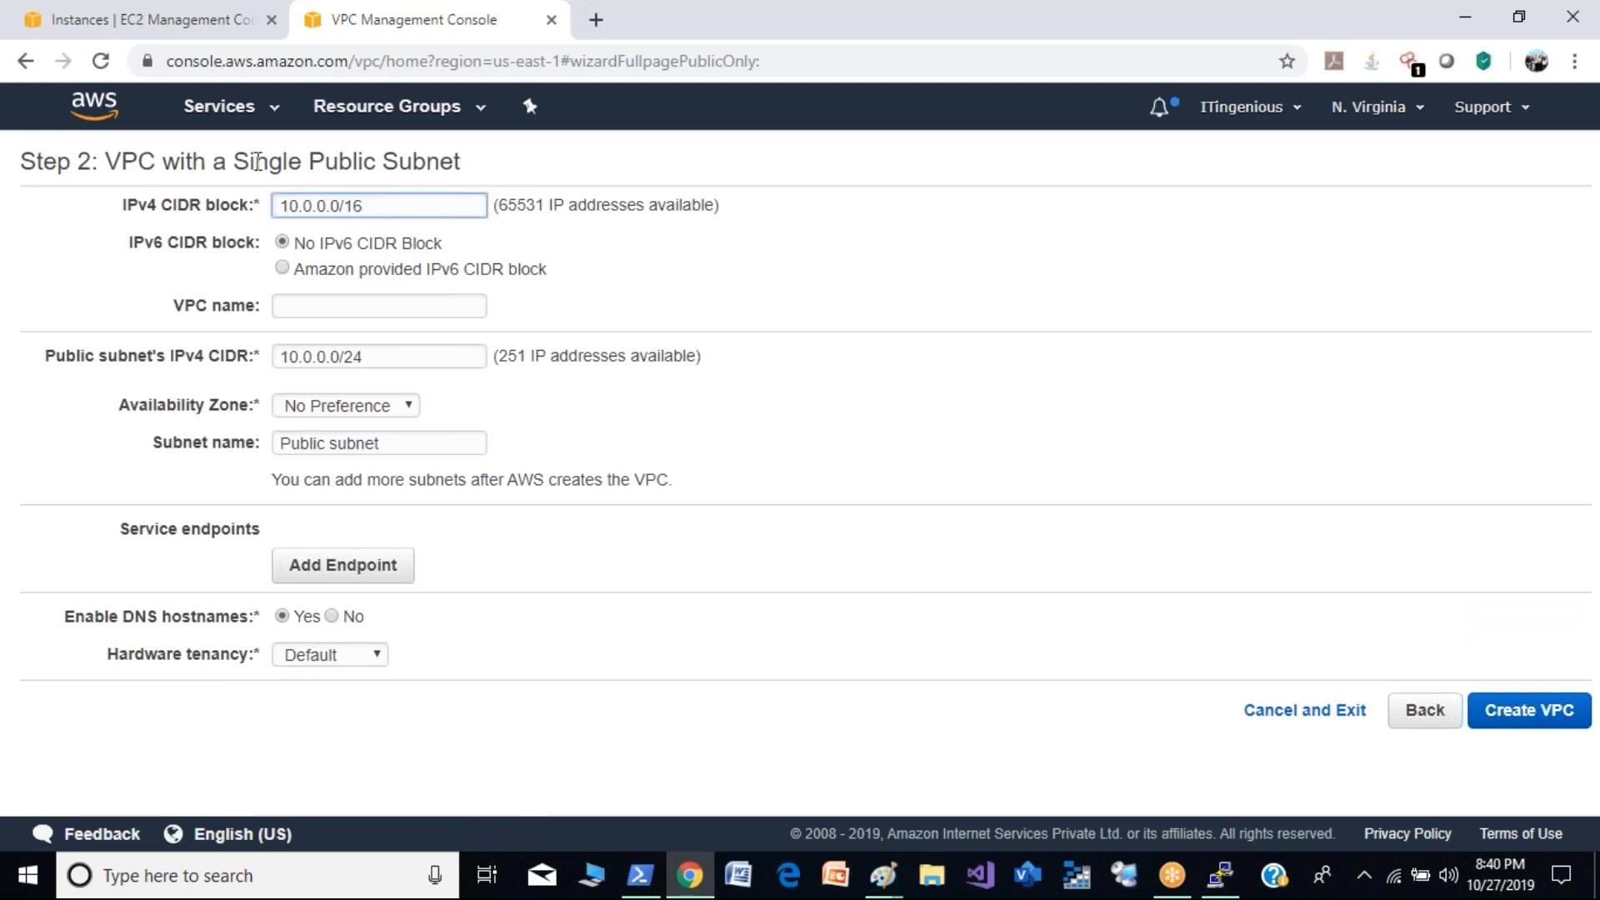
click(290, 205)
key(BackSpace)
text(2)
click(364, 308)
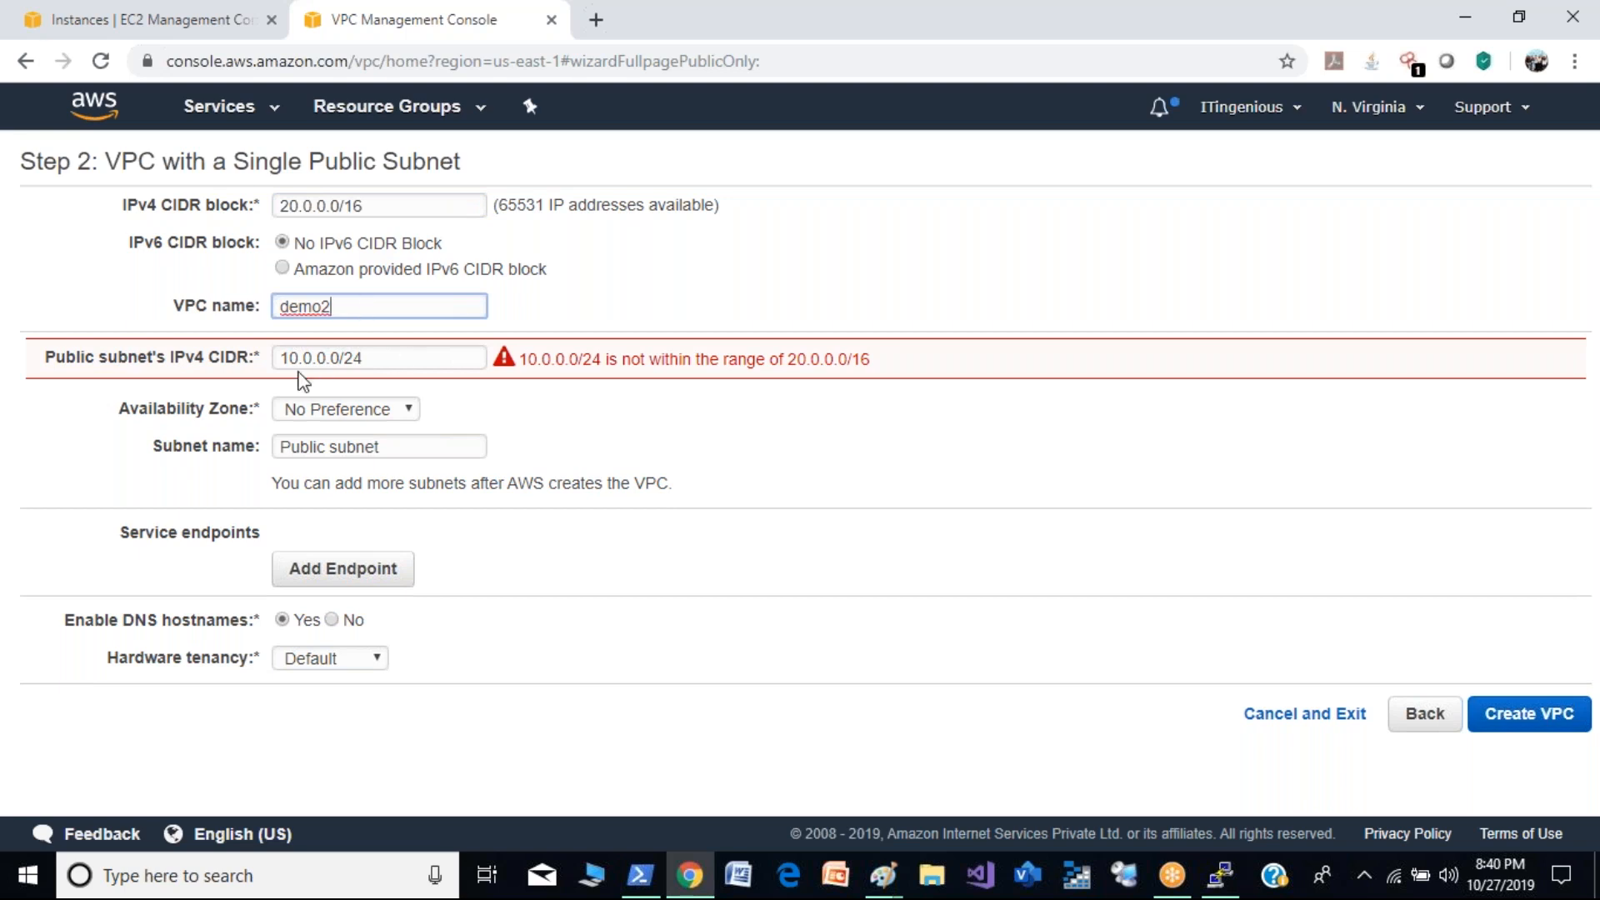
- Set the public subnet's IPv4 CIDR to 20.0.0.0/24 and its availability zone to us-east-1c
click(289, 364)
key(BackSpace)
text(2)
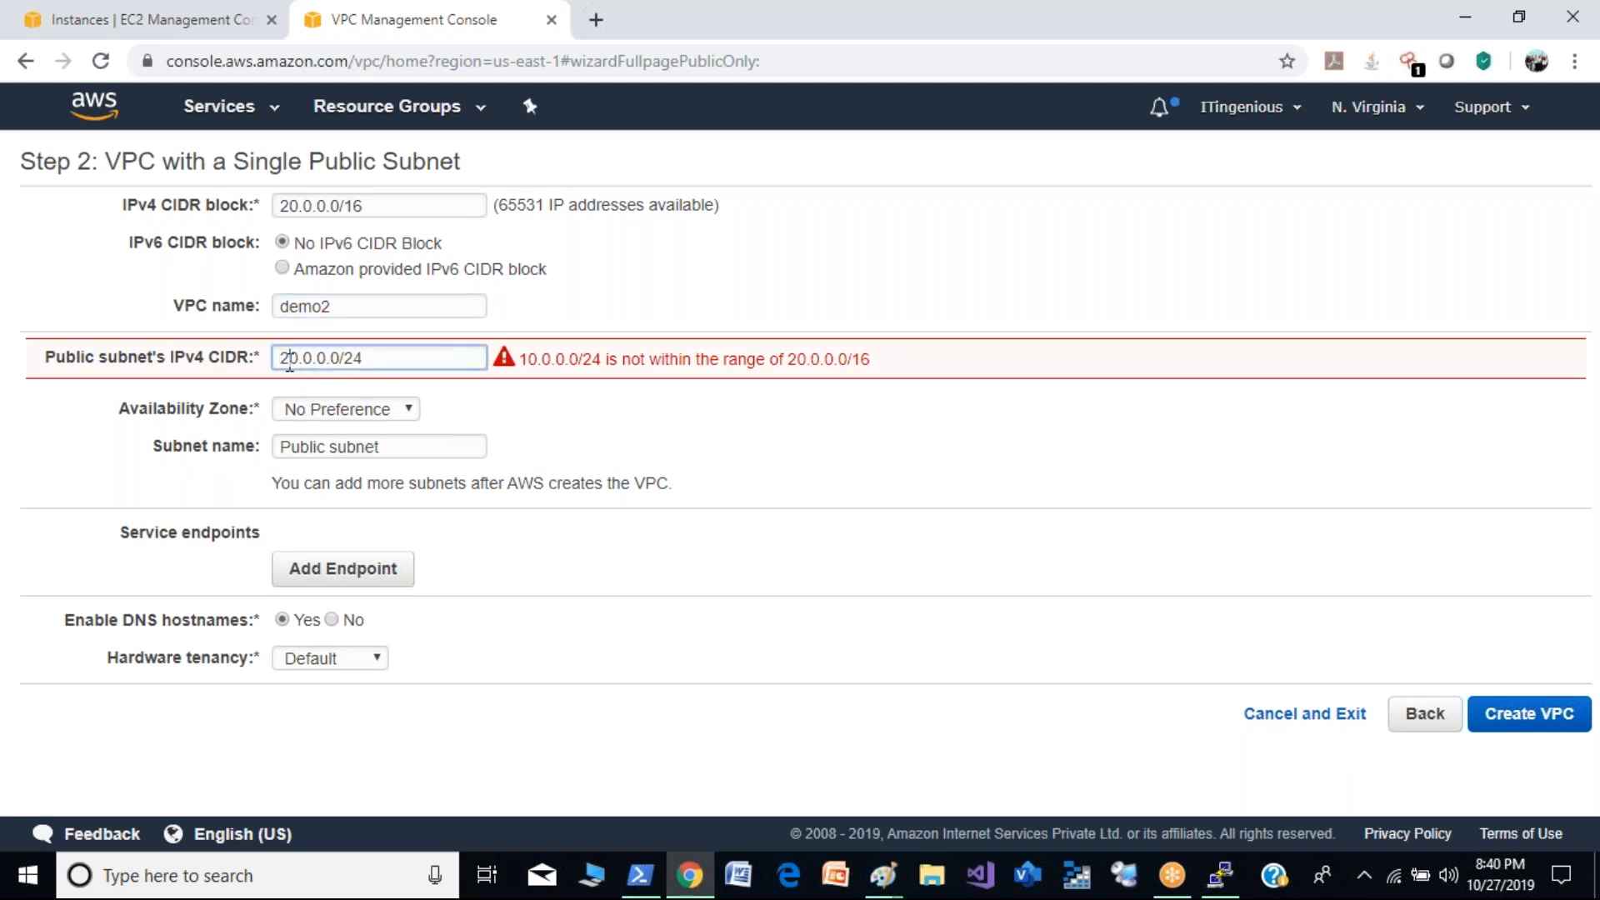
click(588, 437)
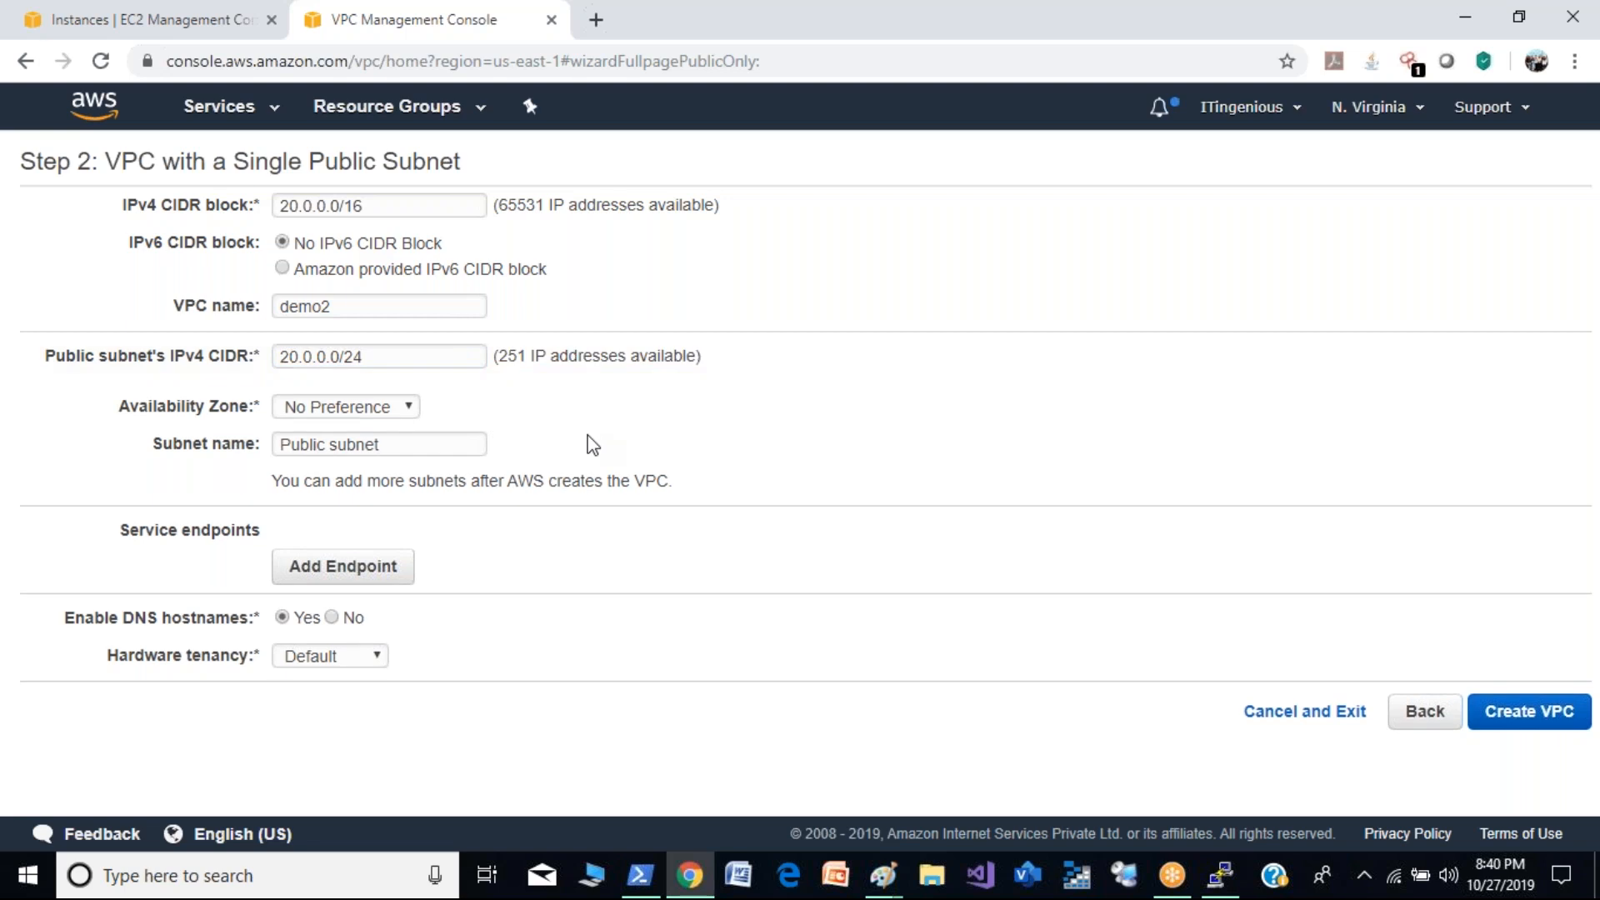
click(319, 409)
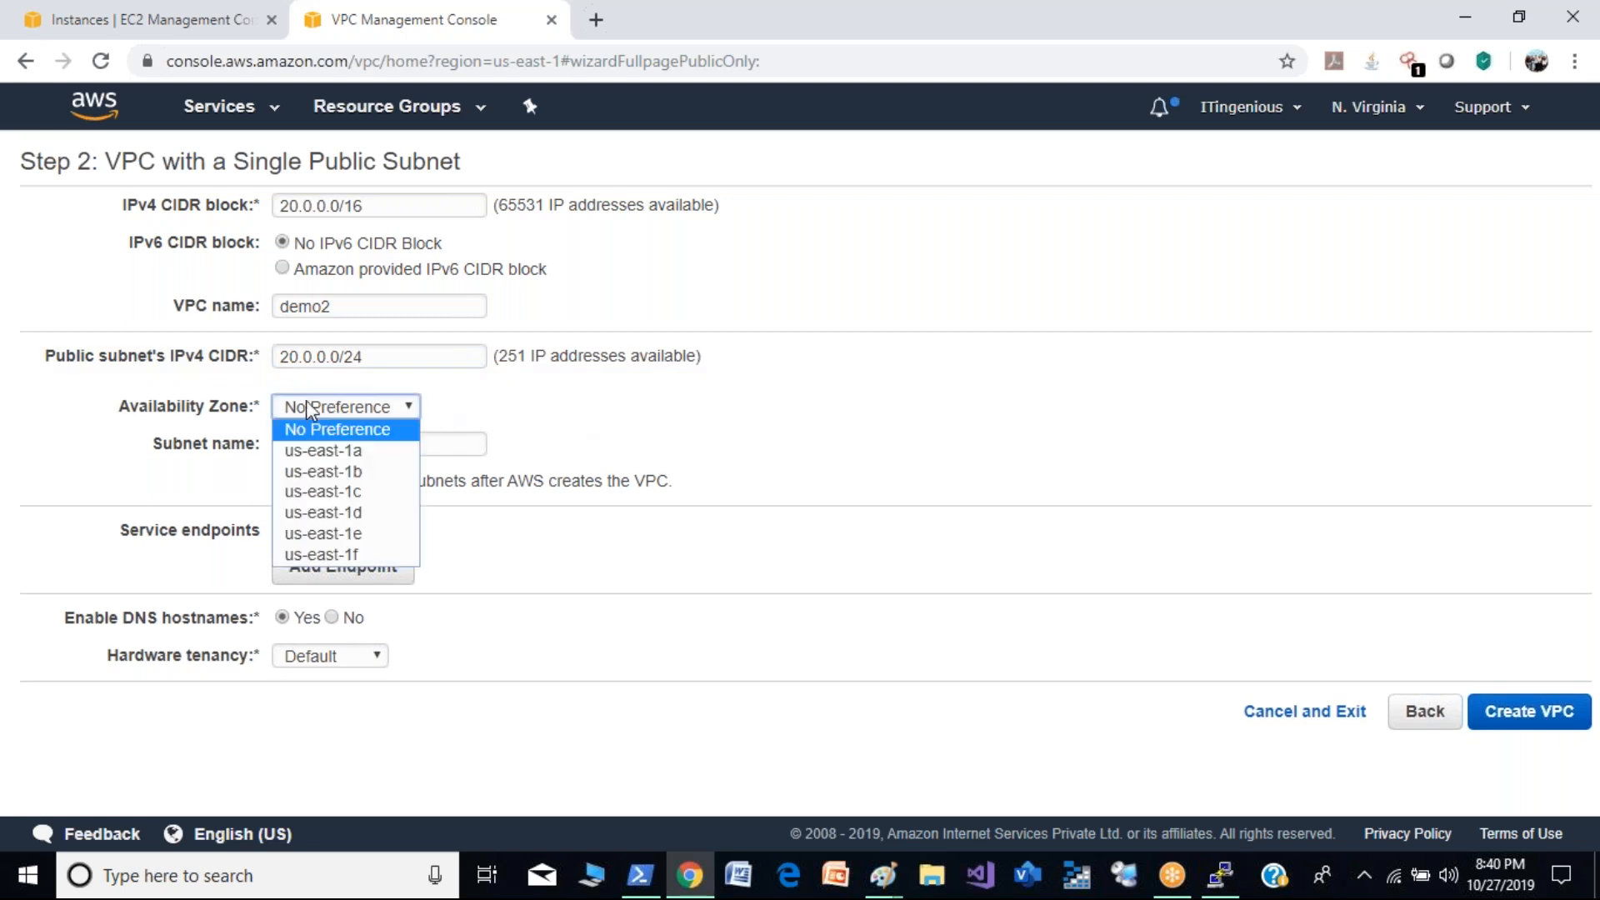
click(345, 494)
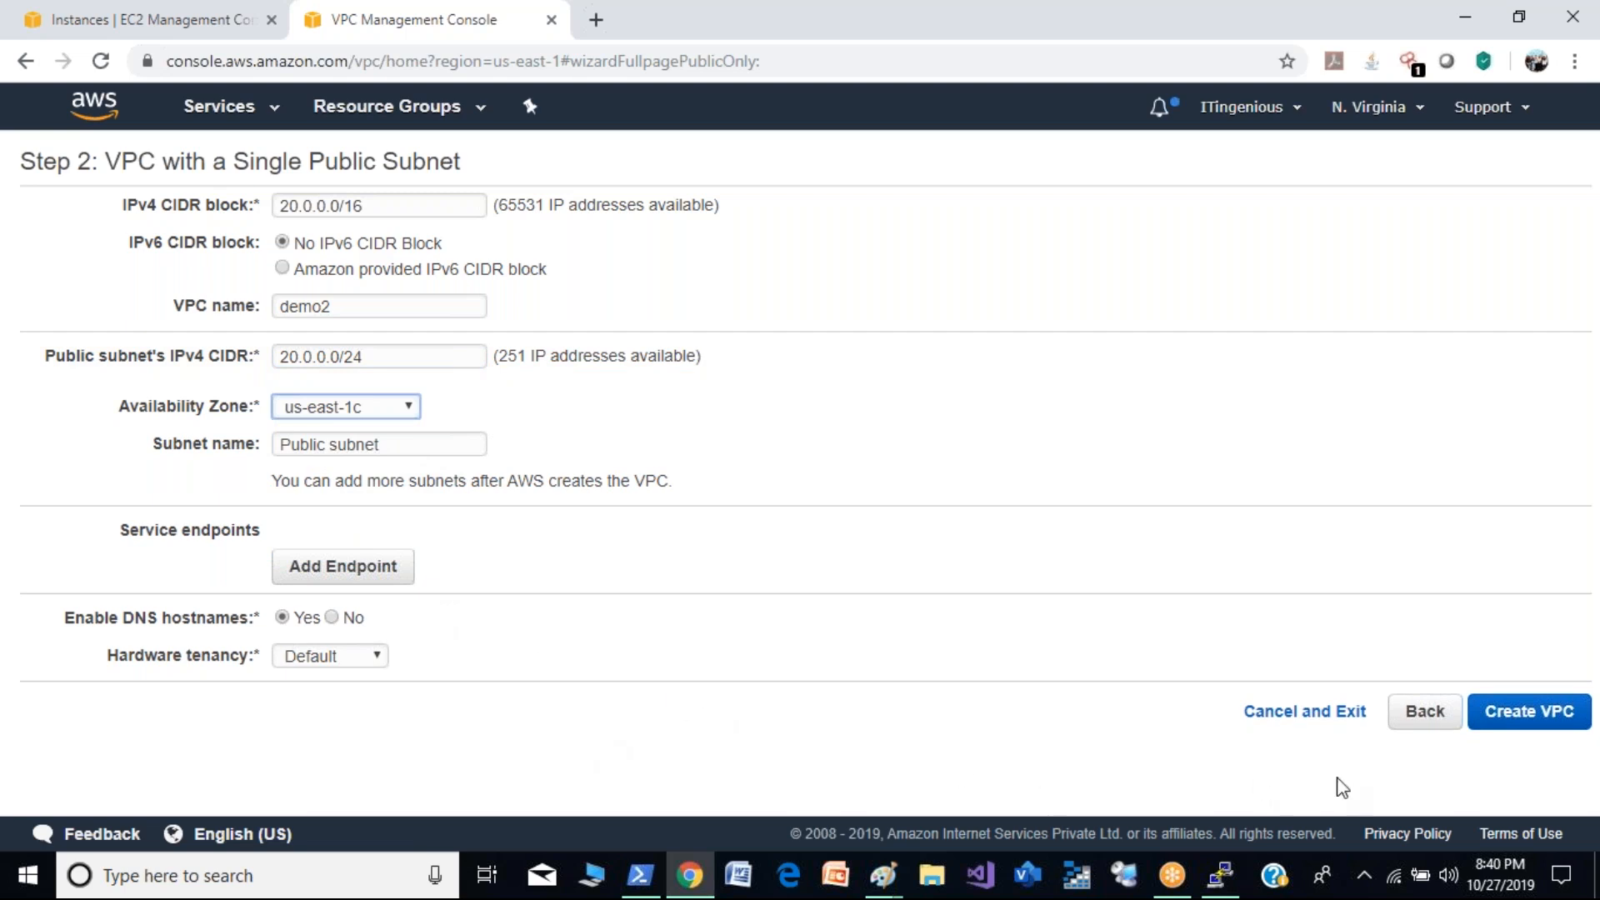
- Create the demo2 VPC and check for it in the VPC and subnet lists
click(1536, 722)
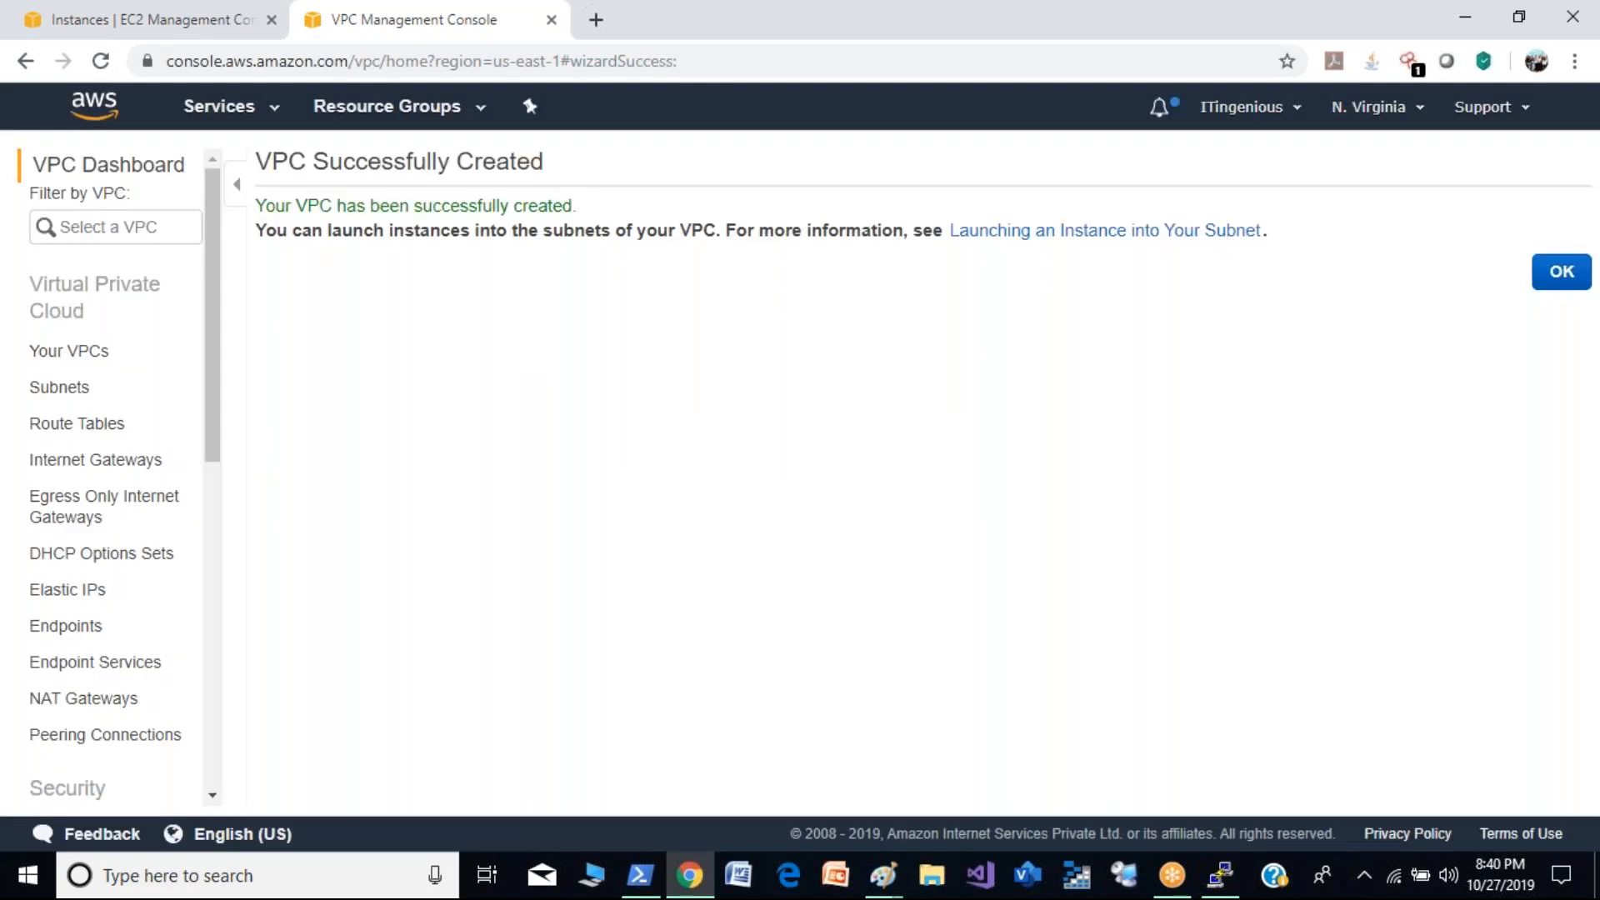
click(70, 353)
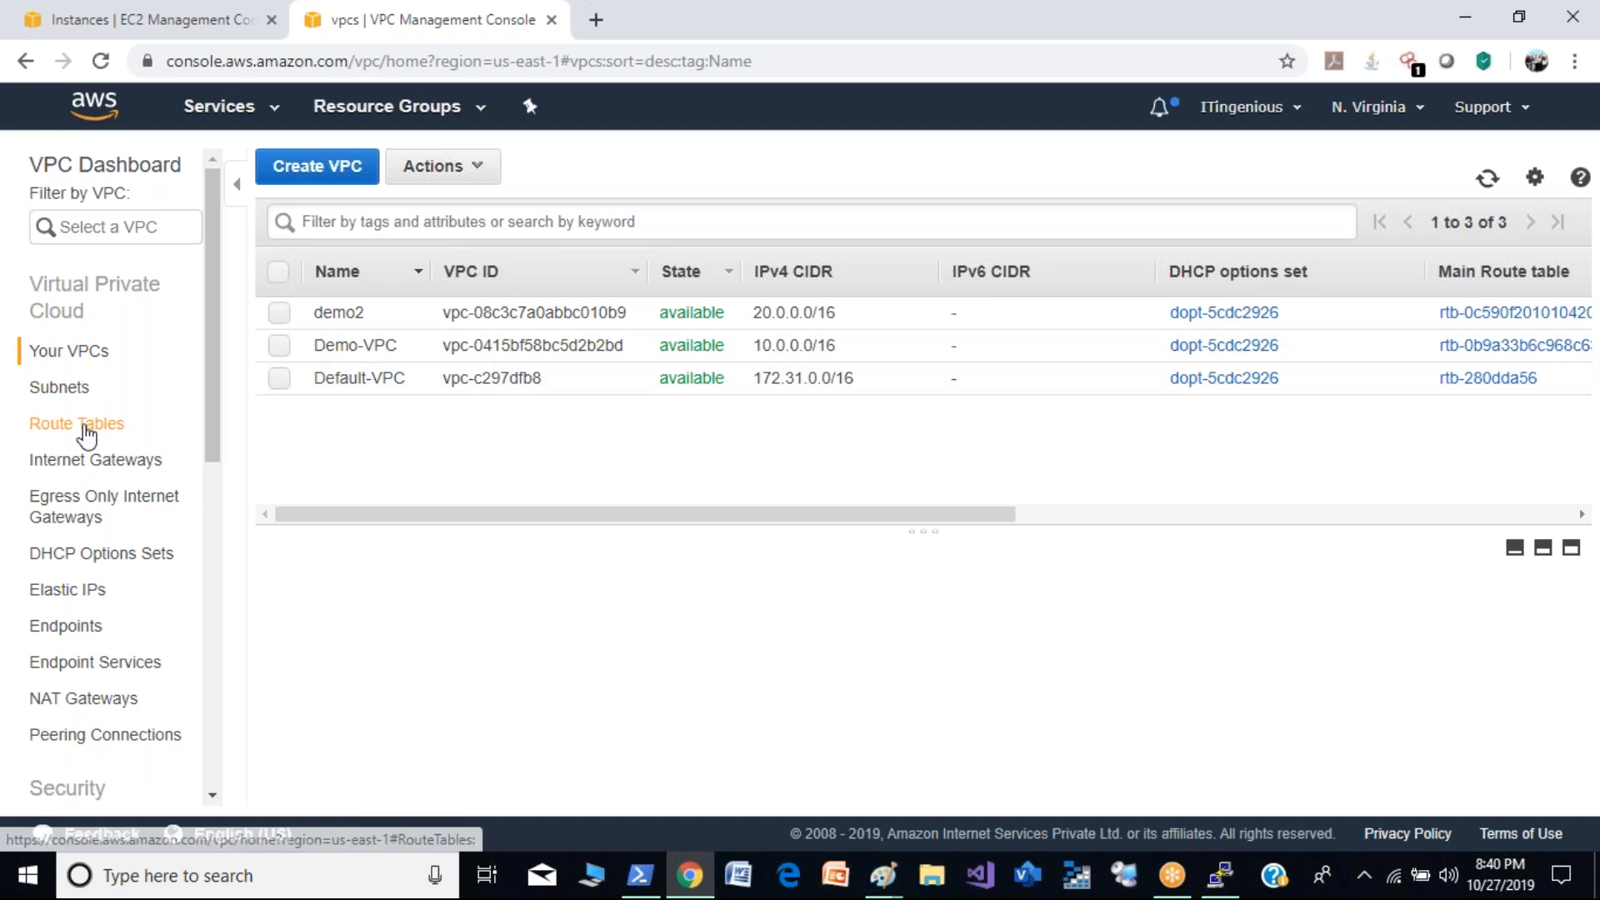
click(79, 389)
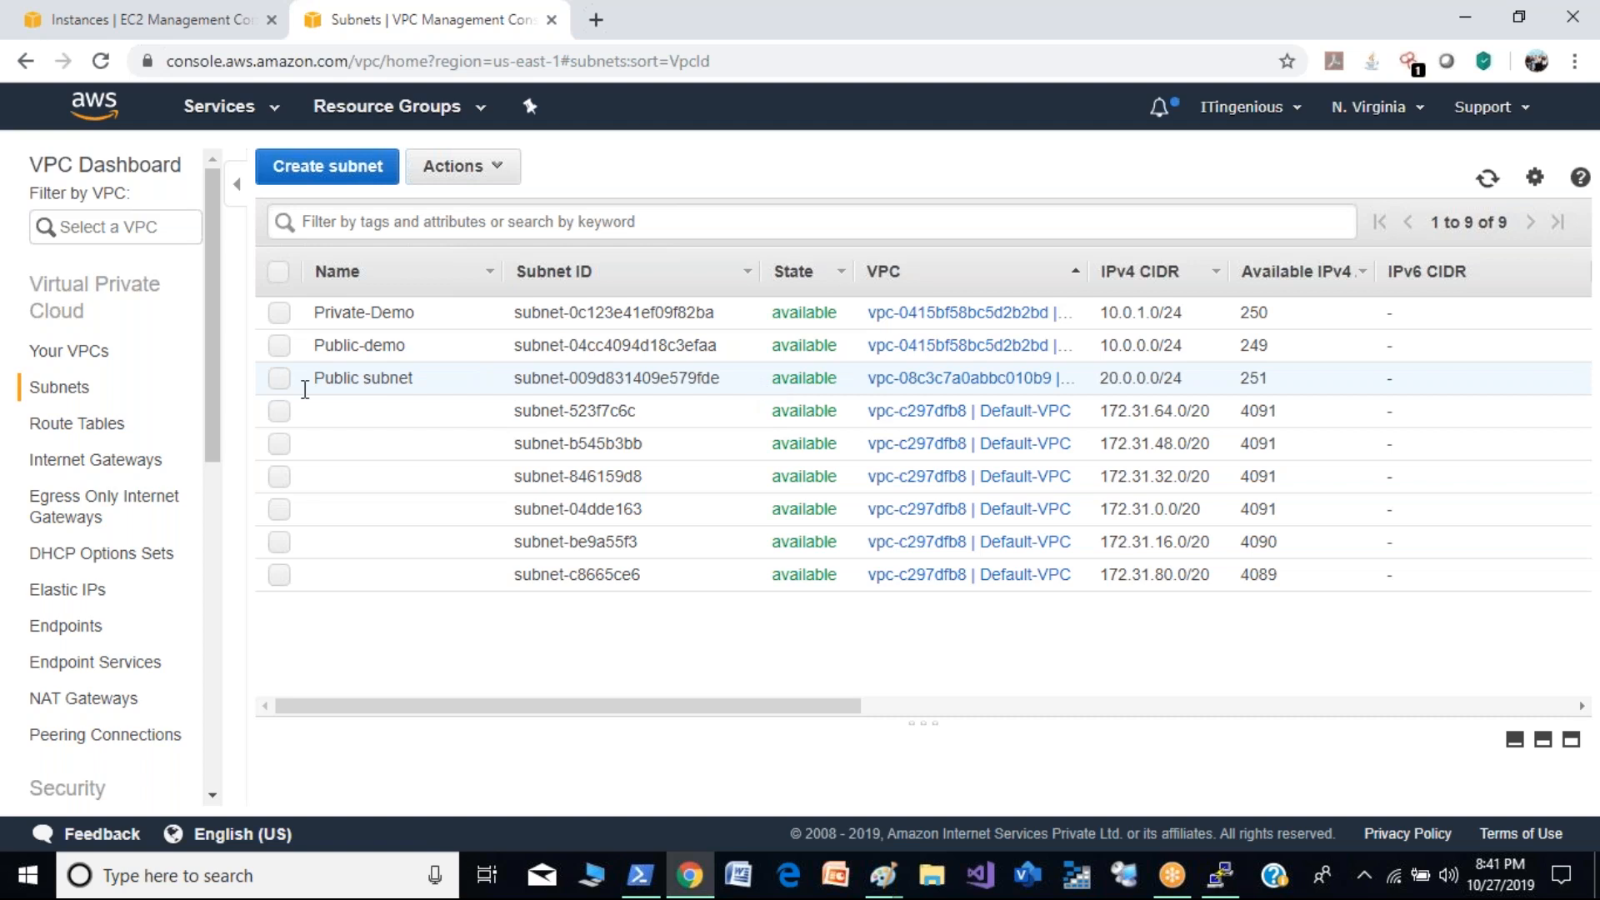
- Begin launching an EC2 instance from the Amazon Linux AMI 2018.03.0, keeping the t2.micro type, and proceed to the instance details
click(144, 22)
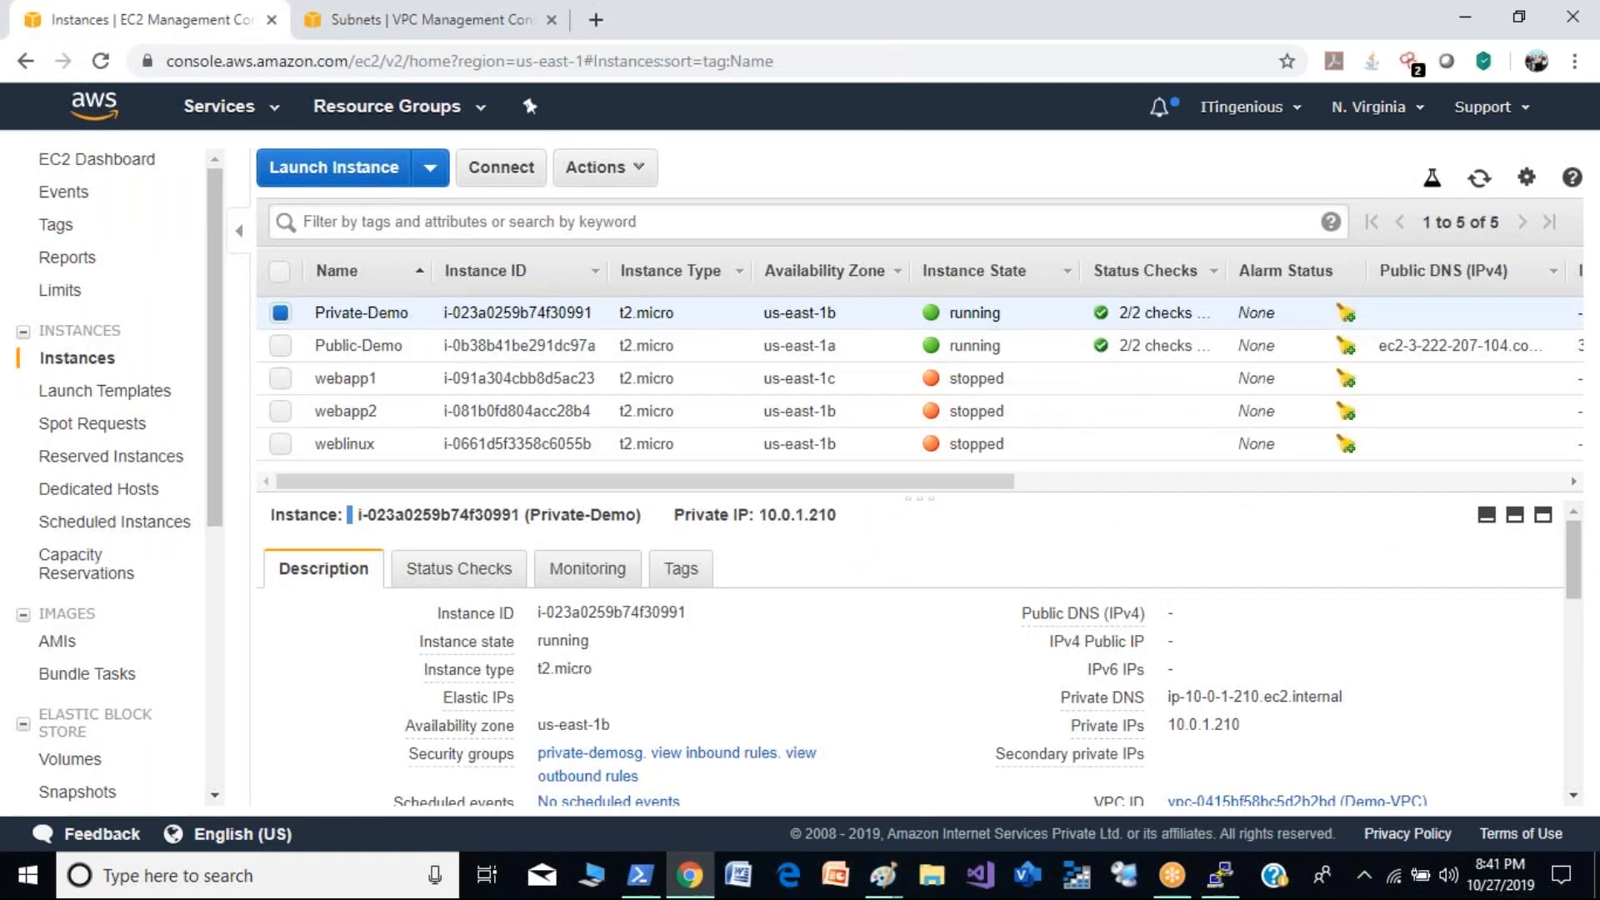
click(380, 169)
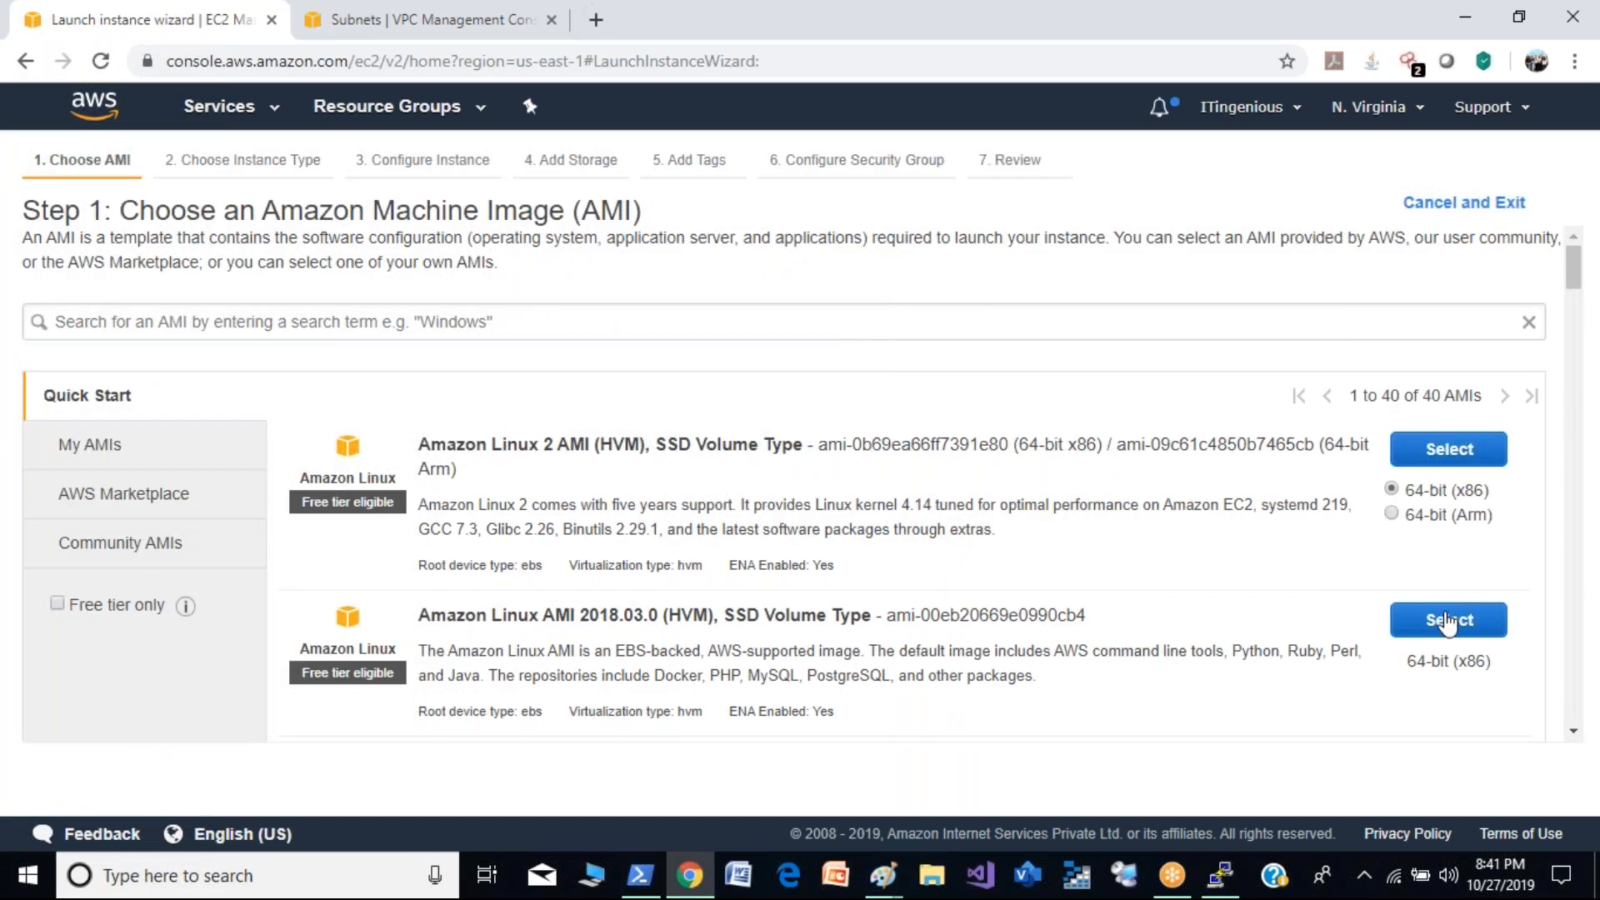
click(1448, 621)
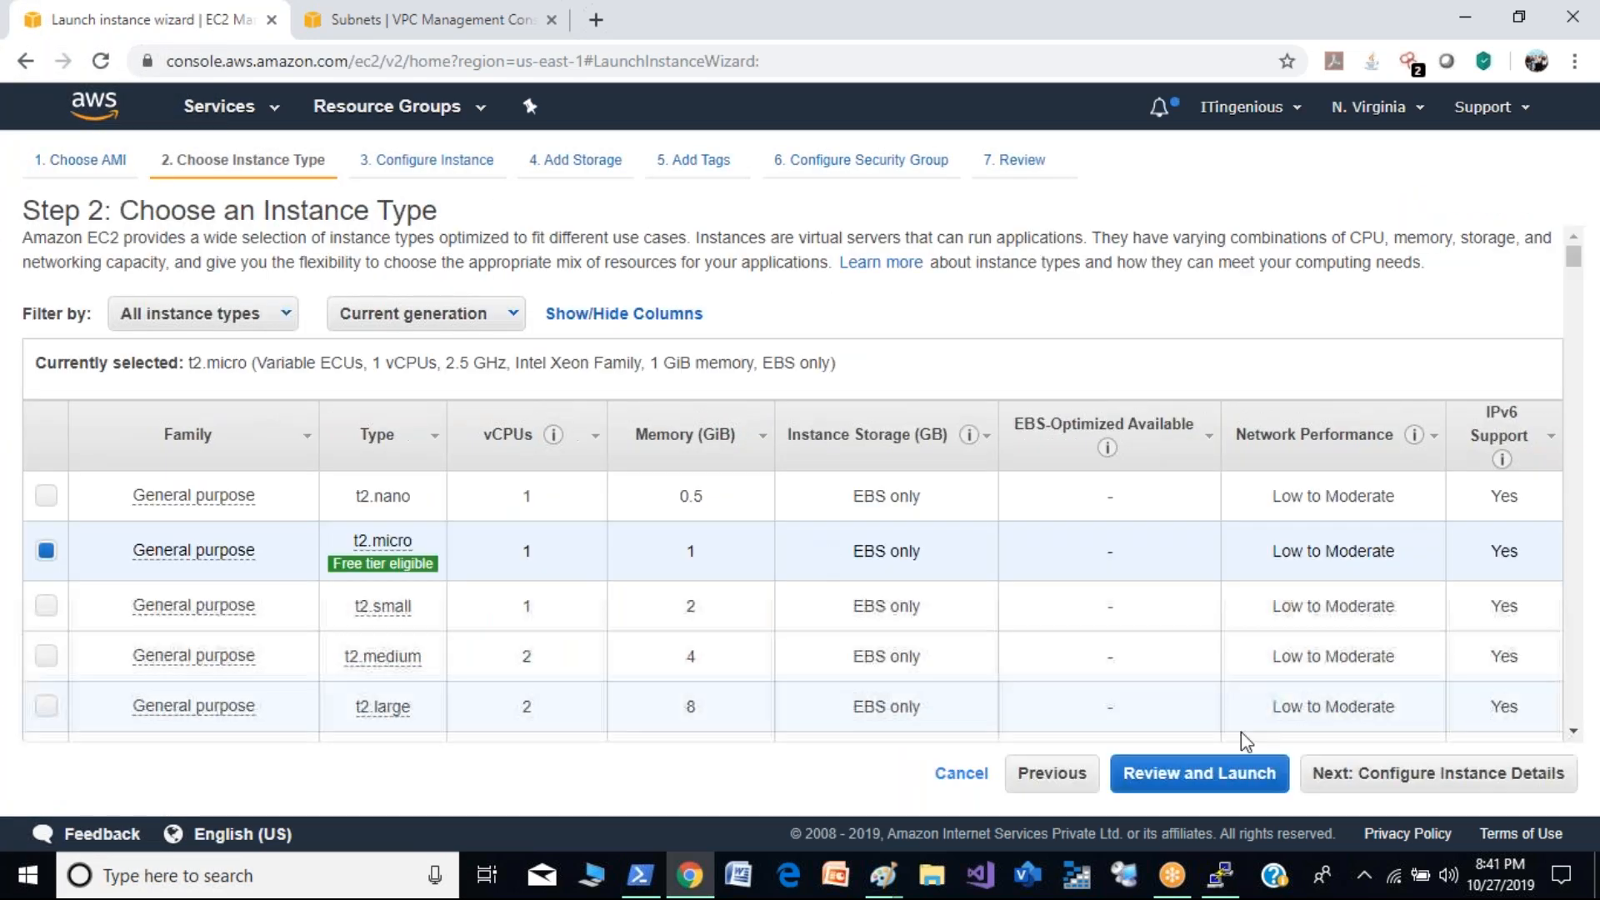
click(1450, 775)
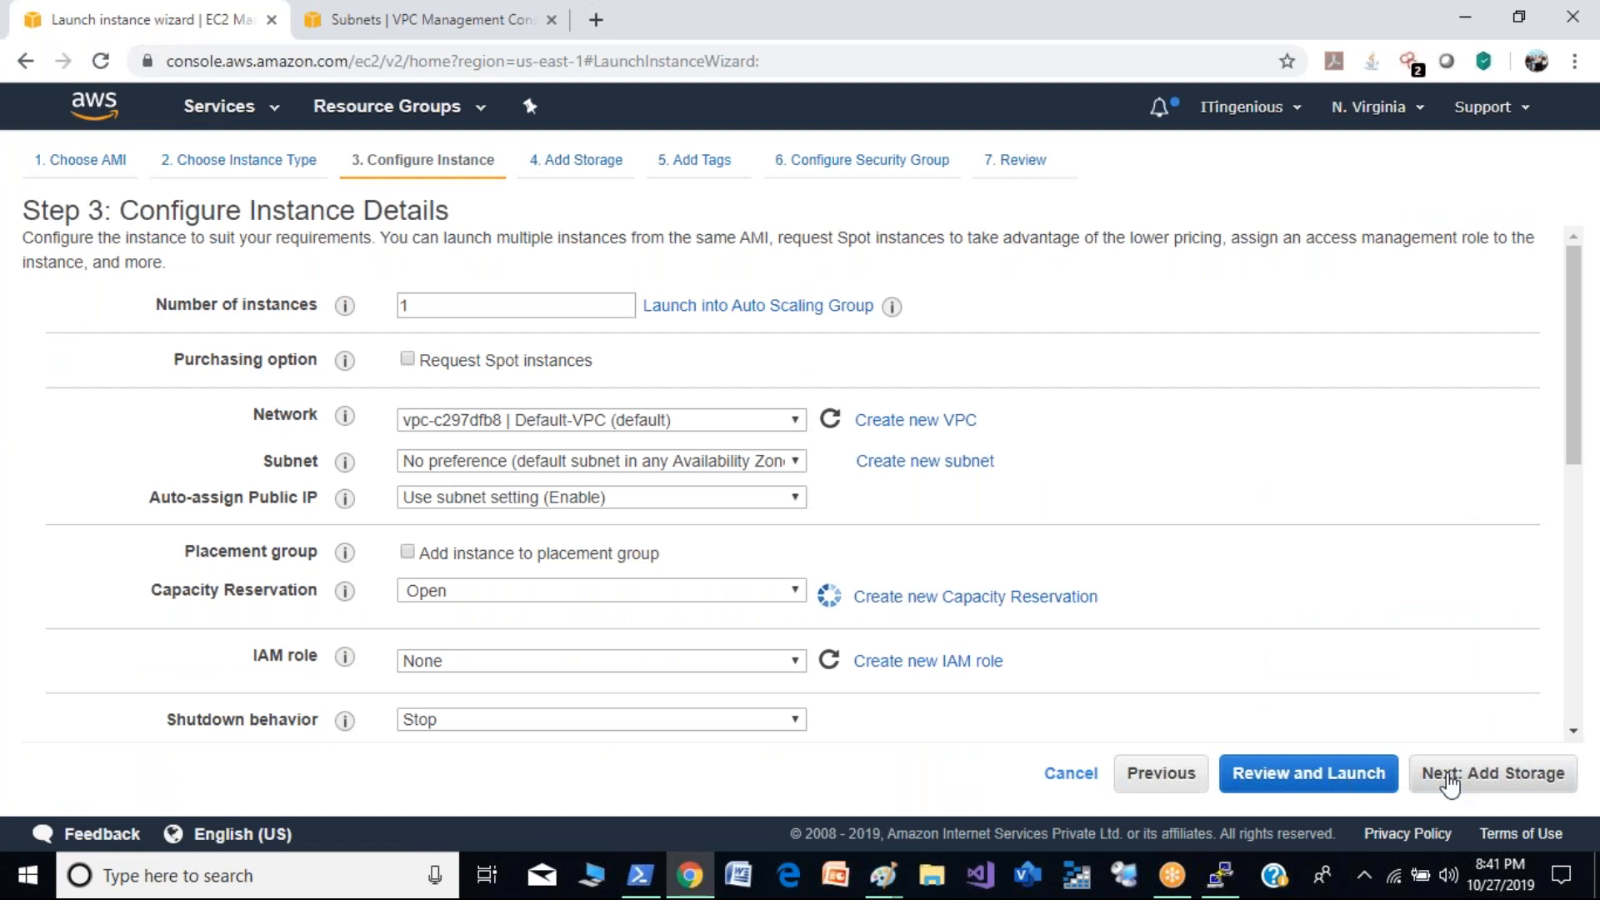
- Set the instance's network to the demo2 VPC and accept the default storage
click(741, 419)
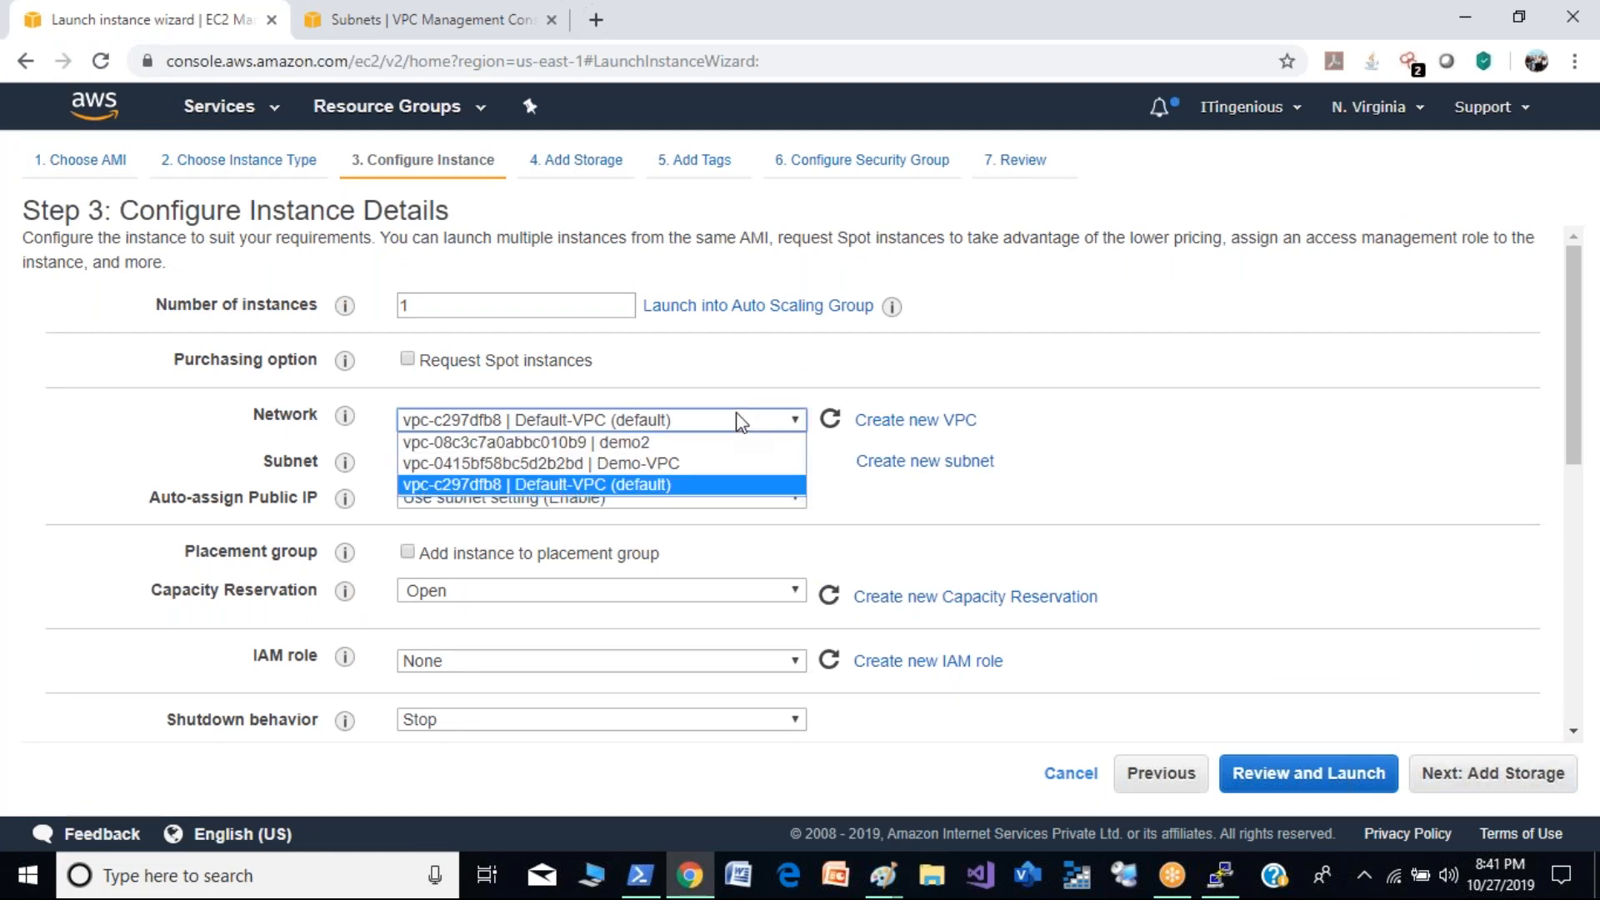
click(641, 442)
click(1535, 778)
click(1536, 775)
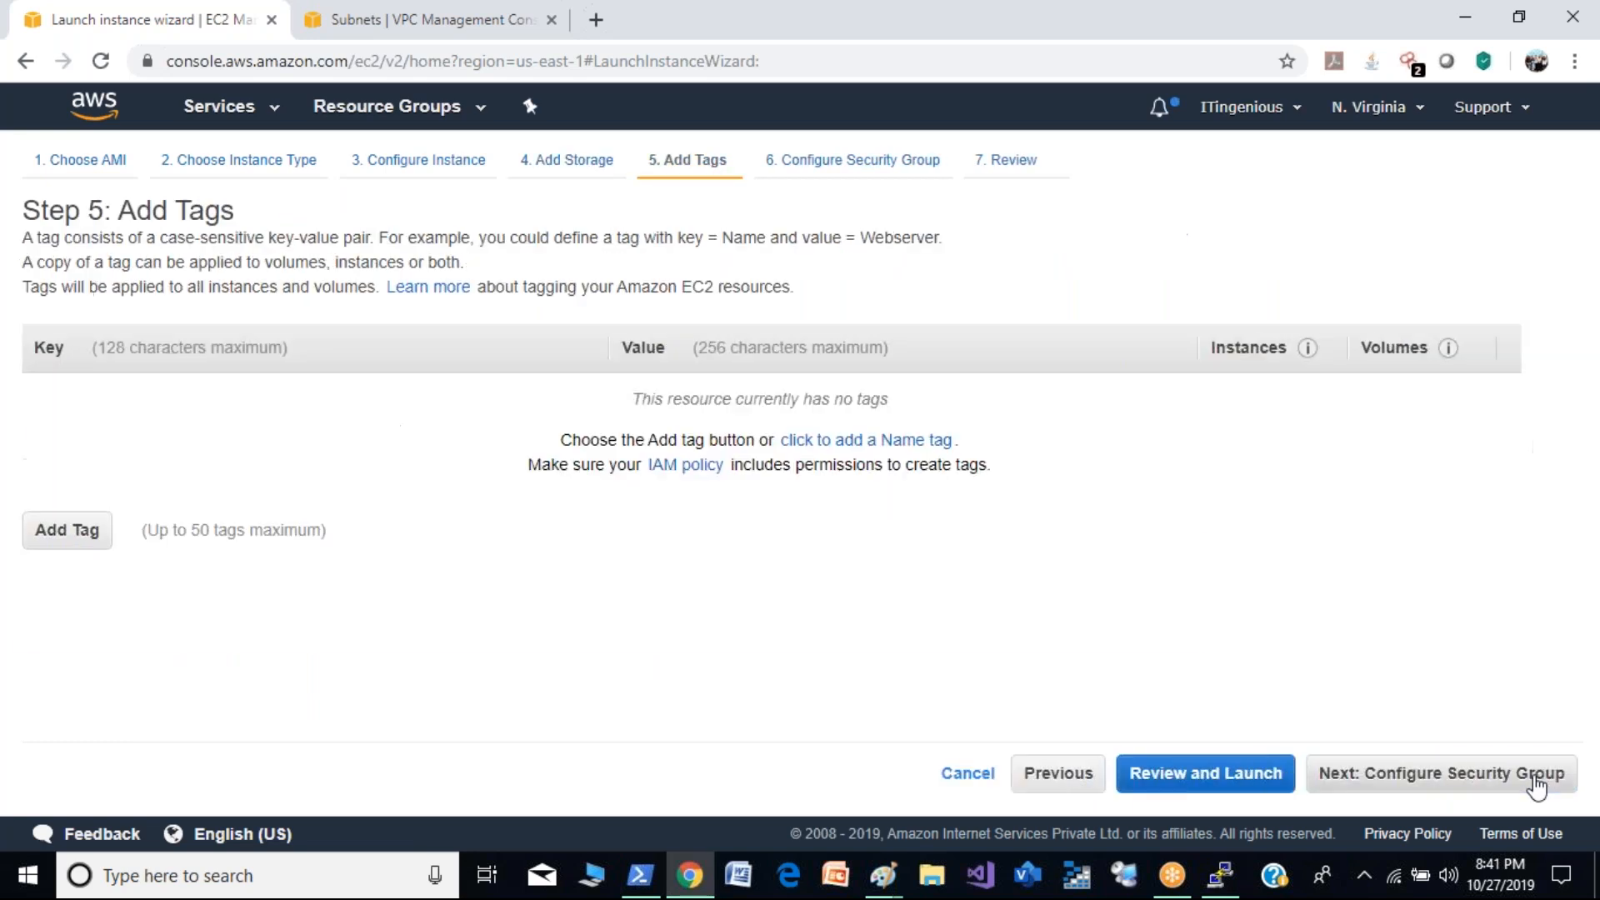
- Skip tagging, assign the instance a new security group named demo2-sg with the default SSH rule, and proceed to the launch review
click(1536, 775)
click(1538, 775)
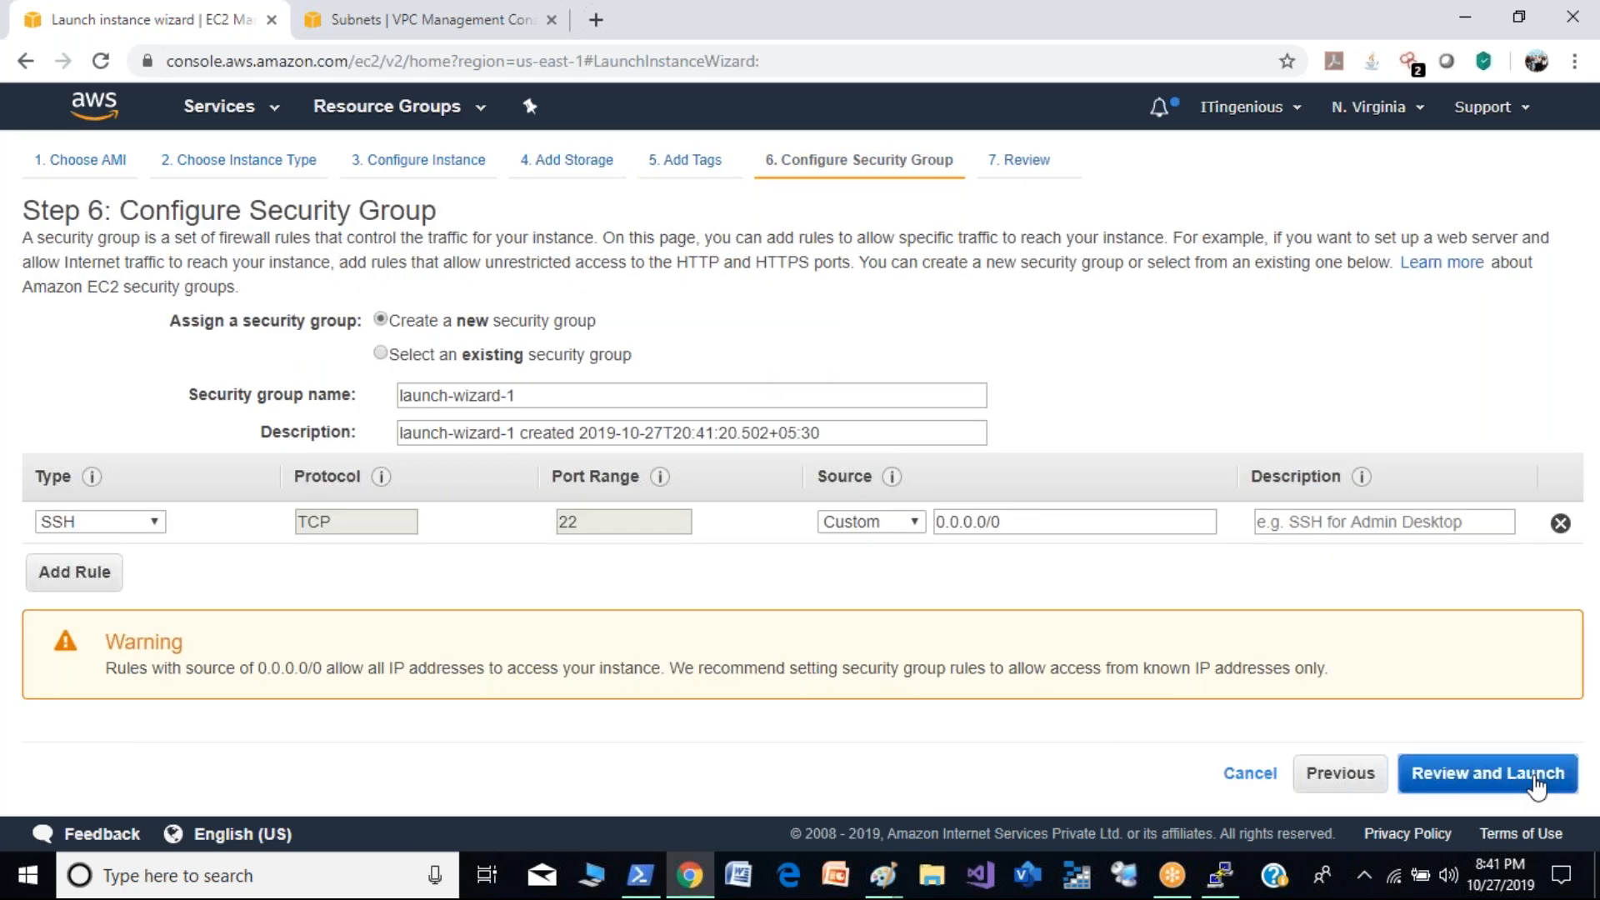
click(1442, 775)
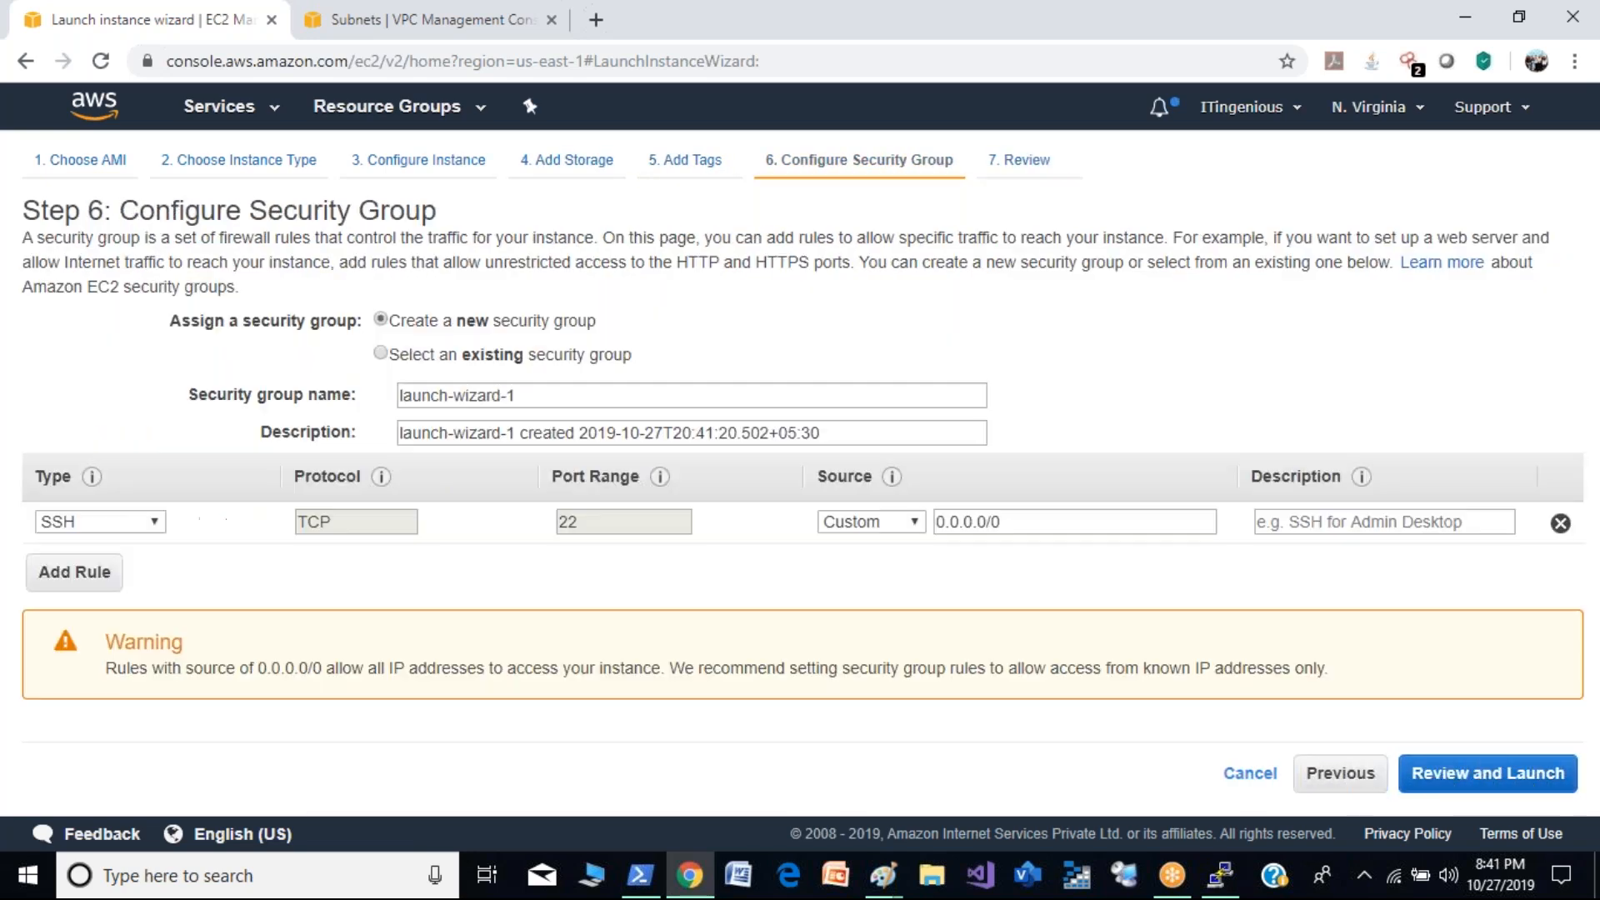
click(503, 356)
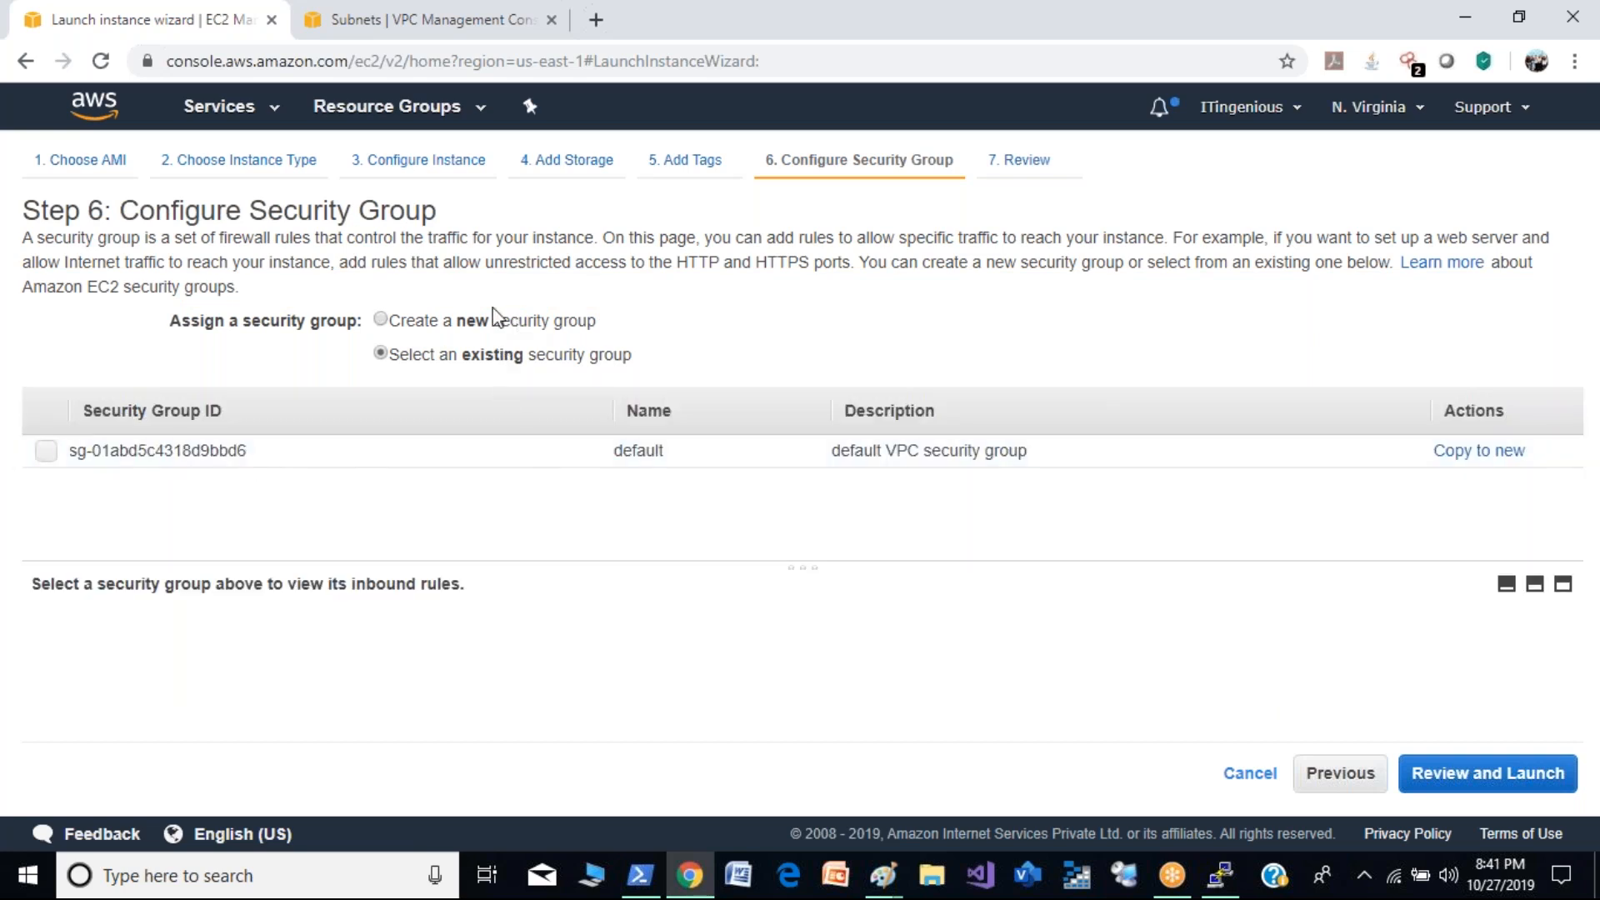
click(477, 323)
triple_click(526, 395)
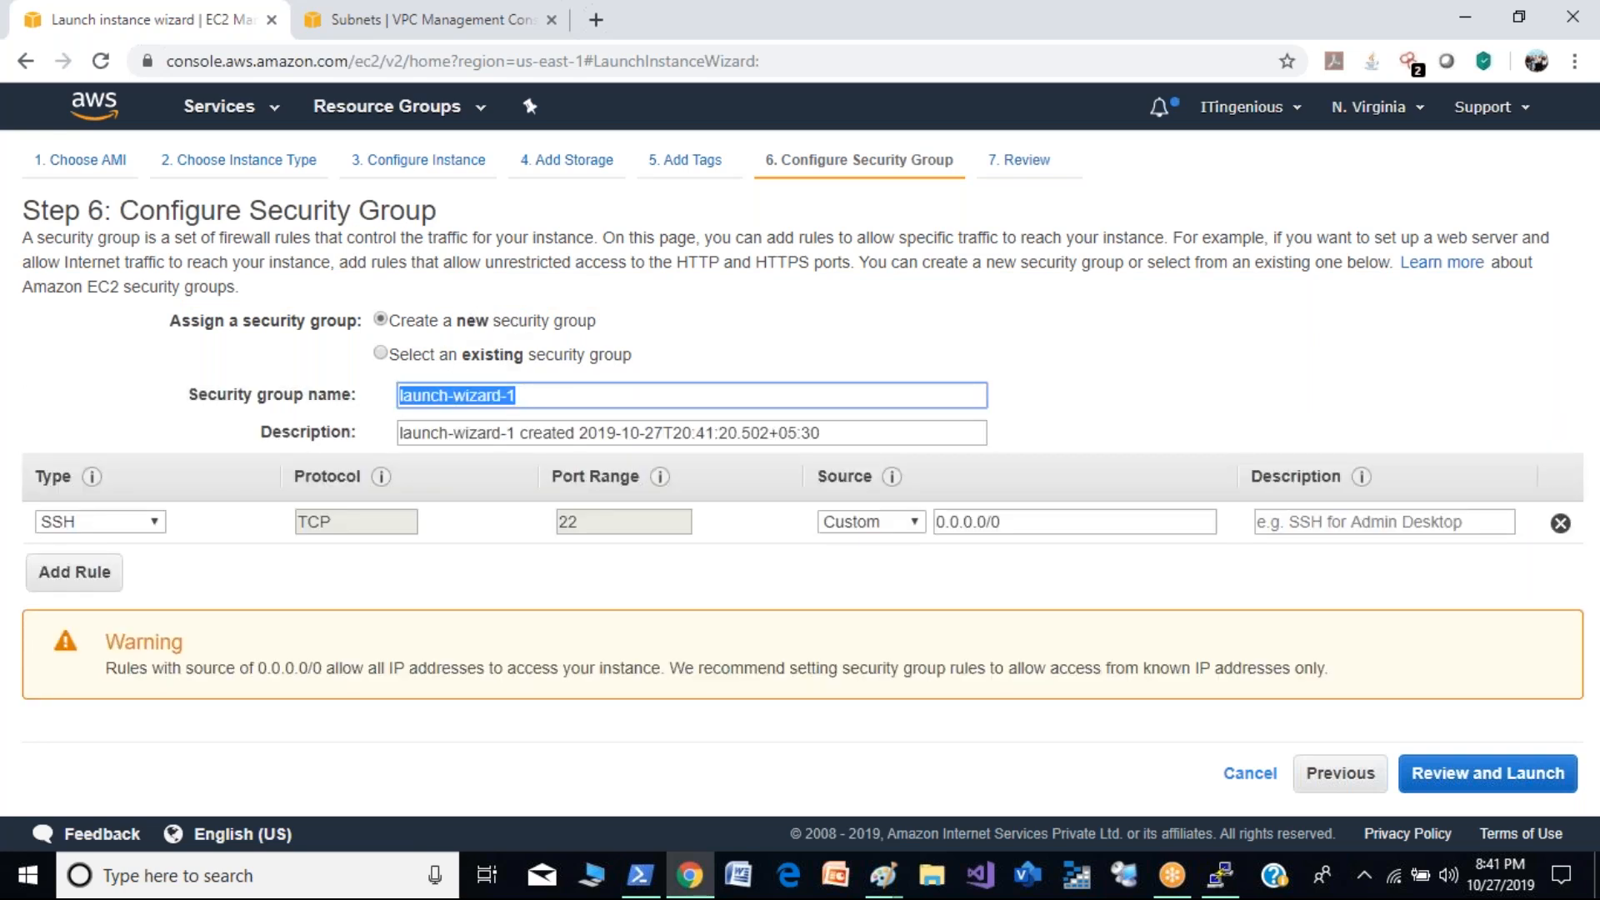
text(demo2-sg)
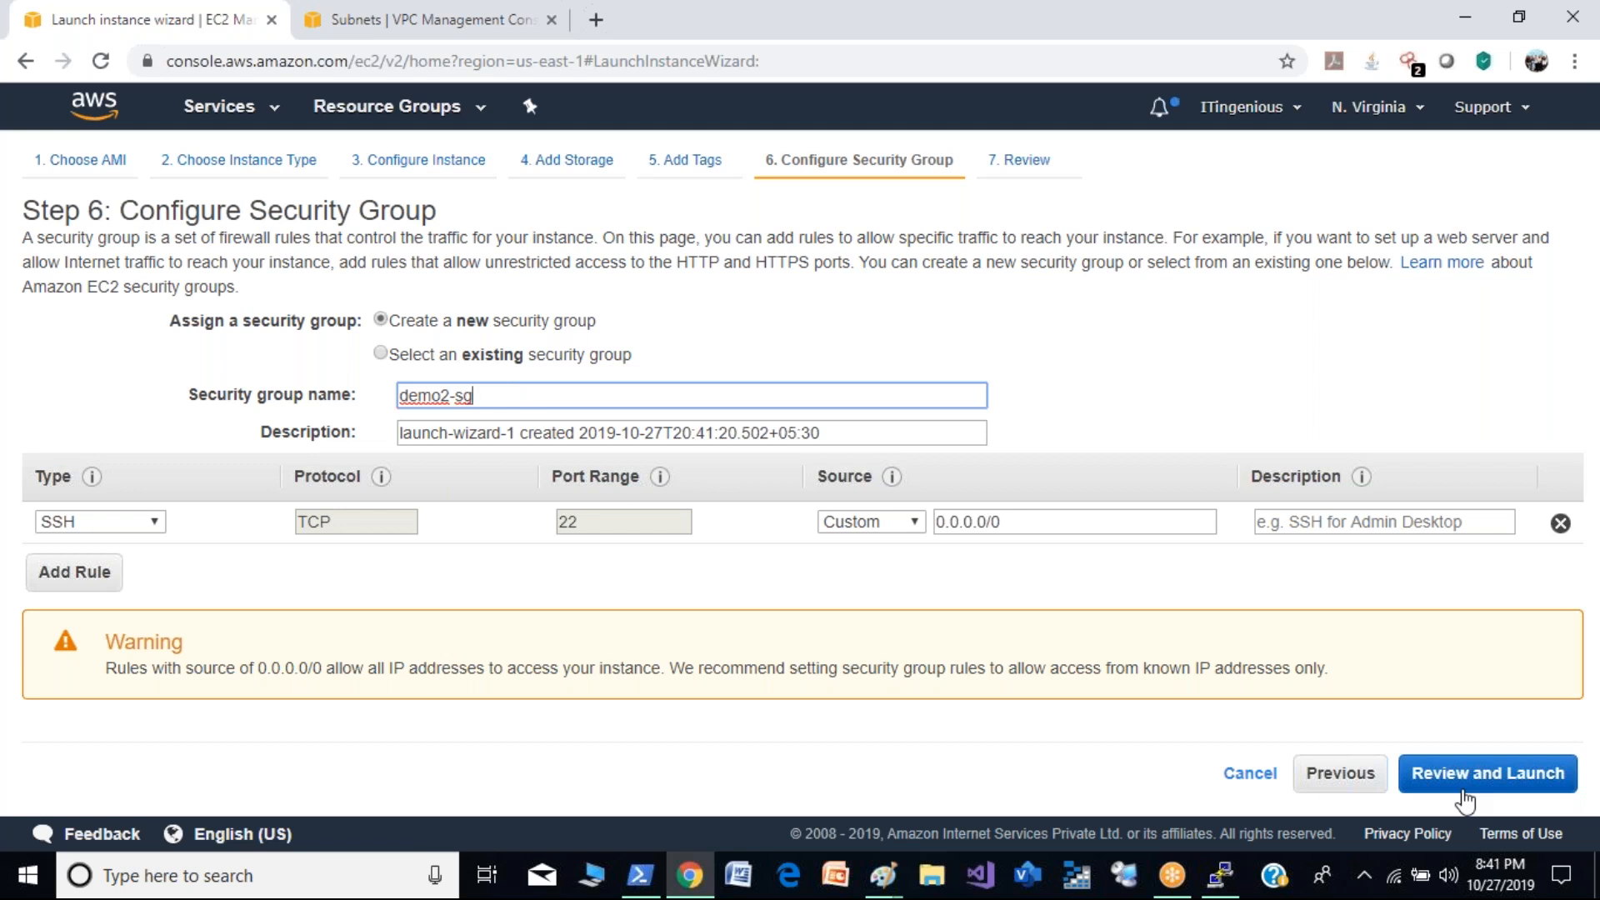
click(1527, 791)
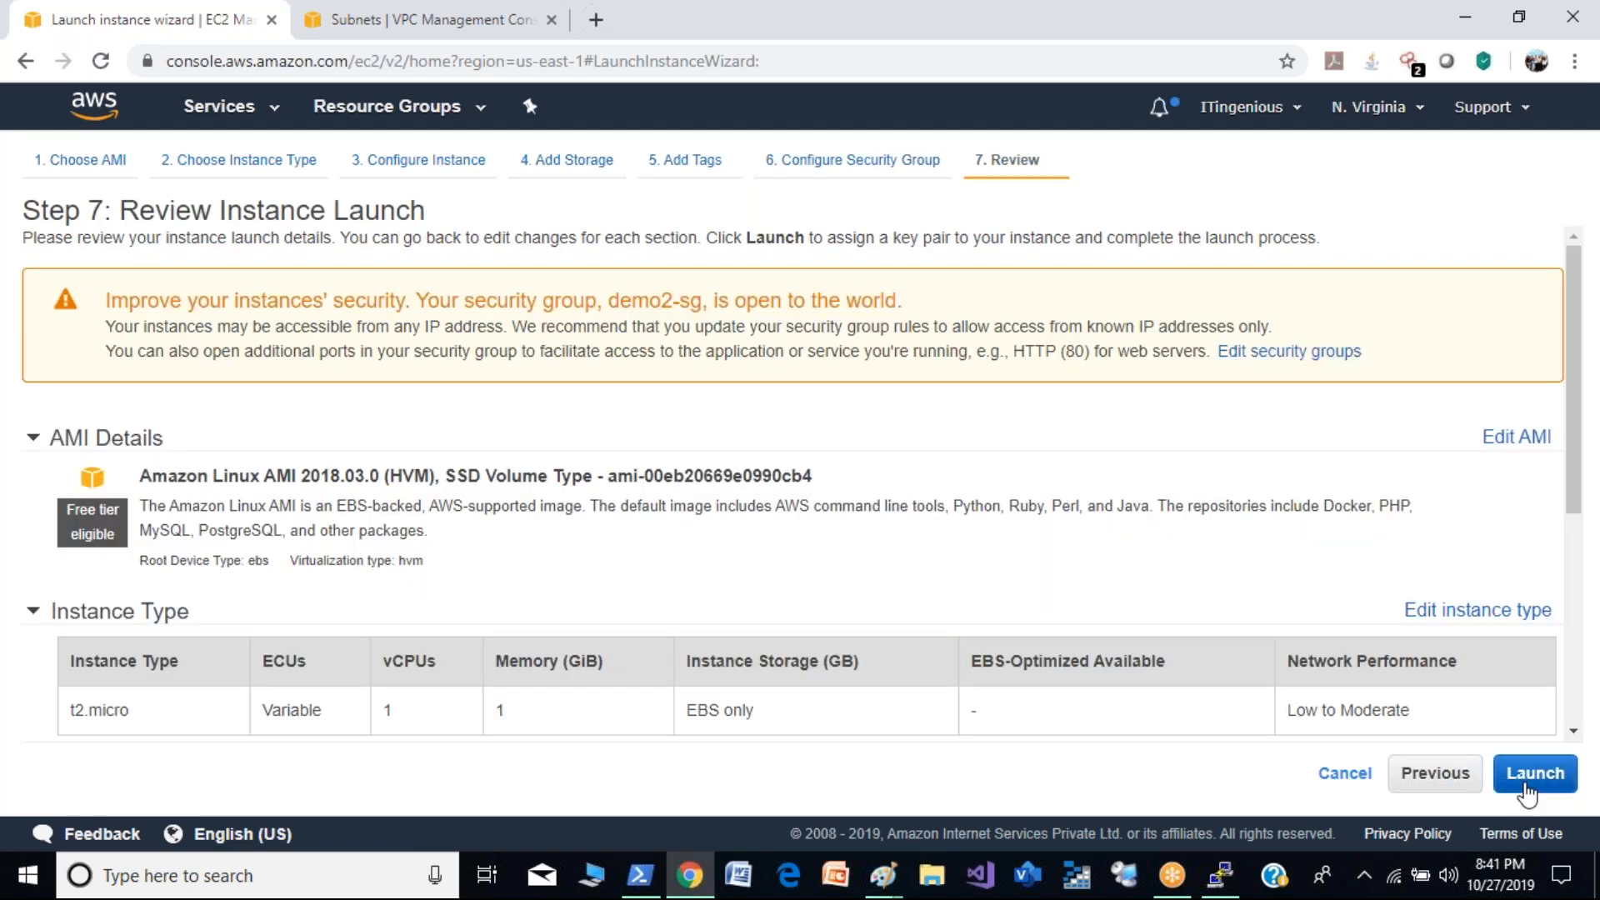
- Launch the instance with the existing demokey key pair, acknowledging access to its private key file
click(1527, 792)
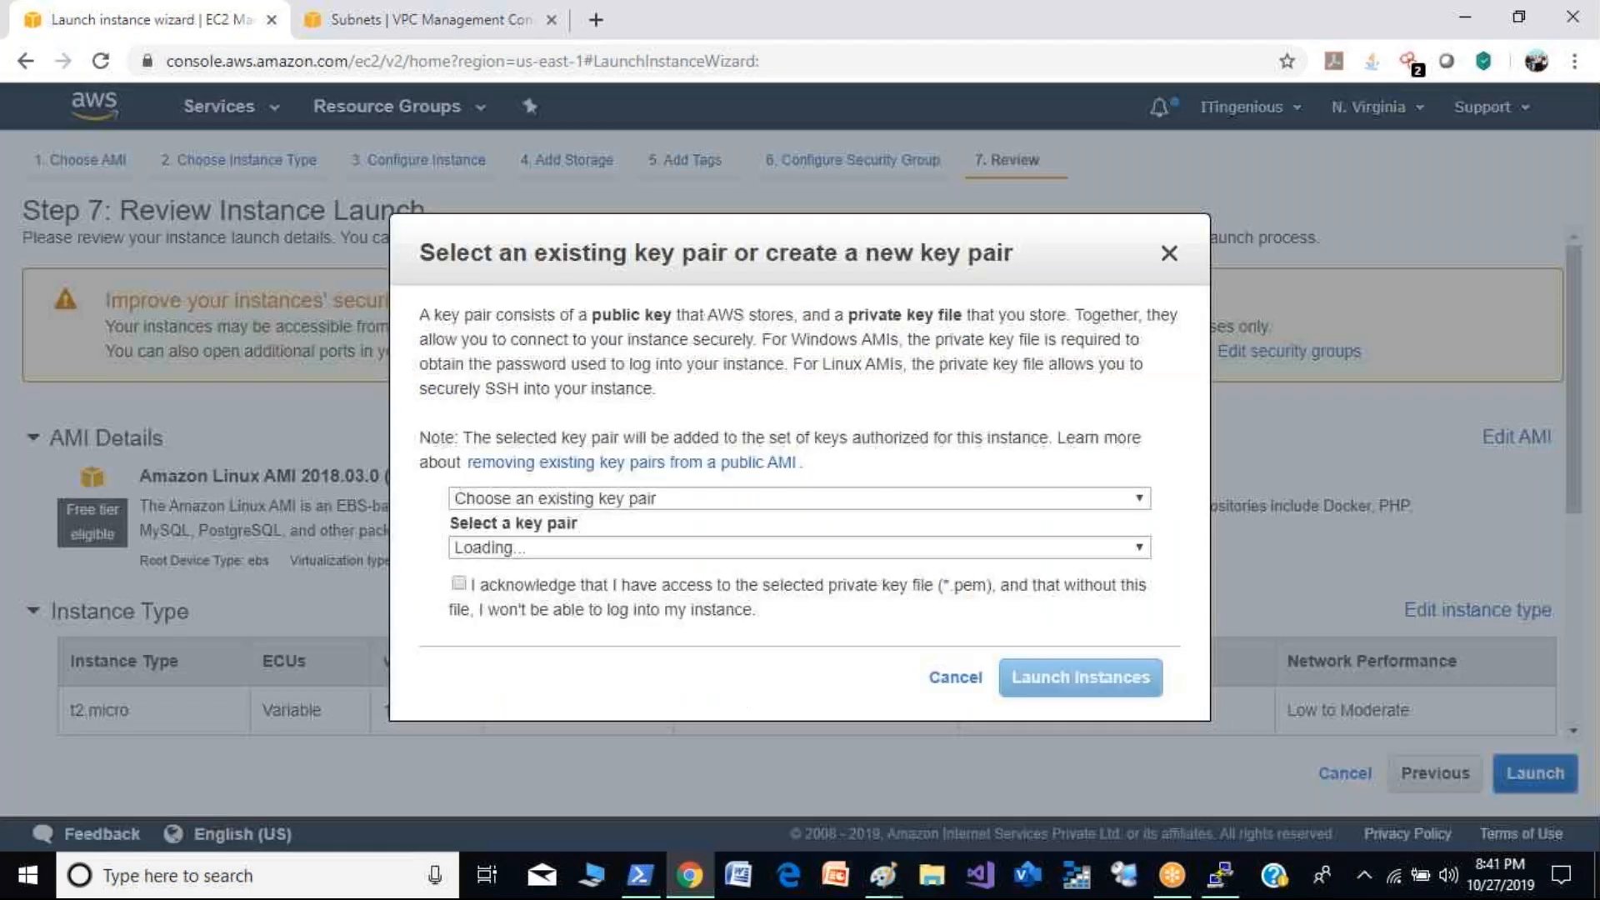
click(459, 584)
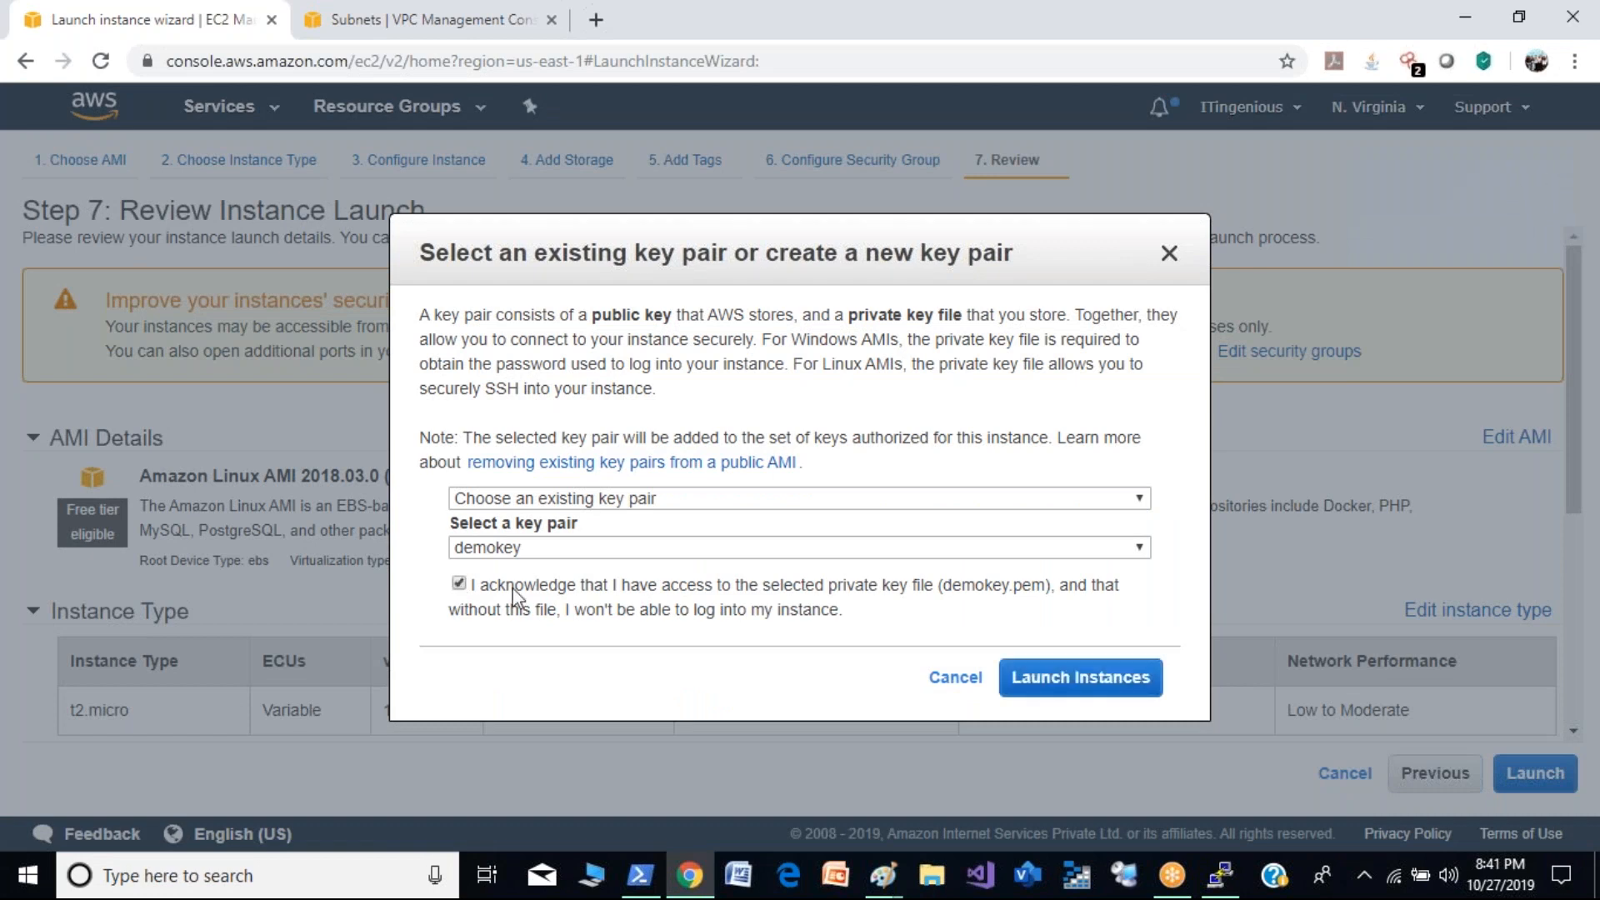
click(1126, 687)
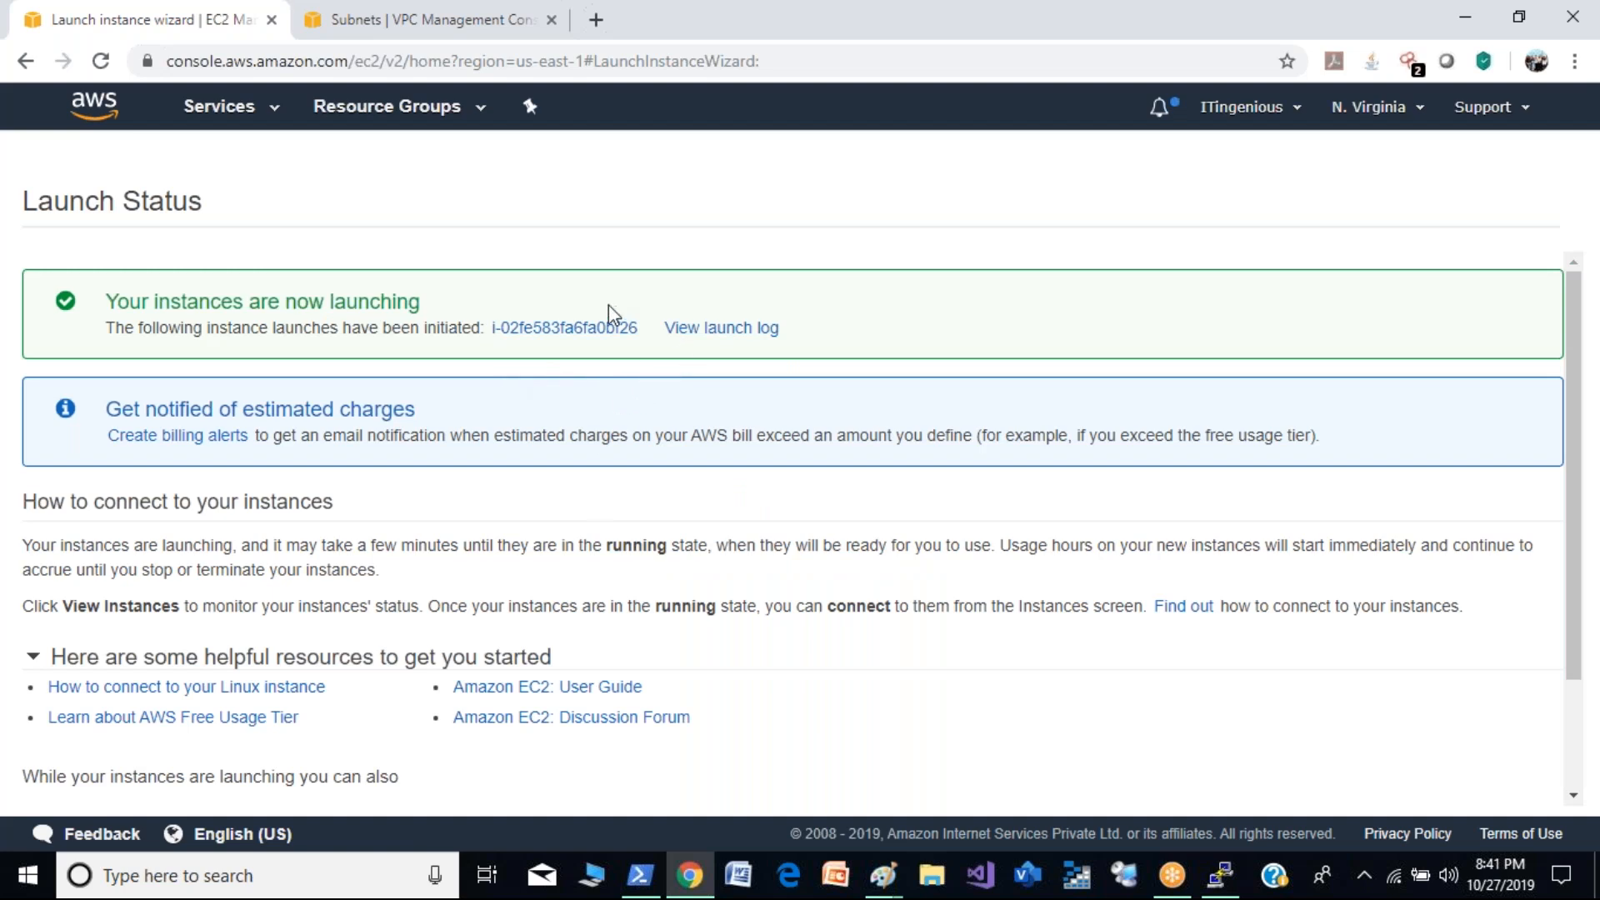
- Show all instances unfiltered and name the newly launched instance demo2
click(602, 330)
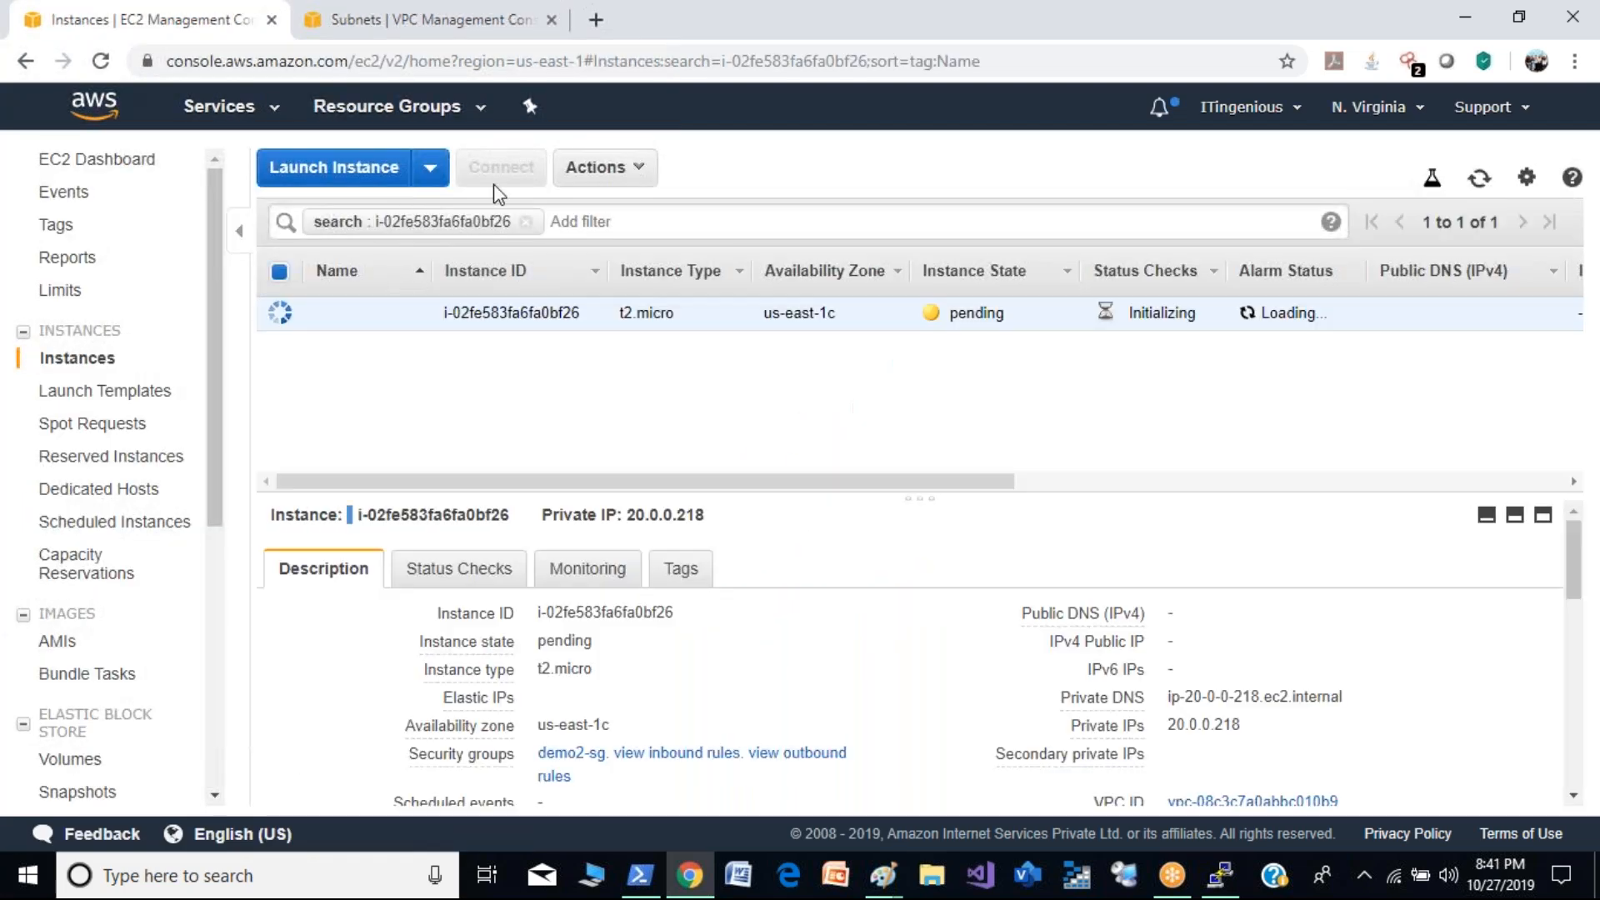
click(526, 220)
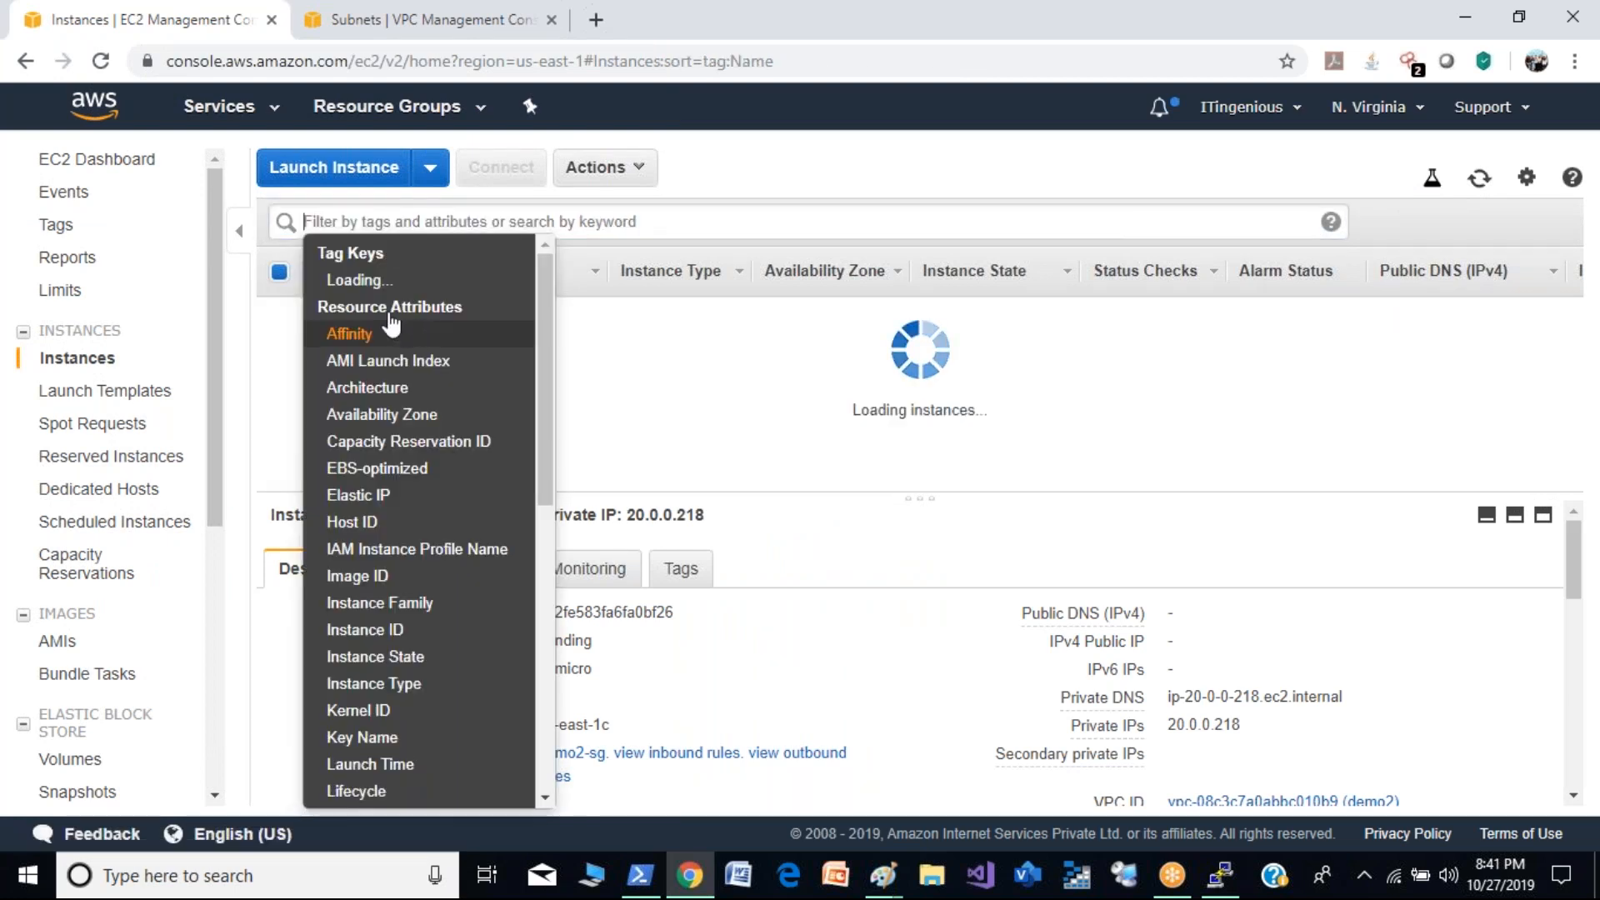
click(586, 411)
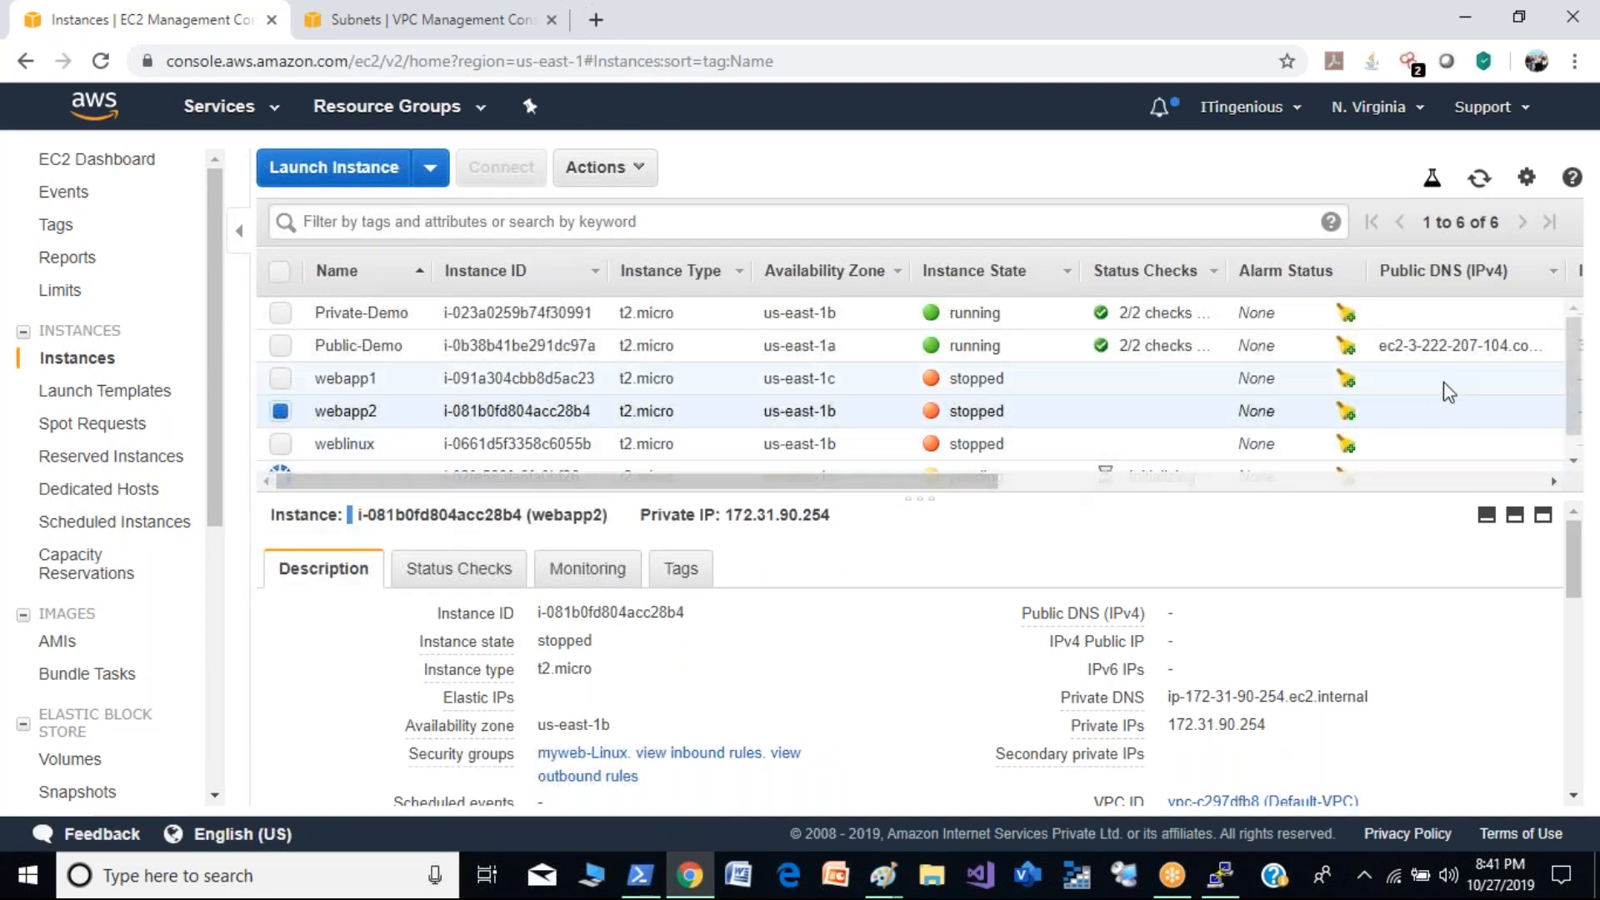
drag(1573, 413, 1573, 438)
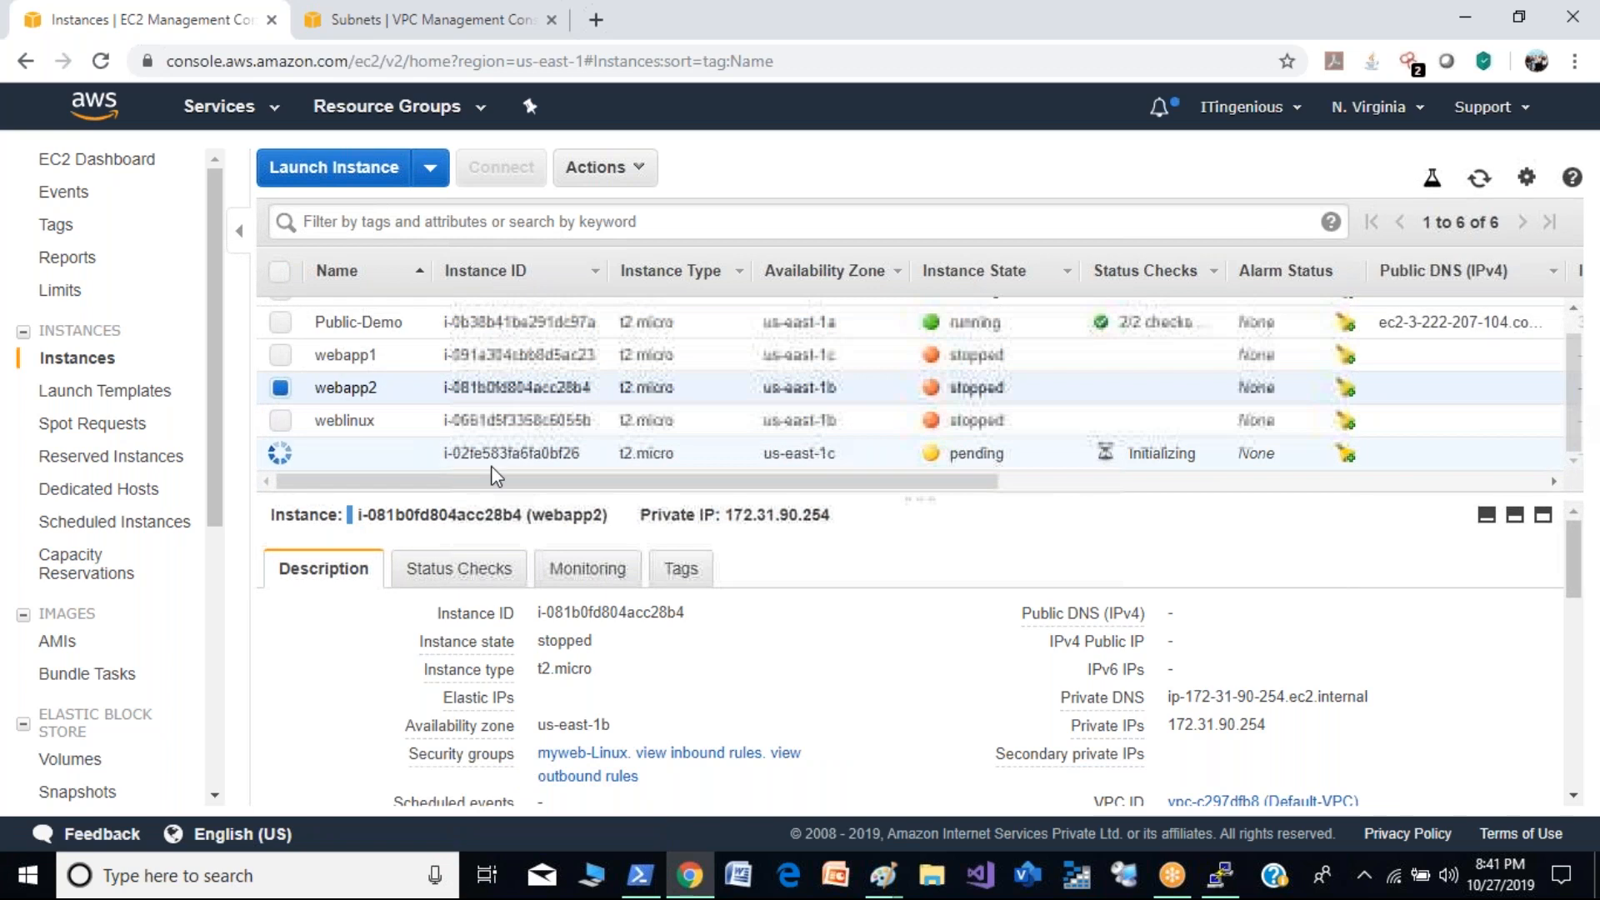
click(409, 454)
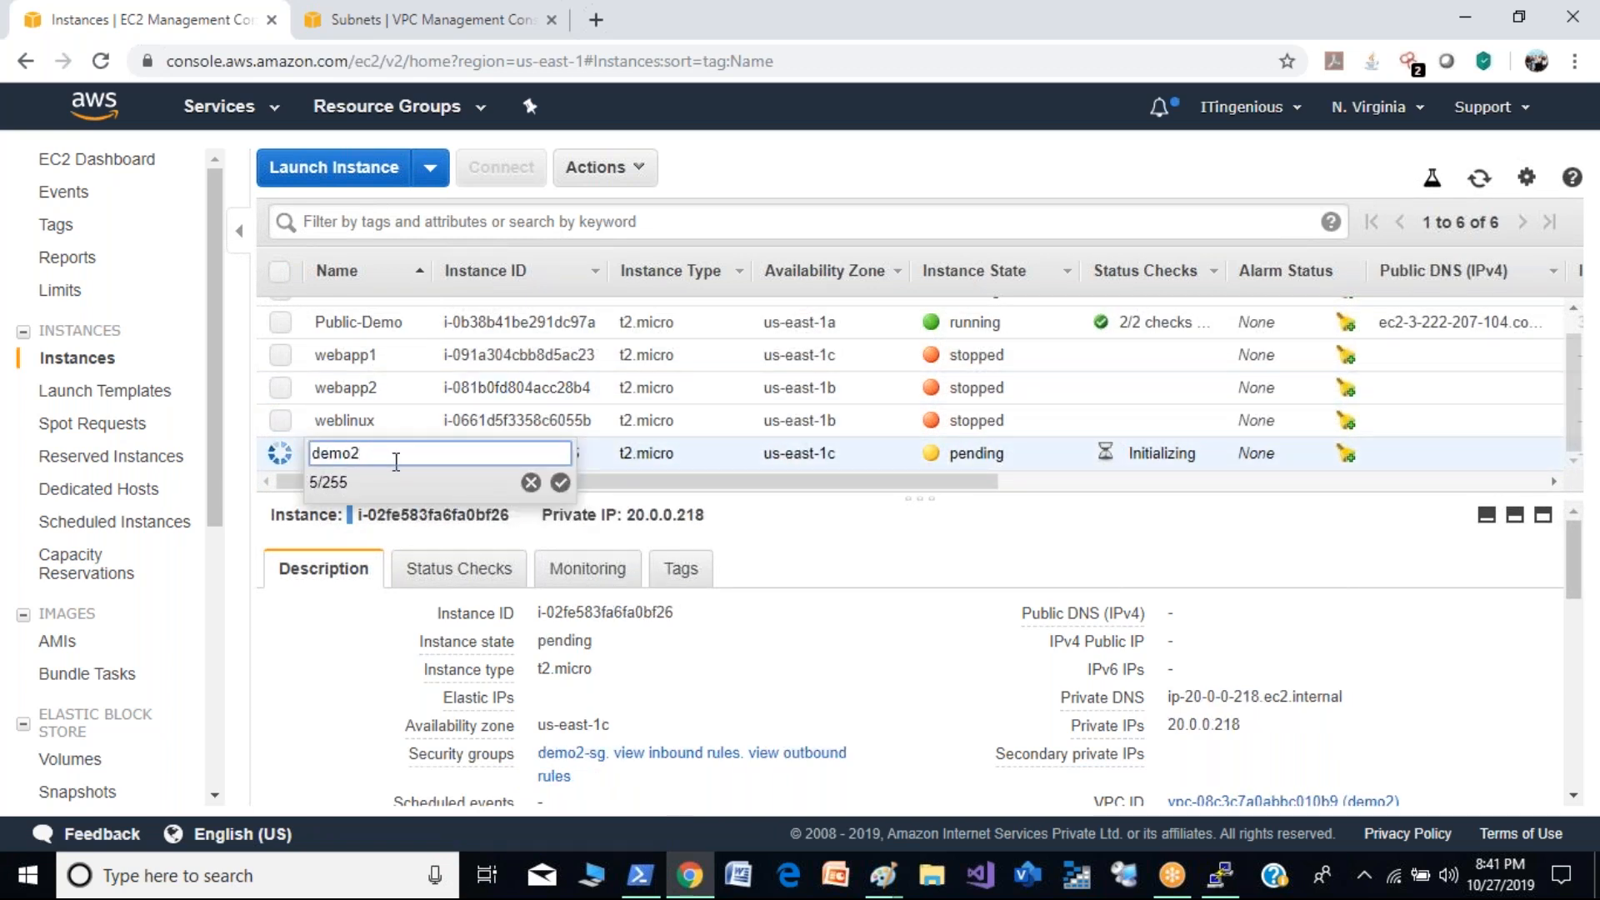
click(560, 483)
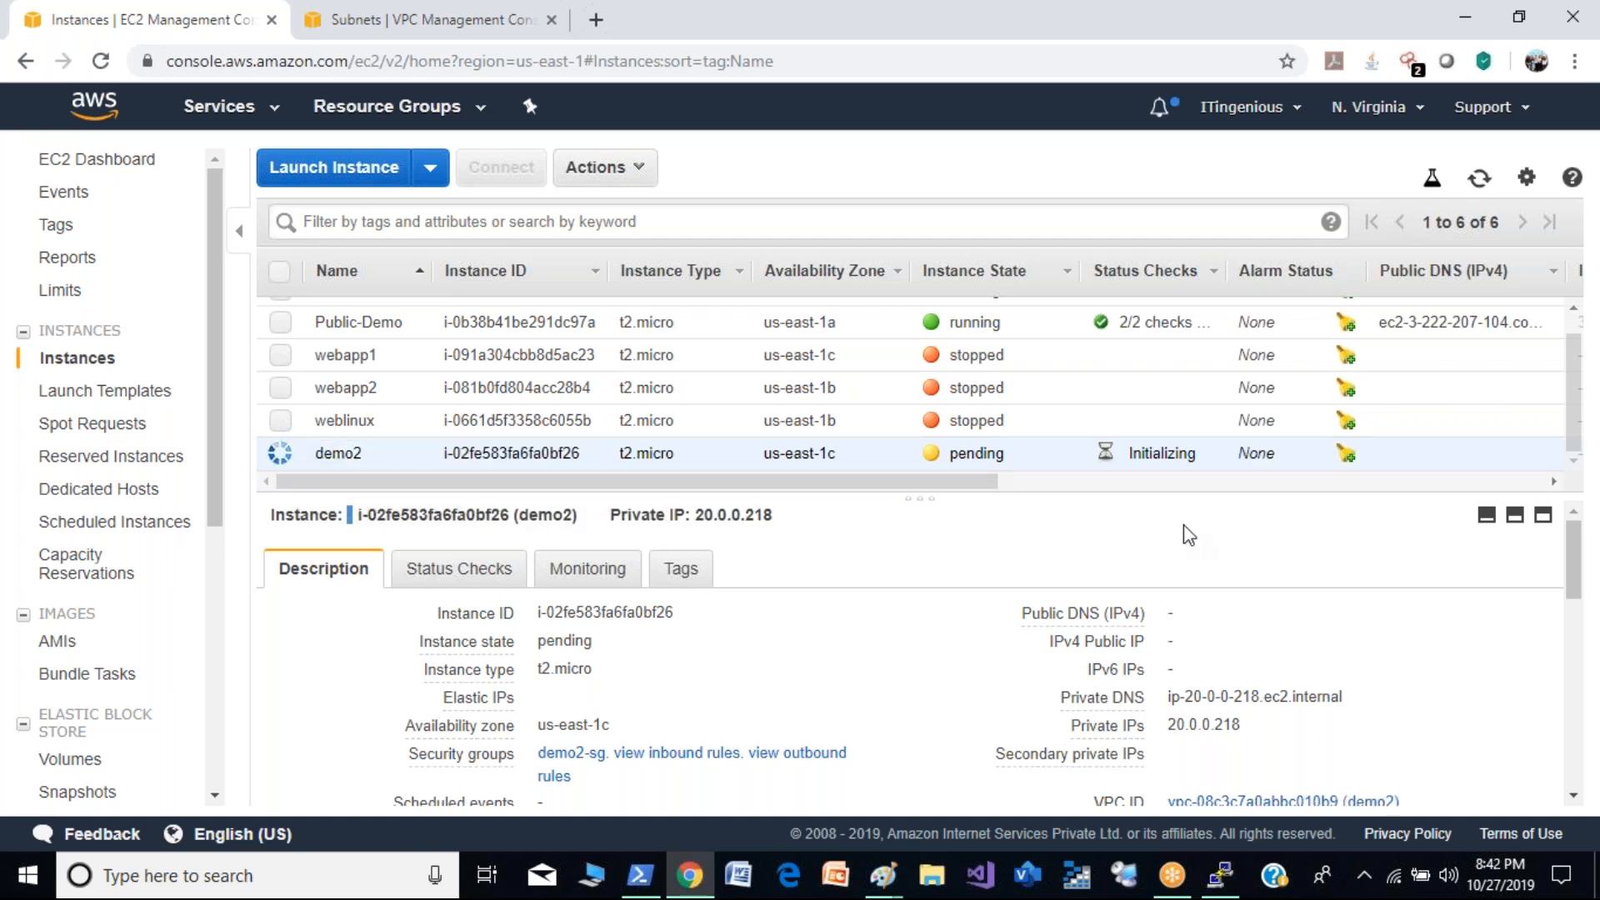
- Refresh the instance list and examine demo2's state, connection instructions and public DNS and IP details
click(1481, 180)
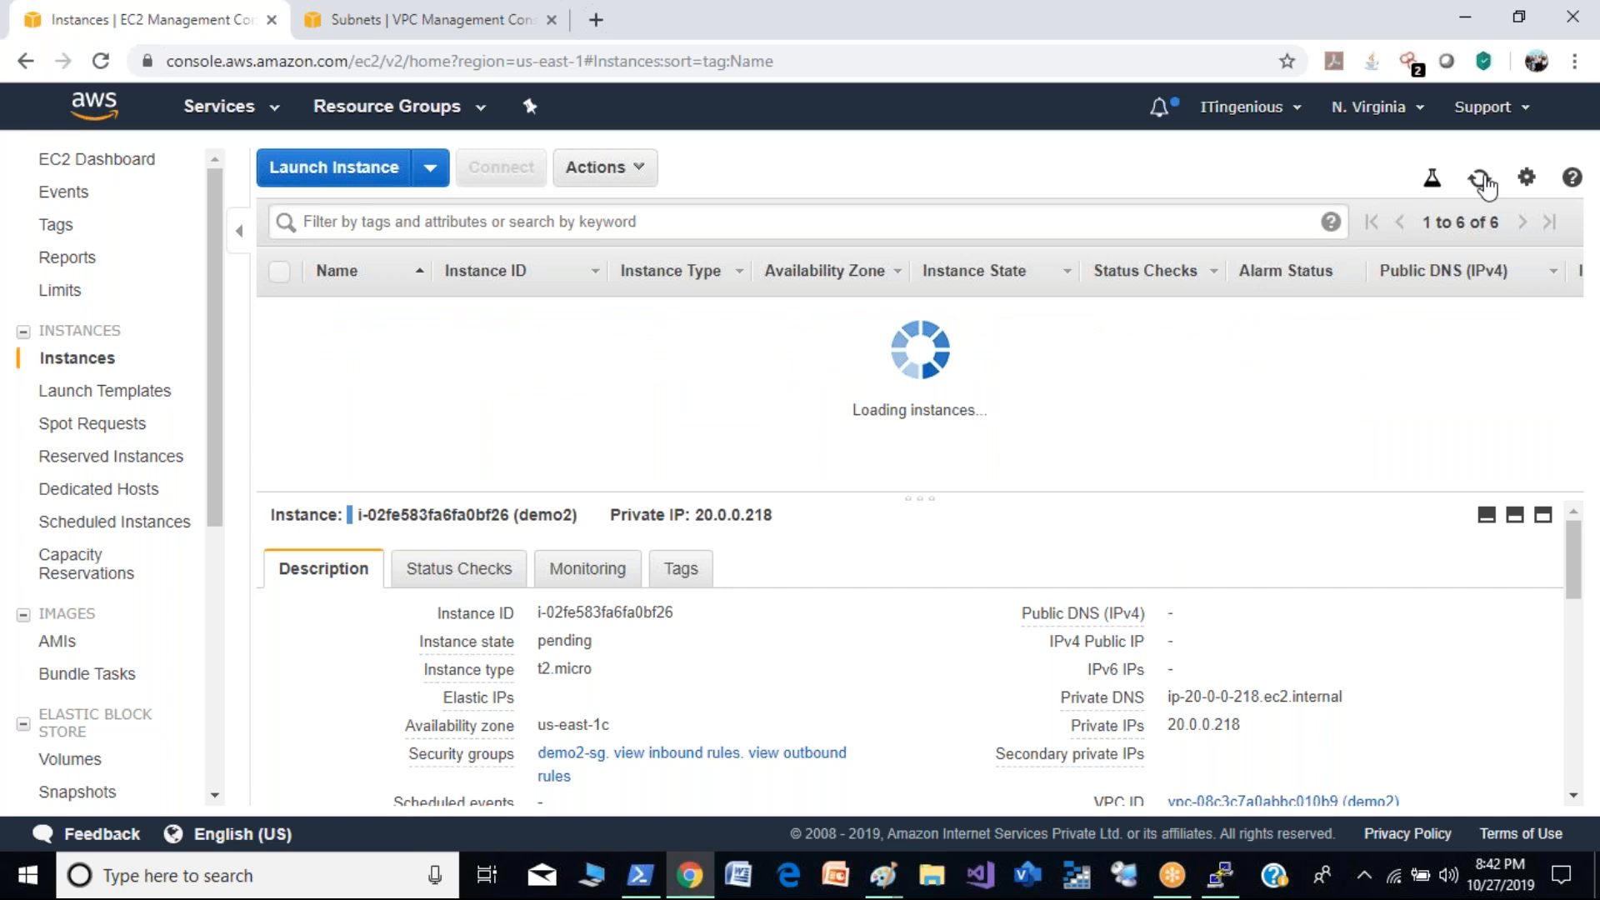
click(1481, 180)
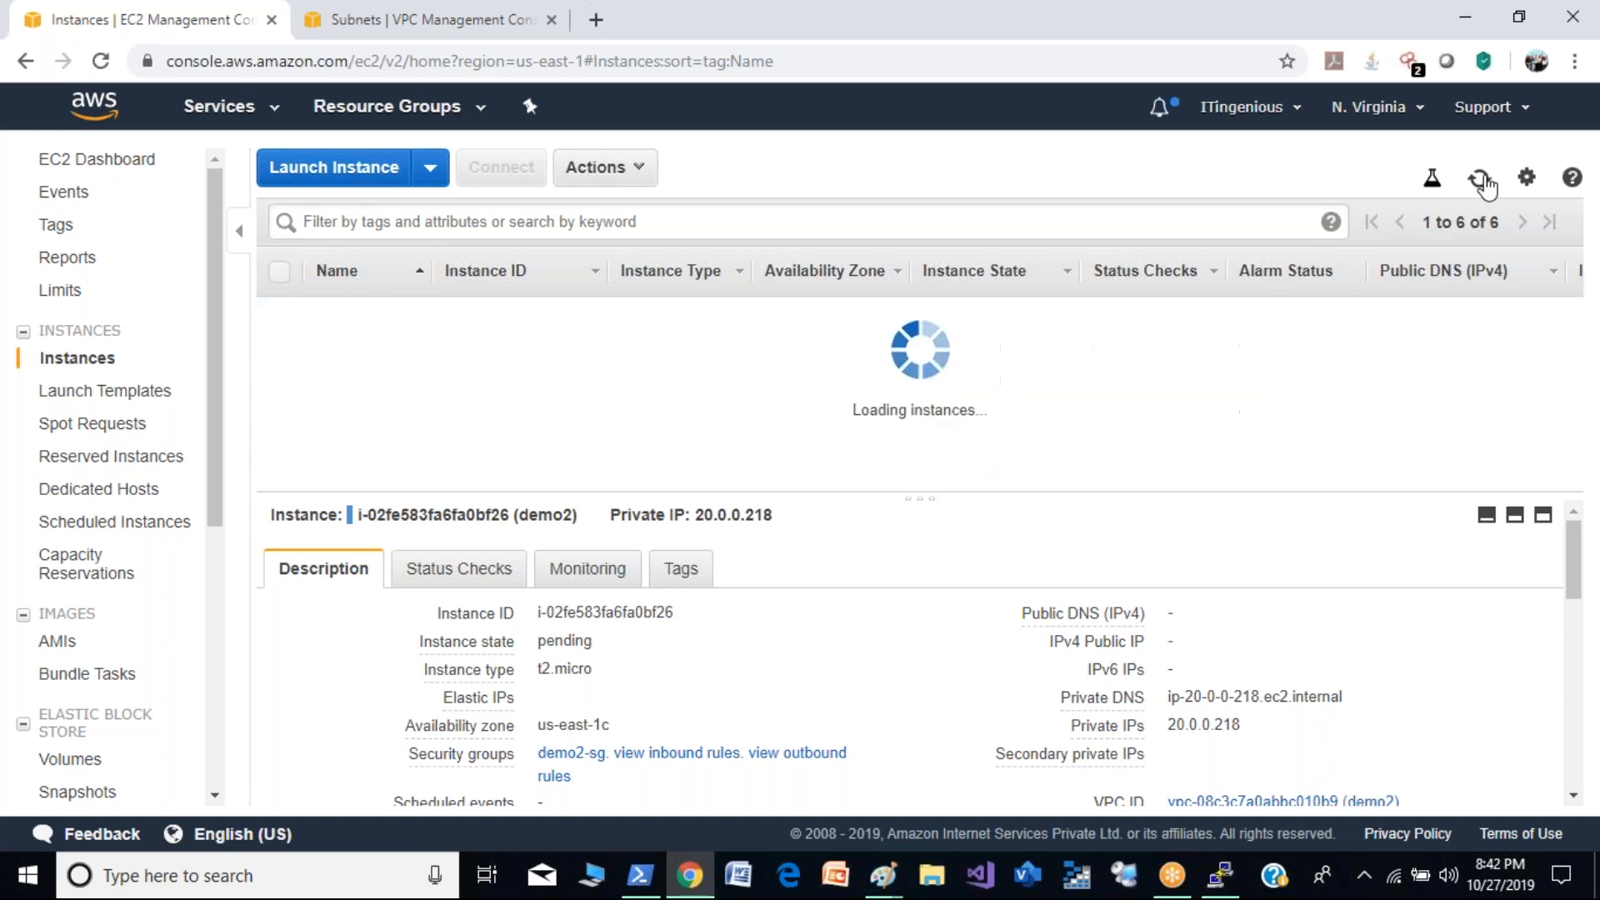
click(1481, 180)
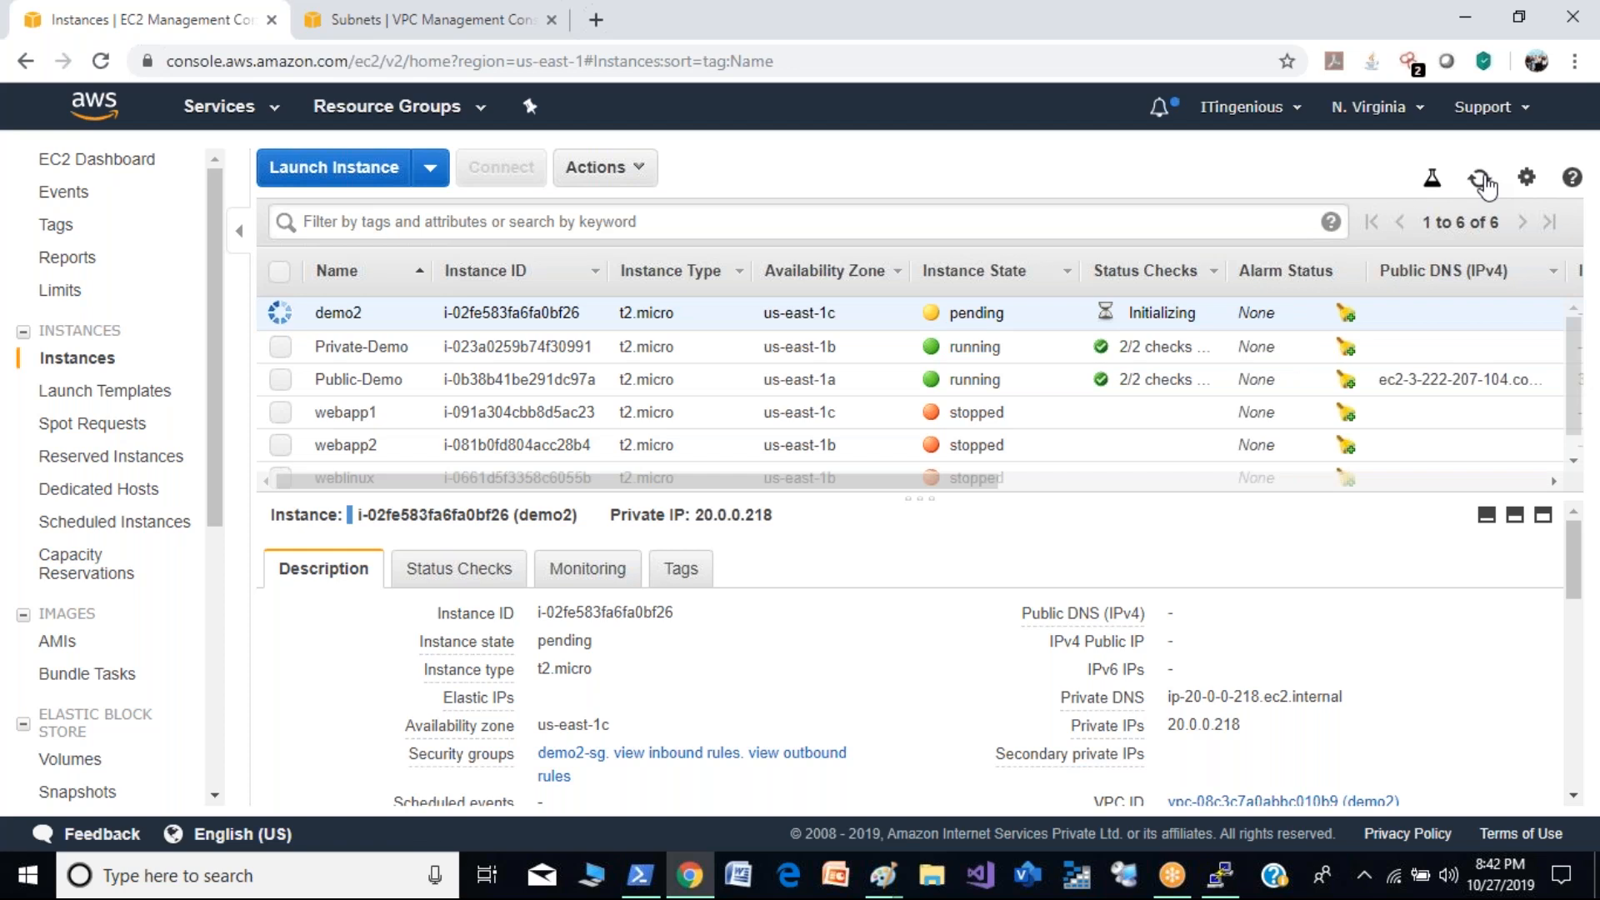
click(1481, 180)
click(1481, 180)
click(486, 167)
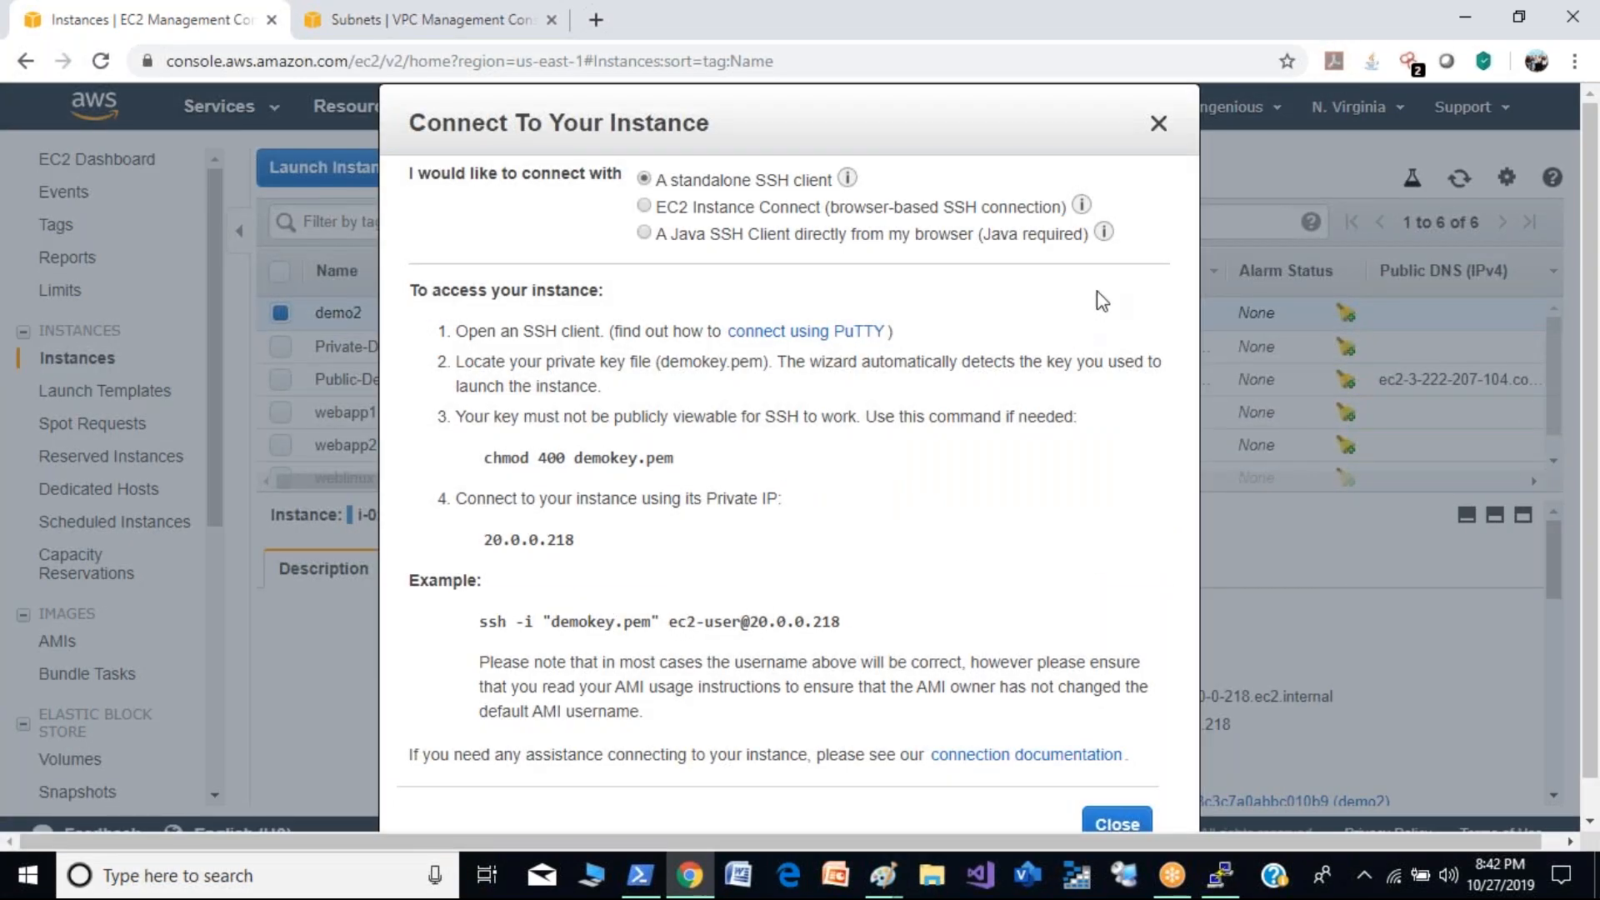
click(1159, 125)
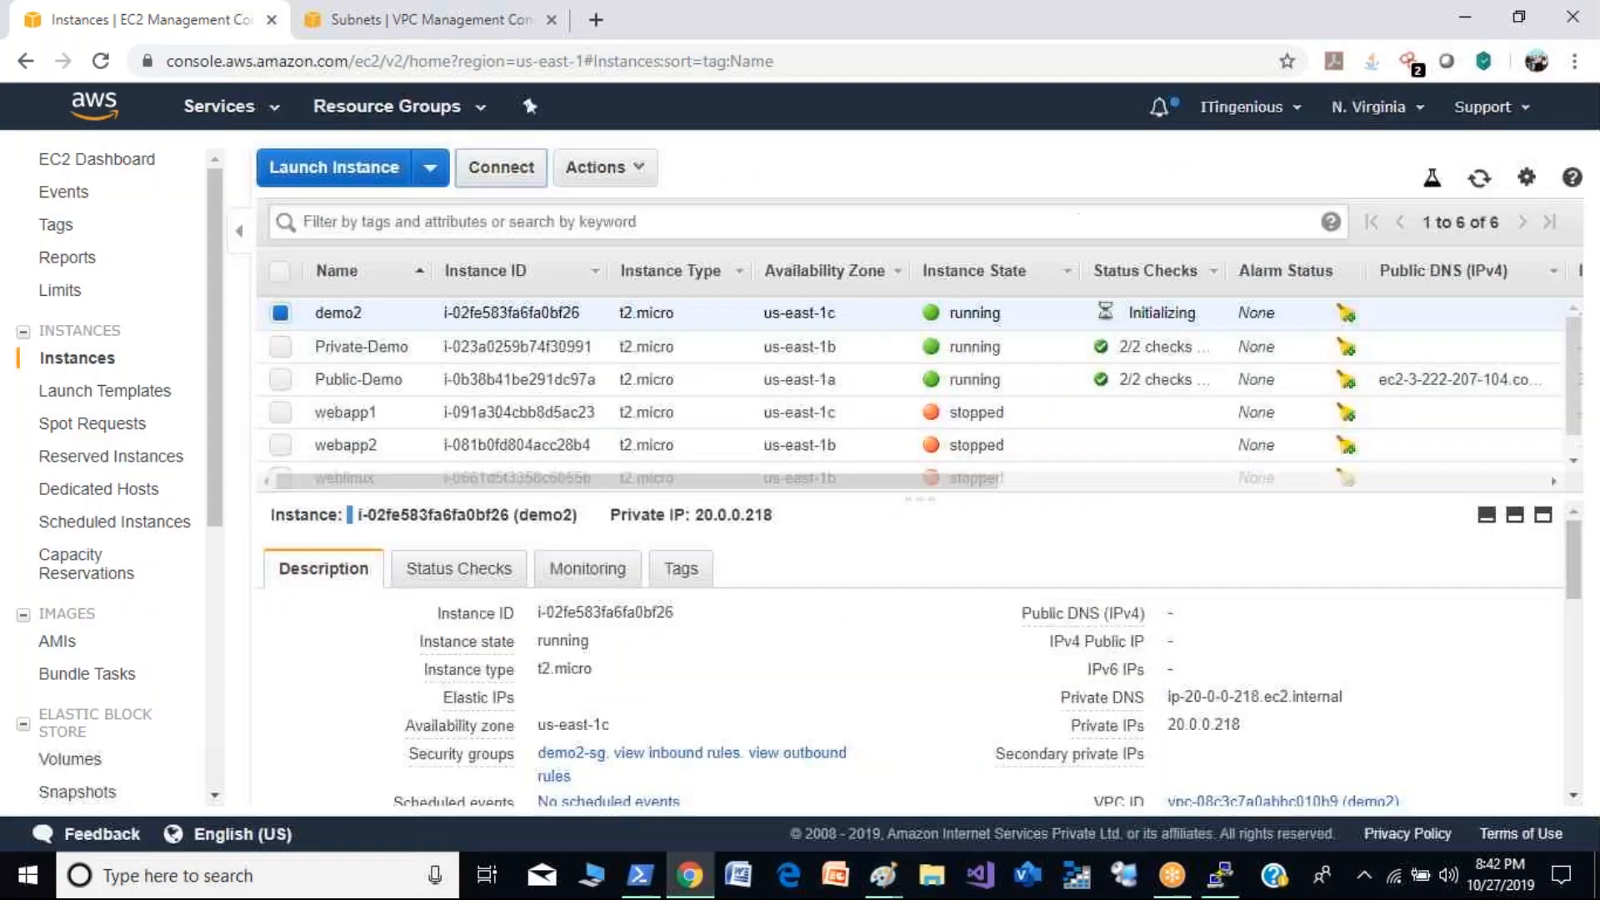
click(1477, 187)
click(1477, 187)
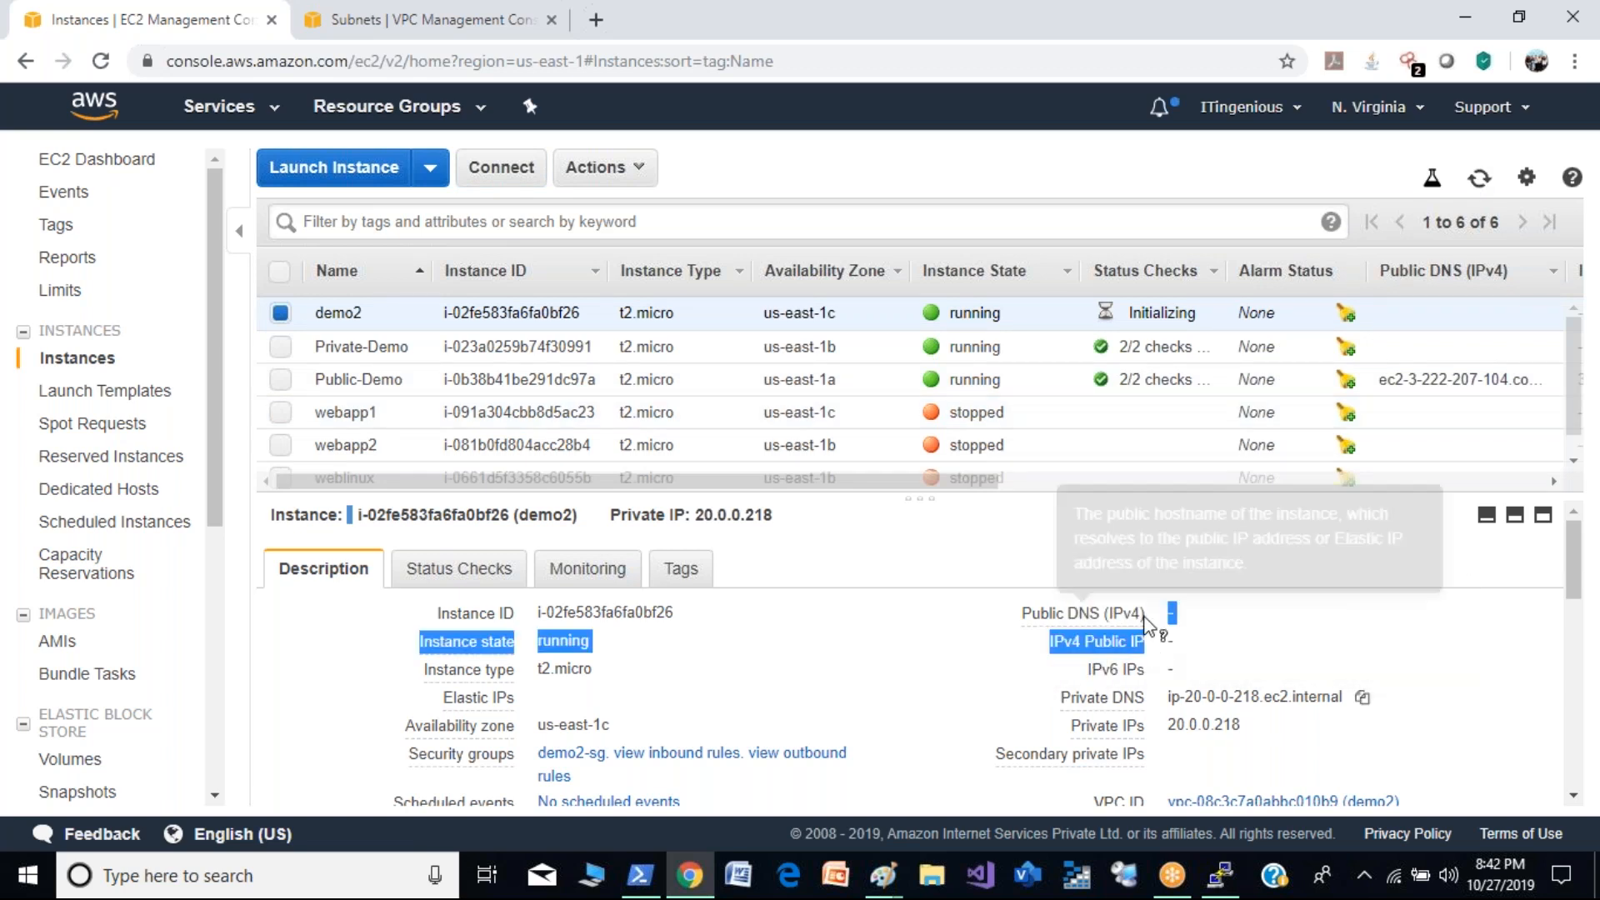
click(1480, 179)
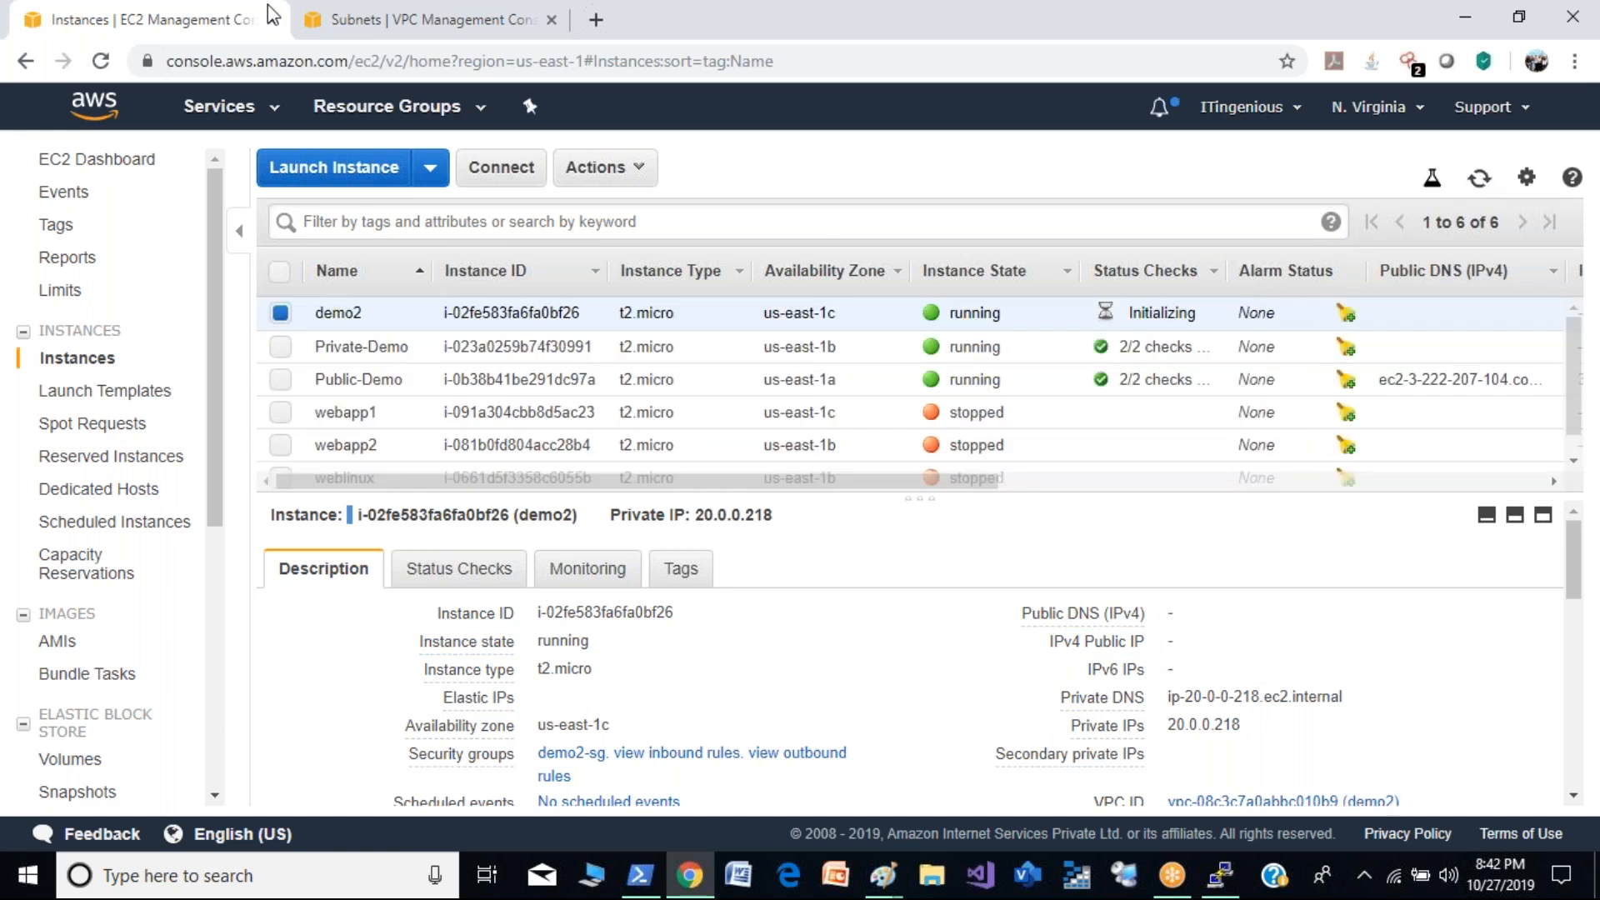
- Enable auto-assignment of public IPv4 addresses for the subnet named Public subnet (20.0.0.0/24) and save the setting
click(360, 12)
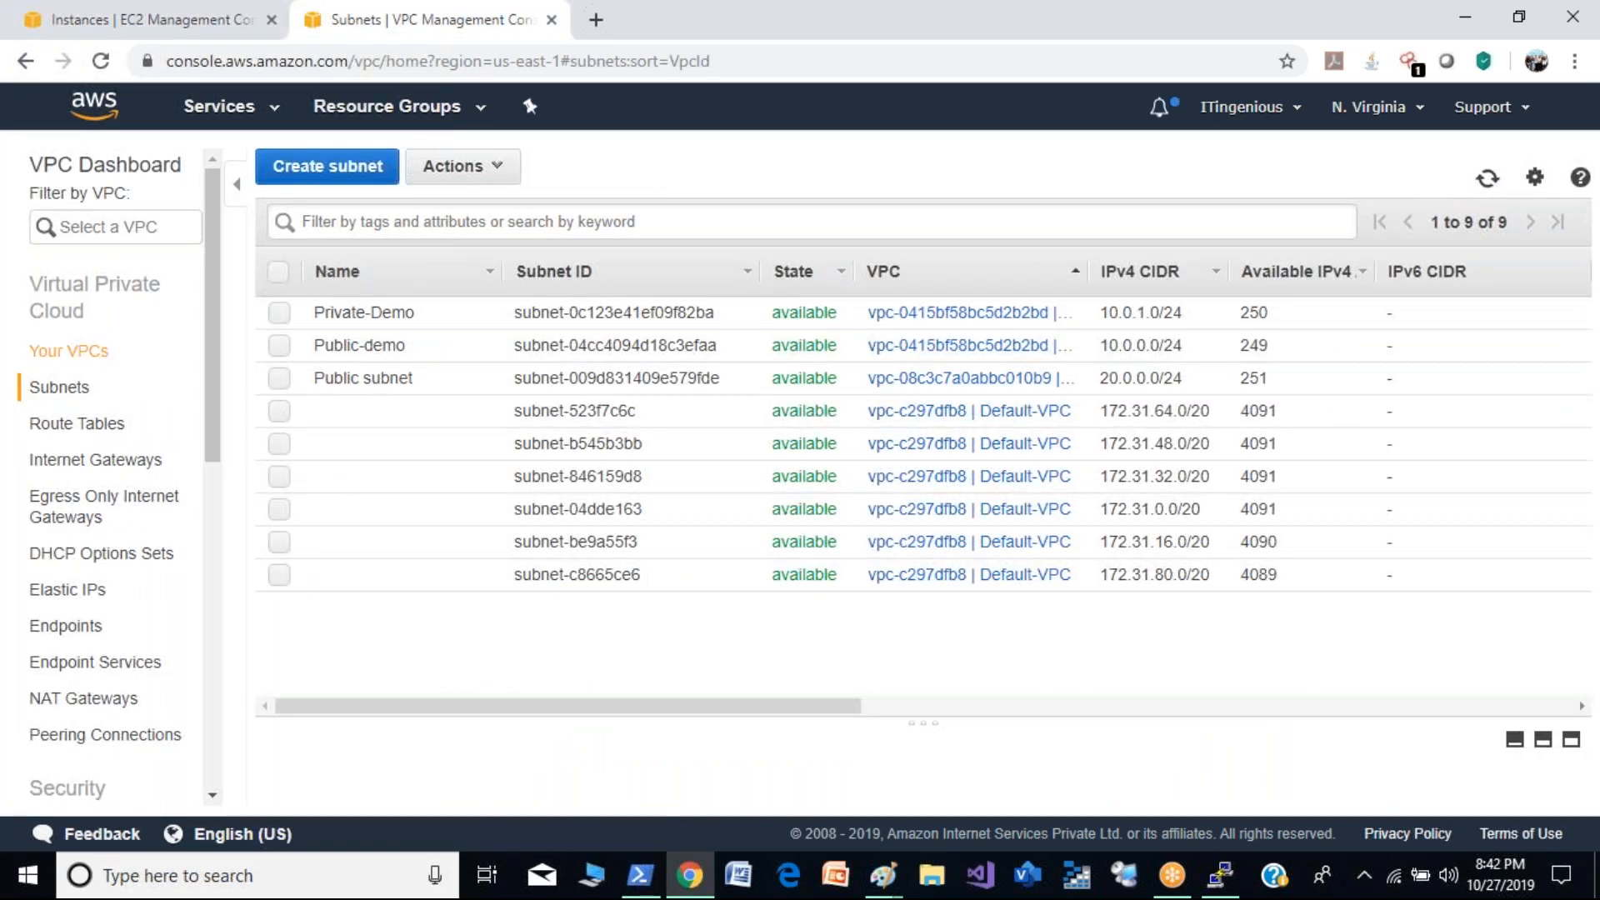
click(281, 379)
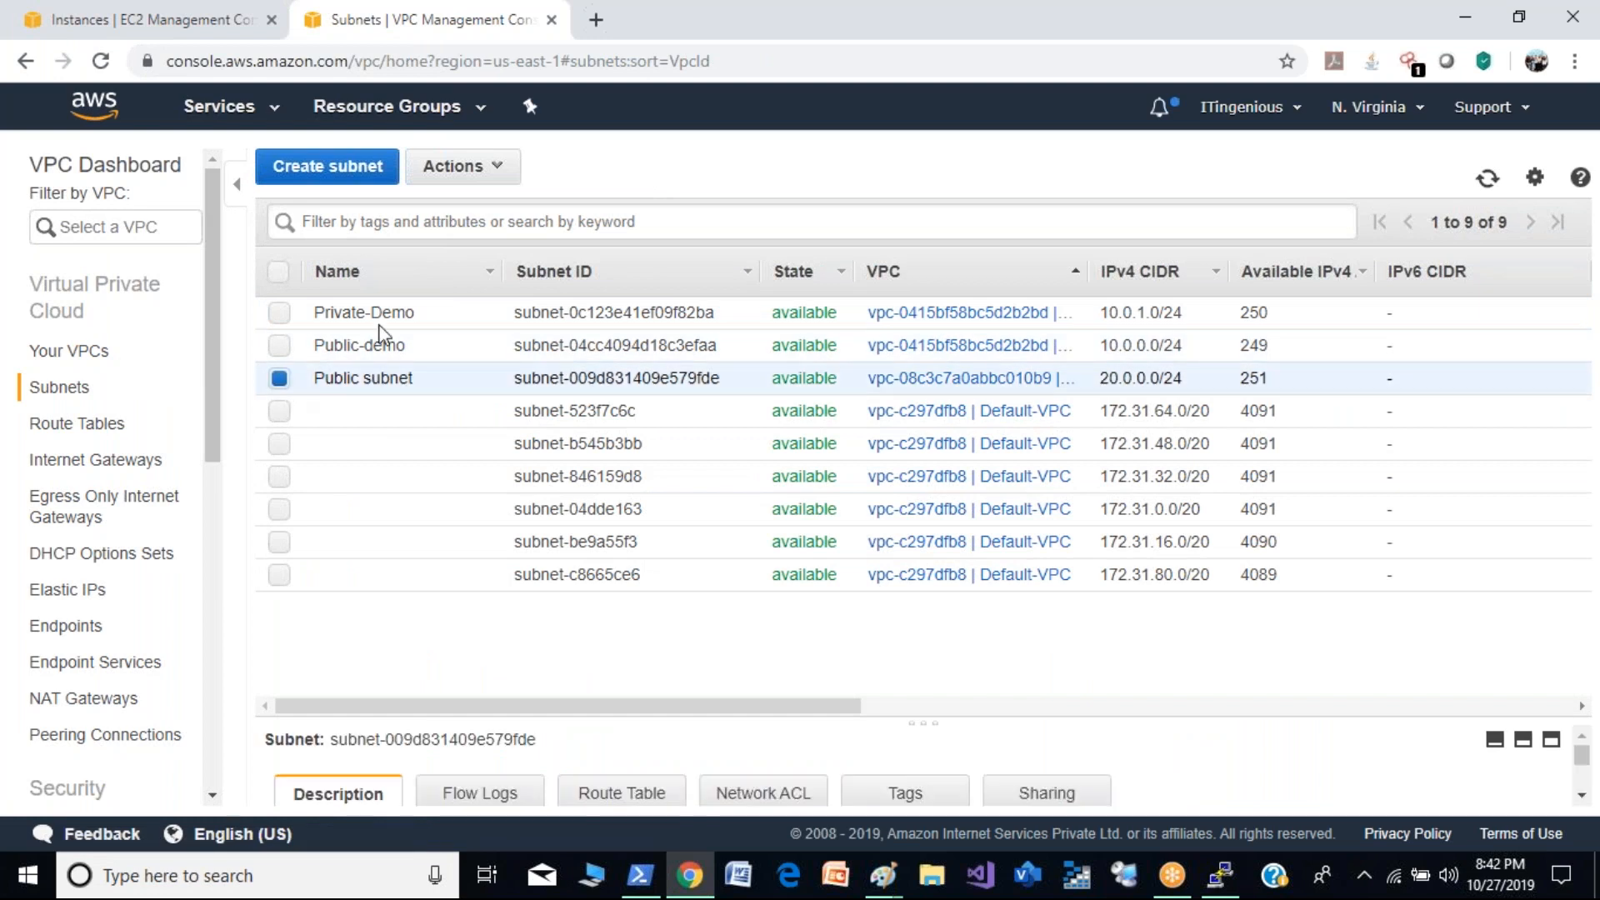
click(499, 167)
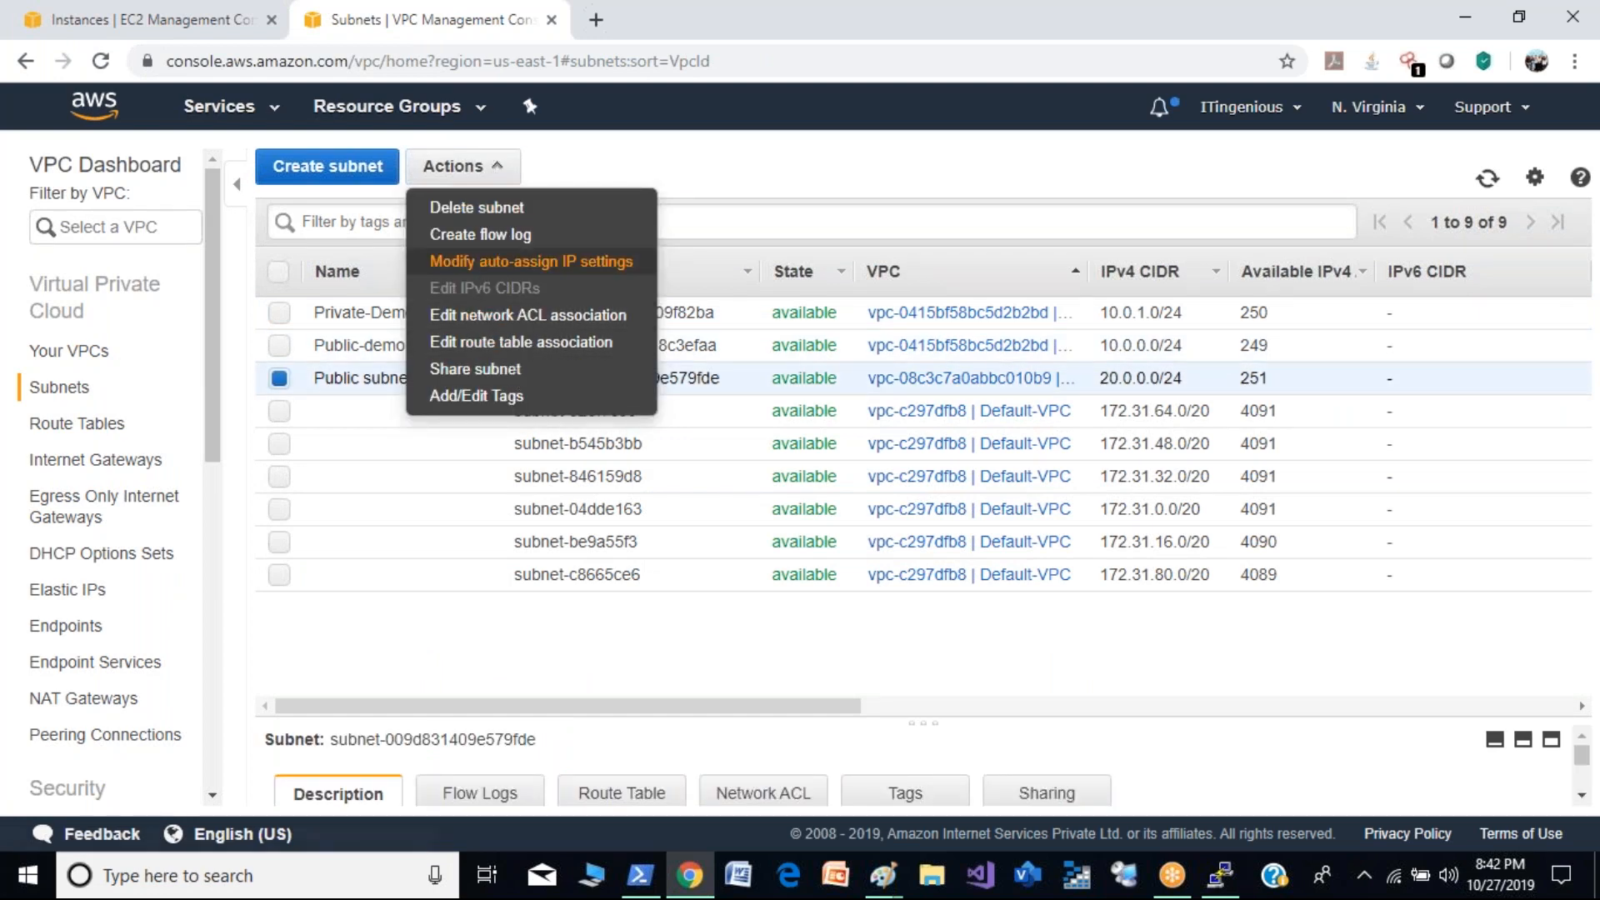
click(530, 262)
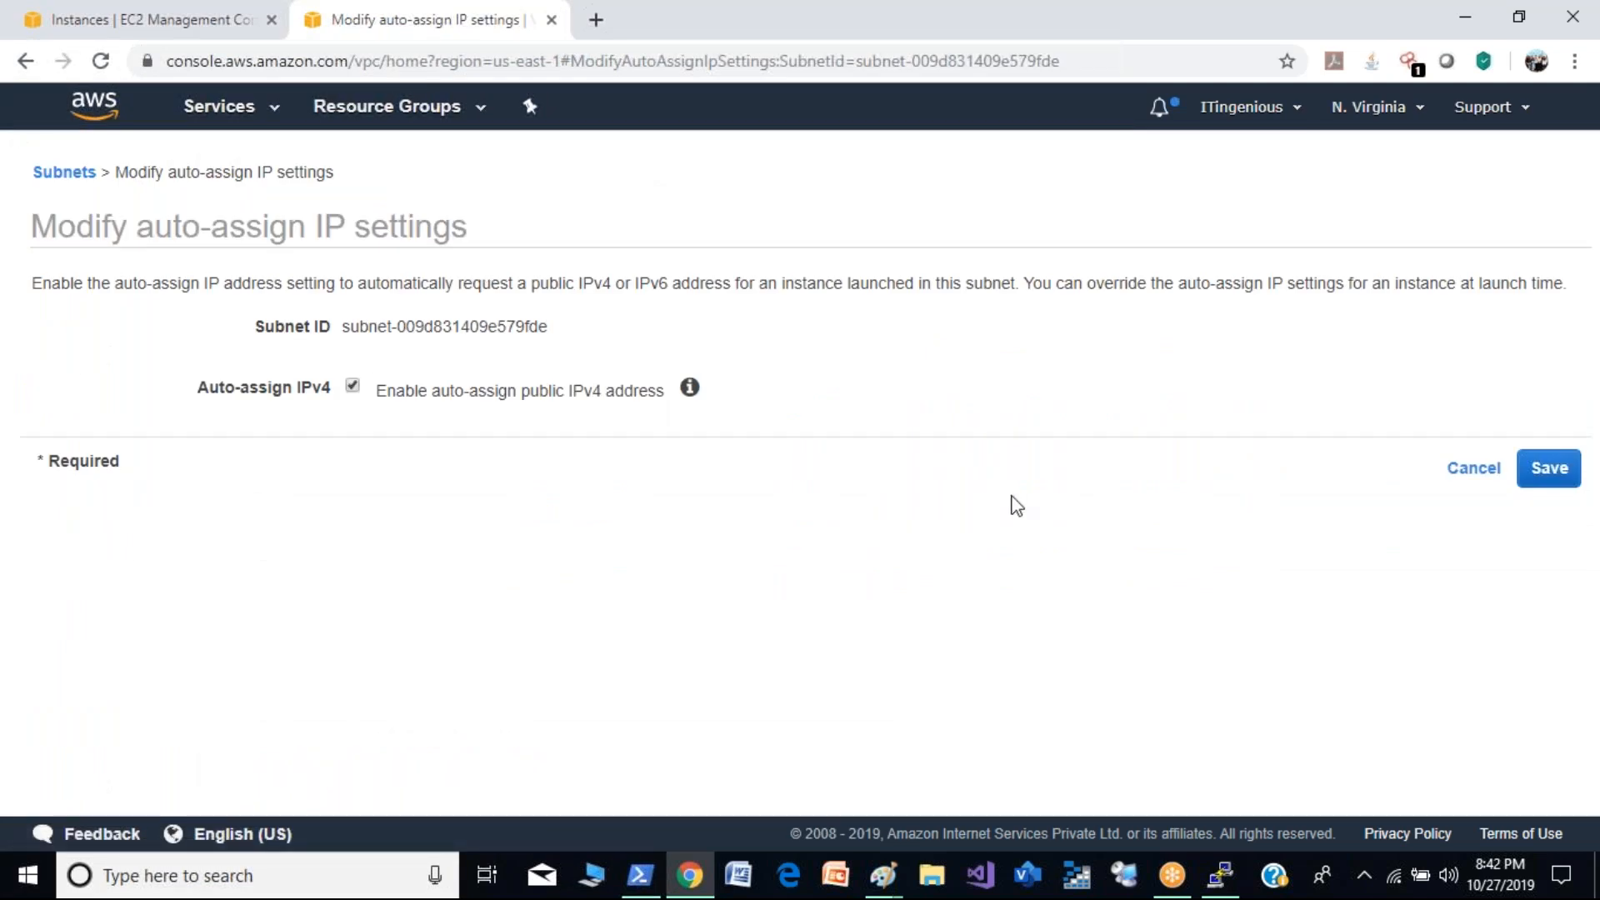
click(1548, 466)
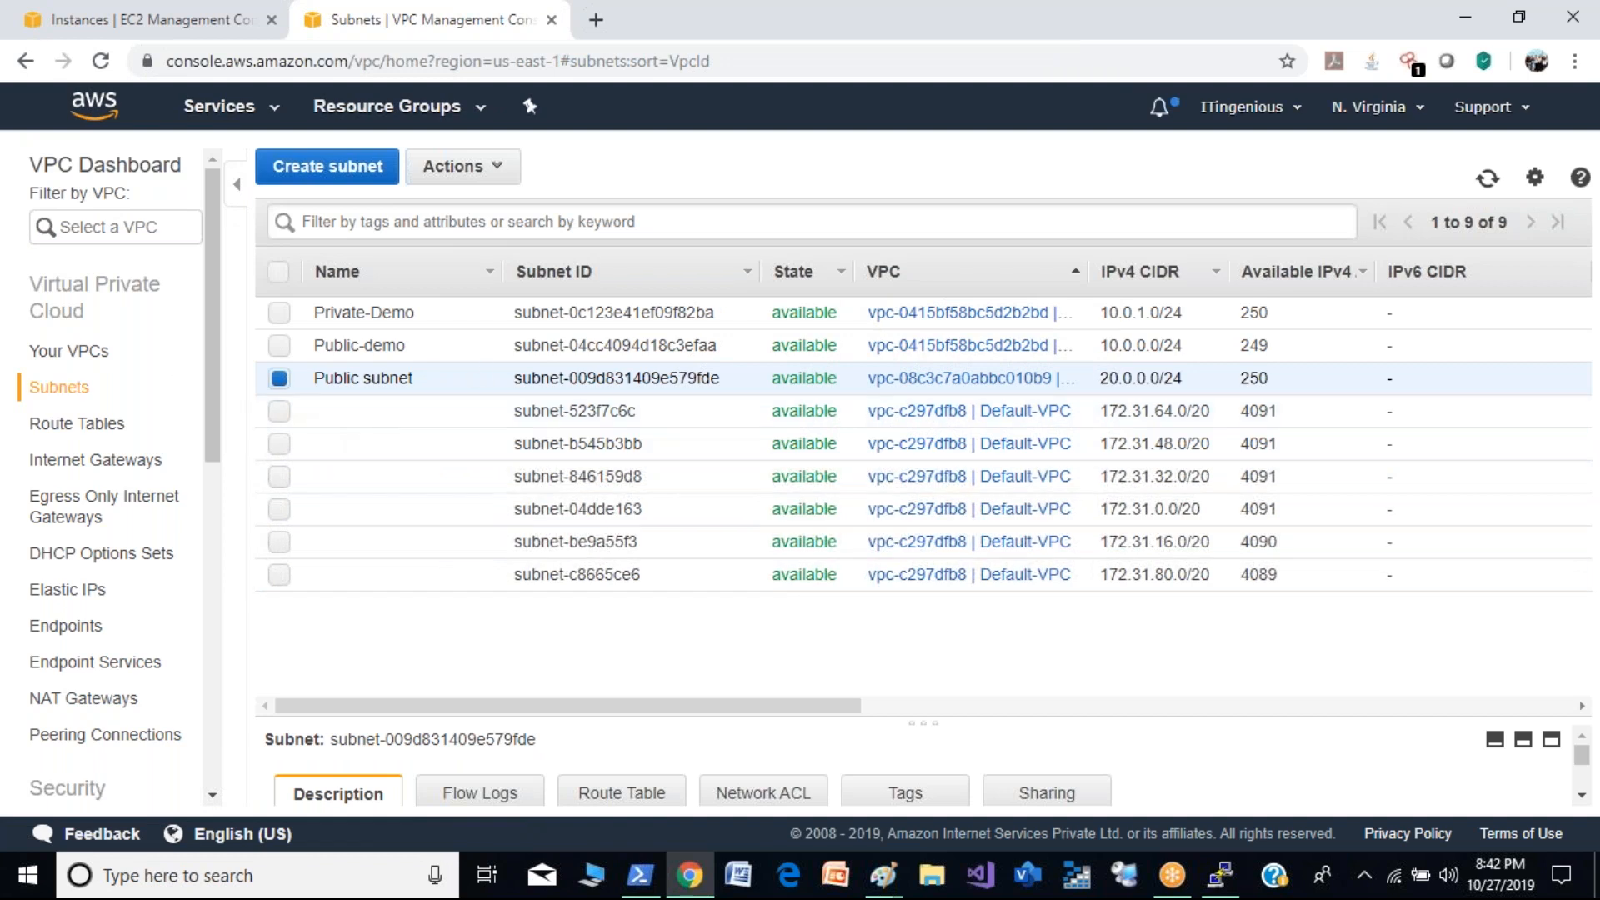
- Review the DNS hostnames and DNS resolution settings of the demo2 VPC, leaving each without saving
click(105, 357)
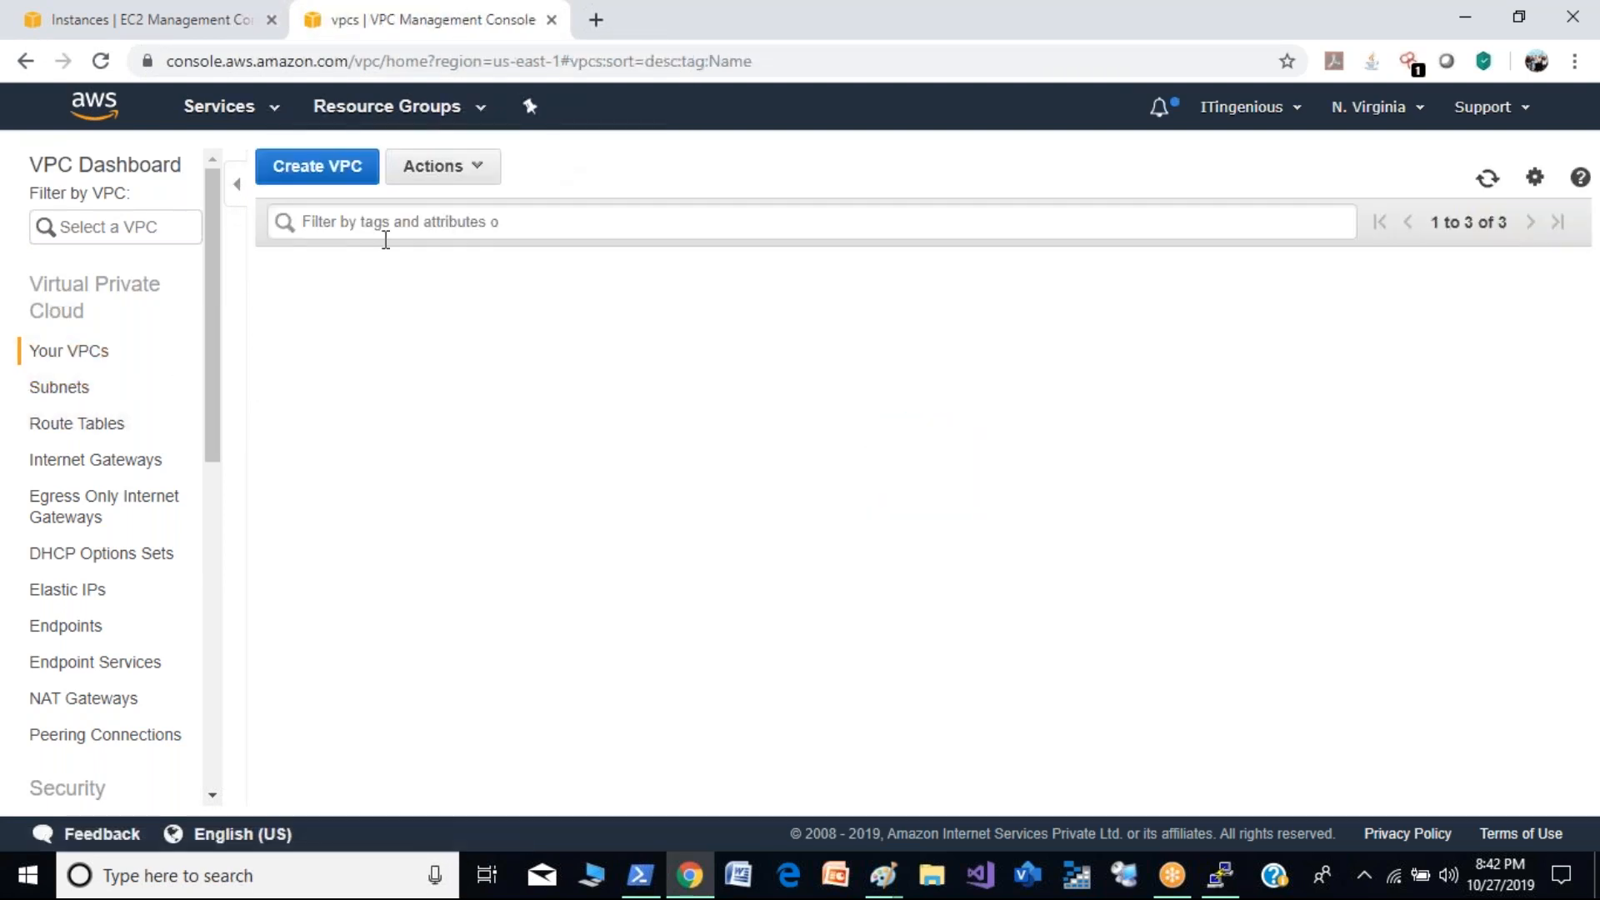
click(280, 313)
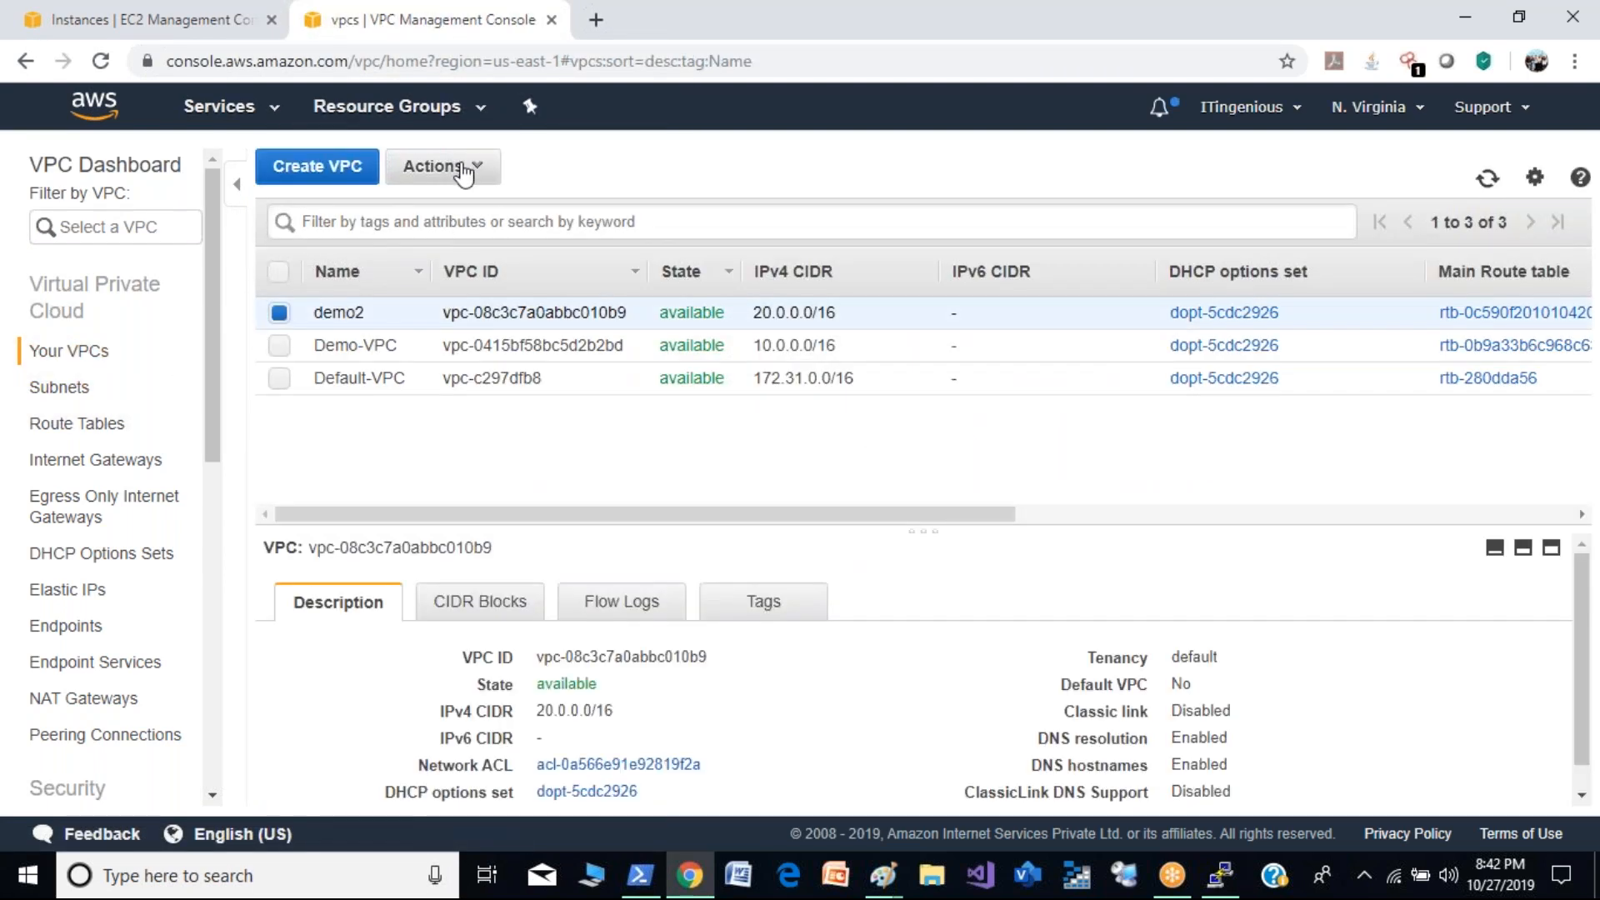
click(462, 167)
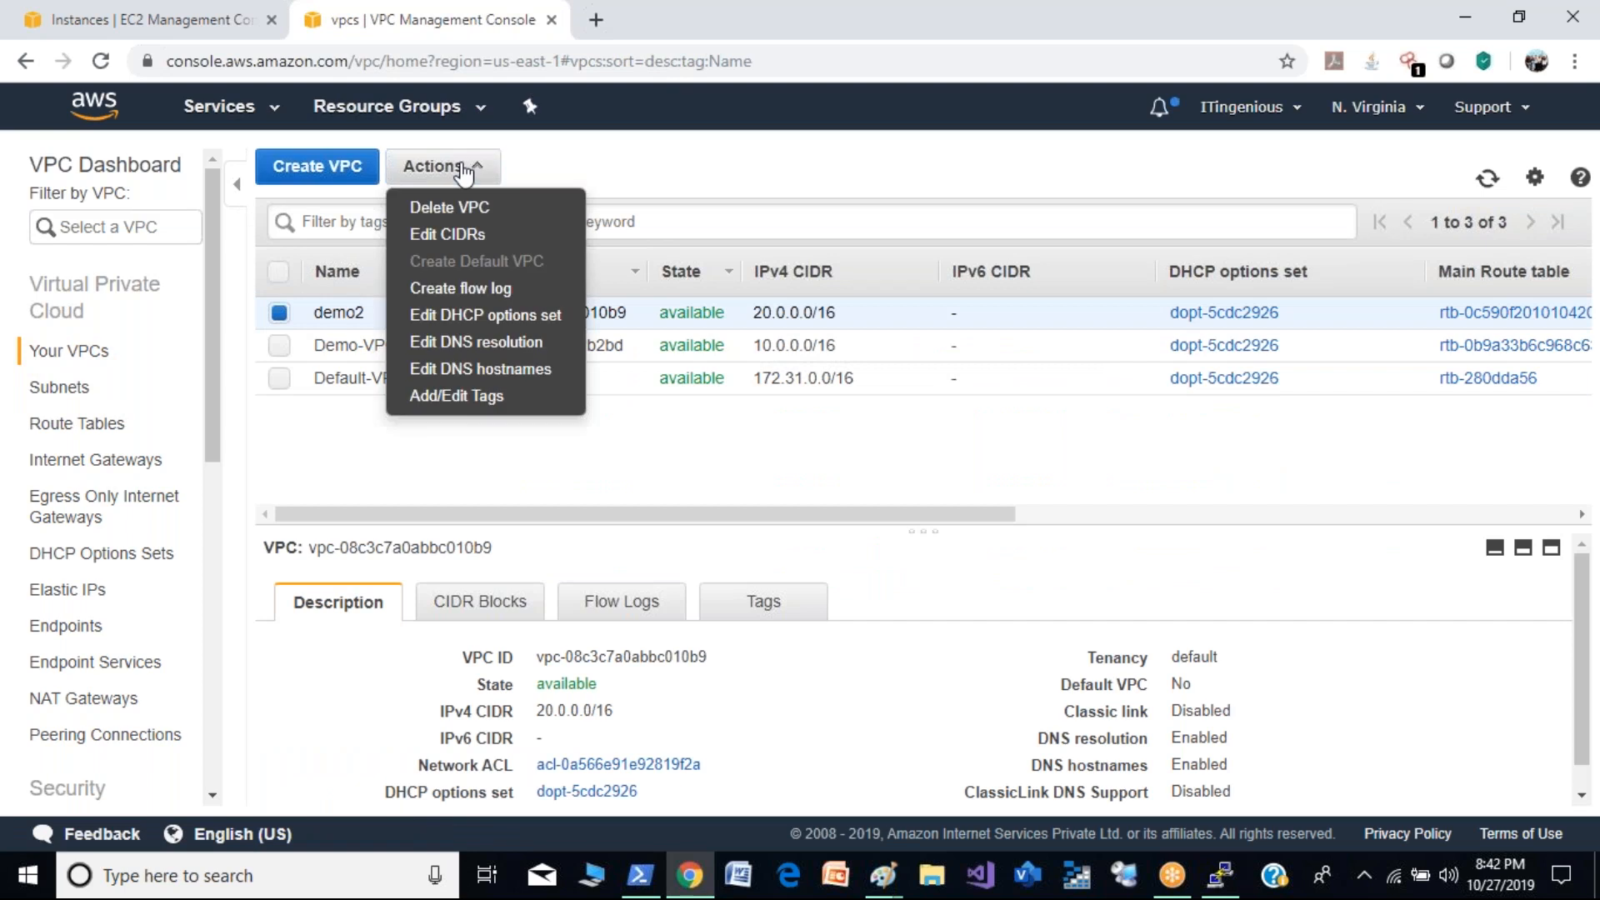
click(500, 370)
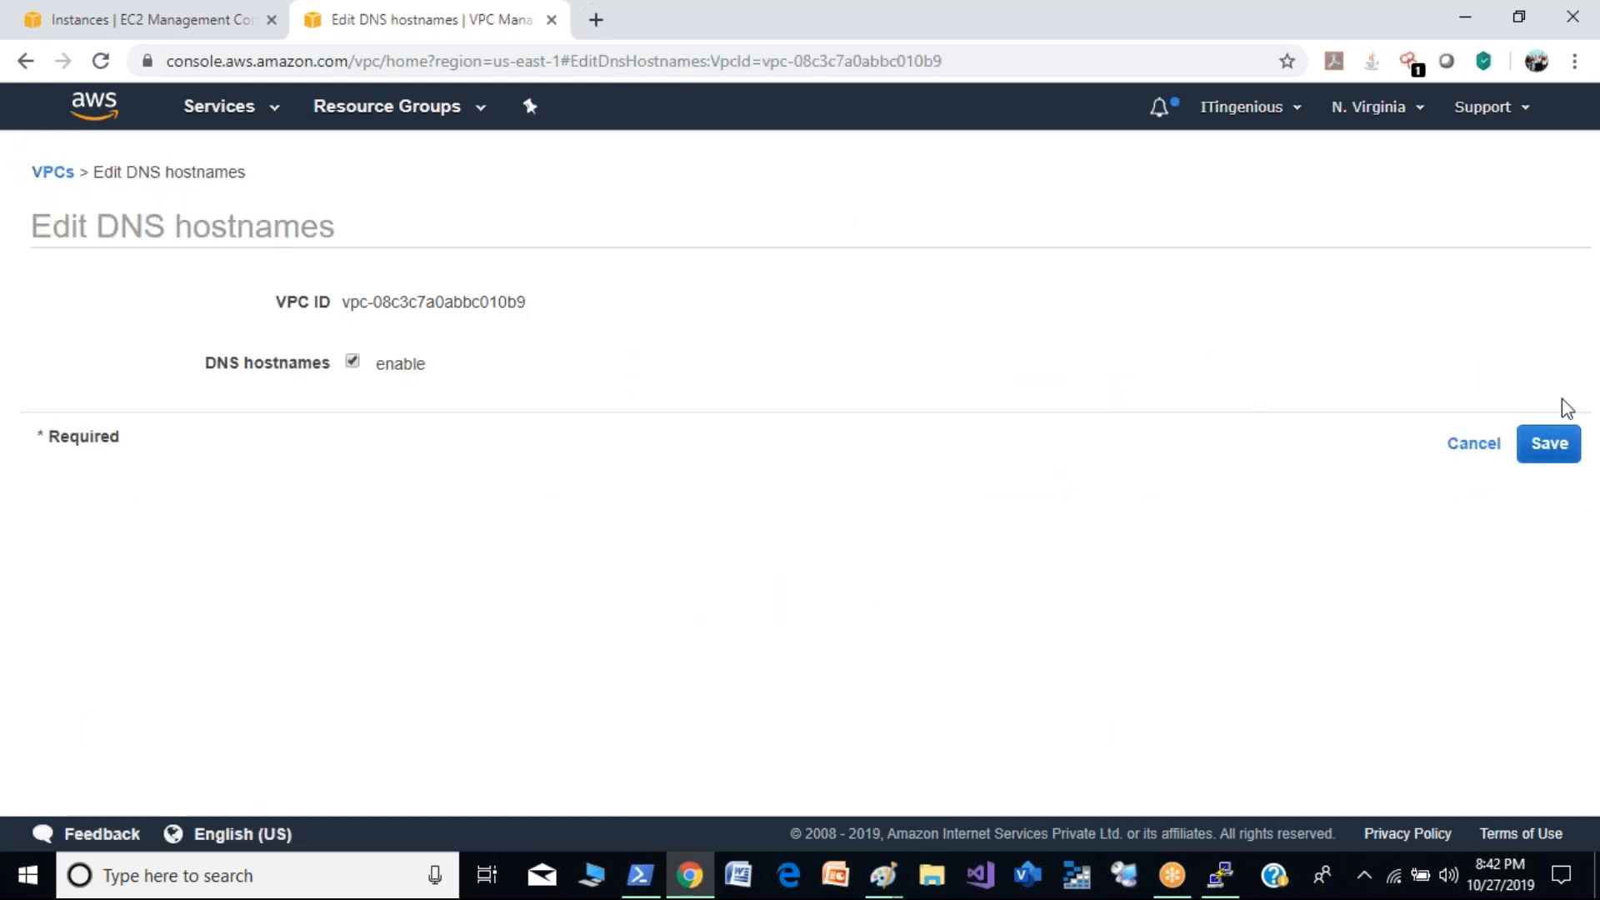
click(1457, 450)
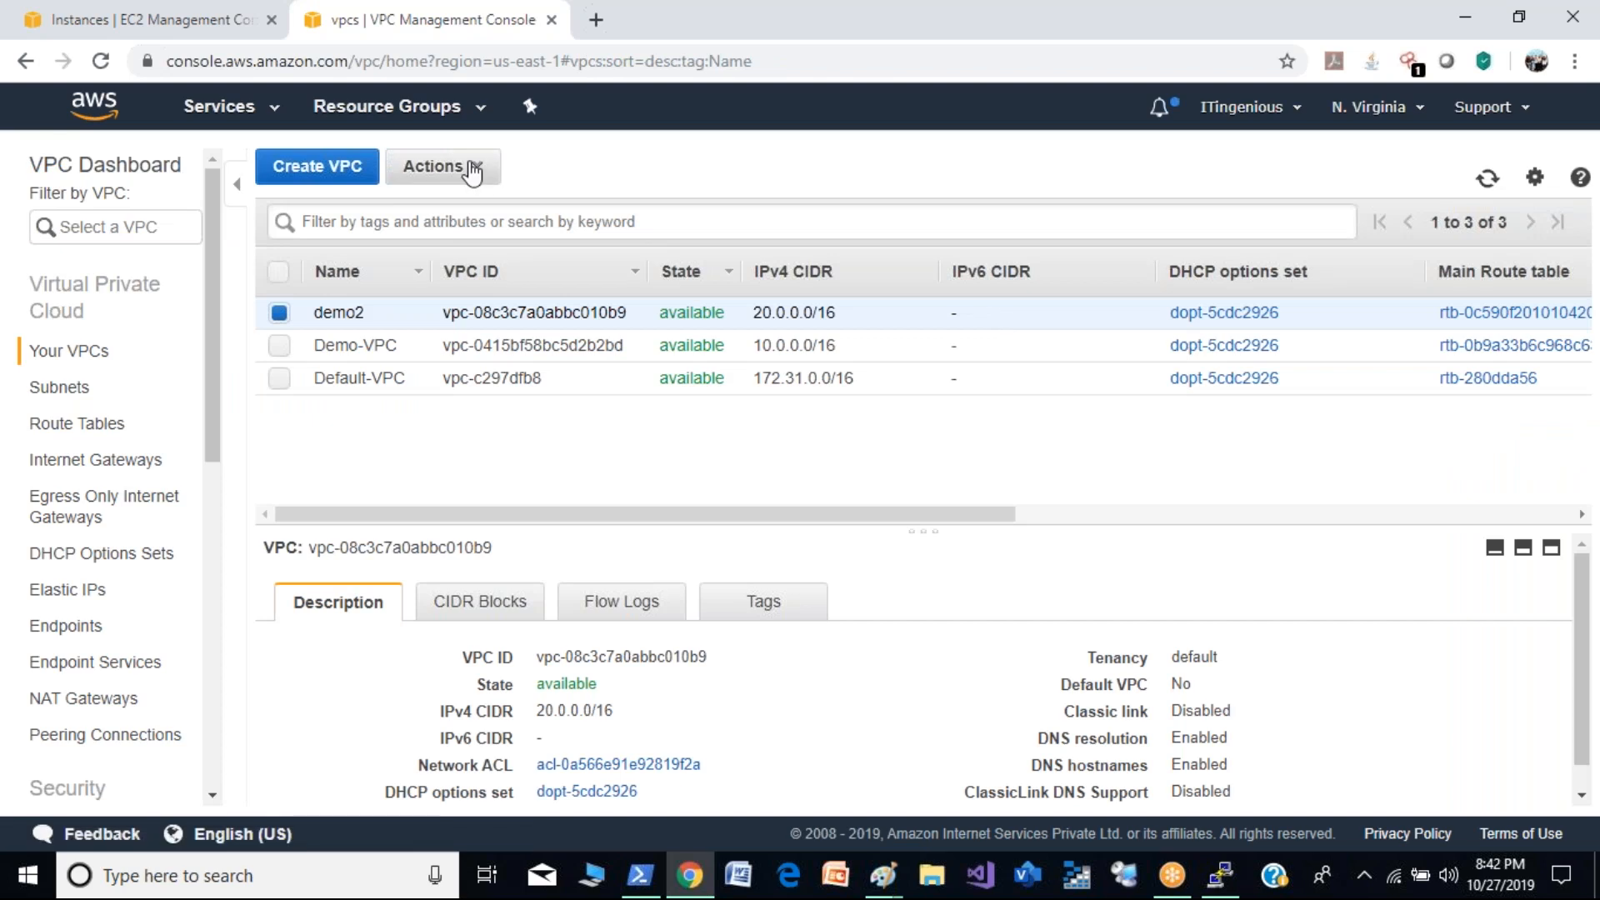
click(473, 170)
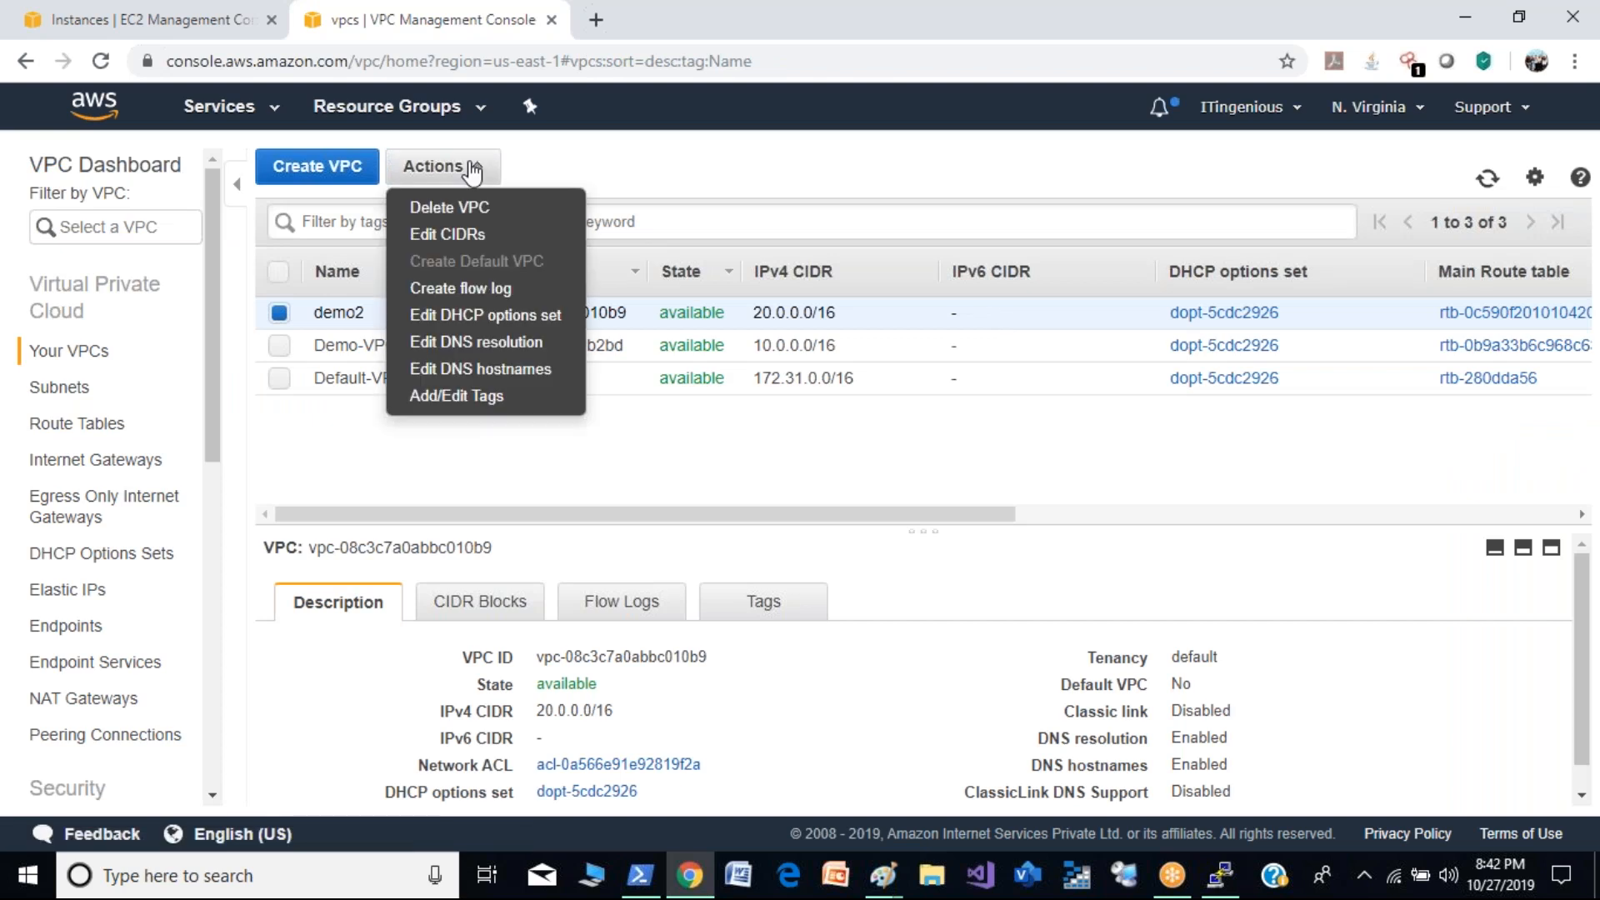
click(539, 354)
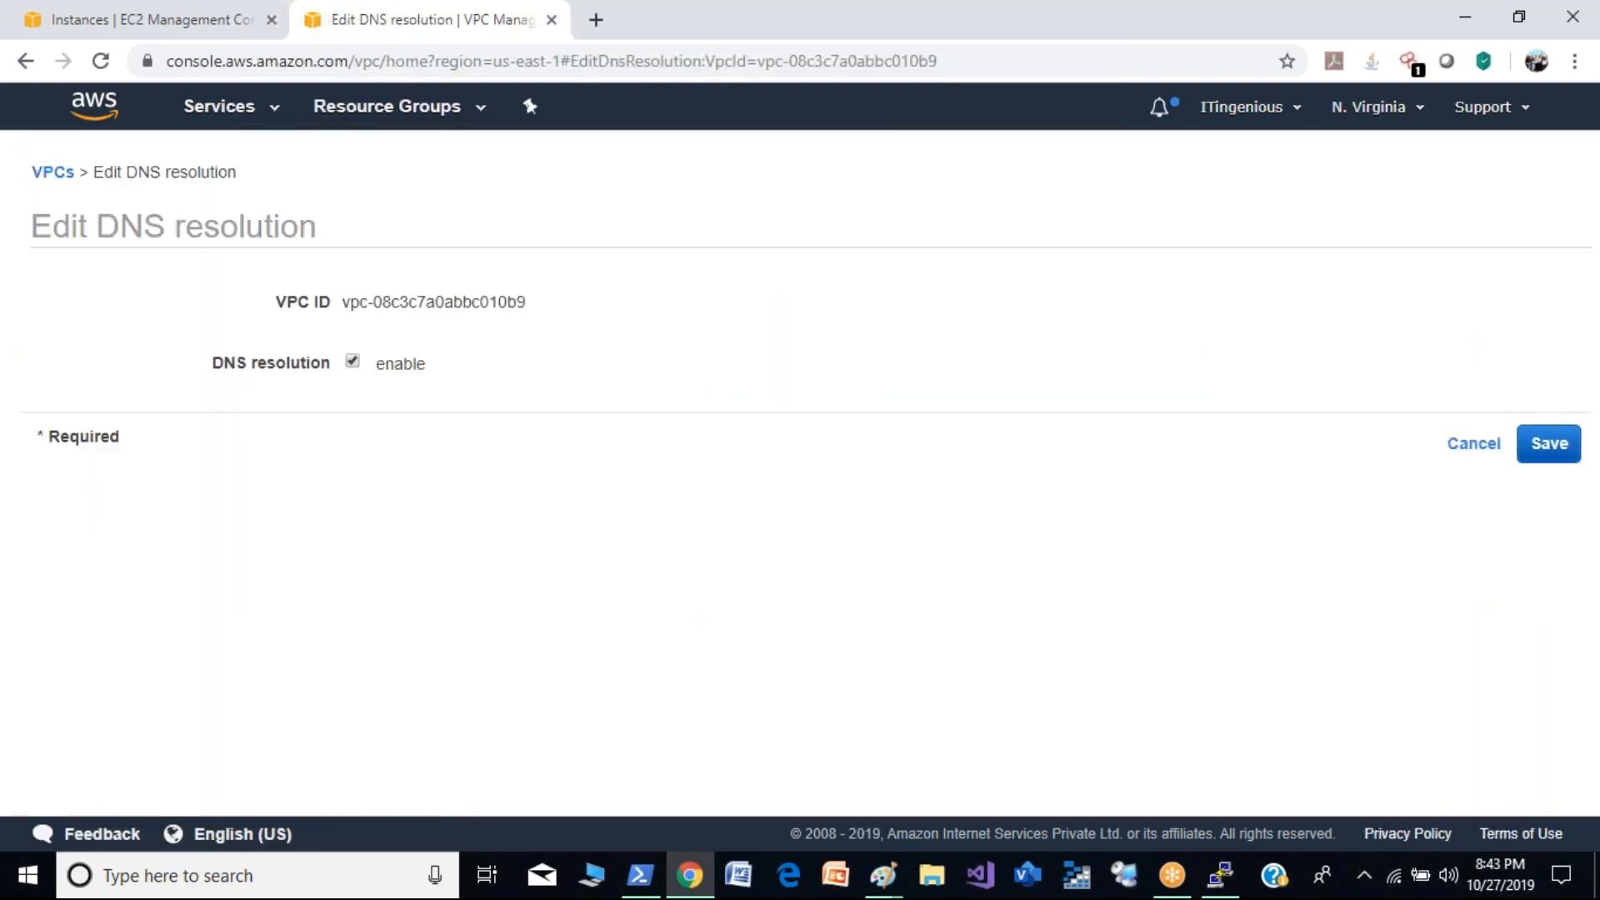
click(1483, 454)
click(475, 169)
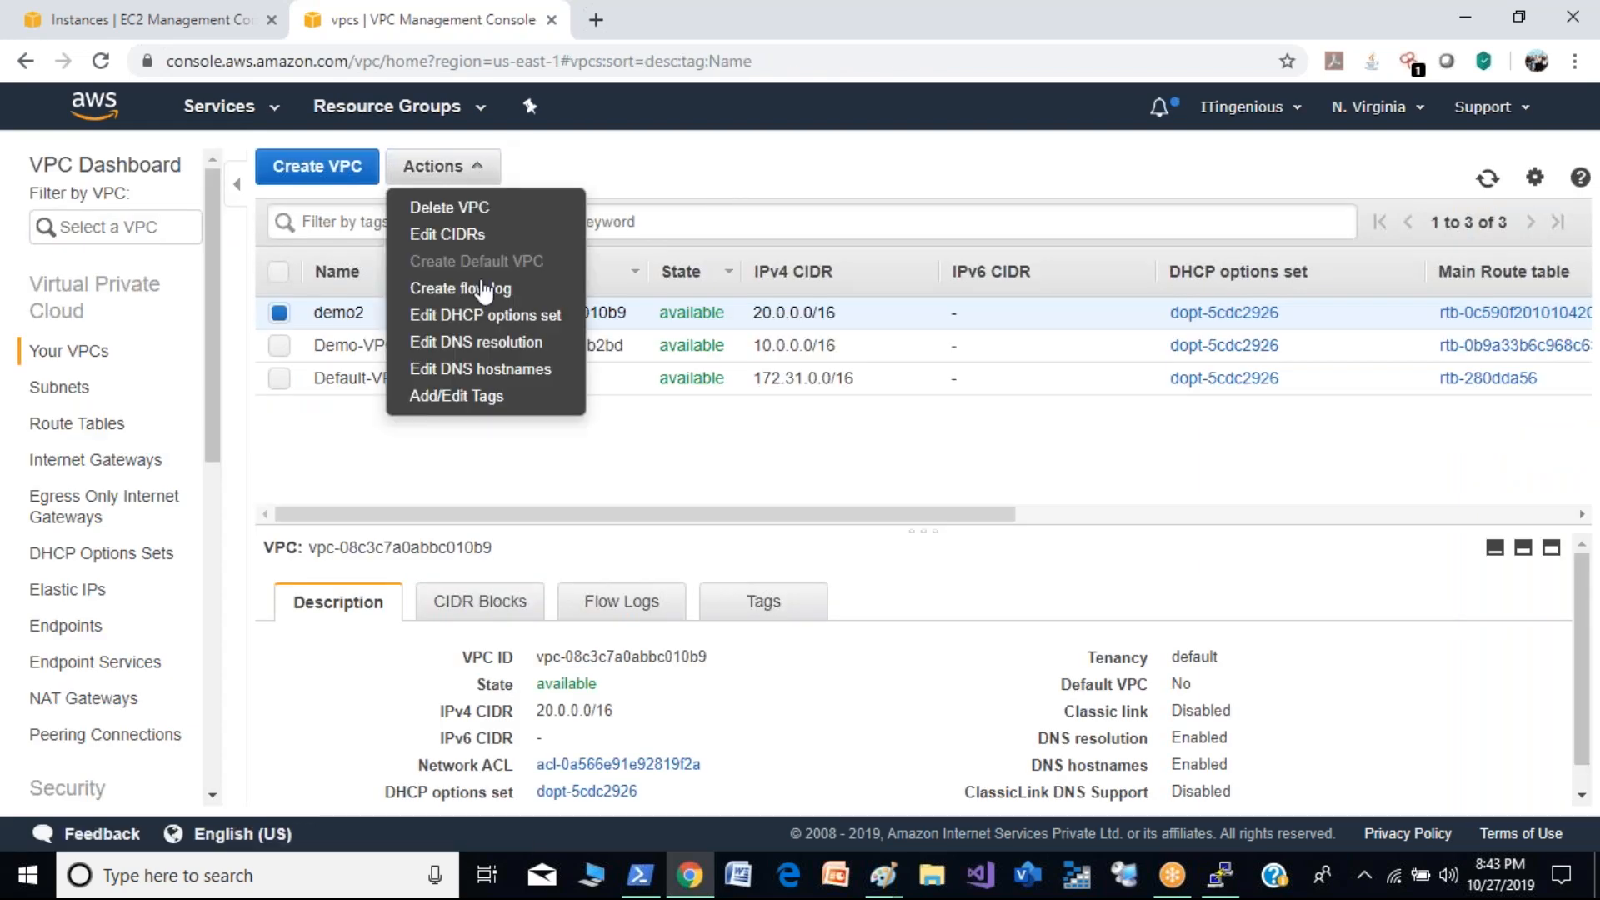
click(498, 372)
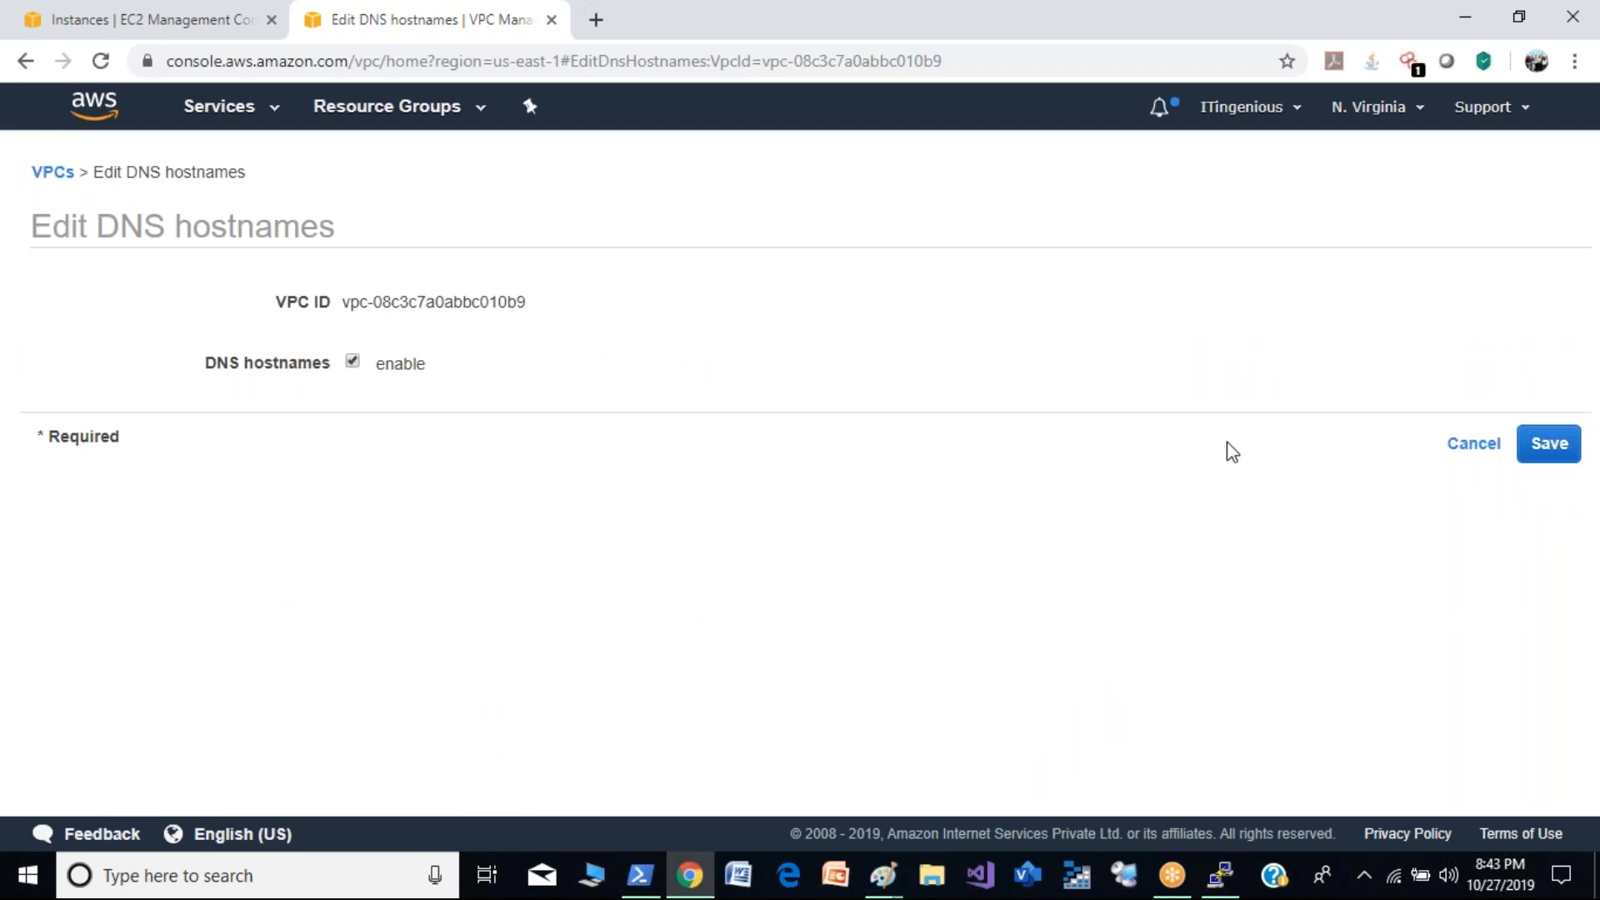
click(1477, 446)
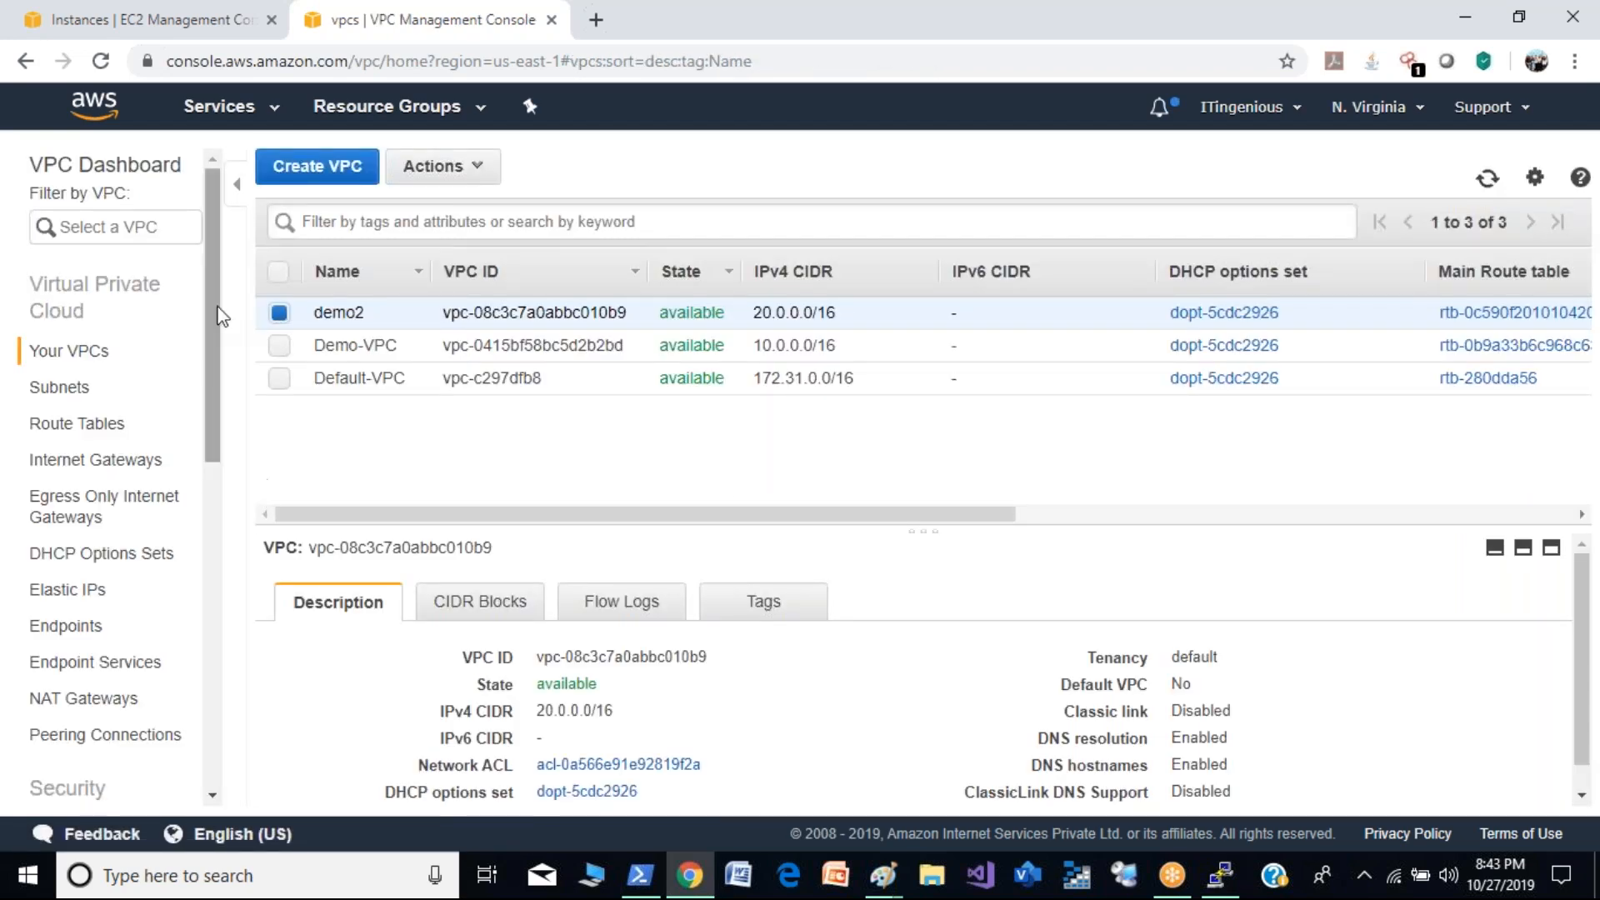
- Return to the EC2 instances and refresh the list to check demo2's public DNS and IP details
click(179, 18)
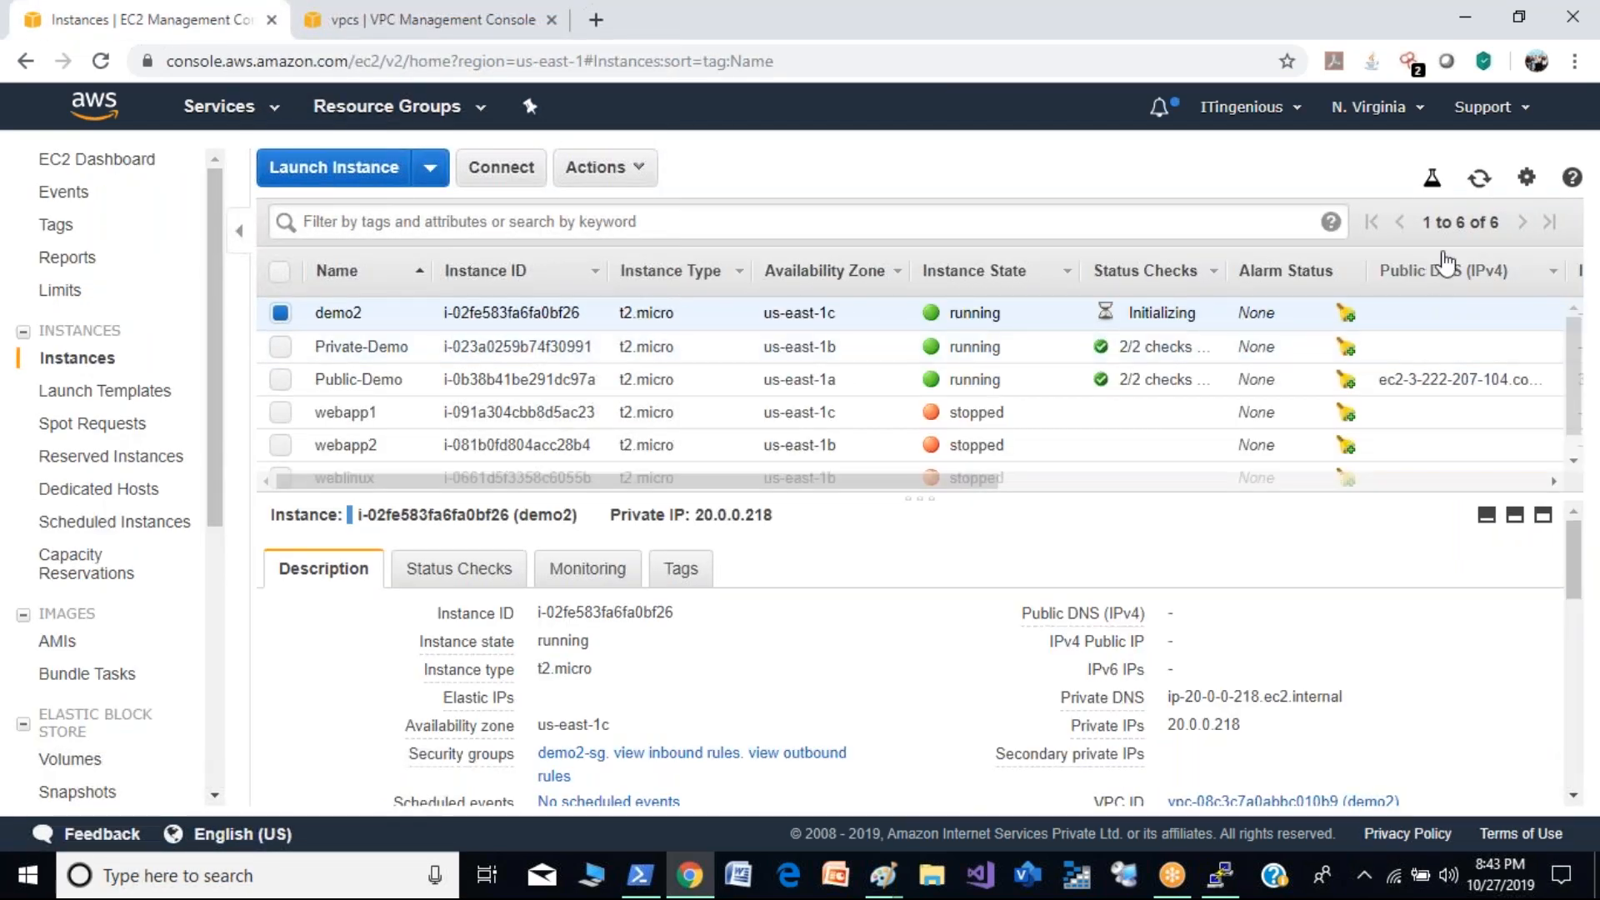
click(1474, 183)
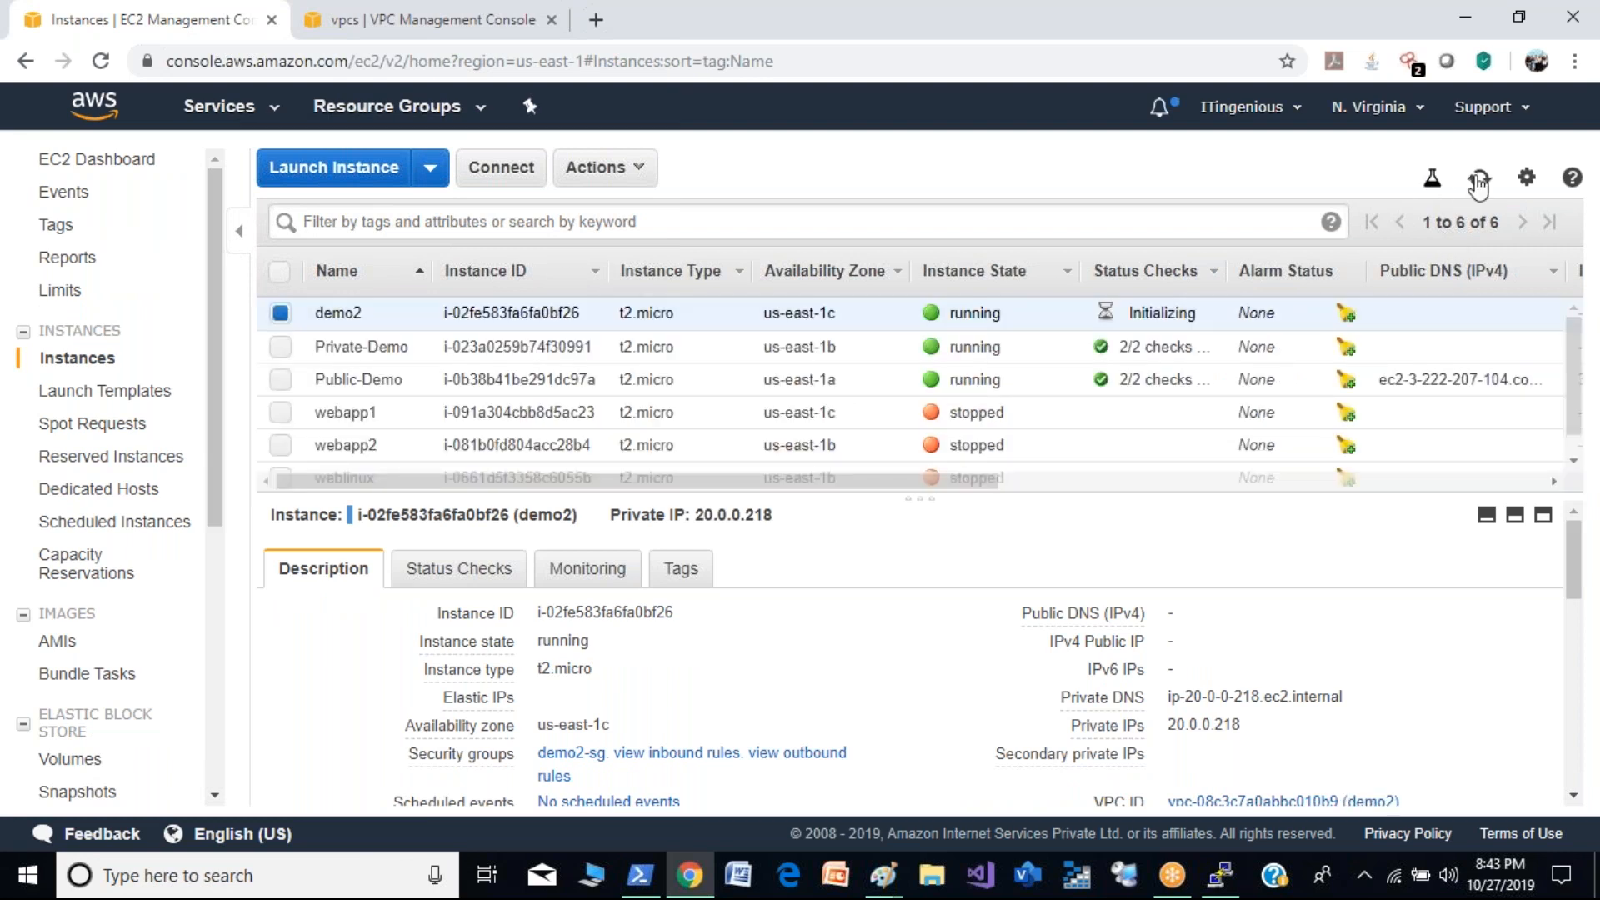
click(1478, 182)
click(1478, 182)
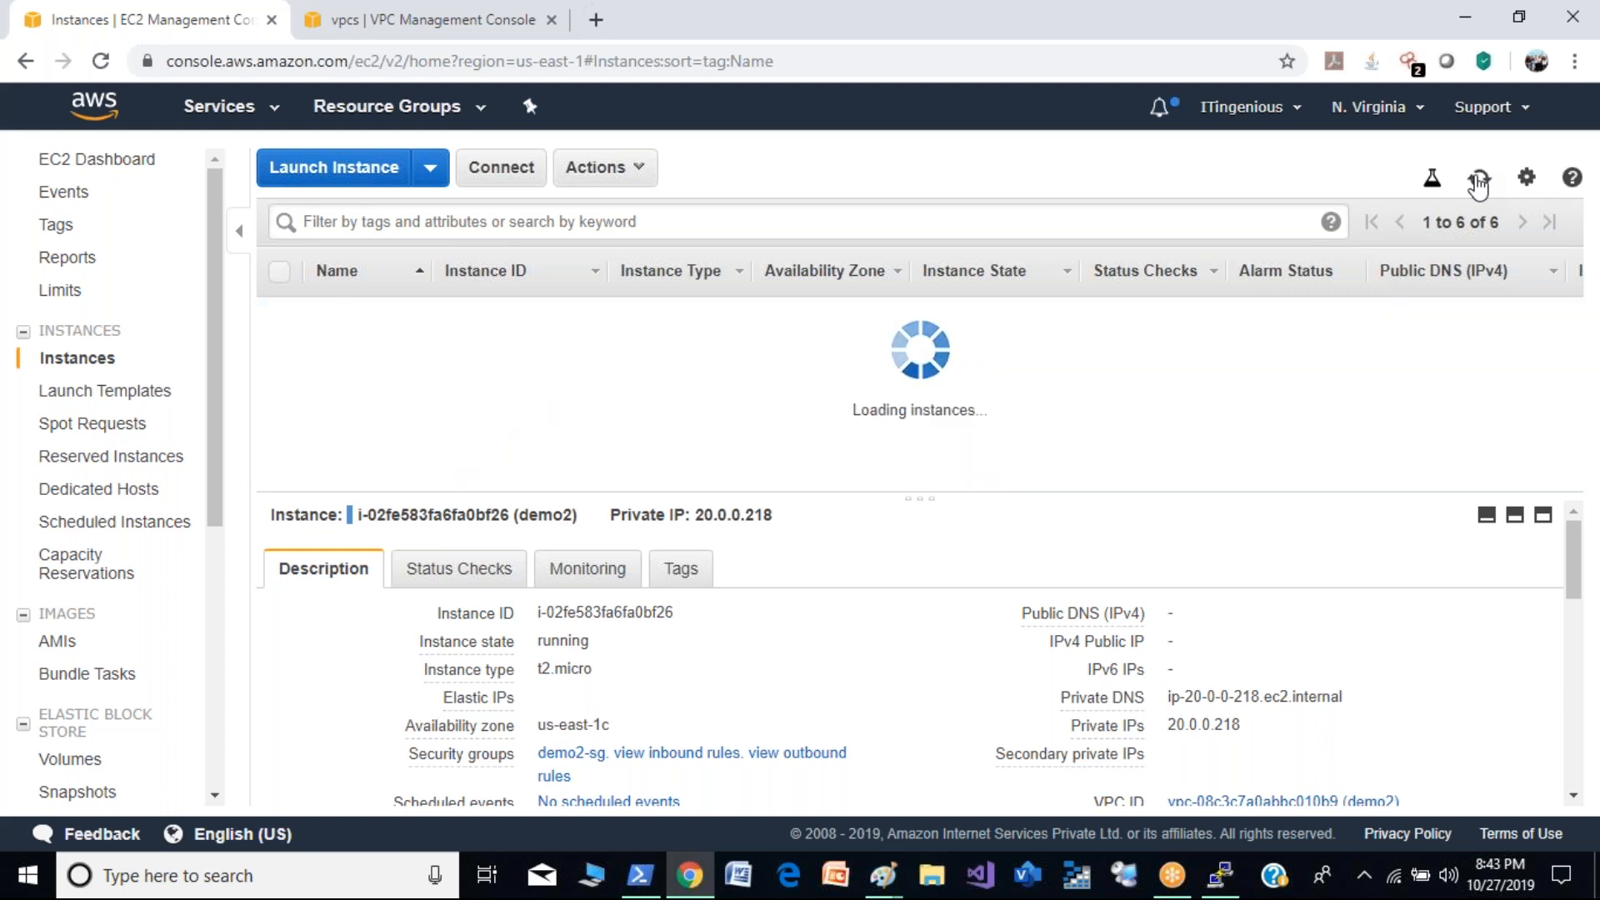
- Assign one additional auto-assigned private IPv4 address to the eth0 interface of the demo2 instance and refresh the instance list
click(598, 168)
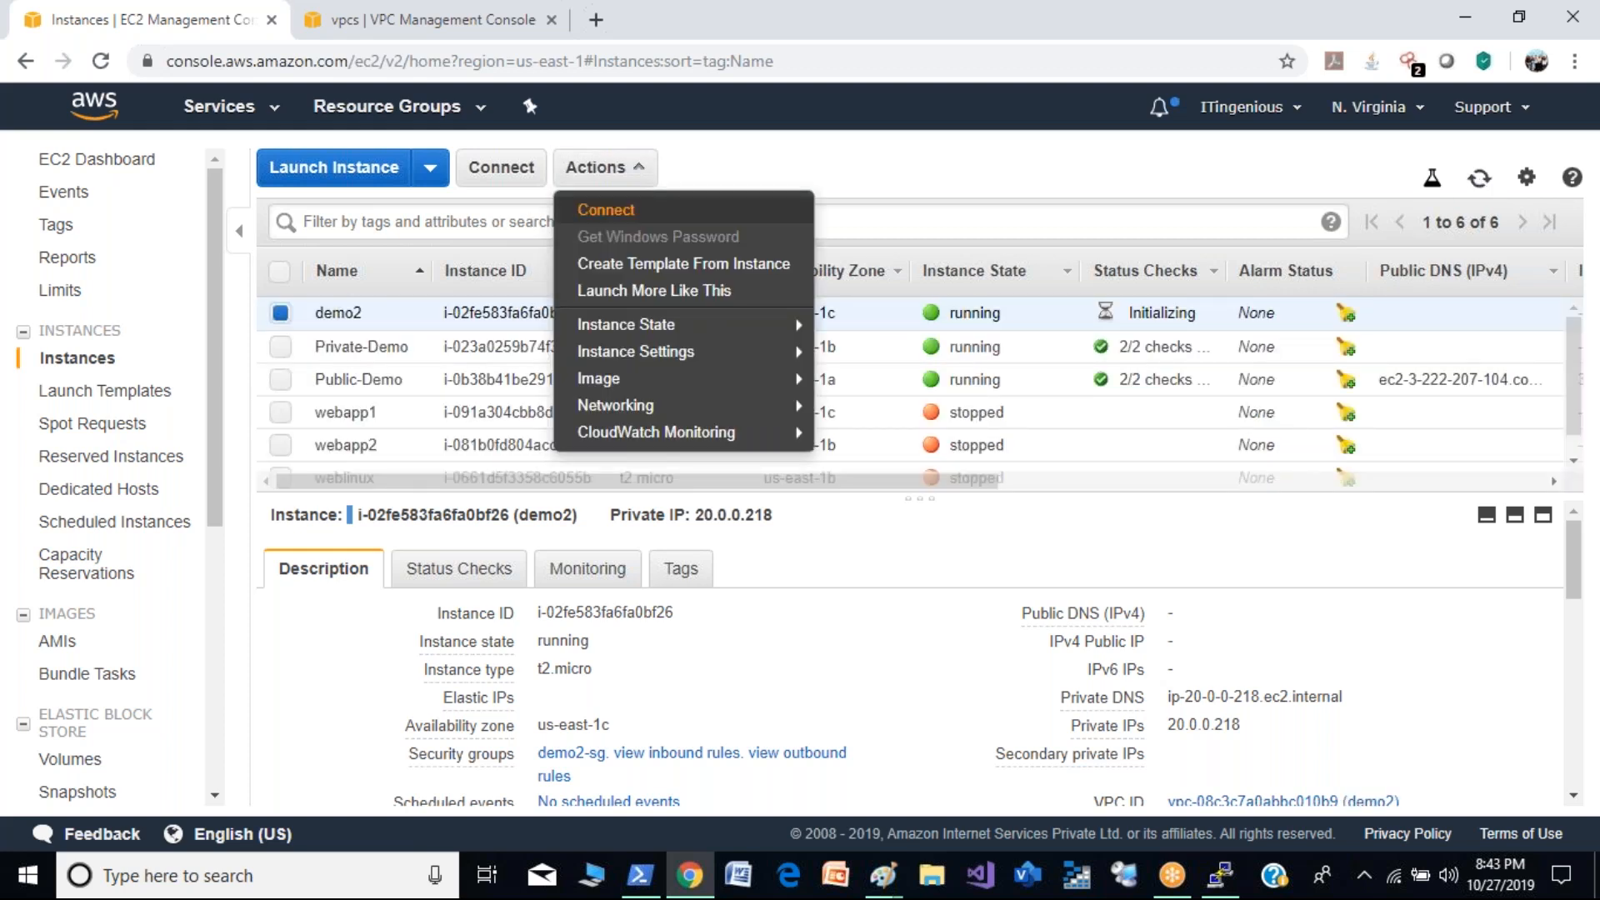
mouse_move(796, 411)
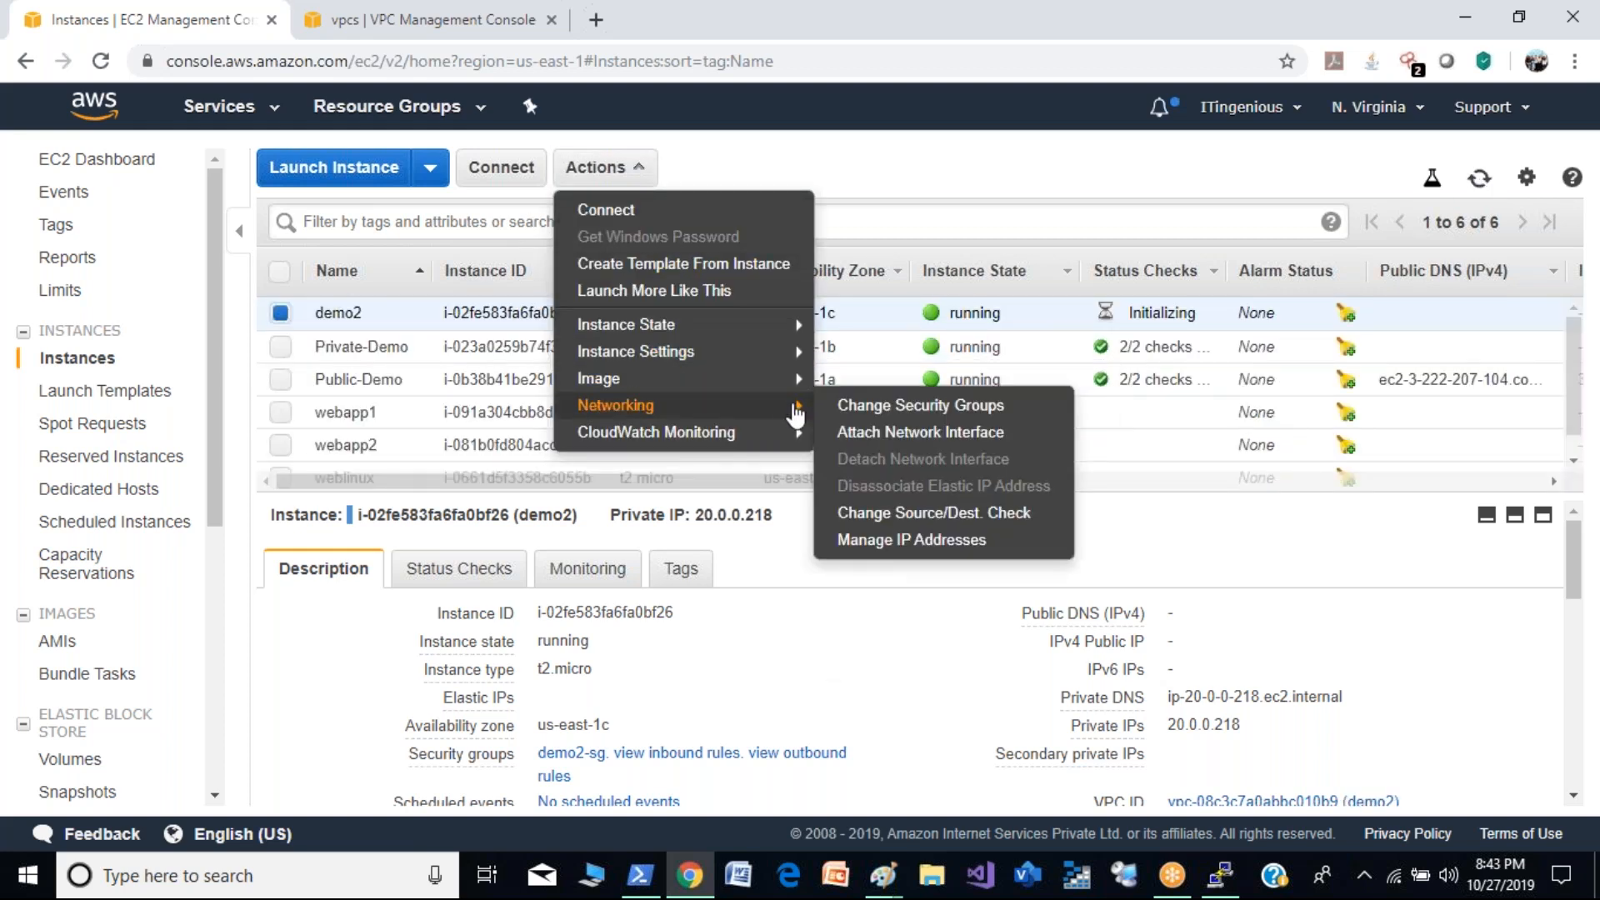
click(967, 542)
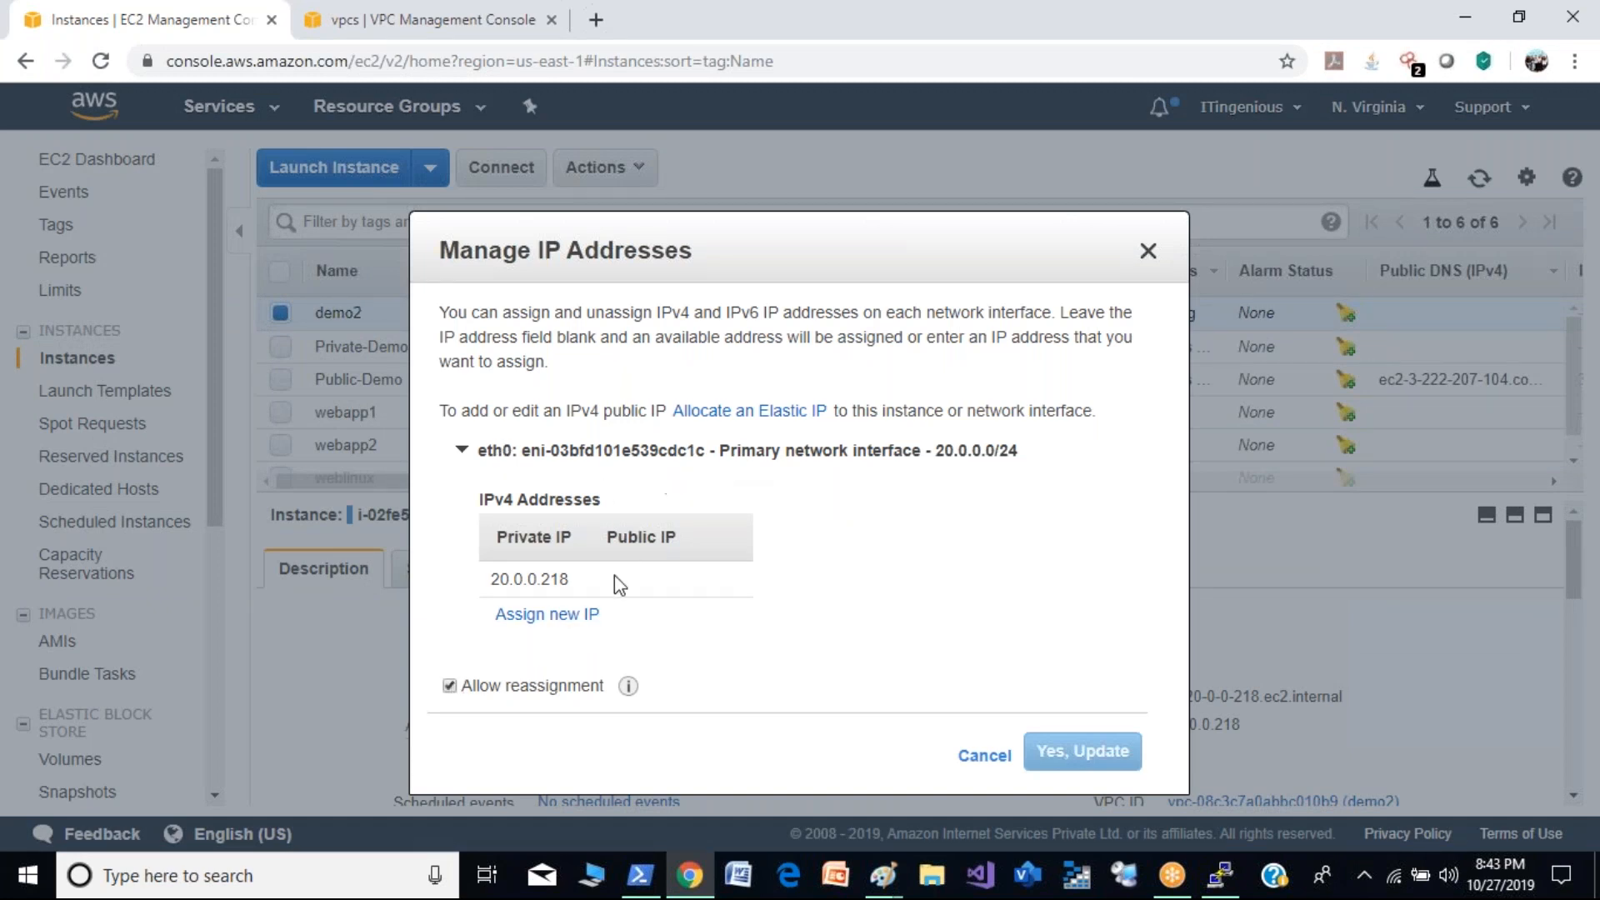
click(475, 469)
click(475, 469)
click(550, 615)
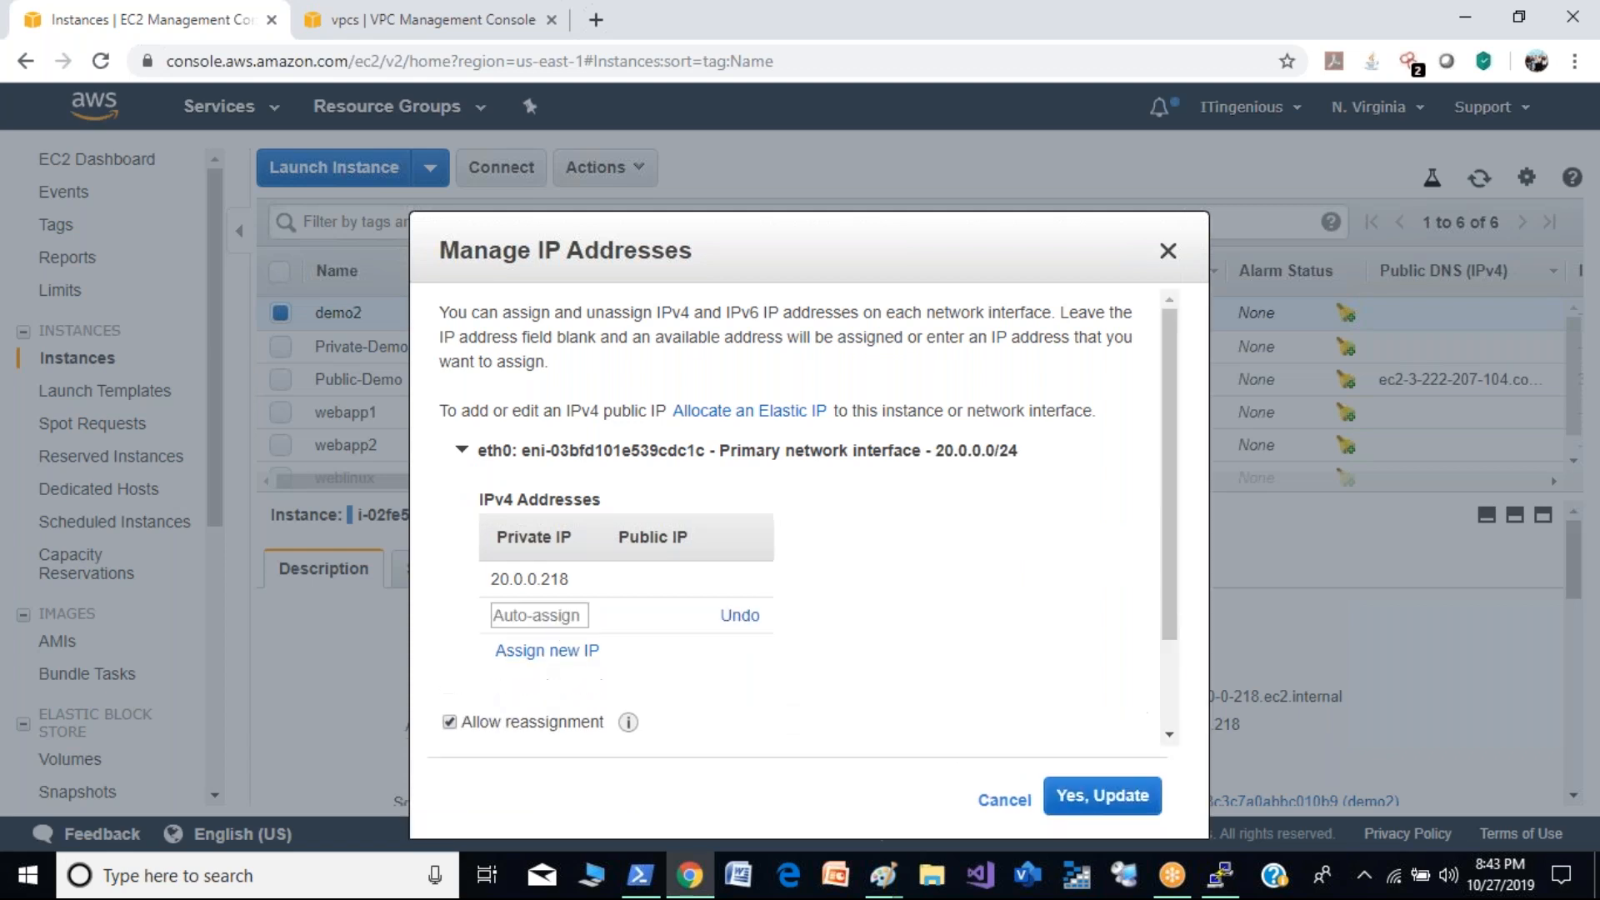
click(600, 651)
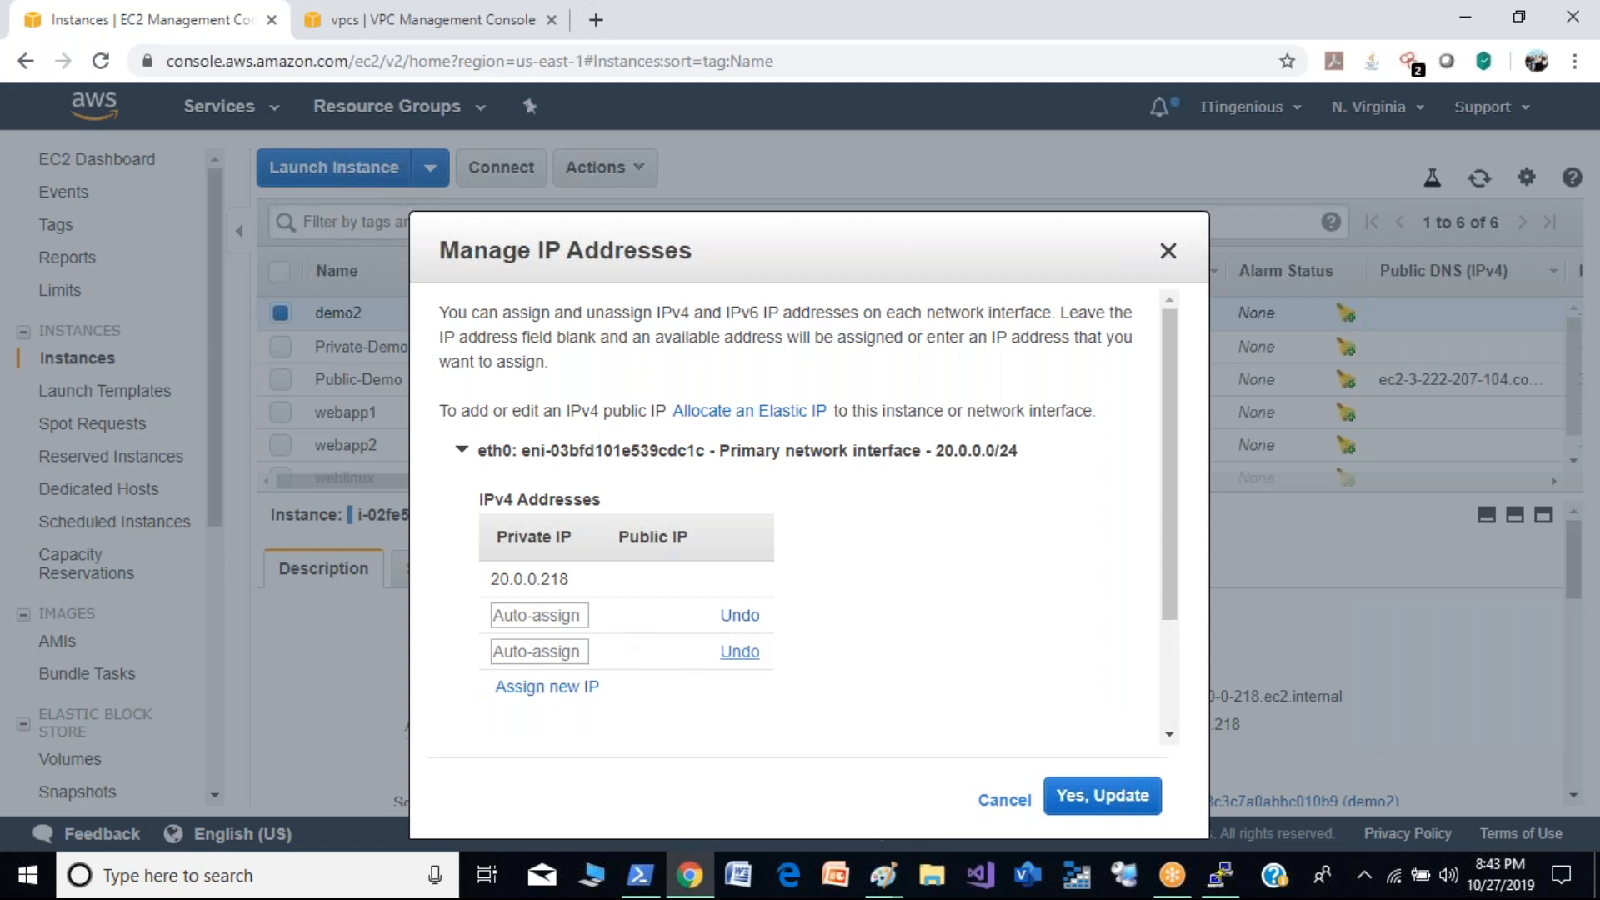
click(739, 651)
click(1114, 802)
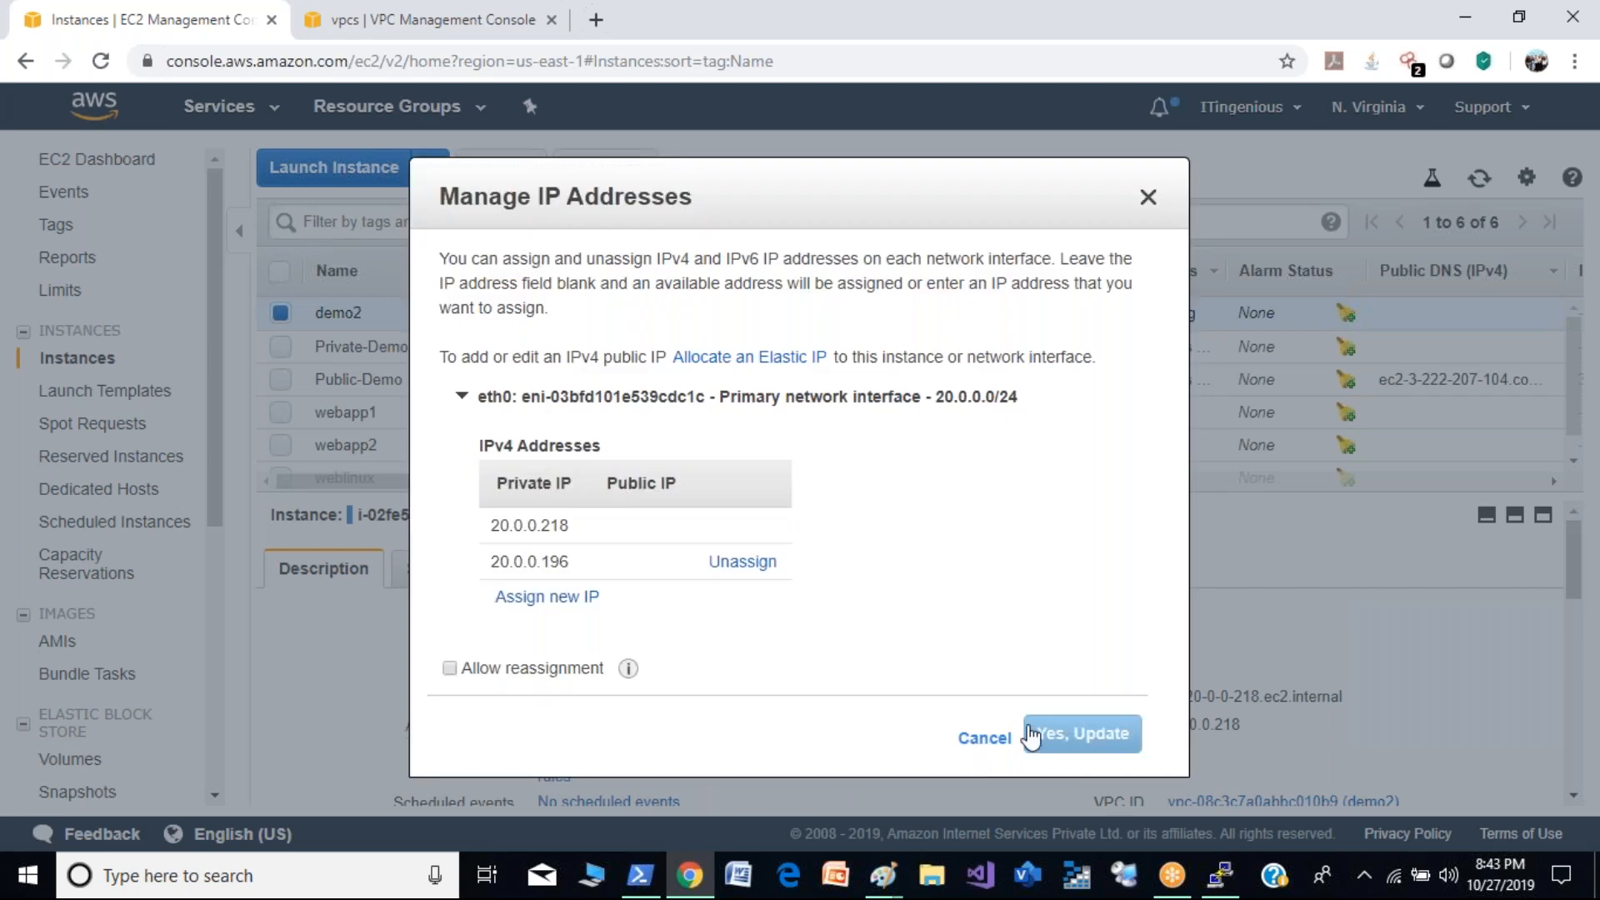
click(981, 745)
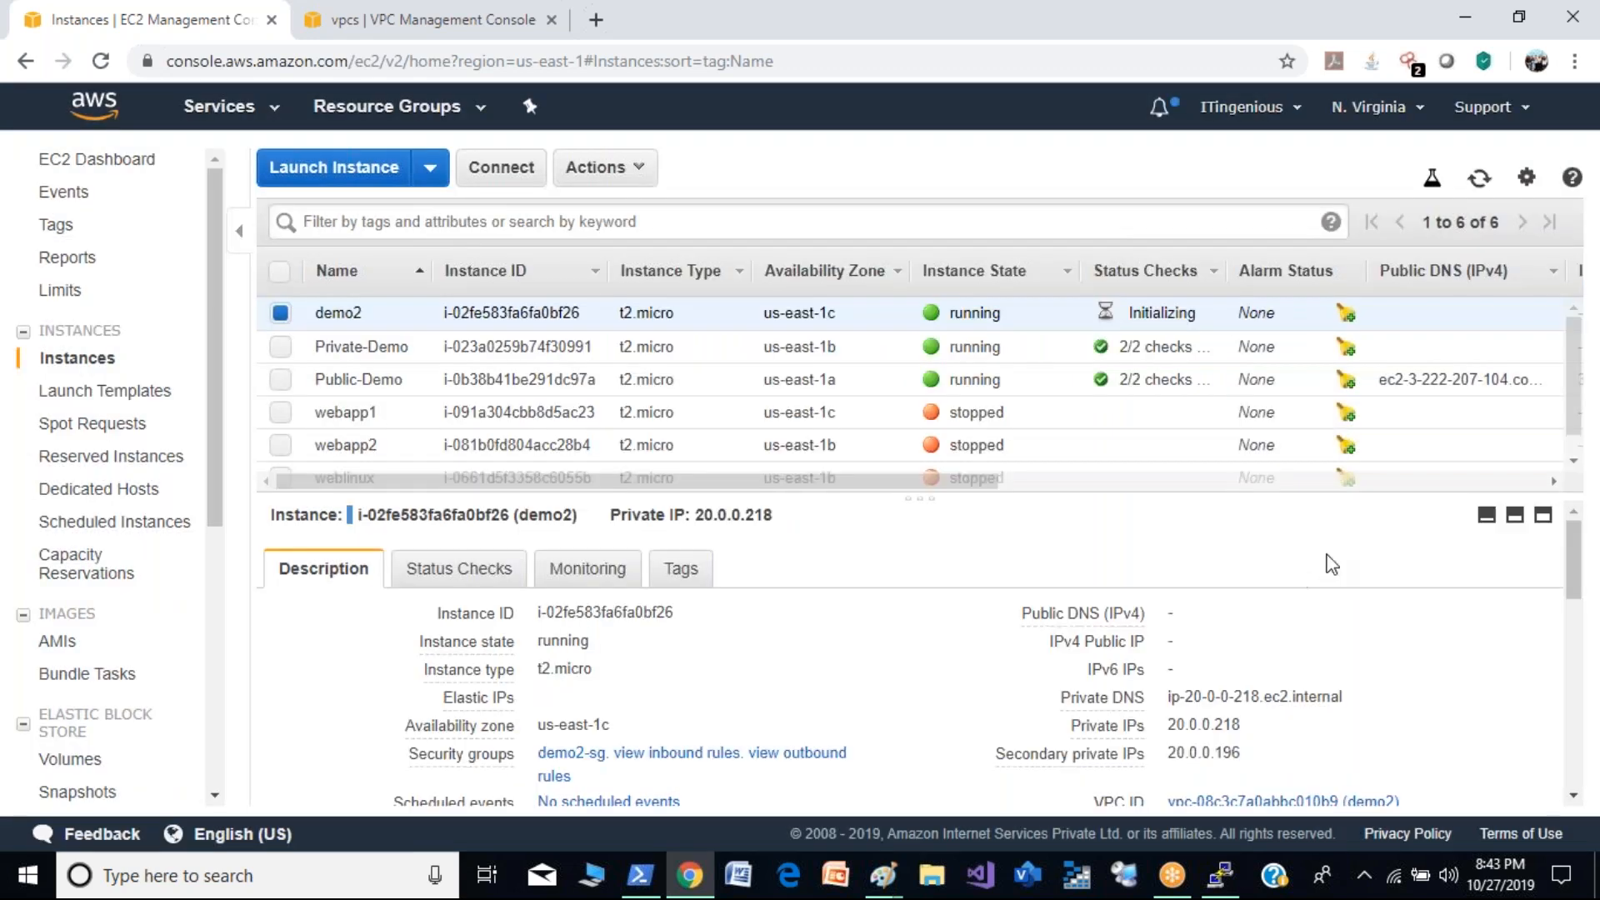
click(1485, 177)
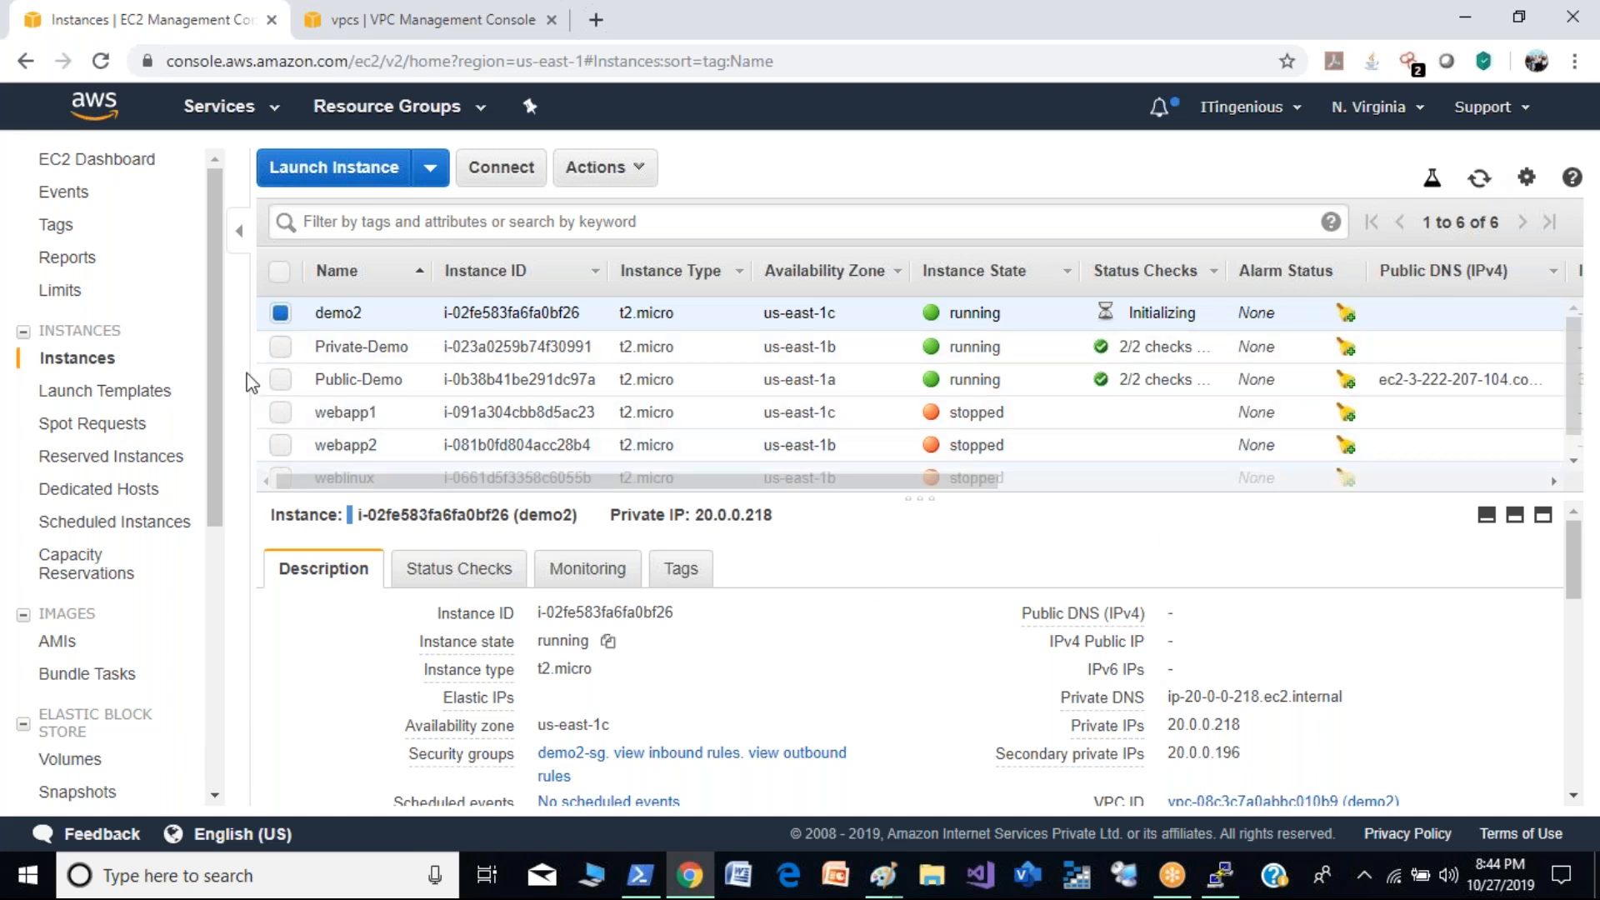
- Examine the account's allocated Elastic IP addresses and their associations in EC2
drag(210, 428, 215, 633)
click(102, 575)
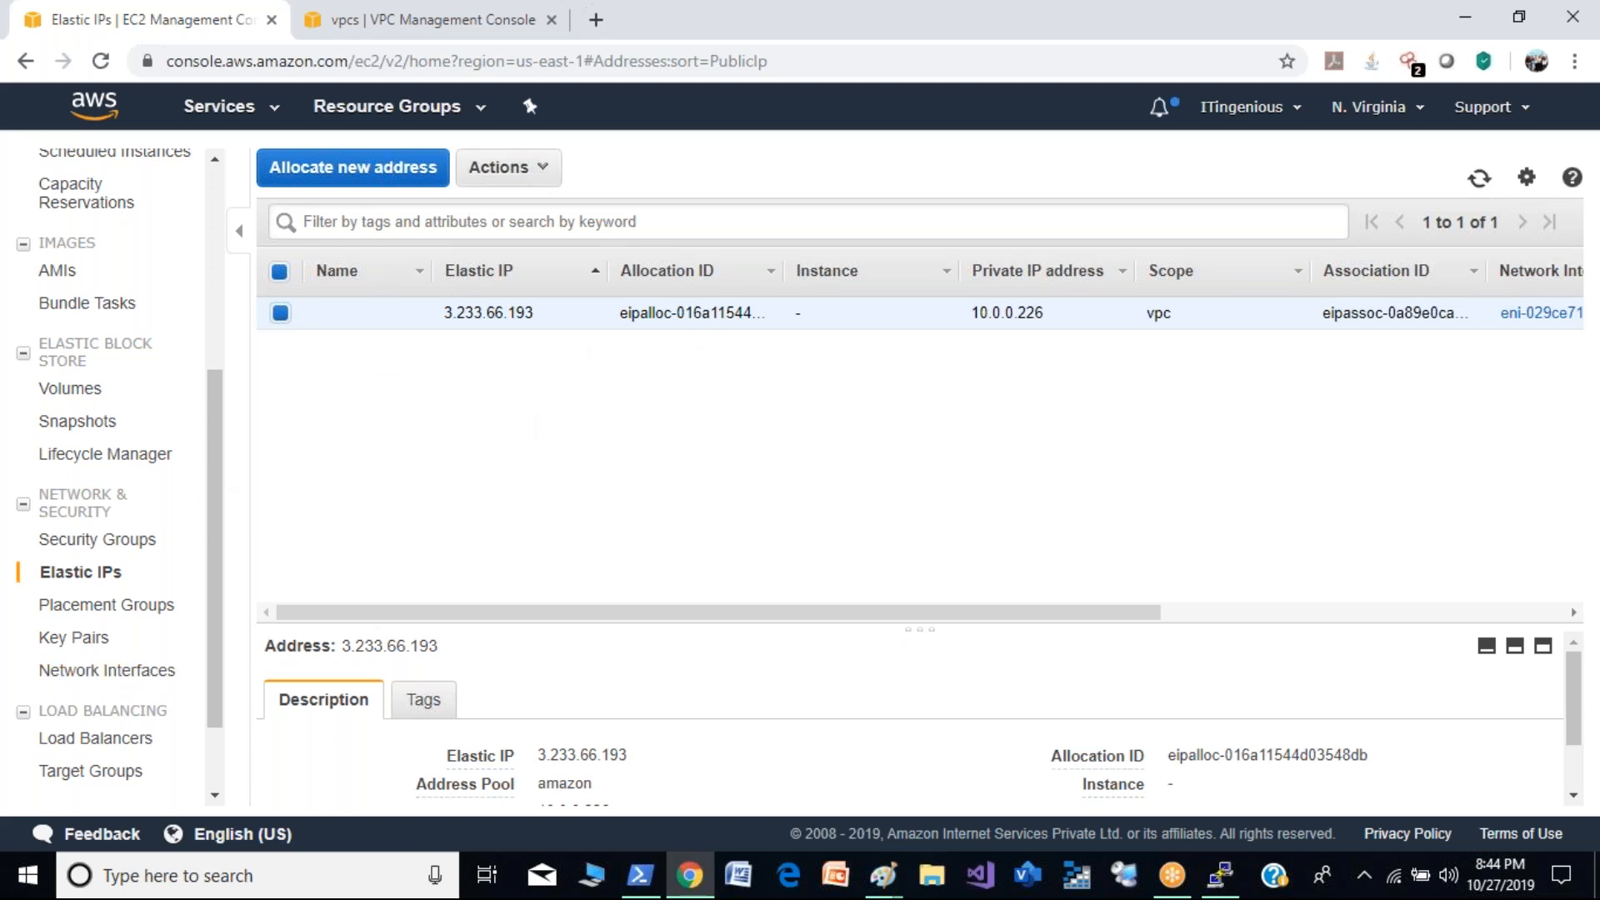
drag(217, 500, 202, 338)
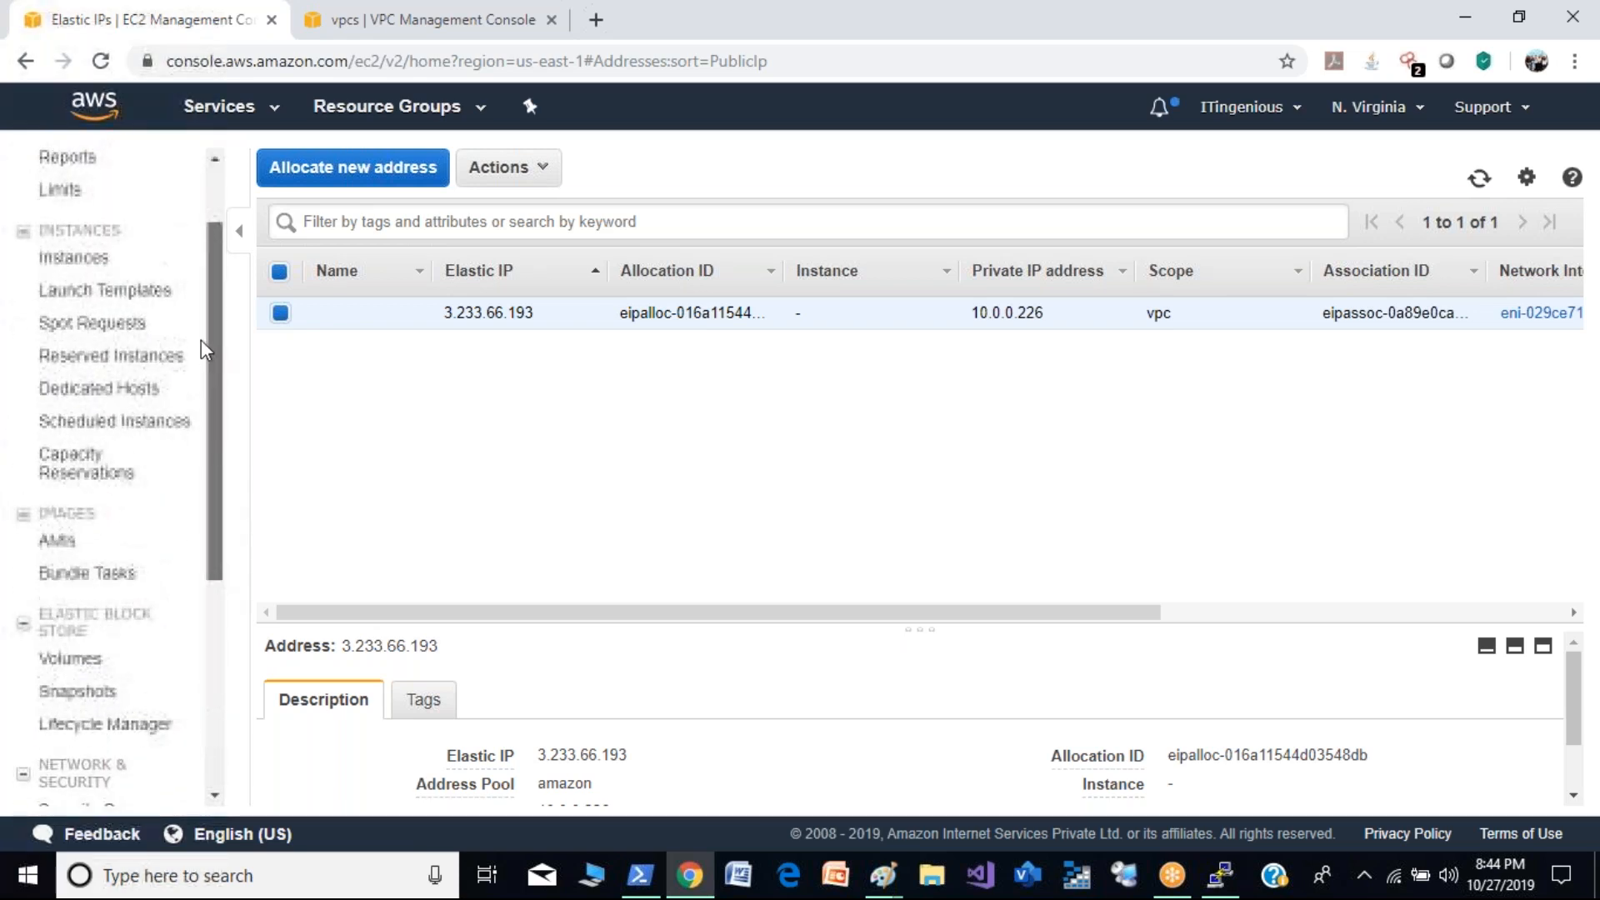
click(275, 116)
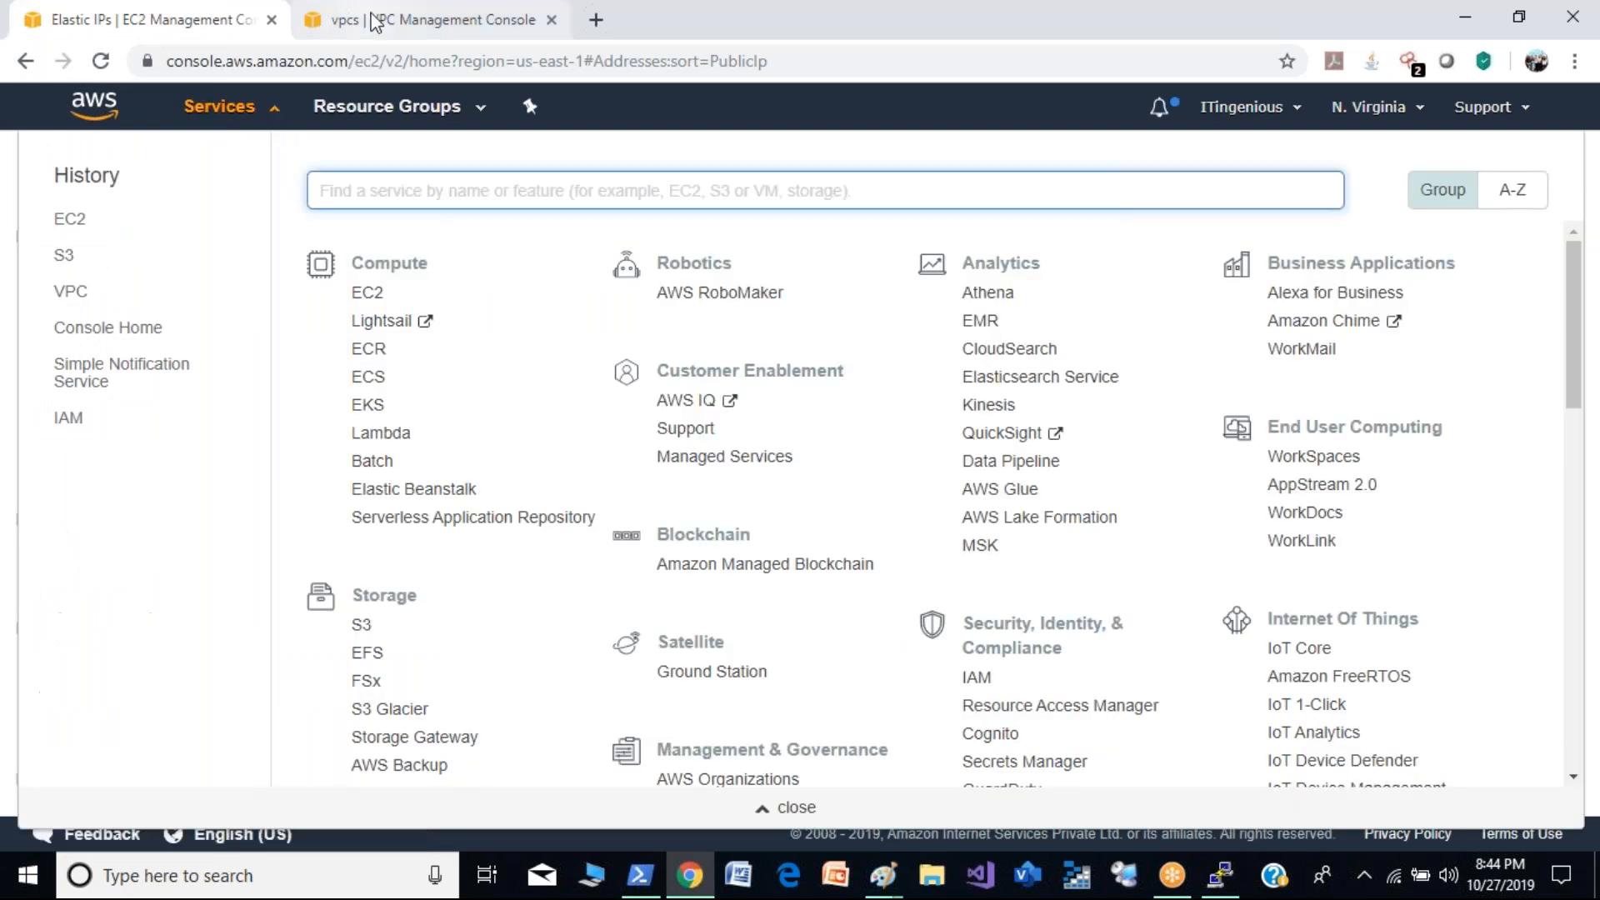
- Delete the NAT gateway DemoNatGW from the VPC console
click(378, 21)
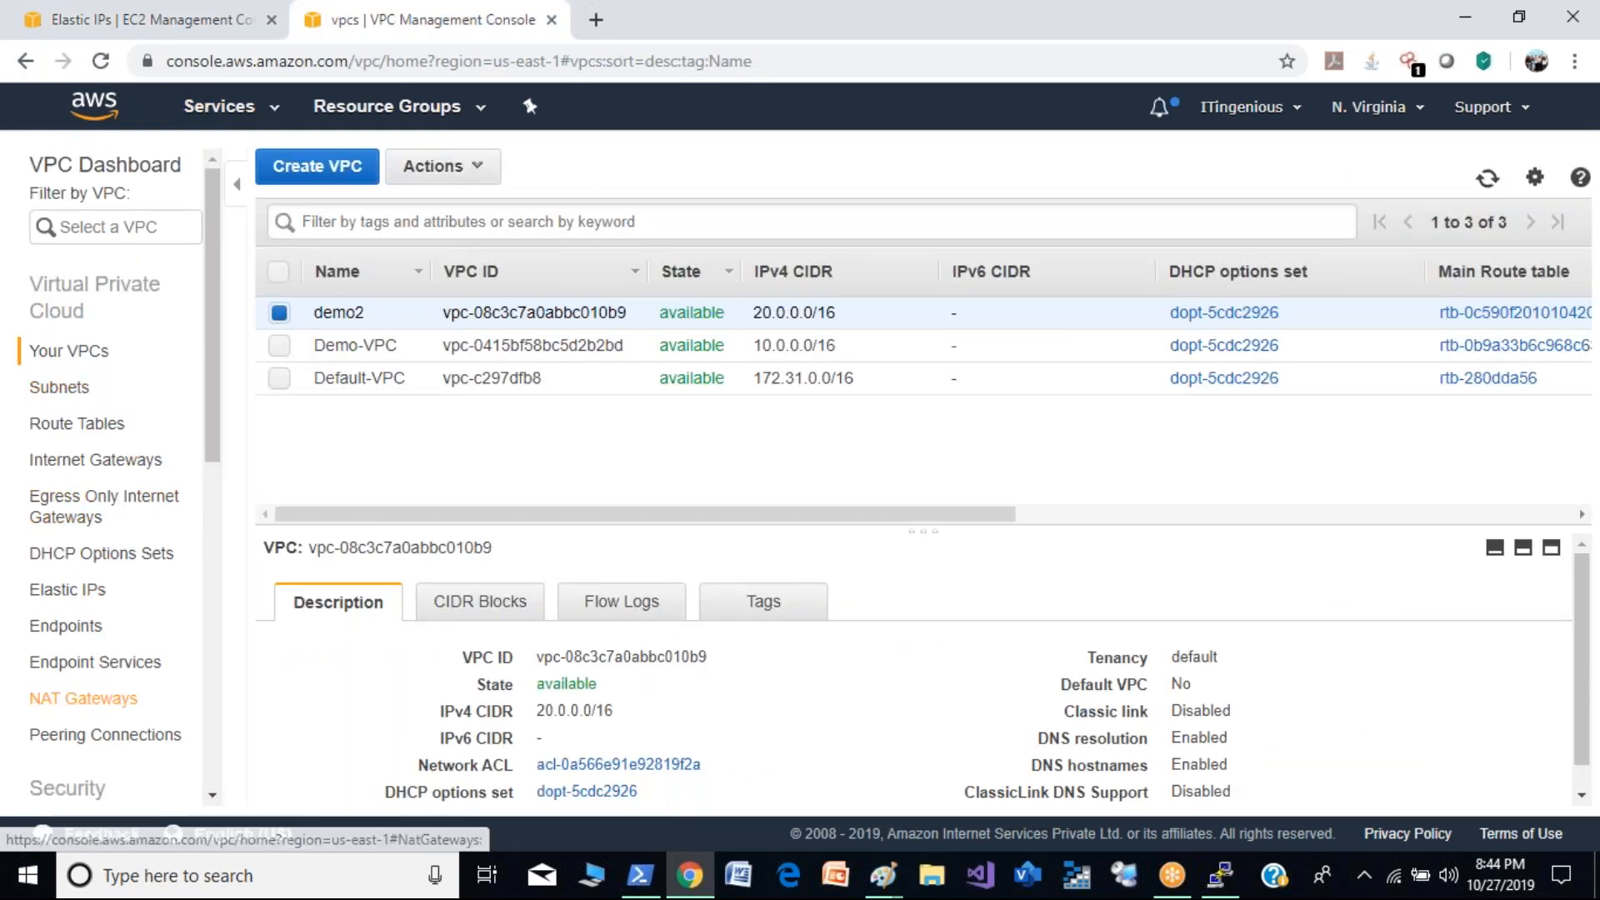
click(84, 698)
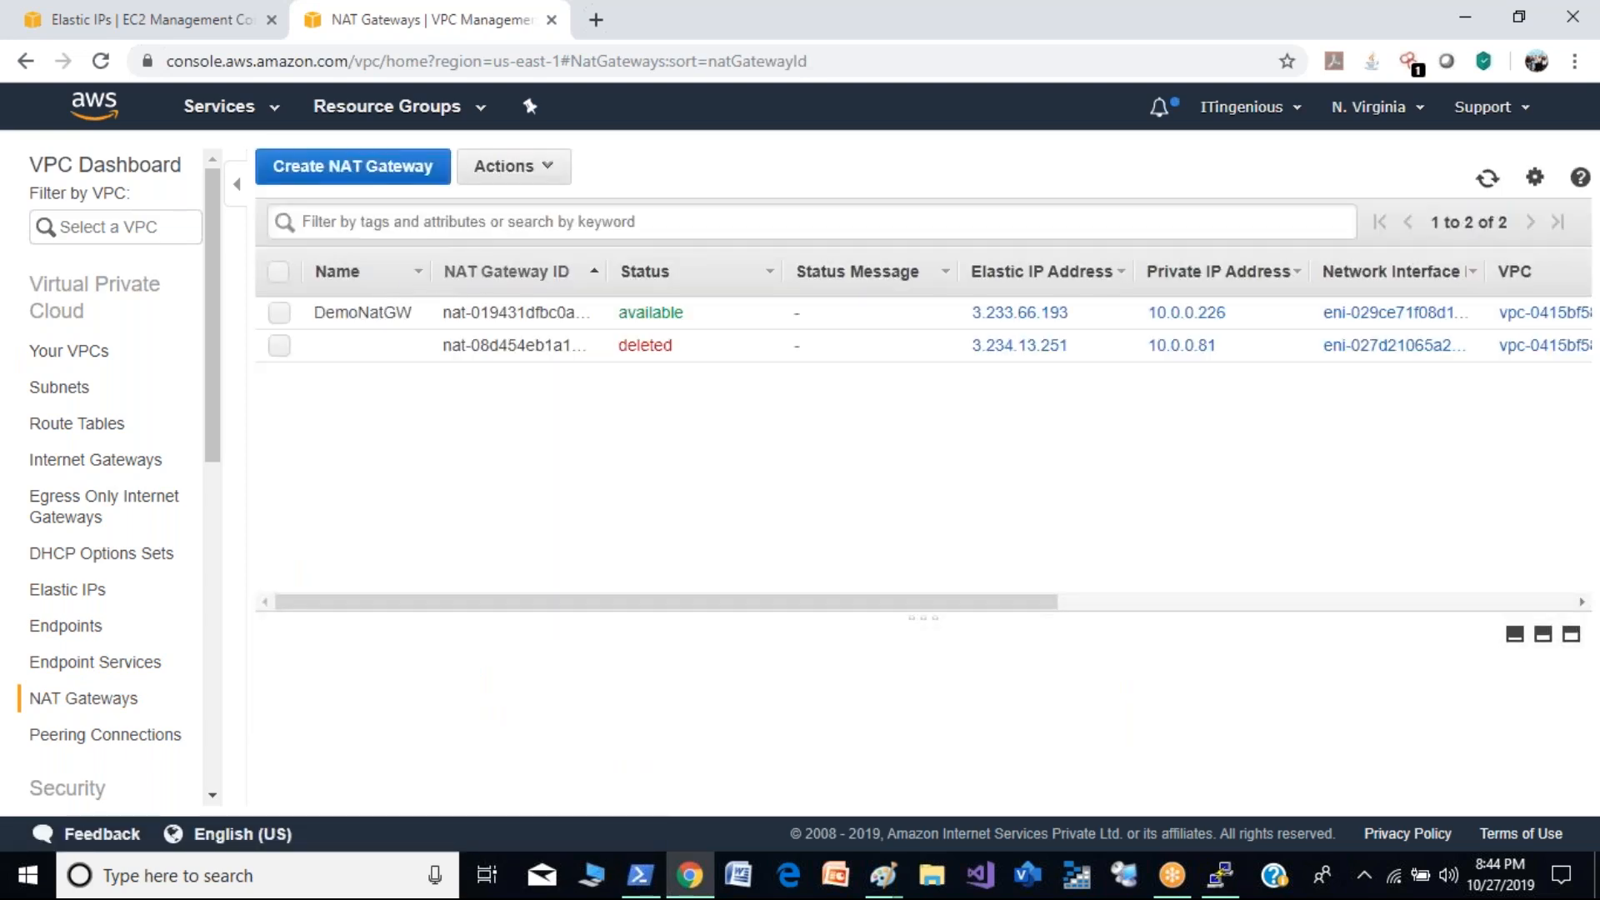
click(279, 314)
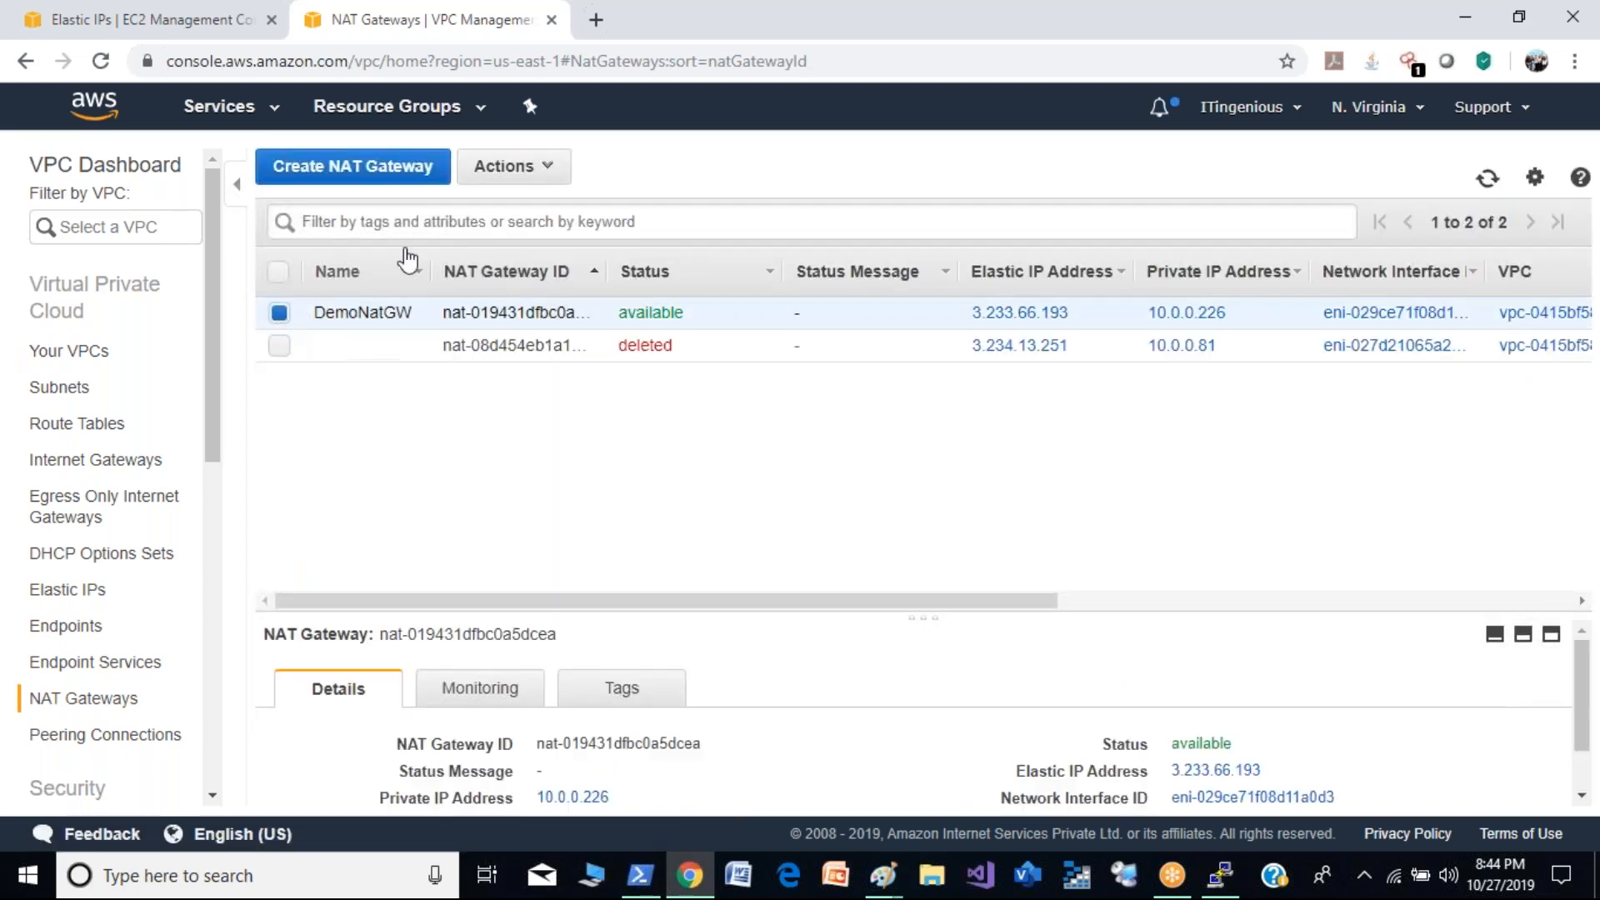
click(533, 171)
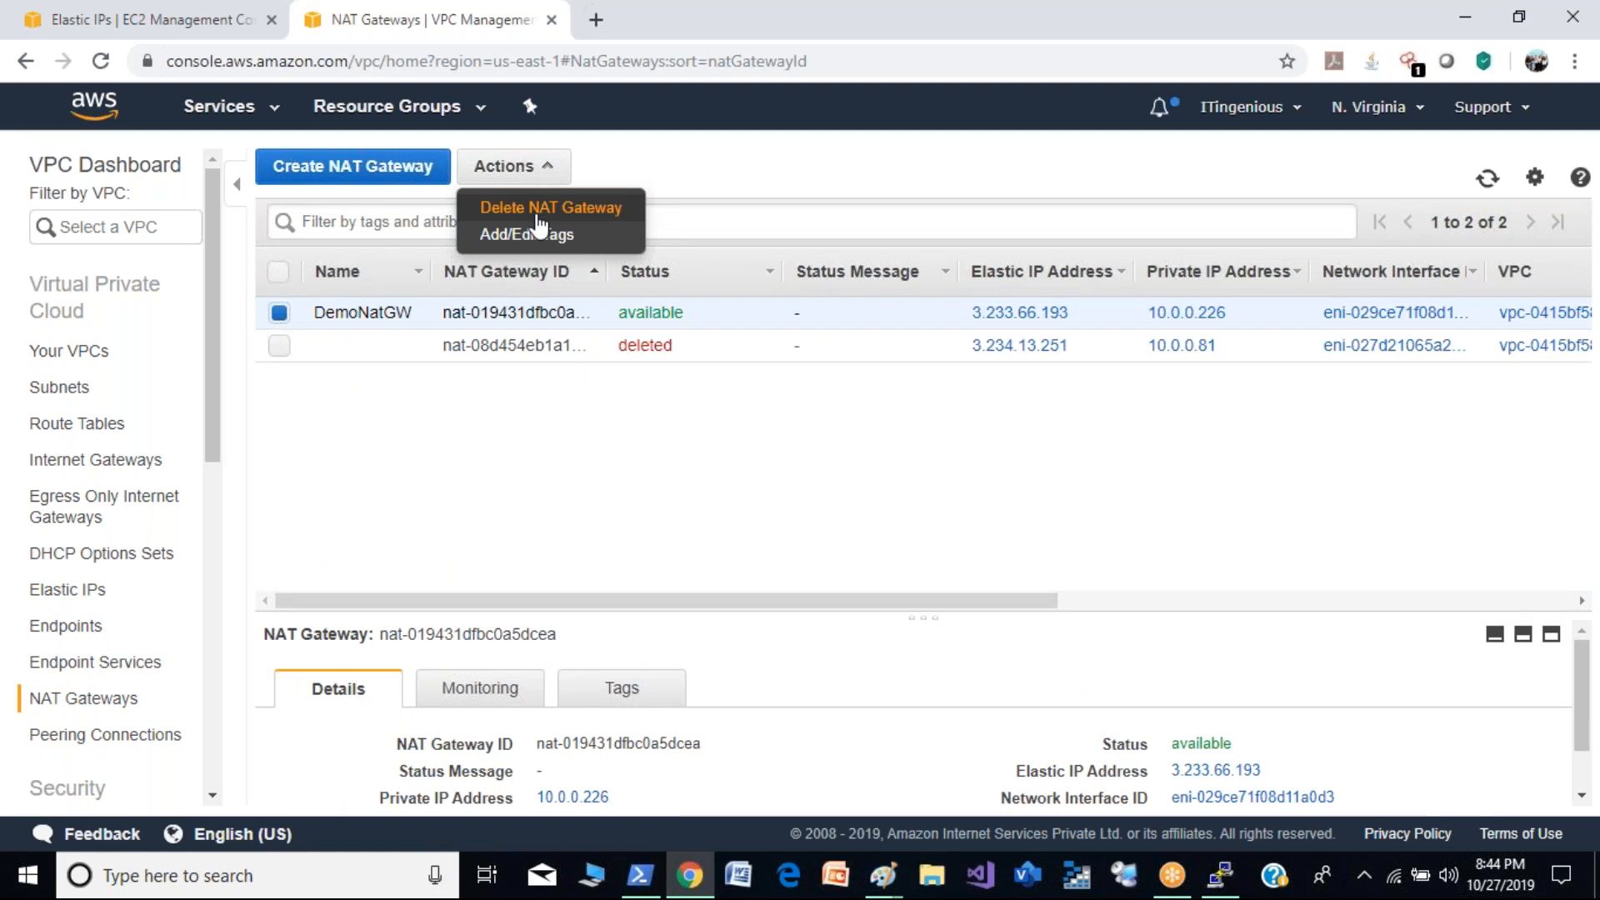
click(537, 209)
click(892, 525)
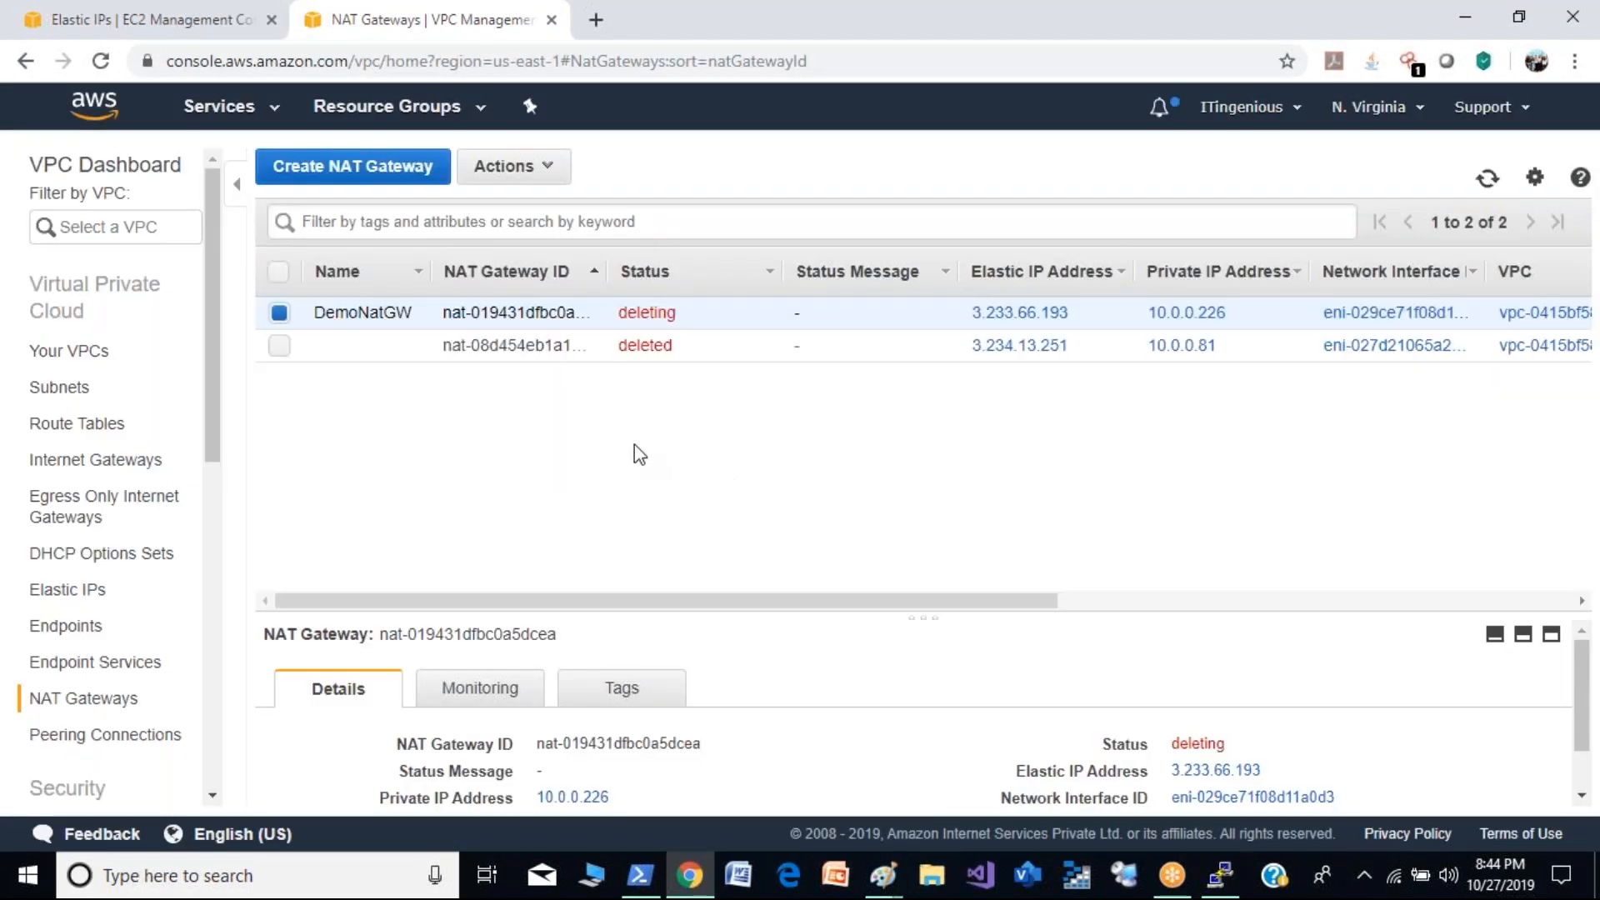
- Refresh the NAT gateway list repeatedly to check the deletion status of DemoNatGW
click(1489, 180)
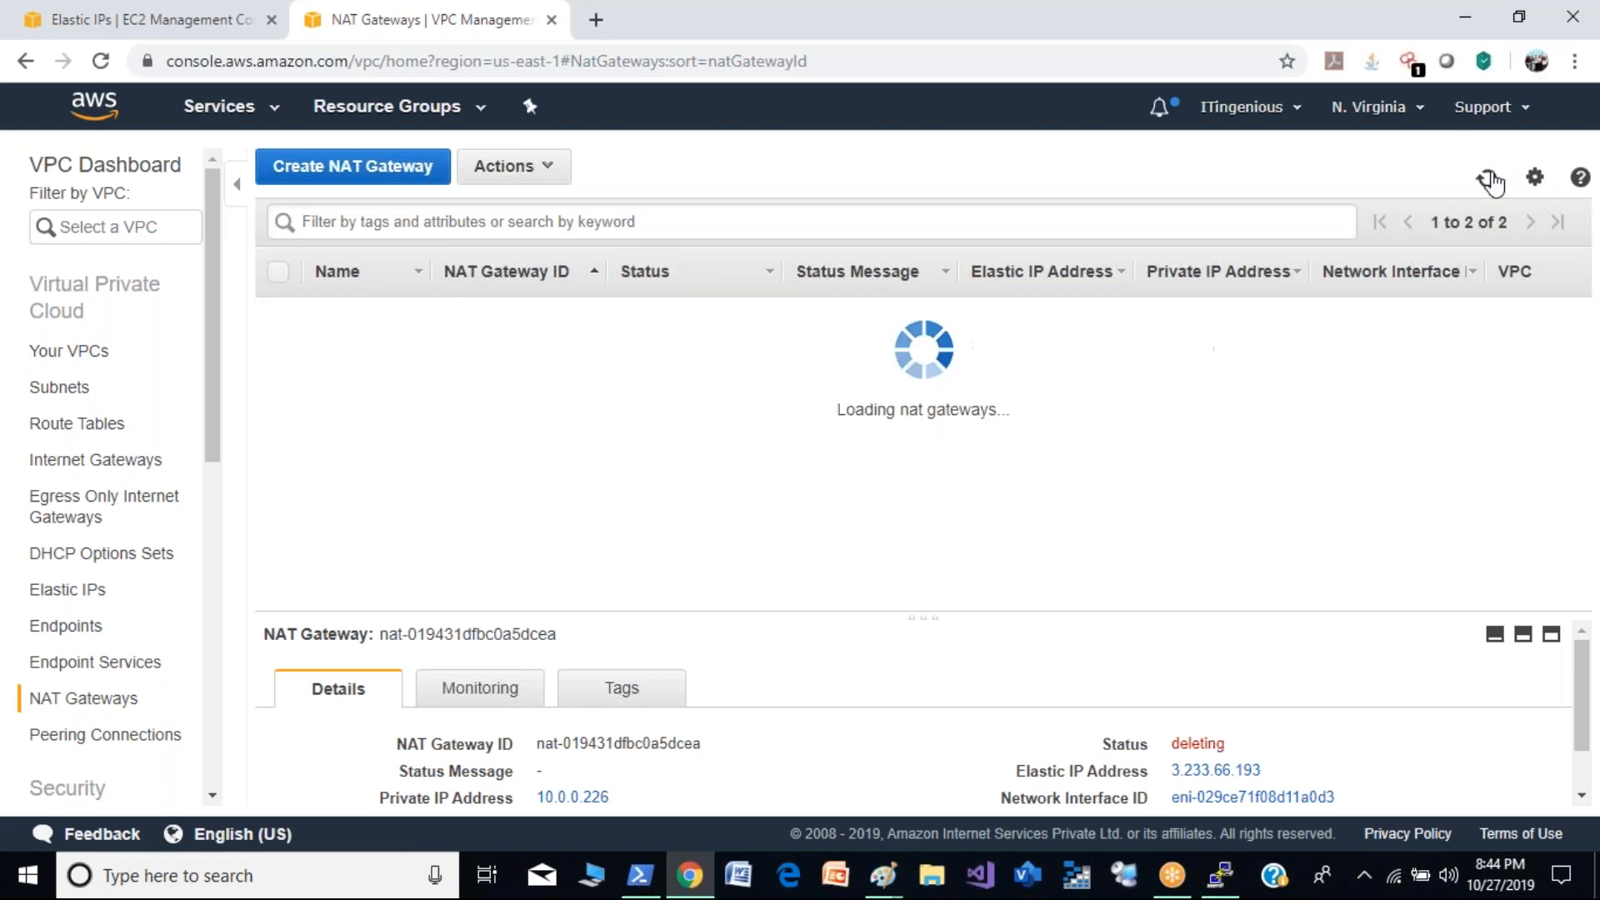
click(1490, 180)
click(1489, 180)
click(1490, 180)
click(1490, 180)
click(1489, 180)
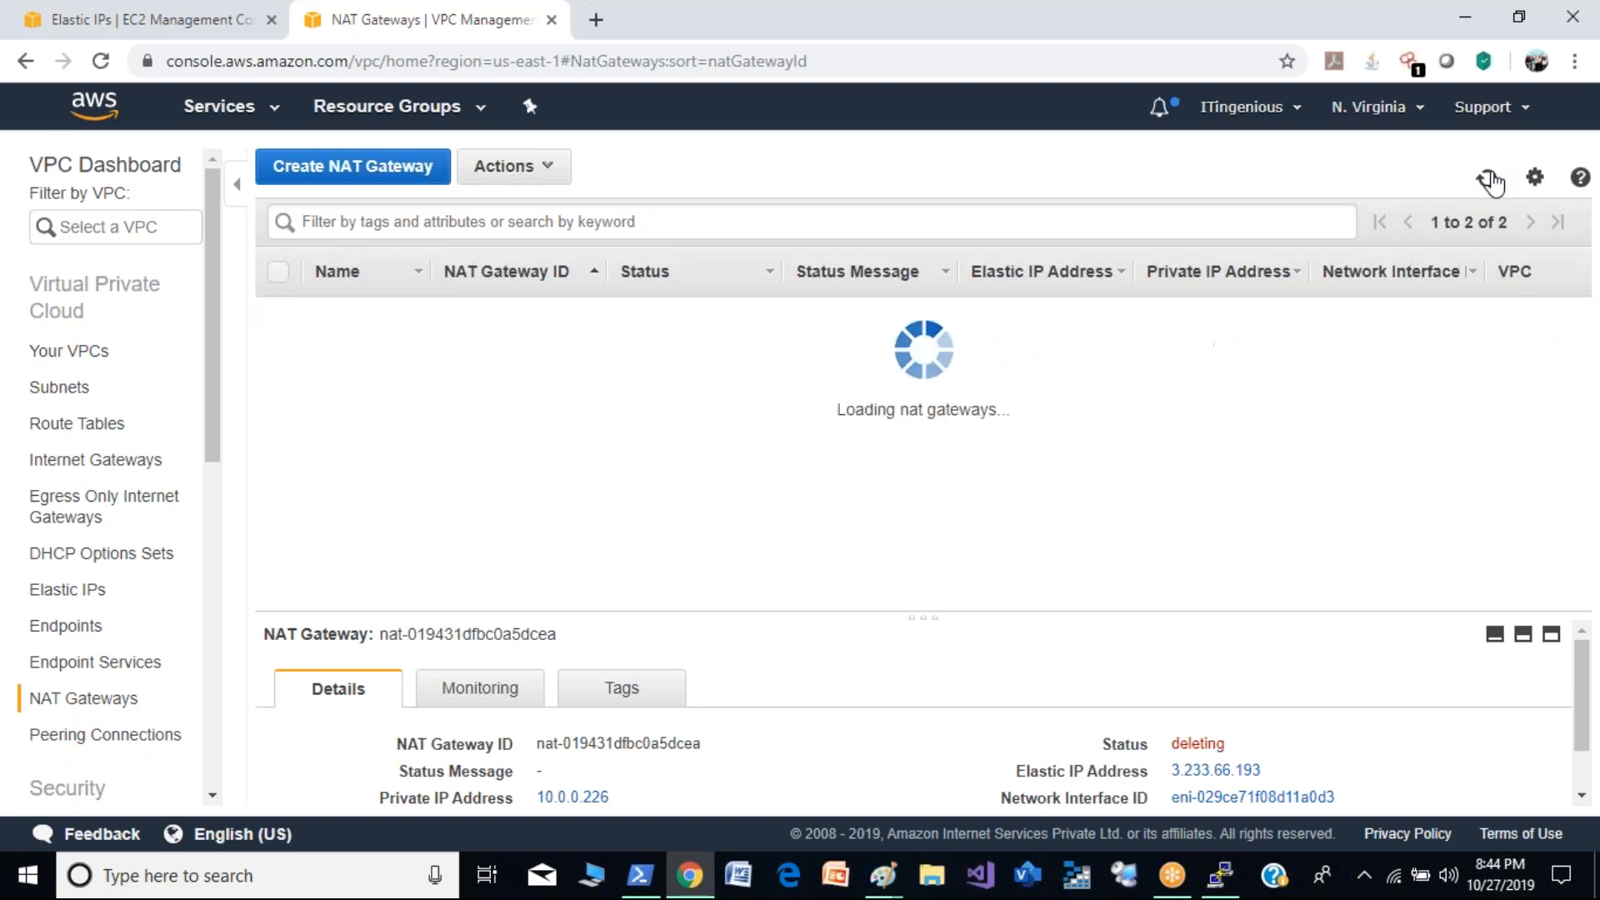
click(1489, 180)
click(1489, 180)
click(1489, 180)
click(1490, 180)
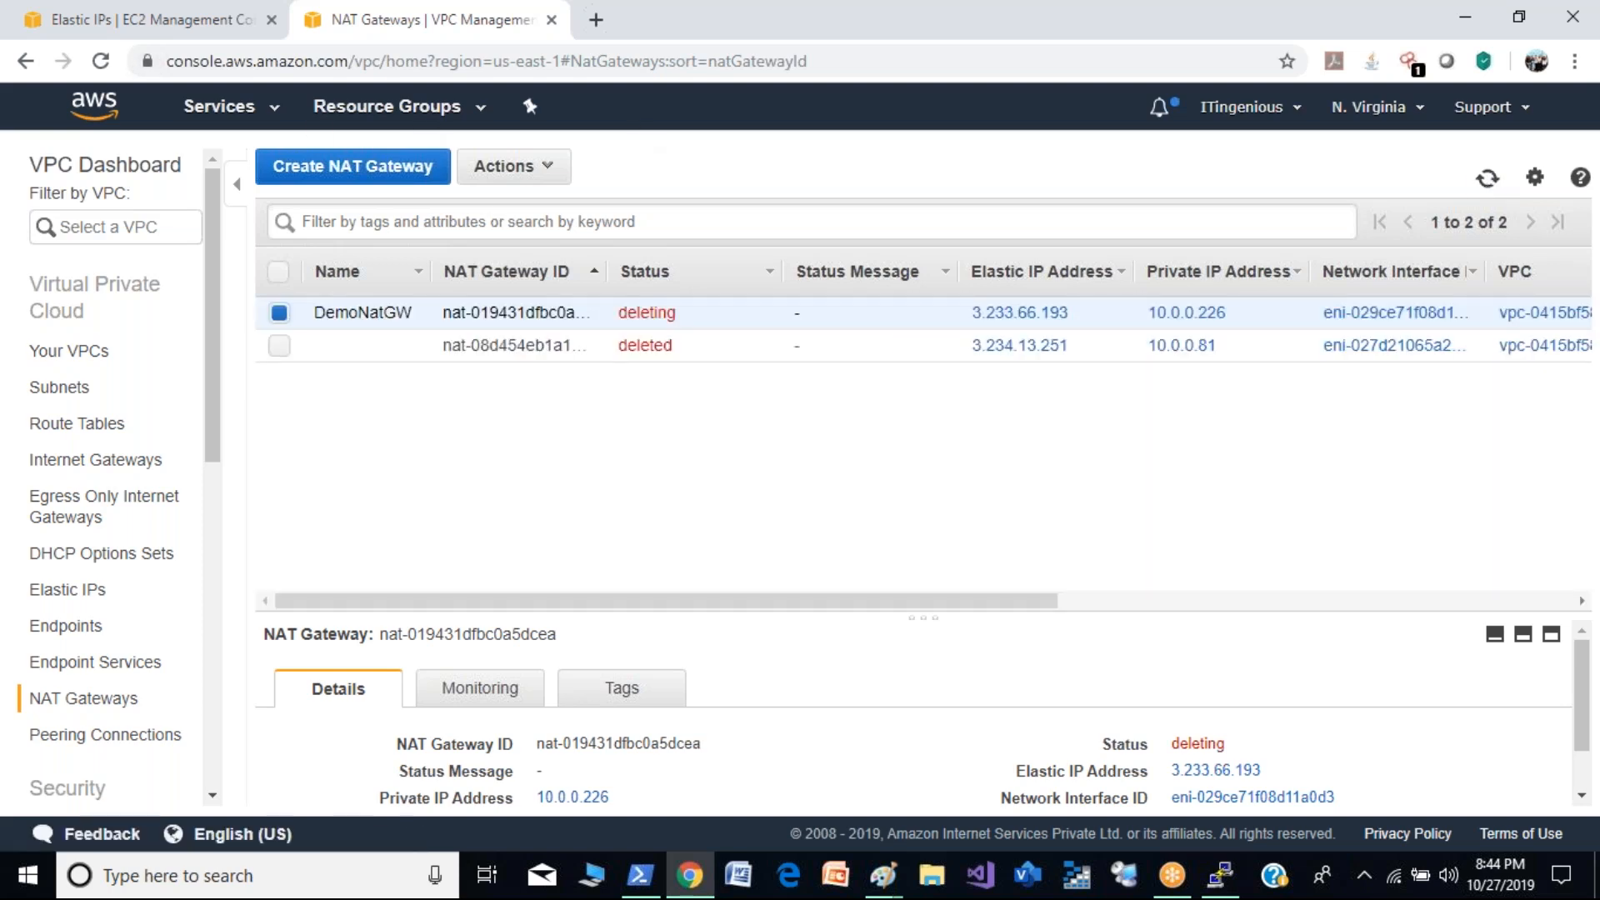
- Associate Elastic IP 3.233.66.193 with the demo2 instance on private IP 20.0.0.196, retrying the association until it is accepted
click(79, 592)
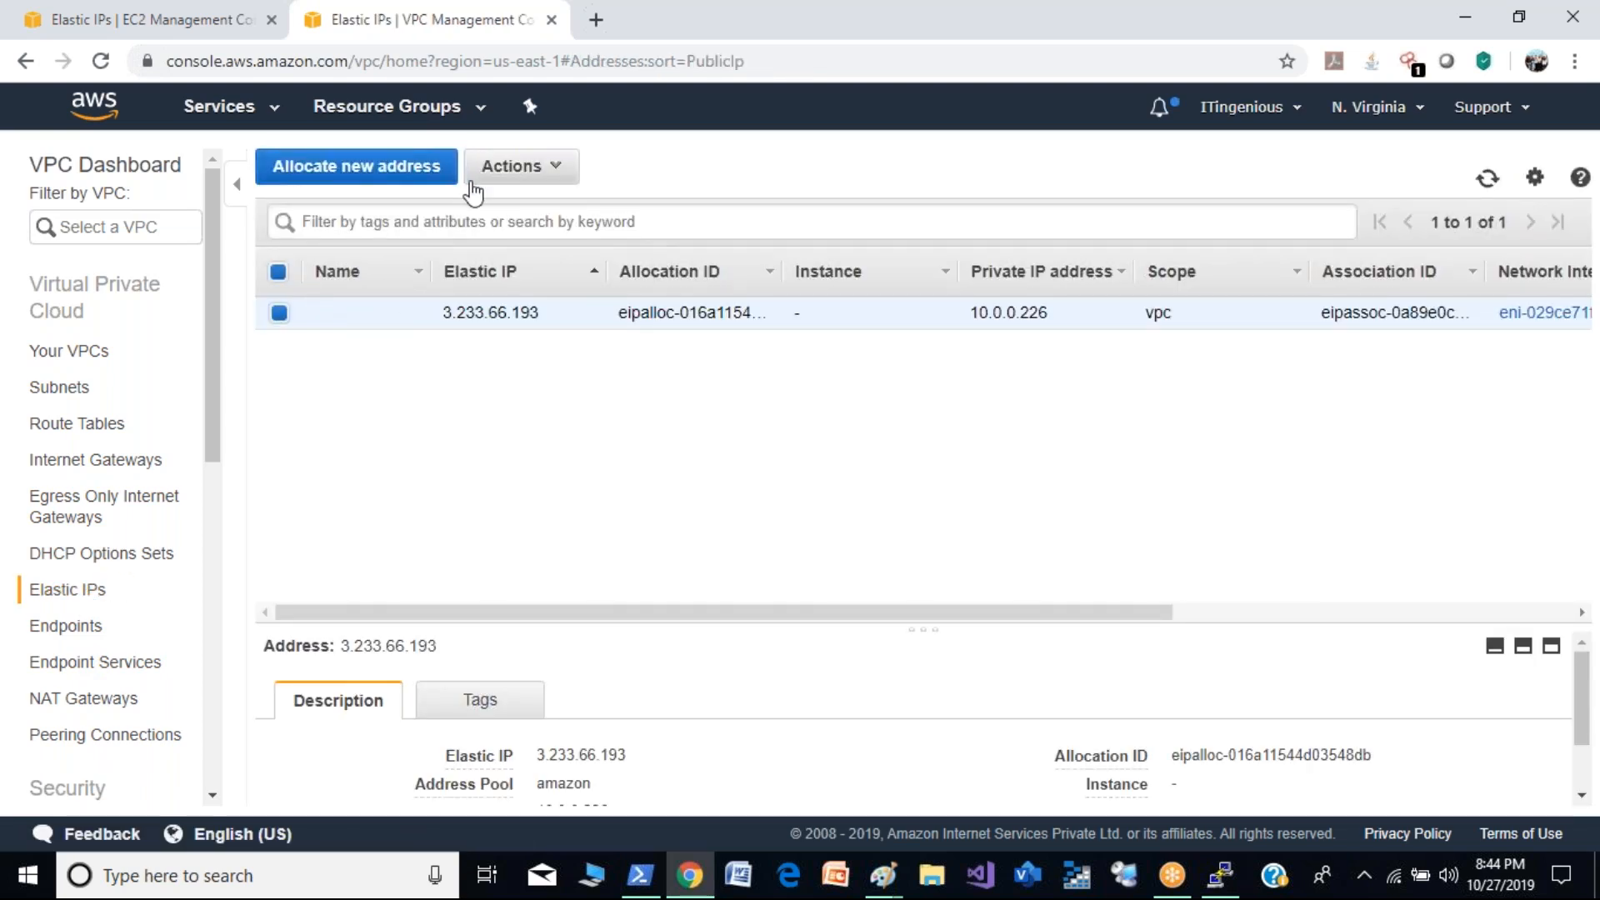
click(554, 175)
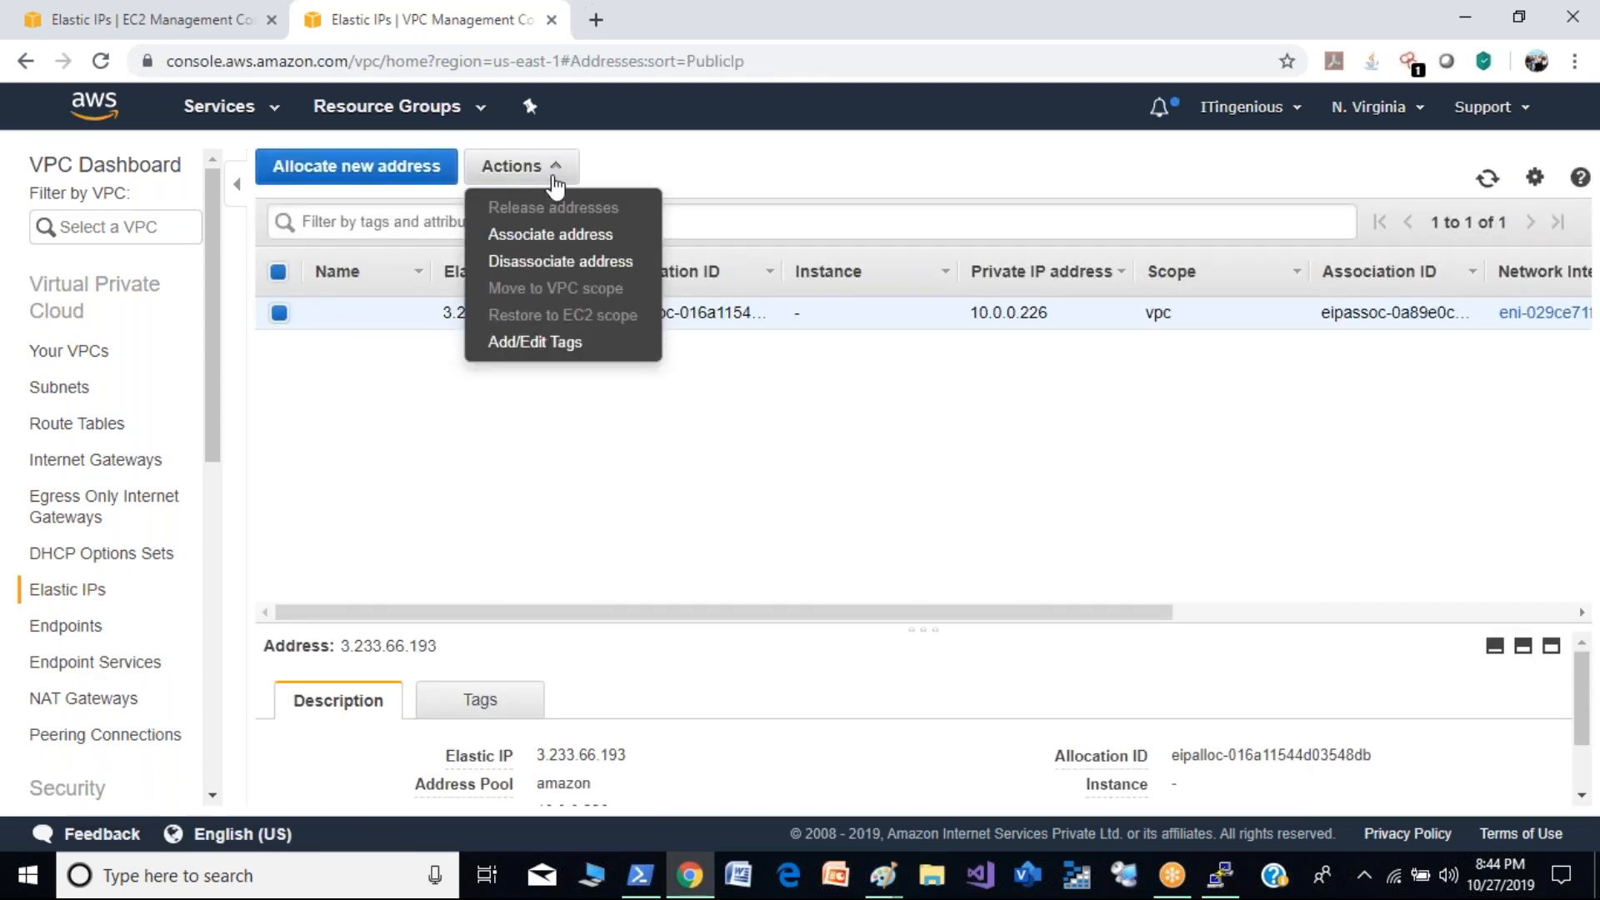
click(567, 242)
click(531, 408)
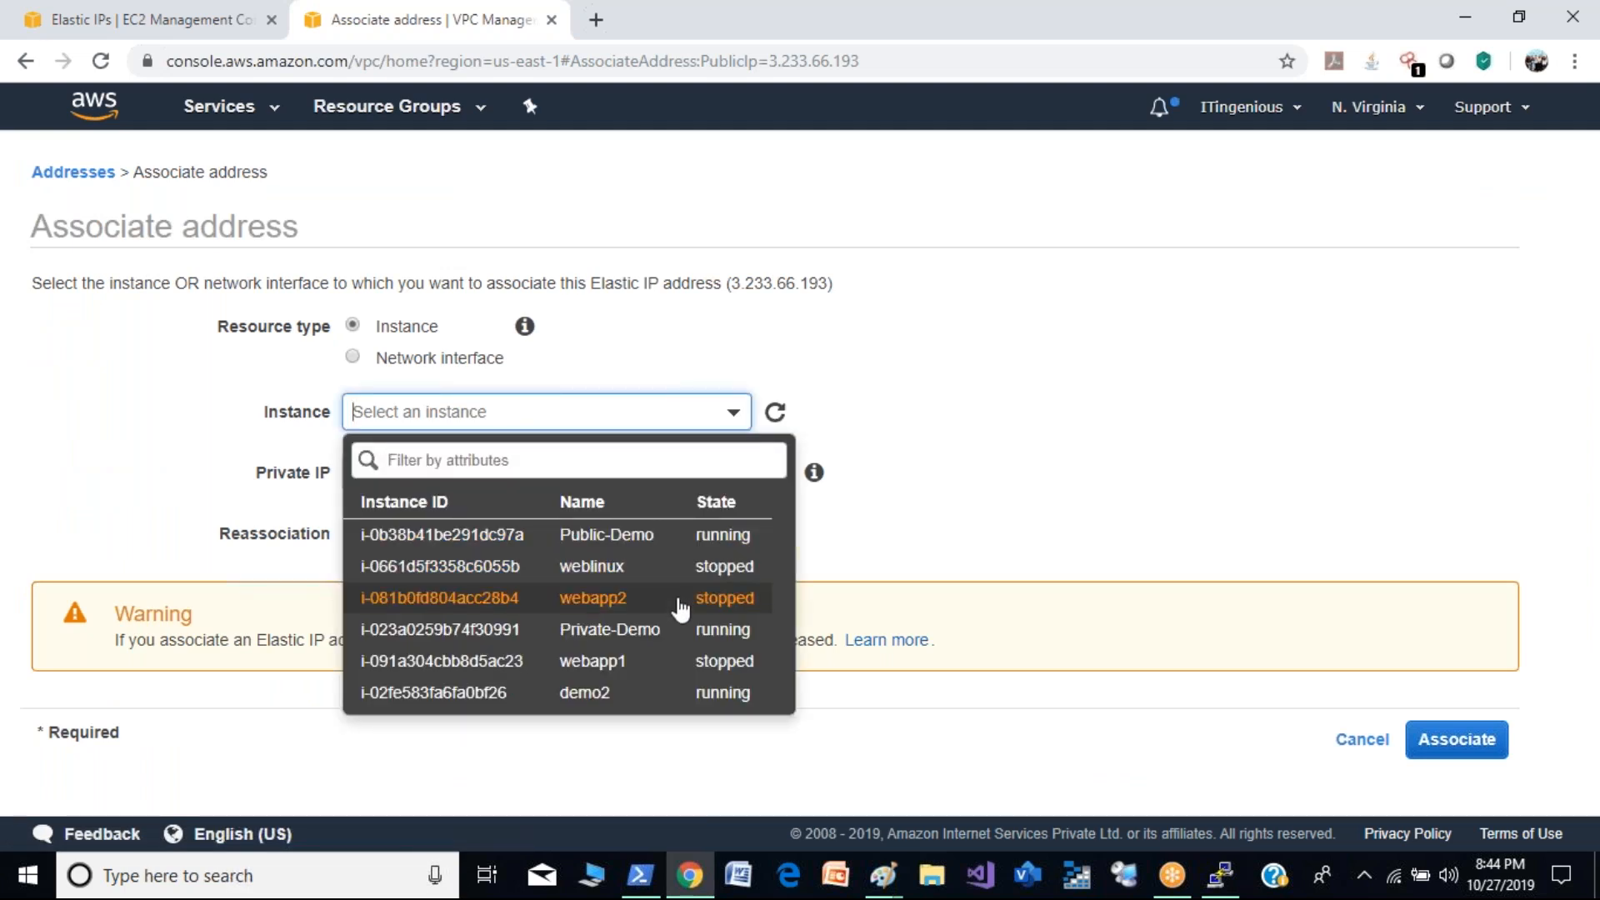
click(678, 693)
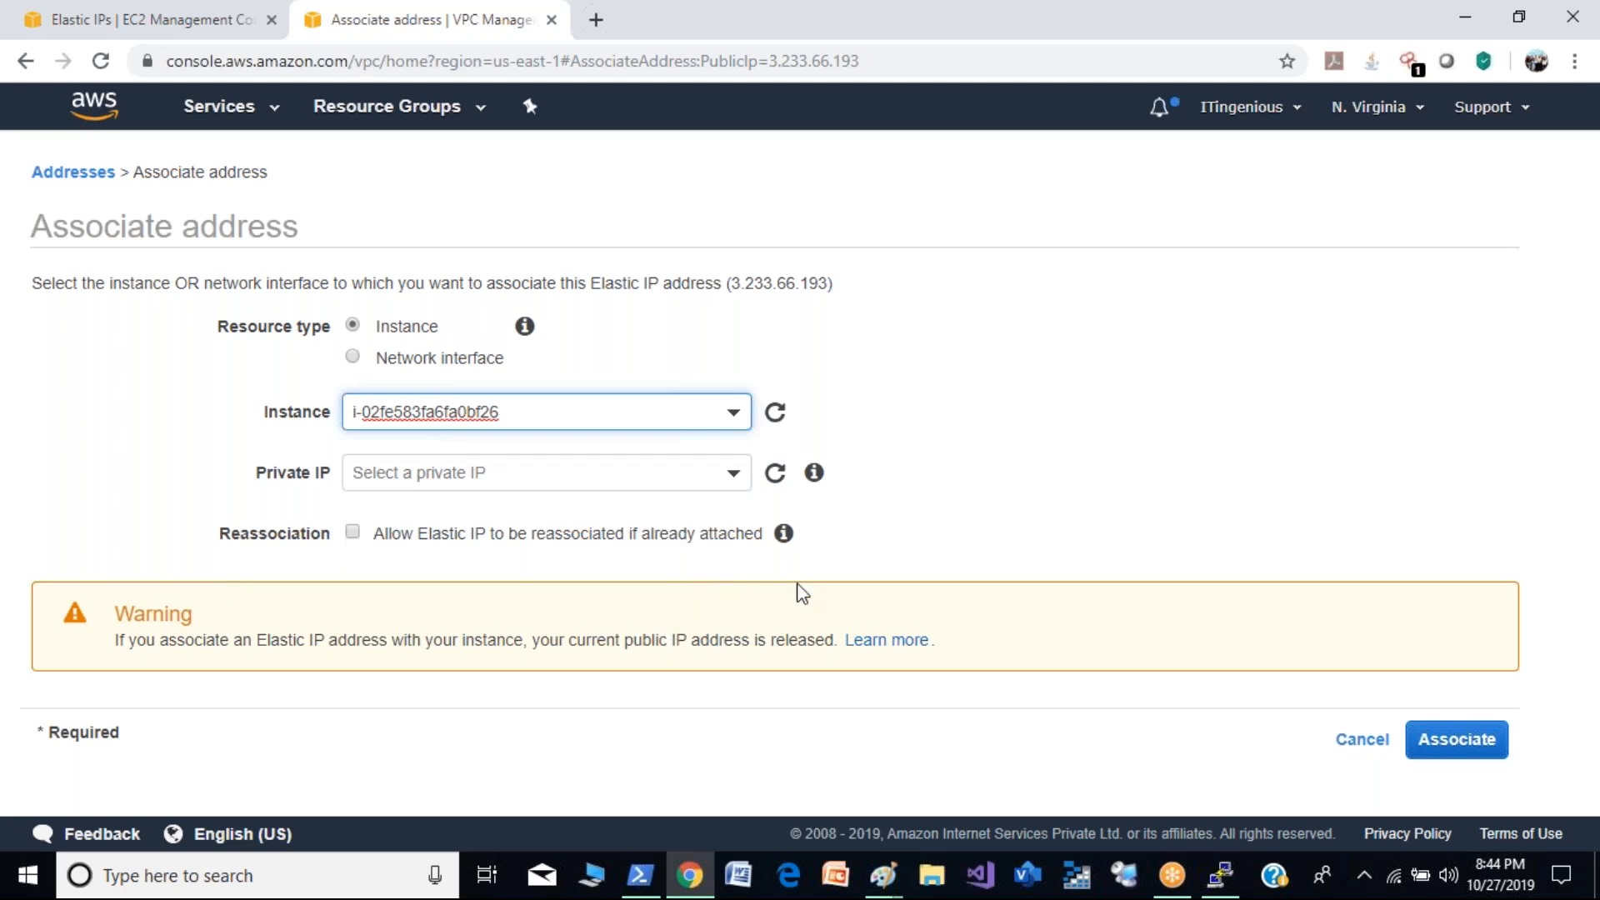
click(691, 490)
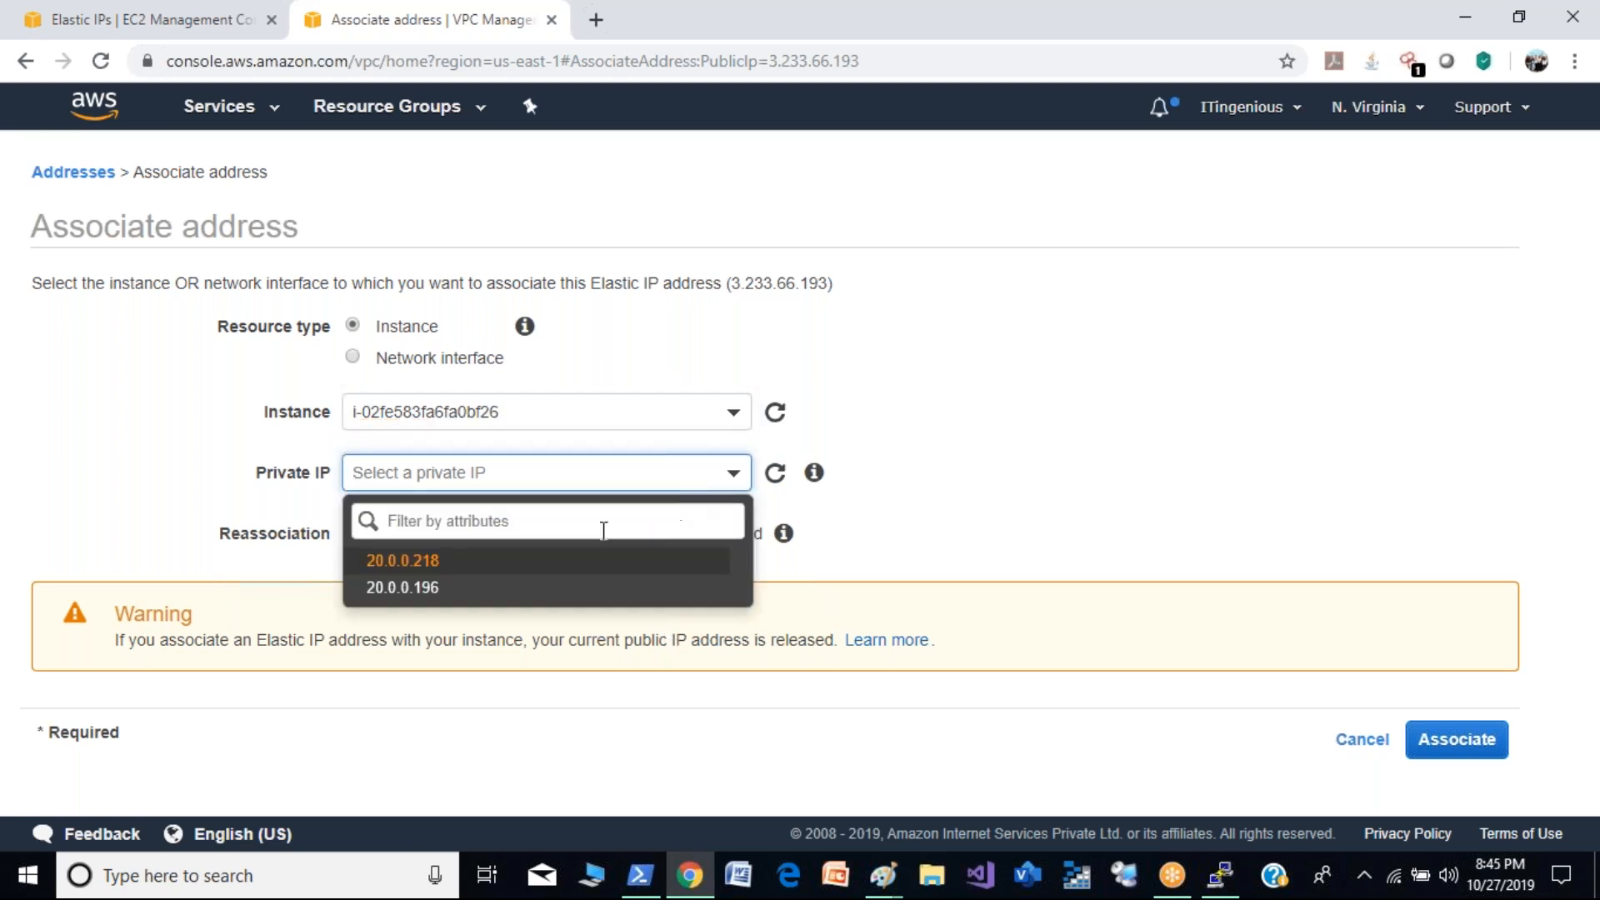
click(586, 559)
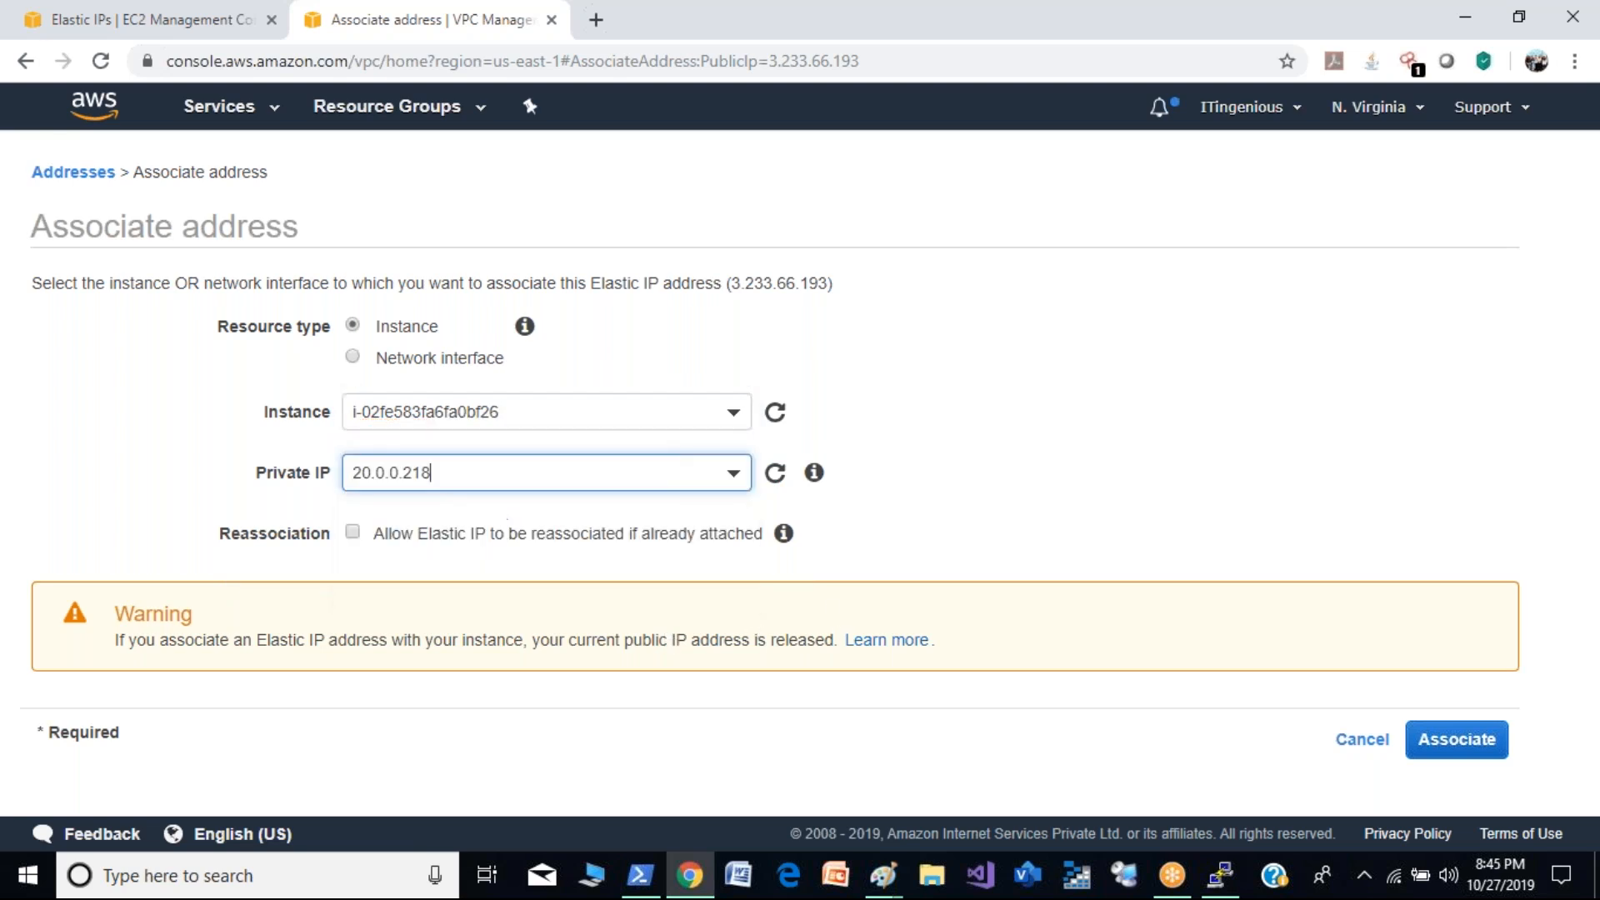
click(717, 475)
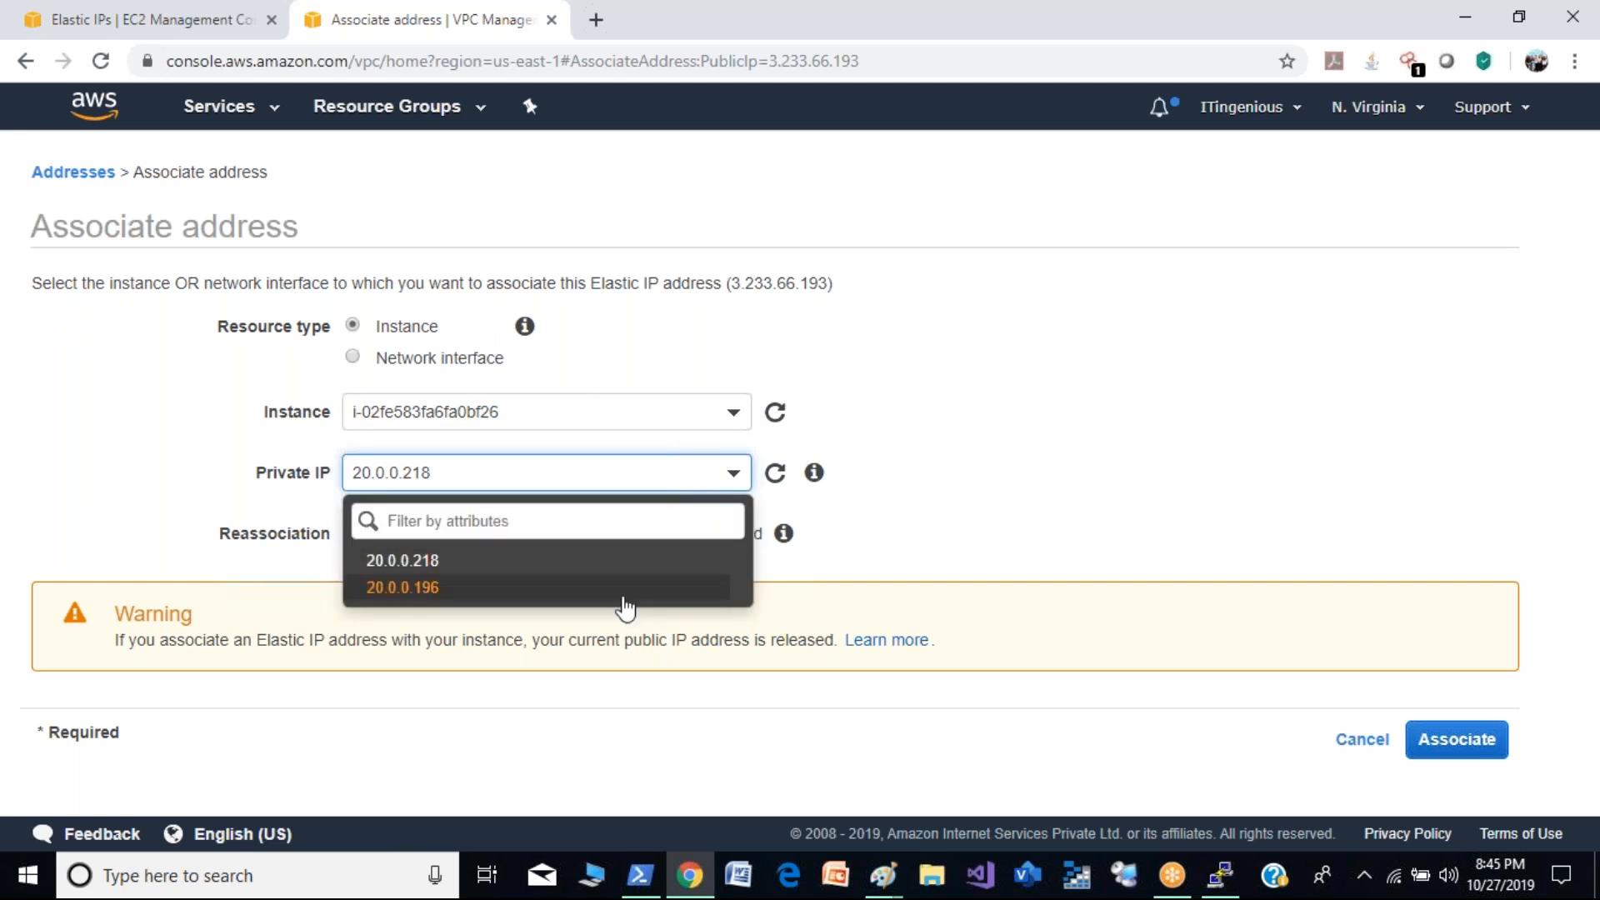
click(625, 591)
click(1444, 748)
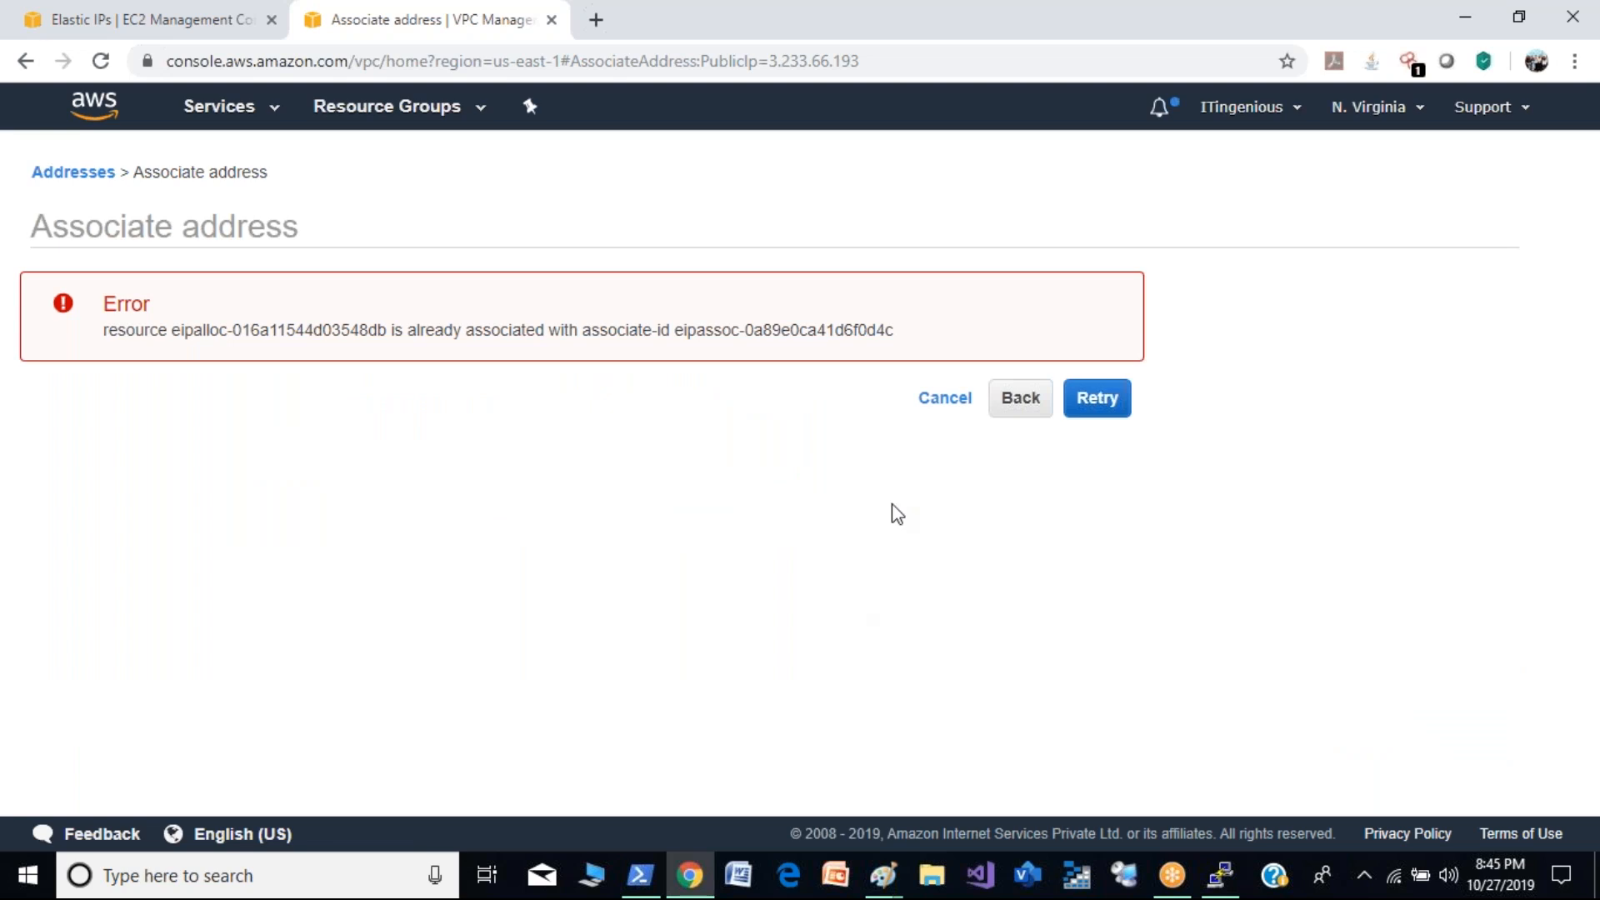
click(1099, 402)
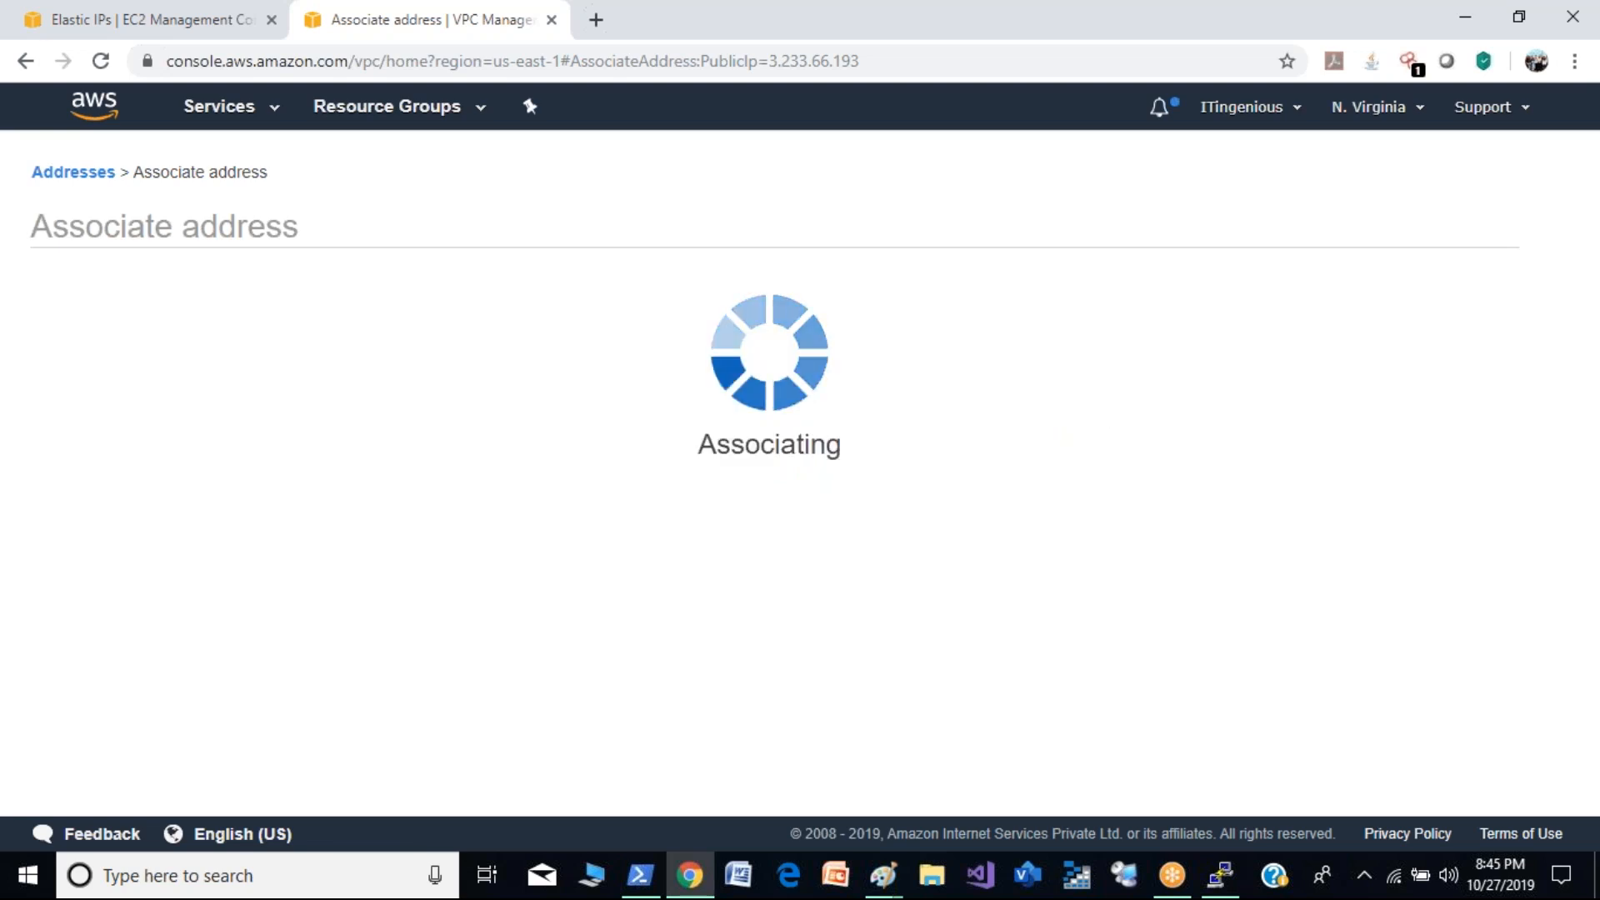
click(1099, 393)
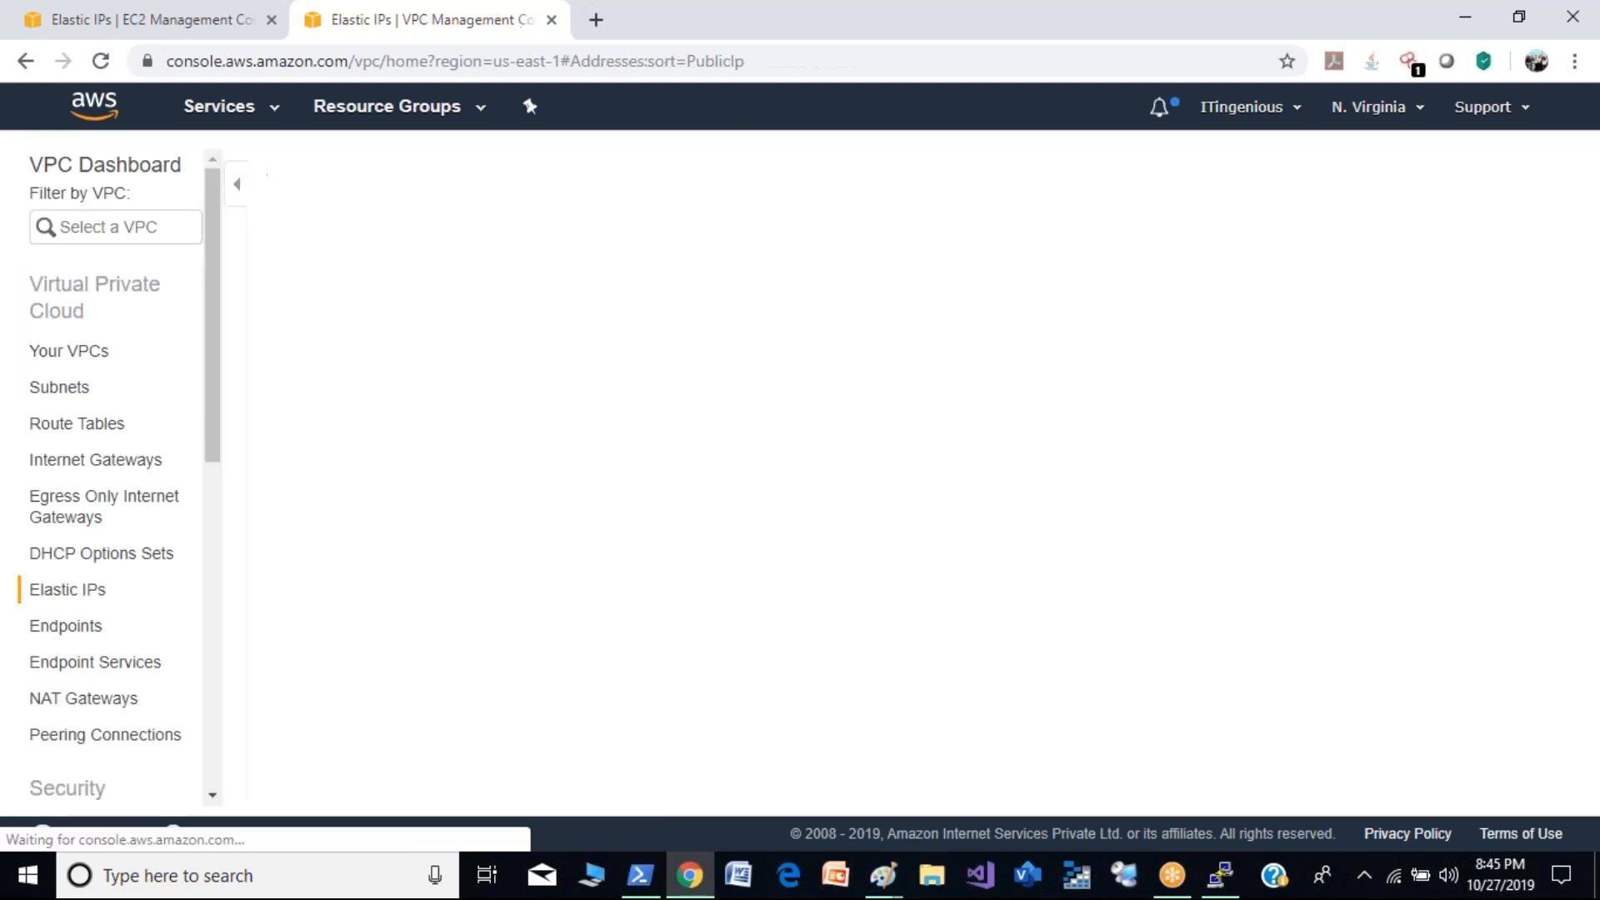
- Open the connection instructions for the demo2 instance in EC2 and copy its ec2-user SSH login address from the example
click(150, 19)
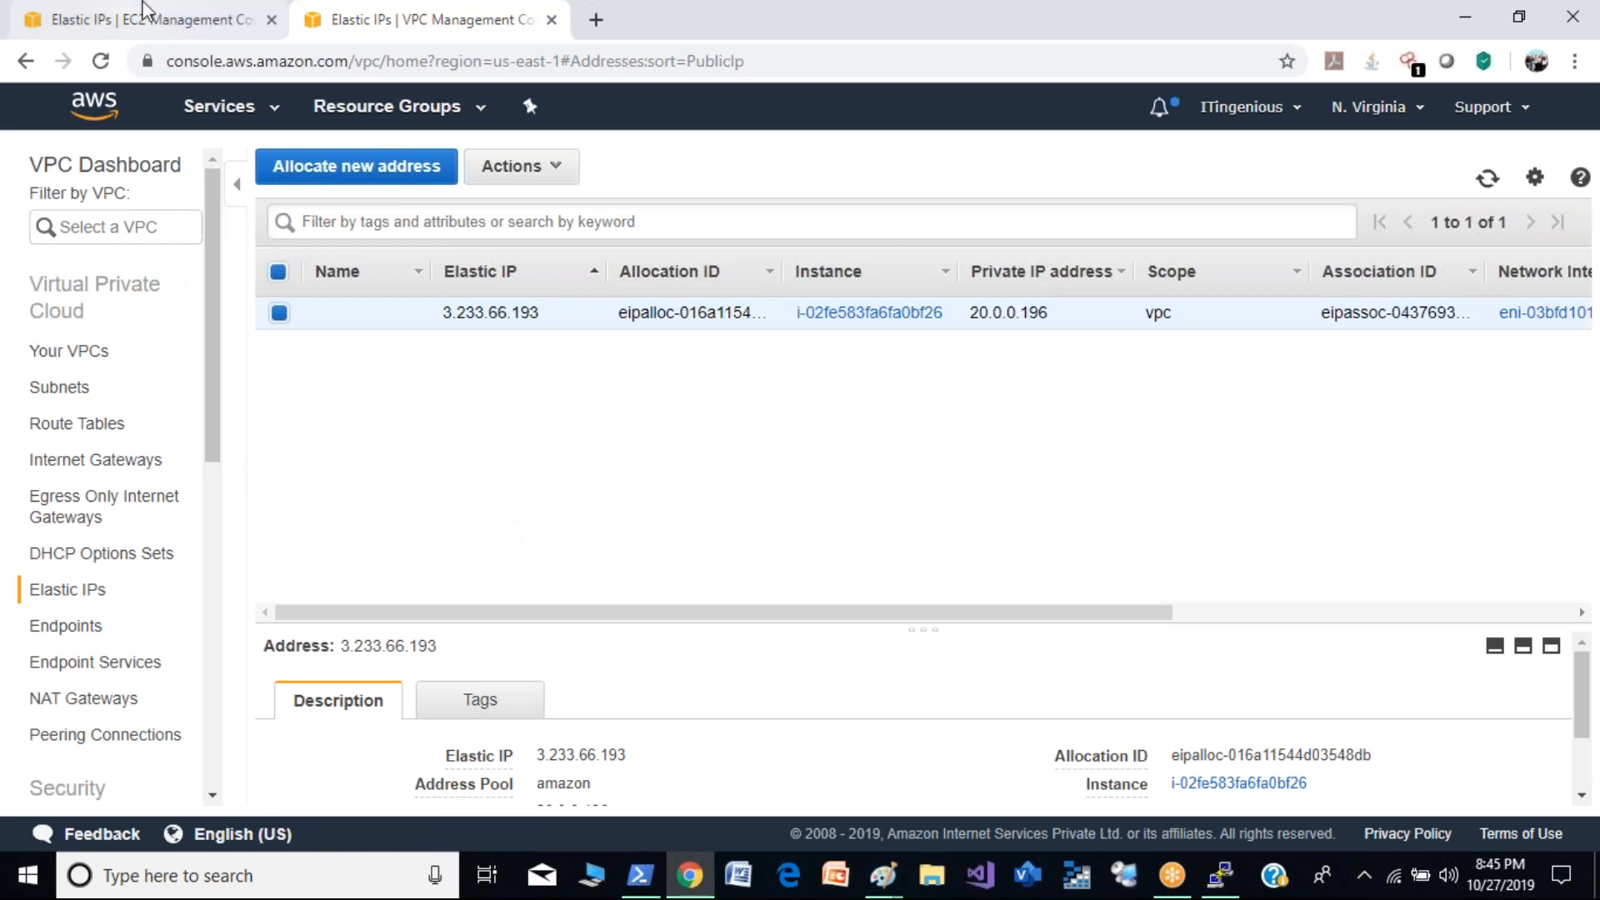
click(8, 382)
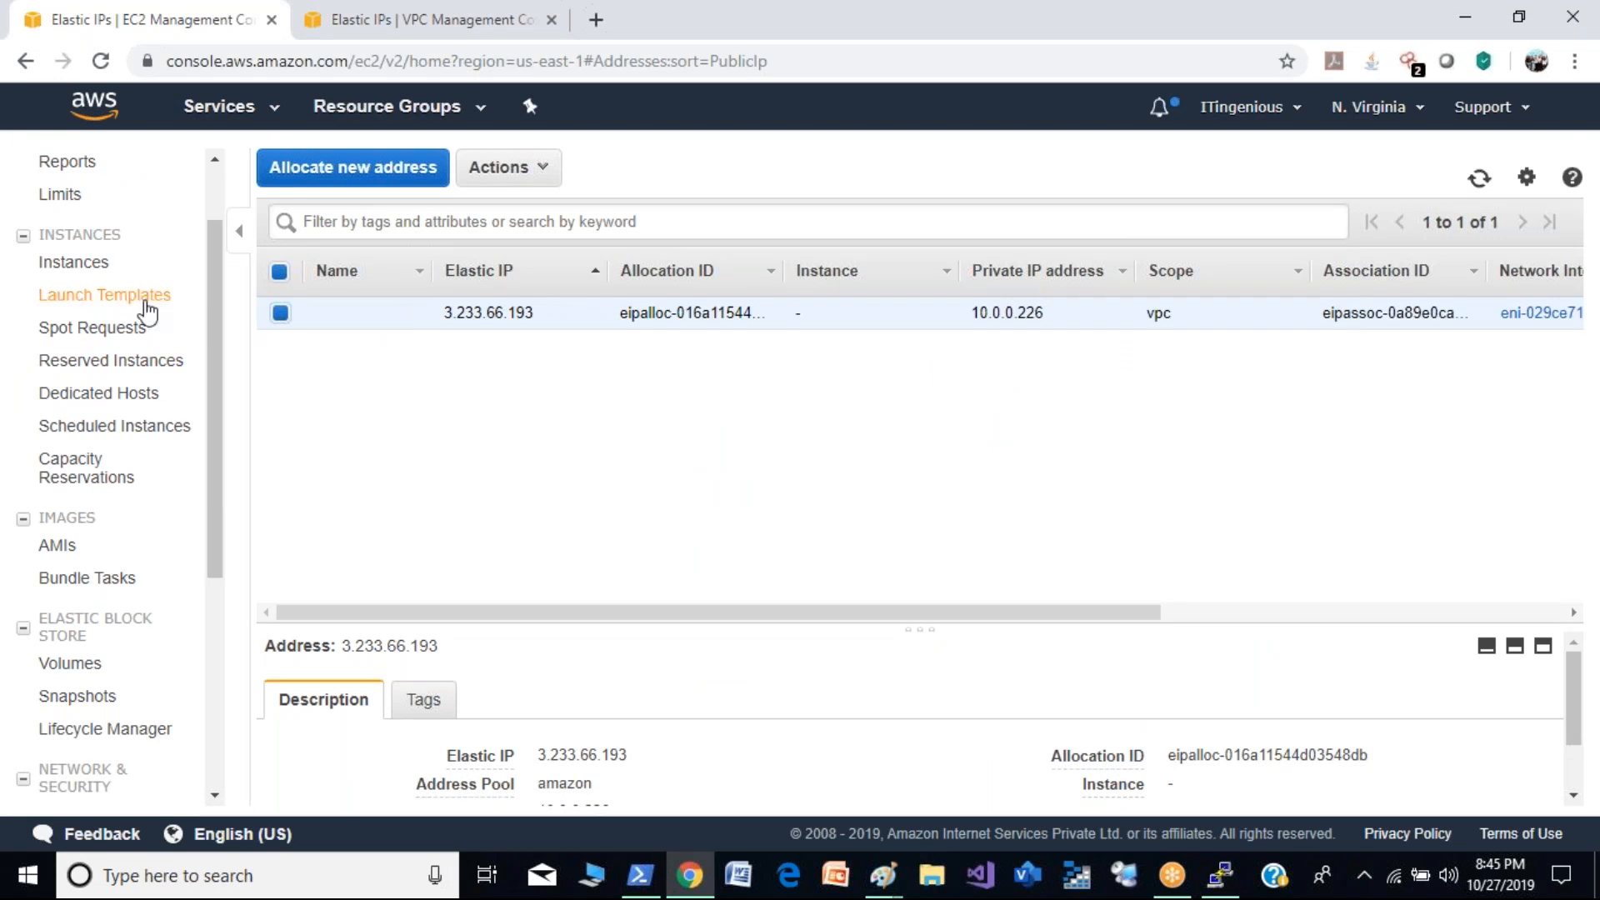
click(90, 265)
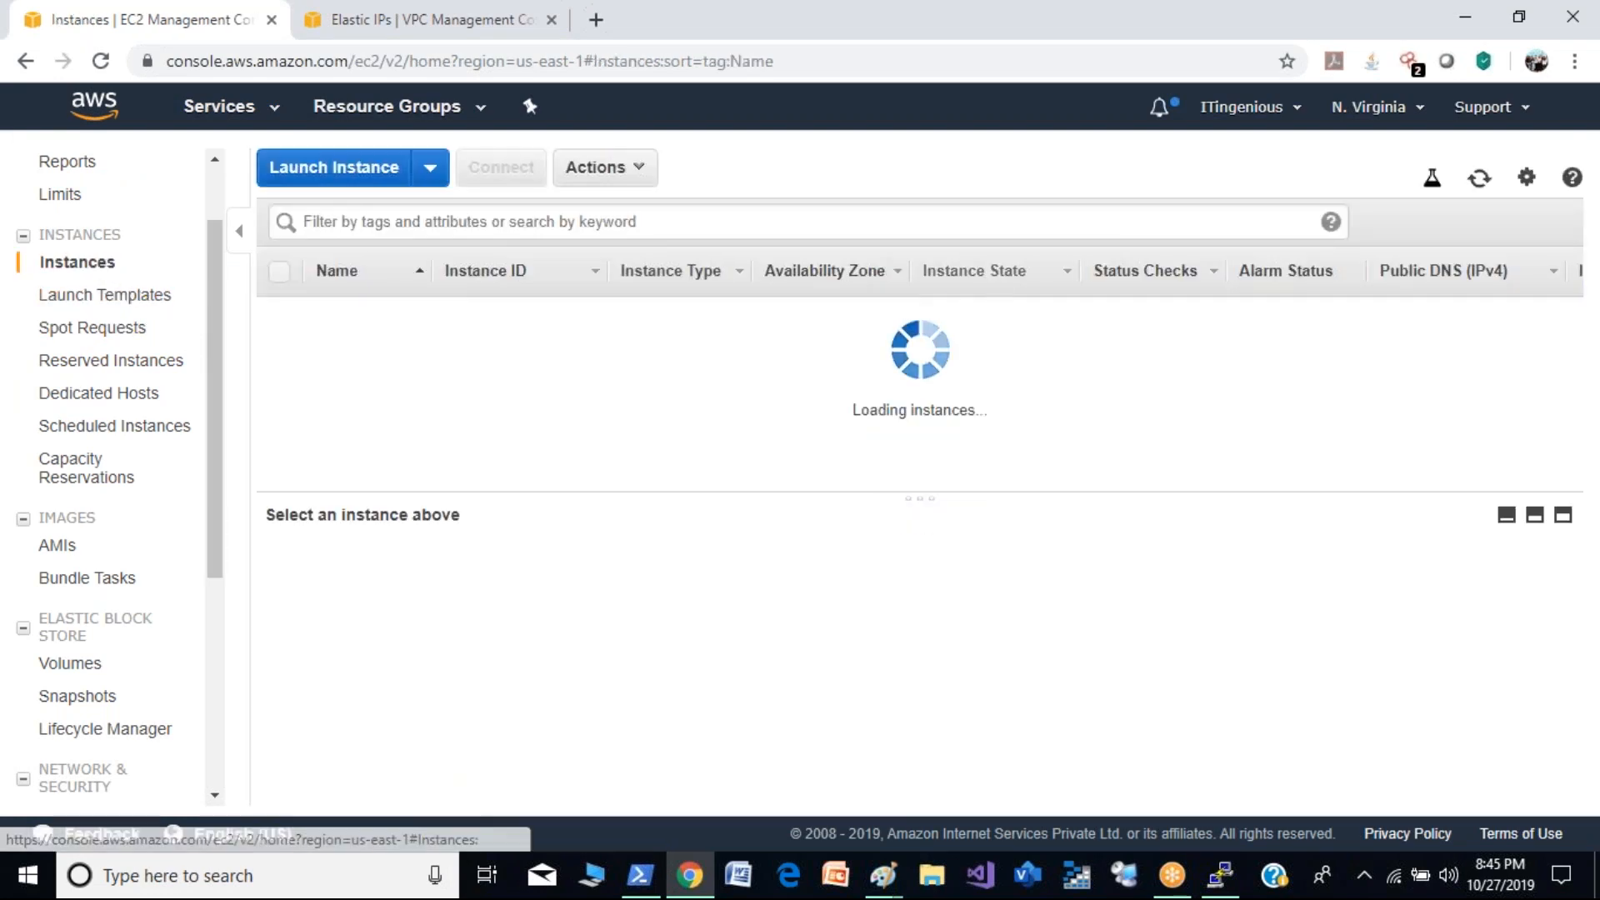
click(1480, 180)
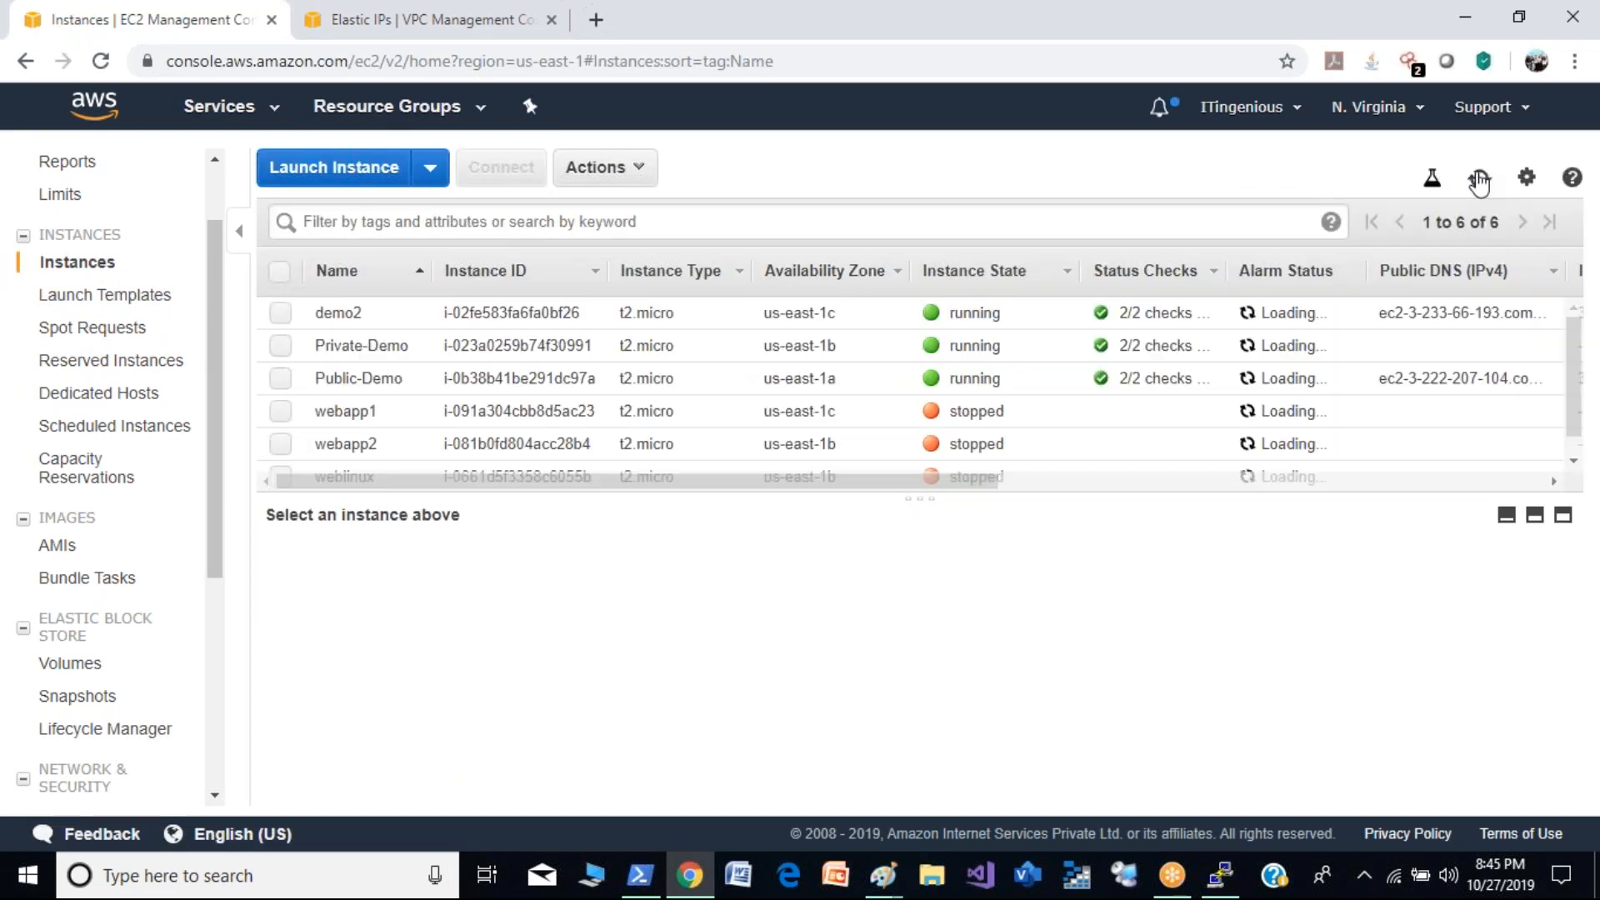
click(280, 317)
click(502, 169)
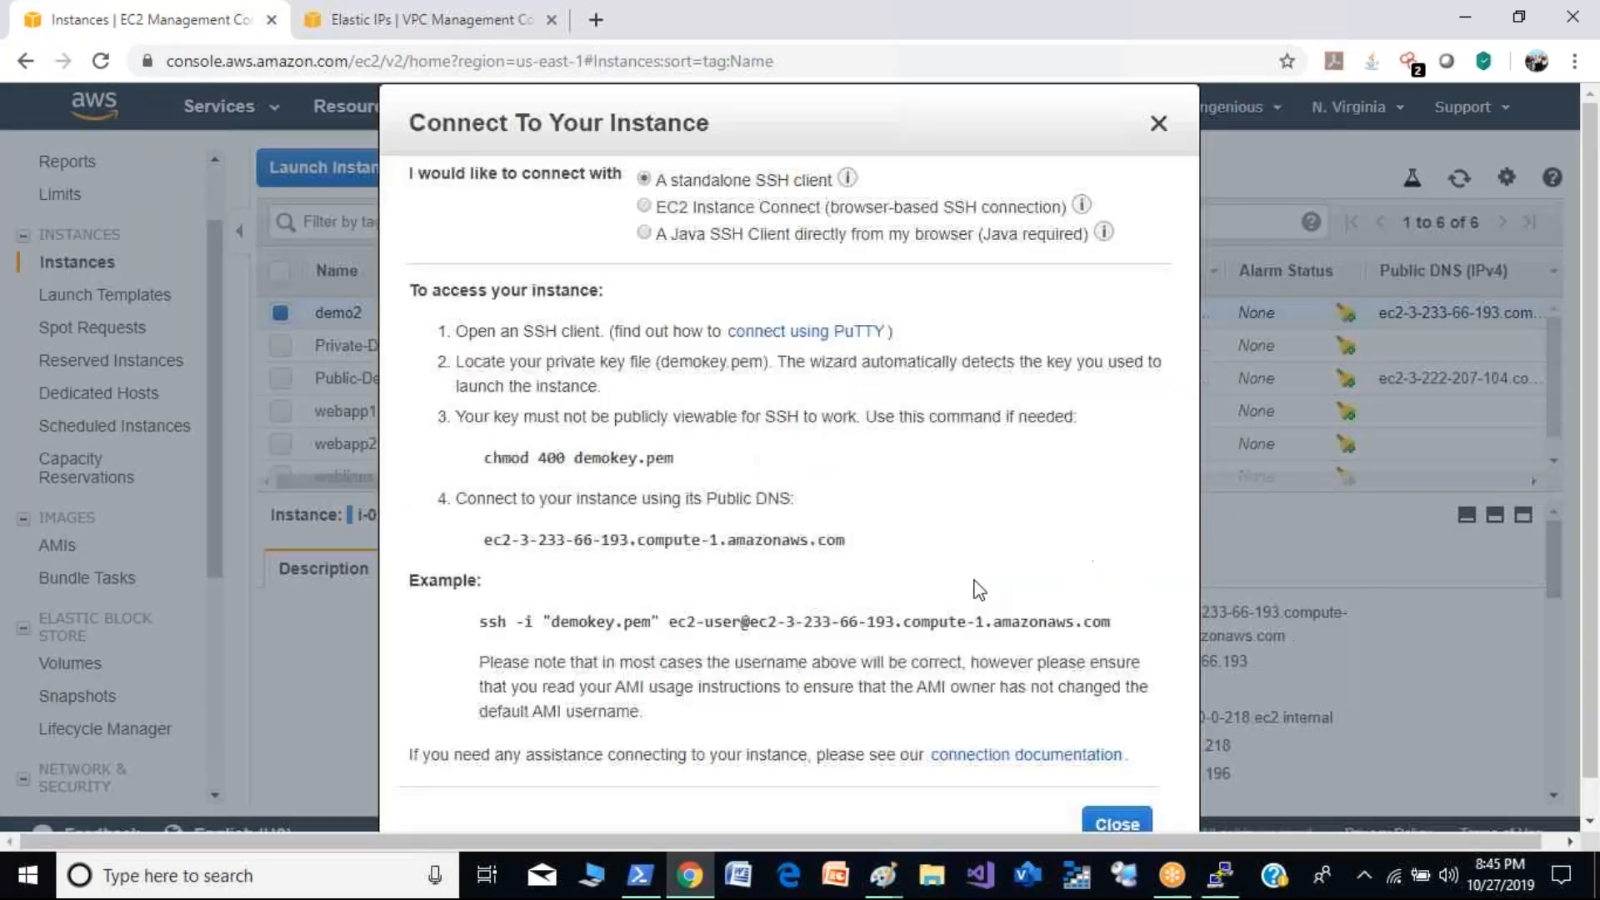
drag(669, 622, 1131, 619)
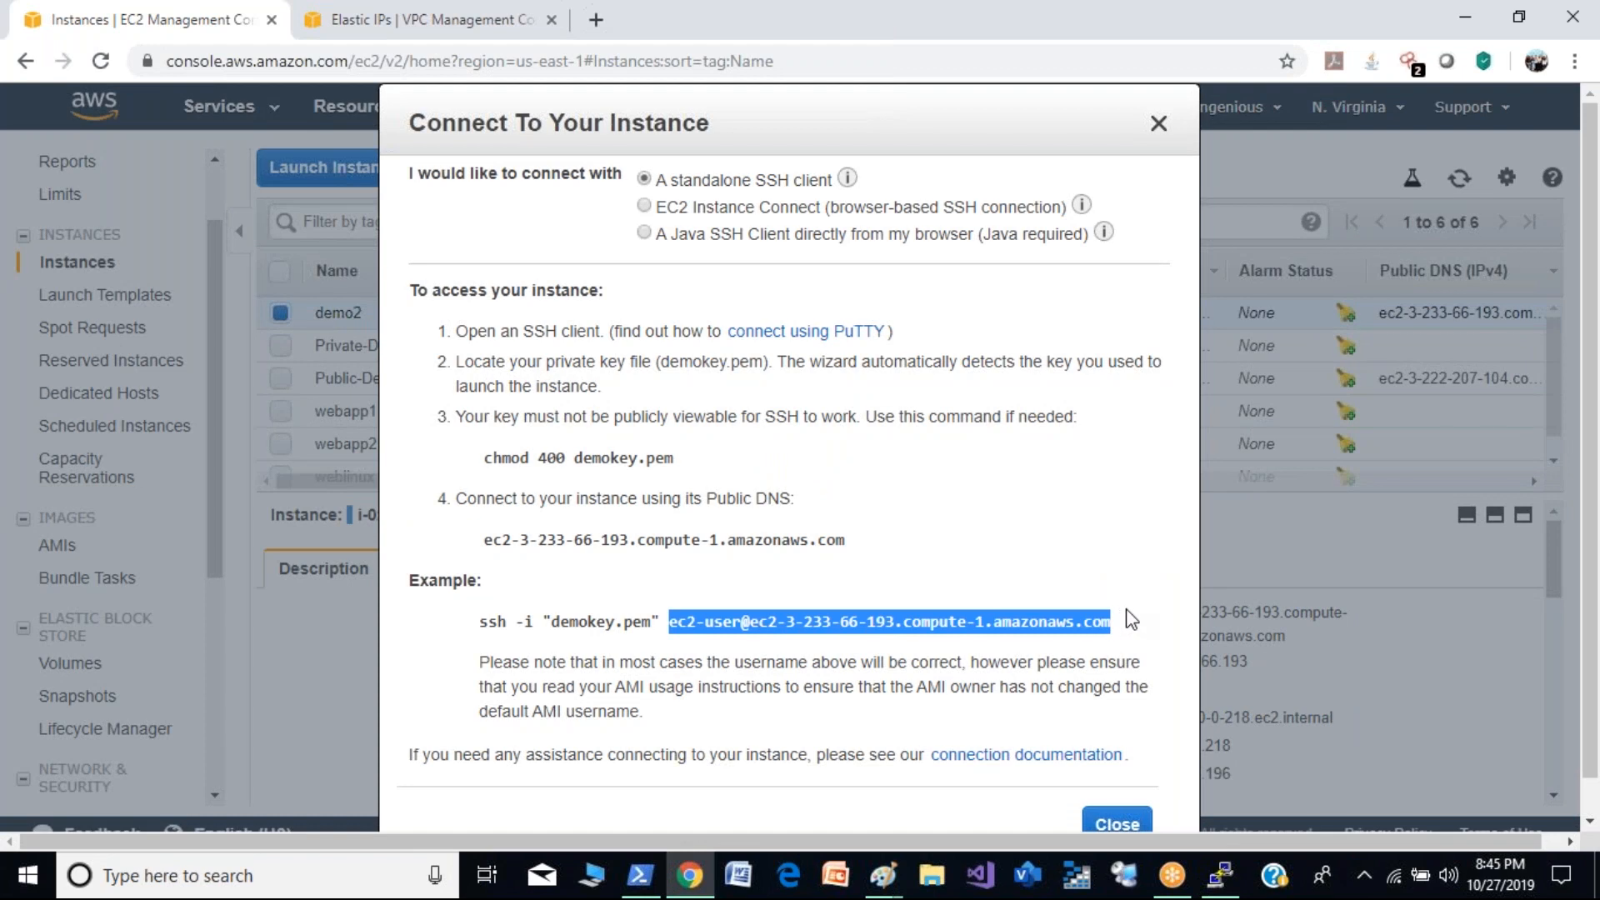
click(1223, 876)
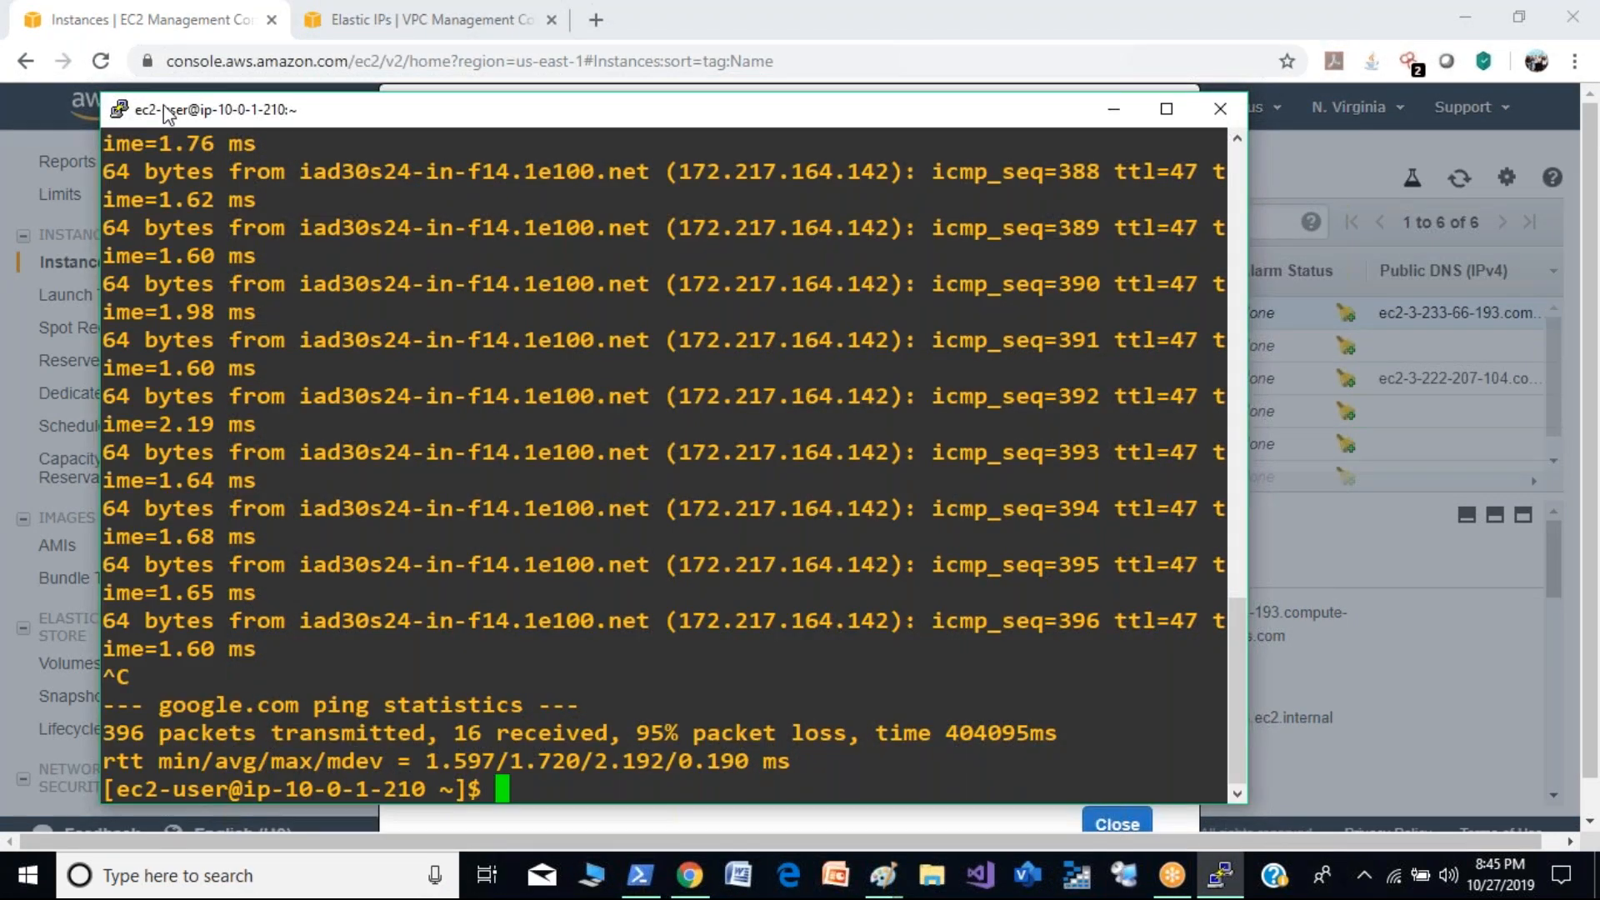
click(120, 110)
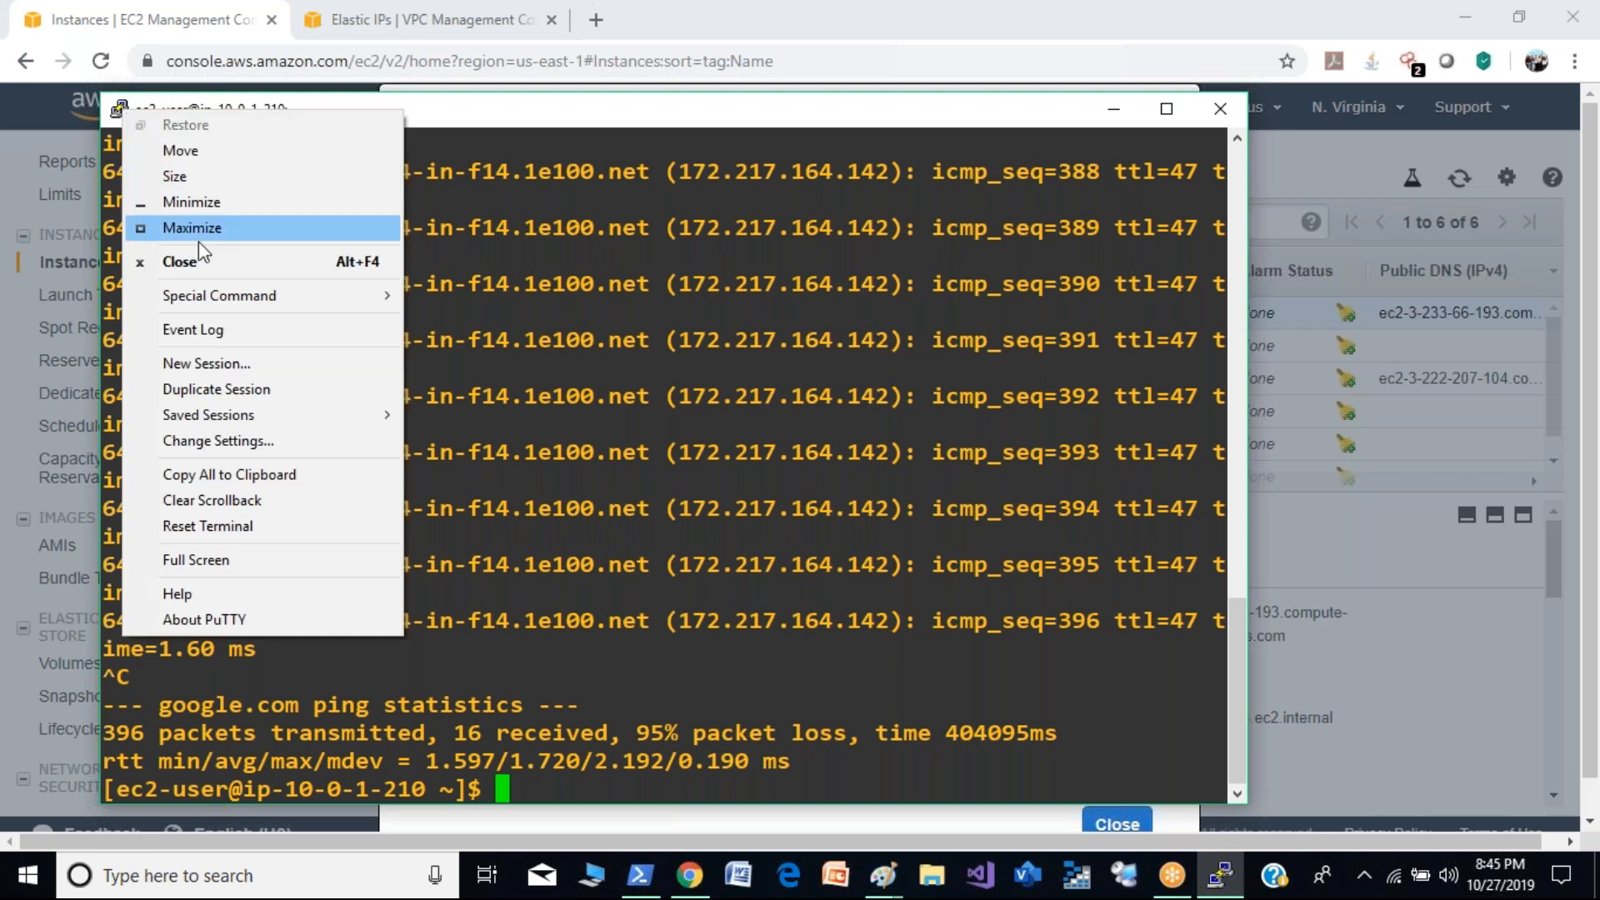
click(222, 361)
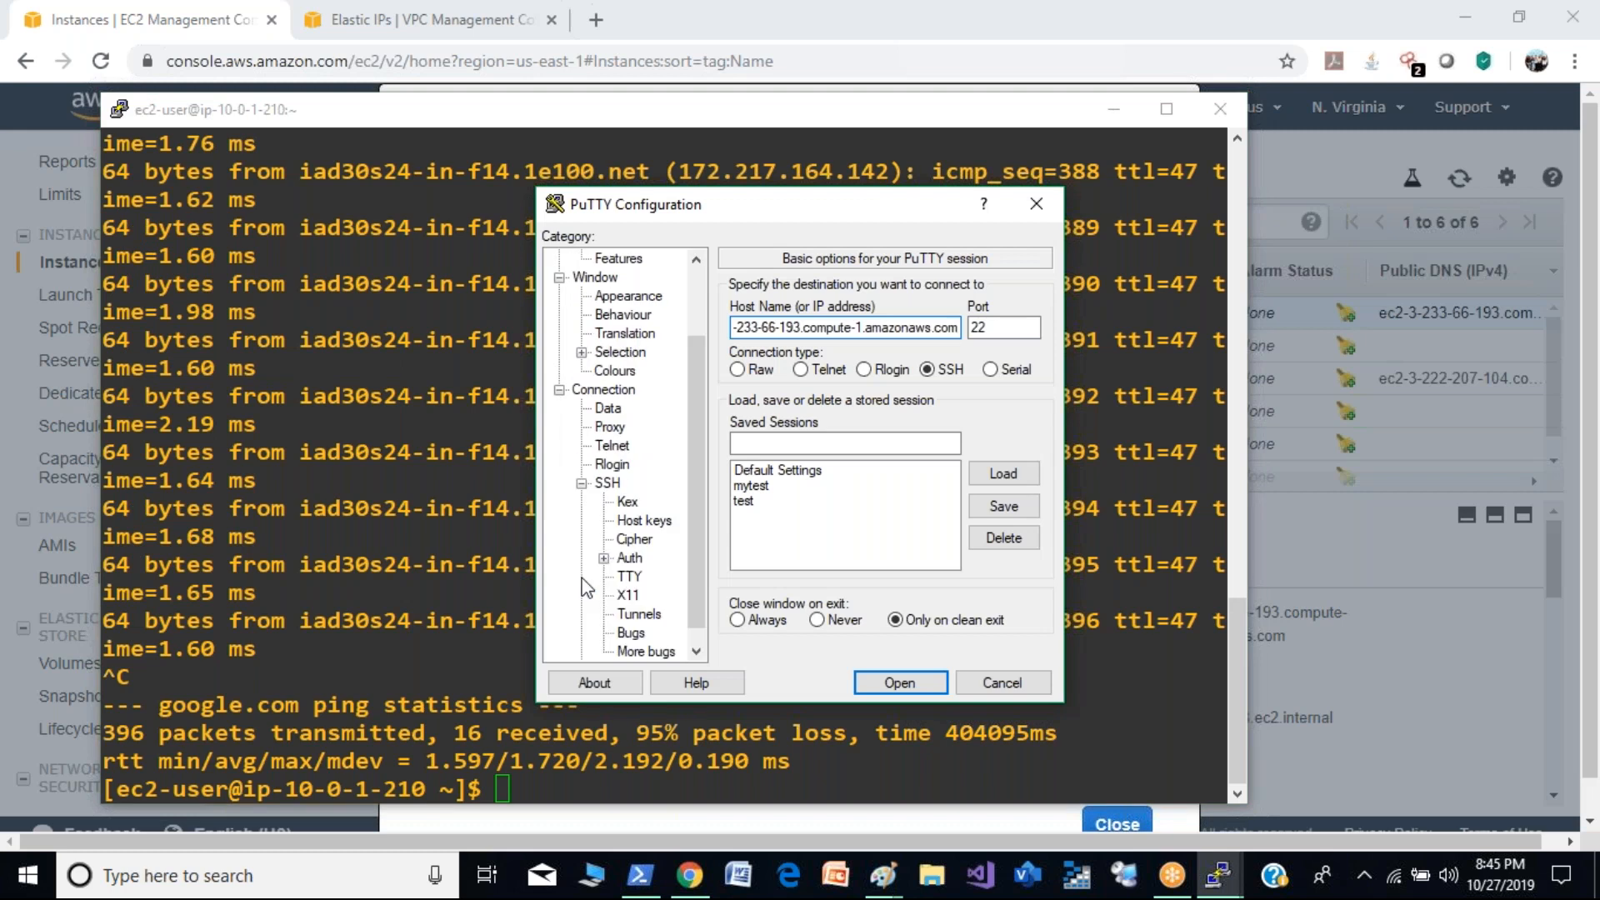
click(629, 558)
click(1015, 523)
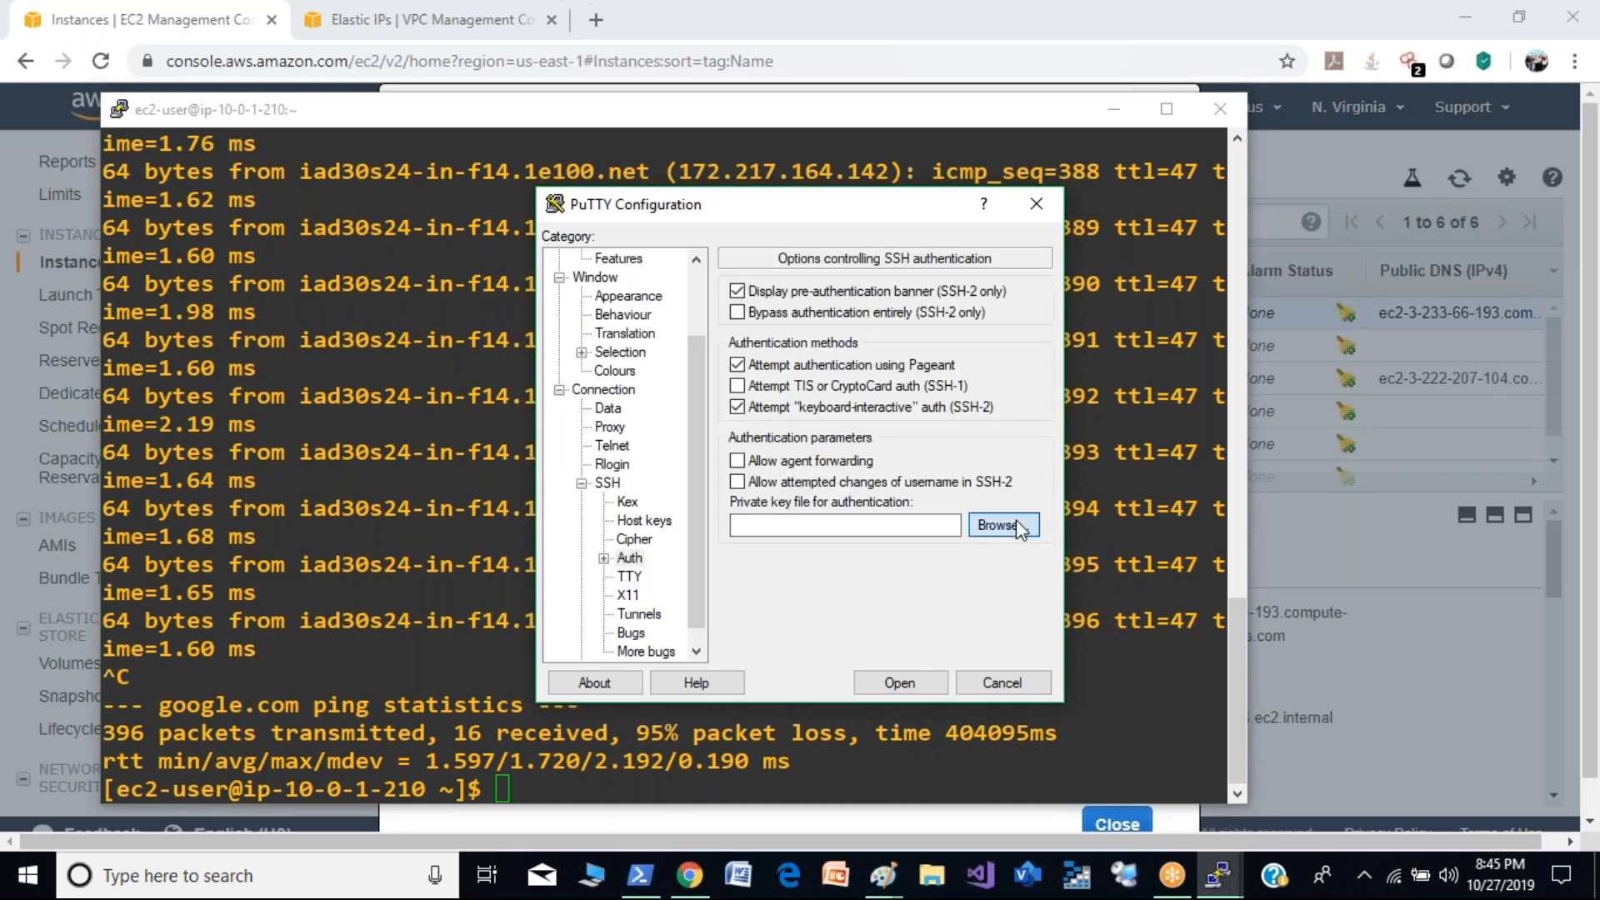
double_click(792, 208)
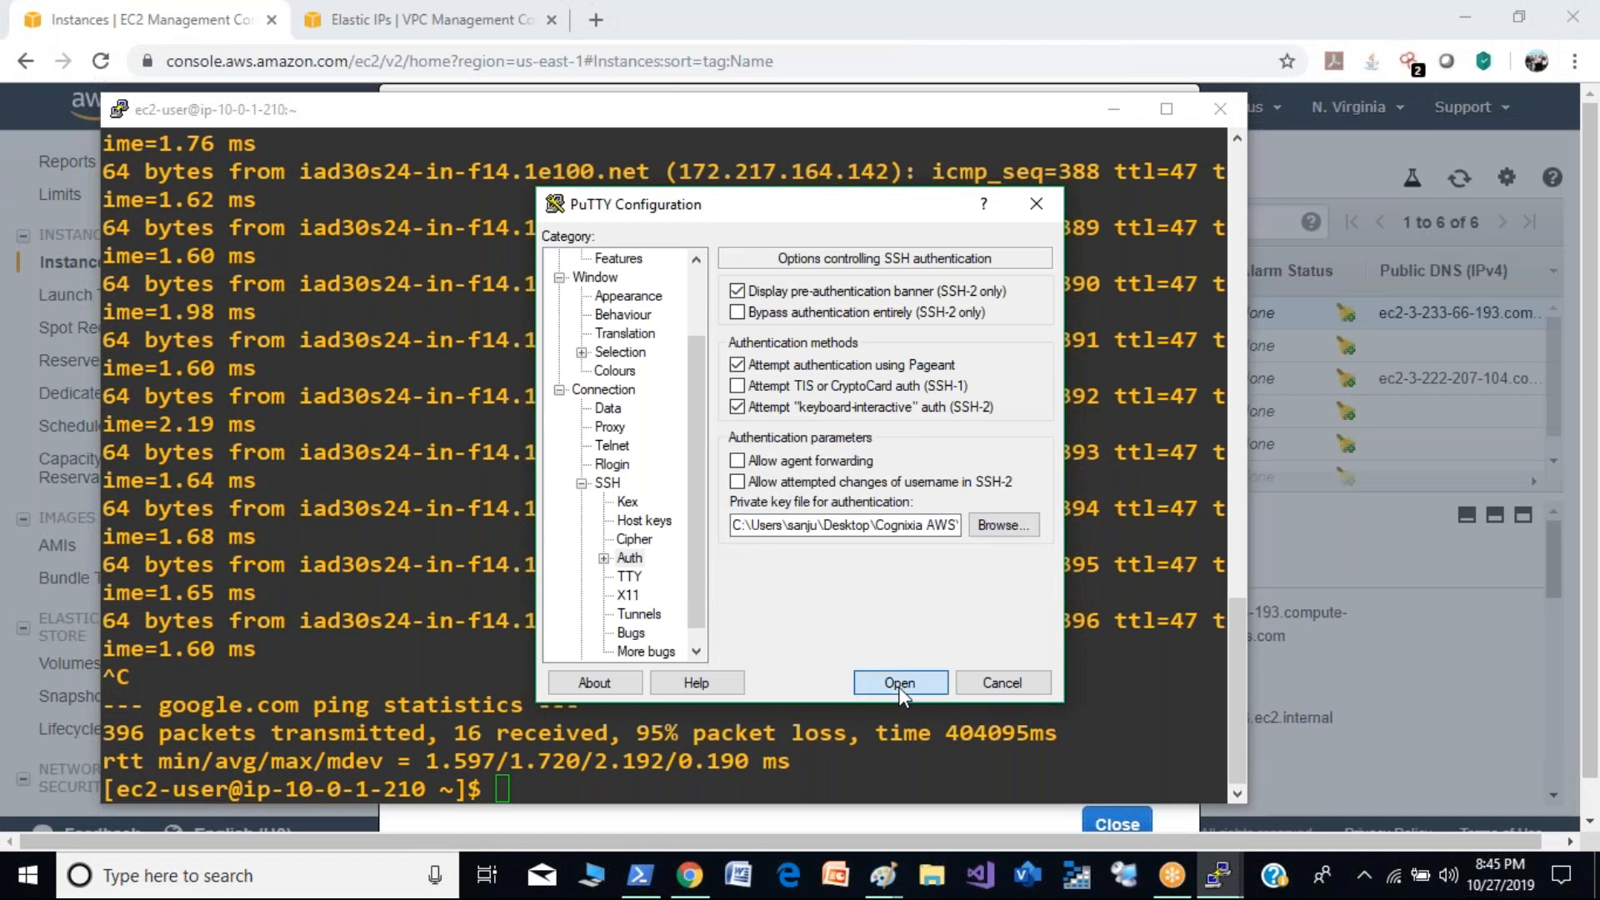
click(899, 685)
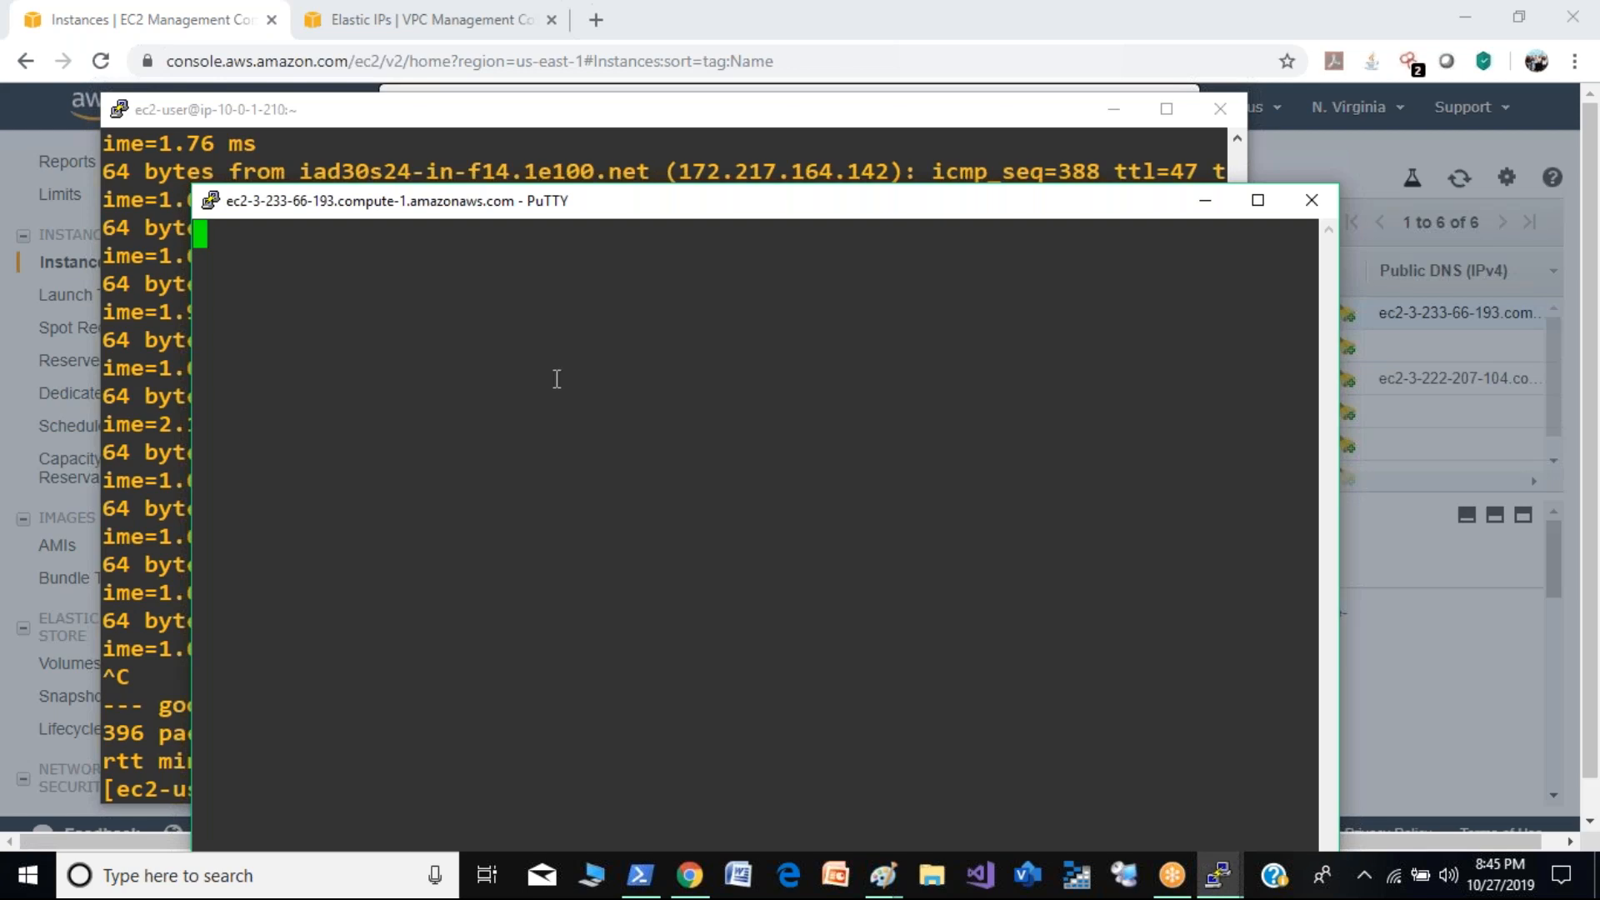
drag(818, 213, 794, 36)
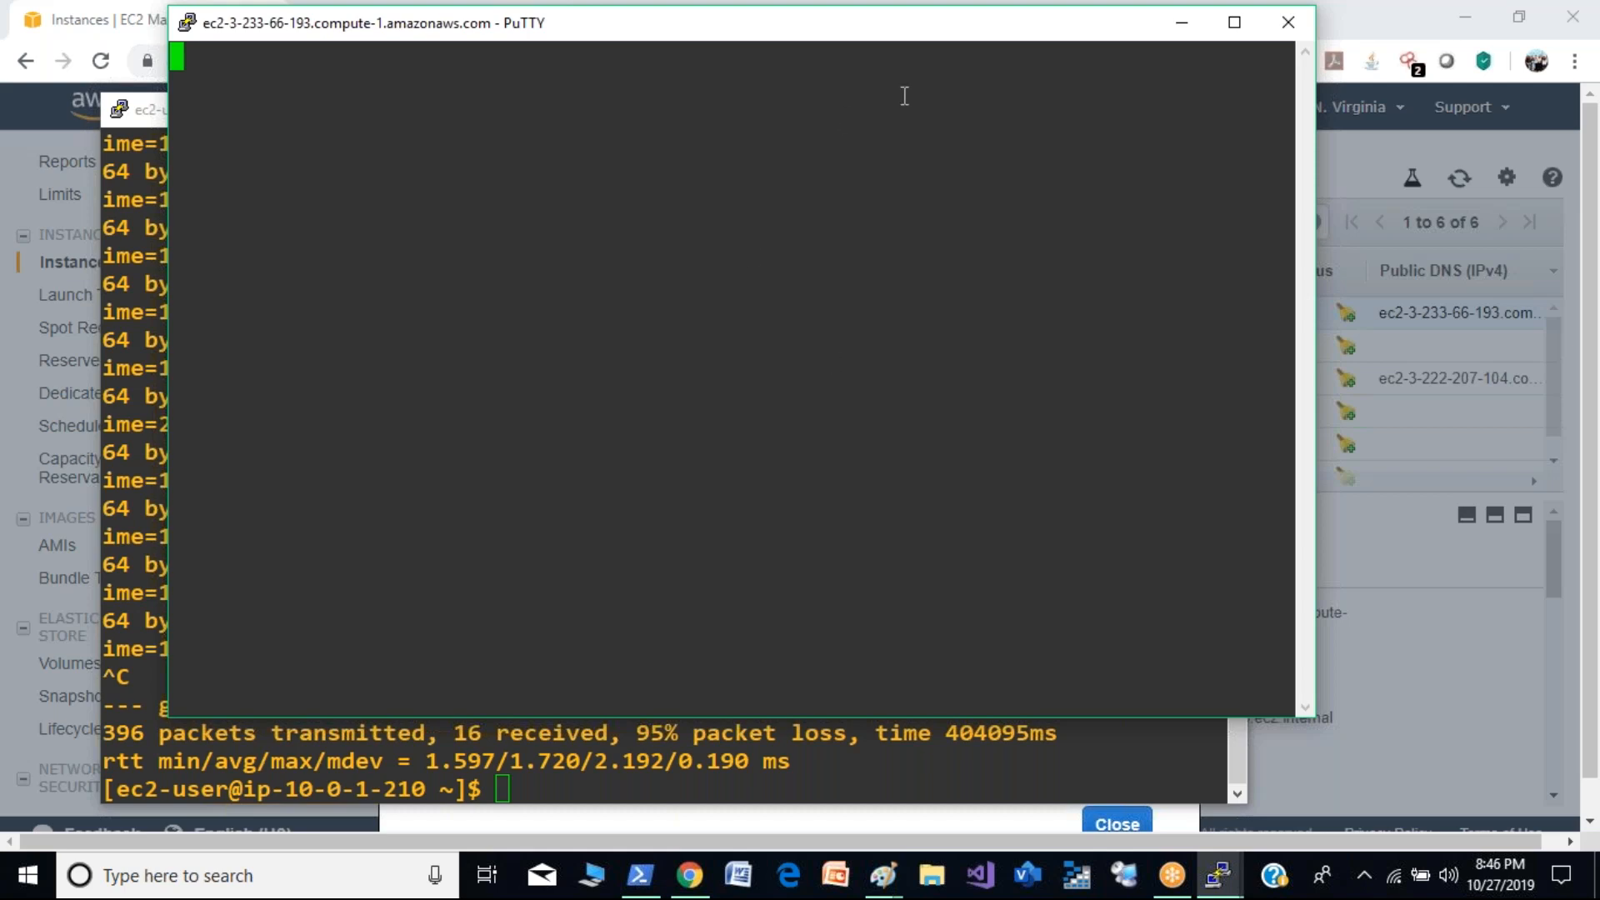
double_click(885, 25)
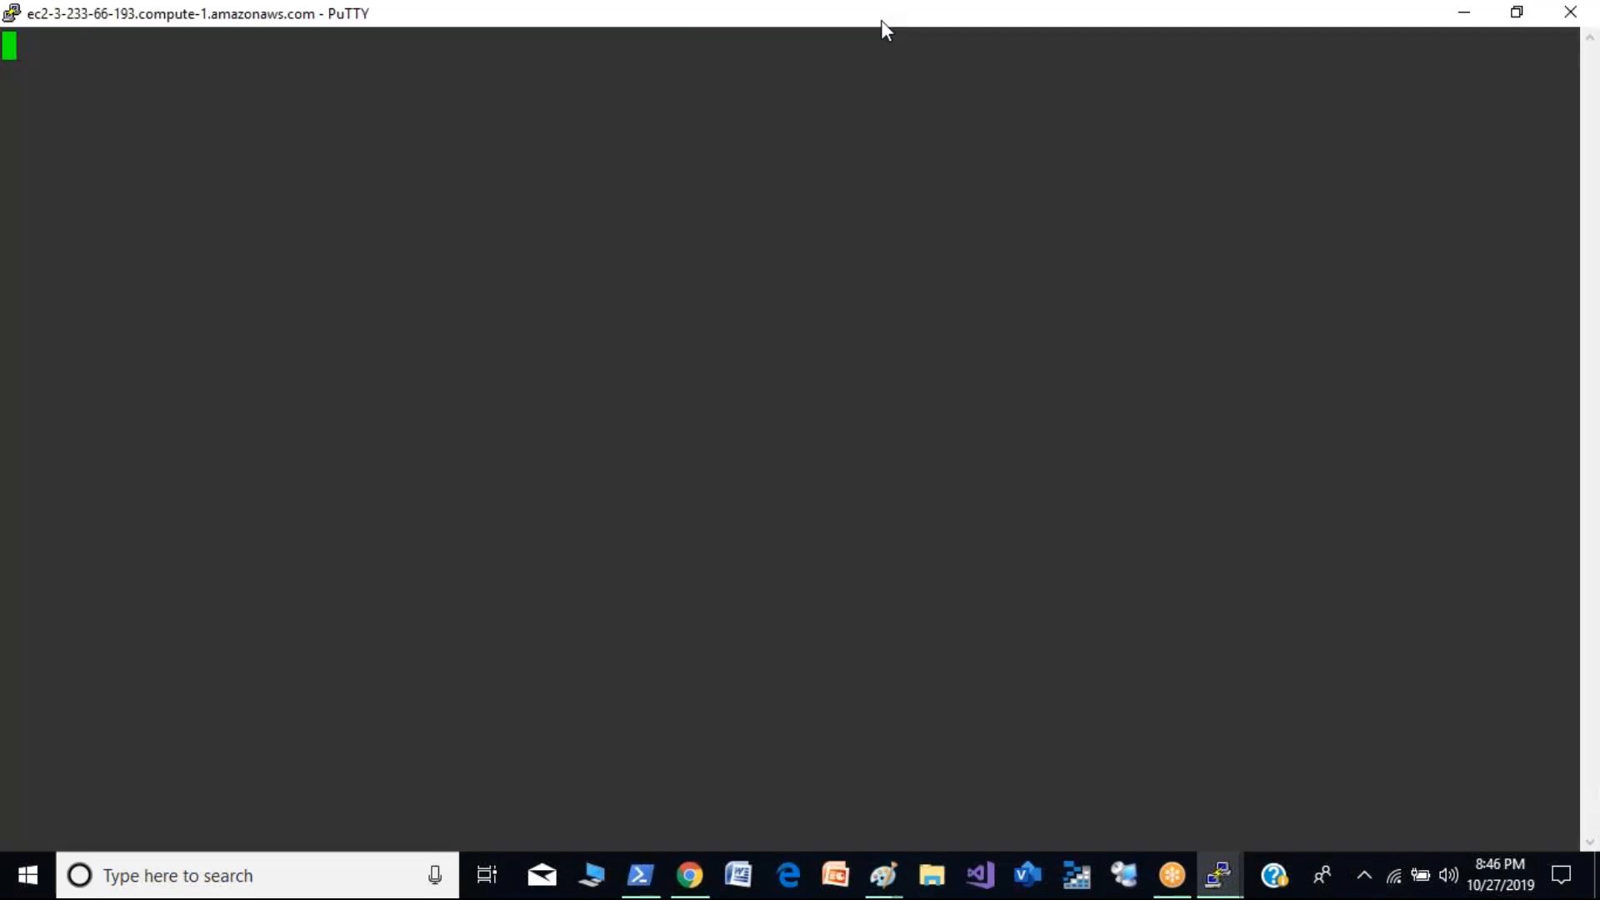
double_click(881, 20)
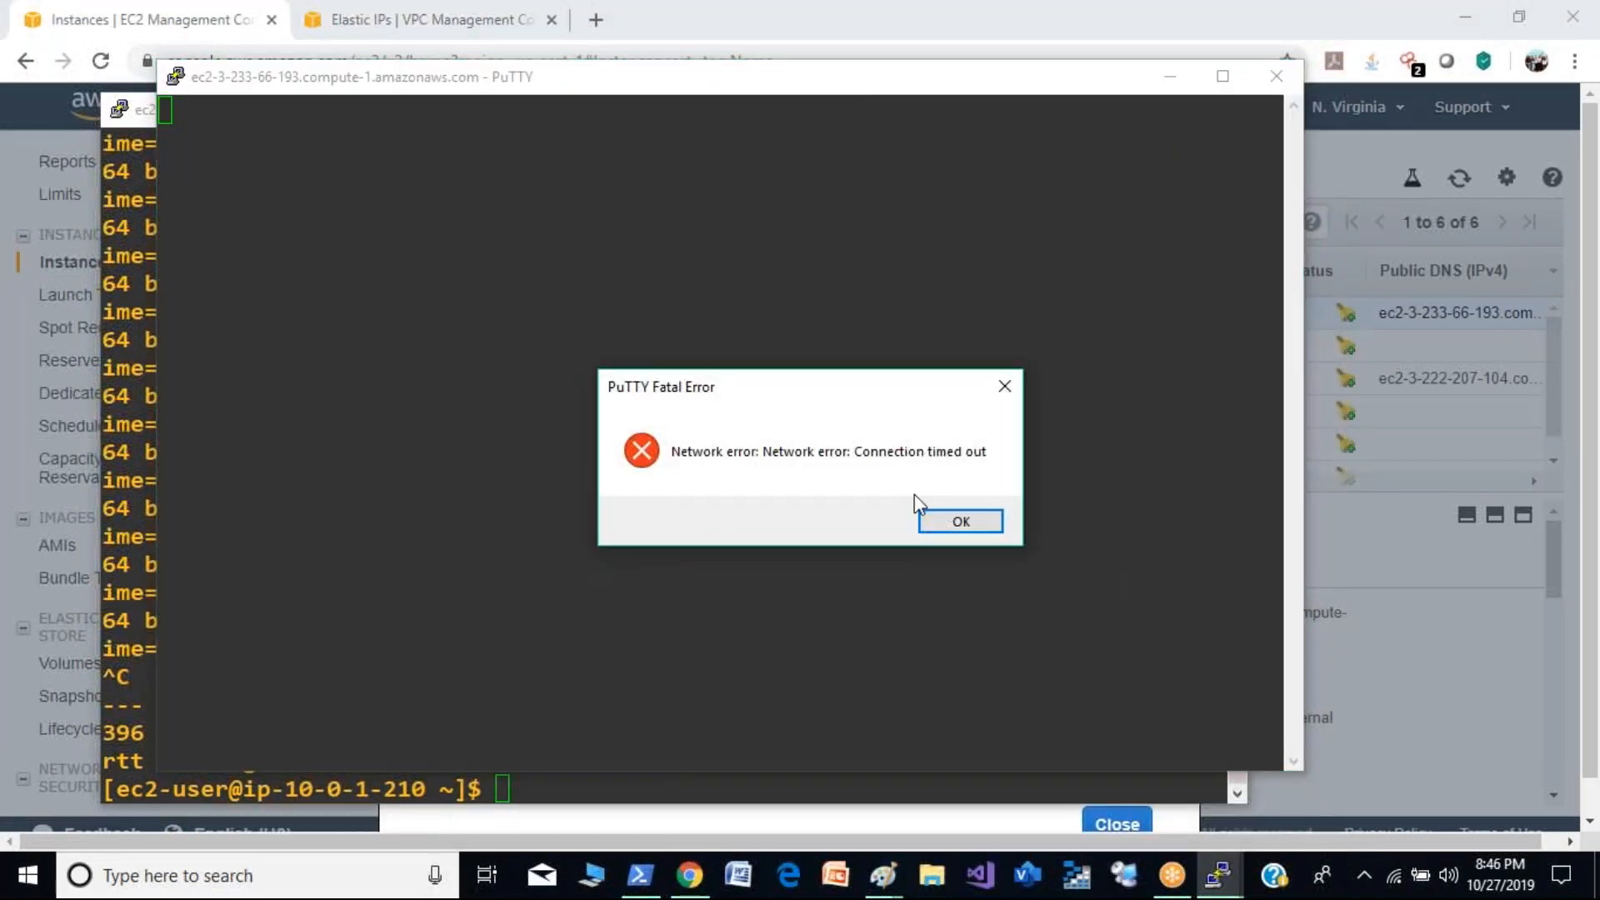
- Dismiss the connection error and try restarting the PuTTY session to demo2
click(953, 524)
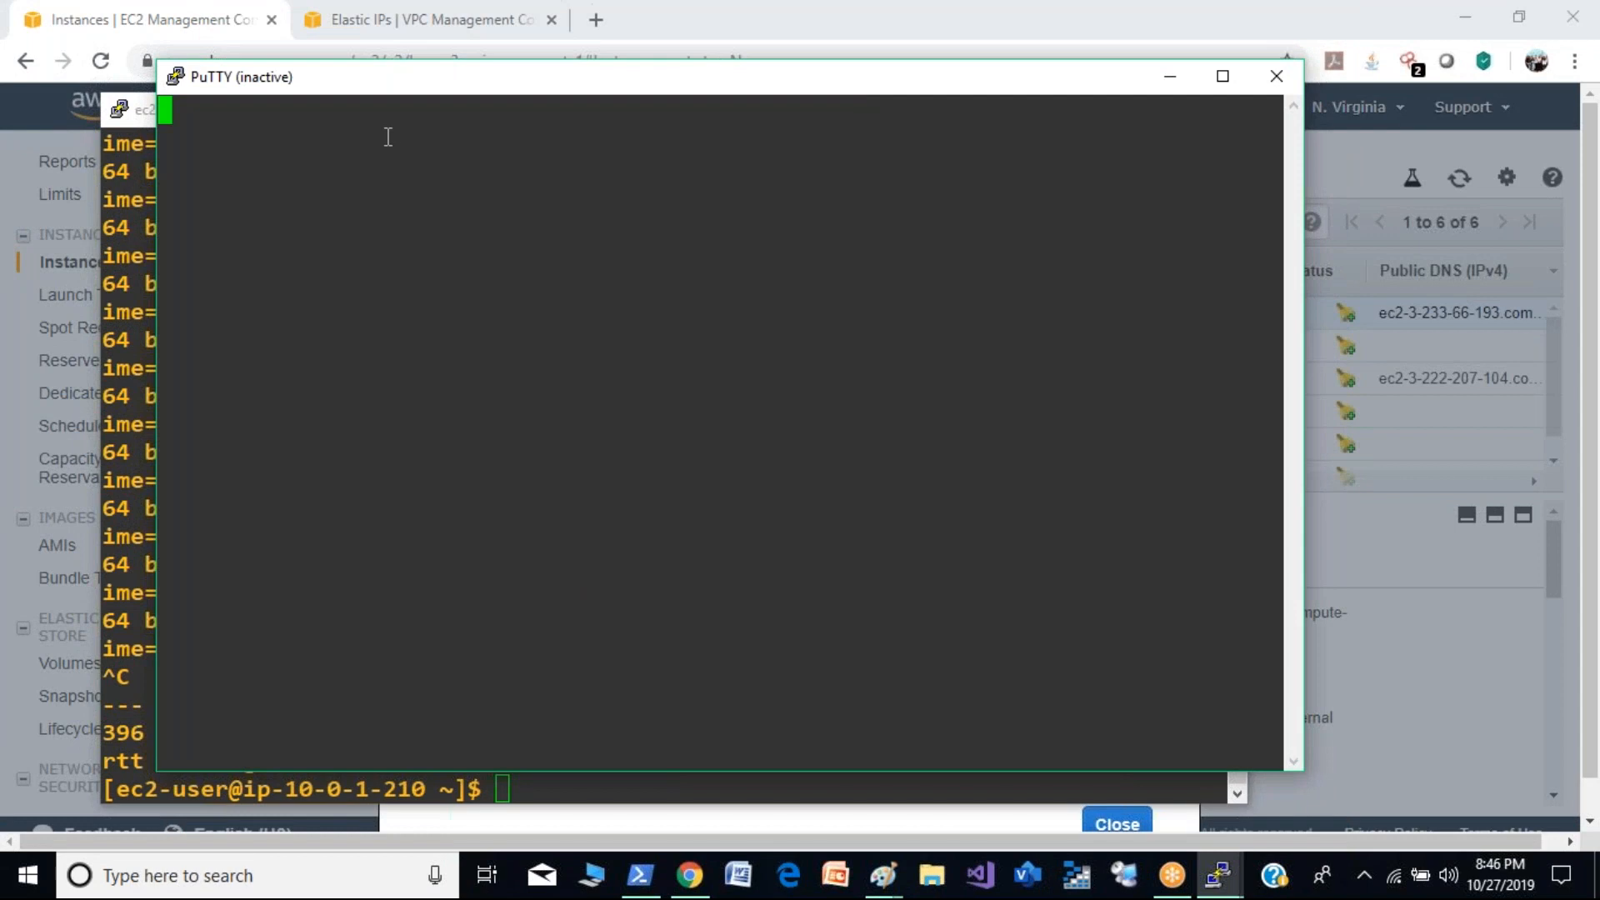
click(175, 76)
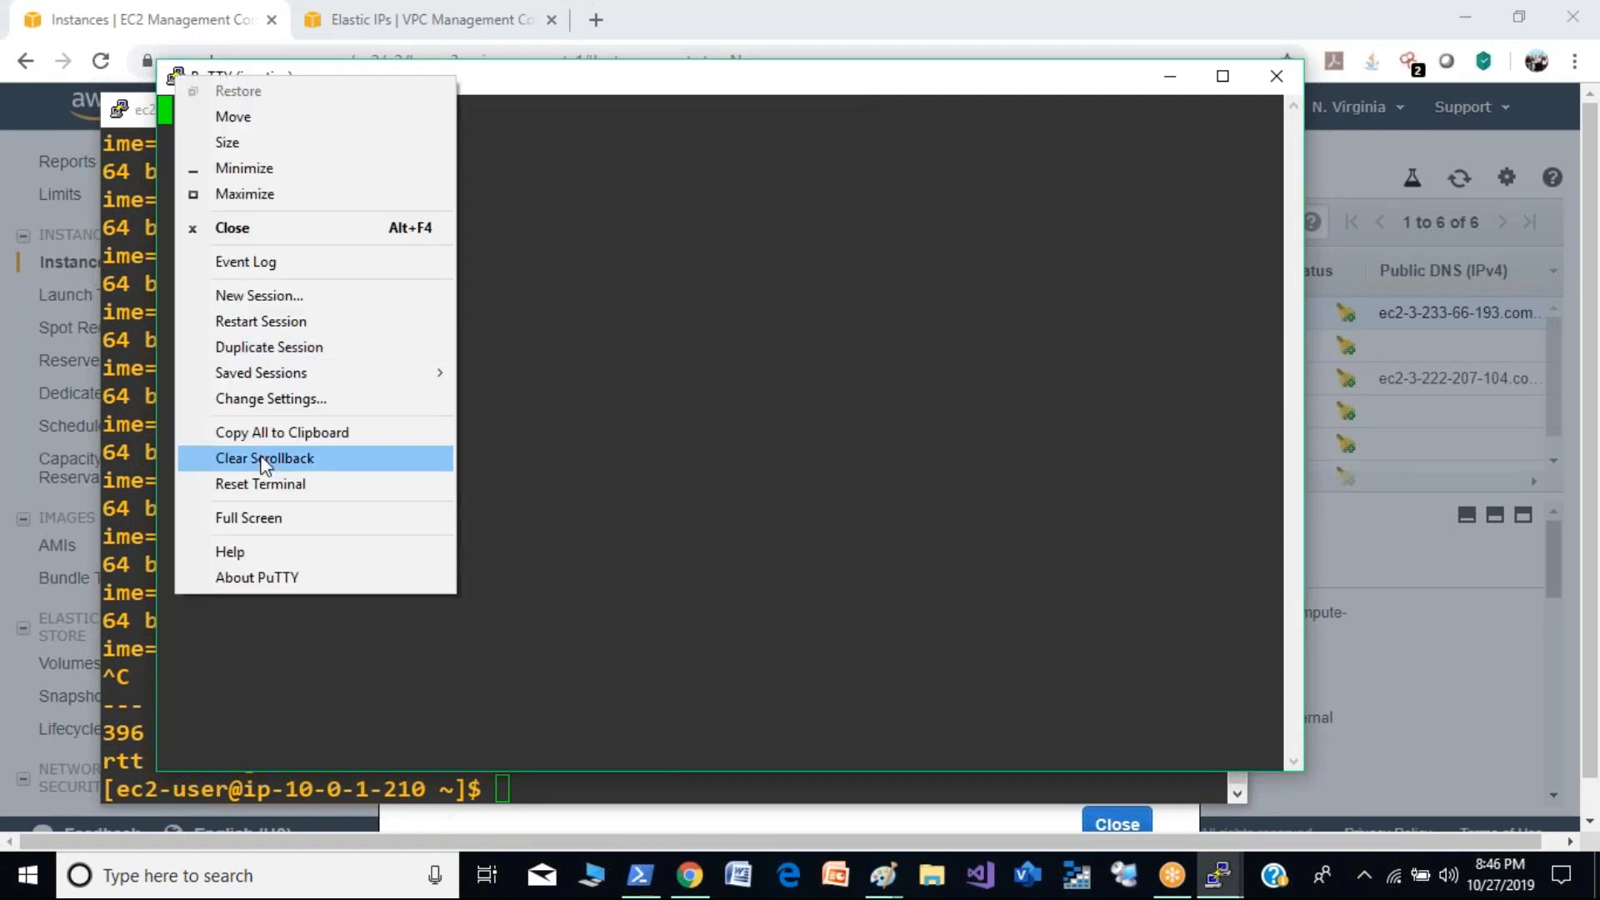
click(267, 321)
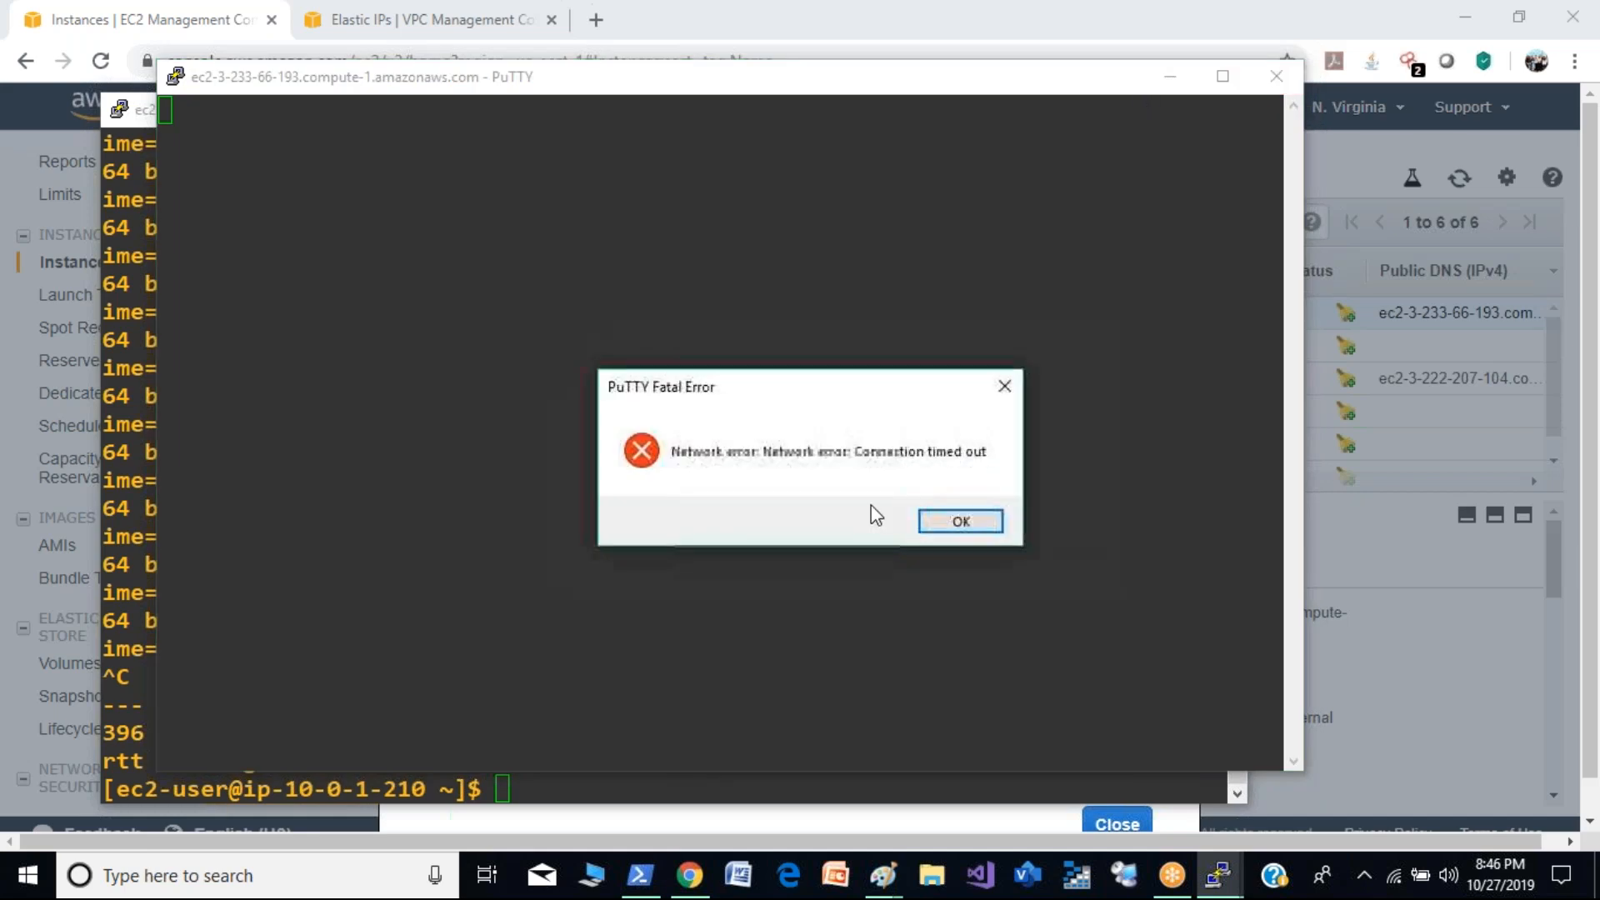
click(989, 523)
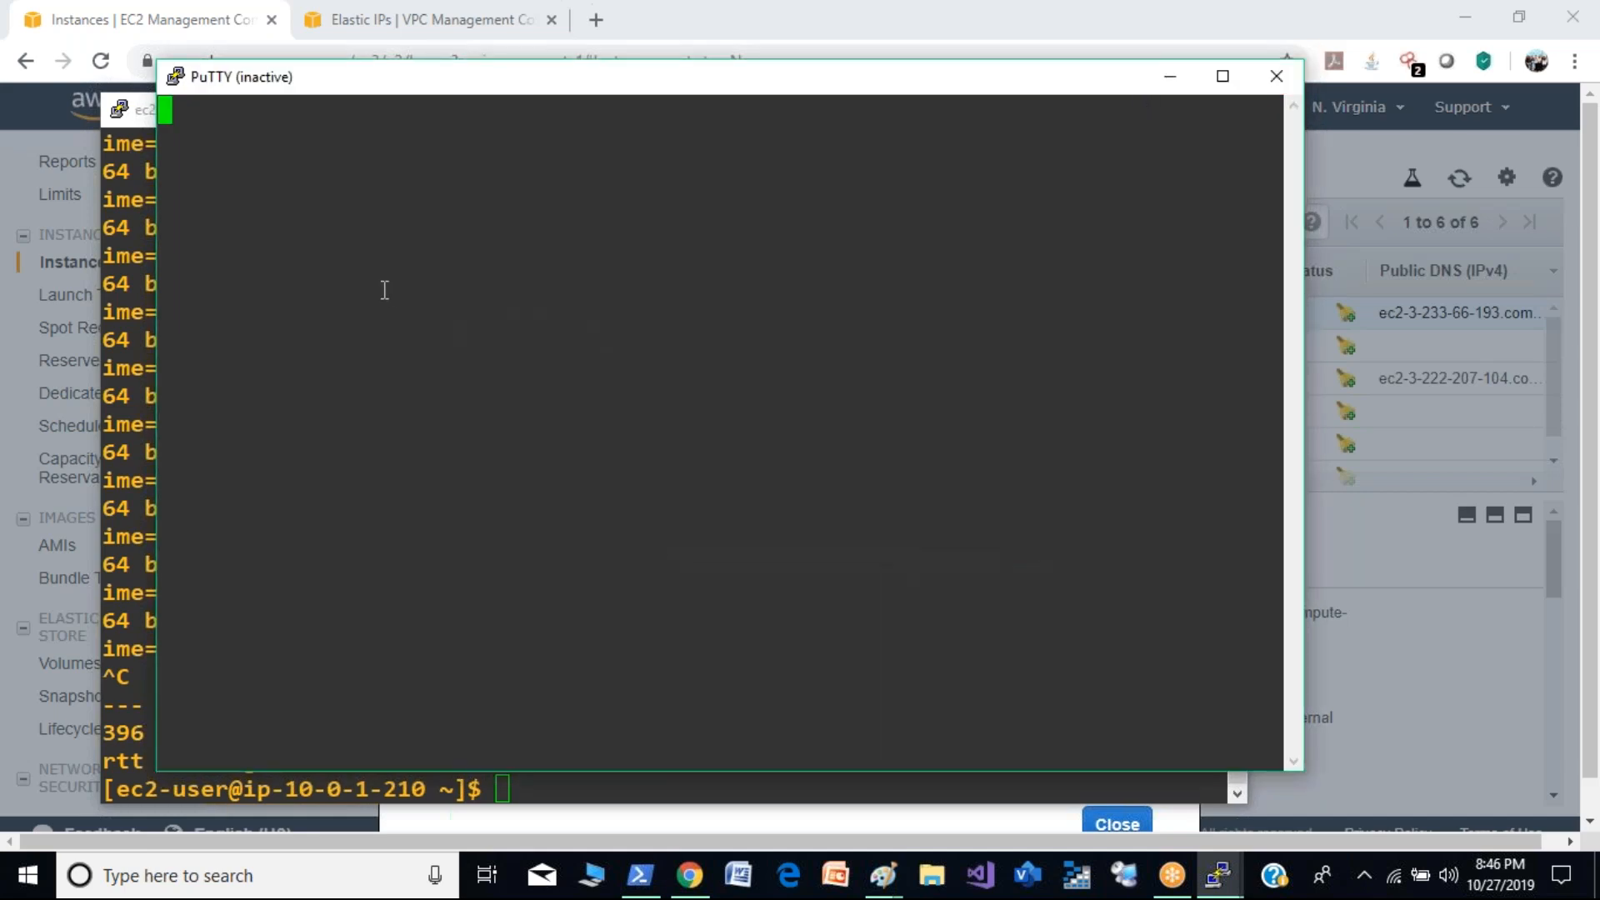
- Start a new PuTTY session configuration and close the inactive session window
click(176, 79)
click(233, 314)
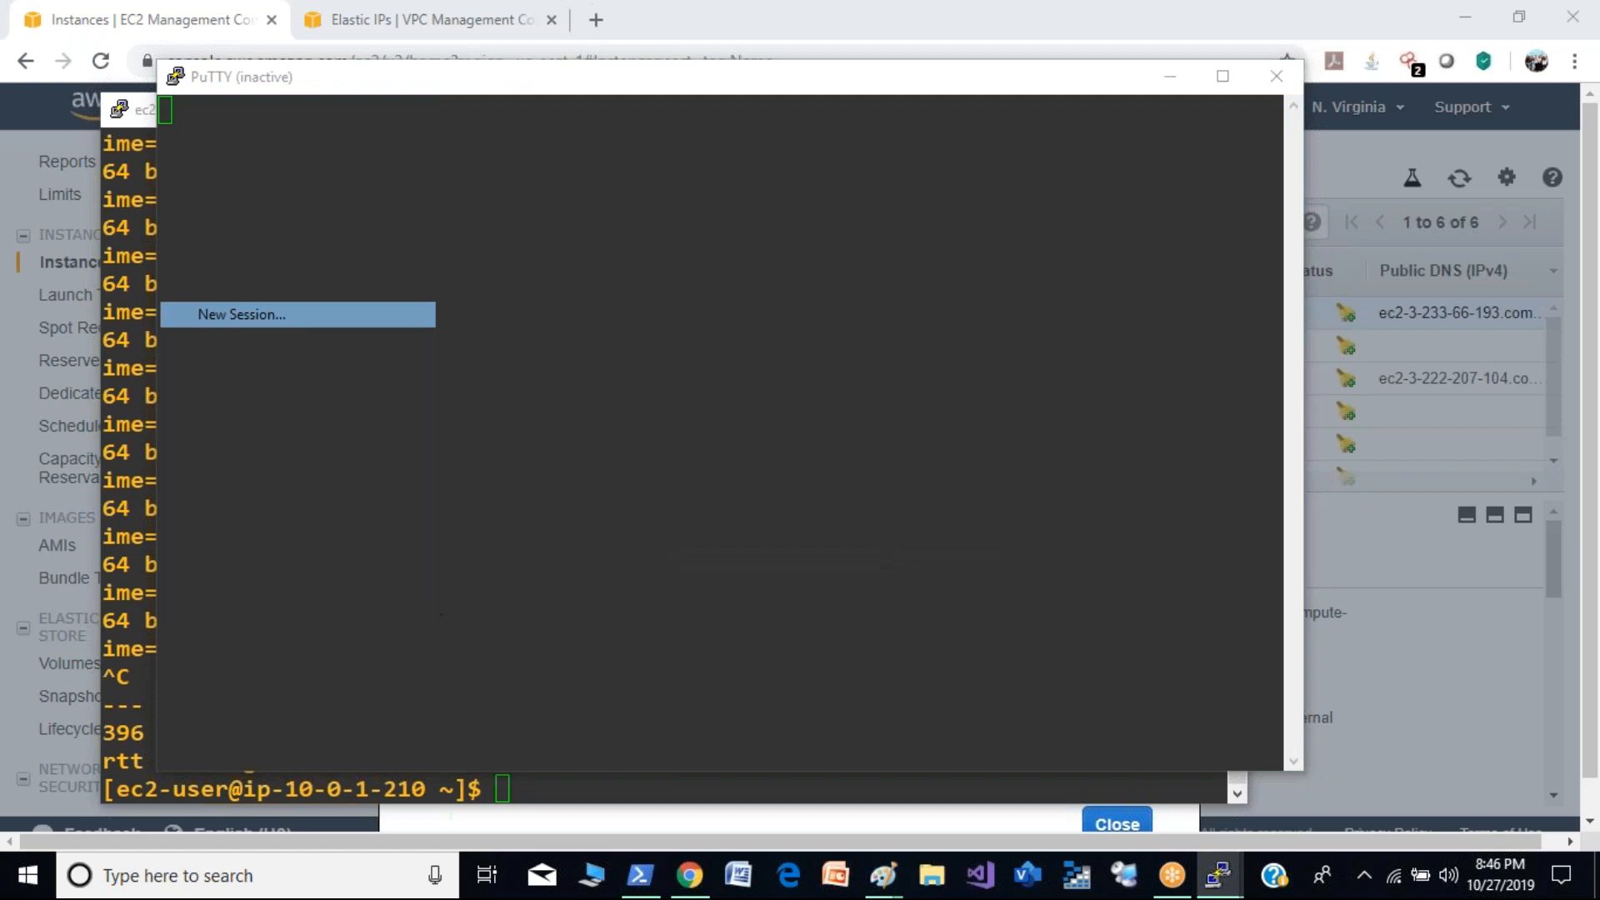
click(1276, 77)
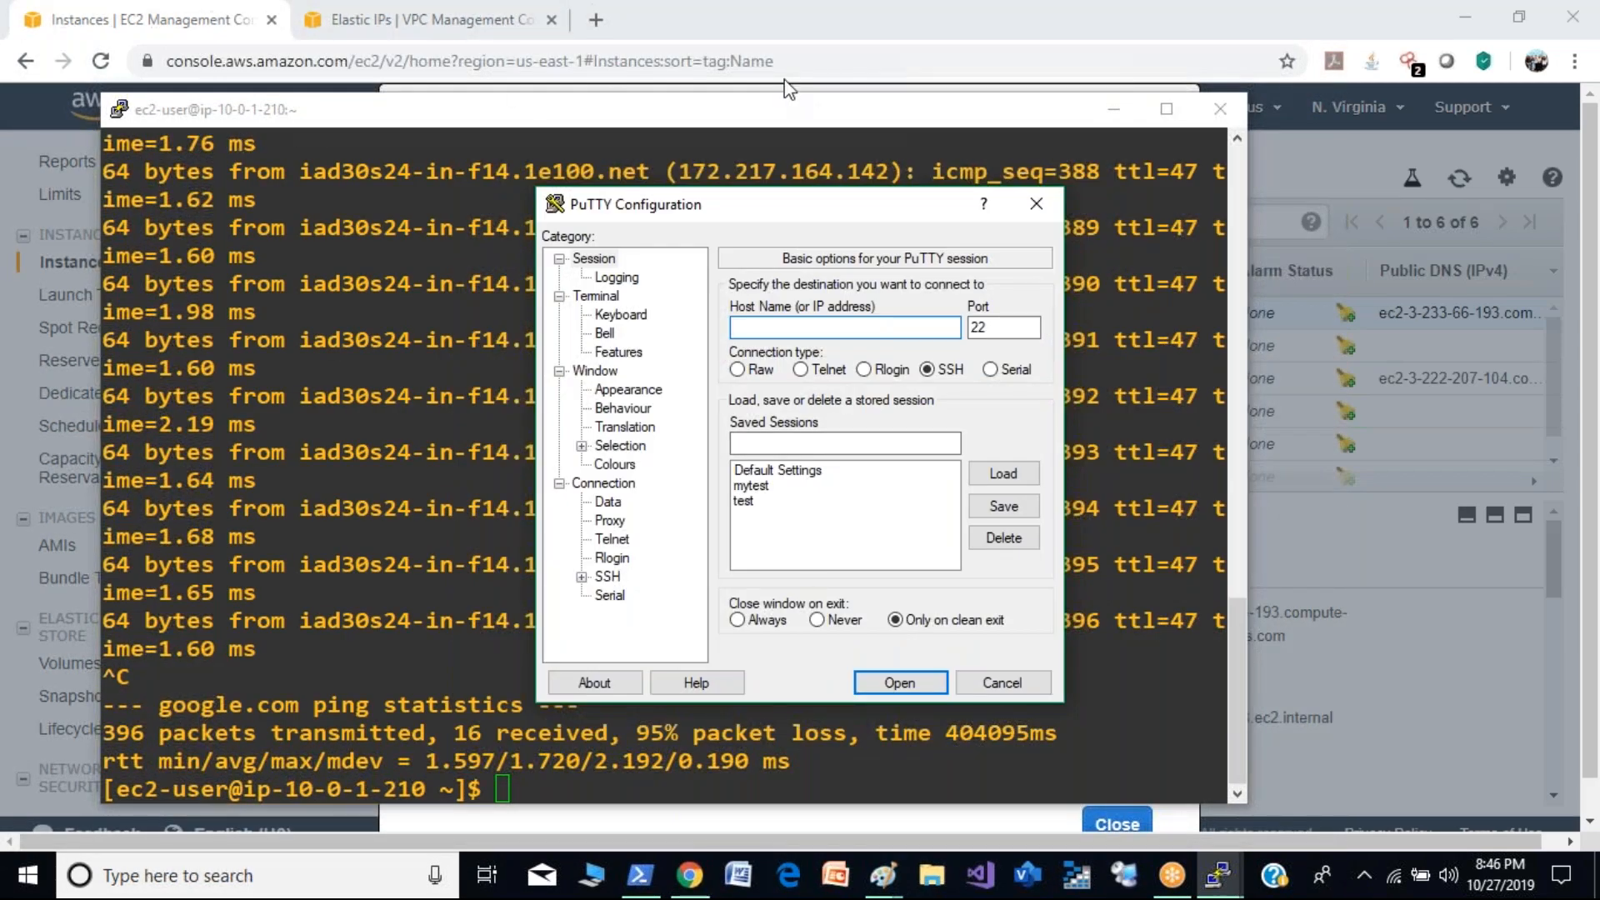
- Copy demo2's ec2-user login address from the connection example and enter it as the host name in the new PuTTY session configuration
click(802, 65)
click(714, 630)
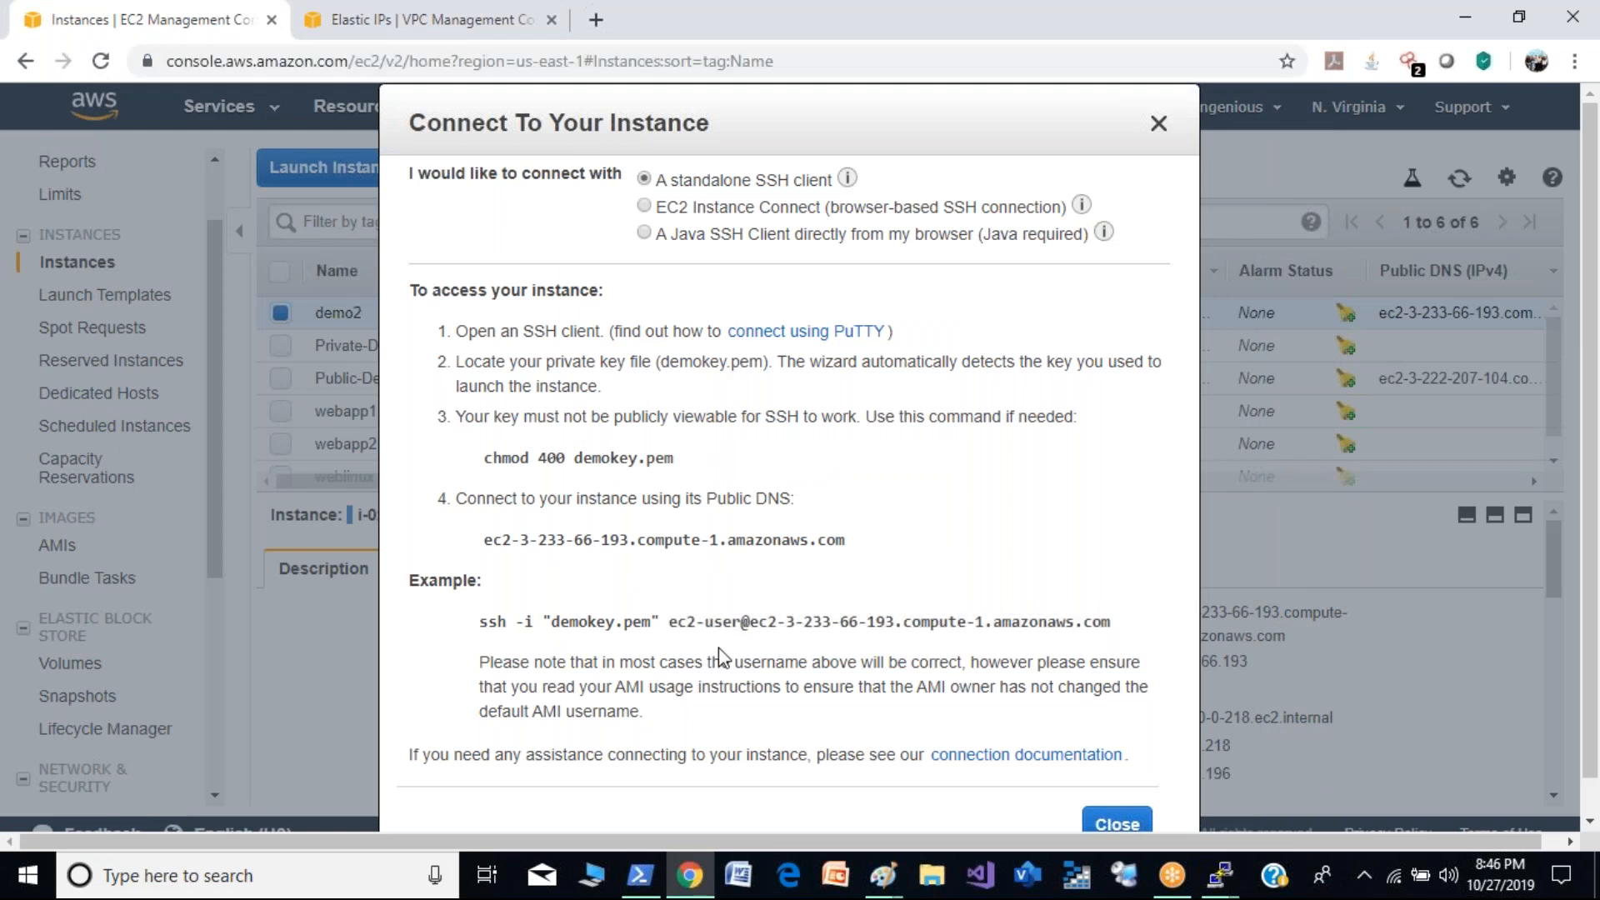
drag(671, 622, 1130, 607)
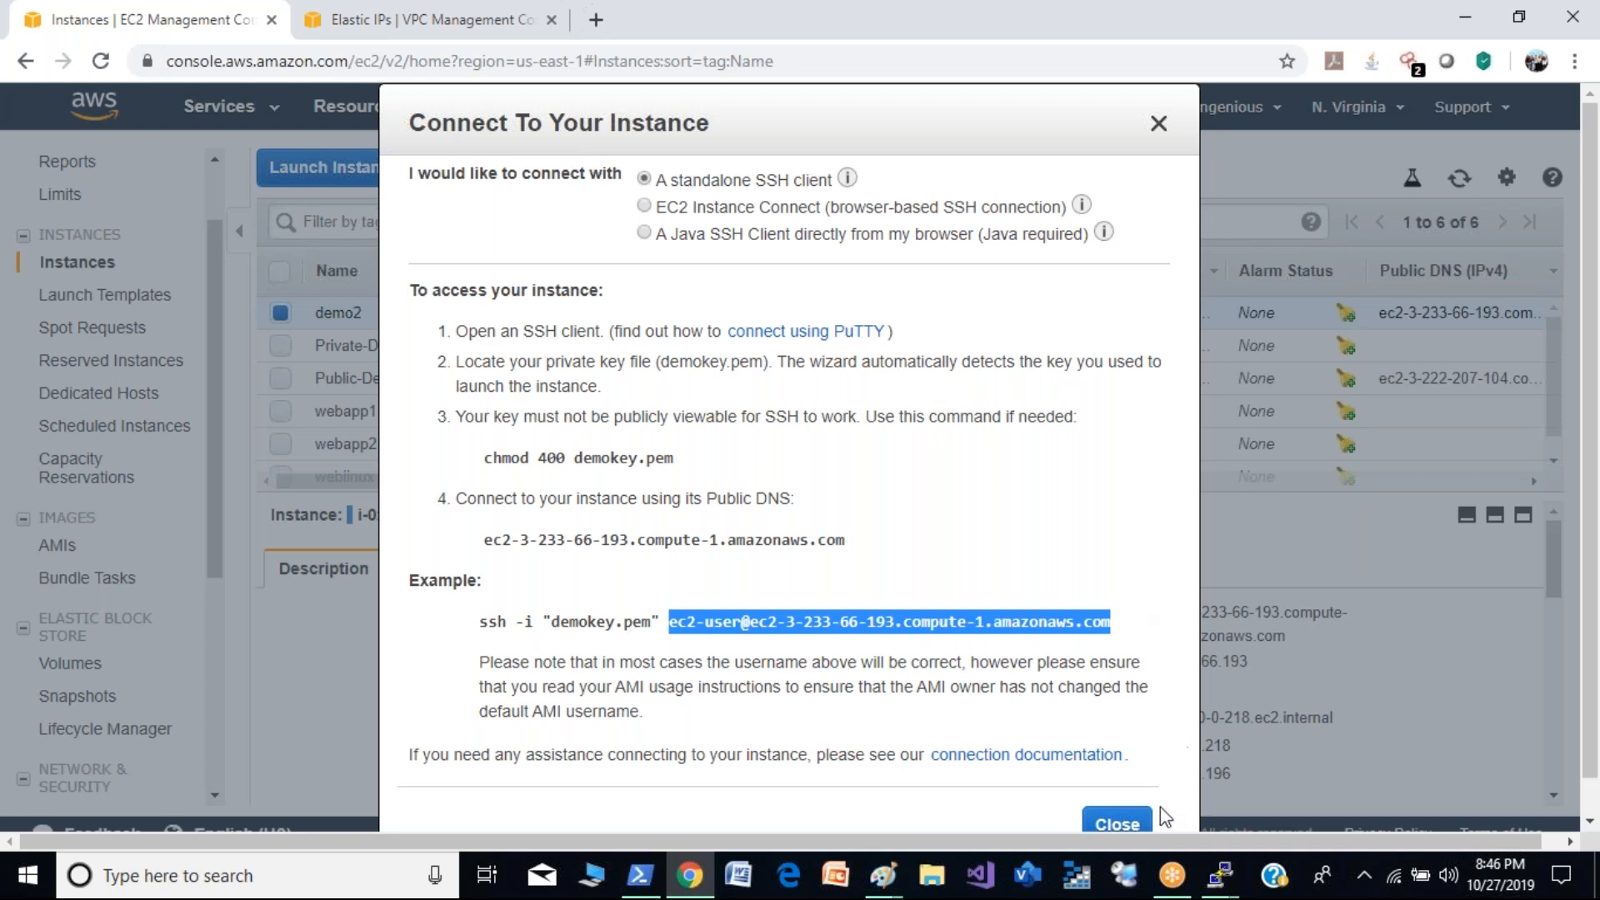
click(1222, 877)
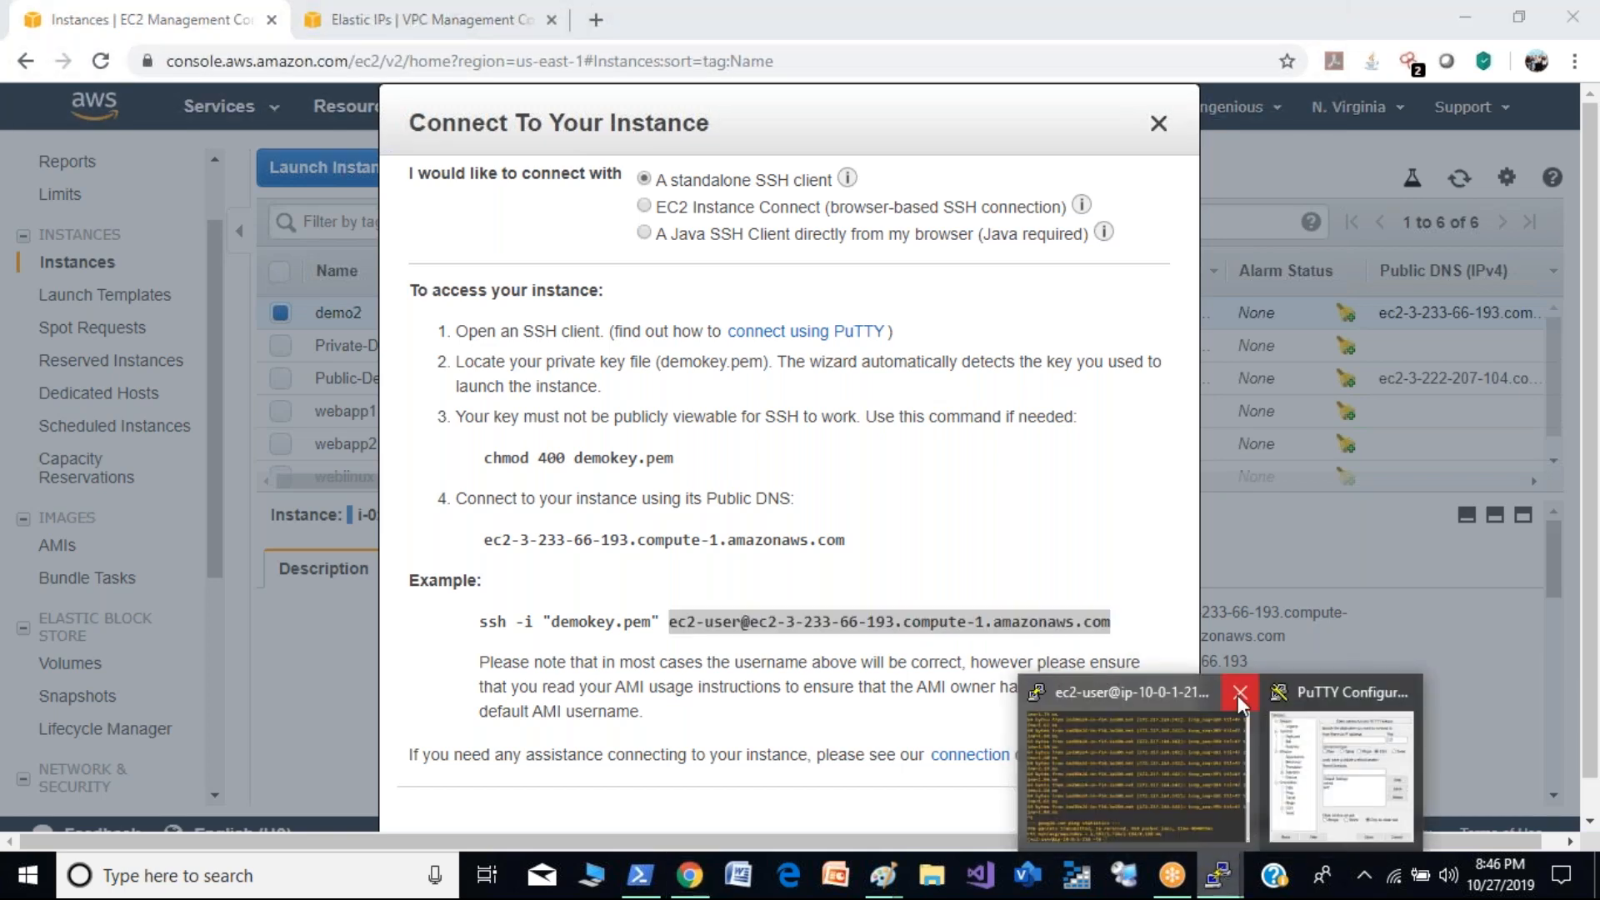
click(1339, 771)
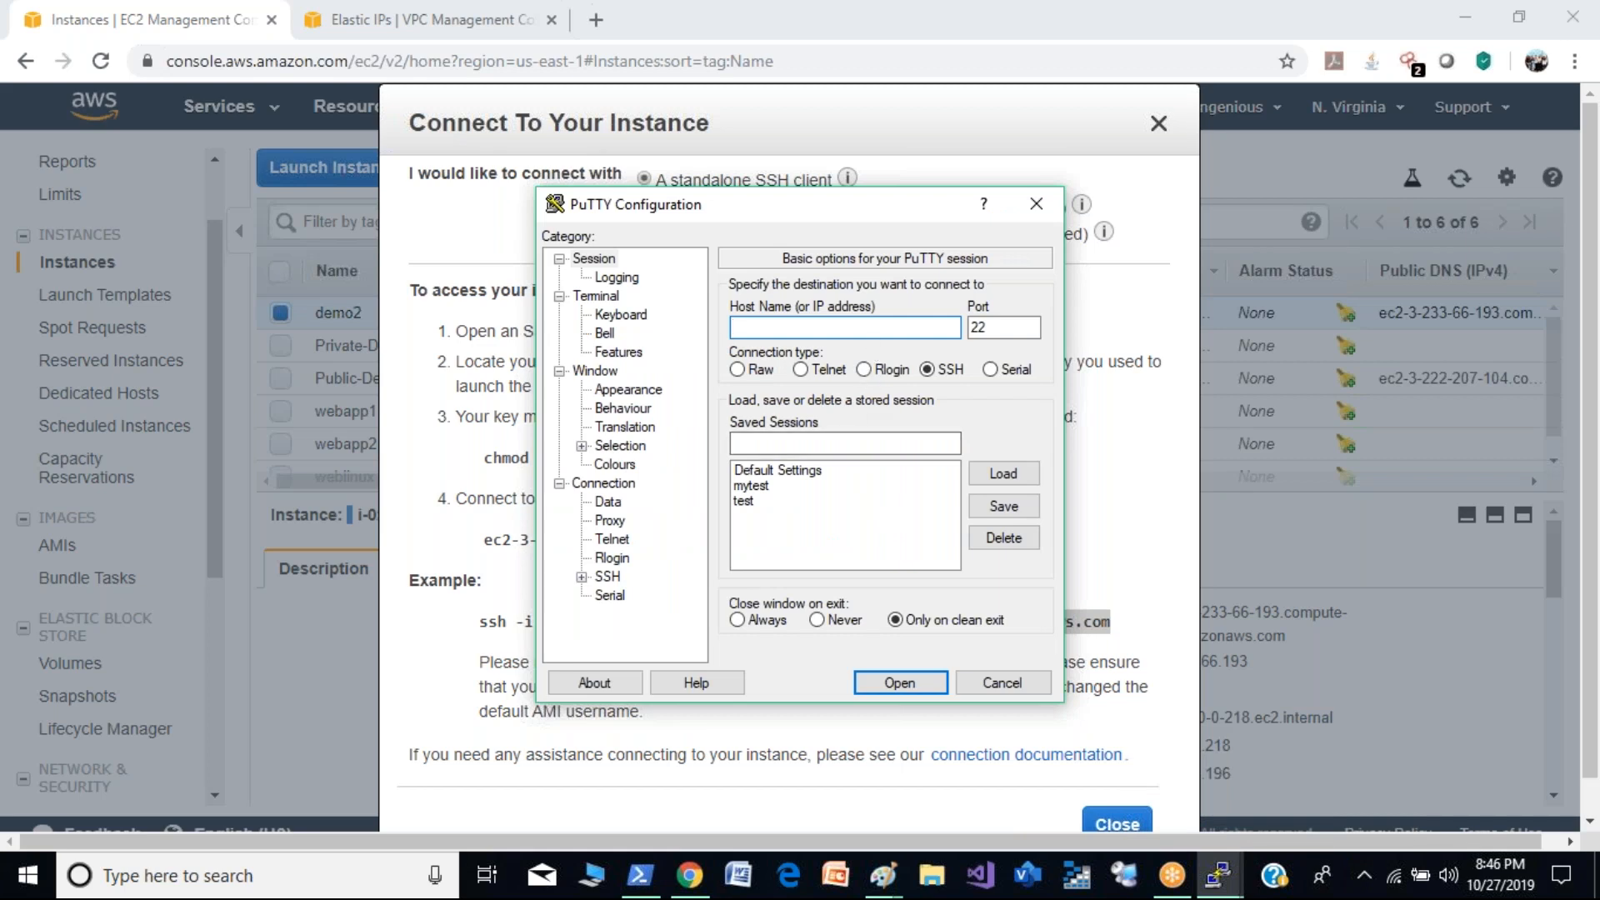
key(ctrl+v)
mouse_move(774, 208)
mouse_down()
mouse_move(854, 221)
mouse_move(1337, 121)
mouse_move(748, 189)
mouse_up()
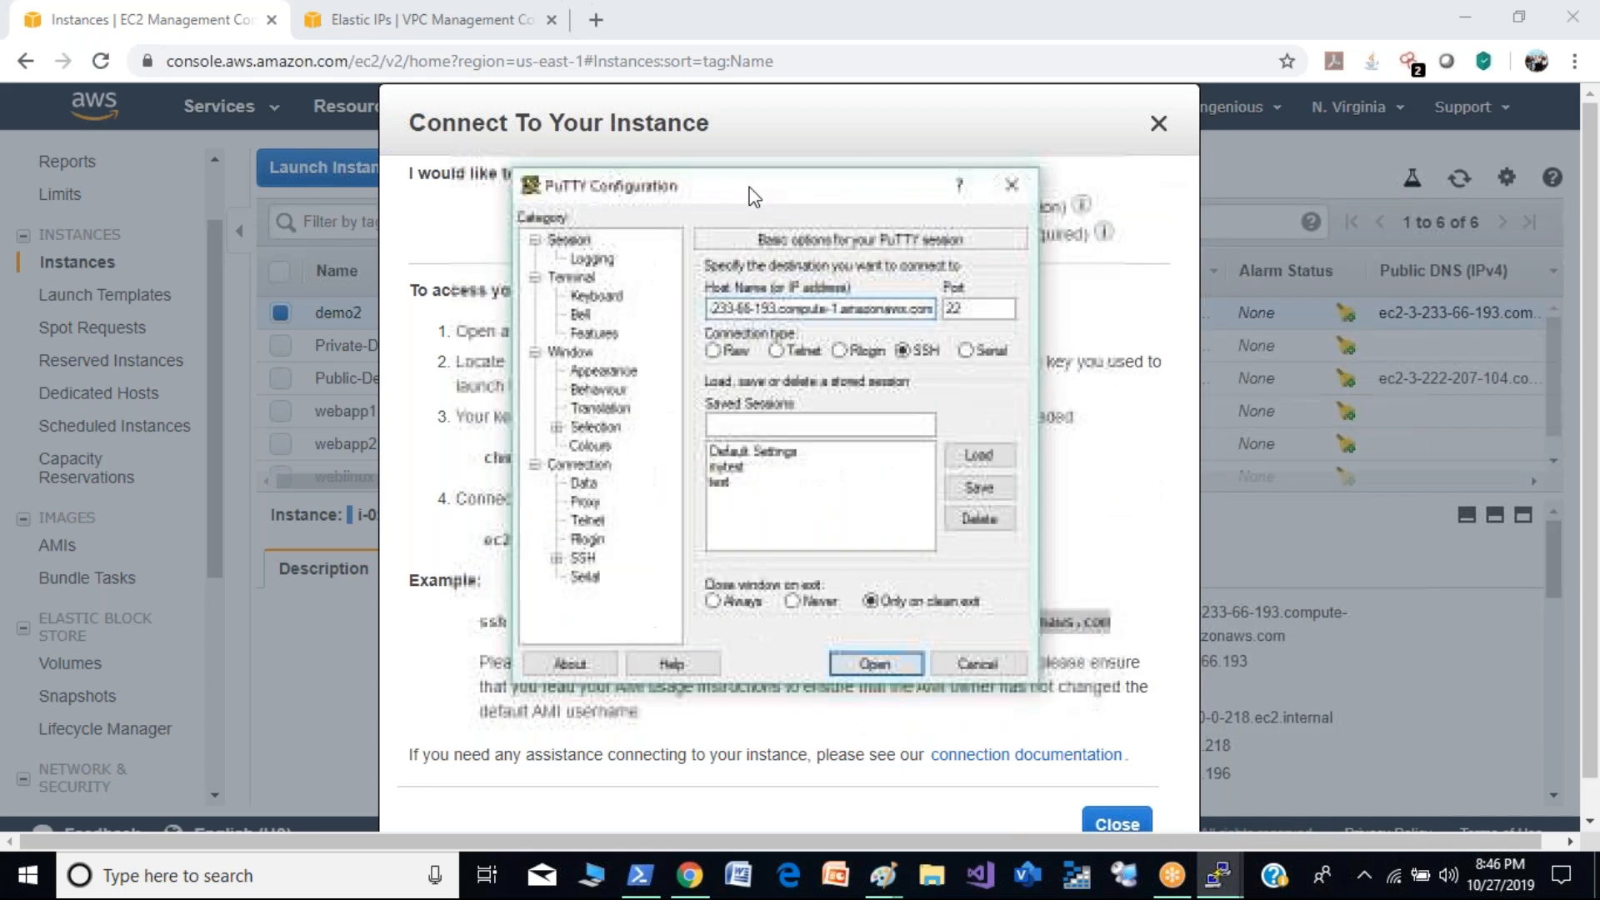
- Select demokey.ppk as the private key for SSH authentication and try to open the PuTTY session to demo2
click(557, 558)
click(606, 540)
click(980, 506)
click(746, 235)
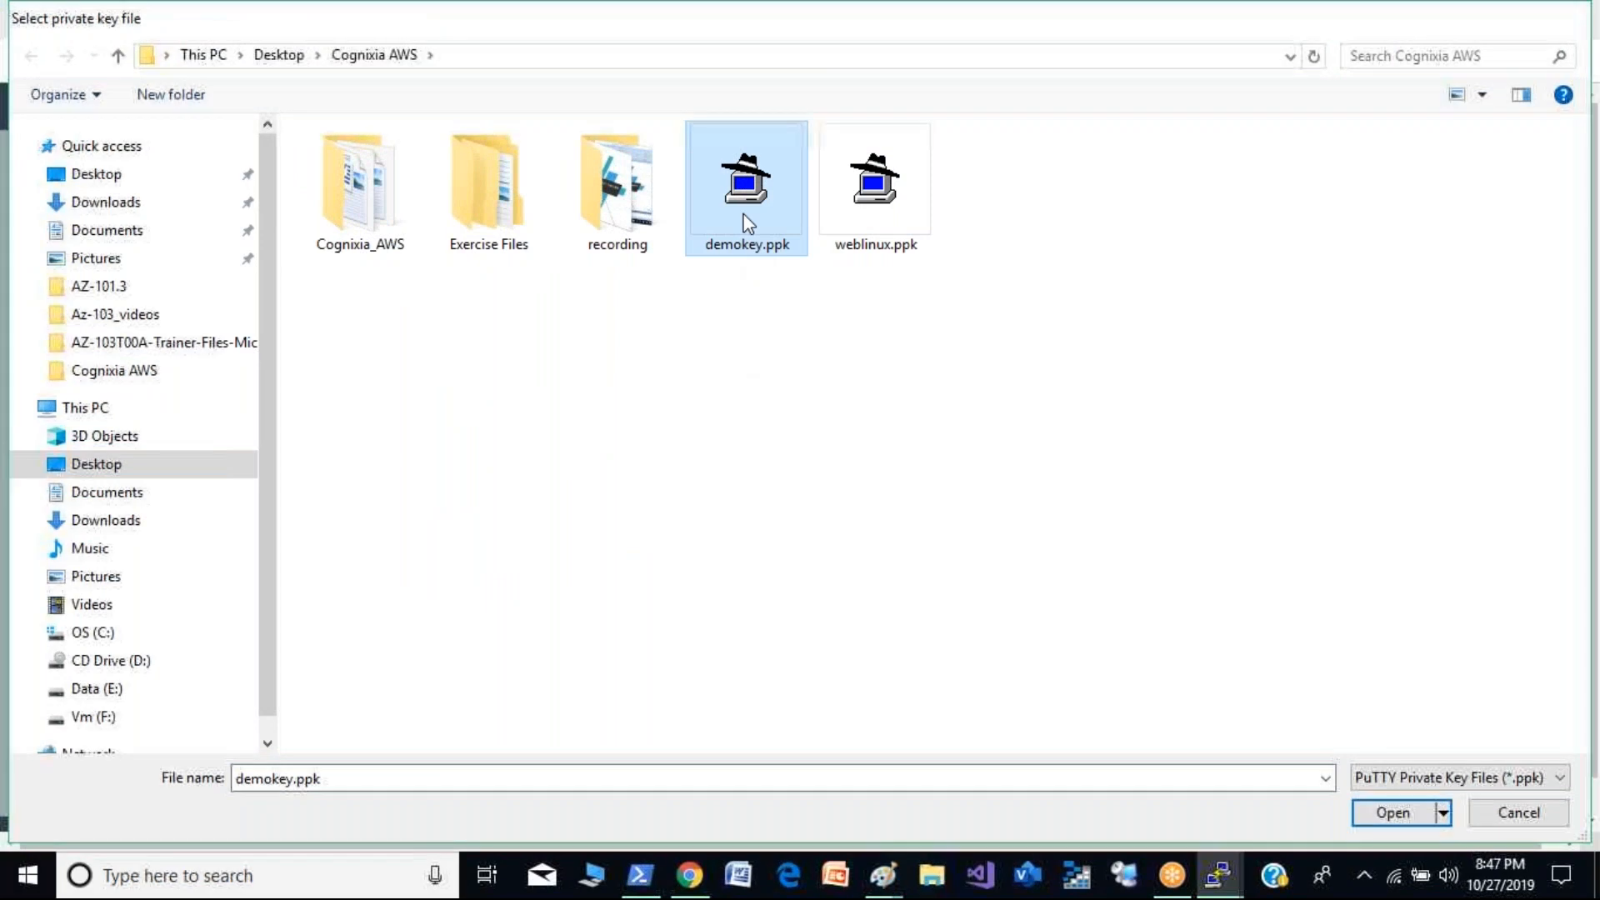
double_click(748, 223)
click(873, 761)
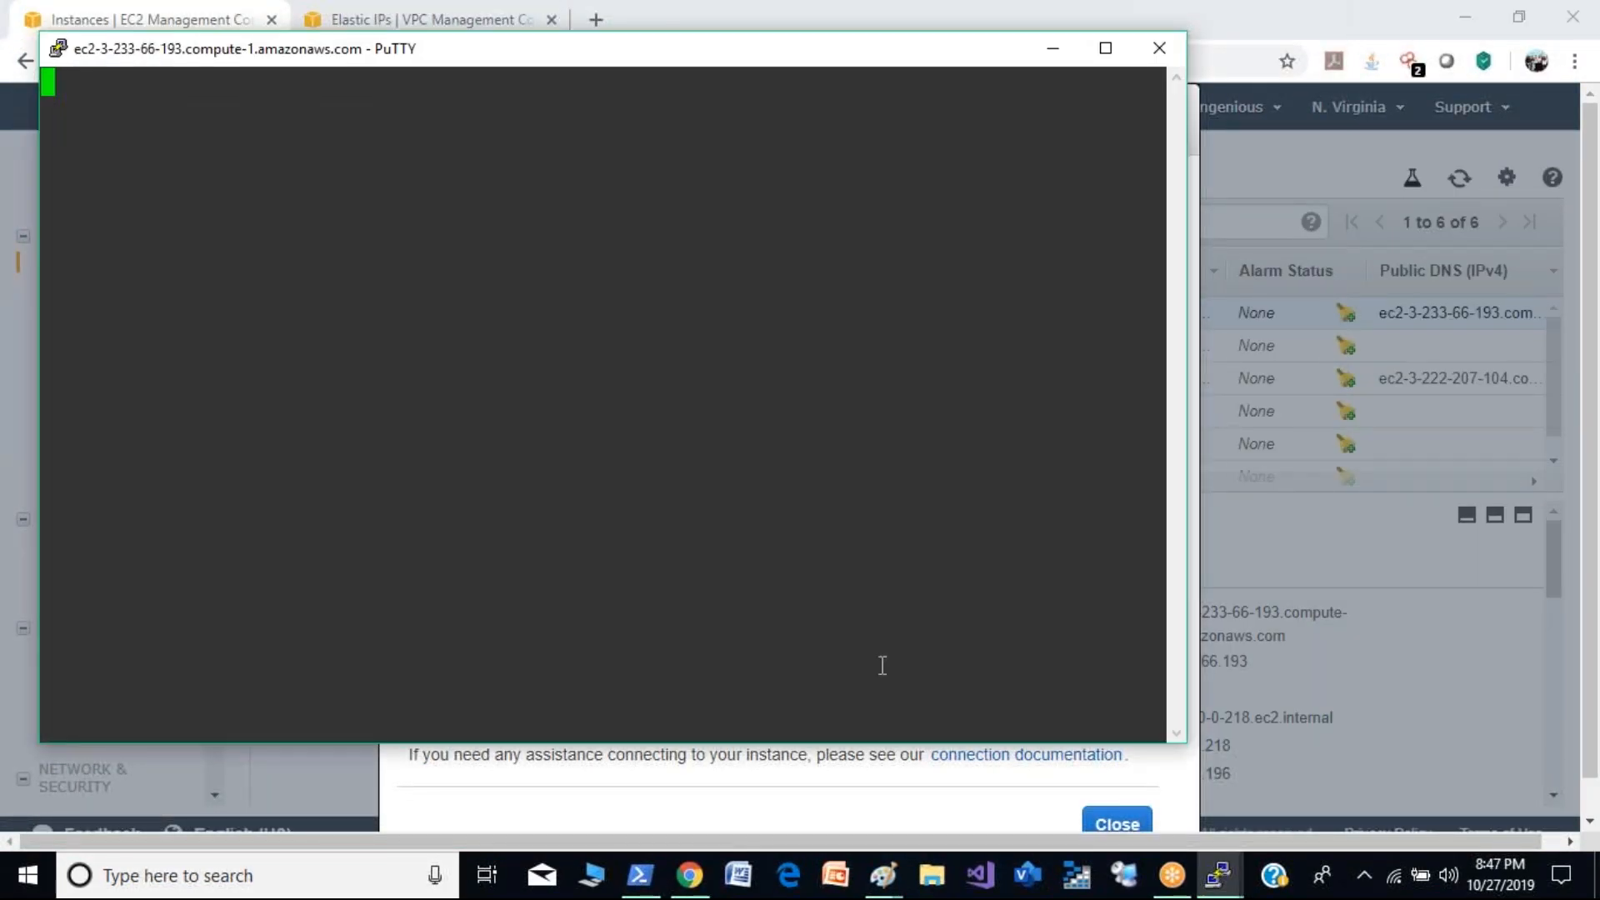
- Close the connection instructions in EC2, refresh the instance list, and view the inbound rules of demo2's security group
click(1045, 53)
click(1114, 815)
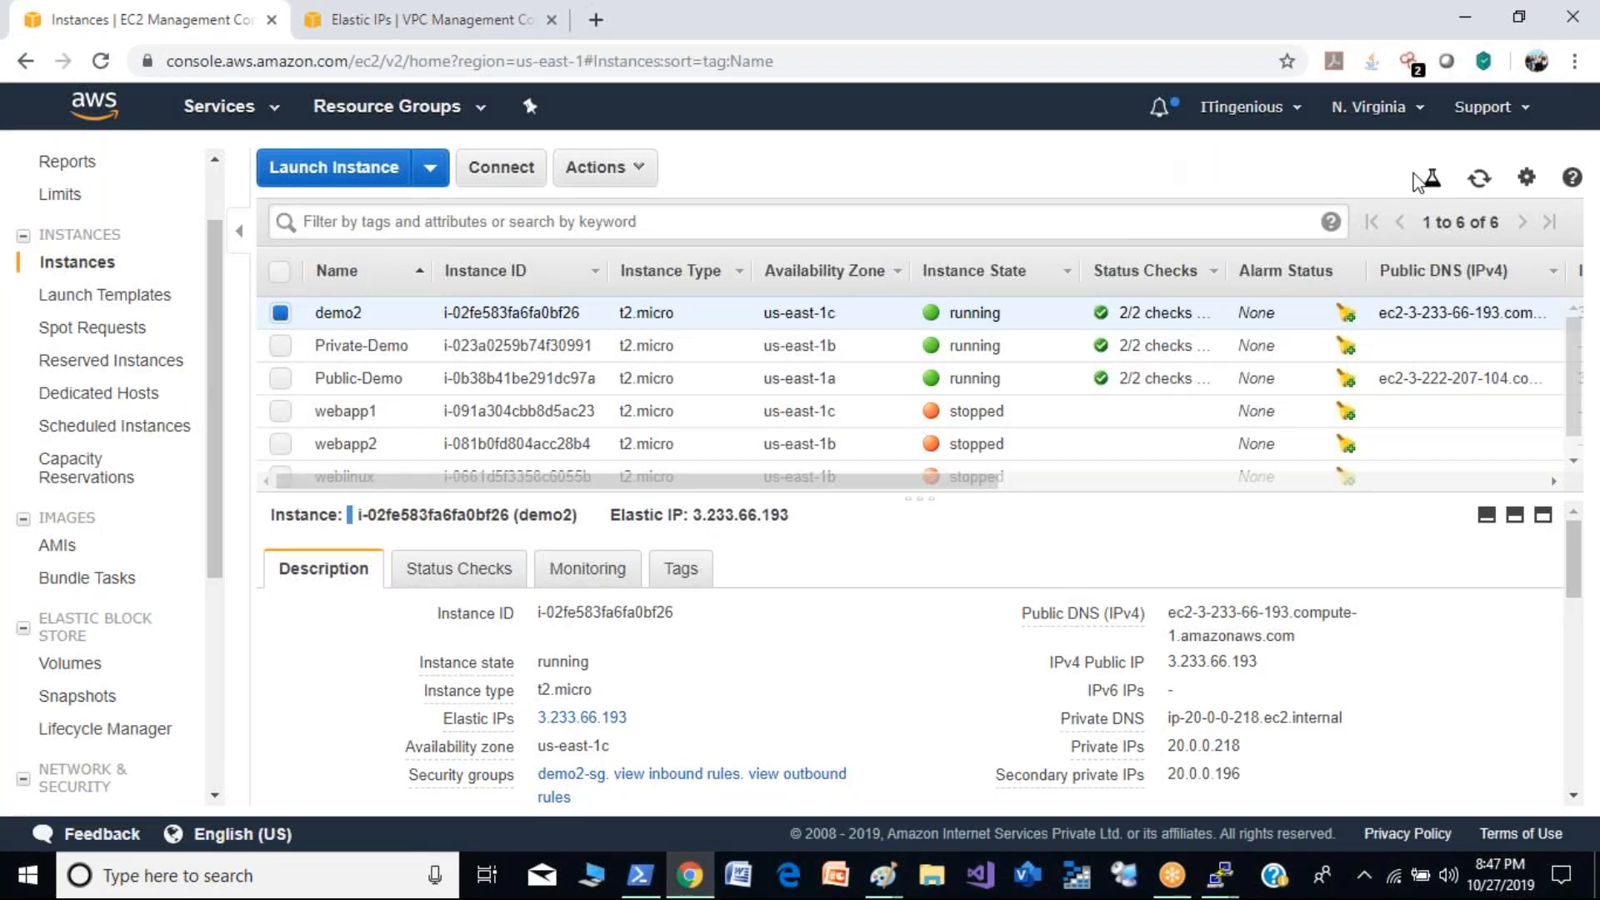
click(1480, 178)
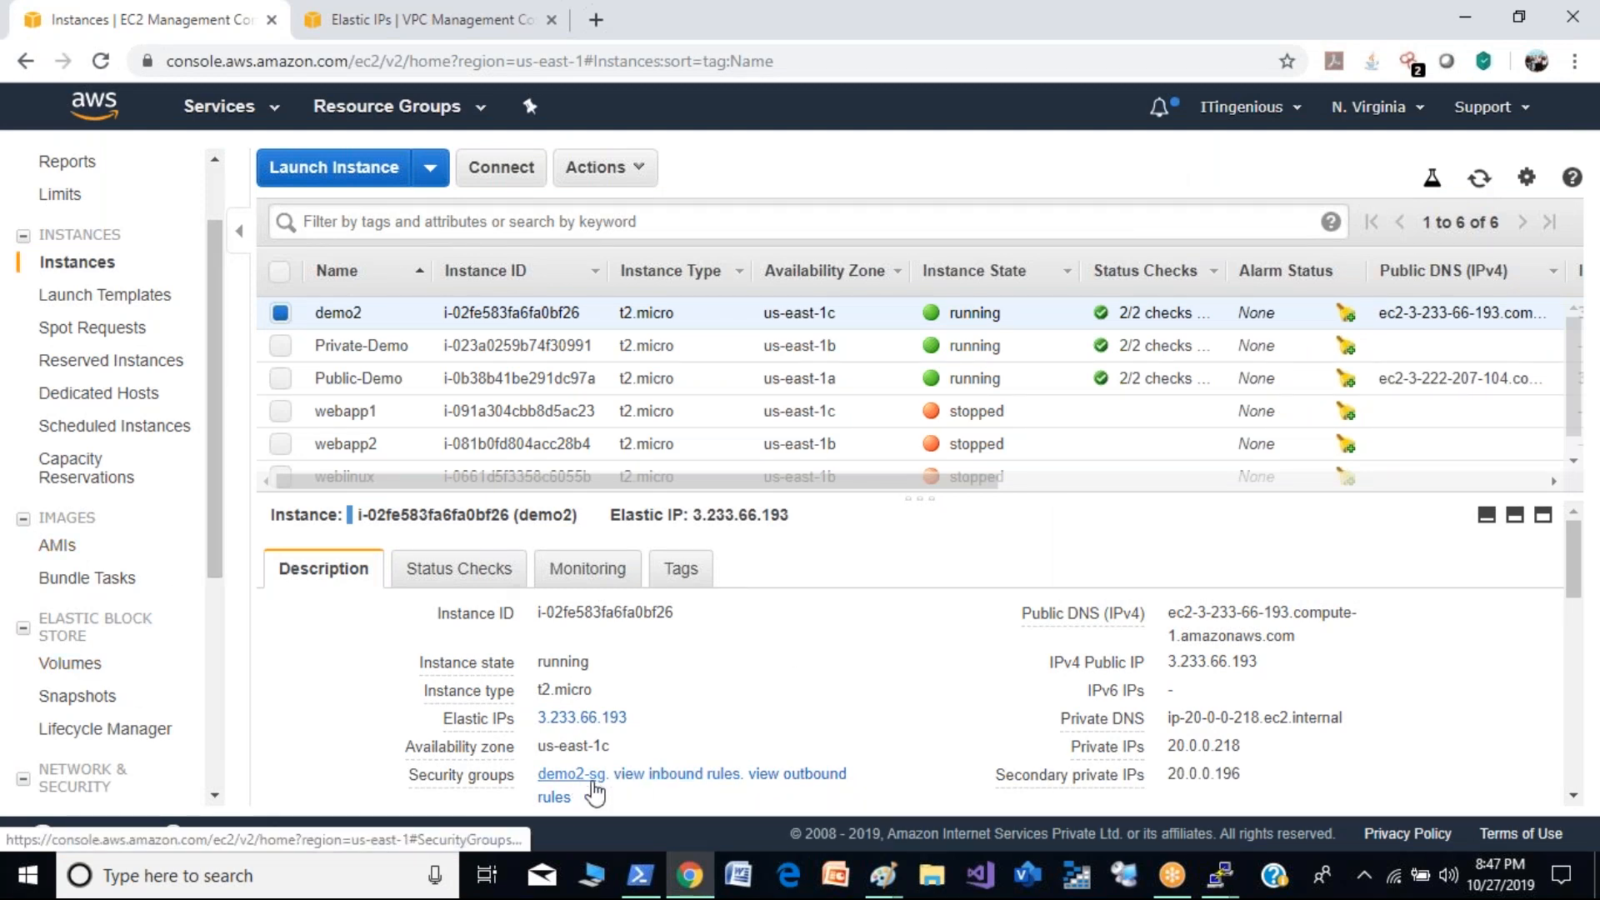
click(689, 775)
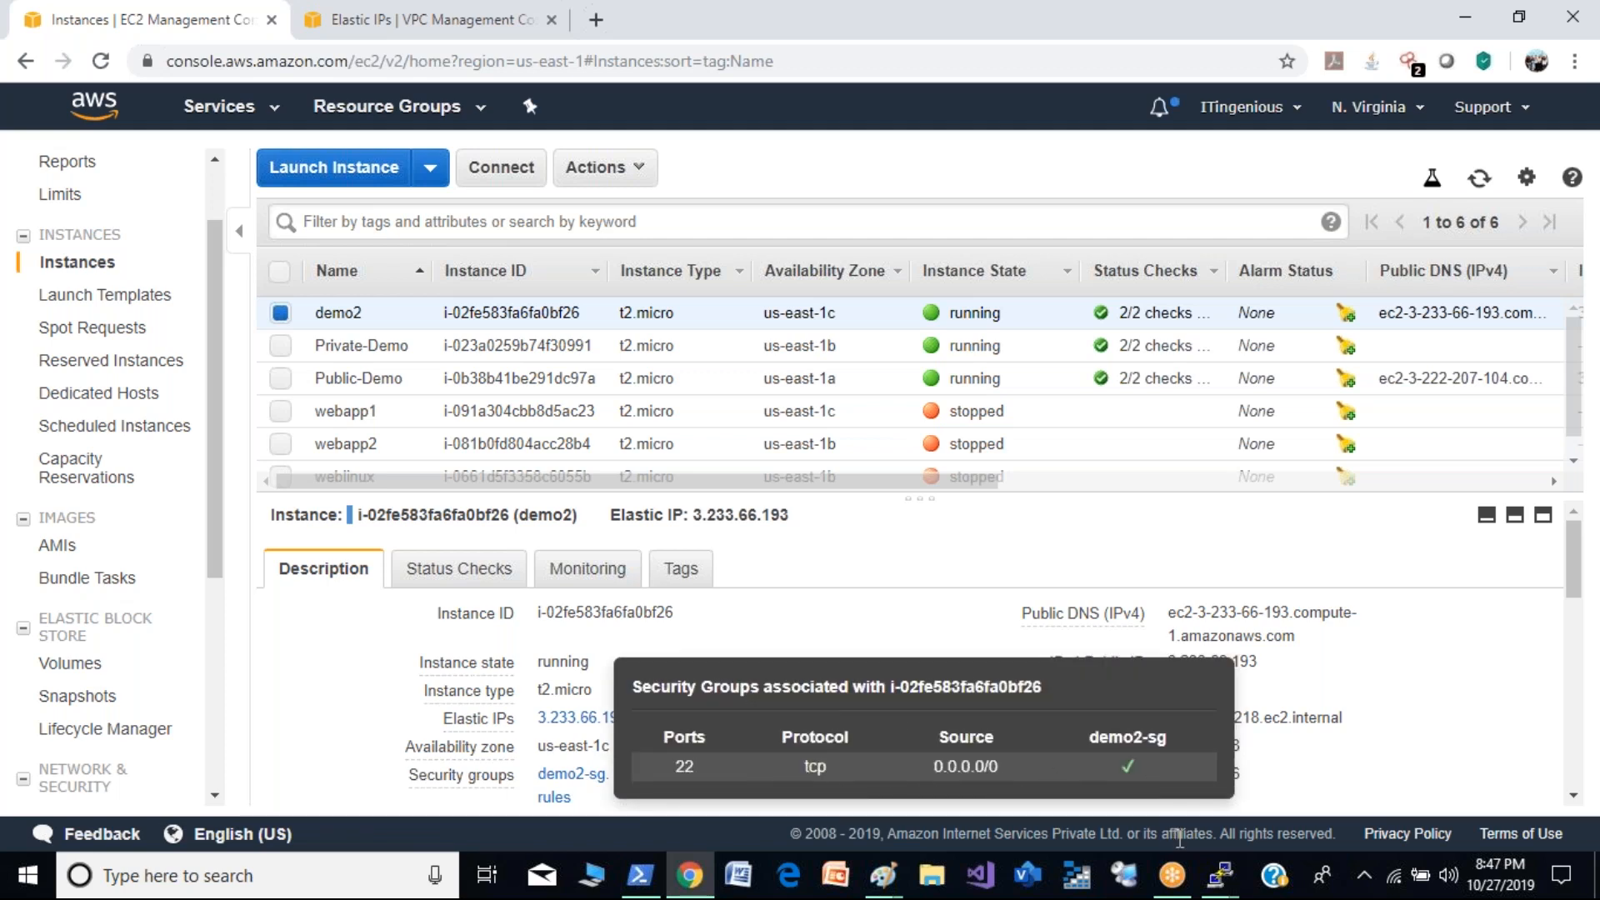
- Return to the demo2 PuTTY session, dismiss its network error and try restarting the session
click(1219, 877)
click(1287, 727)
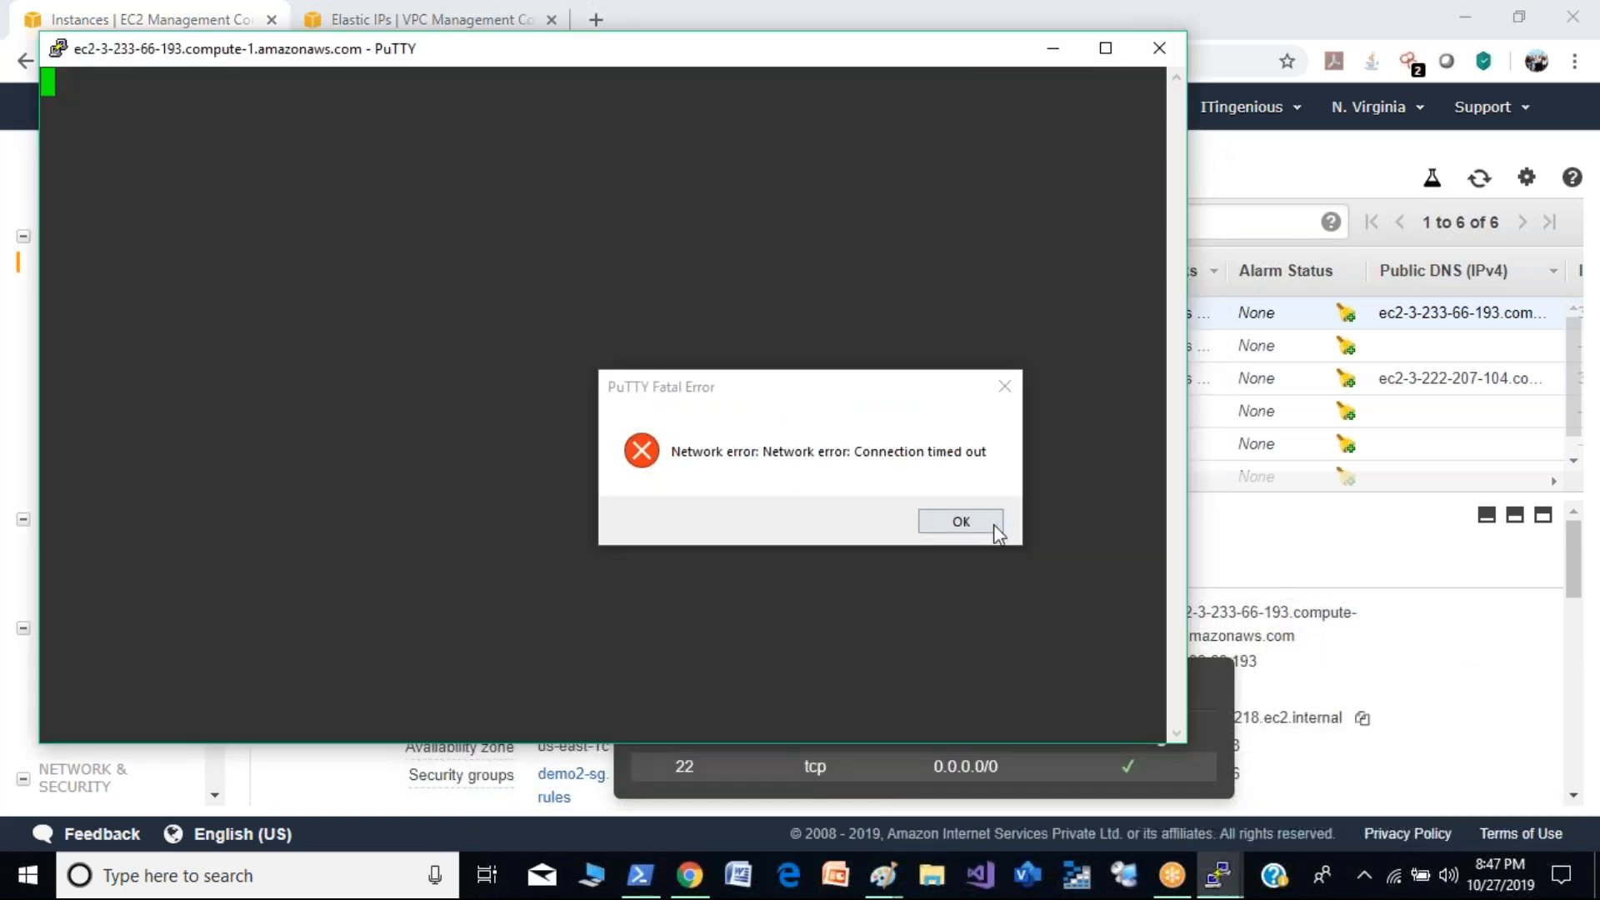
click(961, 522)
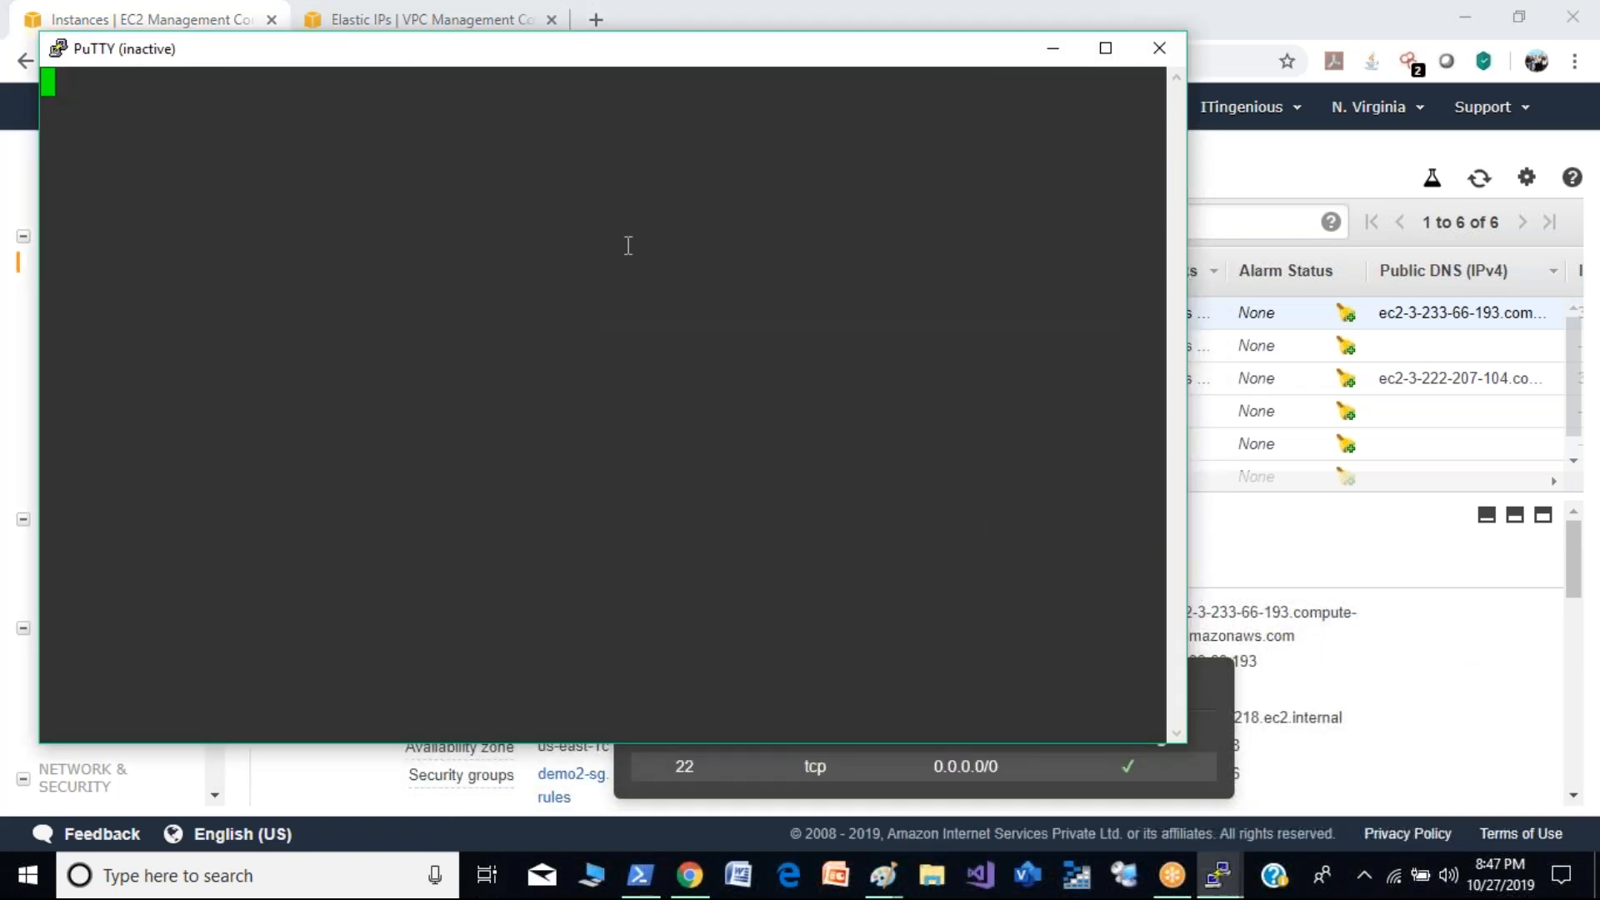
click(58, 57)
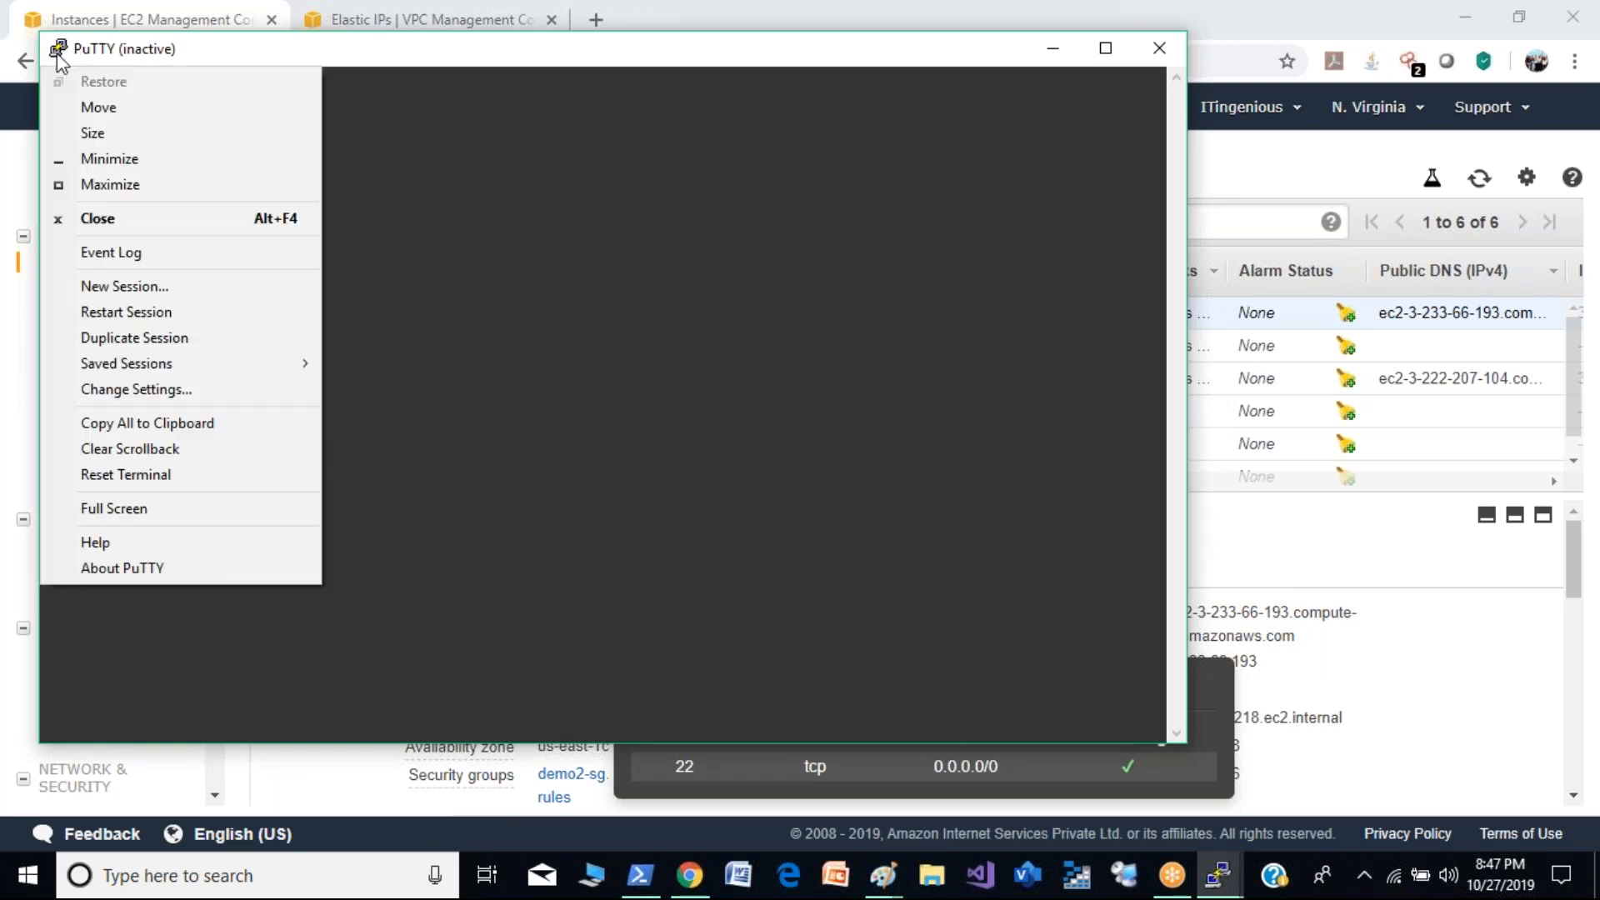
click(140, 313)
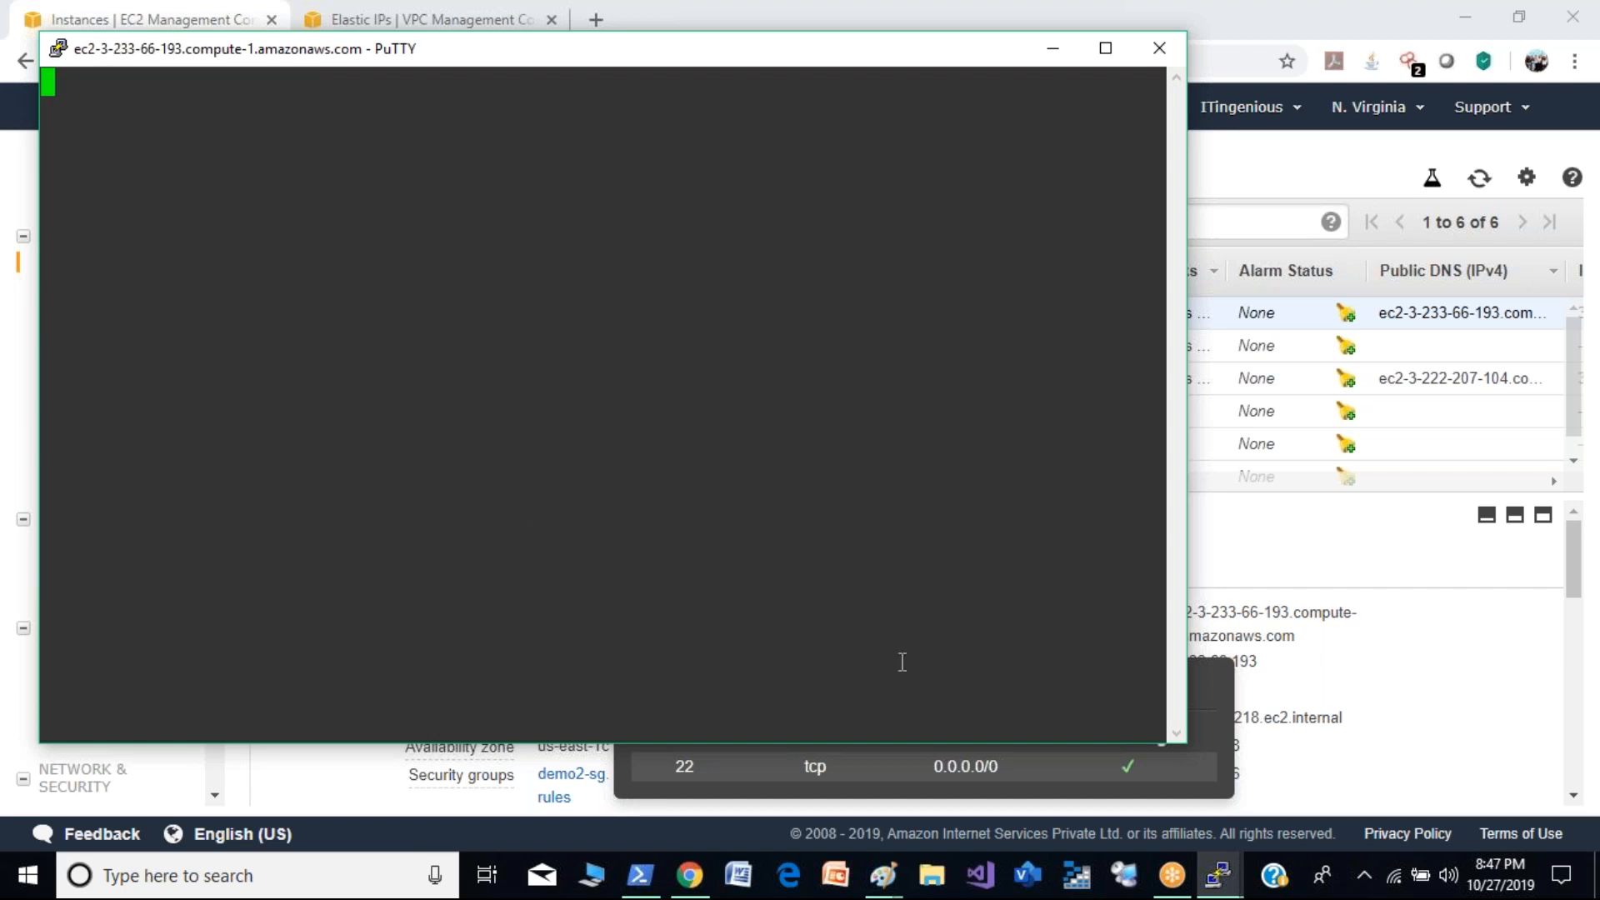
- Check the restarted PuTTY session to demo2, and close it, confirming the exit
click(1214, 717)
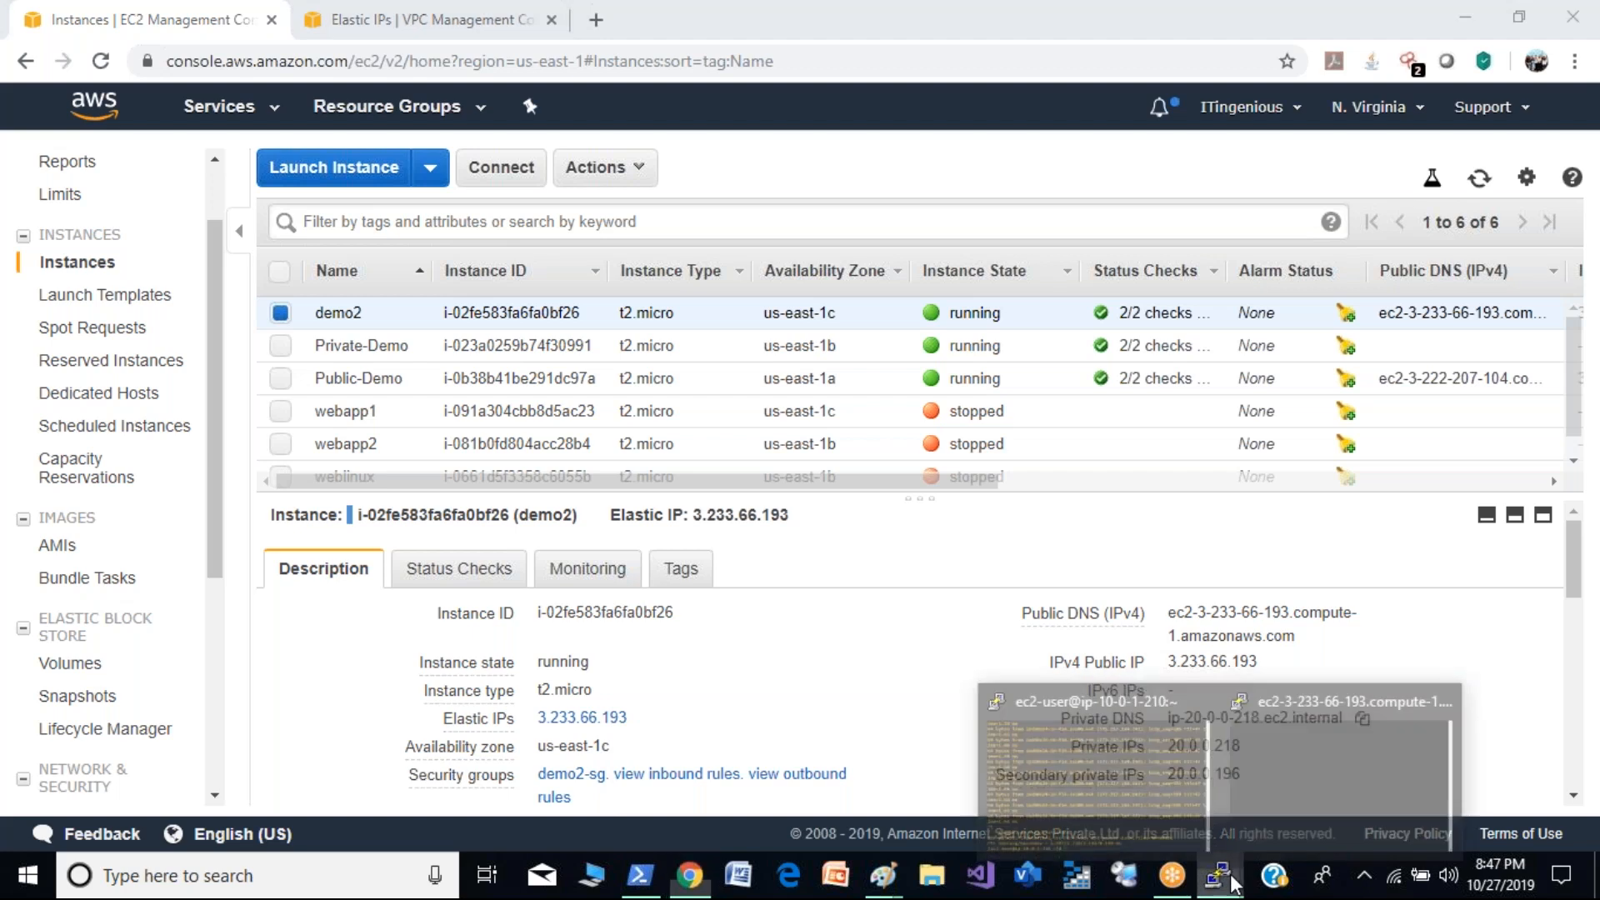
click(1313, 788)
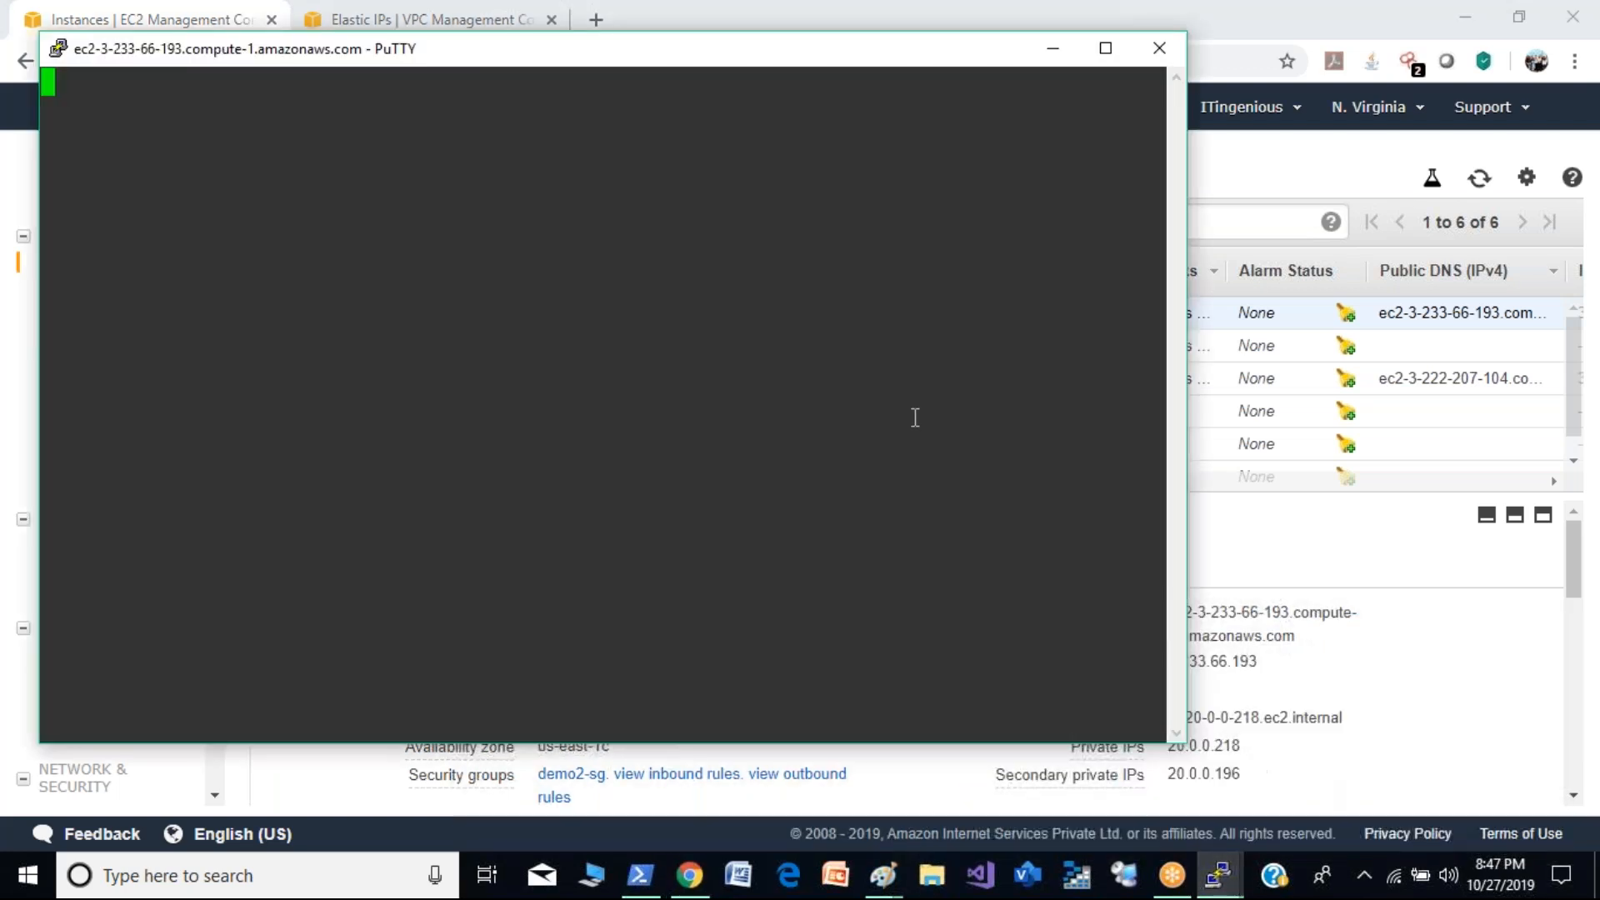
drag(972, 48, 1039, 163)
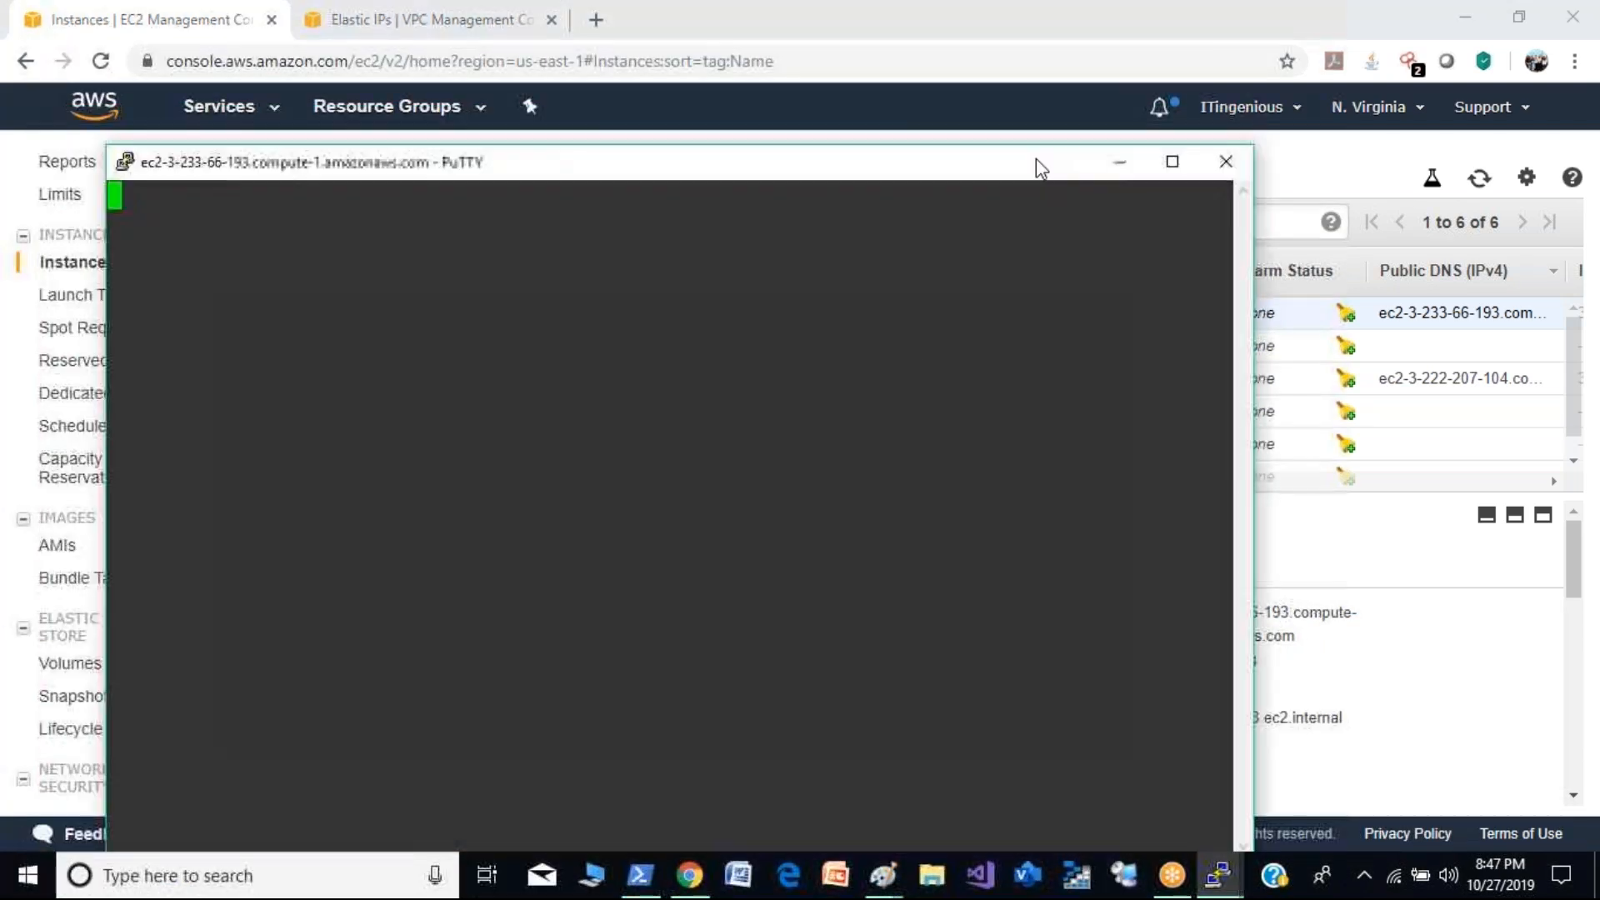
click(1117, 163)
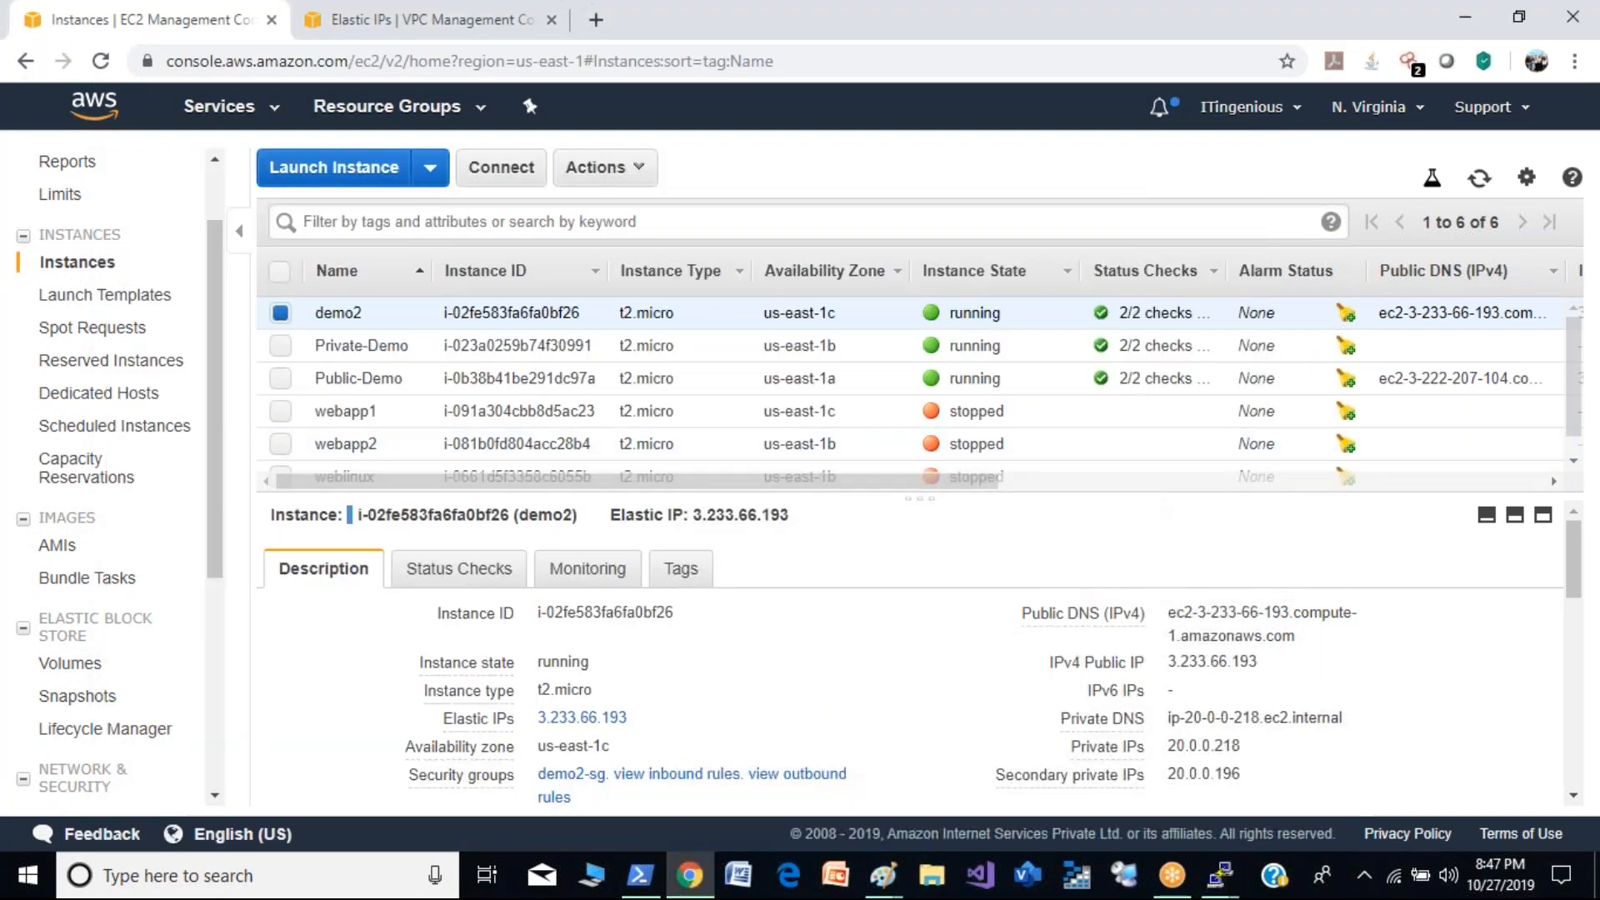
mouse_move(1219, 875)
click(1294, 672)
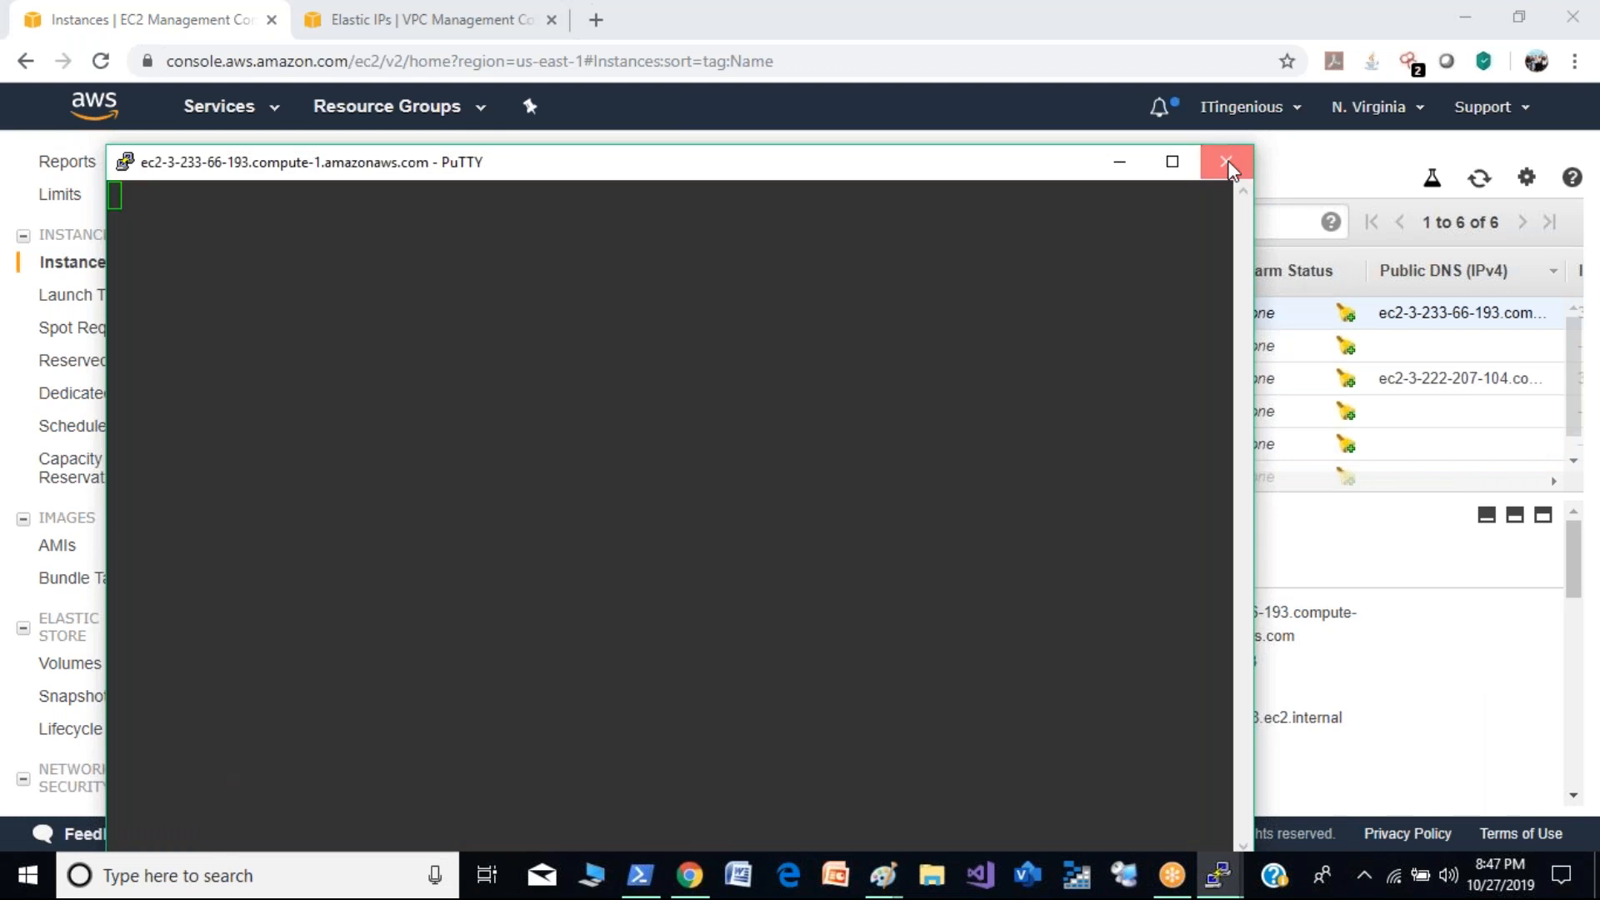
click(1228, 160)
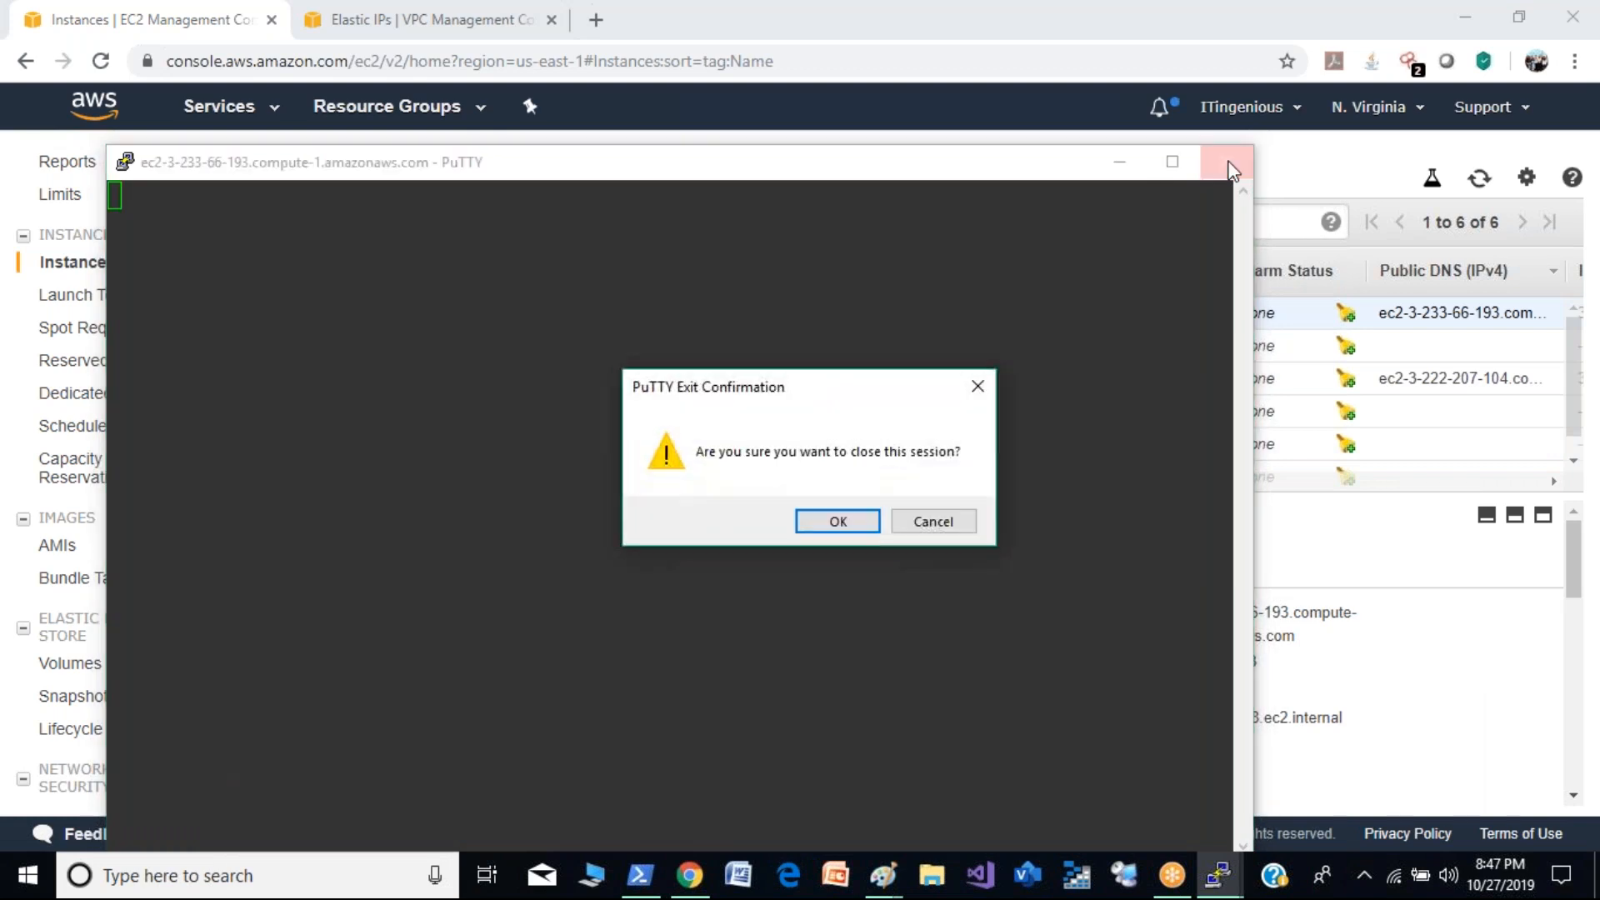
click(853, 519)
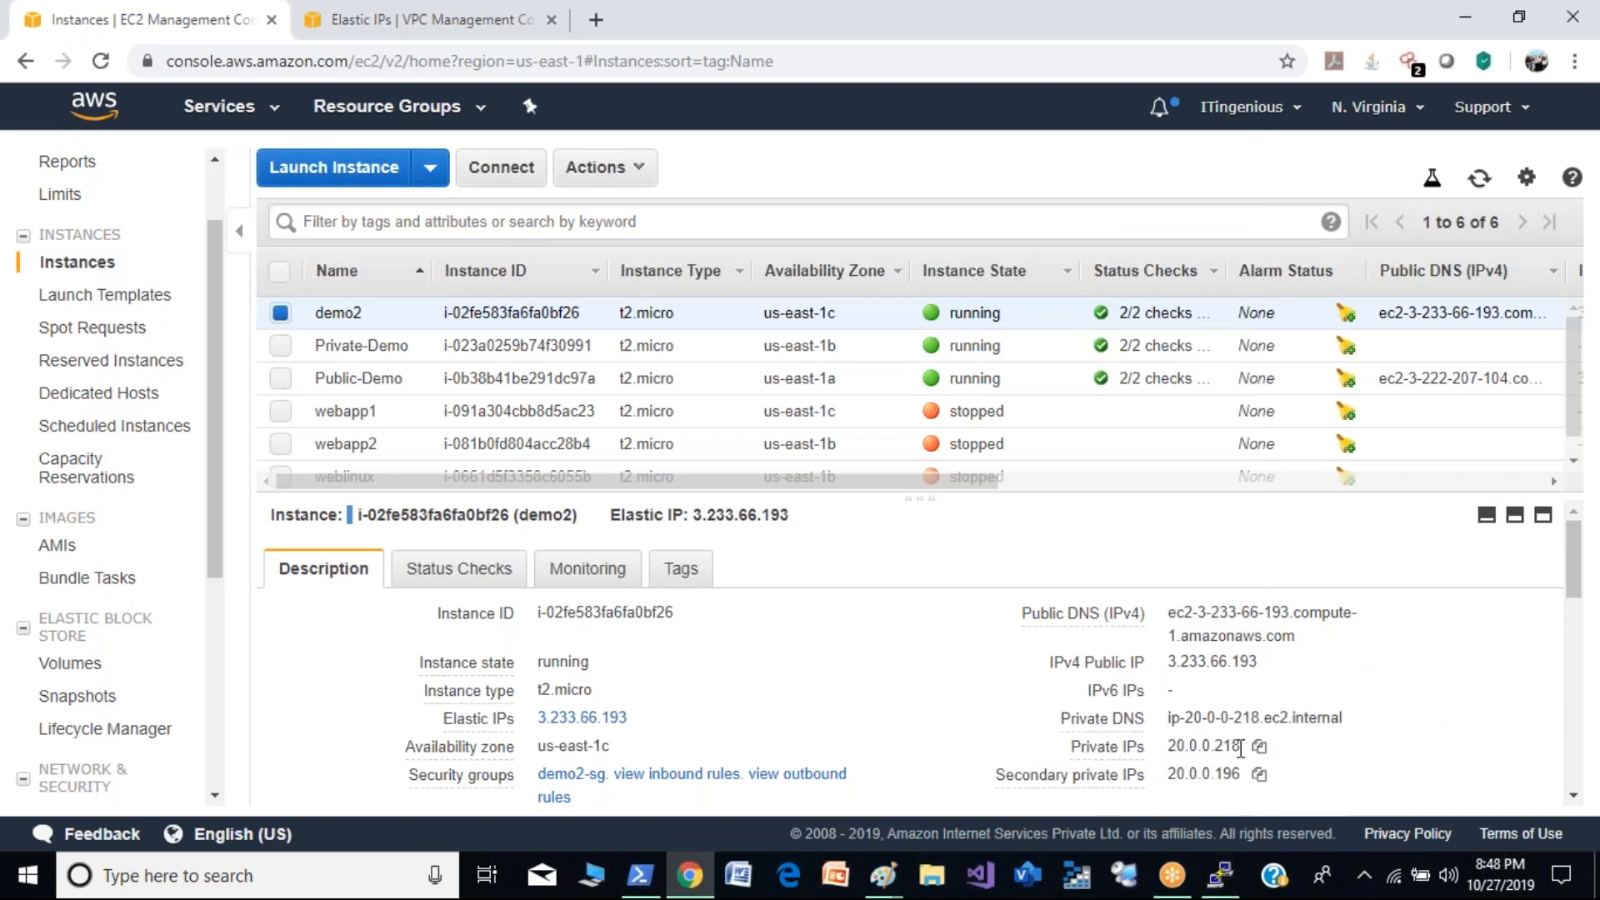
- Copy demo2's primary private IP address from the instance description
click(1259, 748)
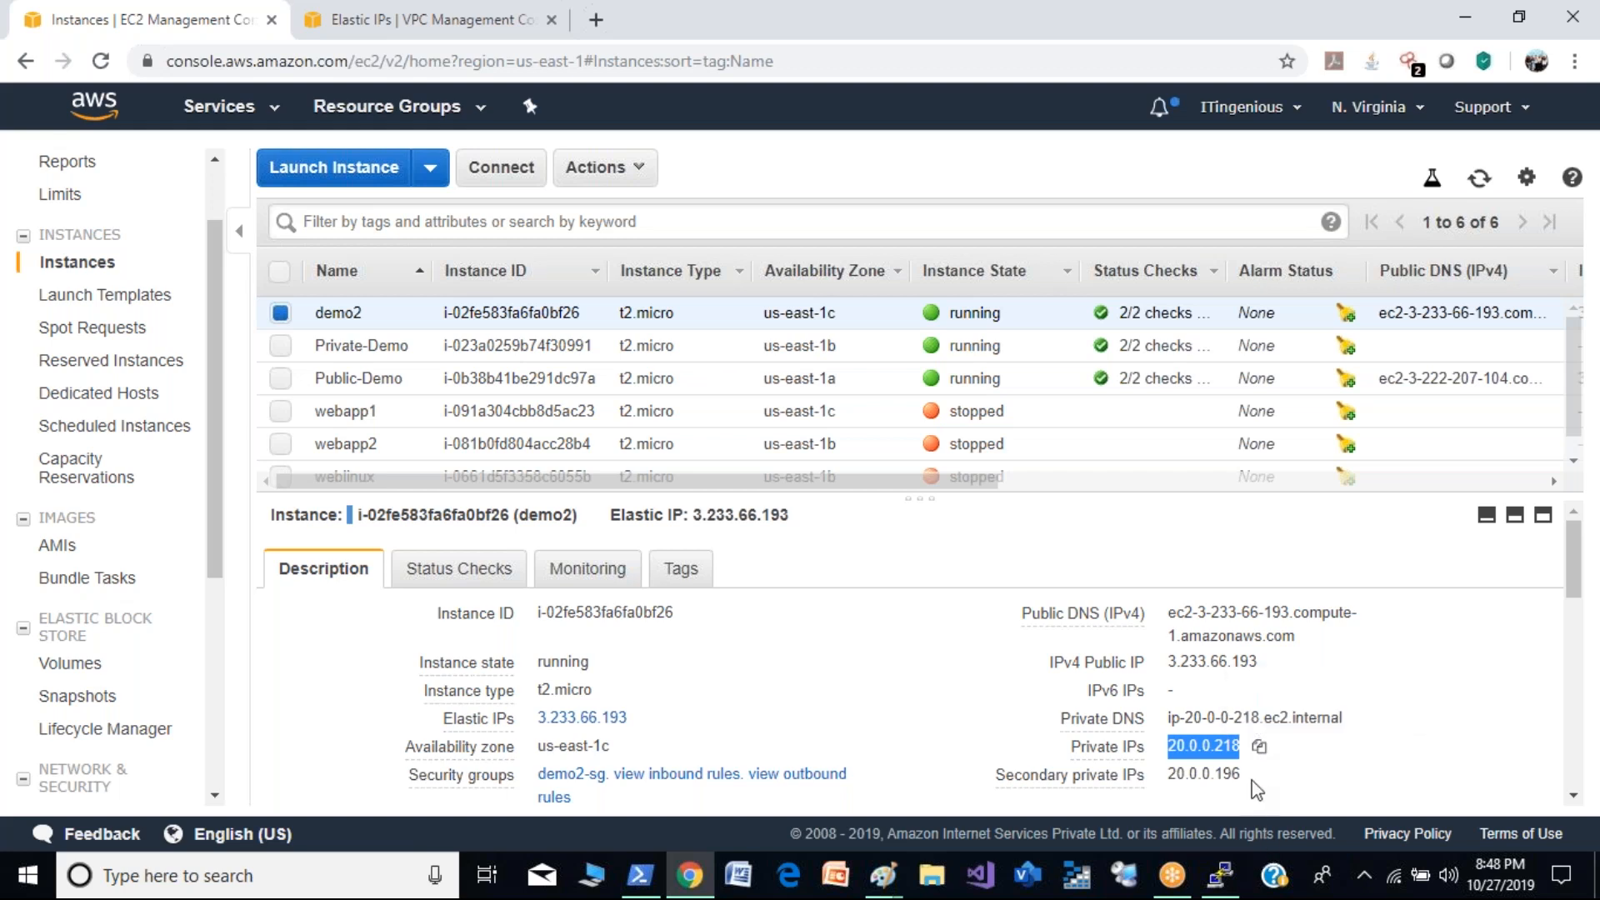
click(1259, 775)
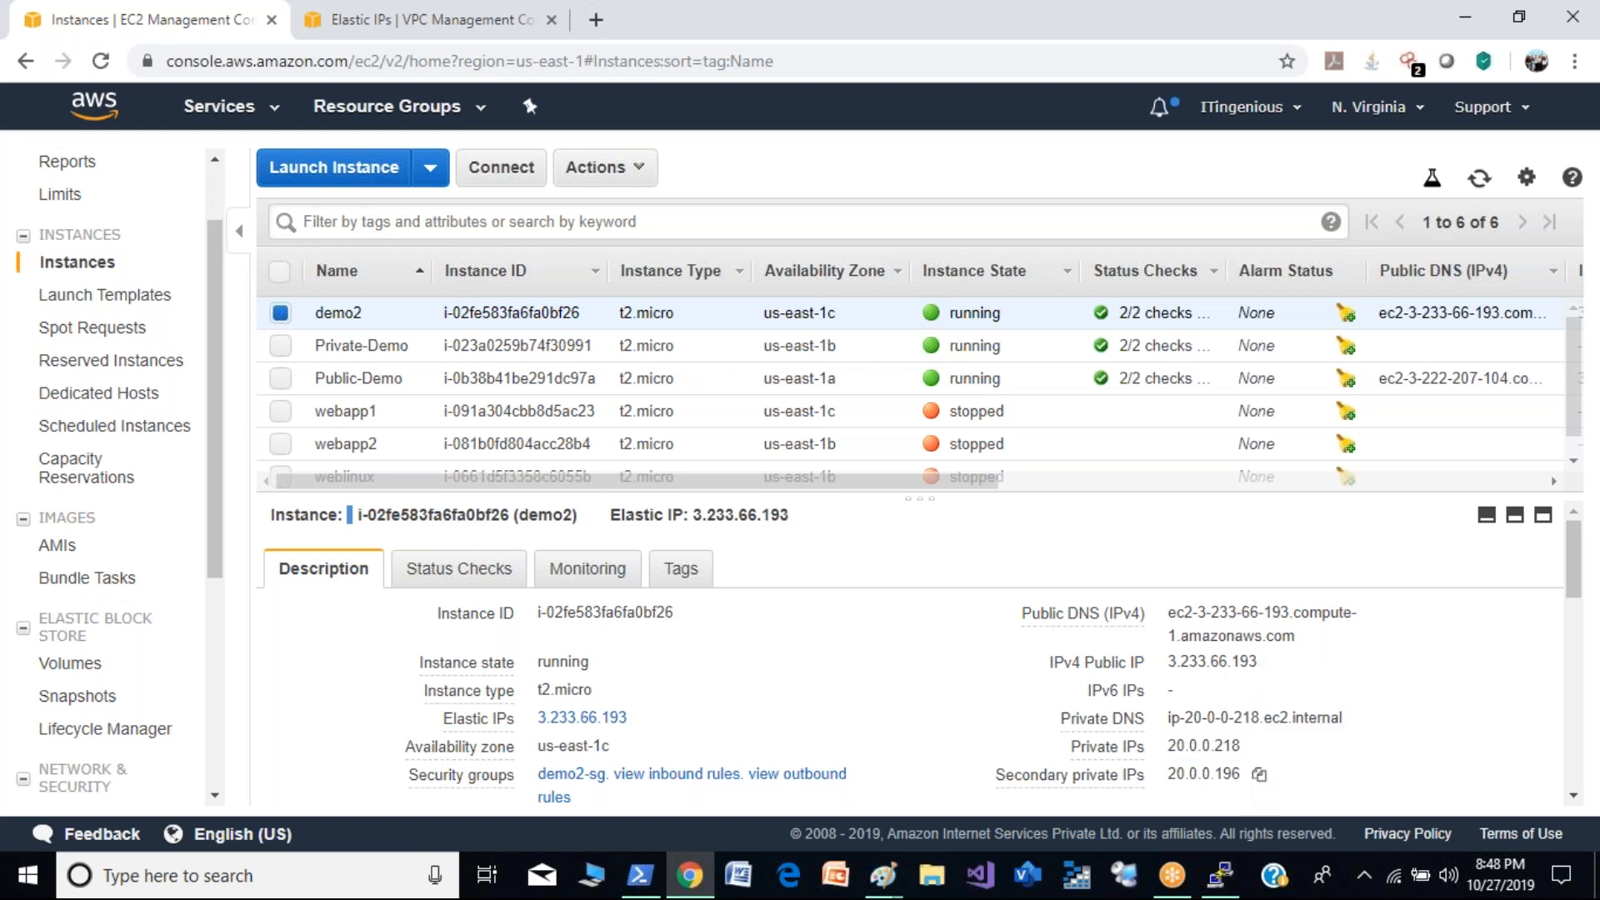
click(1259, 748)
- Ping demo2's private address 20.0.0.218 from the open SSH session on ip-10-0-1-210
click(1223, 879)
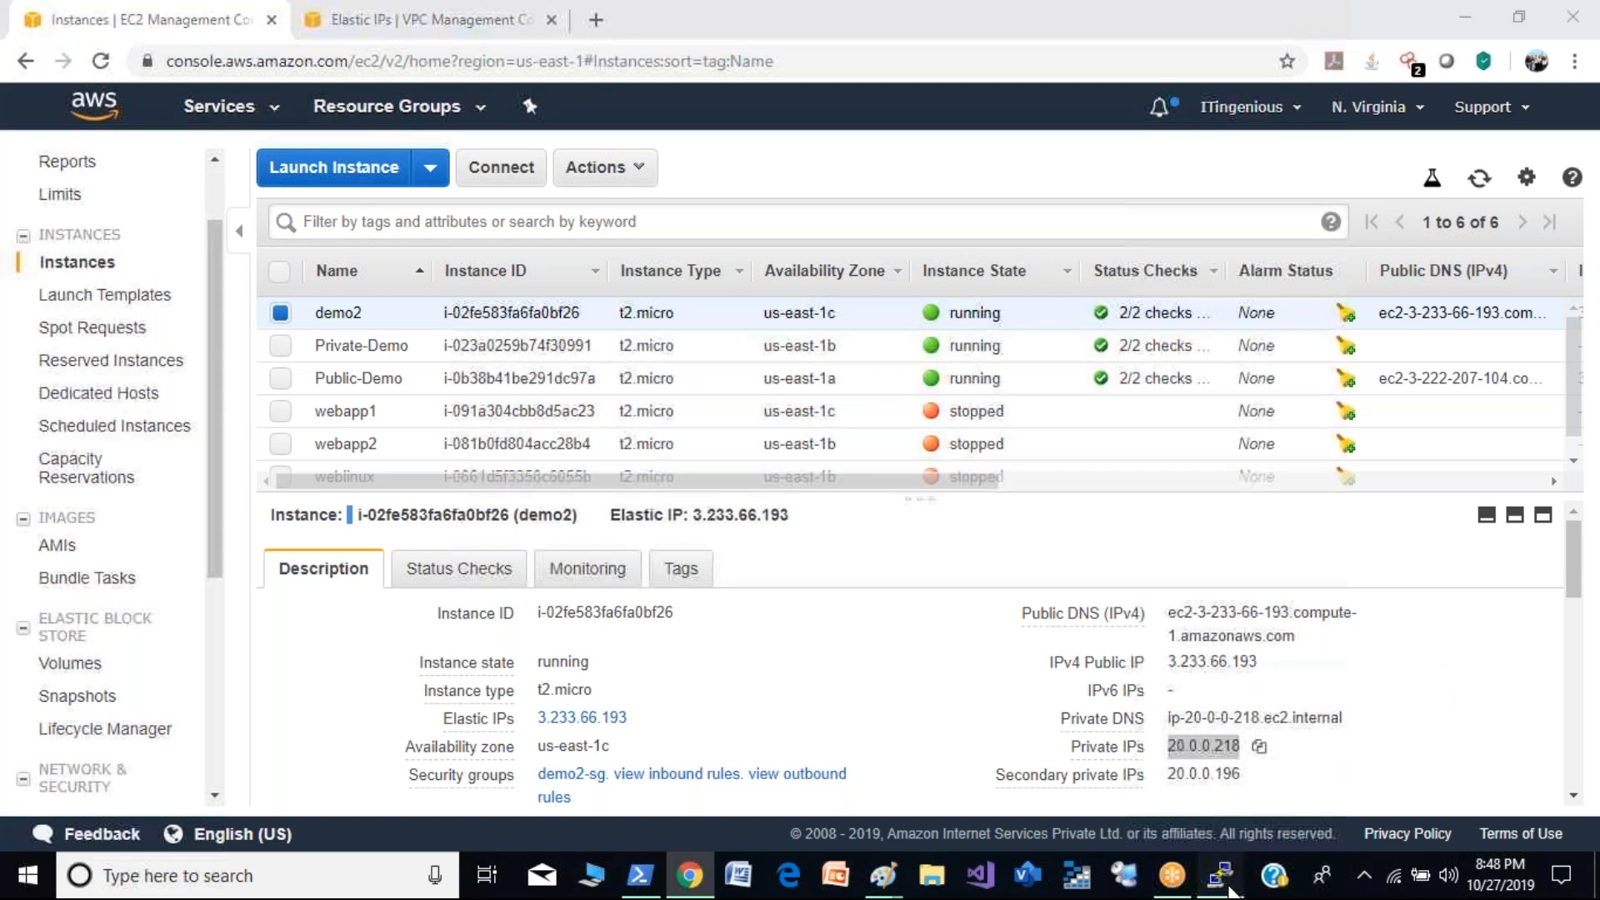
text(ping)
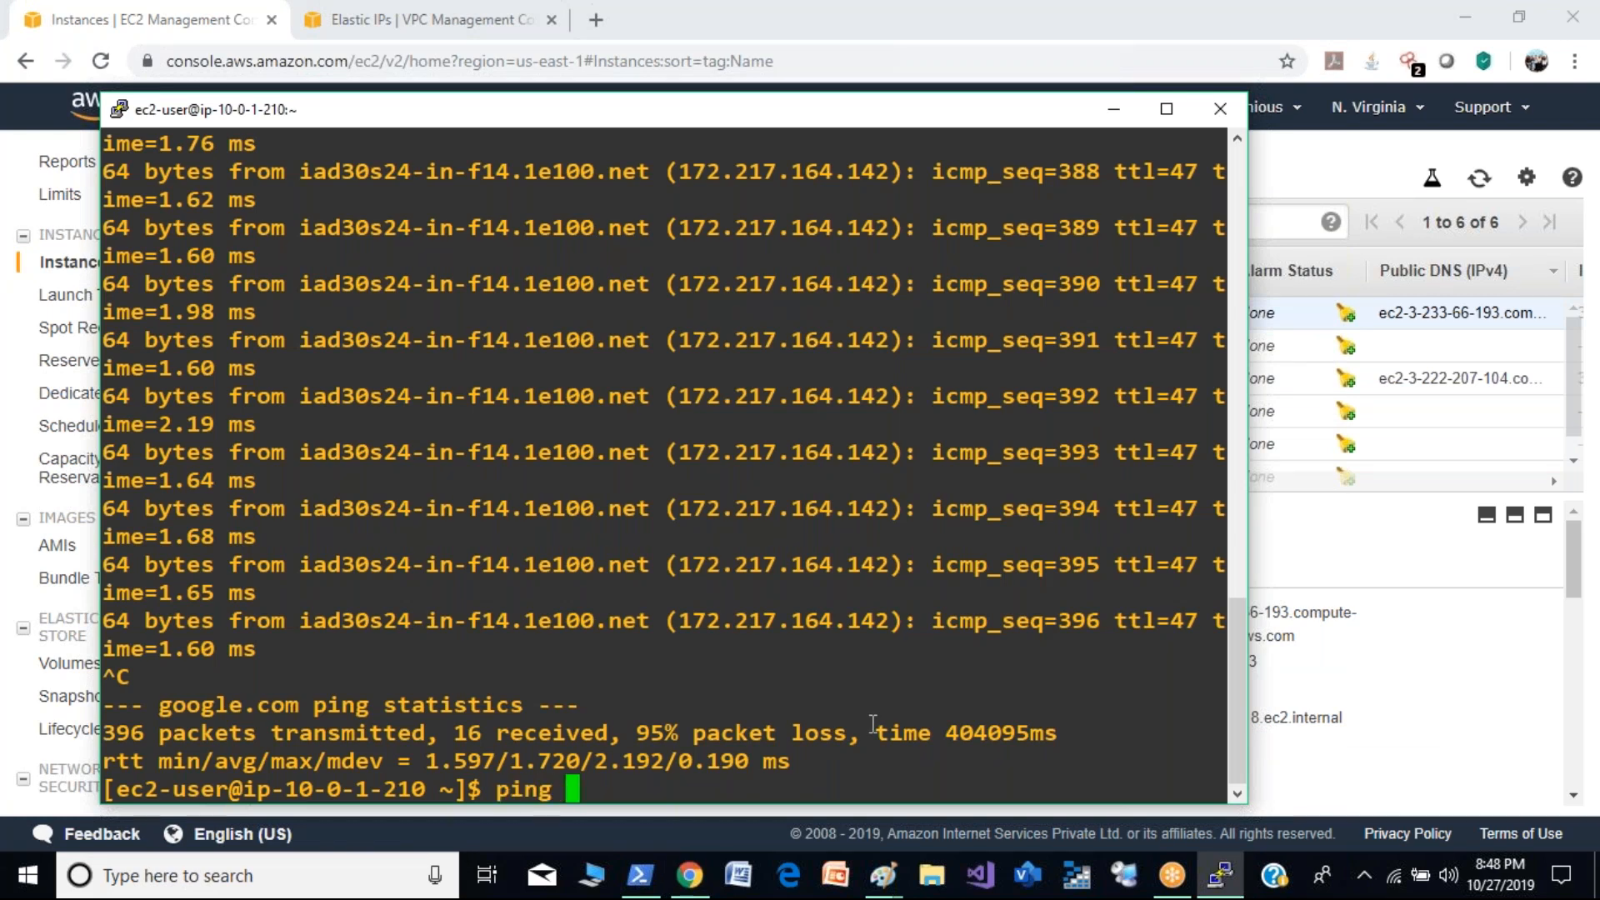
right_click(873, 724)
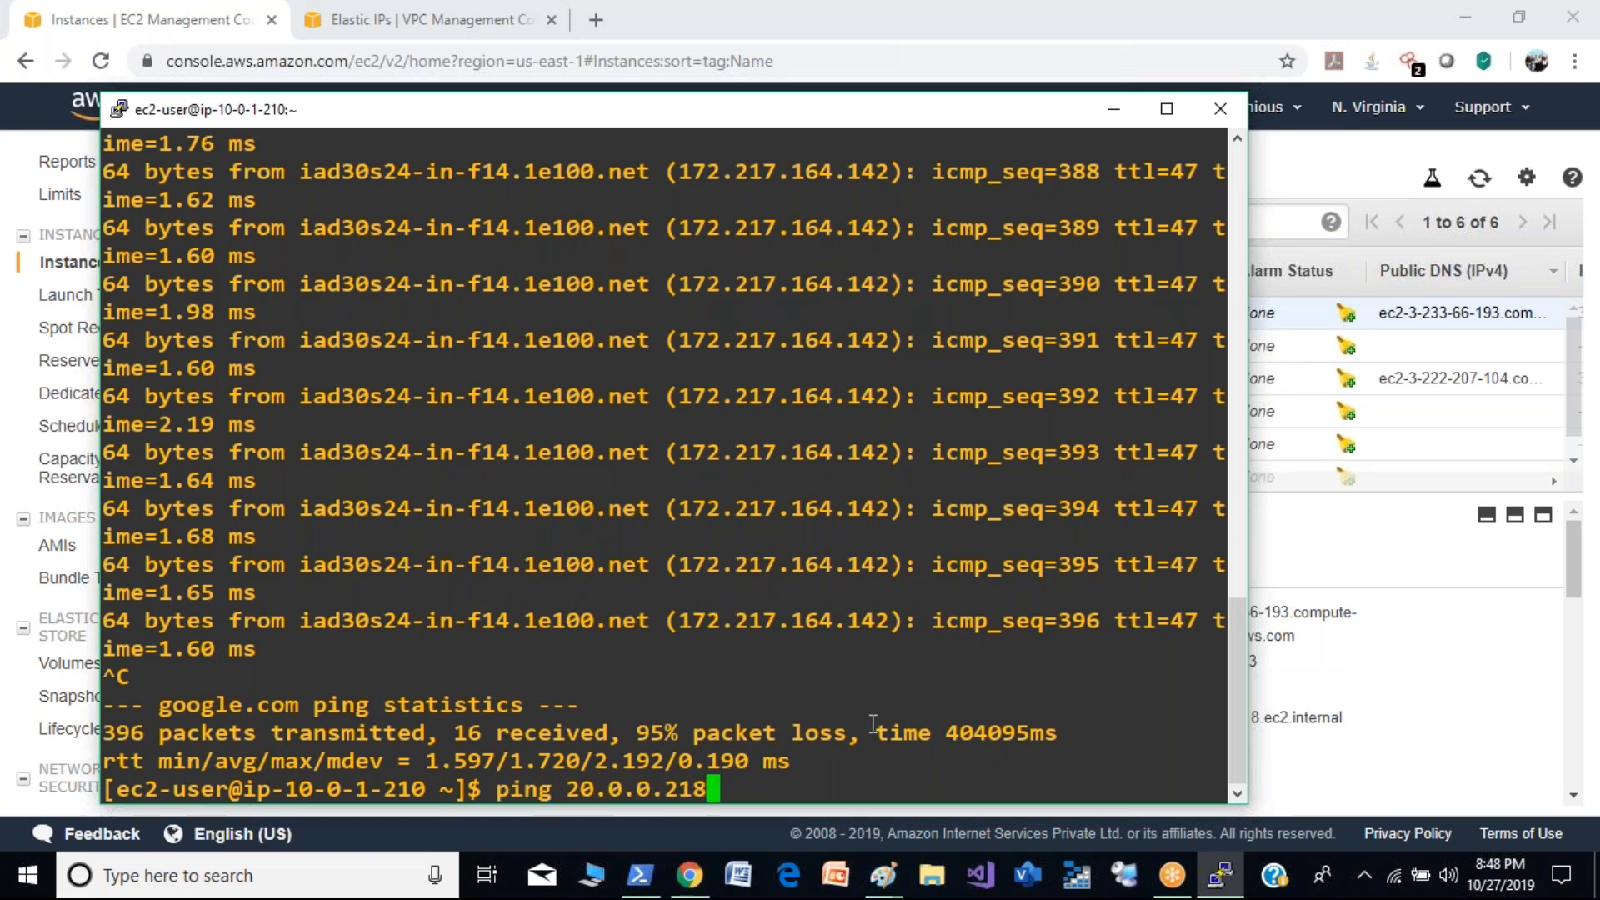
right_click(873, 723)
text(\\\\)
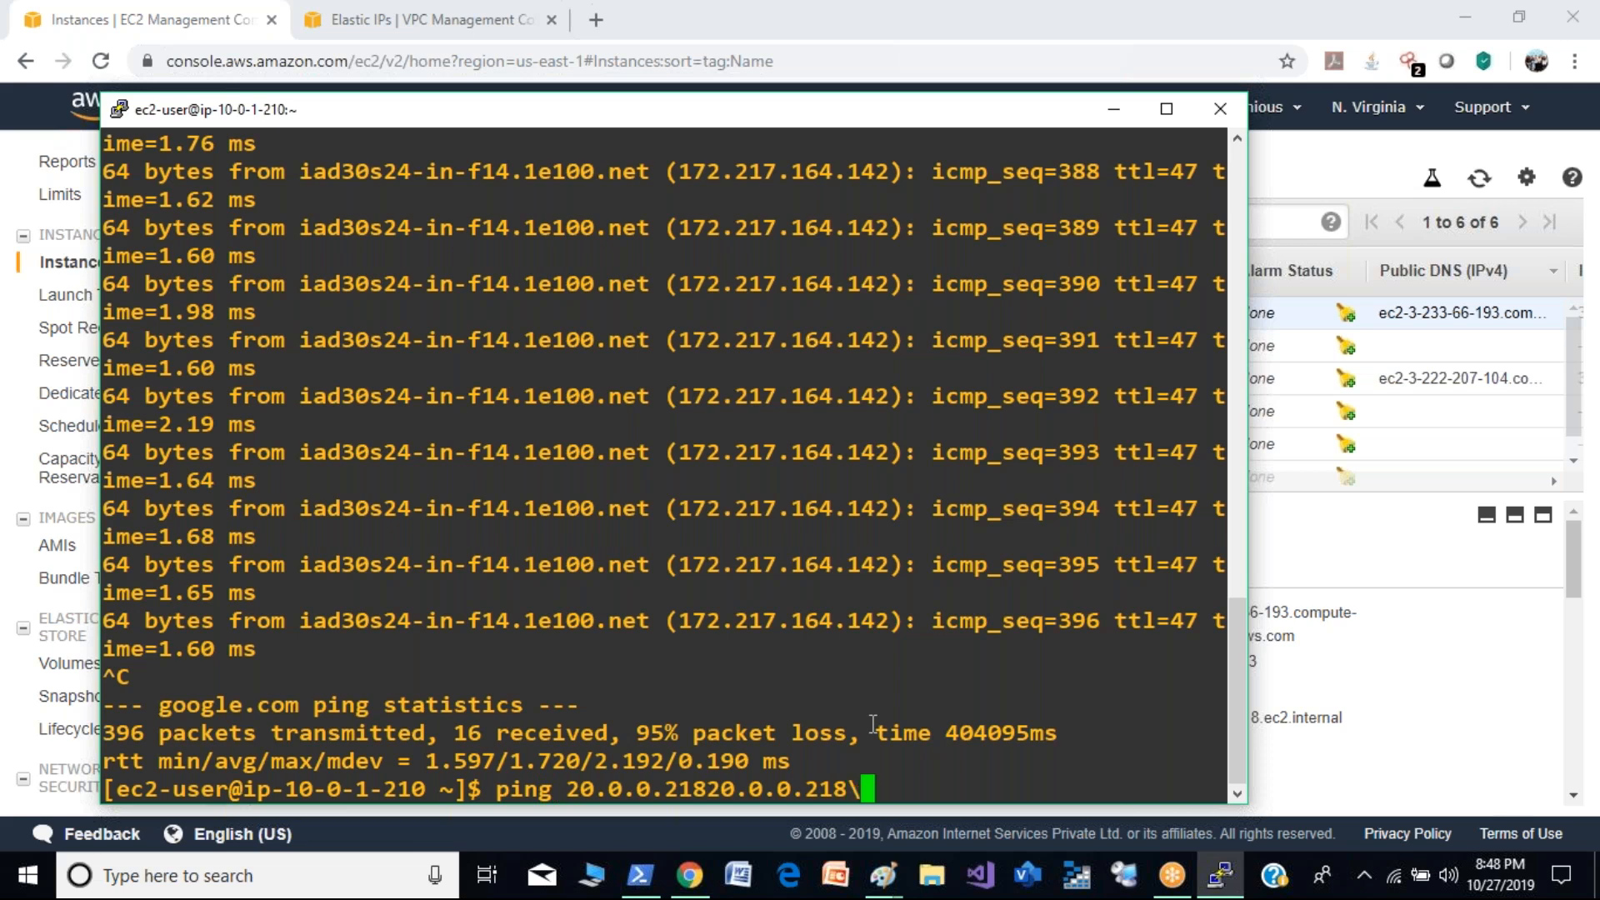
key(BackSpace)
key(BackSpace)
key(BackSpace)
key(BackSpace)
key(BackSpace)
key(BackSpace)
key(BackSpace)
key(BackSpace)
key(BackSpace)
key(BackSpace)
key(BackSpace)
key(BackSpace)
key(BackSpace)
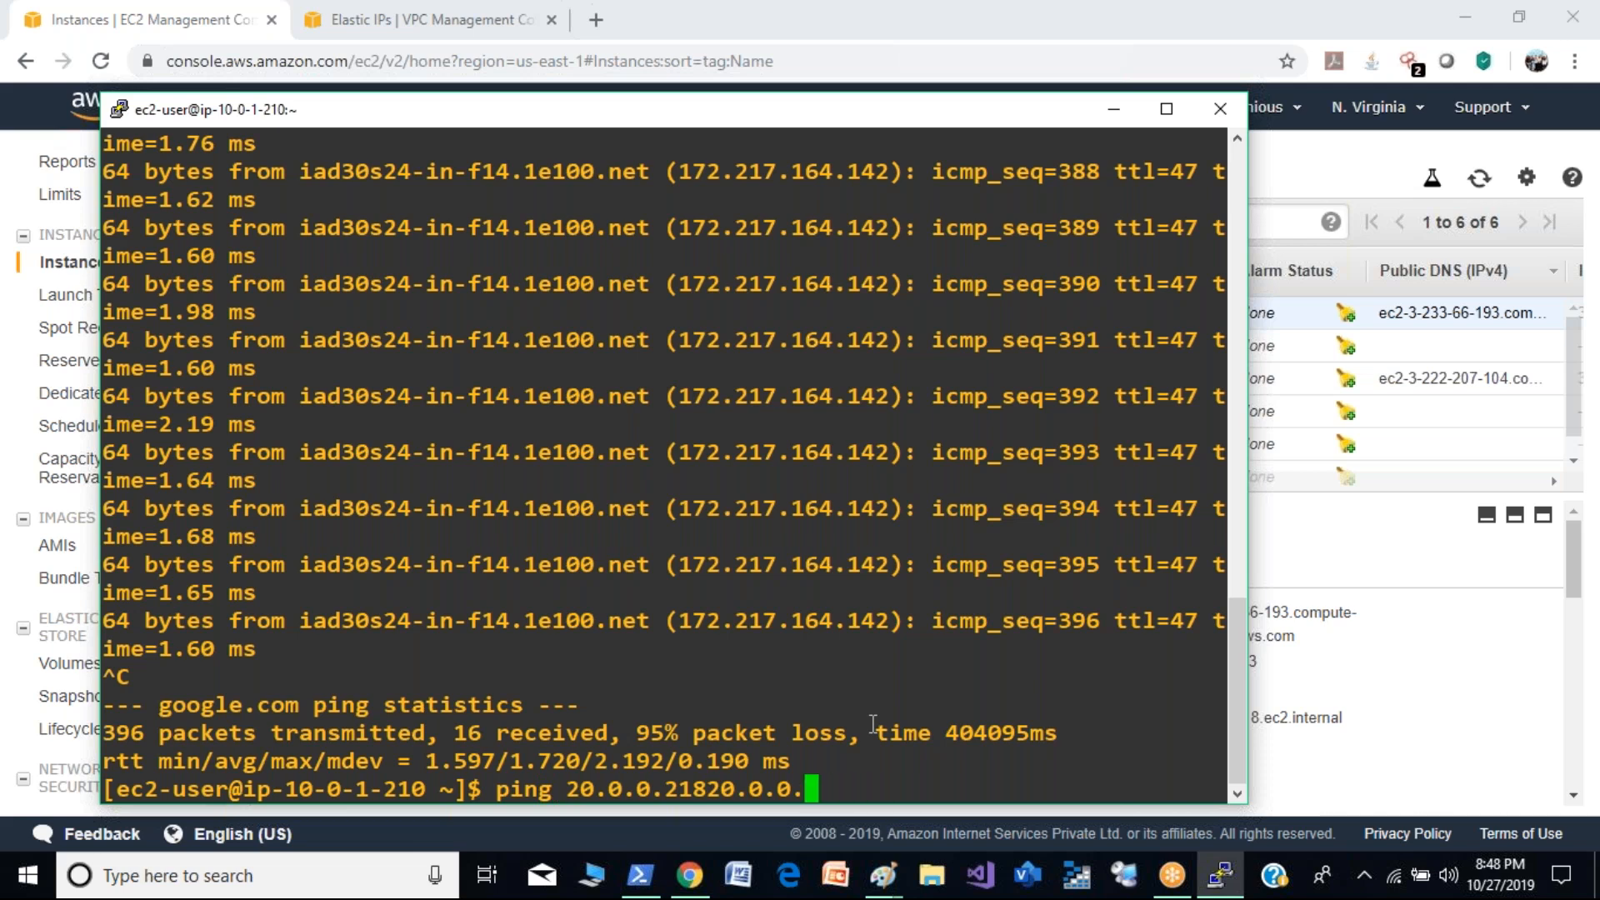
key(BackSpace)
key(Return)
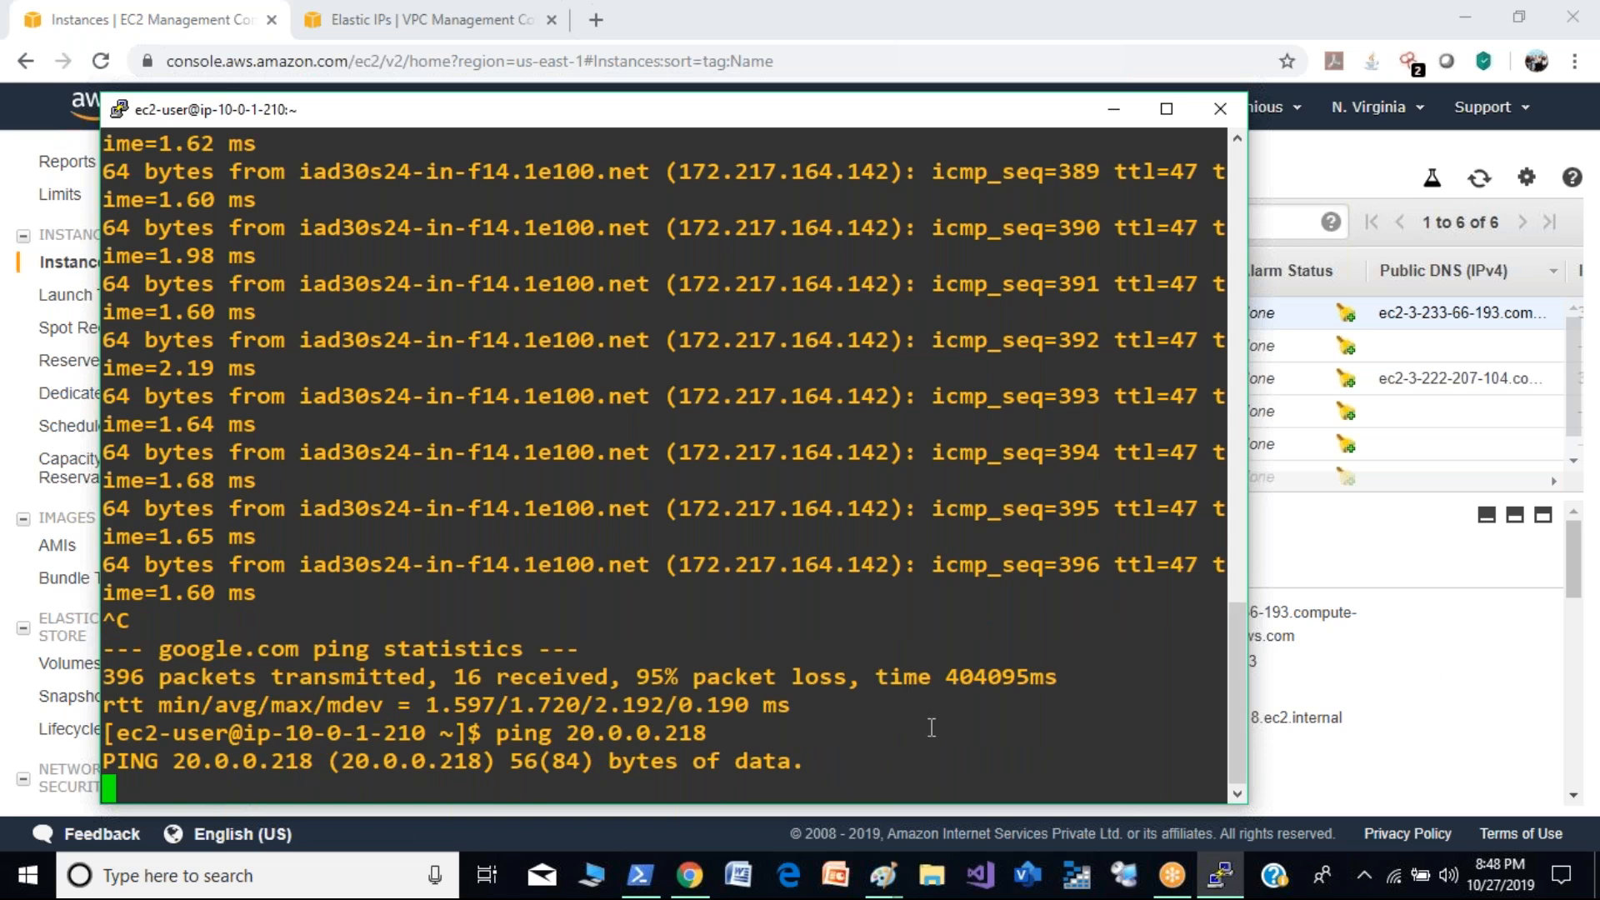
- Switch back to the VPC console and start a peering connection named demo1-demo2 with the demo2 VPC as requester
click(1413, 714)
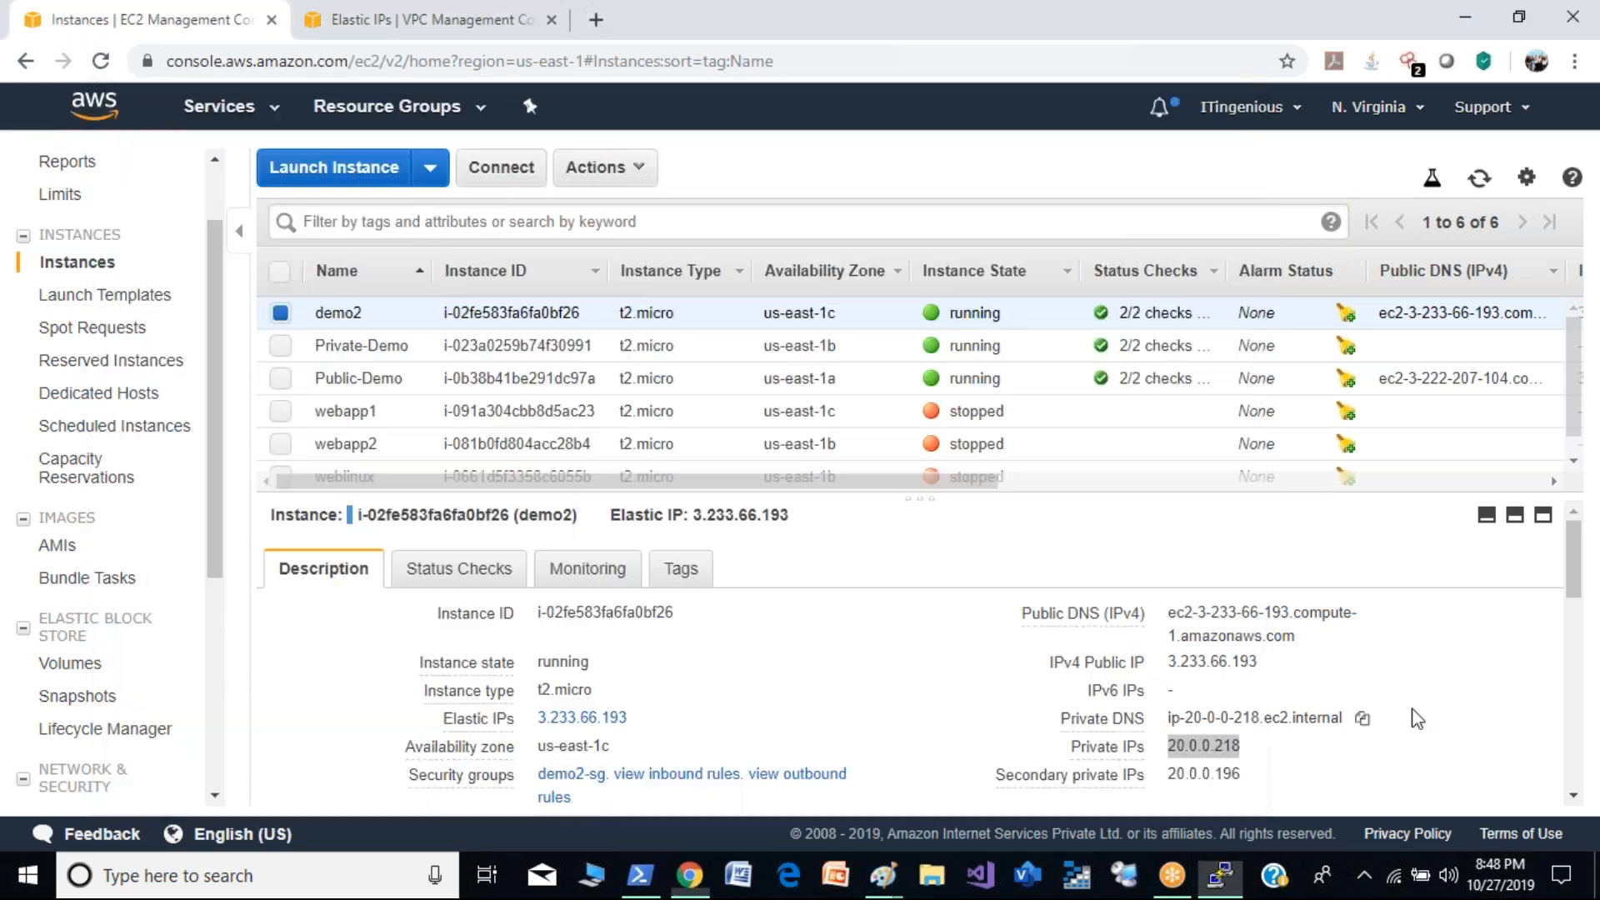
click(427, 12)
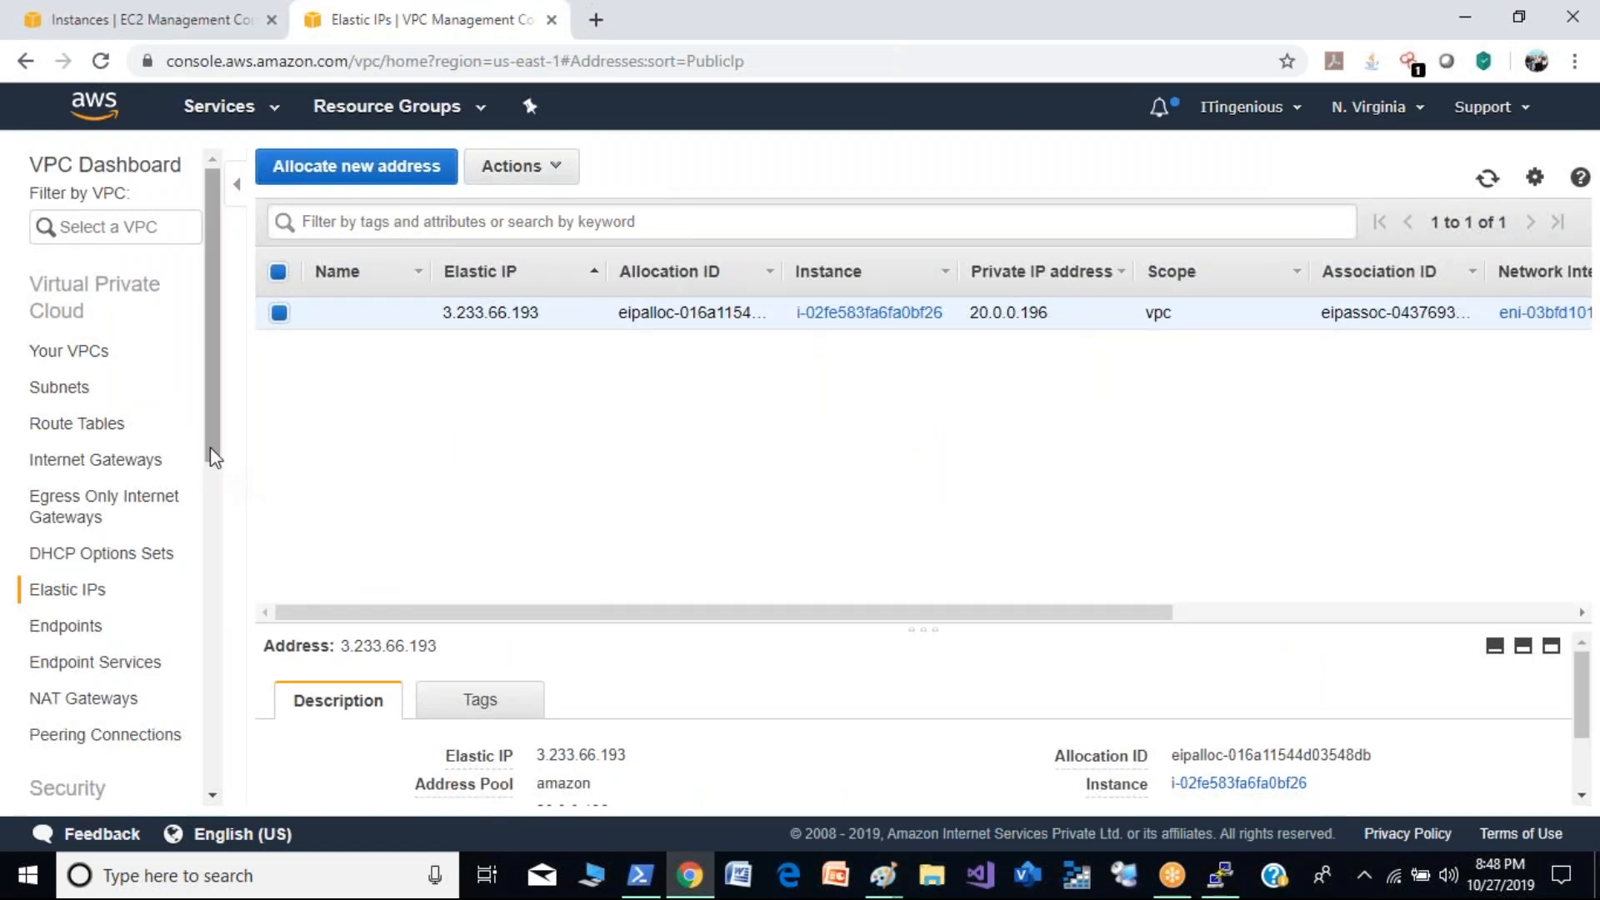
drag(210, 443, 215, 582)
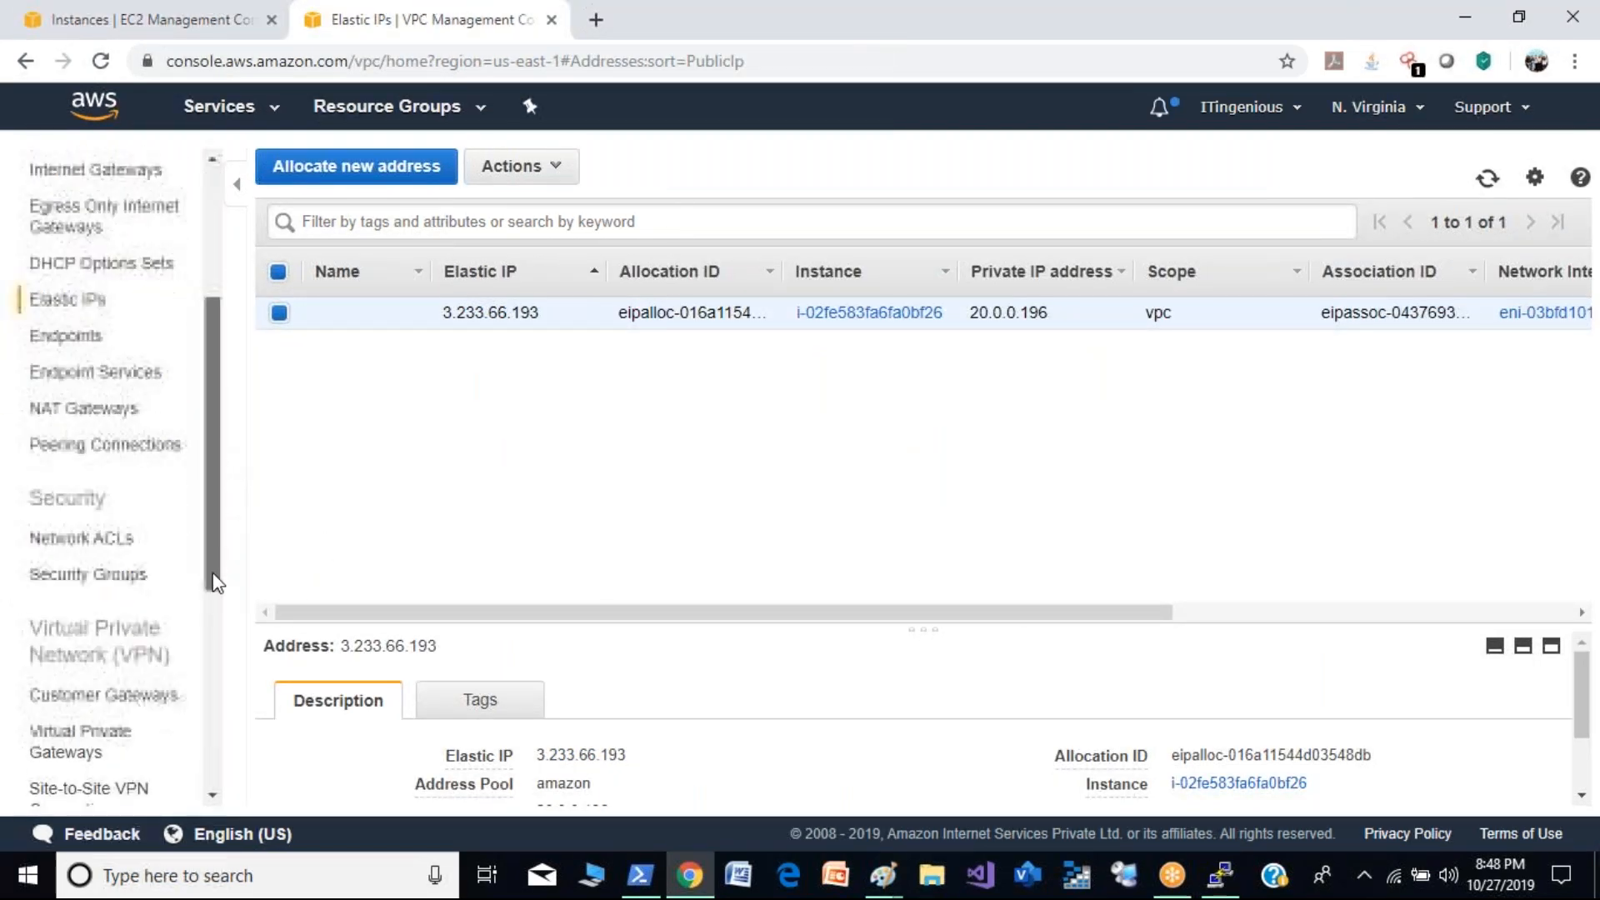
click(132, 444)
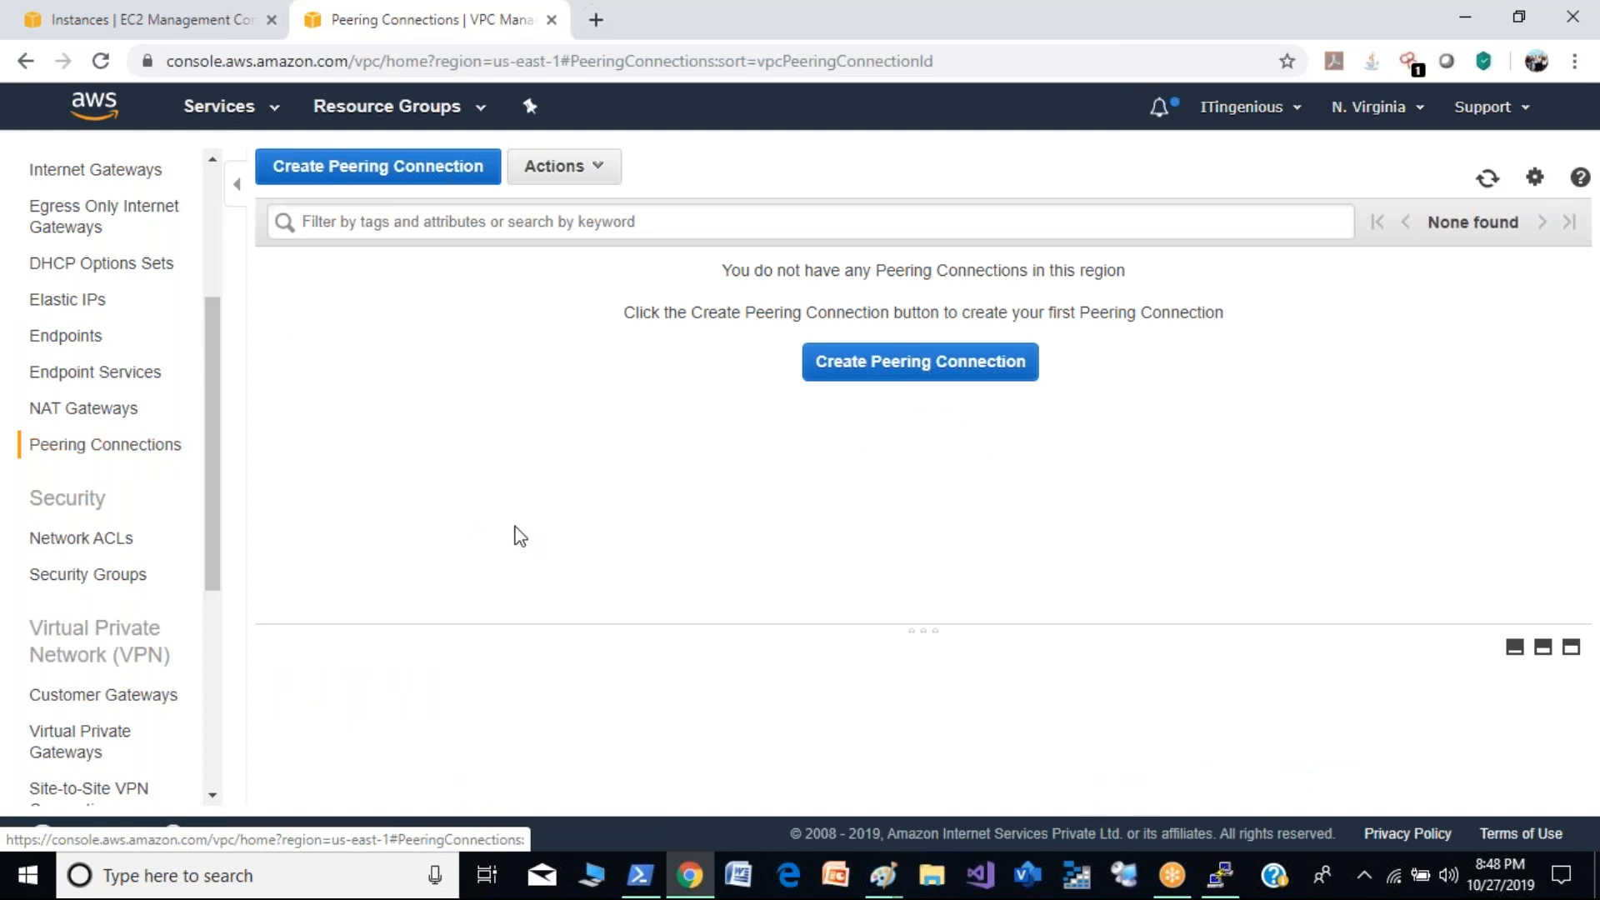
click(425, 171)
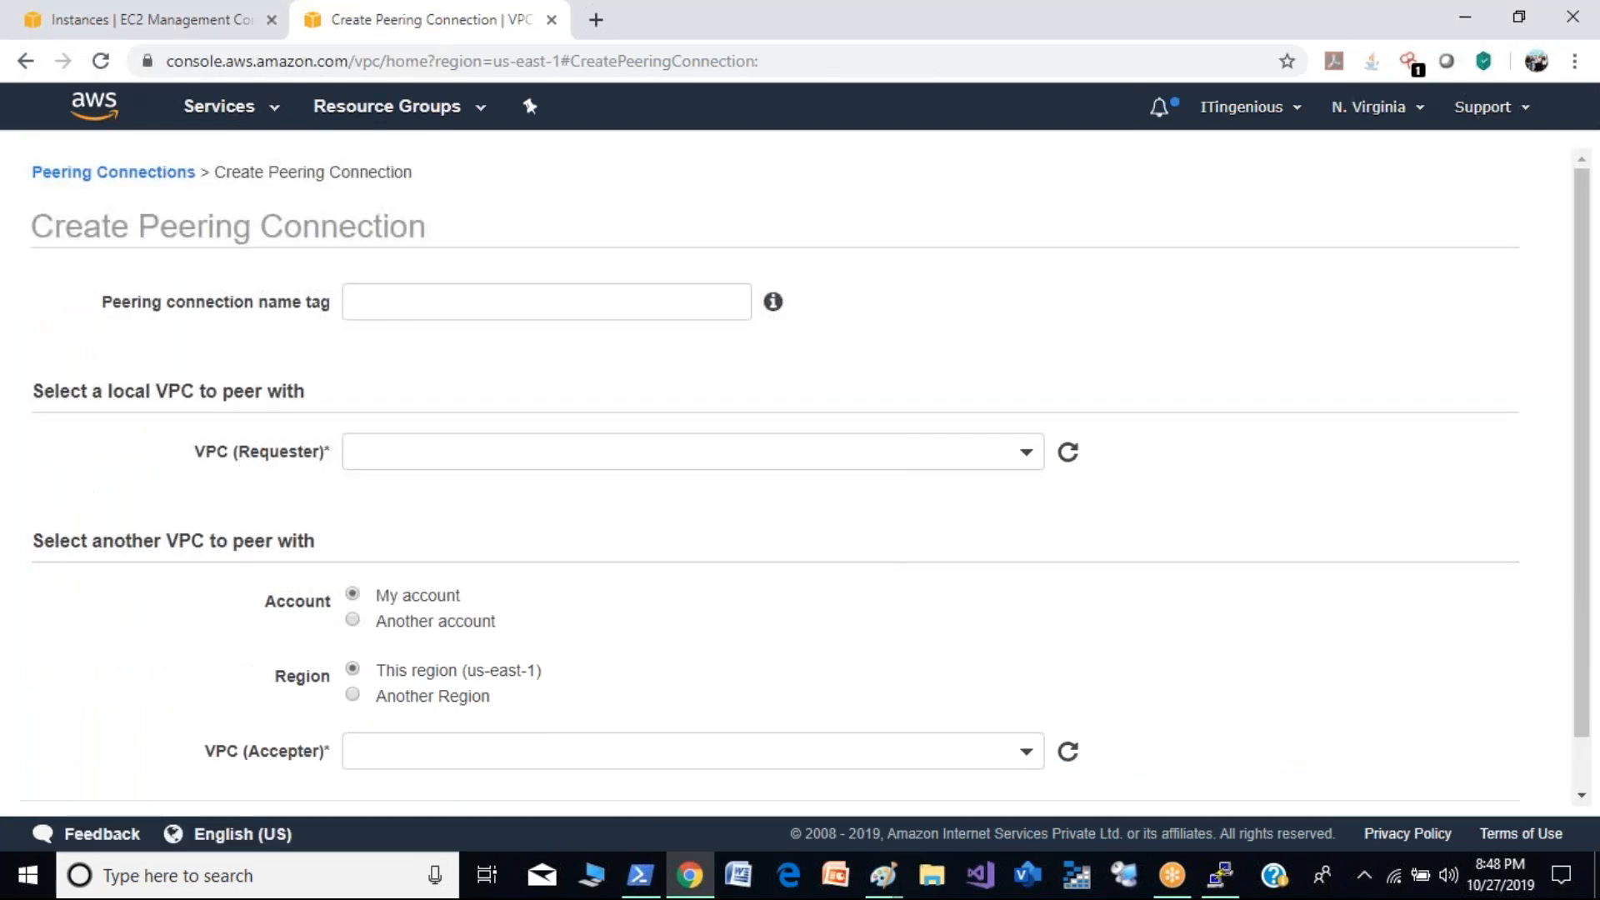
click(451, 307)
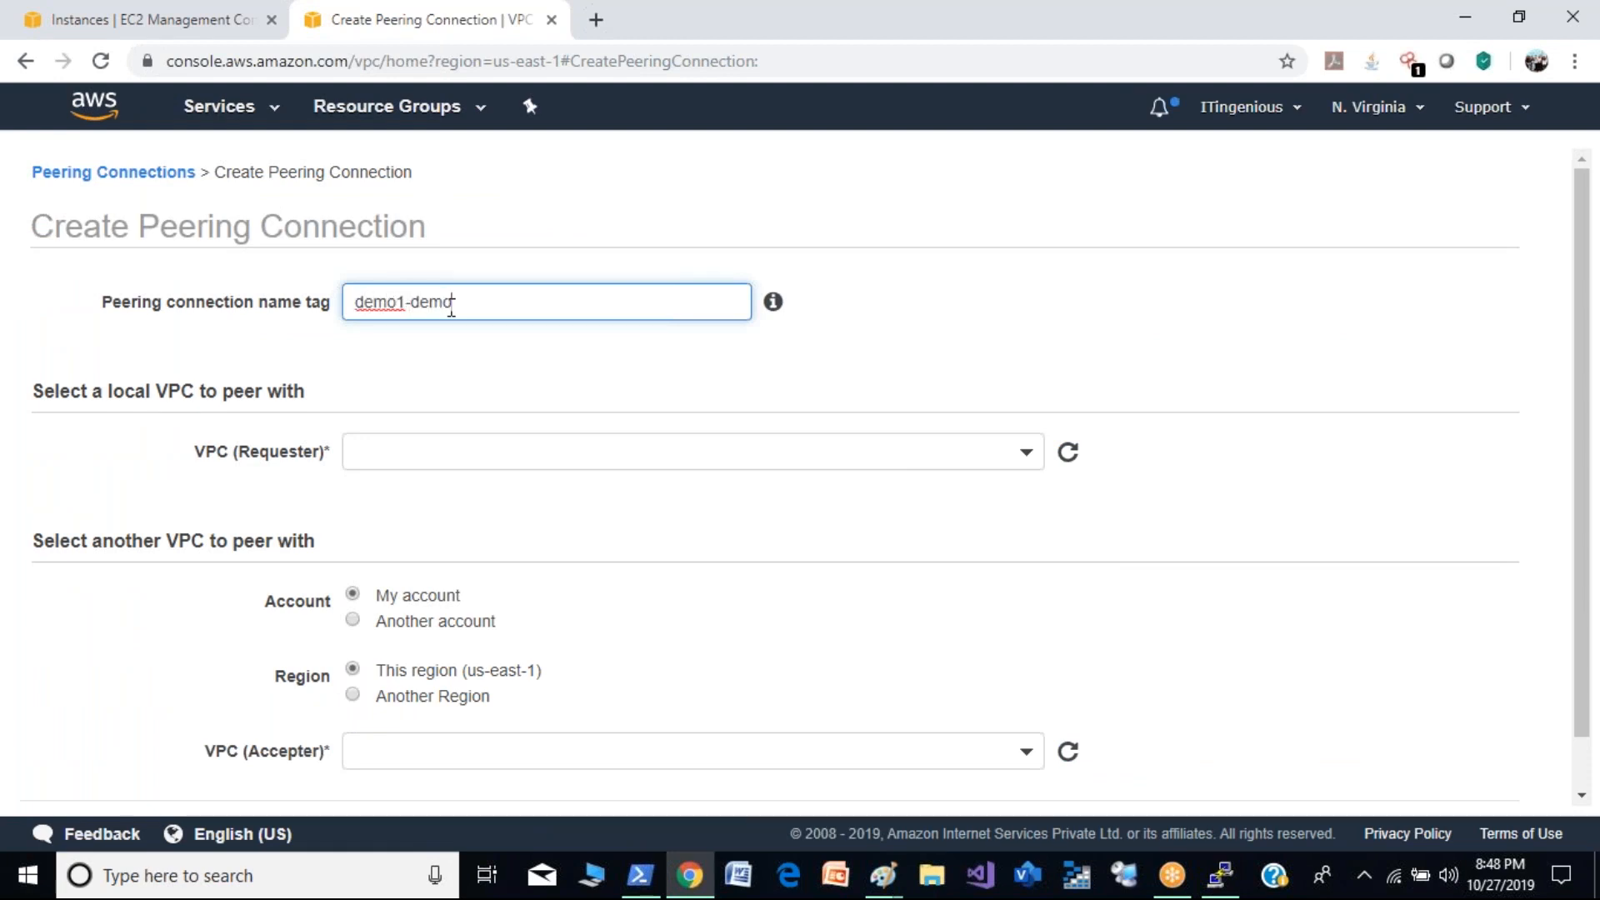
click(491, 443)
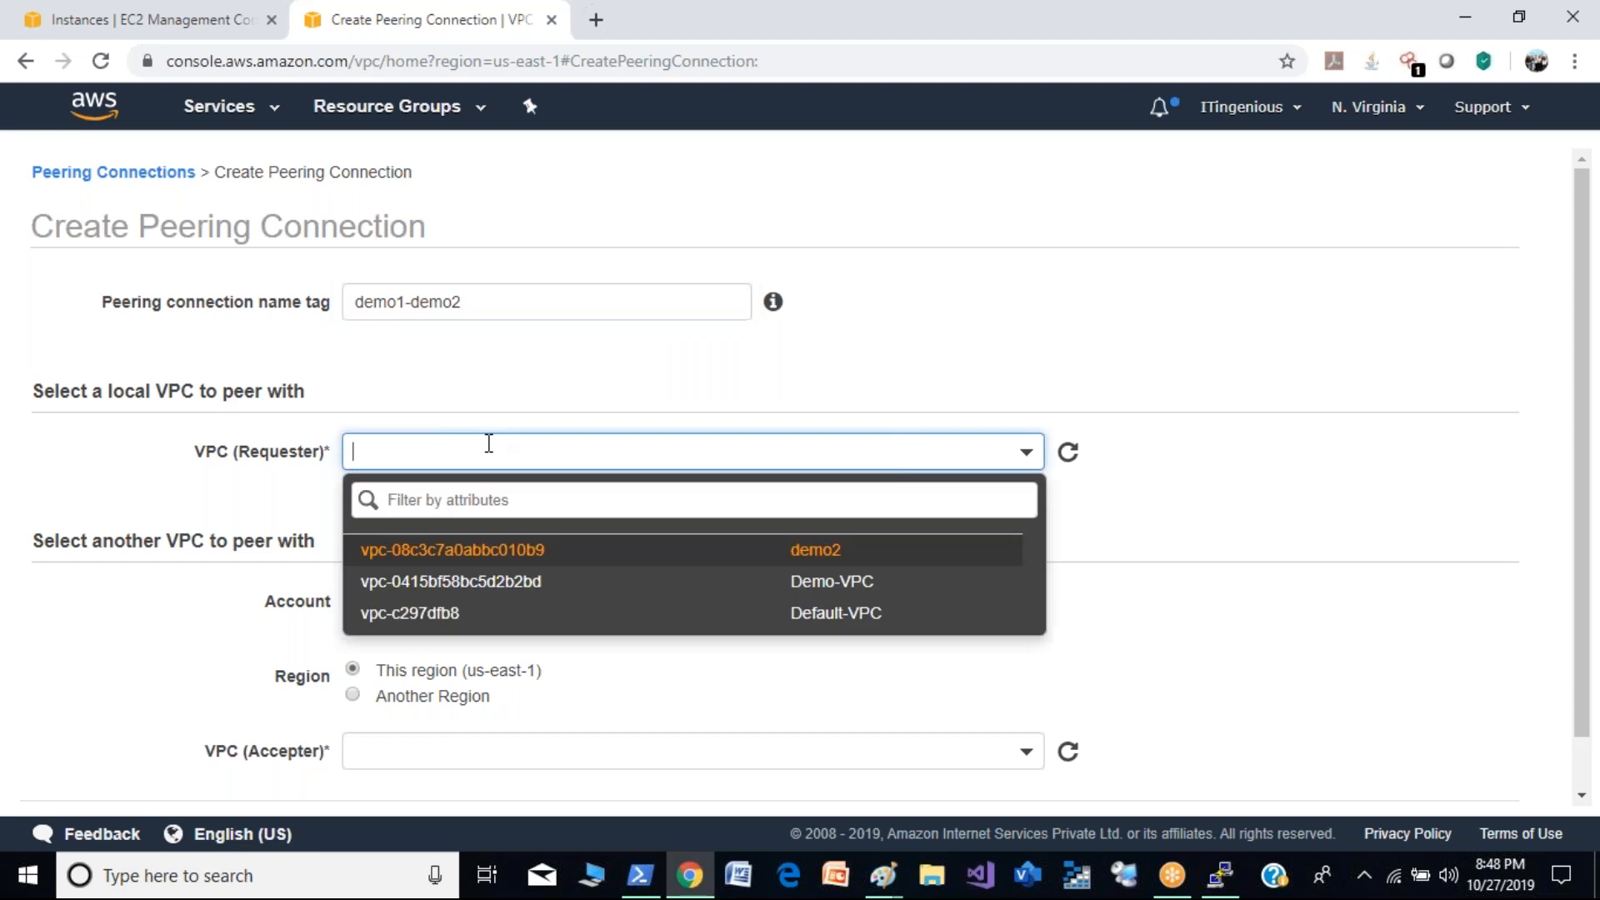
click(802, 565)
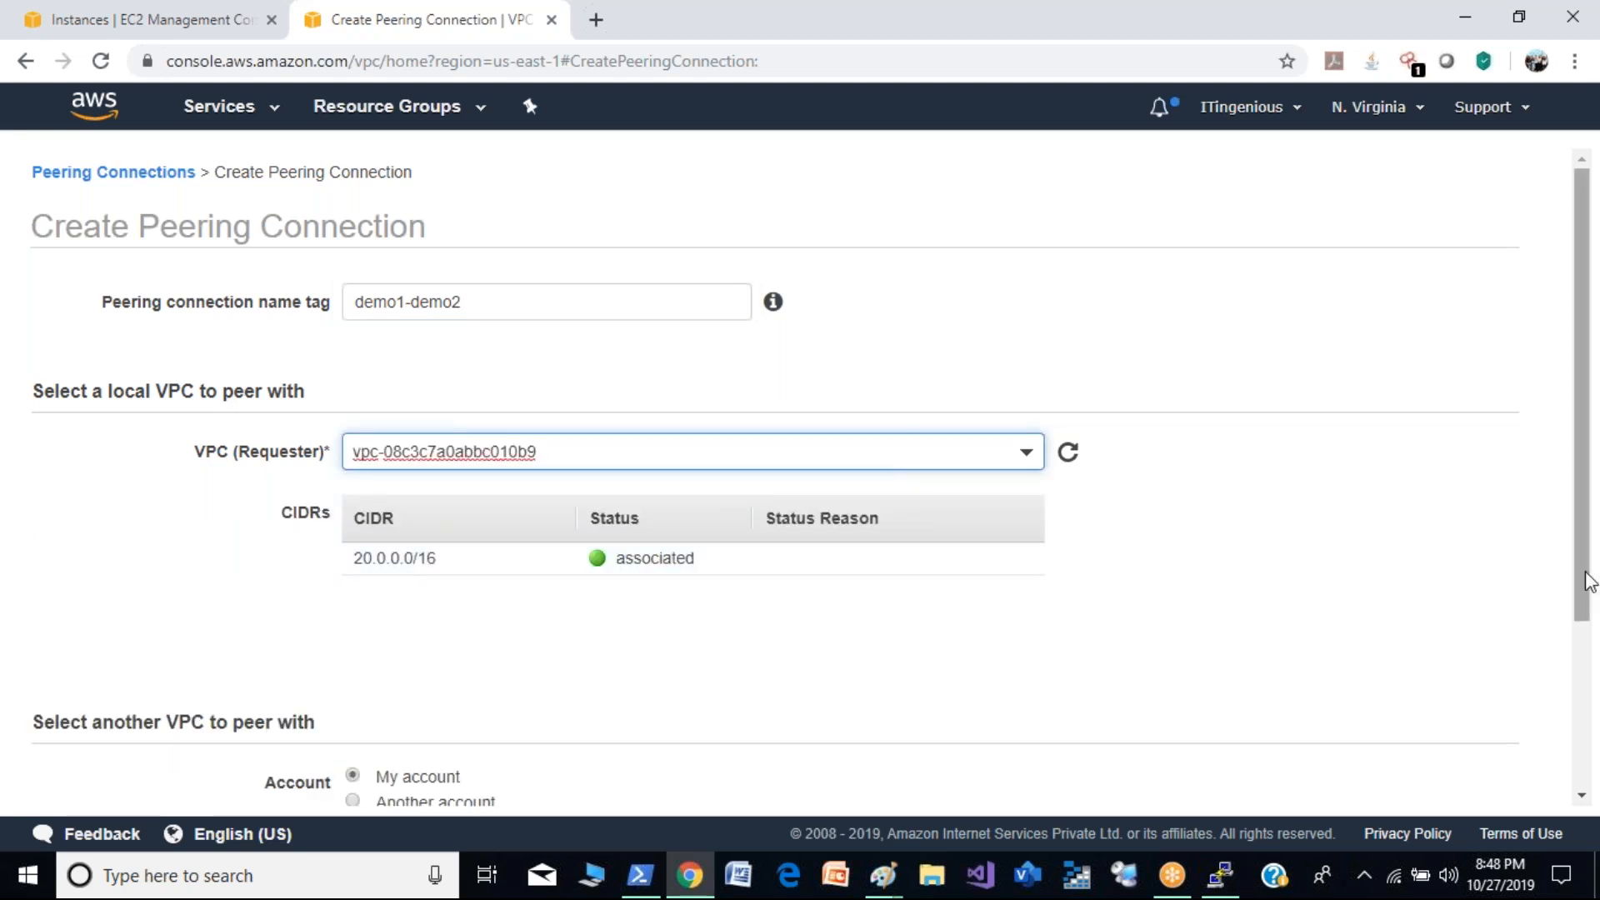
- Set Demo-VPC as the accepter in the same account and region, and create the peering connection
scroll(1583, 583, down, 3)
click(618, 693)
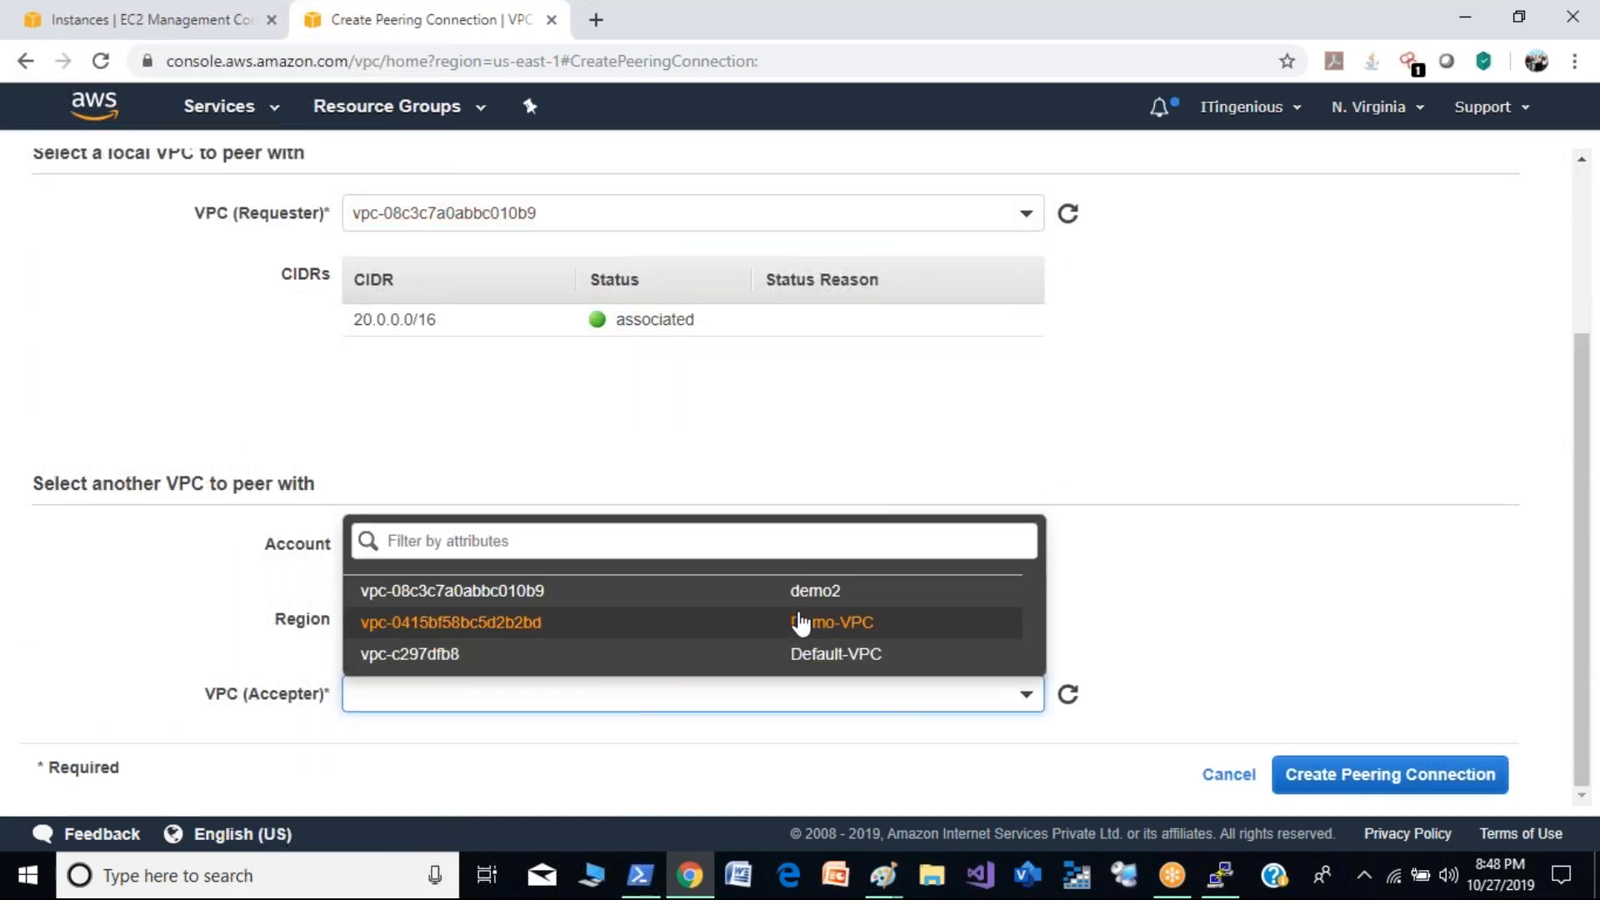
click(800, 632)
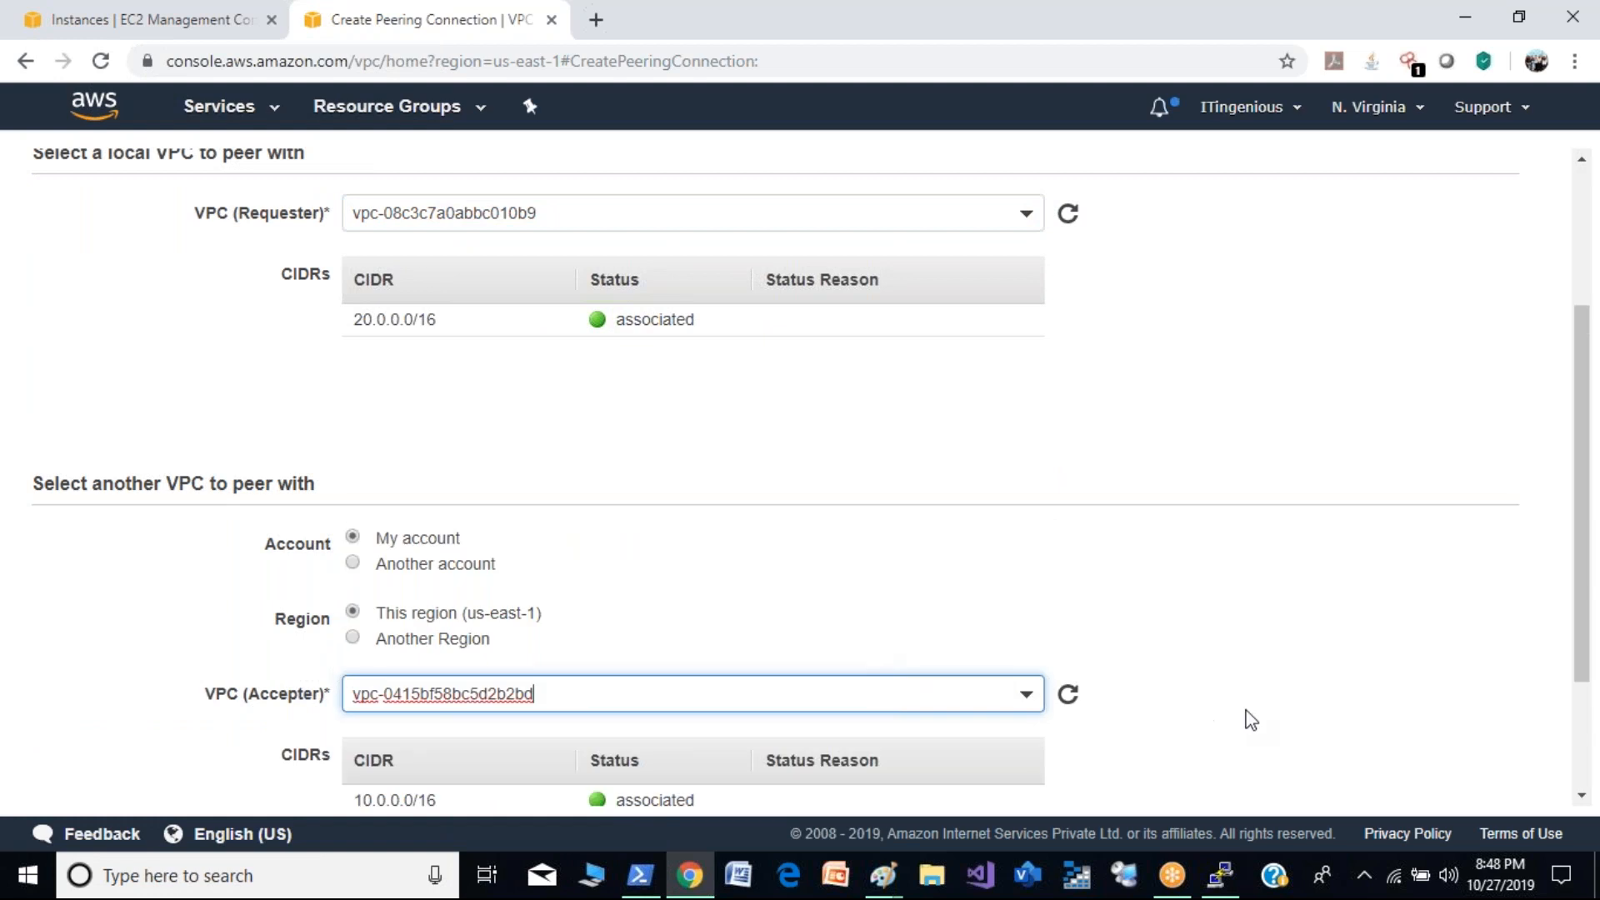
drag(1581, 639, 1582, 742)
click(1417, 787)
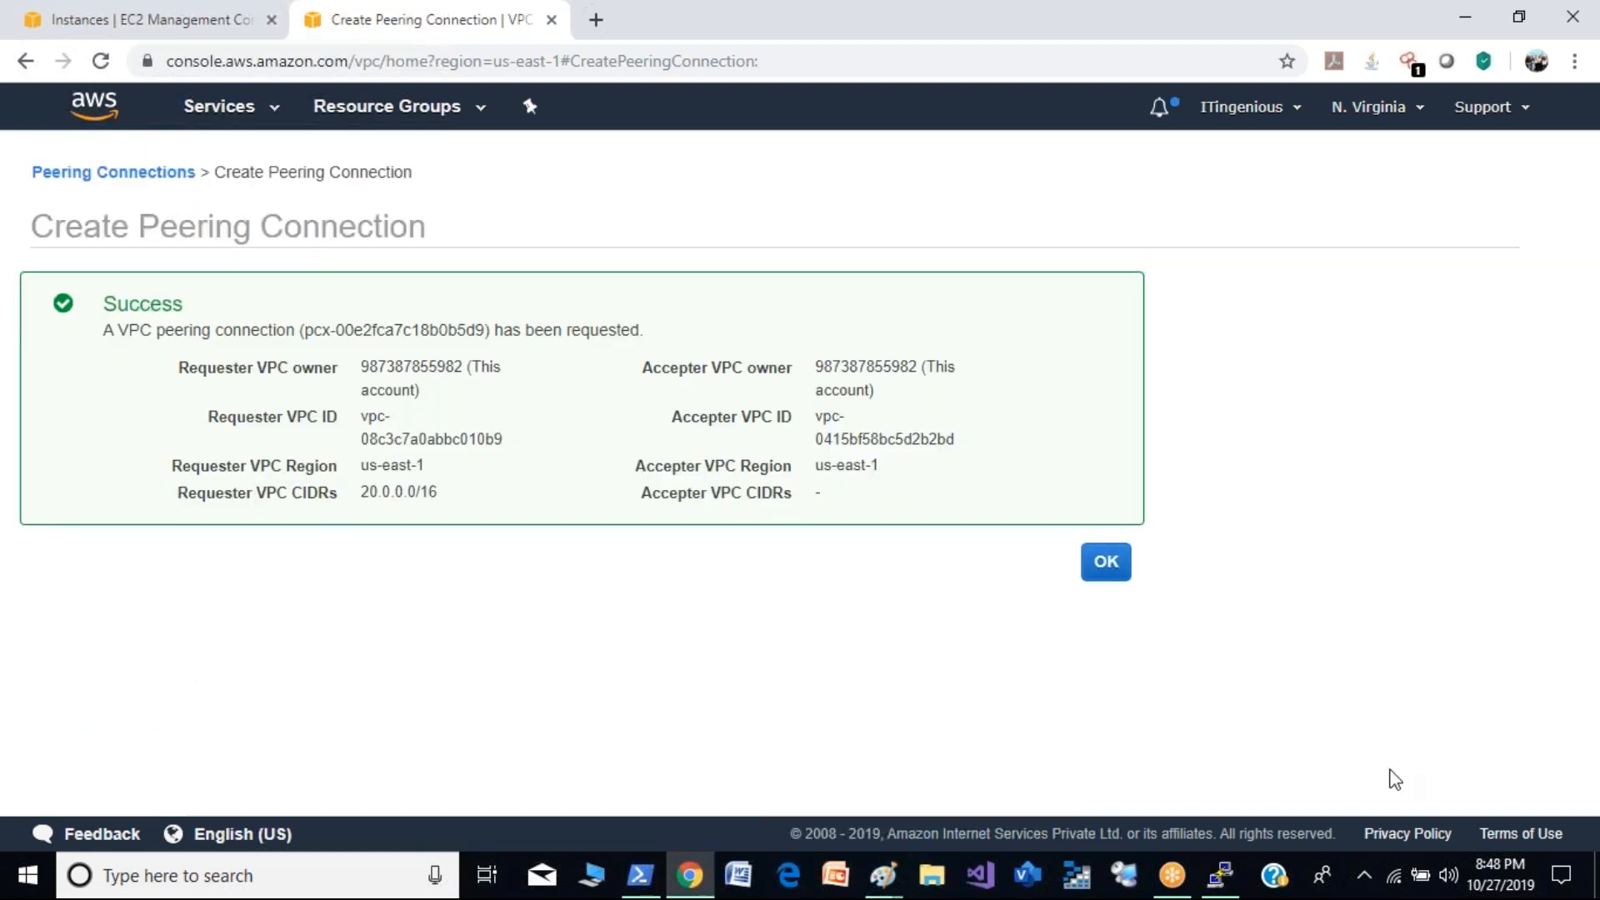
click(1107, 563)
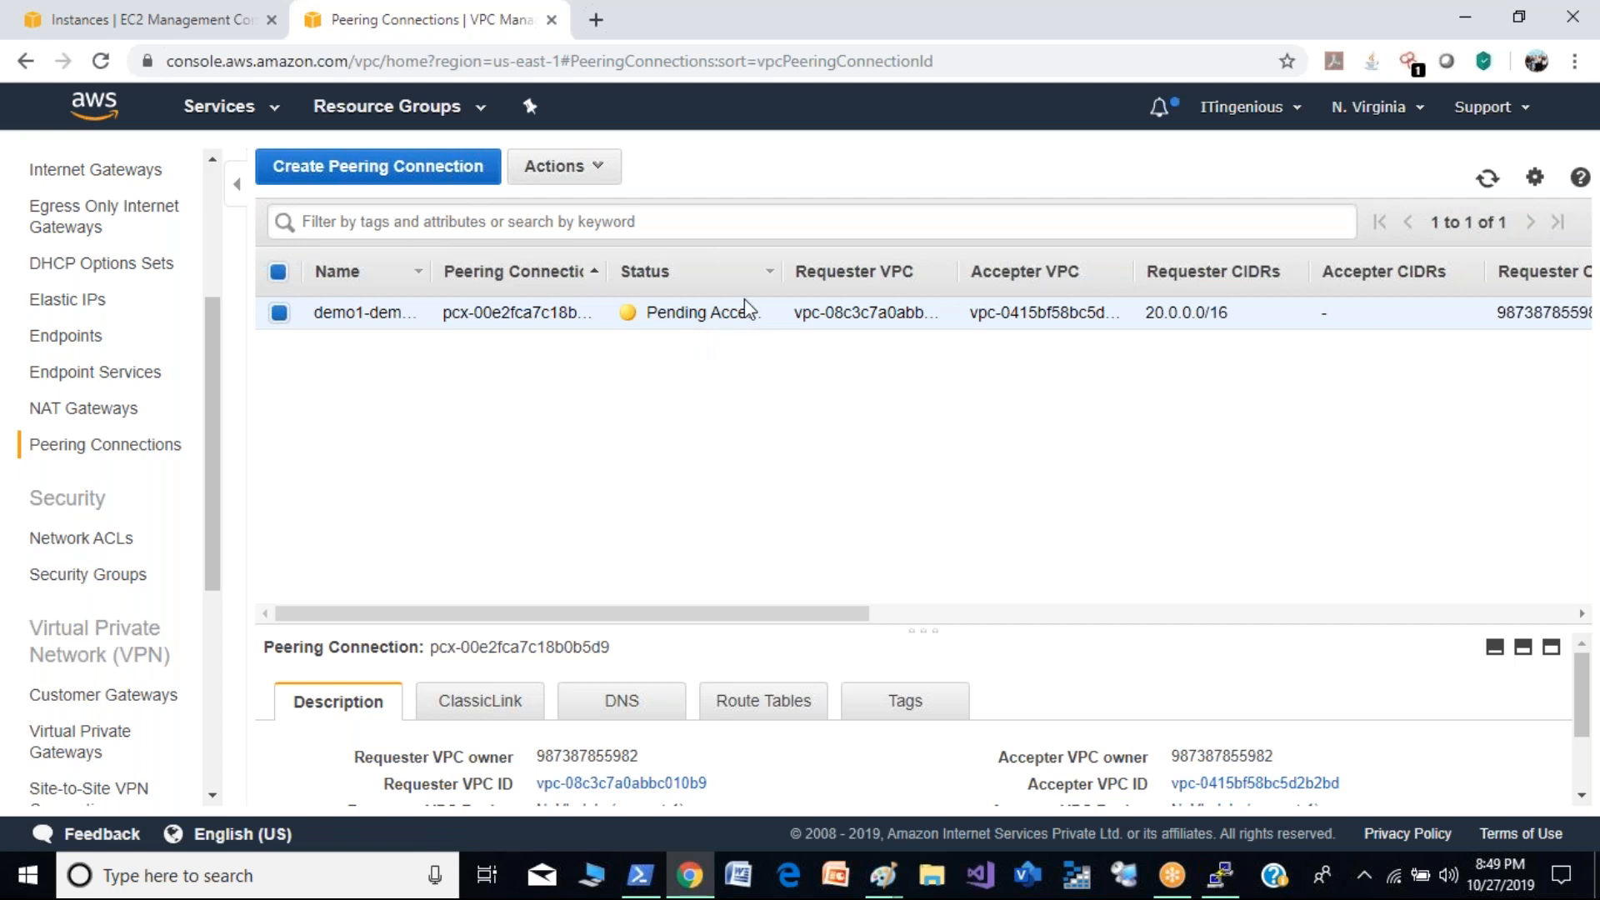
- Accept the pending demo1-demo2 peering request and close the confirmation
right_click(706, 310)
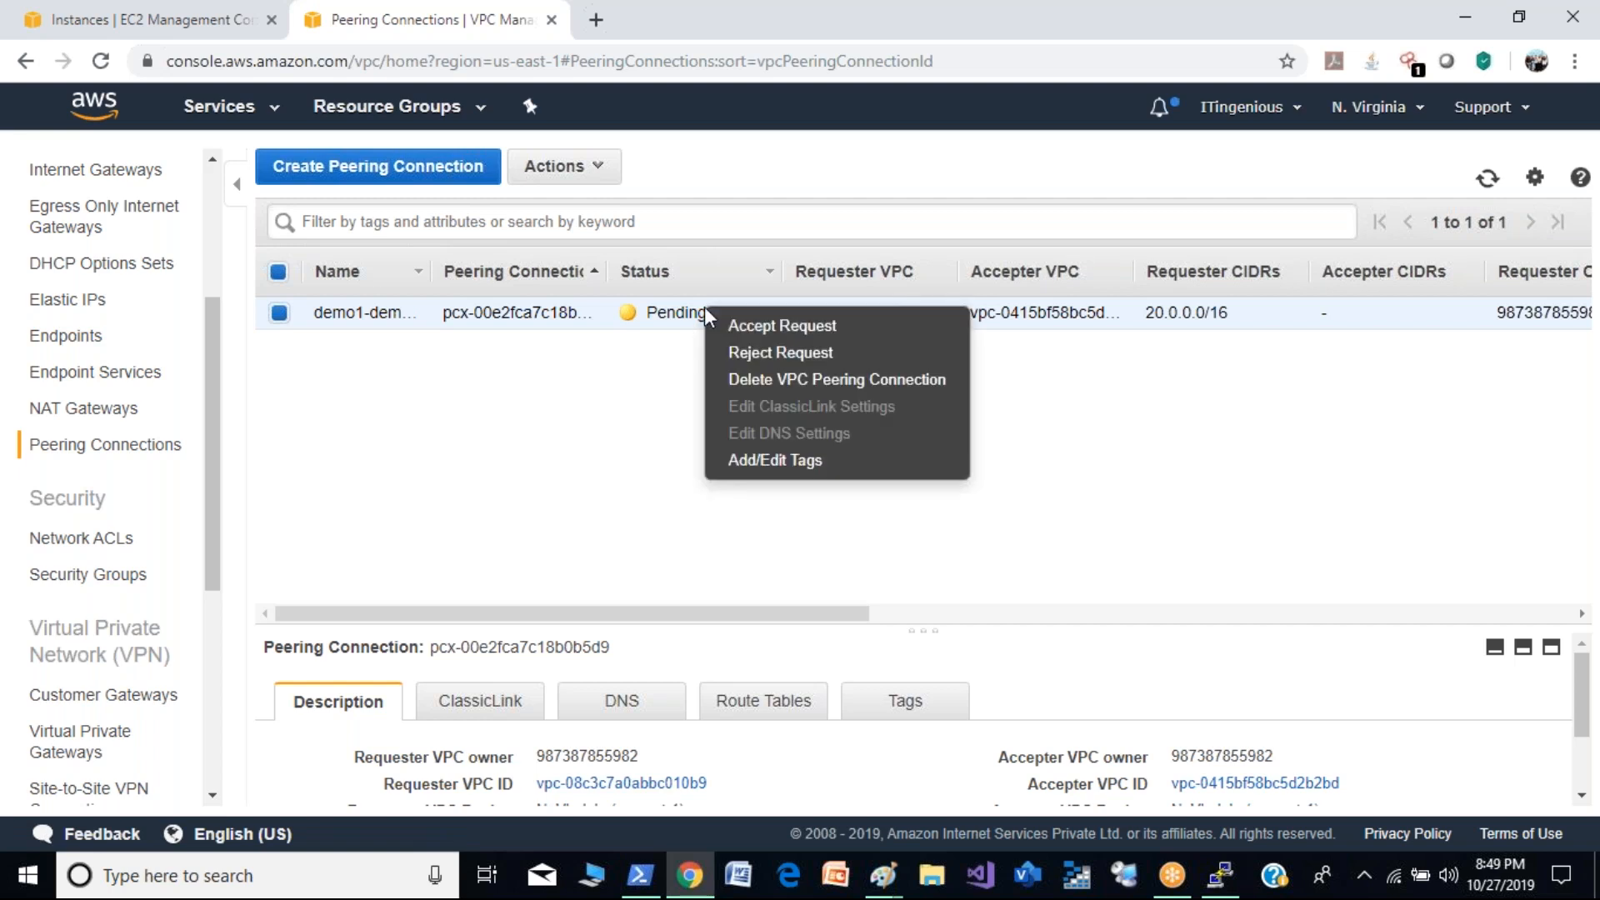
click(754, 327)
click(1207, 593)
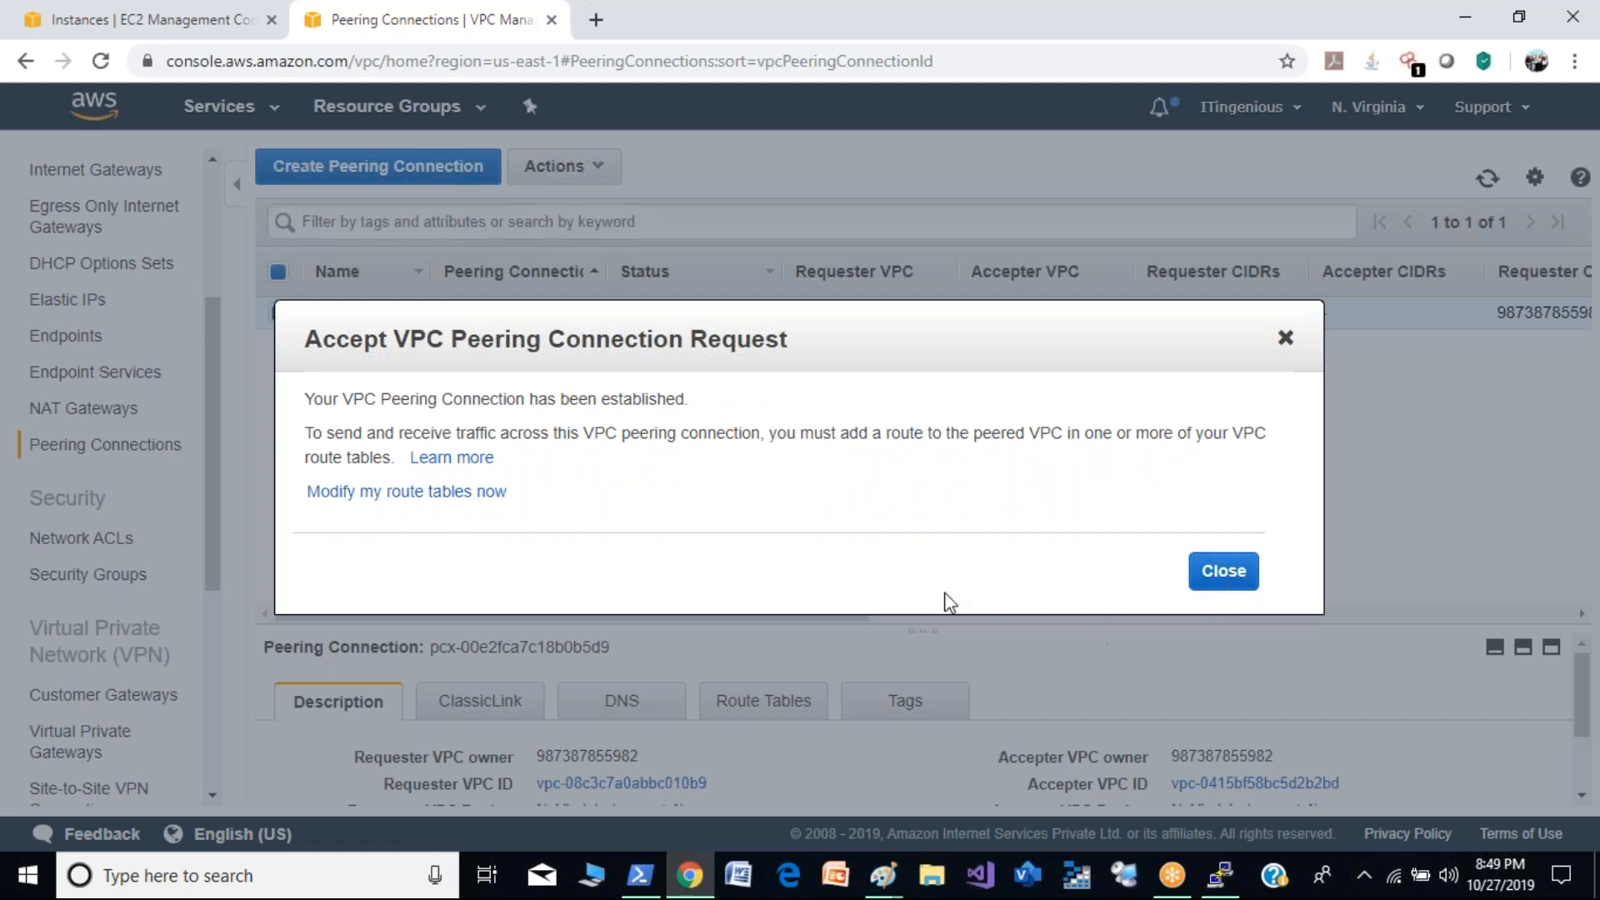
click(1200, 573)
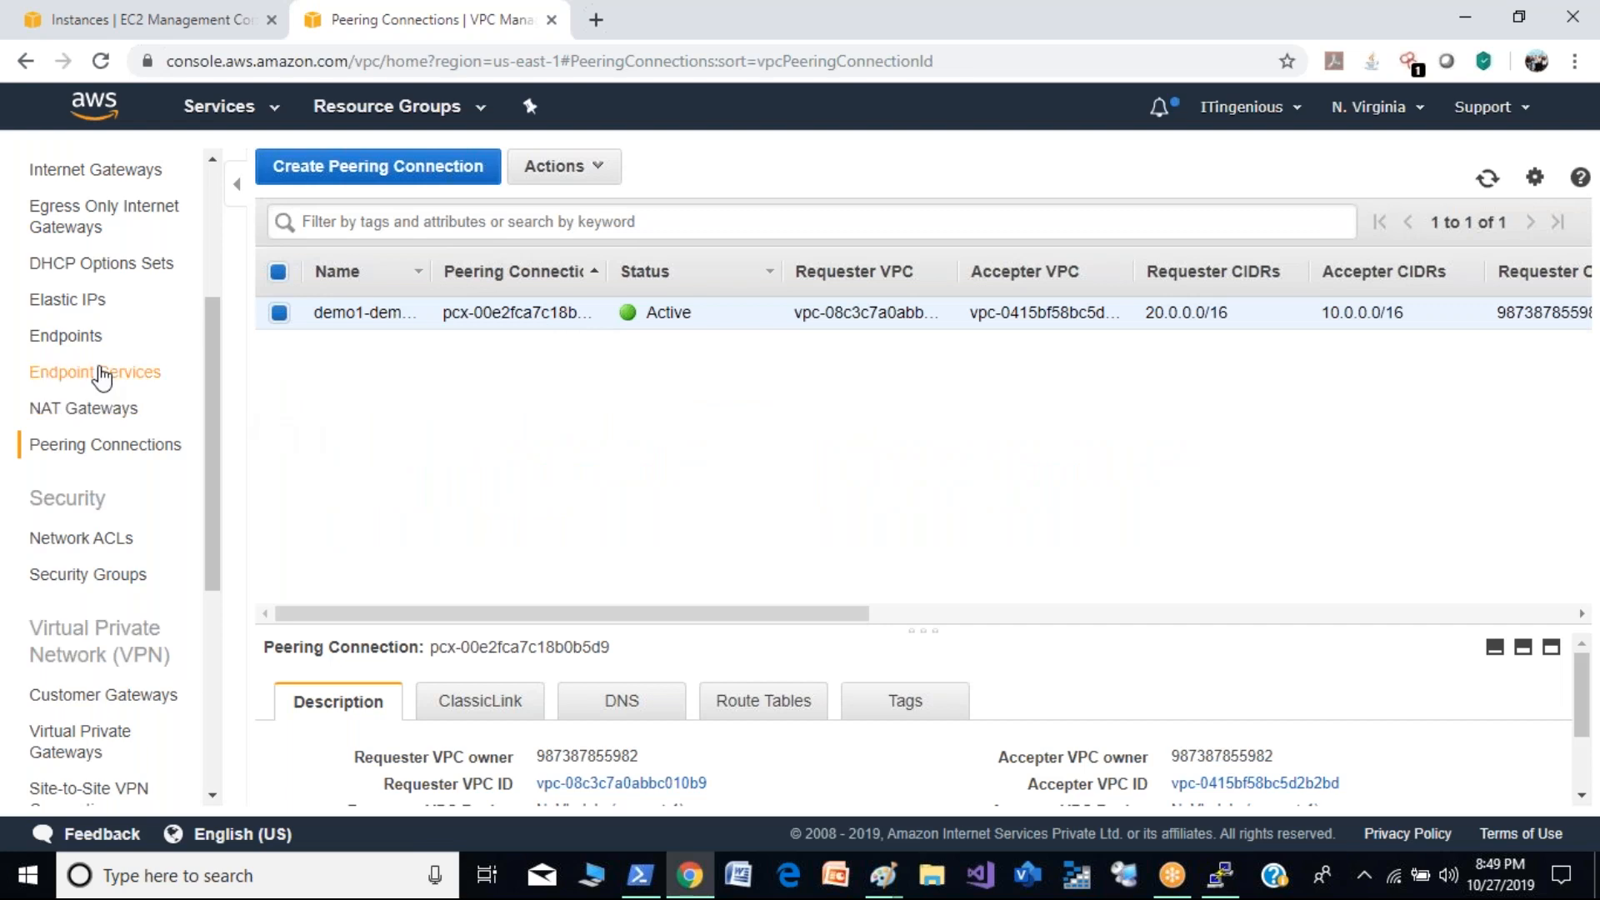
- Find the private-demo route table of Demo-VPC, widening the name column, and open its routes for editing
drag(212, 477, 200, 358)
click(83, 388)
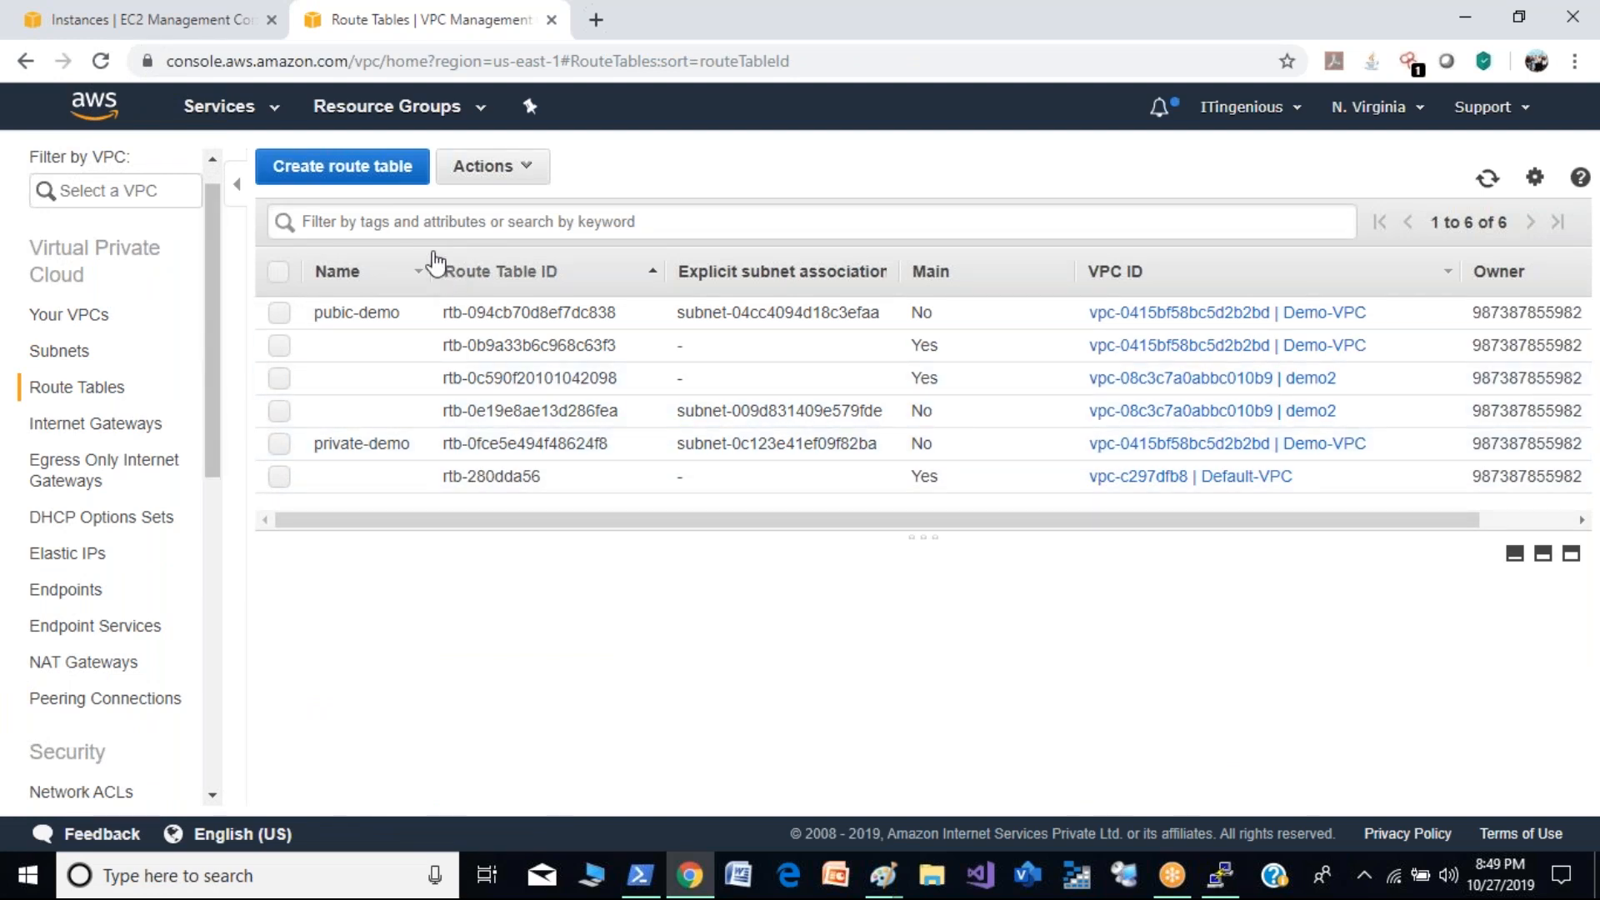
drag(426, 275, 546, 274)
click(280, 445)
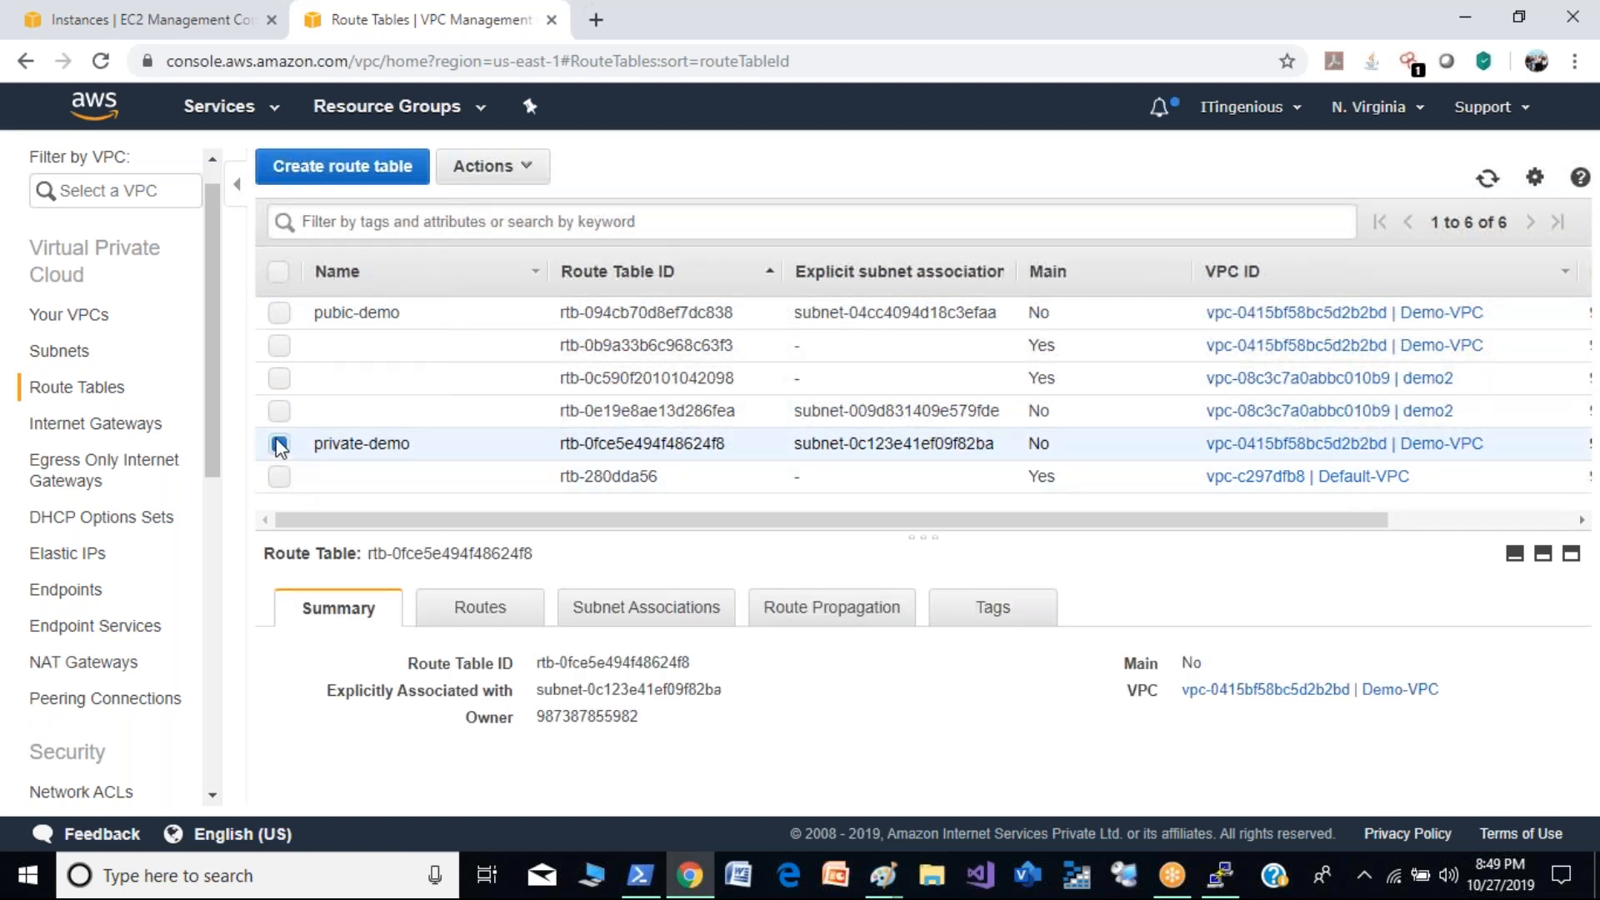
click(498, 625)
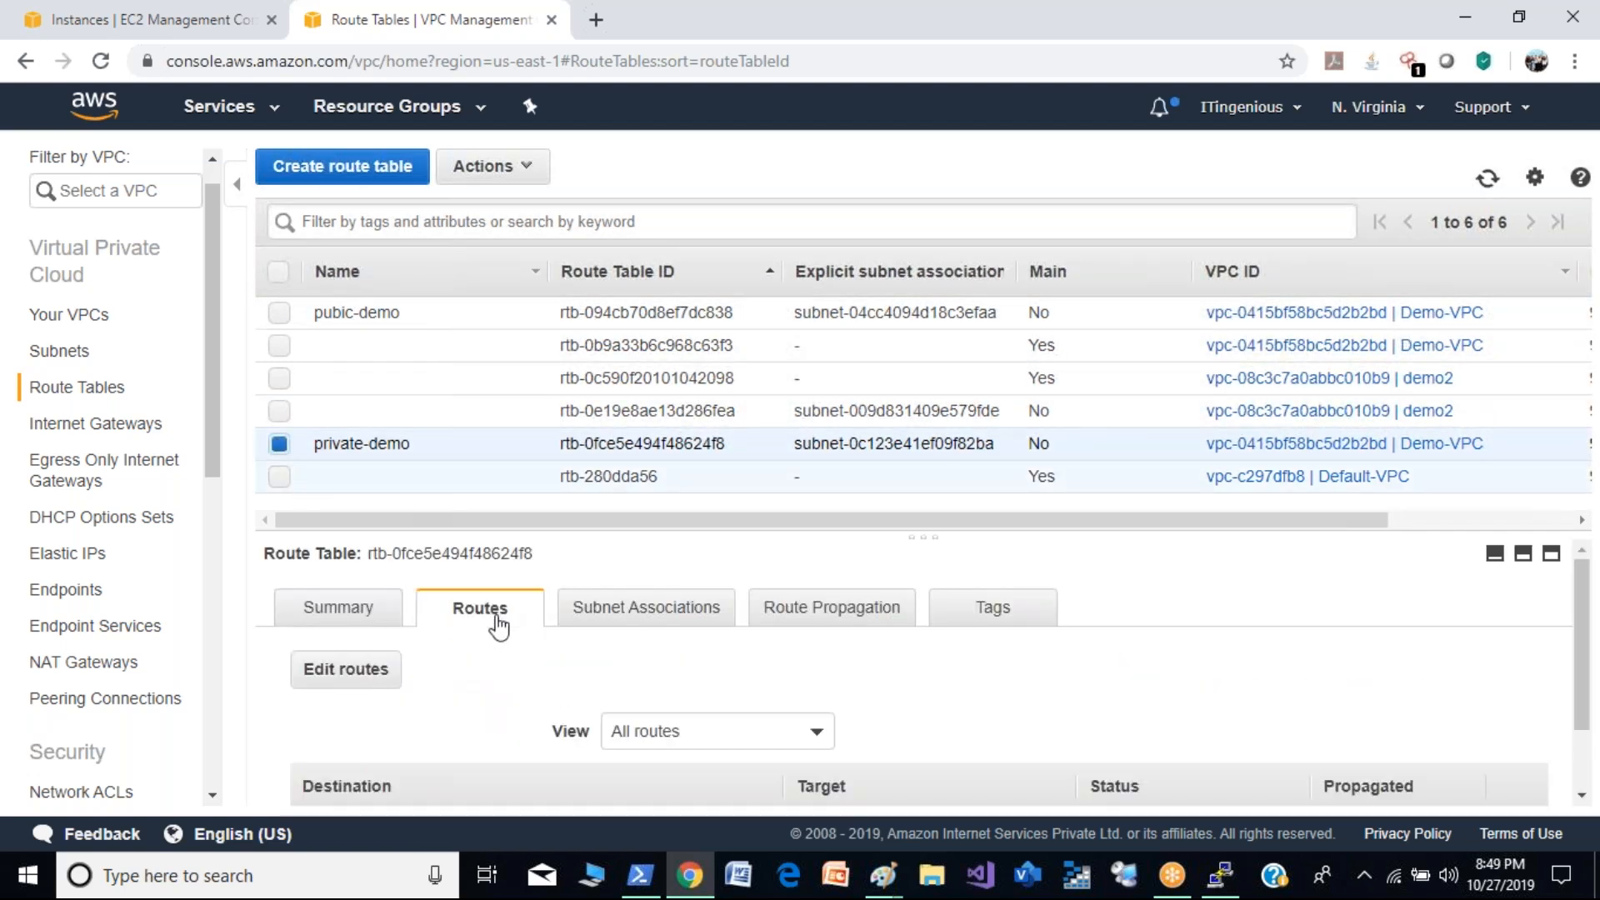
click(349, 667)
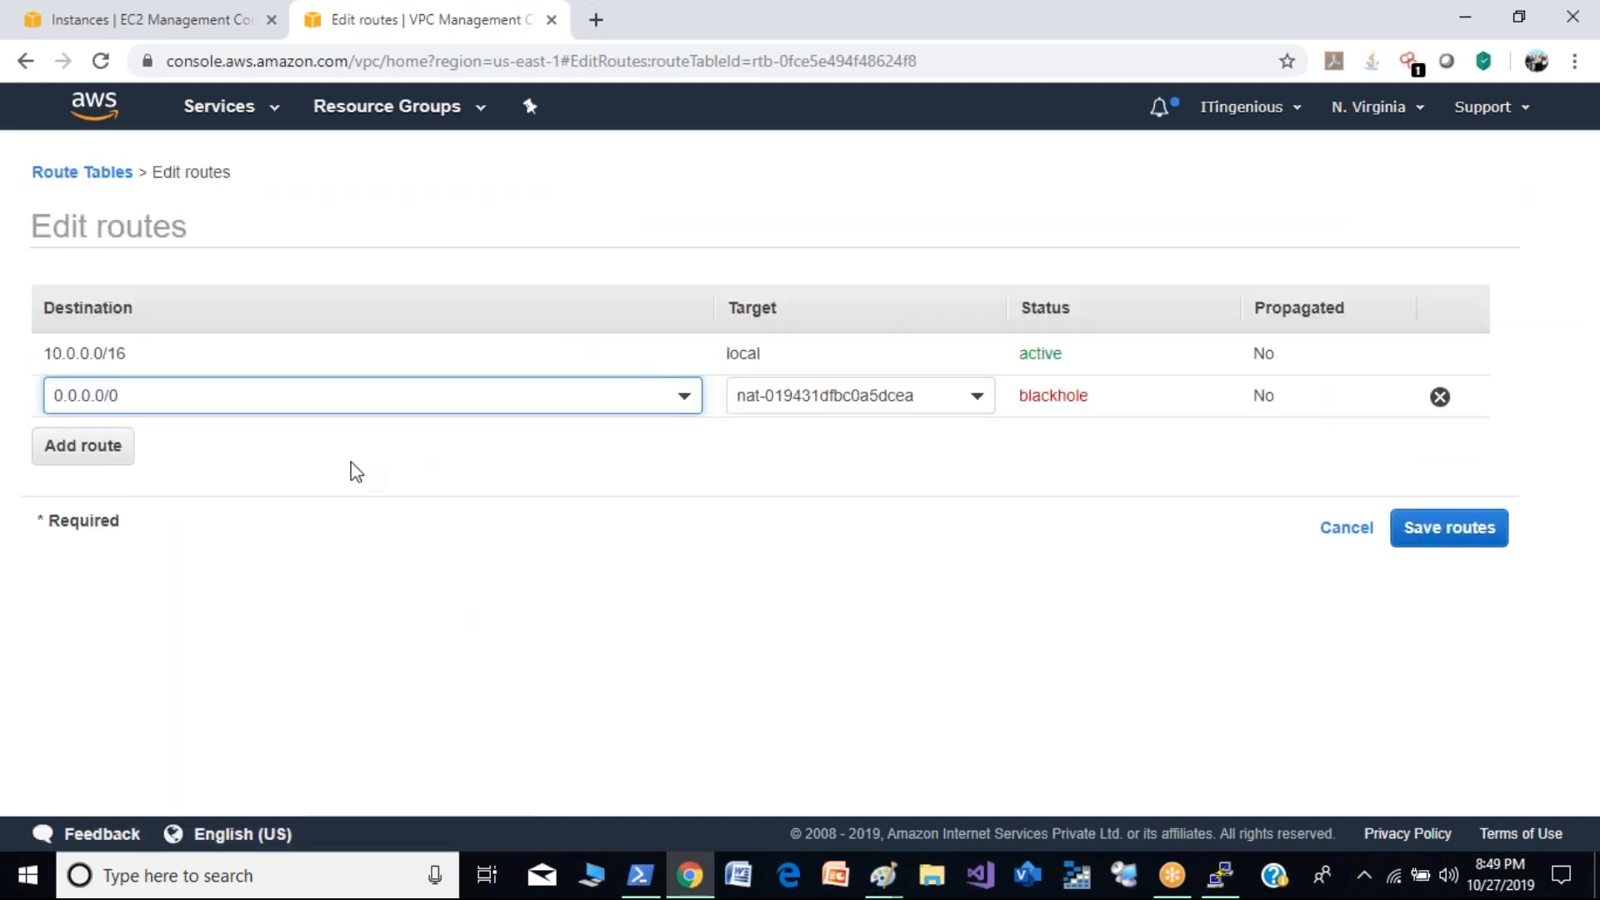
- Add a route to 20.0.0.0/16 targeting the demo1-demo2 peering connection, and save the private-demo routes
click(107, 448)
click(172, 445)
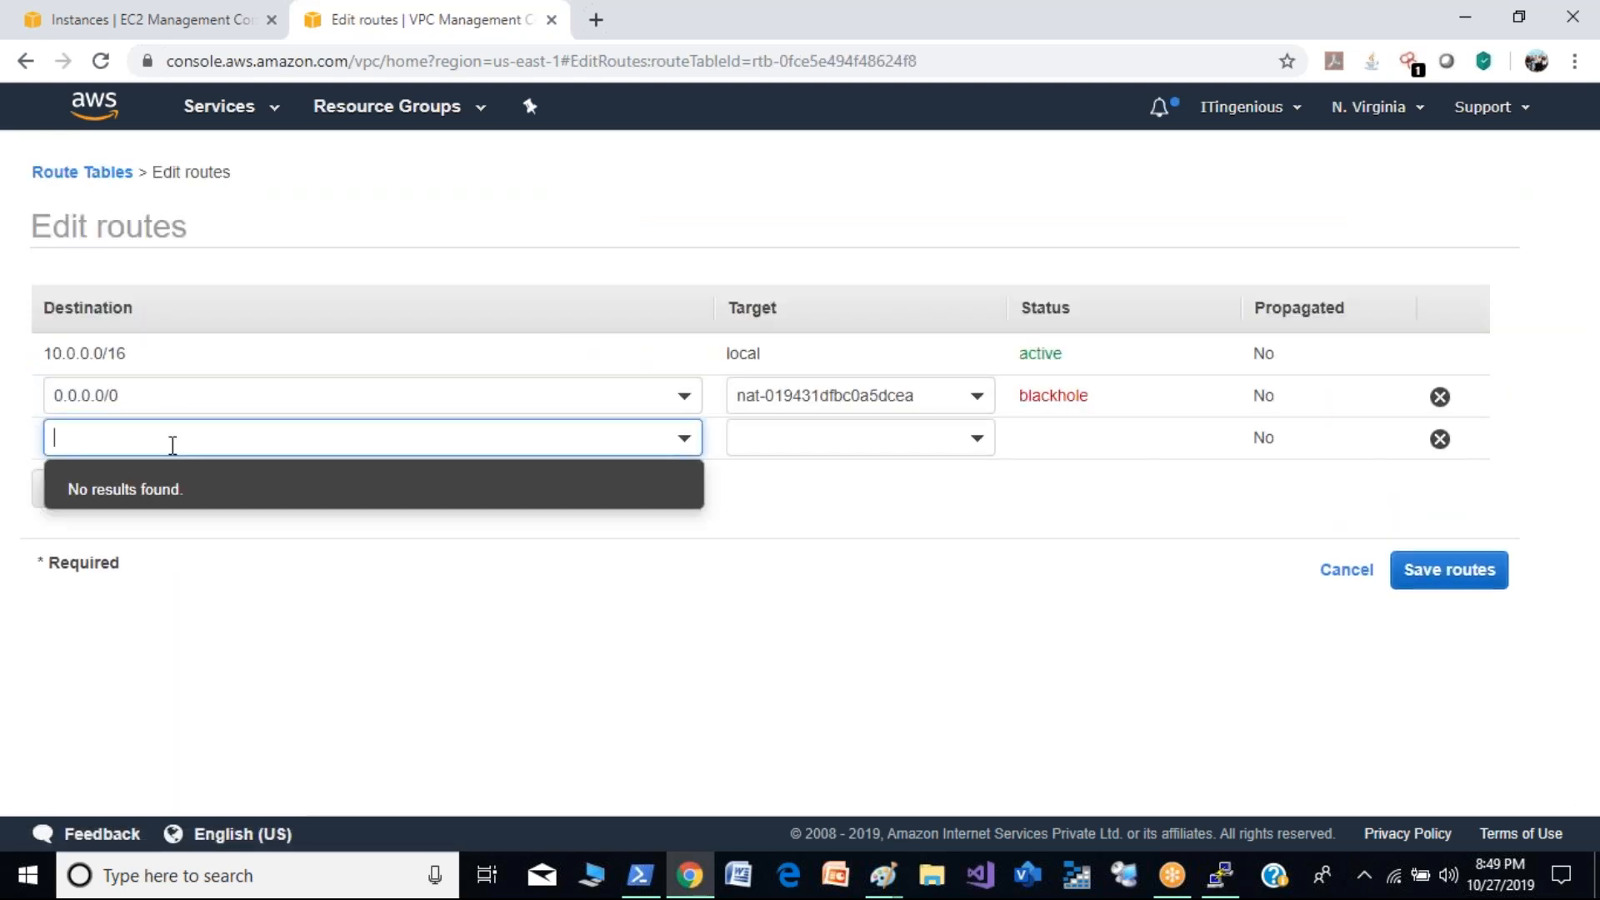
text(20.0.0.0/16)
click(977, 437)
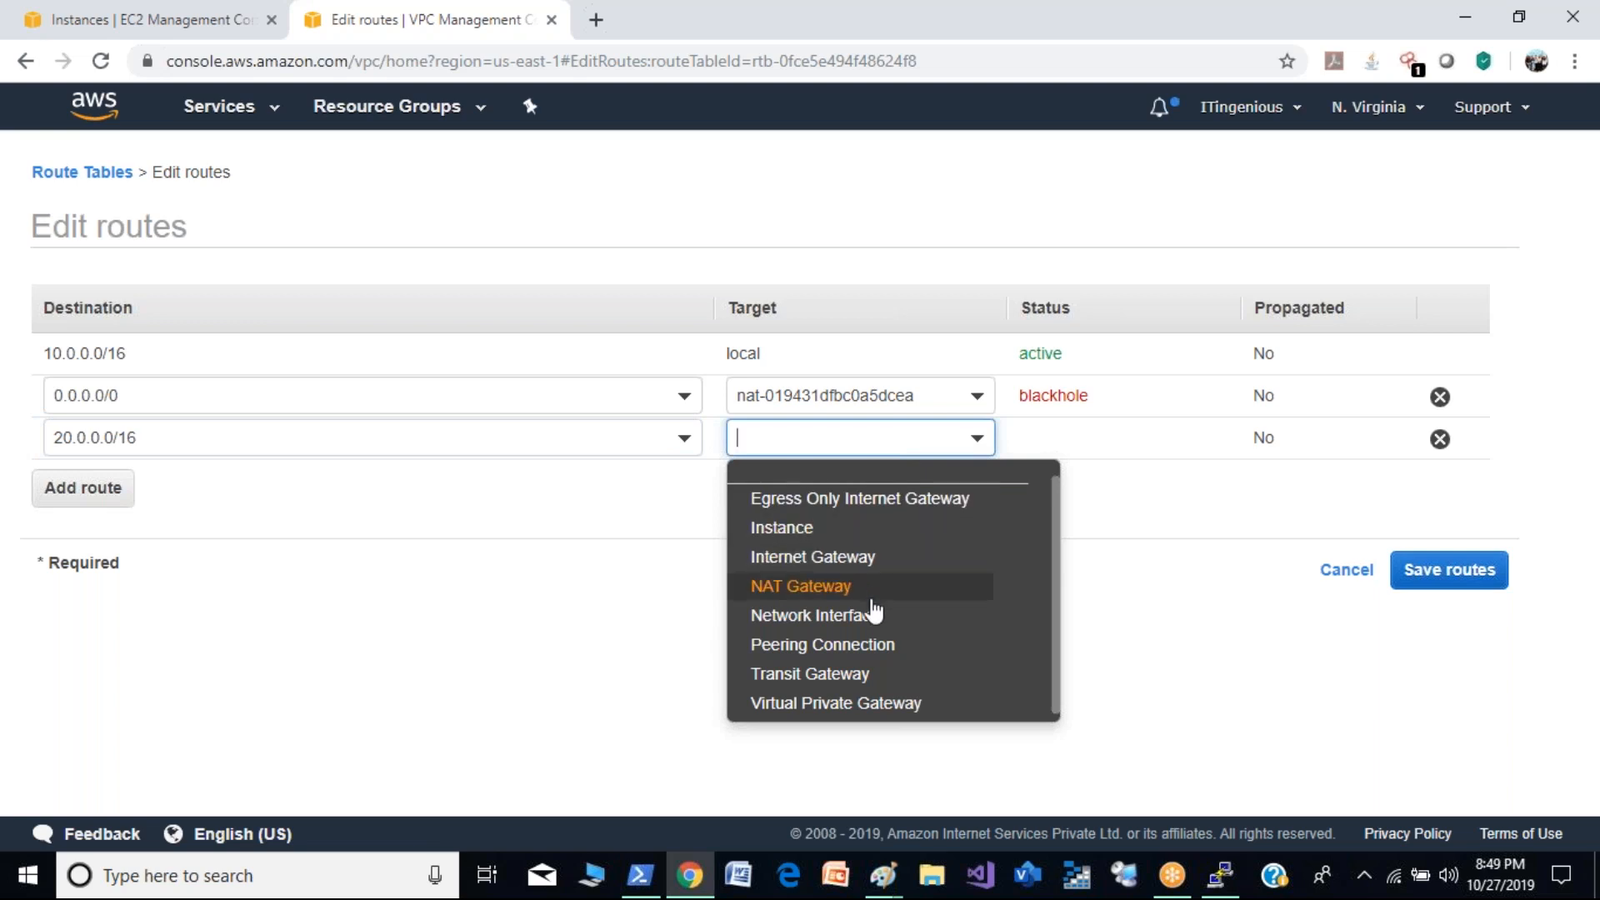
click(877, 646)
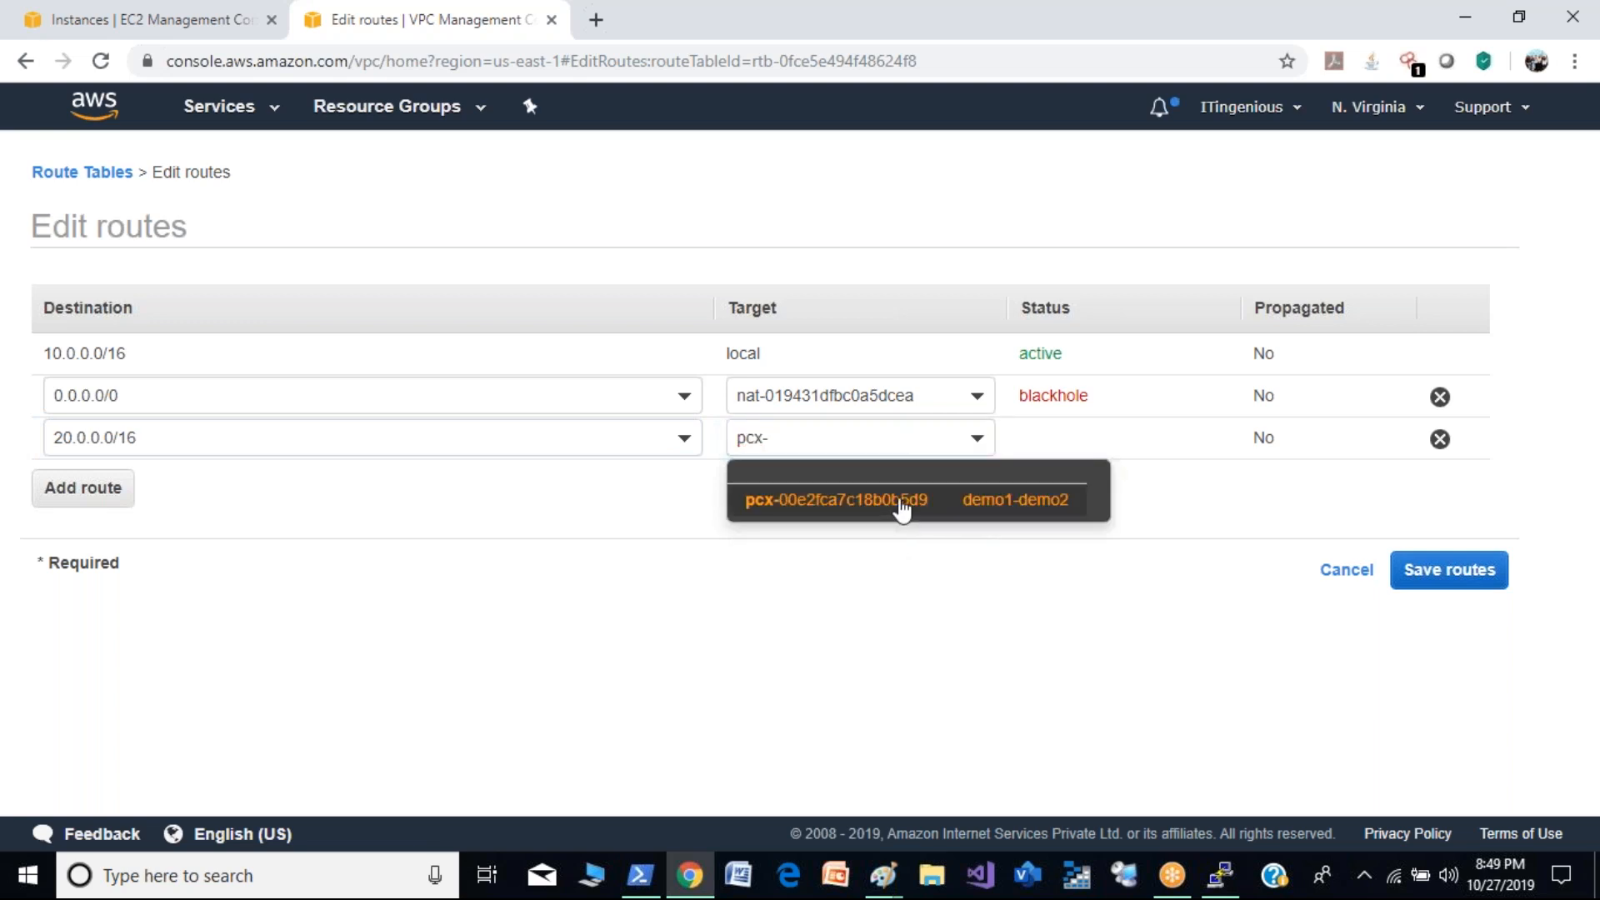
click(903, 500)
click(1449, 570)
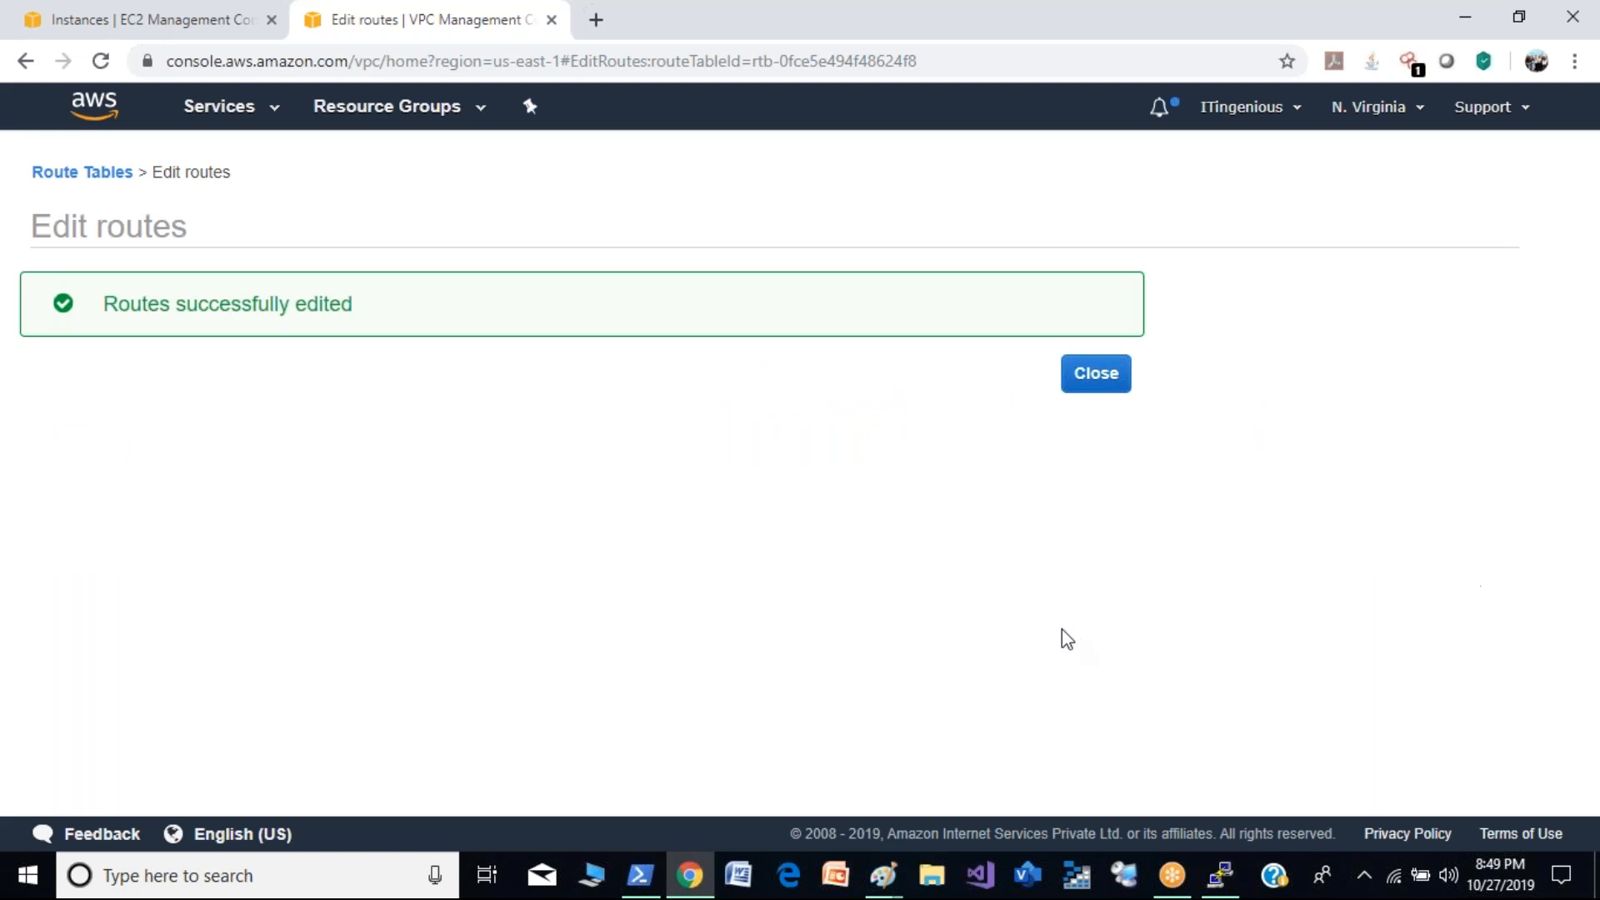
click(1096, 385)
- Check the running ping to 20.0.0.218 in the PuTTY session on ip-10-0-1-210
click(1223, 876)
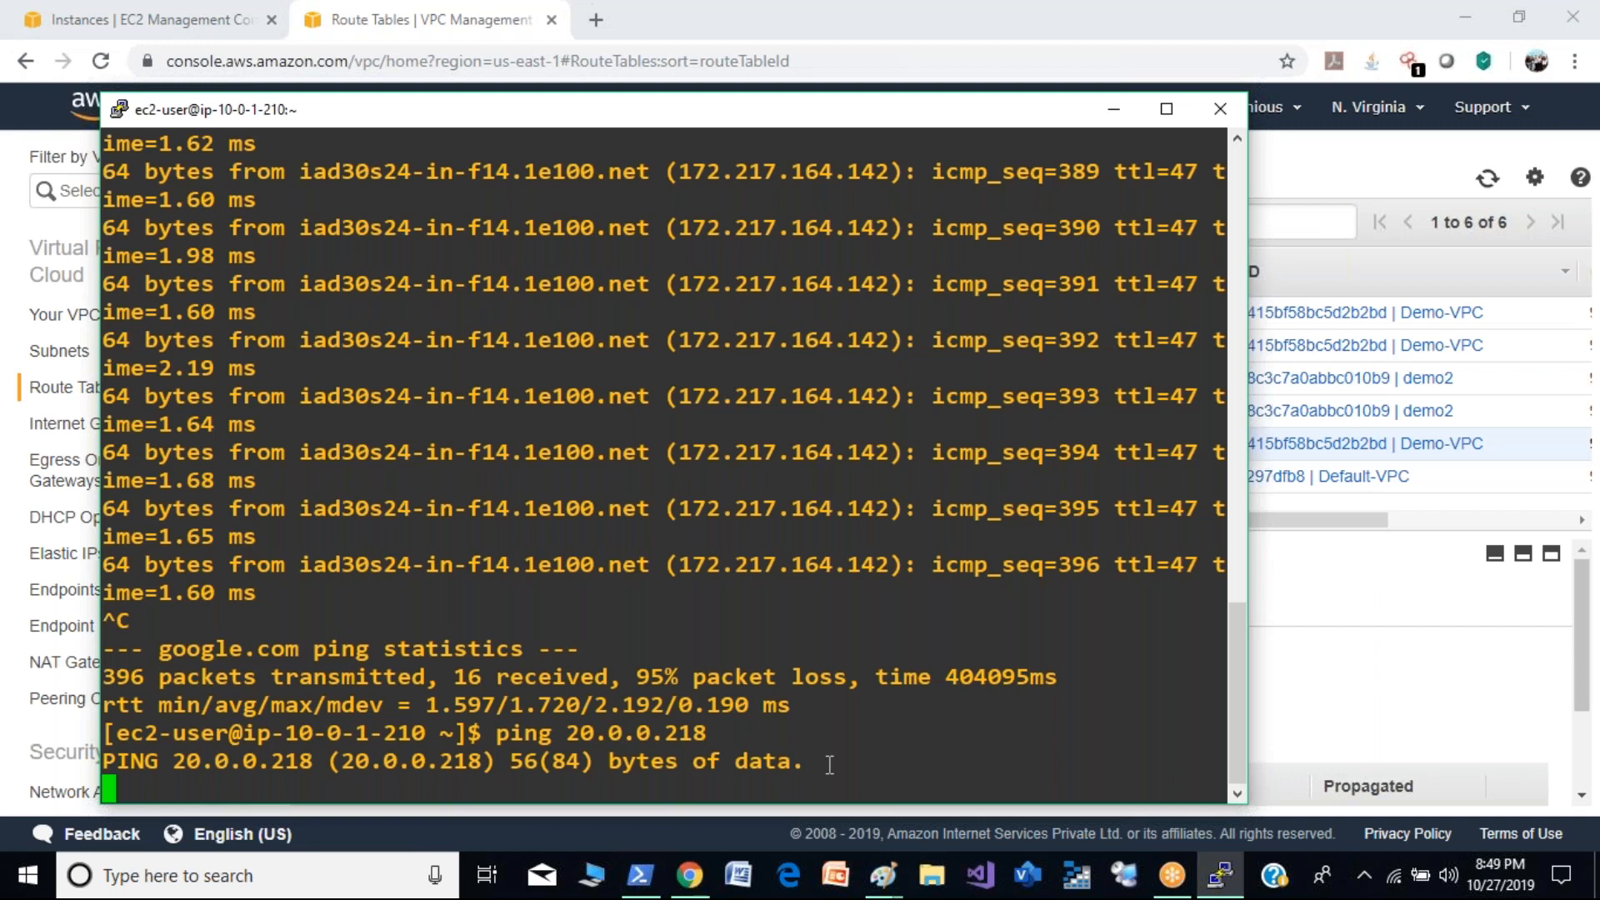
key(Up)
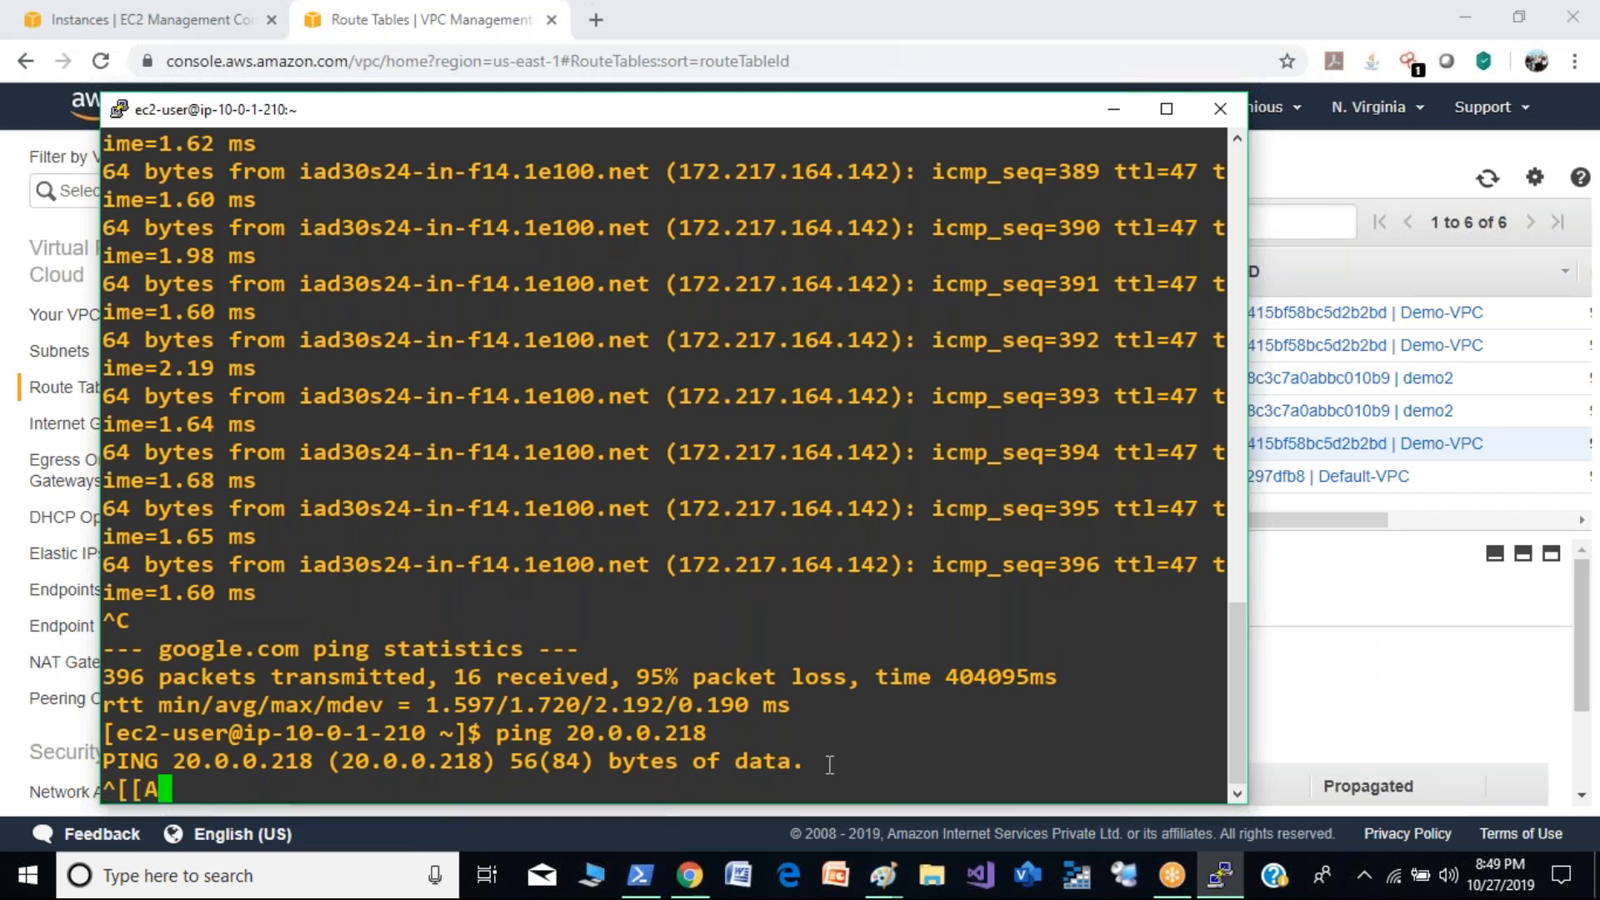
key(BackSpace)
key(BackSpace)
key(BackSpace)
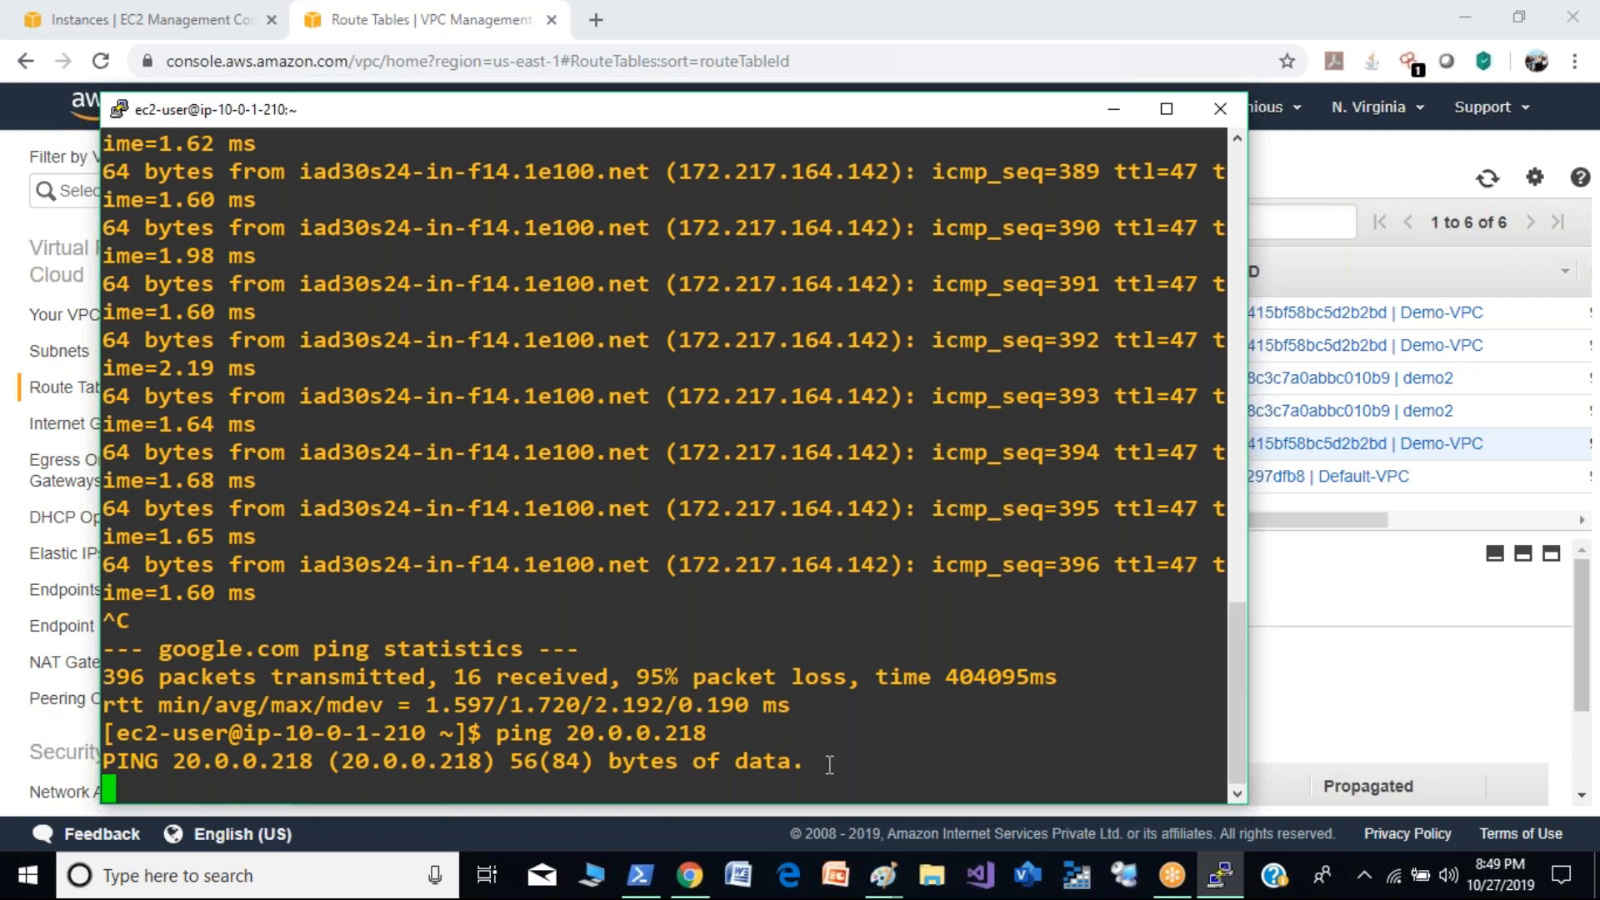
- Return to the VPC console and open the routes of the demo2 VPC's non-main route table for editing
click(1293, 587)
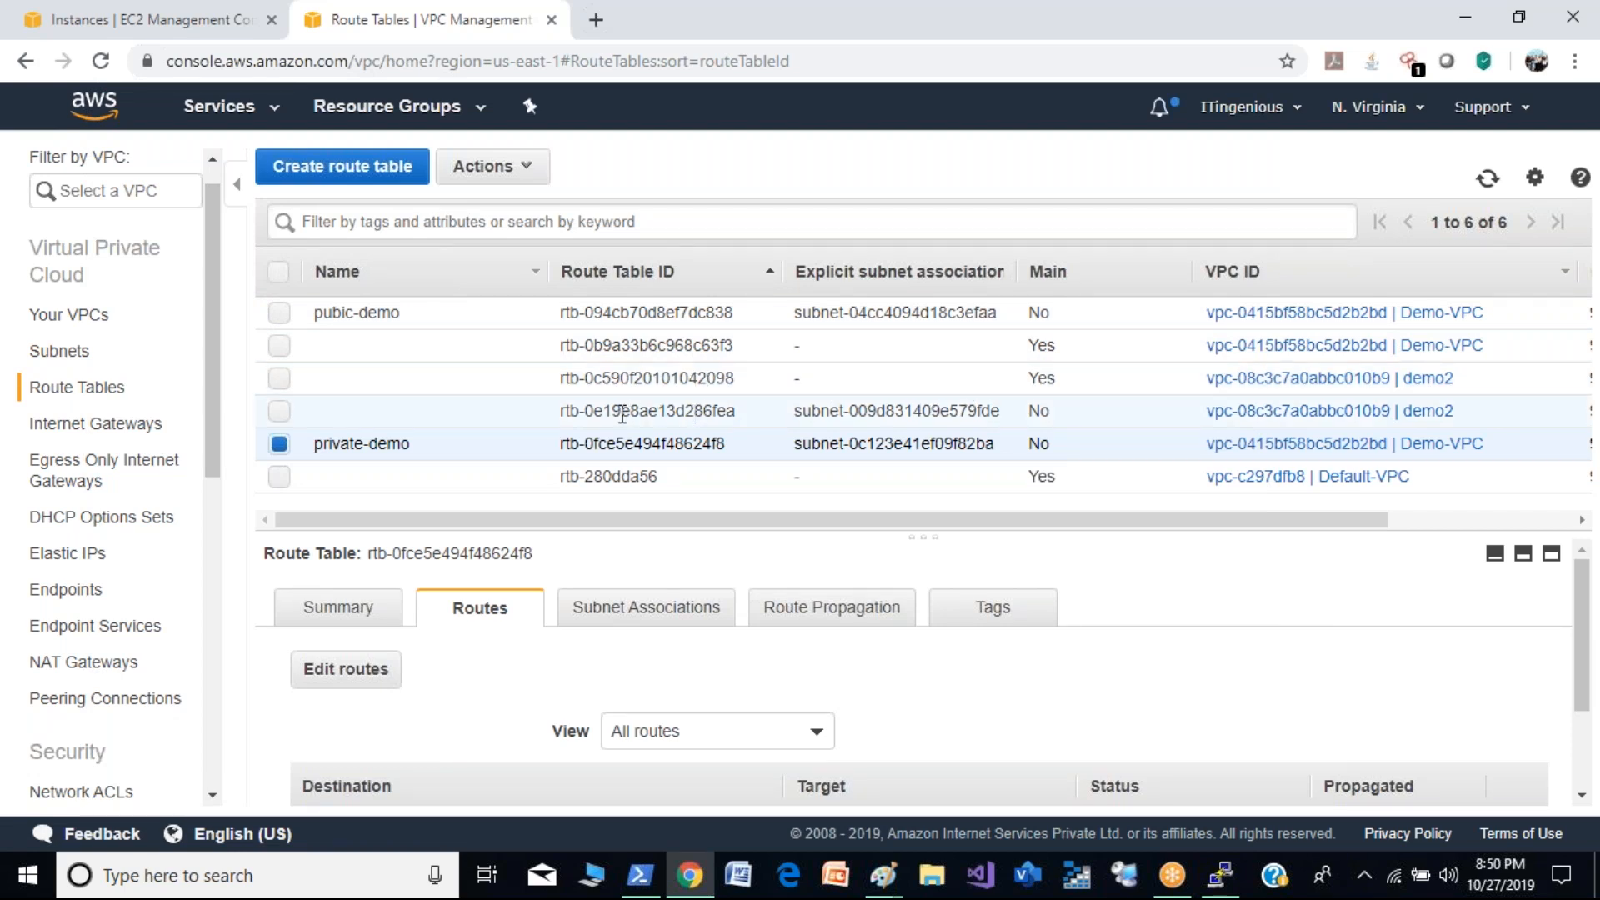
click(282, 413)
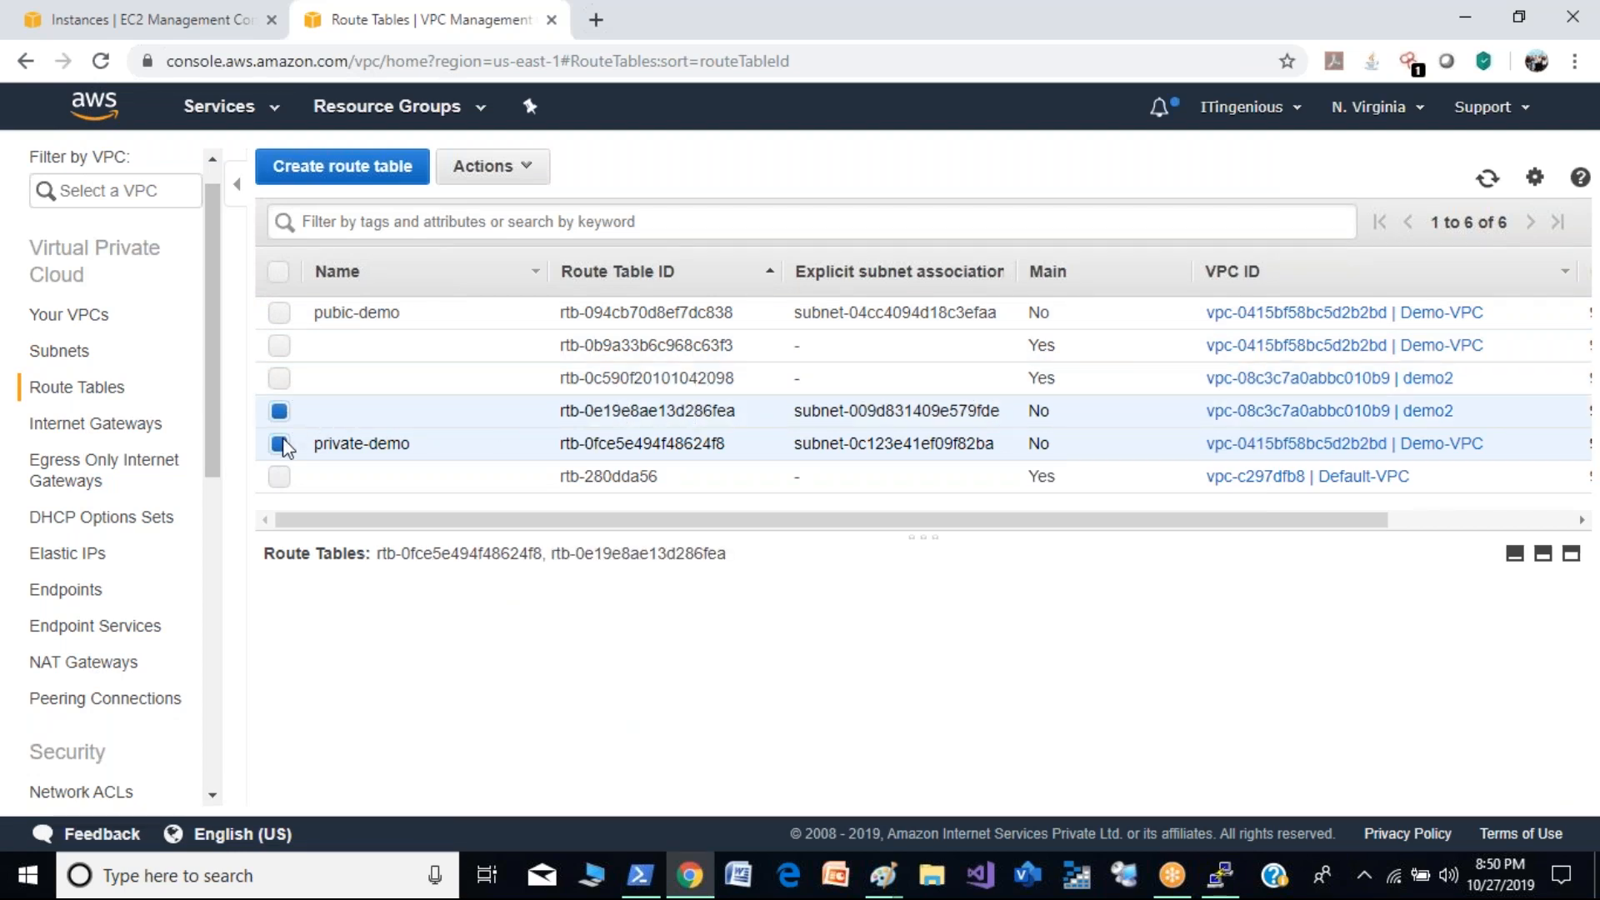
click(282, 445)
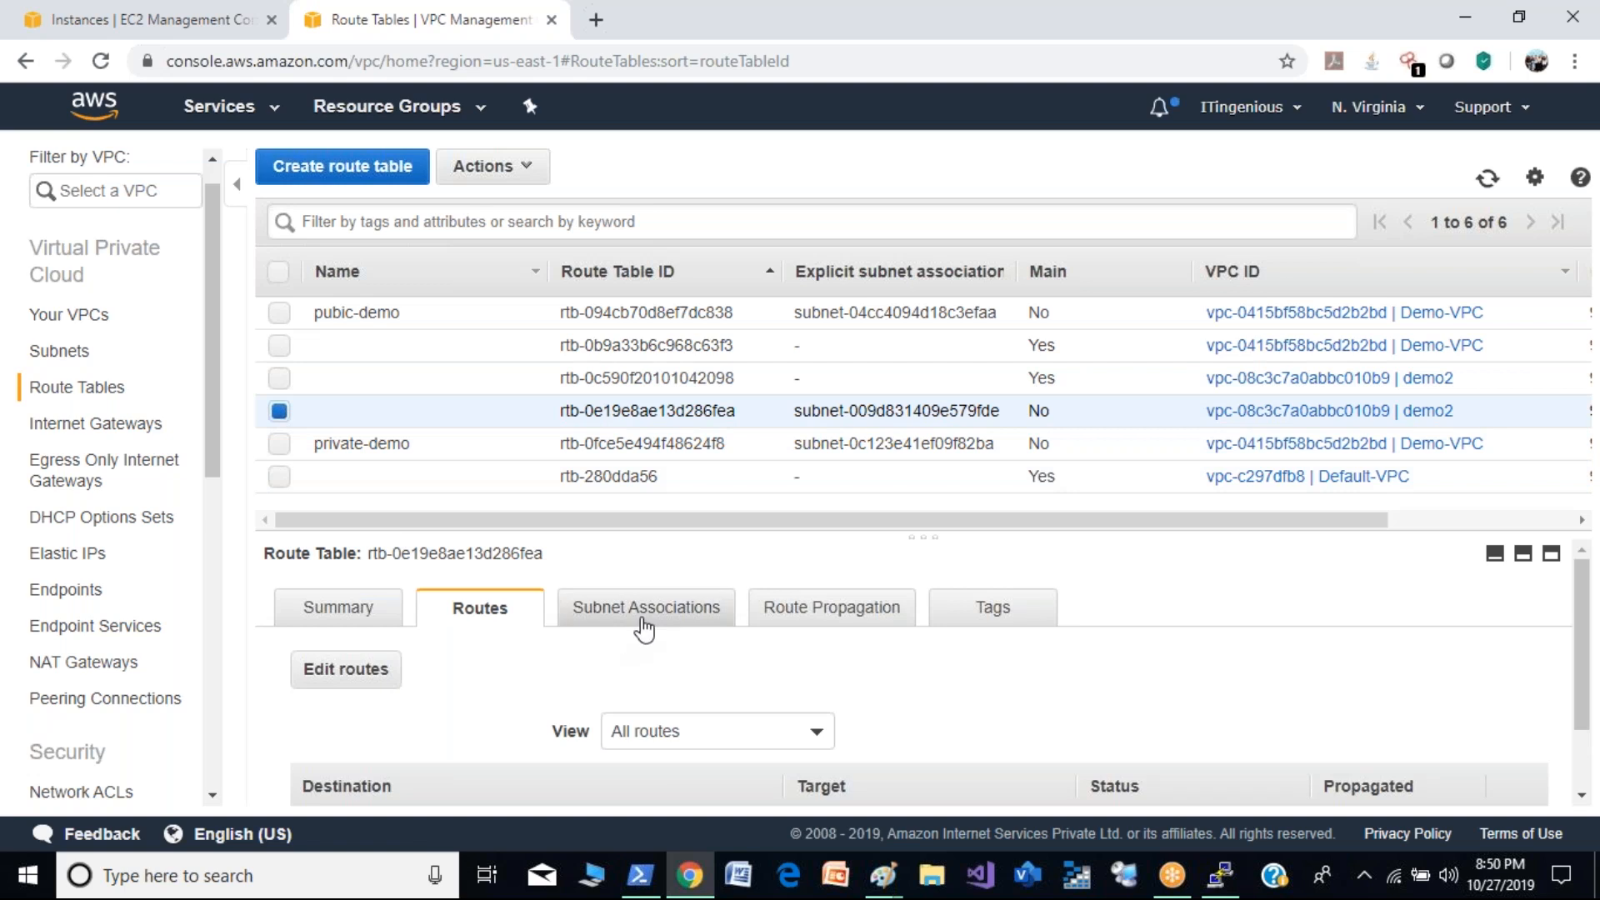
click(312, 677)
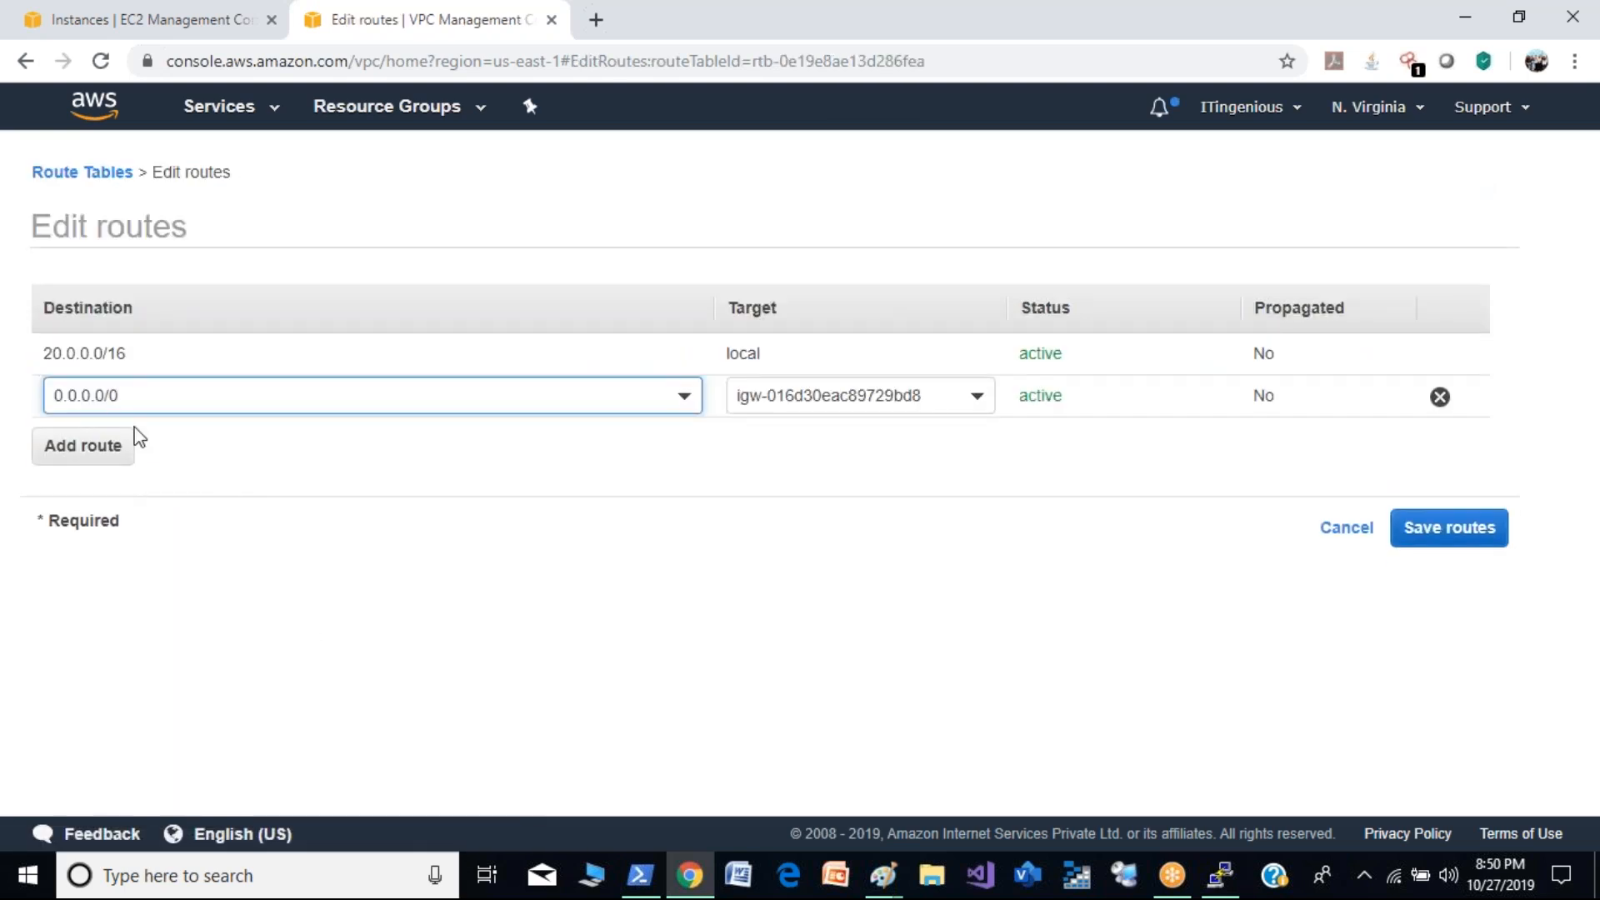
- Add a route to 10.0.0.0/16 targeting the demo1-demo2 peering connection in demo2's route table, and save the routes
click(132, 454)
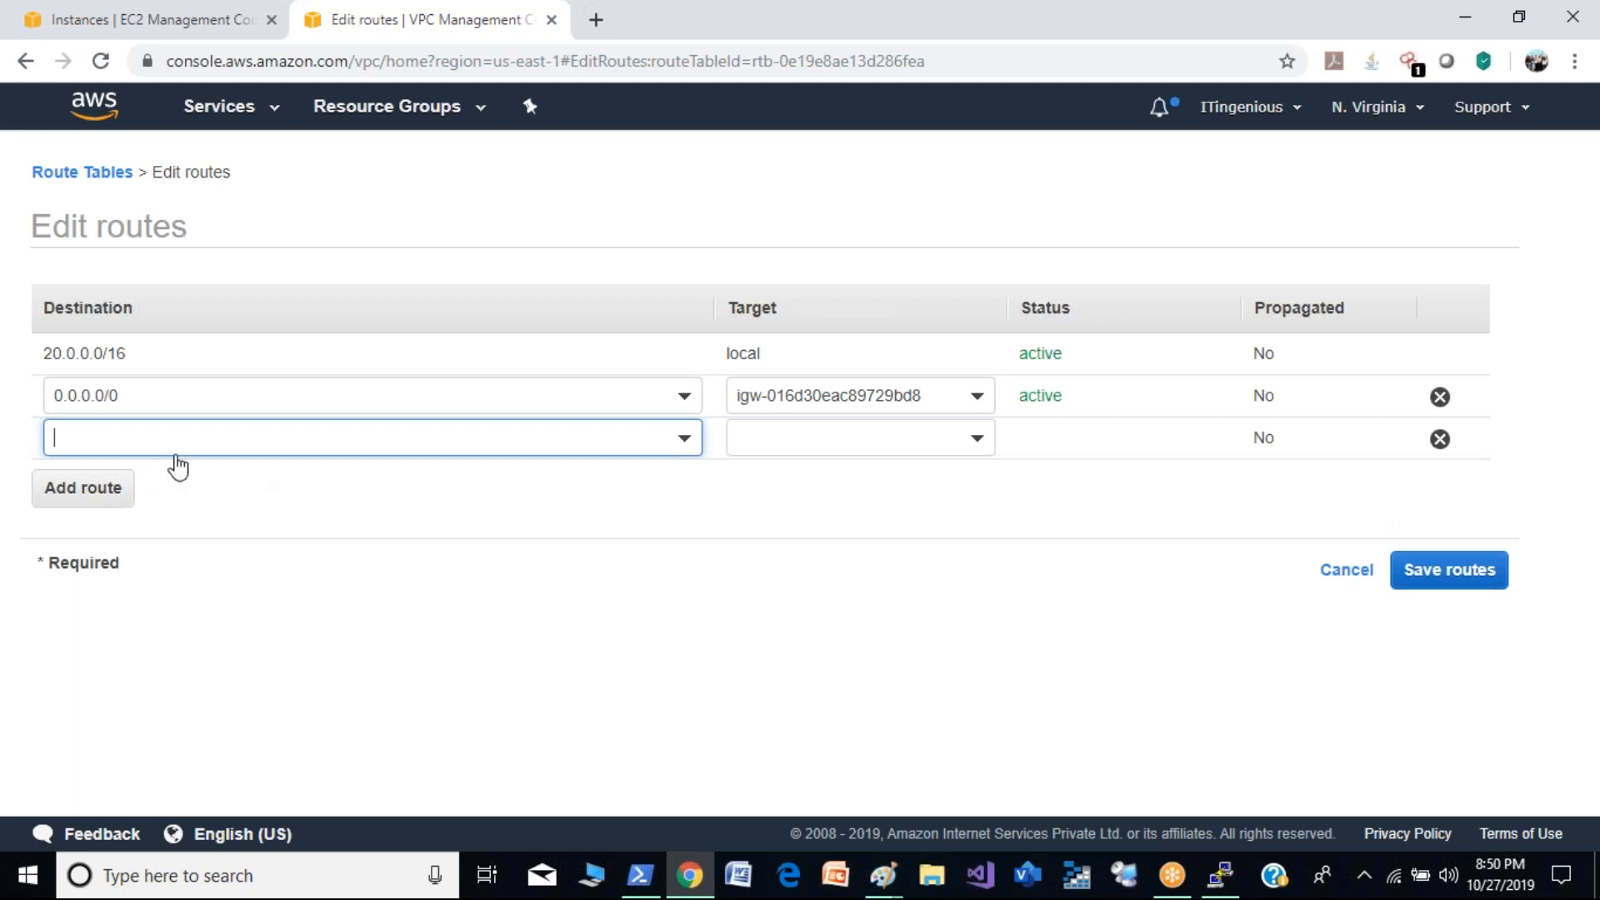
click(245, 440)
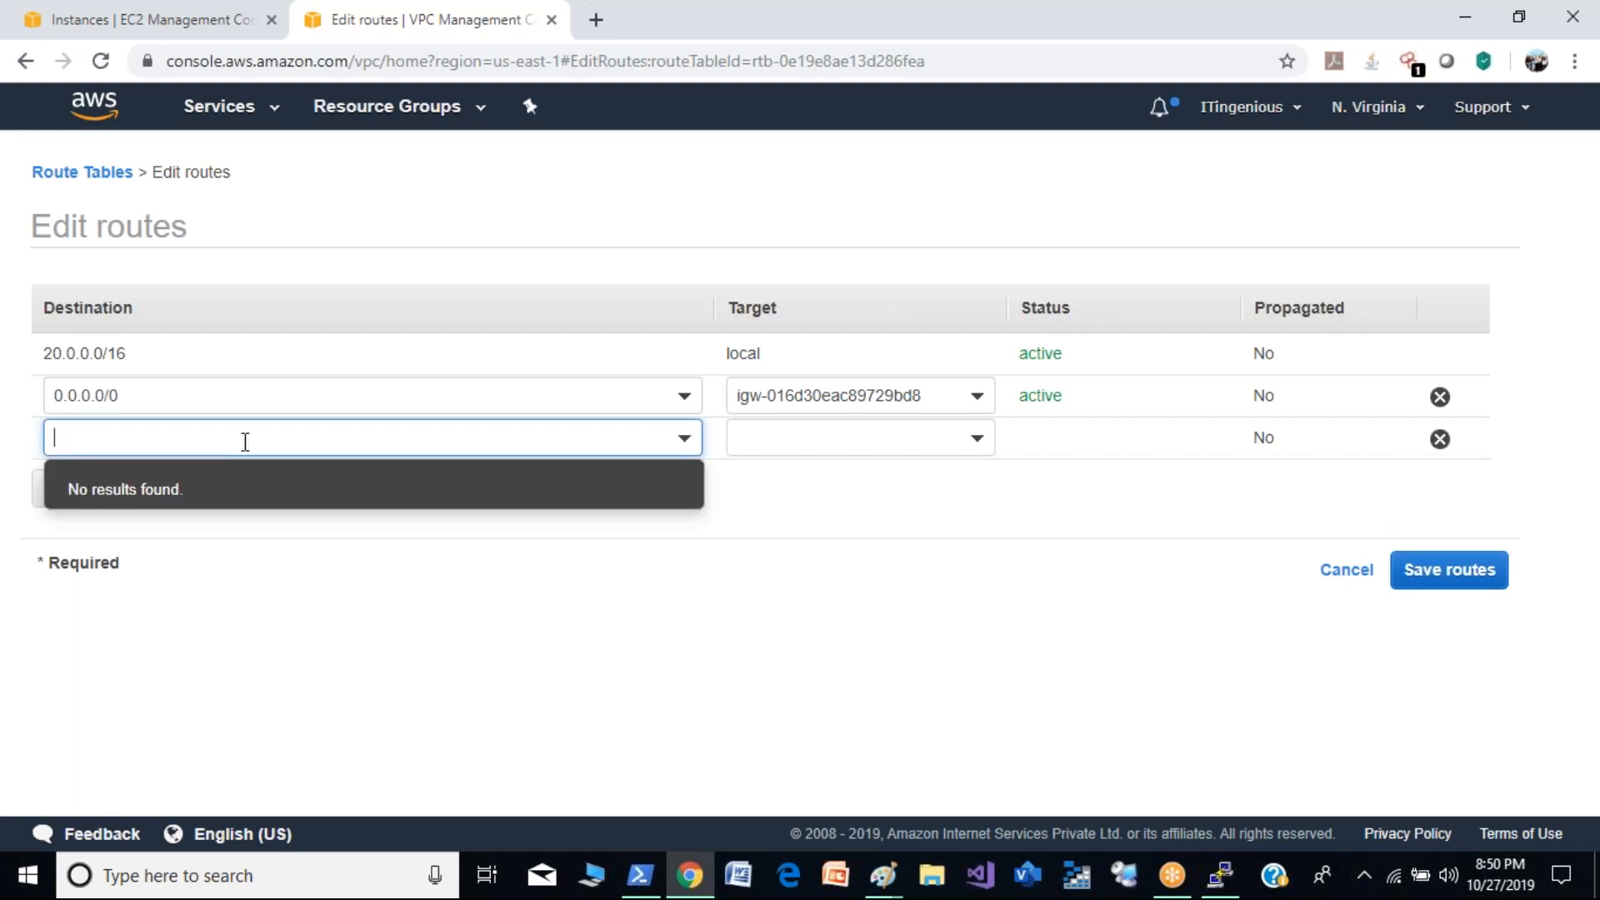
text(10.)
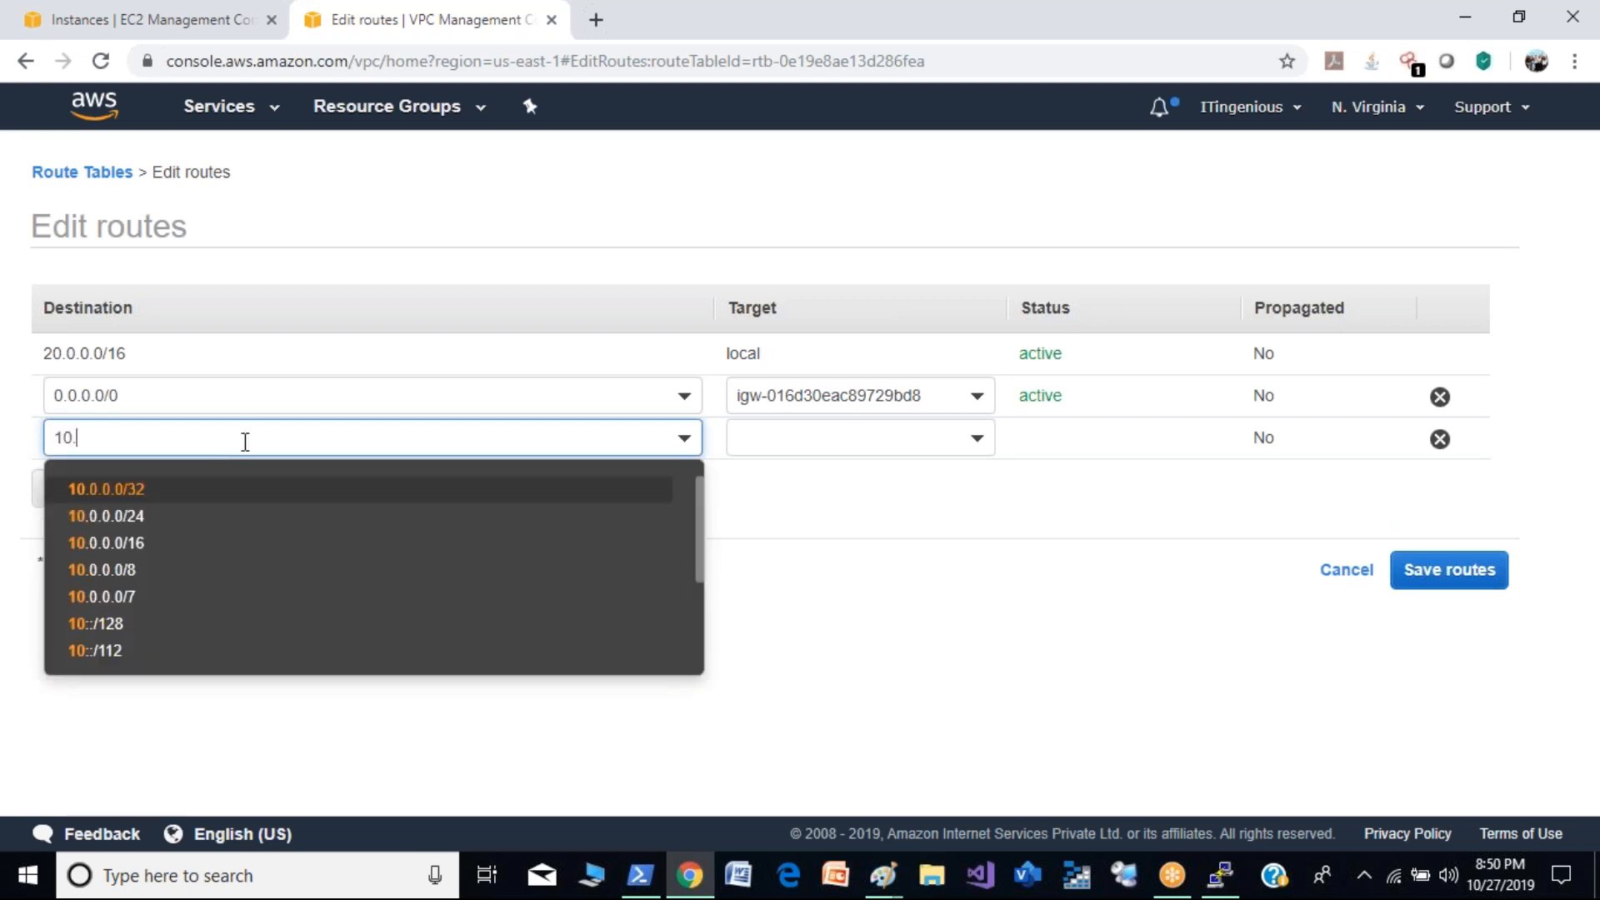
text(0.0.0/16)
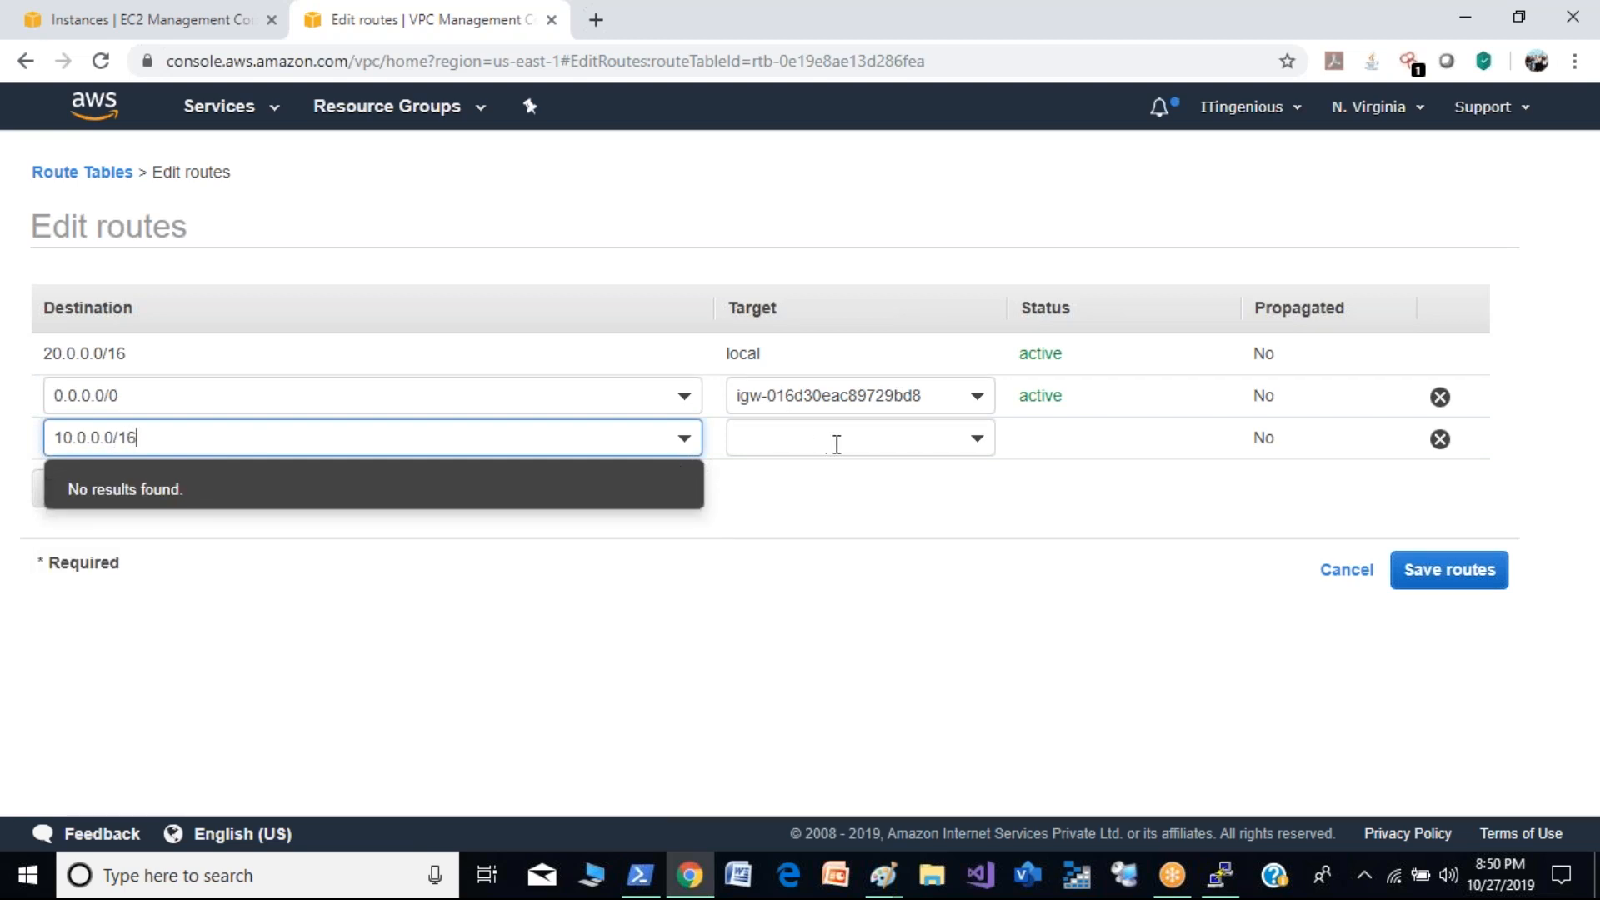
click(837, 444)
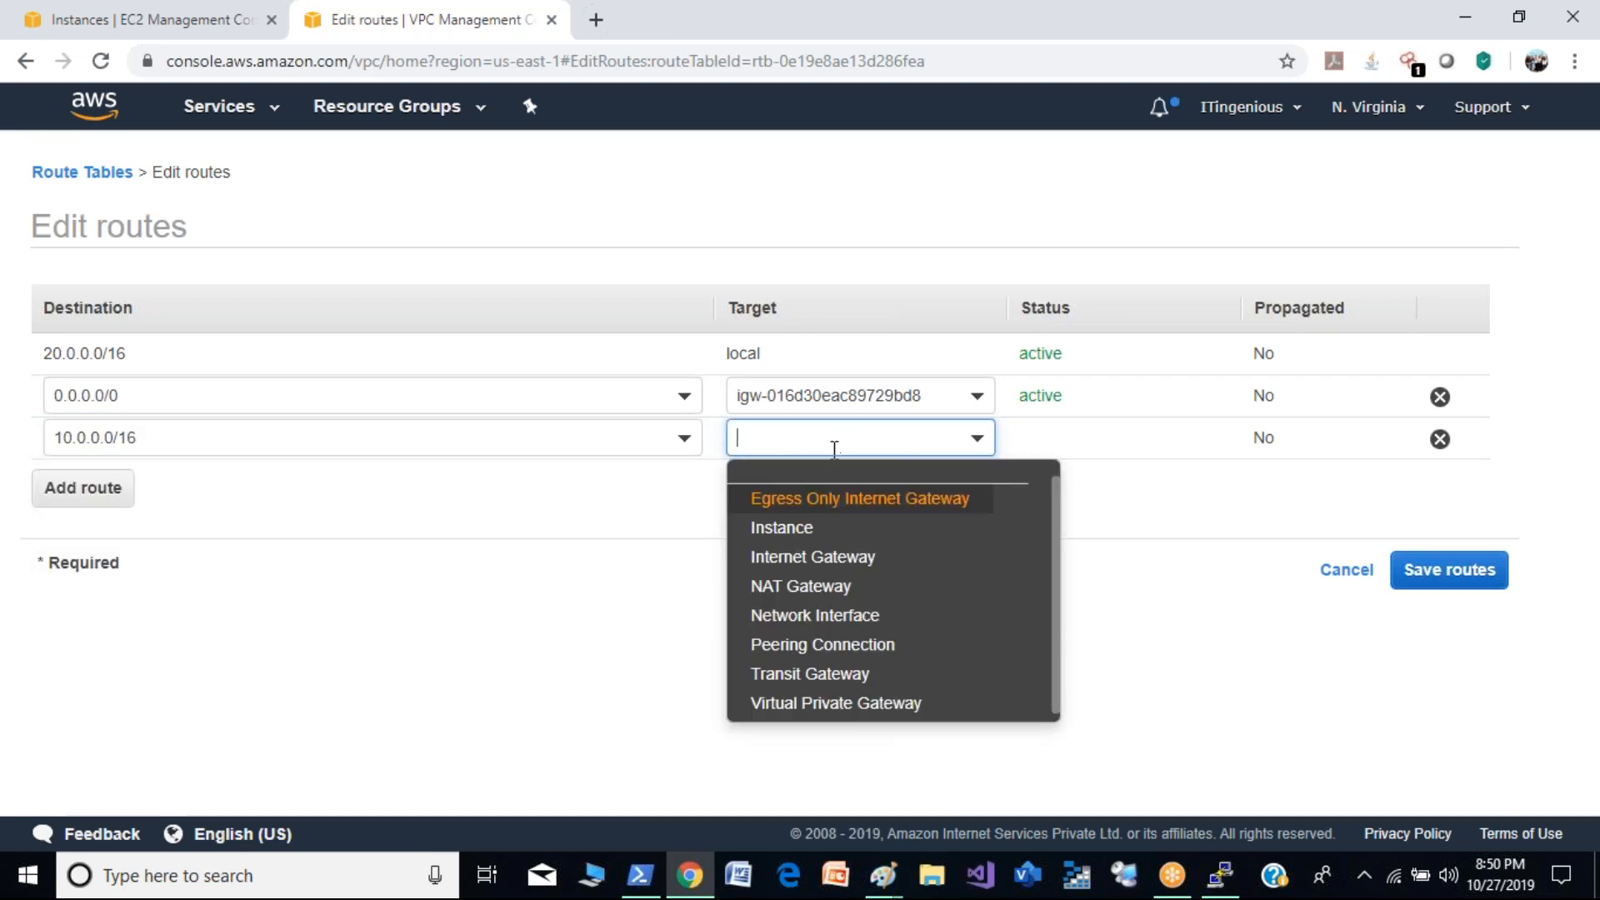
click(842, 652)
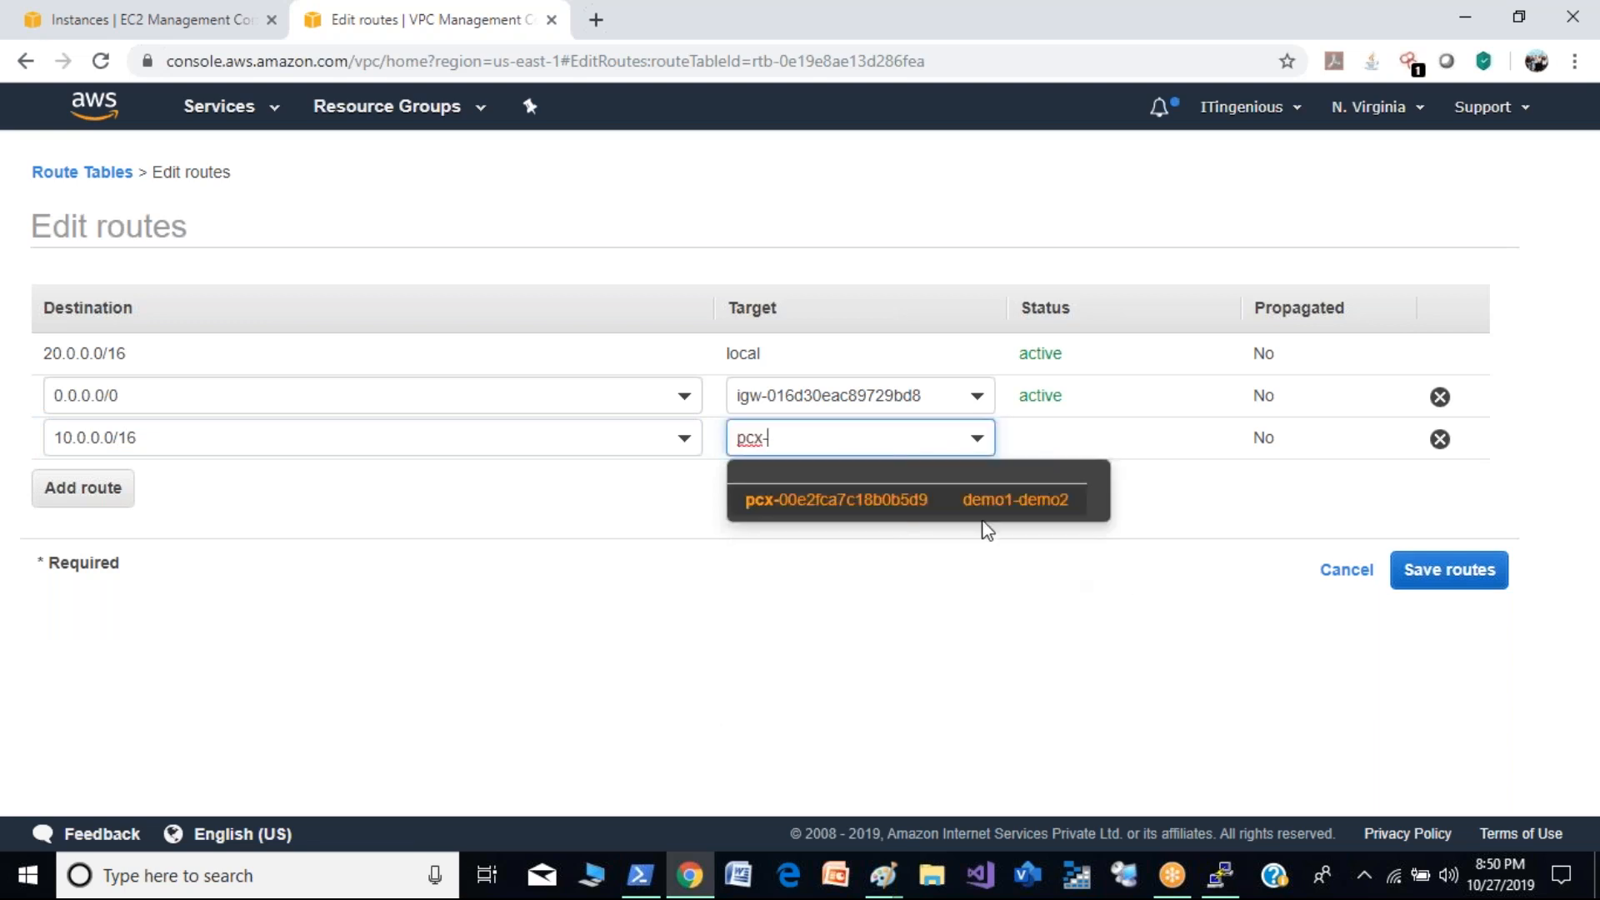
click(962, 510)
click(1447, 569)
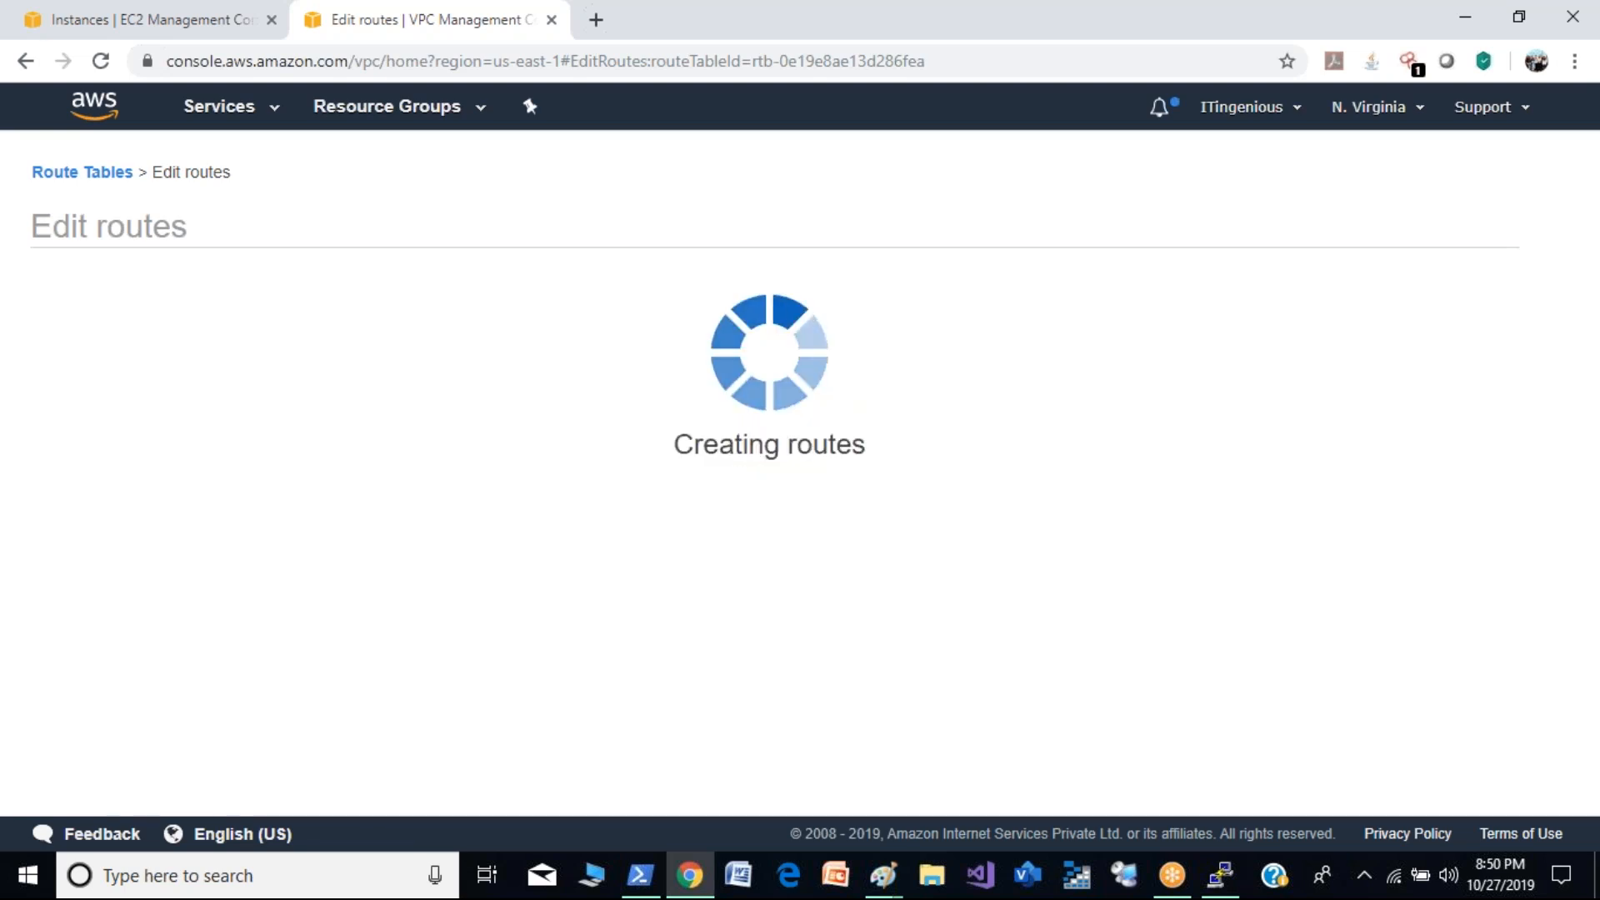
click(1111, 383)
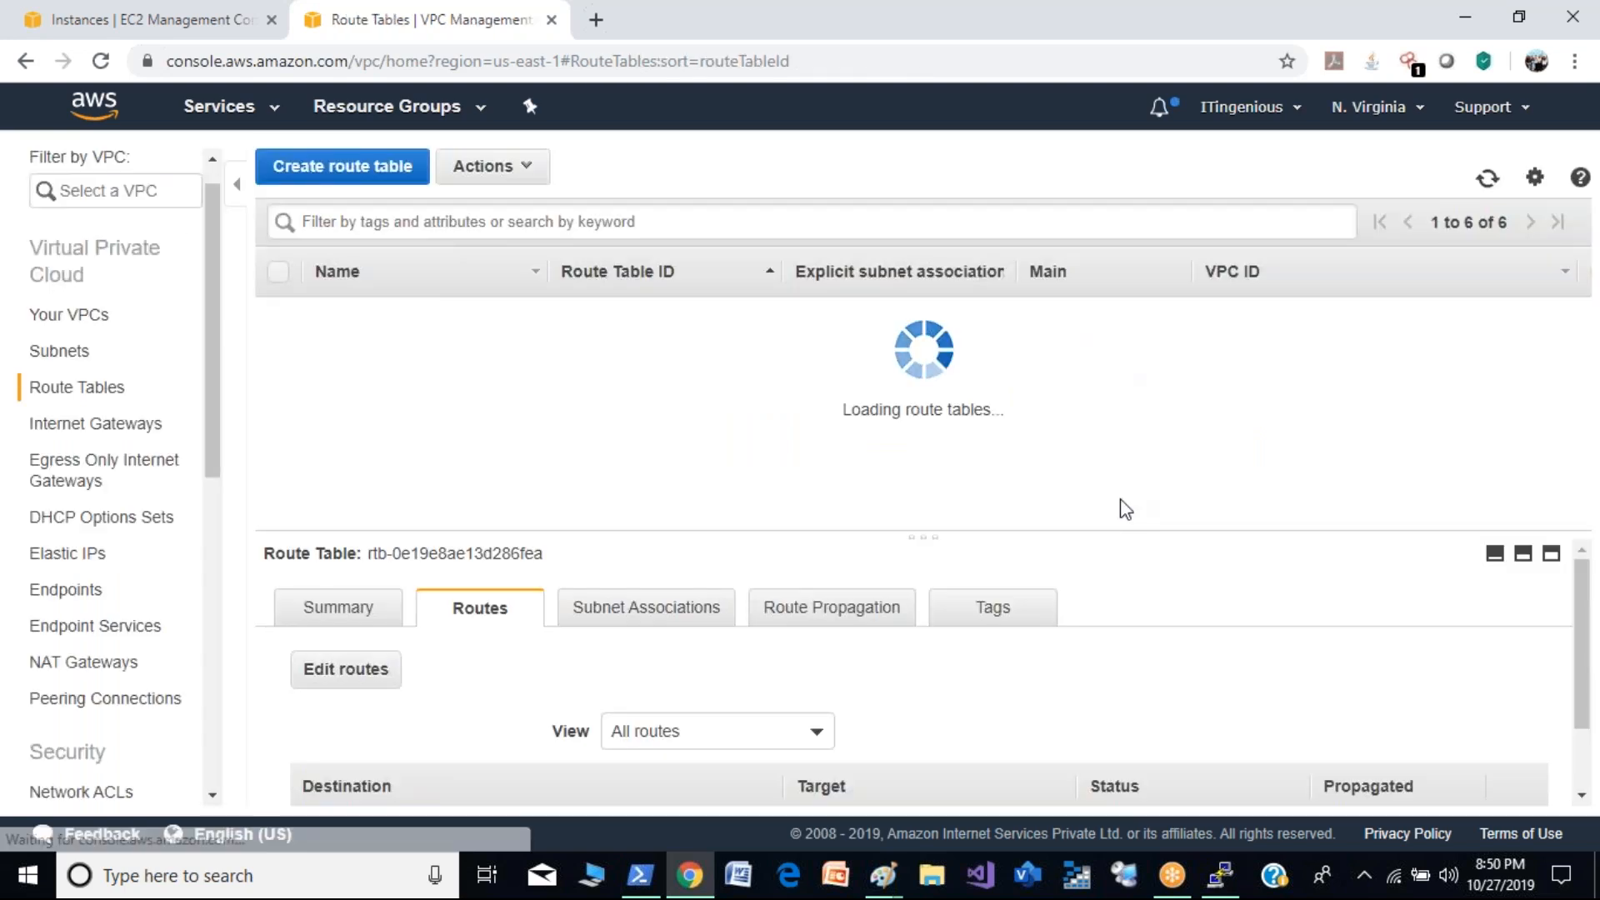
- Check the ping to 20.0.0.218 in the PuTTY session, and view the inbound rules of the demo2 instance in the EC2 console
click(1221, 875)
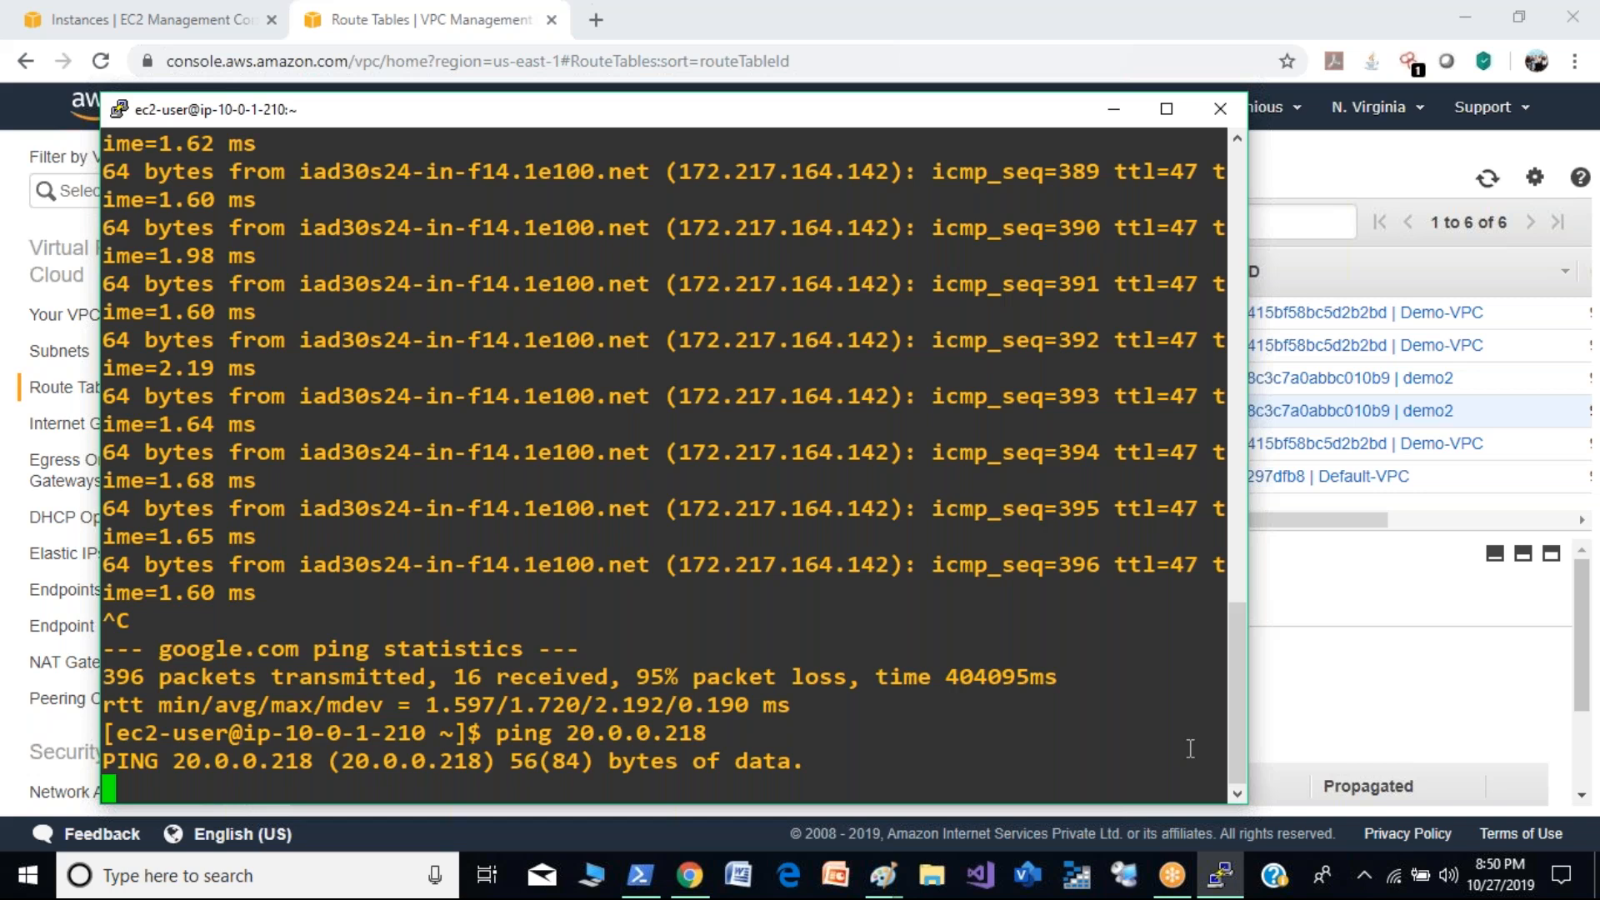
click(1361, 662)
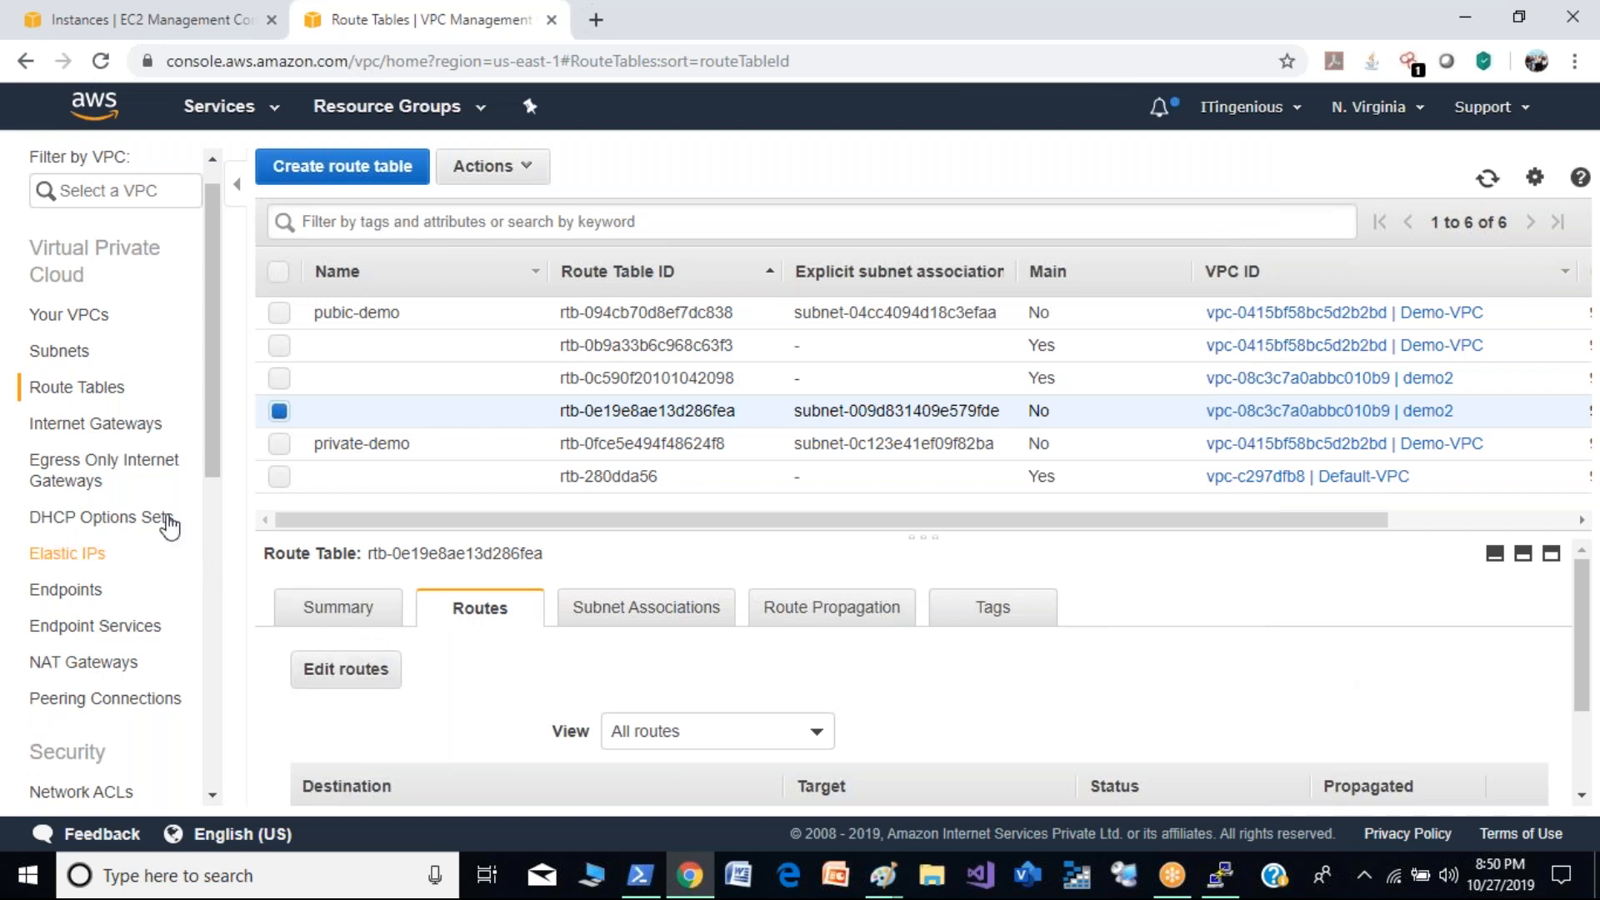
click(194, 15)
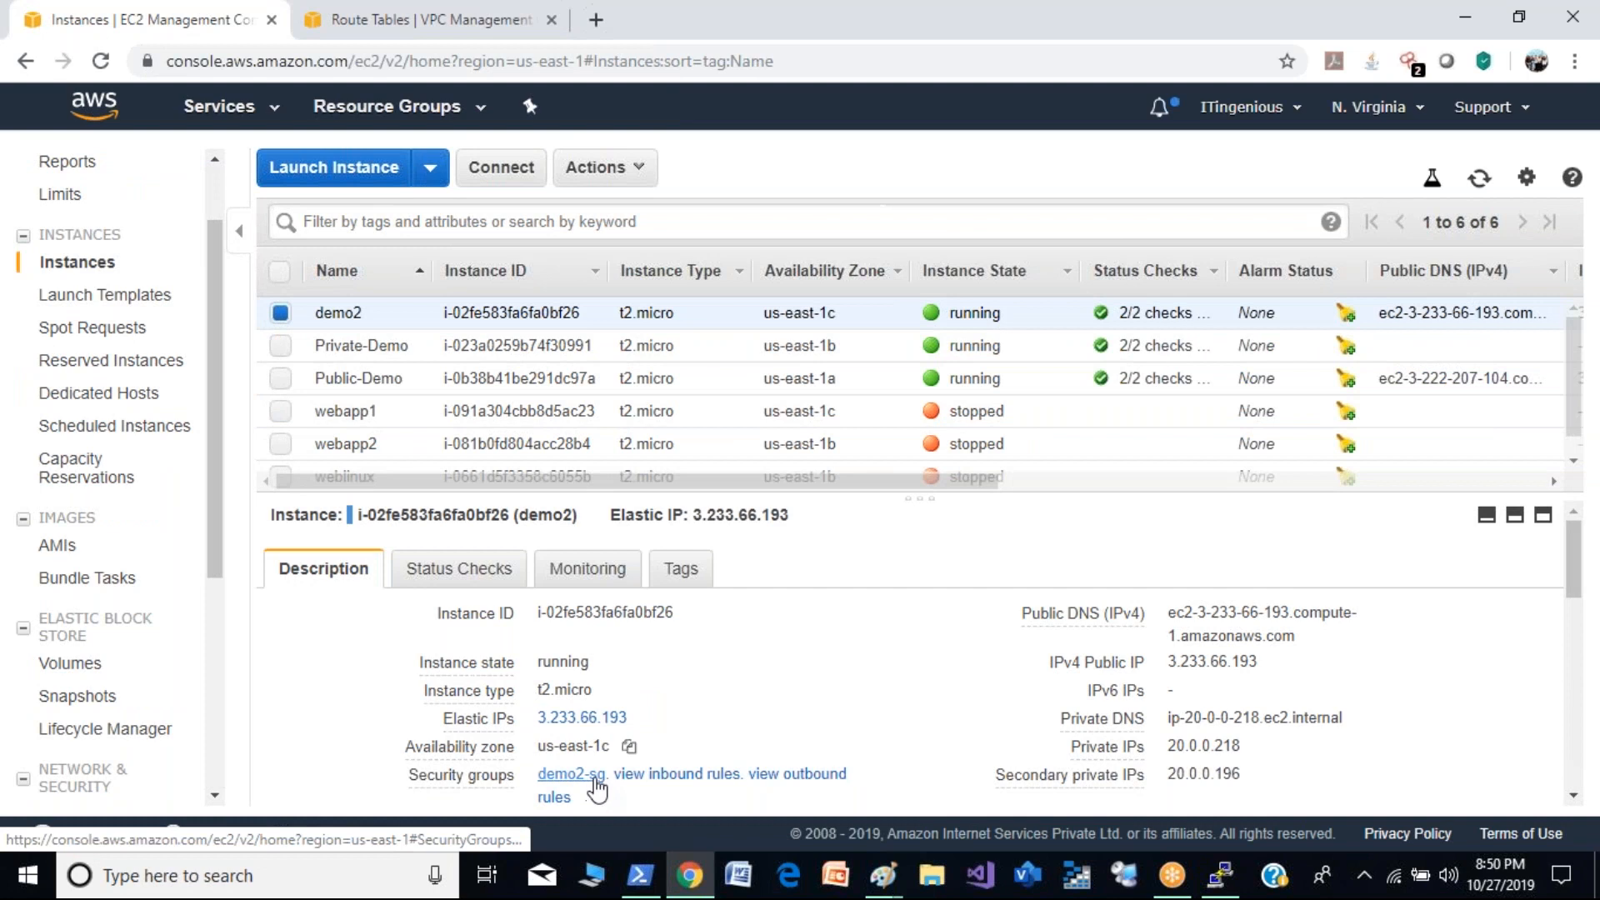
click(643, 789)
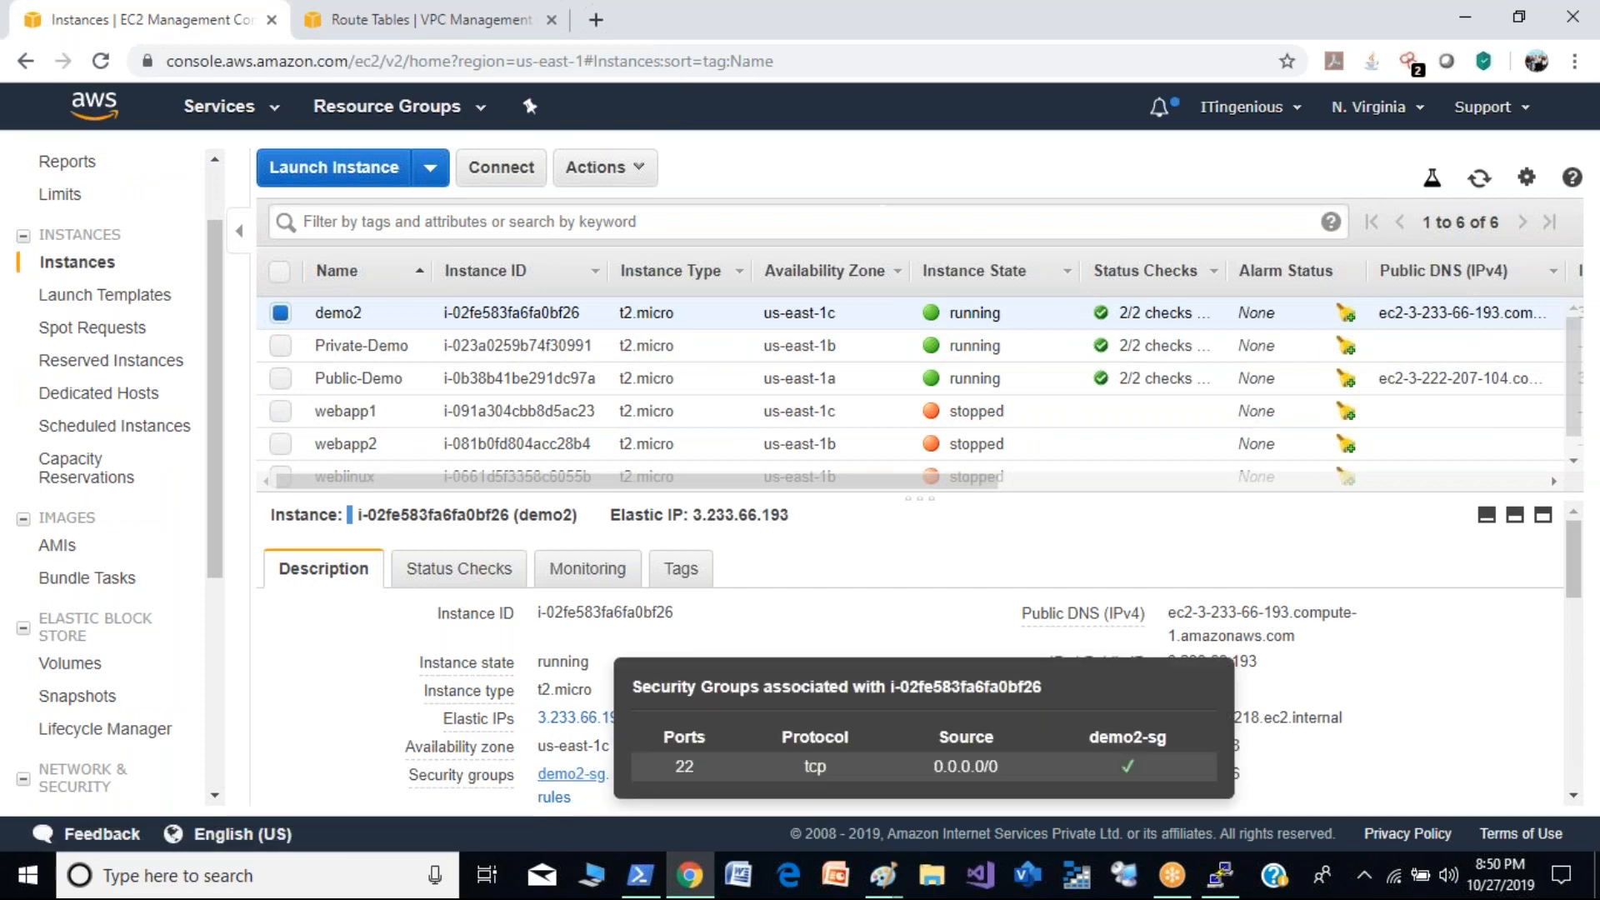
- Open the demo2-sg security group's inbound rules for editing and add an All ICMP - IPv4 rule
click(572, 774)
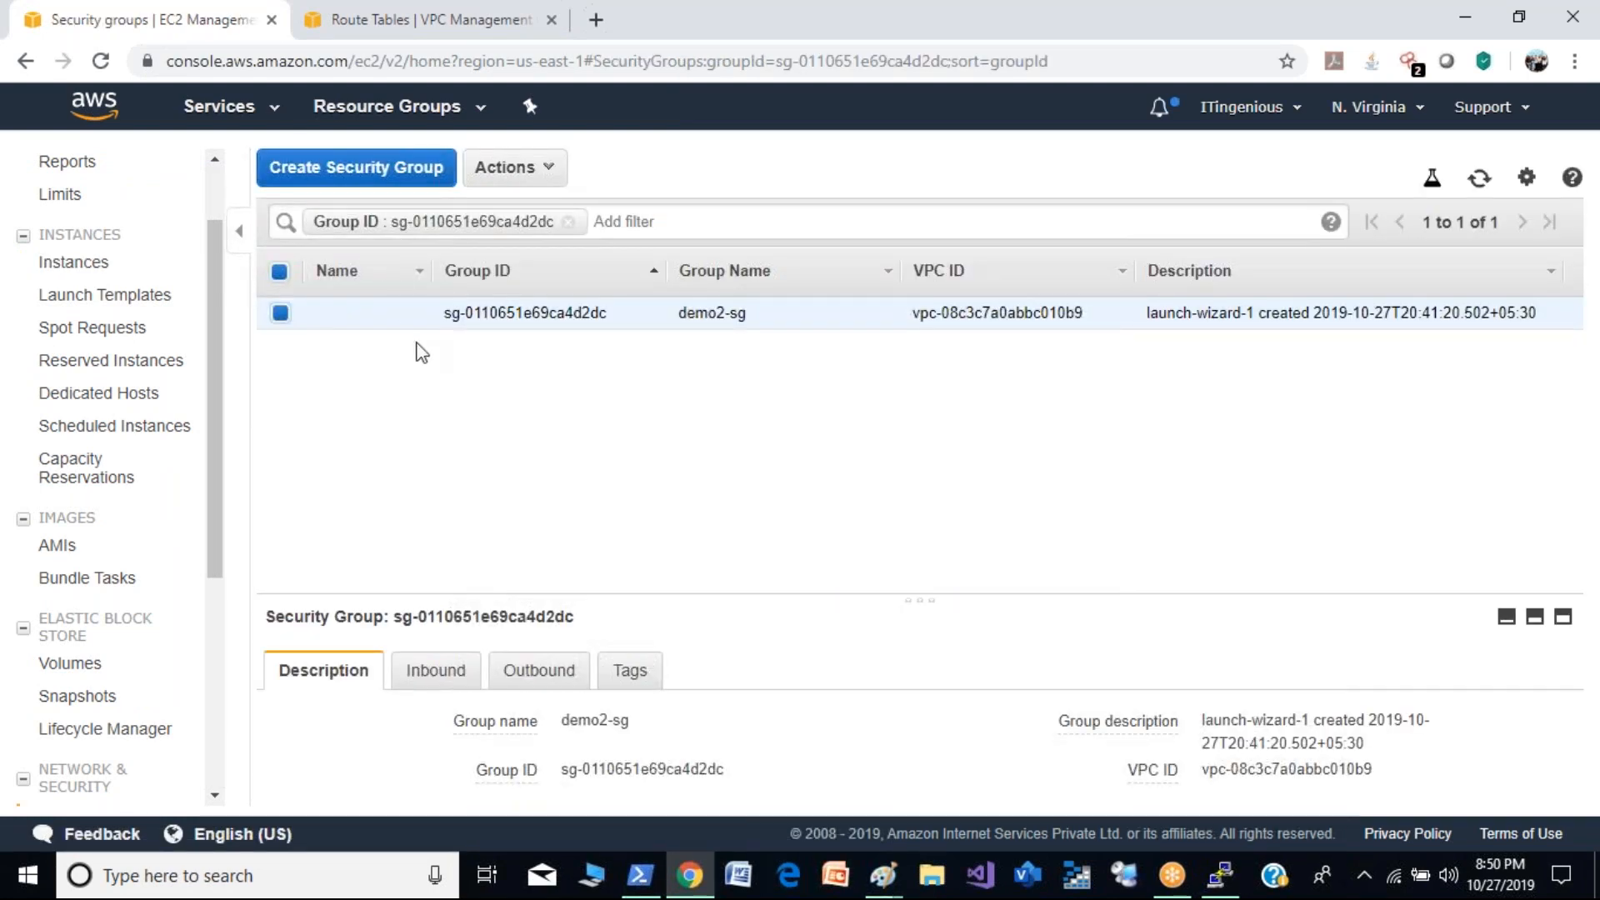
click(534, 171)
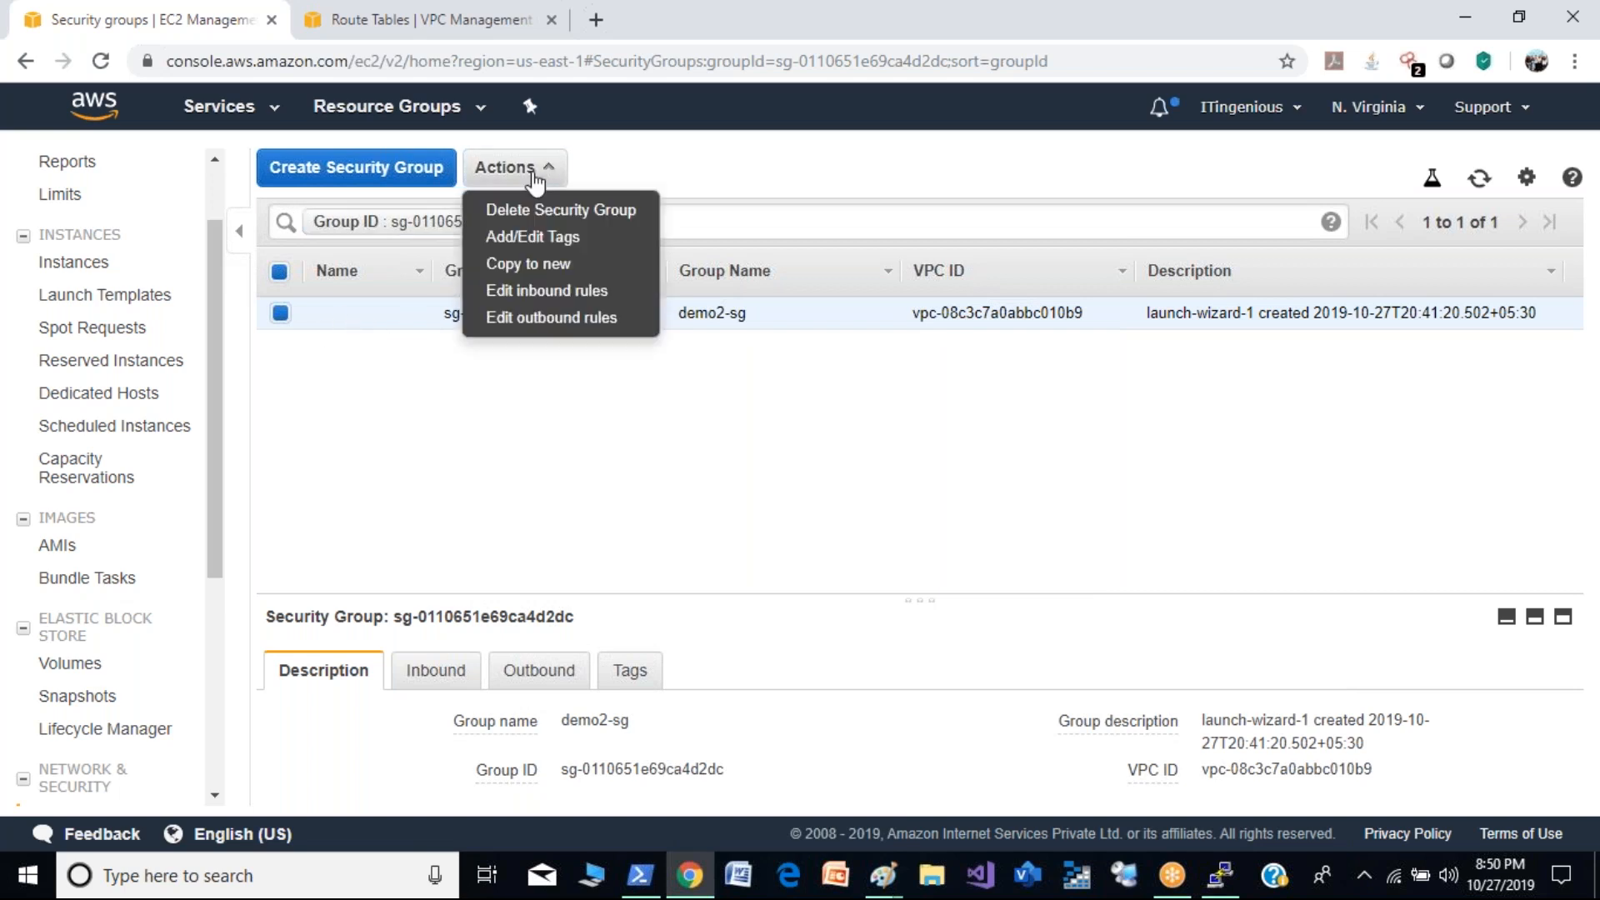
click(517, 298)
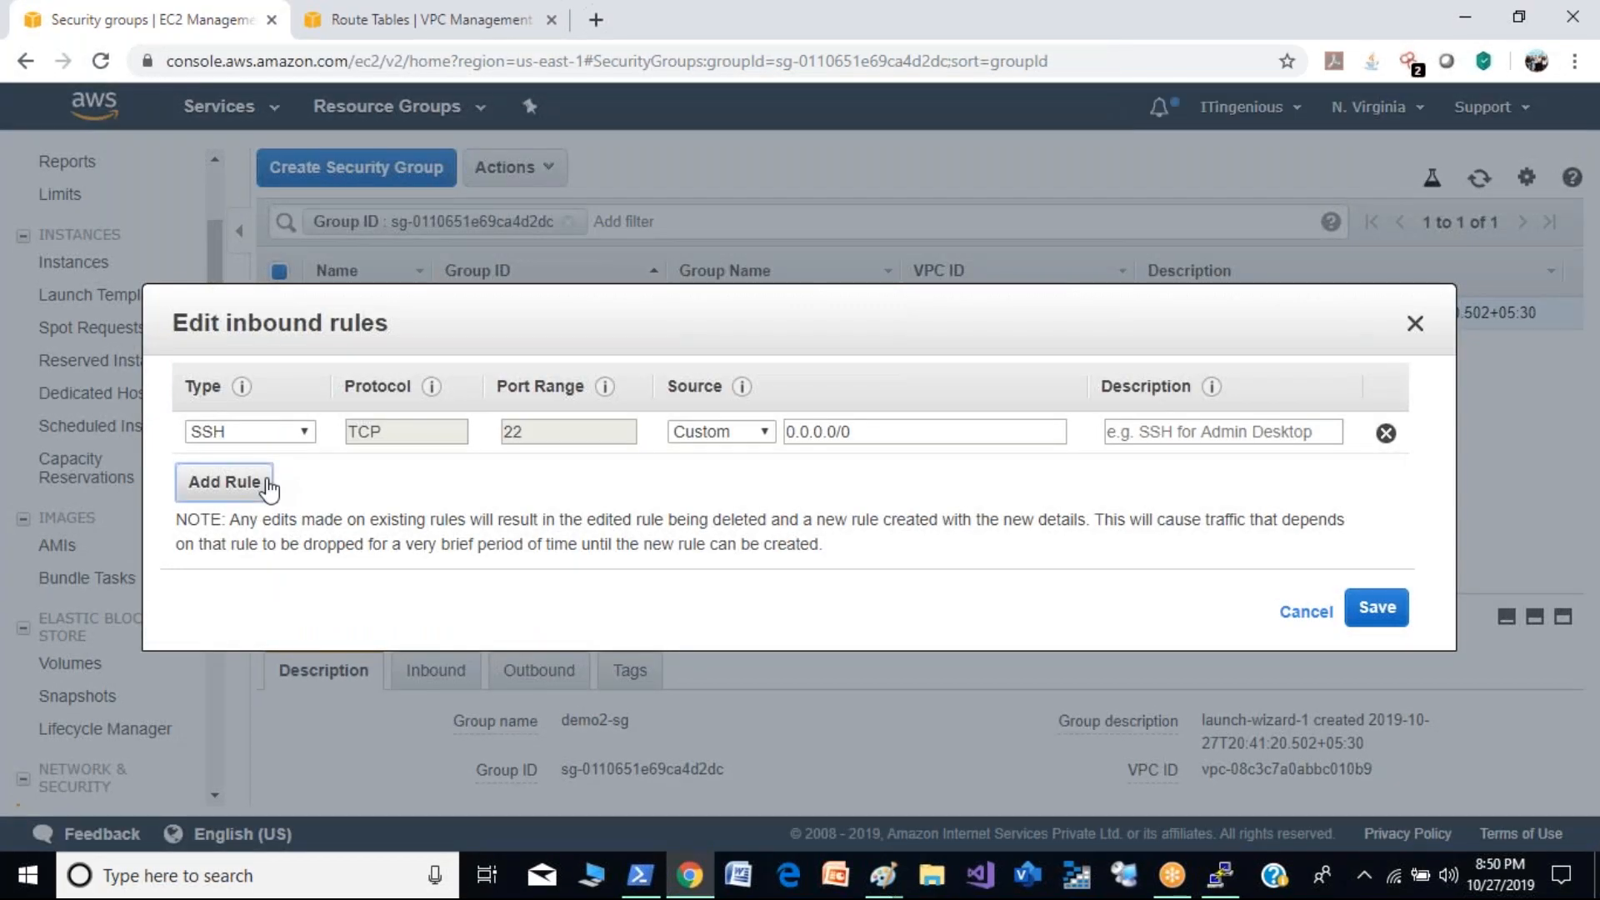
click(225, 479)
click(306, 475)
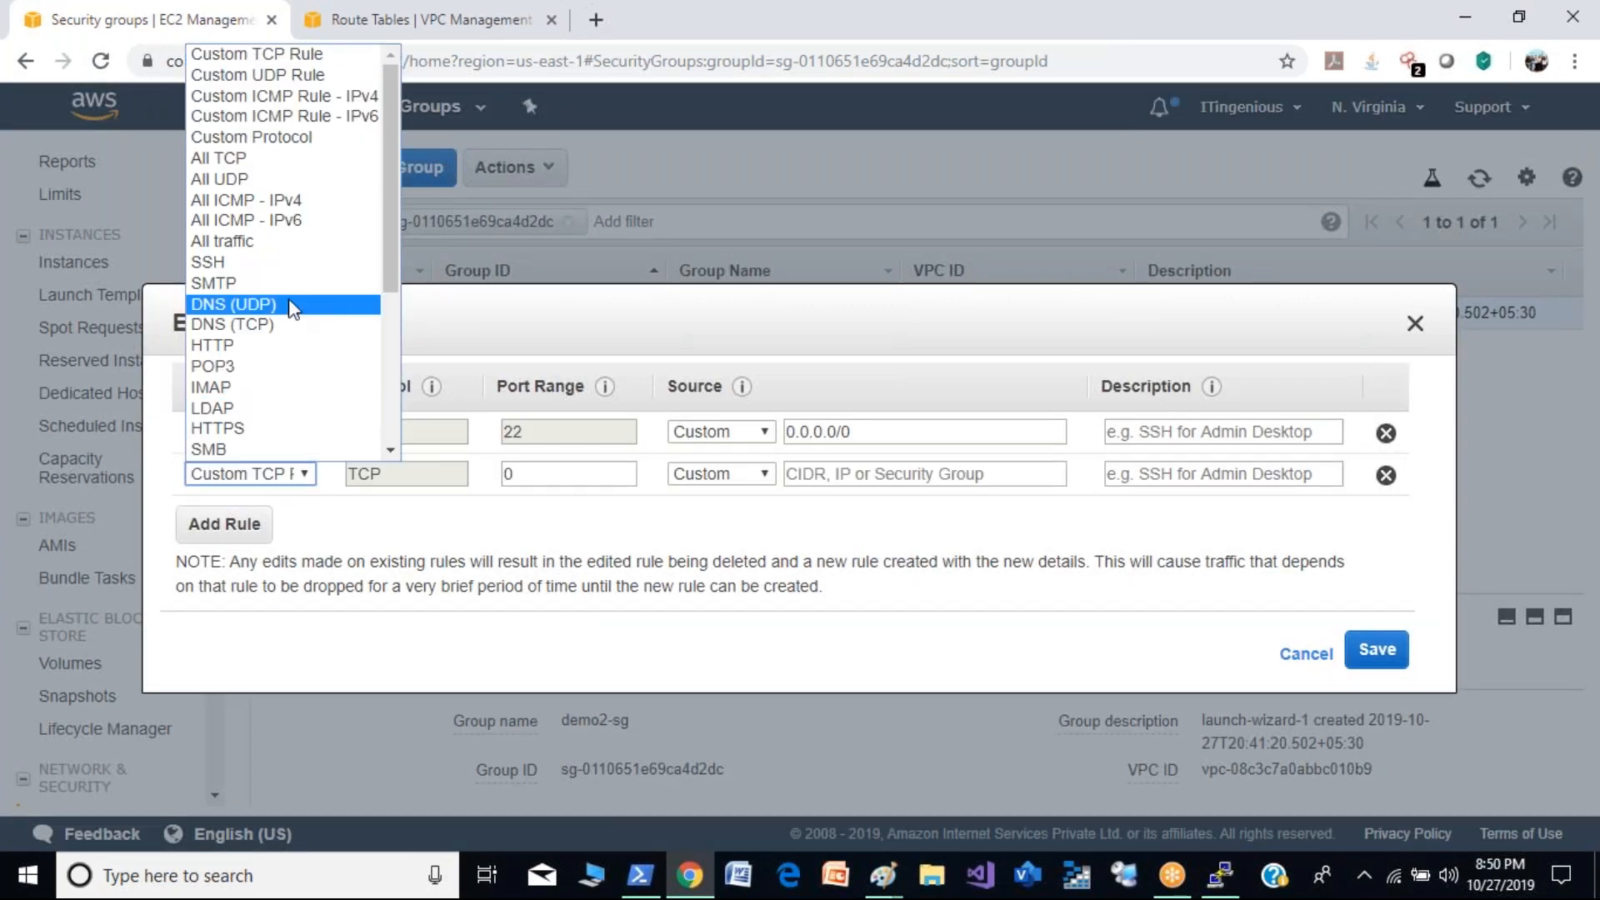
click(300, 201)
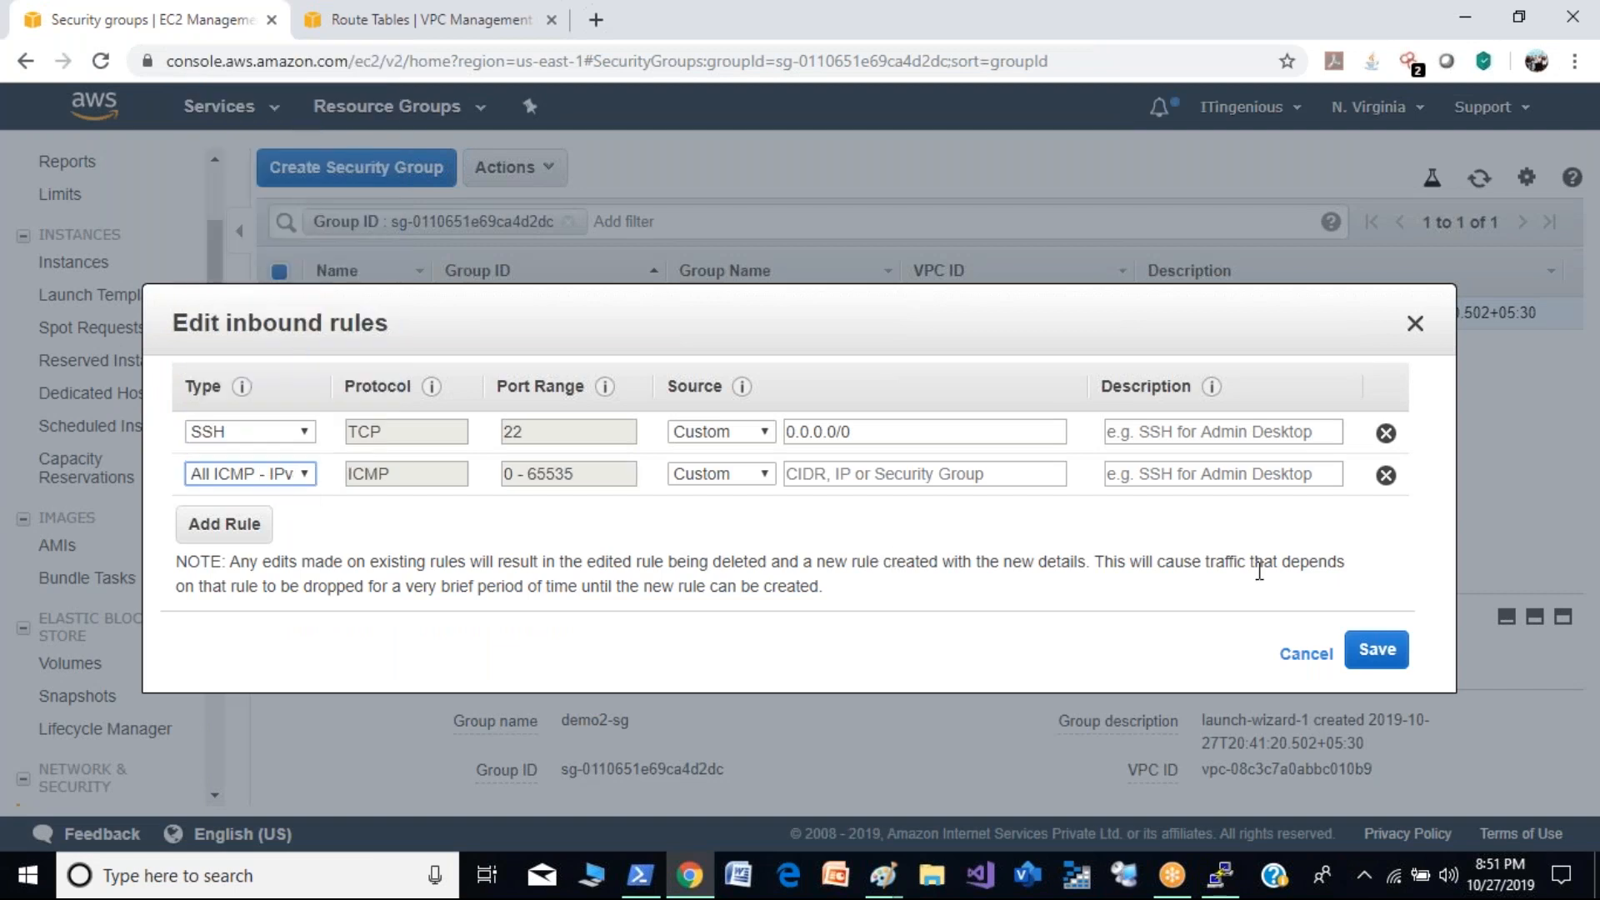
click(1375, 655)
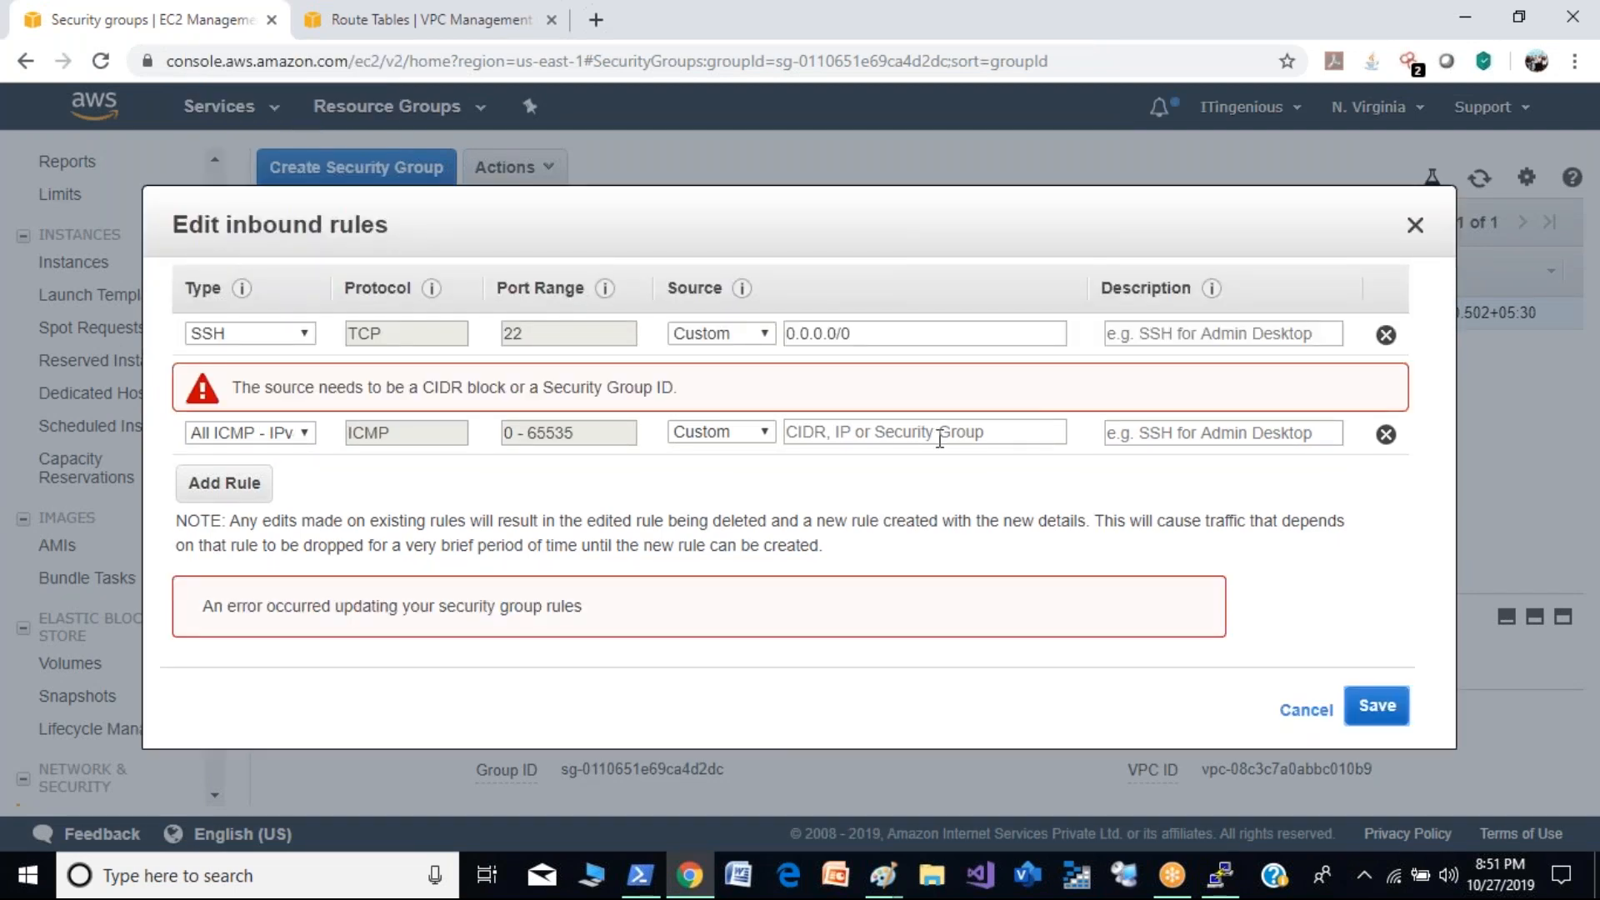
- Set the ICMP rule's source to 10.0.0.0/16 and save the inbound rules
click(835, 431)
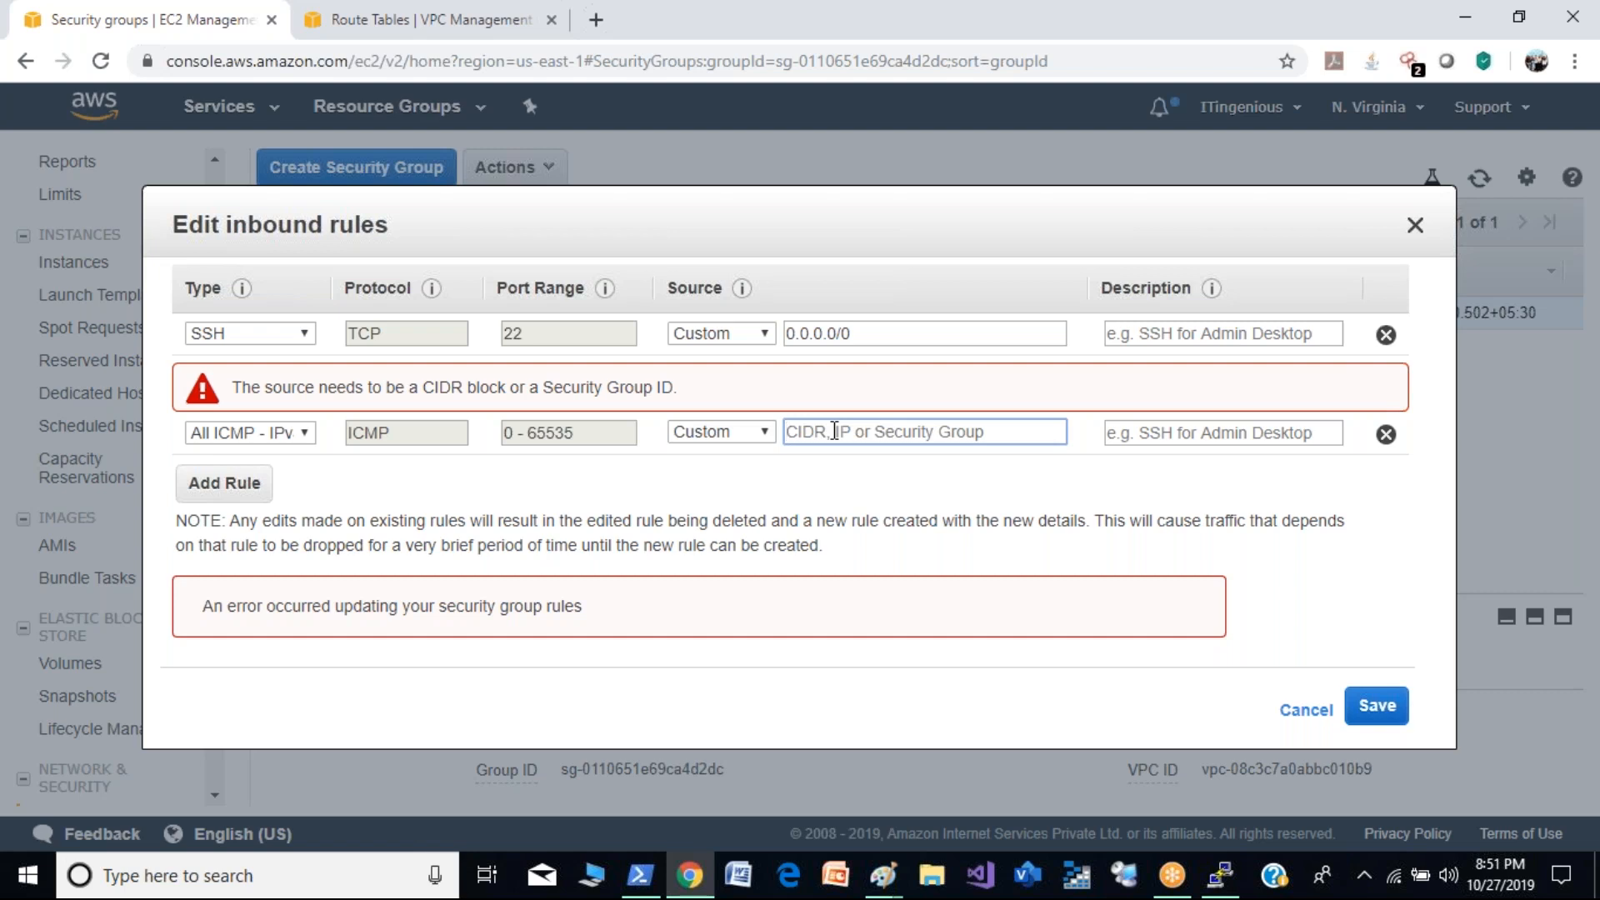
text(10.0.0.0/)
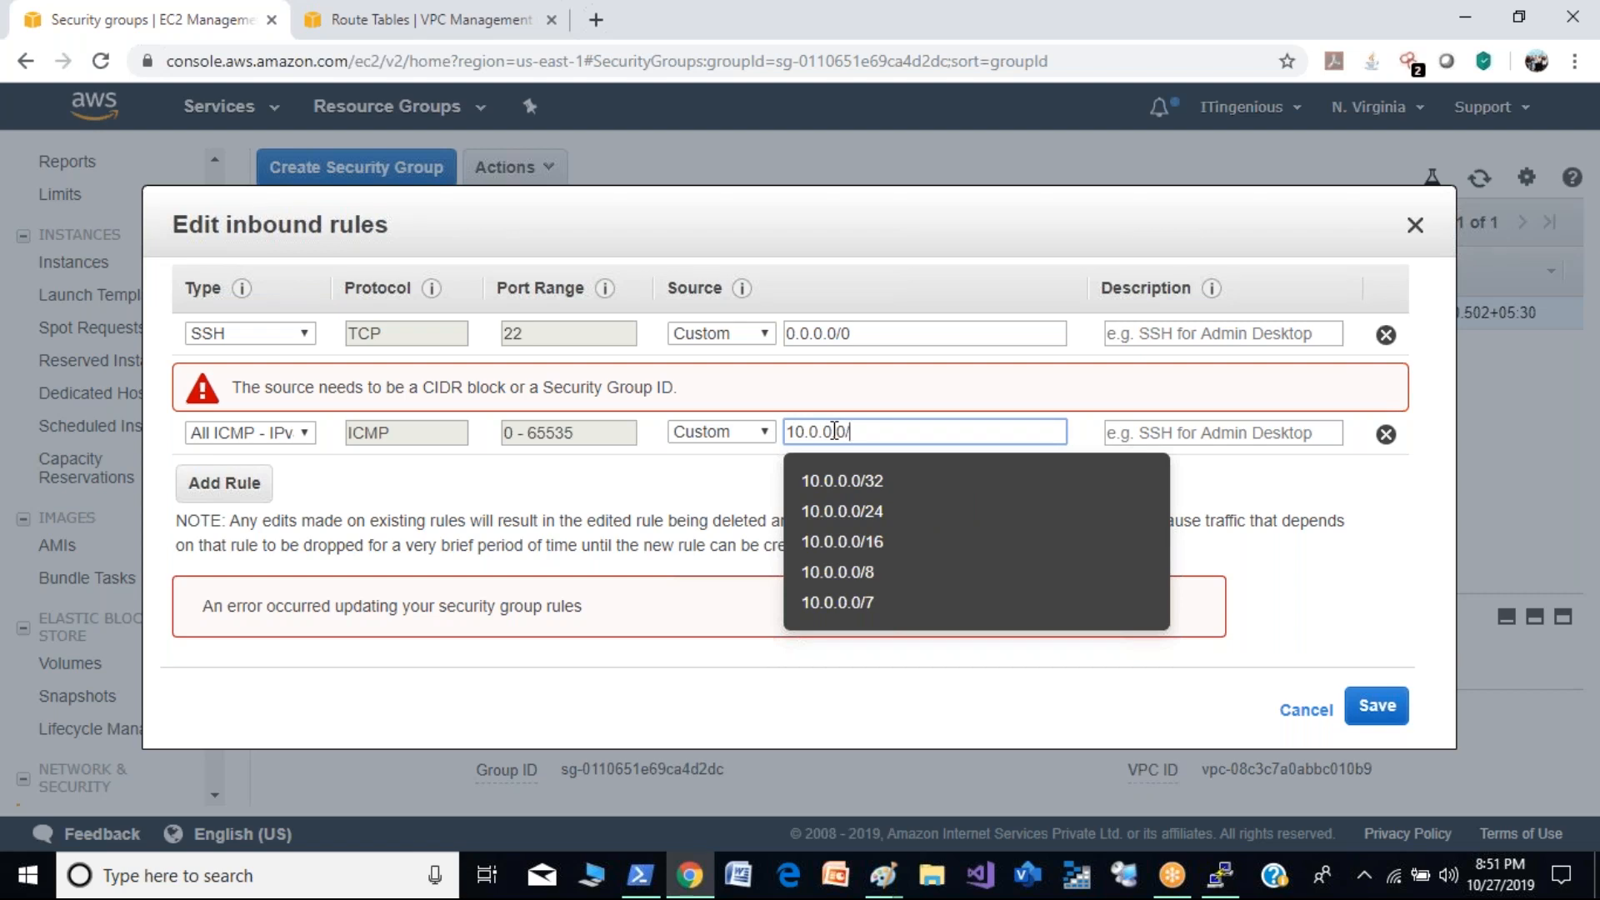
text(16)
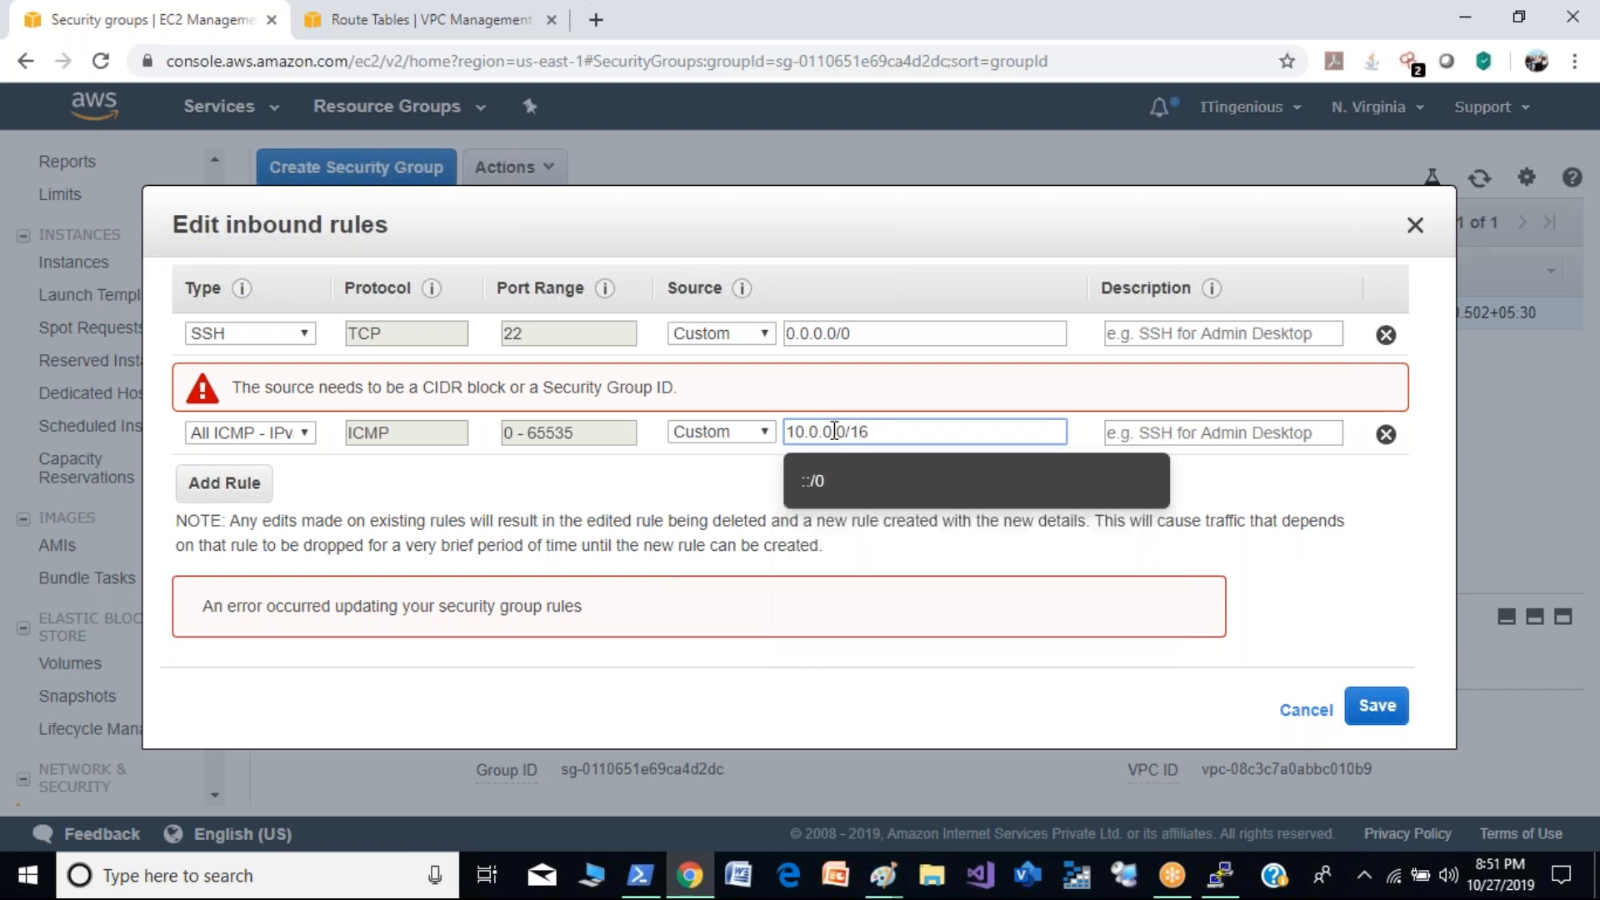
click(1216, 515)
click(1367, 706)
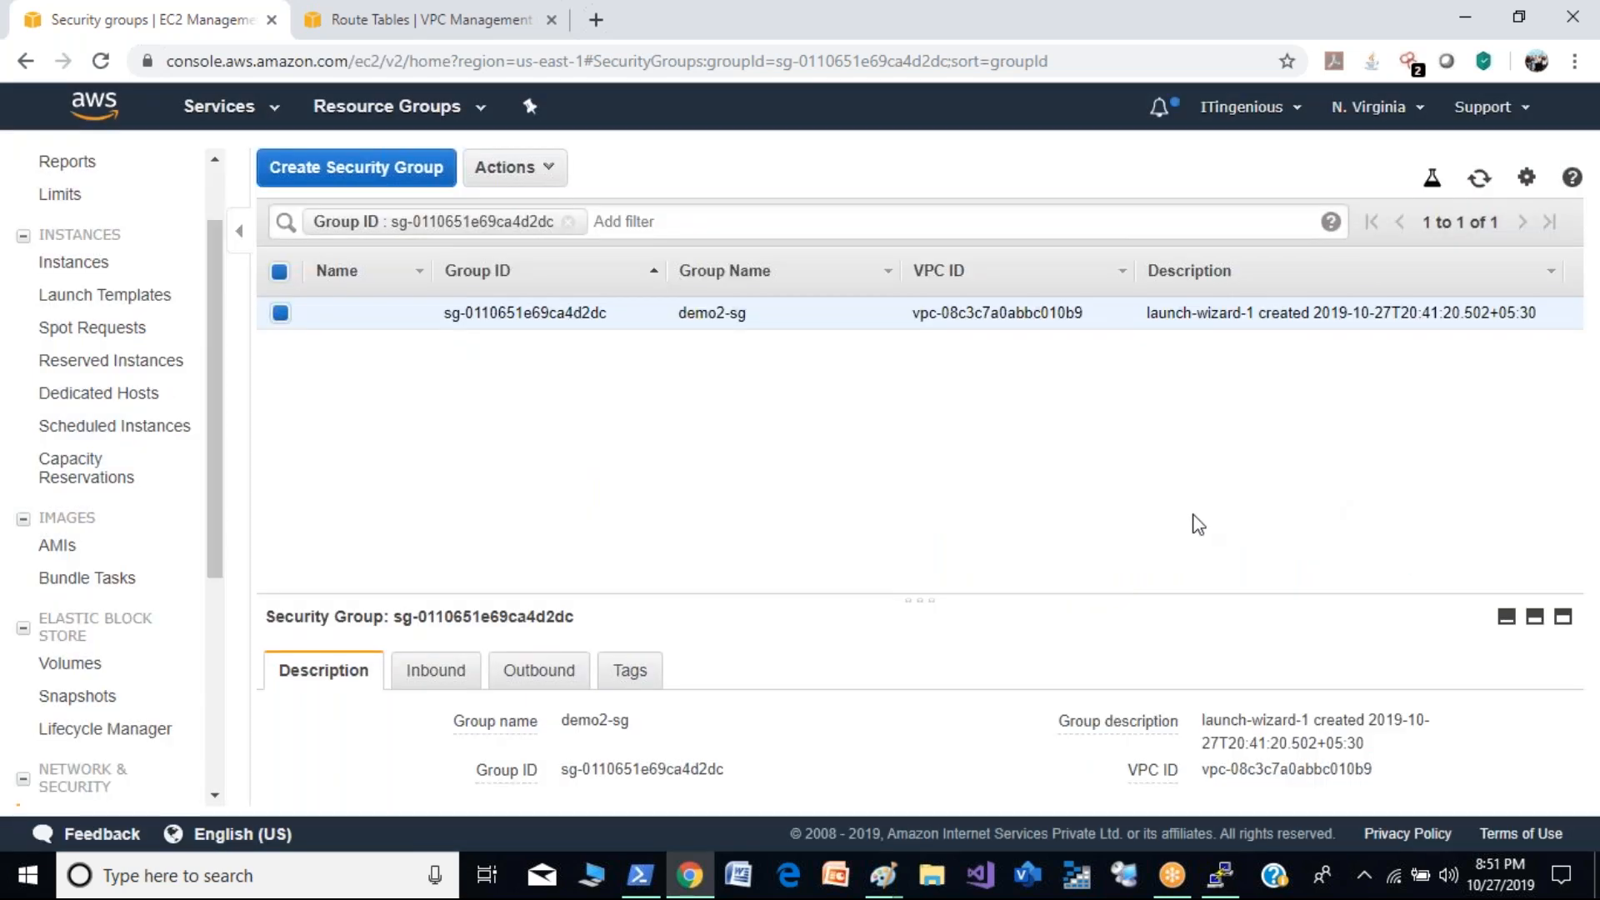
- Recheck the ping to 20.0.0.218 in PuTTY, refresh the security group list, and return to the VPC route tables
click(1221, 875)
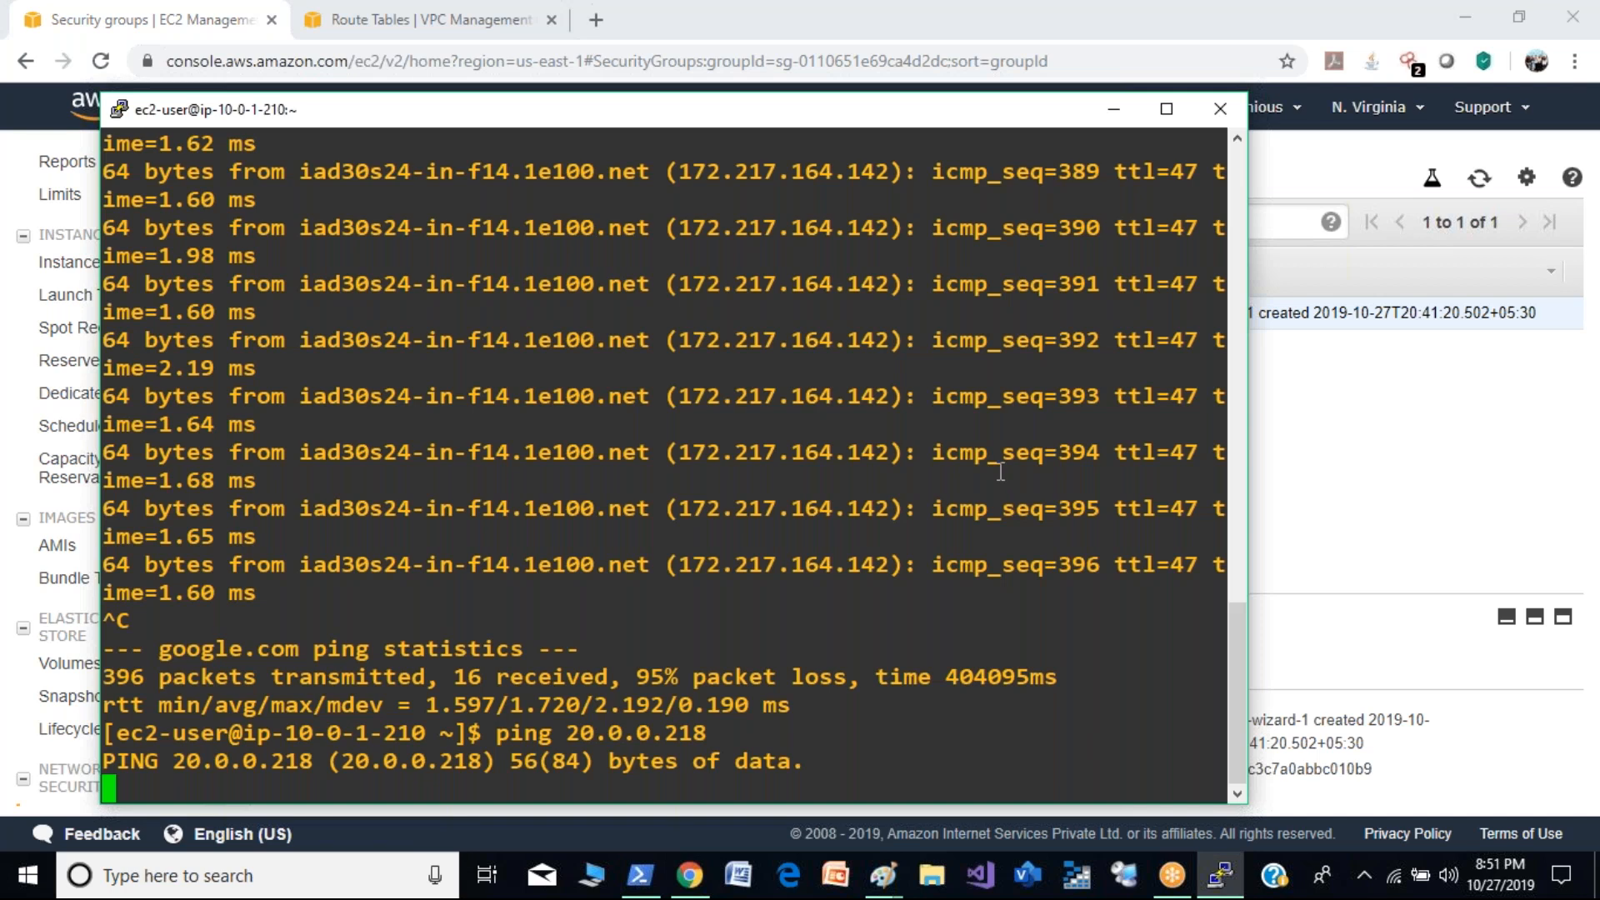
click(1430, 510)
click(1478, 178)
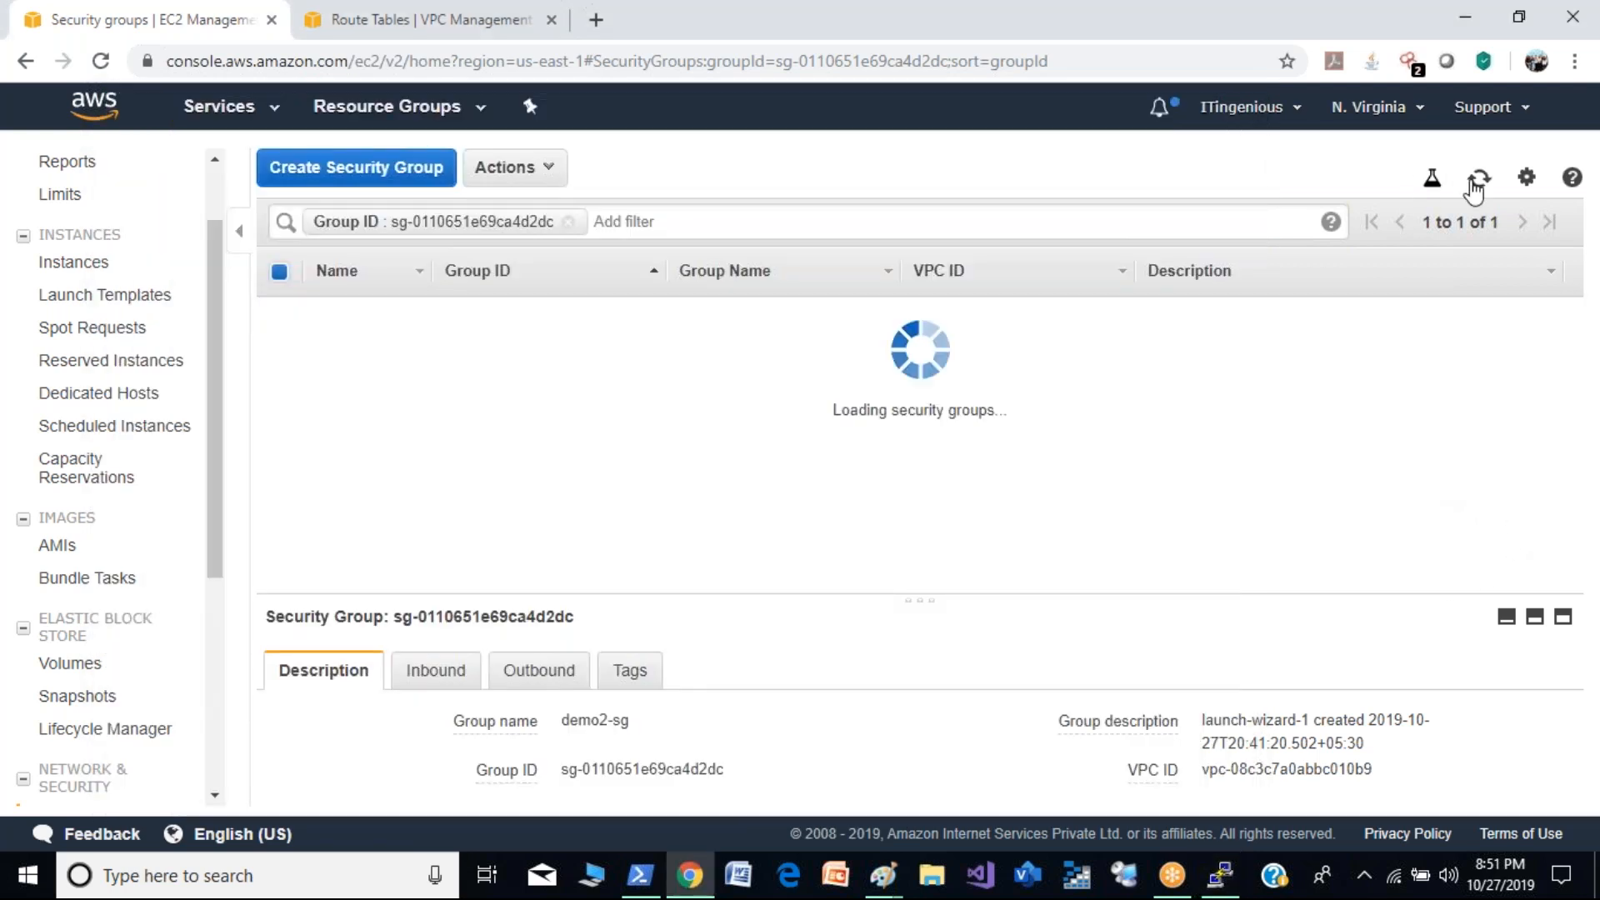
click(1477, 183)
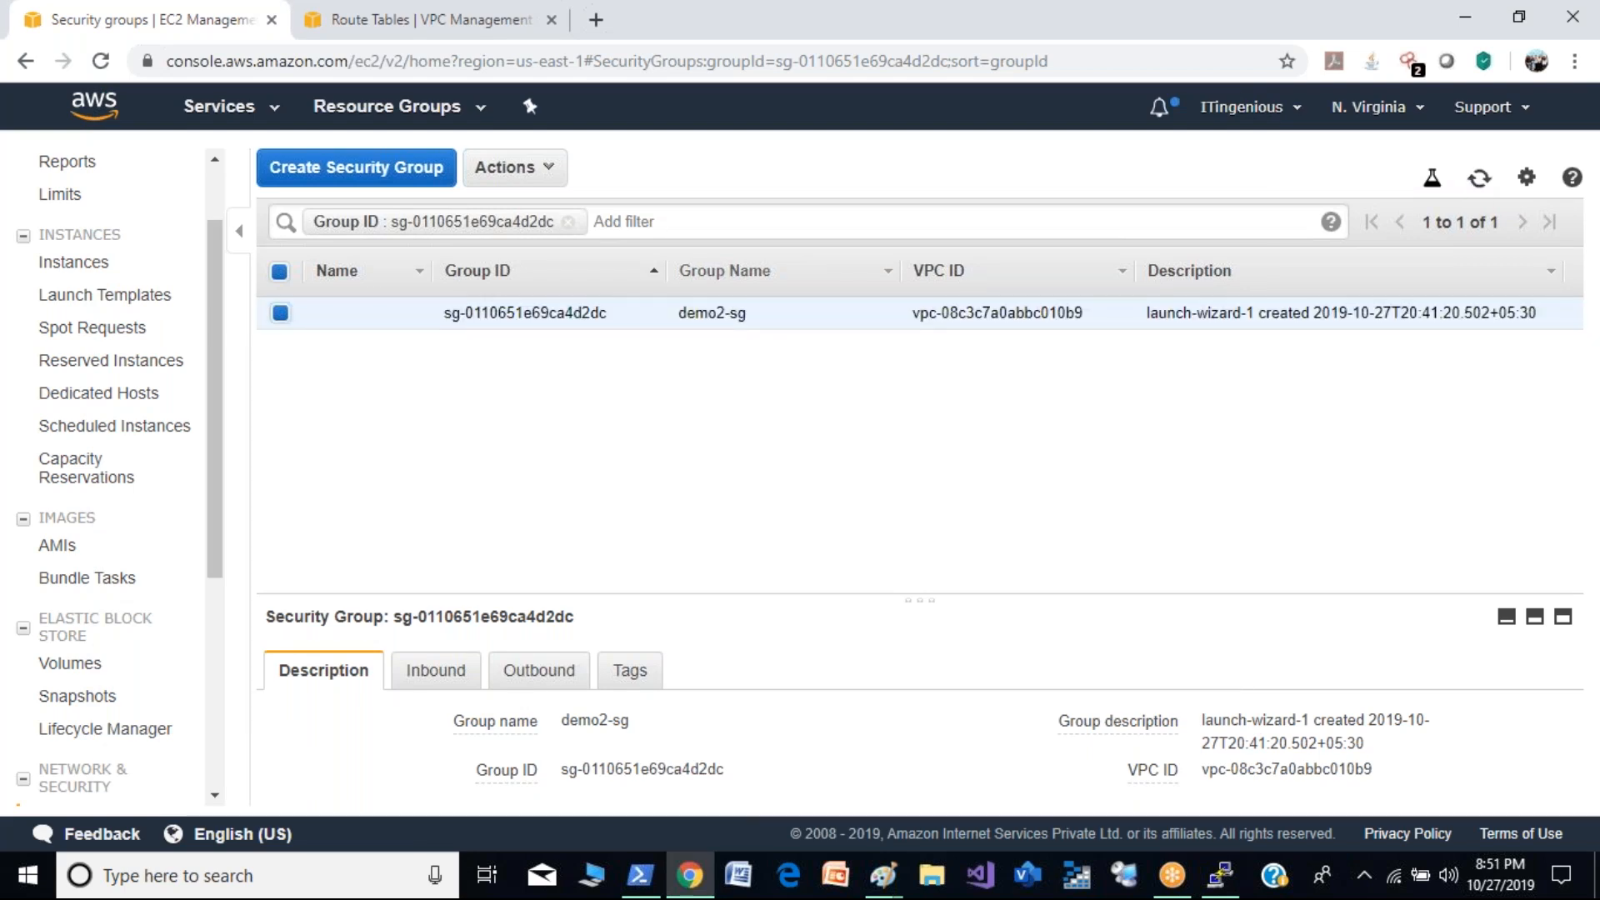
click(336, 15)
- Bring the PuTTY session to the front and close its inactive window
click(1220, 875)
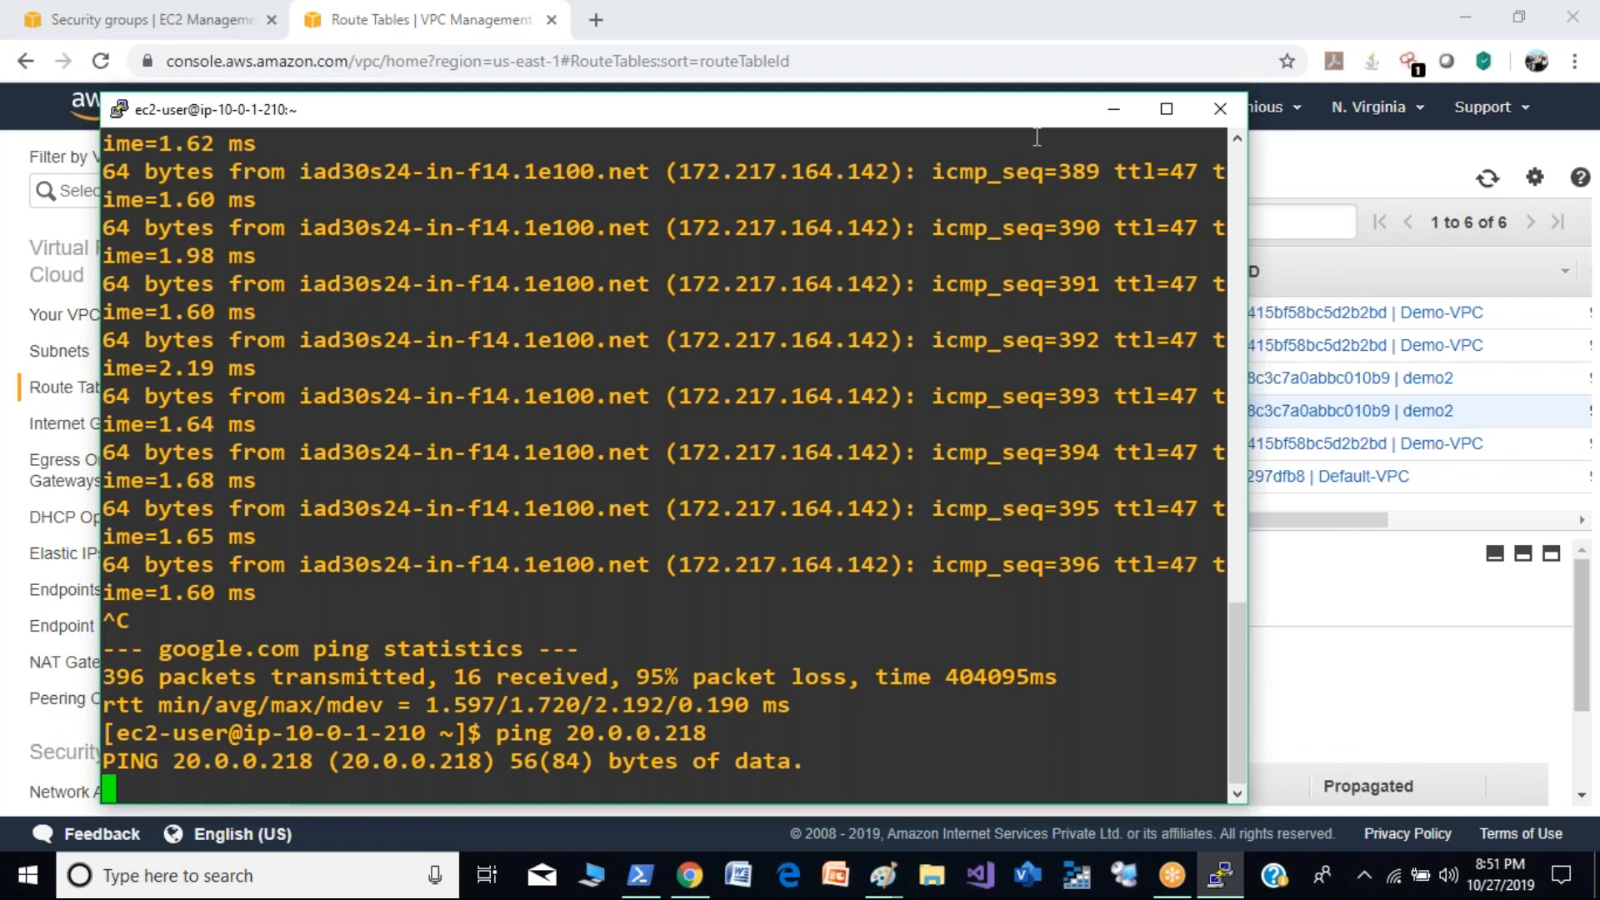
drag(1040, 119, 1034, 52)
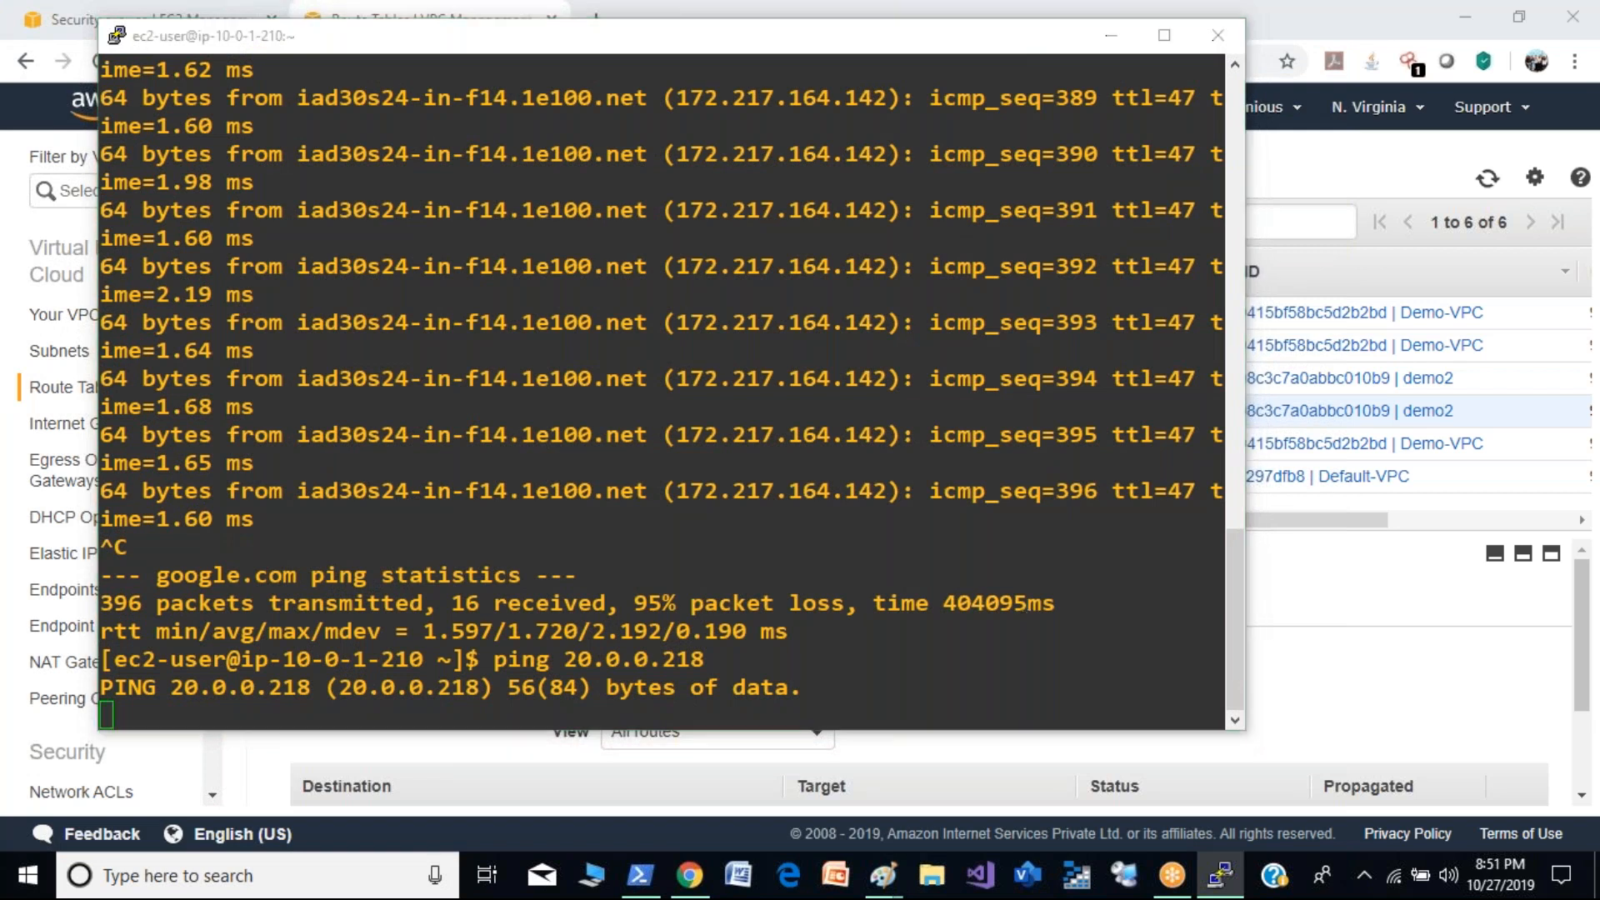
click(986, 524)
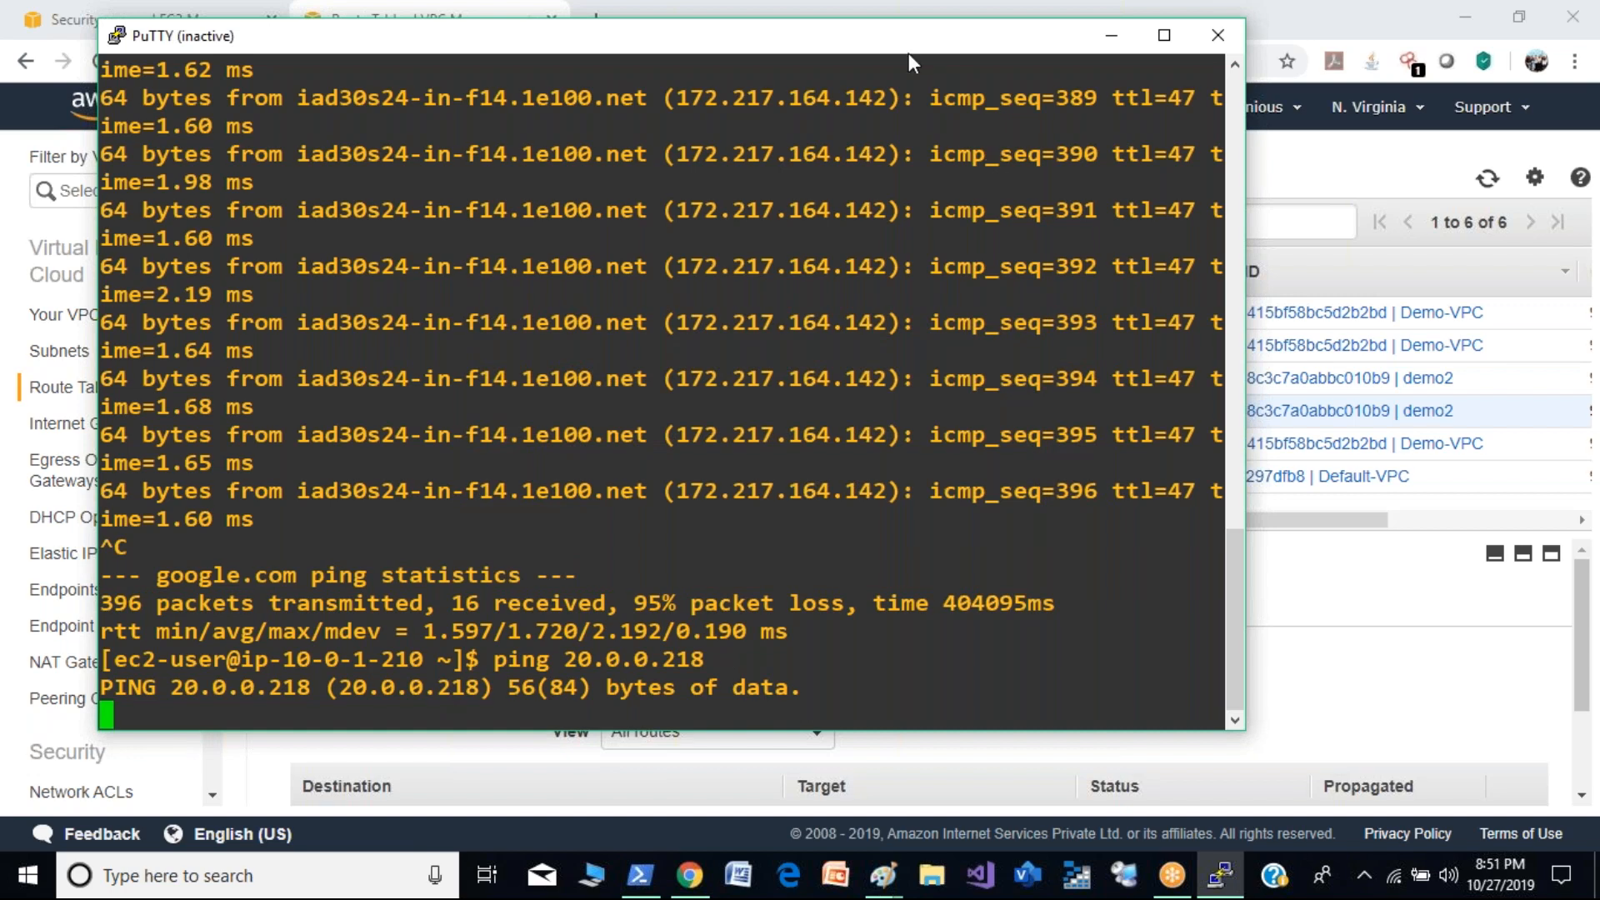
drag(908, 53, 1000, 148)
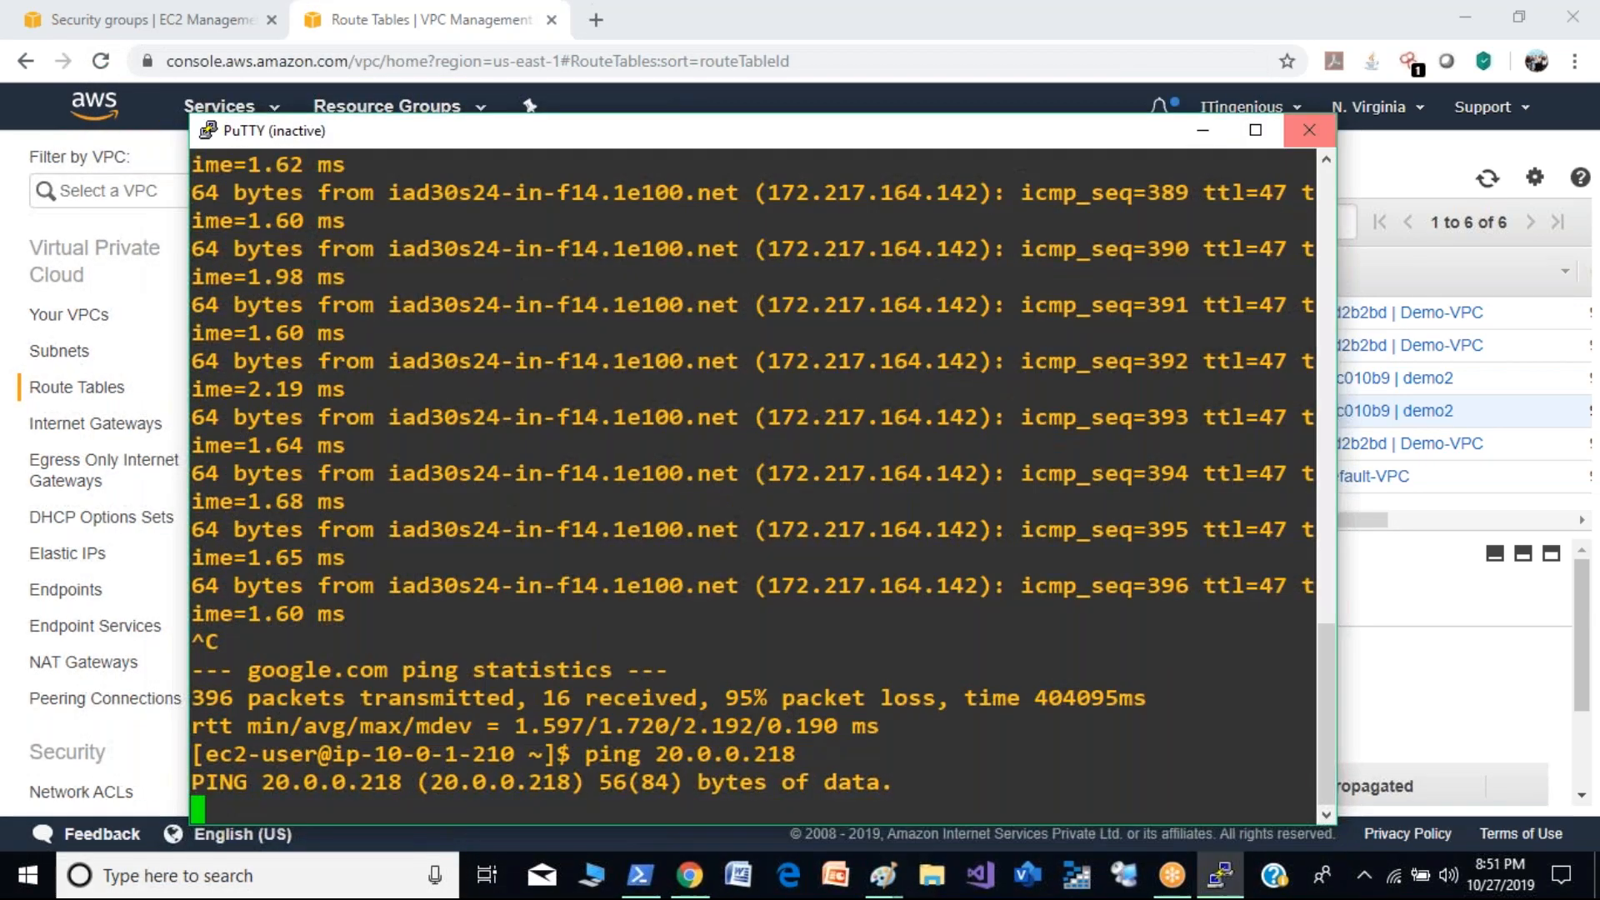
click(1307, 135)
- Open the connection instructions of the Public-Demo instance in the EC2 console and select the ec2-user SSH address for copying
click(80, 17)
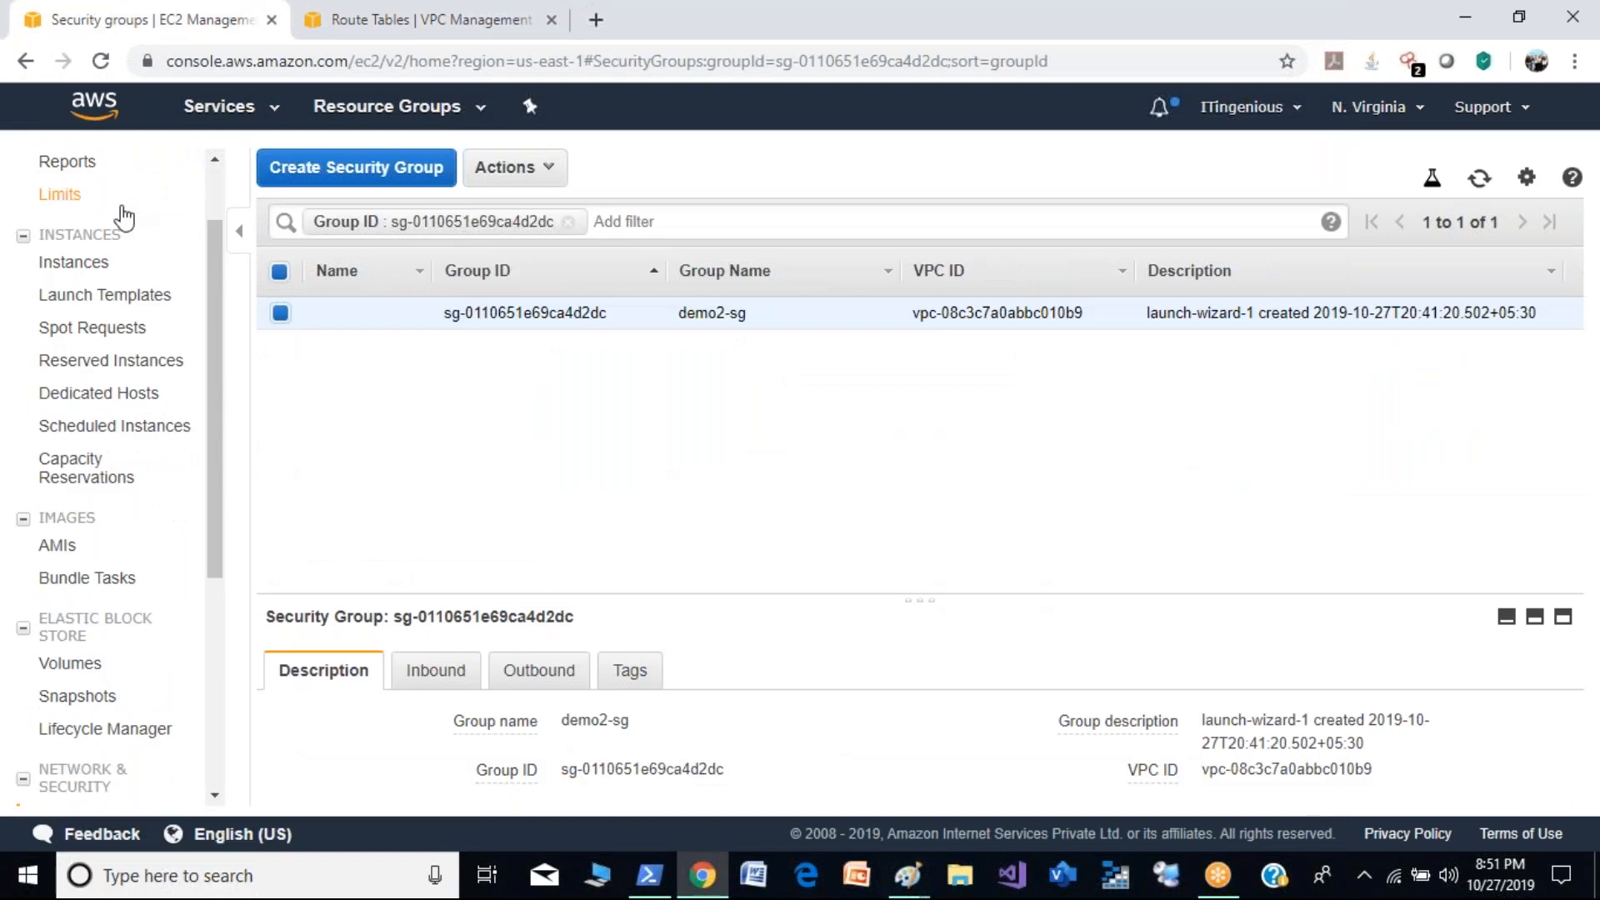
click(83, 269)
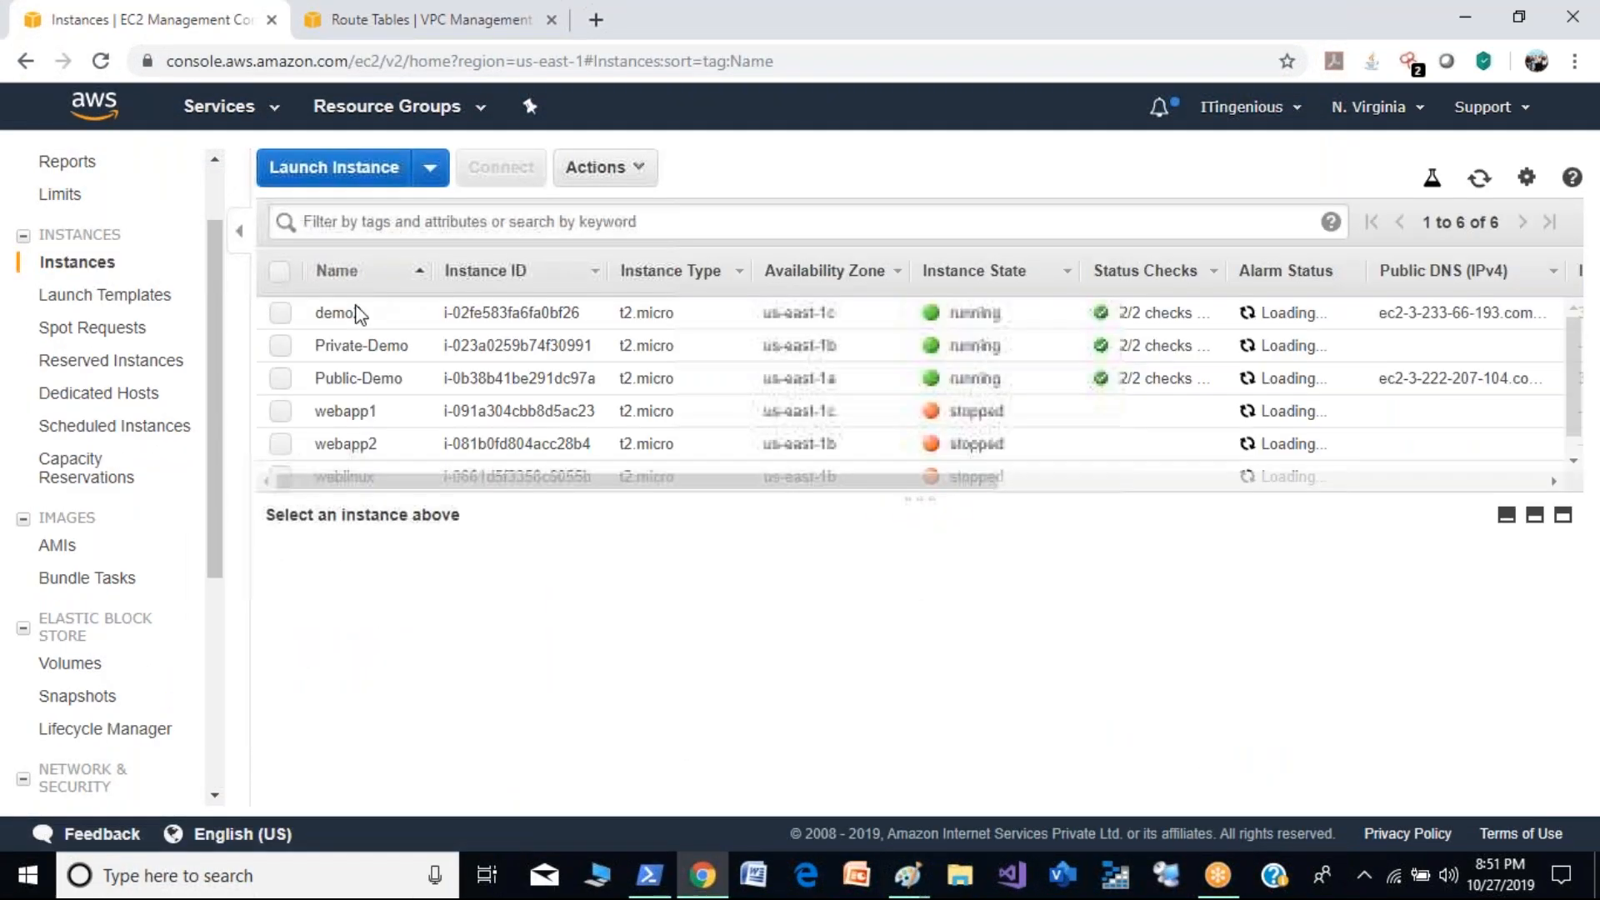
click(285, 377)
click(501, 166)
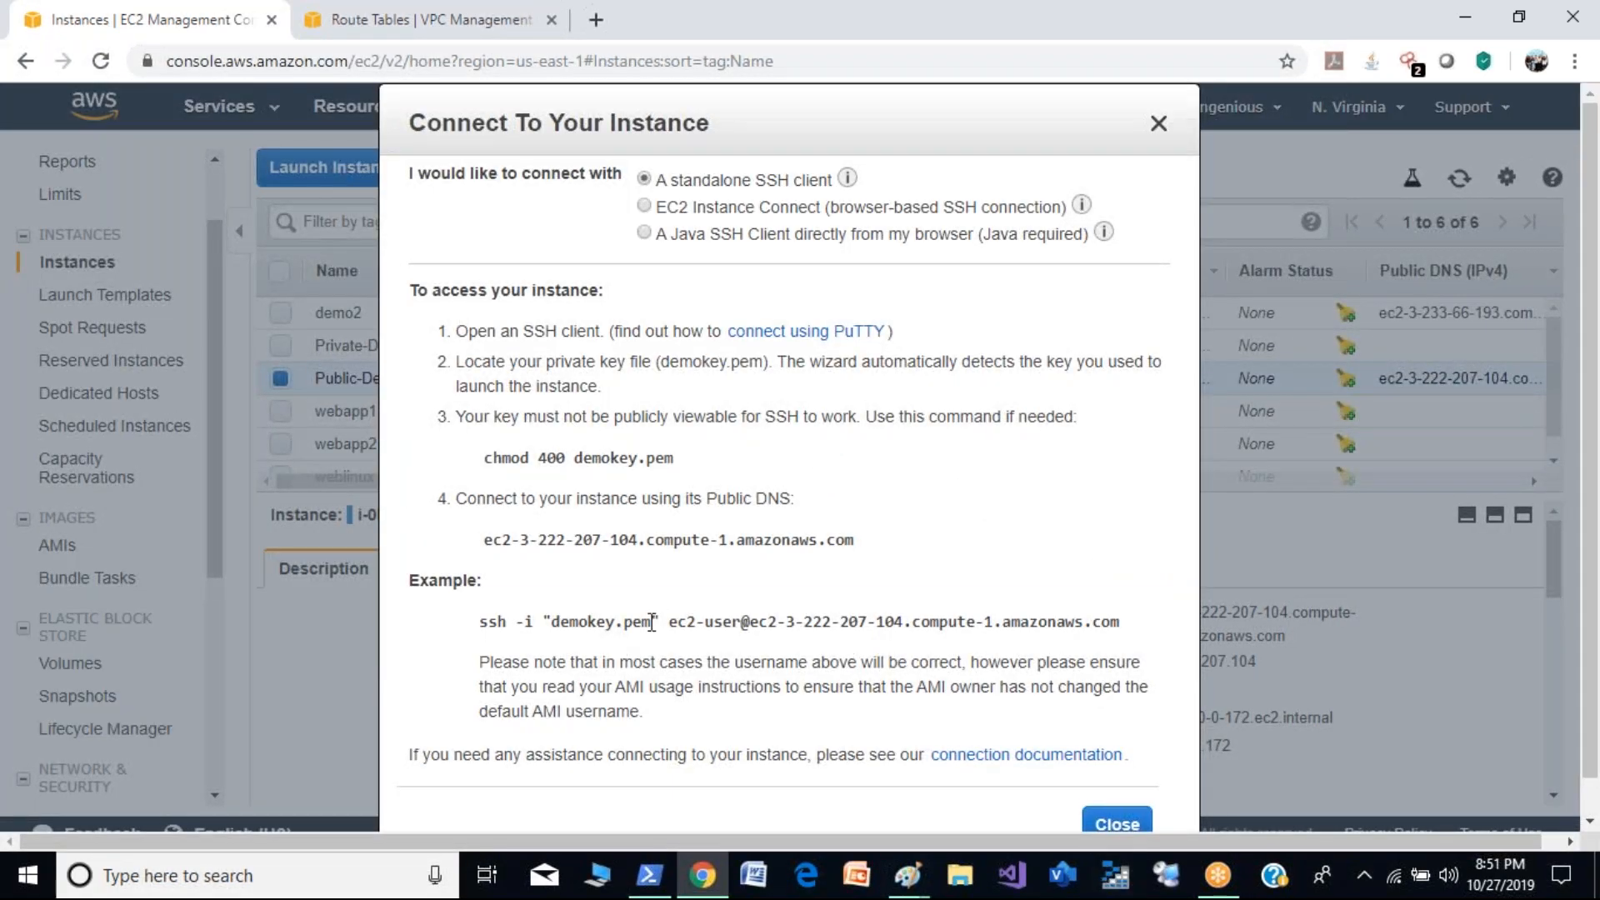
drag(669, 620, 1131, 627)
key(ctrl+c)
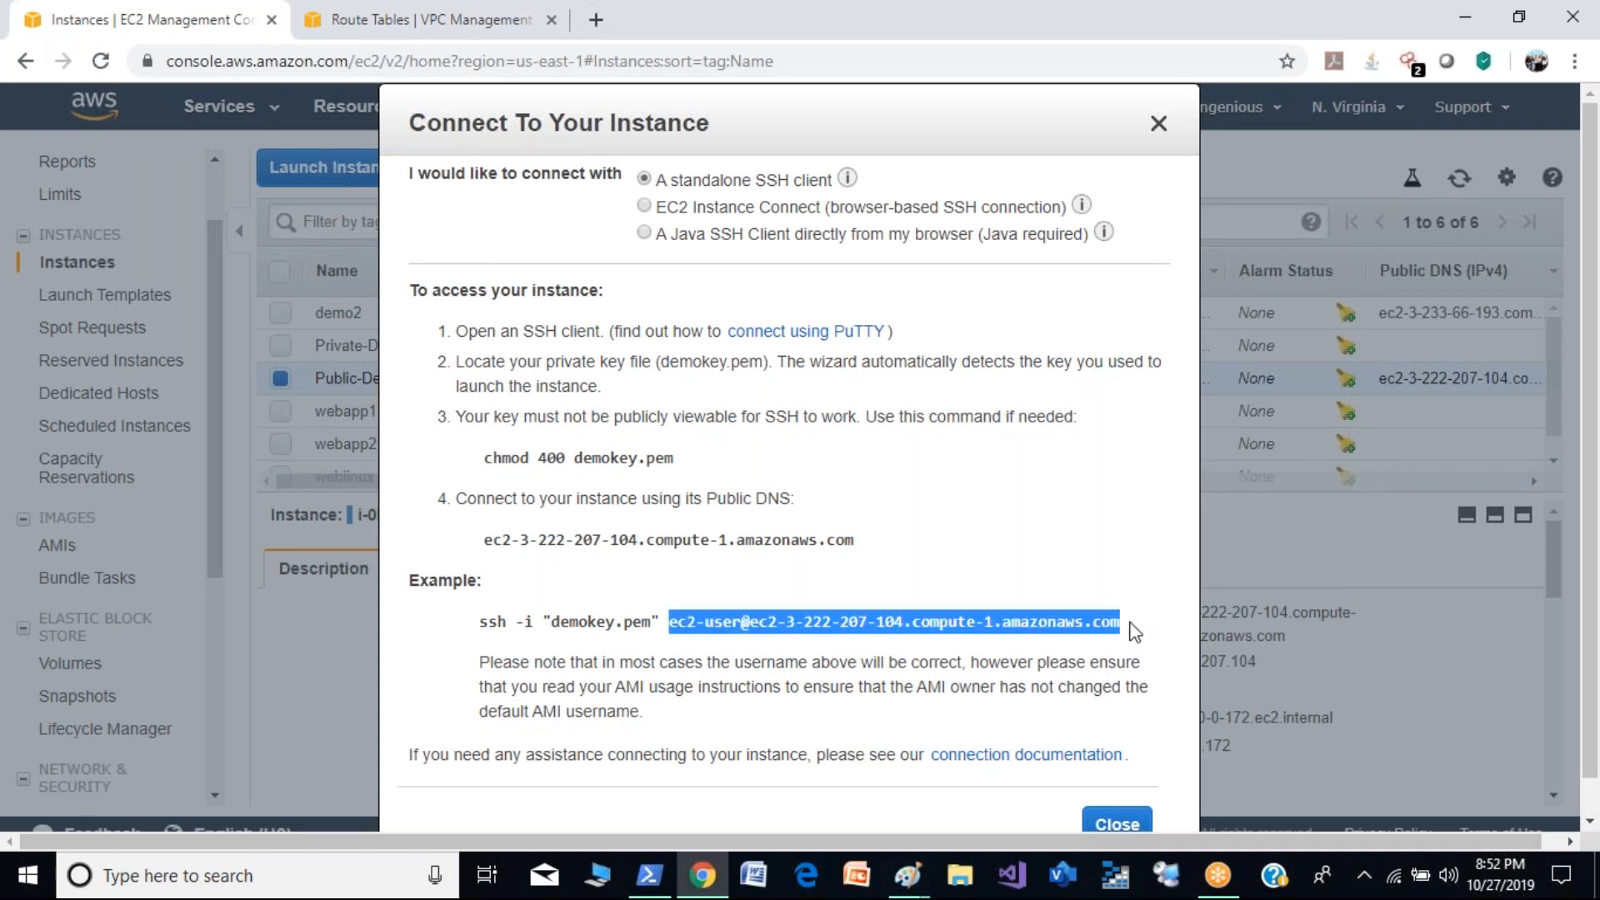
- Open PuTTY from the desktop and connect to Public-Demo with its copied SSH address and the demokey.ppk private key
key(super+d)
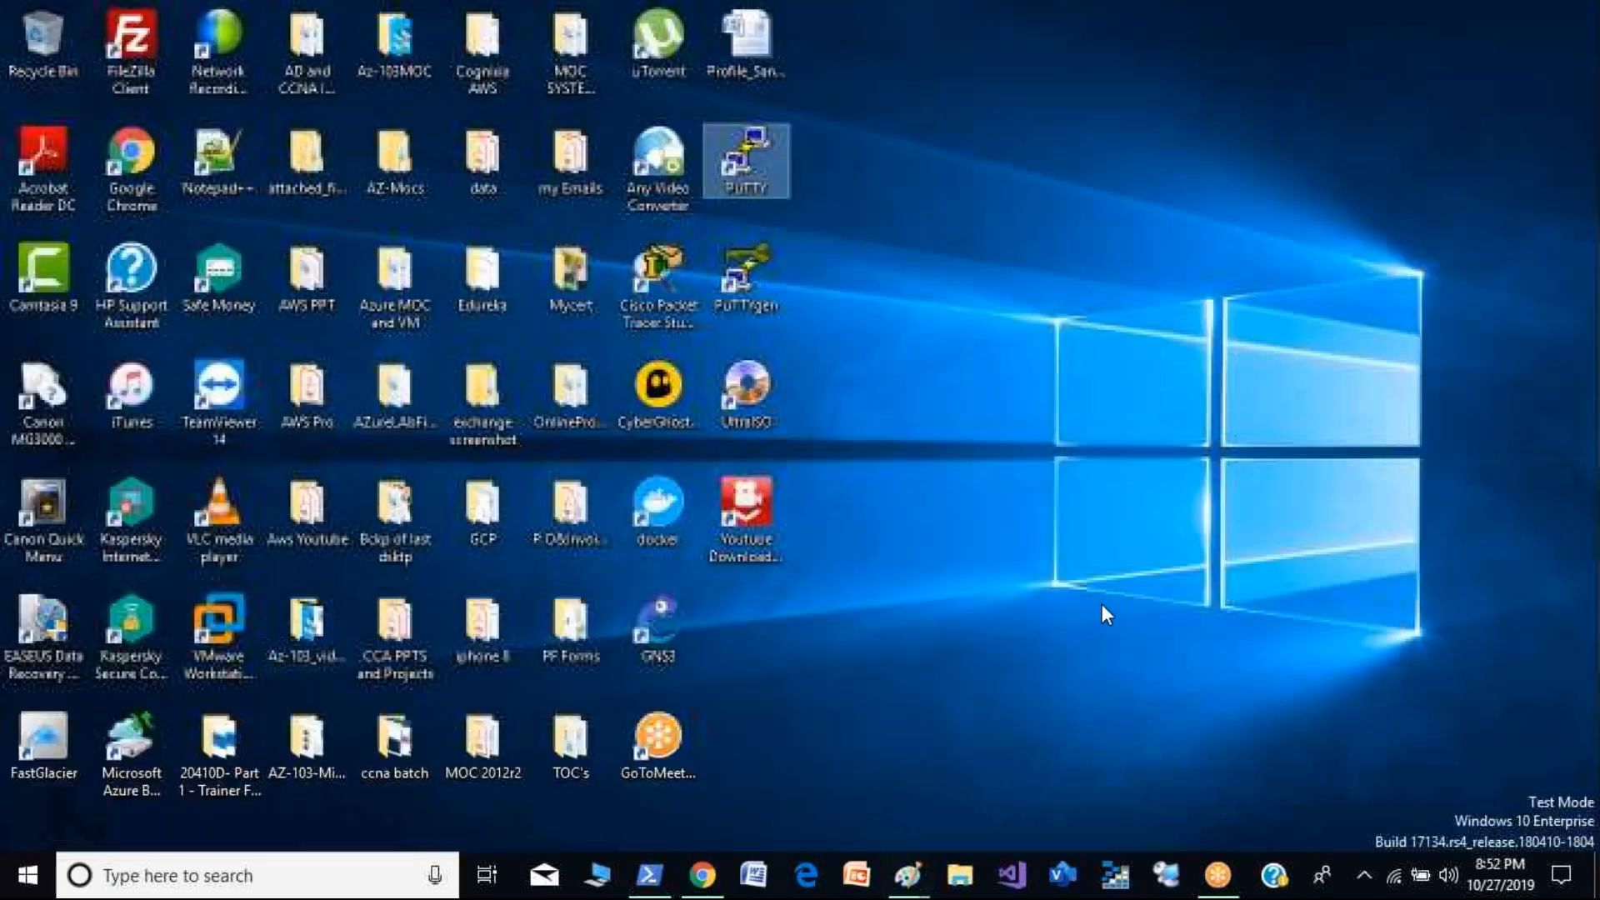
double_click(747, 158)
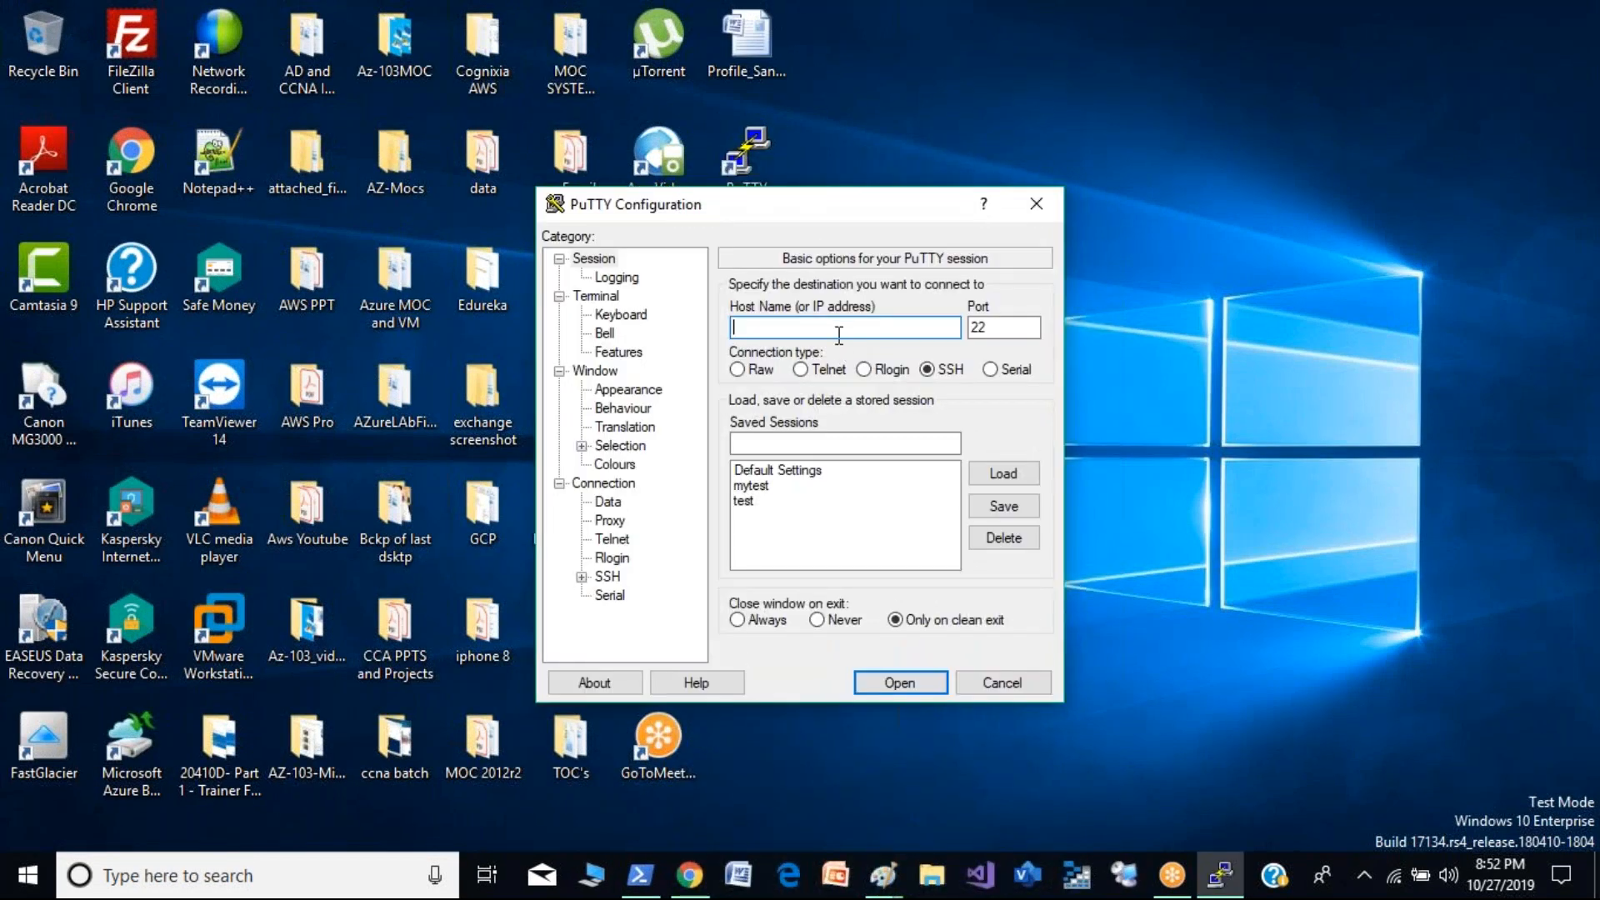
key(ctrl+v)
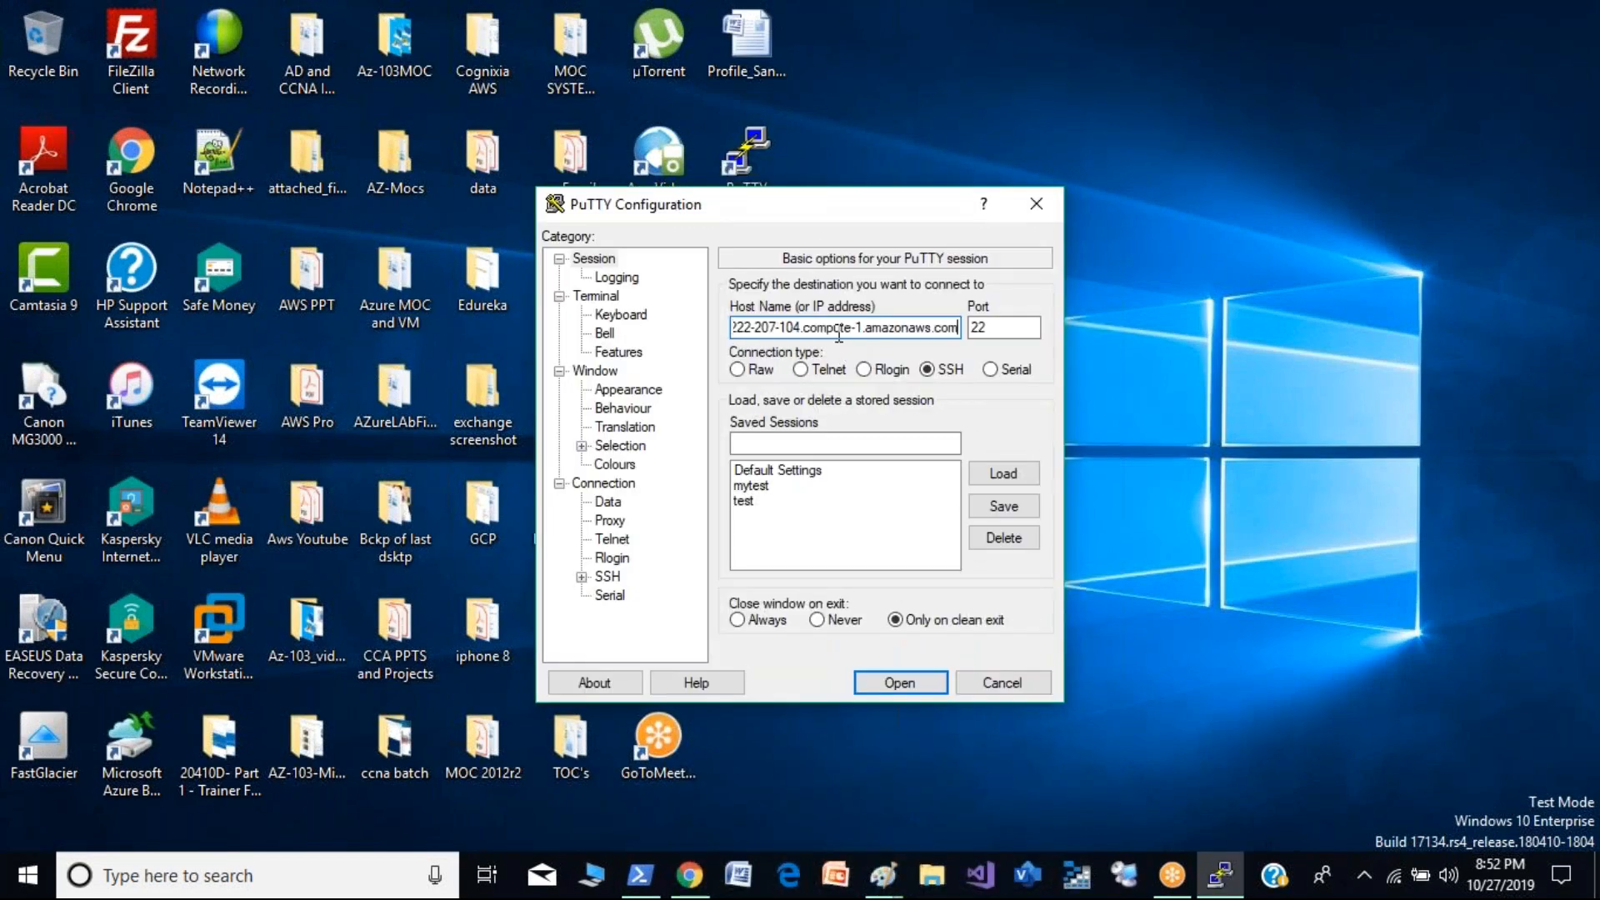
click(577, 575)
click(630, 558)
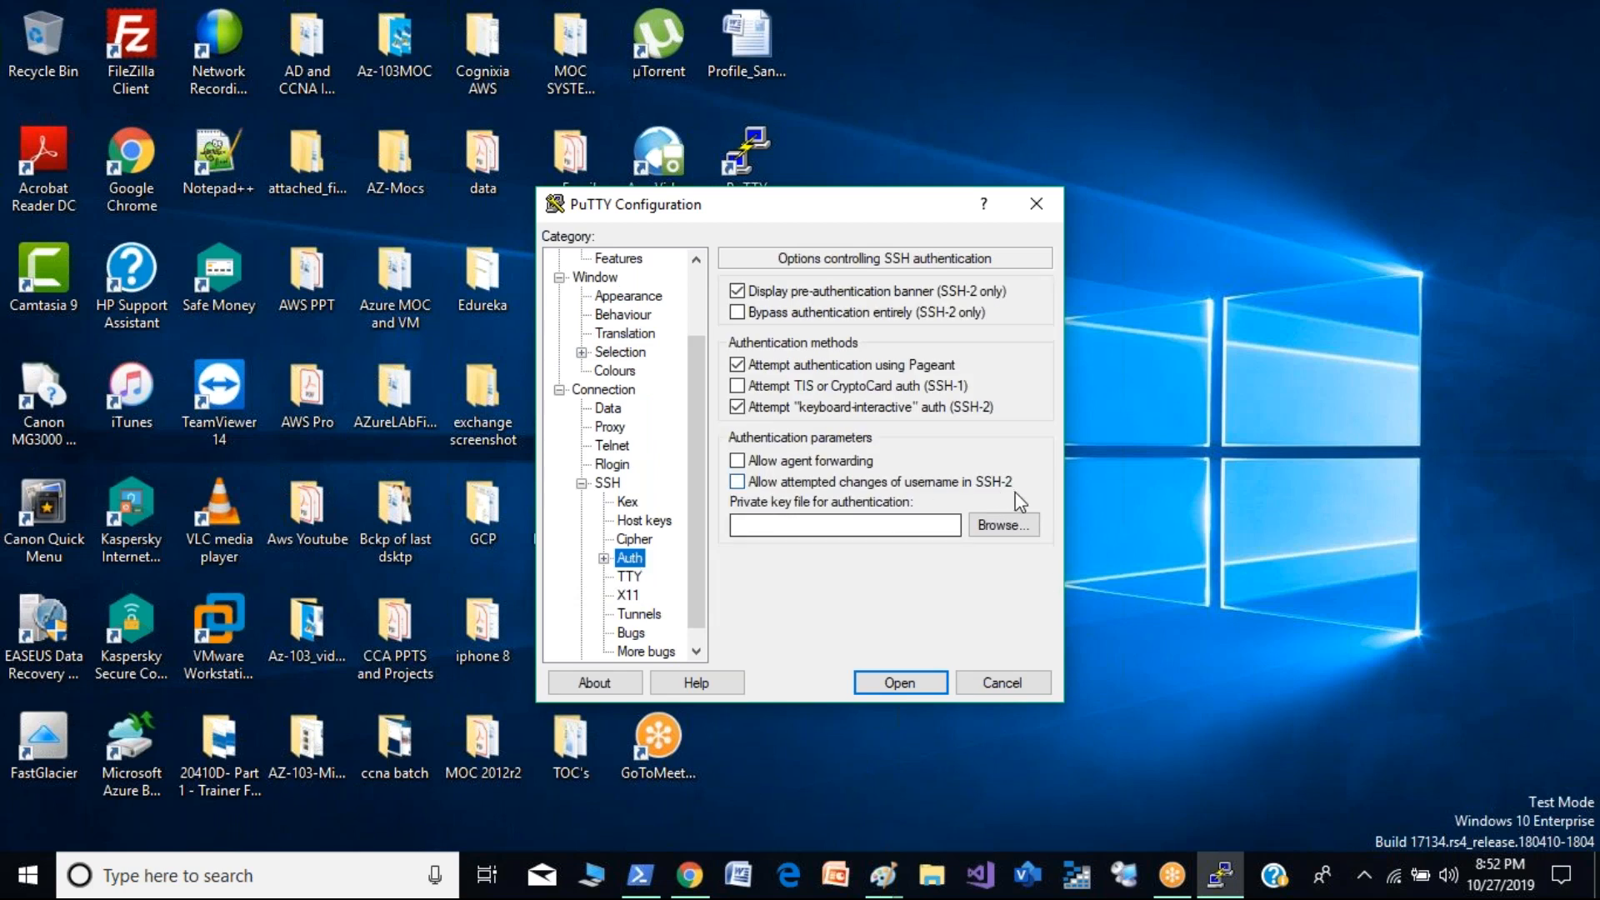
click(1011, 528)
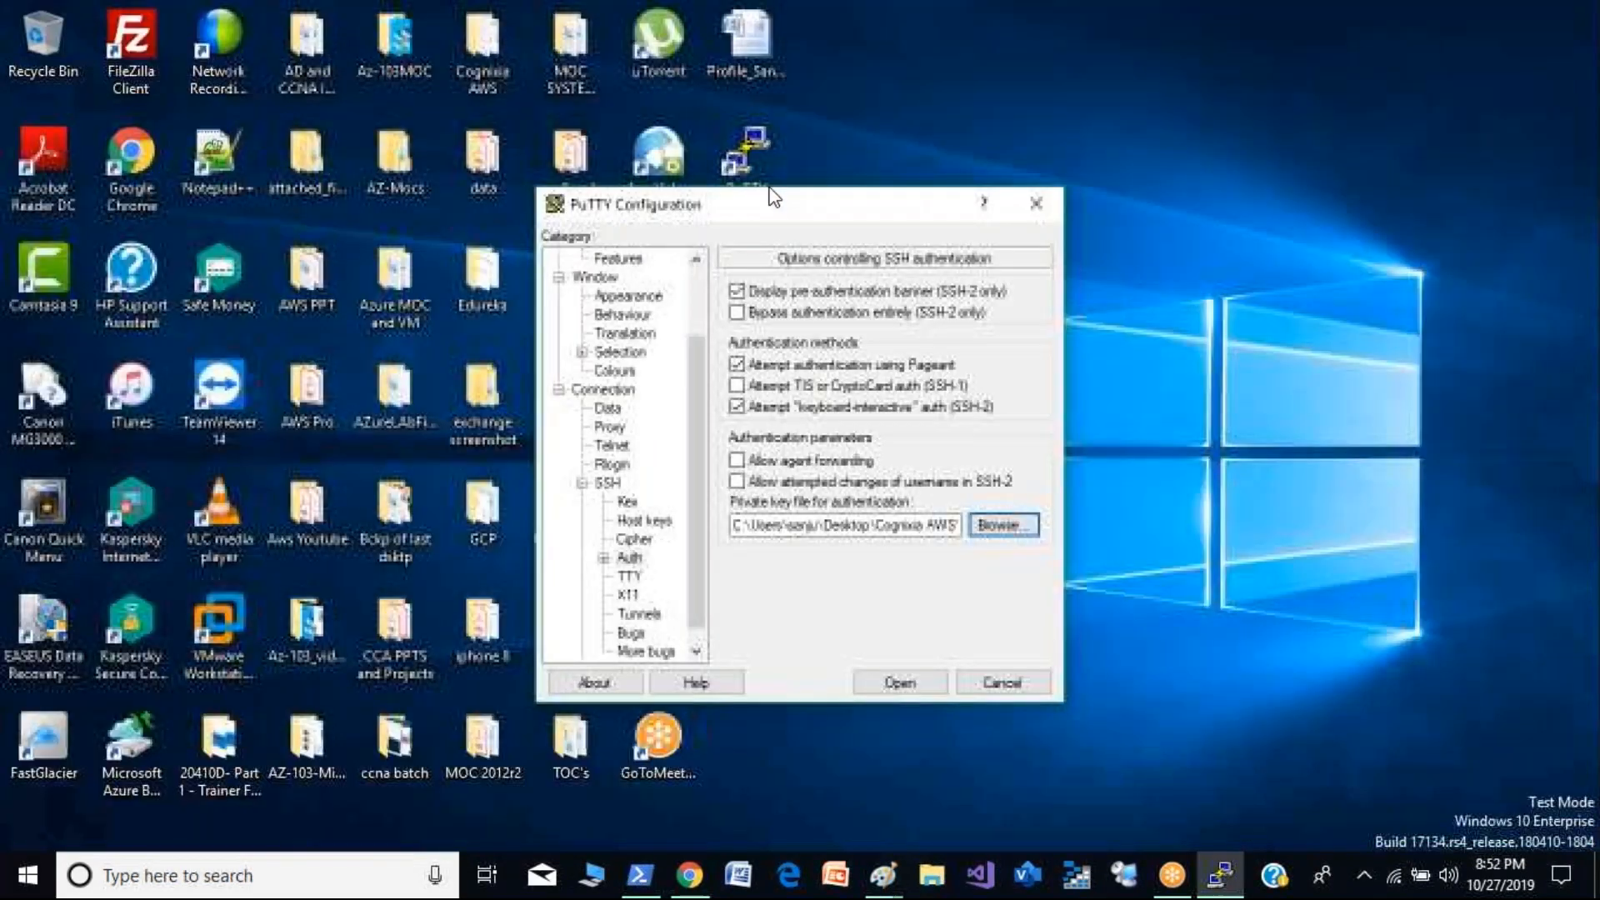
click(900, 682)
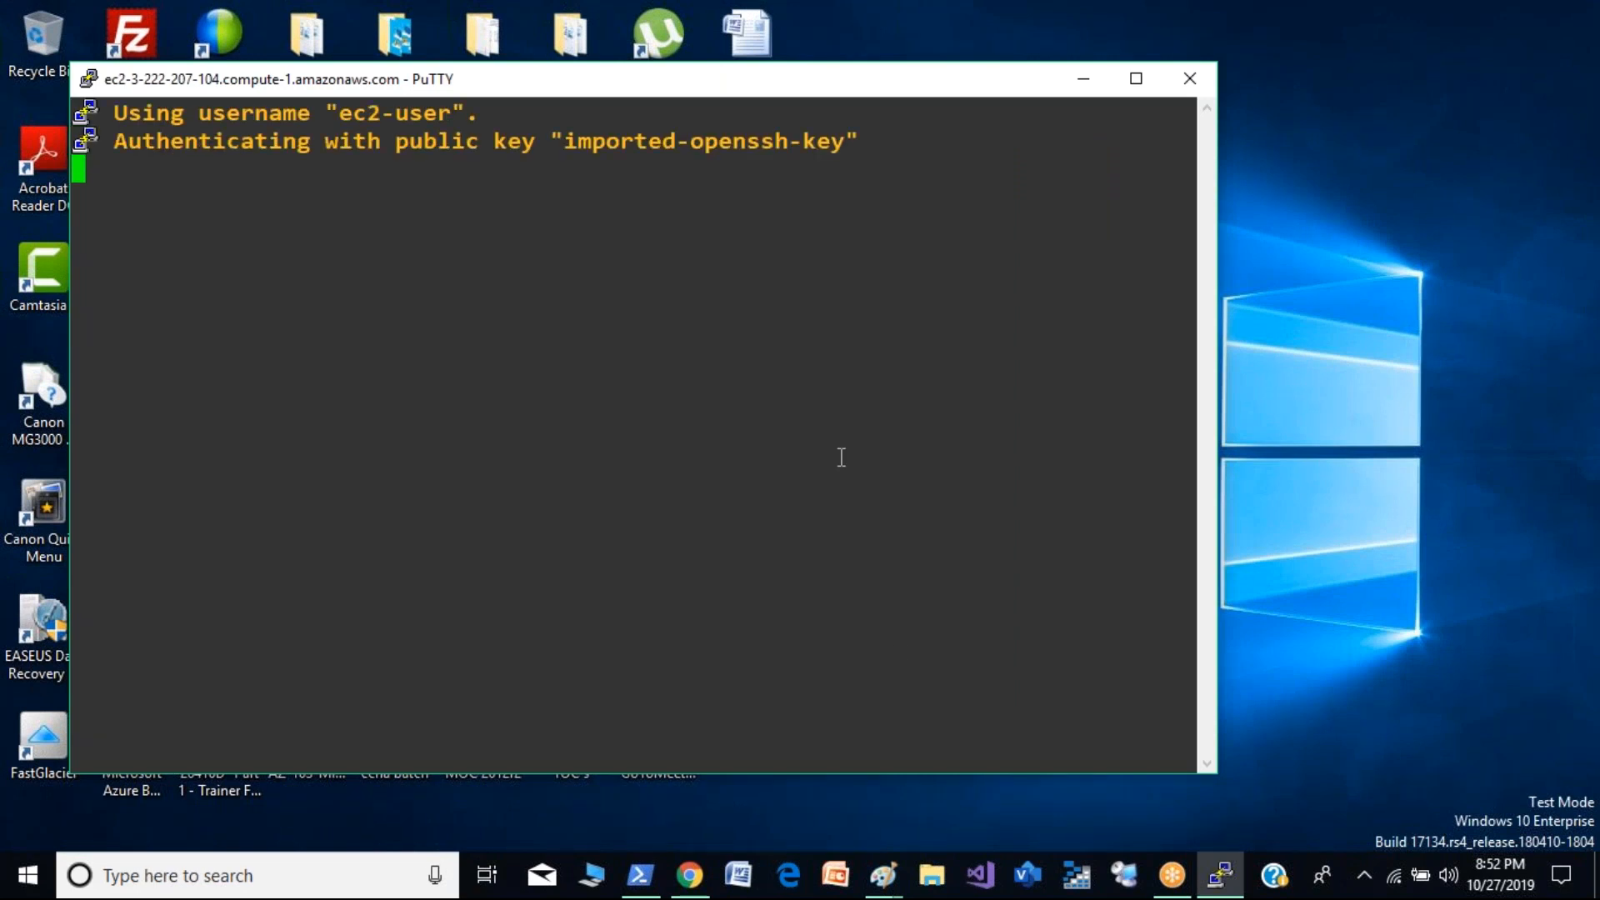
- Try to switch to root with sudo -su and clear the terminal
text(sud)
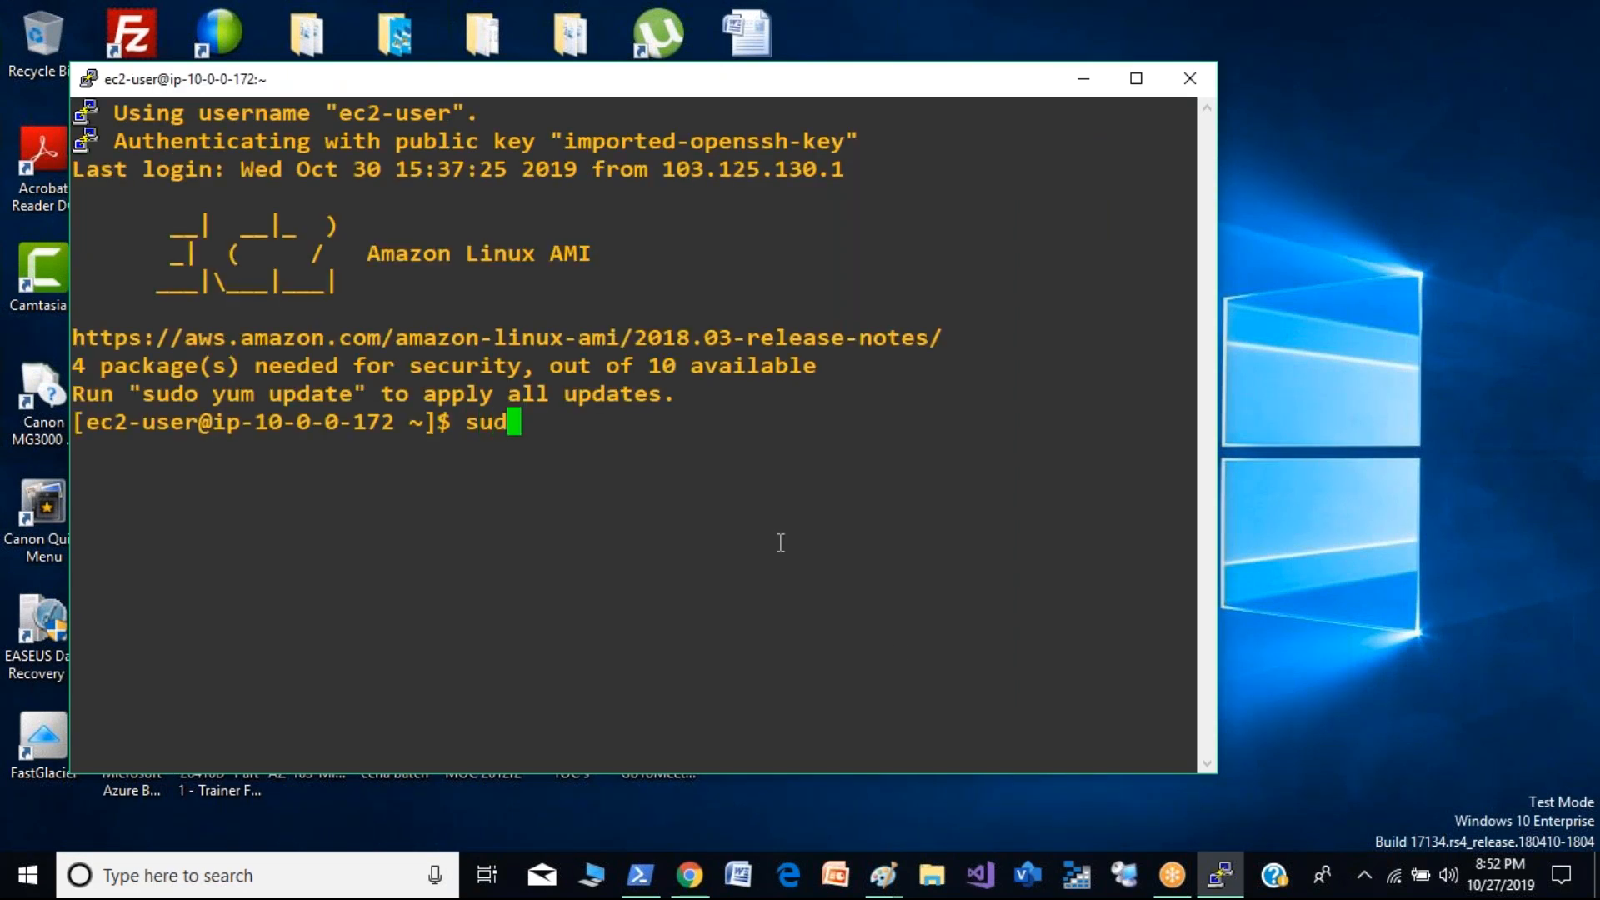
text(o -su)
key(Return)
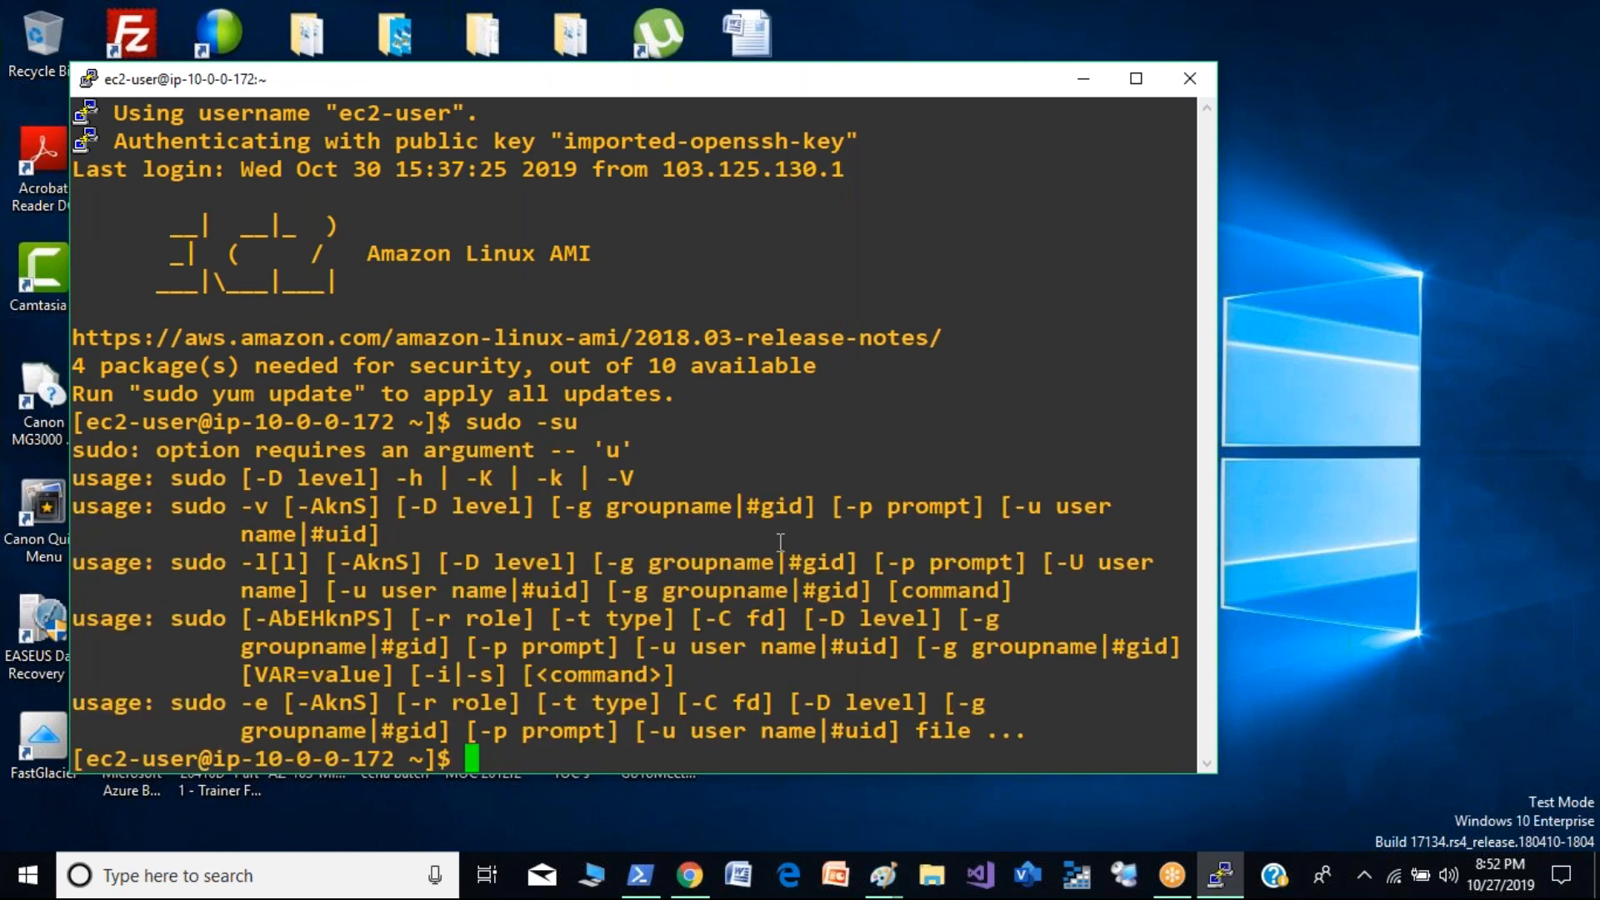
text(clear)
key(Return)
- Switch the Public-Demo session to the root user with sudo su
text(sud)
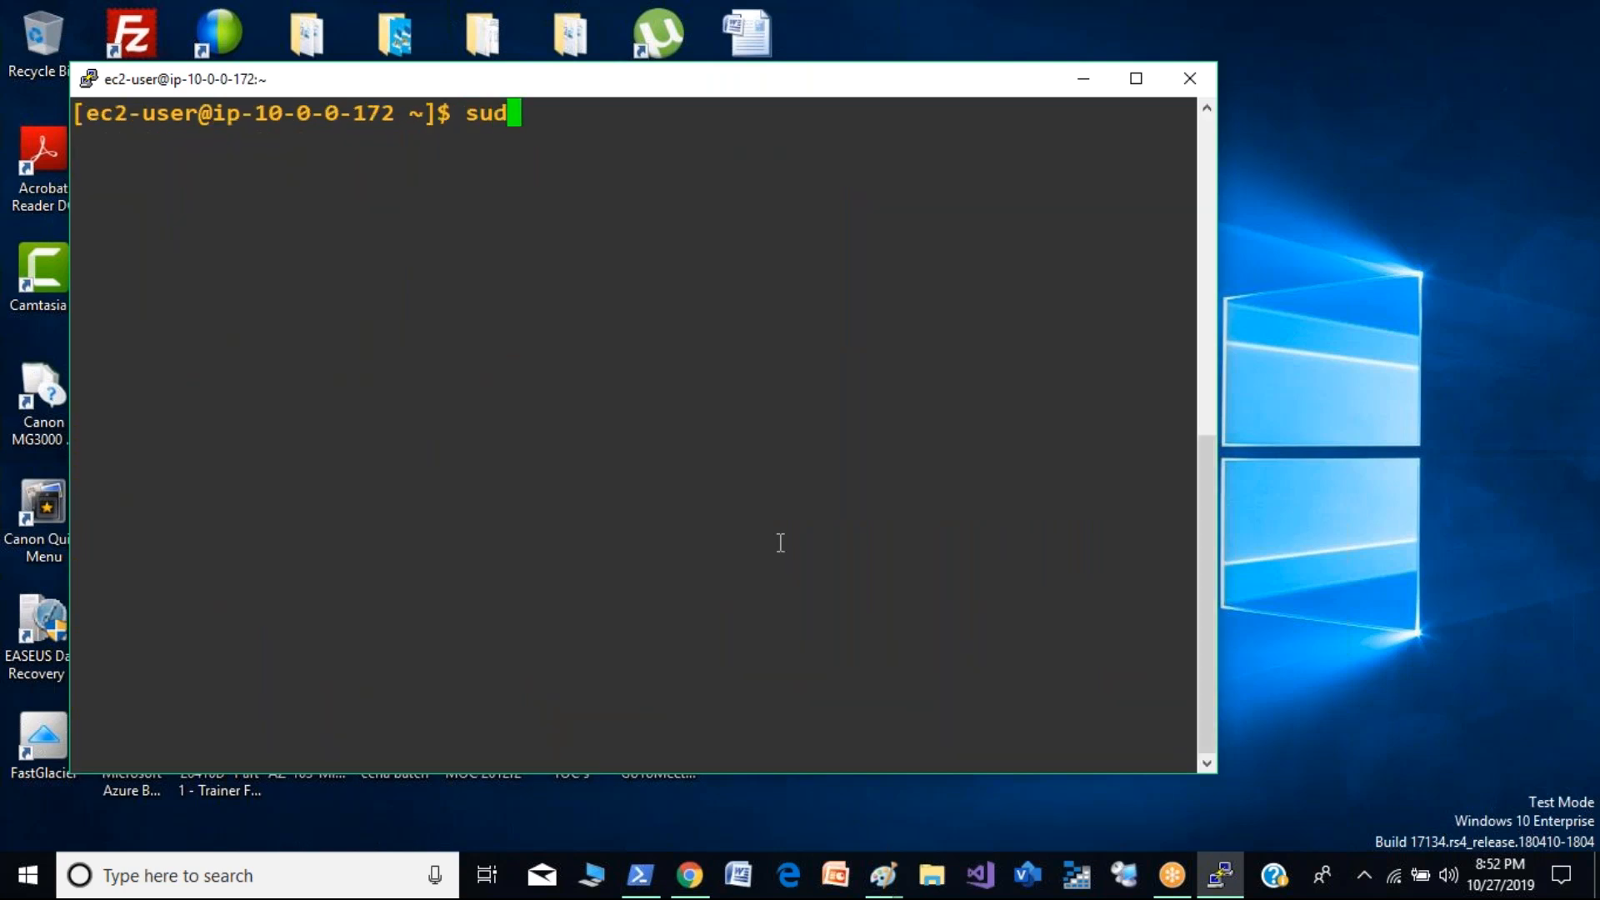
text(o  su)
key(Return)
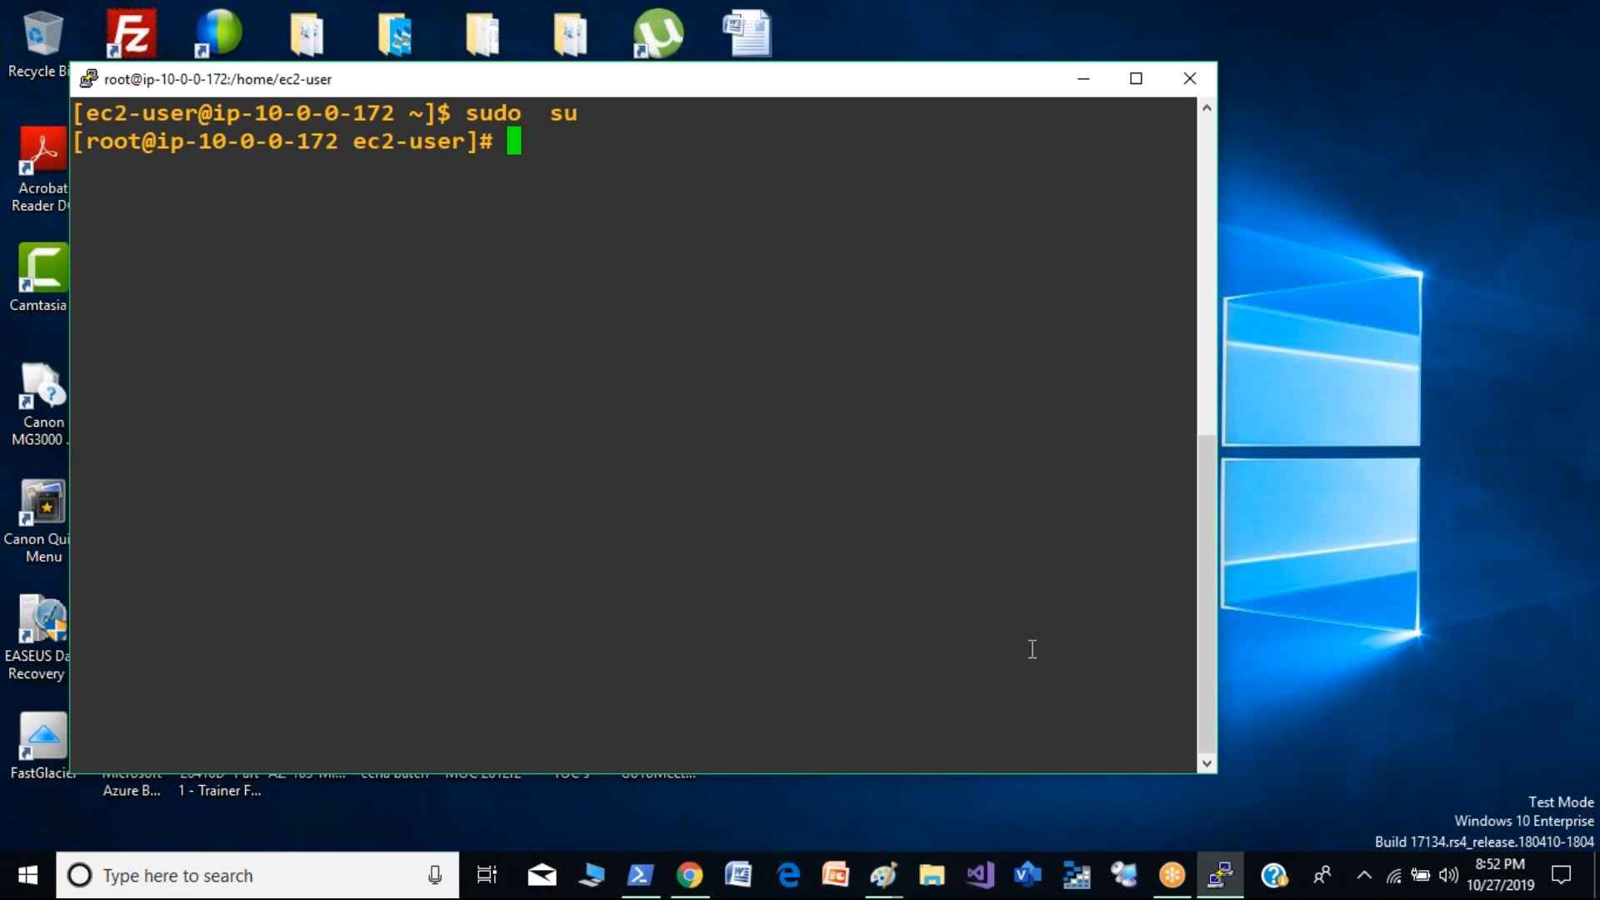
- Replace Public-Demo's connection instructions in the EC2 console with those of demo2 and select the ec2-user SSH address for copying
click(702, 882)
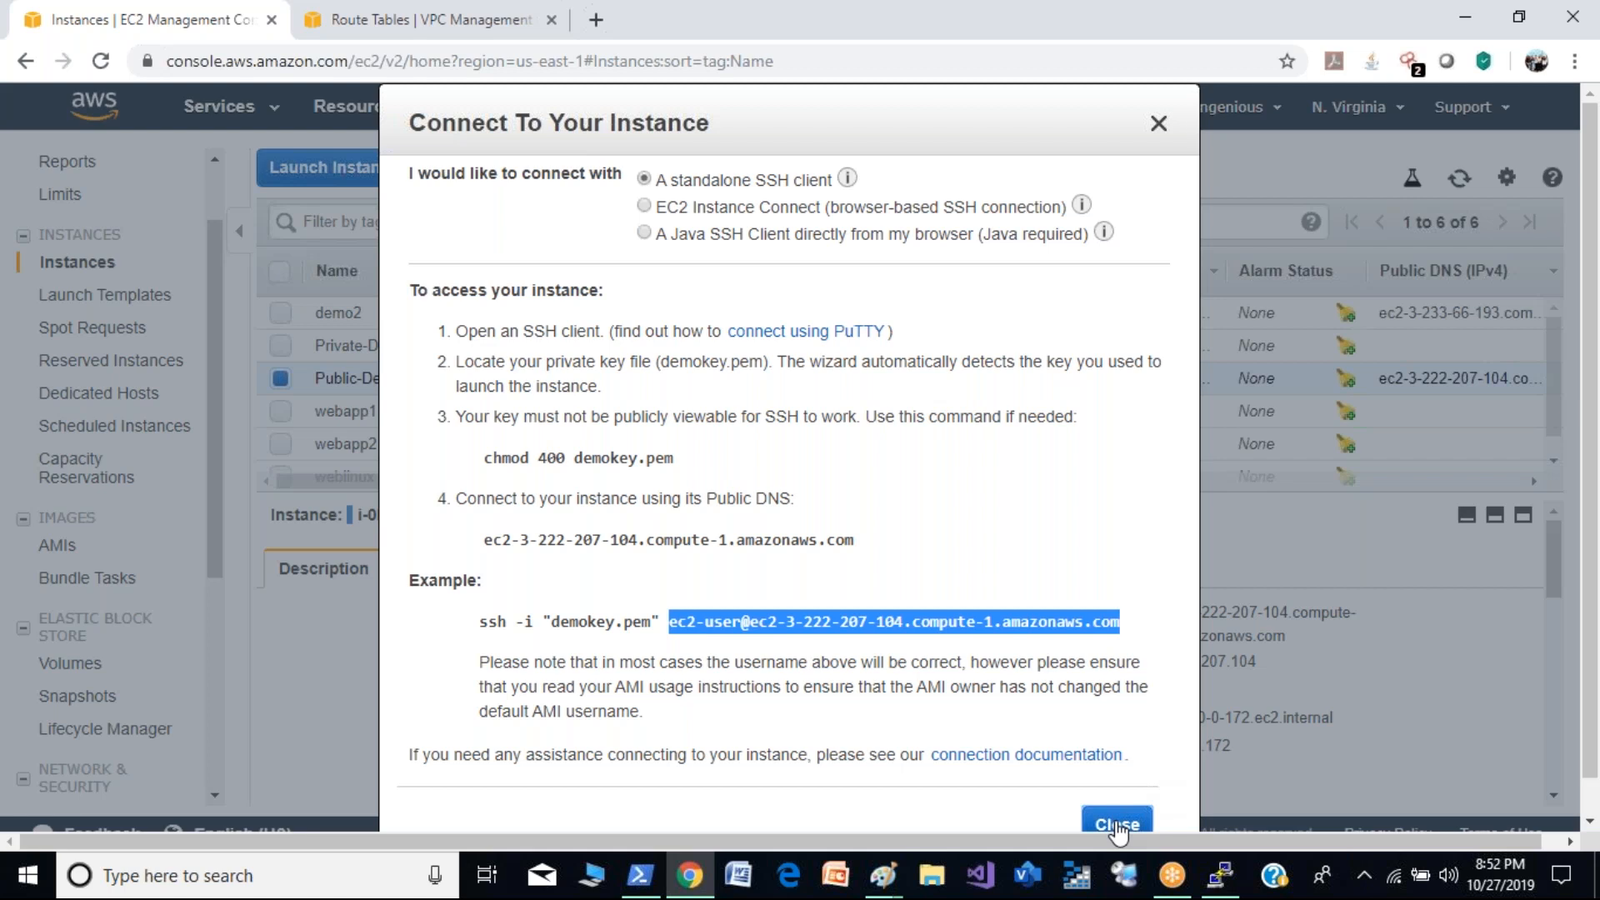
click(1115, 817)
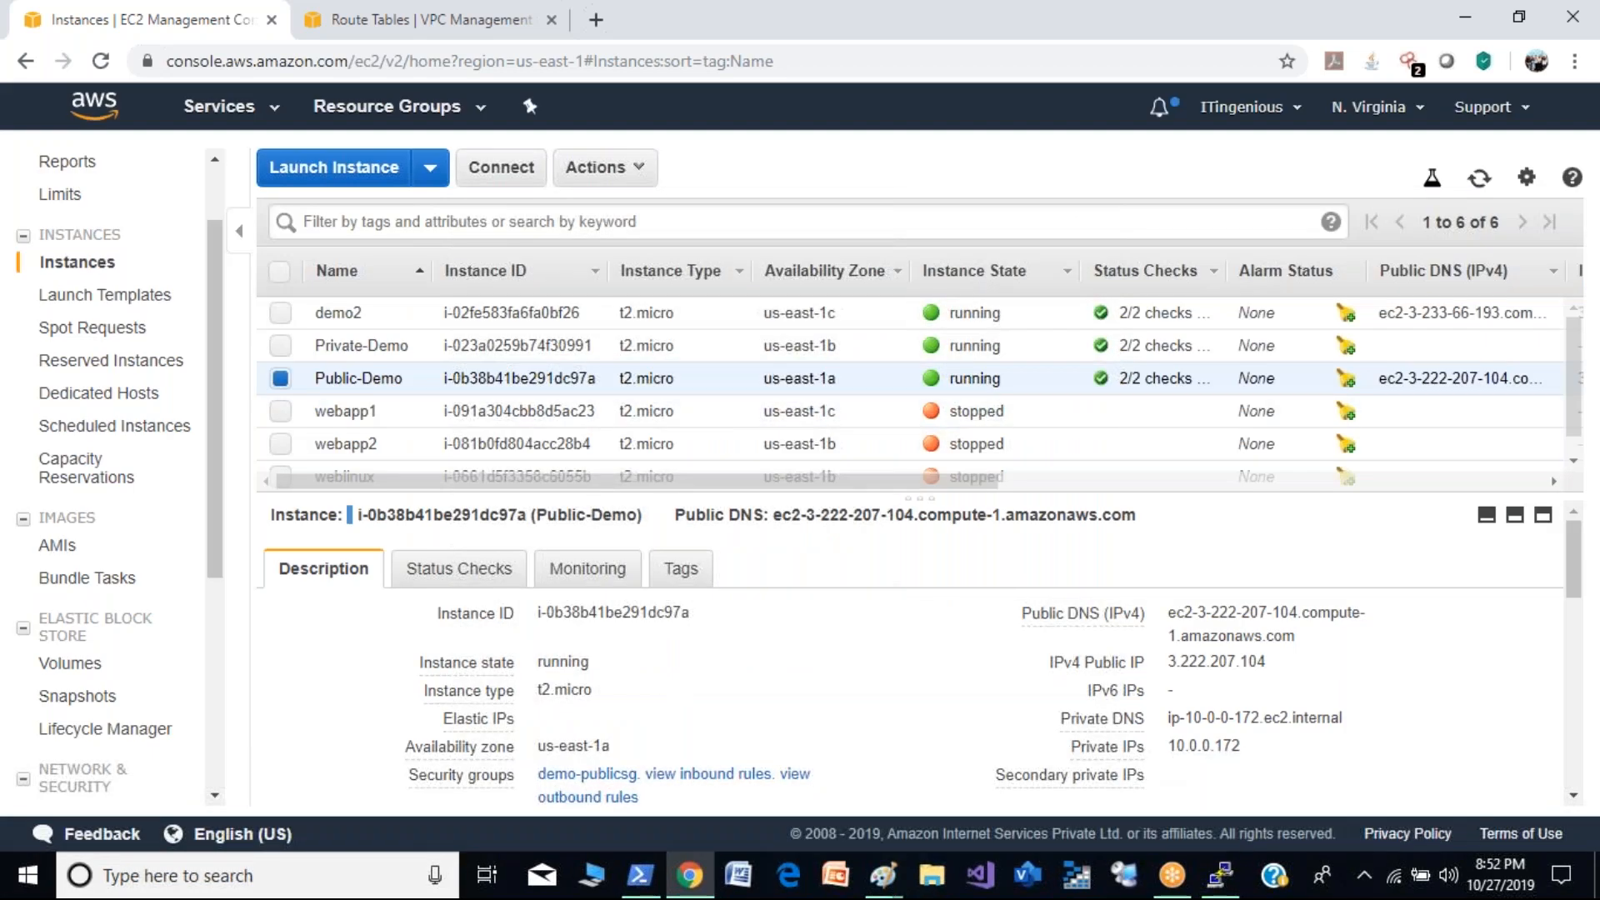
click(280, 314)
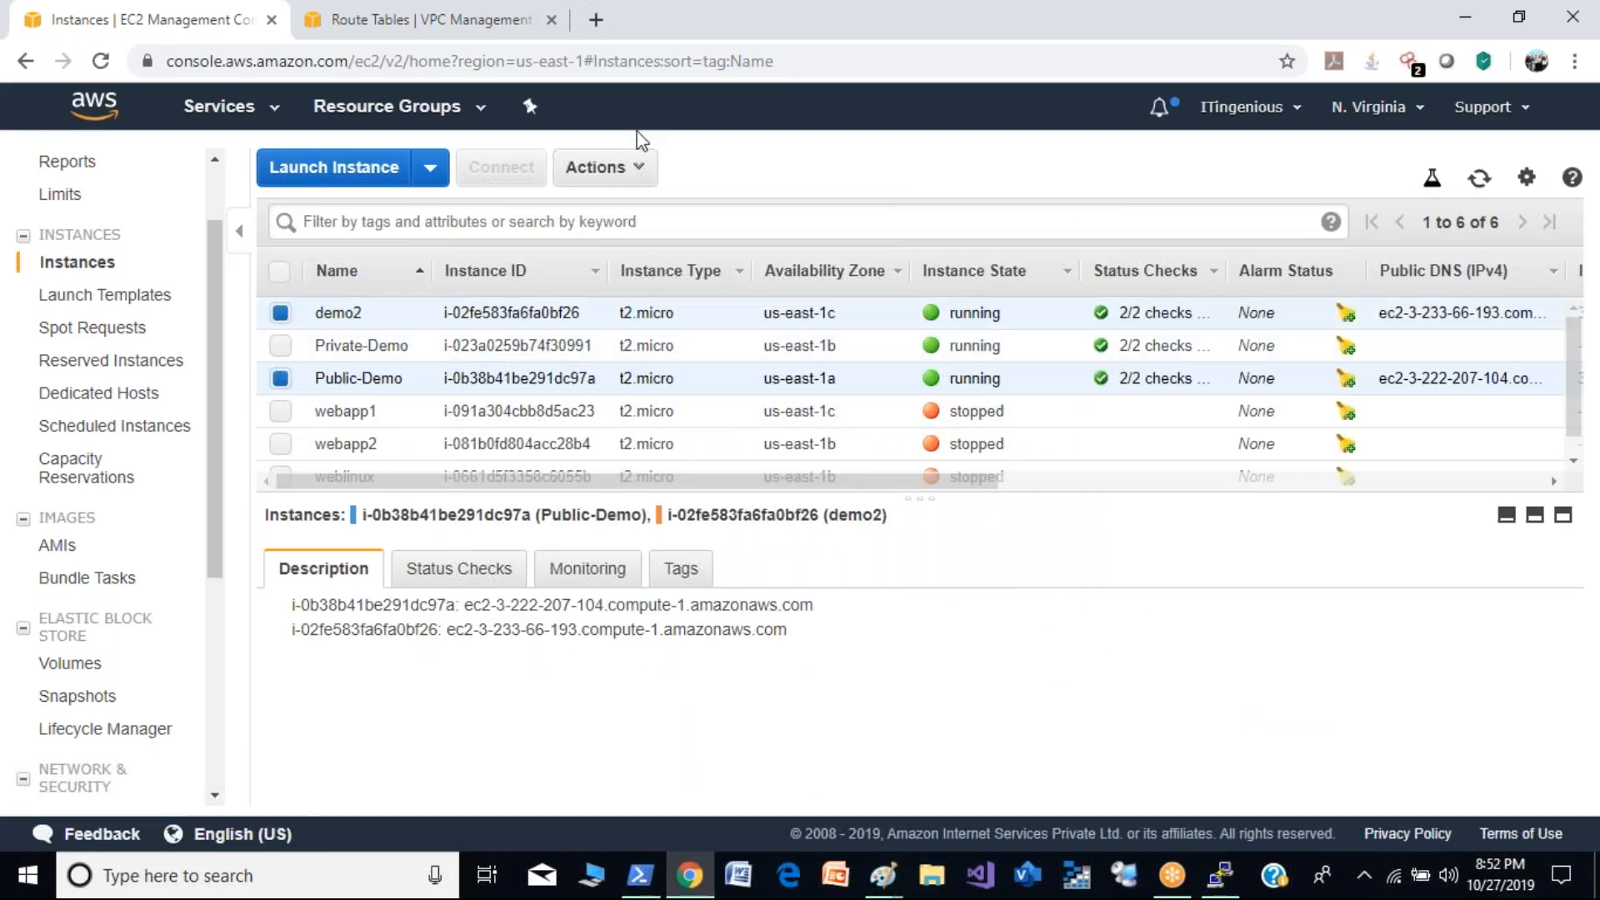
click(504, 167)
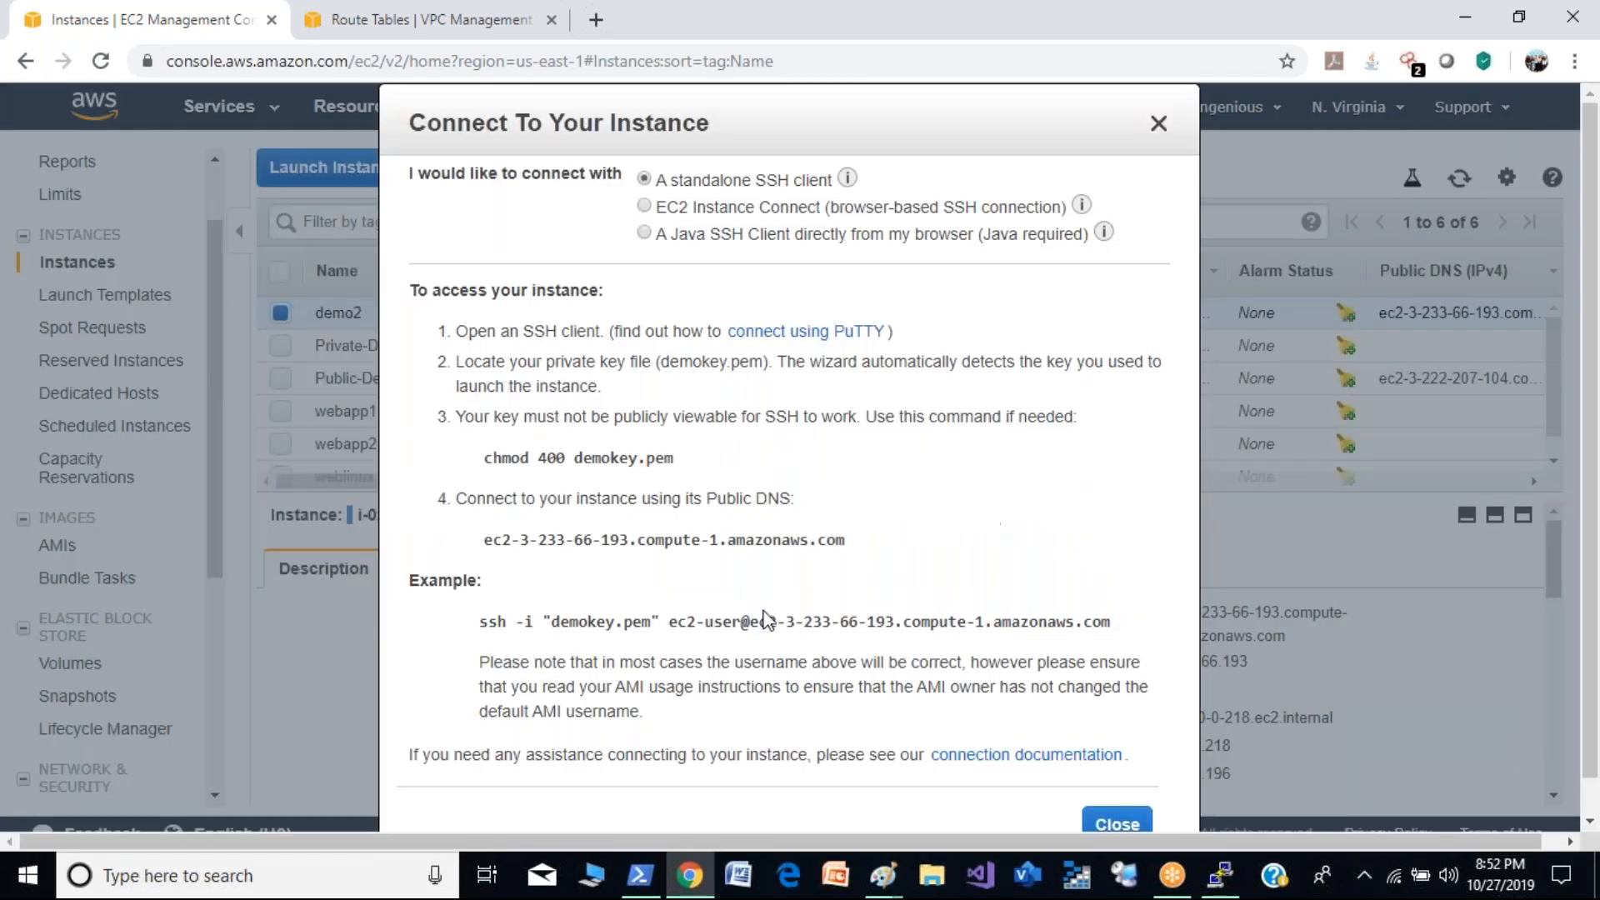
drag(671, 621, 1141, 624)
key(ctrl+c)
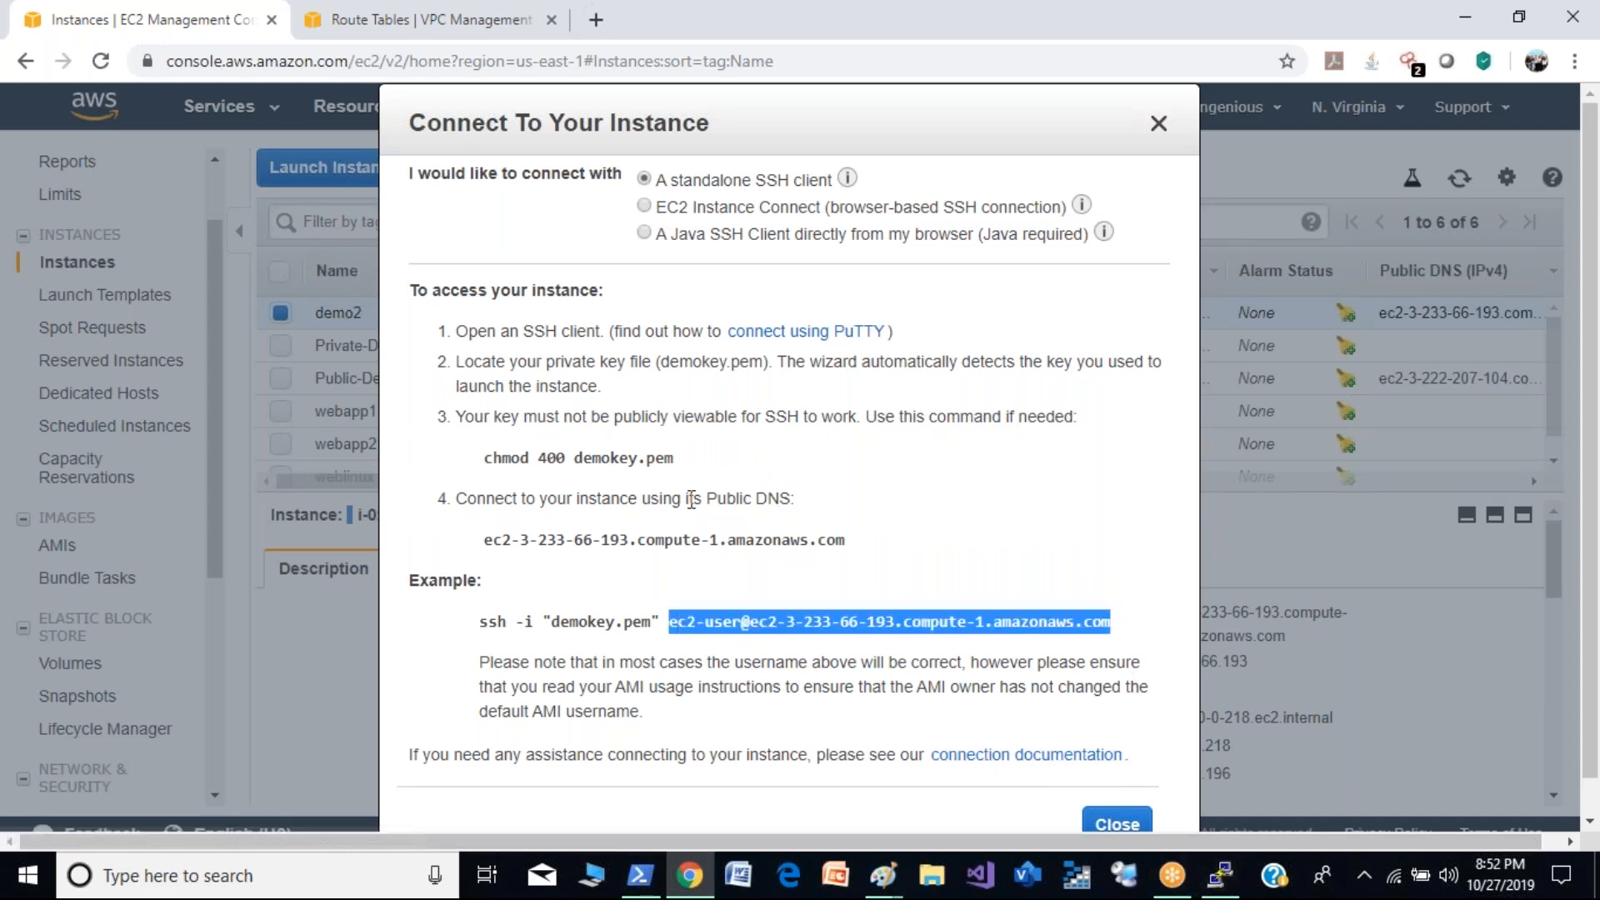
- Start a new PuTTY session from the existing one and paste demo2's SSH address as the host name
click(1221, 877)
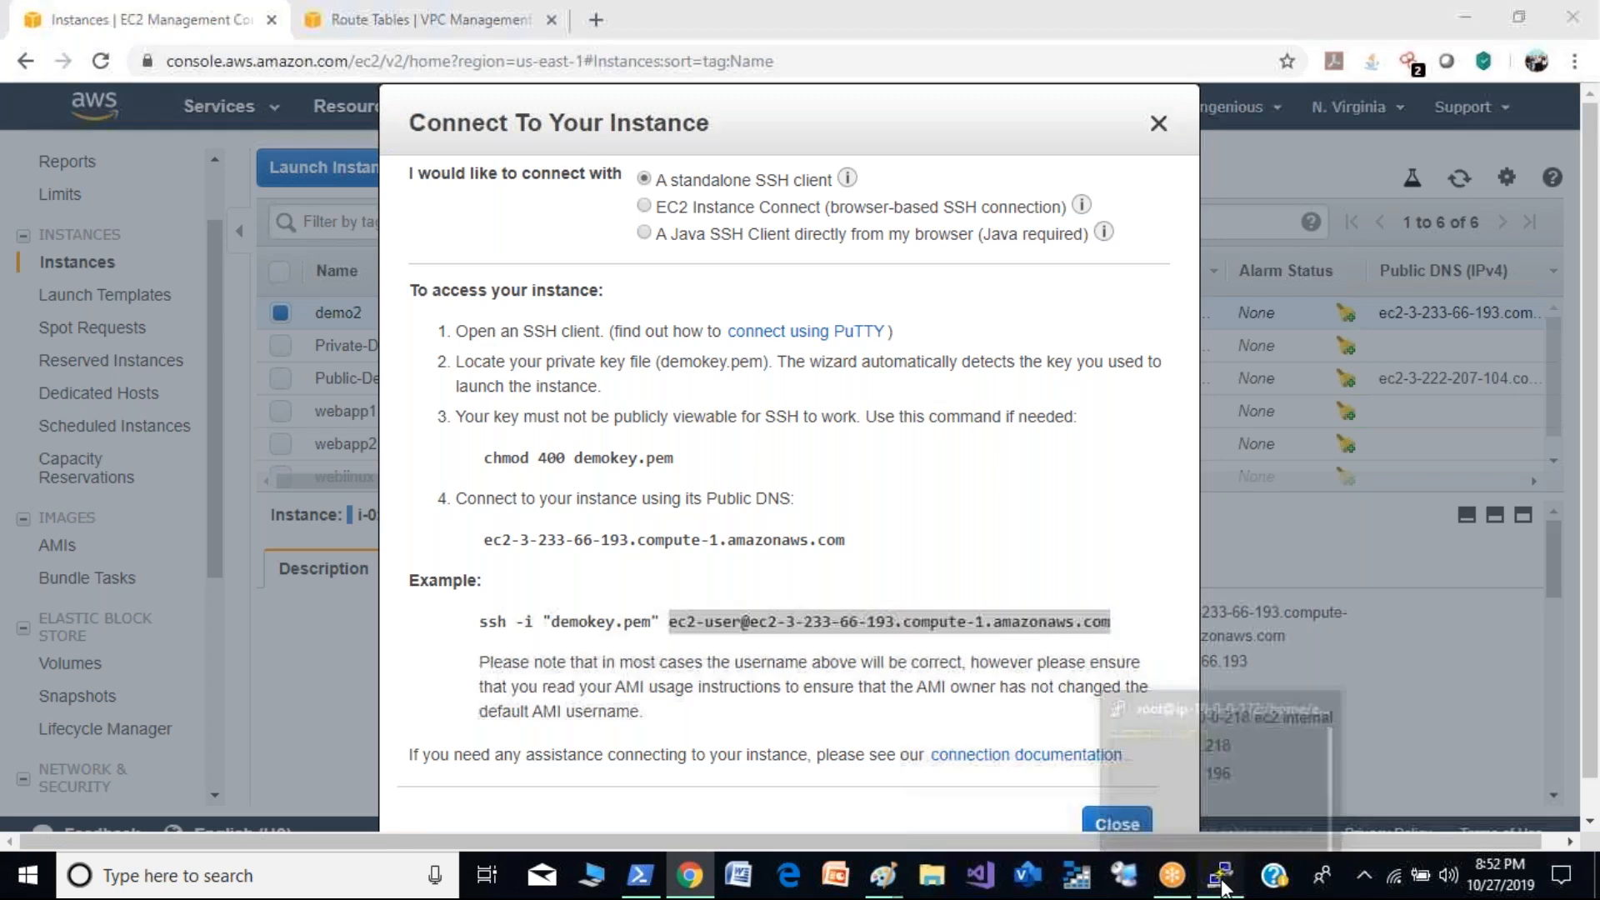
click(89, 80)
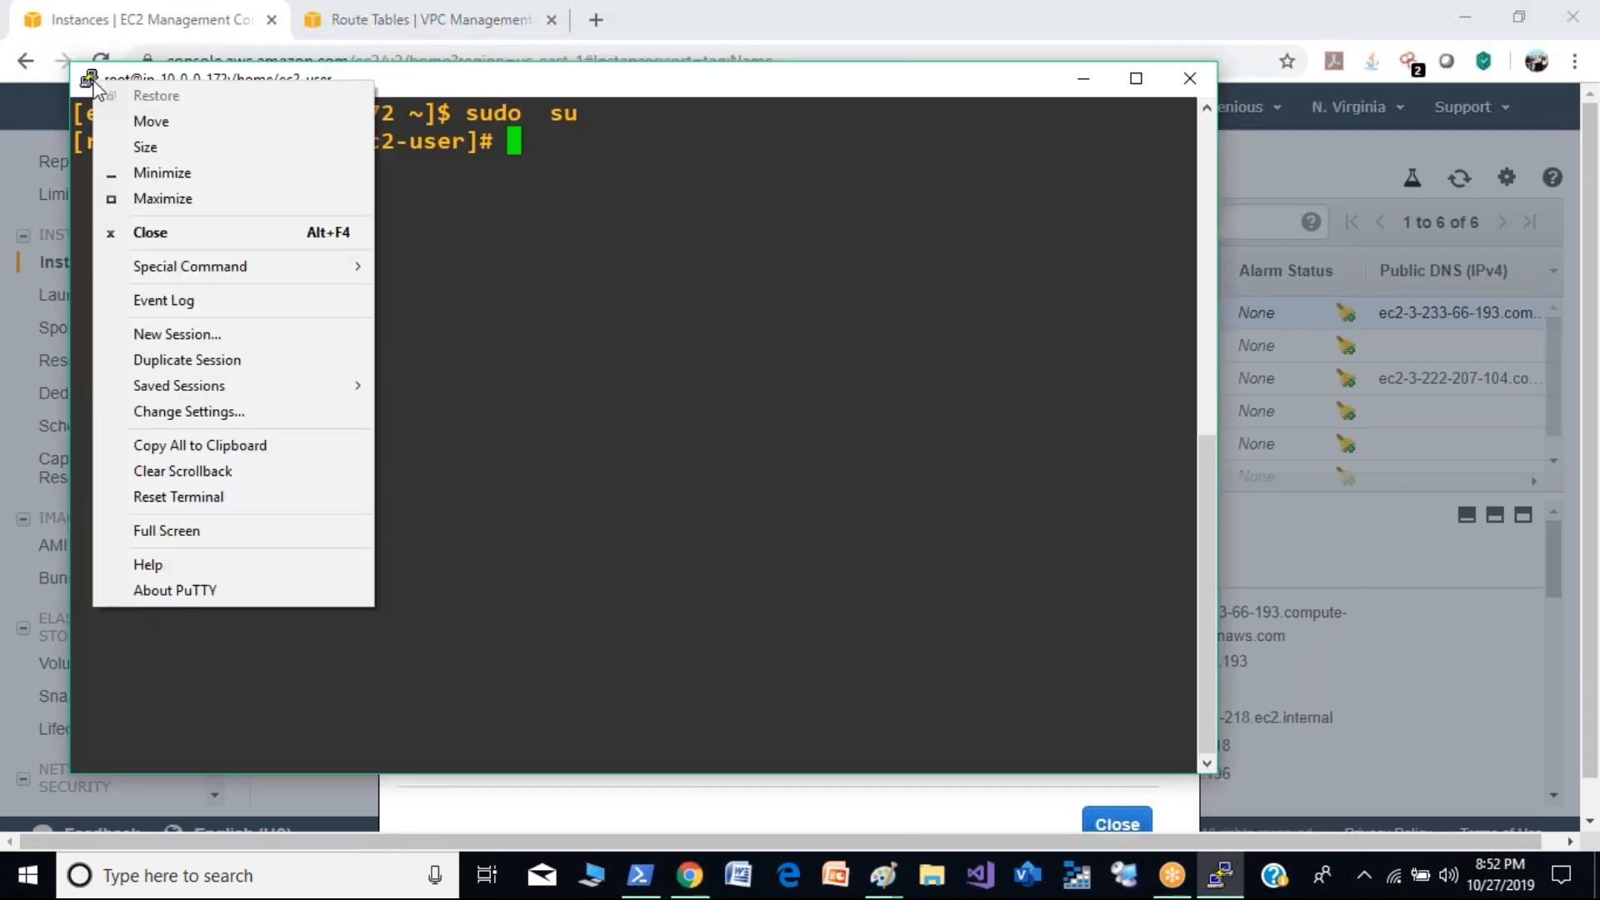
click(203, 334)
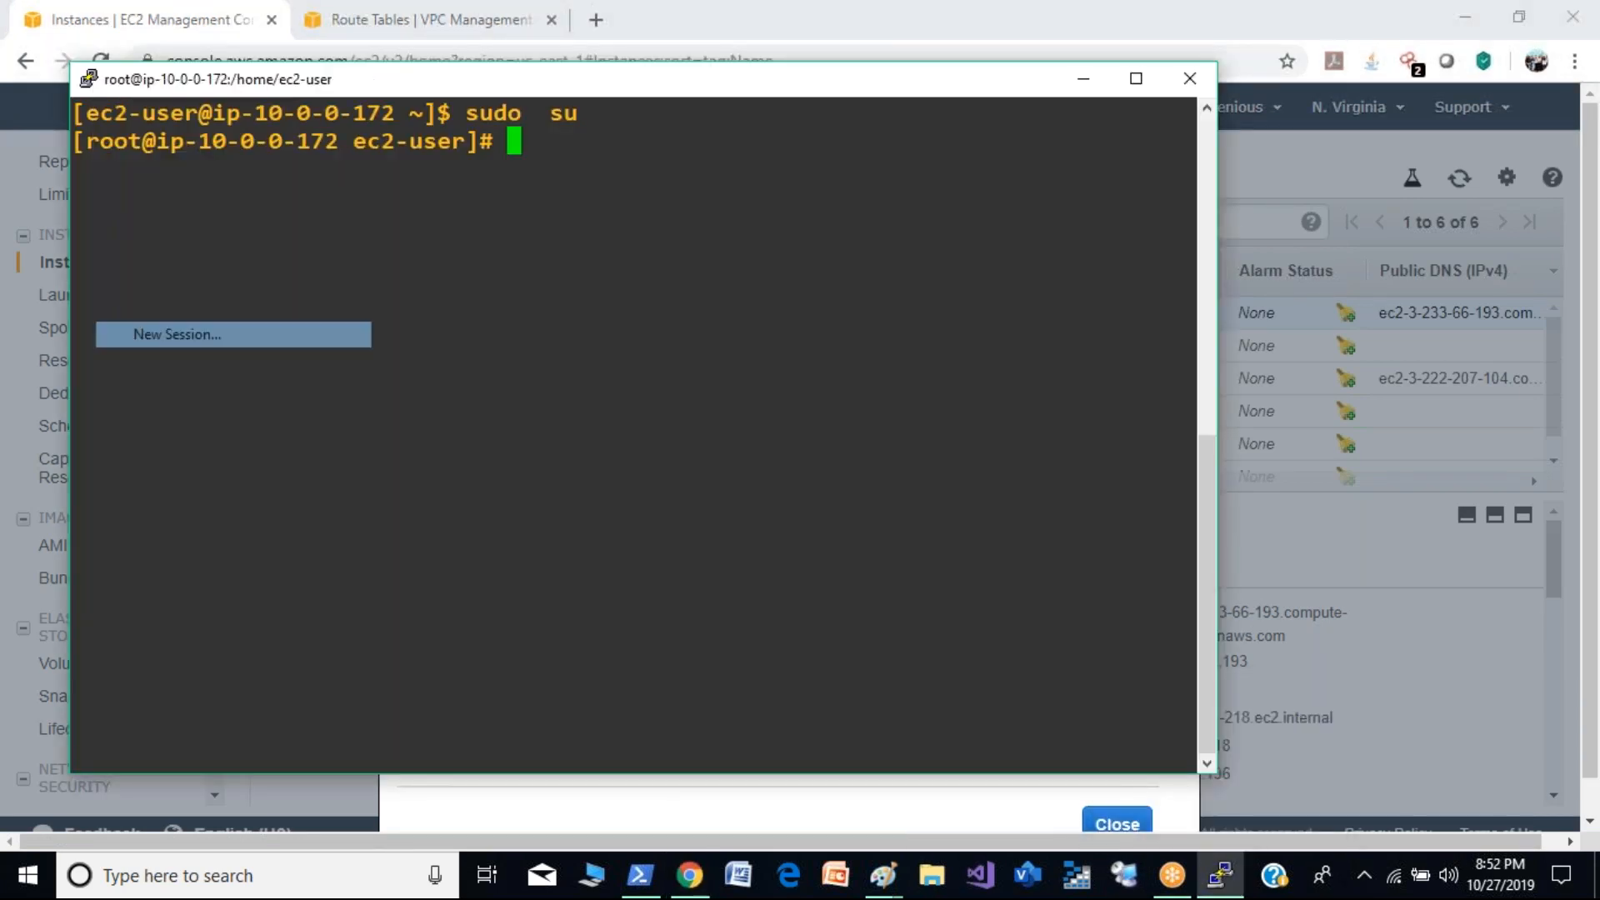
click(817, 444)
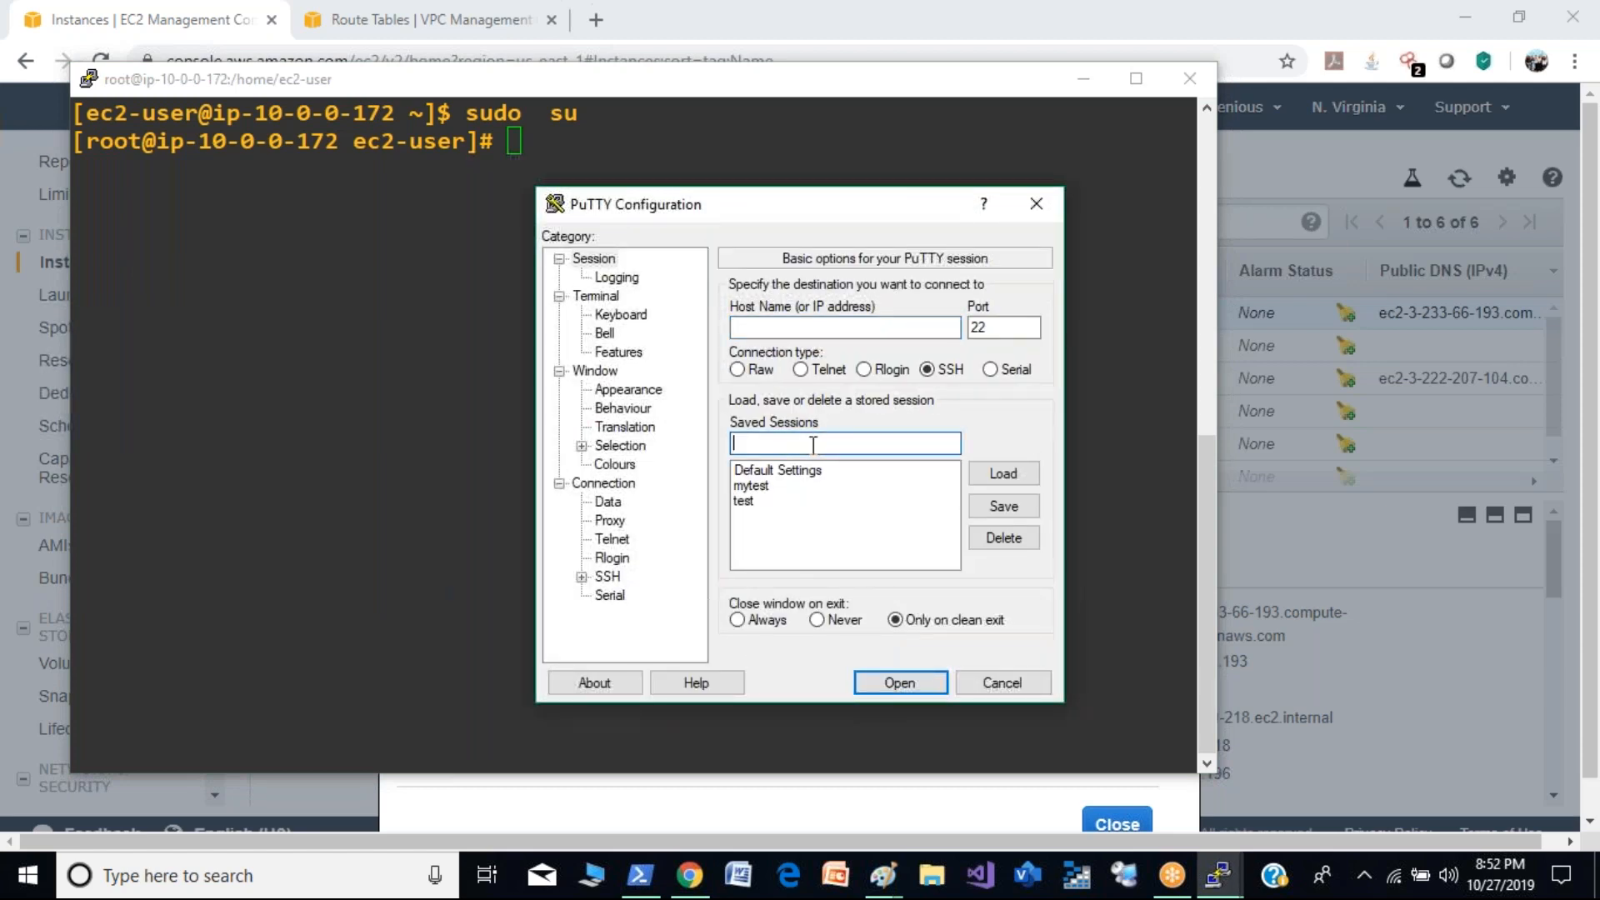
key(ctrl+v)
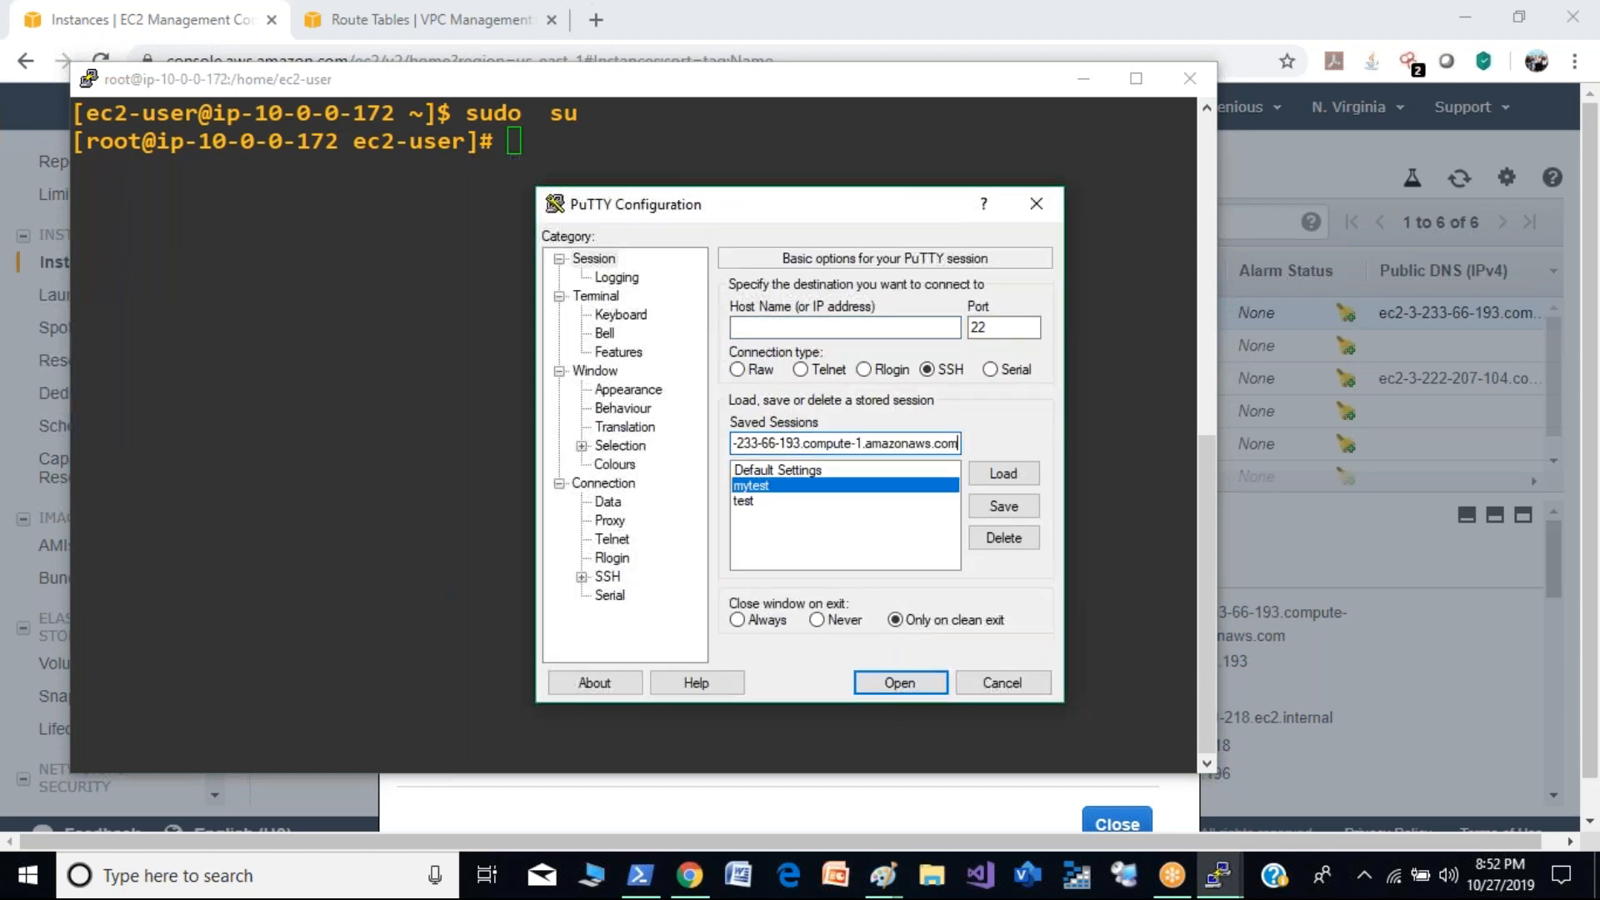
click(772, 326)
key(ctrl+v)
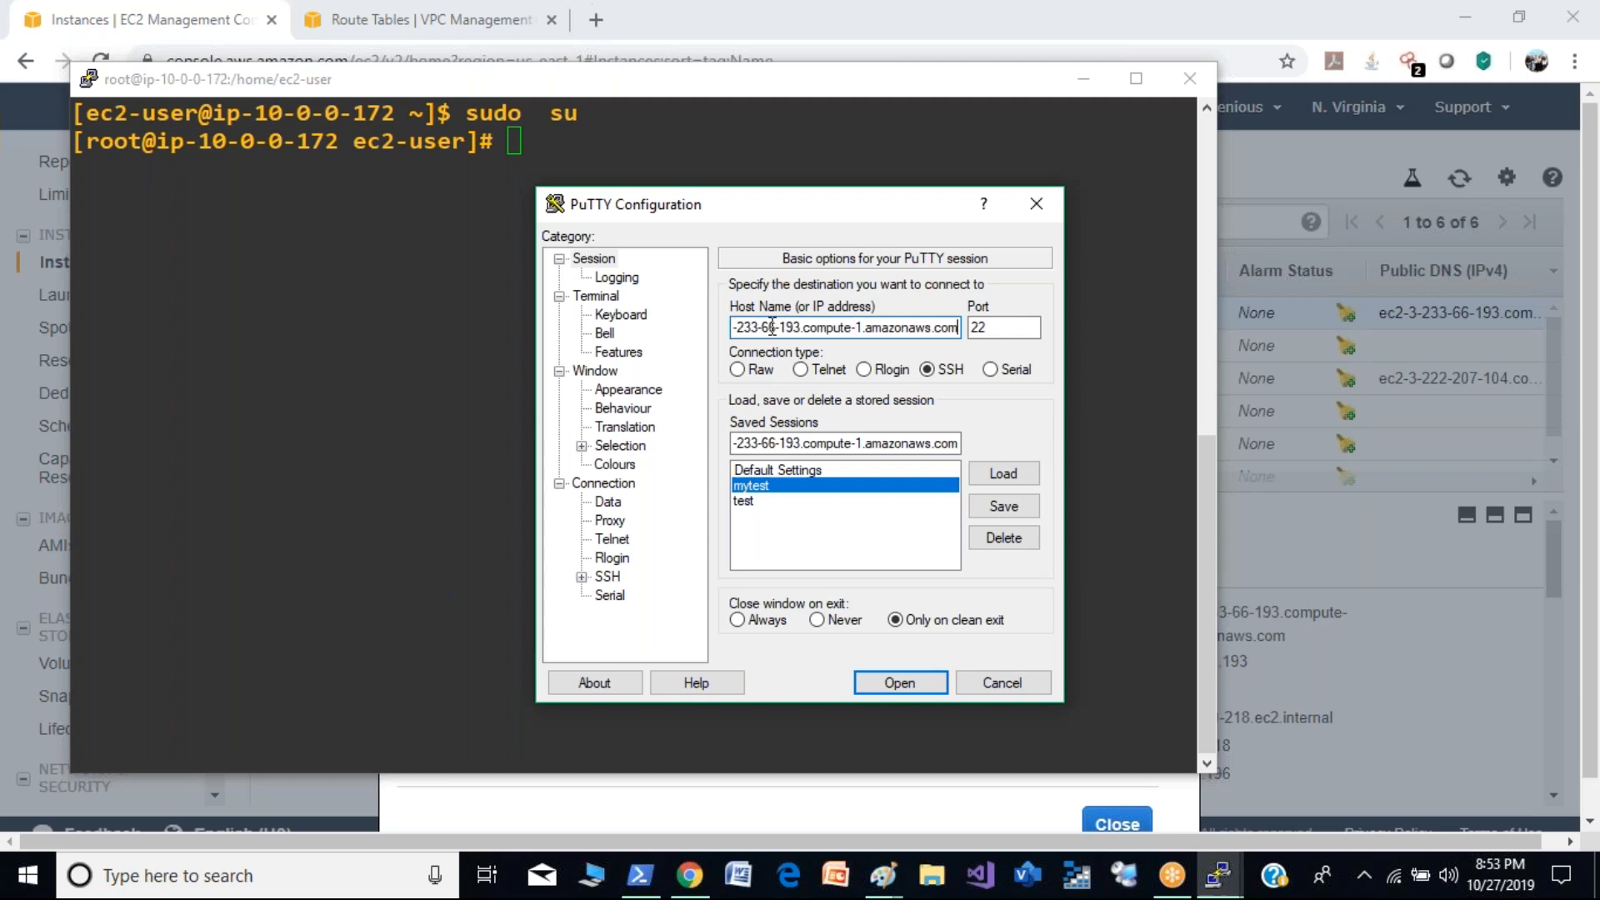
- Choose demokey.ppk as the private key for SSH authentication and open the demo2 session
click(582, 577)
click(627, 559)
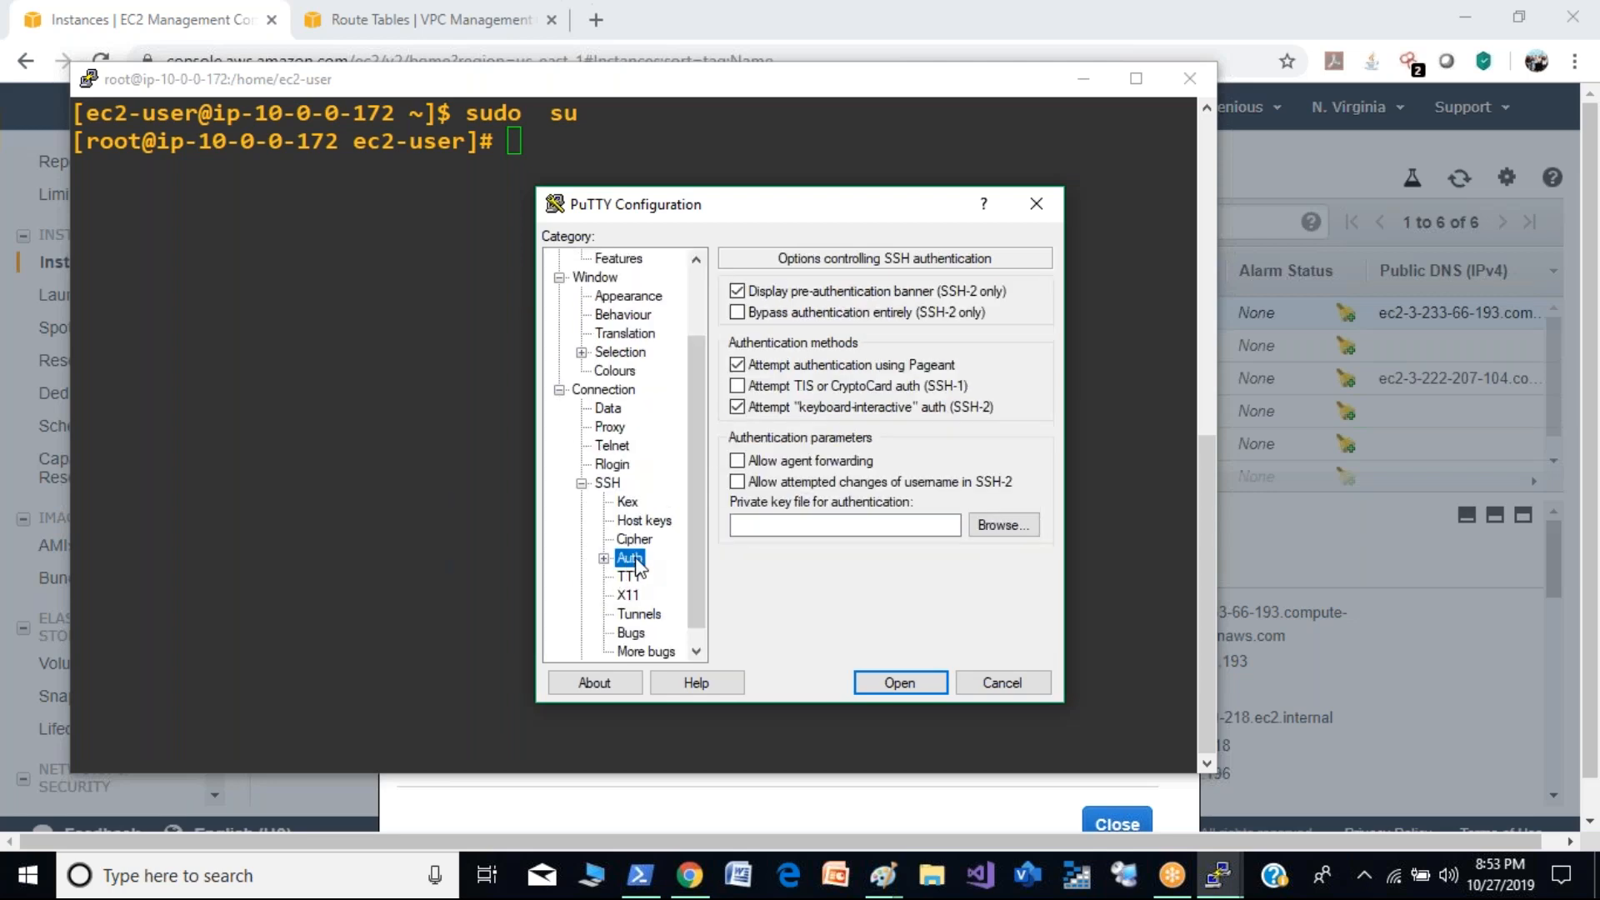
click(978, 523)
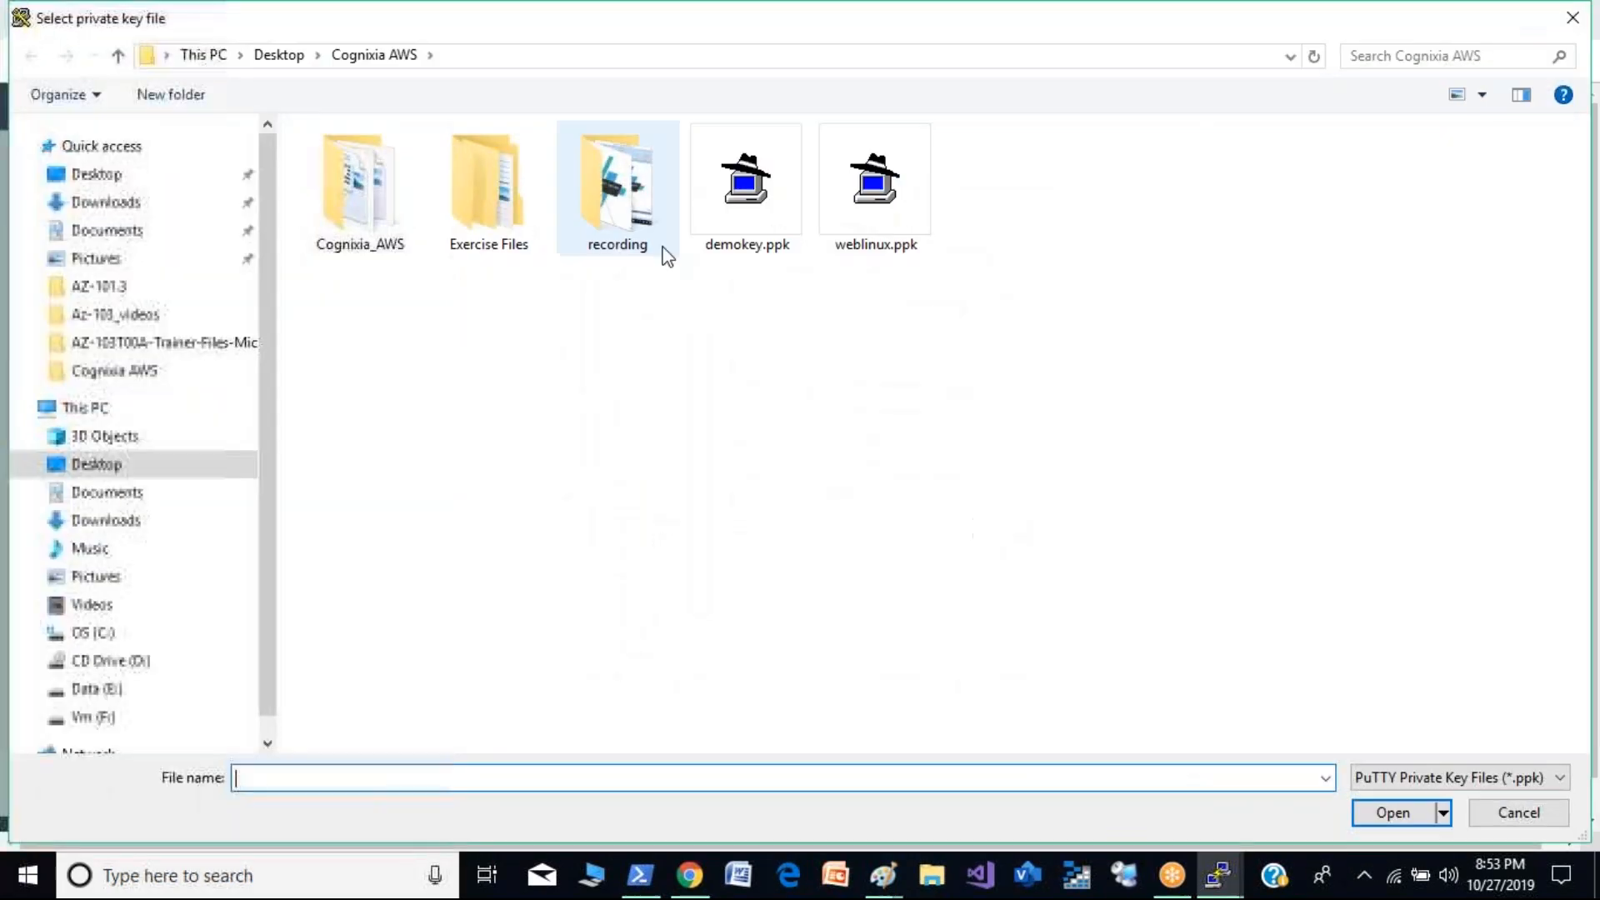
double_click(738, 228)
click(904, 685)
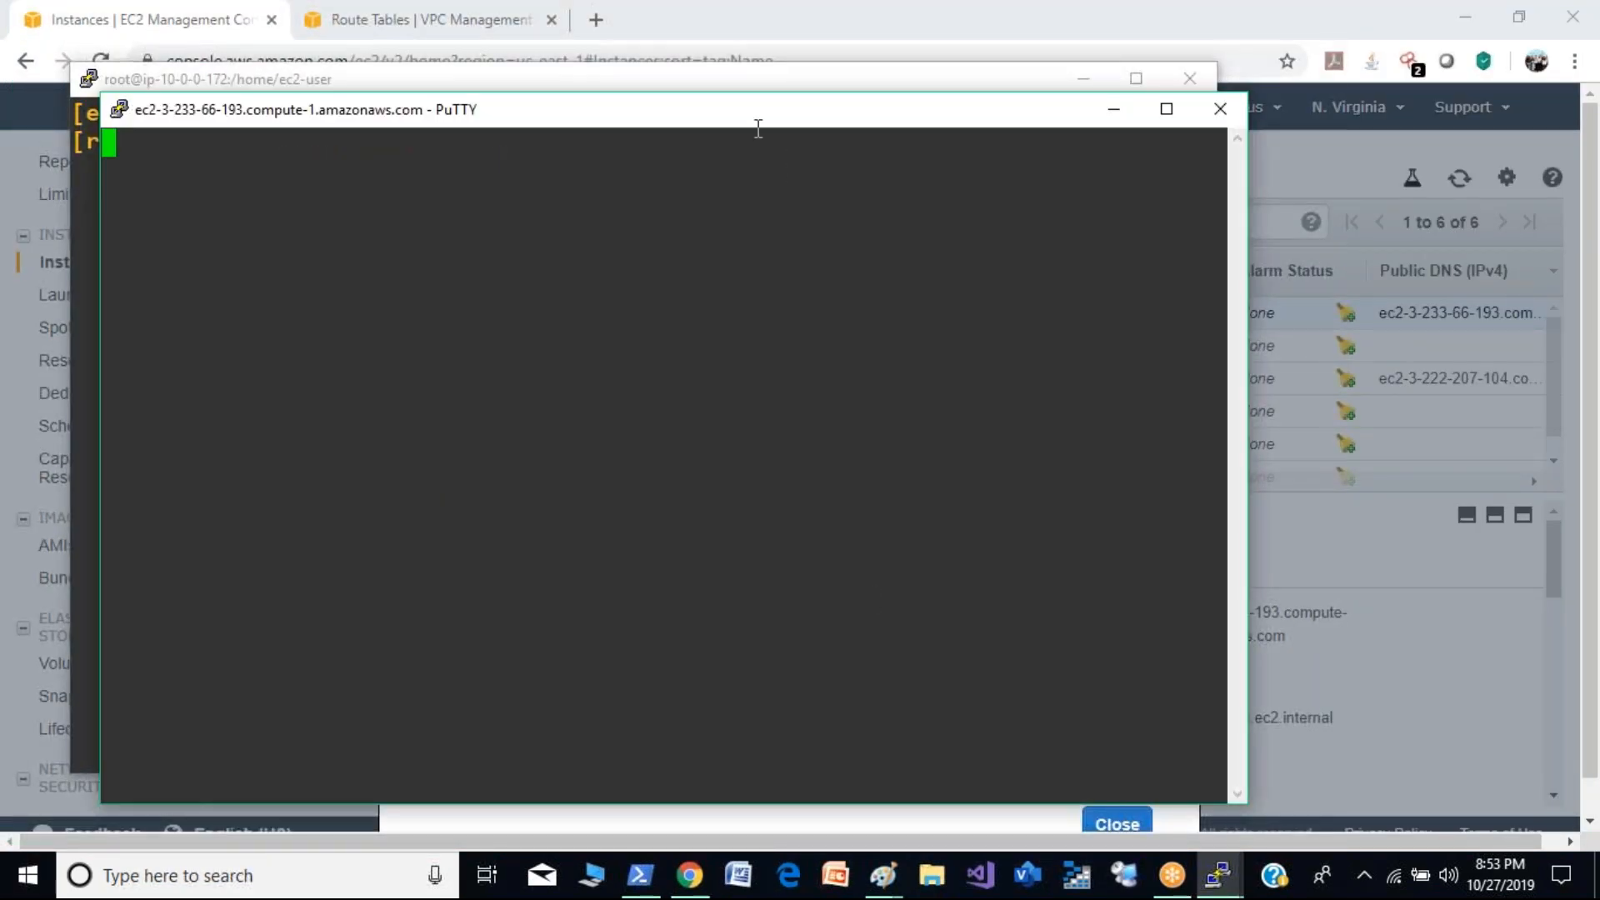
- Move the two PuTTY windows apart and close the demo2 session
drag(762, 121, 1023, 84)
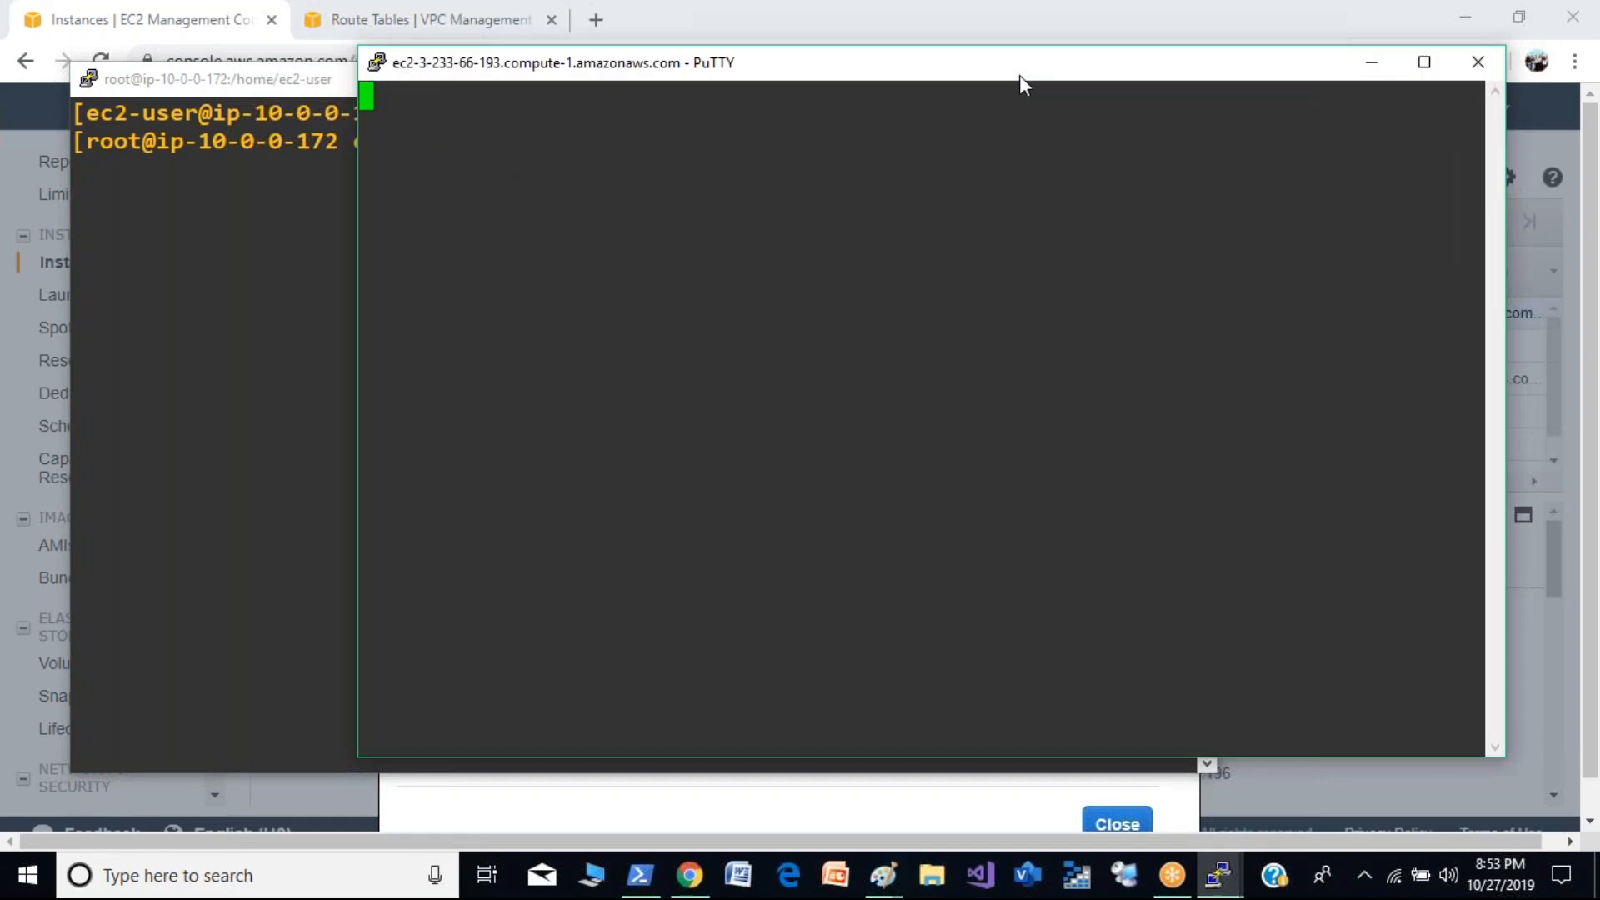
click(257, 380)
drag(934, 80, 1046, 275)
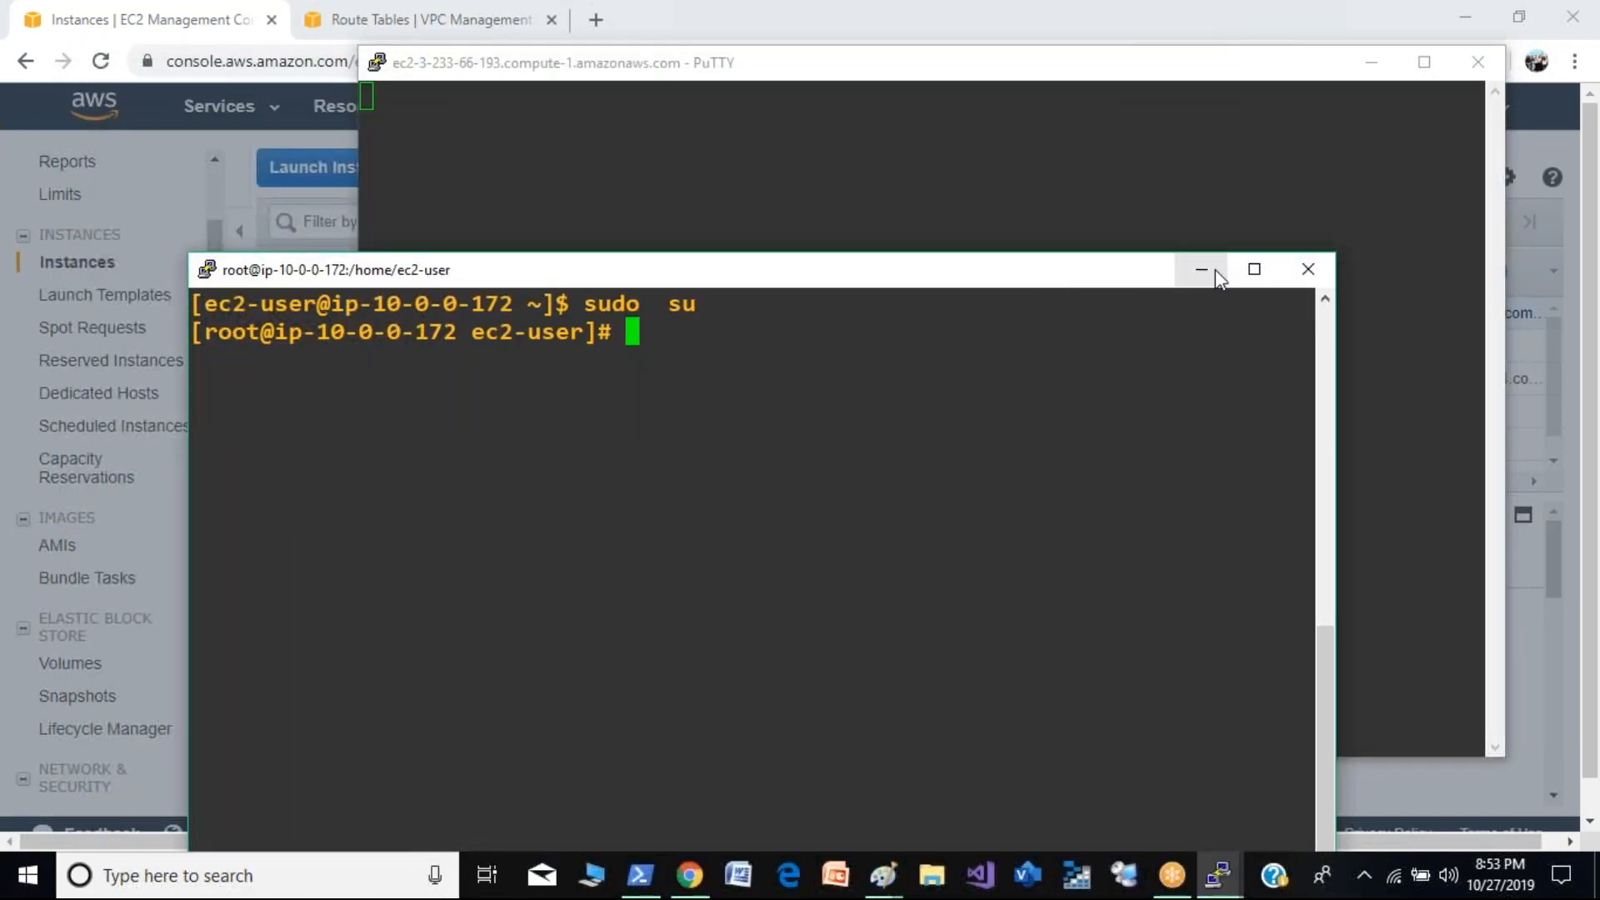
click(1103, 182)
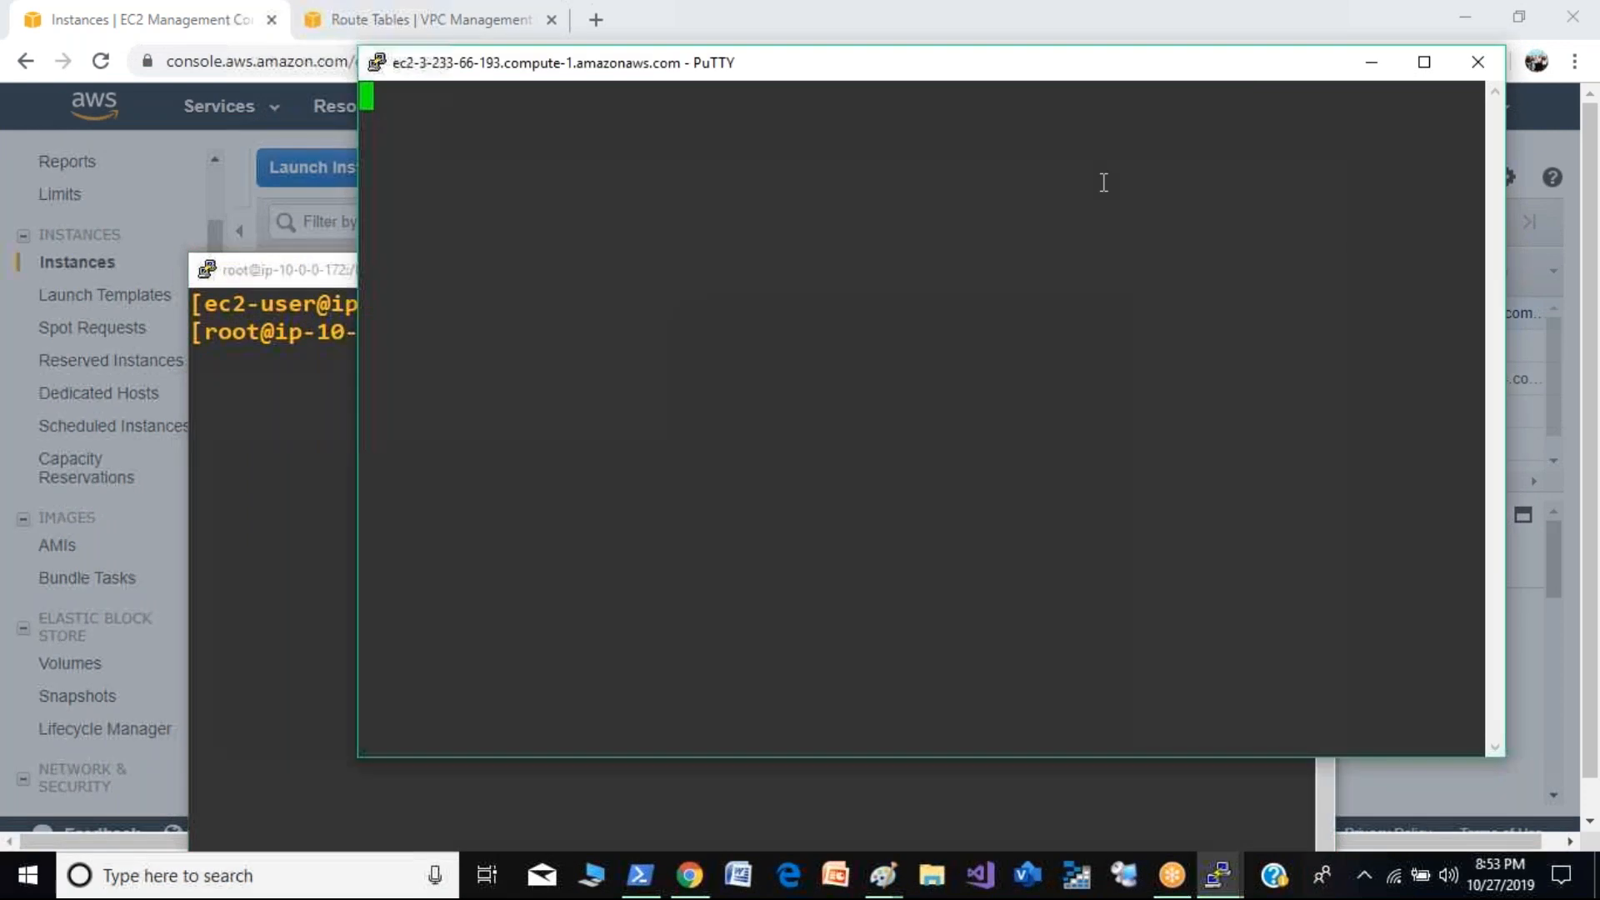
click(1485, 62)
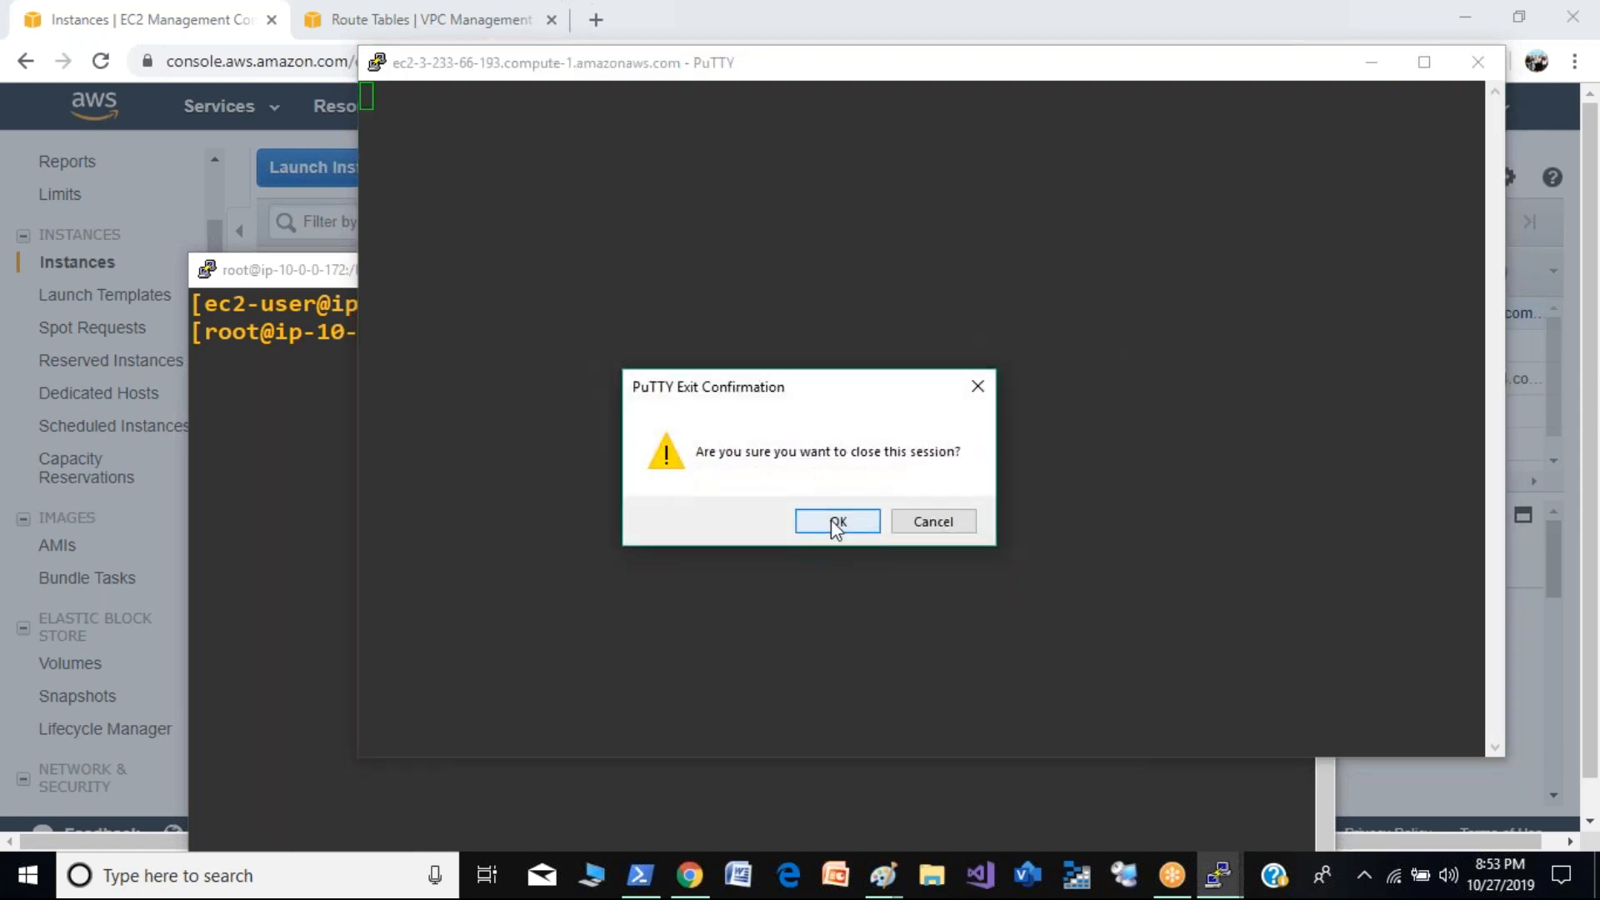
click(836, 520)
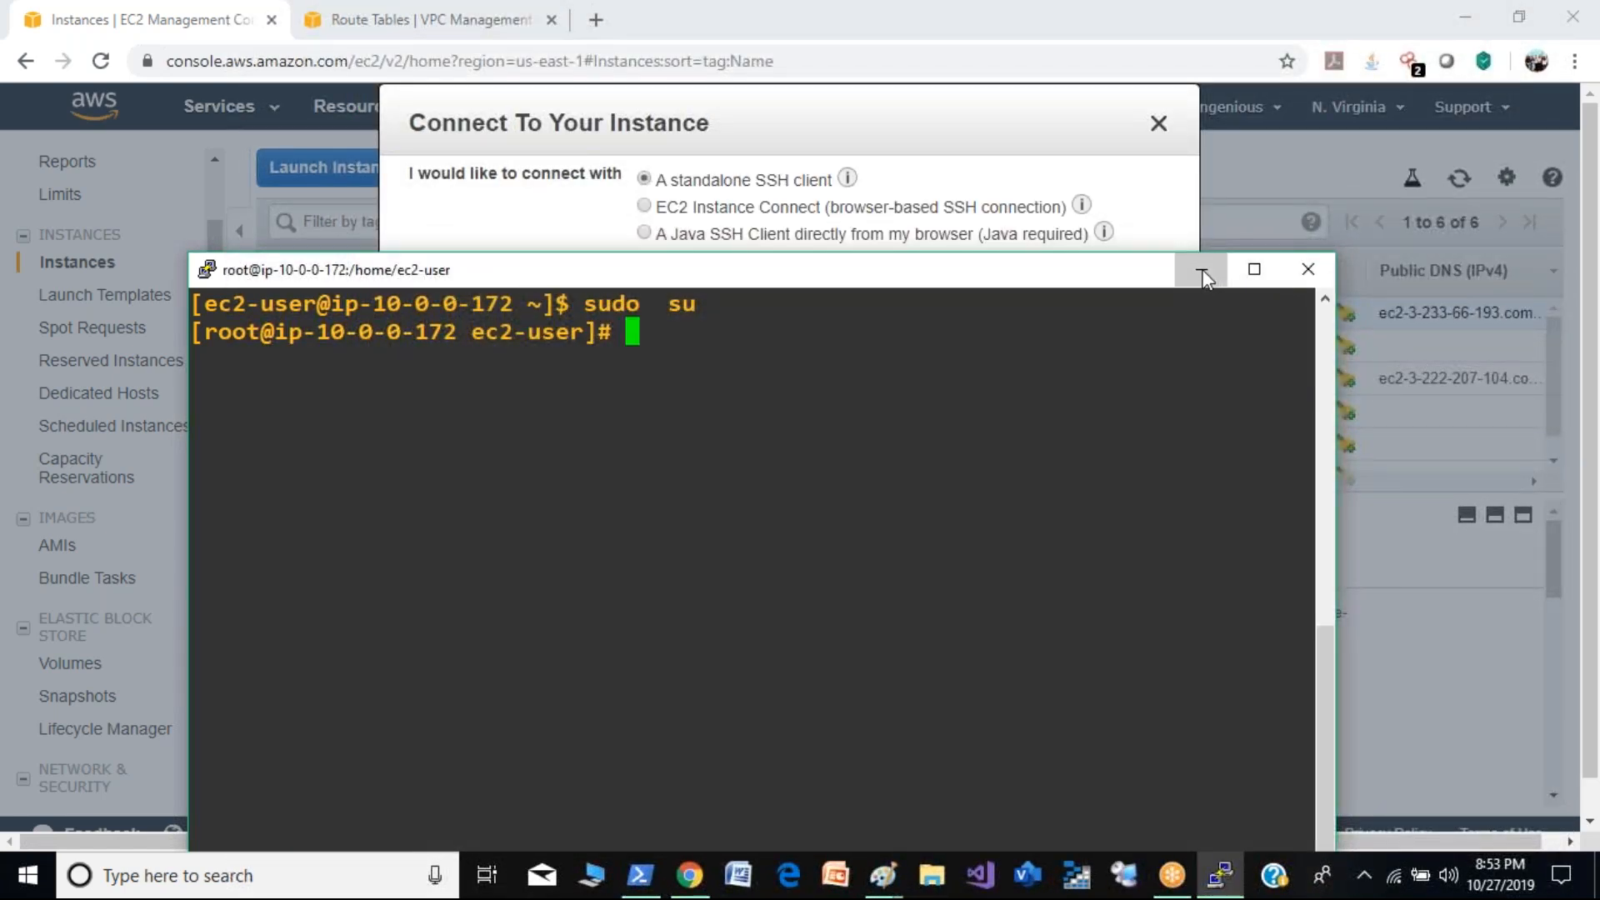
- Open the connection instructions of the Private-Demo instance in the EC2 console and select the example ssh command for copying
click(1202, 269)
click(1158, 122)
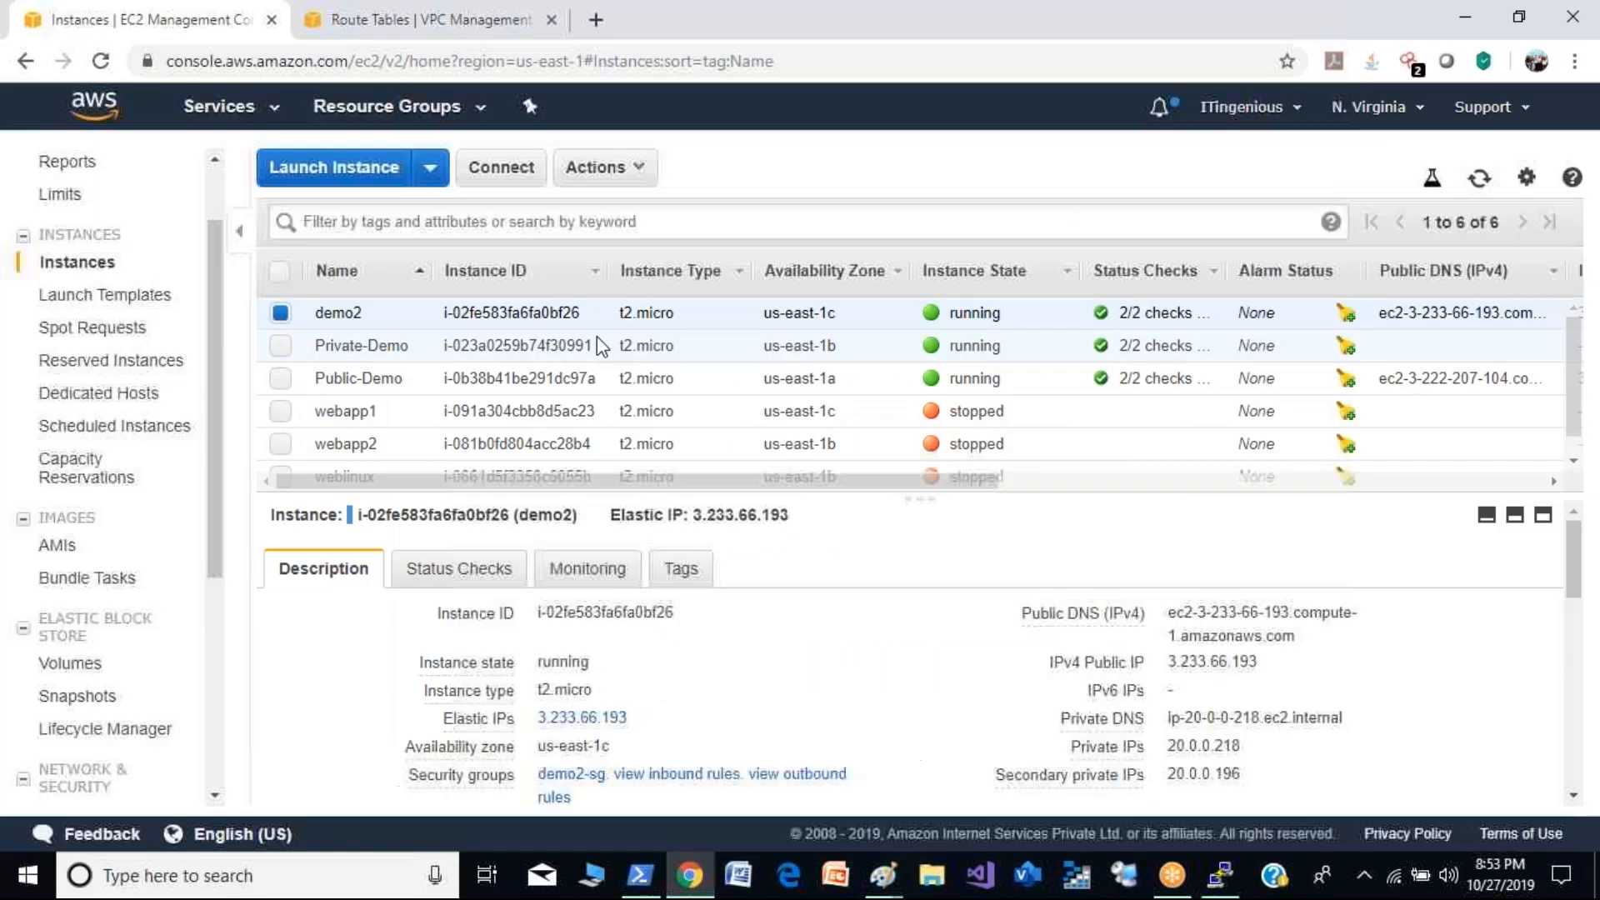
click(280, 345)
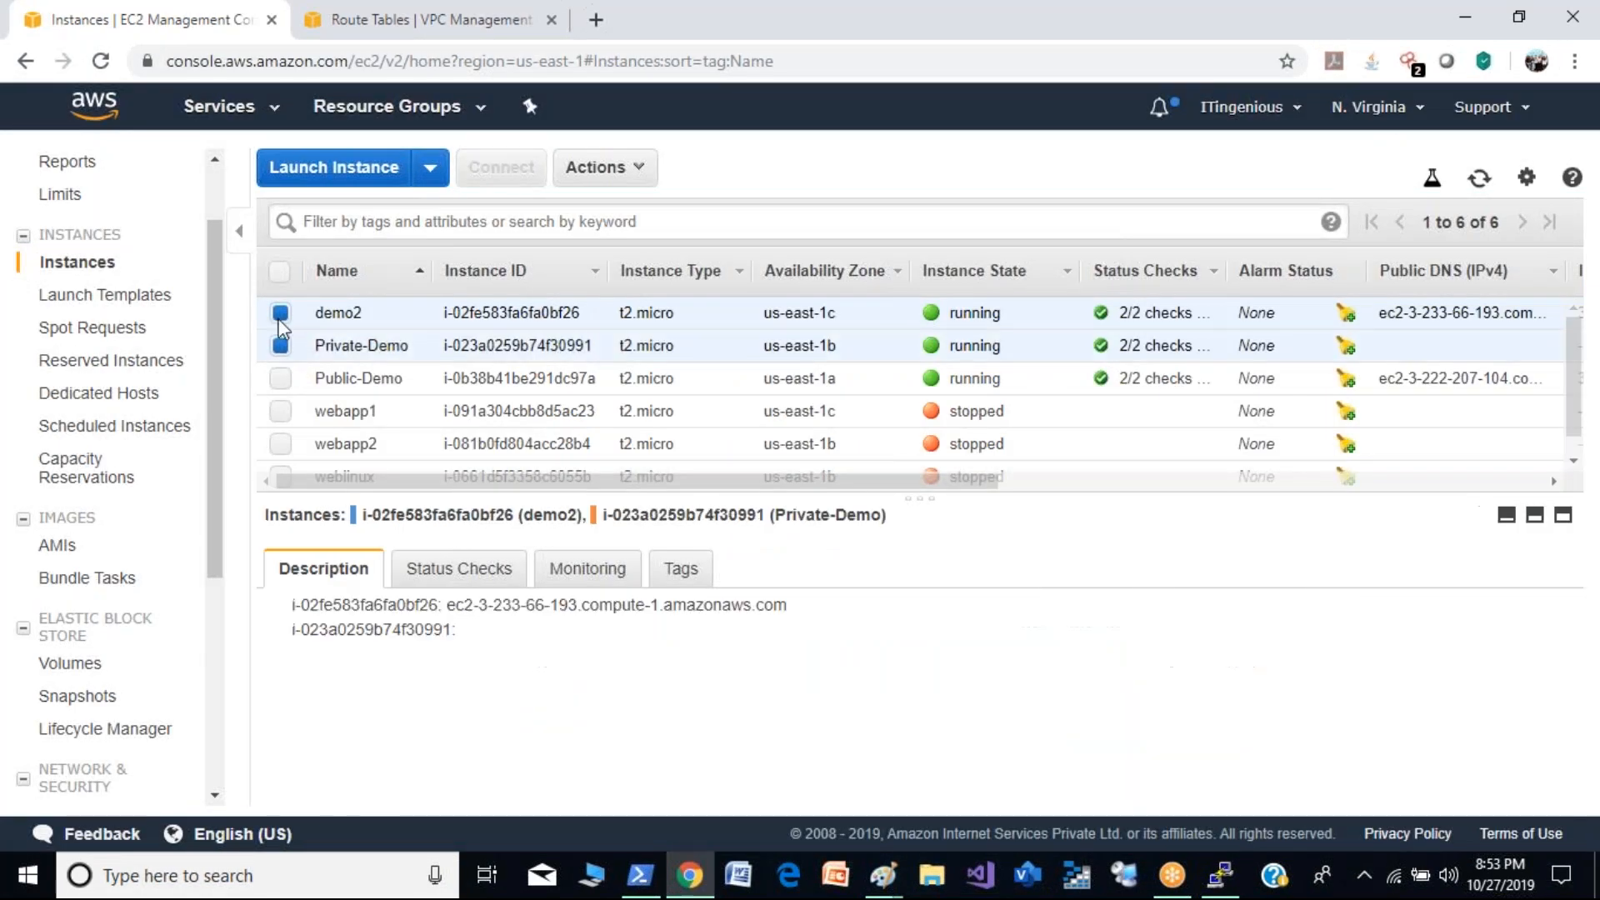
click(281, 313)
click(500, 168)
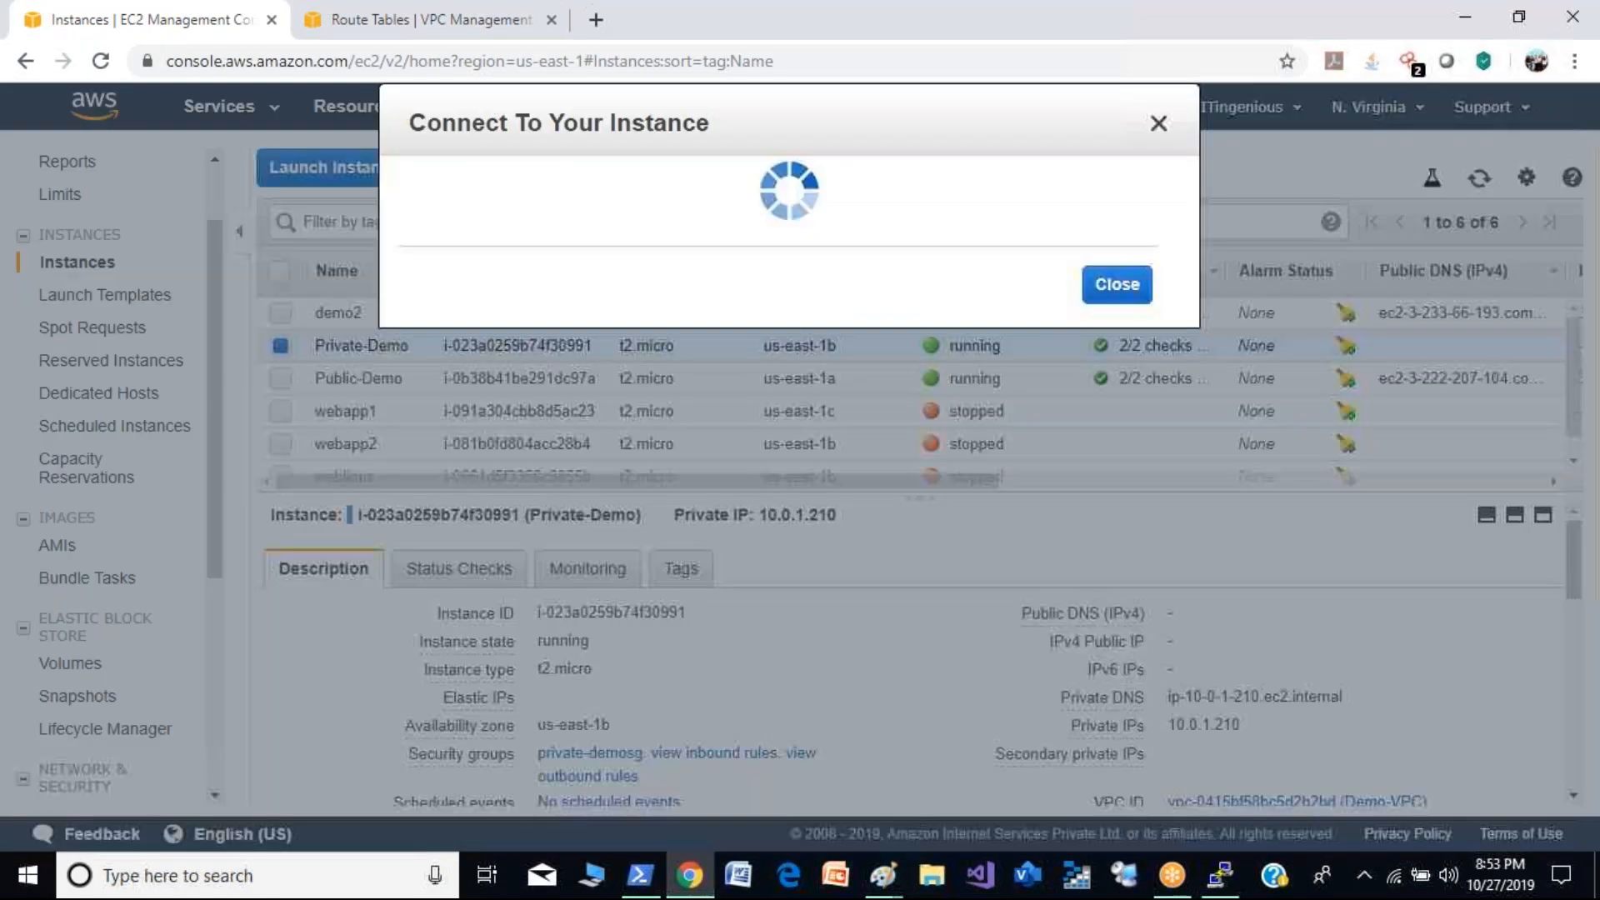
drag(481, 621, 924, 608)
key(super+c)
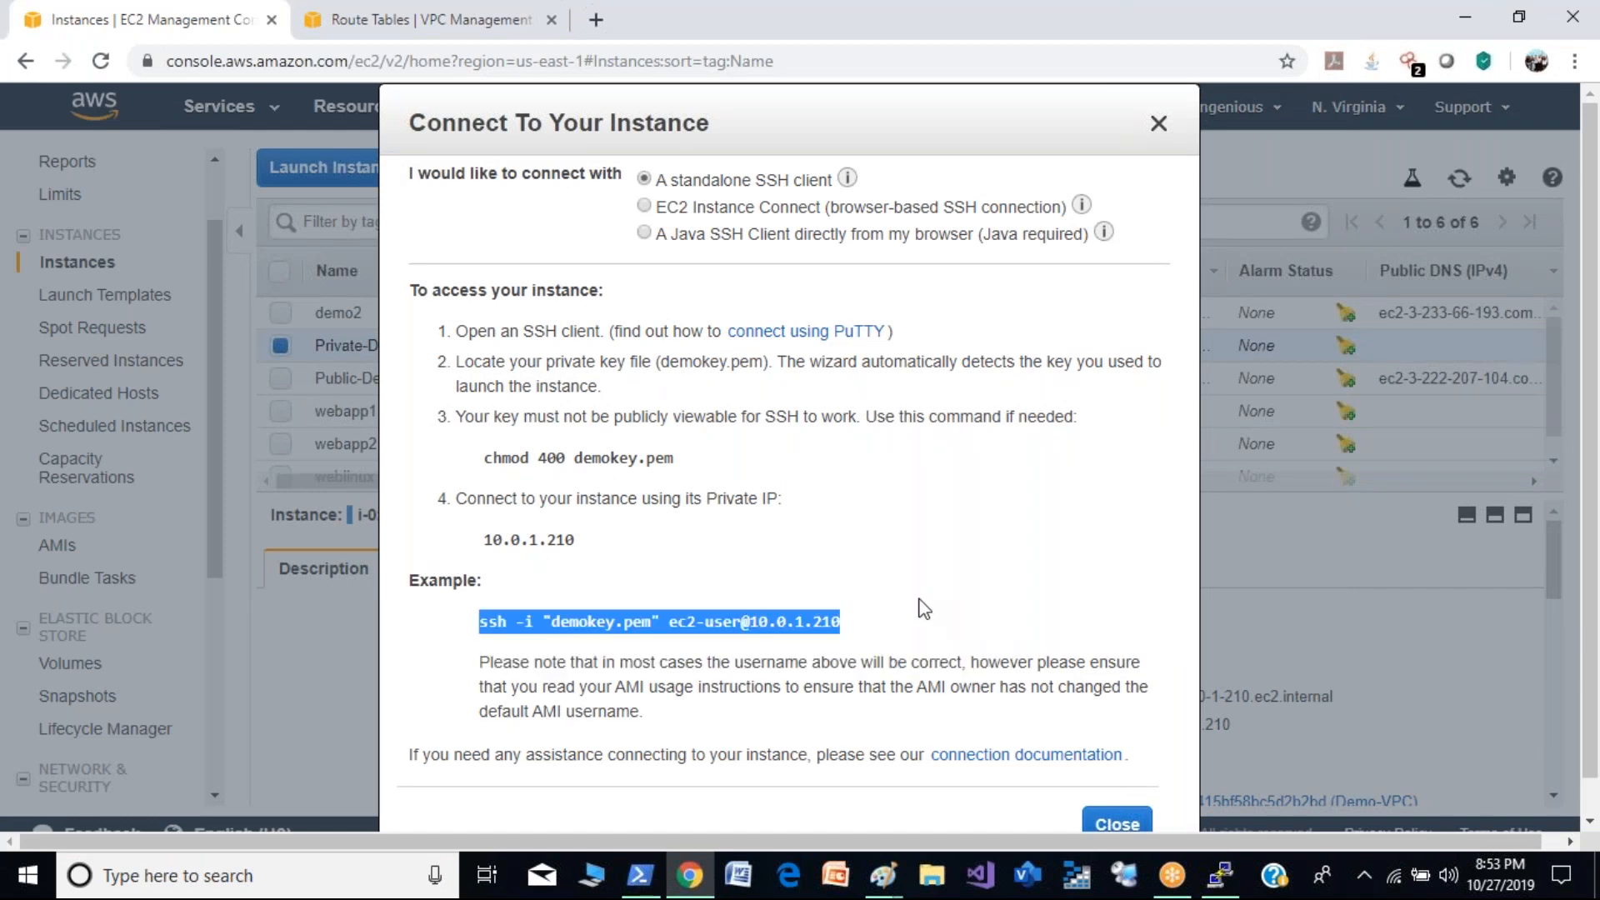
click(1221, 875)
right_click(741, 554)
key(Return)
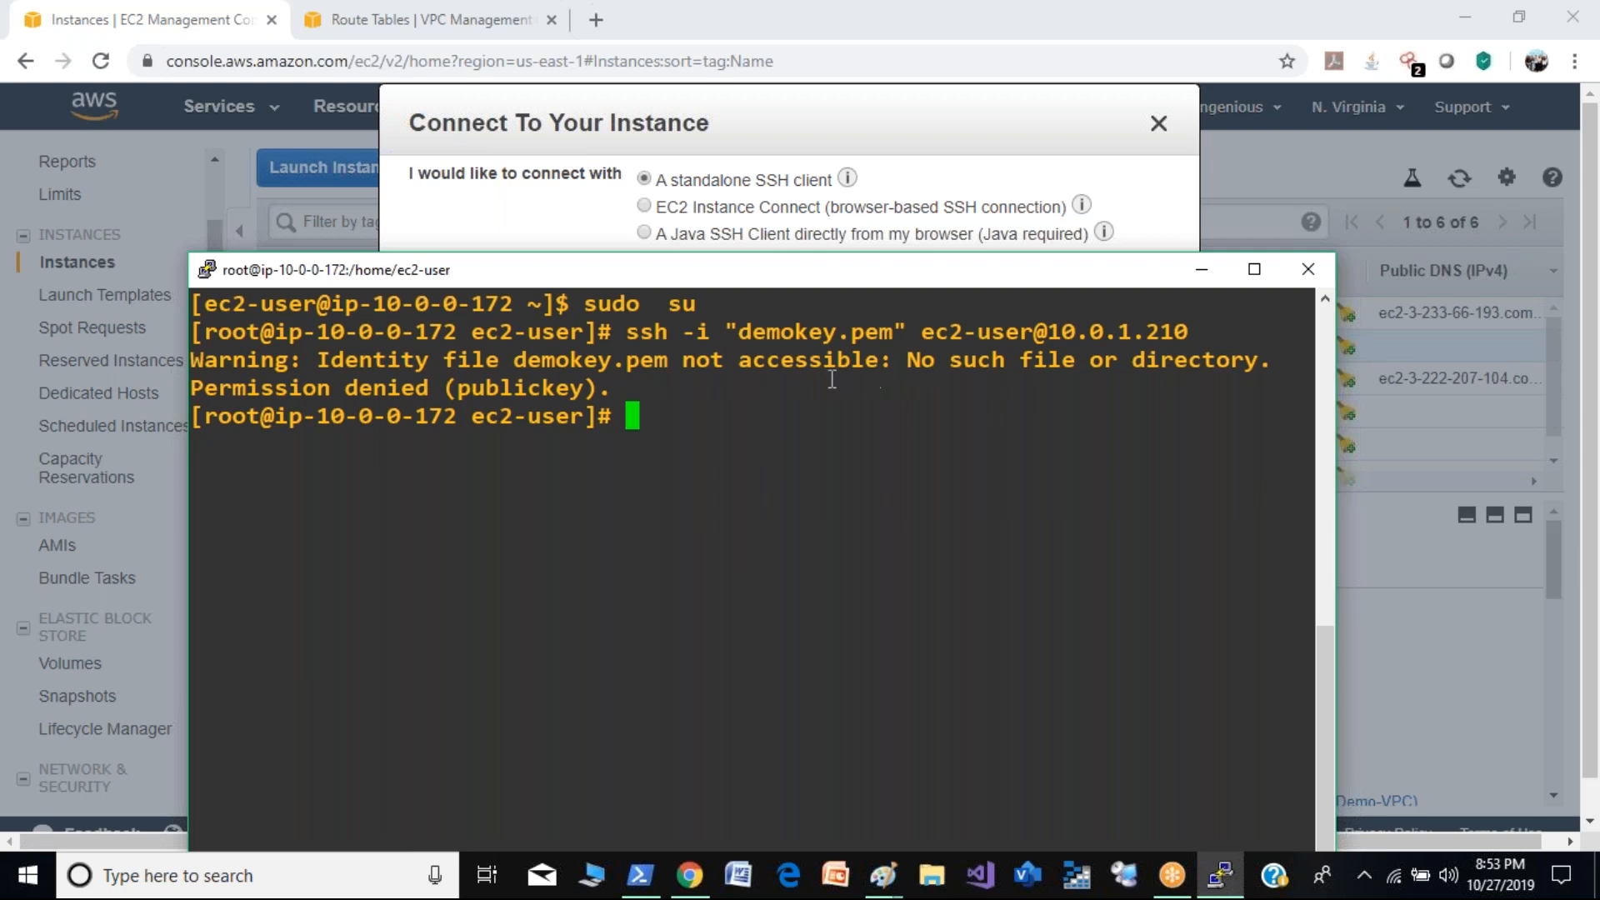
- Change the working directory to /cgroup/ in the Public-Demo session
text(cd /)
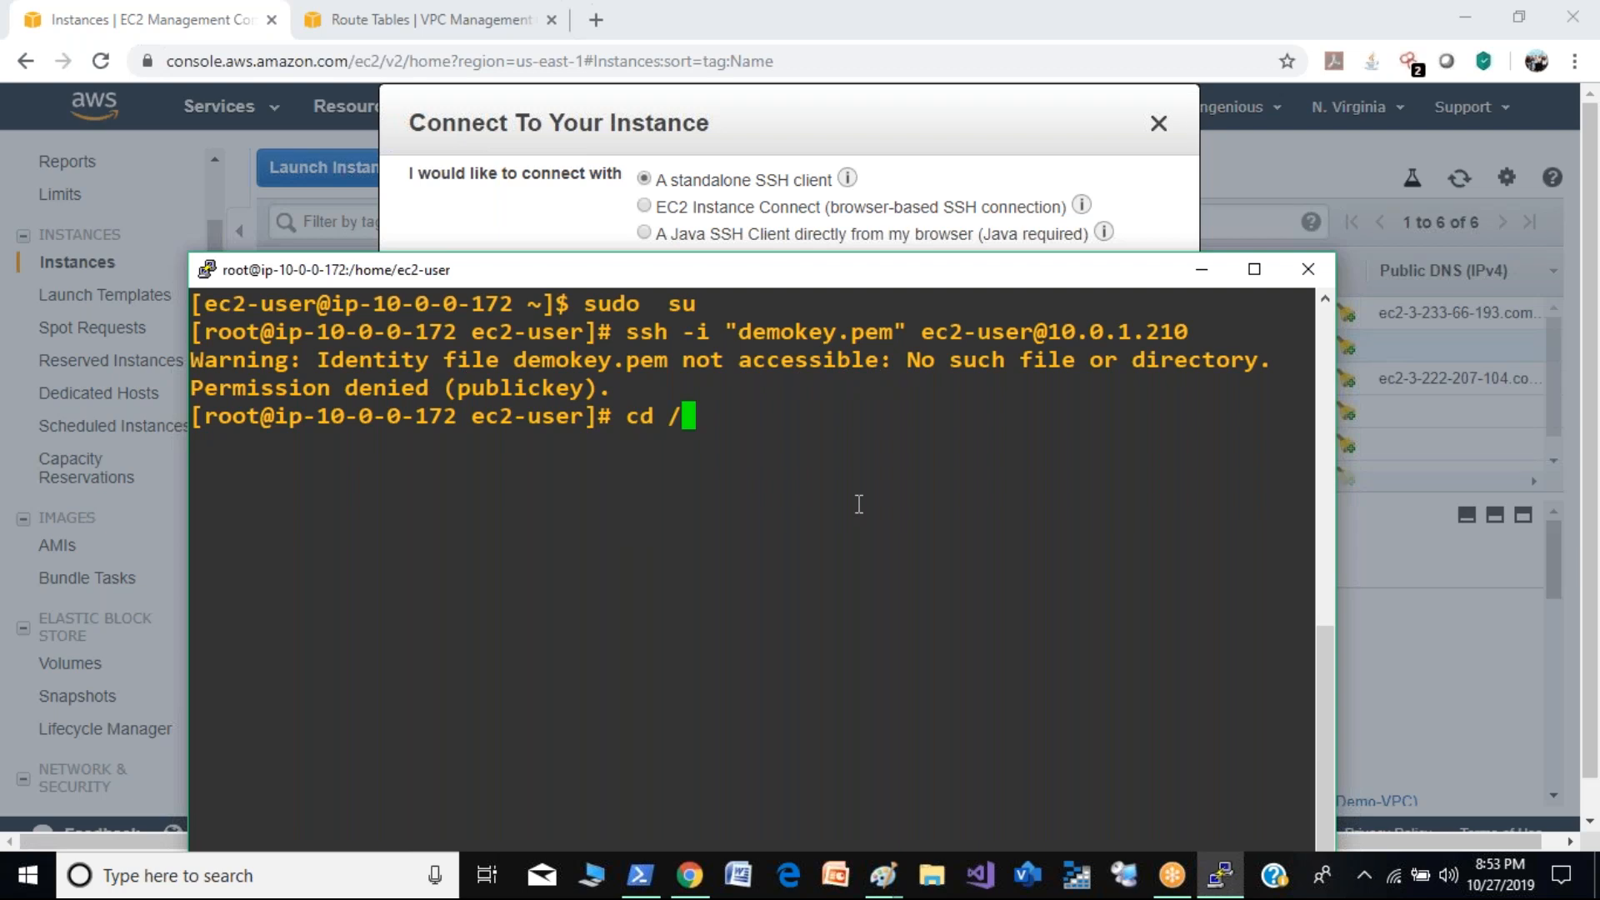
text(c)
key(Tab)
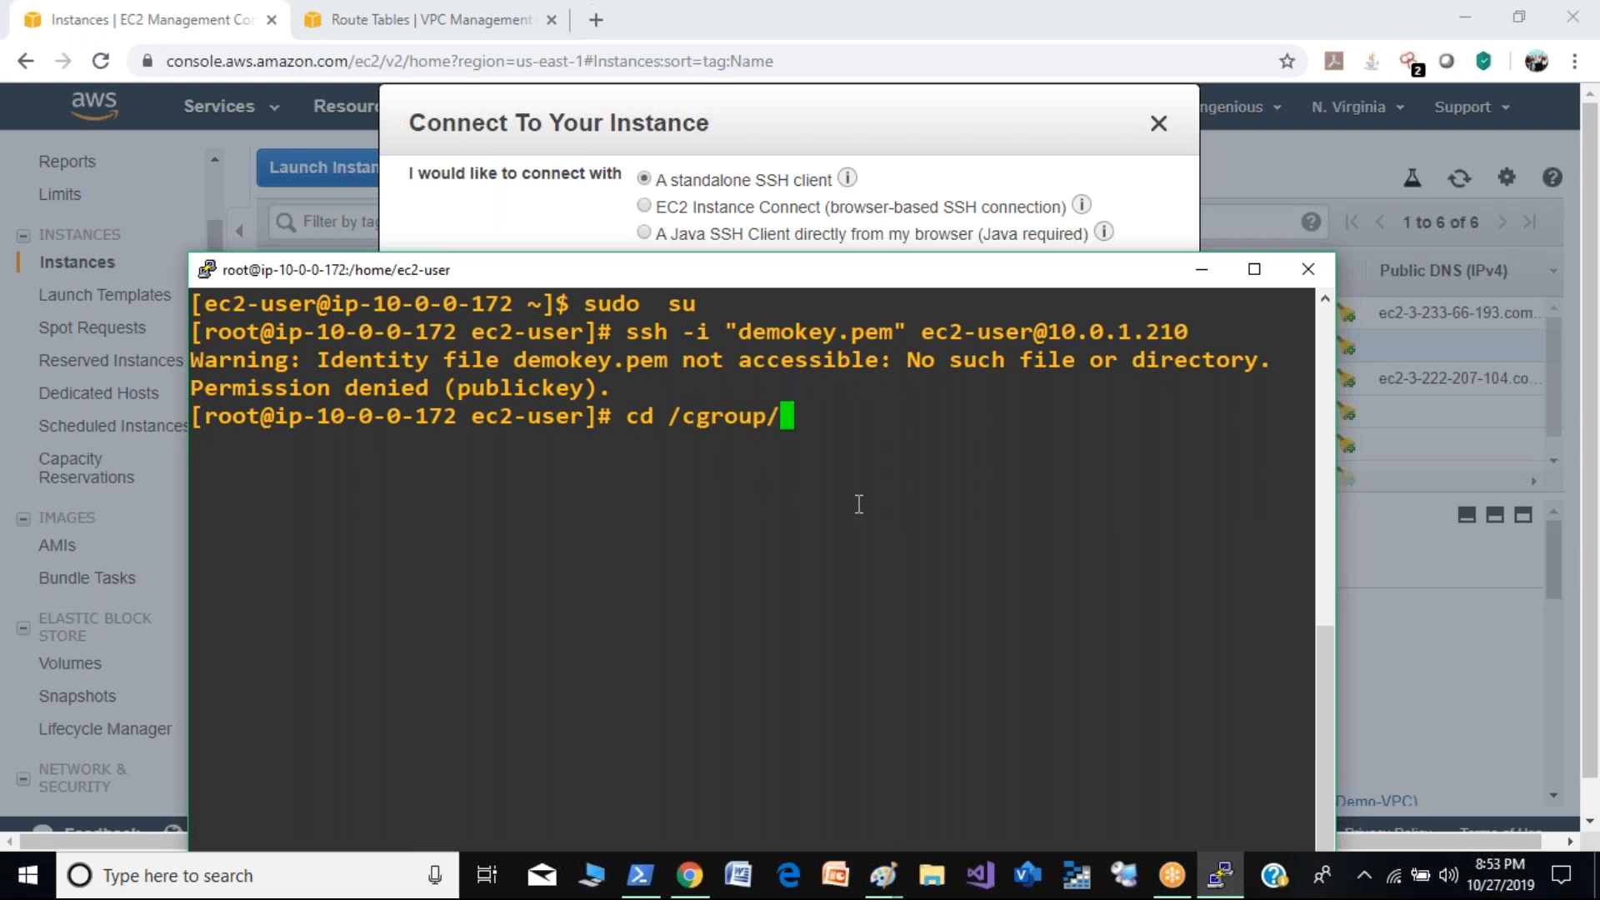
key(Return)
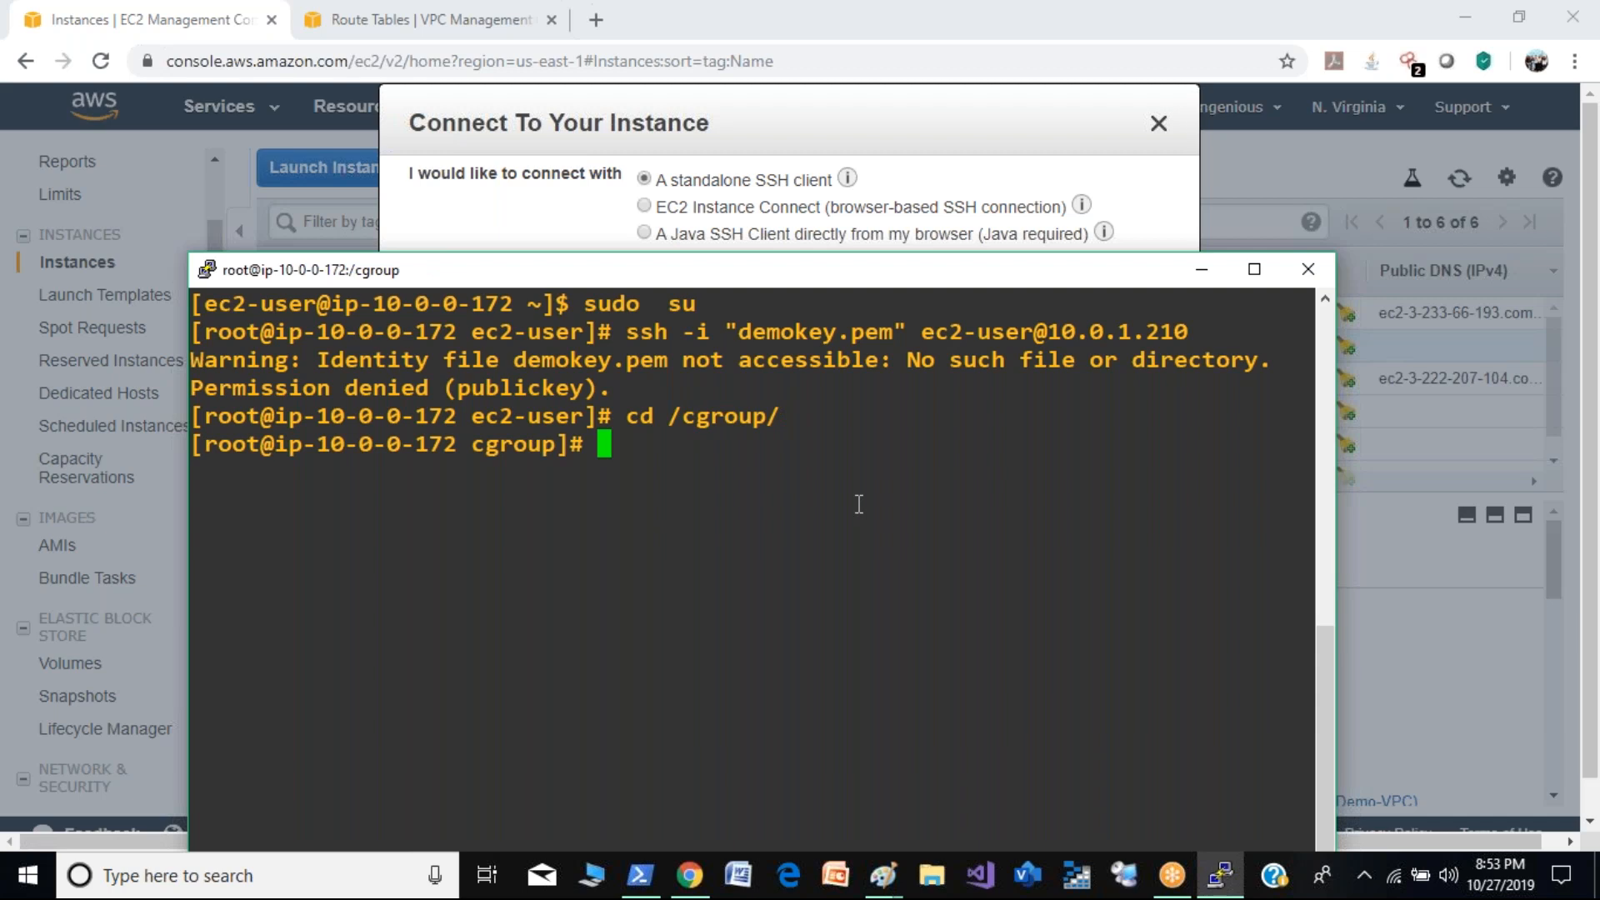
- Locate demokey.pem by listing the root directory, and change to /data/ to list its files
text(ls /)
key(Return)
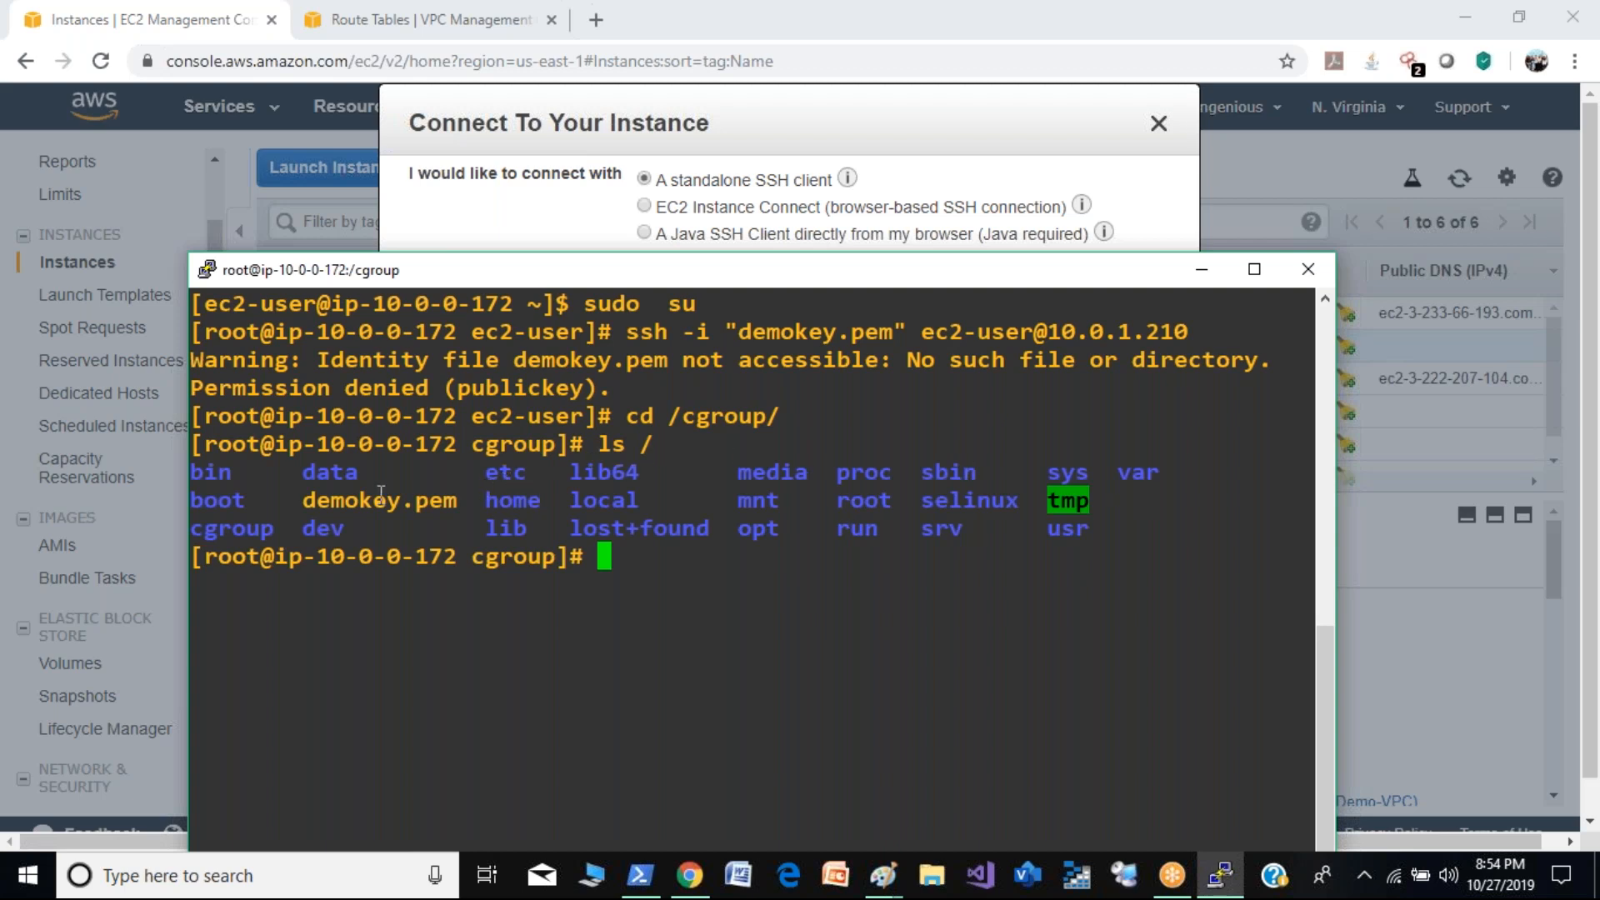
text(cd /data/)
key(Return)
text(ls)
key(Return)
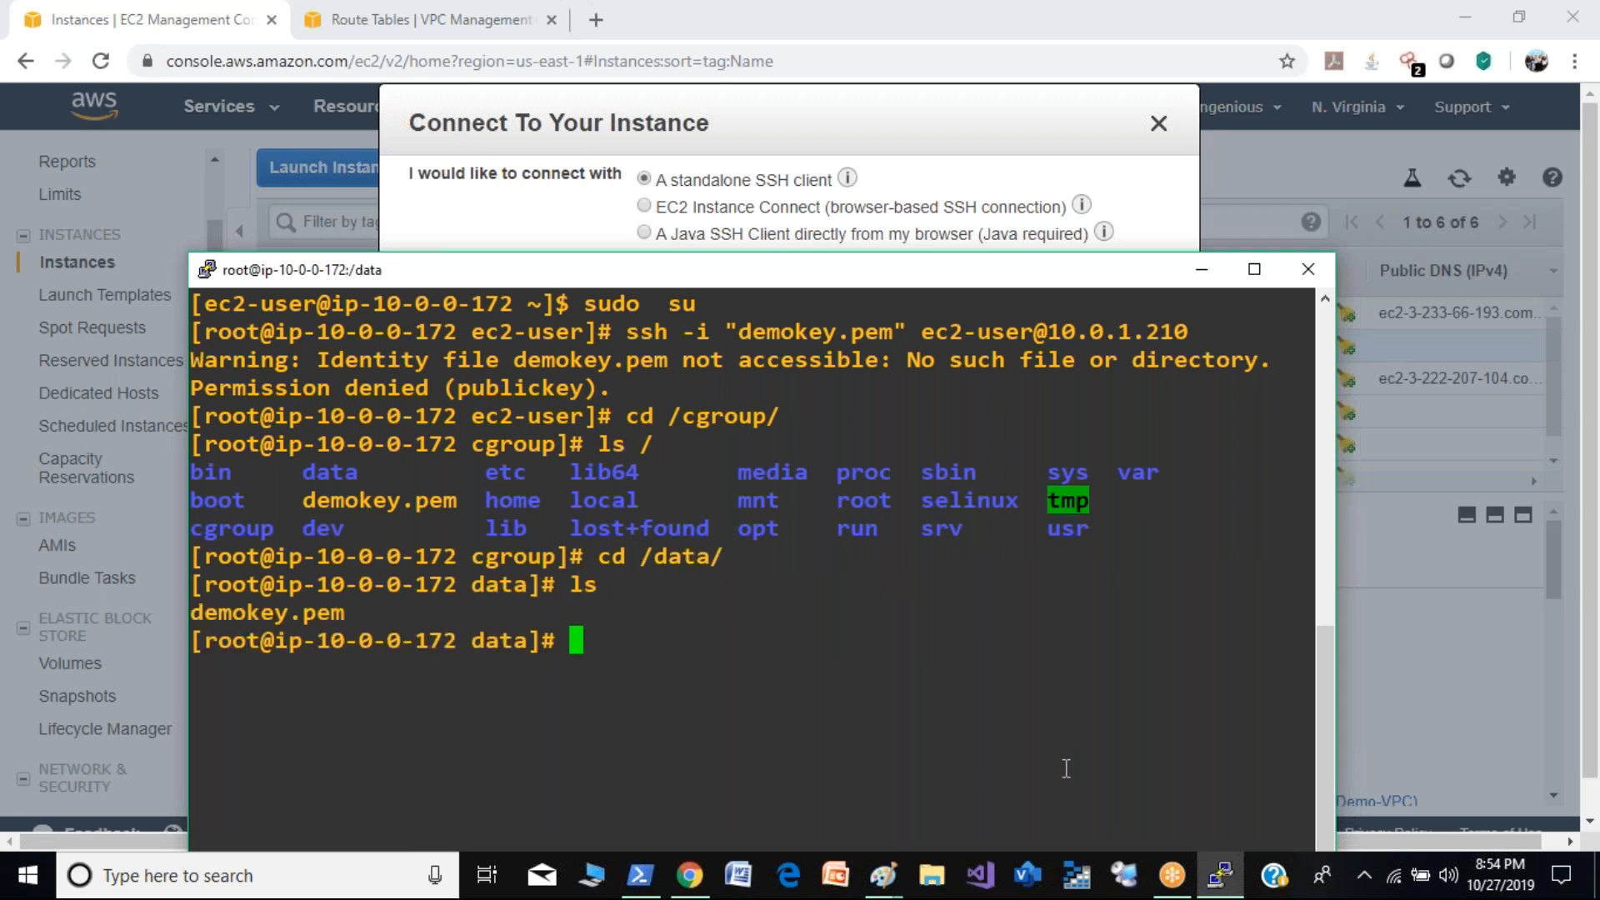
key(Up)
key(Up)
key(Up)
key(Up)
key(Up)
key(Return)
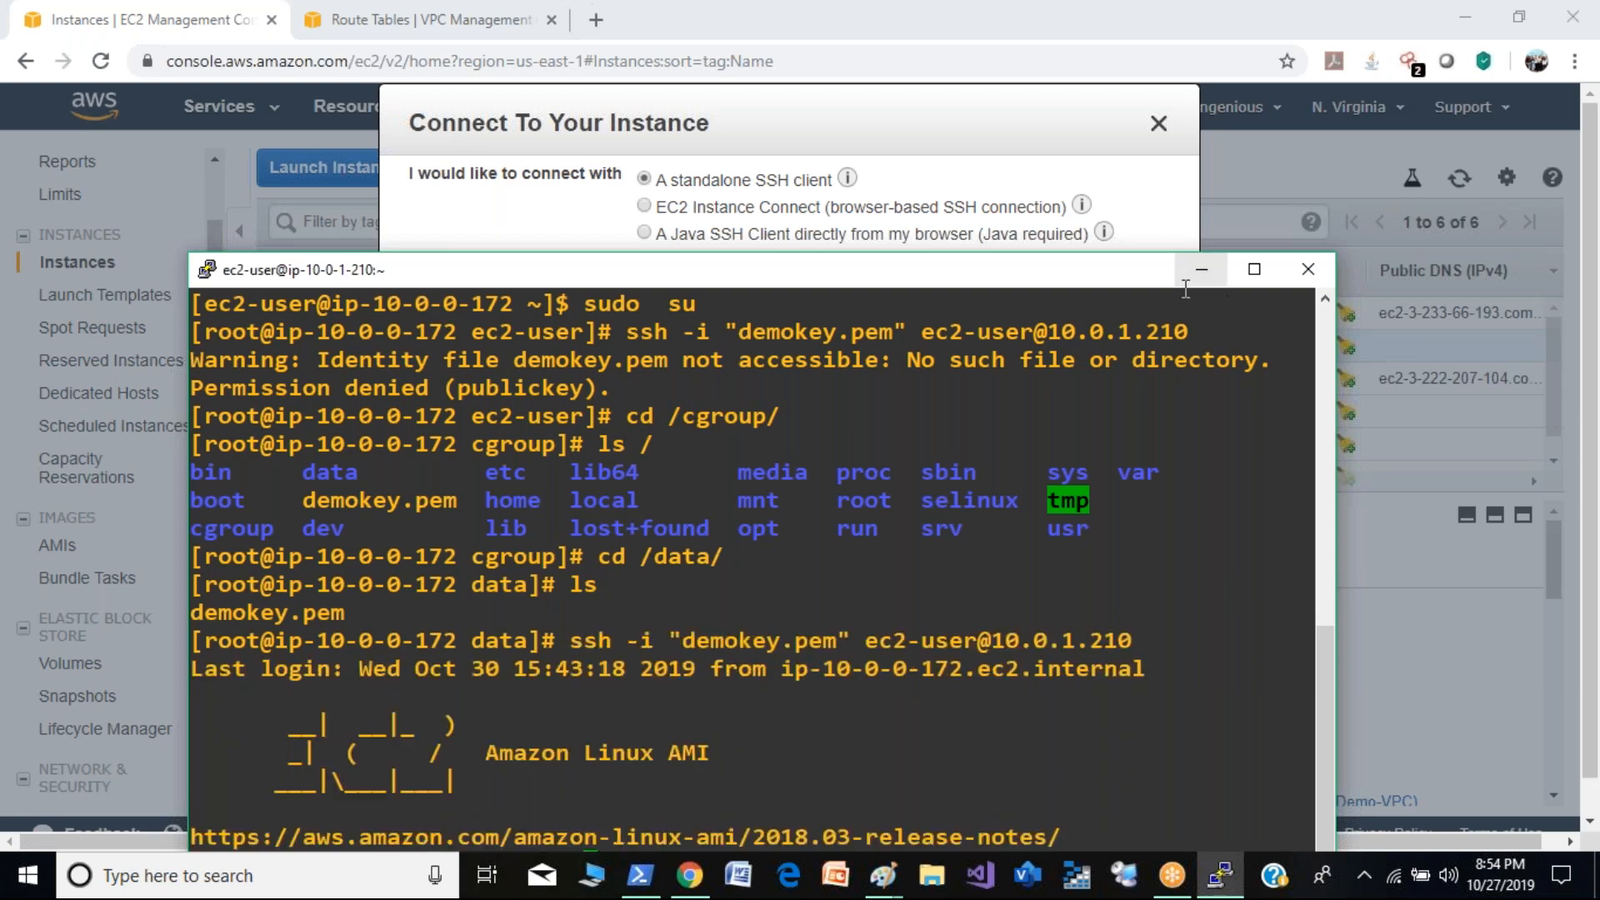
drag(1161, 275, 1147, 117)
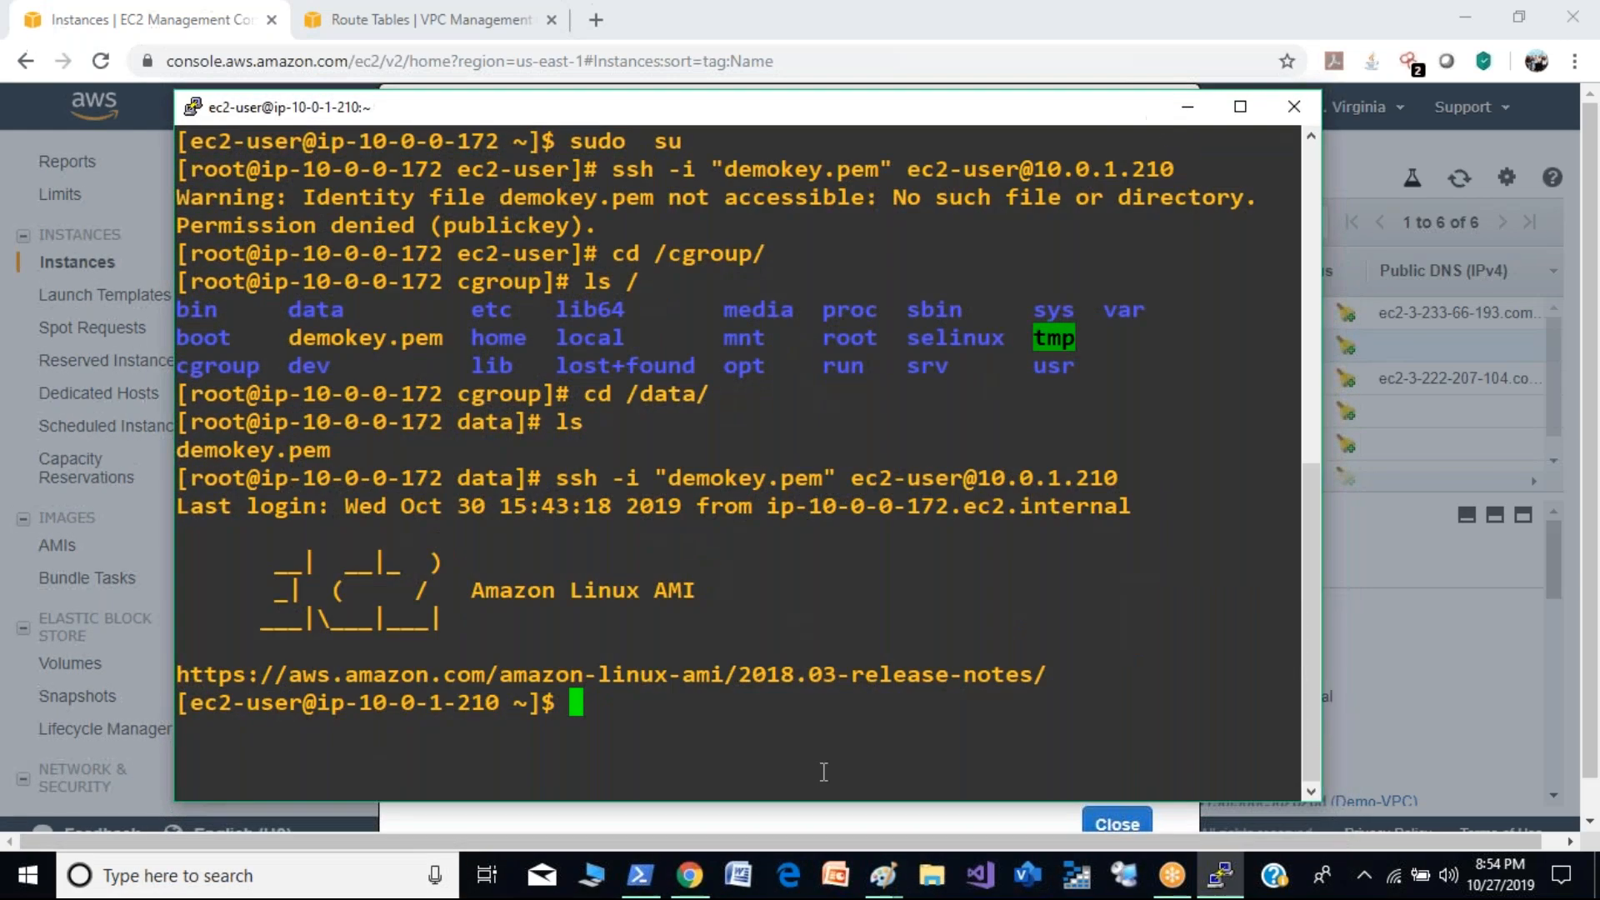
- Copy demo2's secondary private IP 20.0.0.196 from the EC2 console and ping it from the Private-Demo session
text(ping)
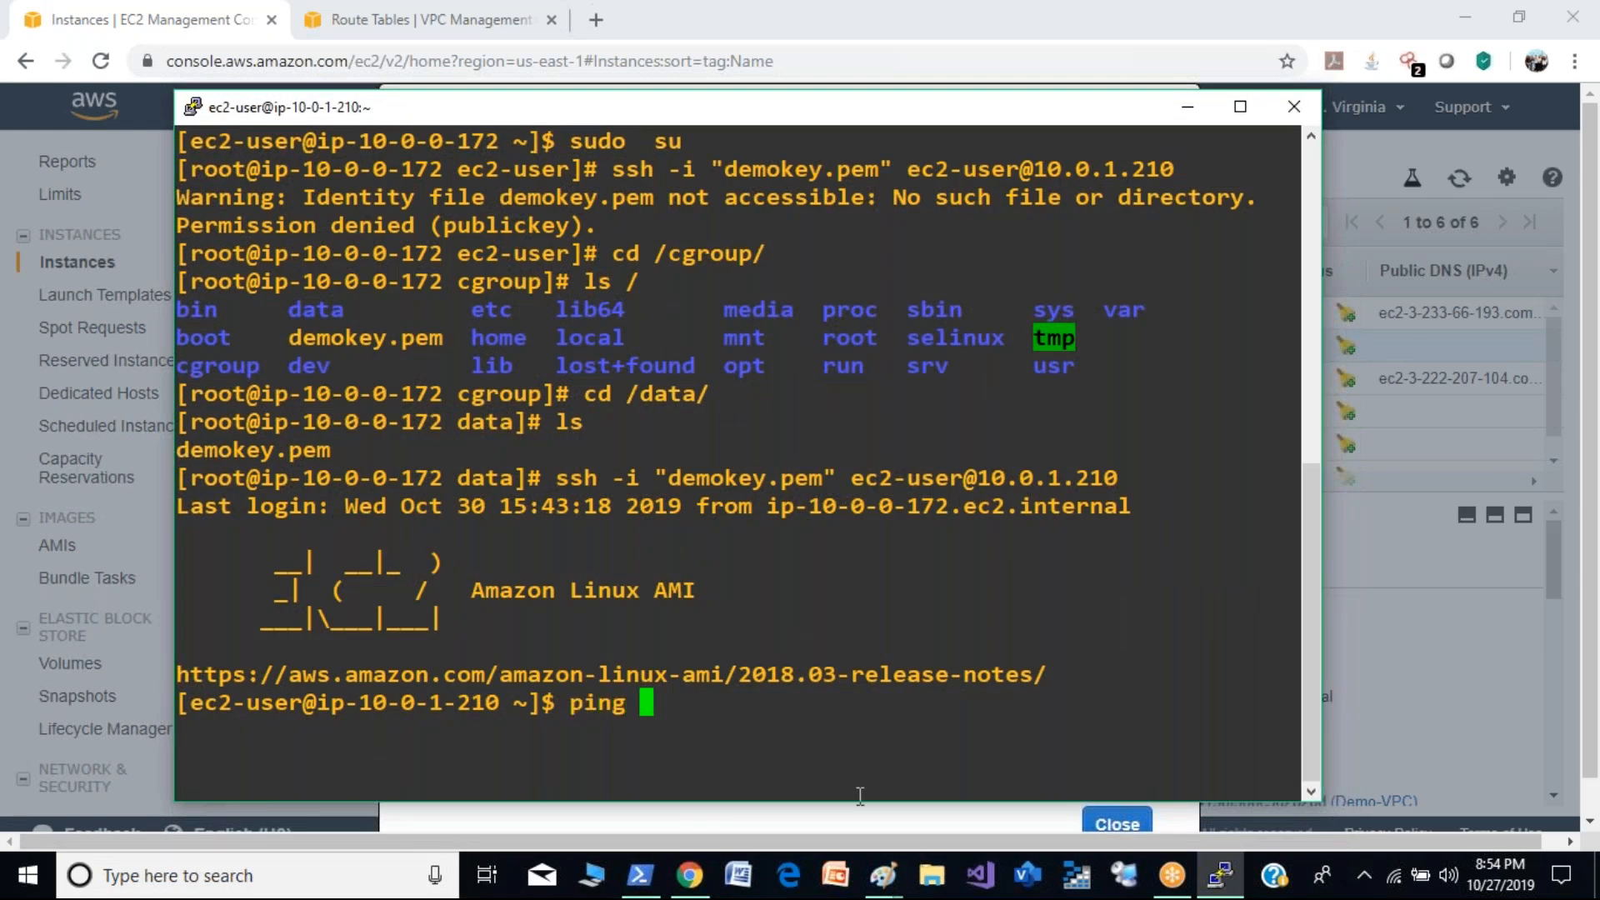
click(1182, 118)
click(1159, 125)
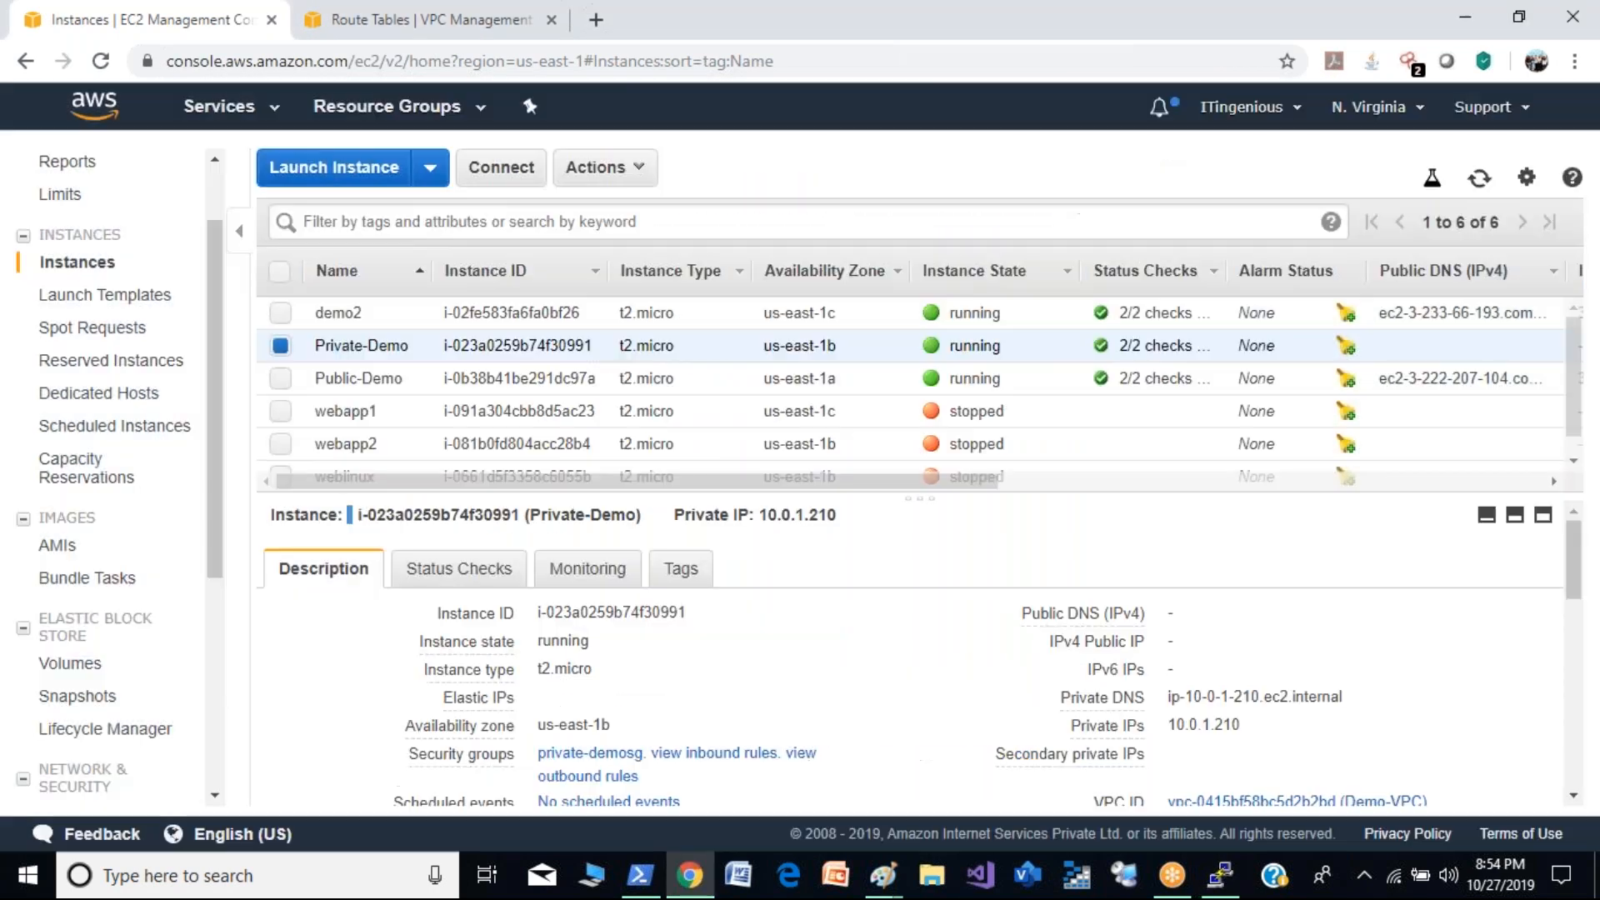
click(280, 314)
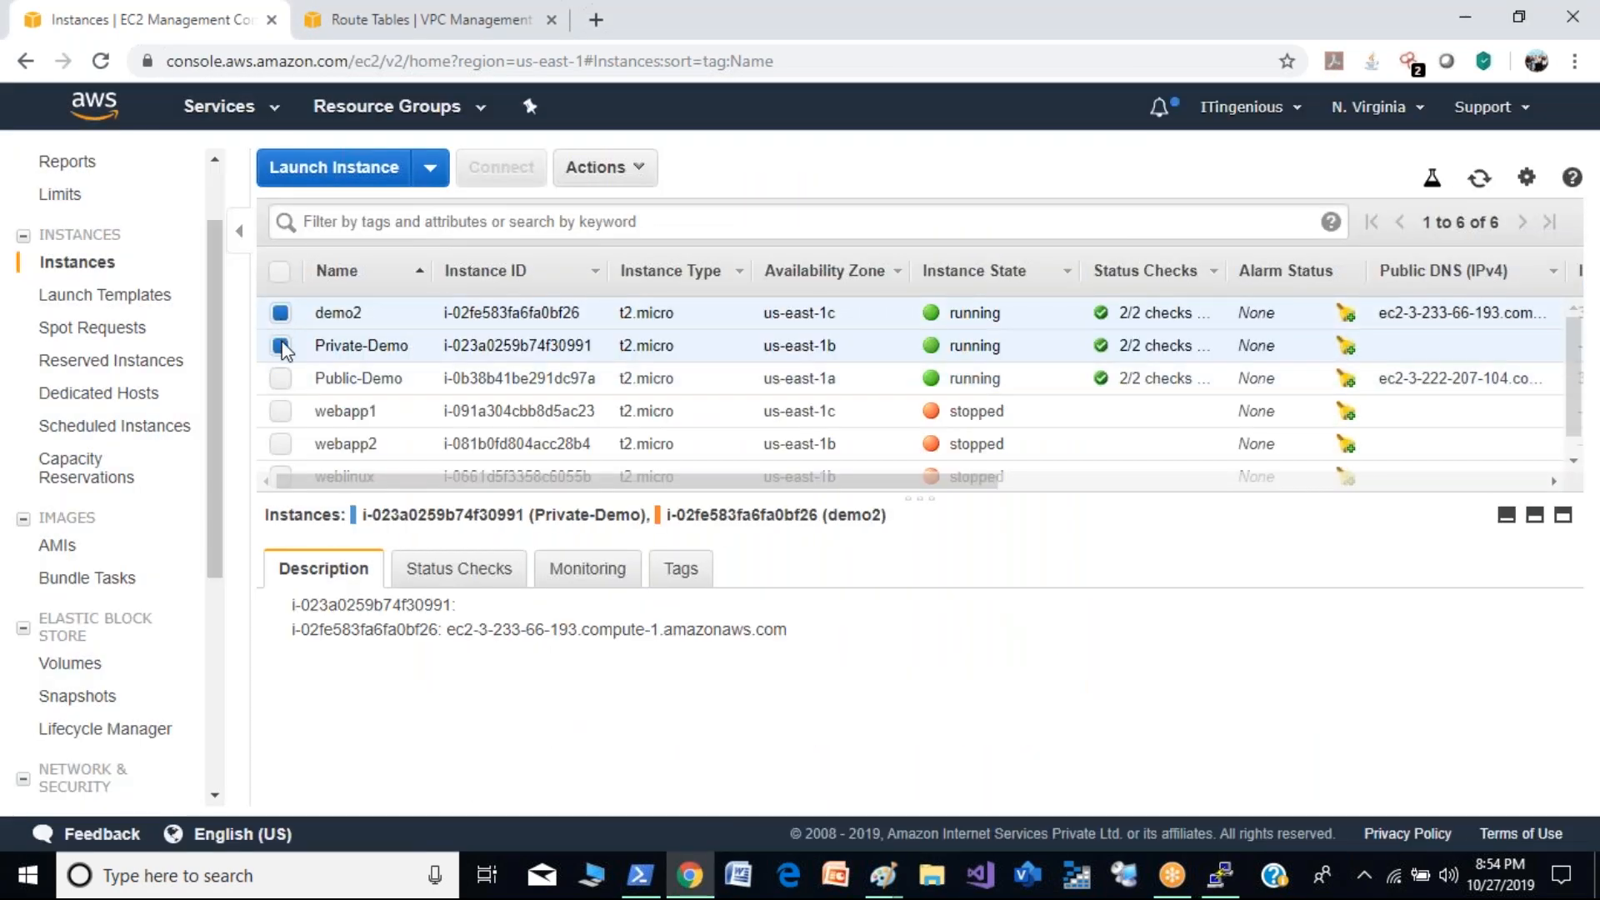
click(281, 345)
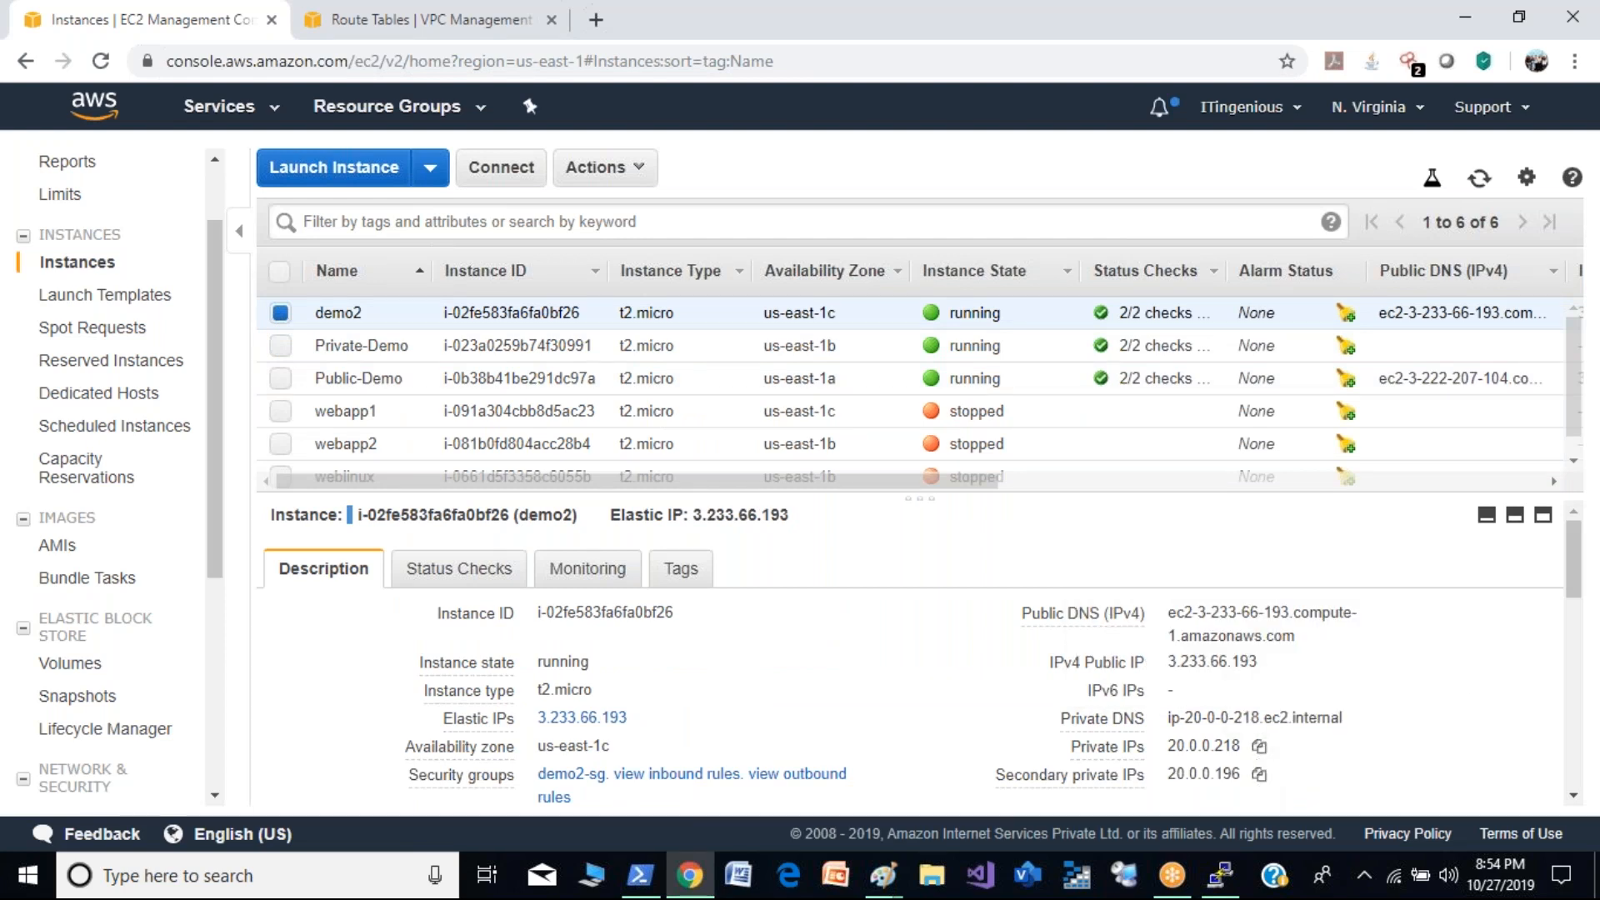
click(1260, 775)
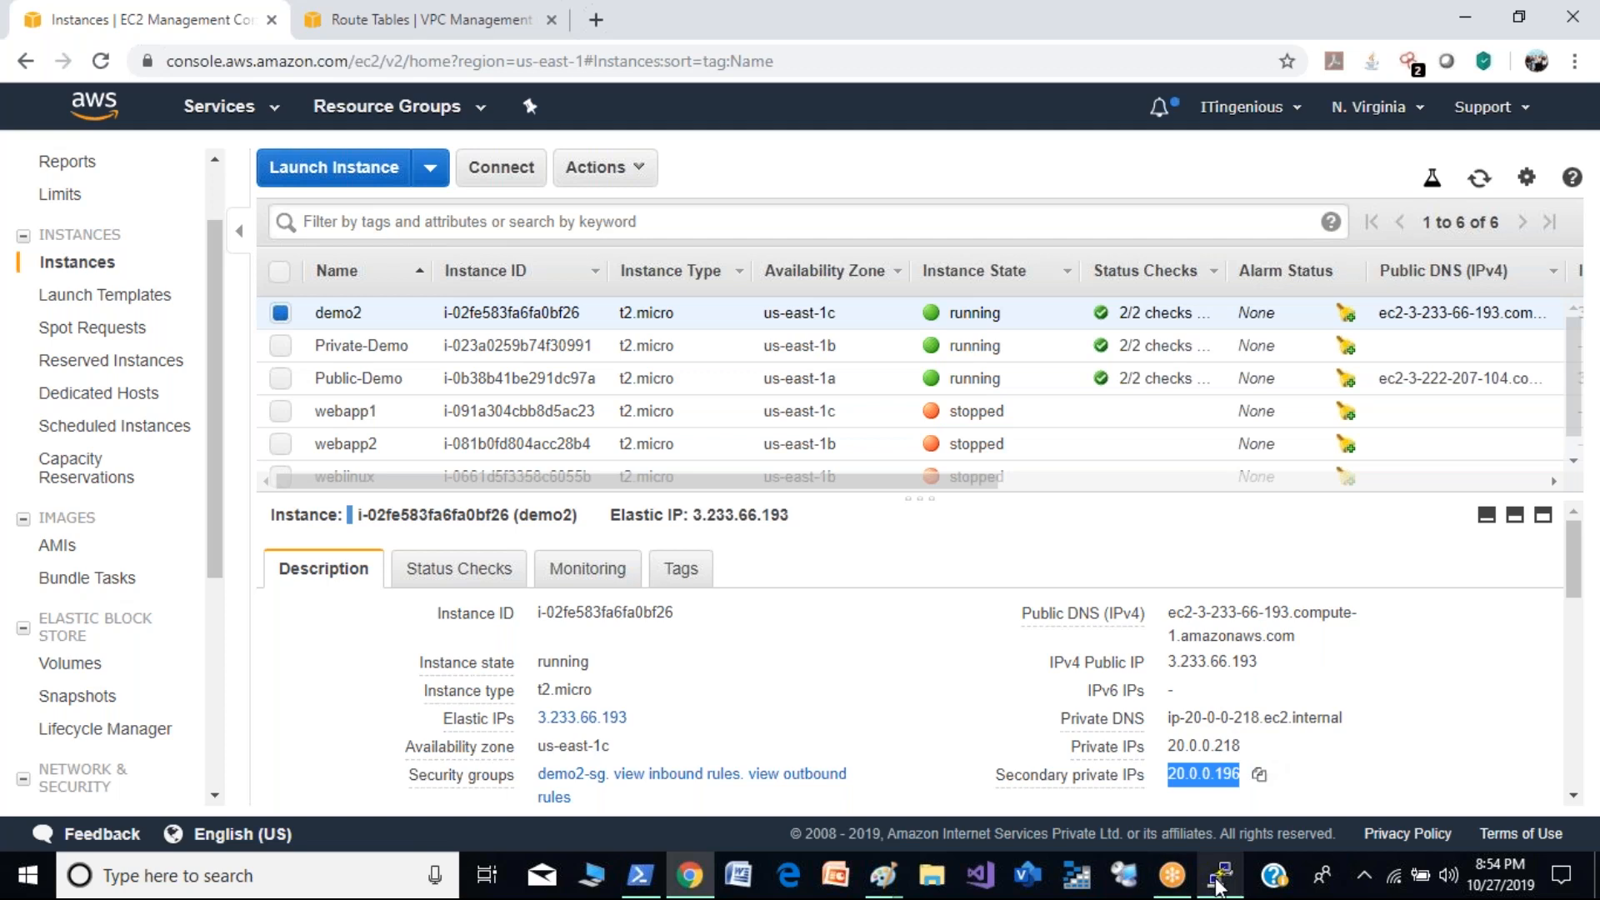
click(1220, 876)
right_click(897, 618)
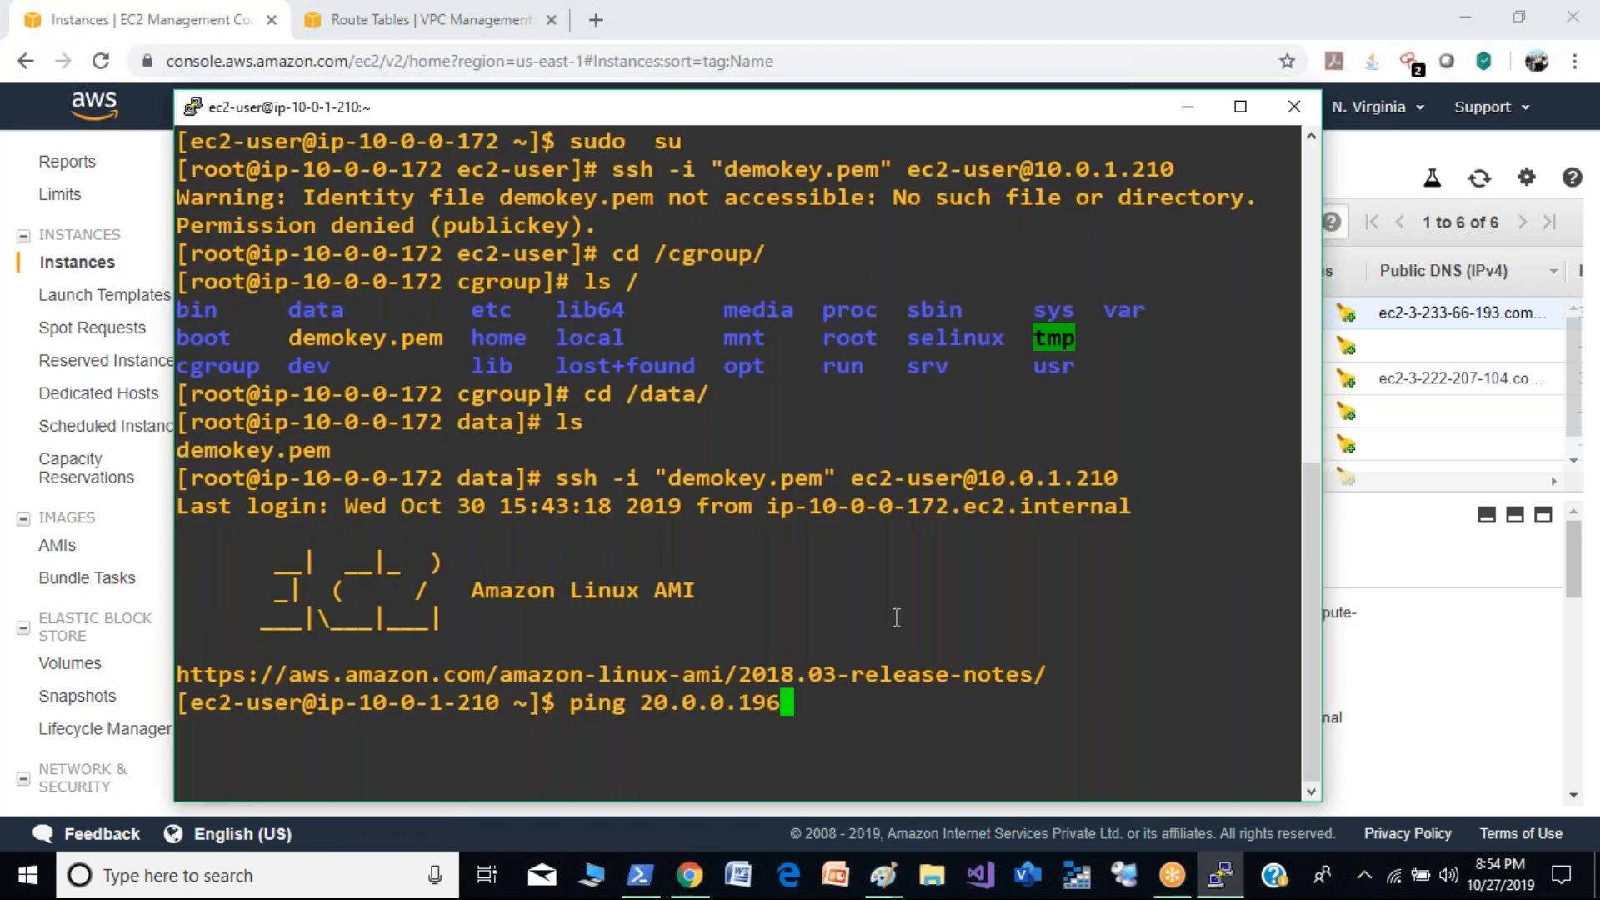
key(Return)
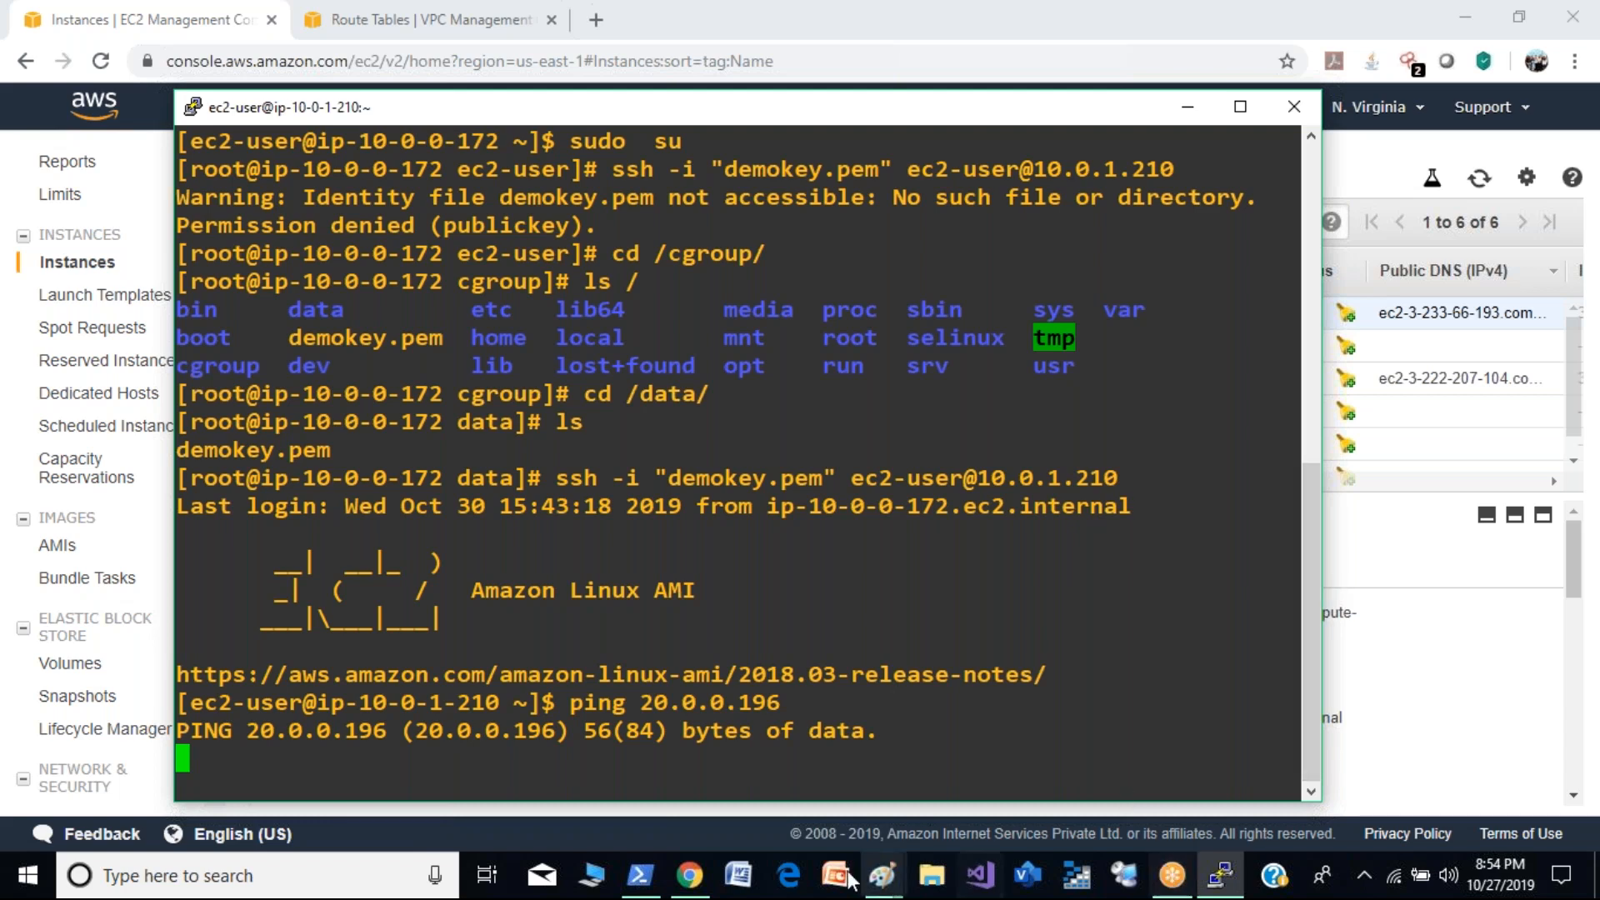
- Switch to the VPC console and examine the peering connection's status and its requester and accepter CIDRs
click(689, 875)
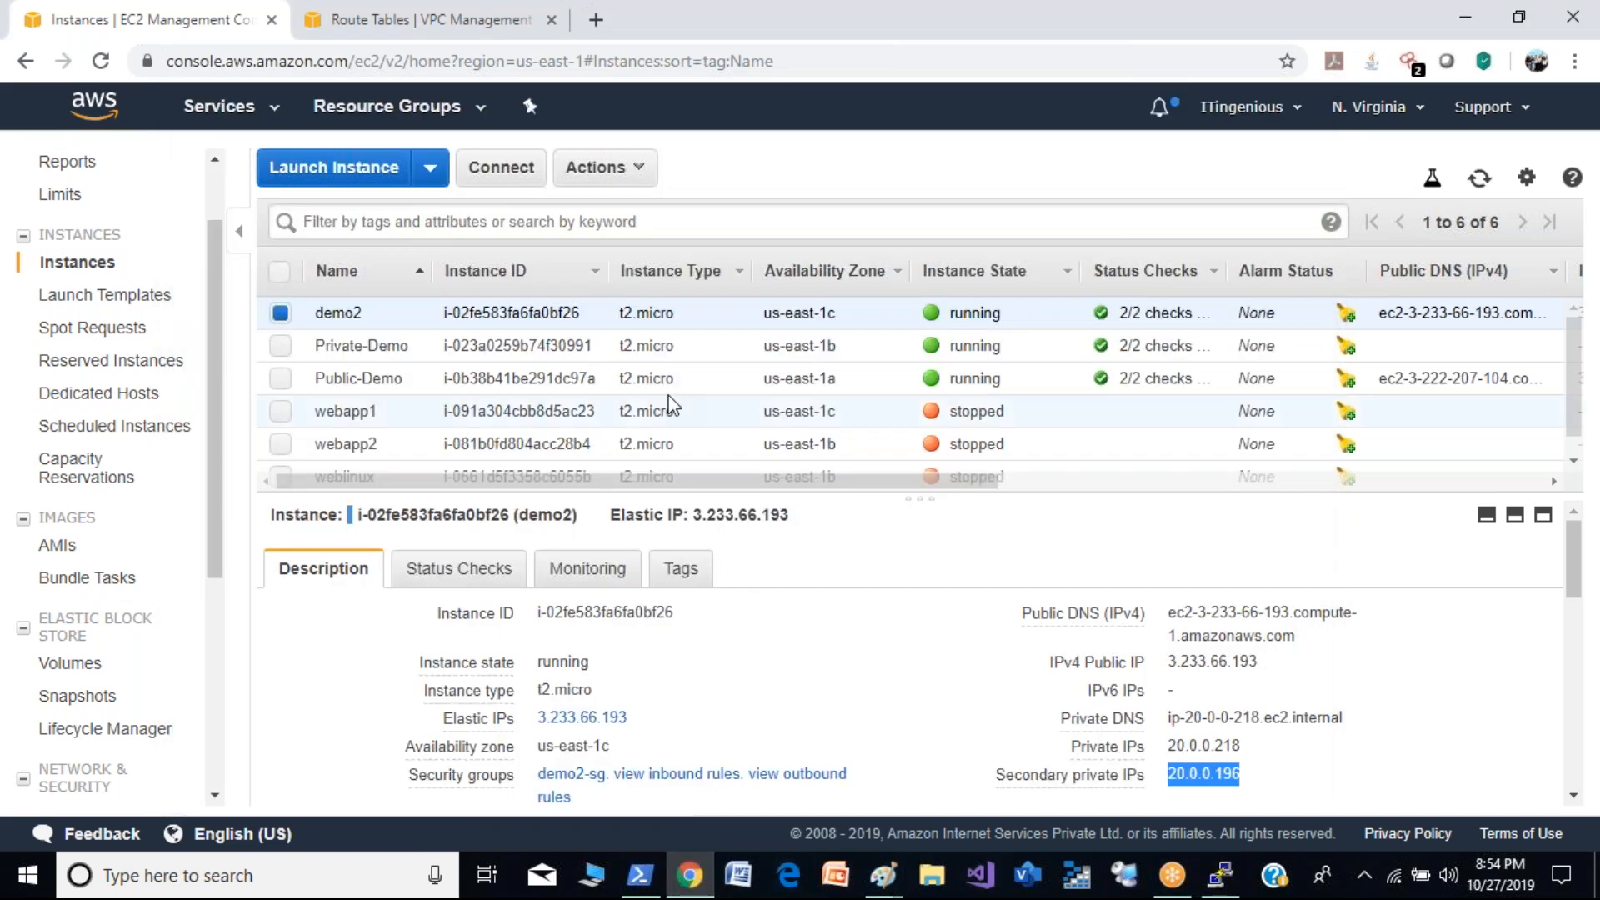
click(373, 12)
click(108, 701)
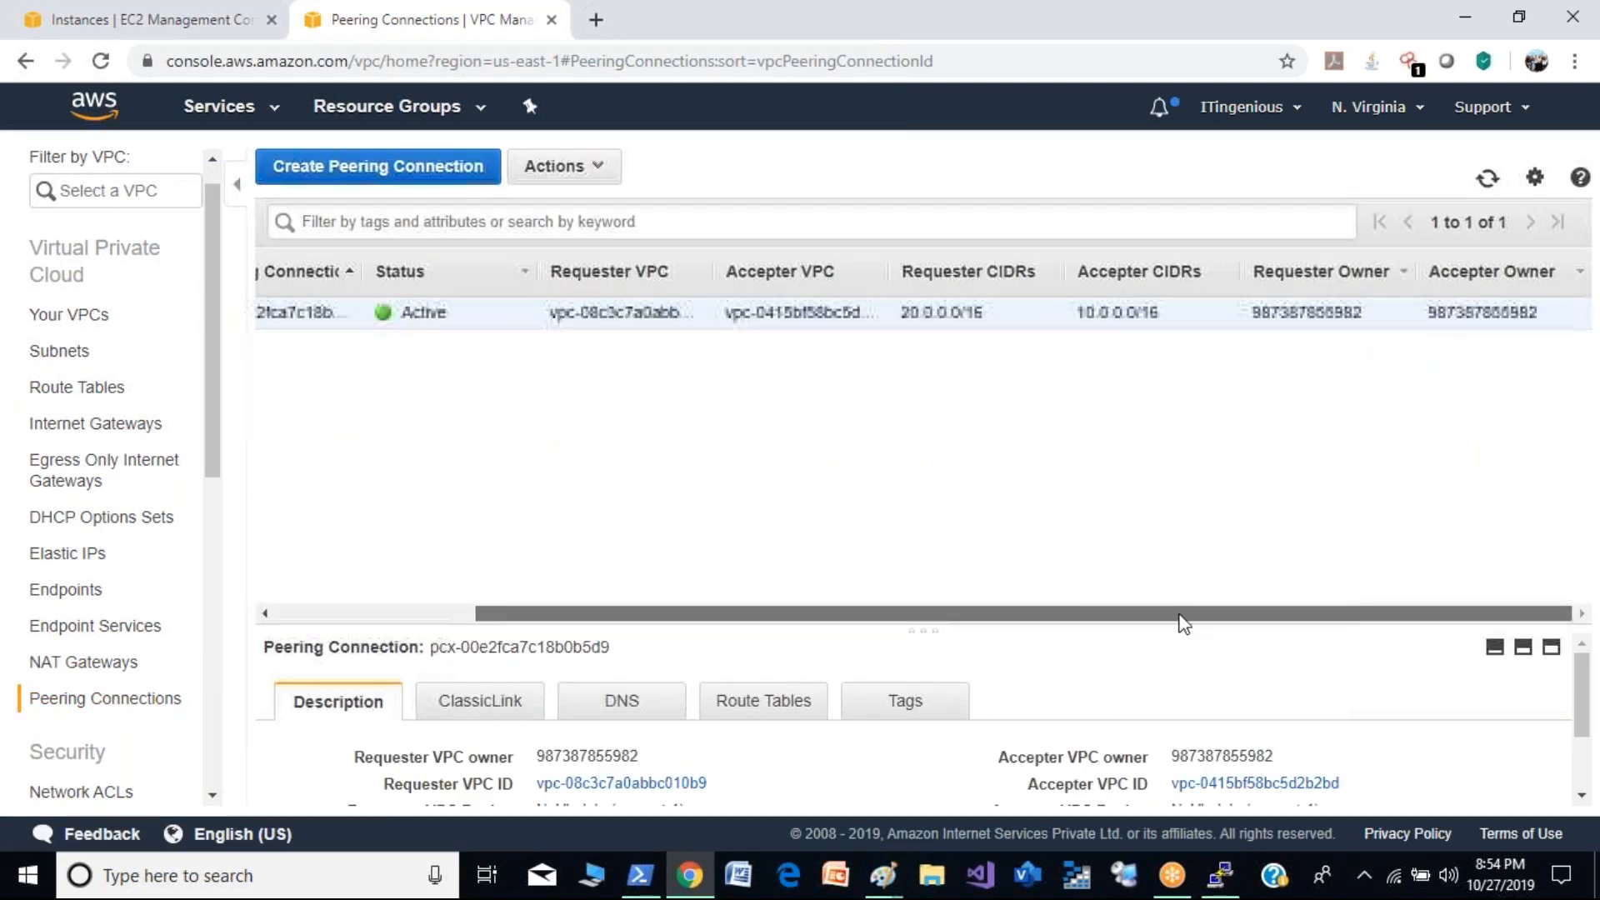
drag(1043, 636, 821, 661)
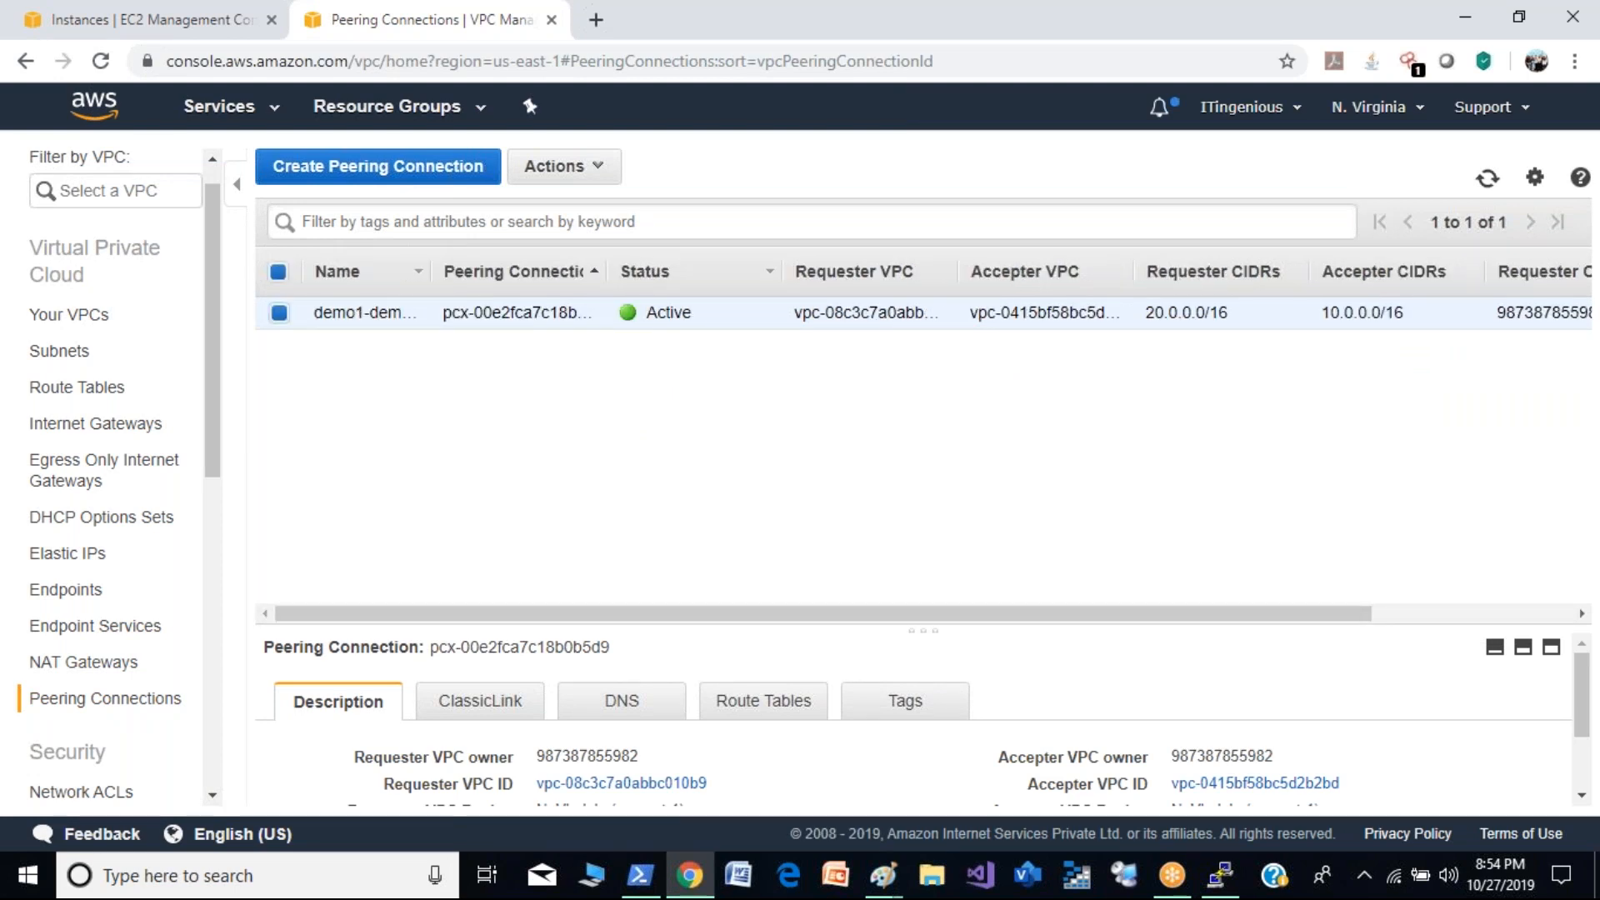
- Open the routes of the pubic-demo route table in Demo-VPC for editing
click(92, 354)
click(82, 390)
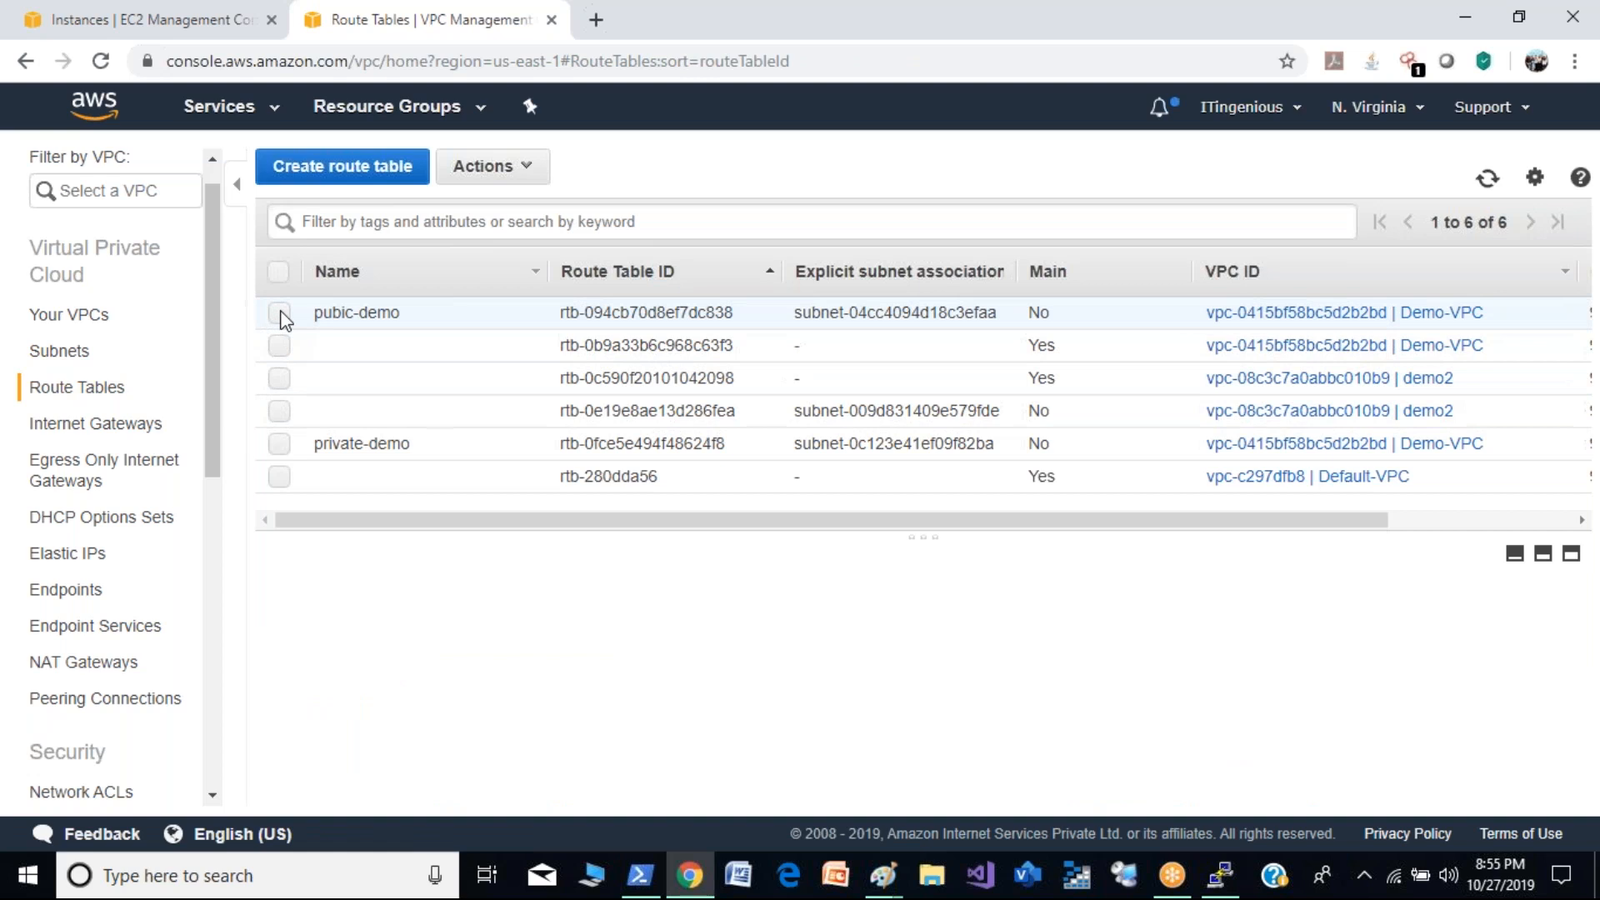
click(280, 313)
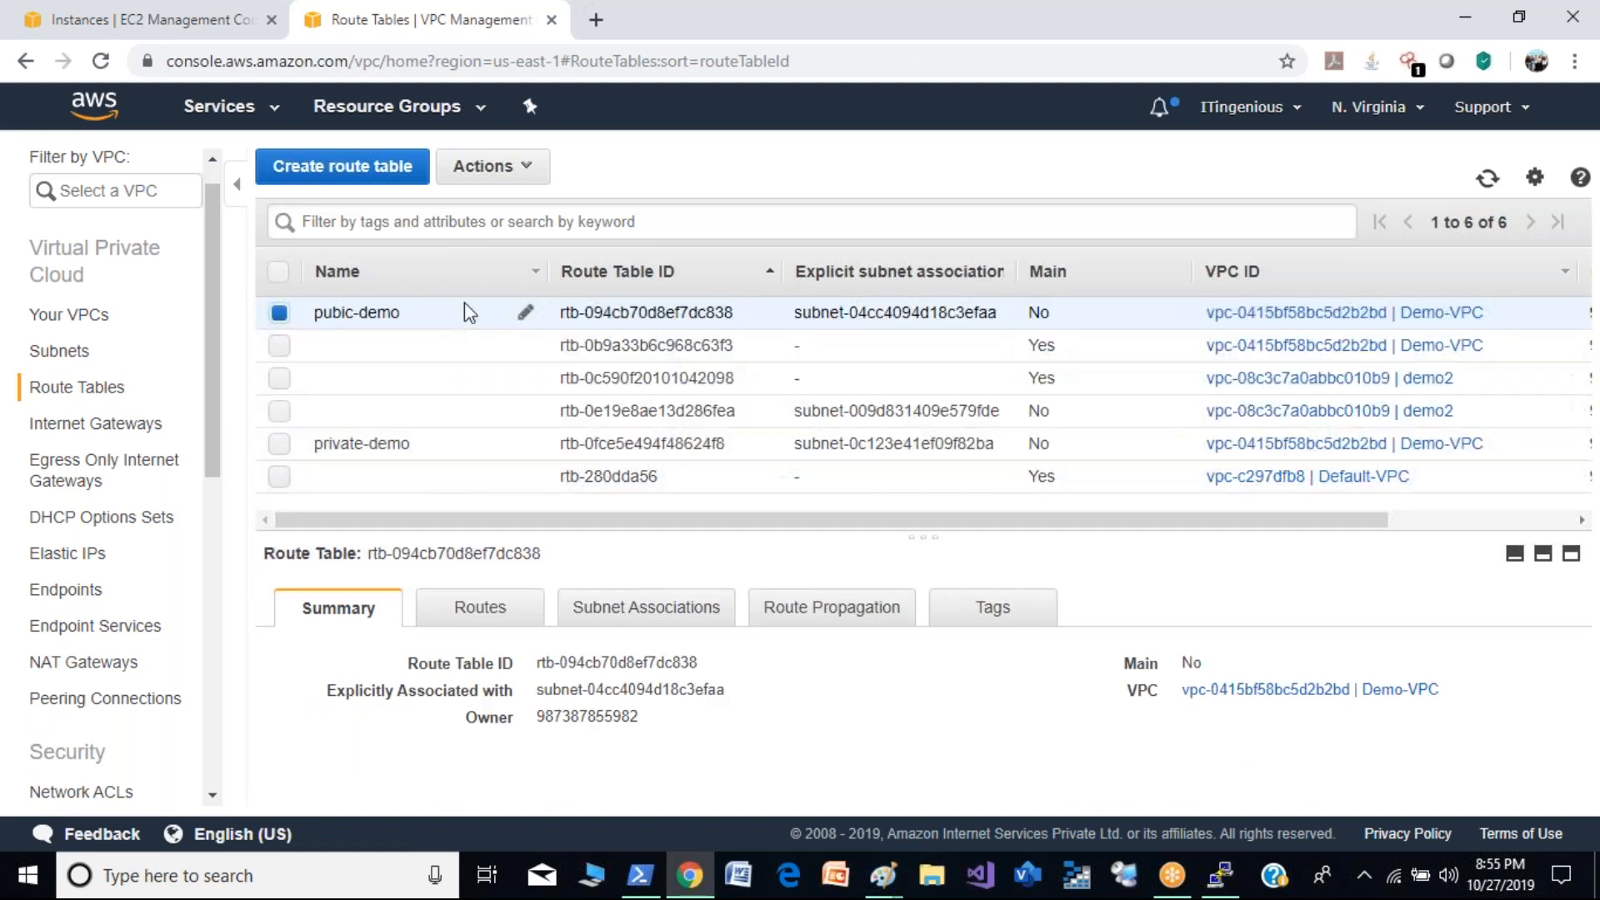
click(490, 612)
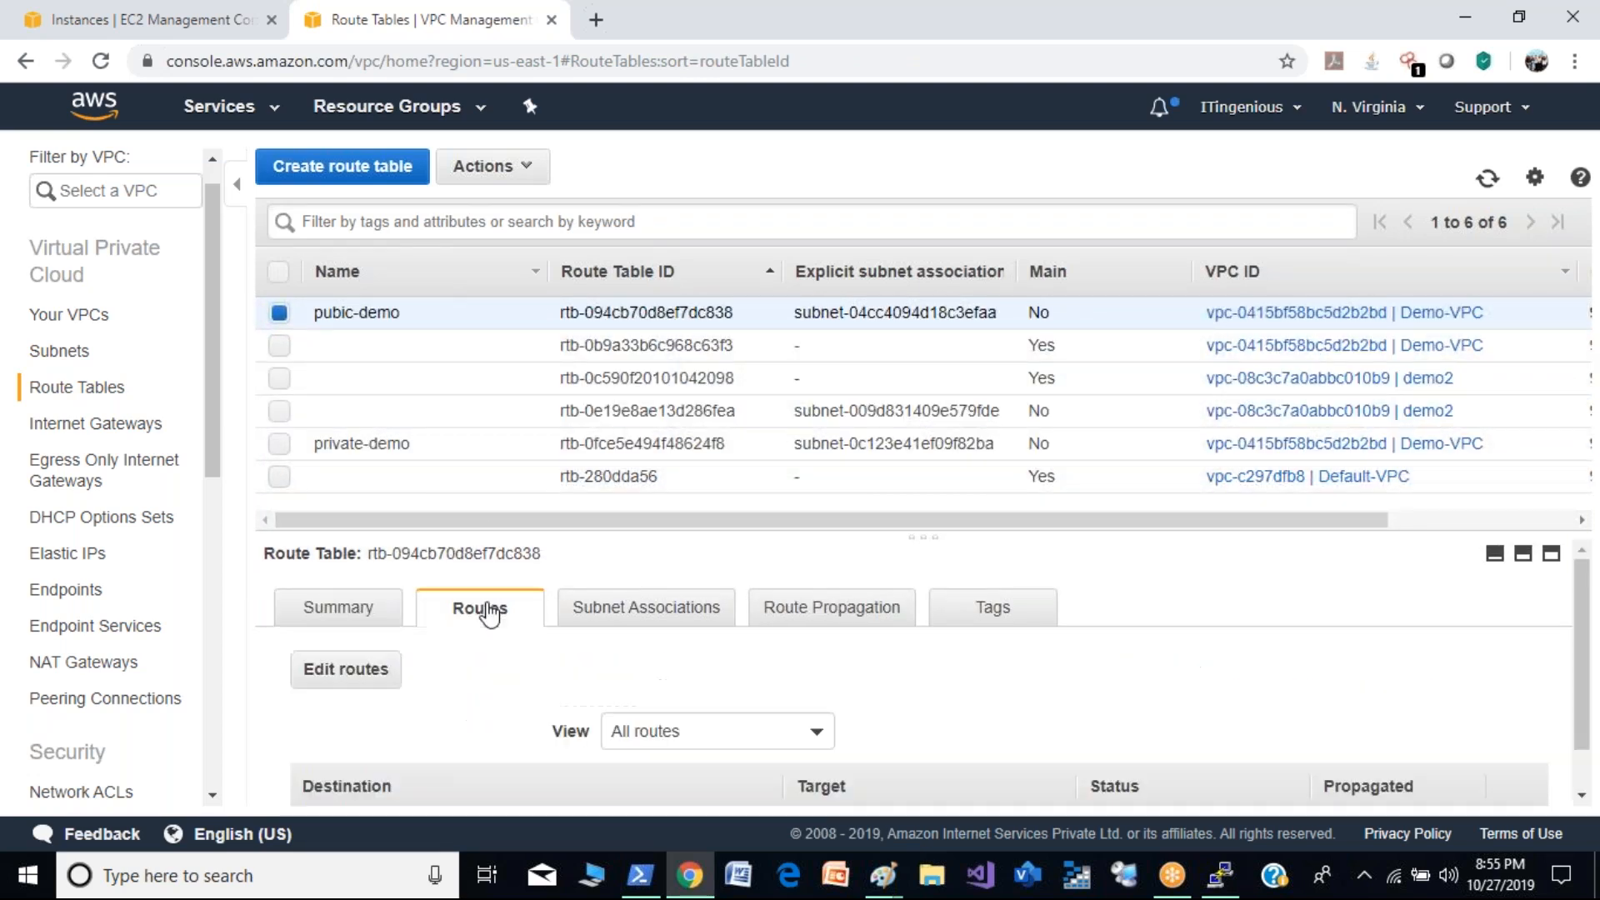
click(357, 677)
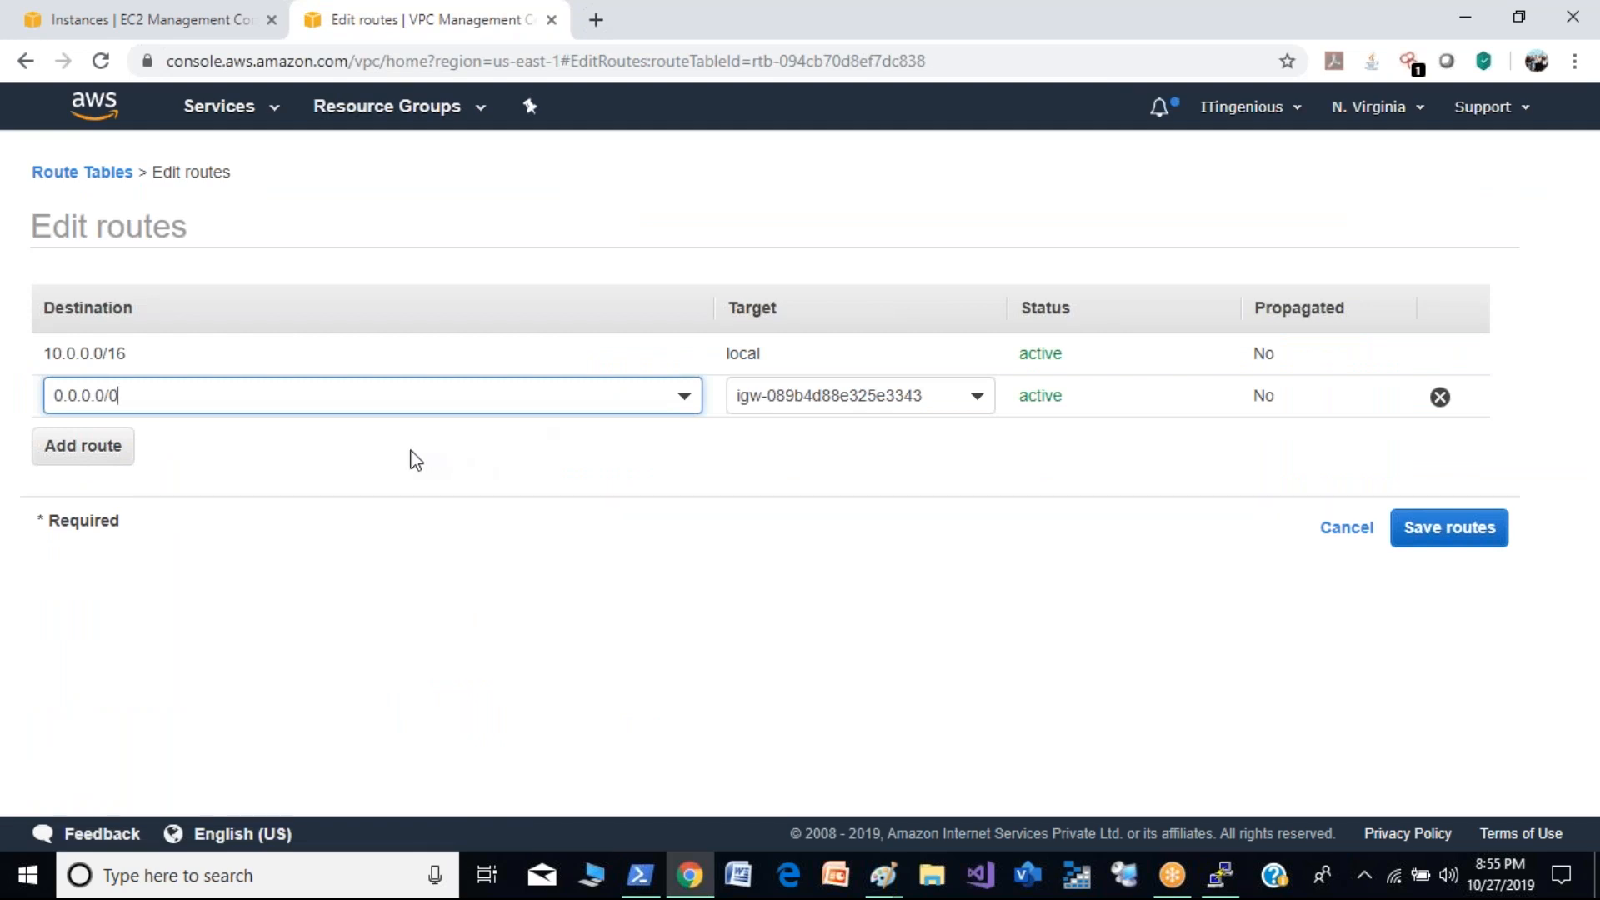
- Add a route to 20.0.0.0/16 targeting peering connection pcx-00e2fca7c18b0b5d9 in the pubic-demo table and save the routes
click(95, 459)
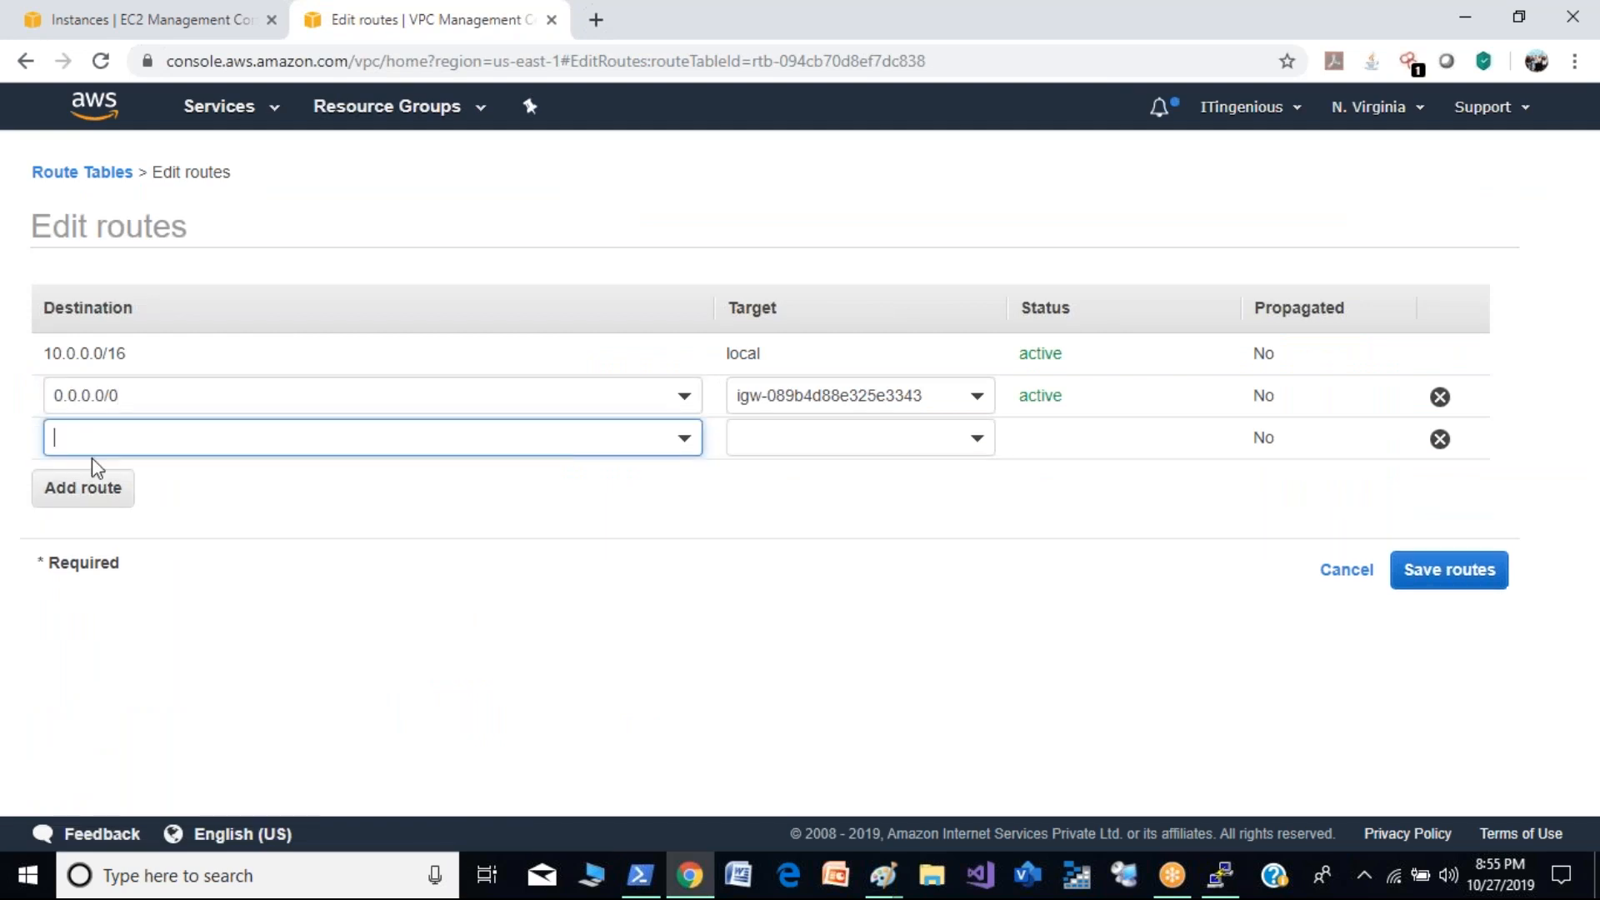
click(146, 444)
text(20.0.0.0/16)
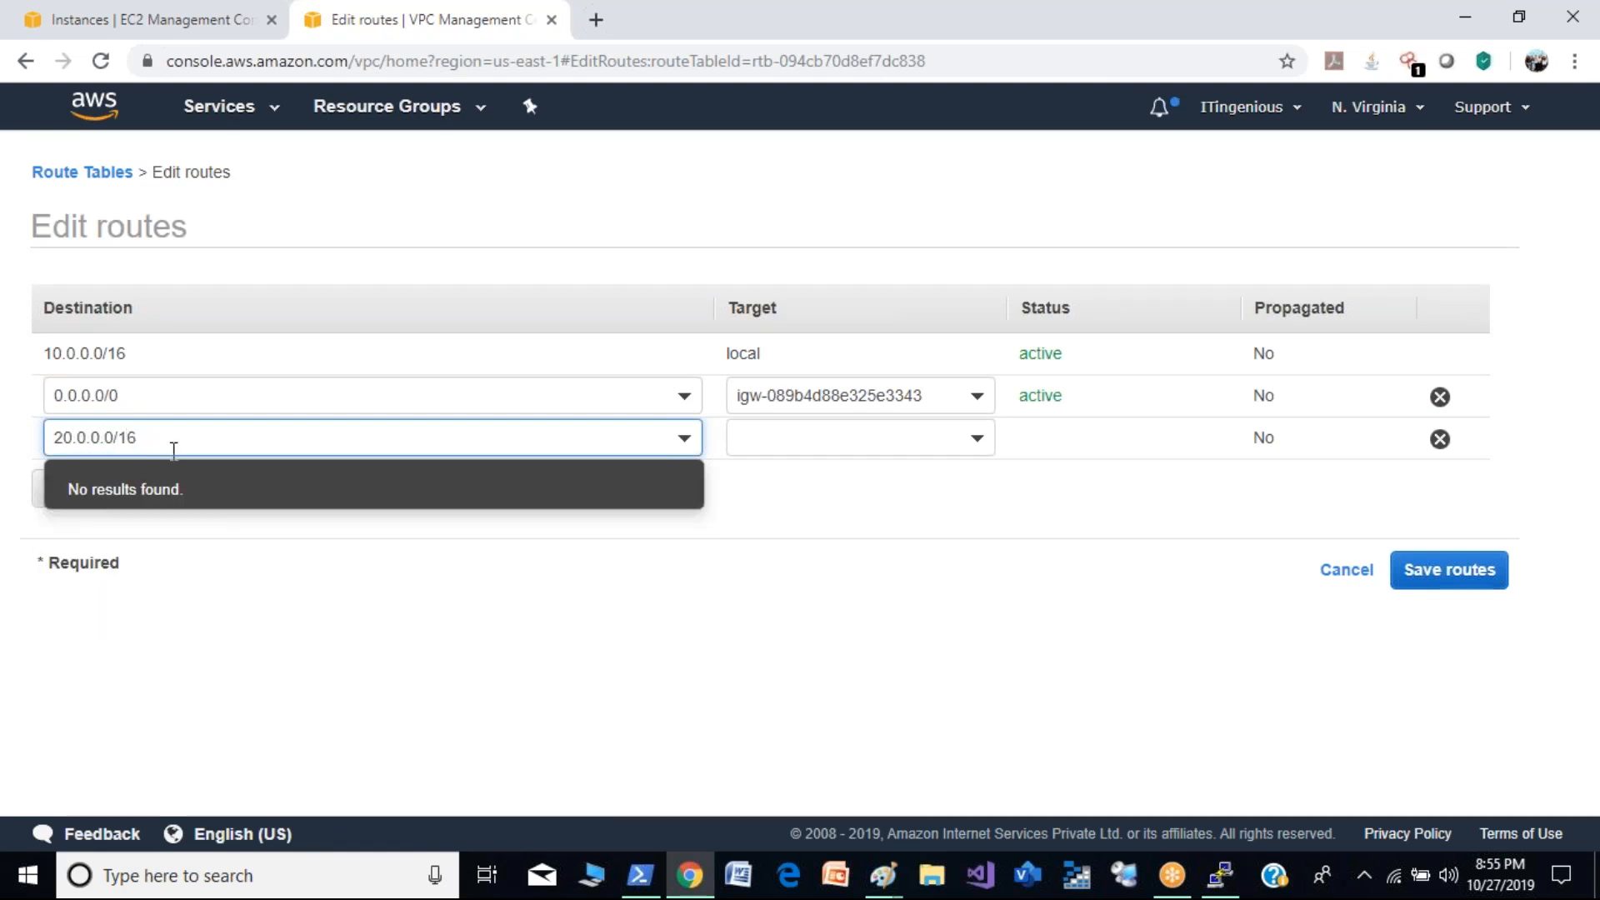
drag(1041, 528, 997, 459)
click(980, 440)
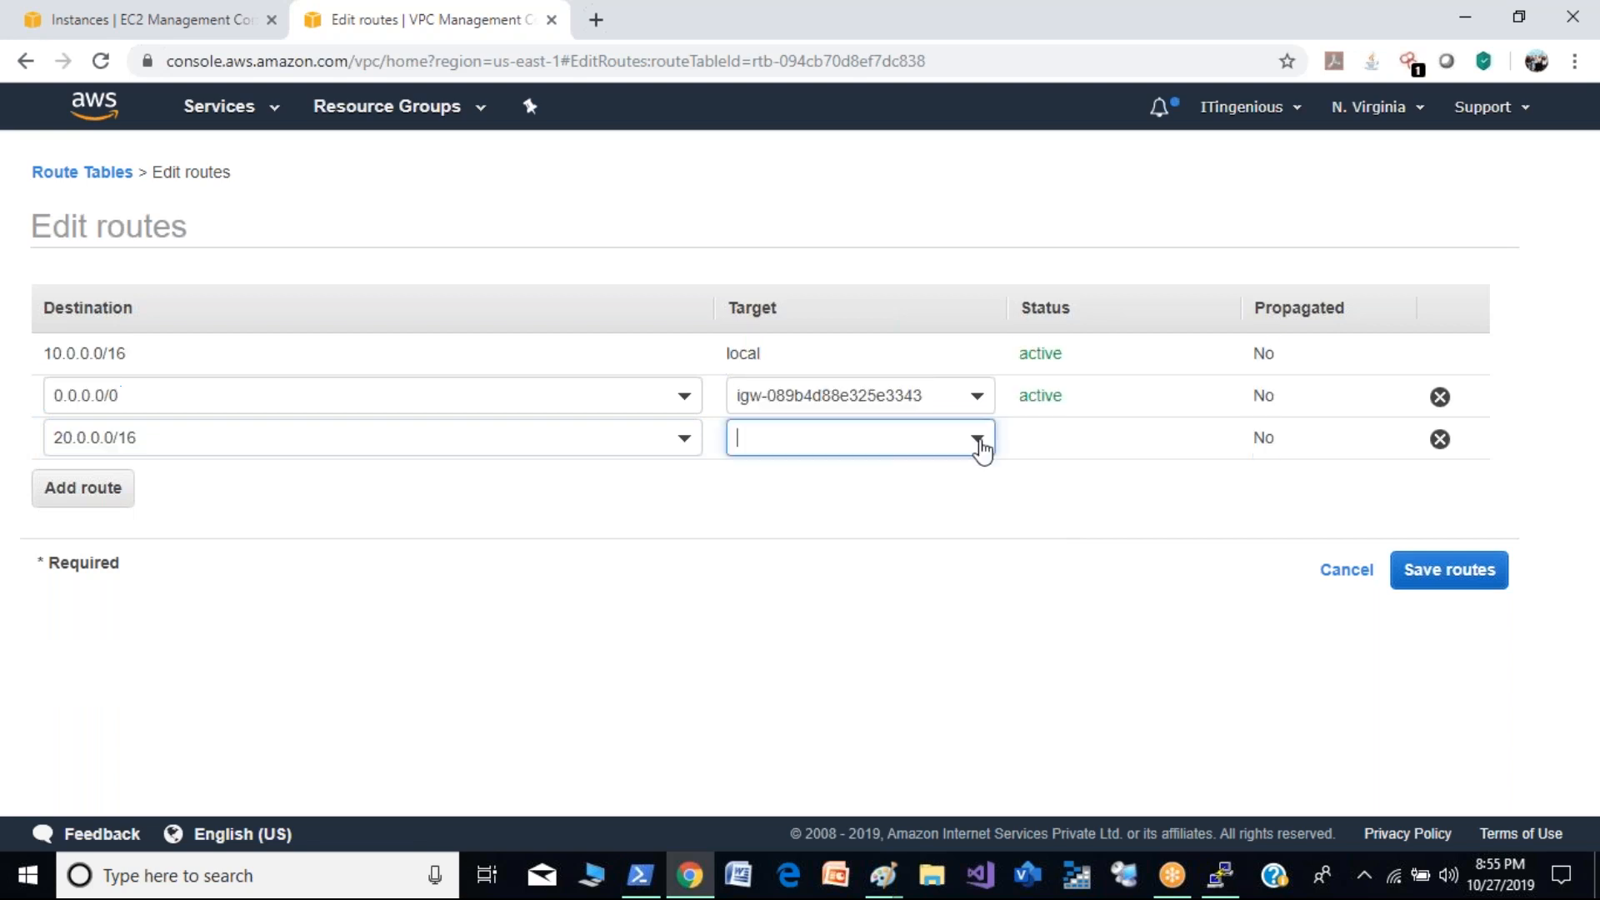
click(851, 646)
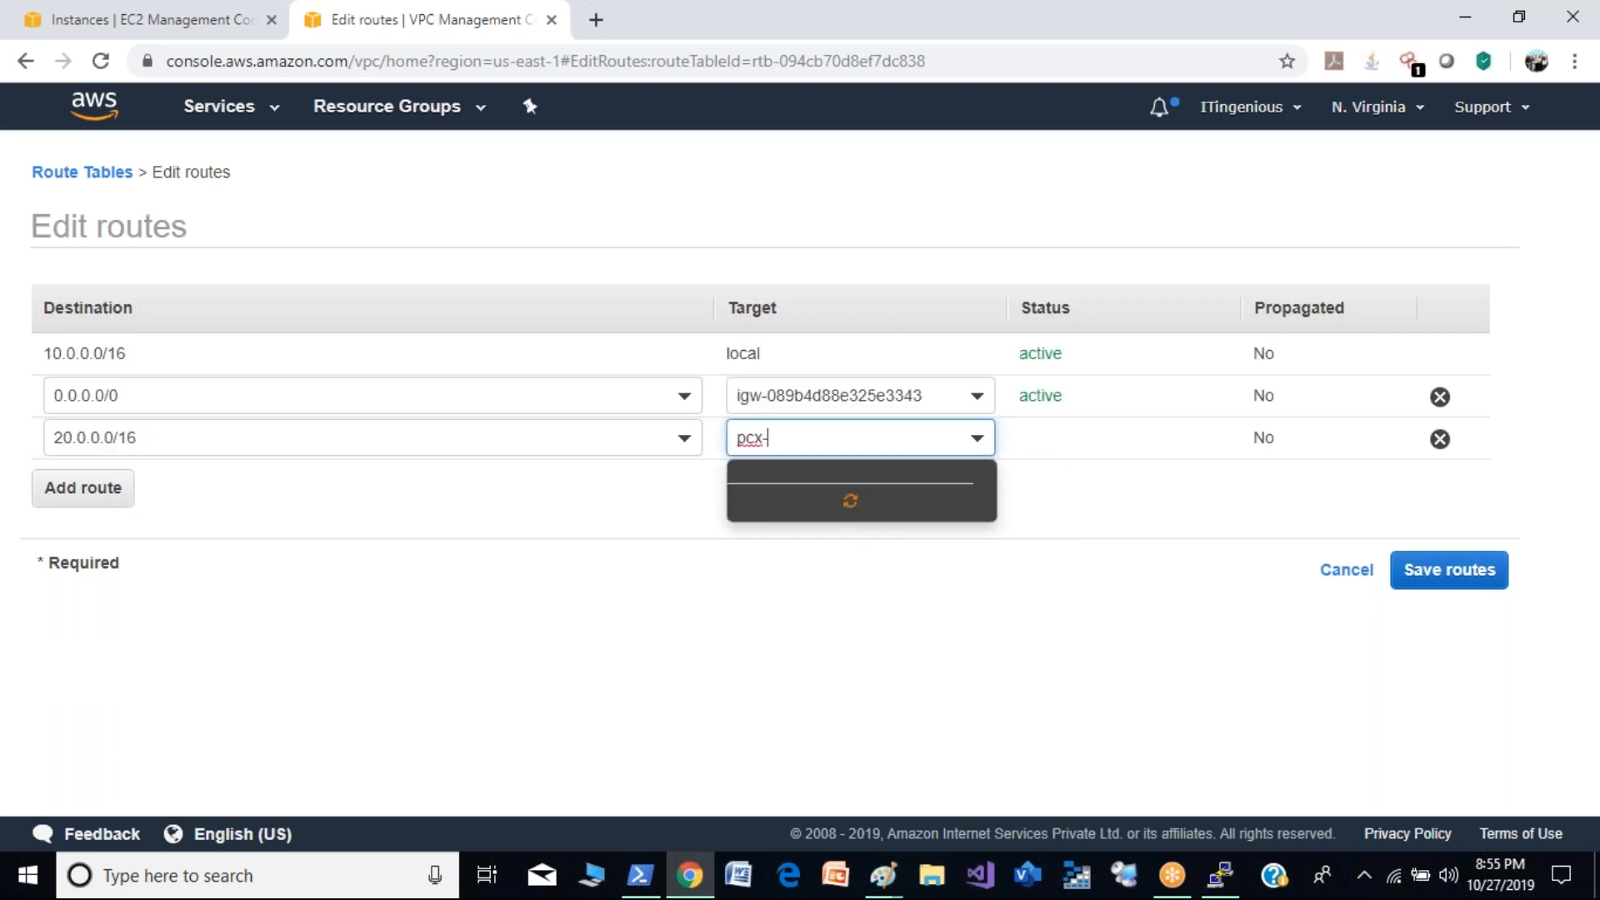
click(971, 500)
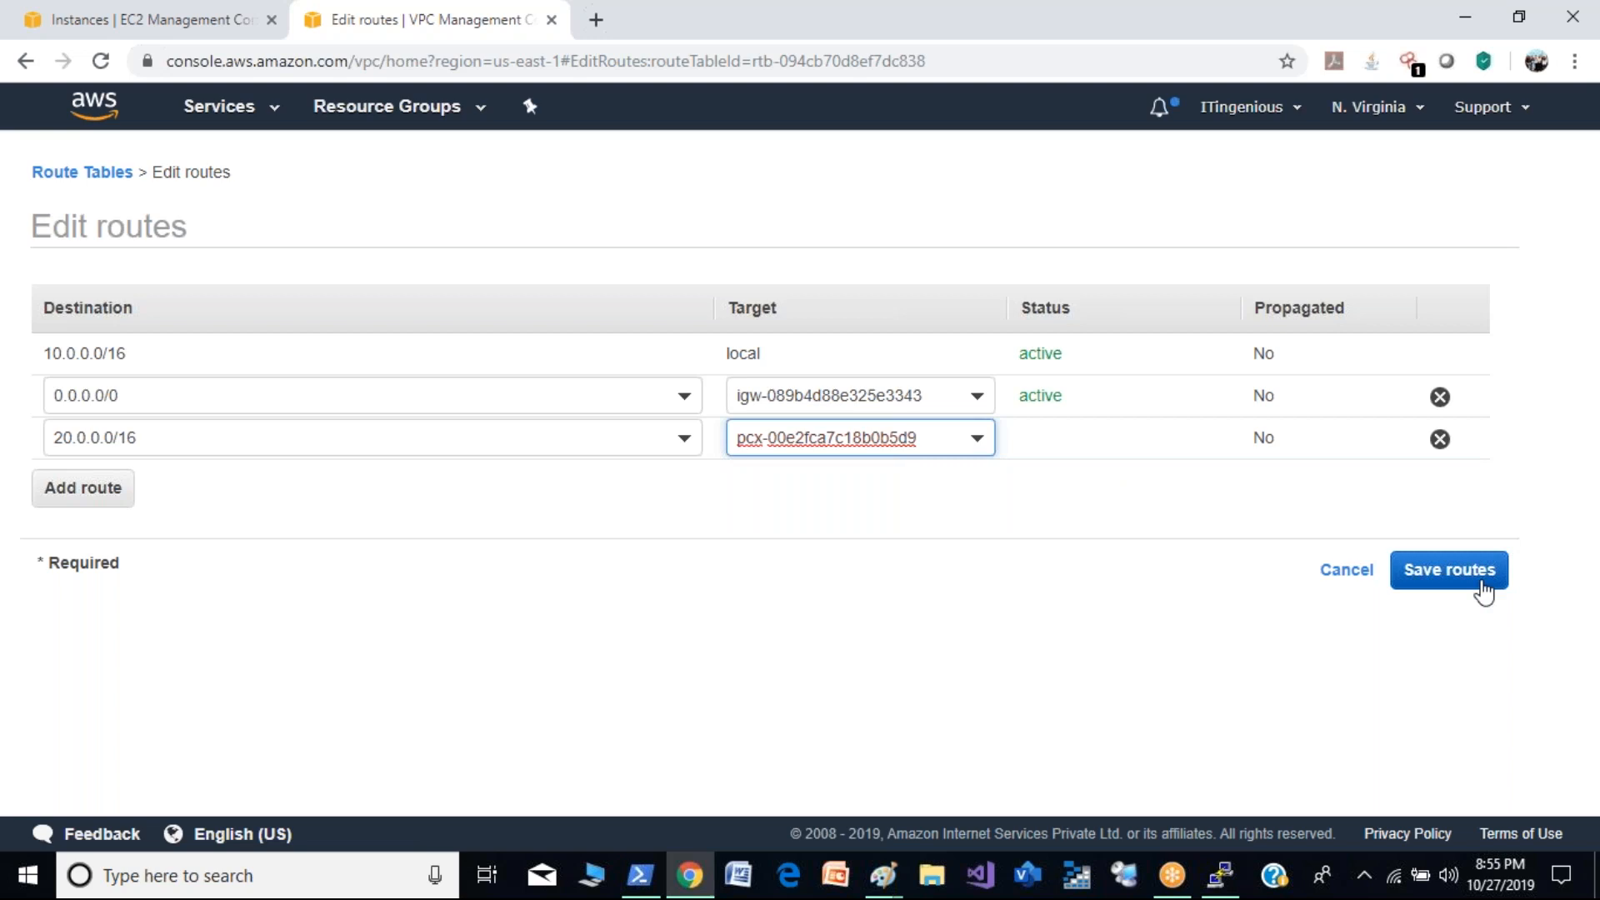
click(1483, 584)
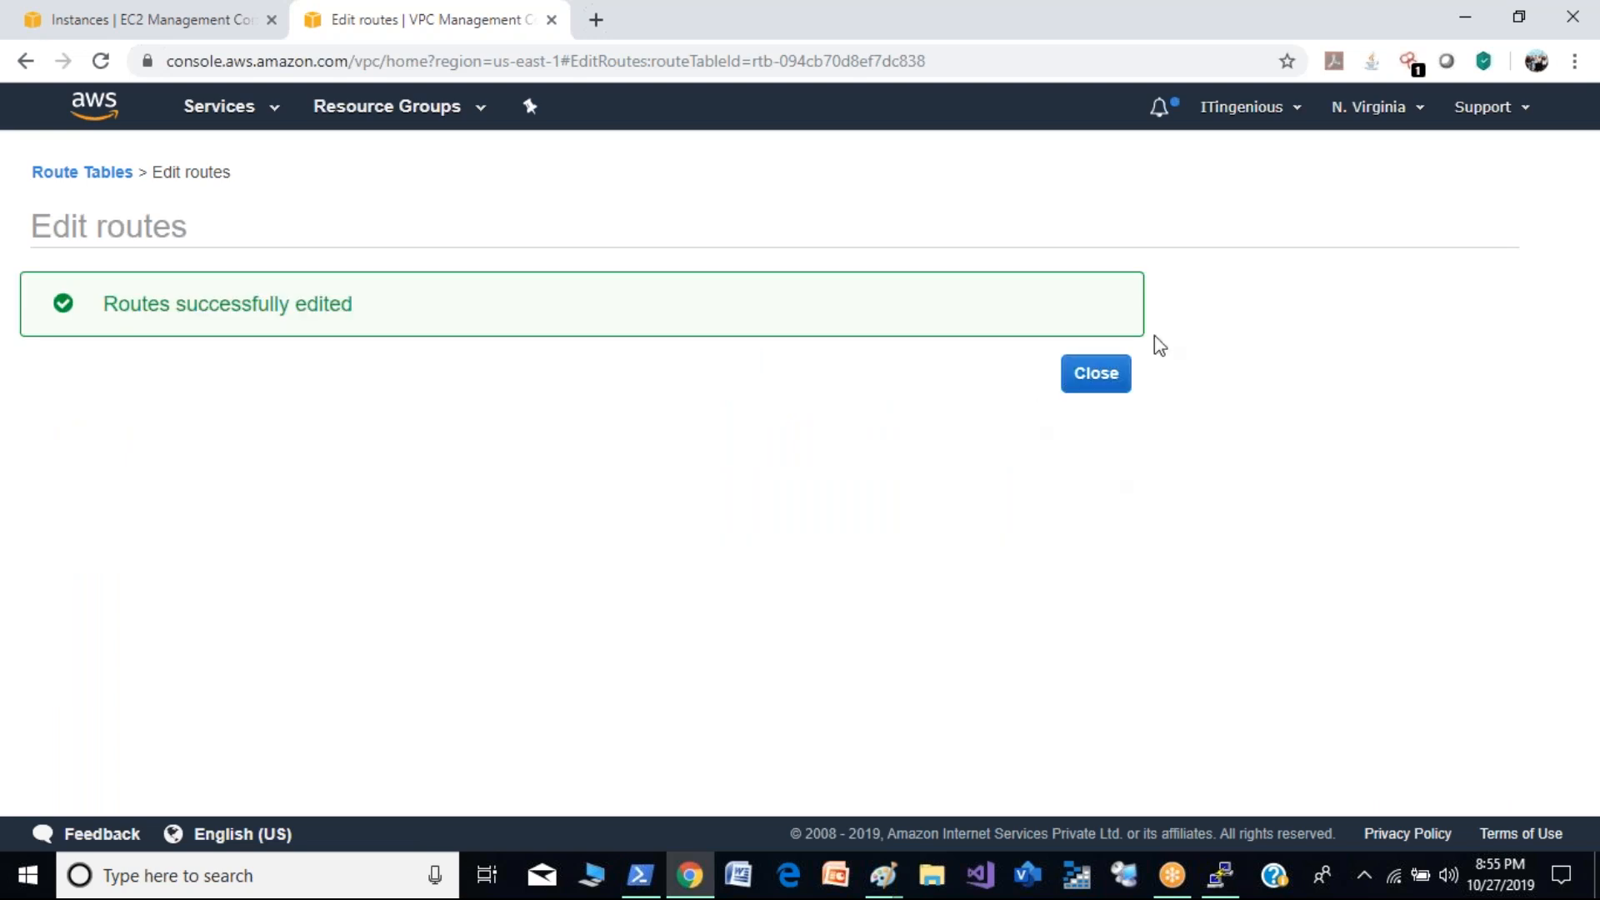
click(1113, 377)
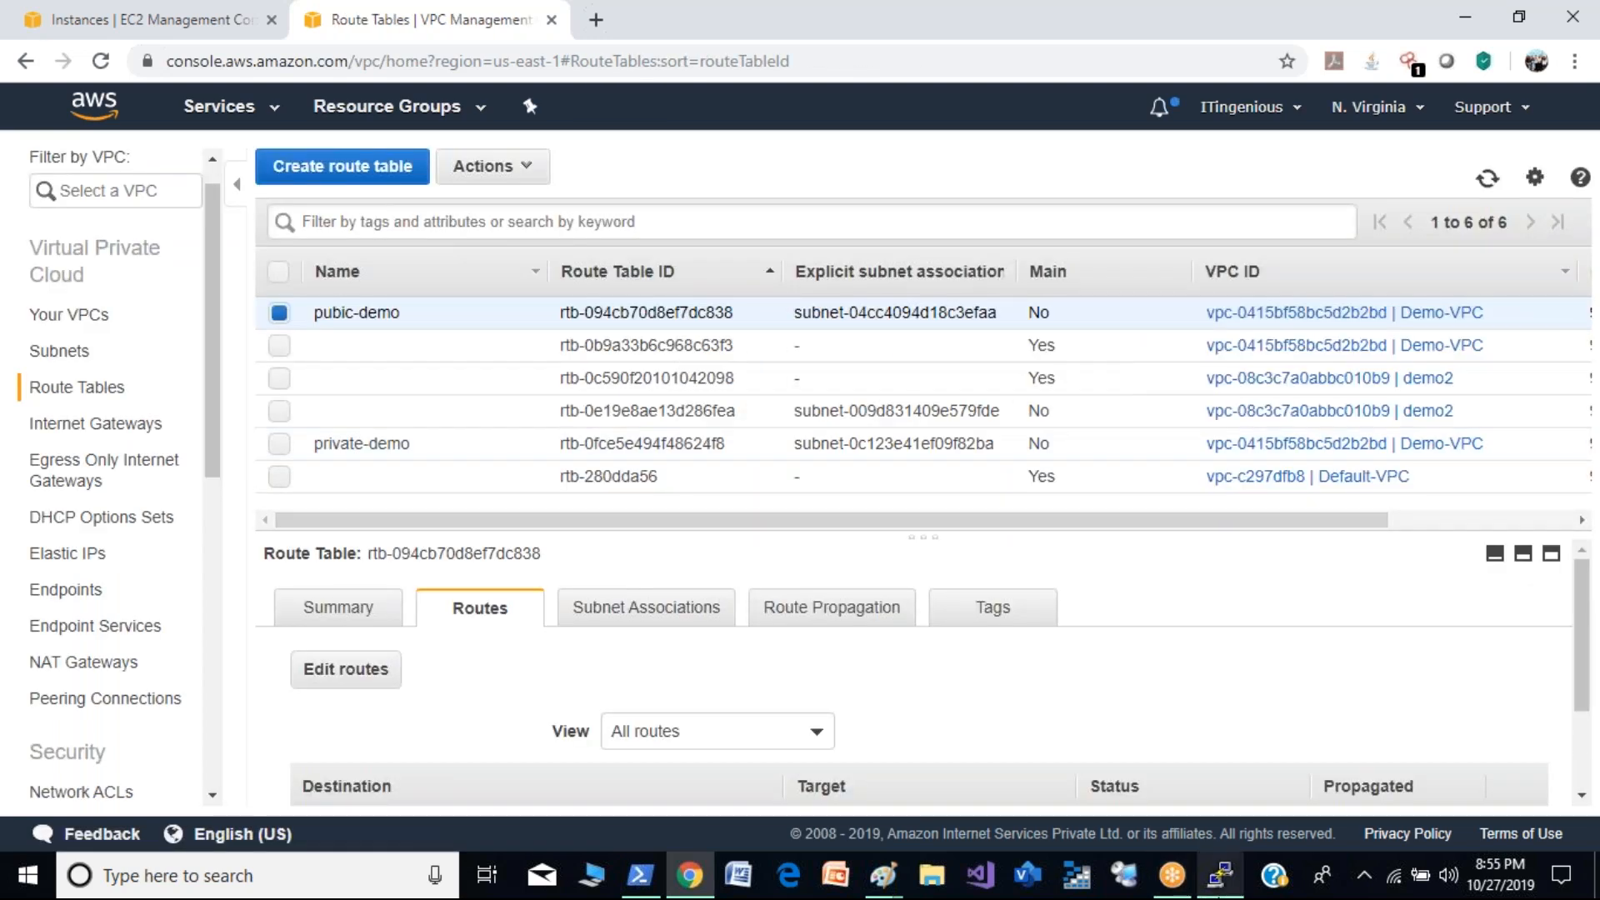
- Check the running ping in the PuTTY session and refresh the route table list in the VPC console
click(1220, 876)
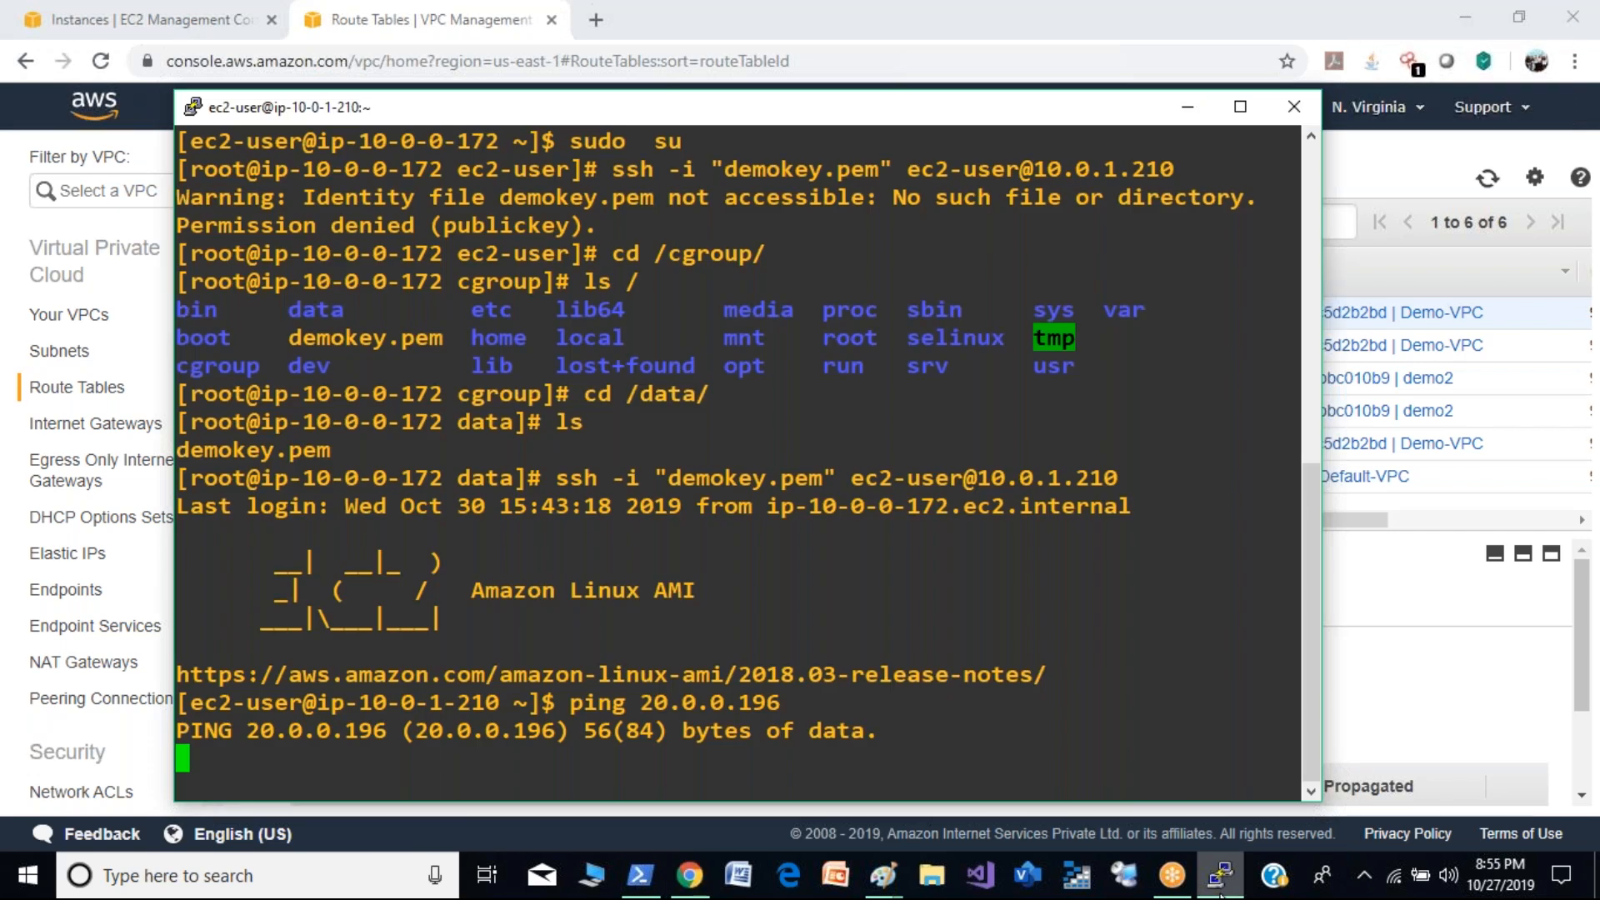
click(1221, 887)
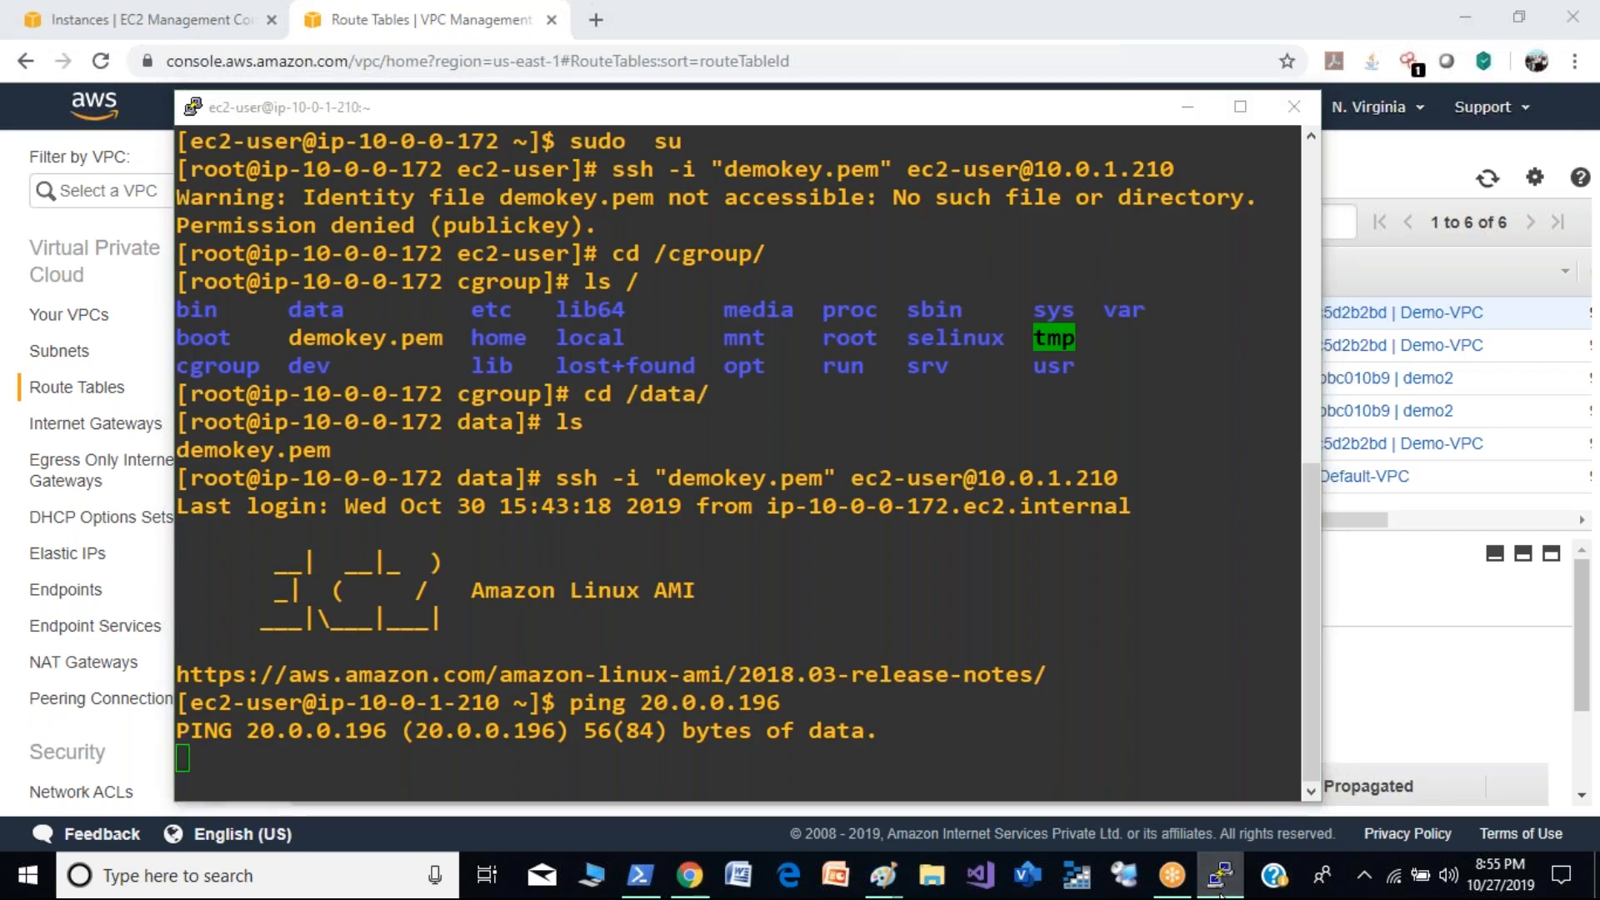
click(1489, 178)
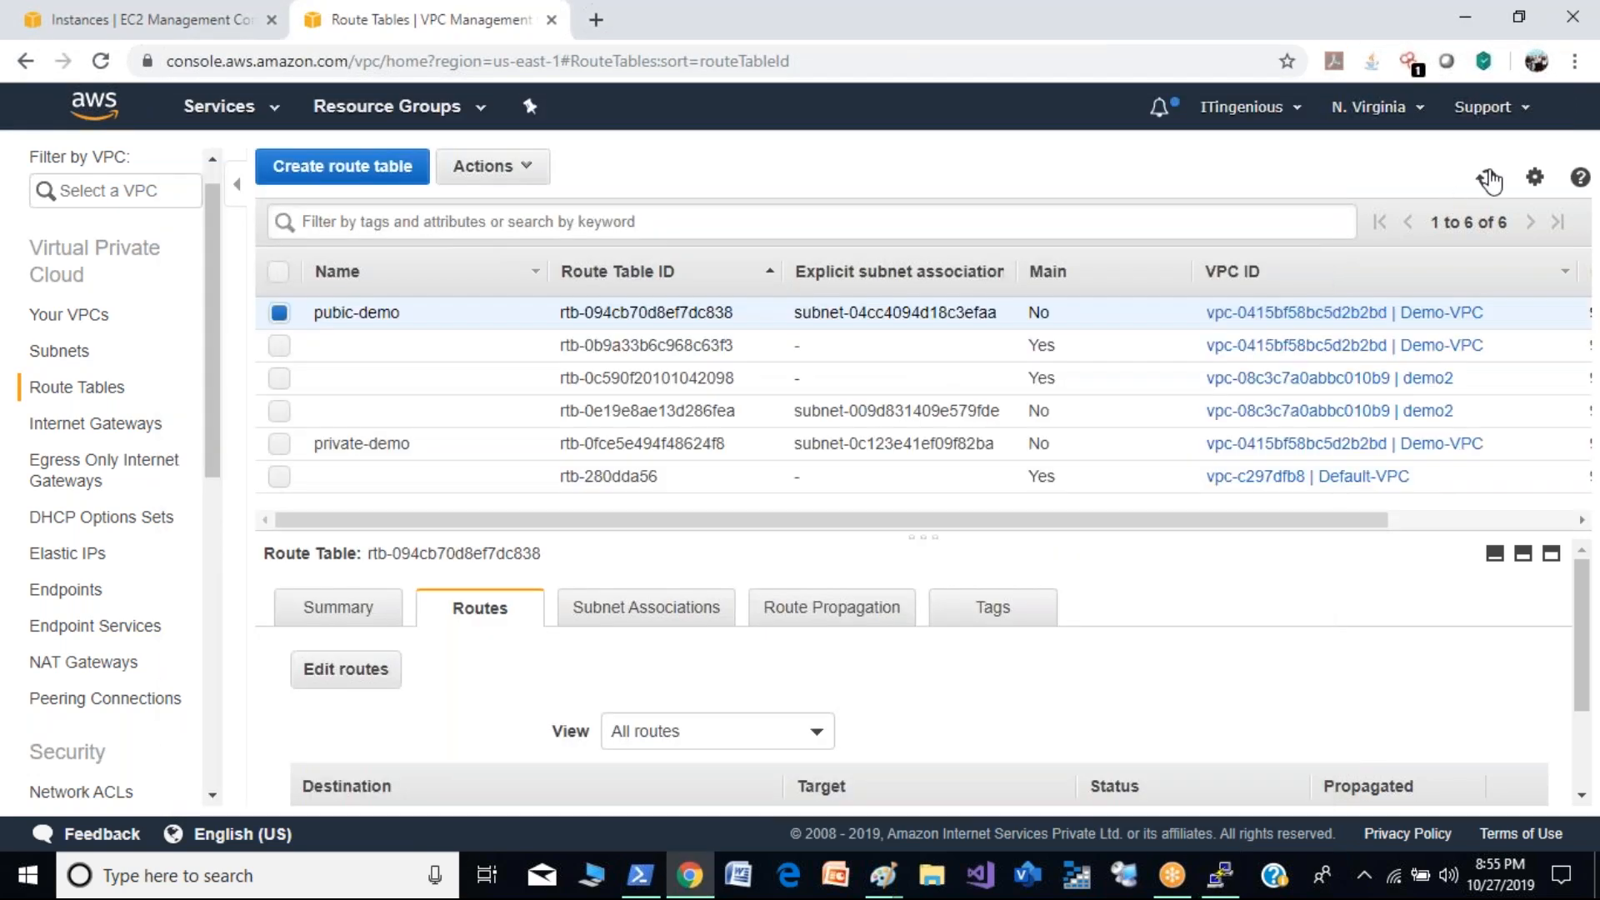
click(1489, 178)
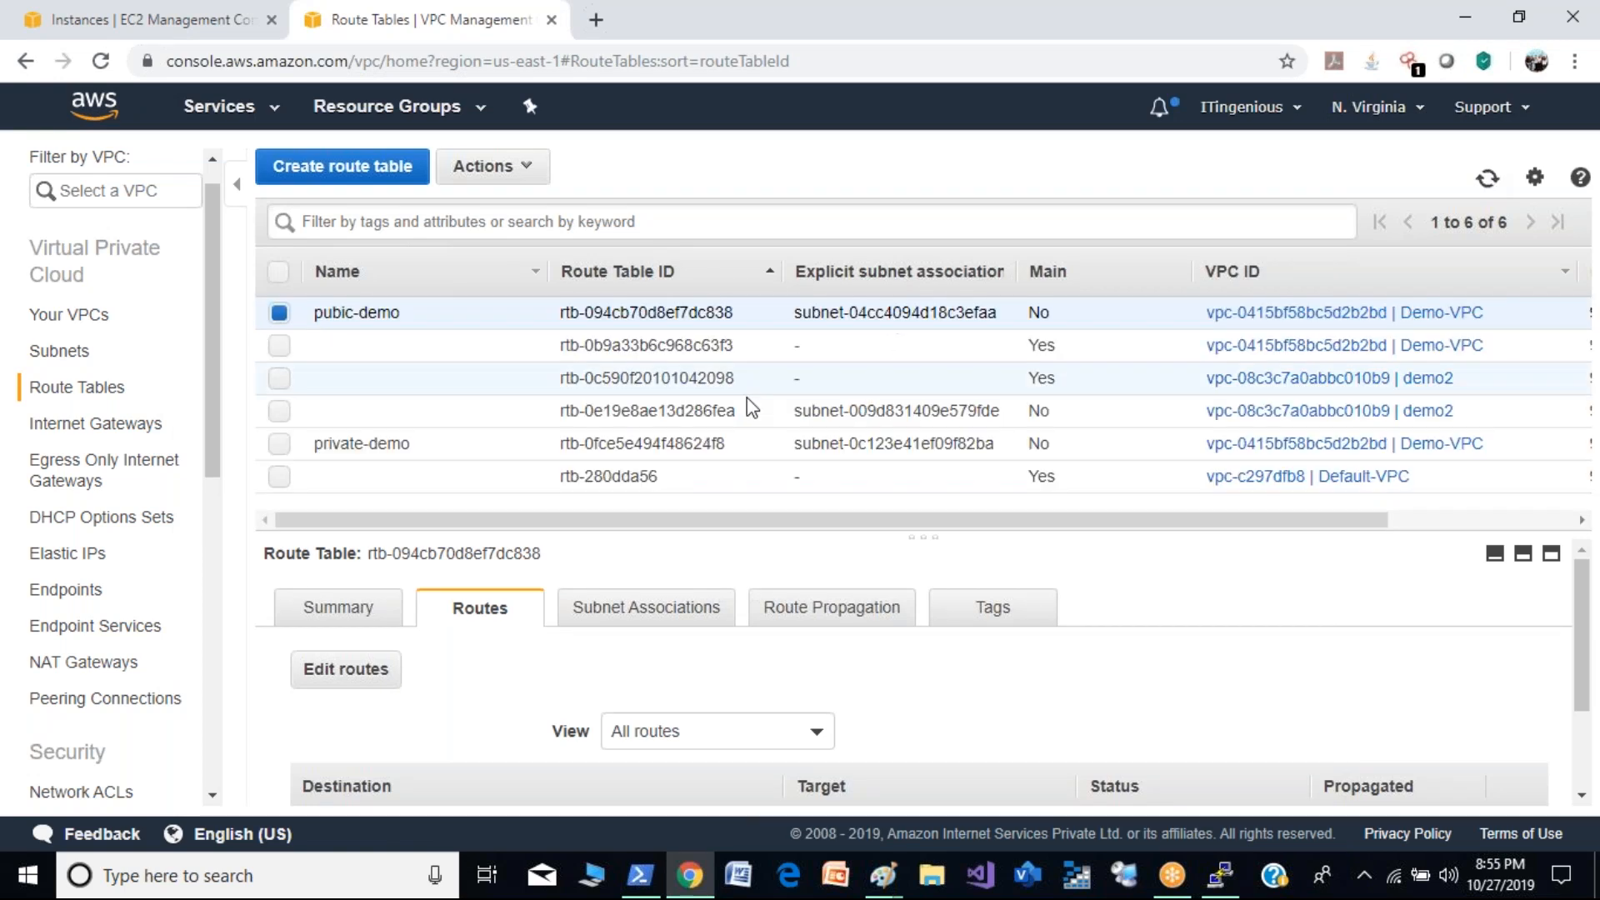
- Inspect the inbound rules of the demo2 instance in the EC2 console and open its demo2-sg security group
click(29, 10)
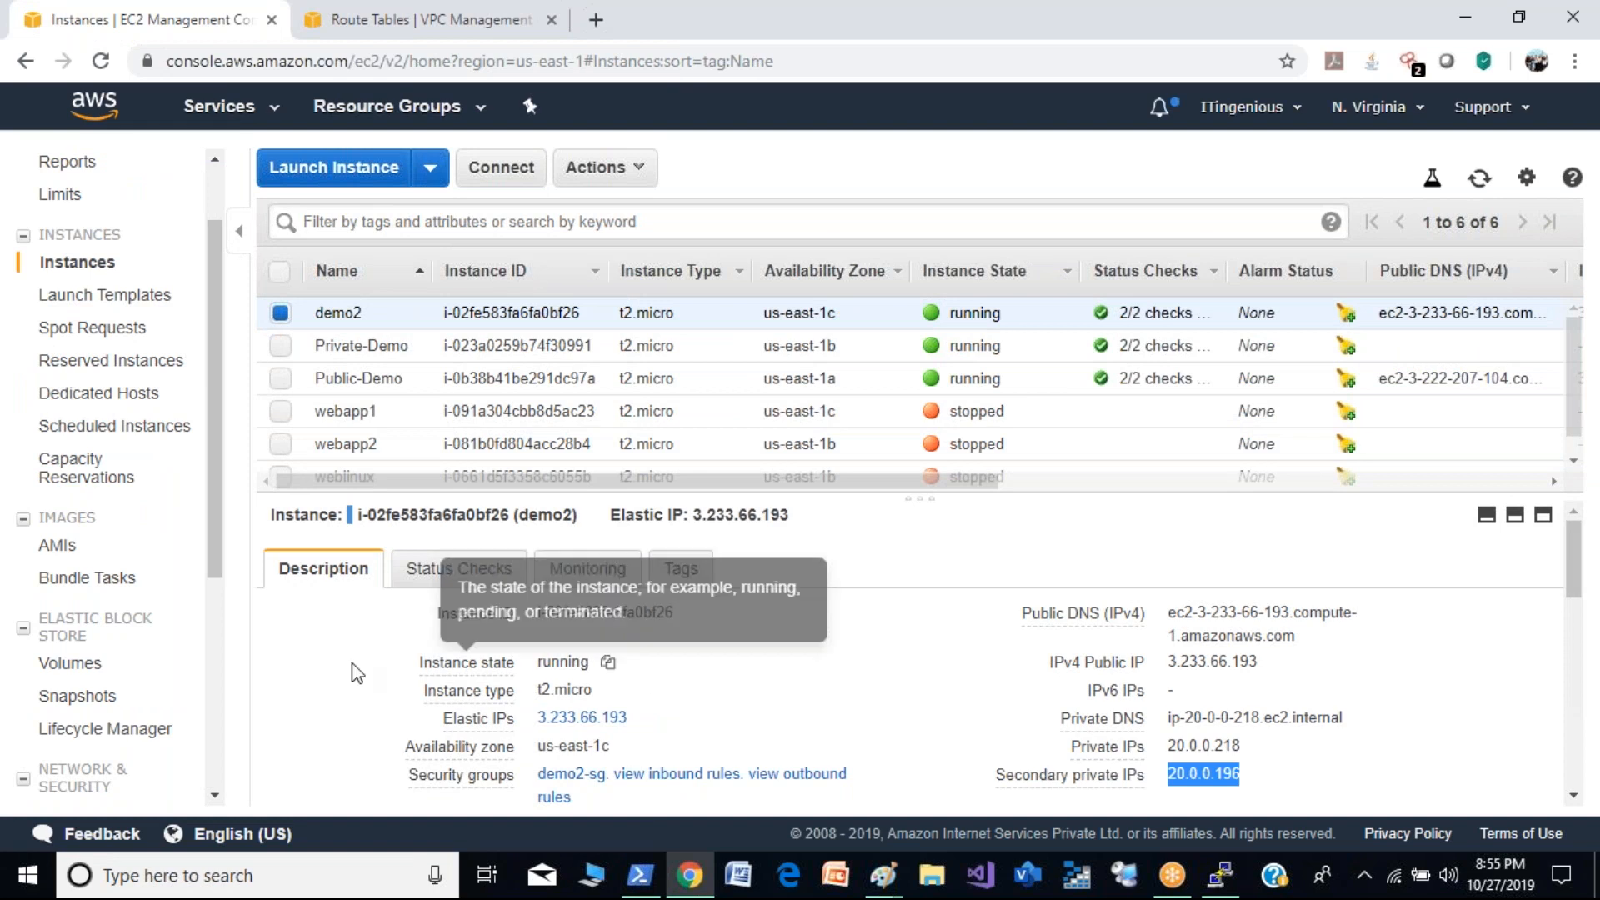
click(680, 784)
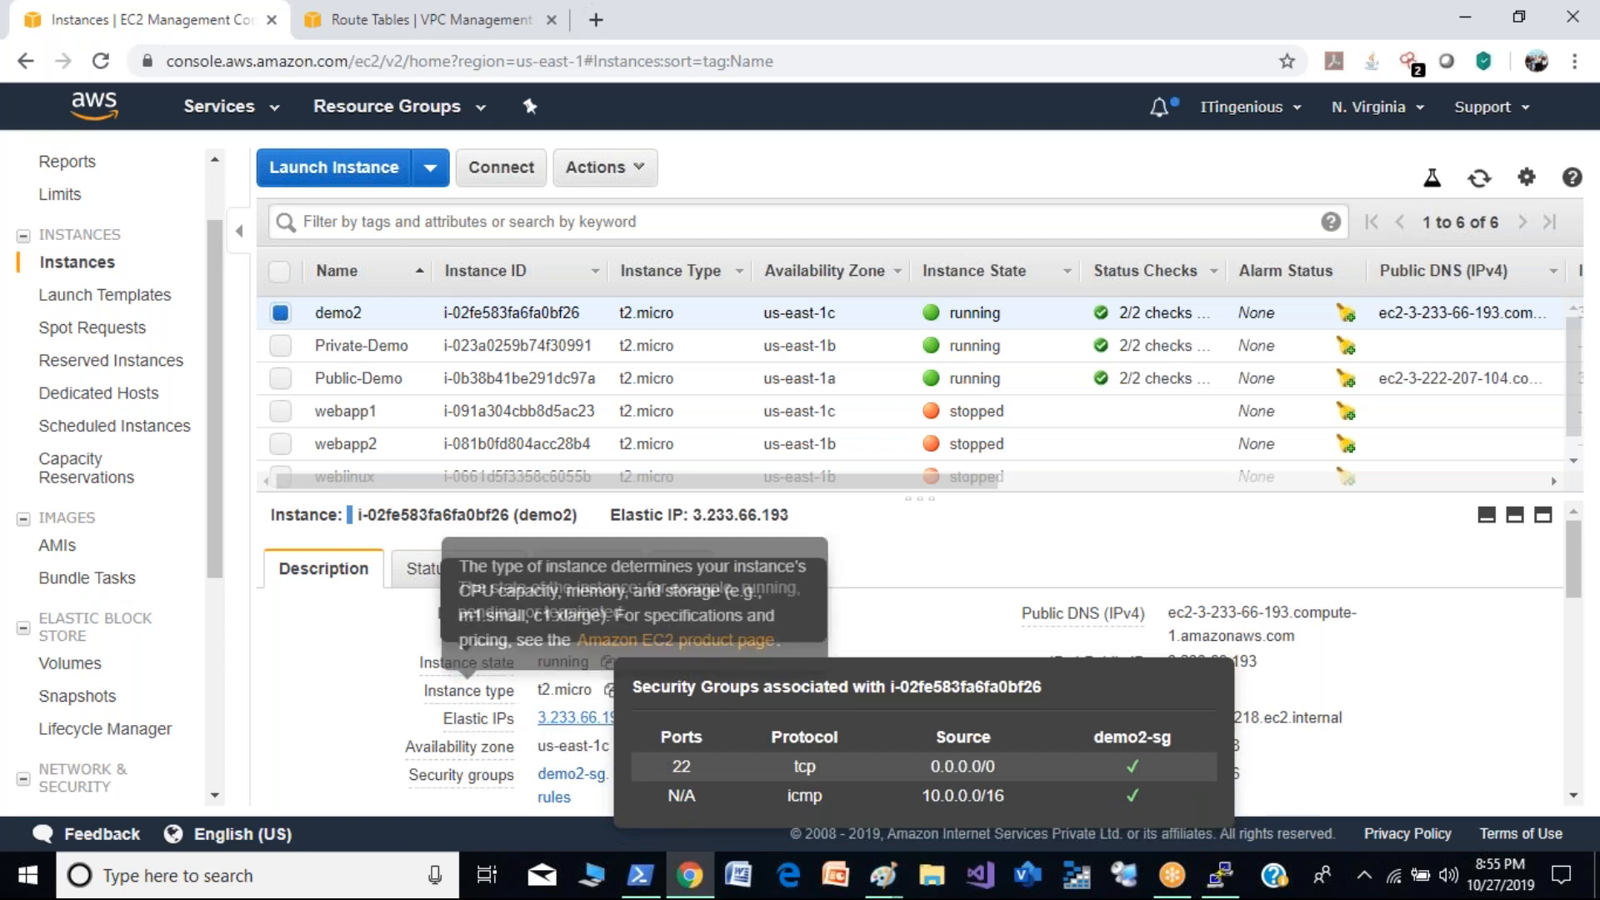
click(567, 774)
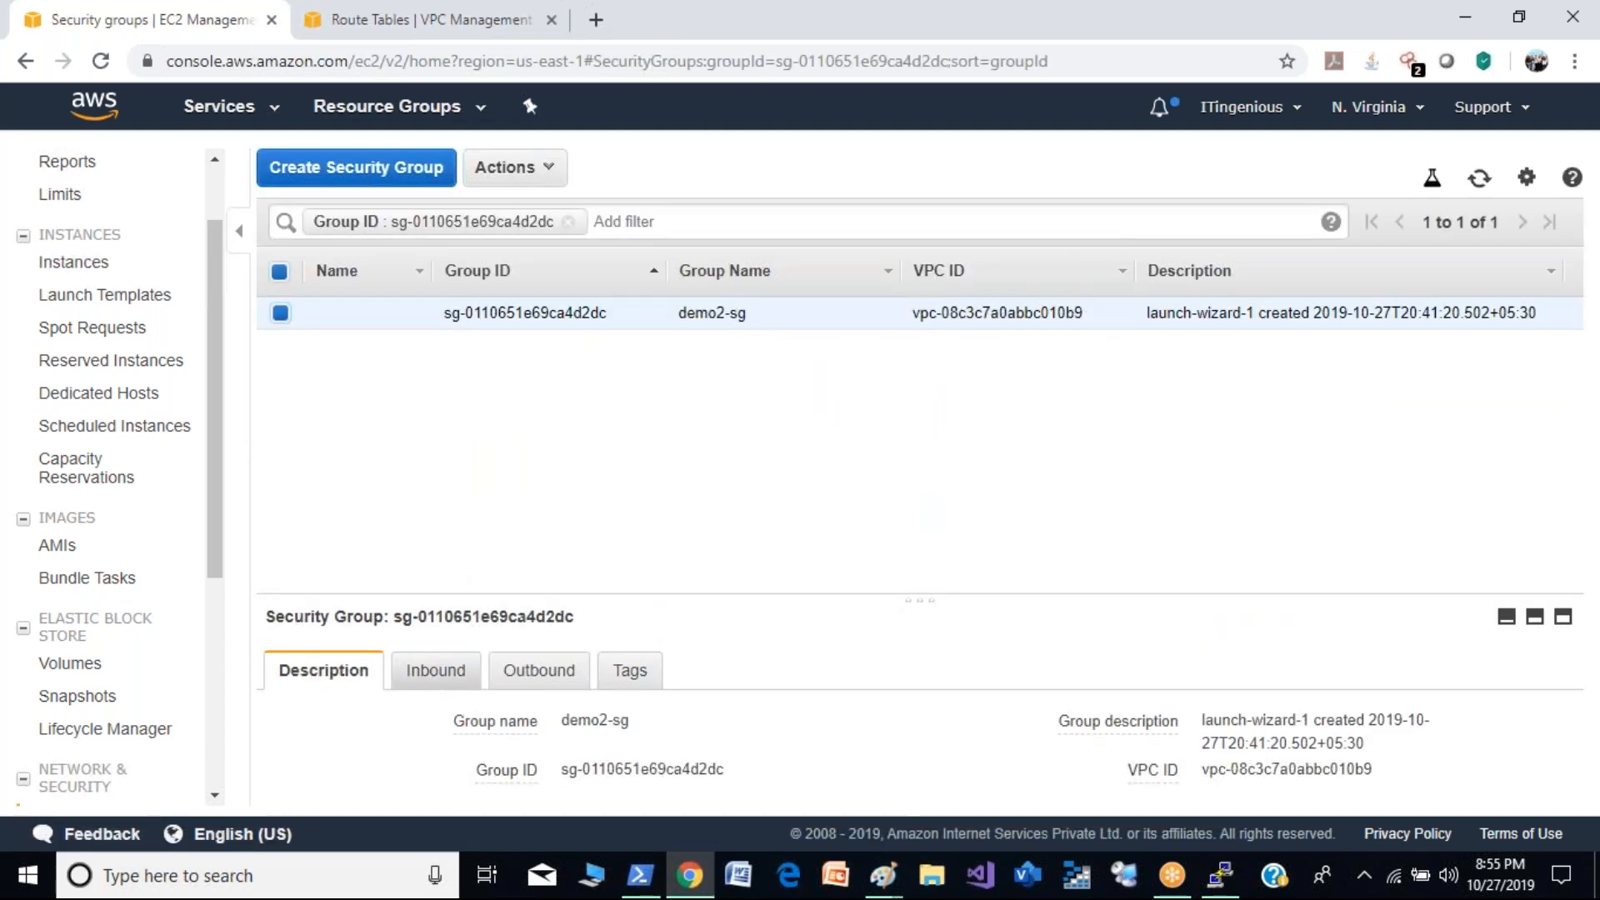
- Review the inbound rules of demo2-sg without changing them, and check the running ping in the PuTTY session
click(429, 673)
click(310, 734)
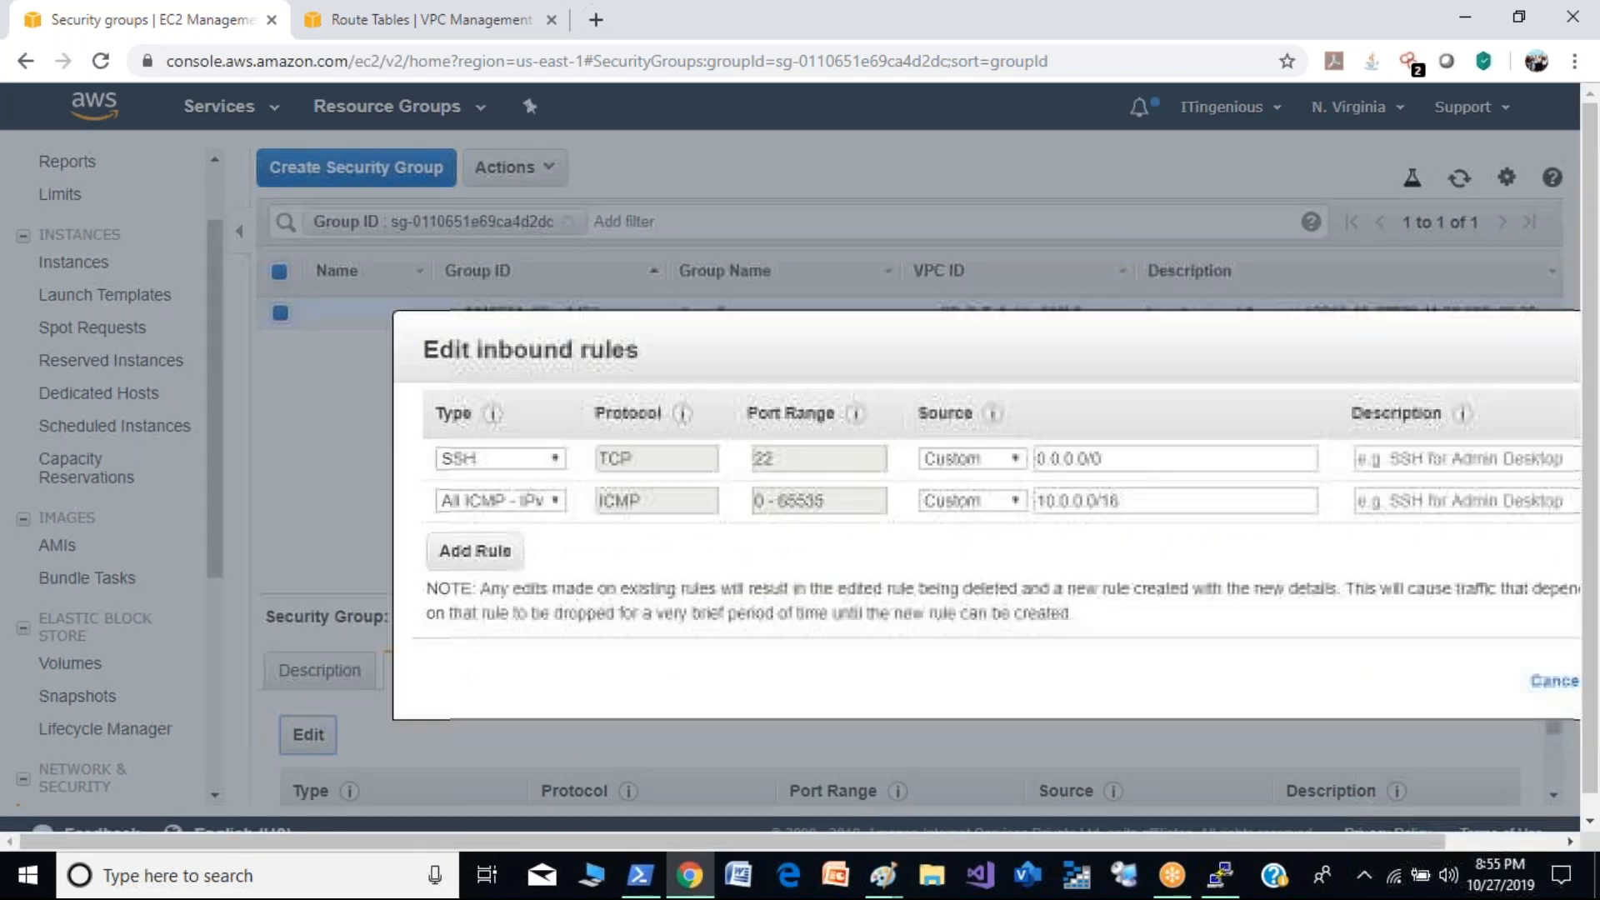
drag(1197, 380, 1057, 200)
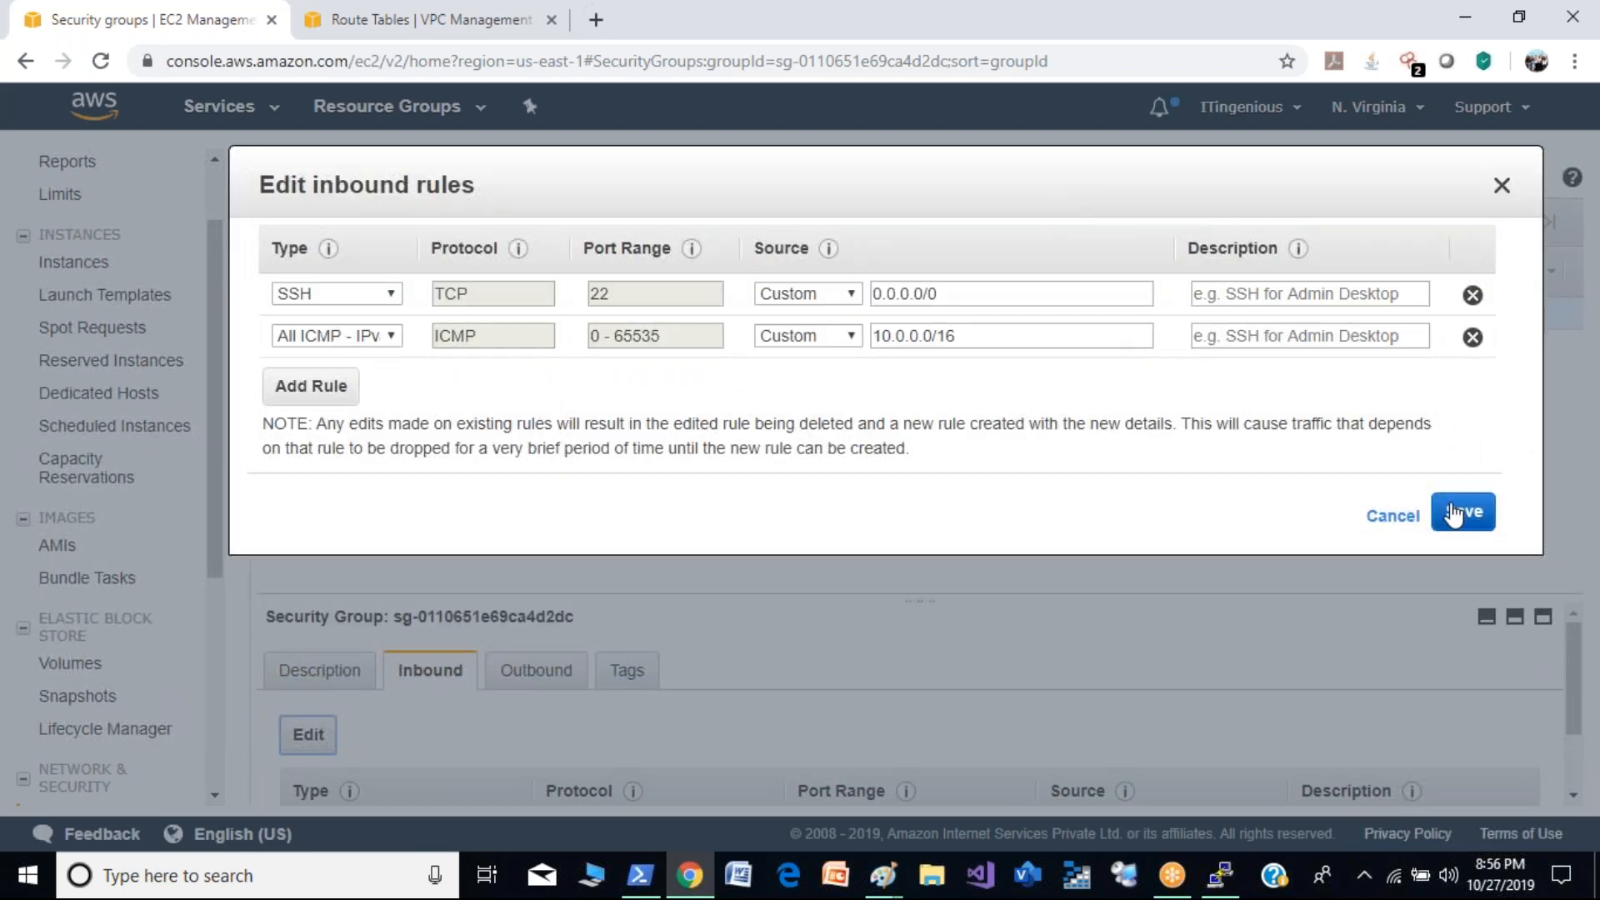
click(1394, 517)
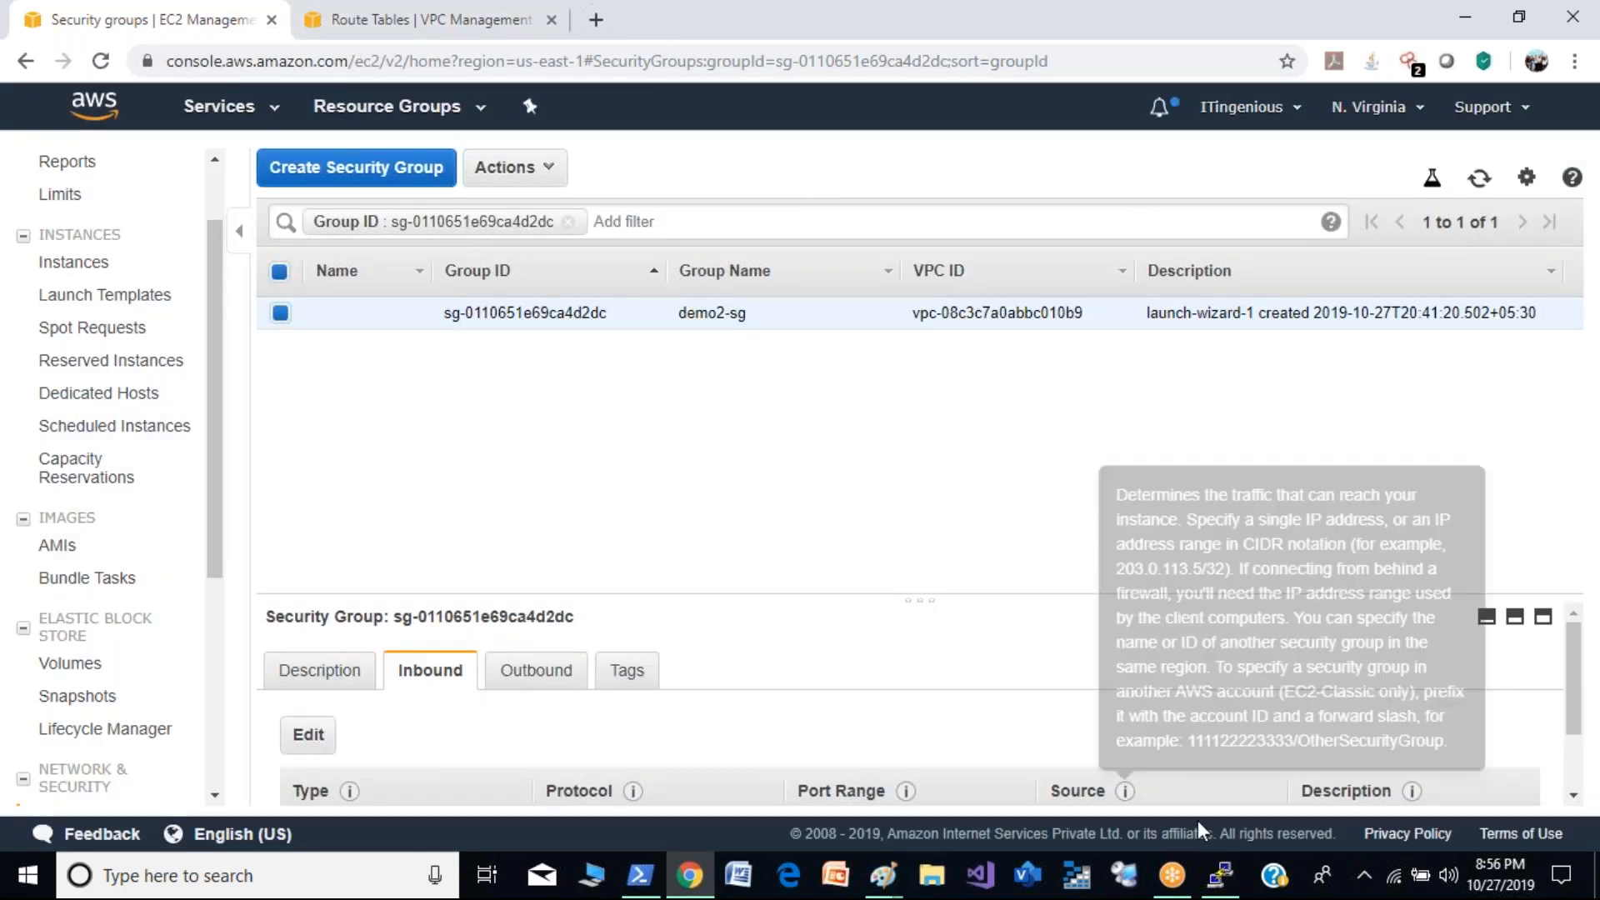
click(1221, 875)
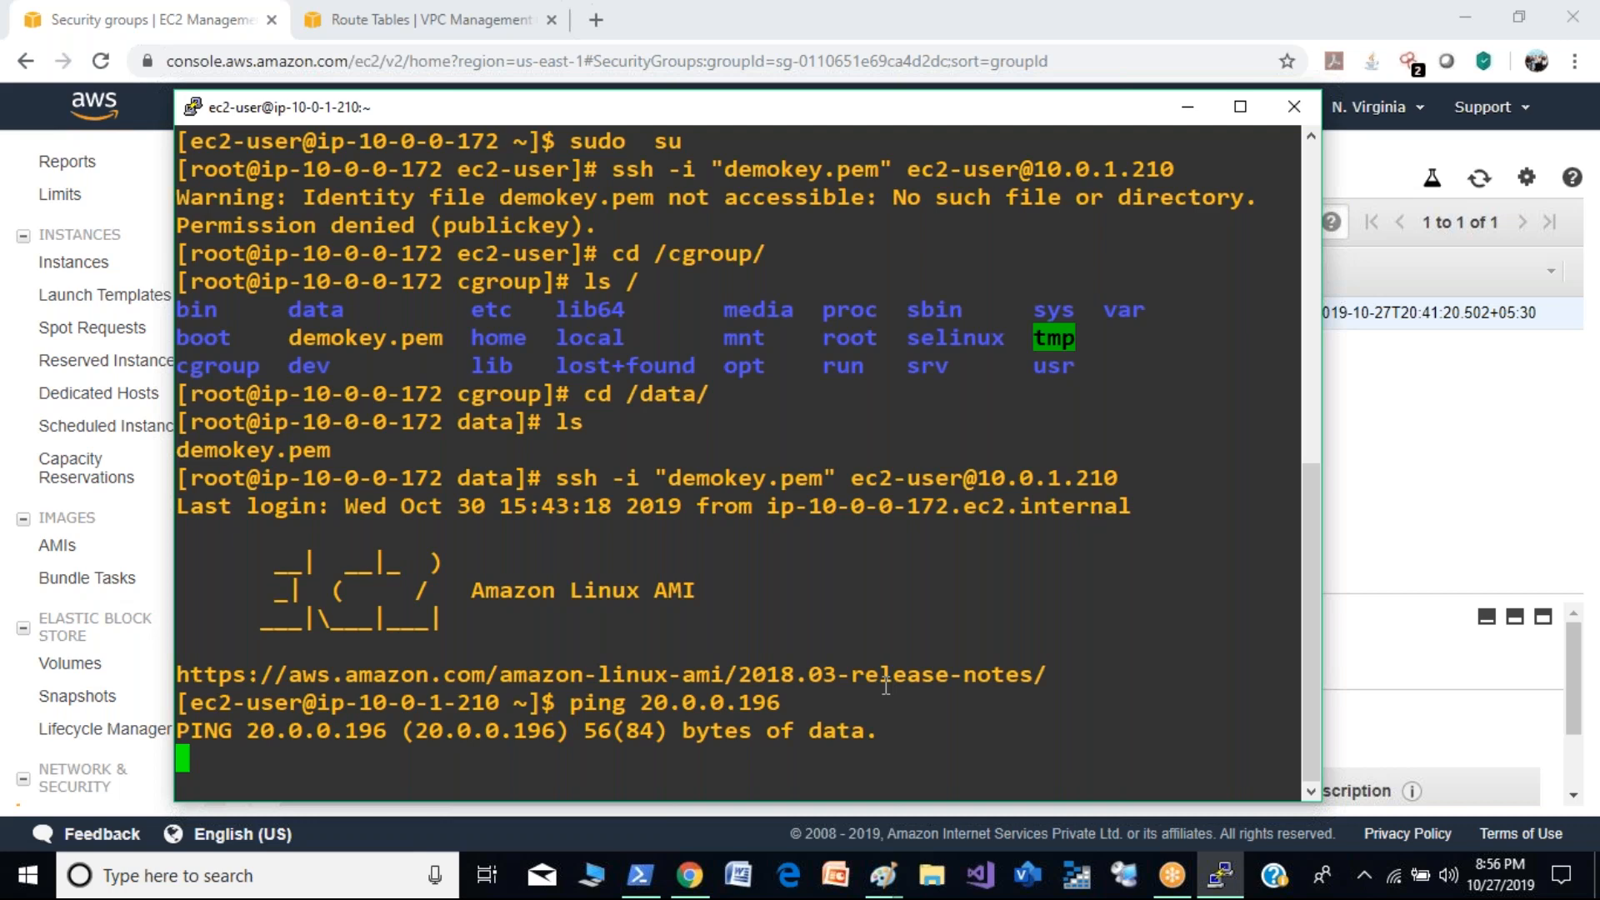
click(1188, 110)
- Disassociate Elastic IP 3.233.66.193 from the demo2 instance in the VPC console
click(423, 25)
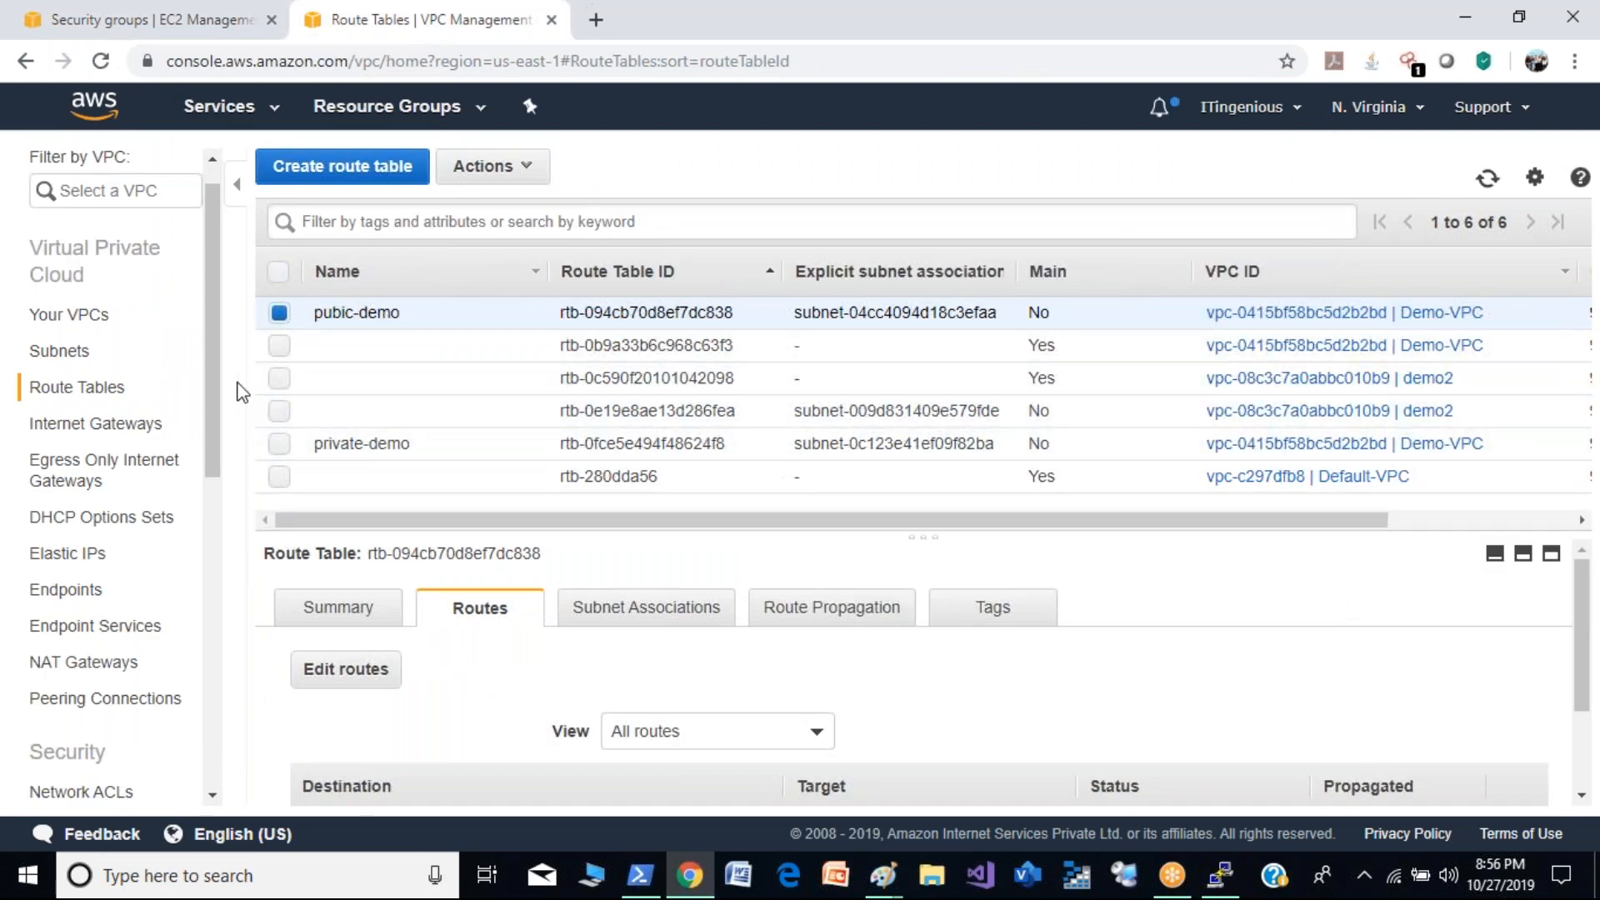
scroll(210, 376, down, 3)
scroll(212, 392, up, 3)
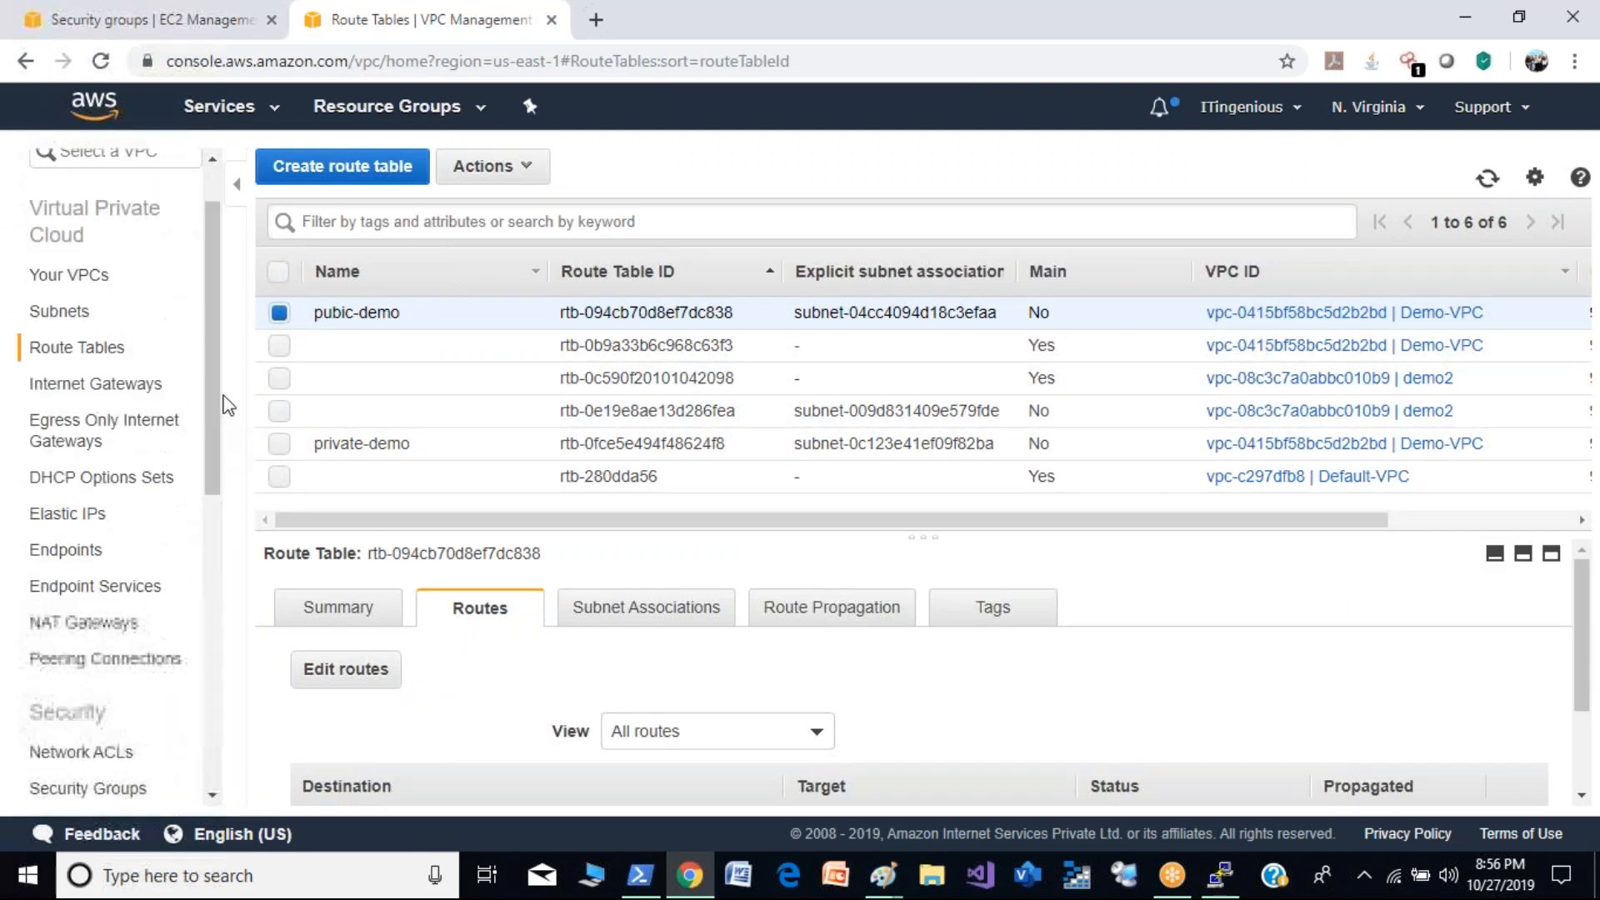
click(92, 517)
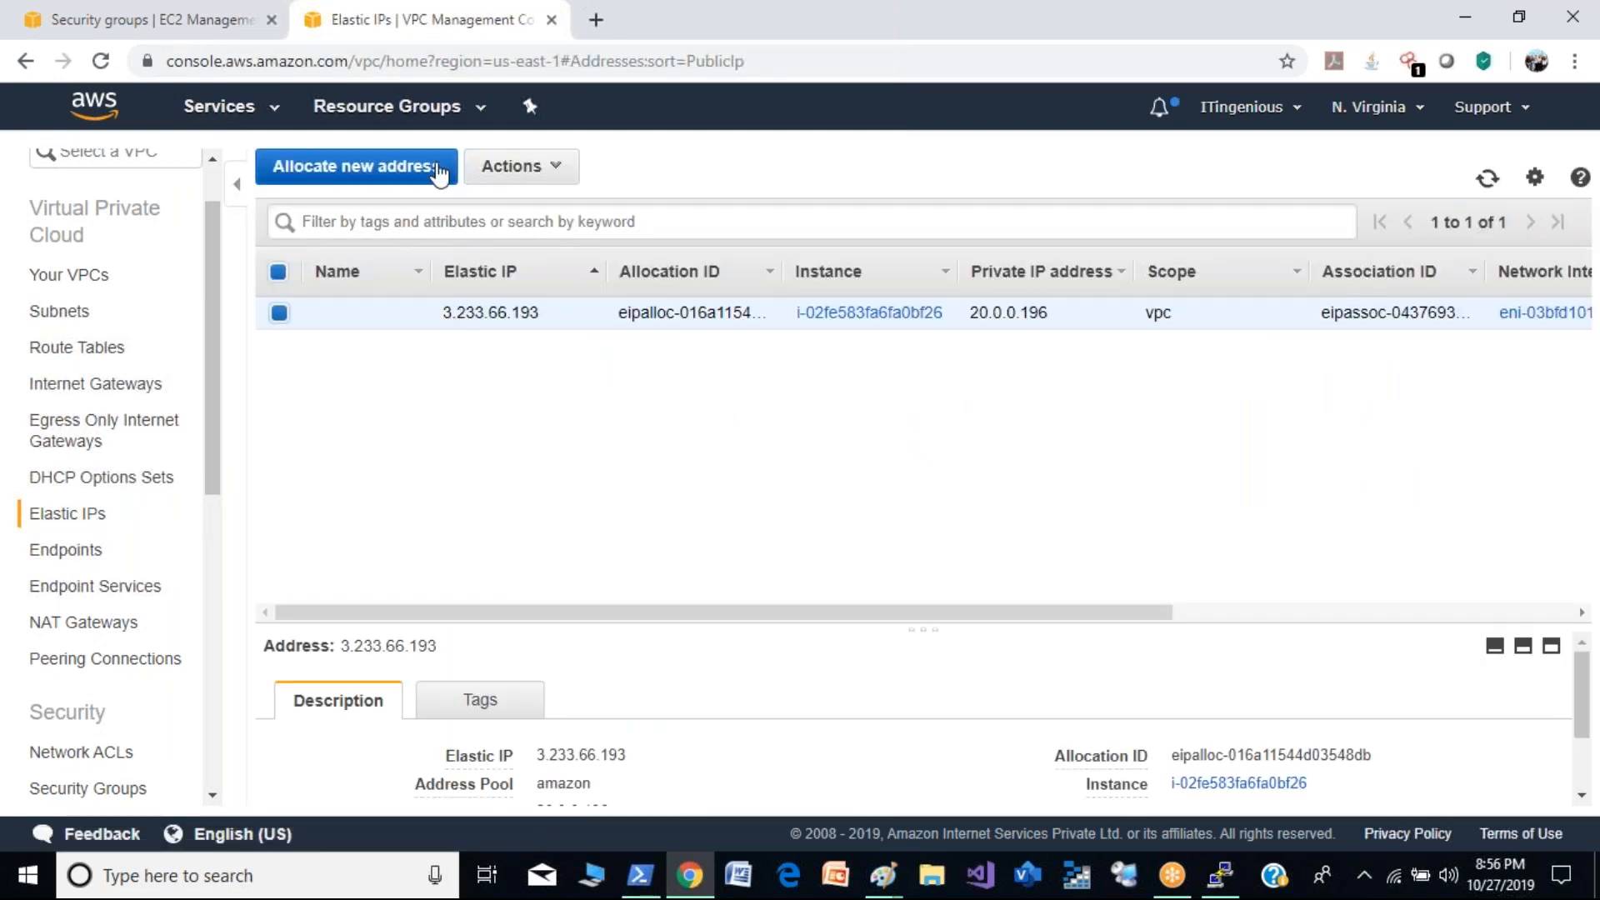
click(557, 168)
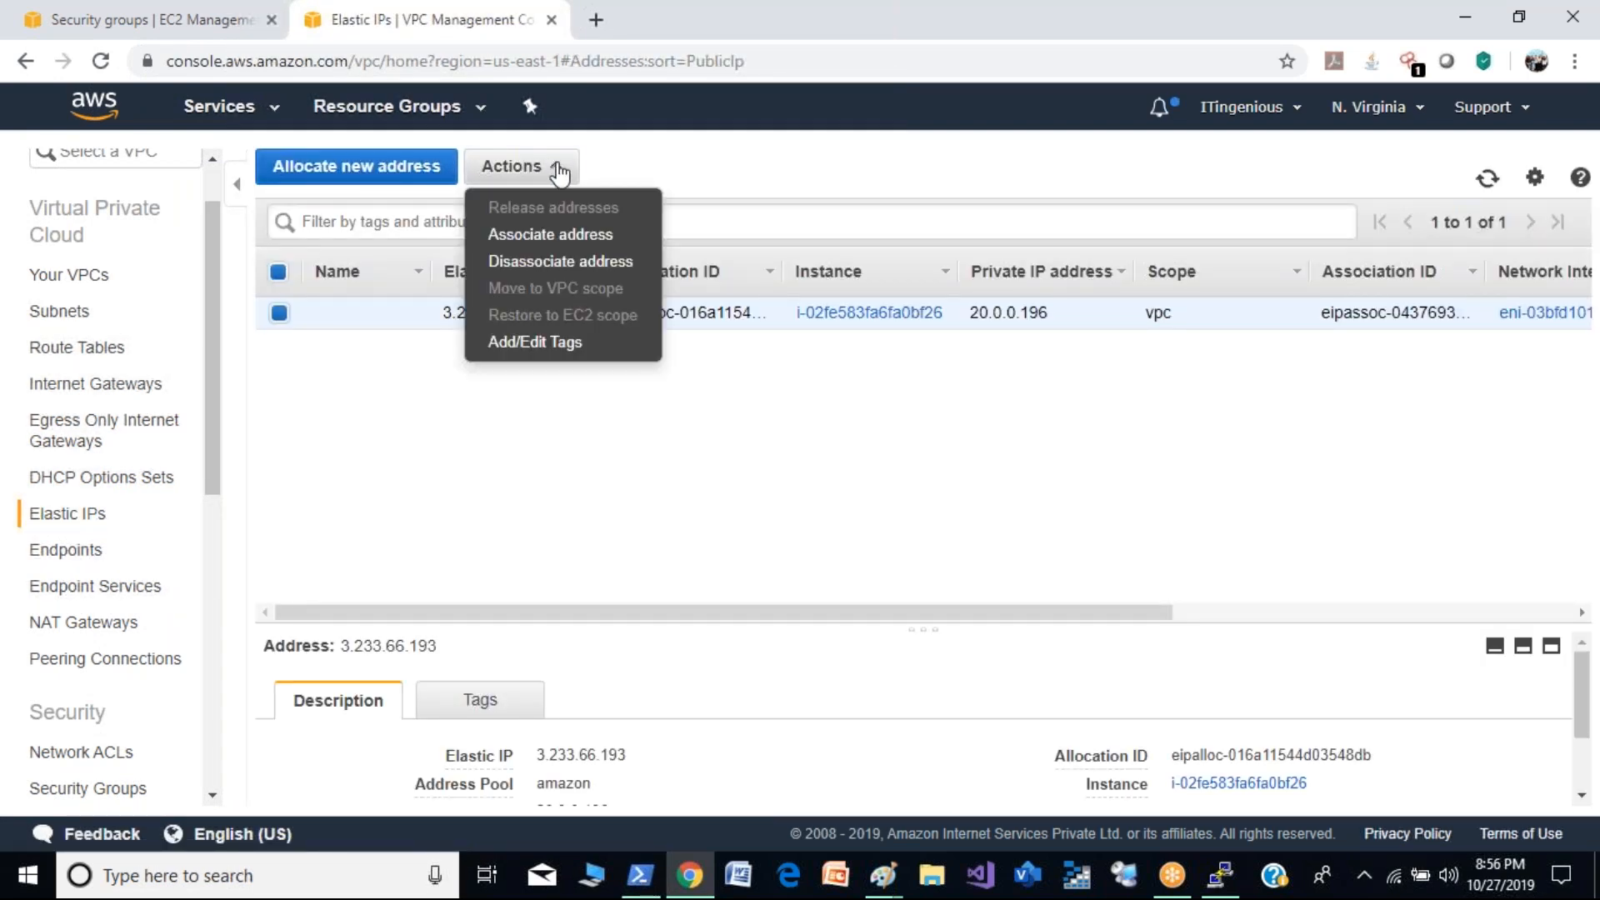
click(549, 263)
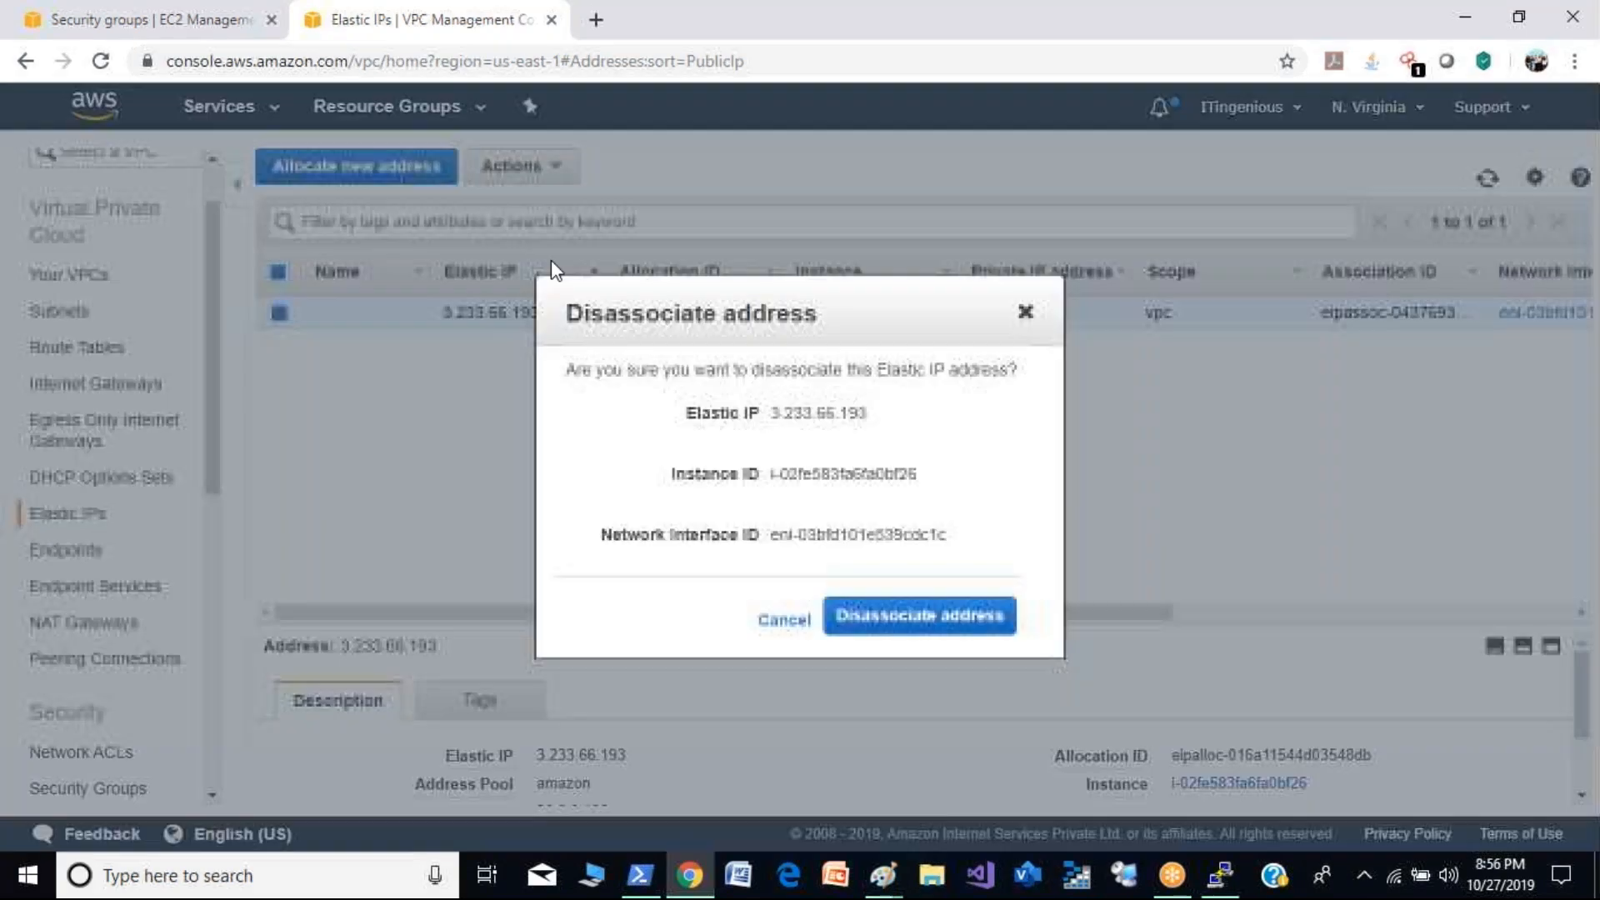
click(889, 620)
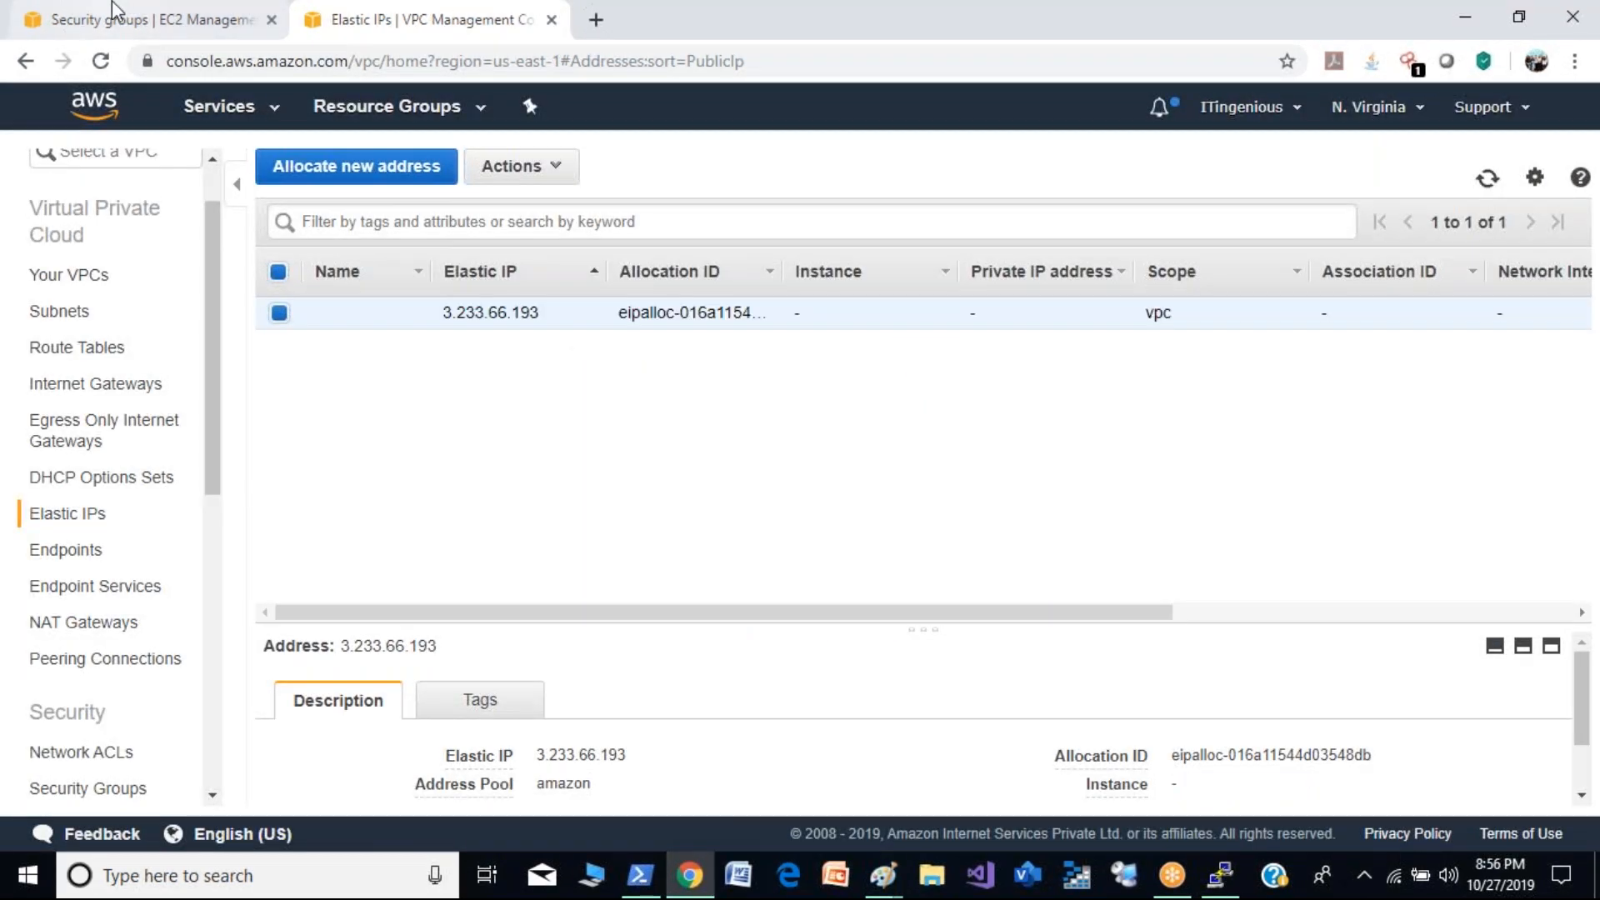
- Unassign the secondary private IP 20.0.0.196 from the demo2 instance's eth0 interface in the EC2 console
click(115, 12)
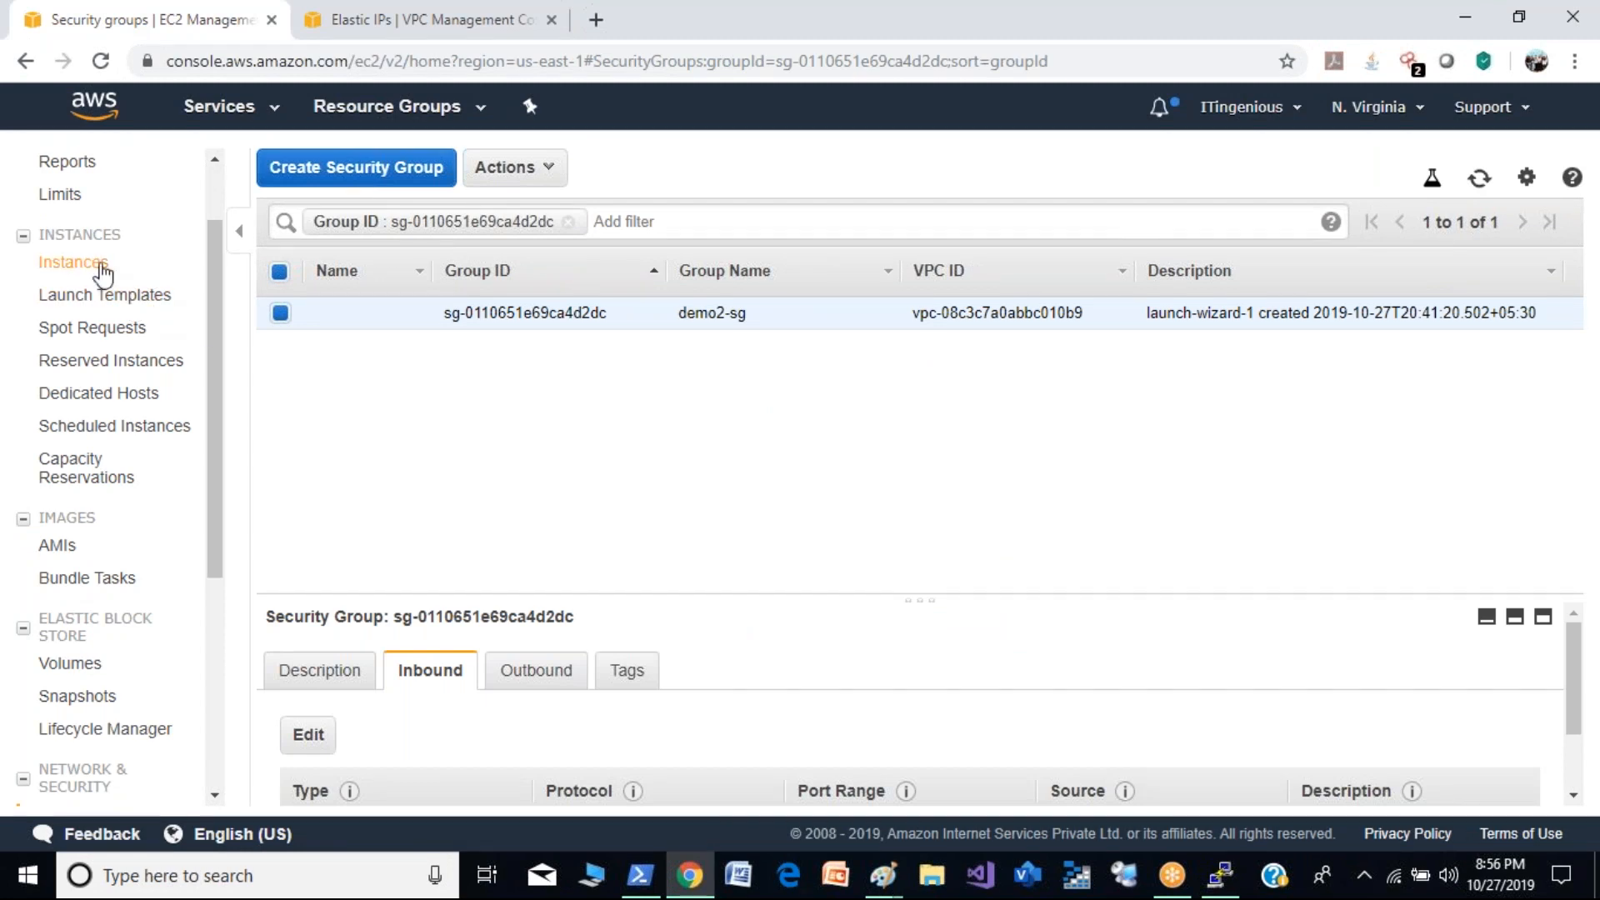
click(102, 269)
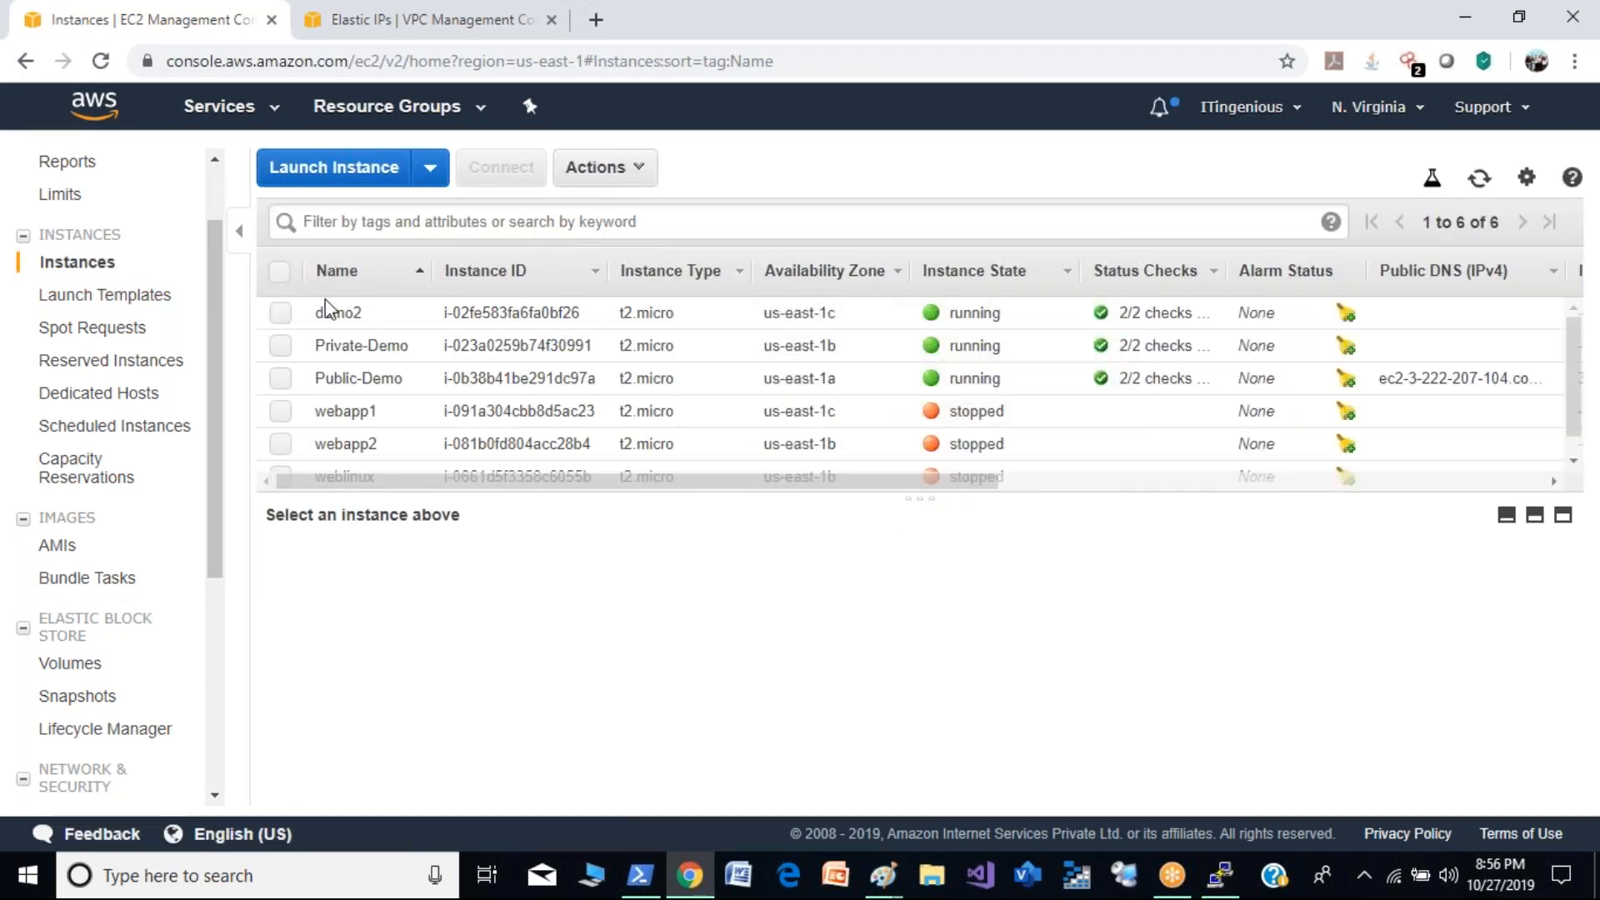
click(633, 171)
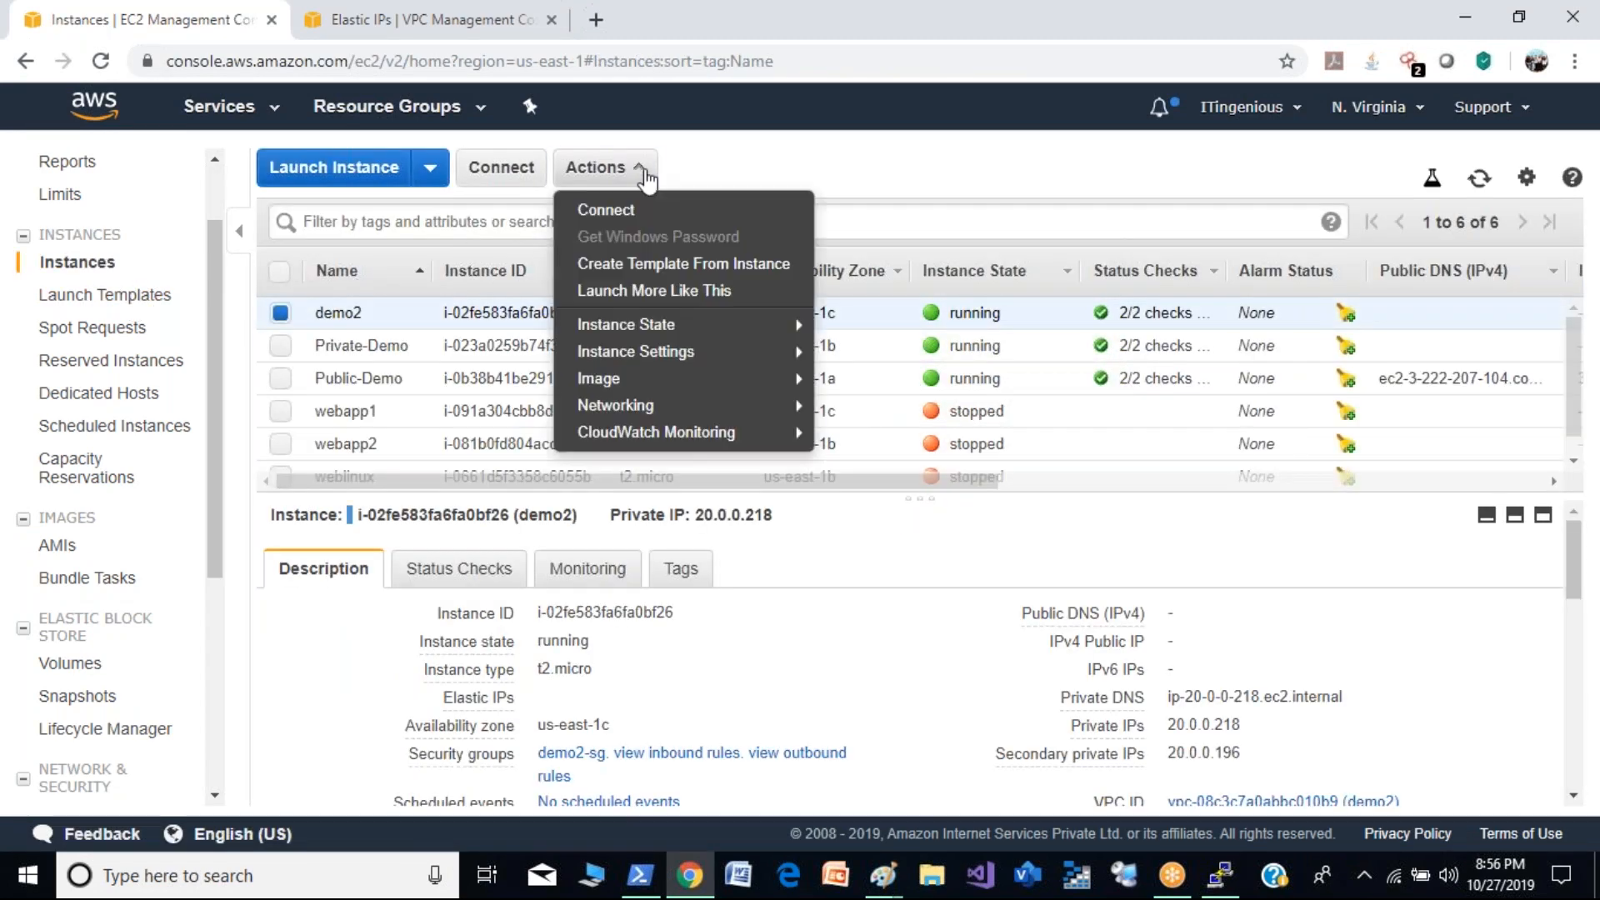
mouse_move(765, 337)
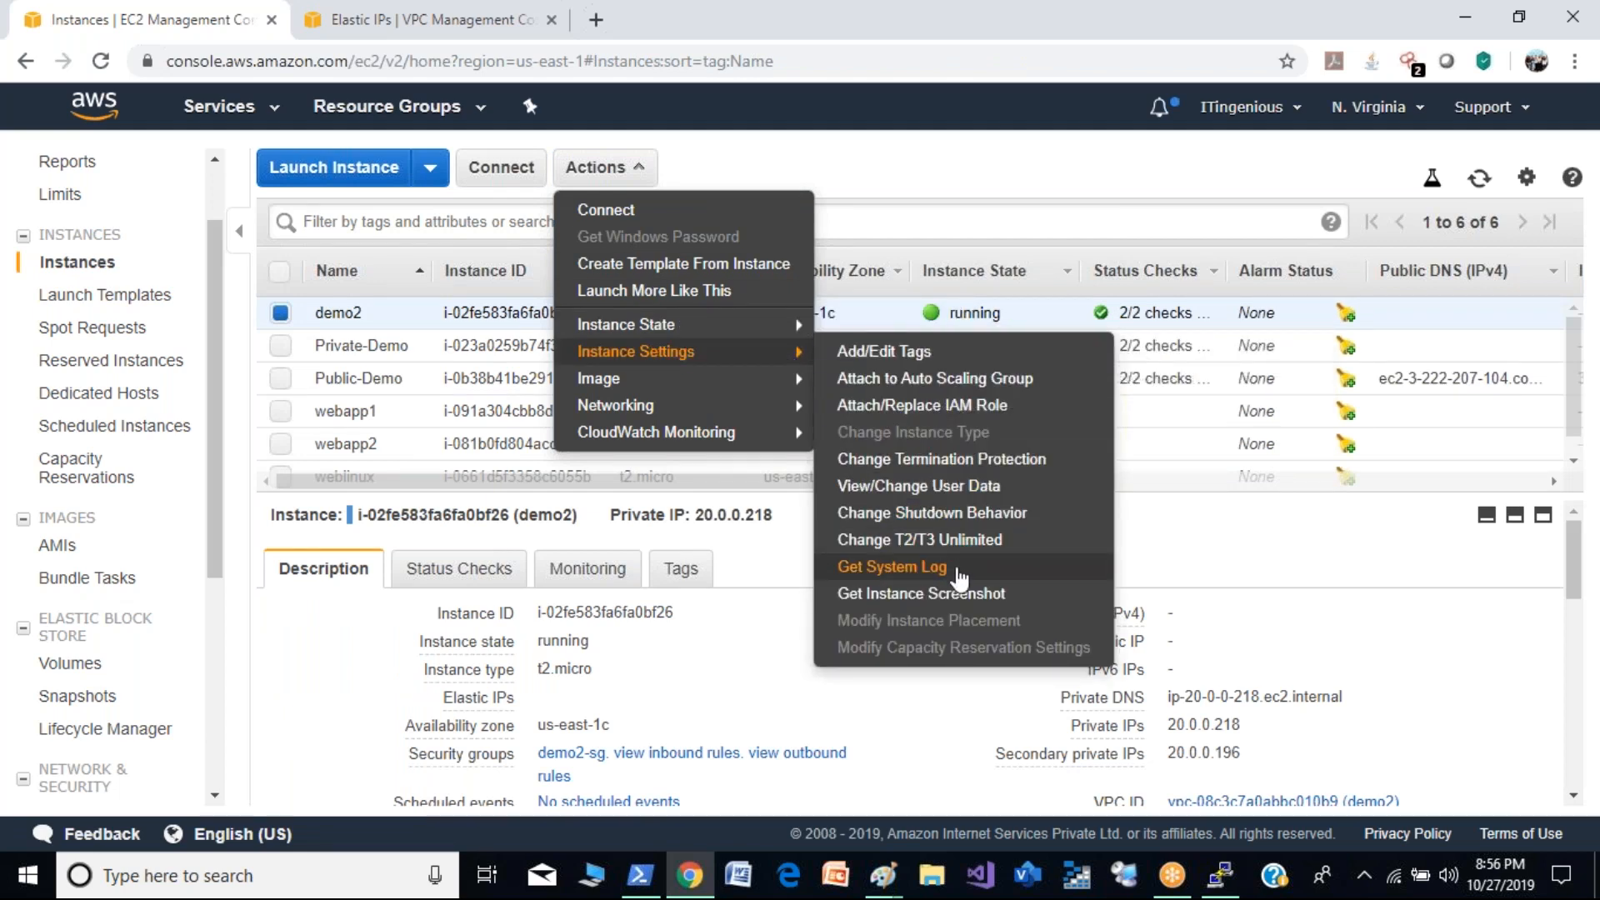
mouse_move(761, 414)
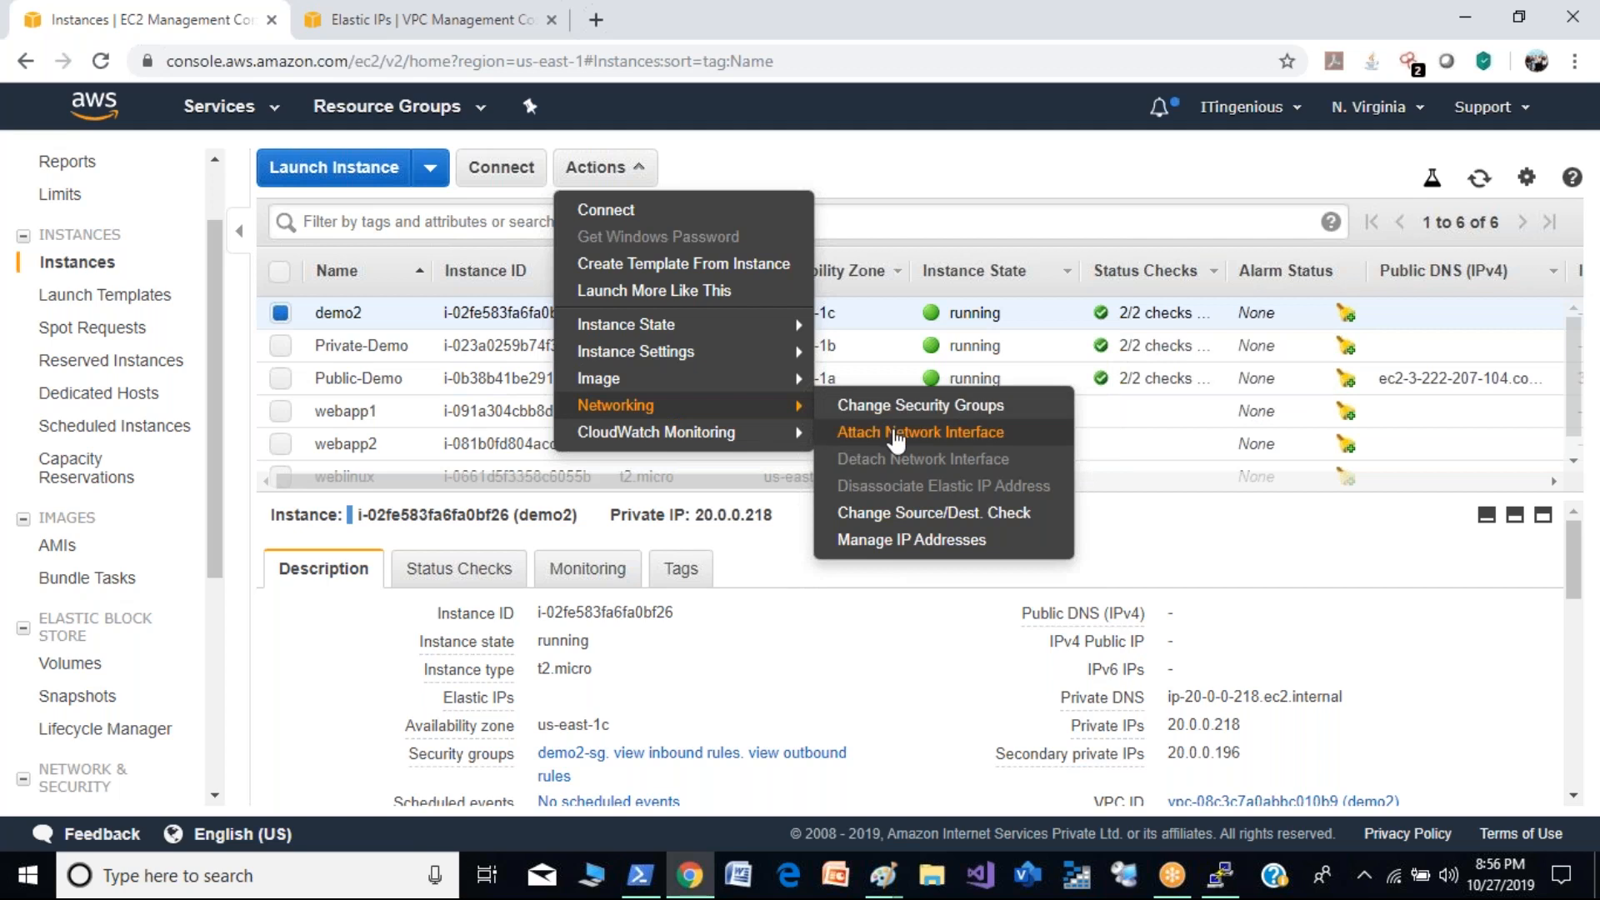
click(917, 543)
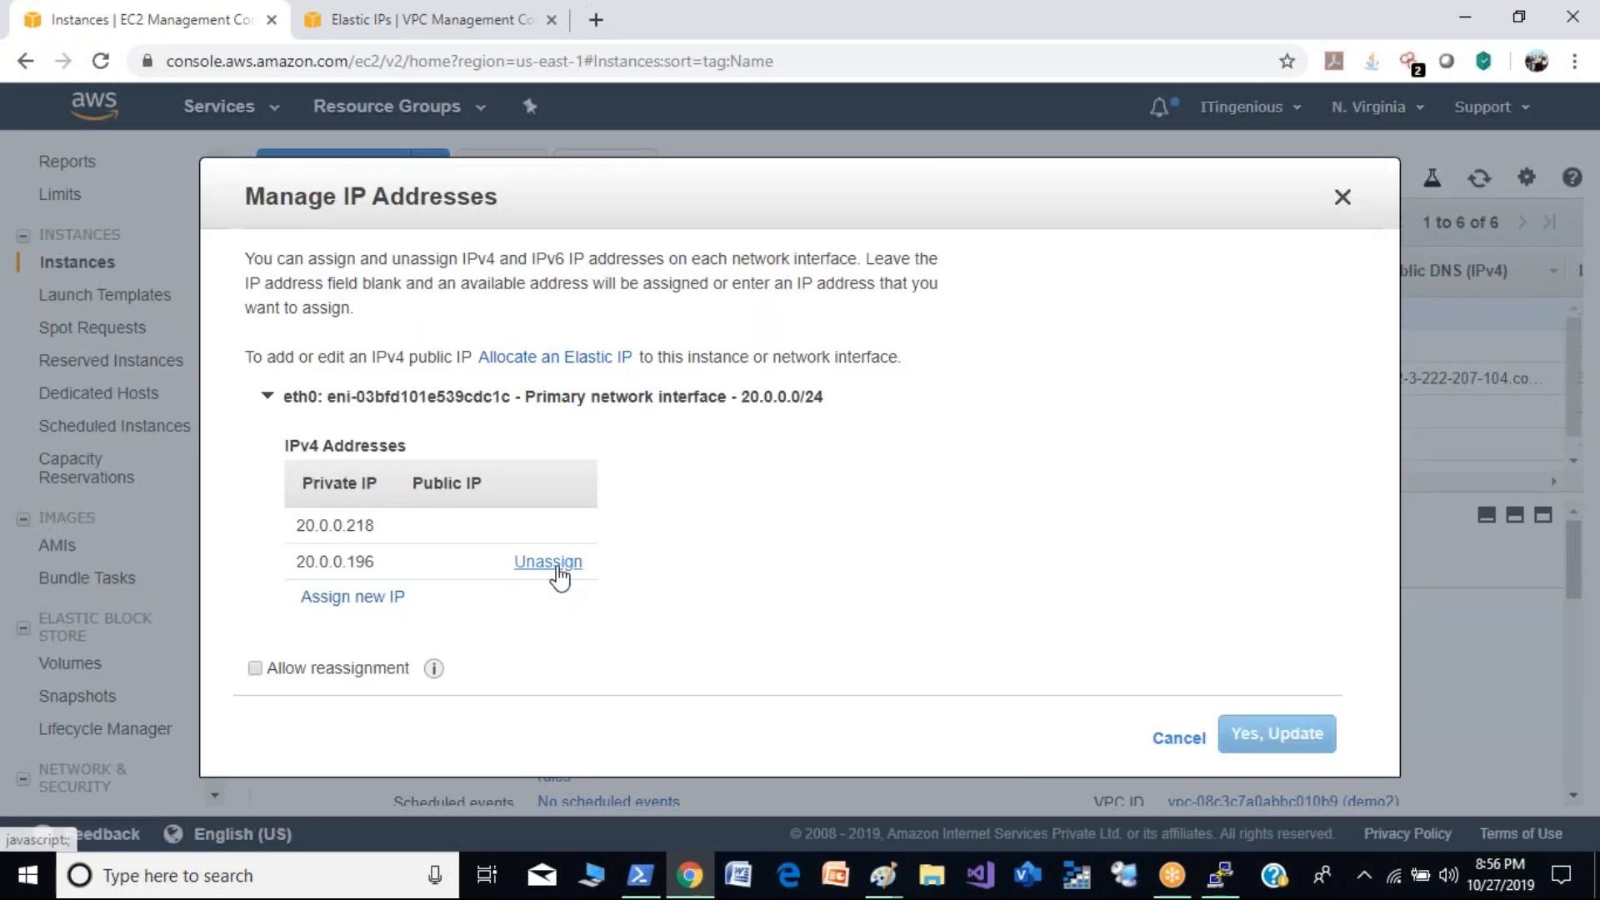
click(557, 565)
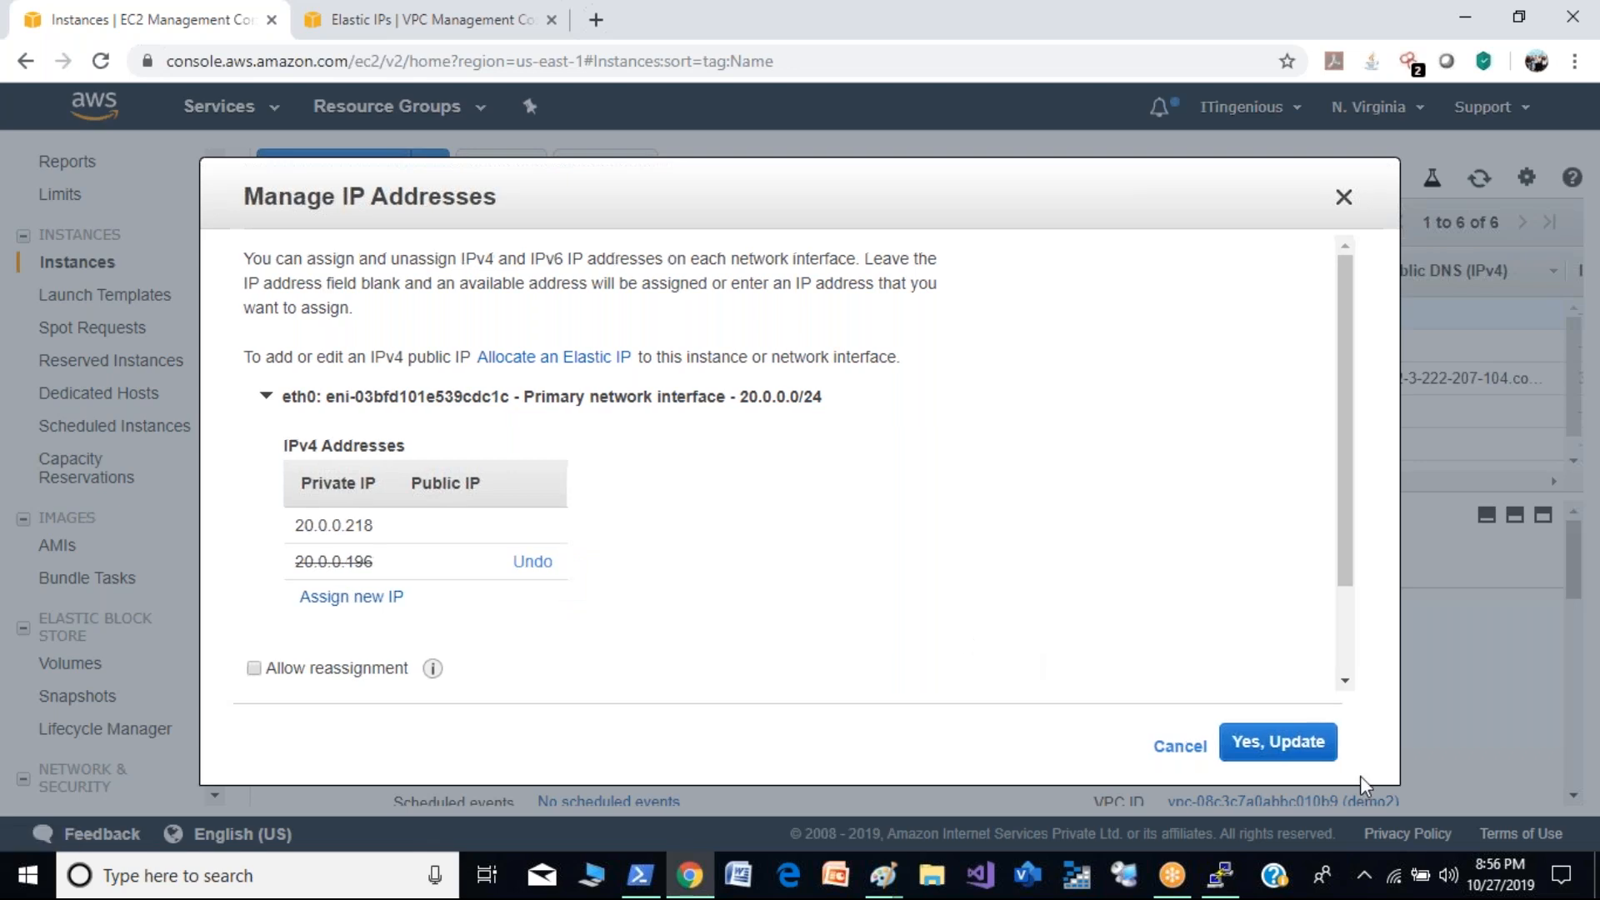
click(1251, 755)
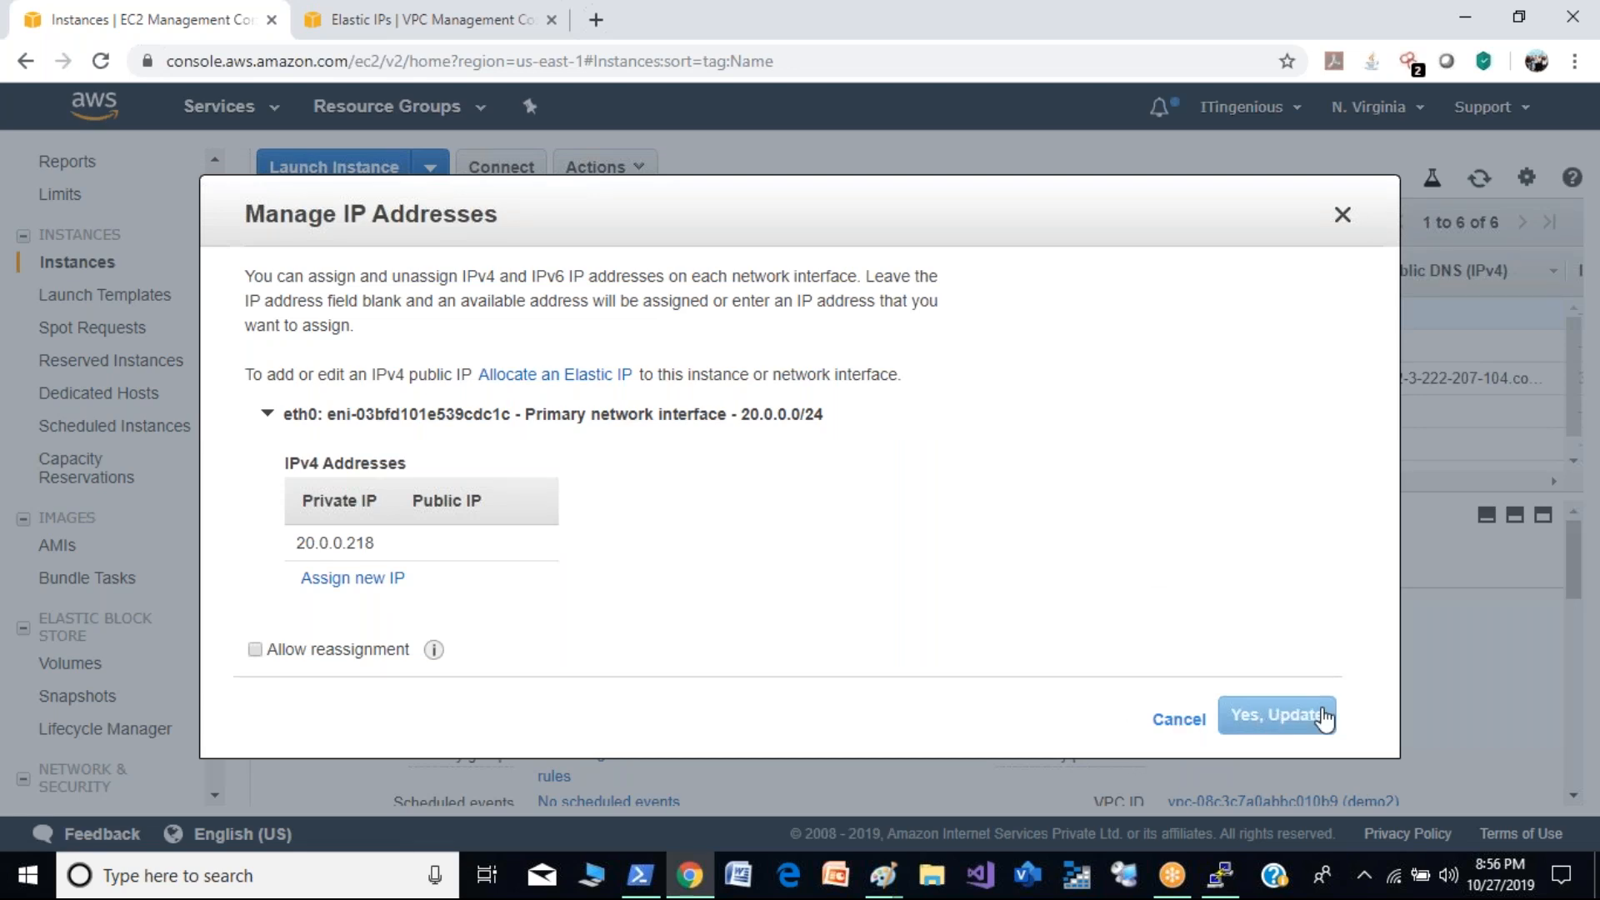
click(1177, 722)
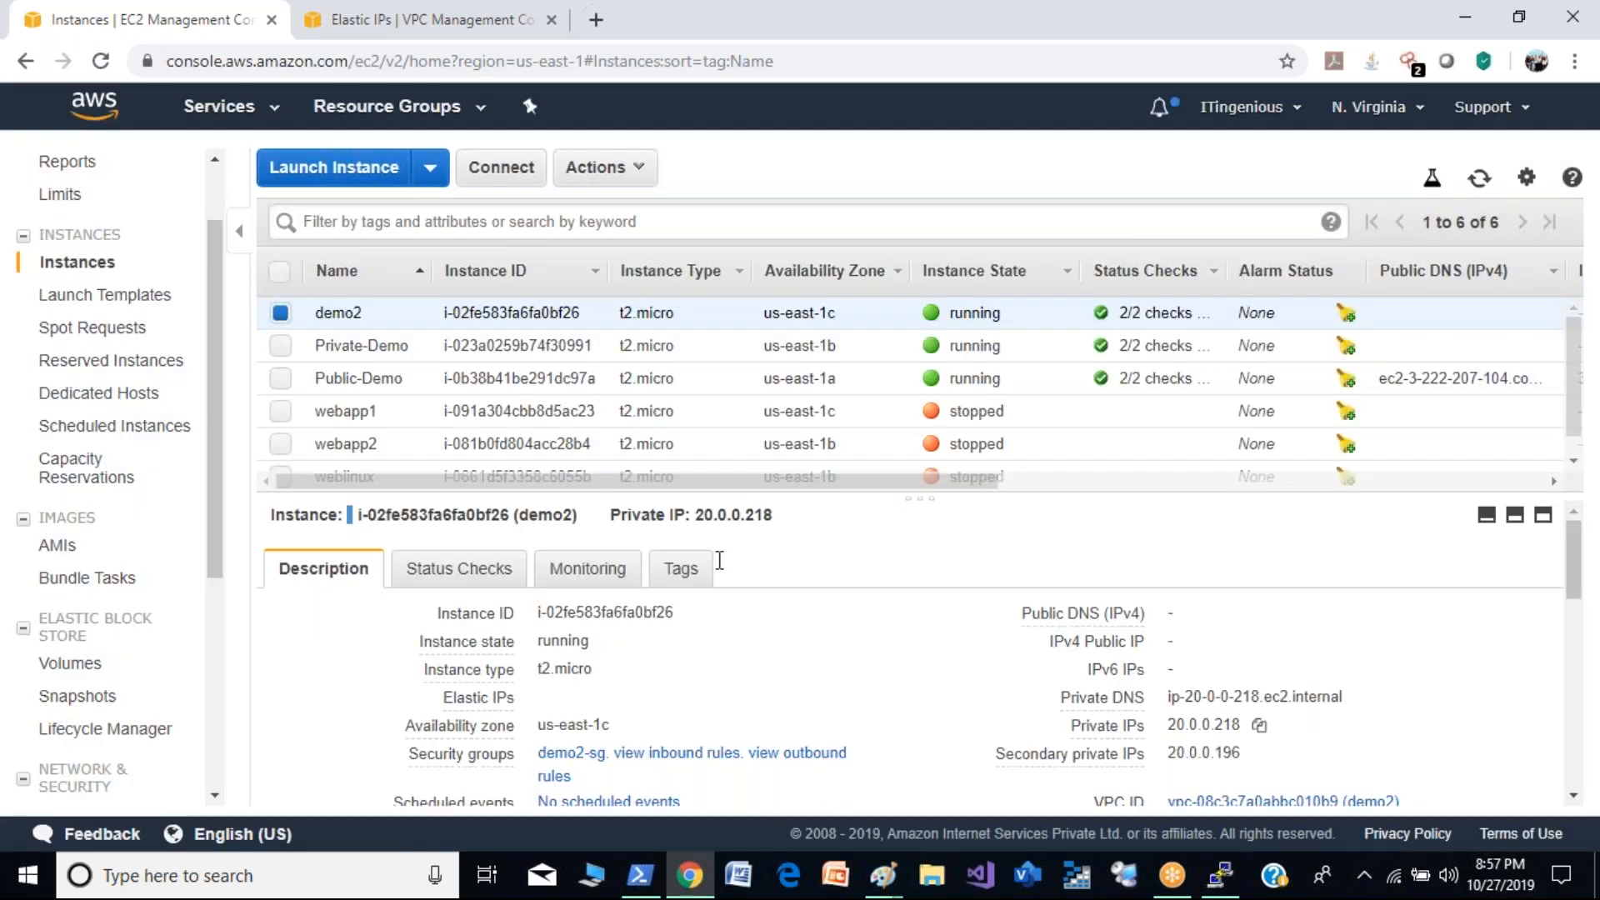
- Associate Elastic IP 3.233.66.193 with the demo2 instance on private IP 20.0.0.218, allowing reassociation, and refresh the address list
click(437, 19)
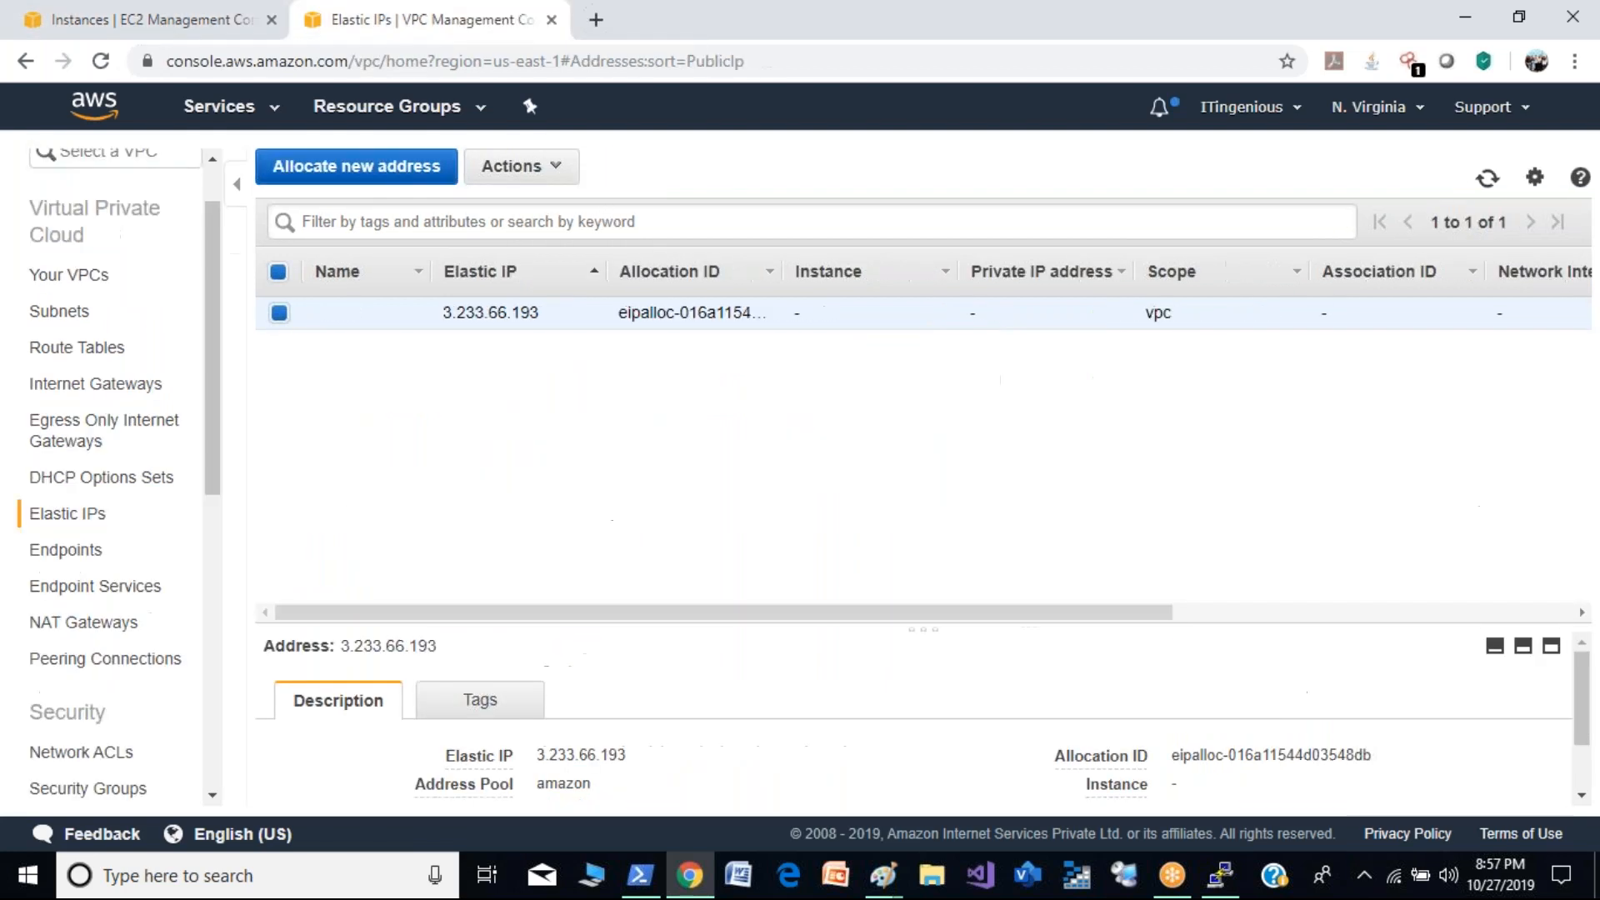
click(528, 168)
click(530, 235)
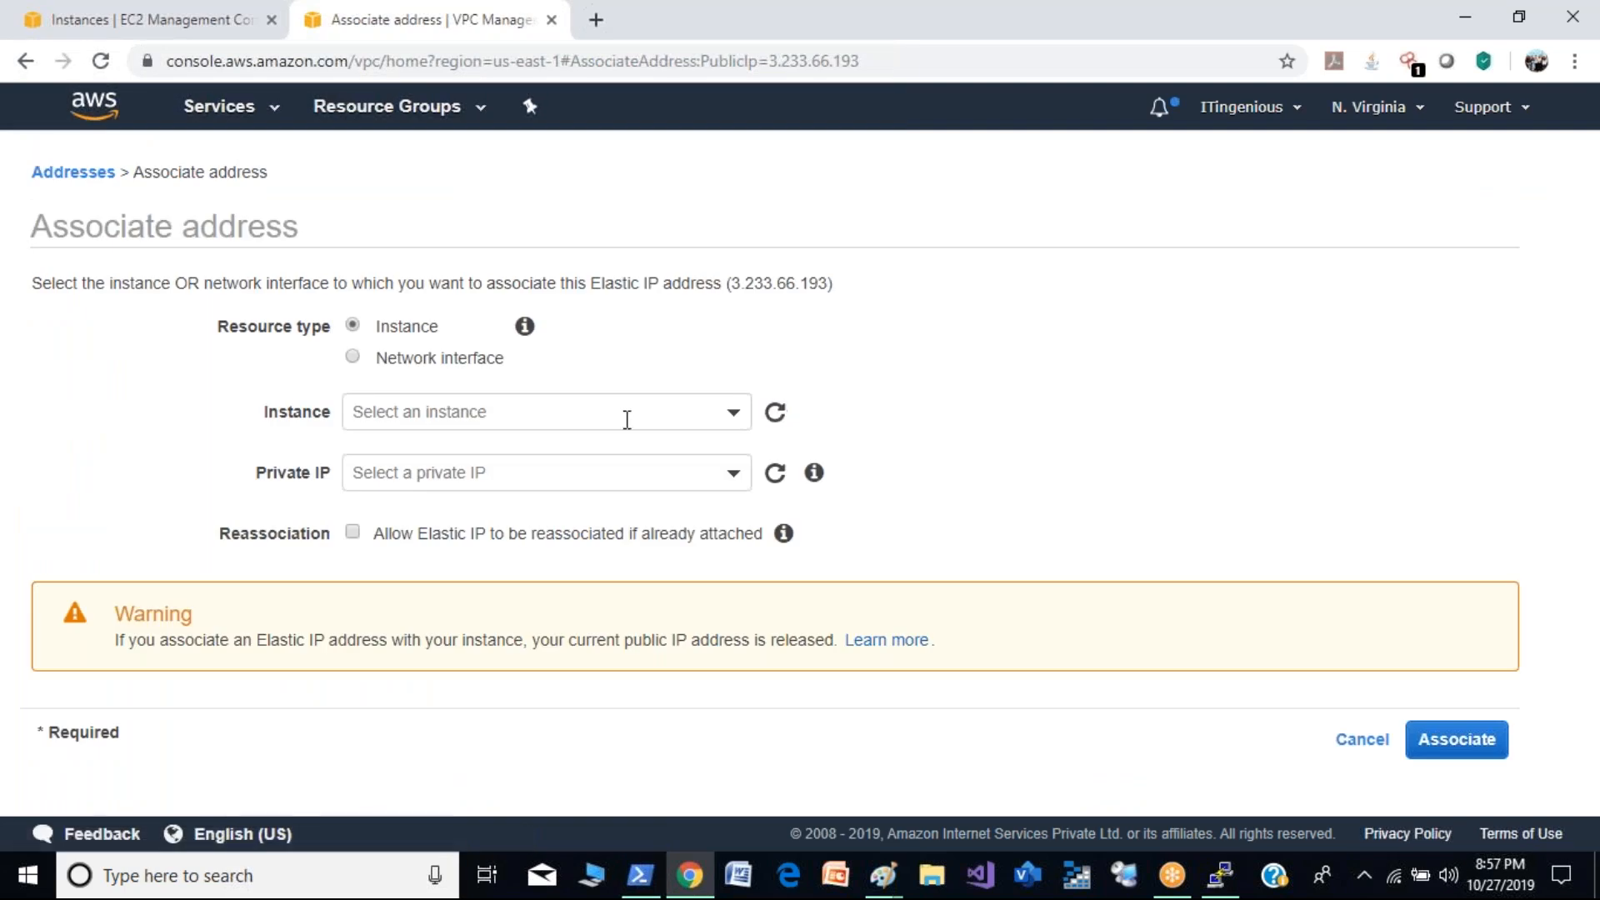
click(631, 421)
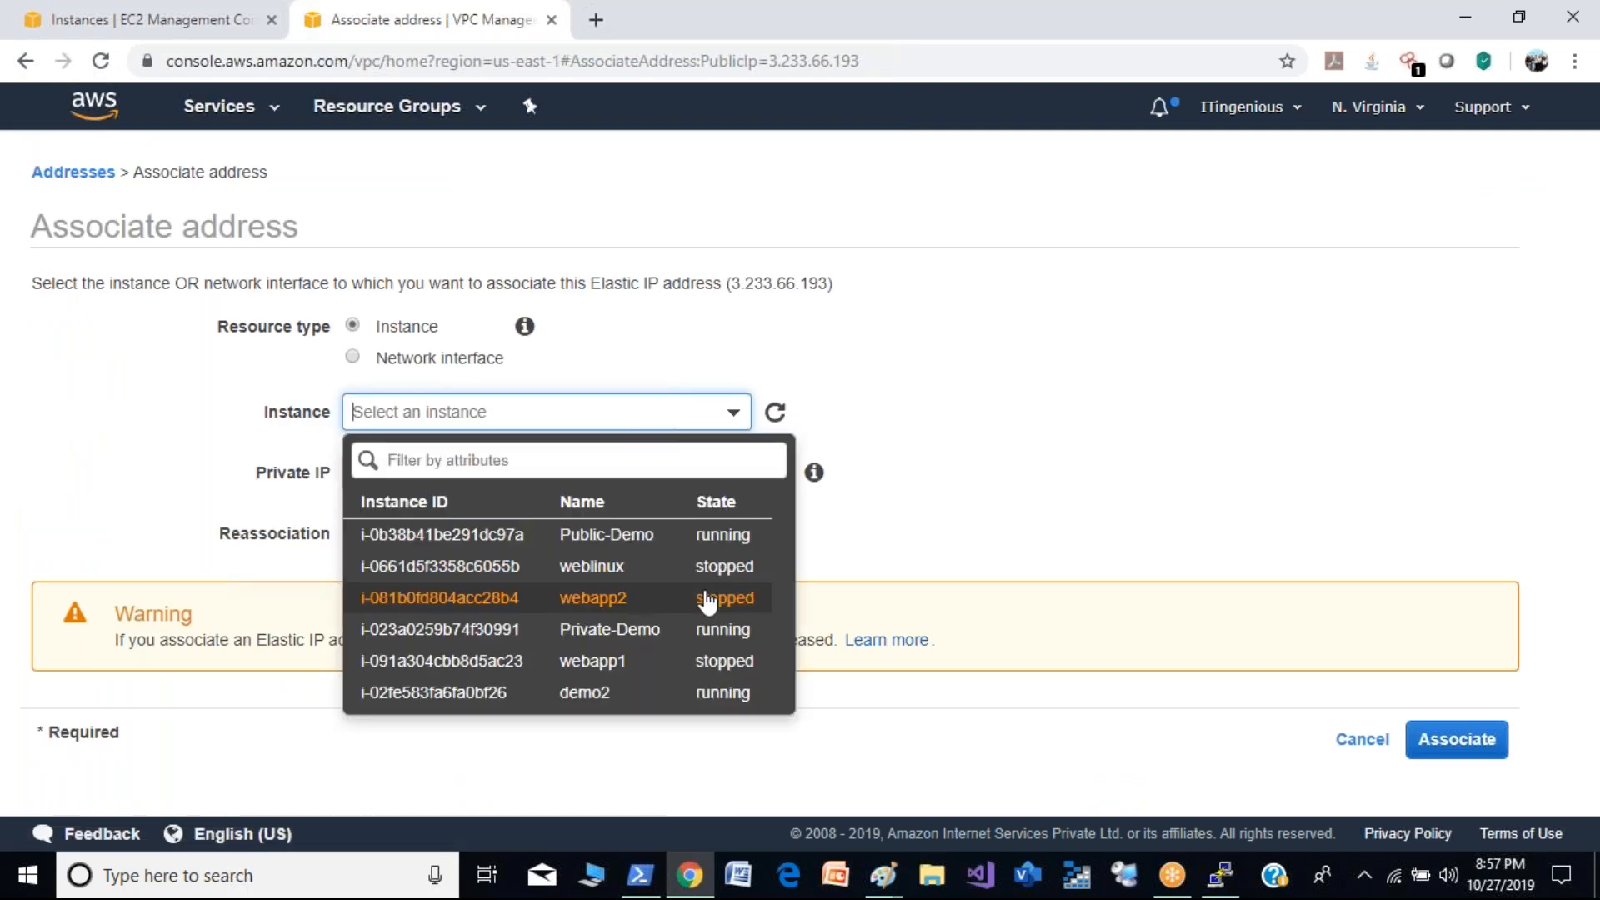
click(738, 695)
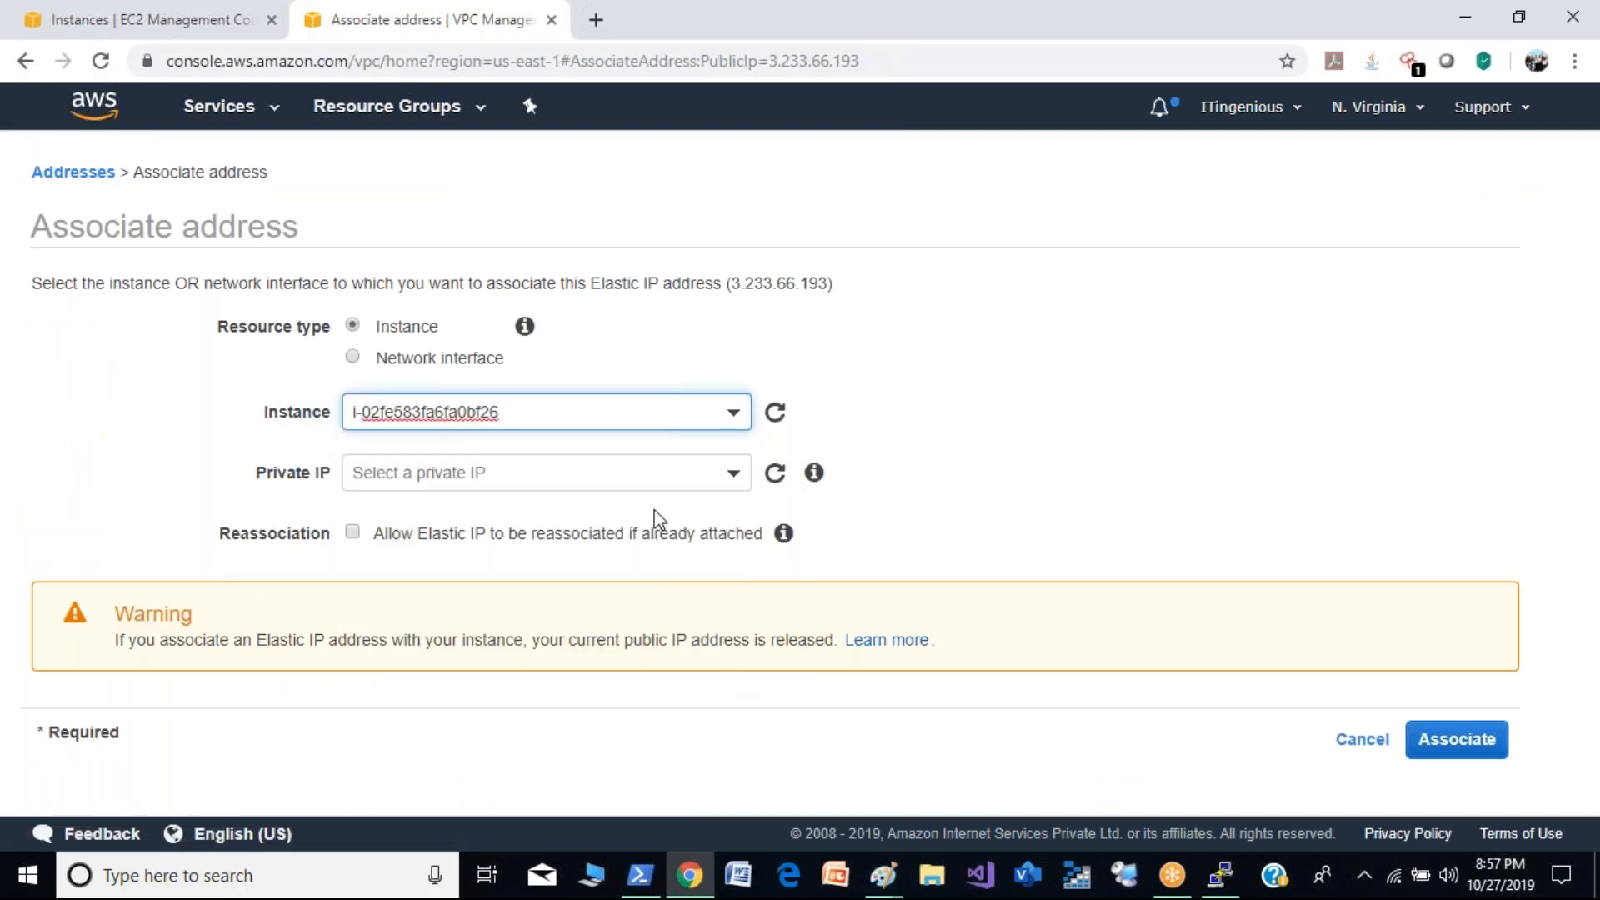
click(710, 472)
click(604, 570)
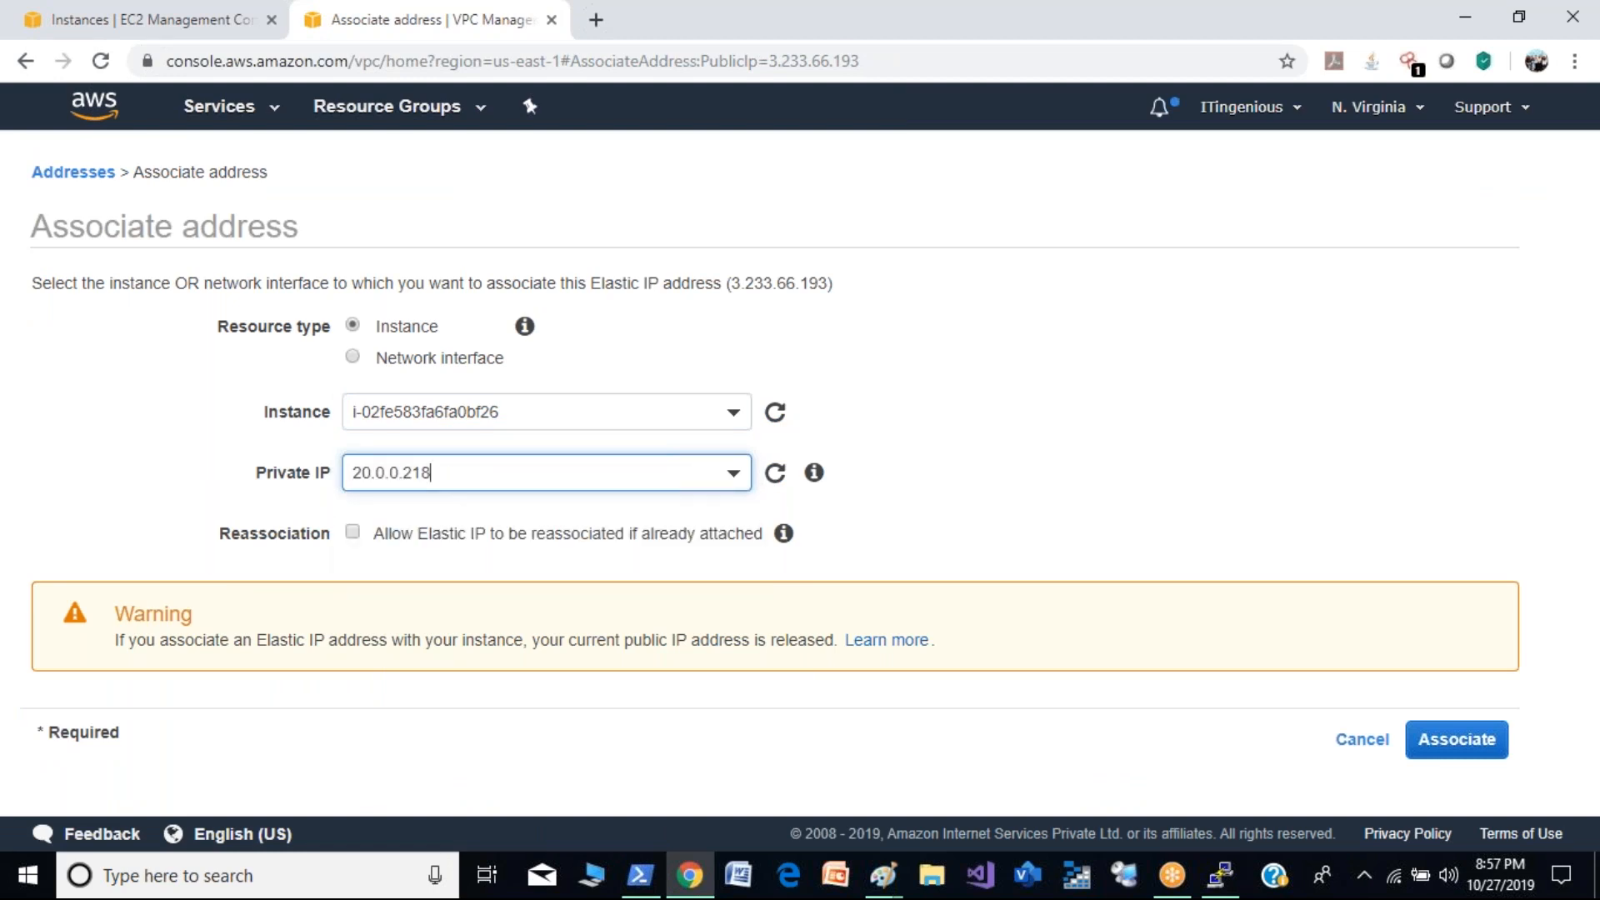
click(352, 531)
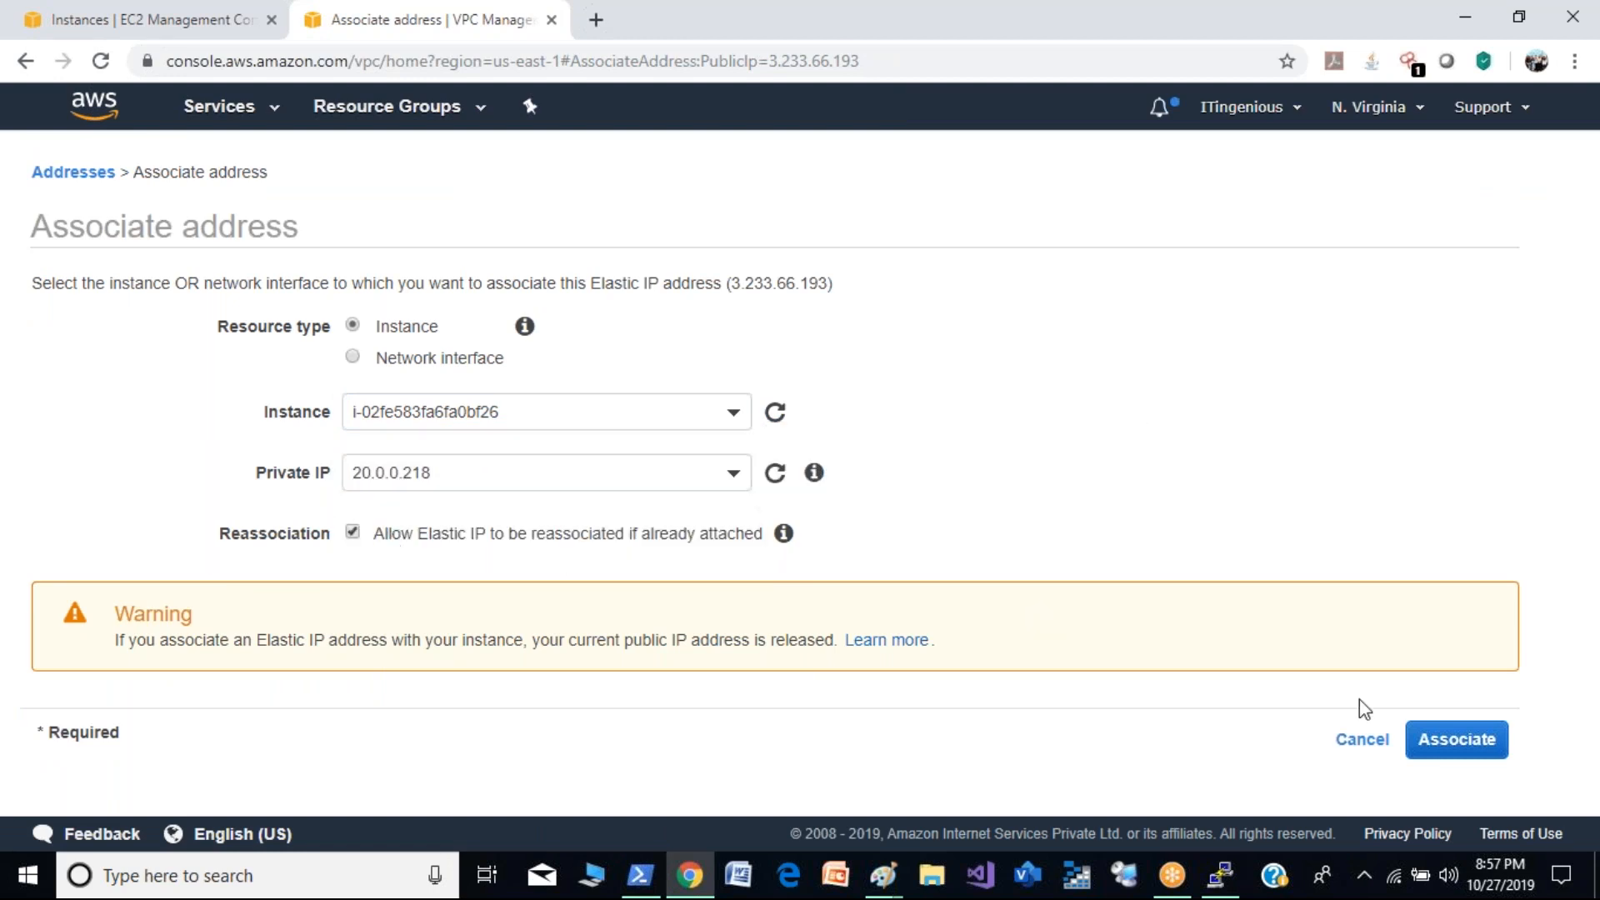
click(1452, 740)
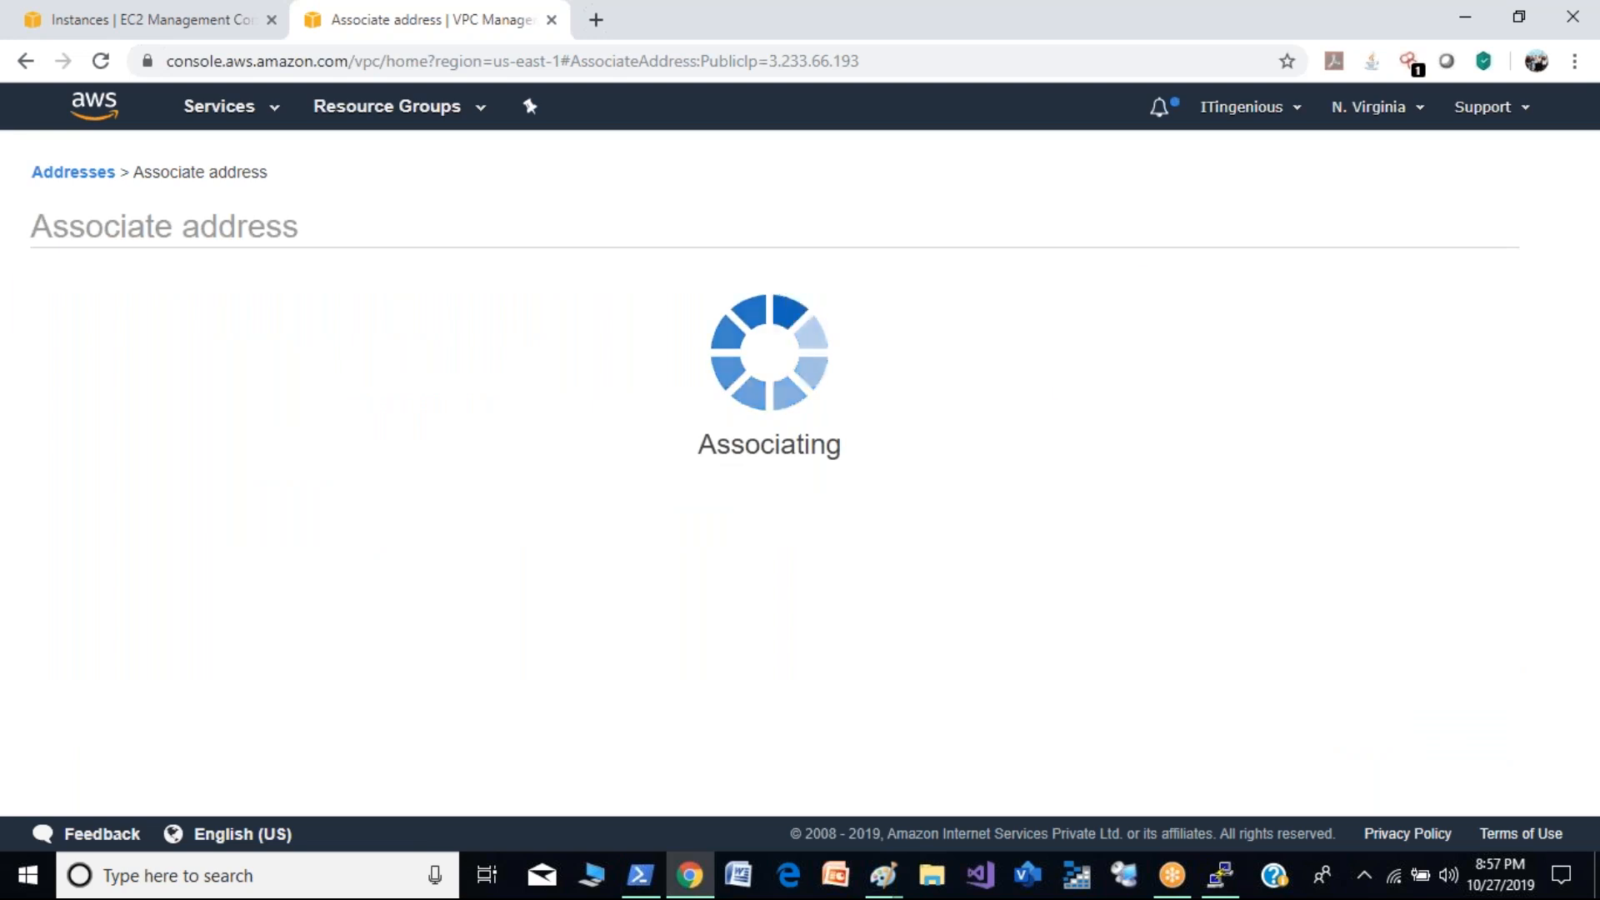
click(1098, 384)
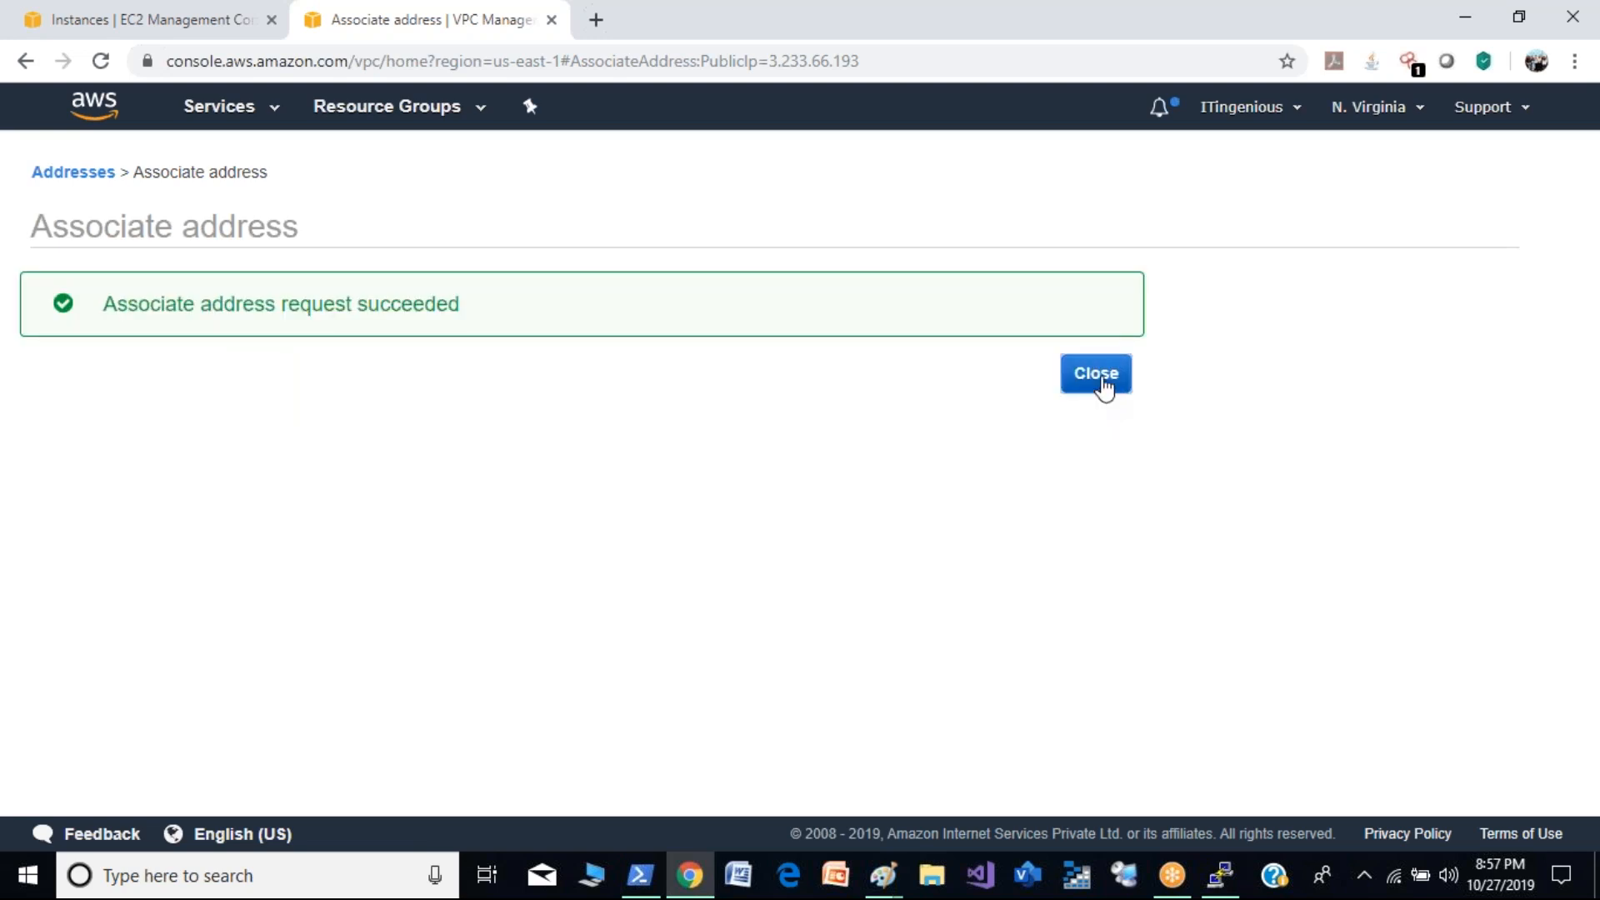
click(1487, 178)
- Refresh the EC2 instance list and copy the IPv4 public IP of the demo2 instance
click(197, 19)
click(502, 178)
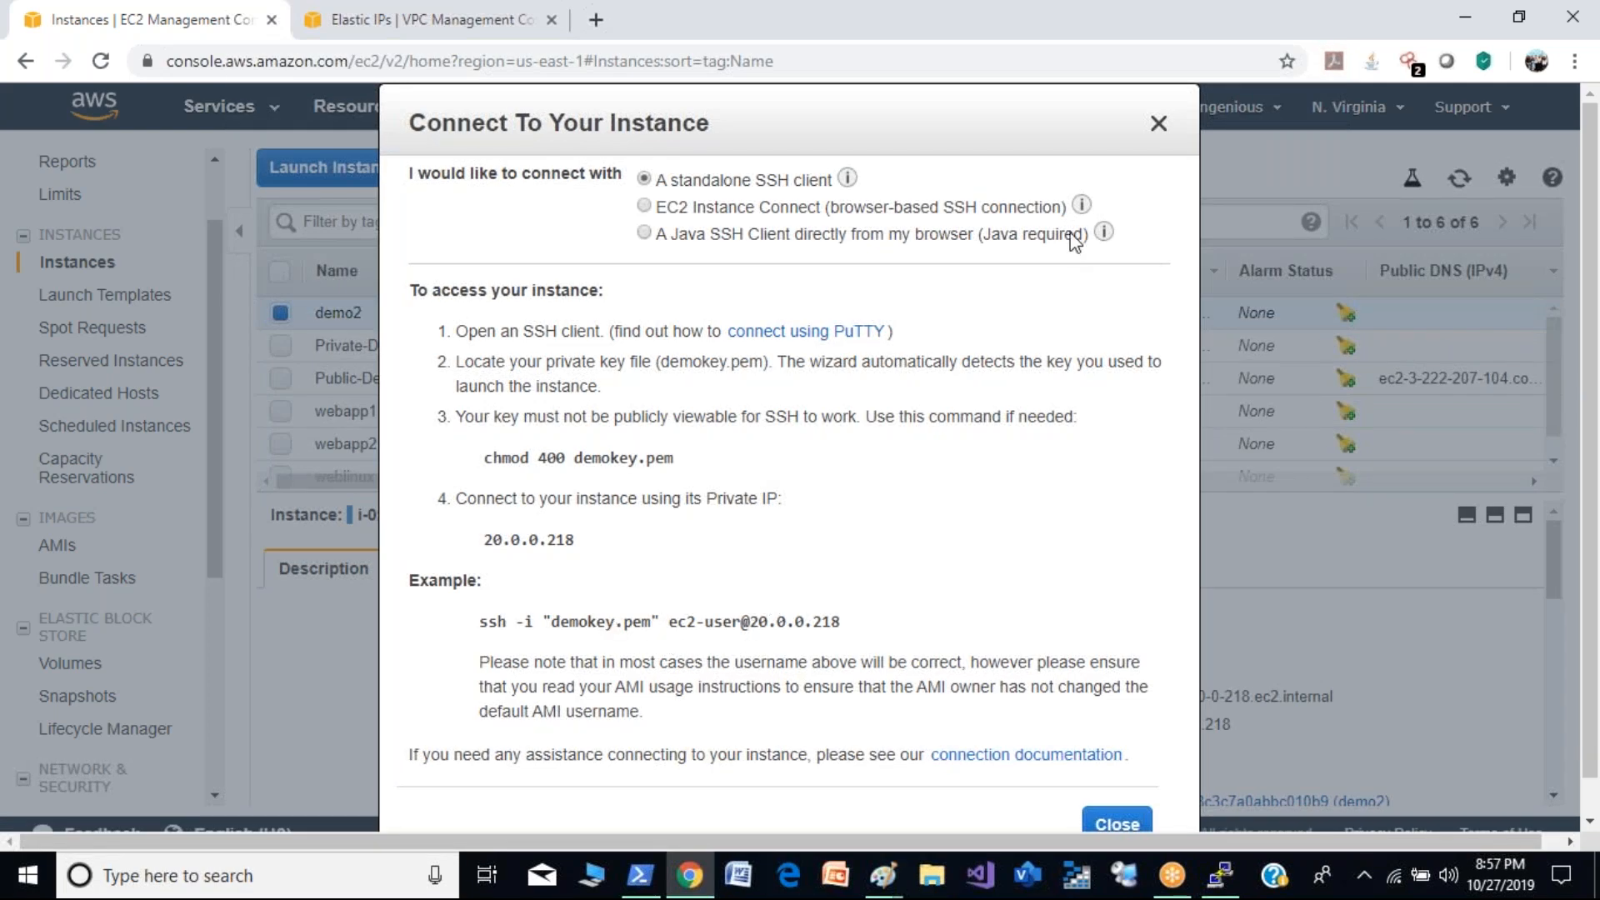
click(1160, 123)
click(1481, 178)
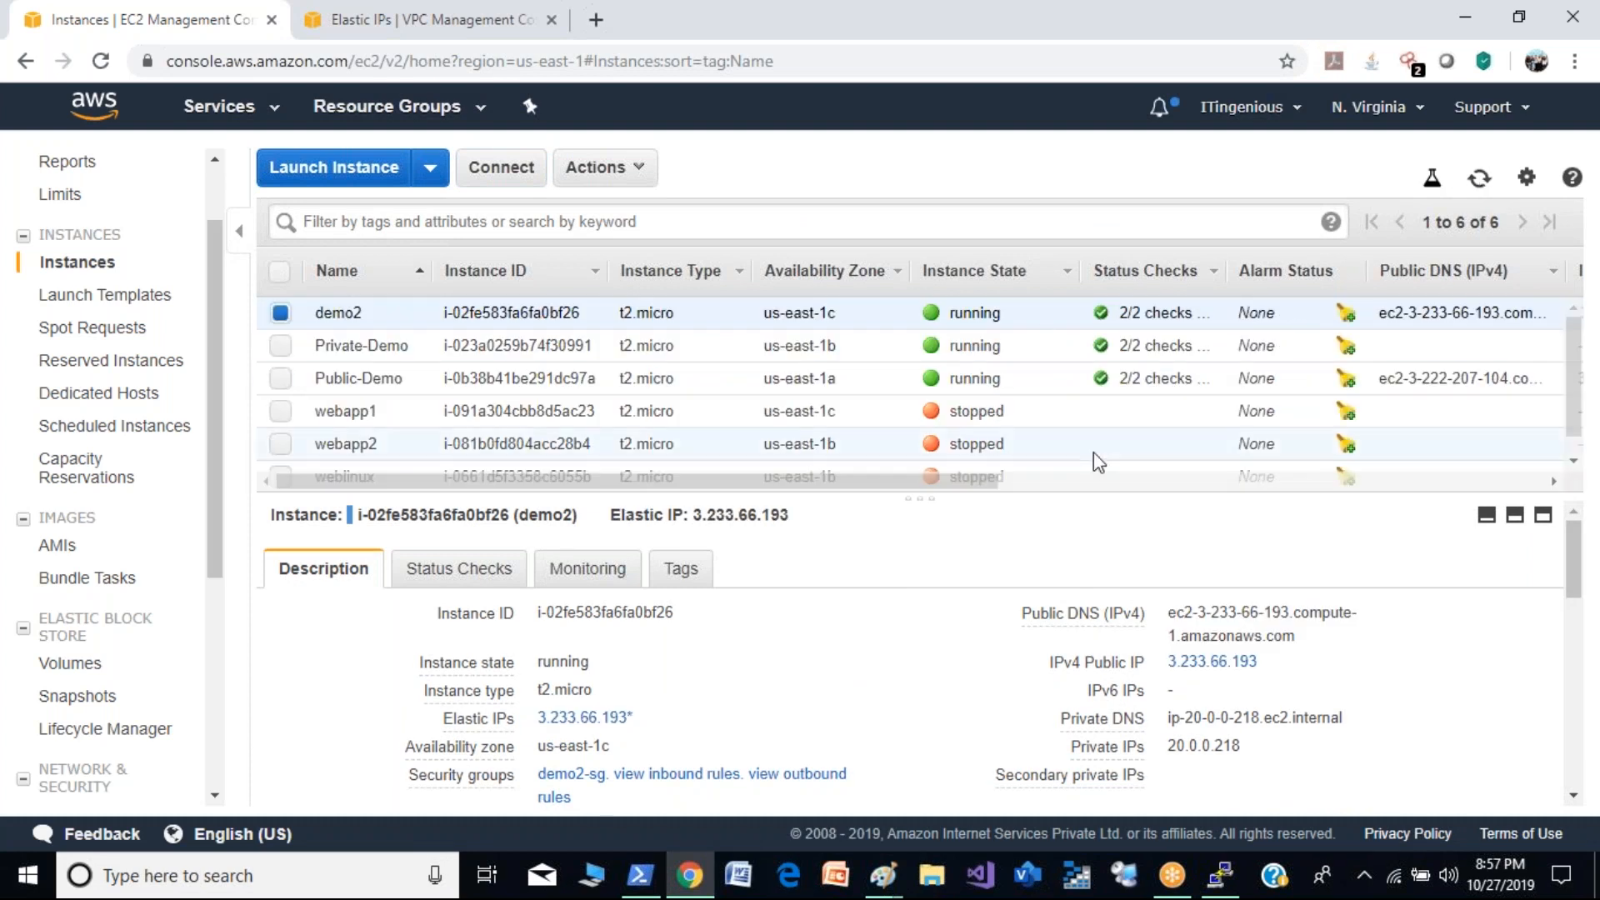
click(1482, 182)
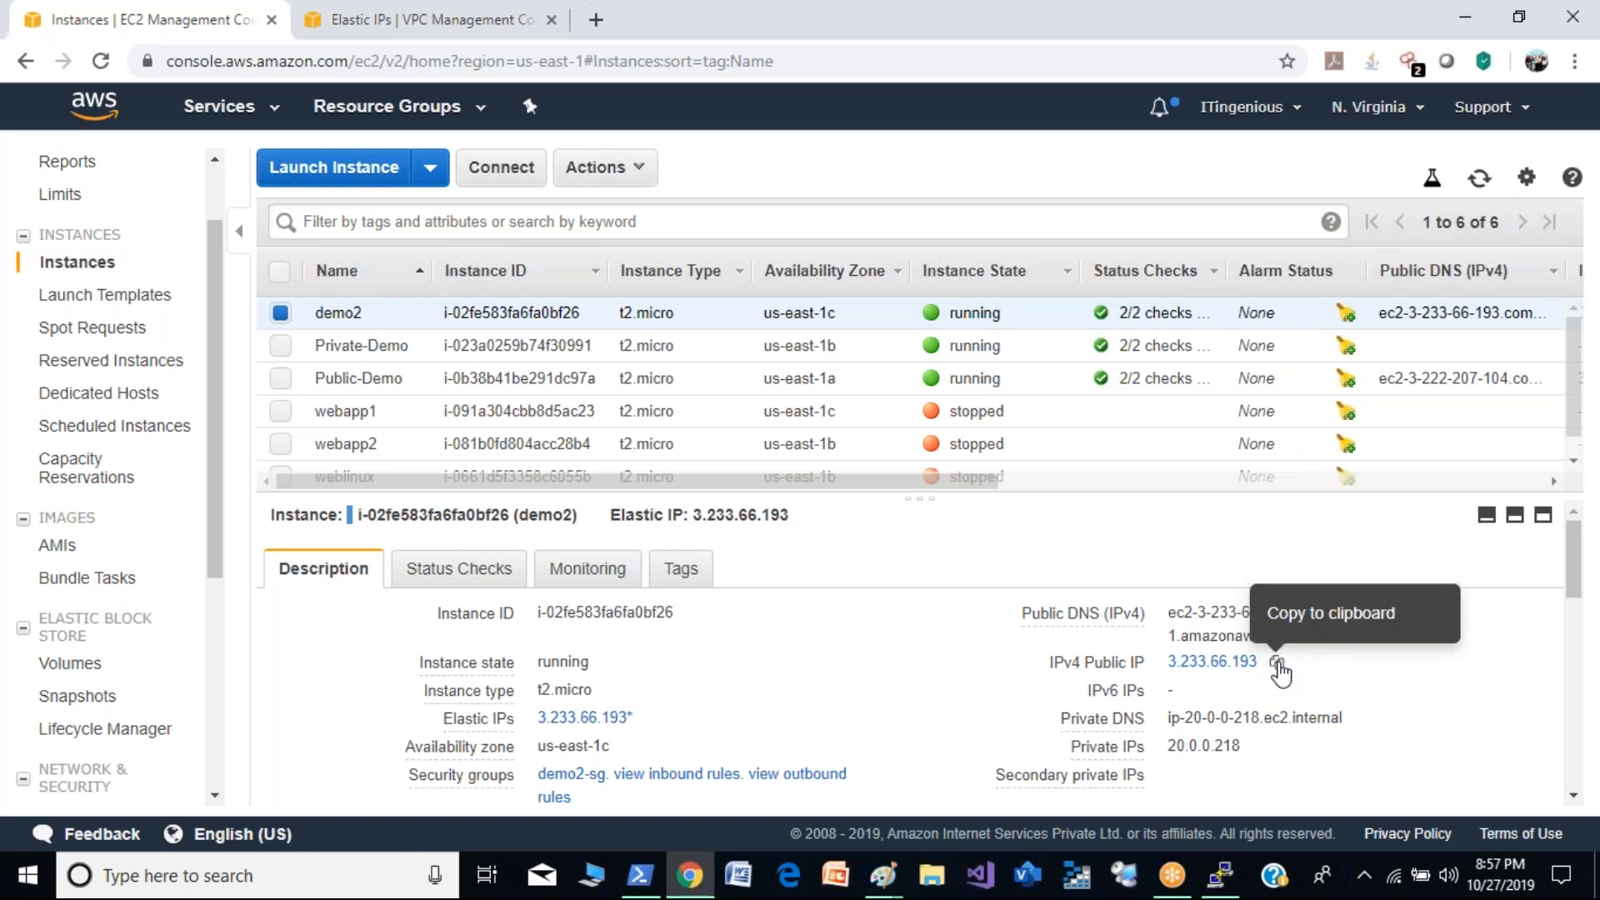
click(1278, 666)
click(1220, 875)
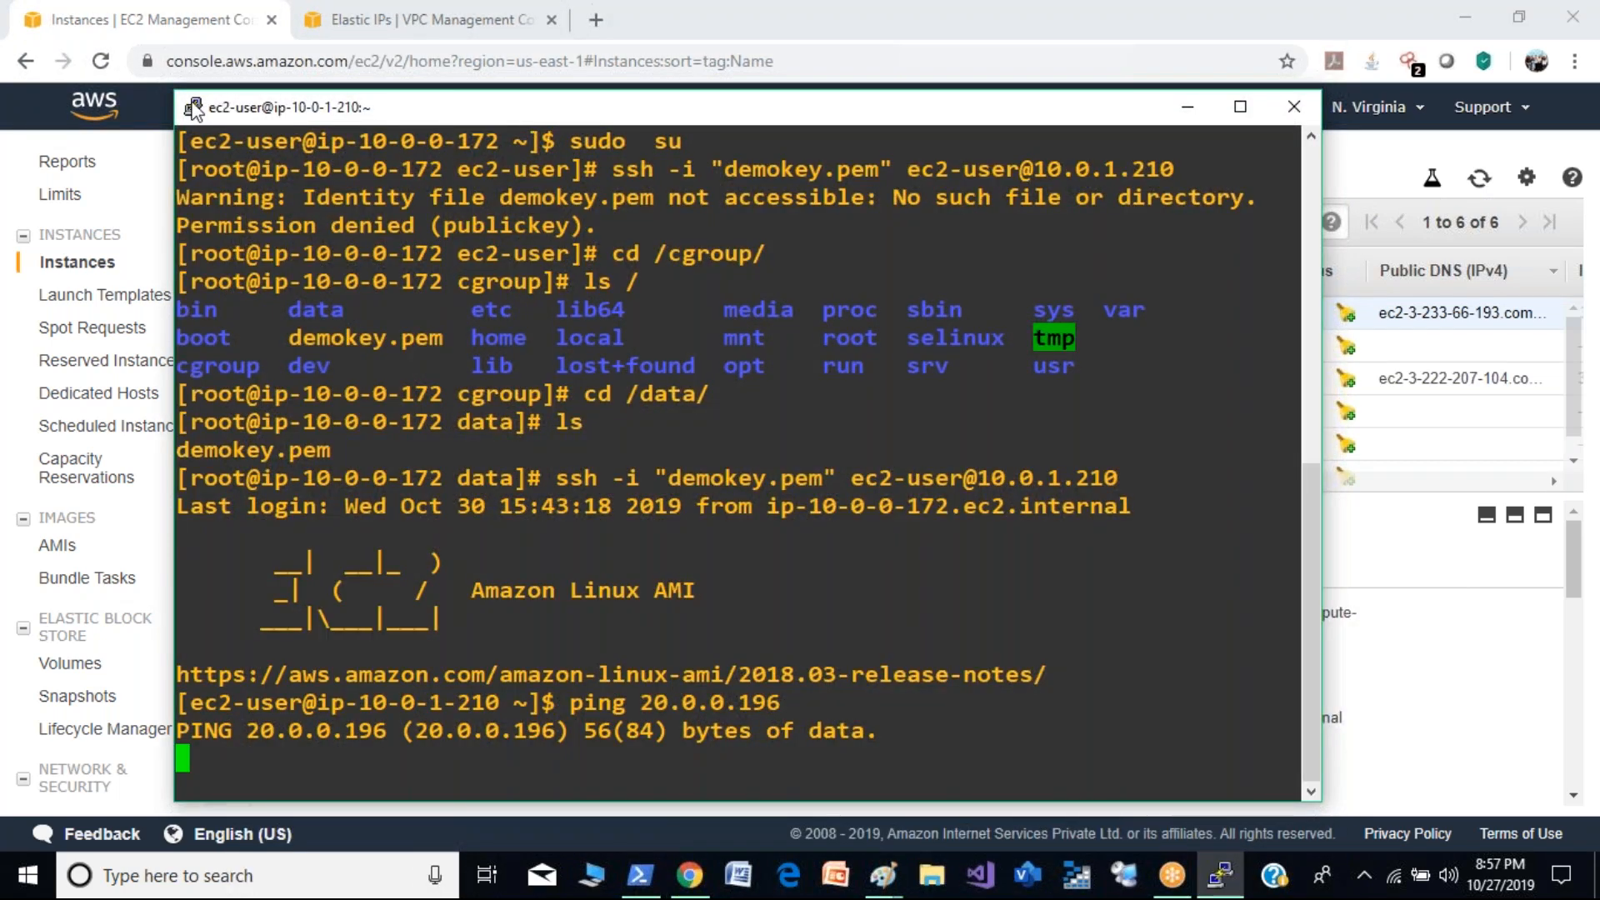
click(194, 109)
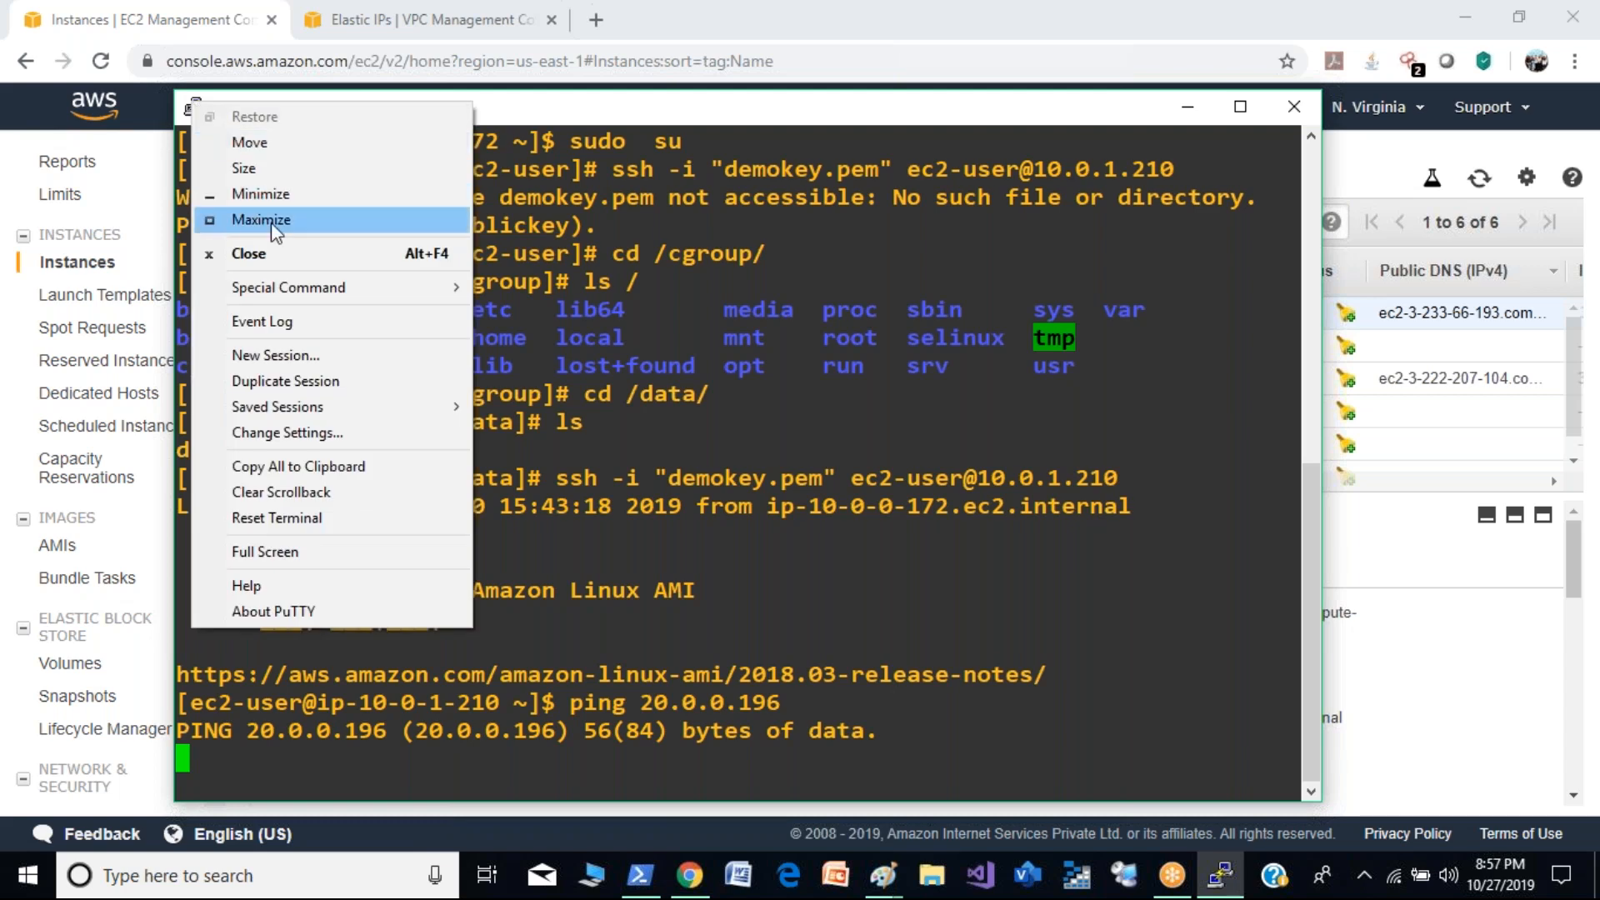
click(275, 355)
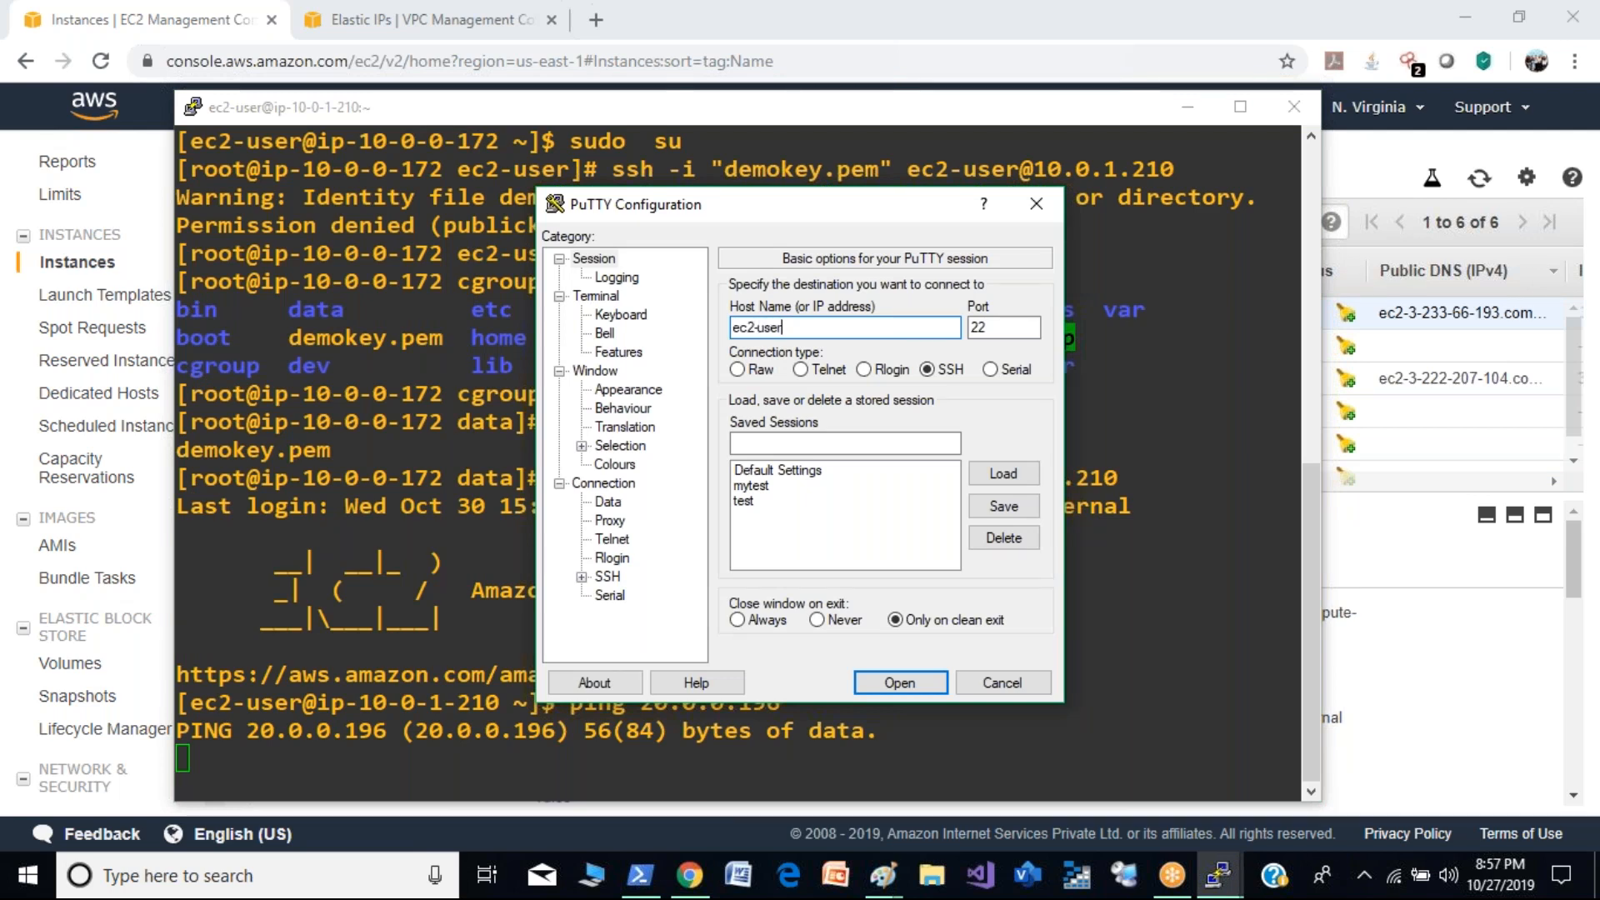
key(ctrl+v)
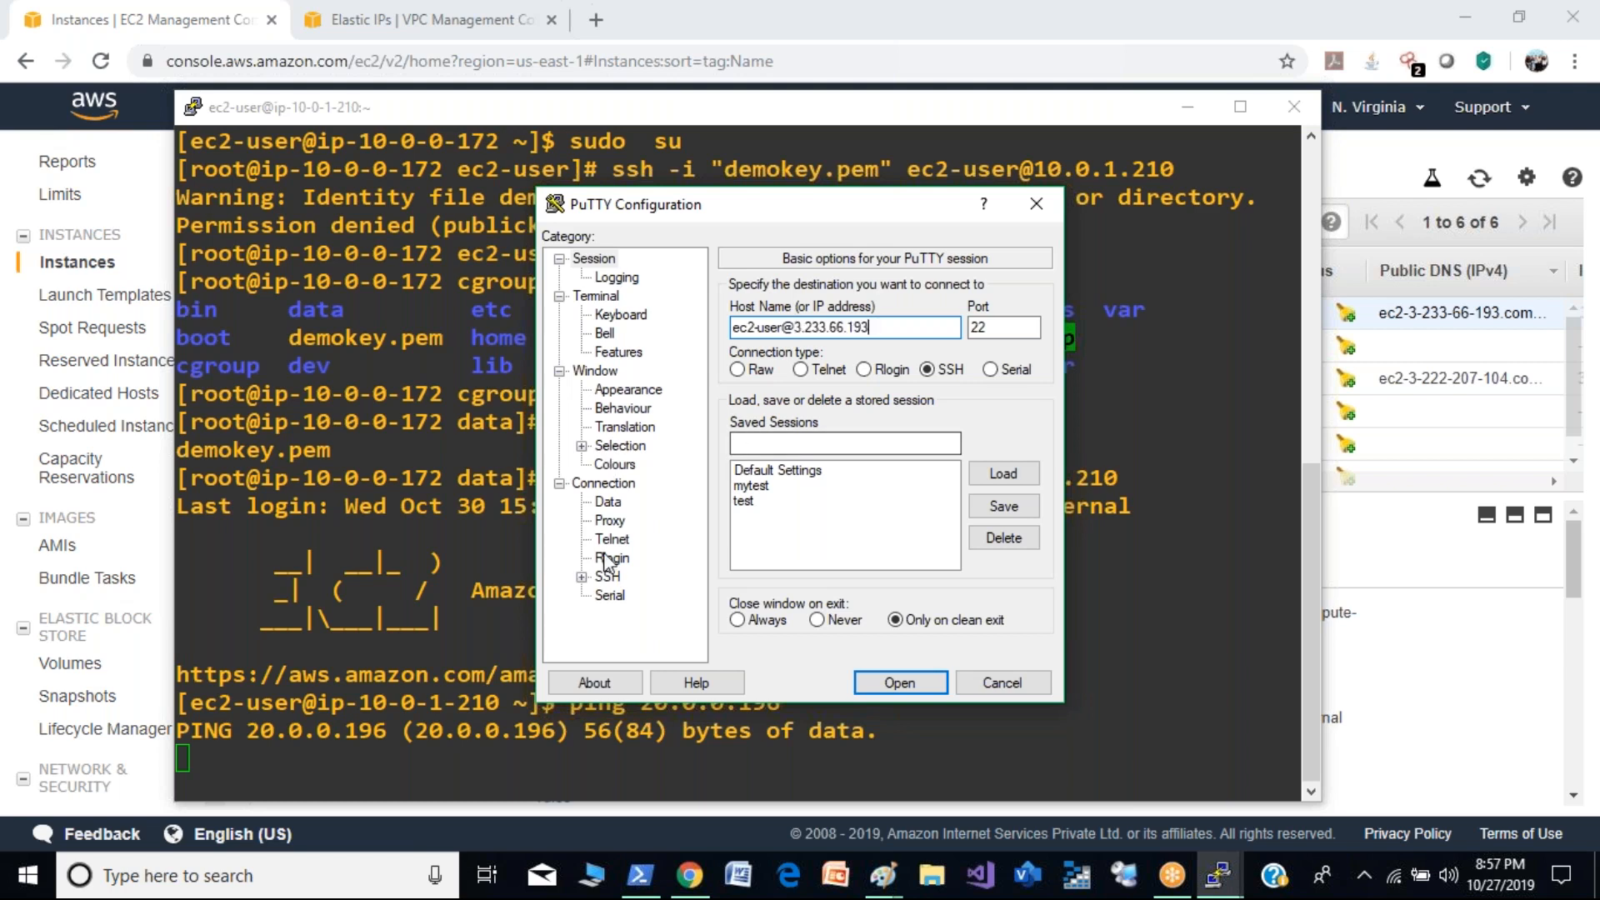
- Choose the private key file for SSH authentication, connect to demo2, trust its host key, and move the new terminal aside
click(581, 576)
click(632, 564)
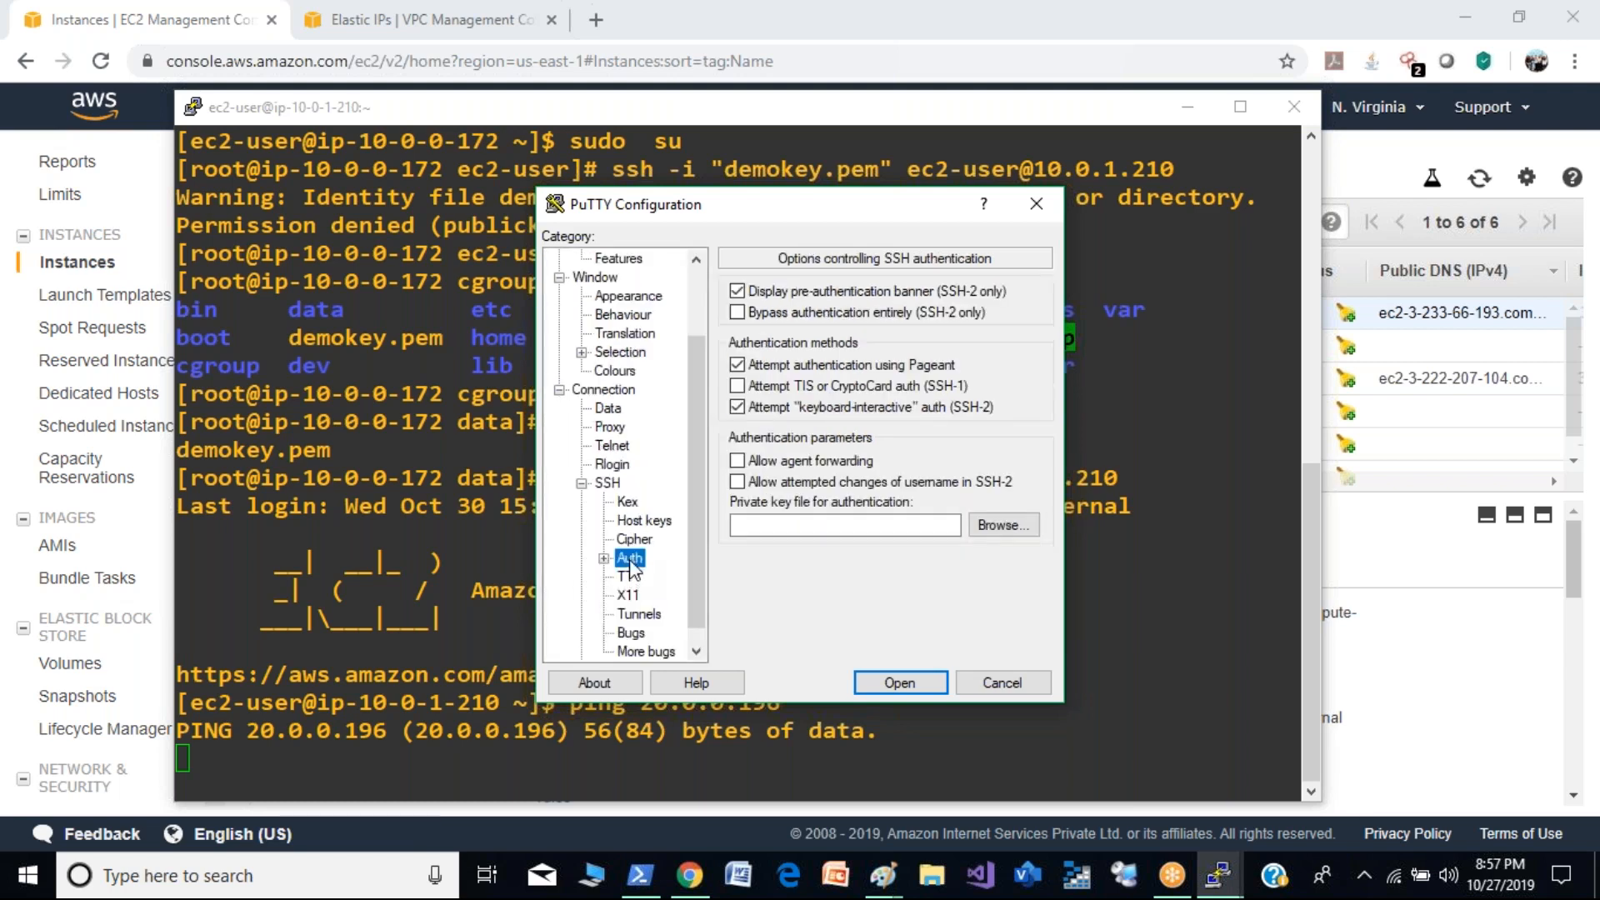
click(1005, 525)
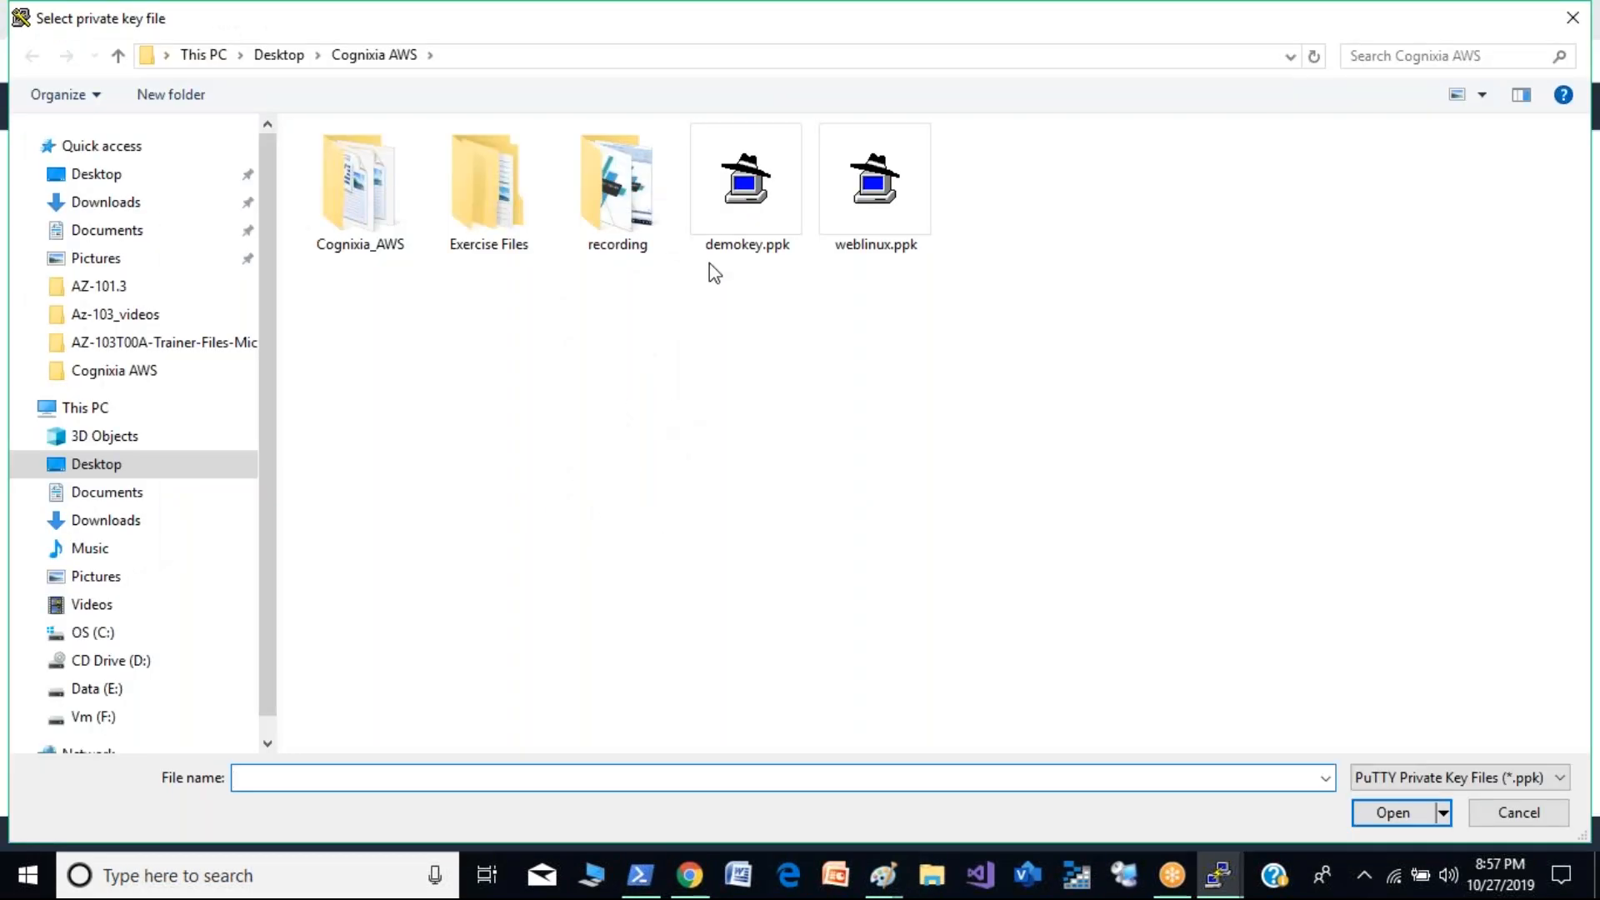
double_click(717, 258)
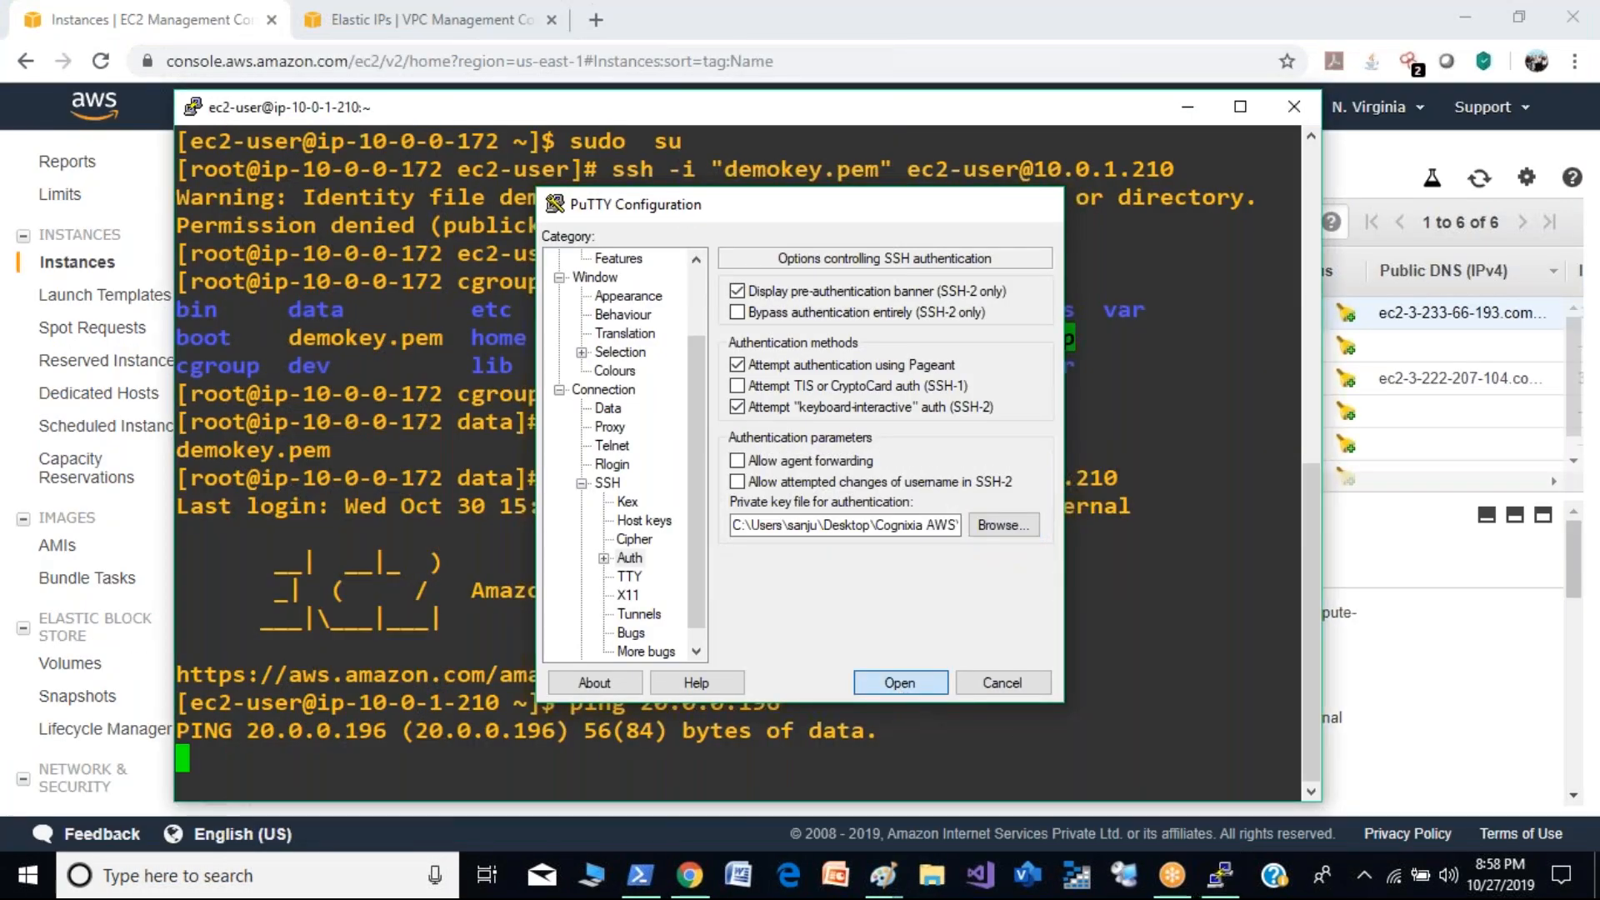
click(902, 685)
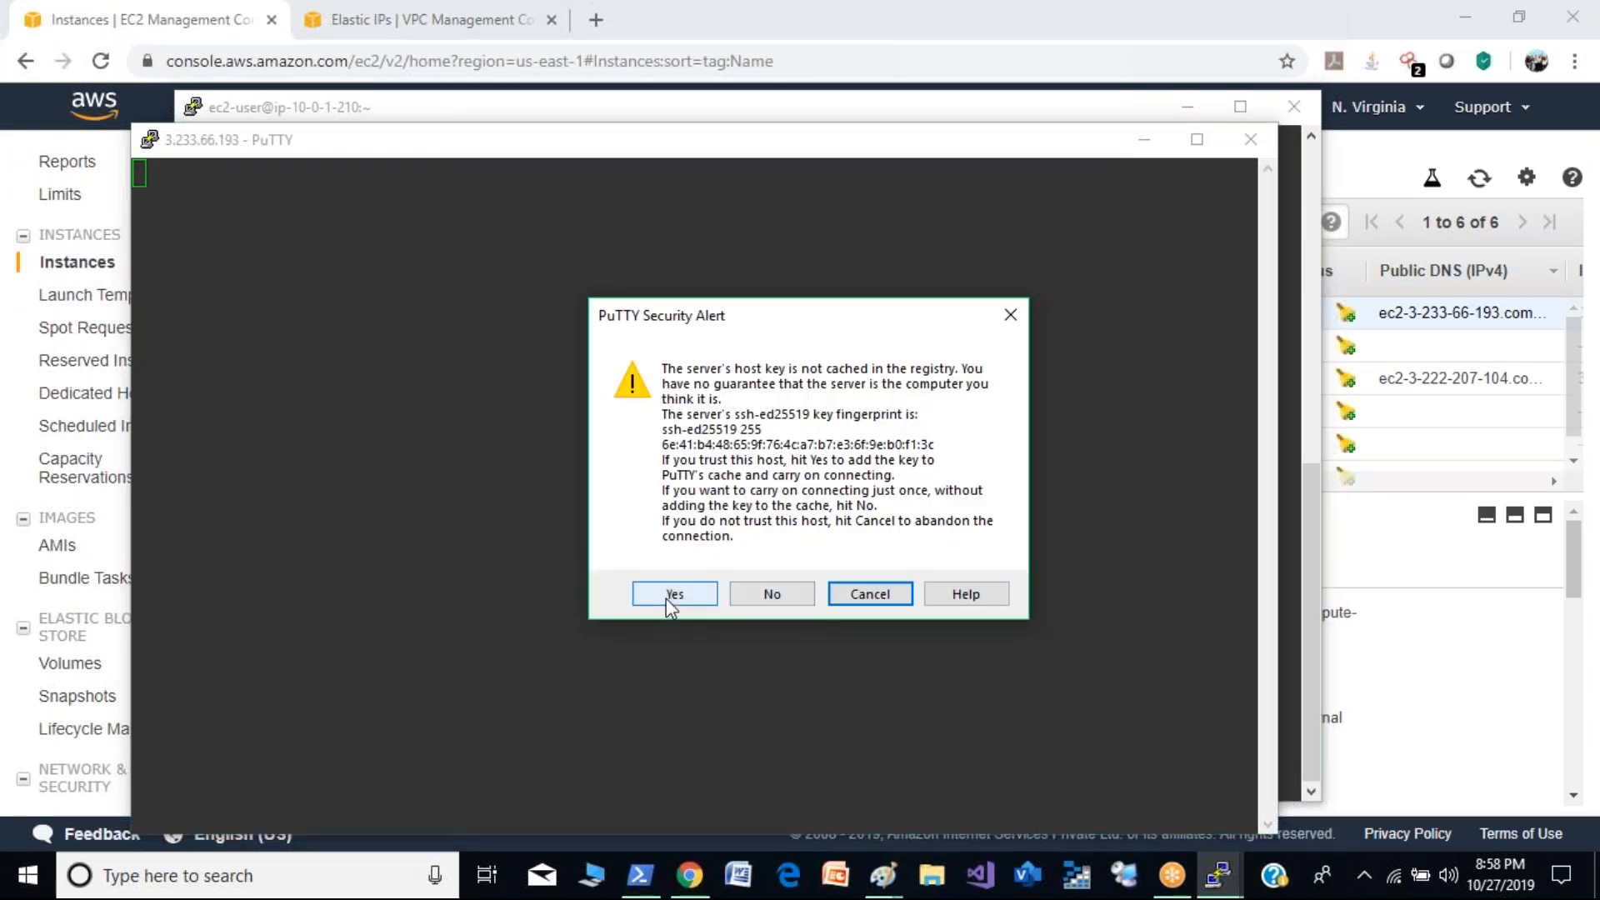
click(671, 596)
drag(793, 150, 1161, 148)
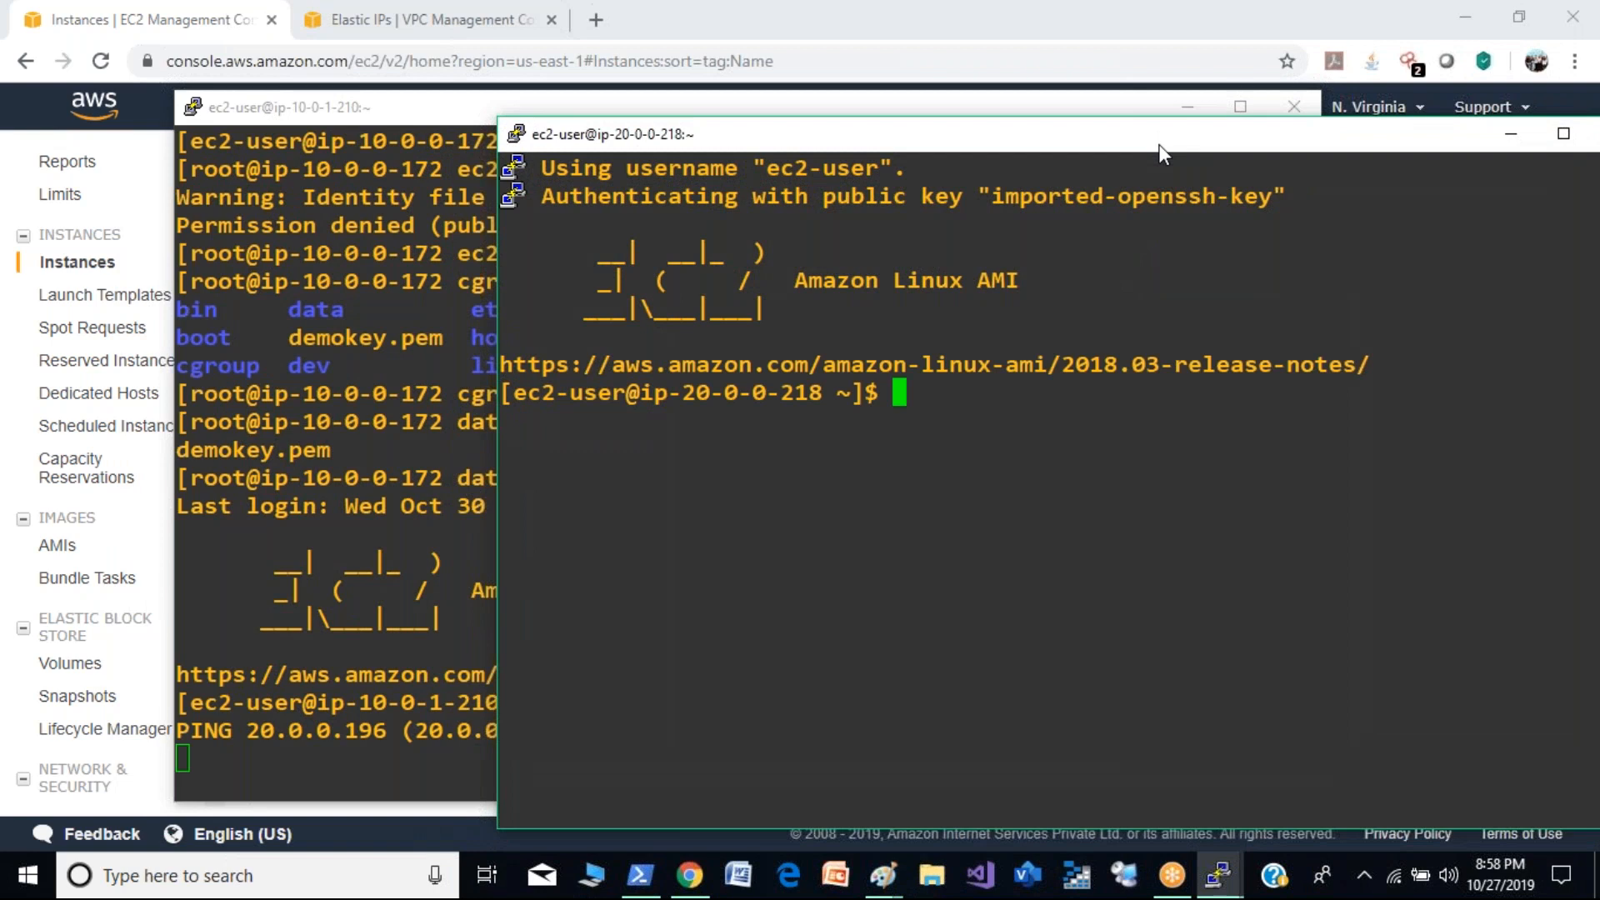
drag(1163, 141, 1252, 145)
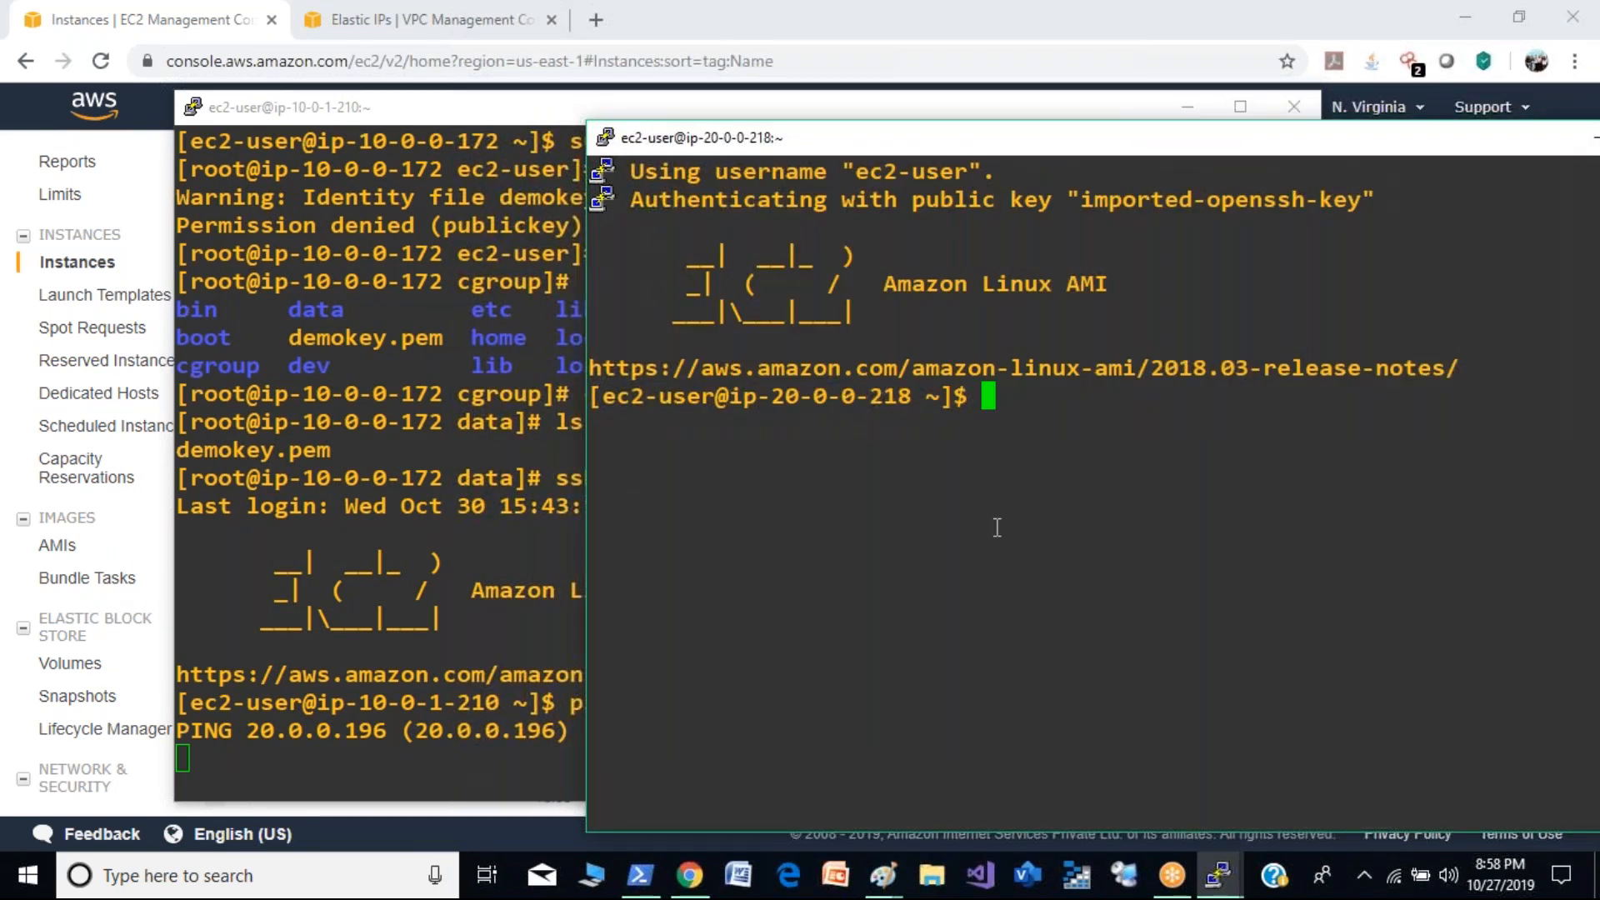
- Ping 10.0.0.172 from the demo2 instance
text(ping)
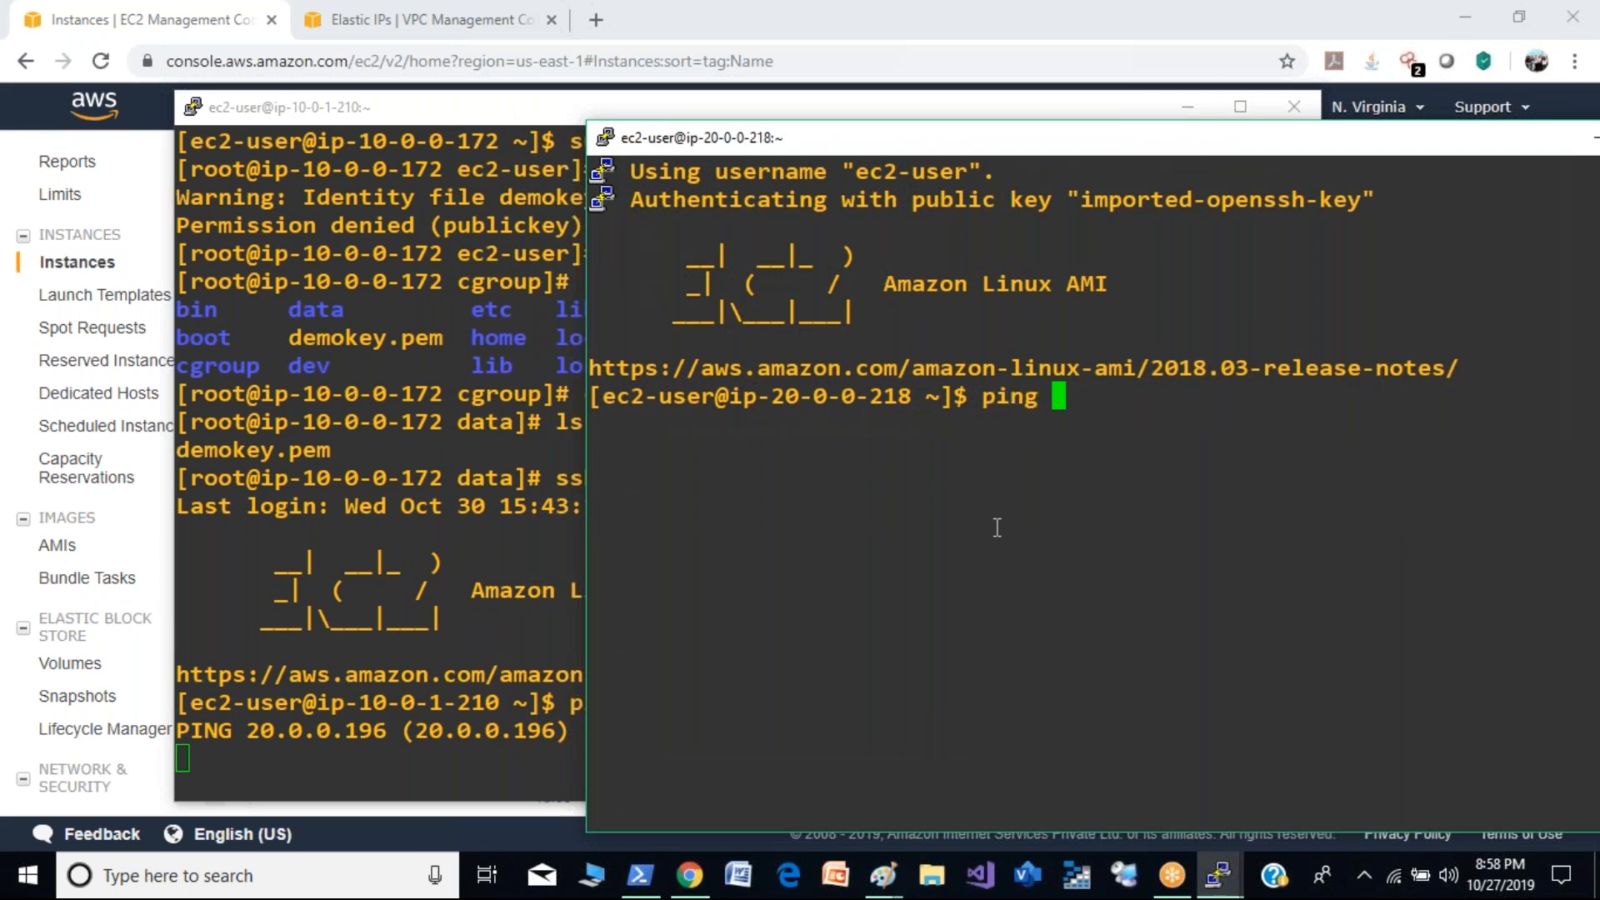
text(10.0.0.)
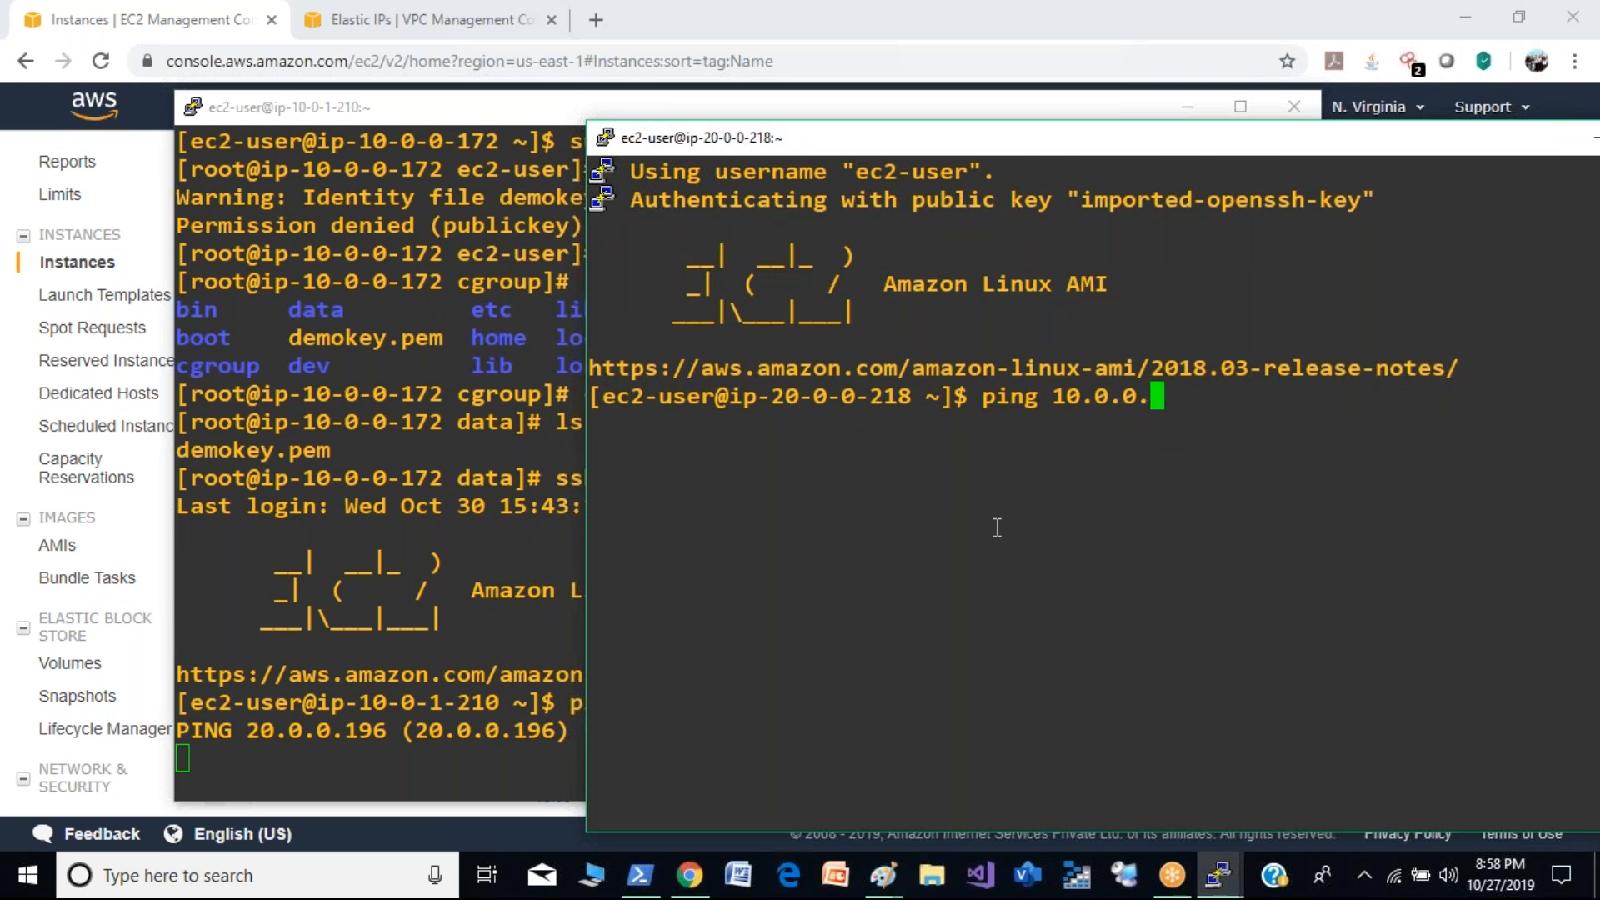
text(172)
key(Return)
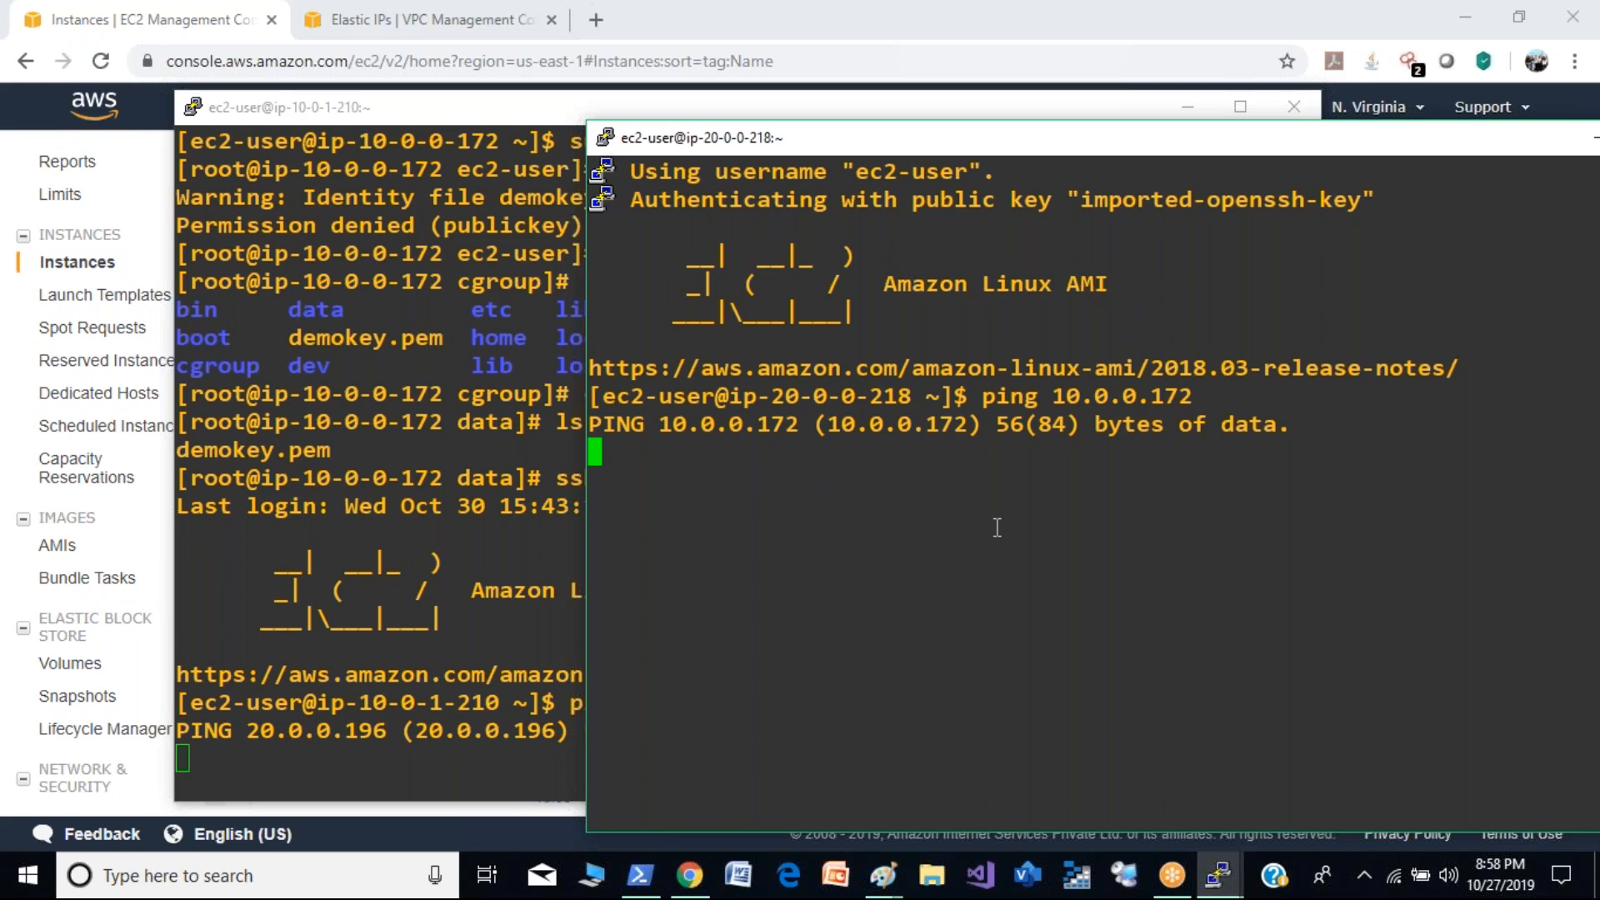
- Stop the running ping on demo2 and ping 10.0.1.210 instead
key(ctrl+c)
key(Up)
key(BackSpace)
key(BackSpace)
key(BackSpace)
key(BackSpace)
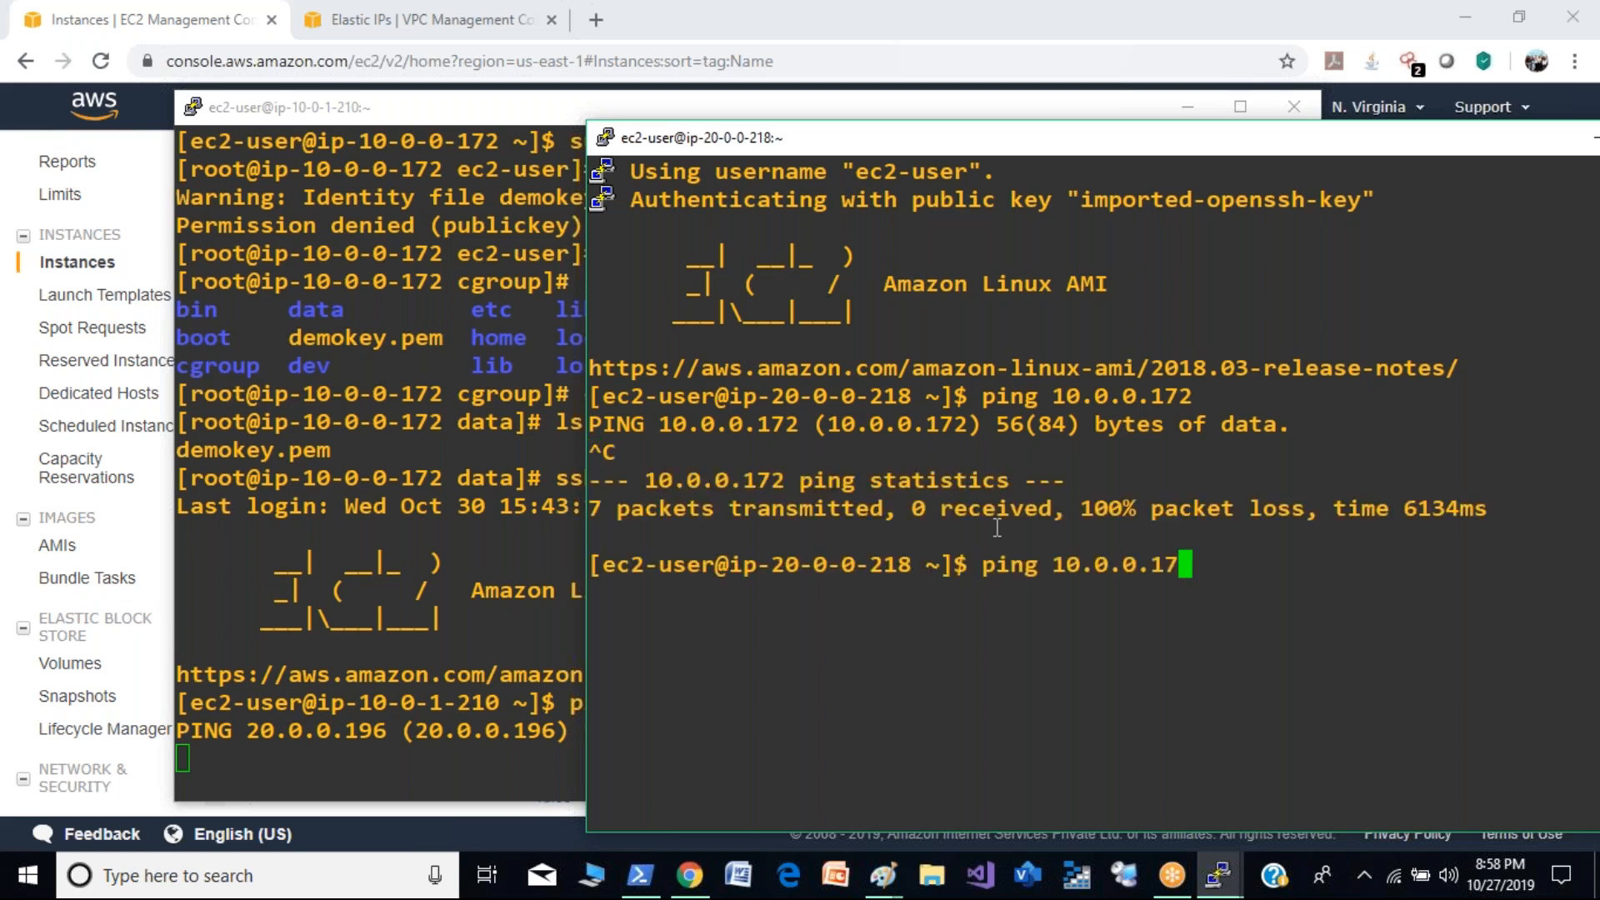
key(BackSpace)
text(1.210)
key(Return)
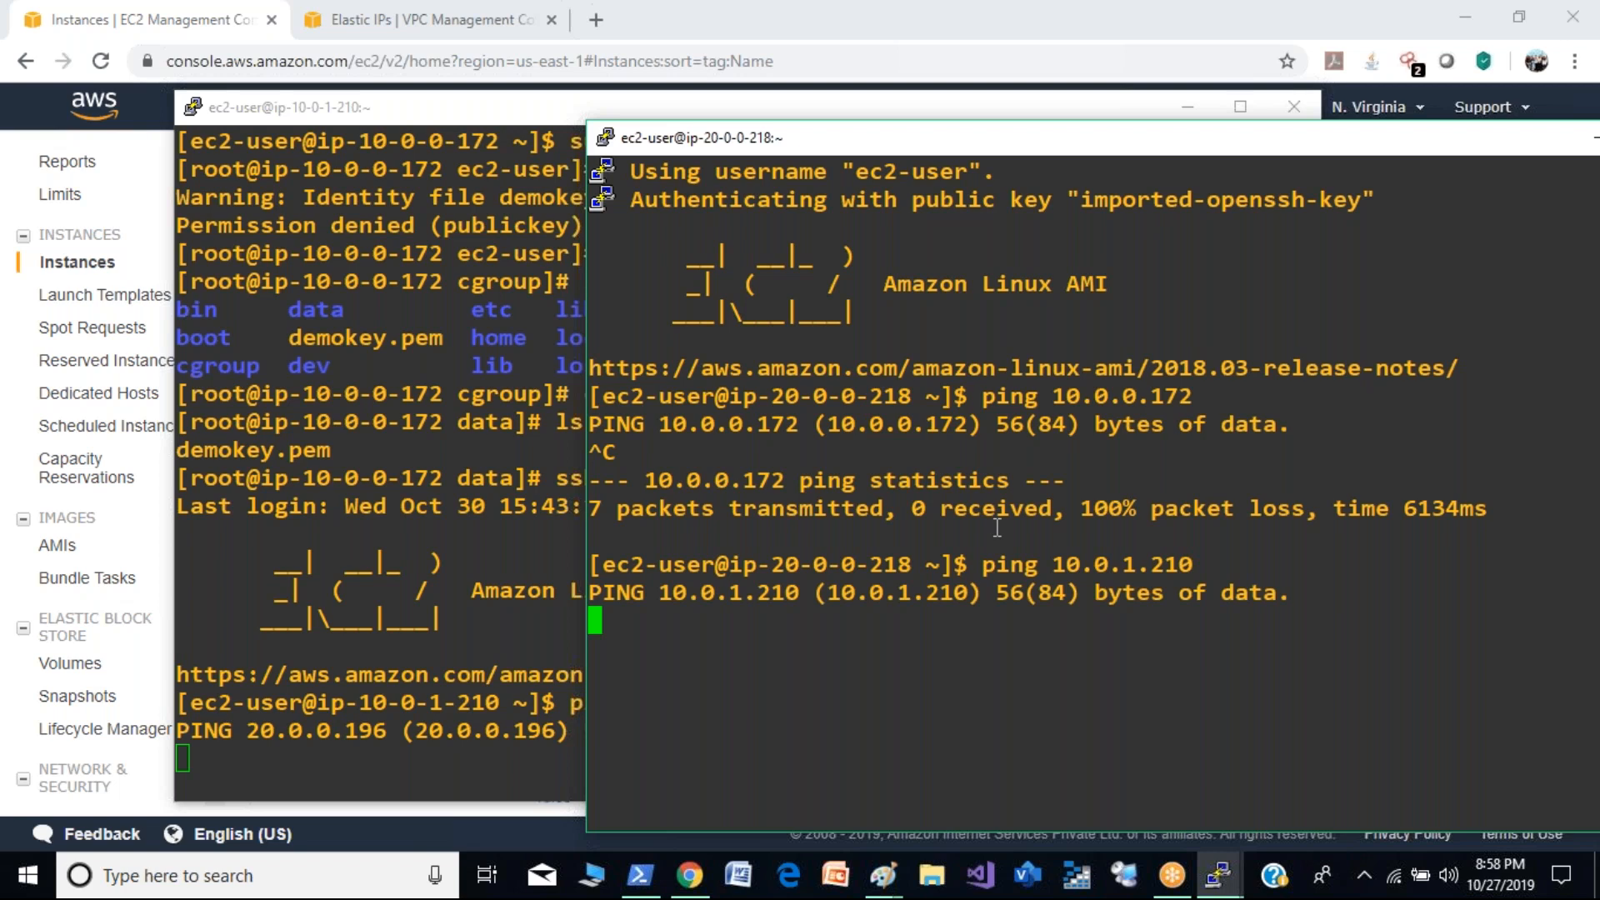
drag(997, 527, 1000, 593)
click(997, 636)
drag(1001, 140, 777, 104)
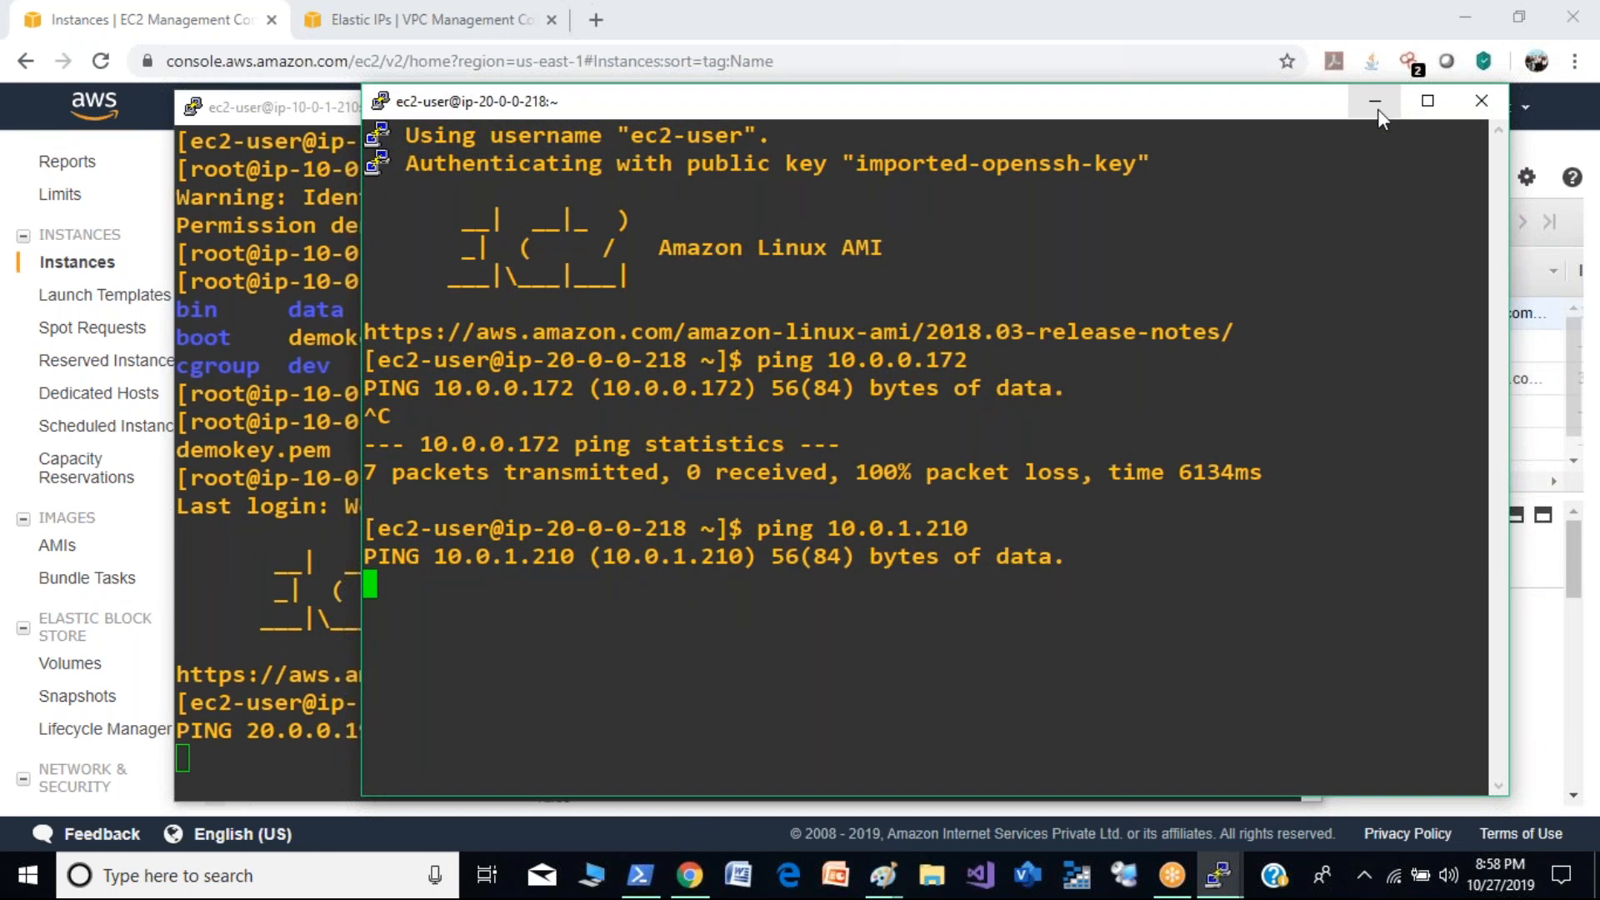
- Switch to the VPC console's subnet list and look over the actions available for Public subnet (20.0.0.0/24)
click(1376, 101)
click(421, 19)
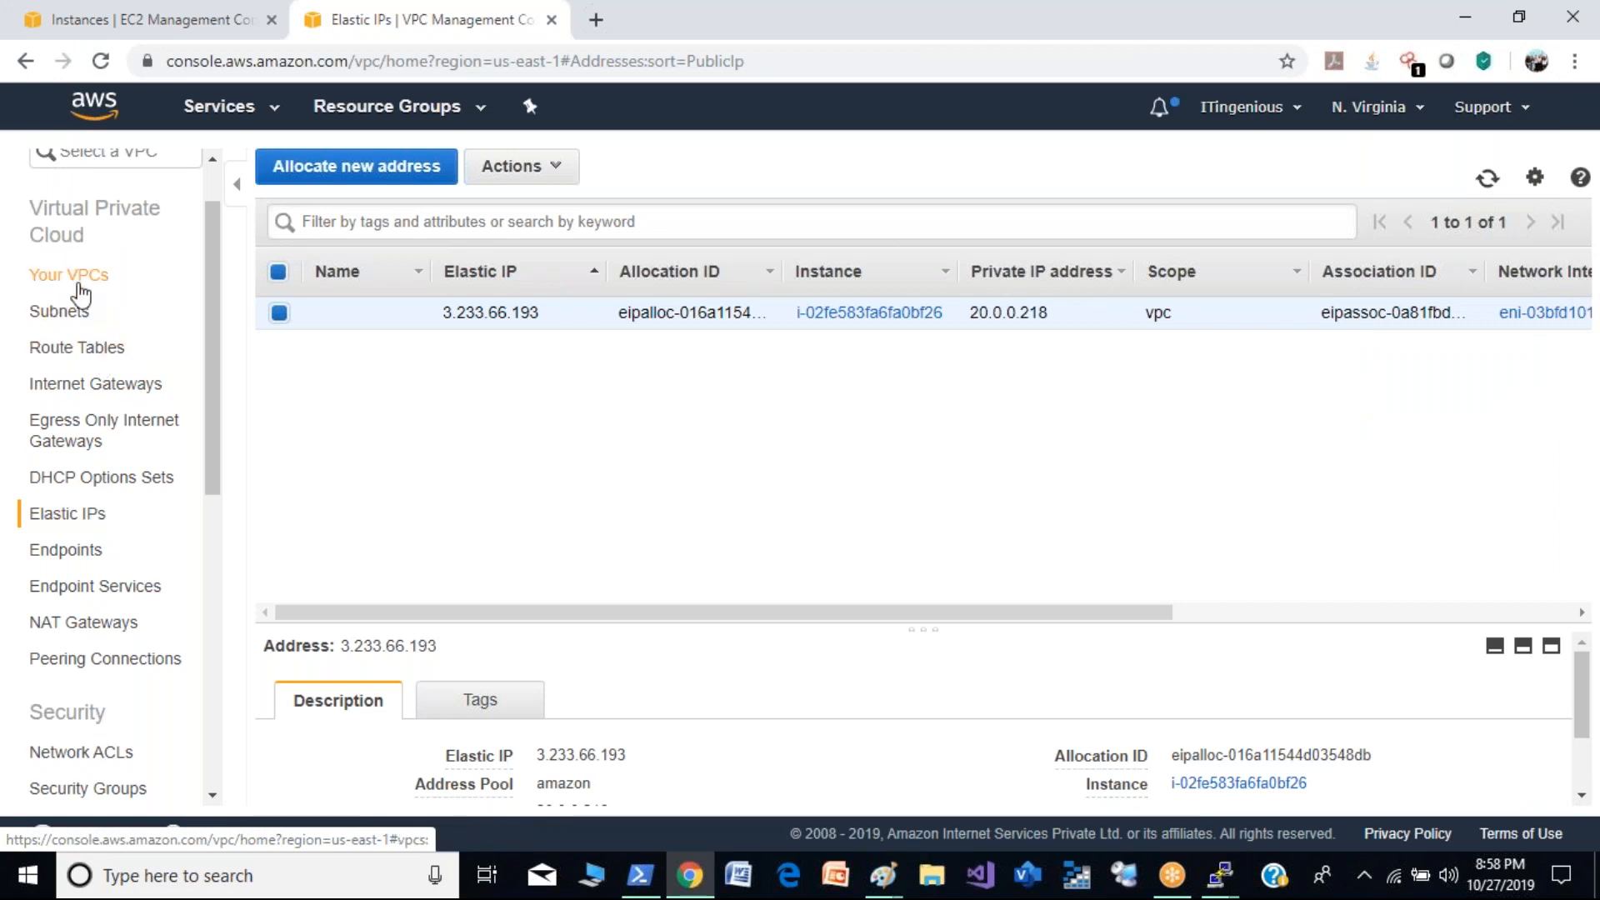
click(74, 319)
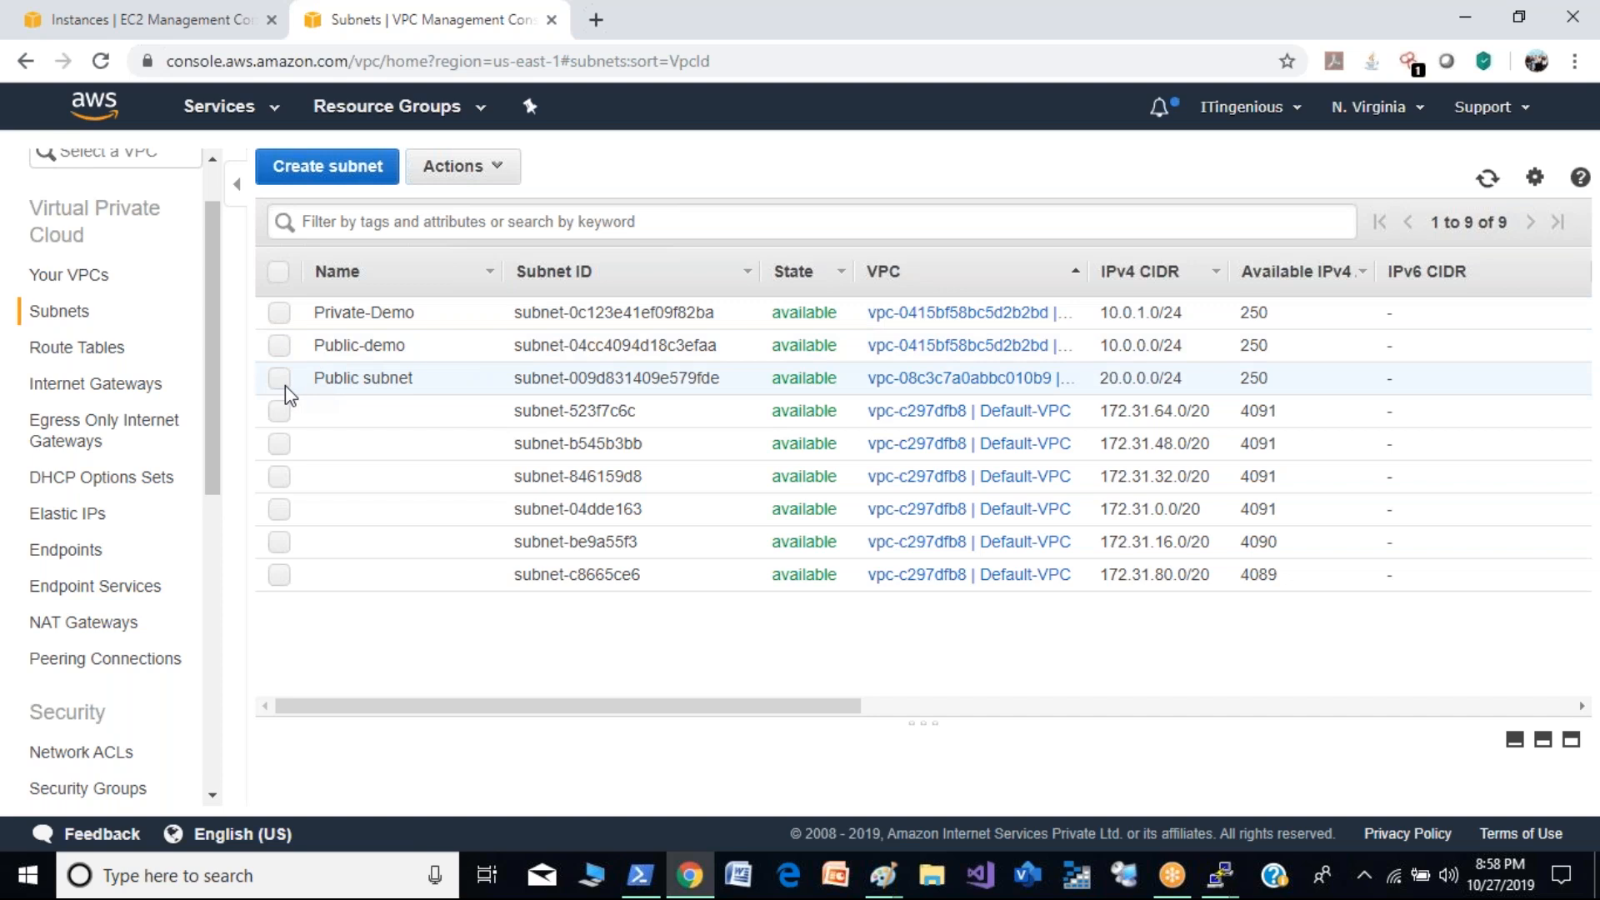
click(281, 380)
click(501, 166)
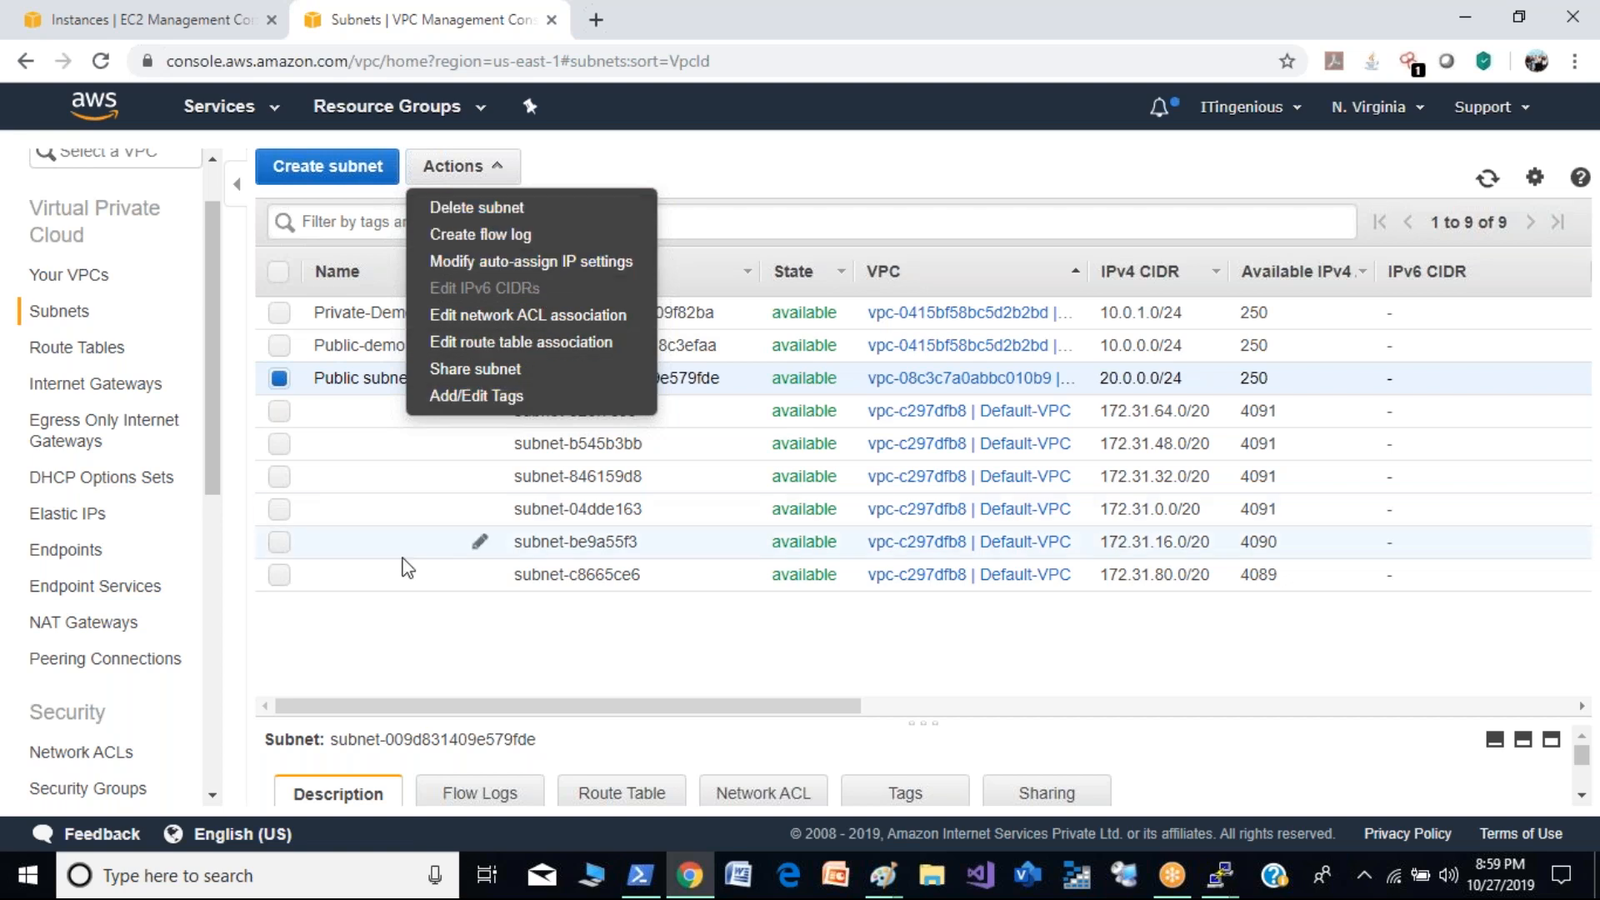
click(403, 560)
click(405, 550)
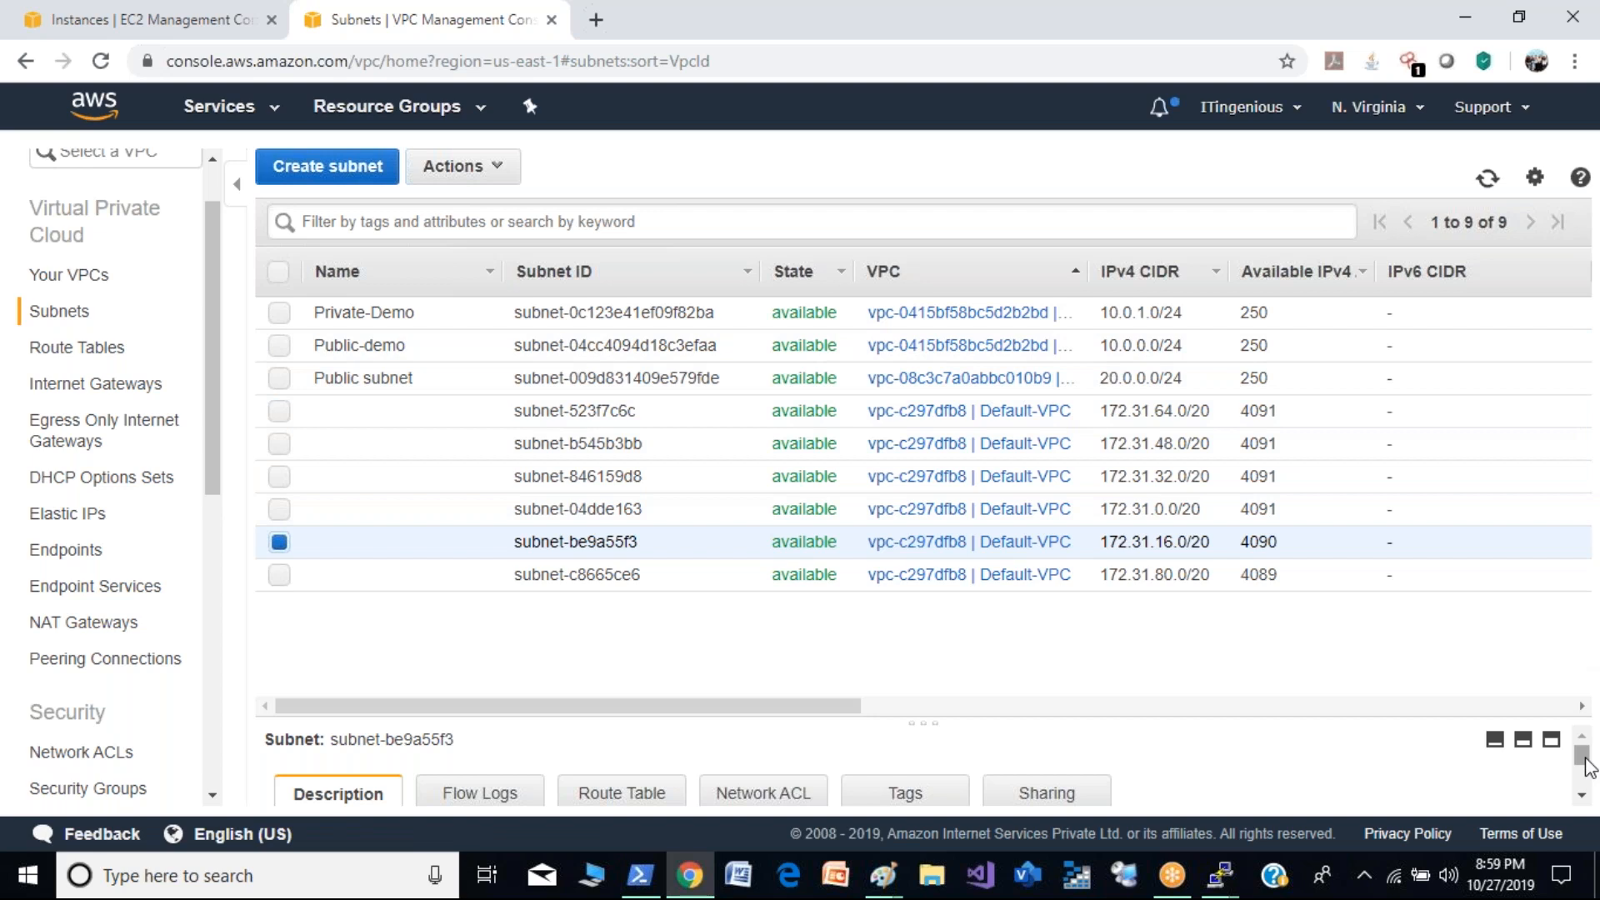
mouse_move(1585, 762)
mouse_down()
mouse_move(1593, 789)
mouse_move(1591, 735)
mouse_up()
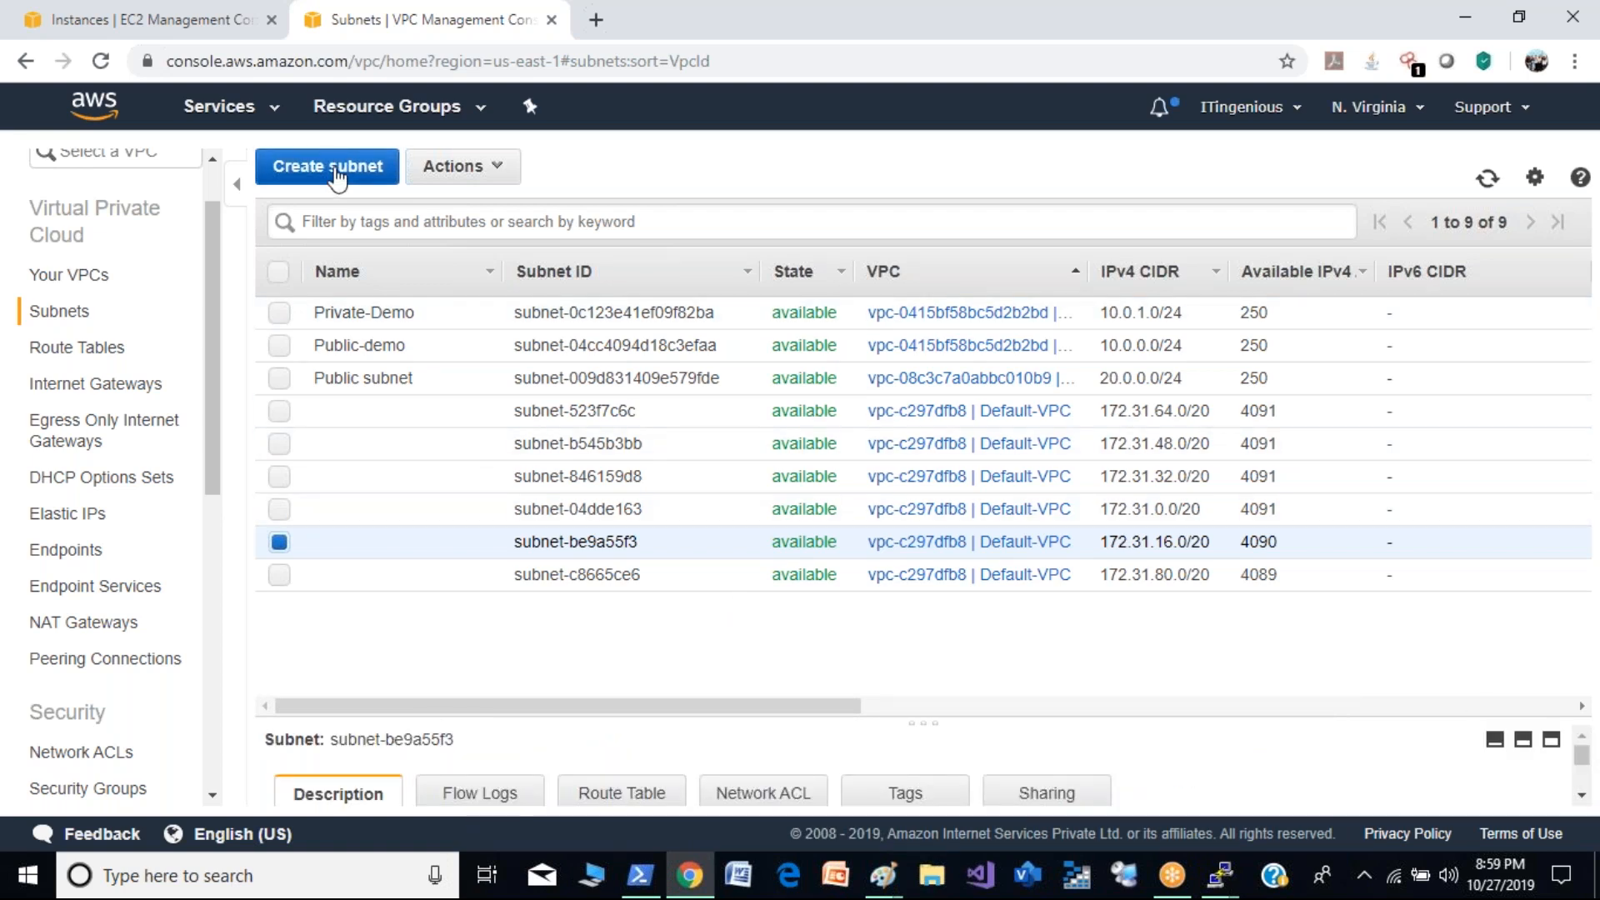
- Start a new subnet named public in the demo2 VPC with availability zone us-east-1b
click(334, 171)
click(410, 353)
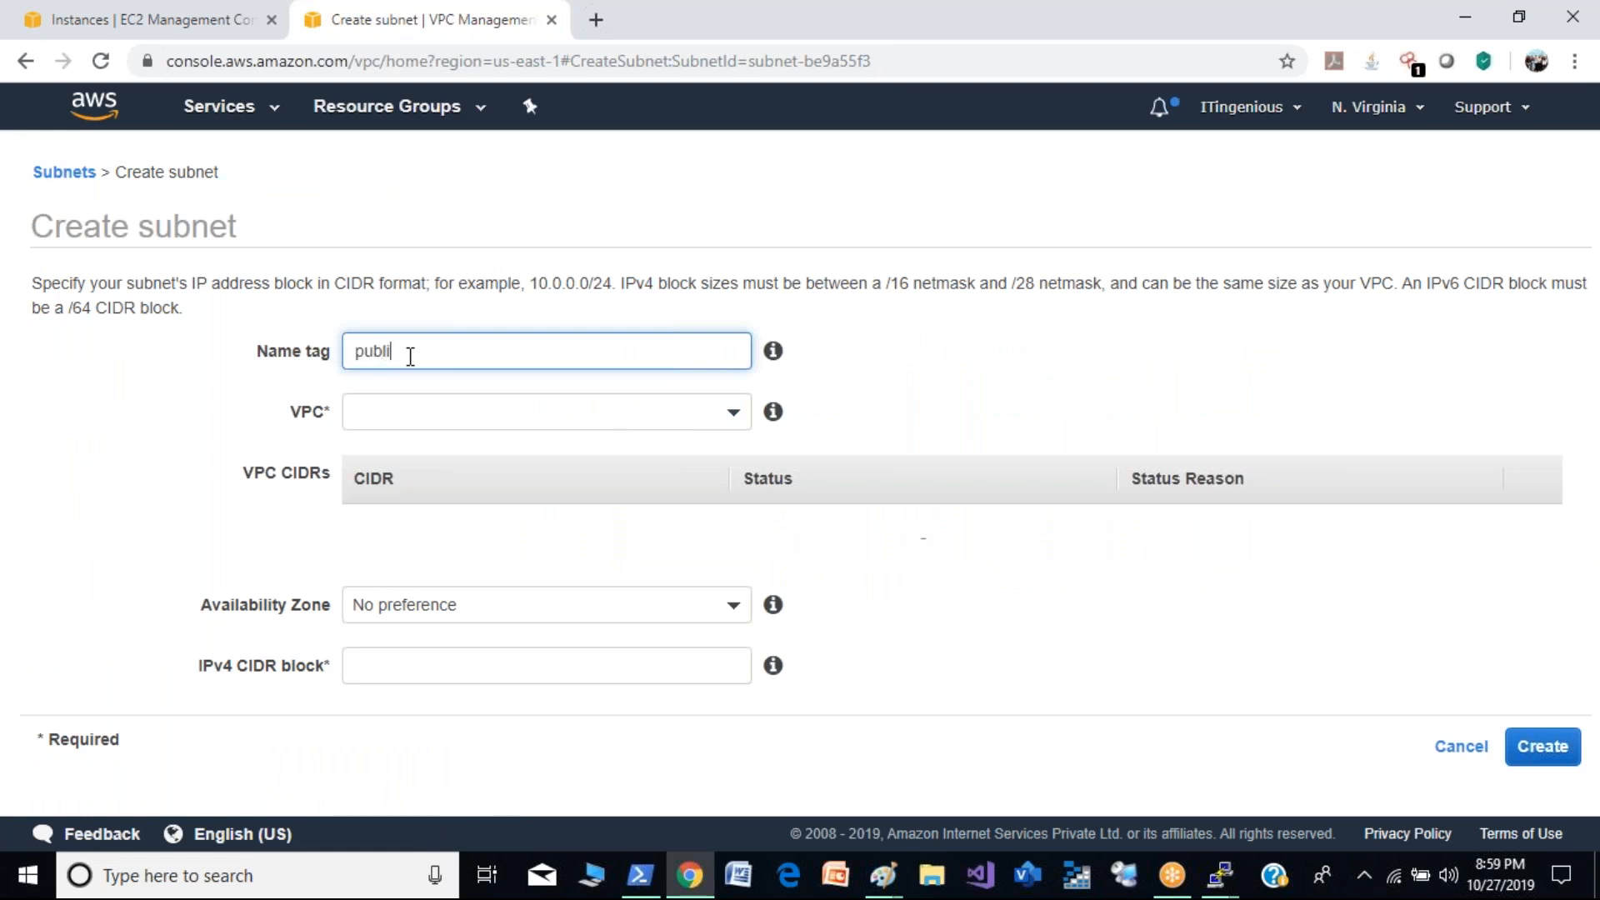
click(453, 413)
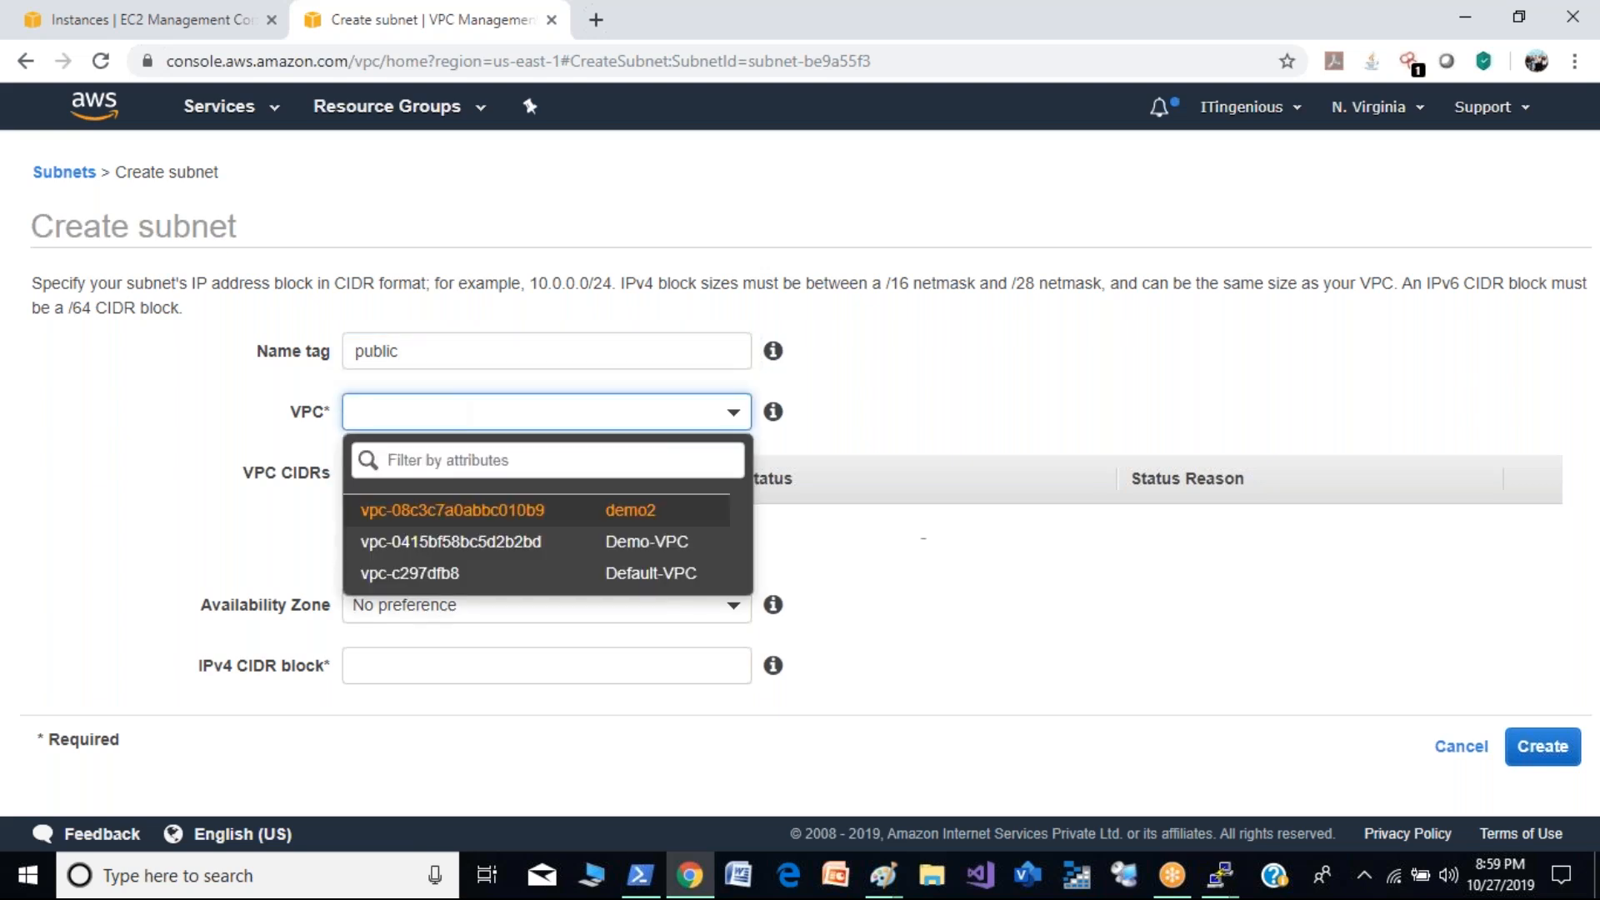
click(465, 510)
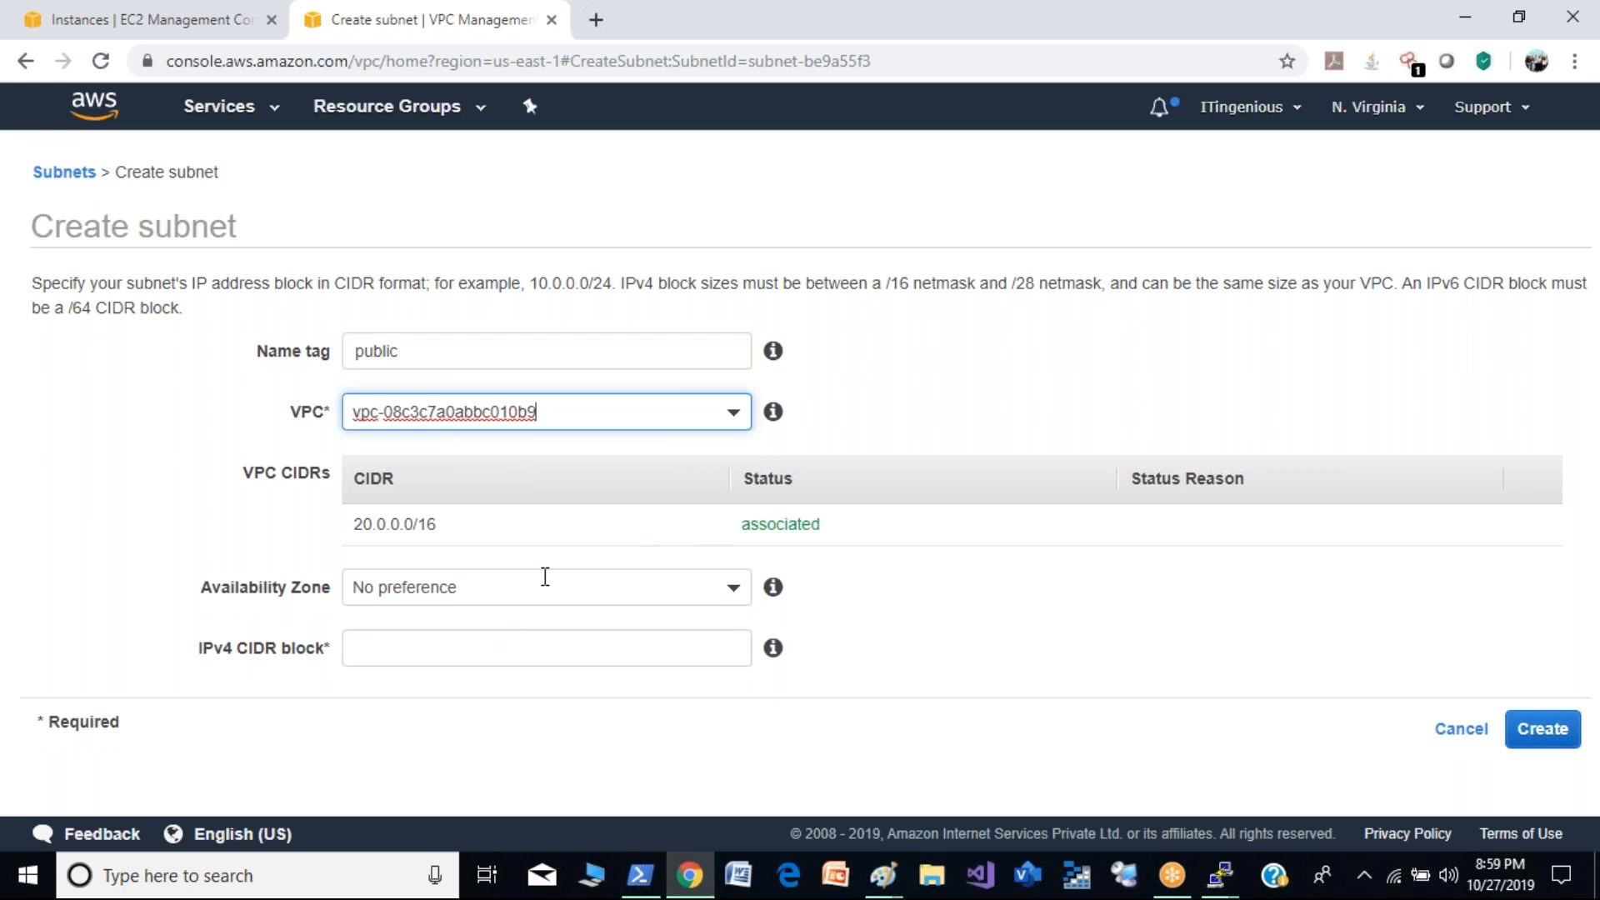
click(542, 581)
scroll(490, 420, down, 1)
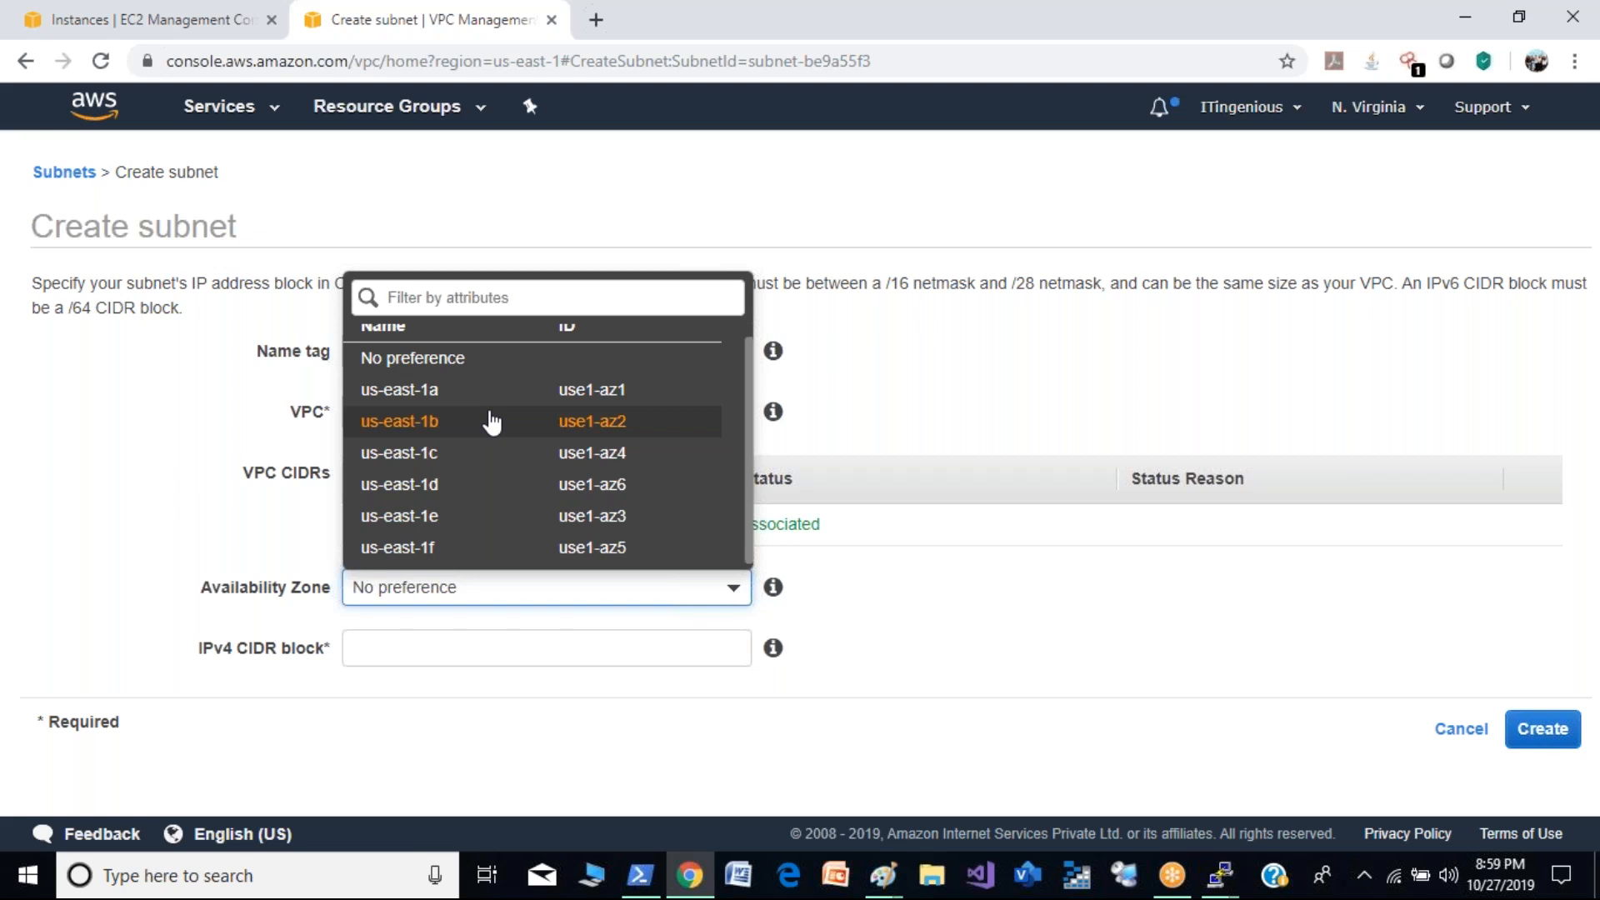
click(492, 422)
- Set the IPv4 CIDR block to 20.0.1.0/24, create the subnet, and select it in the subnet list
click(493, 654)
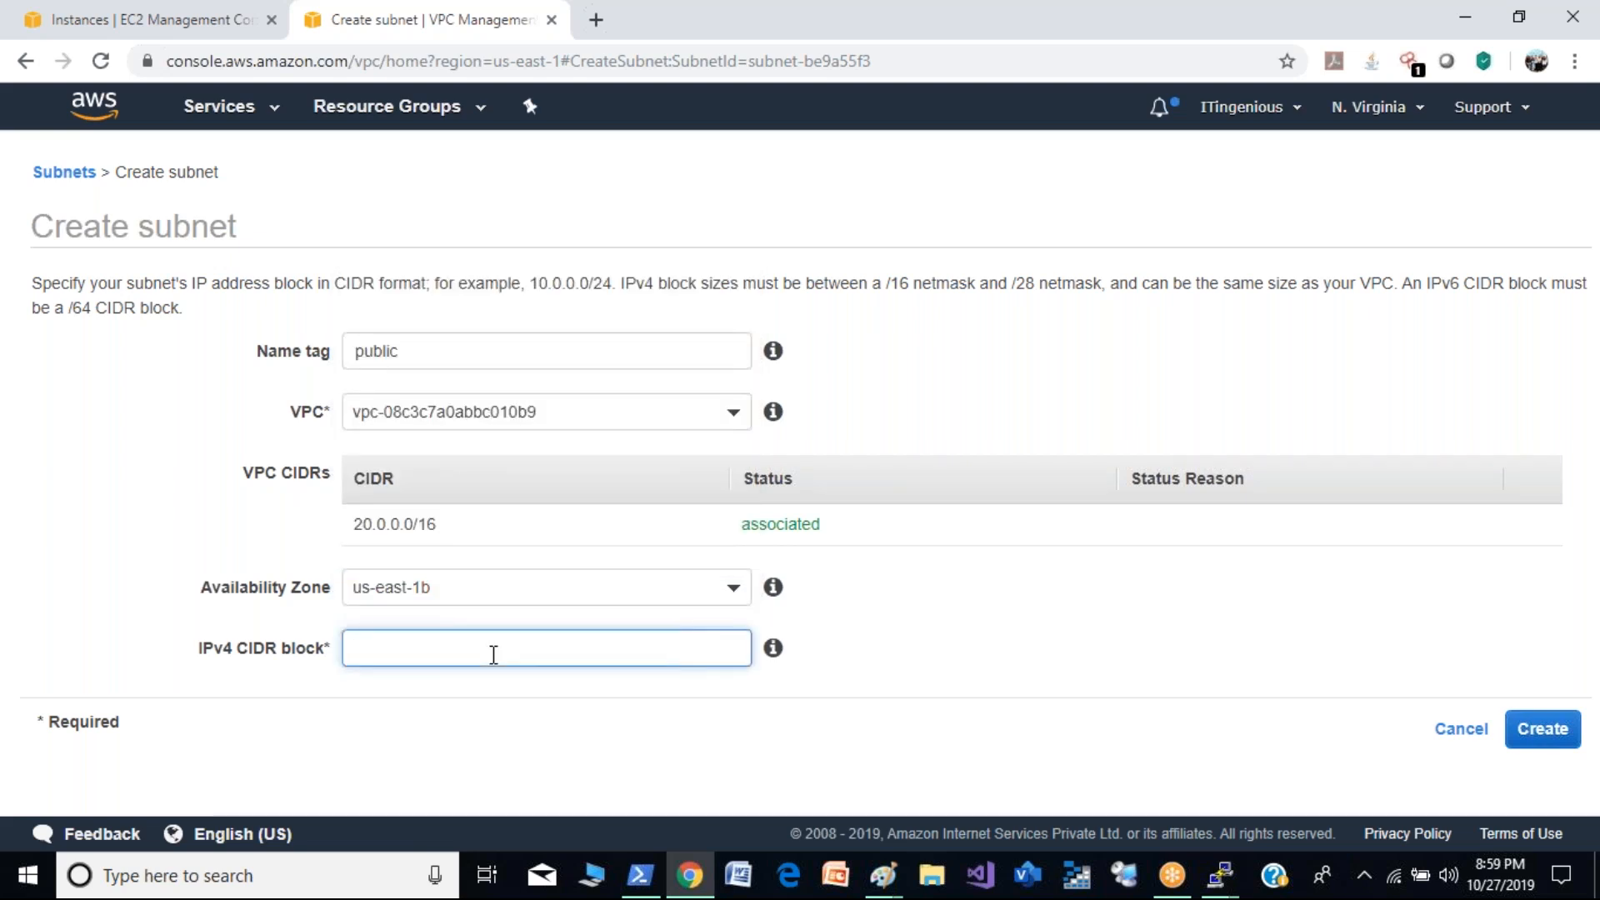
text(20.0)
click(967, 690)
click(1545, 732)
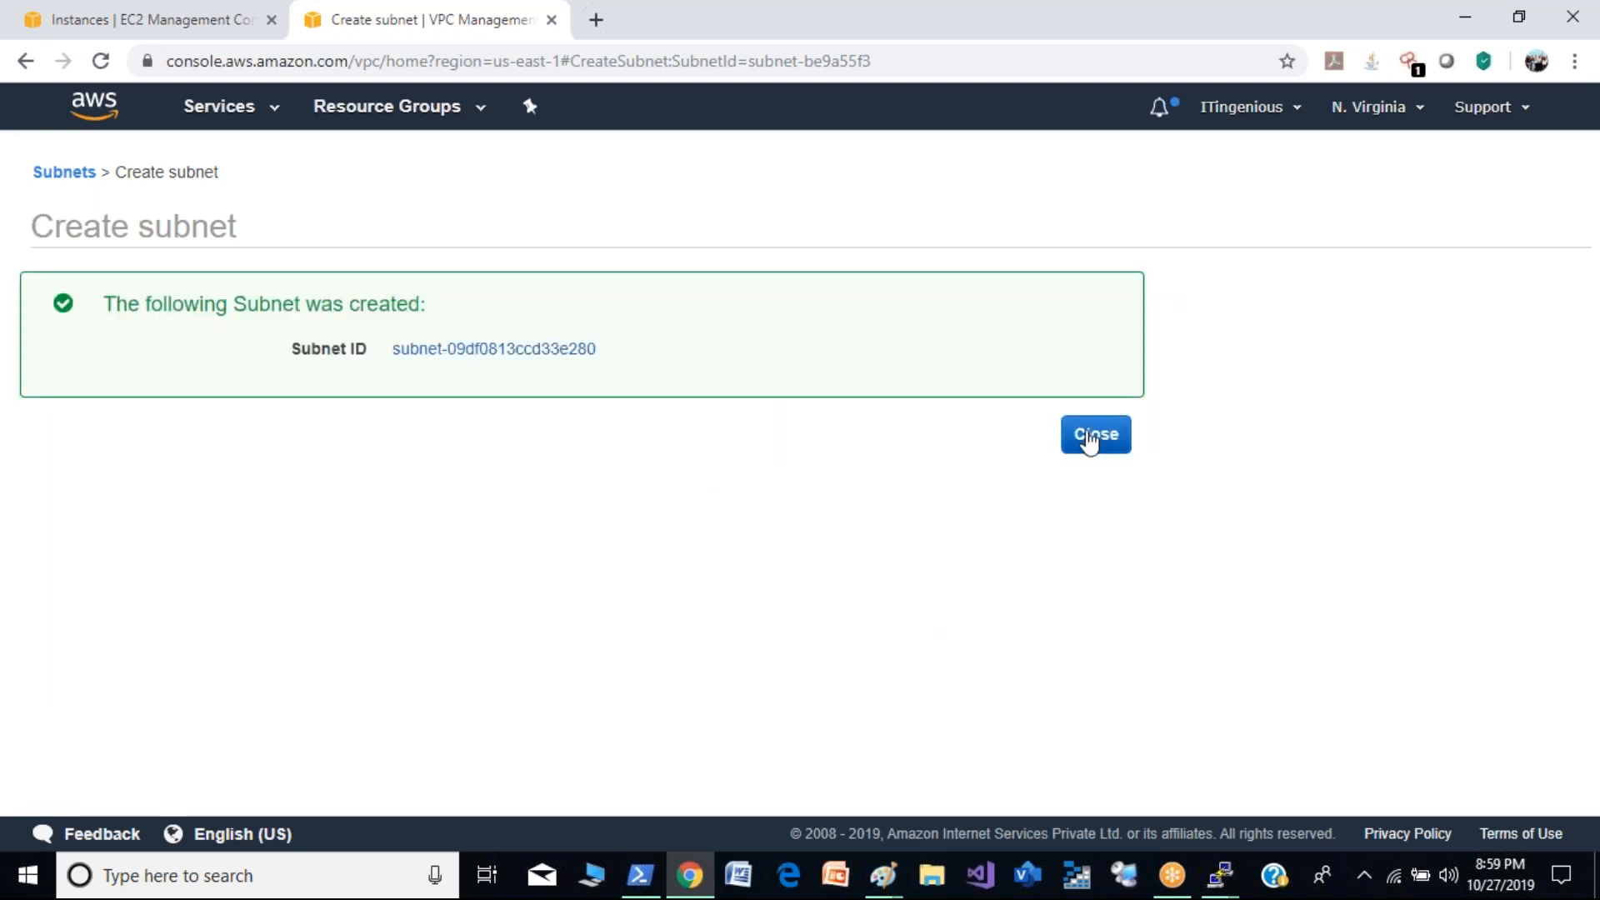
click(1090, 443)
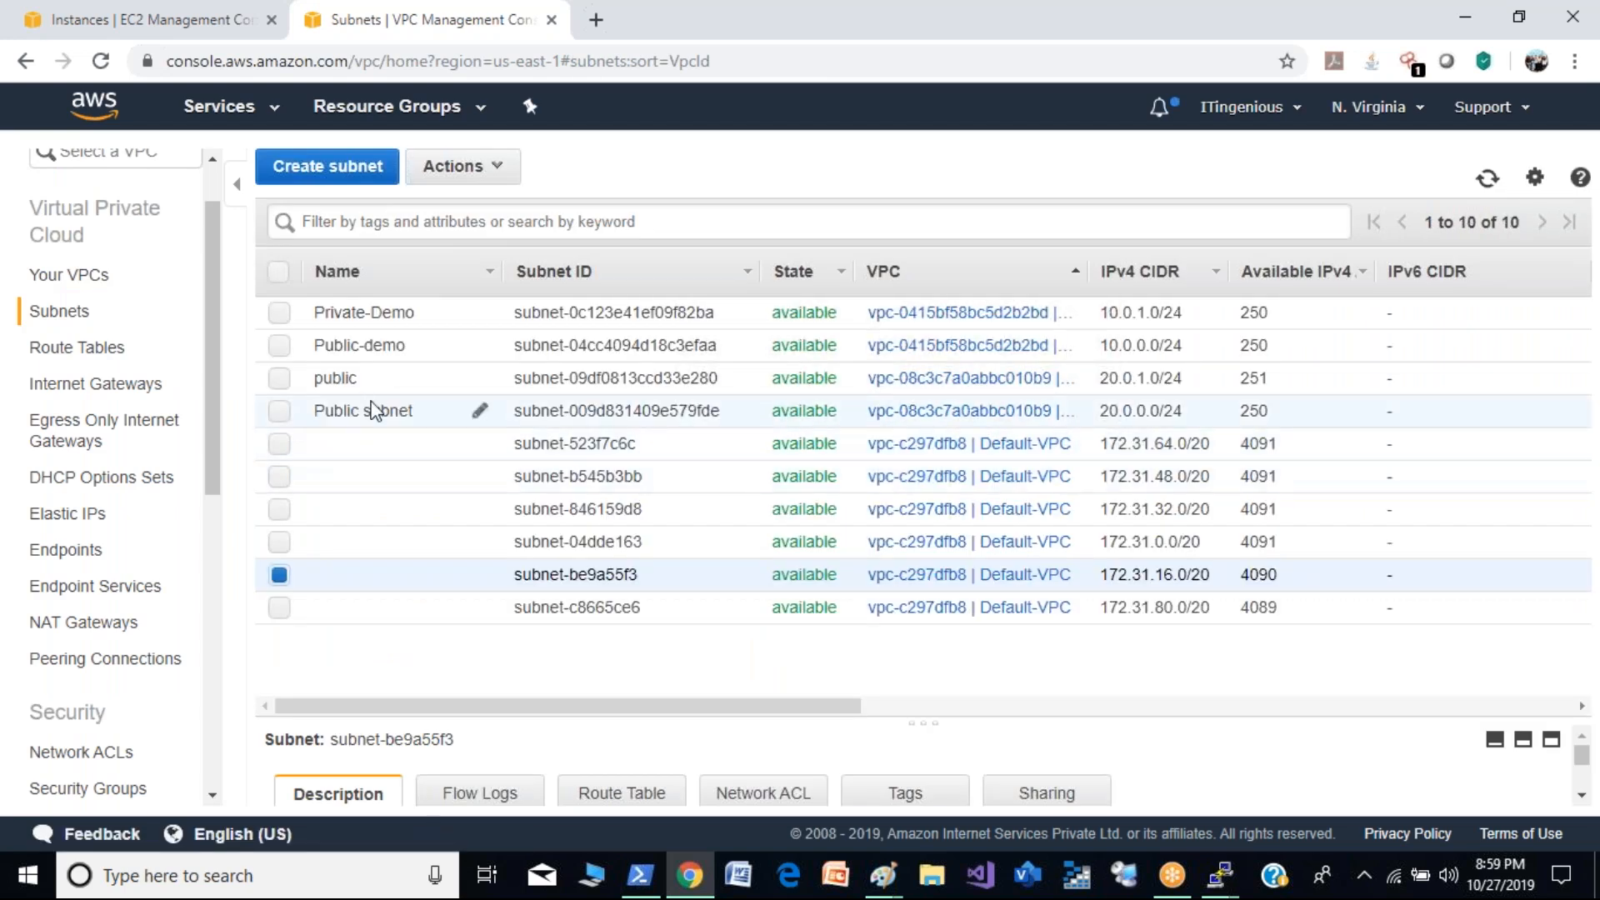
click(367, 414)
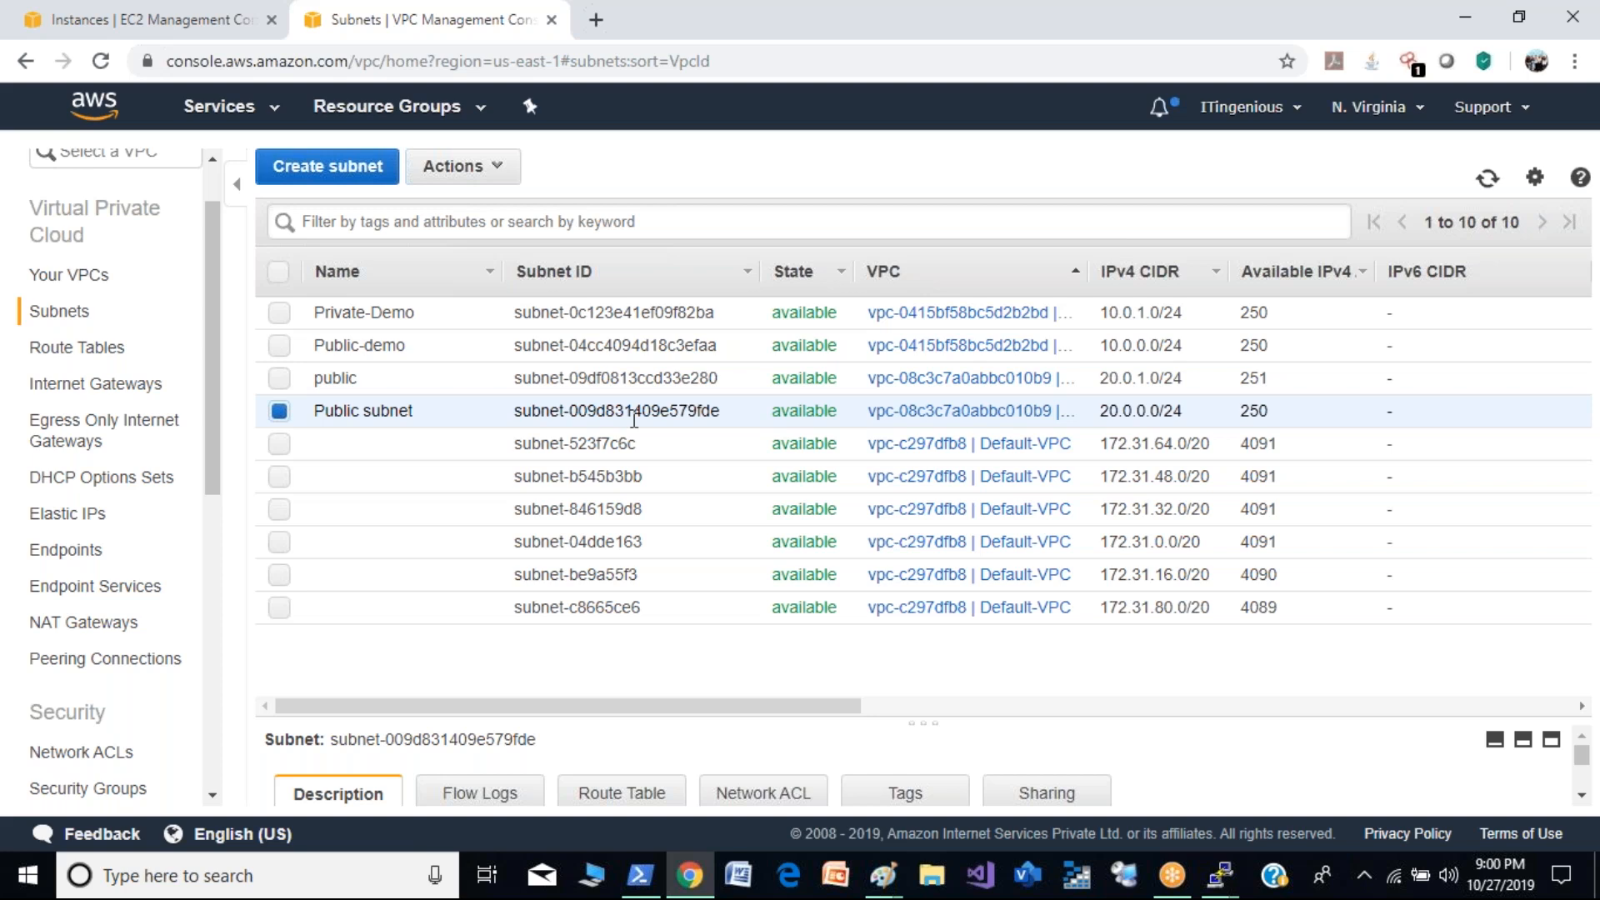
click(350, 382)
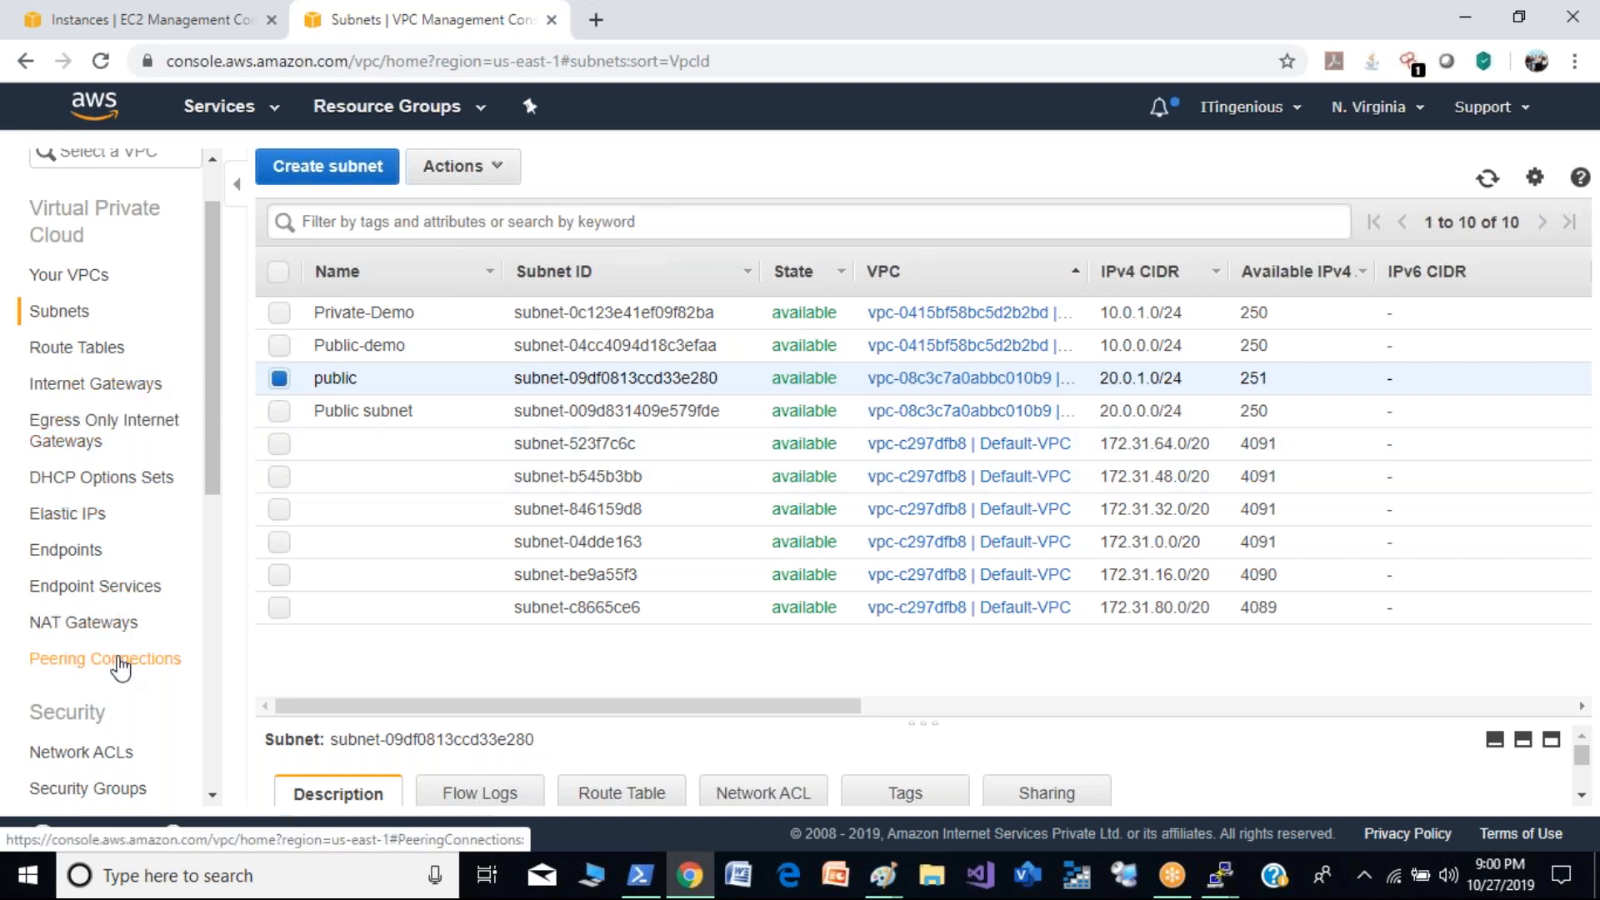
- Edit the peering connection's DNS settings to let the requester VPC resolve DNS of accepter VPC hosts to private IP, and save
click(119, 661)
right_click(491, 312)
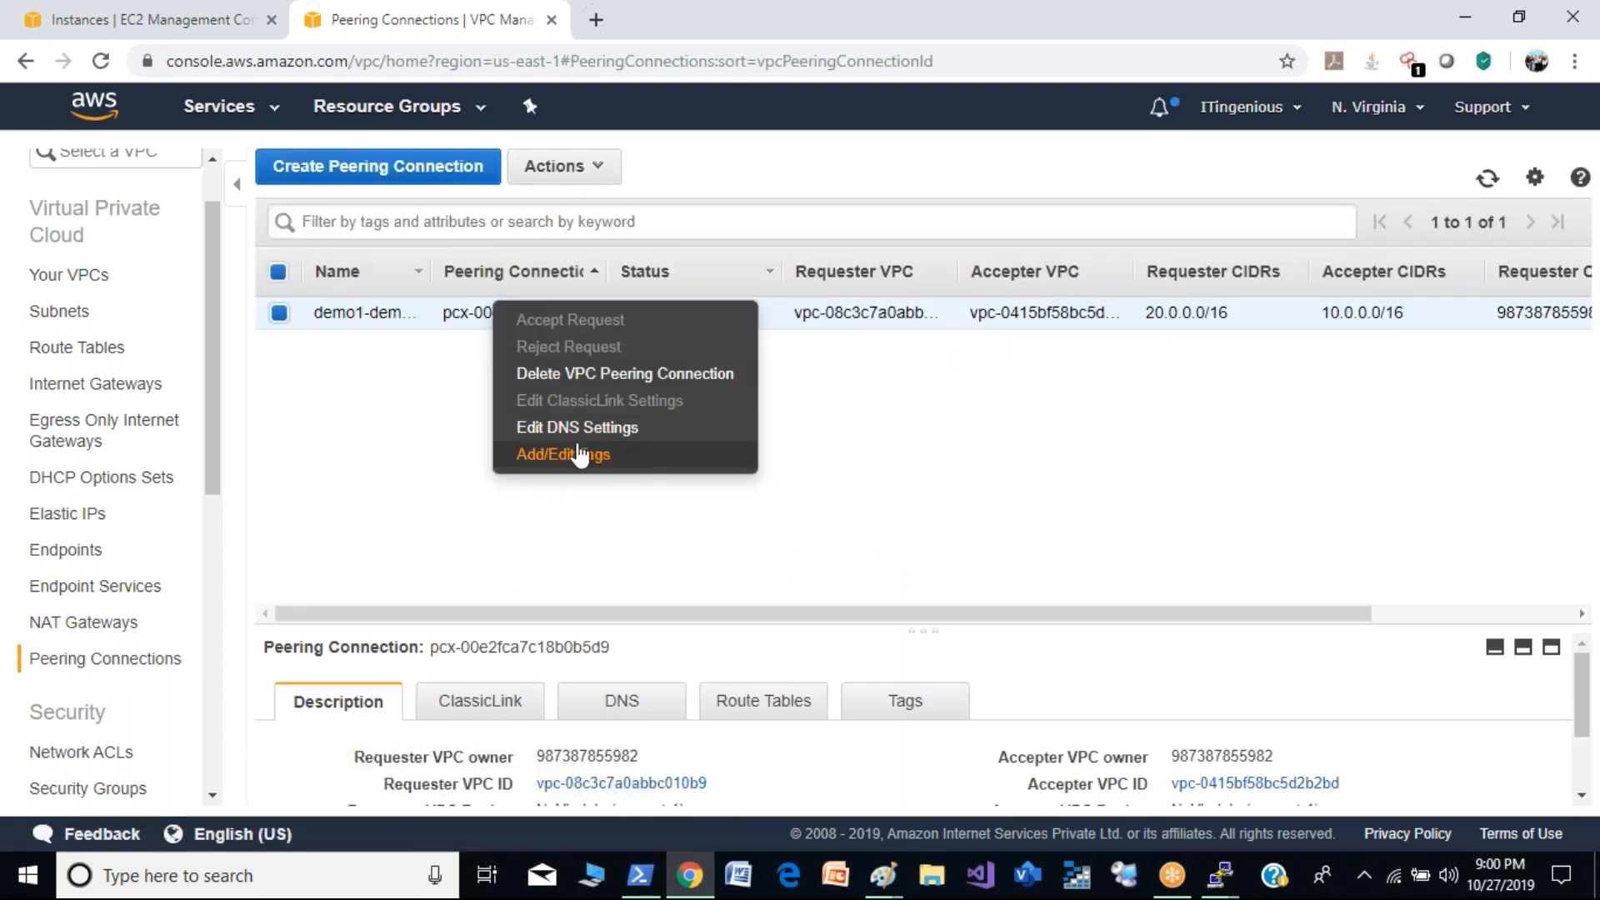
click(549, 431)
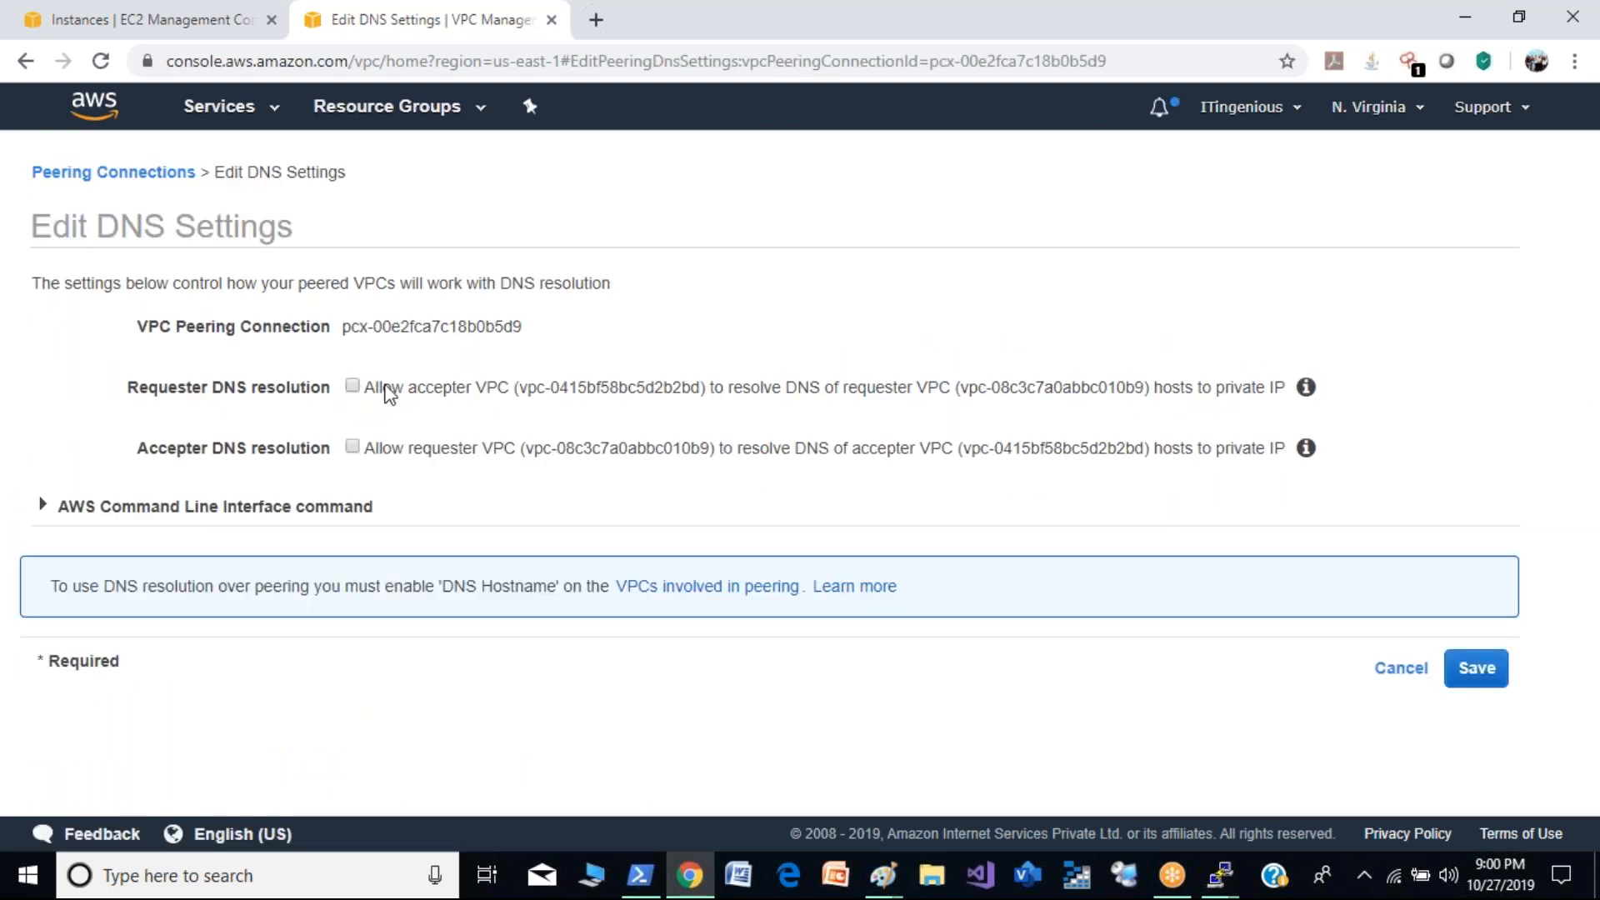
click(352, 448)
click(1476, 668)
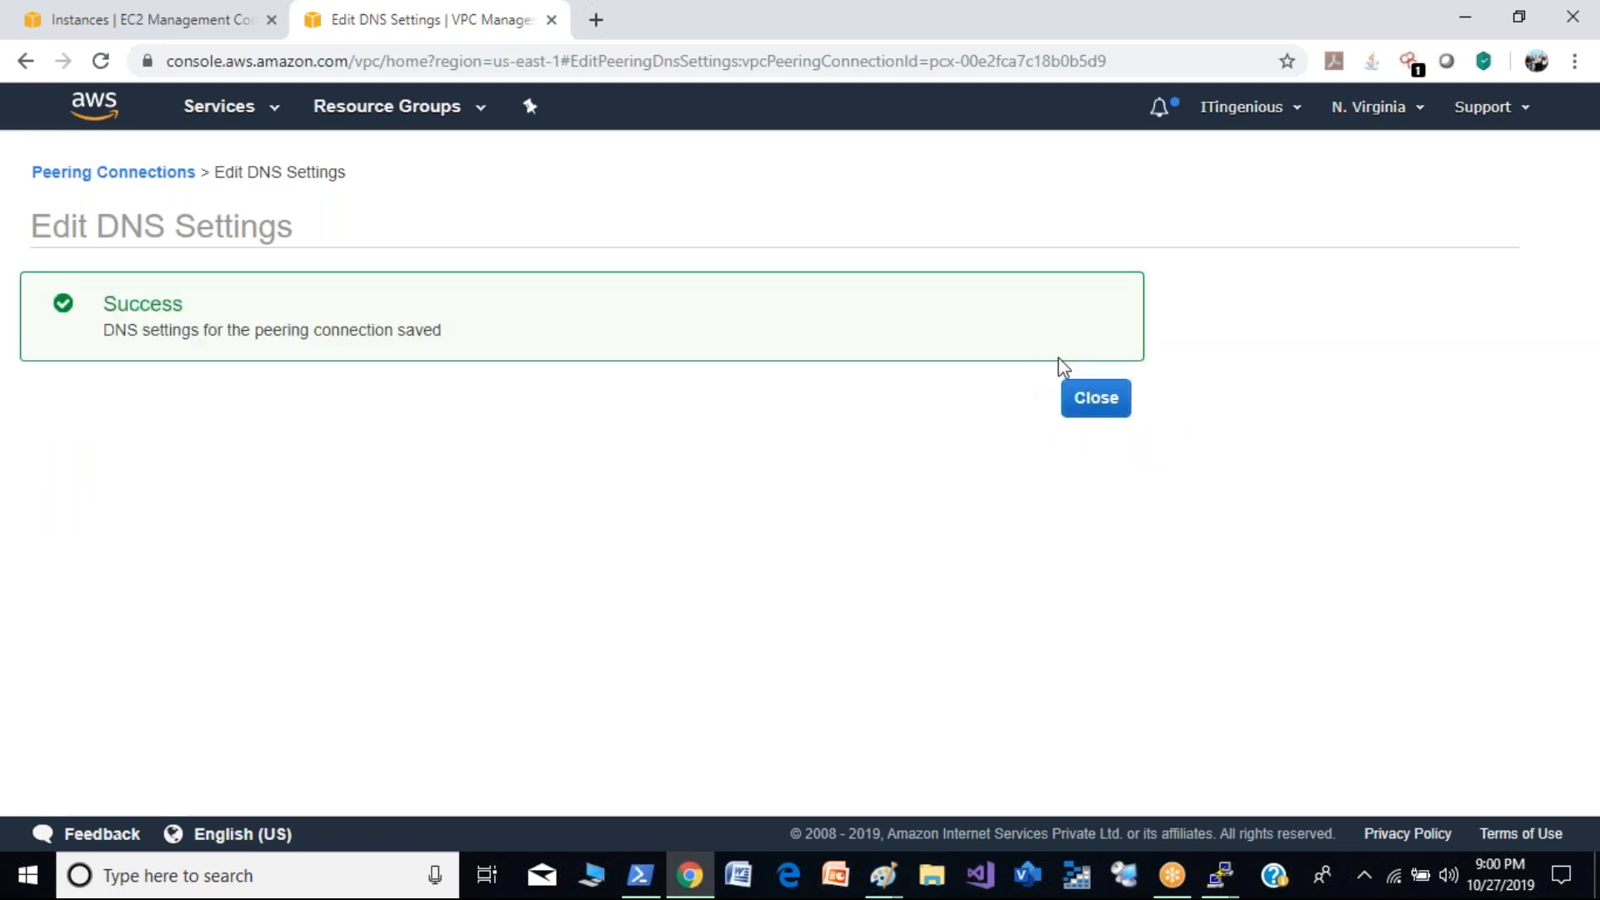
click(1092, 401)
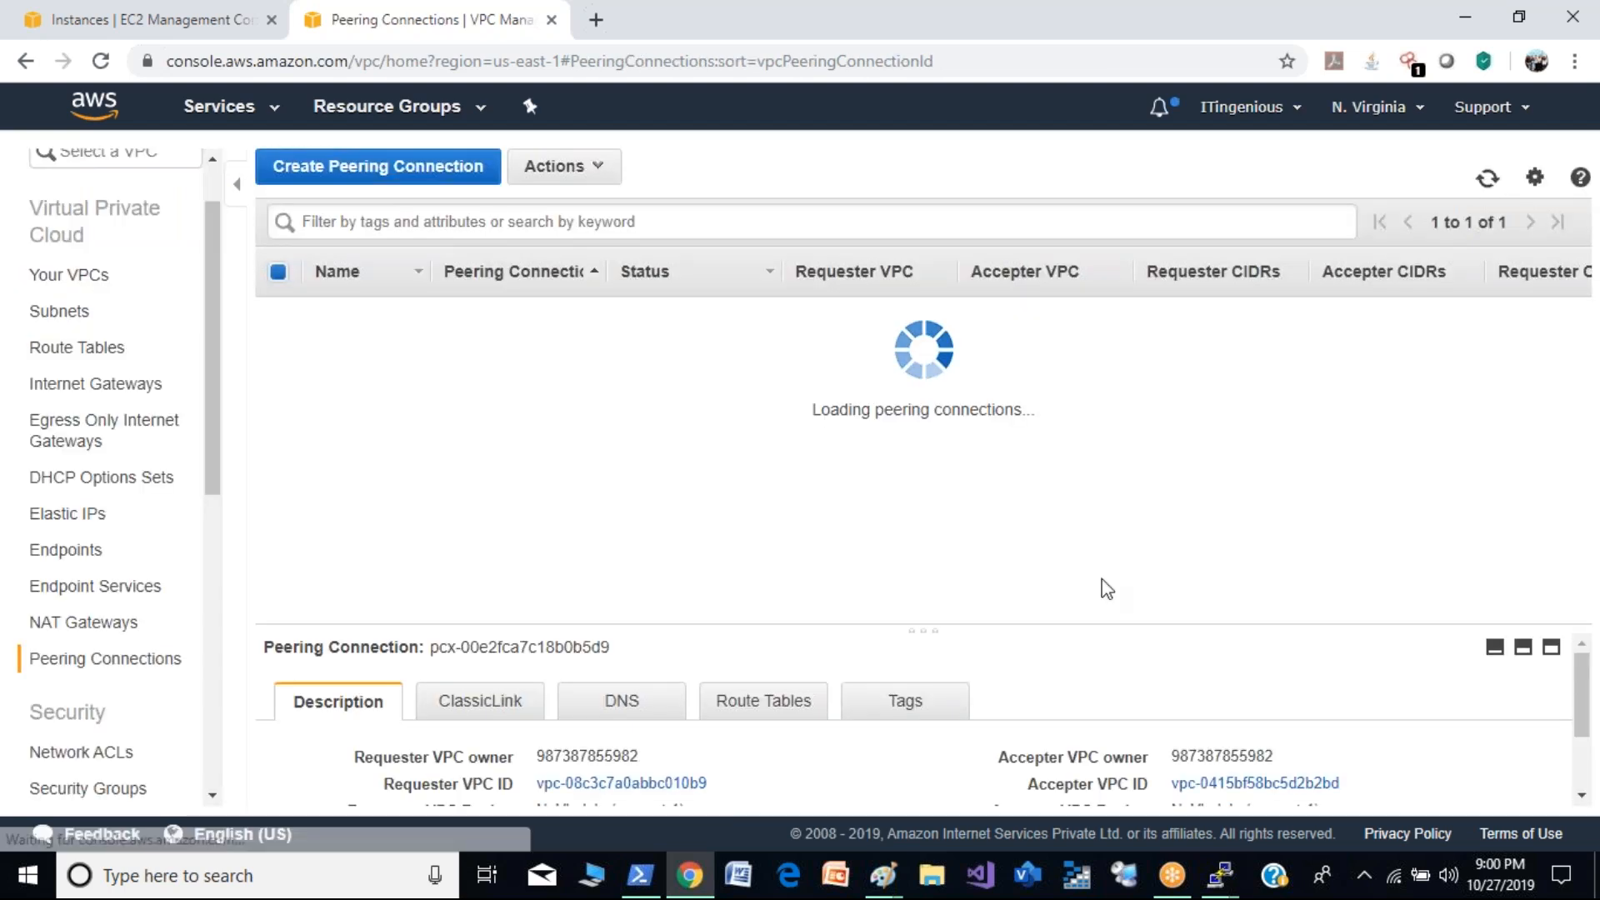
- Check the running pings in the ip-20-0-0-218 and ip-10-0-1-210 PuTTY sessions, and minimize the latter's window
click(1215, 877)
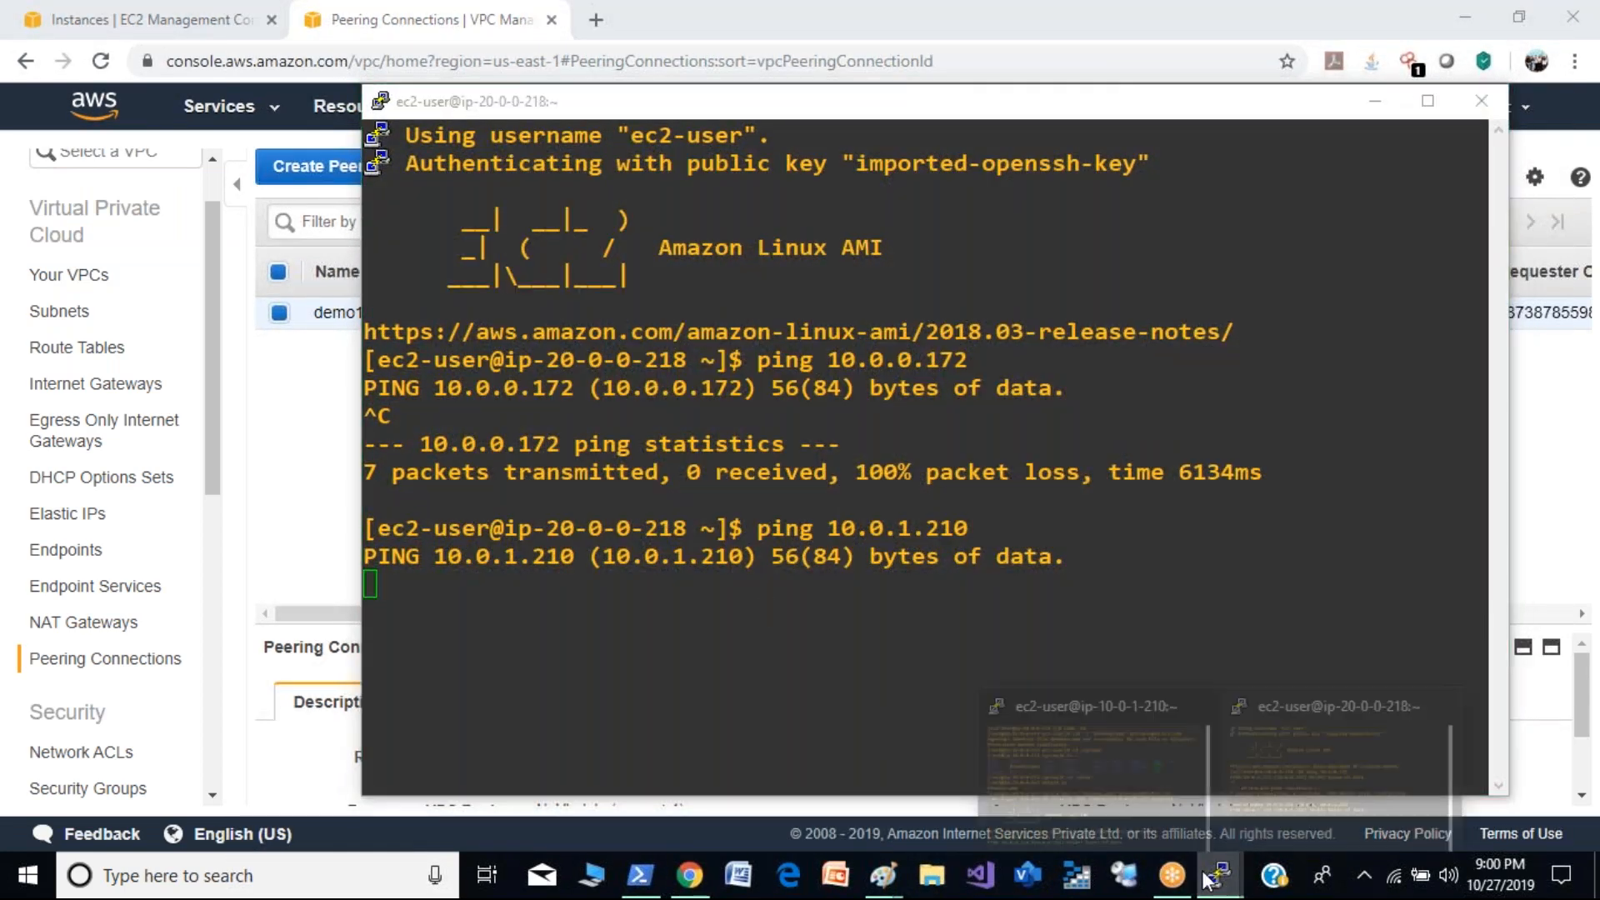
click(1109, 757)
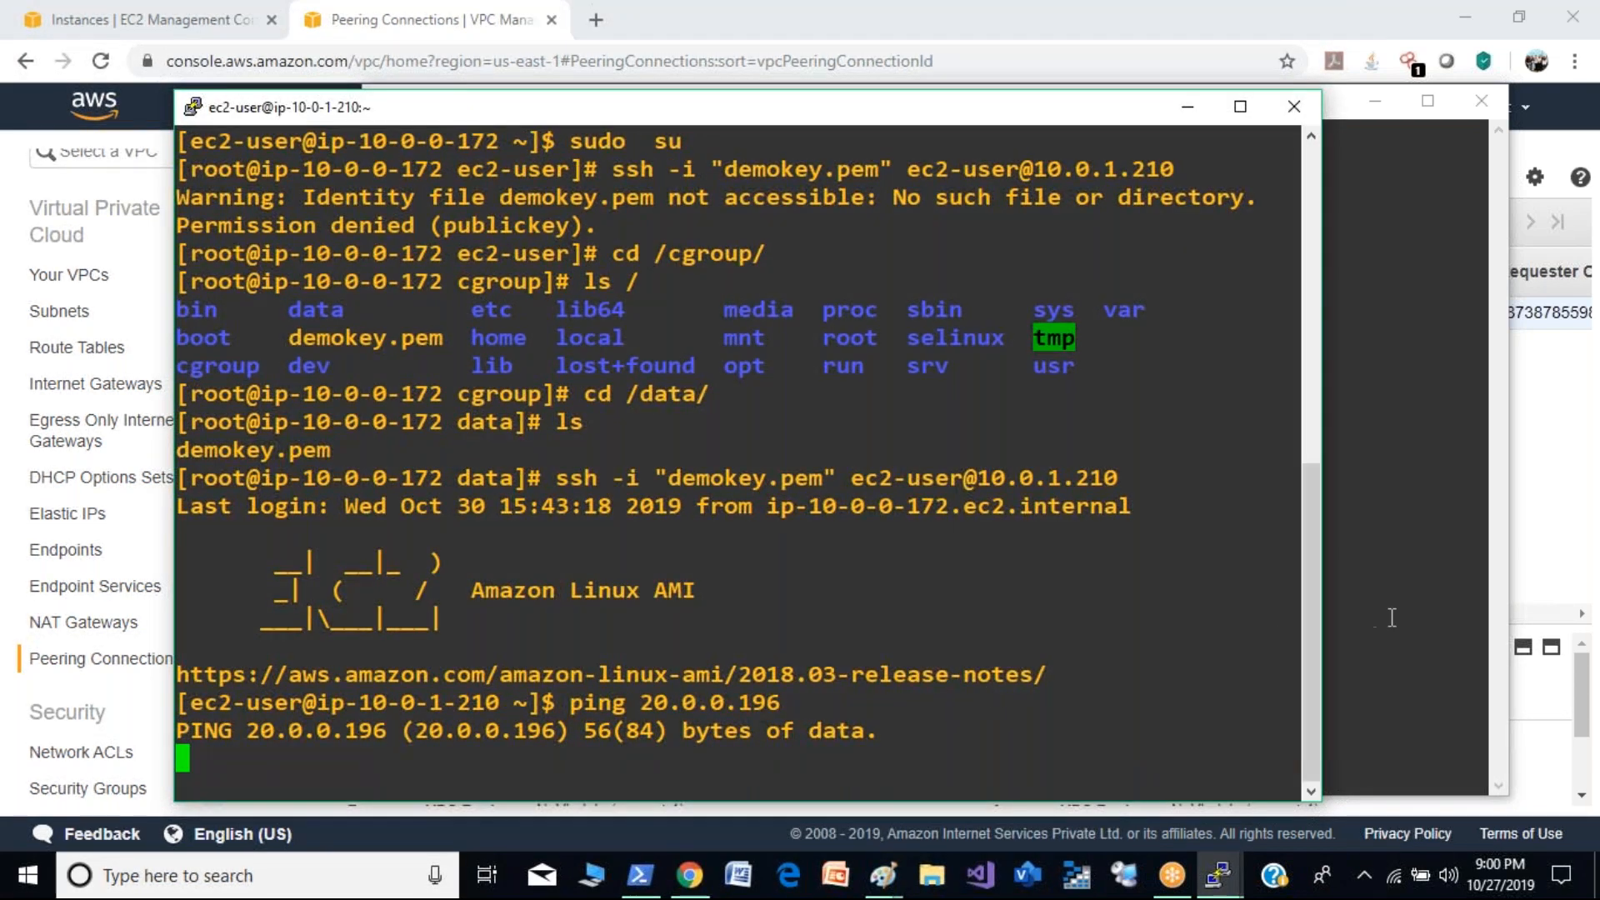
click(1187, 107)
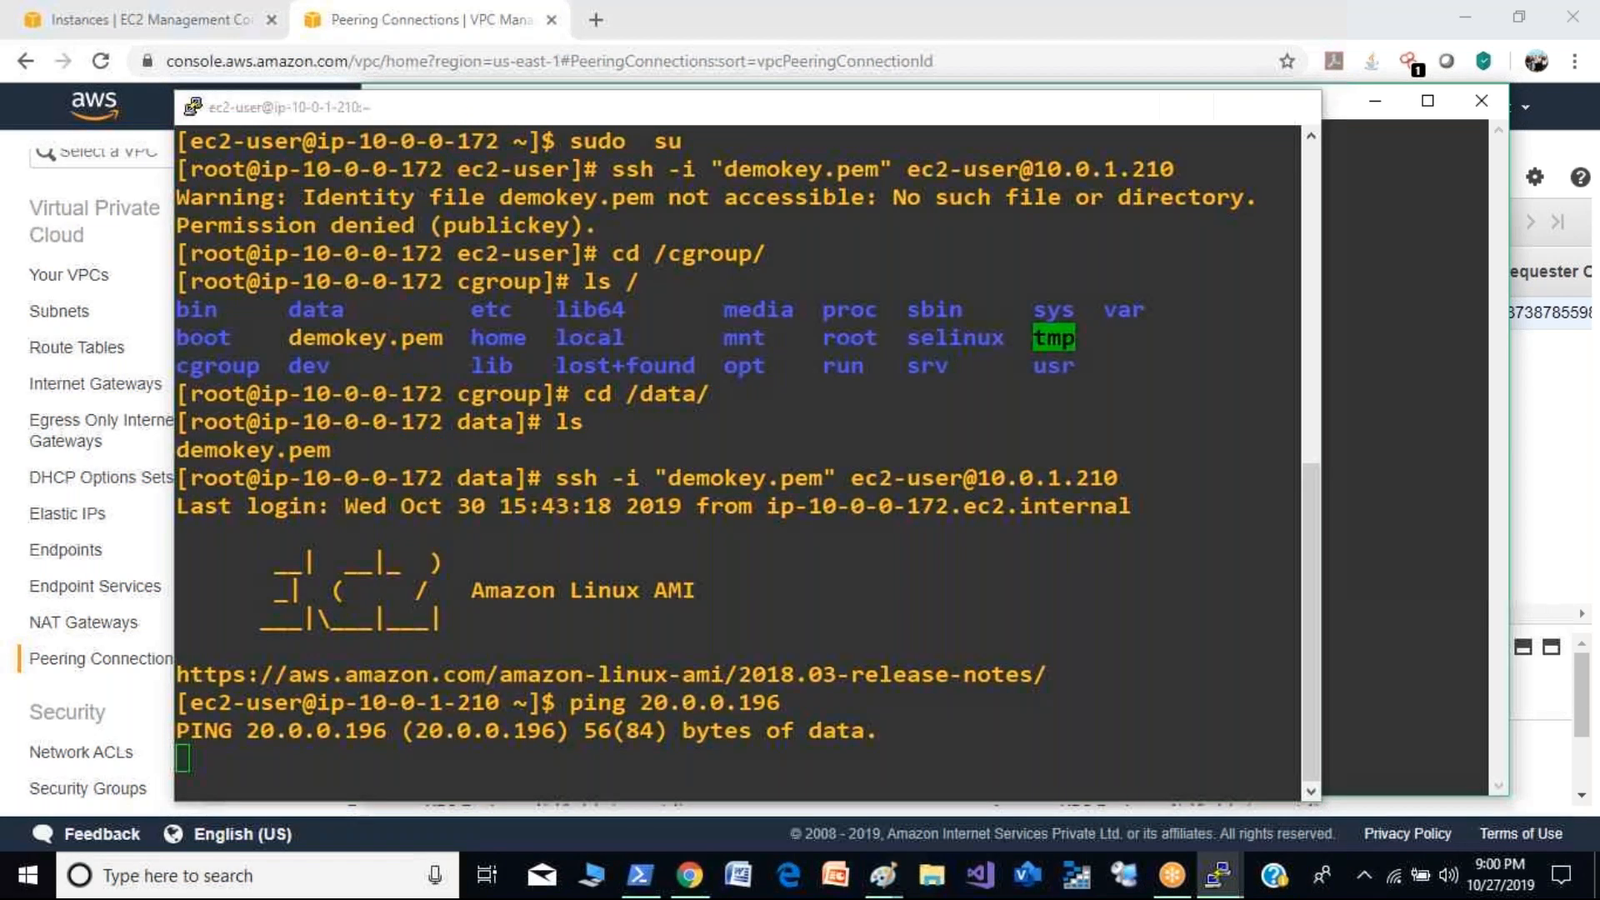
- Select only the Private-Demo instance in the EC2 instance list and open its private-demosg security group
click(180, 13)
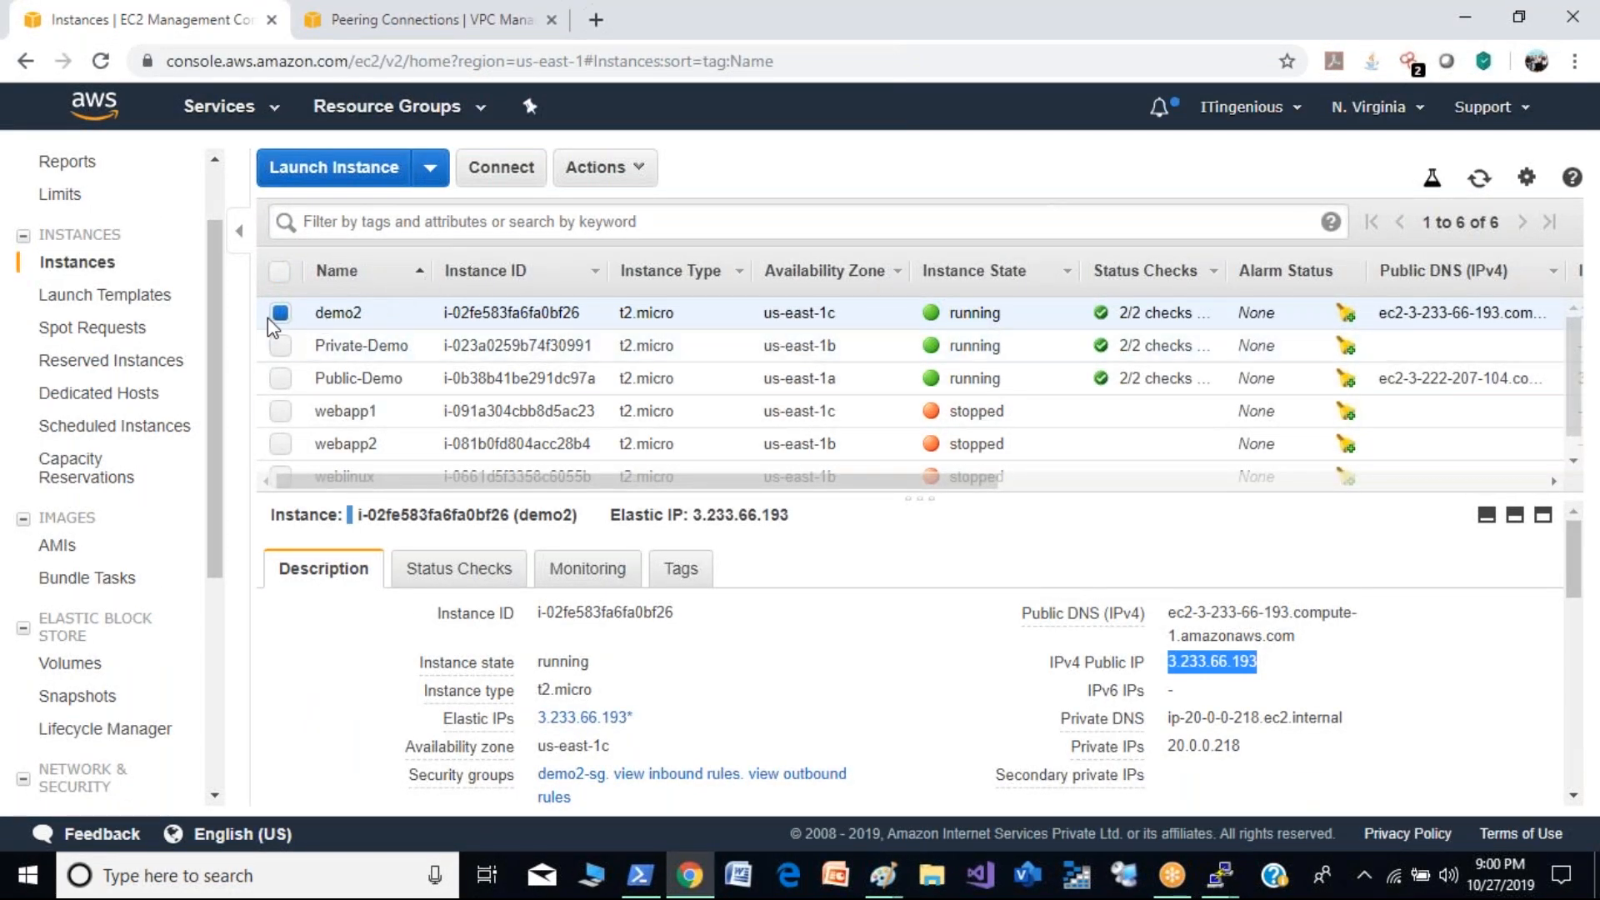
click(280, 344)
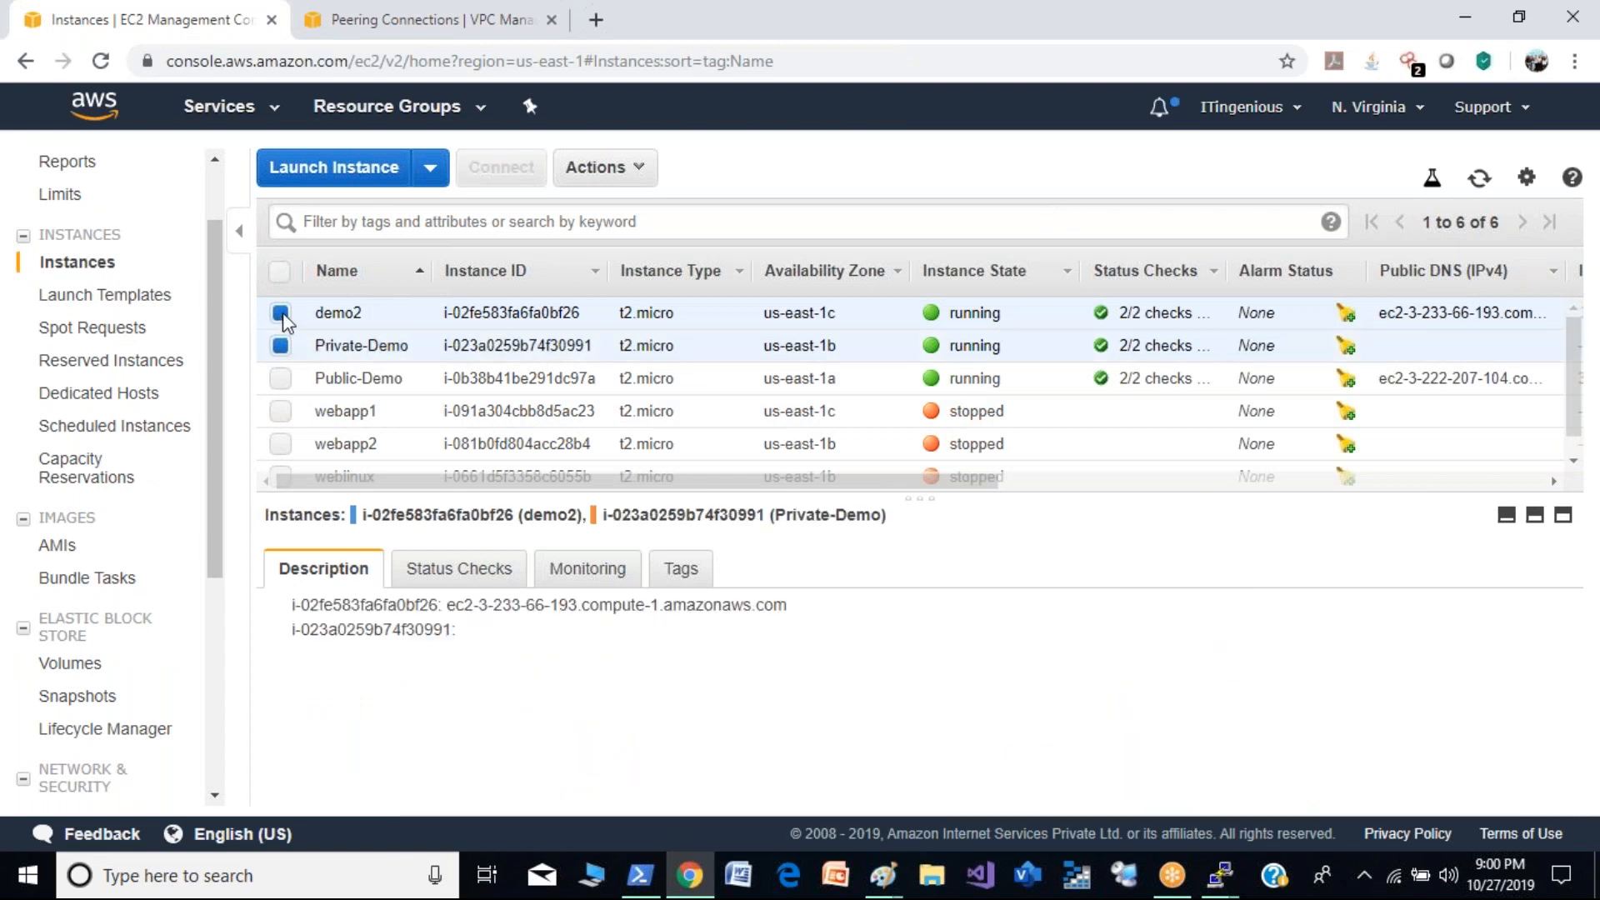
click(282, 315)
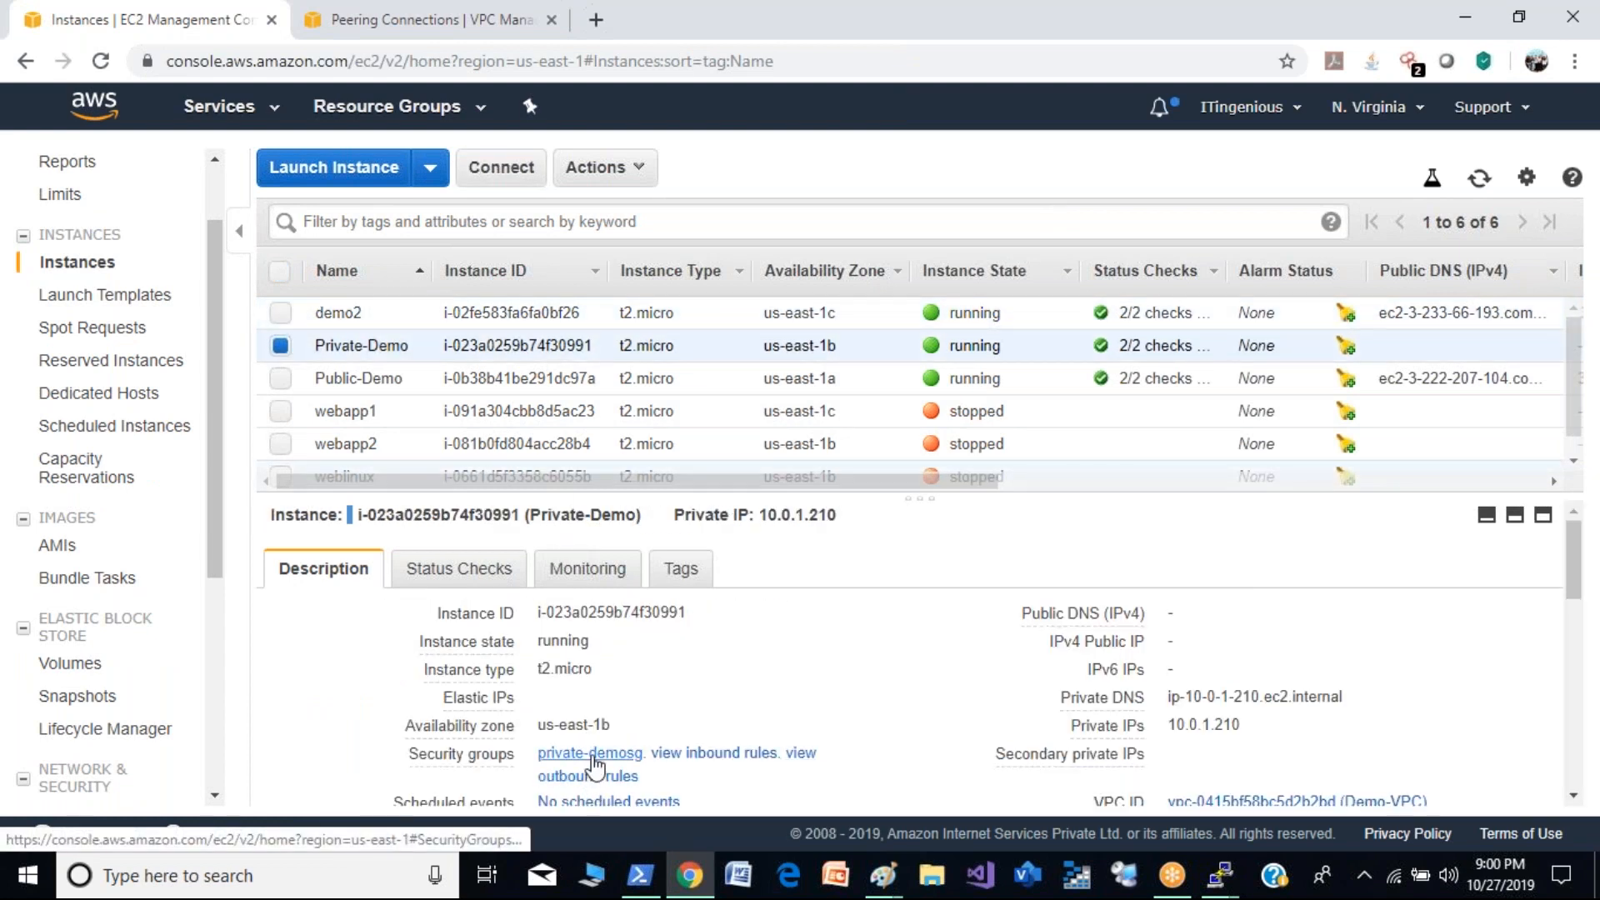
click(593, 760)
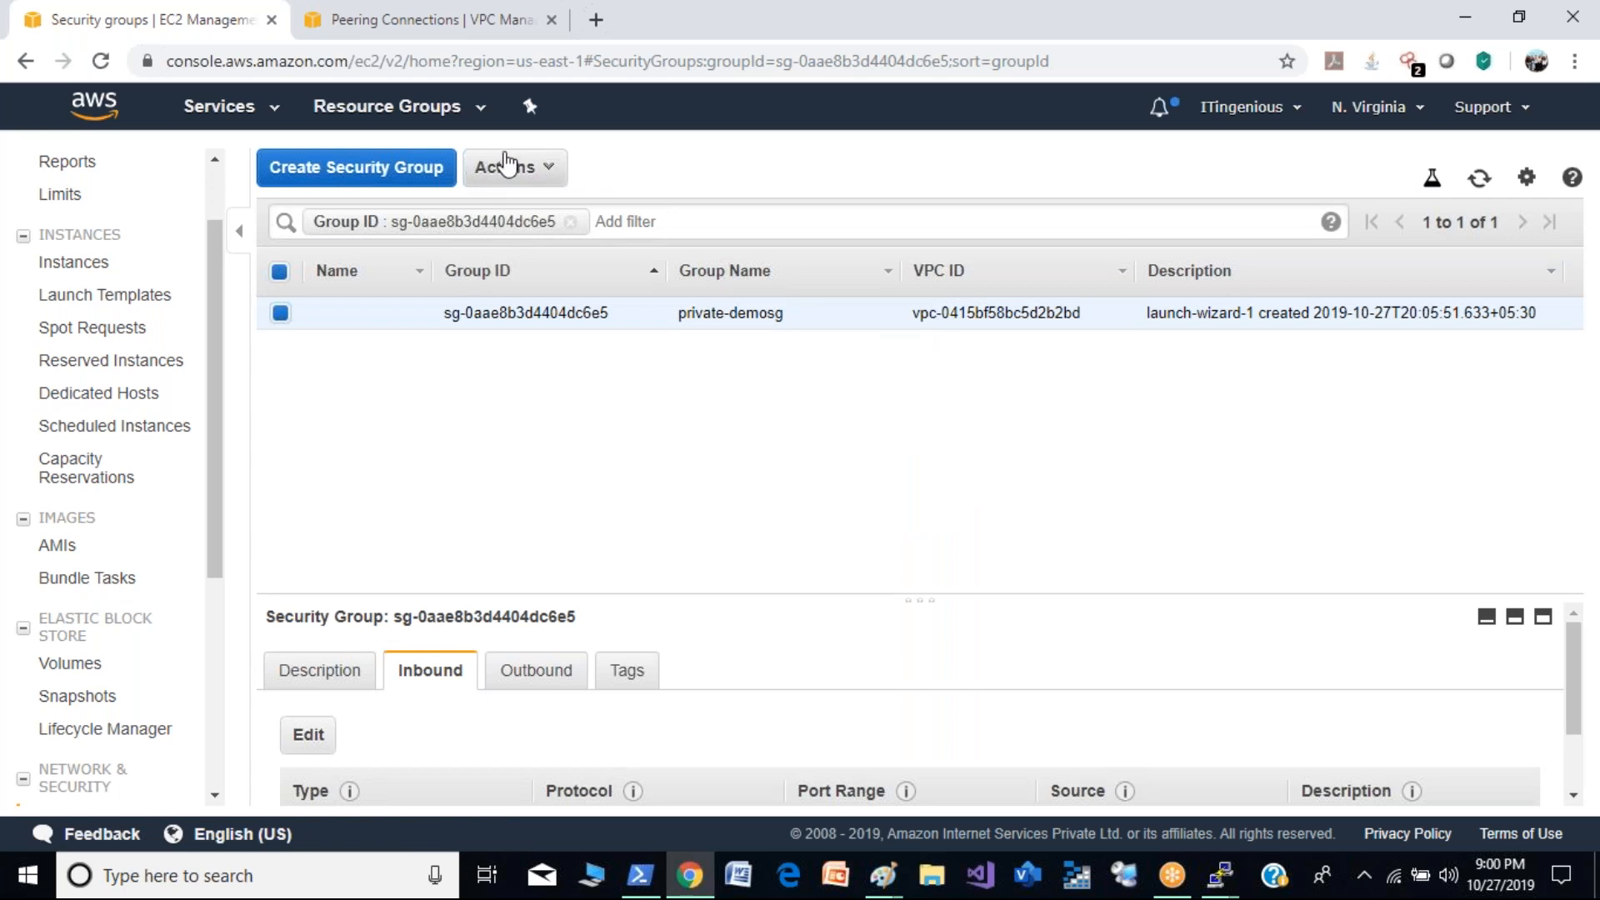
- Add an All ICMP - IPv4 inbound rule with source 20.0.0.0/16 to the private-demosg security group and save
click(538, 167)
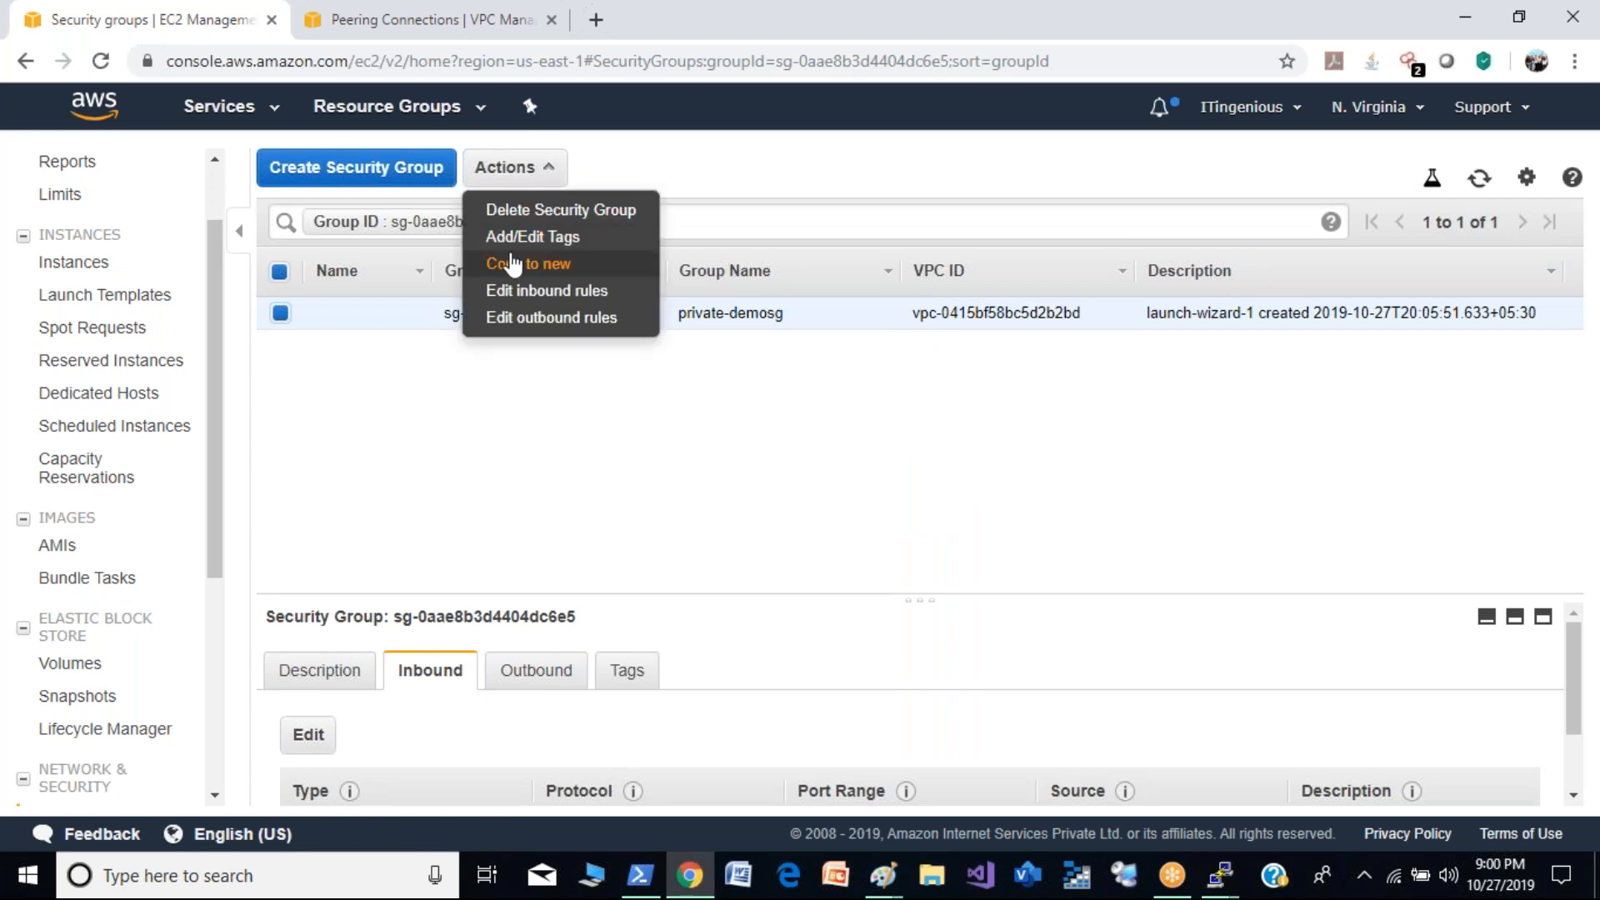
click(518, 290)
click(253, 504)
click(310, 496)
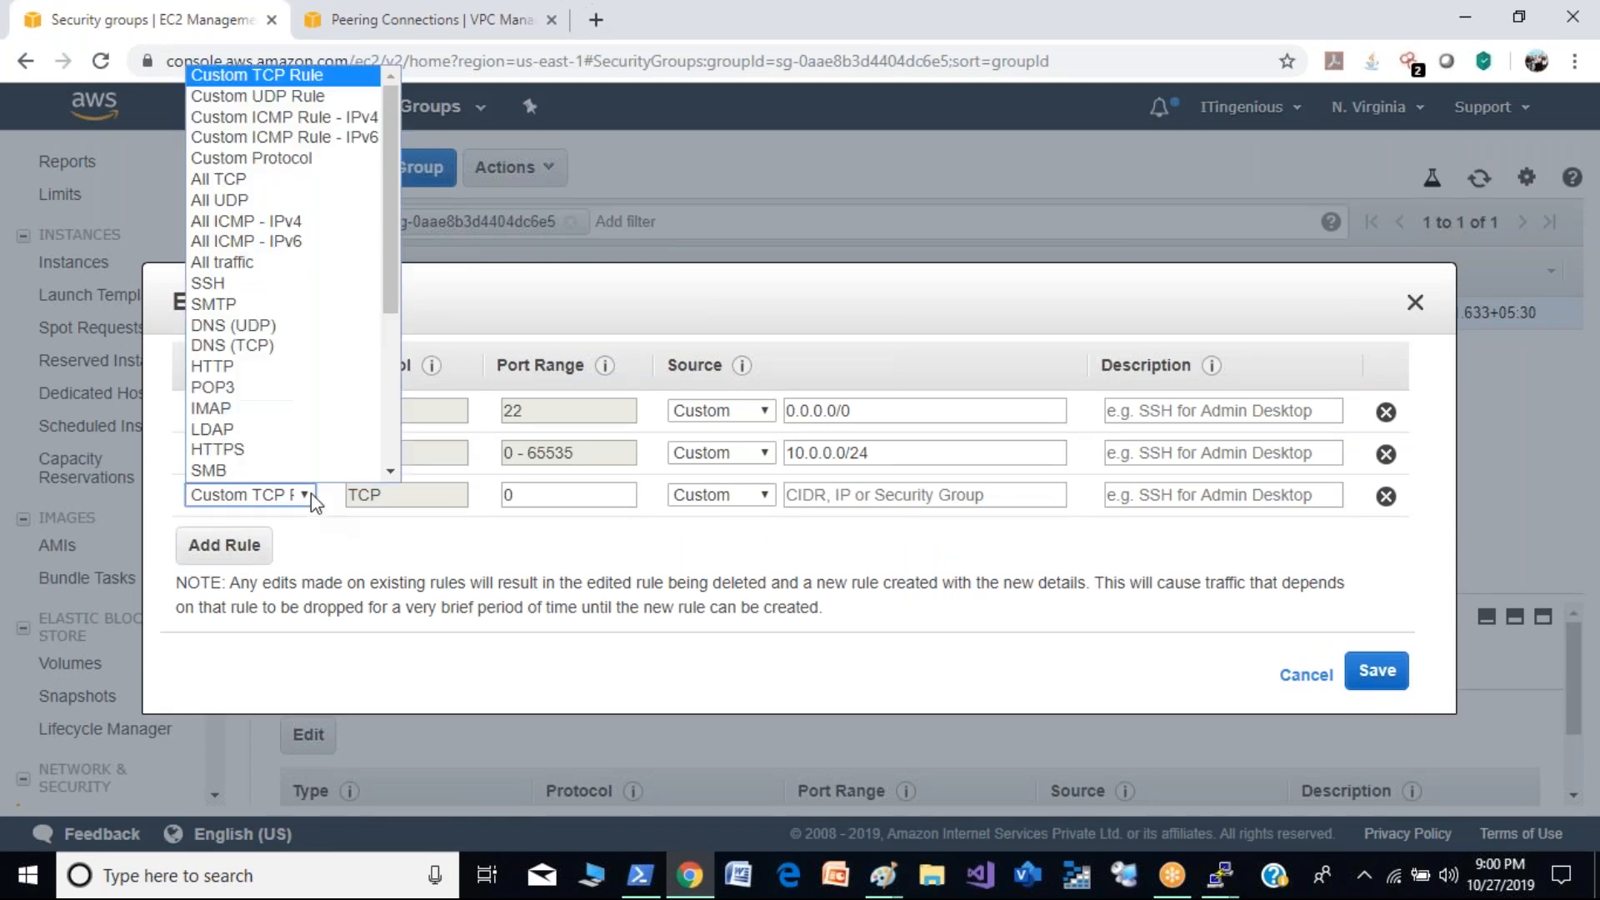
scroll(291, 450, down, 1)
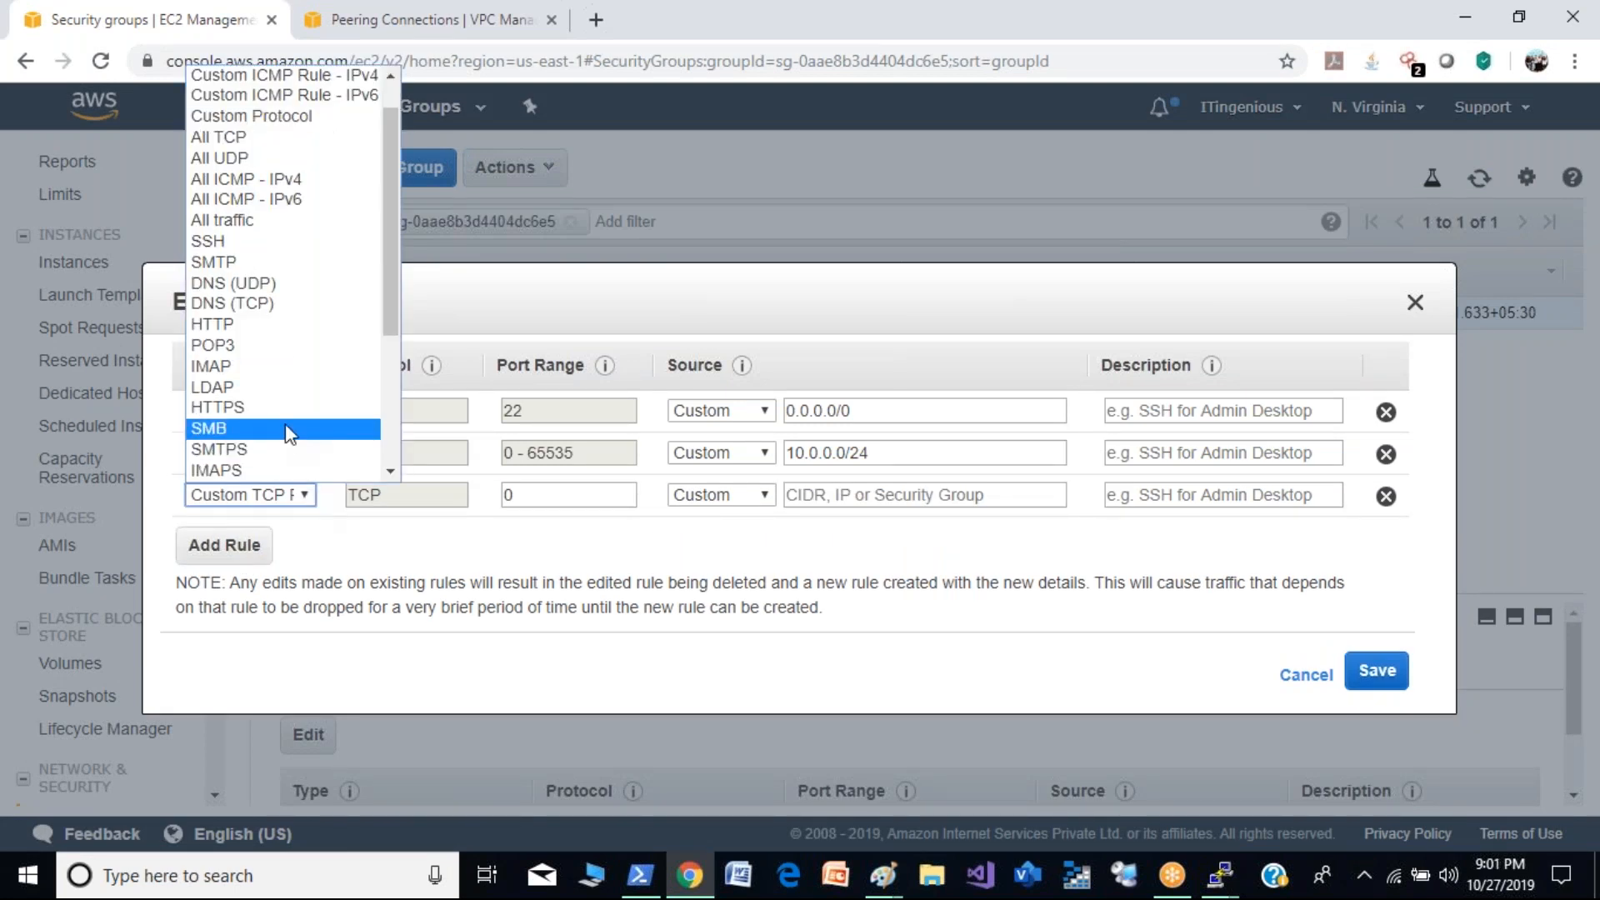
click(287, 180)
click(842, 492)
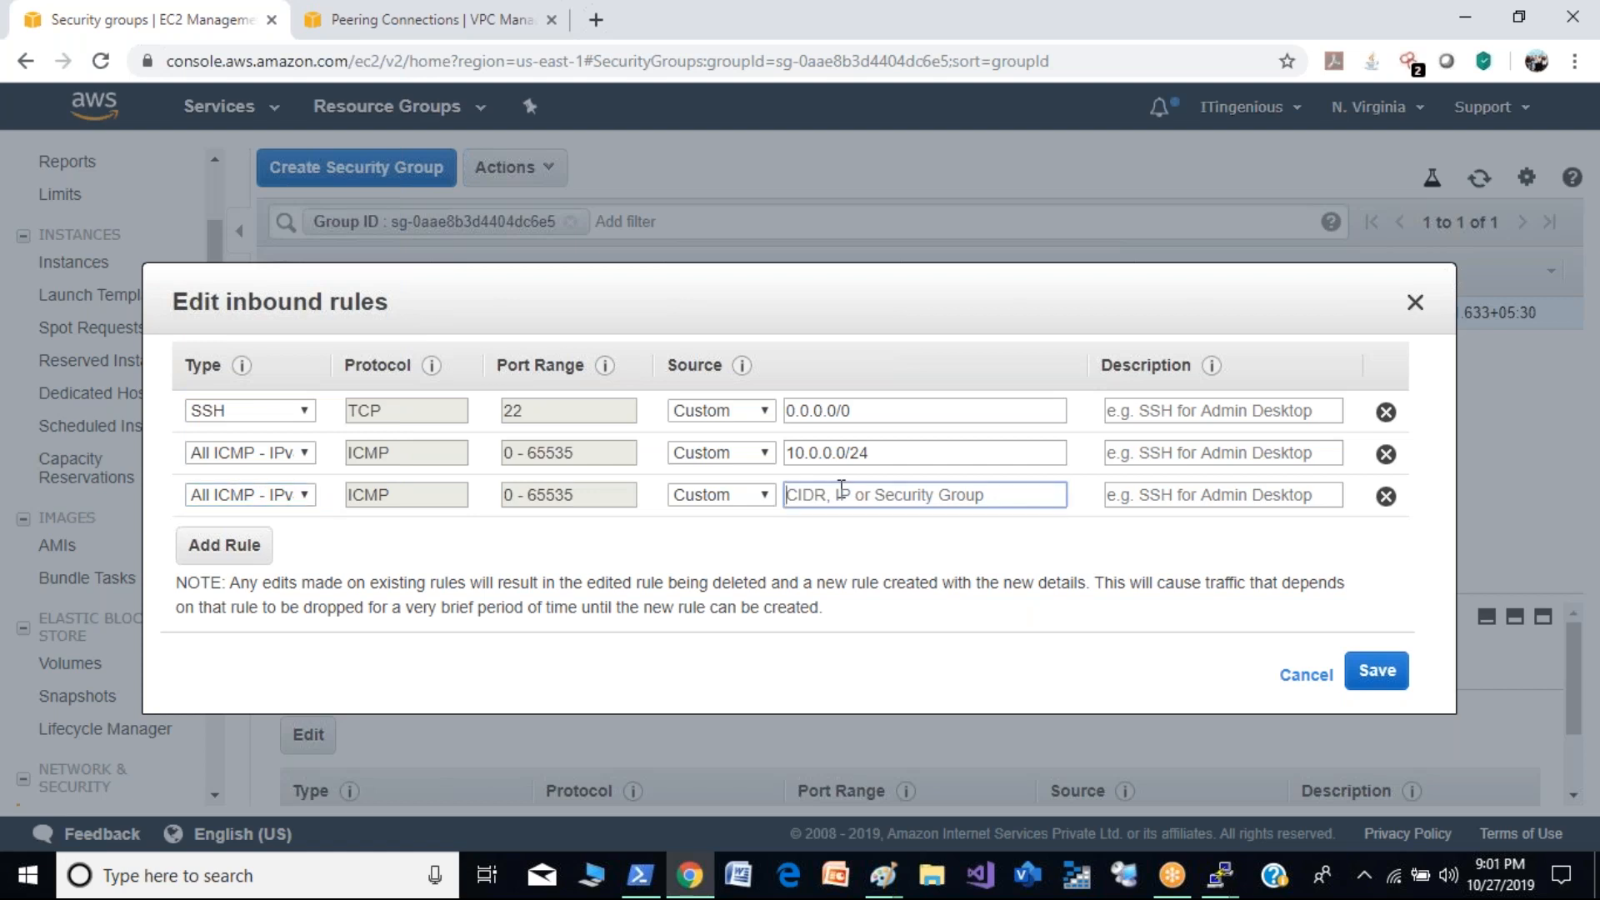
text(20.0.0)
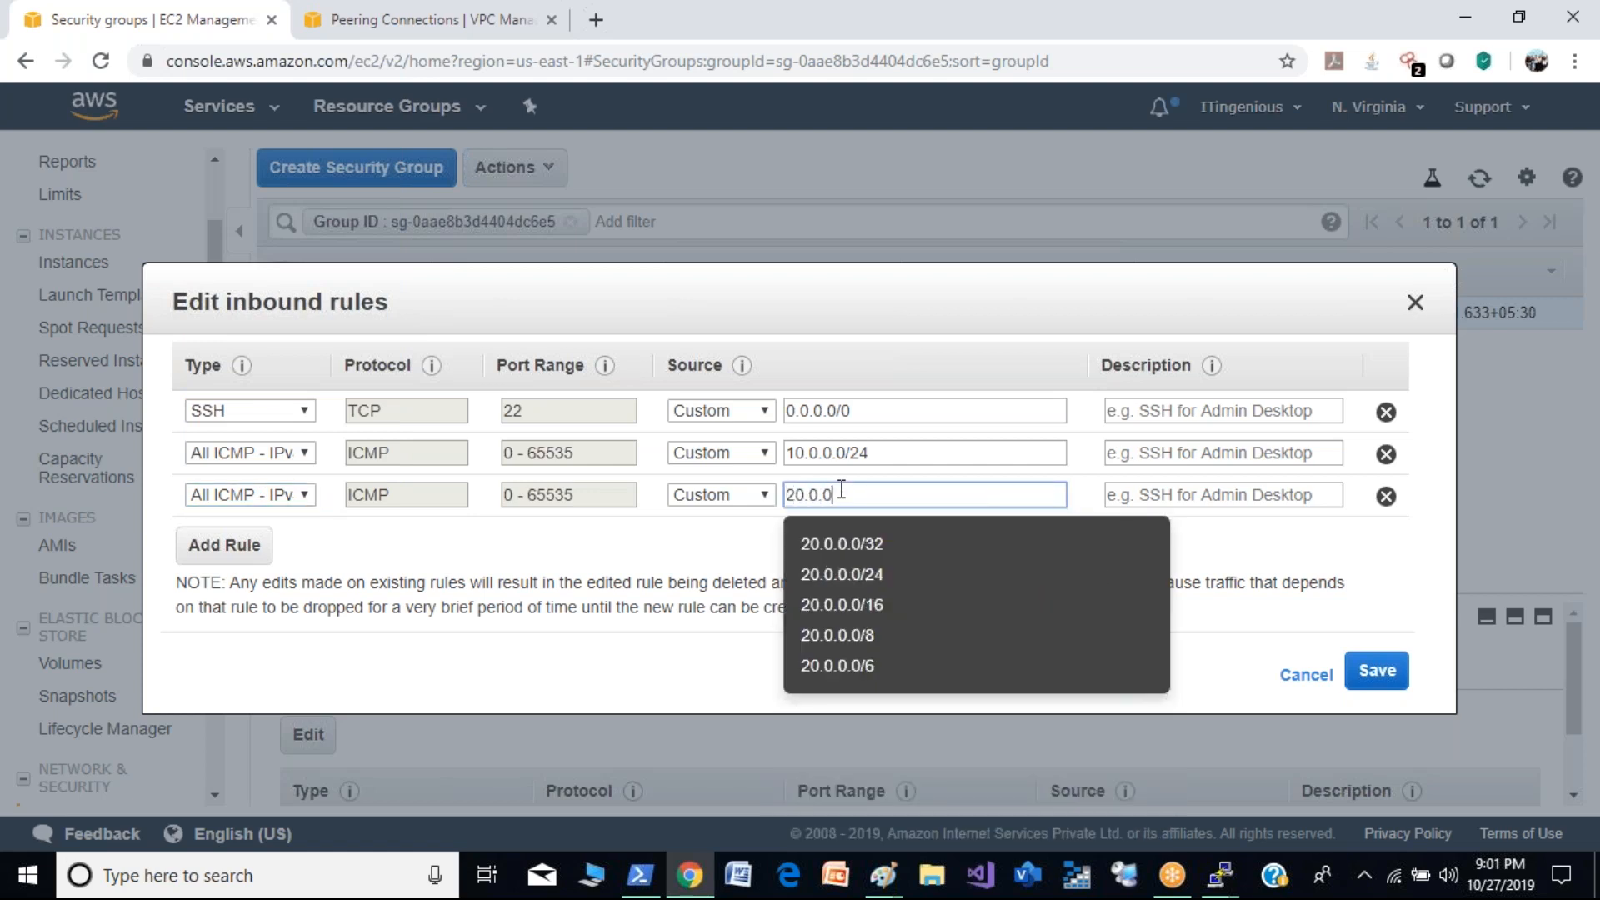
text(.0/16)
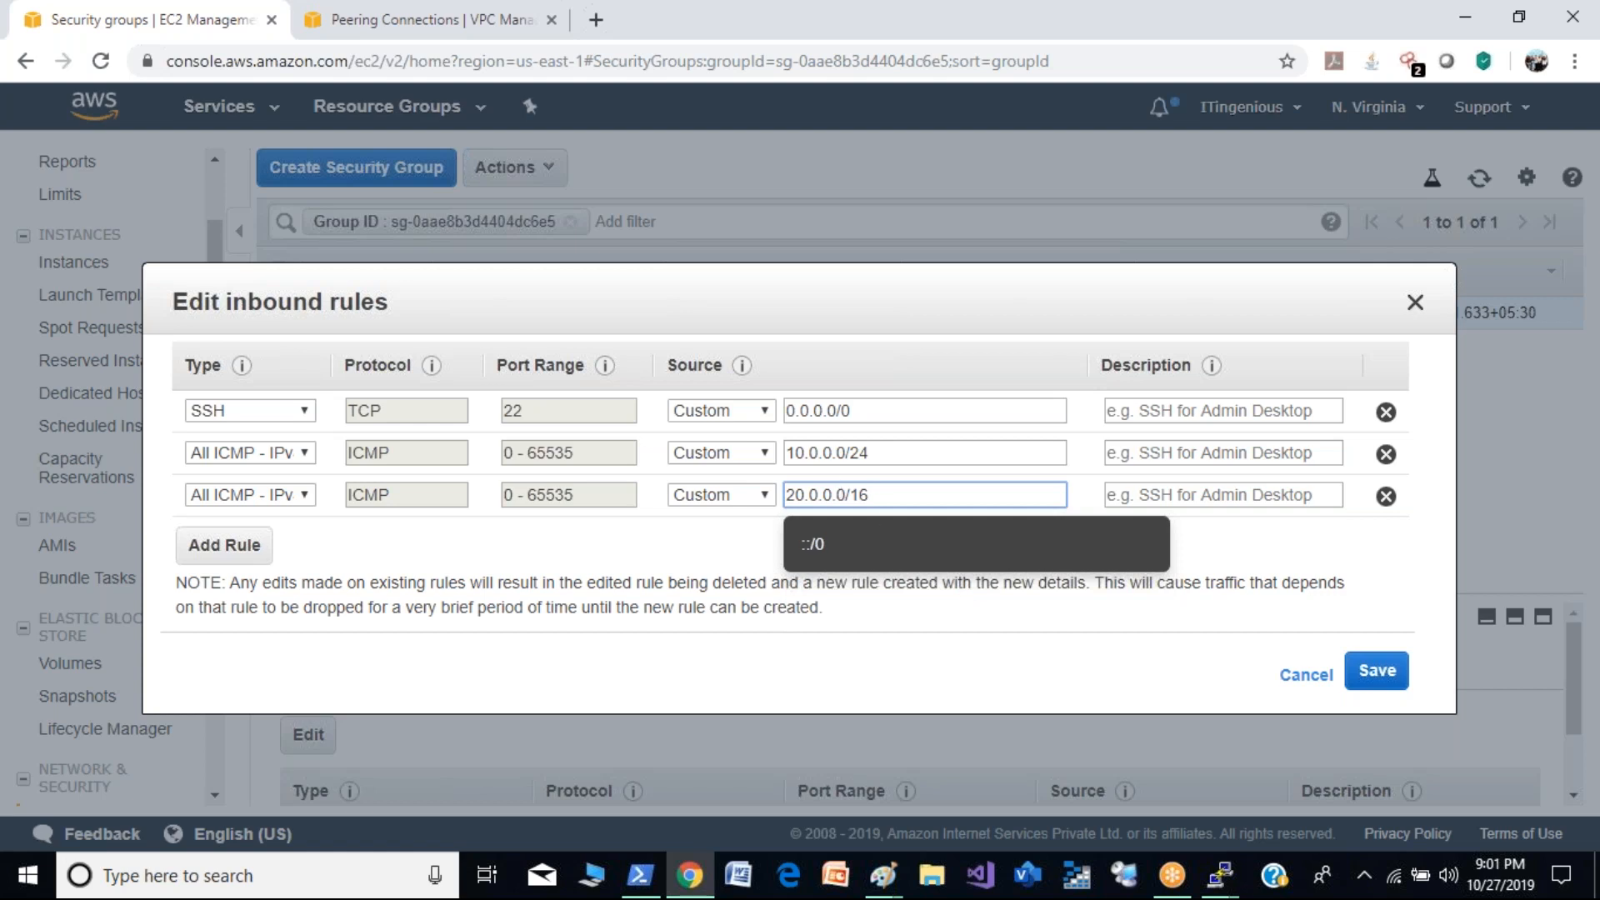
click(1069, 679)
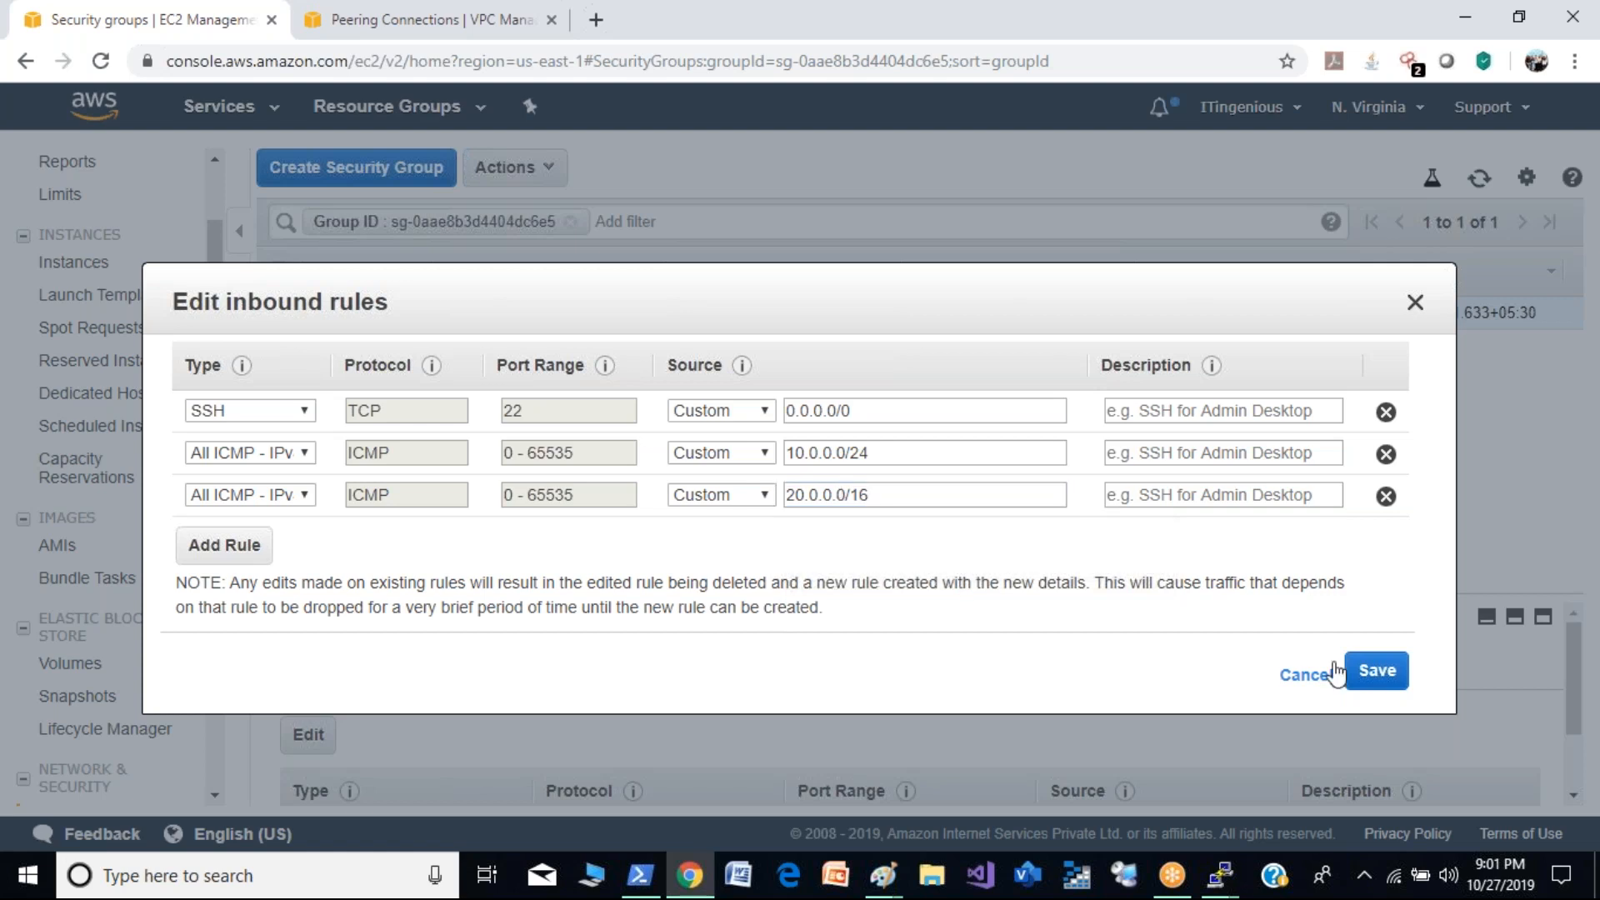
click(1379, 672)
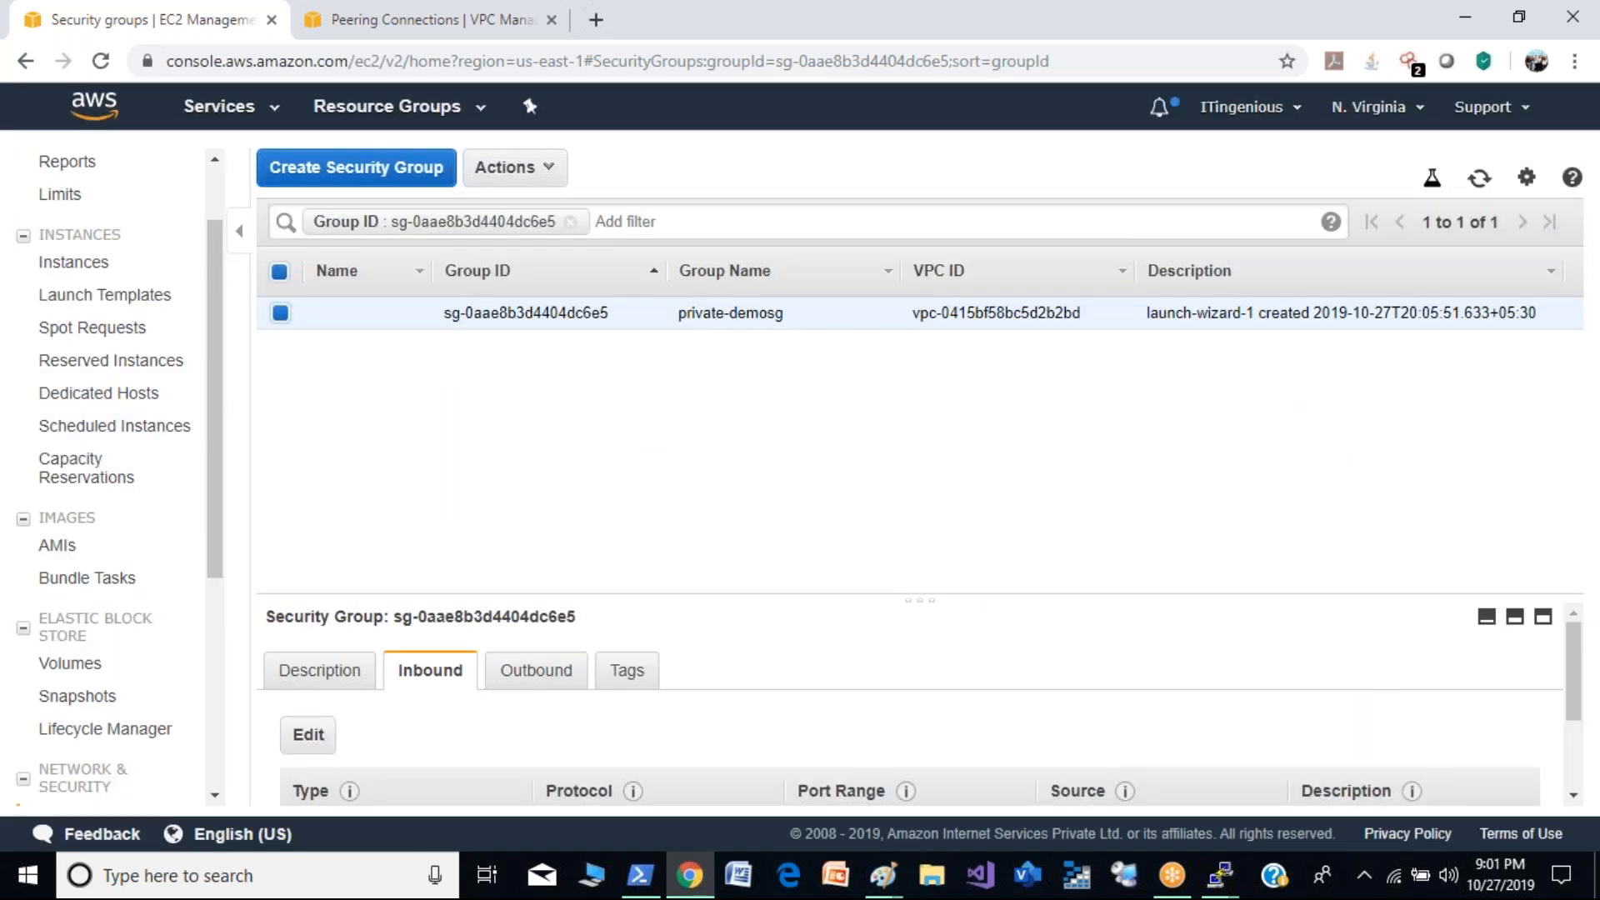
- Compare the ping to 10.0.1.210 in the ip-20-0-0-218 PuTTY session with the ping to 20.0.0.196 in the ip-10-0-1-210 session
click(1236, 874)
click(1115, 700)
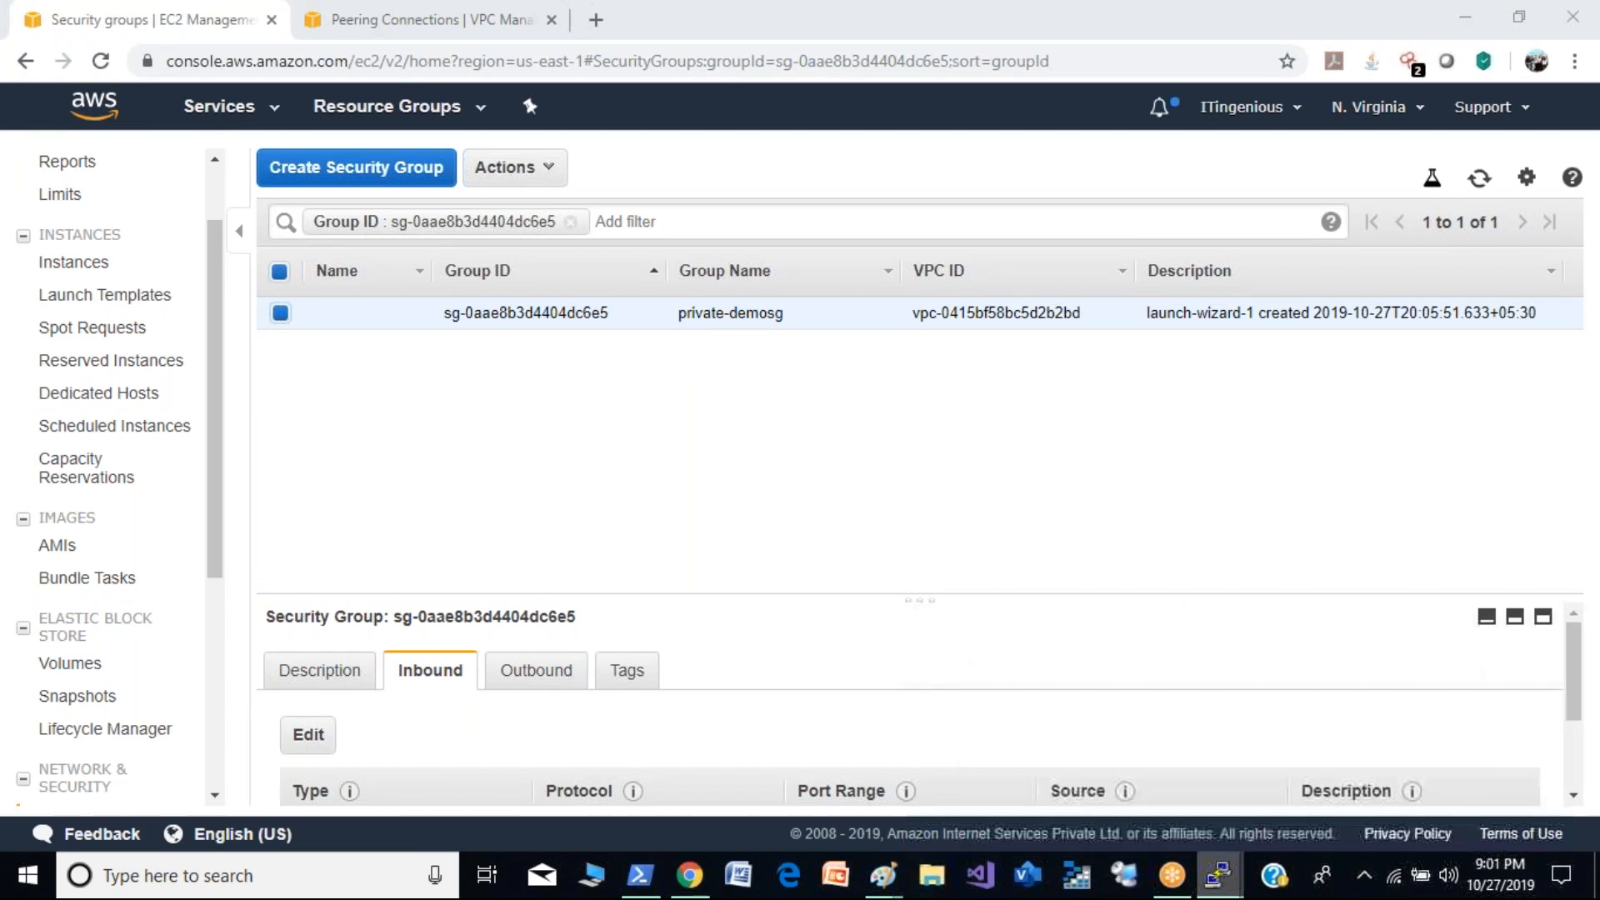
click(1218, 875)
click(1258, 763)
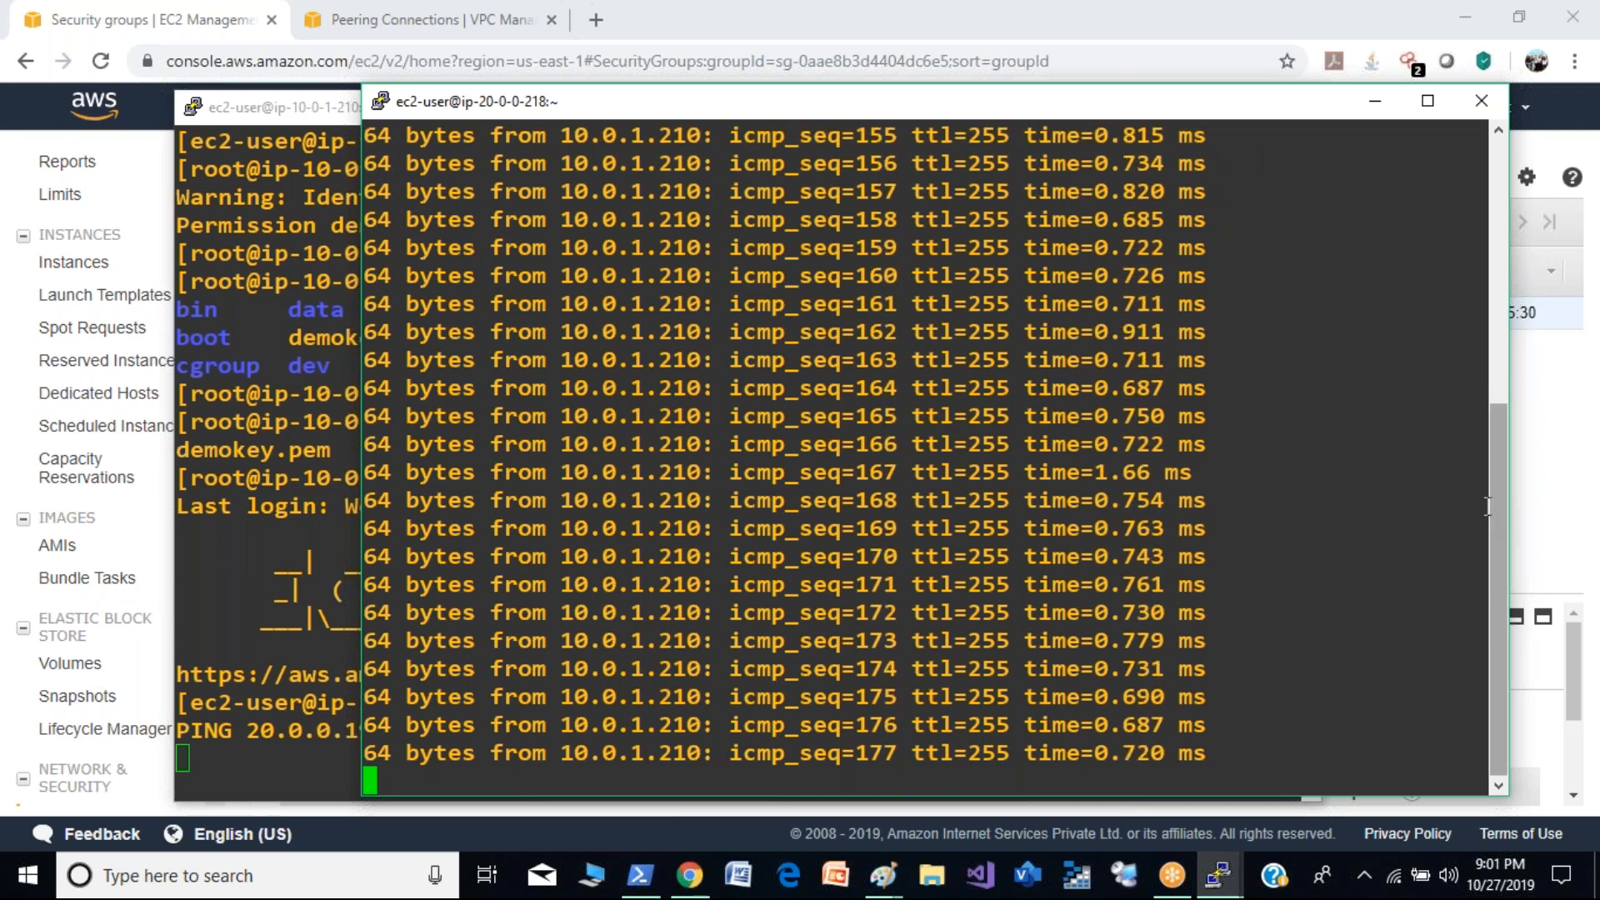
drag(1486, 504, 1482, 208)
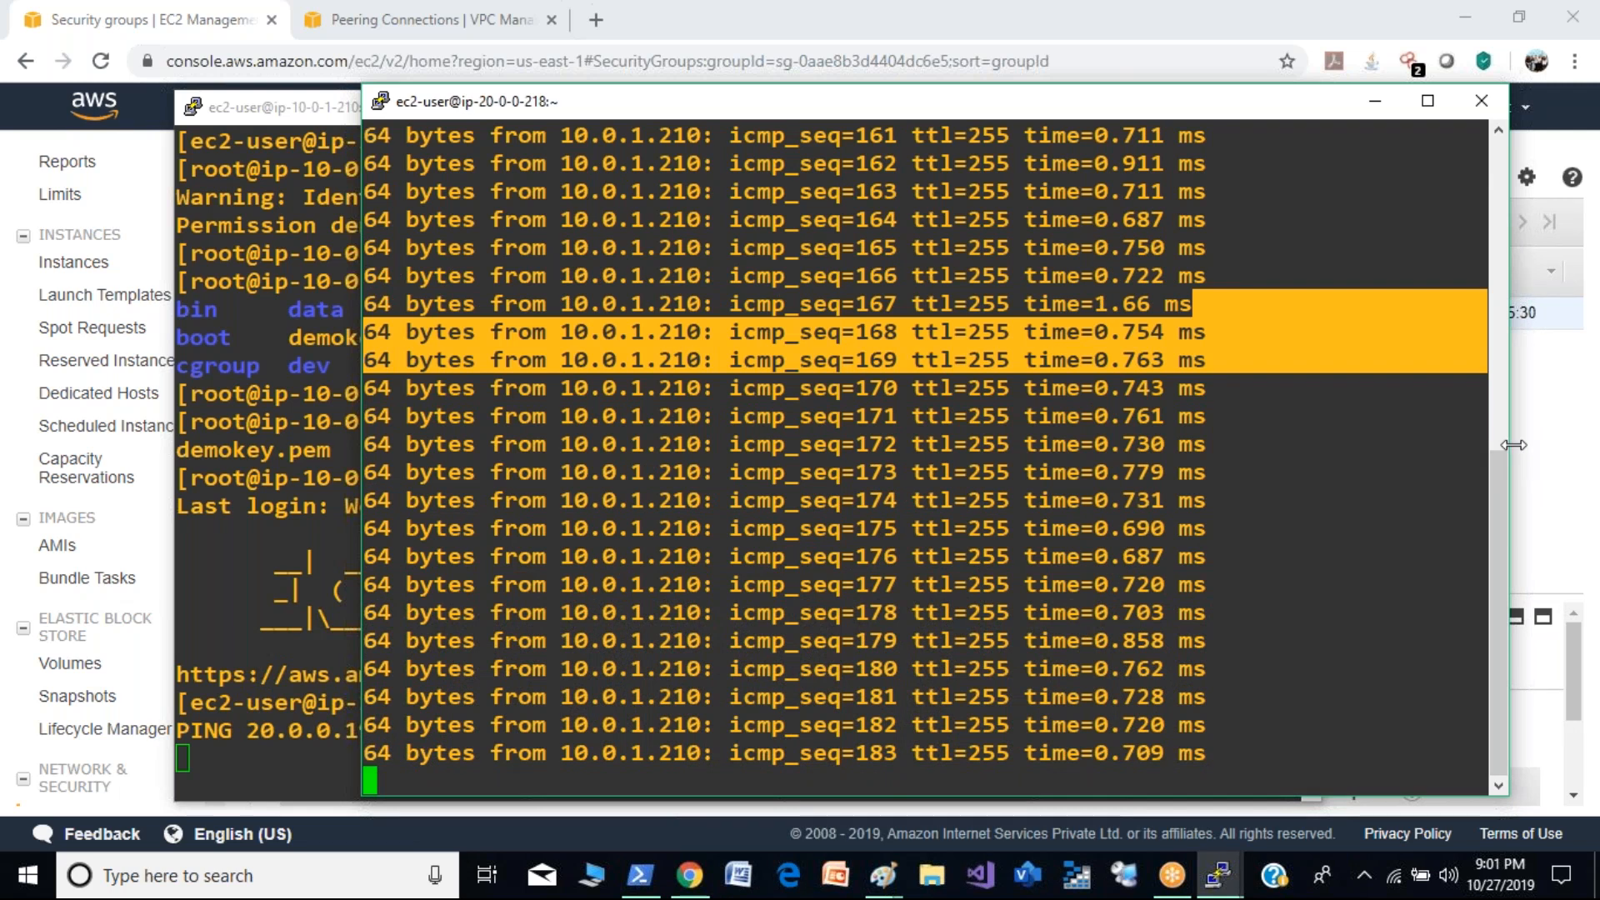
drag(1495, 516, 1469, 206)
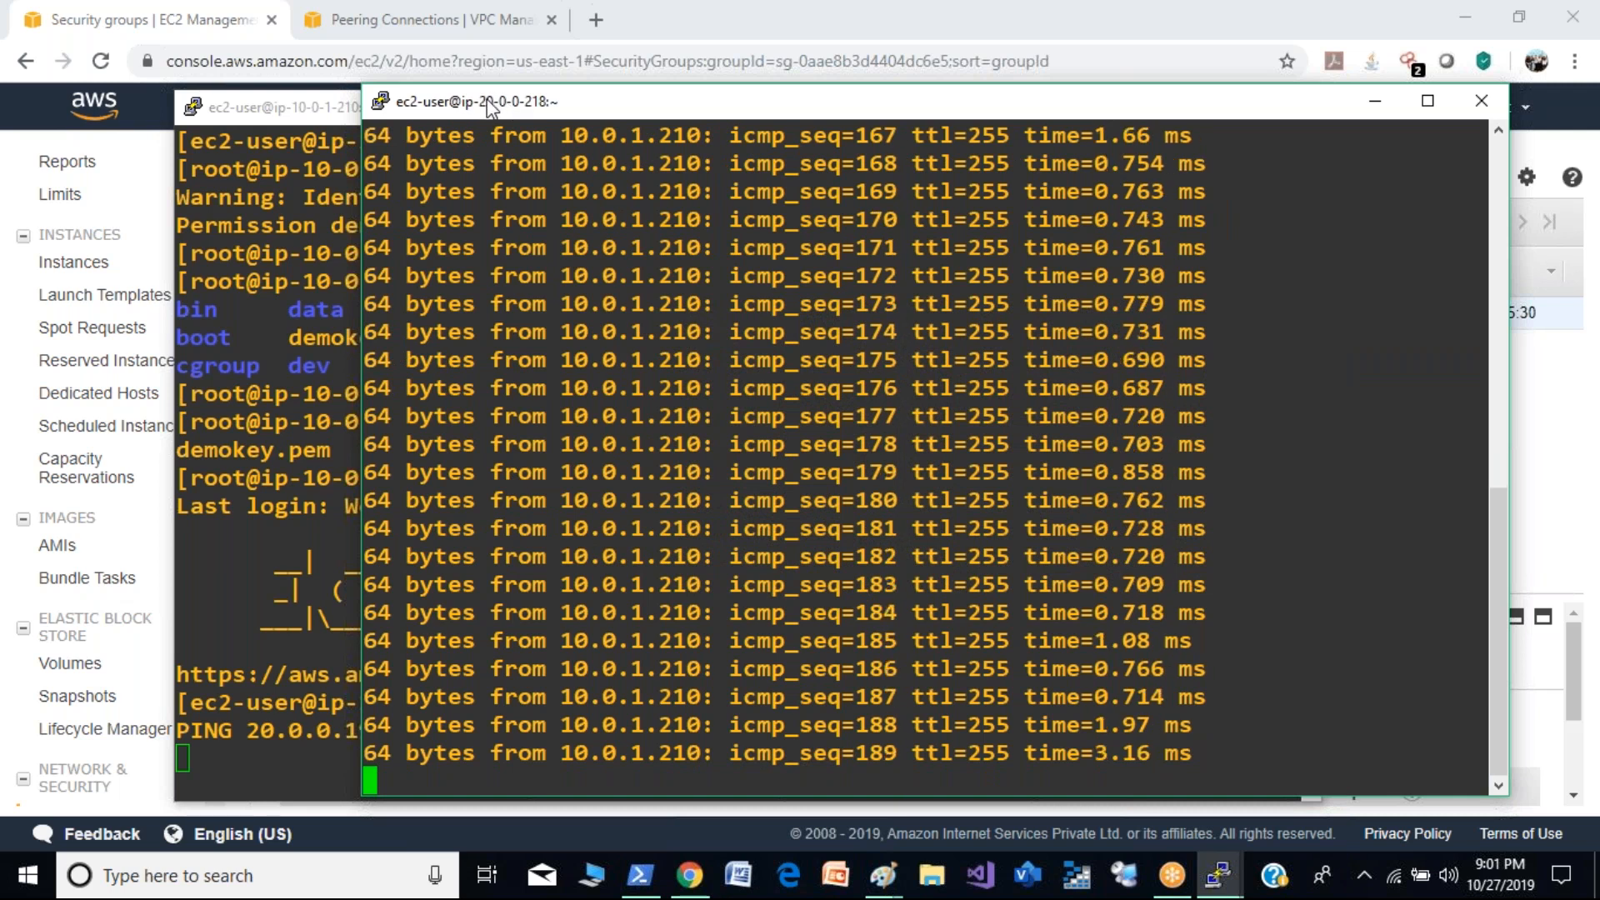
drag(492, 107, 545, 109)
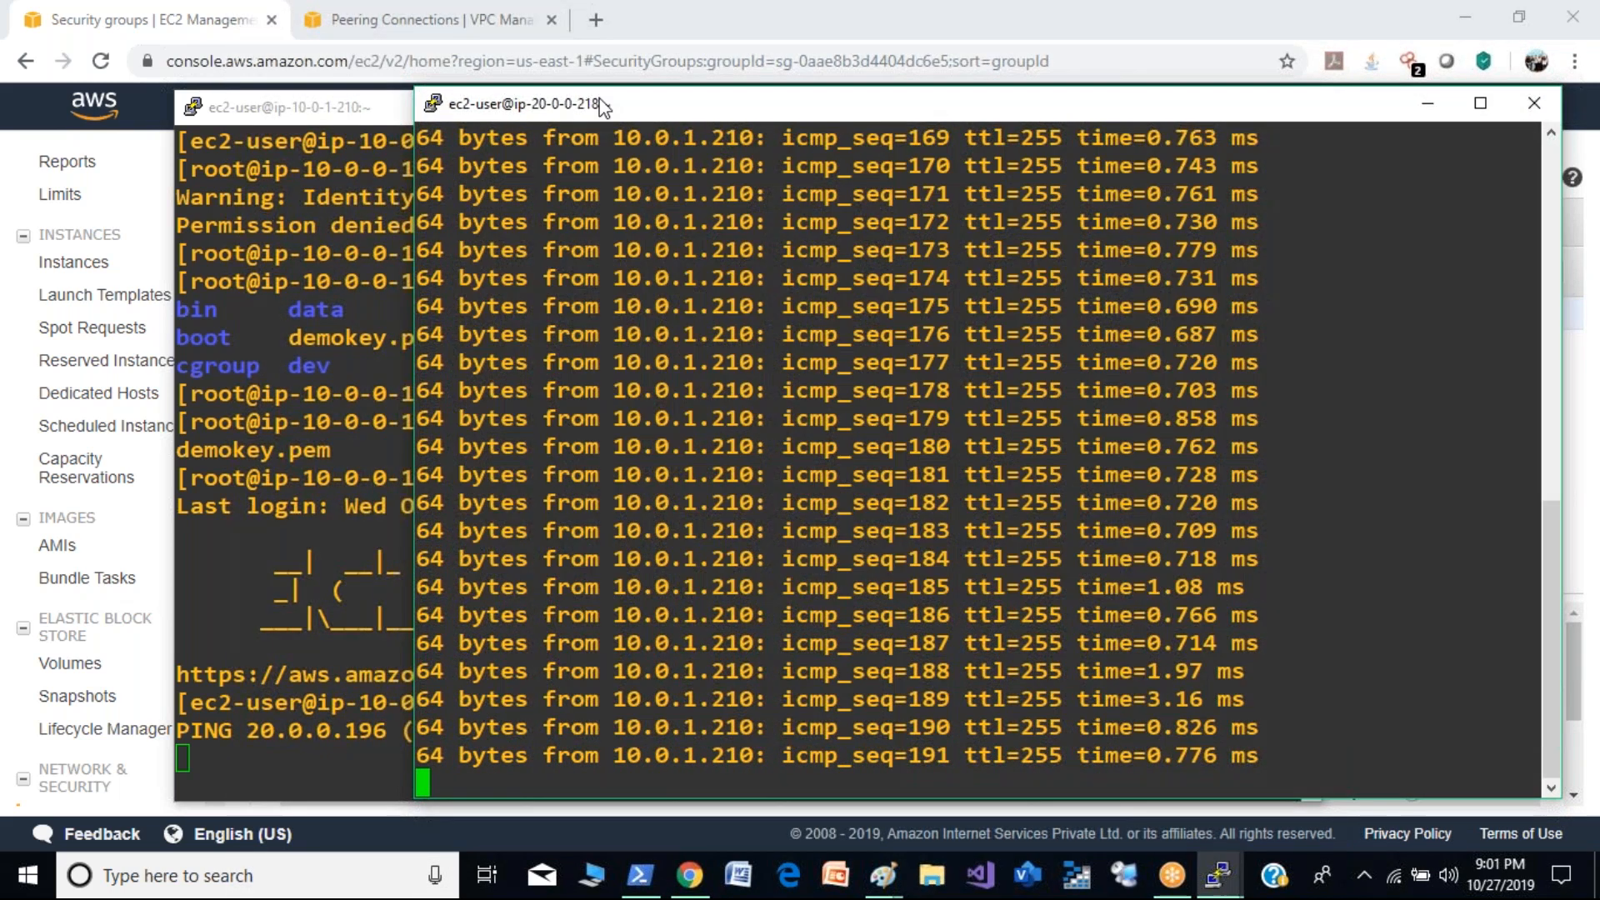
click(211, 517)
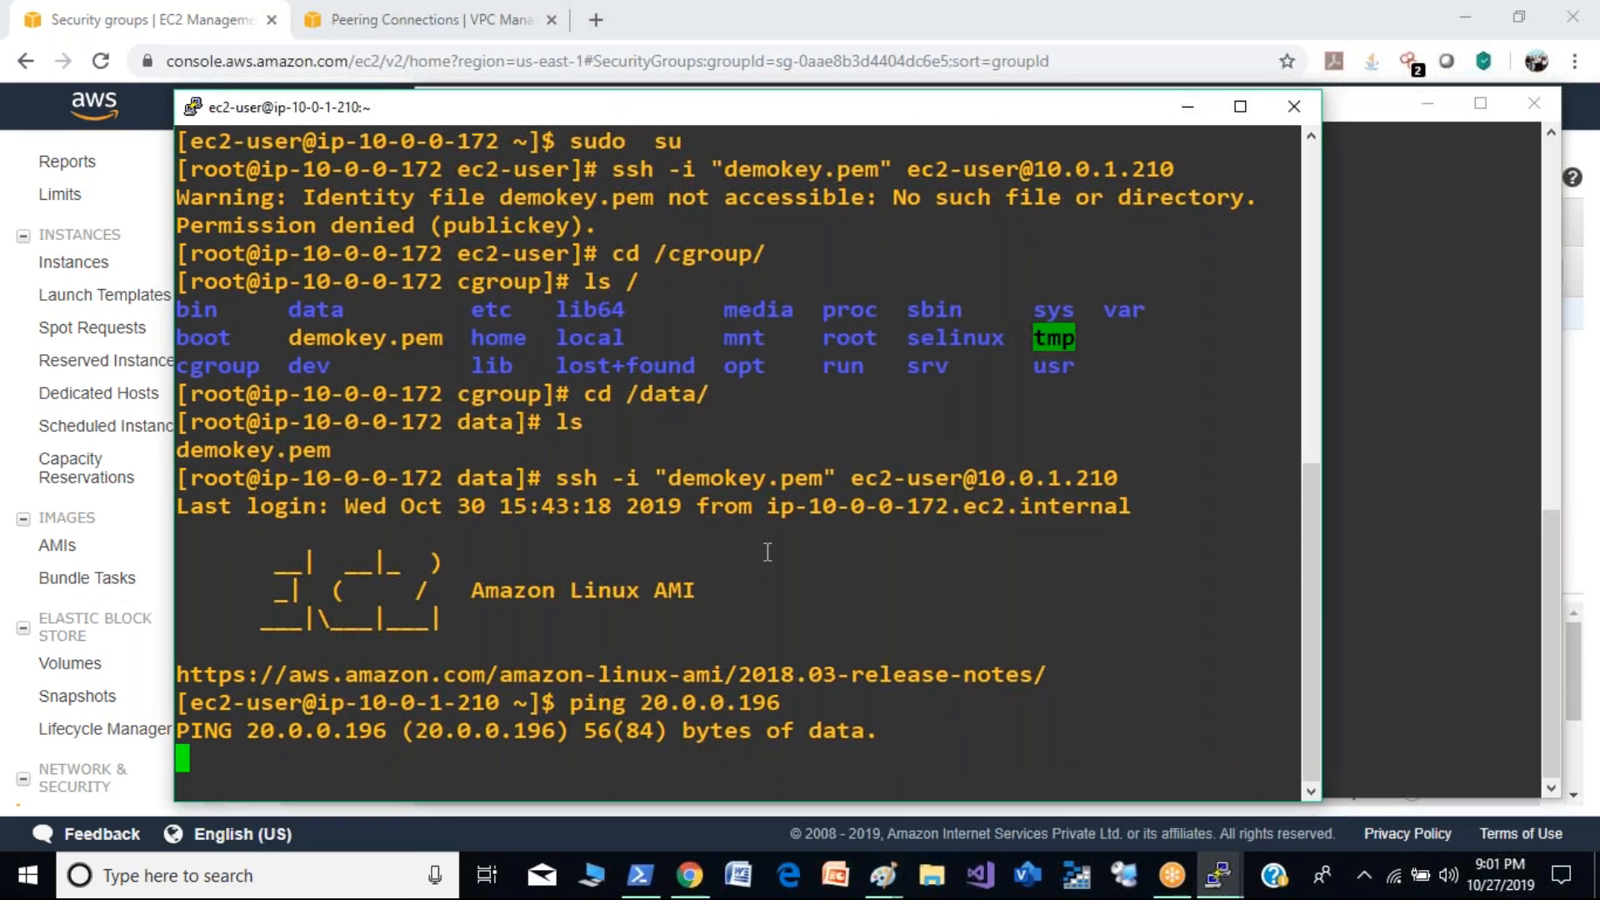
click(1464, 468)
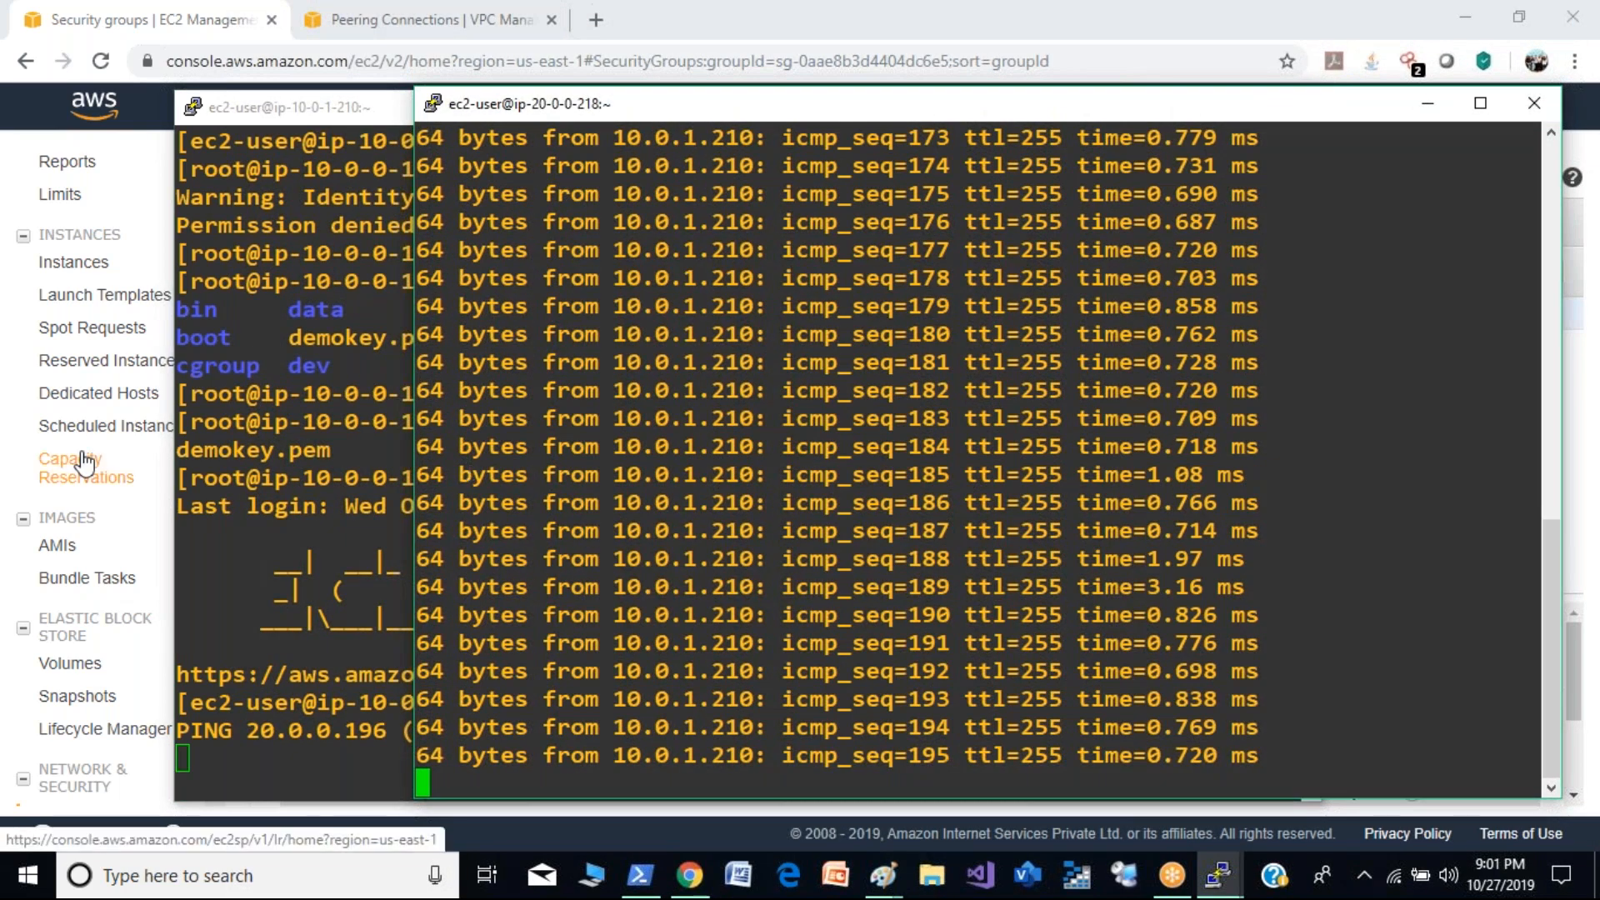
click(228, 466)
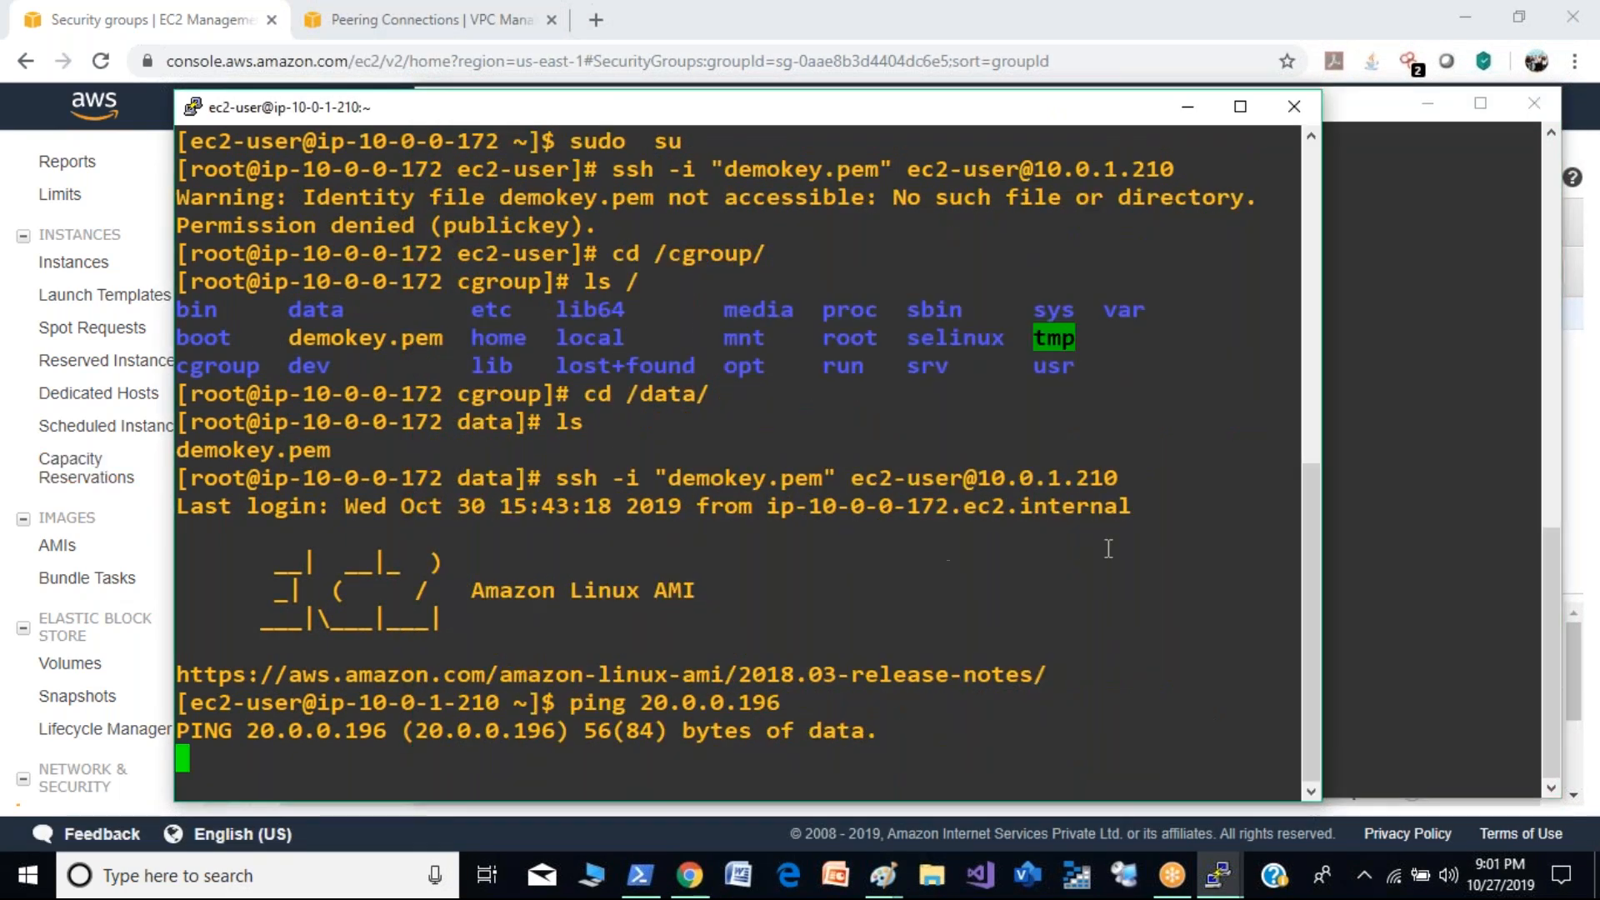
click(1430, 516)
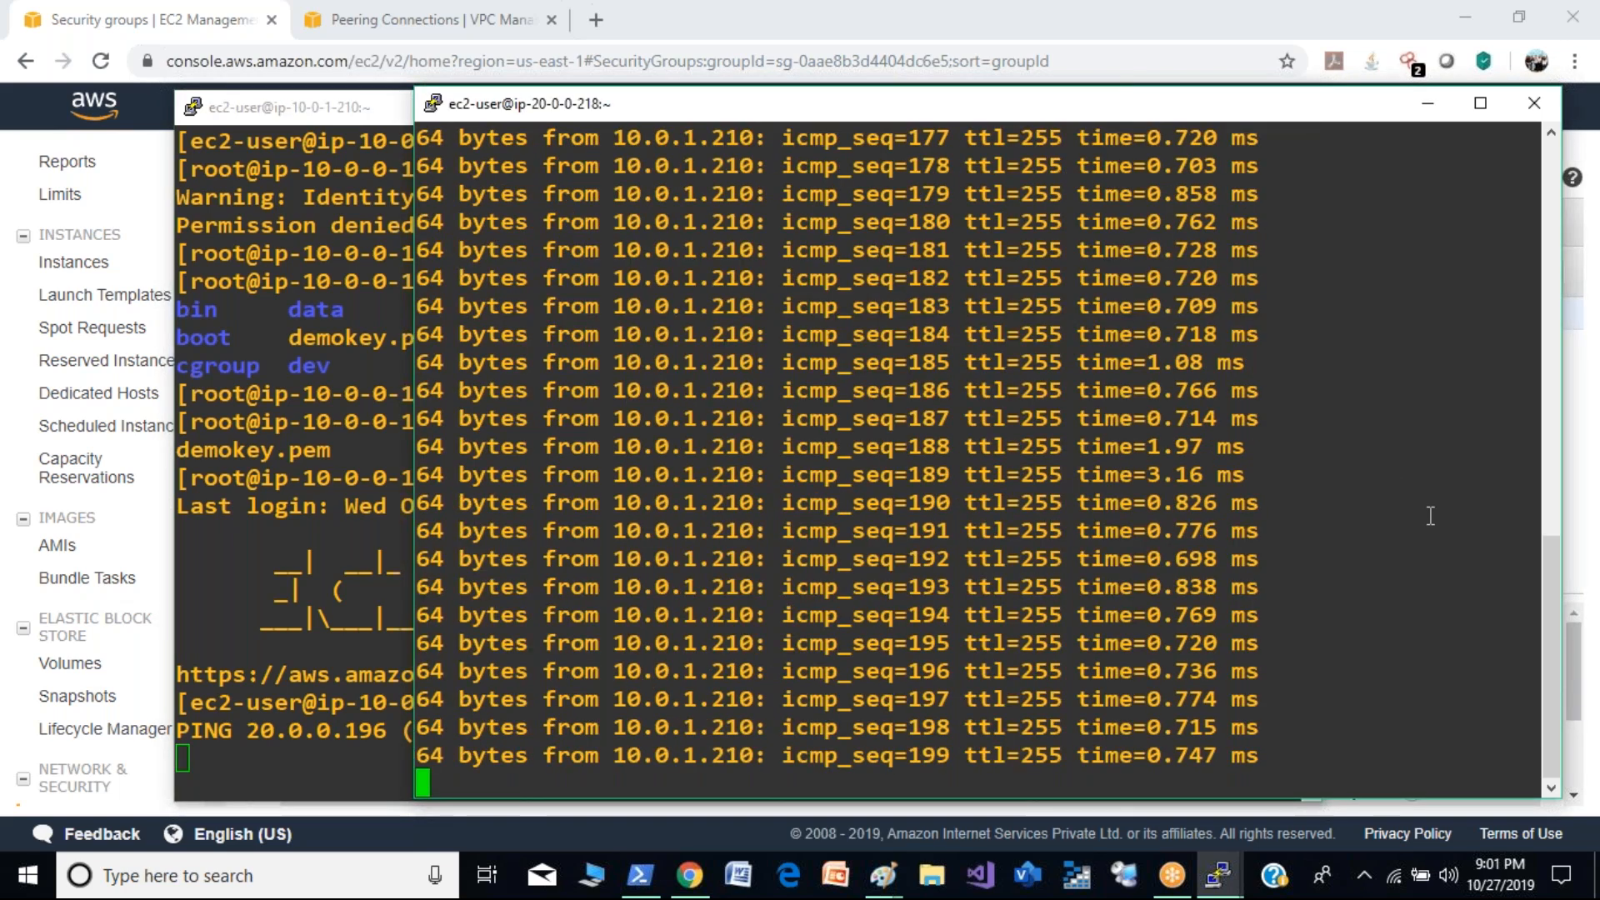
- Close both PuTTY sessions, ip-20-0-0-218 and ip-10-0-1-210
click(1536, 105)
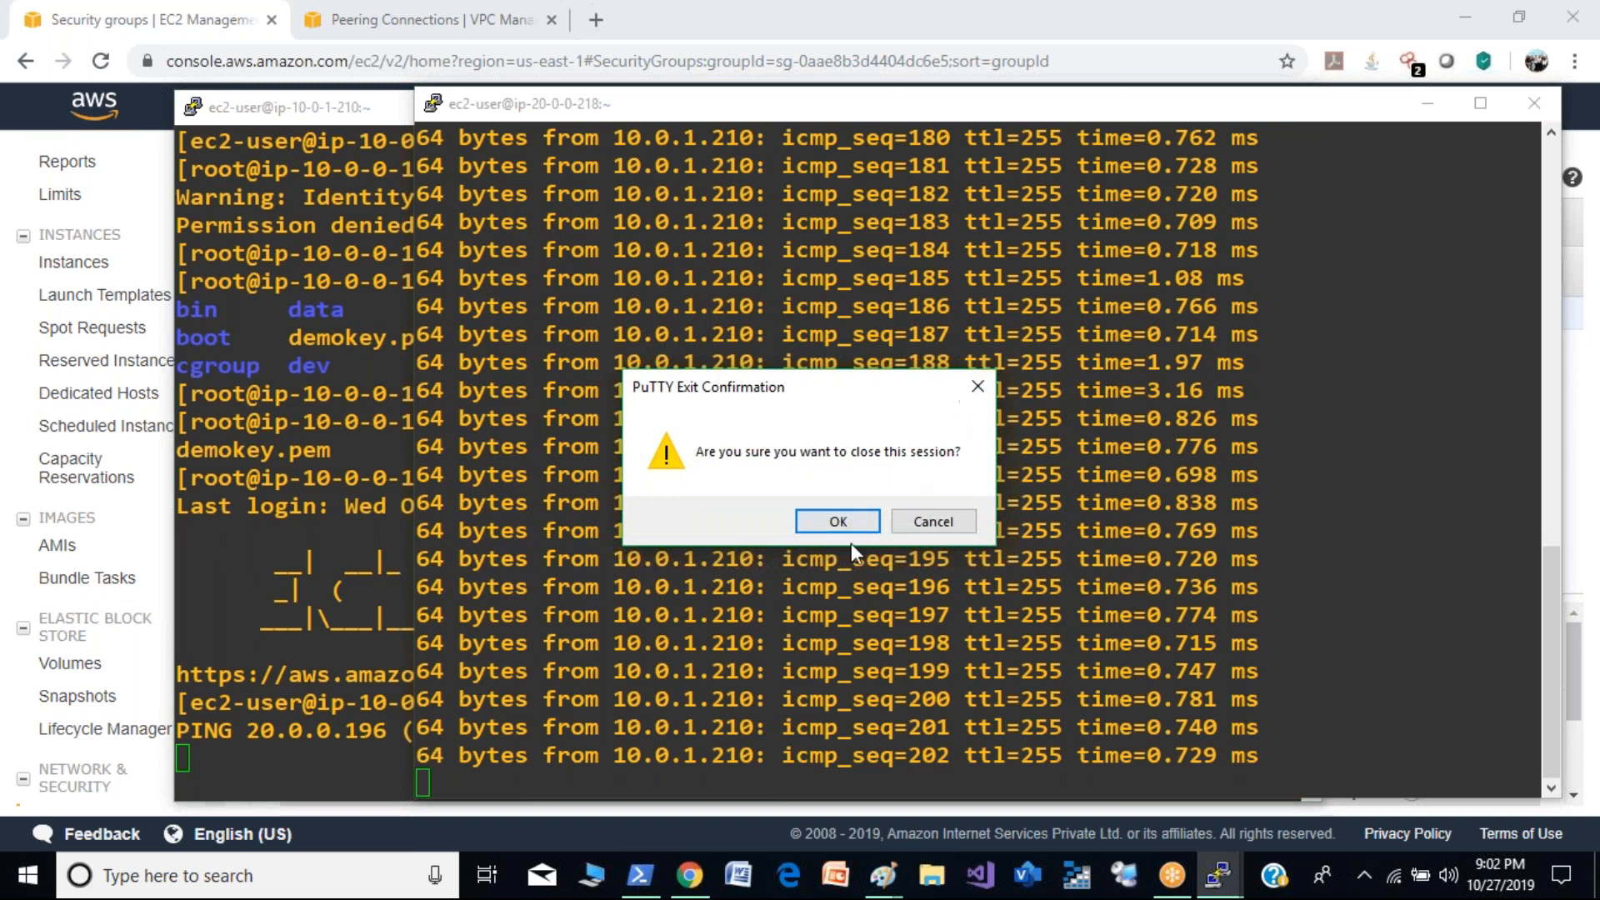
click(838, 522)
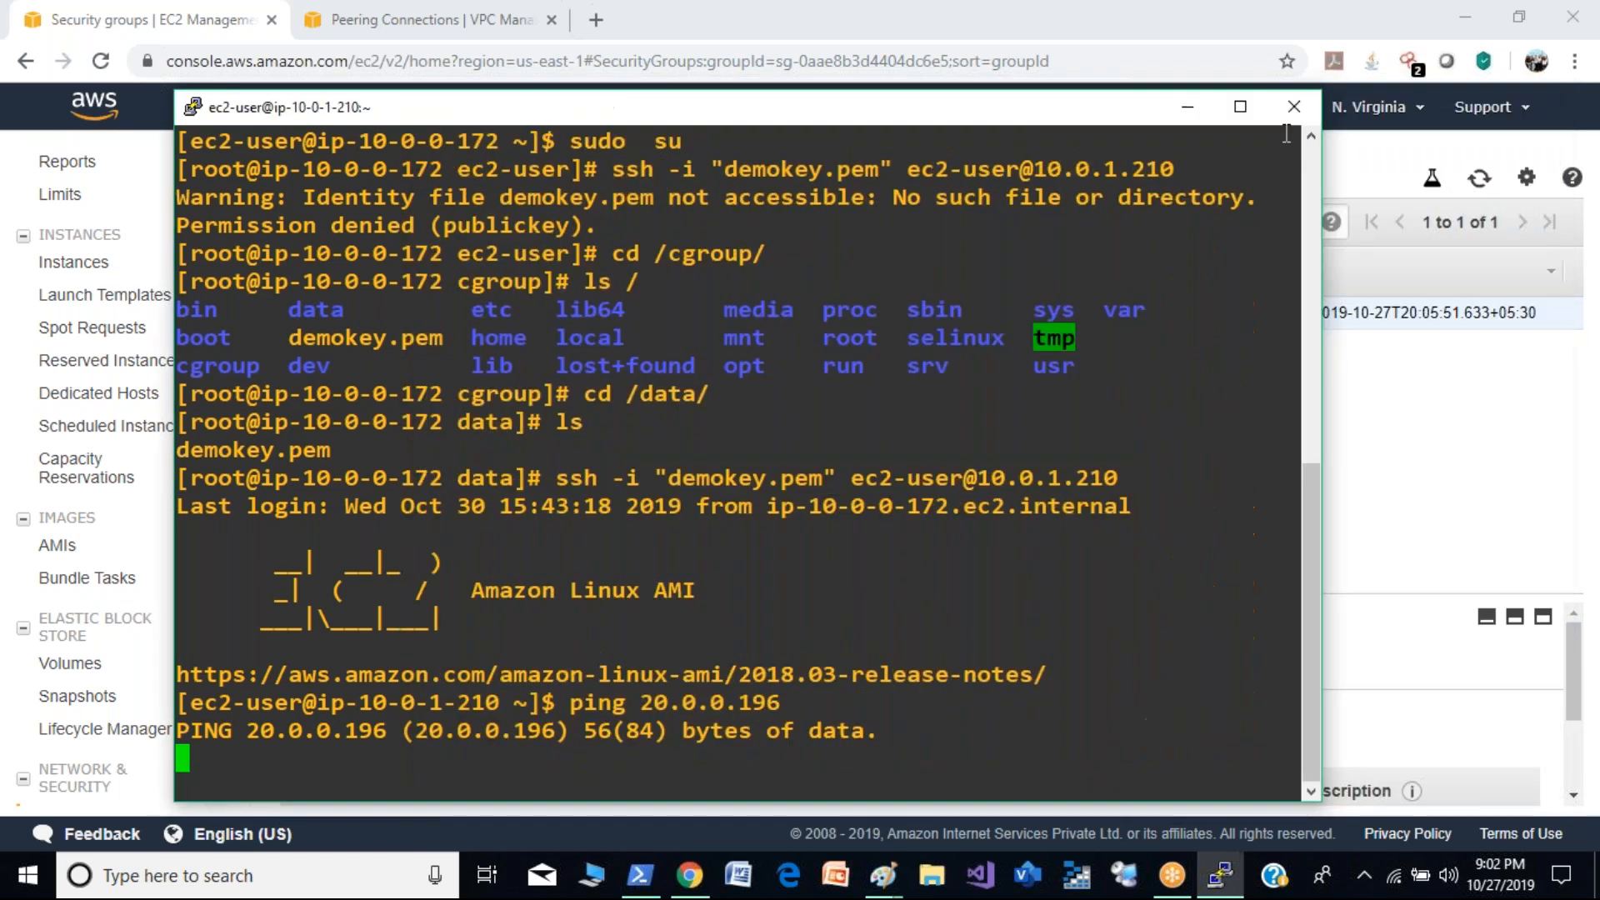
click(1293, 106)
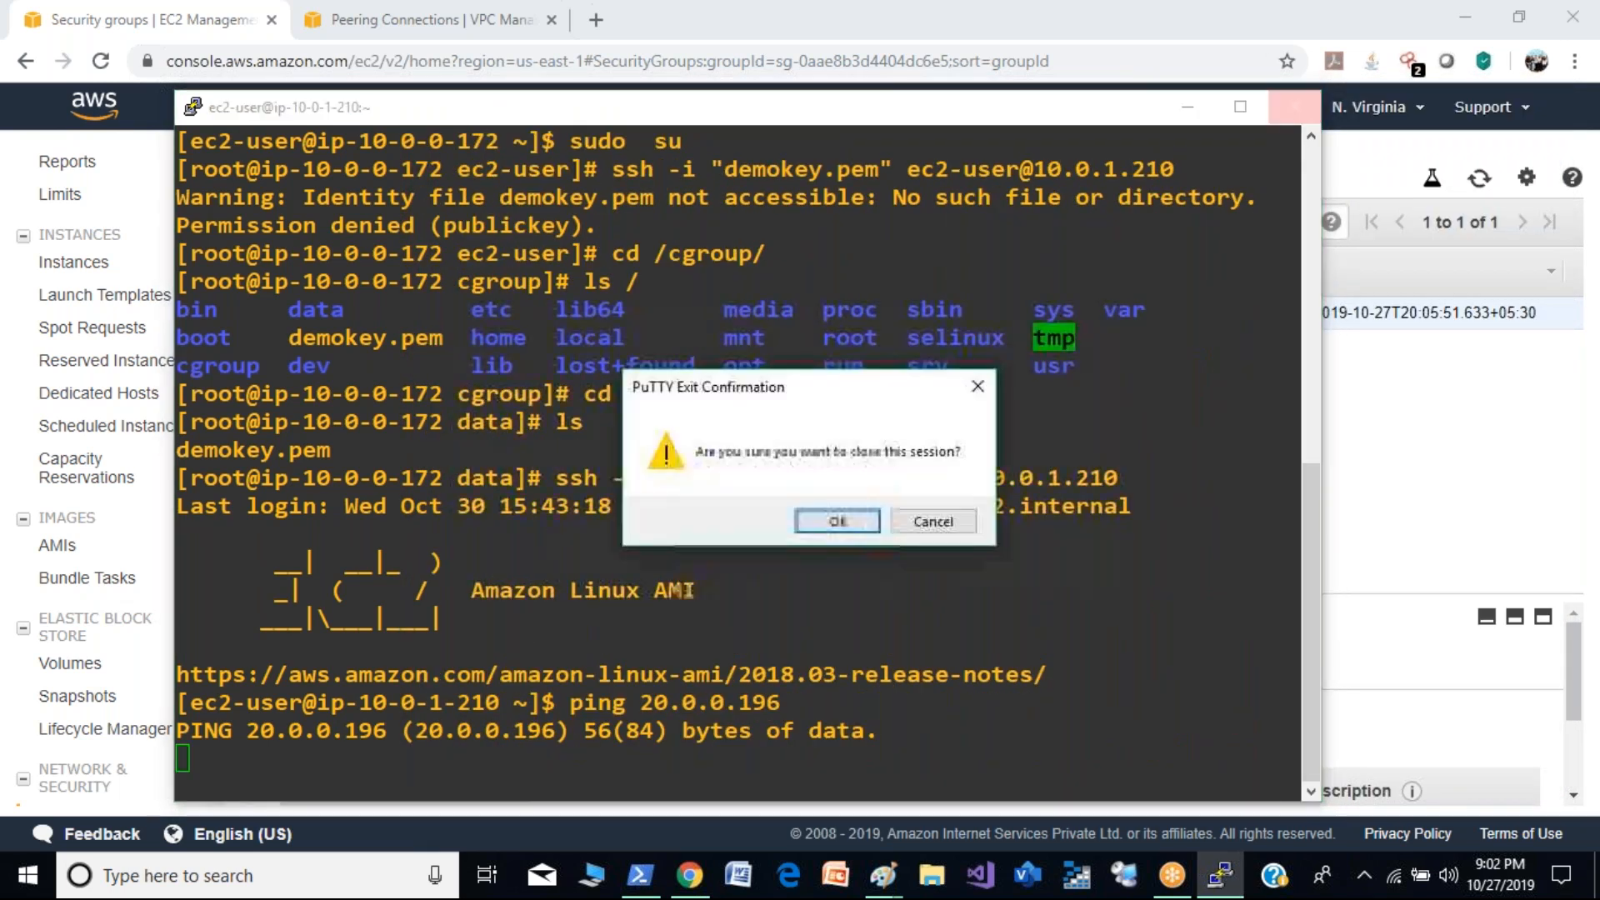
click(847, 531)
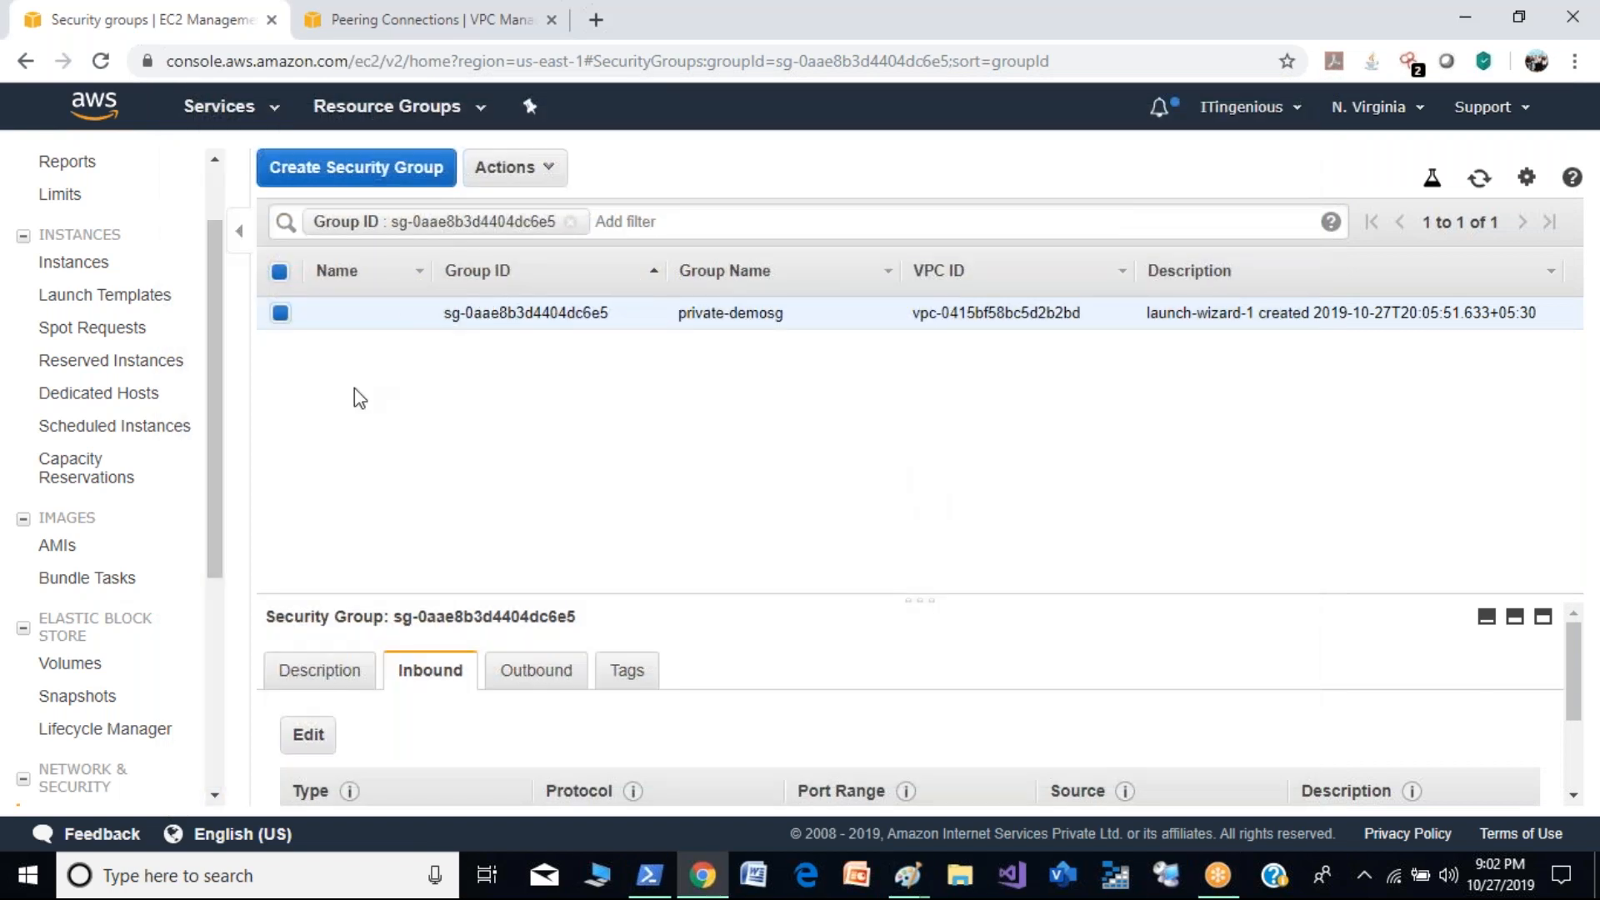
- Return to the VPC console's peering connections and look over the Virtual Private Network and Transit Gateways options
drag(222, 446, 225, 721)
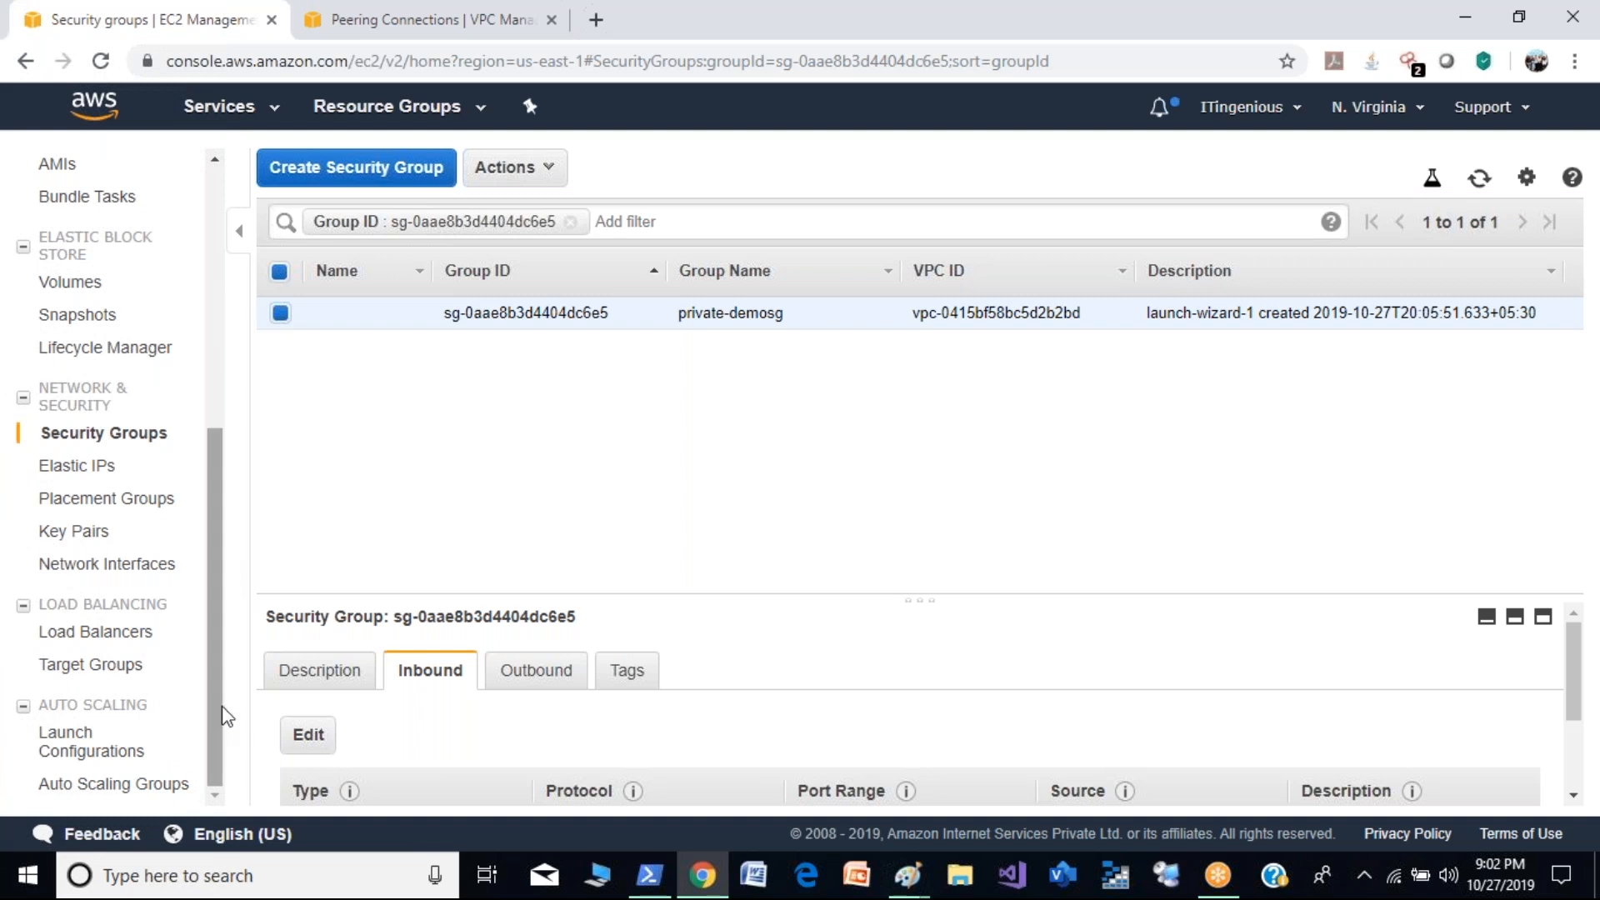
click(408, 19)
drag(218, 385, 218, 629)
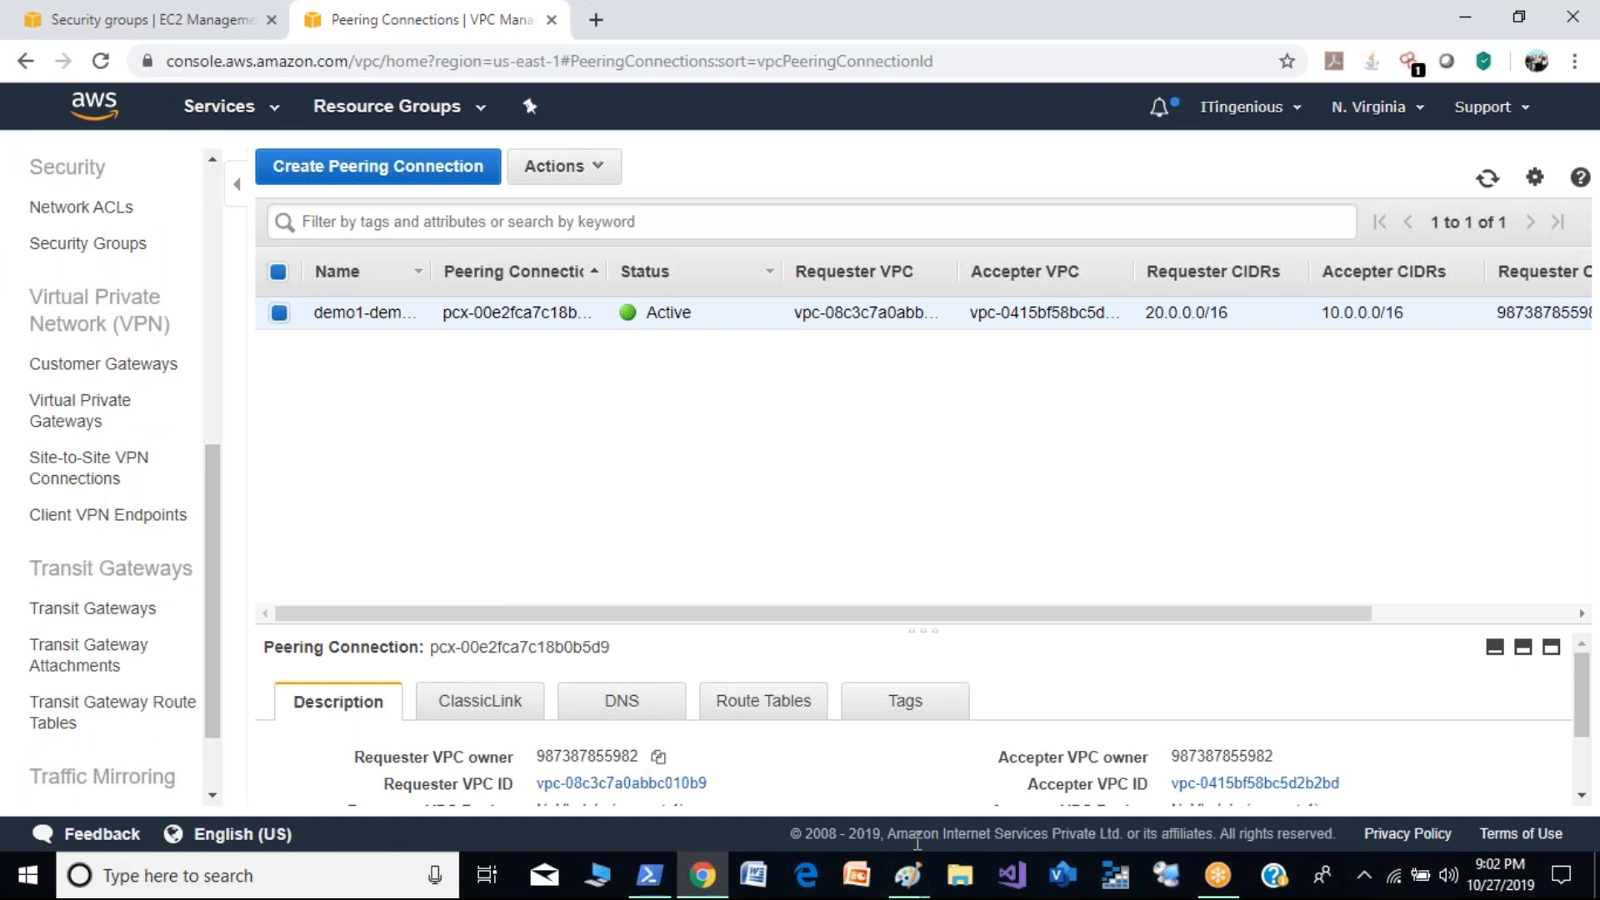
- Switch to the blank Paint canvas and draw a large ellipse with a rectangle about 408 × 447 px to its right
mouse_move(913, 884)
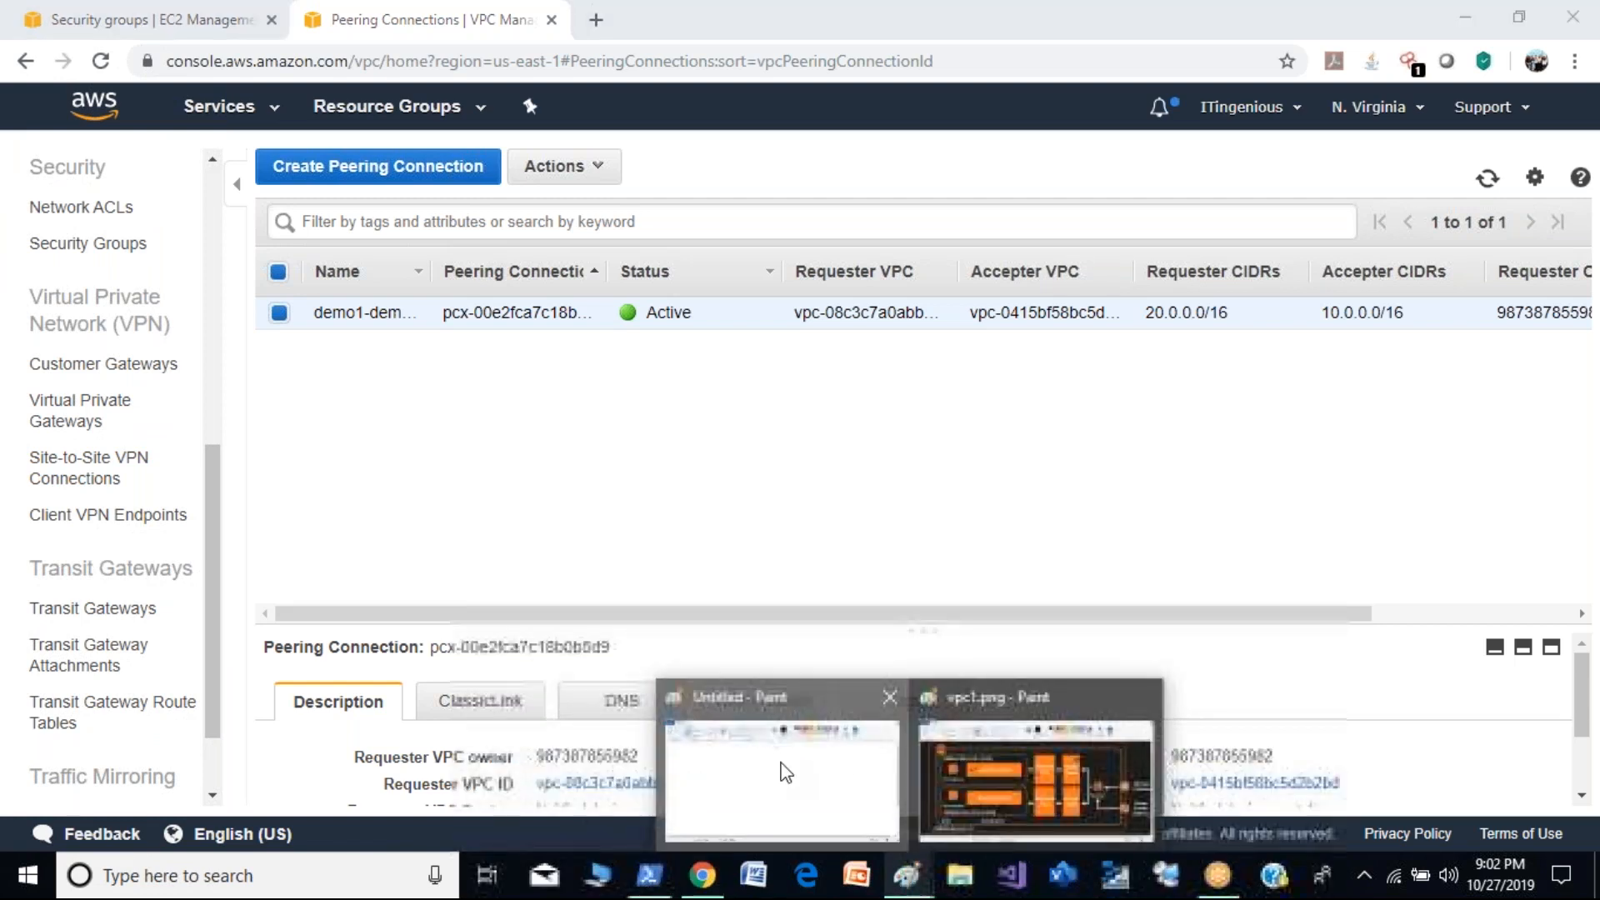
click(782, 767)
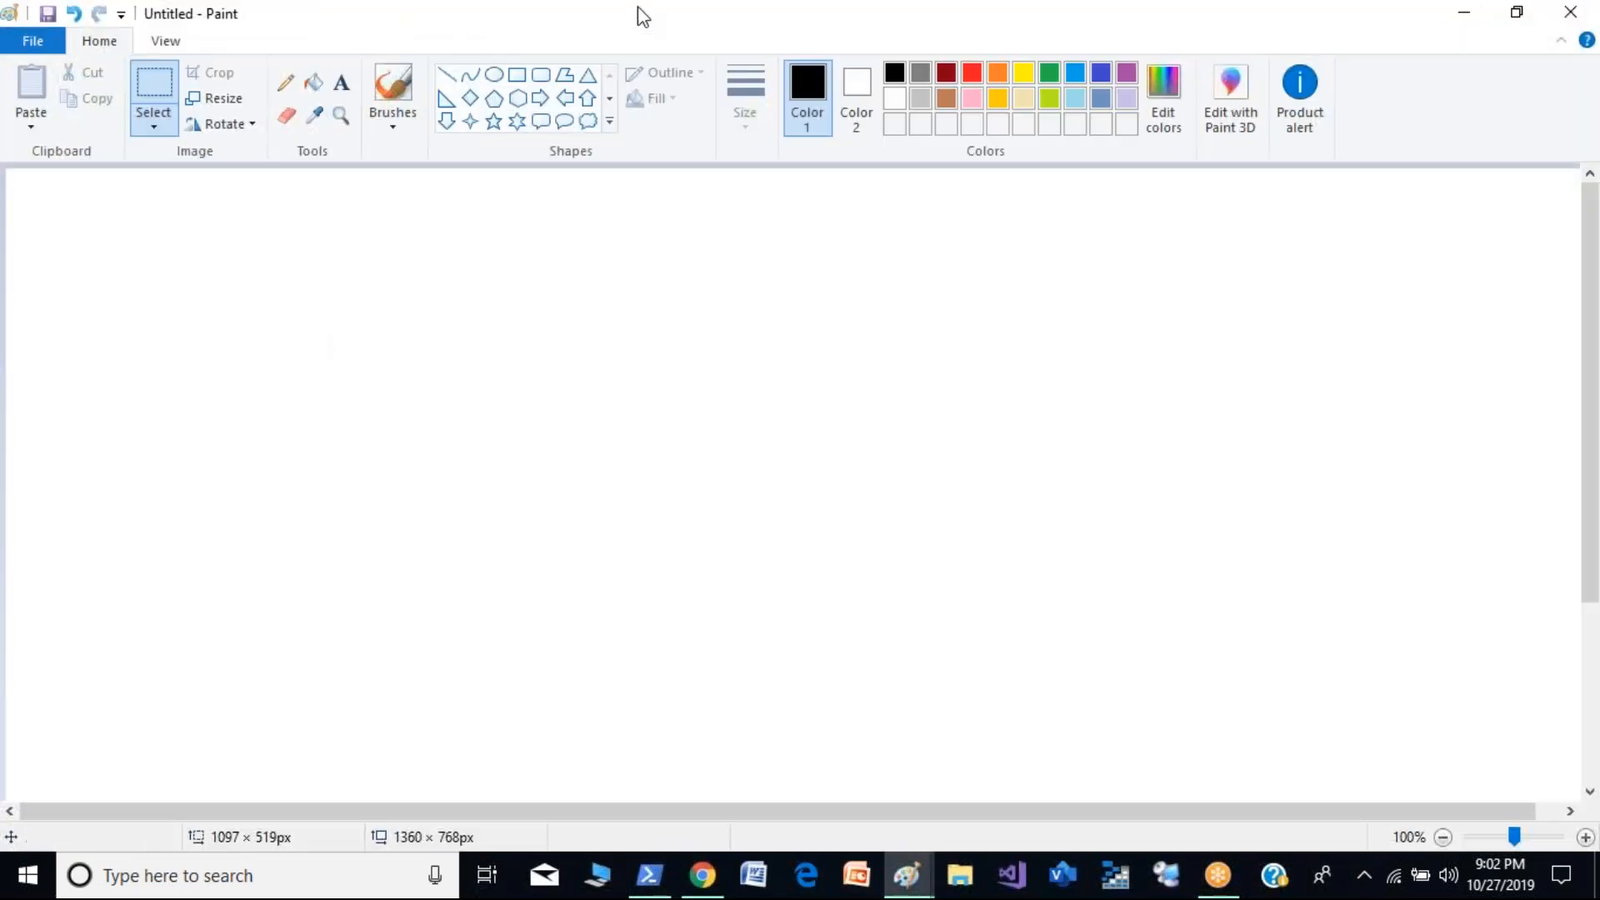
click(497, 77)
drag(249, 256, 774, 725)
click(553, 250)
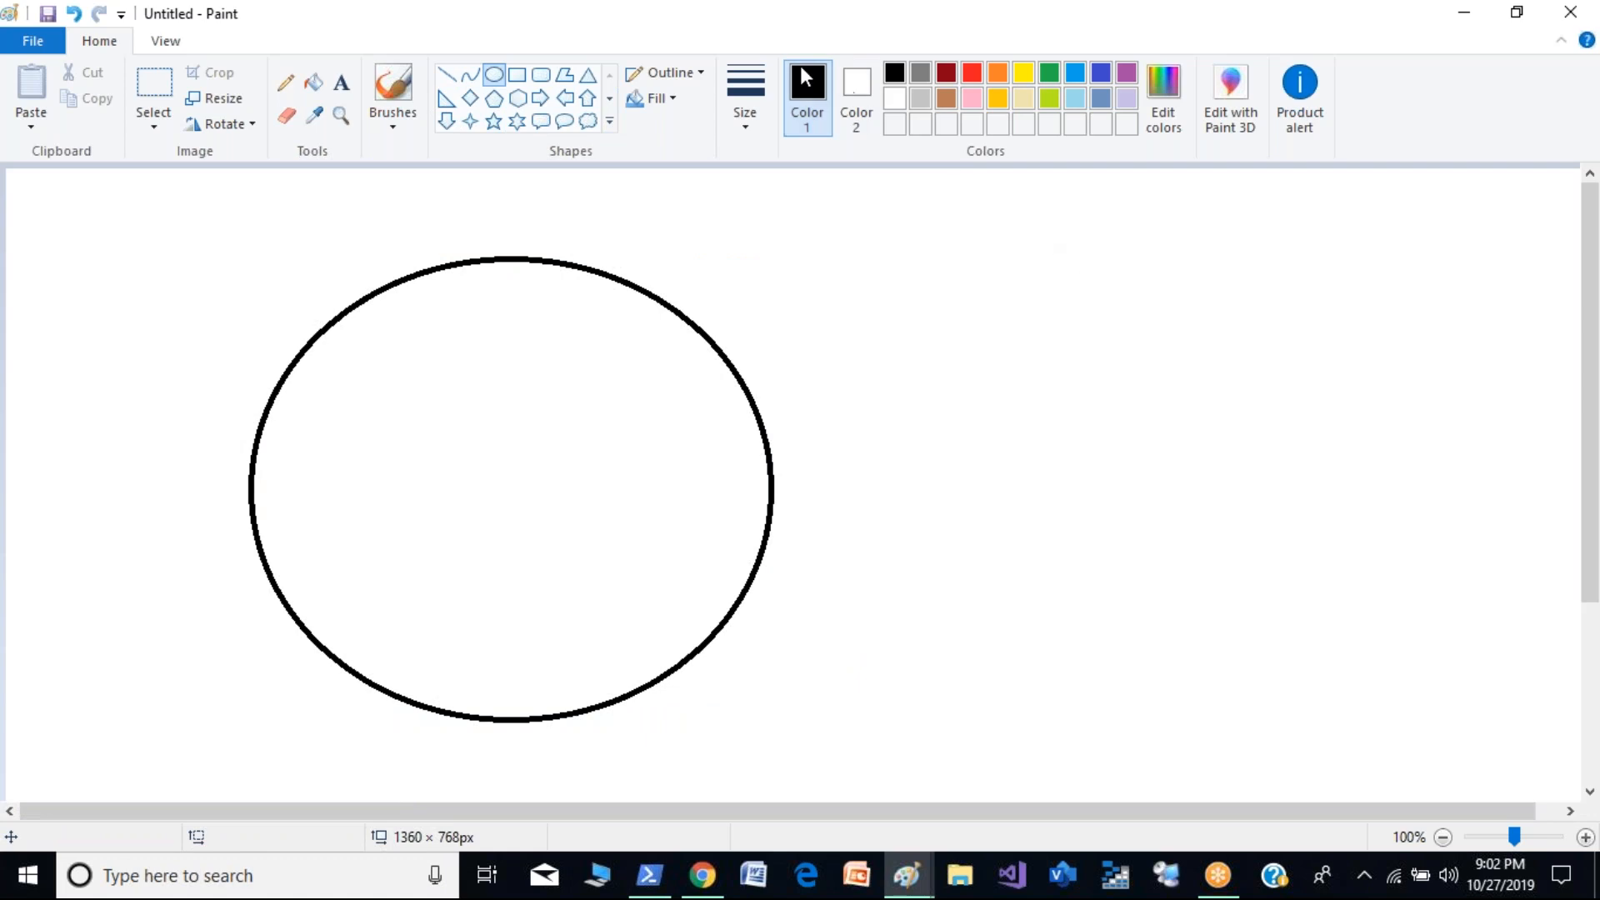
click(516, 75)
drag(1030, 239, 1511, 762)
- With the brush, handwrite AWS above the rectangle and sketch a circle labelled VPC inside it containing two boxes
click(395, 83)
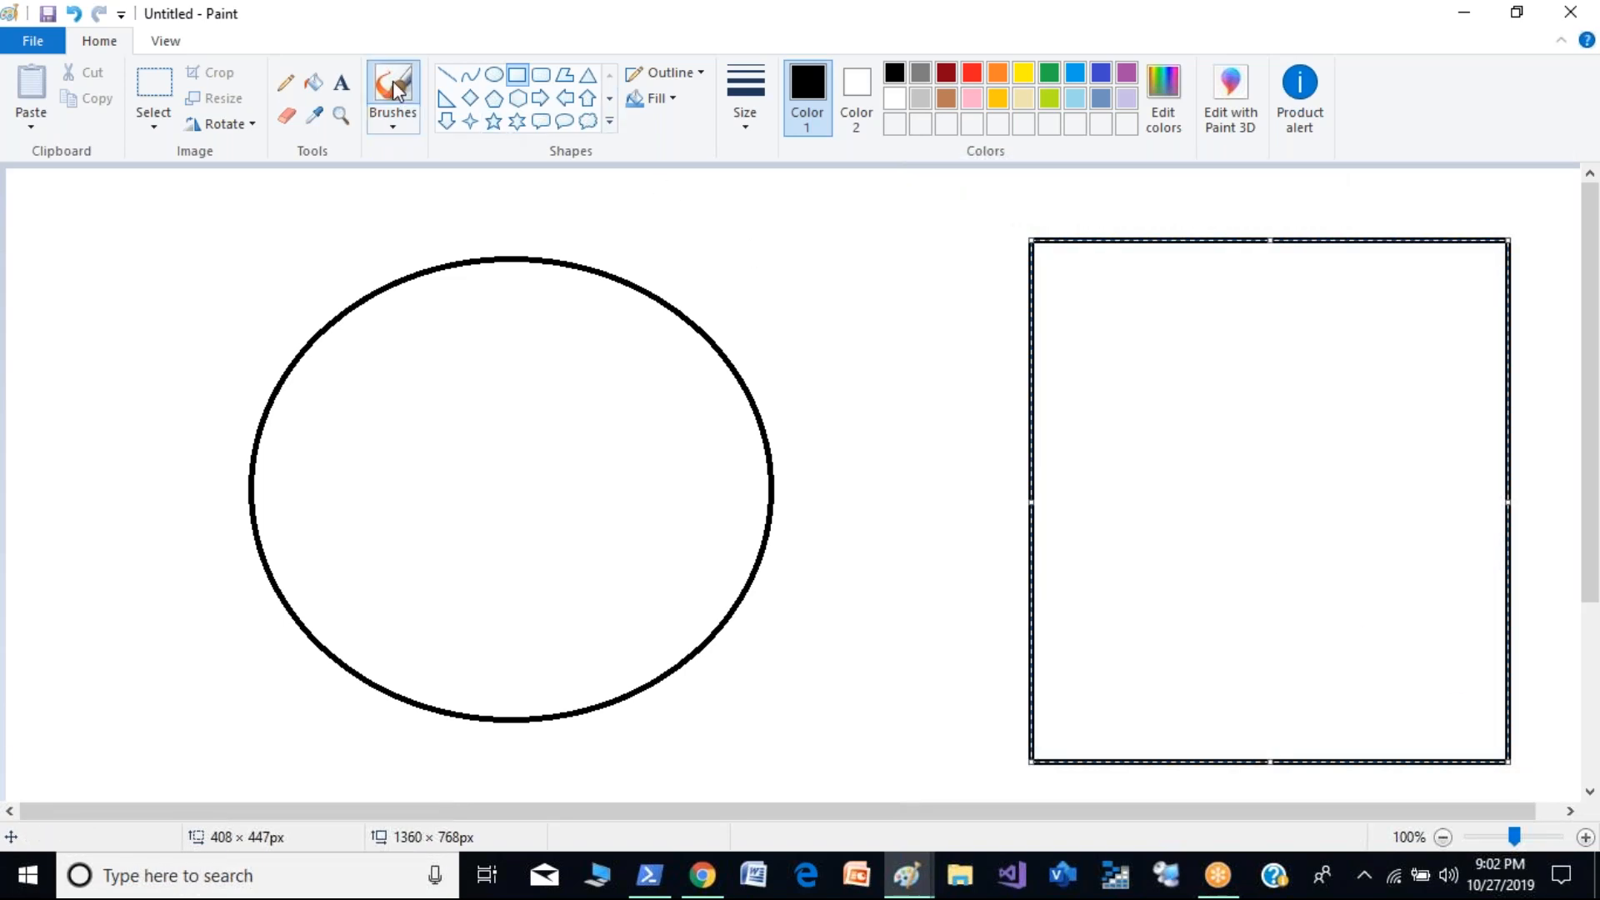
mouse_move(1197, 208)
mouse_down()
mouse_move(1278, 192)
mouse_move(1306, 225)
mouse_up()
mouse_move(1244, 318)
mouse_down()
mouse_move(1146, 488)
mouse_move(1376, 354)
mouse_move(1277, 336)
mouse_up()
drag(1275, 276, 1302, 276)
mouse_move(1310, 302)
mouse_down()
mouse_move(1311, 274)
mouse_move(1312, 288)
mouse_up()
drag(1334, 275, 1375, 304)
drag(1225, 375, 1223, 429)
mouse_move(1234, 373)
mouse_down()
mouse_move(1267, 363)
mouse_move(1230, 432)
mouse_up()
mouse_move(1245, 492)
mouse_down()
mouse_move(1242, 530)
mouse_move(1217, 552)
mouse_up()
- Handwrite an on-prem label above the ellipse and sketch three stacked boxes inside it with the brush
mouse_move(400, 211)
mouse_down()
mouse_move(392, 265)
mouse_move(408, 213)
mouse_up()
drag(438, 250, 495, 233)
mouse_move(550, 198)
mouse_down()
mouse_move(535, 257)
mouse_move(576, 229)
mouse_up()
drag(567, 248, 600, 247)
drag(619, 225, 658, 226)
drag(409, 358, 406, 427)
mouse_move(420, 357)
mouse_down()
mouse_move(631, 415)
mouse_move(407, 436)
mouse_up()
drag(416, 505, 454, 650)
drag(456, 613, 450, 685)
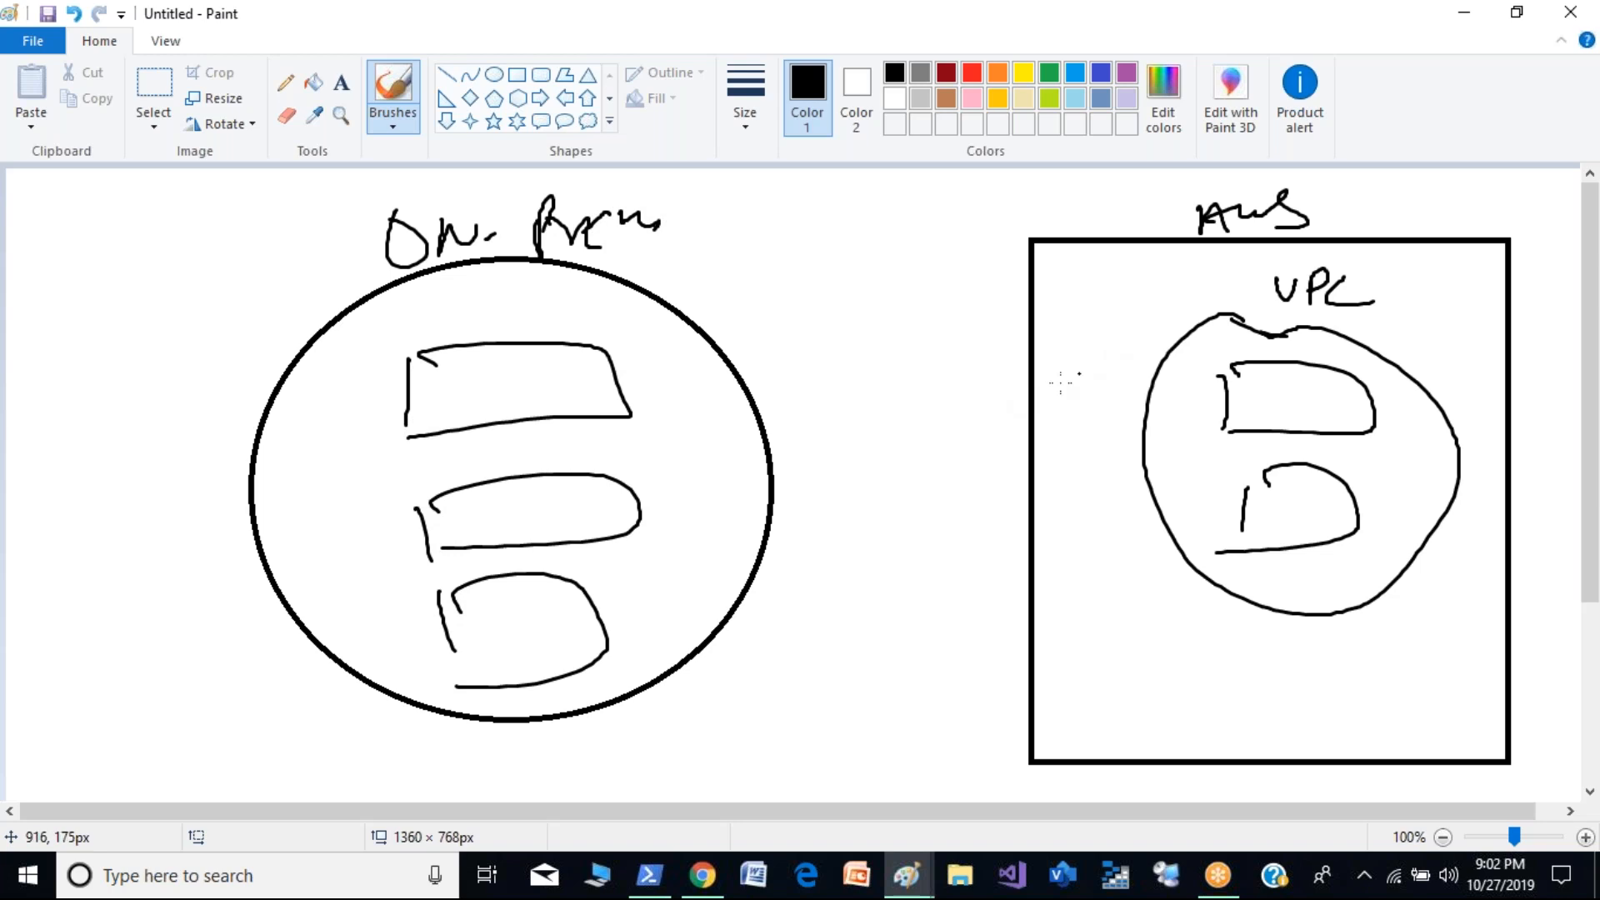
- With the brush, connect the on-prem ellipse to the VPC, label the link with a circled S2S, and circle its crossing at the AWS border
drag(675, 385, 1192, 368)
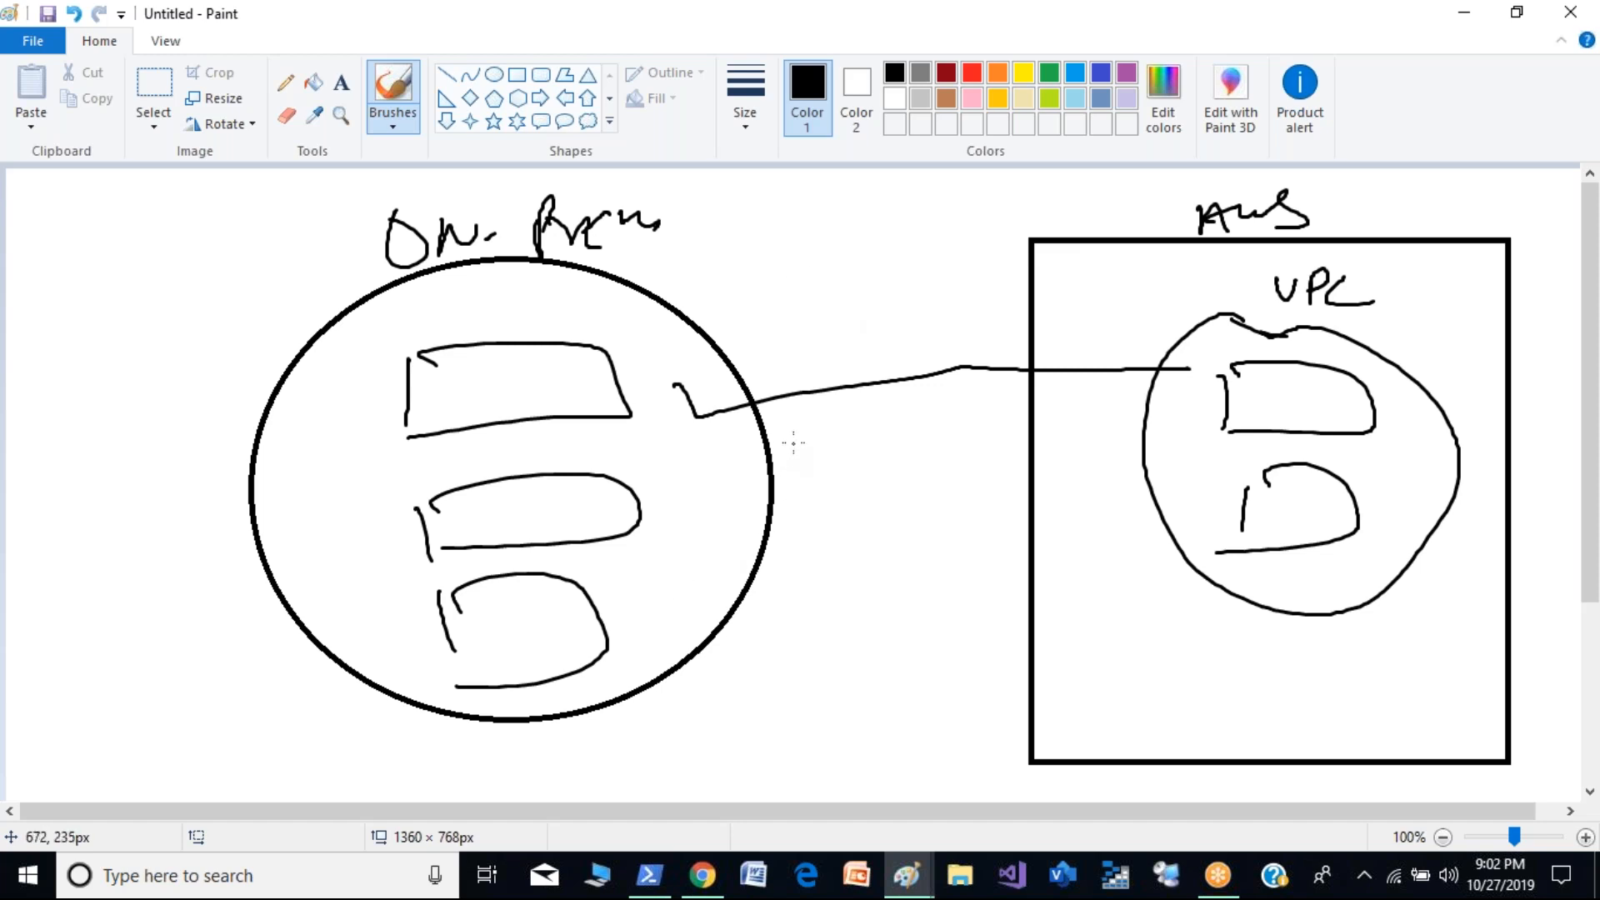
mouse_move(916, 302)
mouse_down()
mouse_move(900, 327)
mouse_move(969, 328)
mouse_up()
mouse_move(980, 323)
mouse_down()
mouse_move(958, 360)
mouse_move(934, 250)
mouse_move(992, 271)
mouse_up()
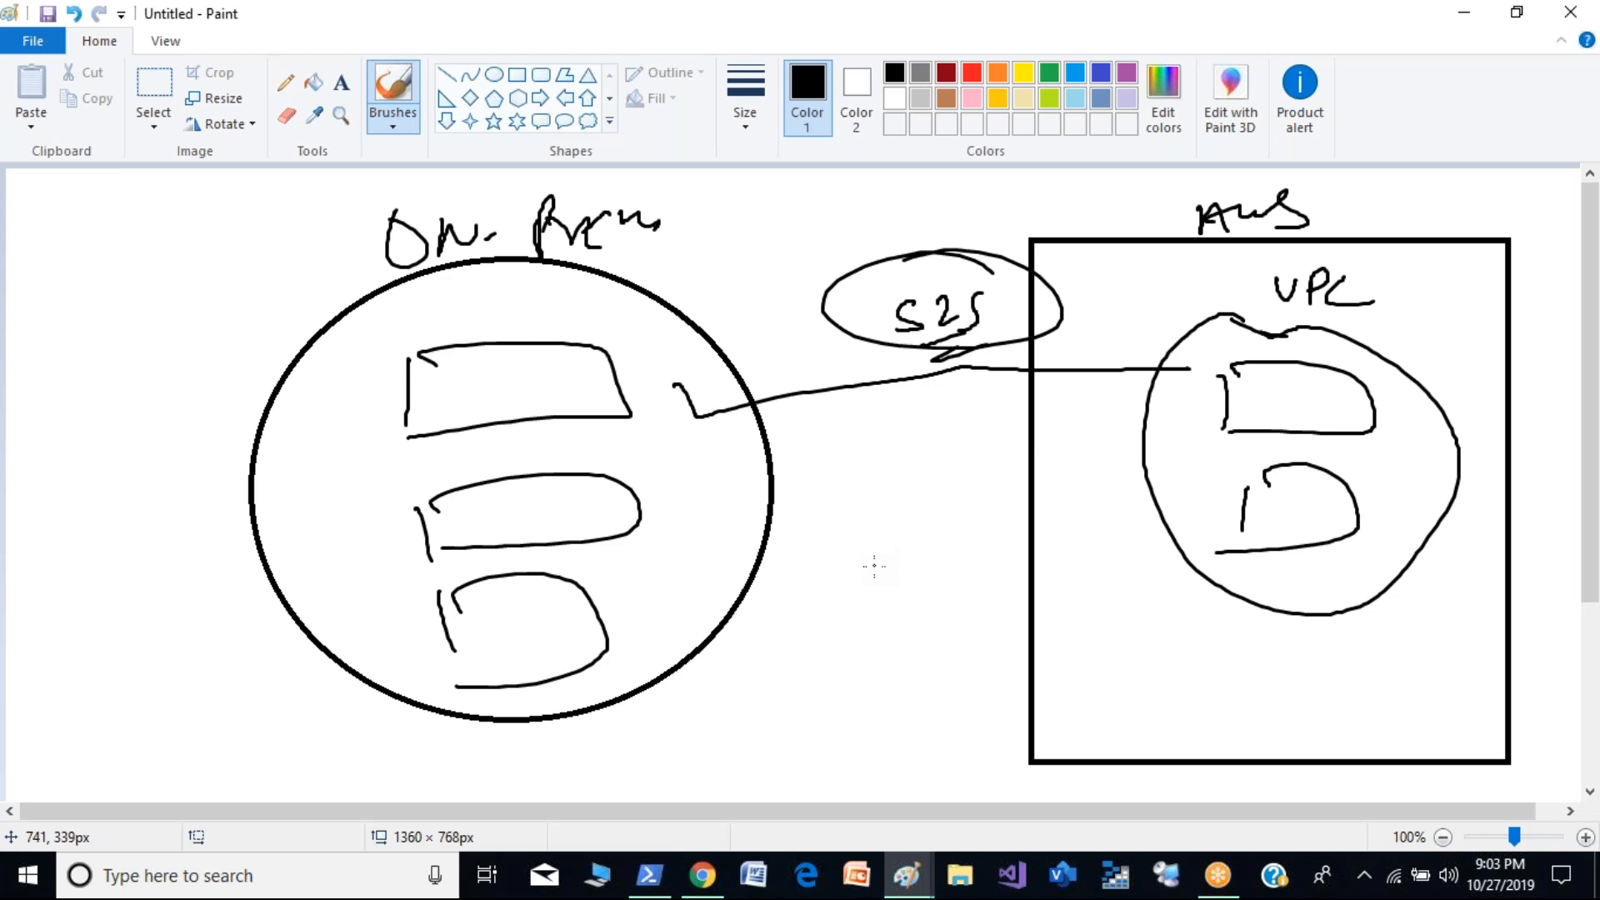
drag(1055, 343, 996, 395)
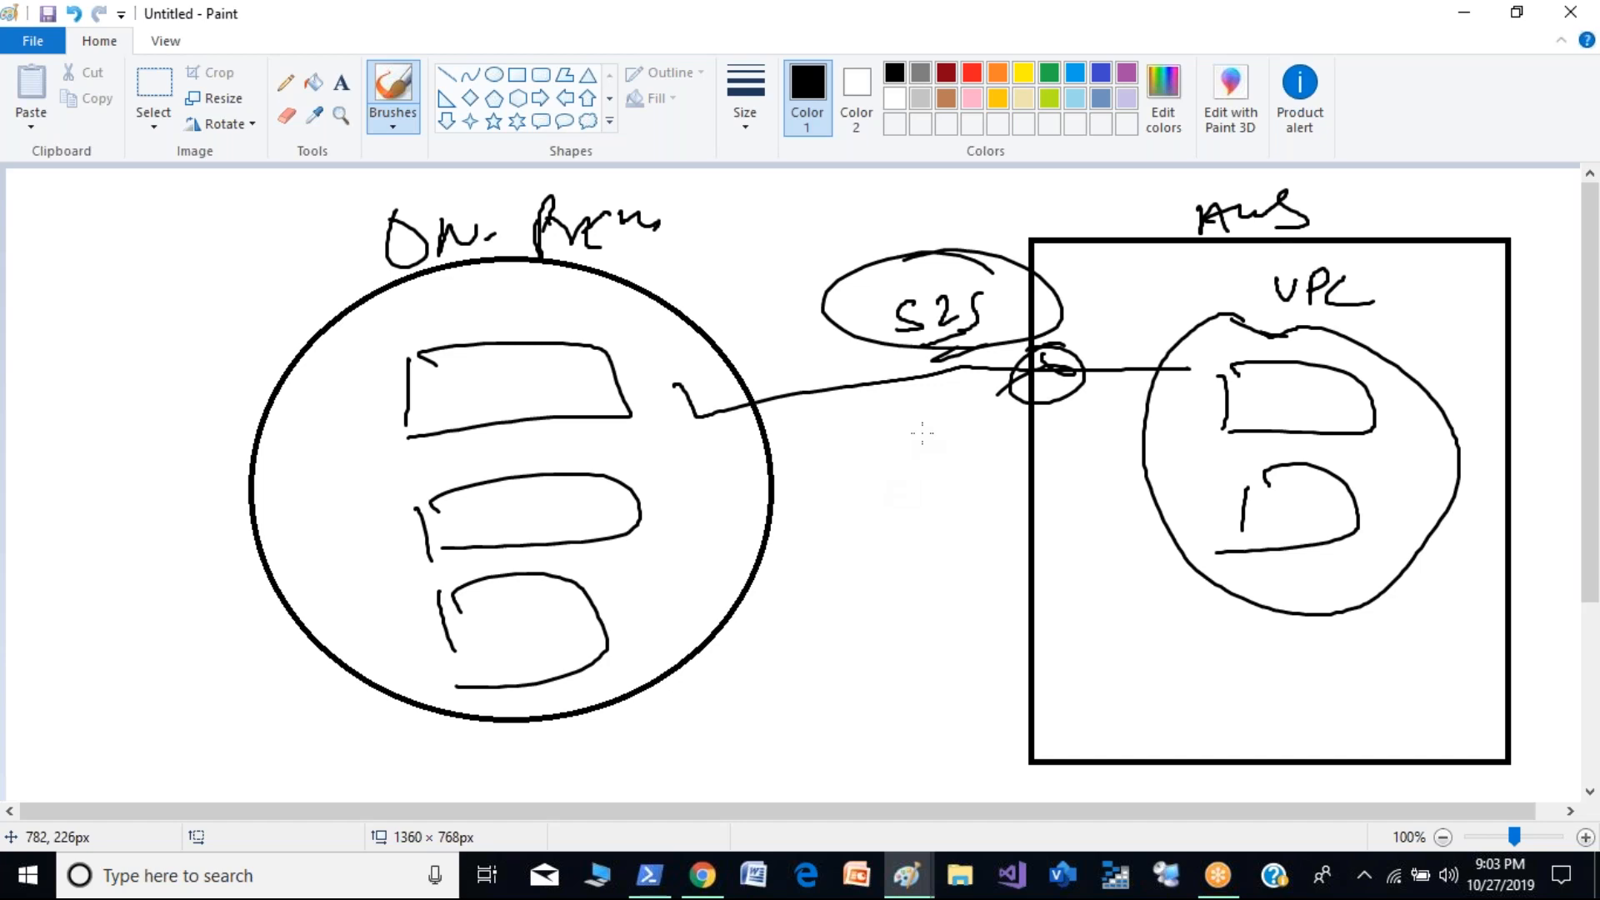
- Switch to the VPC console in Chrome and open the Site-to-Site VPN Connections page
key(alt+Tab)
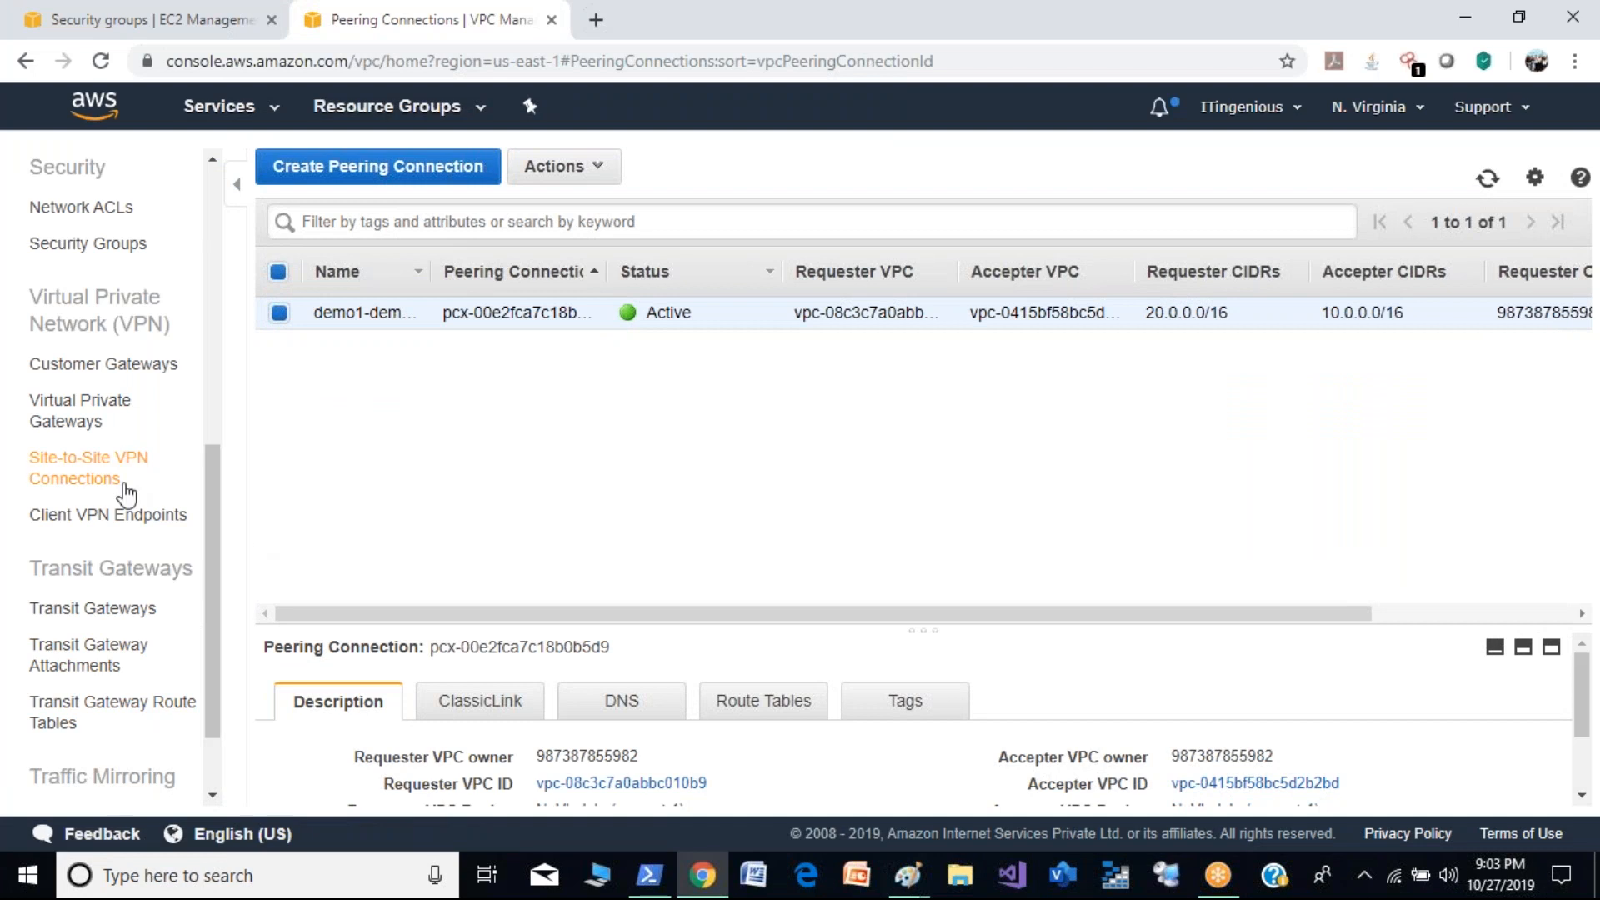
click(96, 472)
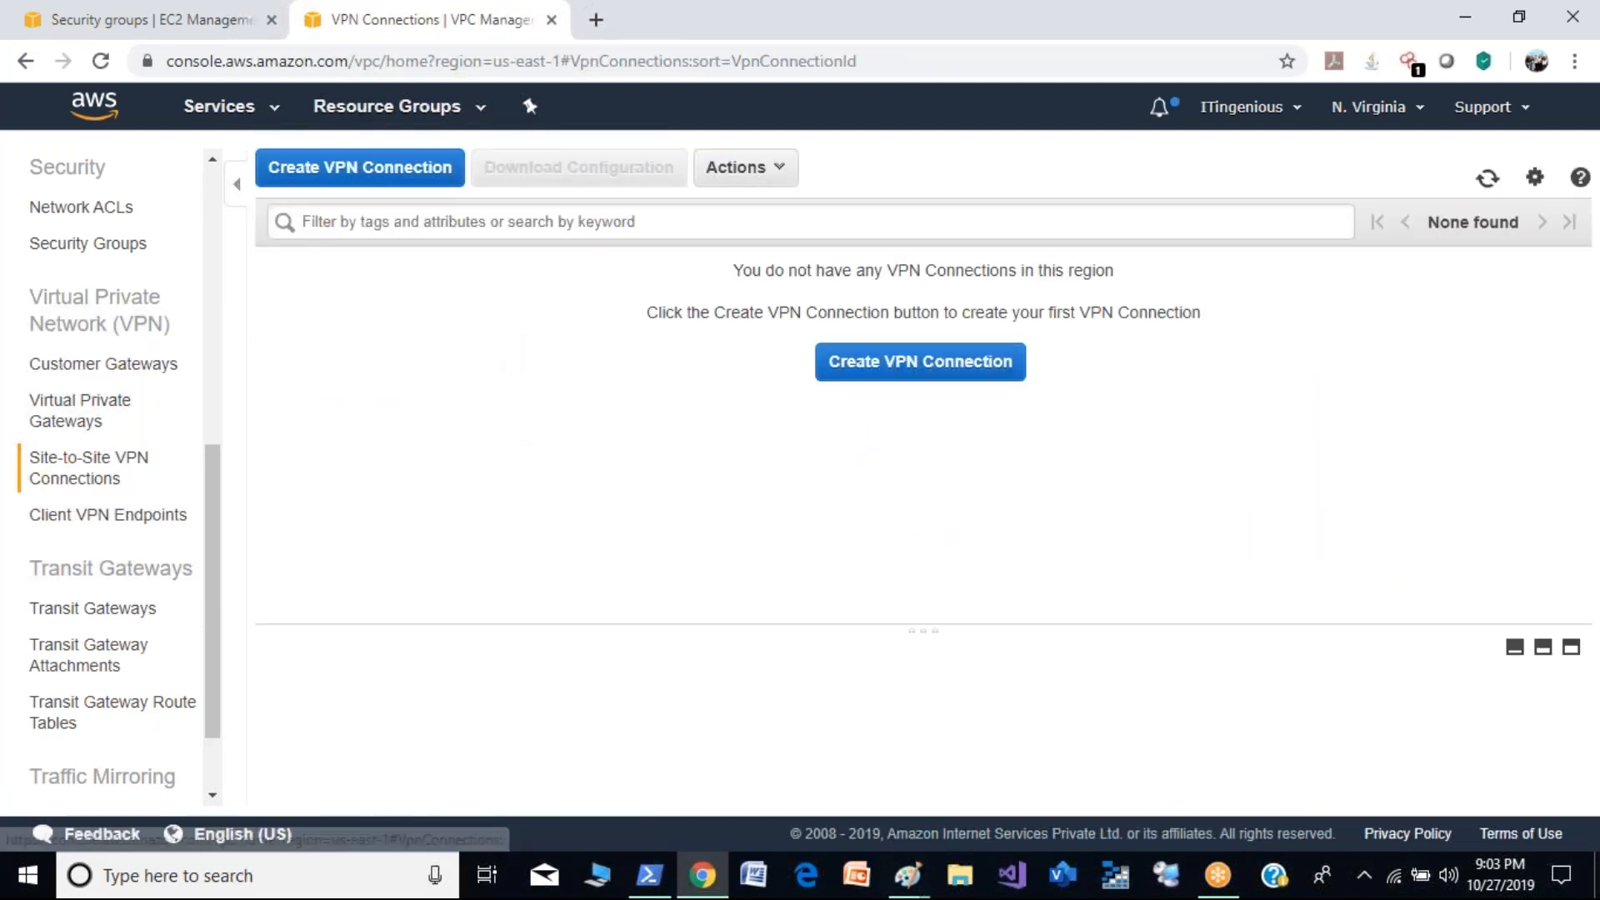
click(391, 183)
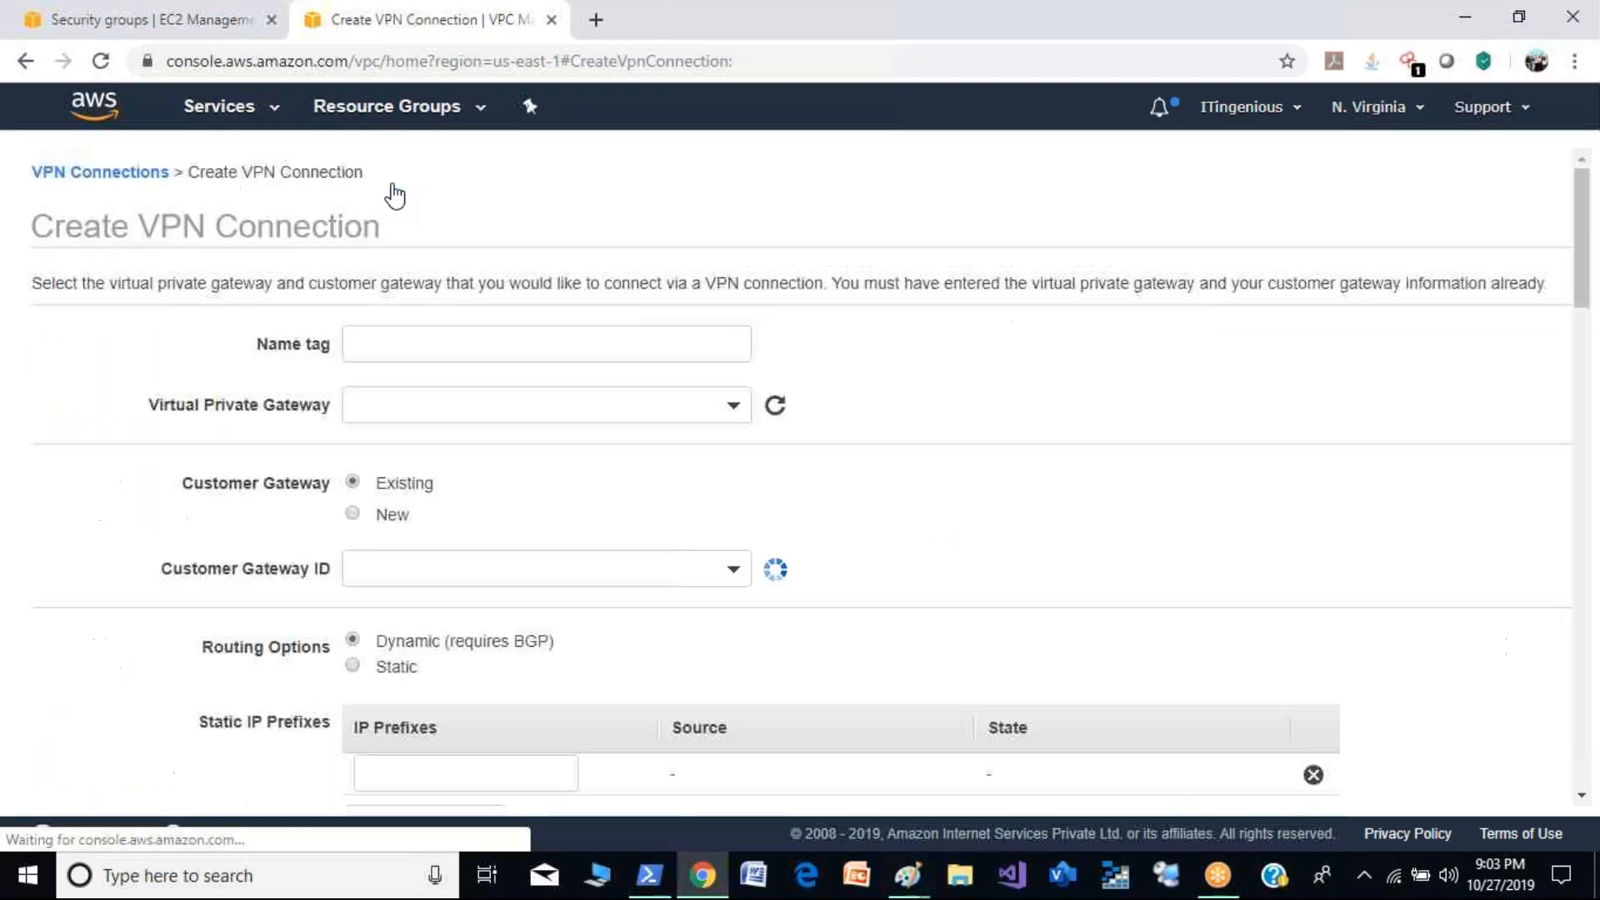
click(501, 341)
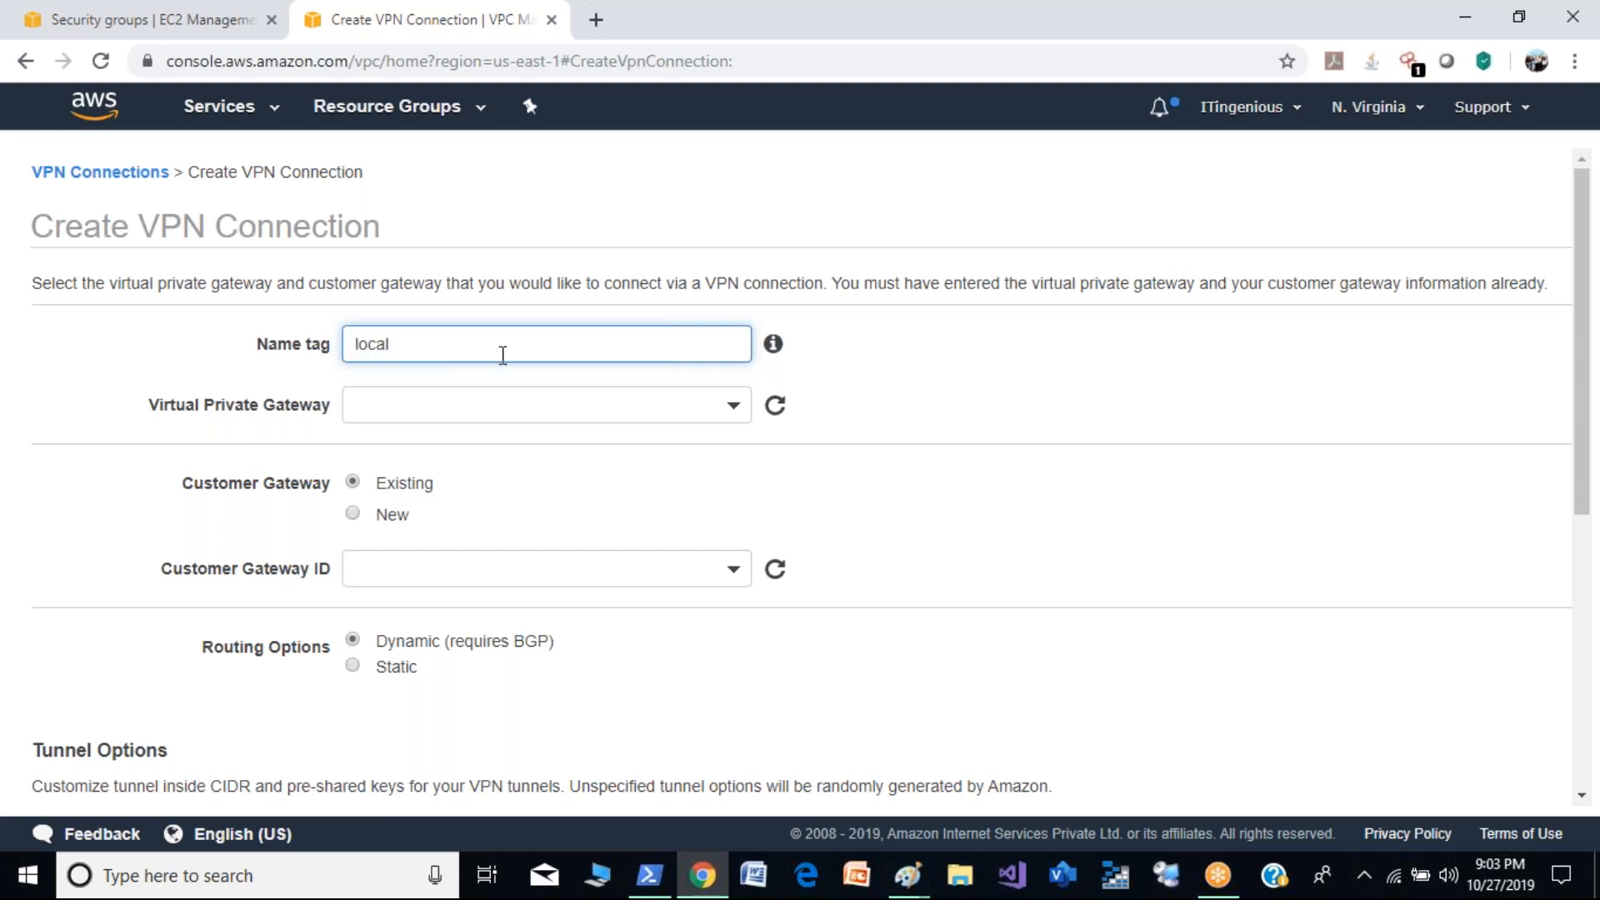
click(532, 409)
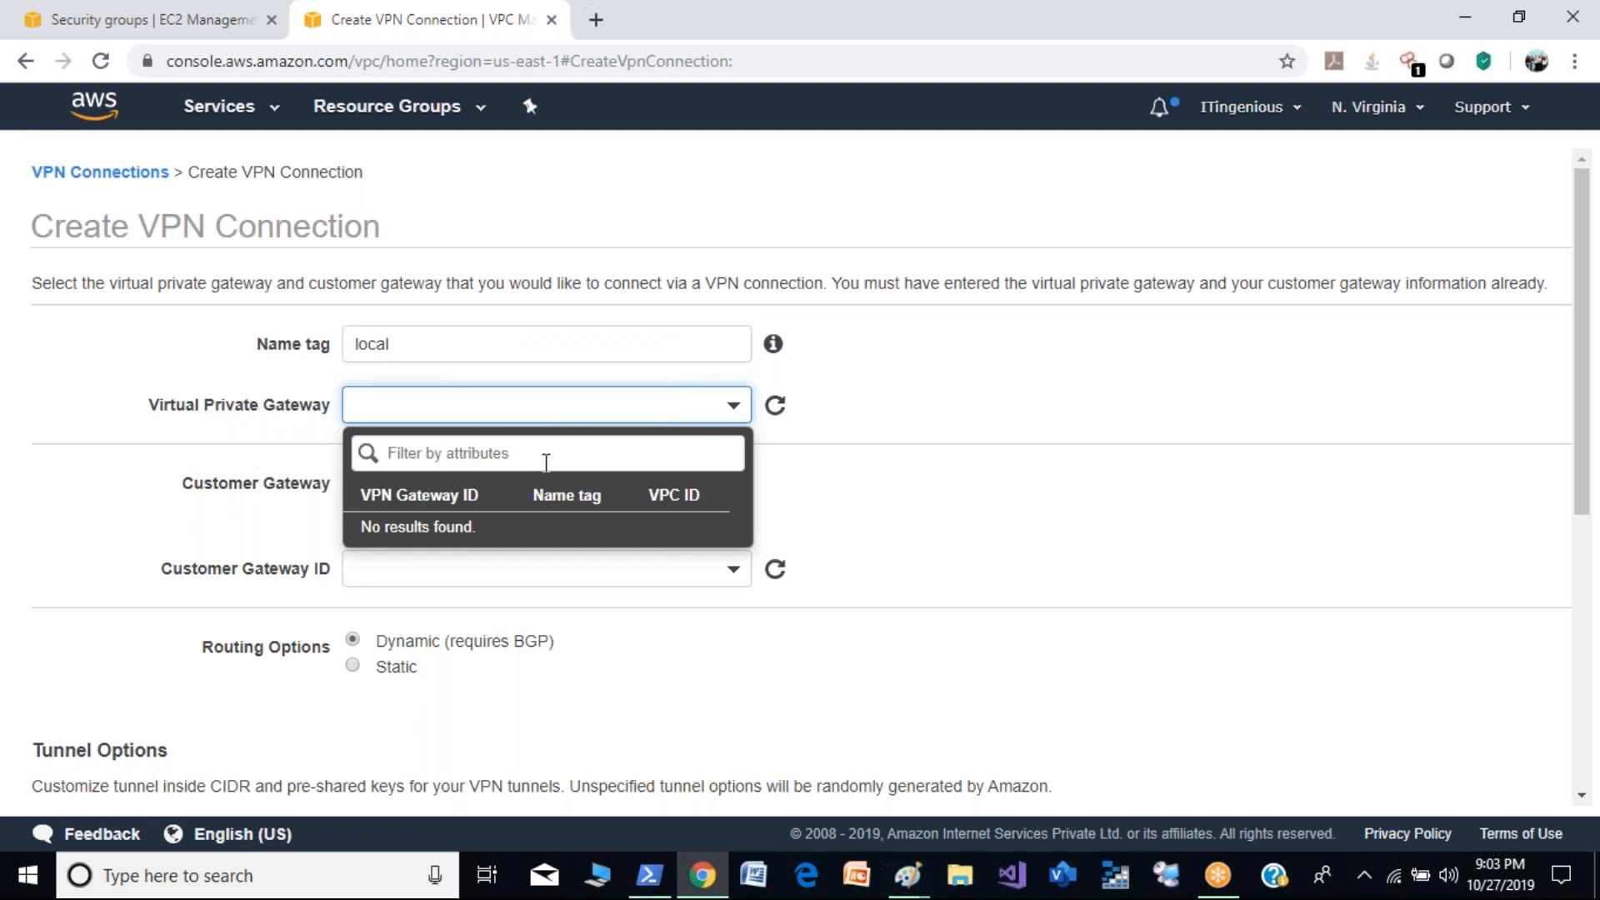
click(79, 171)
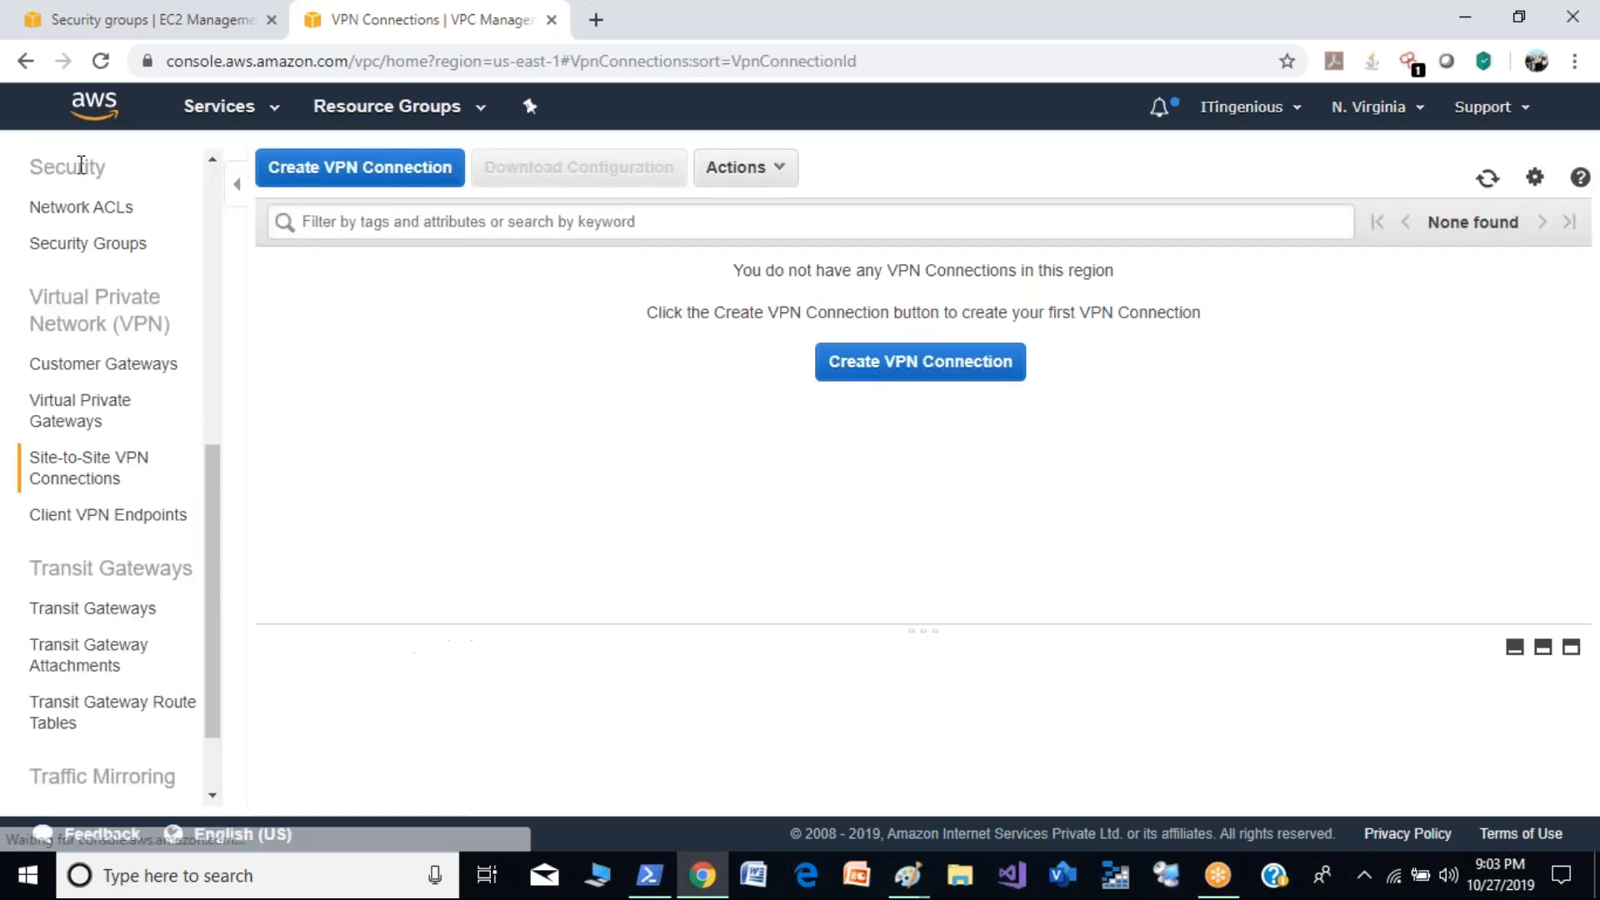
- Create a virtual private gateway with the name tag localgw and the Amazon default ASN
click(86, 426)
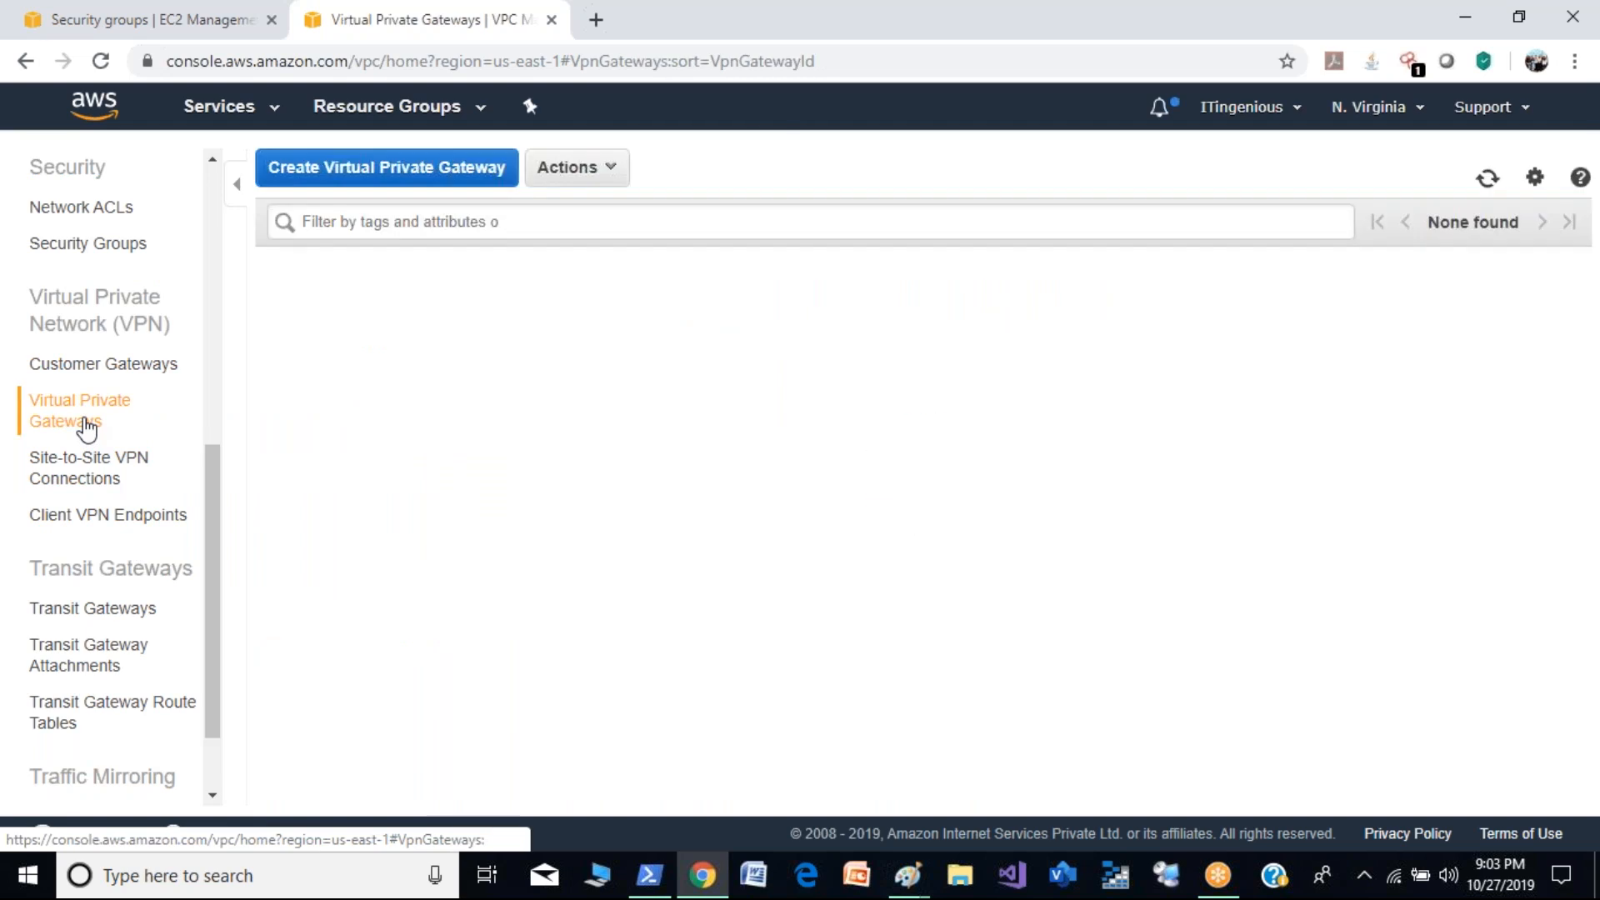
click(446, 171)
click(464, 330)
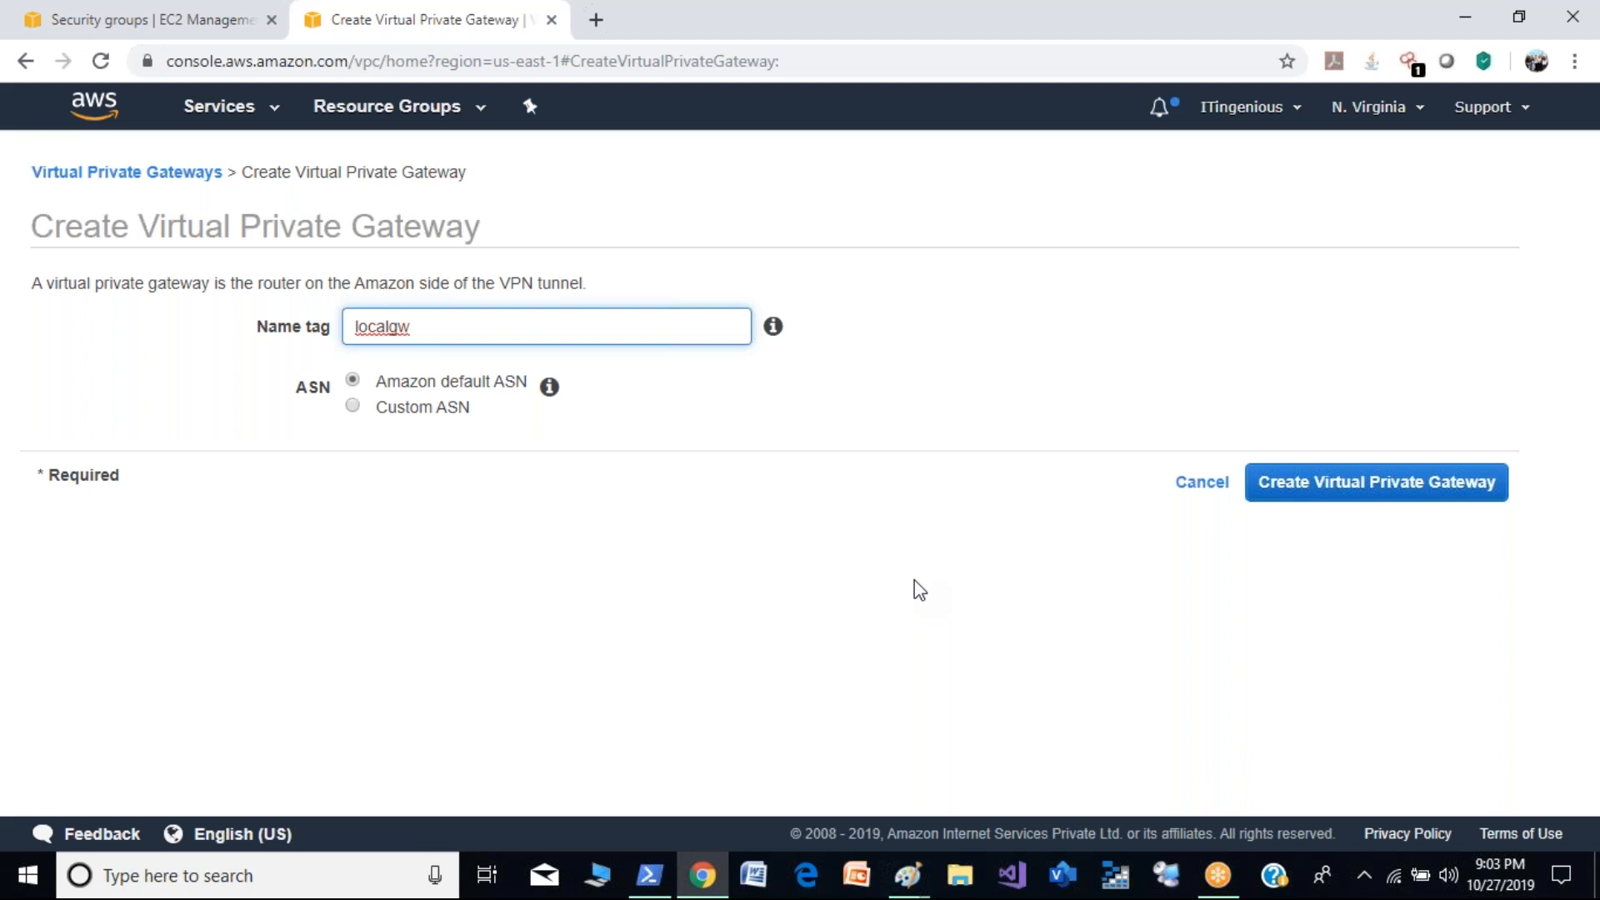
click(1403, 500)
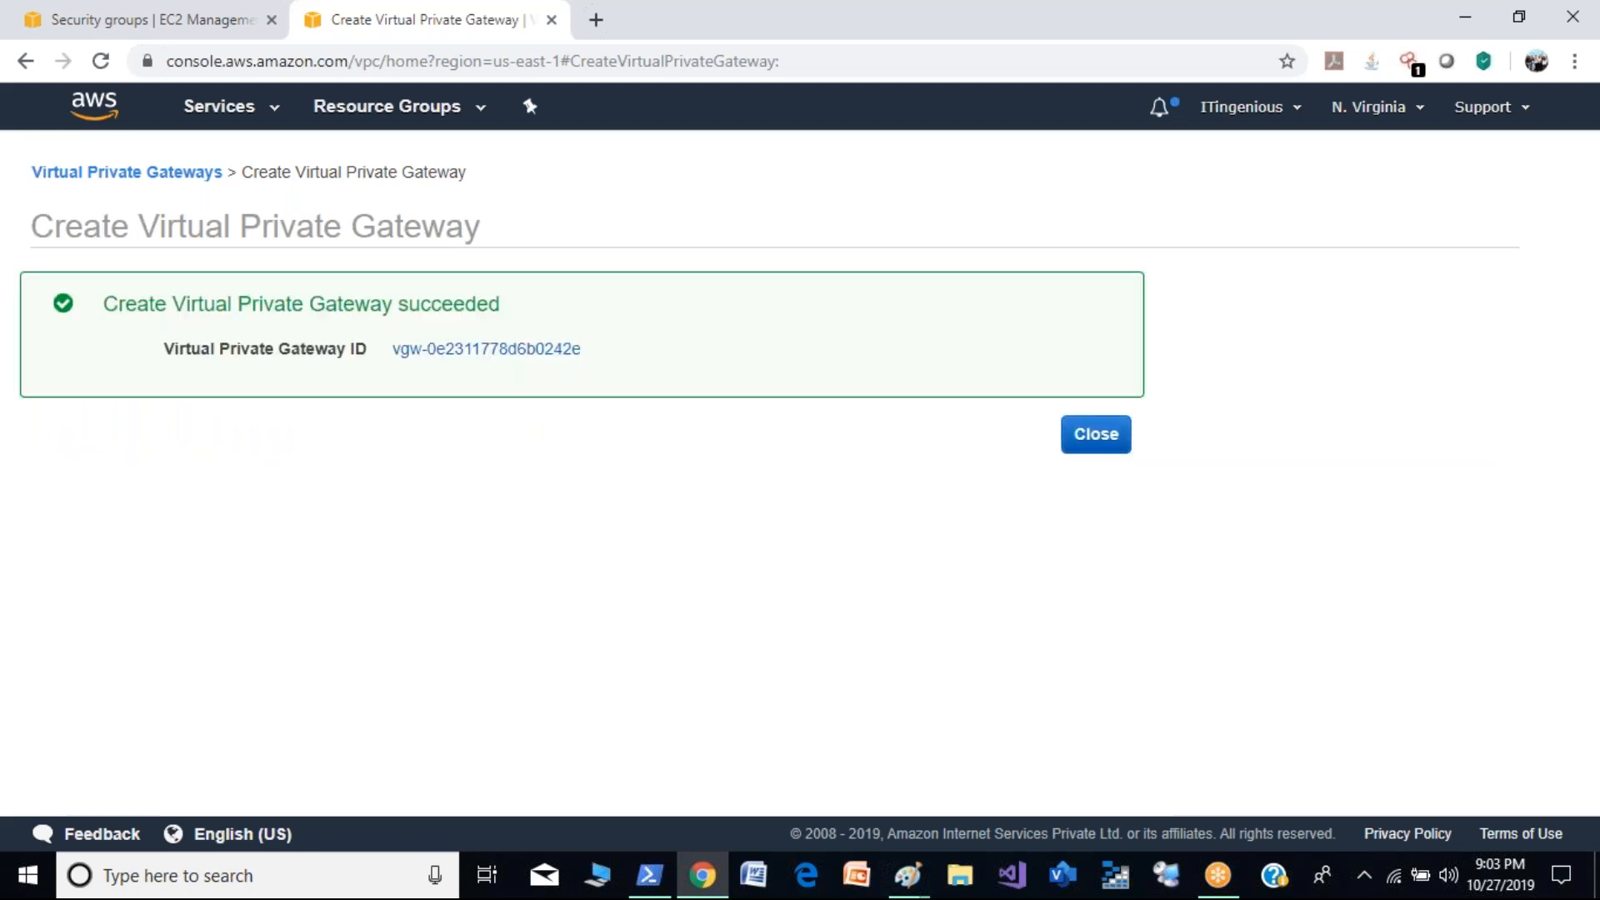
click(1090, 446)
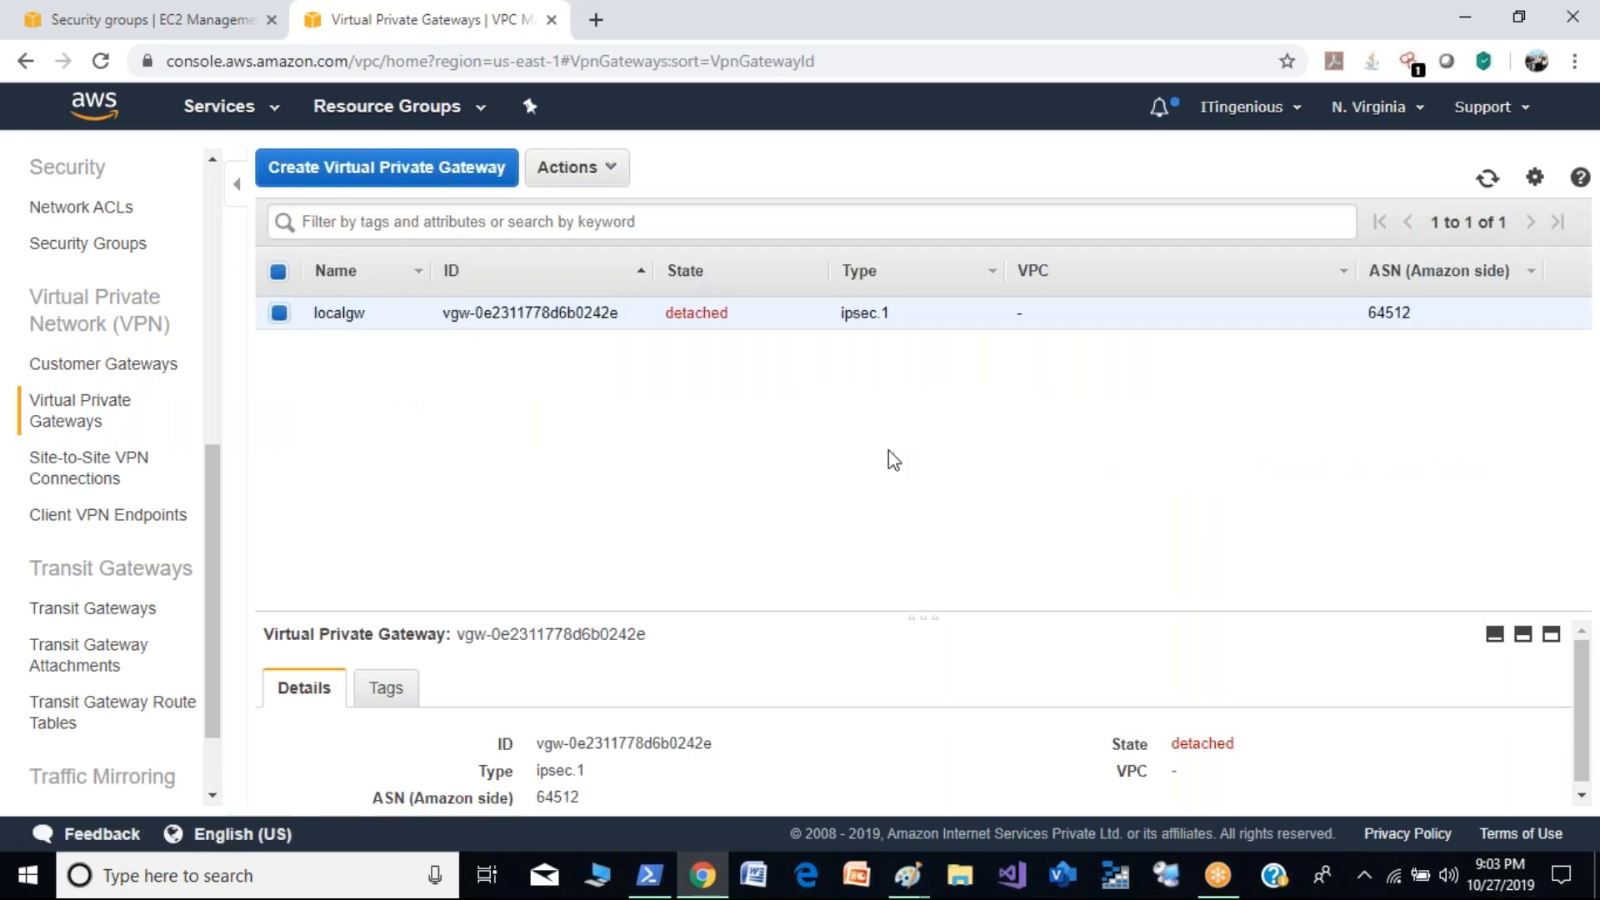
- Attach the localgw virtual private gateway to Demo-VPC
click(583, 168)
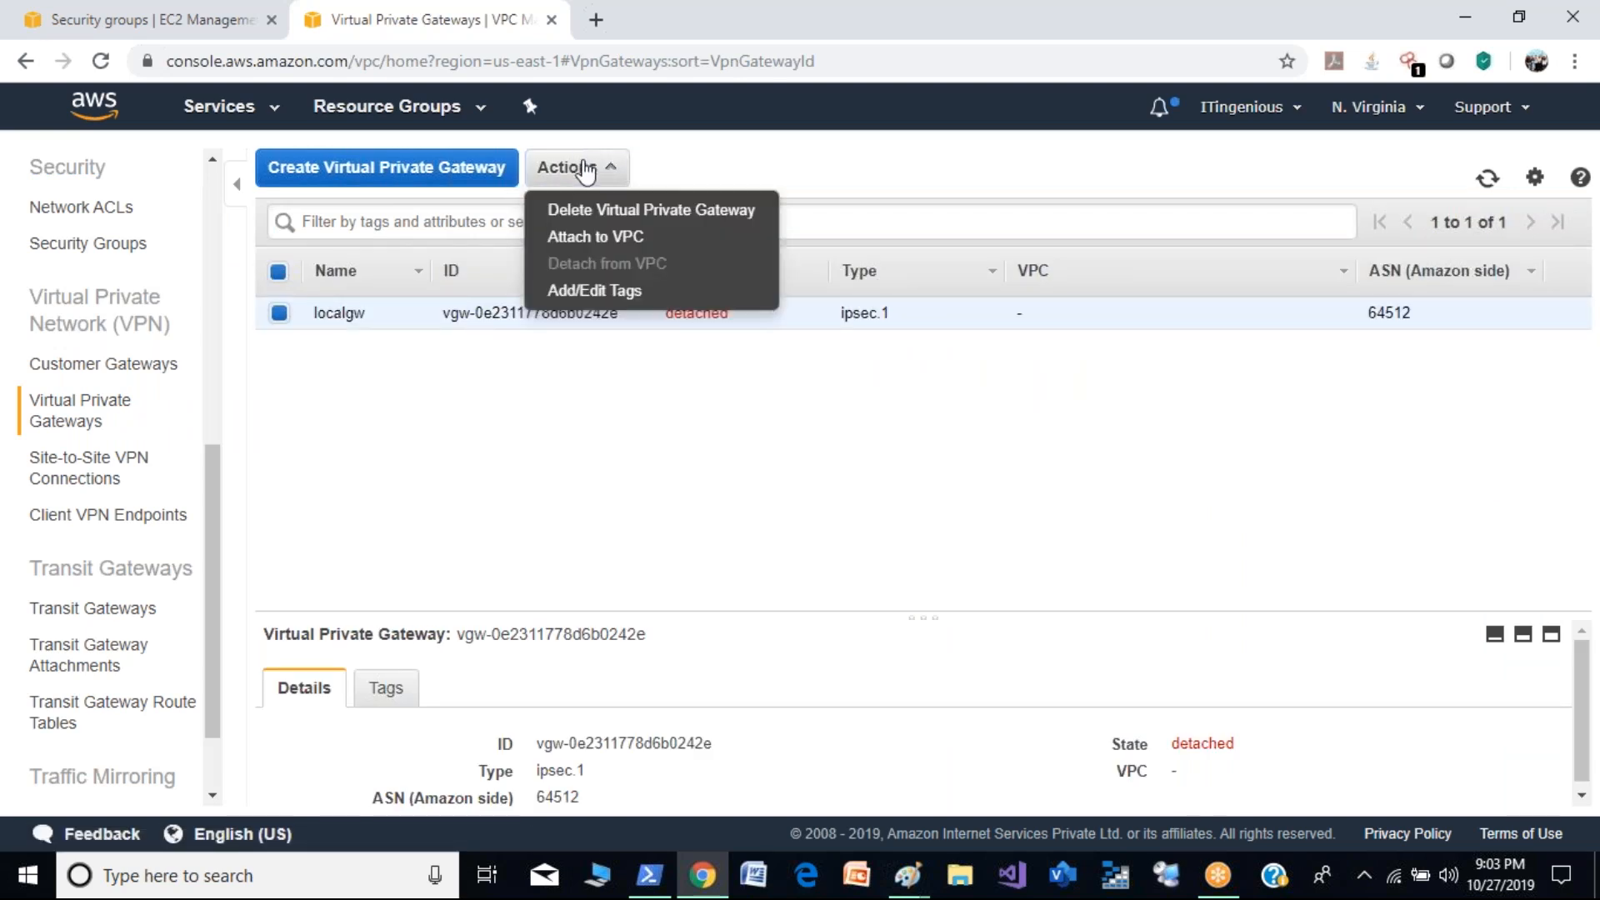
click(615, 240)
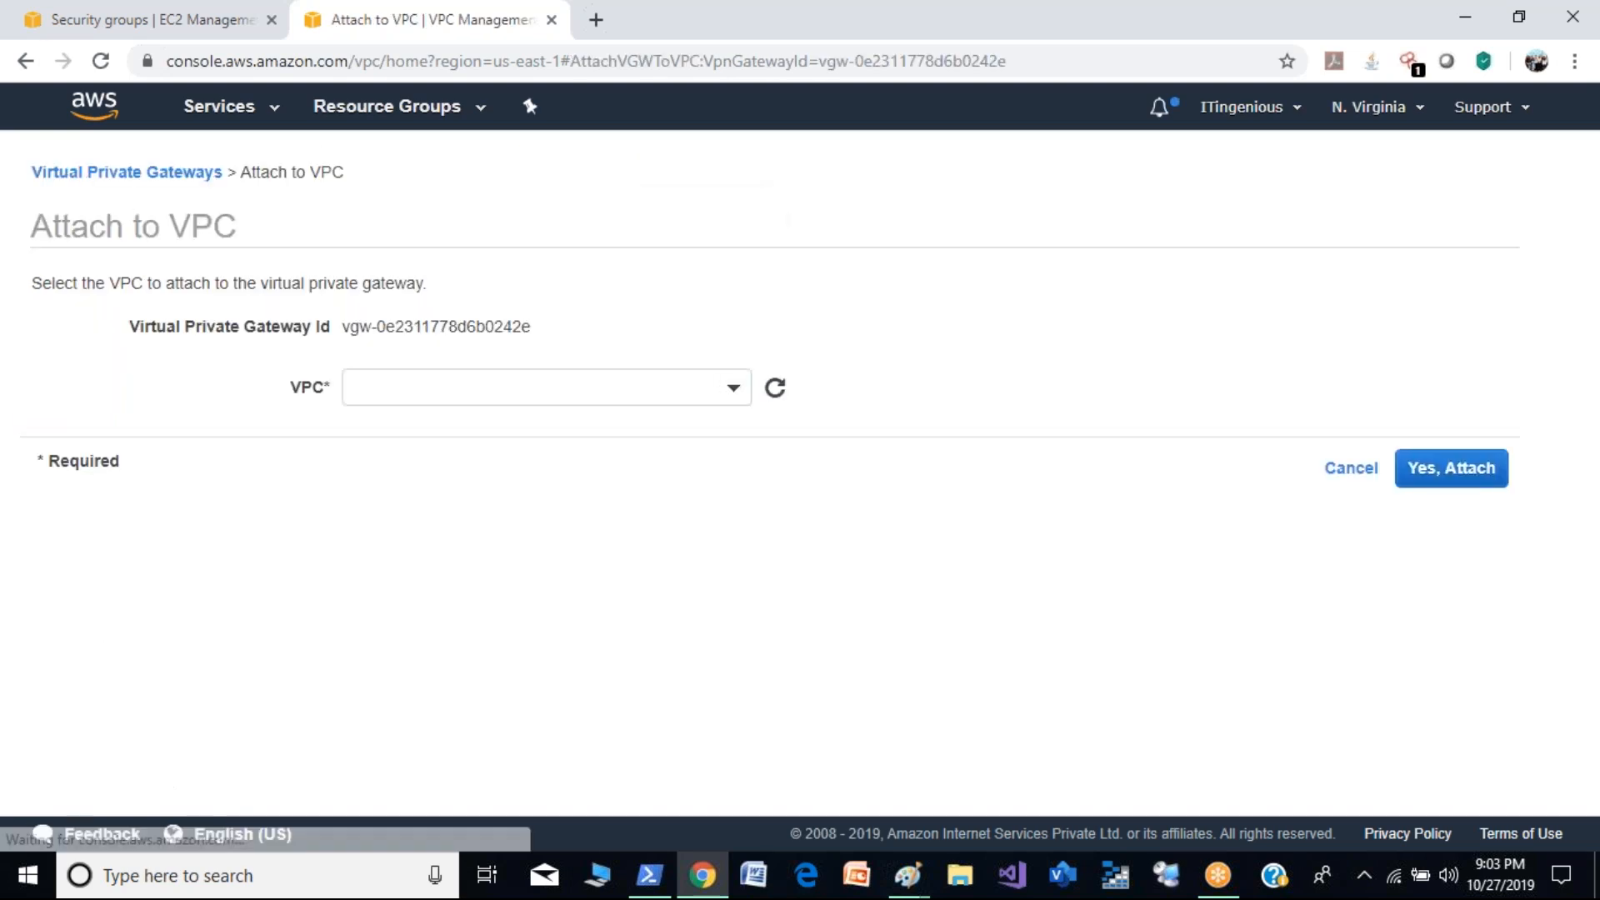
click(618, 386)
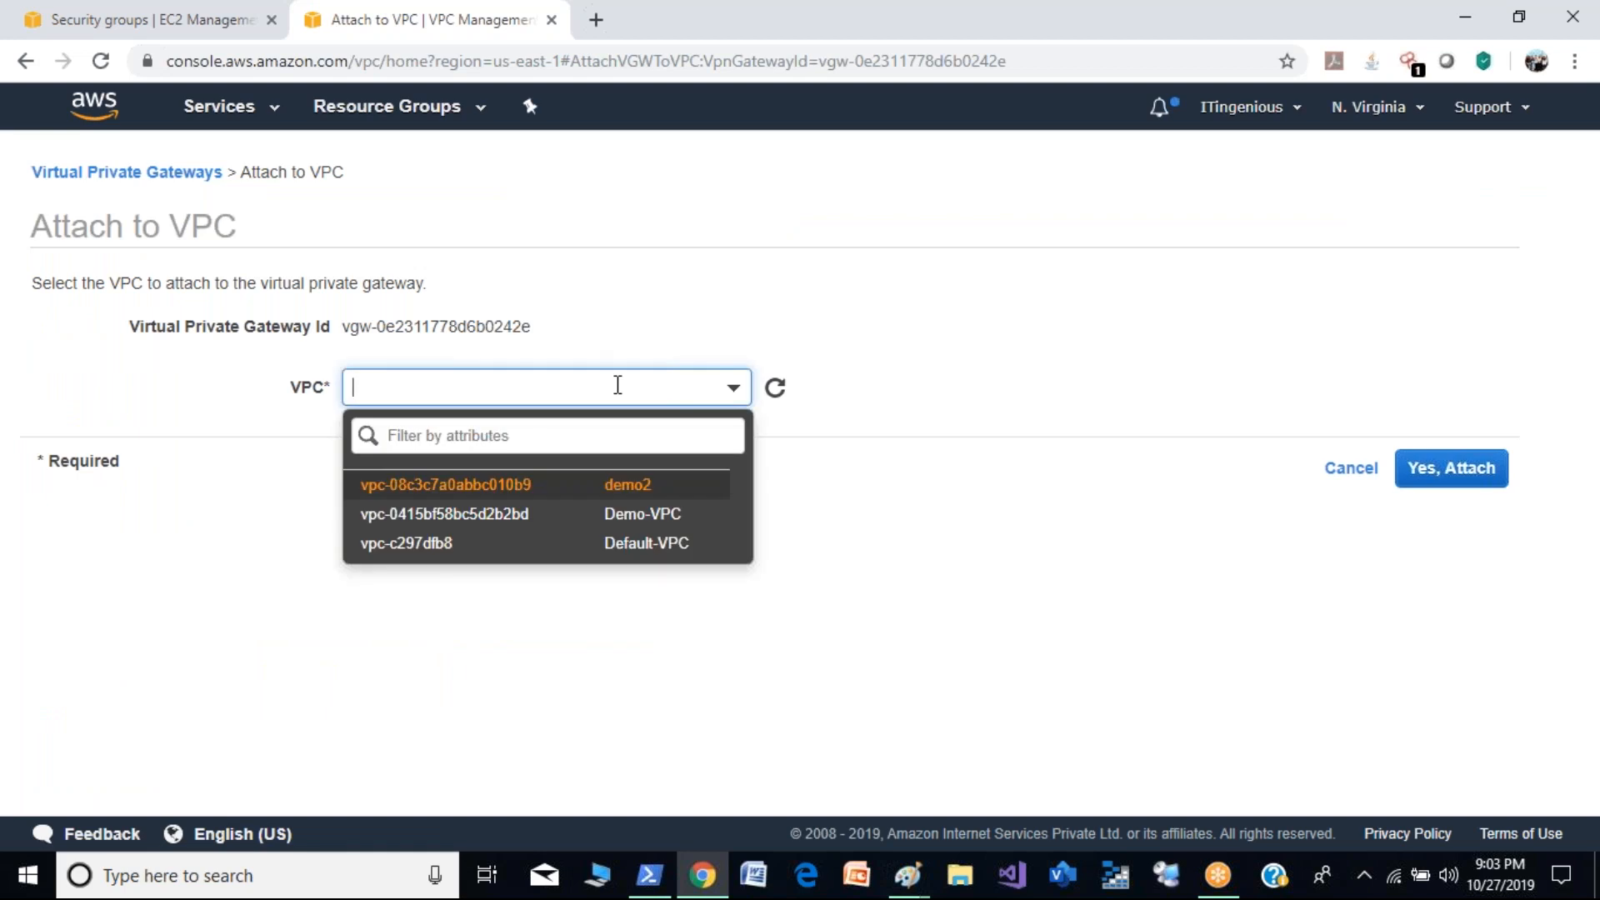
click(617, 515)
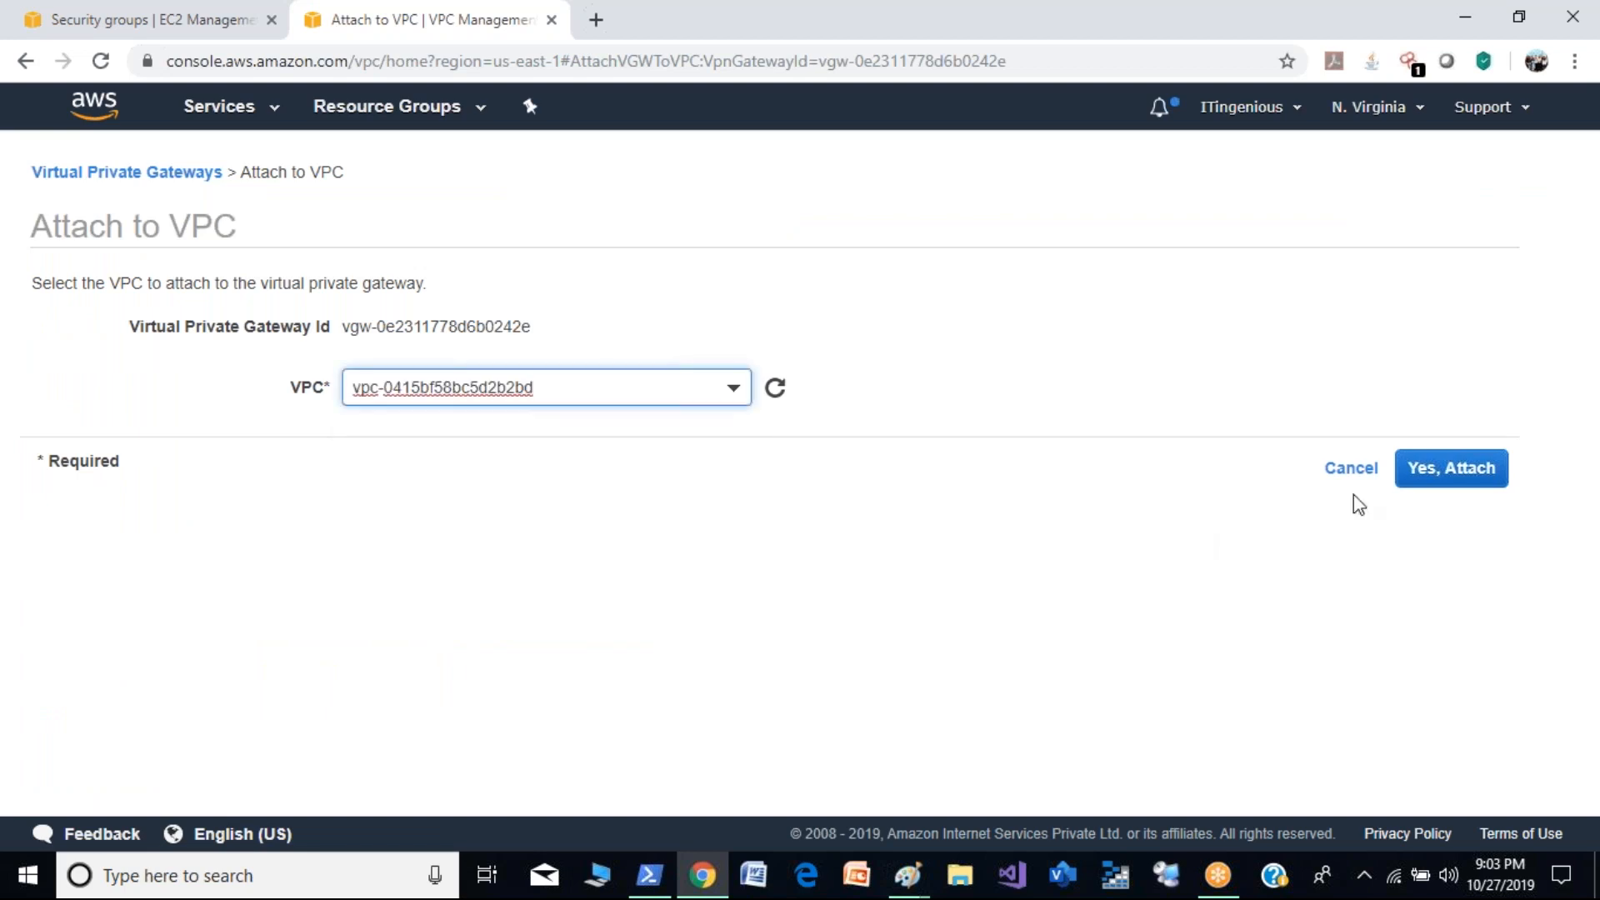
click(1463, 482)
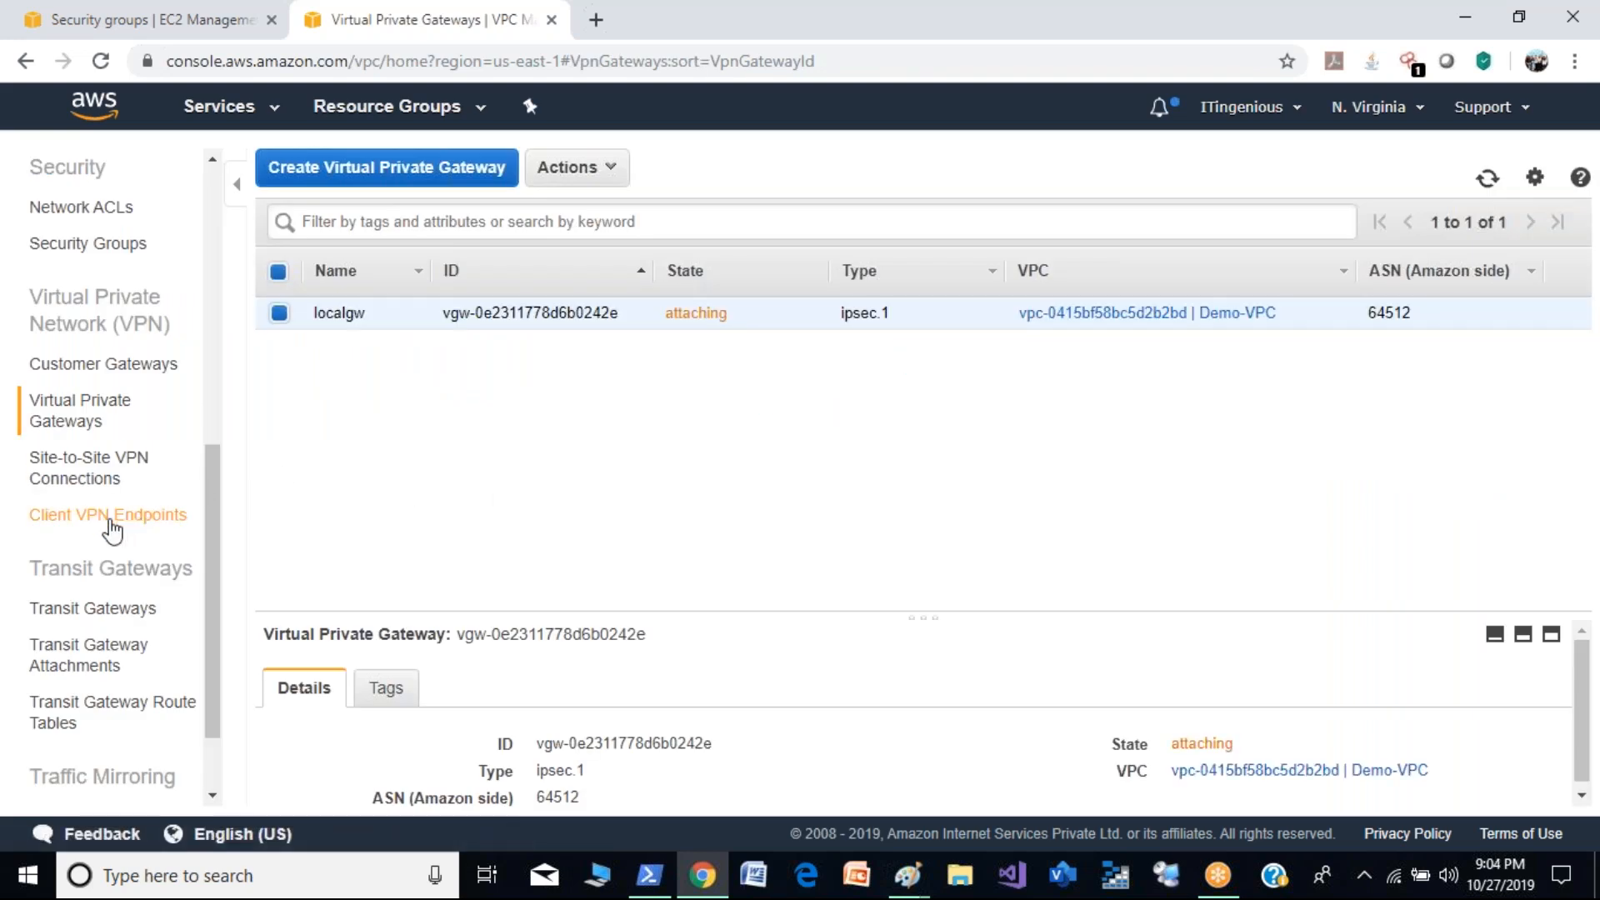
- Start a new site-to-site VPN connection with the name tag localvpn and select the localgw virtual private gateway
click(104, 488)
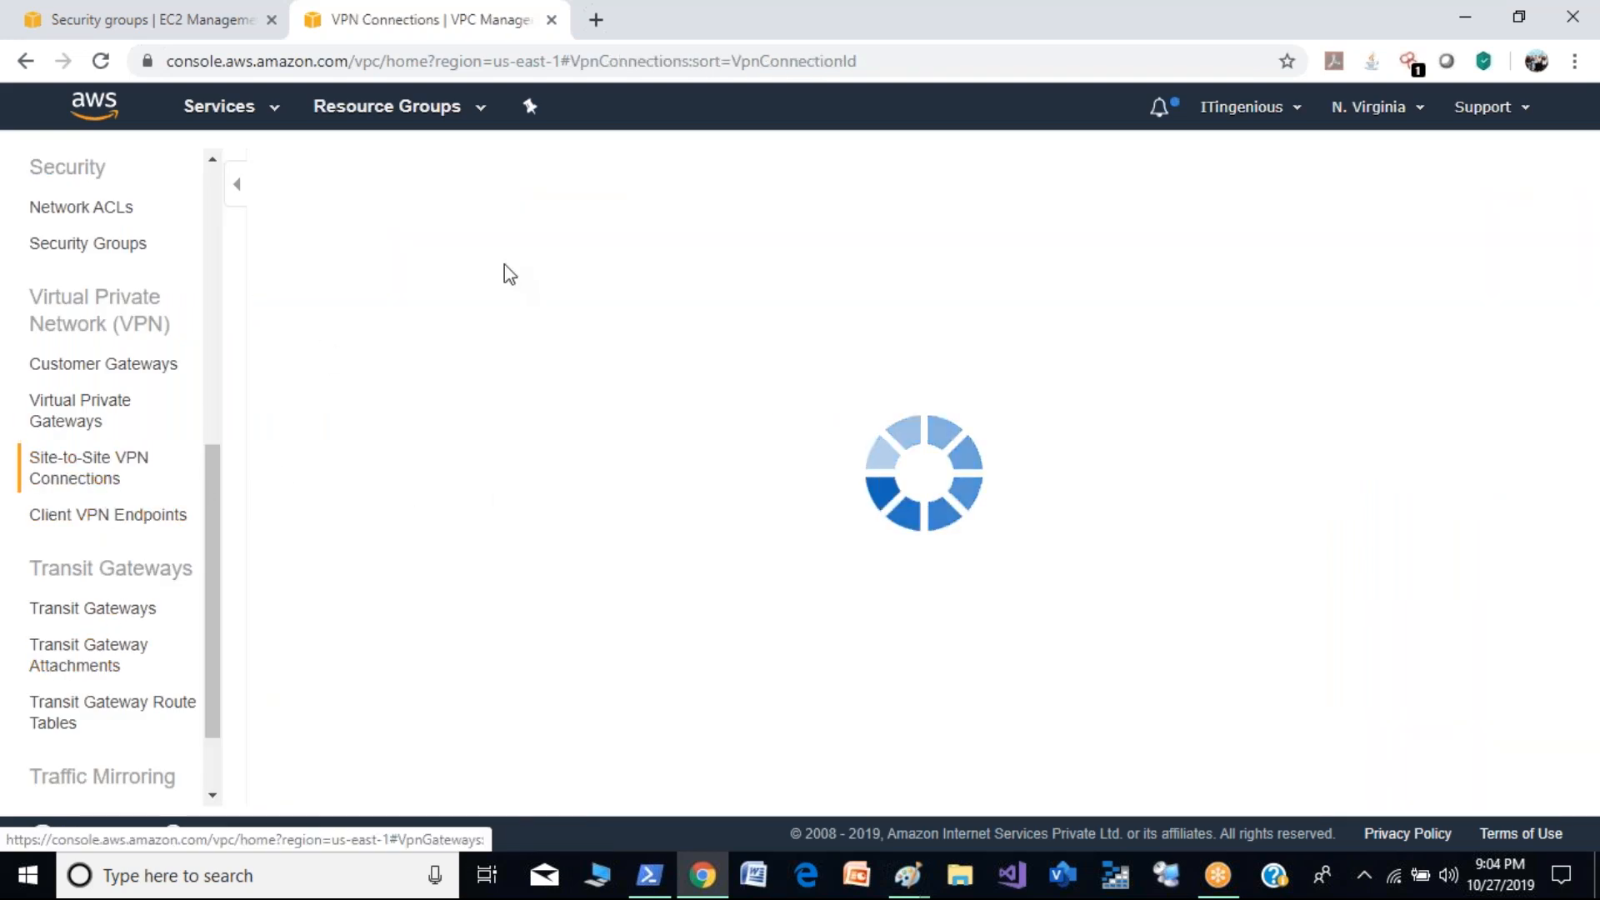
click(432, 177)
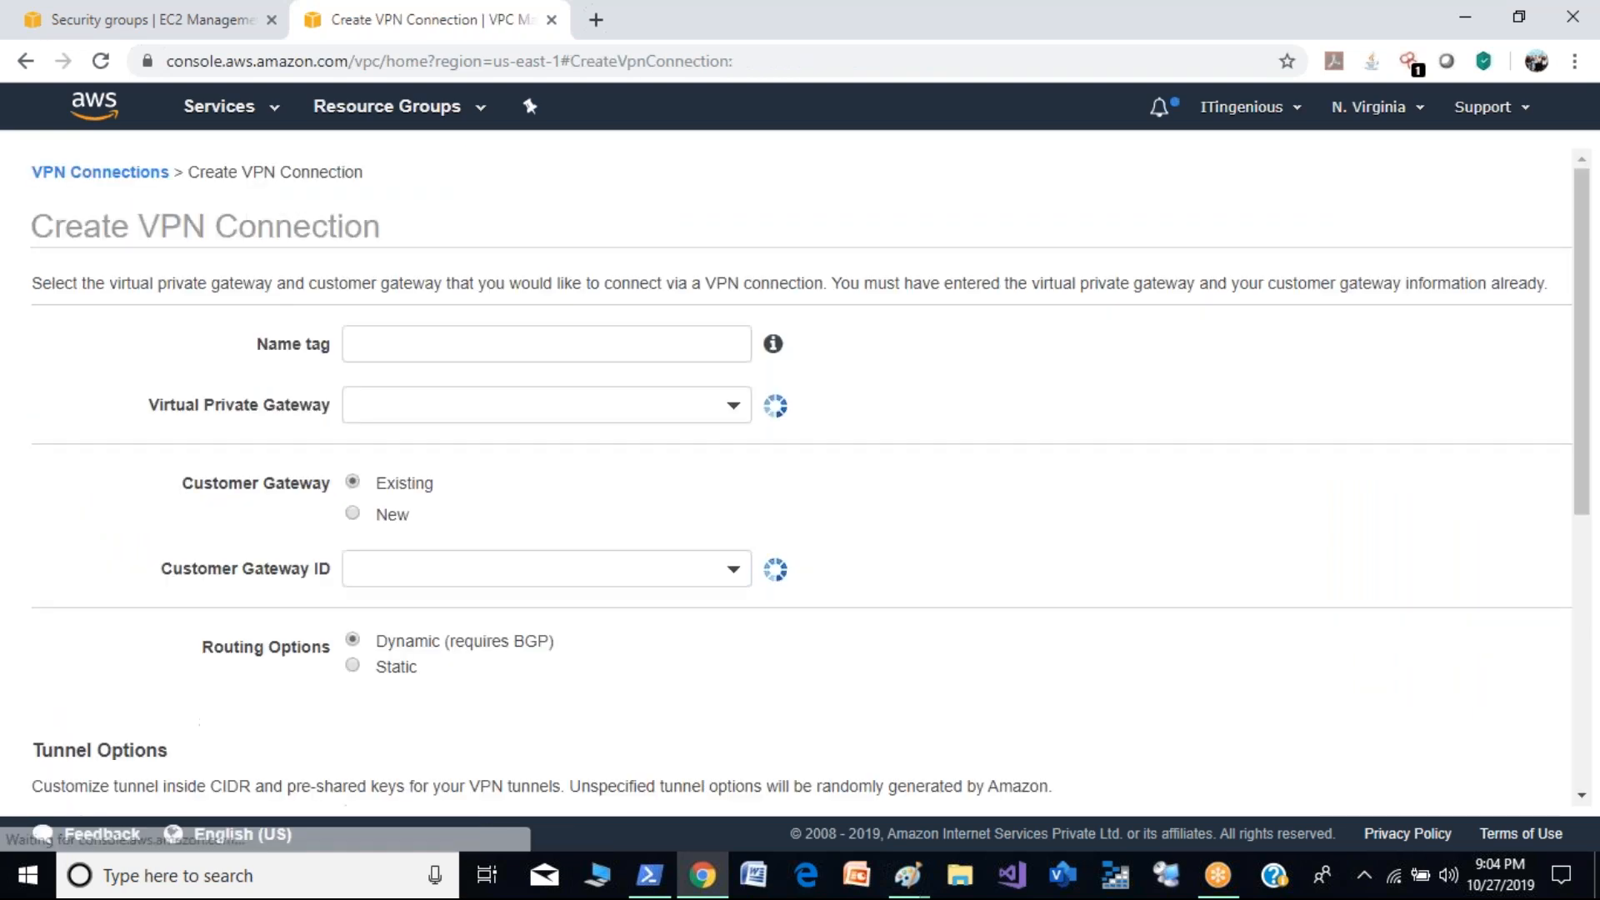
click(534, 345)
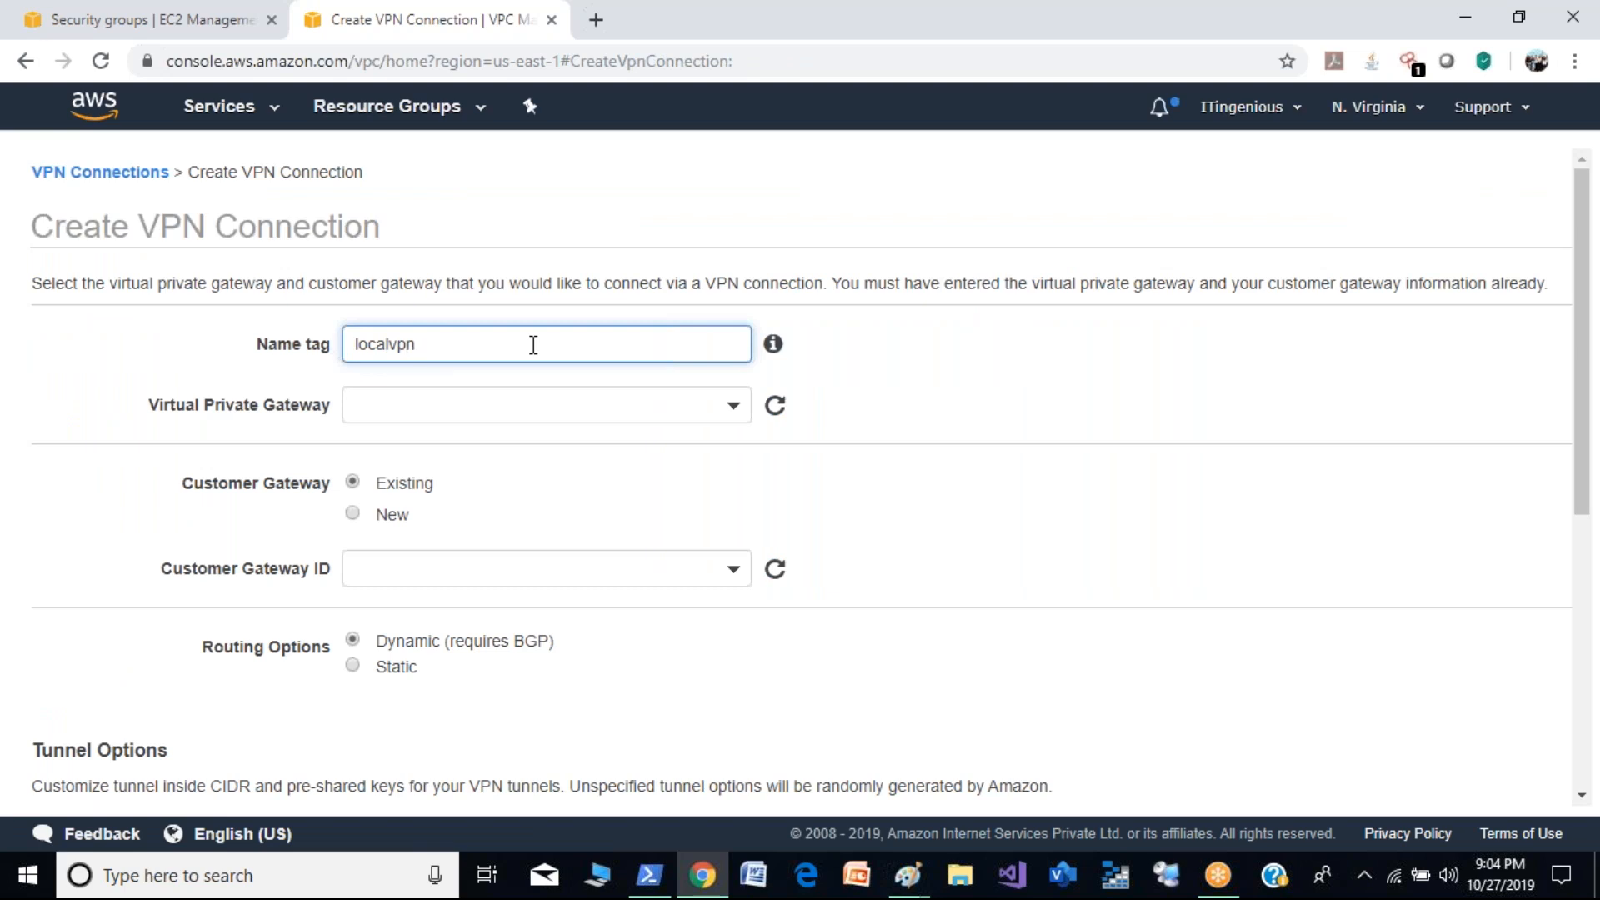
click(597, 410)
click(538, 530)
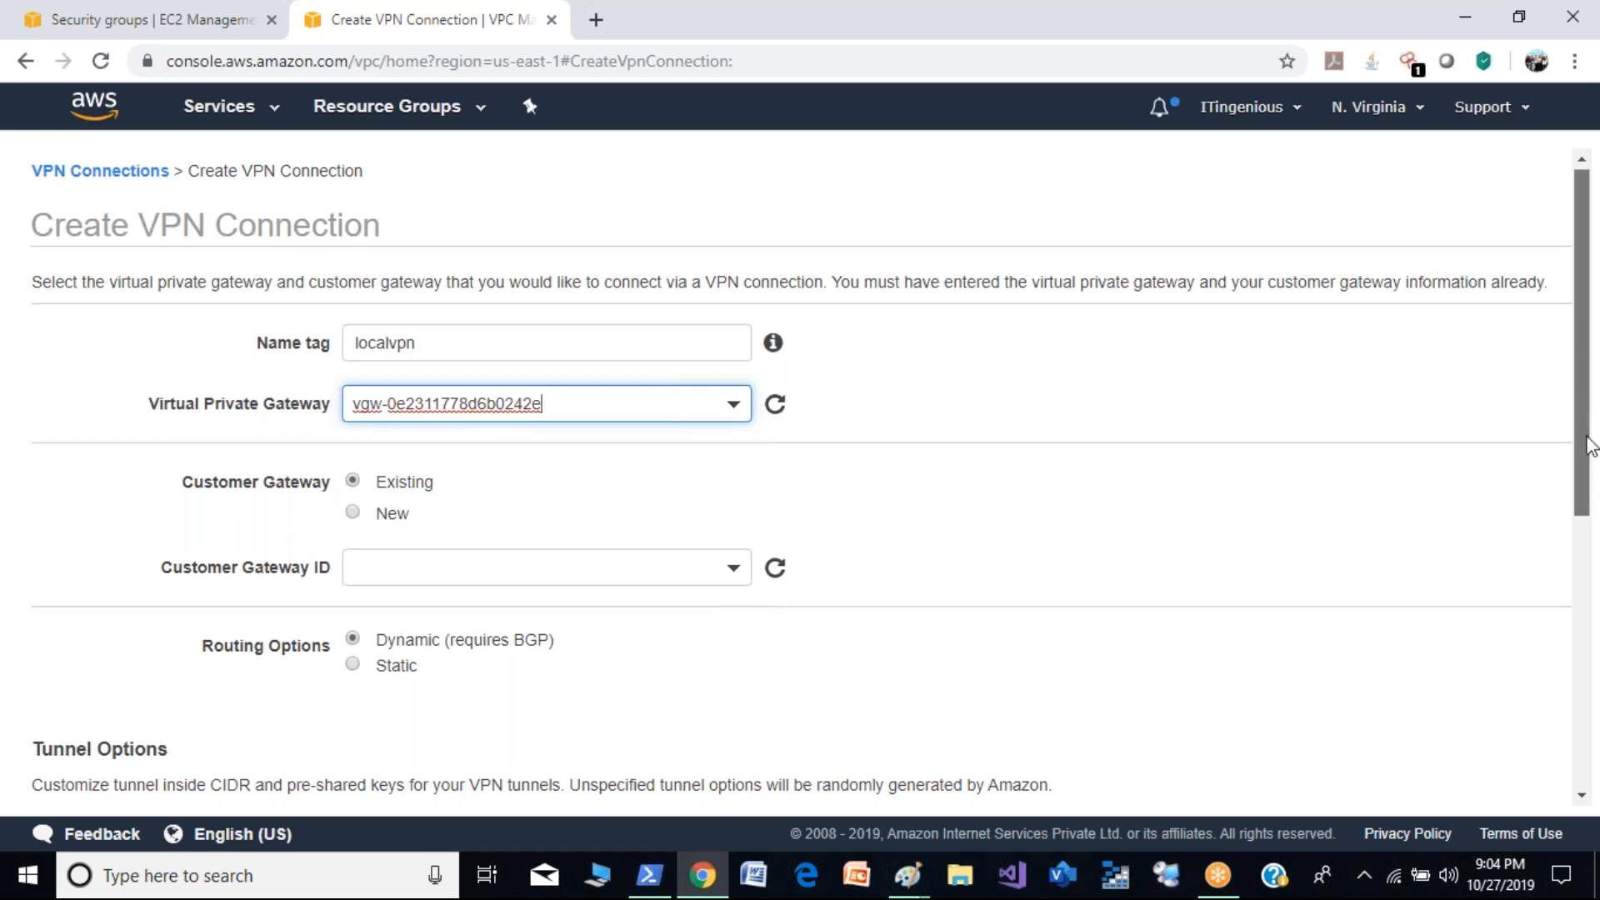
- Set the customer gateway to New and look over its IP address, BGP ASN and certificate ARN fields
scroll(1588, 447, down, 3)
click(352, 291)
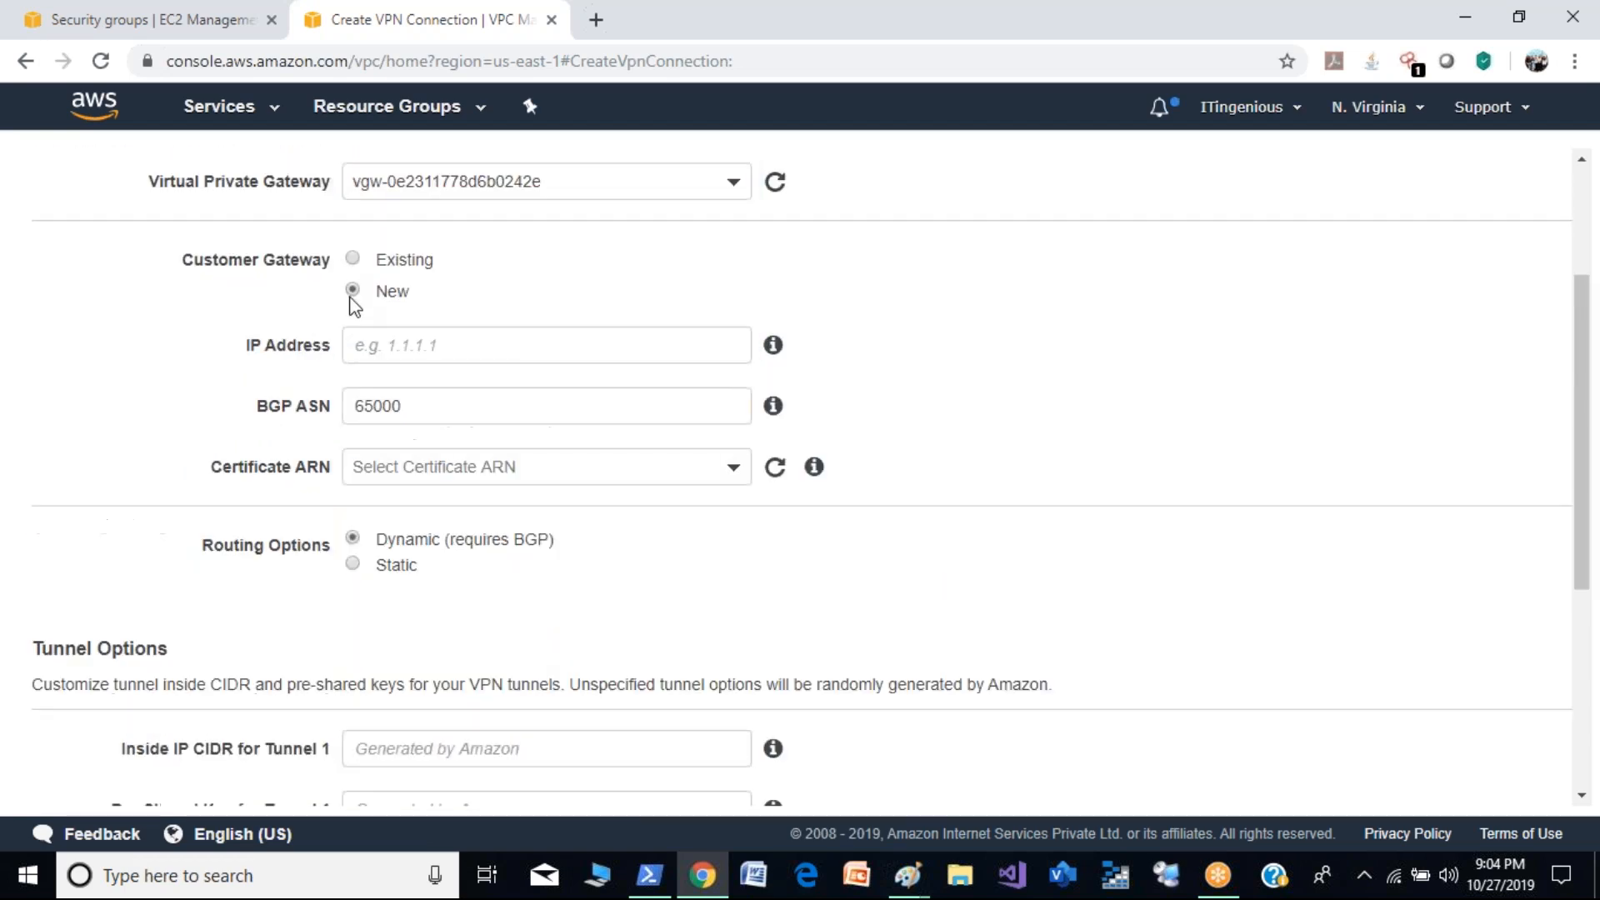
click(497, 358)
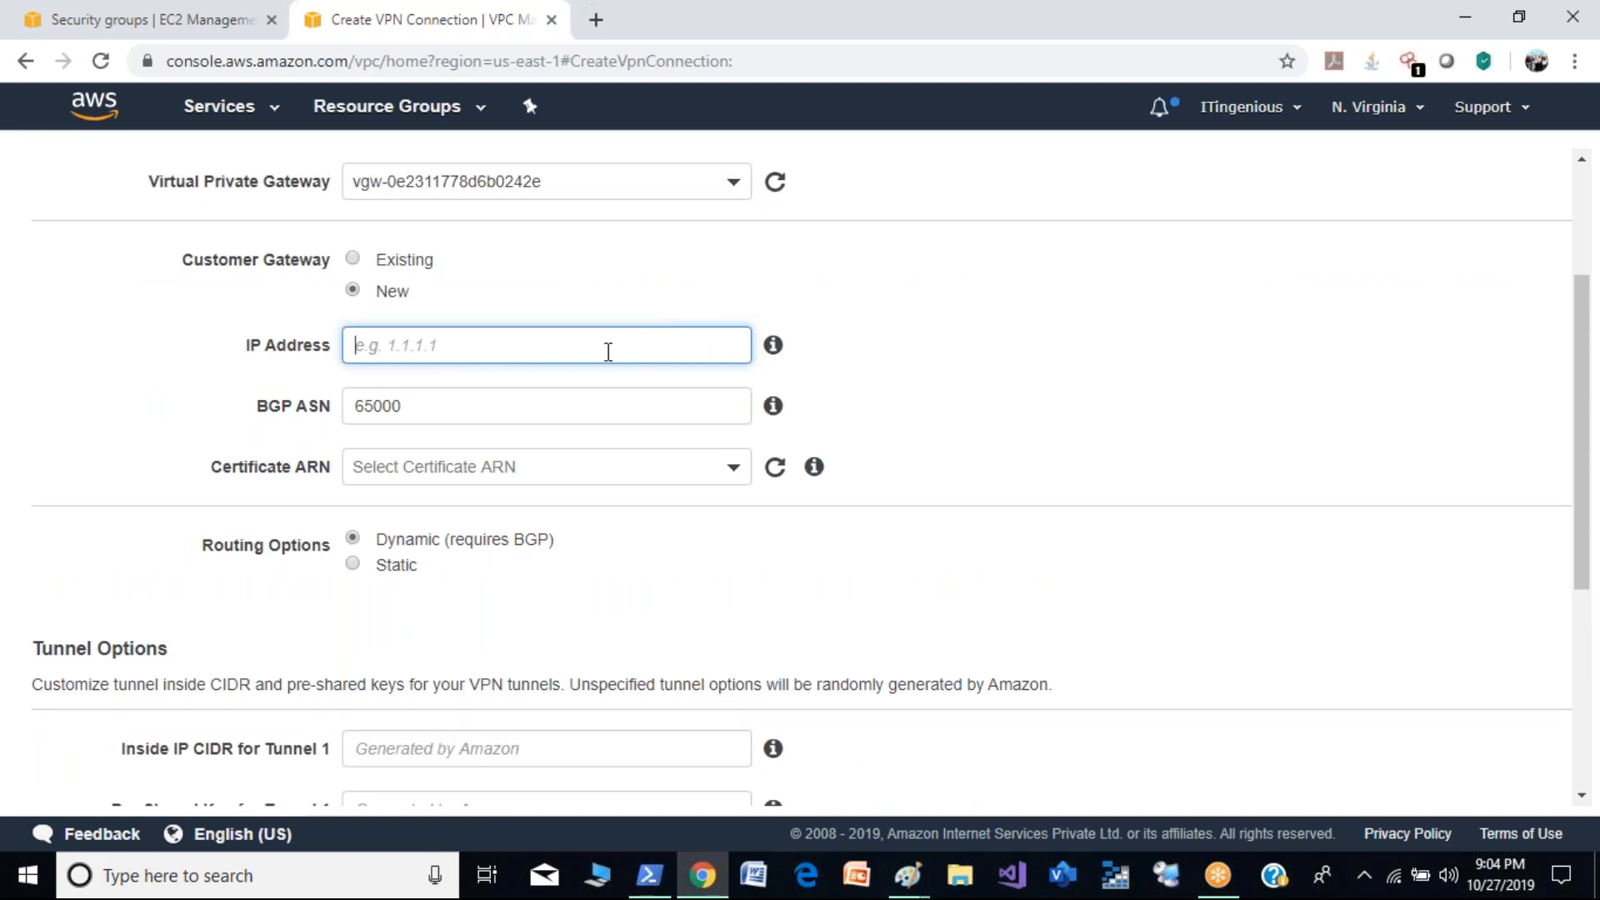
click(730, 403)
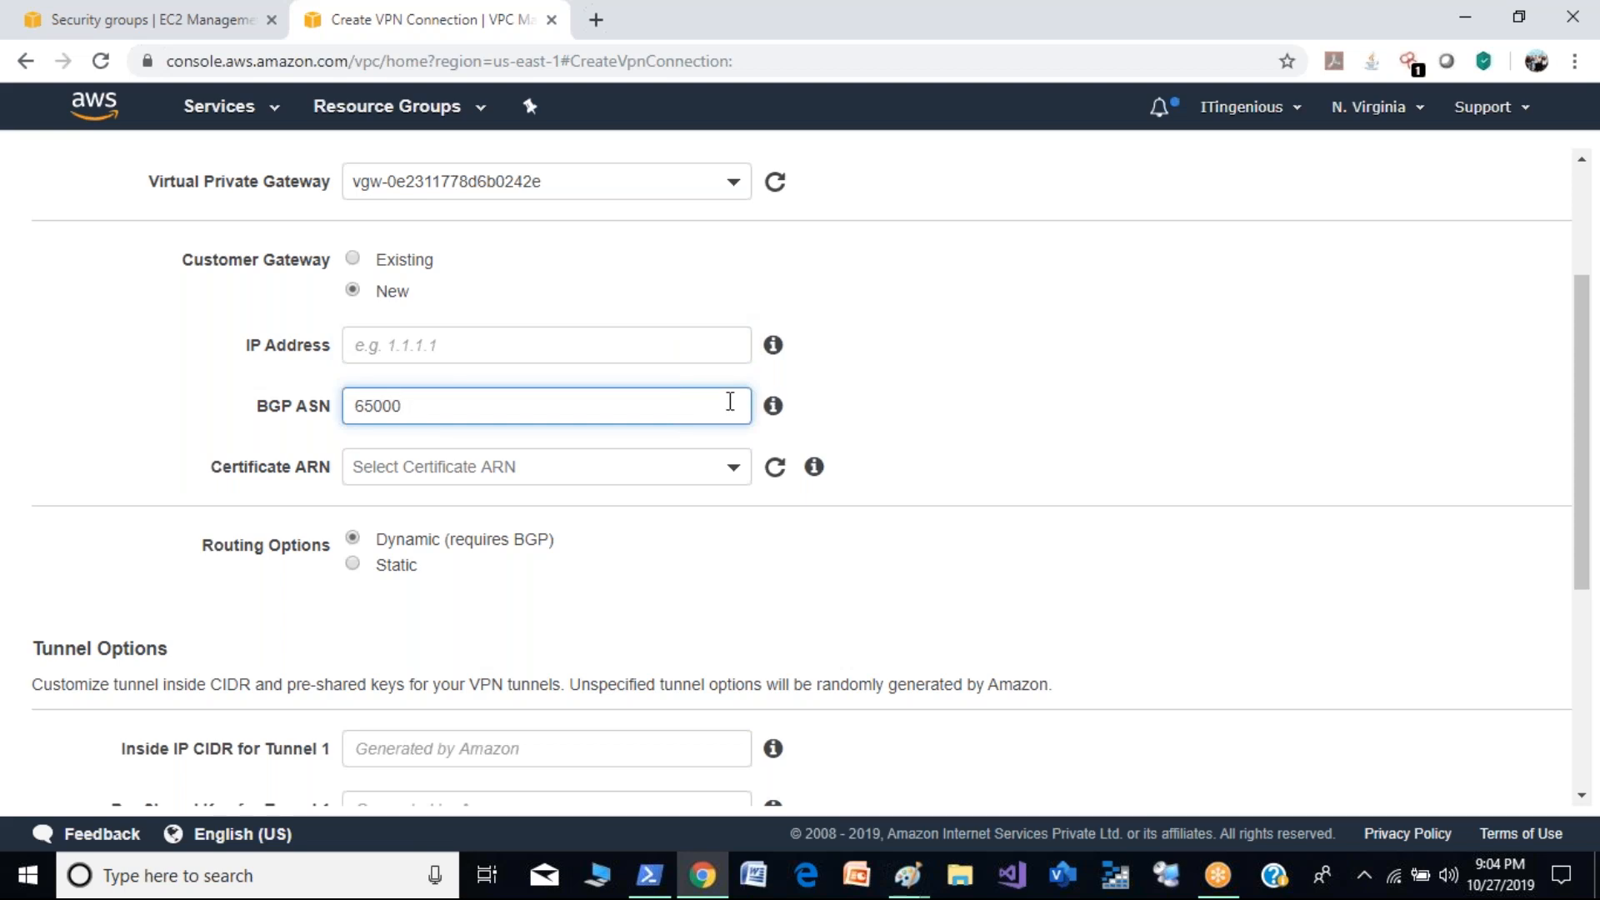
click(730, 475)
click(730, 476)
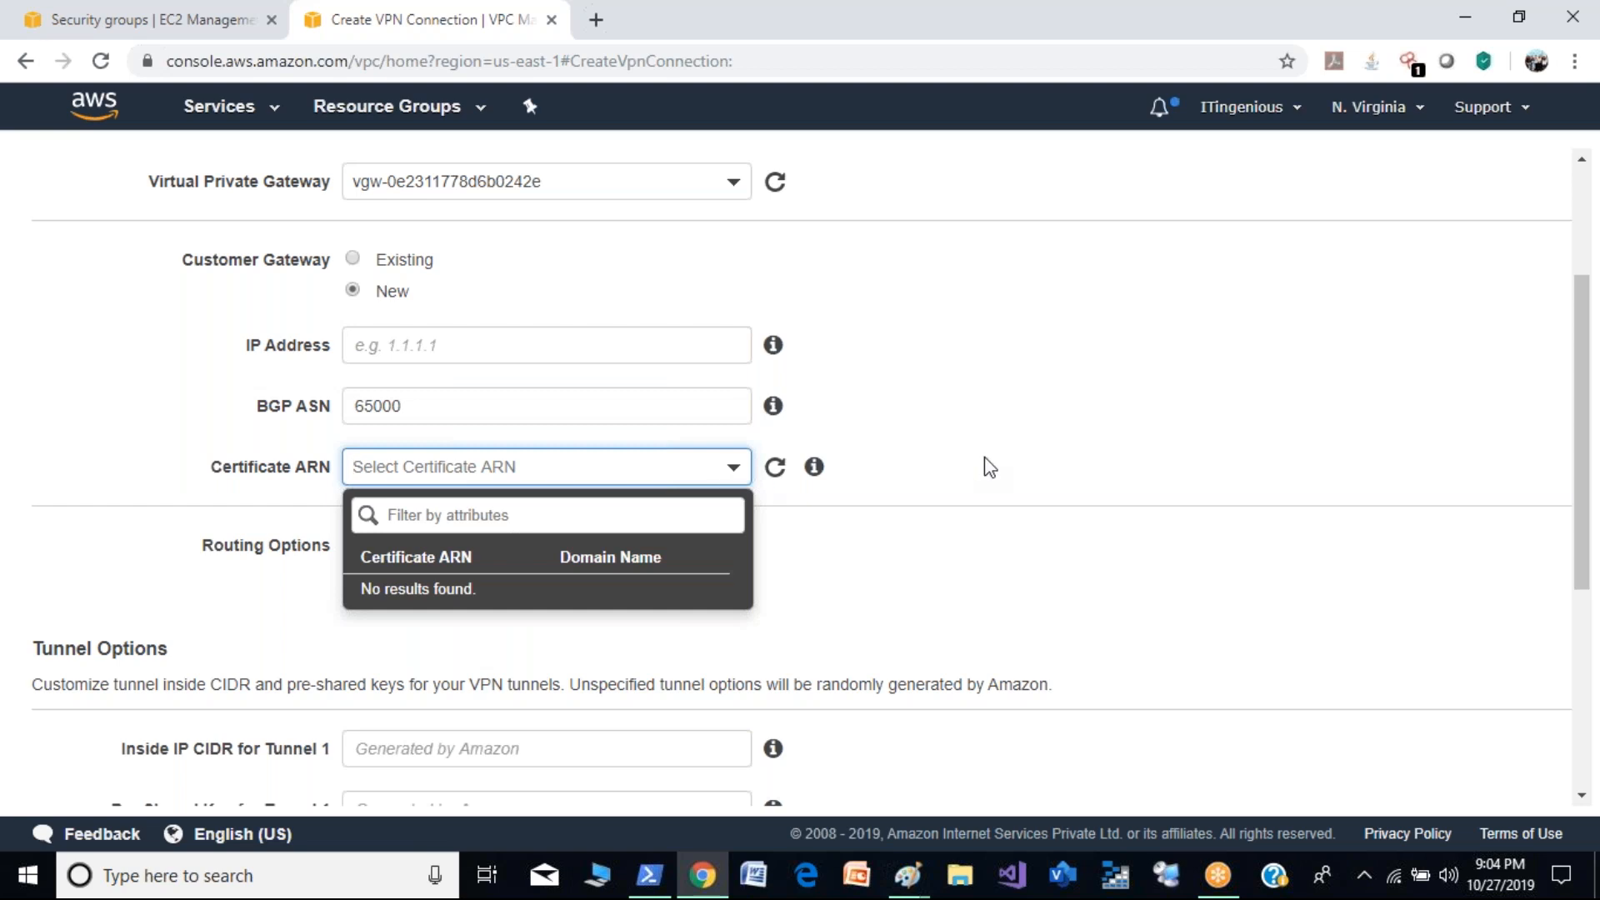
click(1505, 472)
drag(1566, 500, 1578, 561)
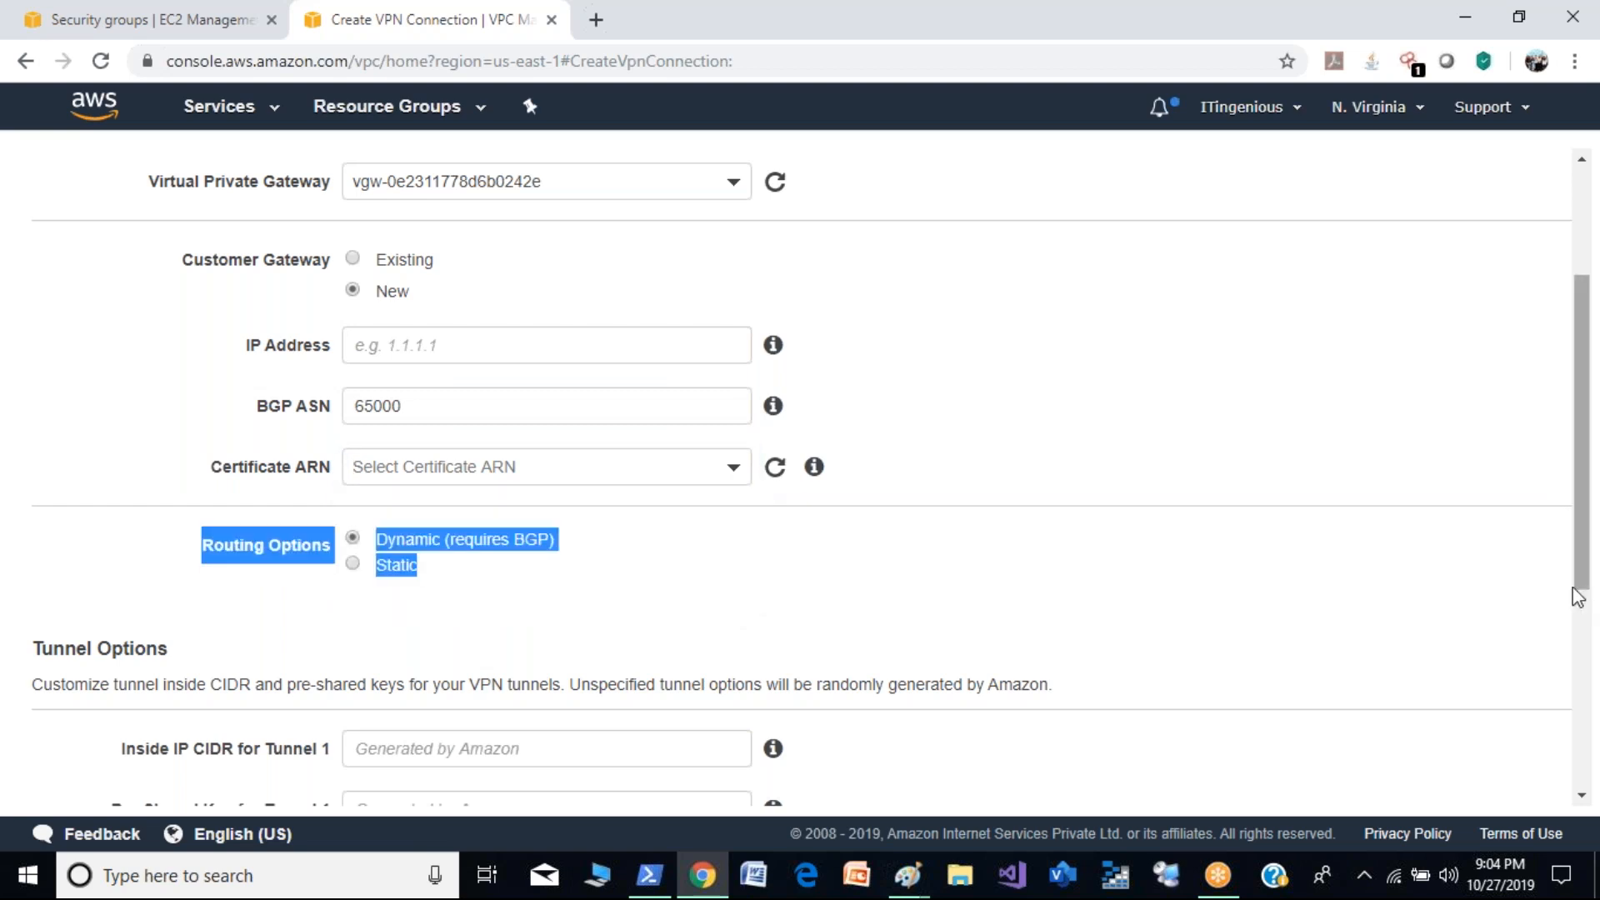
click(1021, 598)
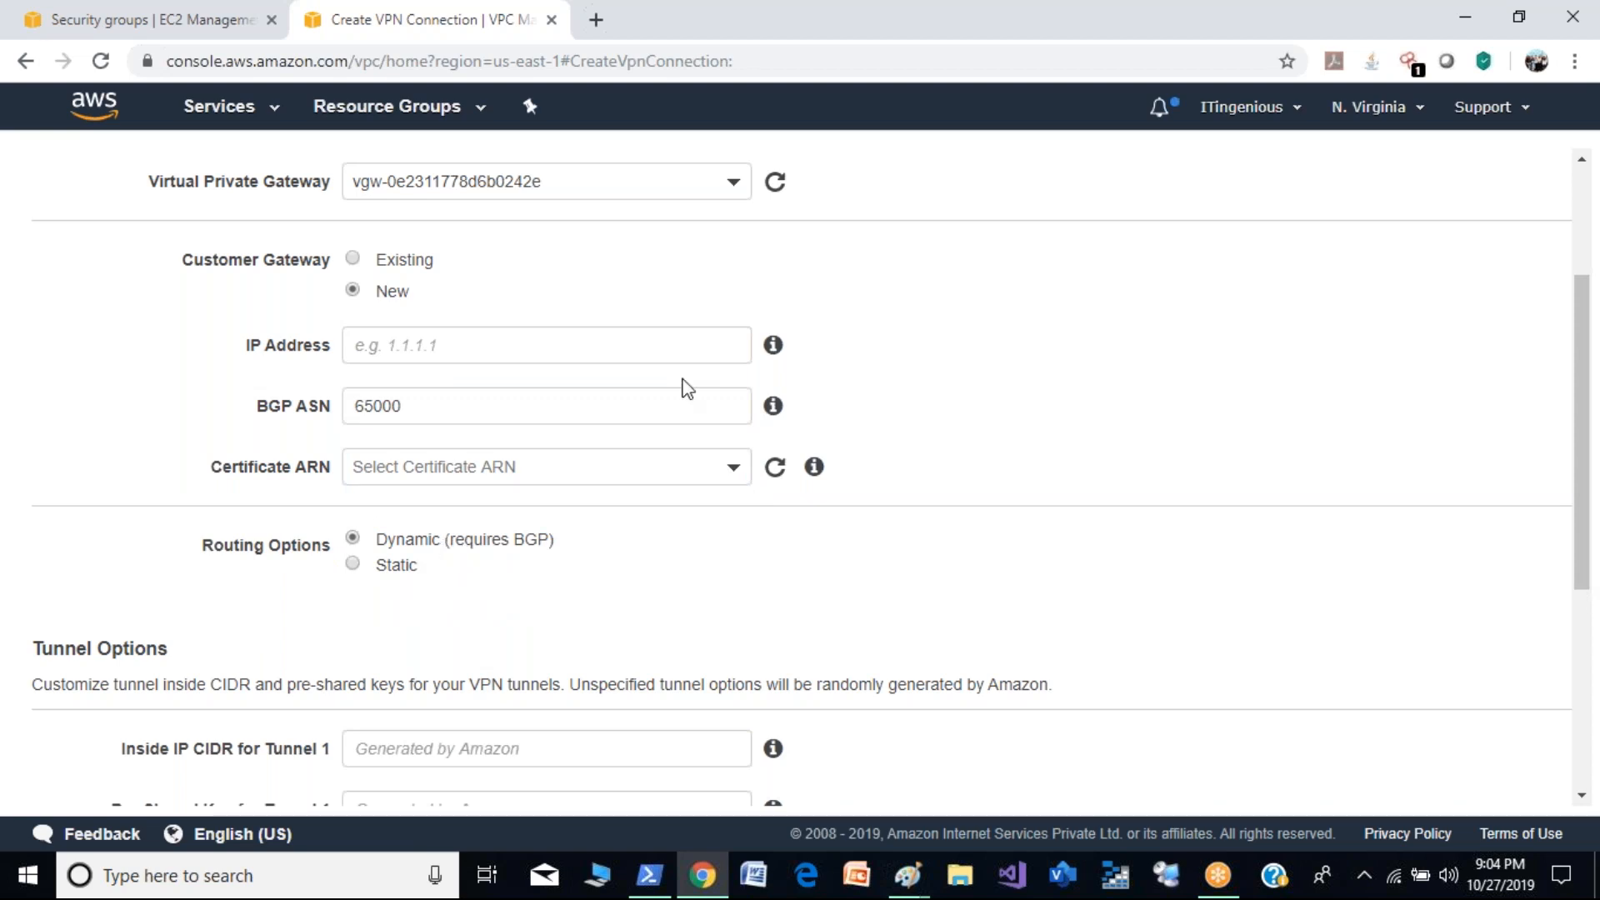
- Examine the tunnel options, including the inside IP CIDR and pre-shared key fields for both tunnels
scroll(1595, 433, down, 1)
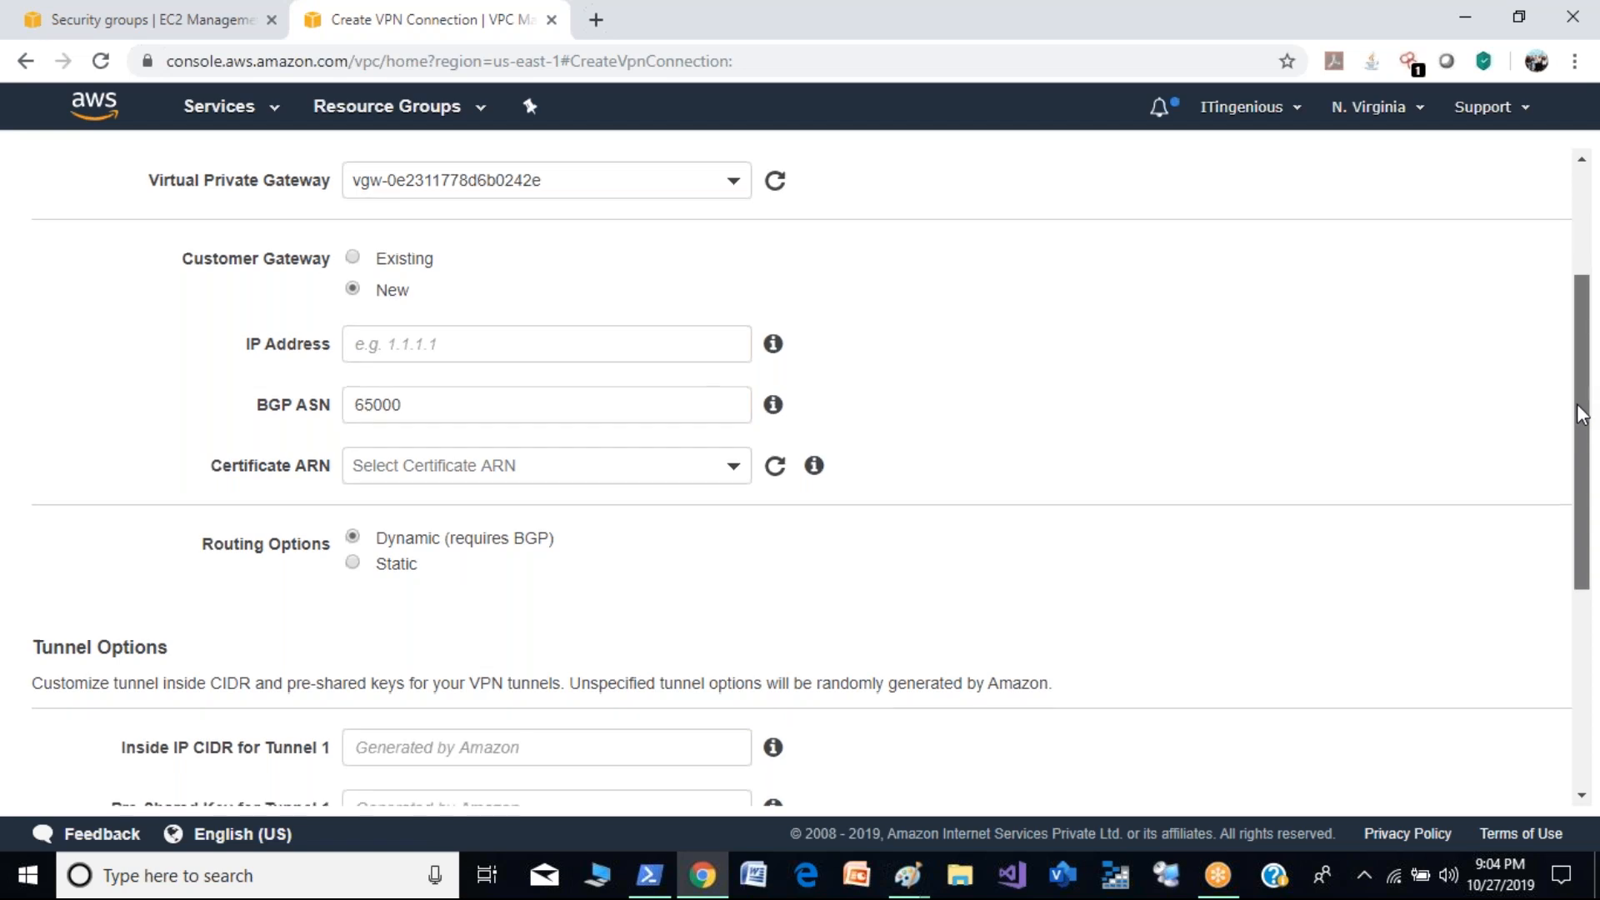
scroll(1594, 492, down, 3)
click(527, 341)
click(505, 392)
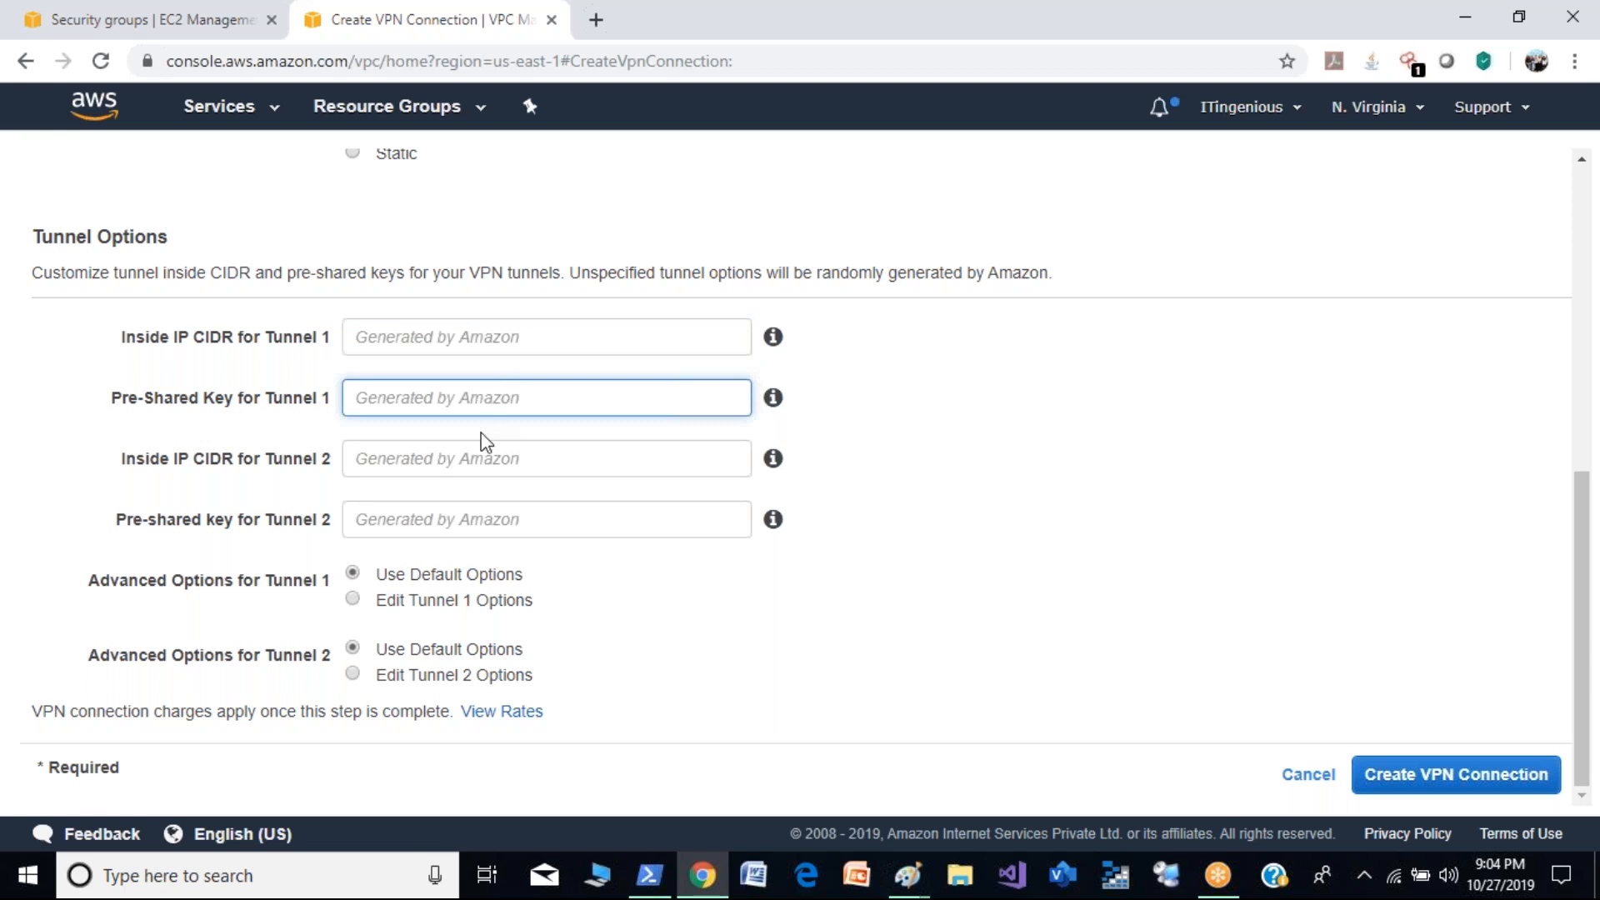
click(478, 455)
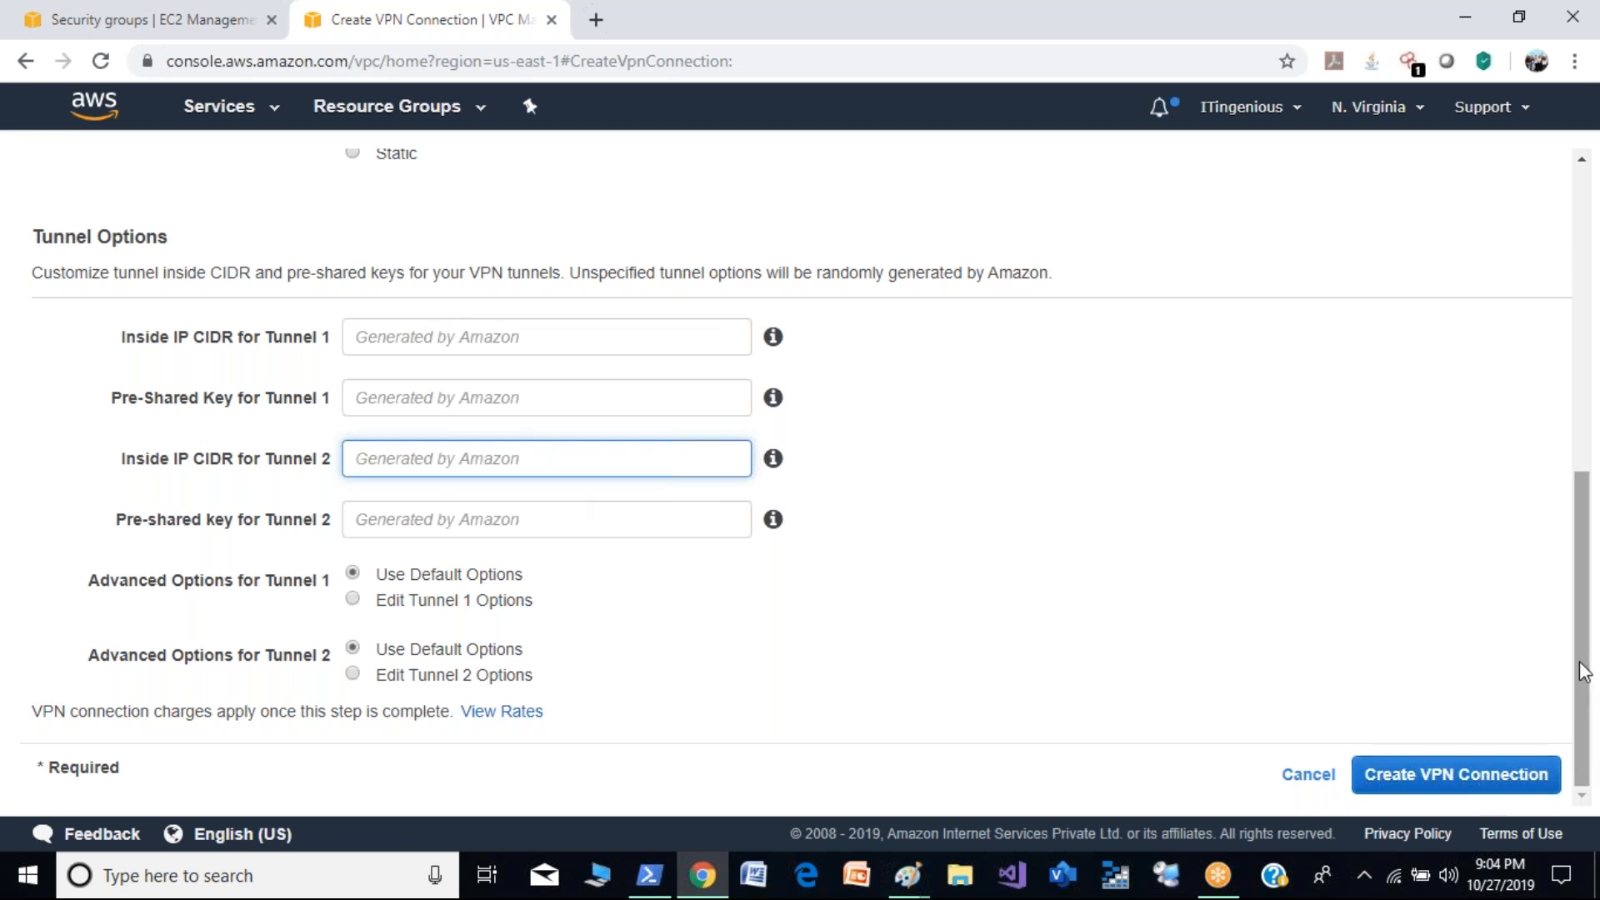
- Set the customer gateway back to Existing and list the available customer gateway IDs
drag(1597, 667, 1597, 433)
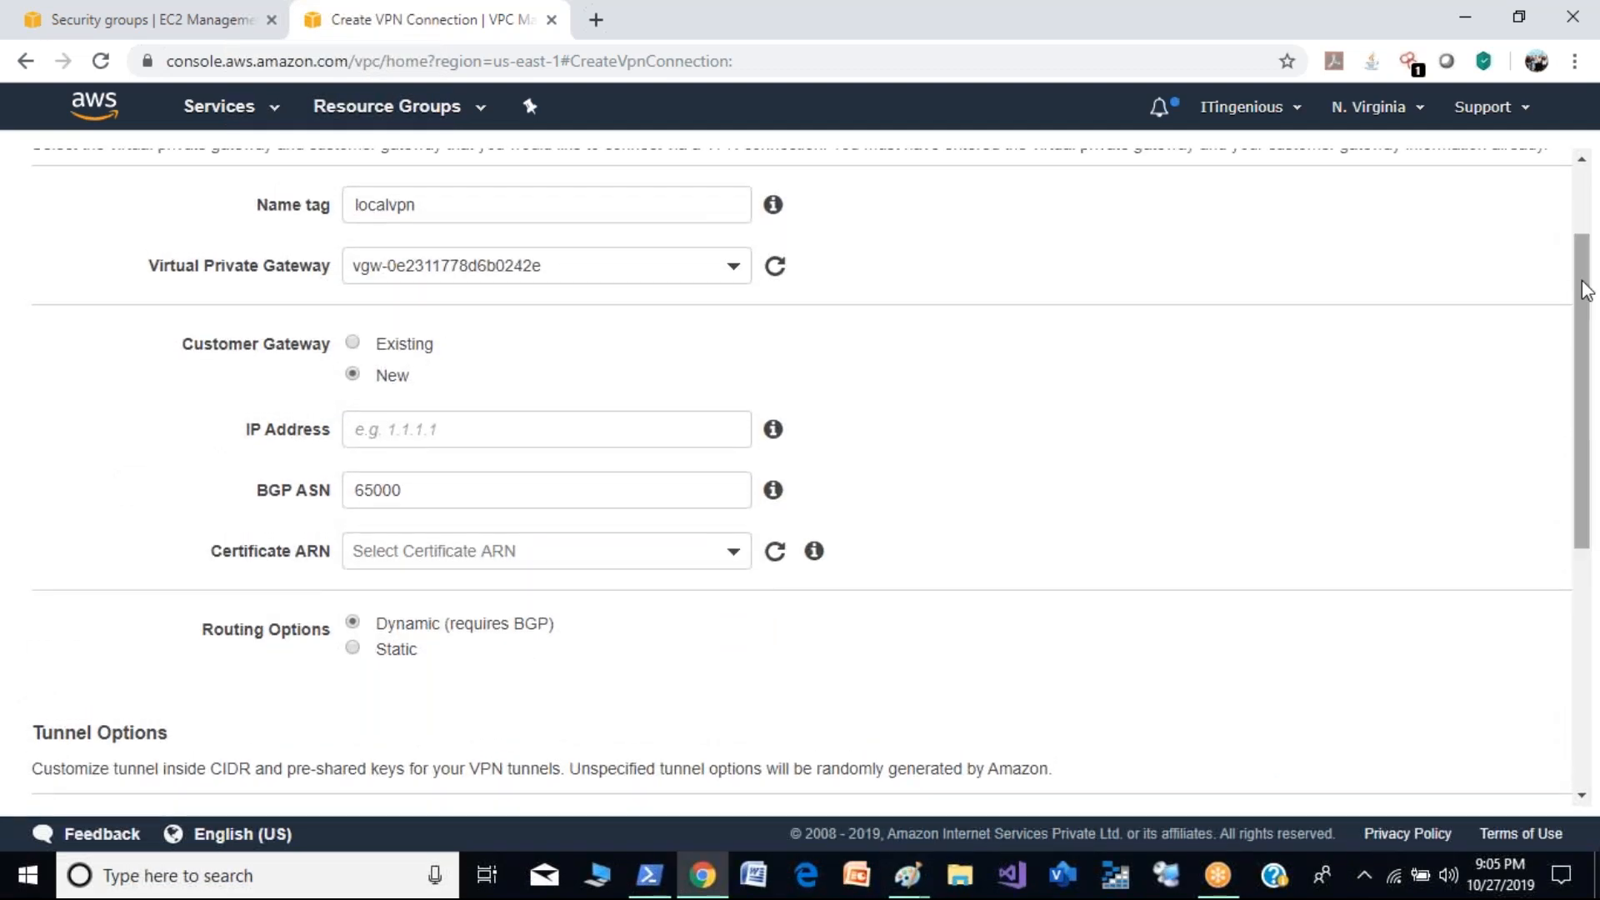
drag(1584, 279, 1586, 210)
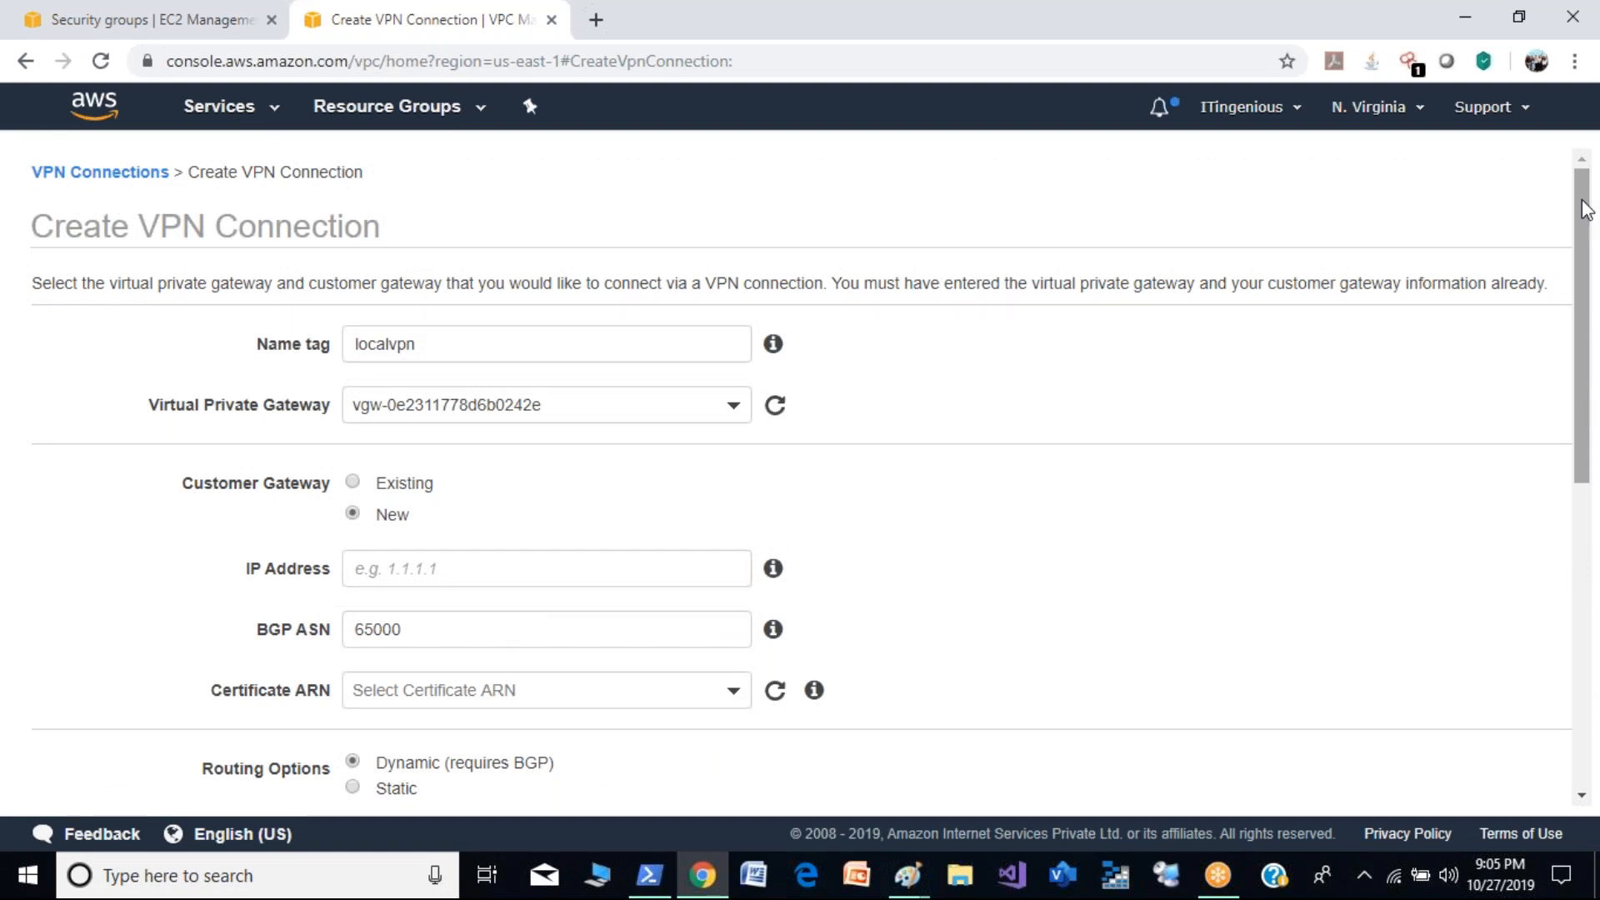
drag(1583, 201, 1582, 226)
click(354, 426)
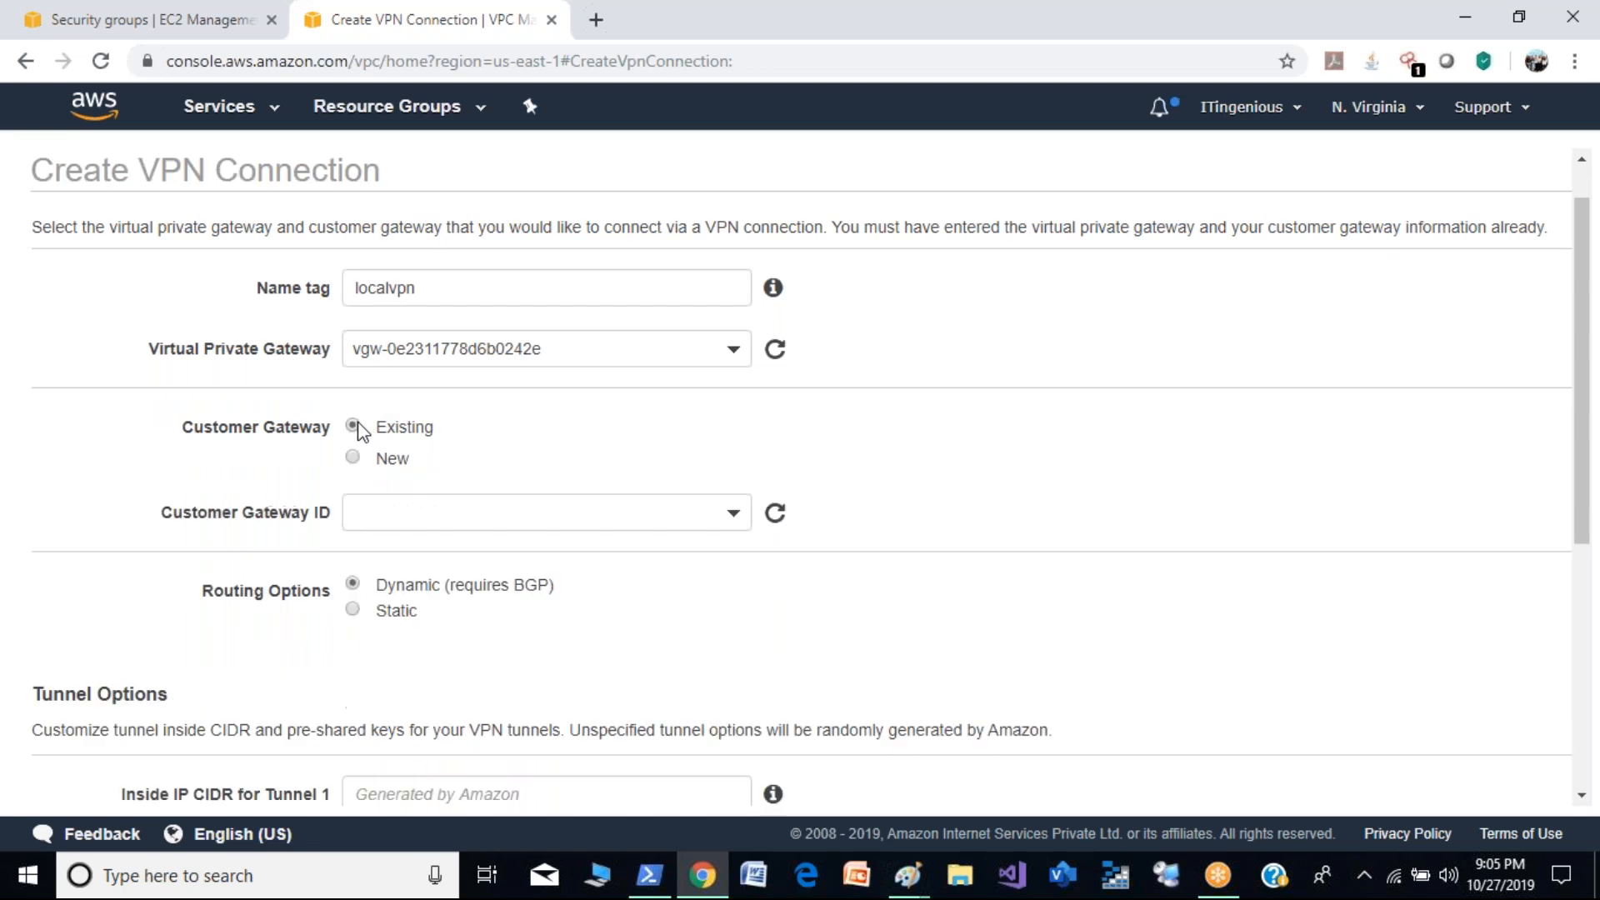
click(676, 508)
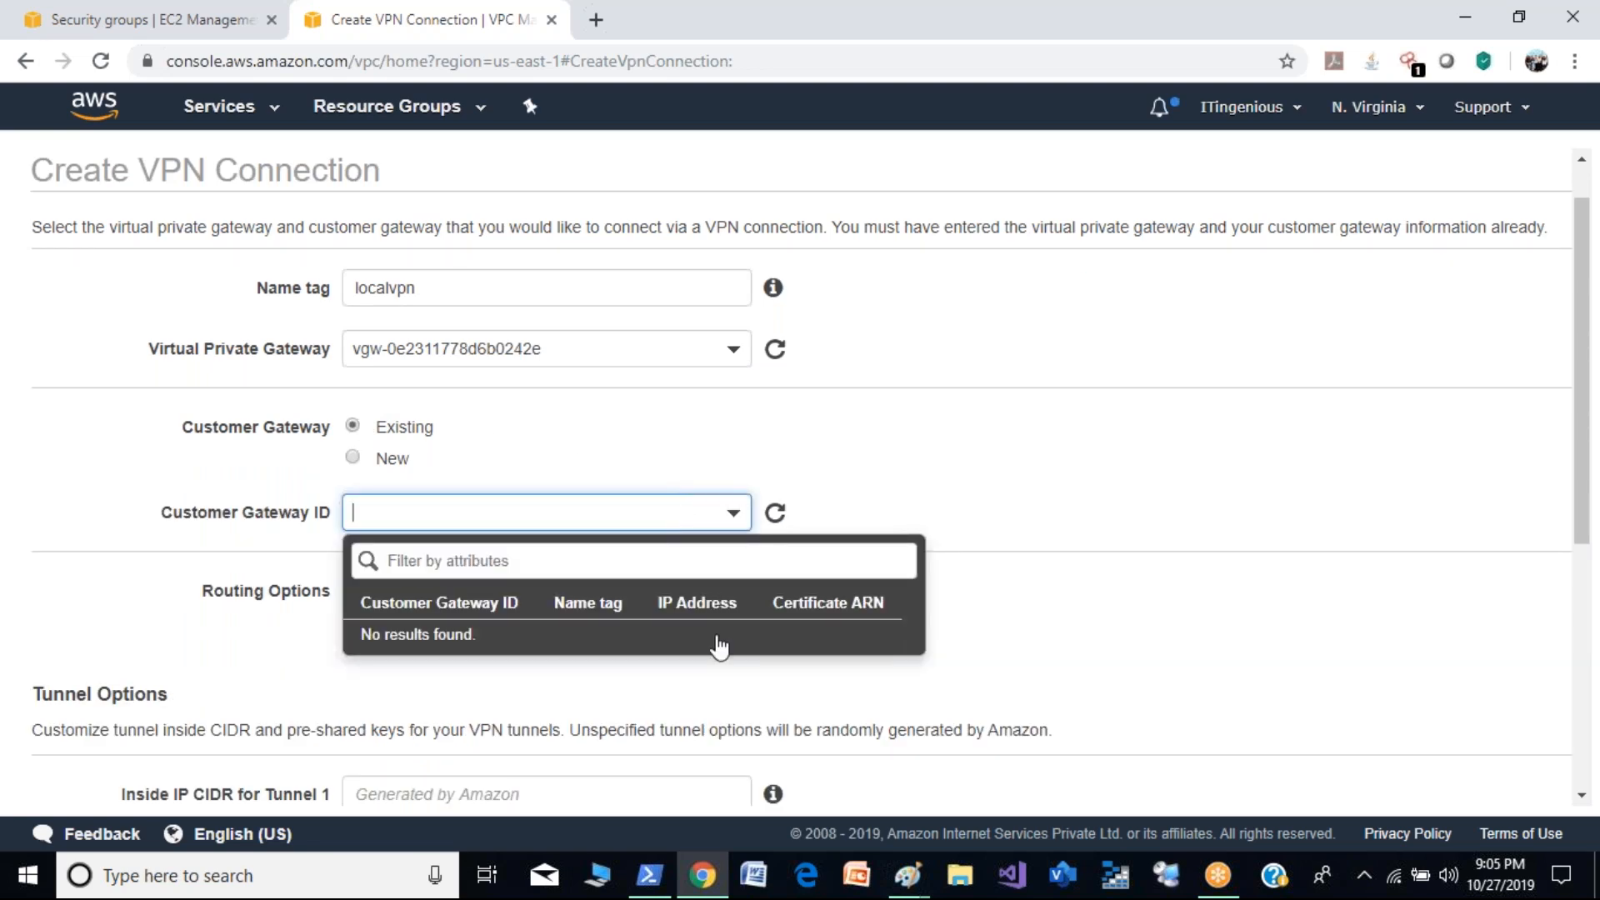
- Close the customer gateway ID list and set the customer gateway to New, leaving its IP address blank
click(1281, 531)
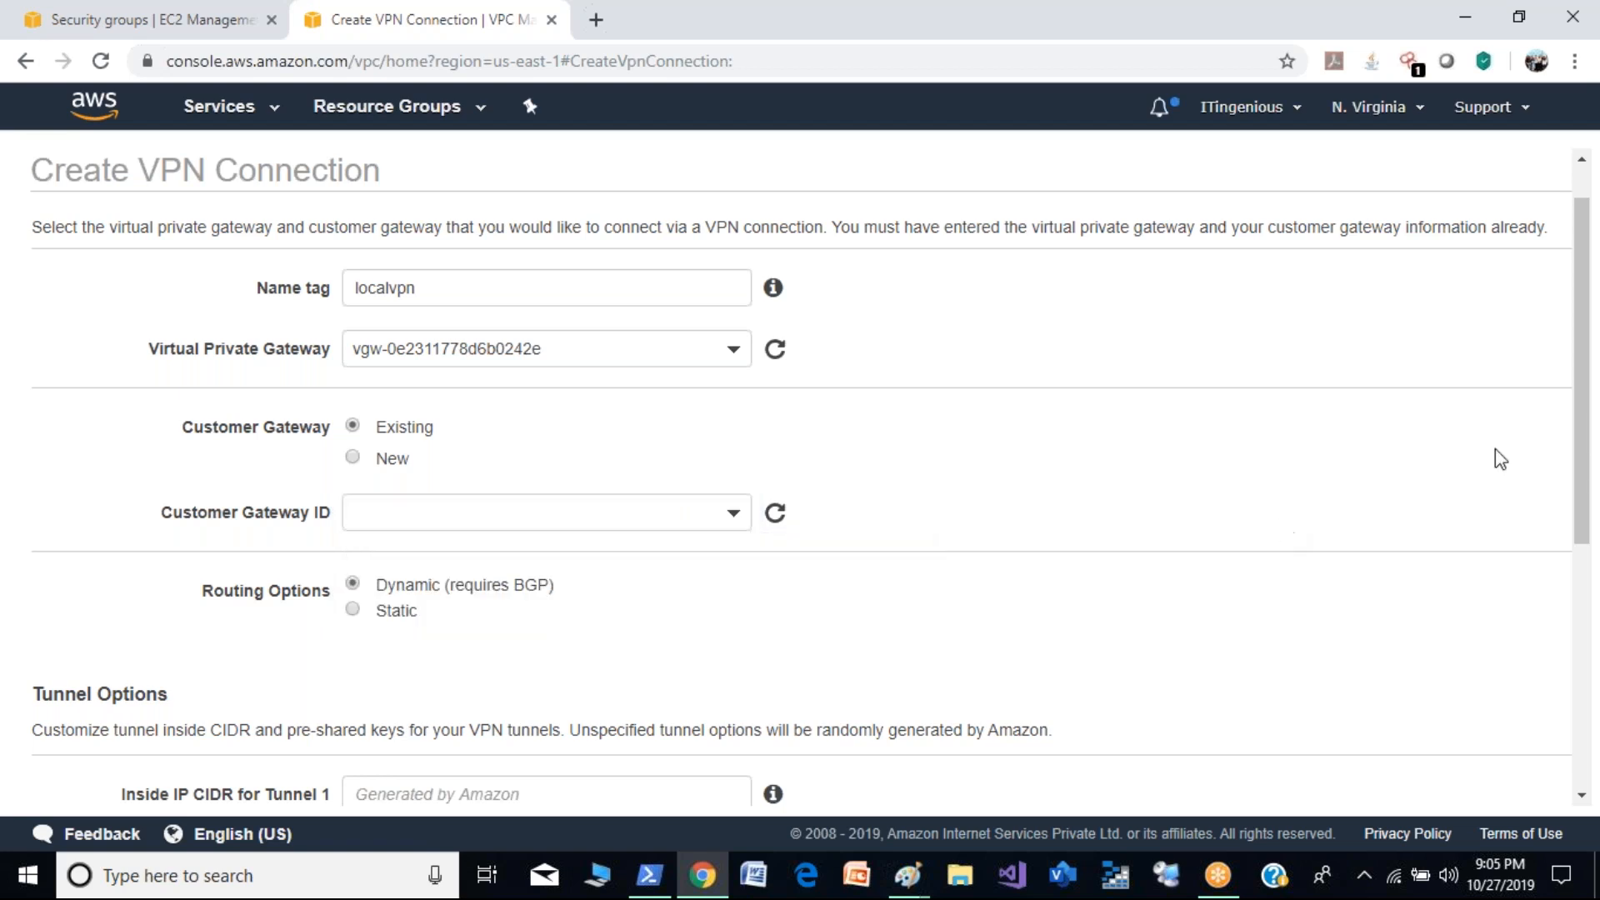
drag(1583, 447, 1598, 724)
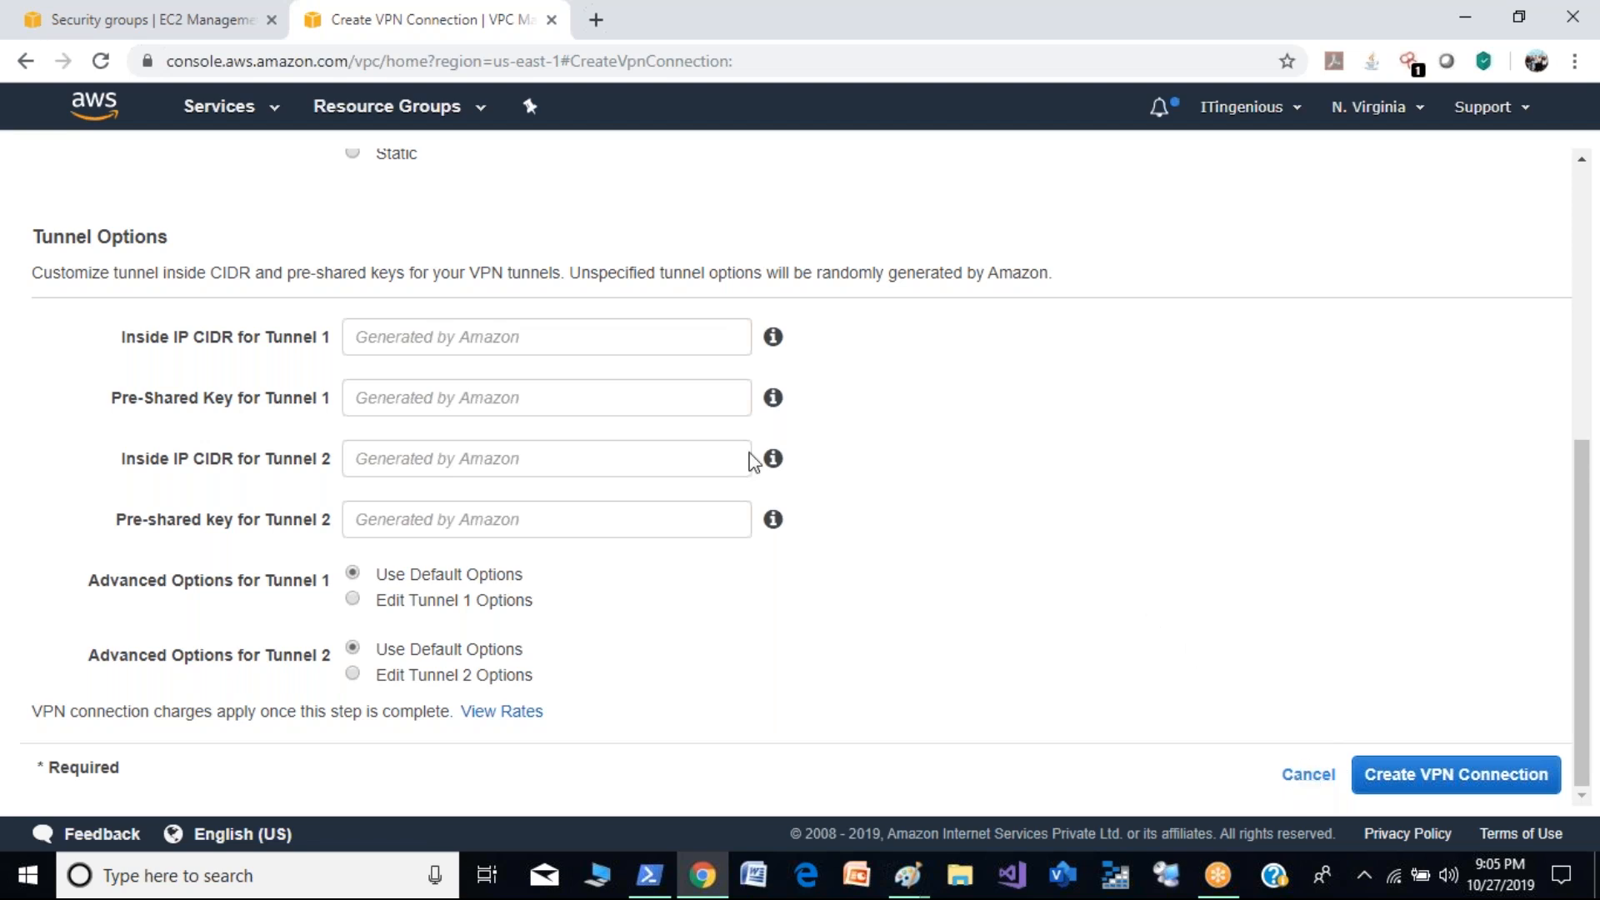
drag(1590, 472, 1567, 280)
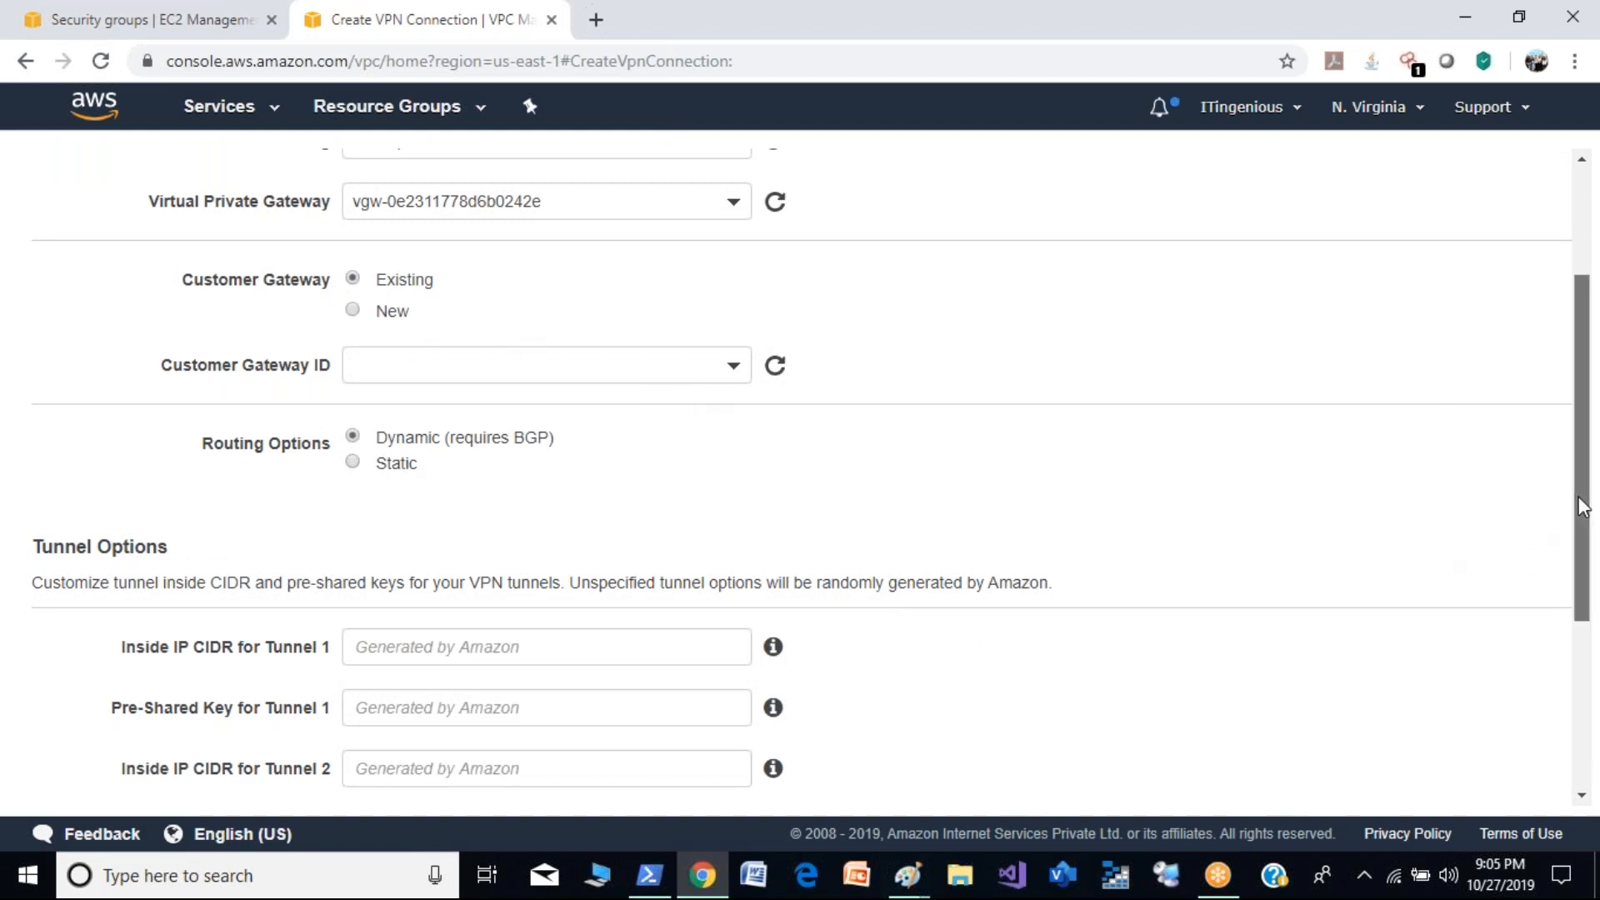
scroll(1582, 468, up, 3)
click(400, 504)
click(419, 554)
- Preview the Static routing option's IP prefixes table and set routing back to Dynamic (requires BGP)
drag(1582, 474, 1598, 660)
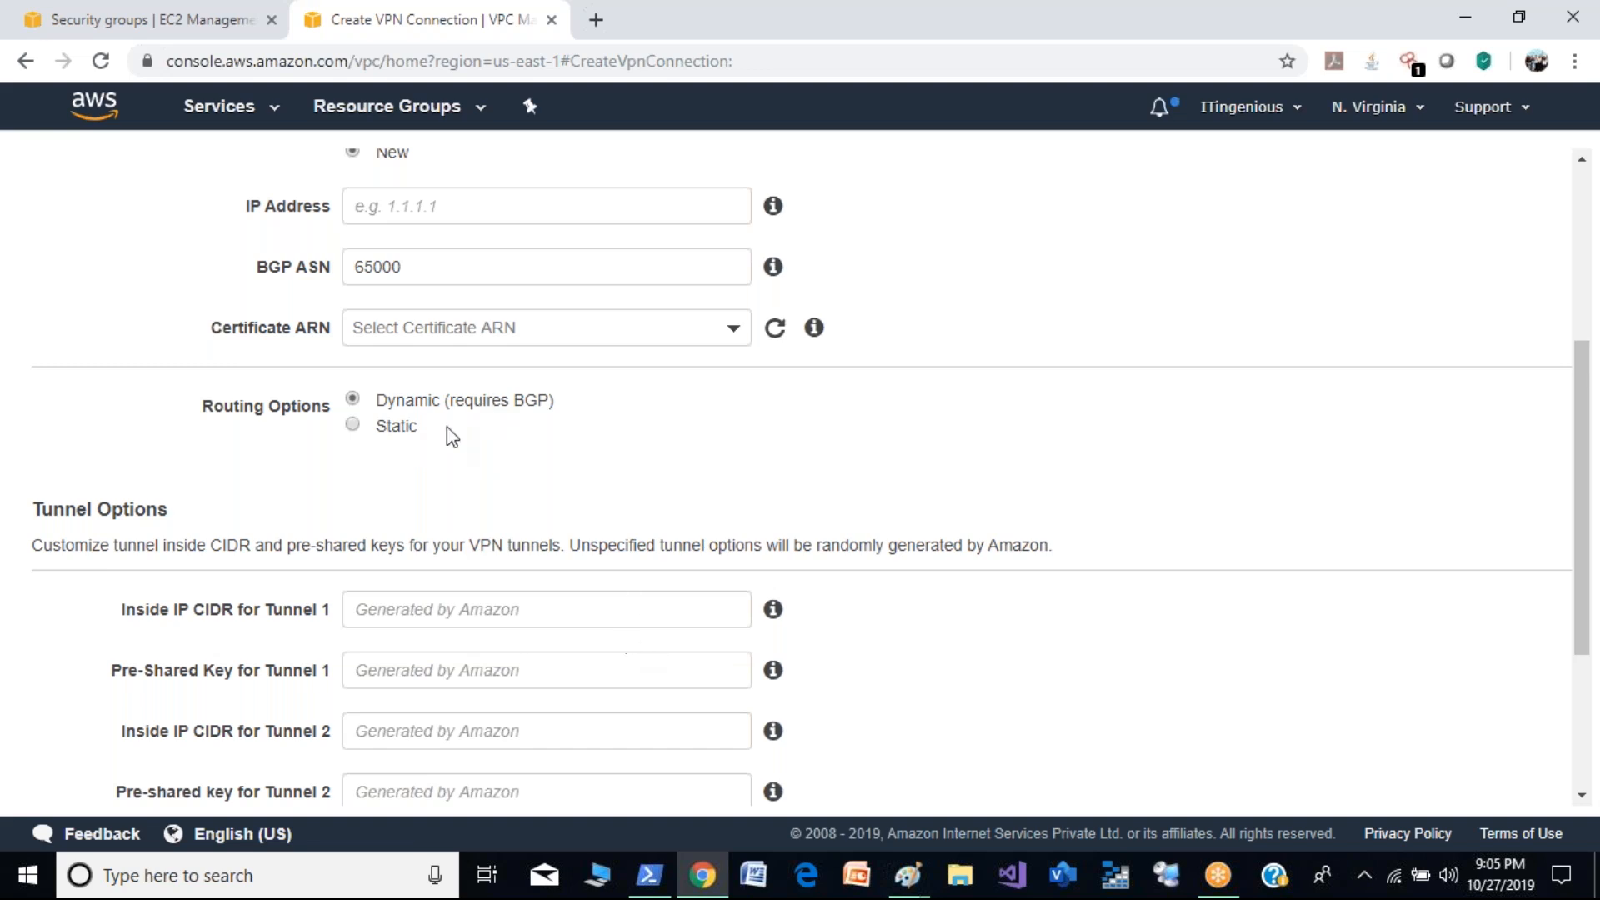
click(353, 427)
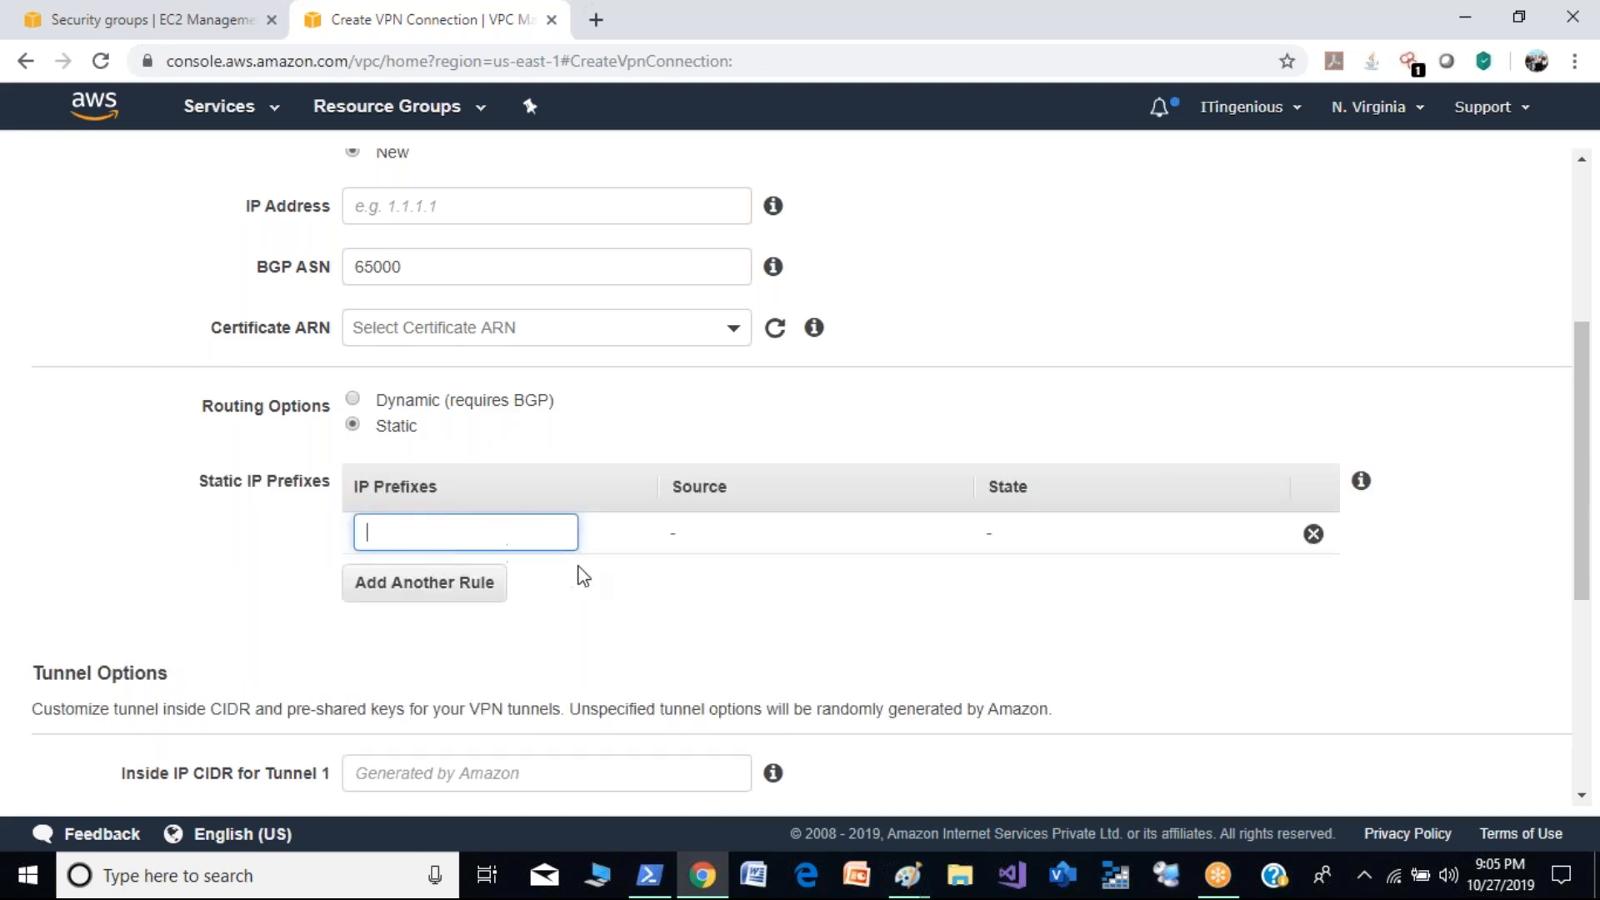
click(354, 399)
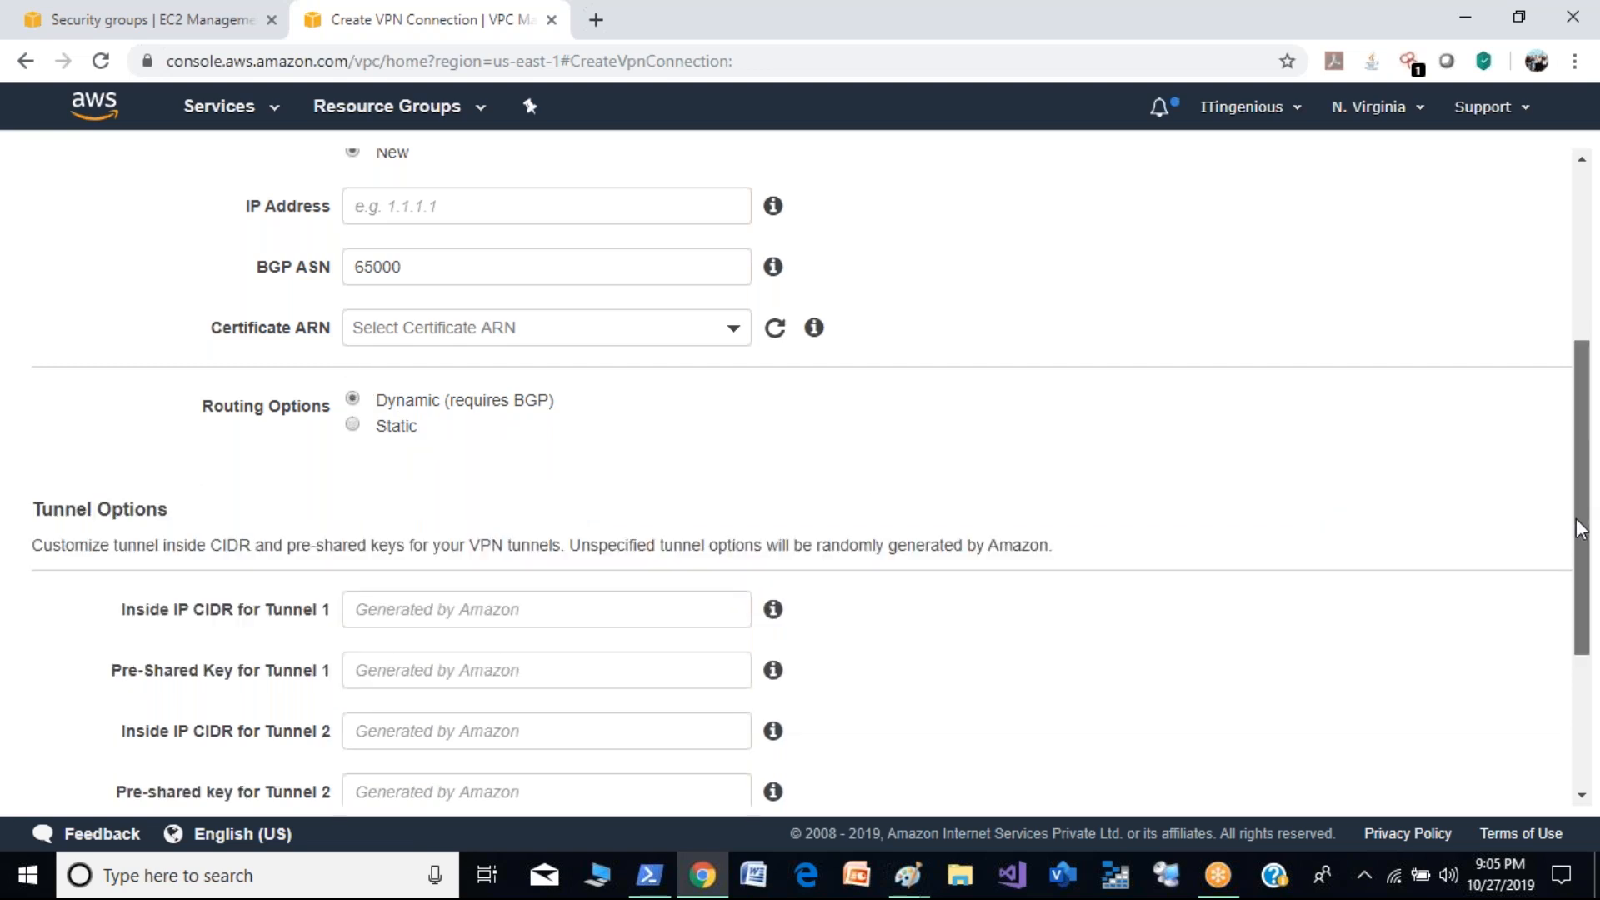
- Leave the inside IP CIDR and pre-shared key fields of both tunnels blank and try to create the VPN connection
scroll(1582, 525, down, 3)
click(438, 348)
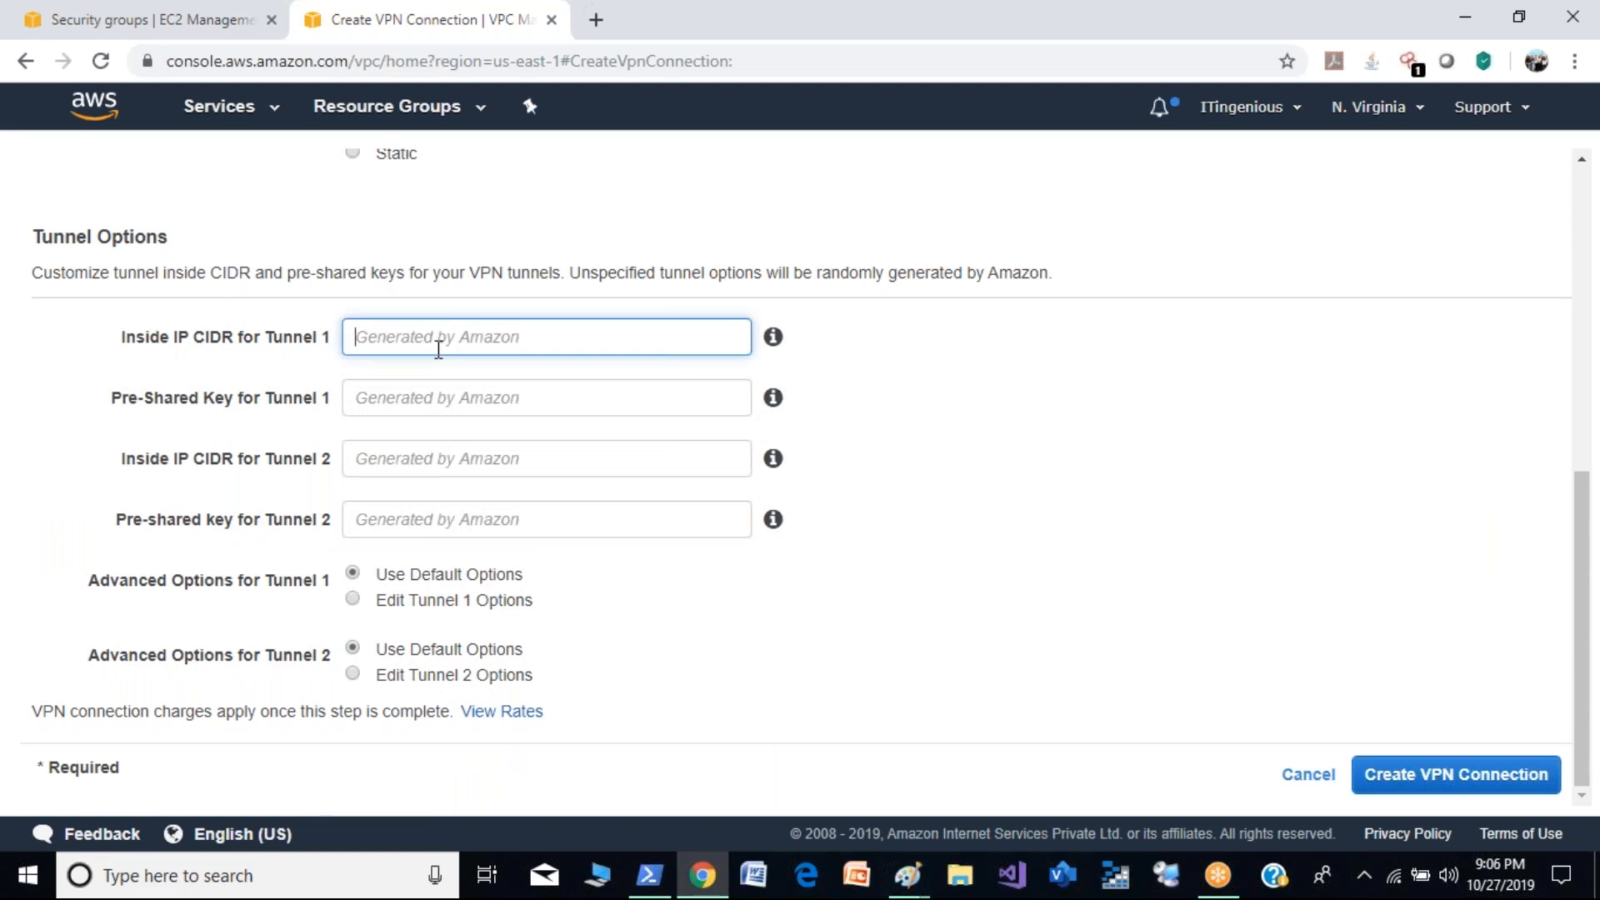
click(435, 405)
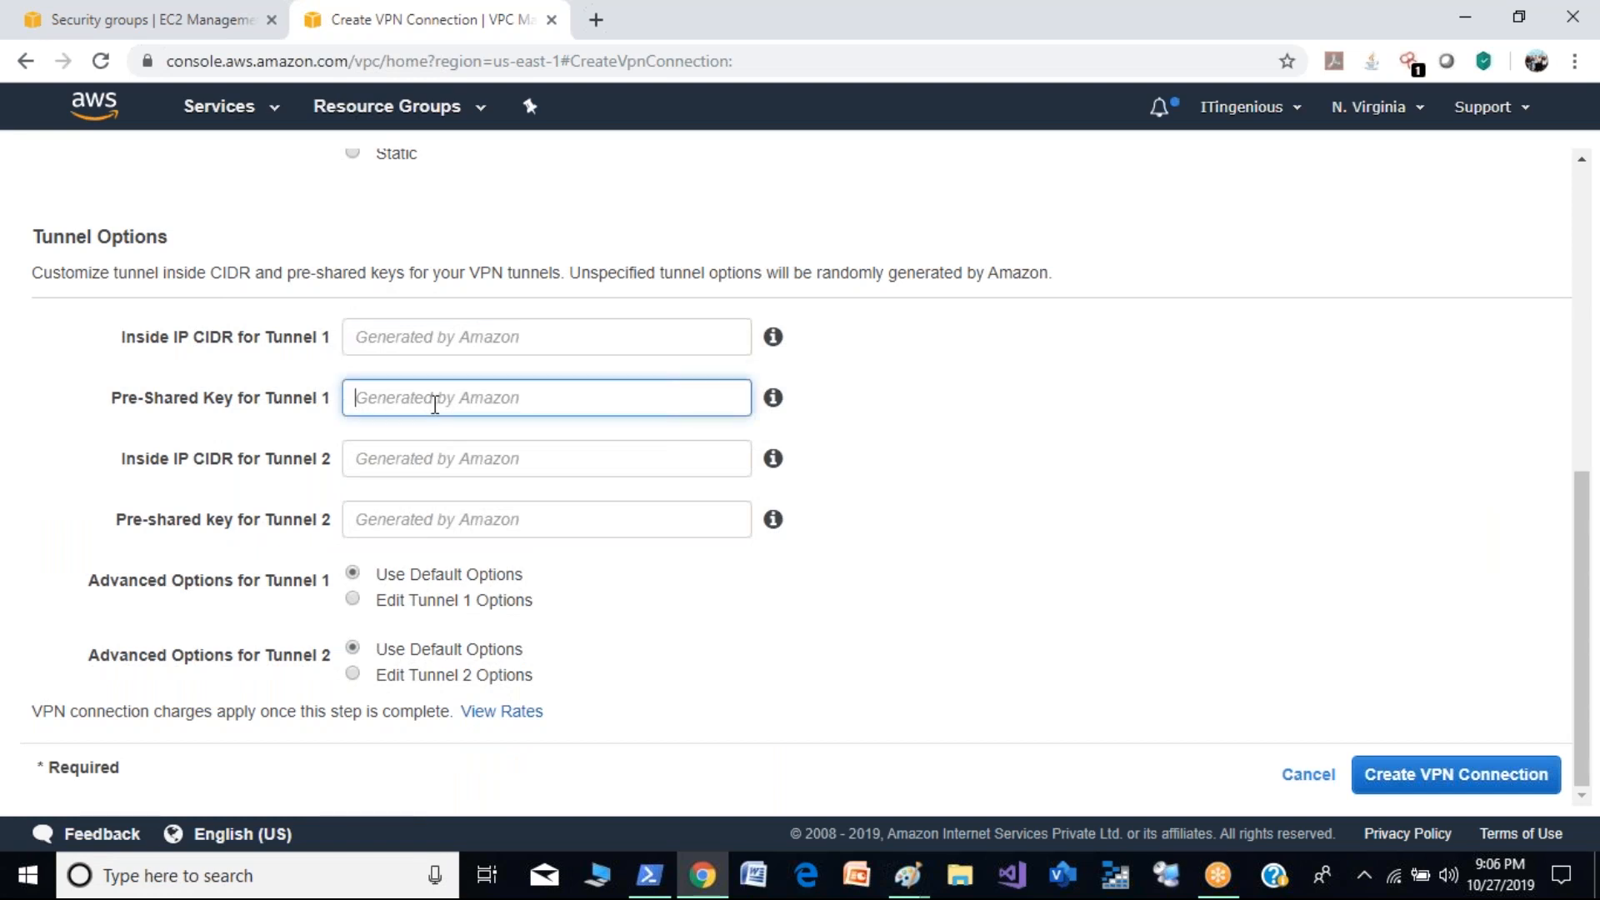
click(444, 465)
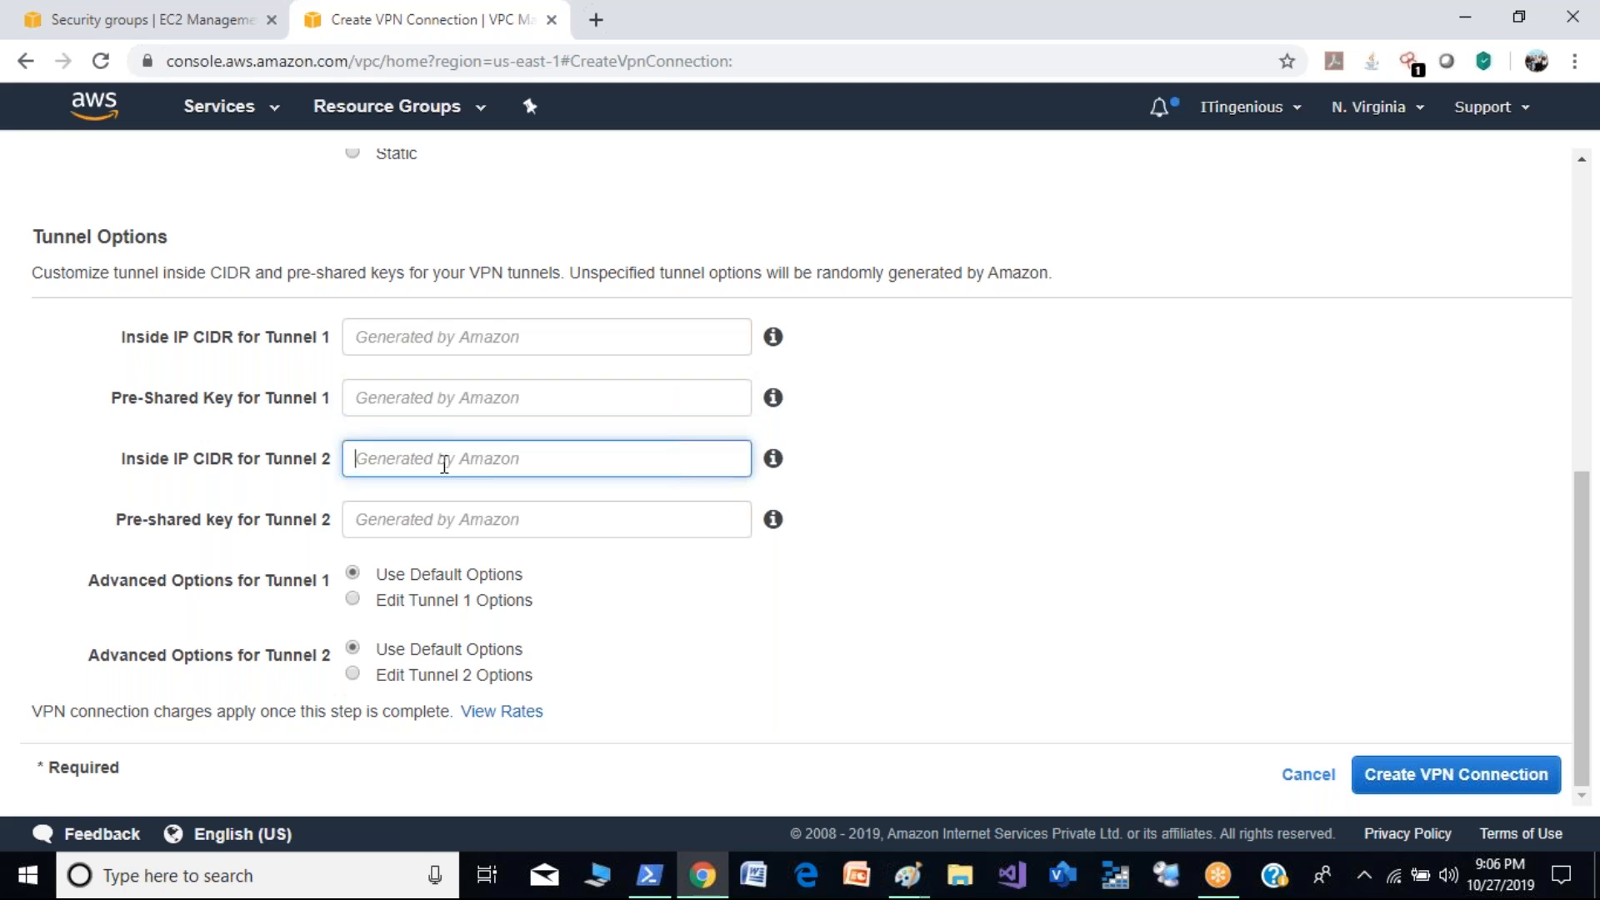
click(455, 534)
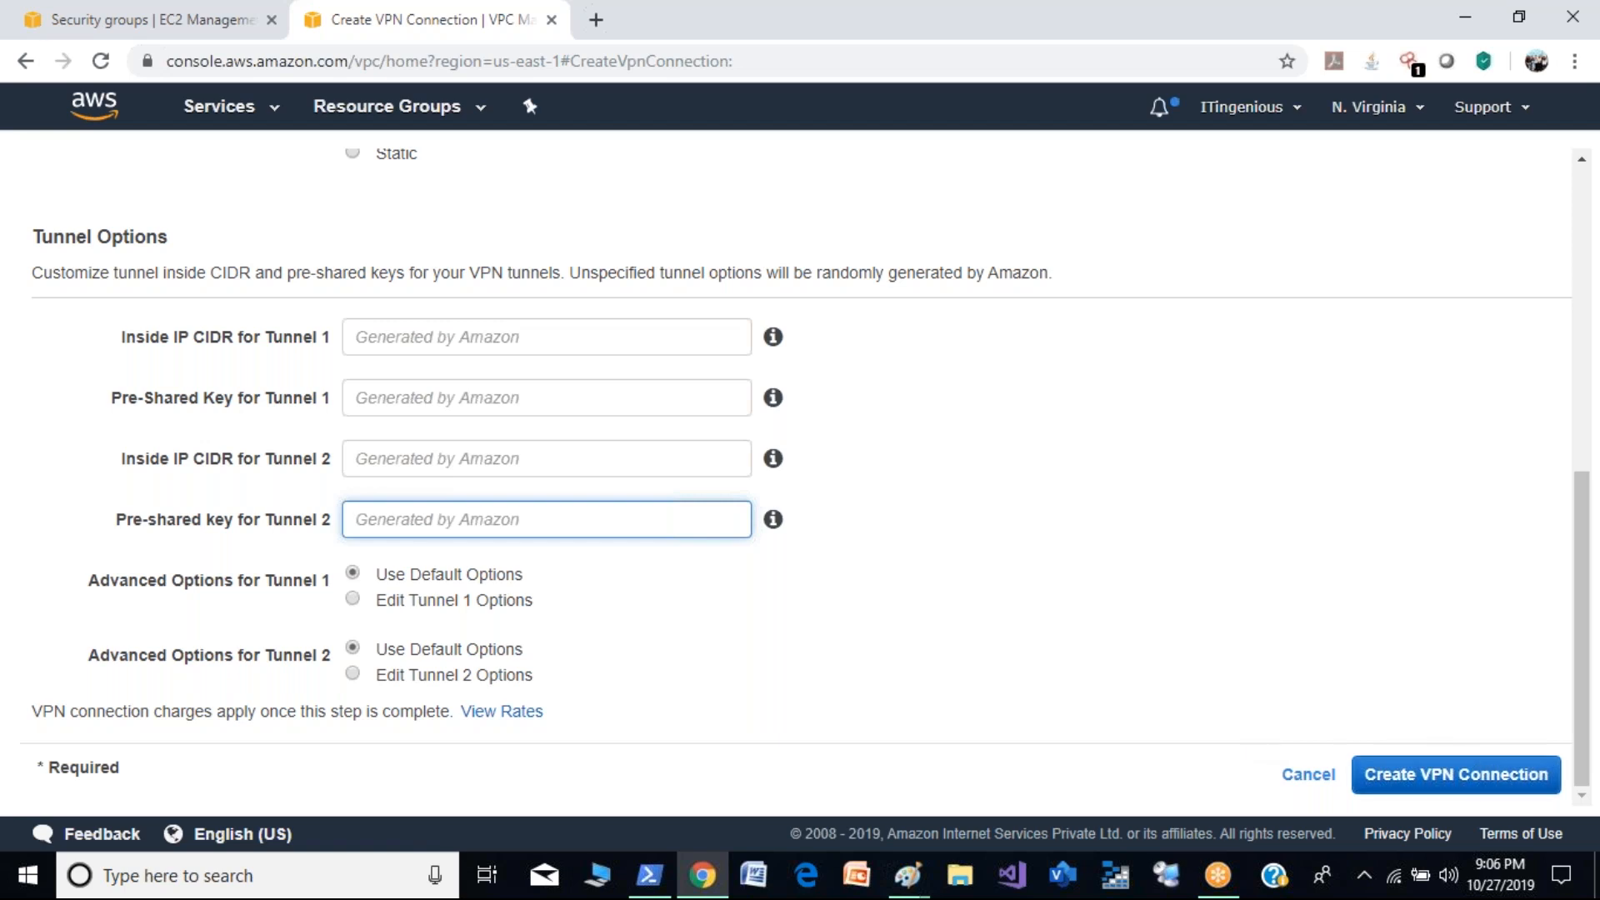
click(1485, 783)
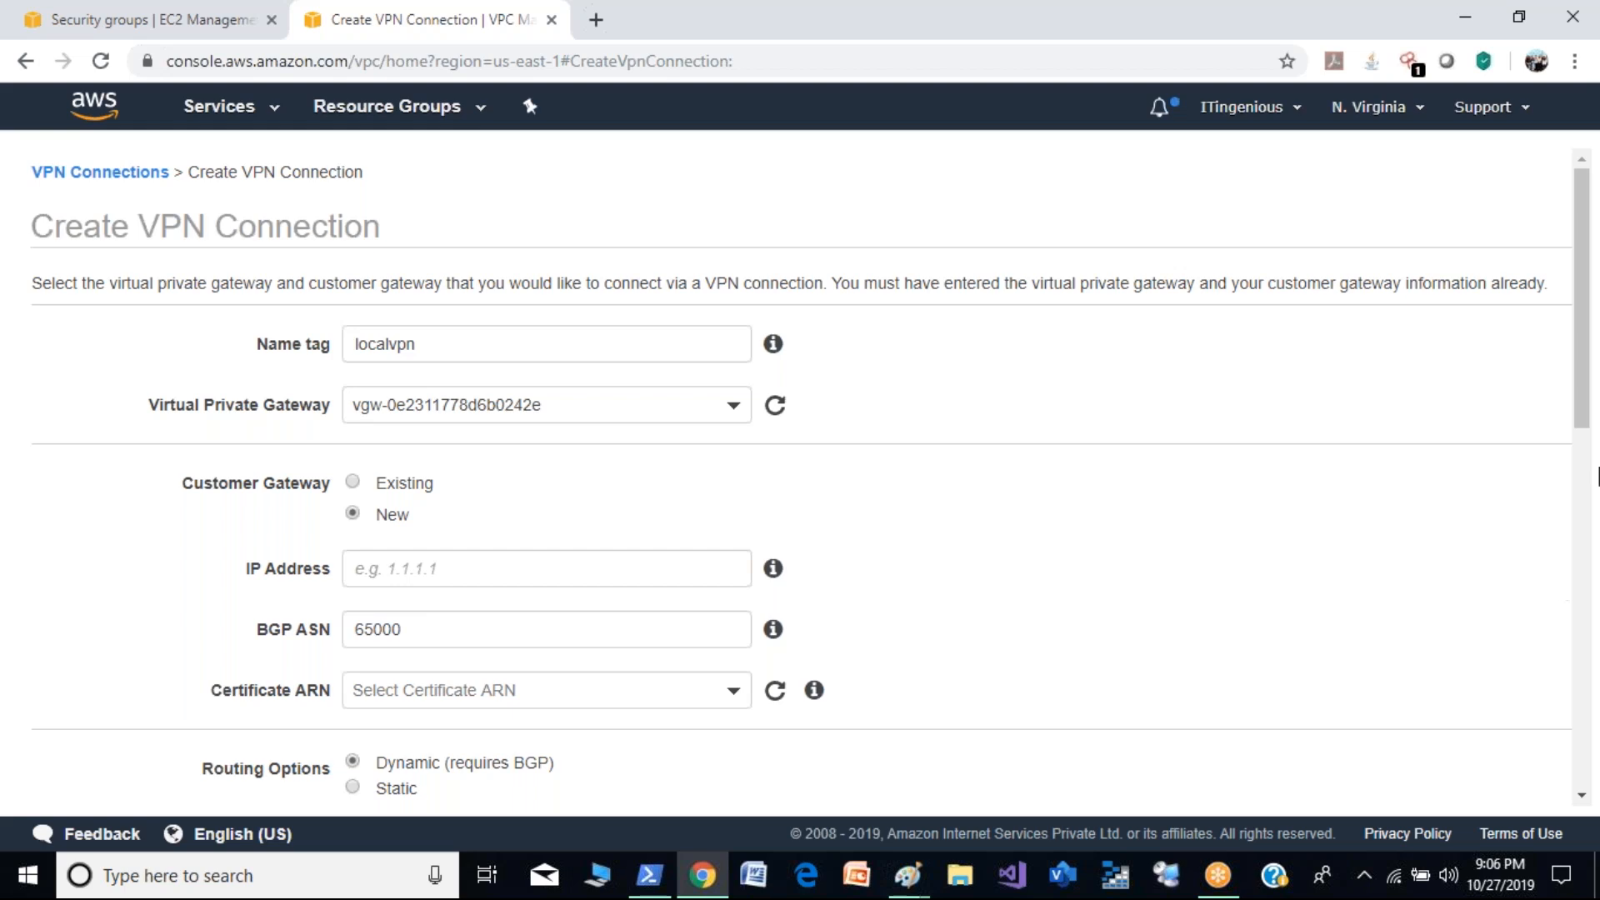
drag(1582, 360, 1596, 742)
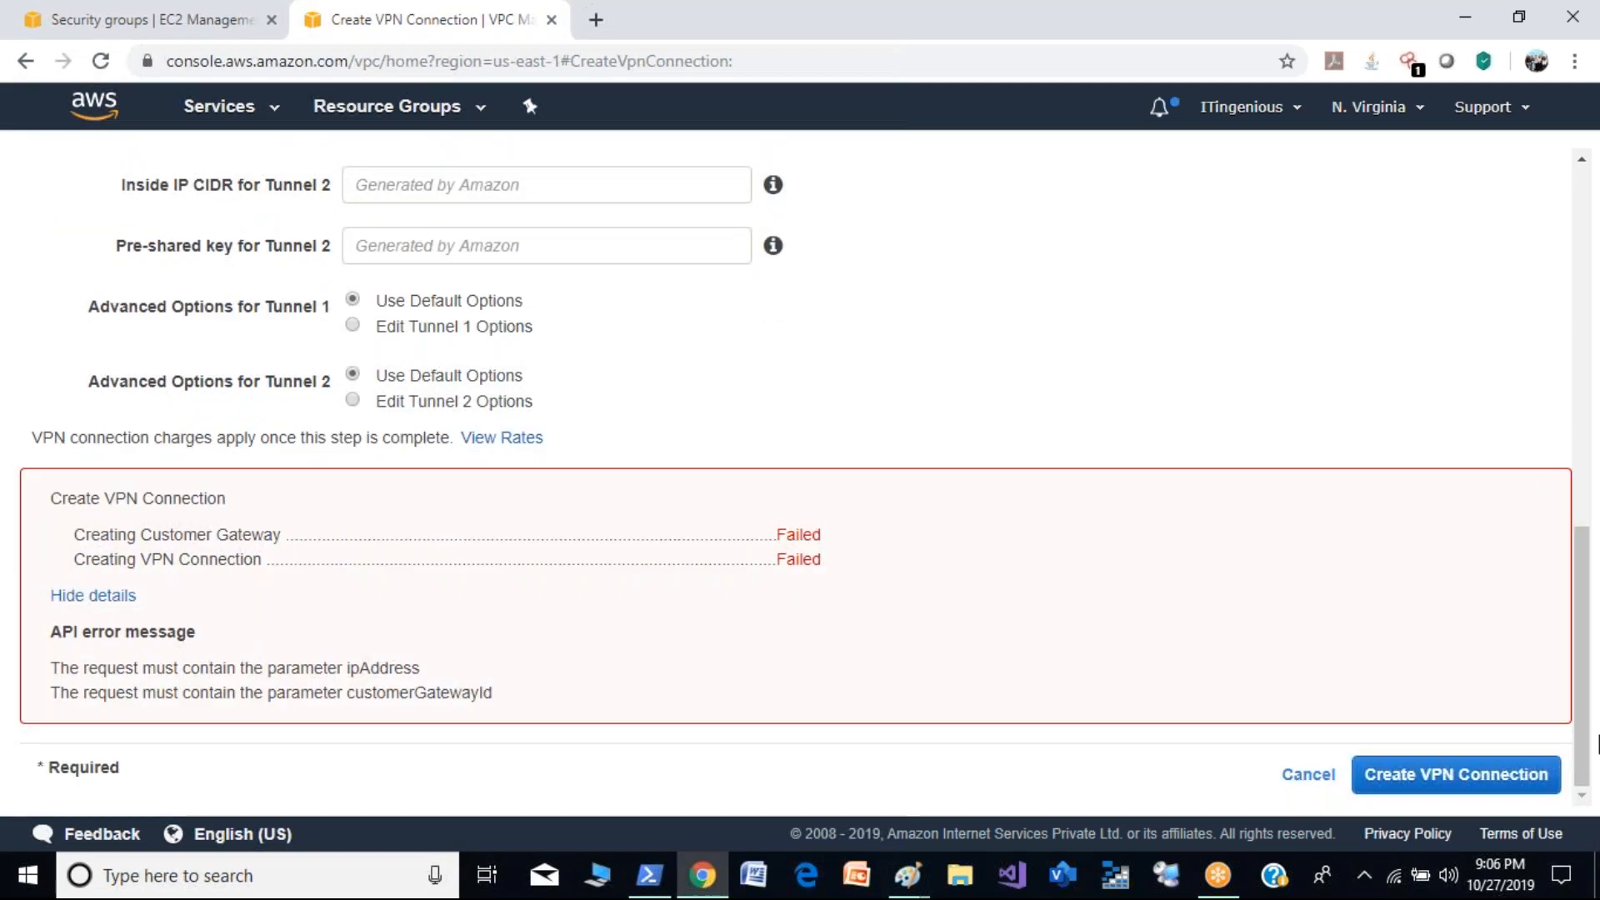
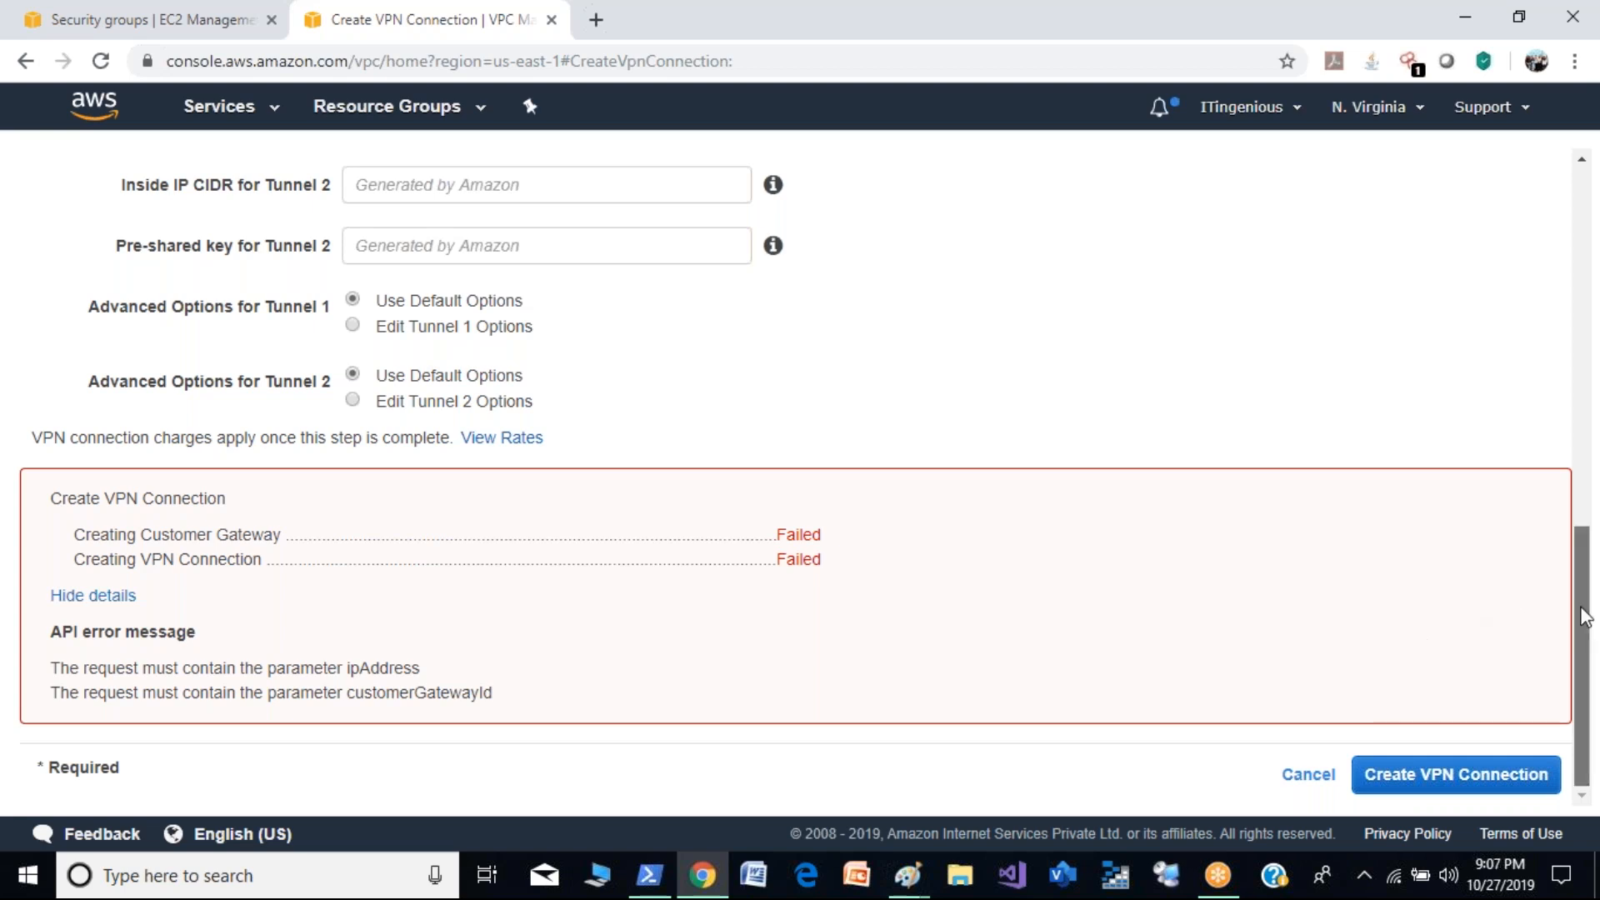
- Review the failed VPN connection form and cancel creating the localvpn connection
drag(1585, 621, 1557, 239)
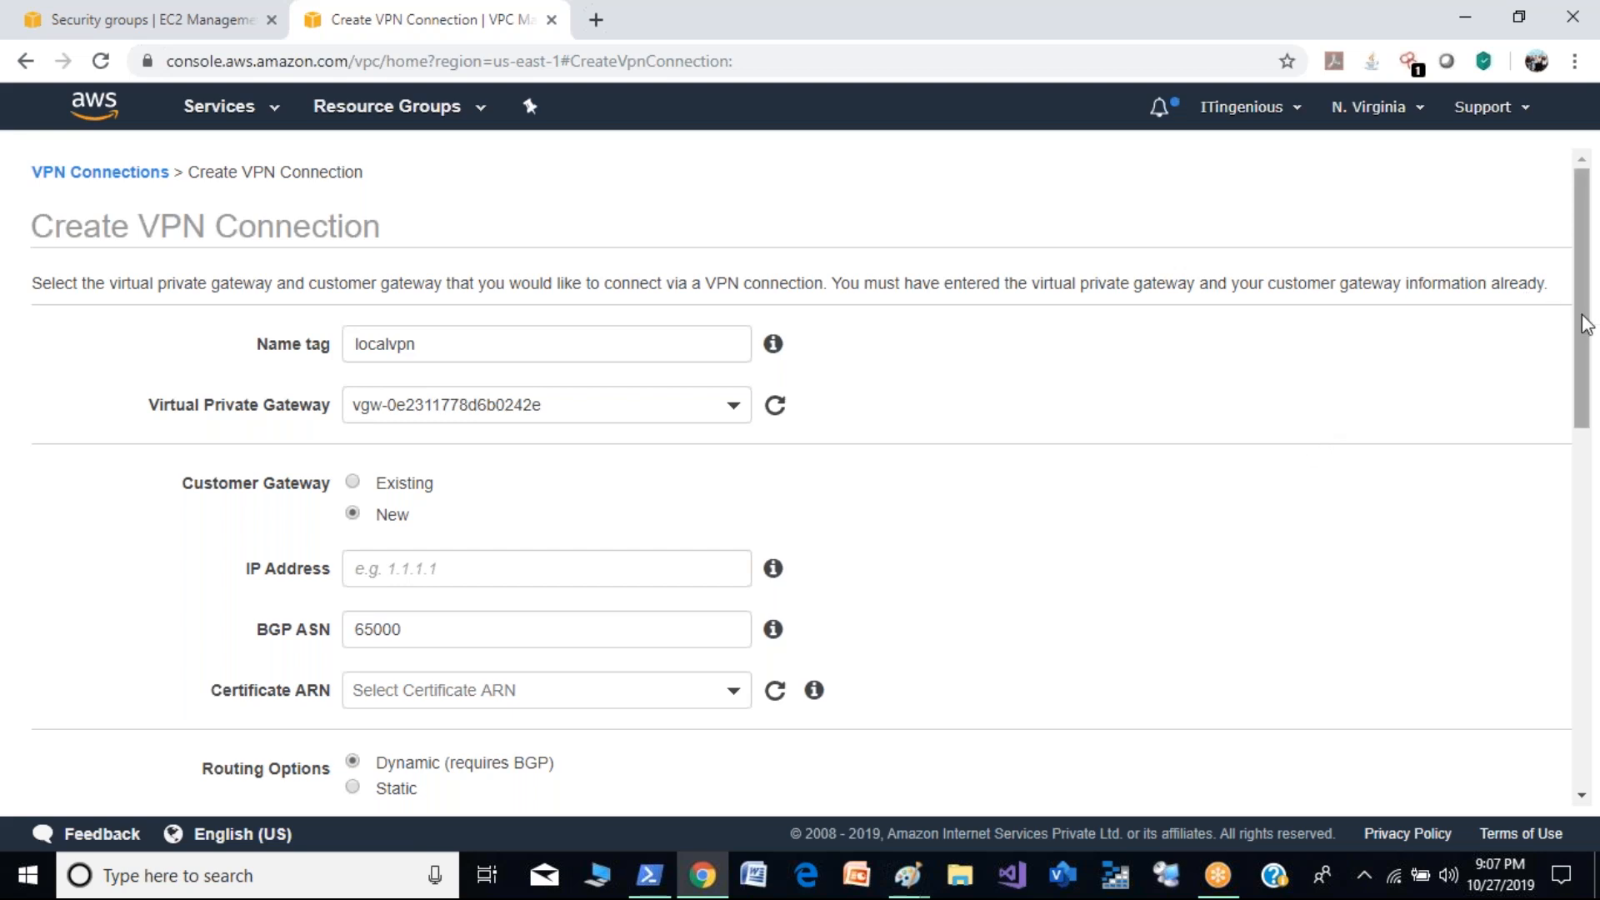
drag(1589, 334, 1587, 340)
scroll(1589, 340, down, 15)
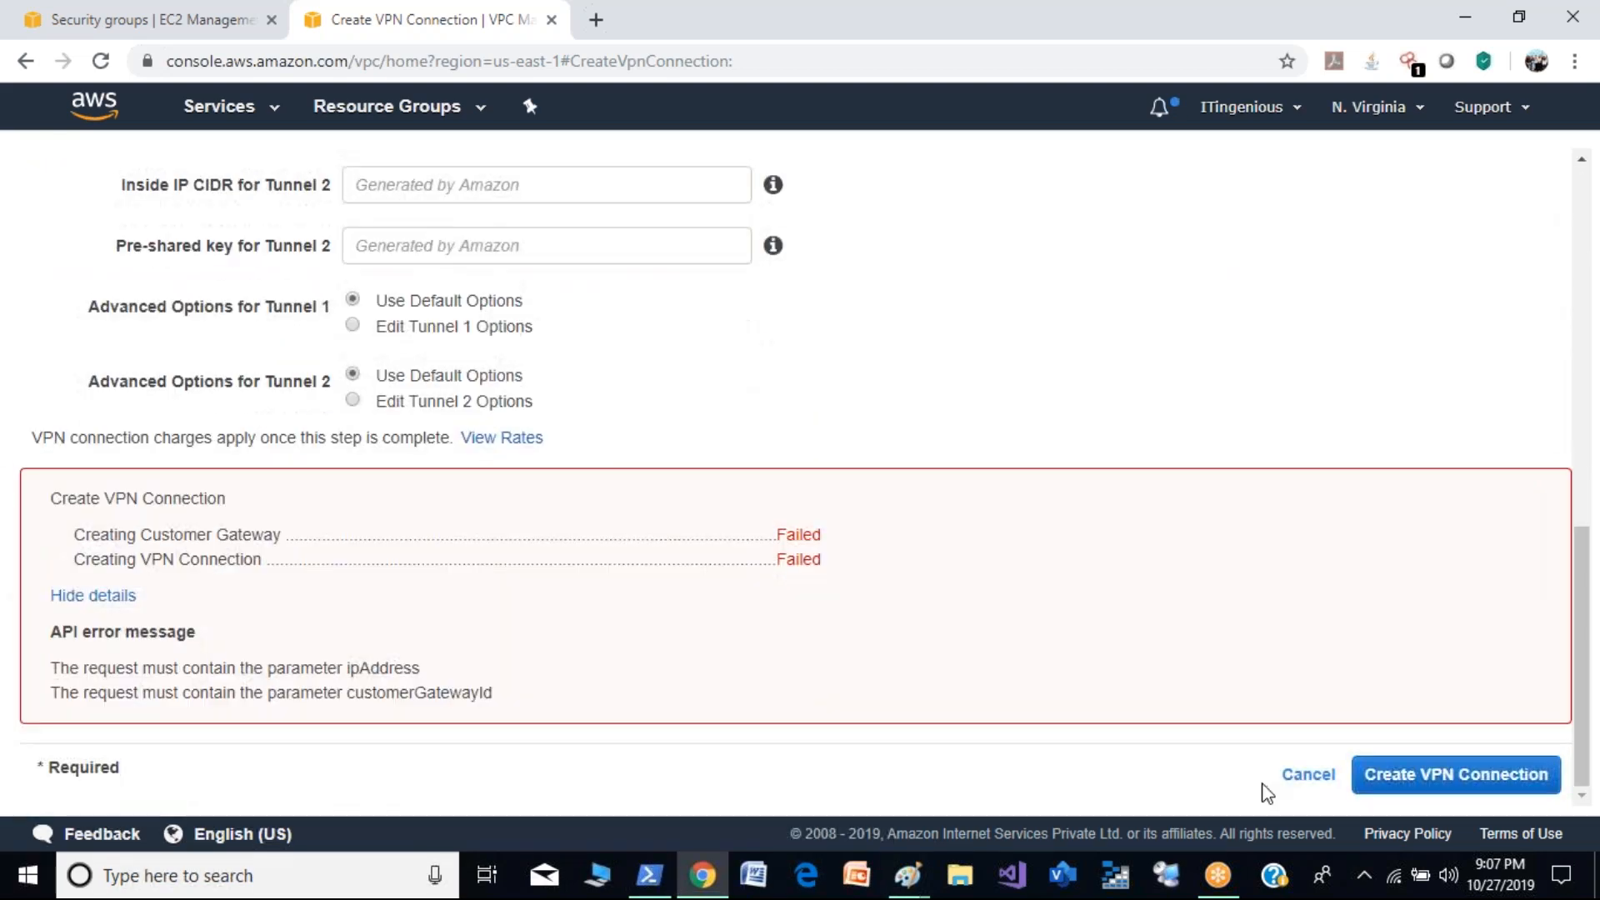
click(1307, 775)
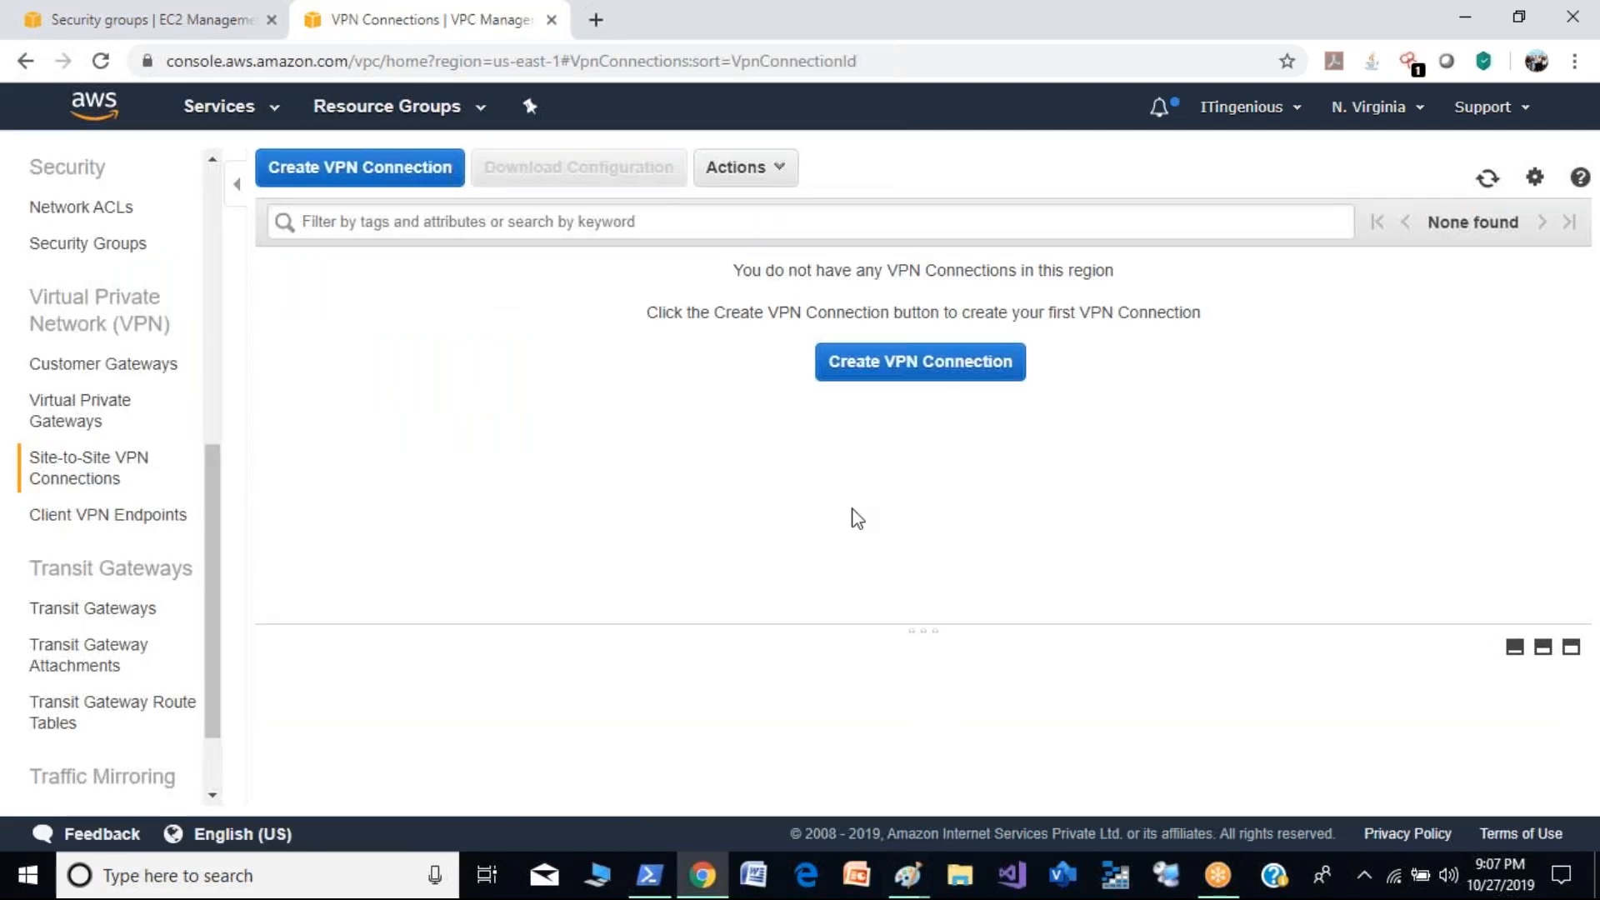
- Detach the localgw virtual private gateway from Demo-VPC
click(96, 423)
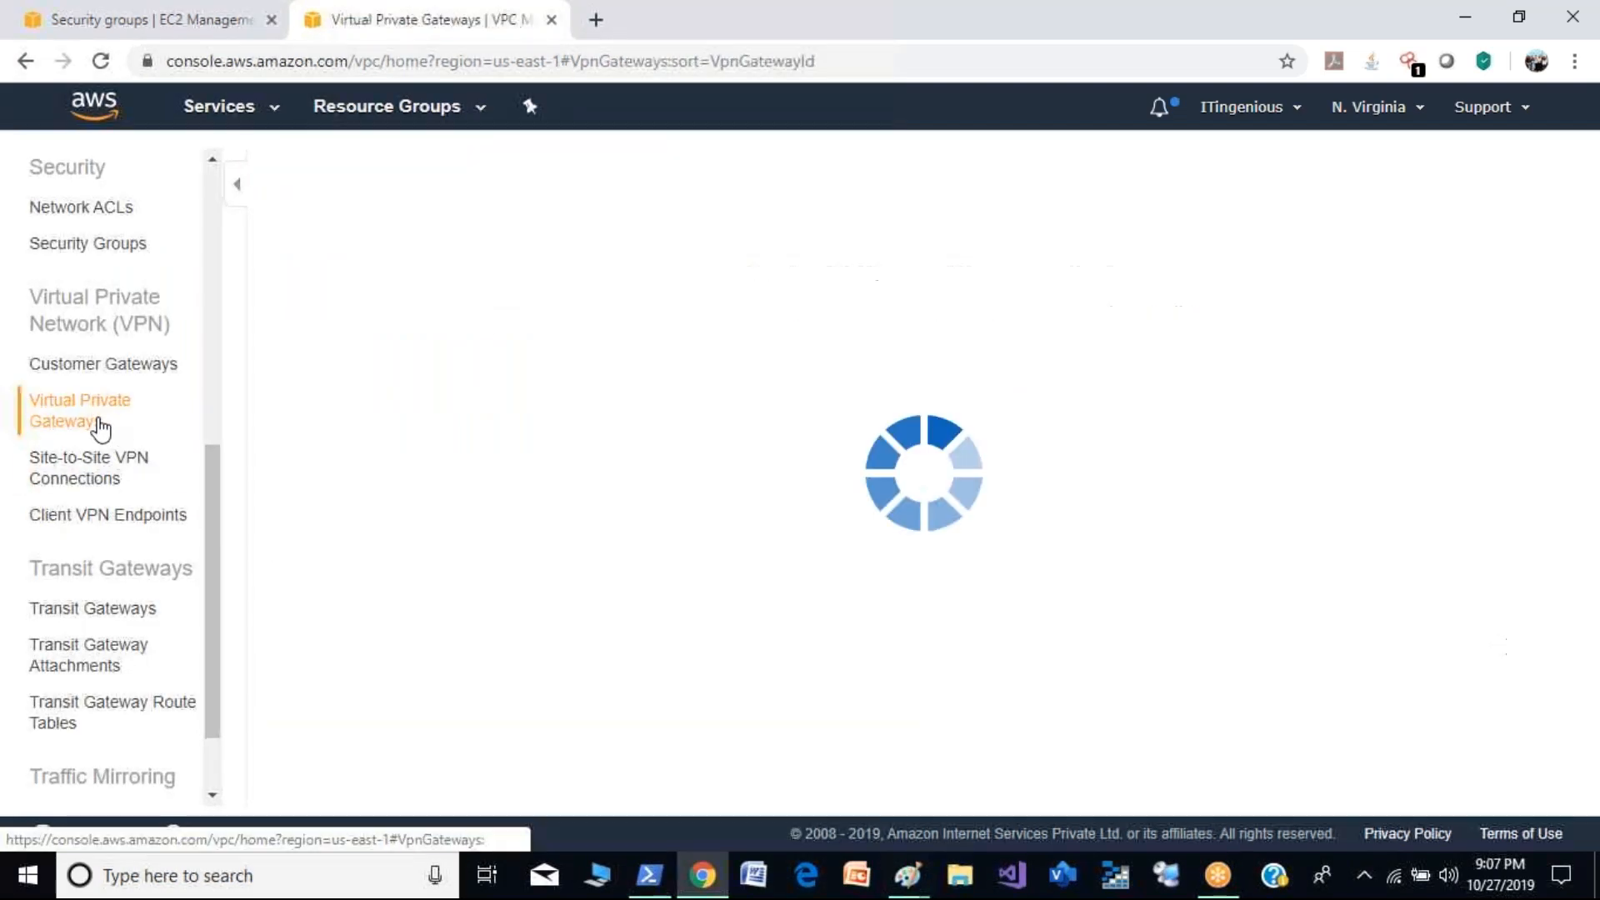
click(595, 168)
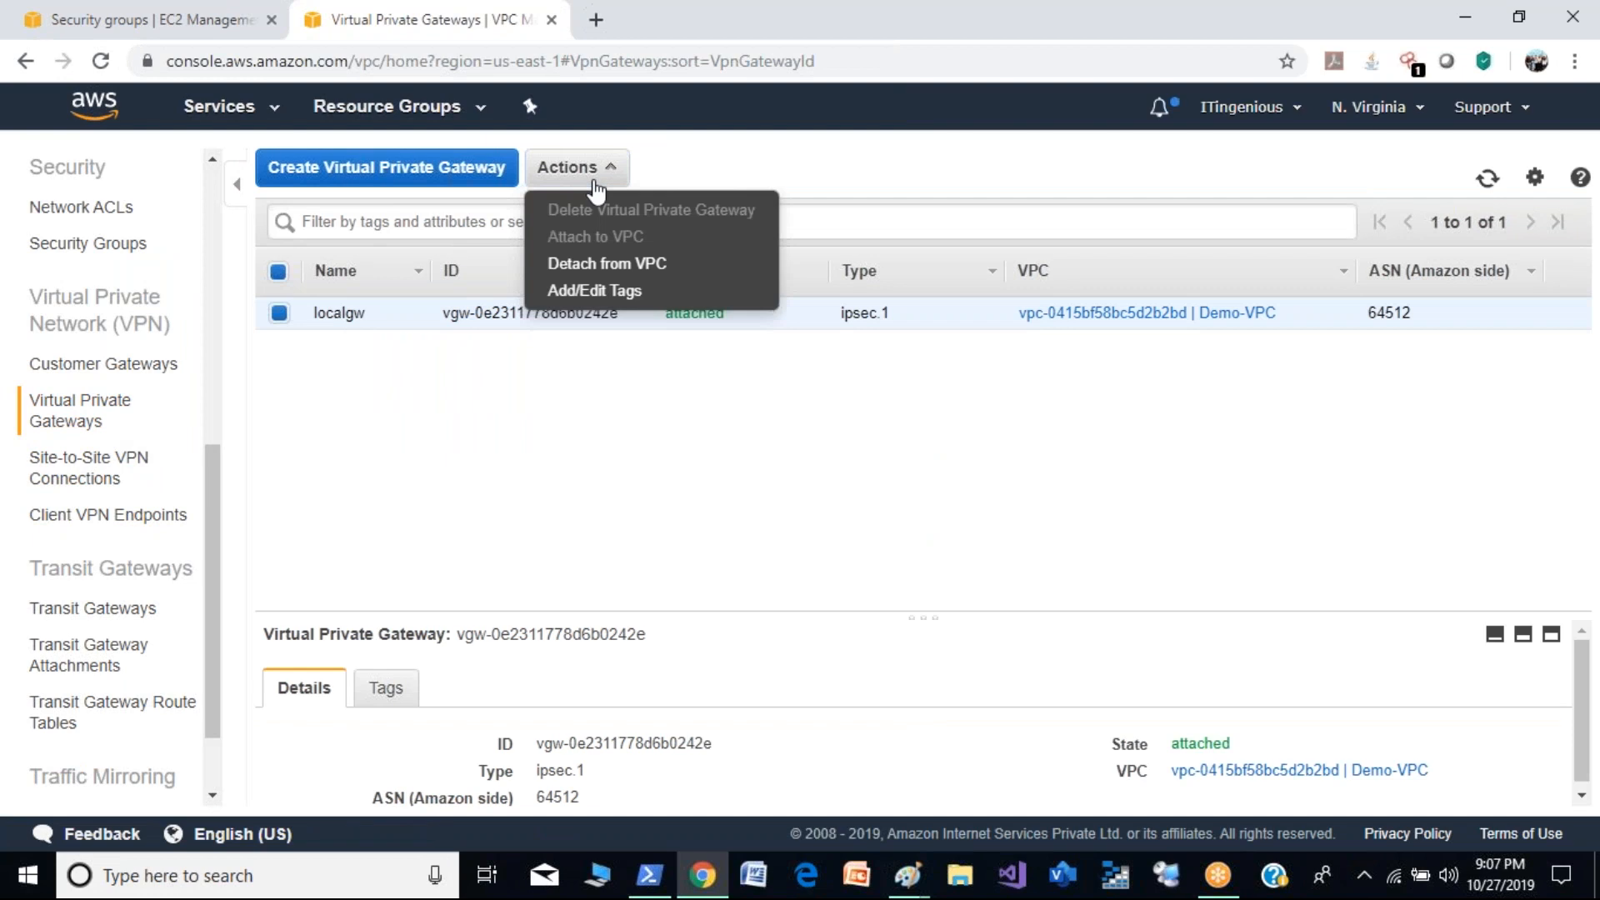
click(611, 269)
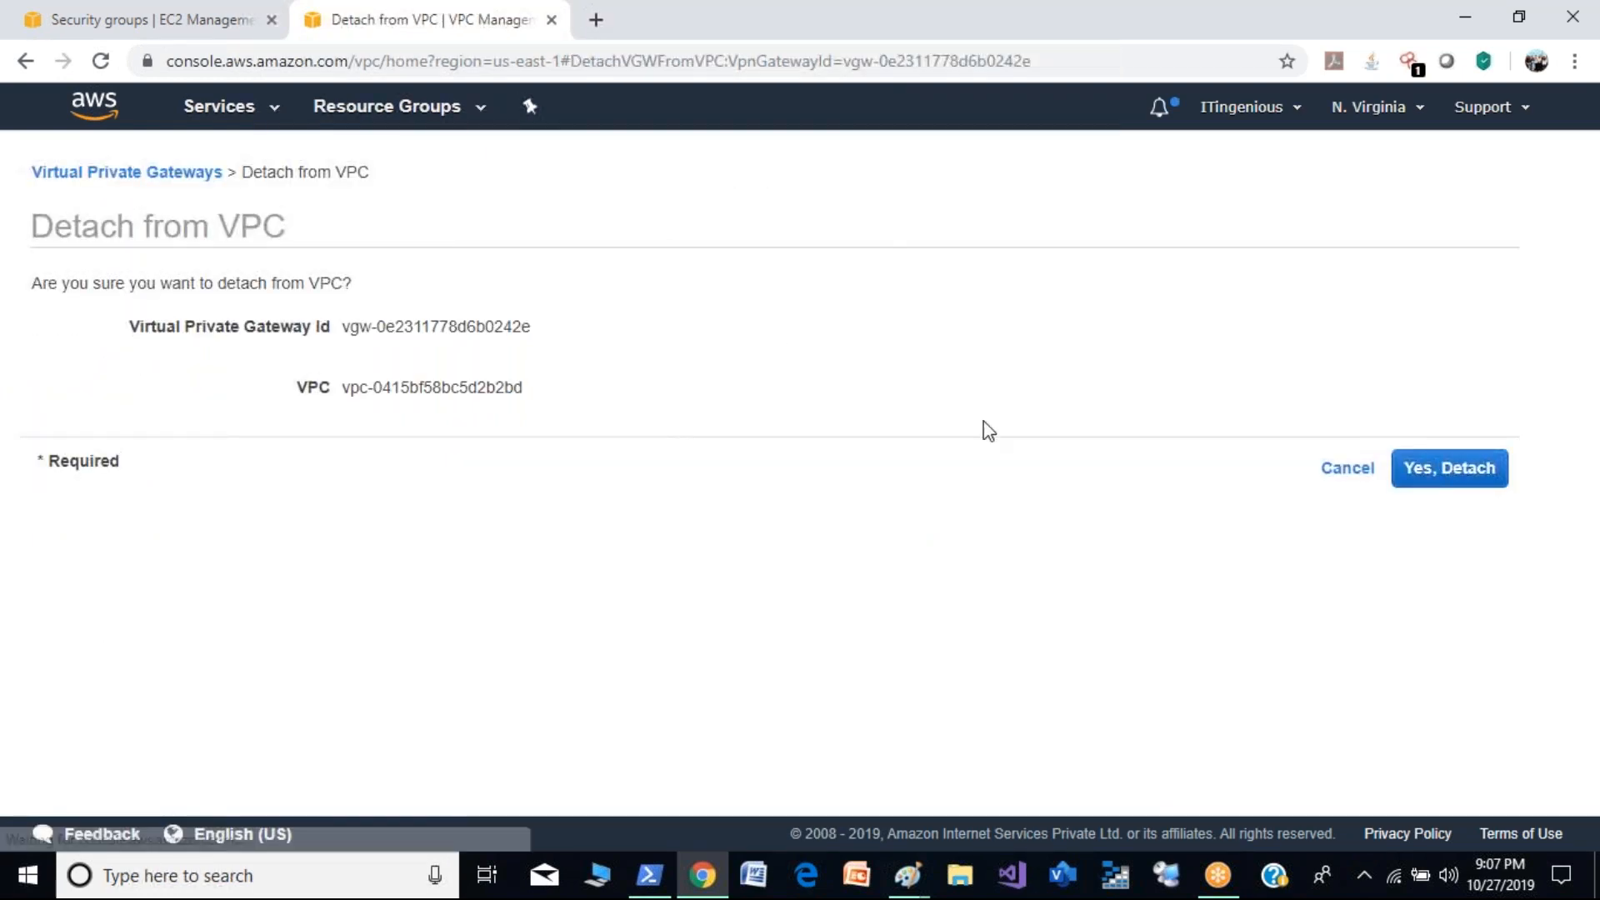
click(1433, 489)
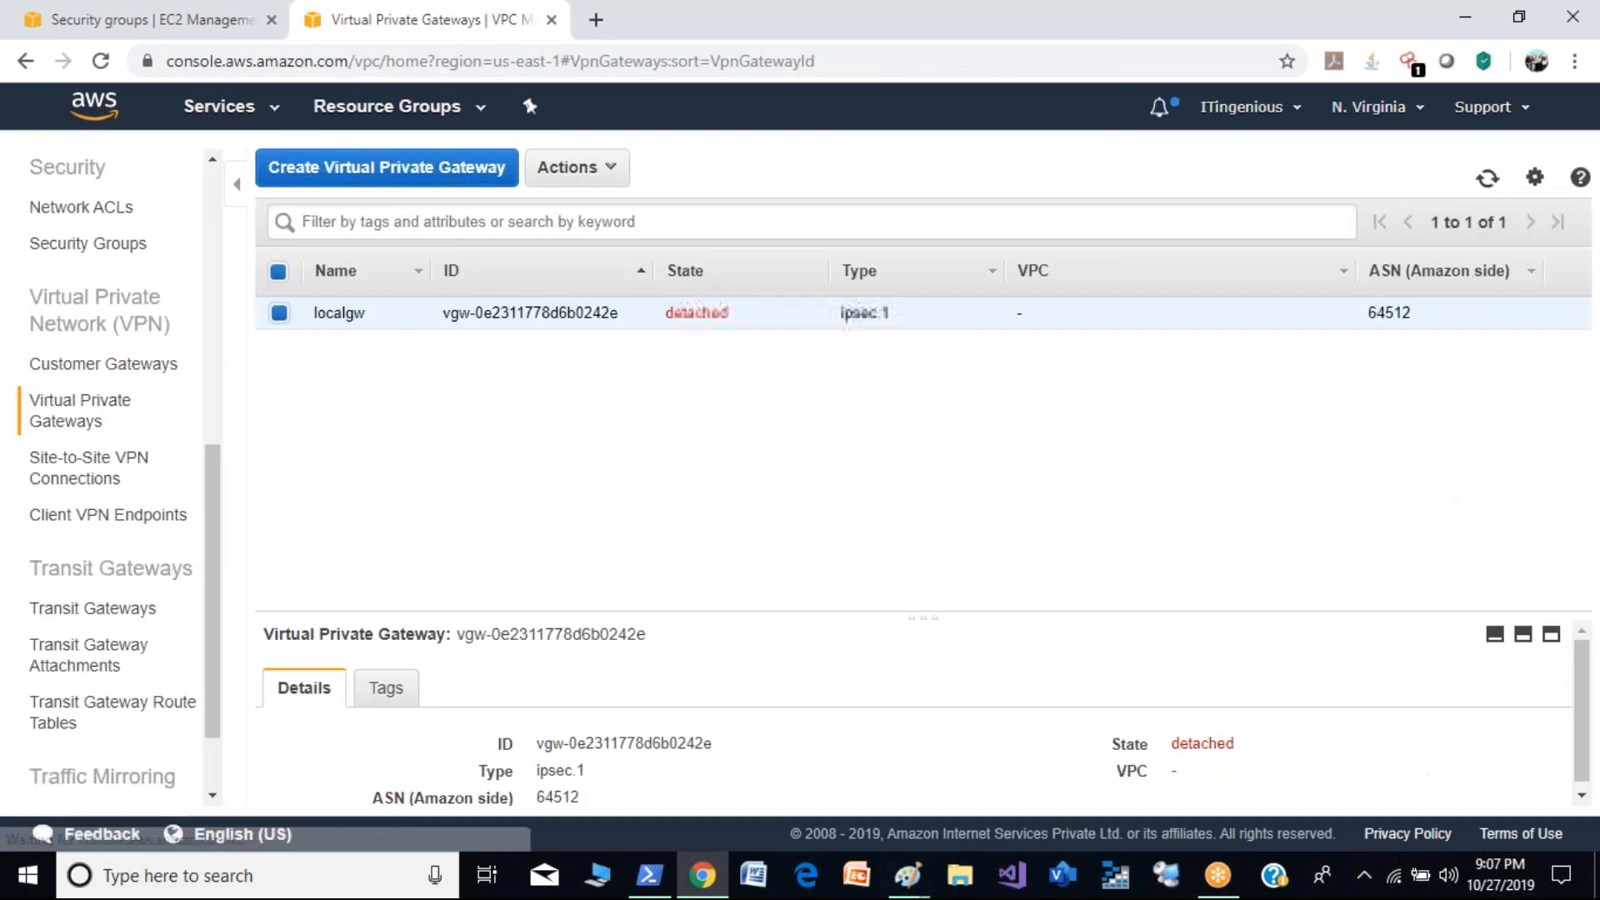
- Delete the detached localgw virtual private gateway
click(571, 171)
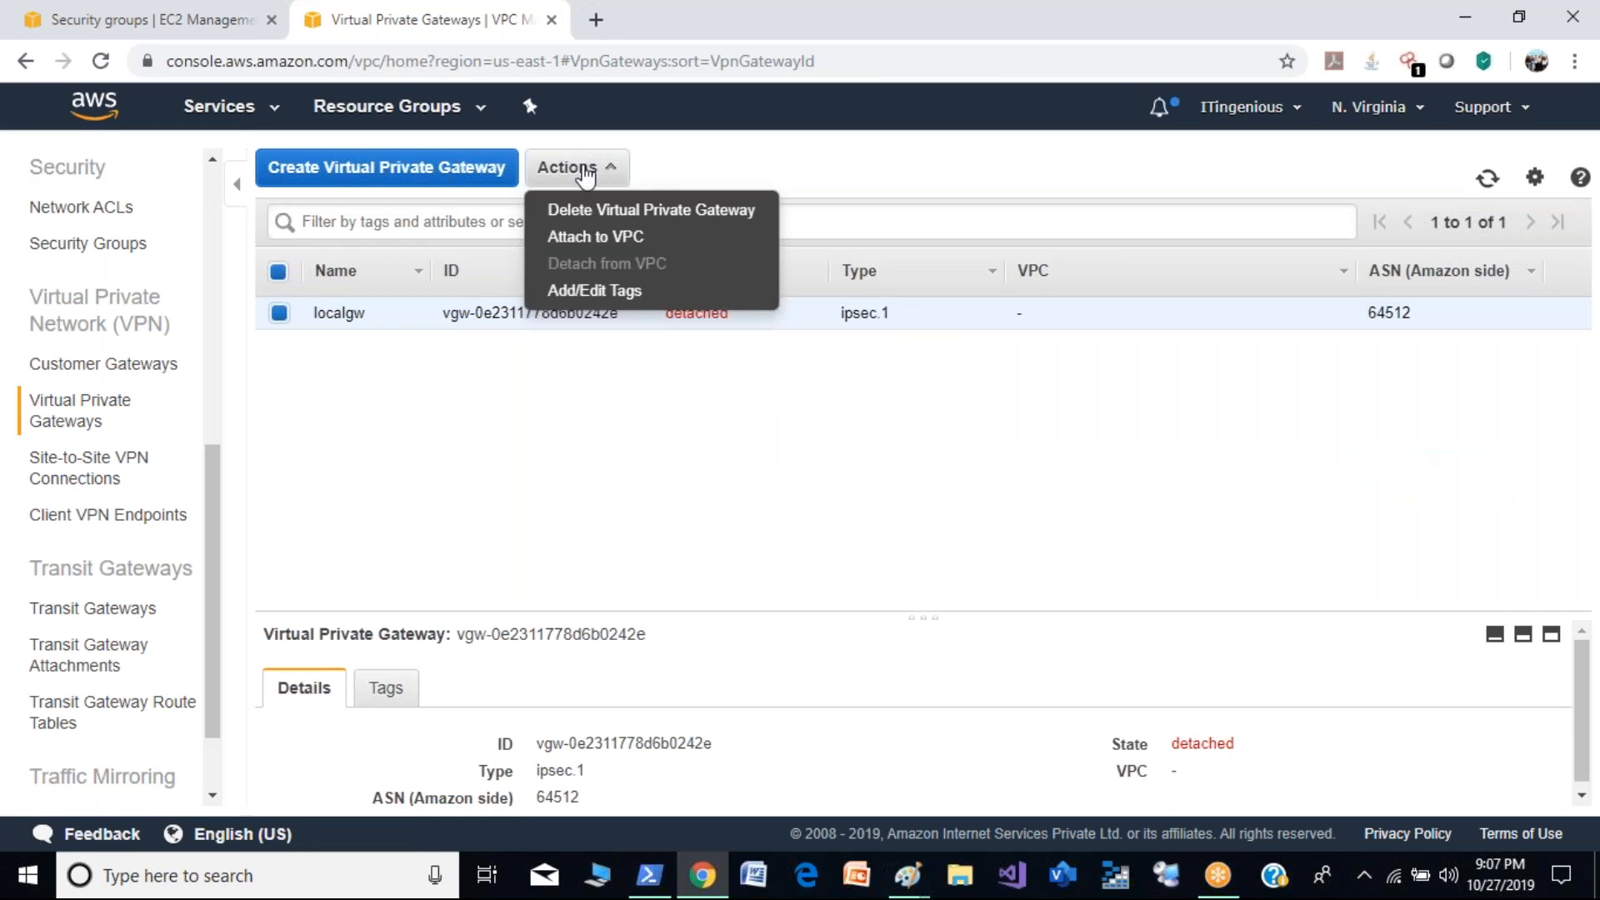
click(633, 210)
click(1108, 545)
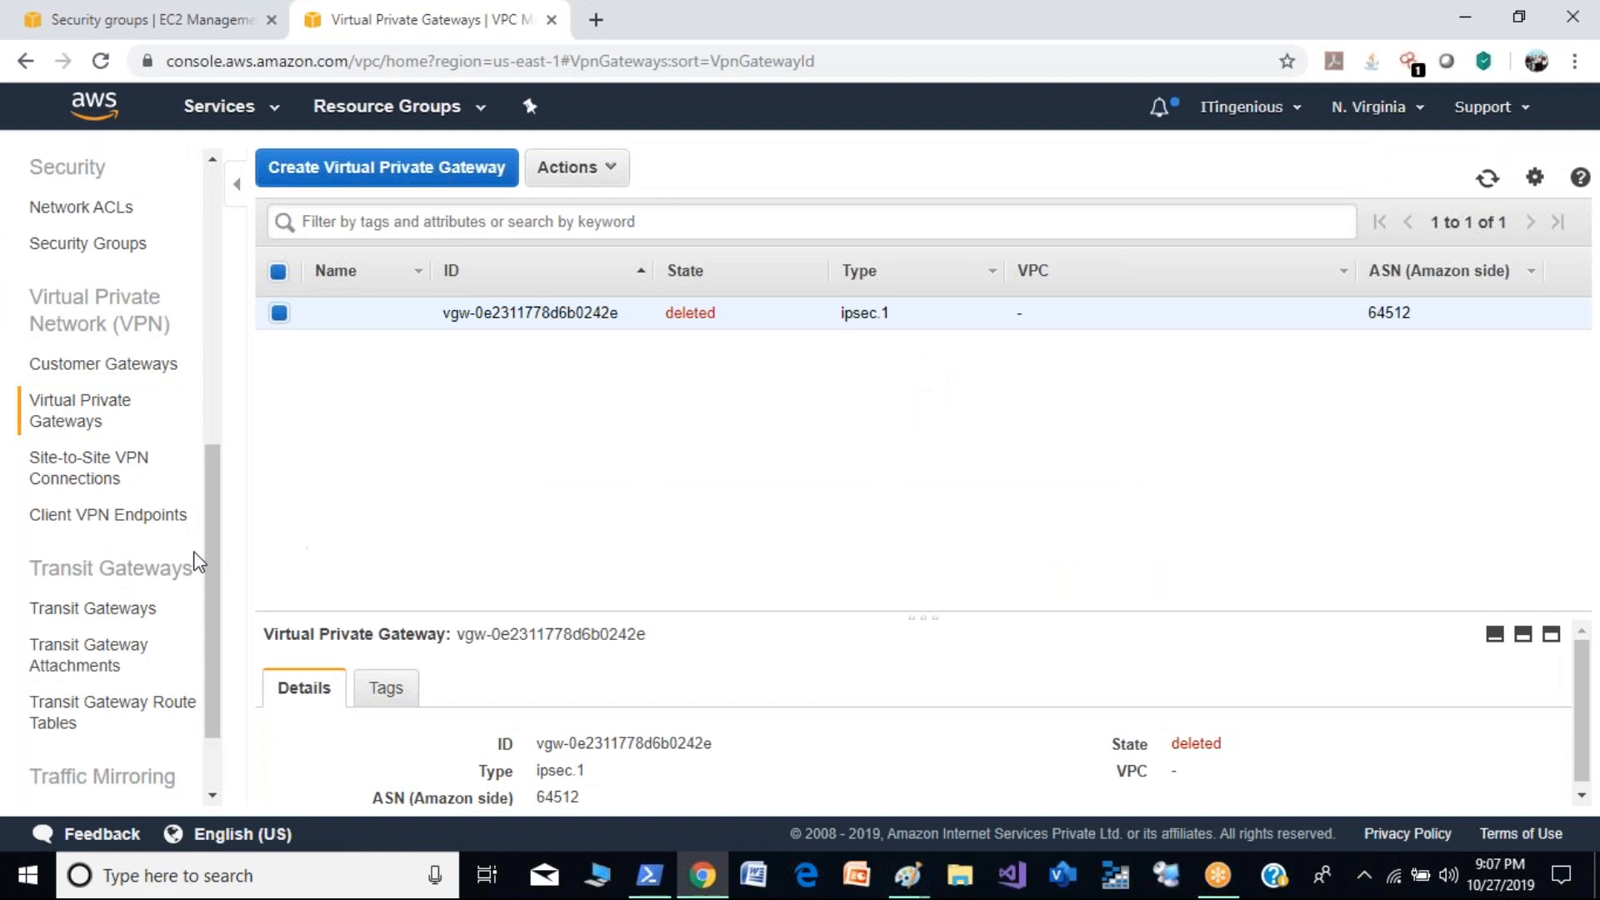
- Delete the VPC peering connection between the 20.0.0.0/16 and 10.0.0.0/16 VPCs and refresh the peering list
drag(212, 496, 222, 353)
click(129, 453)
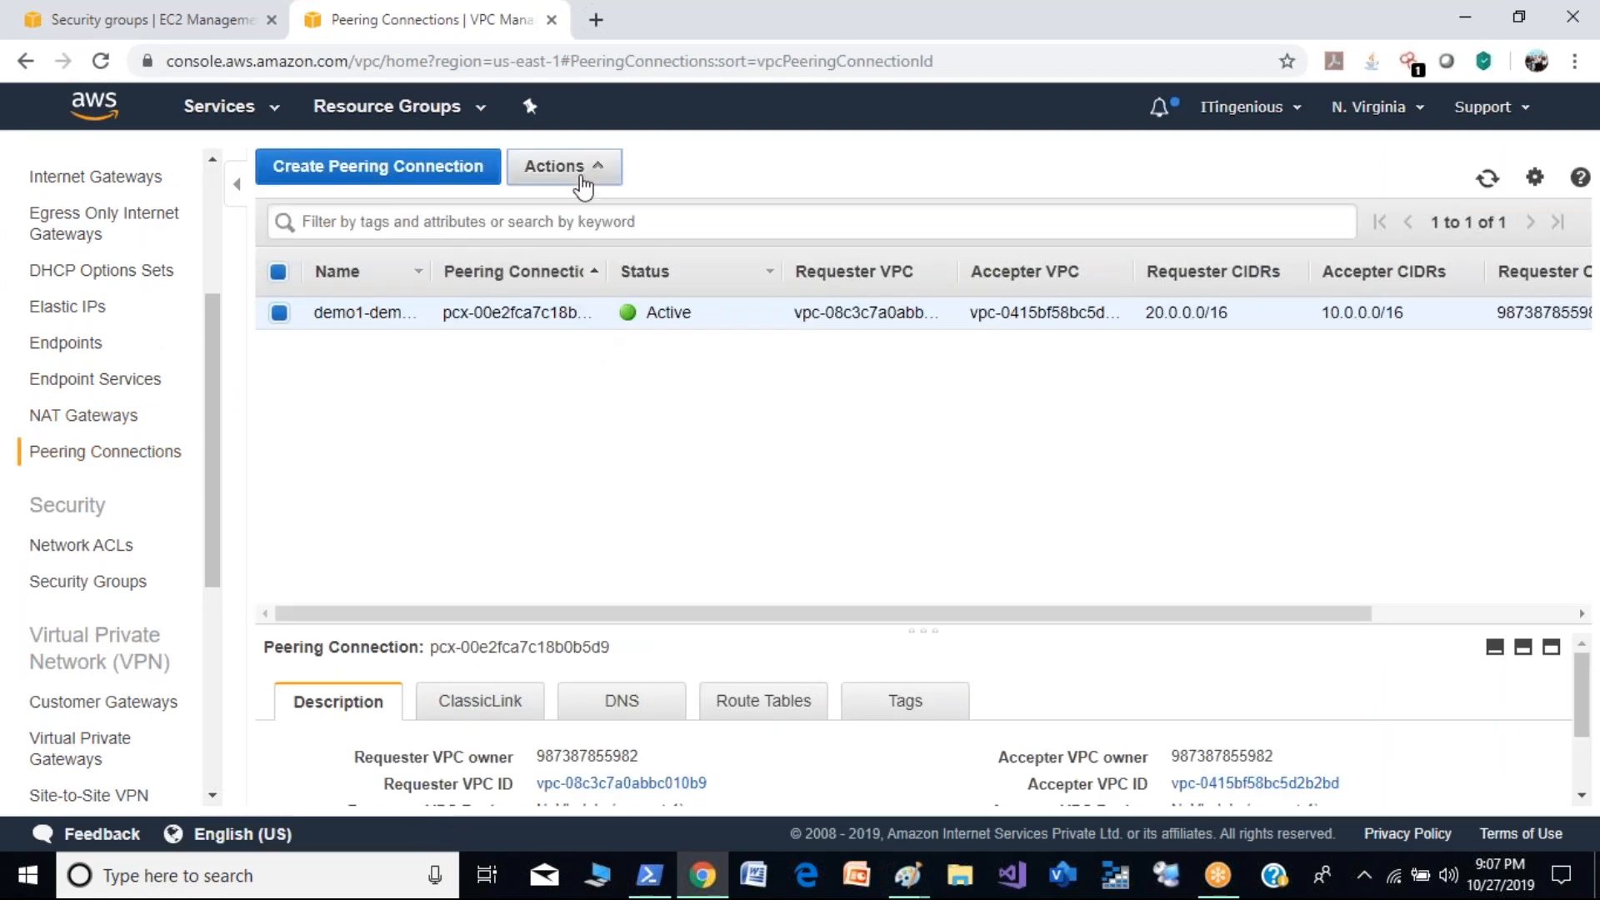
click(583, 185)
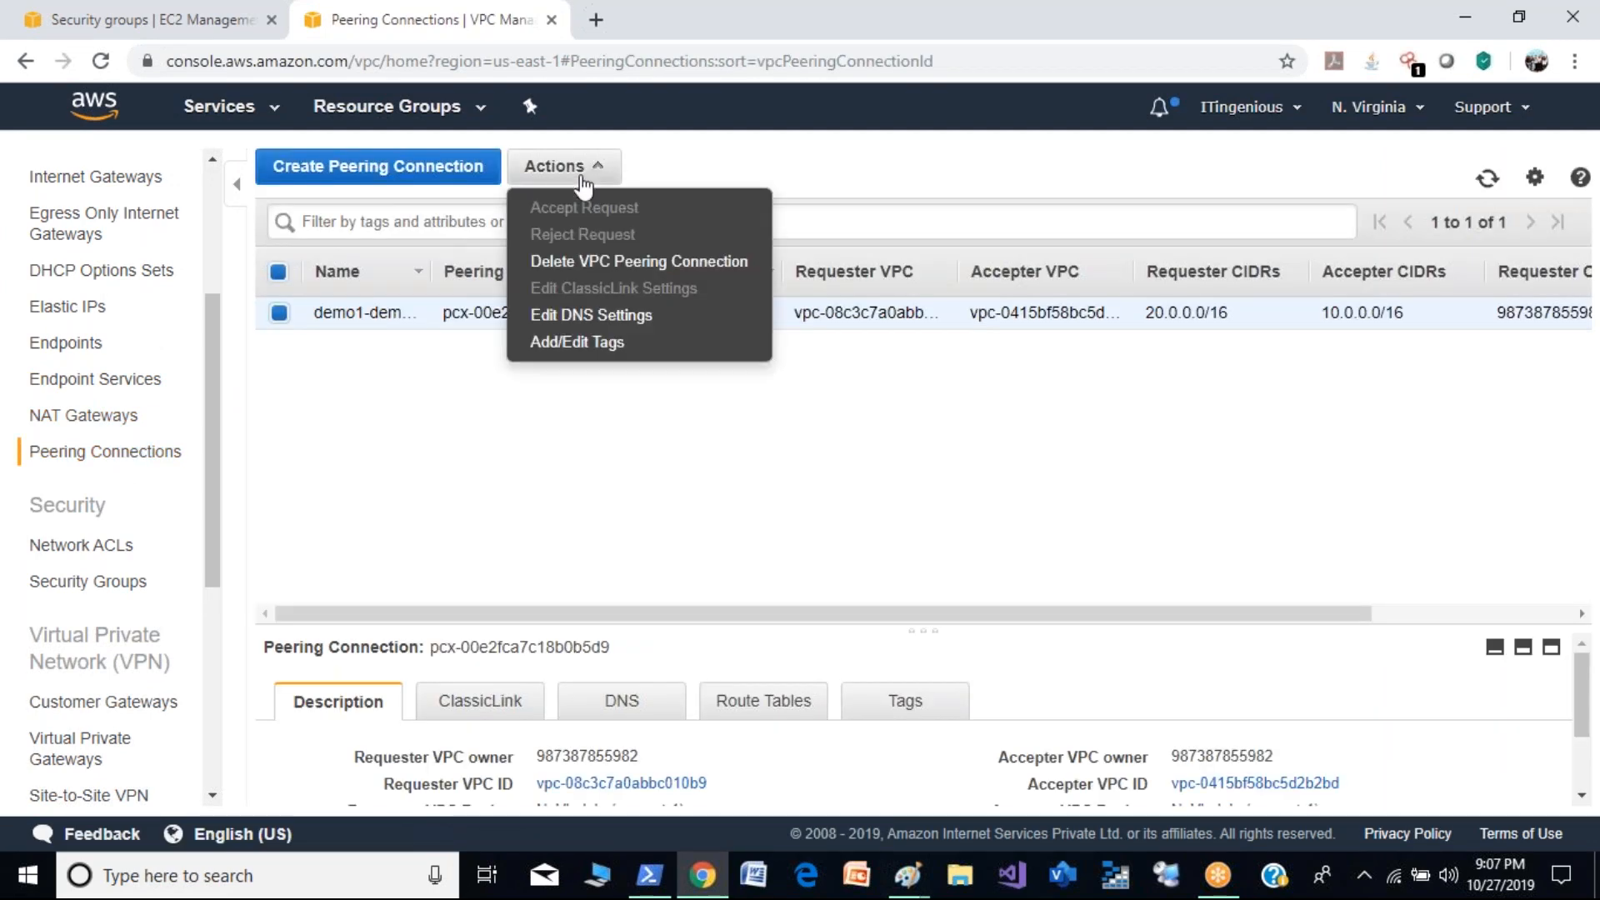
click(629, 262)
click(1143, 652)
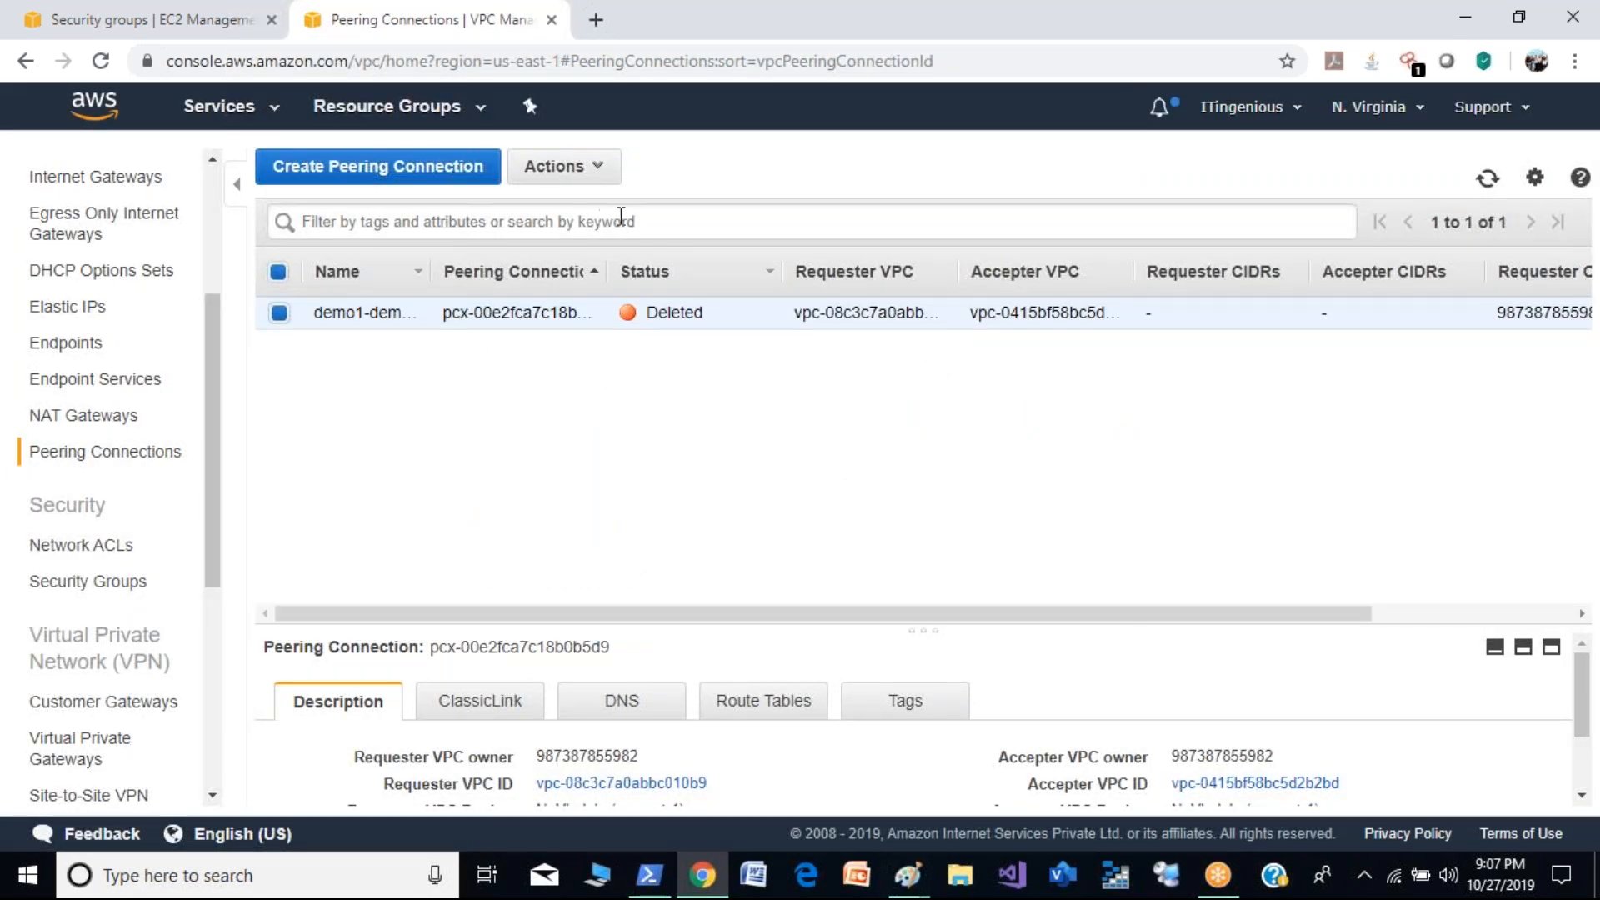
click(1489, 182)
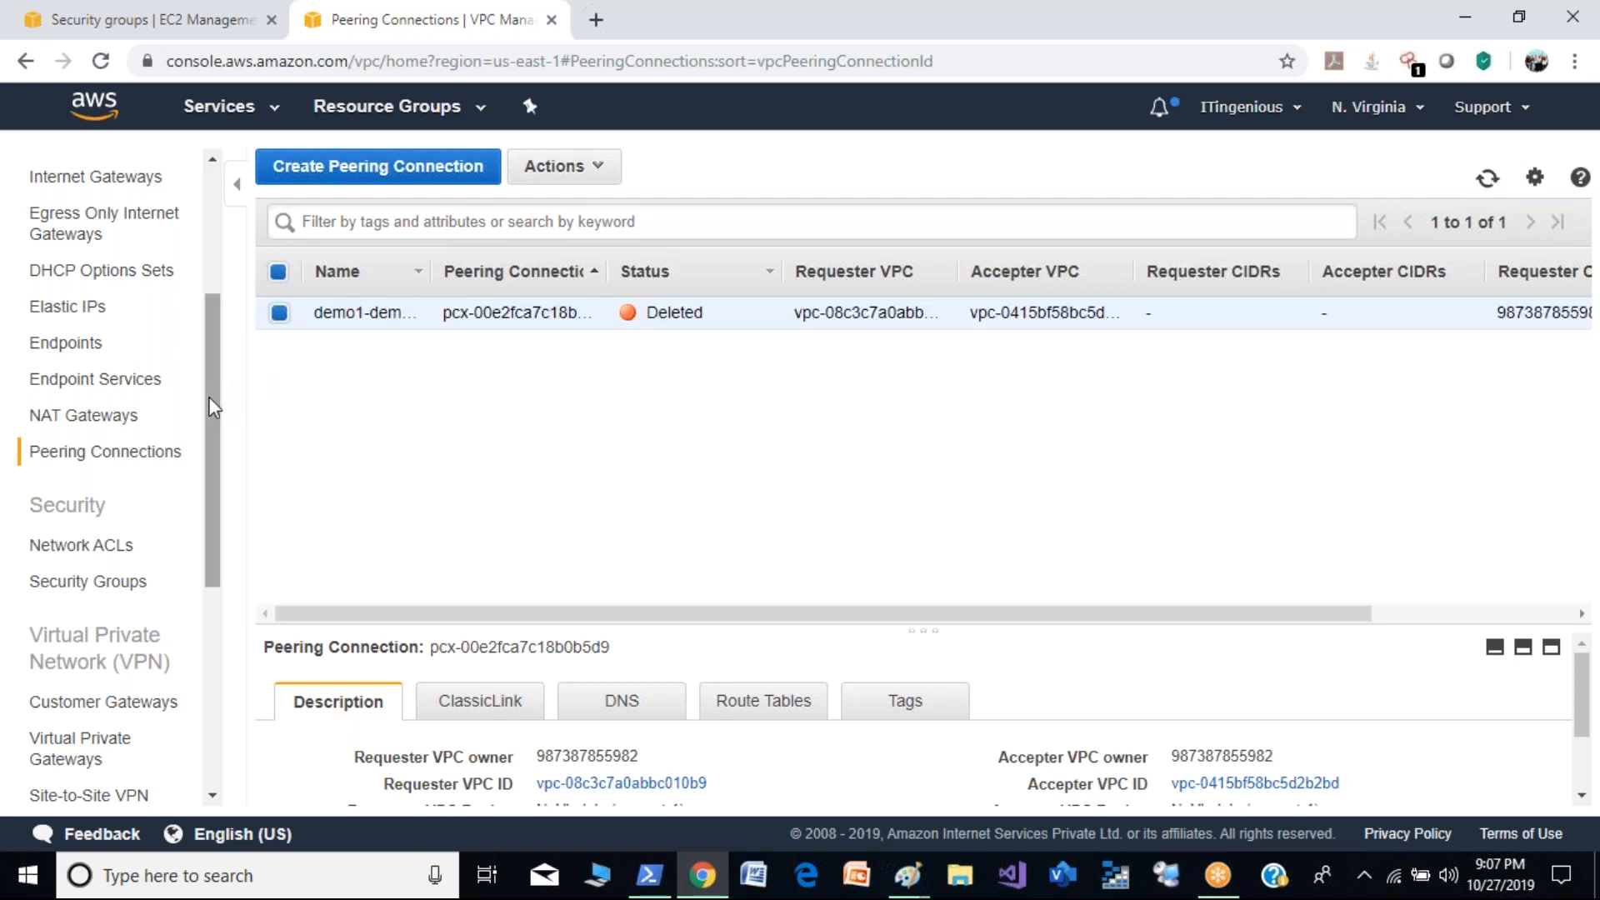
- Check the NAT gateways list and disassociate the Elastic IP 3.233.66.193 from its instance
scroll(207, 396, up, 1)
click(122, 510)
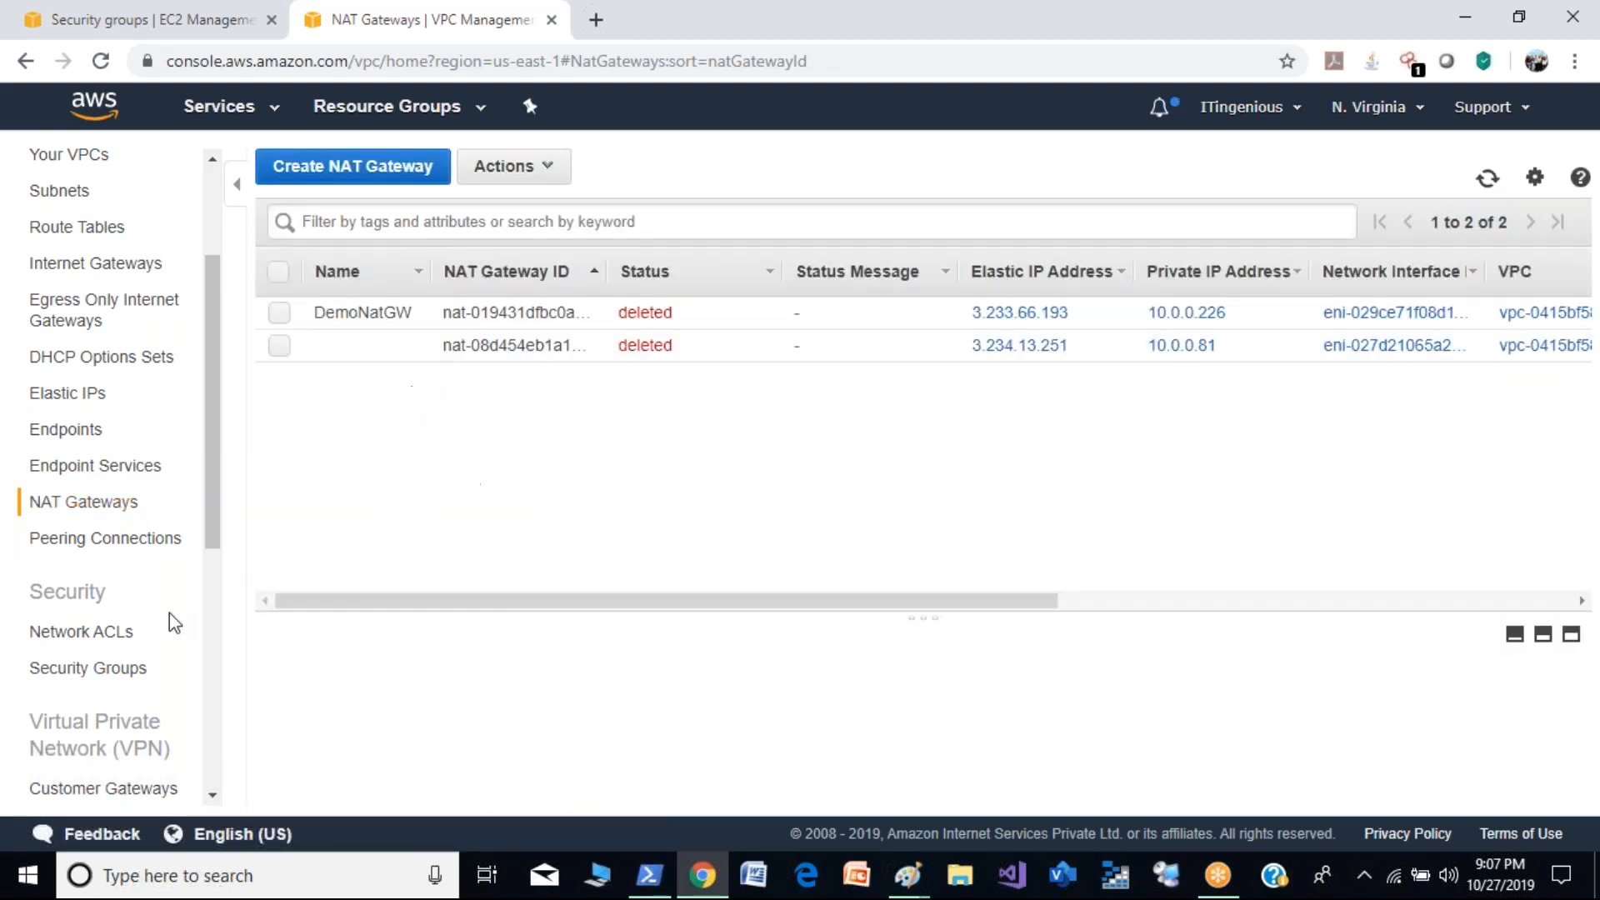
click(93, 409)
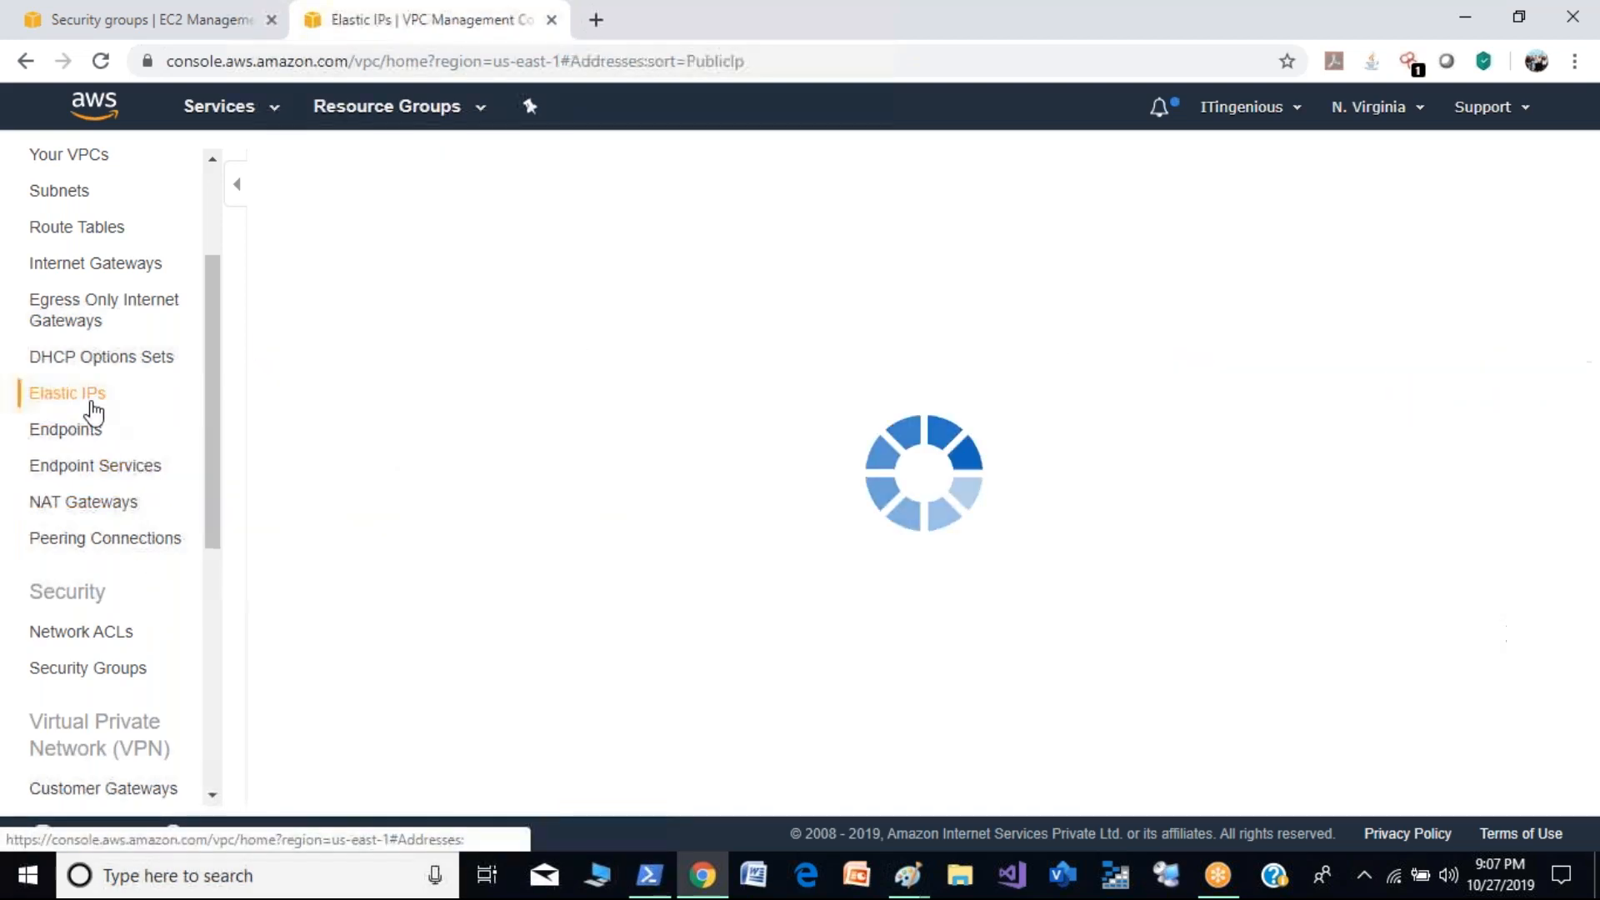
click(406, 315)
click(510, 168)
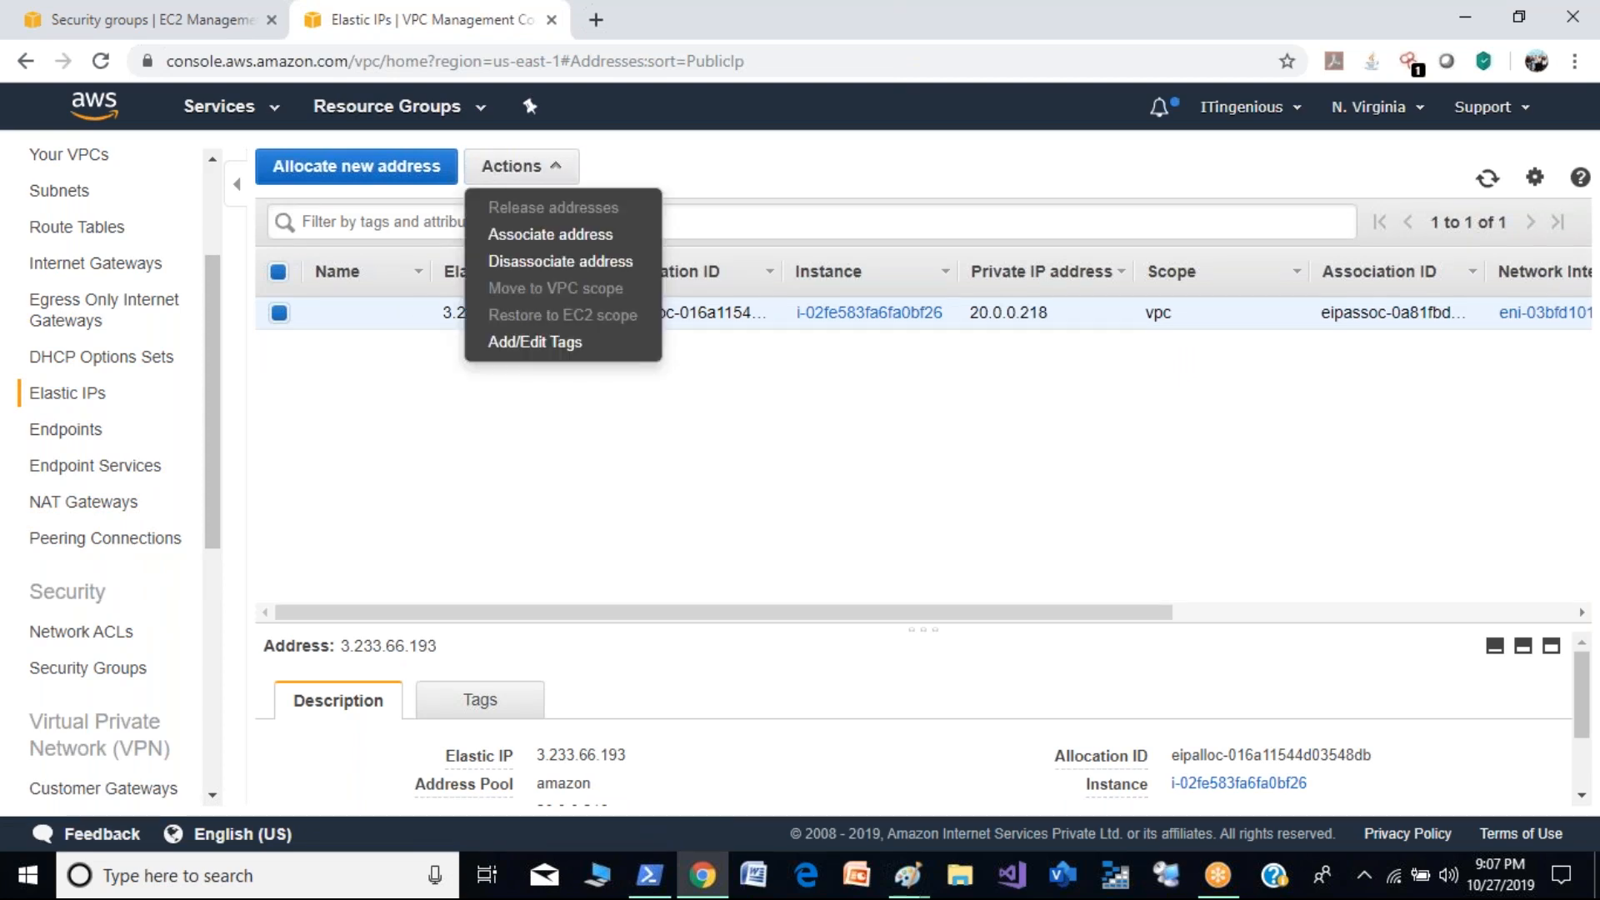
click(563, 263)
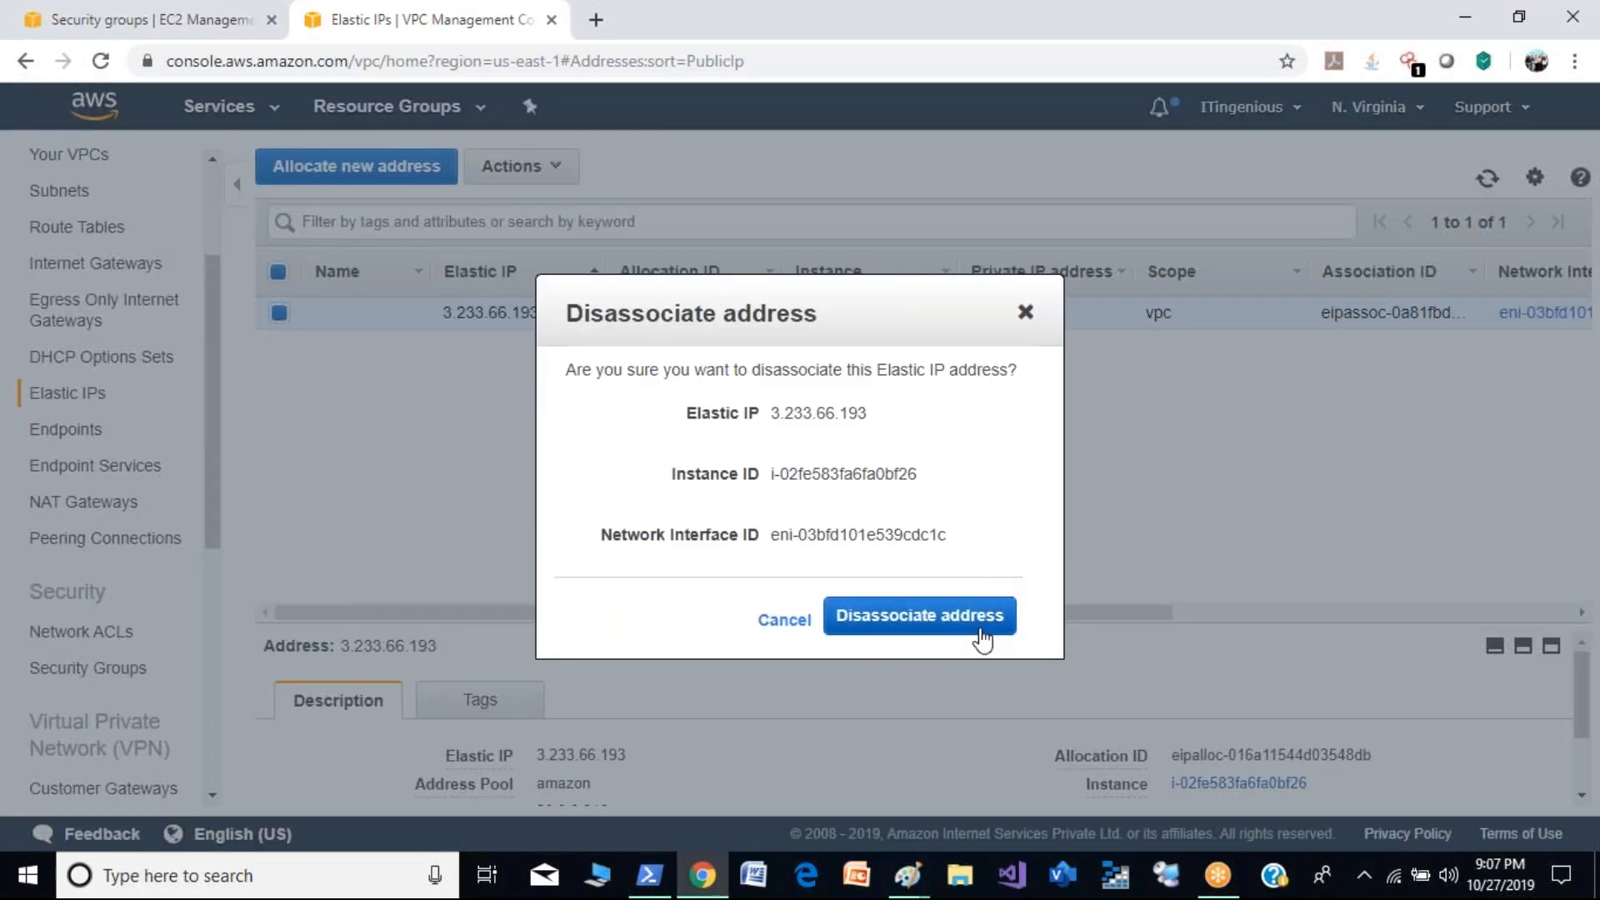
click(958, 617)
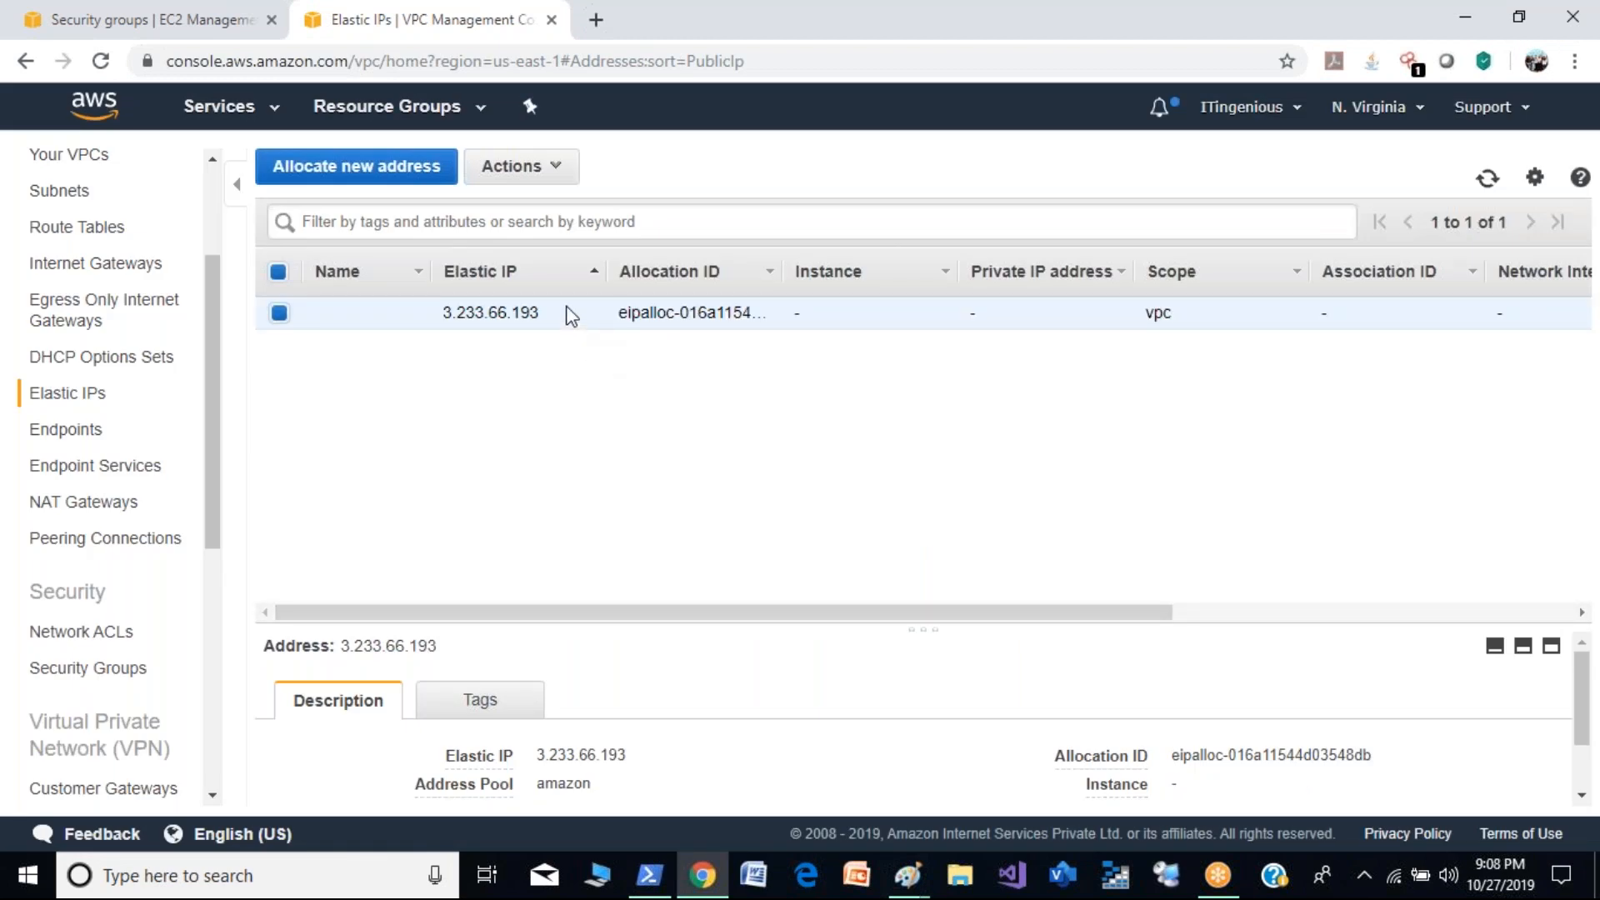
- Release the Elastic IP address 3.233.66.193
click(553, 191)
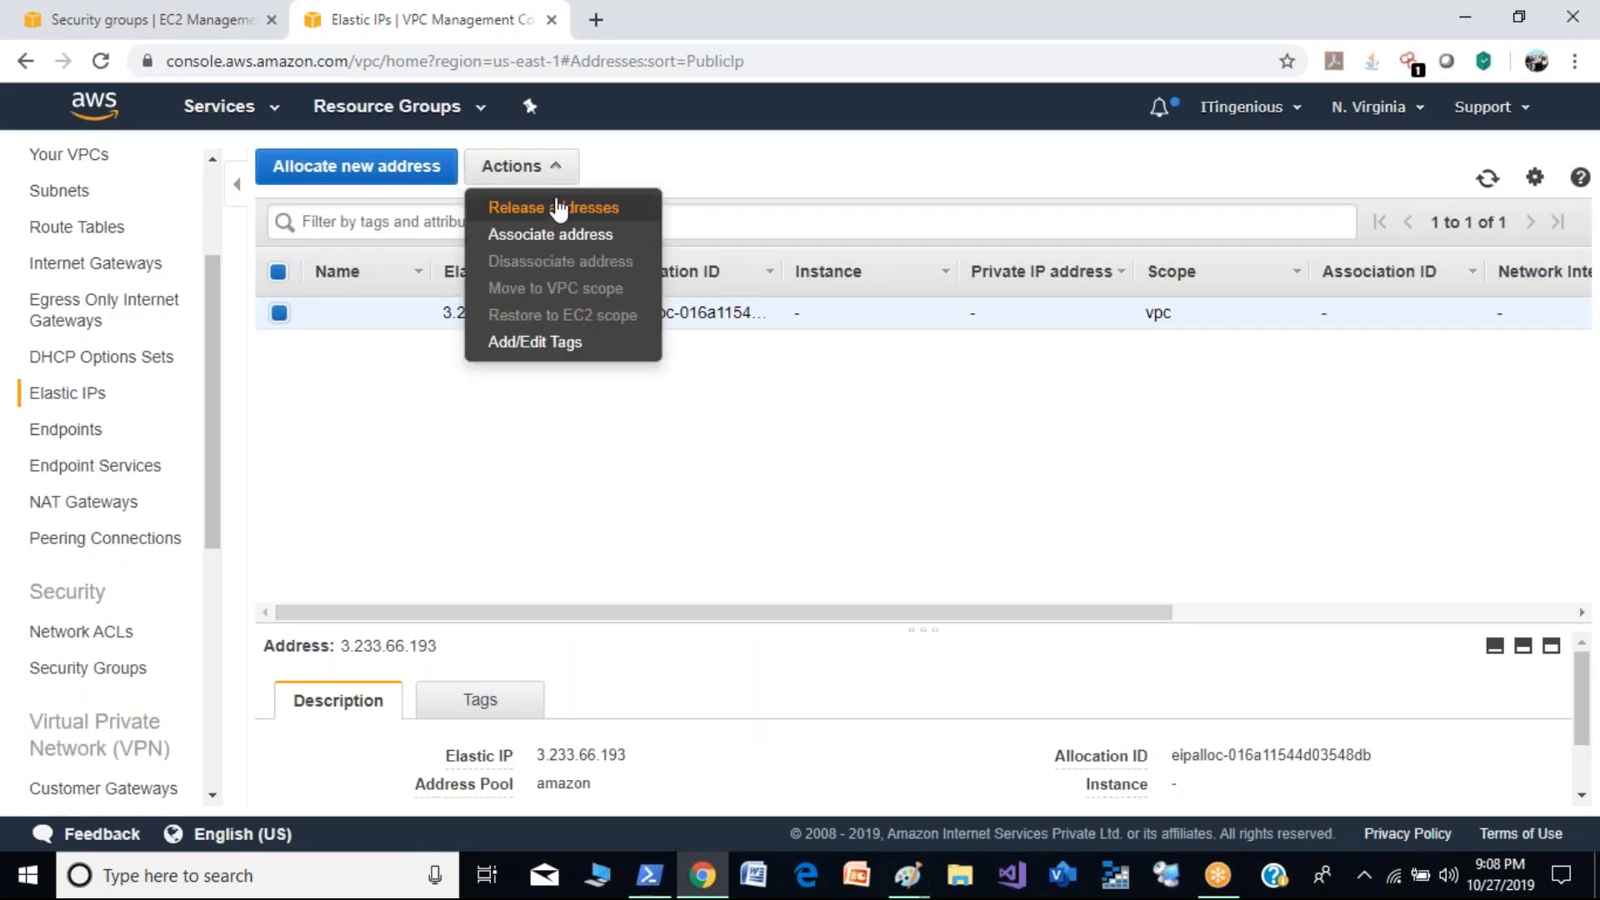
click(554, 205)
click(1109, 561)
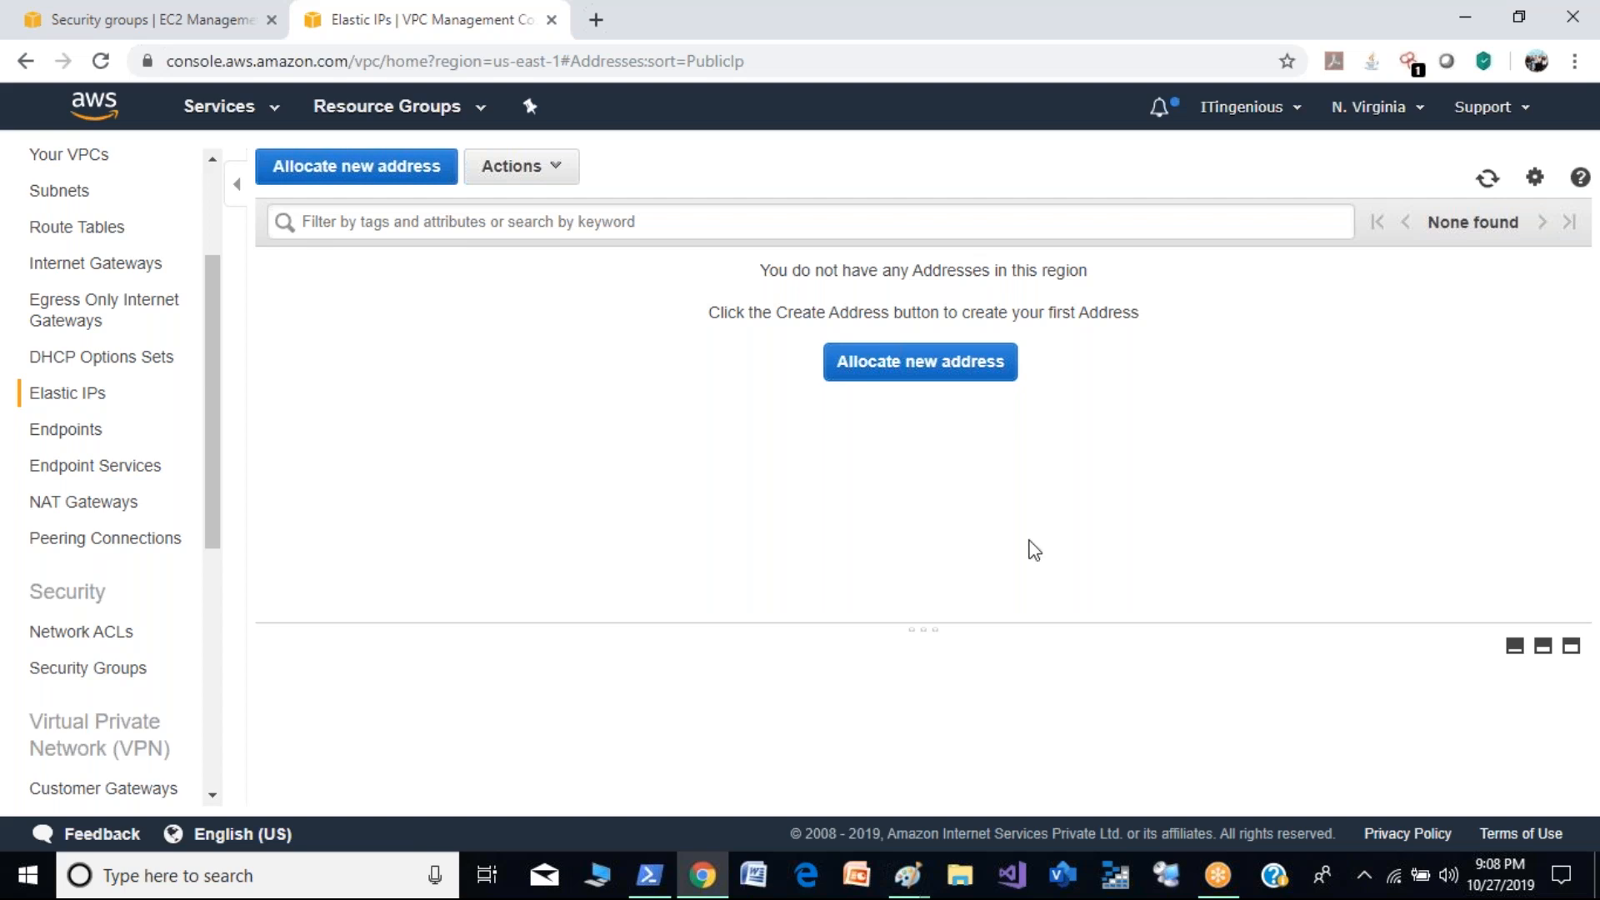
- Examine the internet gateways and the VPCs they are attached to
drag(217, 402, 215, 343)
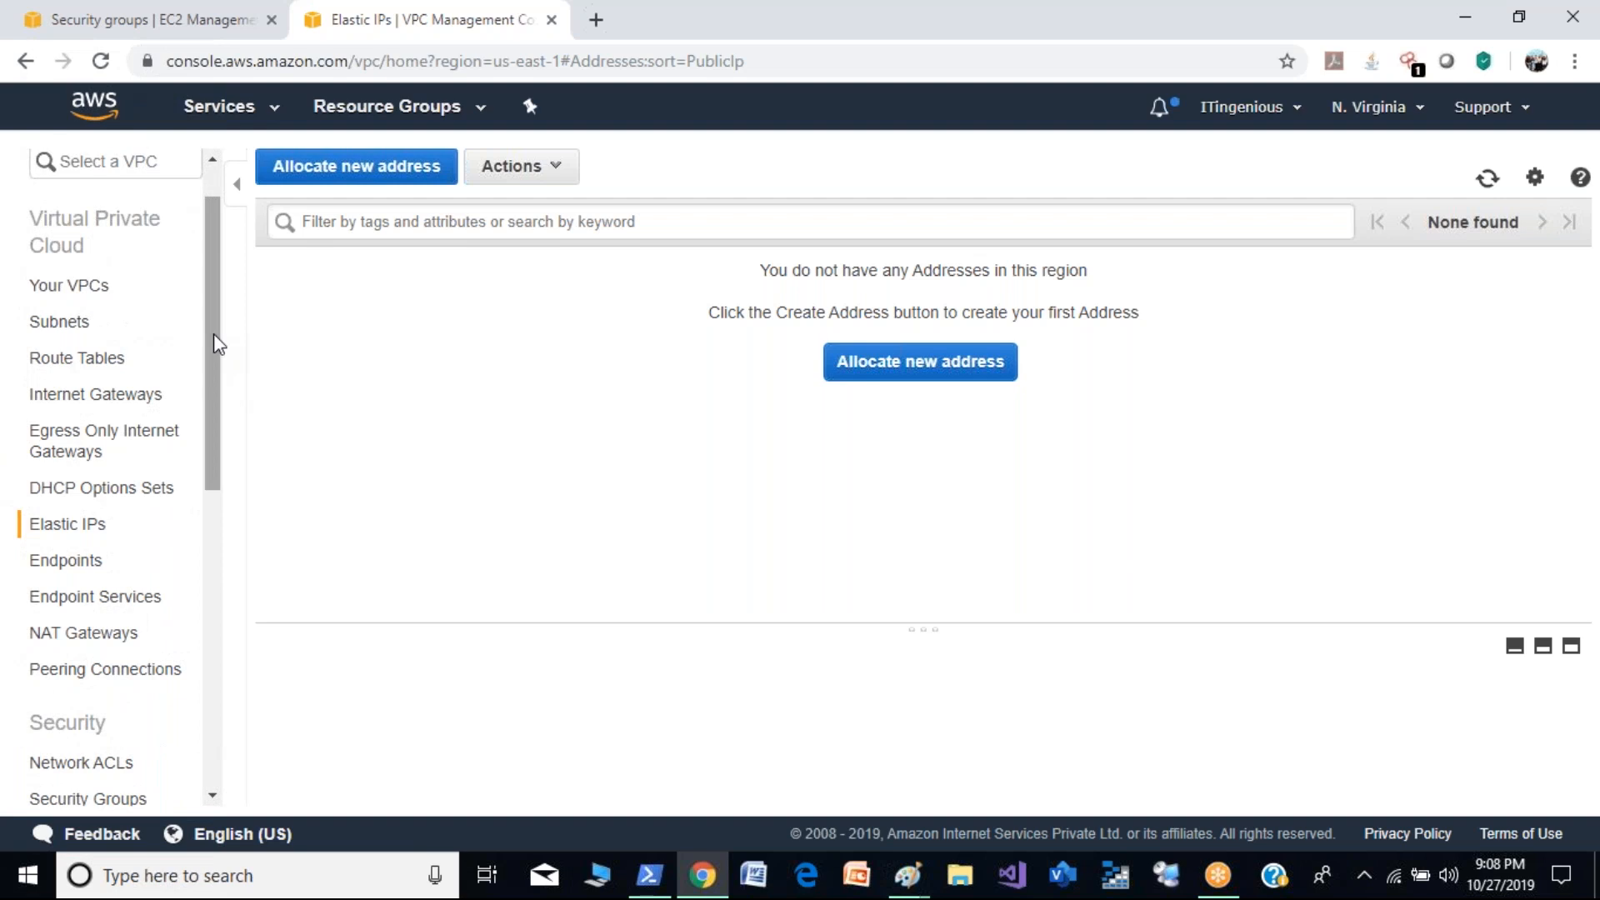
drag(213, 334, 213, 315)
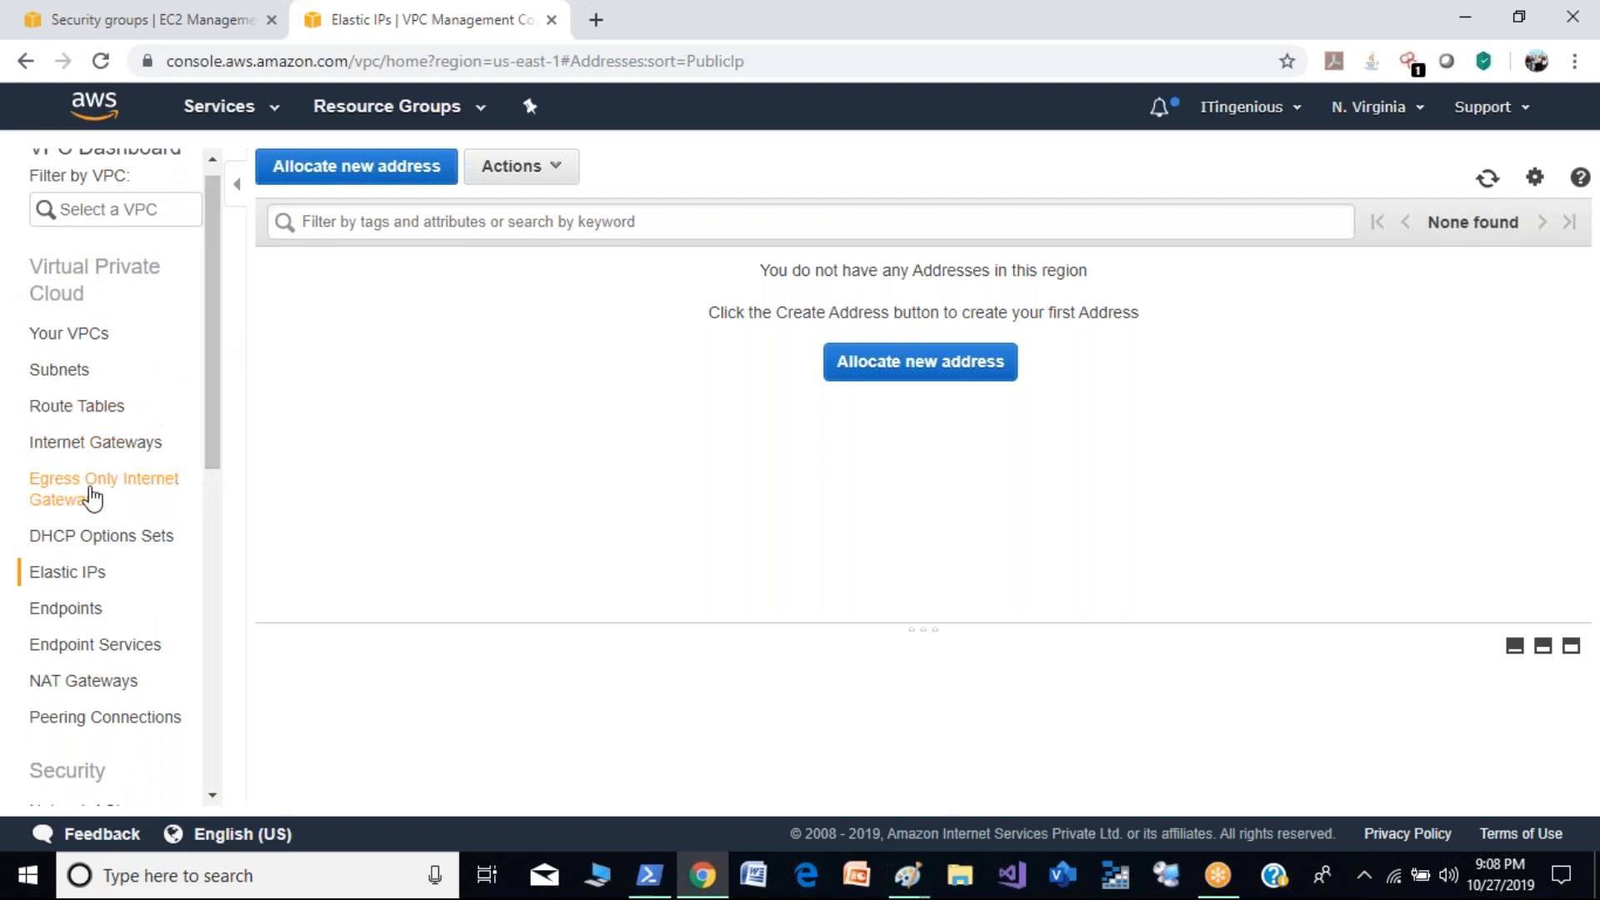
click(124, 447)
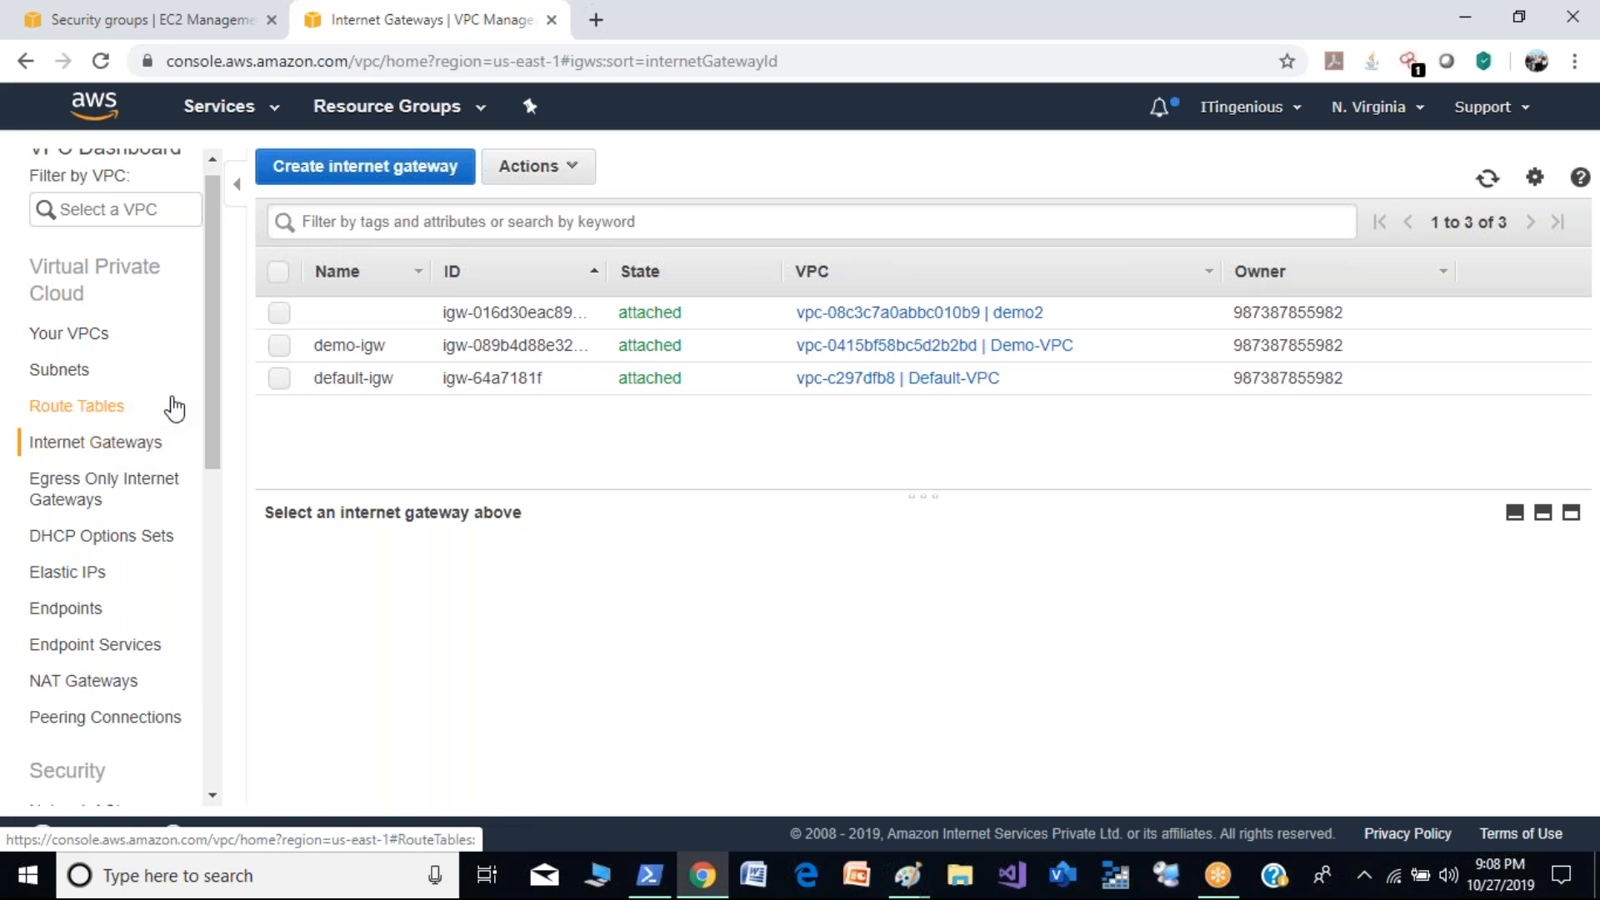
scroll(218, 372, up, 1)
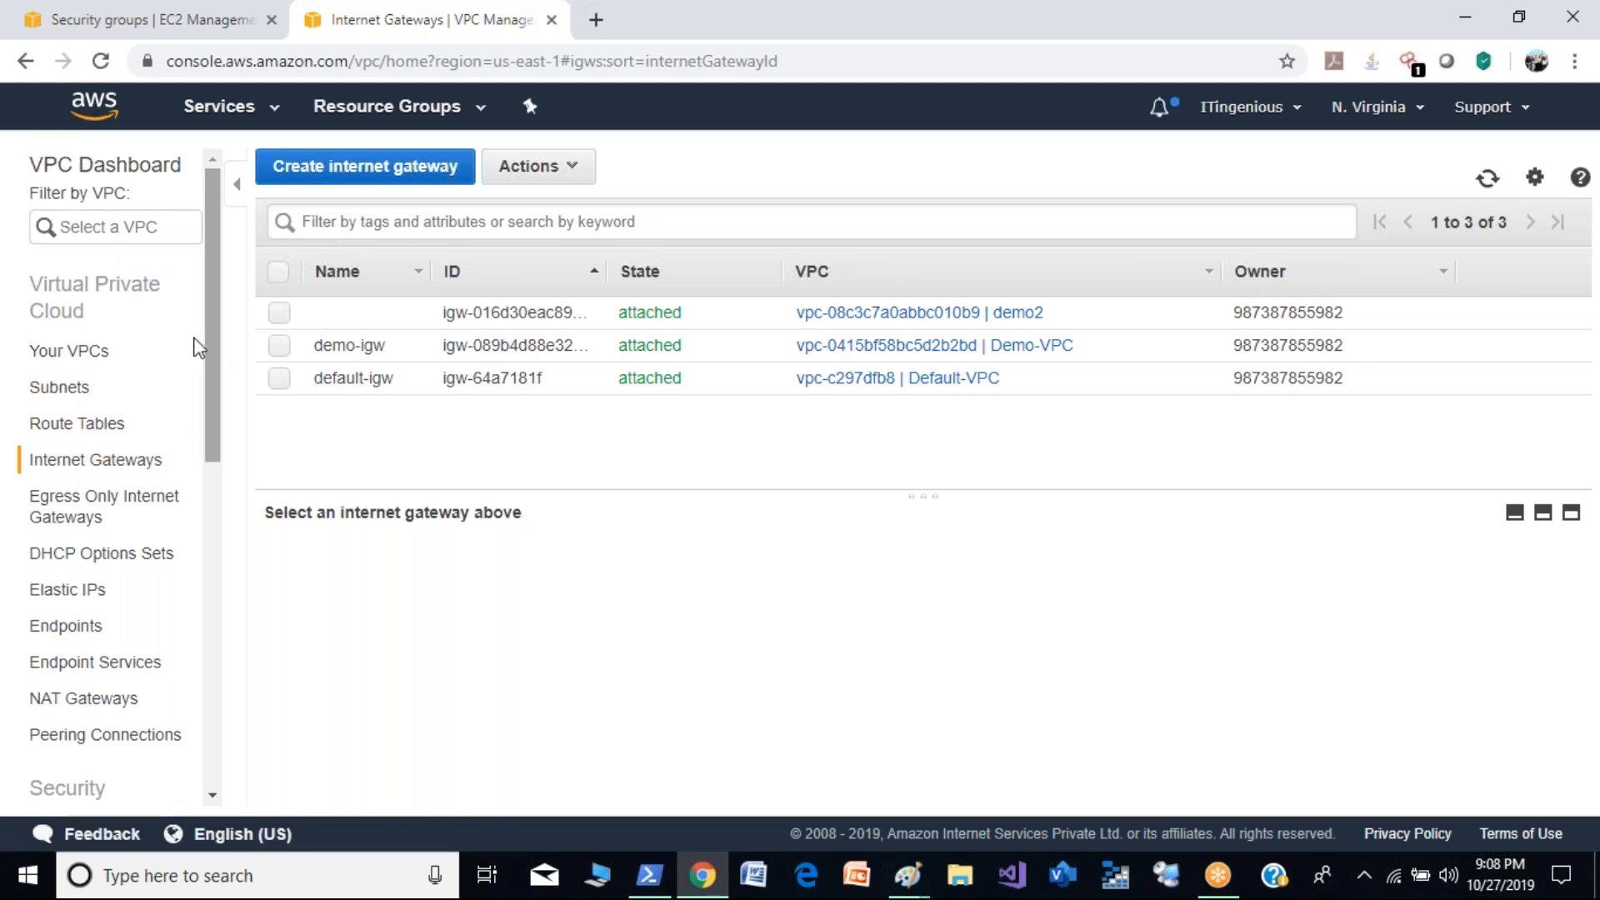
- Try to delete the demo2 VPC from the list of VPCs
click(72, 350)
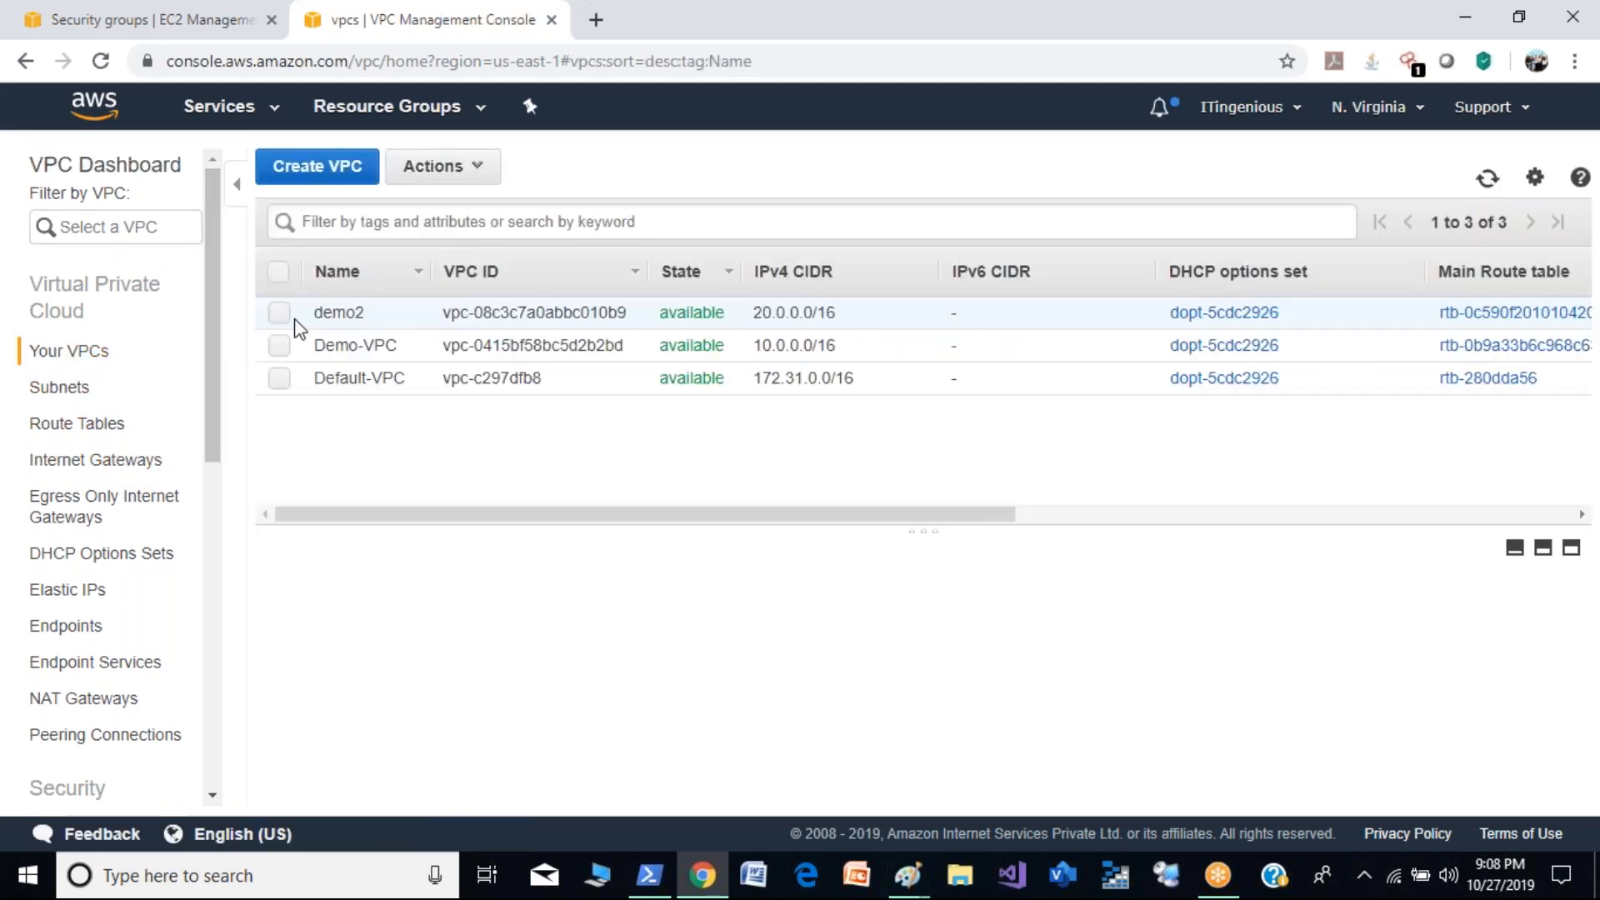
click(280, 314)
click(483, 168)
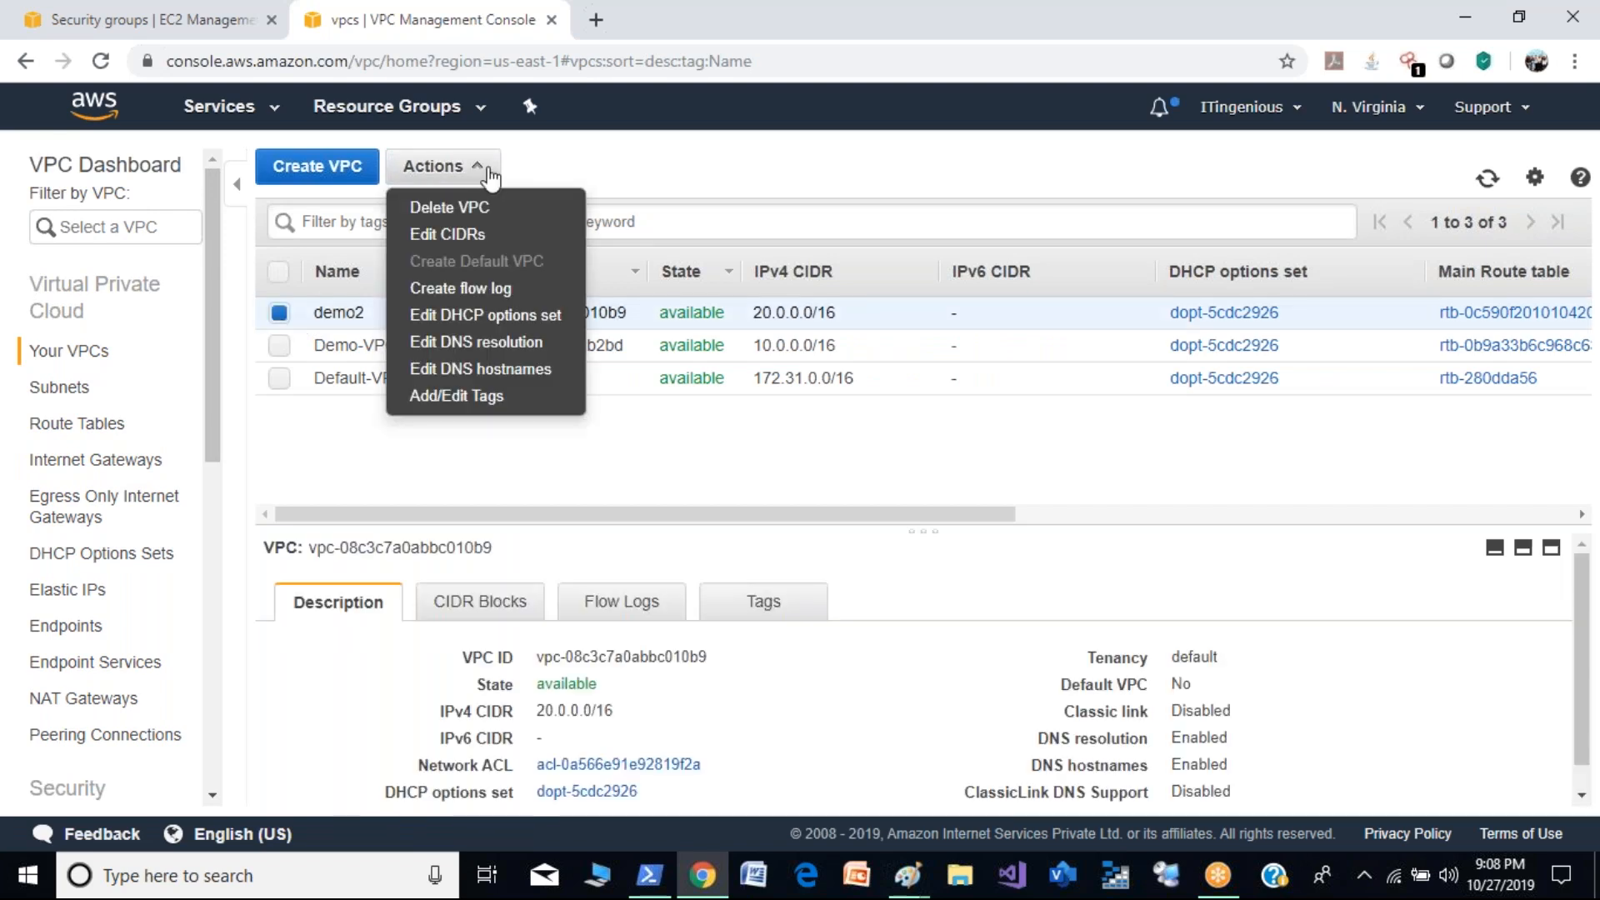
click(492, 215)
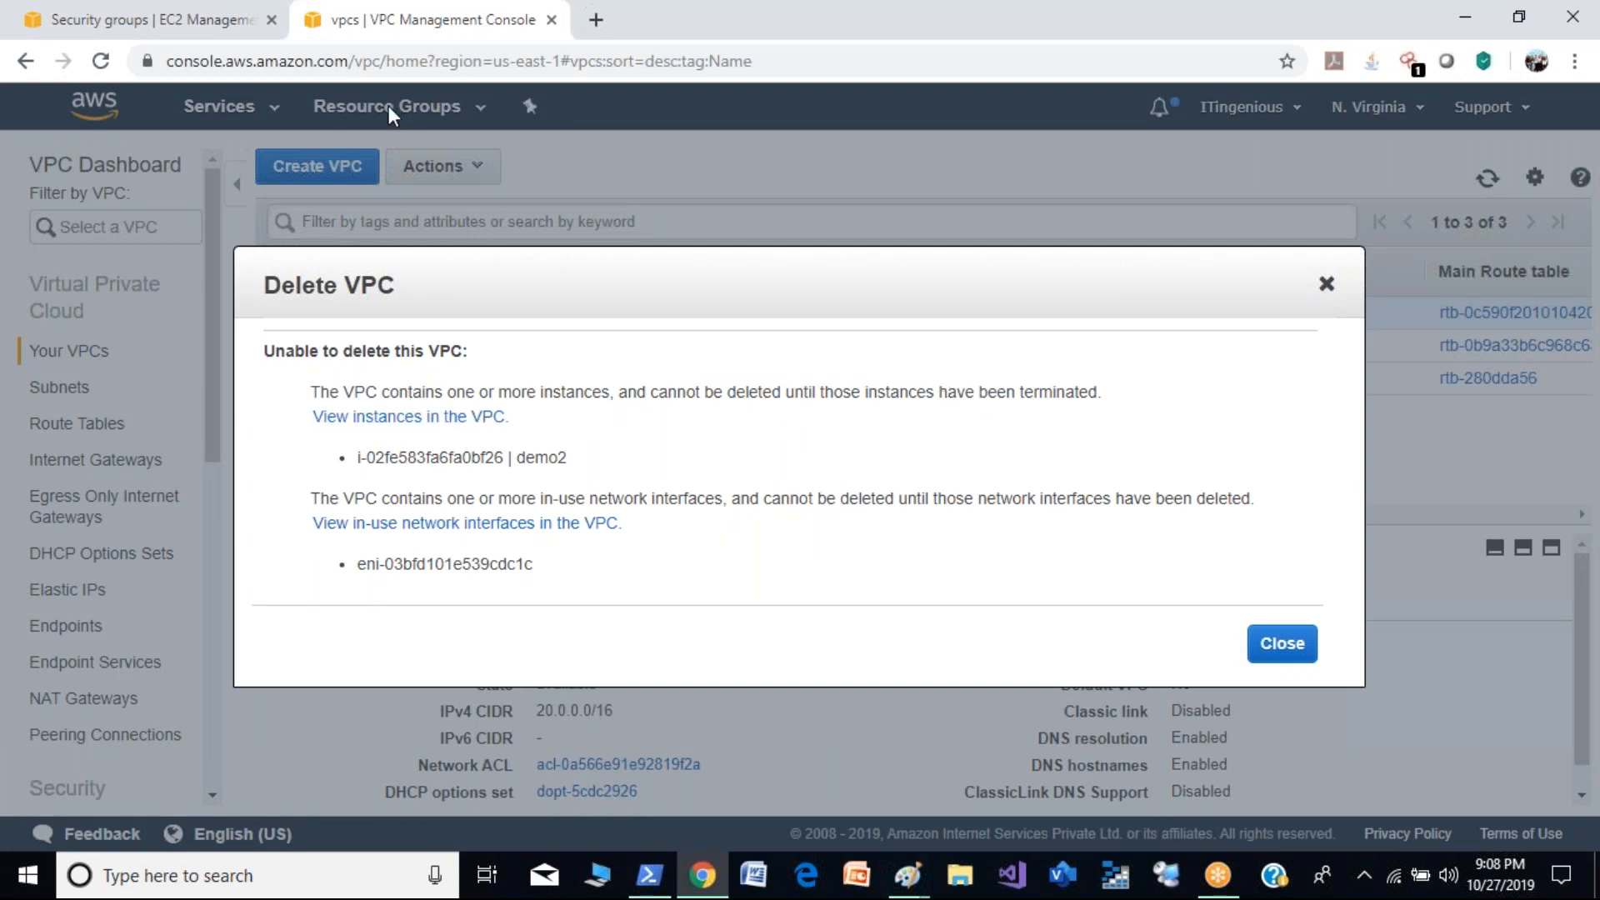
- Switch to the EC2 console and open the list of instances
click(203, 2)
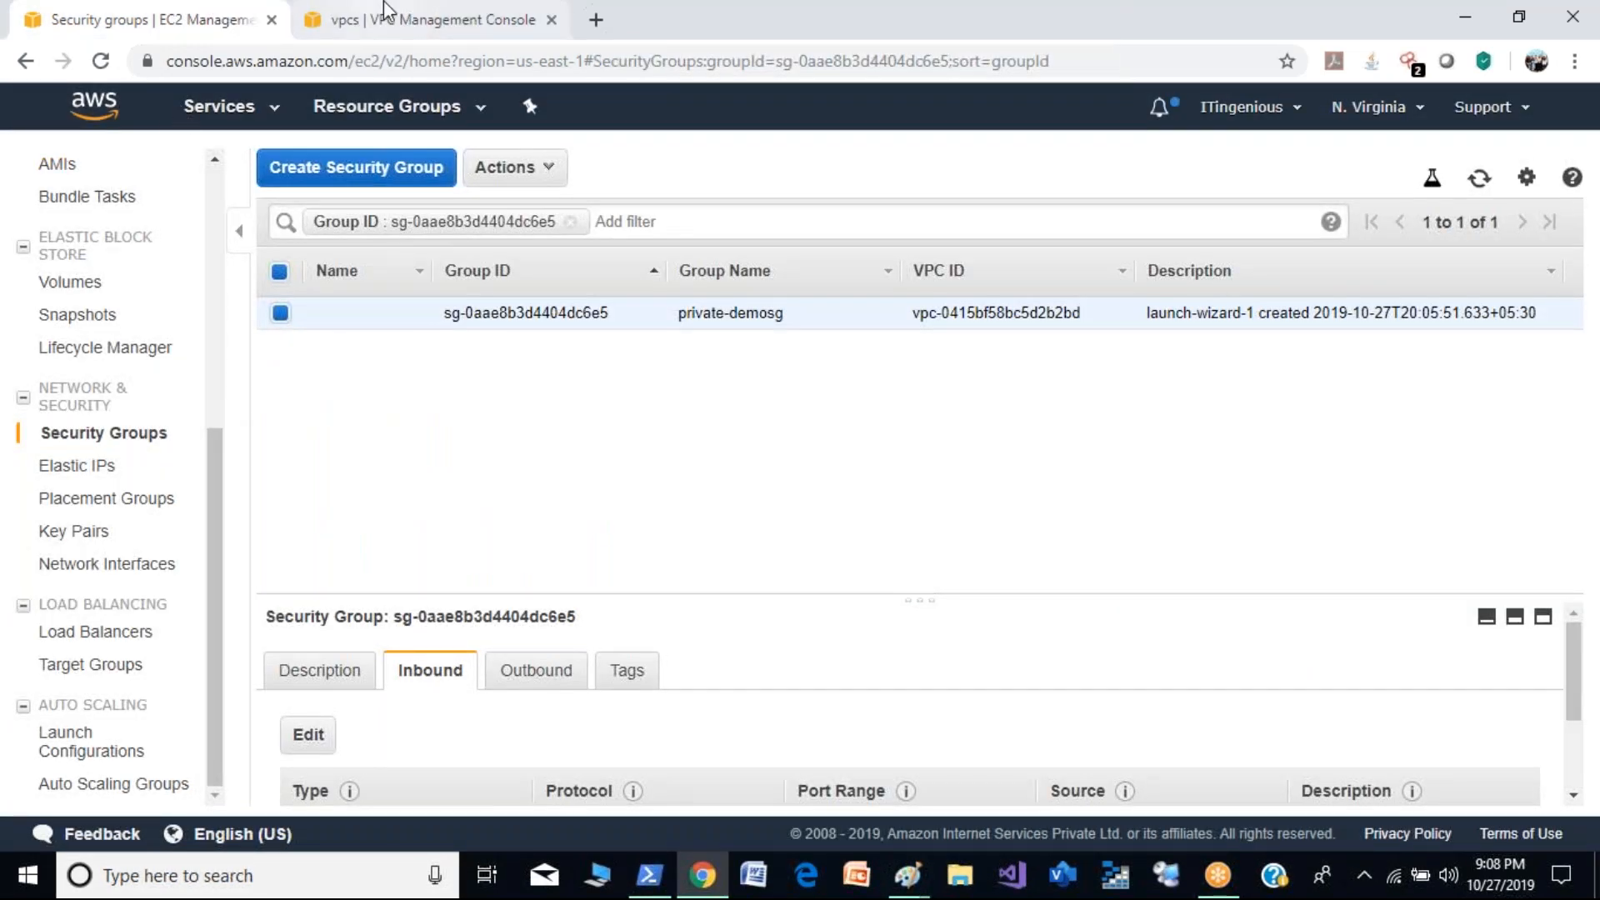
click(406, 28)
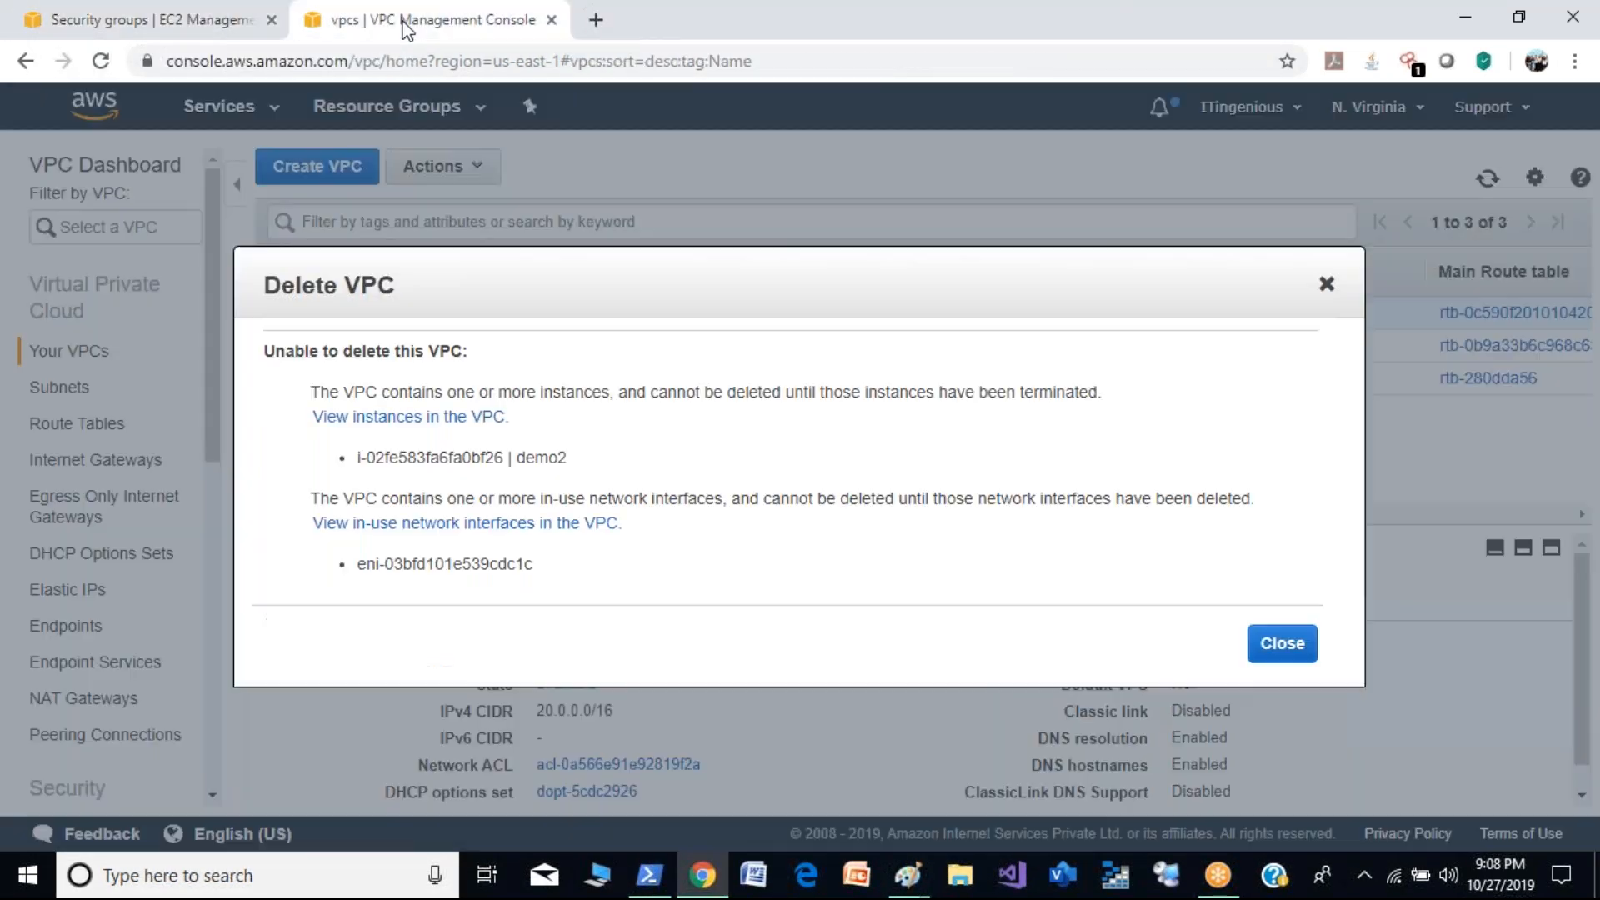
click(254, 27)
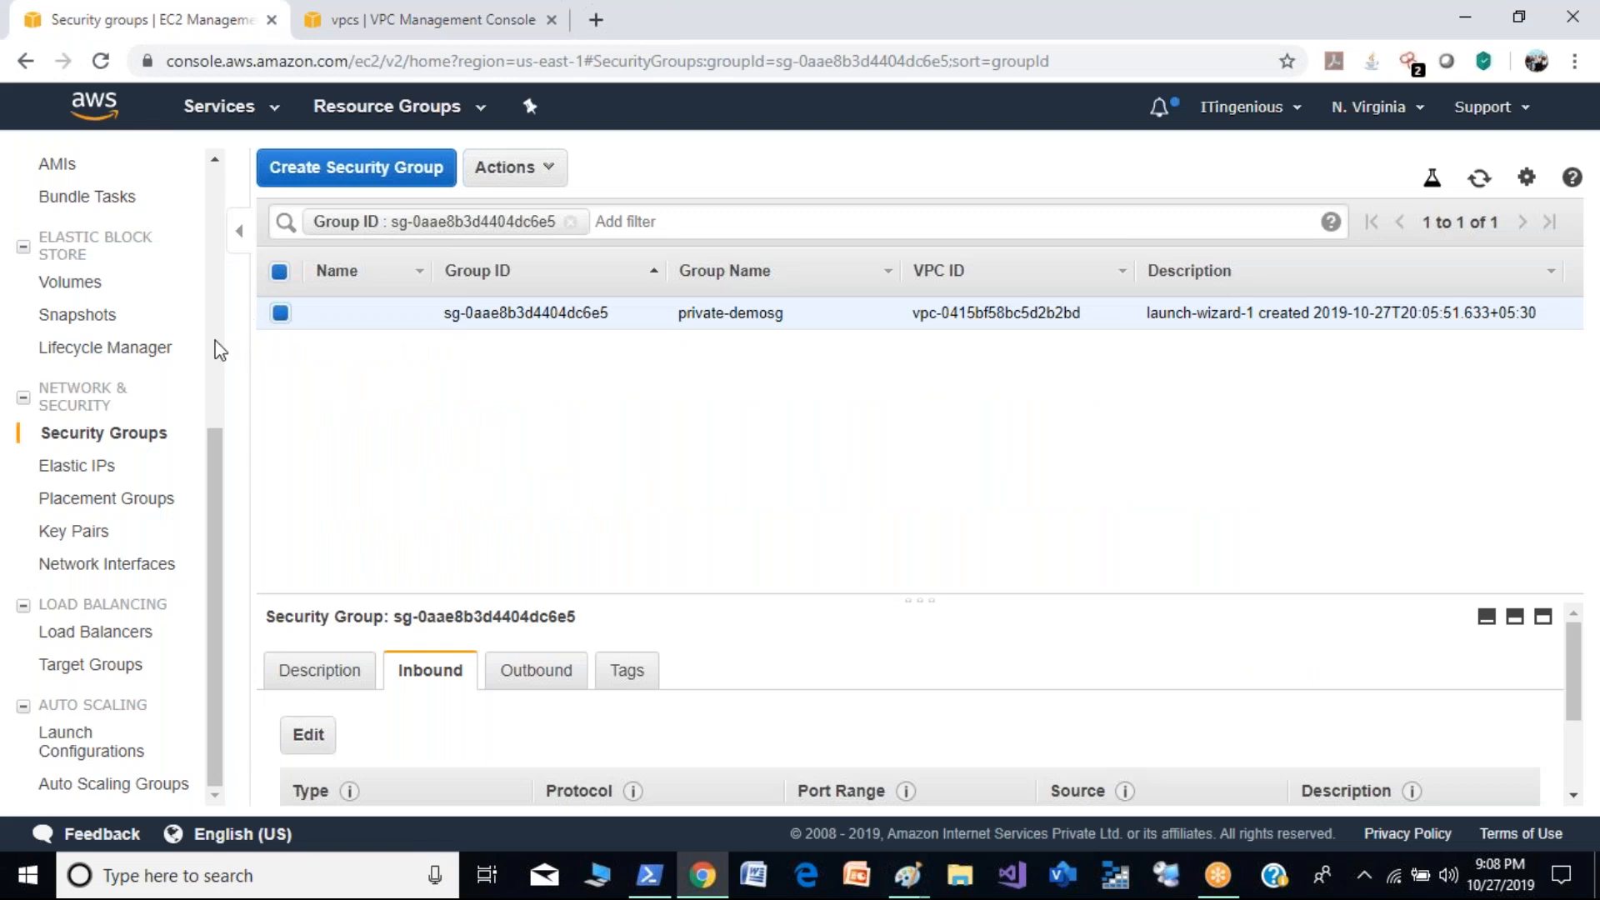
drag(219, 527, 222, 300)
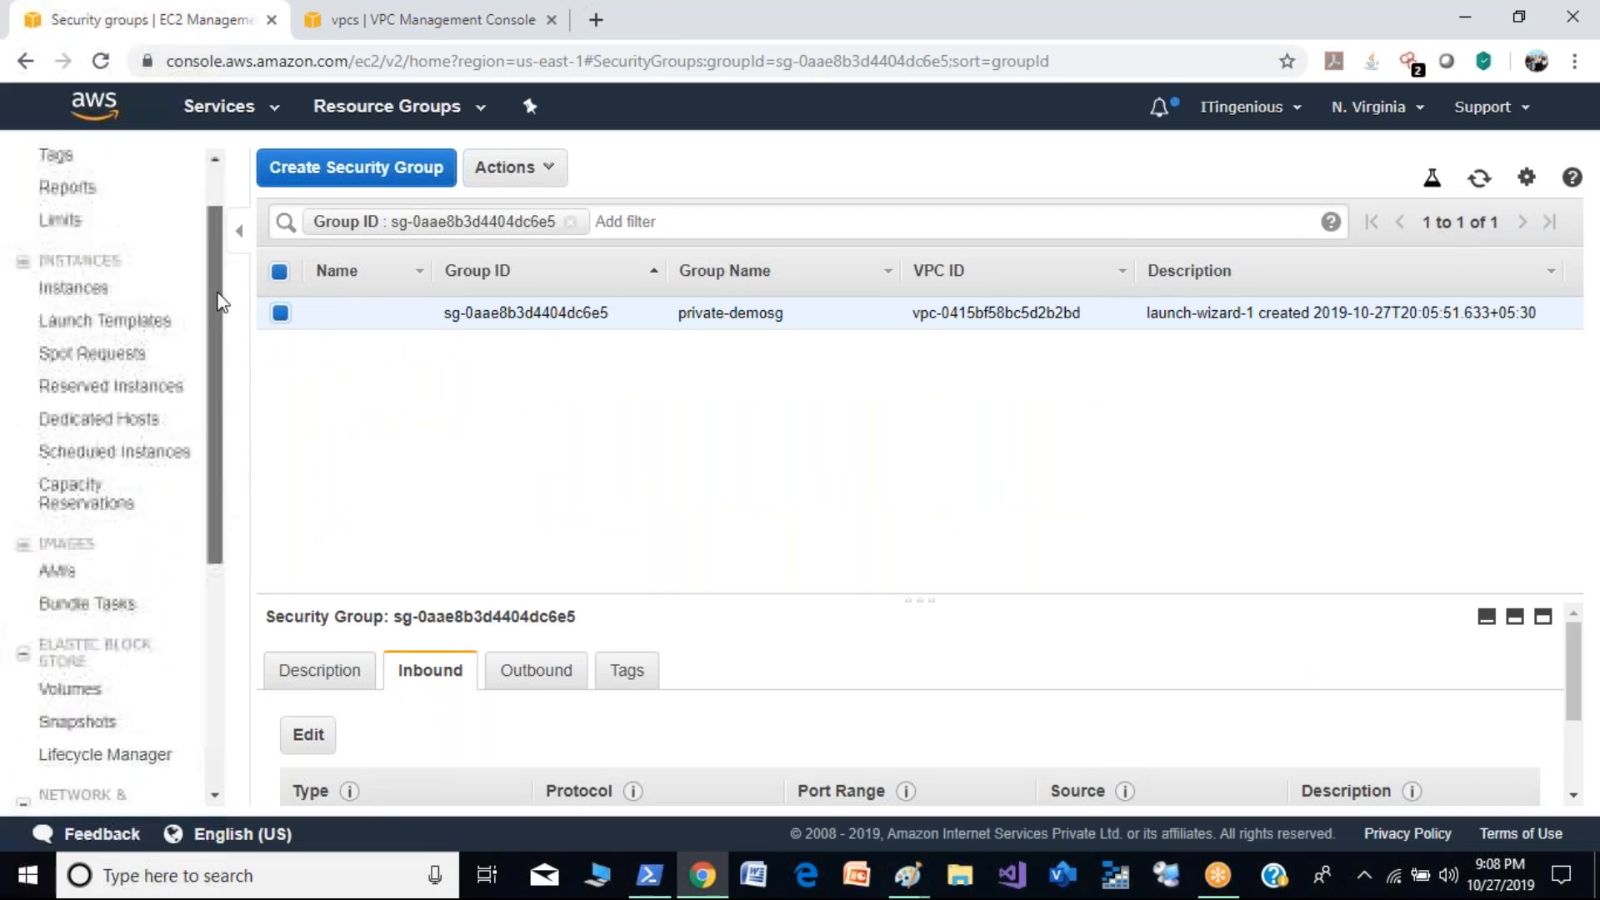
click(99, 293)
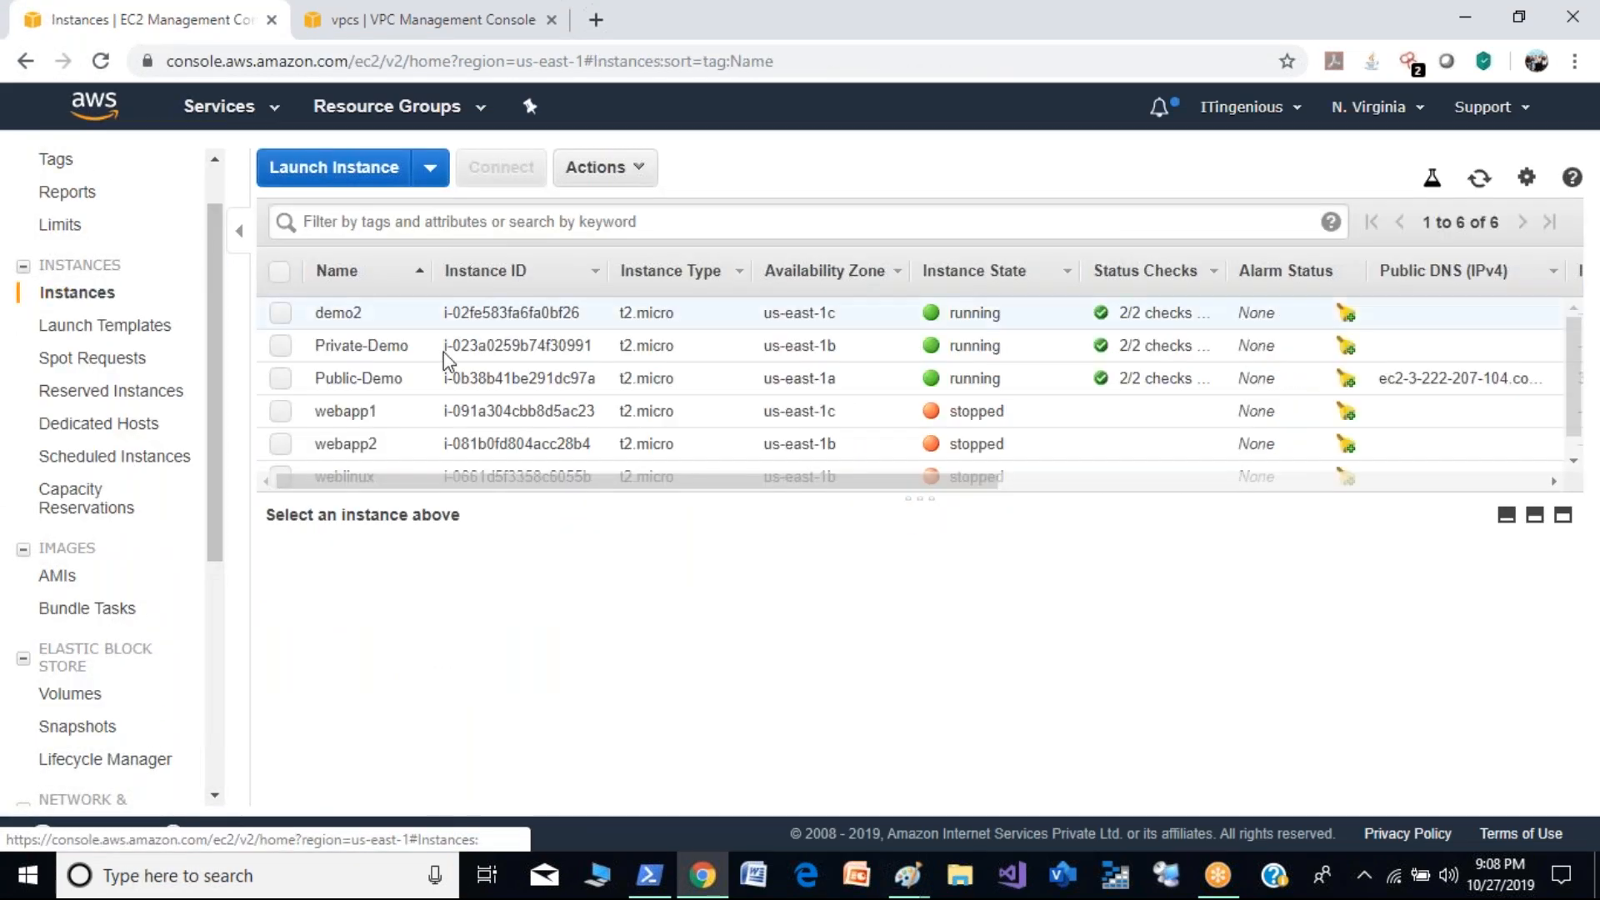
- Terminate the running demo2 instance and confirm the termination
click(292, 312)
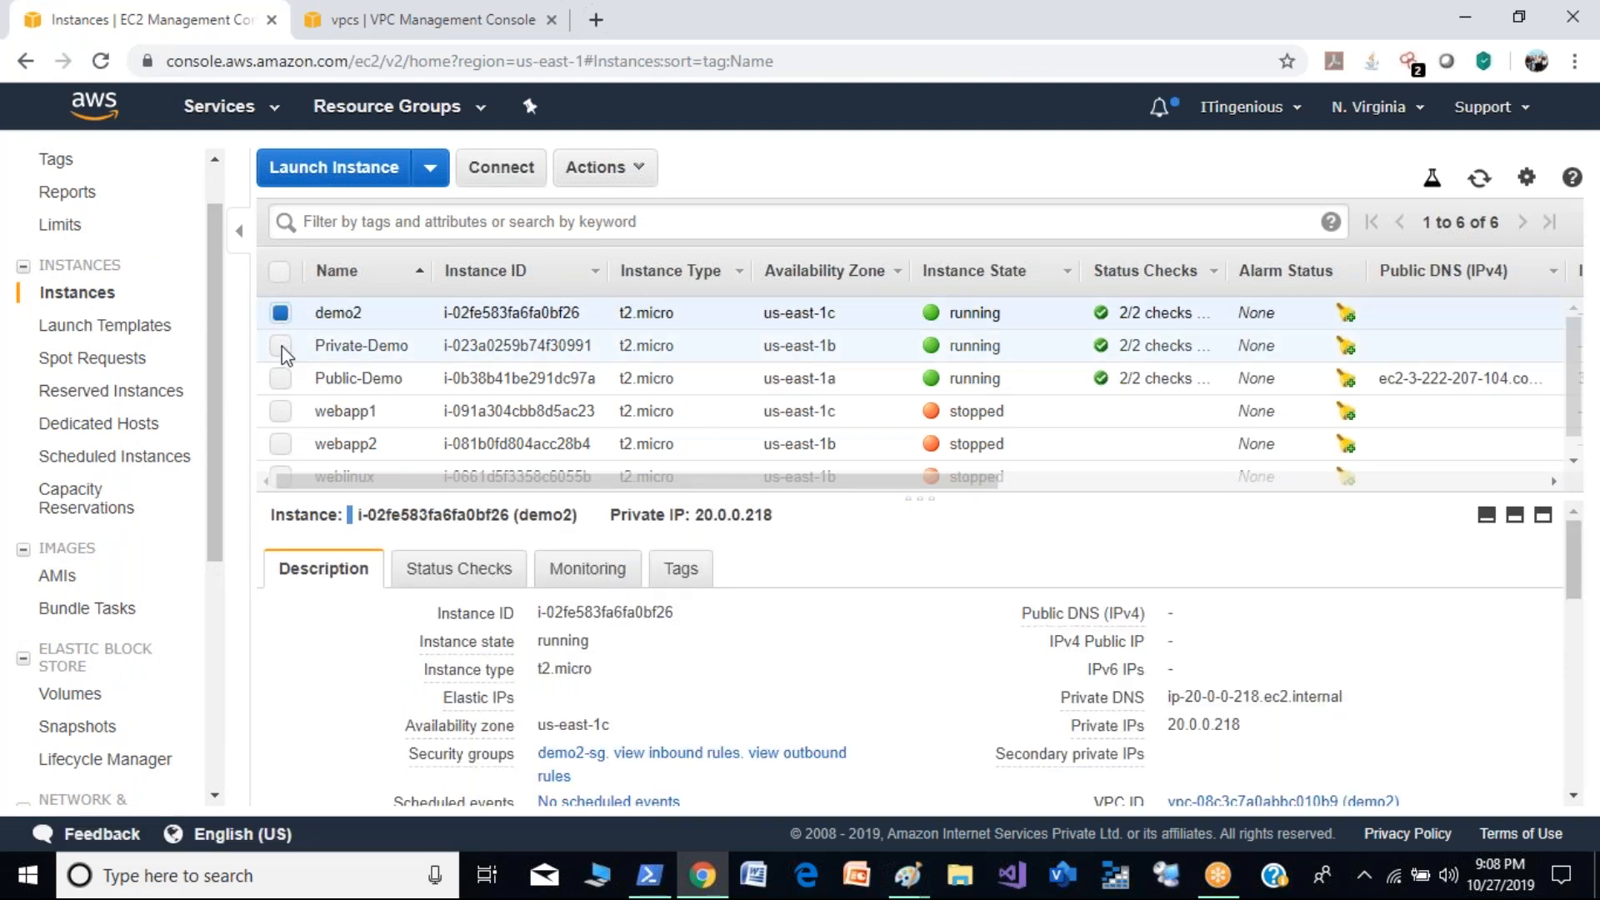
click(282, 346)
click(282, 346)
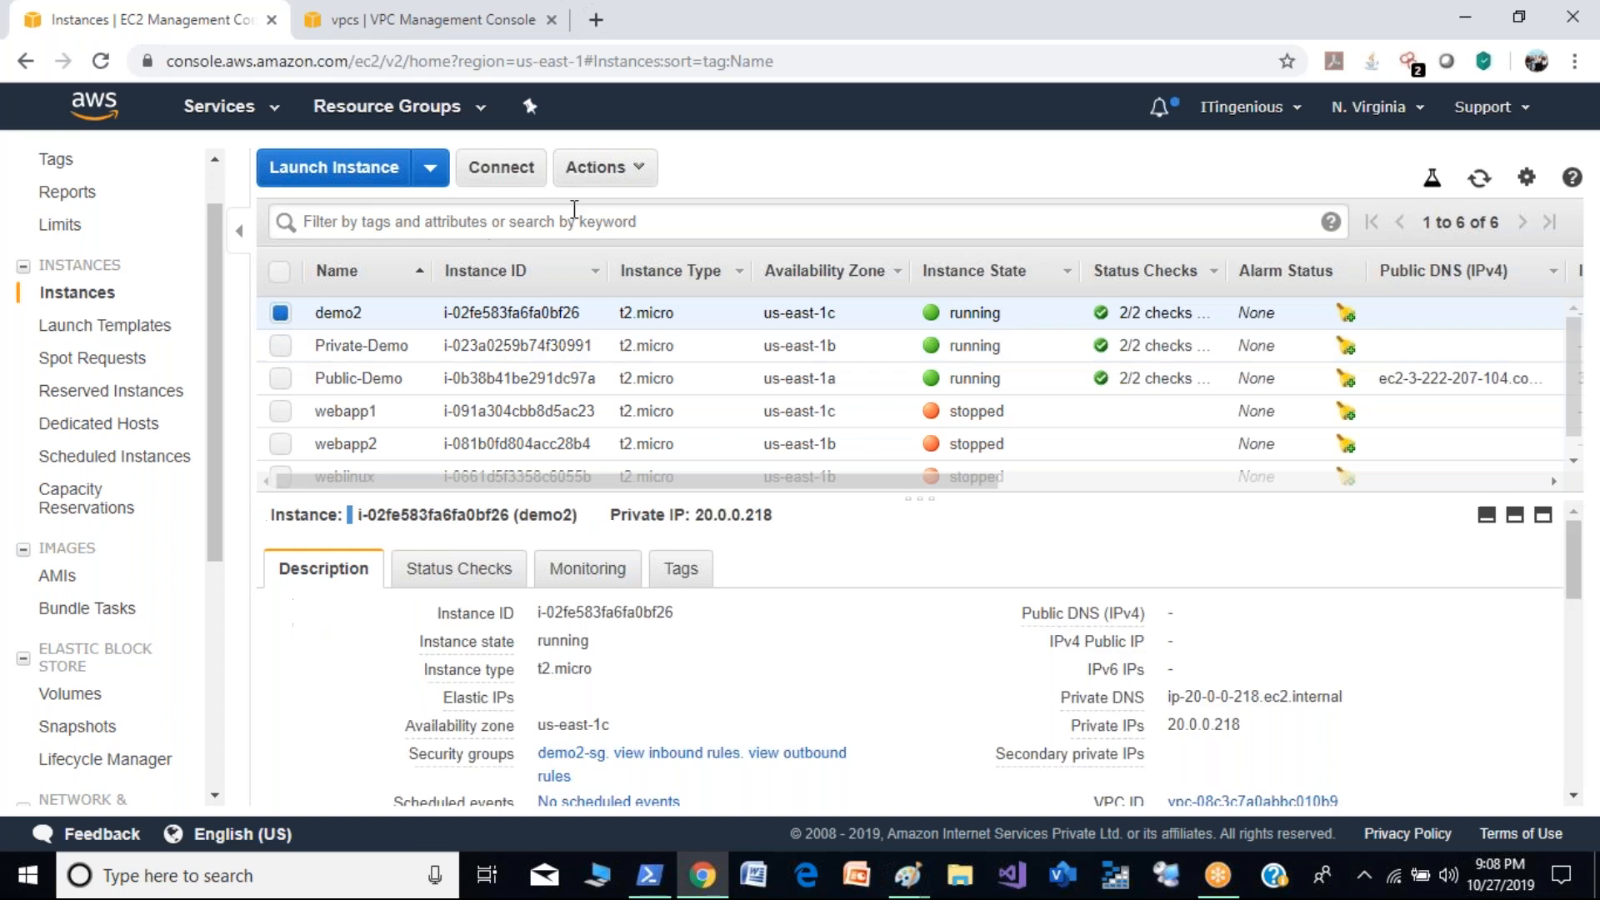
click(634, 190)
mouse_move(747, 348)
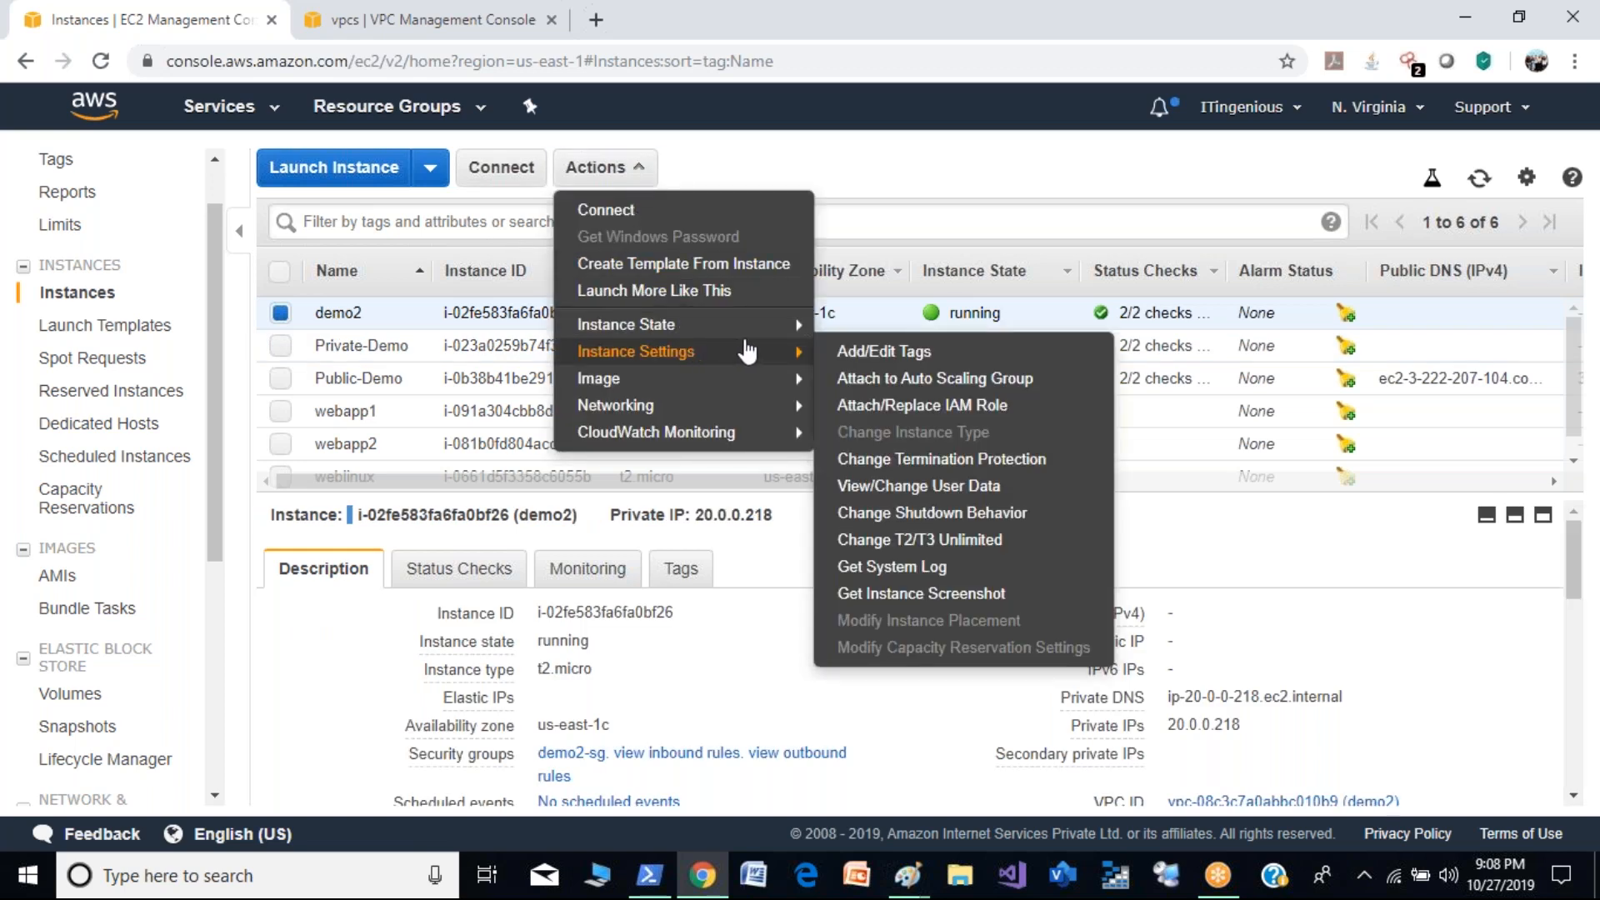
mouse_move(776, 325)
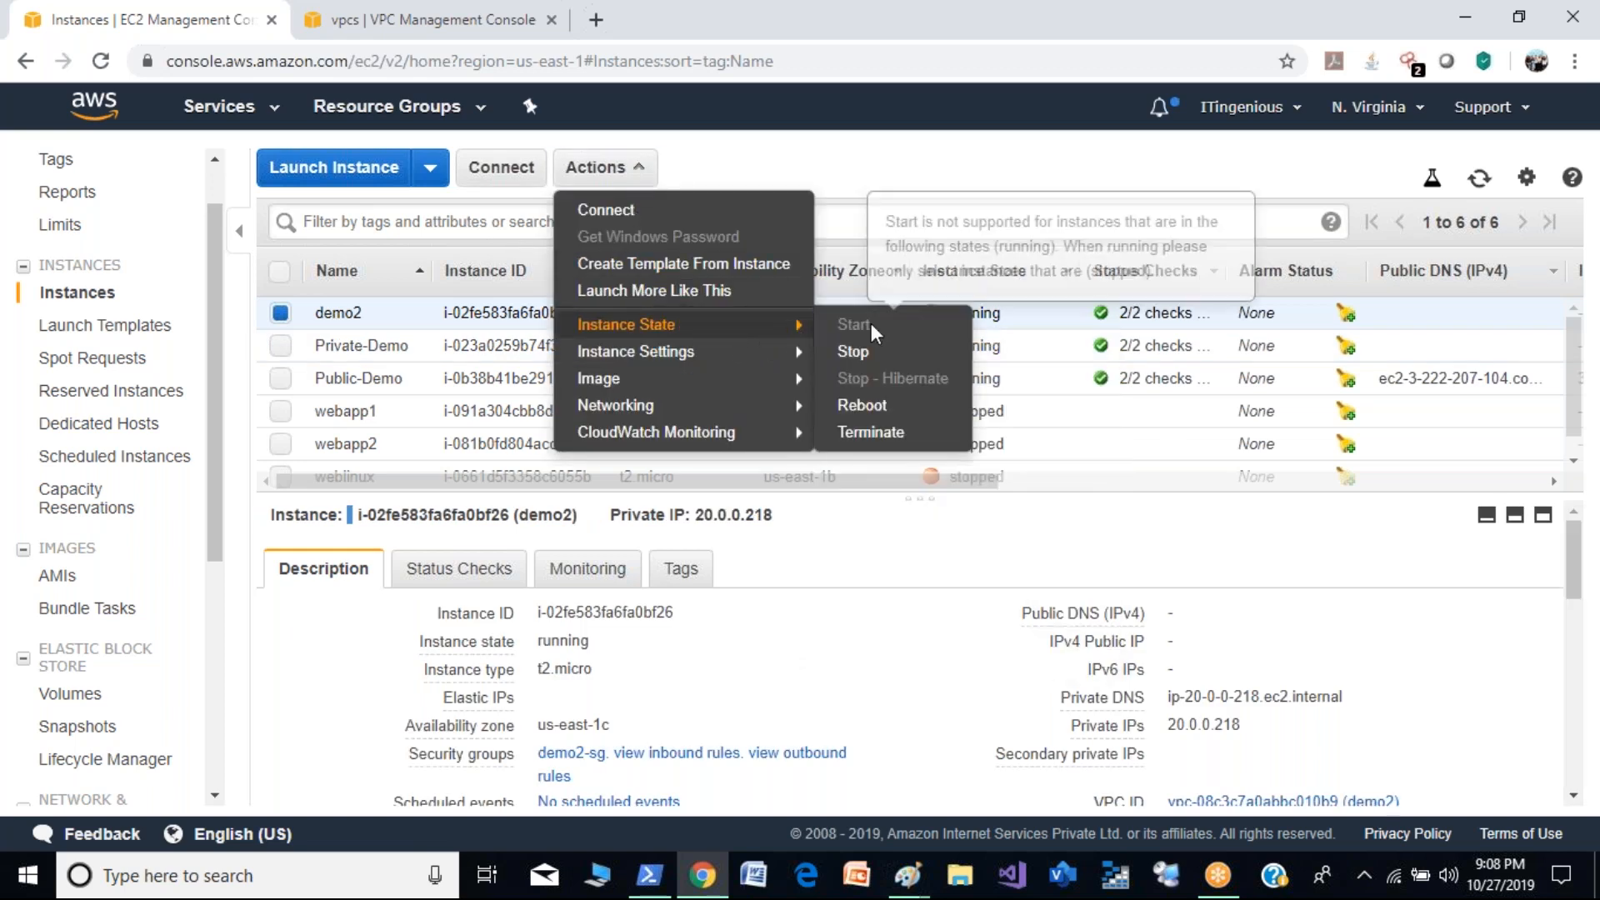
click(906, 441)
click(1238, 627)
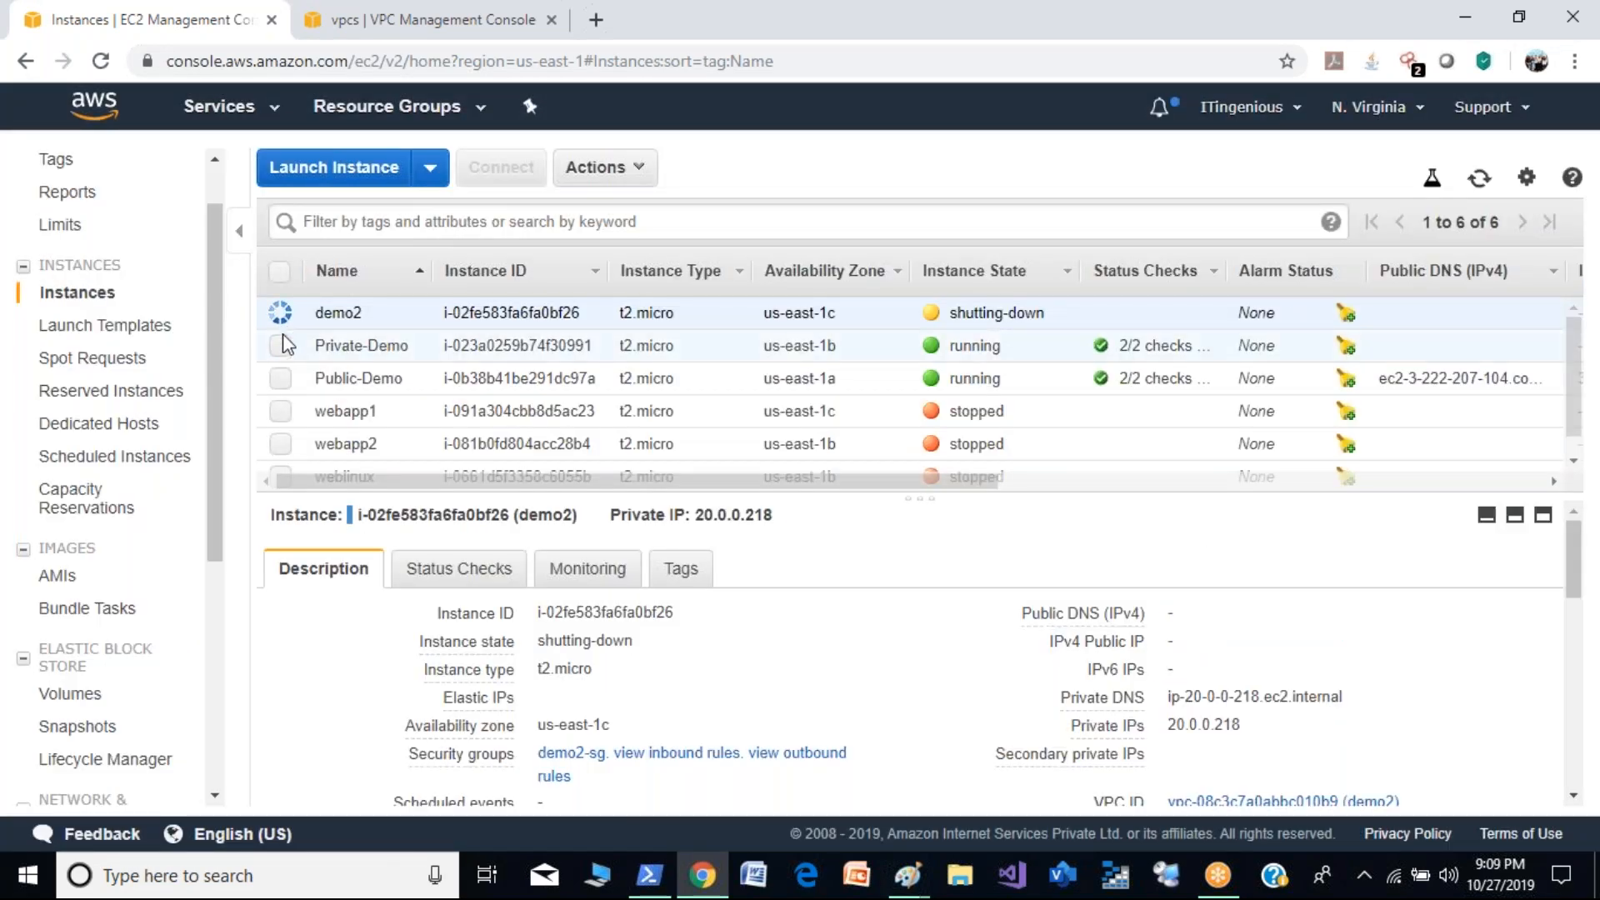
- Terminate only the Private-Demo instance, leaving demo2 out of the selection, and confirm
click(280, 345)
click(280, 312)
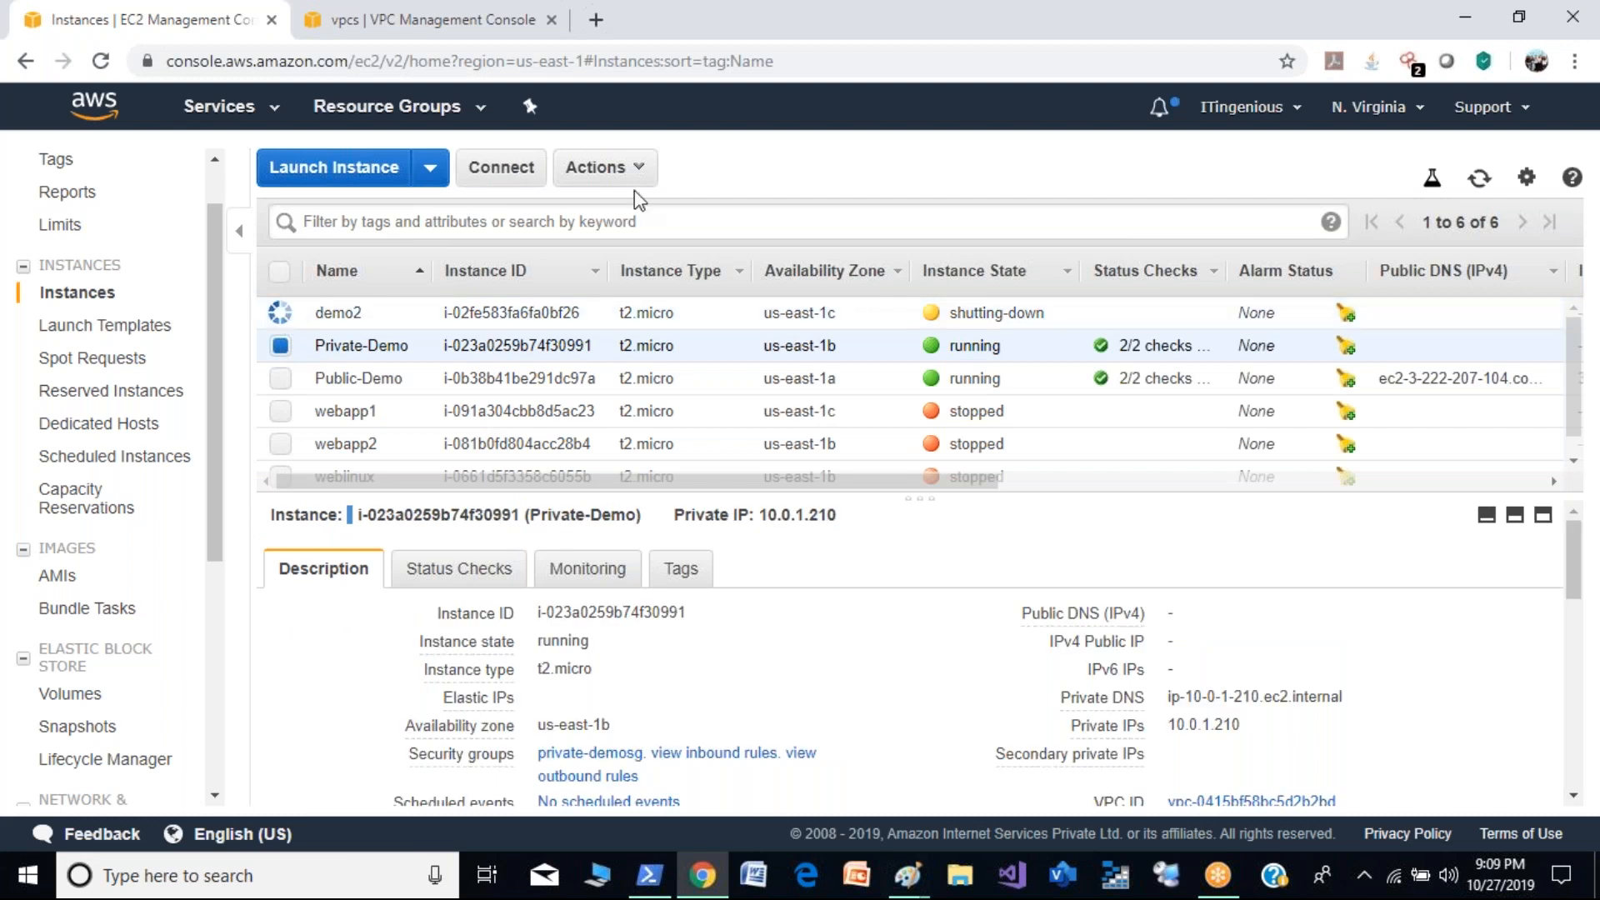
click(602, 167)
mouse_move(753, 326)
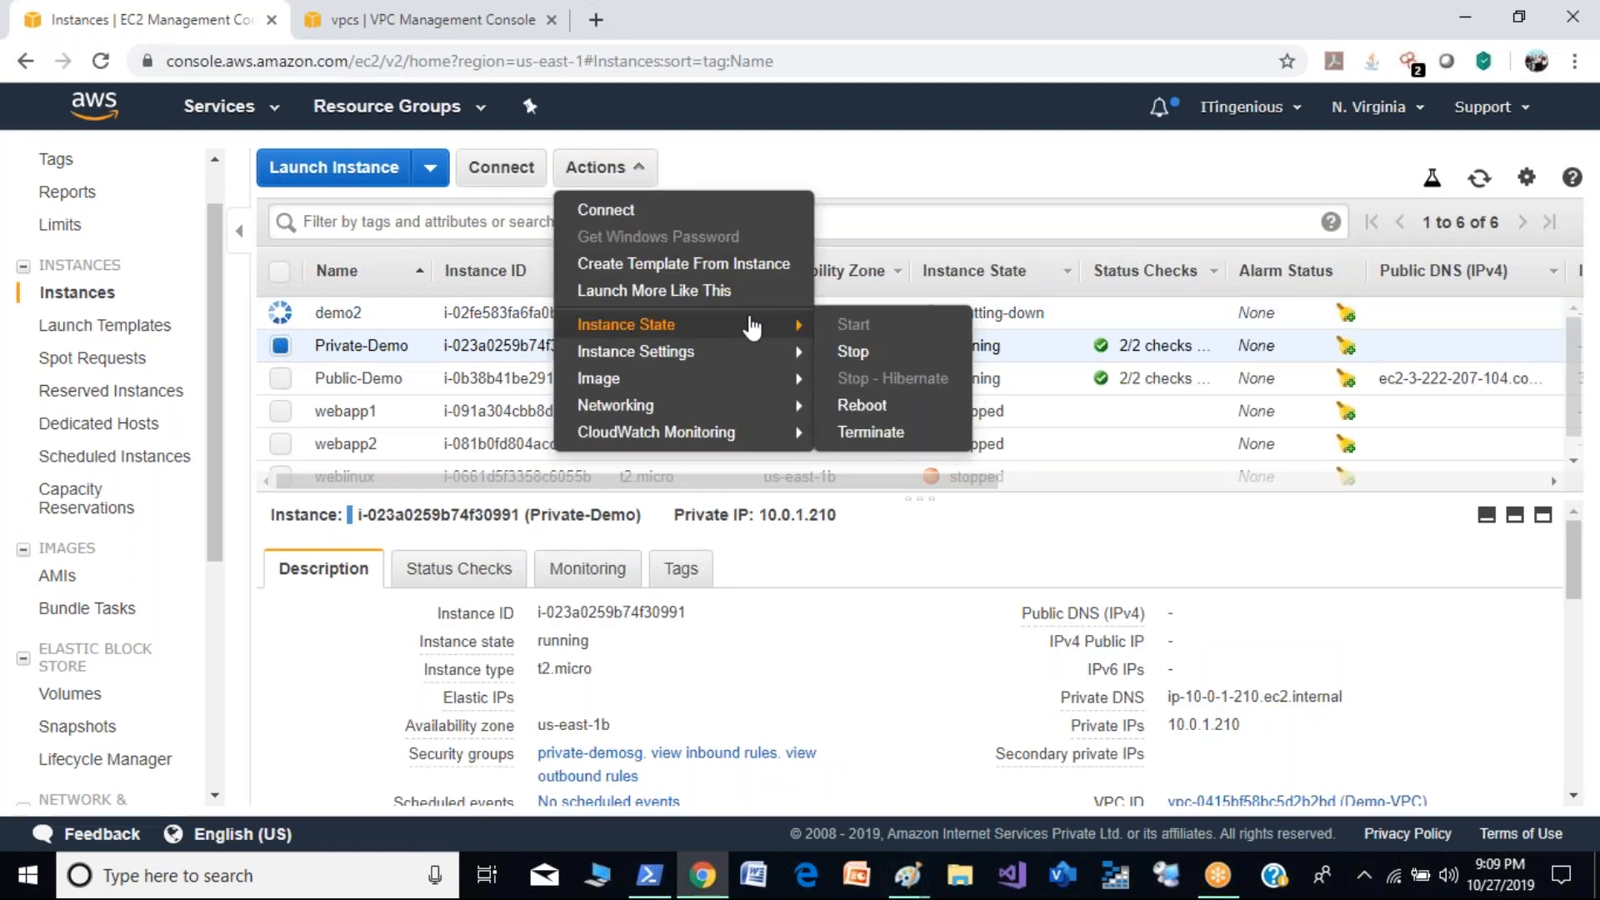
click(869, 432)
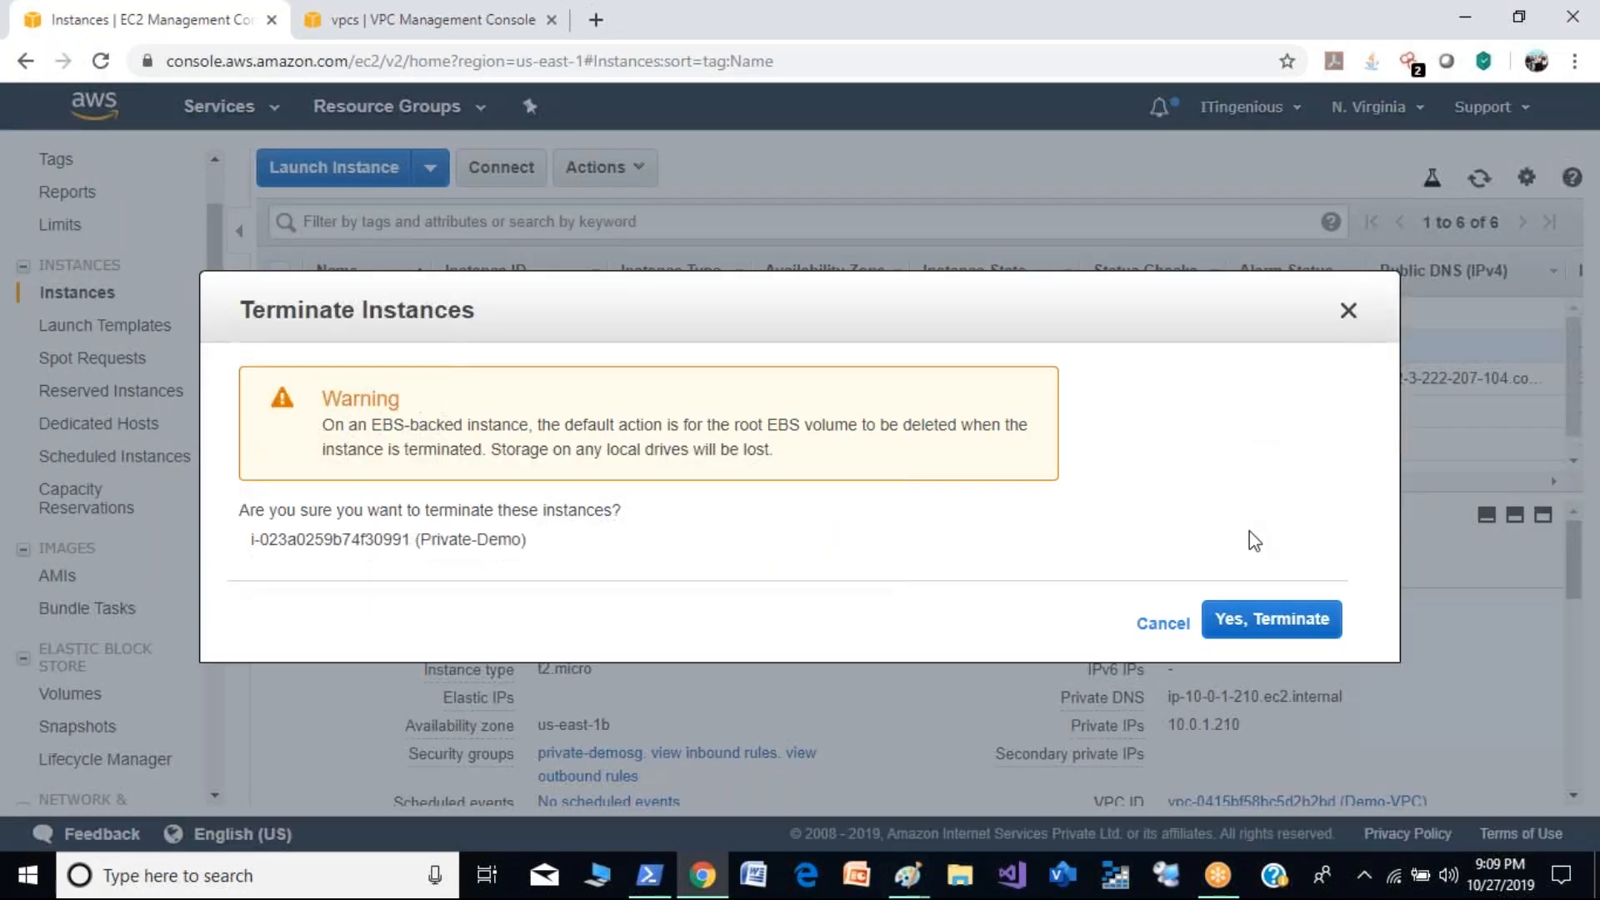
click(1269, 615)
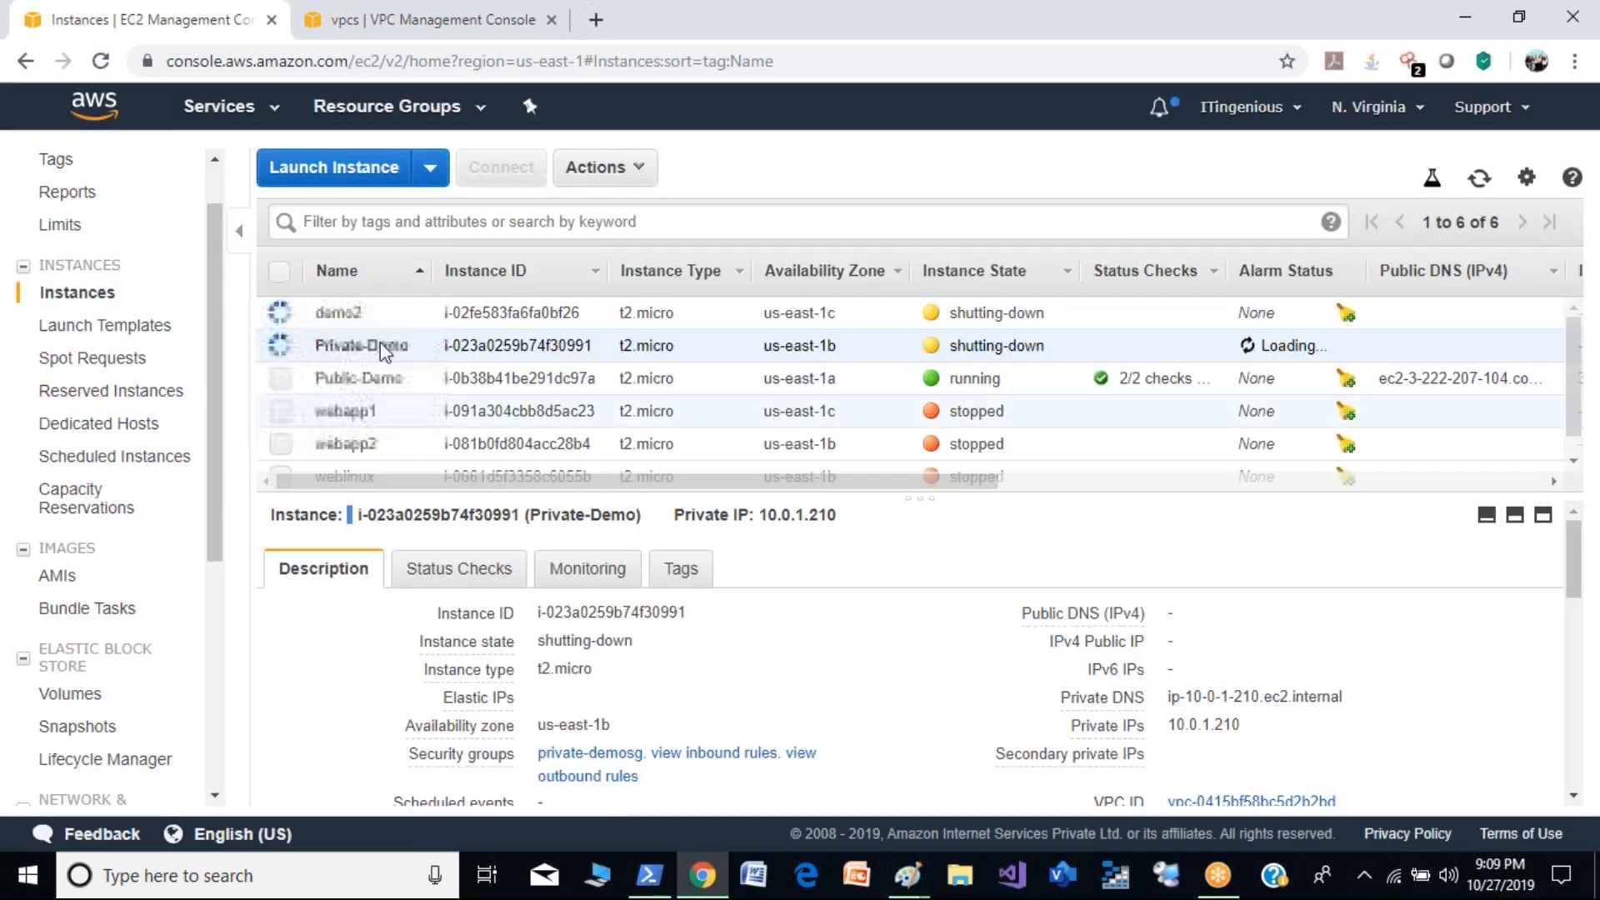
- Terminate only the Public-Demo instance, with Private-Demo removed from the selection, and confirm
click(281, 378)
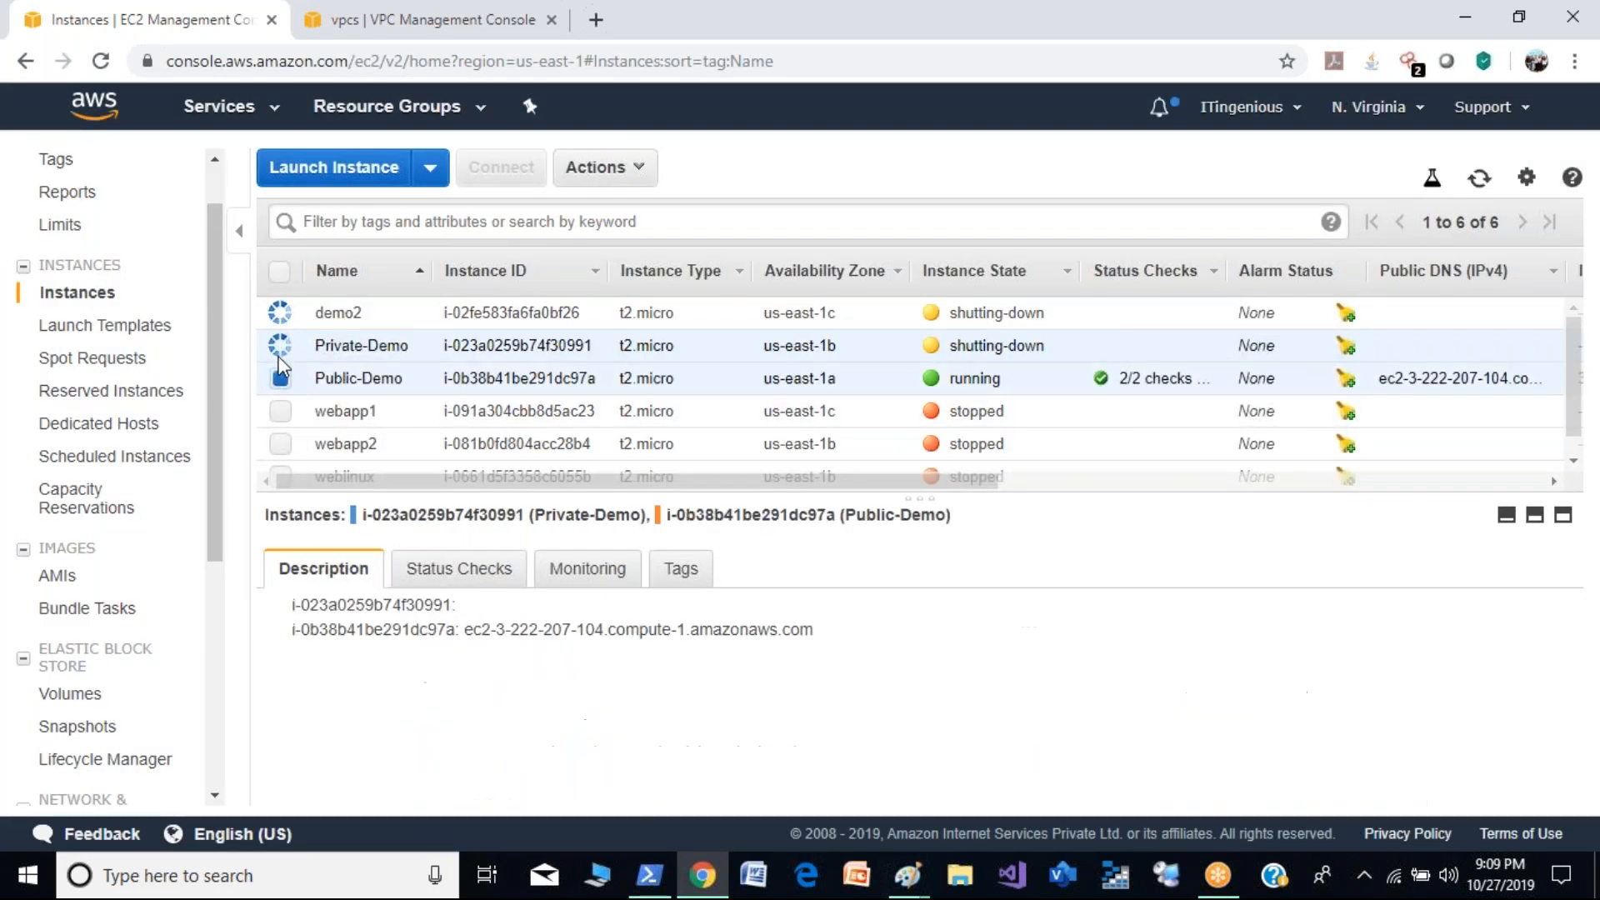
click(280, 346)
click(629, 167)
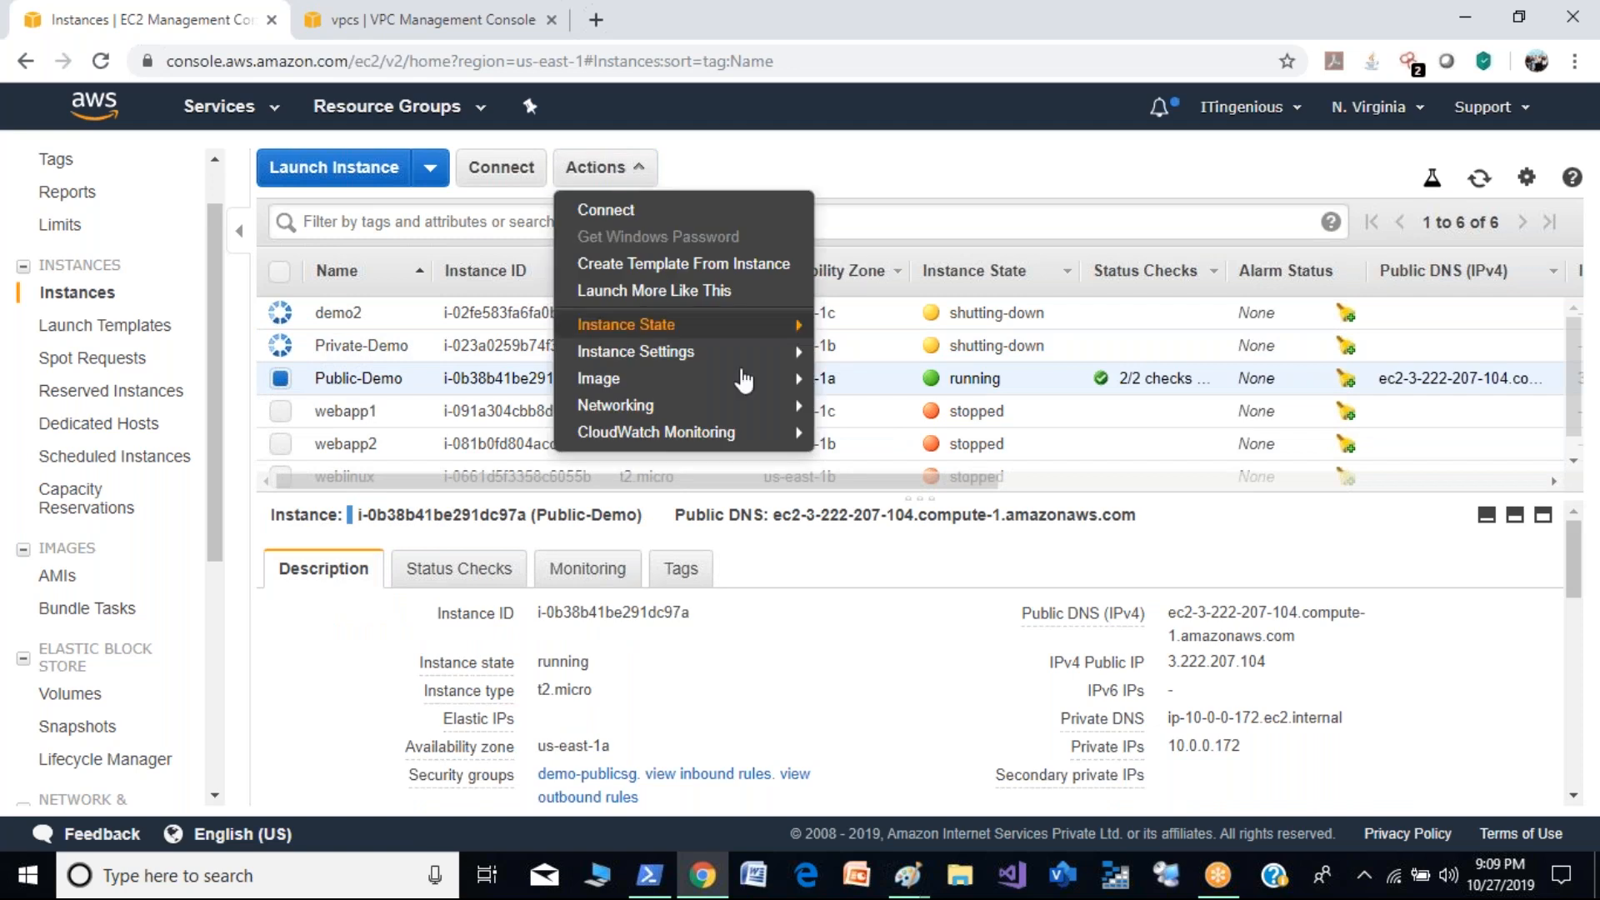
mouse_move(791, 380)
mouse_move(763, 351)
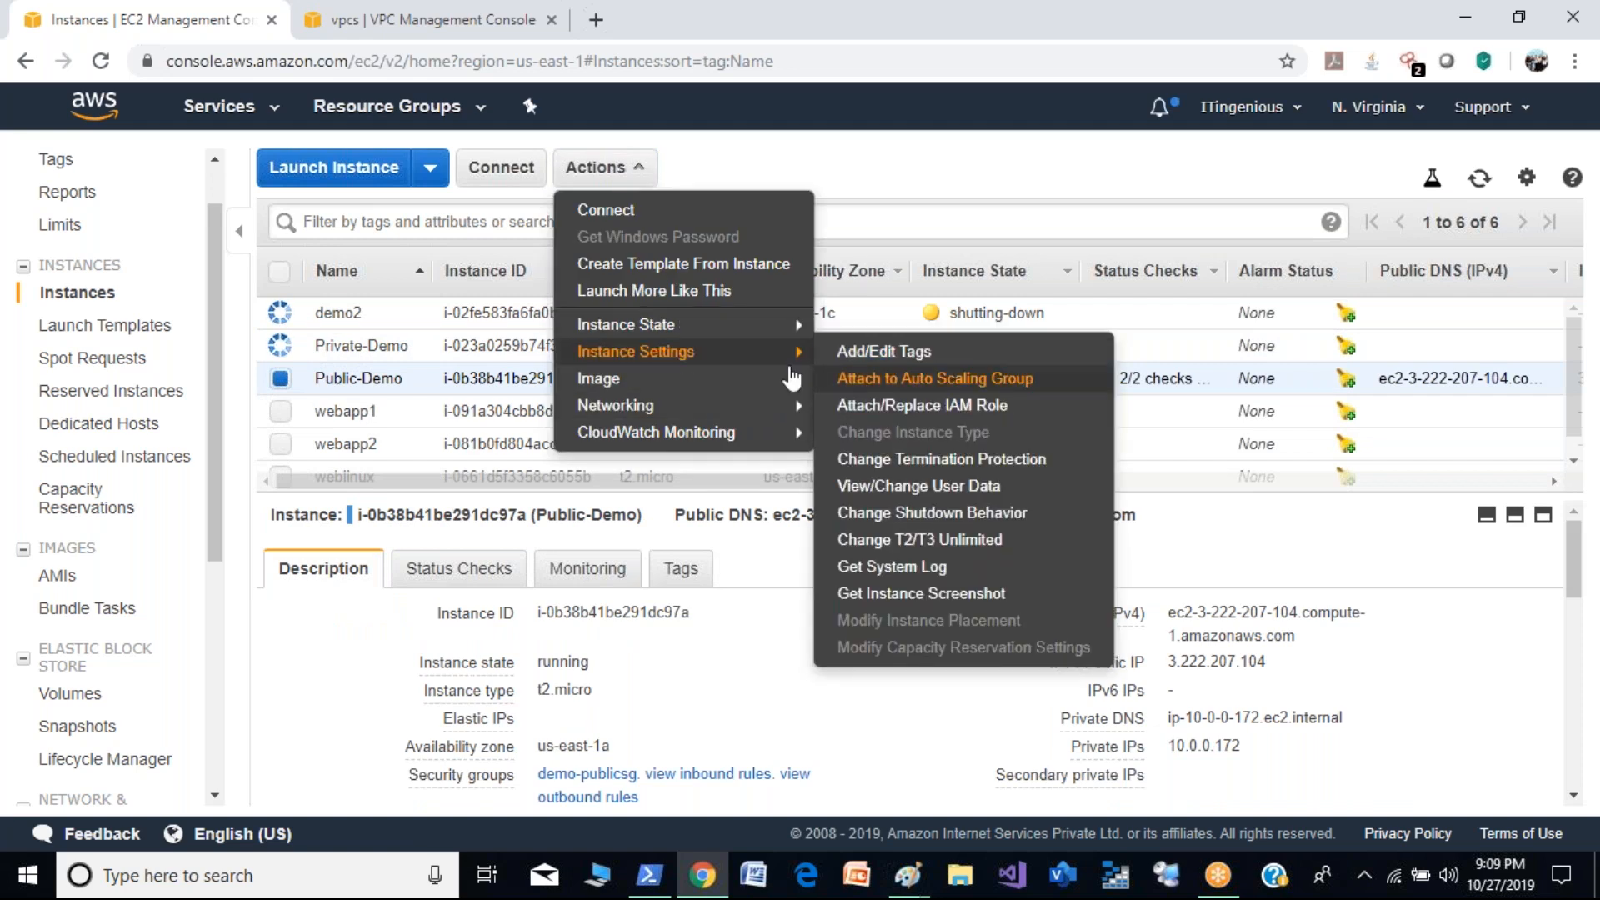
mouse_move(666, 326)
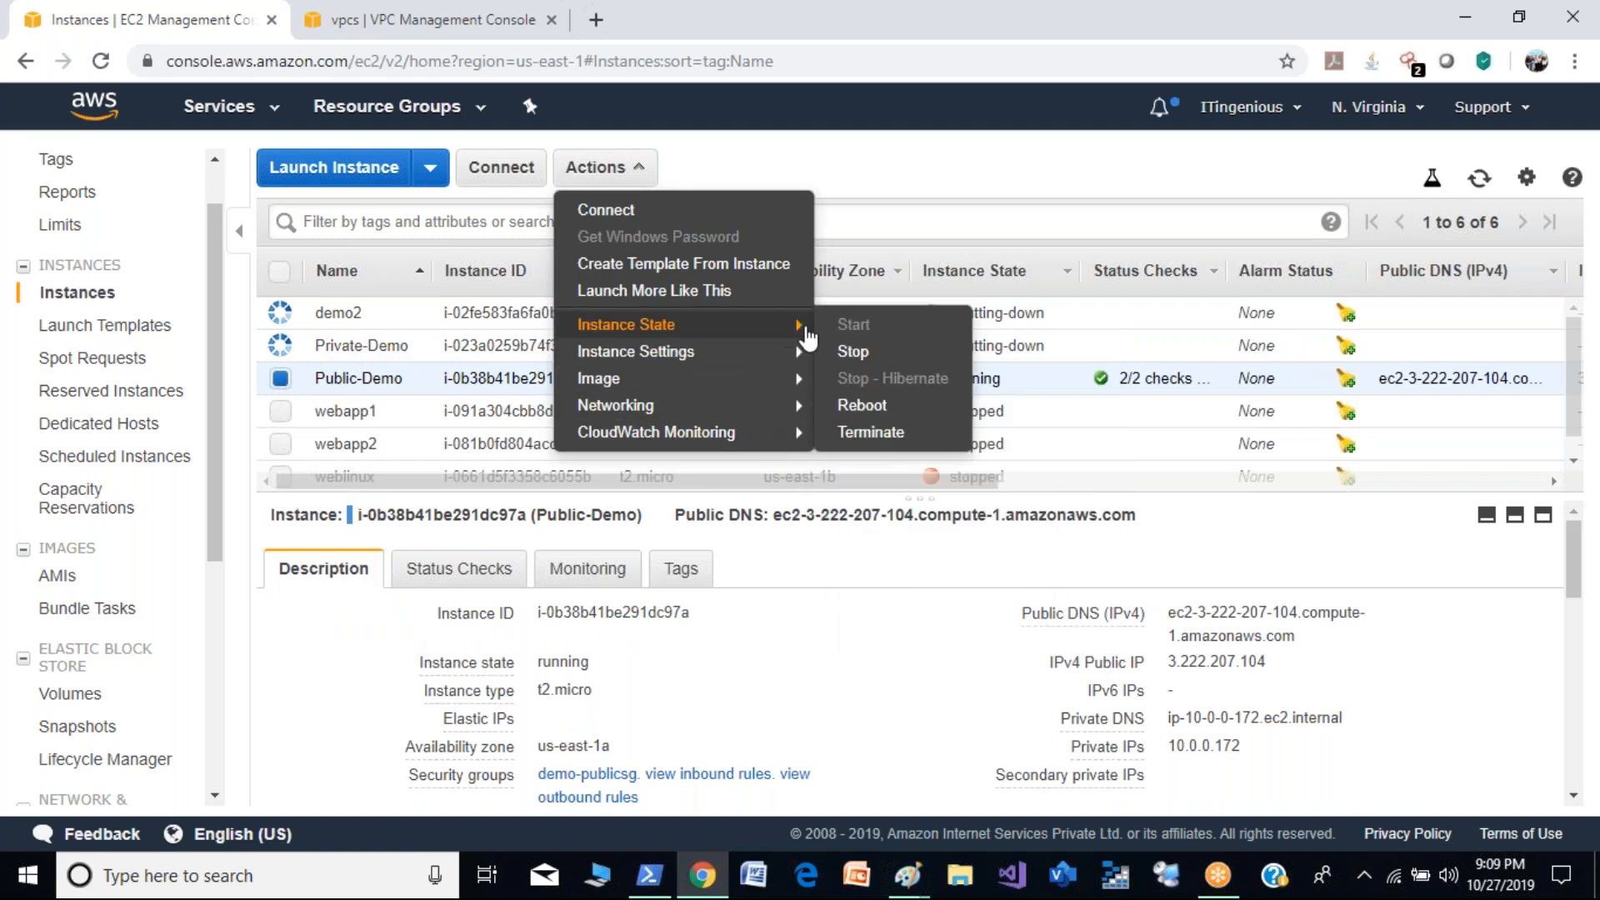
click(858, 433)
click(1250, 625)
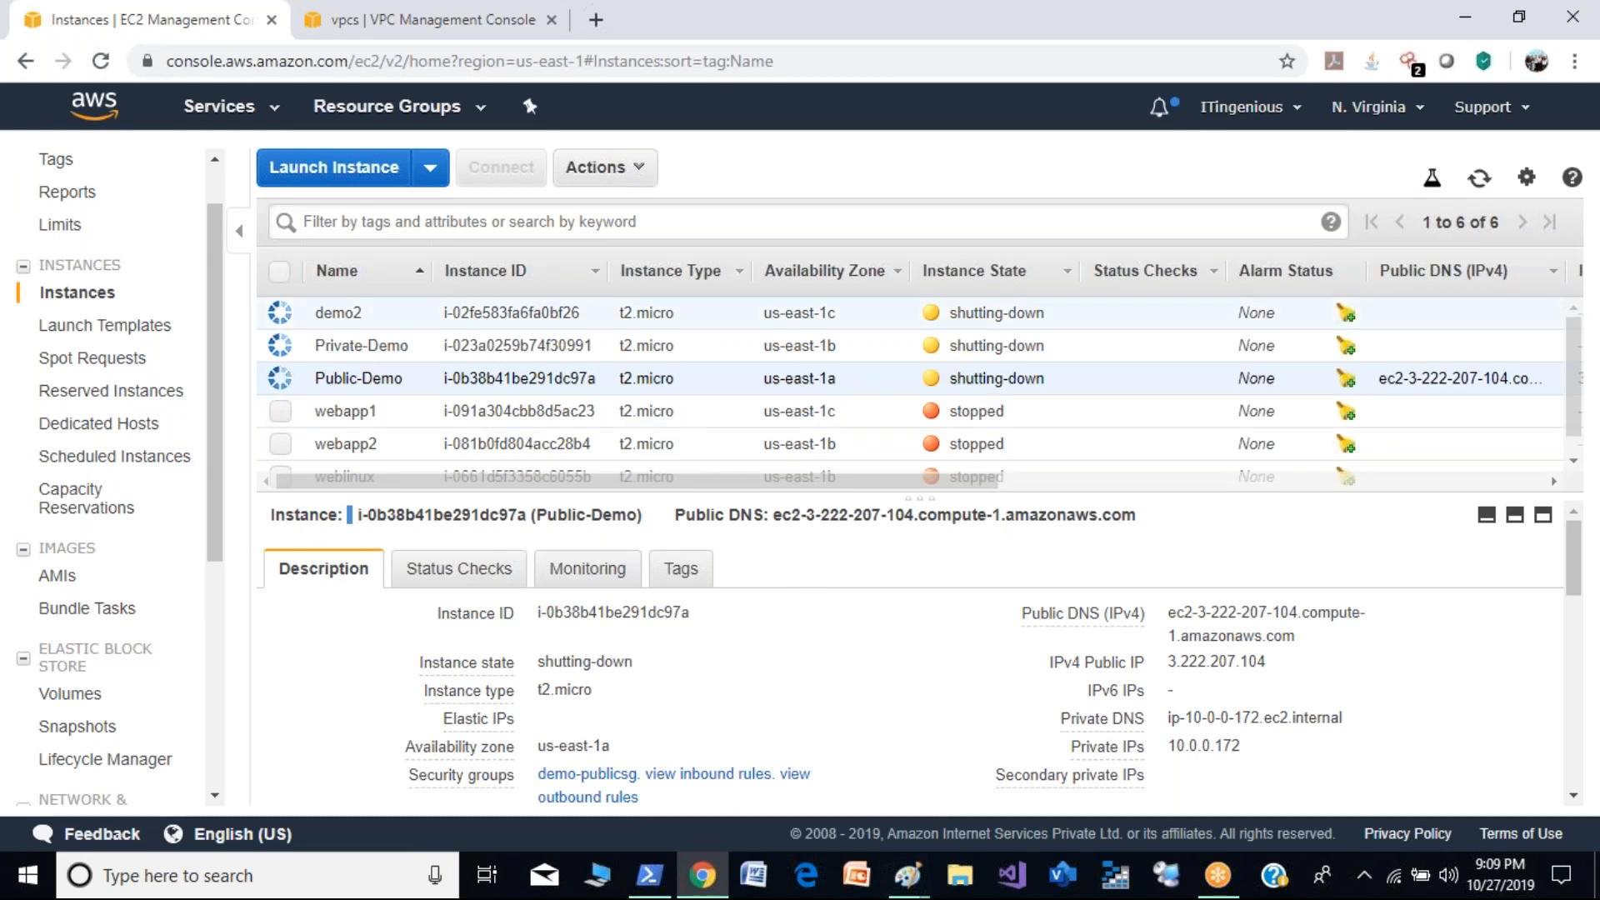
- Return to the VPC console, dismiss the earlier deletion dialog and delete the demo2 VPC
click(417, 17)
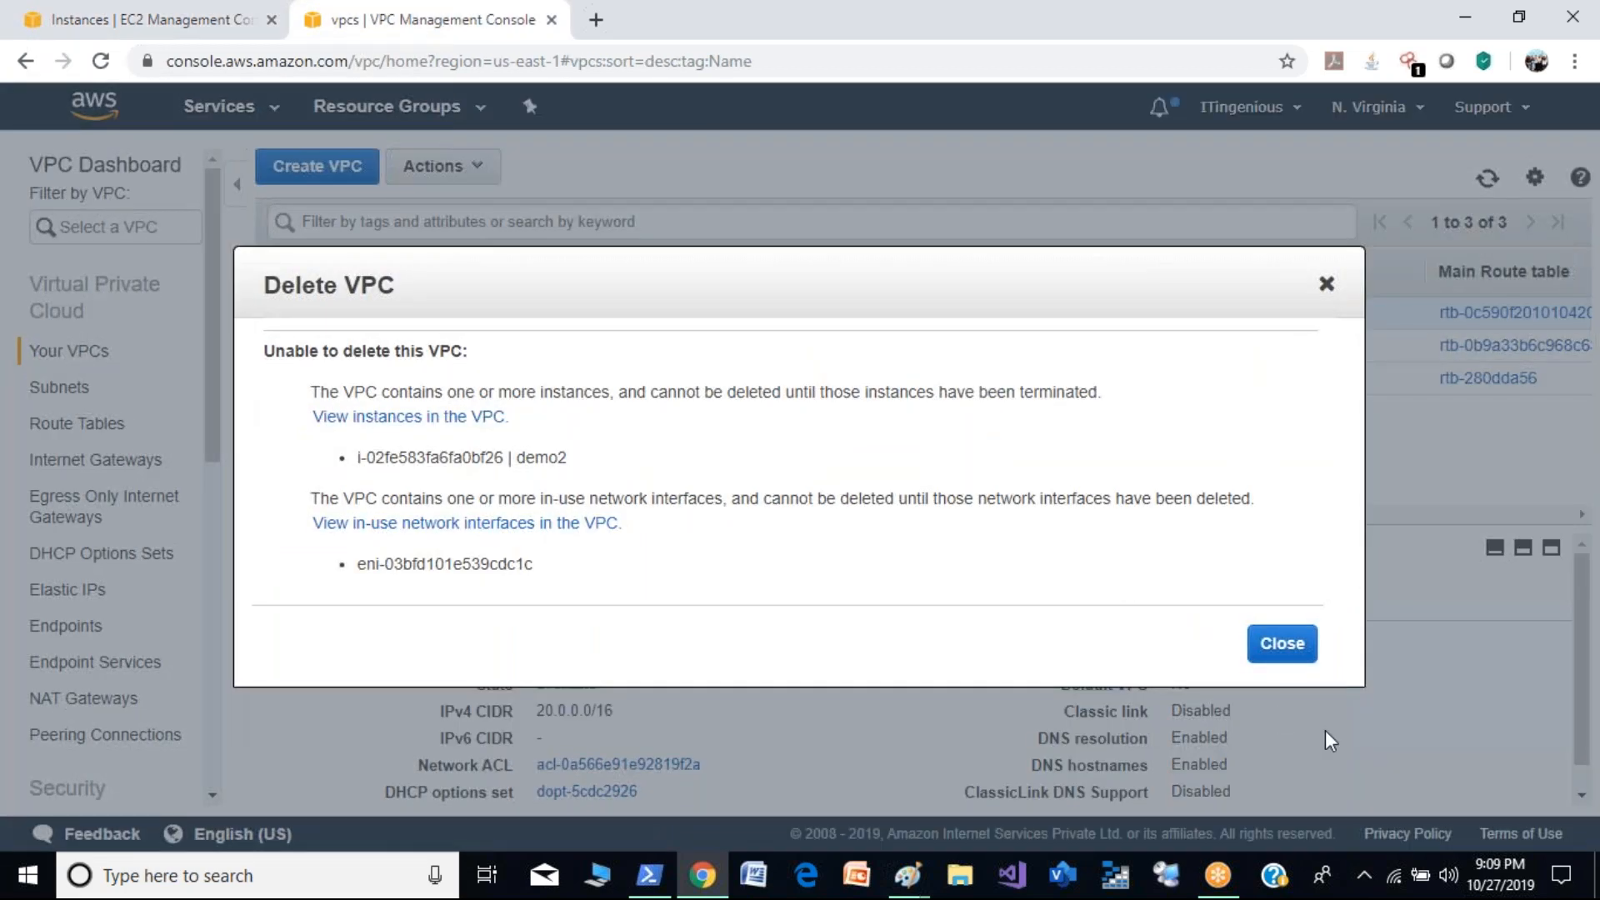
click(1287, 648)
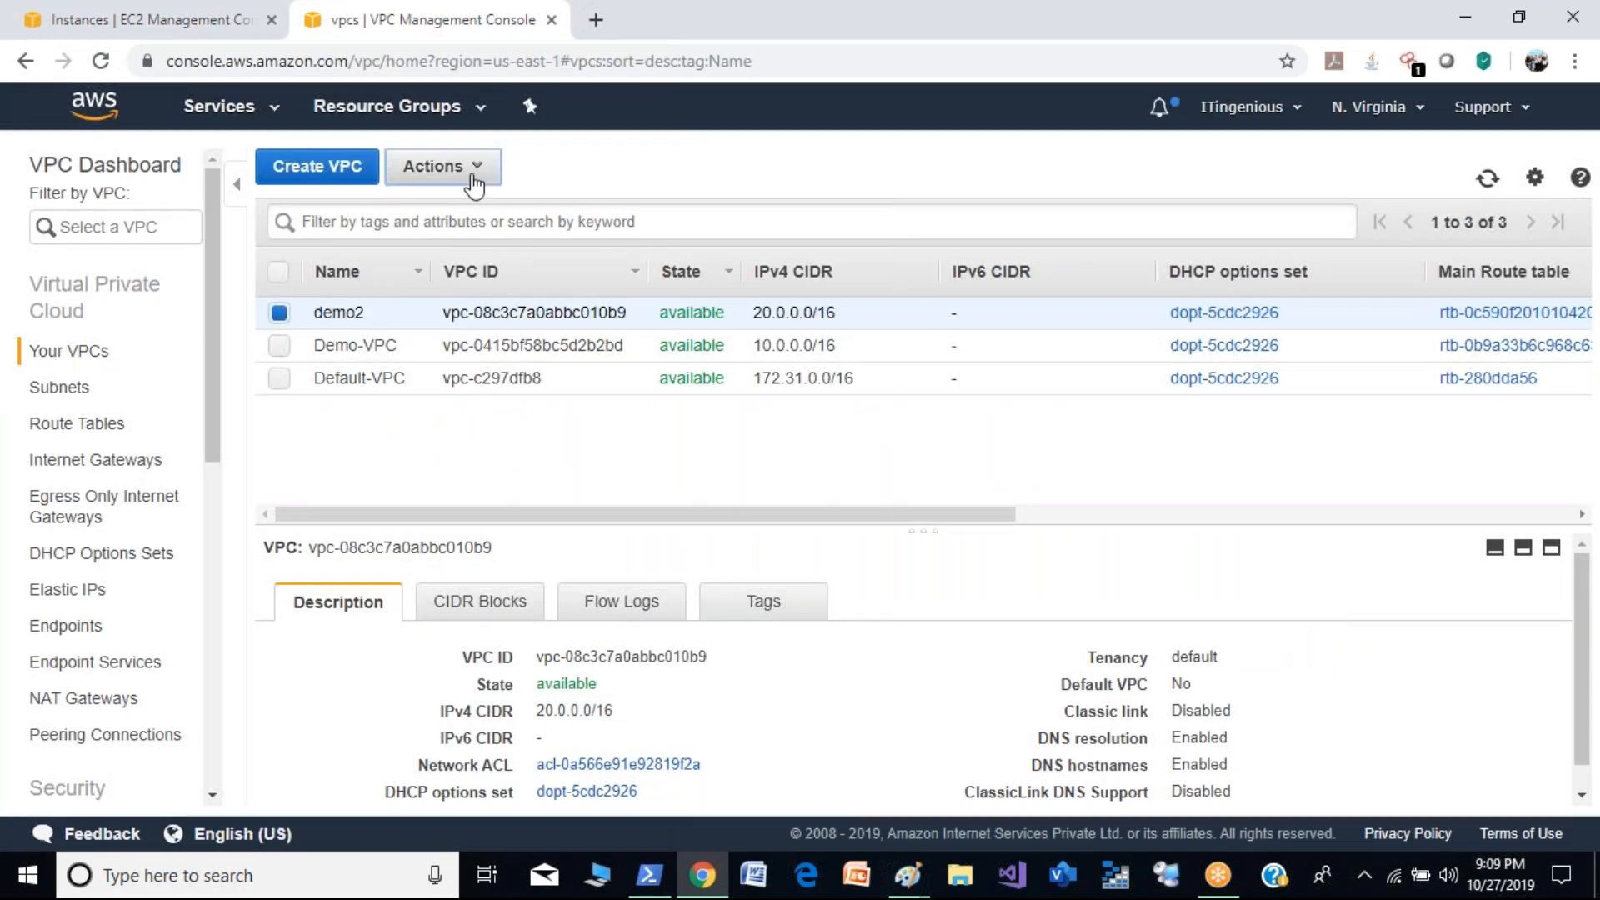
click(465, 171)
click(484, 211)
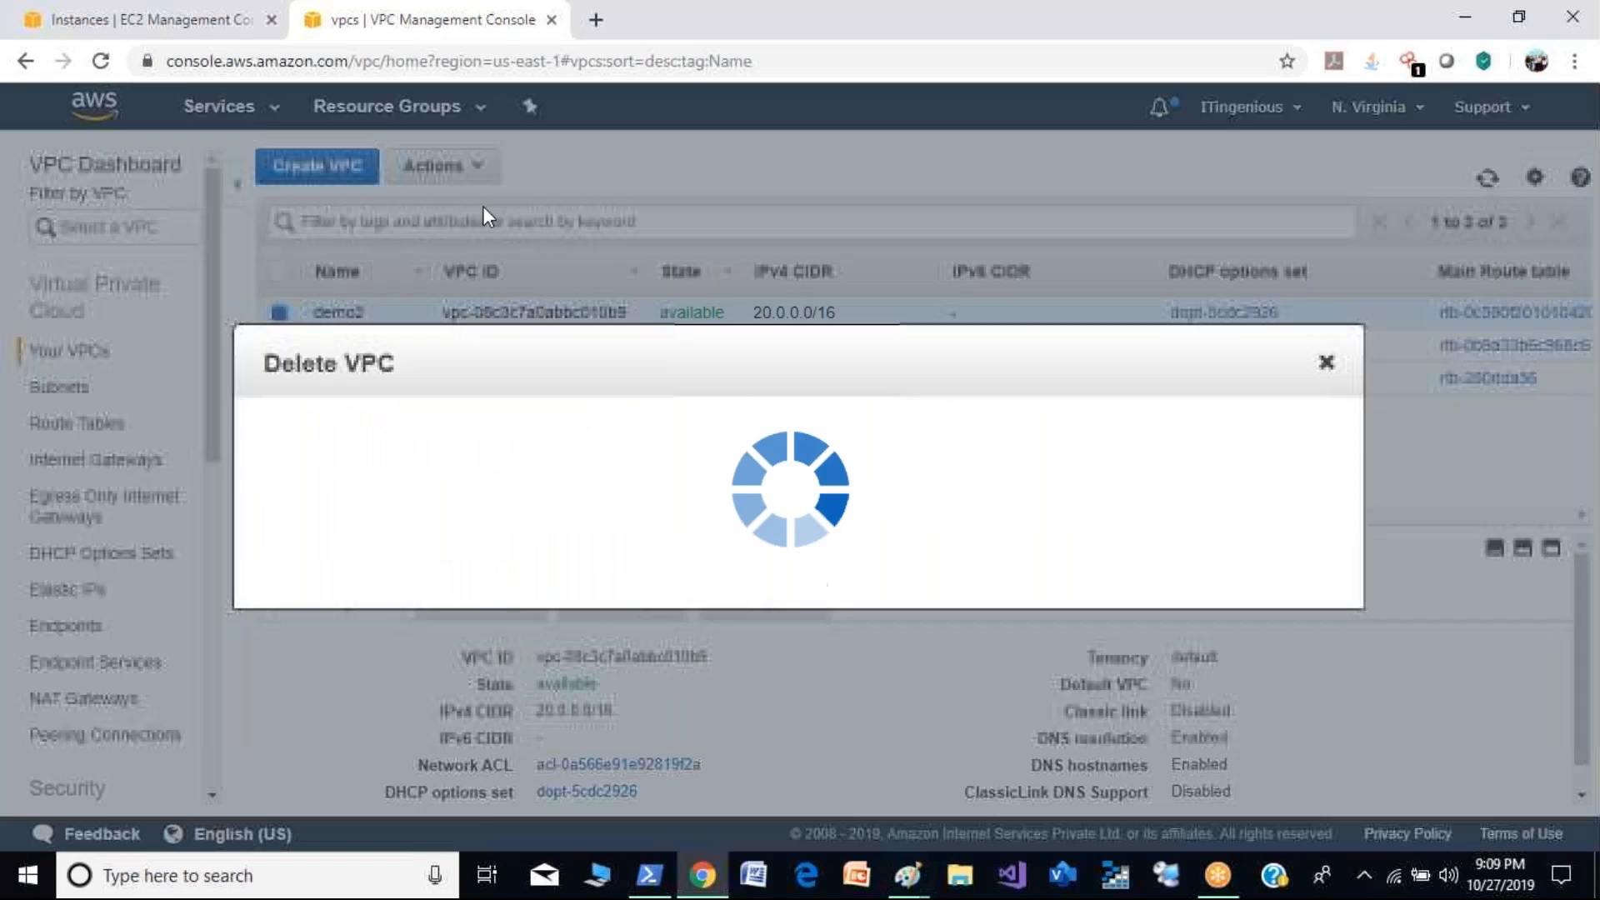
click(1260, 677)
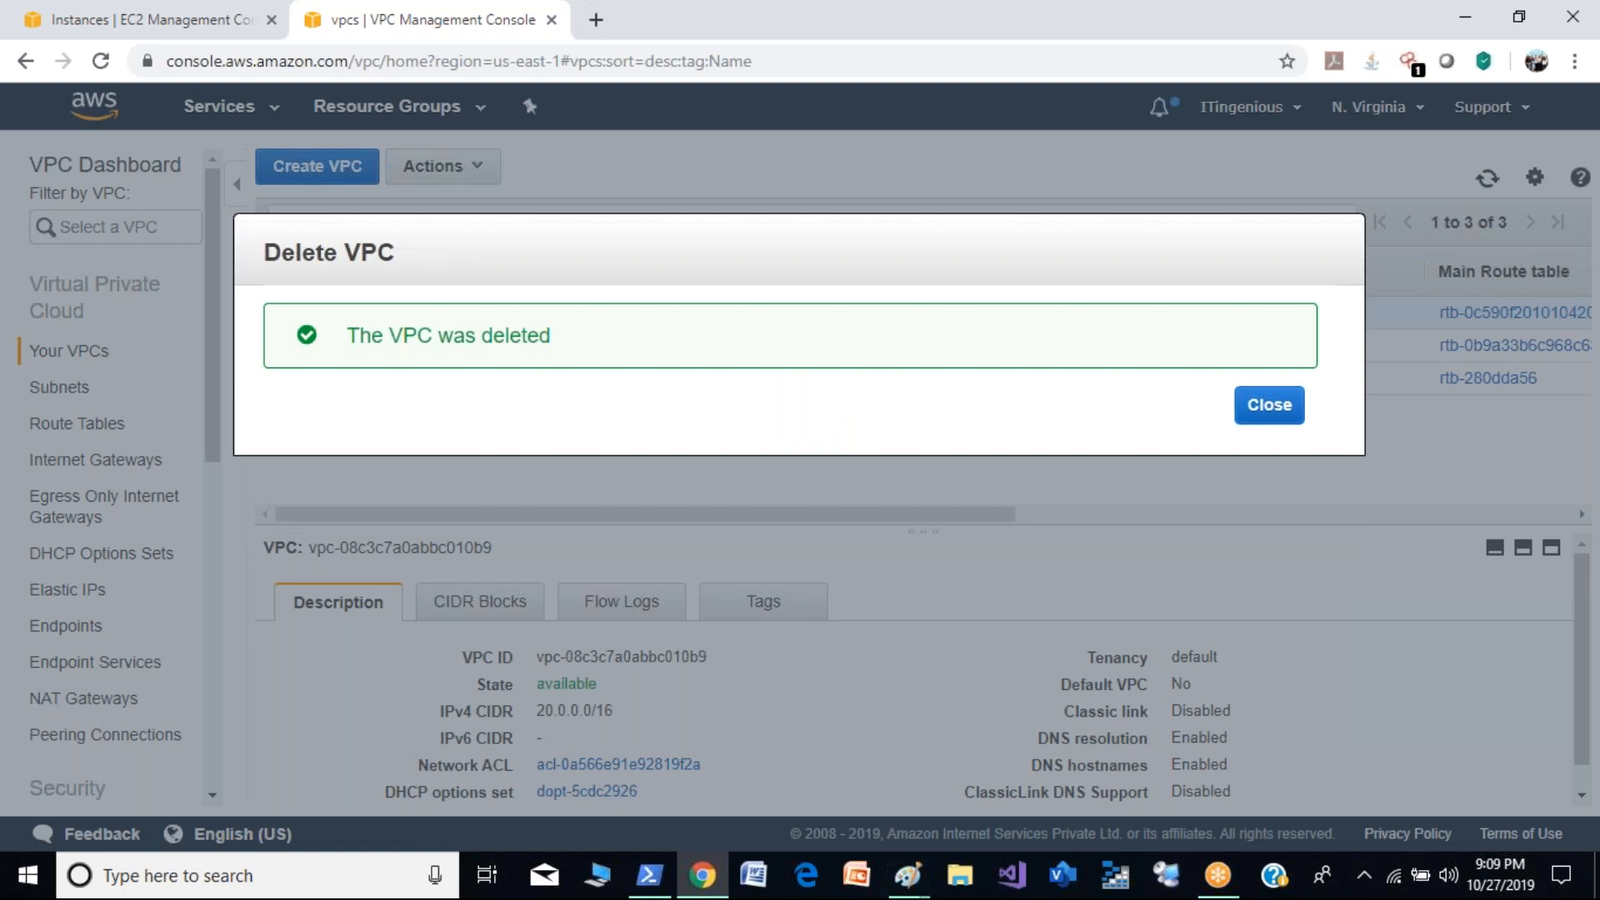
click(1275, 407)
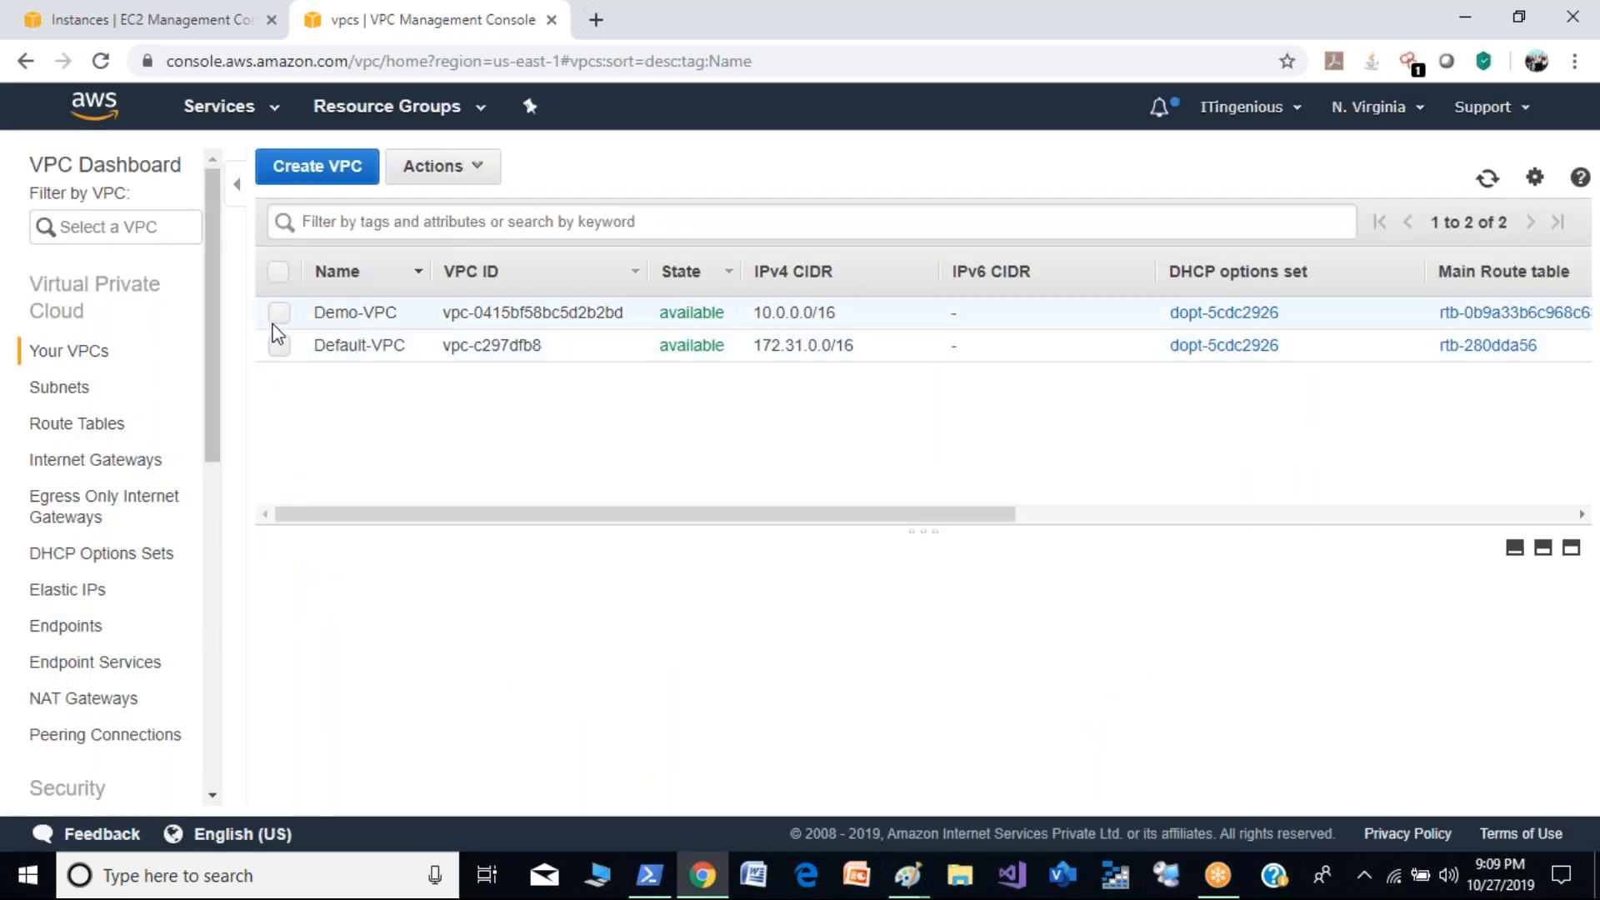
- Delete the Demo-VPC with the 10.0.0.0/16 range from the list of VPCs and close the dialog
click(280, 315)
click(467, 167)
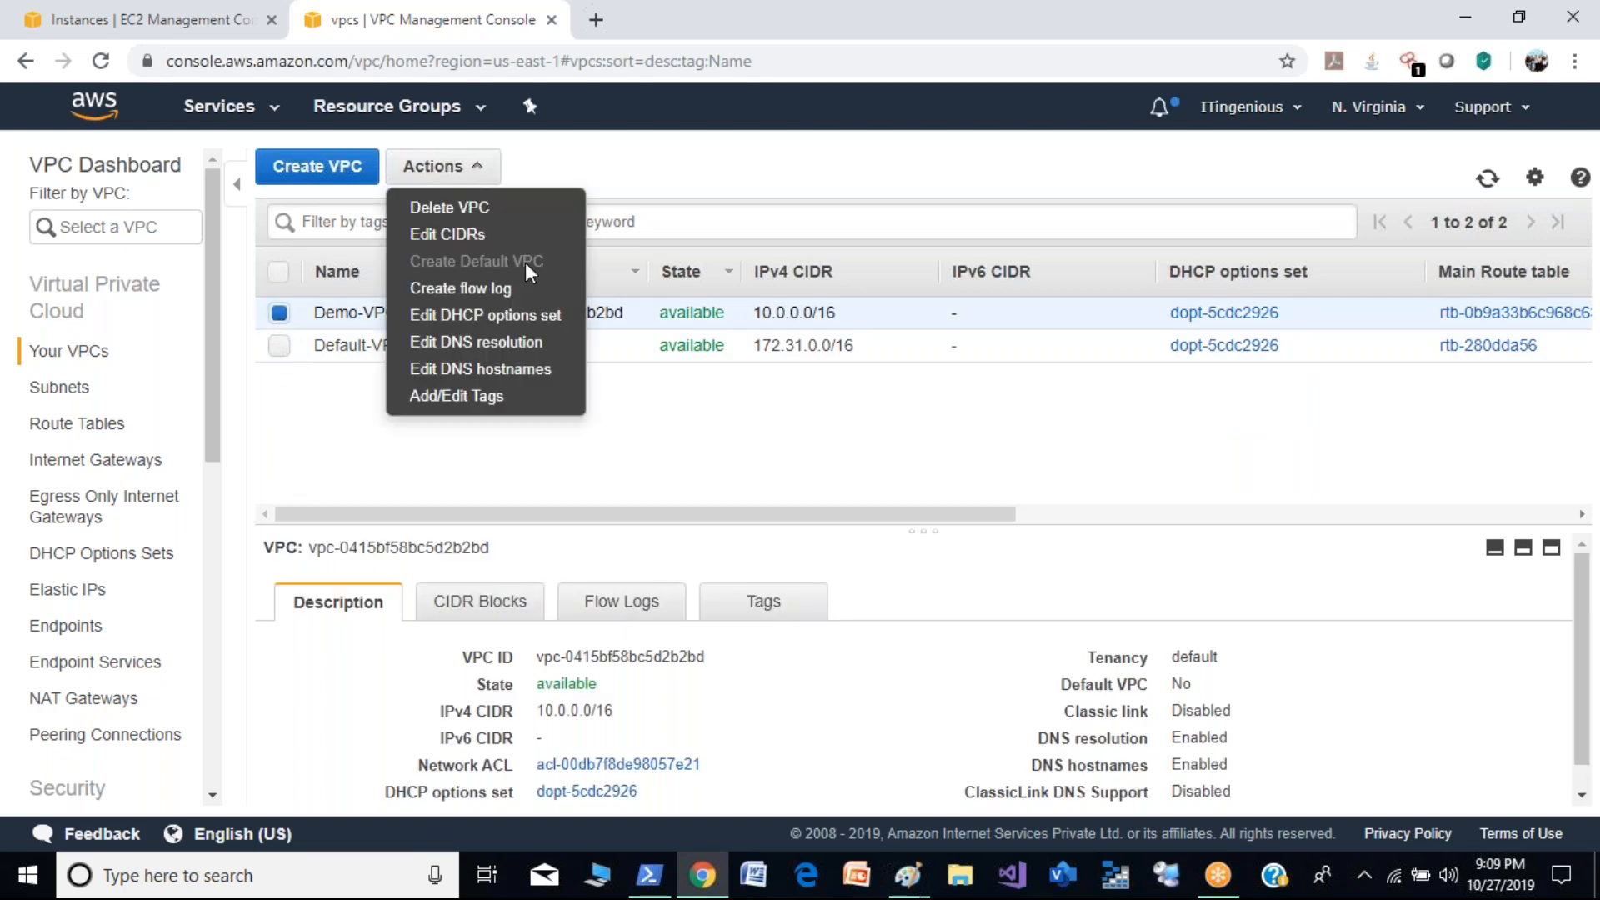
click(450, 206)
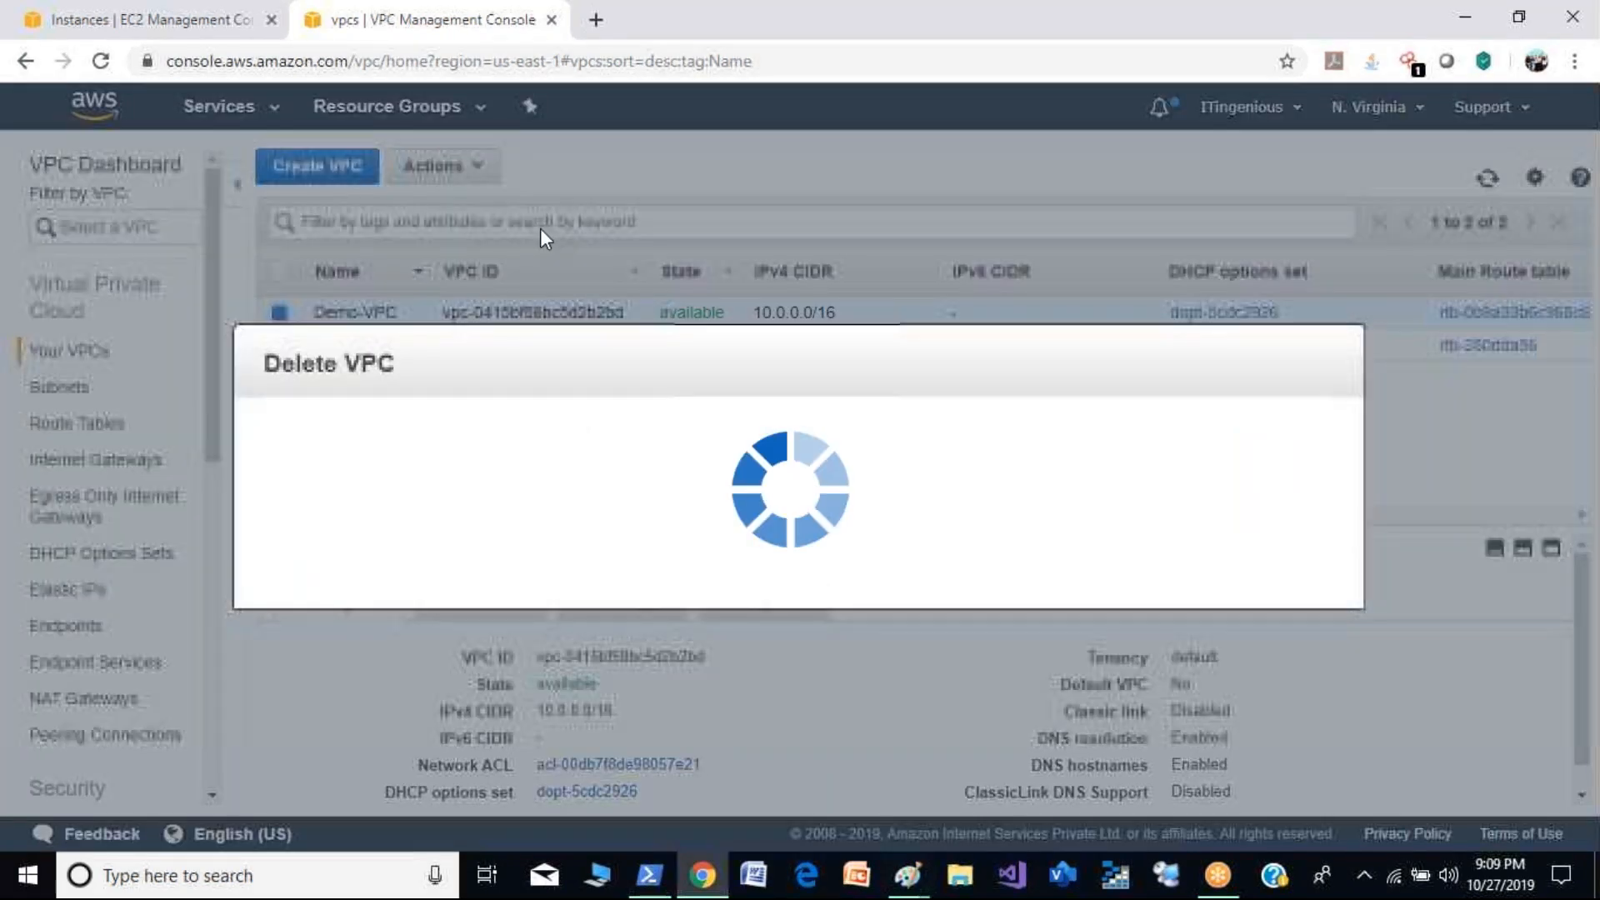
click(1255, 676)
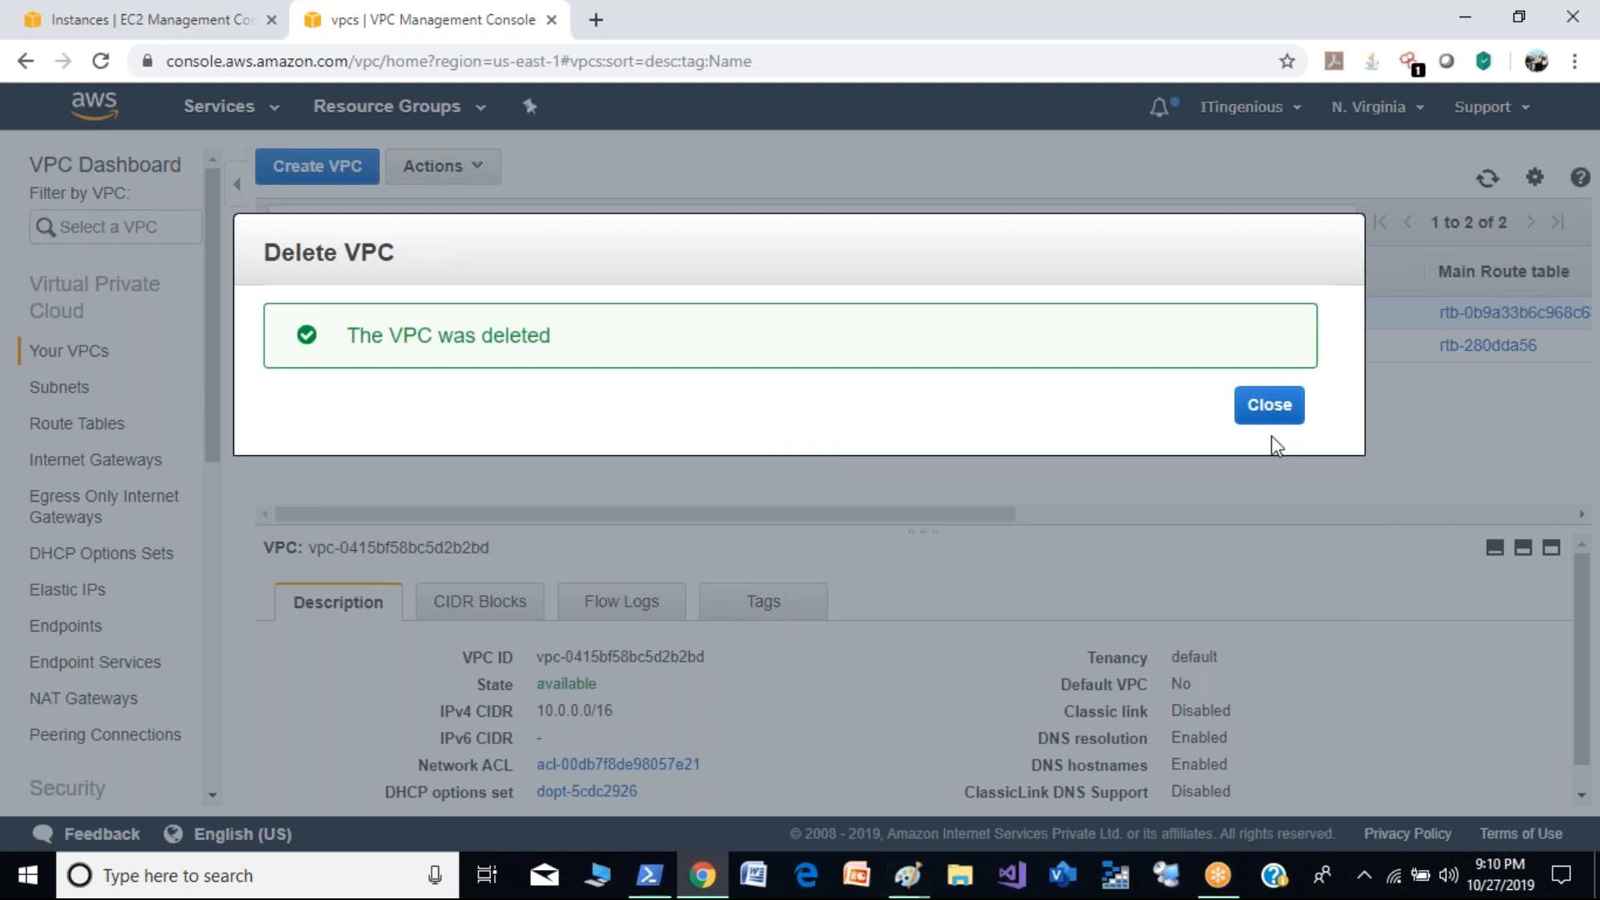
click(1268, 405)
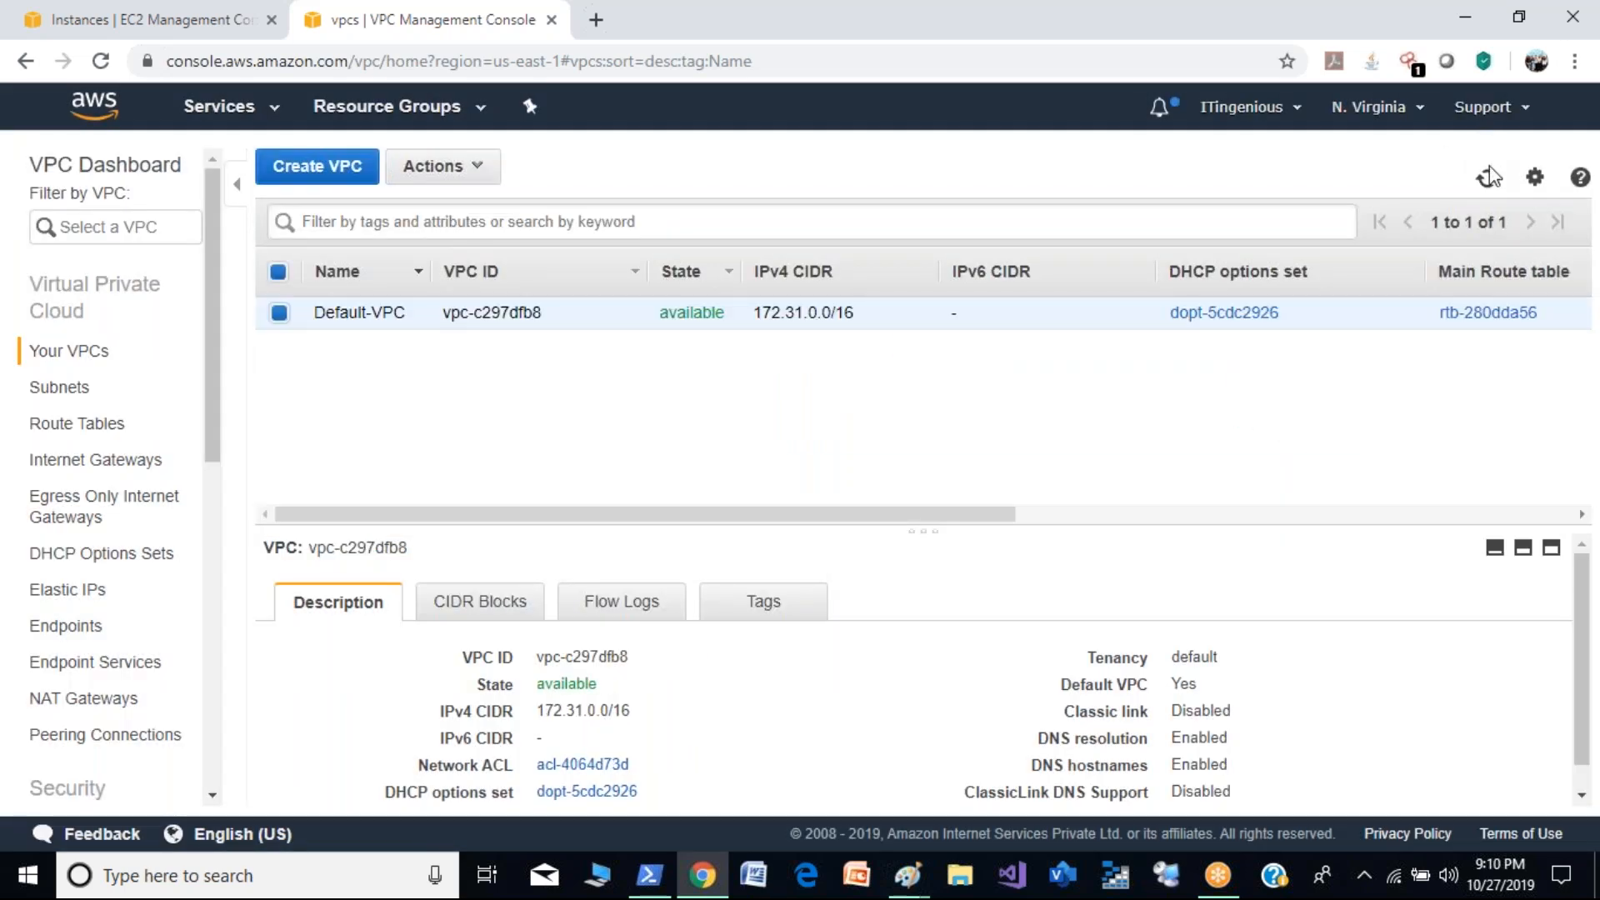